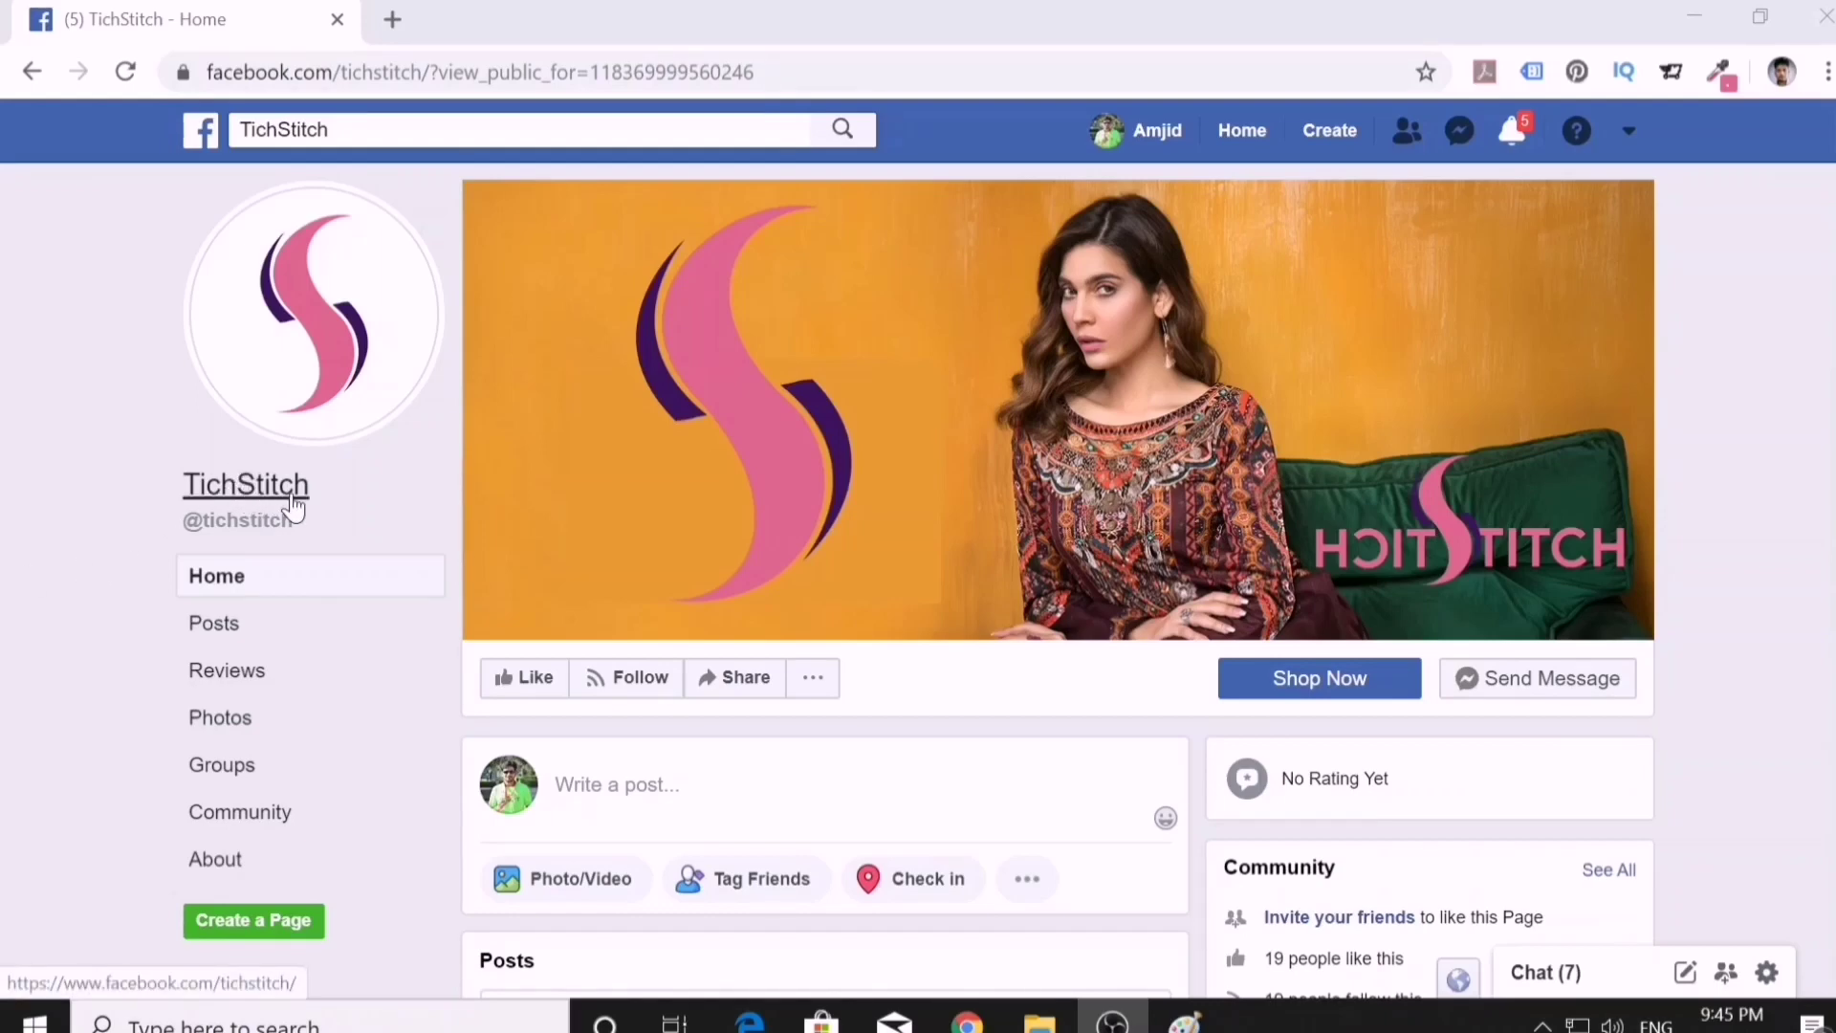
# - Open the TichStitch store website from its Facebook page and look over the collections on the home page
pyautogui.click(1281, 689)
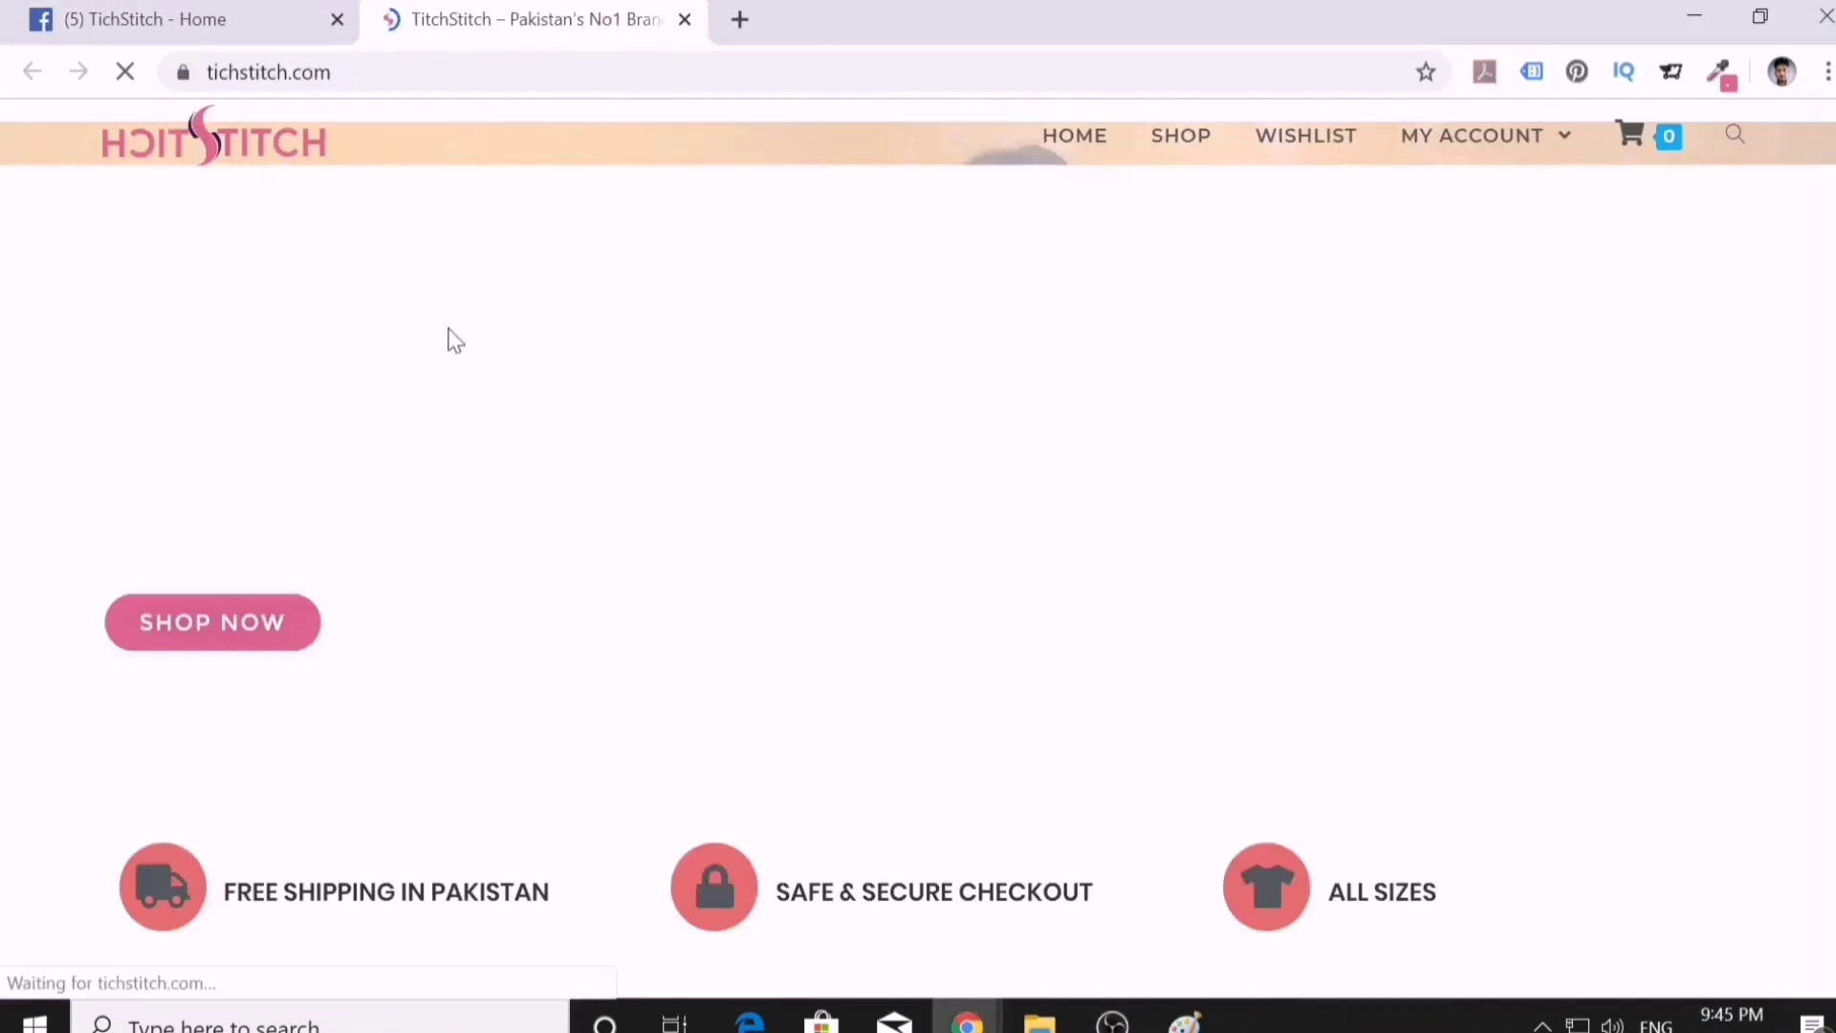
pyautogui.scroll(-10, 448, 329)
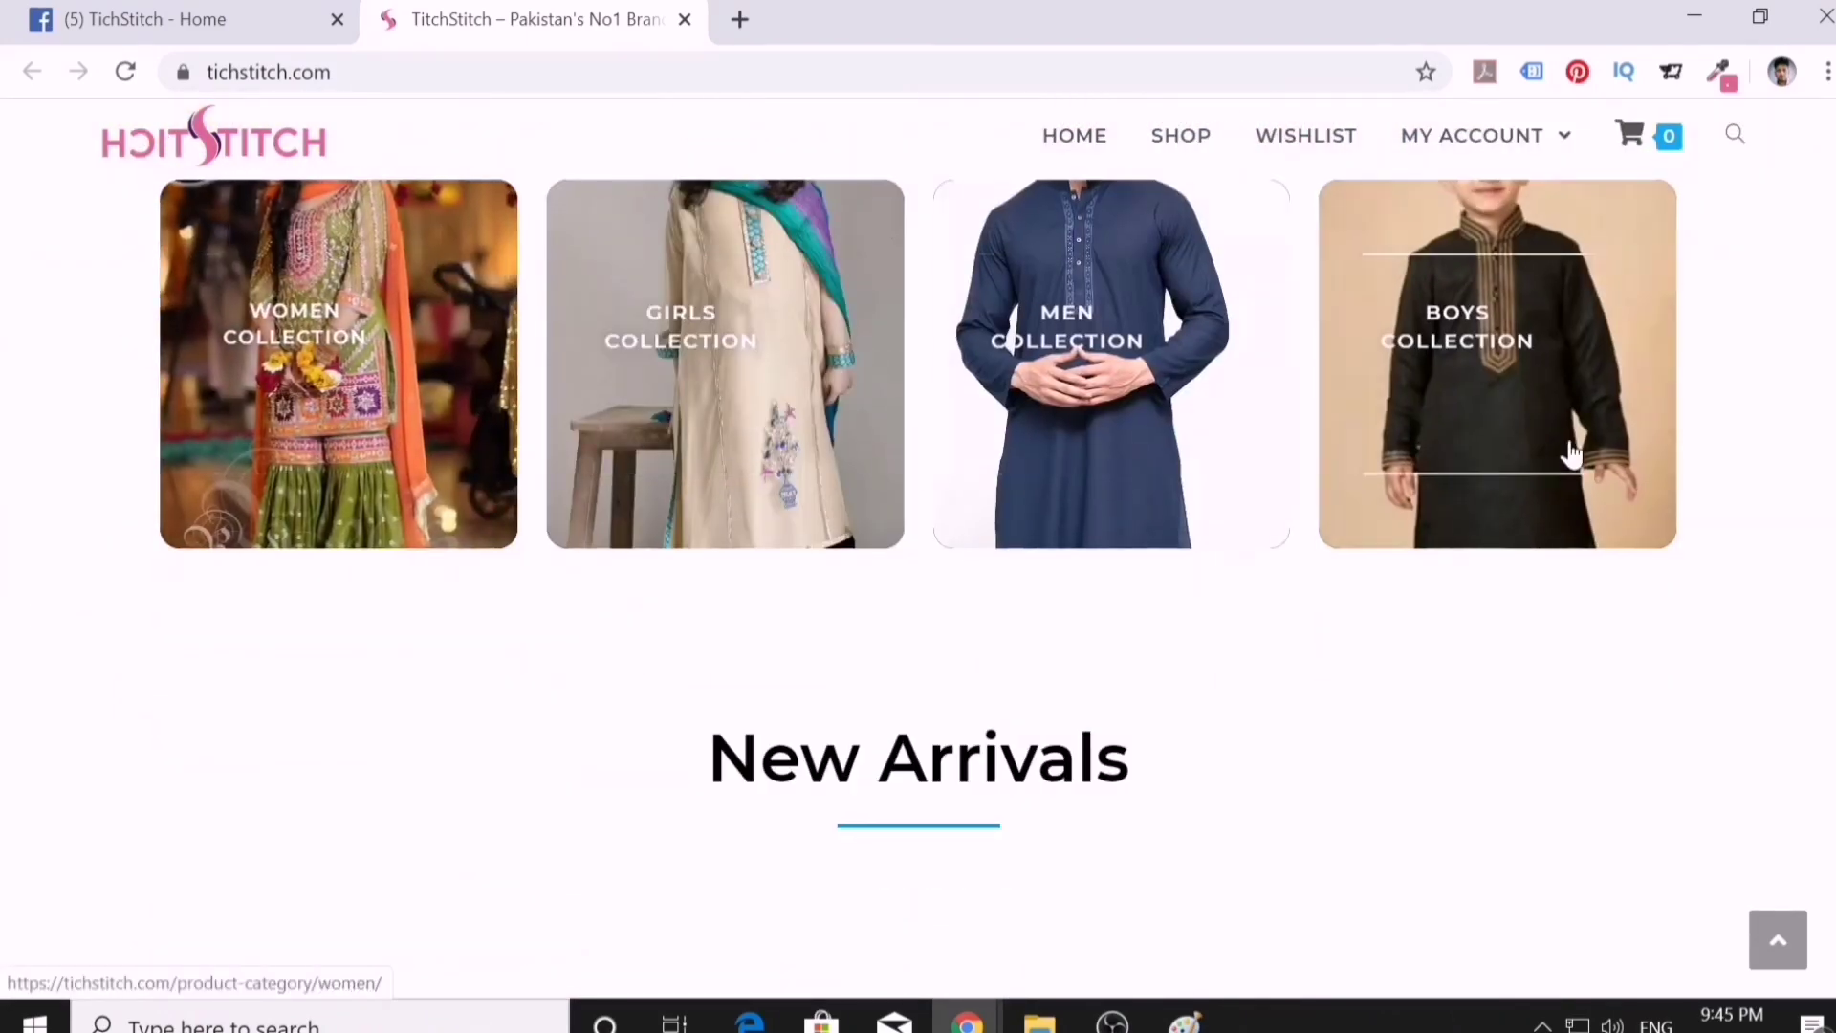
pyautogui.scroll(2, 363, 439)
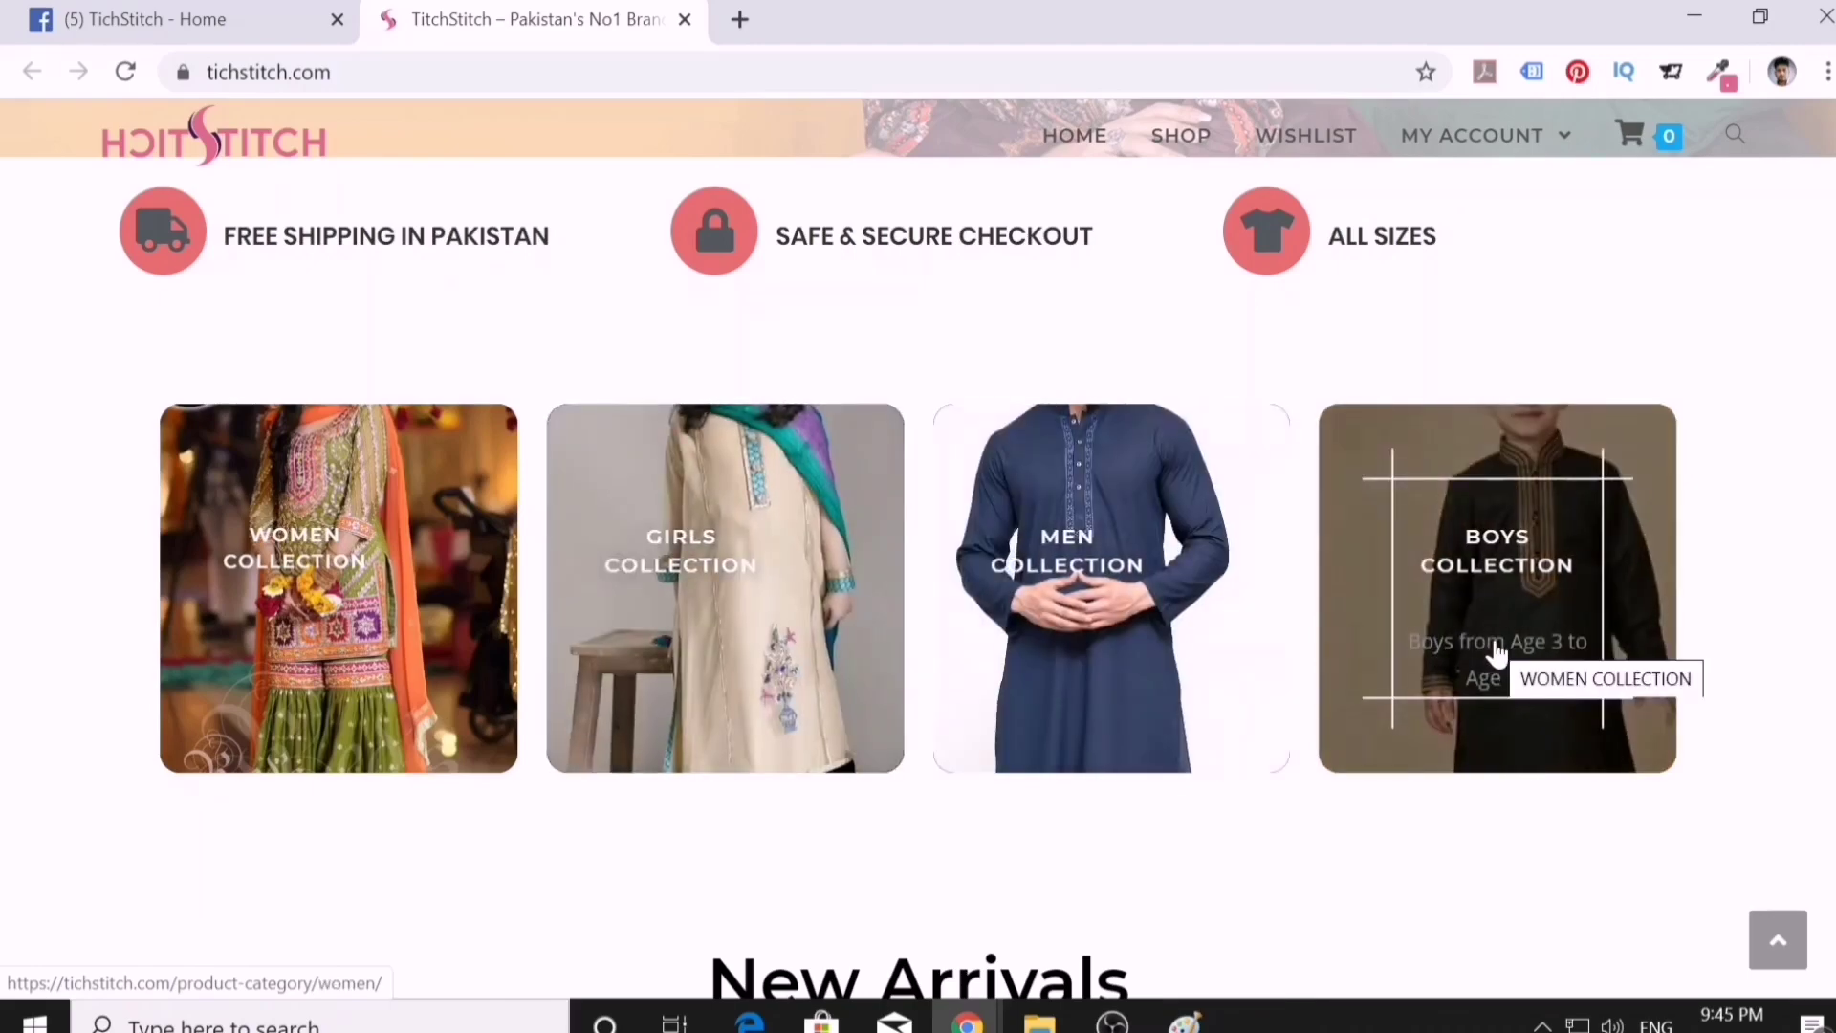
pyautogui.scroll(1, 1497, 656)
pyautogui.scroll(5, 1498, 645)
pyautogui.scroll(-6, 841, 634)
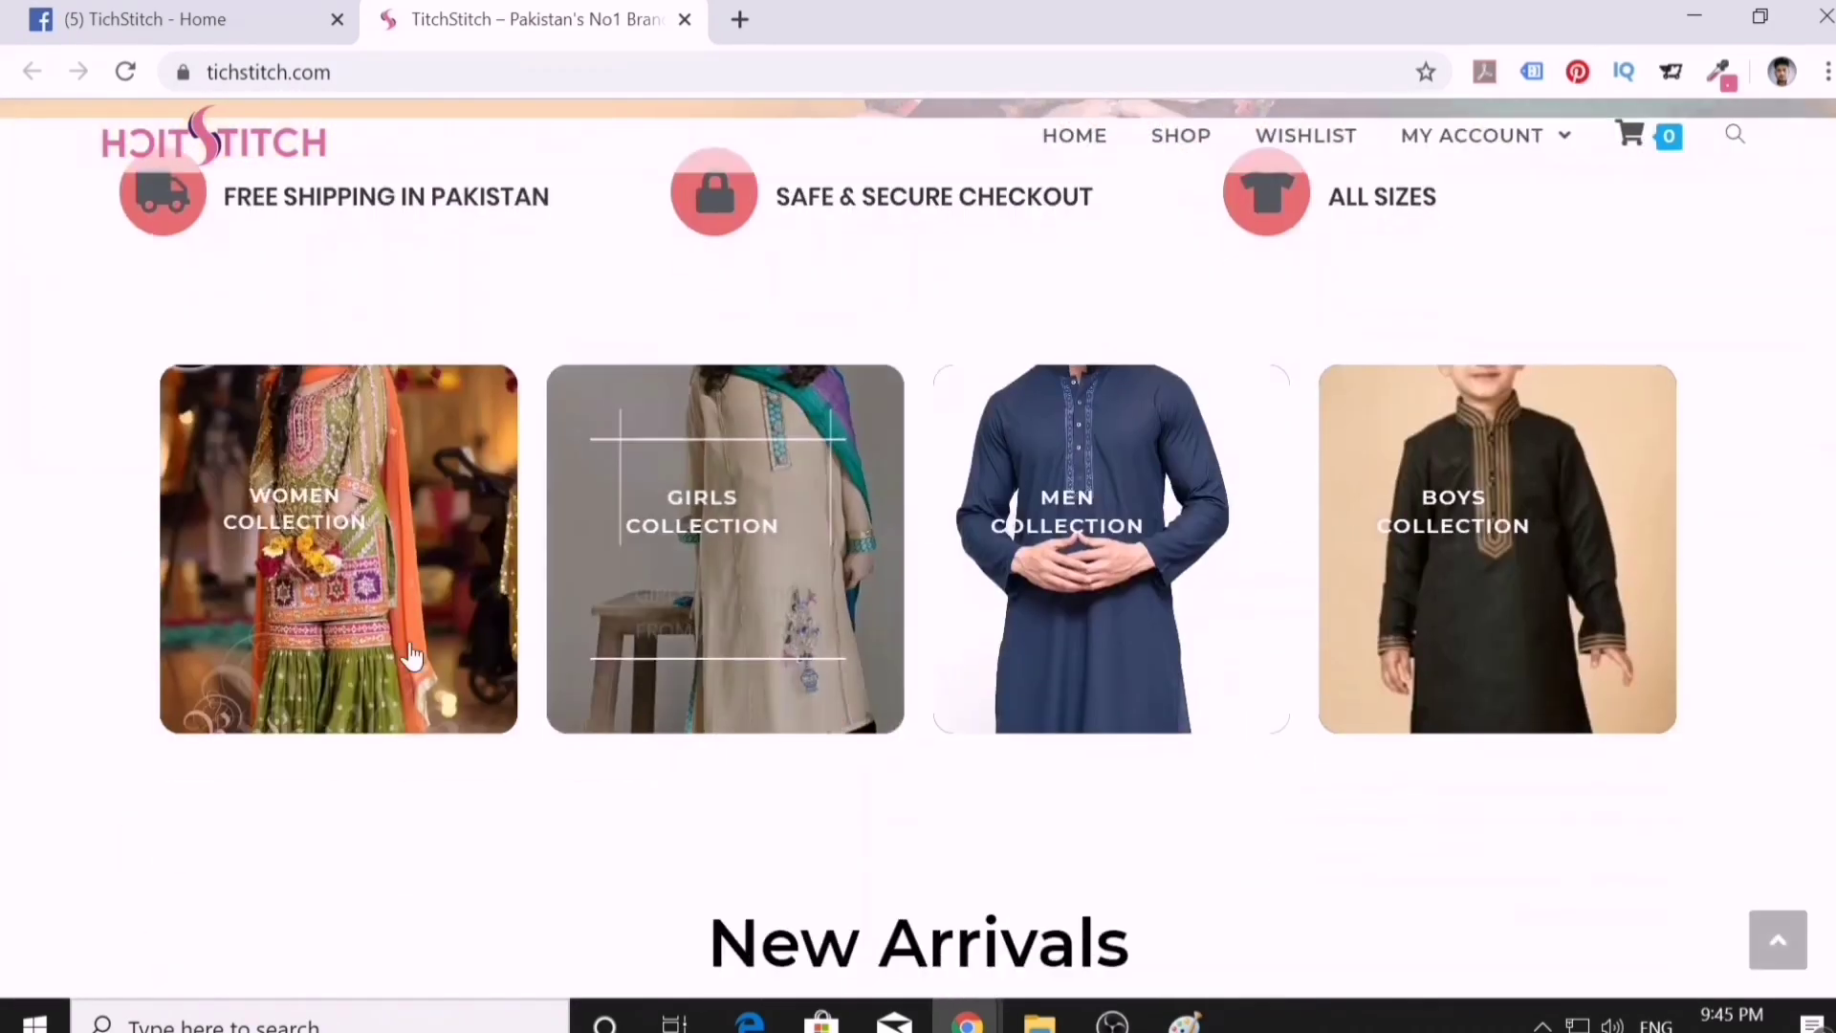
# - Check the store's Women Collection page and its Shop page, and return to the store's home page
pyautogui.click(323, 524)
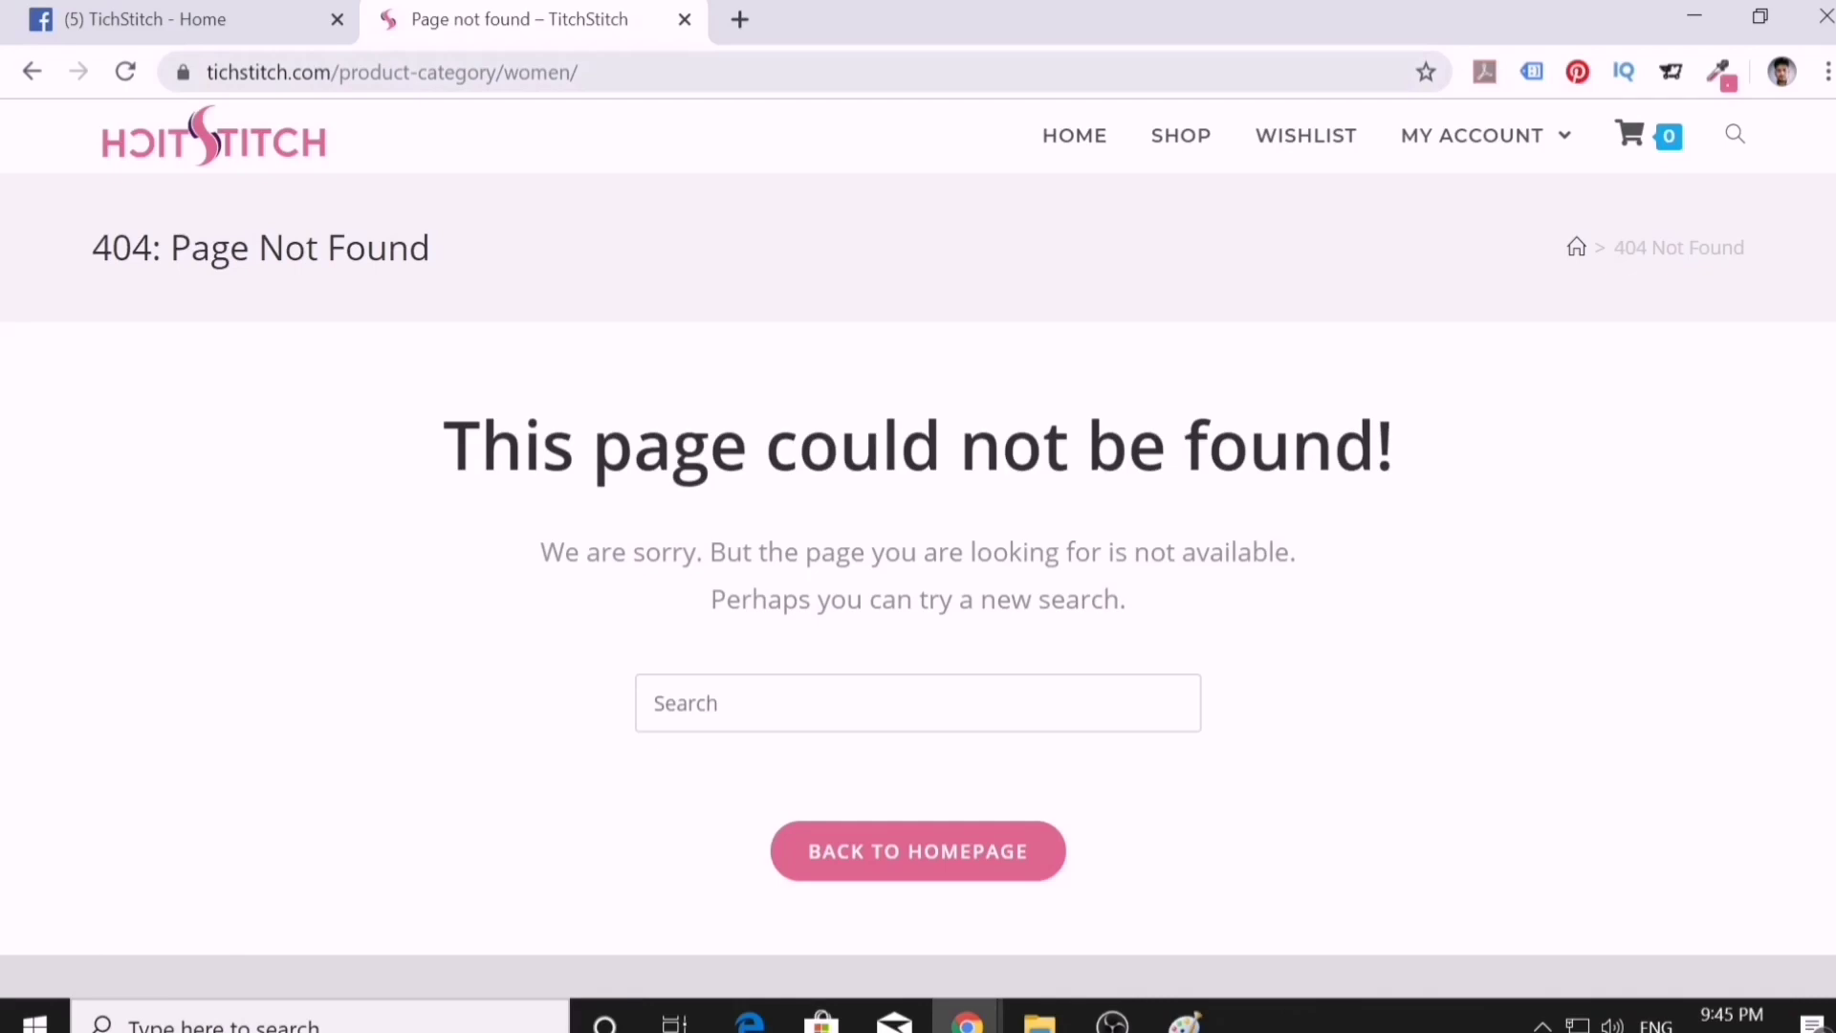
pyautogui.click(29, 71)
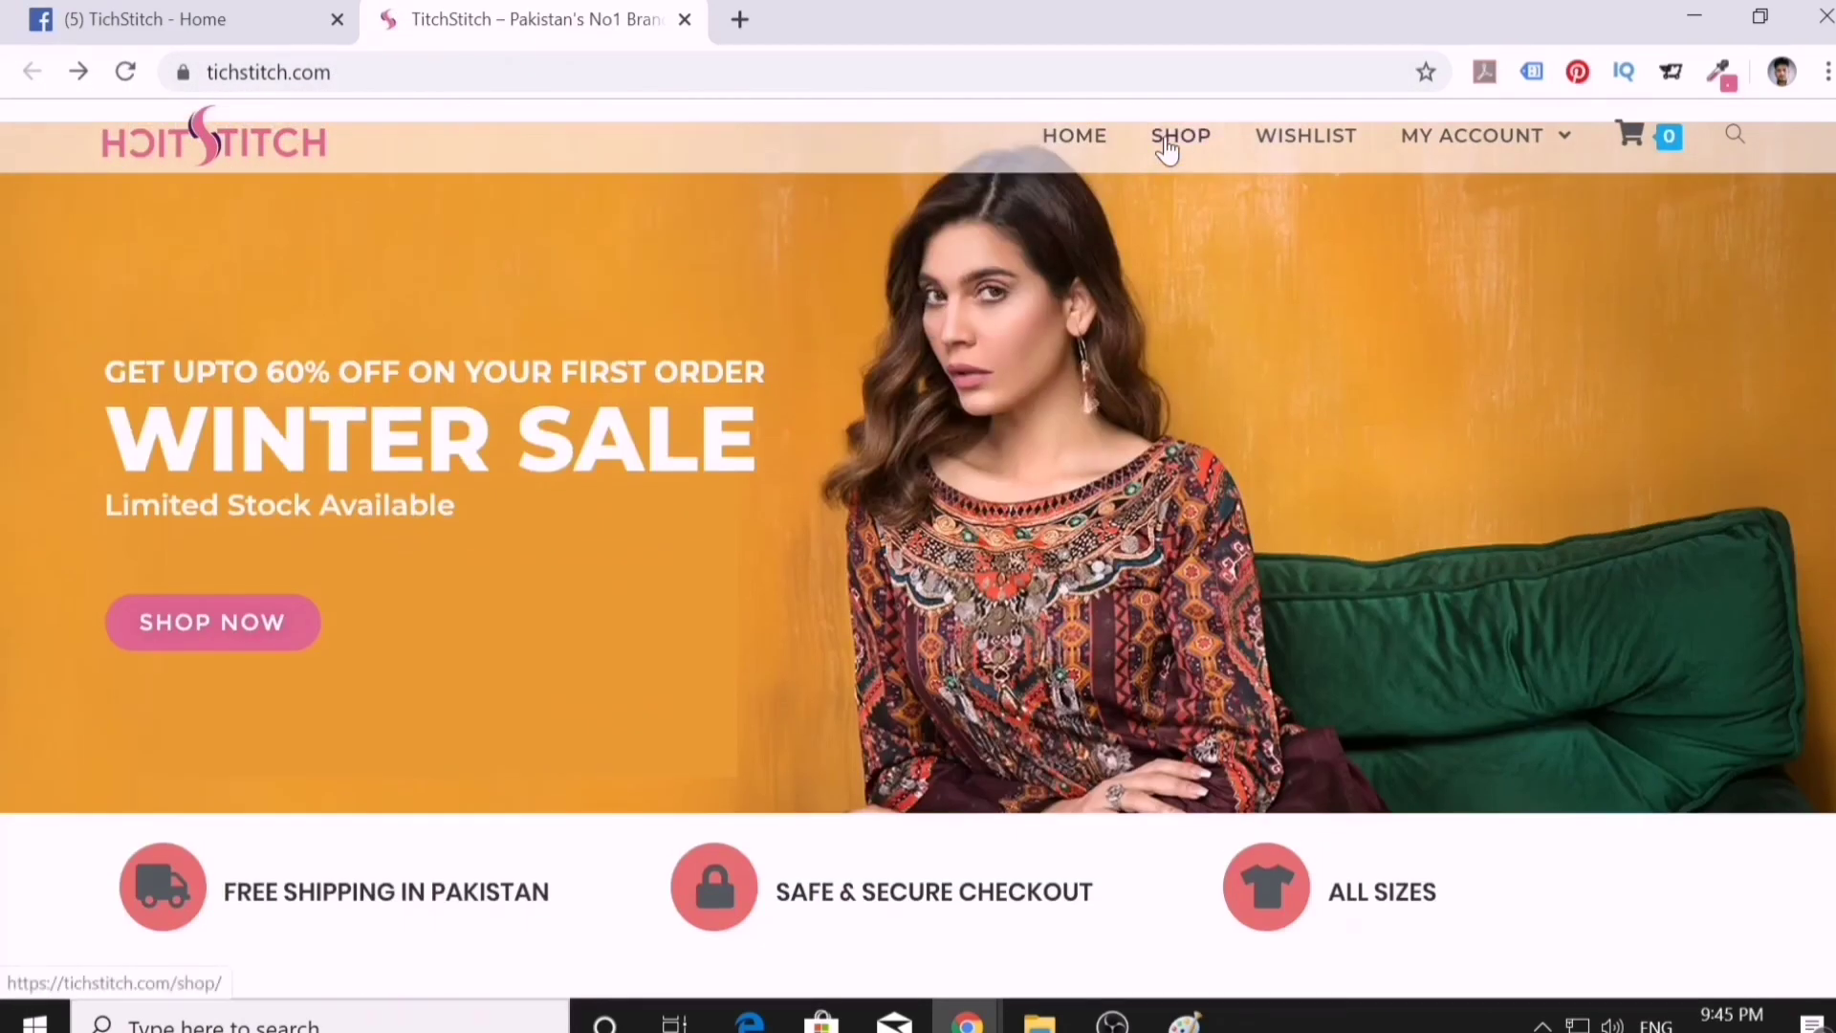
pyautogui.click(1166, 144)
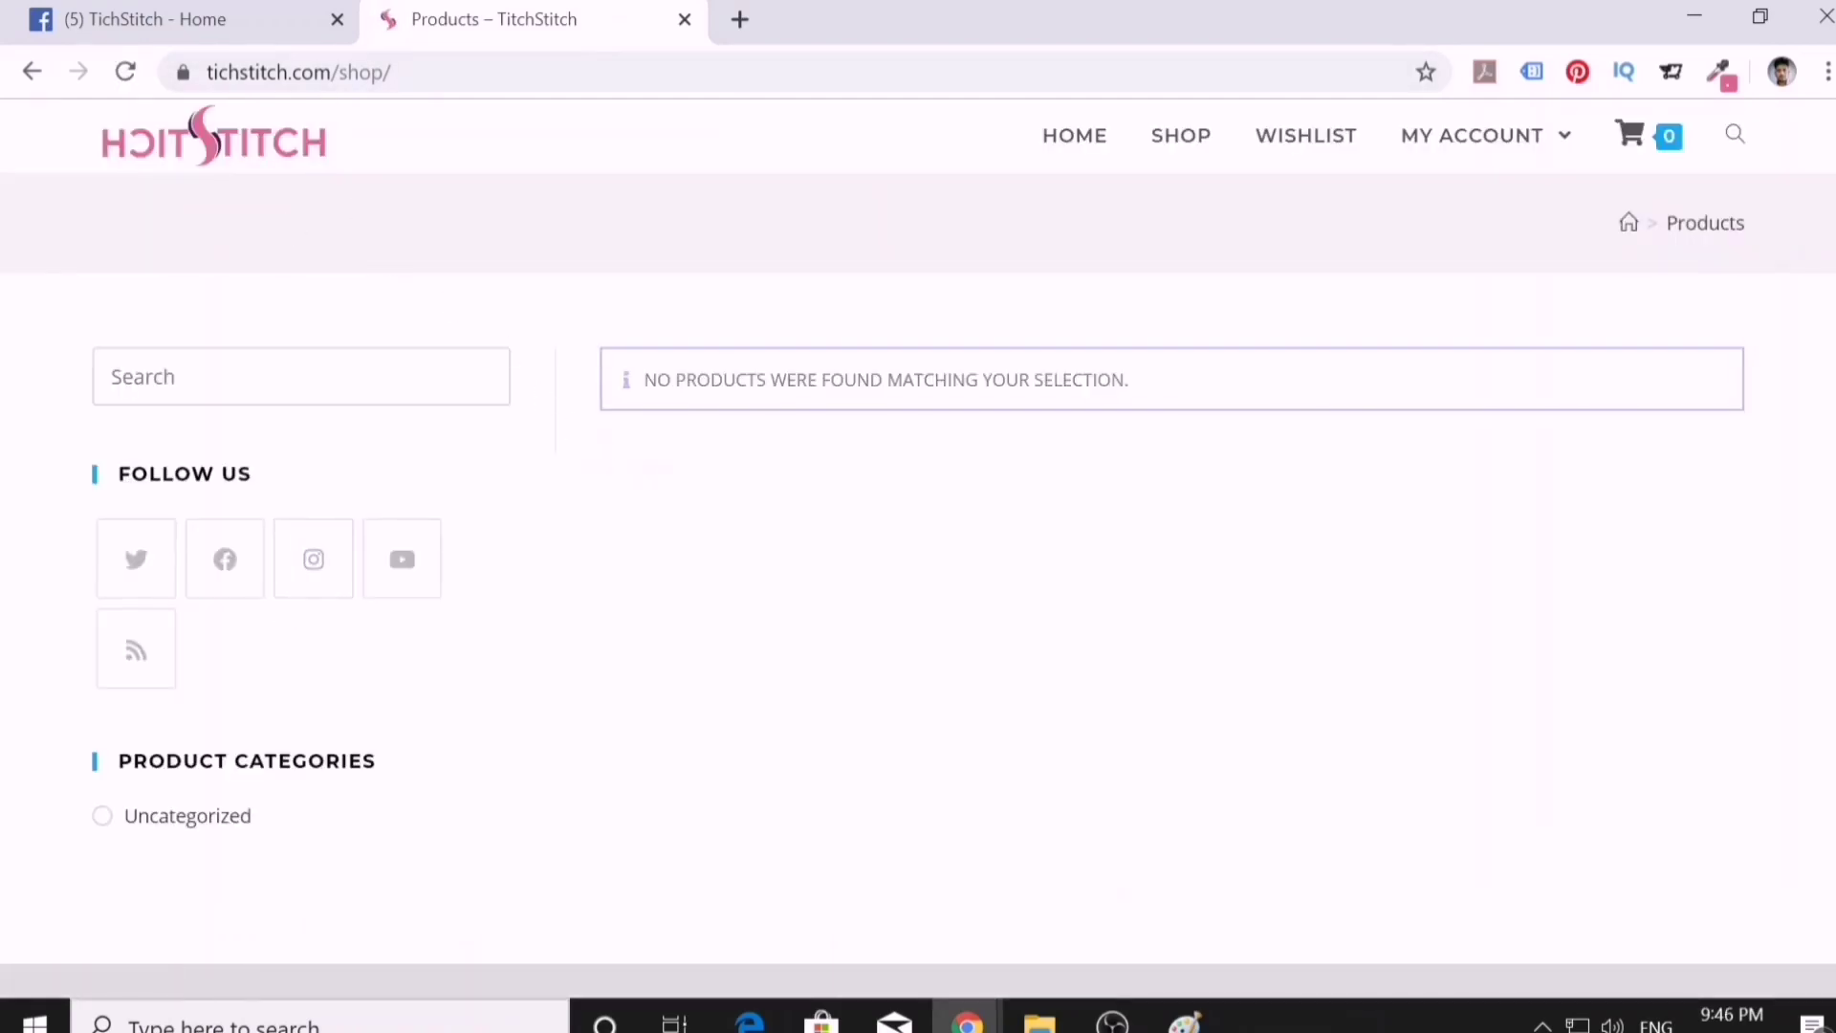
pyautogui.scroll(-3, 659, 669)
pyautogui.scroll(3, 660, 670)
pyautogui.click(1049, 160)
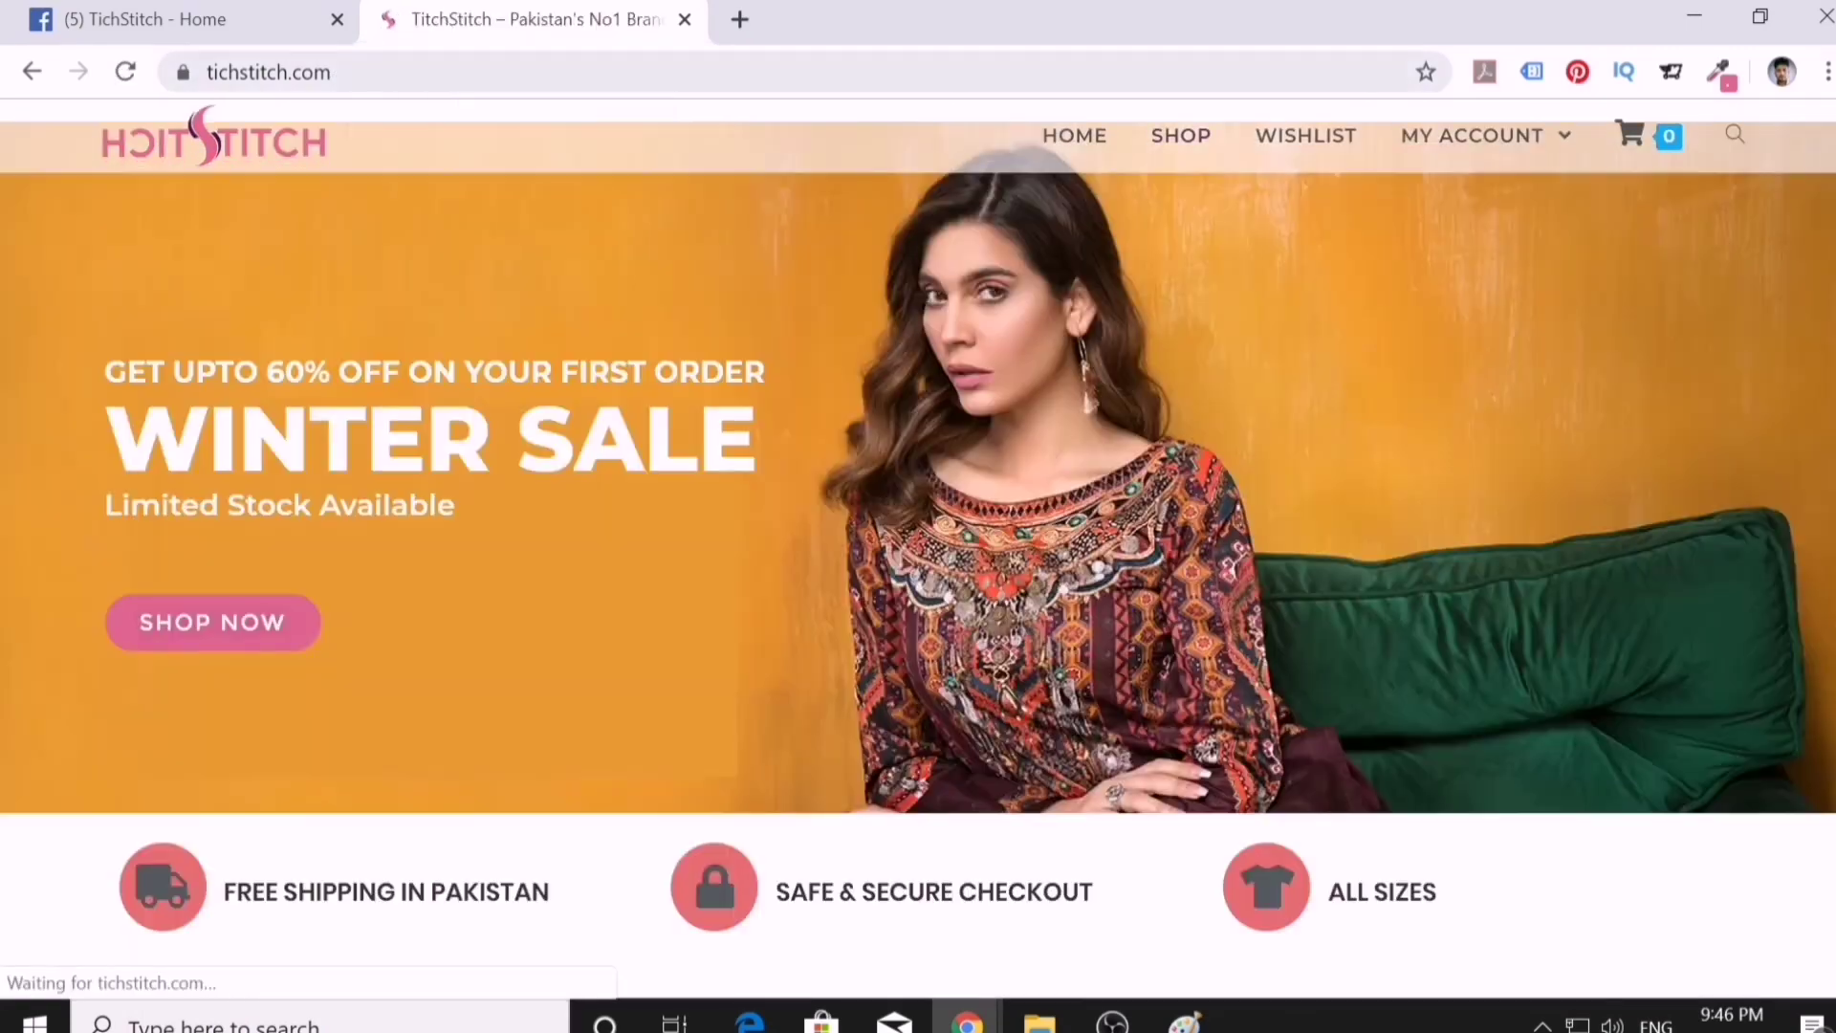
# - Go to tichstitch.com/wp-admin and log in to WordPress with the prefilled credentials
pyautogui.click(398, 71)
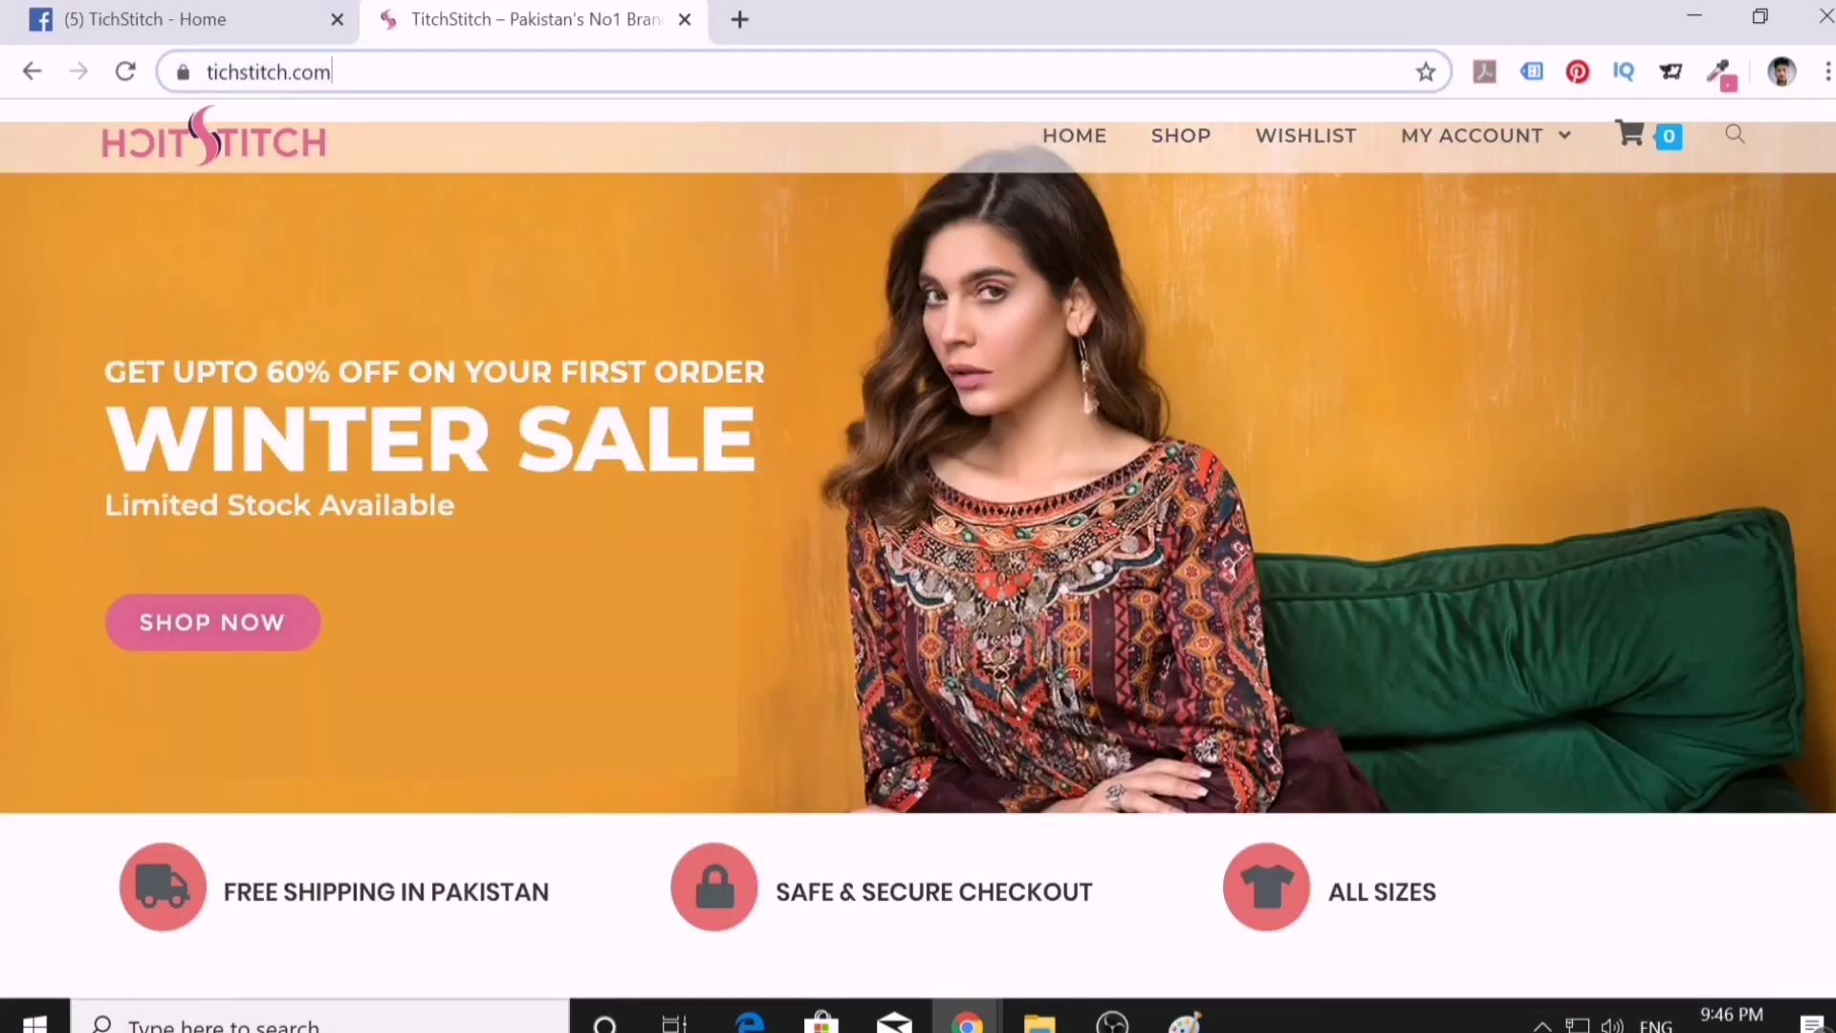
pyautogui.write('/w')
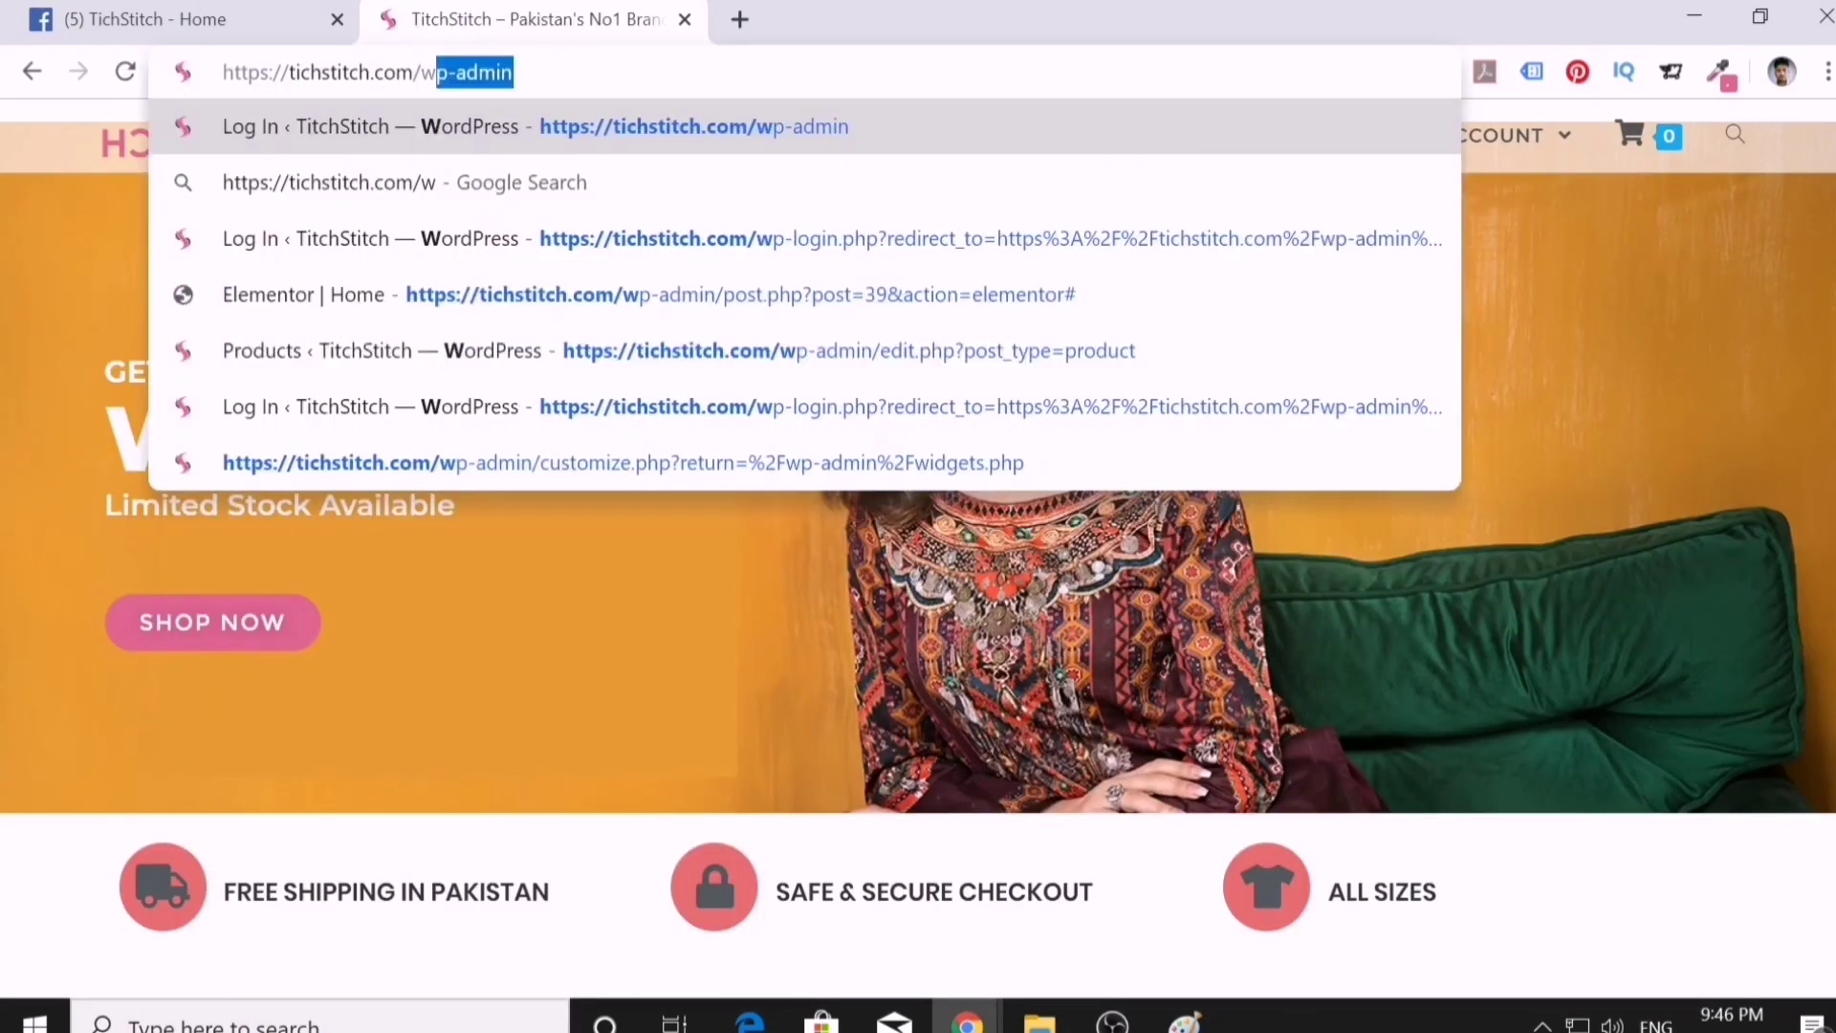
pyautogui.press('Return')
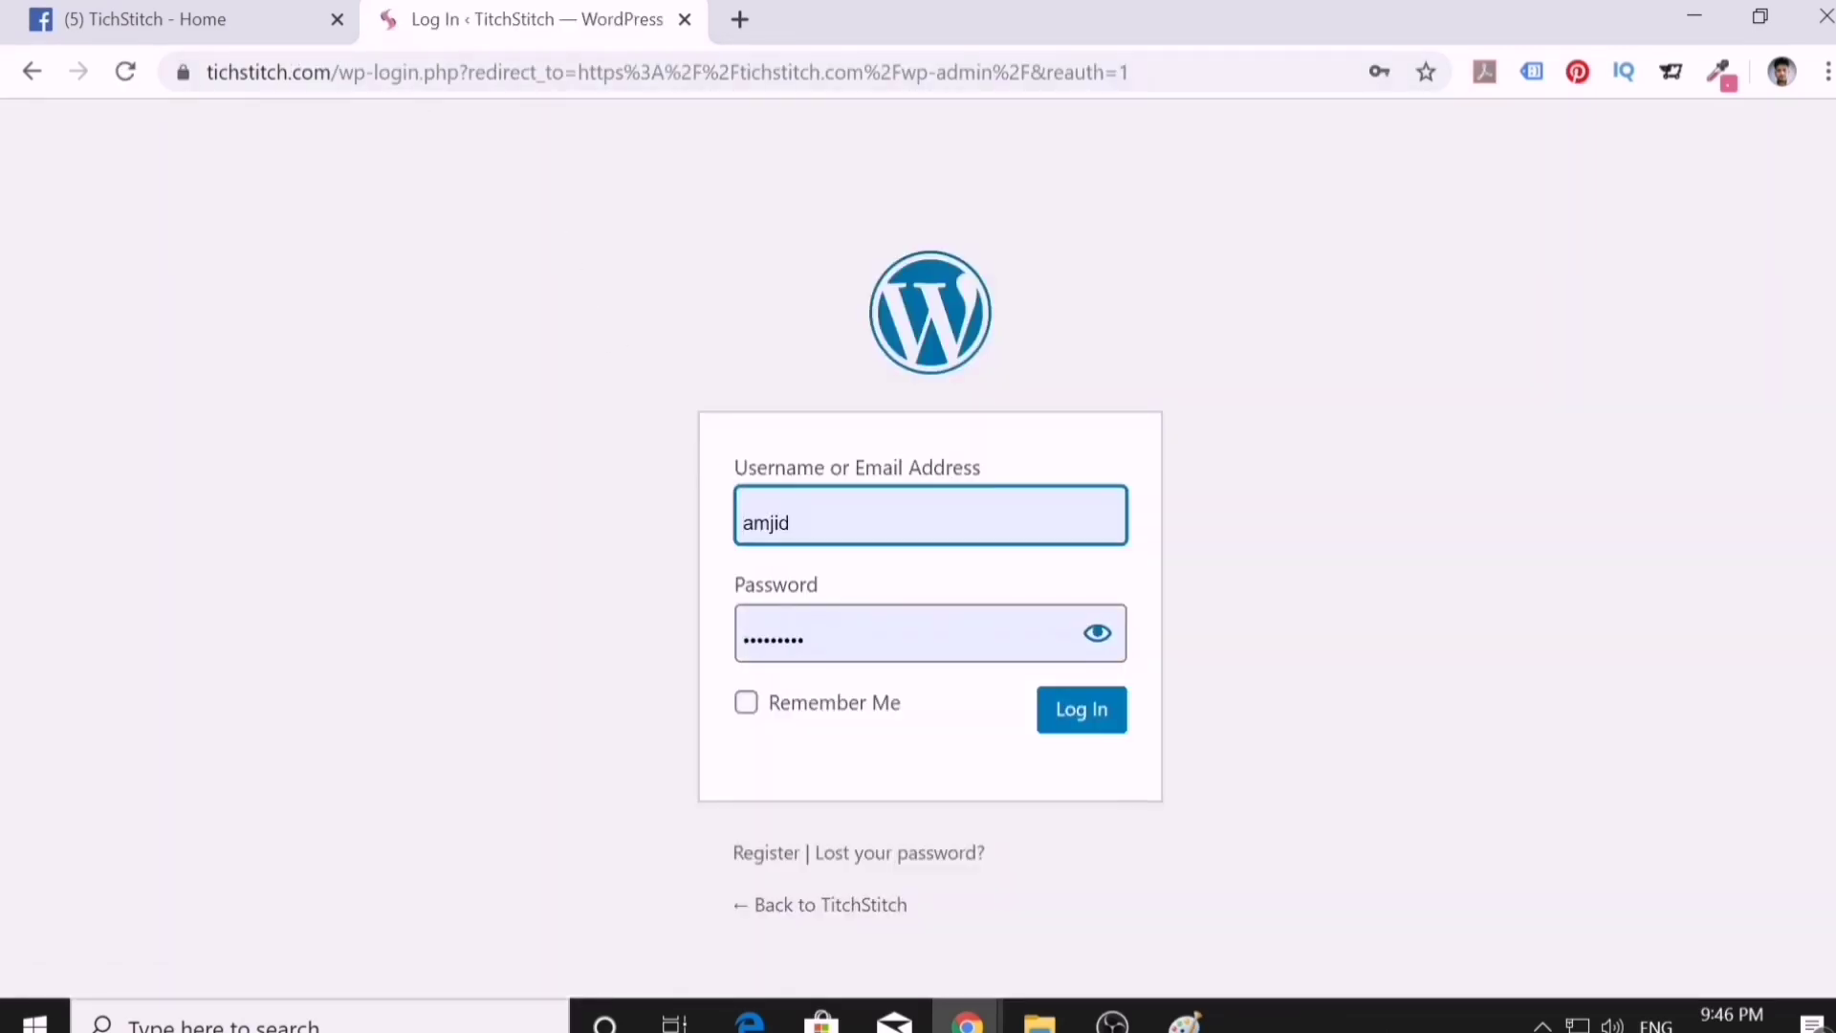
pyautogui.click(1053, 715)
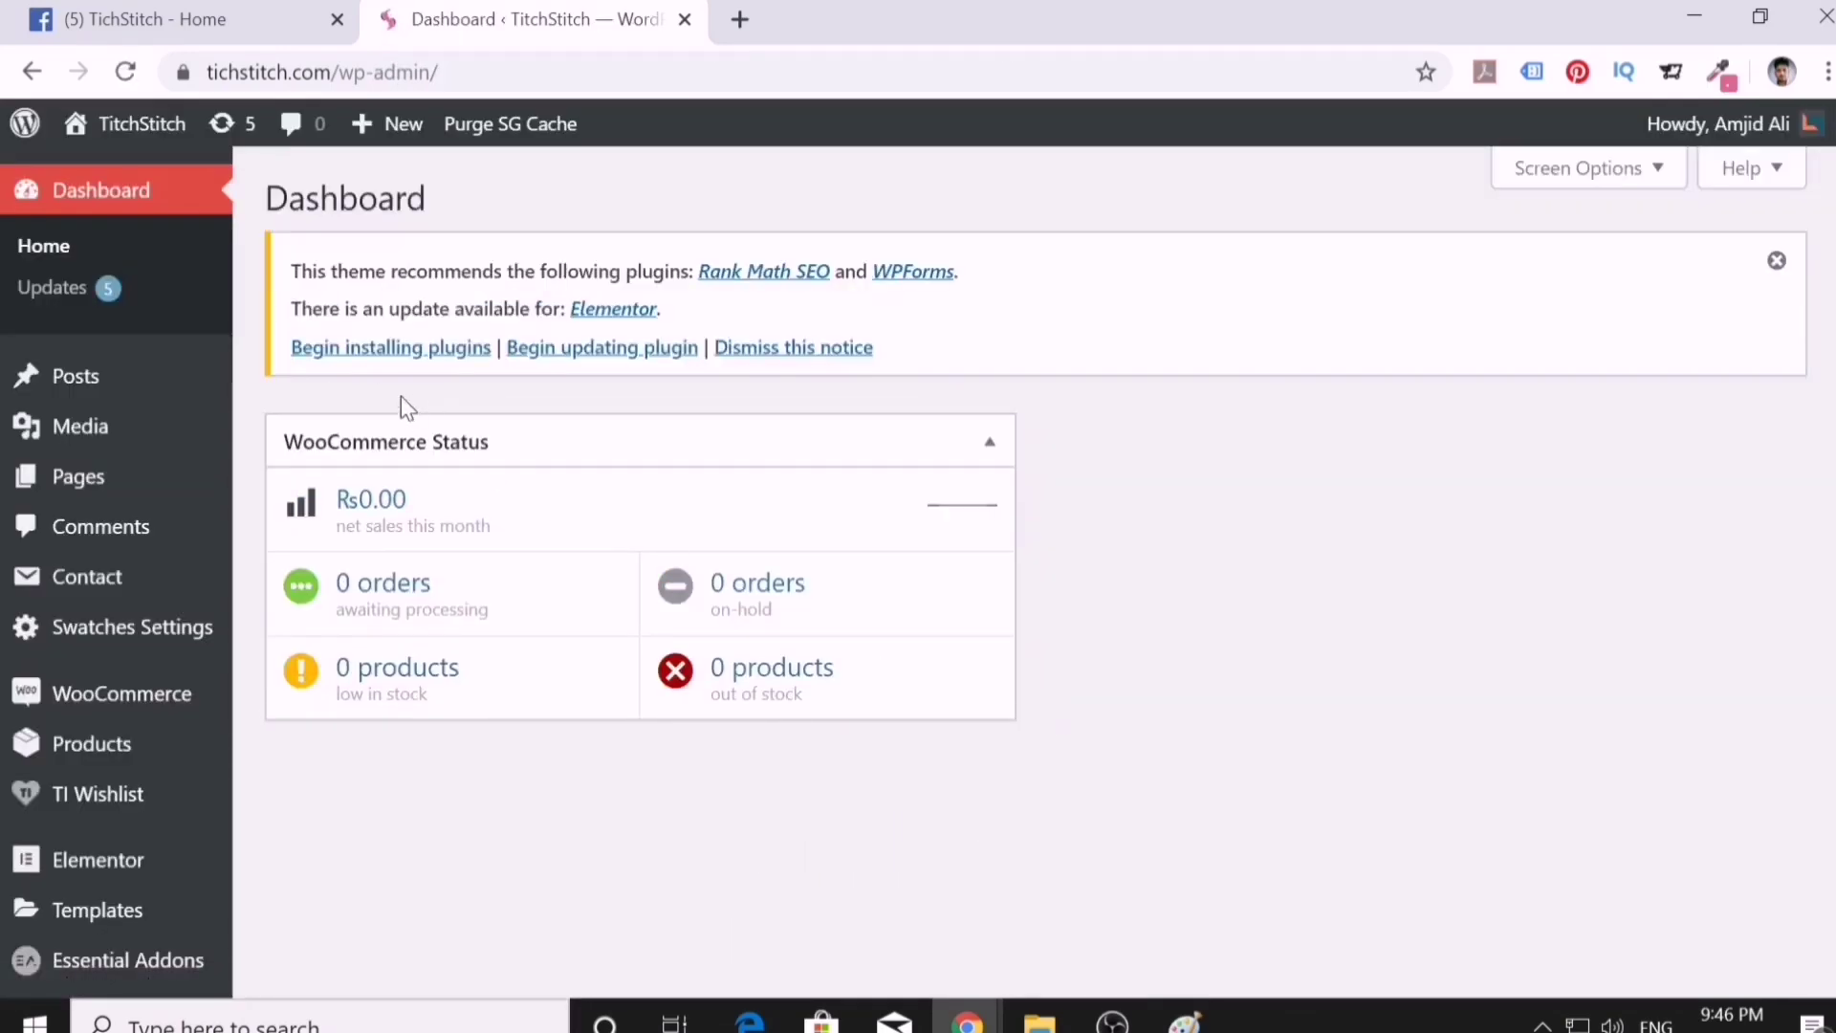
# - Close the plugin notice on the dashboard and look over the WooCommerce Orders page and its sections
pyautogui.click(1776, 261)
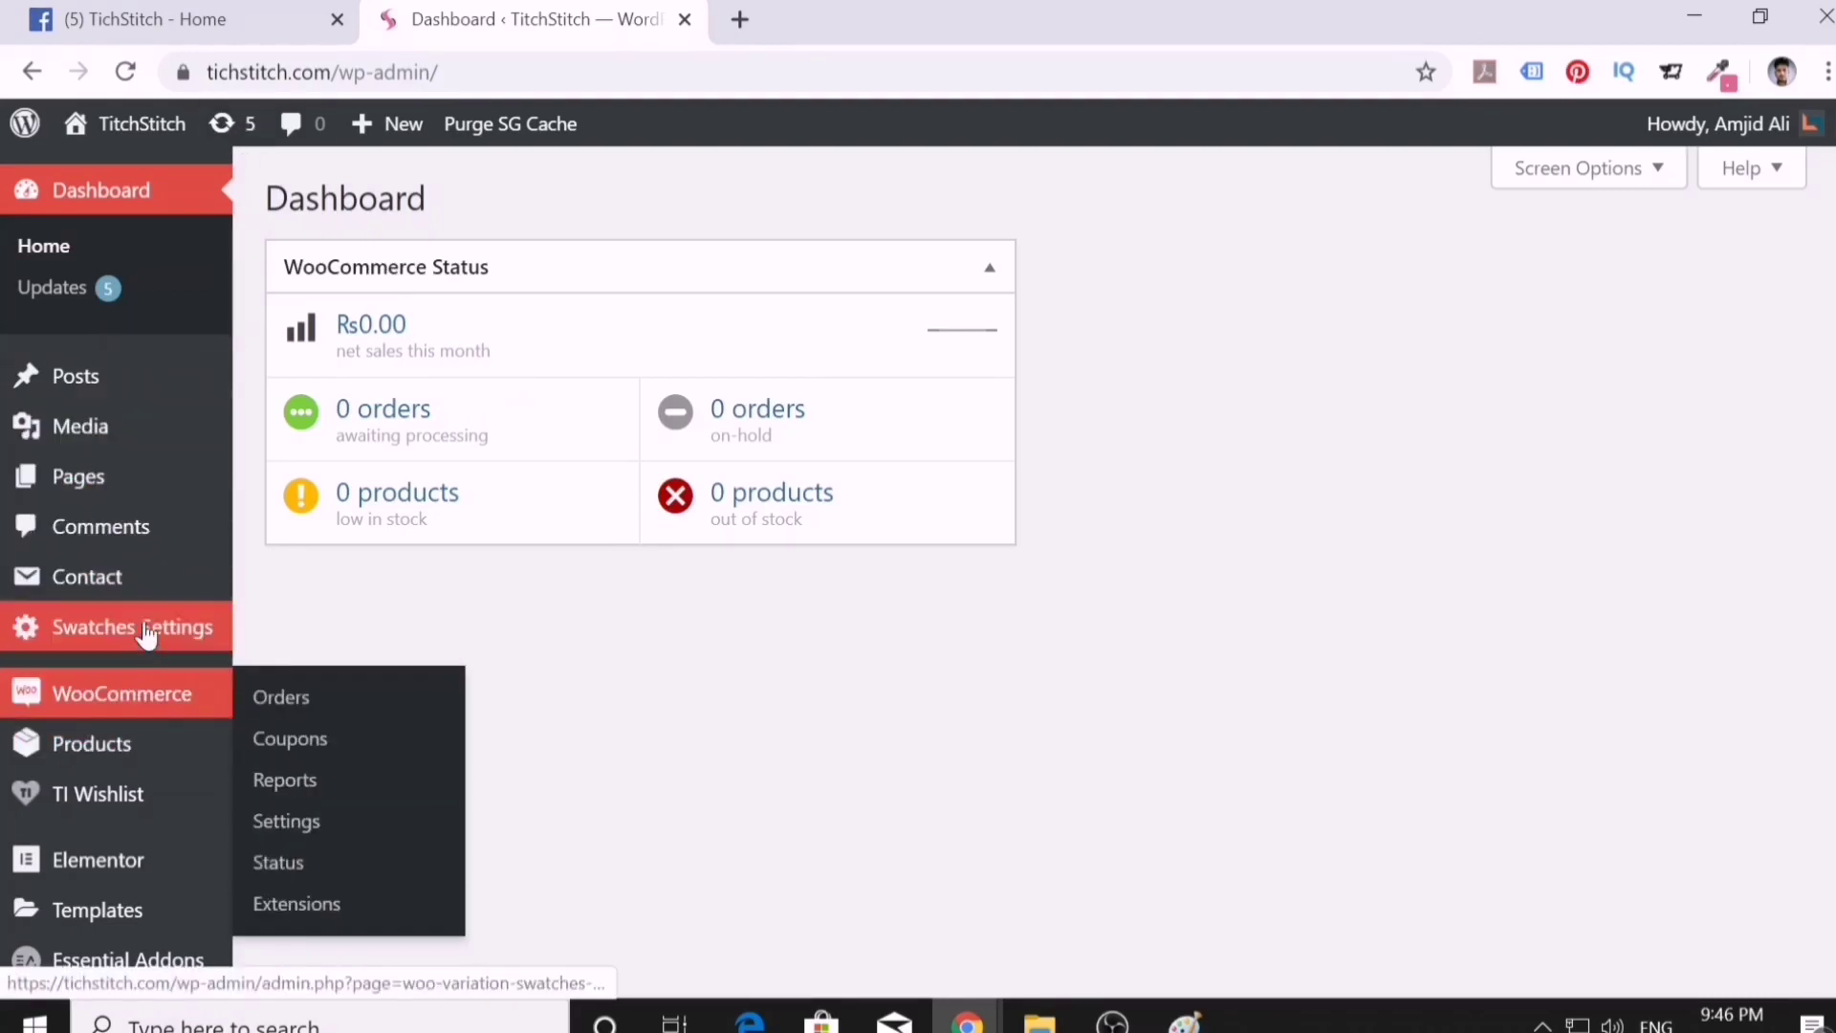
pyautogui.scroll(-2, 147, 649)
pyautogui.moveTo(124, 622)
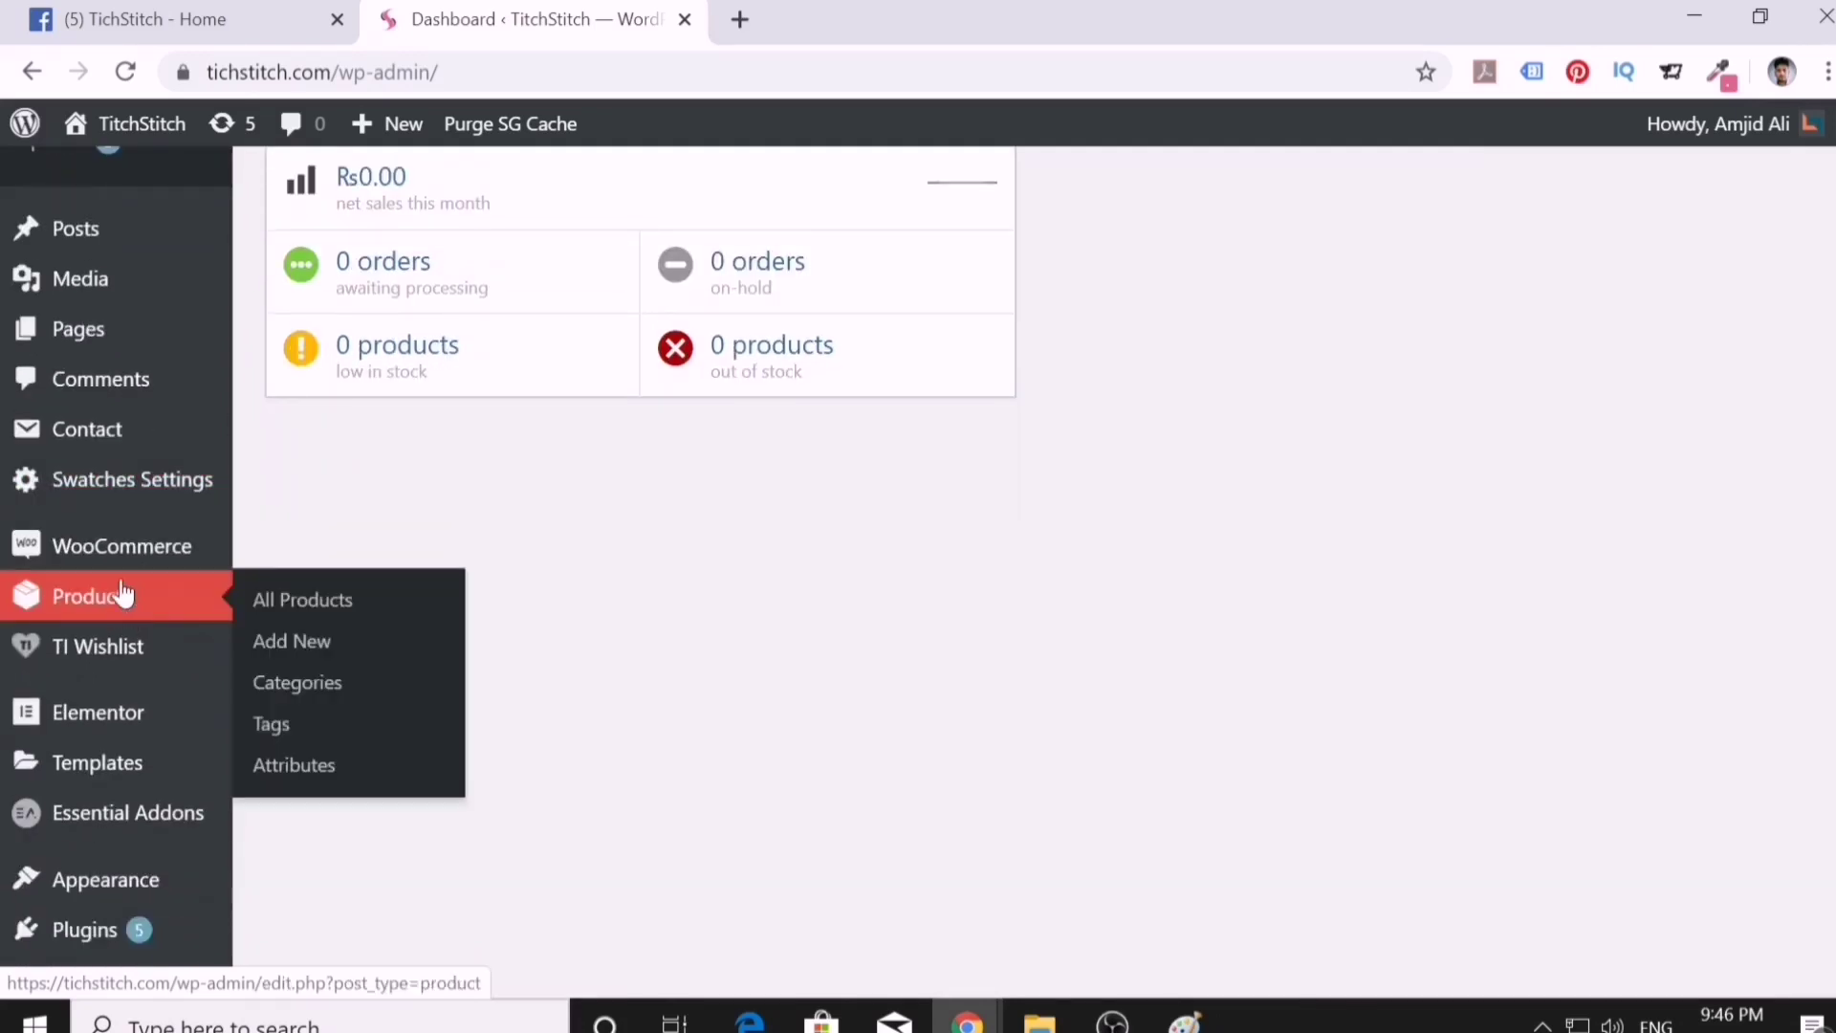
pyautogui.click(132, 565)
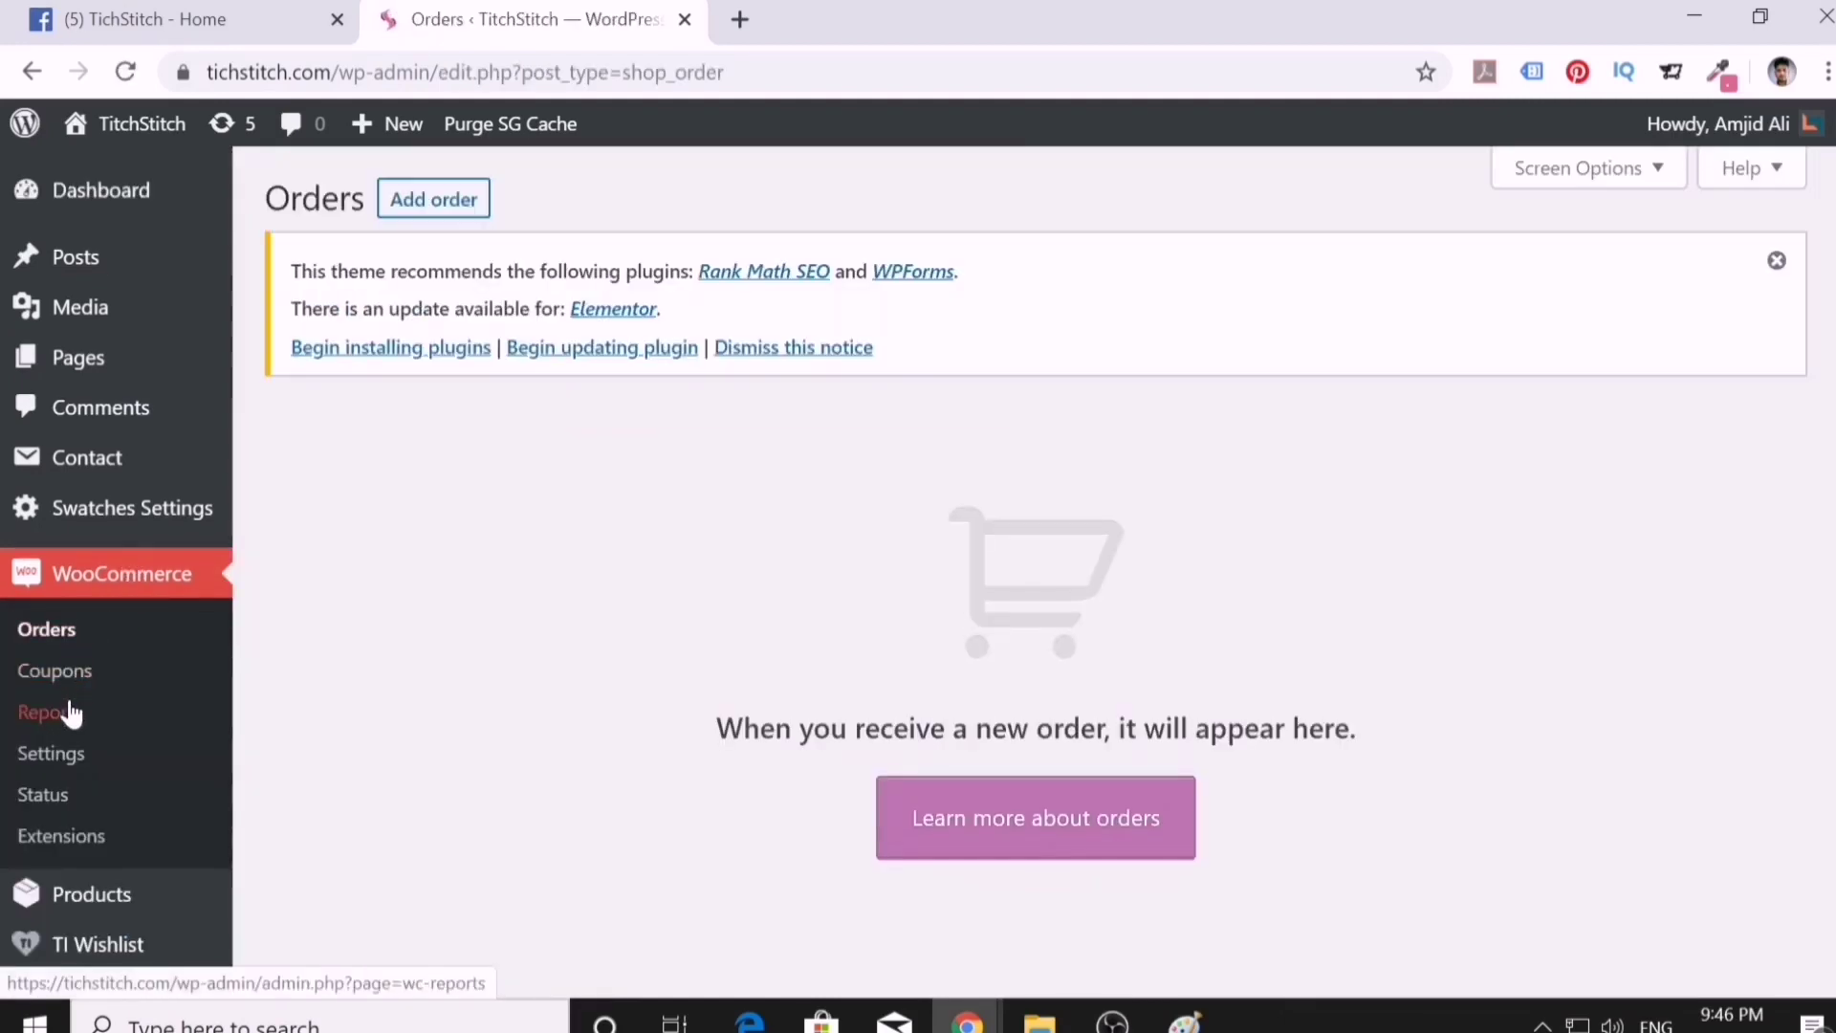
pyautogui.scroll(-2, 69, 708)
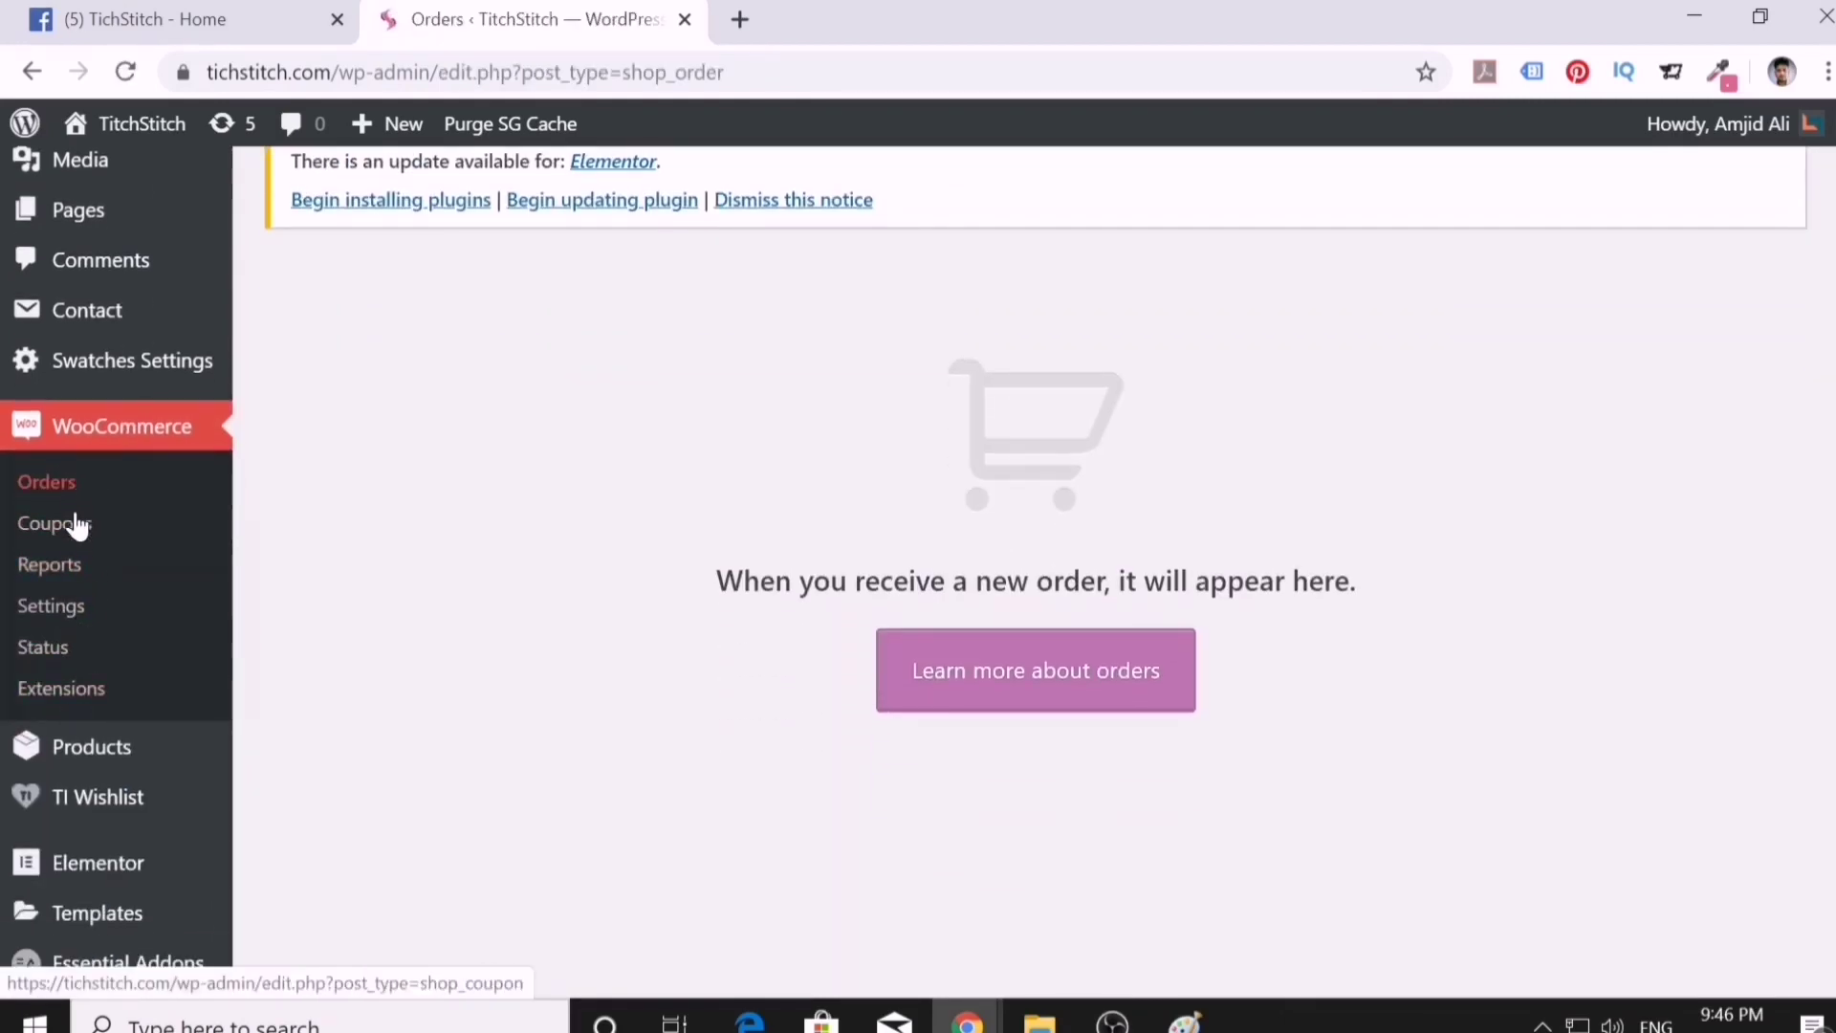
pyautogui.scroll(2, 346, 580)
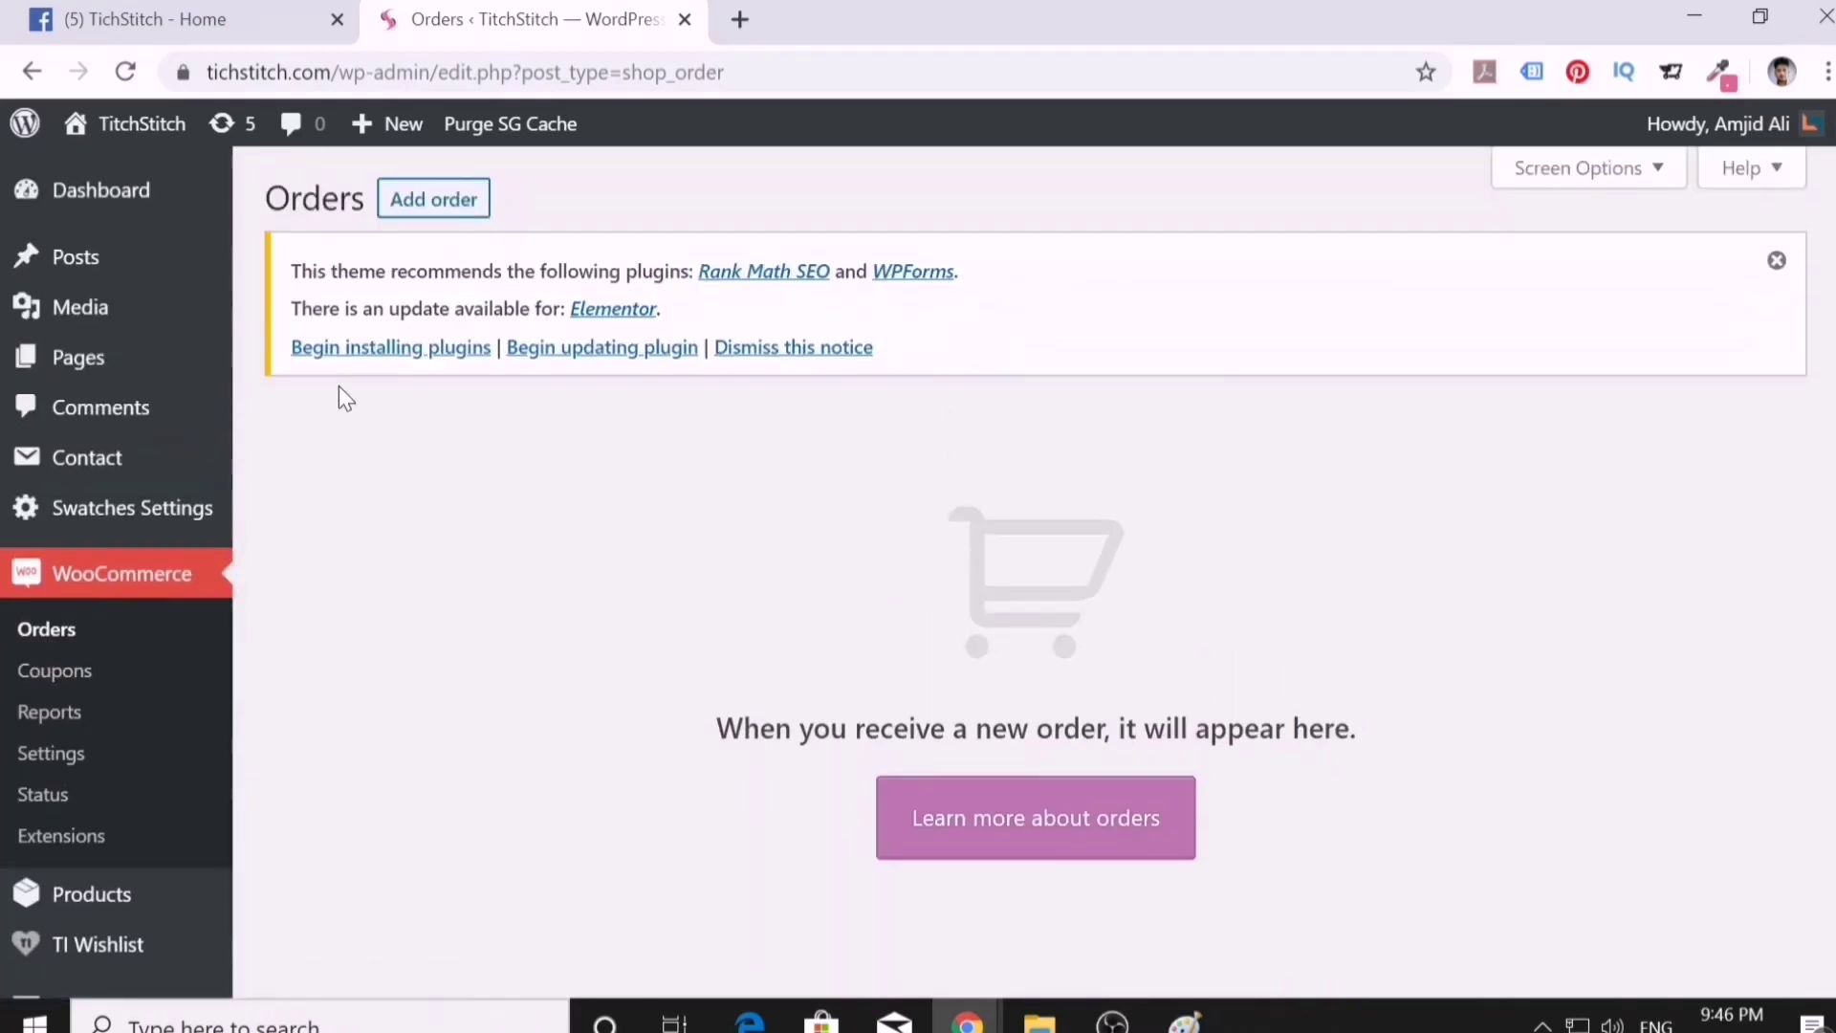
pyautogui.scroll(-2, 182, 650)
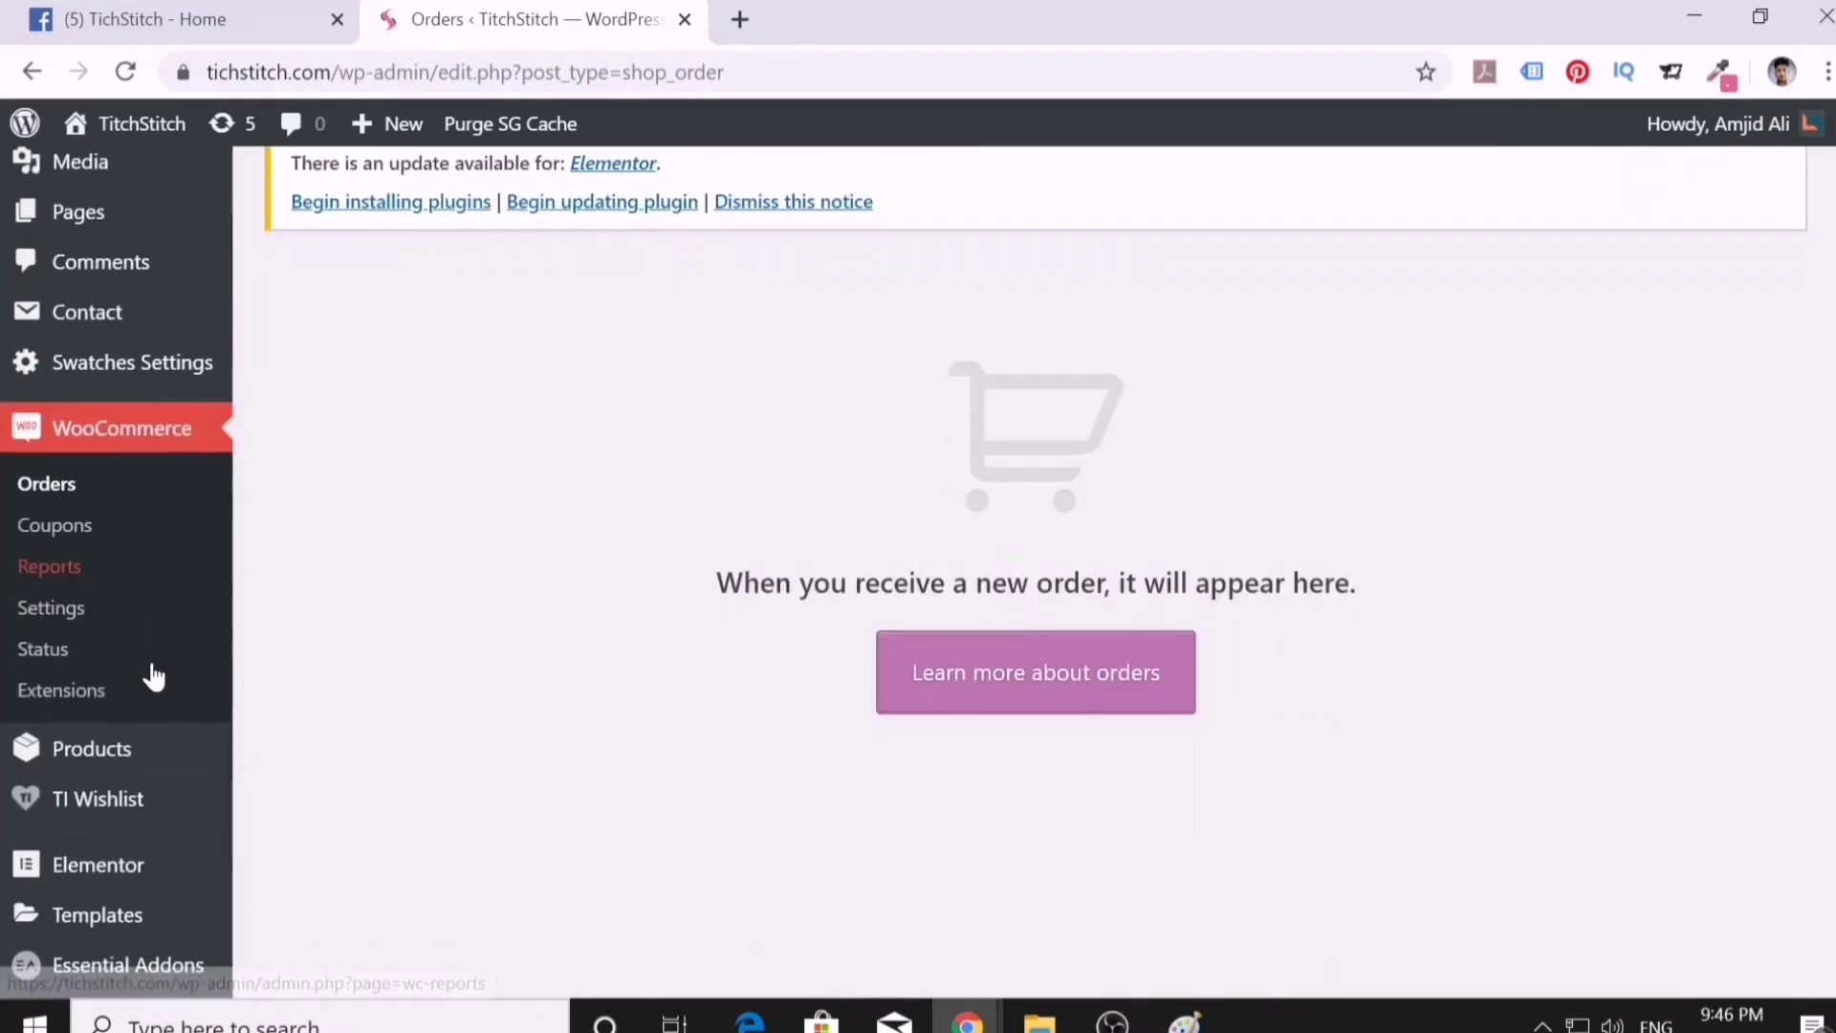
# - Open the store's All Products list and dismiss the theme's plugin recommendation notice
pyautogui.moveTo(113, 770)
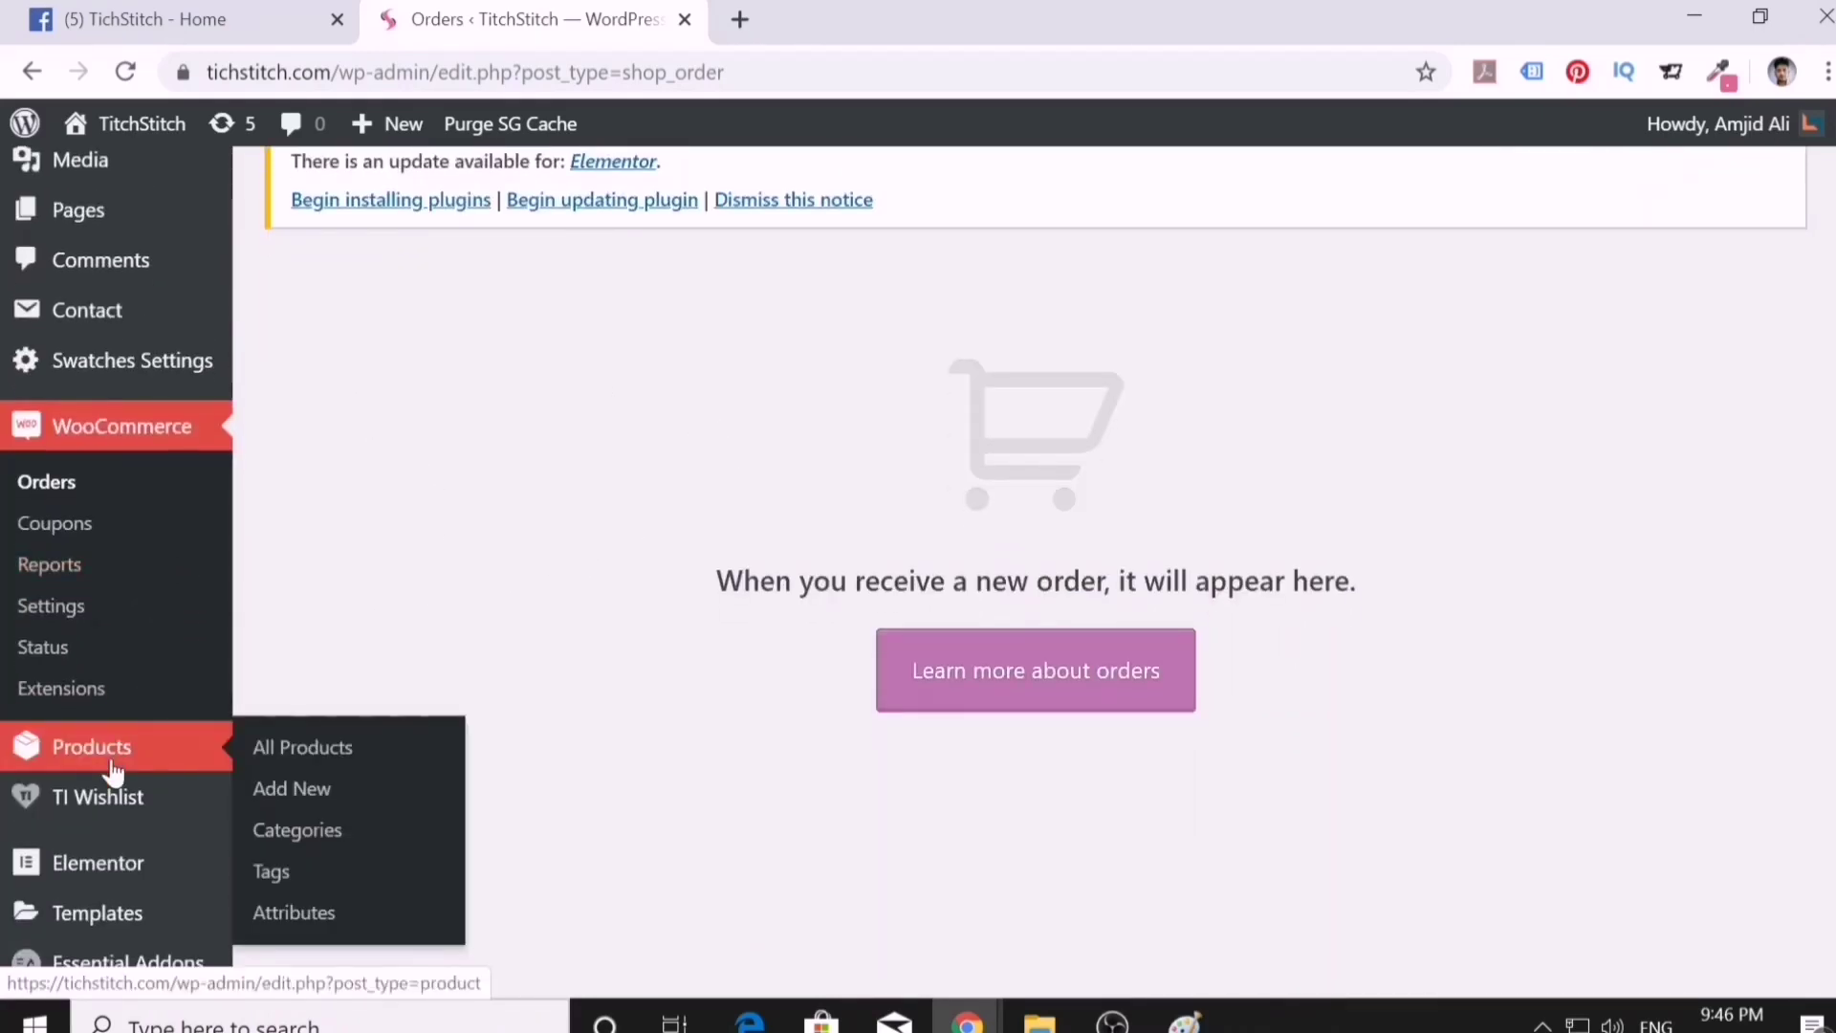
pyautogui.click(113, 767)
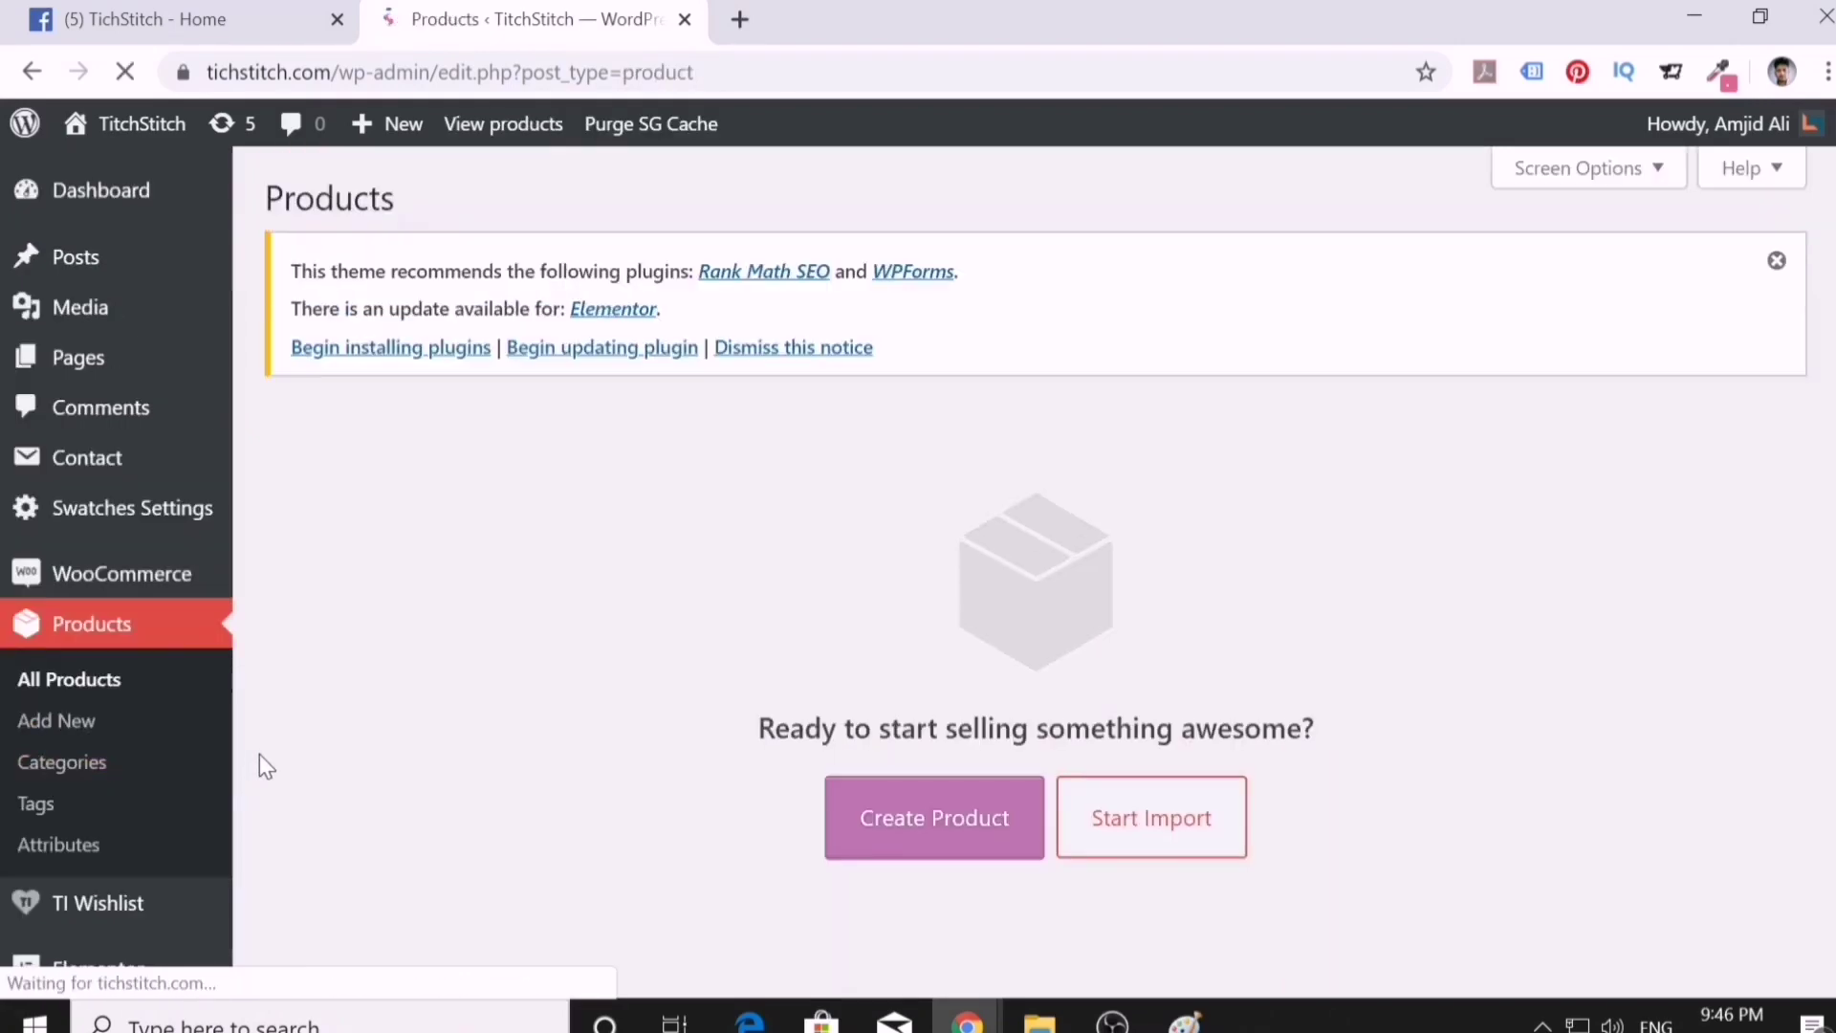
pyautogui.click(72, 683)
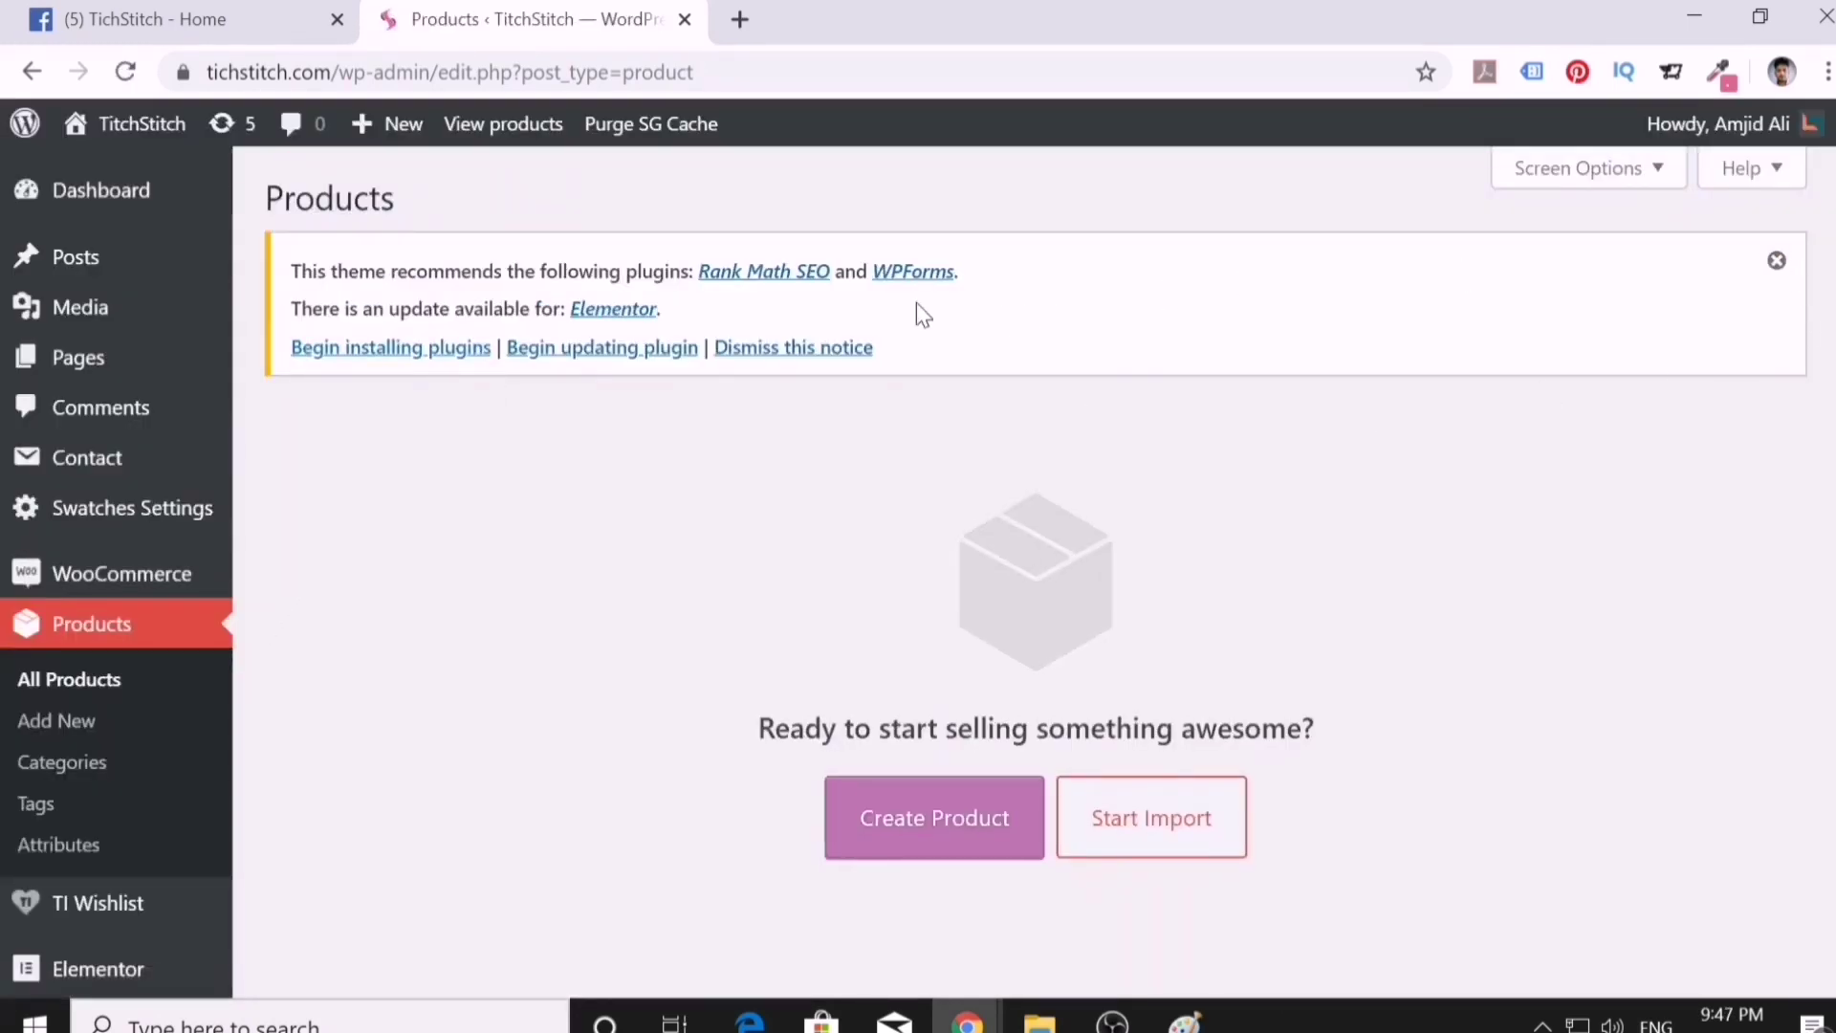
pyautogui.click(832, 354)
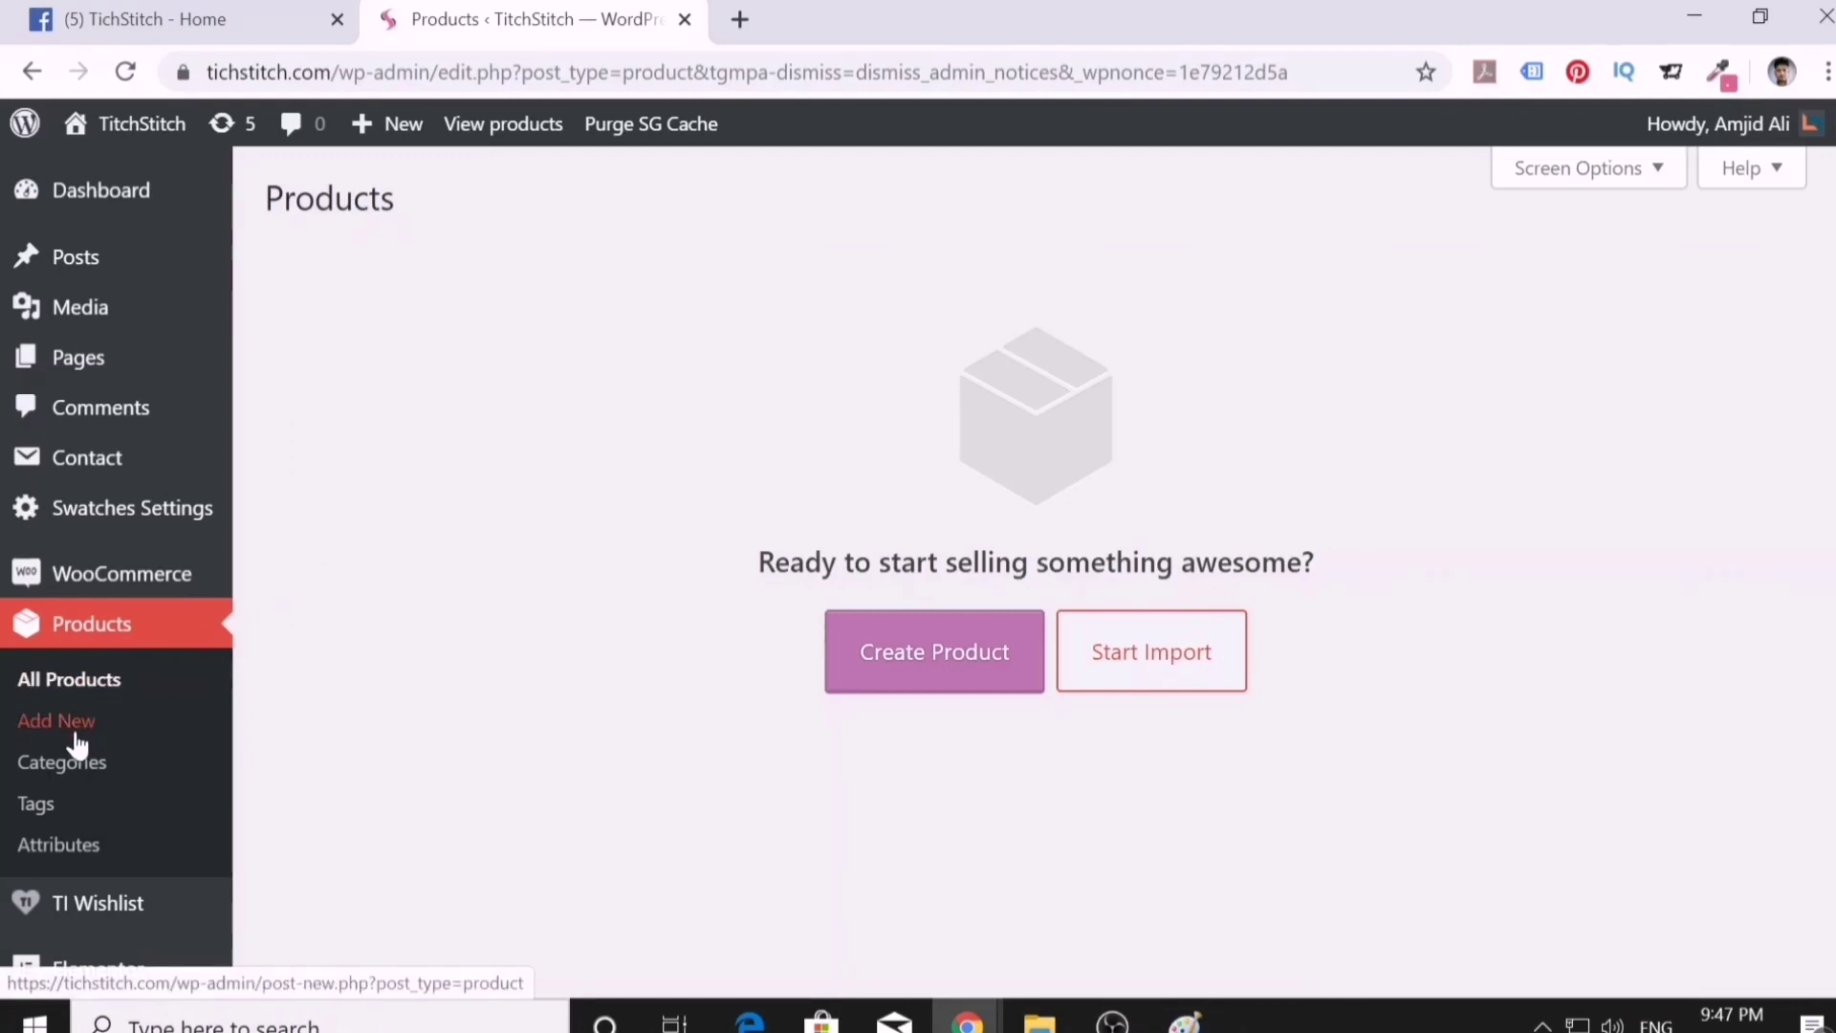
pyautogui.scroll(-1, 58, 765)
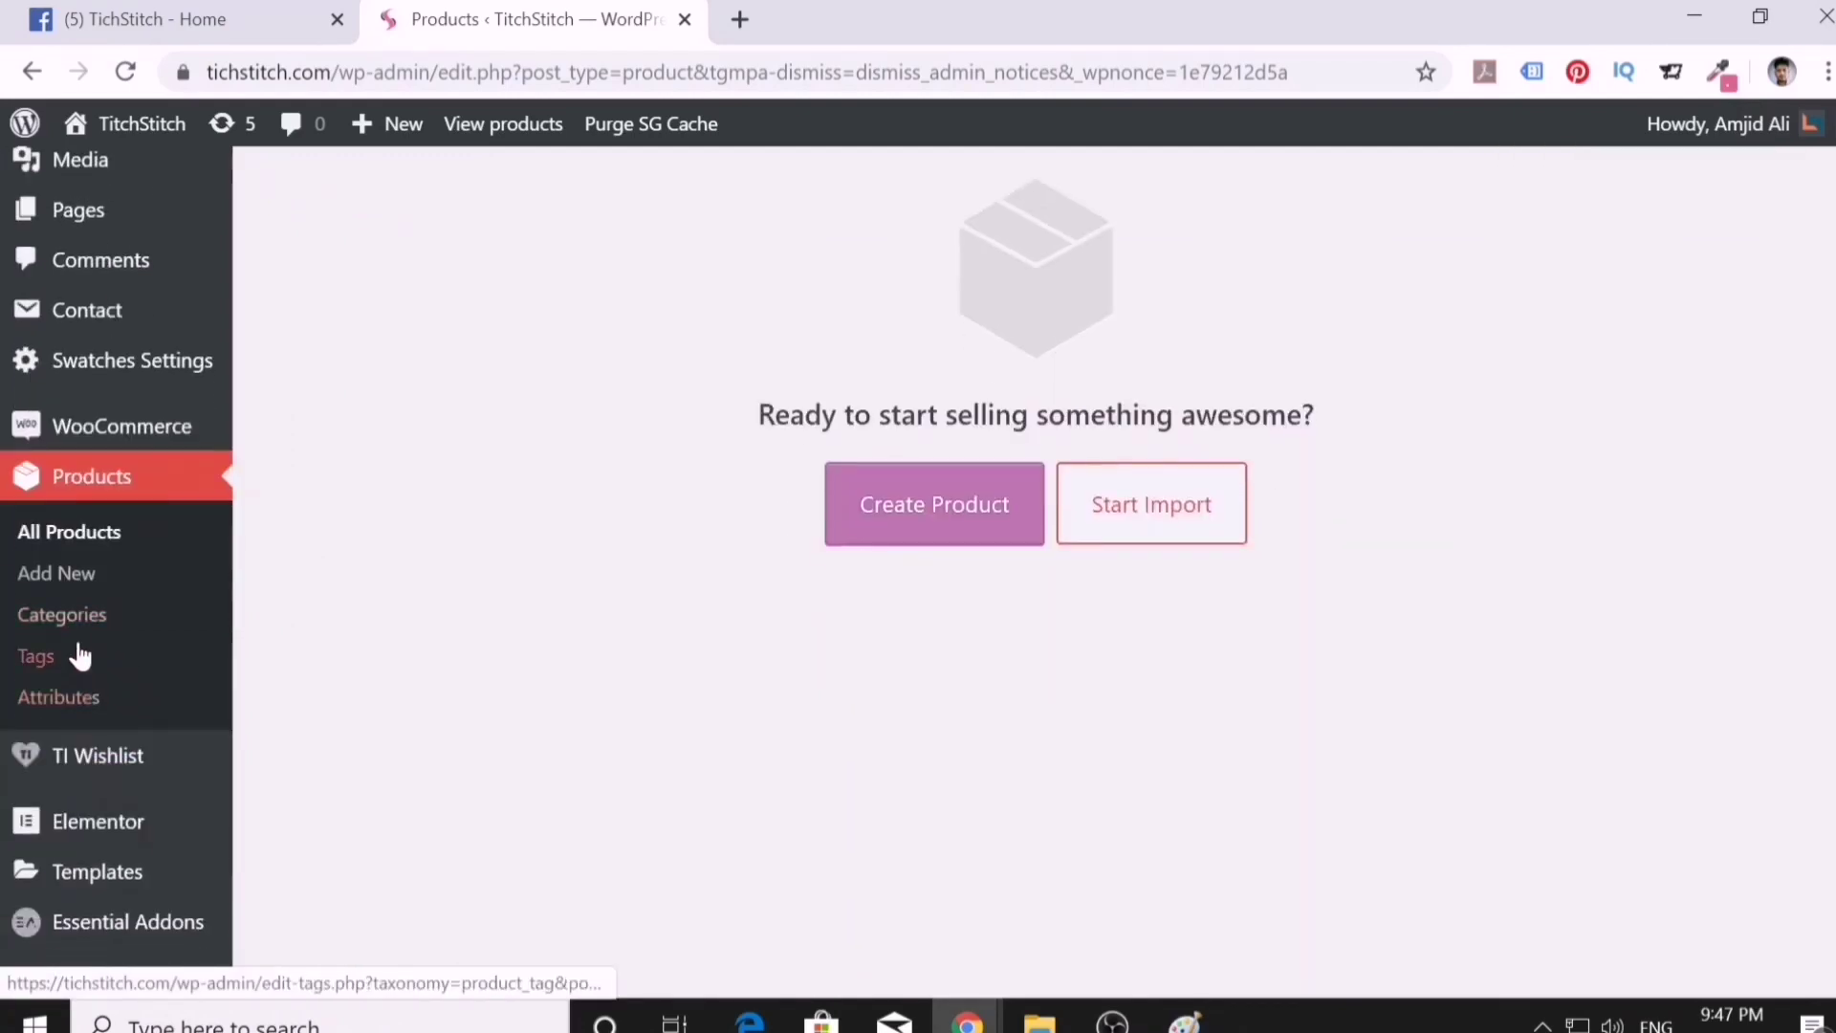
# - Switch to File Explorer and read the Zunash text file in the "Zunash - unstiched" folder under products
pyautogui.click(1040, 1019)
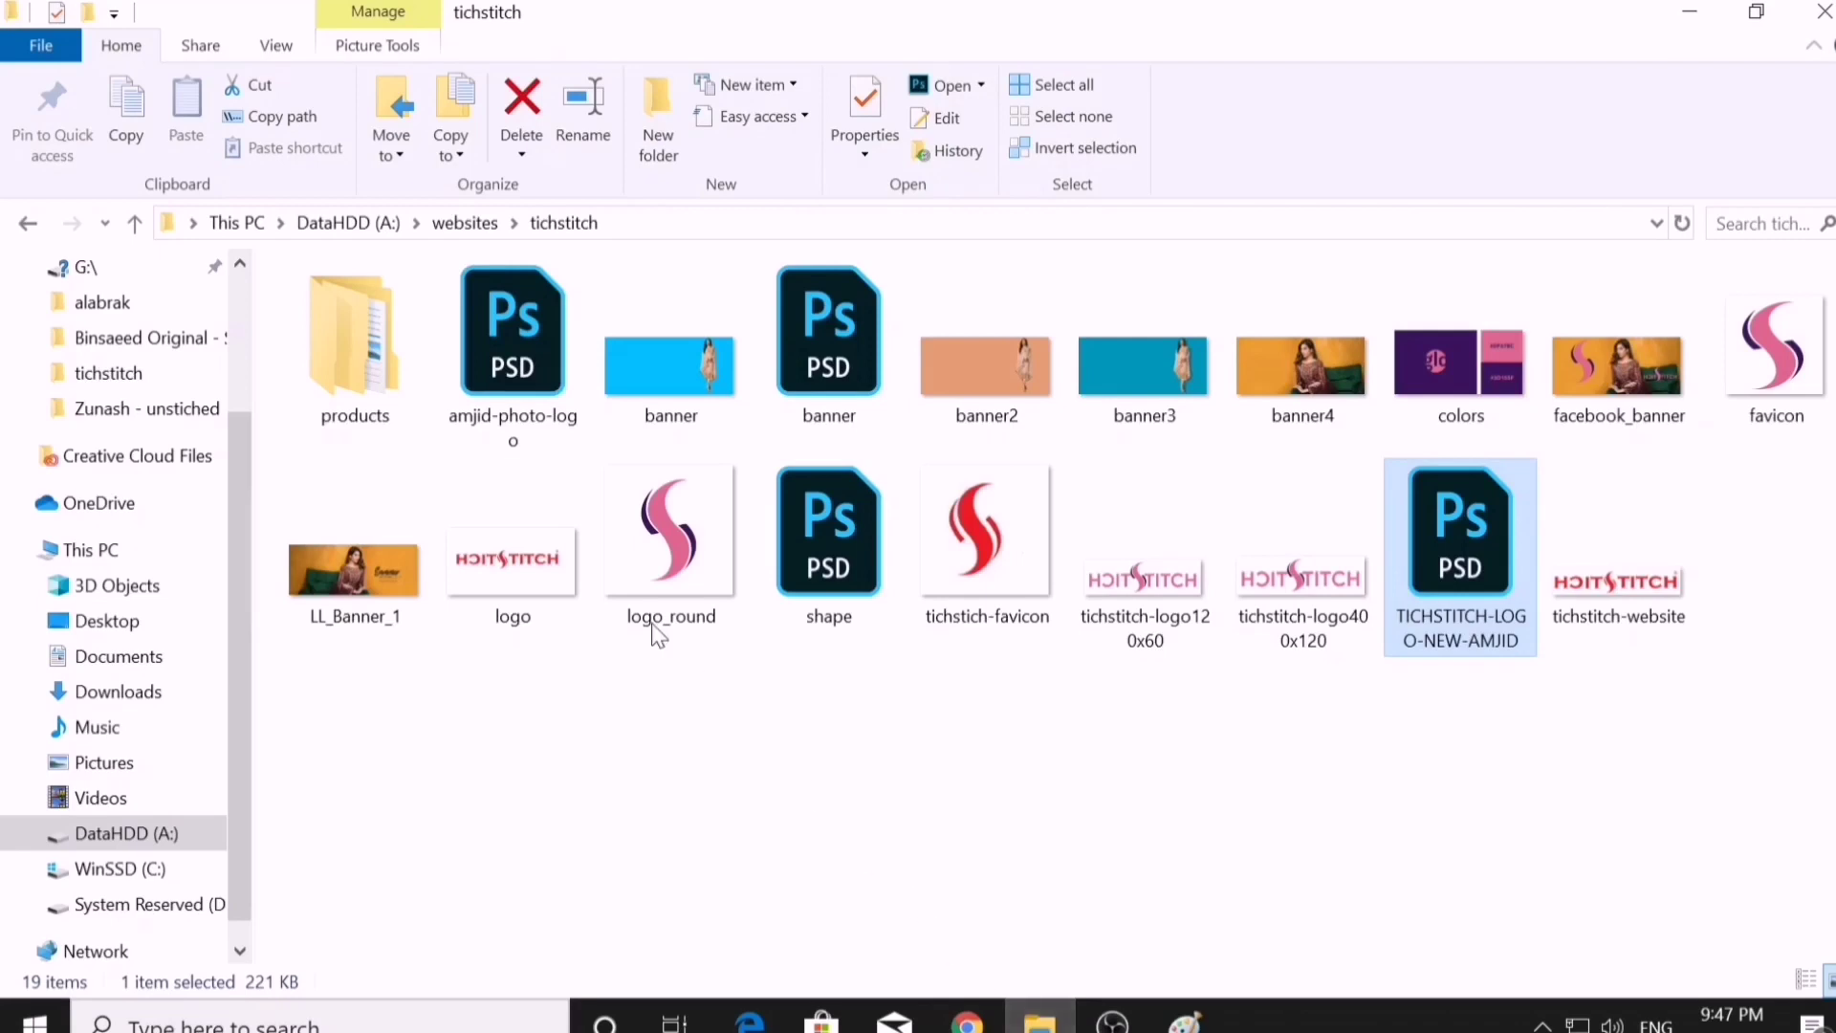
pyautogui.doubleClick(397, 381)
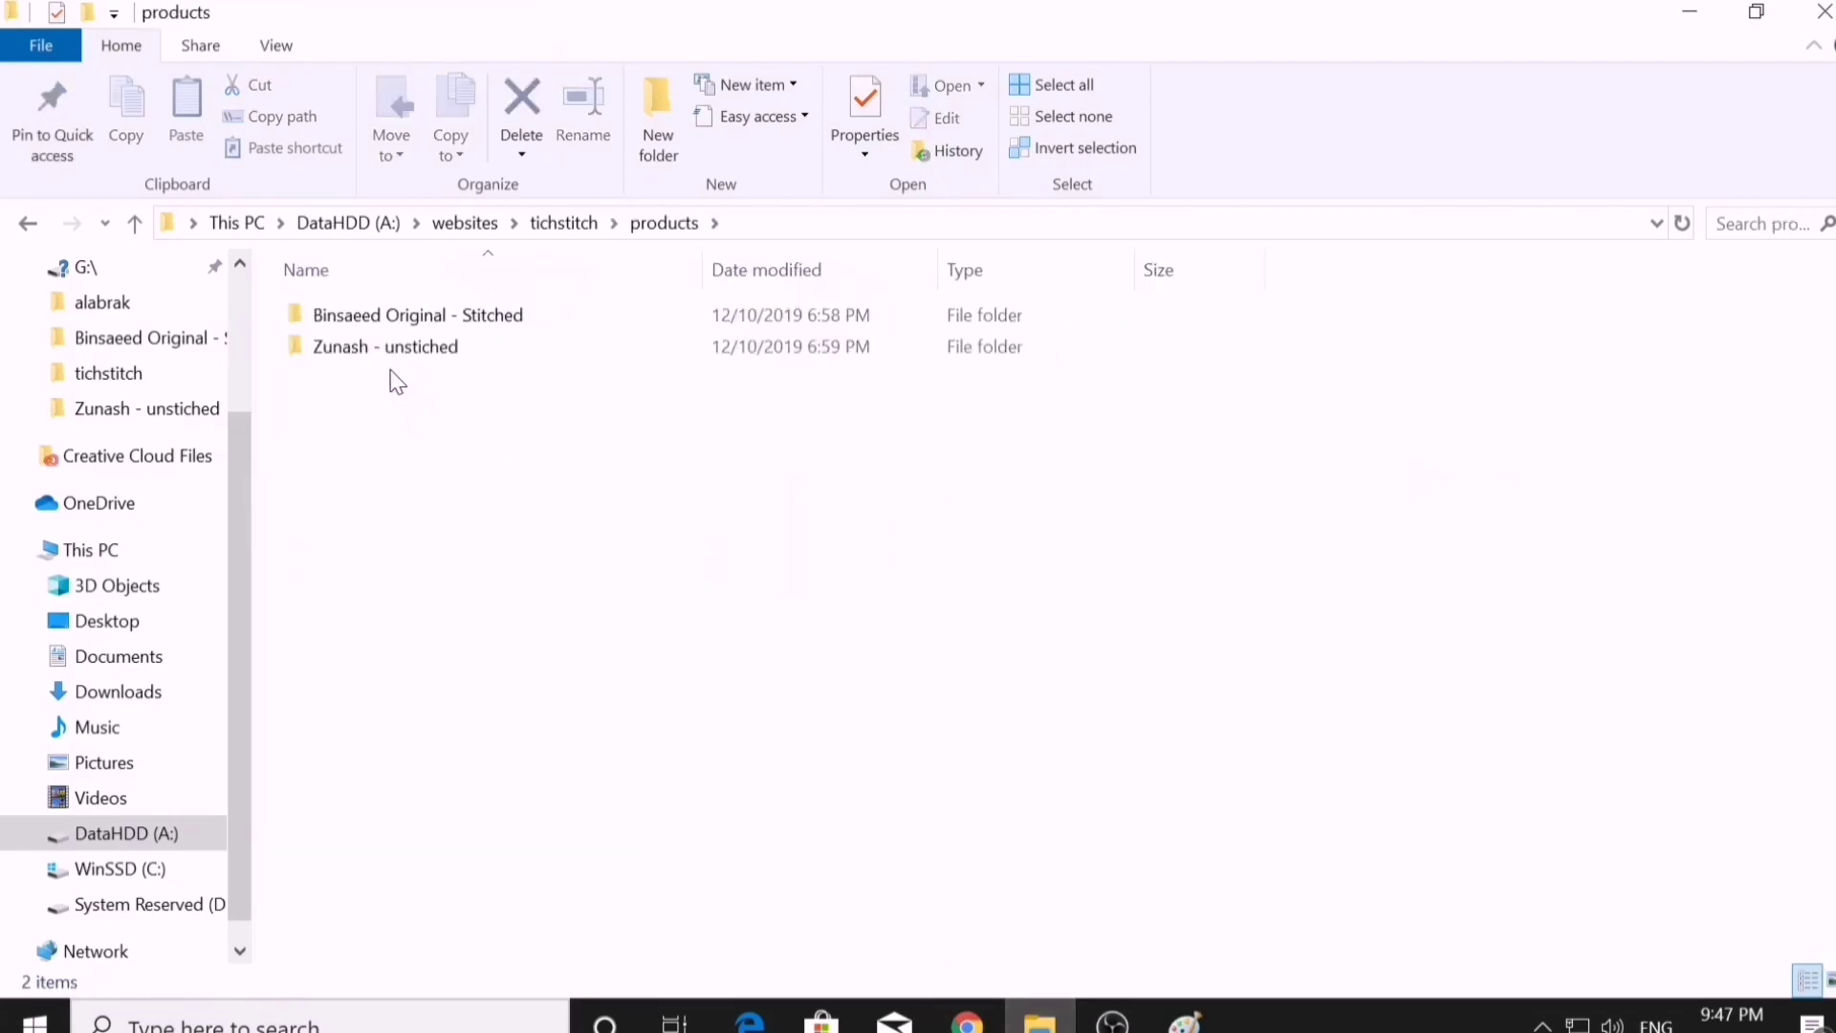
pyautogui.doubleClick(340, 354)
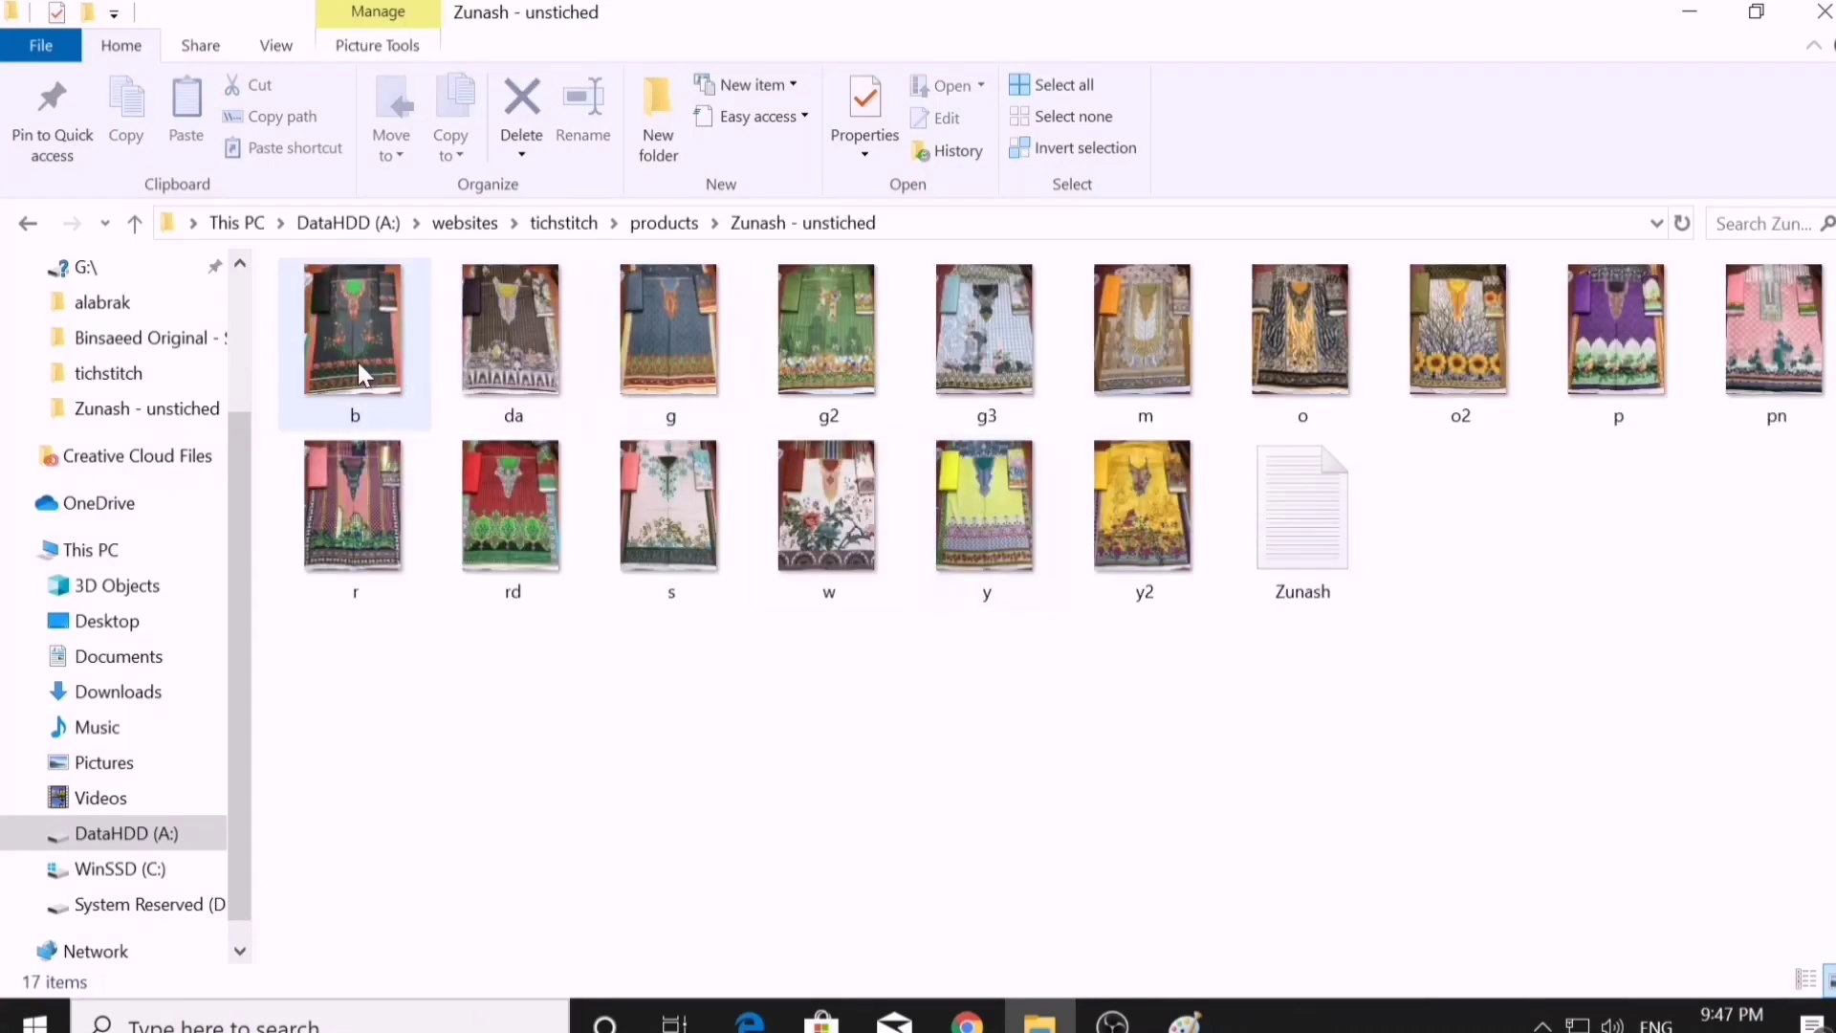
pyautogui.doubleClick(1294, 521)
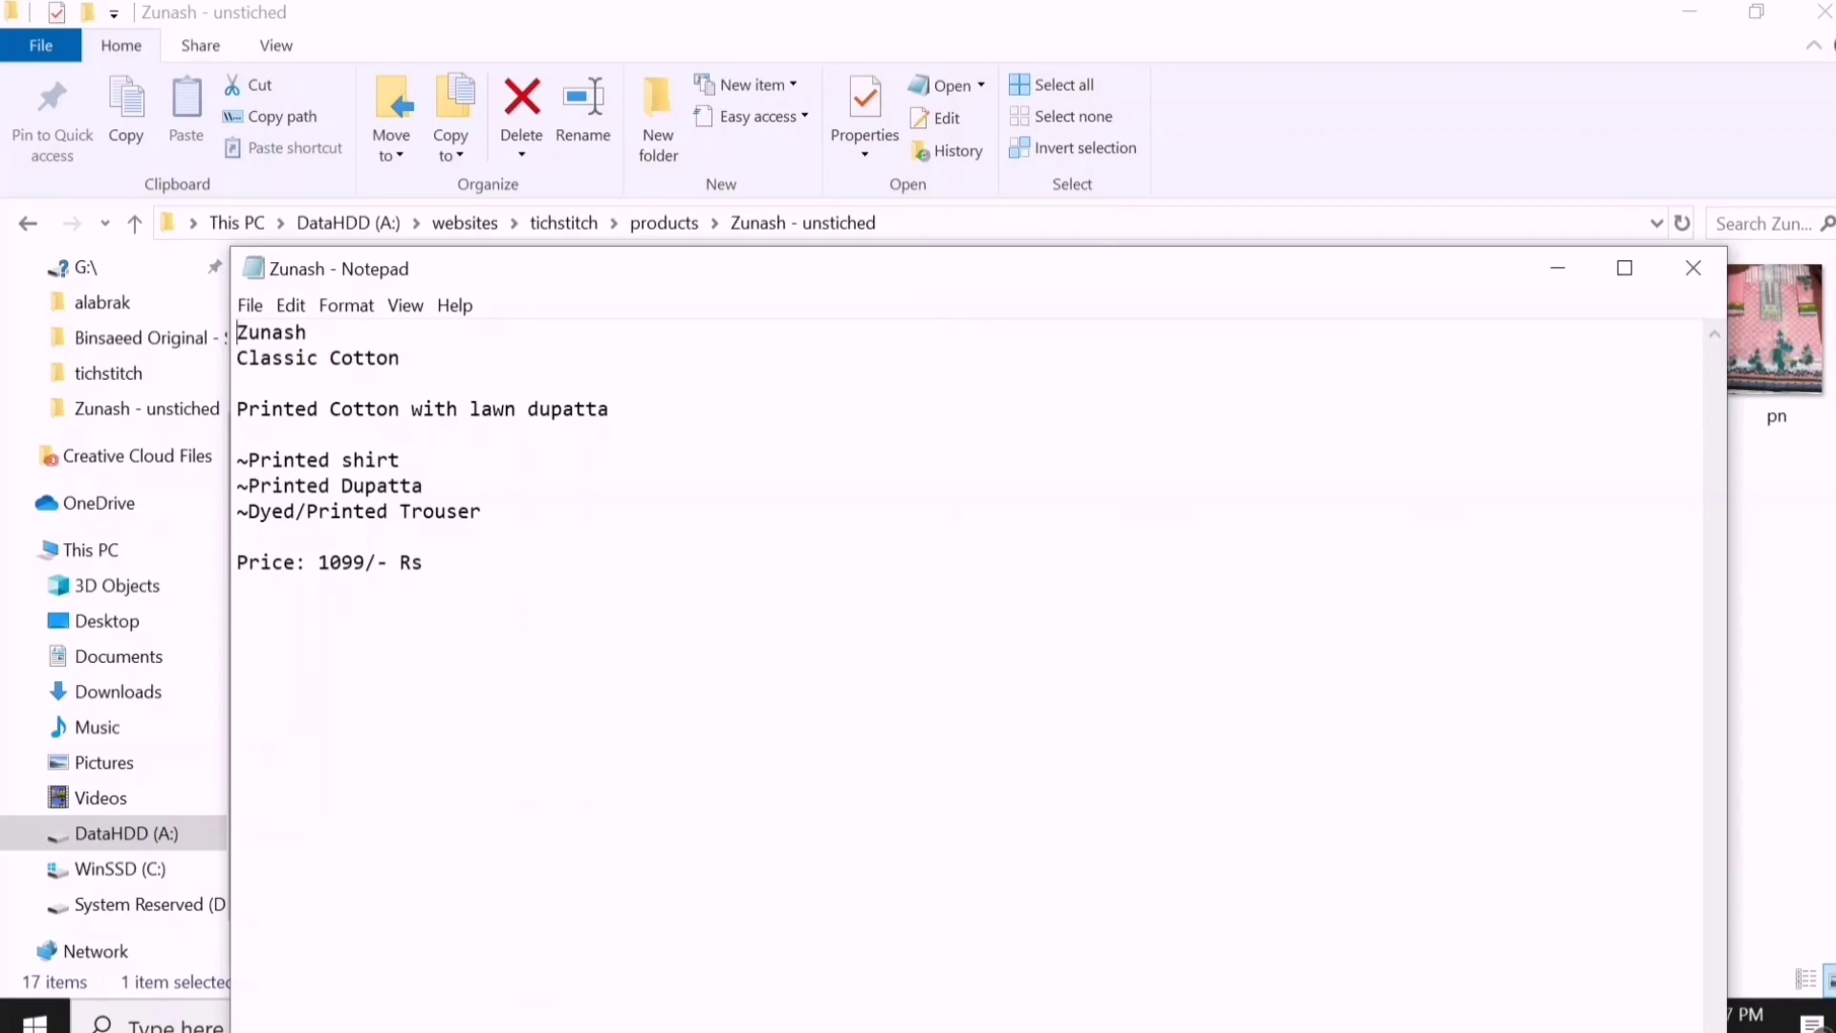
pyautogui.moveTo(247, 460)
pyautogui.mouseDown()
pyautogui.moveTo(482, 511)
pyautogui.moveTo(261, 460)
pyautogui.mouseUp()
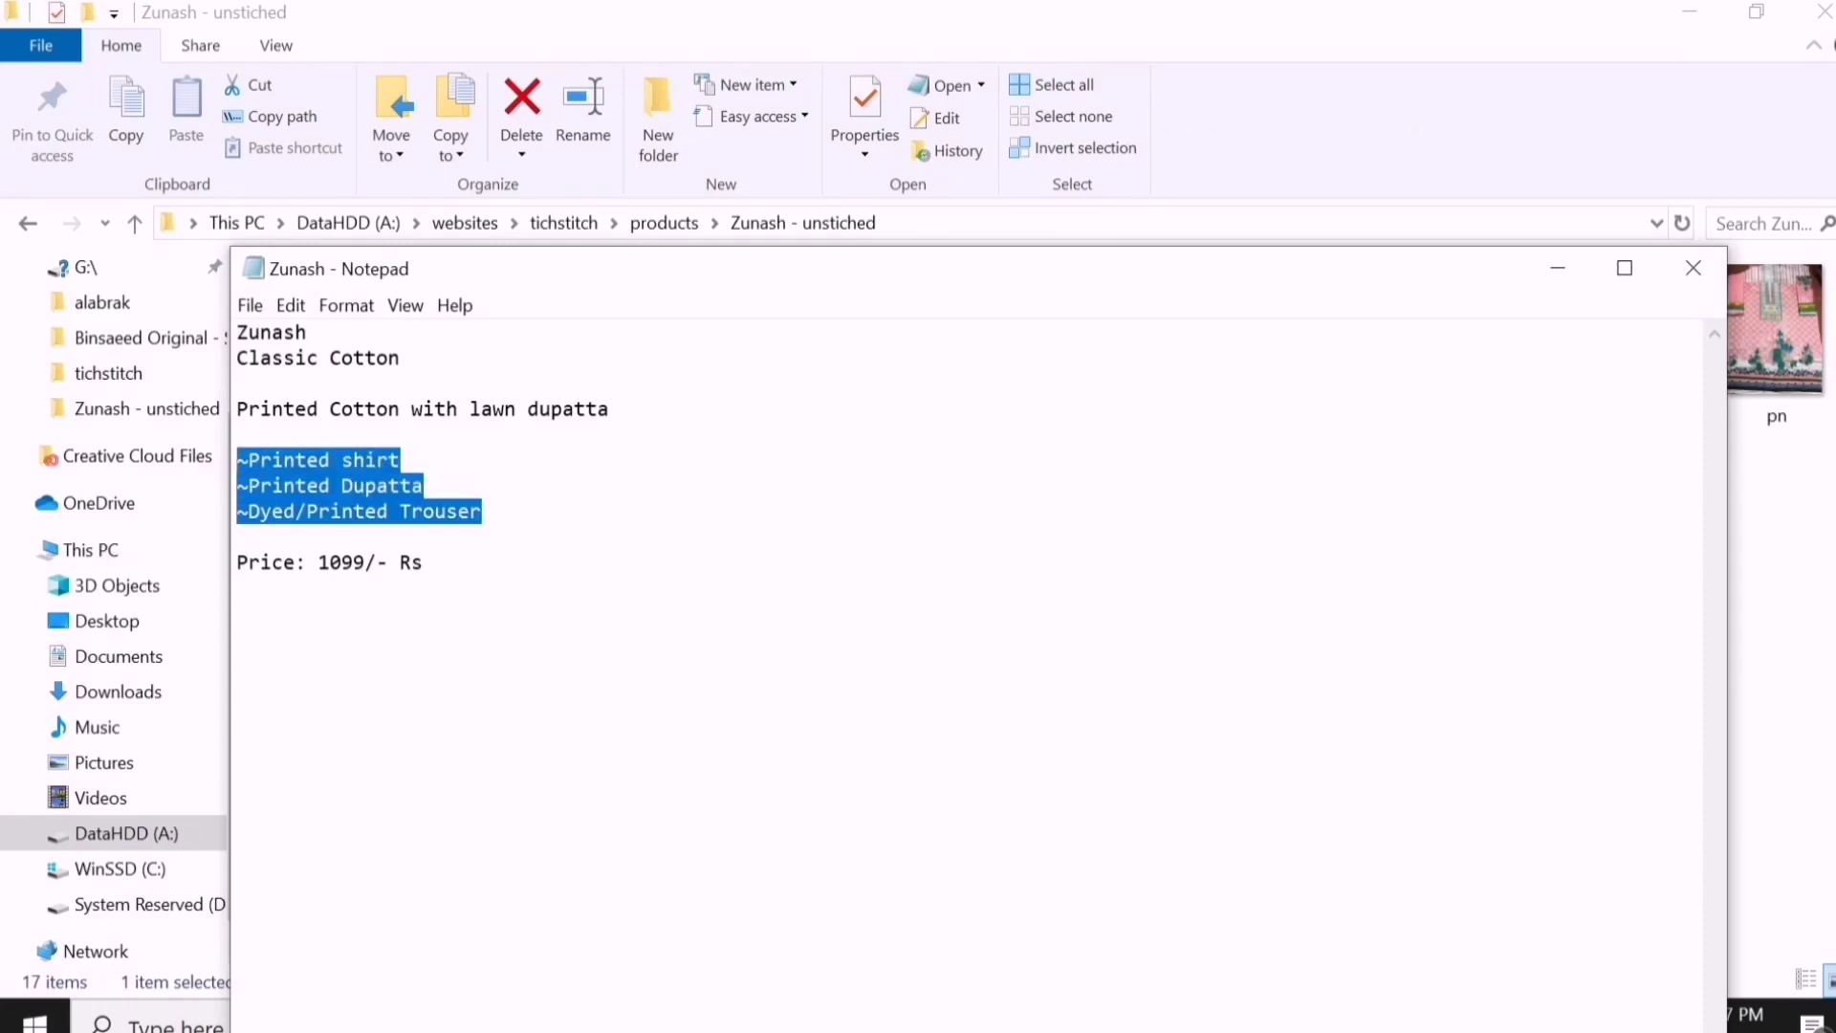
pyautogui.click(1686, 273)
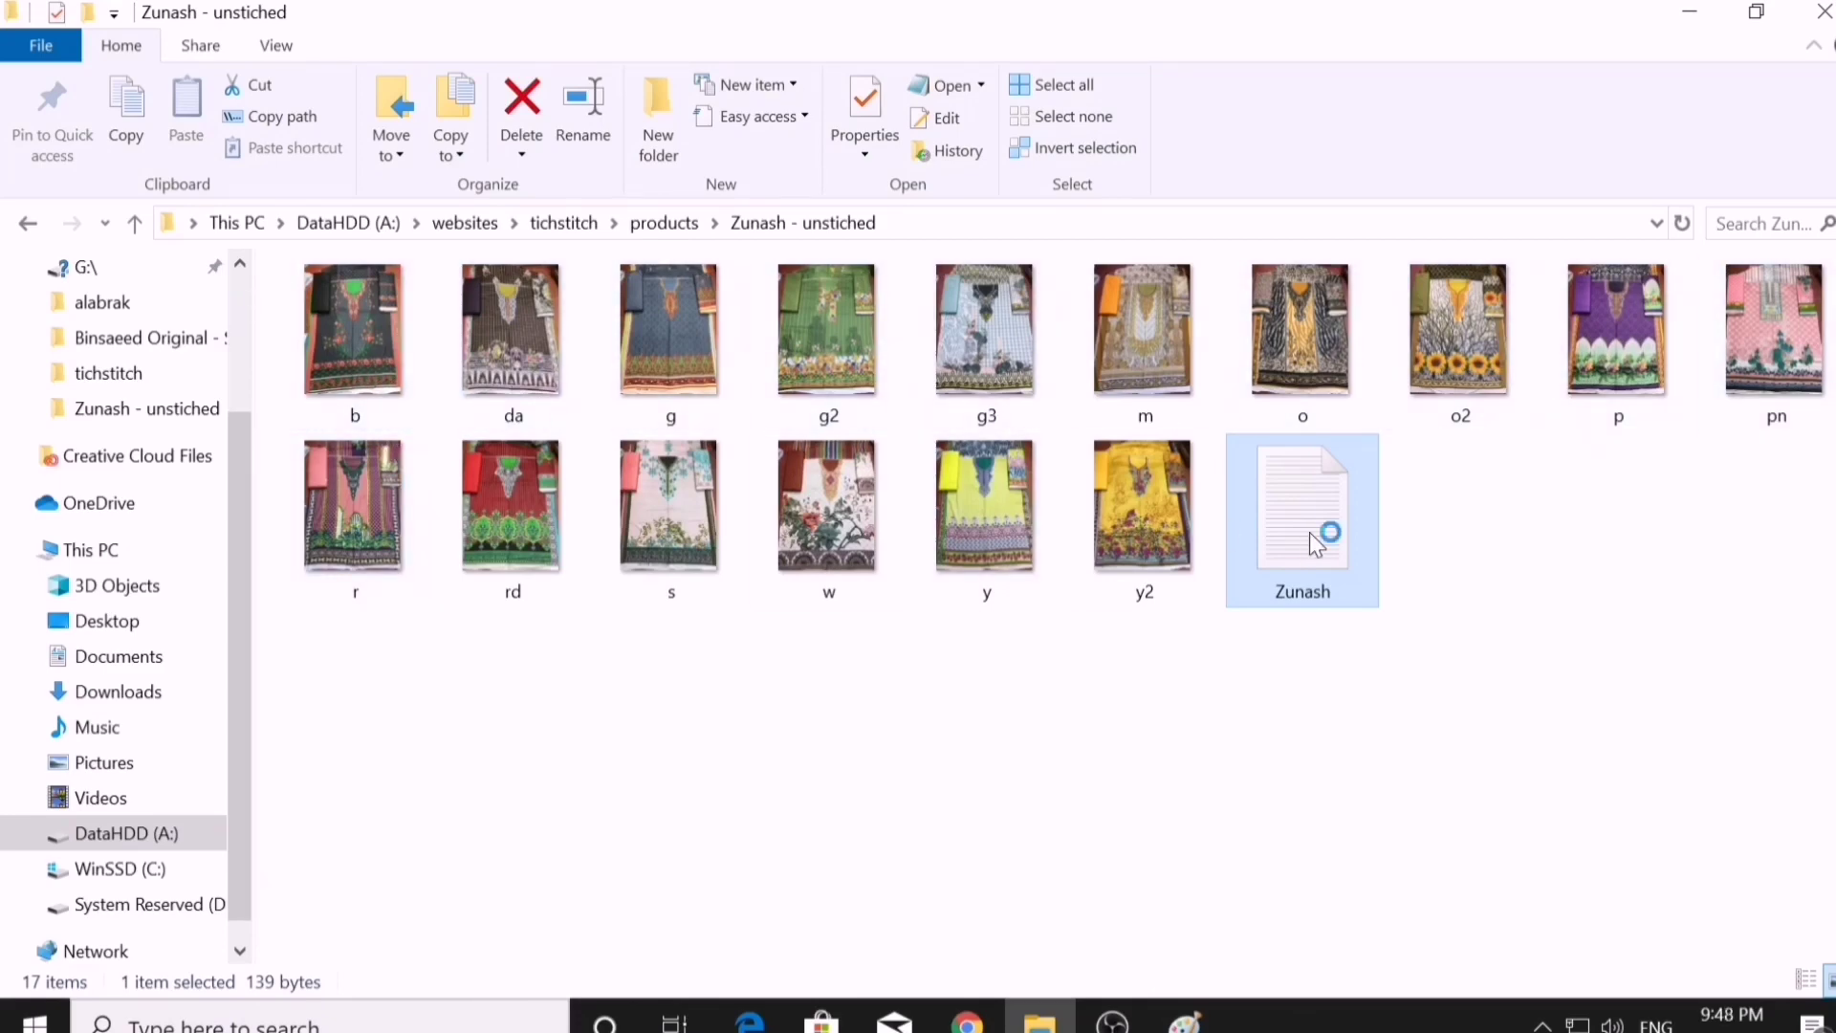
pyautogui.click(1692, 268)
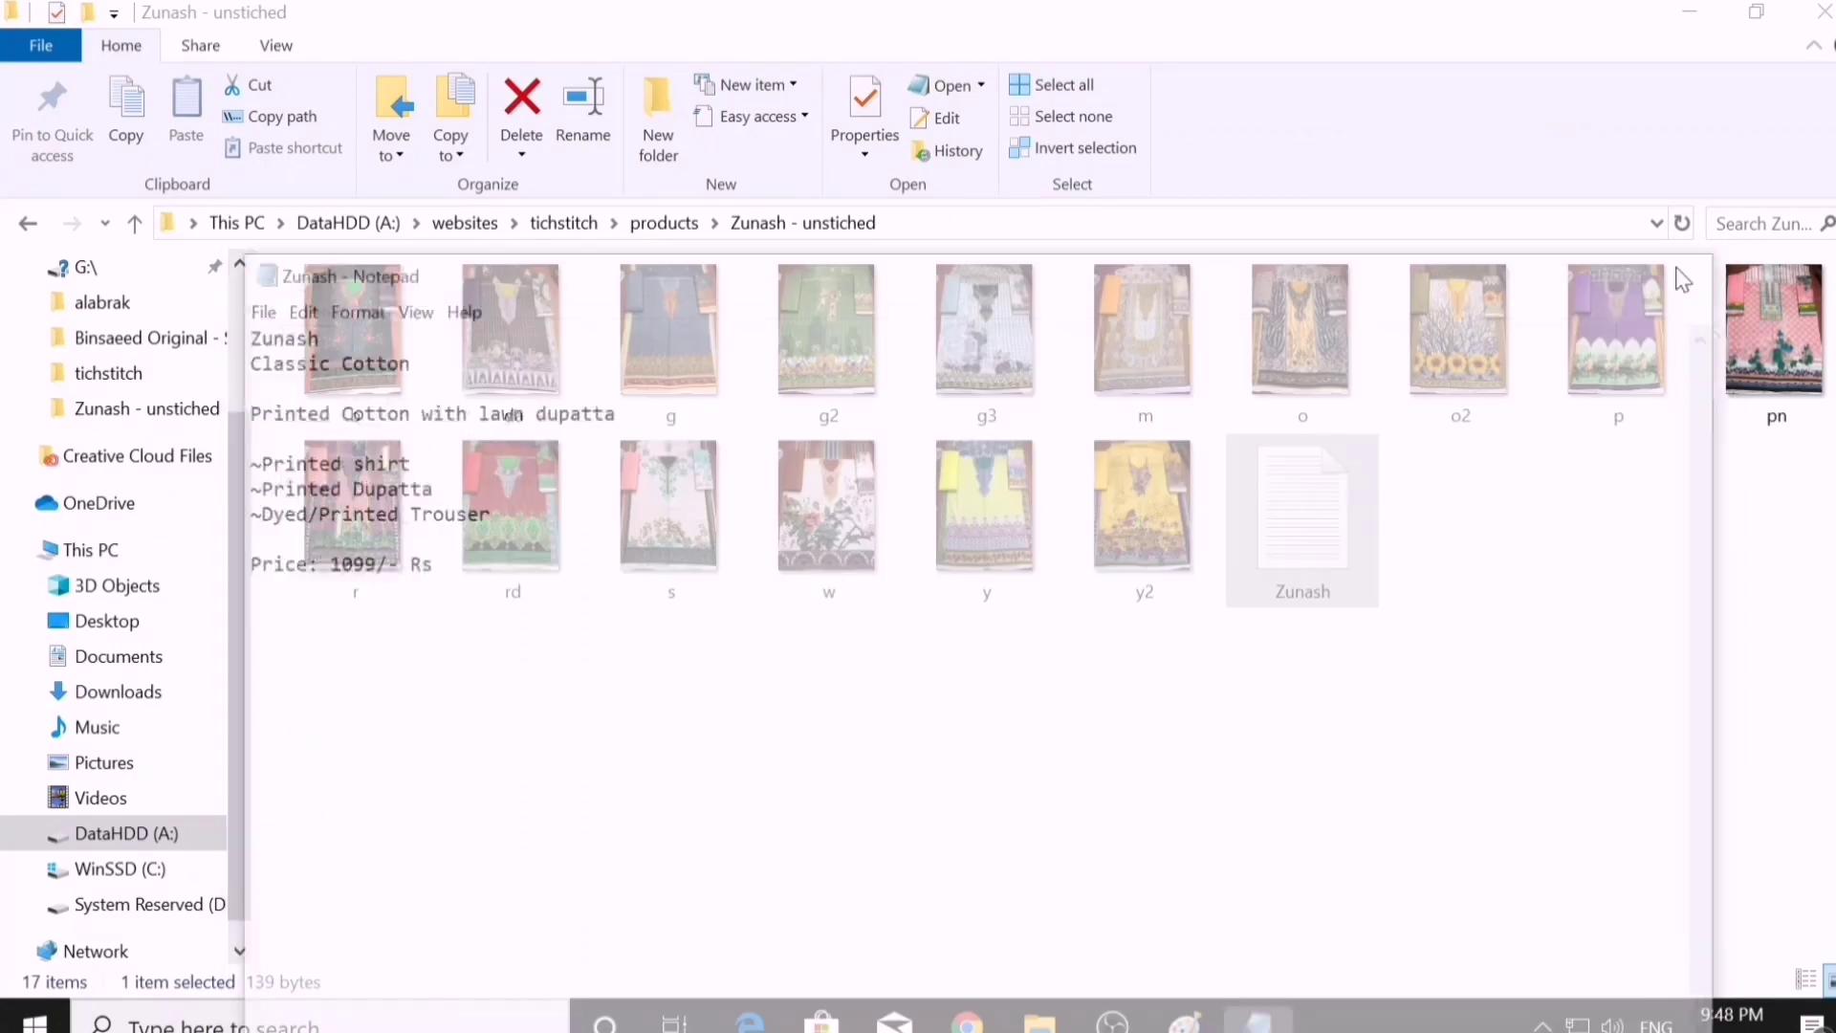
# - Show the files of the "Binsaeed Original - Stitched" product folder as large thumbnails and read the AVF-25 text file
pyautogui.click(665, 224)
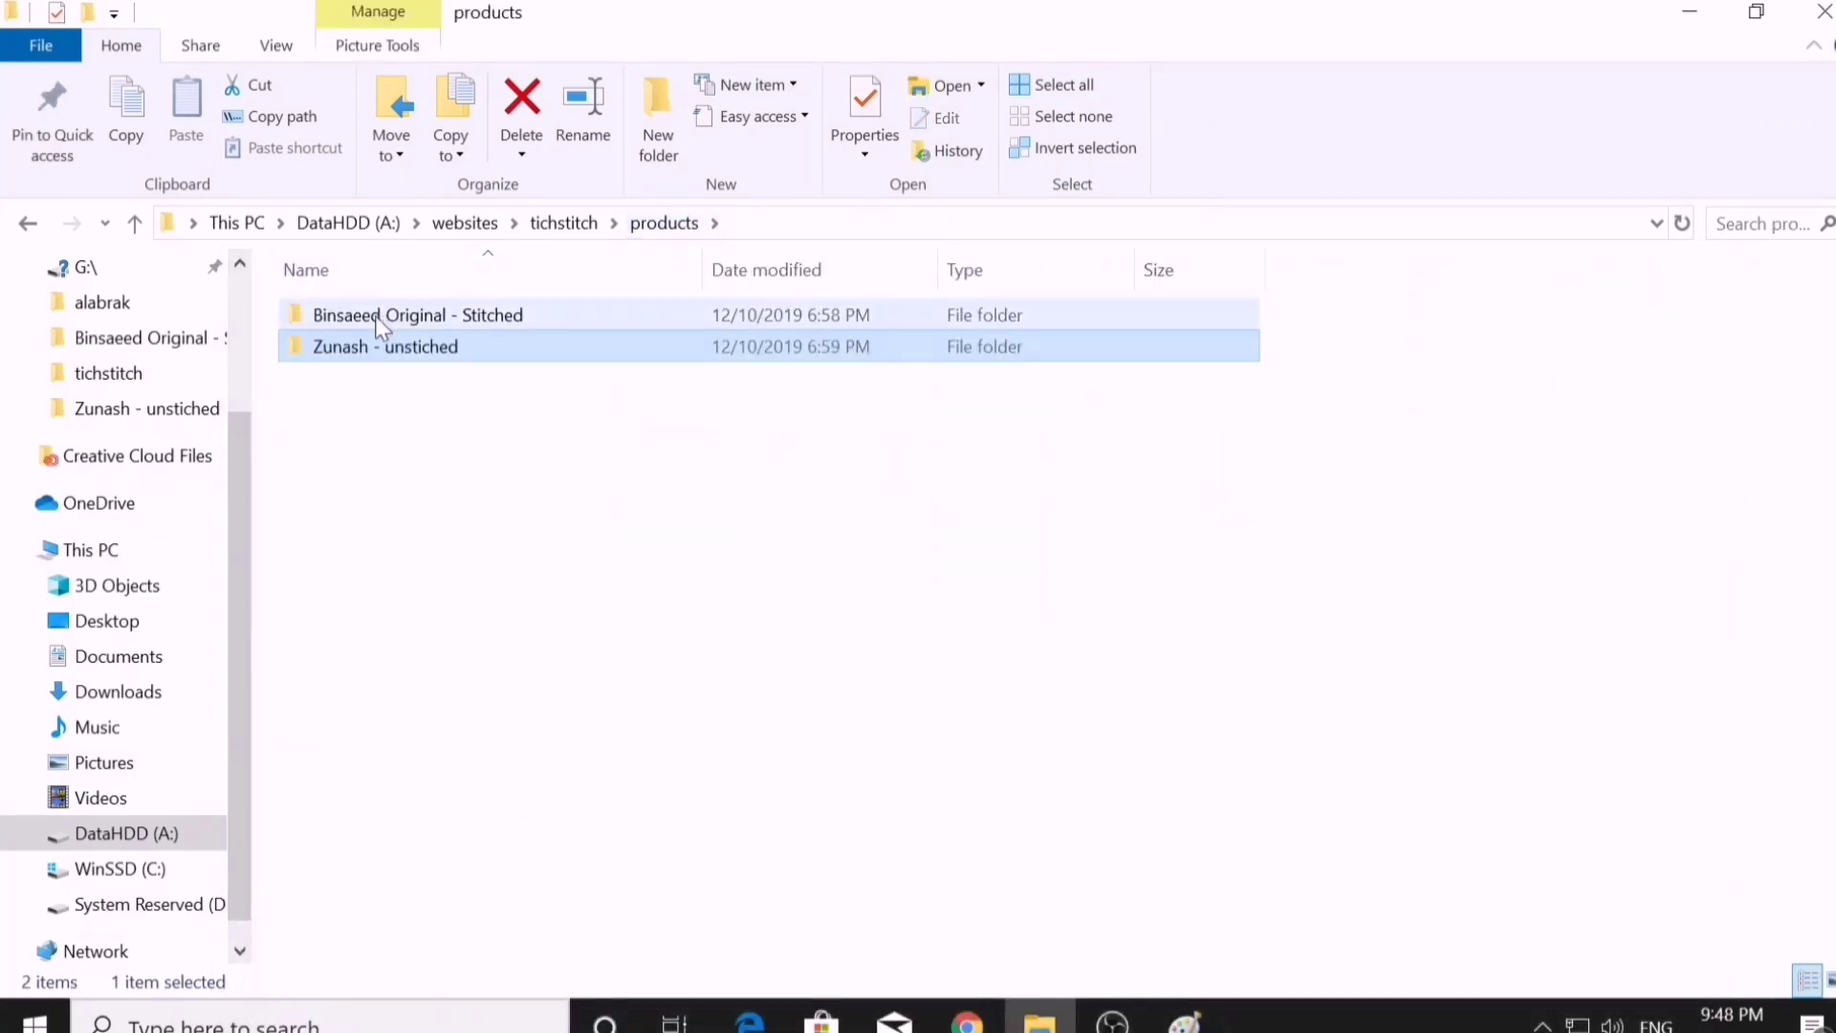
pyautogui.doubleClick(495, 318)
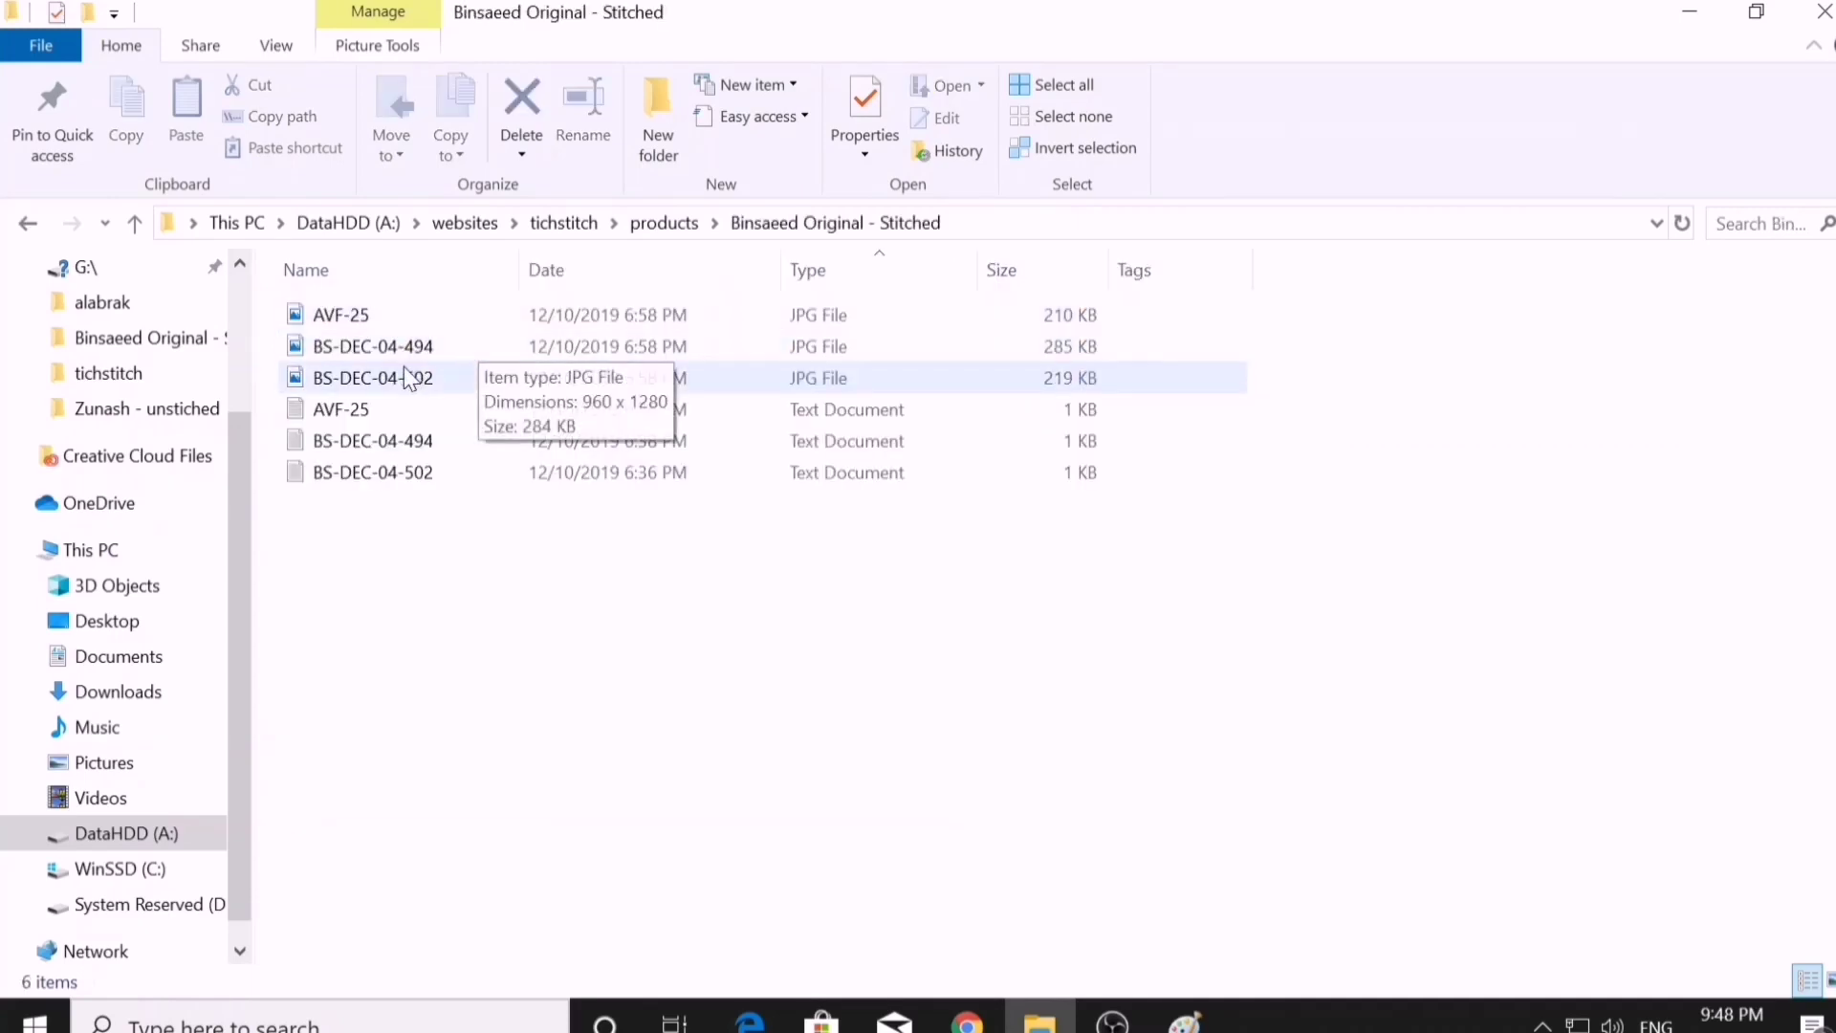
pyautogui.rightClick(539, 547)
pyautogui.moveTo(713, 599)
pyautogui.click(956, 571)
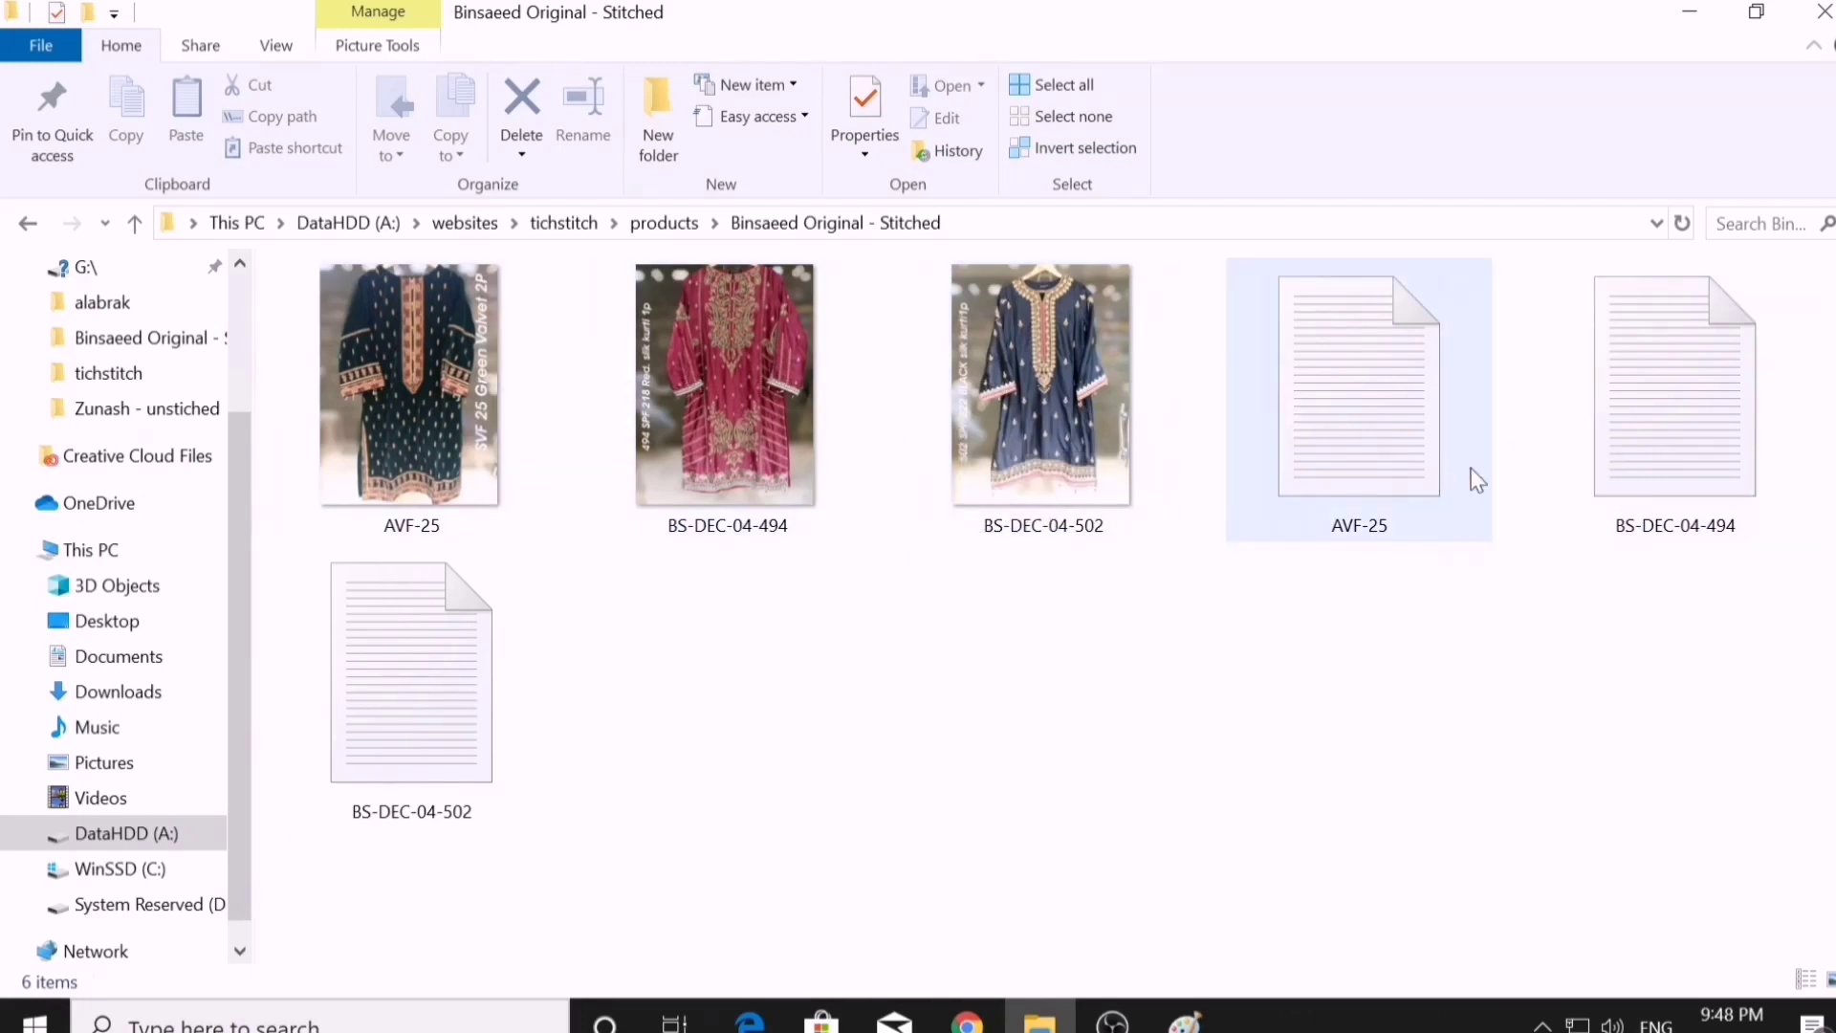
pyautogui.doubleClick(1351, 462)
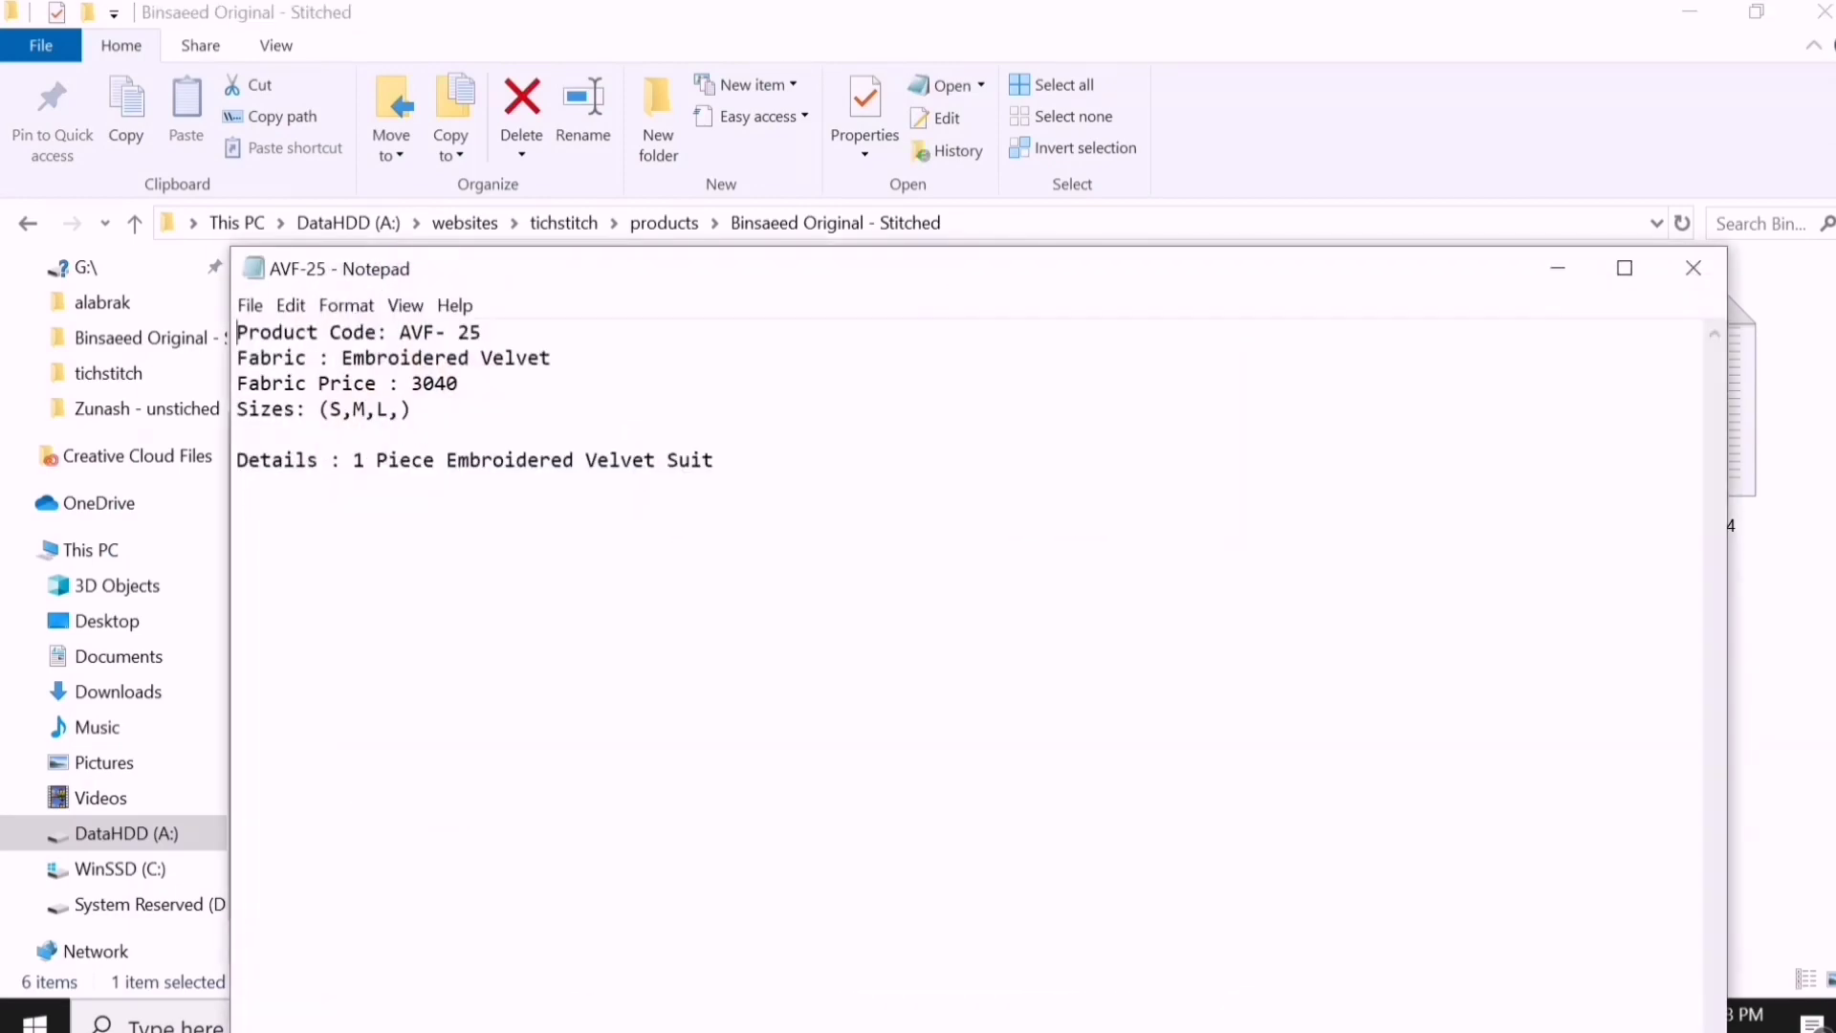
pyautogui.click(1694, 268)
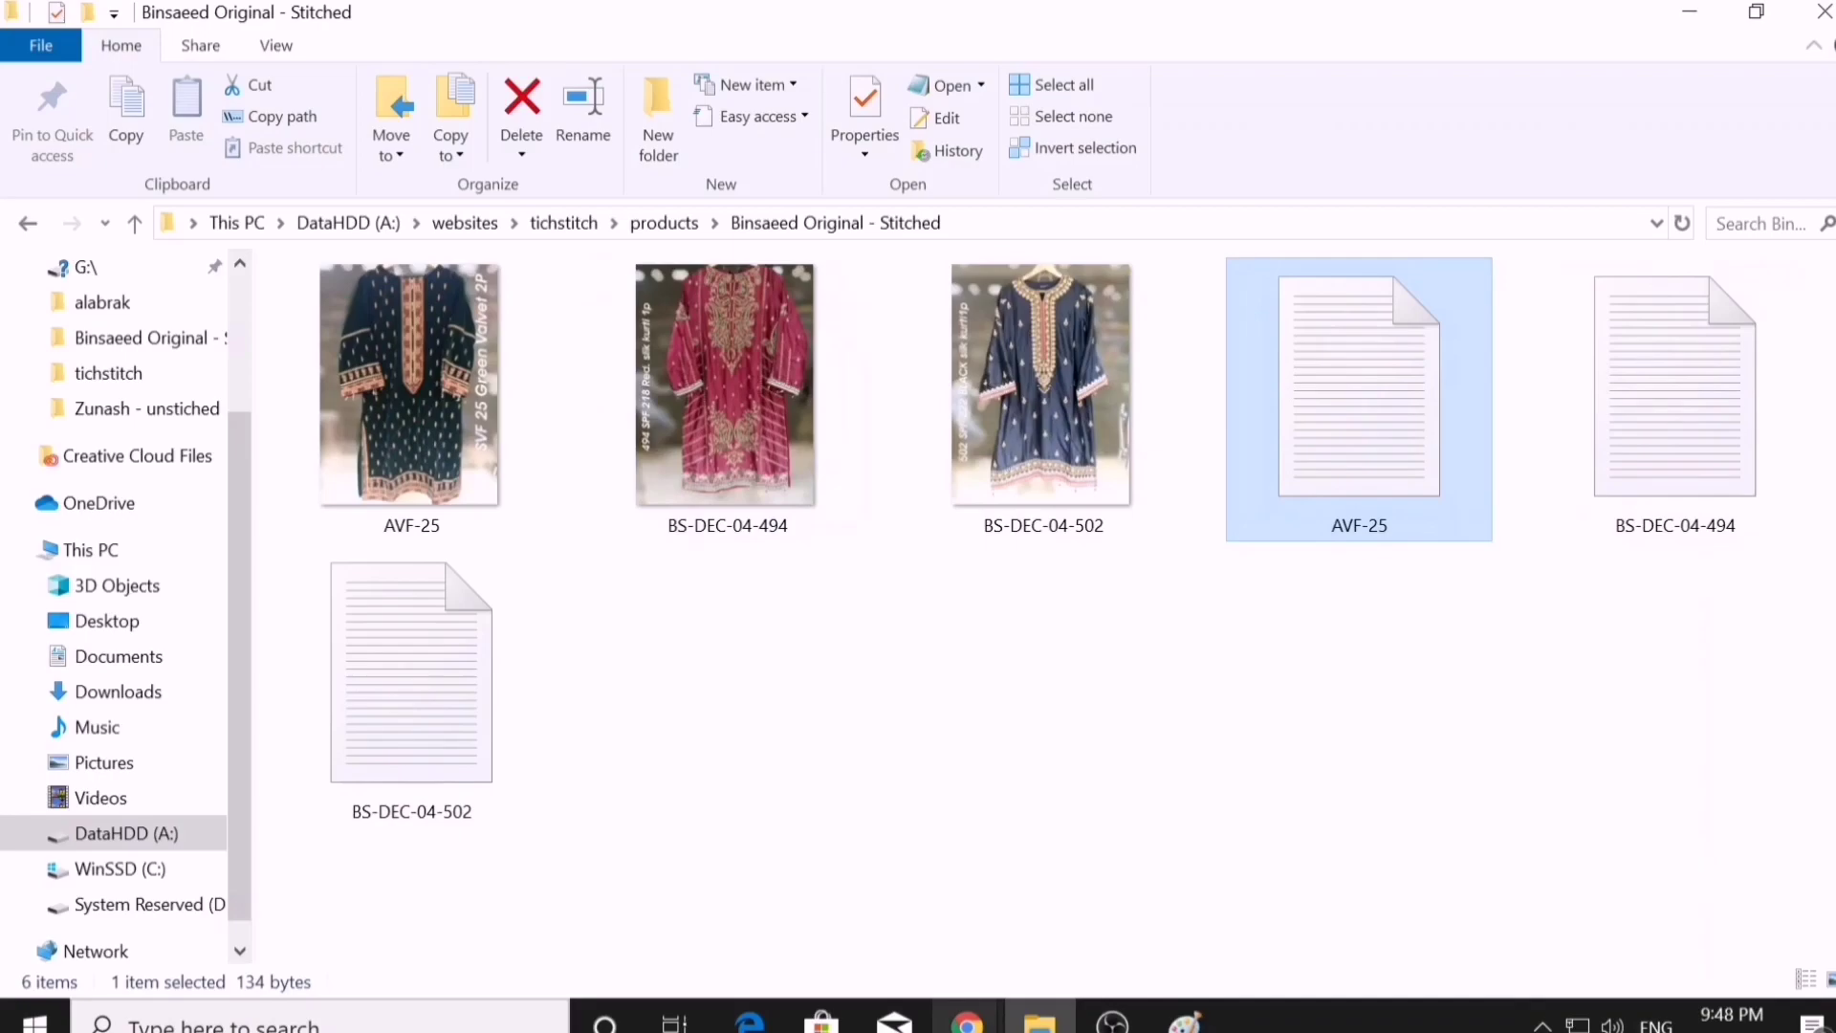
# - Switch back to the browser and start adding a new product to the store
pyautogui.click(967, 1021)
pyautogui.click(898, 920)
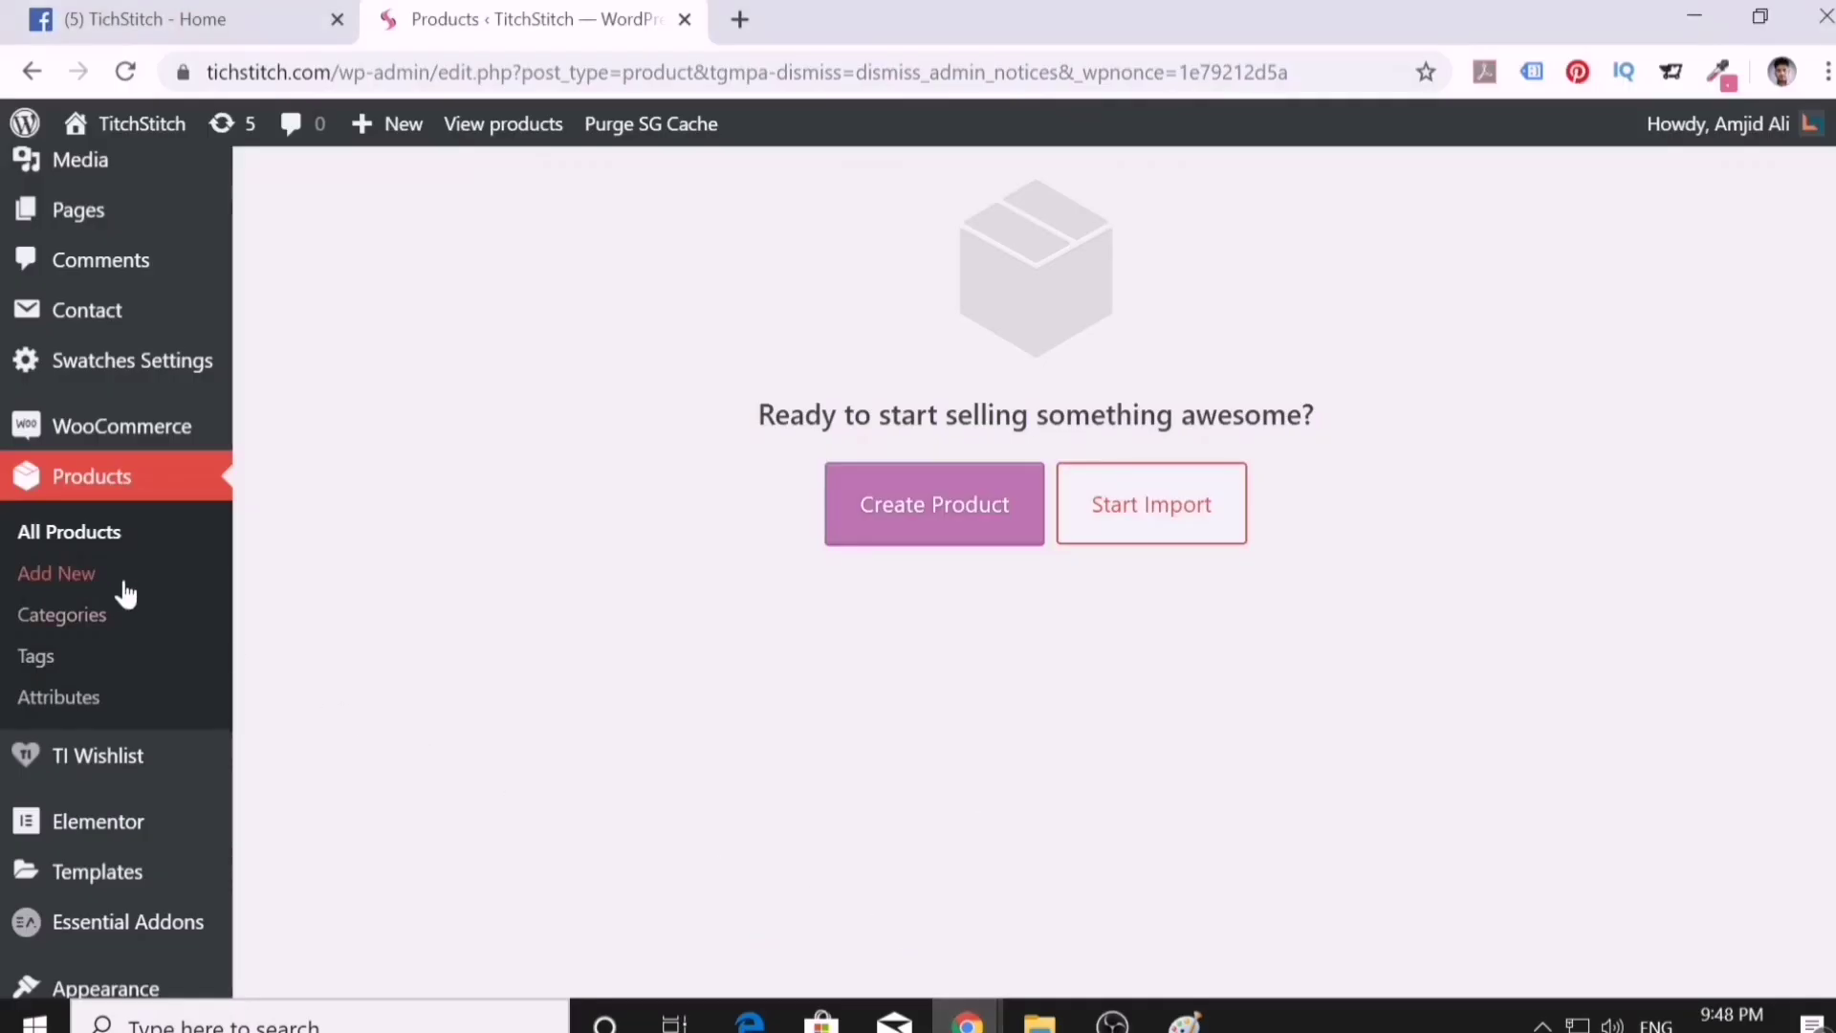
pyautogui.click(57, 574)
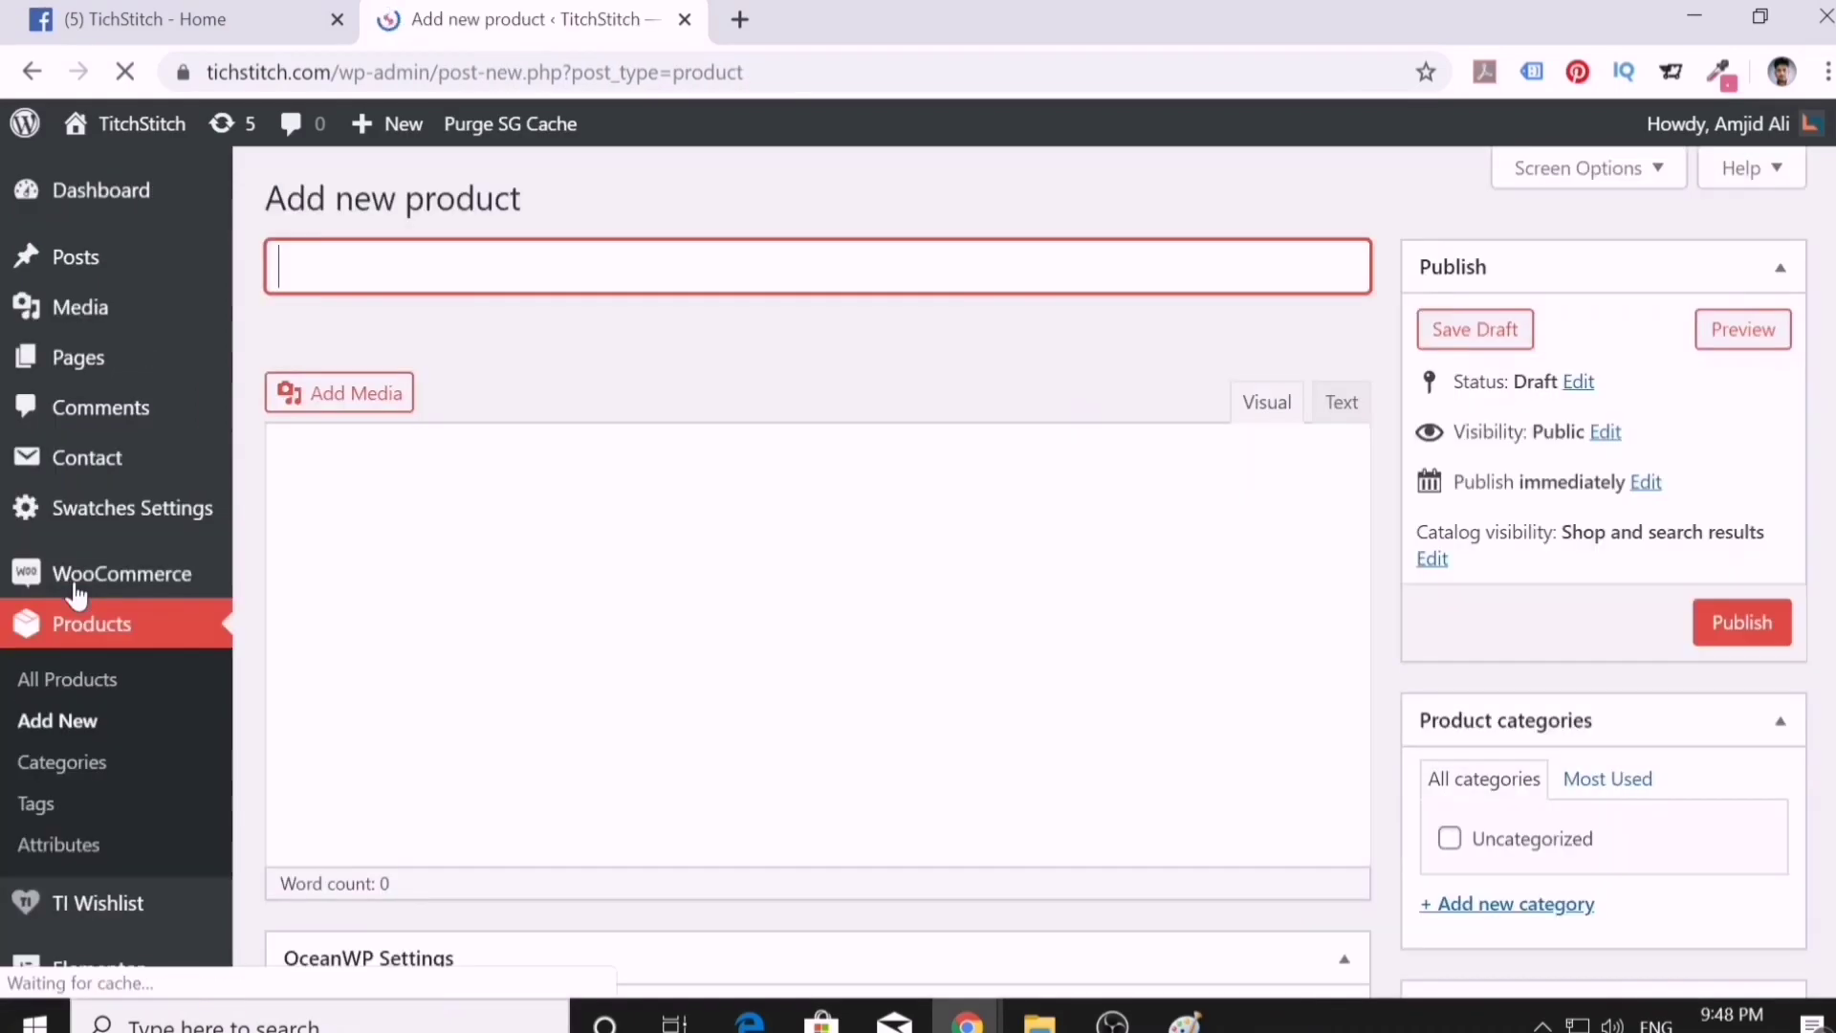
# - Look over the new product form and collapse its OceanWP Settings section
pyautogui.scroll(-5, 363, 604)
pyautogui.scroll(-10, 628, 675)
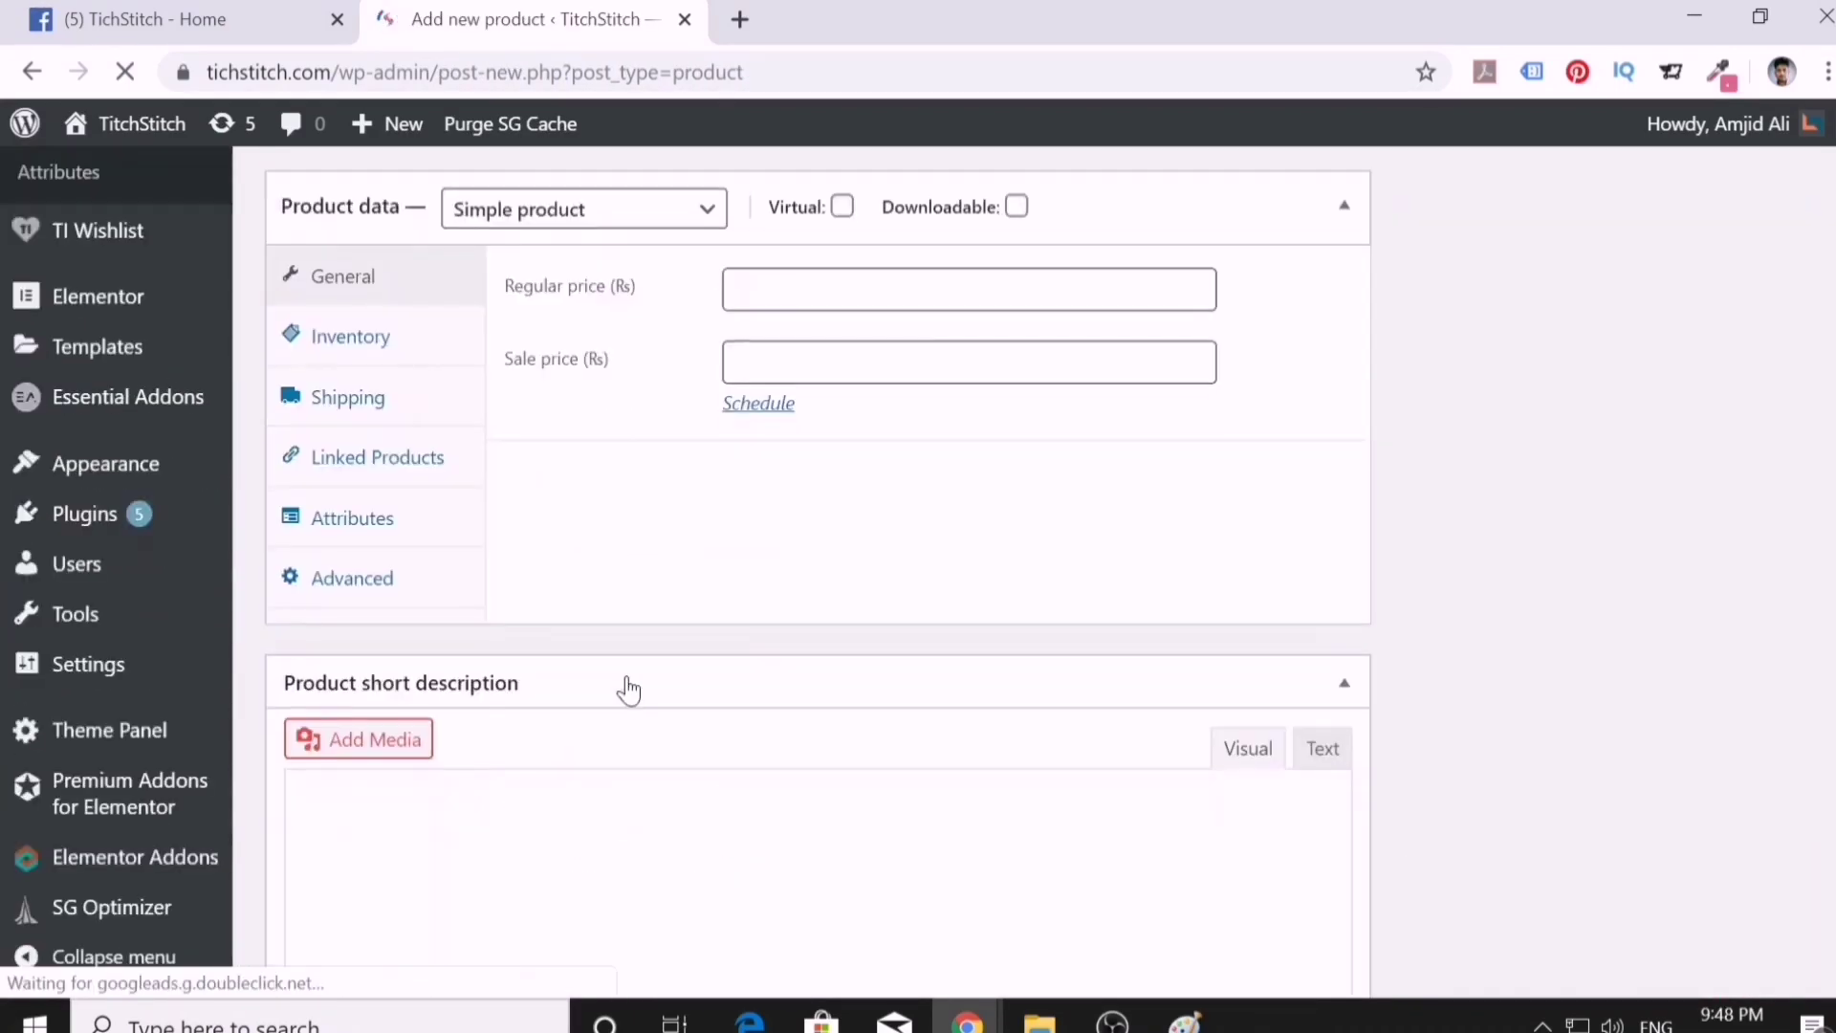
pyautogui.scroll(4, 627, 675)
pyautogui.scroll(8, 519, 542)
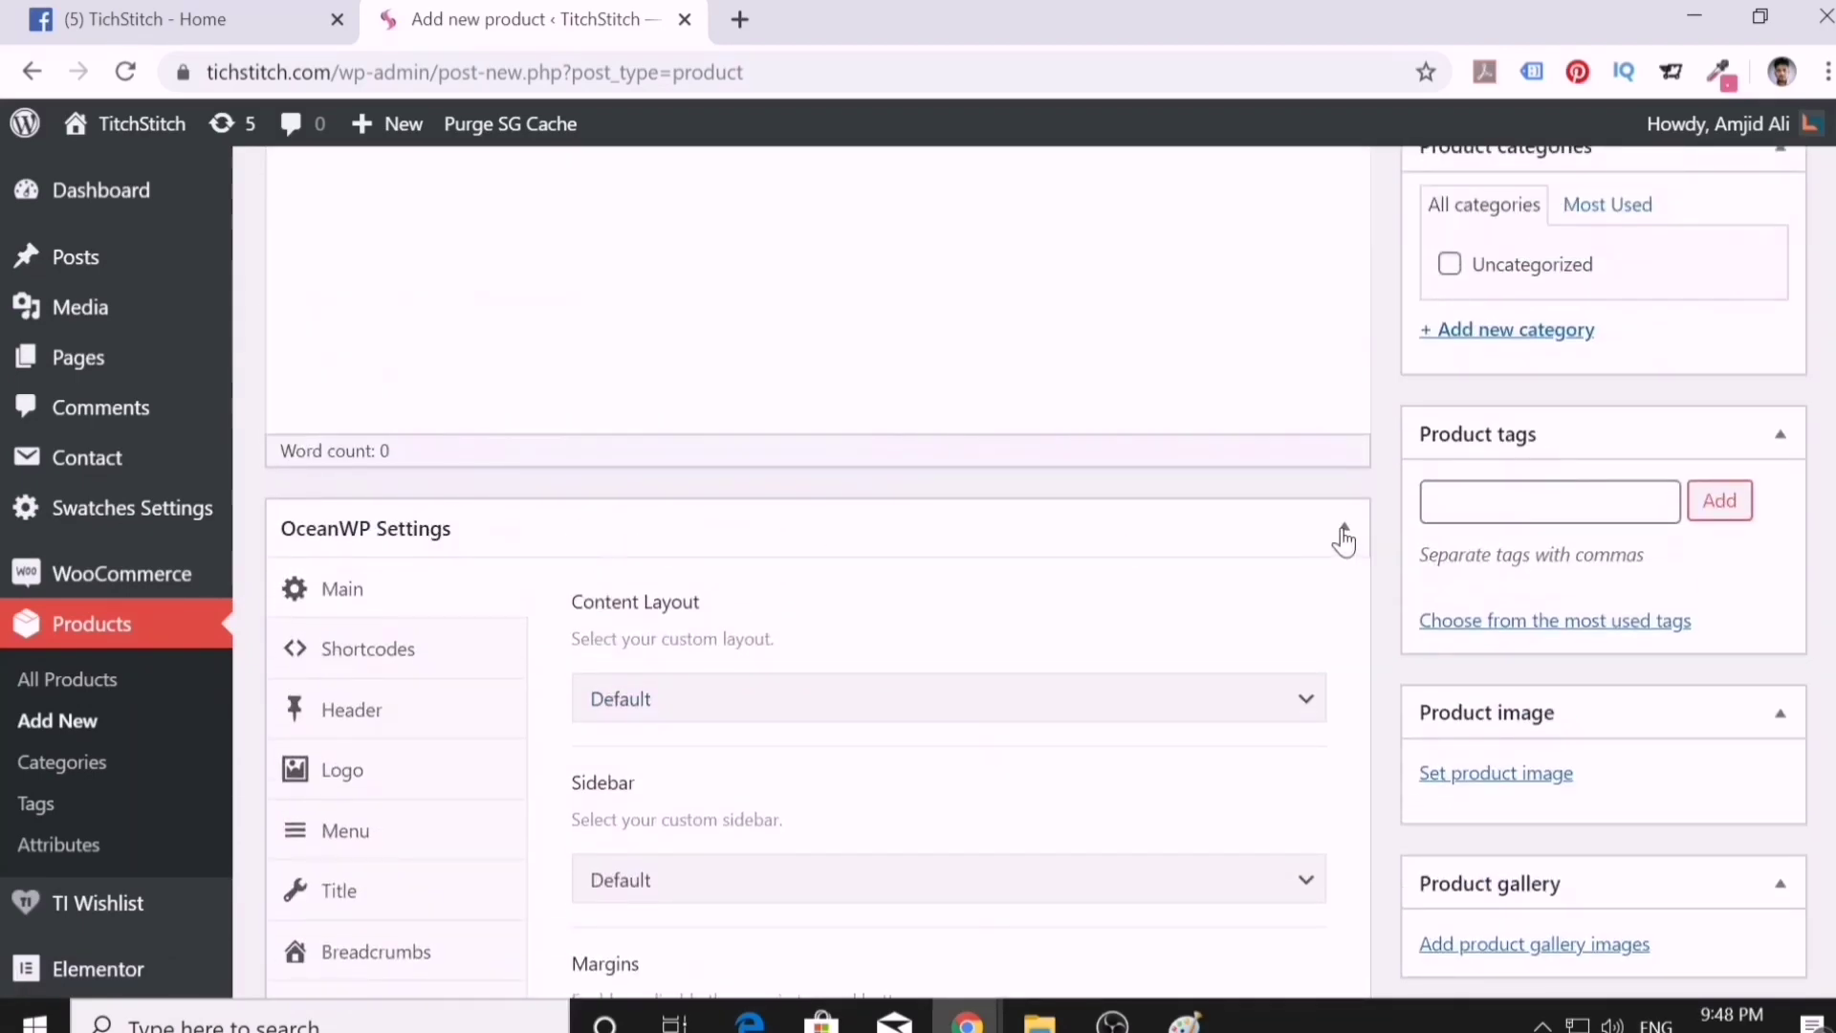
pyautogui.click(1343, 528)
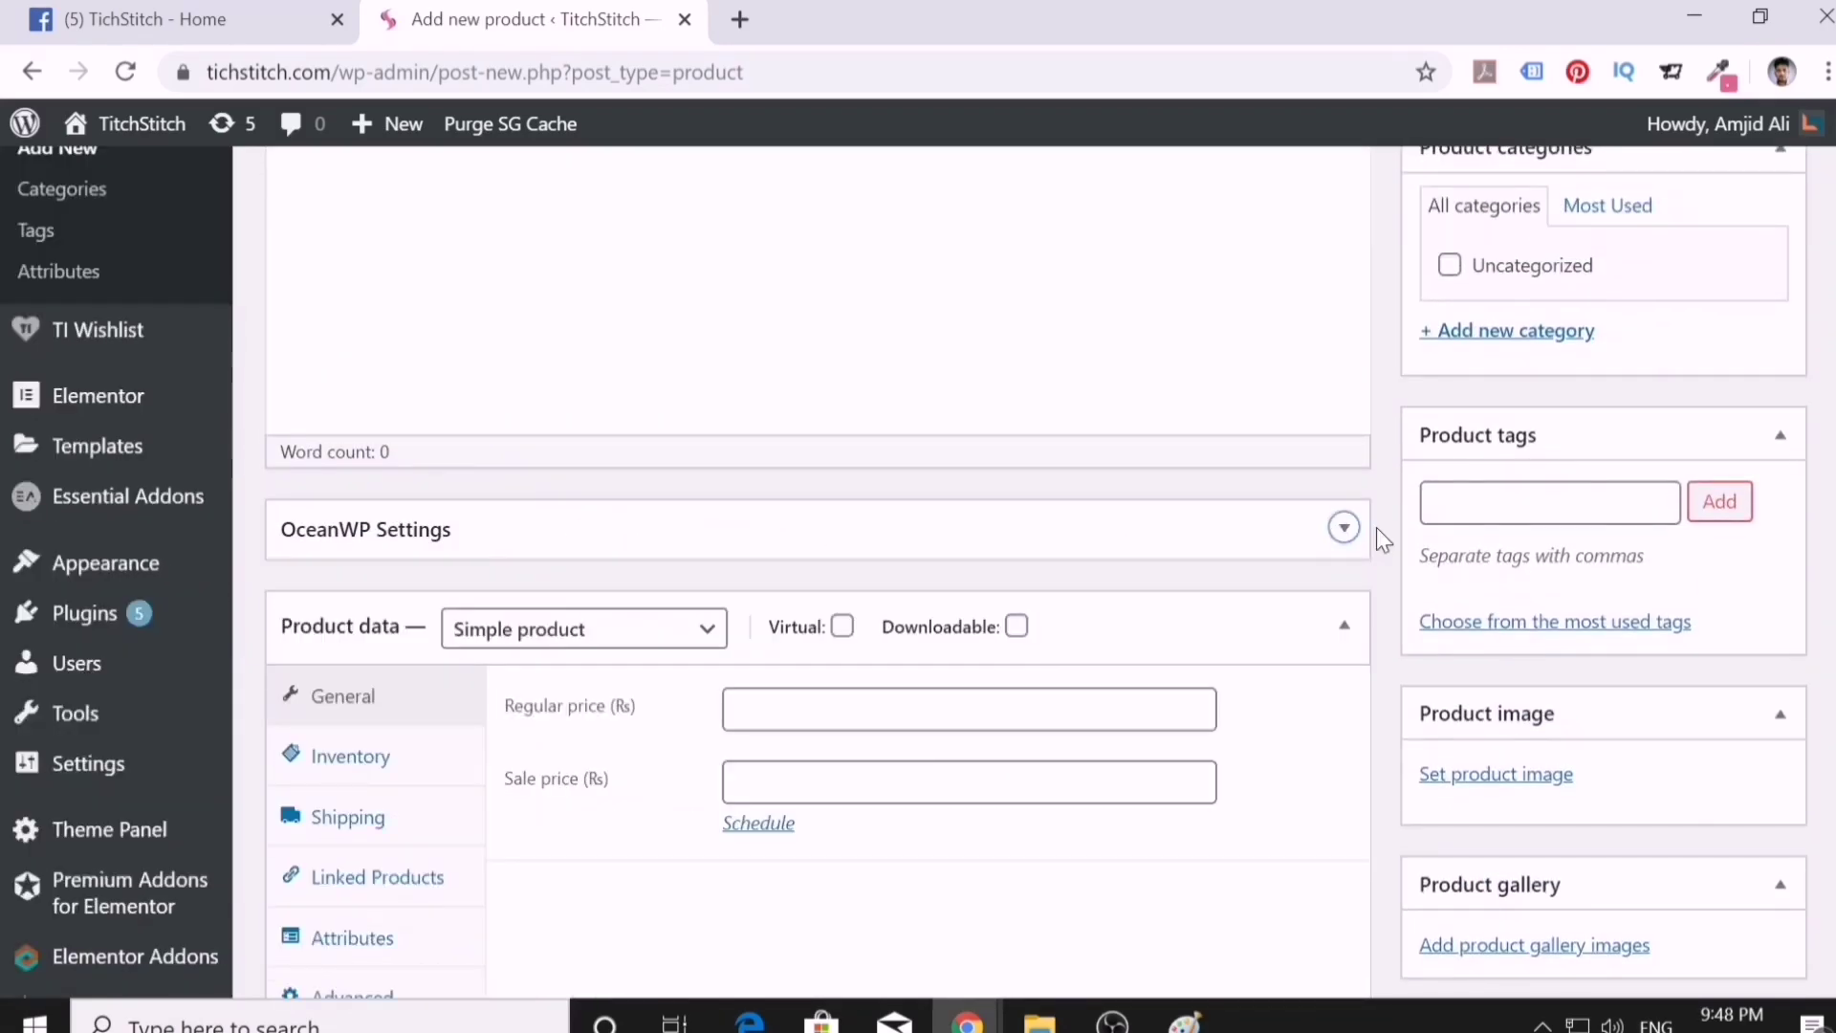
pyautogui.scroll(3, 1184, 545)
pyautogui.scroll(2, 554, 459)
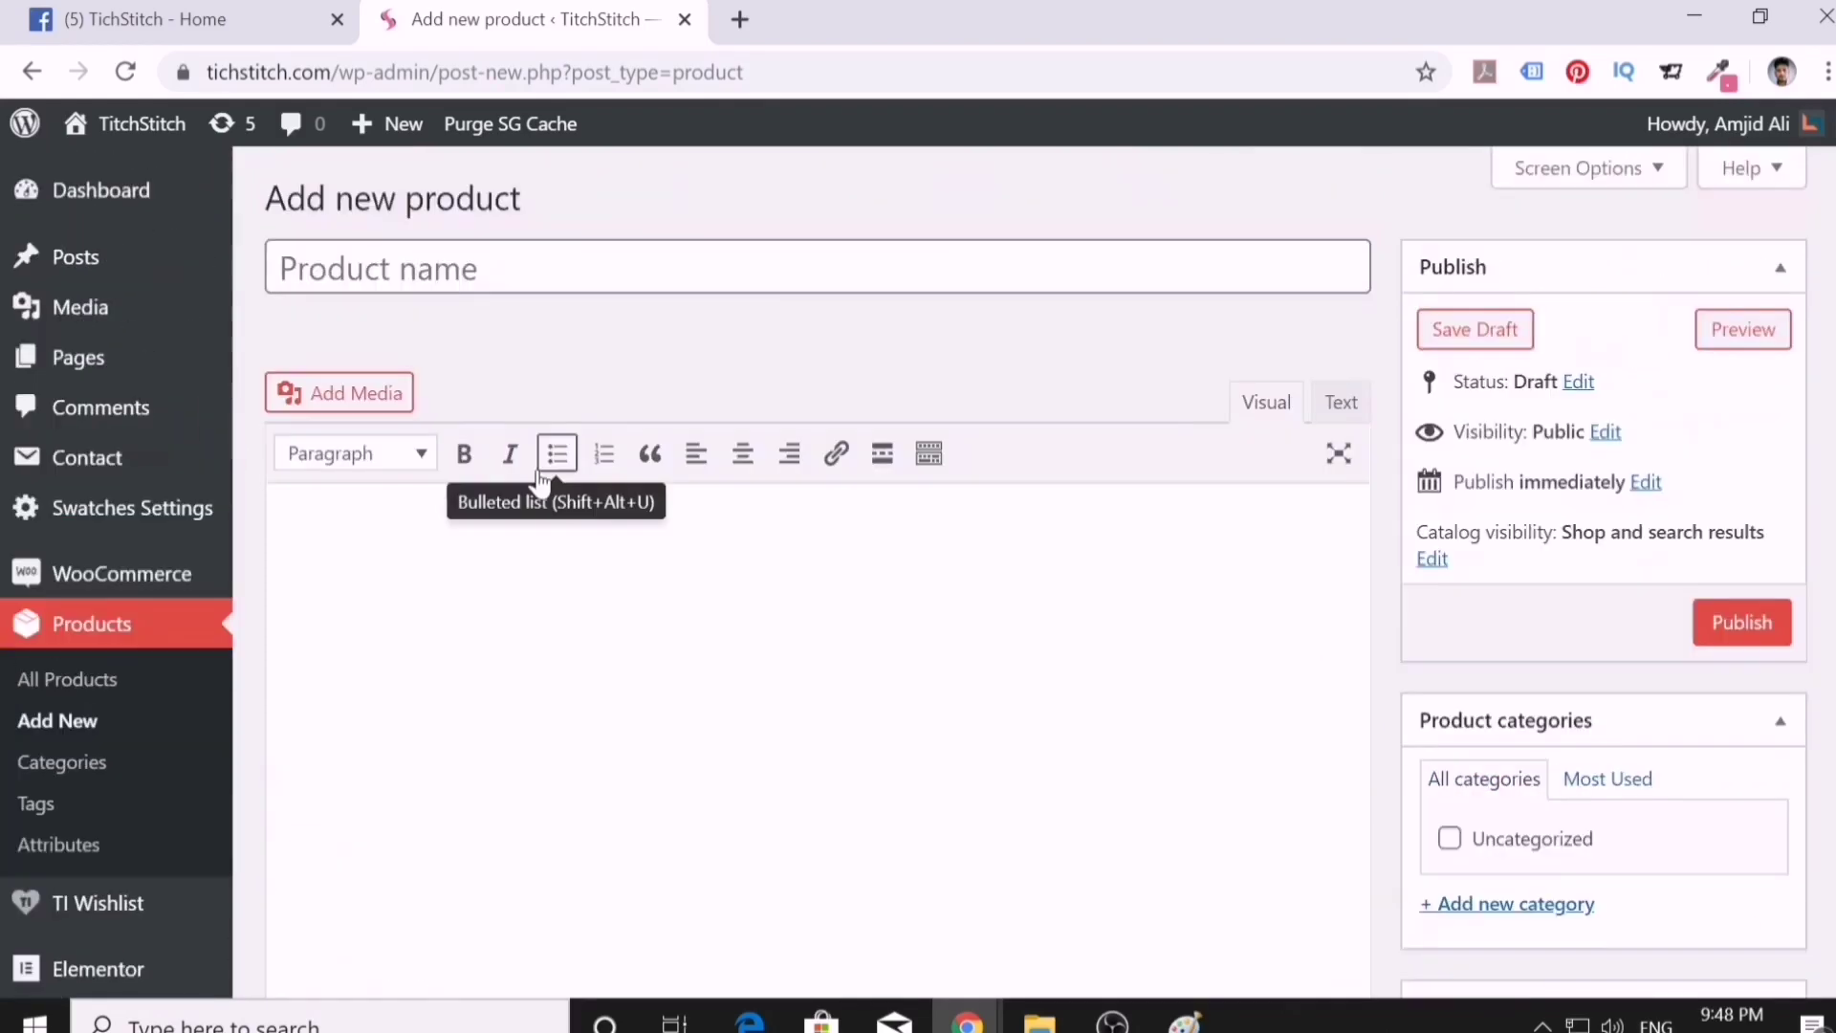
# - Review the available product types and the Virtual and Downloadable options in the product data, keeping Simple product selected
pyautogui.scroll(-6, 536, 709)
pyautogui.scroll(-5, 504, 525)
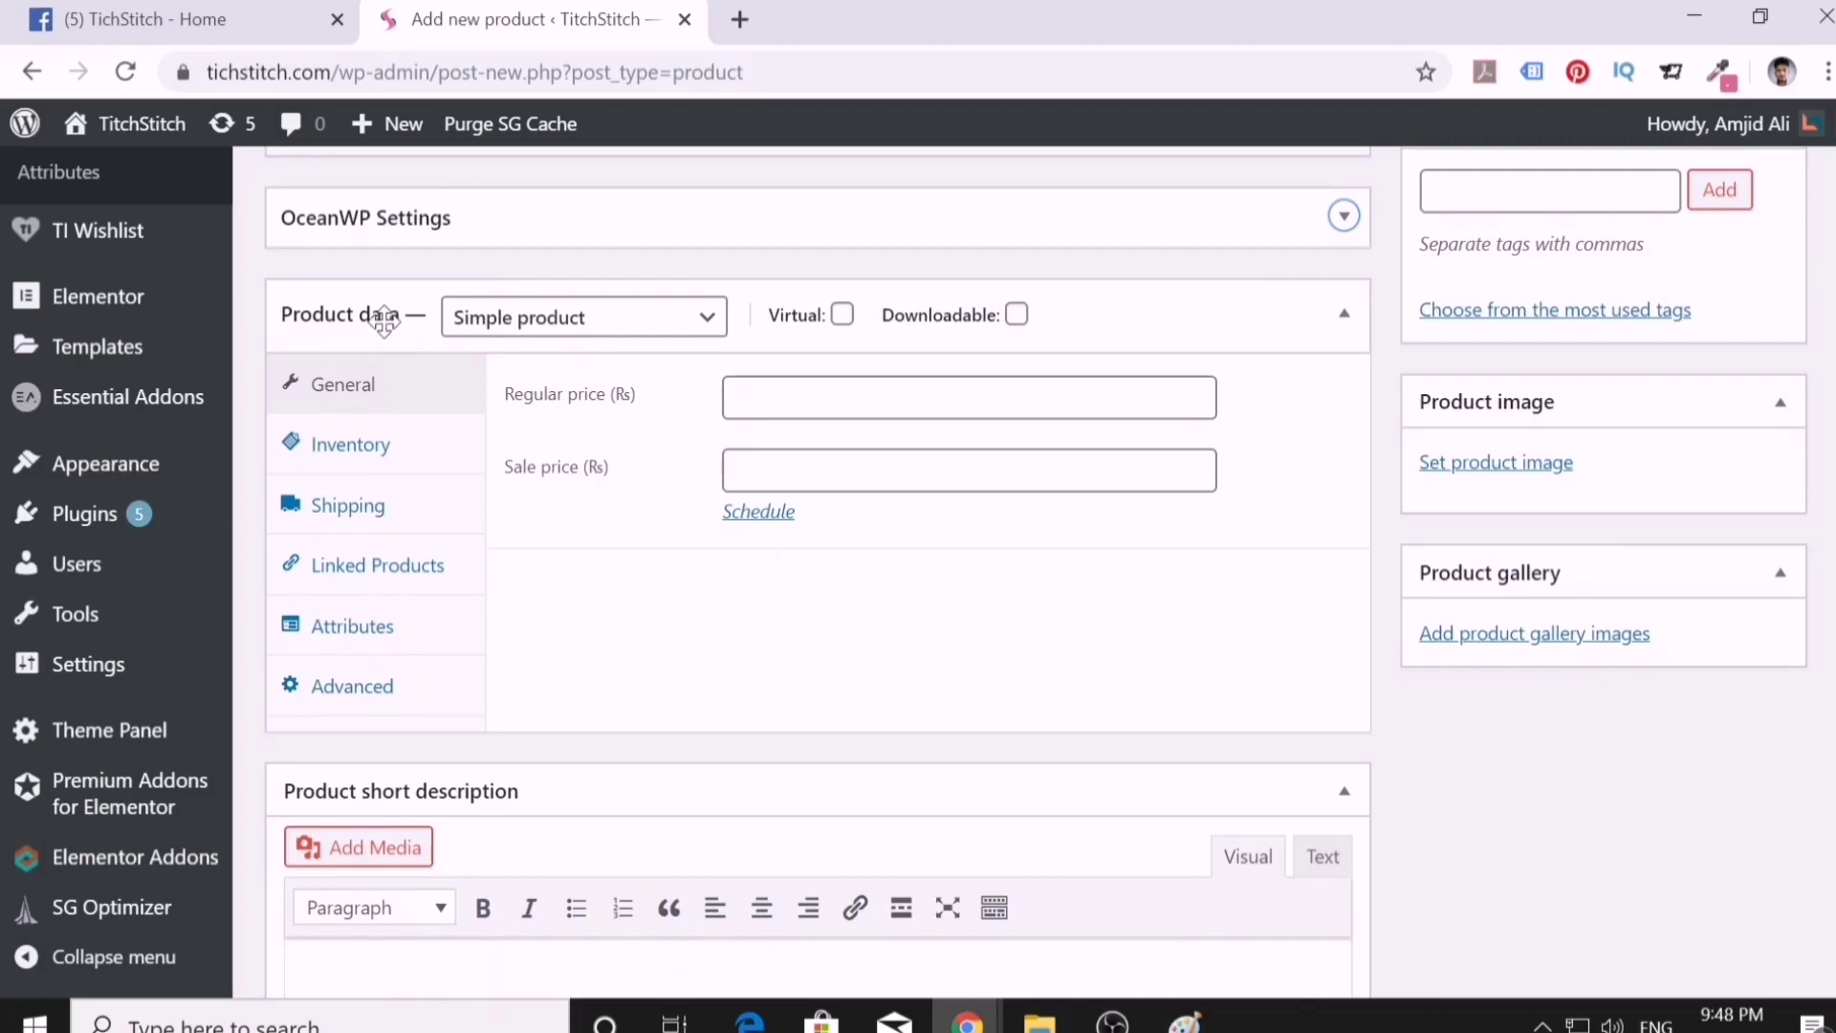
pyautogui.click(504, 325)
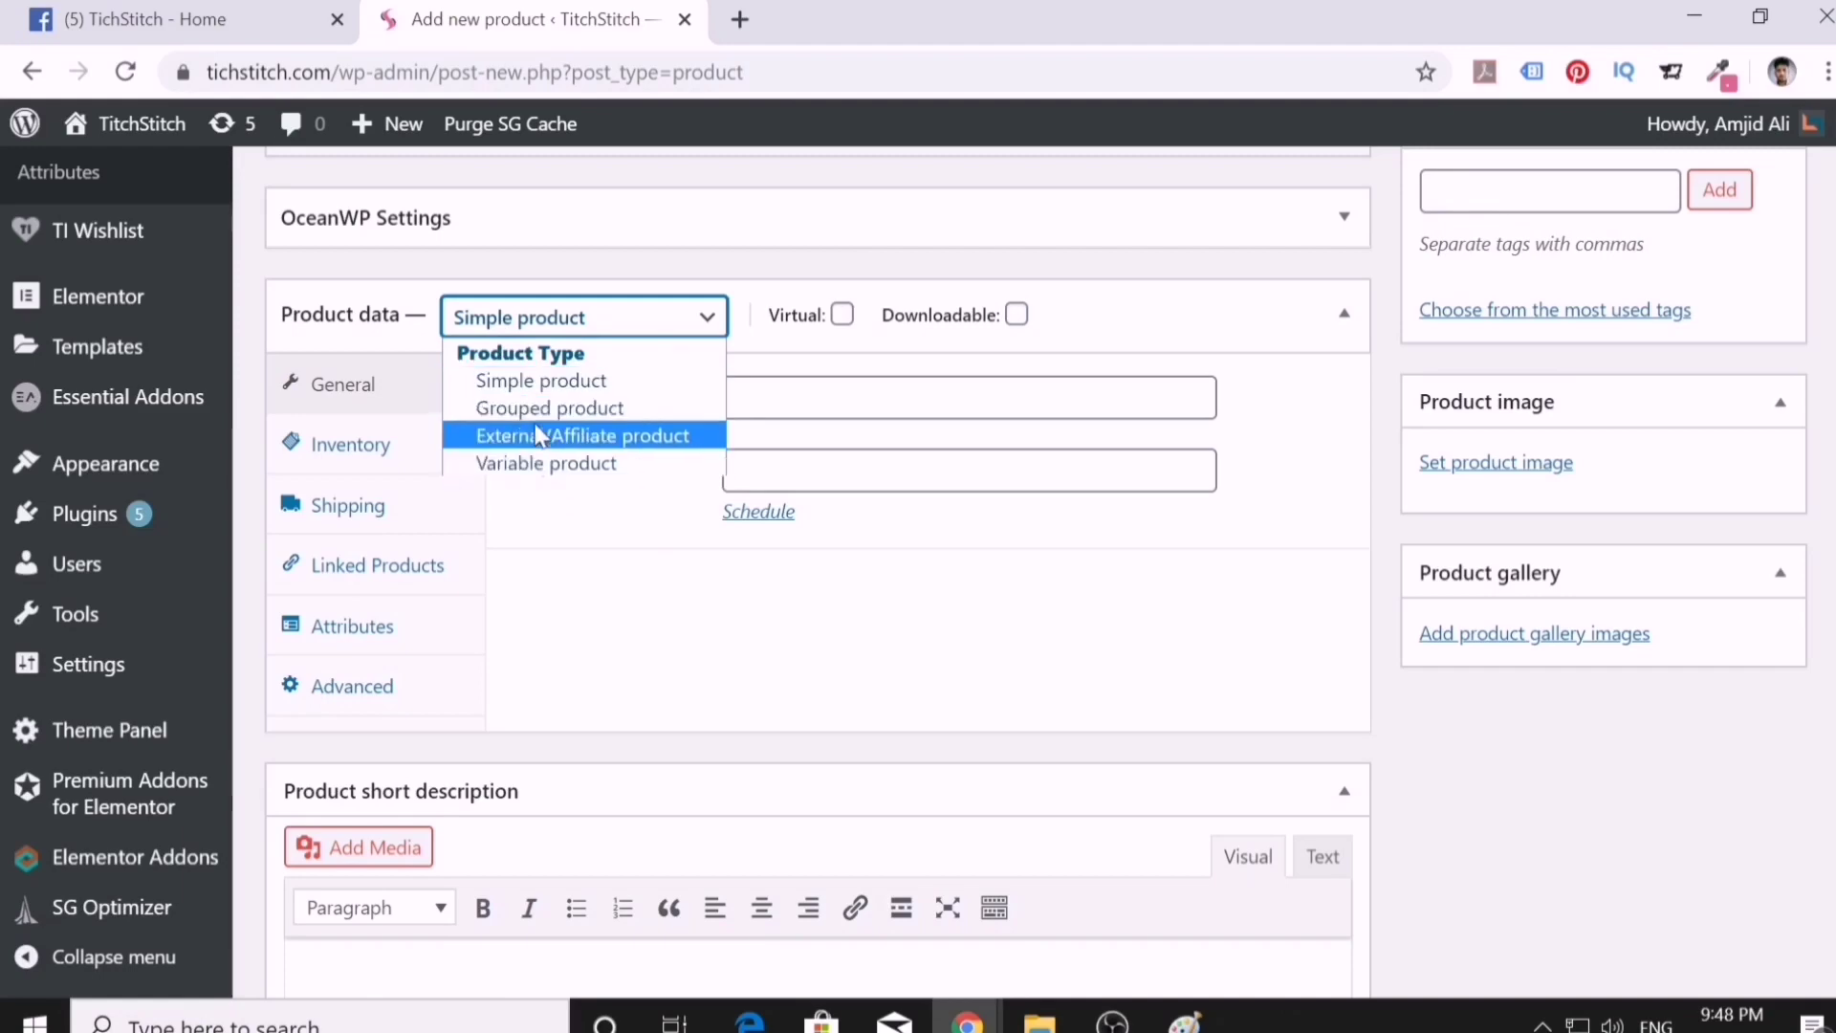
pyautogui.click(541, 330)
pyautogui.click(541, 333)
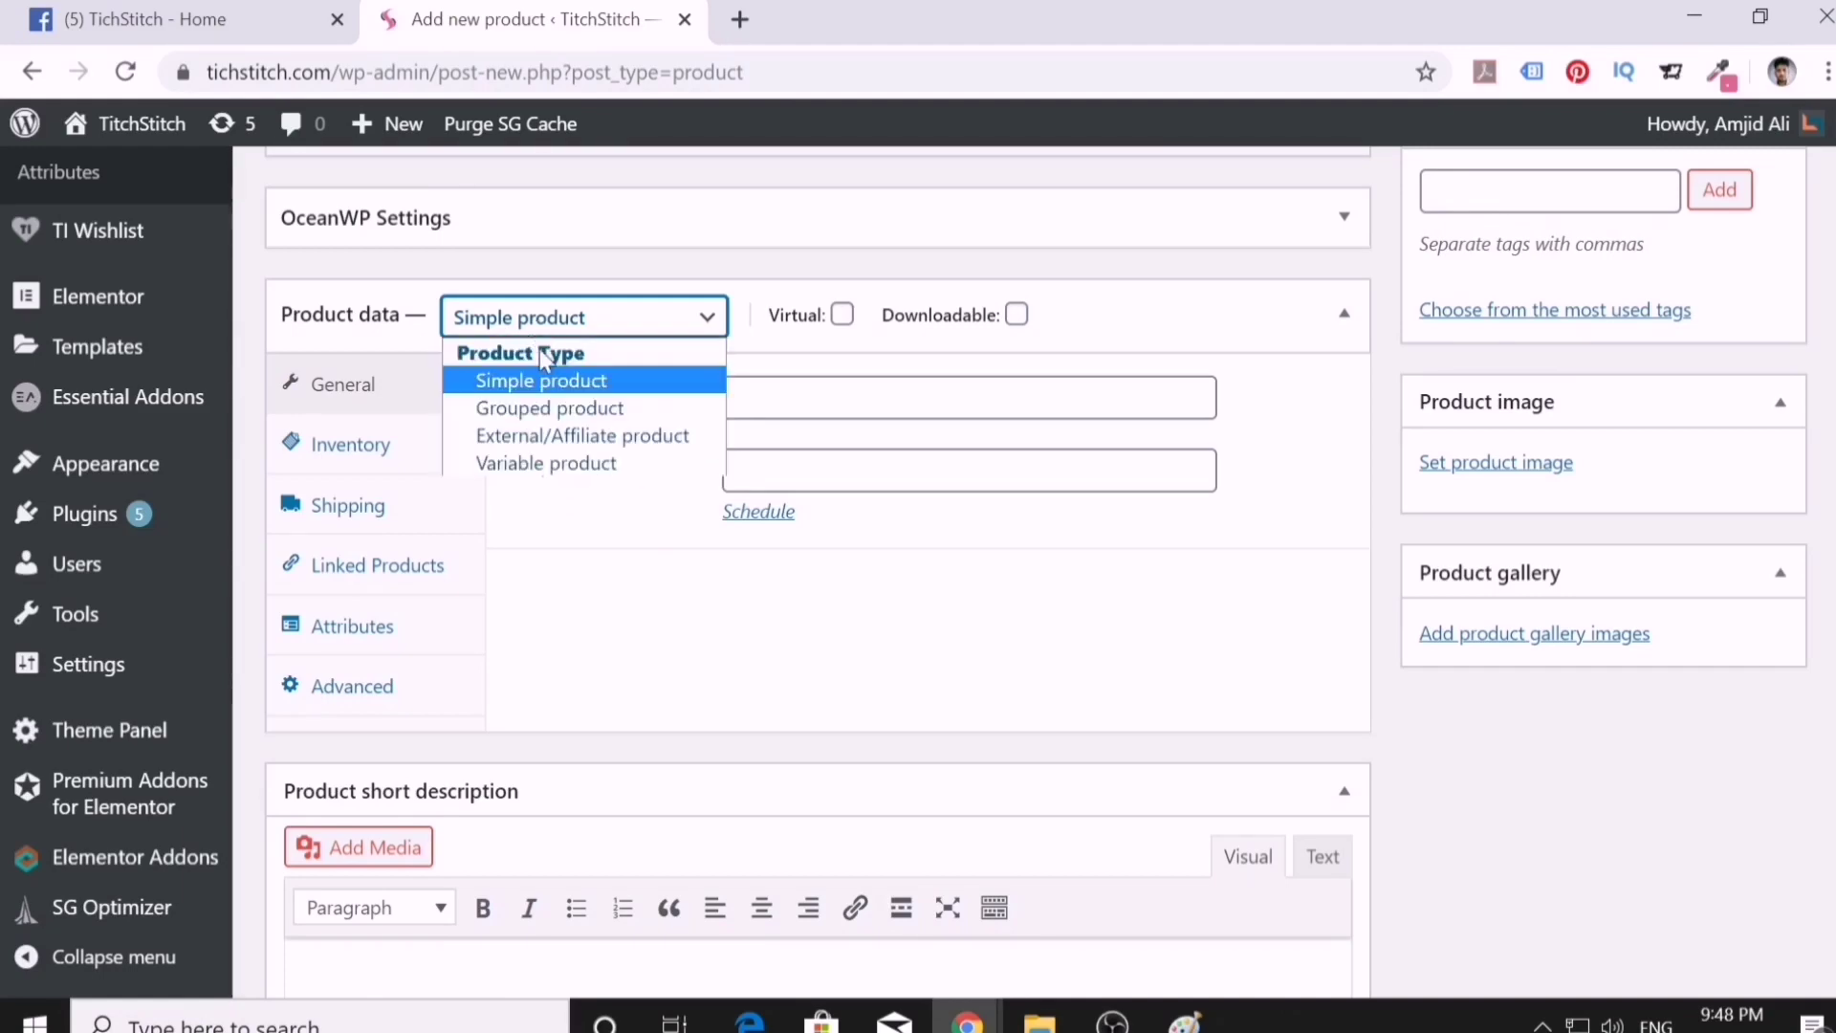
pyautogui.click(560, 373)
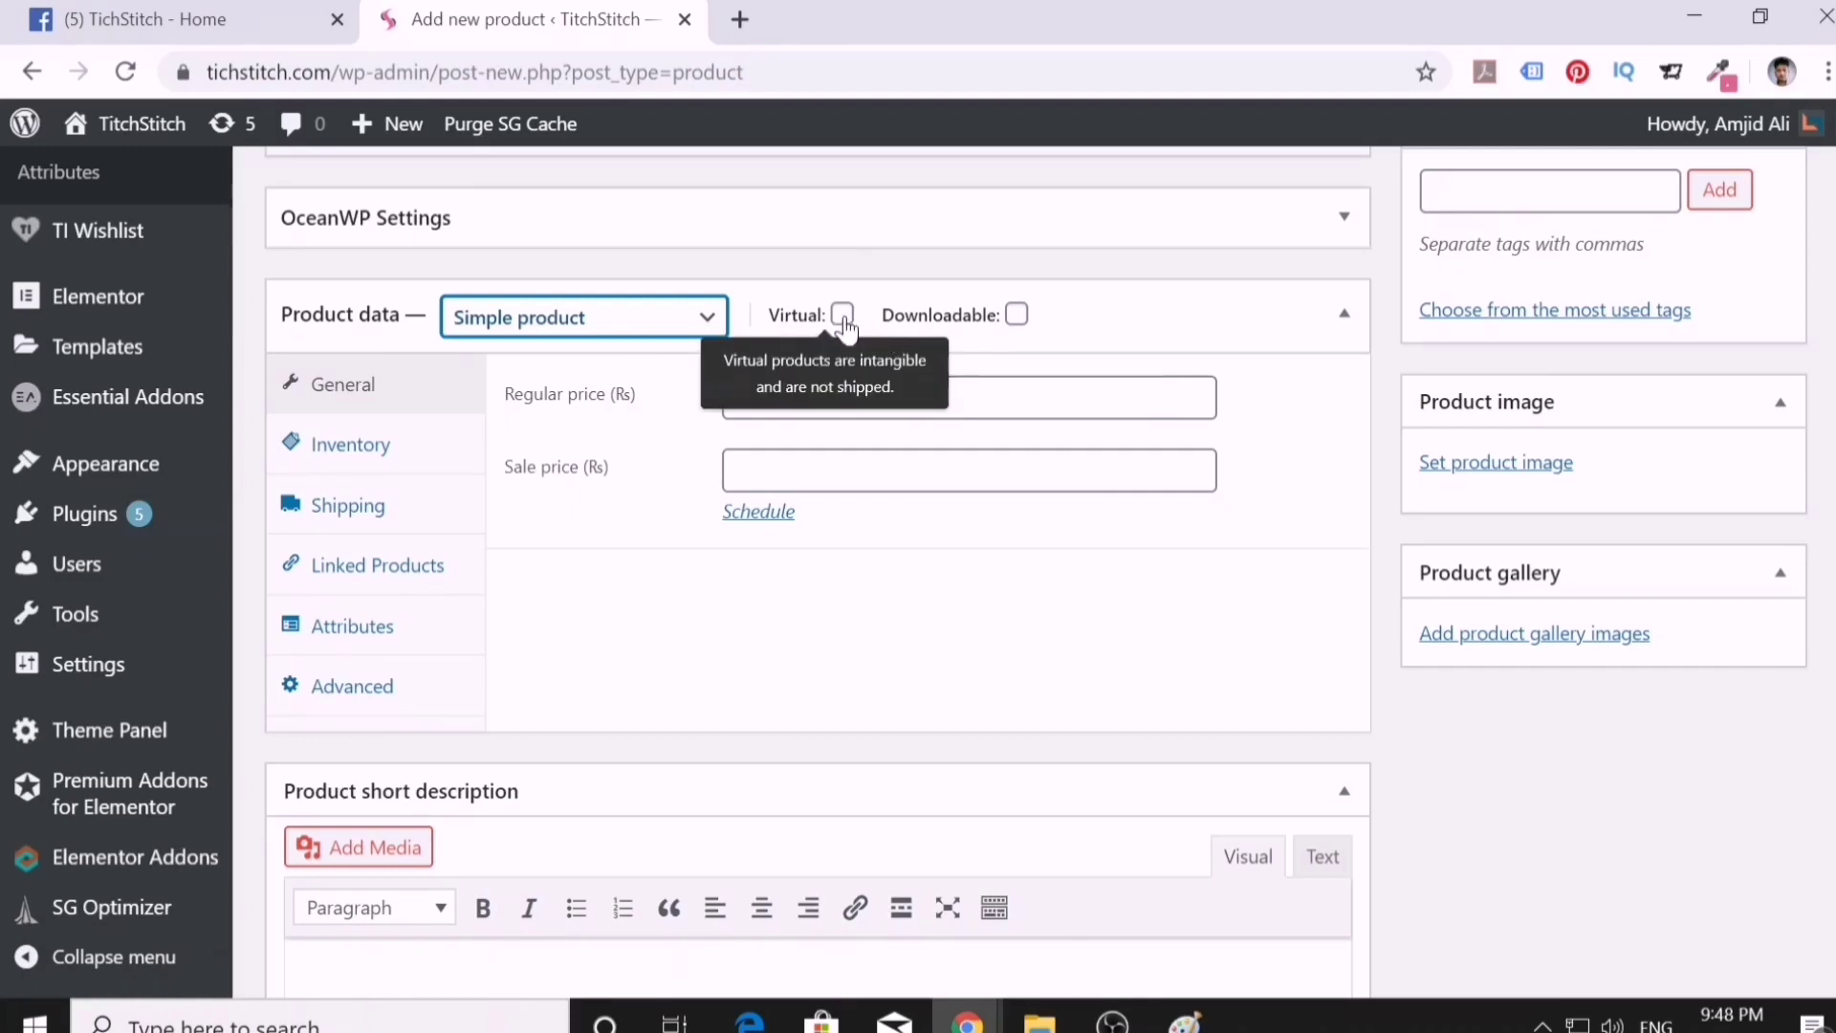
pyautogui.moveTo(1017, 327)
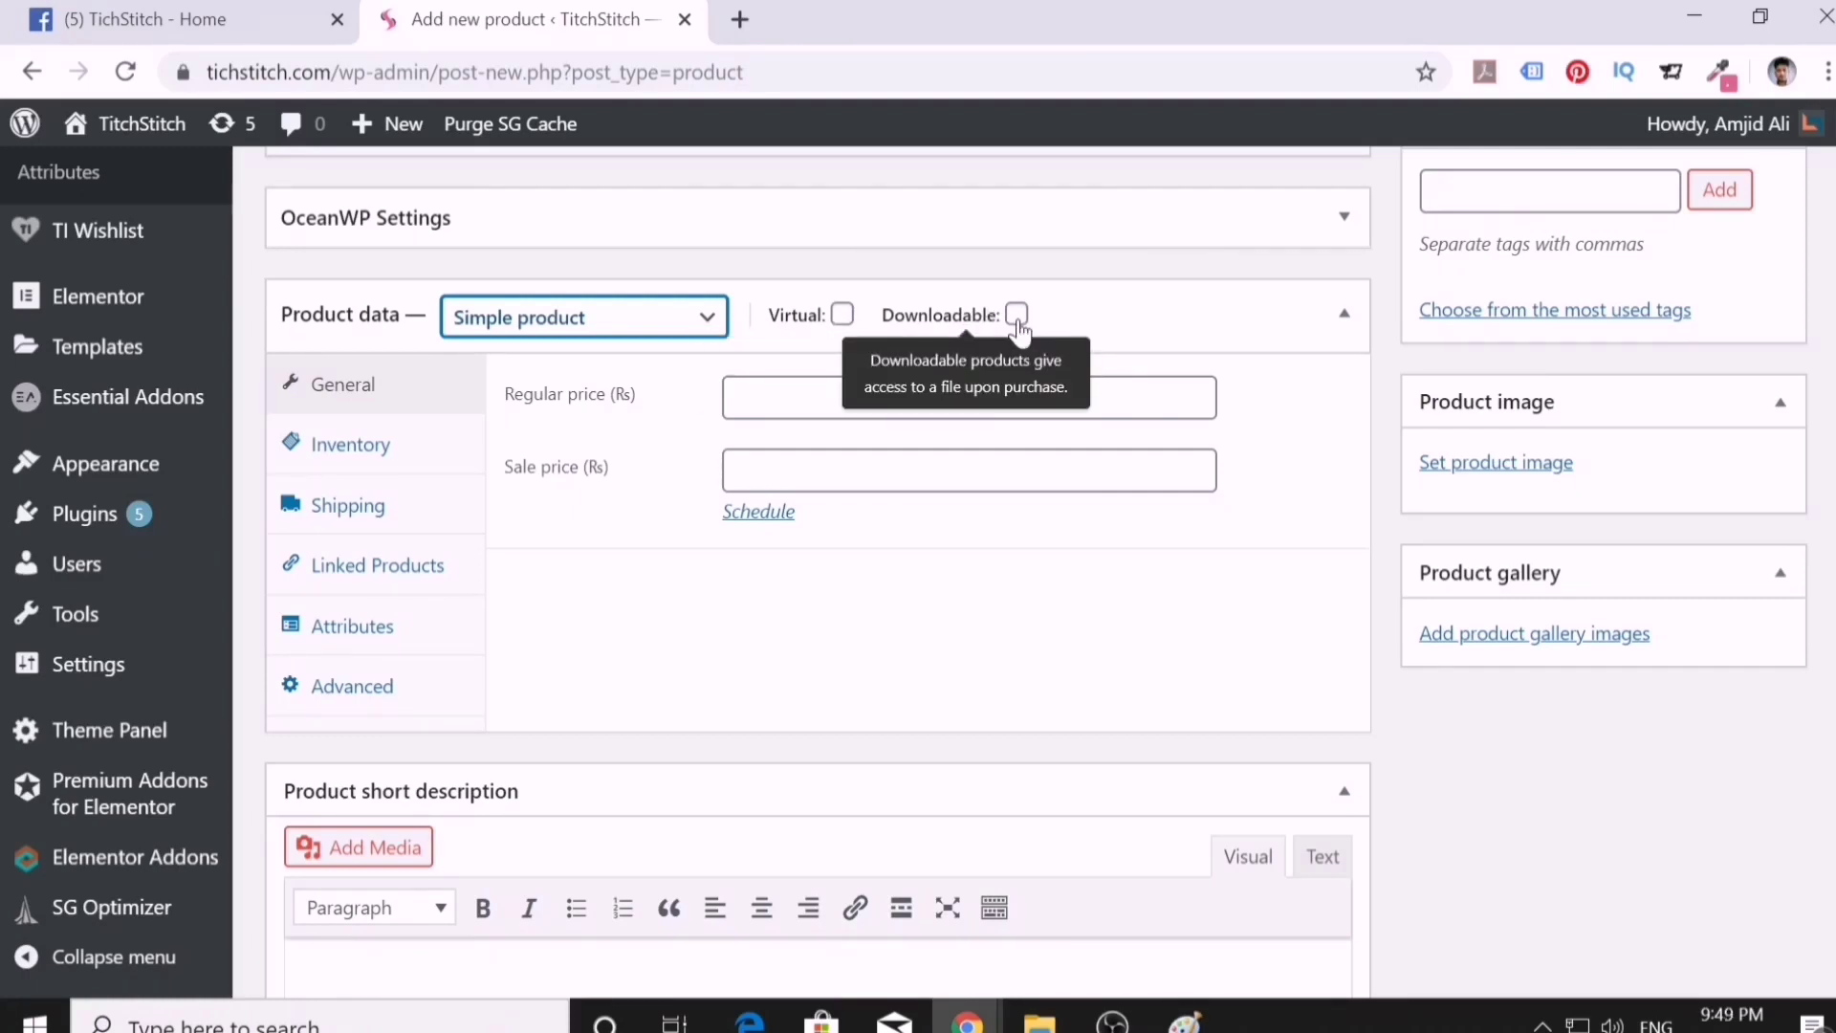
pyautogui.moveTo(848, 331)
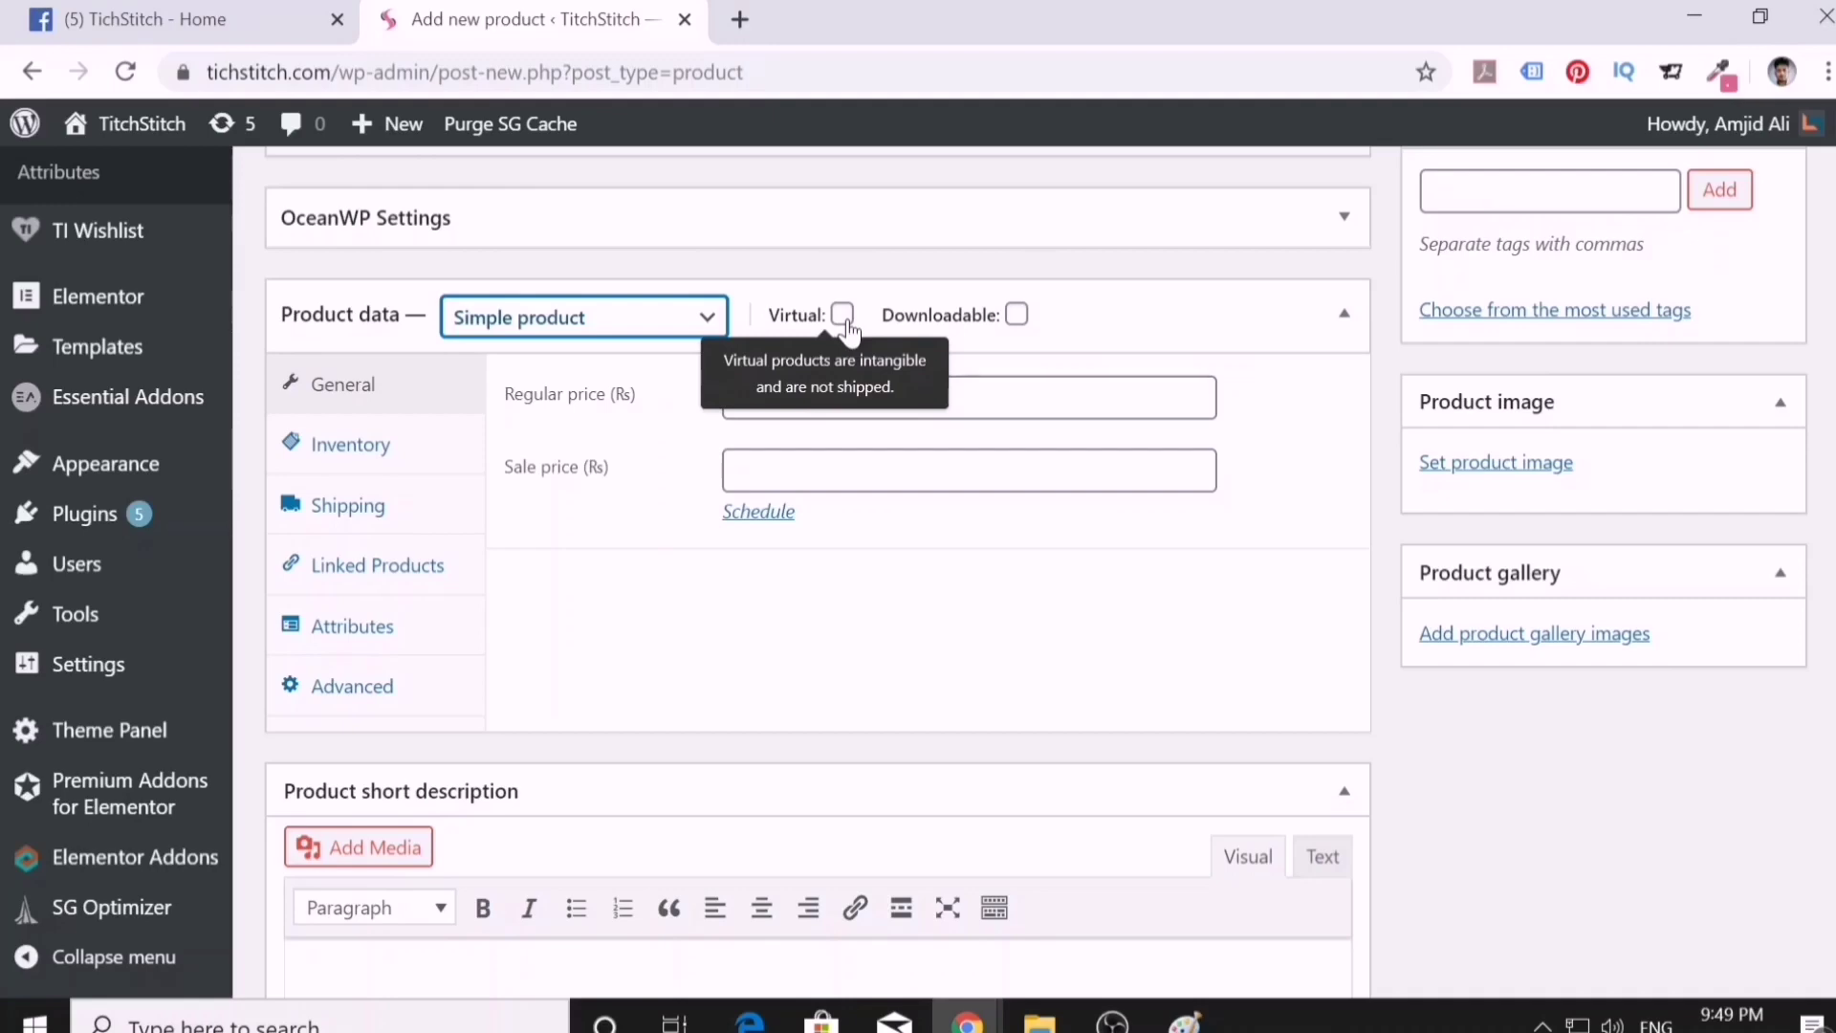
# - Make the product an External/Affiliate product and enter a regular price of 9.99
pyautogui.click(593, 320)
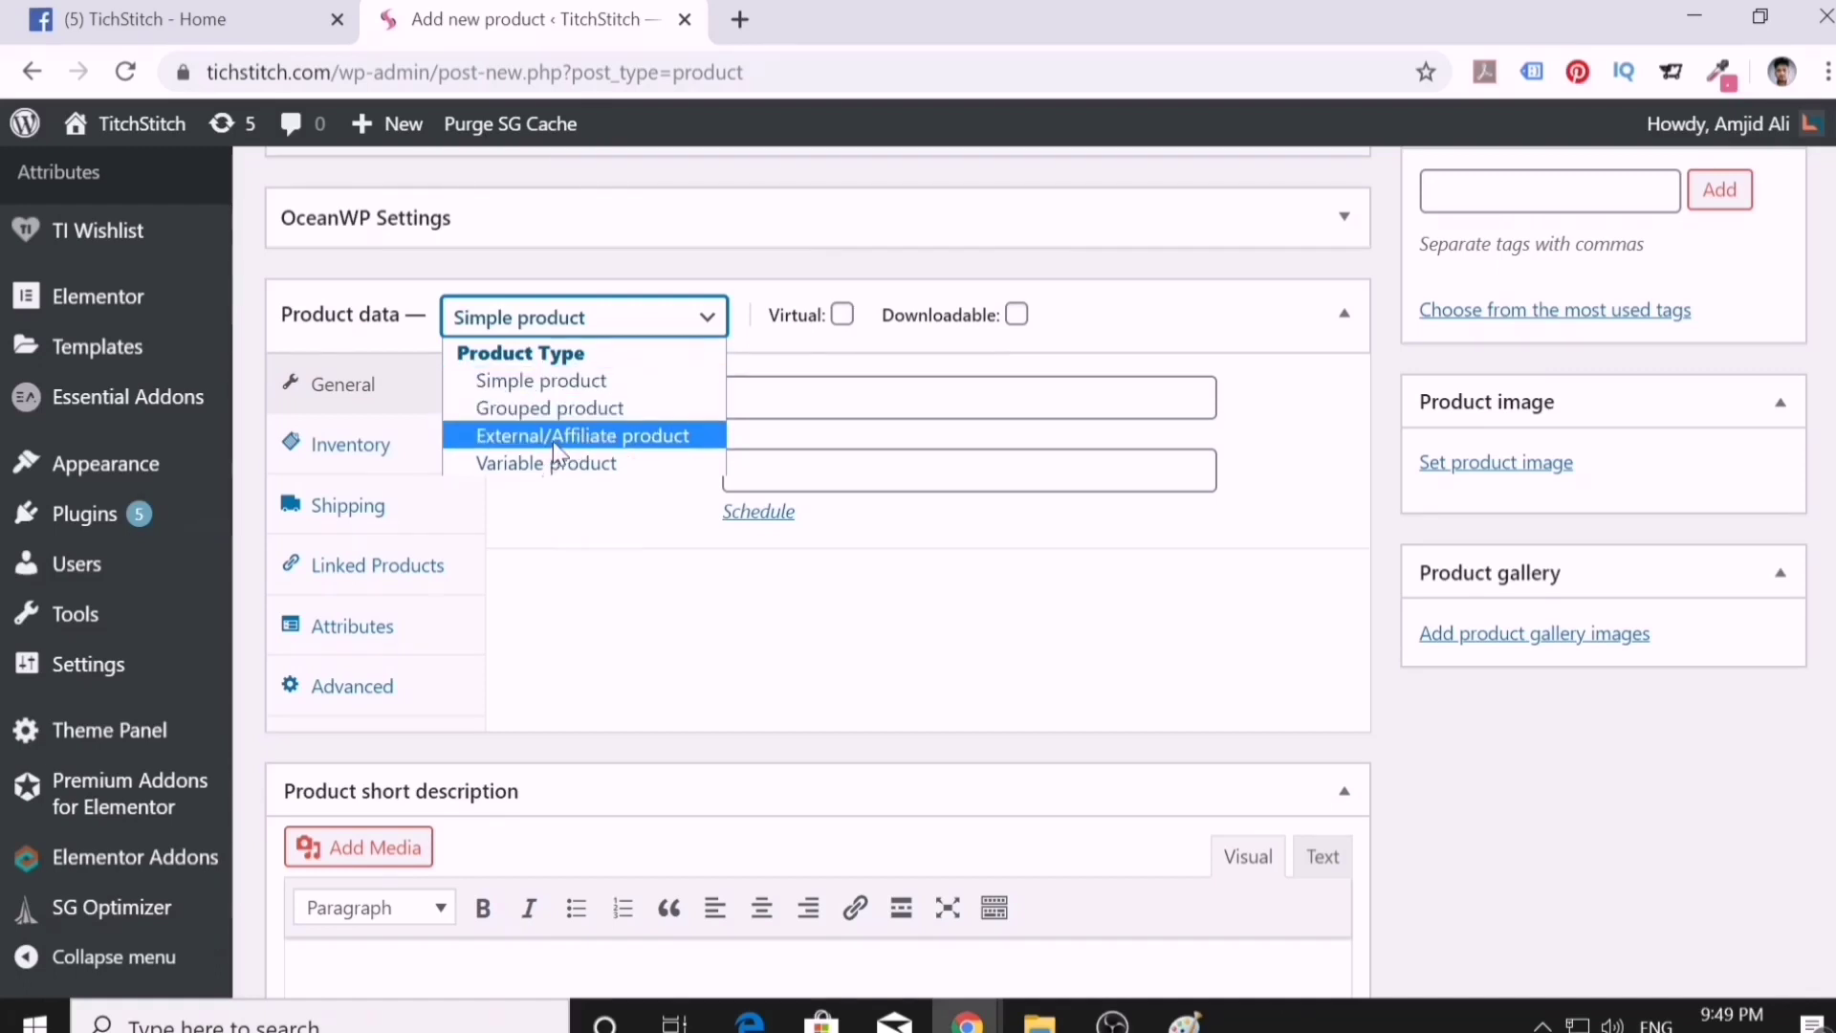
pyautogui.click(581, 436)
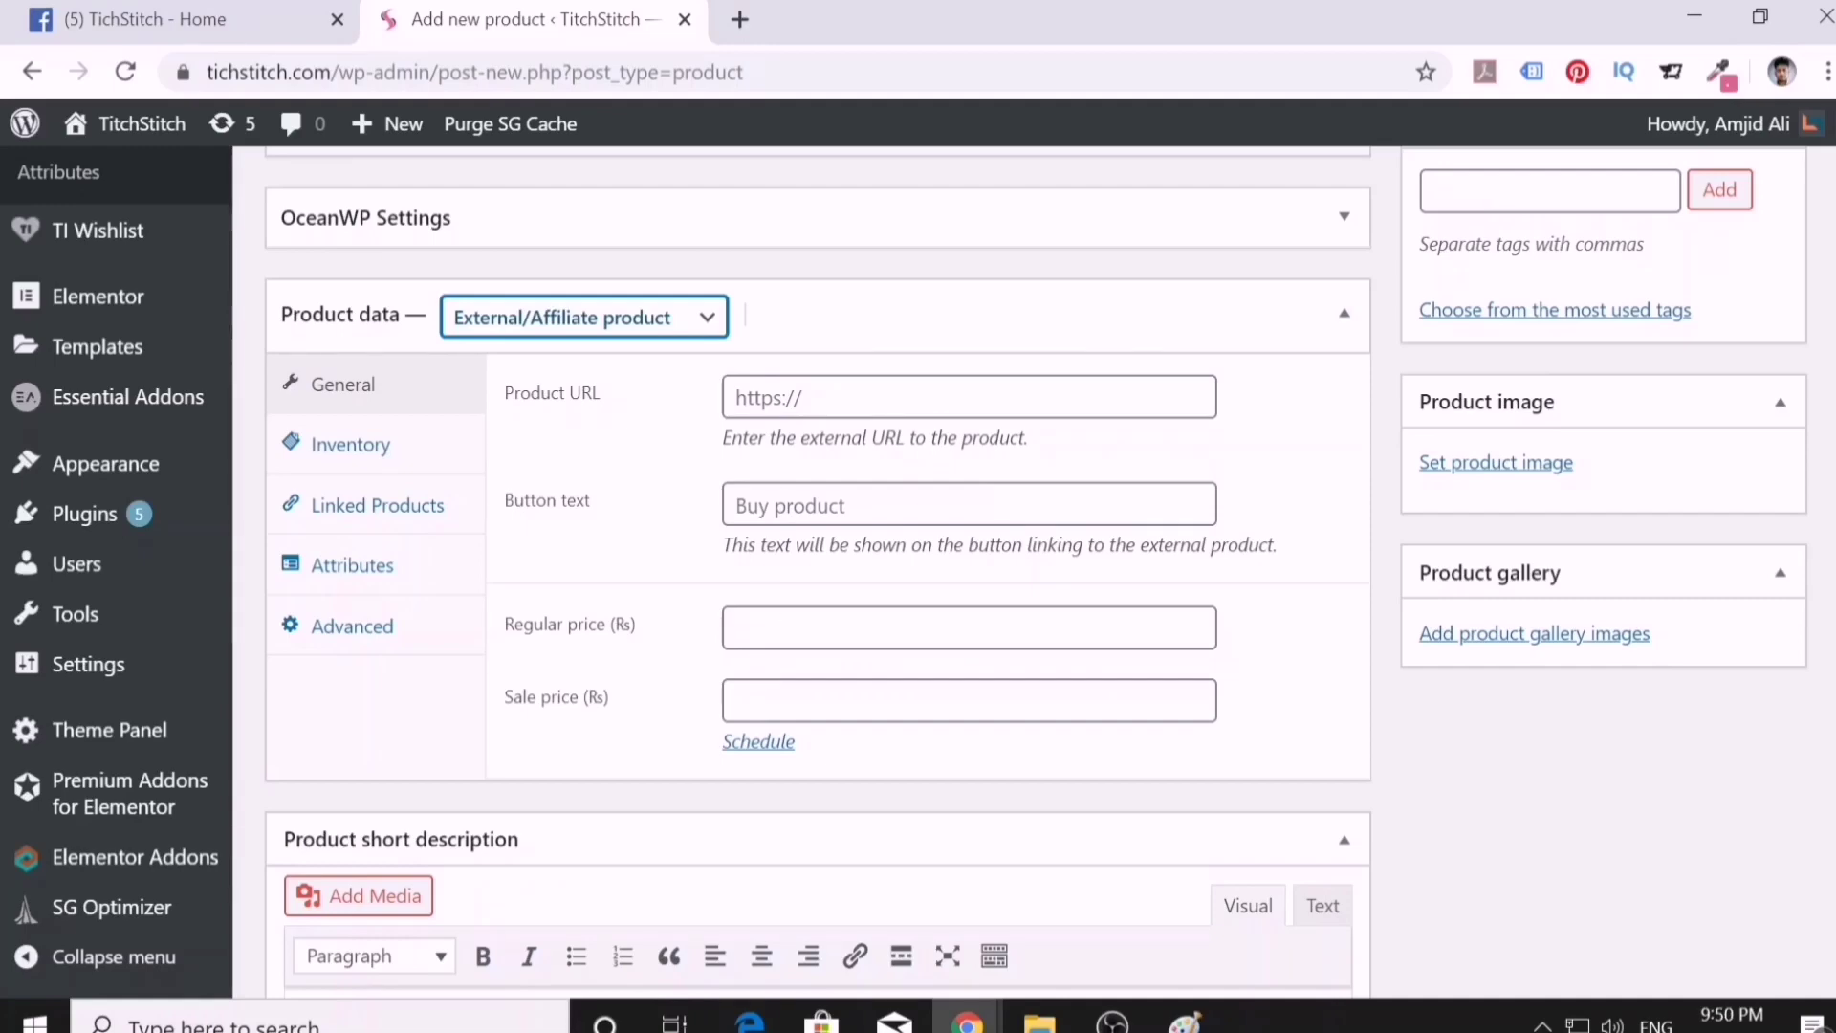
pyautogui.click(728, 631)
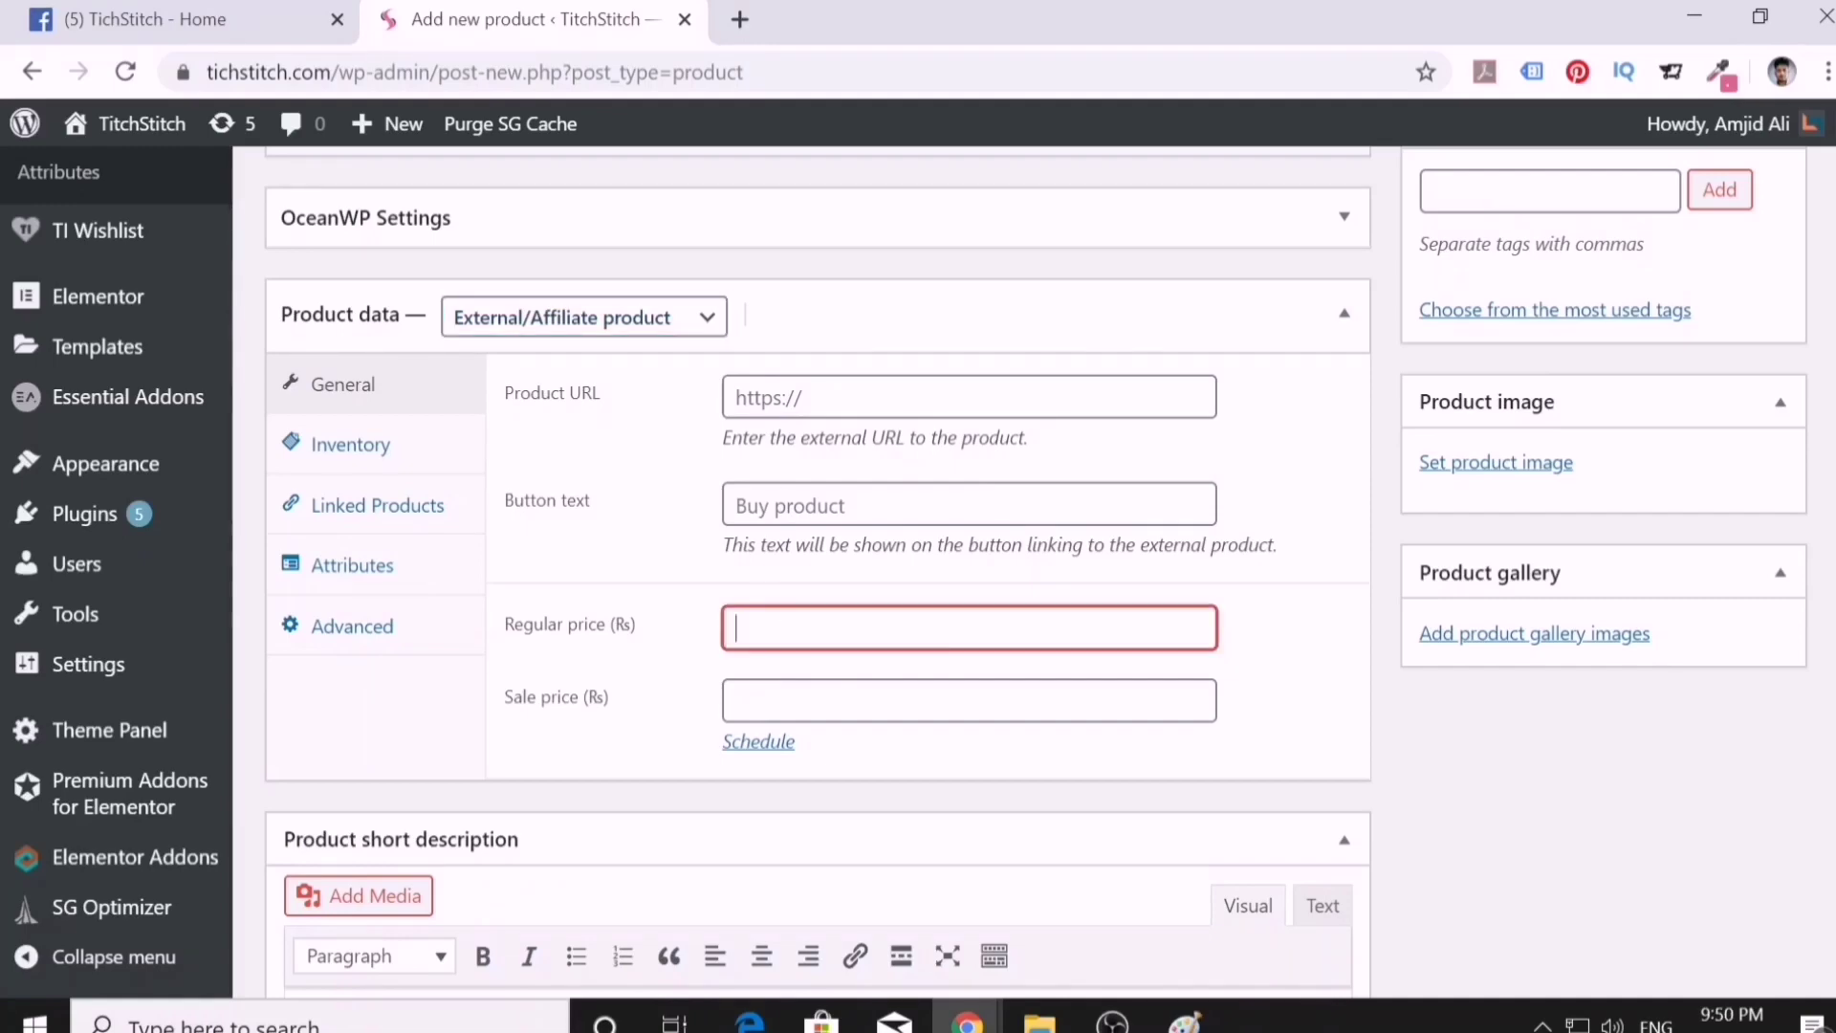
pyautogui.click(777, 686)
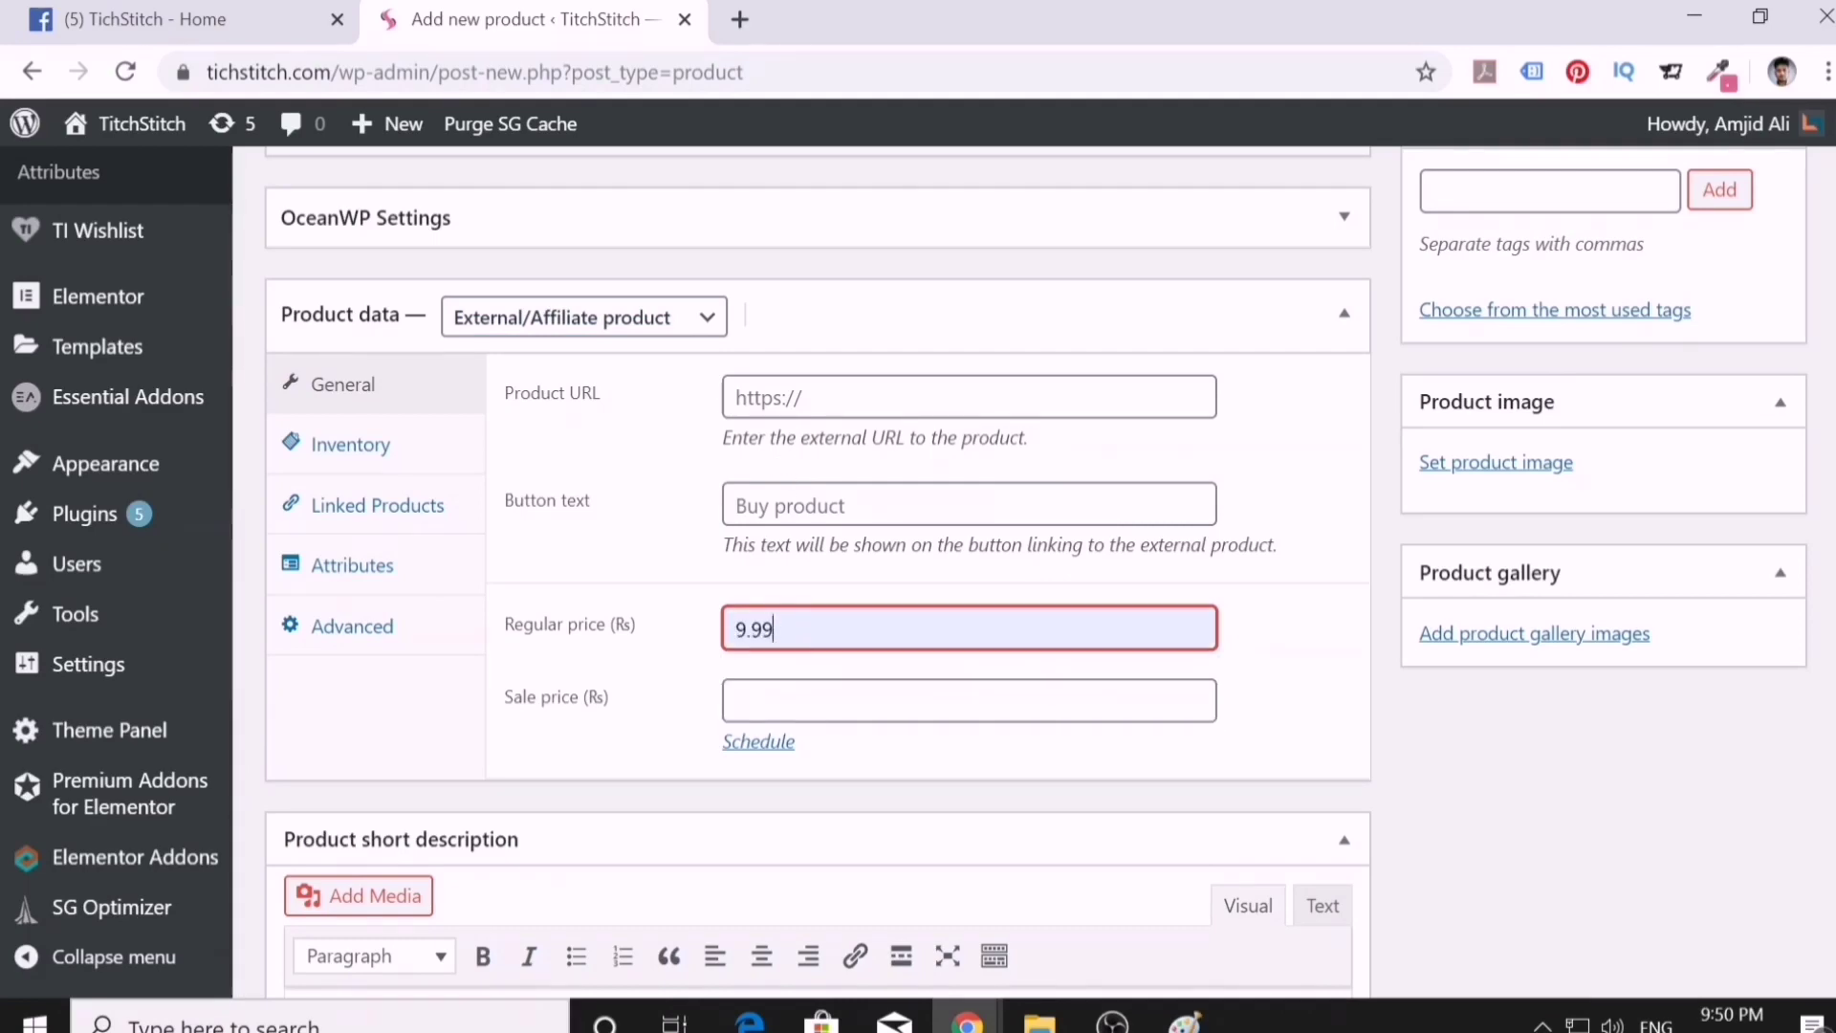
# - Open a new browser tab and start entering Amazon's address
pyautogui.click(729, 23)
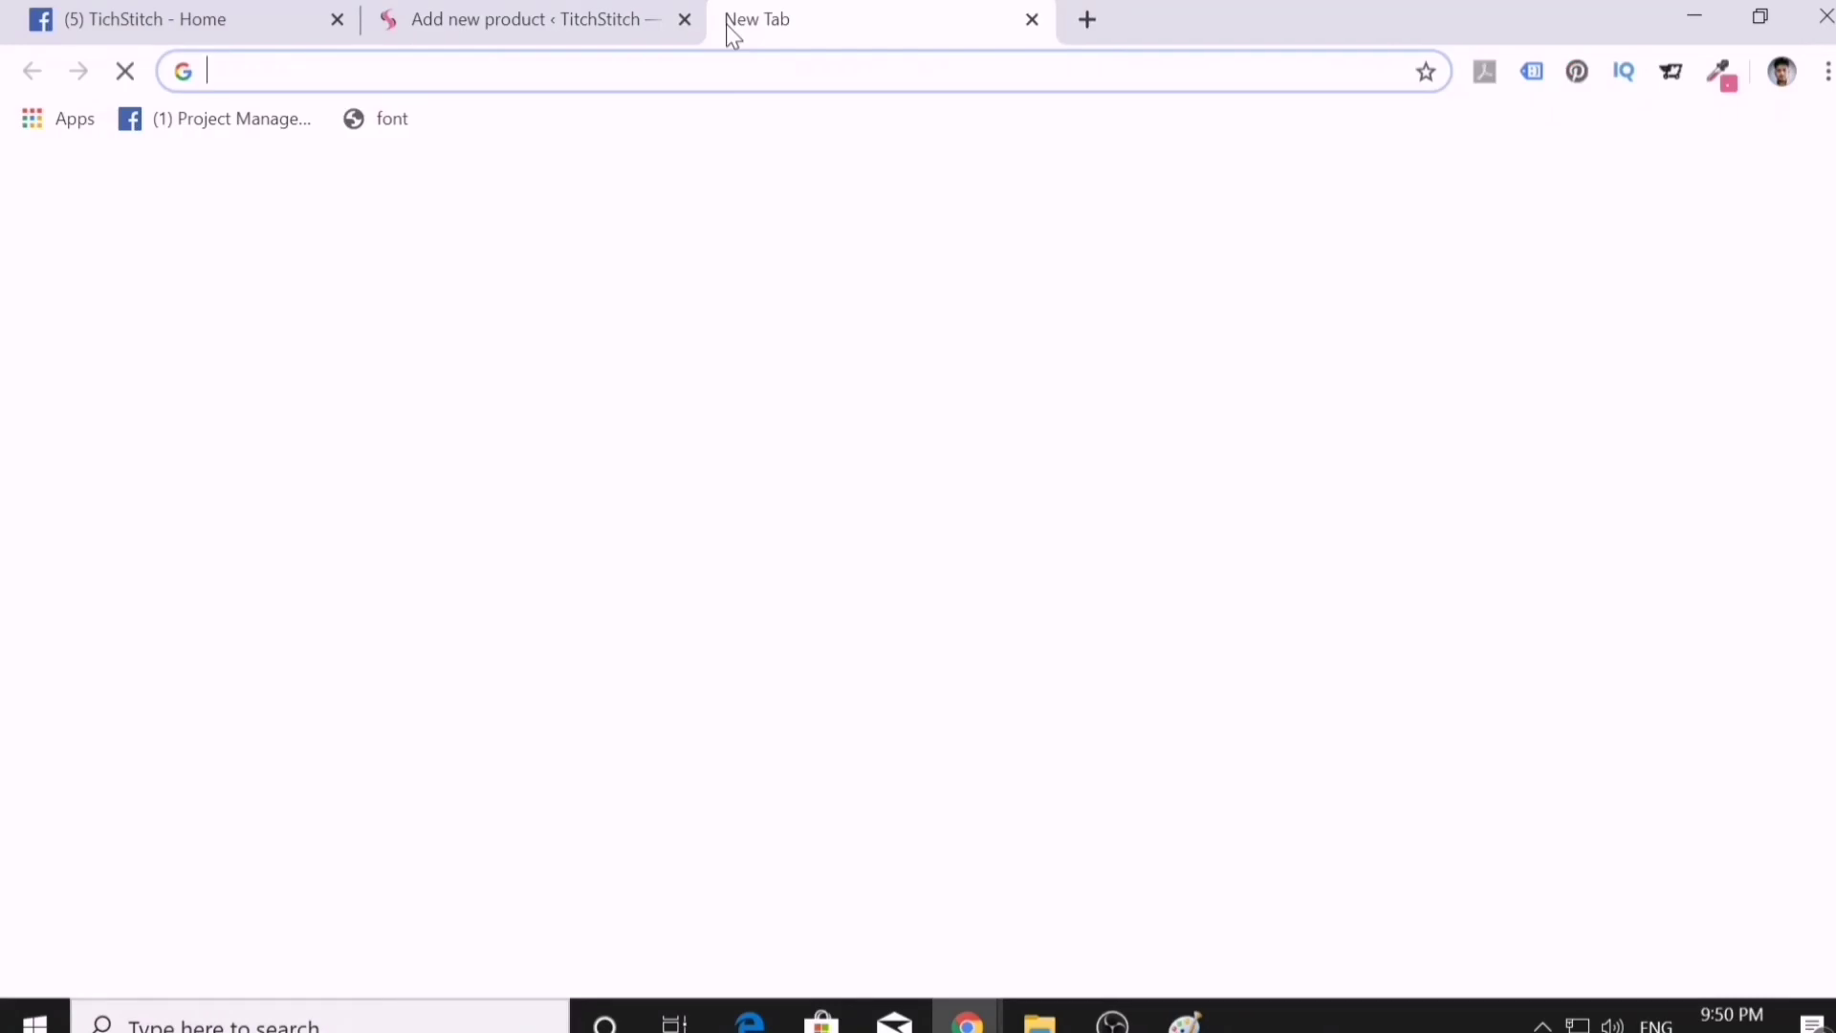
pyautogui.write('aaz')
pyautogui.press('BackSpace')
pyautogui.press('BackSpace')
pyautogui.write('ma')
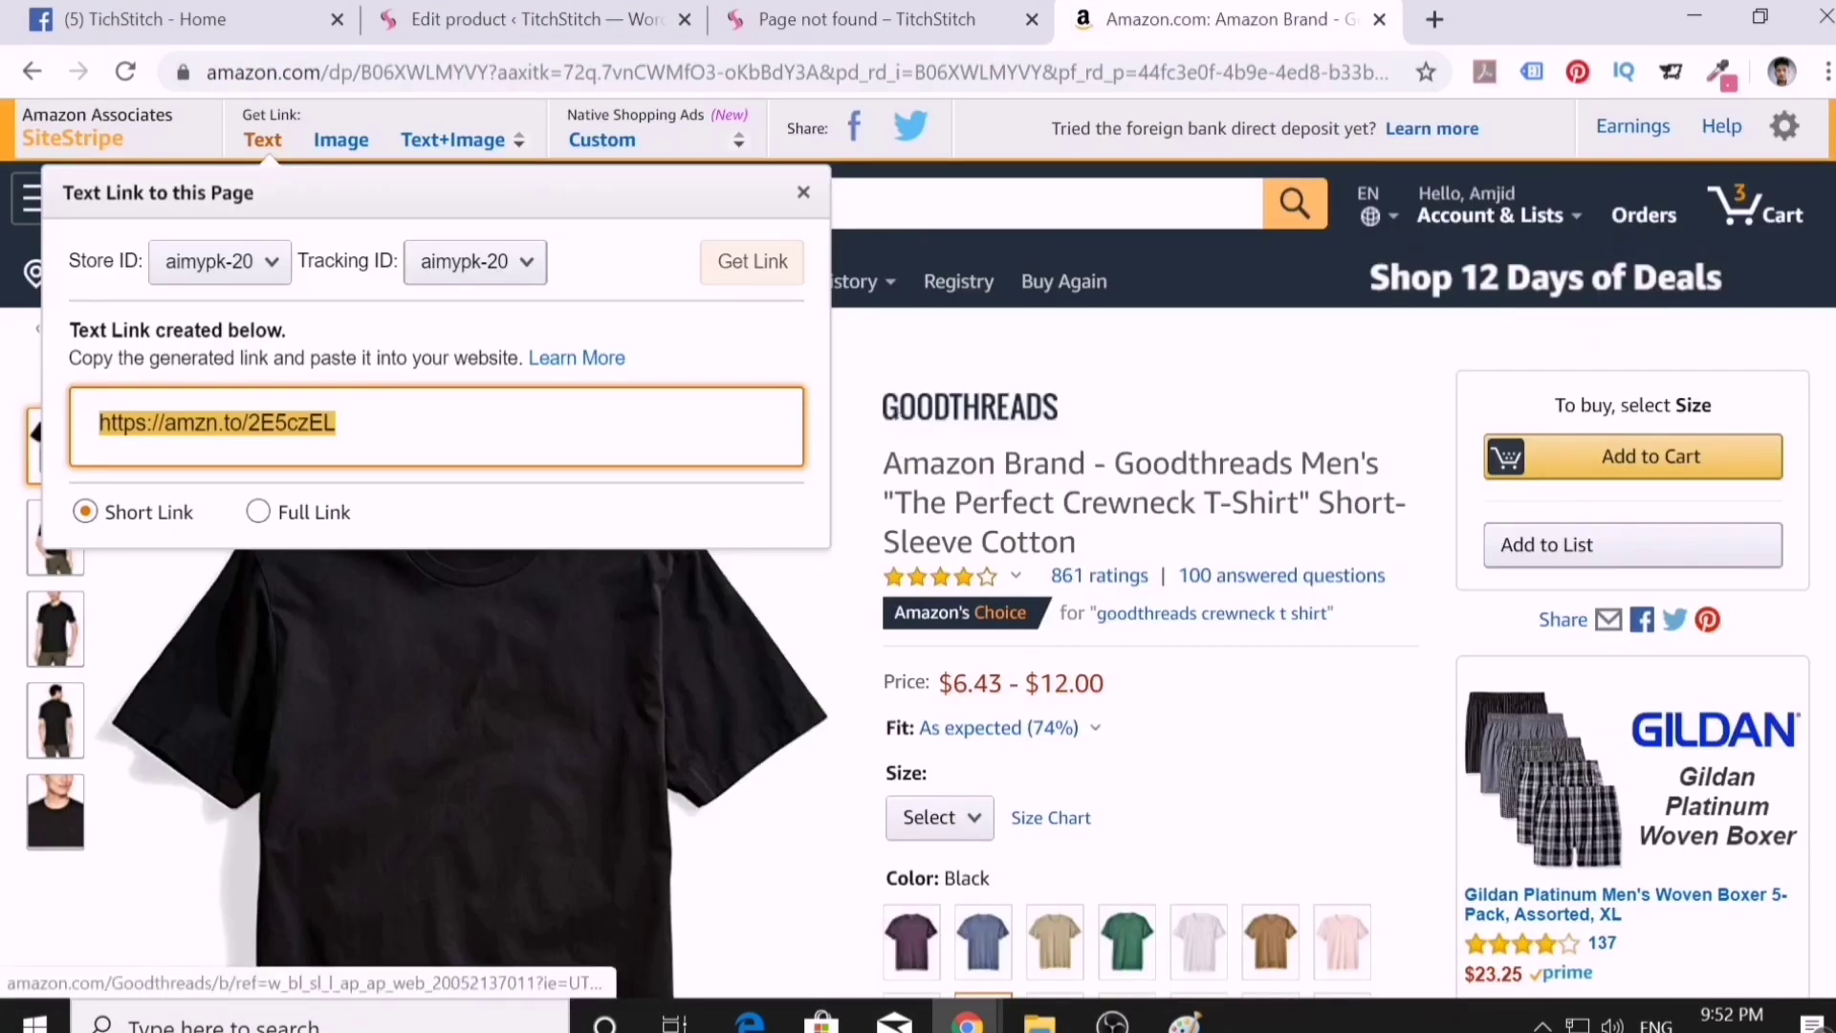
# - Copy "The Perfect Crewneck T-Shirt" from the Amazon listing's title, use it as the product name and publish the product
pyautogui.moveTo(884, 463); pyautogui.dragTo(1378, 463)
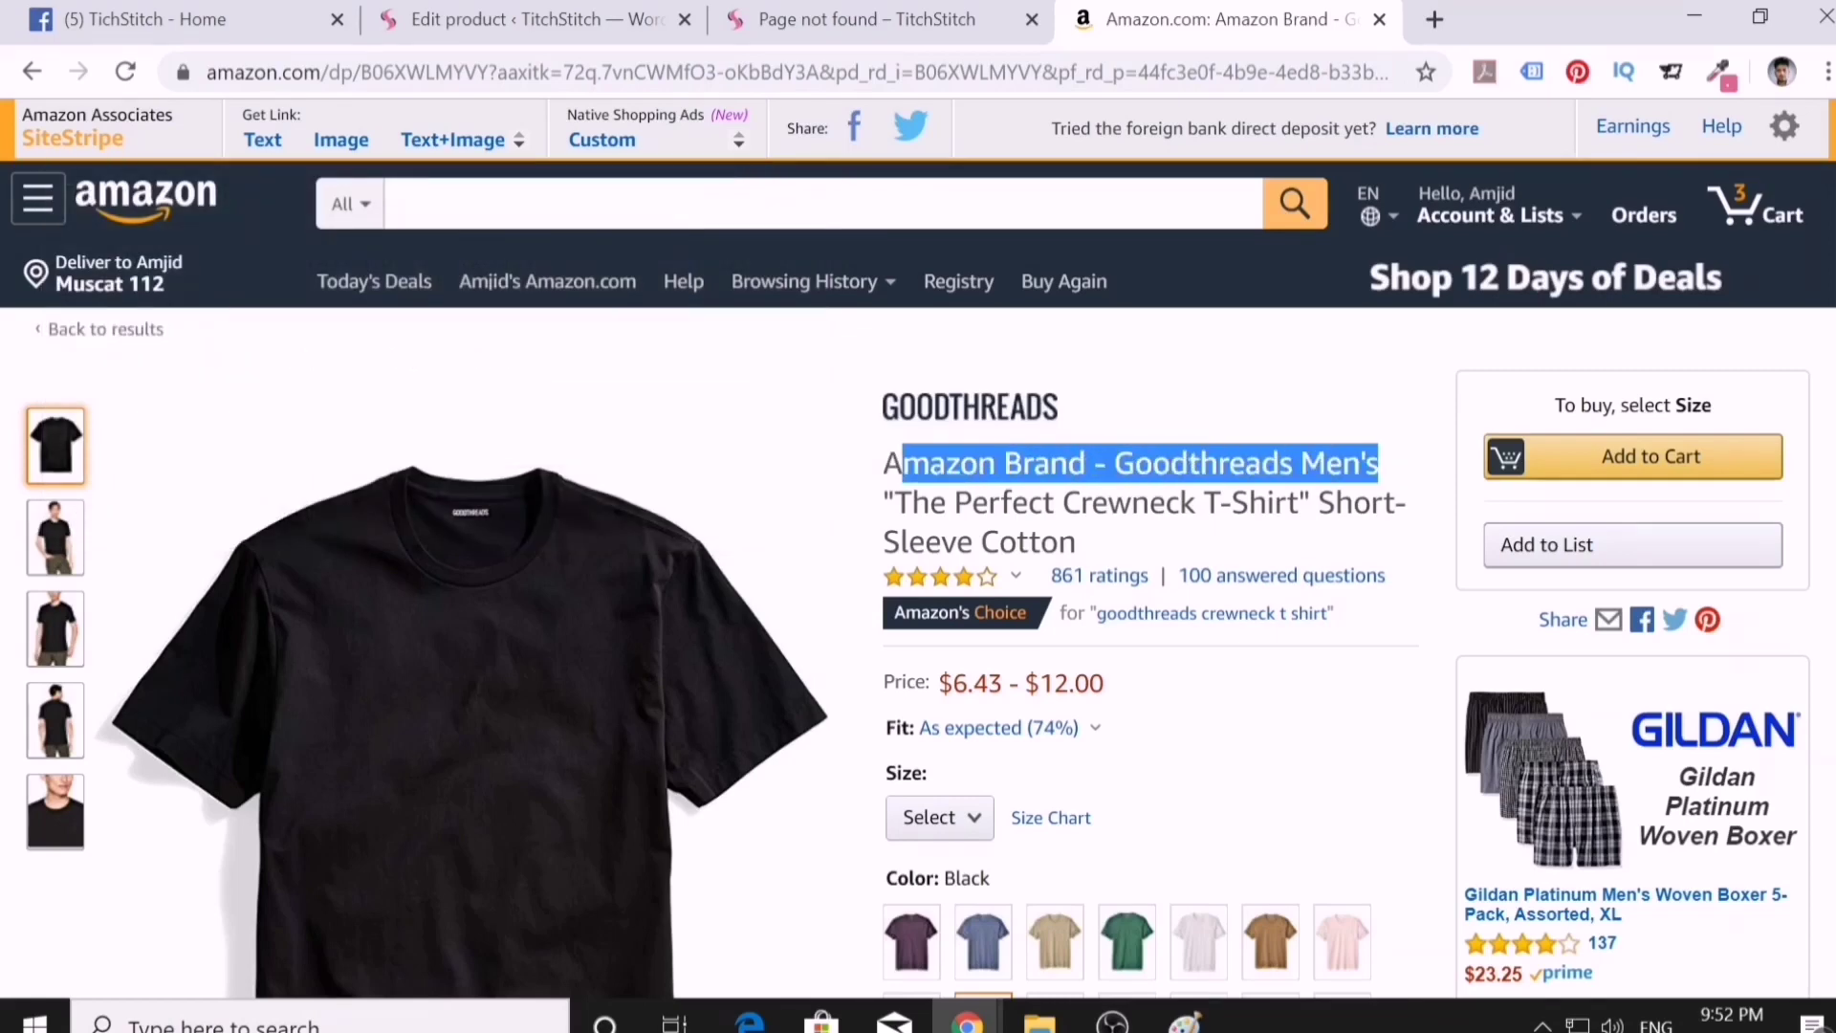
pyautogui.moveTo(895, 502); pyautogui.dragTo(1299, 502)
pyautogui.hotkey('ctrl', 'c')
pyautogui.click(894, 24)
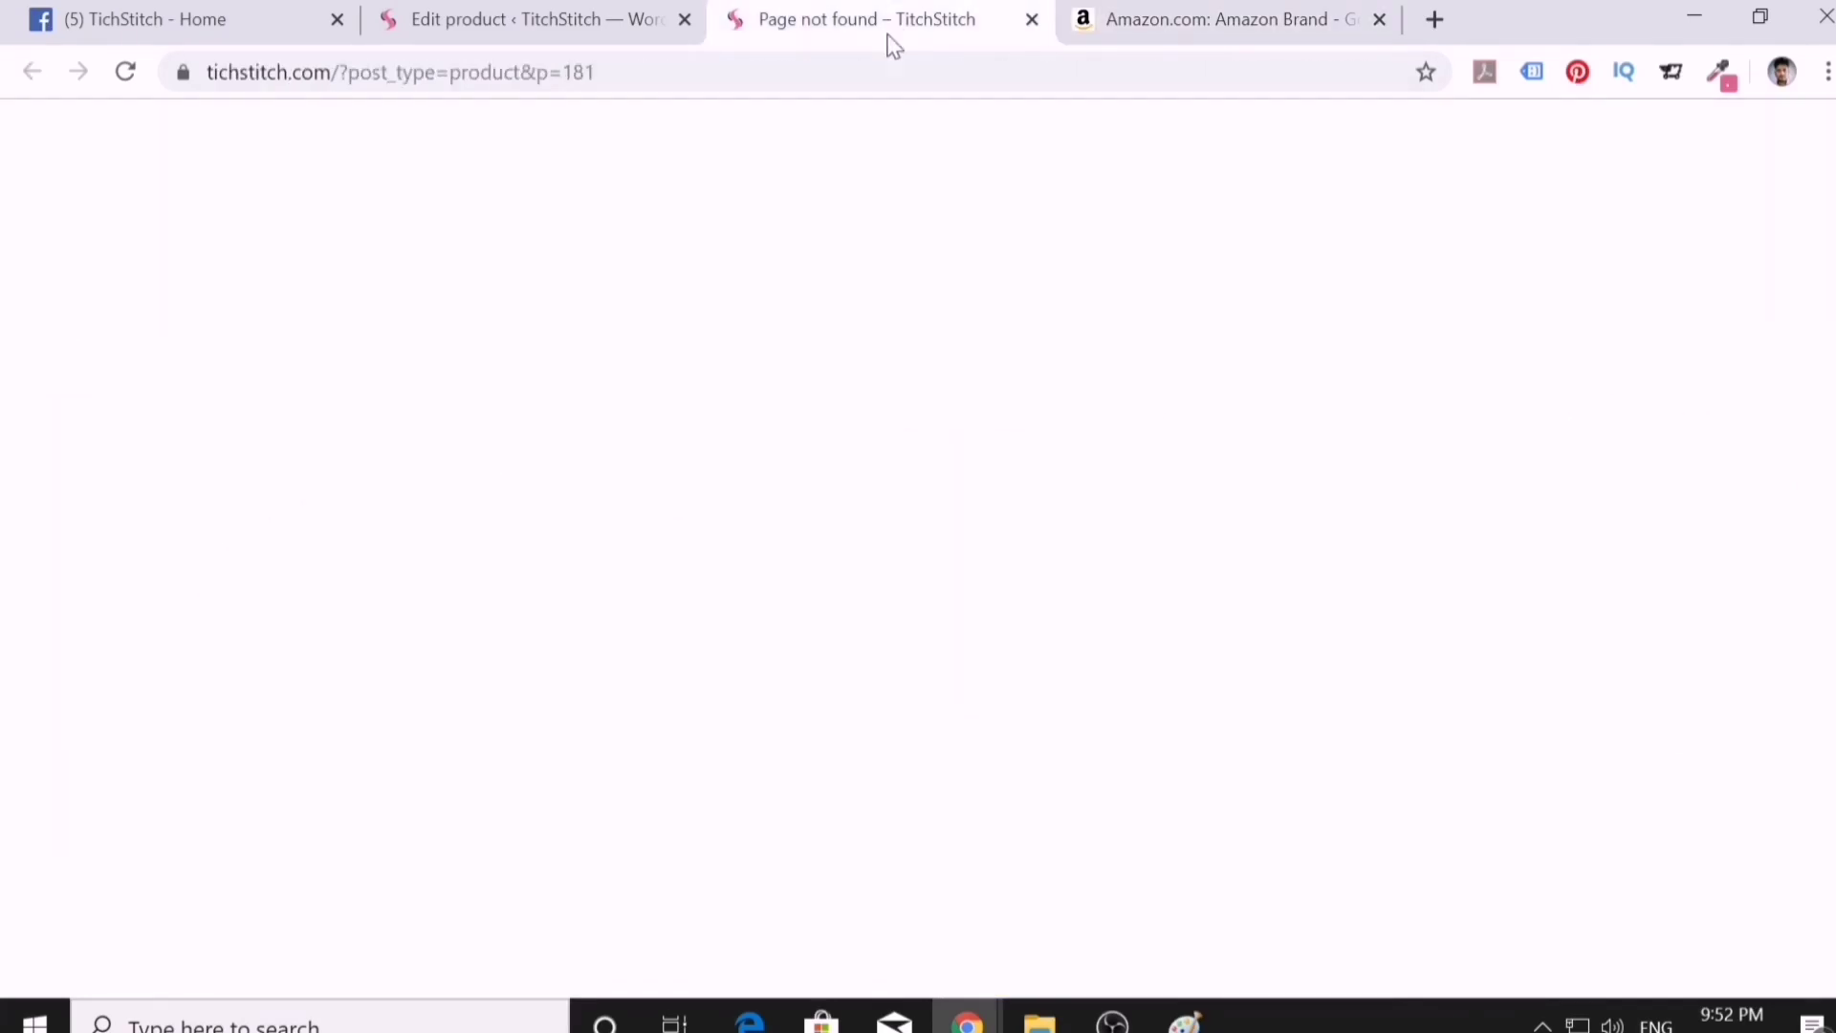
pyautogui.click(679, 12)
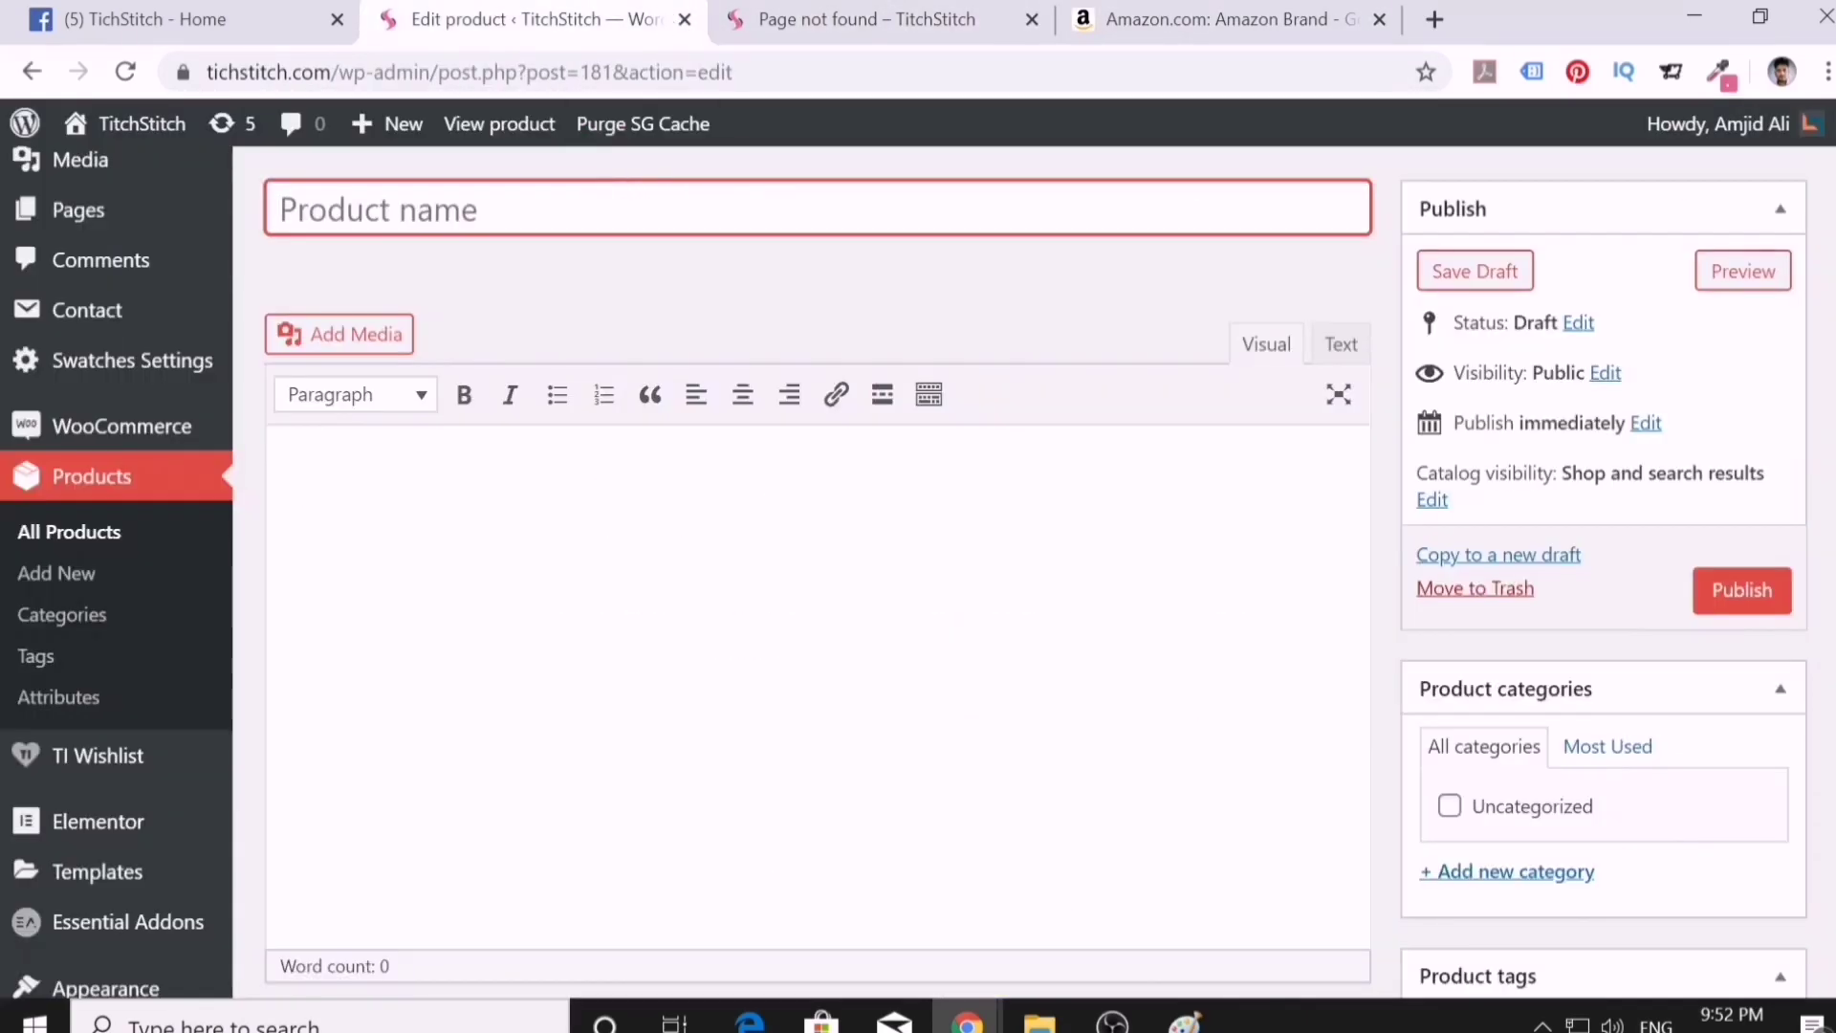
pyautogui.hotkey('ctrl', 'v')
pyautogui.click(1735, 590)
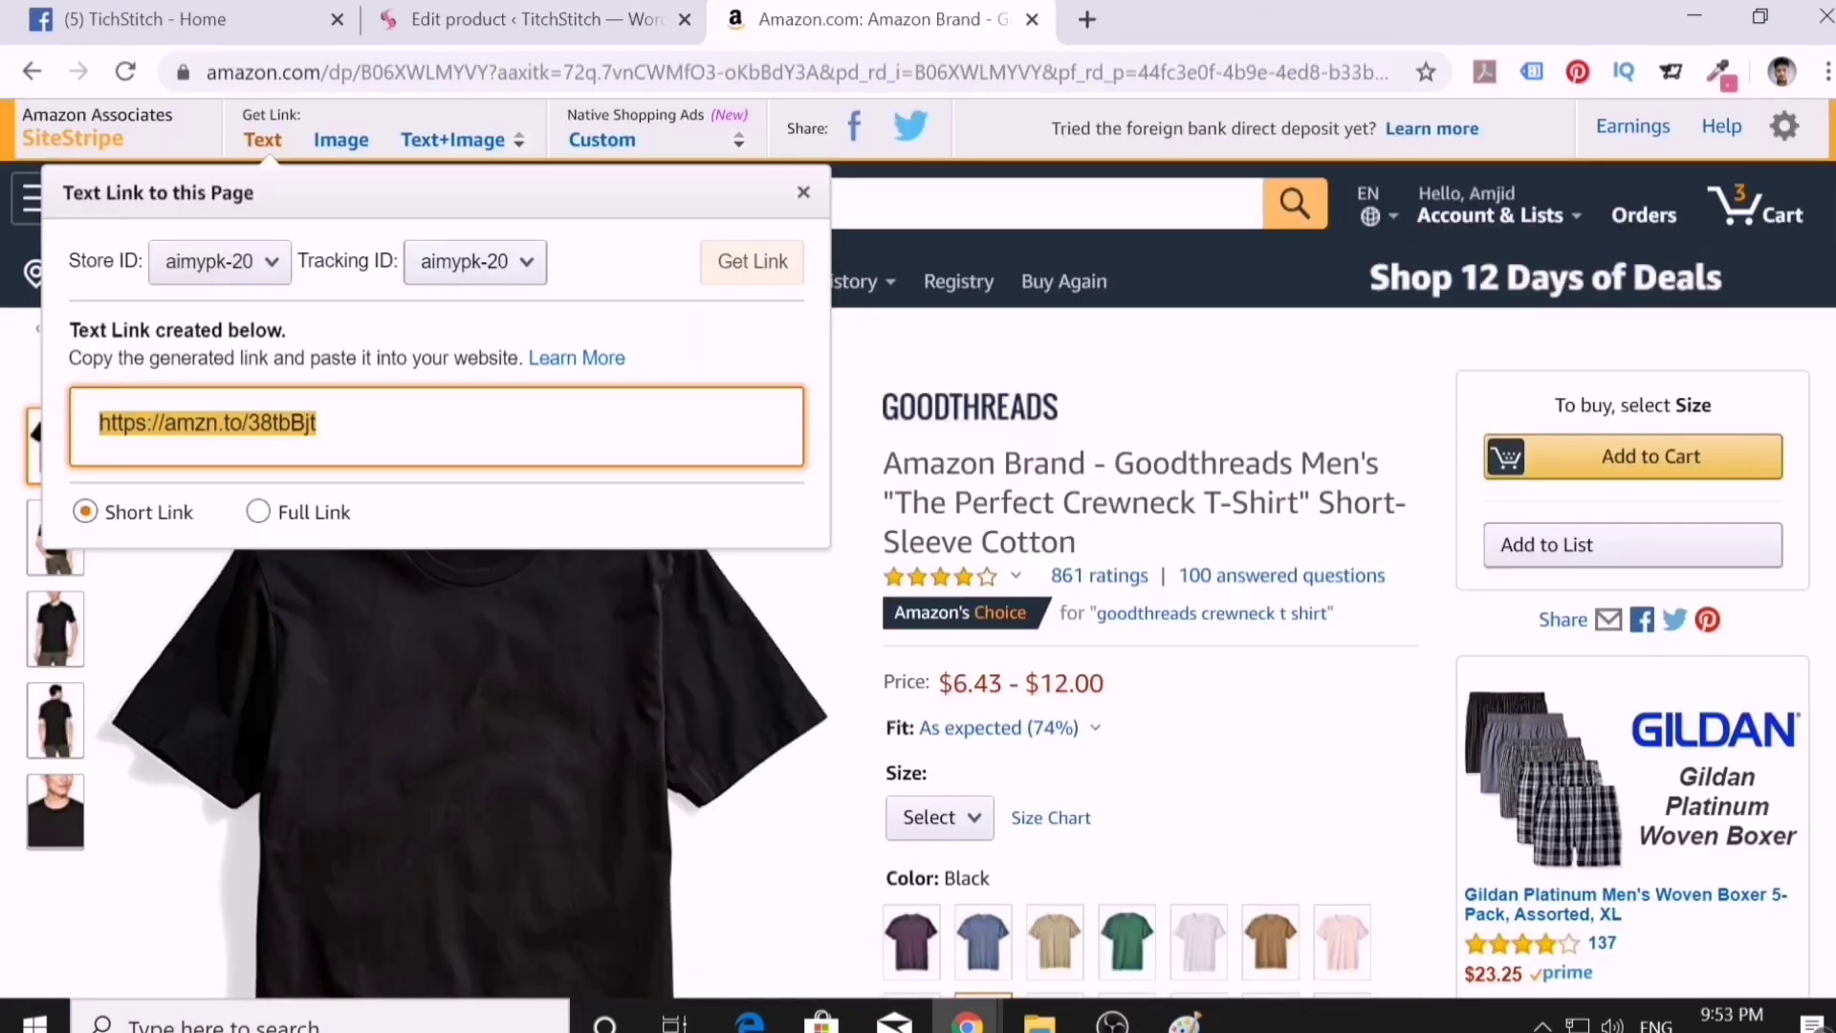
pyautogui.rightClick(250, 427)
pyautogui.click(306, 443)
pyautogui.click(564, 27)
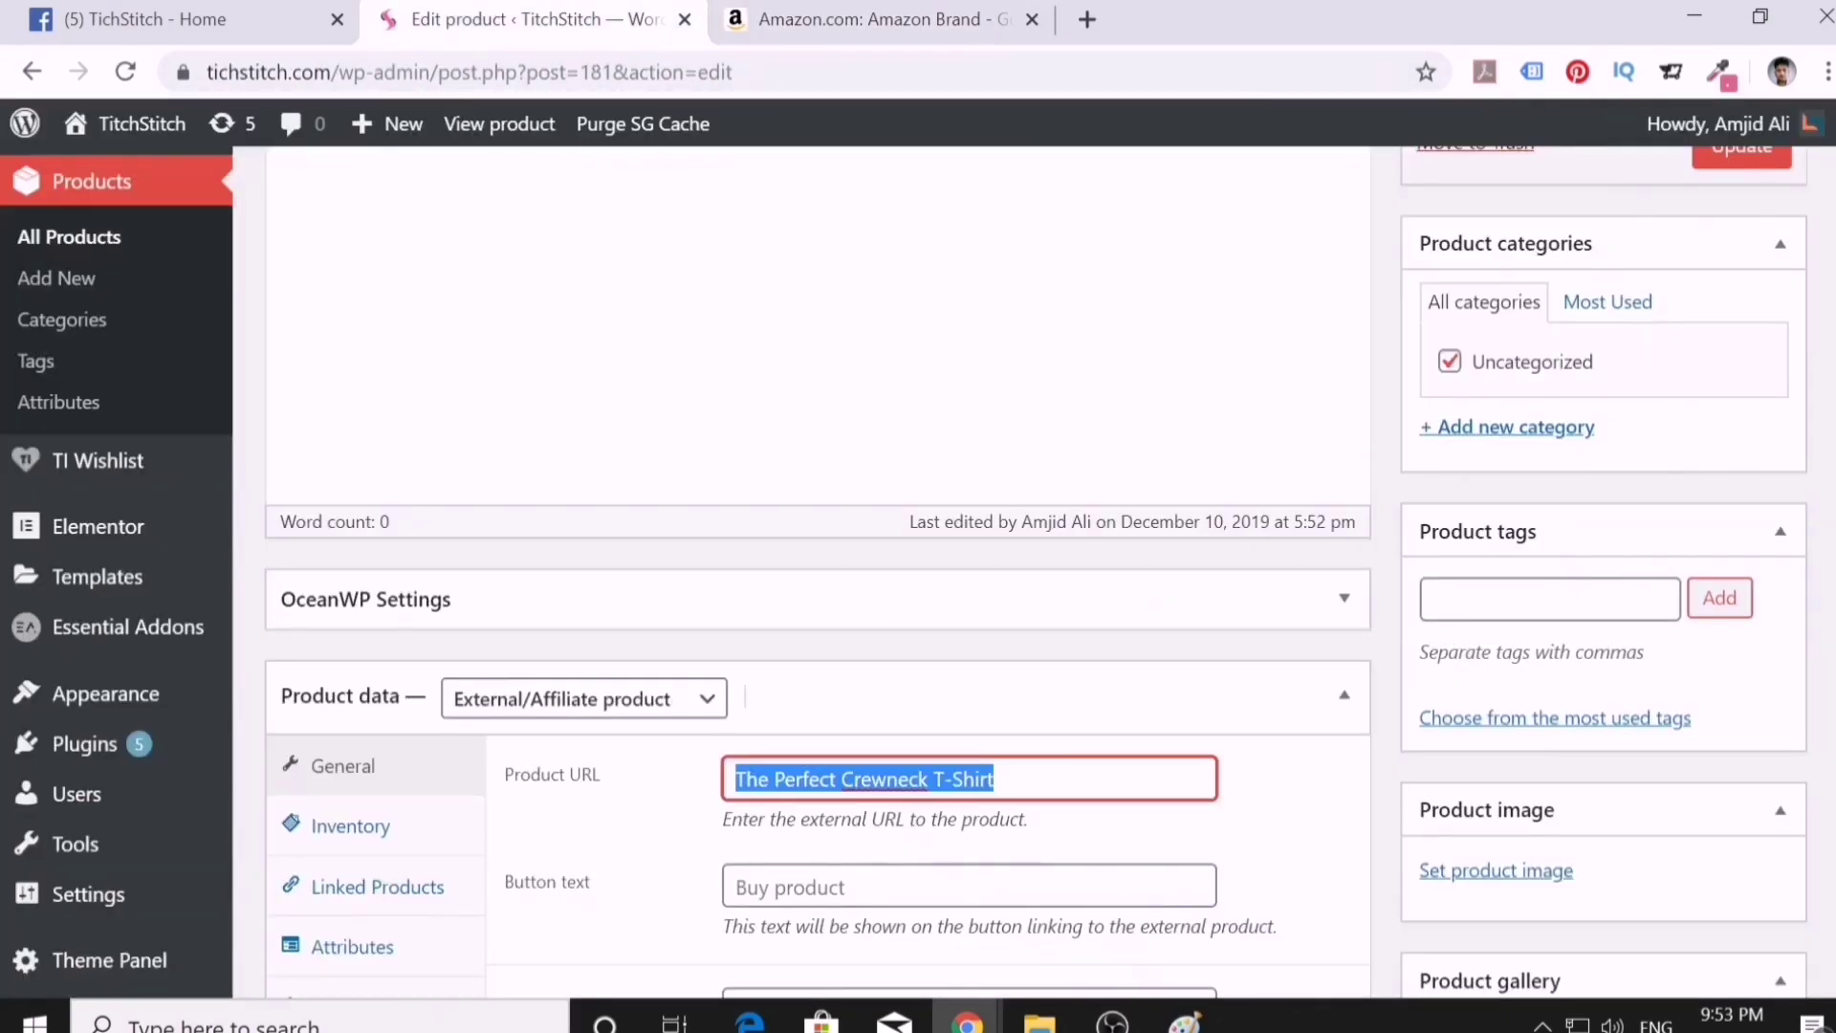
pyautogui.write('https://amzn.to/38tbBjt')
# - Set the affiliate product's regular price to 5000
pyautogui.click(909, 884)
pyautogui.scroll(-3, 909, 870)
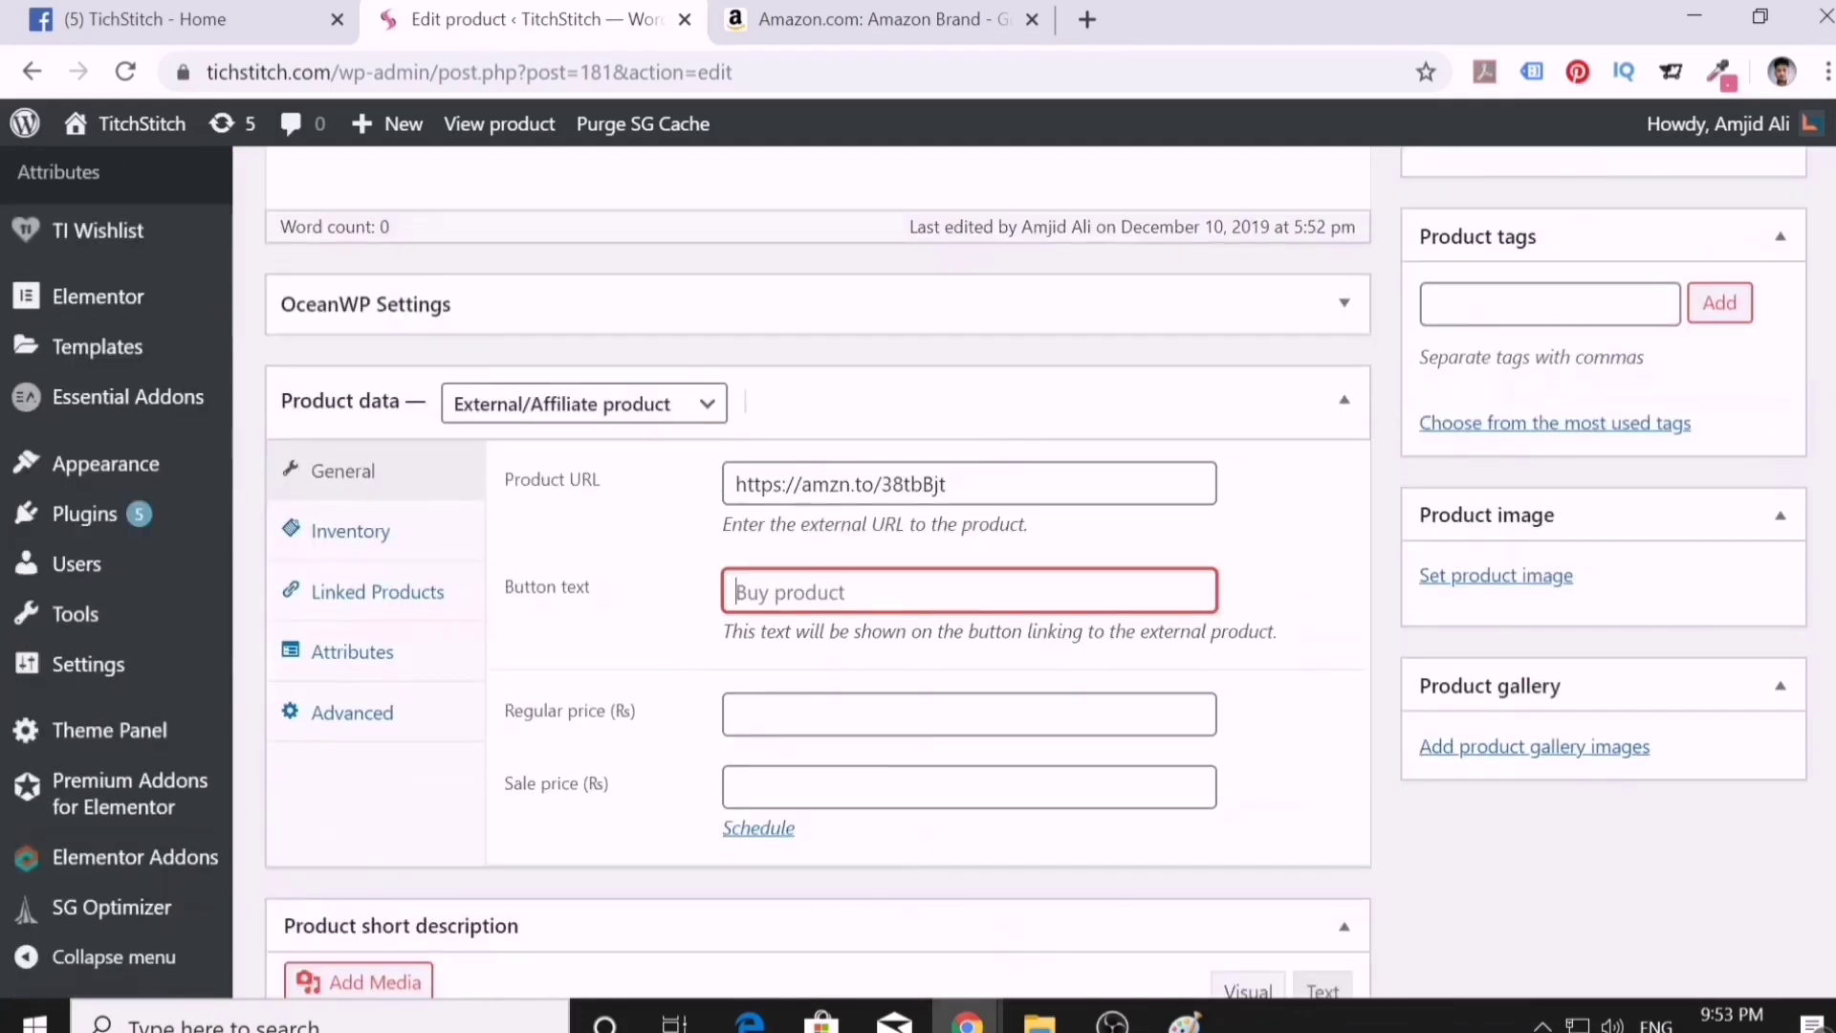
pyautogui.click(792, 728)
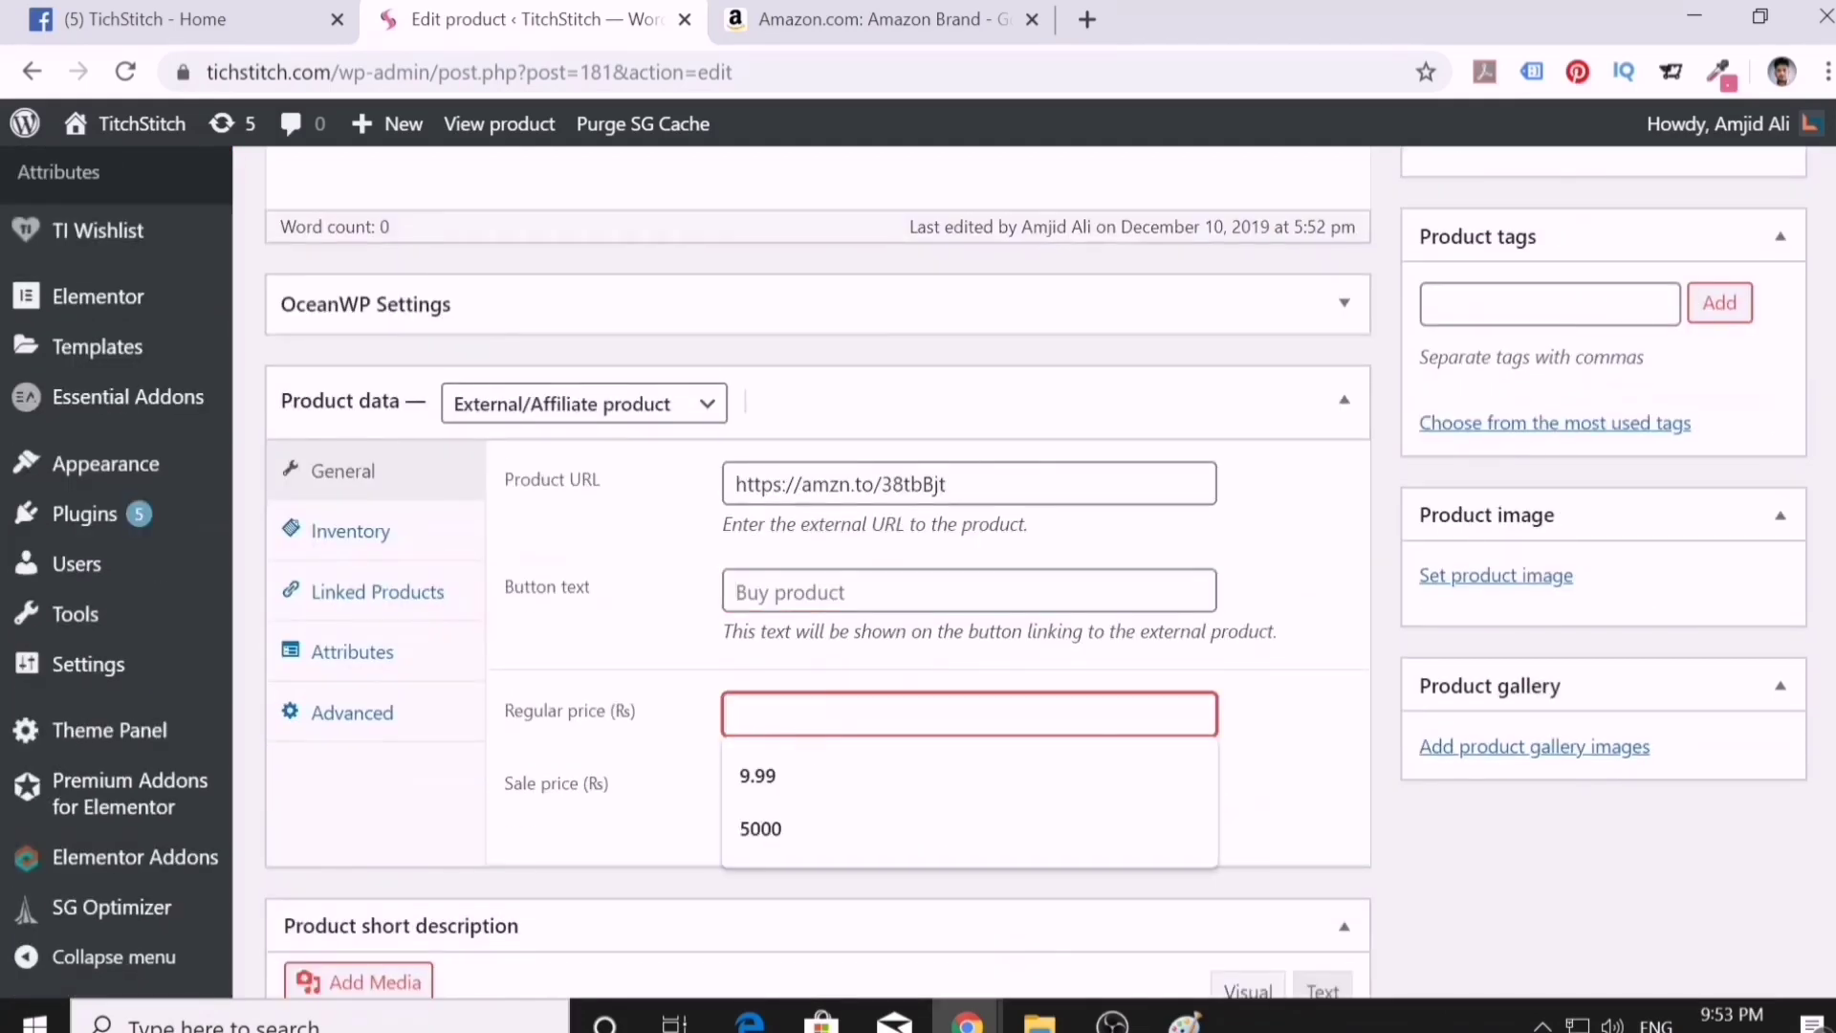
pyautogui.click(761, 827)
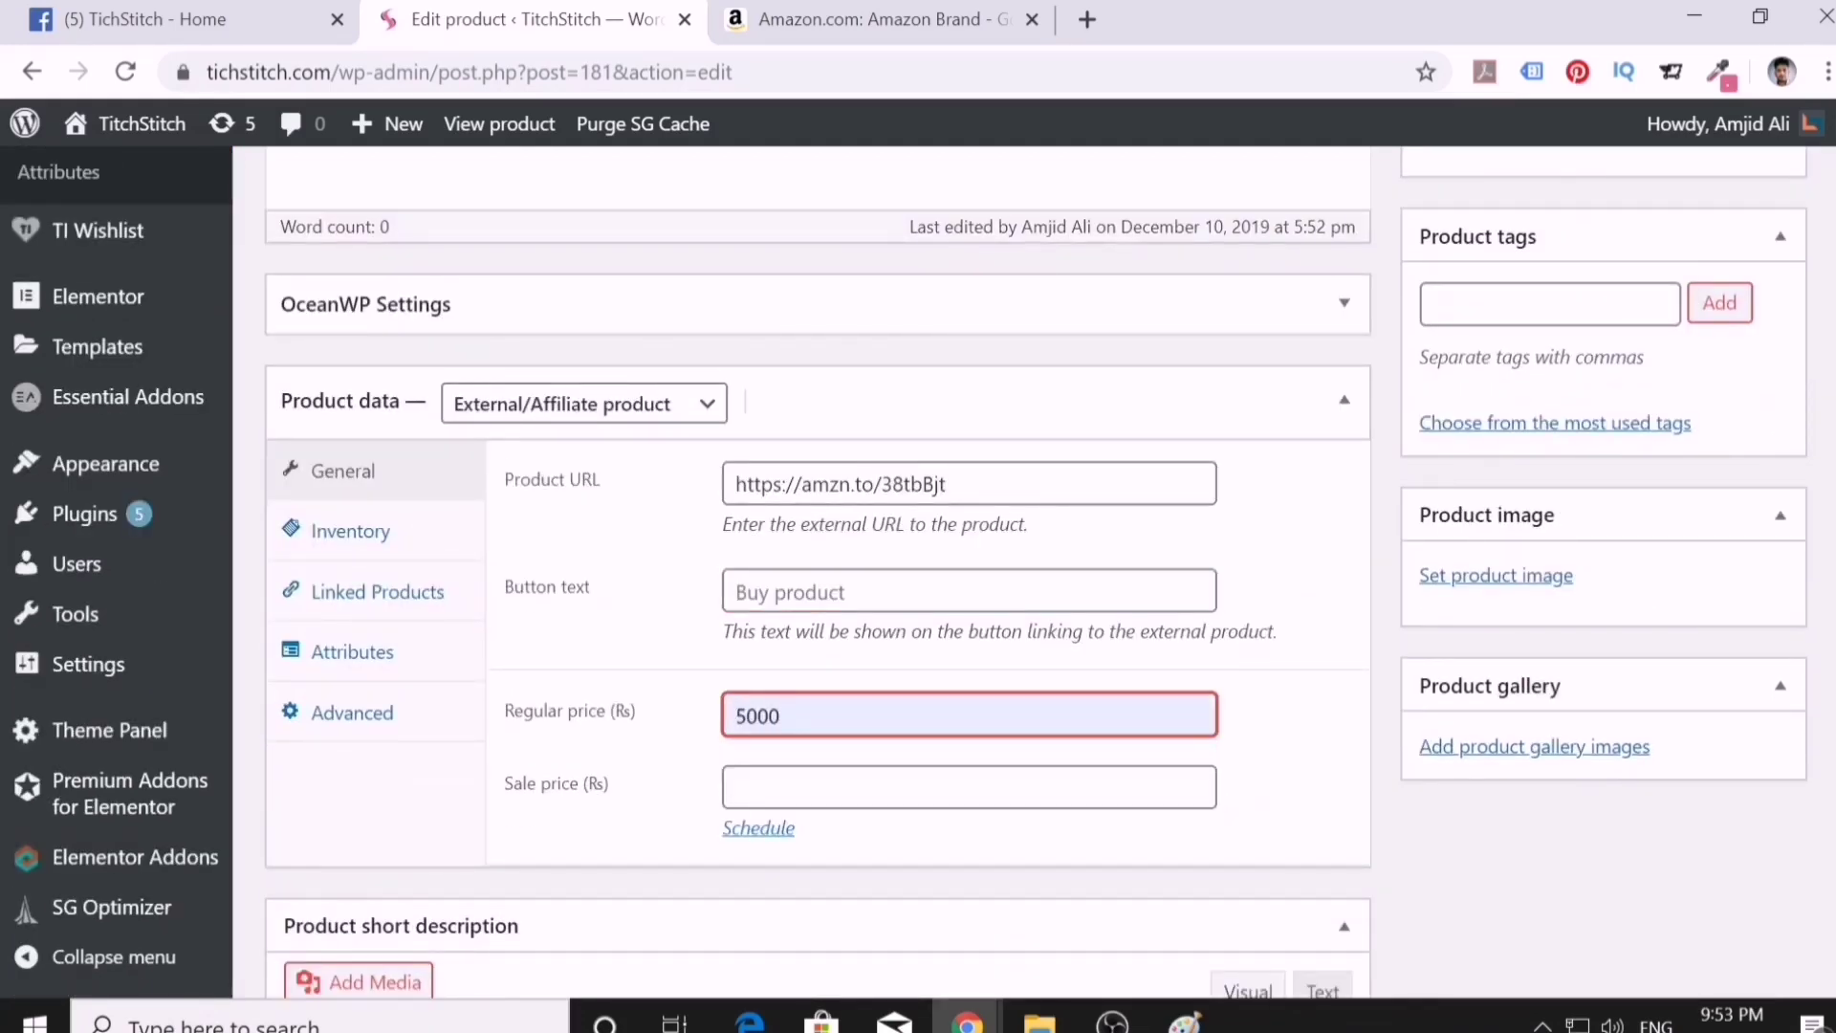
# - Check the price on the Amazon listing, set the product's regular price to 1500 and update the product
pyautogui.click(866, 21)
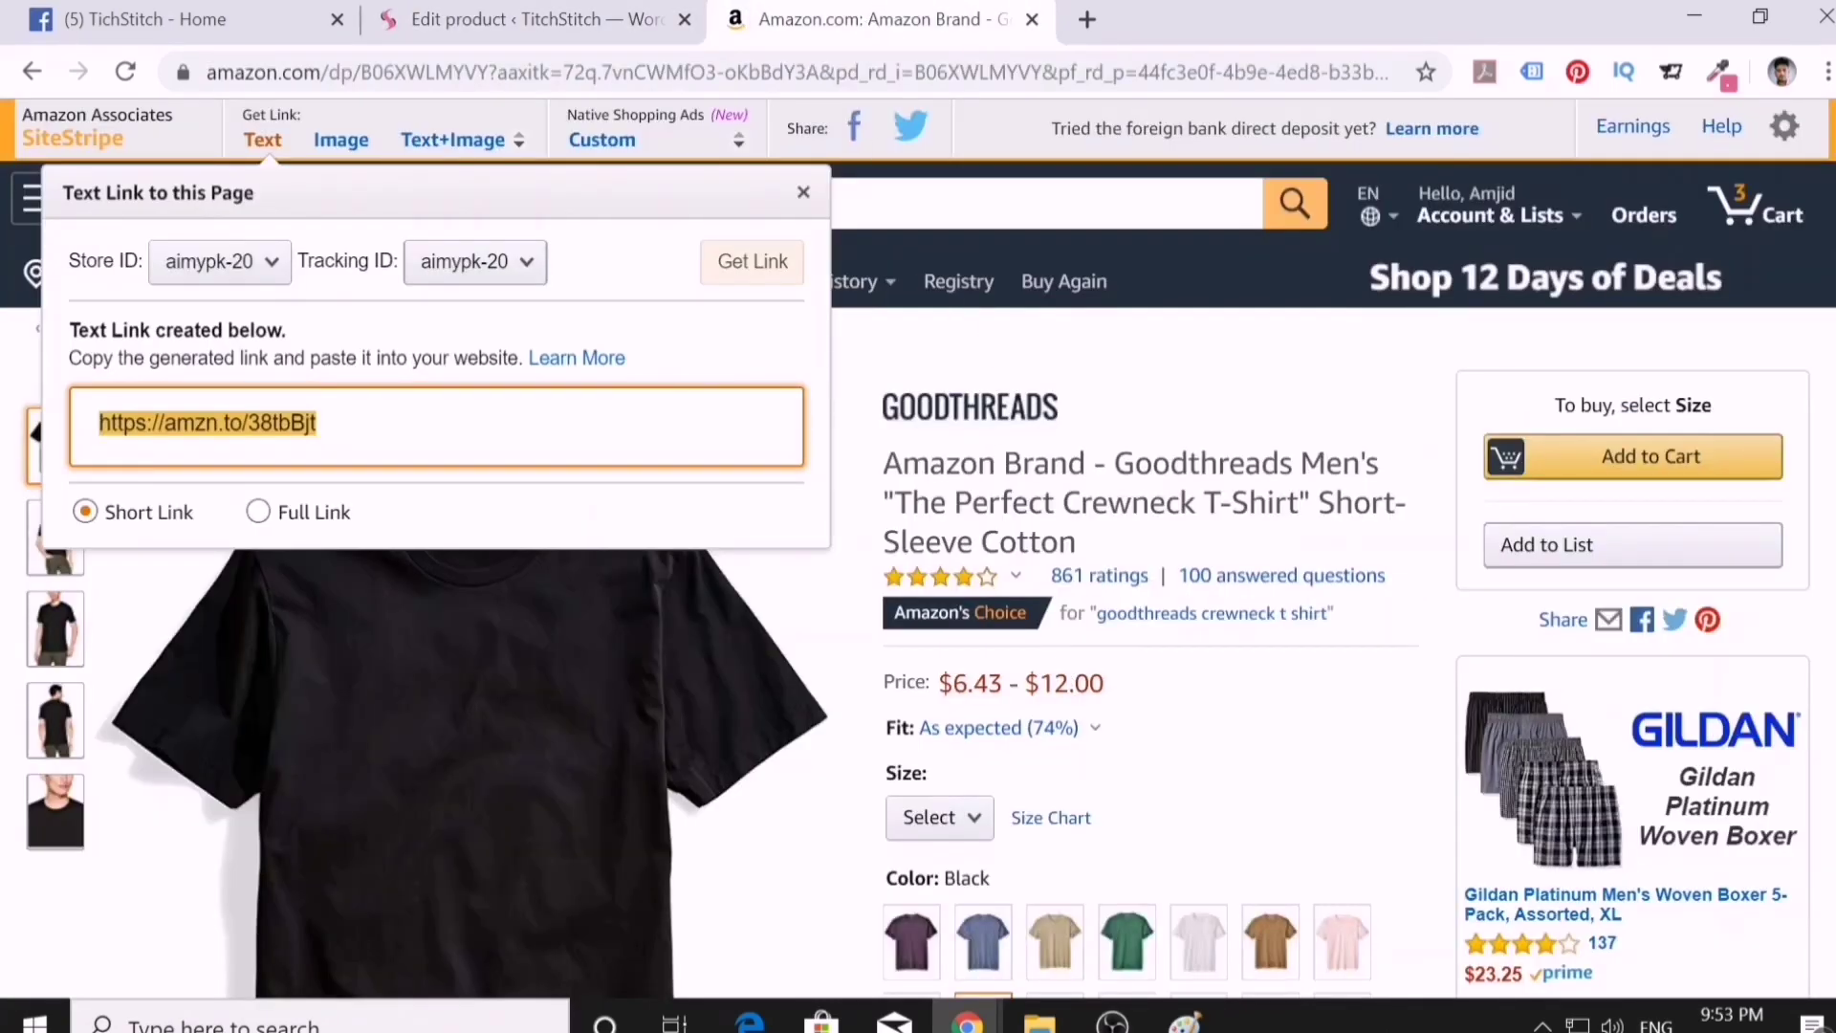
pyautogui.click(908, 513)
pyautogui.click(595, 38)
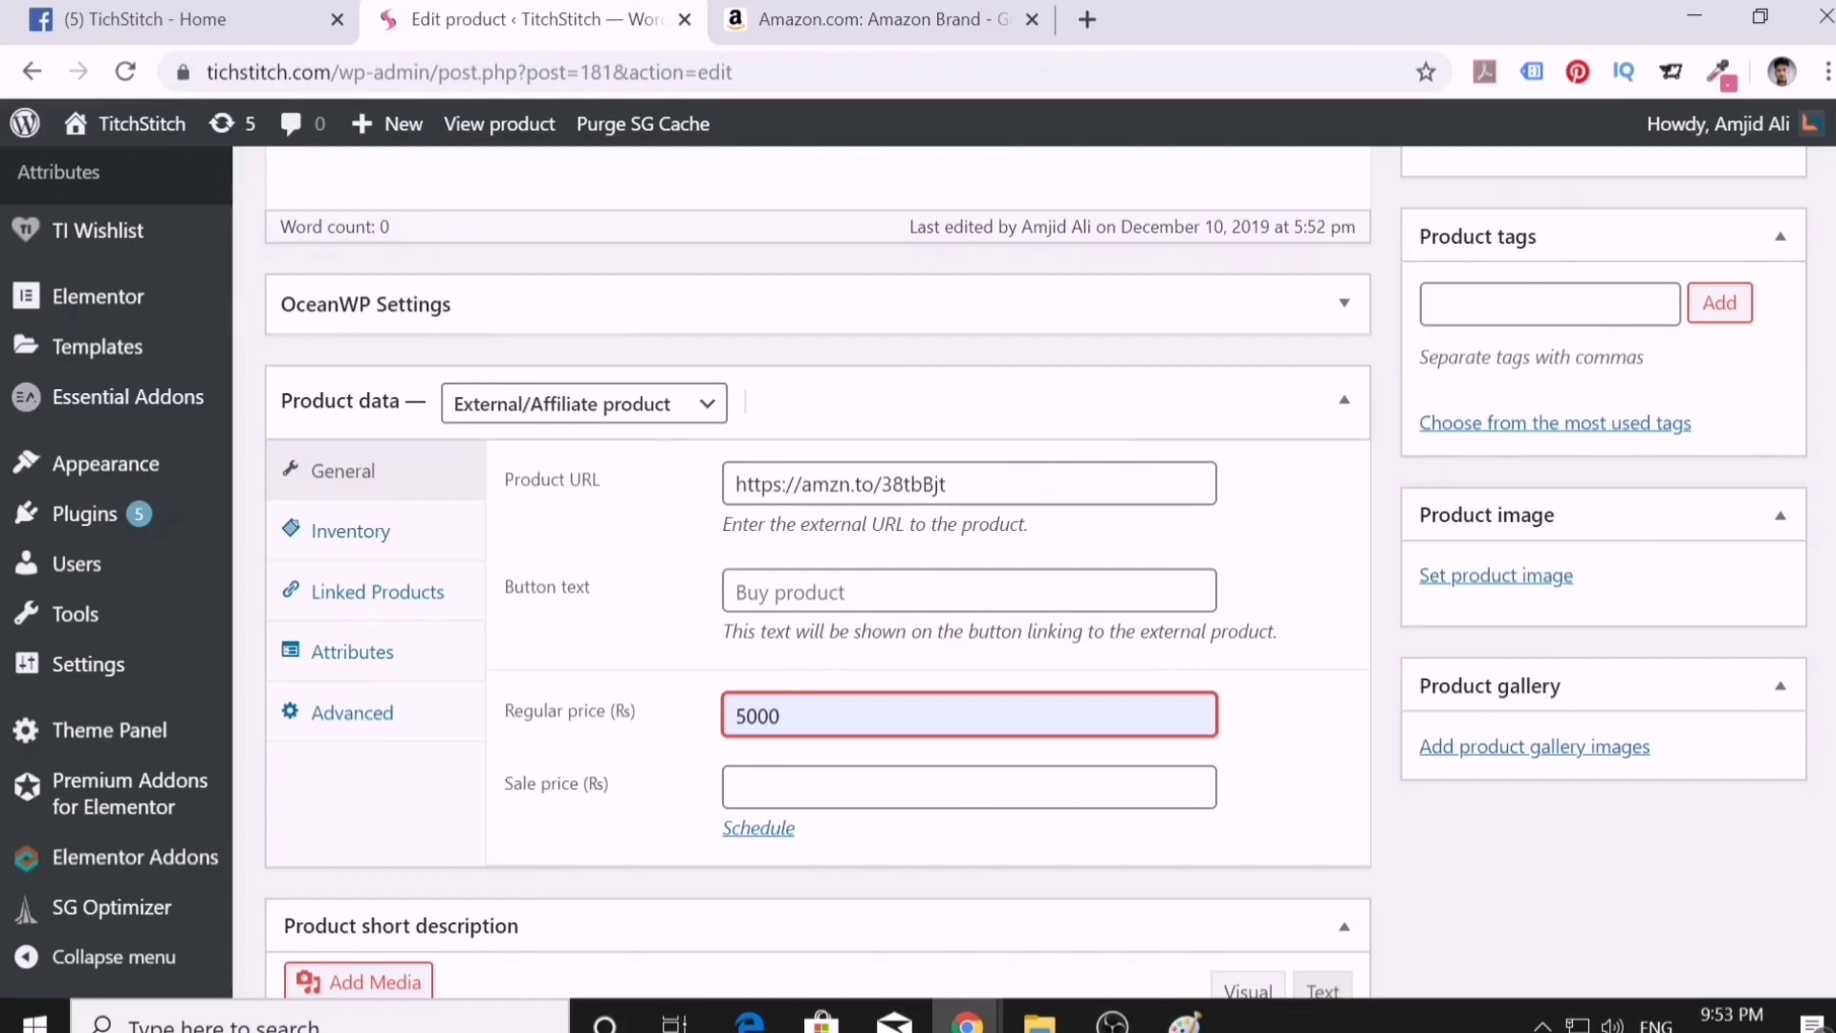
pyautogui.moveTo(782, 715); pyautogui.dragTo(508, 681)
pyautogui.write('1500')
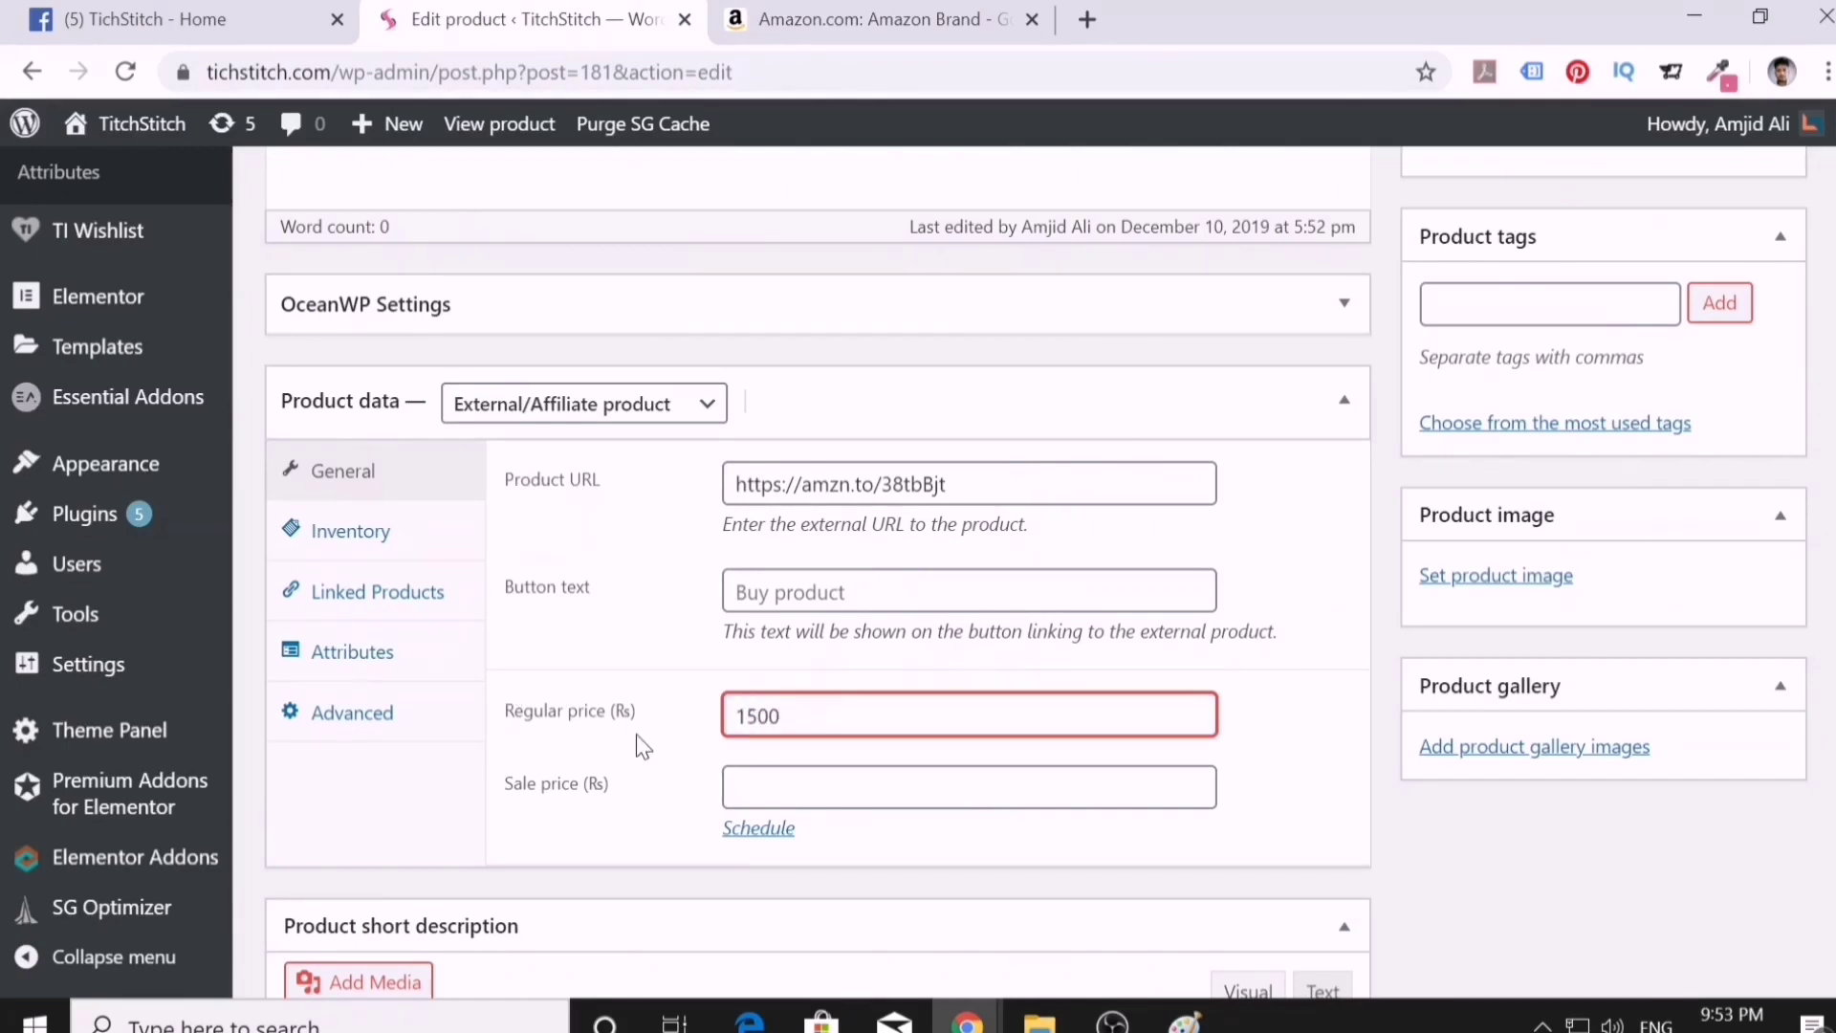
pyautogui.press('Tab')
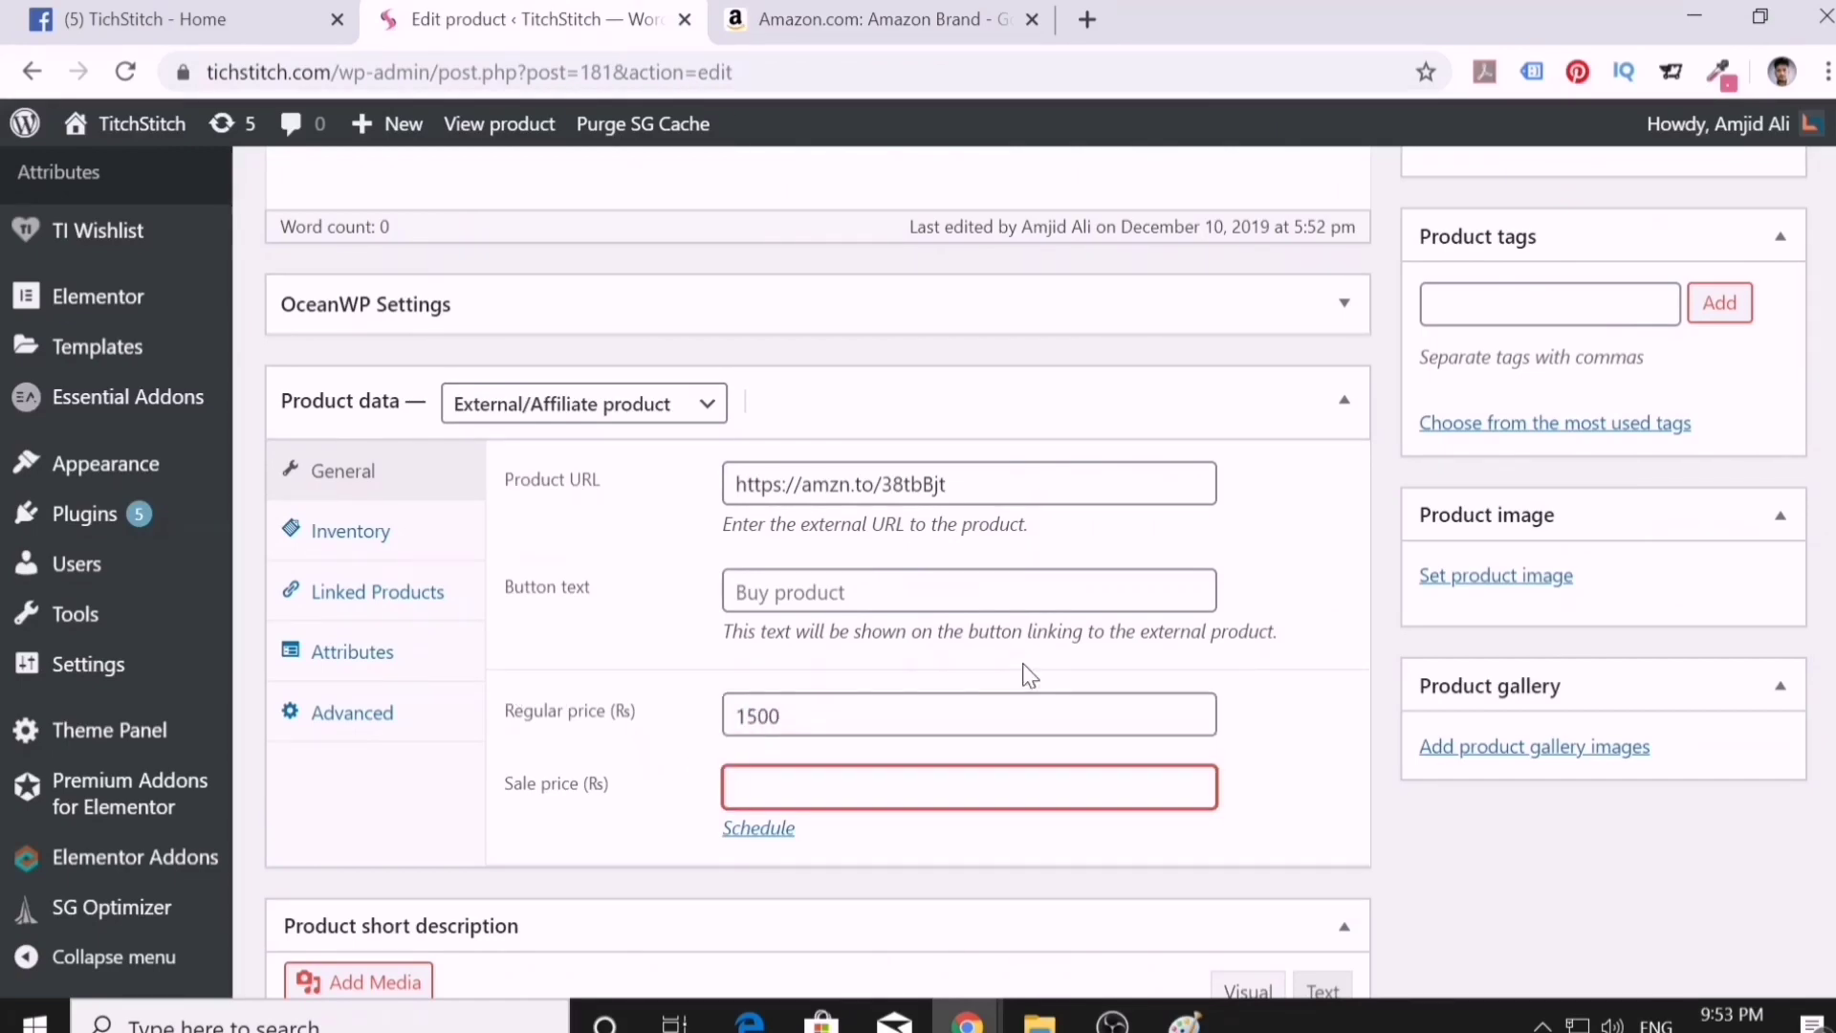
pyautogui.scroll(3, 1022, 662)
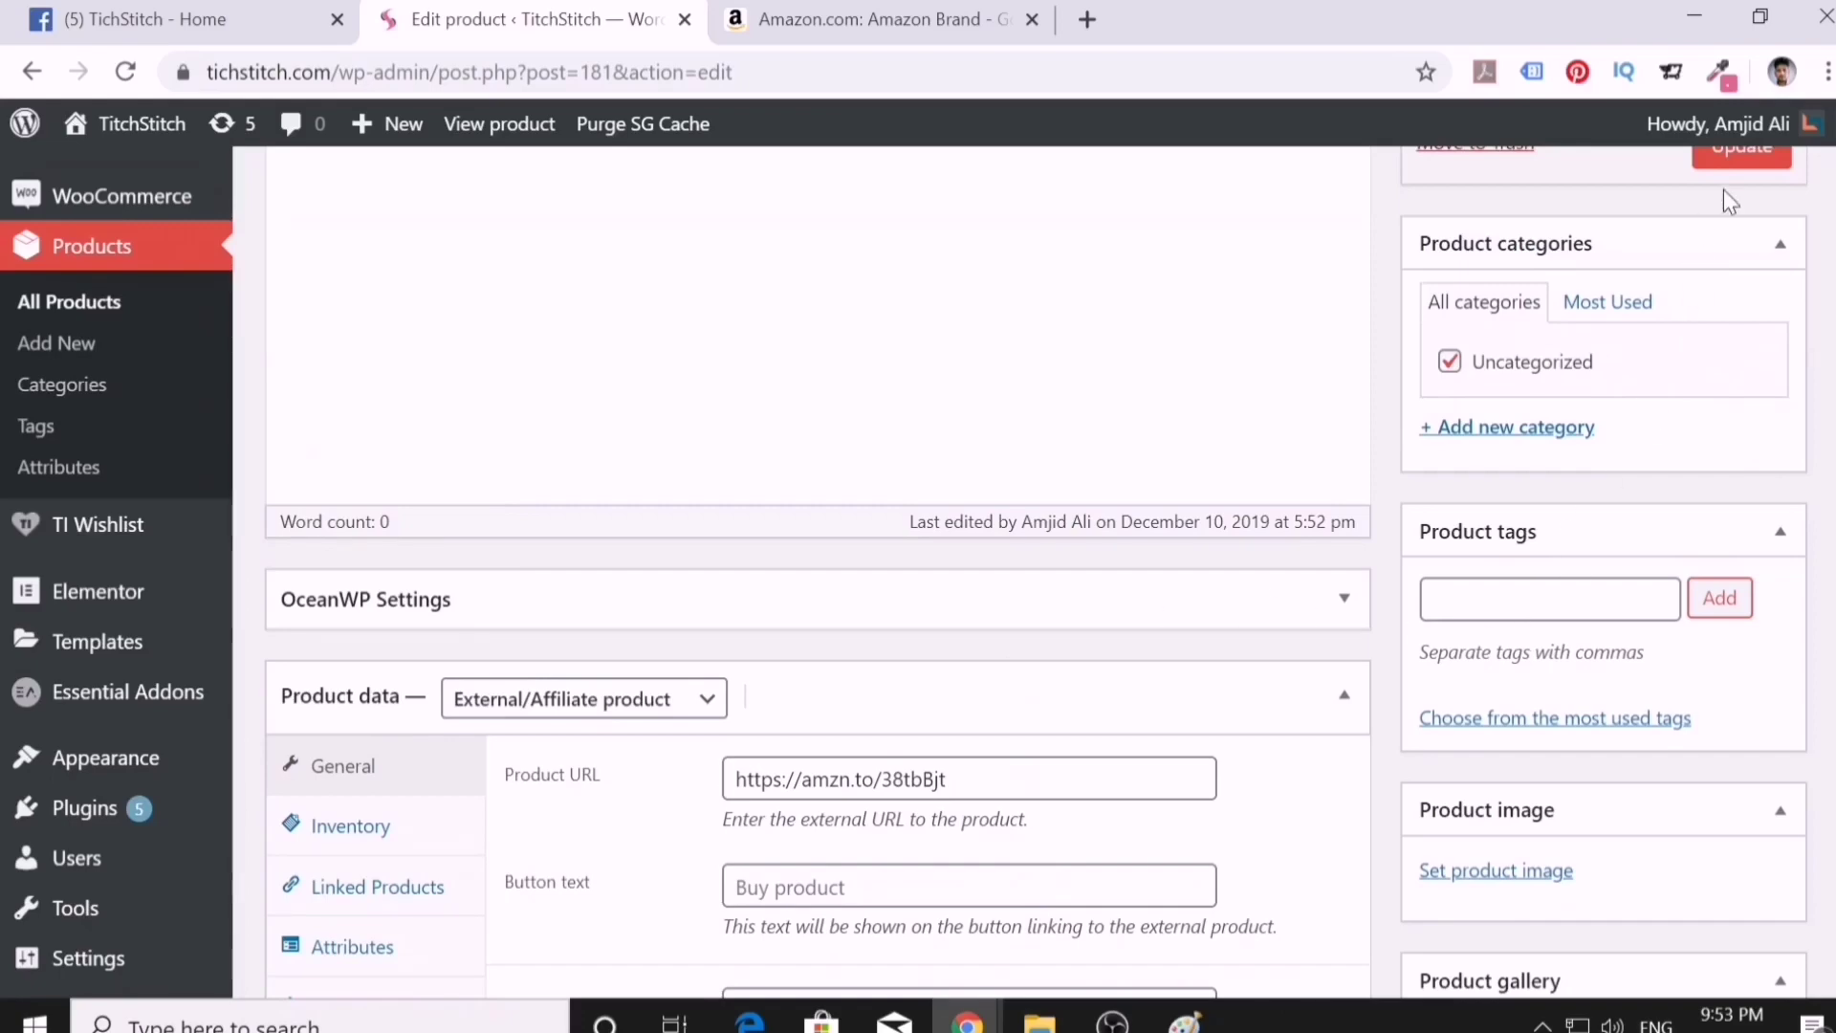
pyautogui.click(1727, 164)
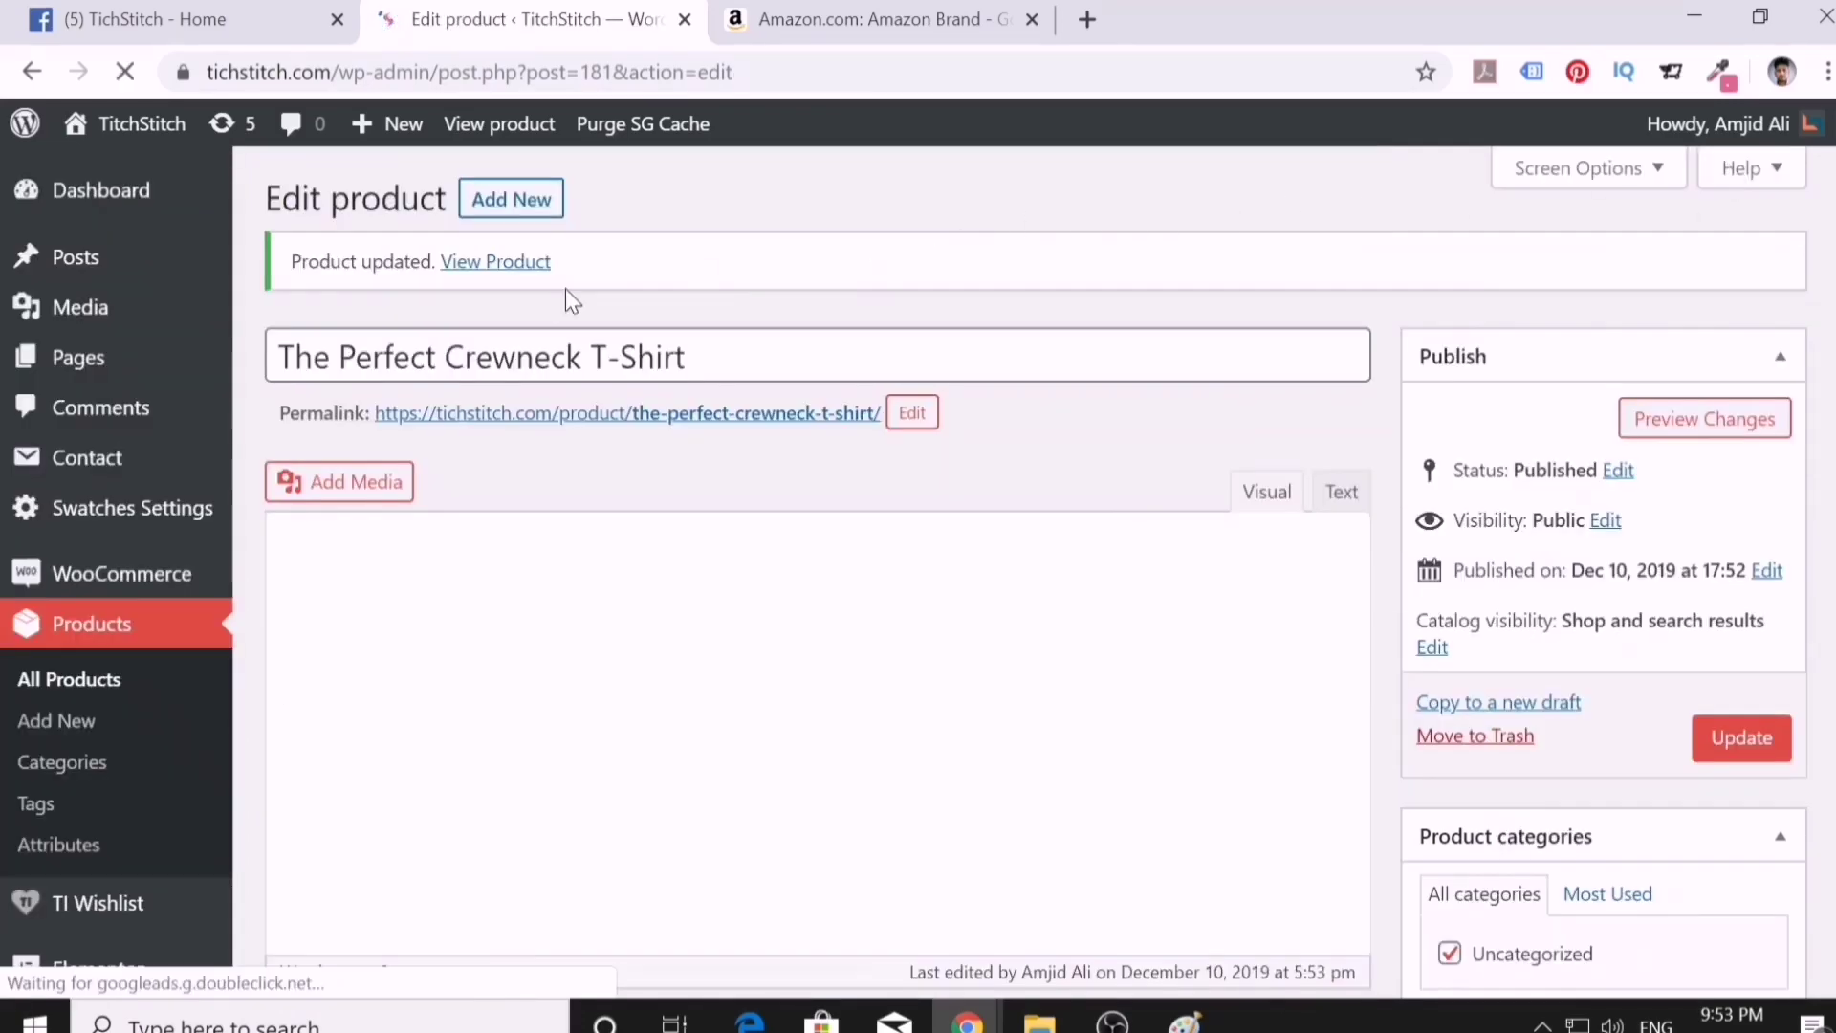
# - View the published product page in a new tab and test that Buy Product leads to the Amazon listing
pyautogui.rightClick(508, 273)
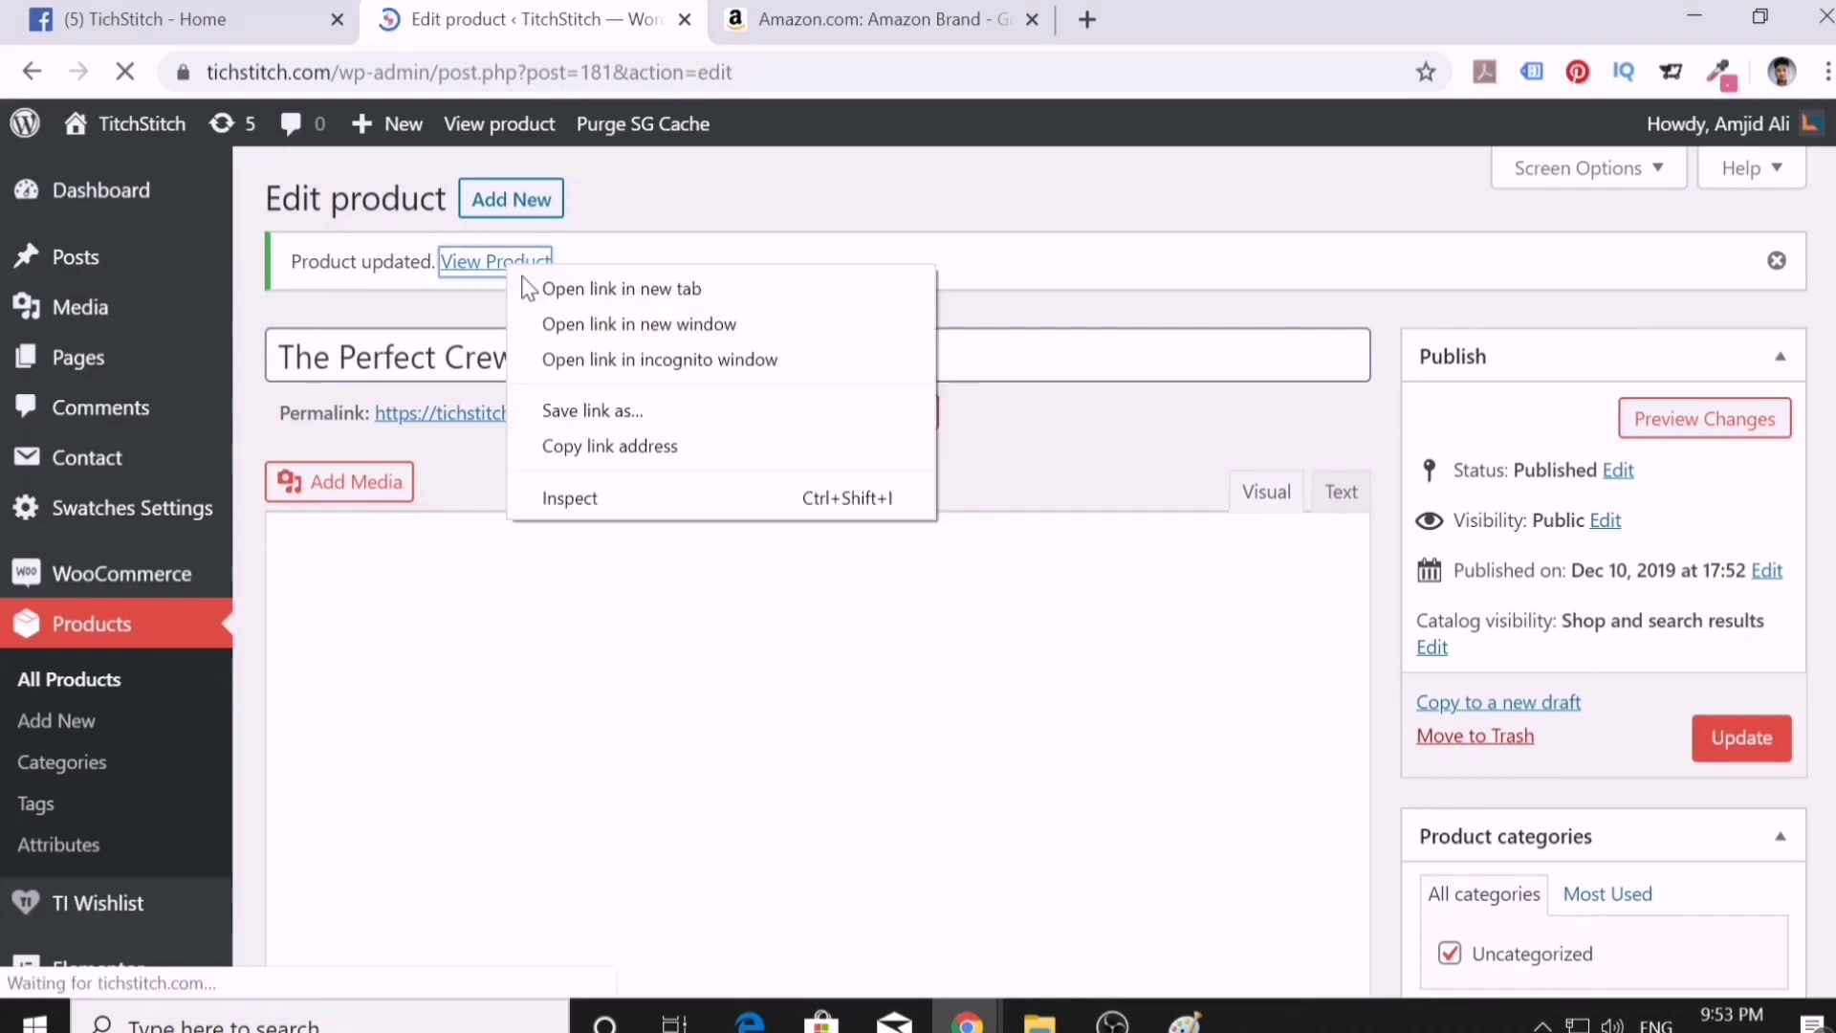
pyautogui.click(536, 287)
pyautogui.click(794, 29)
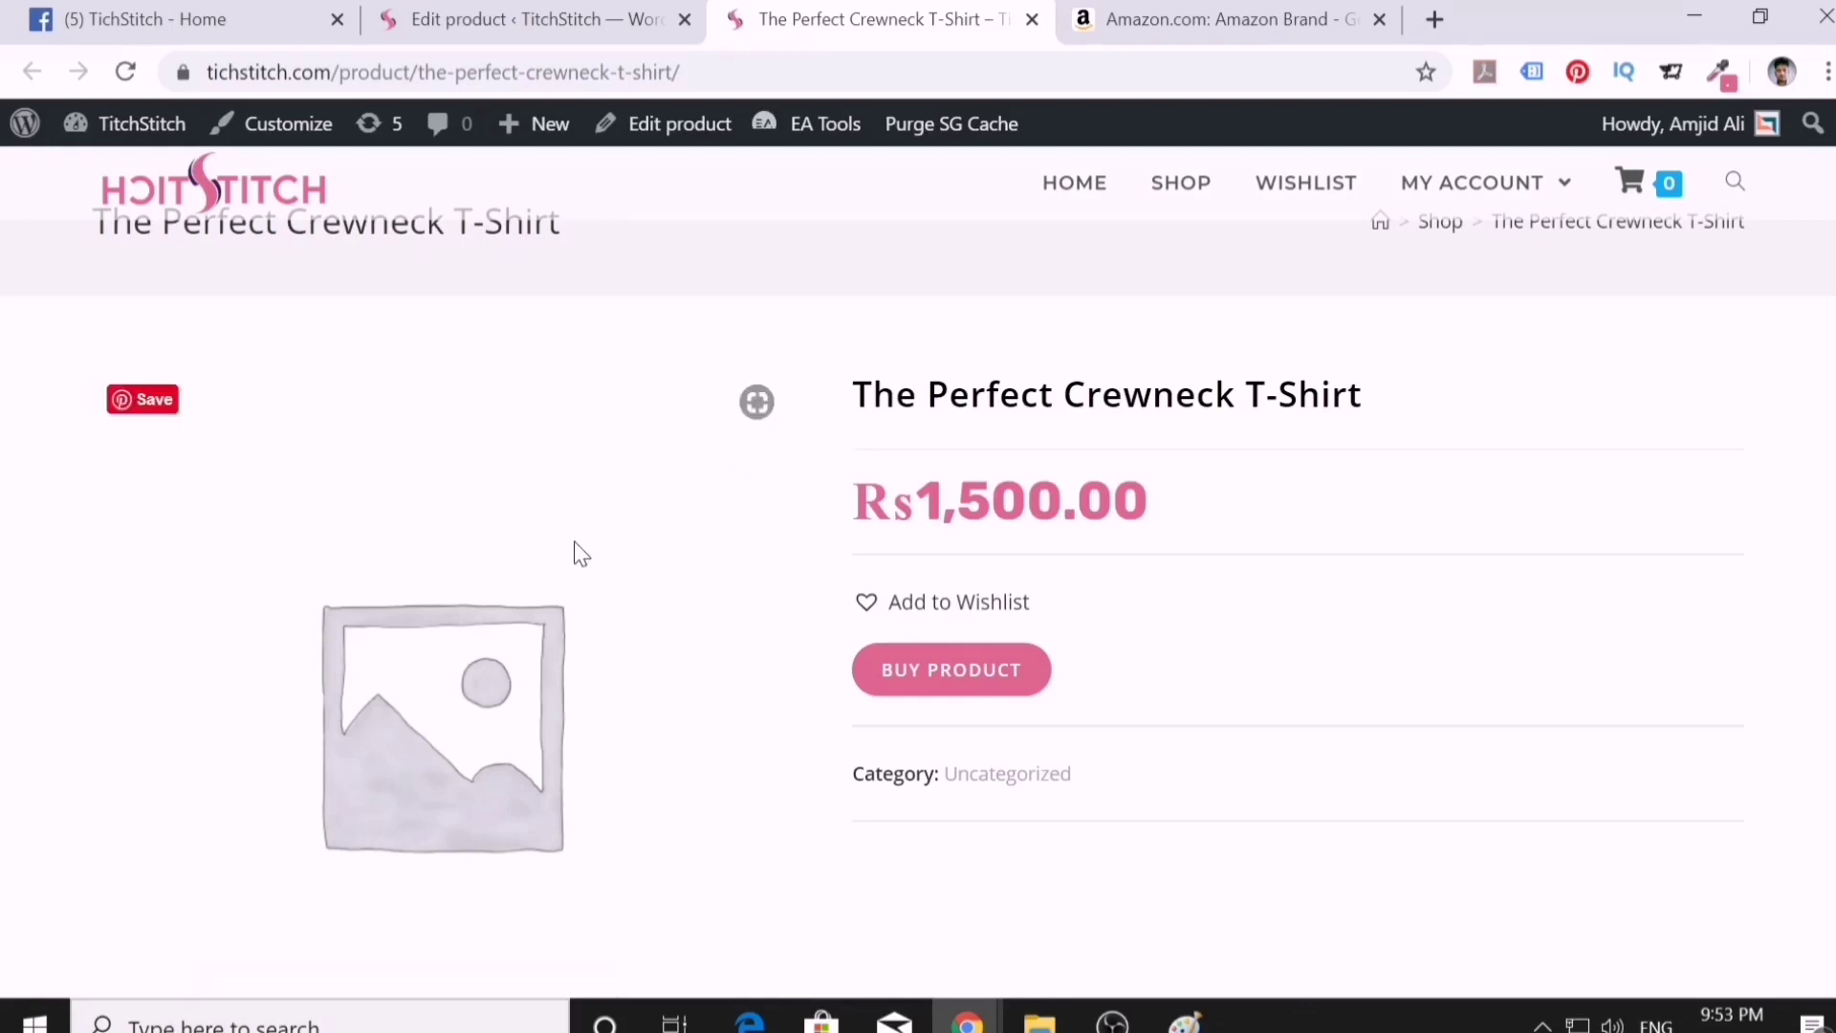
pyautogui.click(921, 685)
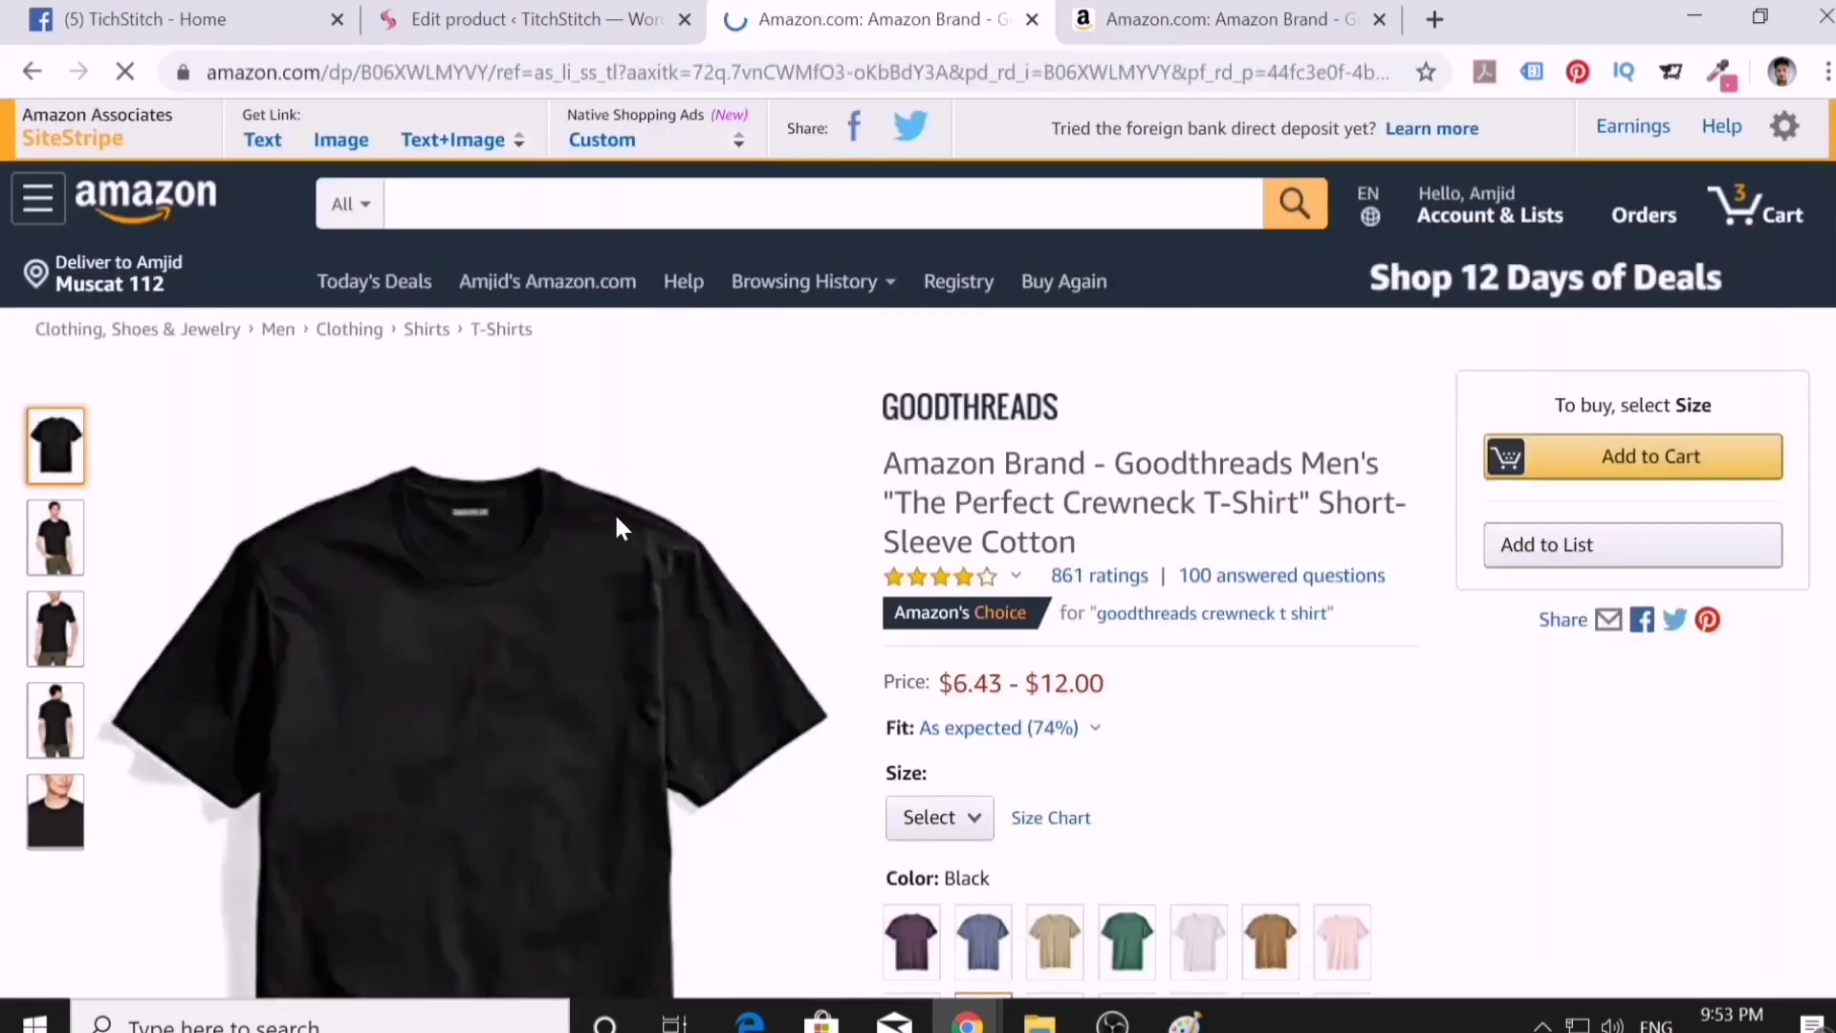
# - Close the Amazon page opened by the test and compare the original Amazon listing with the product's affiliate URL and regular price
pyautogui.scroll(-2, 345, 343)
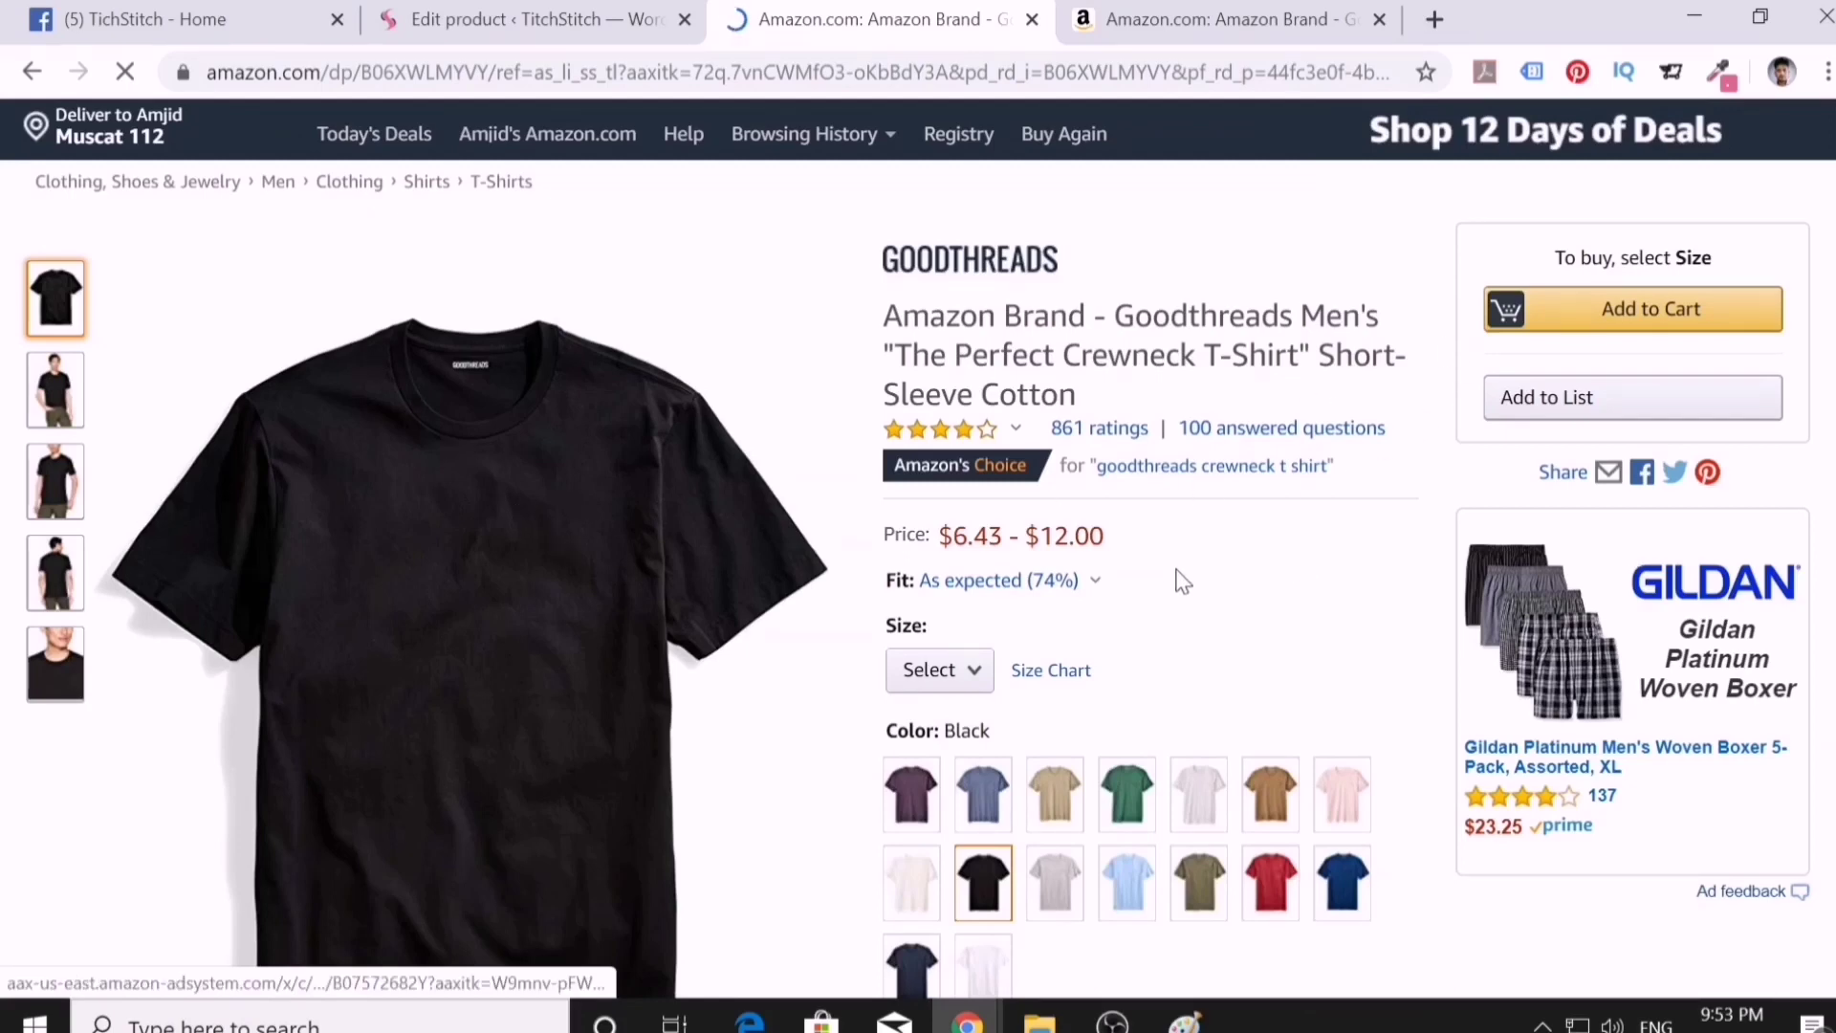
pyautogui.click(1032, 19)
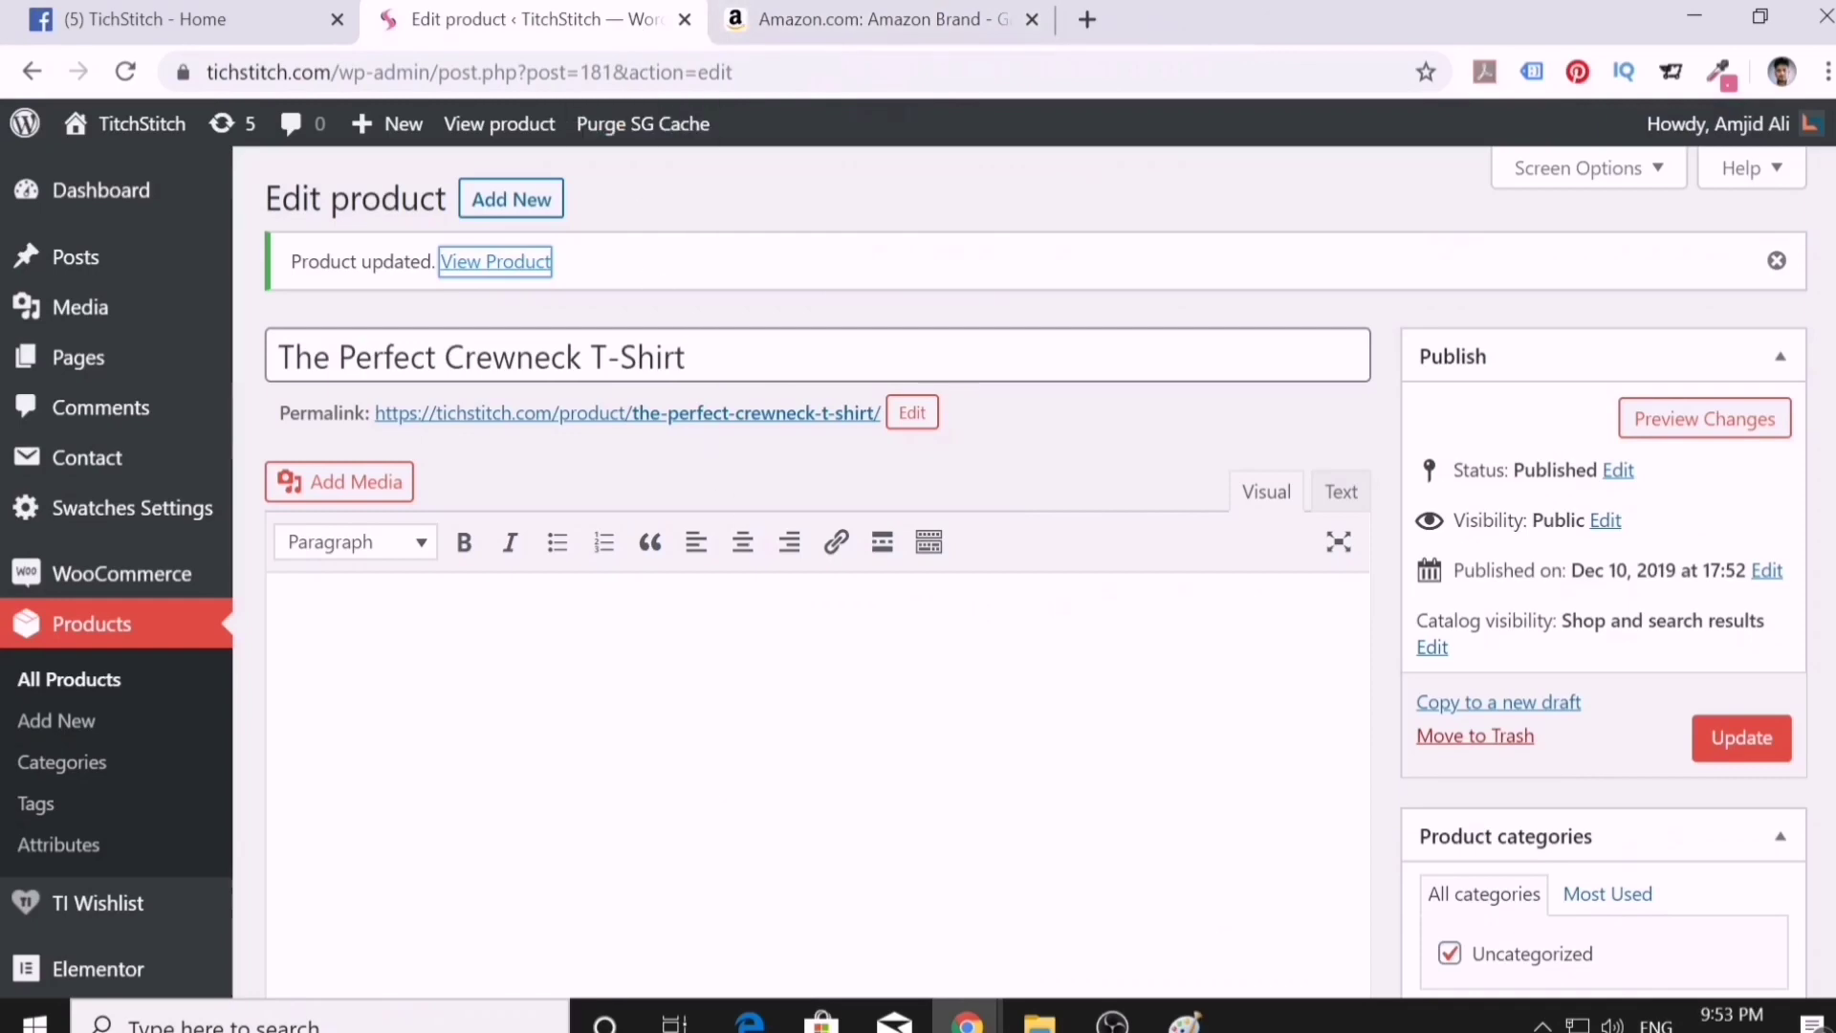
pyautogui.scroll(-6, 651, 277)
pyautogui.click(909, 21)
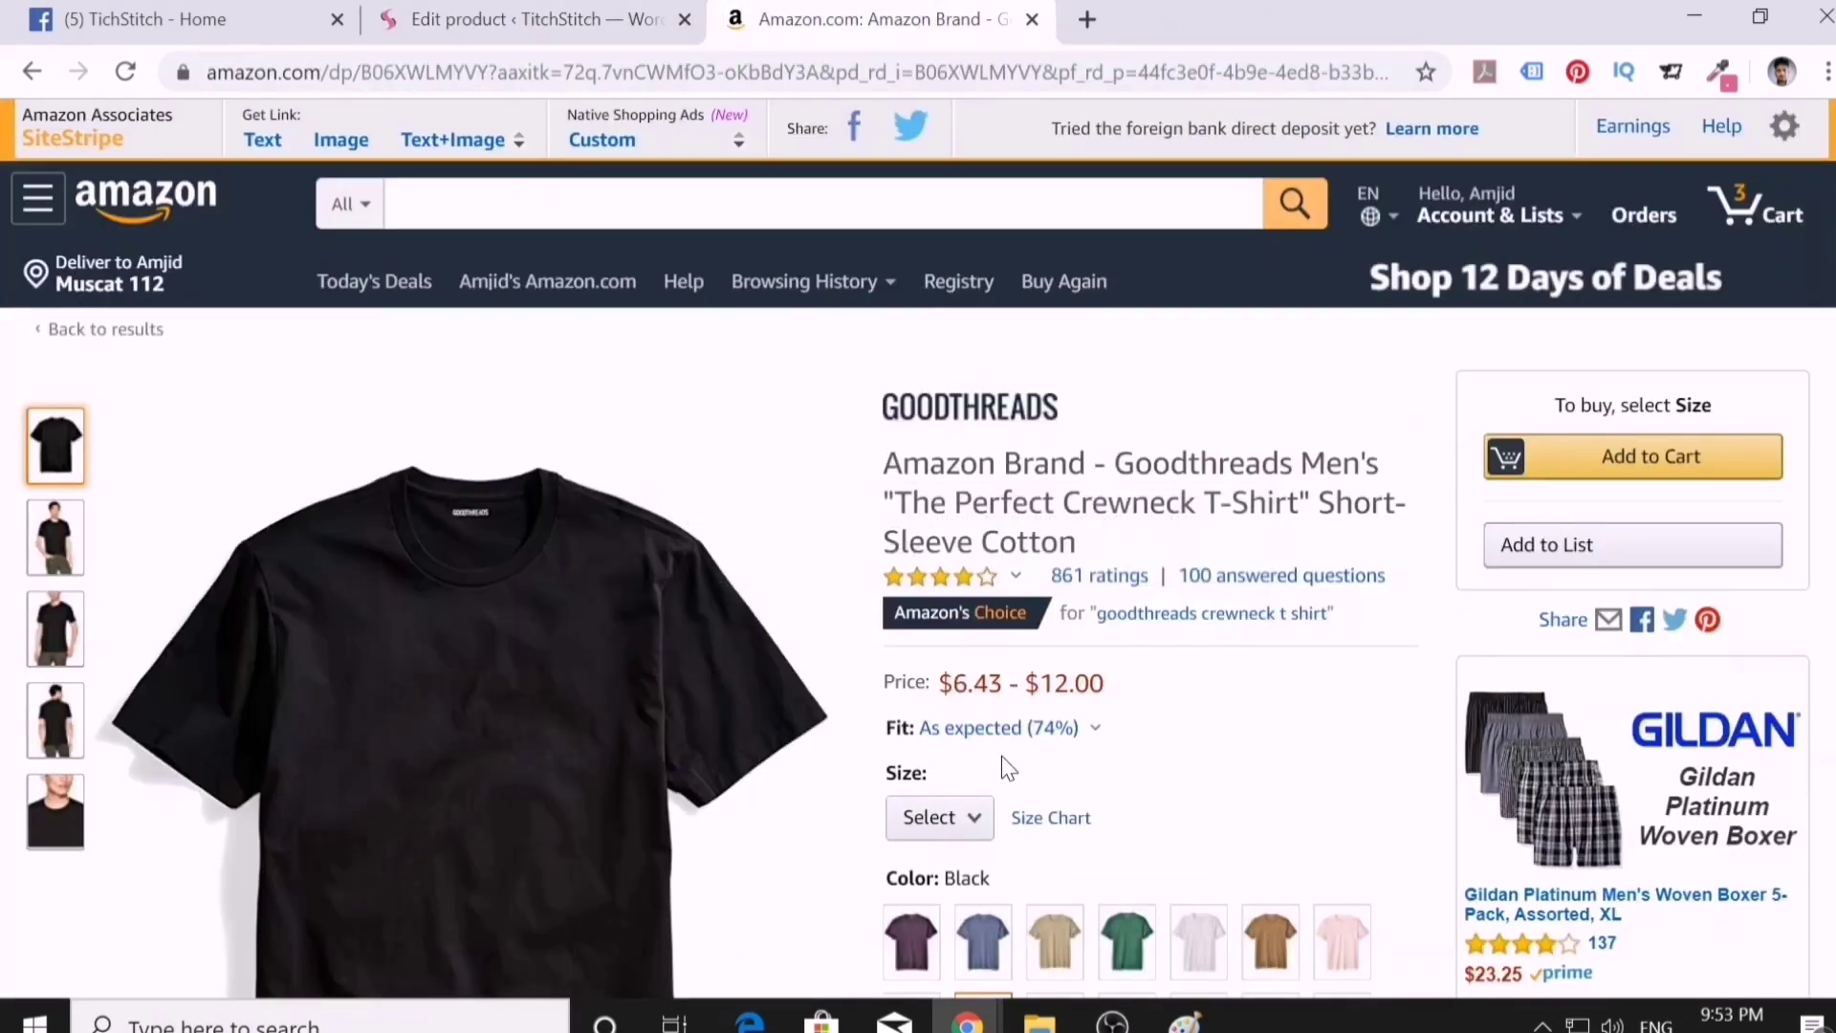
pyautogui.click(631, 19)
pyautogui.scroll(-3, 765, 650)
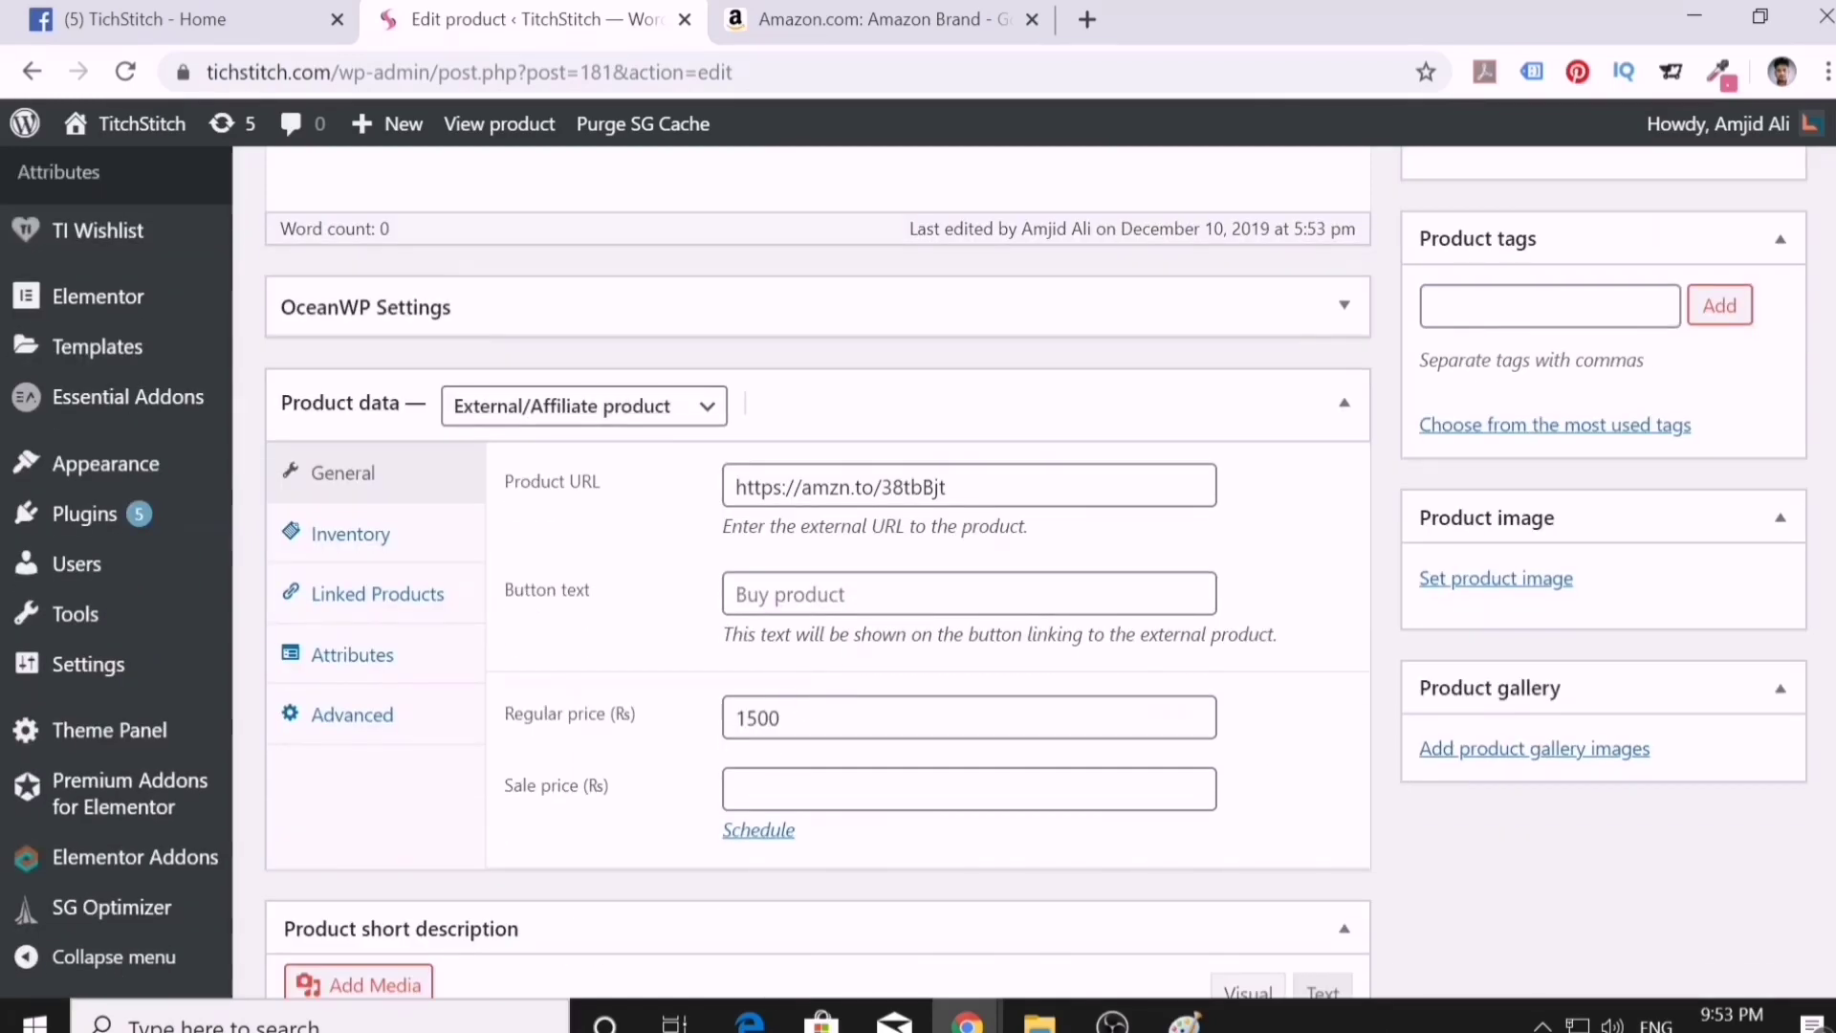
pyautogui.doubleClick(751, 717)
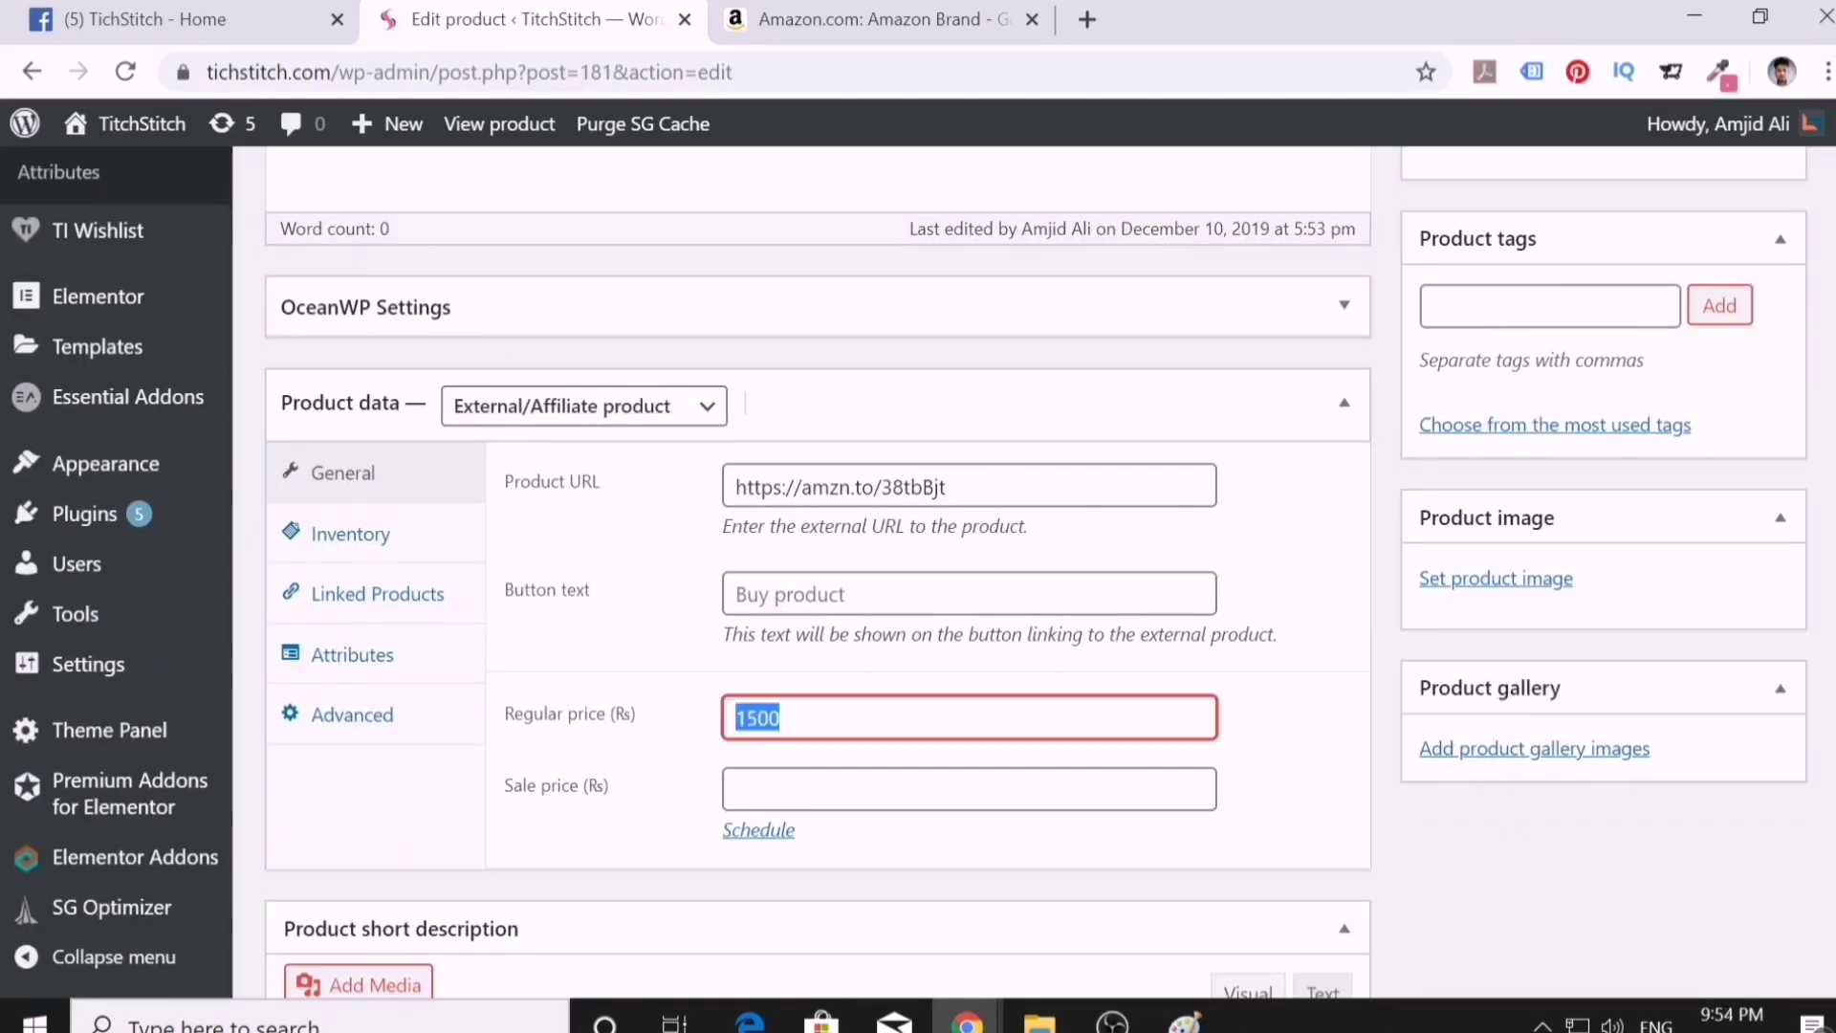
pyautogui.scroll(3, 1116, 582)
pyautogui.scroll(-3, 1116, 581)
pyautogui.click(912, 29)
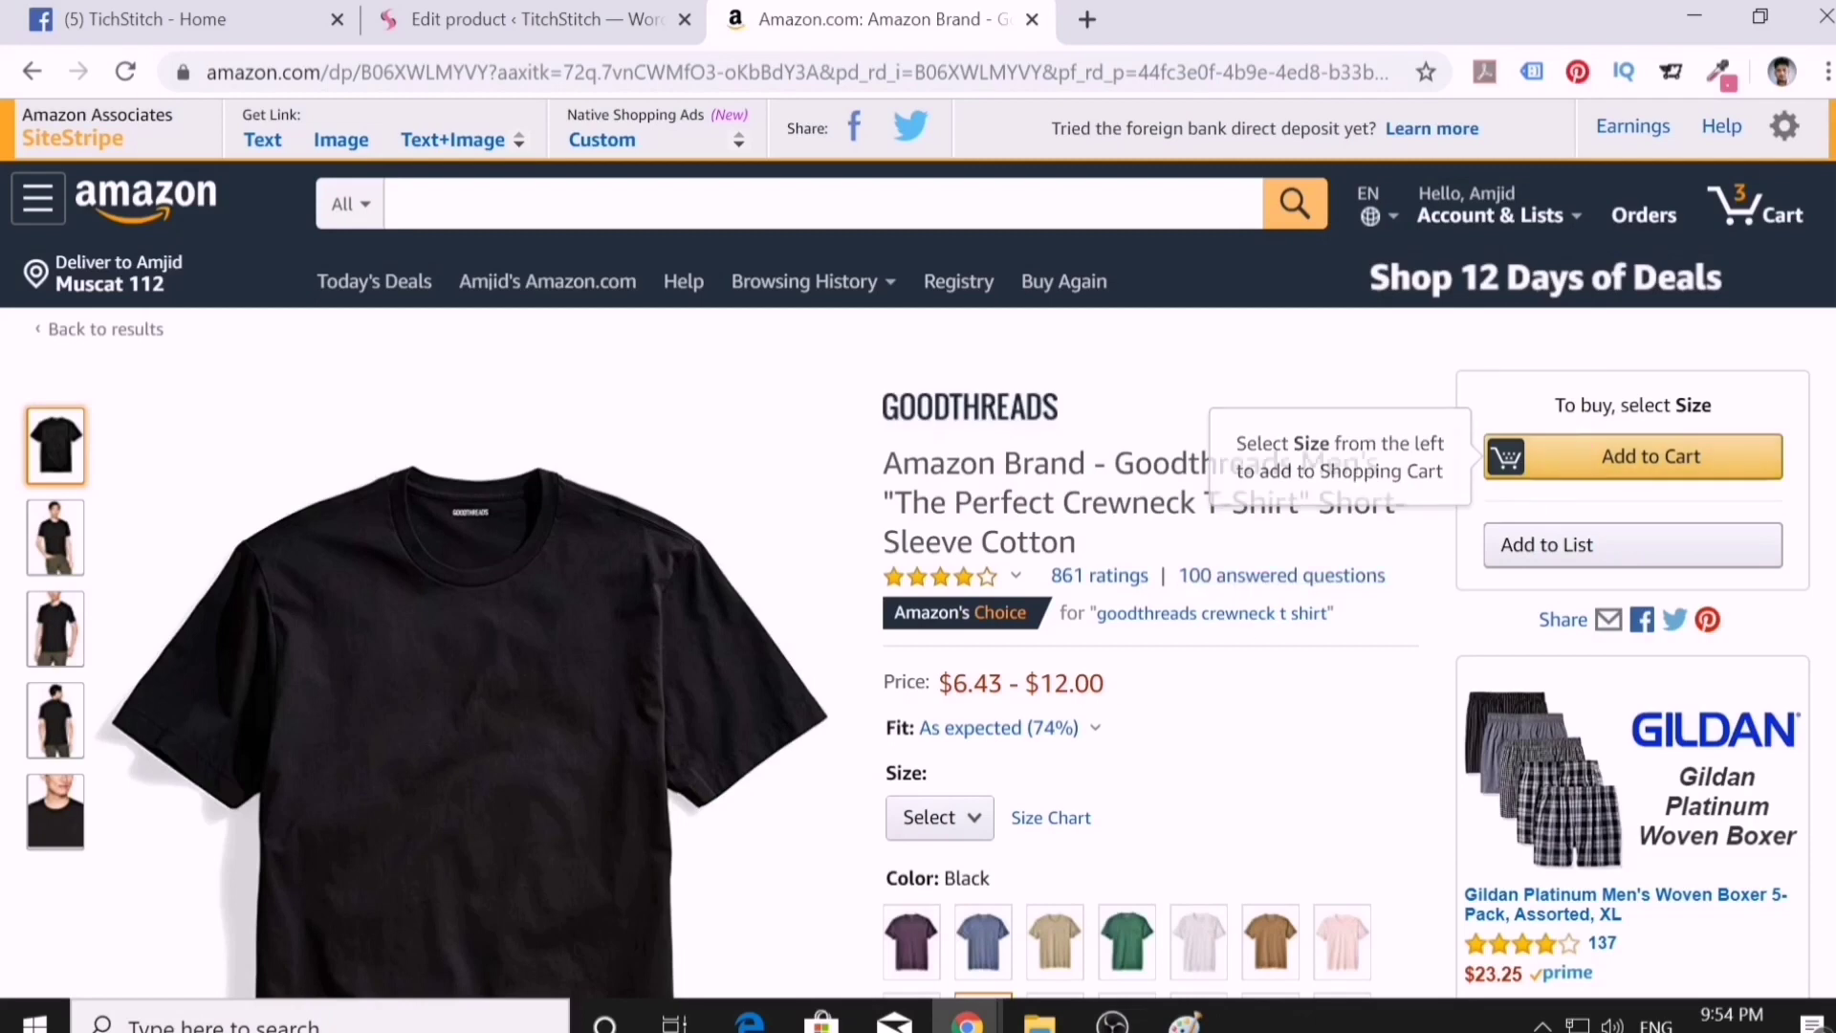
pyautogui.click(530, 19)
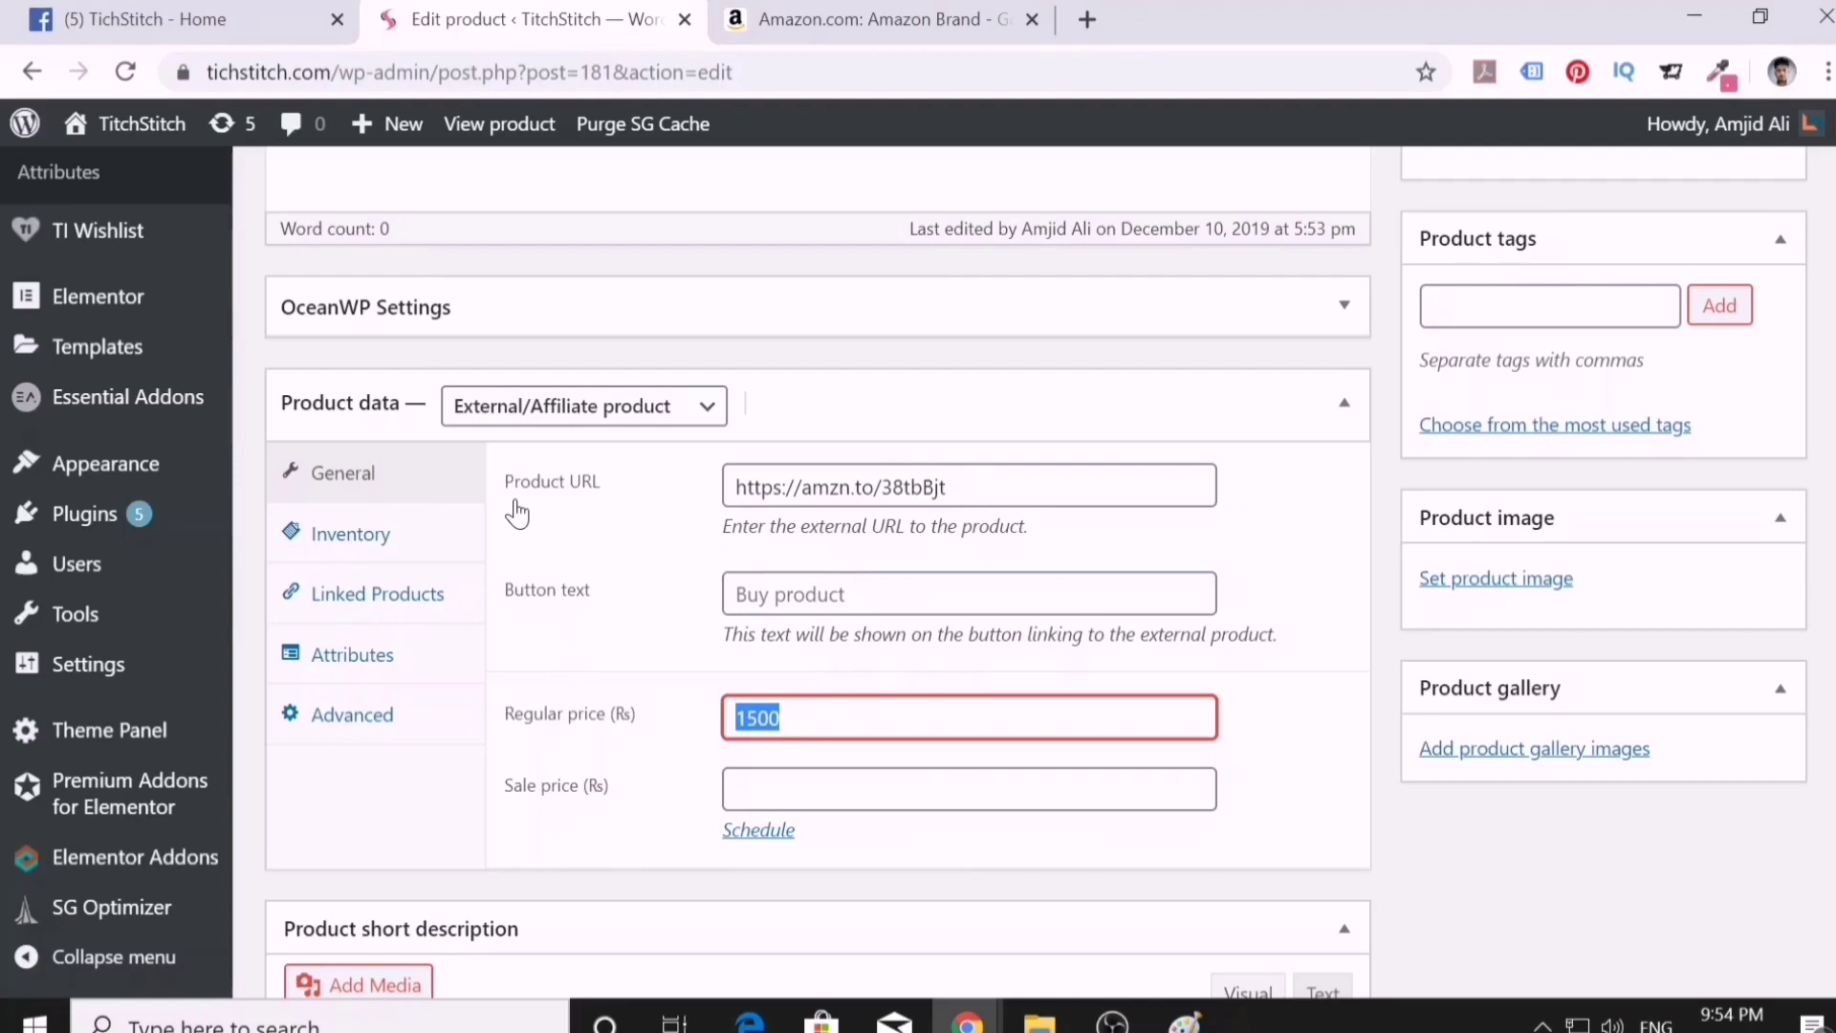
# - Change the product type to Variable product and close the remaining Amazon listing
pyautogui.click(524, 408)
pyautogui.click(564, 551)
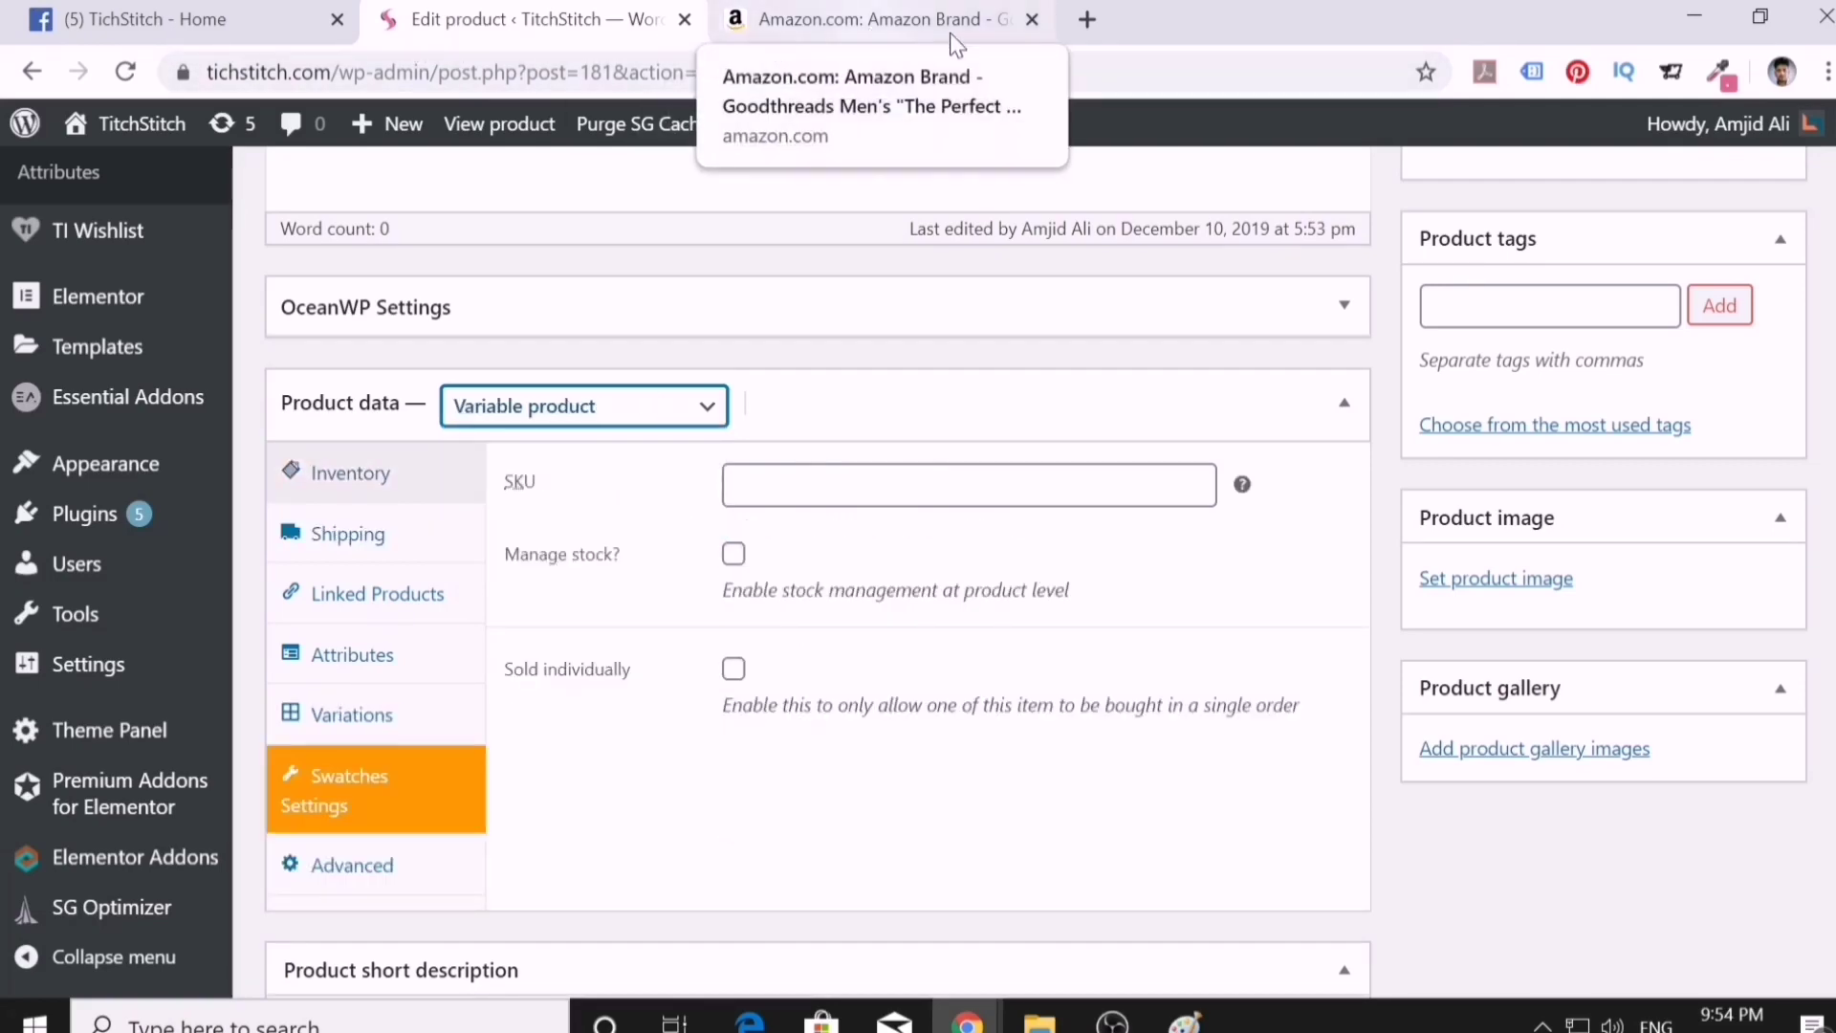
pyautogui.click(1032, 19)
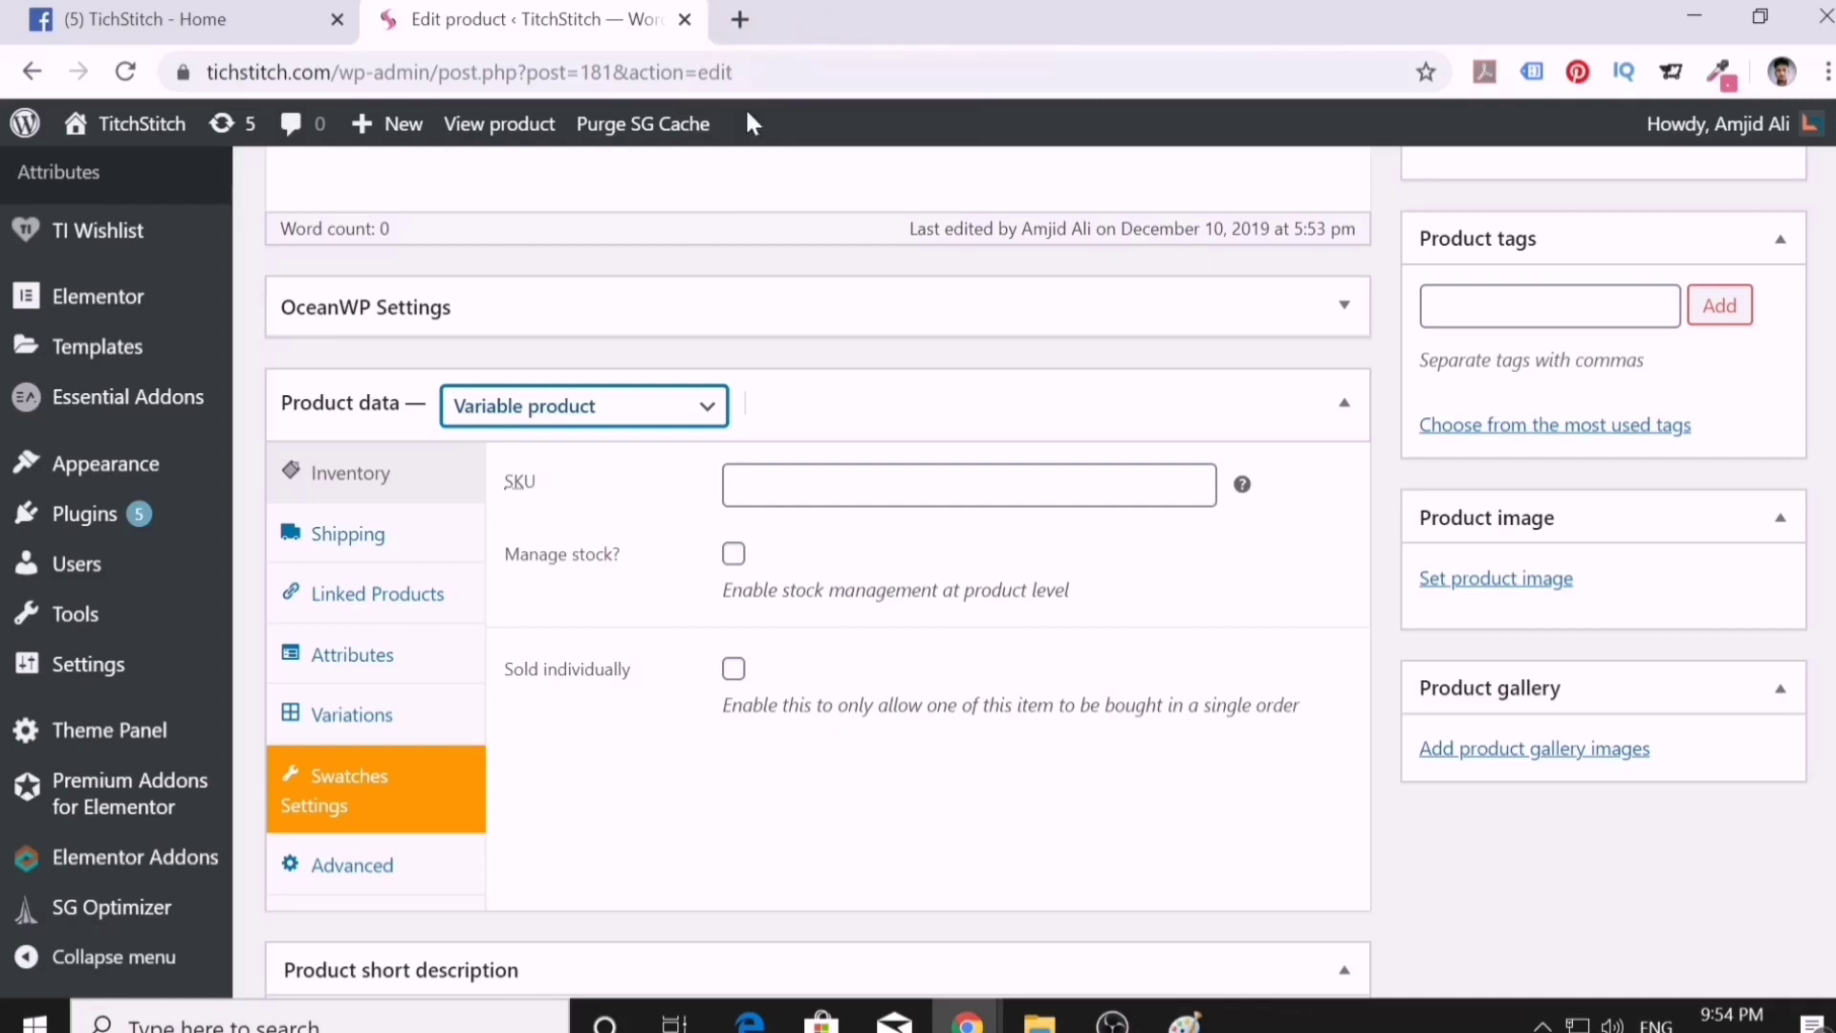
# - Open the TitchStitch storefront homepage in a new tab and look through its sections
pyautogui.rightClick(135, 127)
pyautogui.rightClick(82, 167)
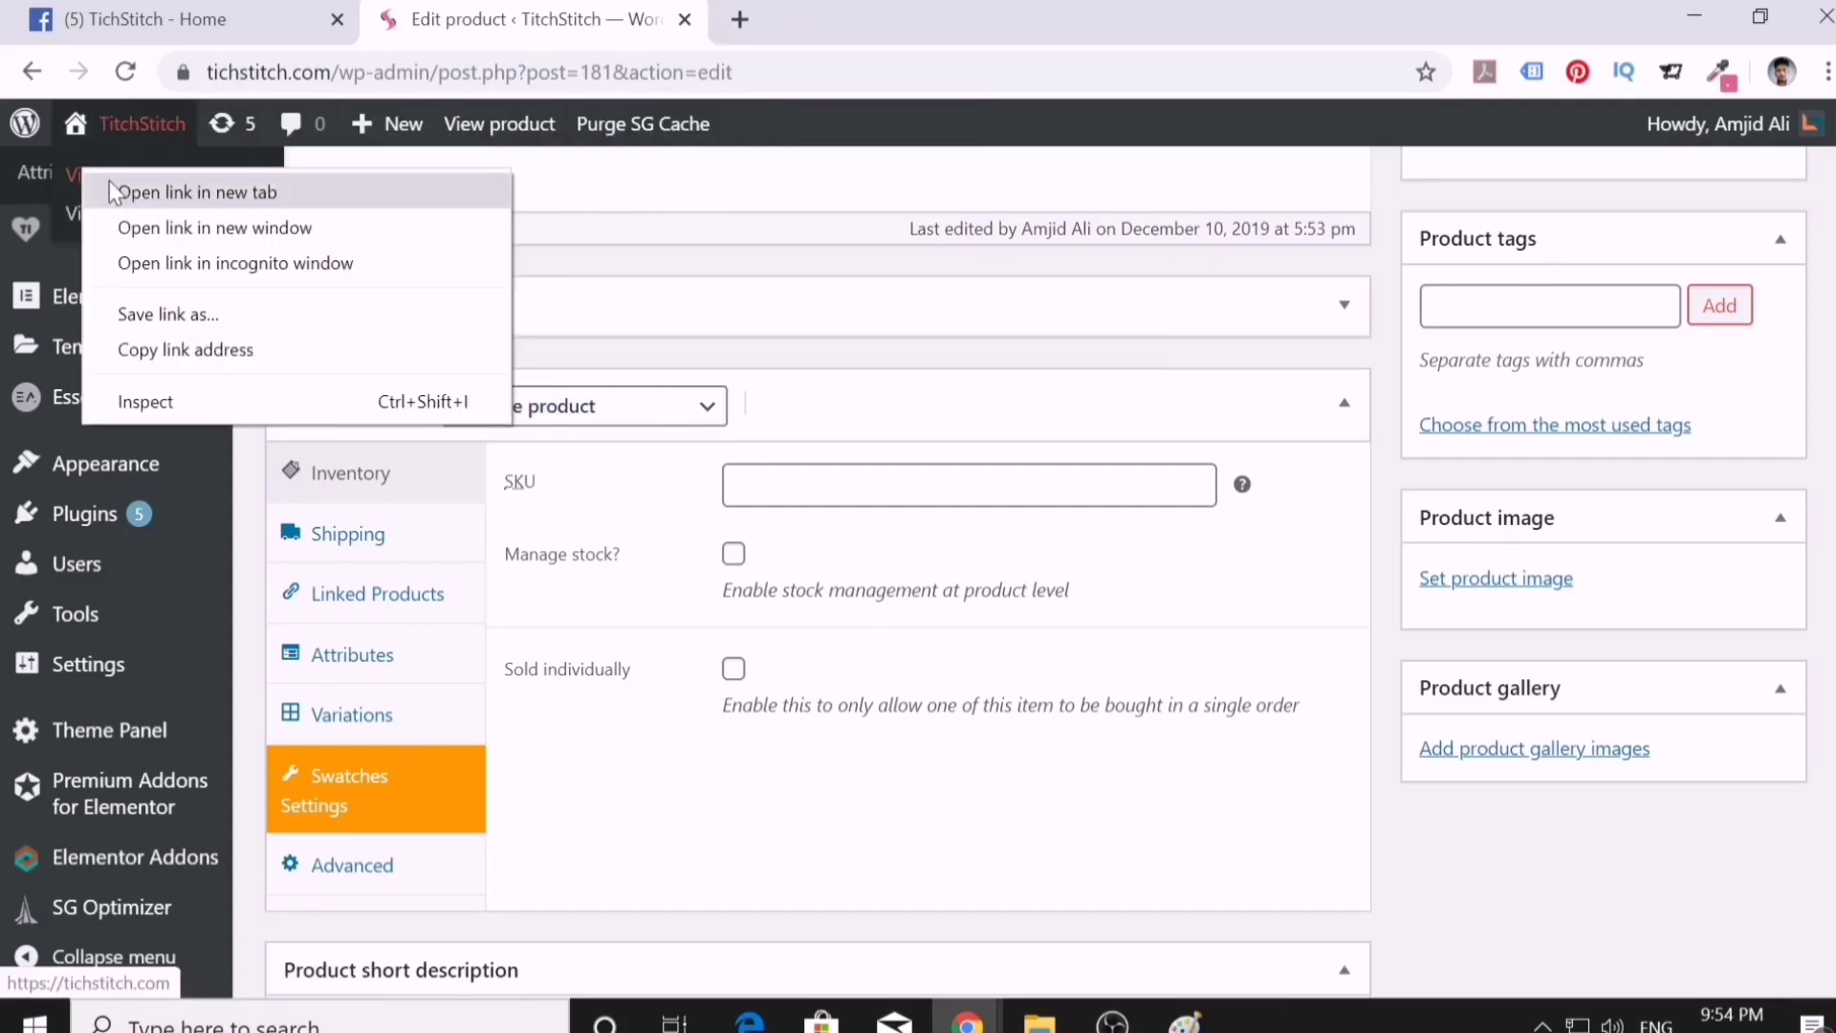
pyautogui.click(125, 188)
pyautogui.click(811, 35)
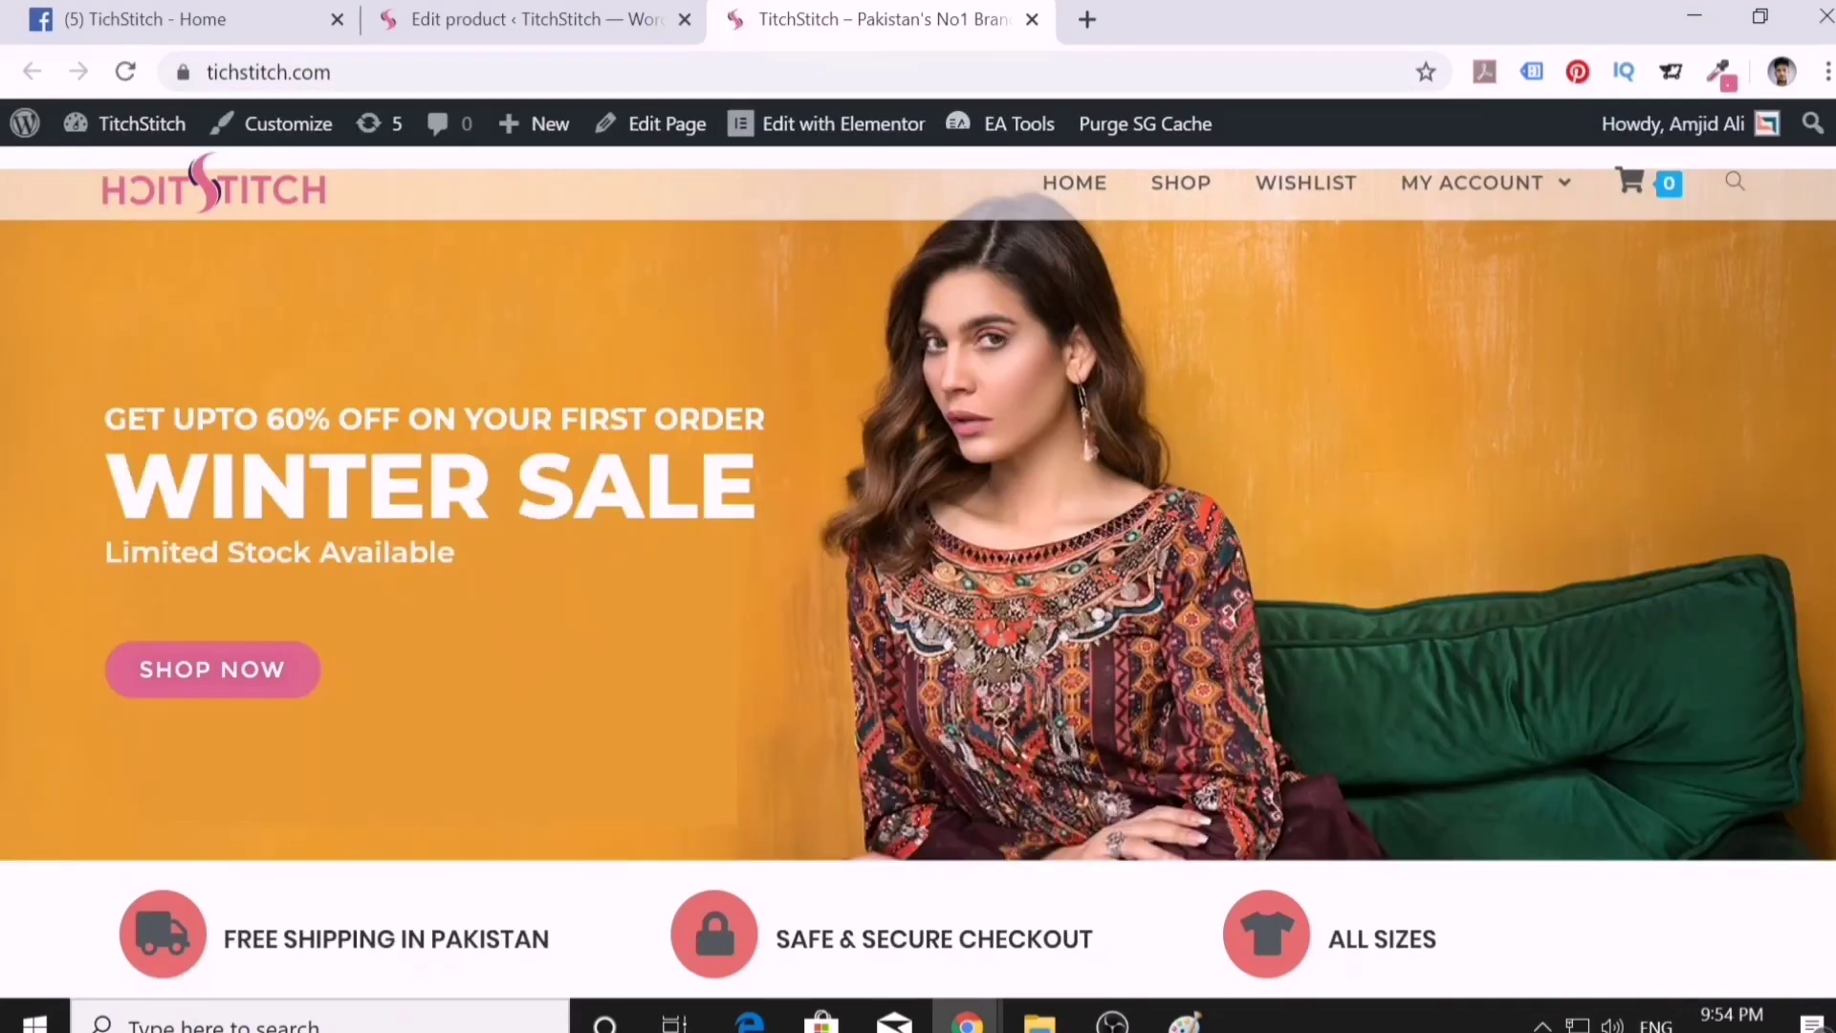
pyautogui.scroll(-6, 751, 248)
# - Return to the product editor and examine the attribute and variation settings for the Variable product type
pyautogui.click(526, 19)
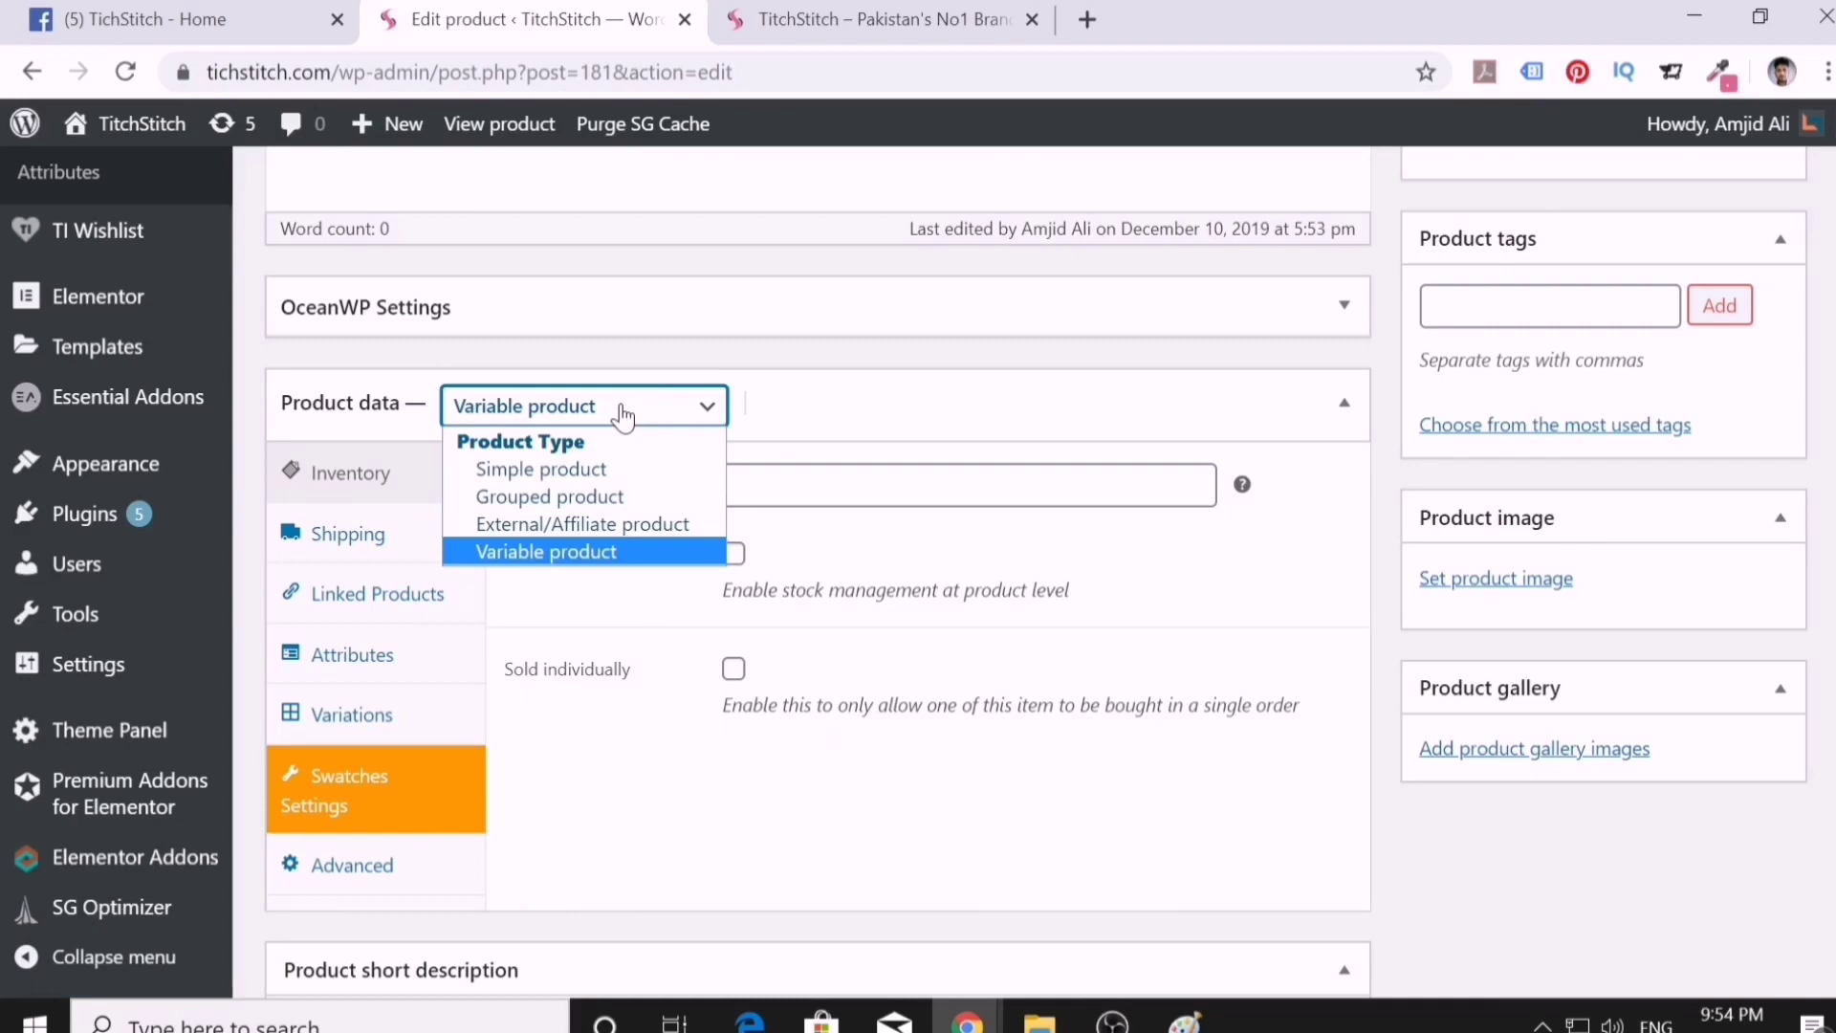
pyautogui.click(622, 552)
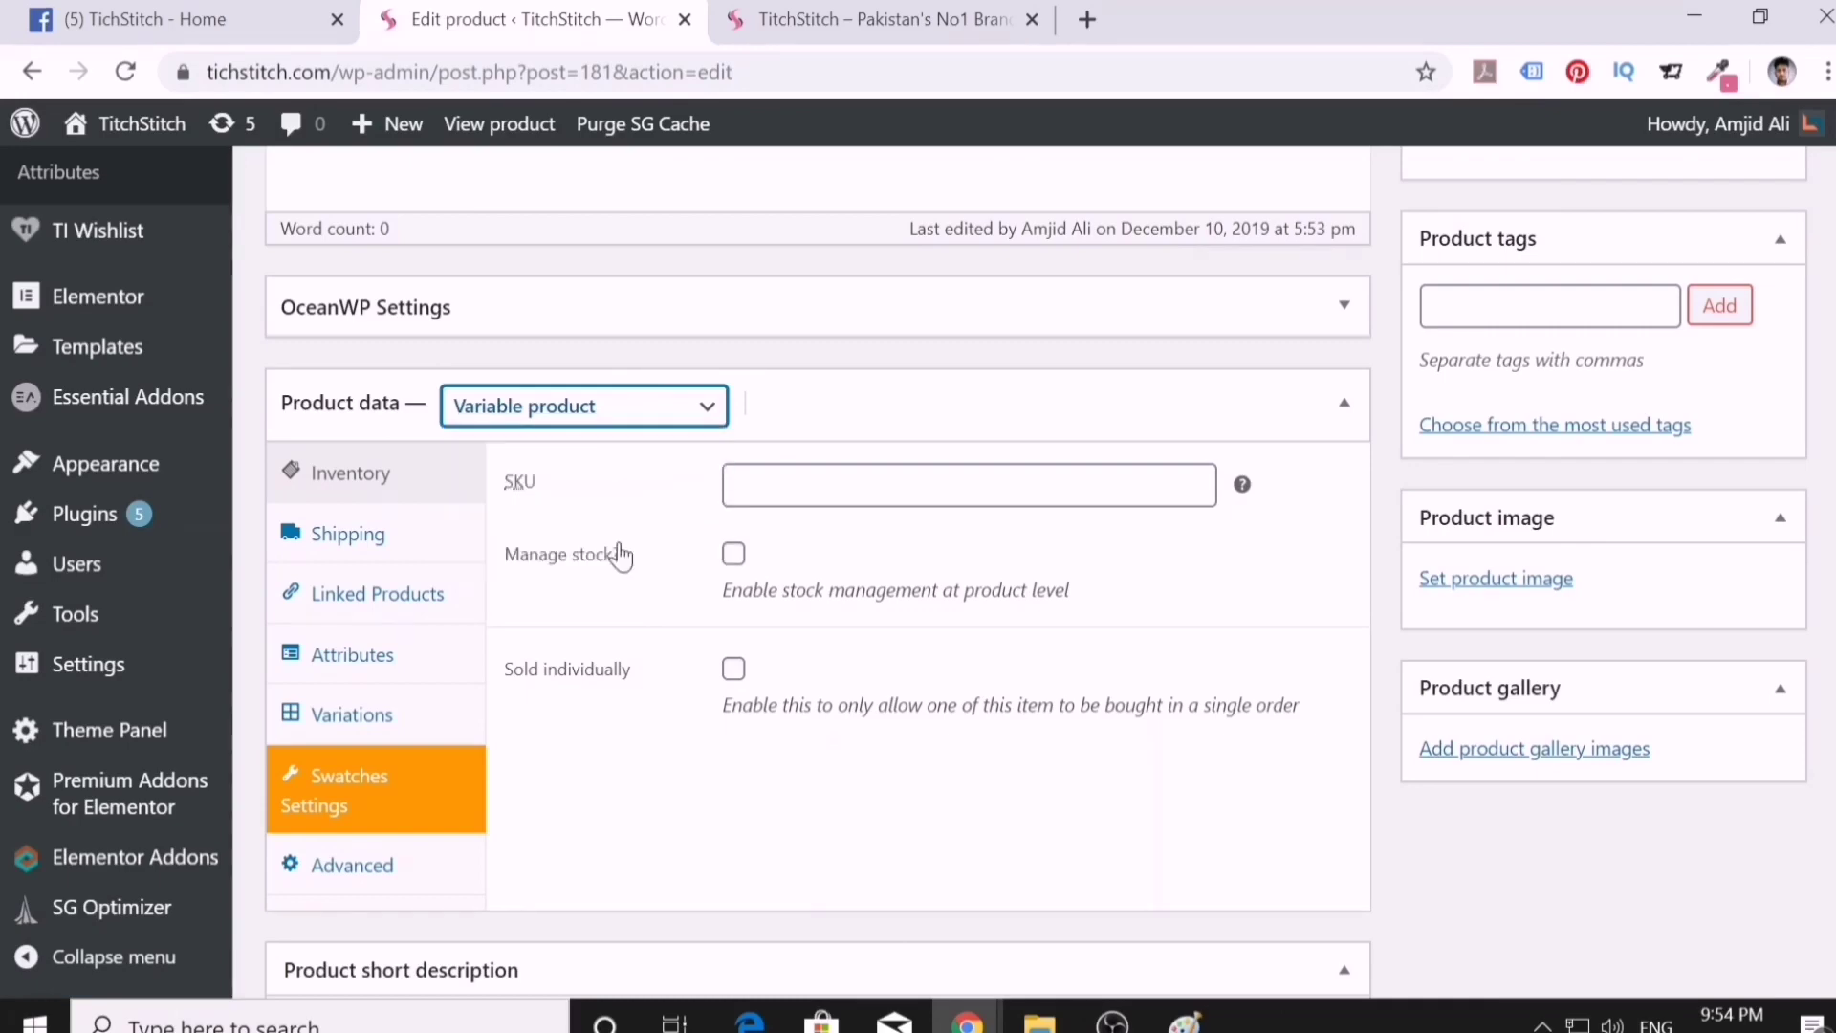
pyautogui.click(355, 656)
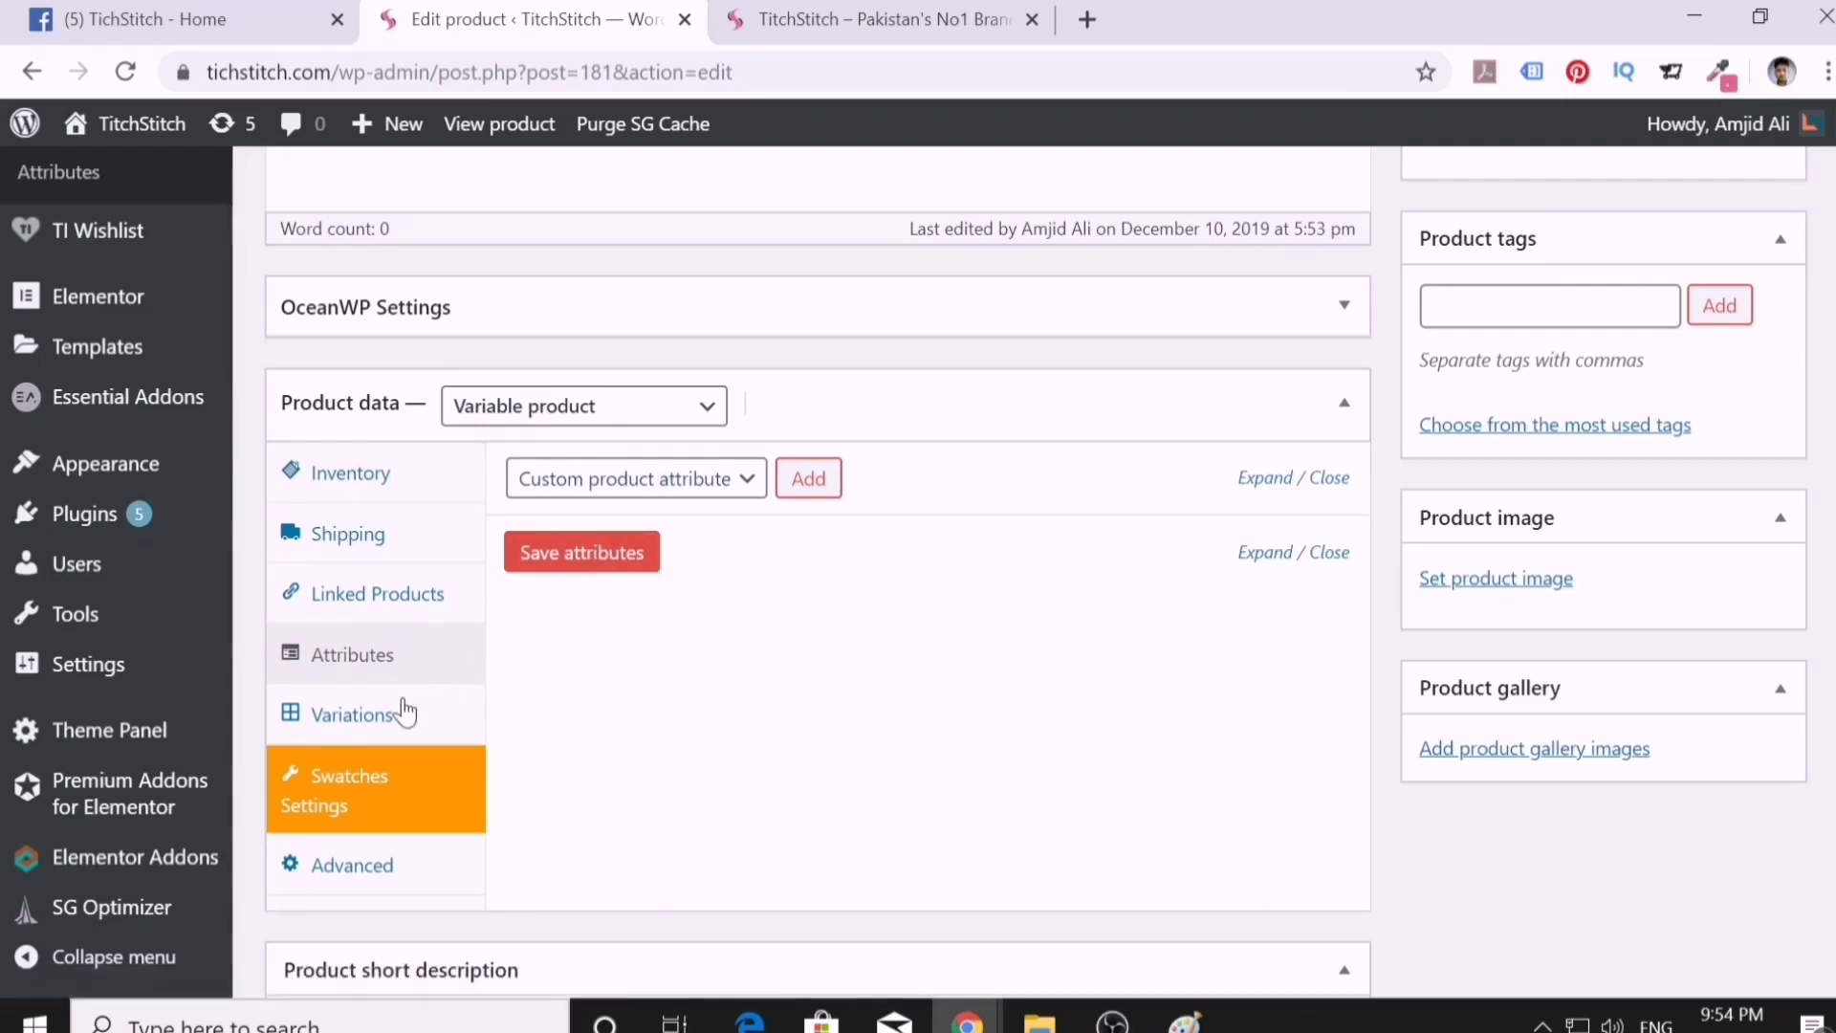
pyautogui.click(367, 731)
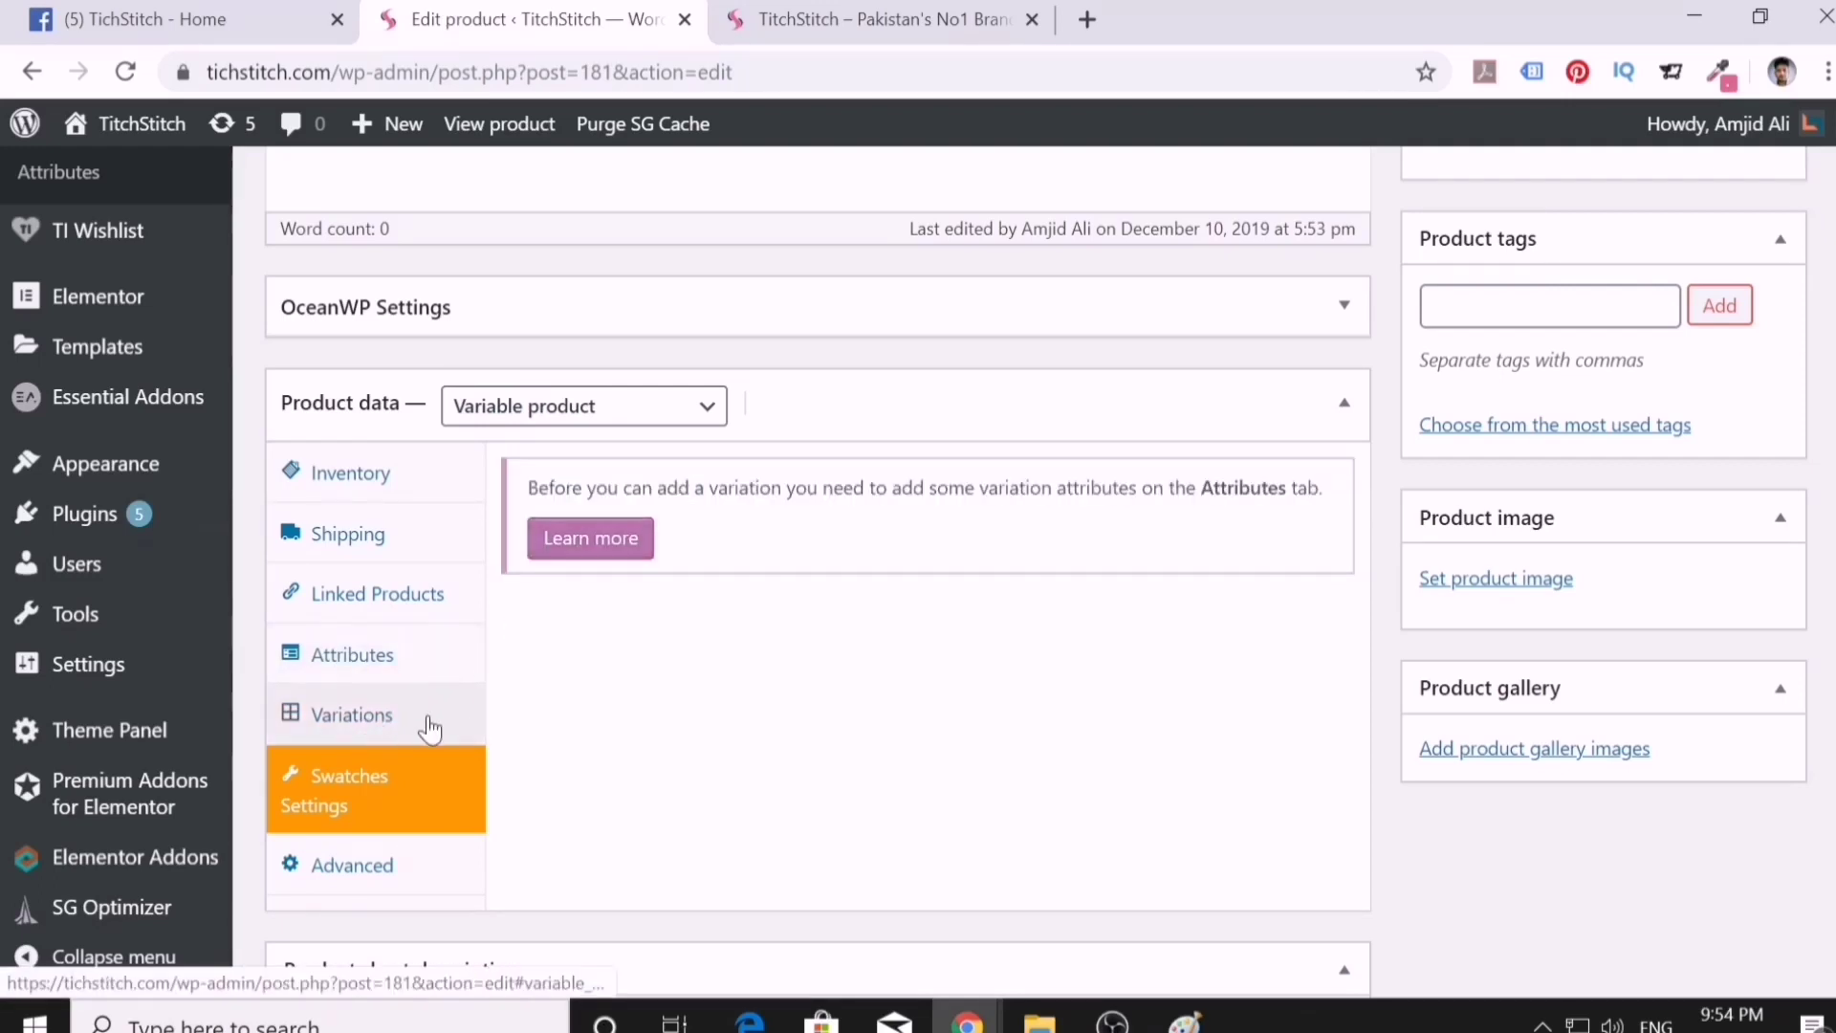
pyautogui.click(377, 673)
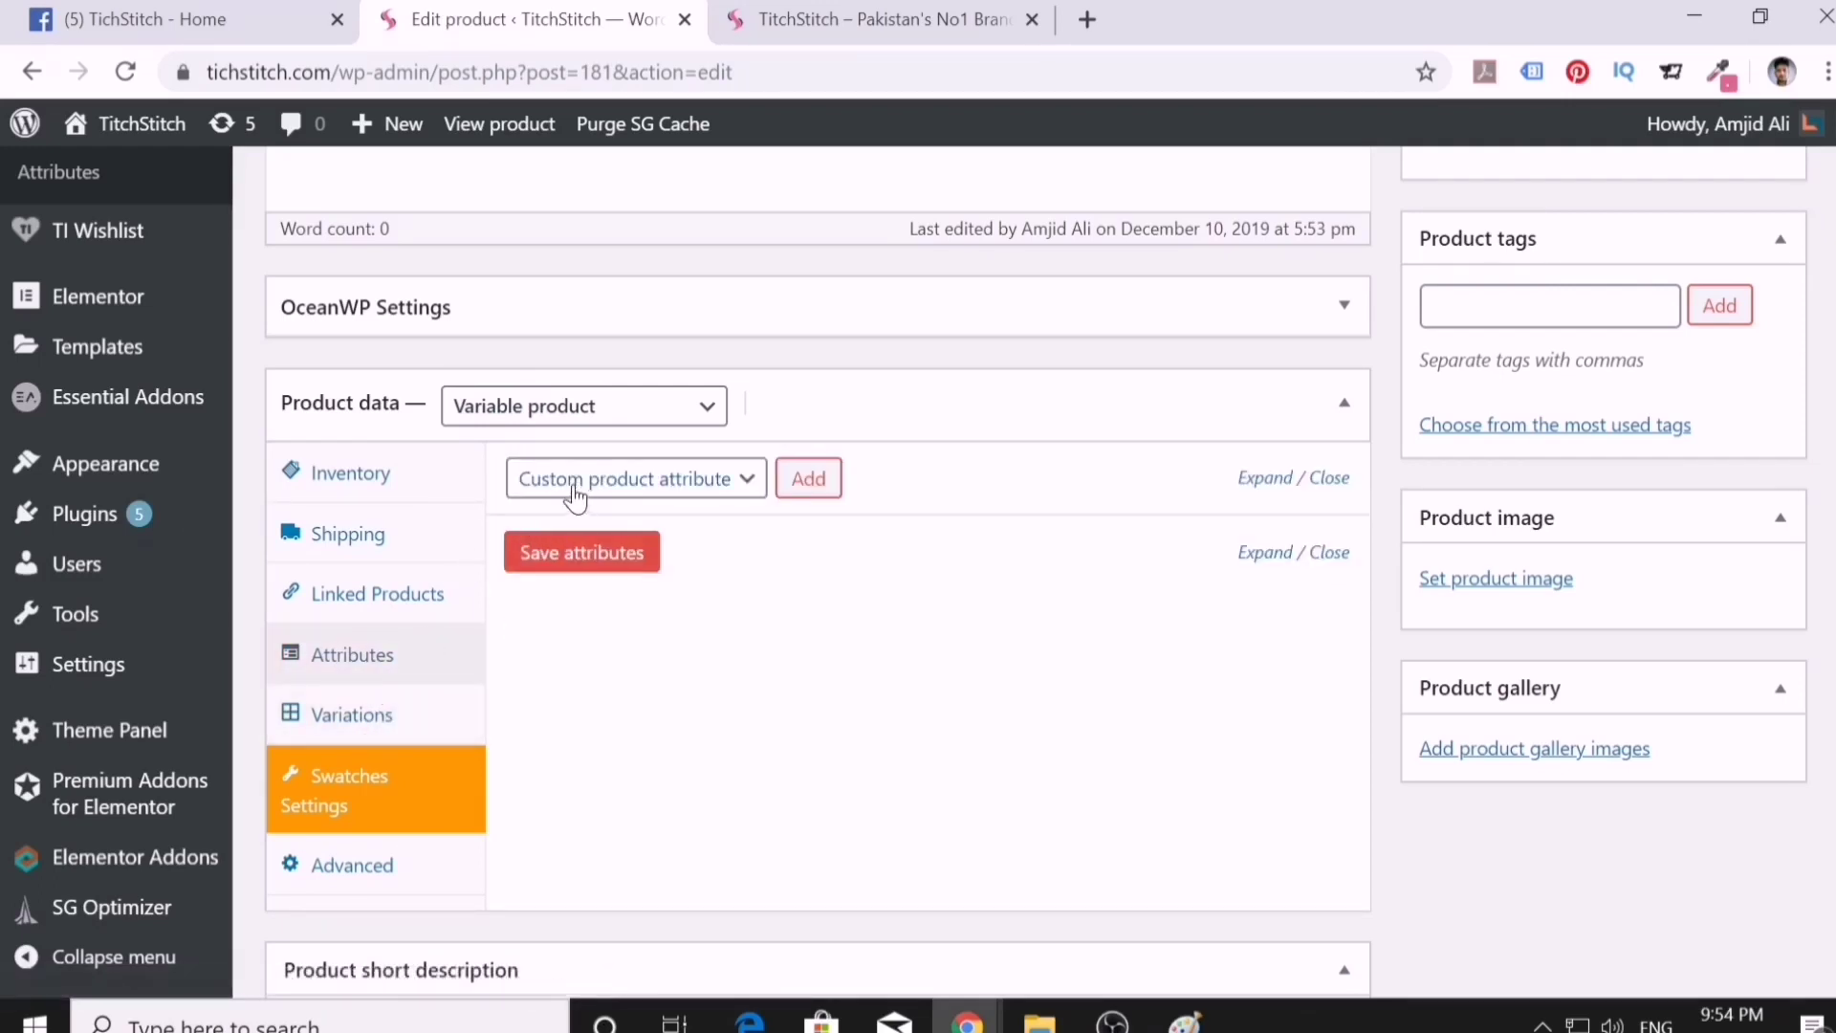
# - Open the product categories page and check the collection names on the storefront homepage
pyautogui.moveTo(153, 779)
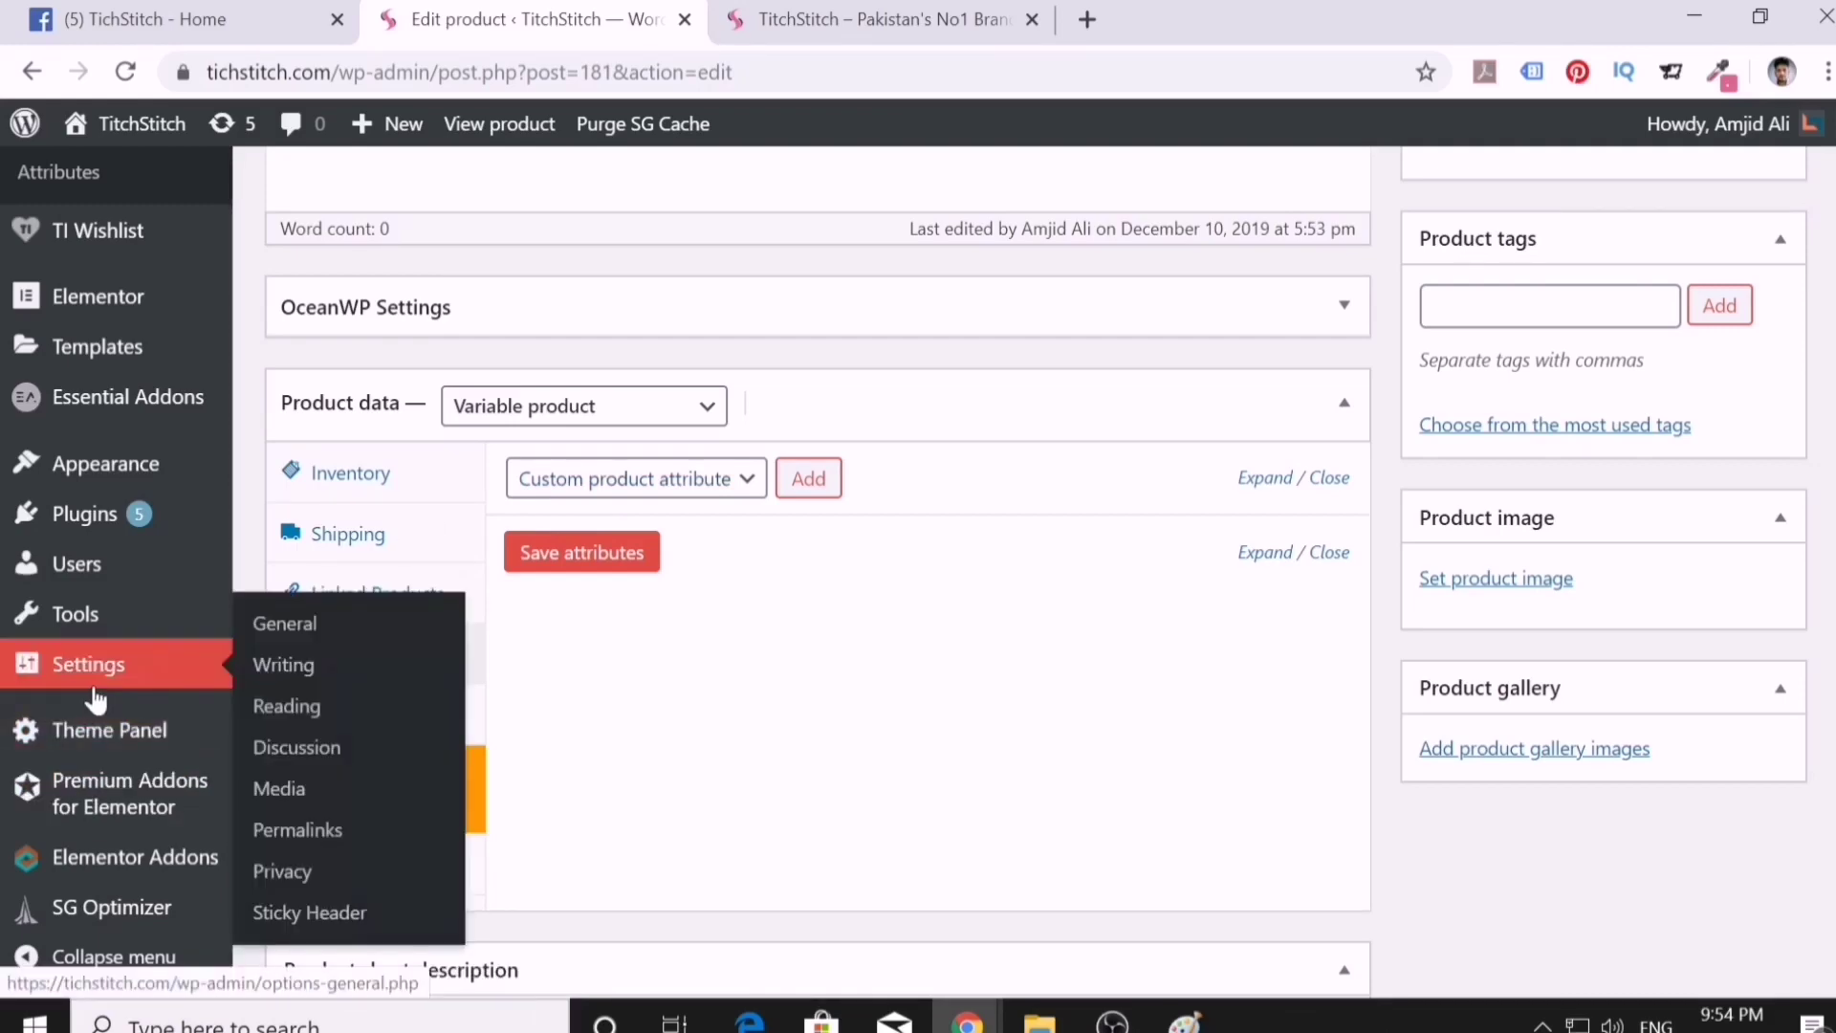
pyautogui.scroll(-3, 135, 659)
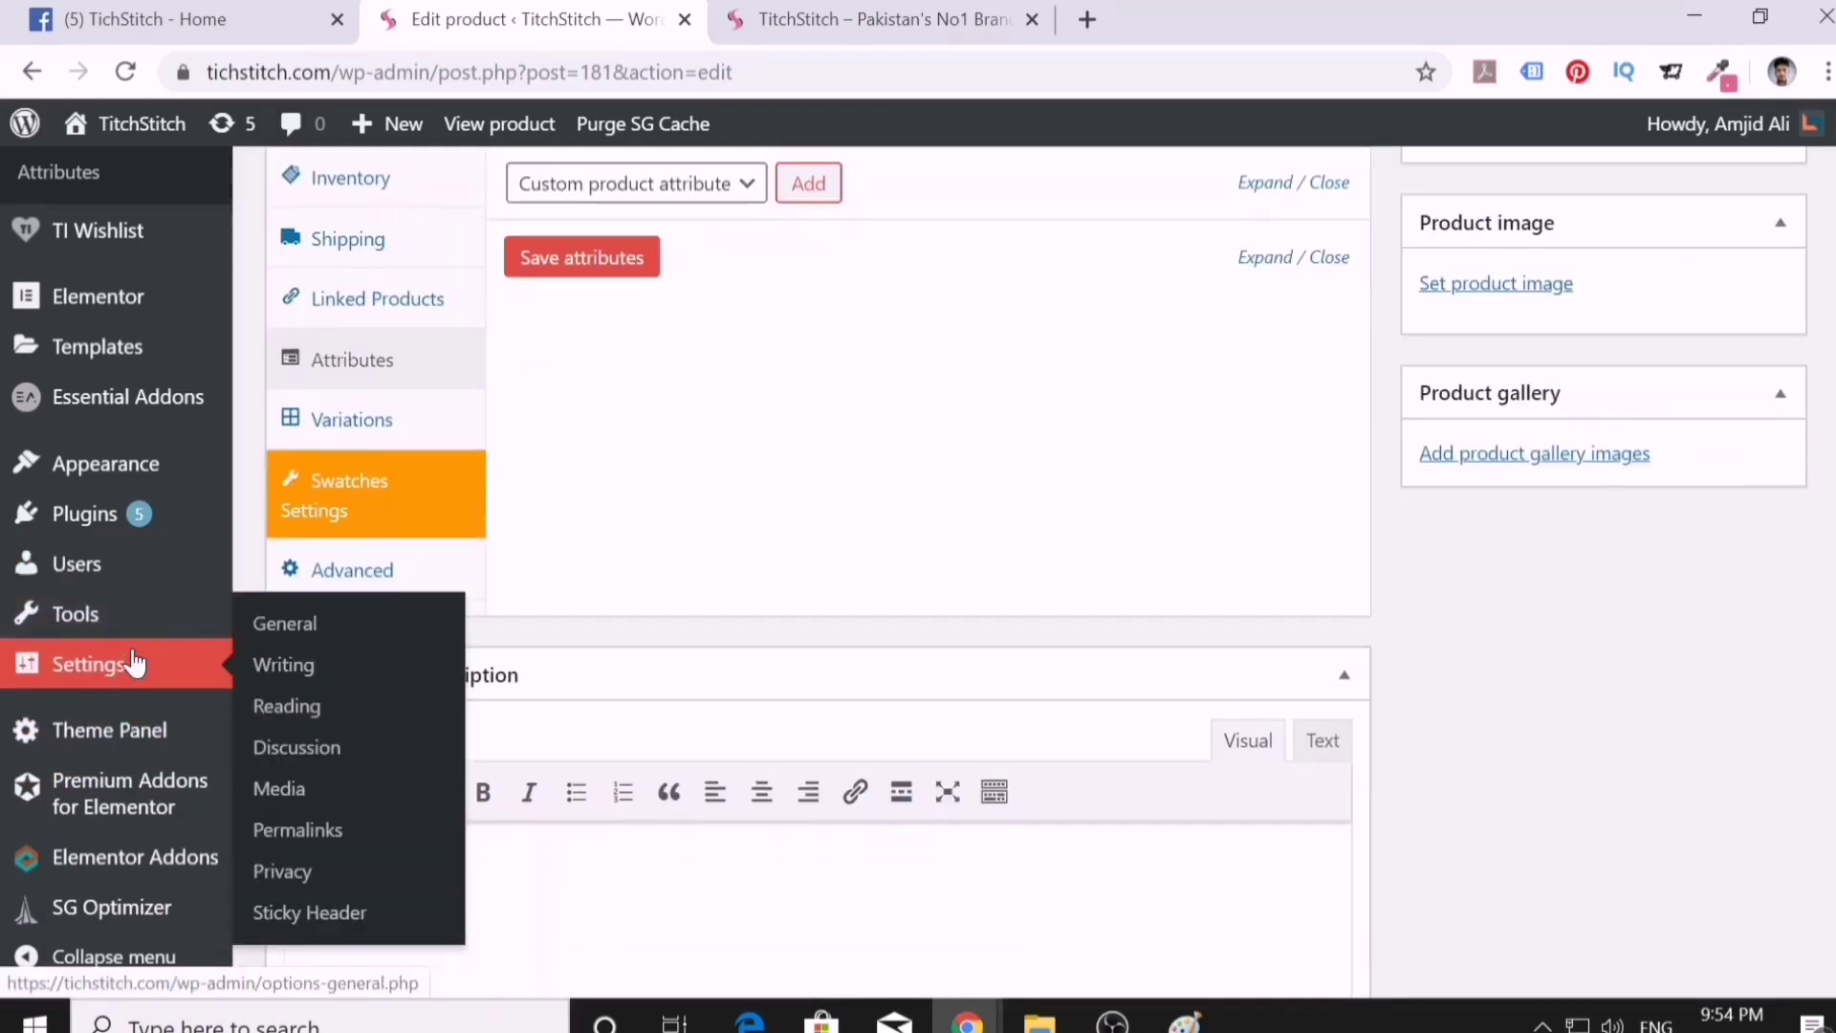
pyautogui.scroll(5, 114, 536)
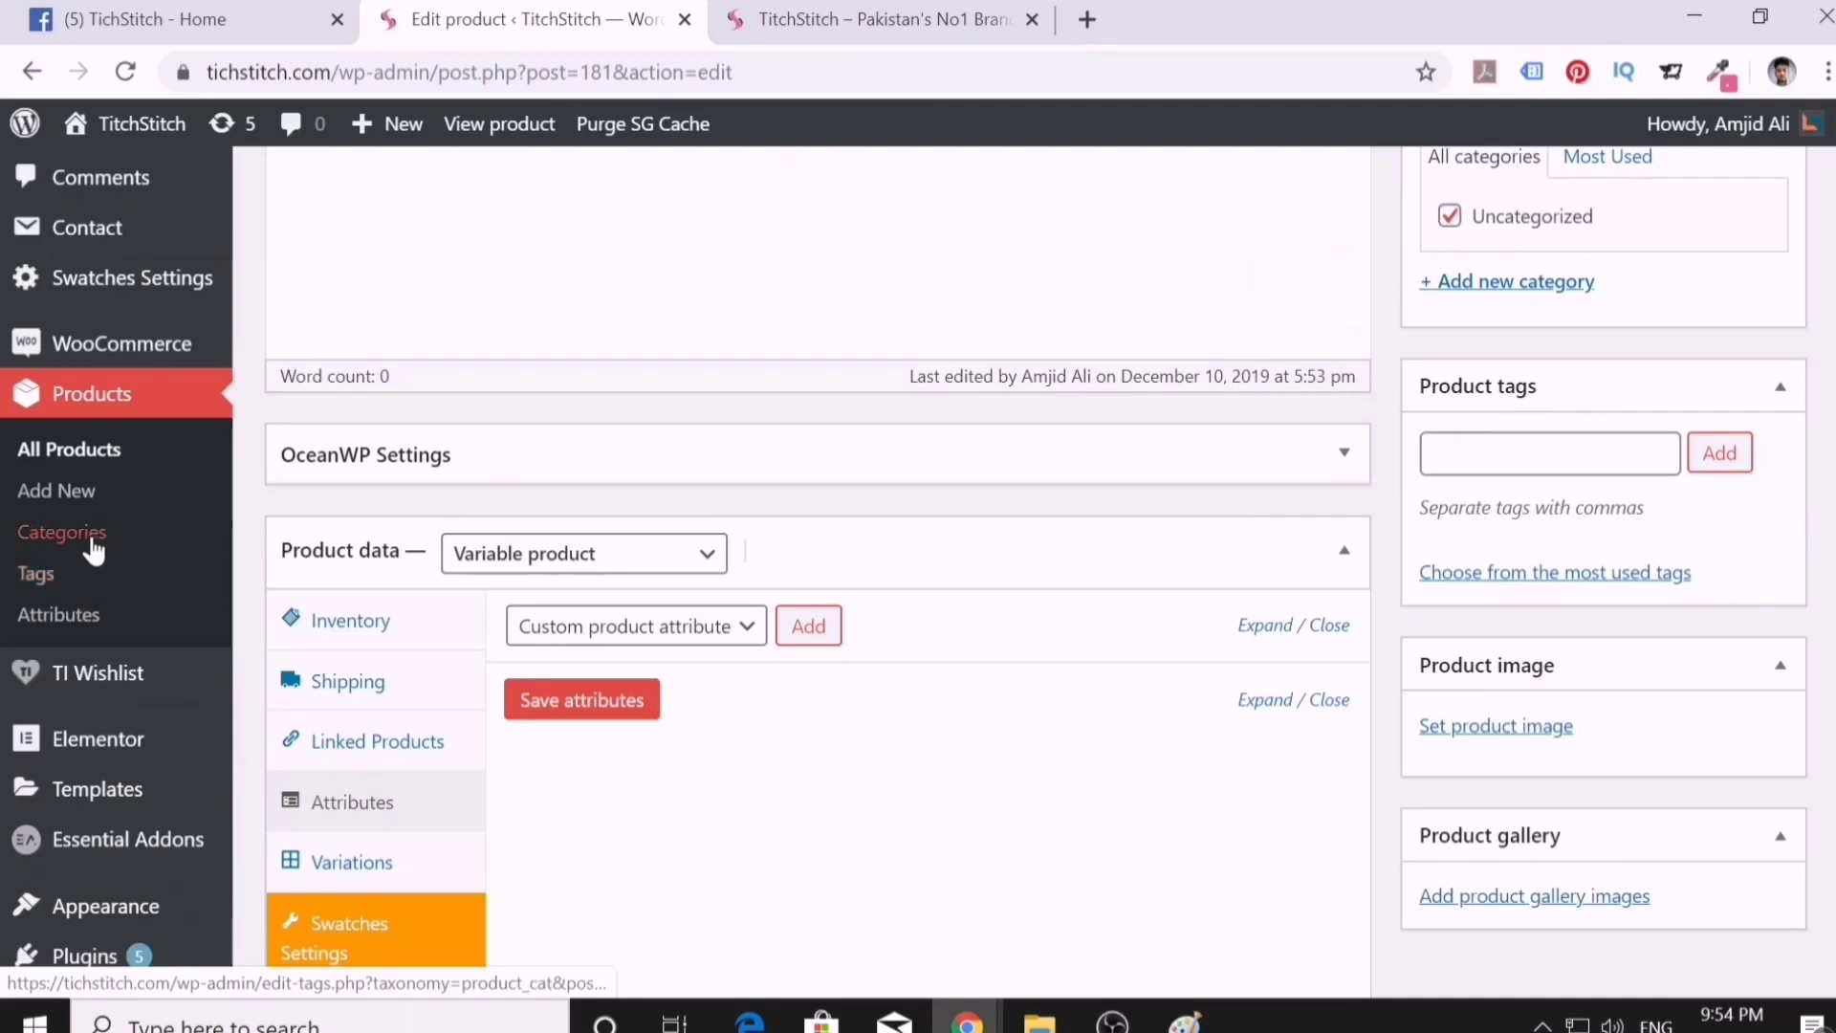
pyautogui.click(93, 550)
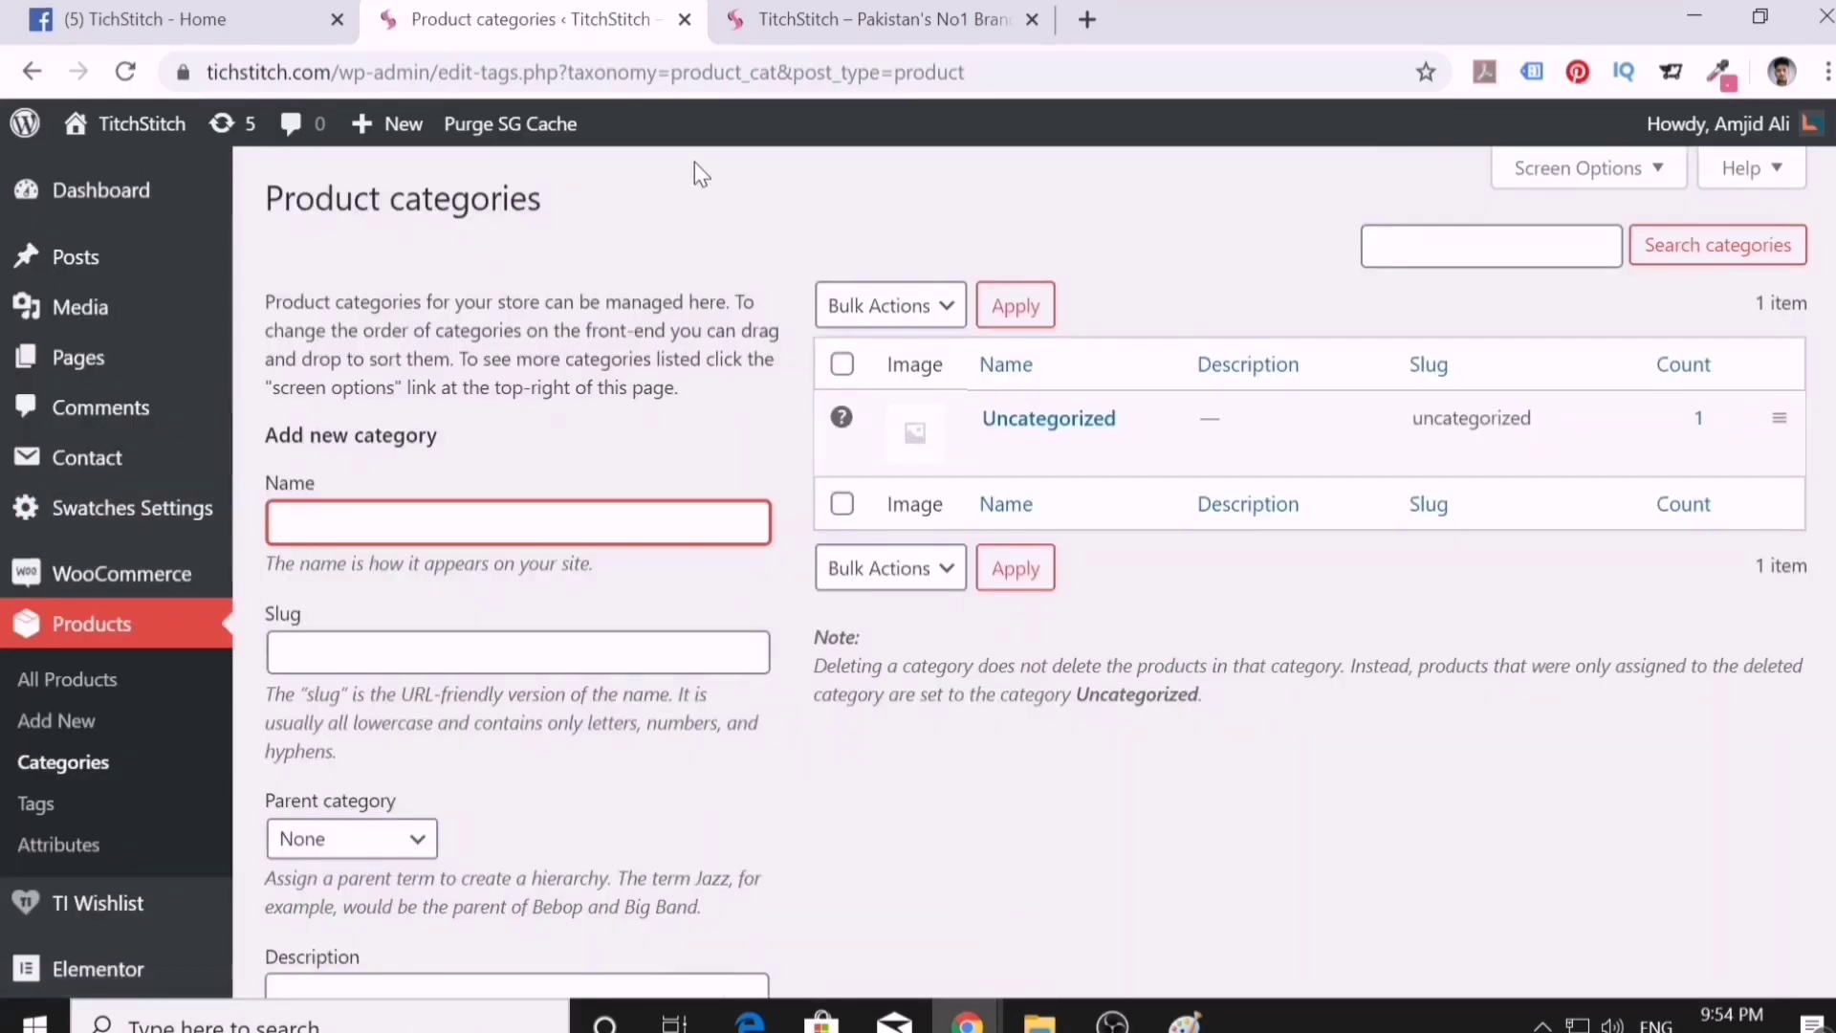
pyautogui.click(829, 29)
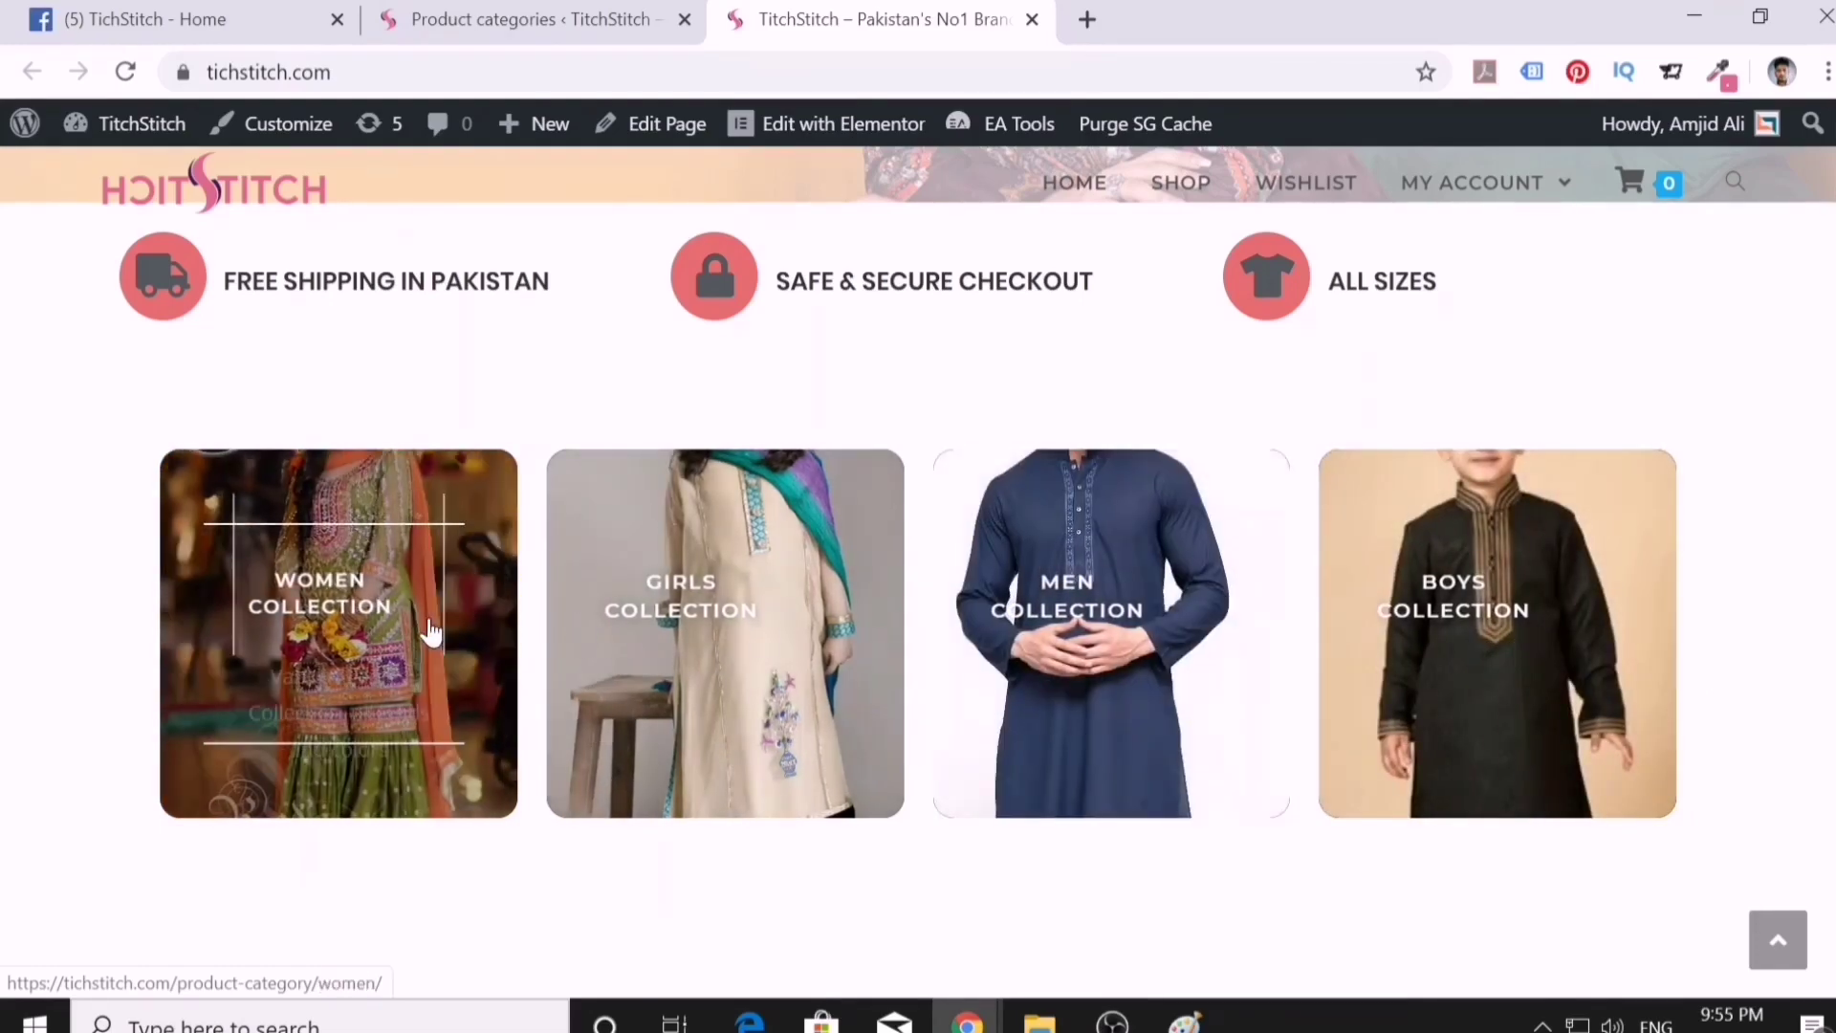
pyautogui.click(451, 27)
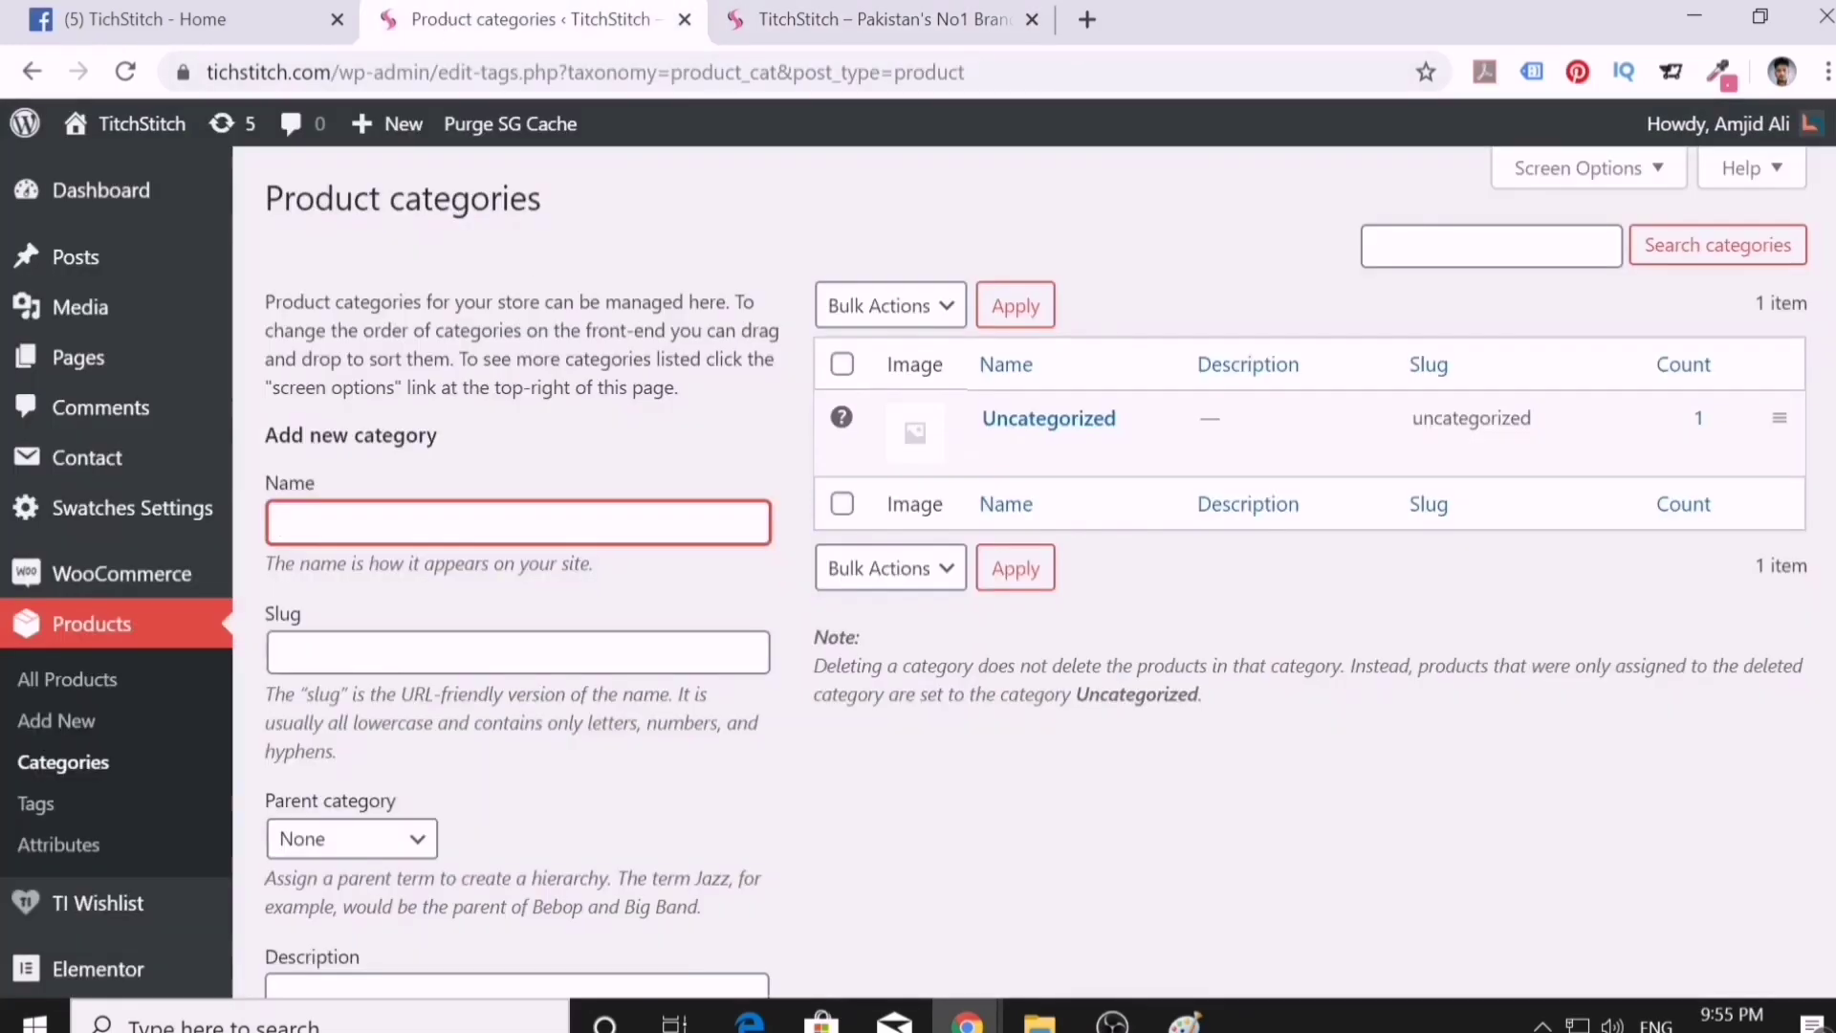
# - Add a new product category named Women without a parent category
pyautogui.write('Women')
pyautogui.click(518, 652)
pyautogui.click(662, 576)
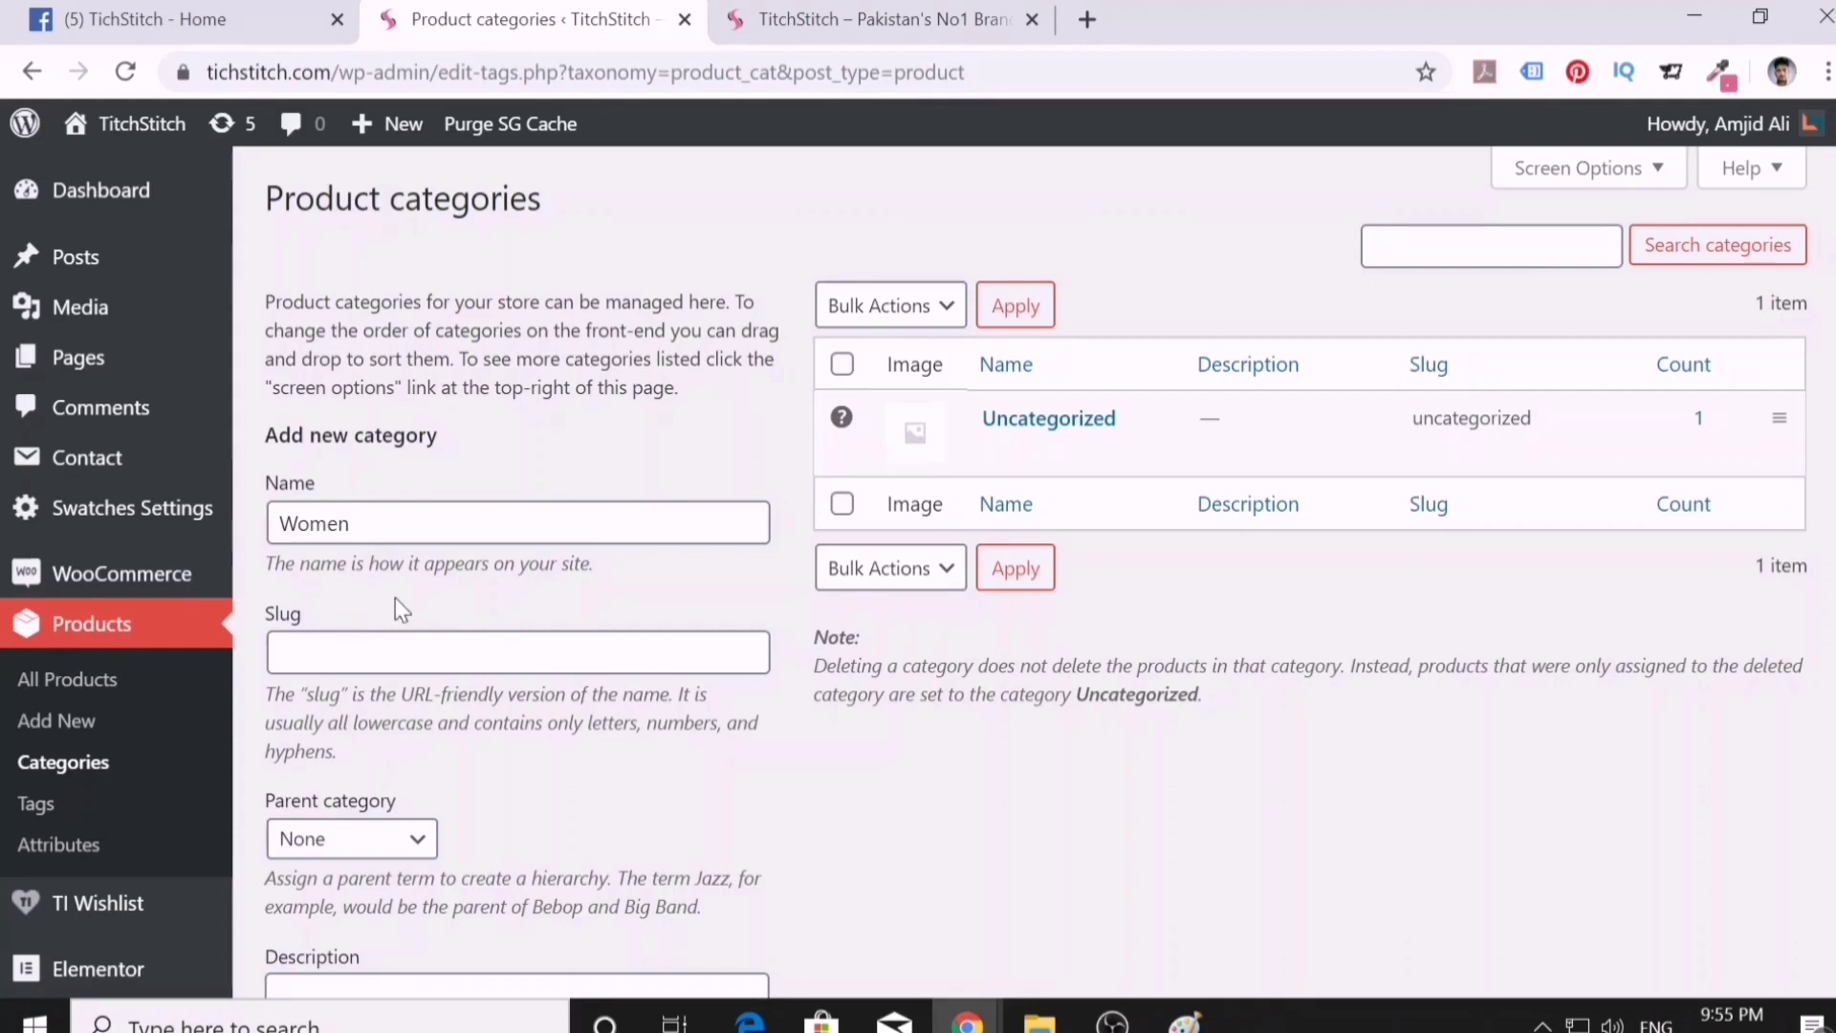
pyautogui.scroll(-2, 421, 660)
pyautogui.scroll(-2, 468, 717)
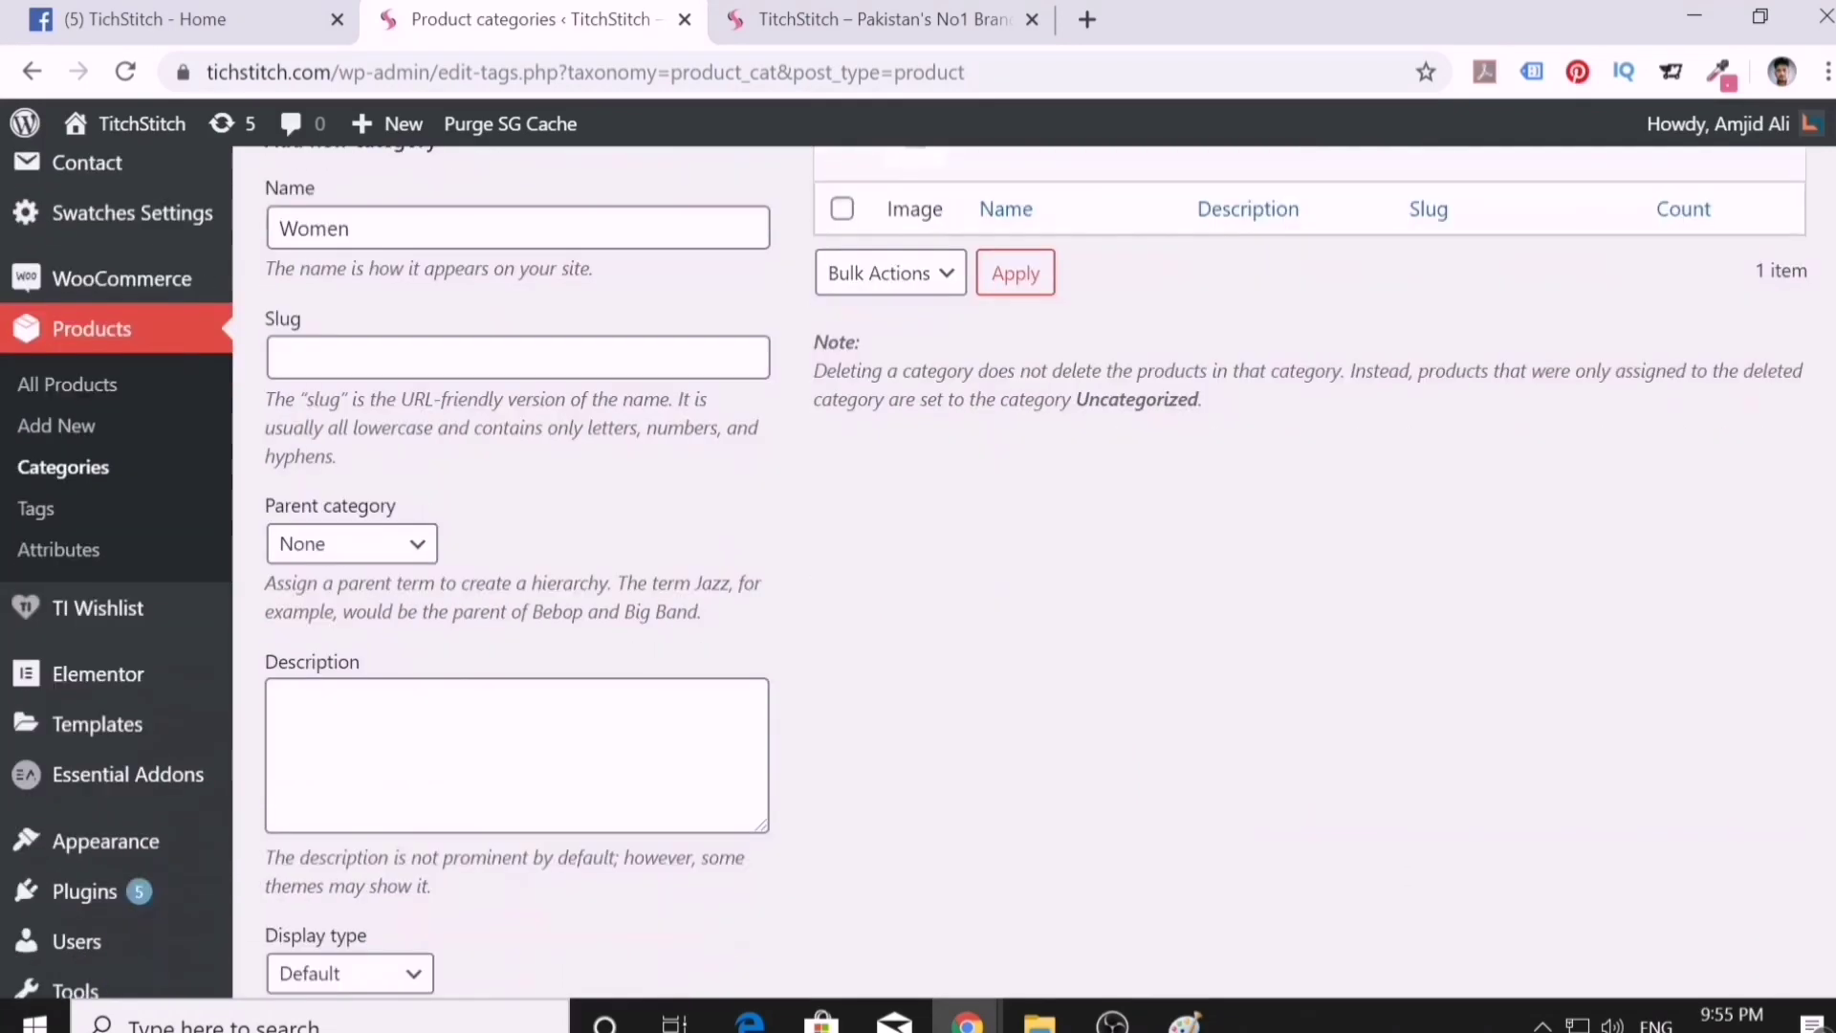
pyautogui.scroll(-3, 434, 808)
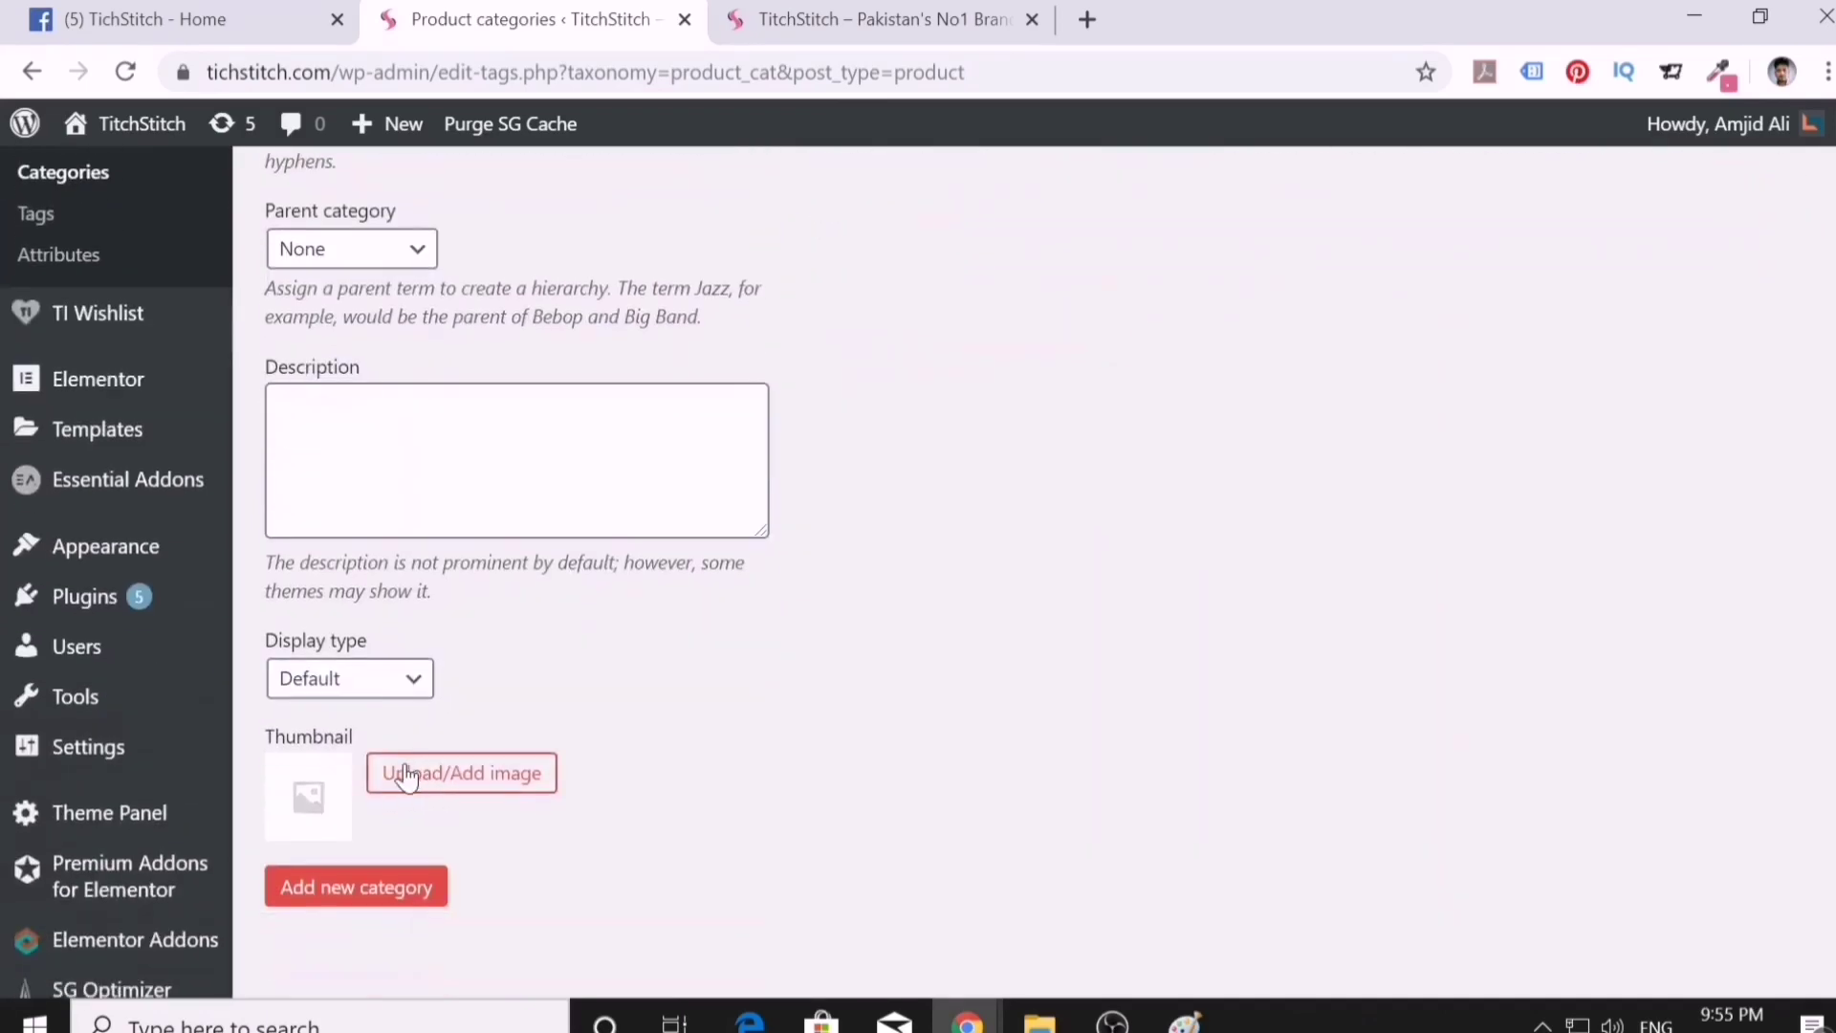
pyautogui.click(385, 903)
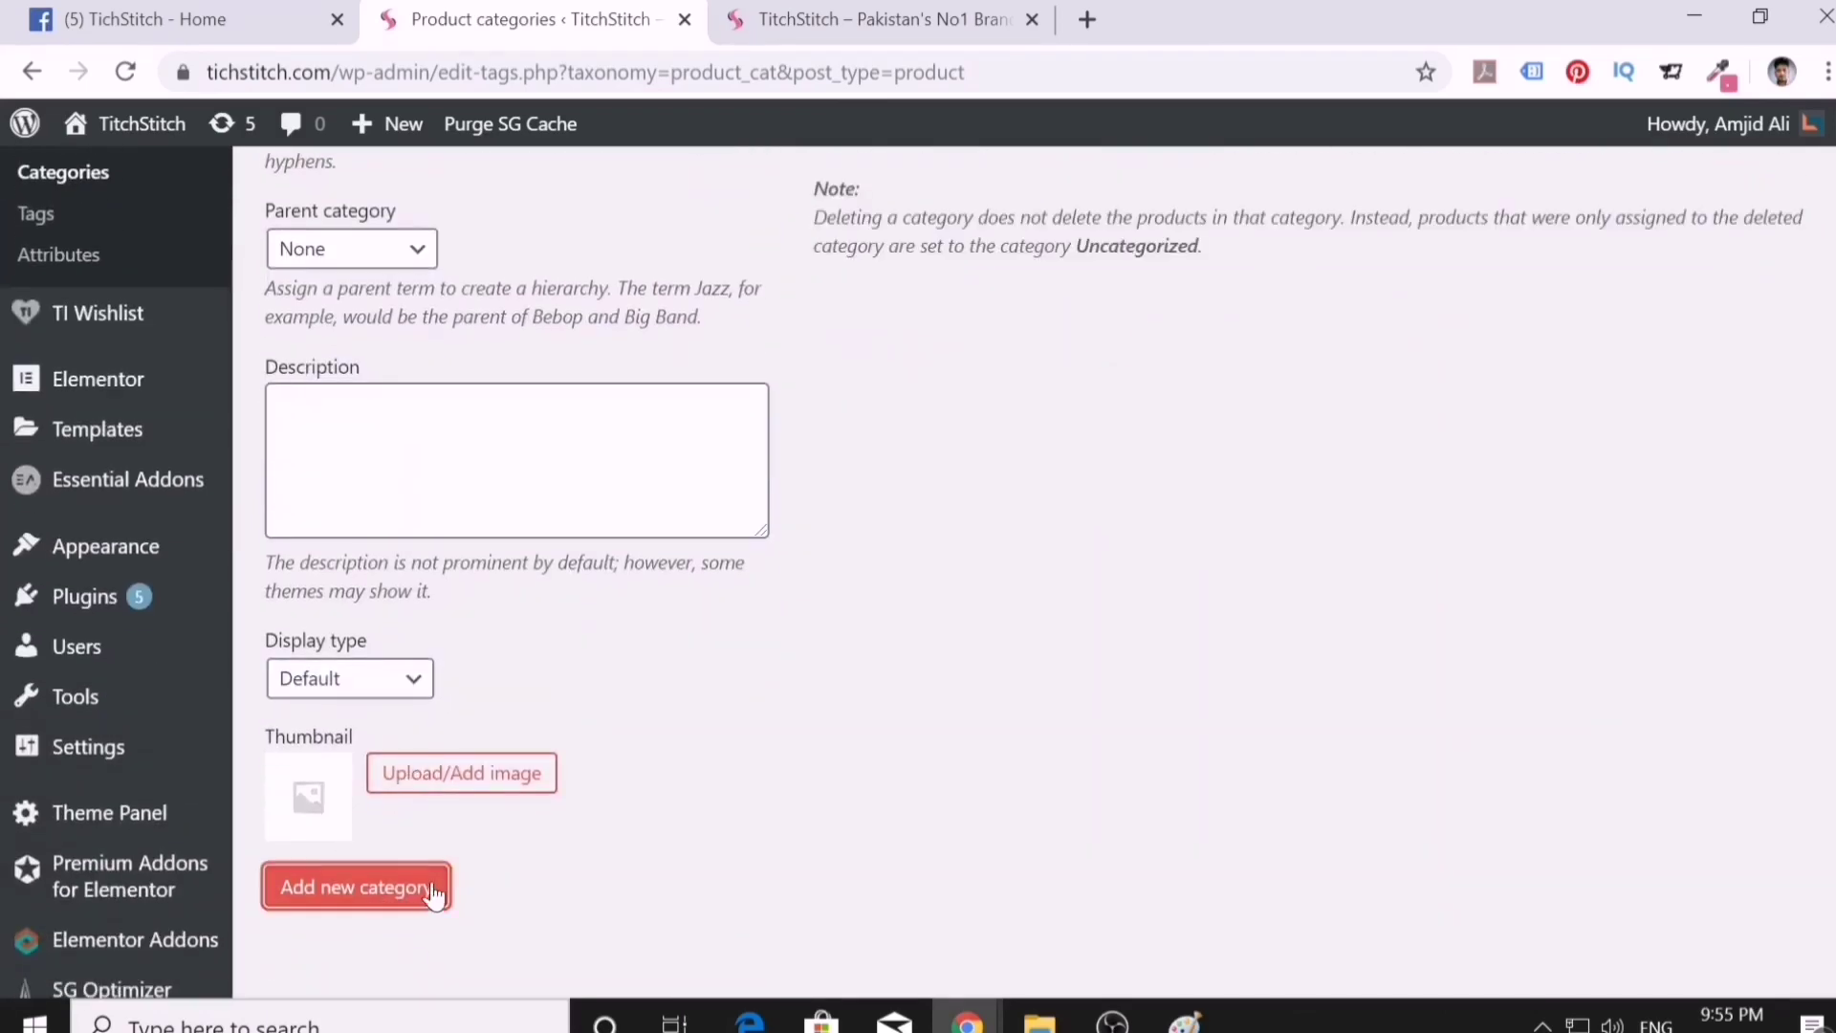
# - Add a new product category named Men without a parent category
pyautogui.scroll(5, 1000, 403)
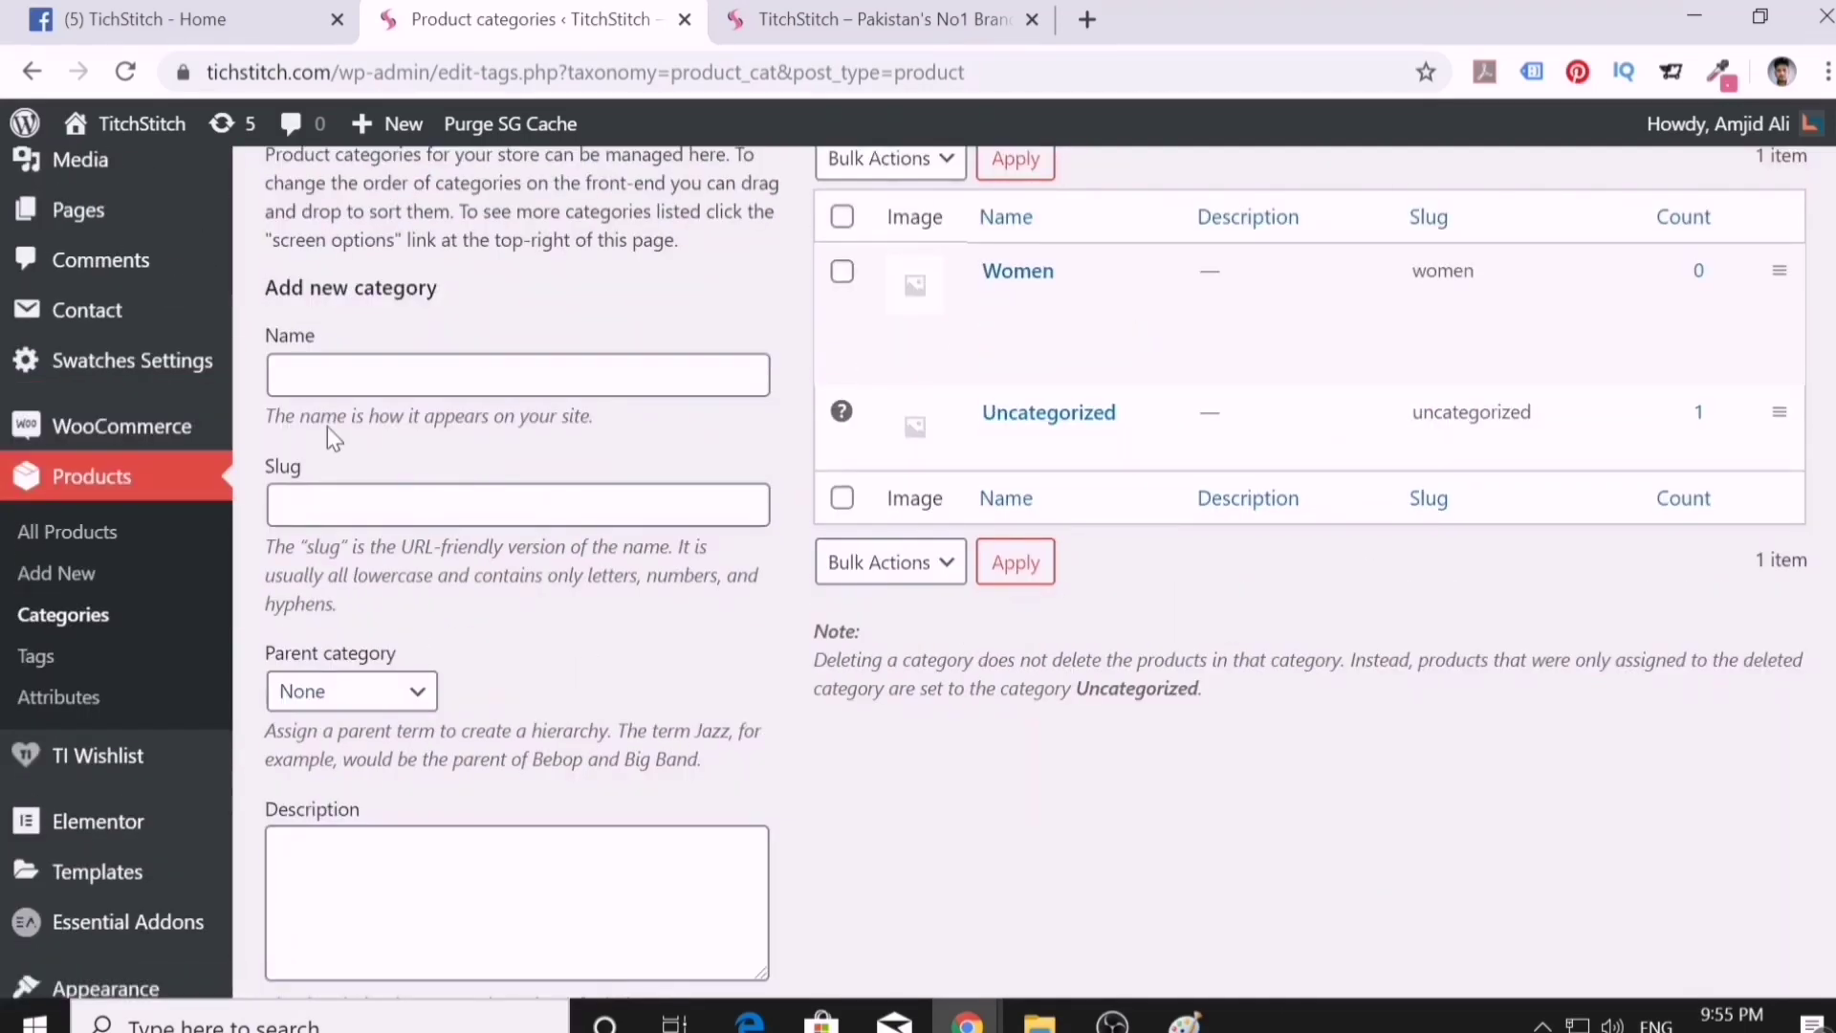
pyautogui.click(330, 374)
pyautogui.write('Men')
pyautogui.scroll(-5, 463, 852)
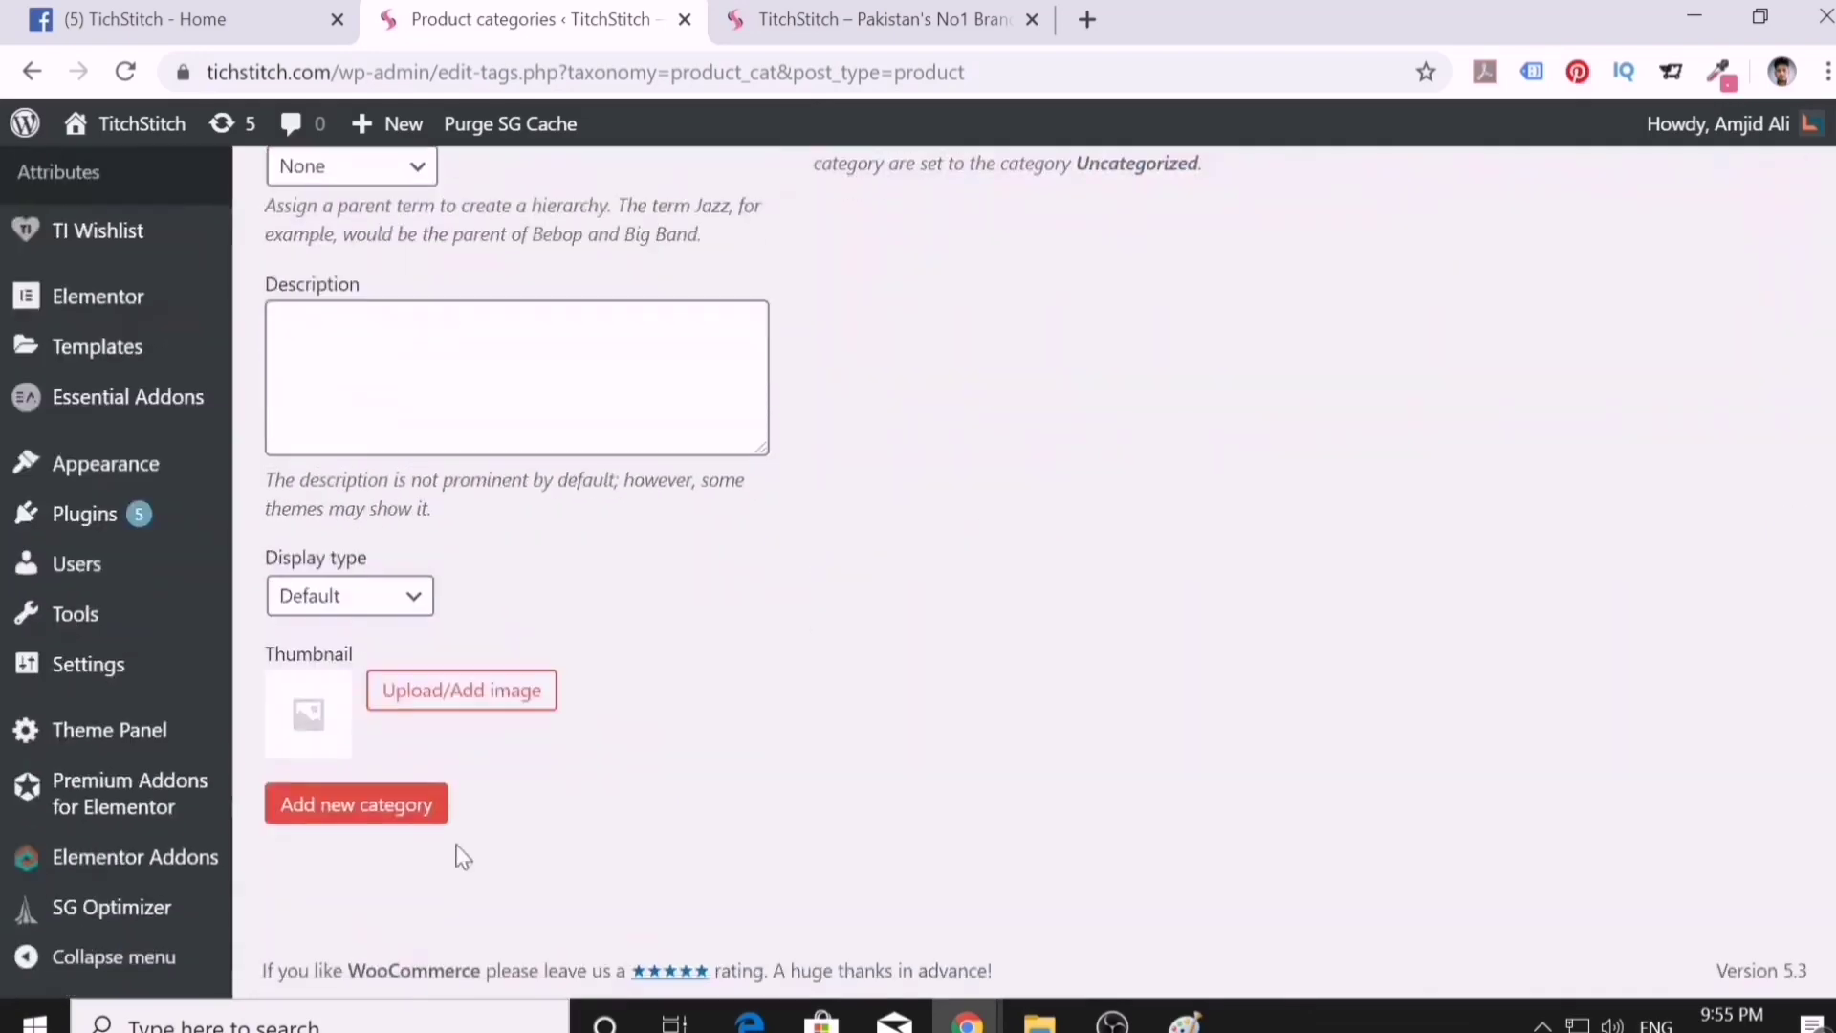
pyautogui.click(435, 813)
# - Add a new product category named Boys without a parent category
pyautogui.scroll(6, 463, 852)
pyautogui.click(326, 440)
pyautogui.write('Boys')
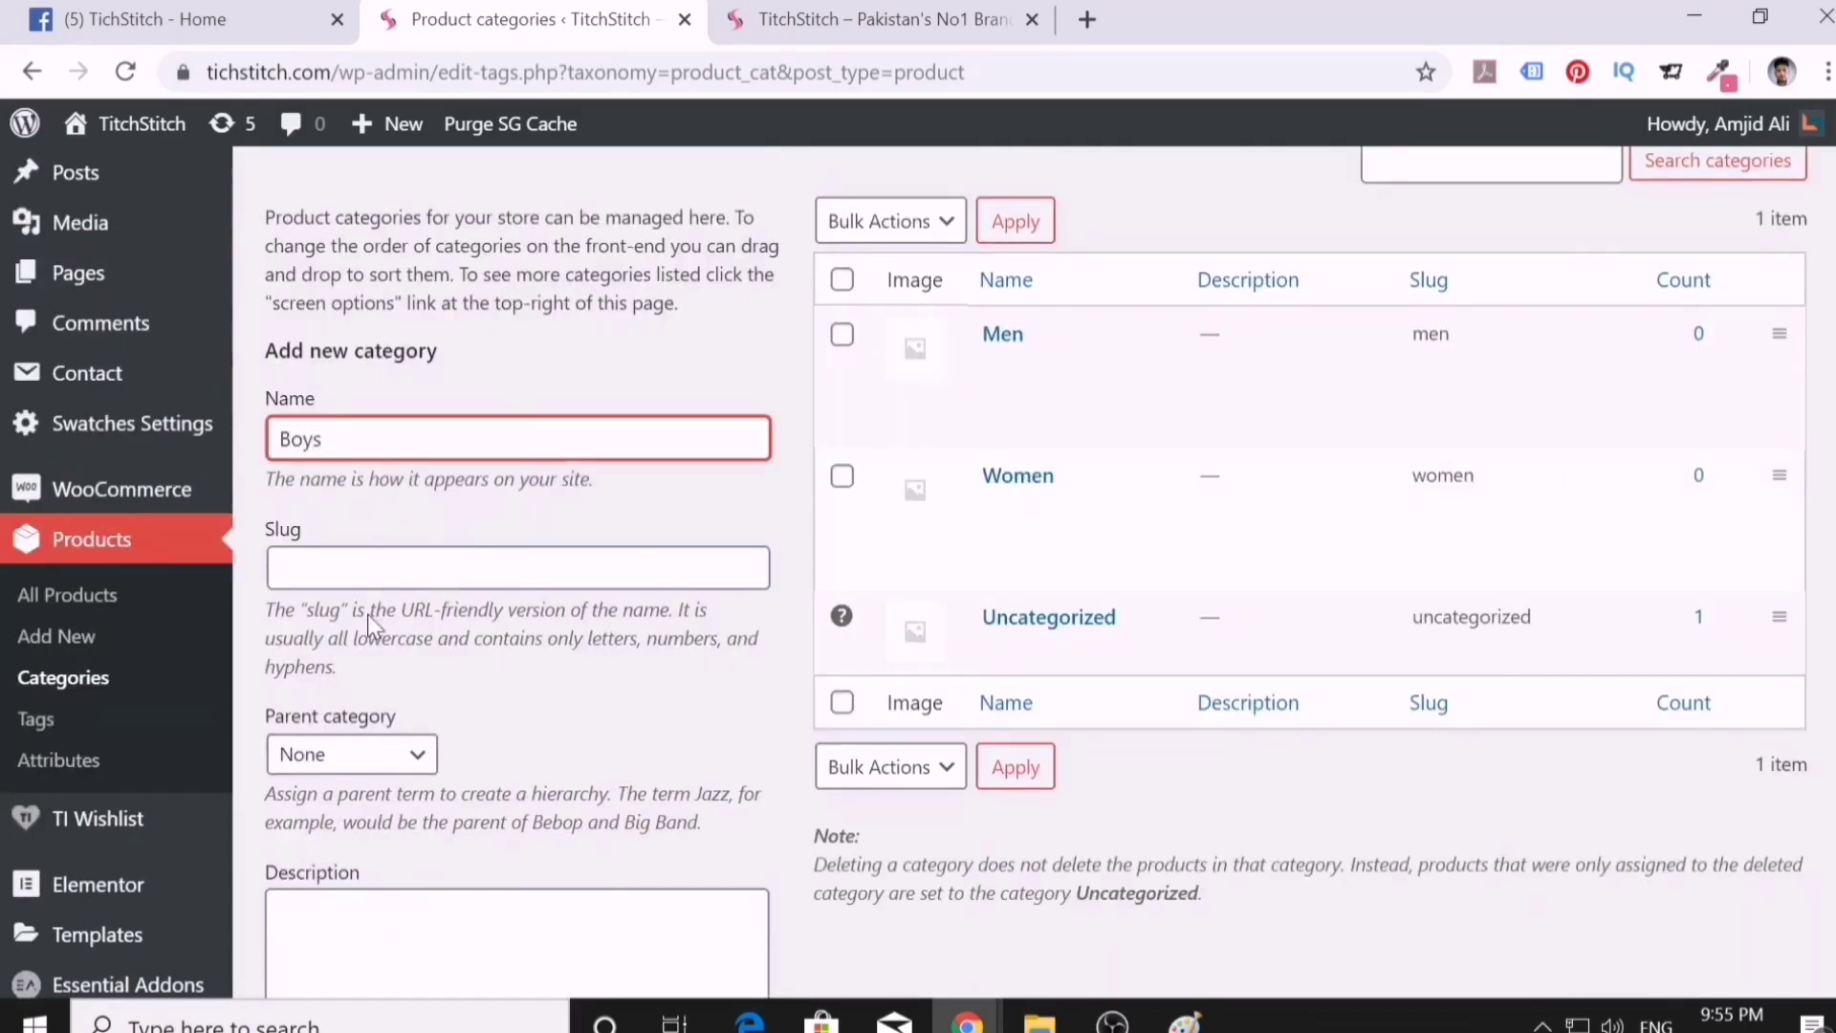
pyautogui.scroll(-5, 367, 614)
pyautogui.click(362, 804)
# - Add a new product category named Girls without a parent category
pyautogui.scroll(6, 361, 803)
pyautogui.click(325, 523)
pyautogui.write('Girls')
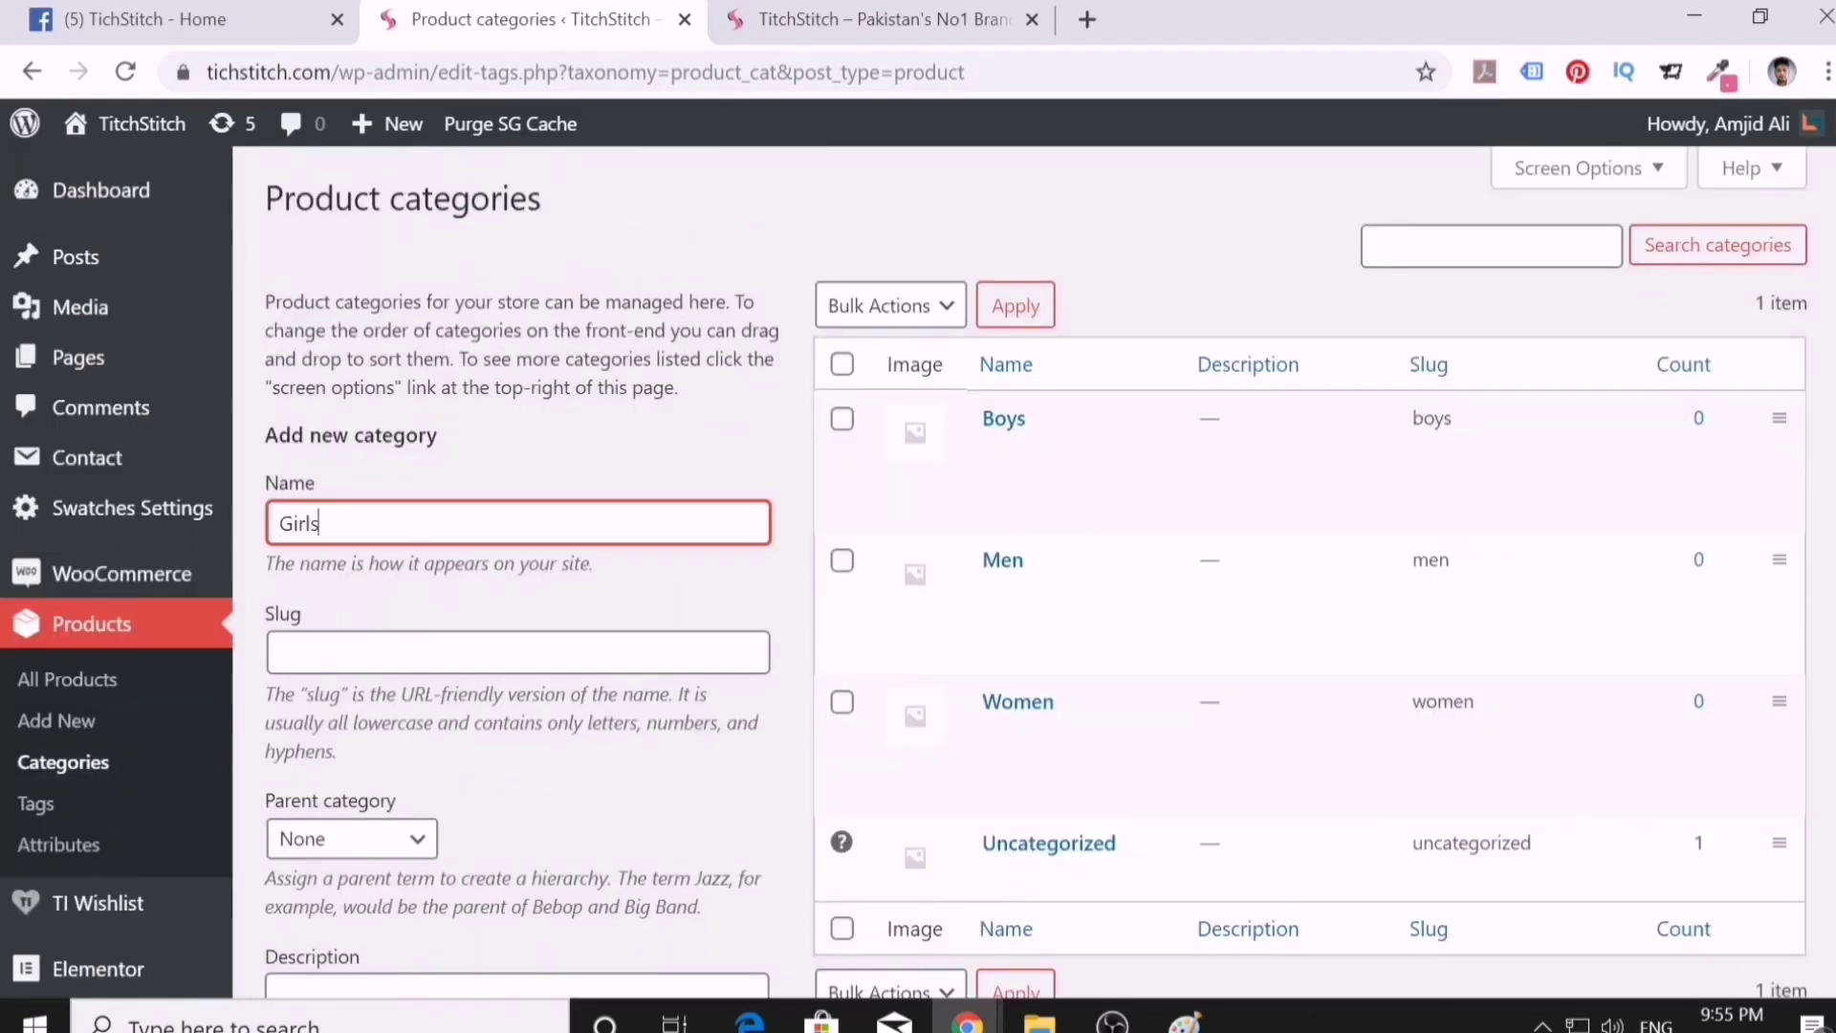
pyautogui.scroll(-5, 377, 861)
pyautogui.click(392, 884)
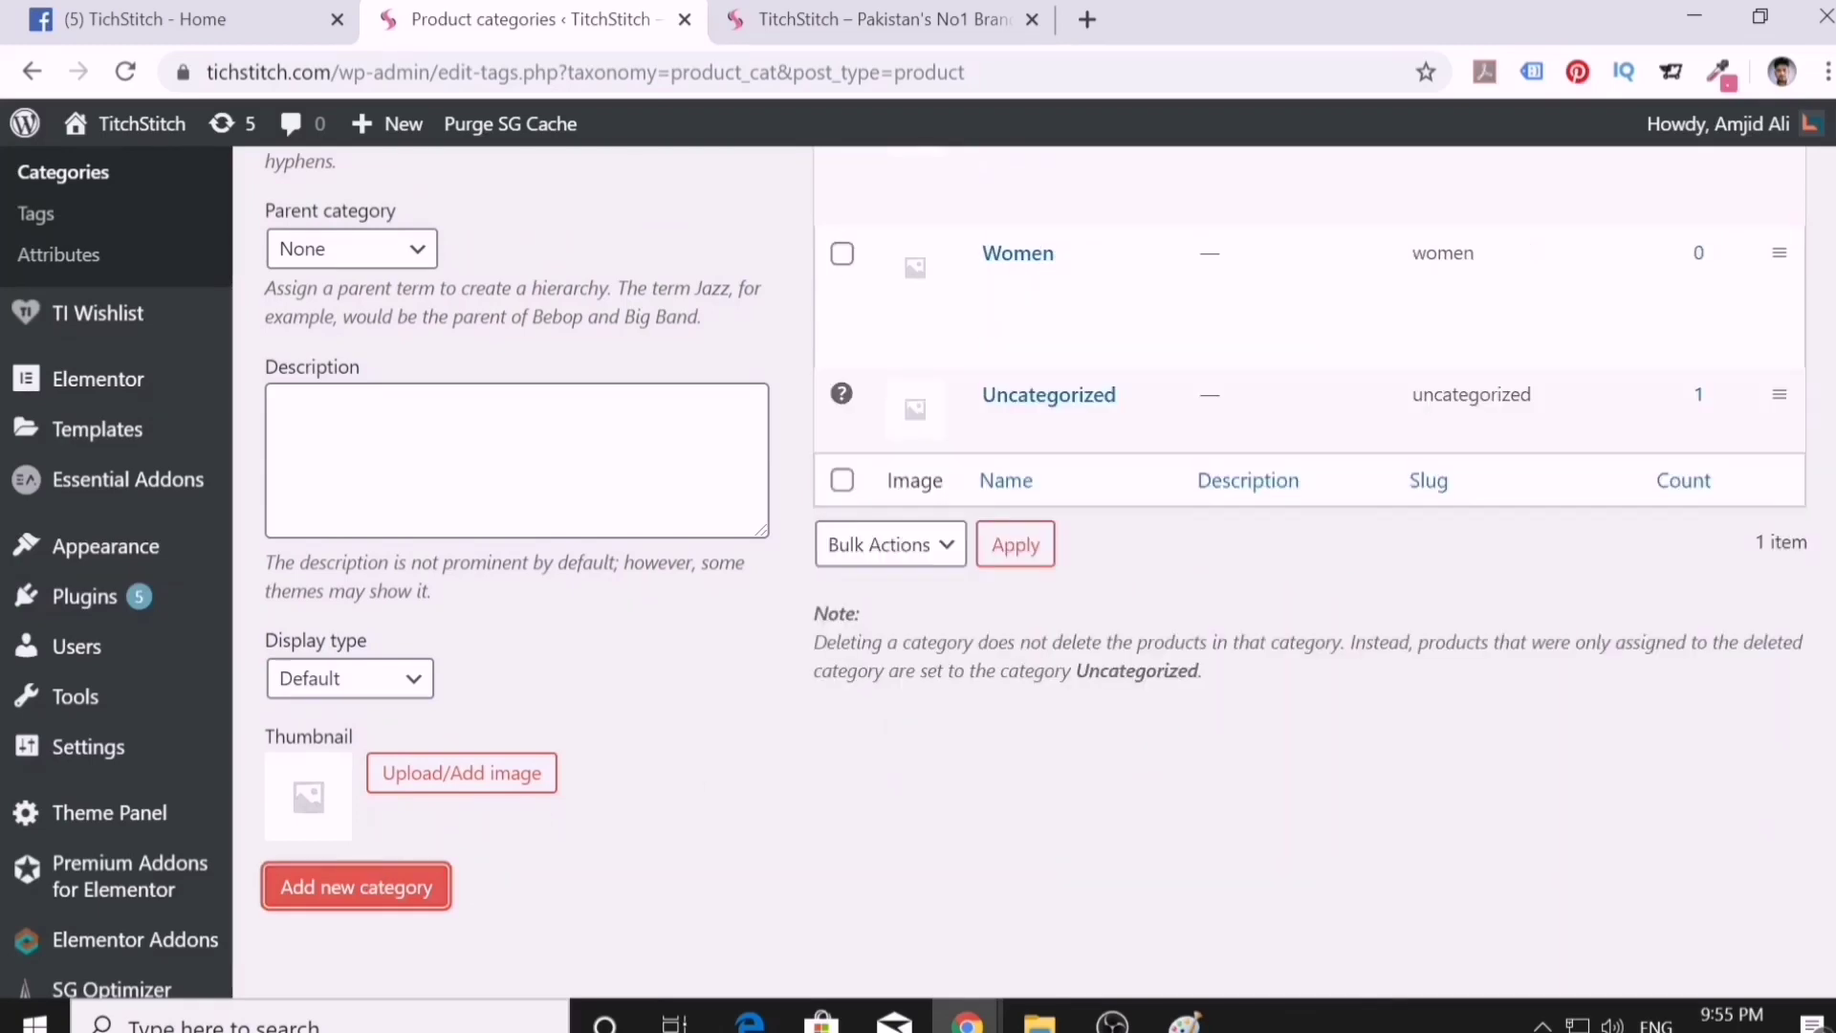
pyautogui.scroll(6, 1052, 535)
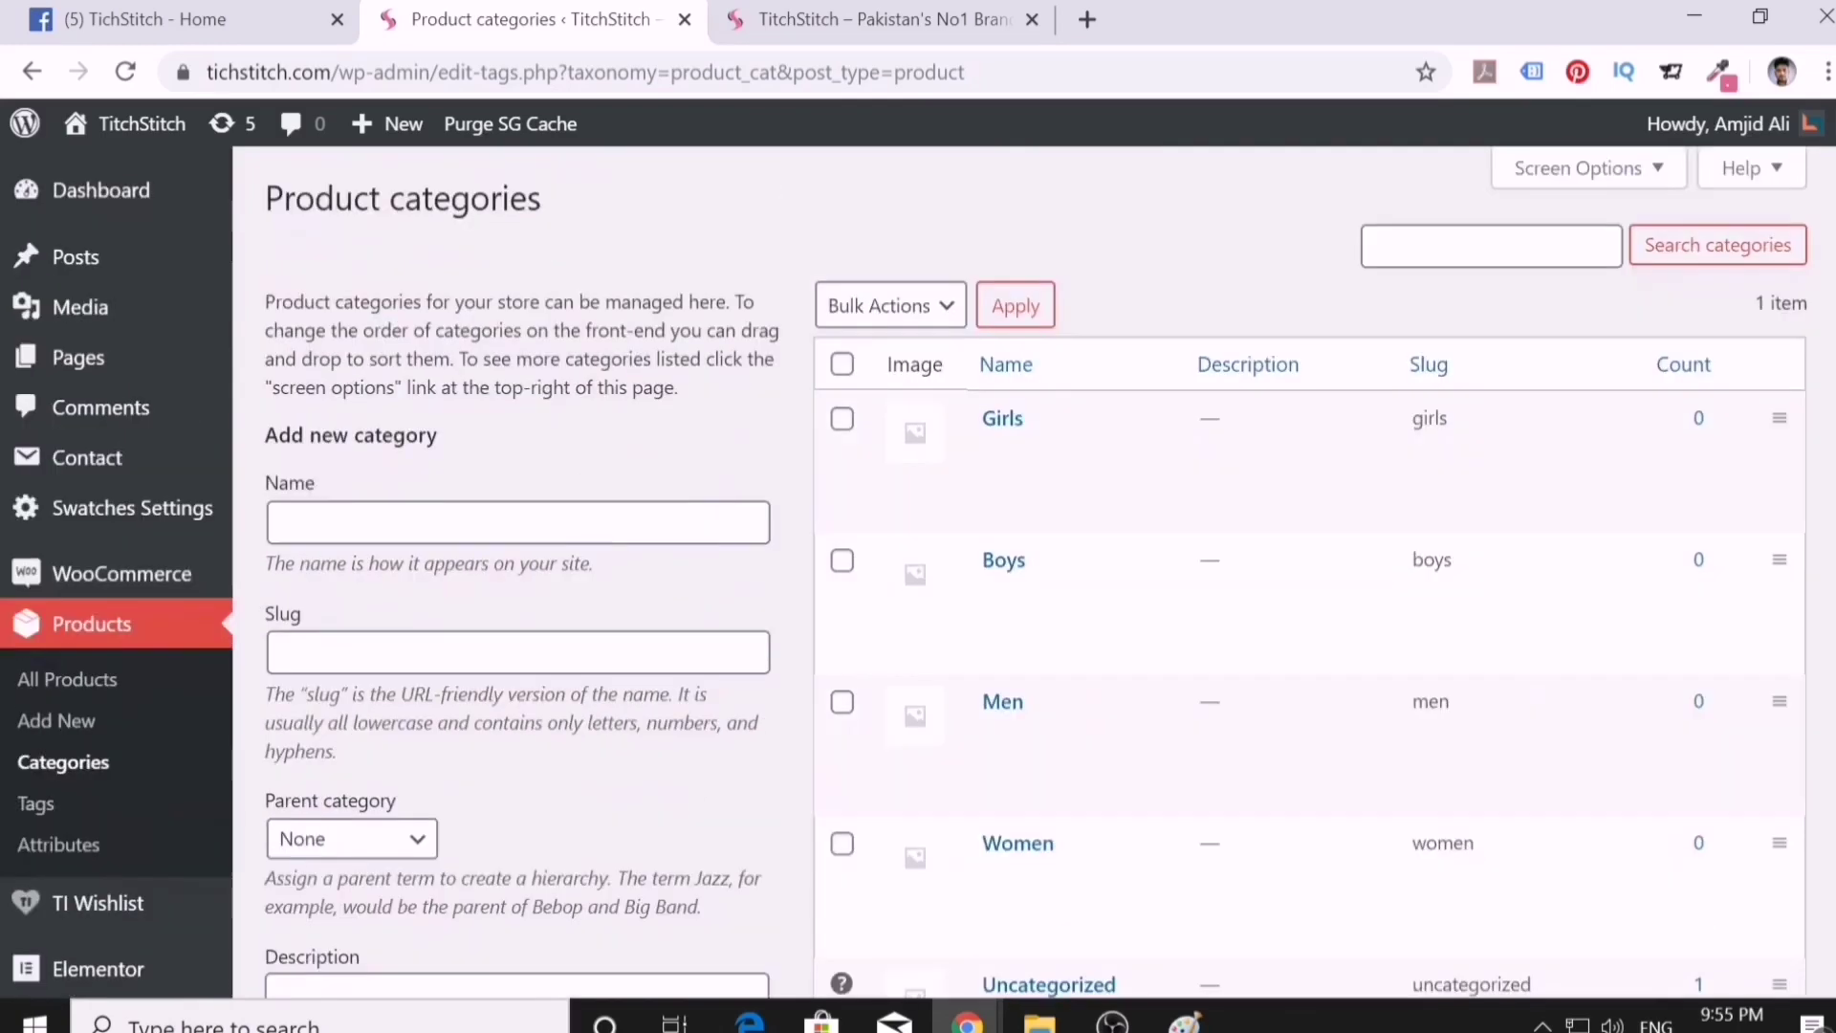
# - Open the Women Collection from the storefront homepage to check its category page
pyautogui.click(857, 25)
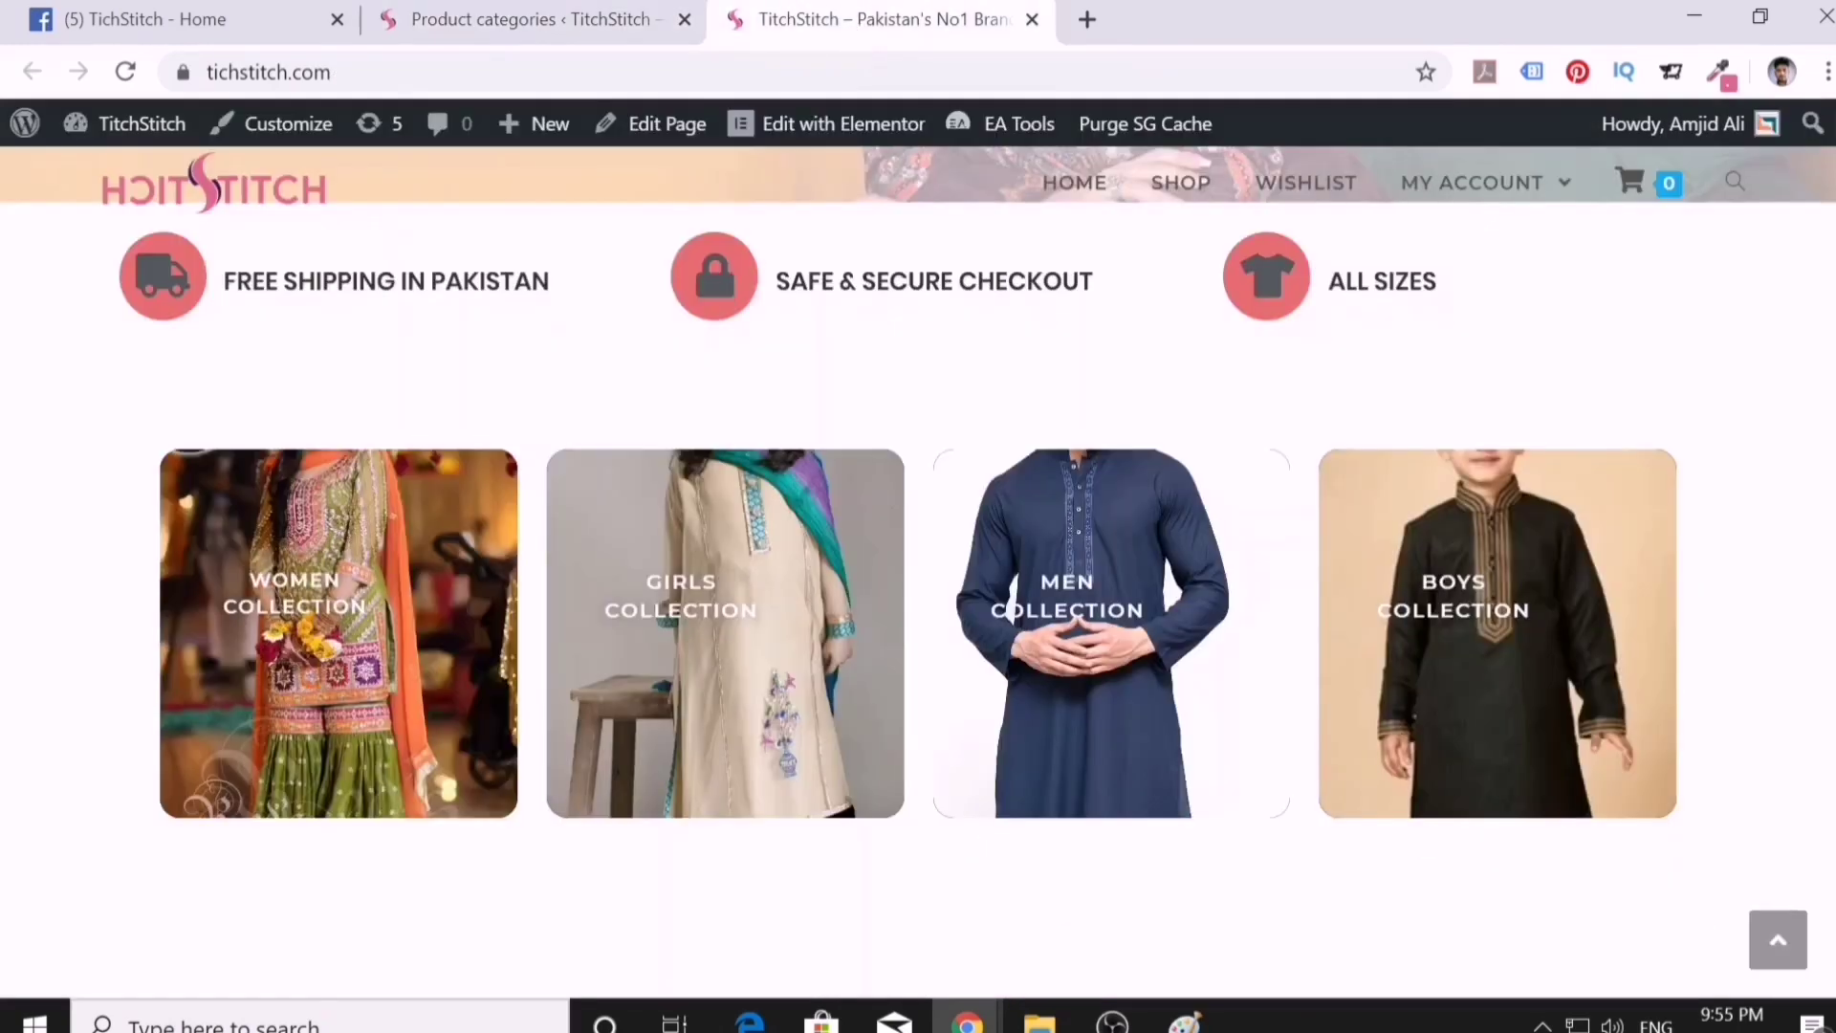
pyautogui.click(323, 606)
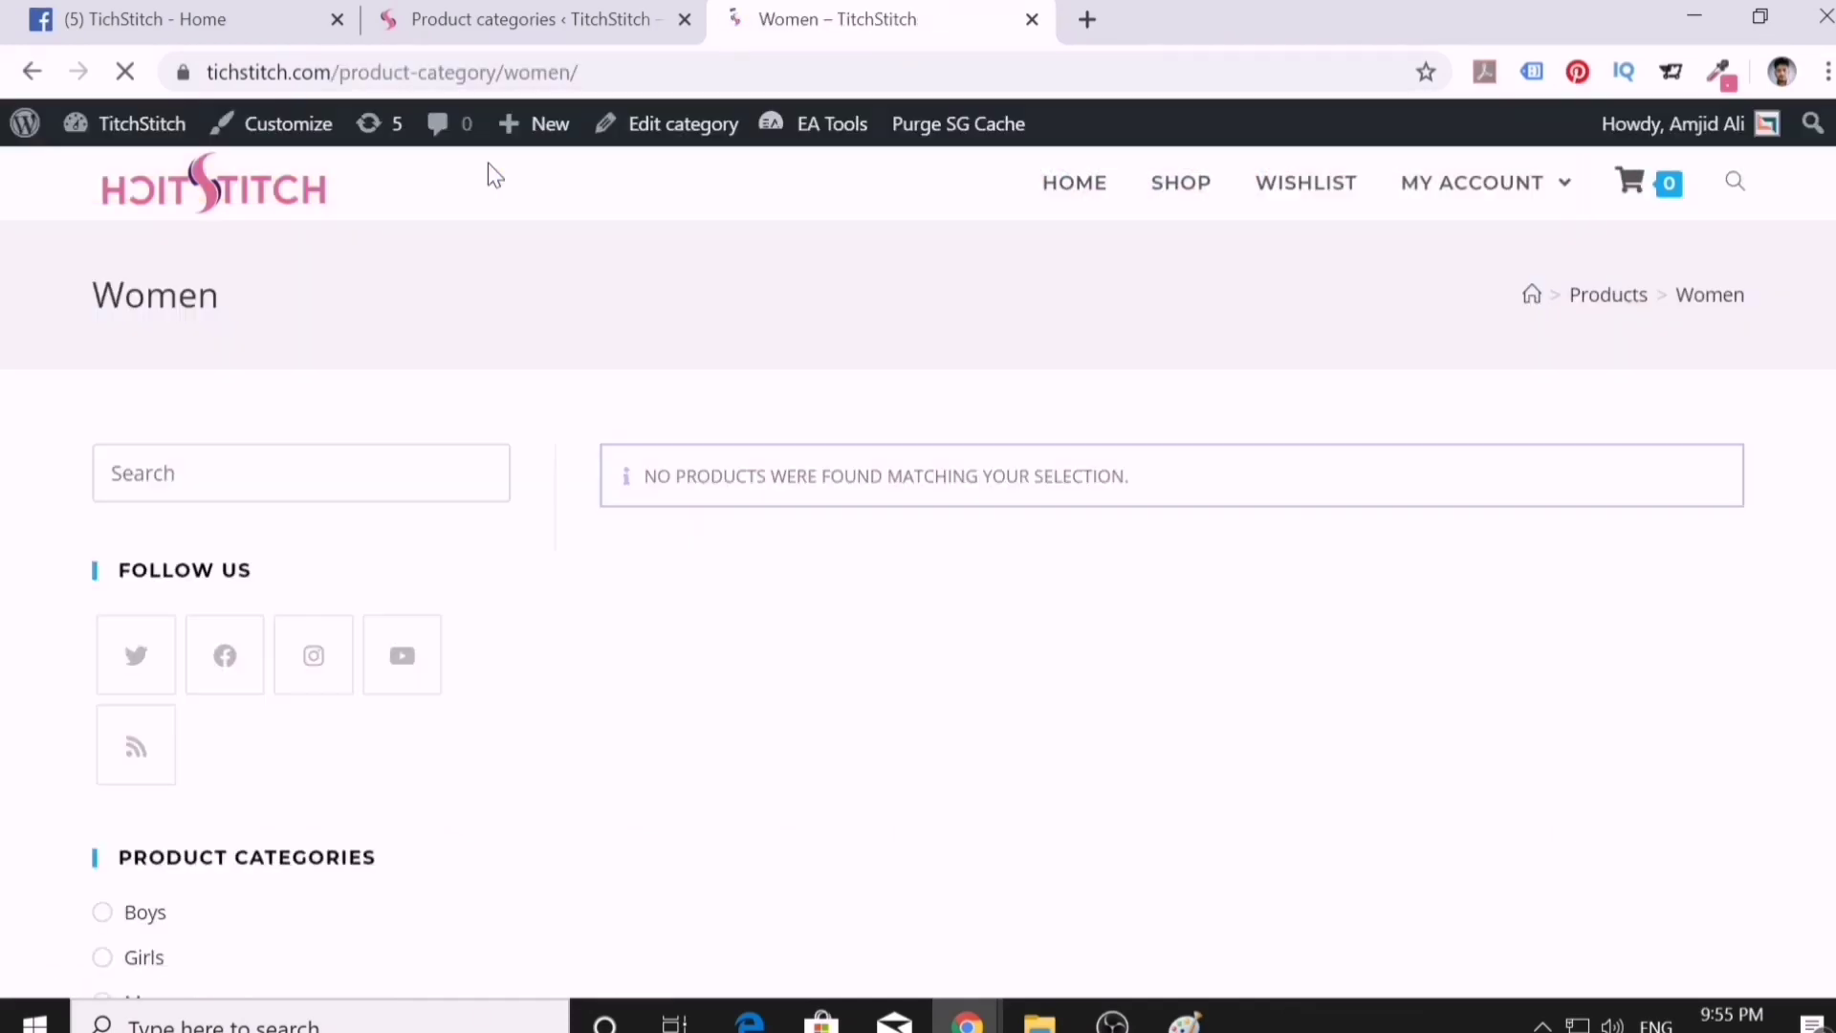
pyautogui.scroll(-1, 622, 531)
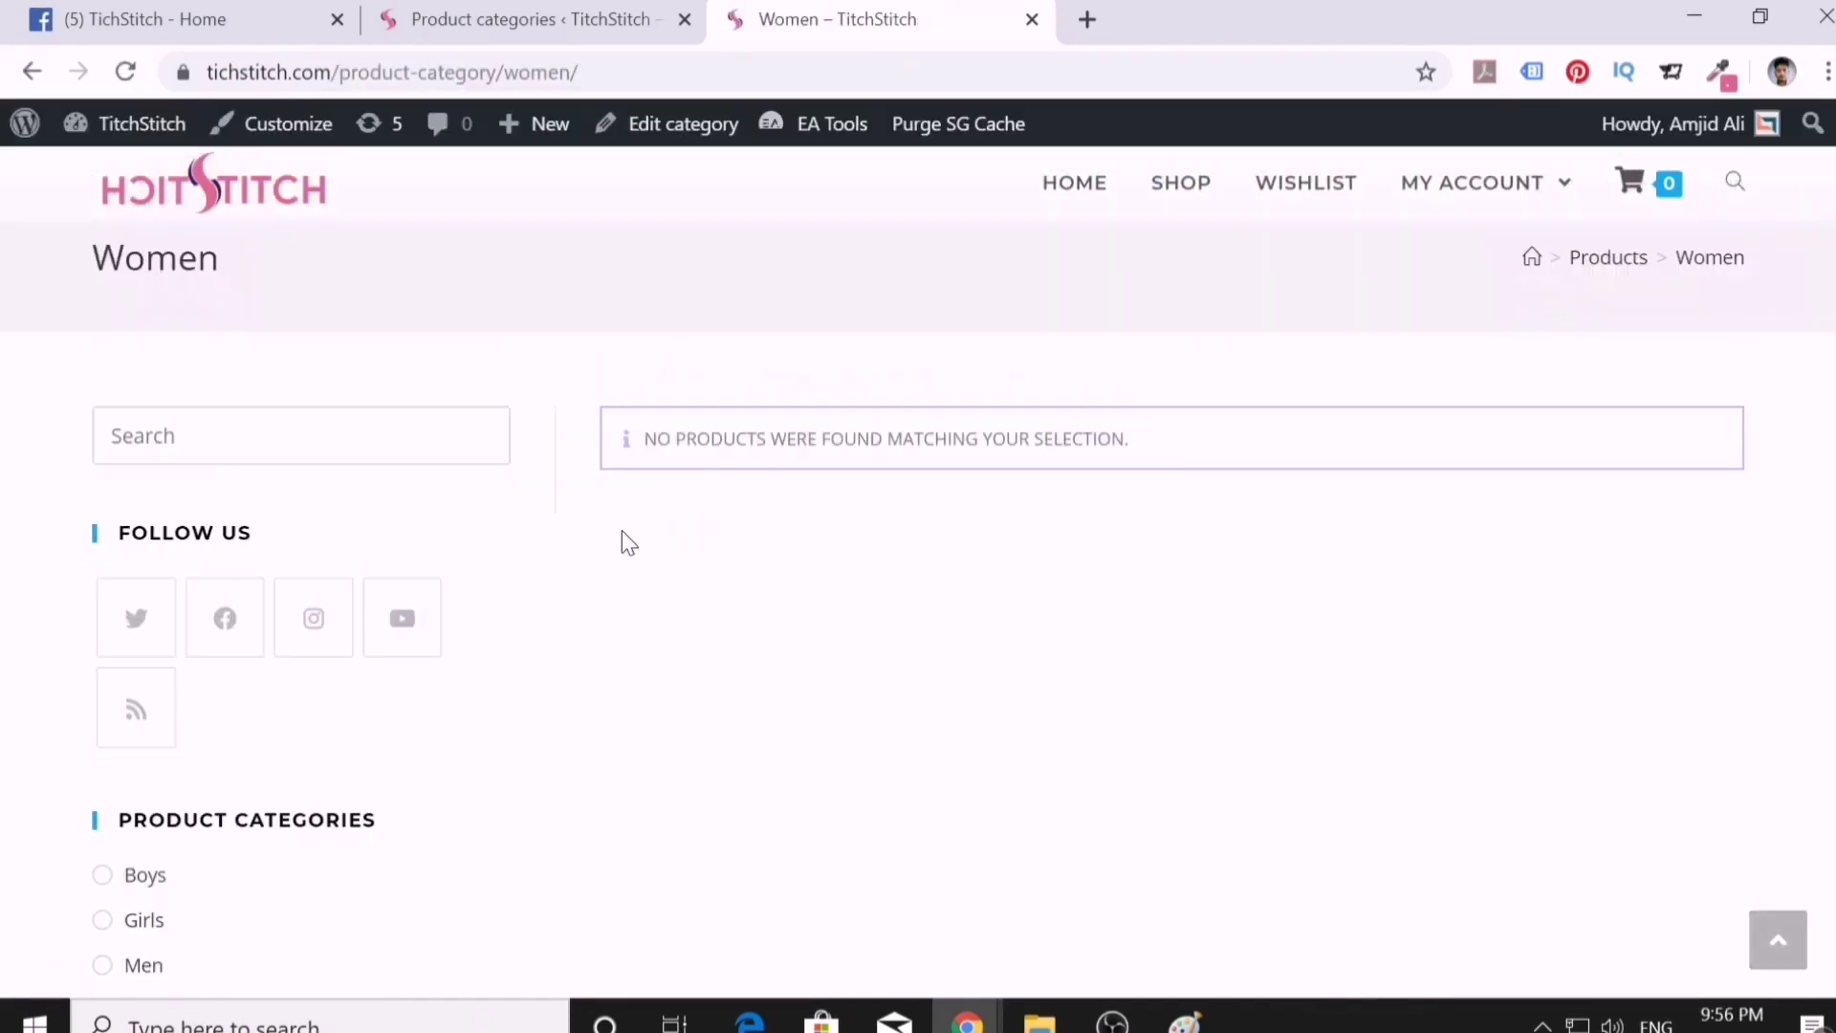
# - Check the Boys category page from the storefront's product categories list and open the shop page
pyautogui.scroll(-6, 277, 727)
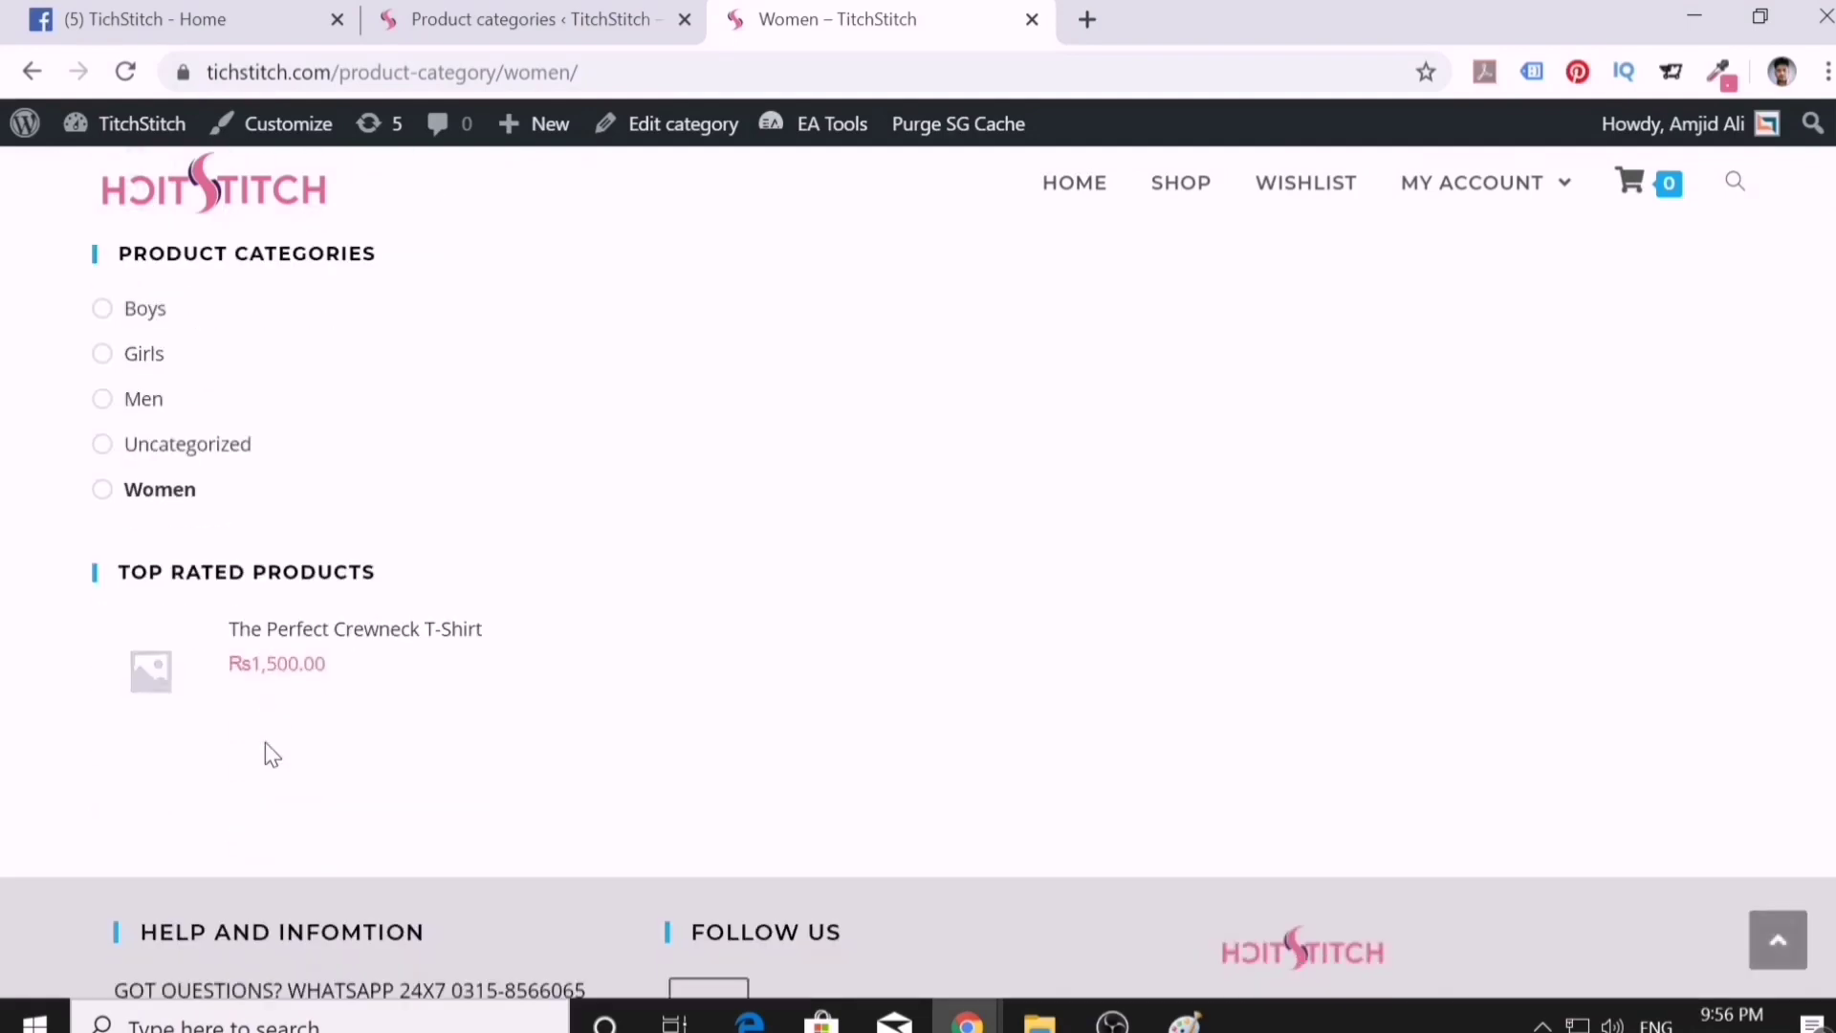
pyautogui.scroll(2, 186, 450)
pyautogui.click(148, 478)
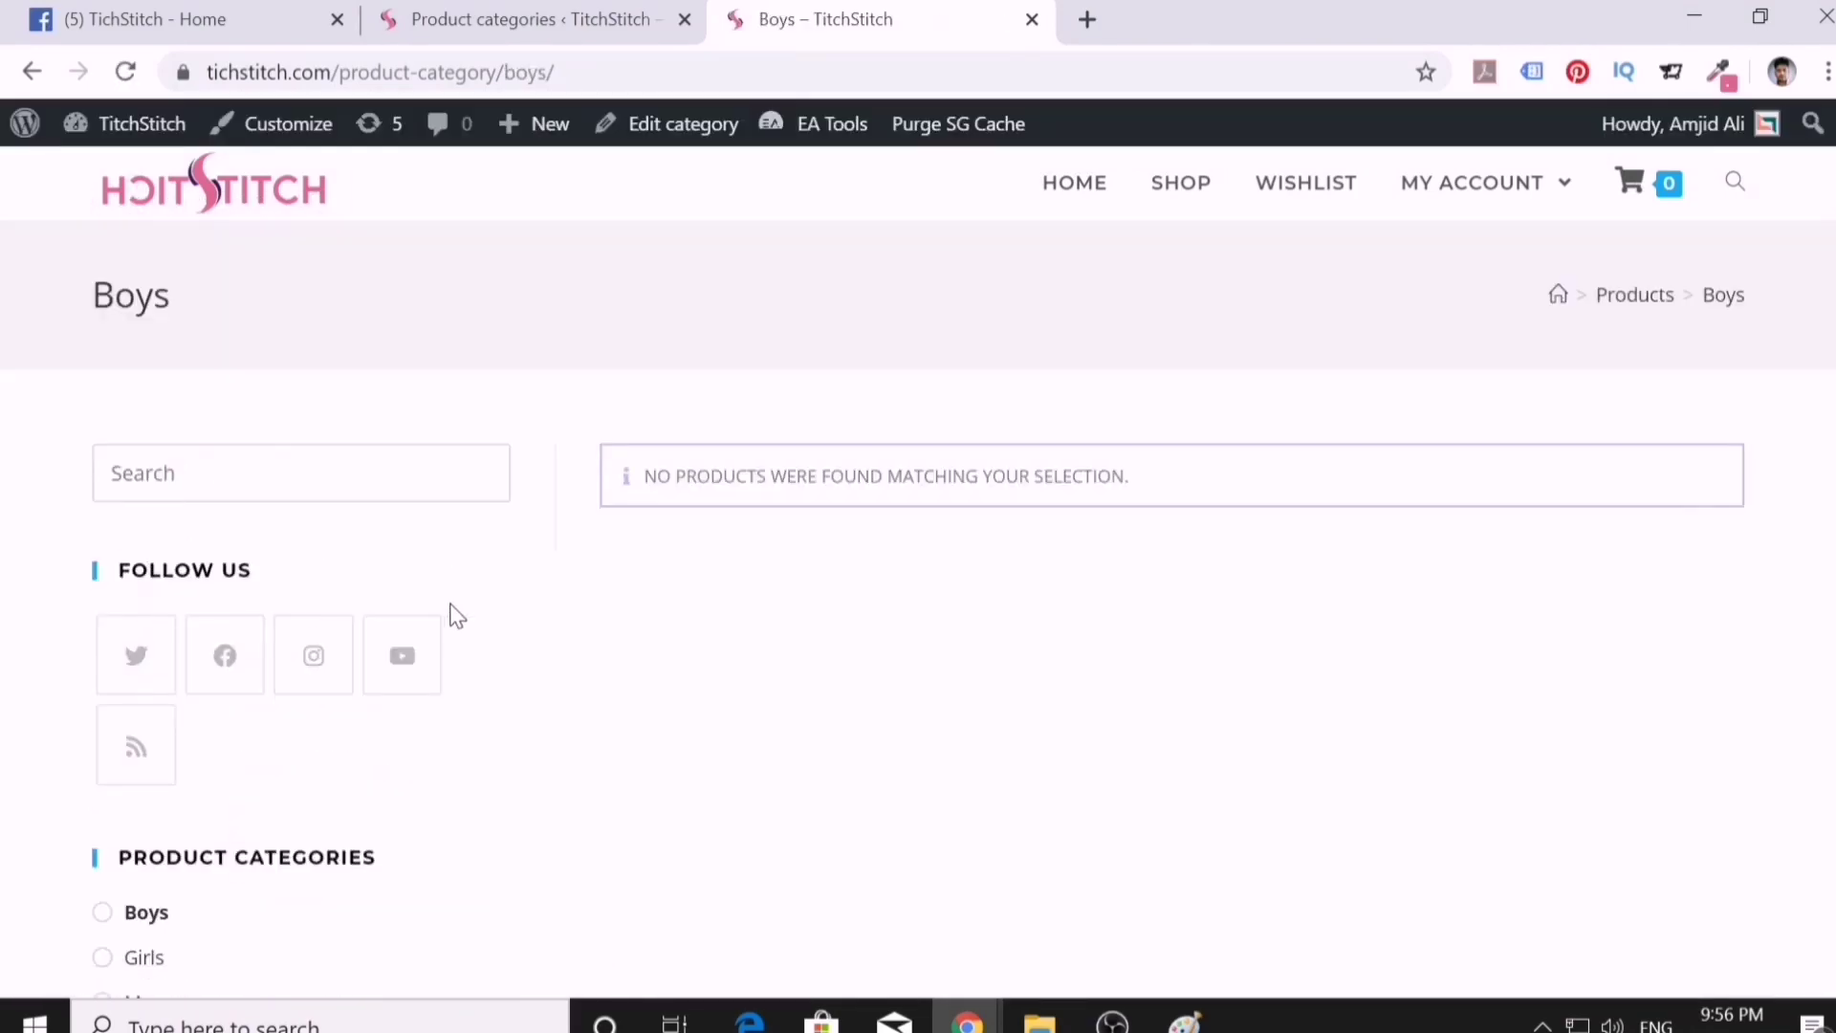
pyautogui.scroll(-2, 421, 574)
pyautogui.scroll(2, 478, 382)
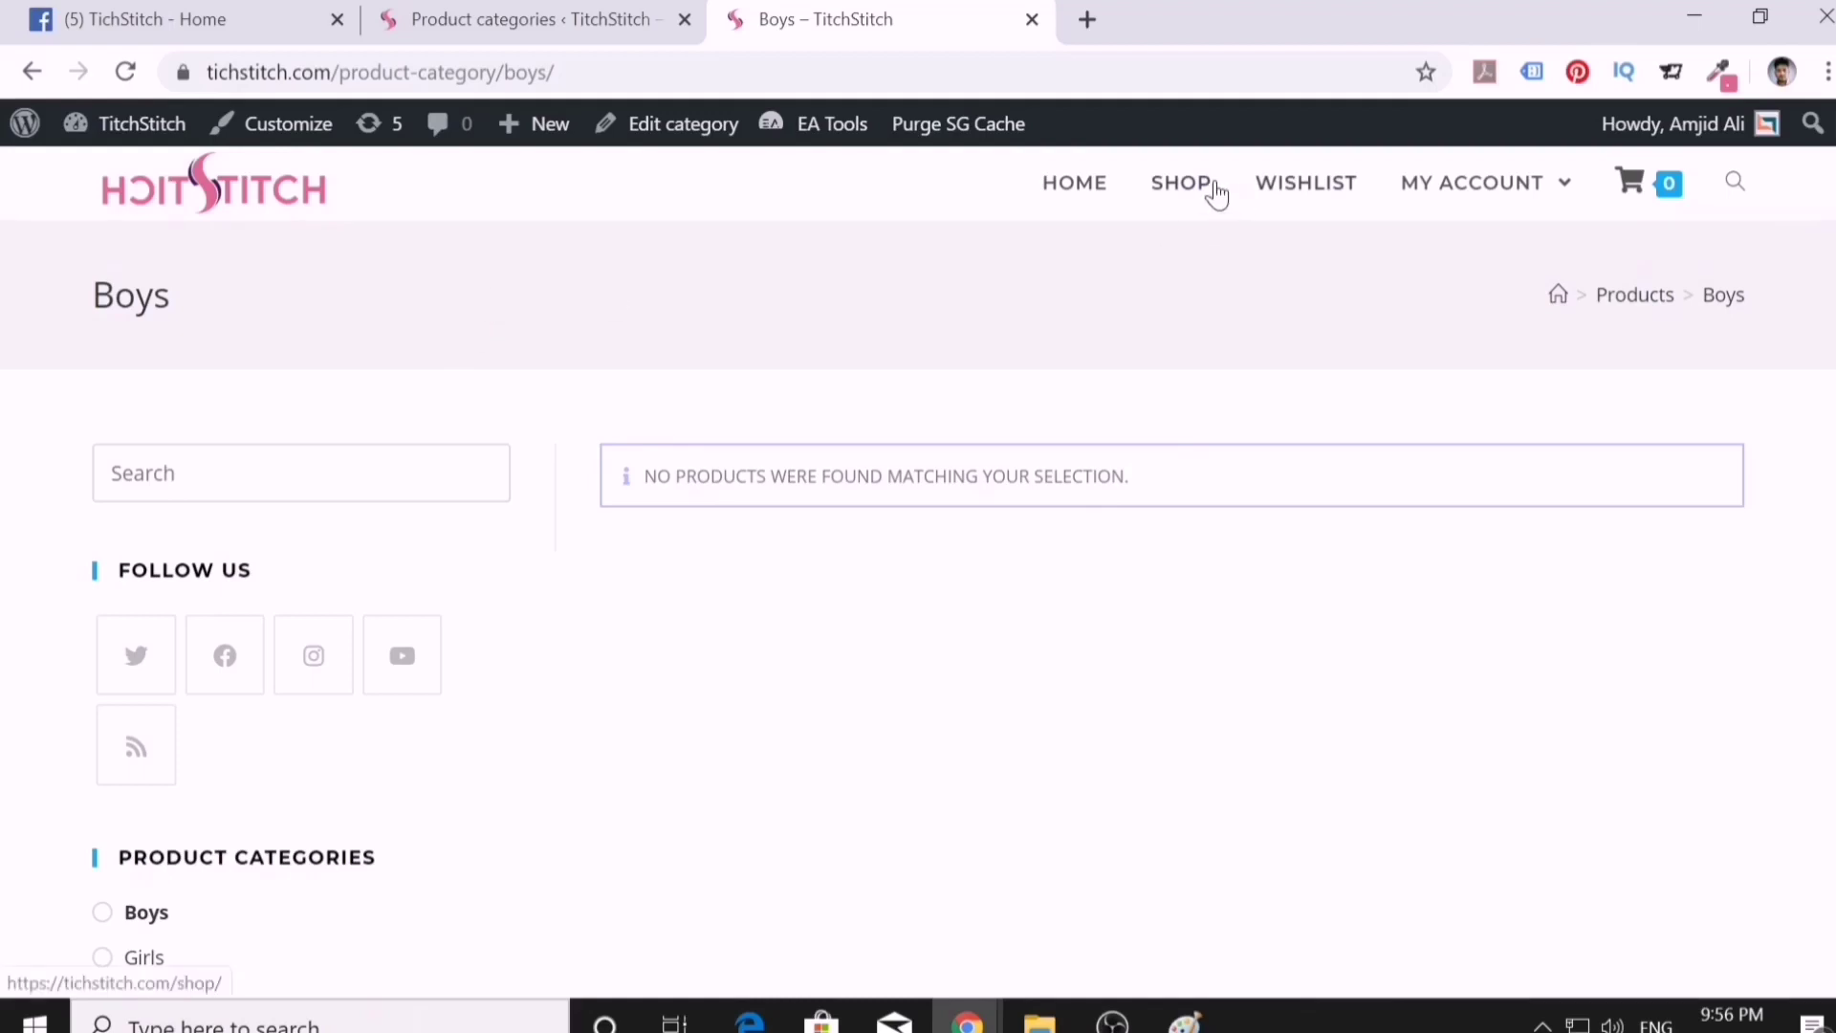
pyautogui.click(1181, 182)
# - Move The Perfect Crewneck T-Shirt product to the trash in the WordPress admin and delete it permanently
pyautogui.click(564, 19)
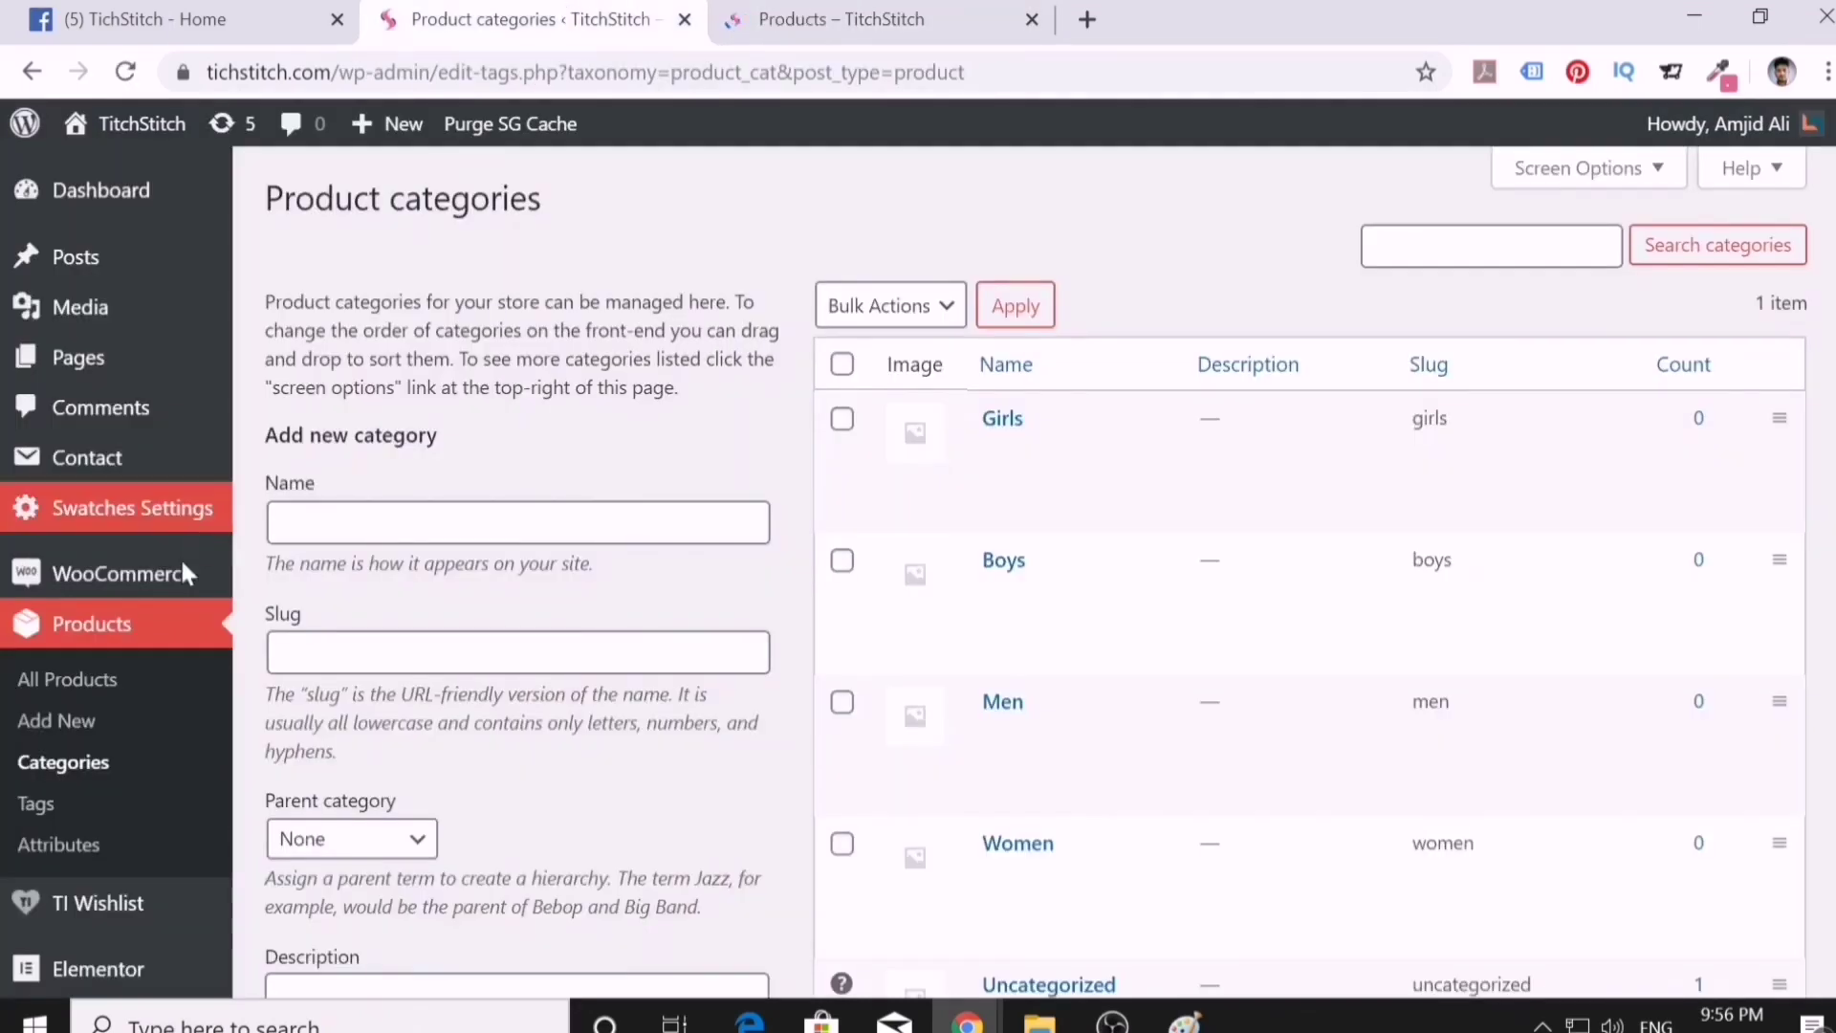
pyautogui.click(91, 624)
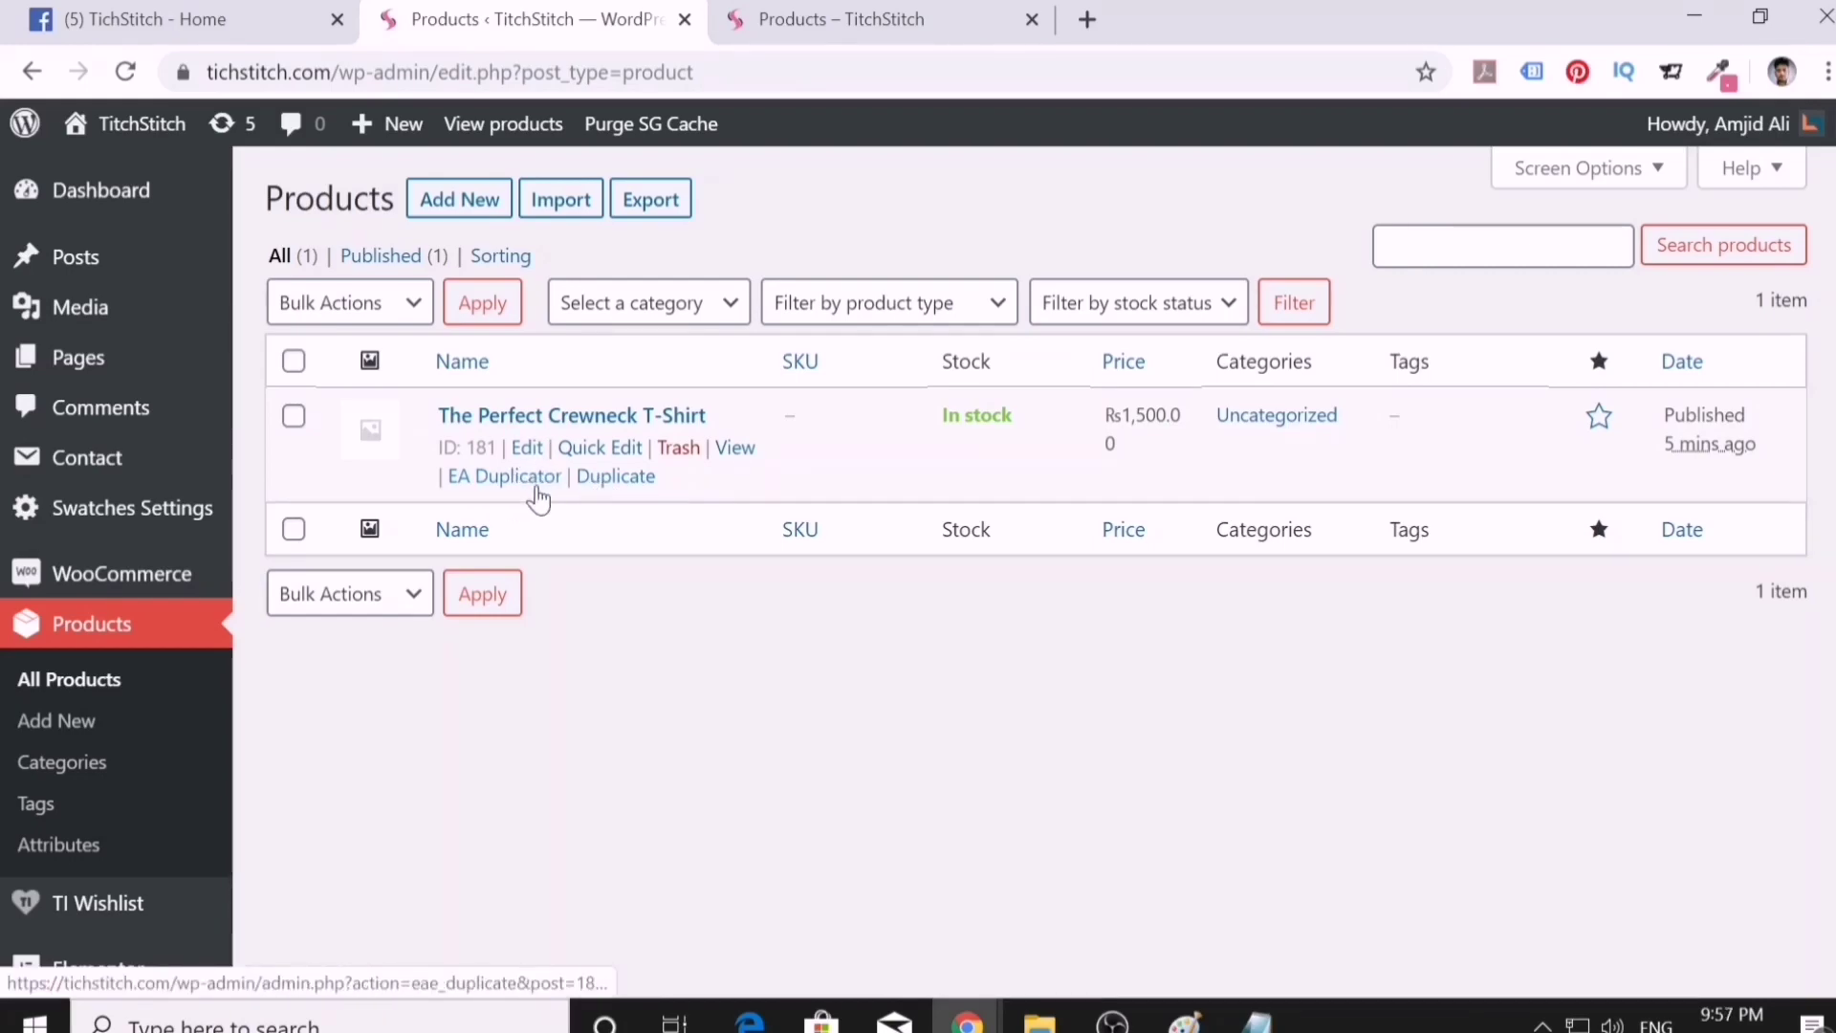
pyautogui.click(676, 451)
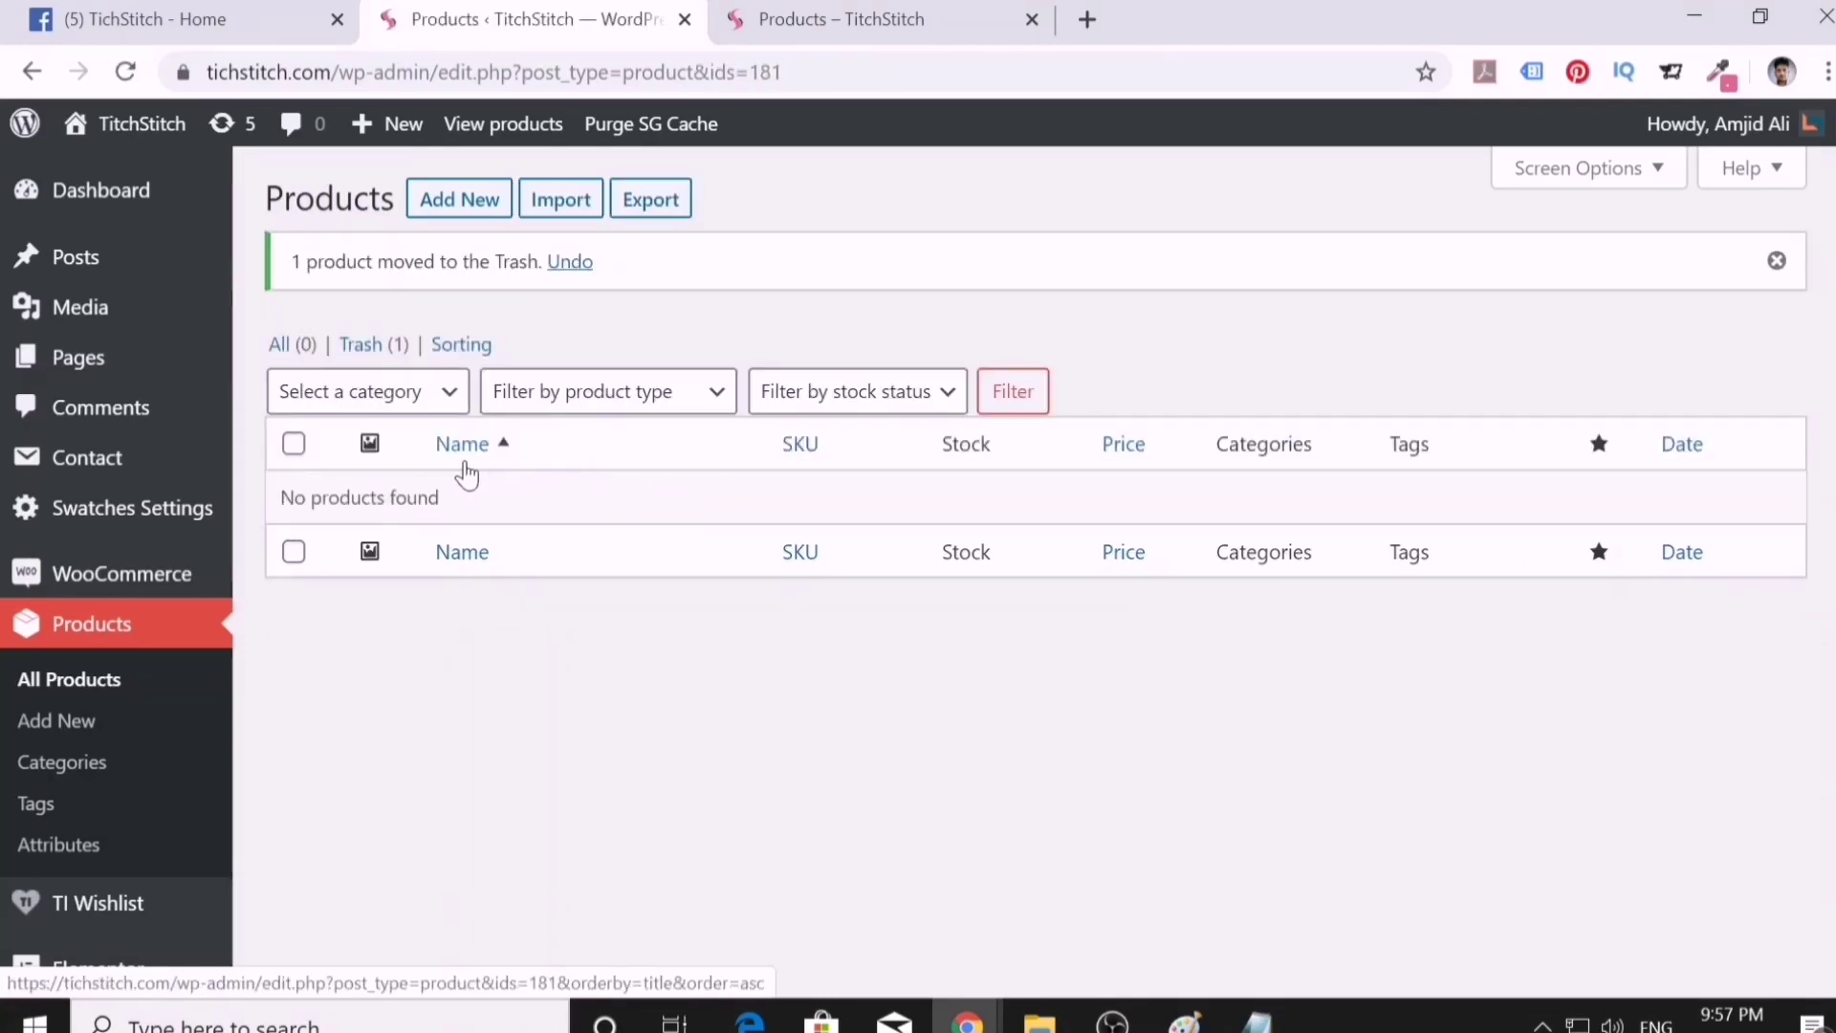
pyautogui.click(396, 358)
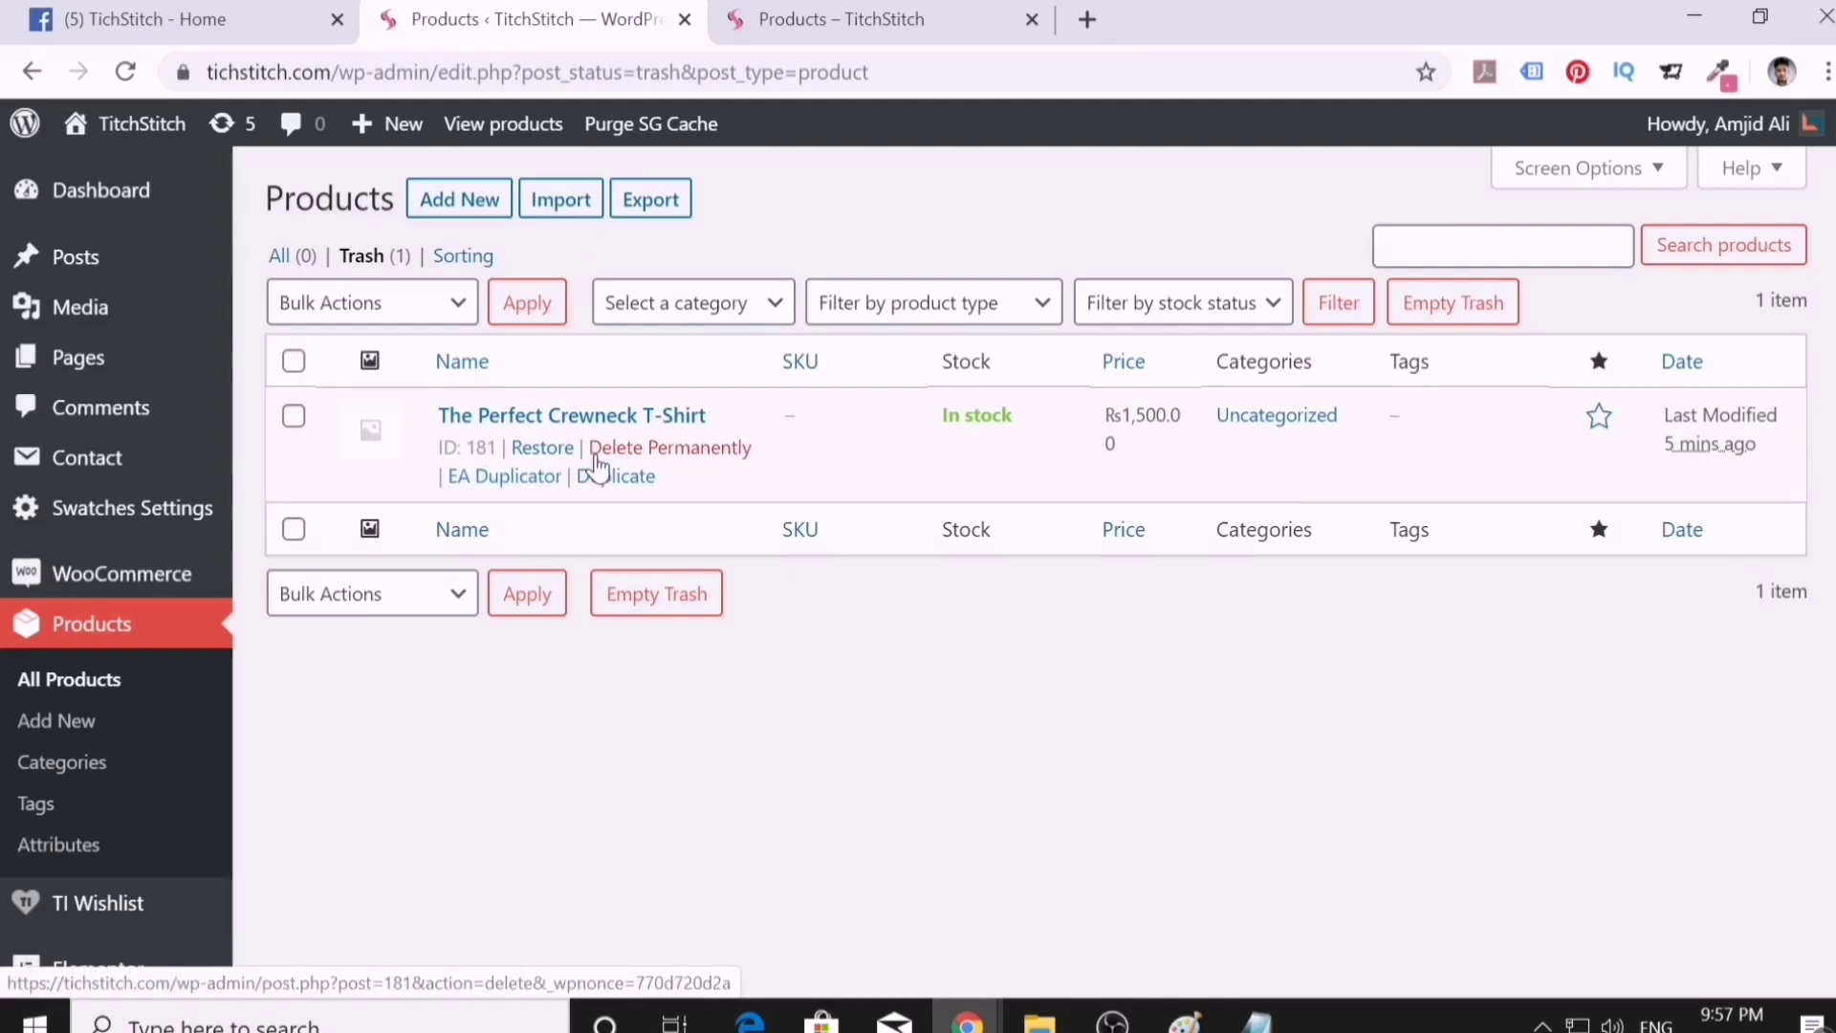
pyautogui.click(602, 452)
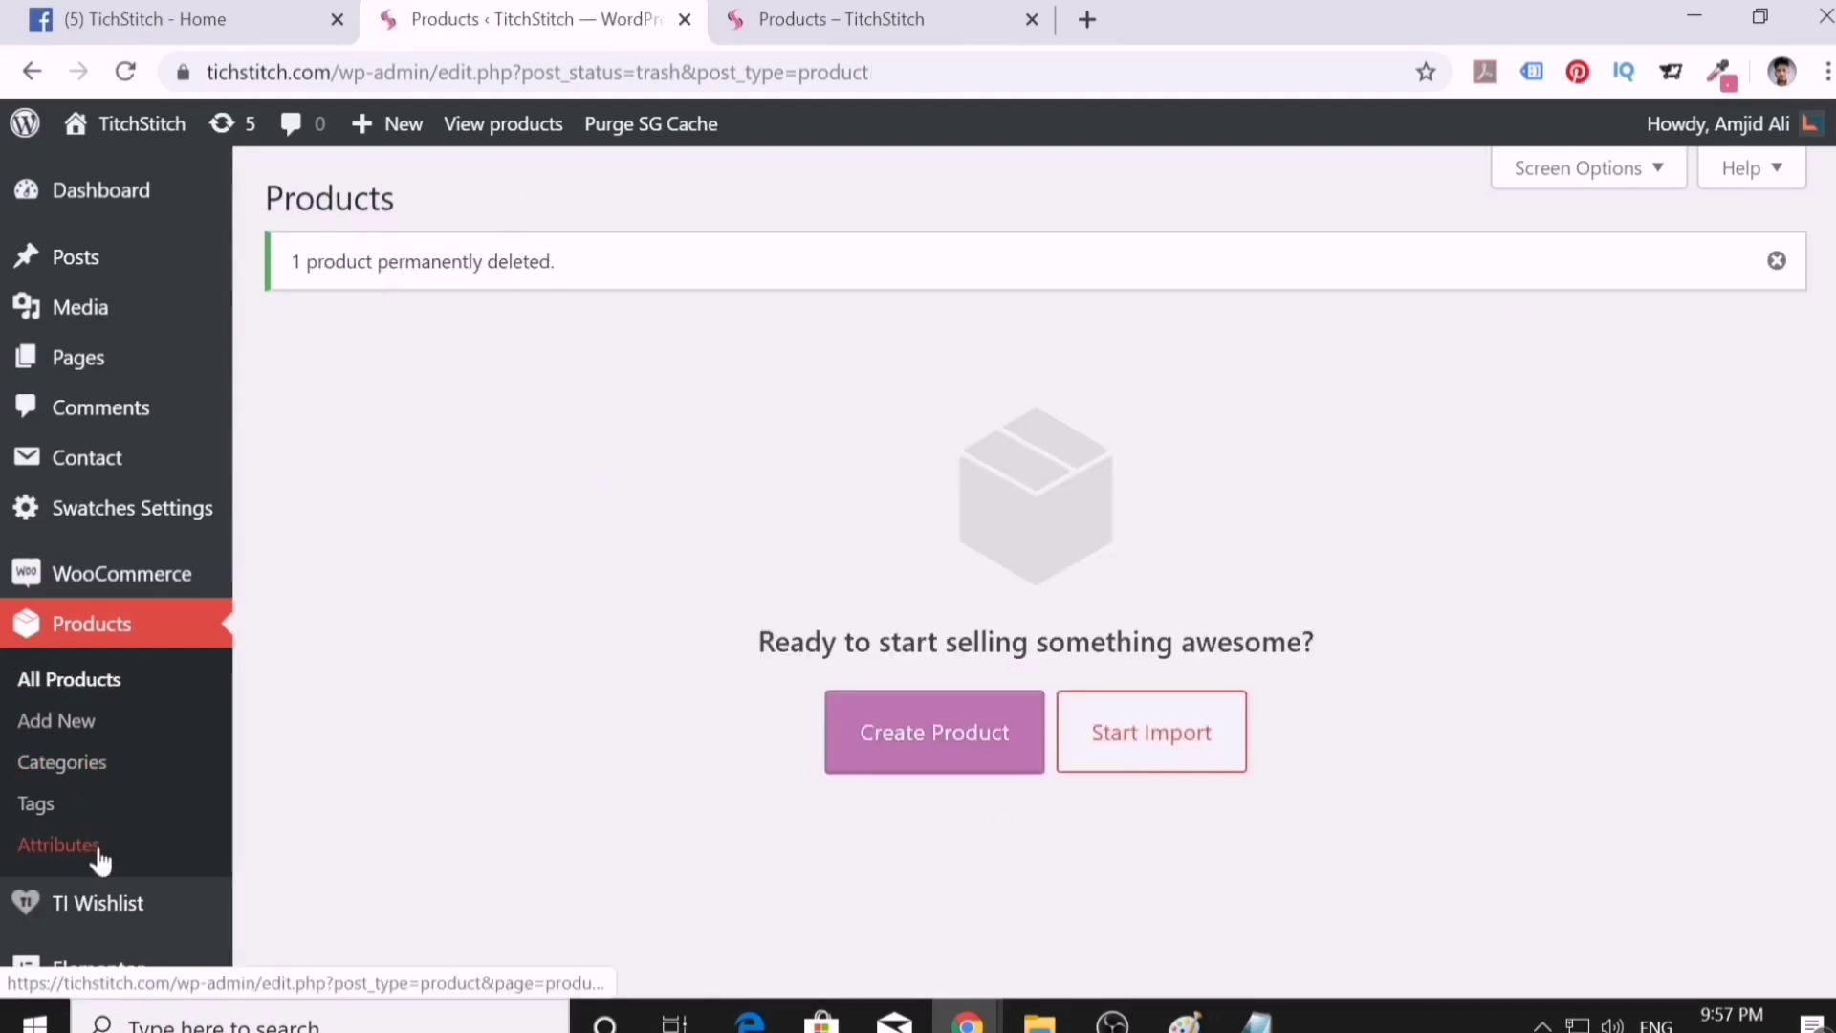
# - Open the product attributes page and check the sizes listed in the AVF-25 text file in the Binsaeed Original - Stitched folder
pyautogui.click(40, 848)
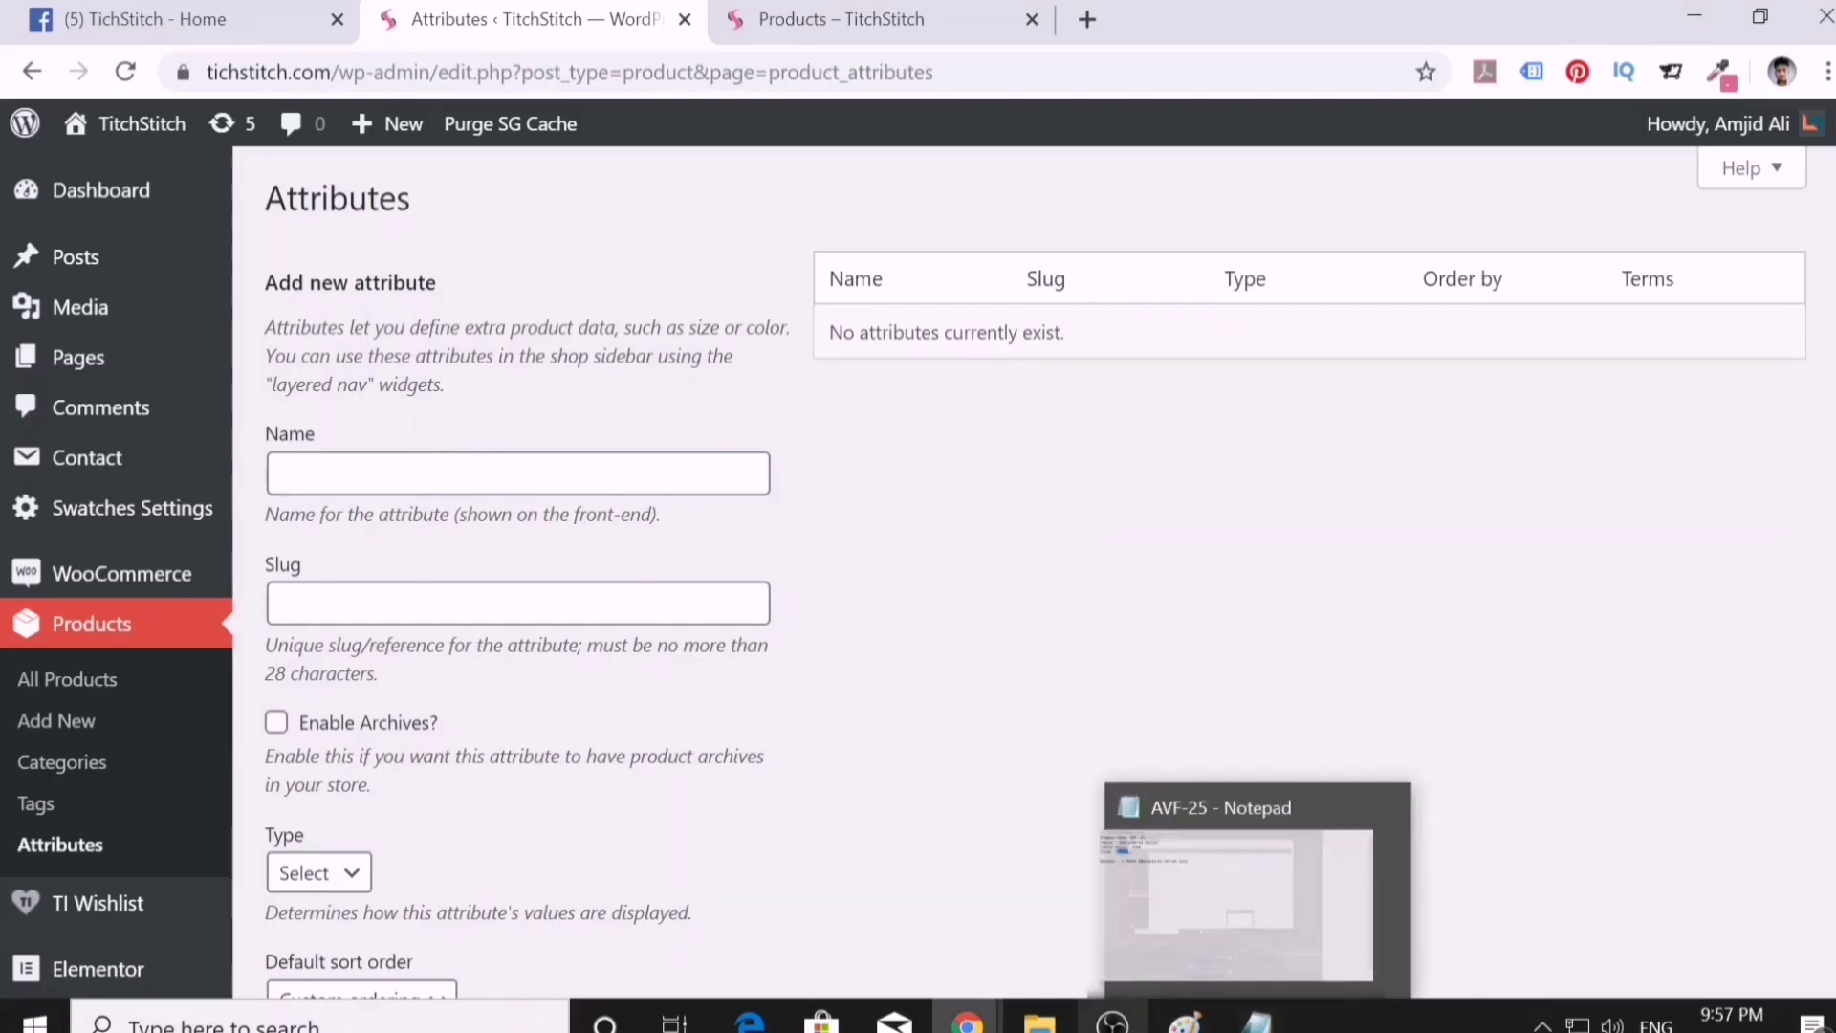
pyautogui.click(1040, 1019)
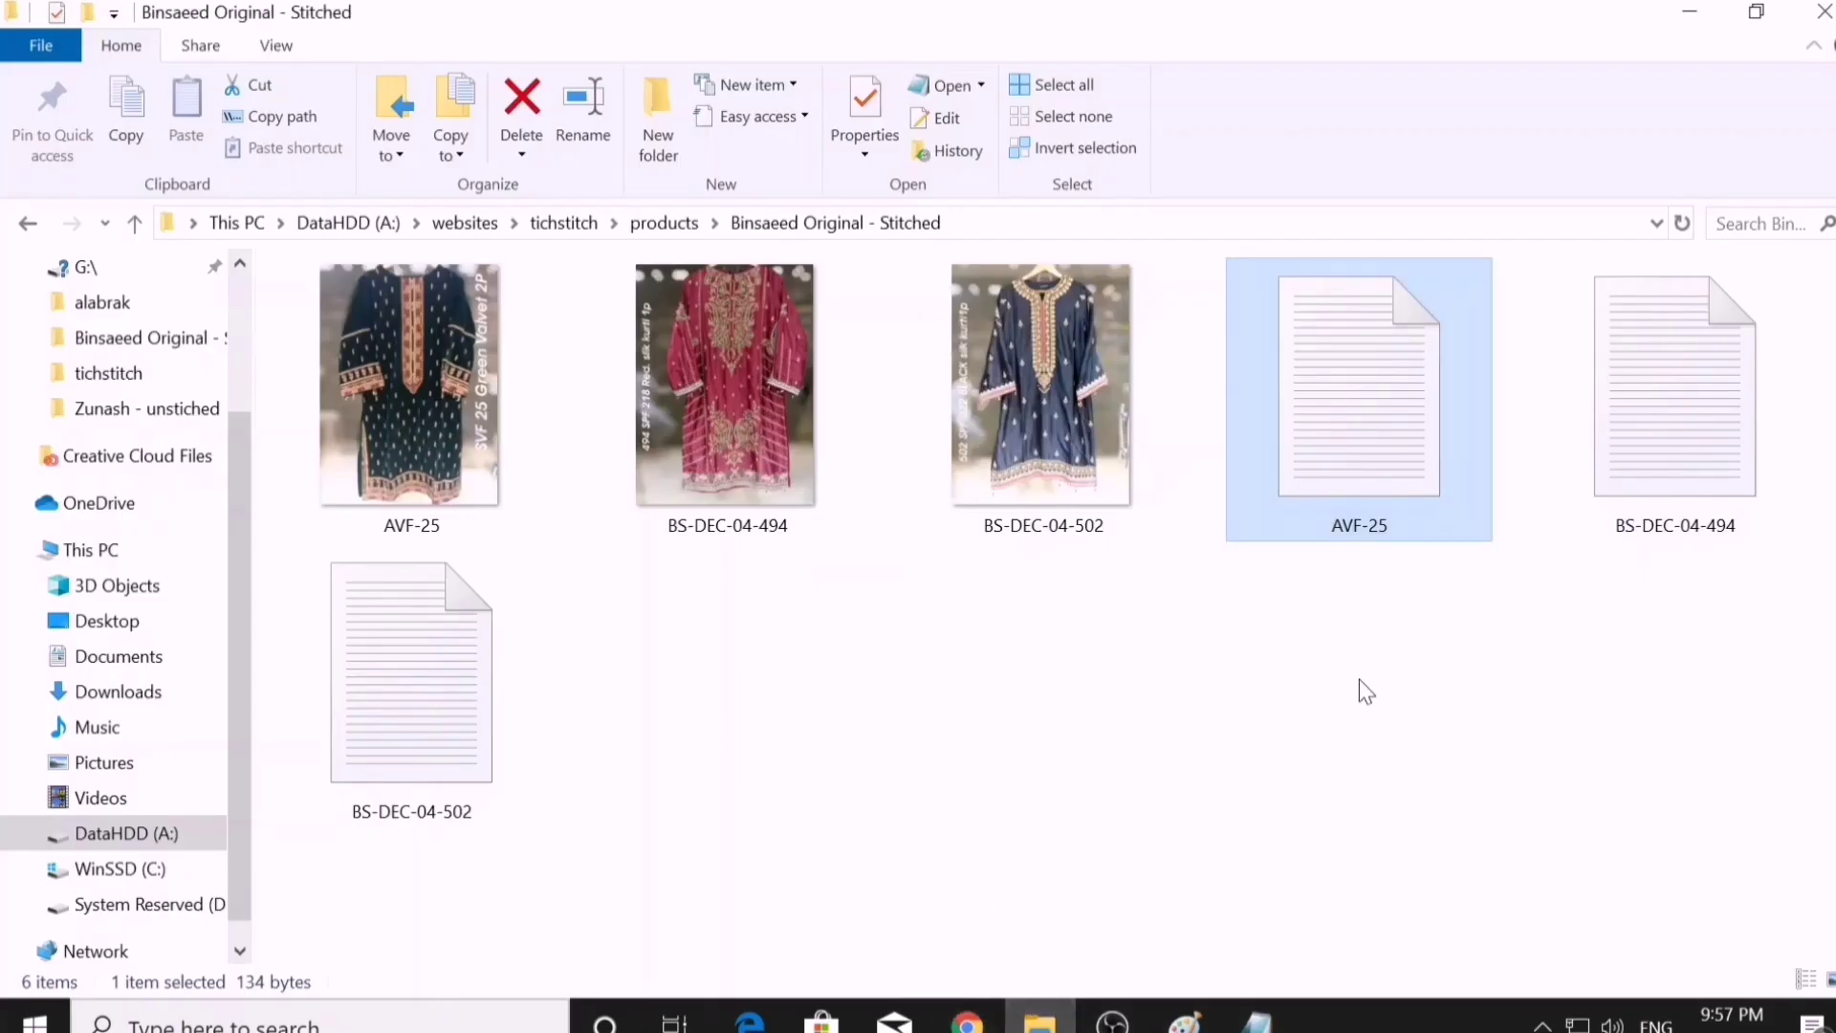
pyautogui.doubleClick(1371, 507)
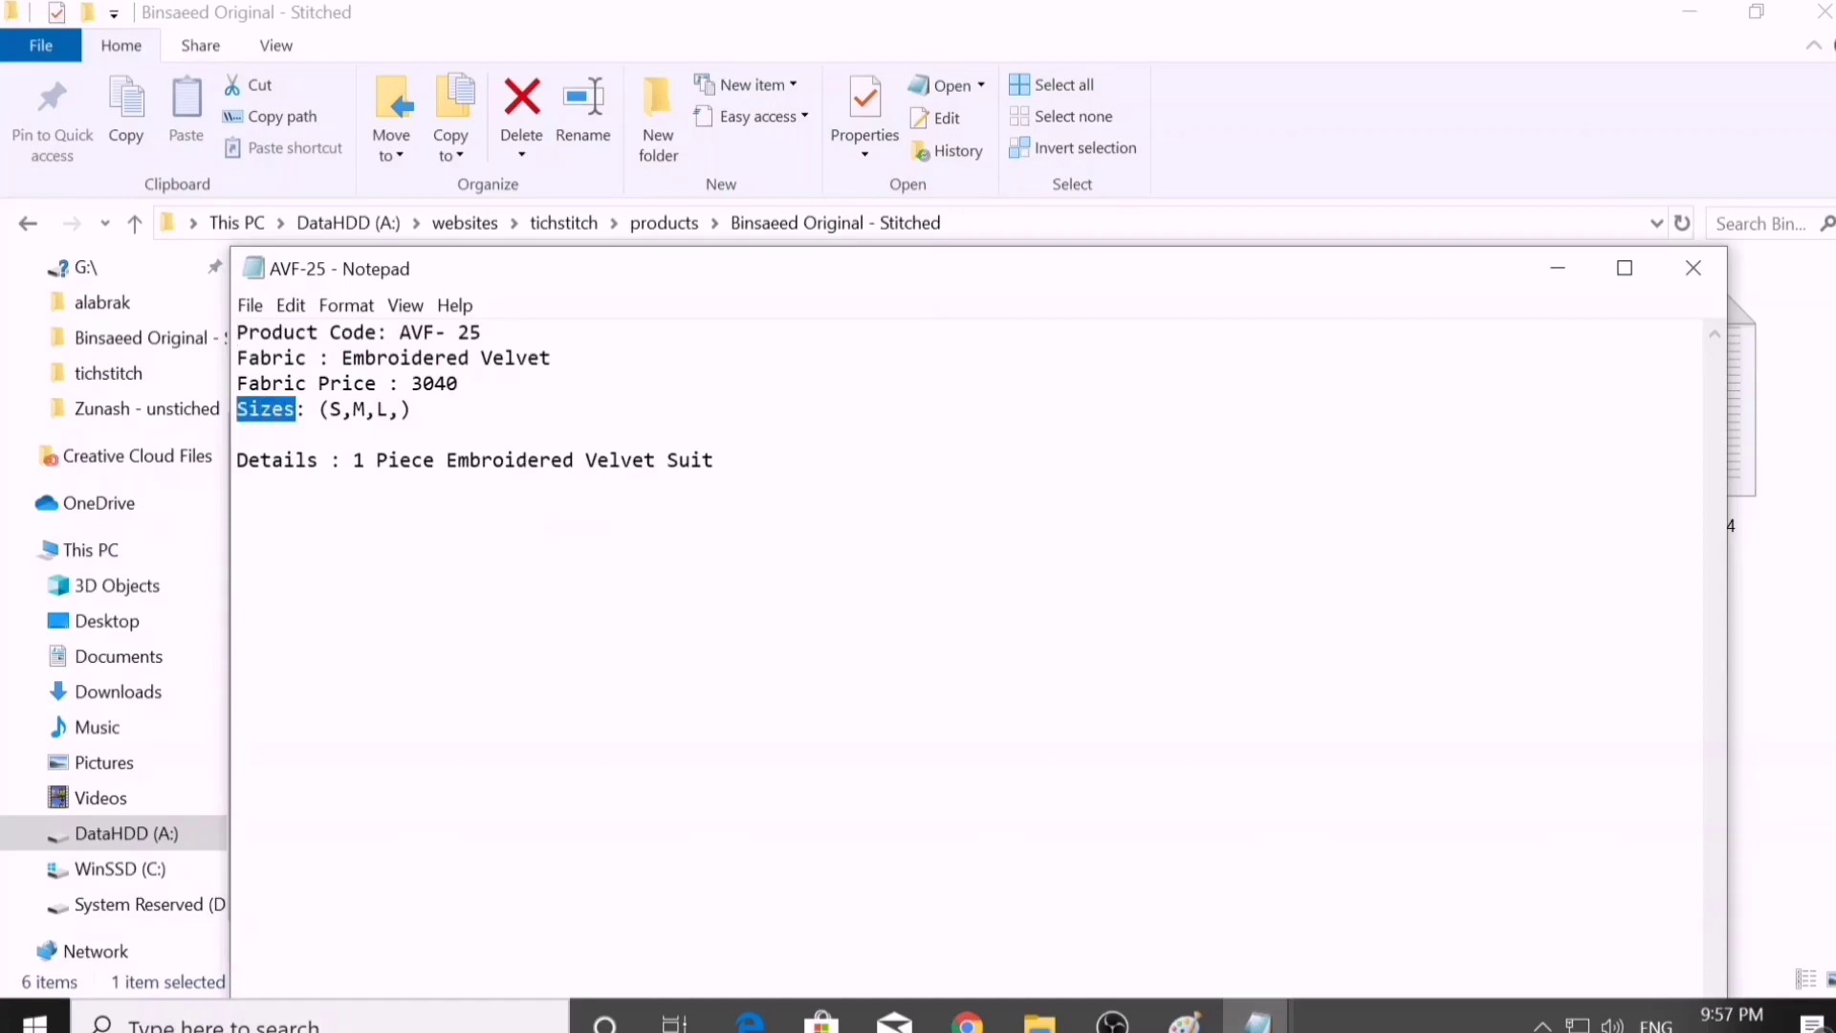
pyautogui.click(1558, 271)
pyautogui.moveTo(968, 1021)
pyautogui.click(754, 941)
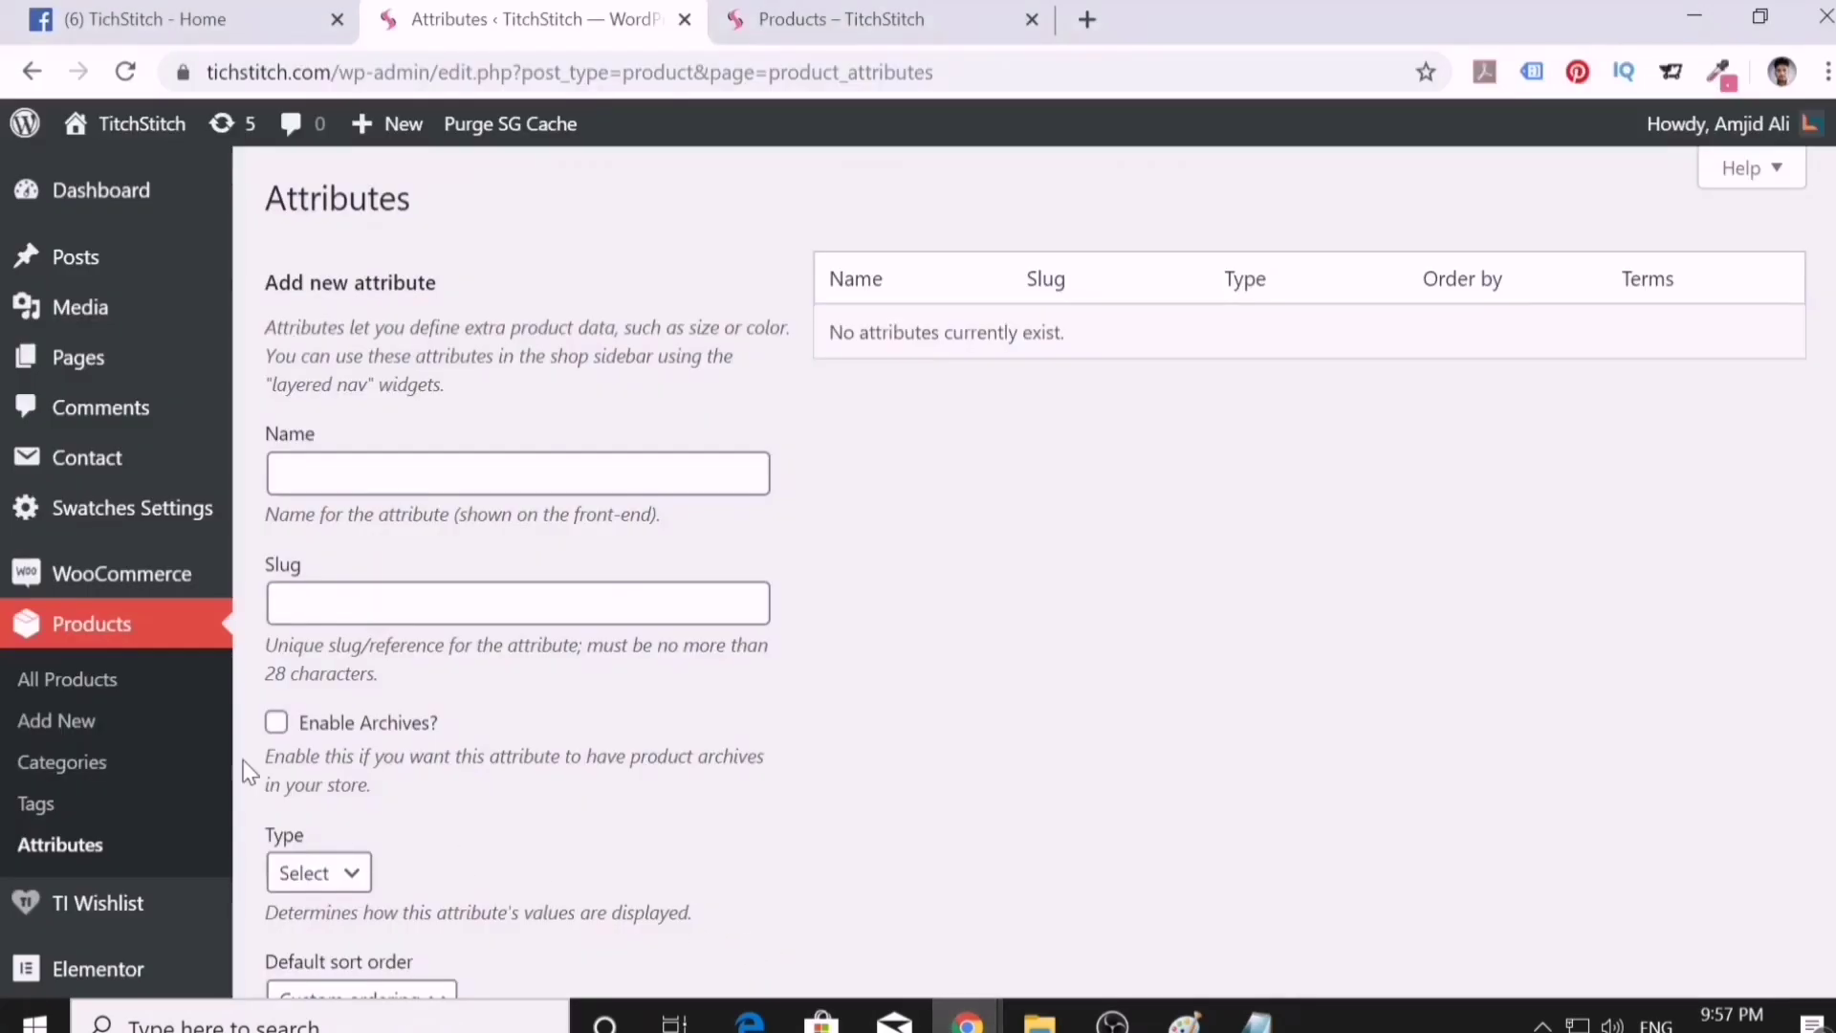
# - Name the new product attribute Size and set its type to Button
pyautogui.click(58, 841)
pyautogui.click(323, 473)
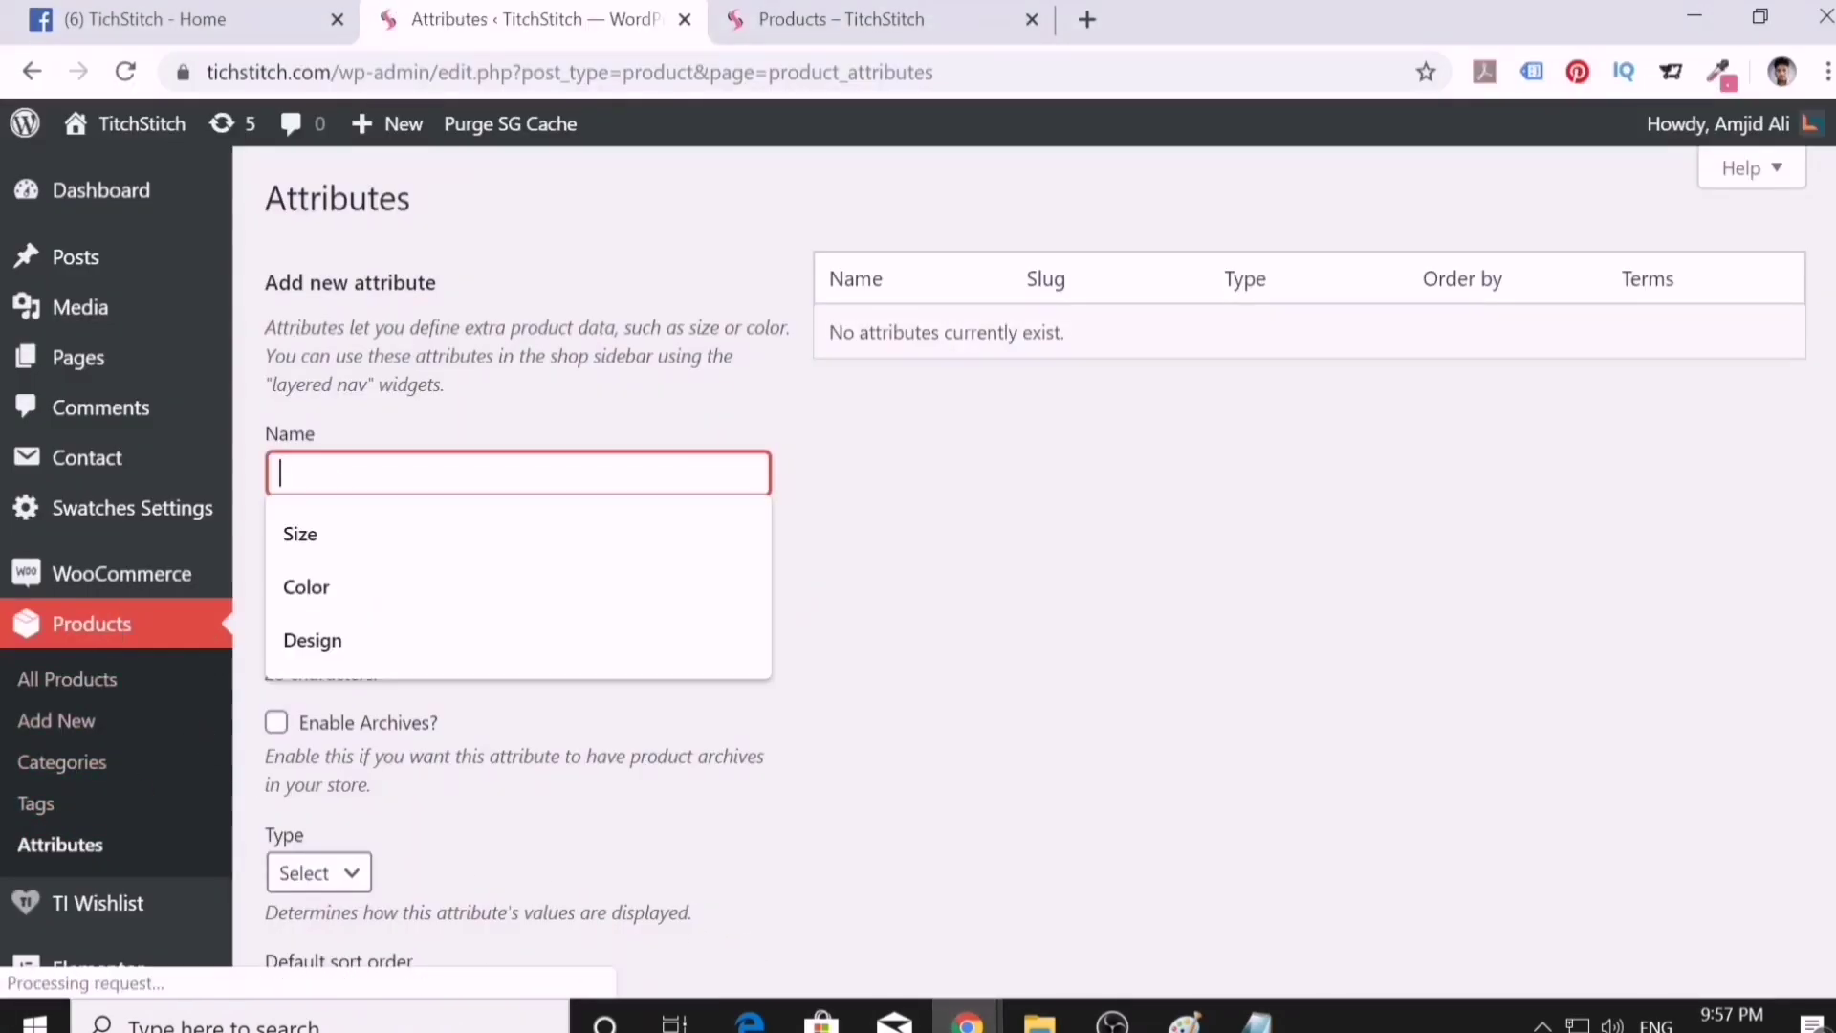
pyautogui.click(323, 532)
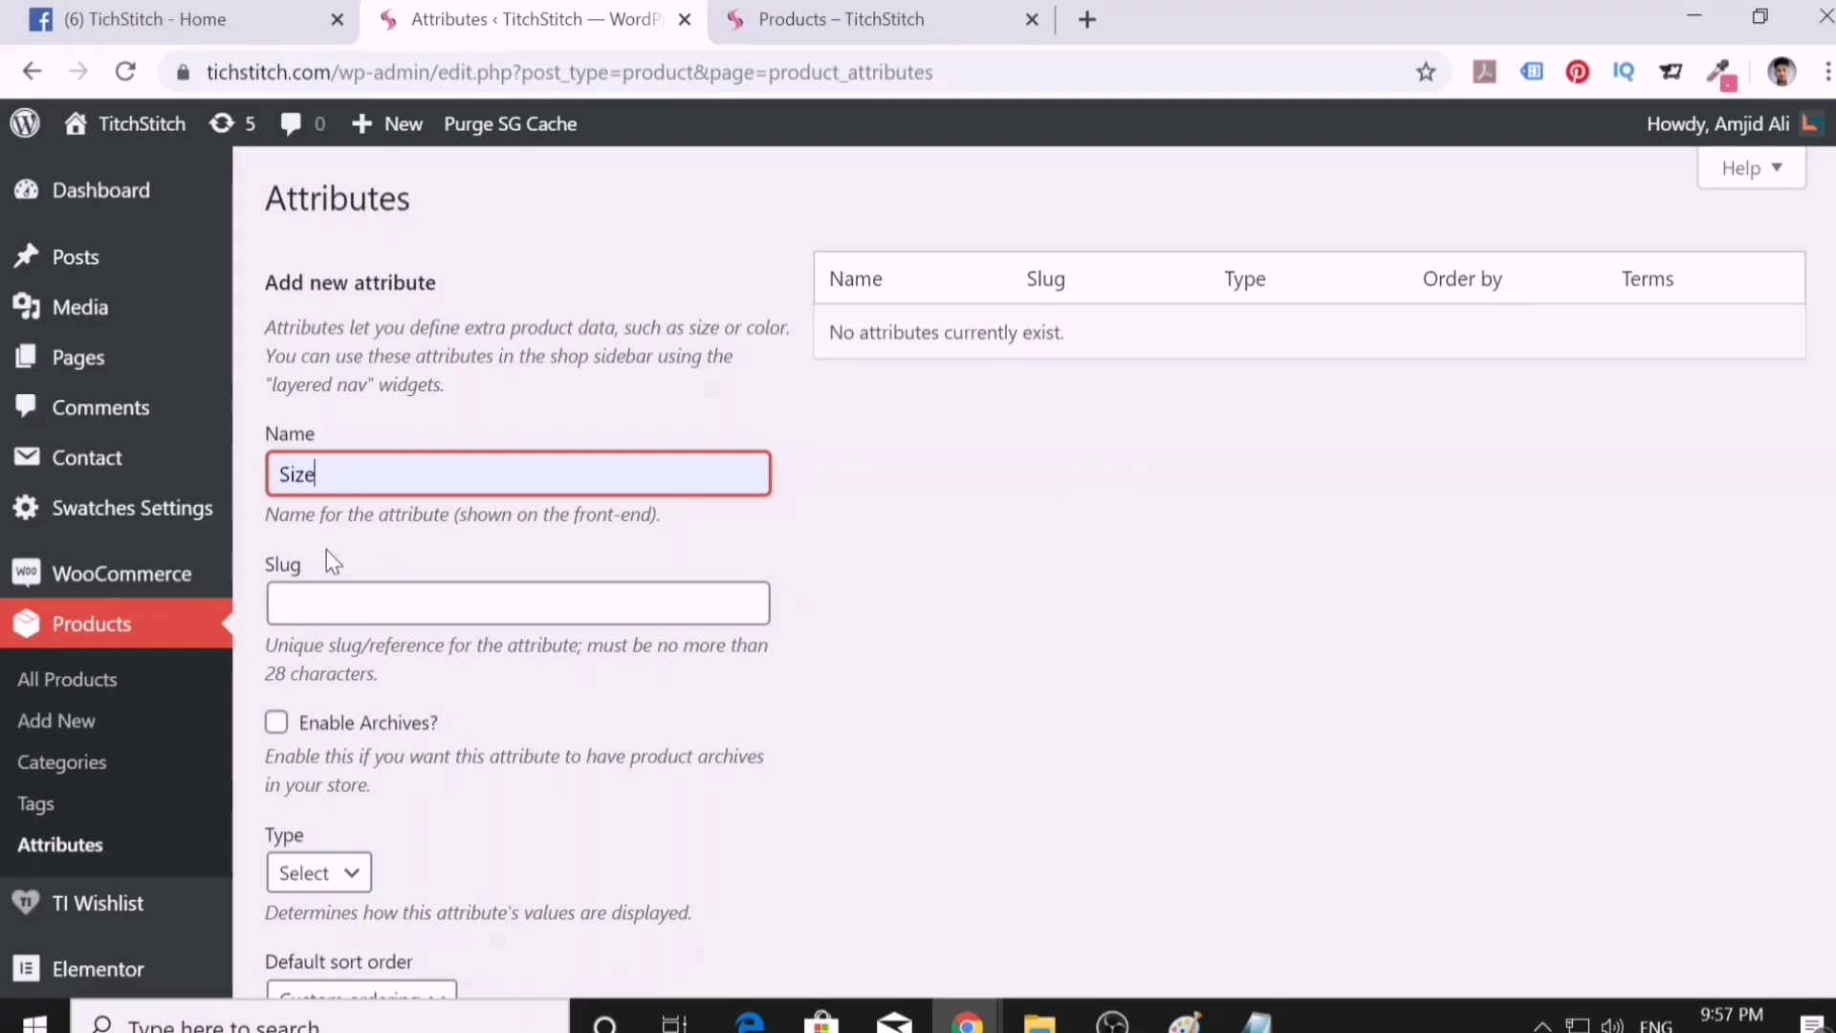
pyautogui.scroll(-2, 344, 846)
pyautogui.click(342, 741)
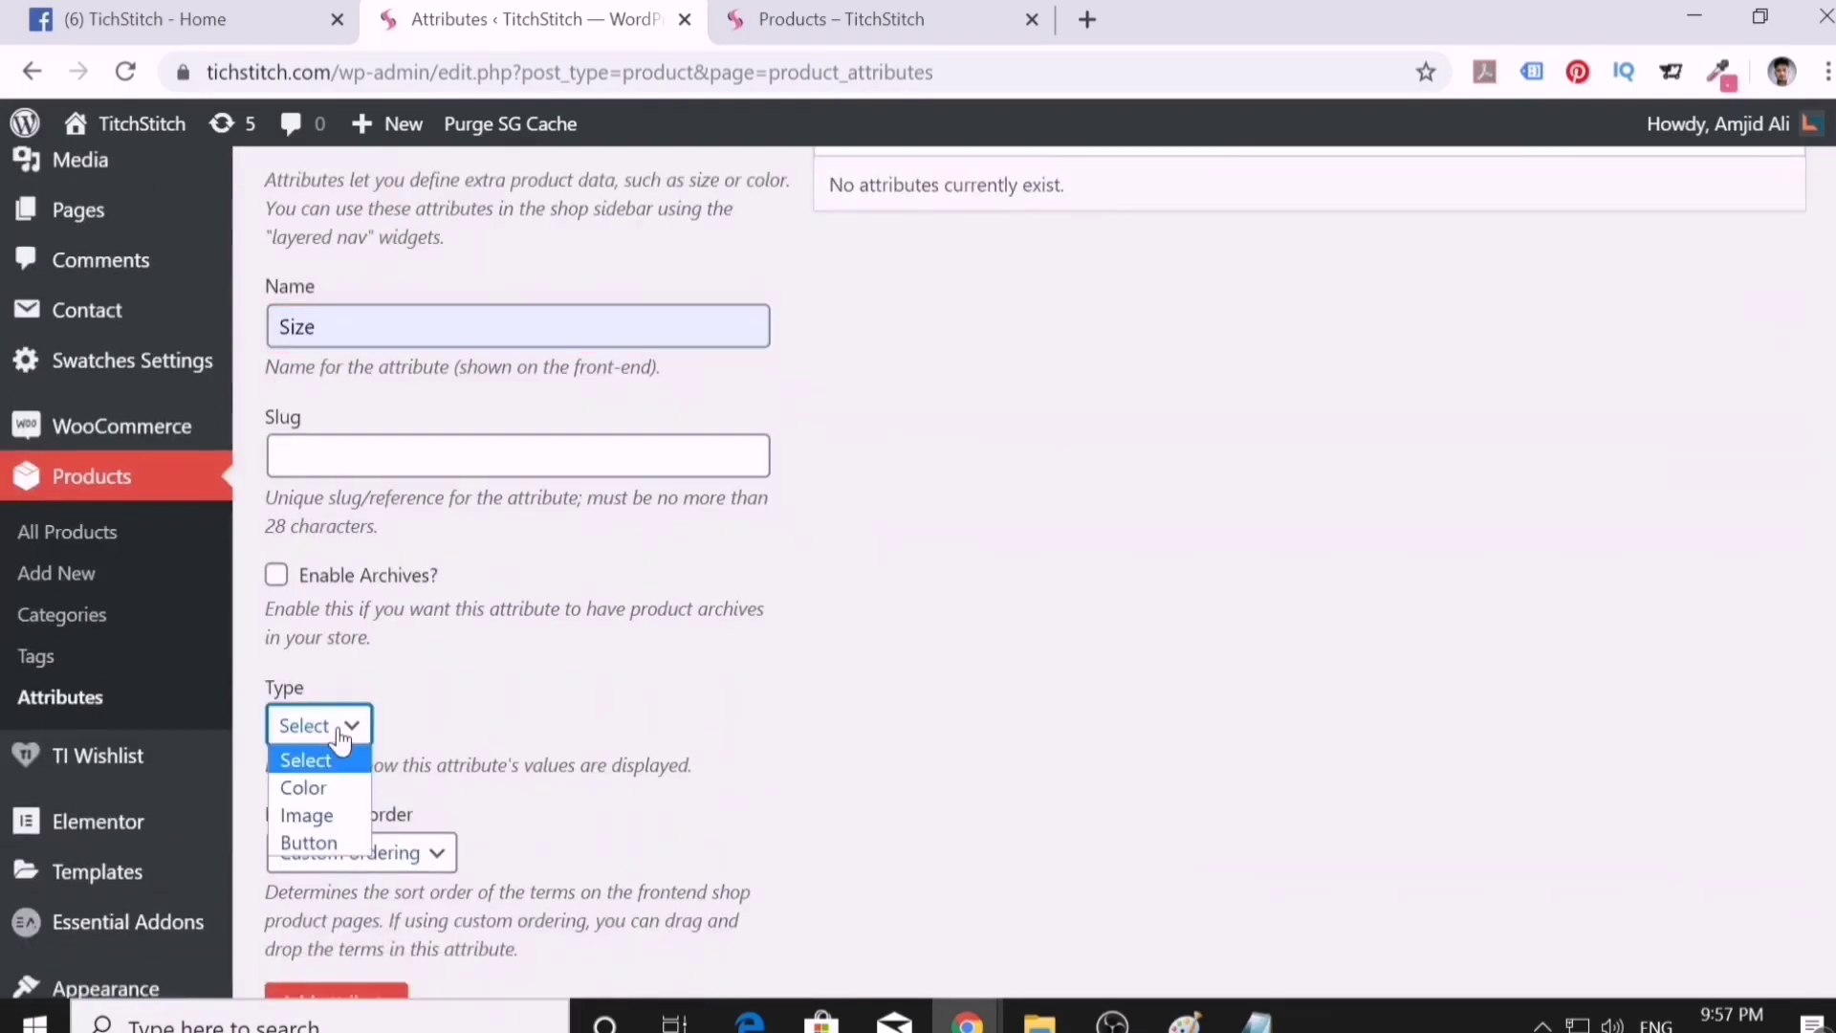
pyautogui.click(349, 732)
pyautogui.scroll(-2, 360, 750)
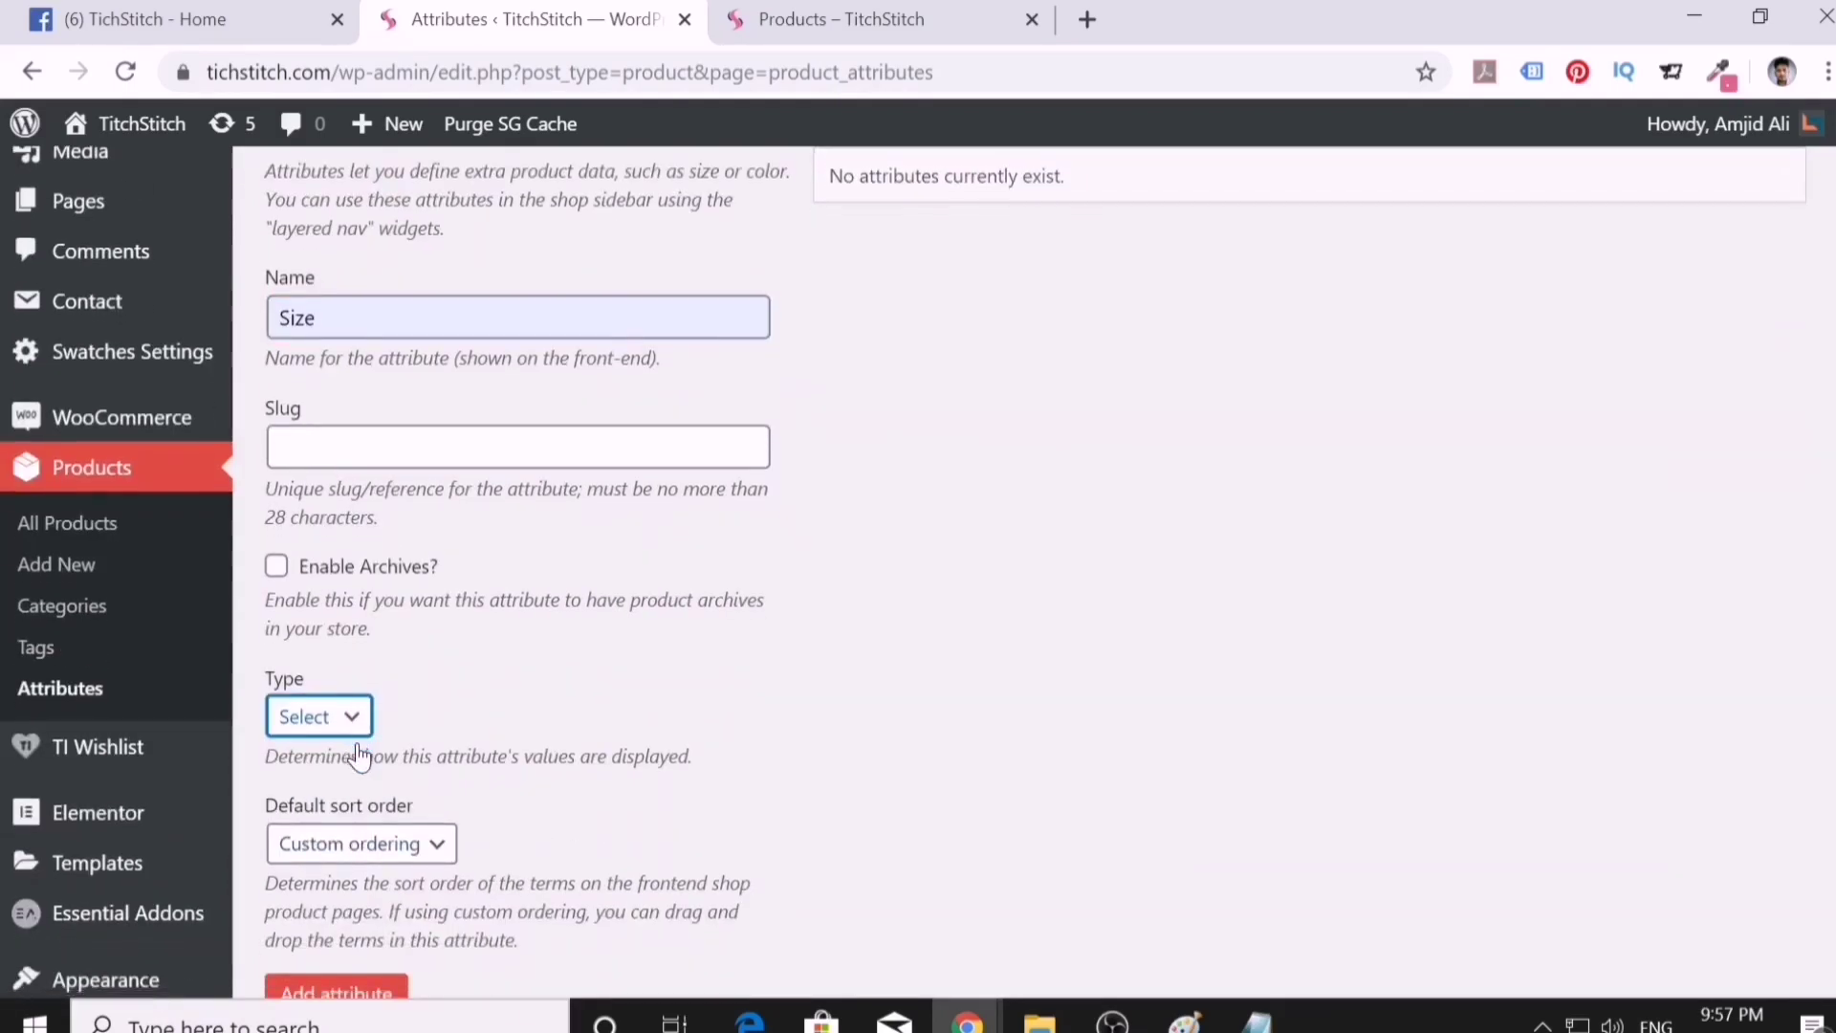
pyautogui.click(330, 583)
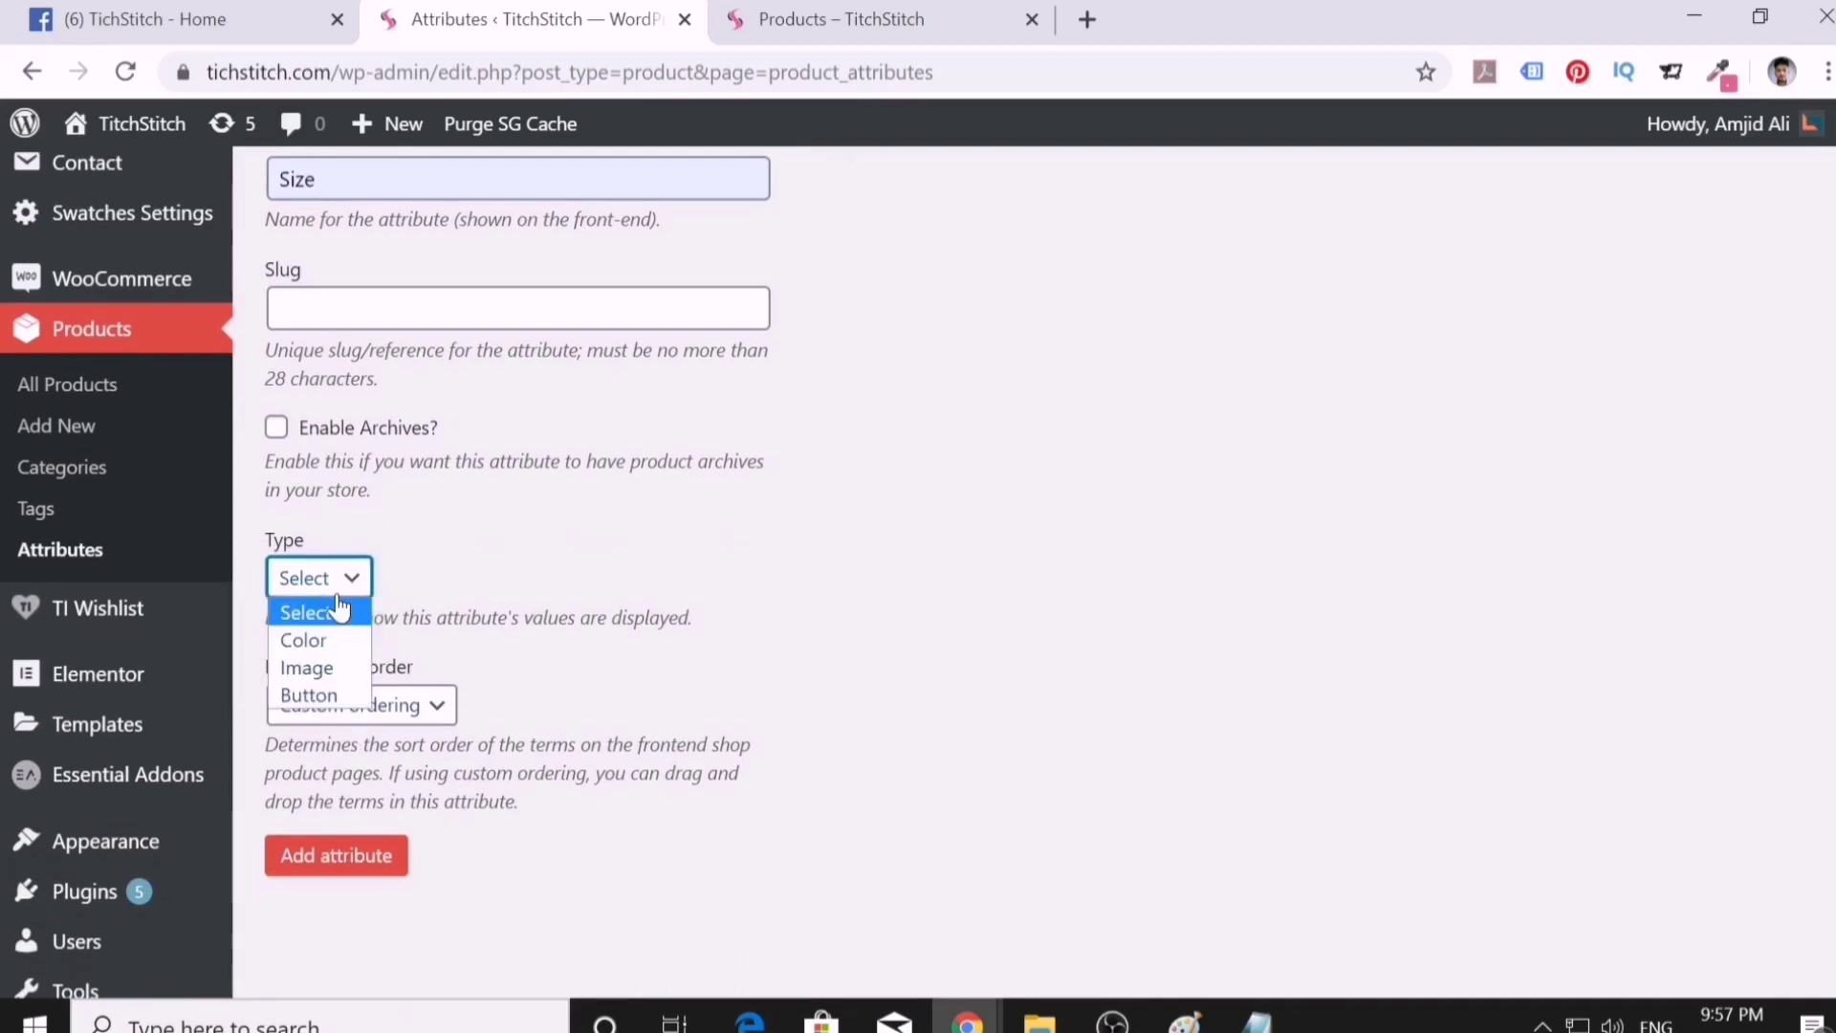
pyautogui.click(308, 696)
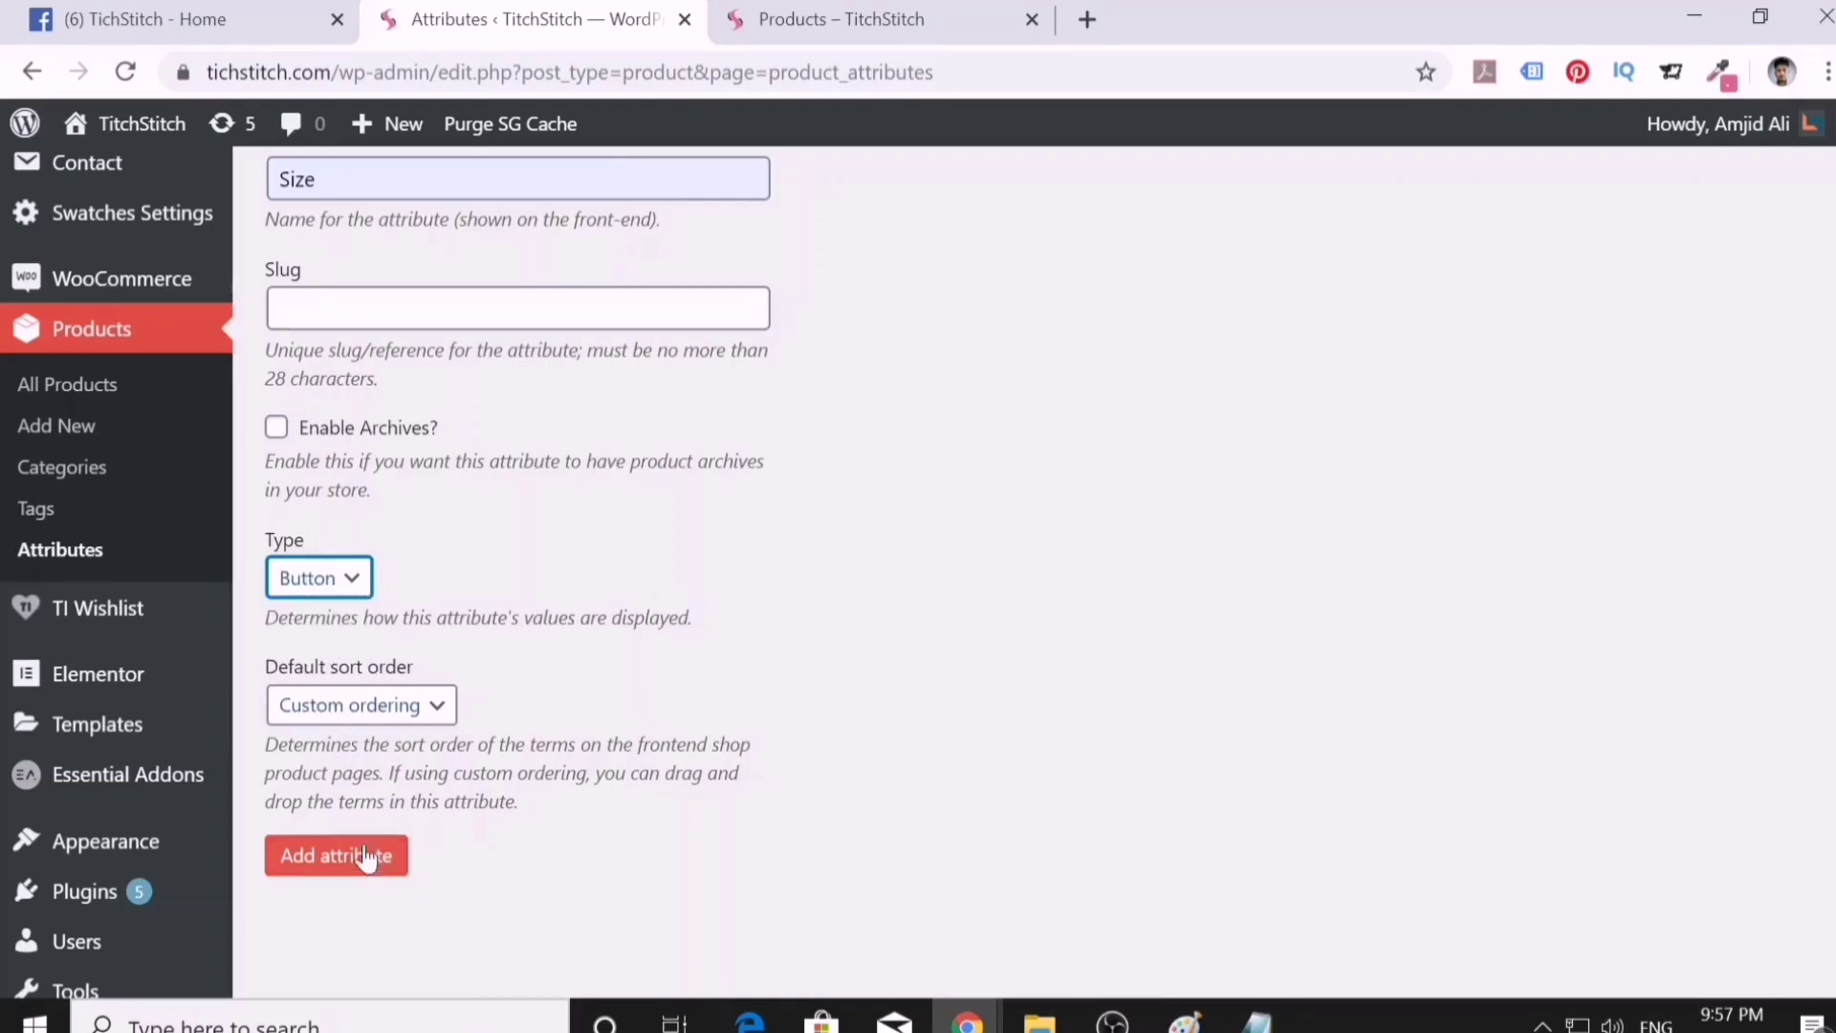
# - Set the Size attribute's default sort order to Term ID and add the attribute
pyautogui.scroll(2, 390, 727)
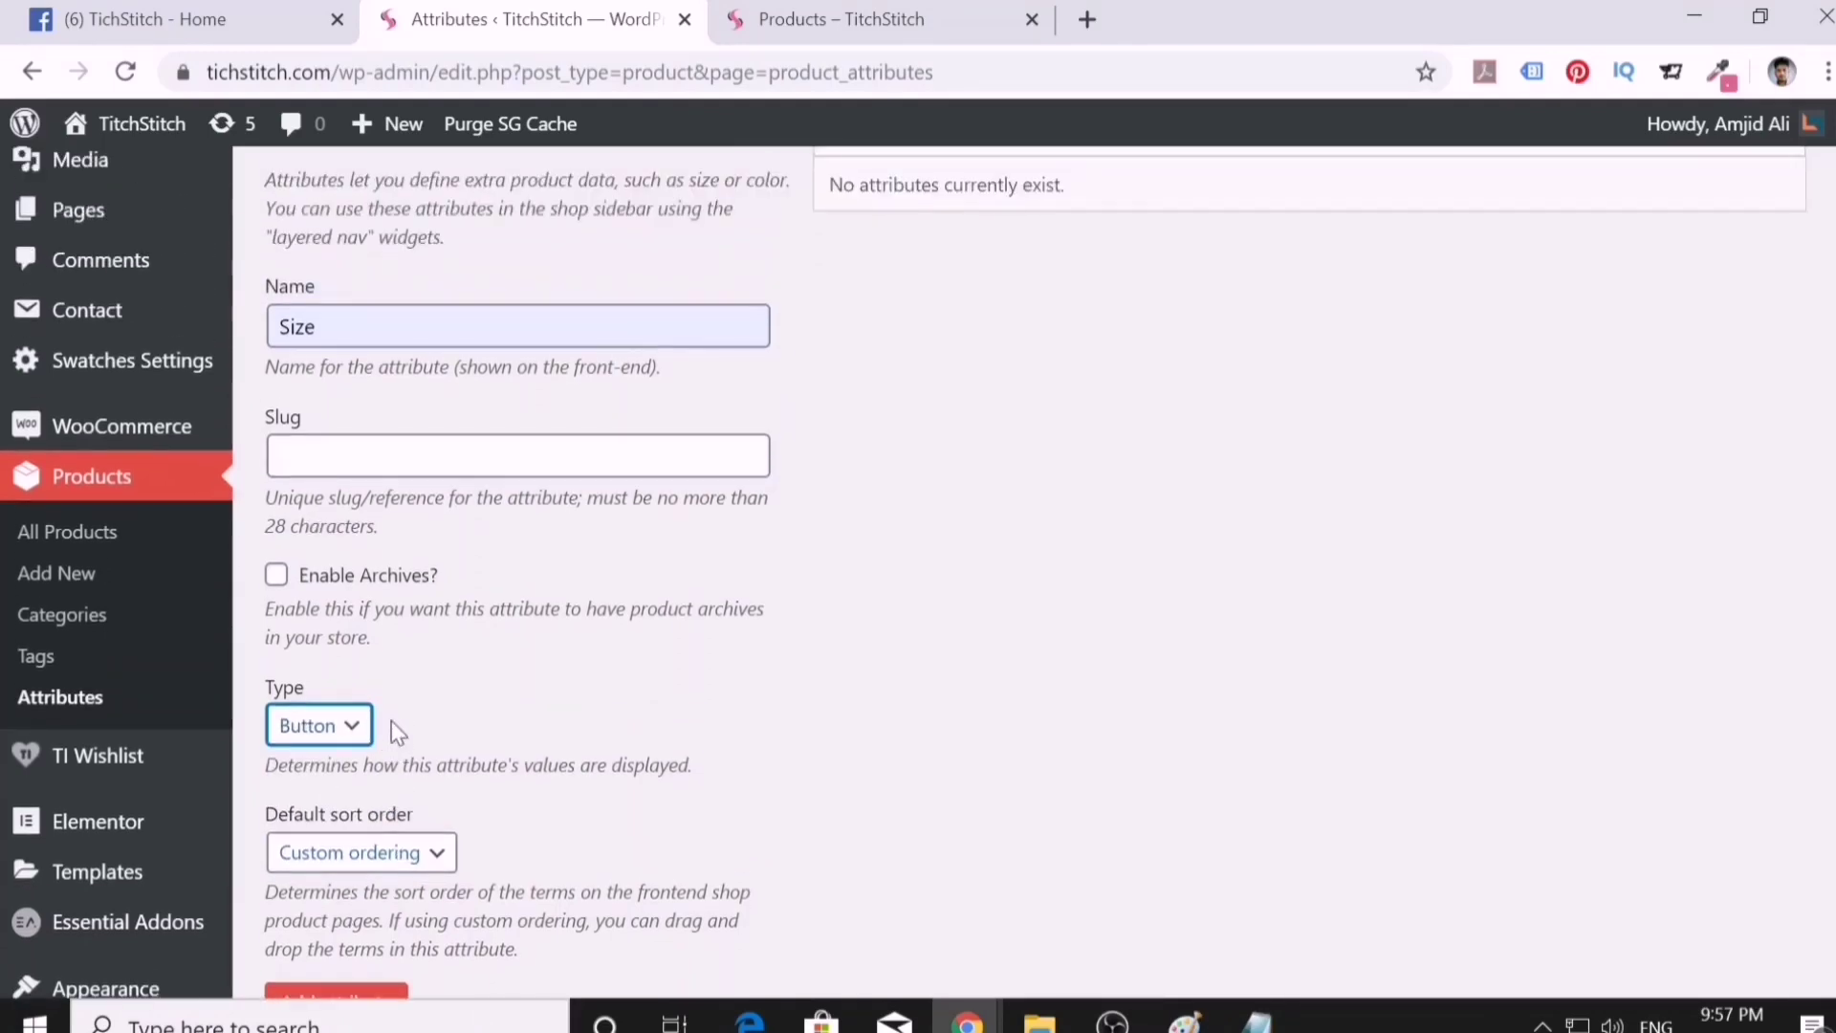
pyautogui.scroll(-2, 392, 720)
pyautogui.click(396, 729)
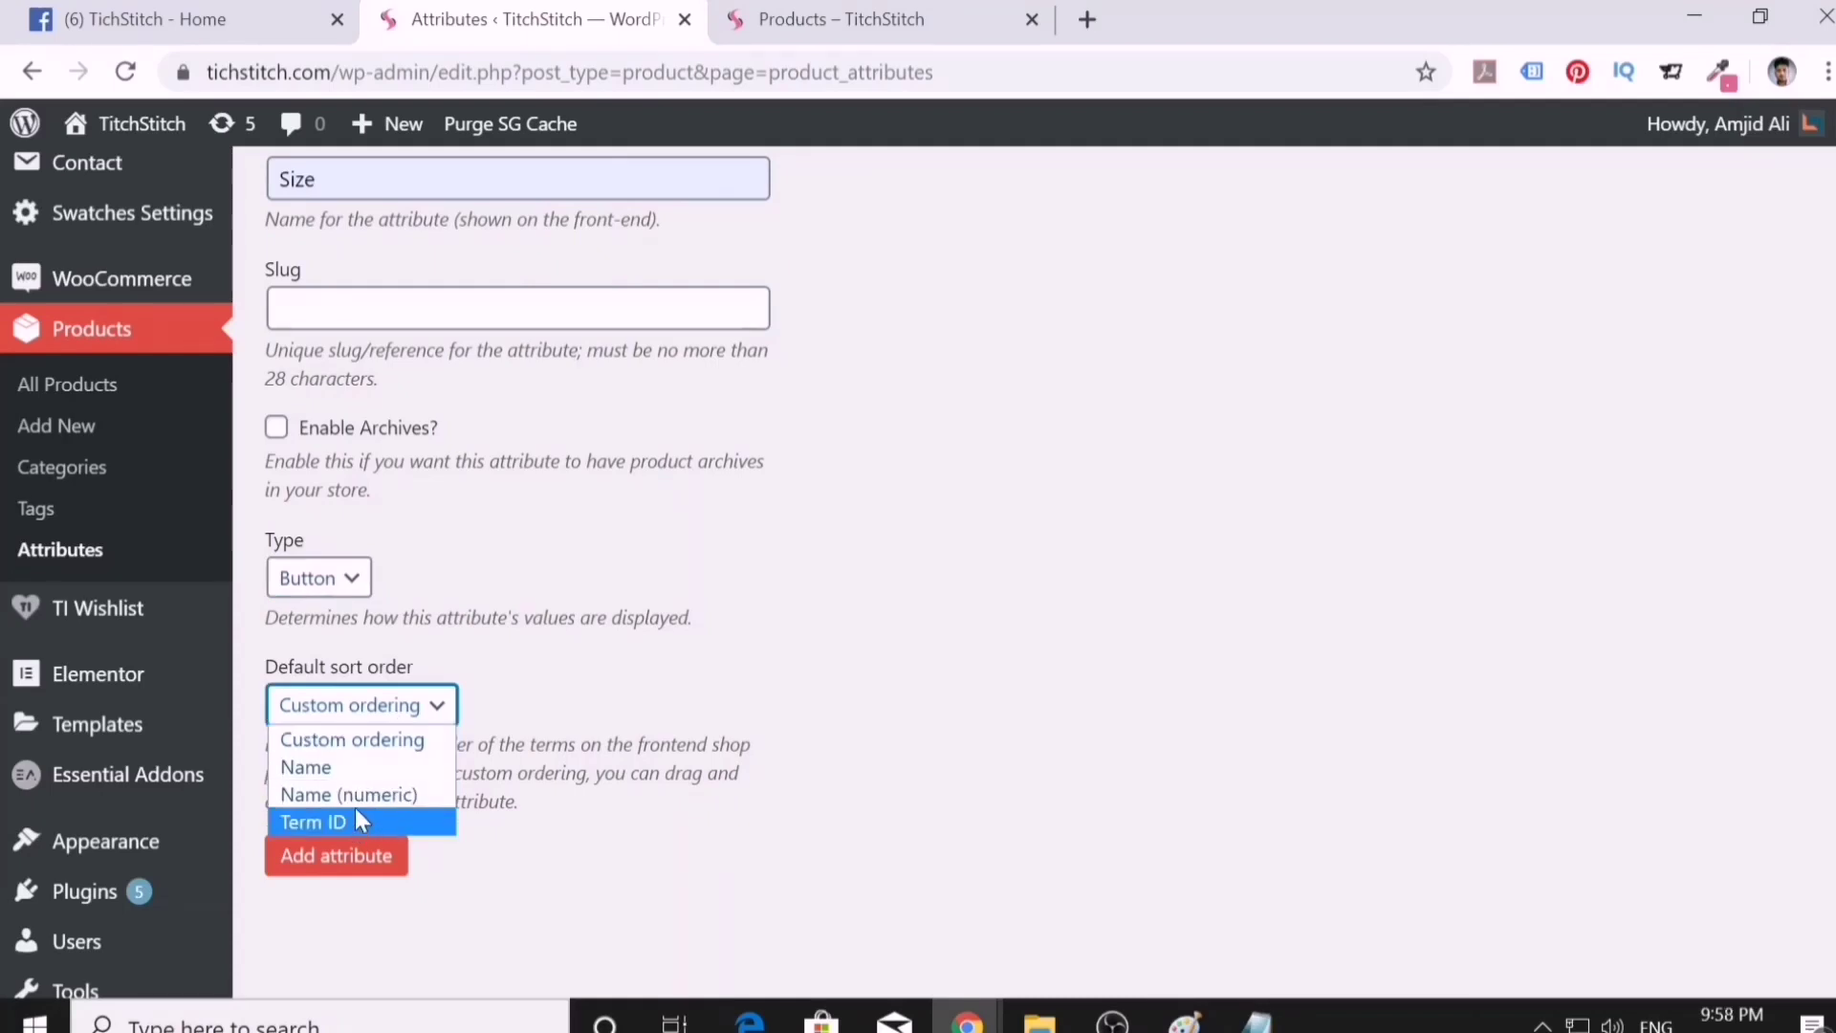
pyautogui.click(359, 746)
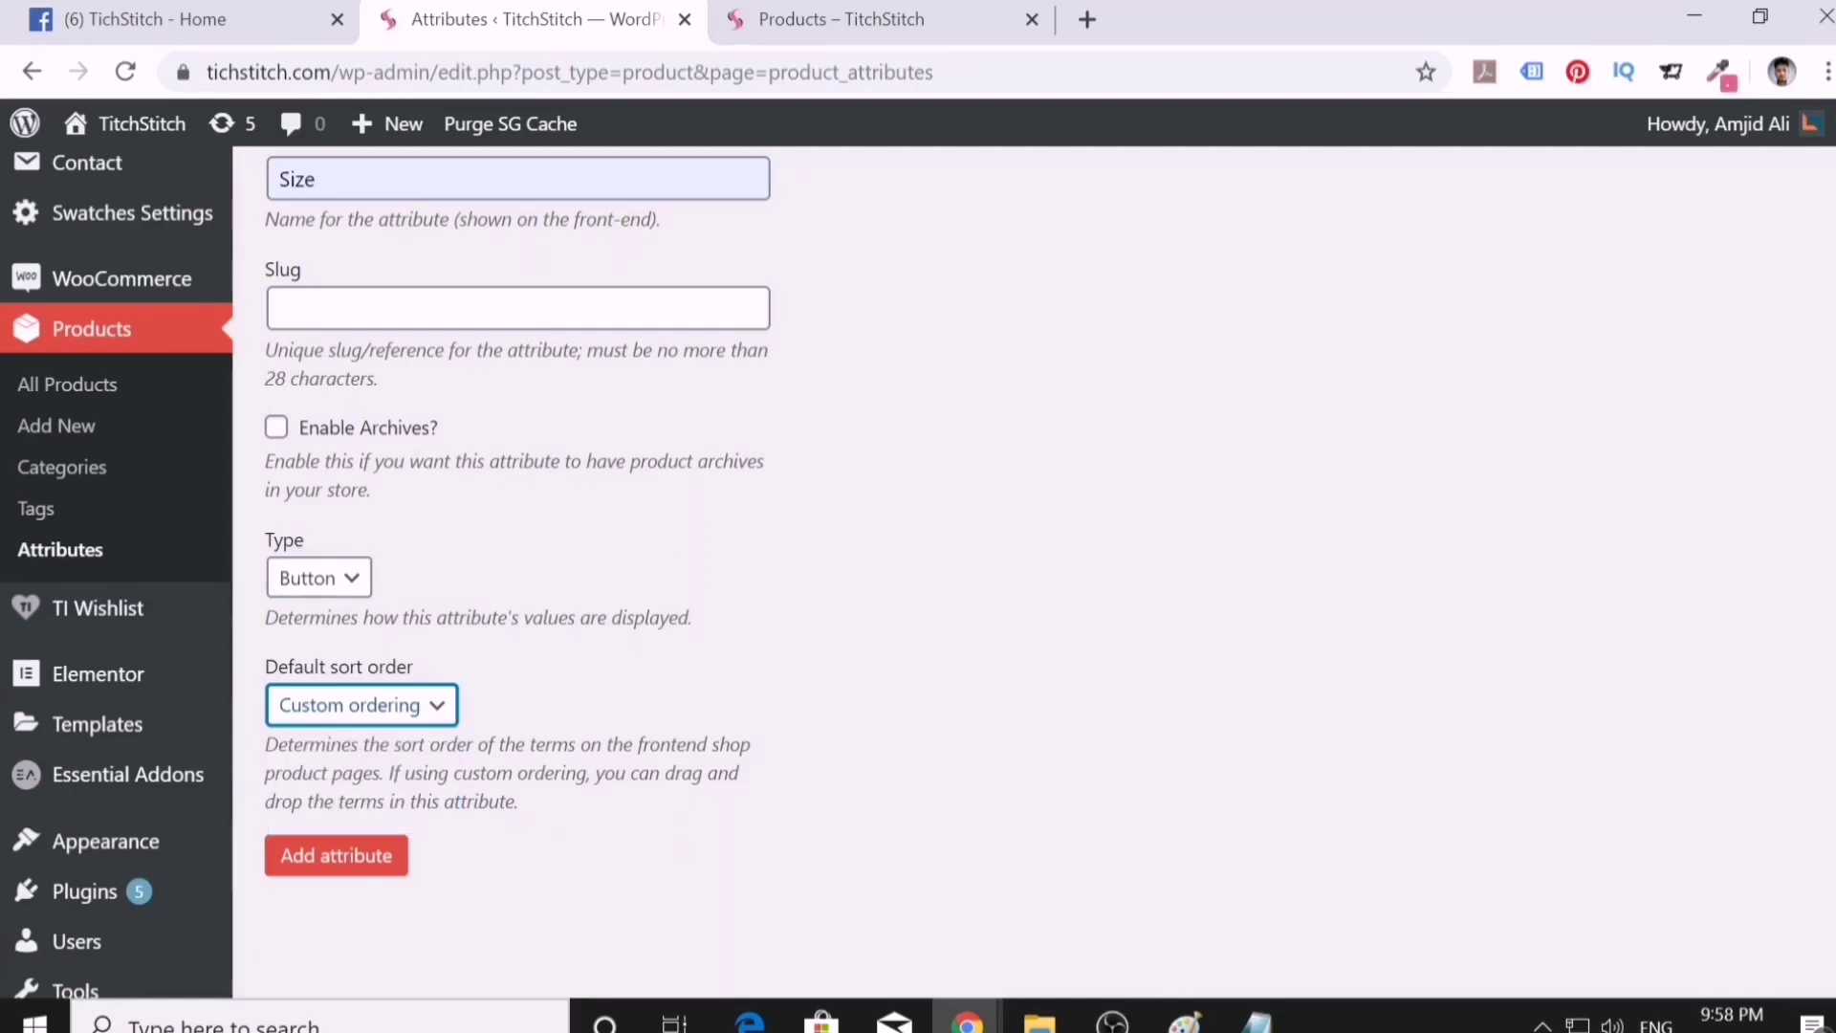
pyautogui.click(397, 710)
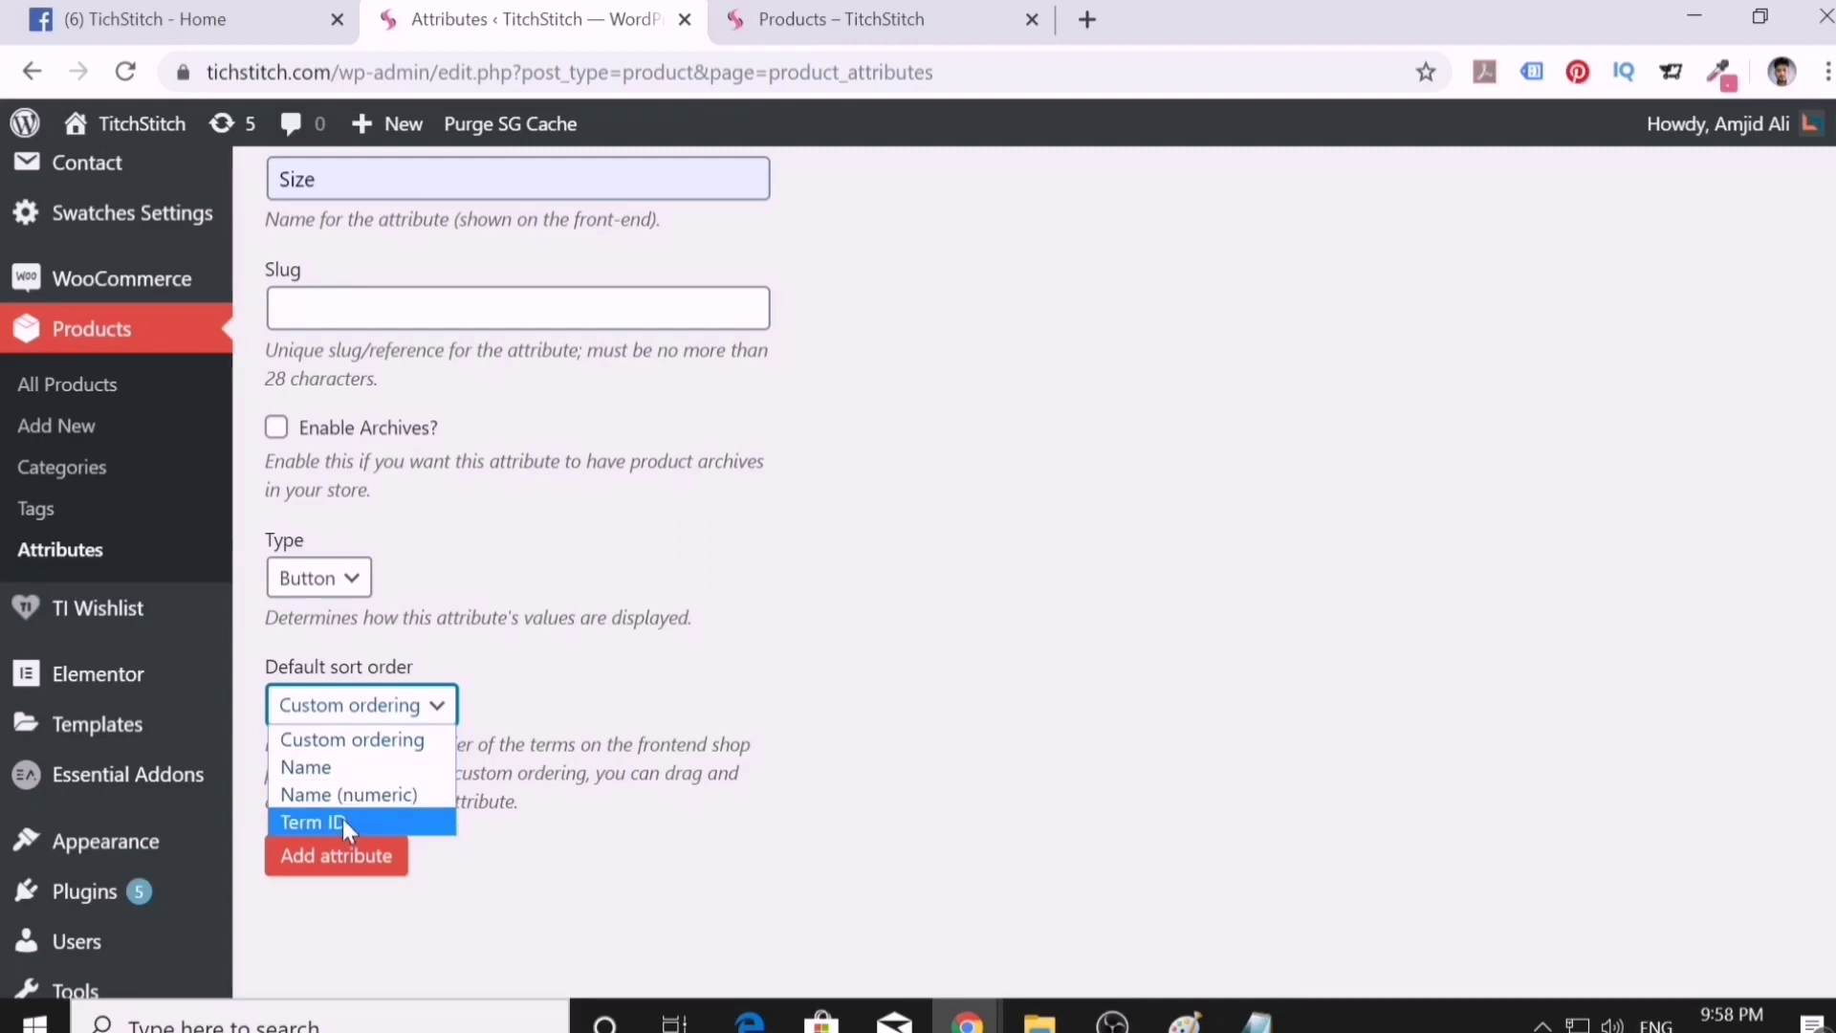
pyautogui.click(343, 819)
pyautogui.click(346, 865)
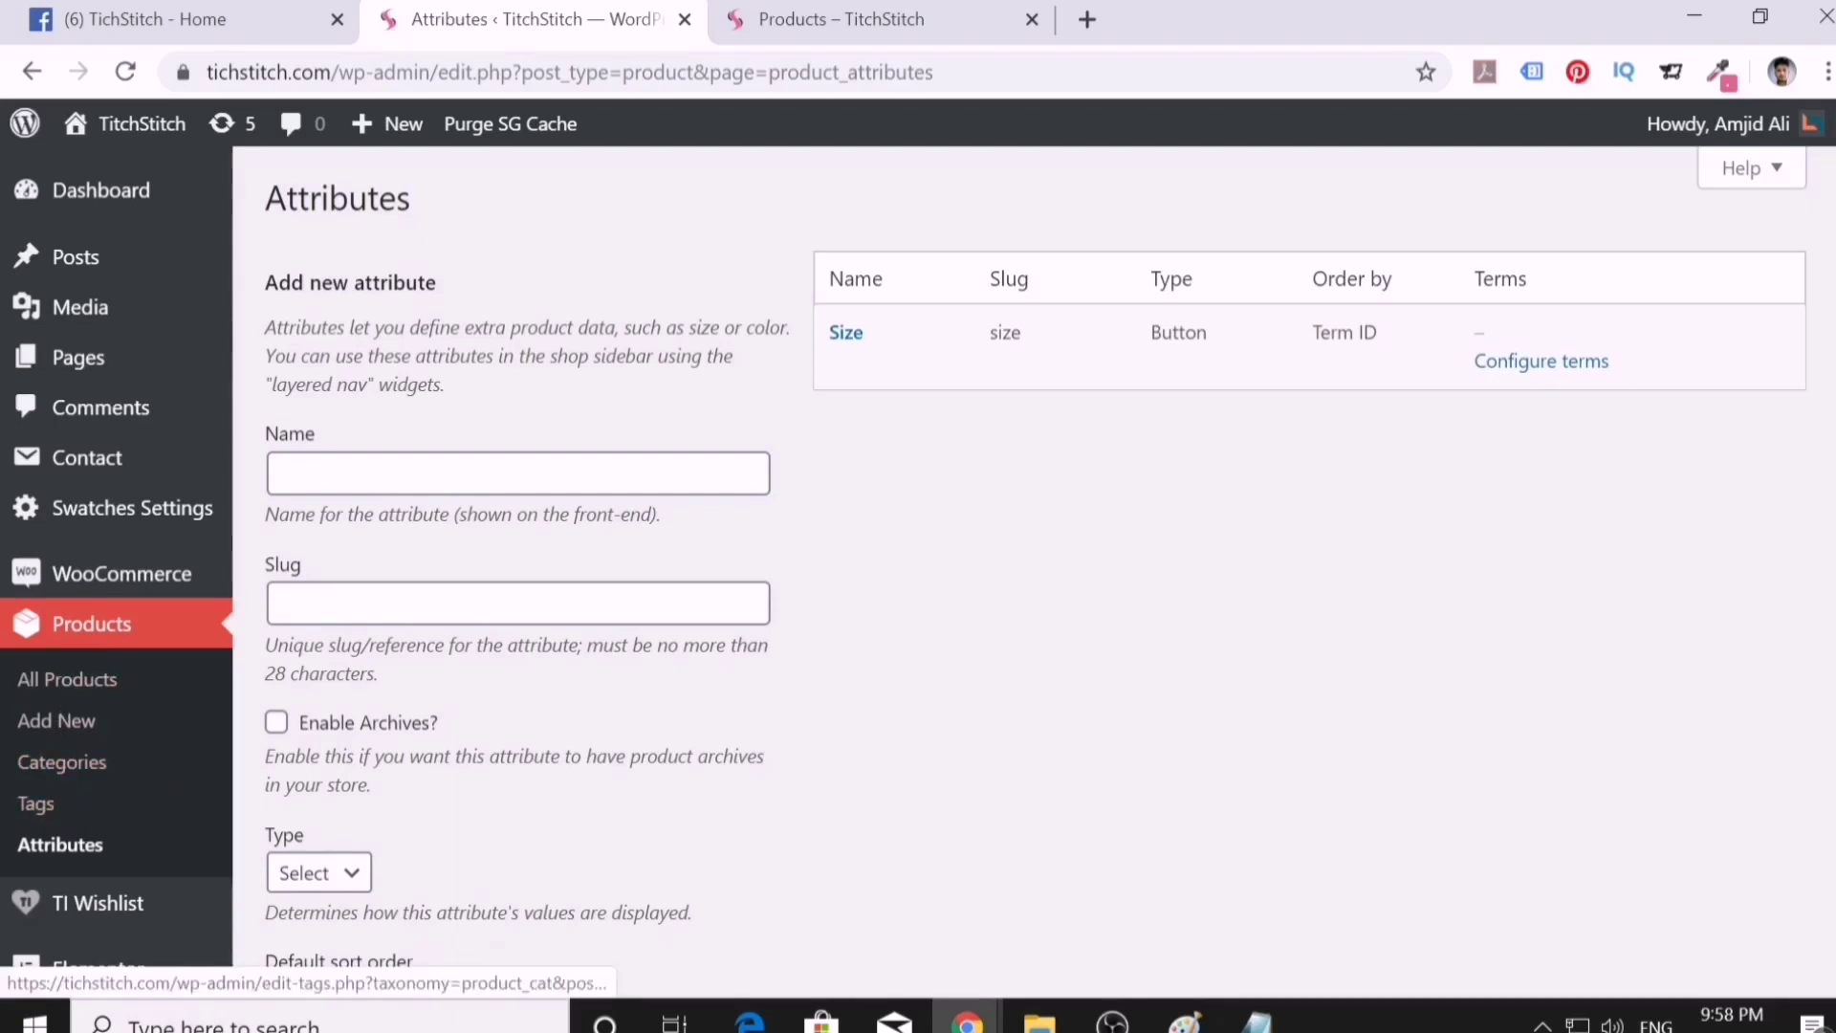
# - Open the Size attribute's terms and add a term named S with the description Small
pyautogui.moveTo(903, 346)
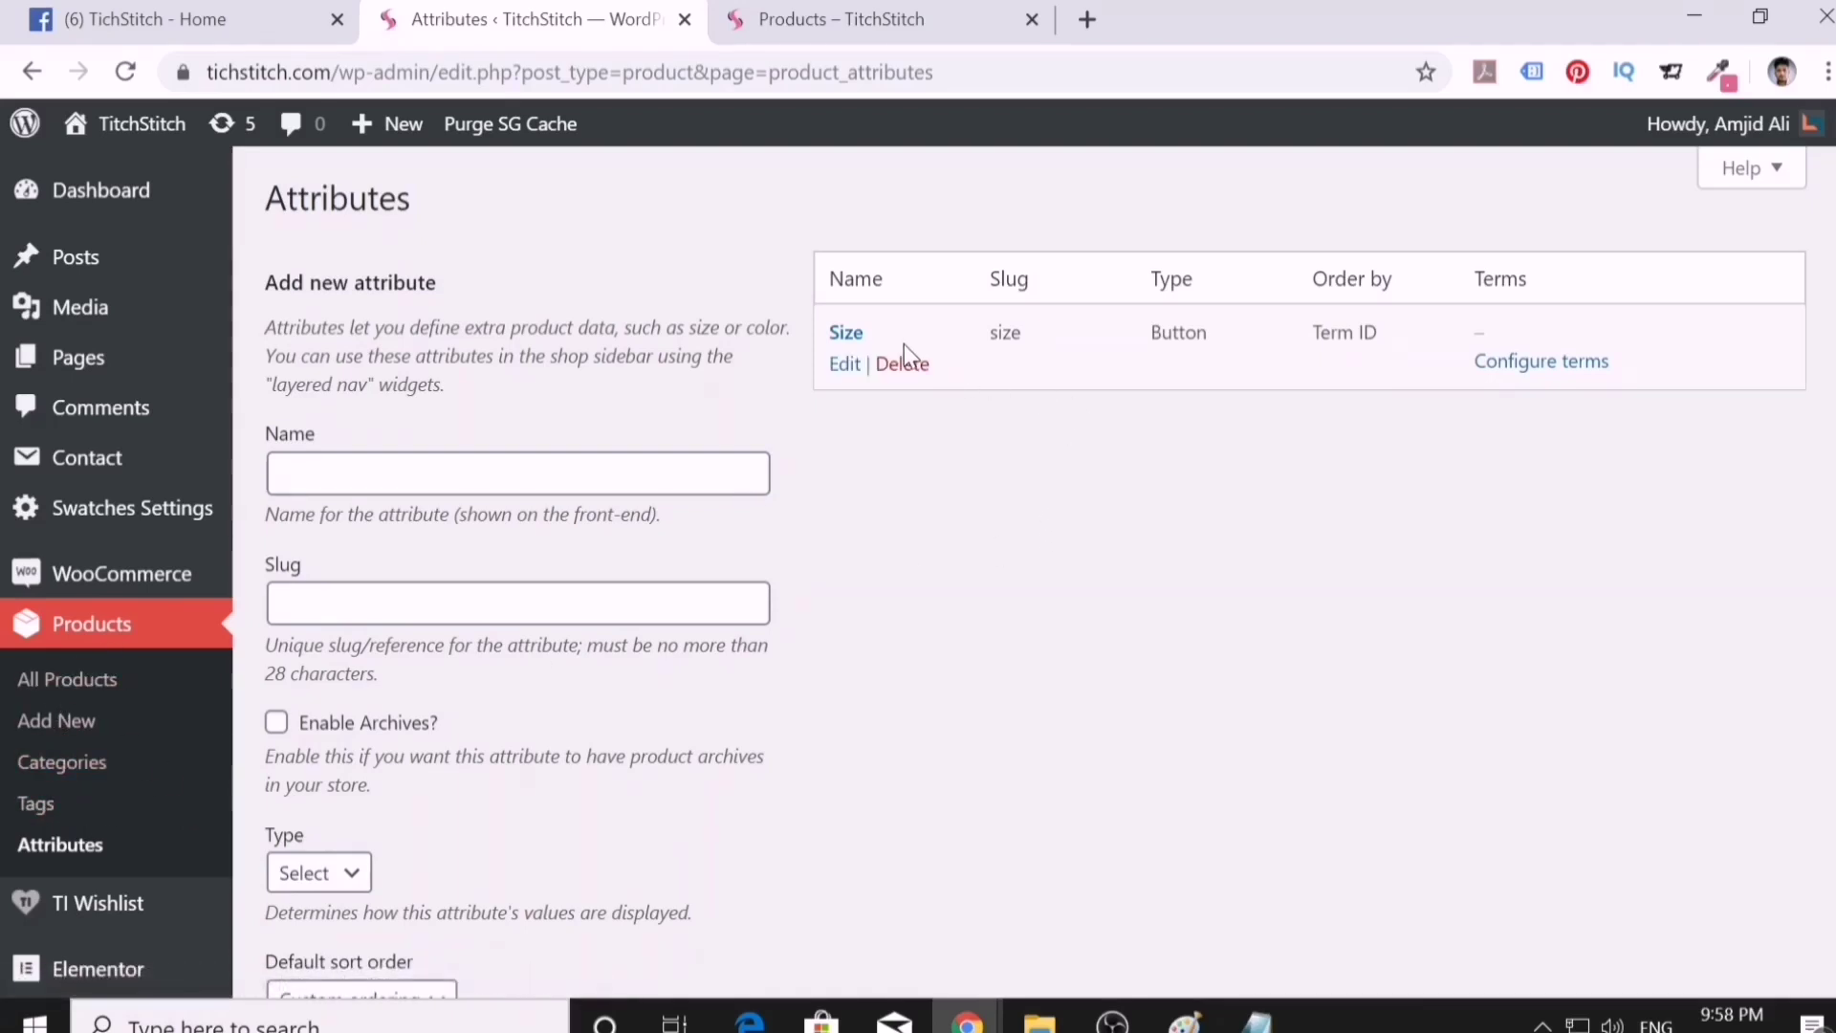
pyautogui.click(1496, 363)
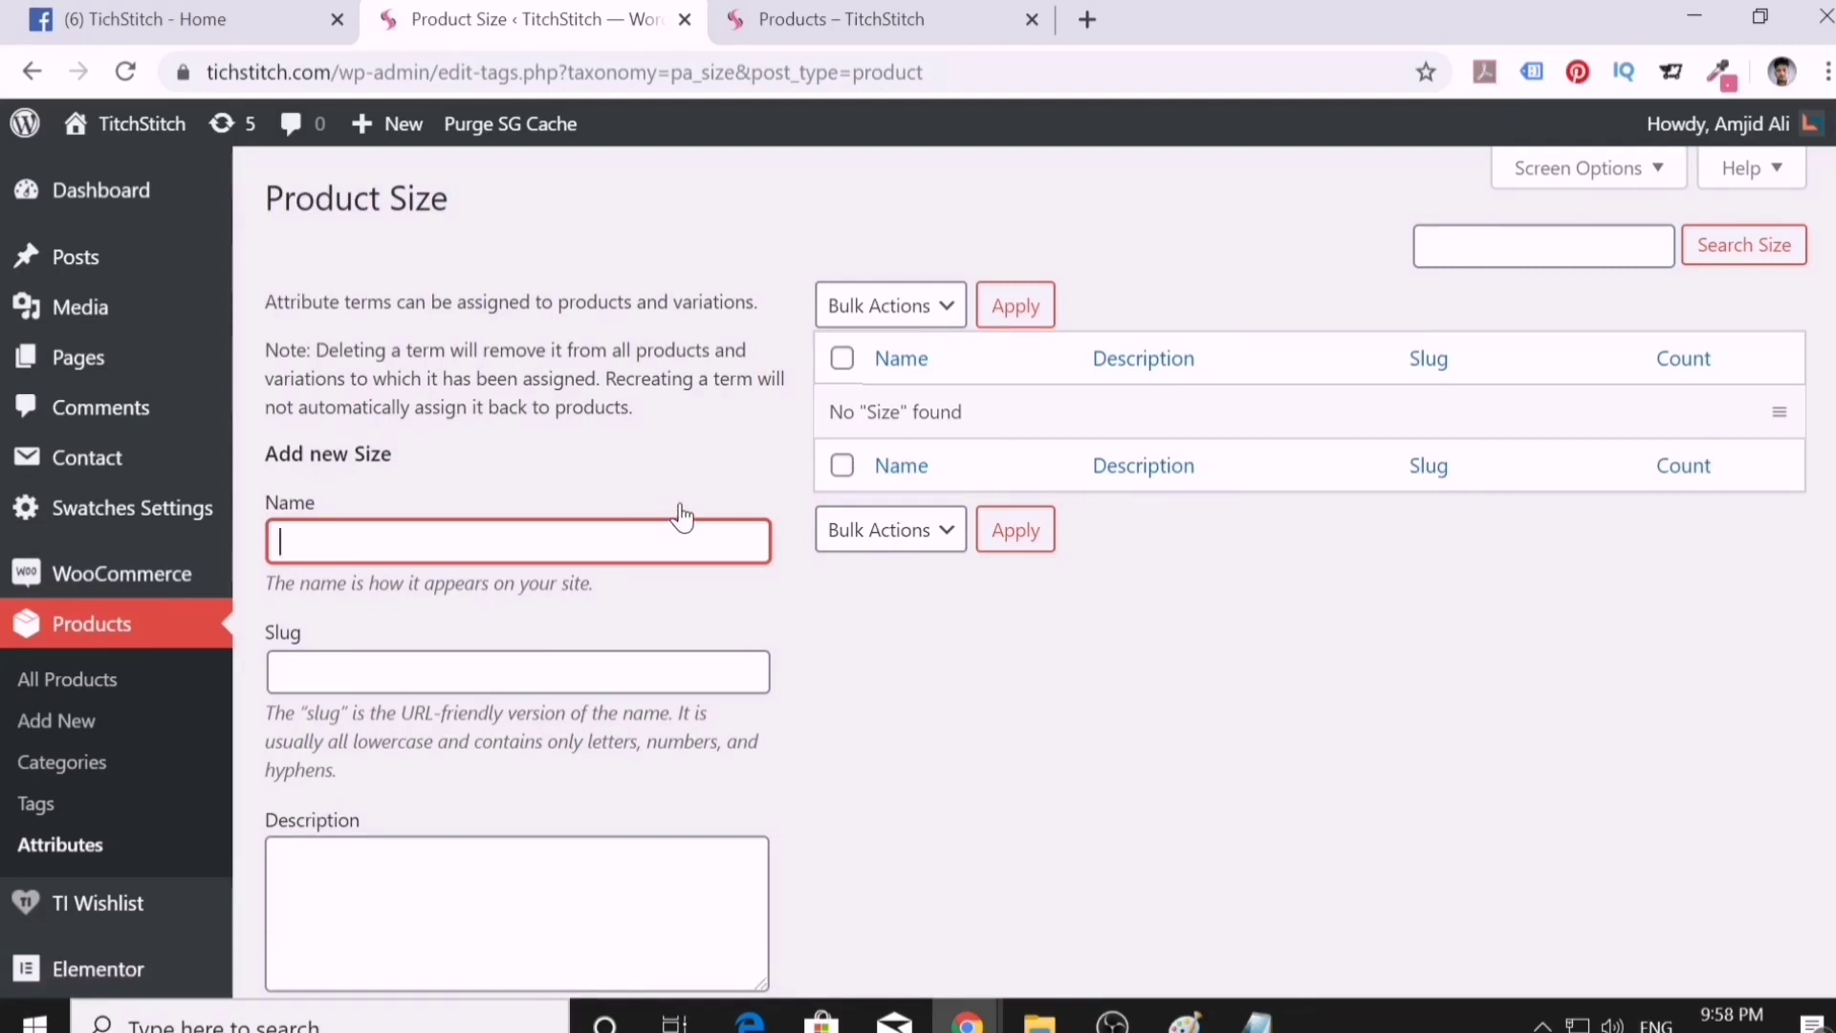
pyautogui.click(277, 856)
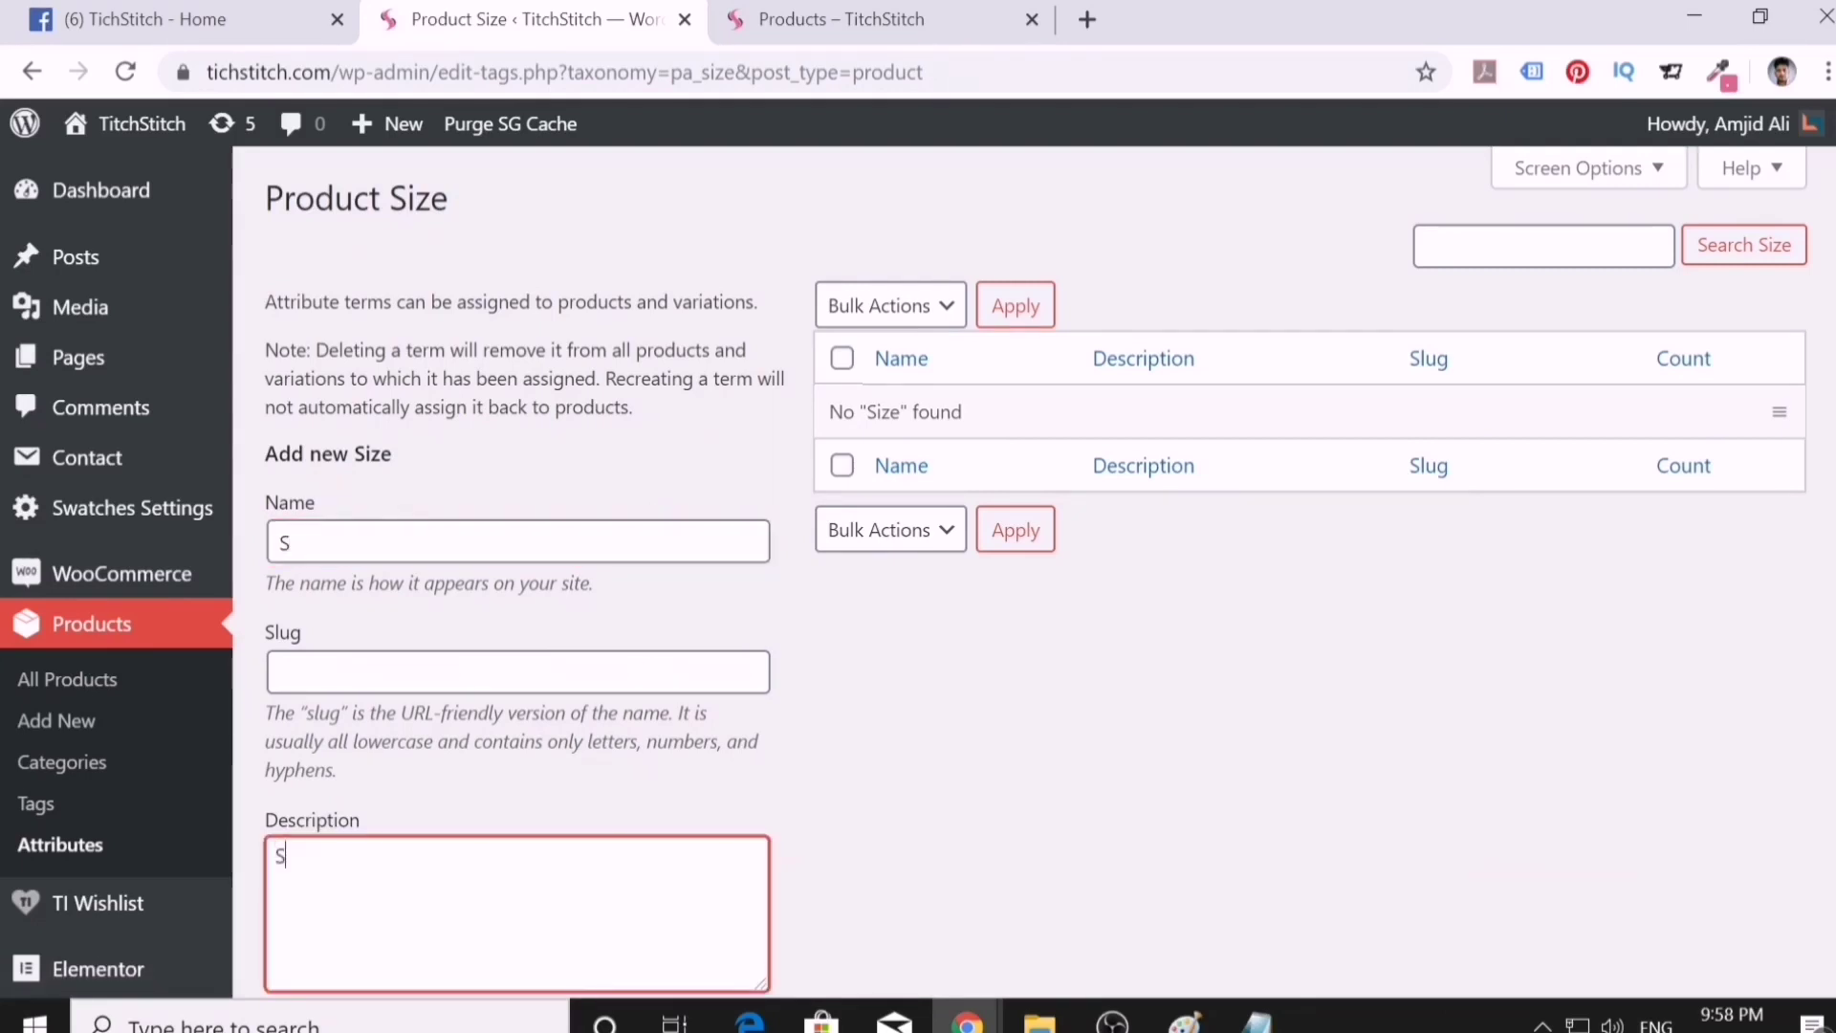
pyautogui.scroll(-4, 564, 881)
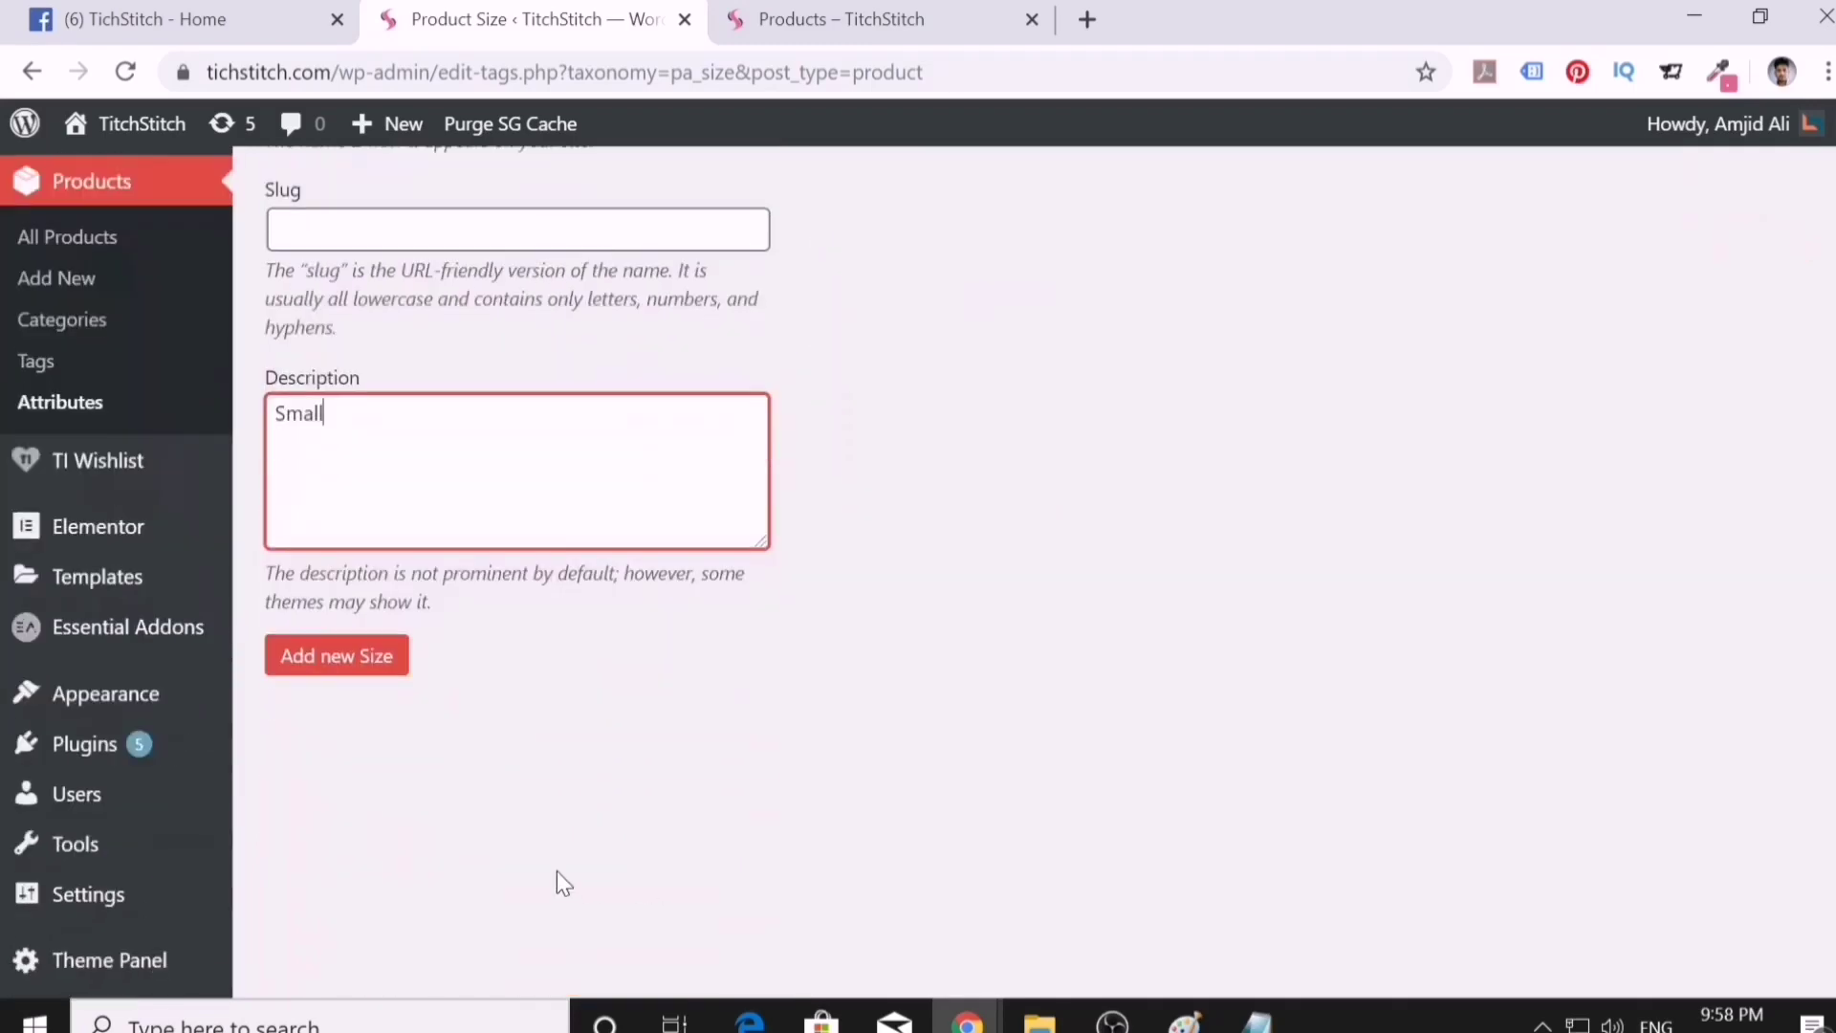
pyautogui.click(369, 670)
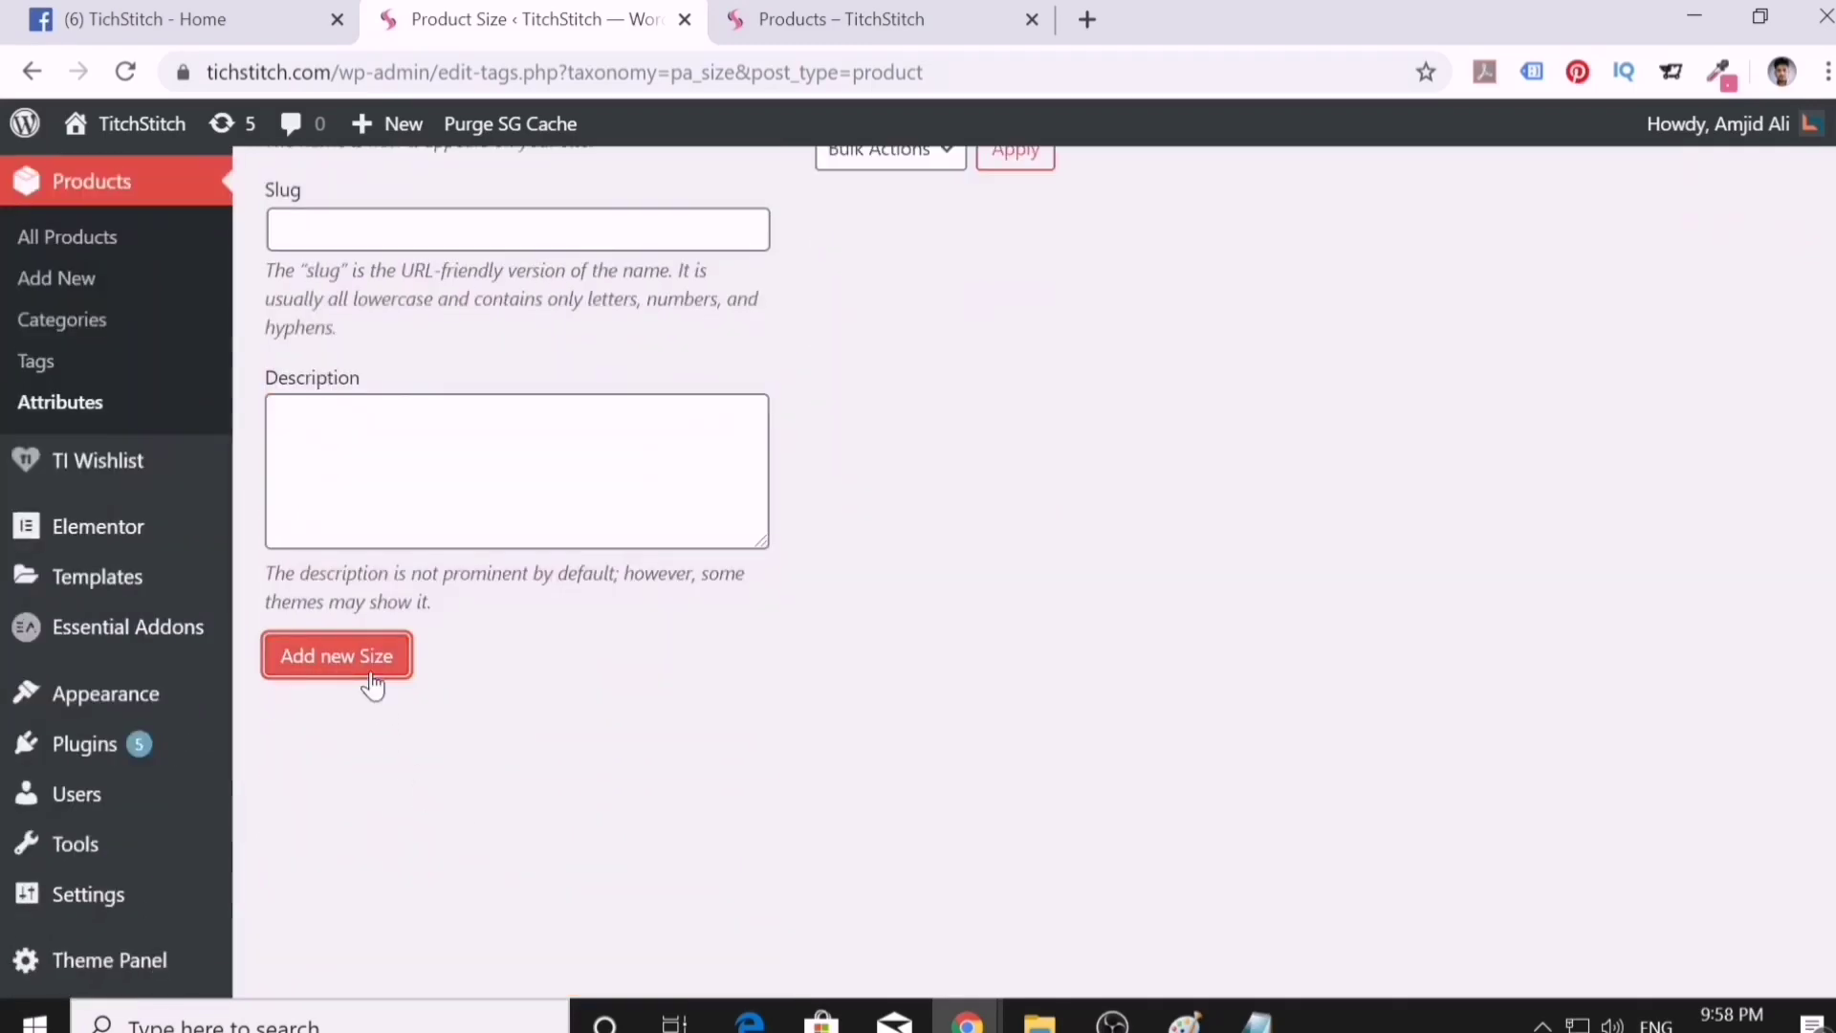
# - Add a size term named M with the description Medium
pyautogui.scroll(5, 459, 646)
pyautogui.click(280, 541)
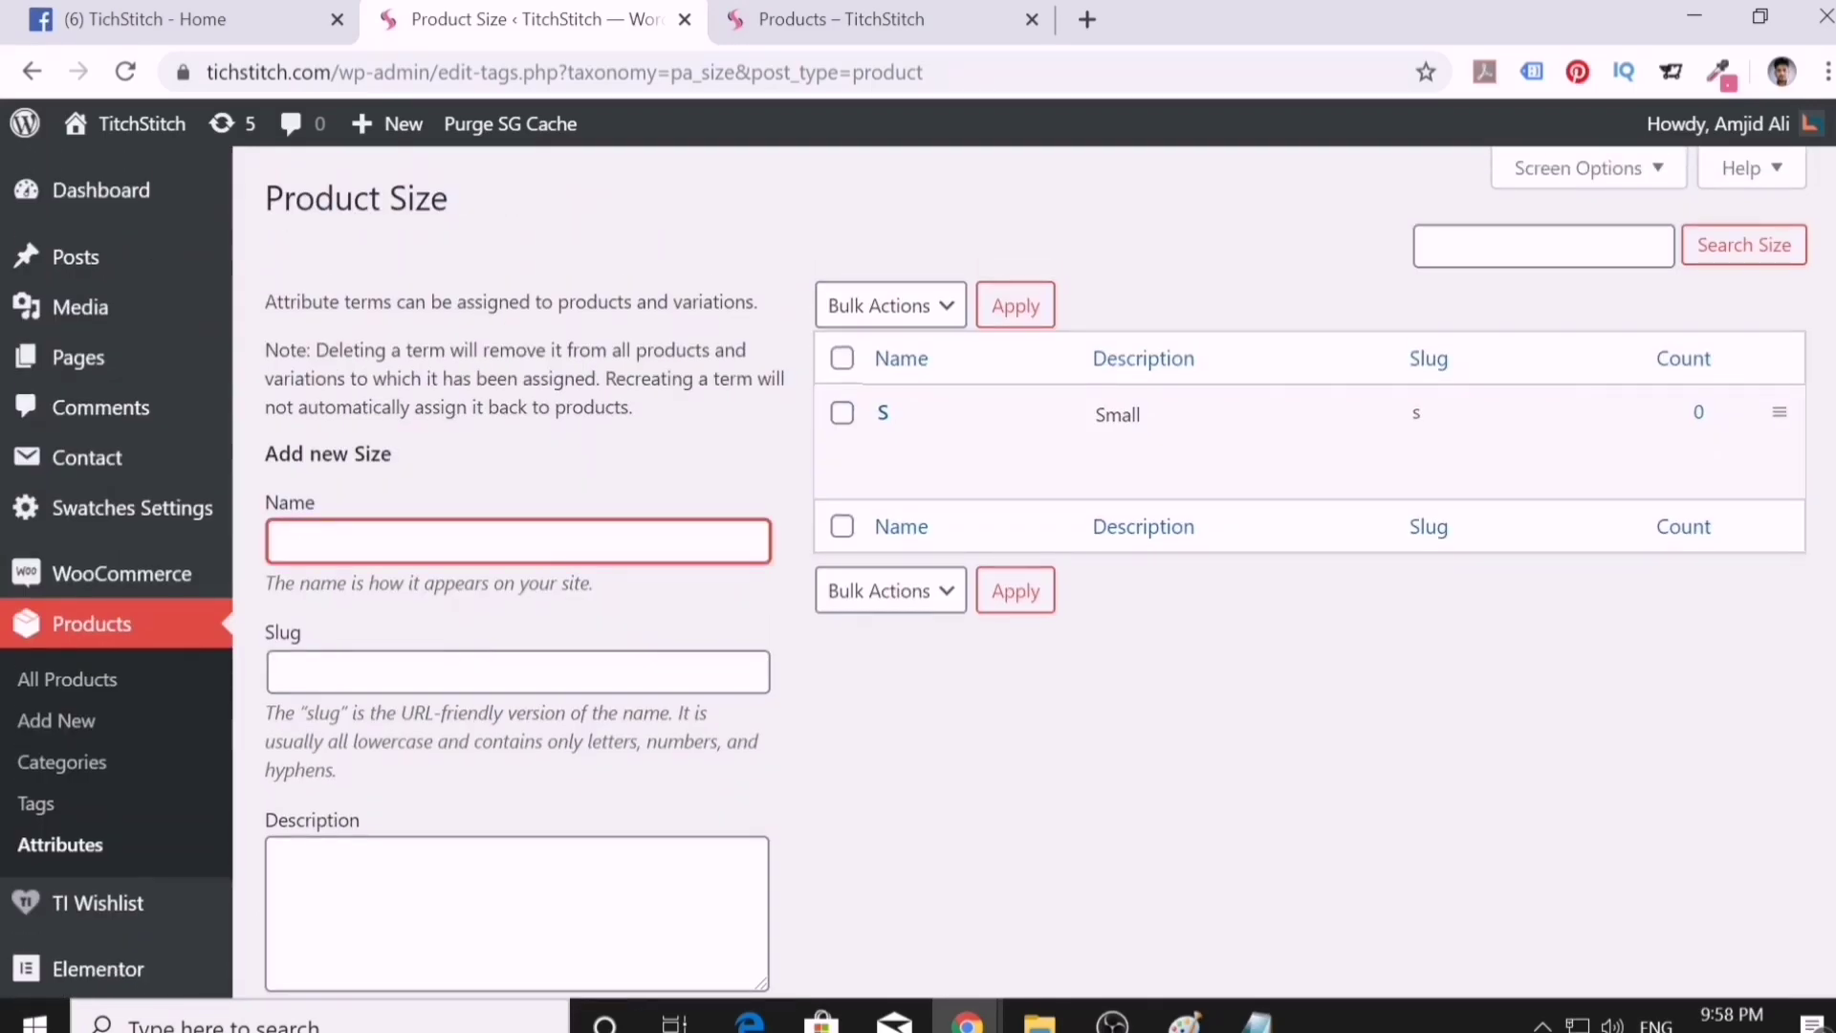
pyautogui.click(277, 856)
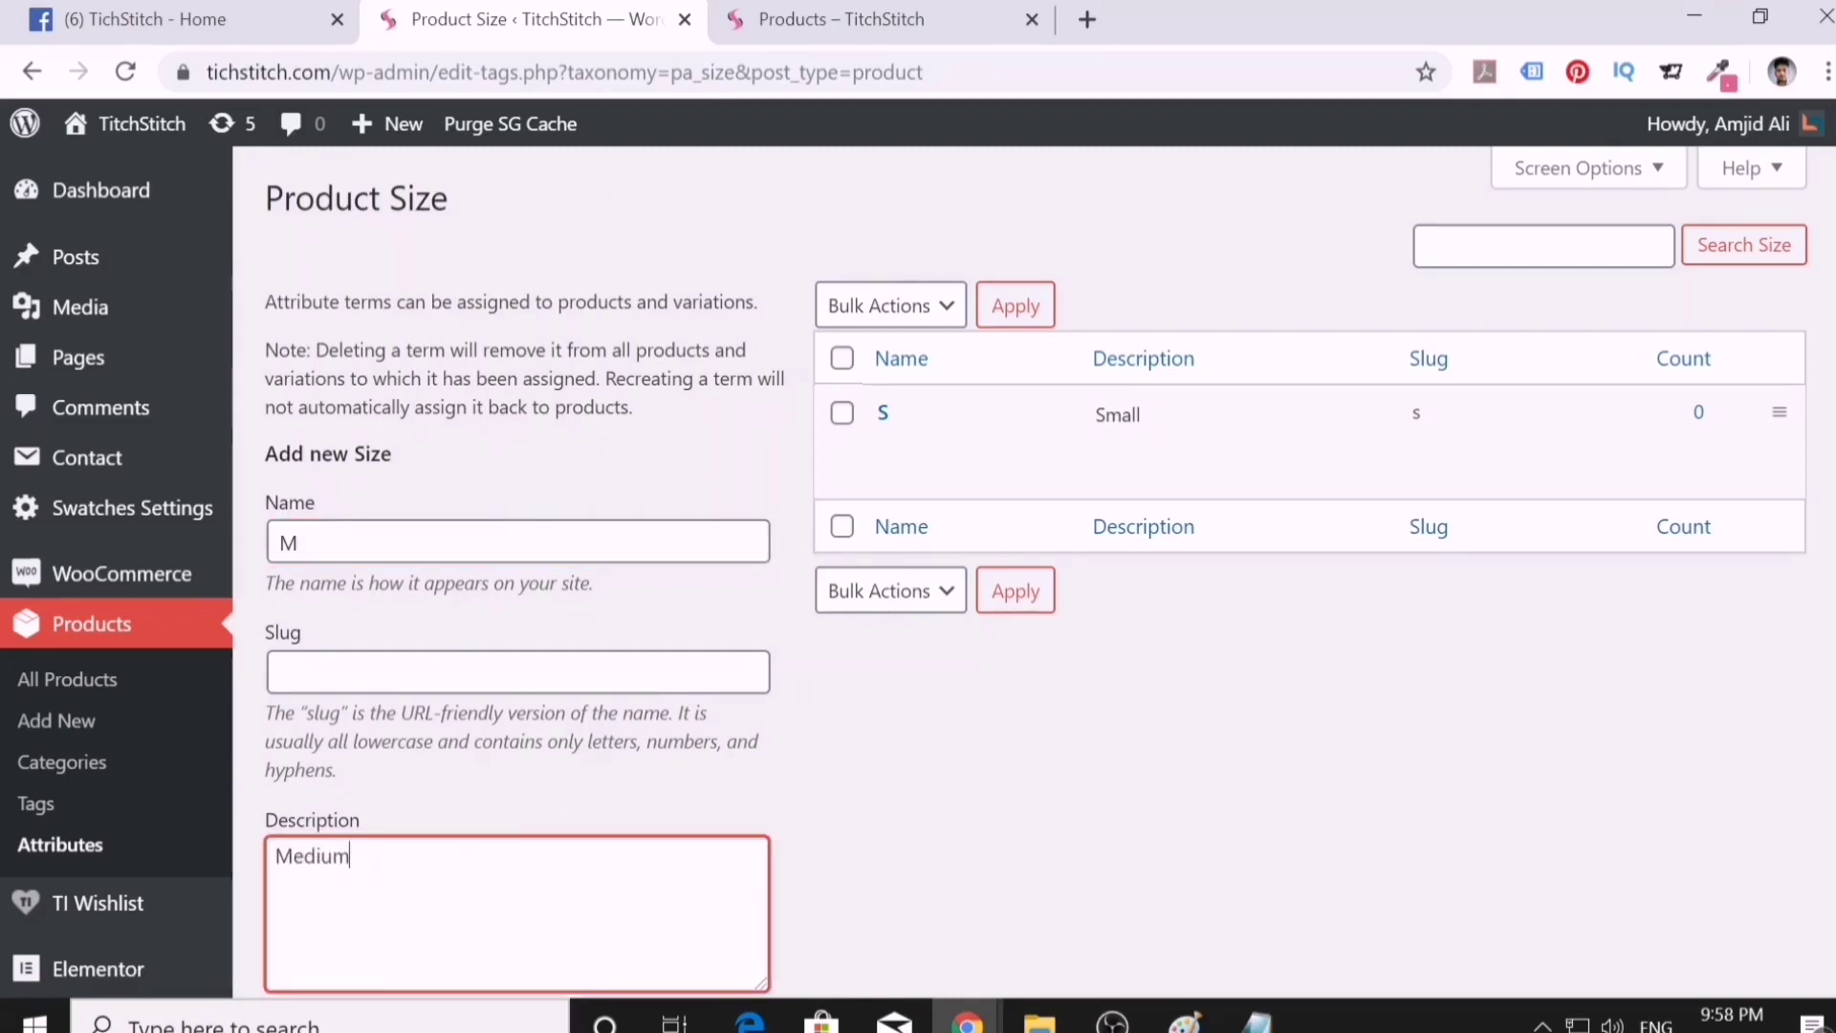
pyautogui.scroll(-5, 357, 697)
pyautogui.click(364, 651)
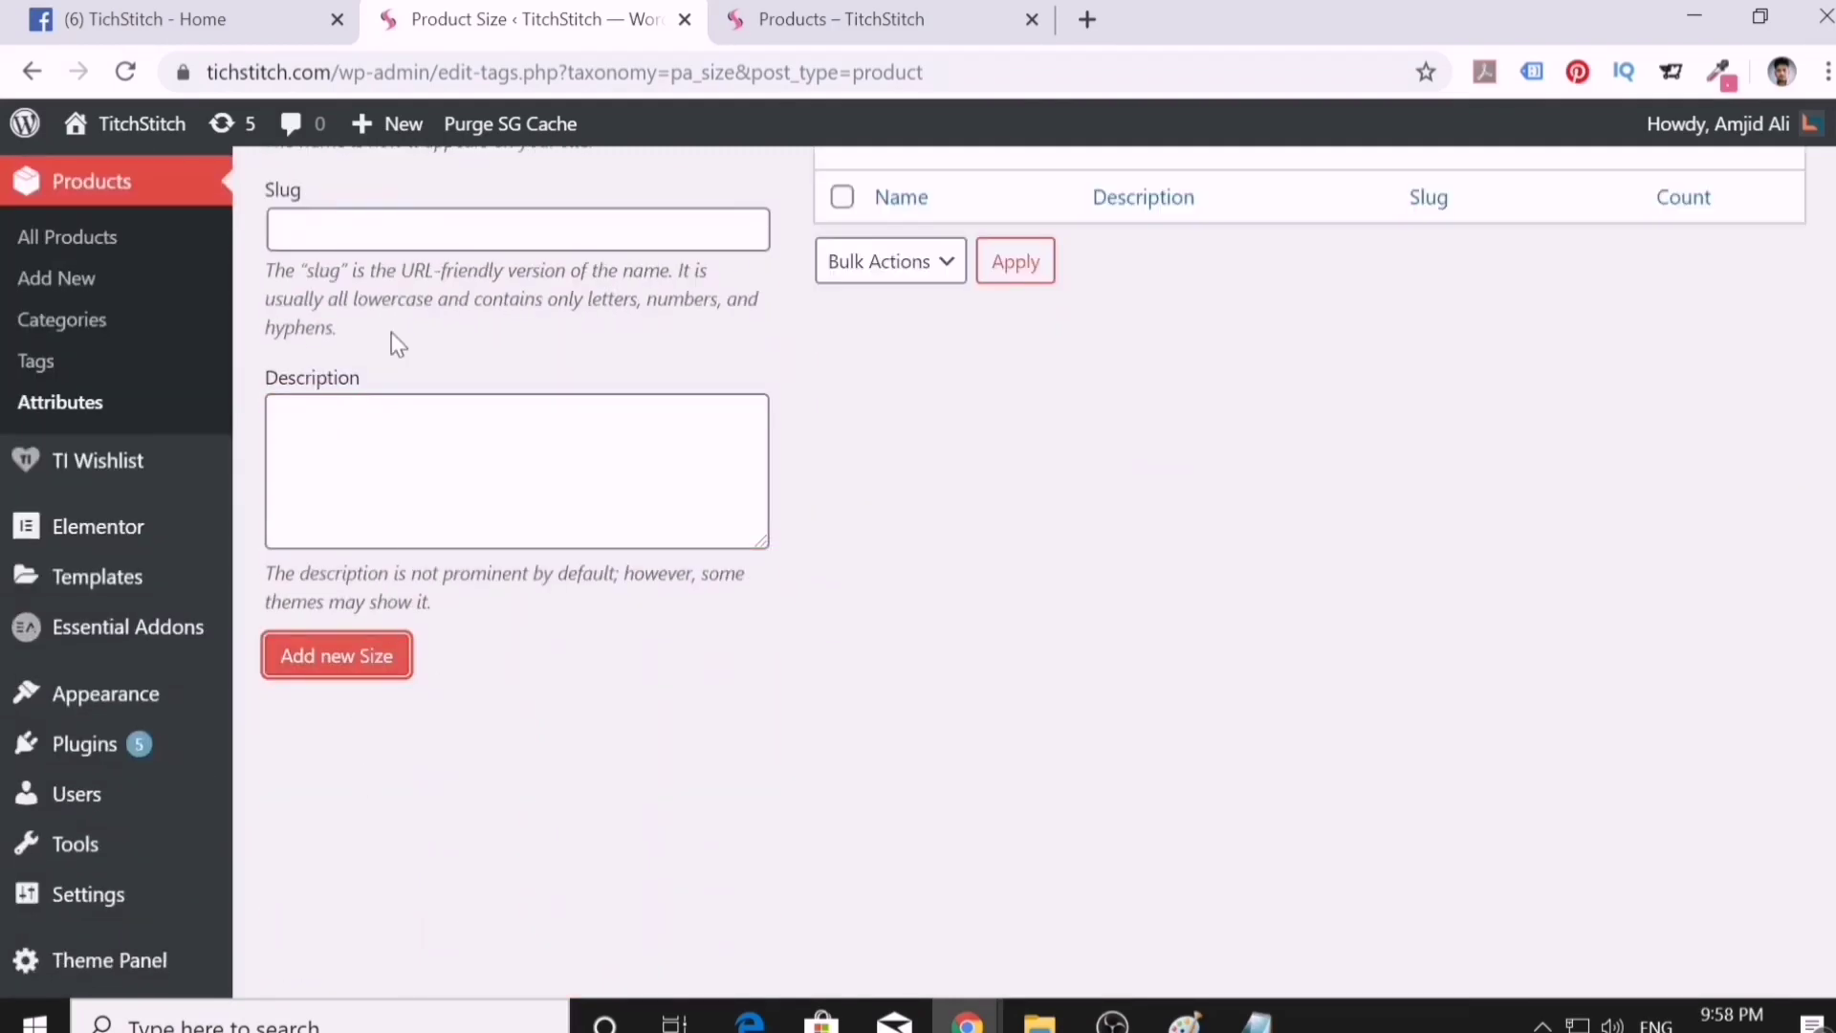
# - Add a size term named L with the description Large
pyautogui.scroll(3, 392, 331)
pyautogui.click(280, 393)
pyautogui.write('L')
pyautogui.click(364, 813)
pyautogui.write('Large')
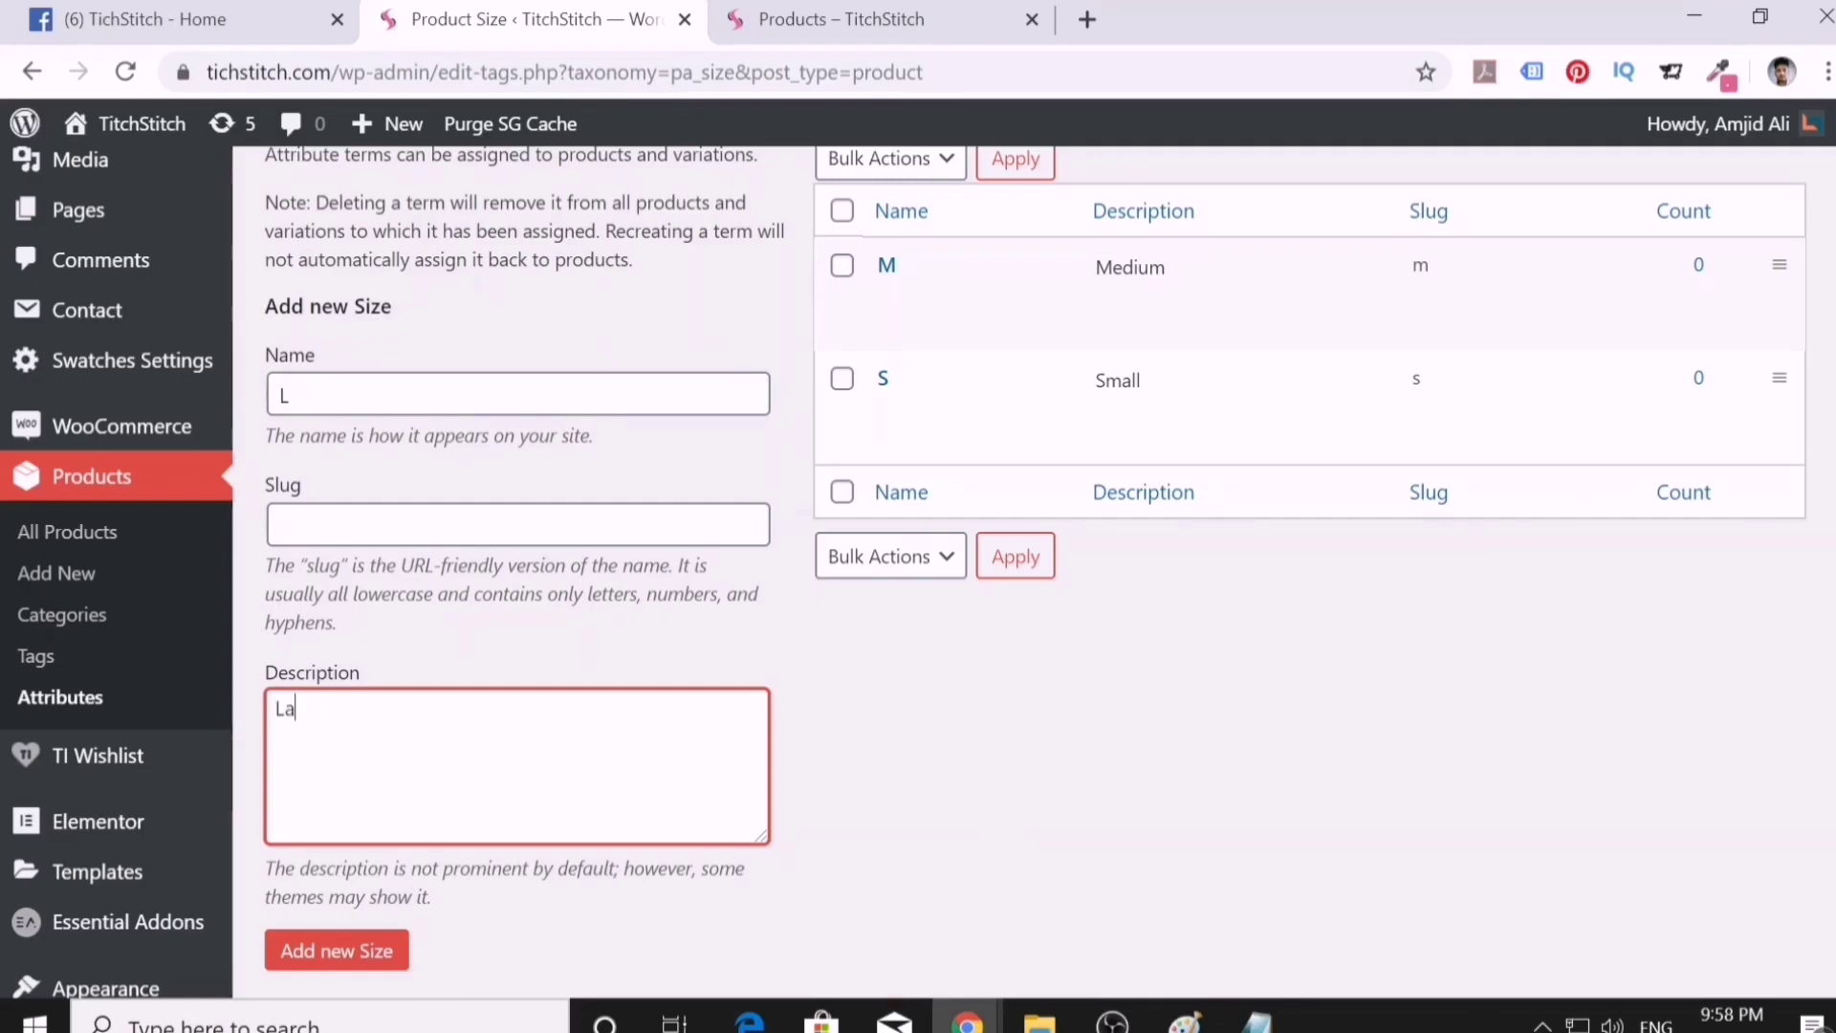
pyautogui.click(379, 967)
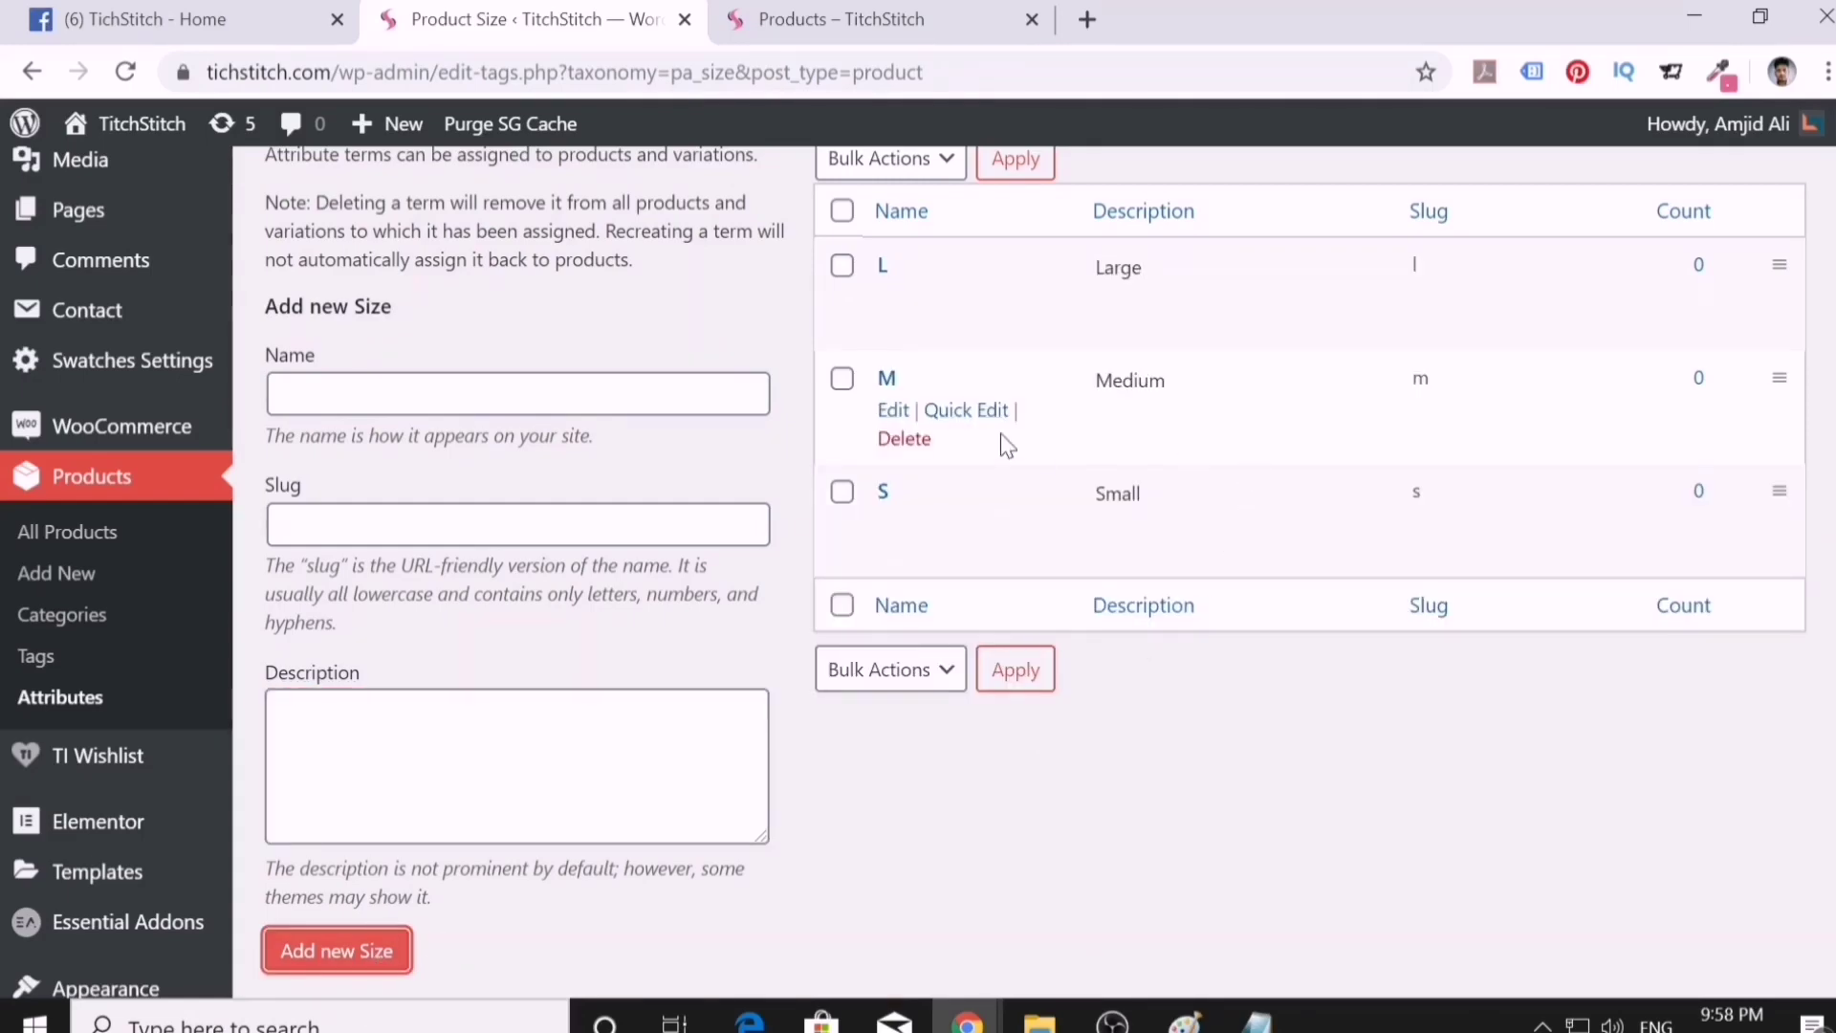
# - Review the added size terms and go back to the product list
pyautogui.scroll(-2, 922, 456)
pyautogui.scroll(4, 1052, 445)
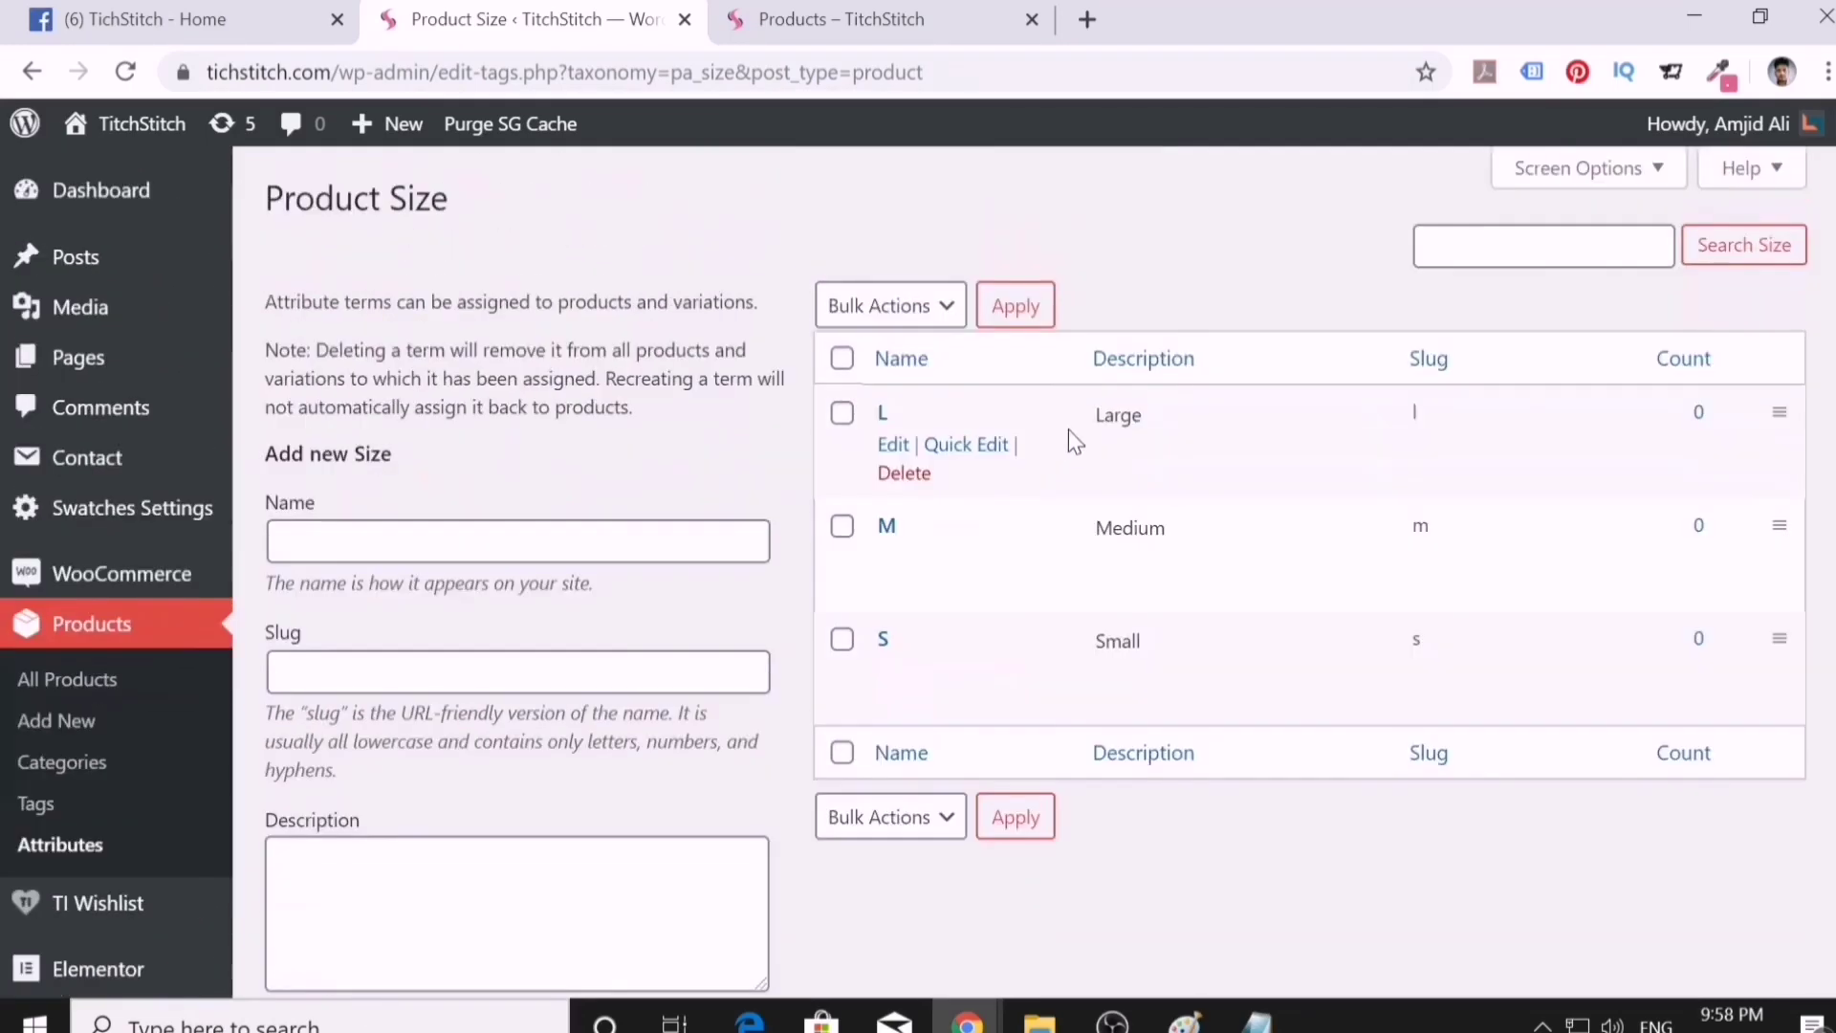
pyautogui.click(83, 631)
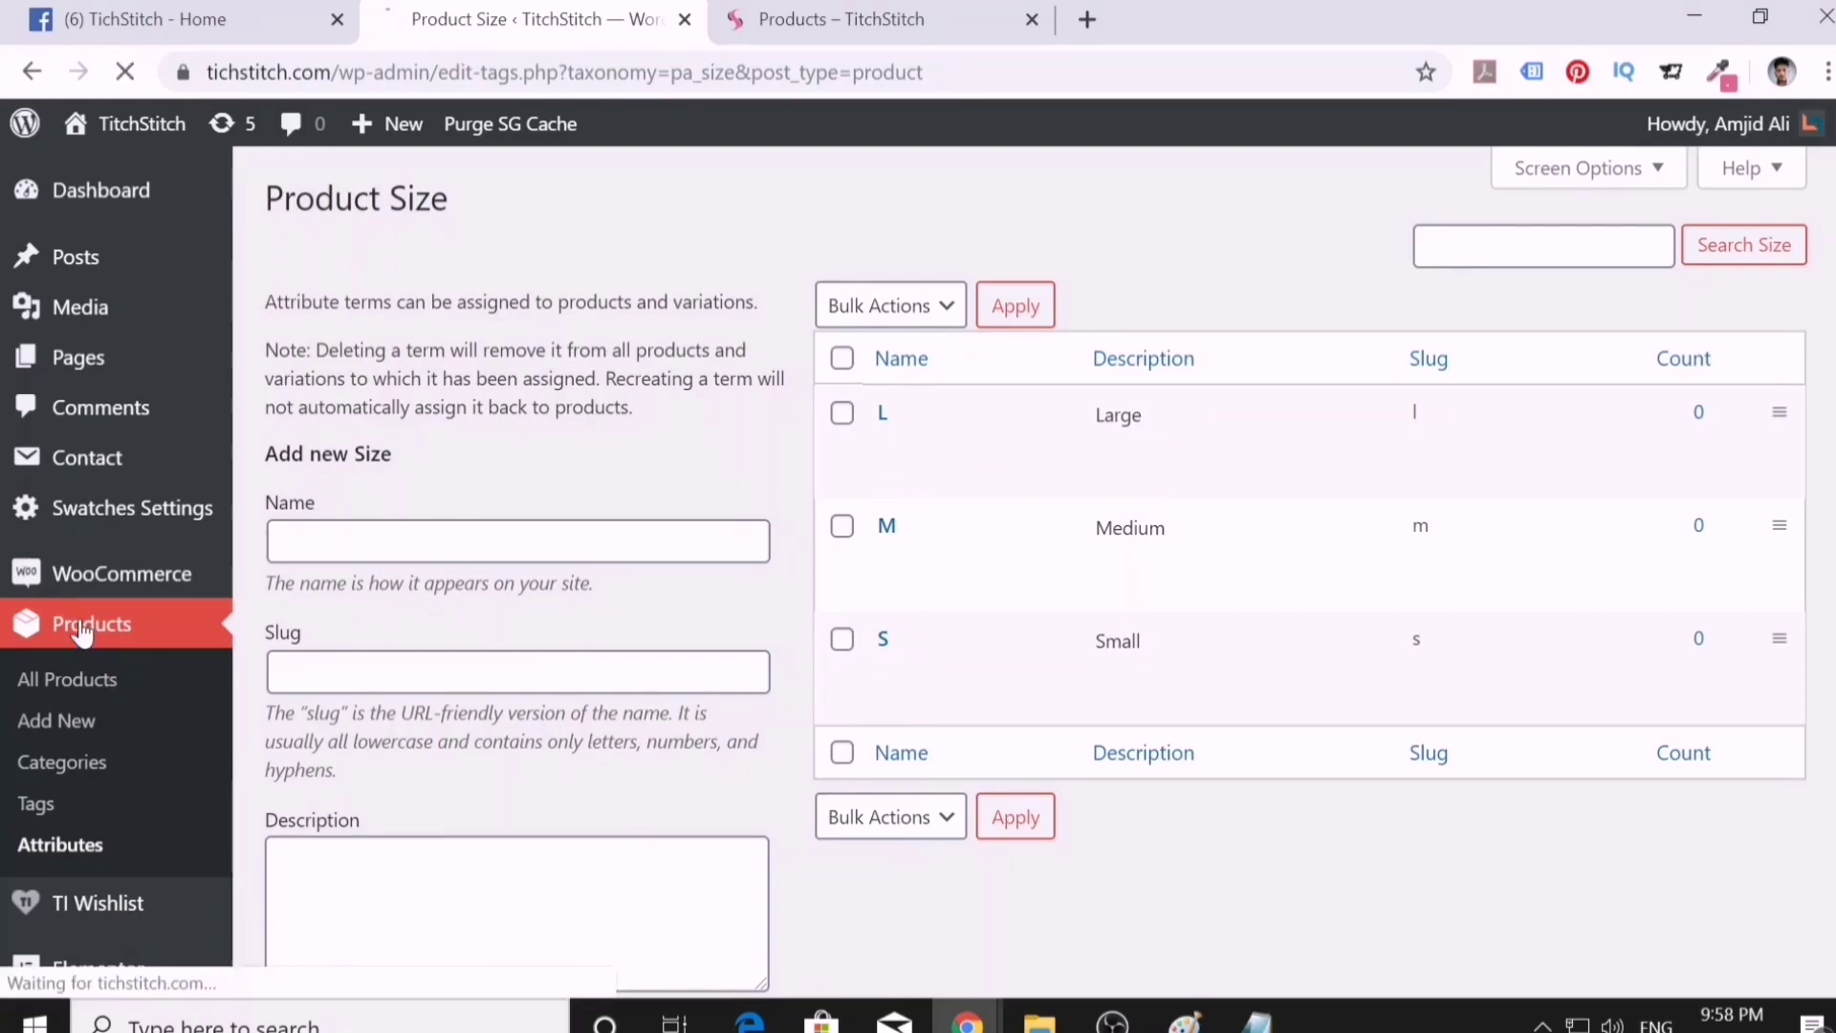
# - Open the product attributes list, switch to File Explorer and look over the three photos in the Binsaeed Original - Stitched folder
pyautogui.click(48, 845)
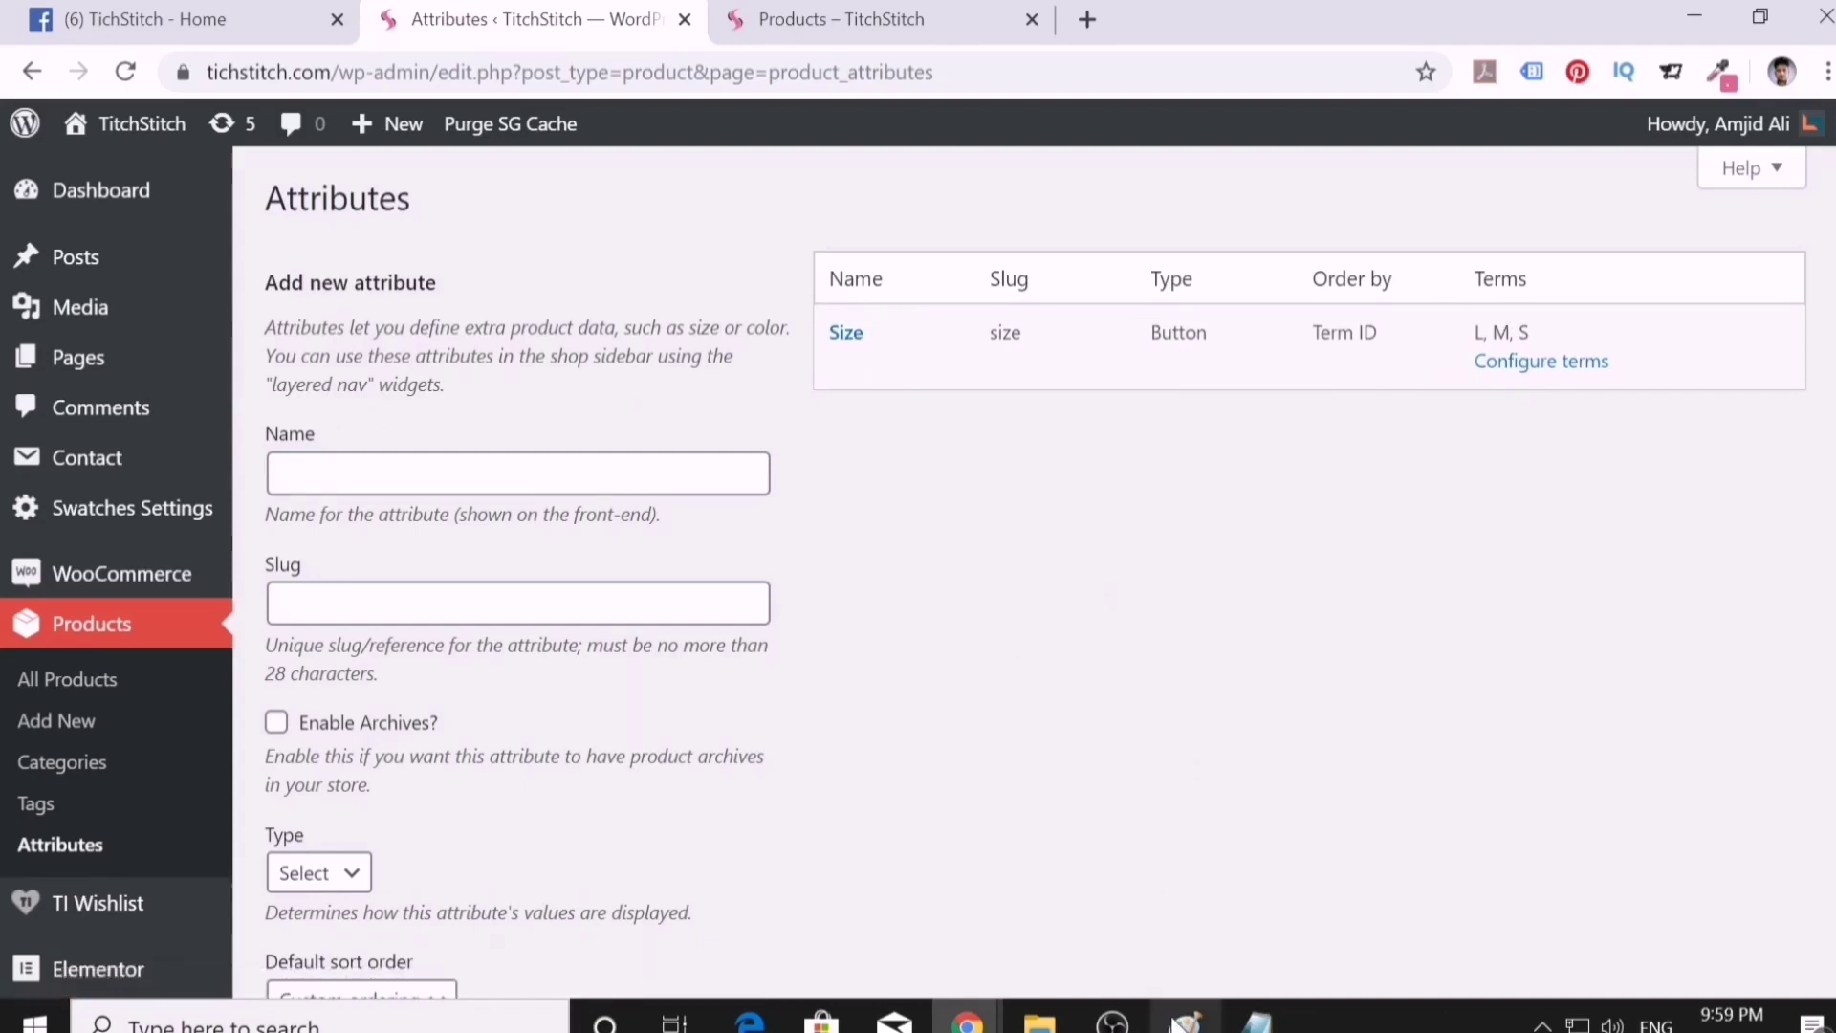
pyautogui.moveTo(1258, 1022)
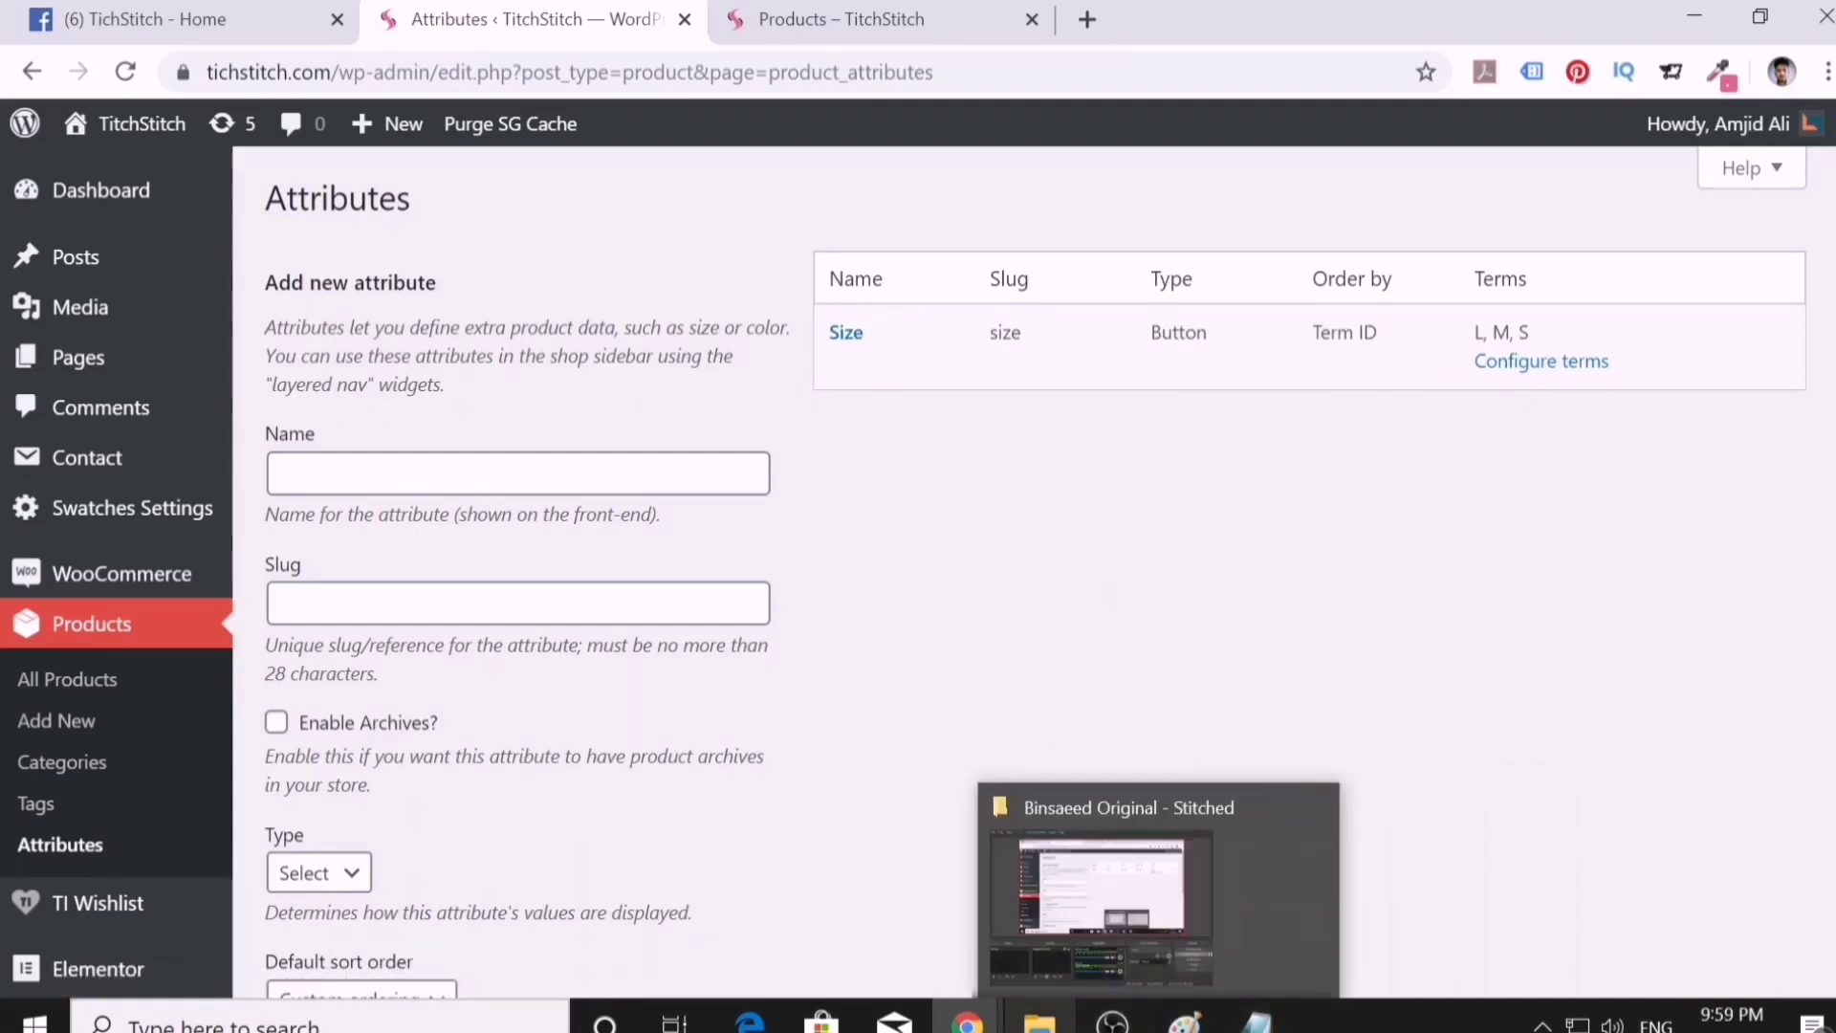
pyautogui.moveTo(966, 1021)
pyautogui.click(1039, 1021)
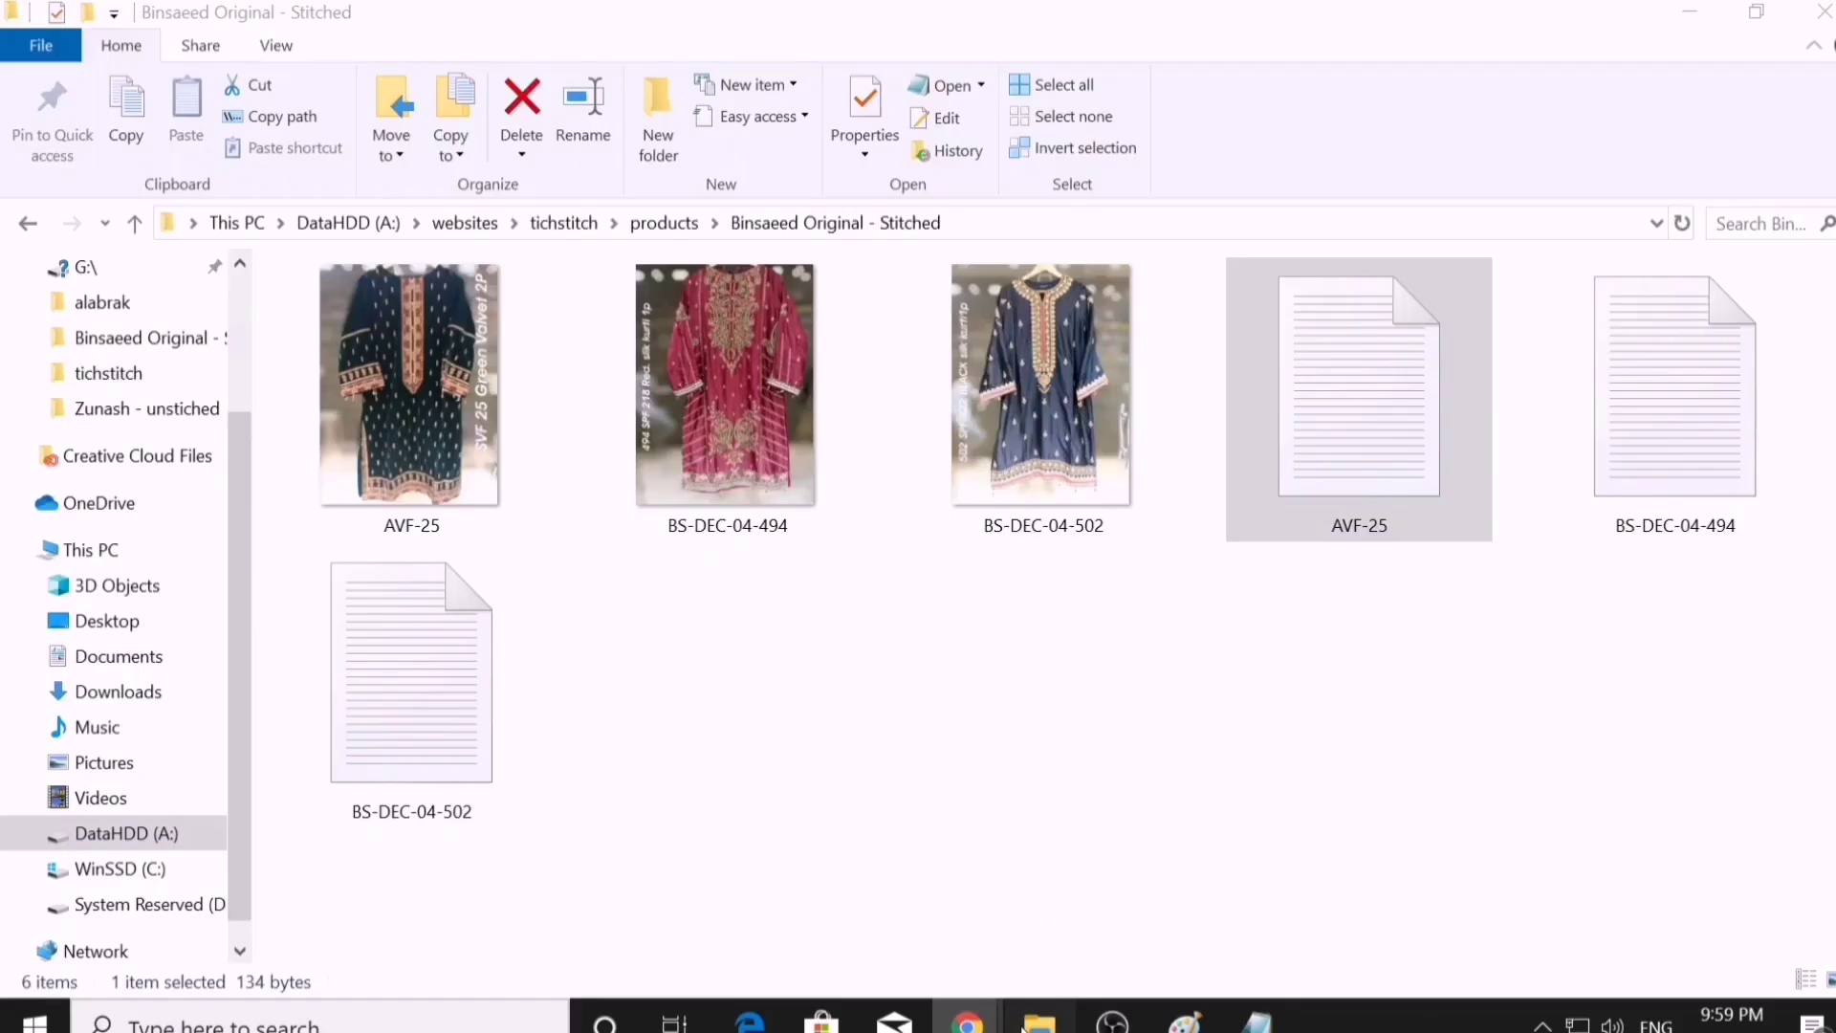
pyautogui.click(409, 410)
pyautogui.click(678, 410)
pyautogui.click(1071, 432)
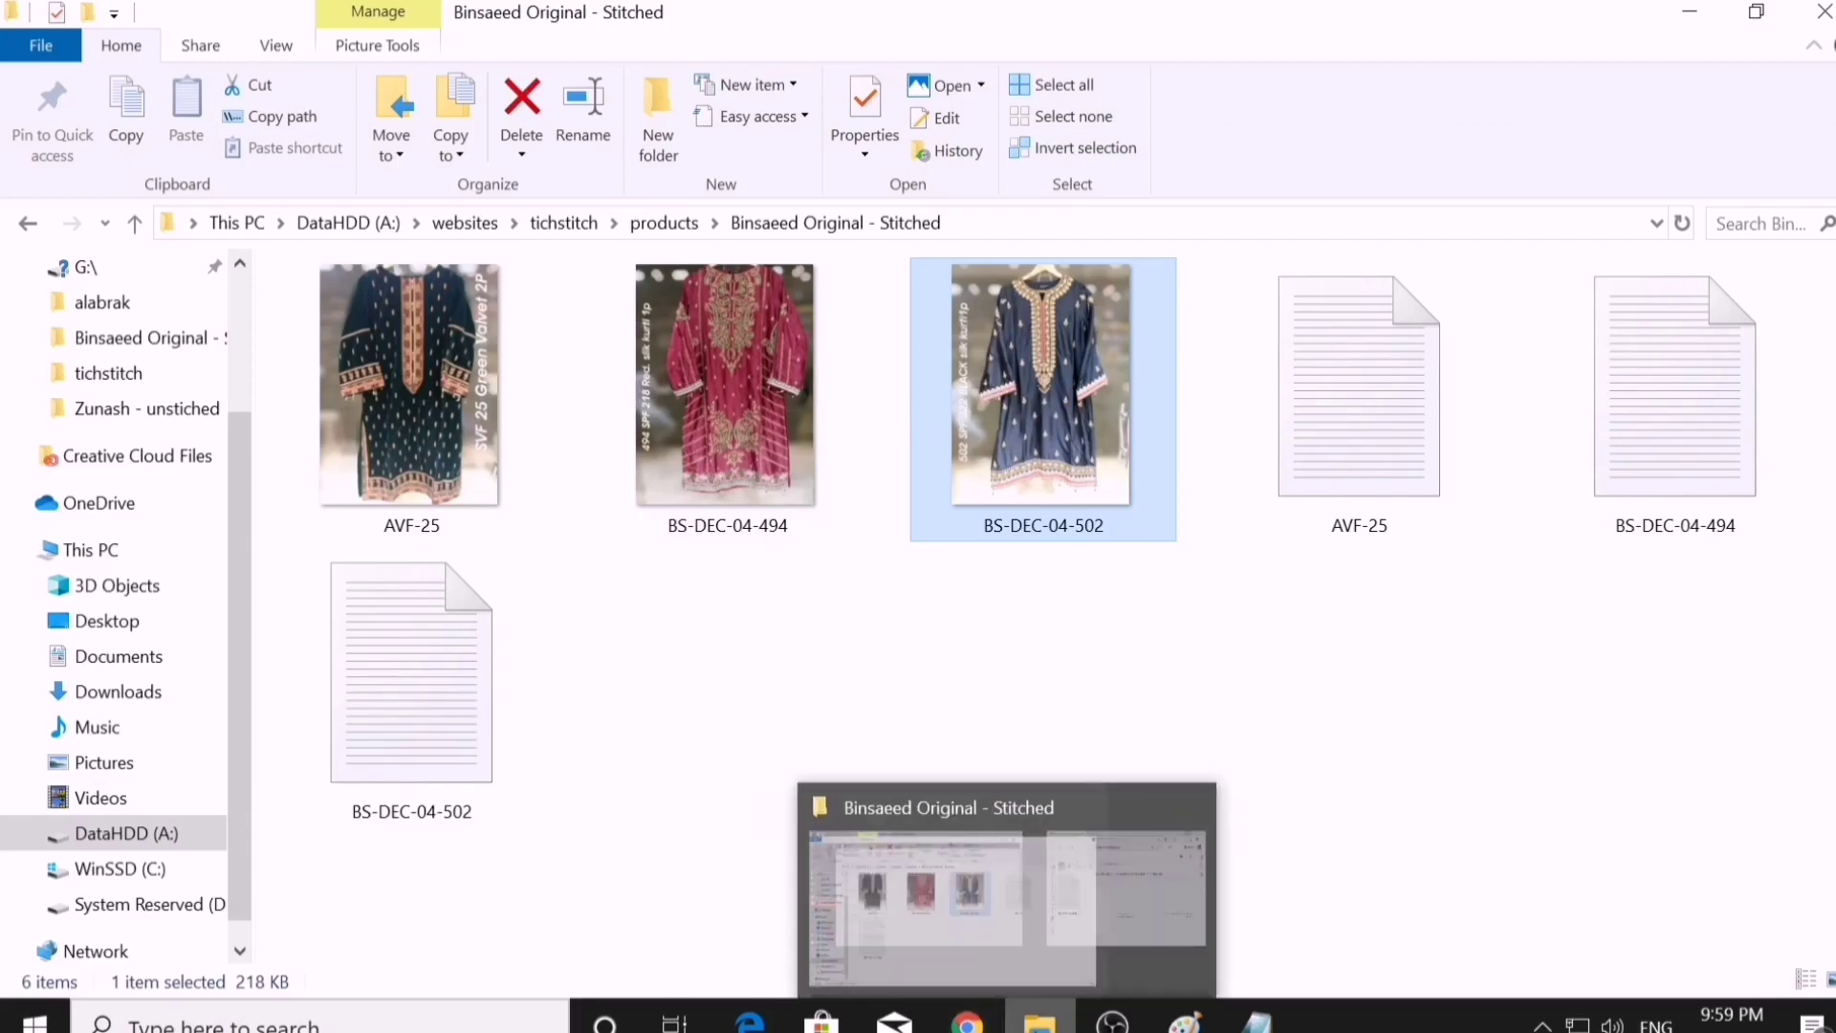
# - Return to the store's Attributes page in Chrome and name a new attribute Color
pyautogui.click(967, 1022)
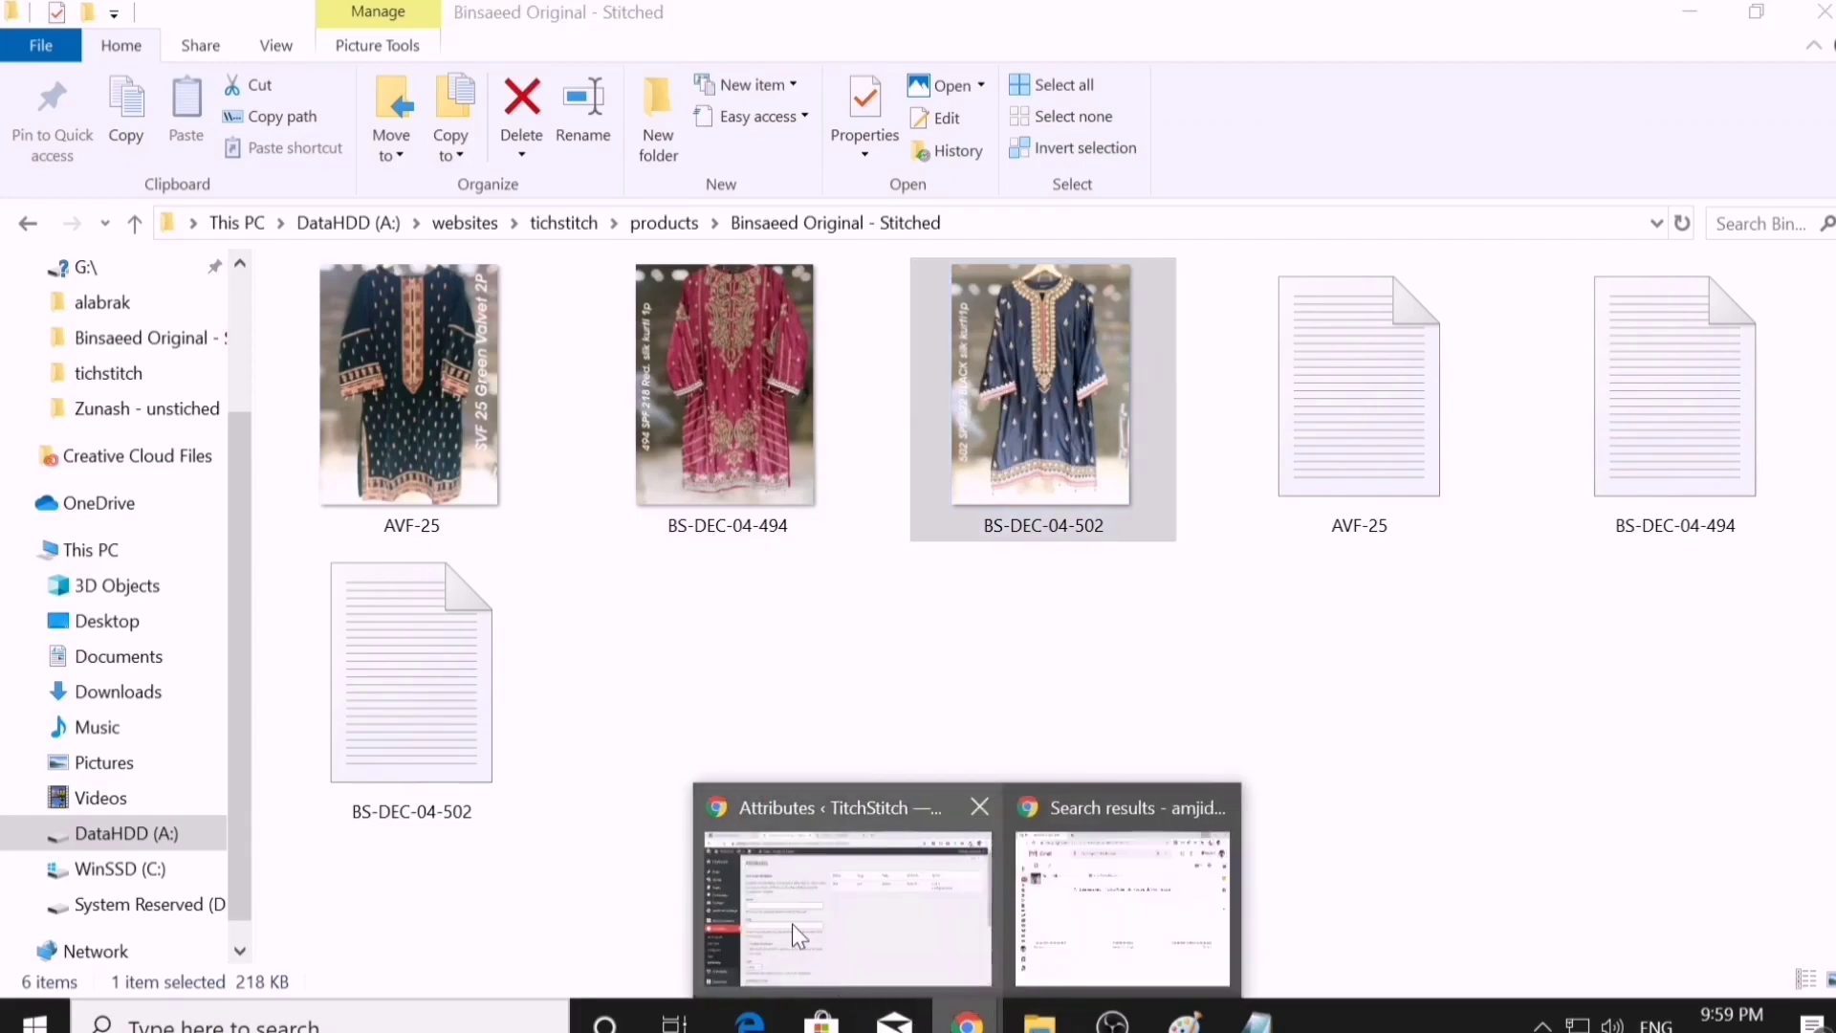
pyautogui.click(792, 924)
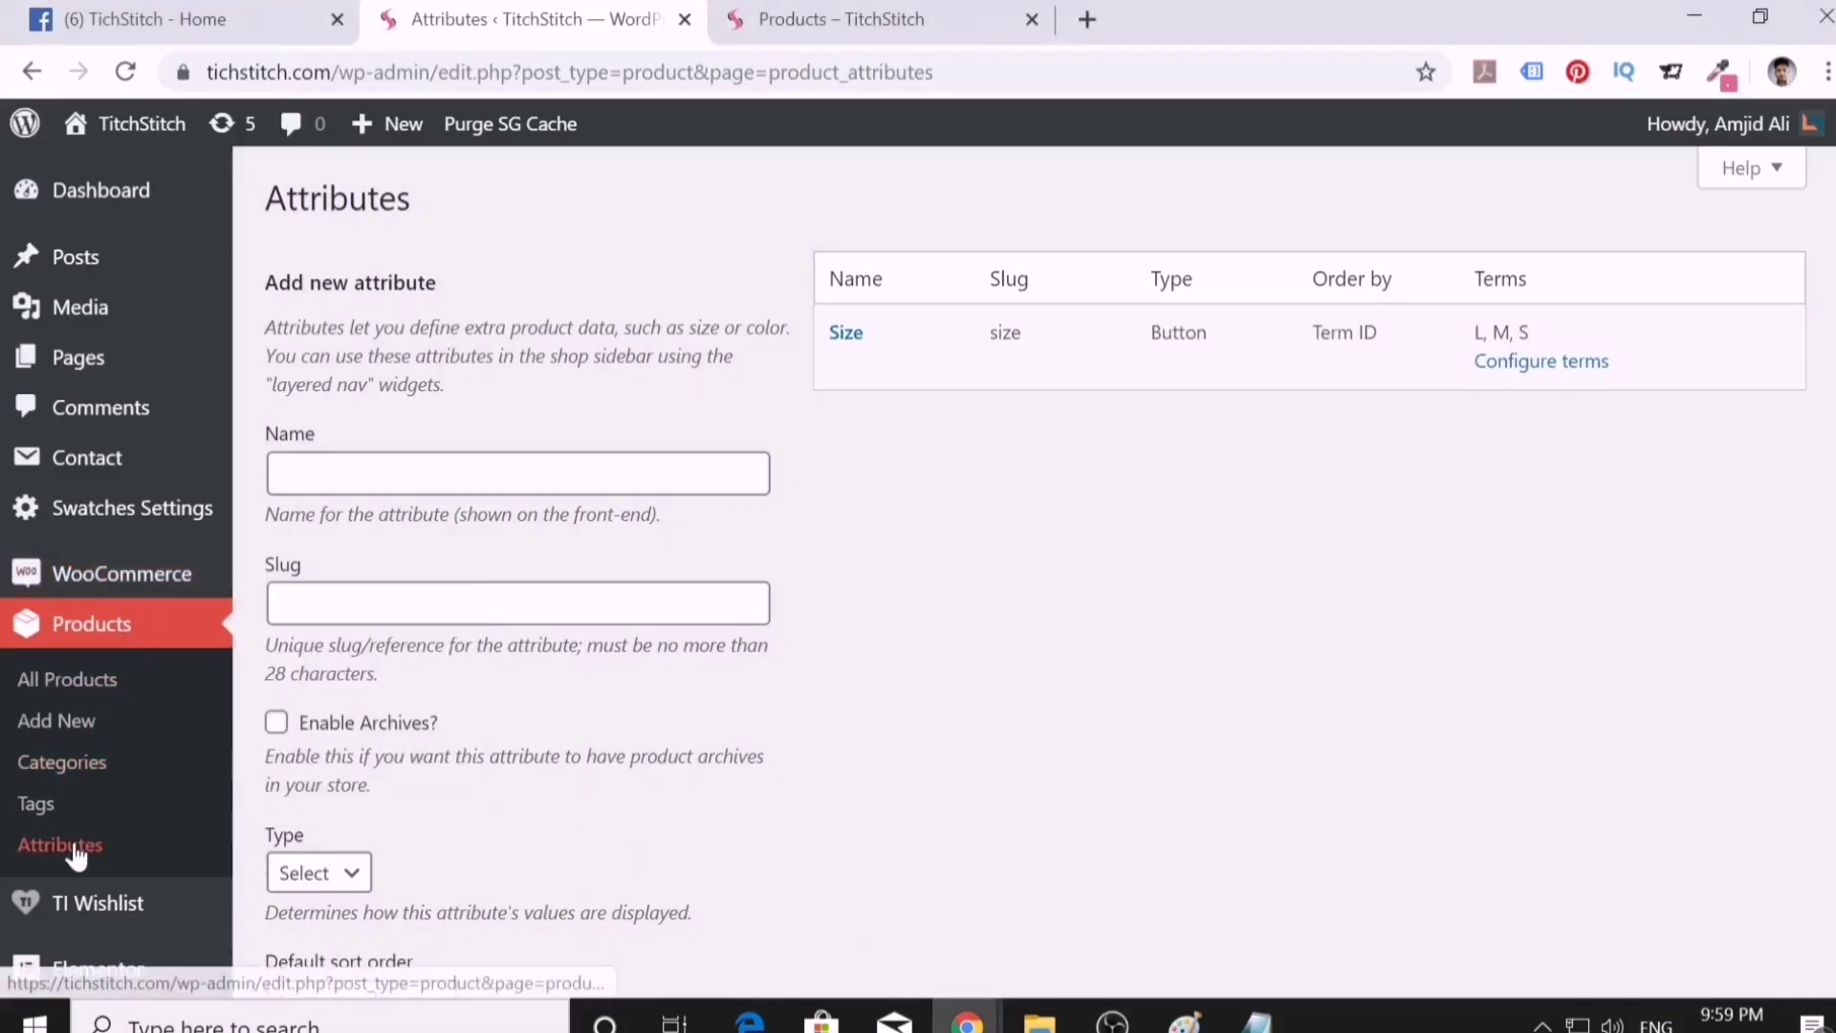
pyautogui.click(28, 845)
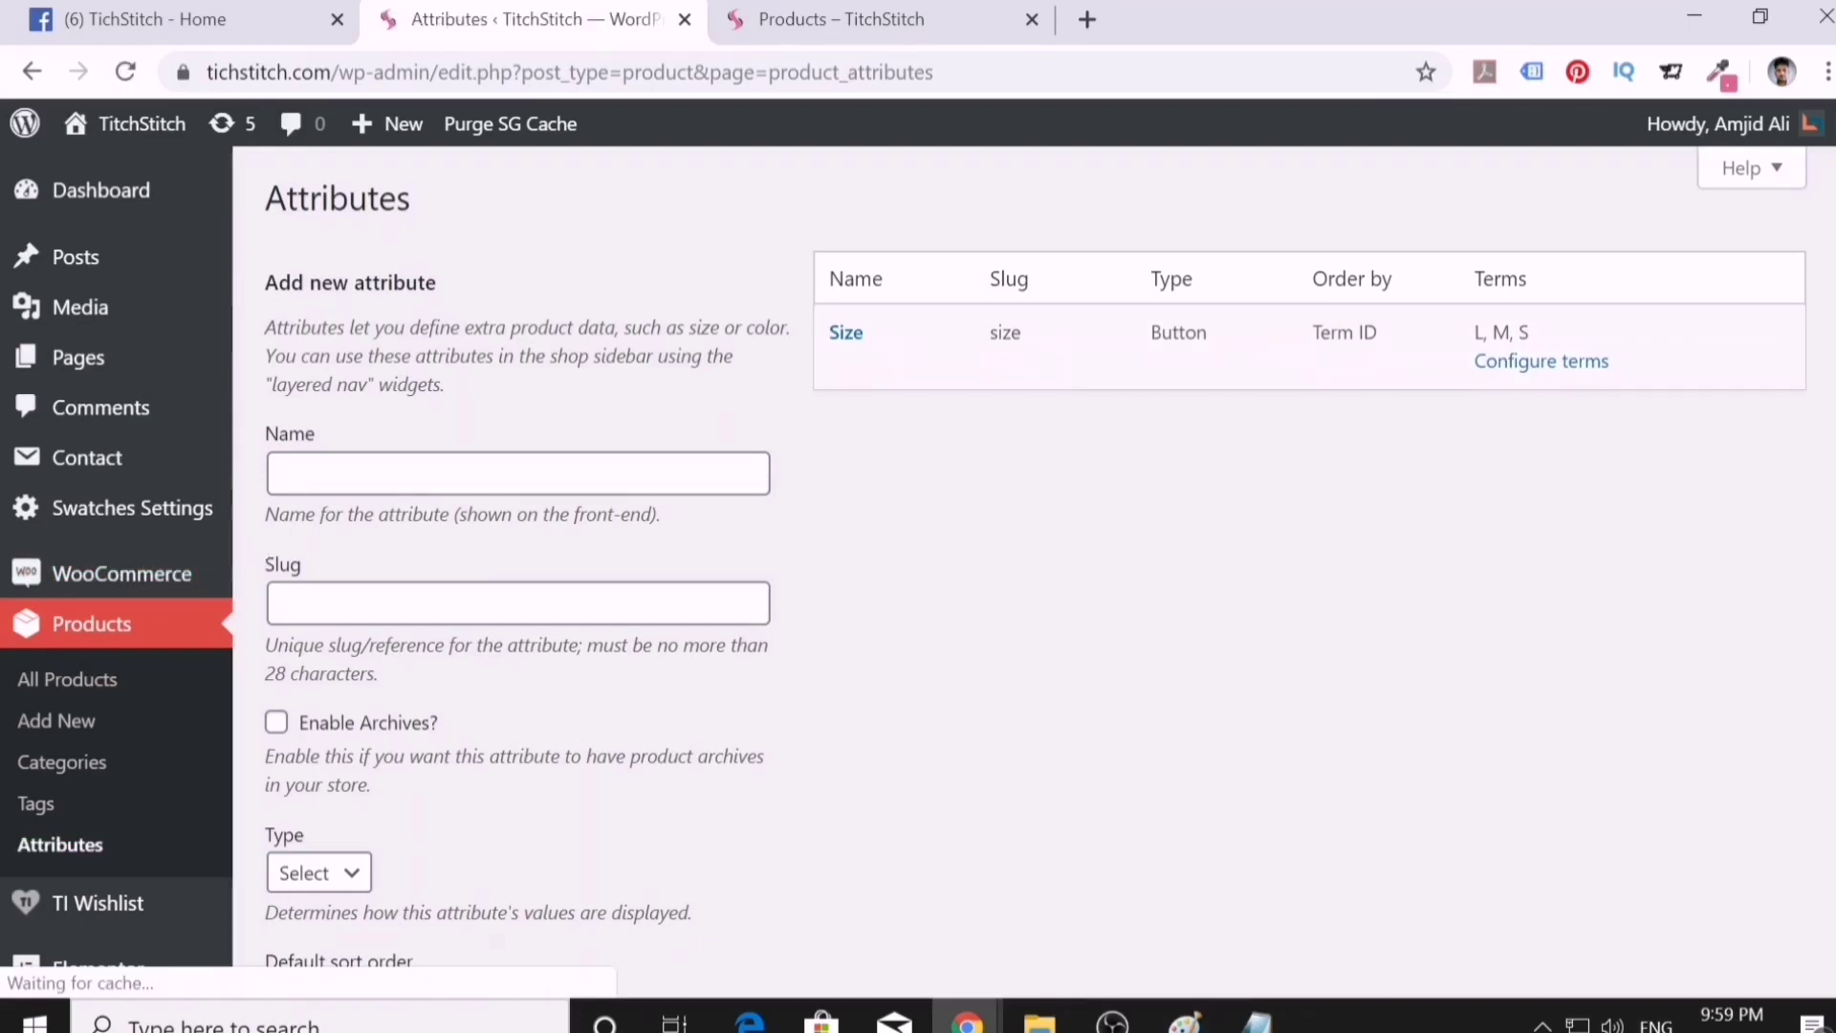
pyautogui.click(296, 474)
pyautogui.write('C')
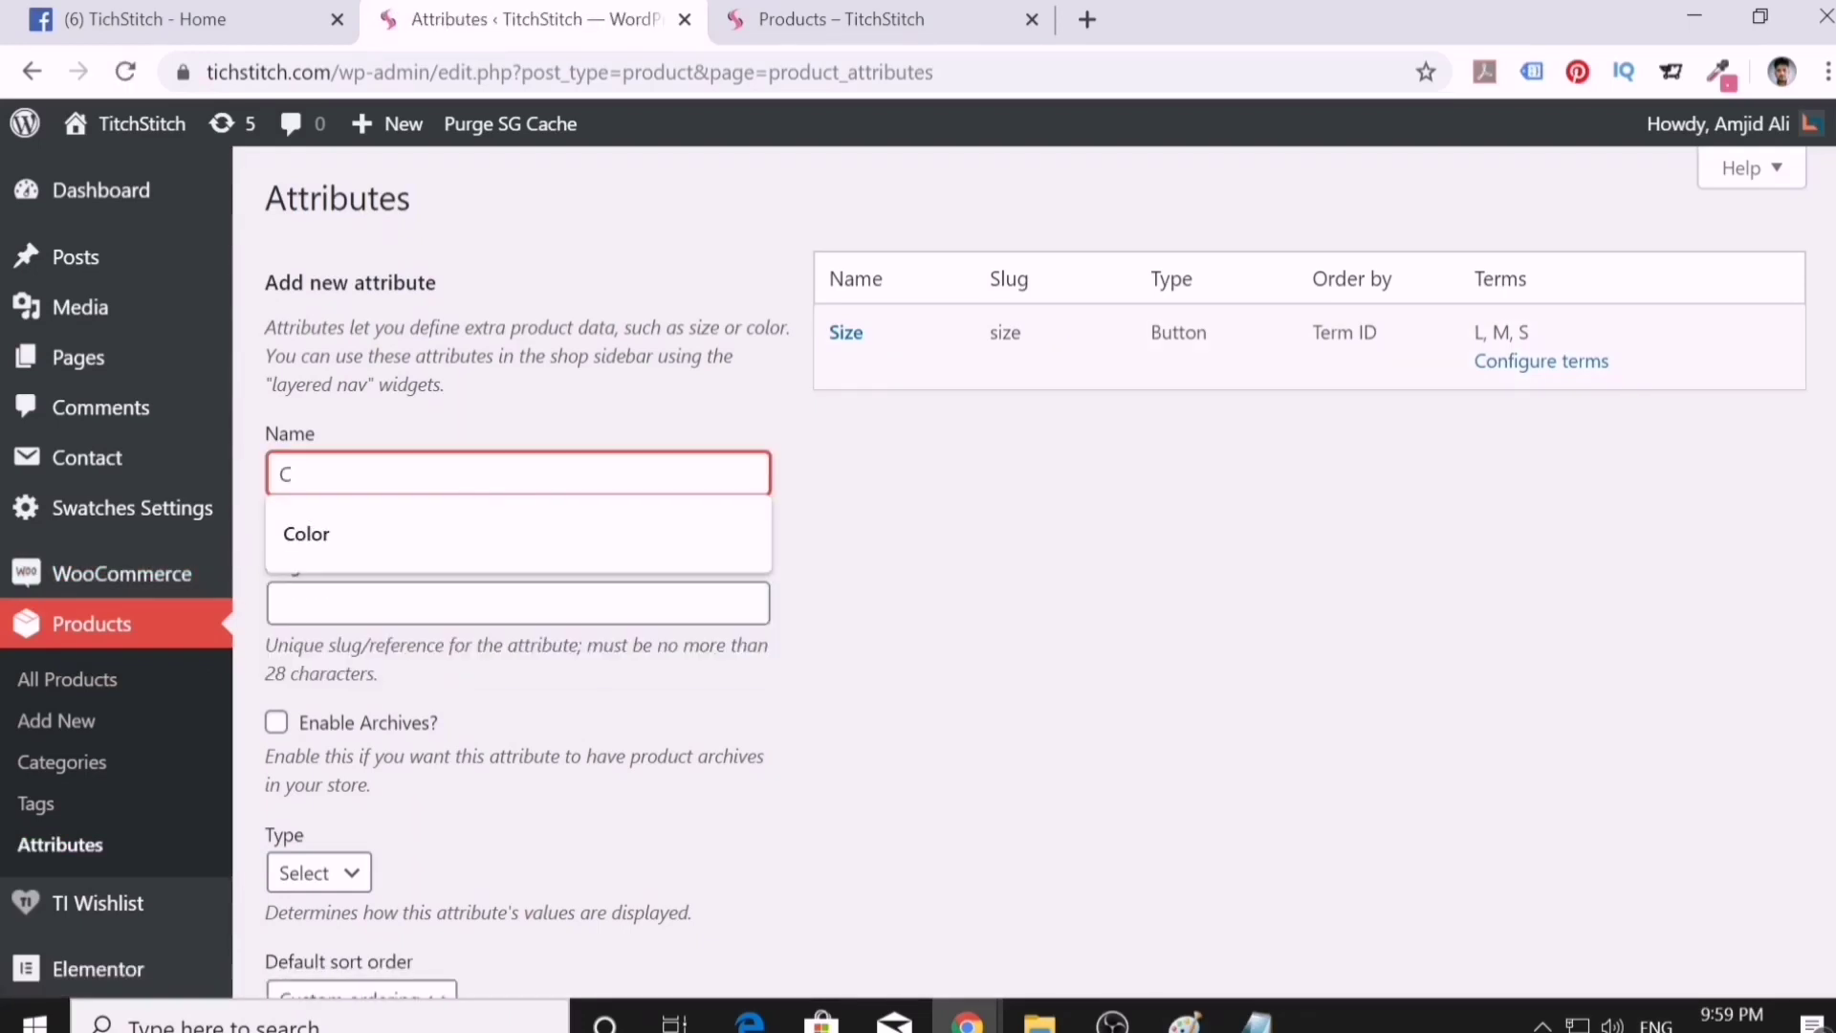
pyautogui.write('olor')
pyautogui.press('Tab')
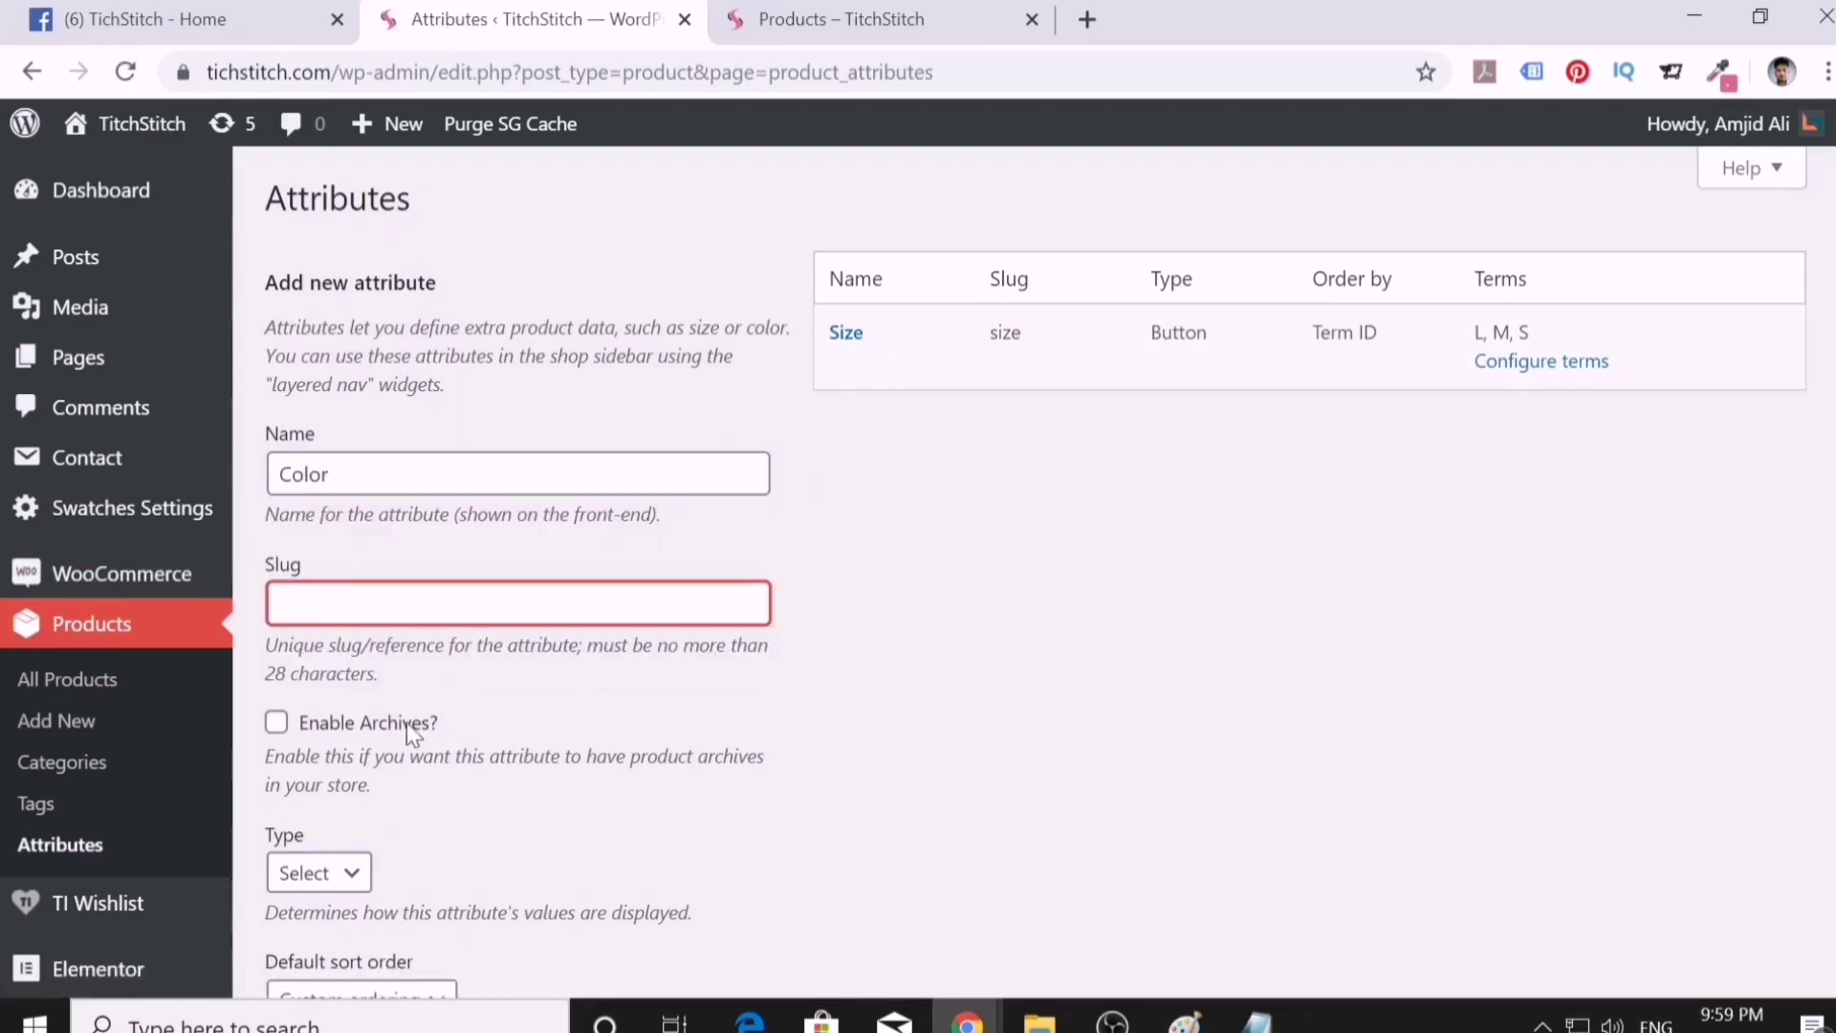
# - Set the new attribute's type to Color and add it with custom ordering
pyautogui.scroll(-3, 405, 727)
pyautogui.click(304, 578)
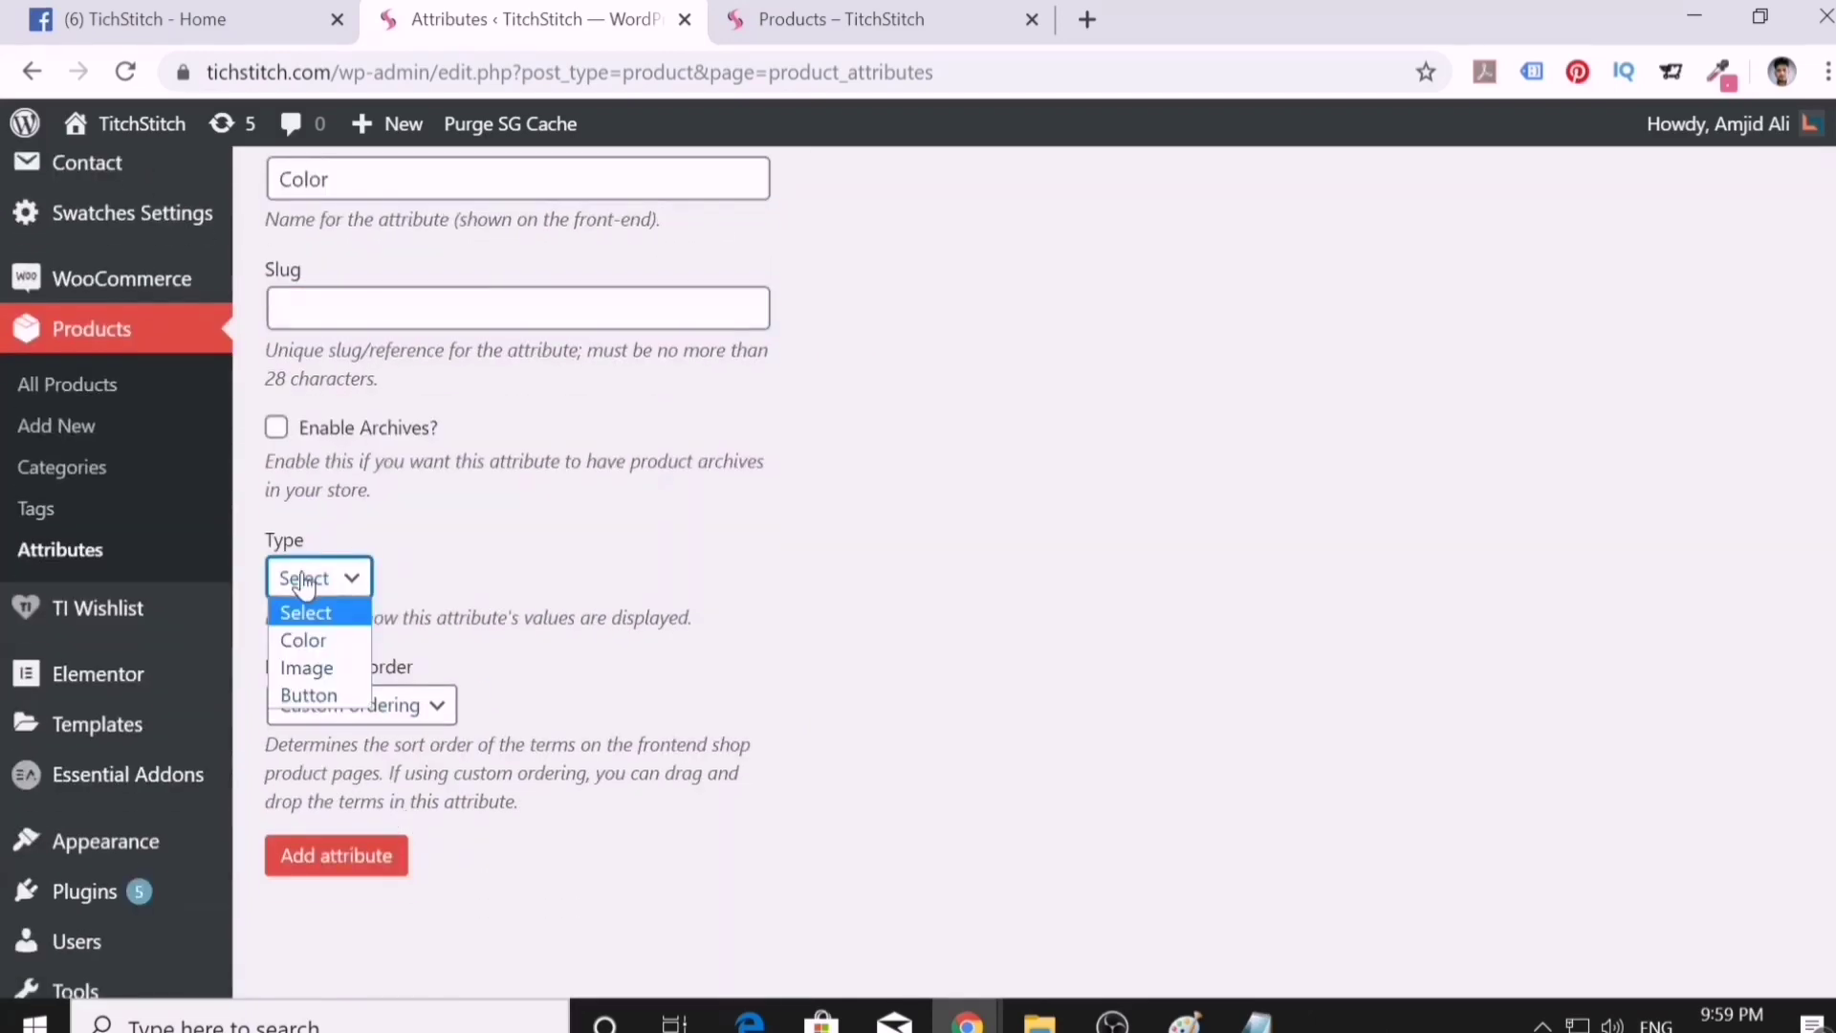
pyautogui.click(319, 639)
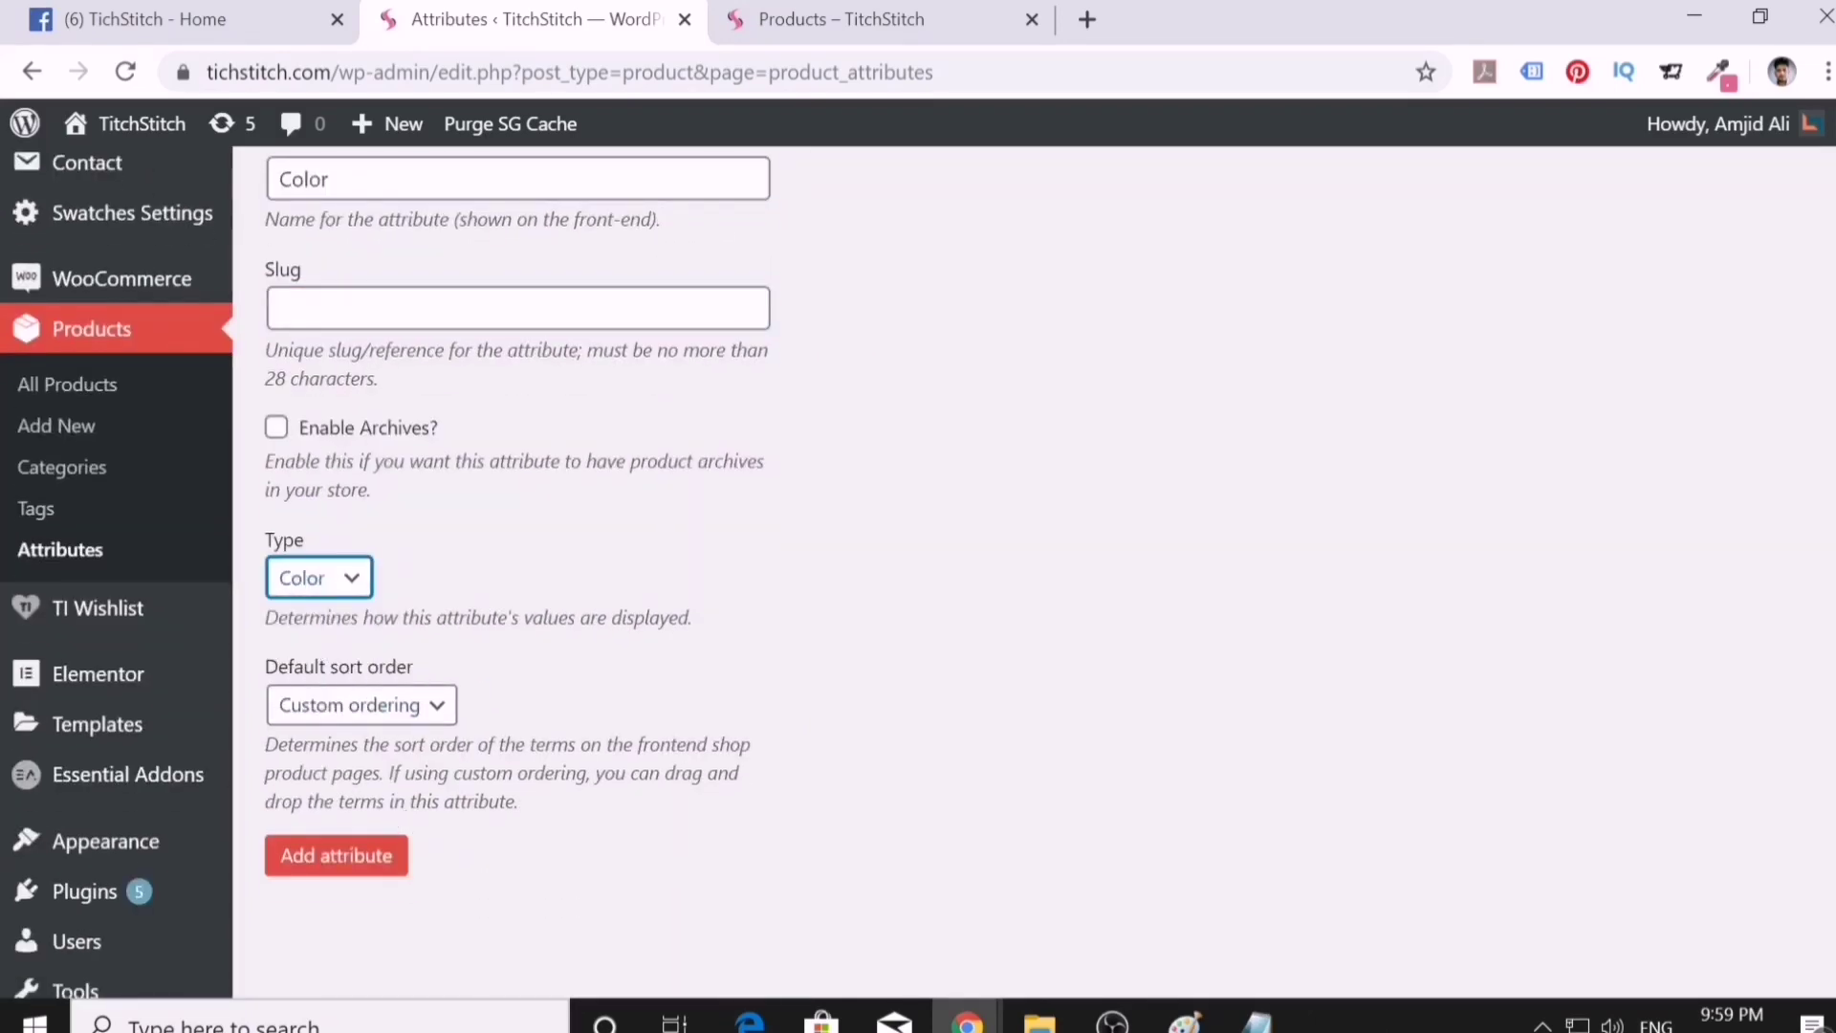
pyautogui.scroll(3, 357, 547)
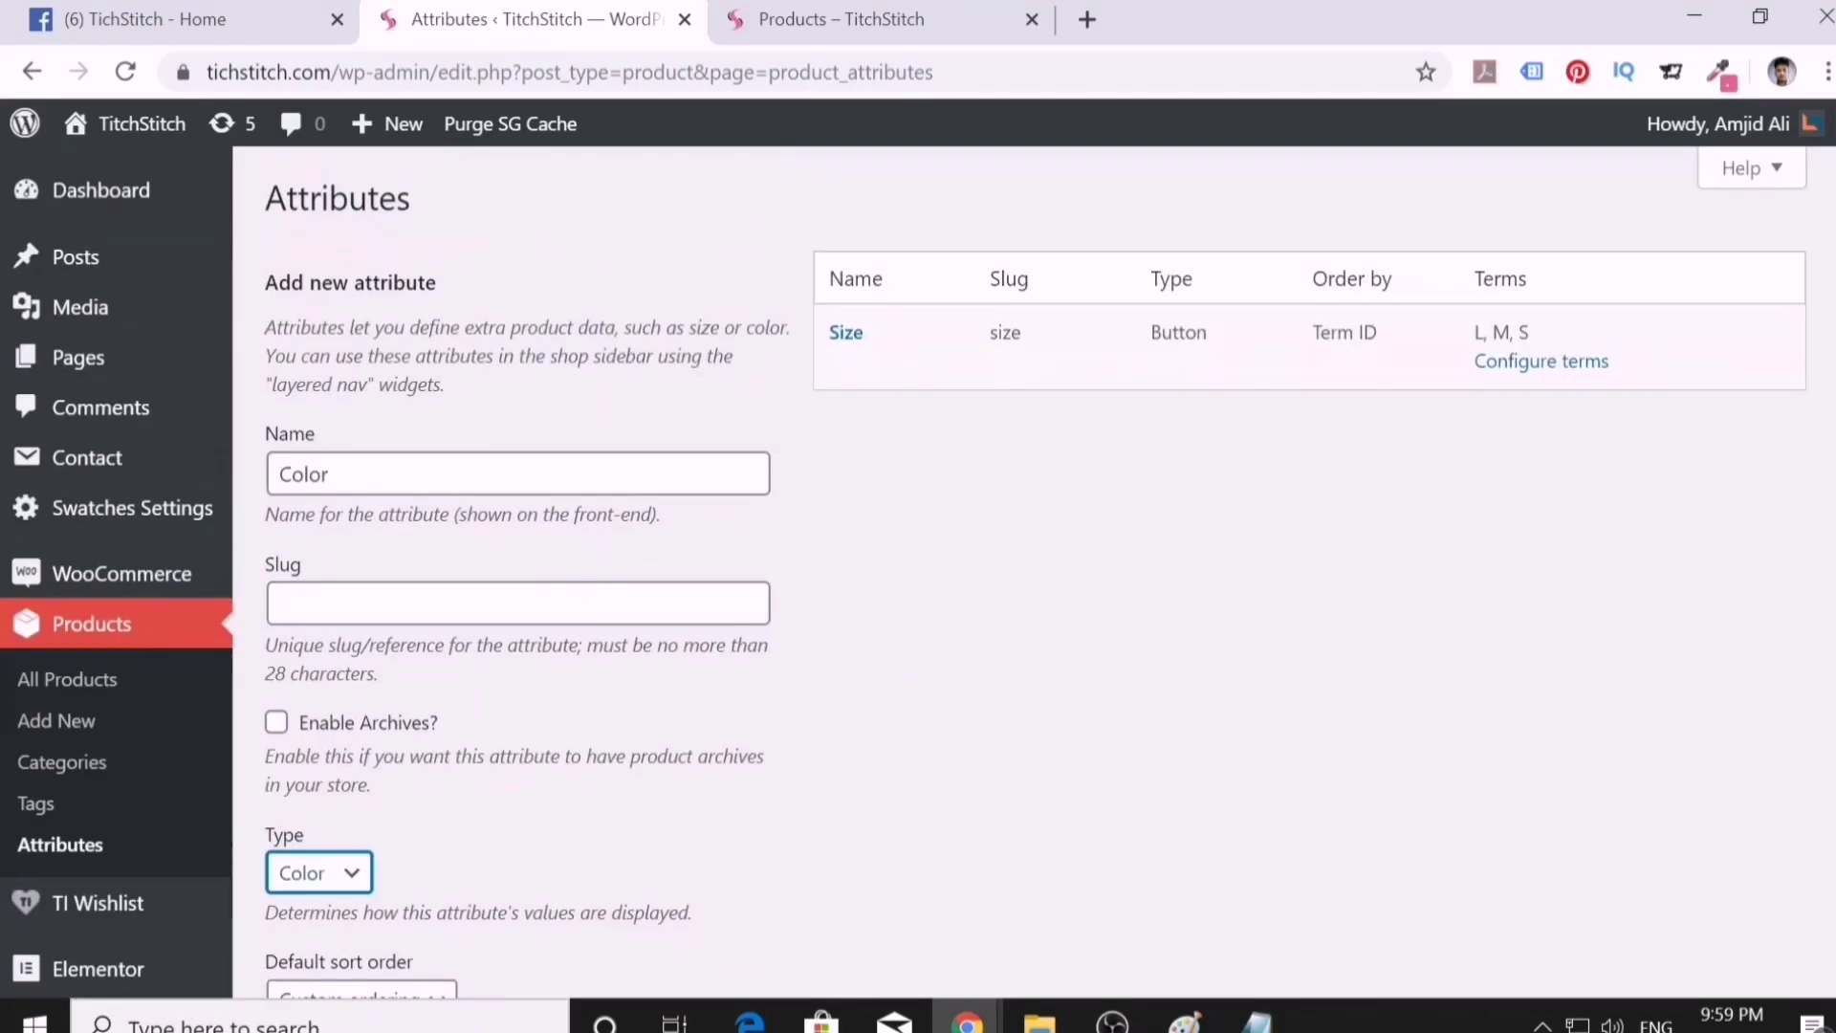
pyautogui.scroll(-3, 339, 870)
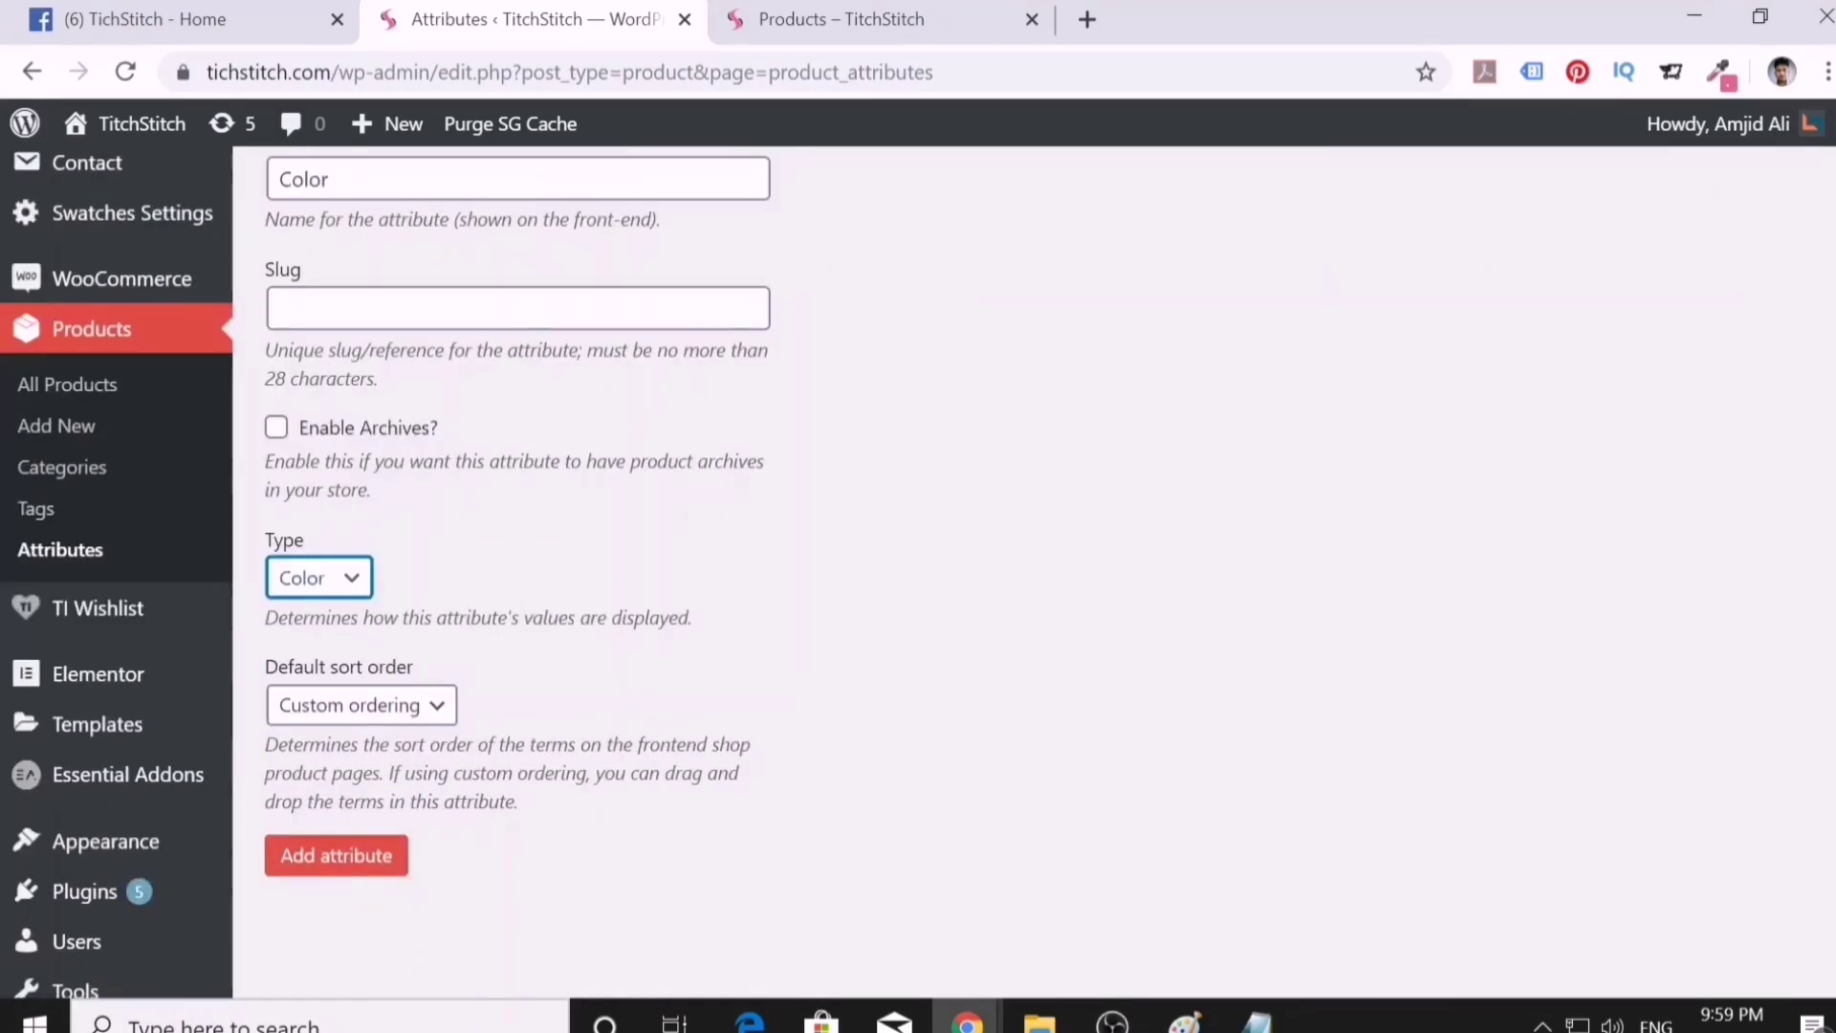
pyautogui.click(350, 866)
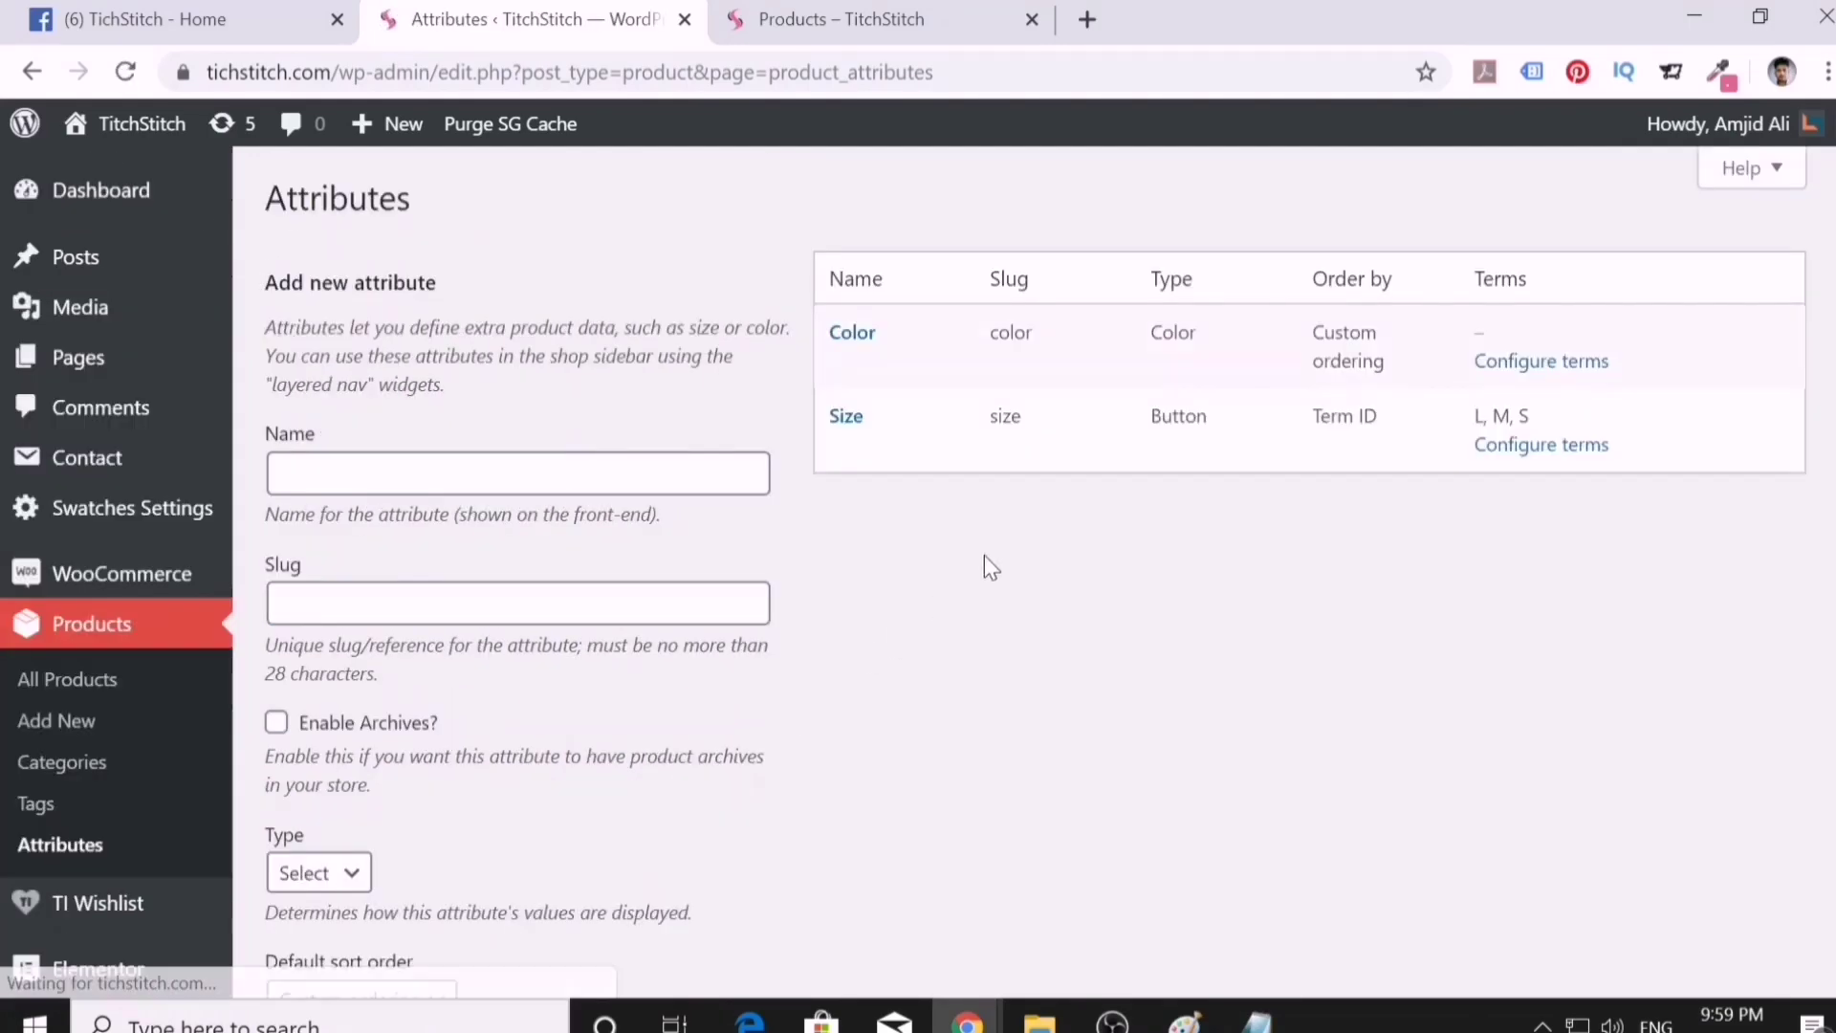
# - Open the Color attribute's terms and add a term named Black with the color #000000
pyautogui.click(1526, 373)
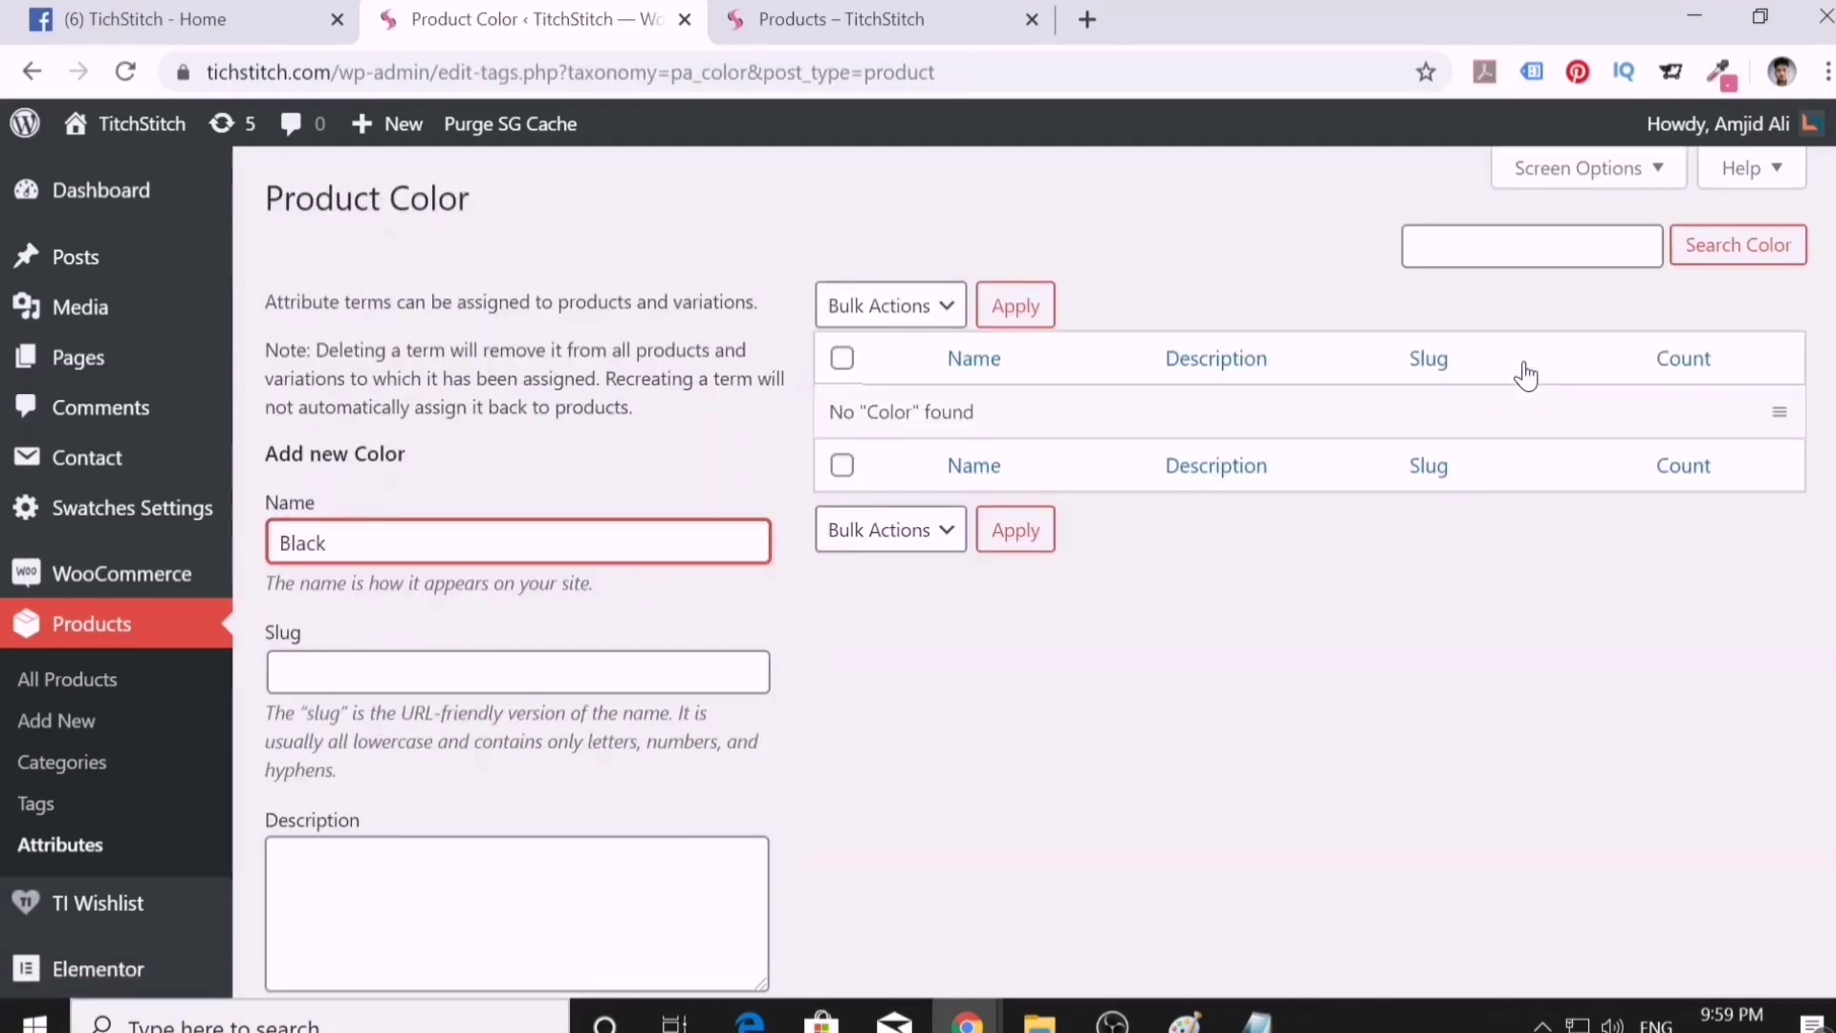
pyautogui.scroll(-5, 1254, 516)
pyautogui.click(307, 703)
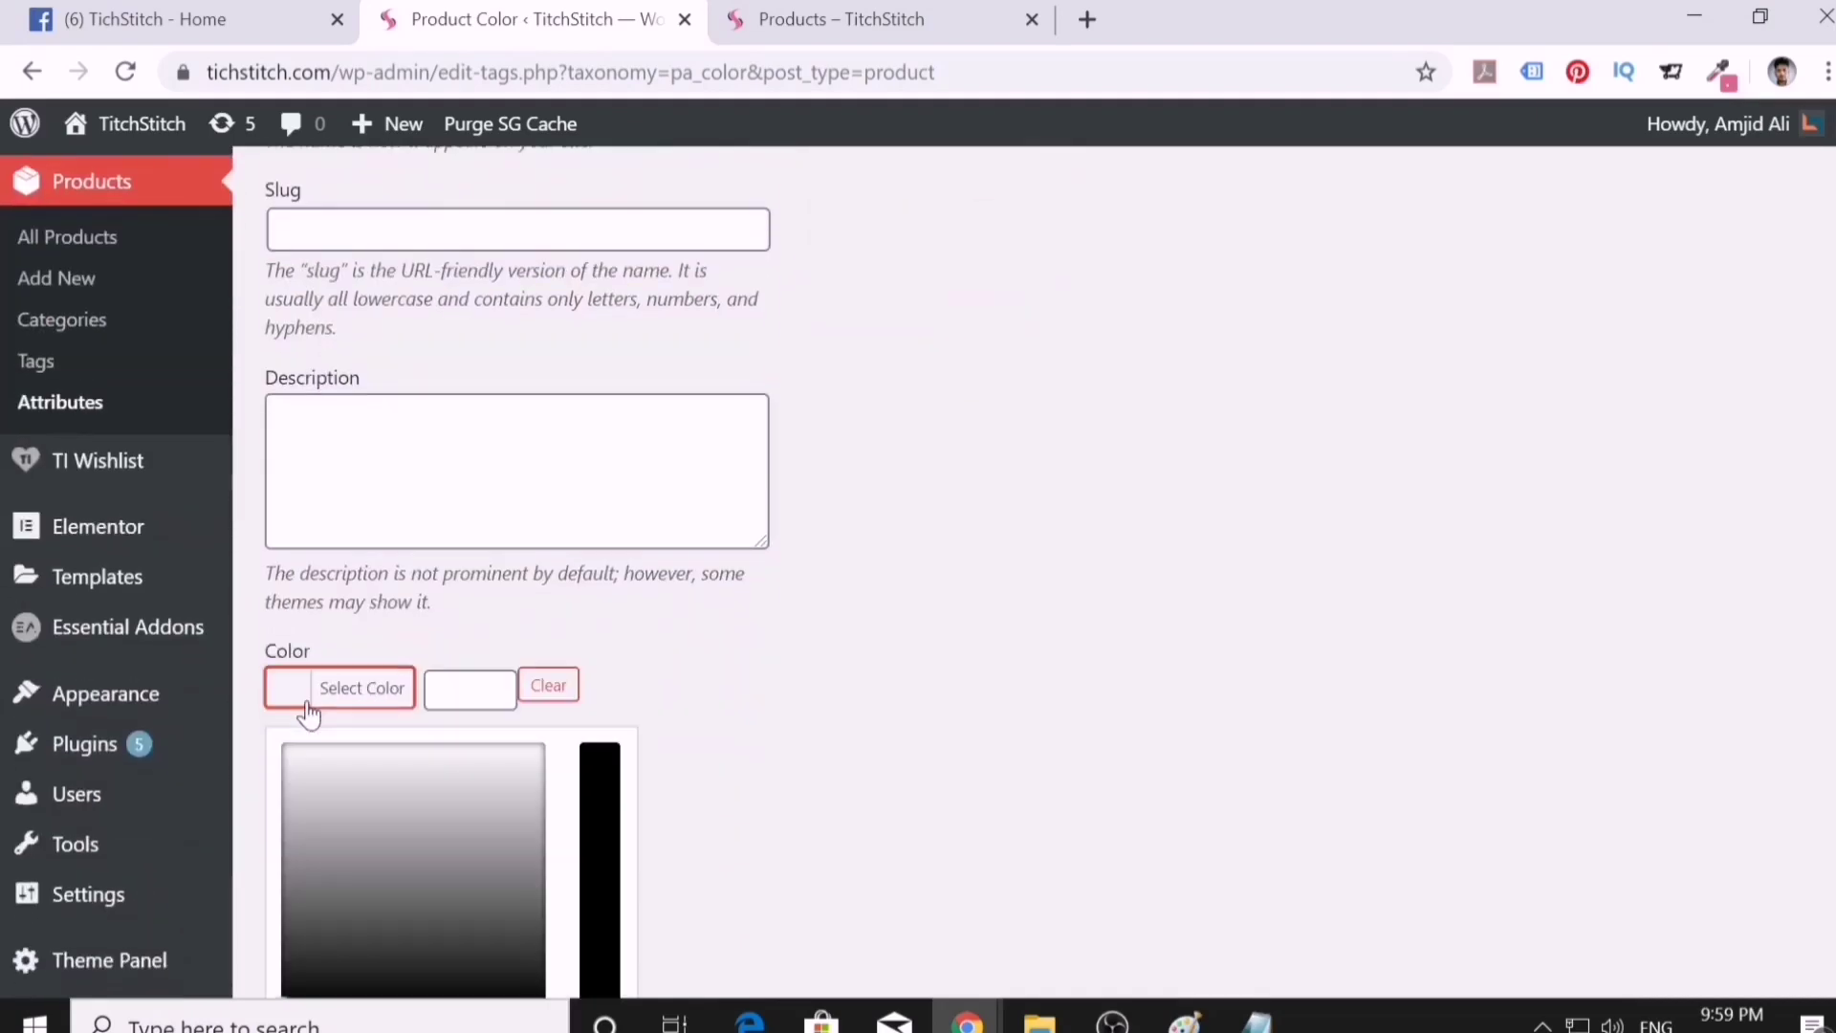
pyautogui.scroll(-3, 538, 783)
pyautogui.click(300, 751)
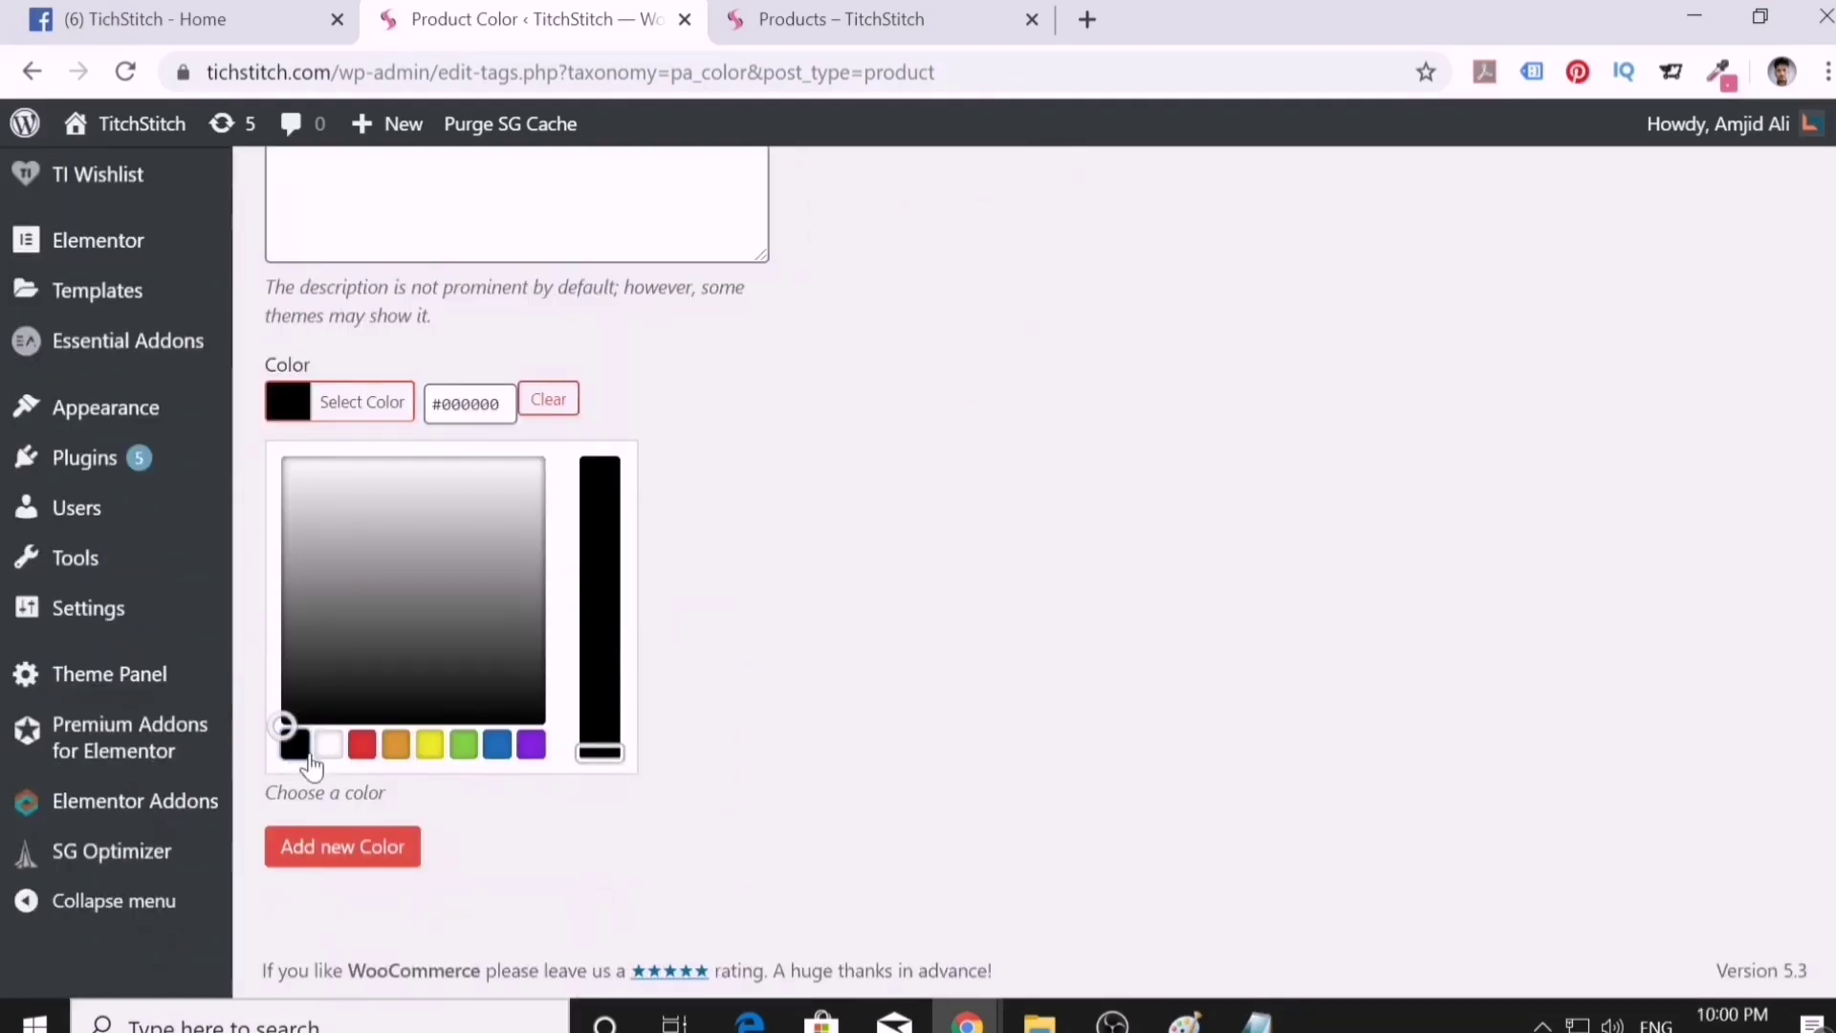
pyautogui.click(341, 851)
# - Add a color term named White with the preset white swatch
pyautogui.write('White')
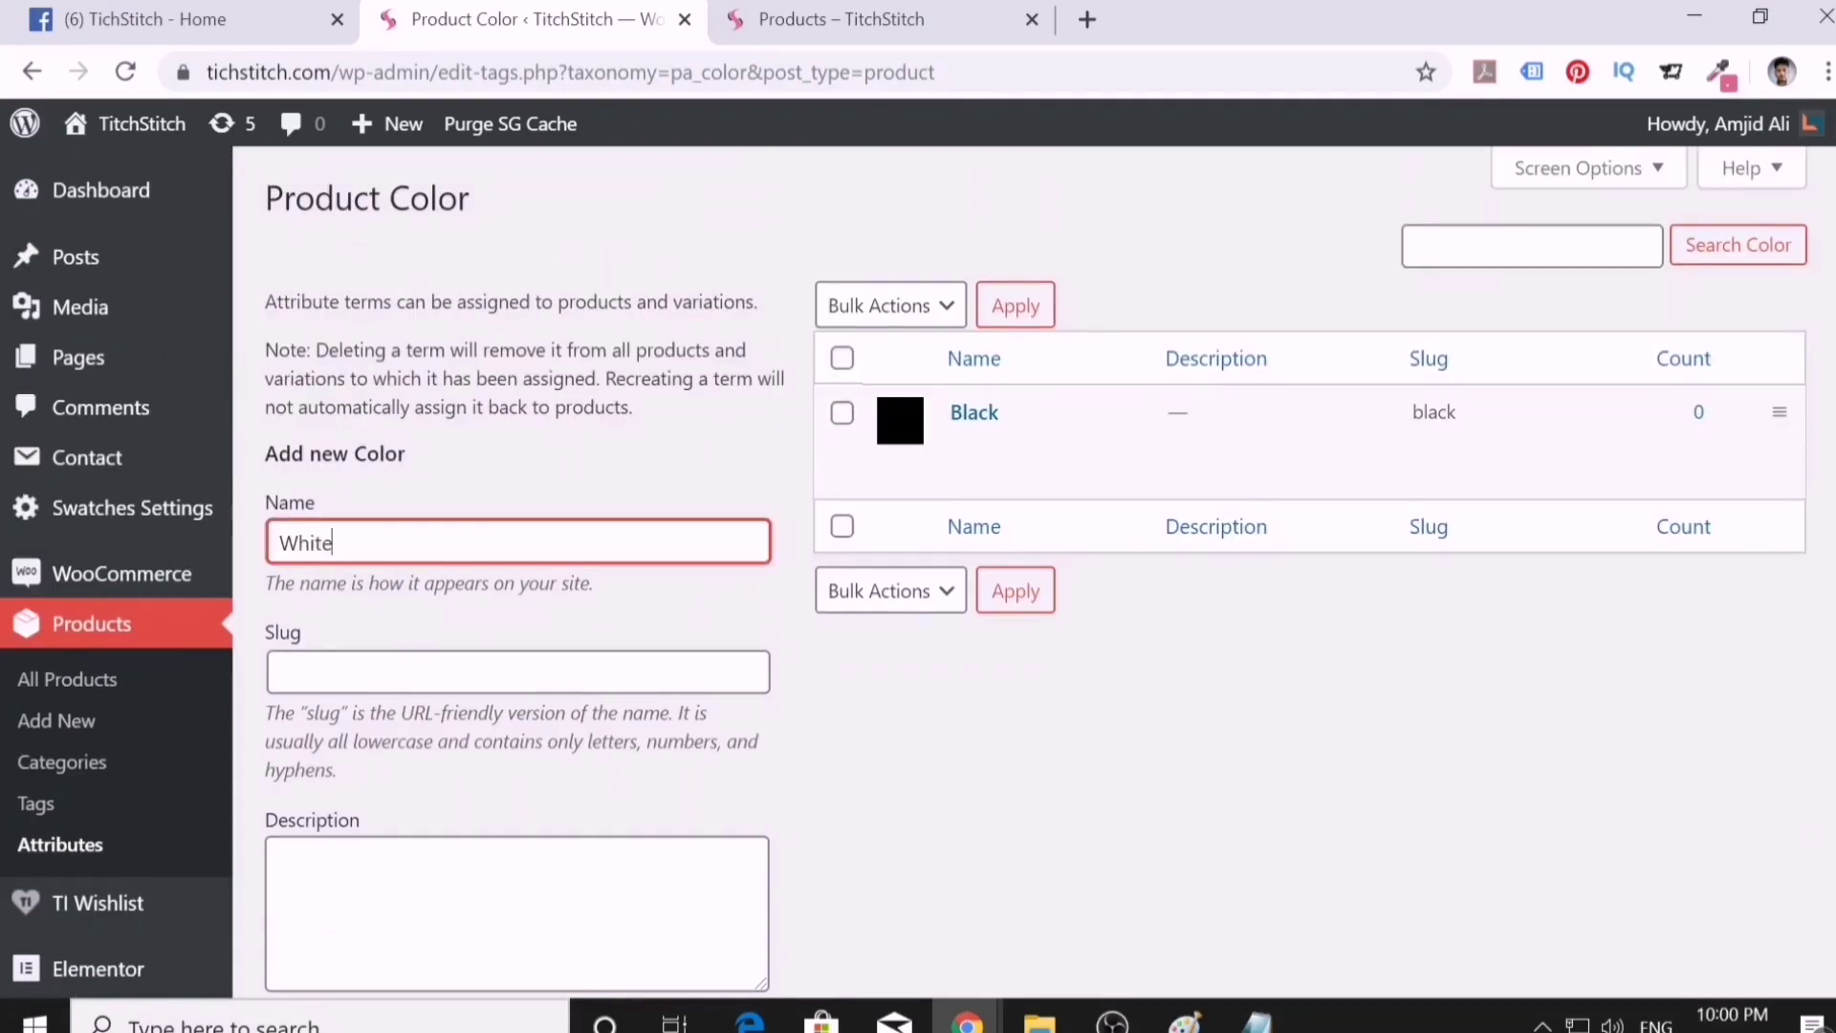
pyautogui.scroll(-7, 424, 686)
pyautogui.click(328, 800)
pyautogui.click(343, 902)
# - Add a color term named Red with the preset red swatch
pyautogui.write('Red')
pyautogui.scroll(-7, 308, 464)
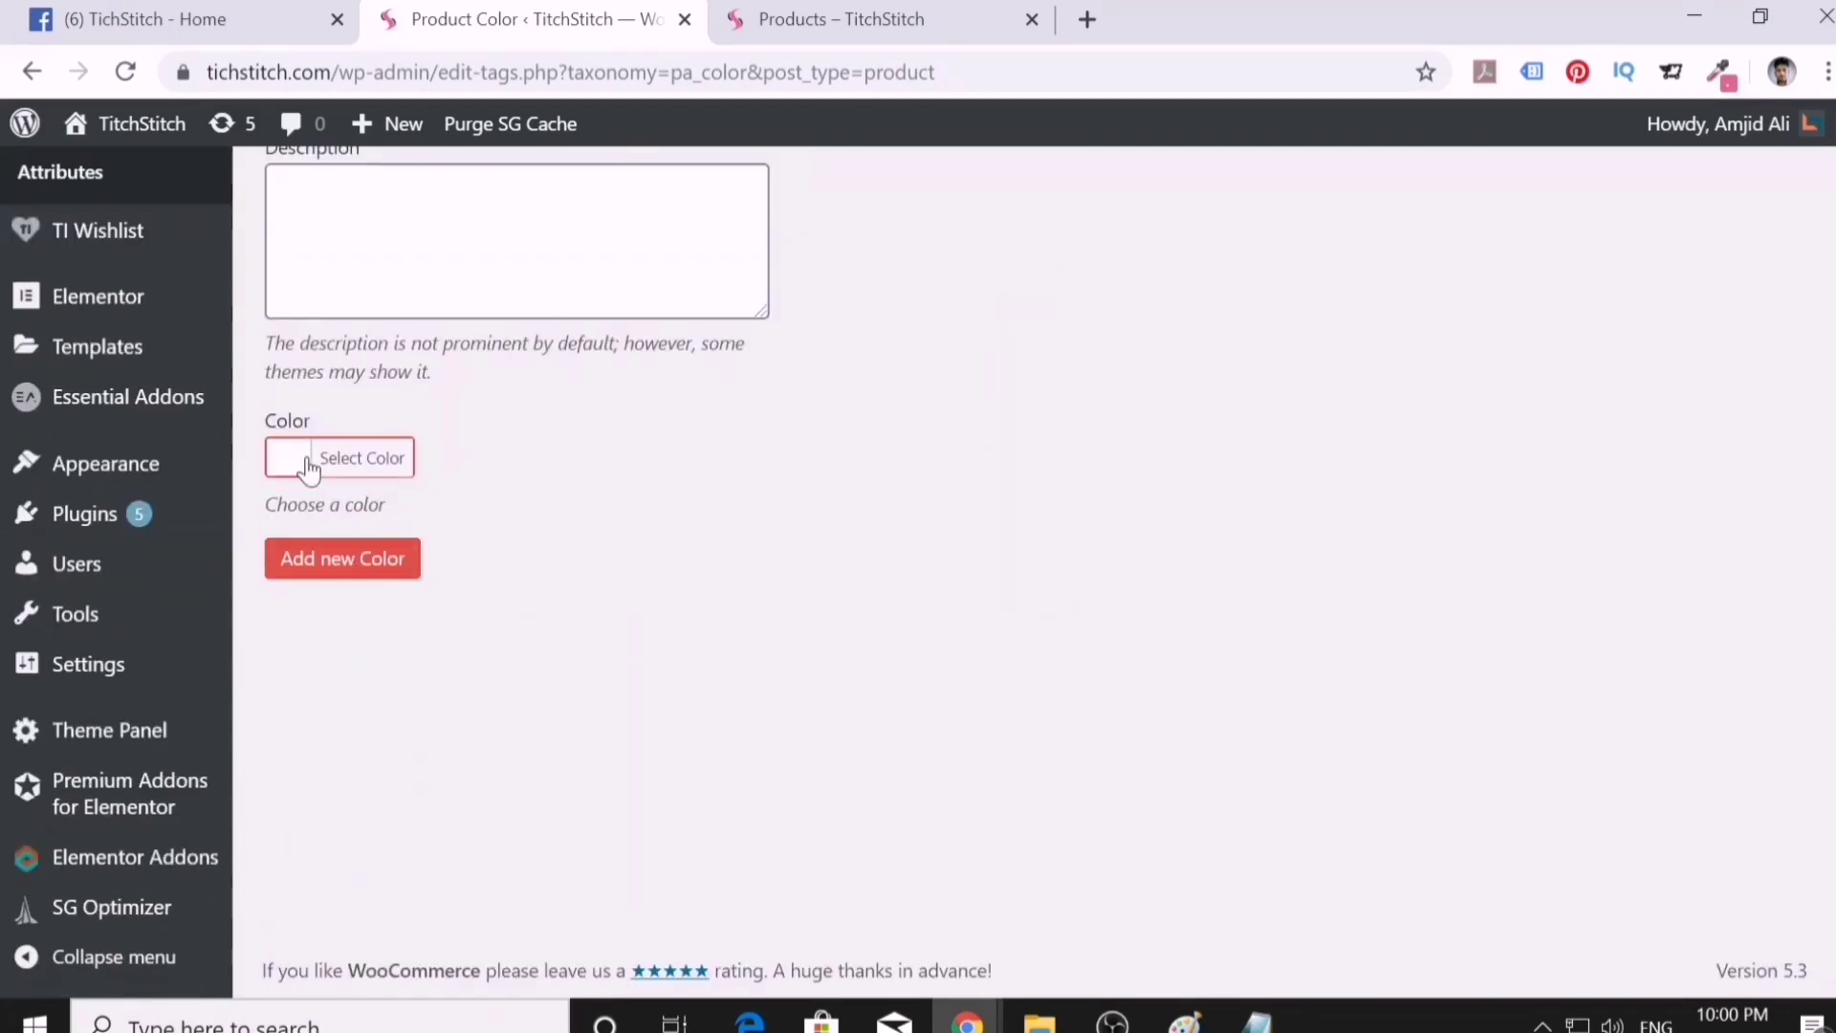
pyautogui.click(307, 459)
pyautogui.click(361, 800)
pyautogui.click(350, 909)
# - Add a color term named Green, adjusting the preset green to a darker, muted shade
pyautogui.write('Green')
pyautogui.scroll(-7, 424, 574)
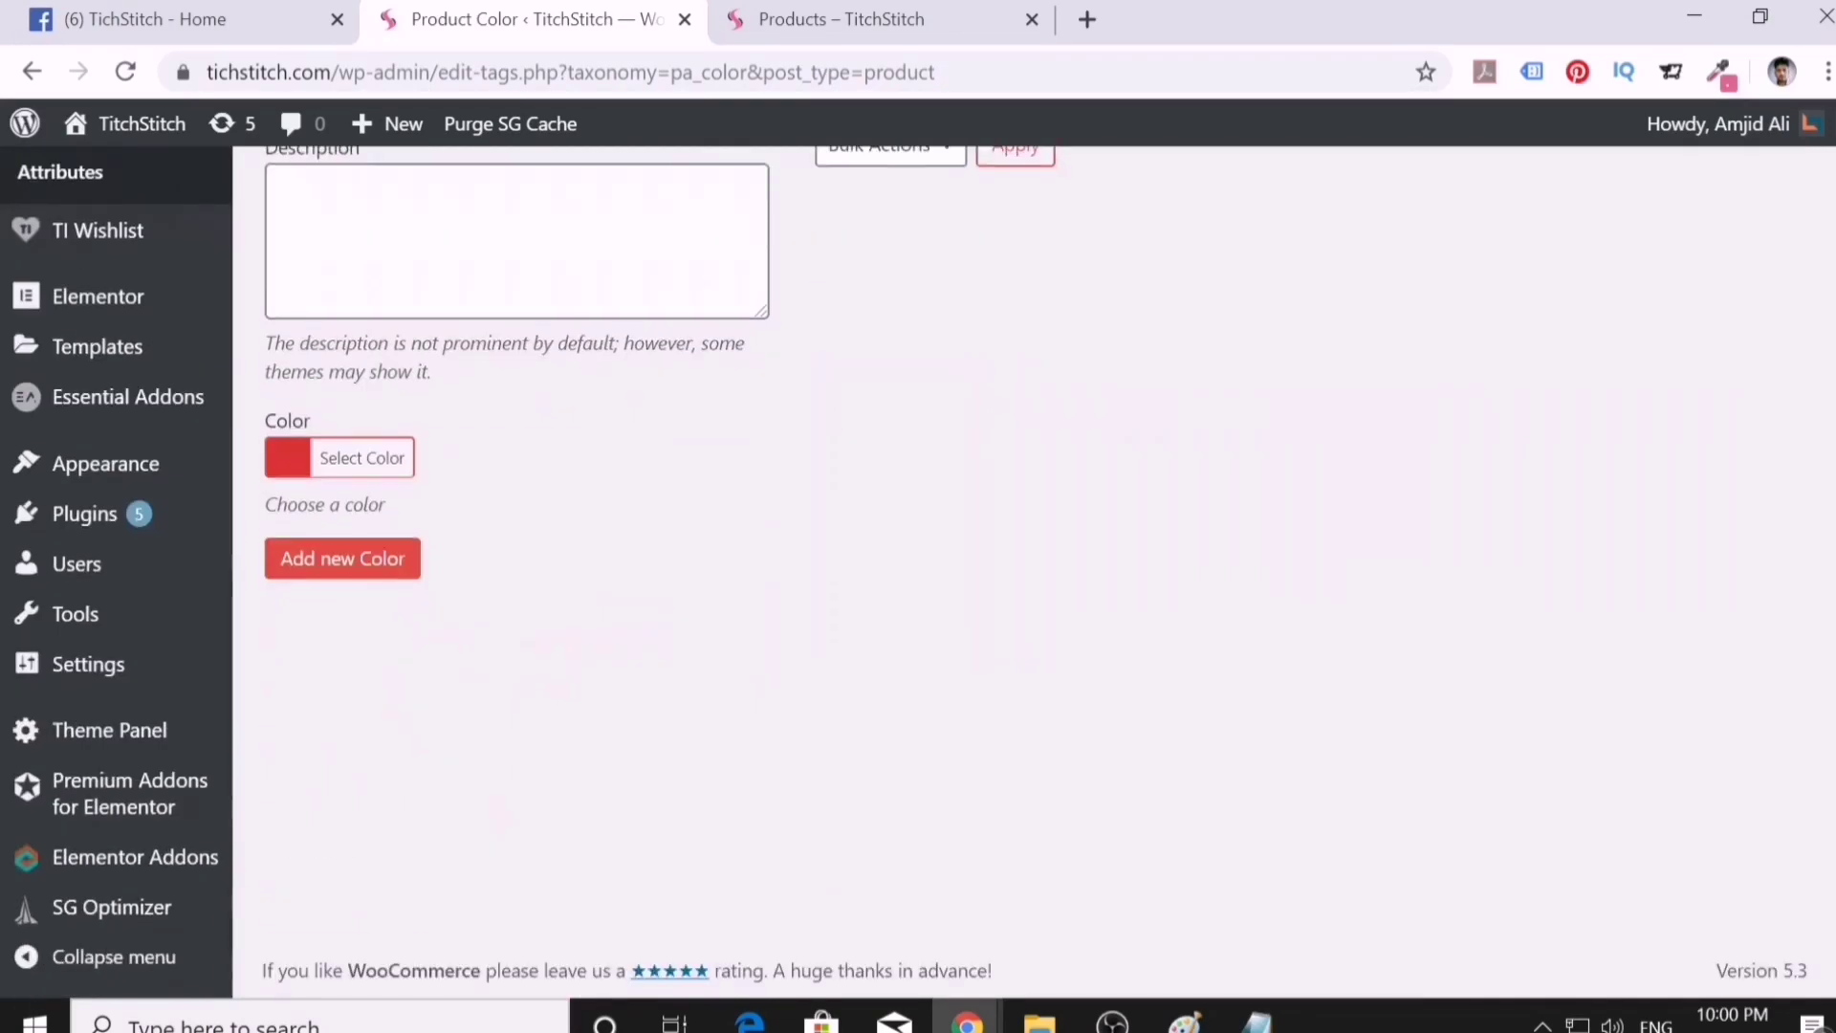
pyautogui.click(308, 459)
pyautogui.click(464, 801)
pyautogui.click(381, 602)
pyautogui.moveTo(601, 609); pyautogui.dragTo(604, 689)
pyautogui.click(697, 767)
pyautogui.click(340, 558)
# - Add a color term named Blue with the preset blue #1e73be
pyautogui.scroll(5, 361, 475)
pyautogui.scroll(-2, 398, 750)
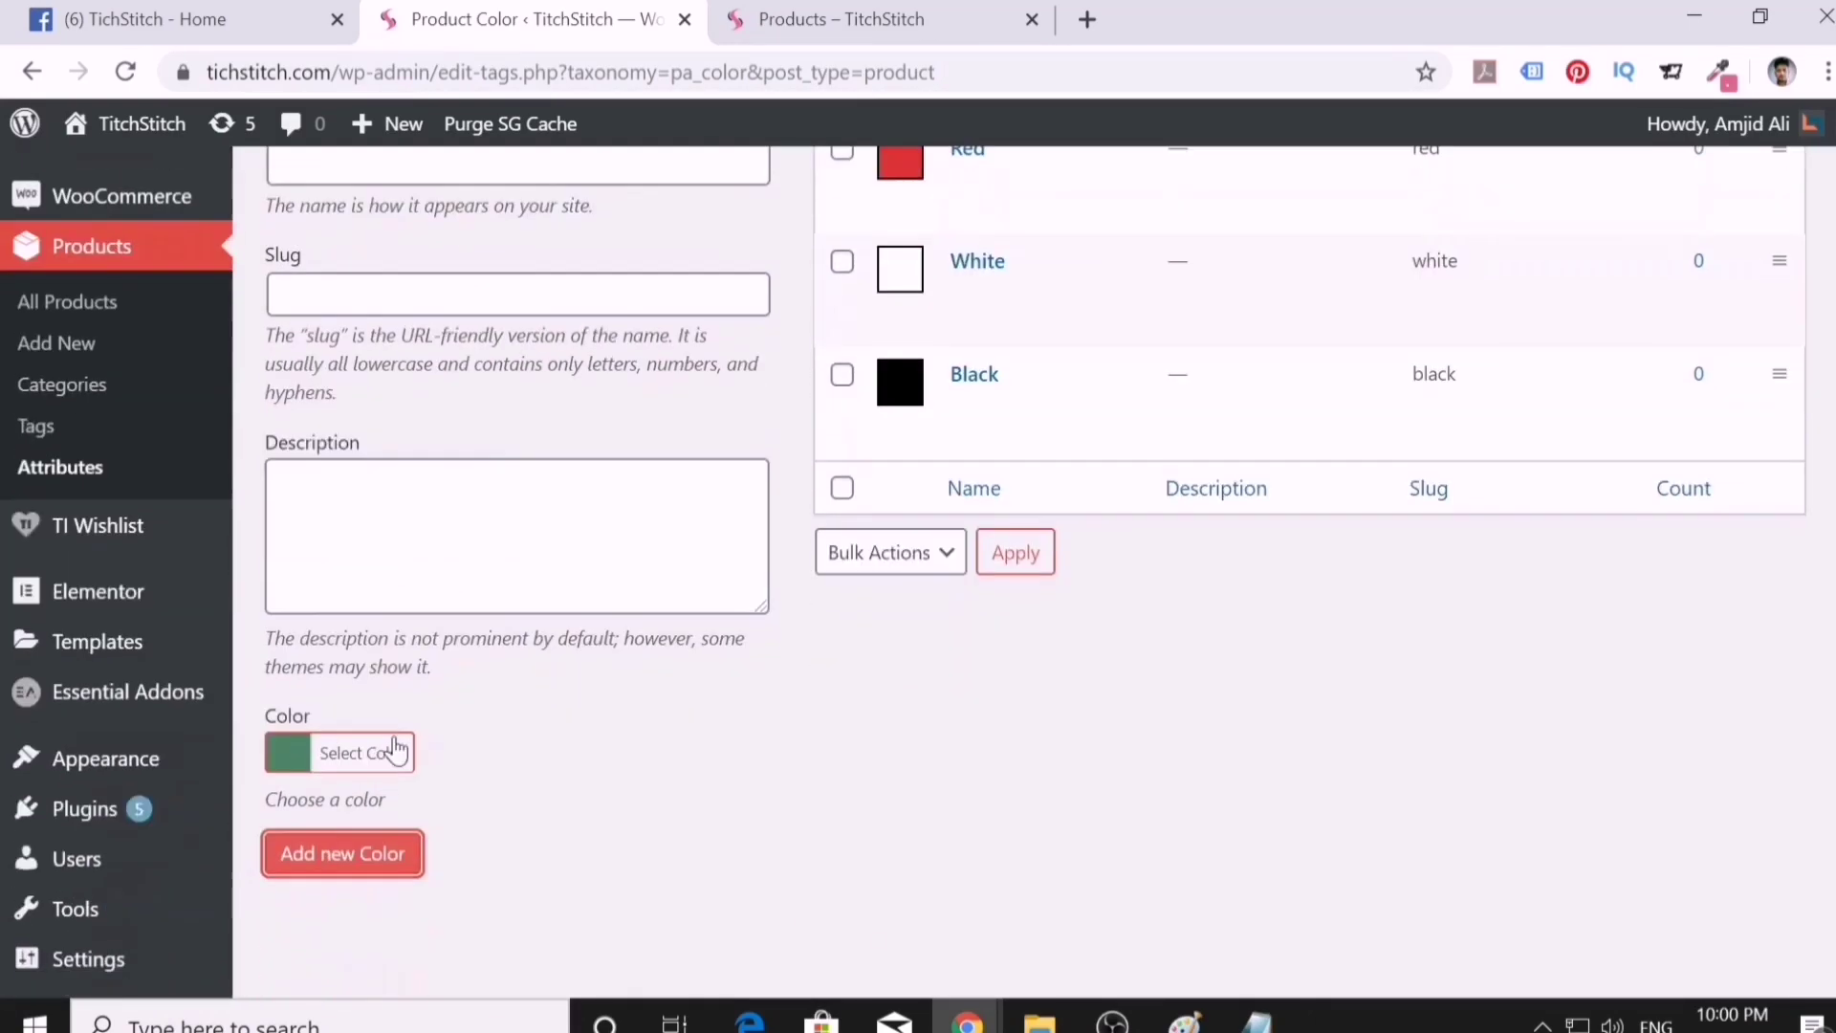
pyautogui.scroll(3, 381, 284)
pyautogui.scroll(2, 381, 284)
pyautogui.write('Blue')
pyautogui.scroll(-7, 380, 478)
pyautogui.click(335, 459)
pyautogui.click(497, 800)
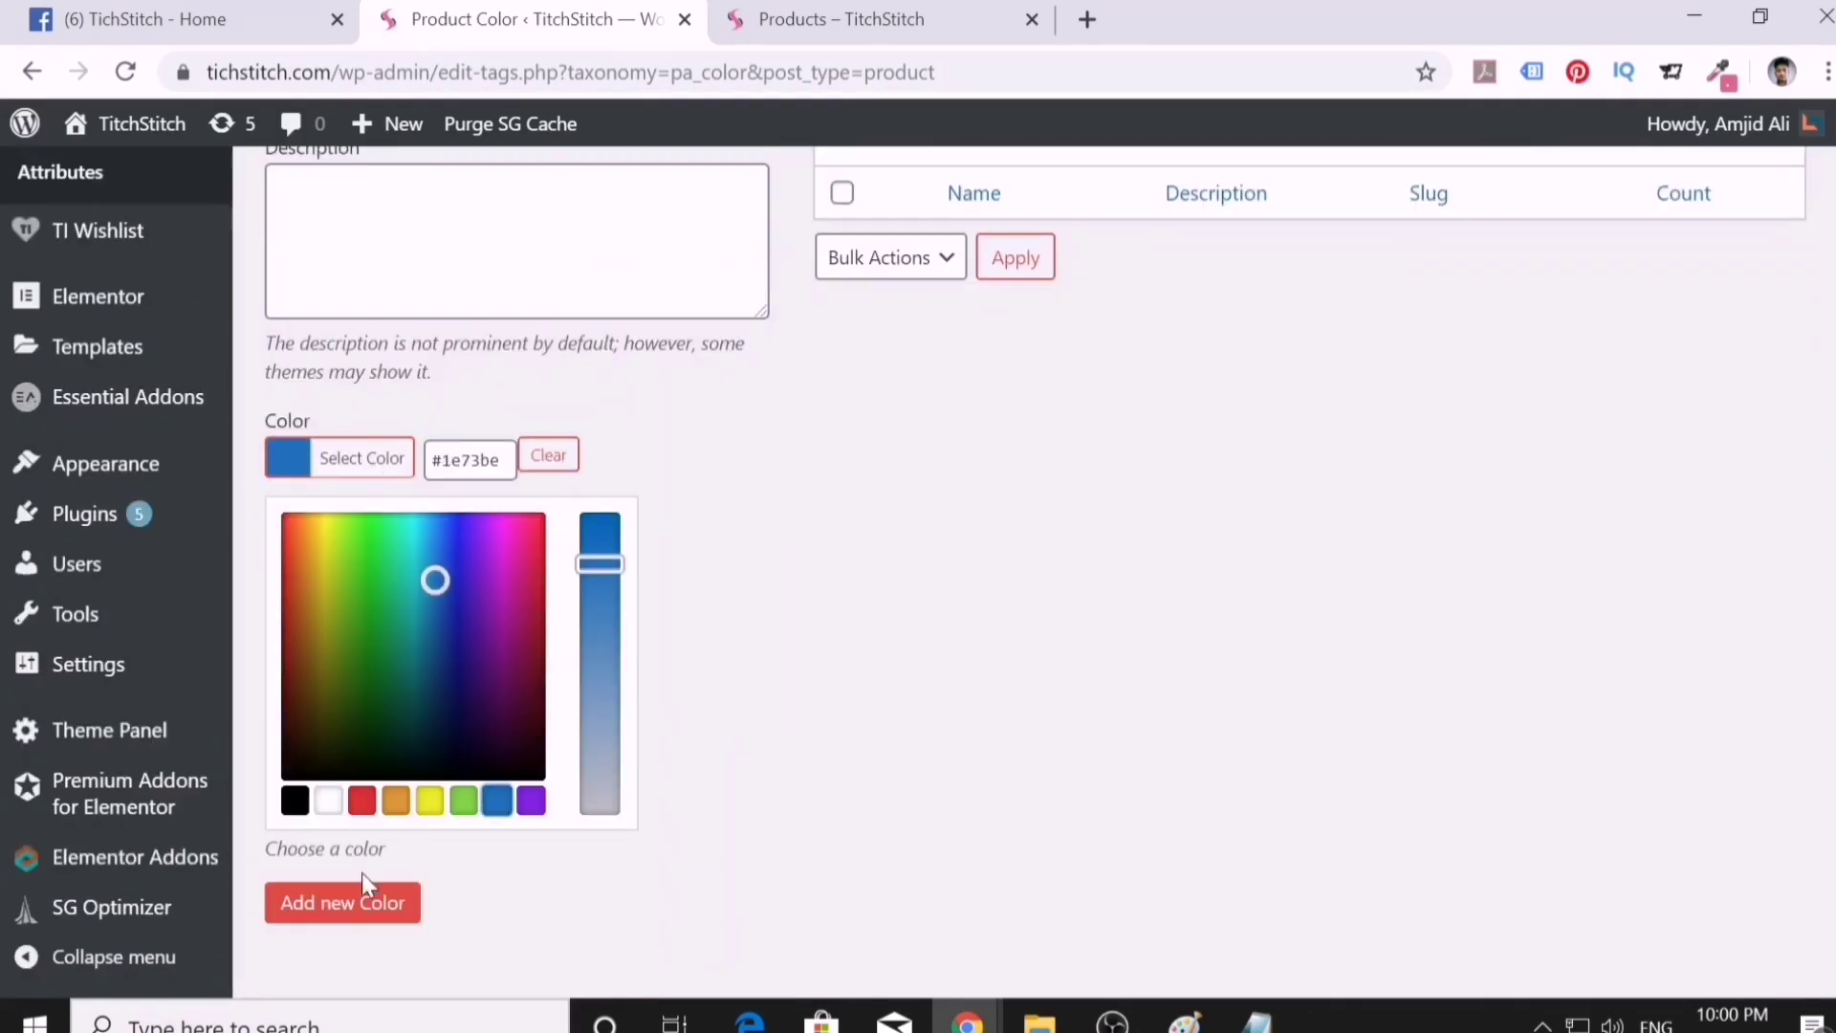
pyautogui.click(342, 902)
# - Add a color term named Yellow with the preset yellow swatch and go back to the attributes list
pyautogui.write('Yellow')
pyautogui.scroll(-7, 380, 478)
pyautogui.click(361, 536)
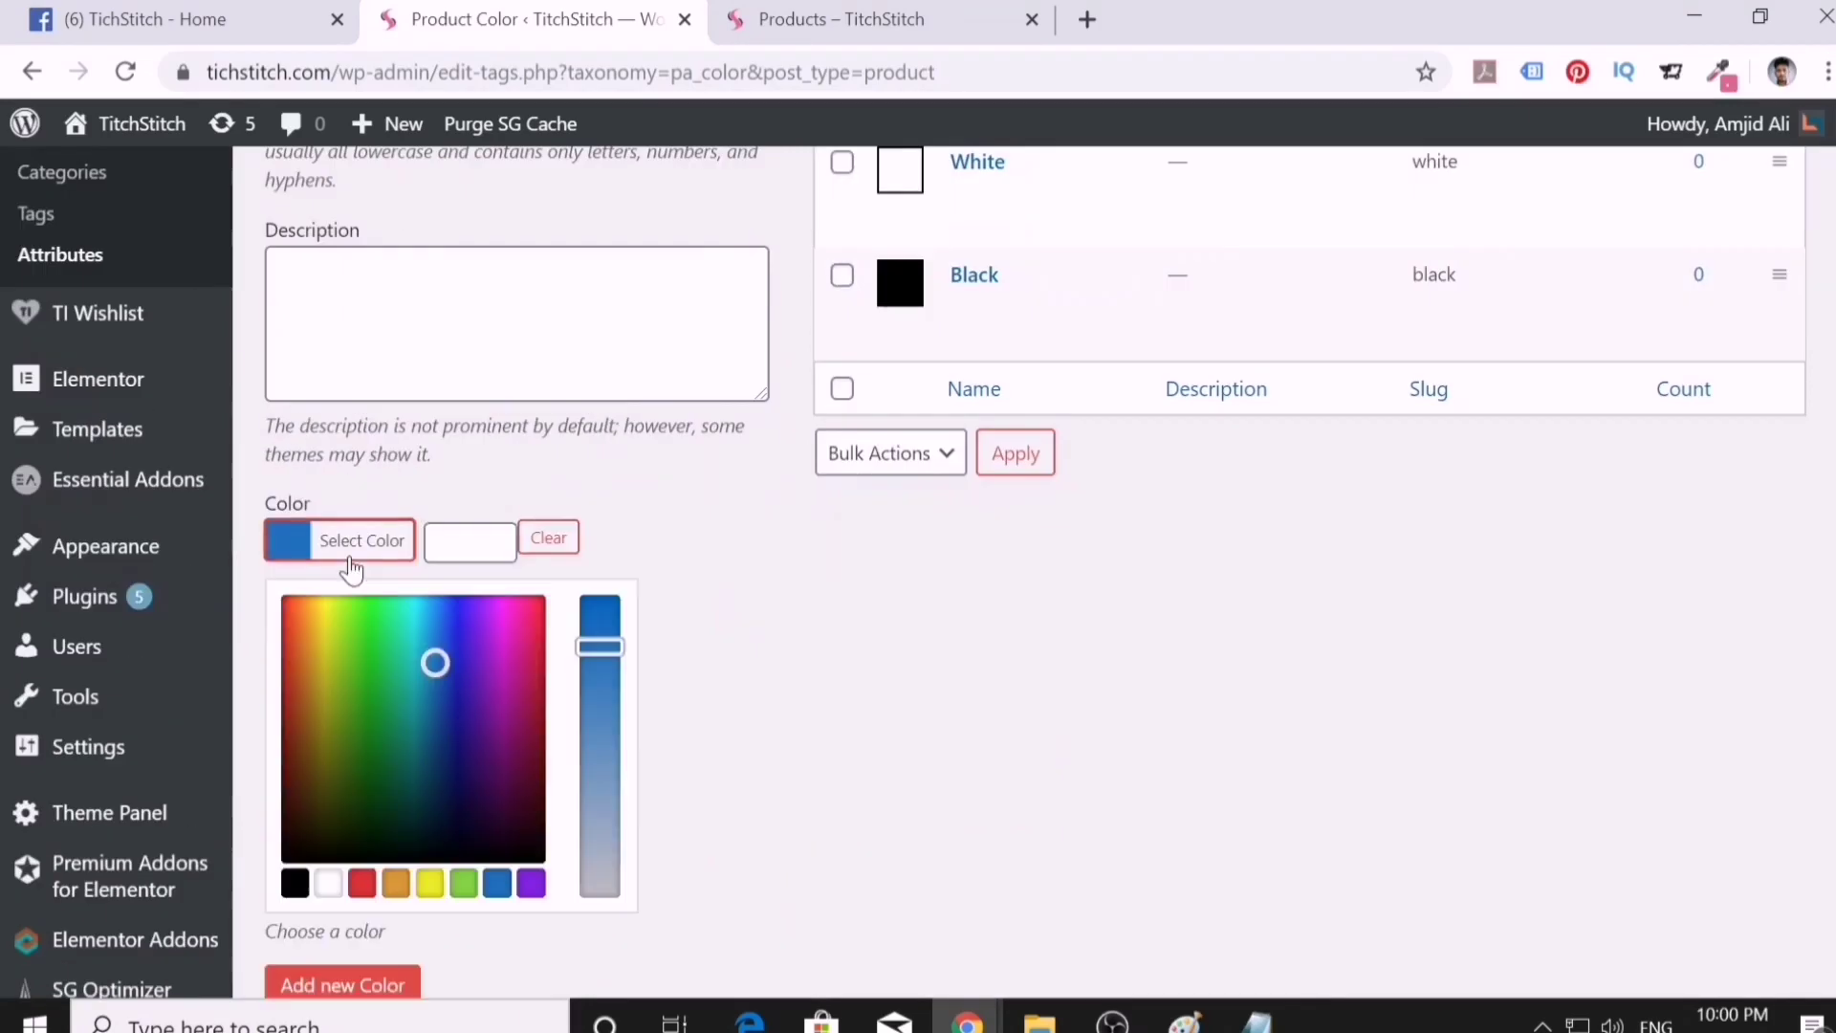
pyautogui.click(406, 877)
pyautogui.click(426, 750)
pyautogui.click(344, 640)
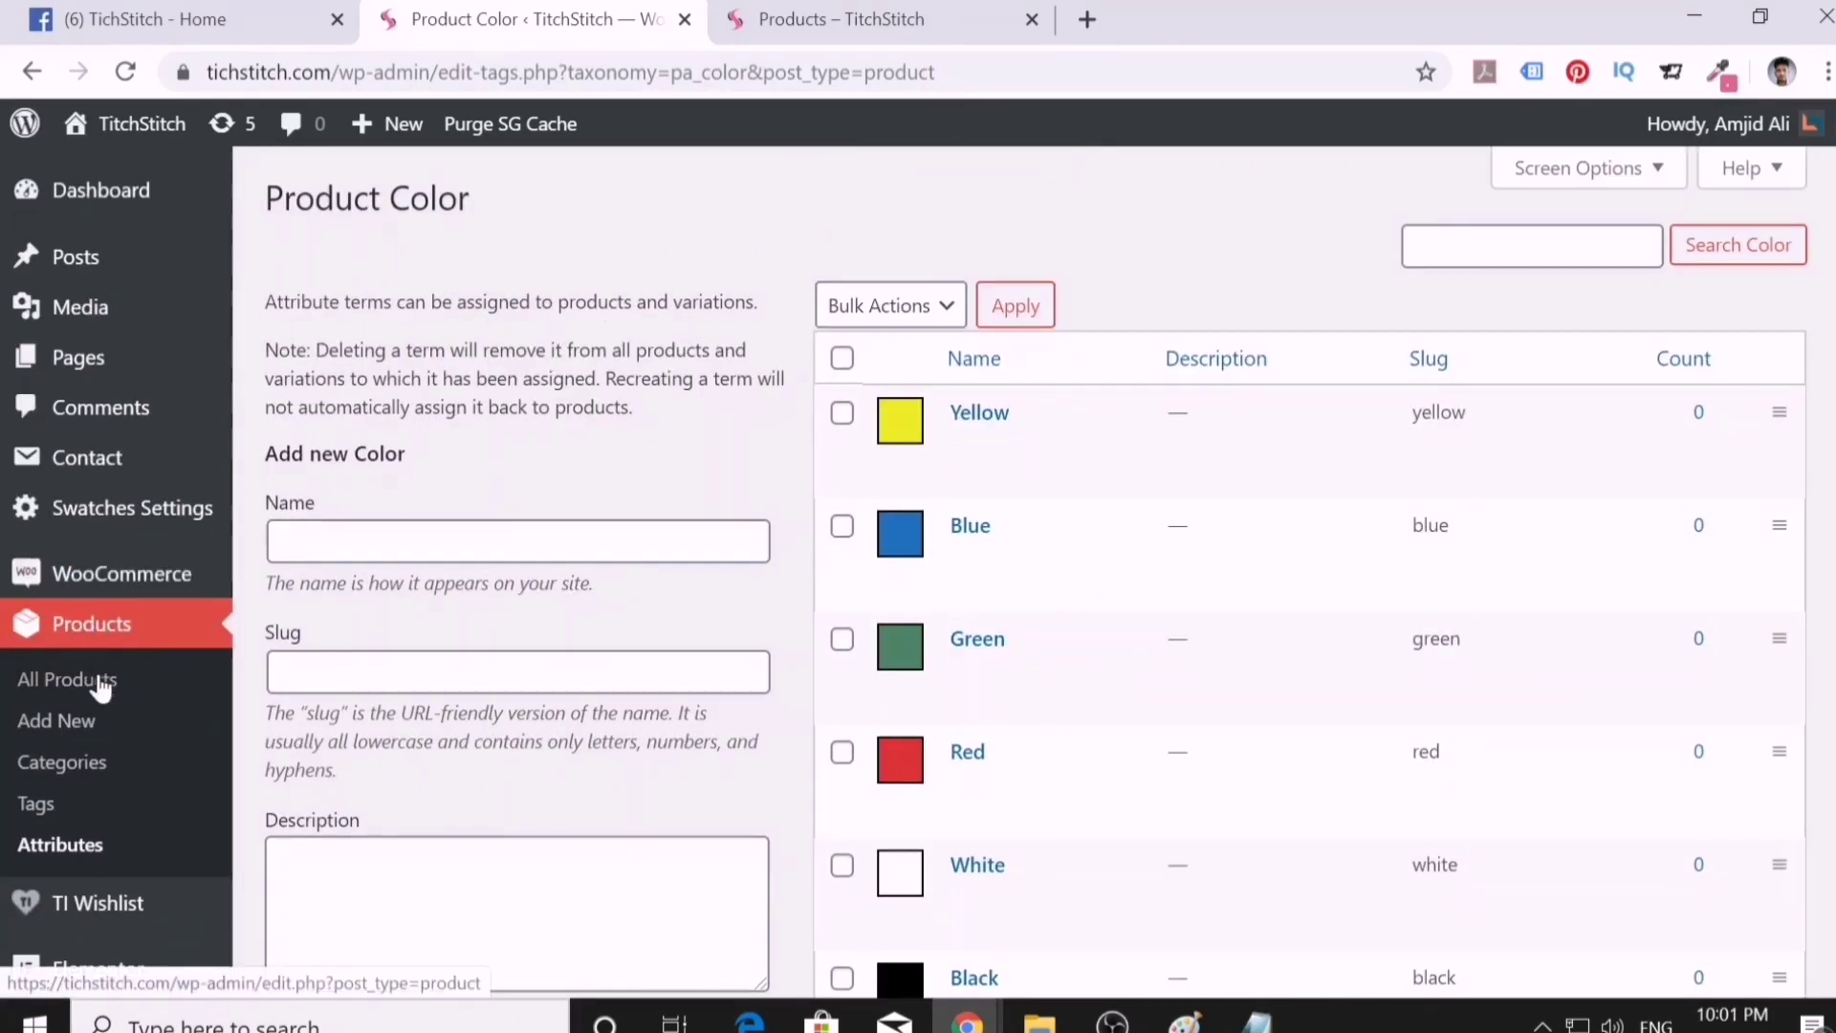
pyautogui.click(57, 846)
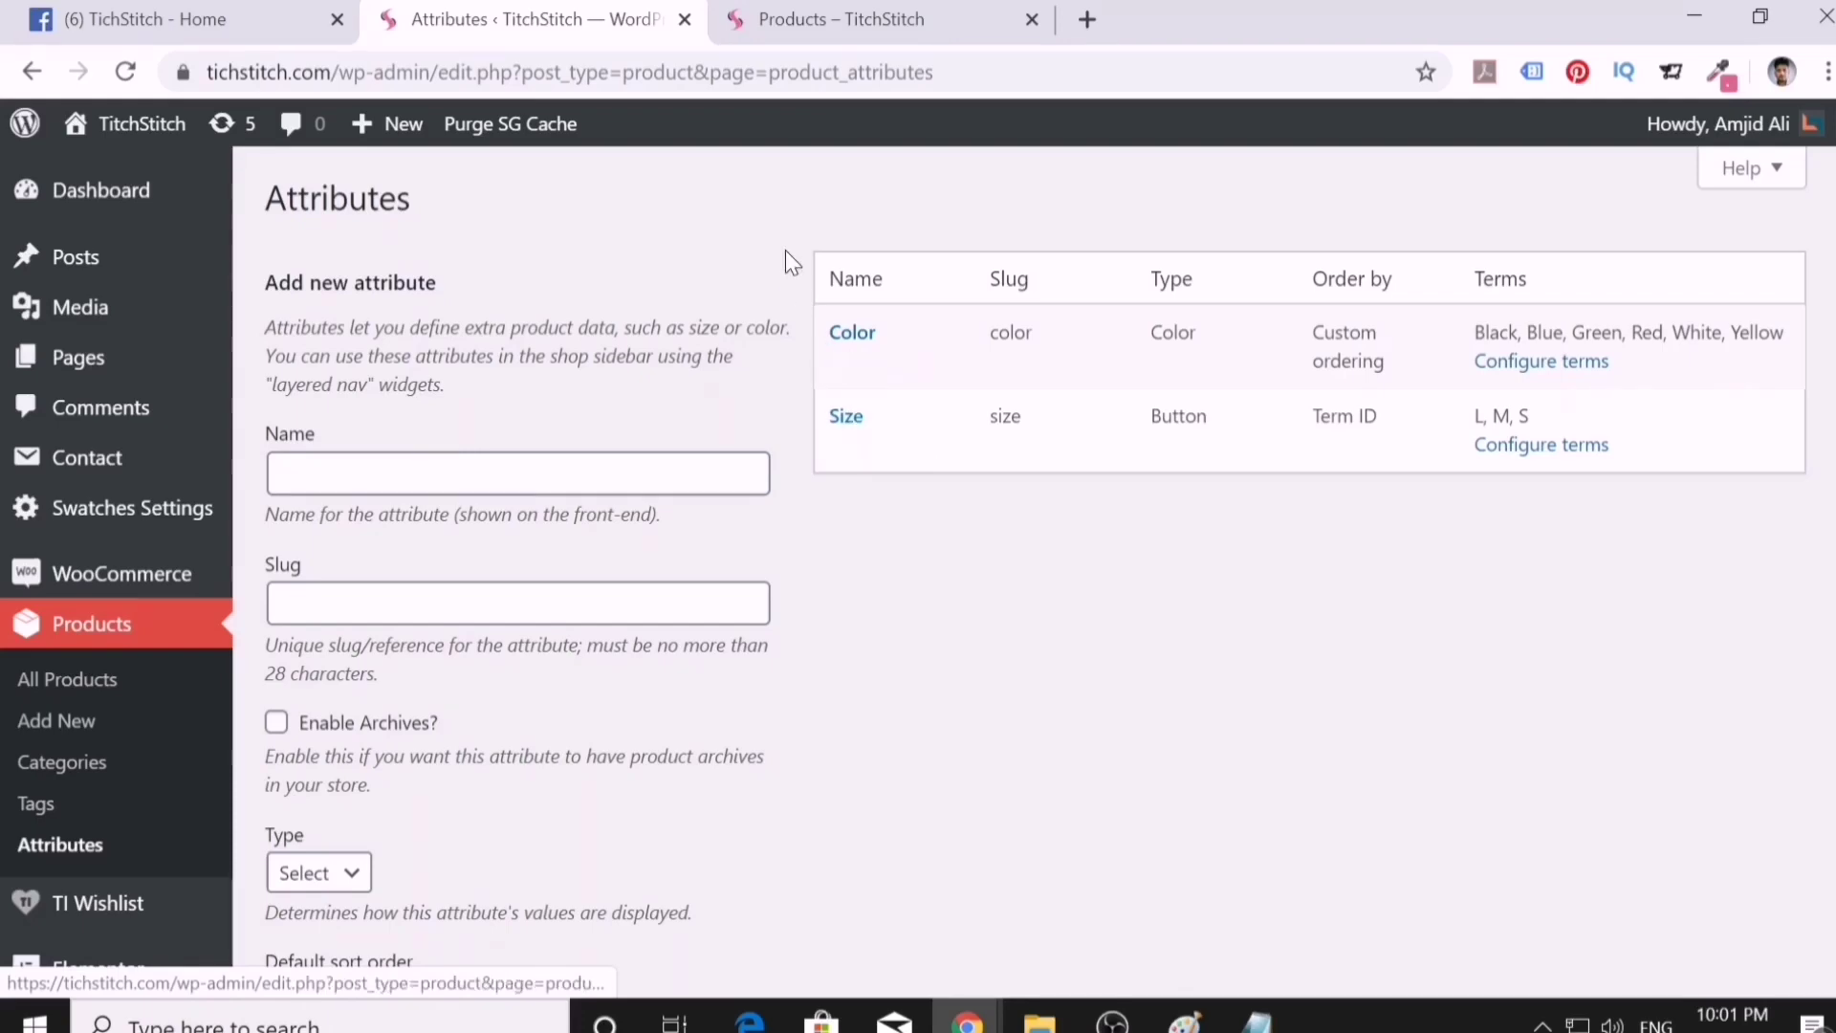
# - Check the shop page, switch to File Explorer, open the Zunash - unstiched product folder and read the Zunash text file
pyautogui.click(769, 21)
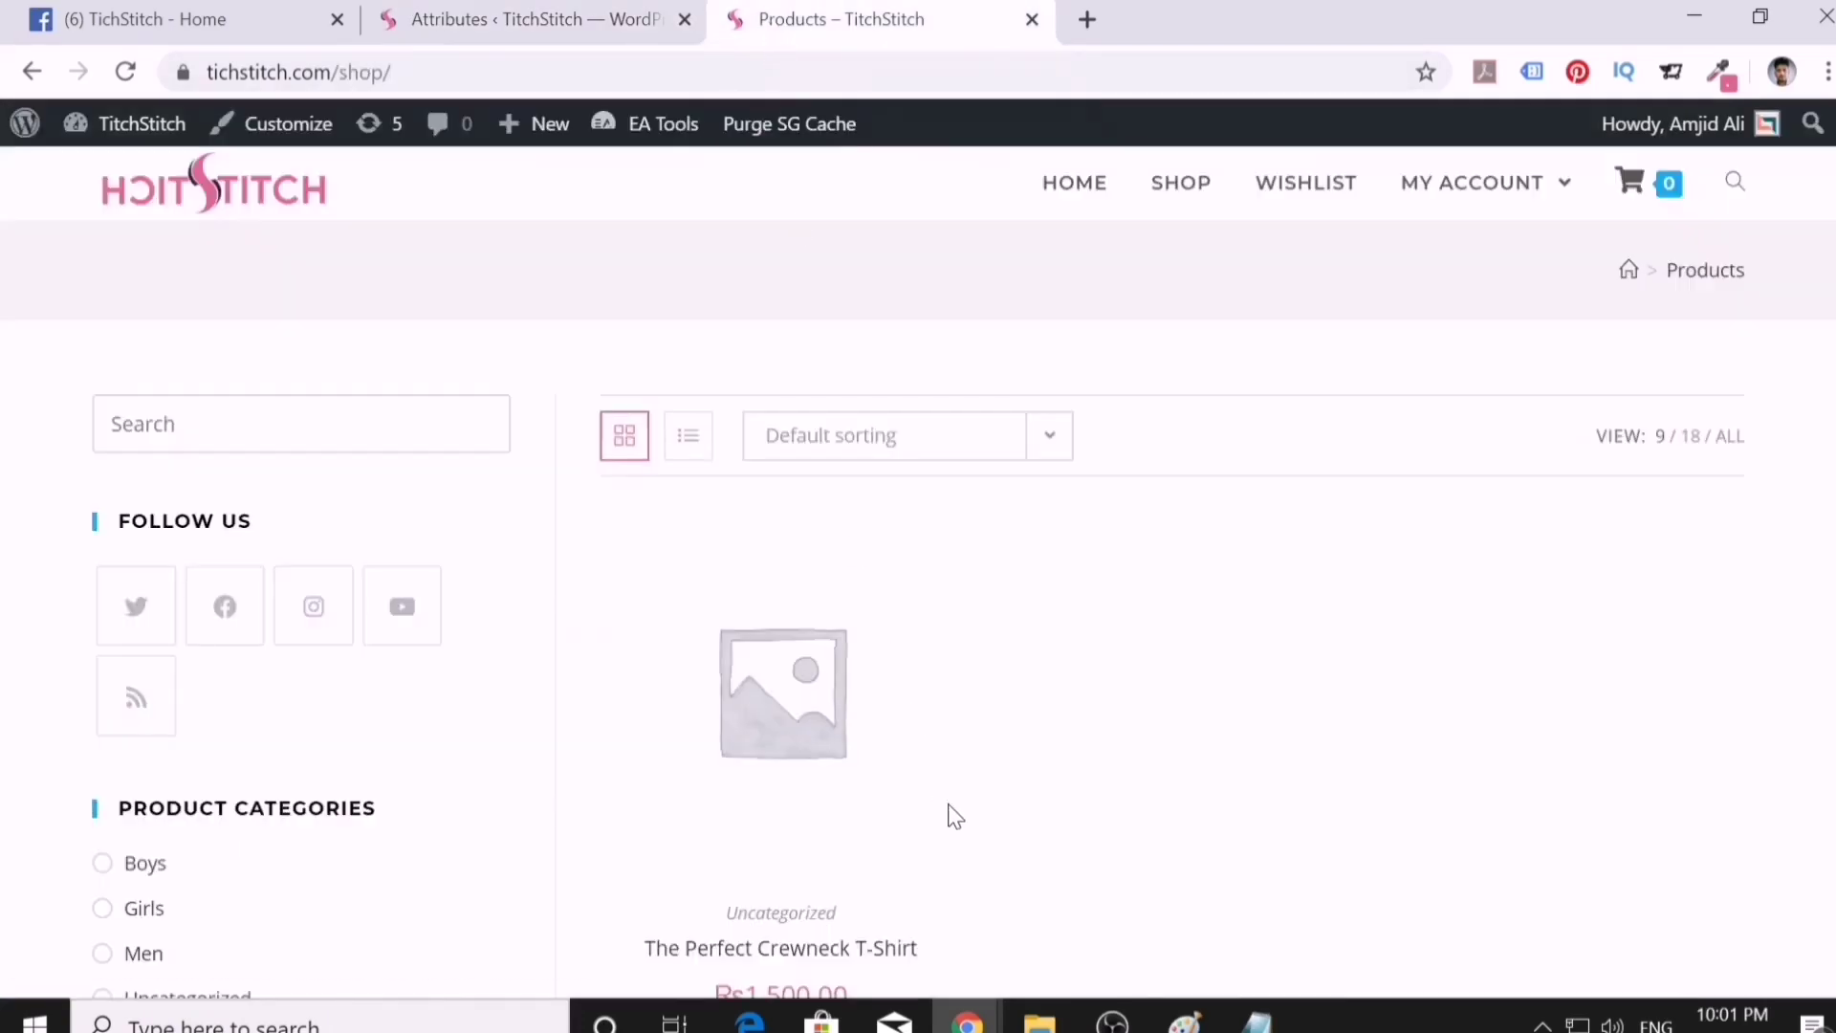
pyautogui.click(1039, 1015)
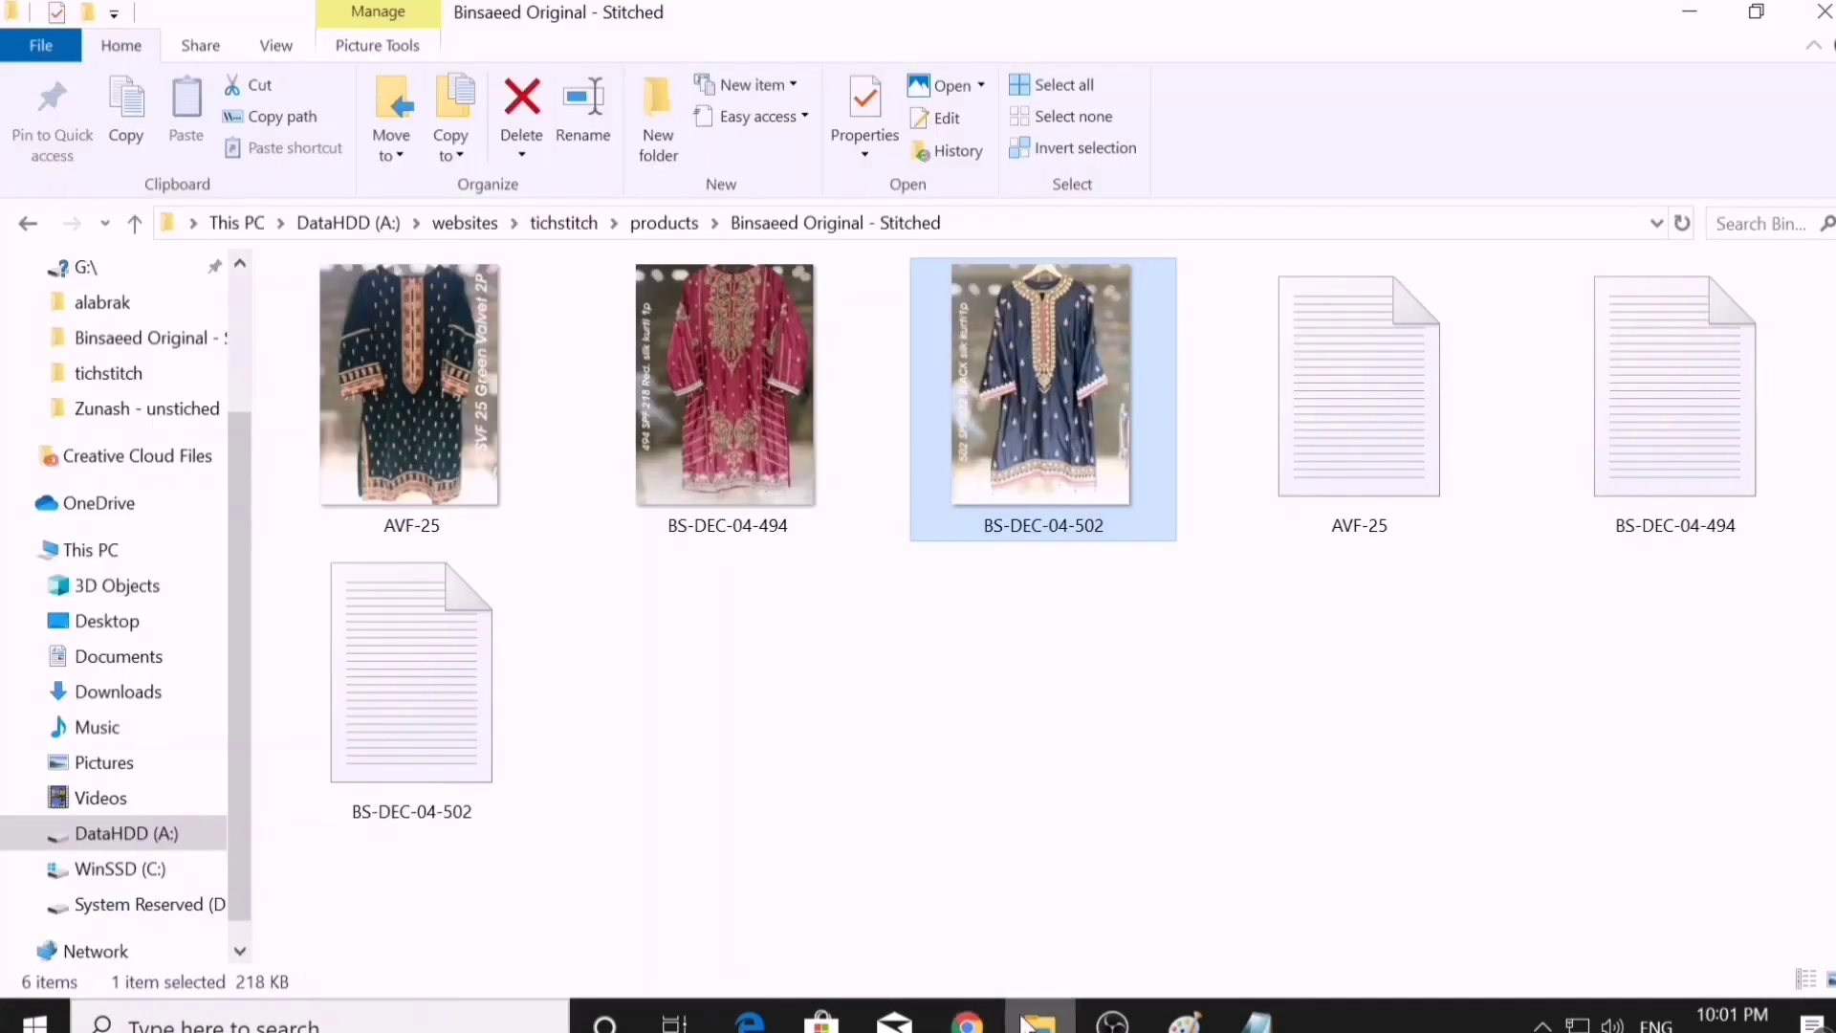
pyautogui.click(688, 225)
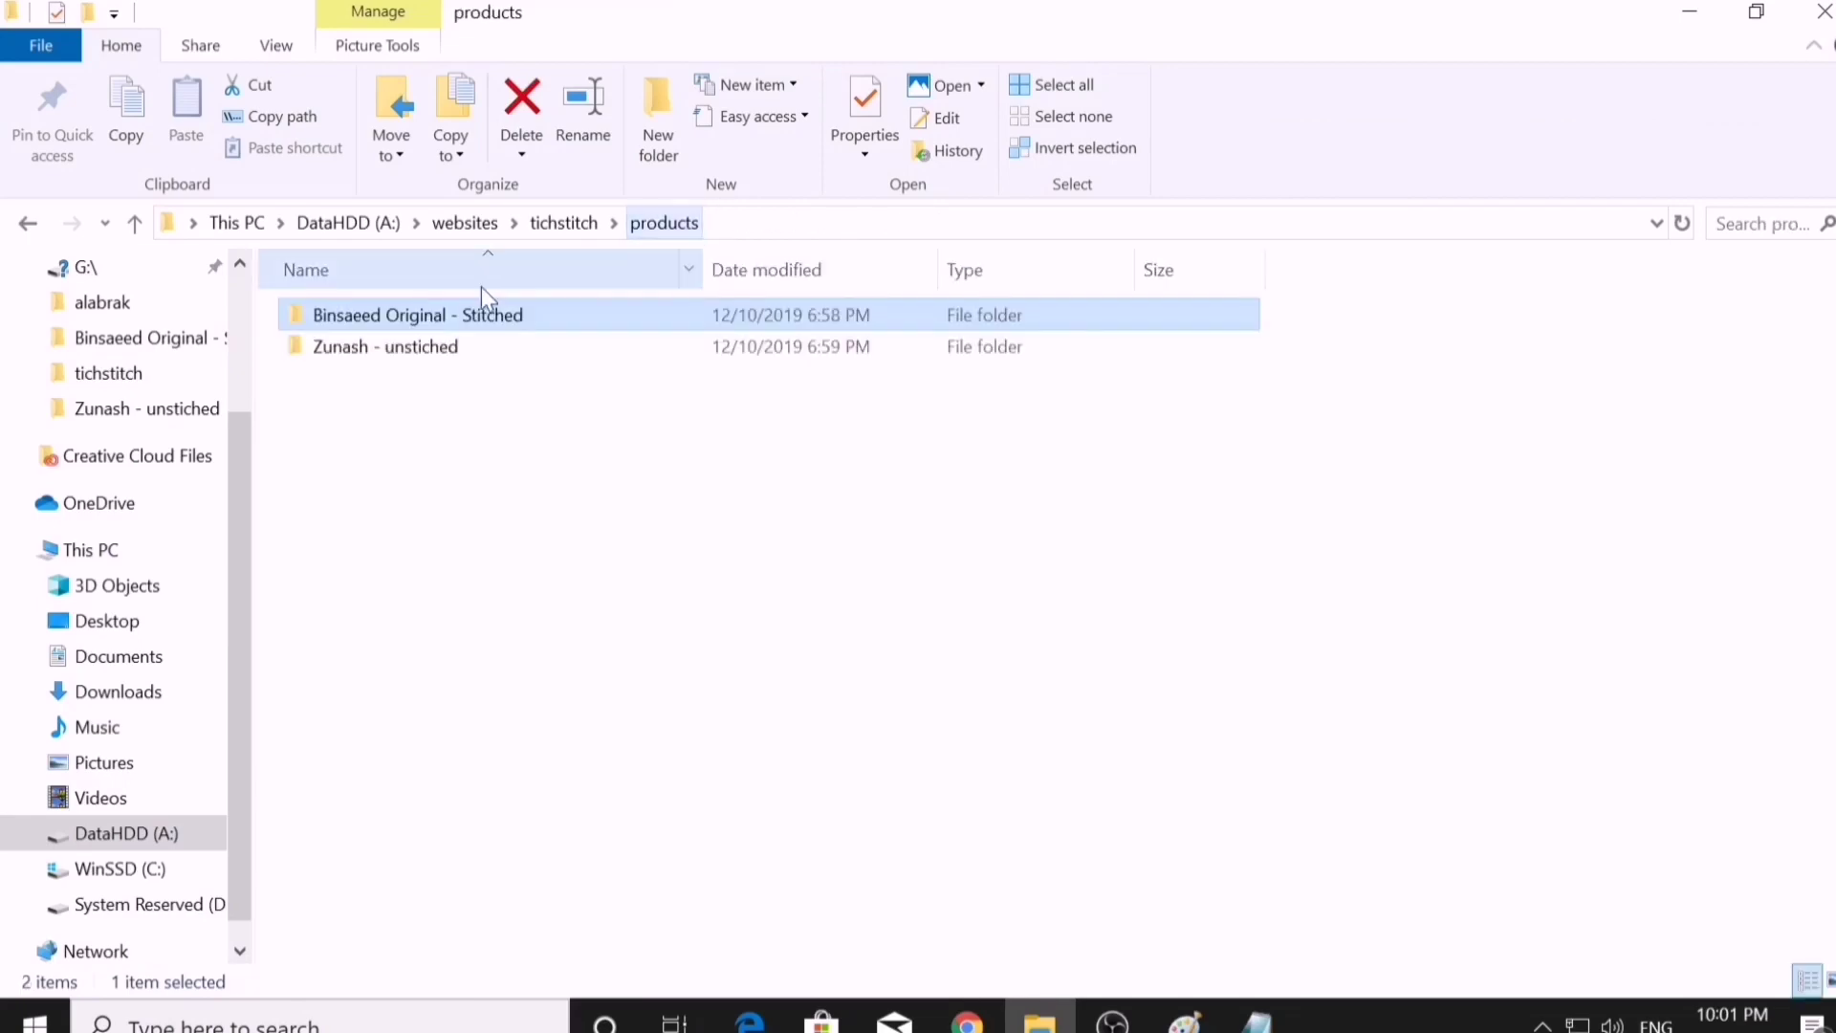
pyautogui.doubleClick(387, 356)
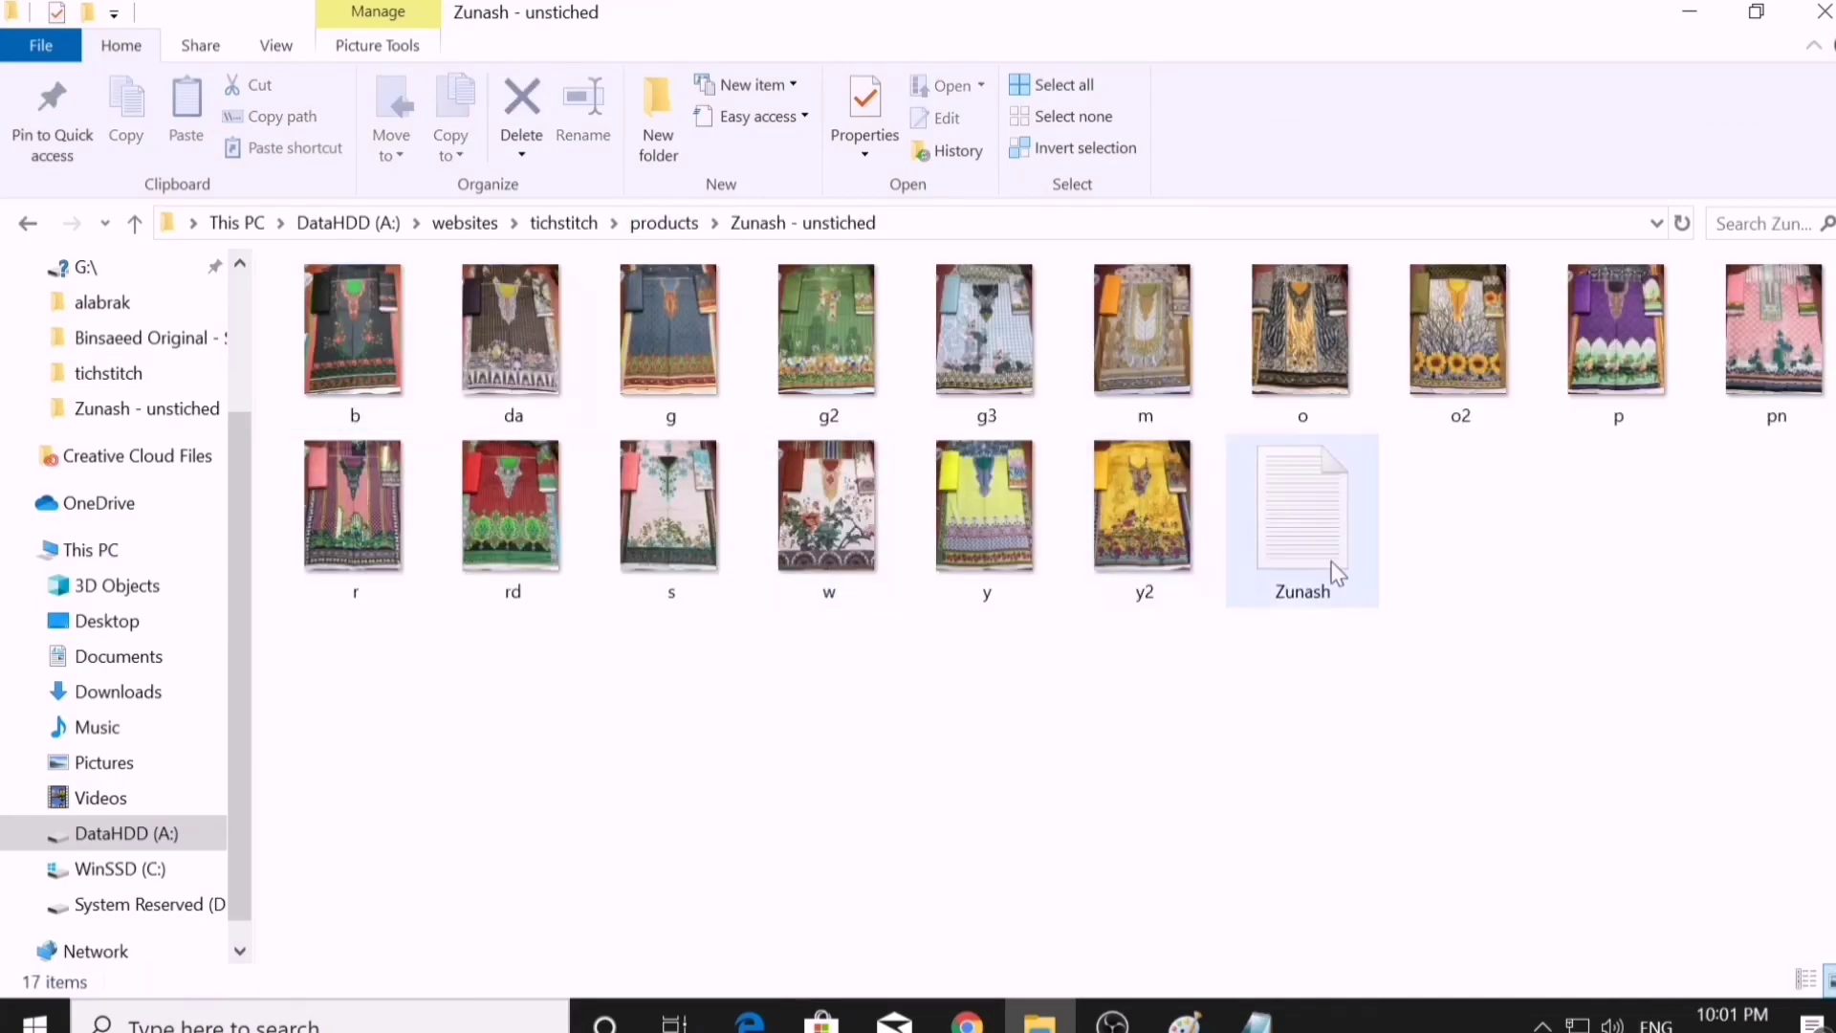
pyautogui.doubleClick(1329, 558)
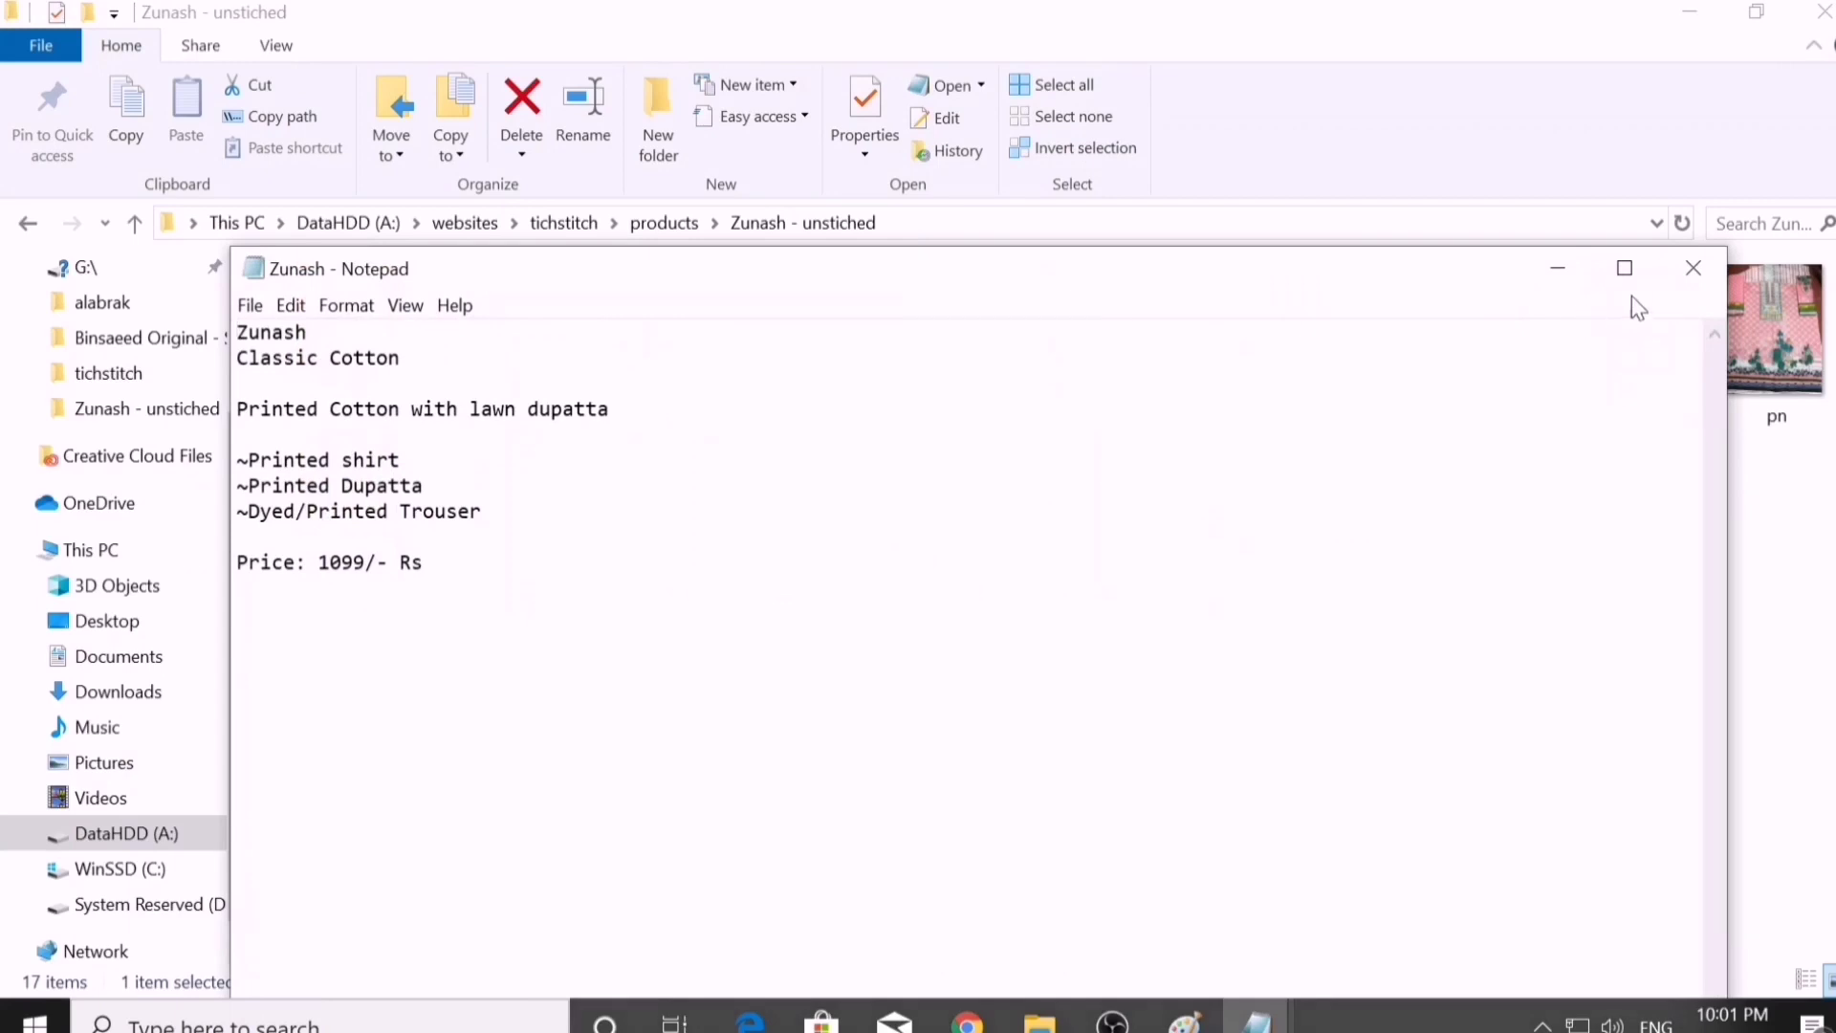
pyautogui.click(1685, 275)
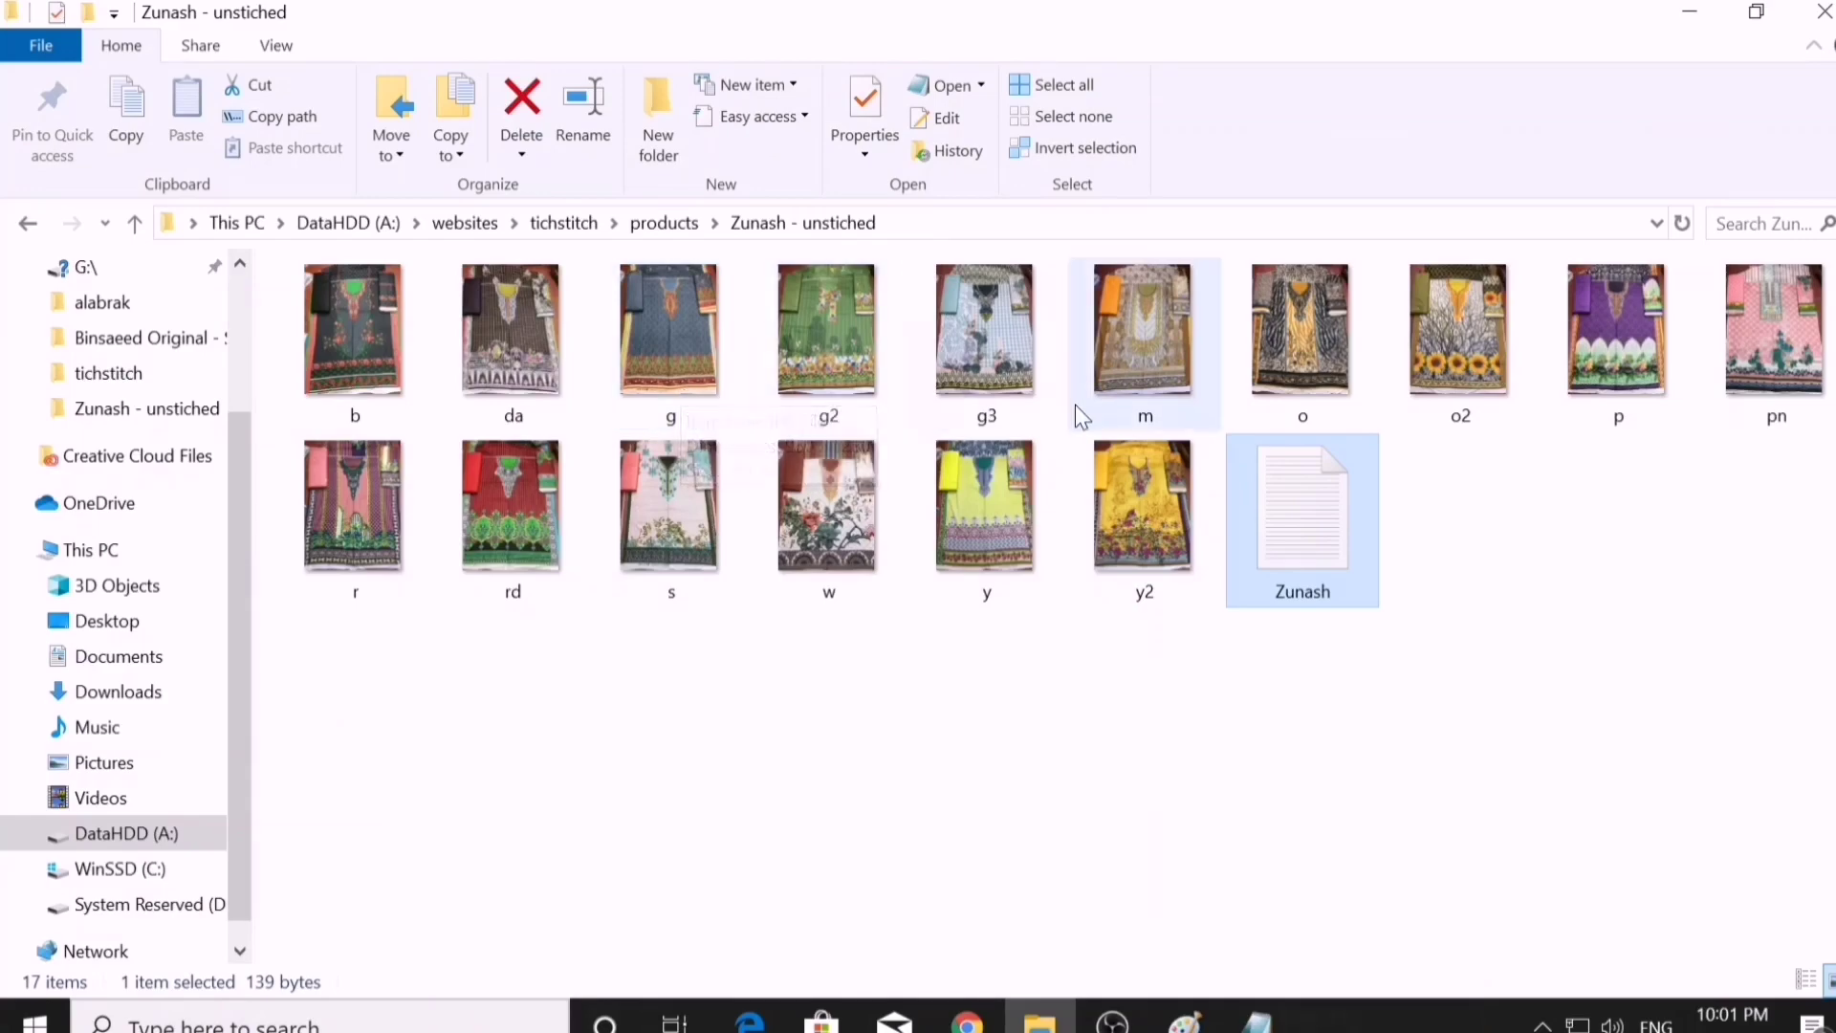
# - View the y2 product photo at full size and look over the other Zunash photos
pyautogui.click(1120, 502)
pyautogui.doubleClick(1127, 505)
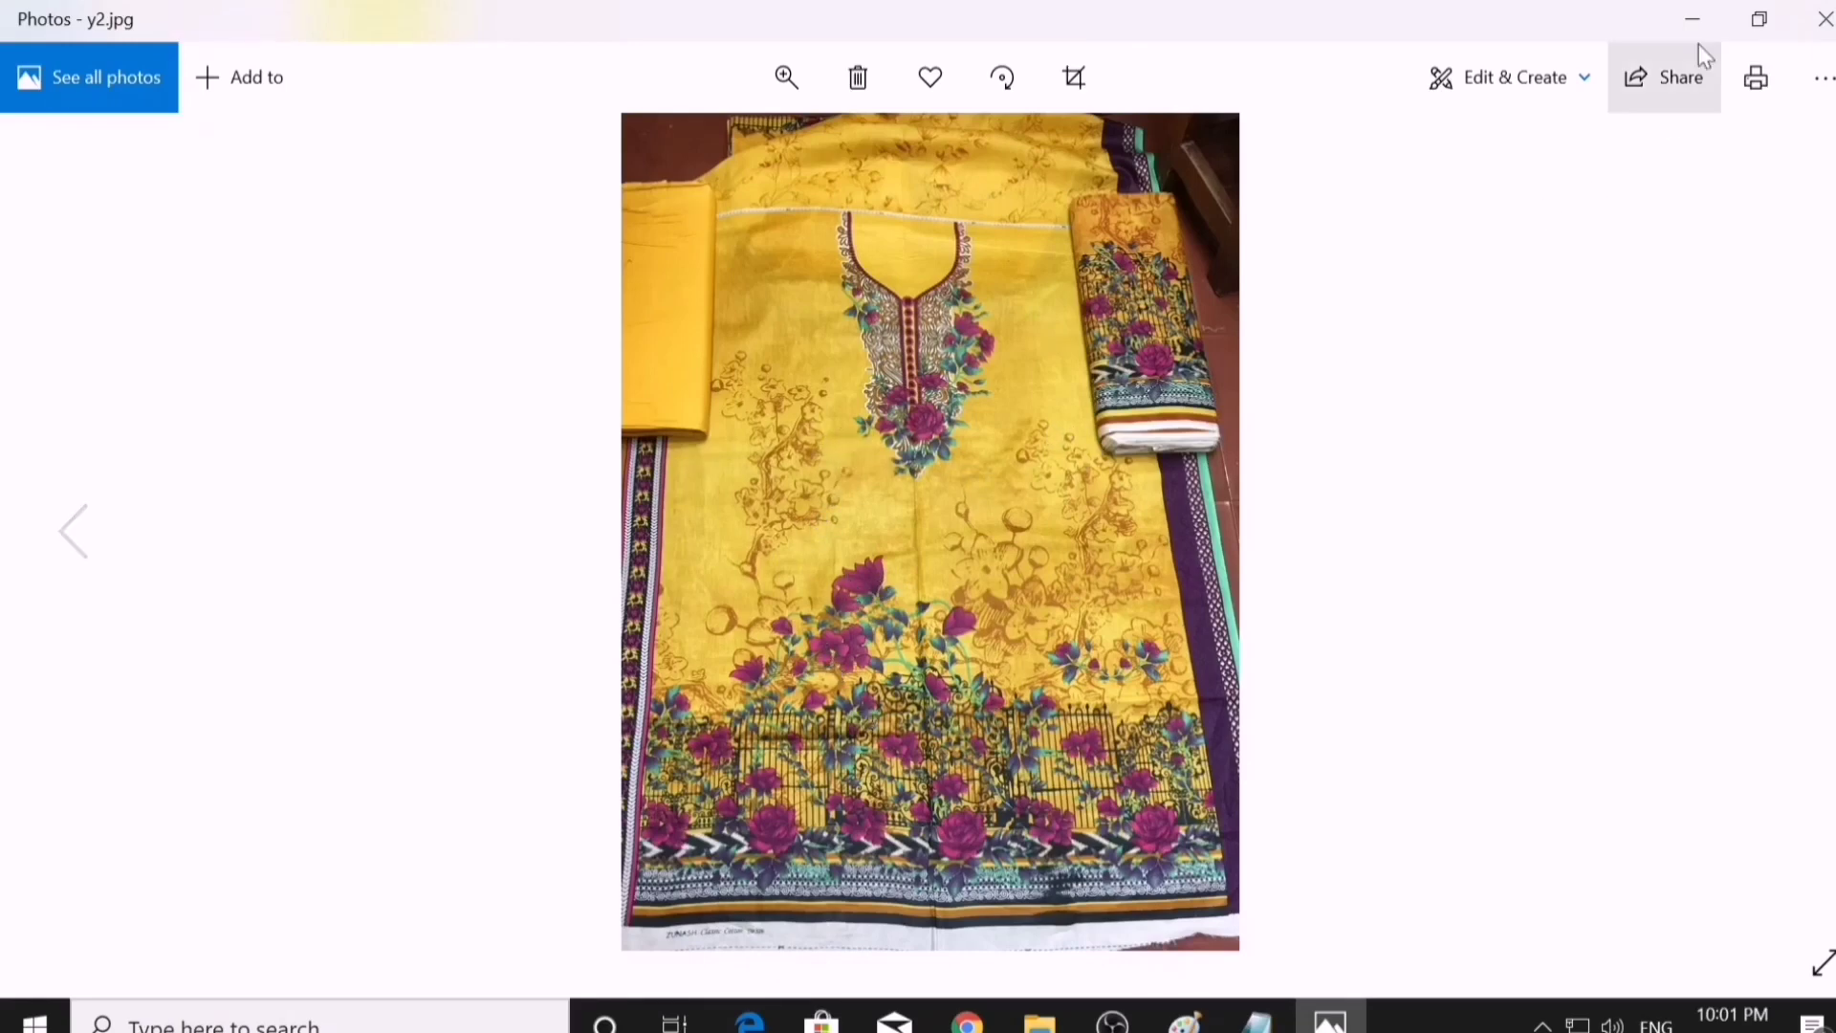
pyautogui.click(1822, 27)
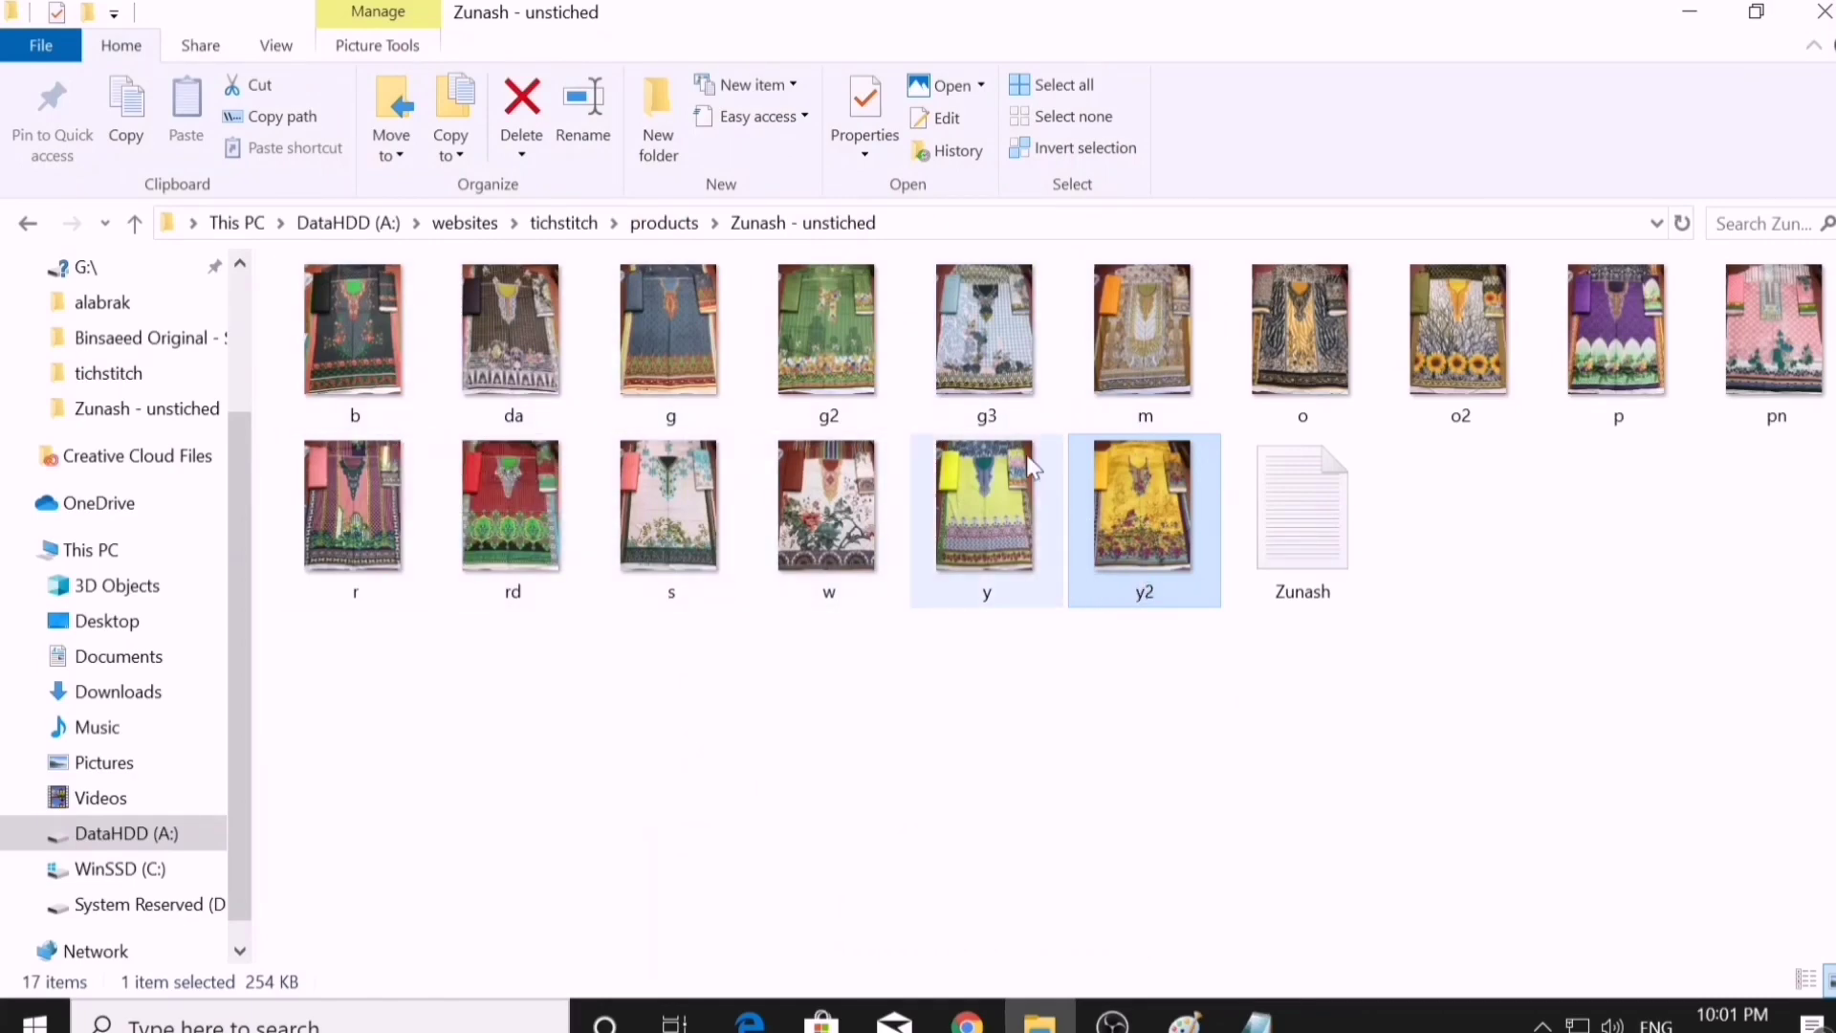
pyautogui.moveTo(977, 392)
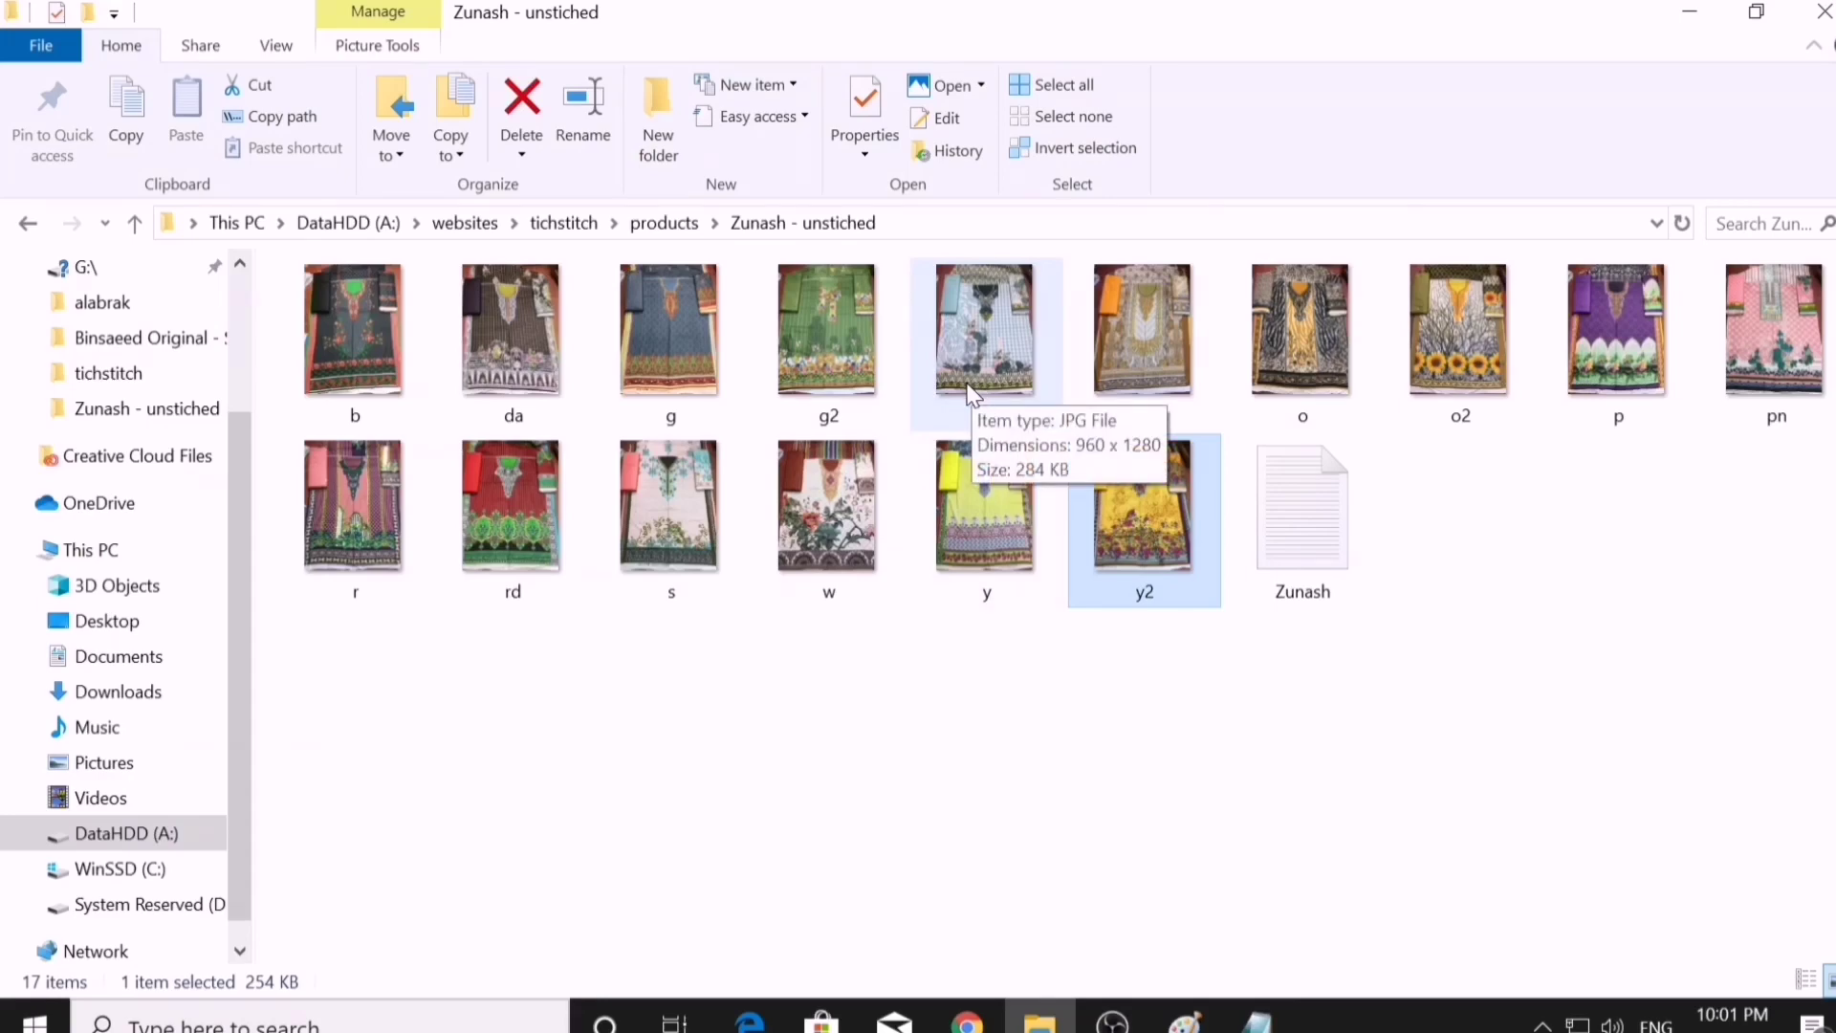
pyautogui.moveTo(1129, 584)
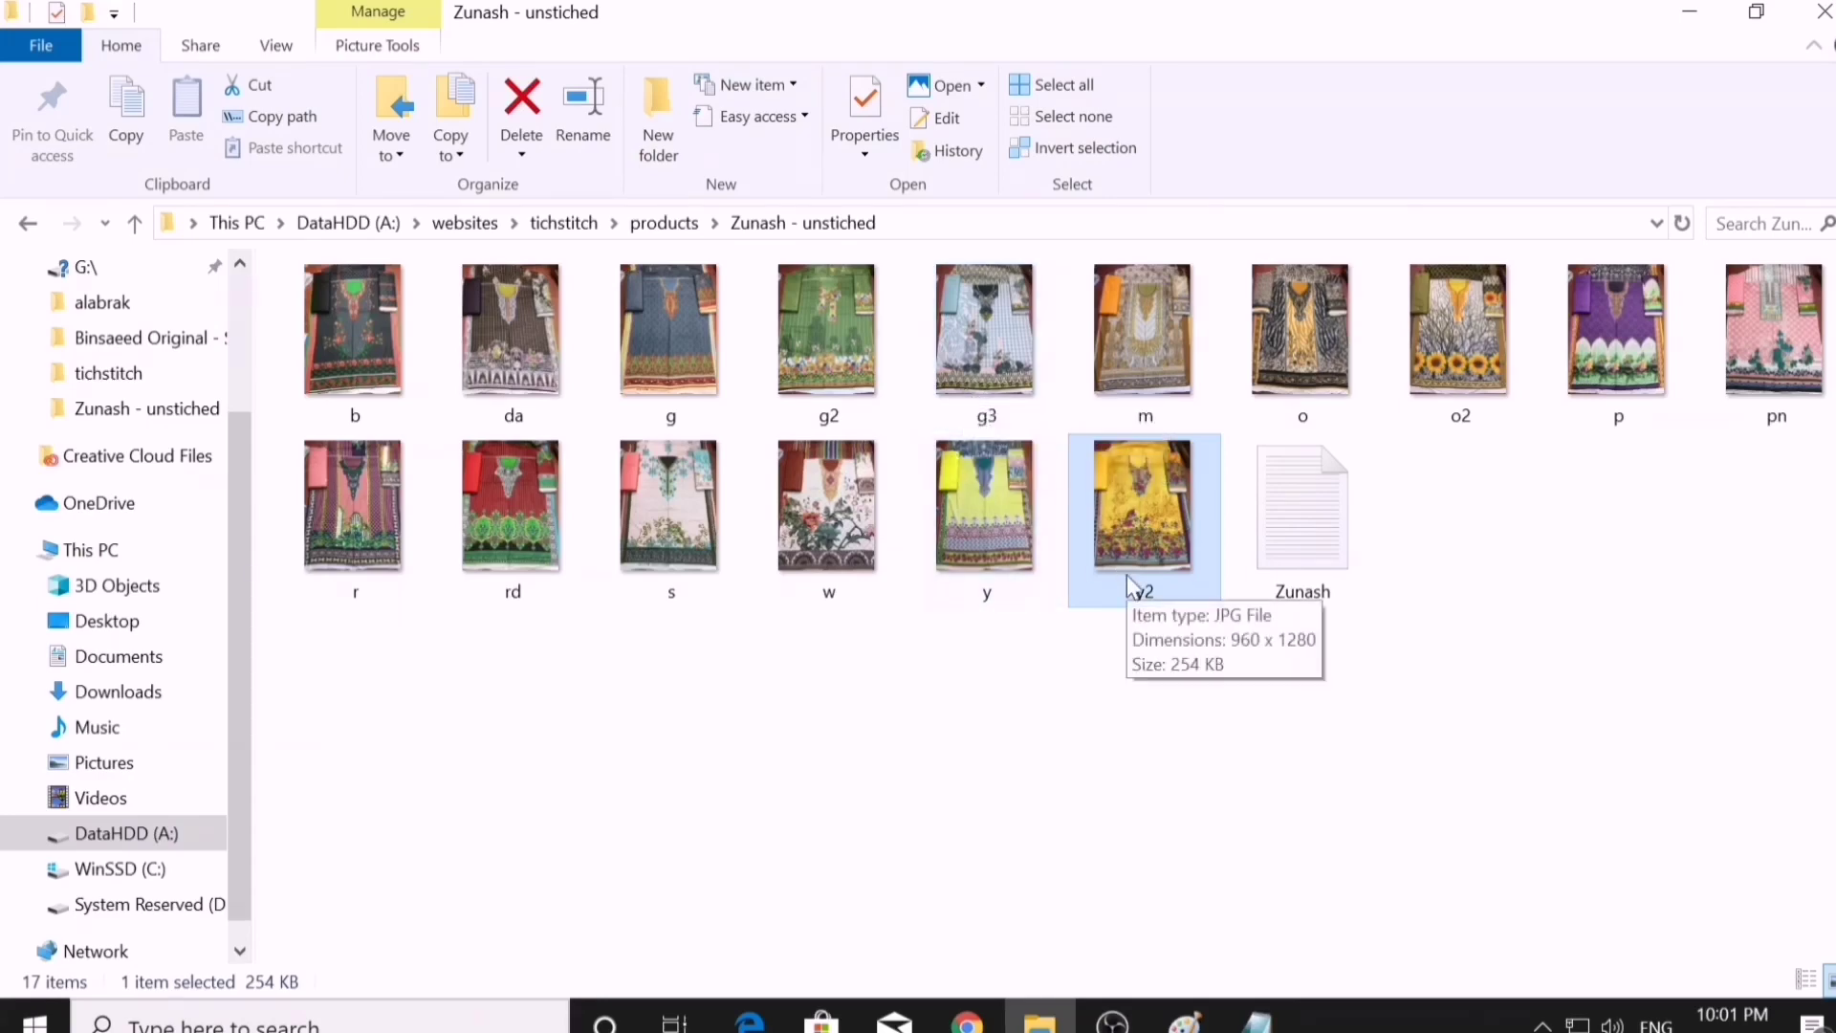
# - Review the product details in the Zunash text file and look over all the photos in the Zunash - unstiched folder
pyautogui.click(894, 691)
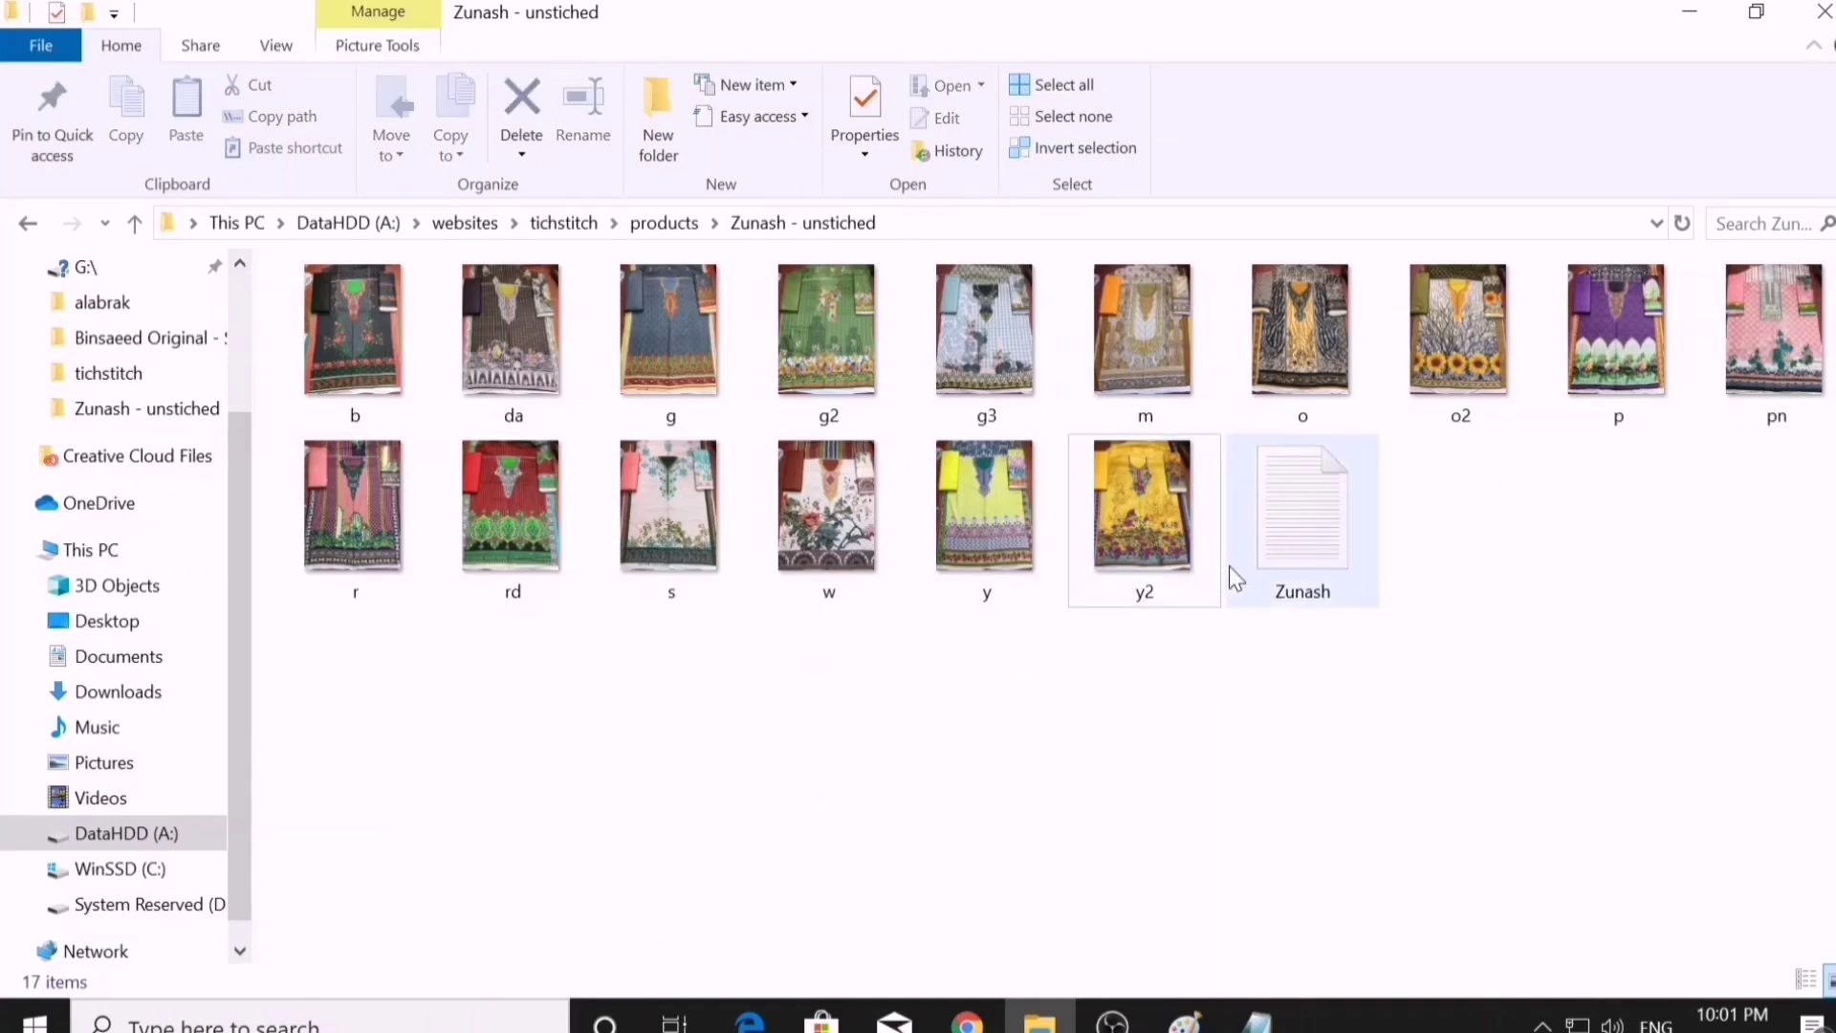
pyautogui.doubleClick(1276, 574)
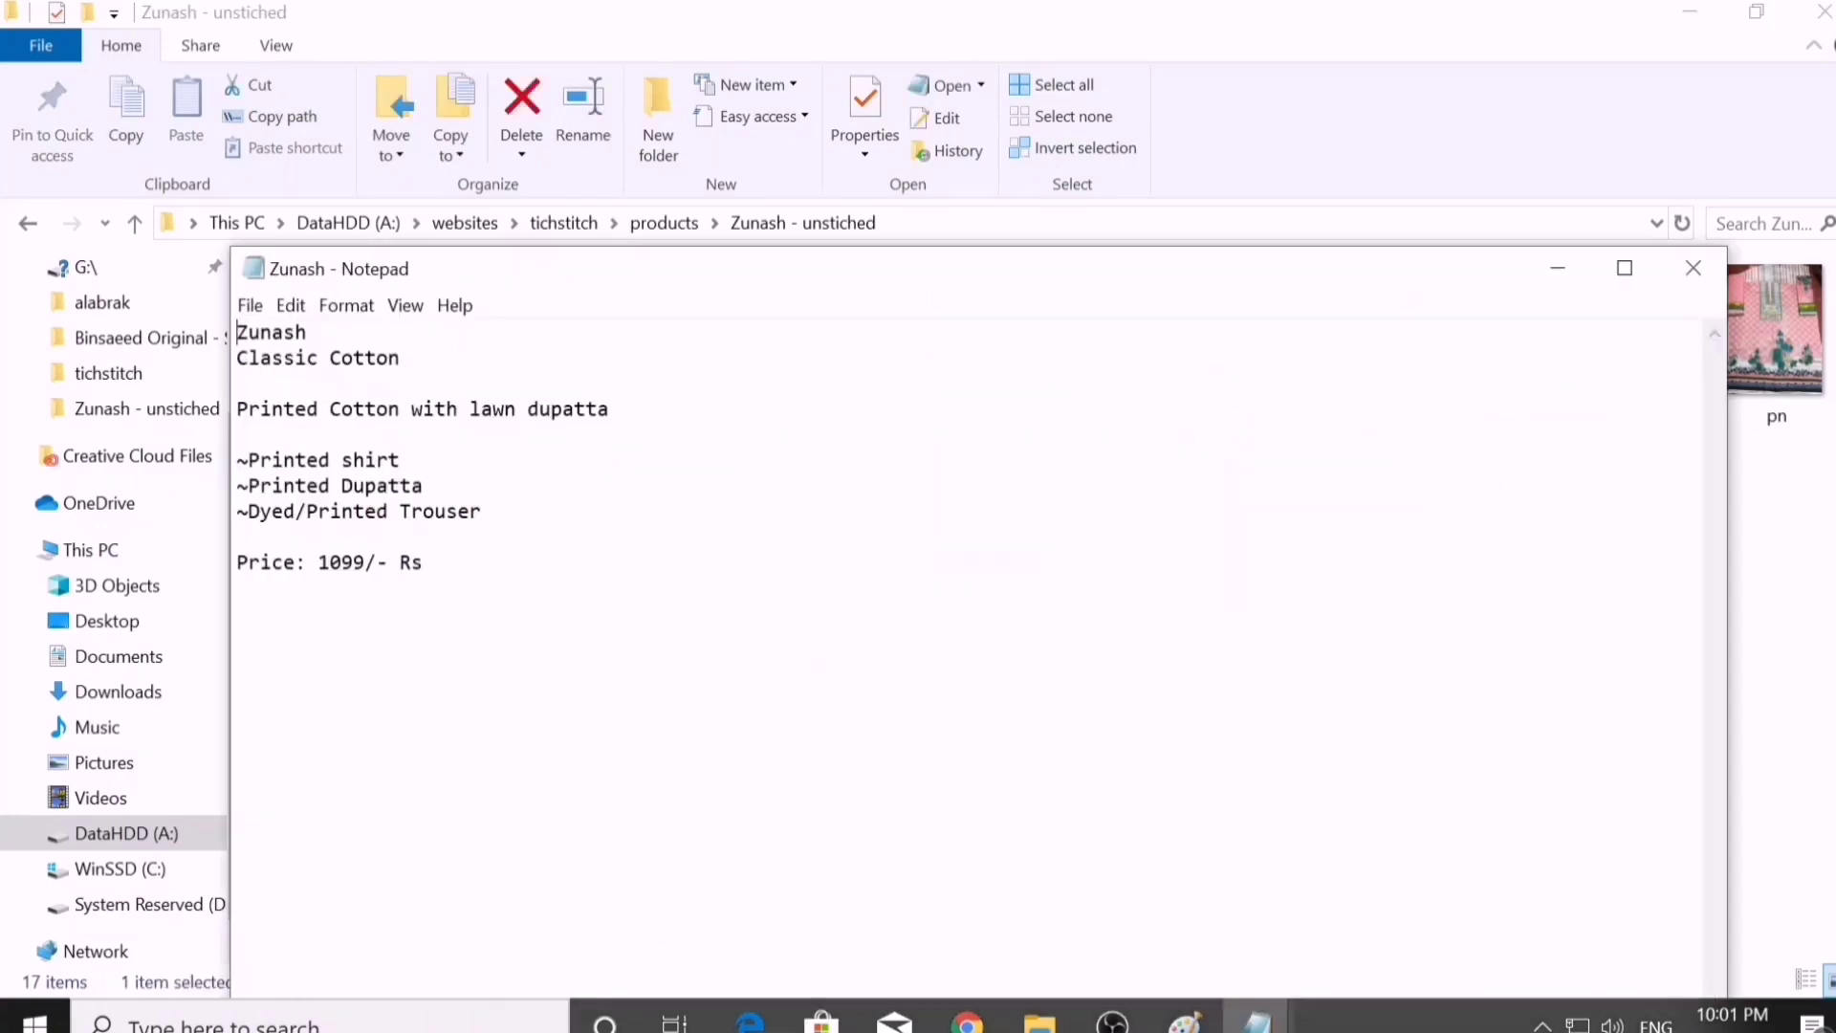
pyautogui.click(1664, 264)
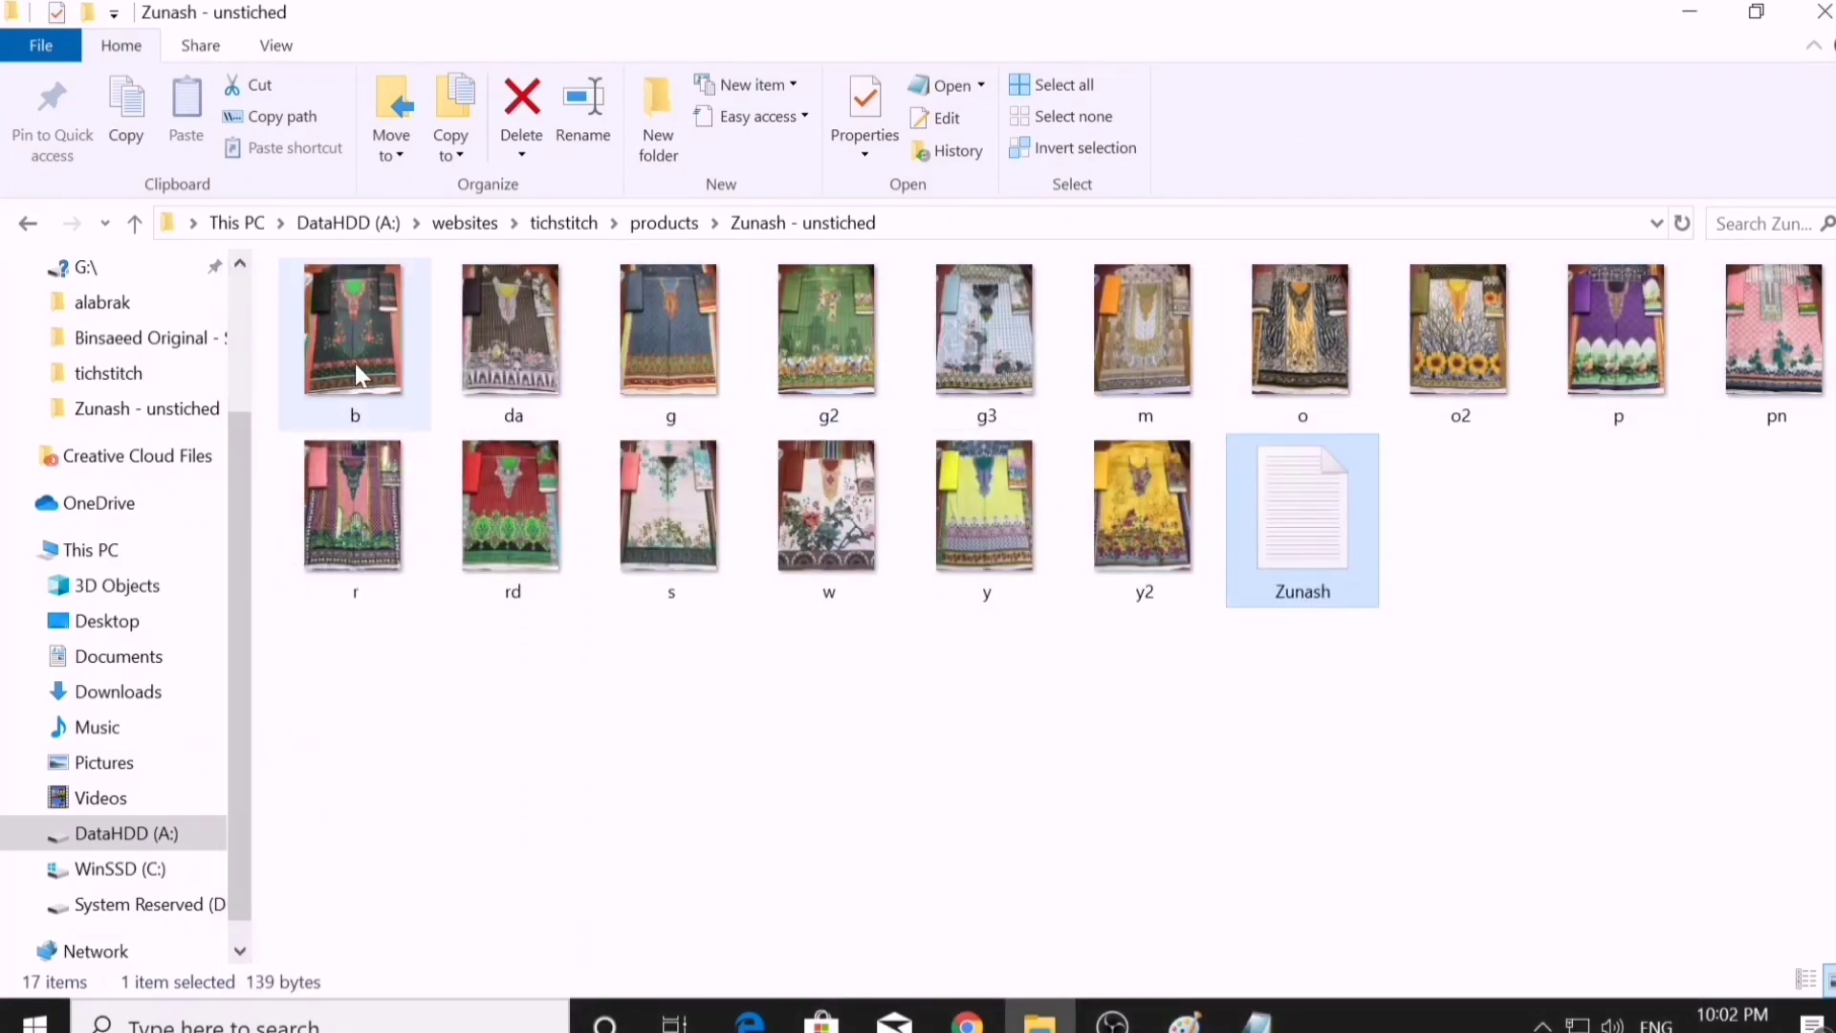
pyautogui.click(504, 358)
pyautogui.click(673, 362)
pyautogui.click(827, 339)
pyautogui.click(972, 342)
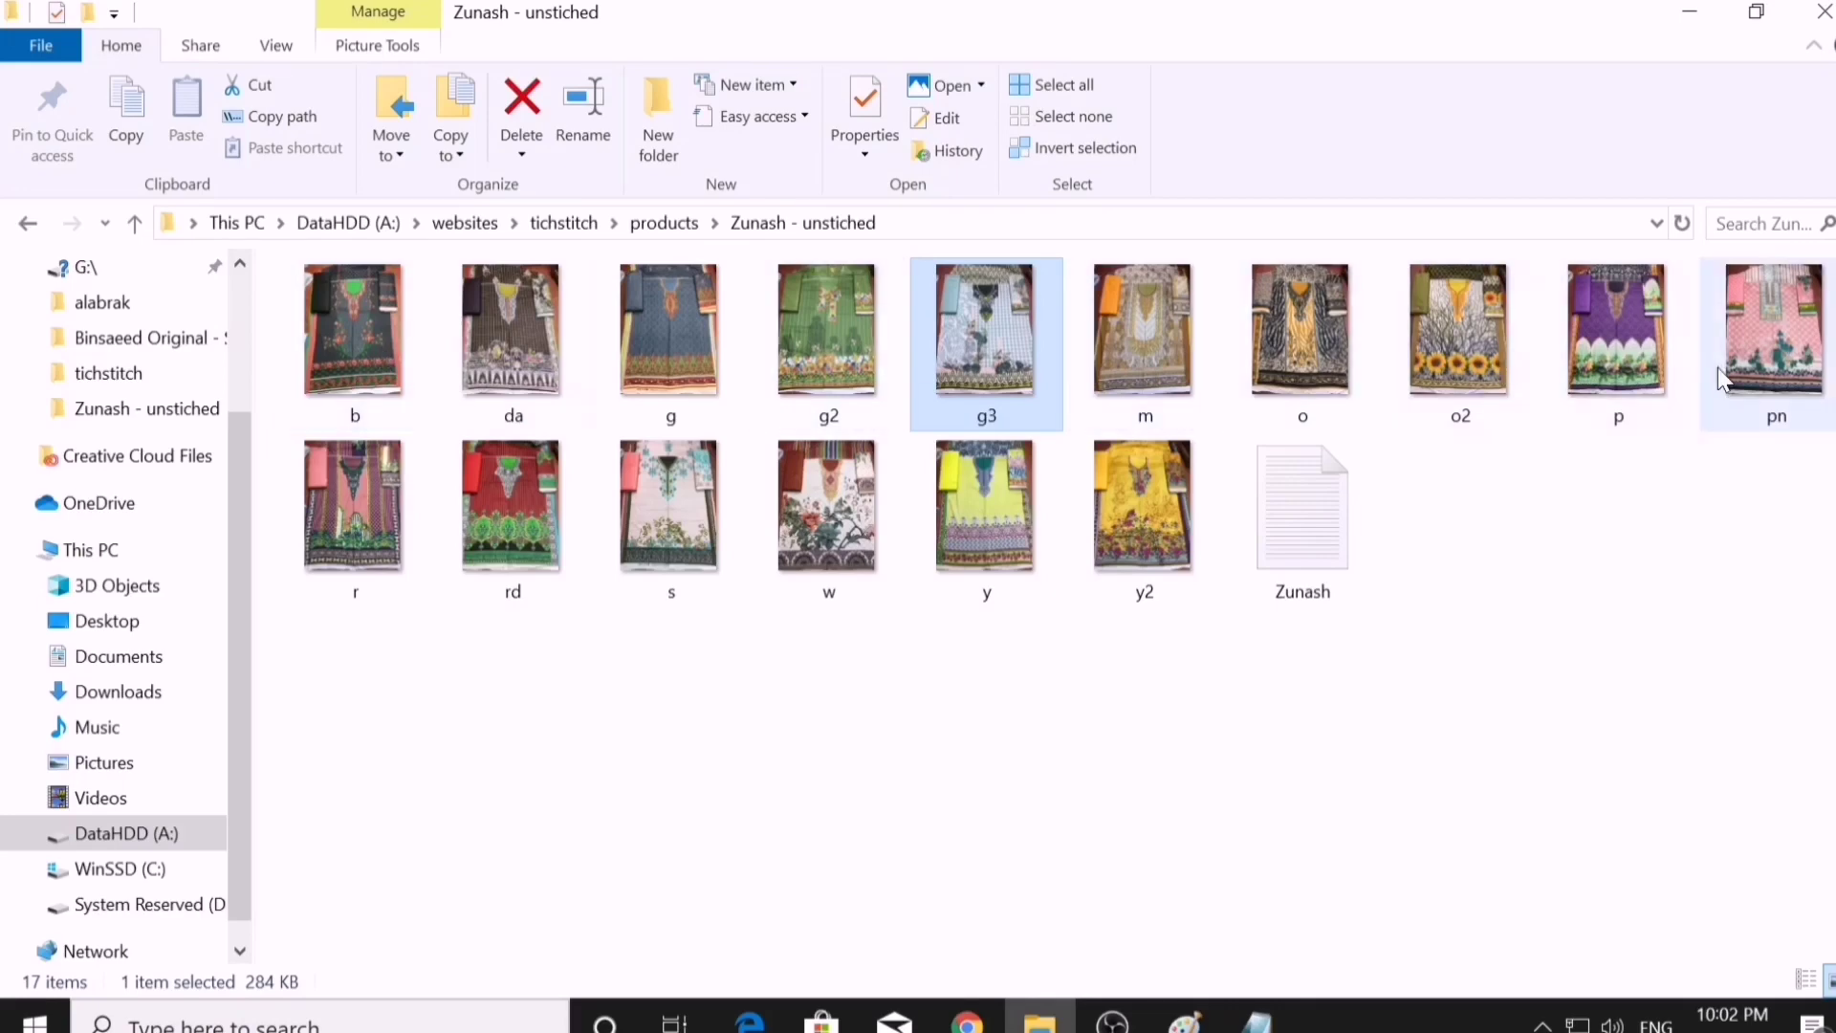
pyautogui.click(1779, 394)
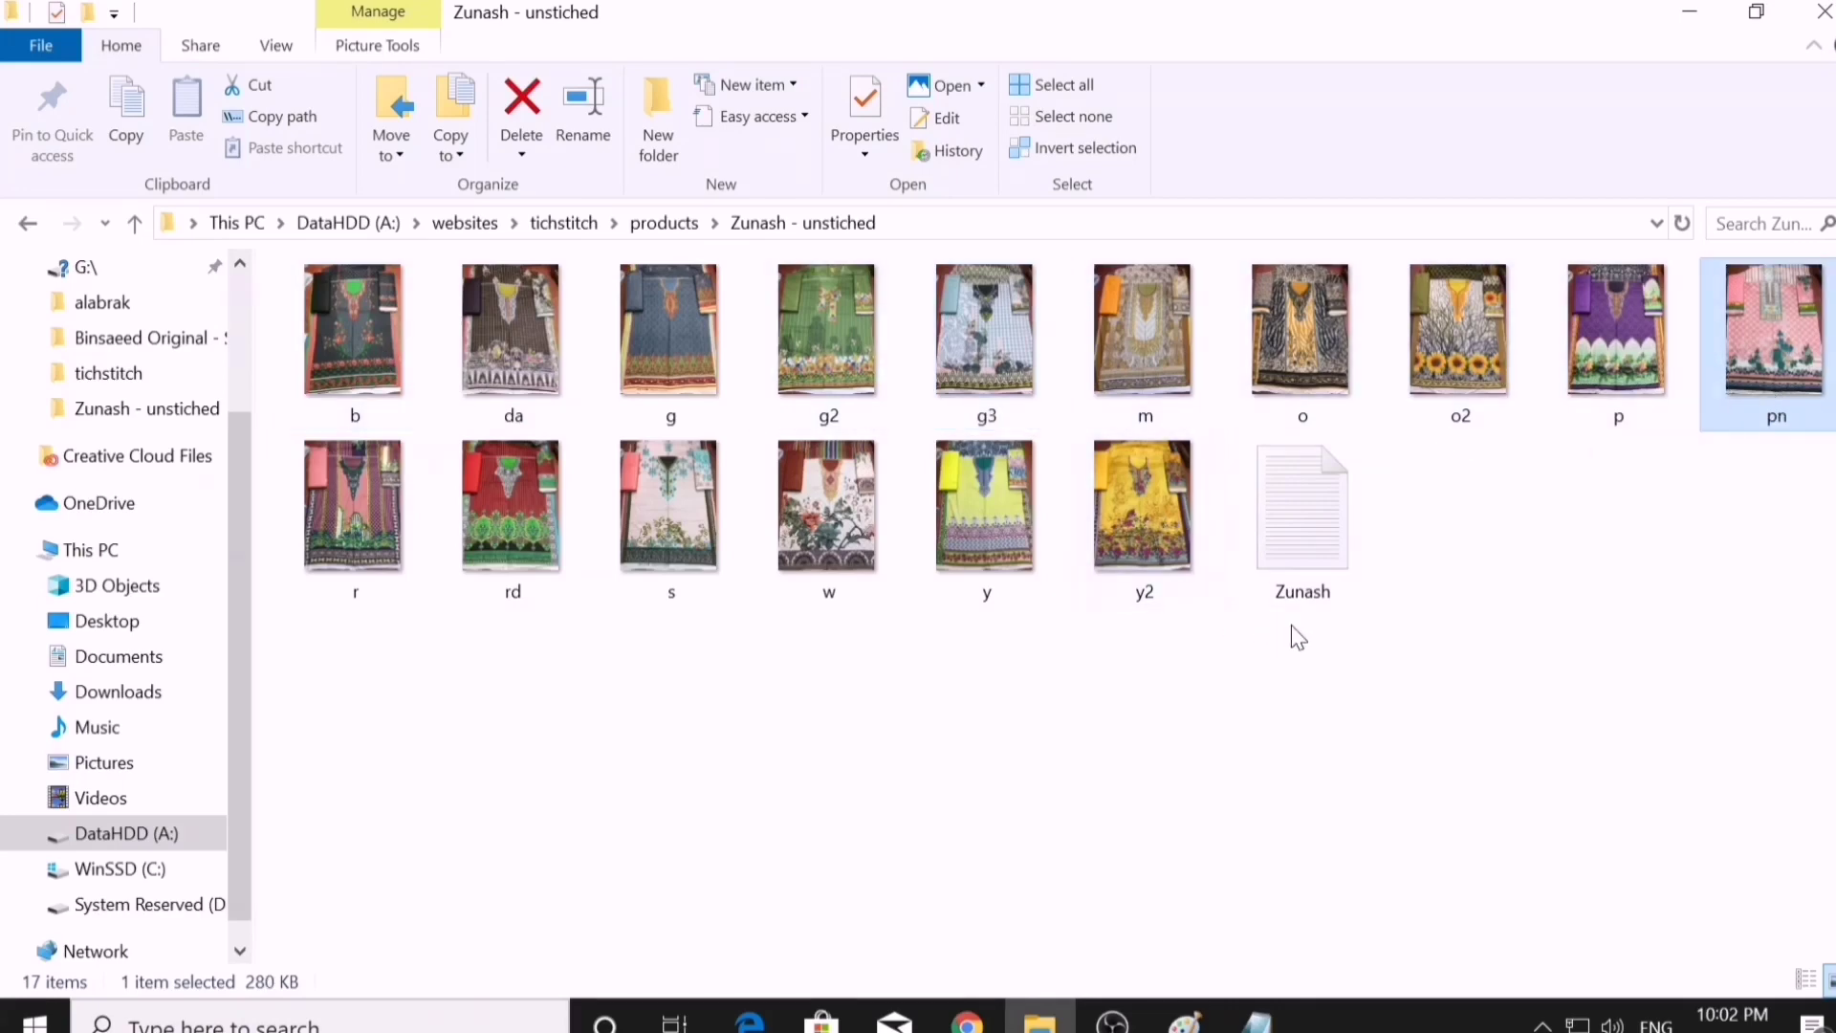
pyautogui.hotkey('ctrl', 'a')
pyautogui.keyDown('ctrl'); pyautogui.click(1242, 526); pyautogui.keyUp('ctrl')
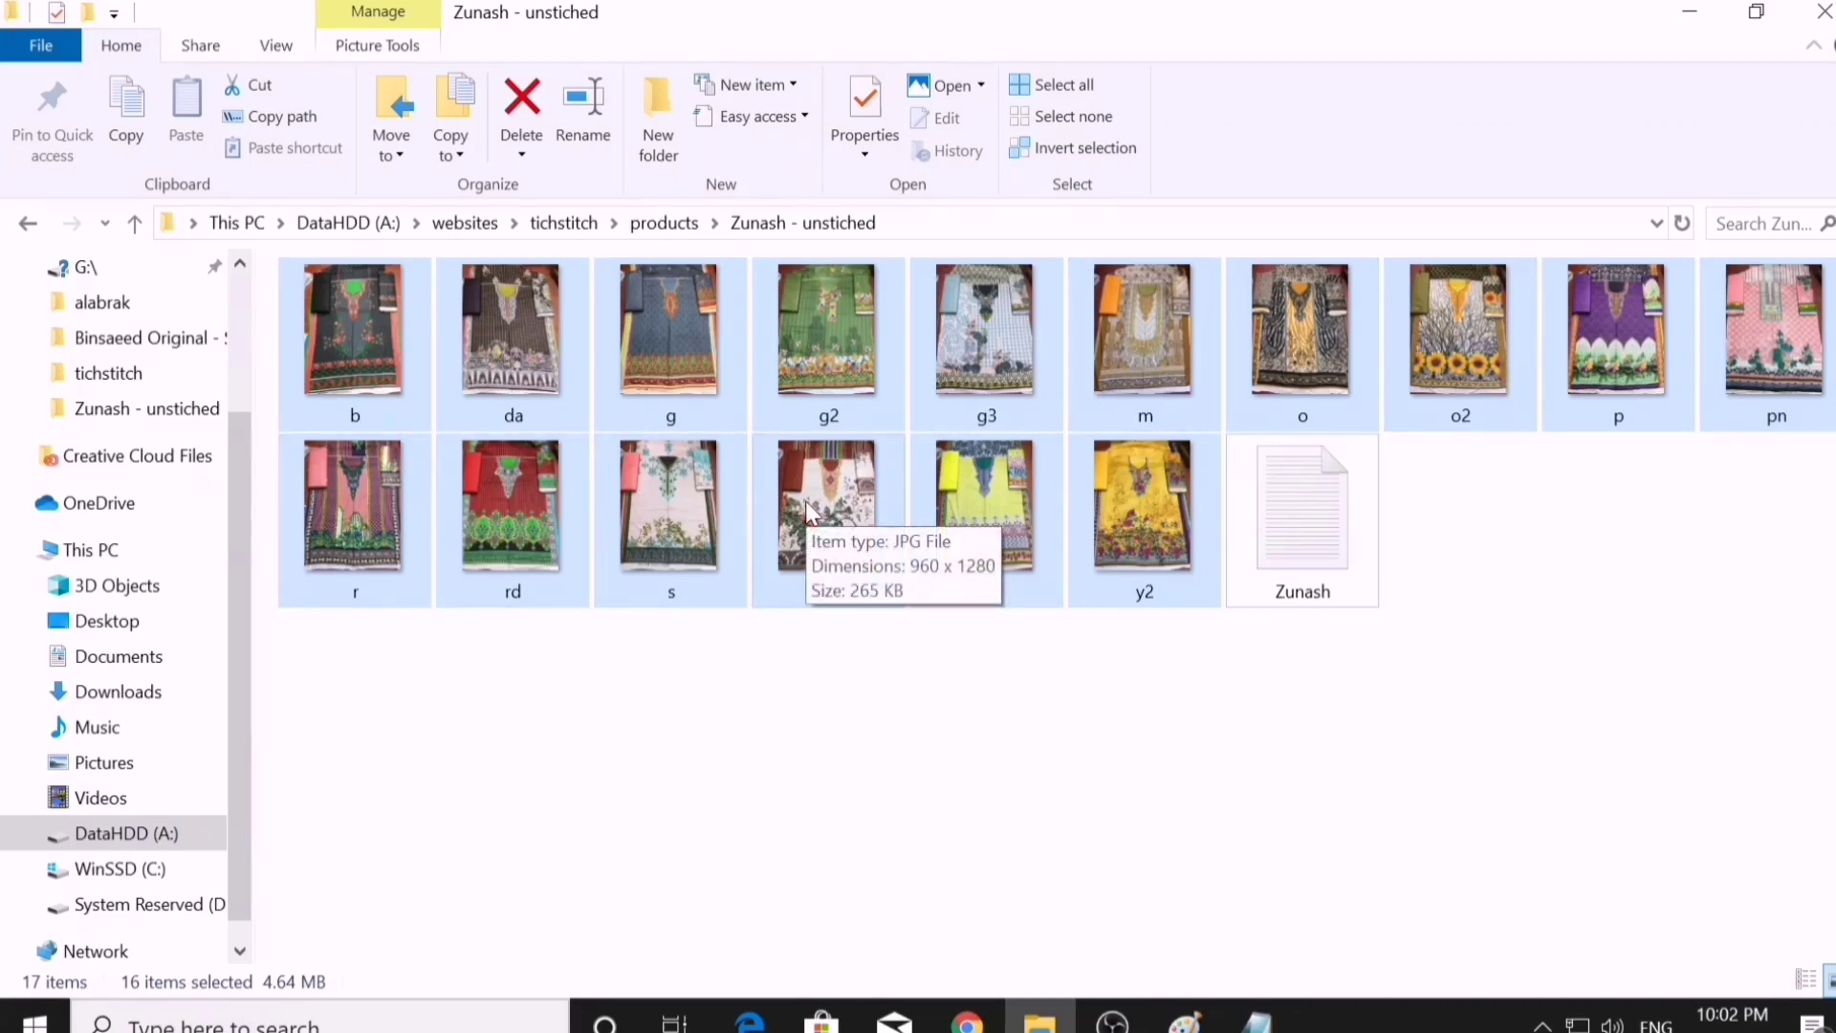
pyautogui.doubleClick(1339, 598)
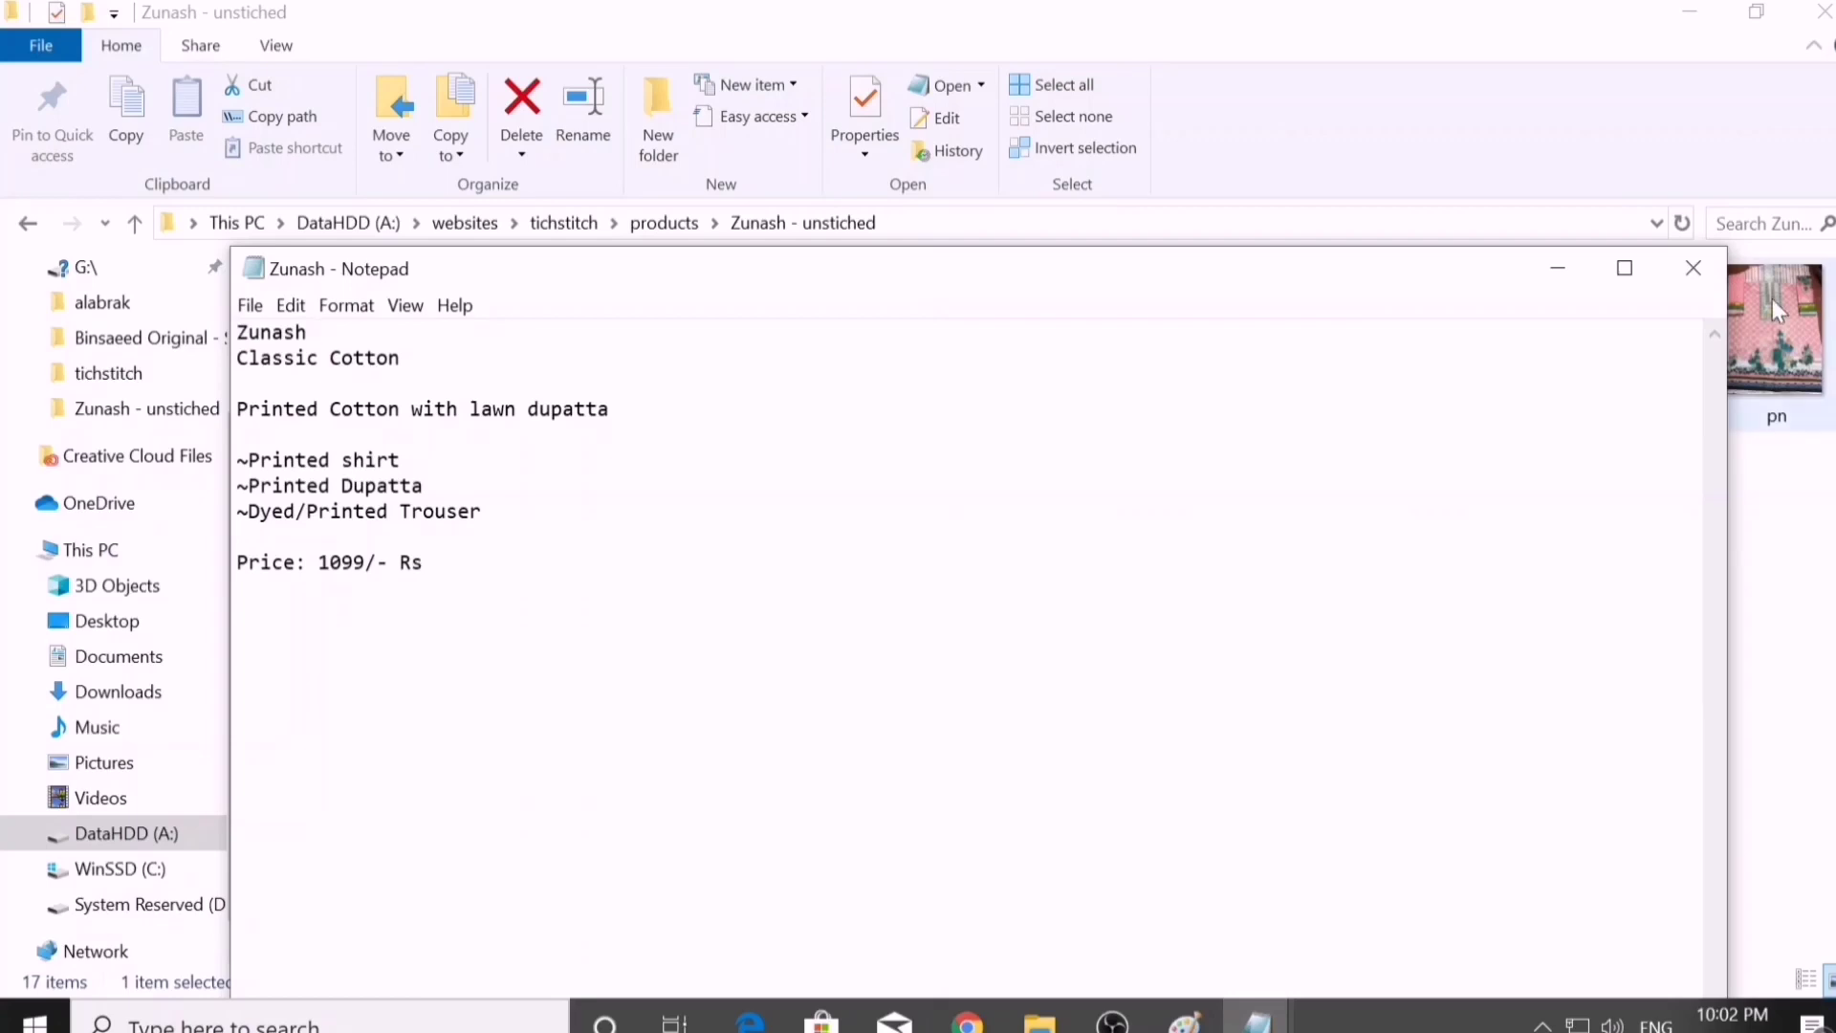
pyautogui.click(1692, 267)
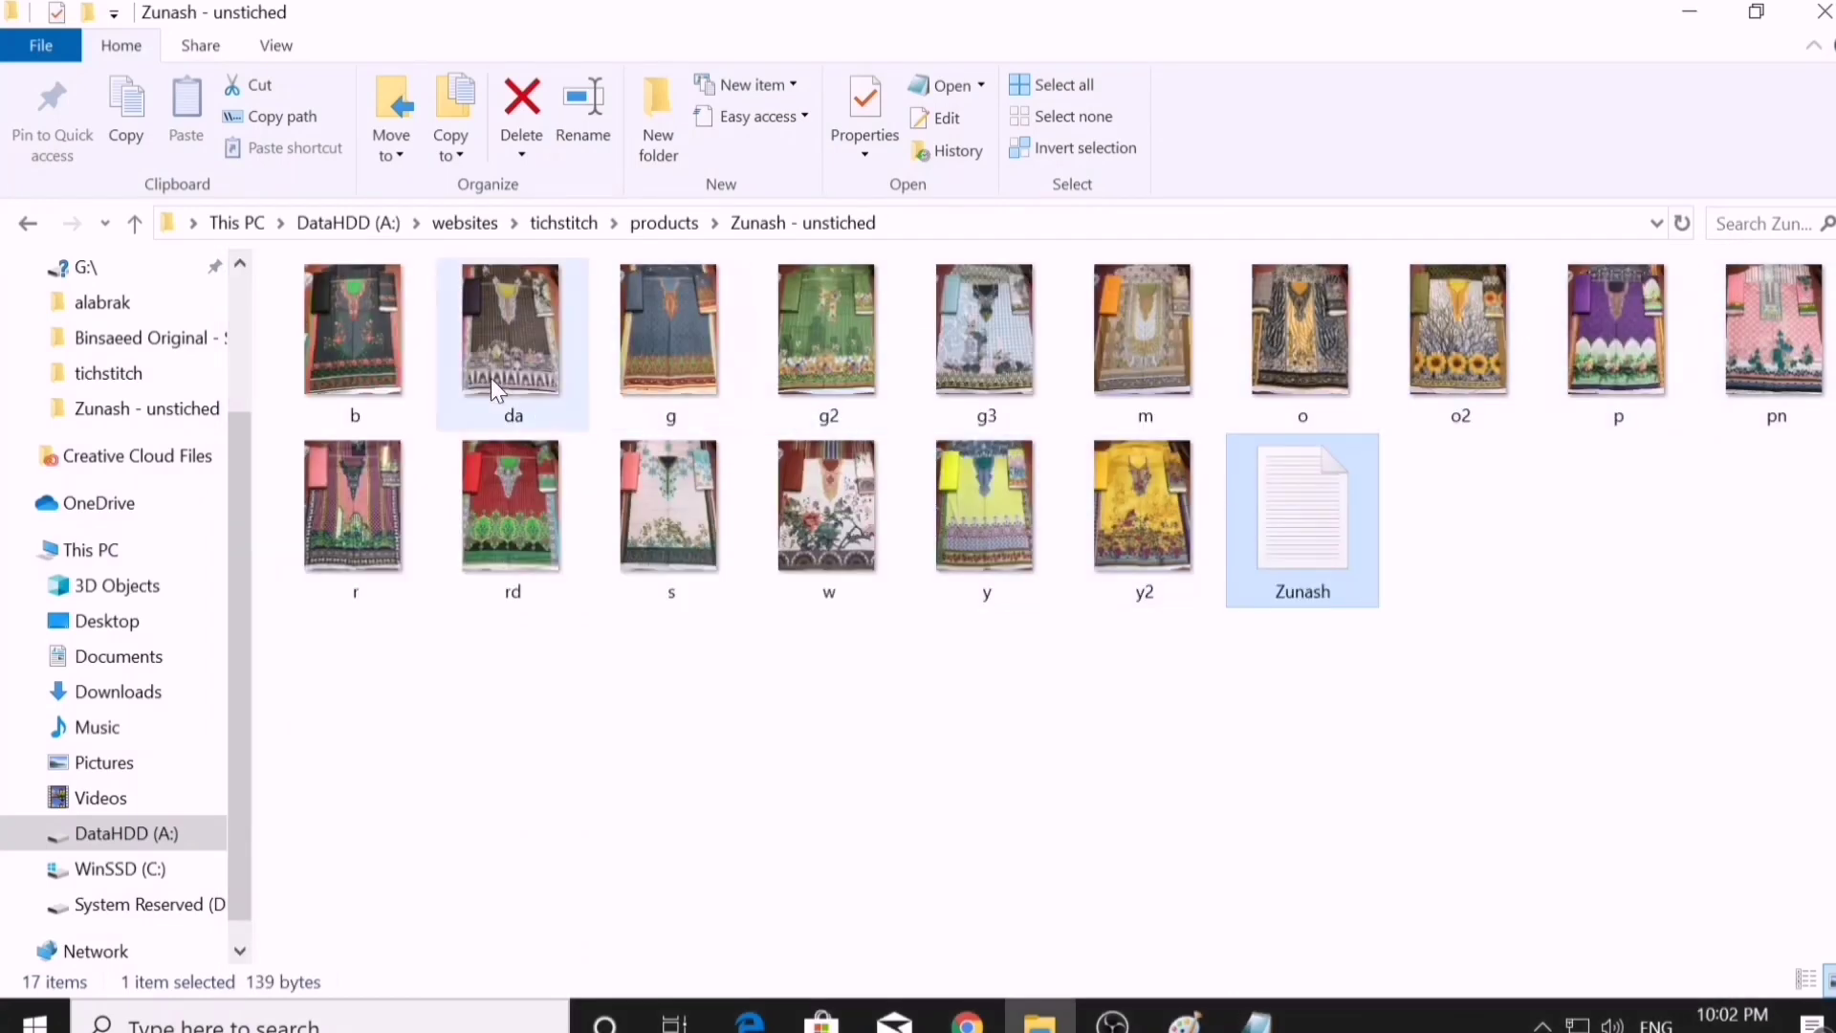
# - Switch to the store's attributes page in Chrome, add an Image-type attribute named Design and open its terms
pyautogui.click(968, 1022)
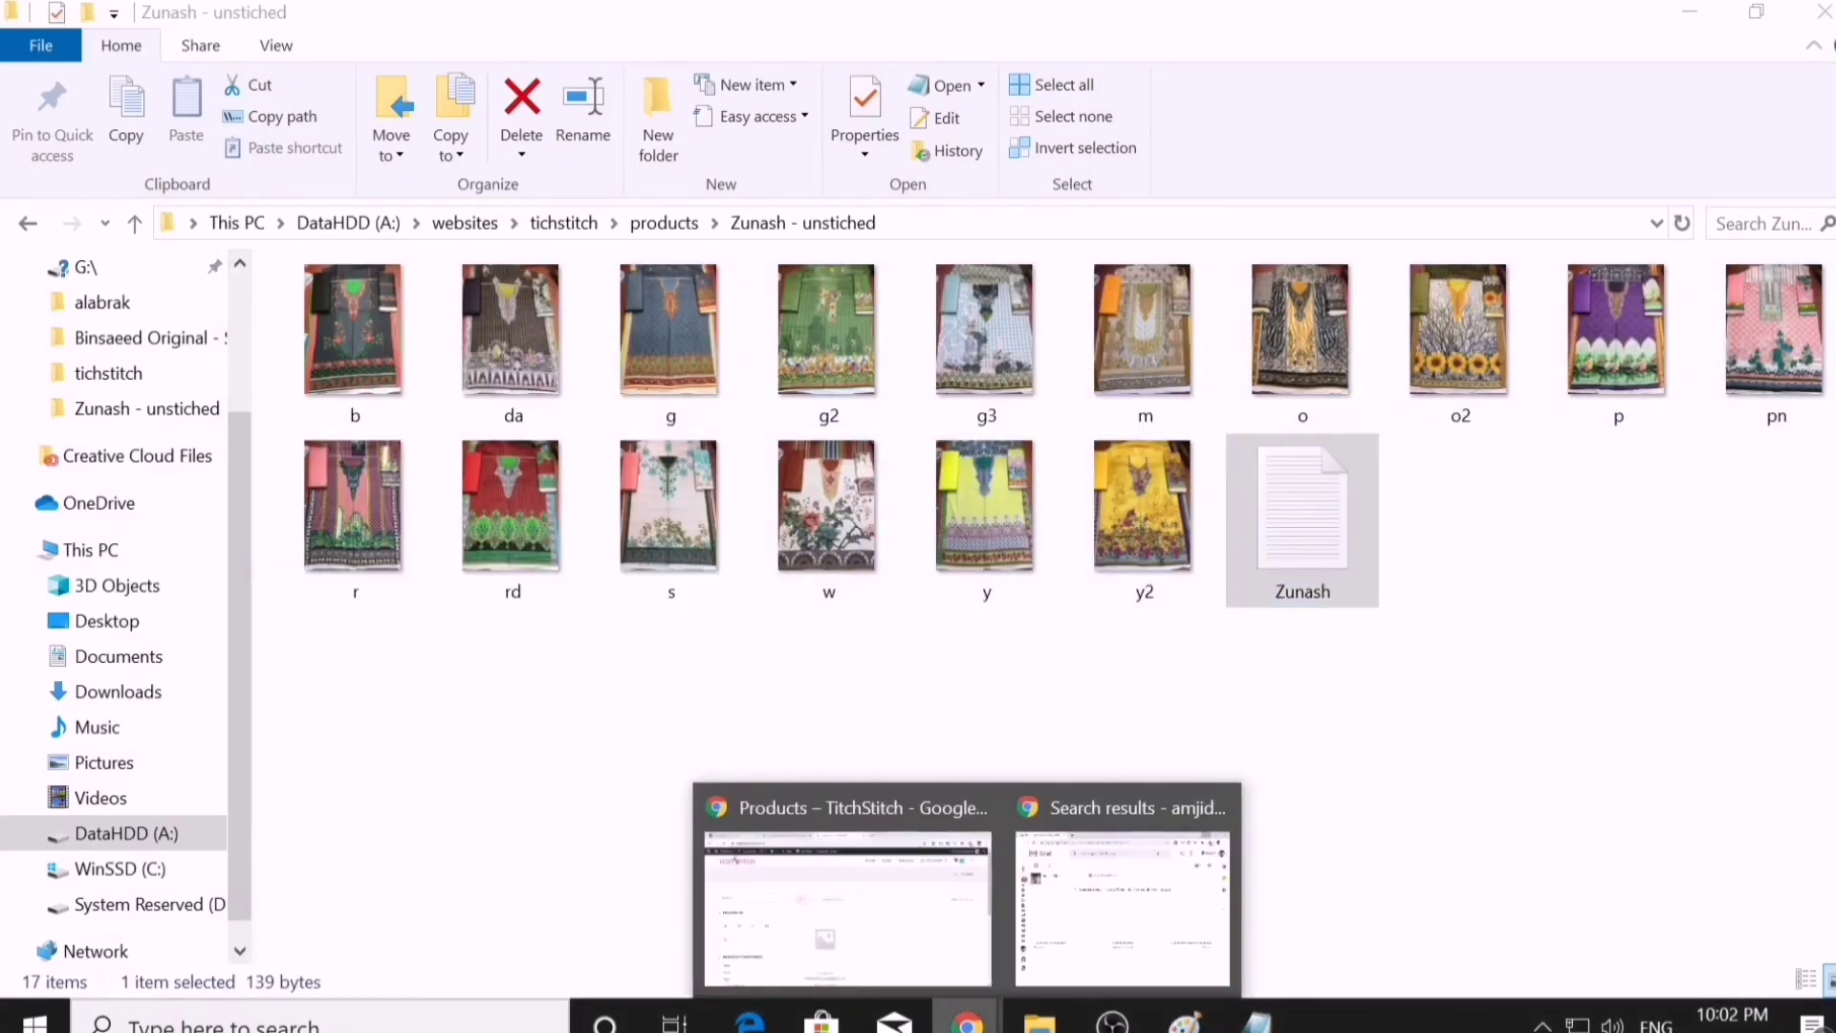
pyautogui.click(921, 950)
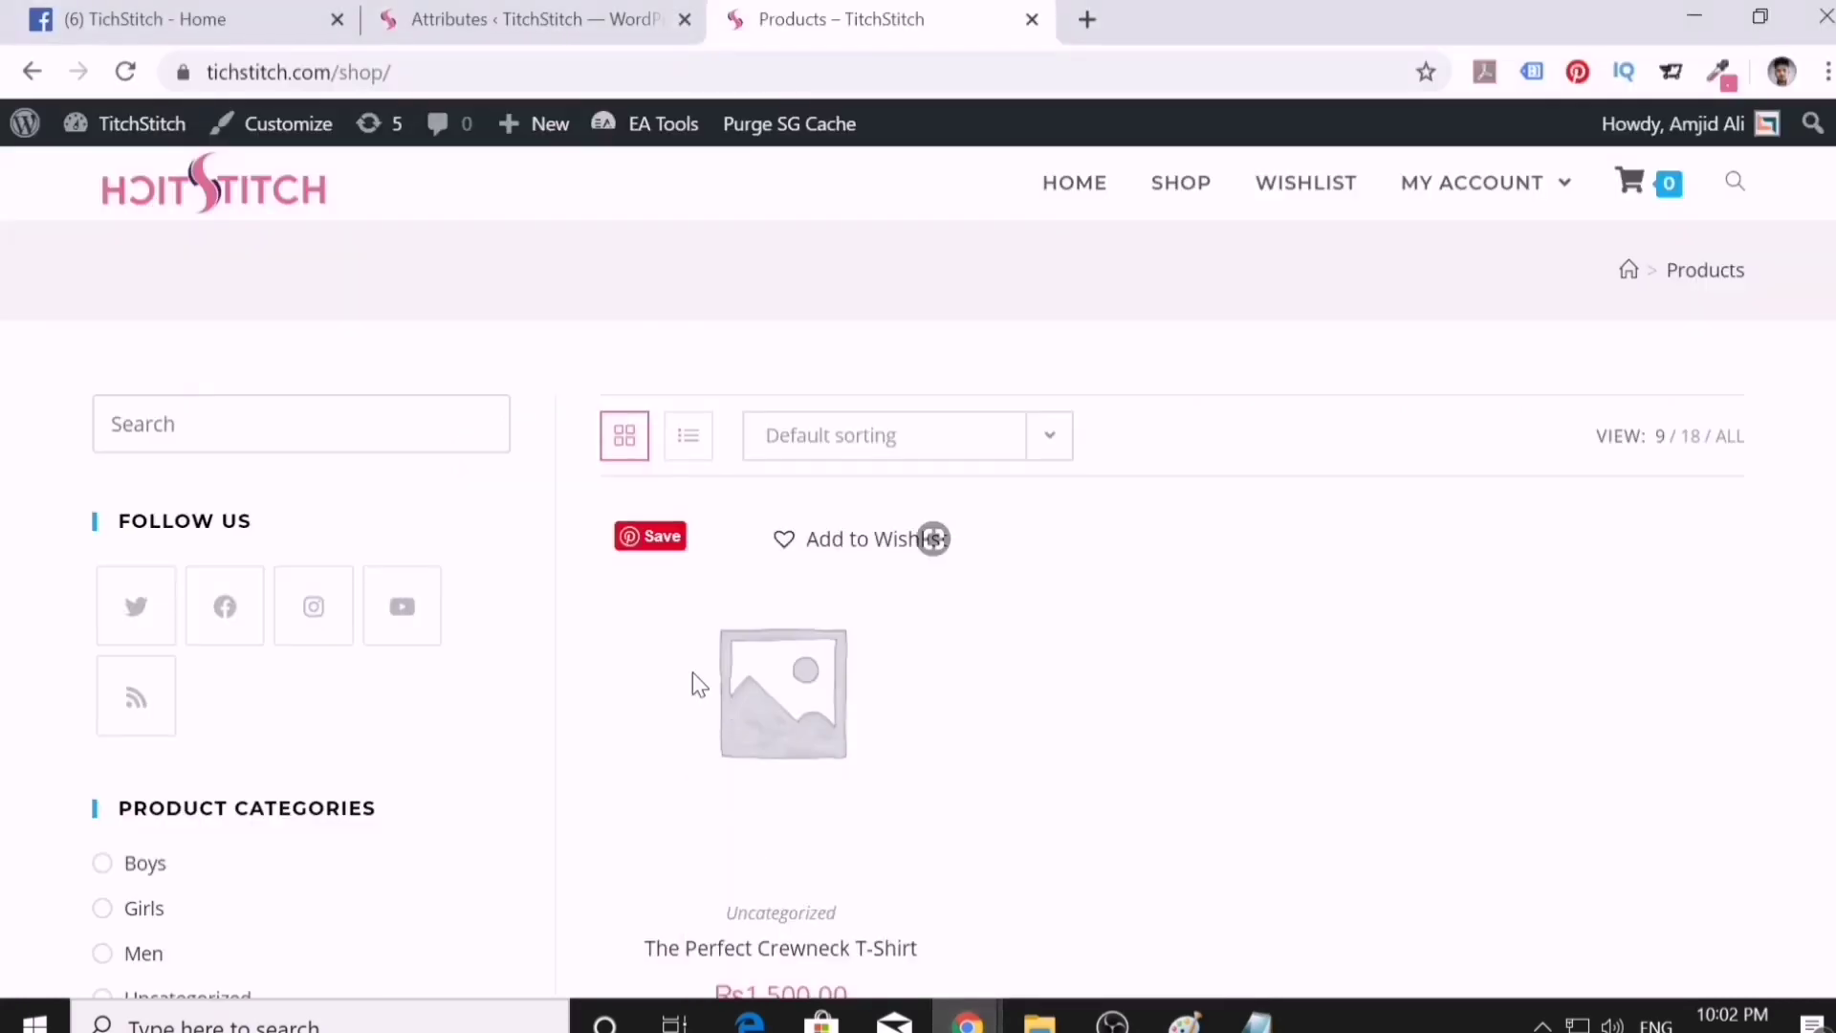
pyautogui.click(547, 19)
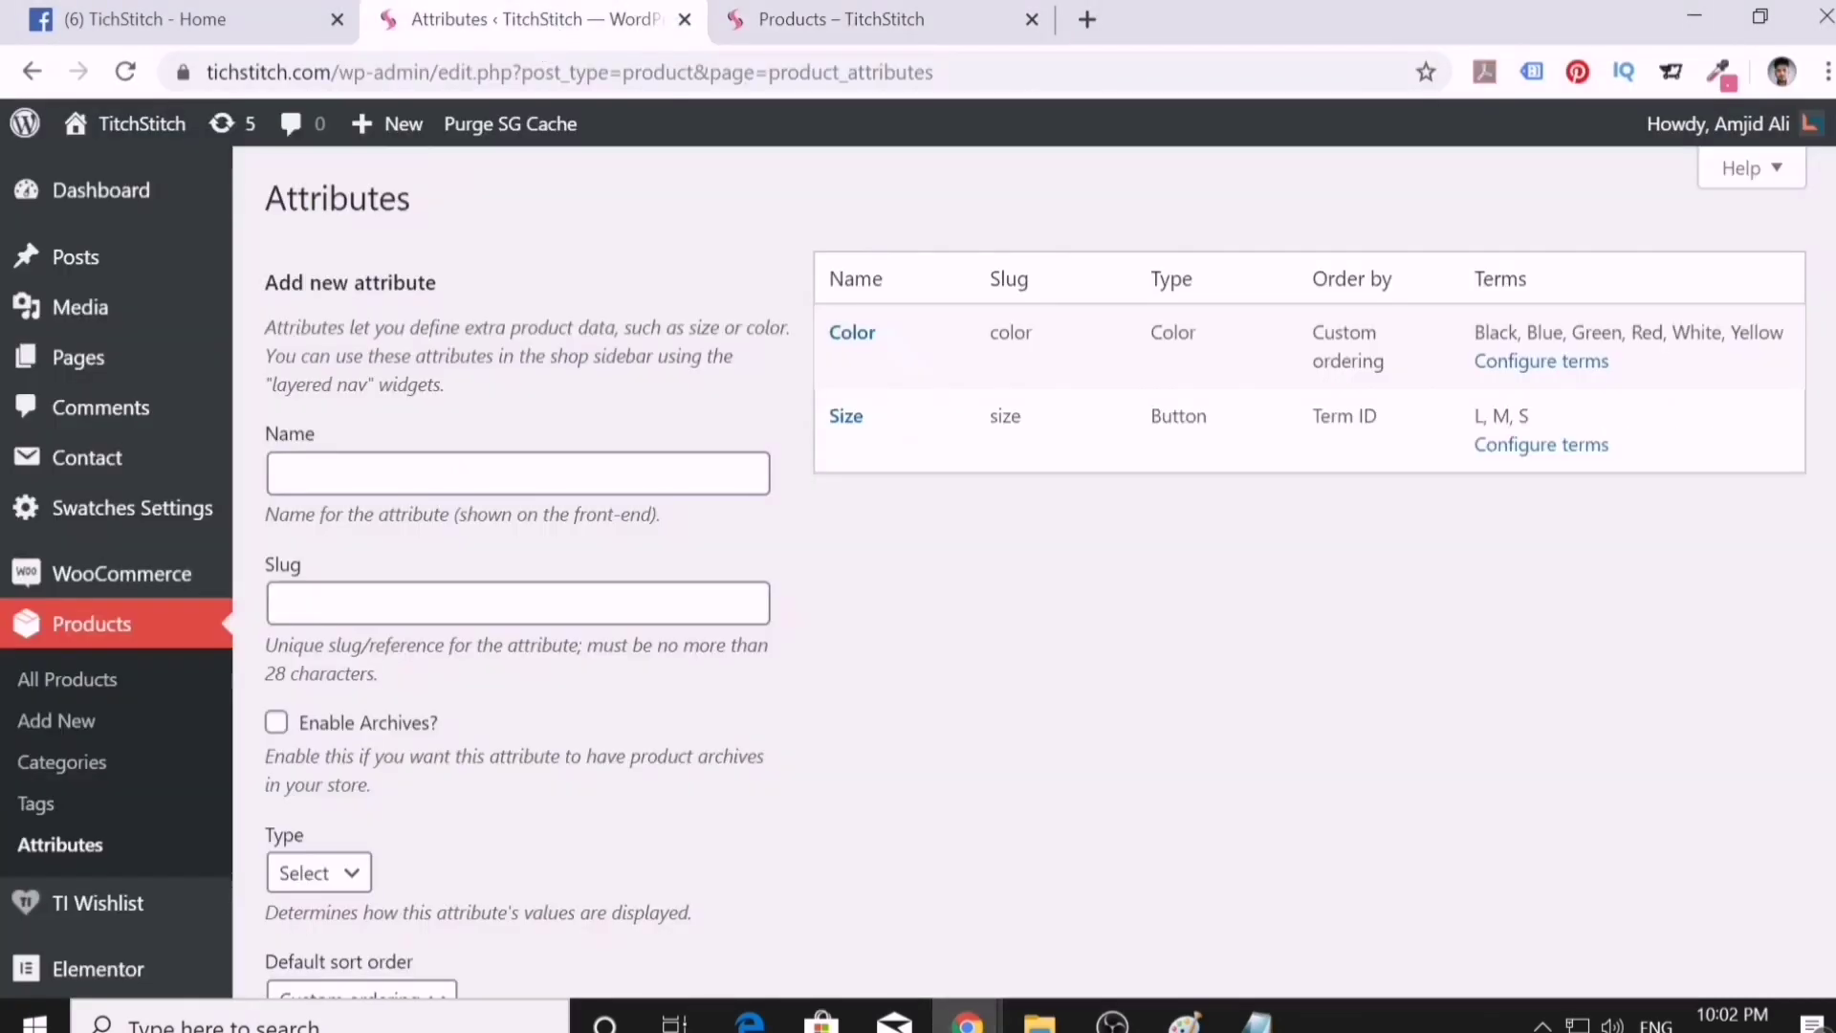
pyautogui.click(330, 473)
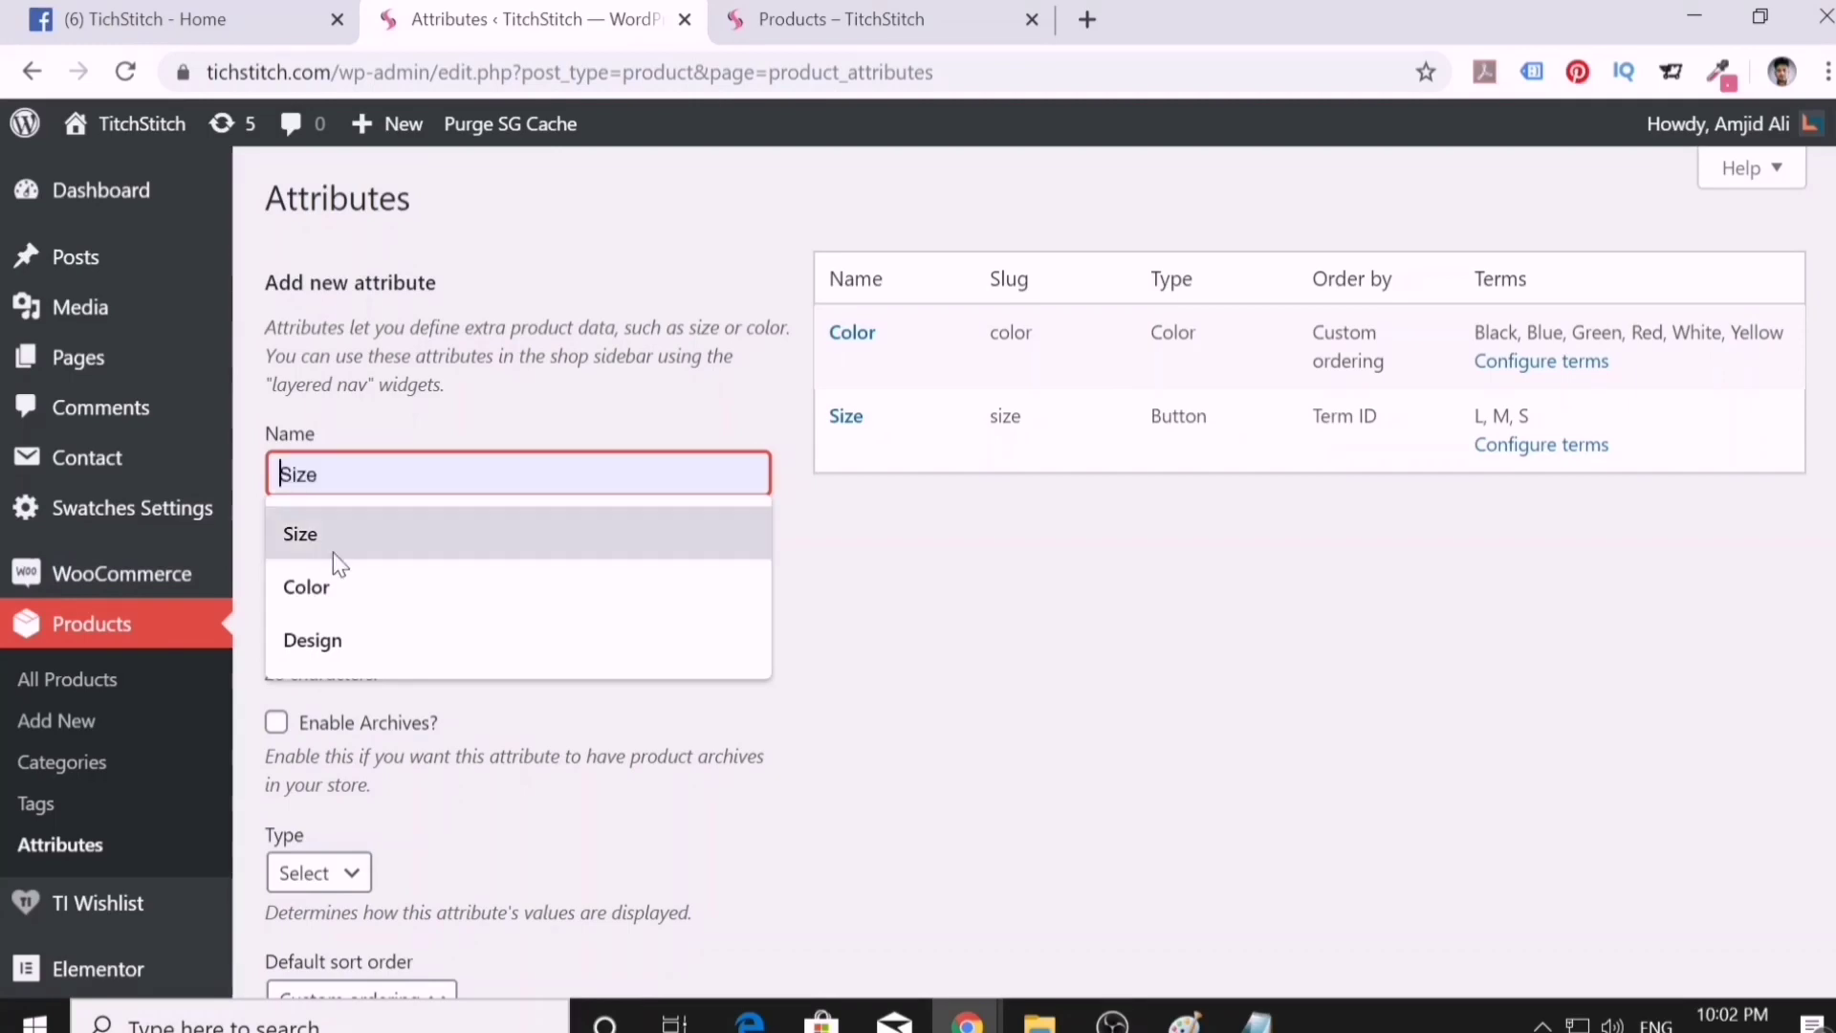
pyautogui.click(313, 639)
pyautogui.scroll(-3, 367, 631)
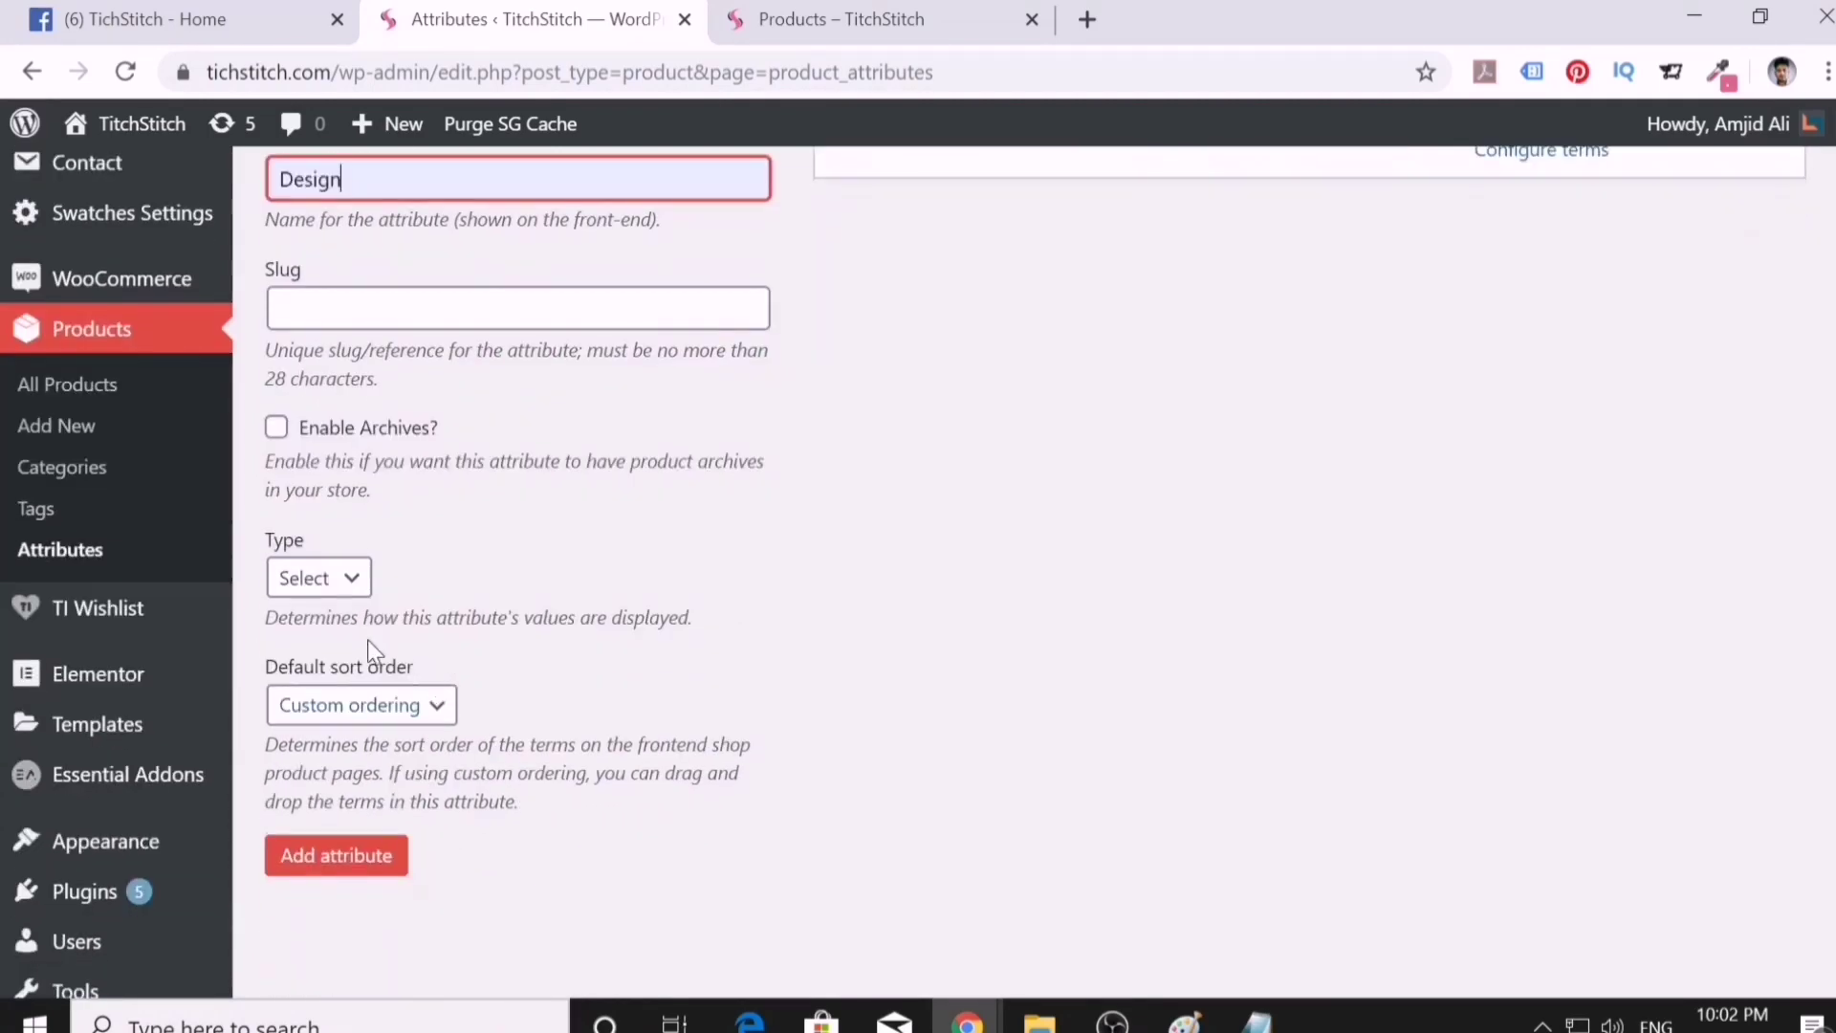
pyautogui.click(330, 579)
pyautogui.click(325, 668)
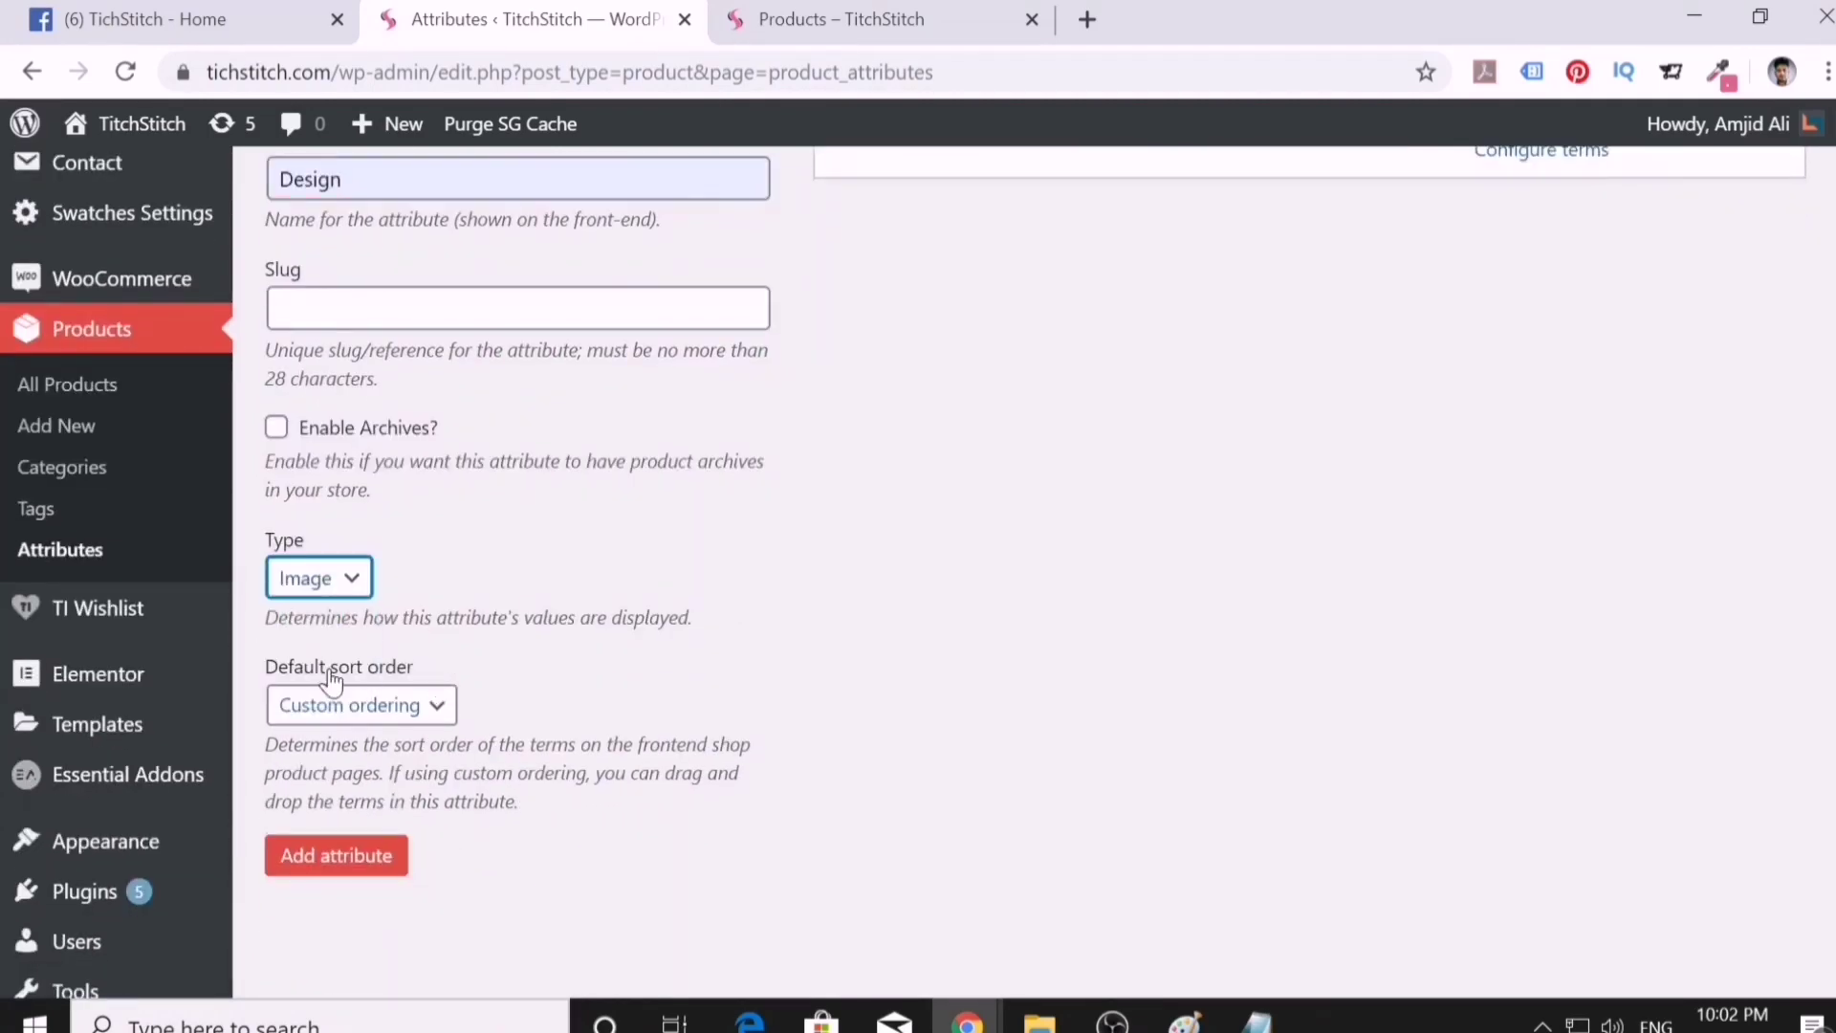
pyautogui.click(318, 870)
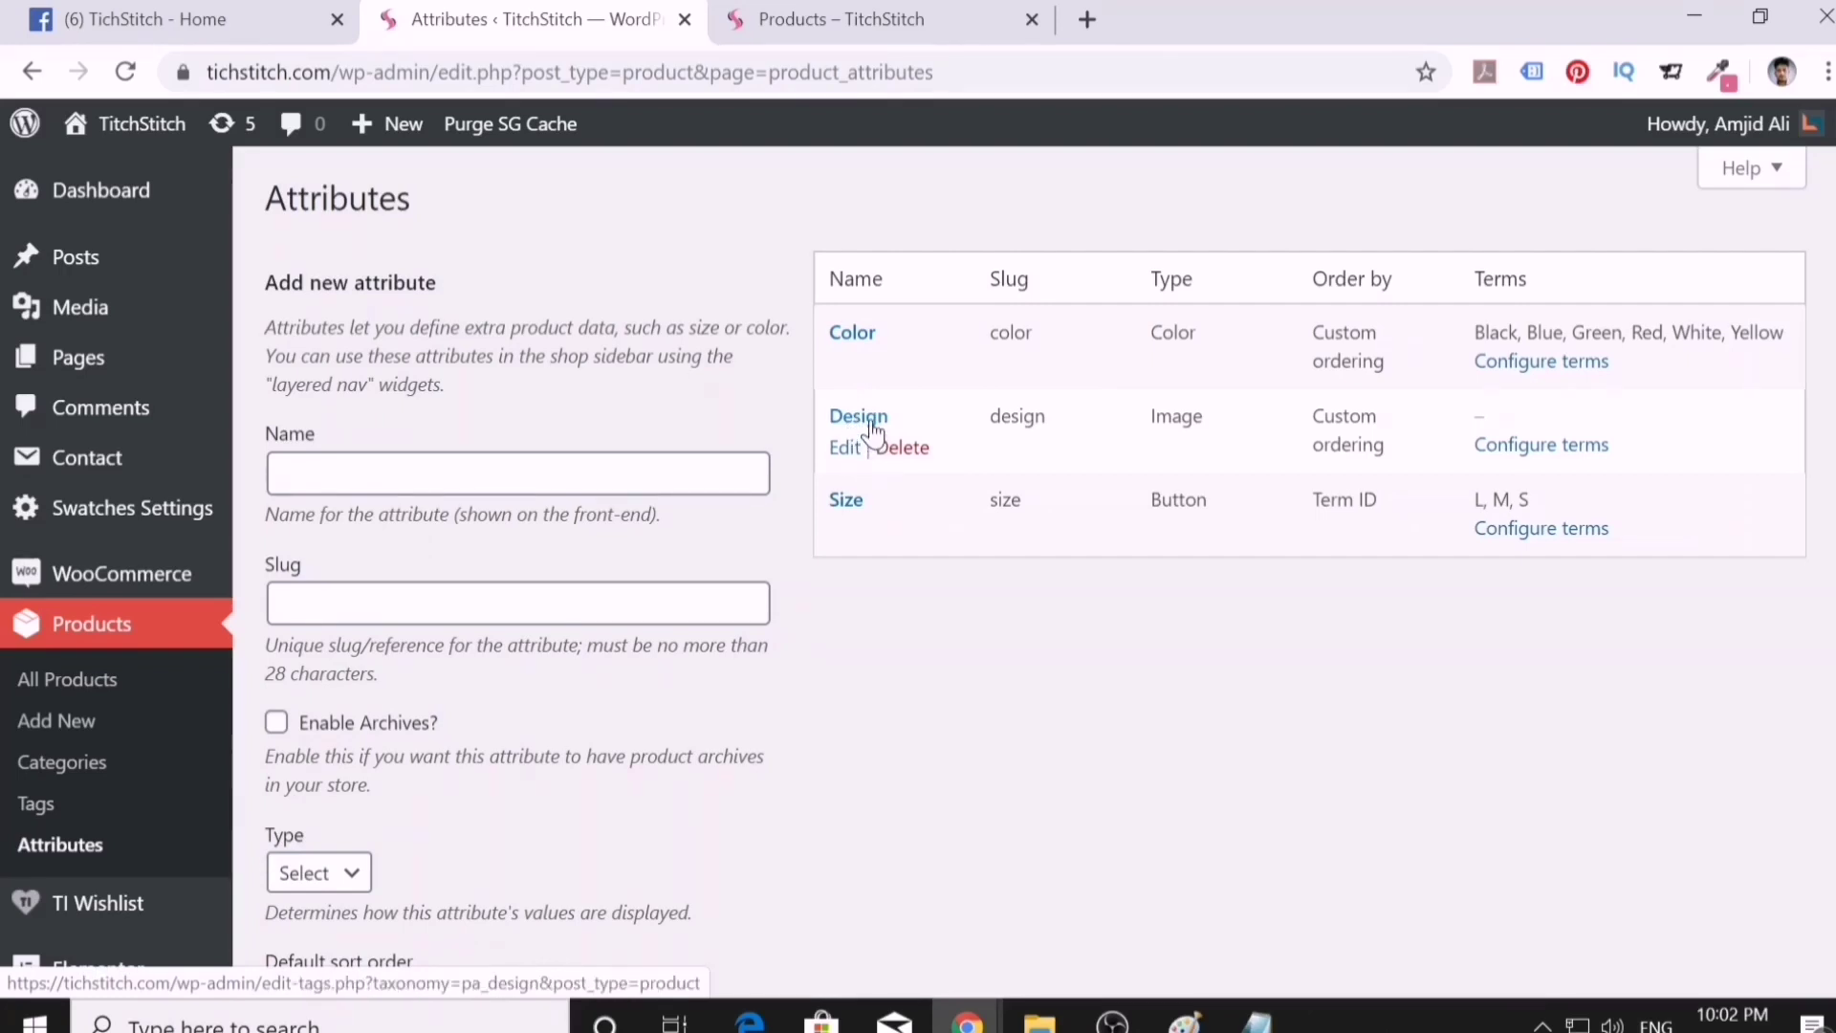
pyautogui.click(1524, 468)
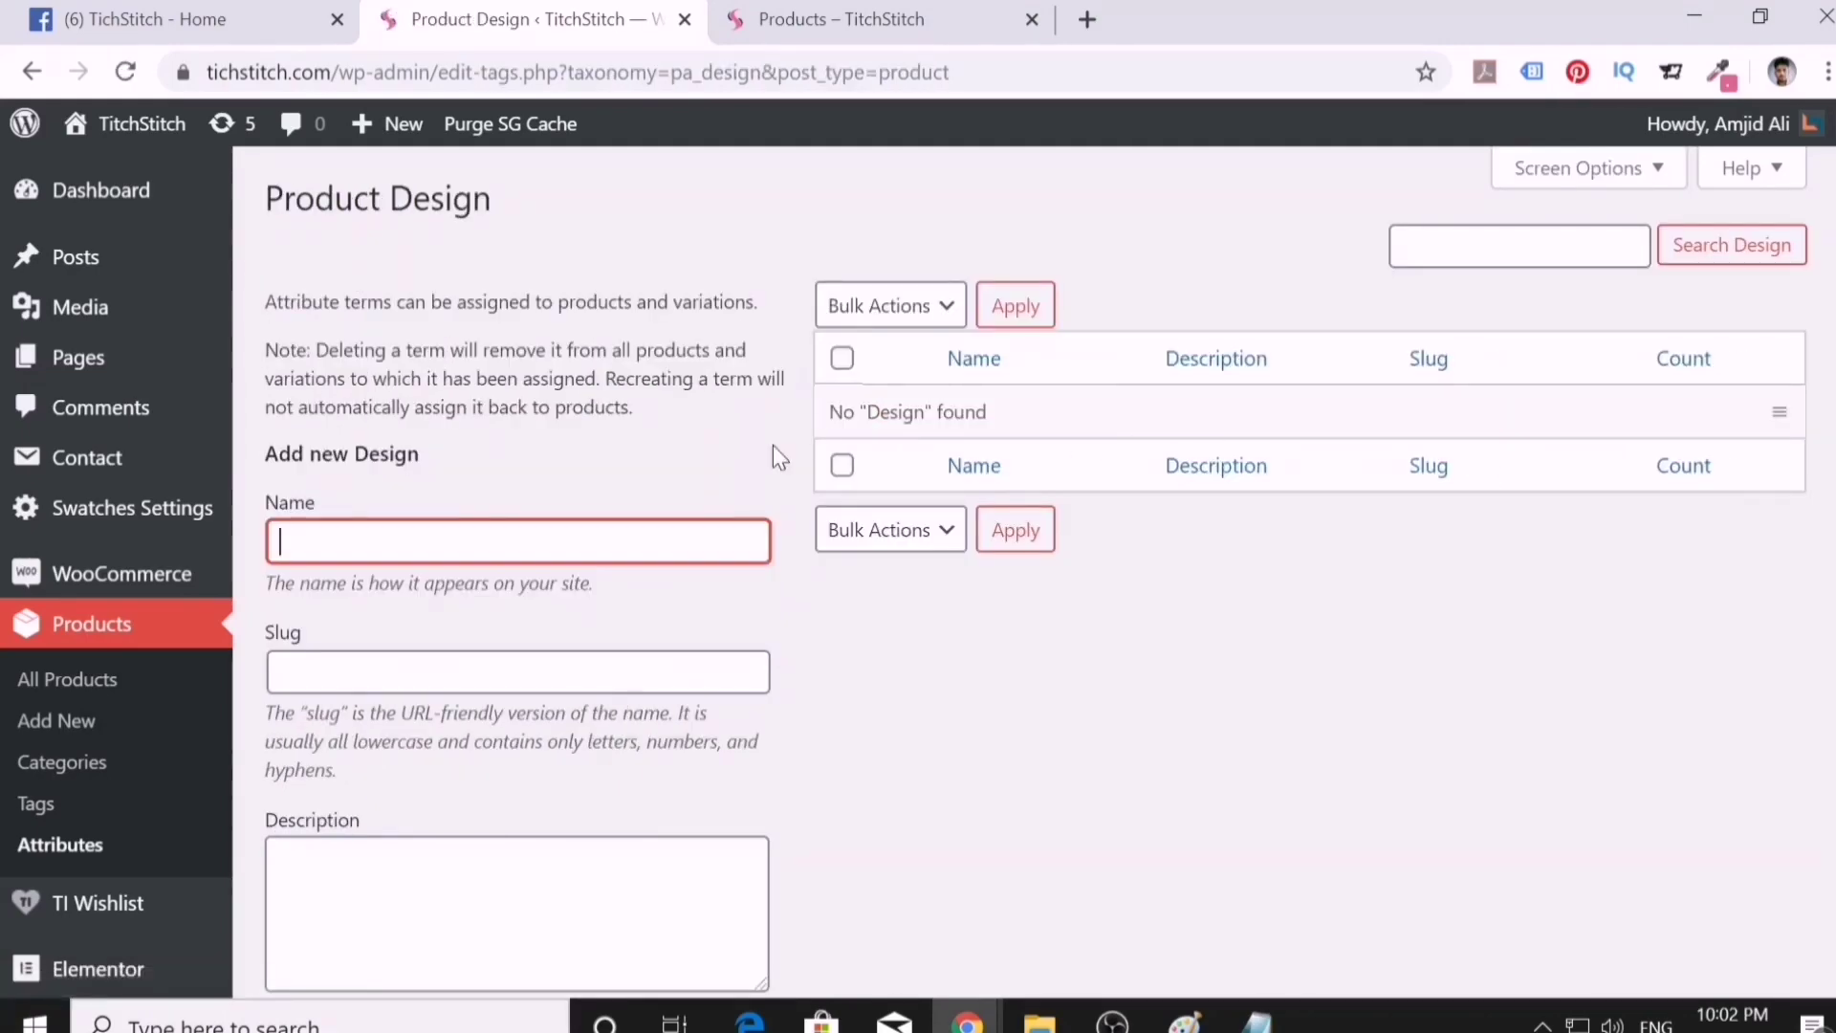
# - Switch to File Explorer and rename the 16 Zunash product photos in sequence from a to p
pyautogui.click(1039, 1019)
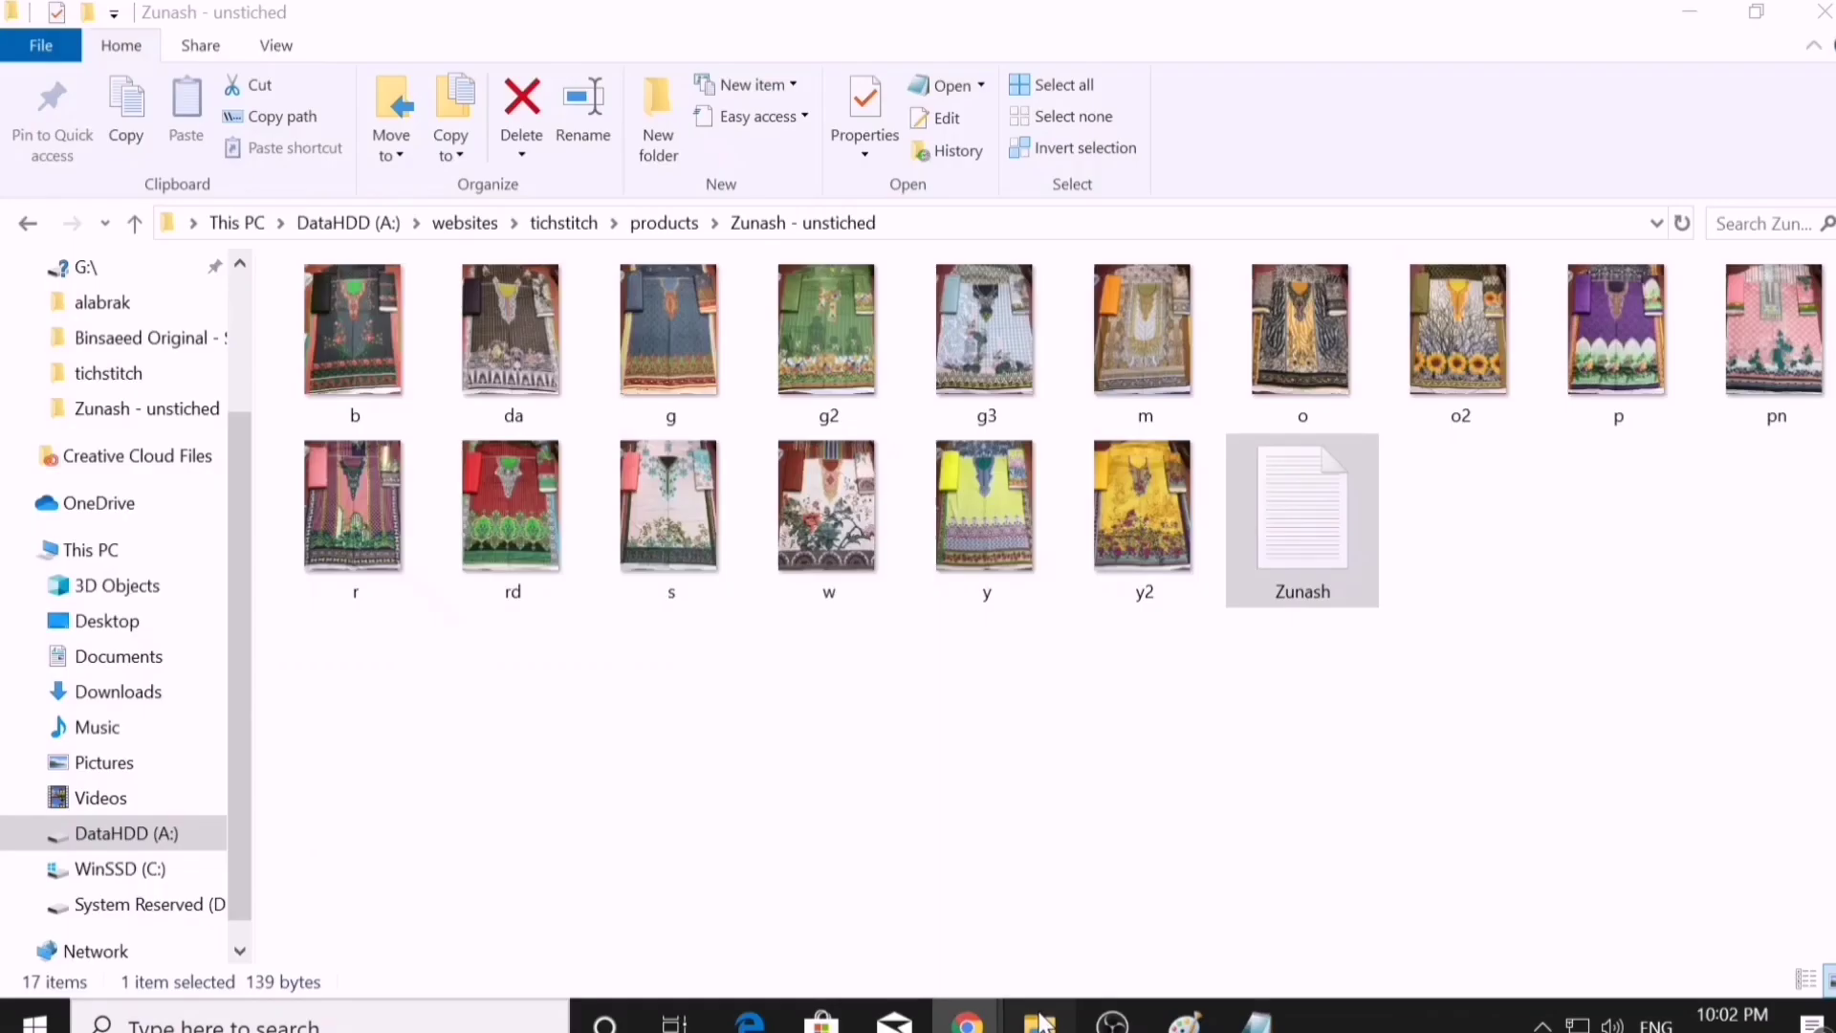
pyautogui.click(353, 409)
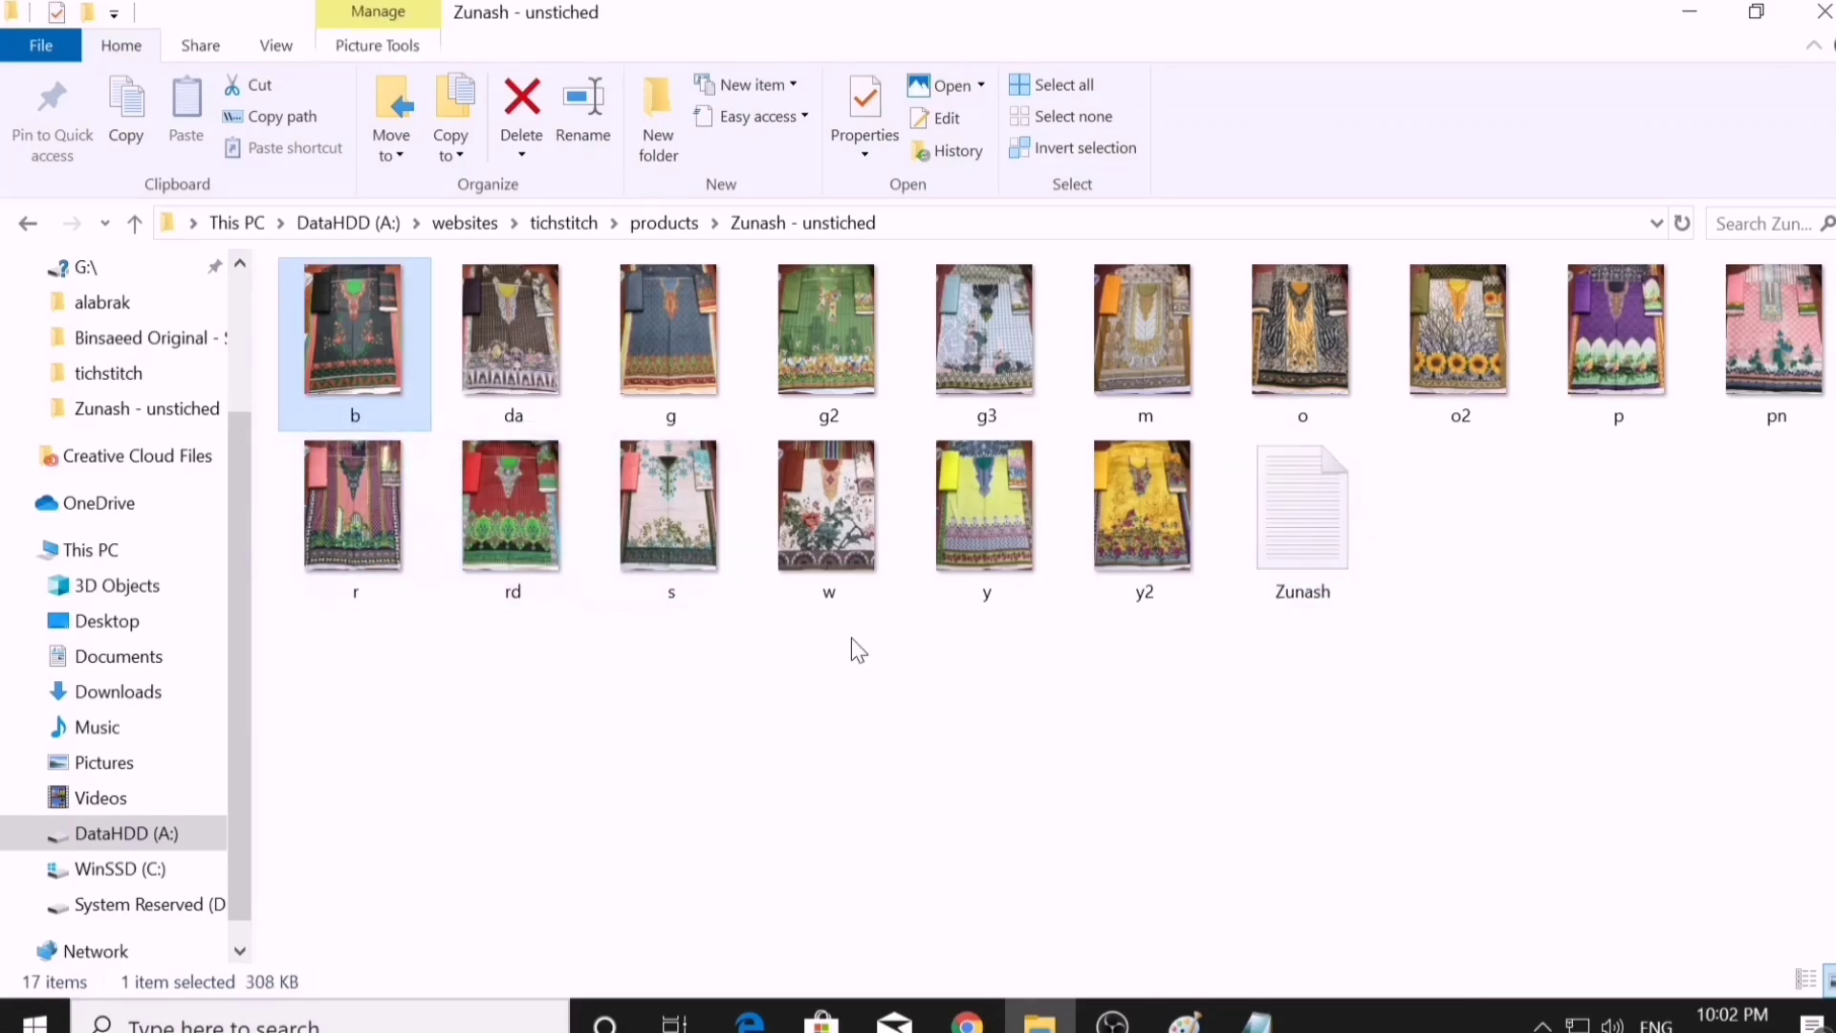
pyautogui.press('F2')
pyautogui.write('a')
pyautogui.press('Tab')
pyautogui.write('b')
pyautogui.press('Tab')
pyautogui.write('c')
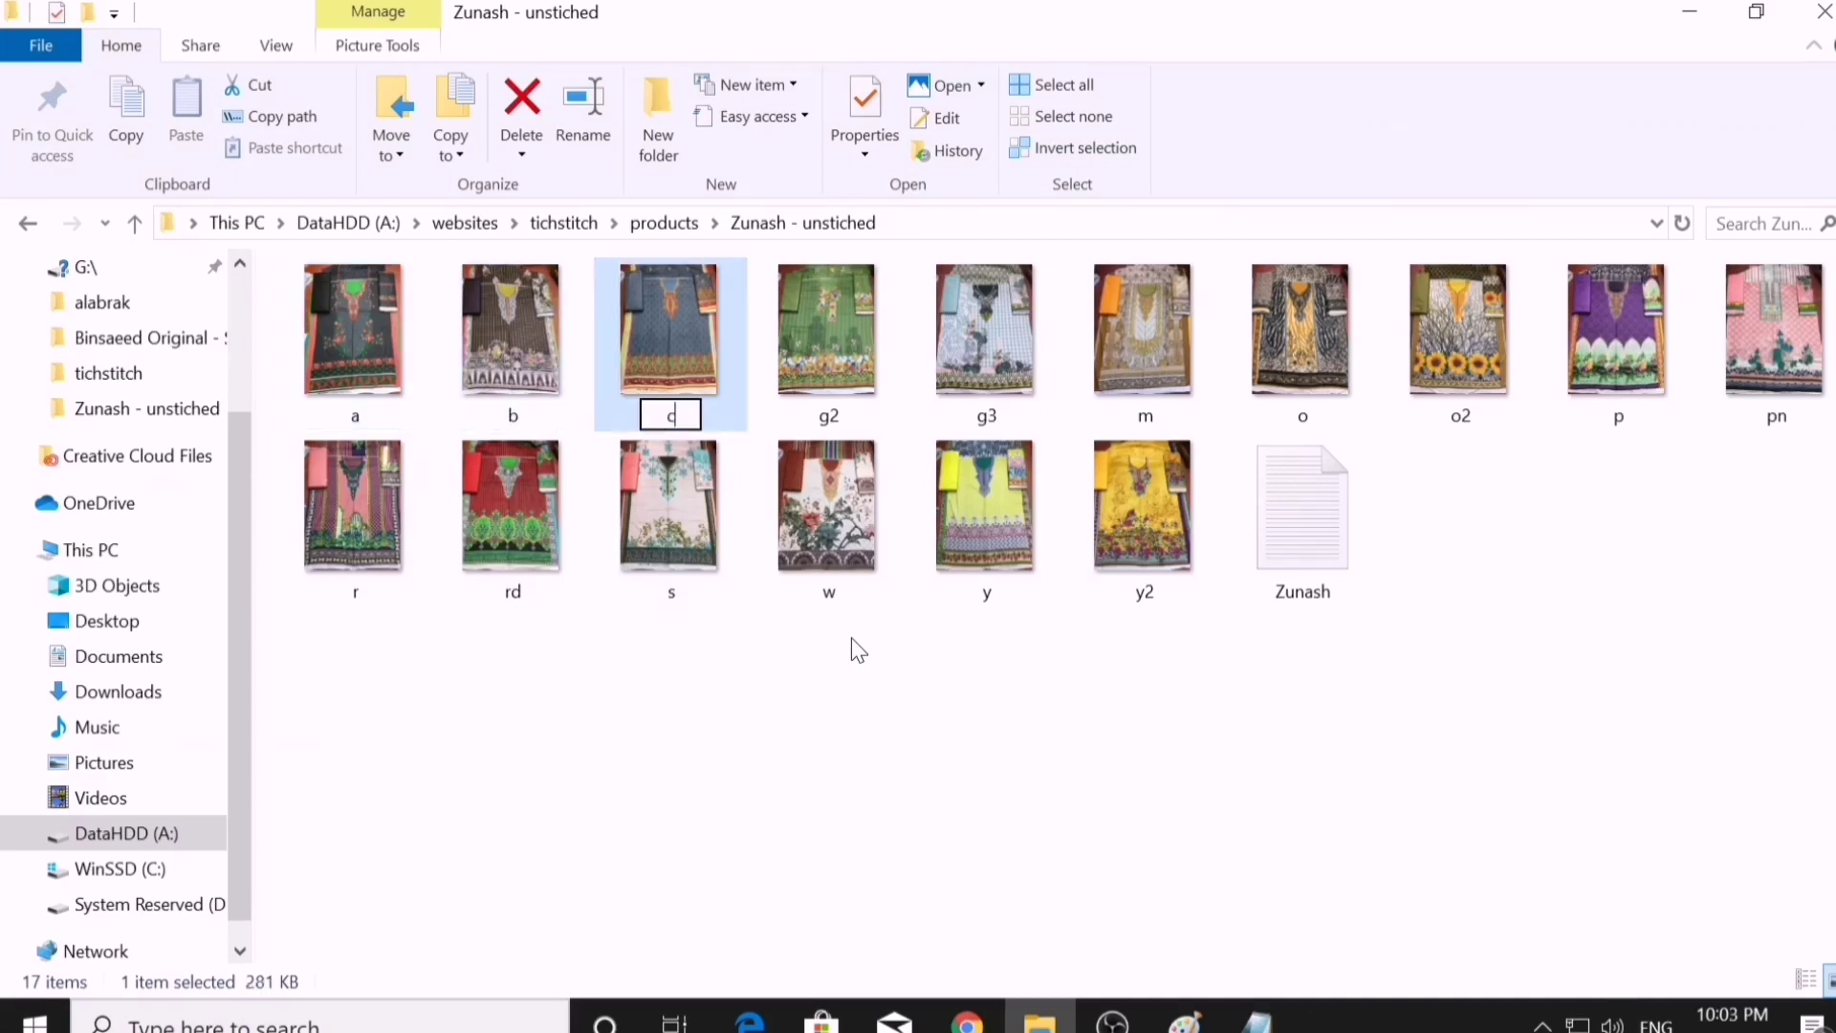
pyautogui.press('Tab')
pyautogui.write('d\te')
pyautogui.press('Tab')
pyautogui.write('f\tg\th\t')
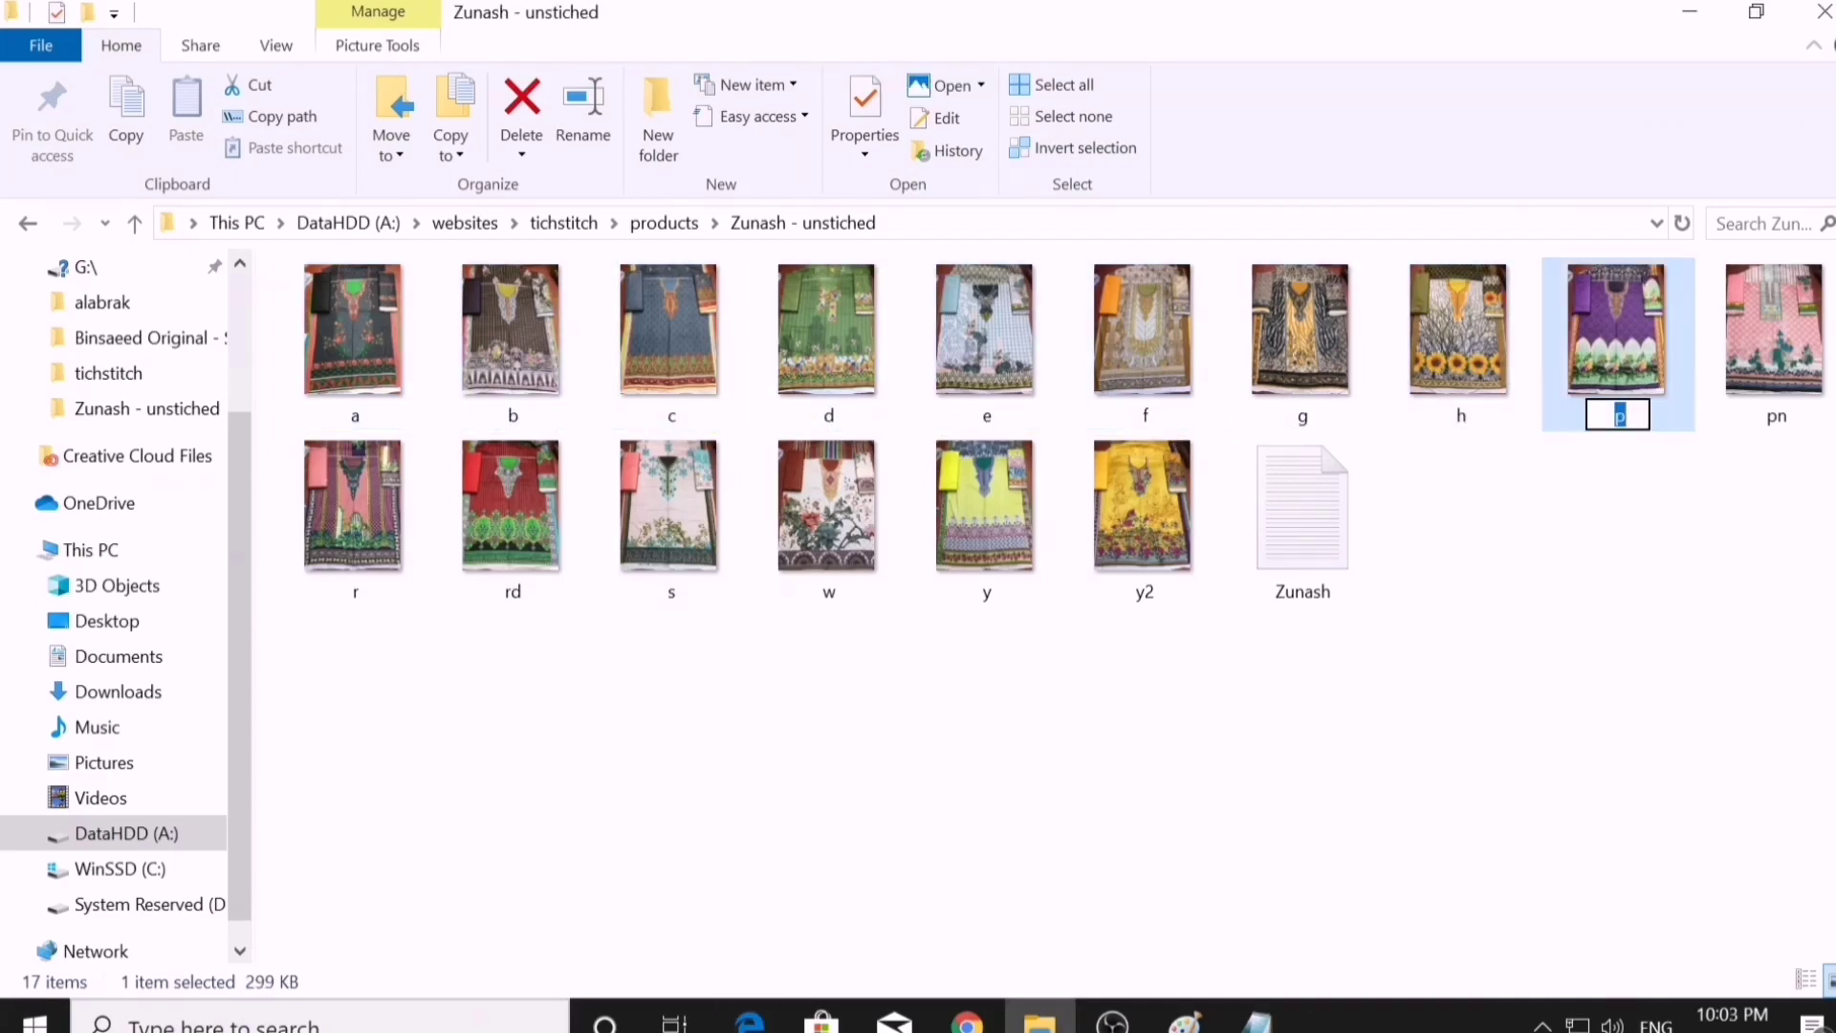
pyautogui.write('i\tj\tk')
pyautogui.press('Tab')
pyautogui.write('m')
pyautogui.press('Tab')
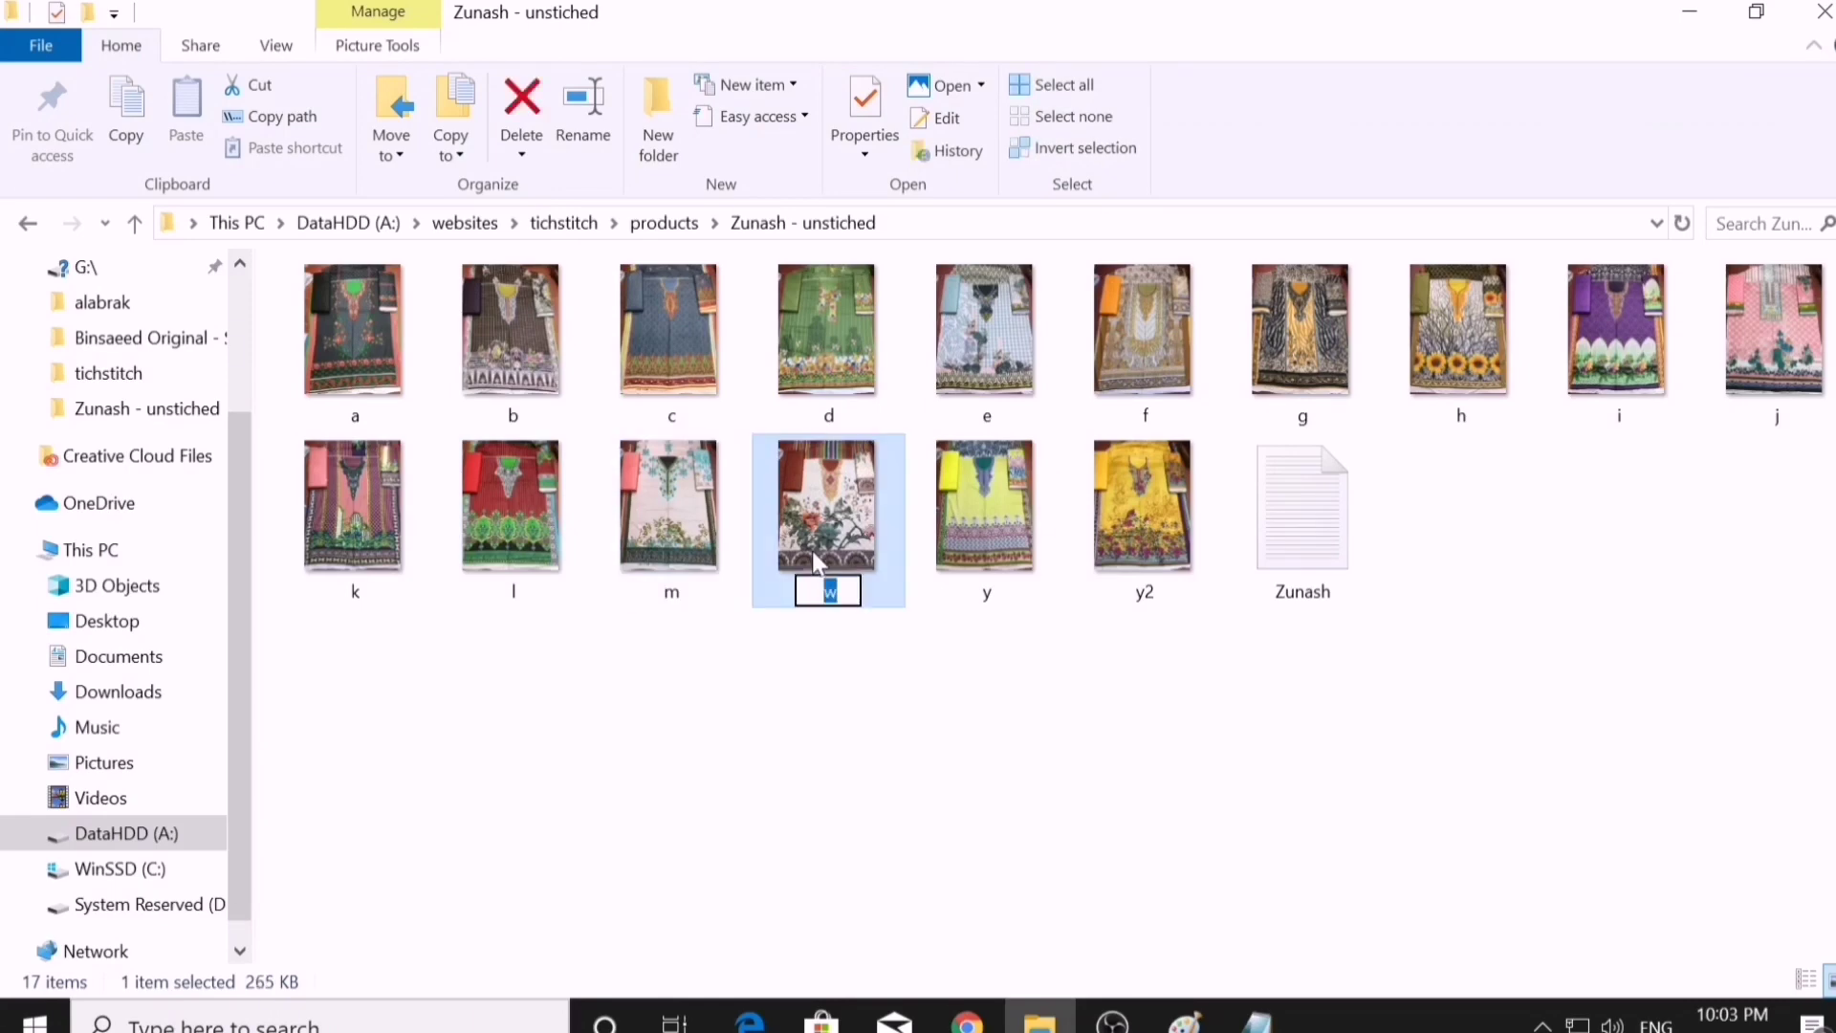
pyautogui.write('n')
pyautogui.press('Tab')
pyautogui.write('o')
pyautogui.press('Tab')
pyautogui.write('p')
pyautogui.click(1112, 1023)
# - Back in Chrome, name the new Design term A and upload photo a from the Zunash - unstiched folder for it
pyautogui.click(967, 1023)
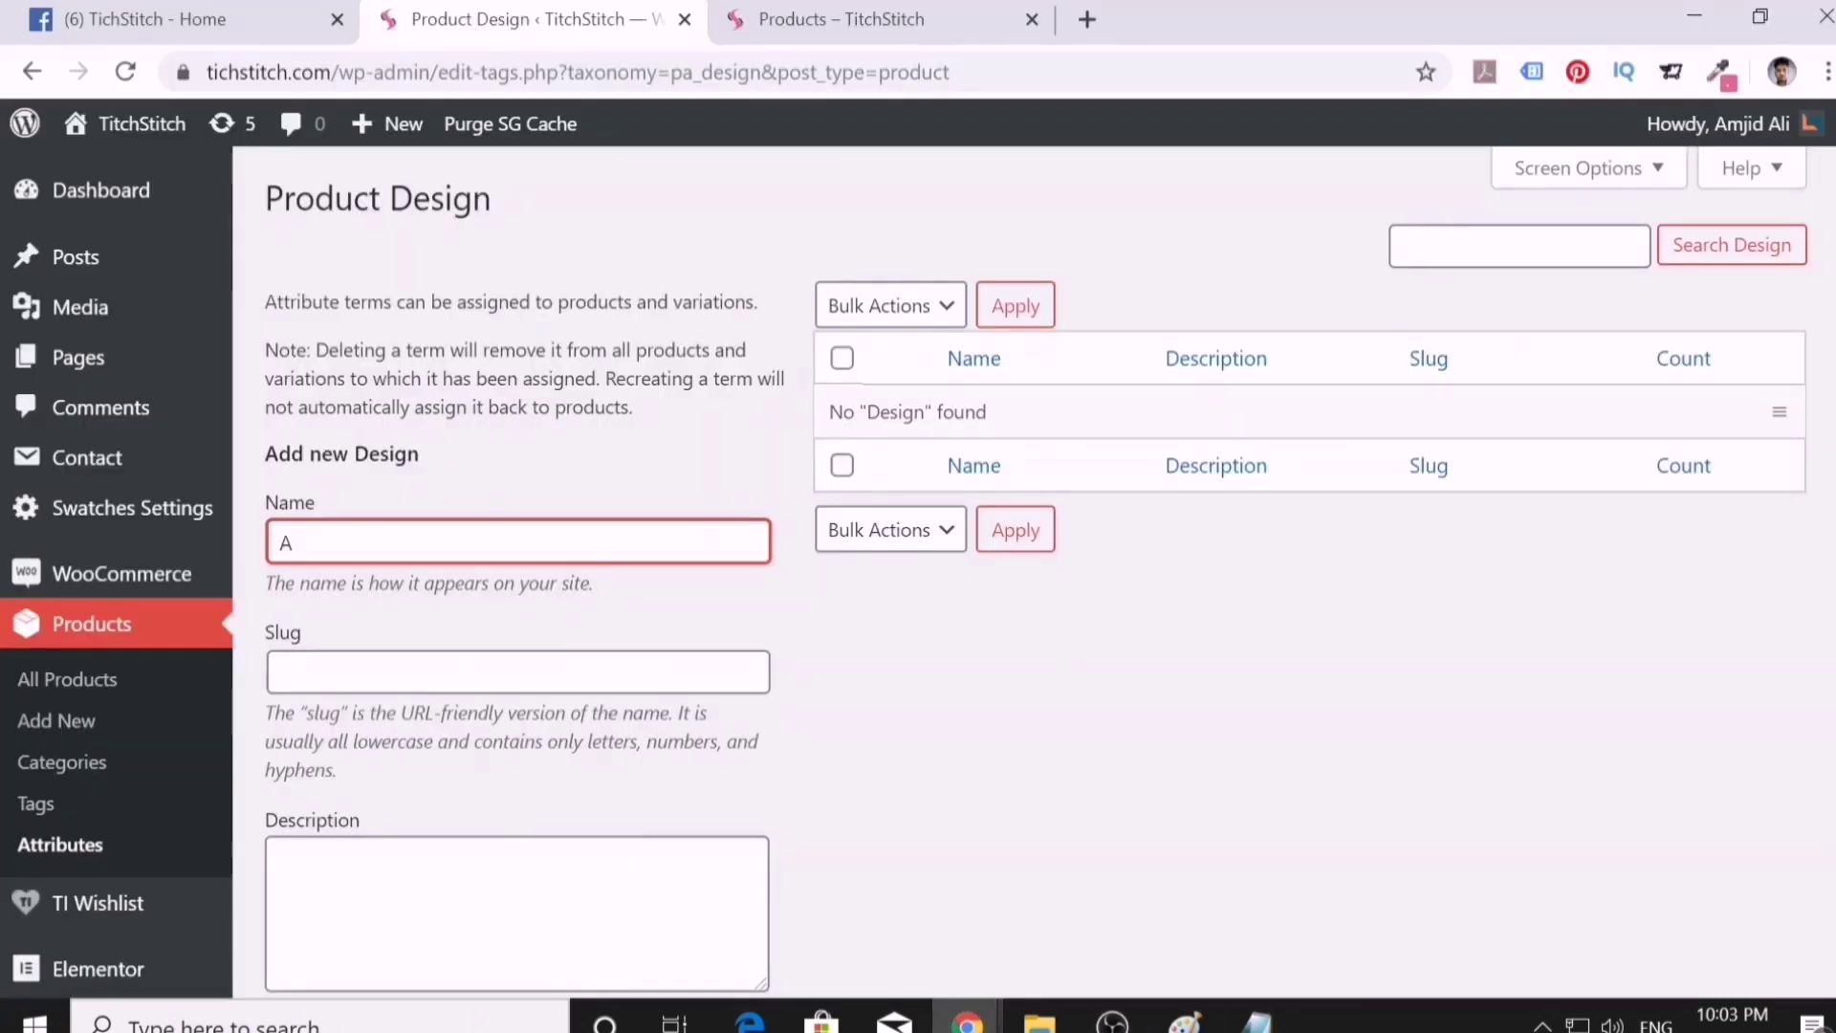
pyautogui.scroll(-5, 918, 574)
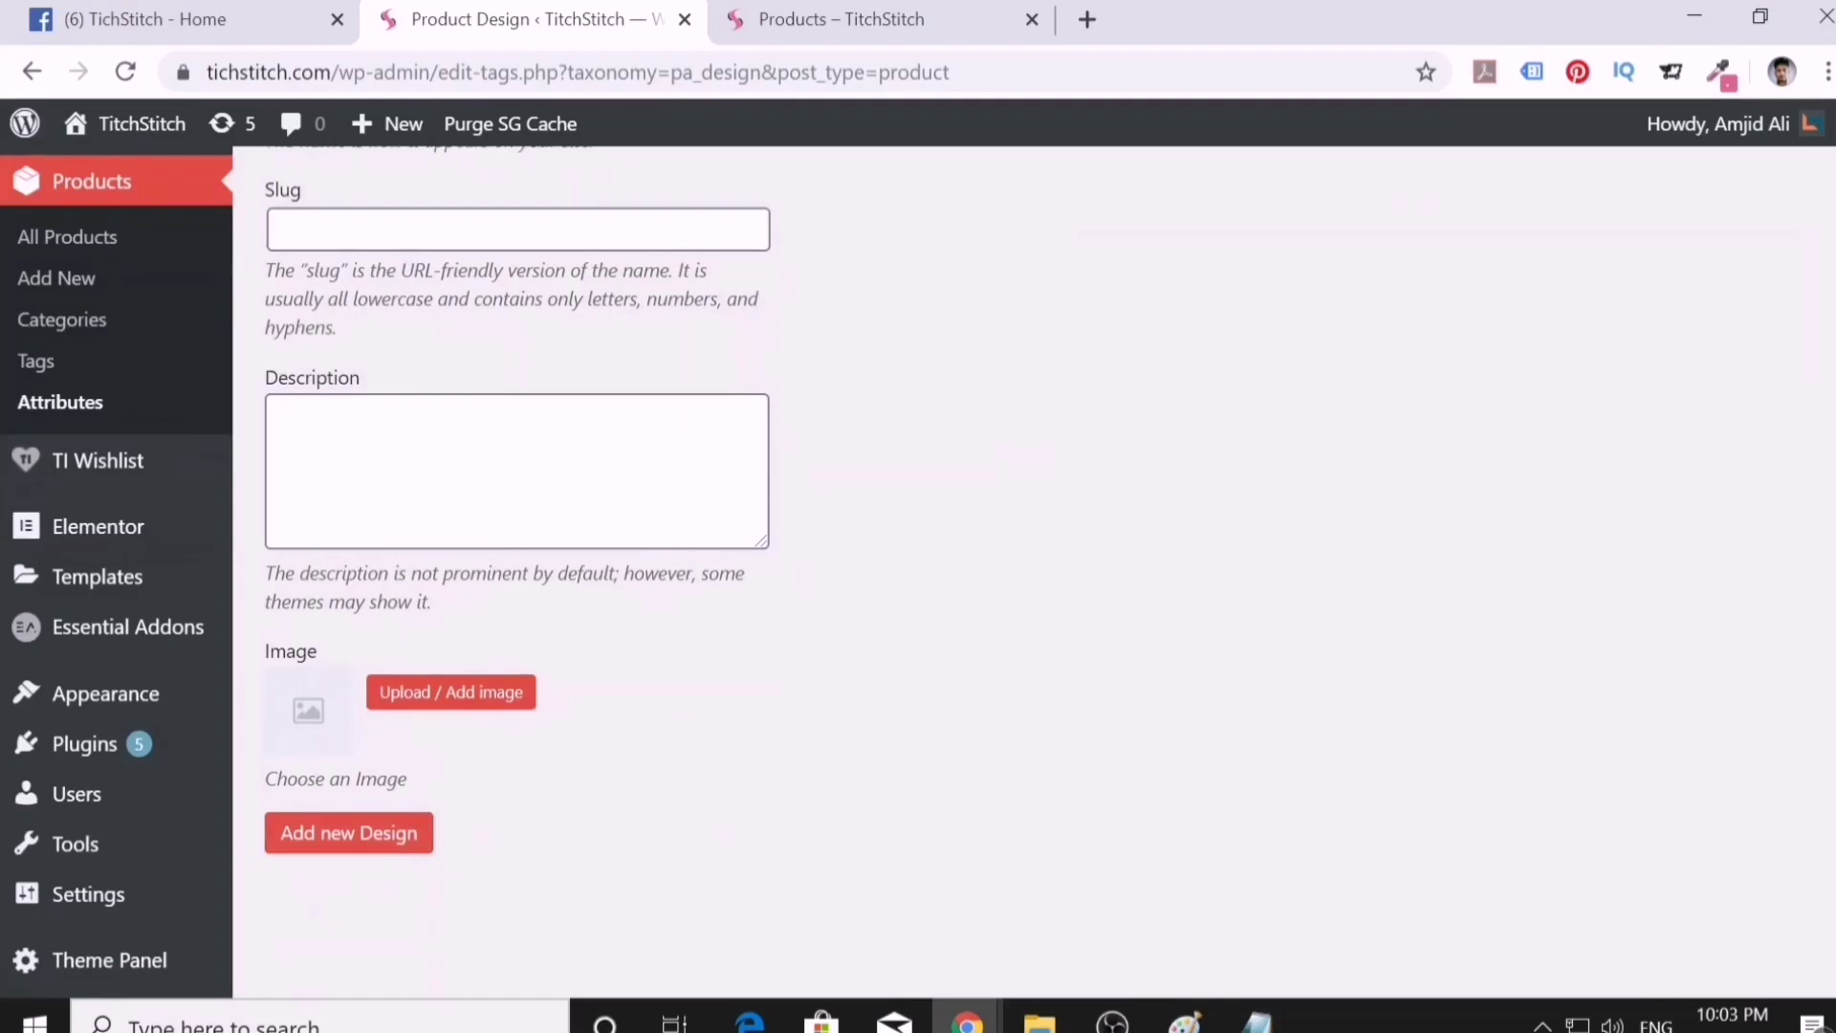
pyautogui.click(409, 703)
pyautogui.click(863, 604)
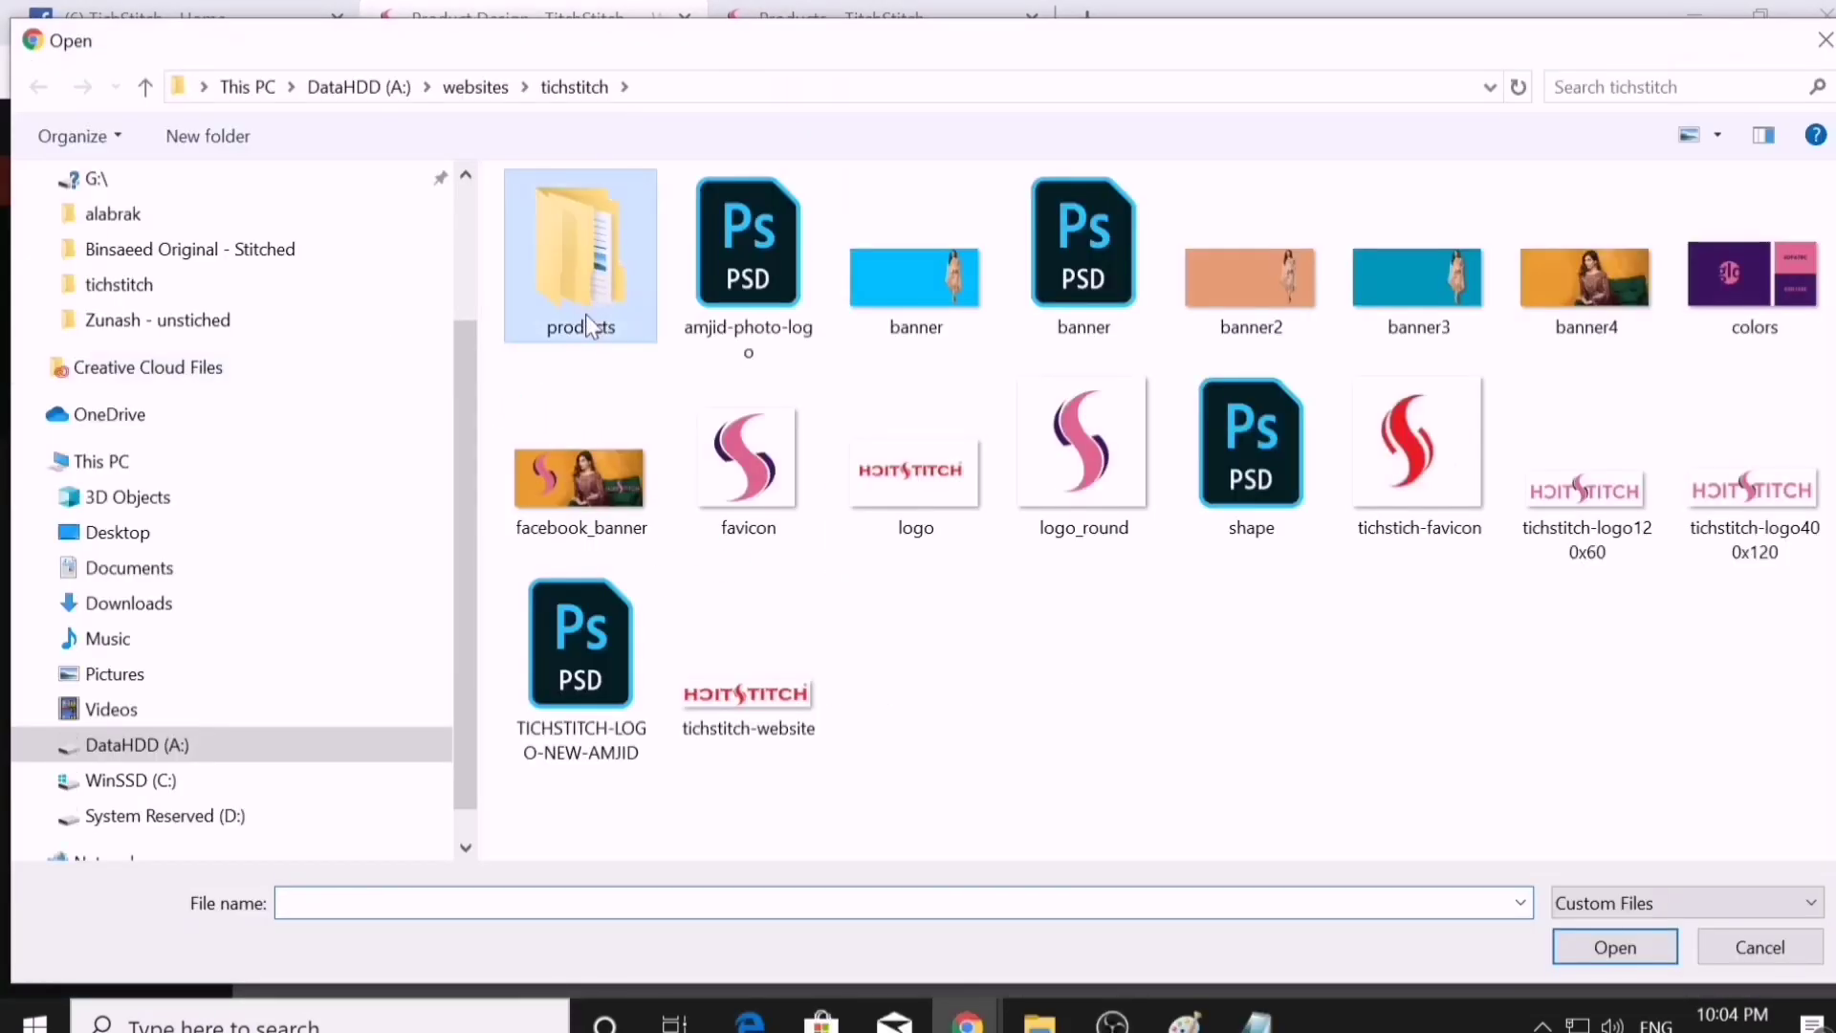
pyautogui.doubleClick(585, 318)
pyautogui.doubleClick(604, 260)
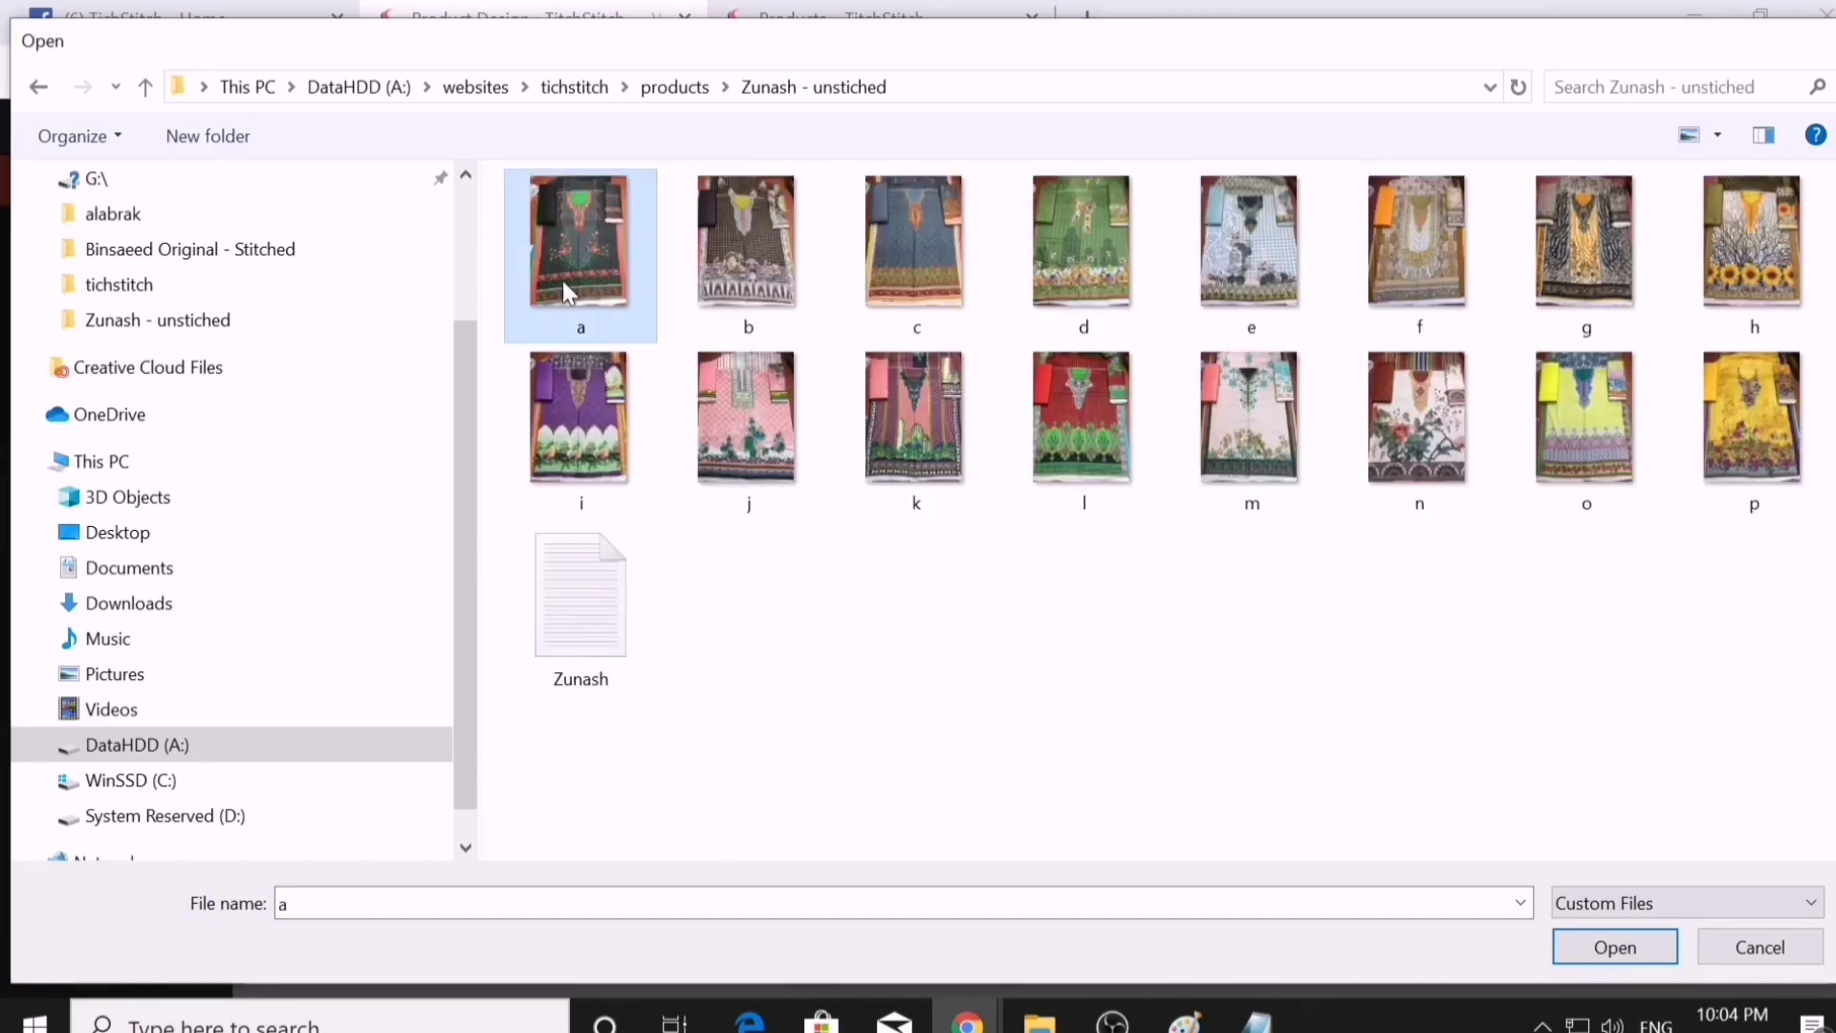
pyautogui.doubleClick(563, 280)
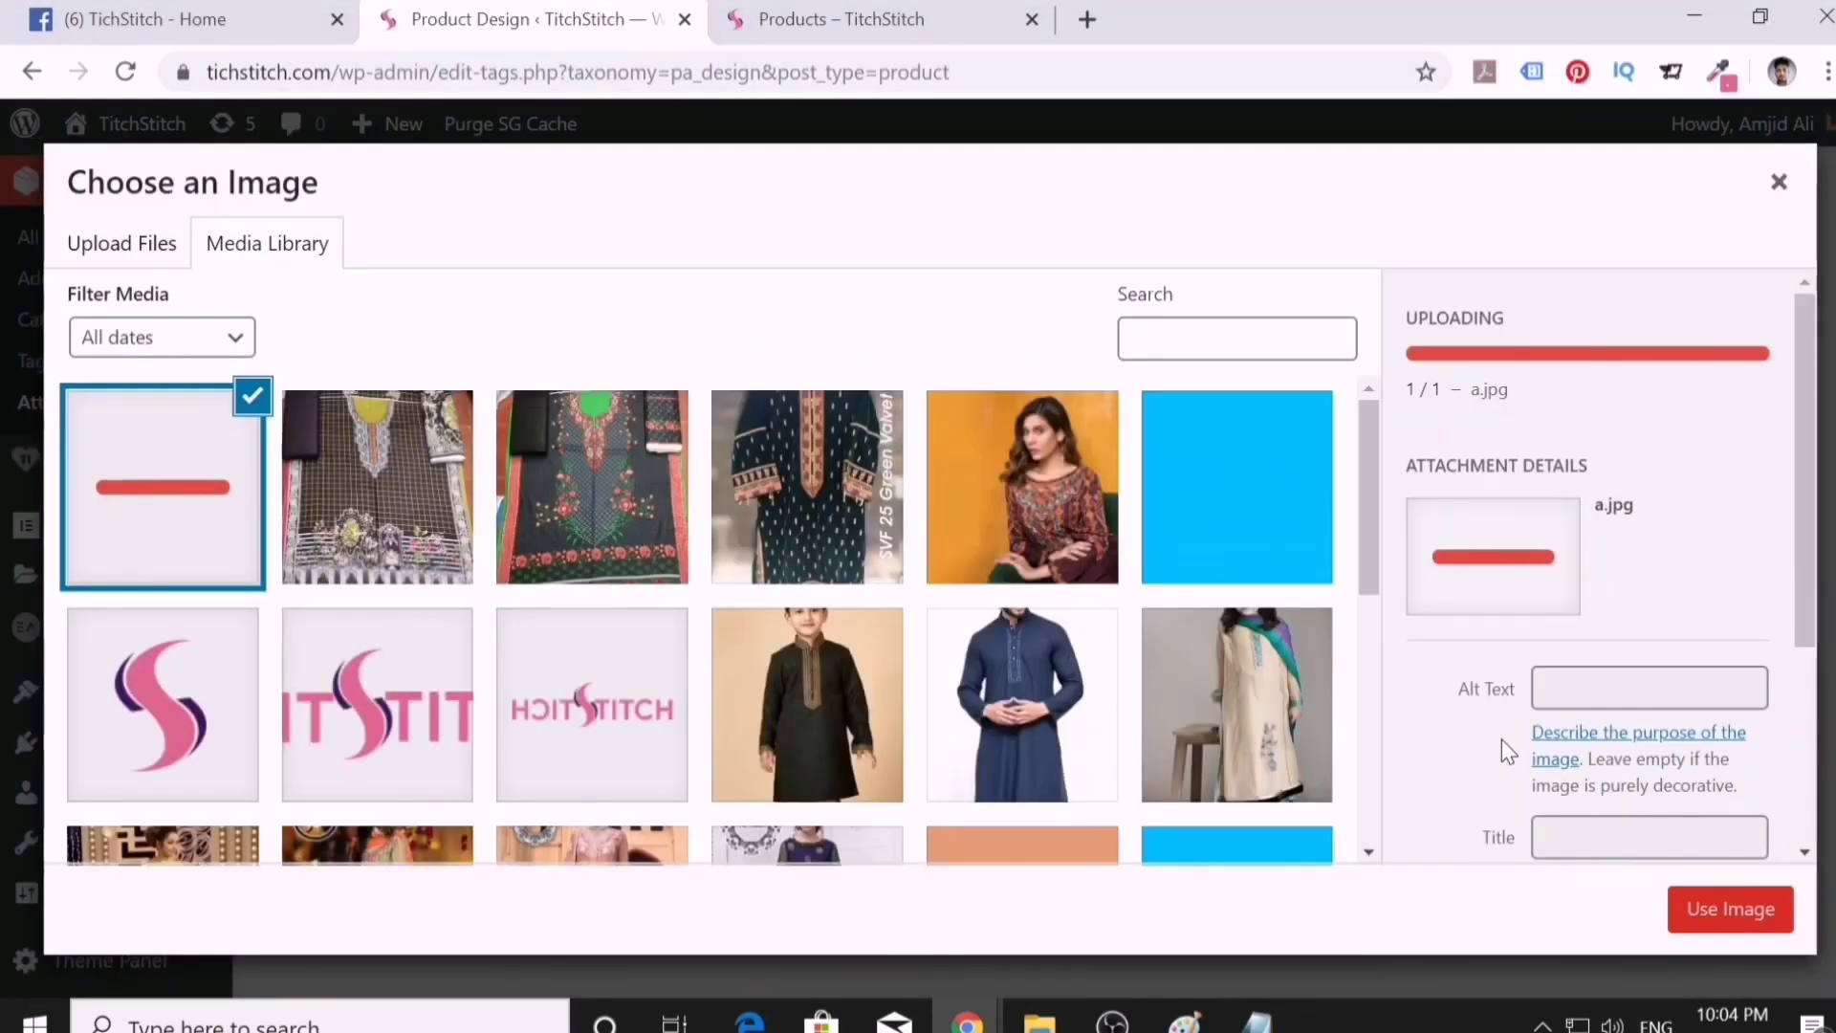
pyautogui.moveTo(1255, 1019)
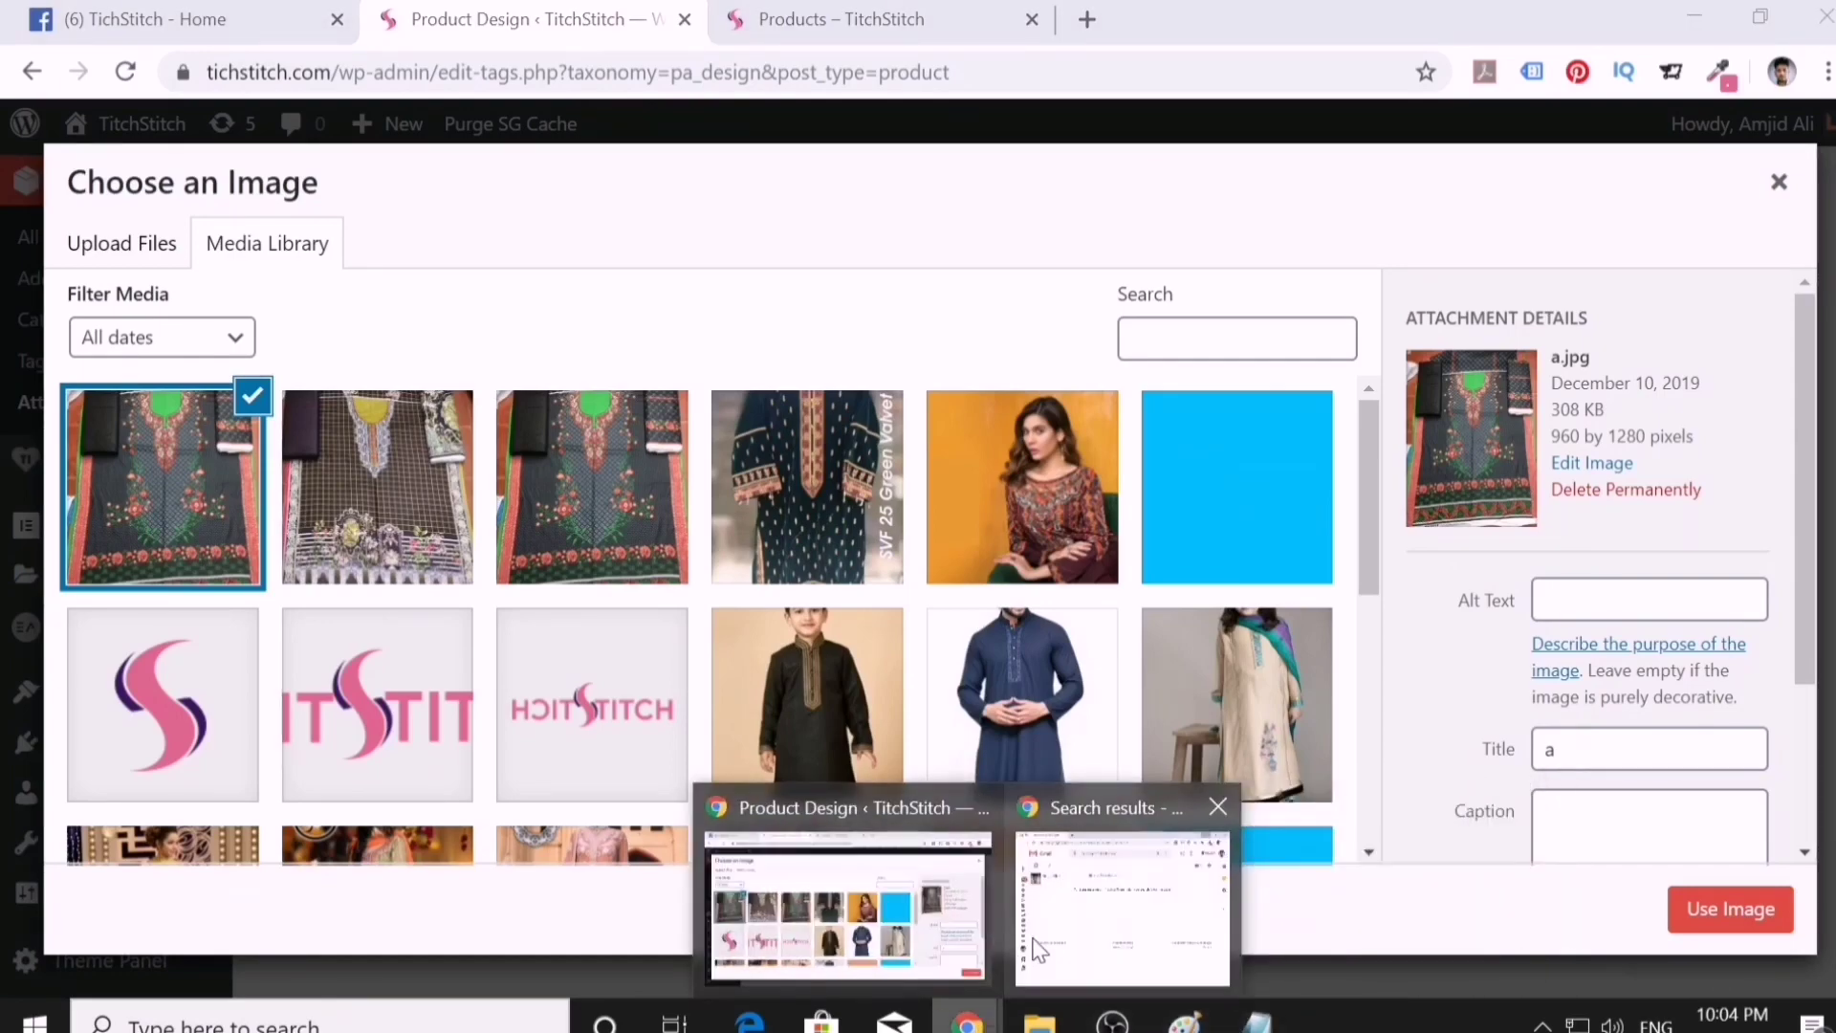
pyautogui.click(1190, 1019)
pyautogui.moveTo(1243, 1020)
pyautogui.click(1140, 933)
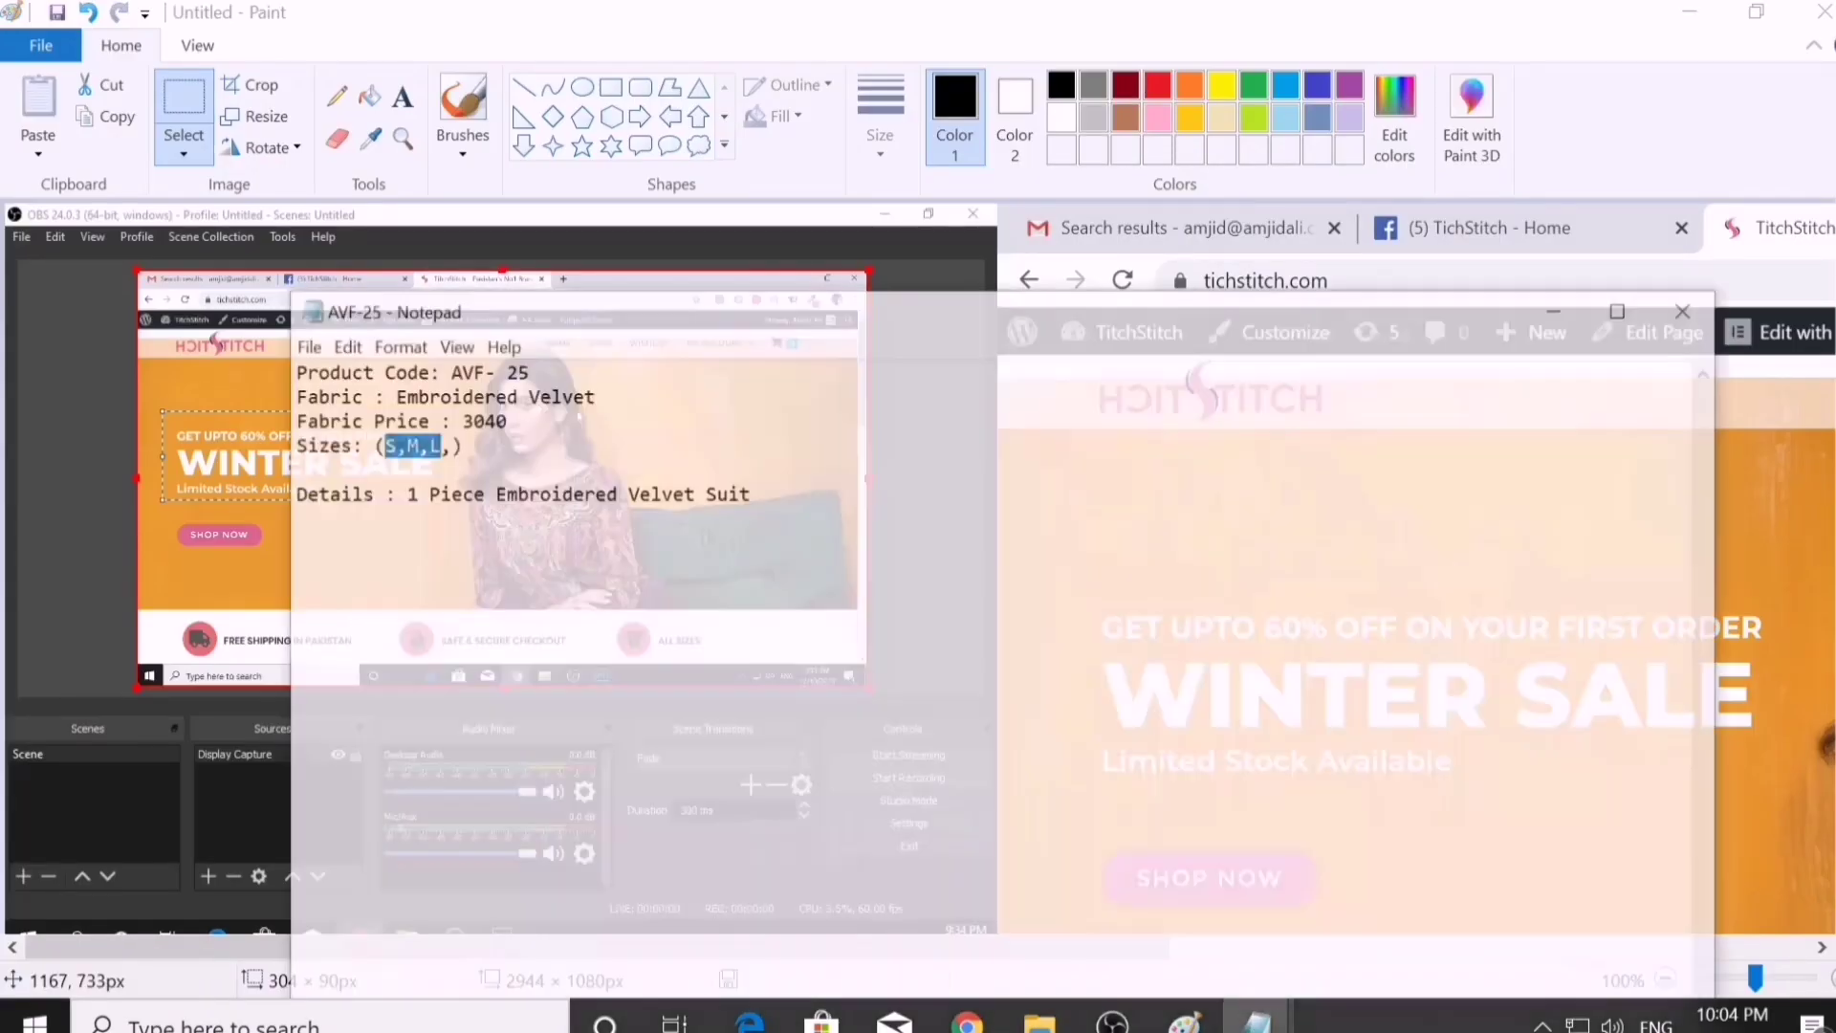
pyautogui.click(1185, 1020)
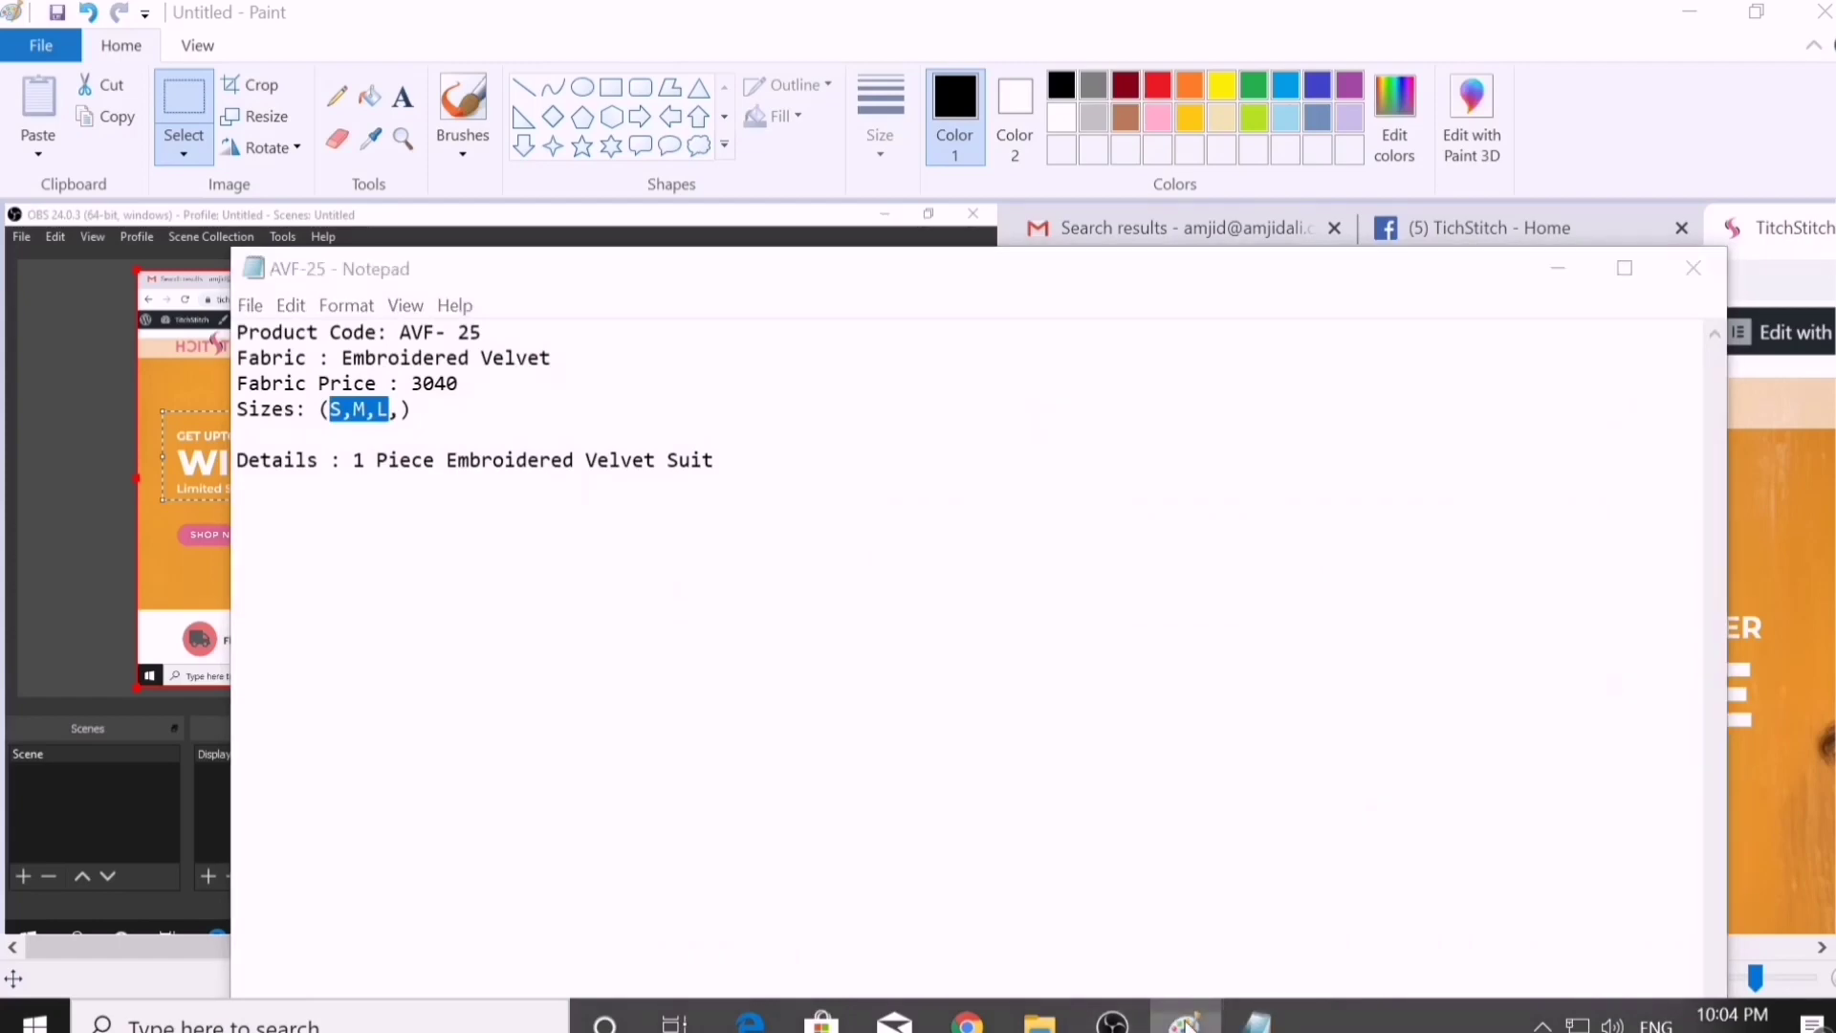
pyautogui.click(1185, 1019)
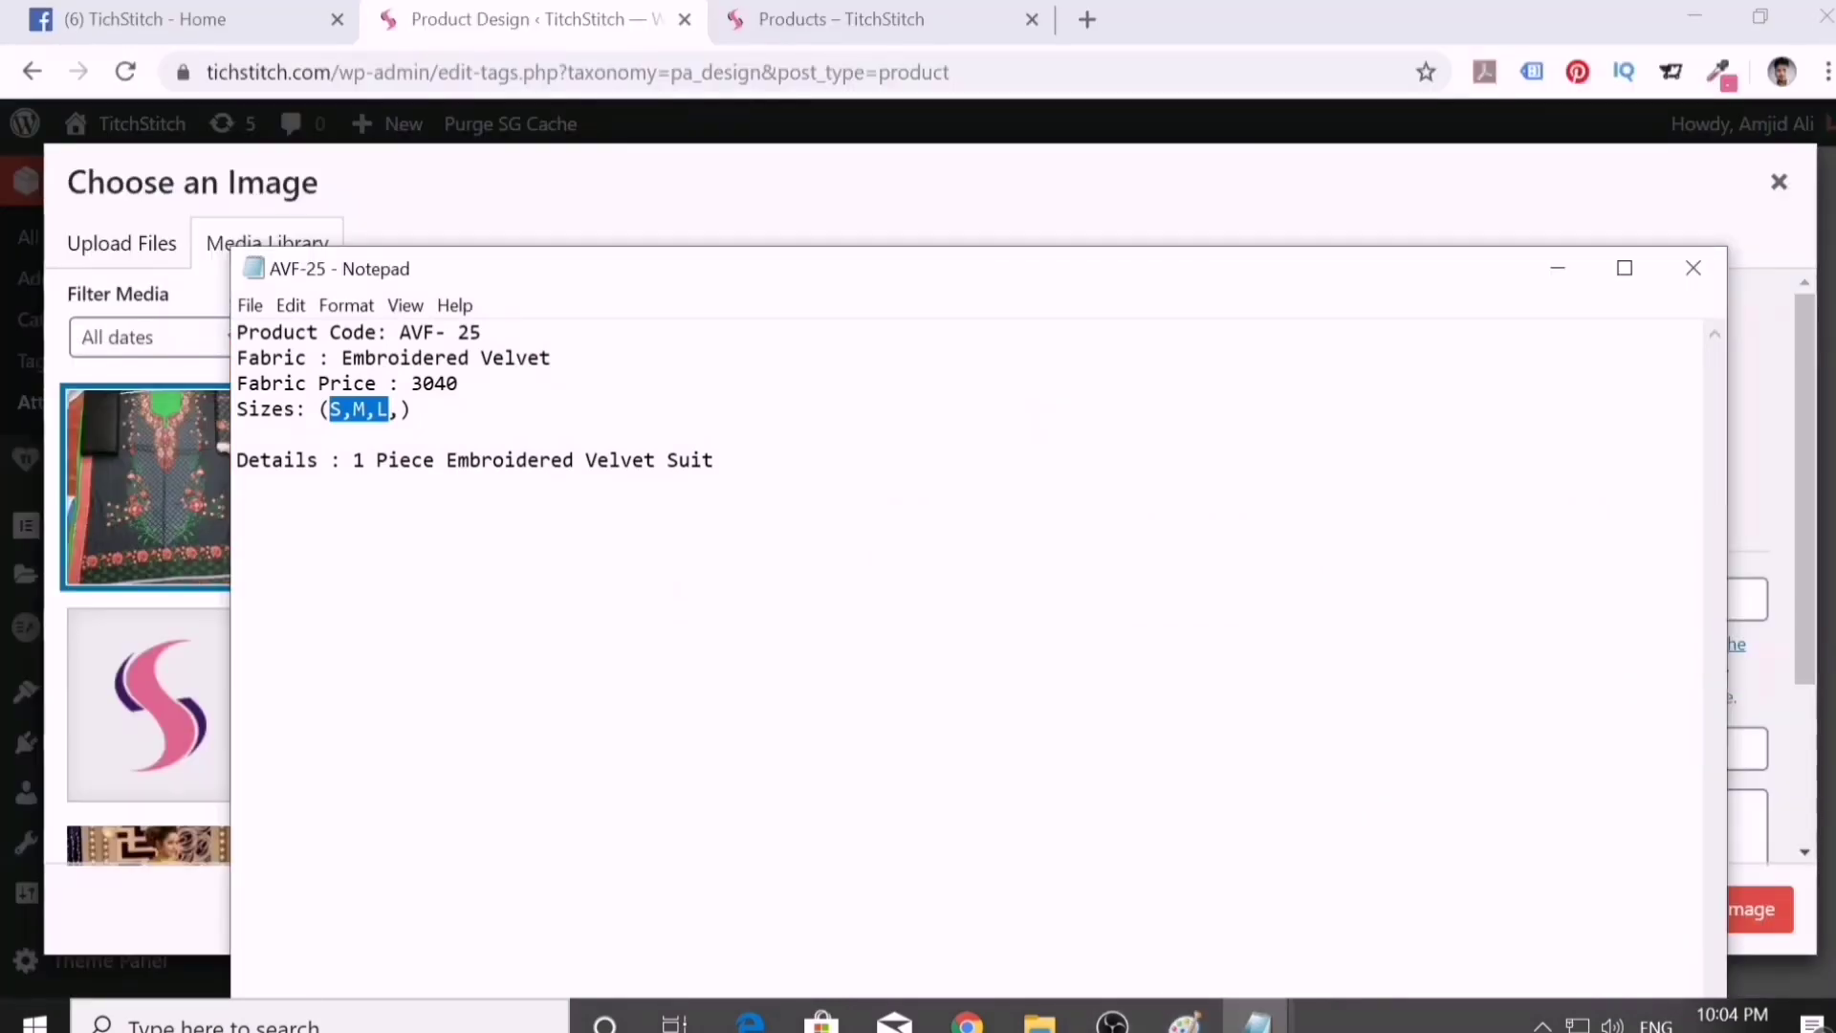
pyautogui.click(1689, 266)
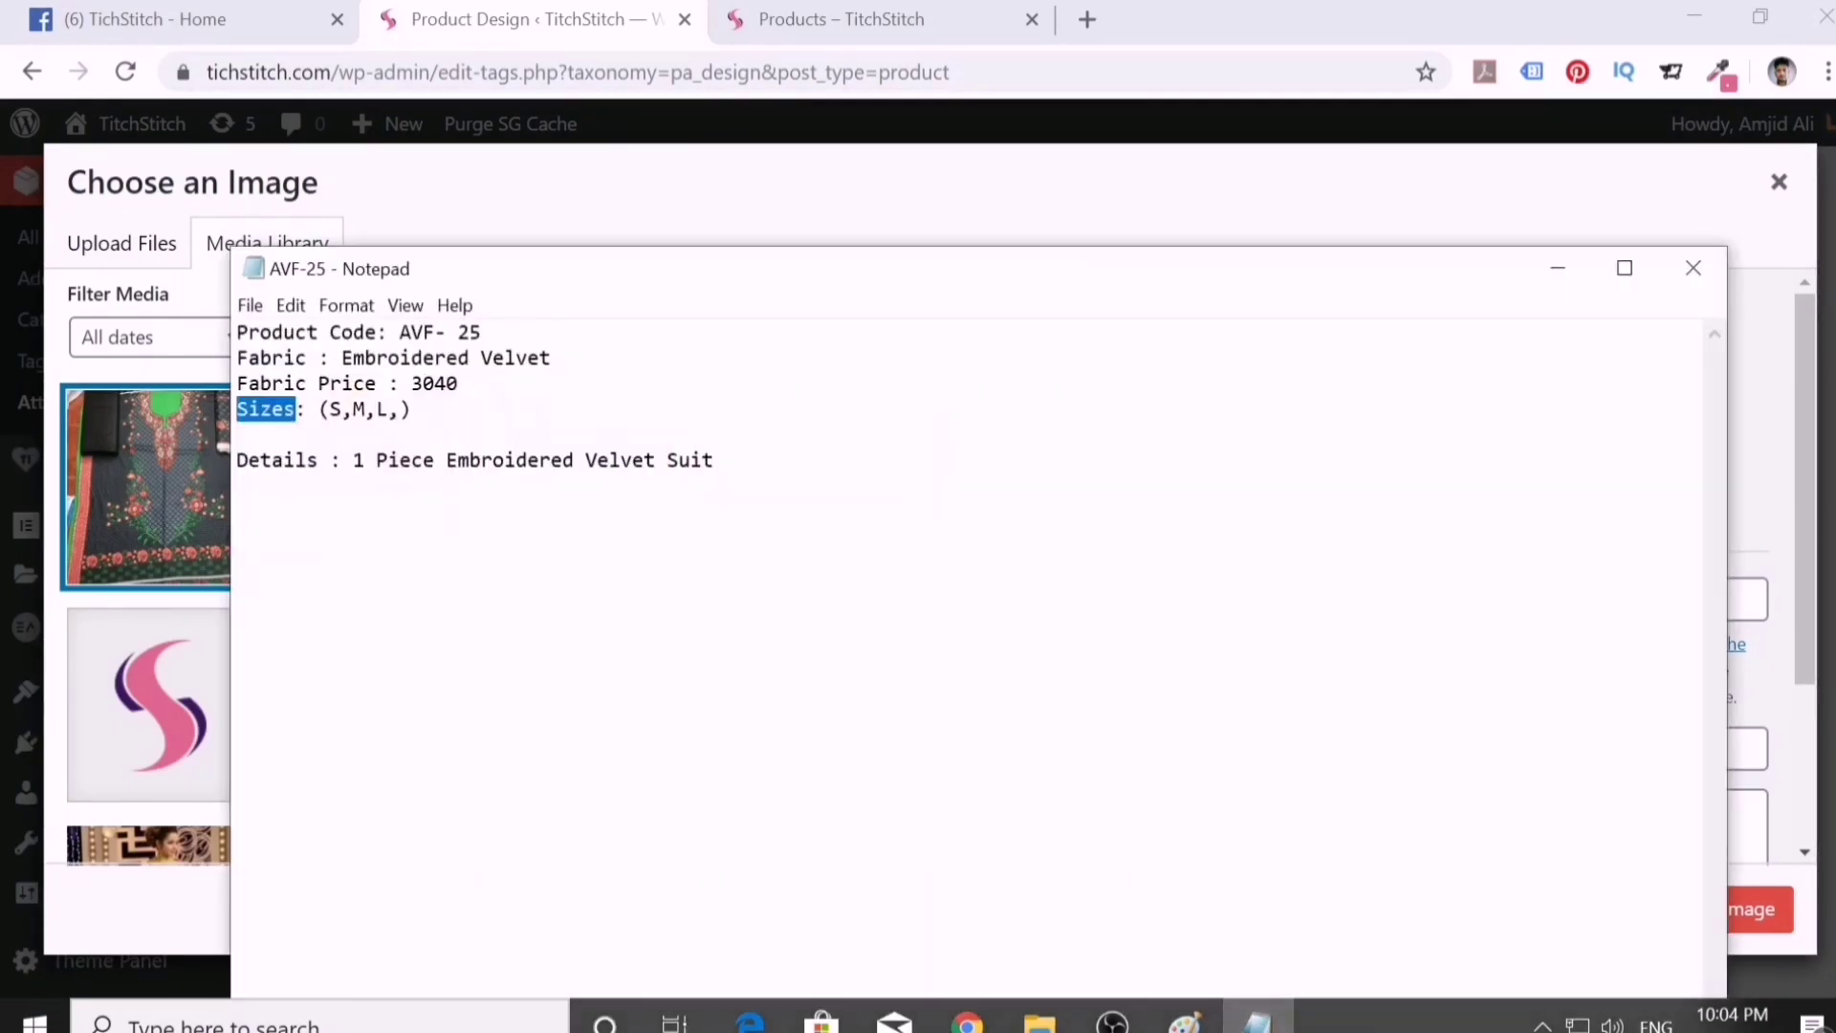
pyautogui.click(1693, 268)
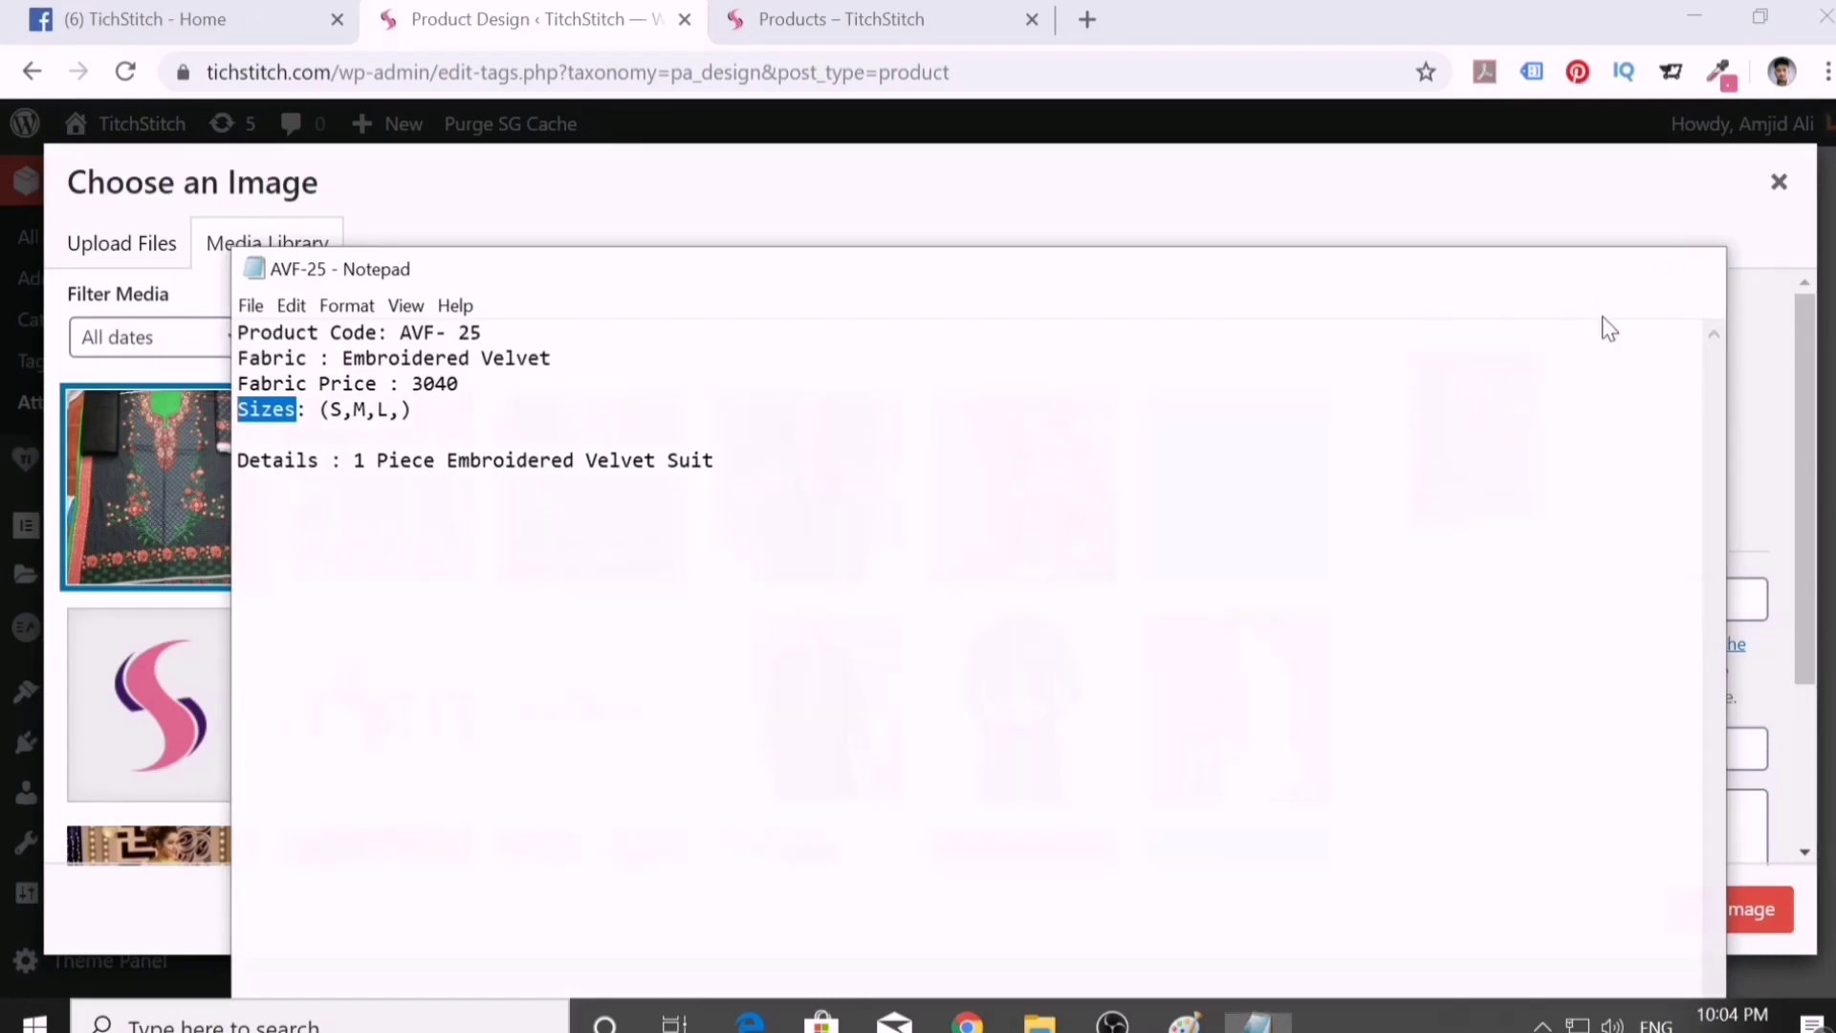
# - Open the Zunash text file from File Explorer, copy "Zunash Classic Cotton" and paste it in Chrome as the alt text of image a
pyautogui.click(1040, 1018)
pyautogui.doubleClick(1302, 511)
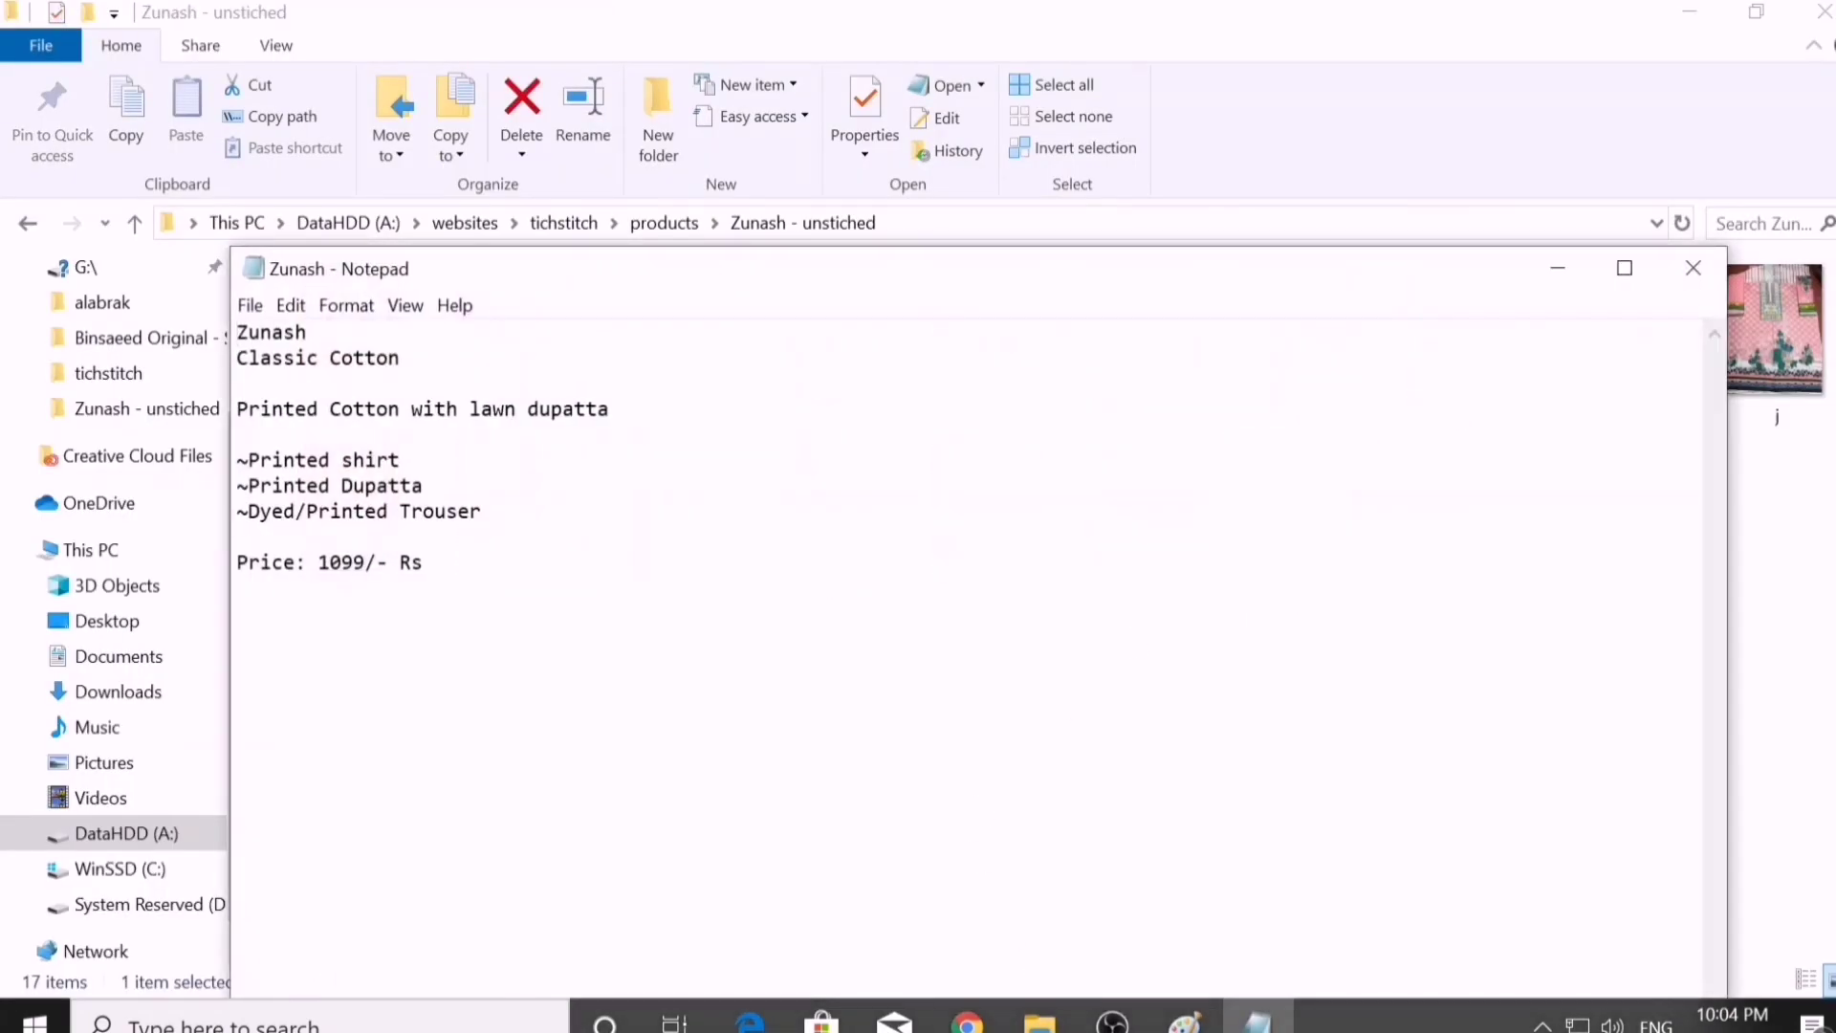
pyautogui.moveTo(401, 358); pyautogui.dragTo(237, 332)
pyautogui.hotkey('ctrl', 'c')
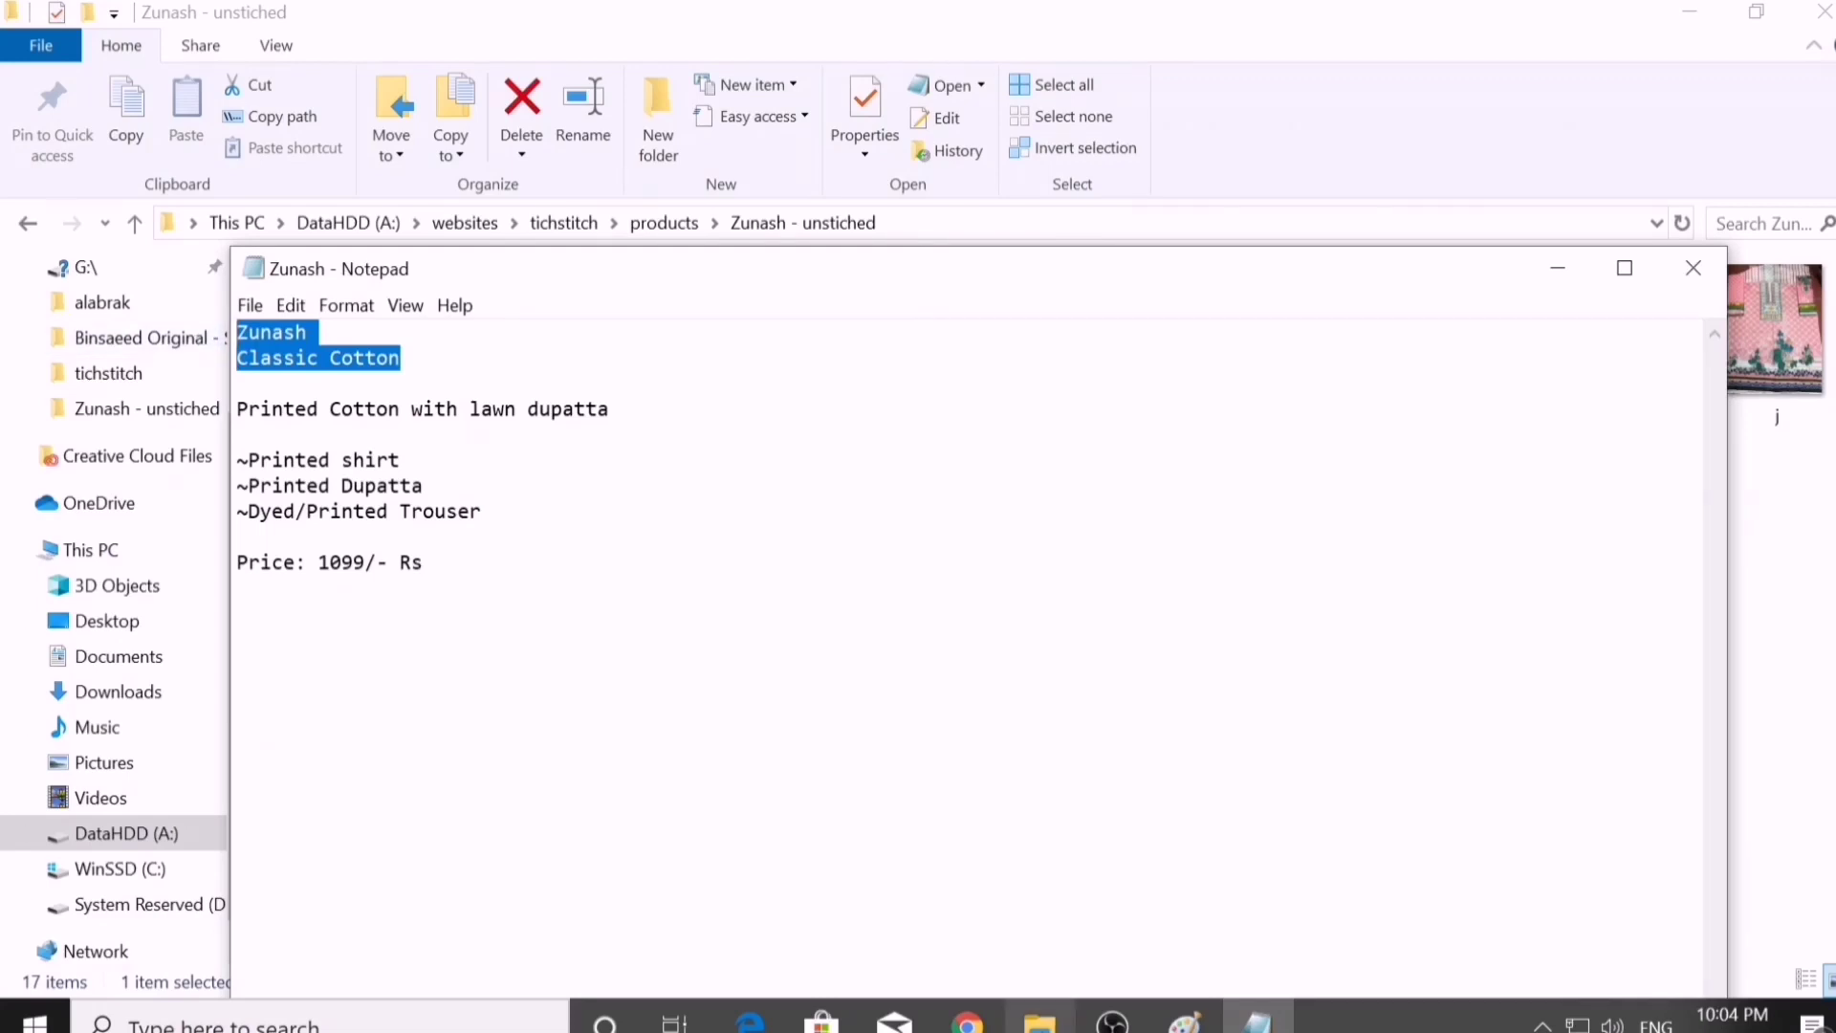
pyautogui.click(968, 1020)
pyautogui.click(847, 904)
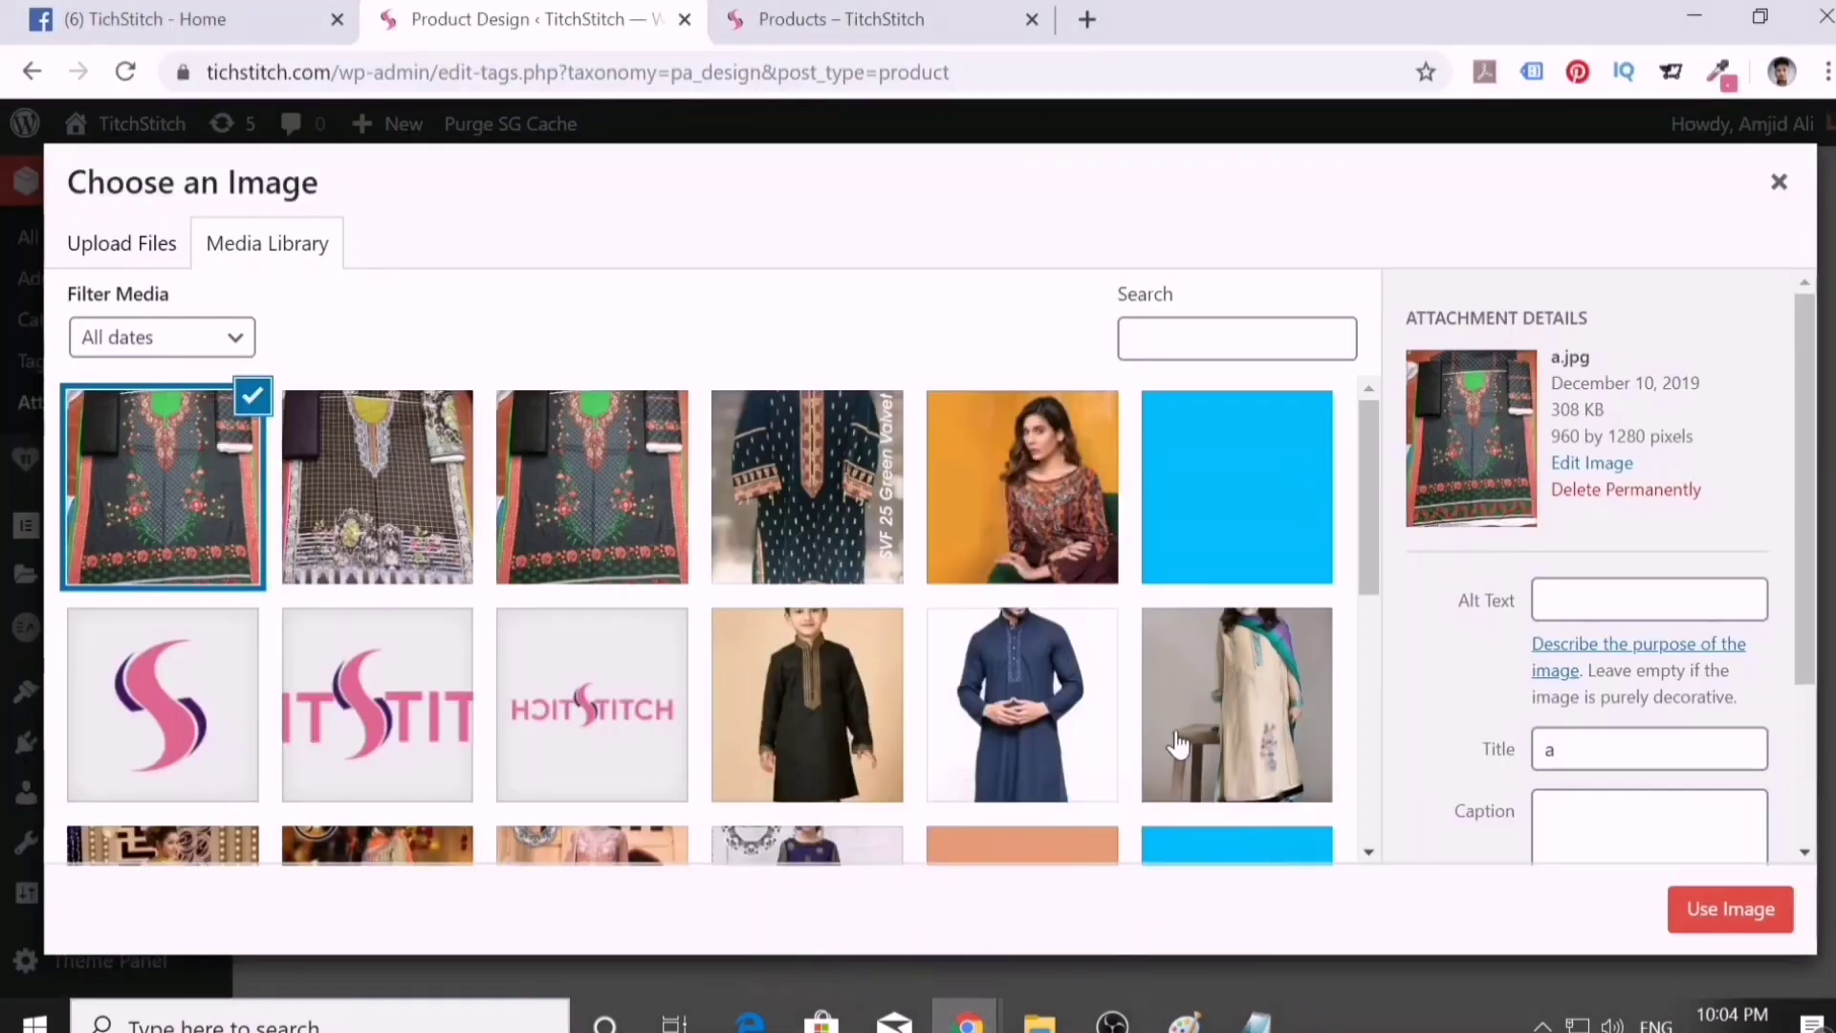
pyautogui.click(1549, 603)
pyautogui.hotkey('ctrl', 'v')
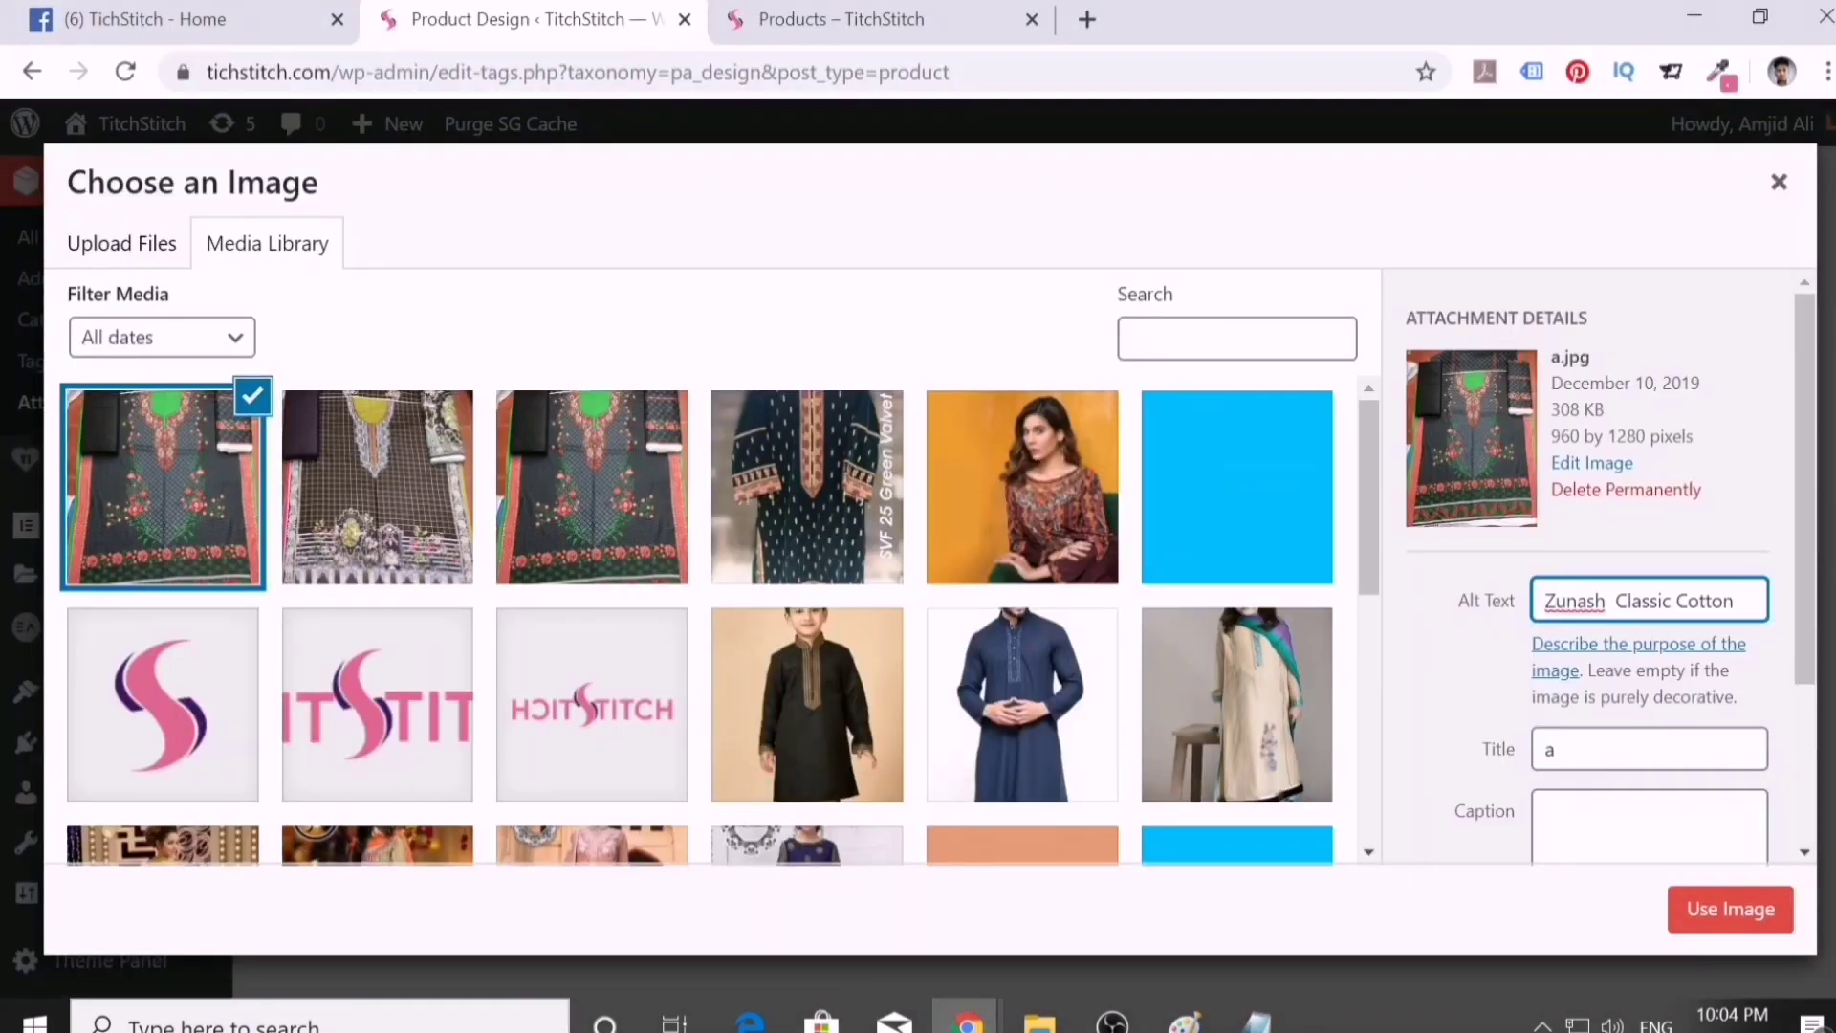
# - Set image a's title and description to Zunash Classic Cotton as well and use it as the Design term's image
pyautogui.hotkey('ctrl', 'a')
pyautogui.hotkey('ctrl', 'c')
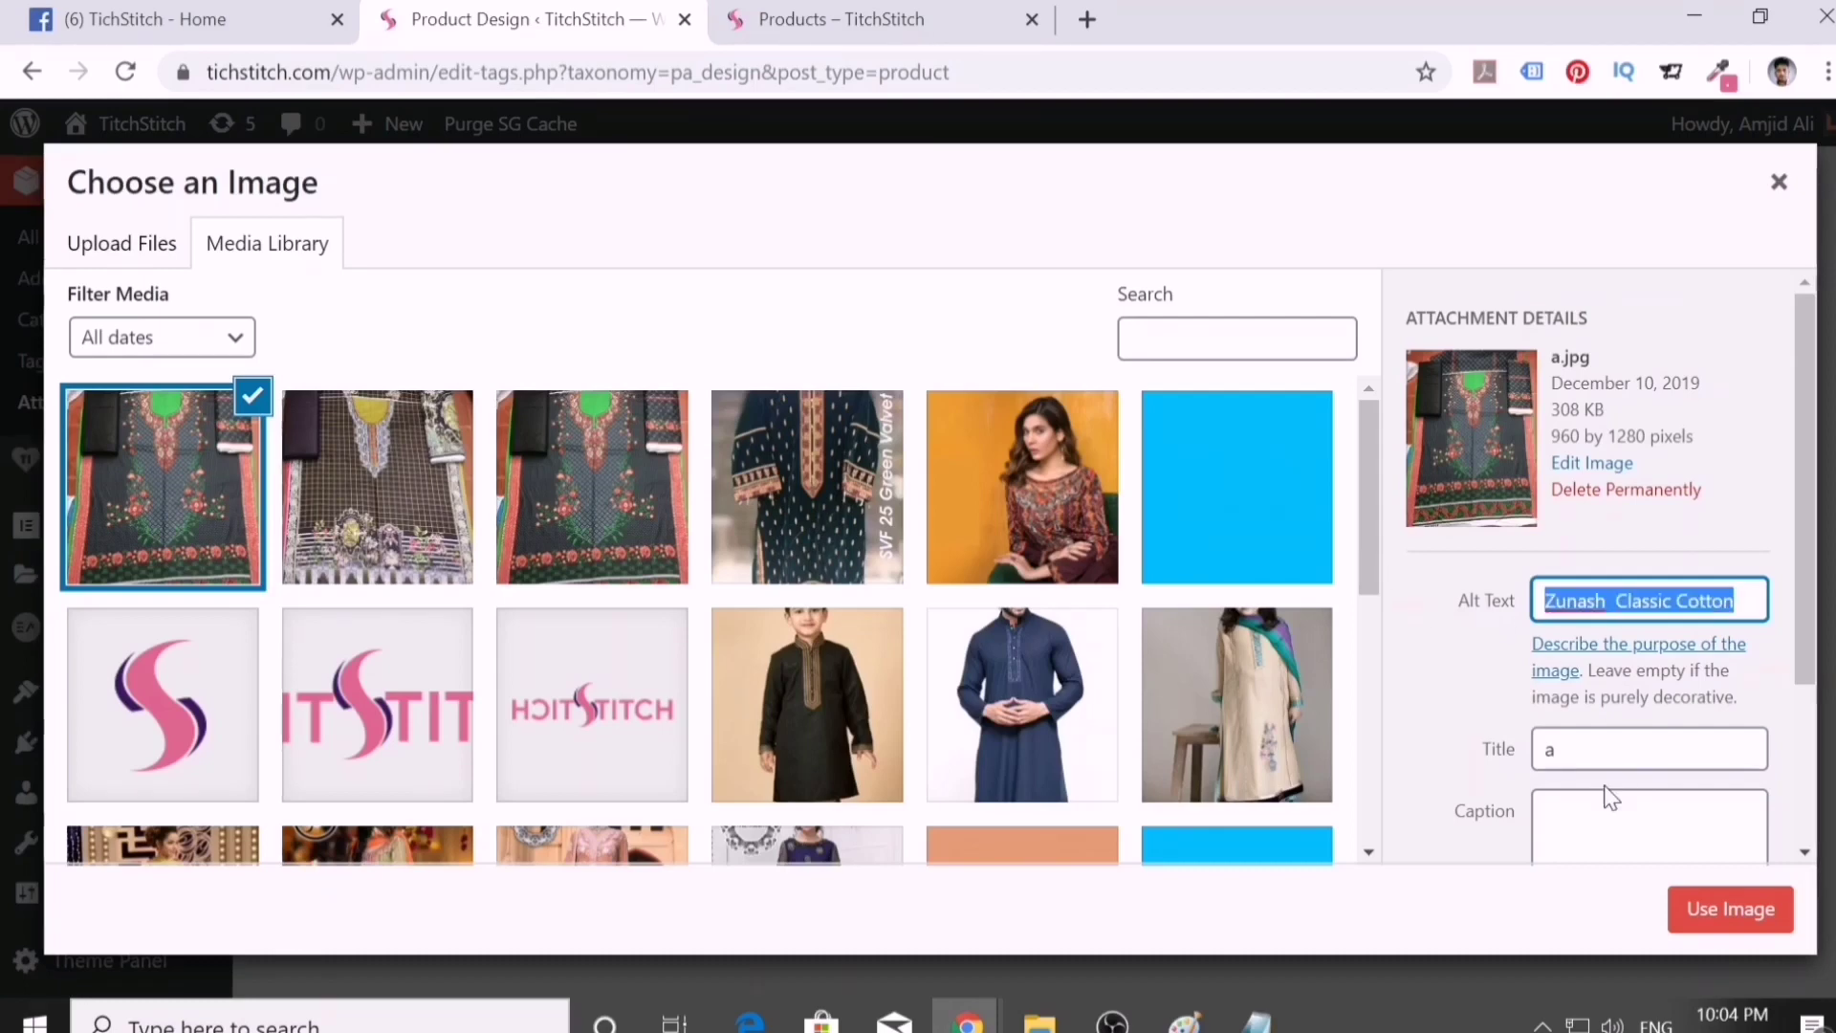
pyautogui.click(1476, 765)
pyautogui.press('BackSpace')
pyautogui.hotkey('ctrl', 'v')
pyautogui.scroll(-3, 1607, 779)
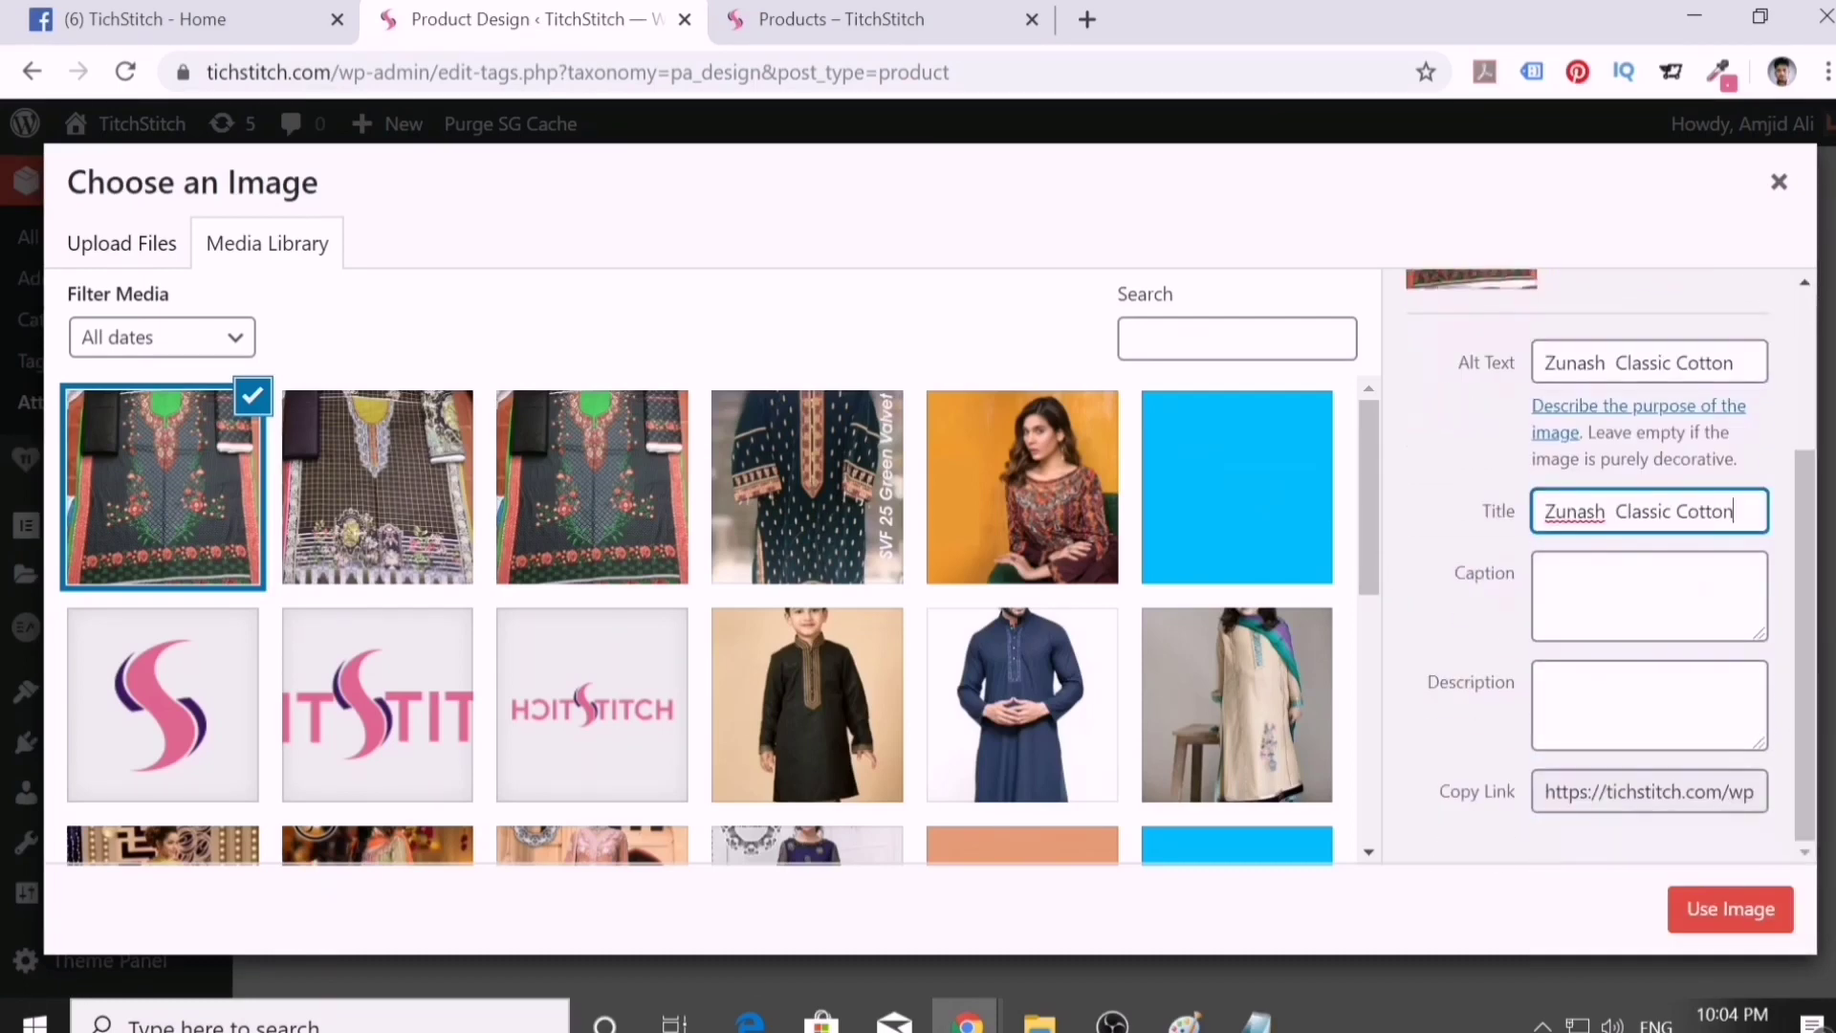
pyautogui.click(1649, 705)
pyautogui.hotkey('ctrl', 'v')
pyautogui.click(1731, 909)
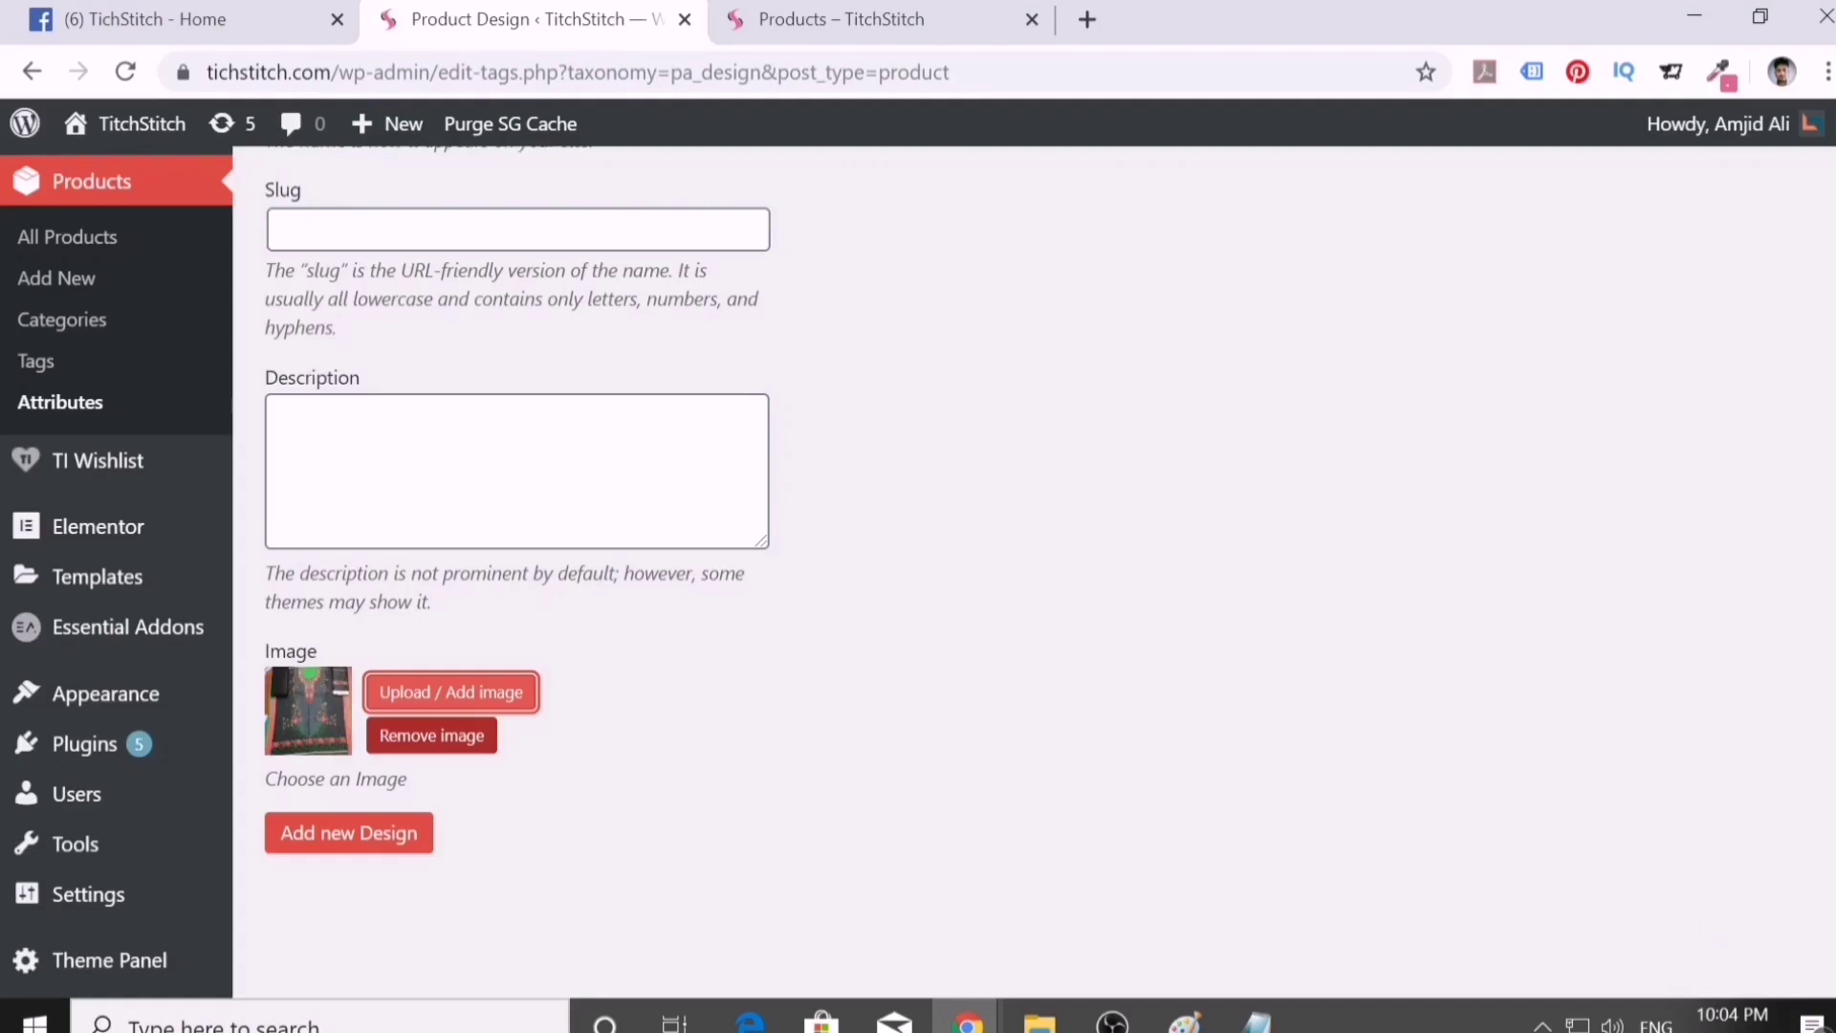
# - Add the Design term A with its chosen image to the attribute's terms
pyautogui.scroll(3, 466, 762)
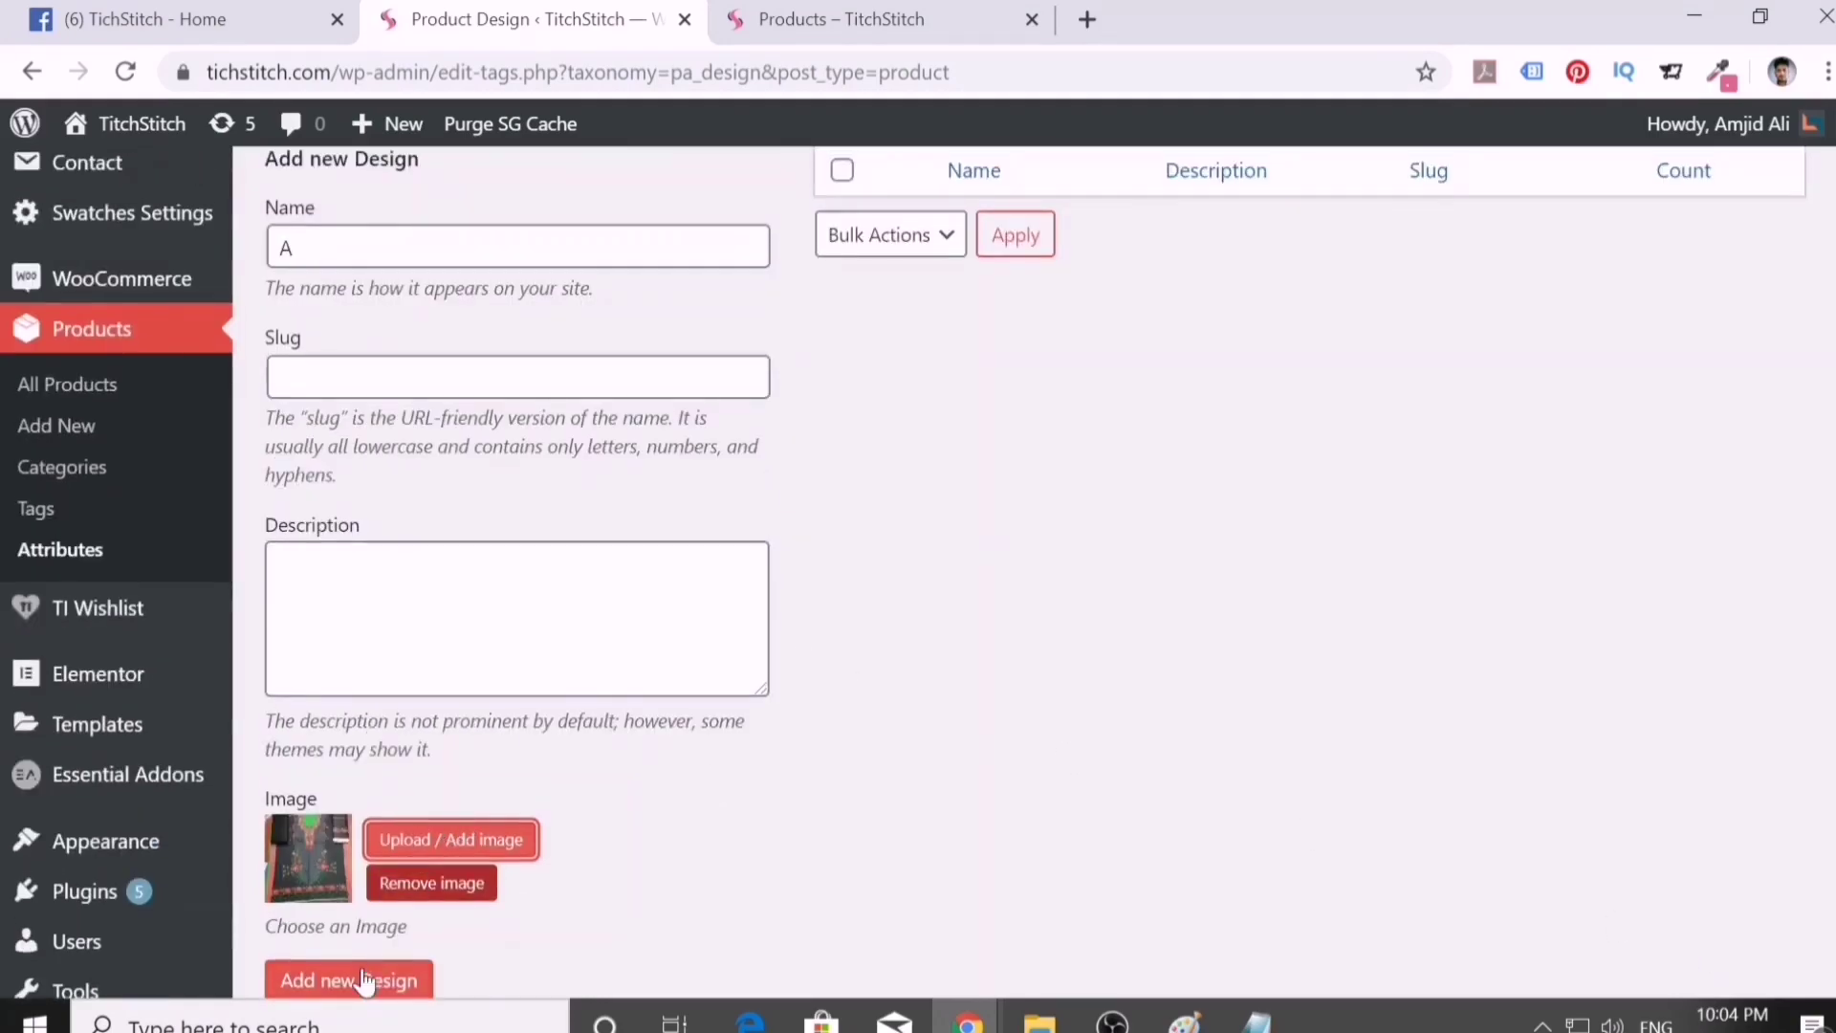
pyautogui.click(368, 980)
pyautogui.scroll(3, 972, 455)
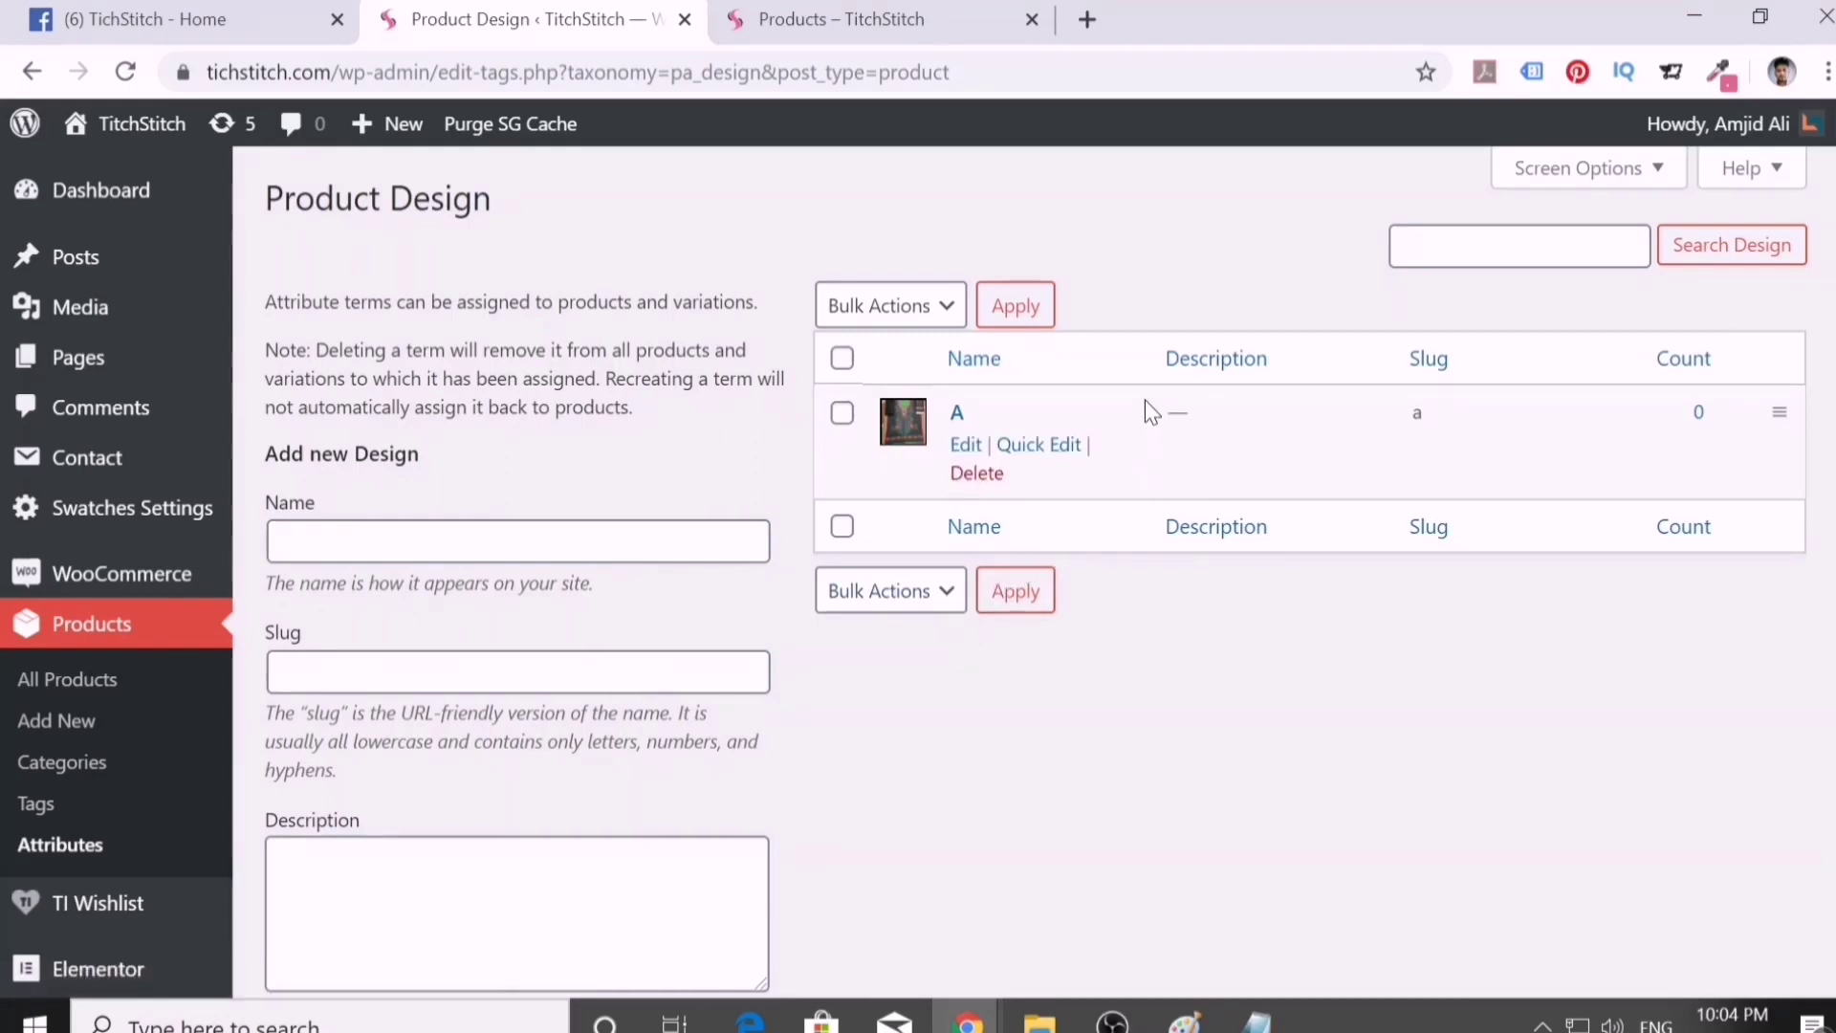
# - Add the Design term B with photo b as its image, using Zunash Classic Cotton as the alt text
pyautogui.scroll(-5, 627, 627)
pyautogui.click(459, 688)
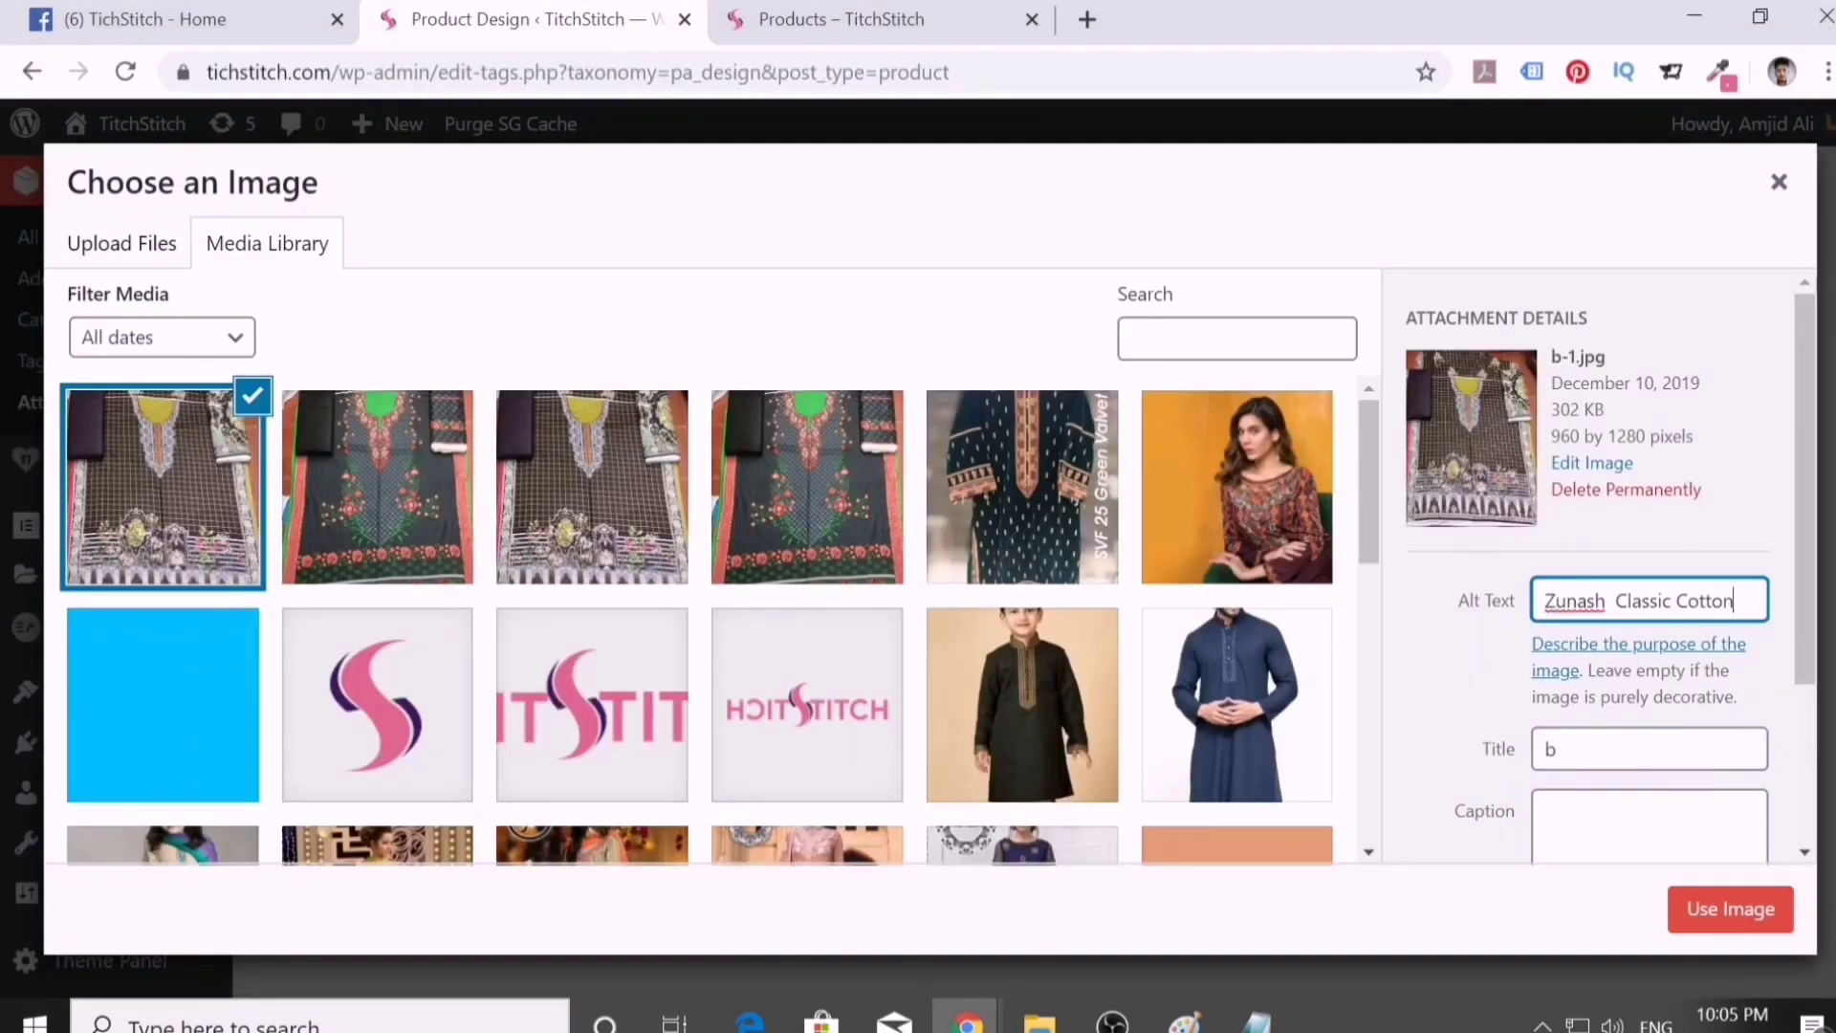
pyautogui.click(1729, 908)
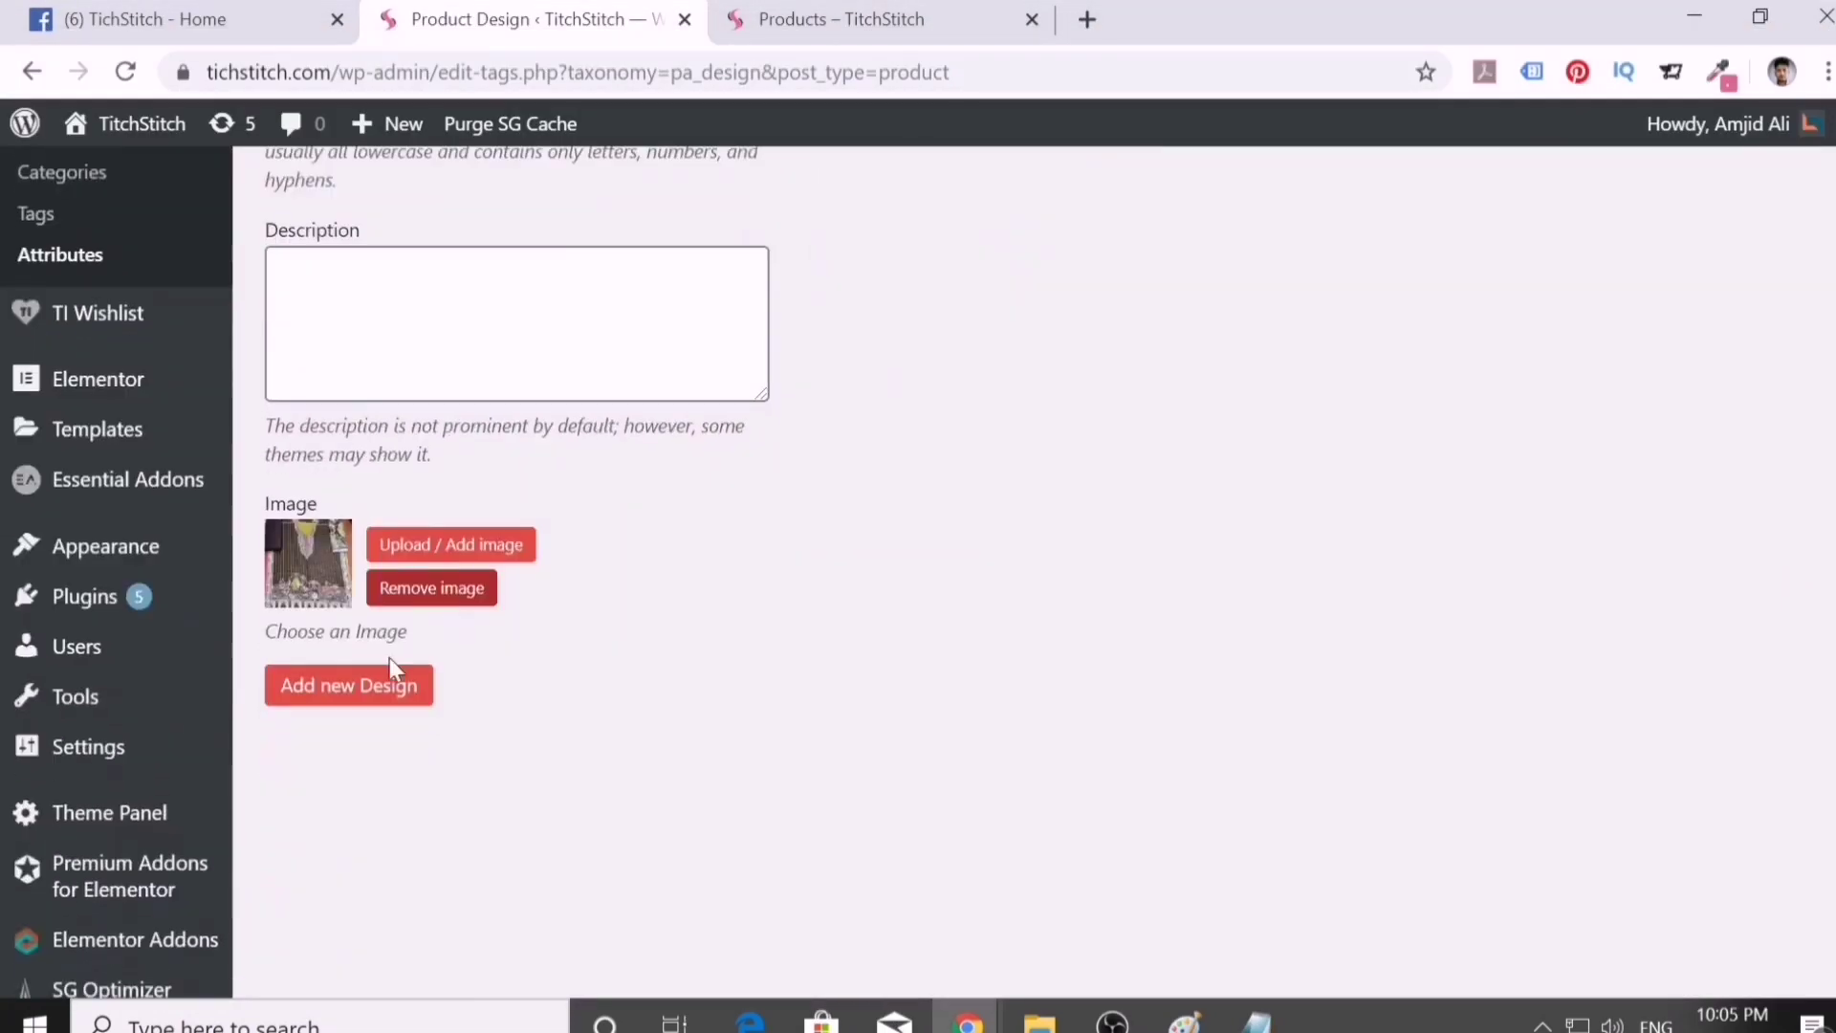
pyautogui.click(389, 666)
# - Edit Design term C to use photo c with Zunash Classic Cotton as alt text, title and description, update it and return to the attributes list
pyautogui.click(910, 405)
pyautogui.click(770, 508)
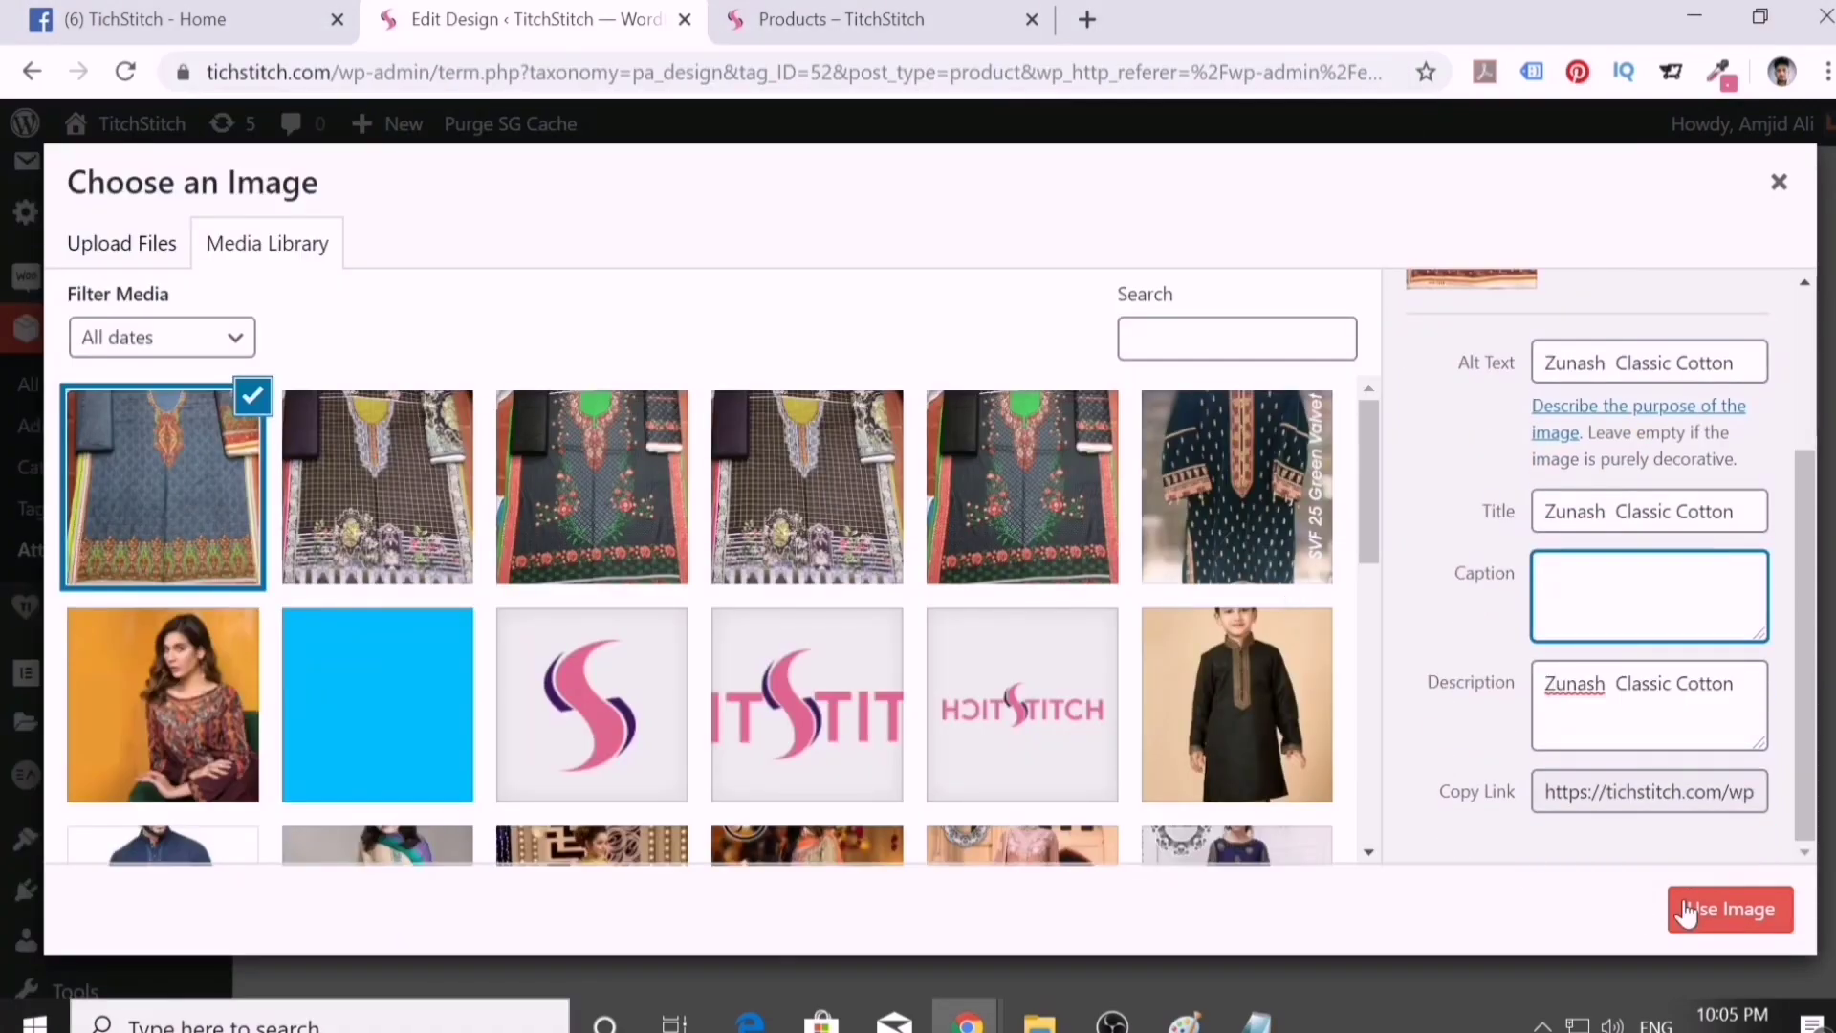
pyautogui.click(1685, 908)
pyautogui.scroll(-3, 307, 669)
pyautogui.click(296, 807)
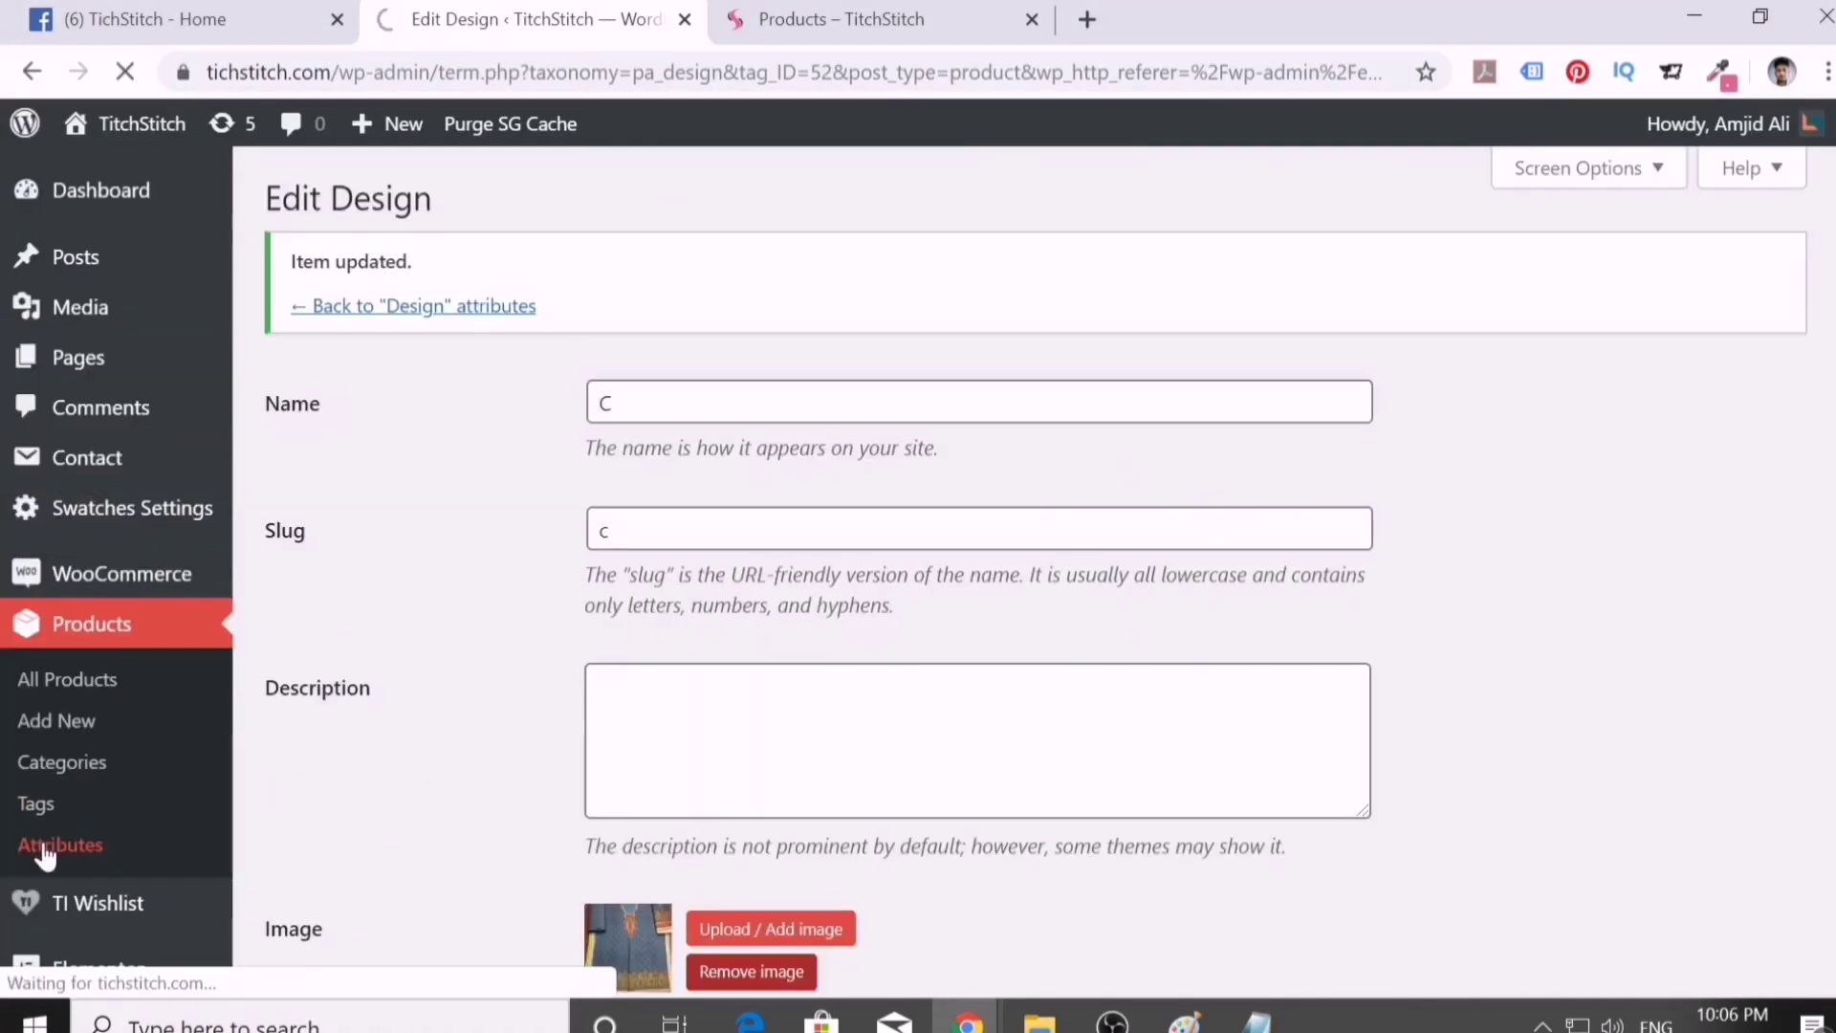
pyautogui.click(41, 845)
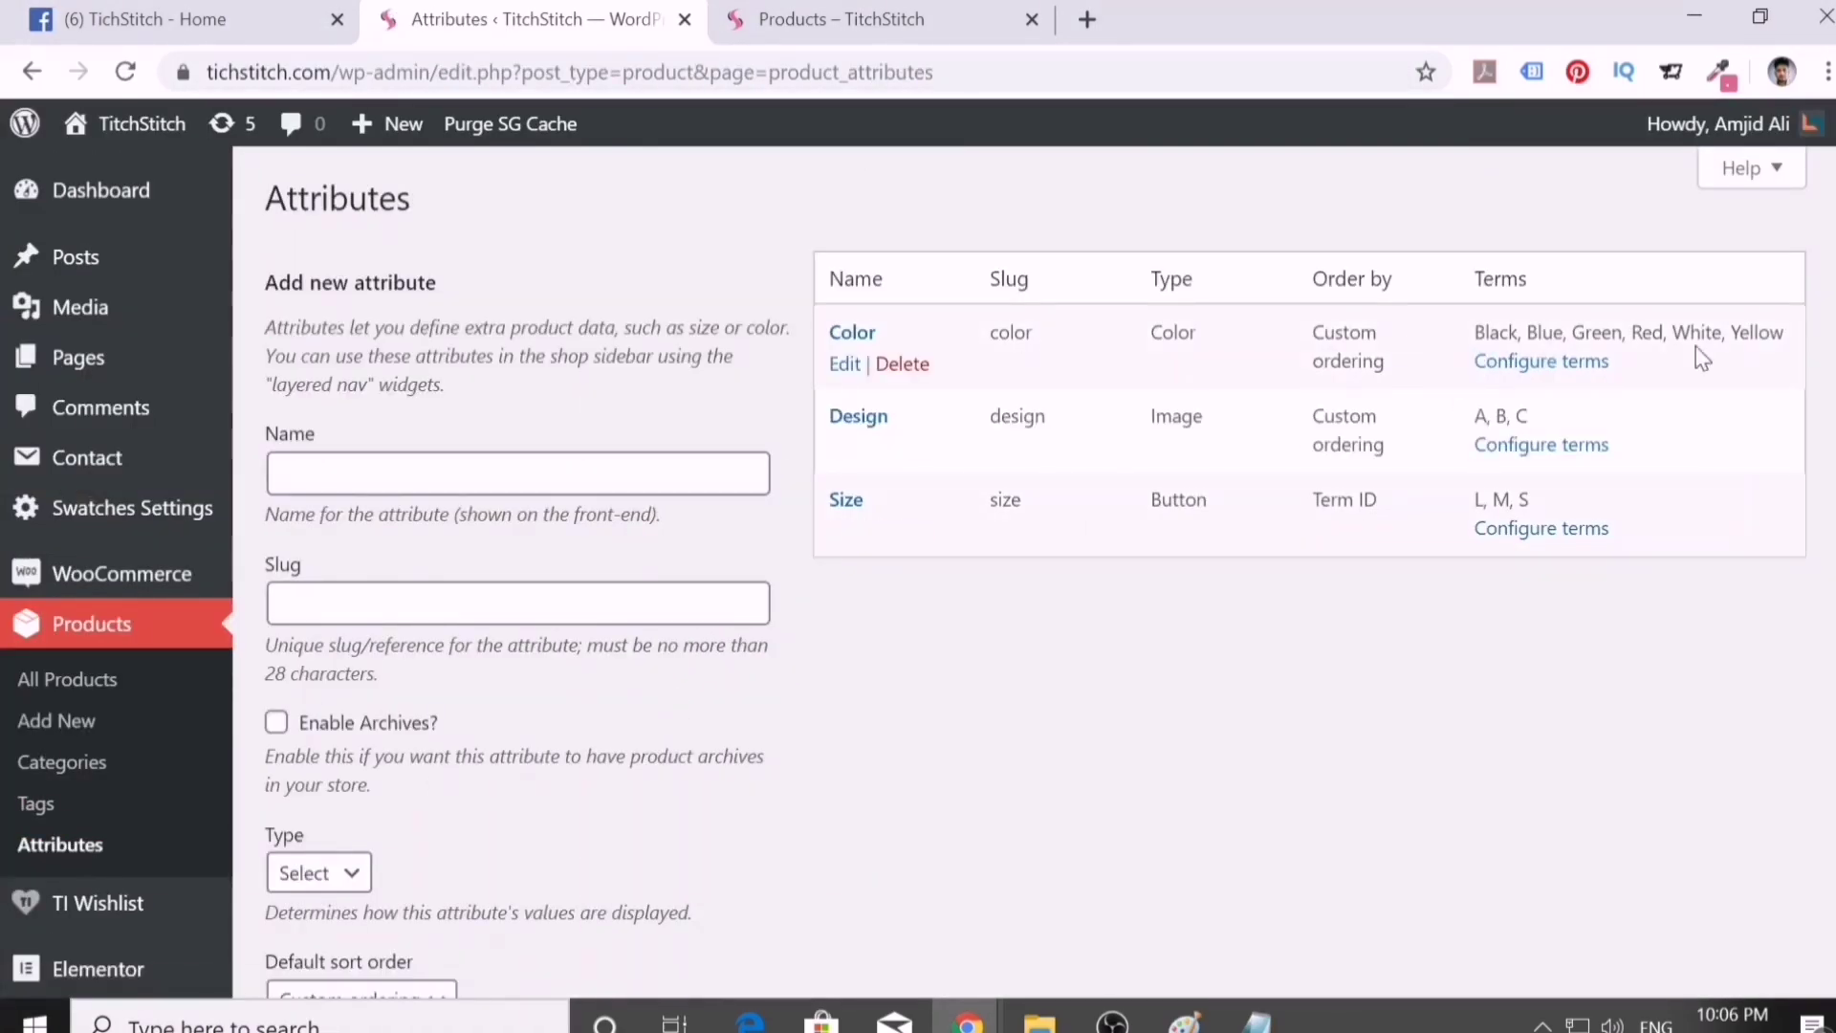
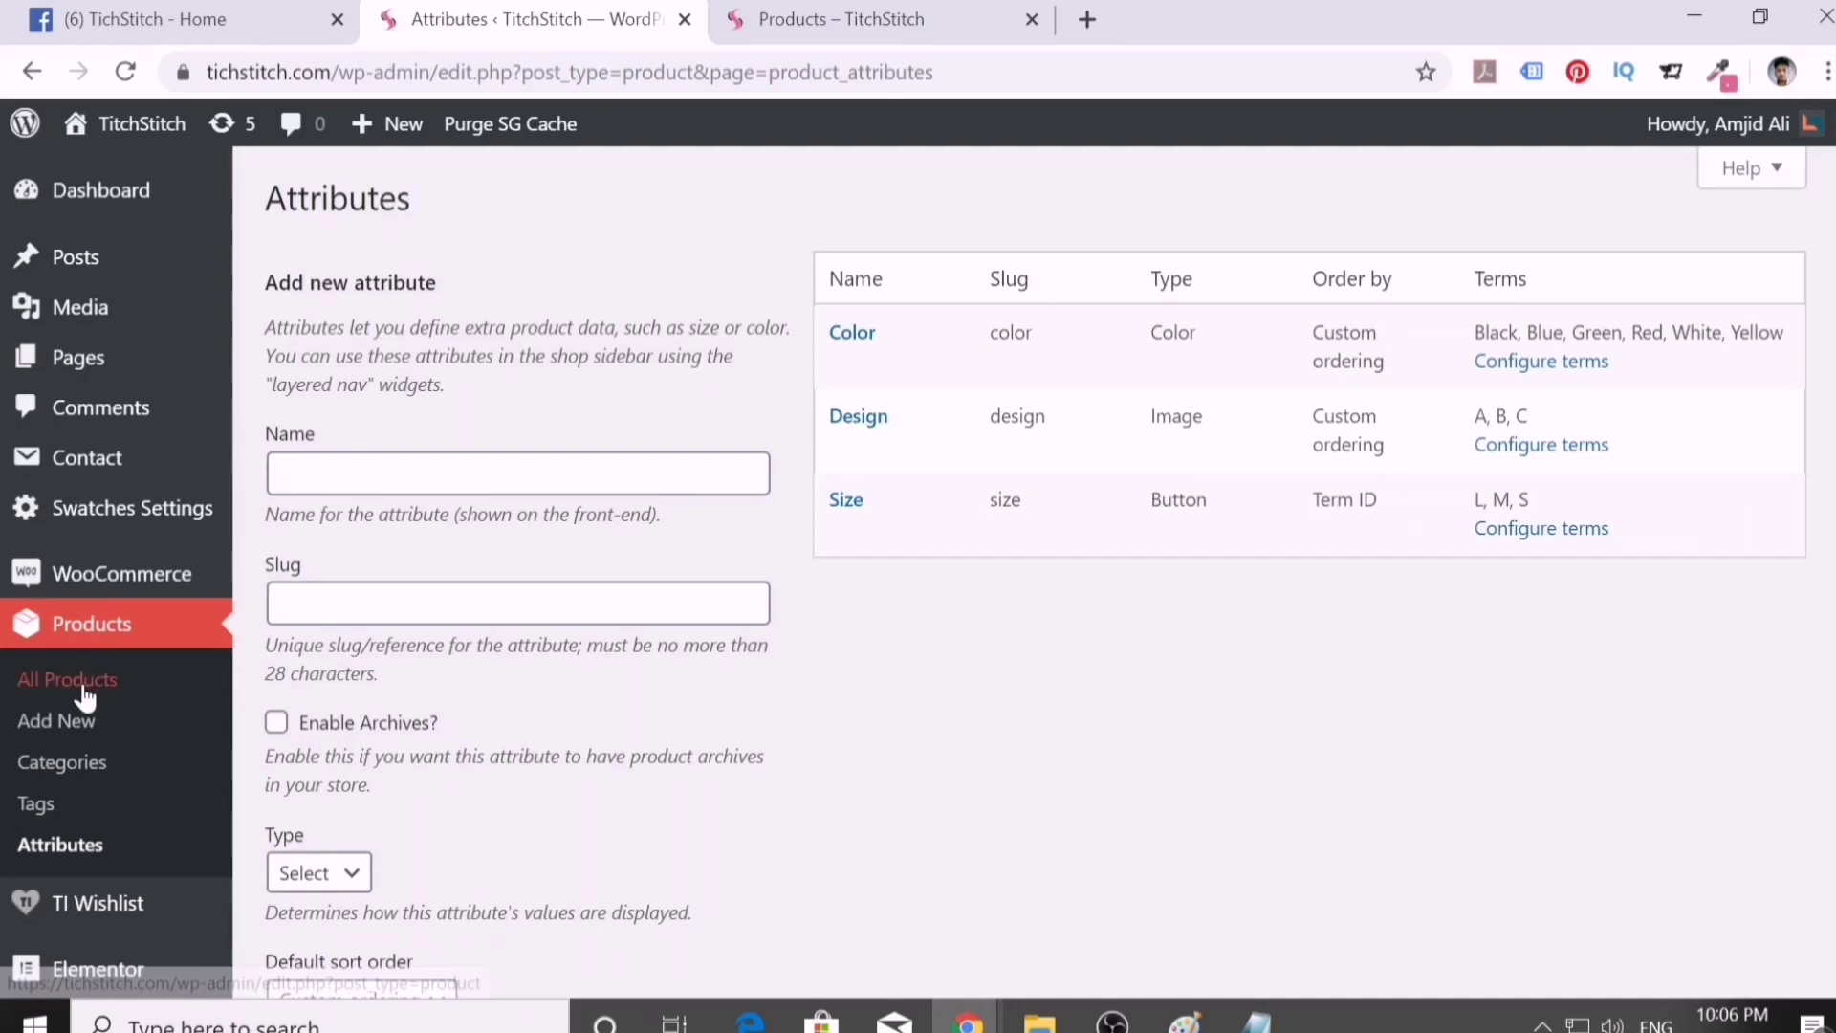
# - Start a new product, and switch to File Explorer to open the Binsaeed Original - Stitched folder in products
pyautogui.click(73, 720)
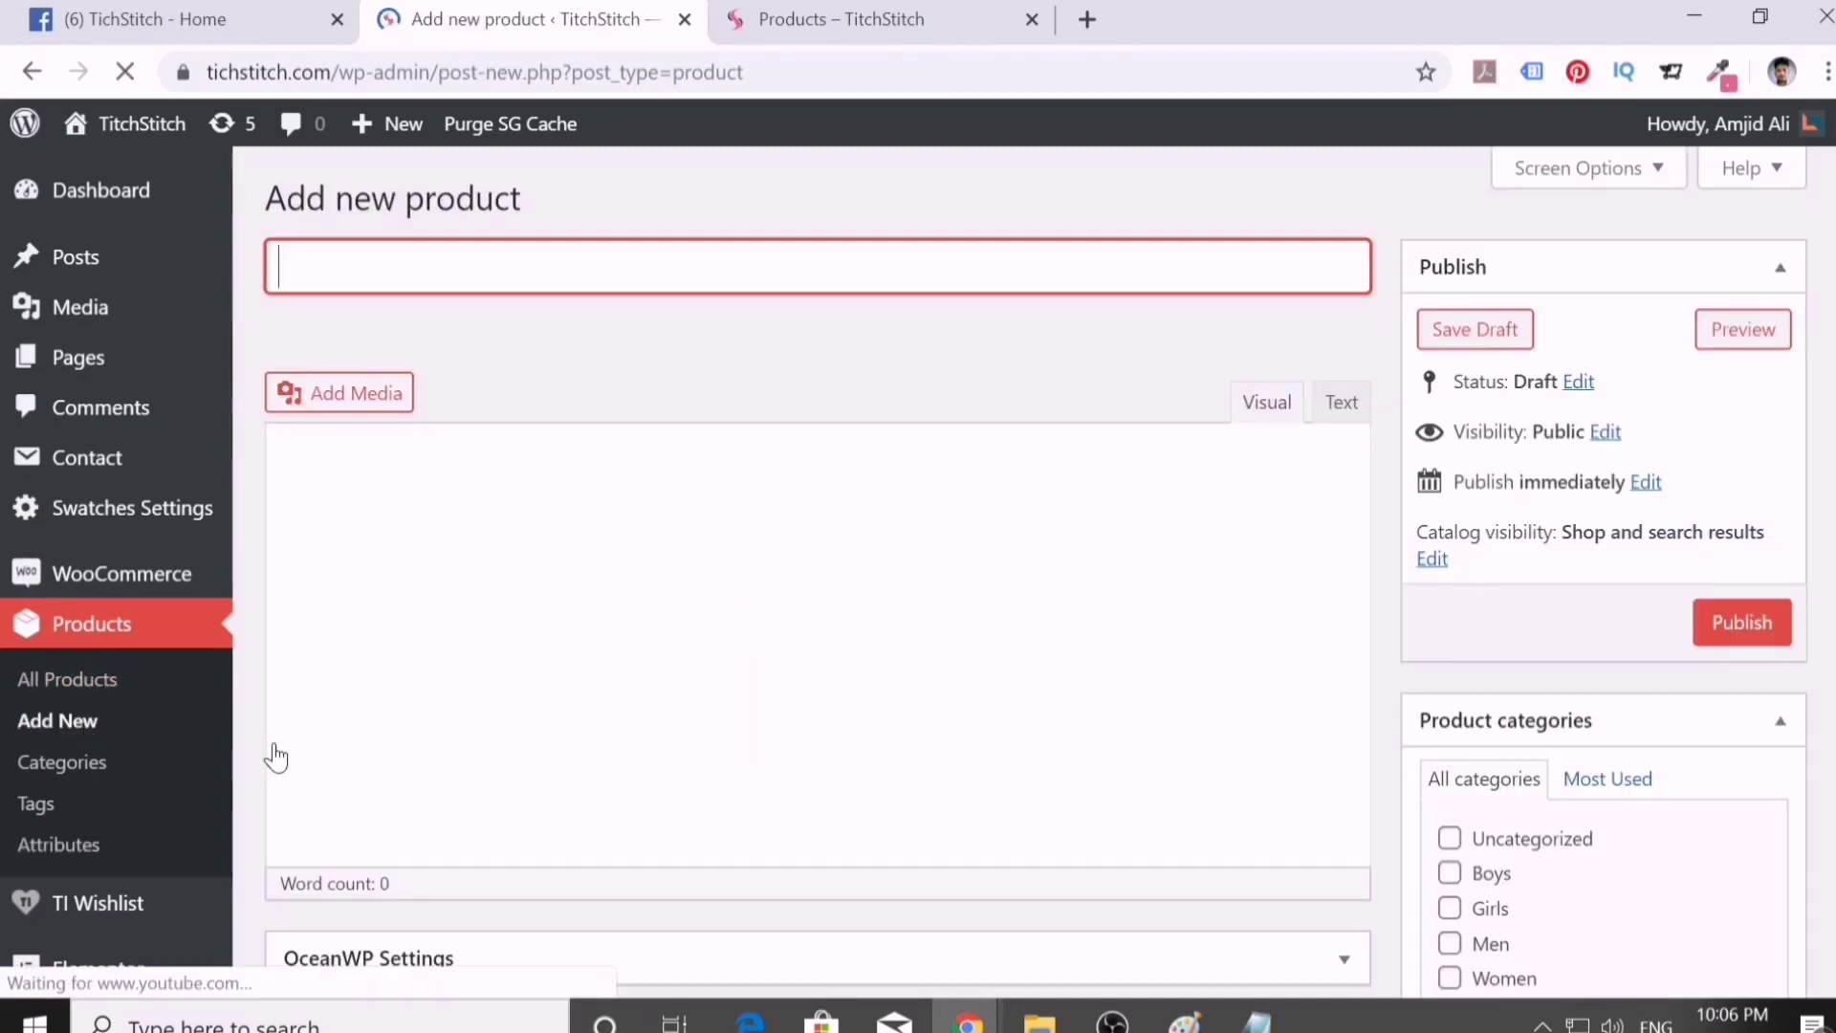
pyautogui.hotkey('alt', 'Tab')
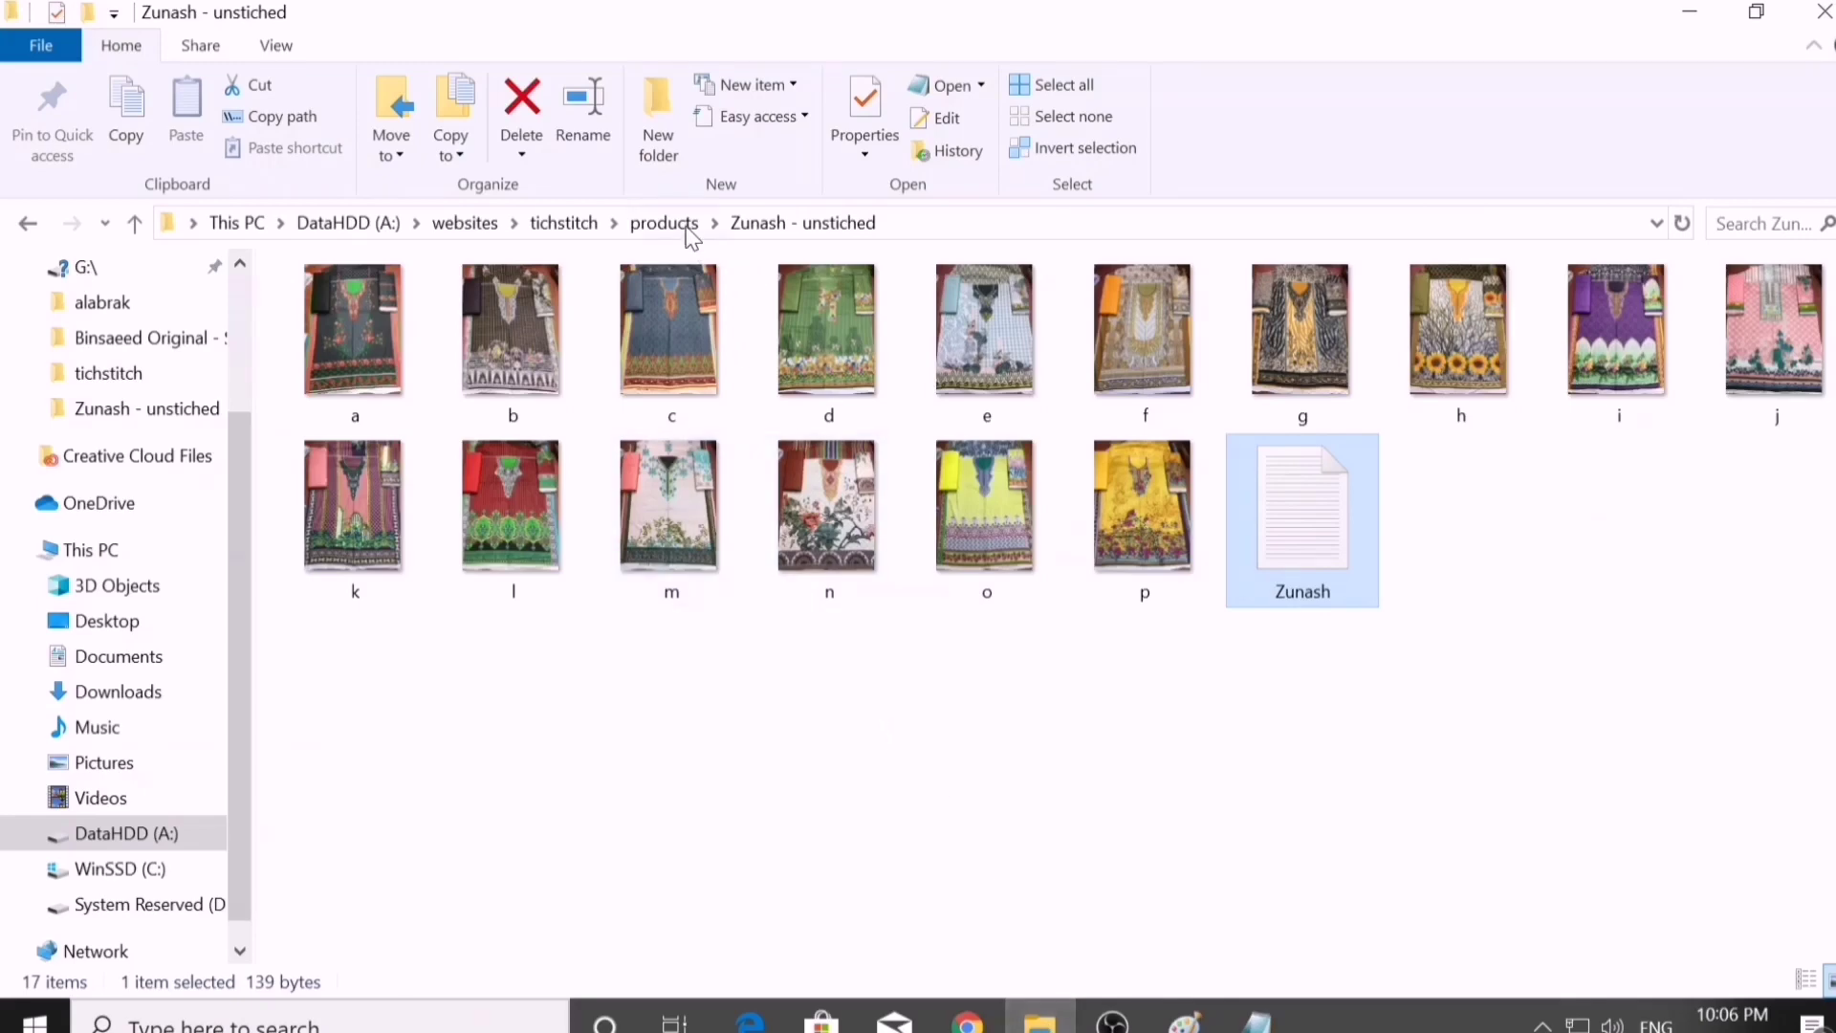
pyautogui.click(660, 223)
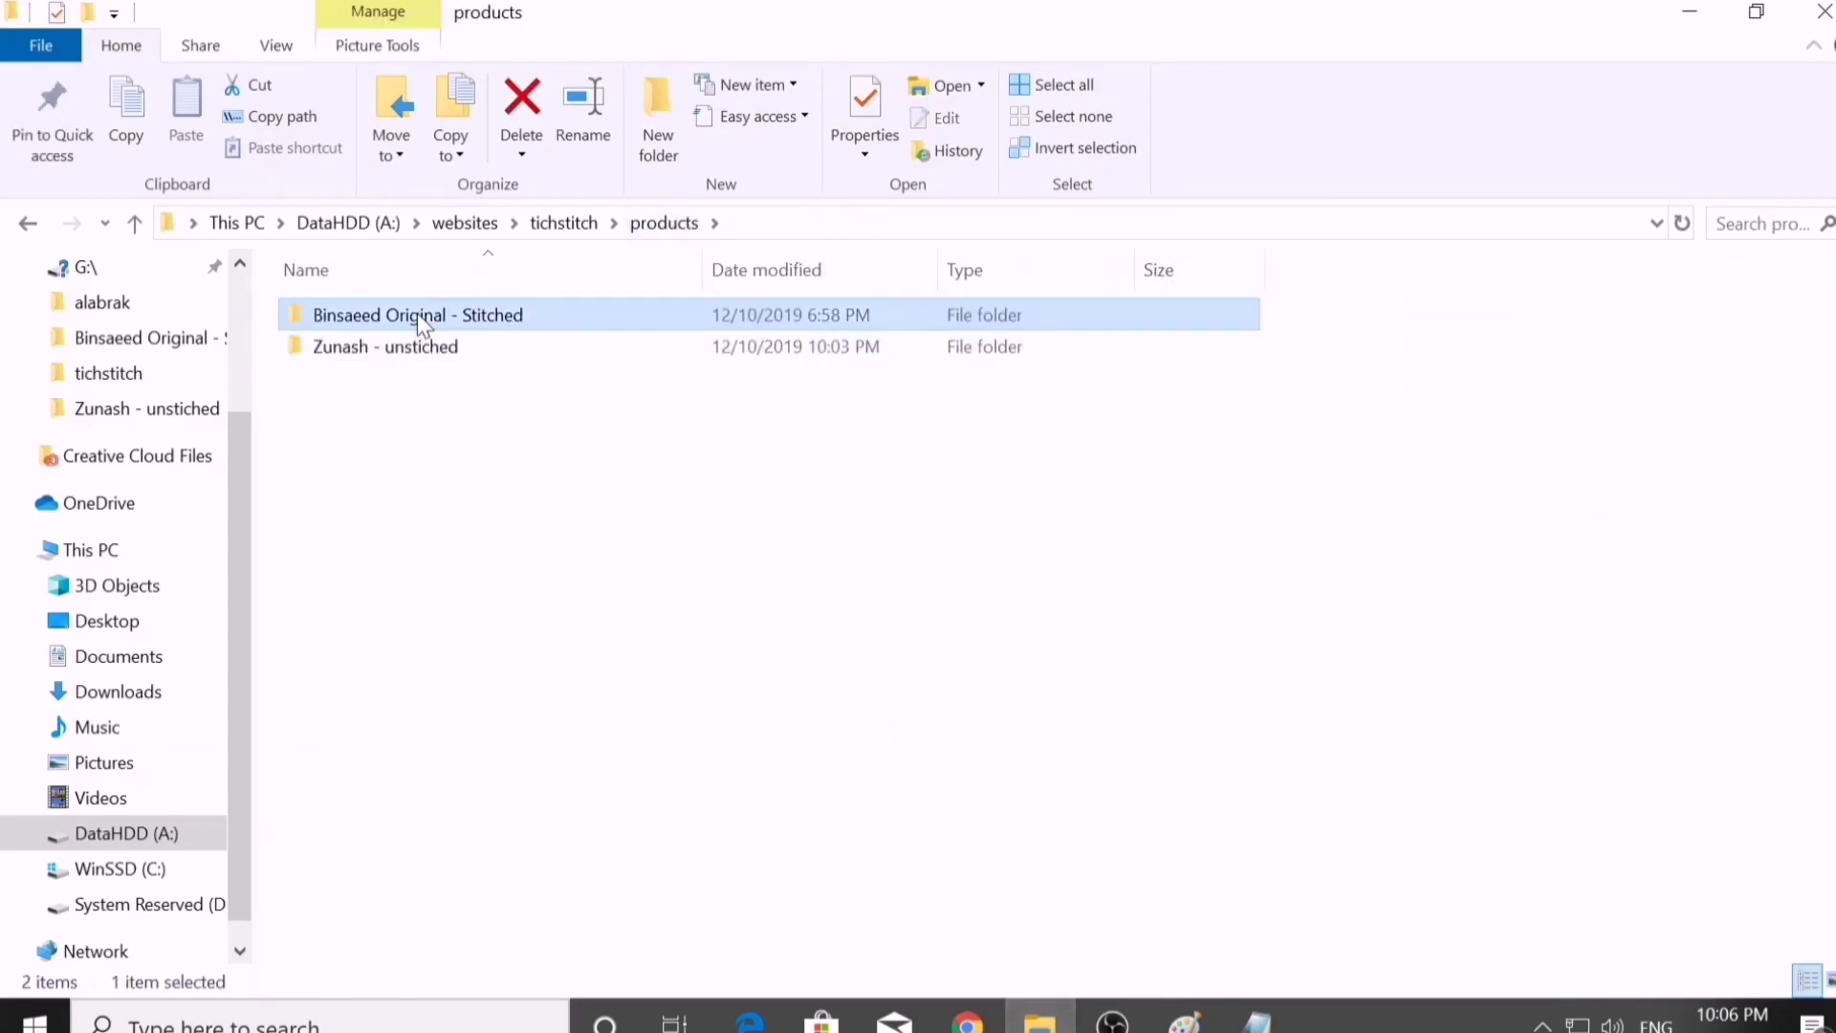
pyautogui.doubleClick(417, 313)
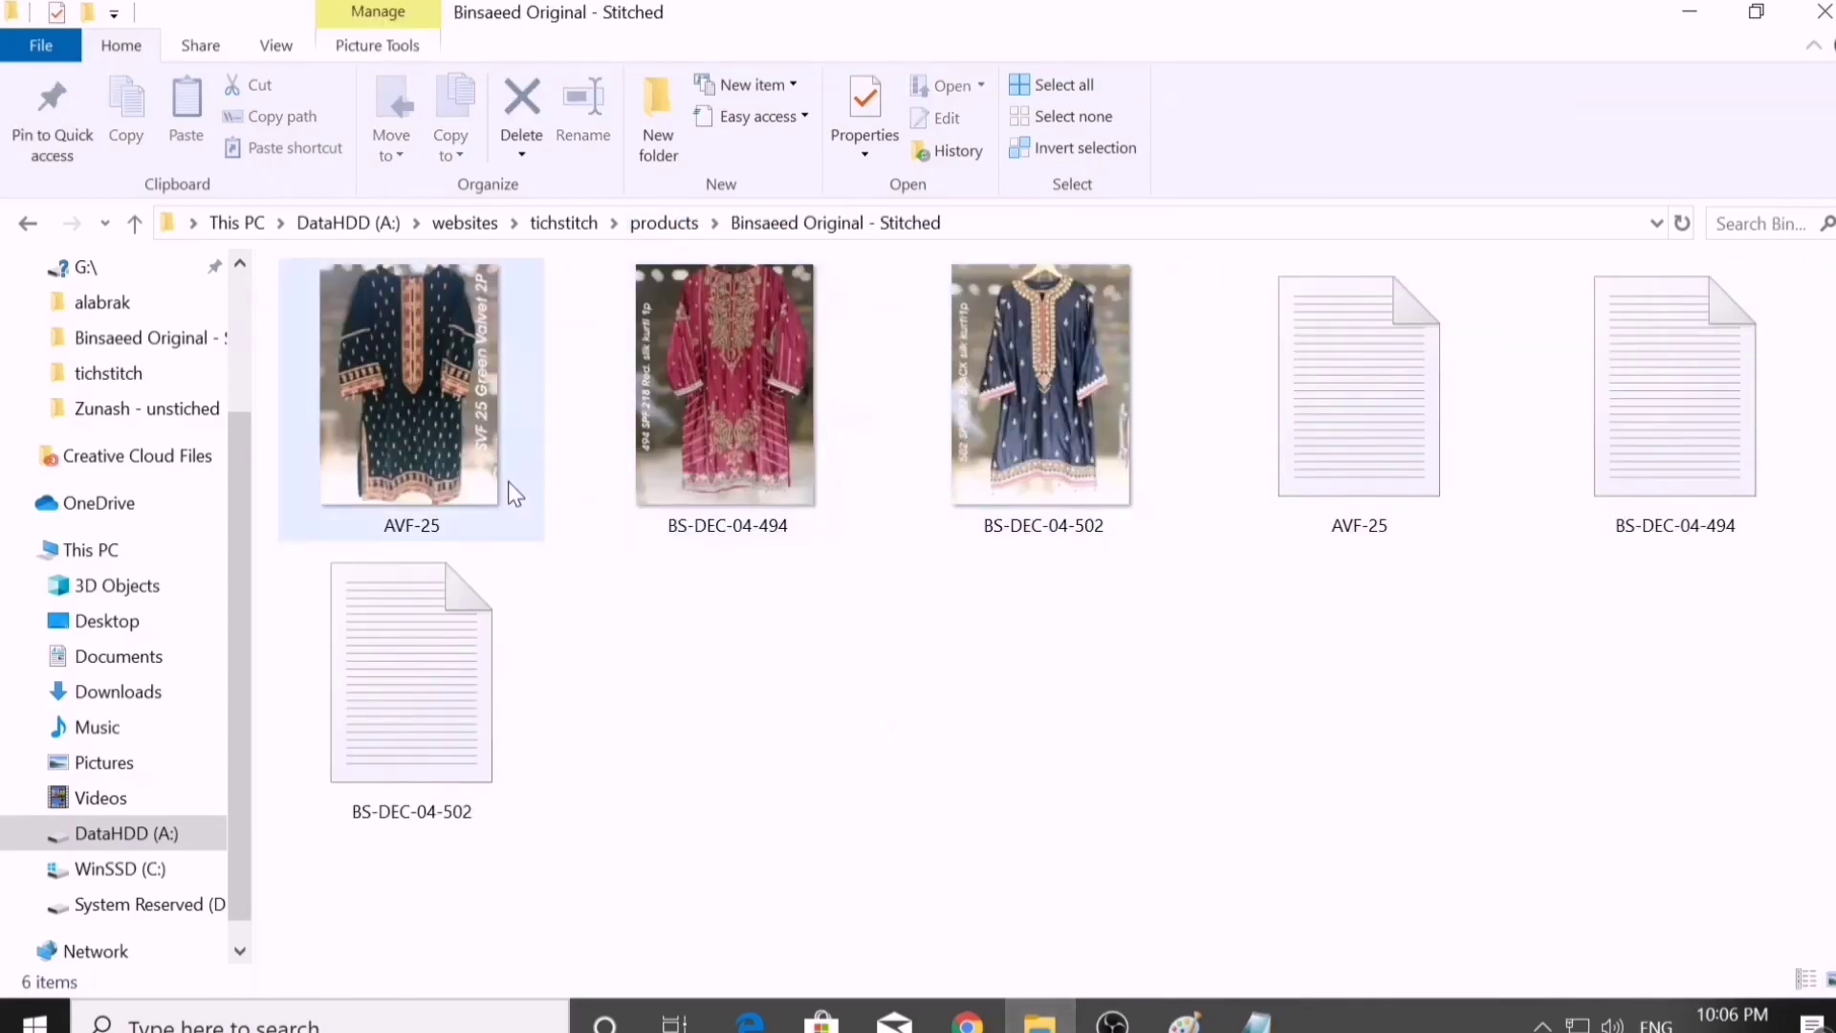
pyautogui.moveTo(992, 1025)
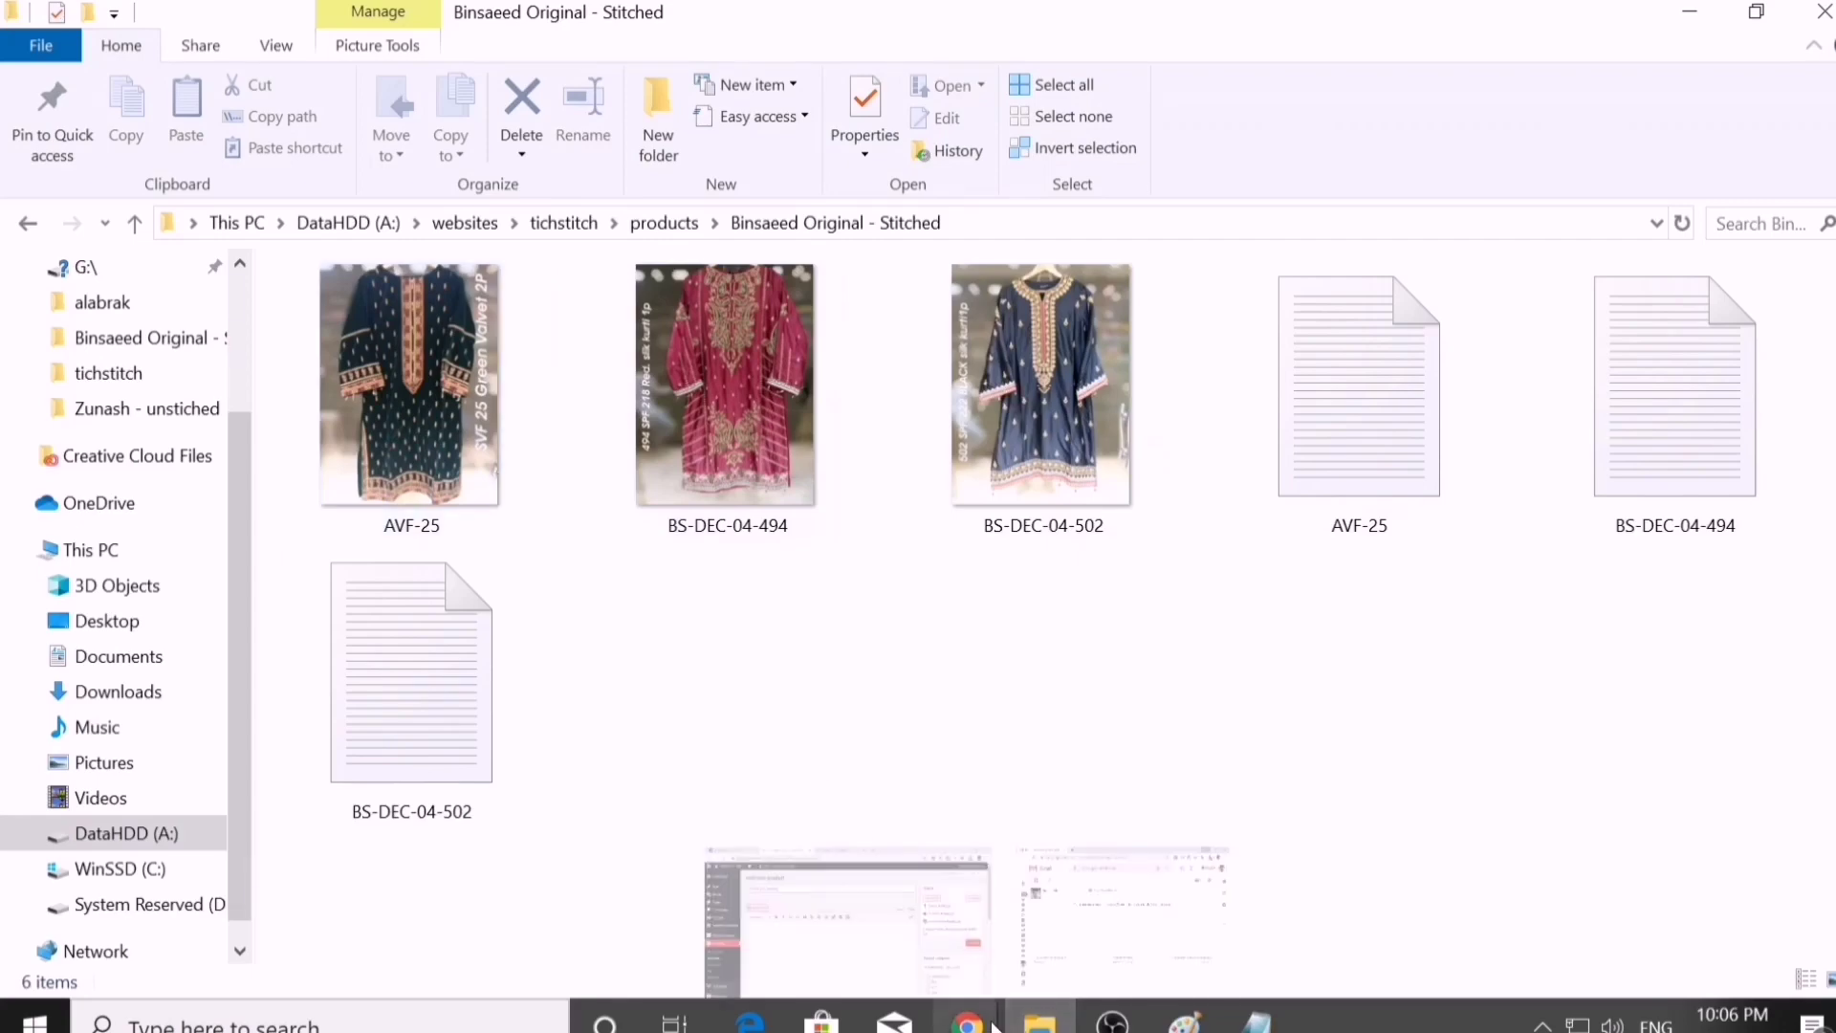
# - Switch back to Chrome and reopen a blank new product page from the store's product list
pyautogui.click(901, 947)
pyautogui.click(165, 690)
pyautogui.click(167, 710)
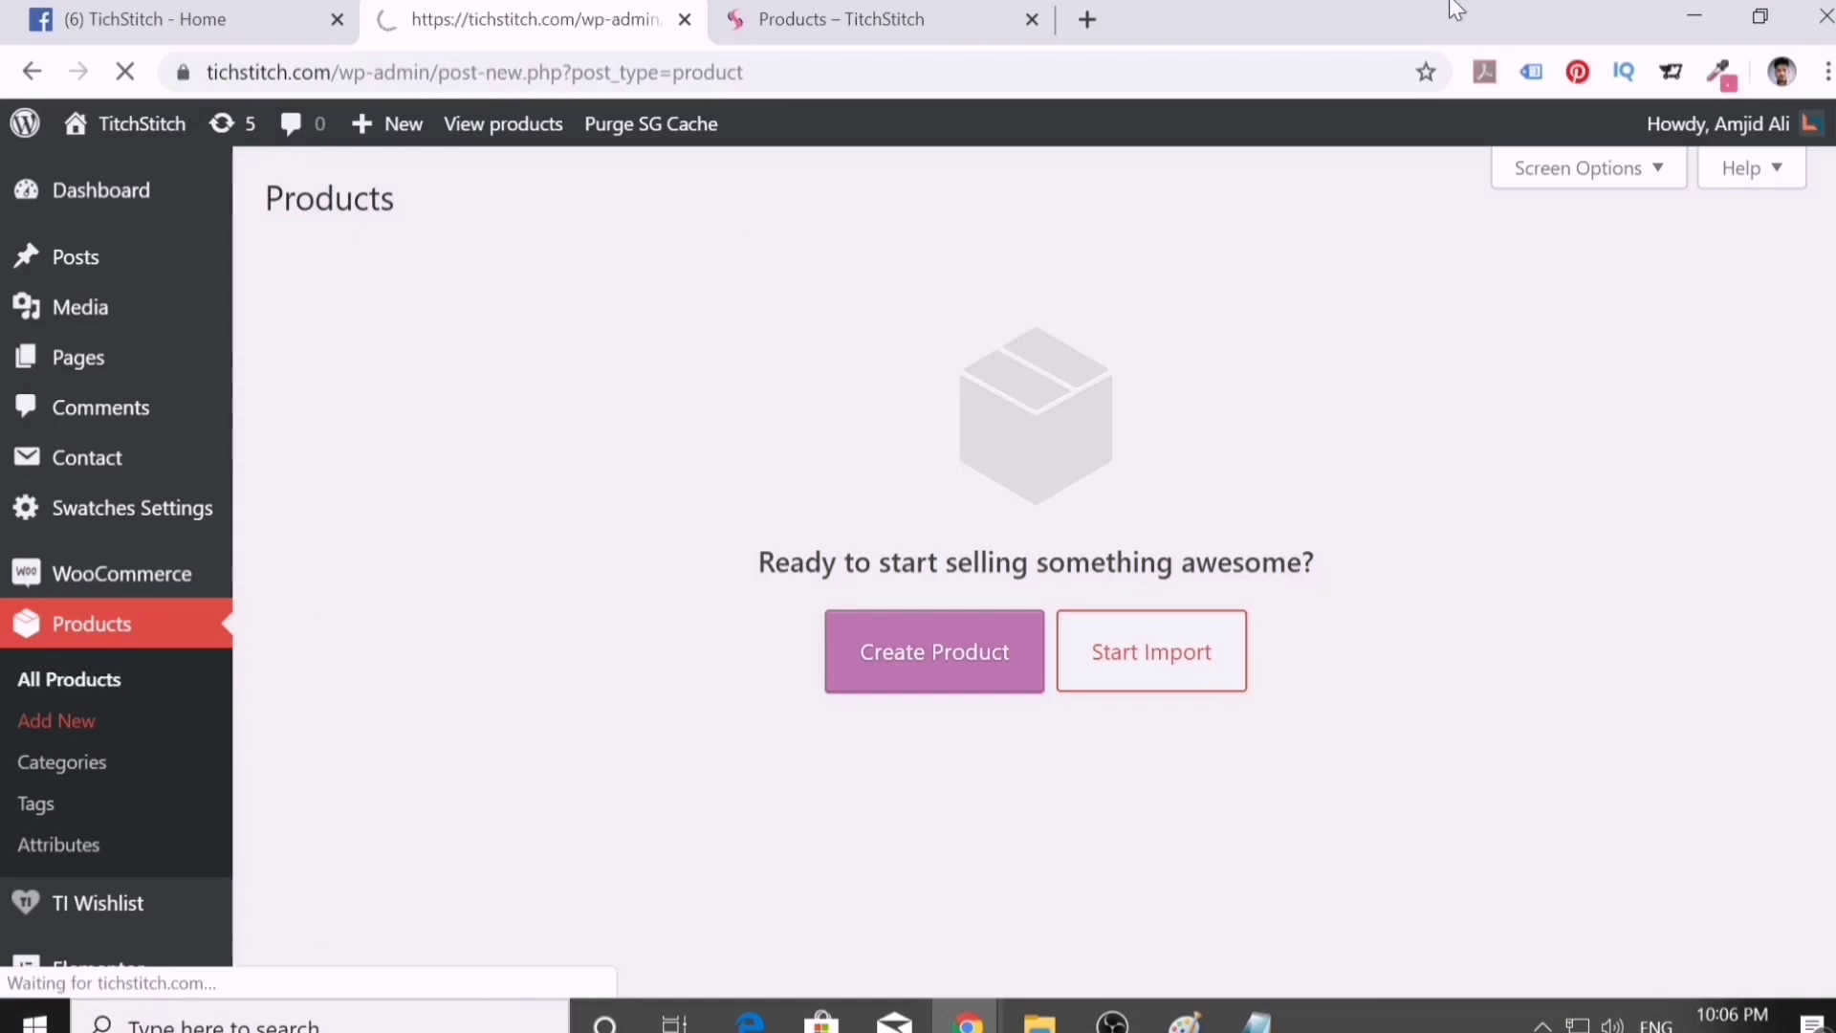
pyautogui.scroll(-5, 817, 574)
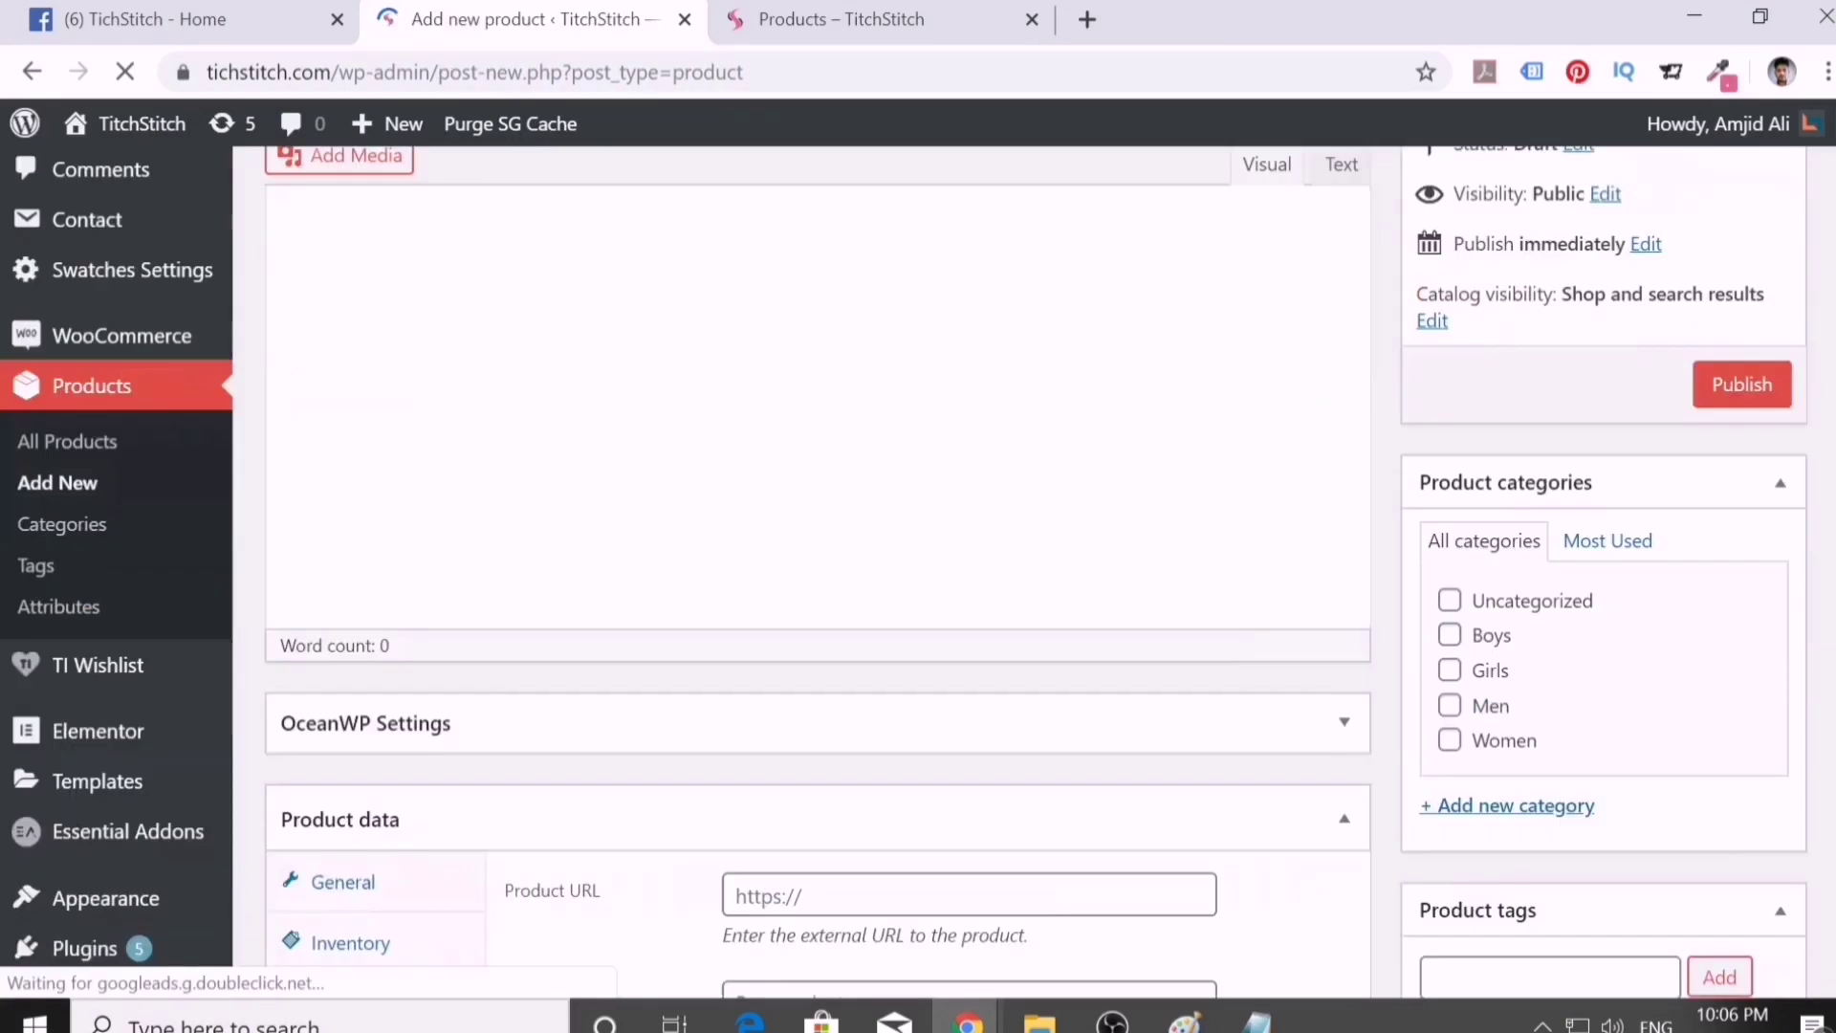
# - Close the Zunash text file, open the AVF-25 text file from File Explorer and select the product code AVF- 25
pyautogui.click(1253, 1021)
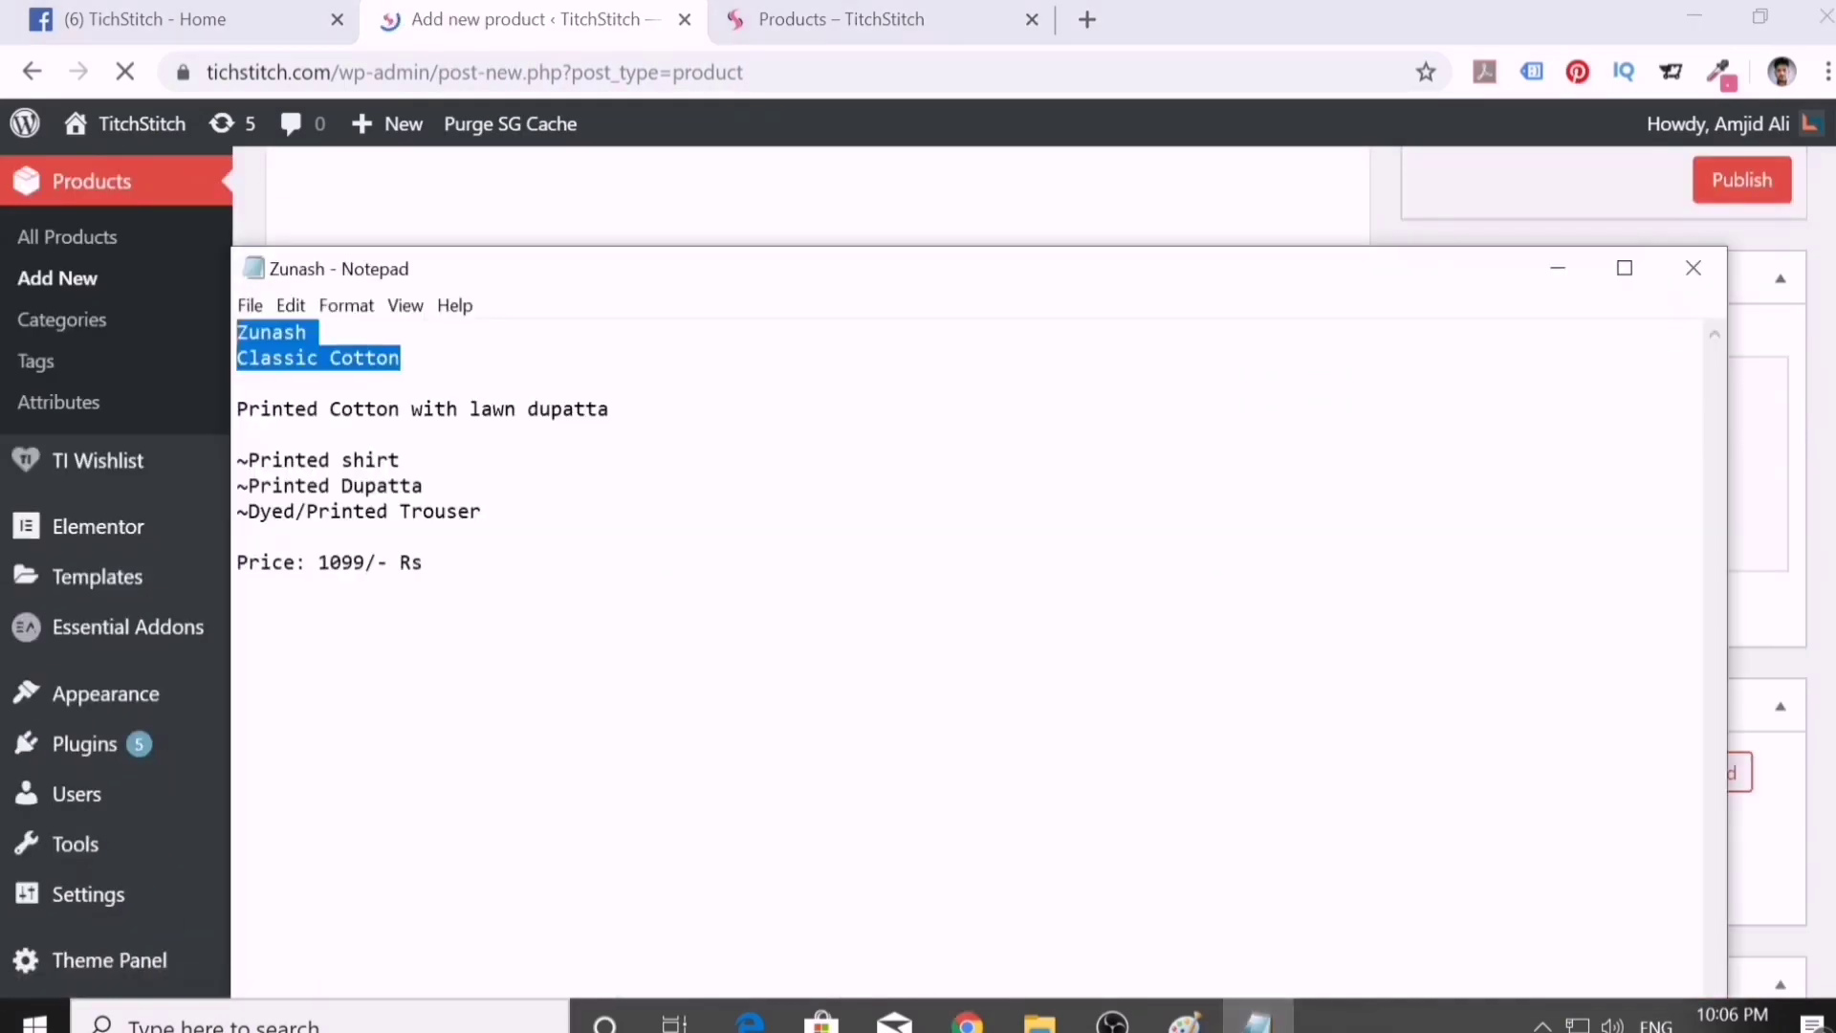
pyautogui.click(1692, 267)
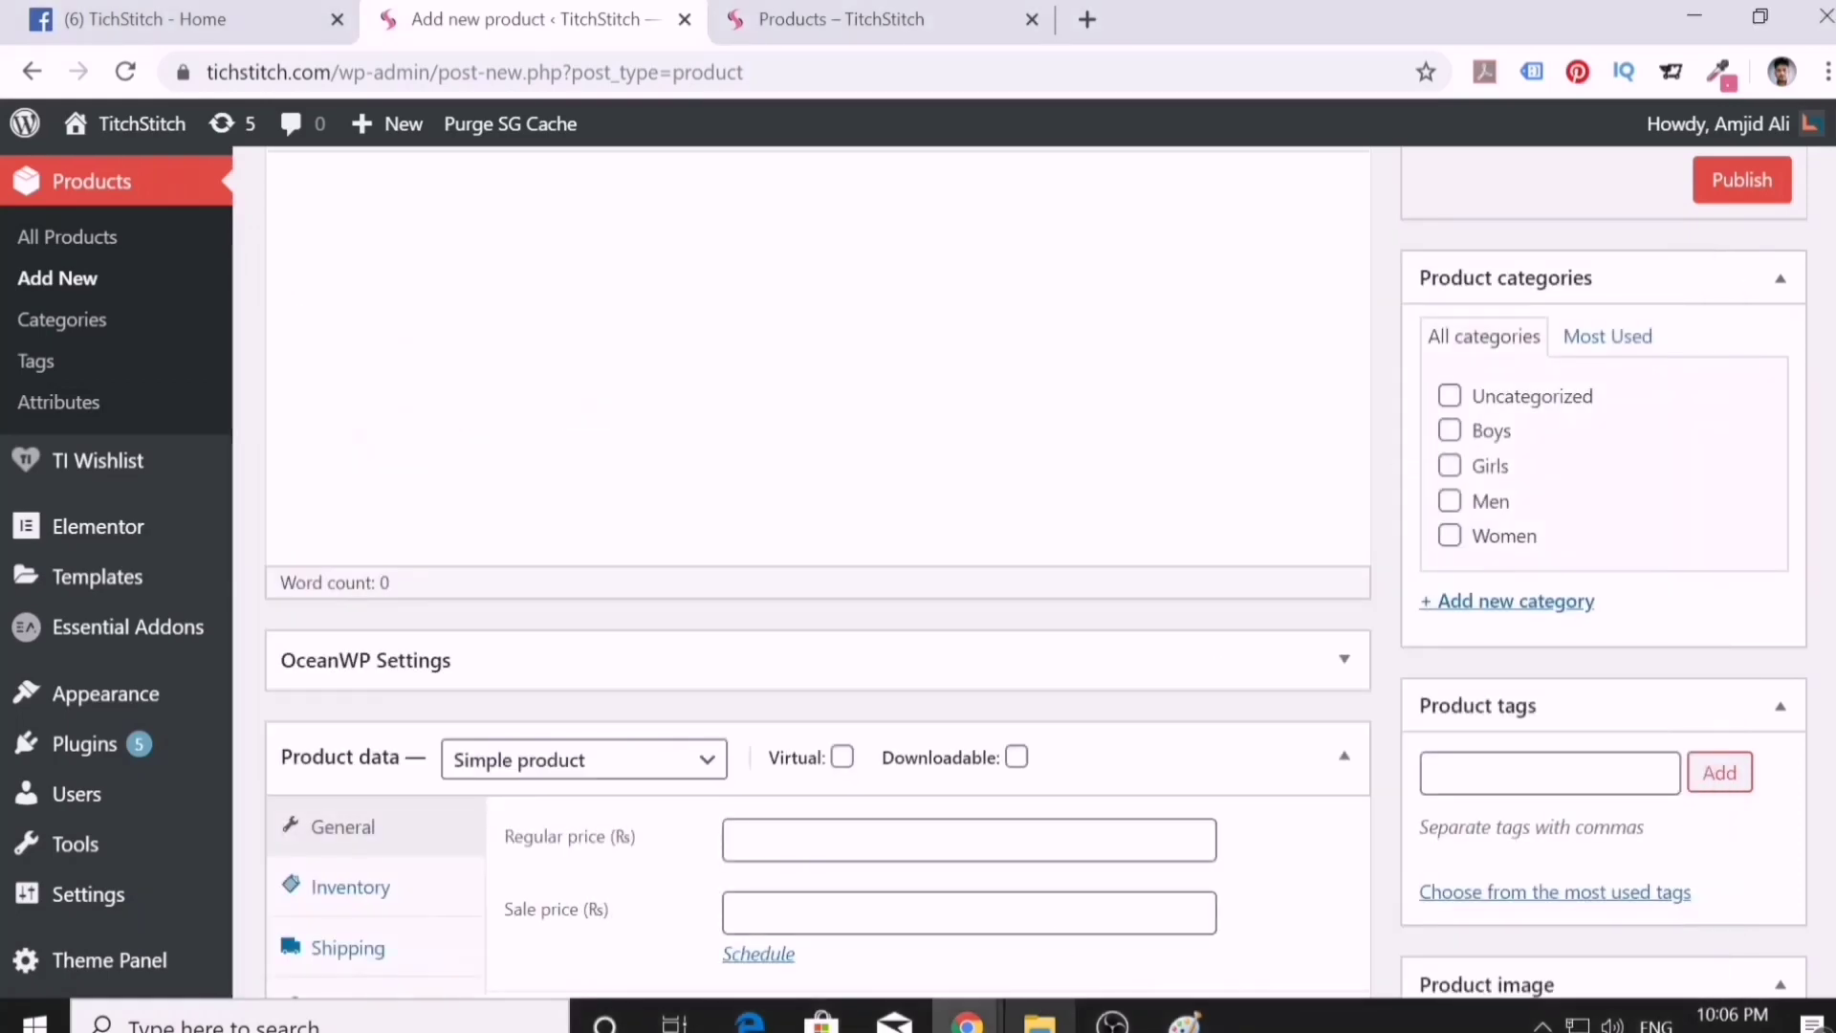
pyautogui.click(1040, 1021)
pyautogui.doubleClick(1350, 492)
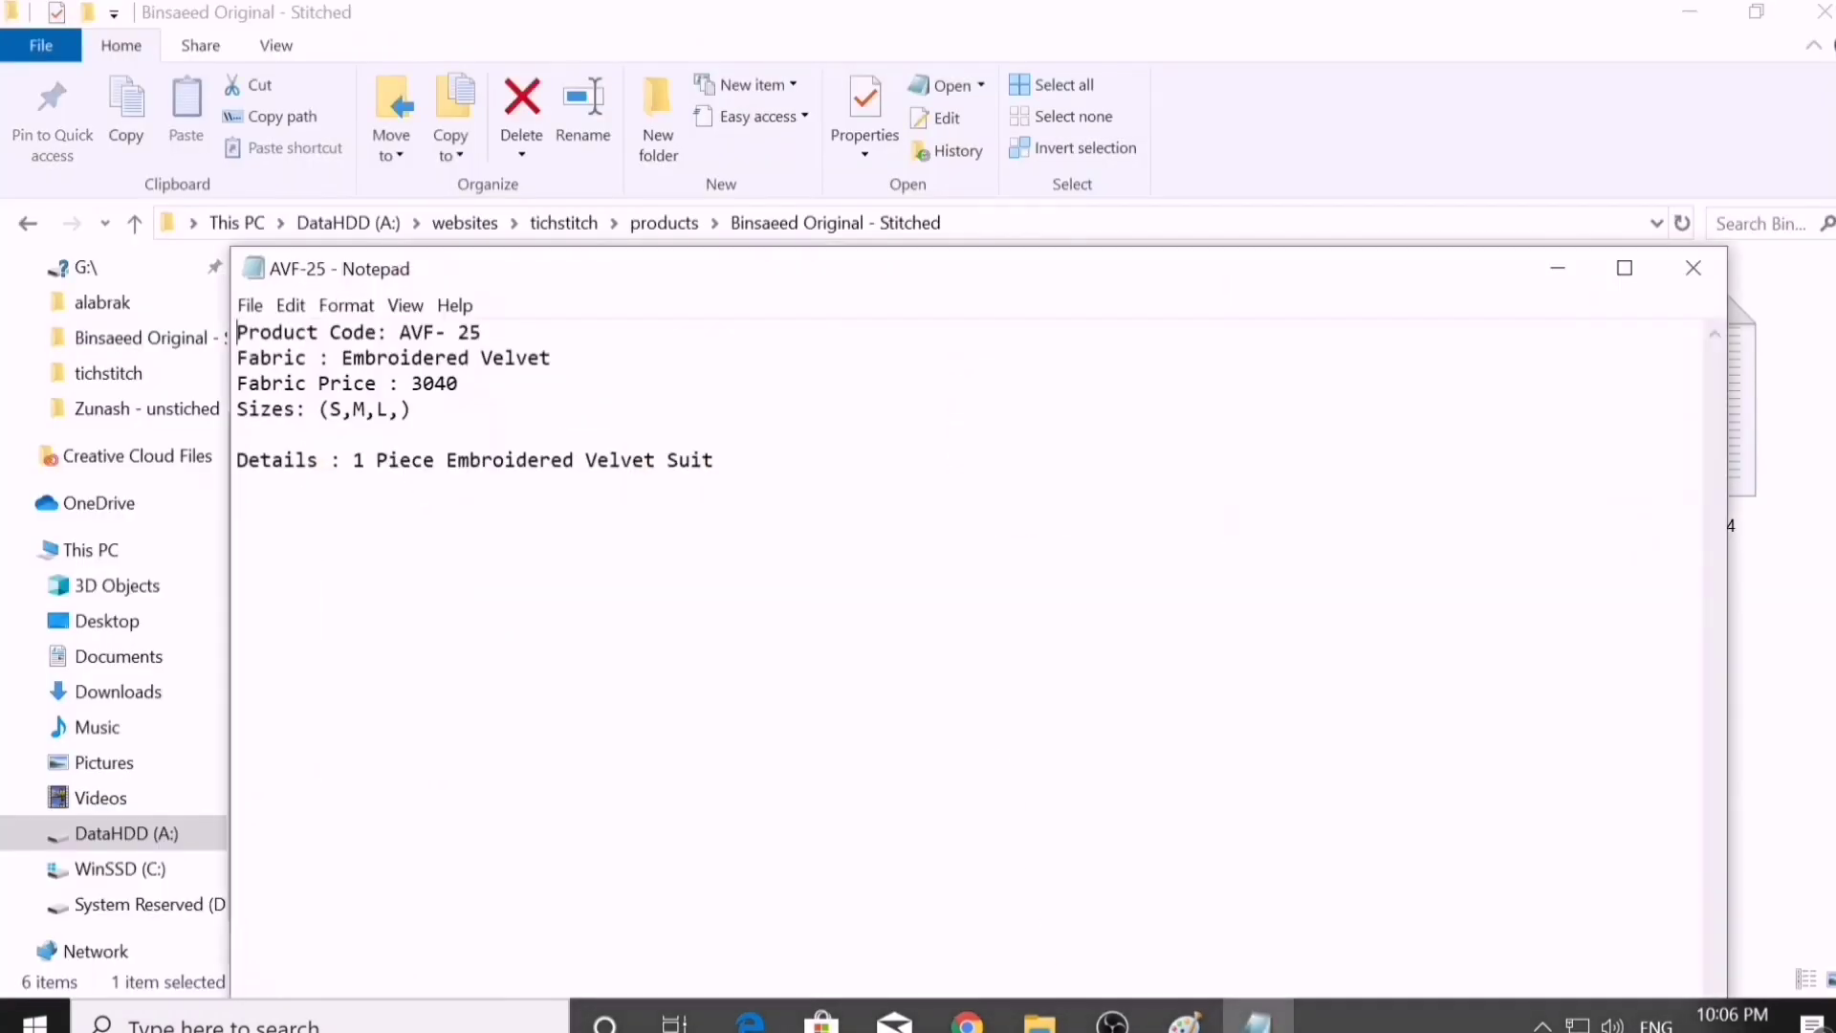
pyautogui.moveTo(400, 332); pyautogui.dragTo(481, 331)
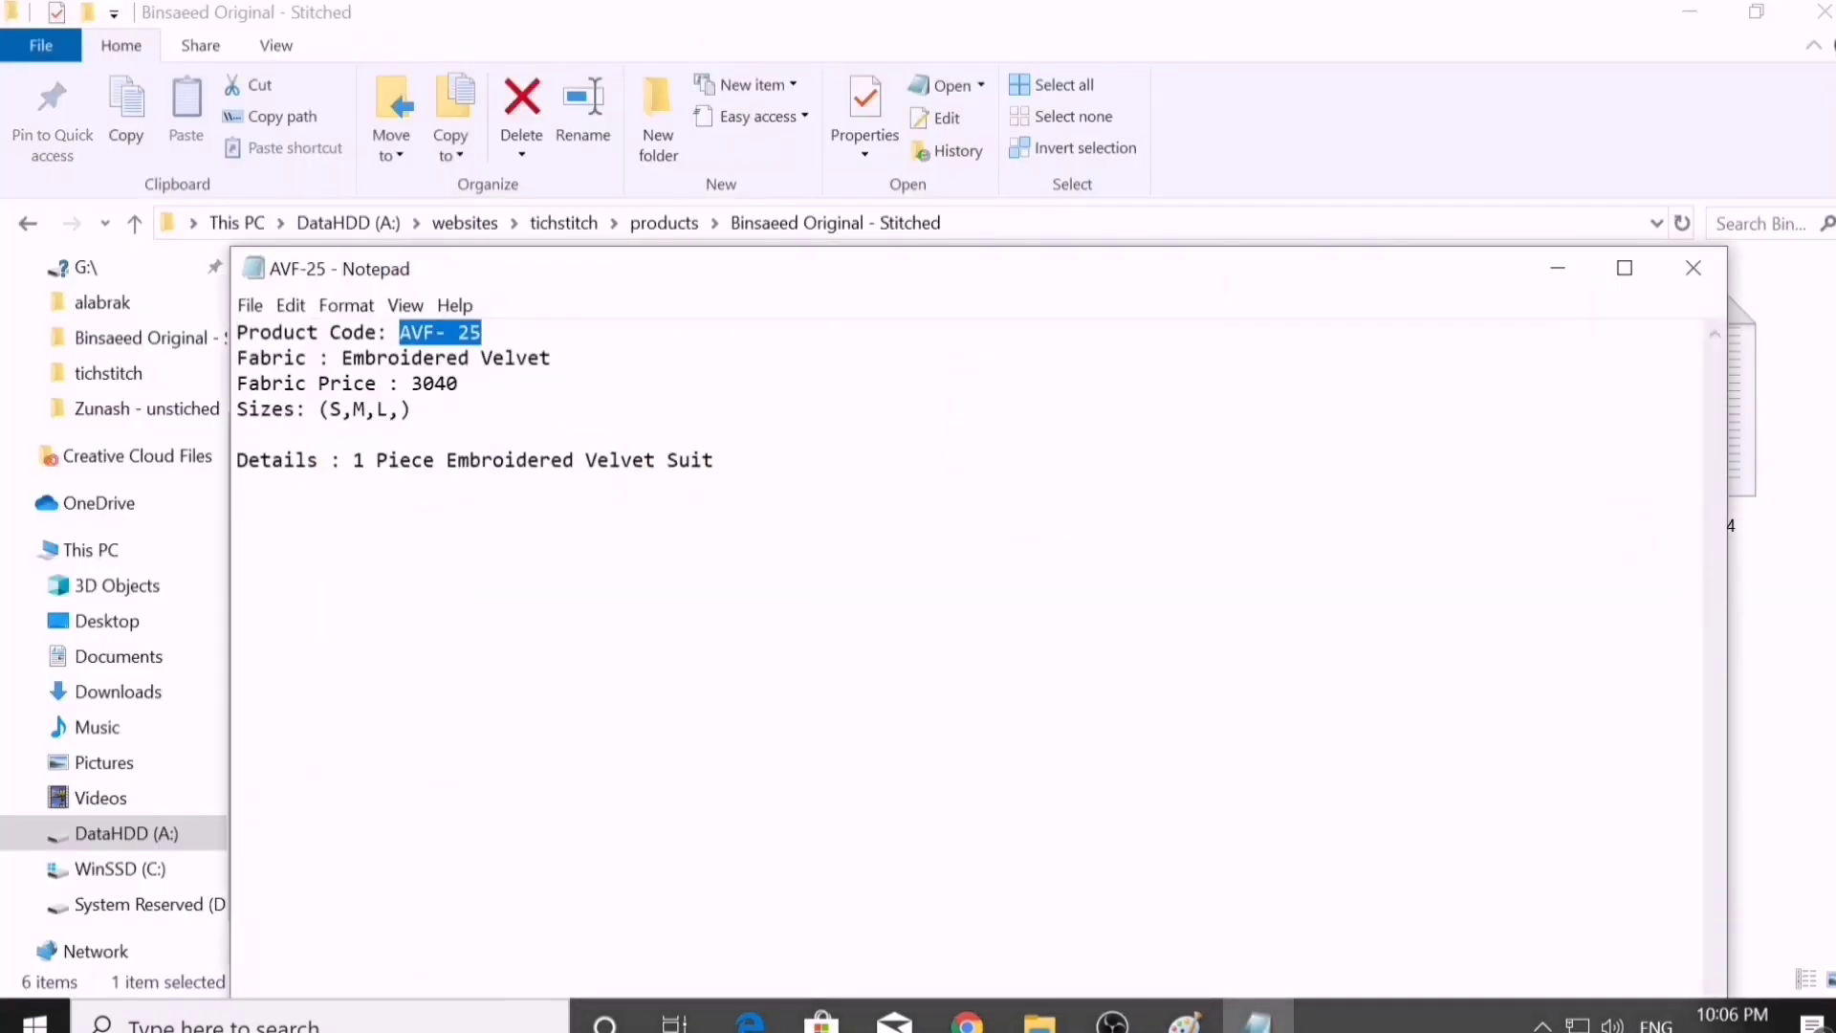
# - Return to the new product page in Chrome and look over the product data, including its attribute settings
pyautogui.moveTo(968, 1022)
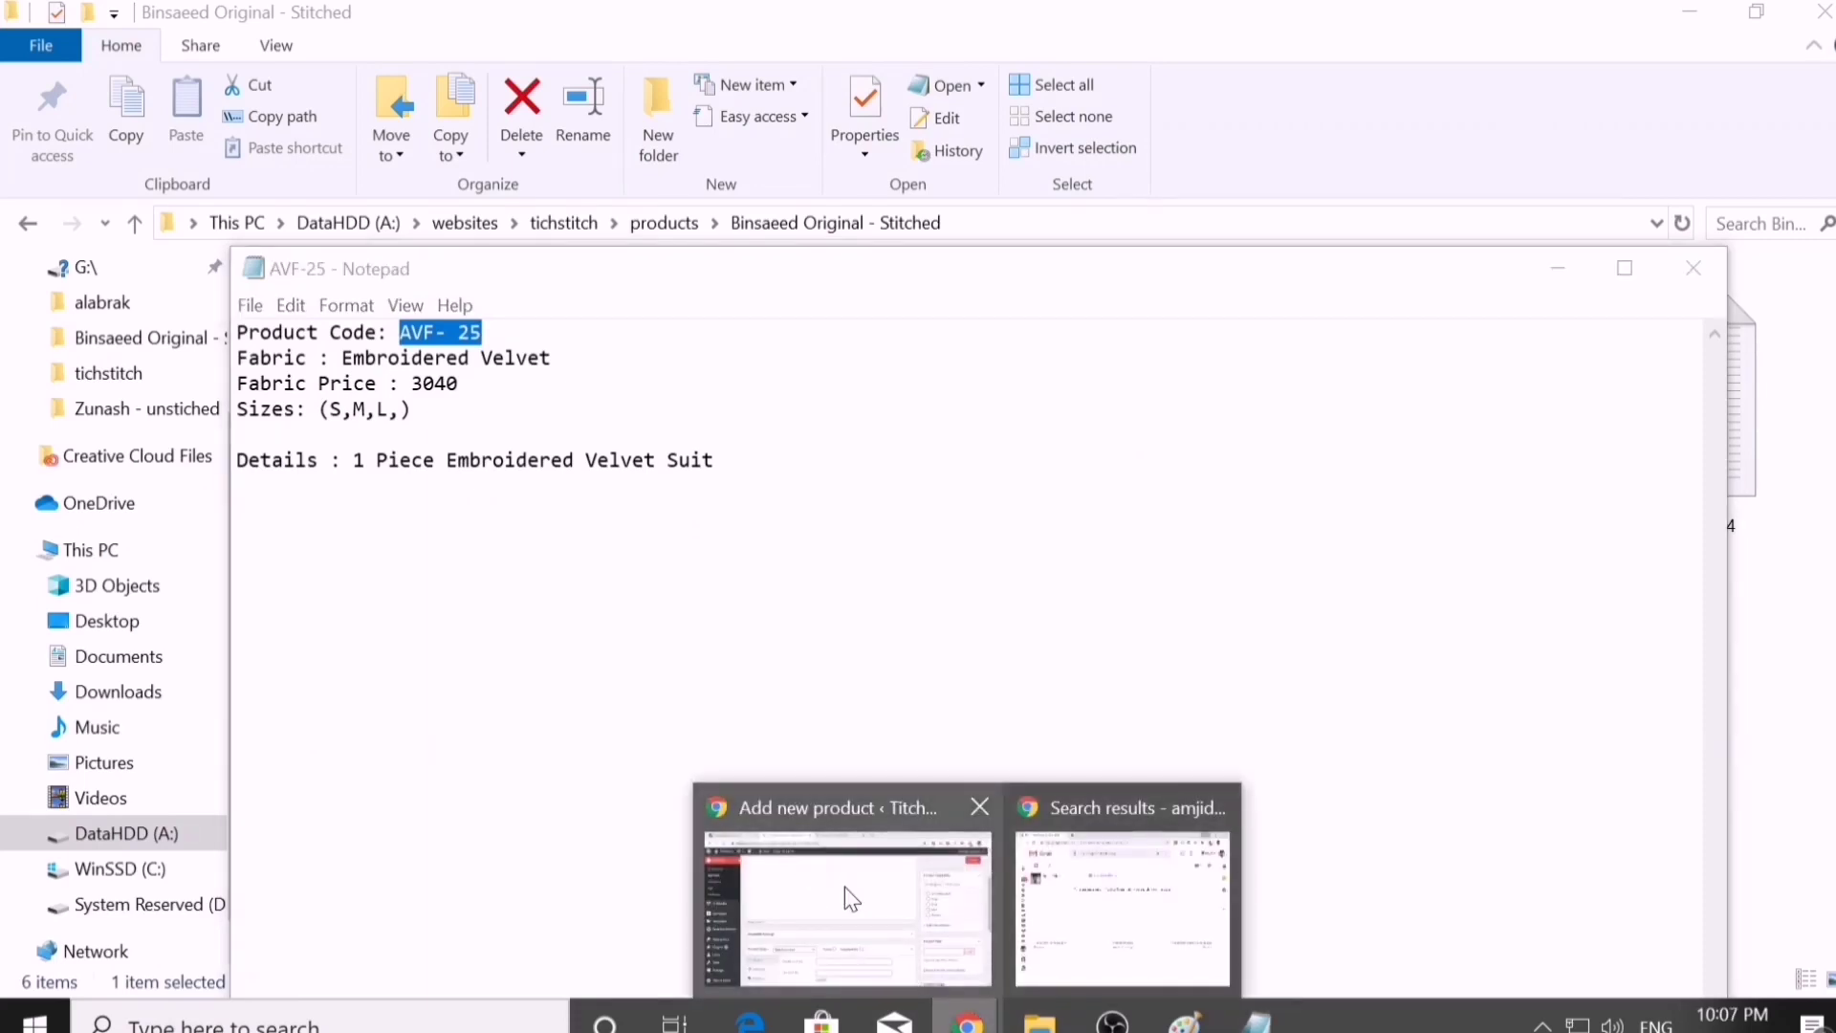
pyautogui.click(765, 820)
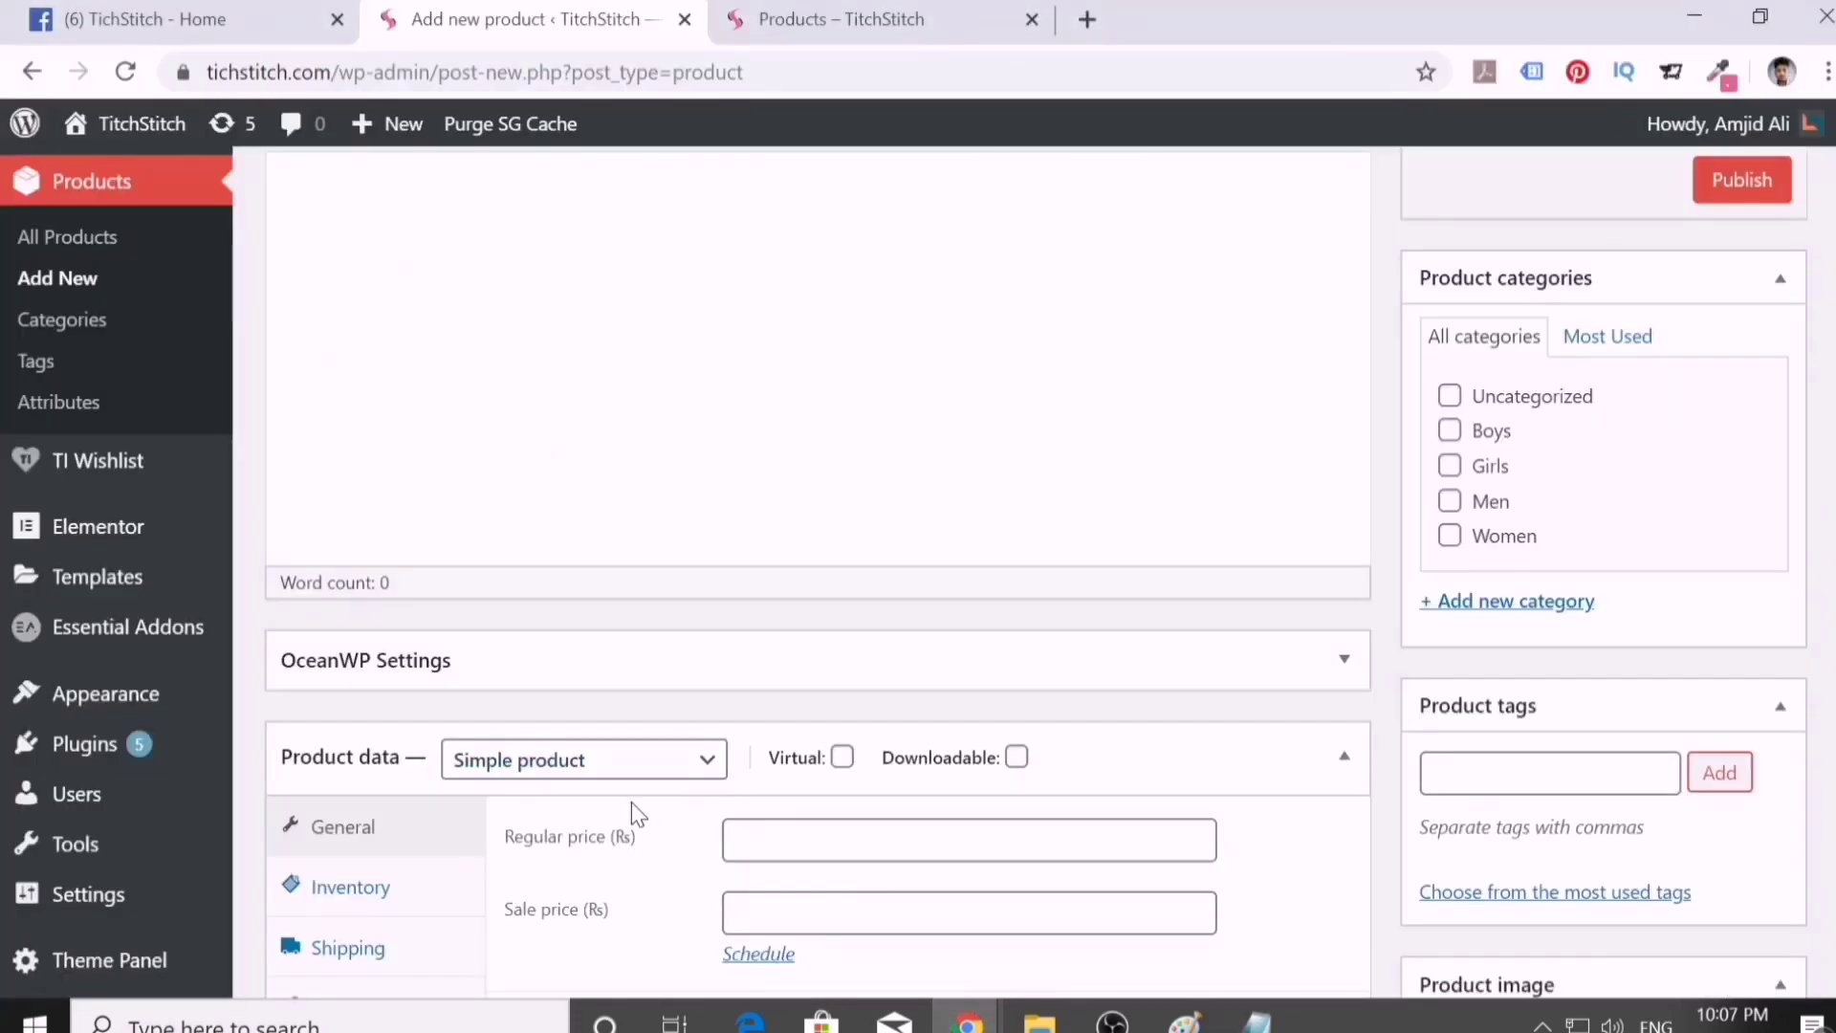
pyautogui.scroll(-3, 471, 873)
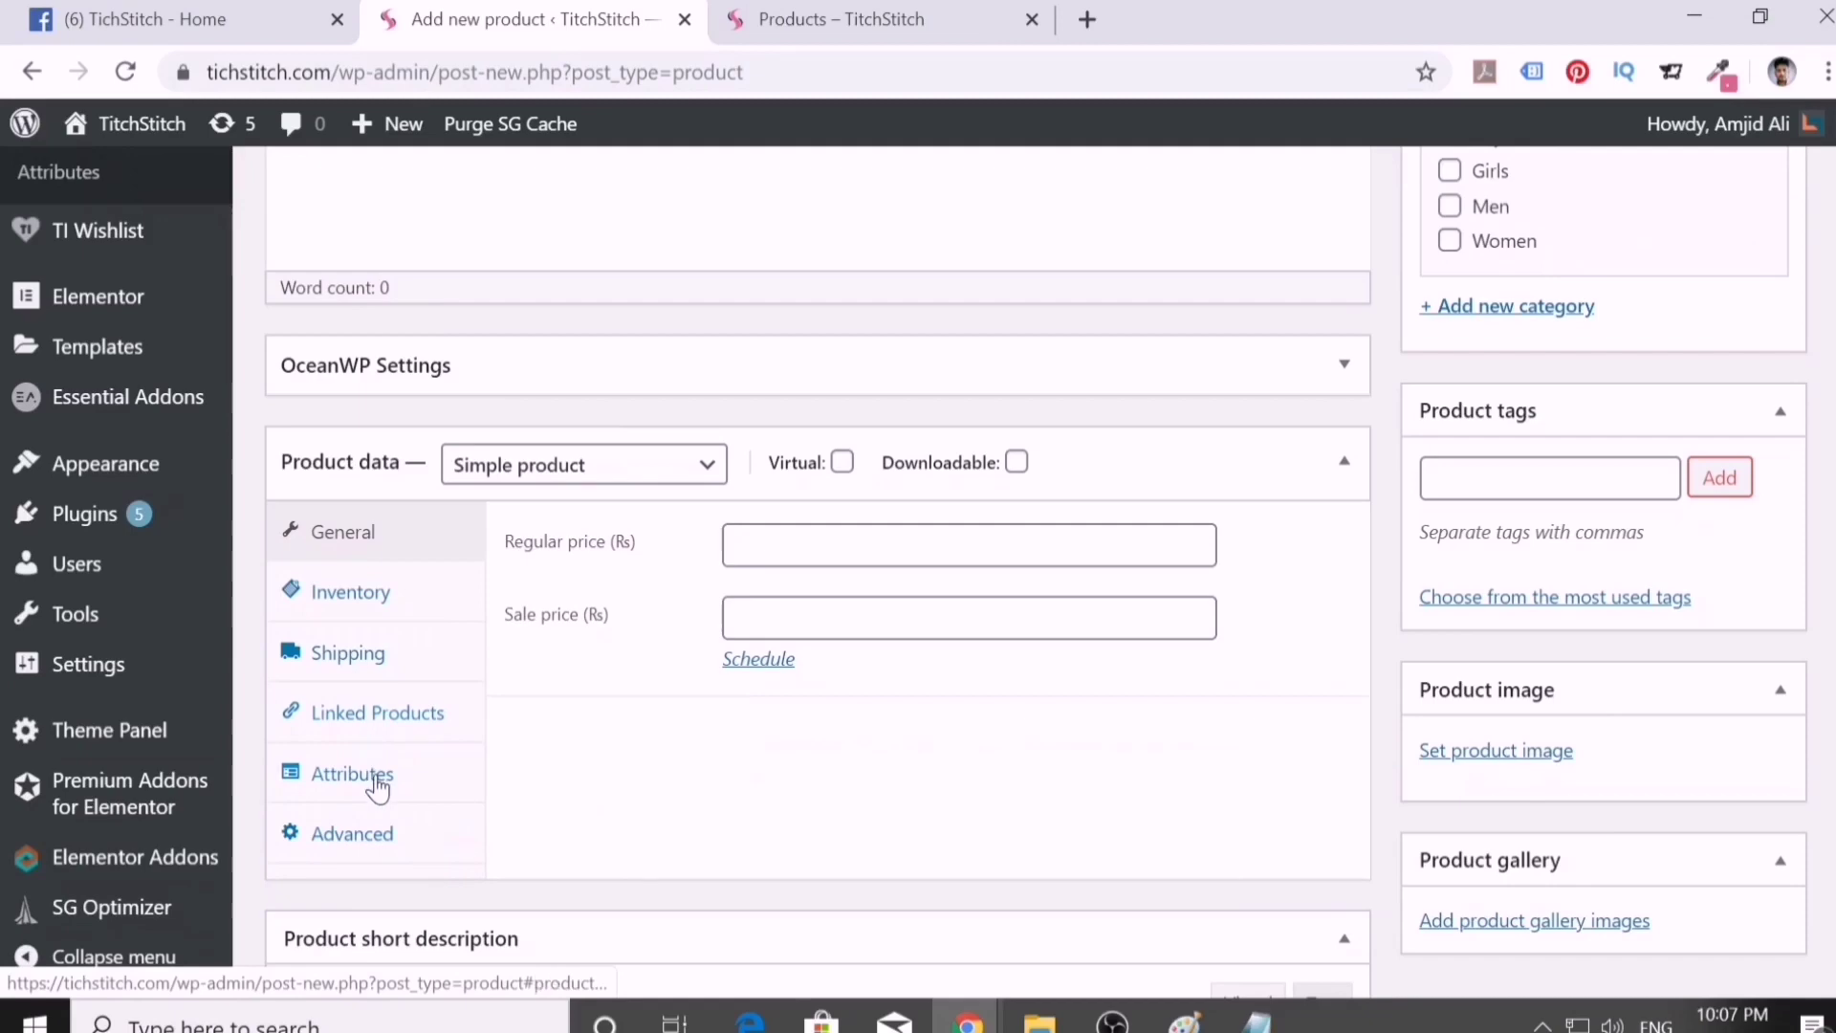
pyautogui.click(379, 786)
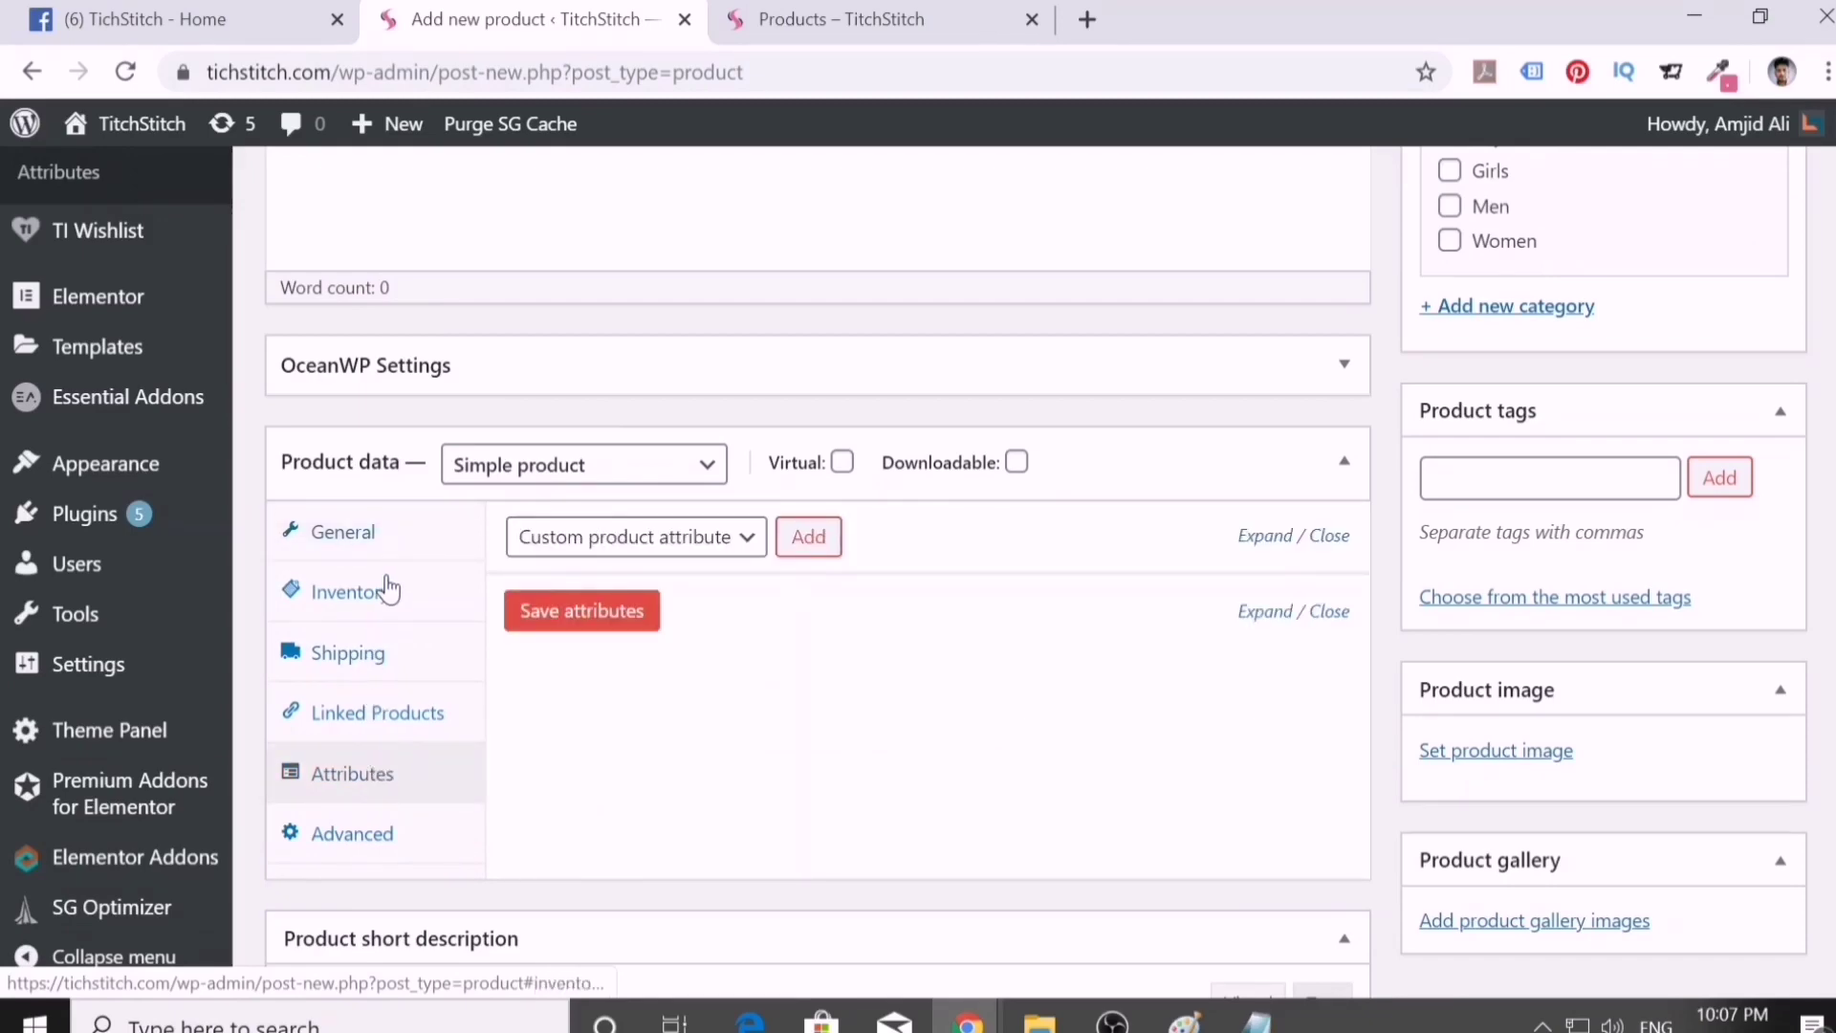
pyautogui.scroll(10, 369, 553)
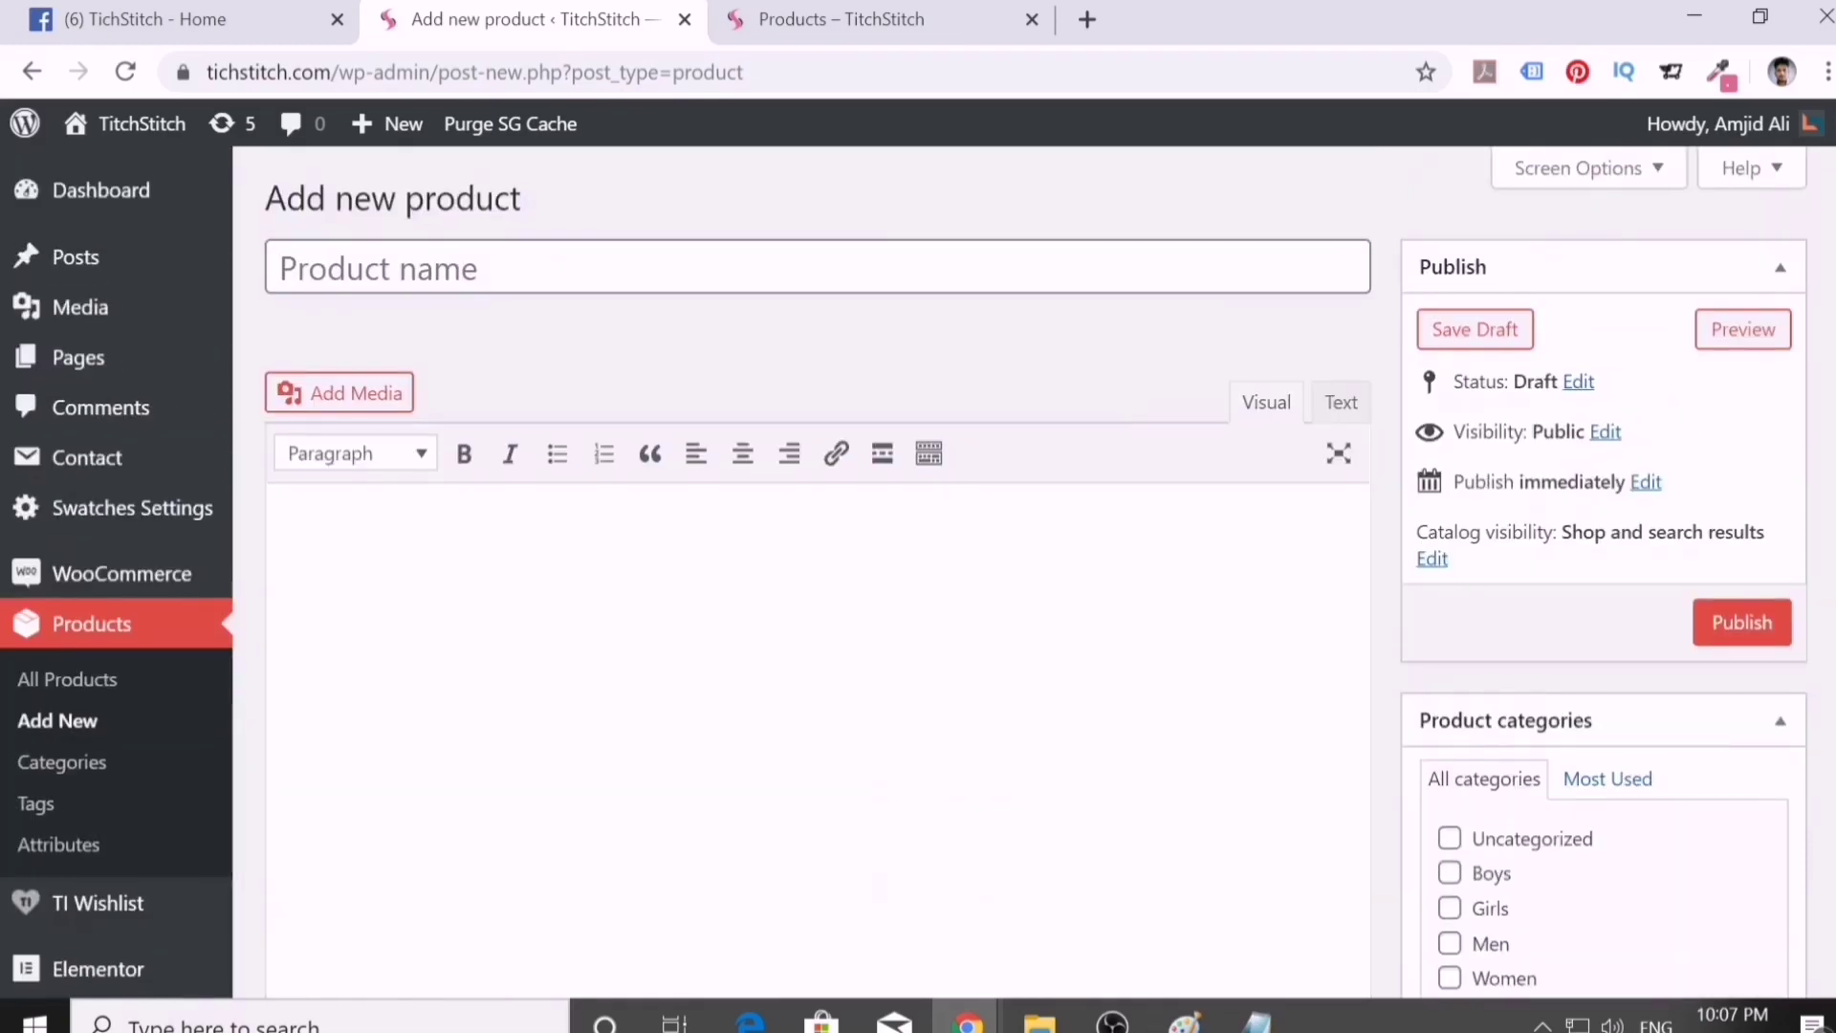
# - Copy the full text of the AVF-25 file and paste it into the new product's main description in Chrome
pyautogui.click(1258, 1018)
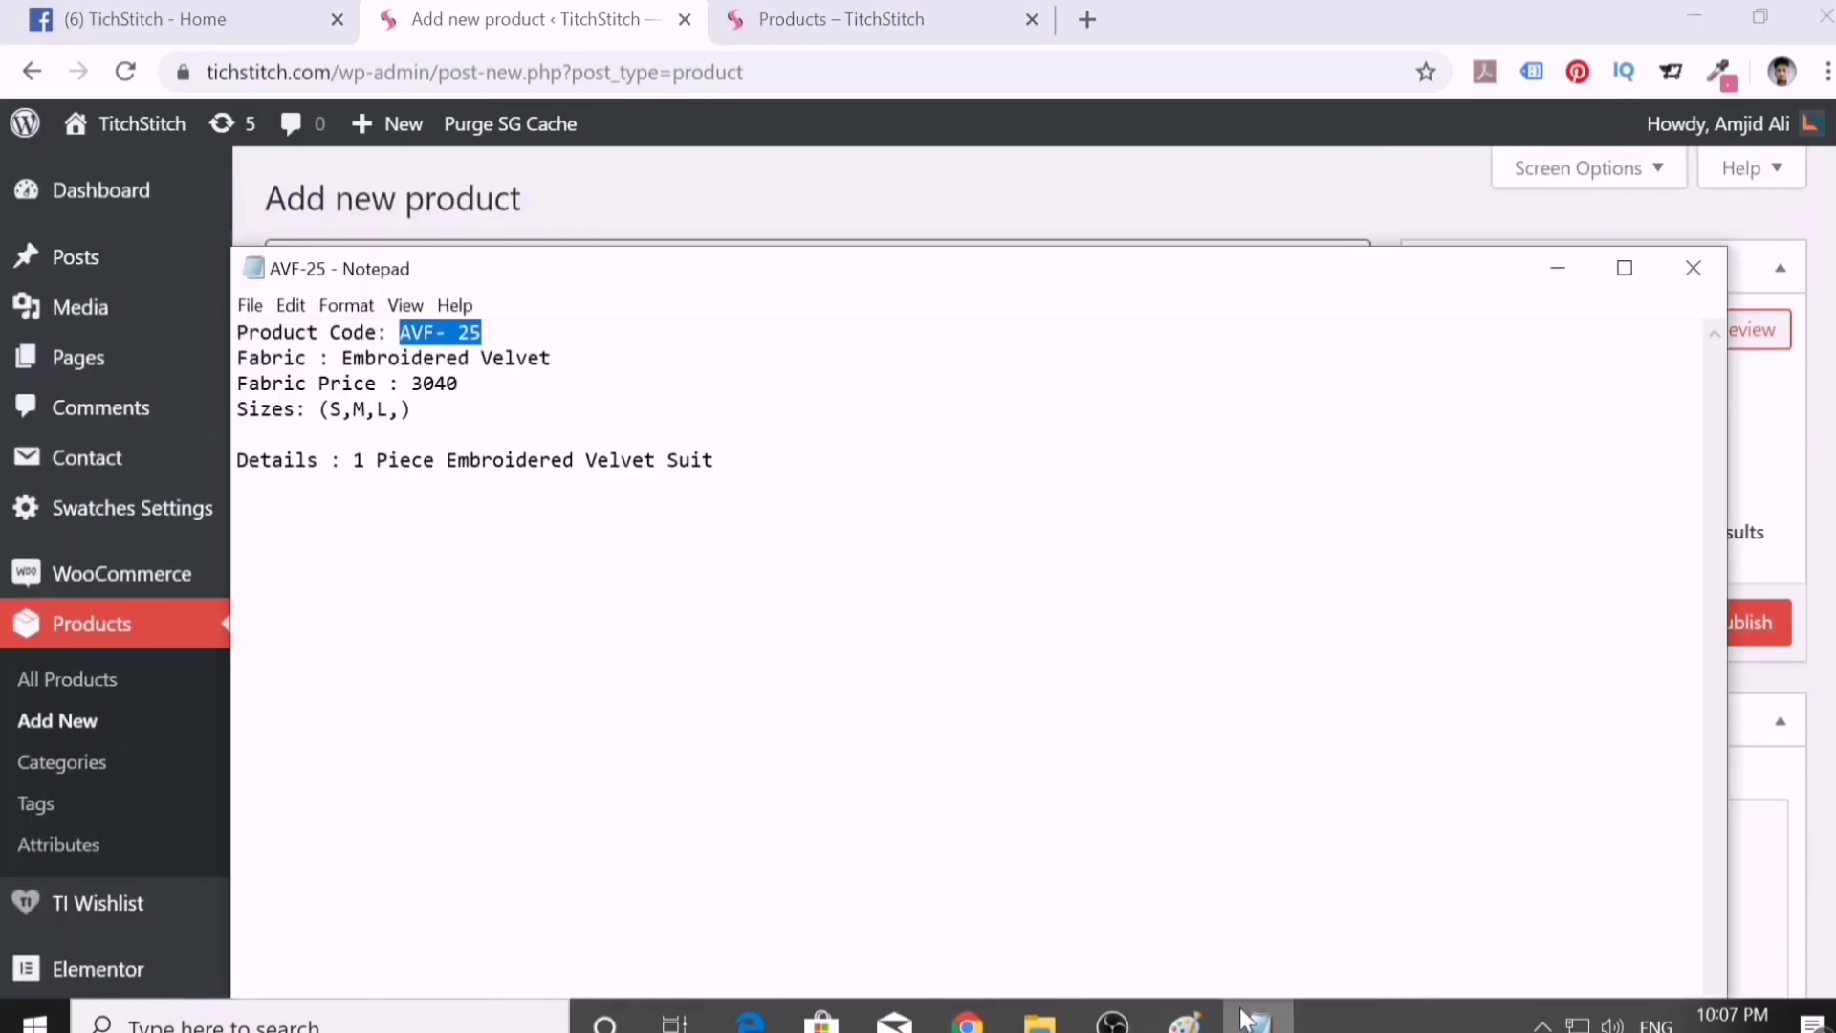
pyautogui.hotkey('ctrl', 'a')
pyautogui.hotkey('ctrl', 'c')
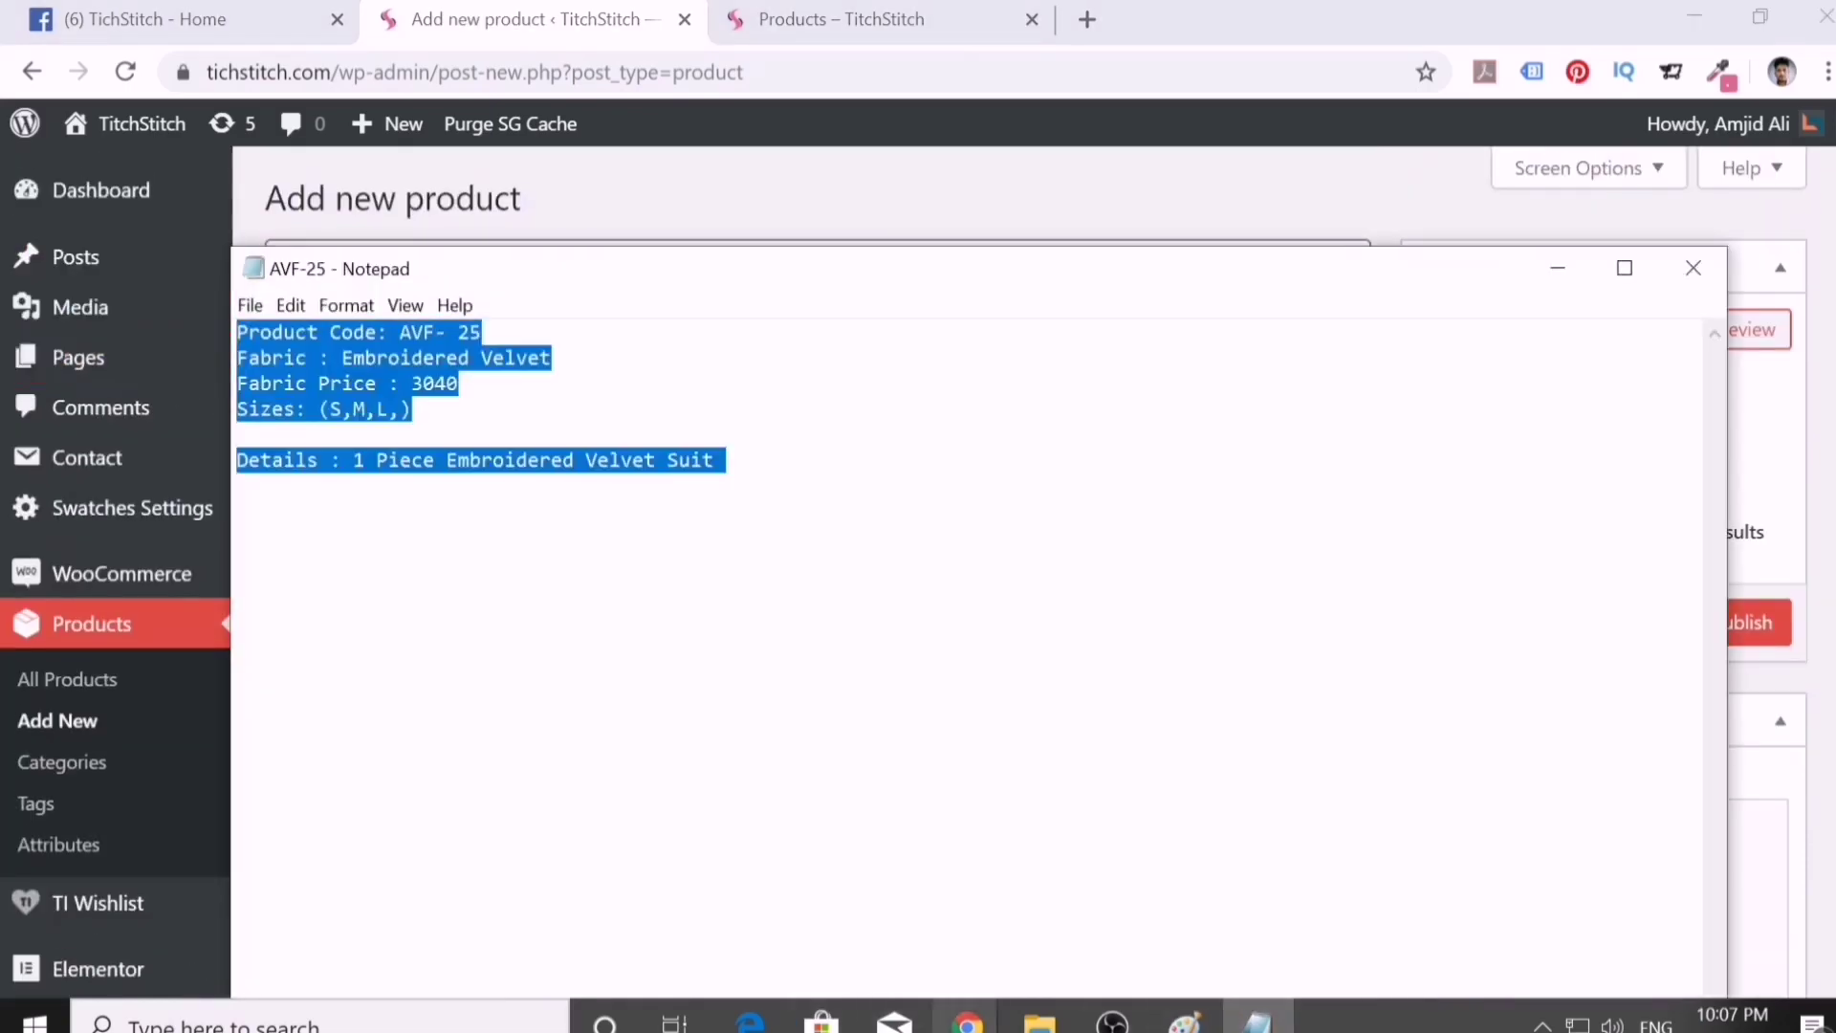
pyautogui.click(968, 1020)
pyautogui.click(901, 925)
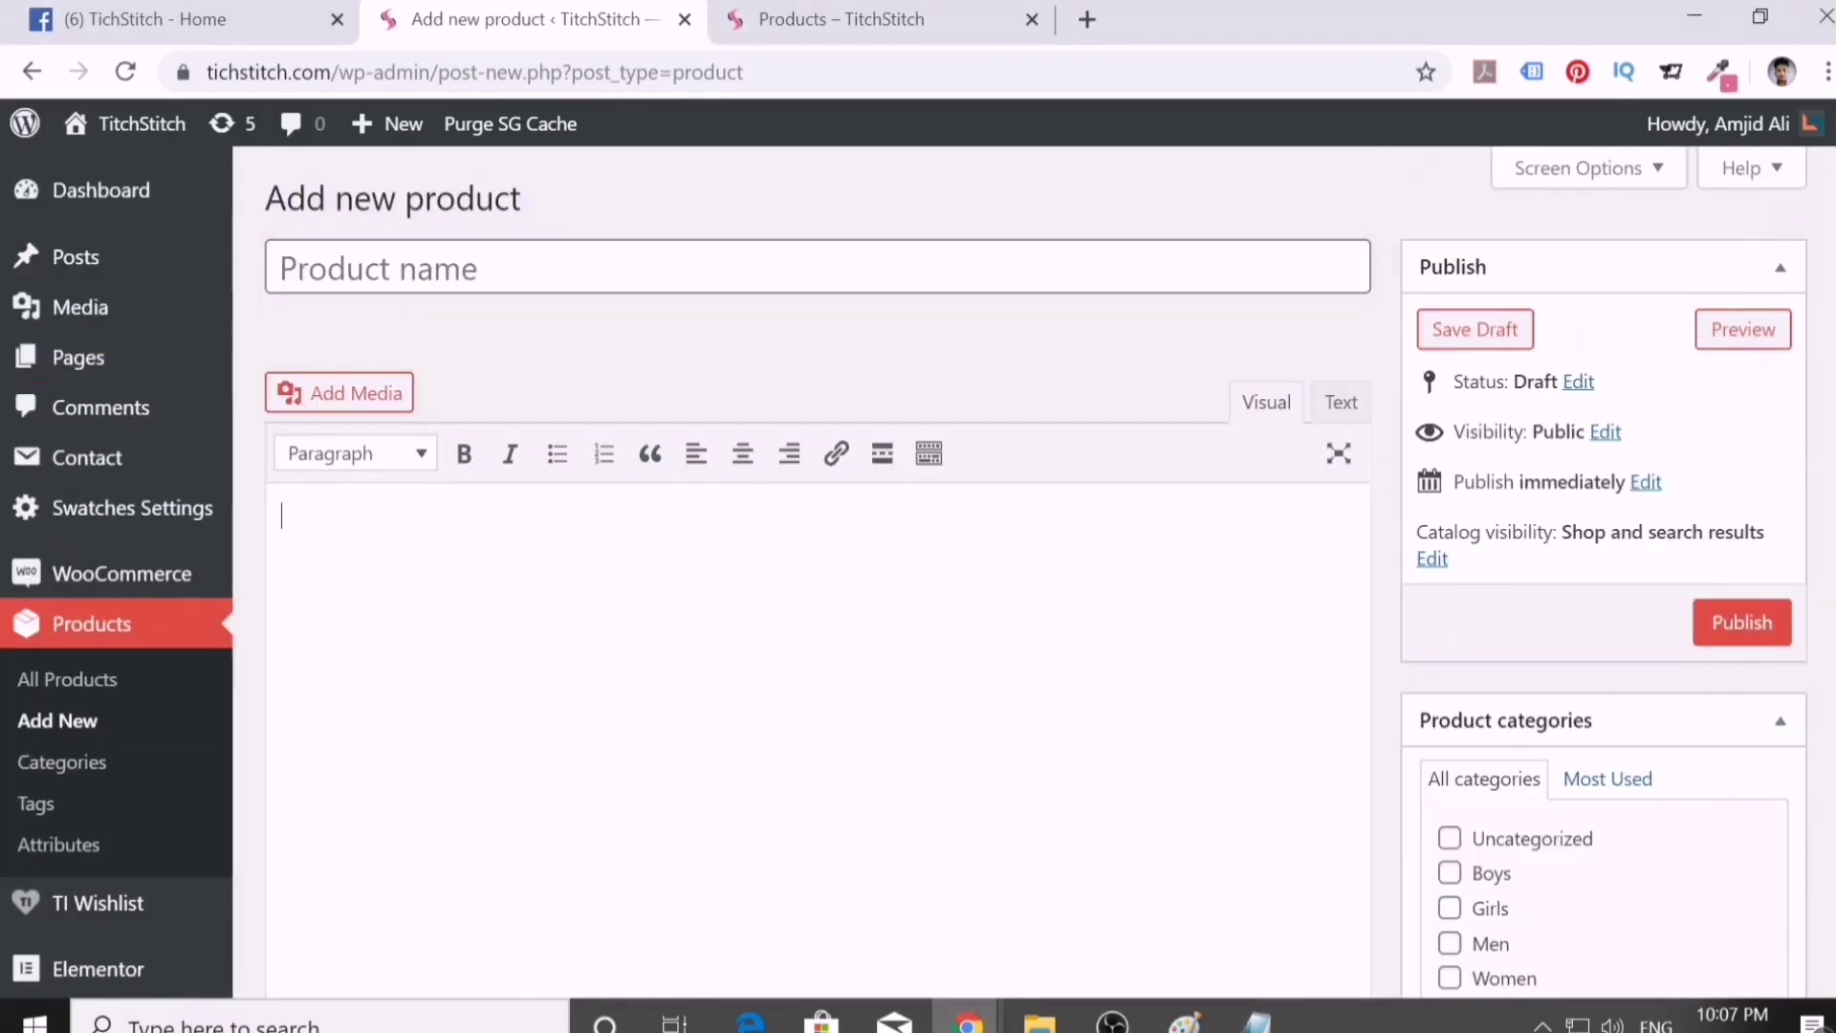
pyautogui.hotkey('ctrl', 'v')
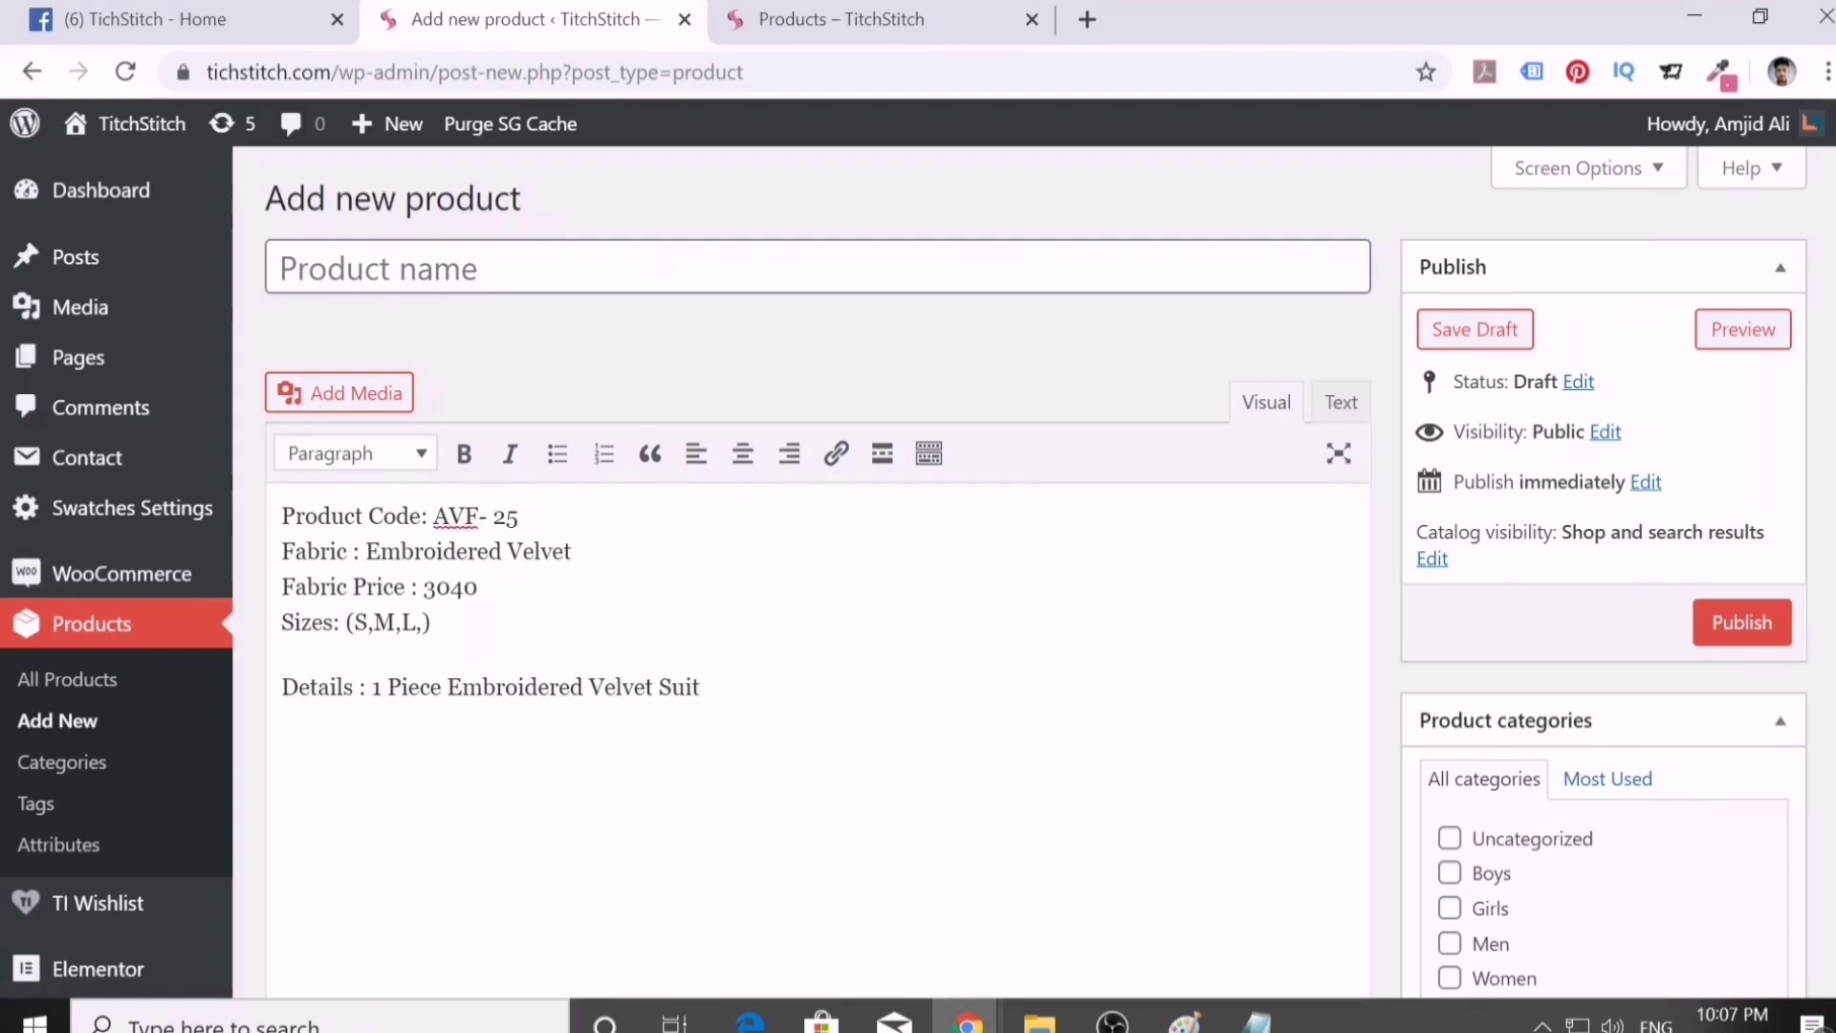
# - Name the product "Embroidered Velvet Suit - Shirt", reusing the suit wording from the description's Details line
pyautogui.moveTo(446, 687); pyautogui.dragTo(701, 687)
pyautogui.hotkey('ctrl', 'c')
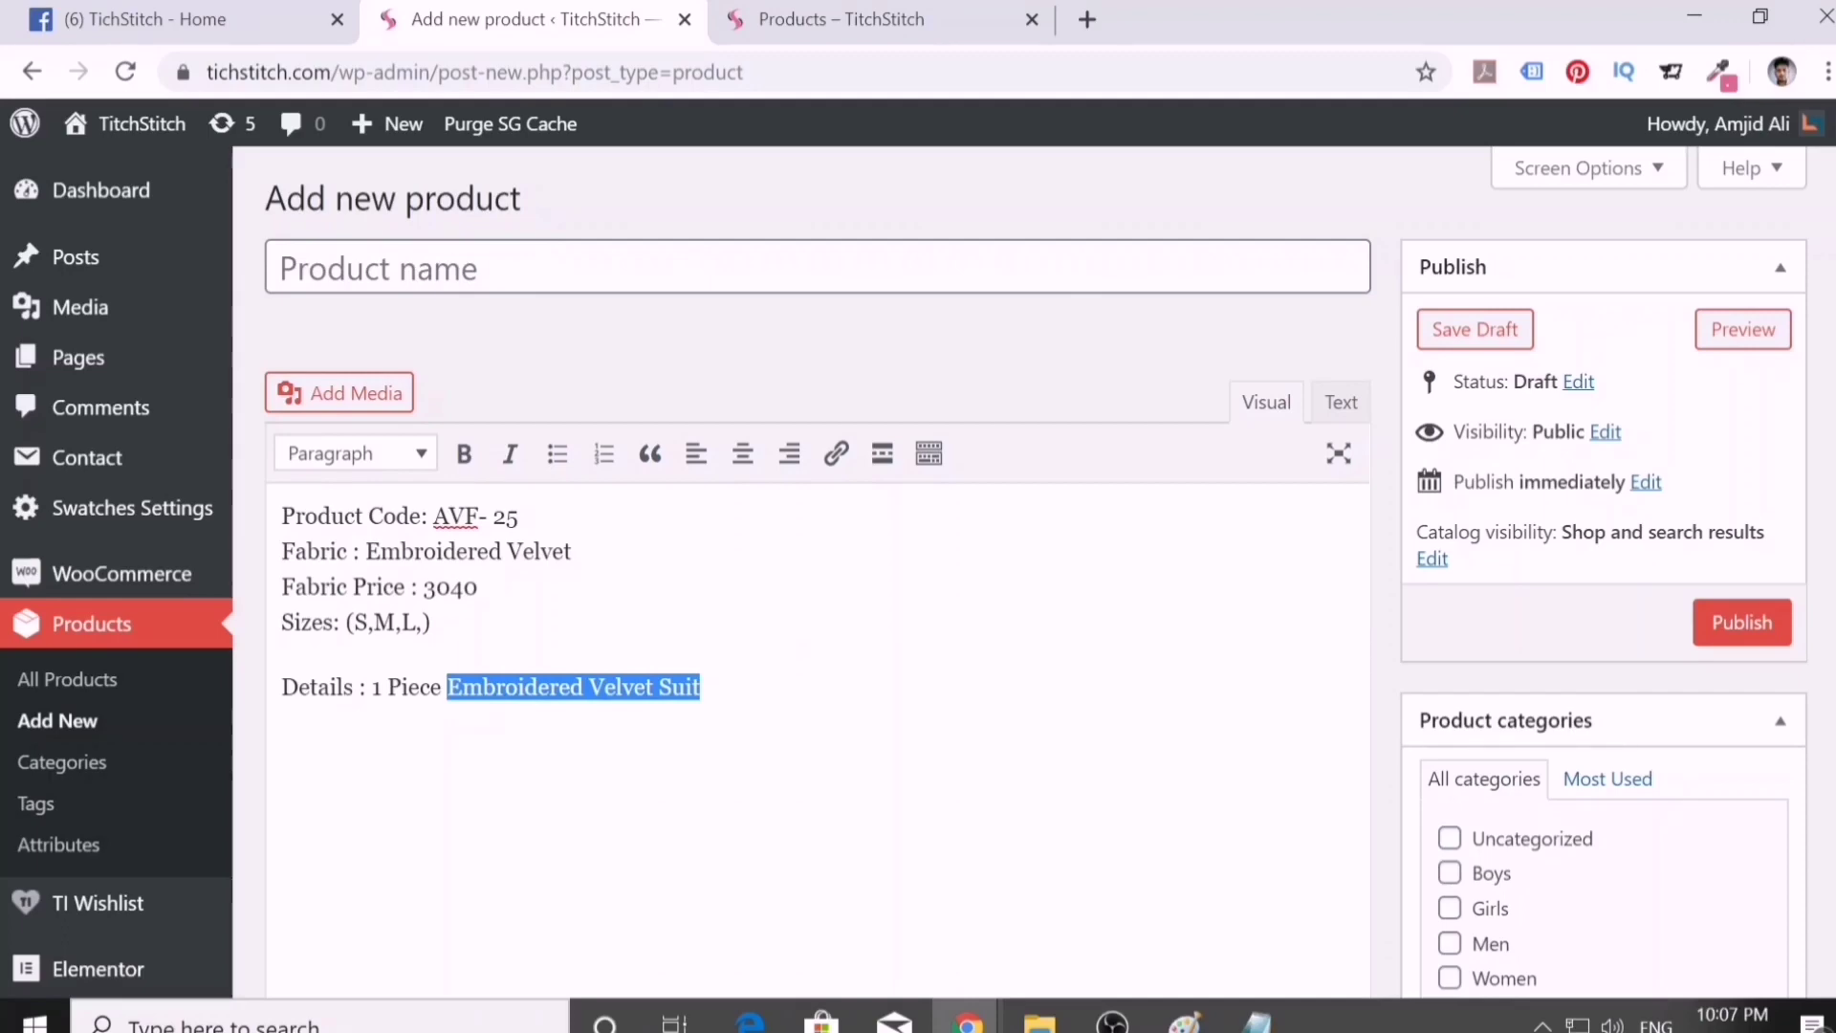
pyautogui.click(817, 268)
pyautogui.hotkey('ctrl', 'v')
pyautogui.hotkey('ctrl', 'shift', 'Left')
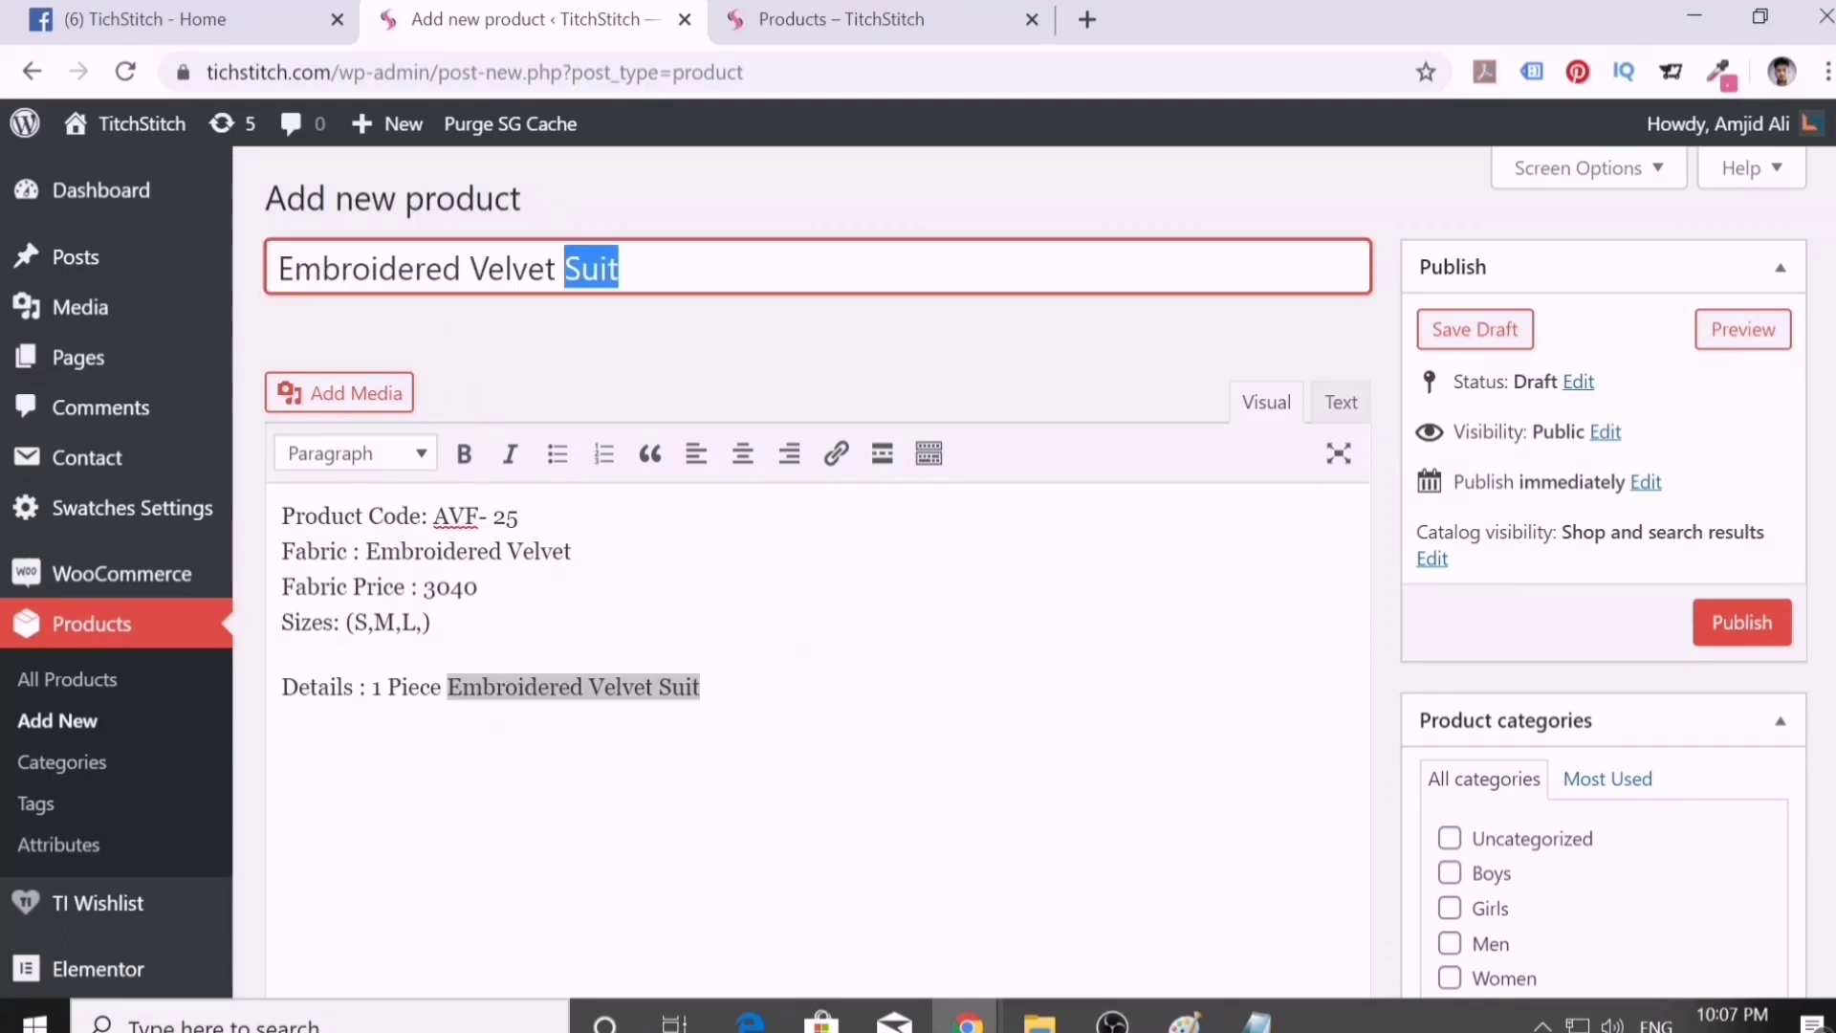
pyautogui.press('Right')
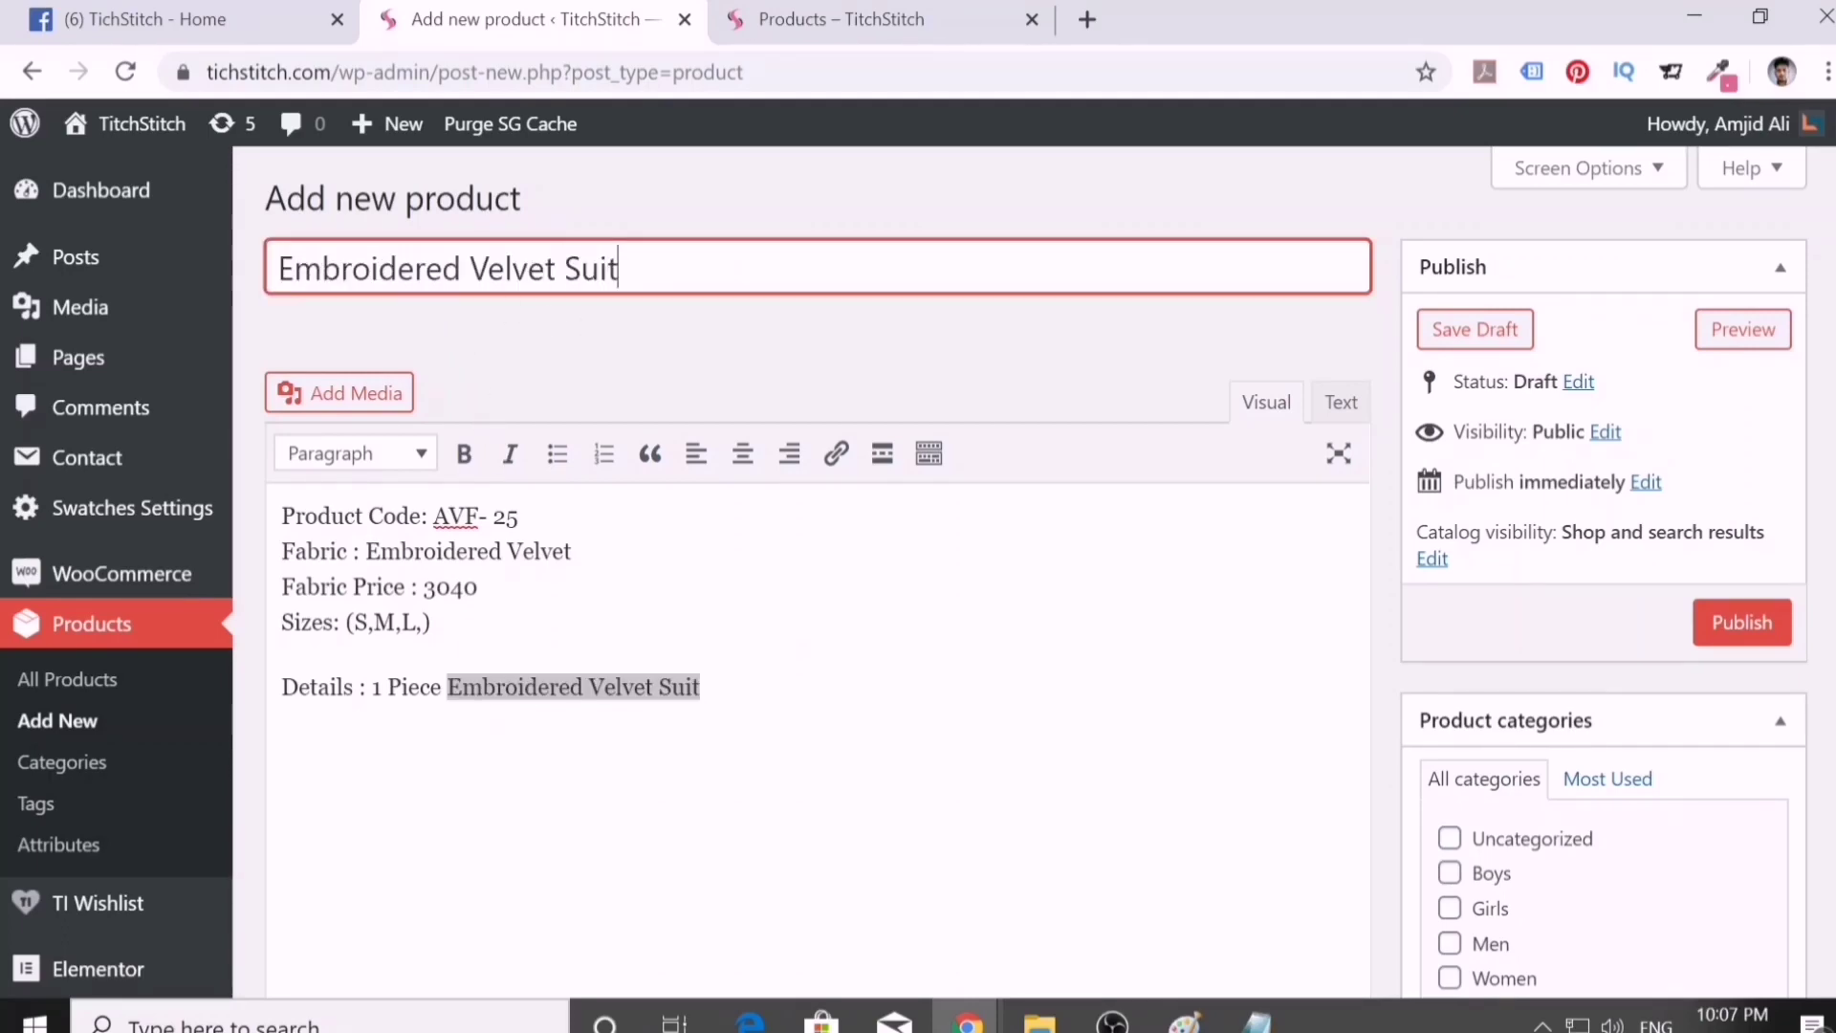
pyautogui.write('- Shirt')
pyautogui.moveTo(700, 686); pyautogui.dragTo(214, 685)
pyautogui.click(386, 687)
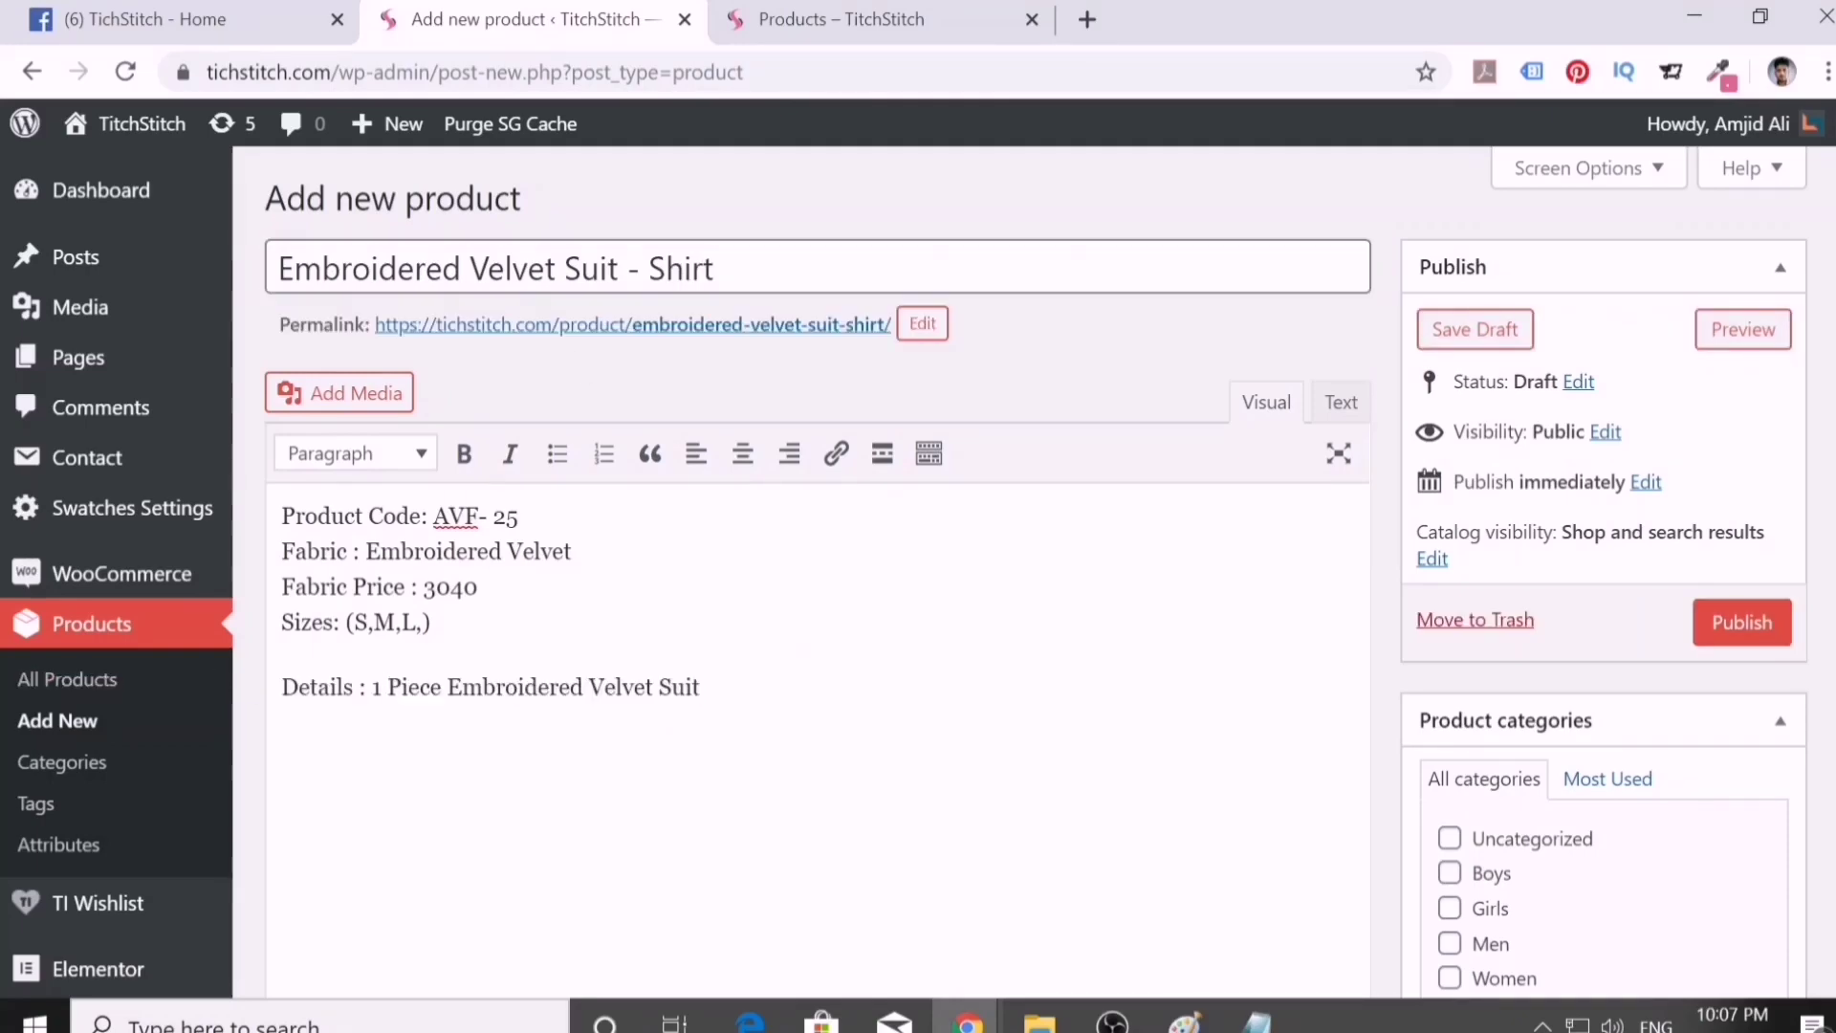
# - Look over the fabric and price lines in the description and the product's categories and tags
pyautogui.scroll(-4, 615, 697)
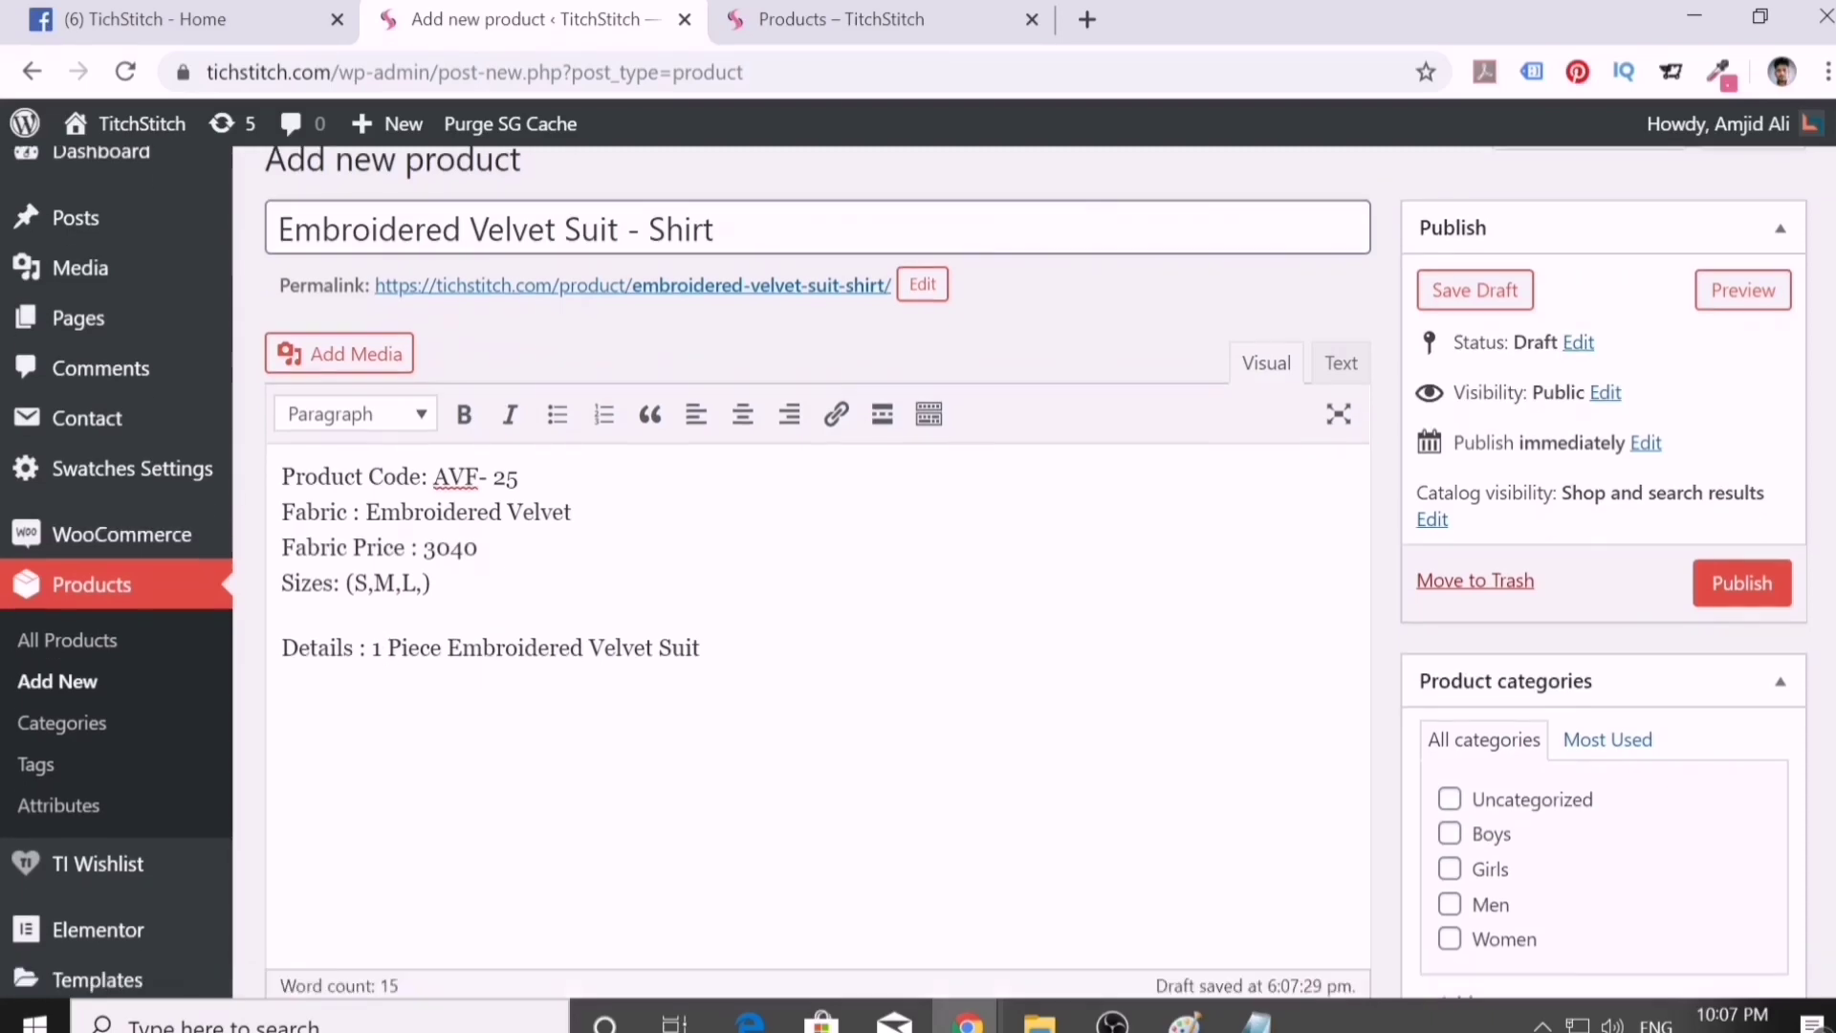
pyautogui.scroll(2, 615, 697)
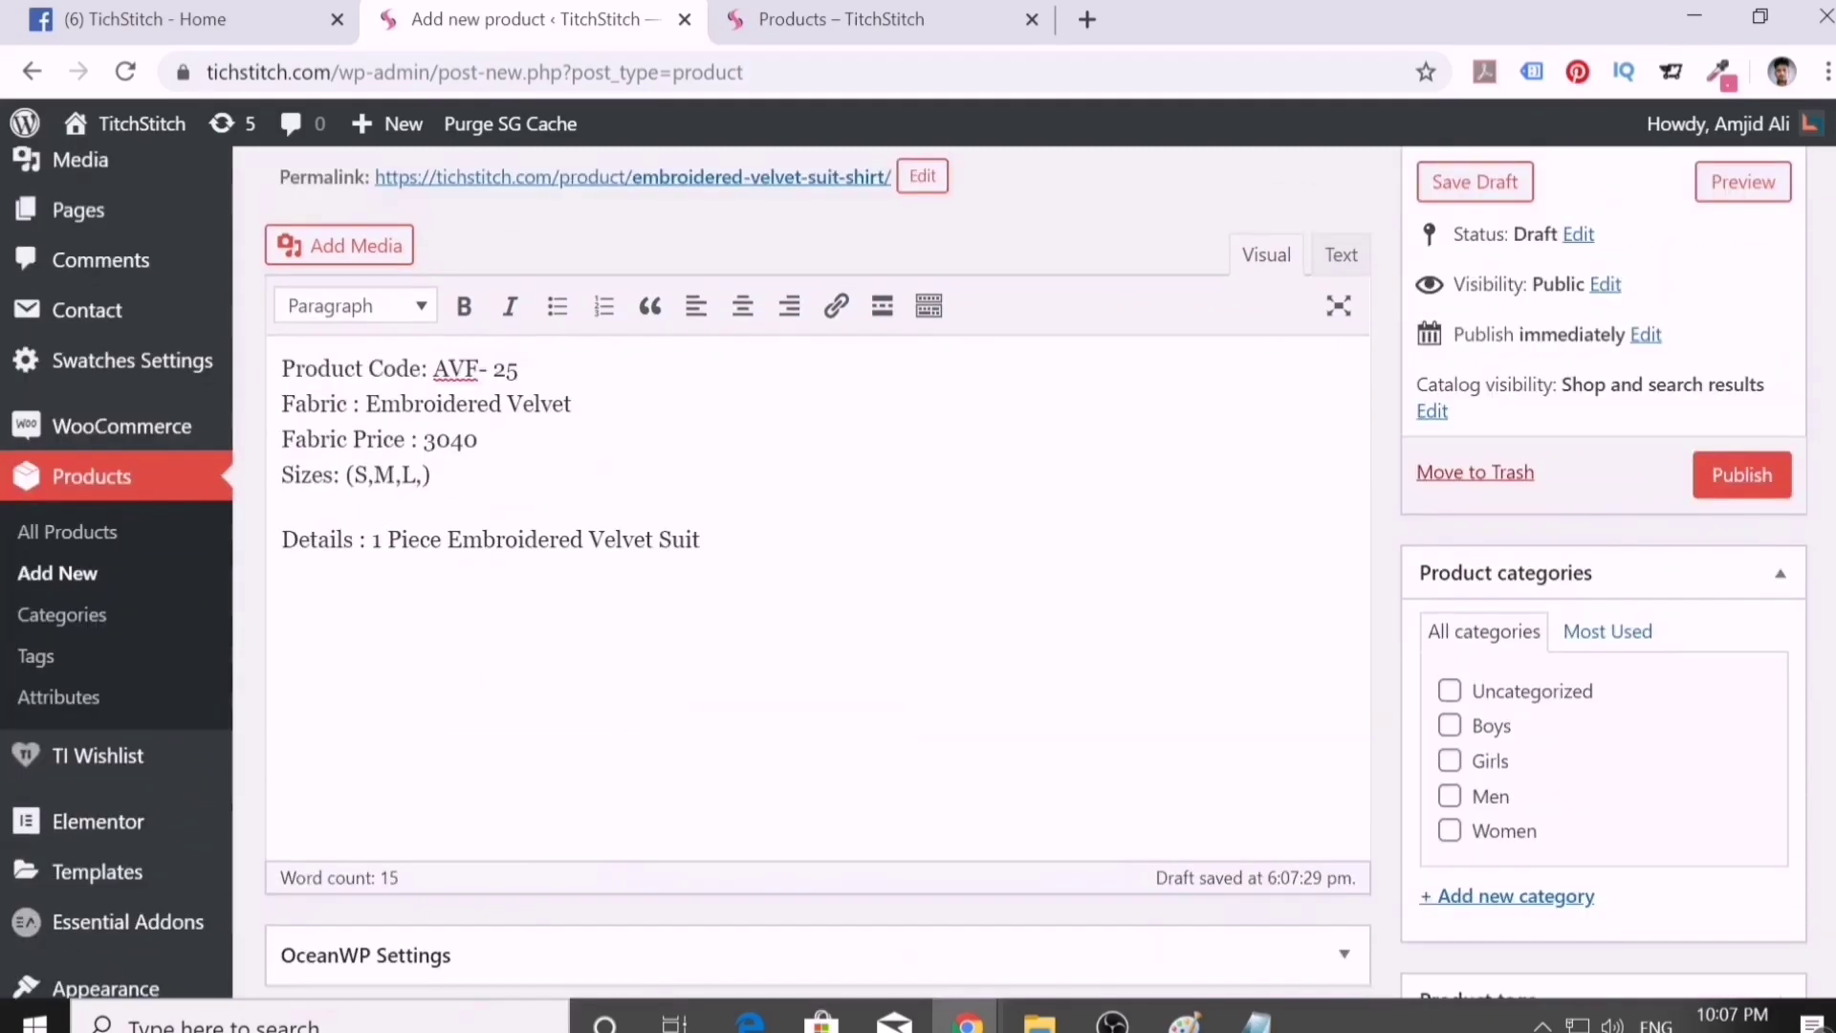
pyautogui.moveTo(435, 440); pyautogui.dragTo(478, 440)
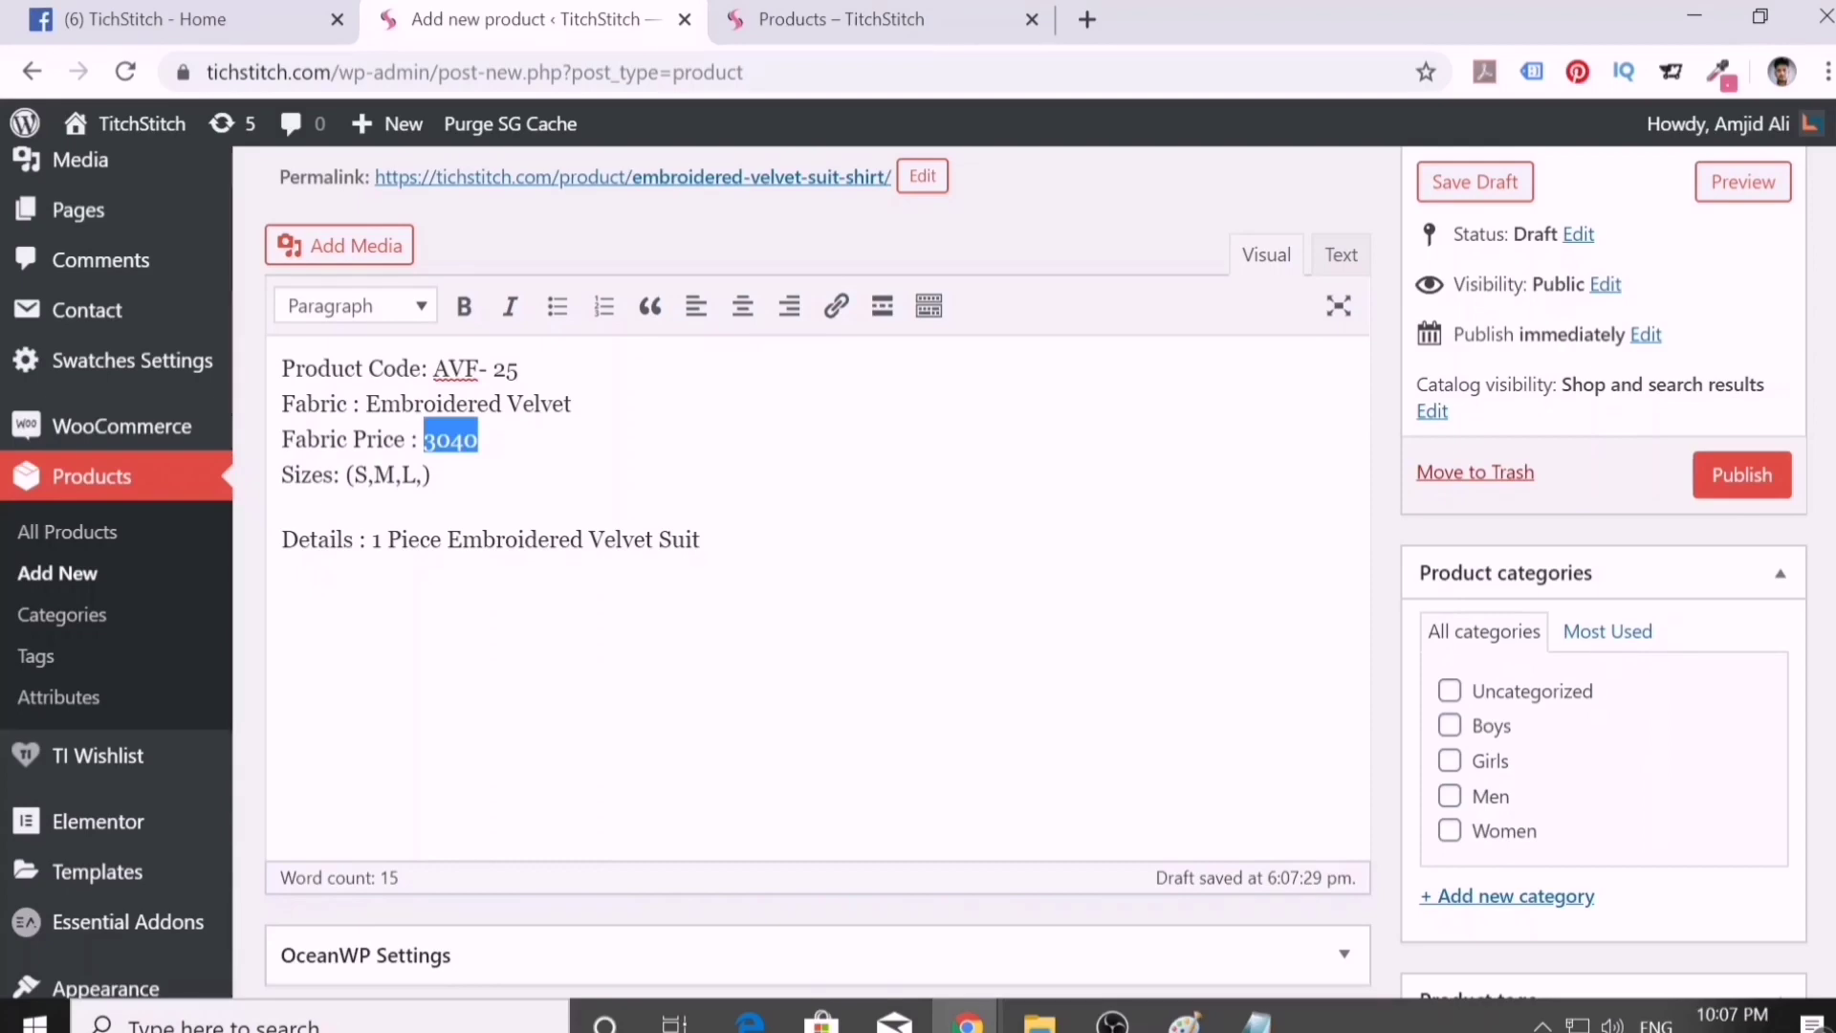
pyautogui.moveTo(366, 404); pyautogui.dragTo(570, 403)
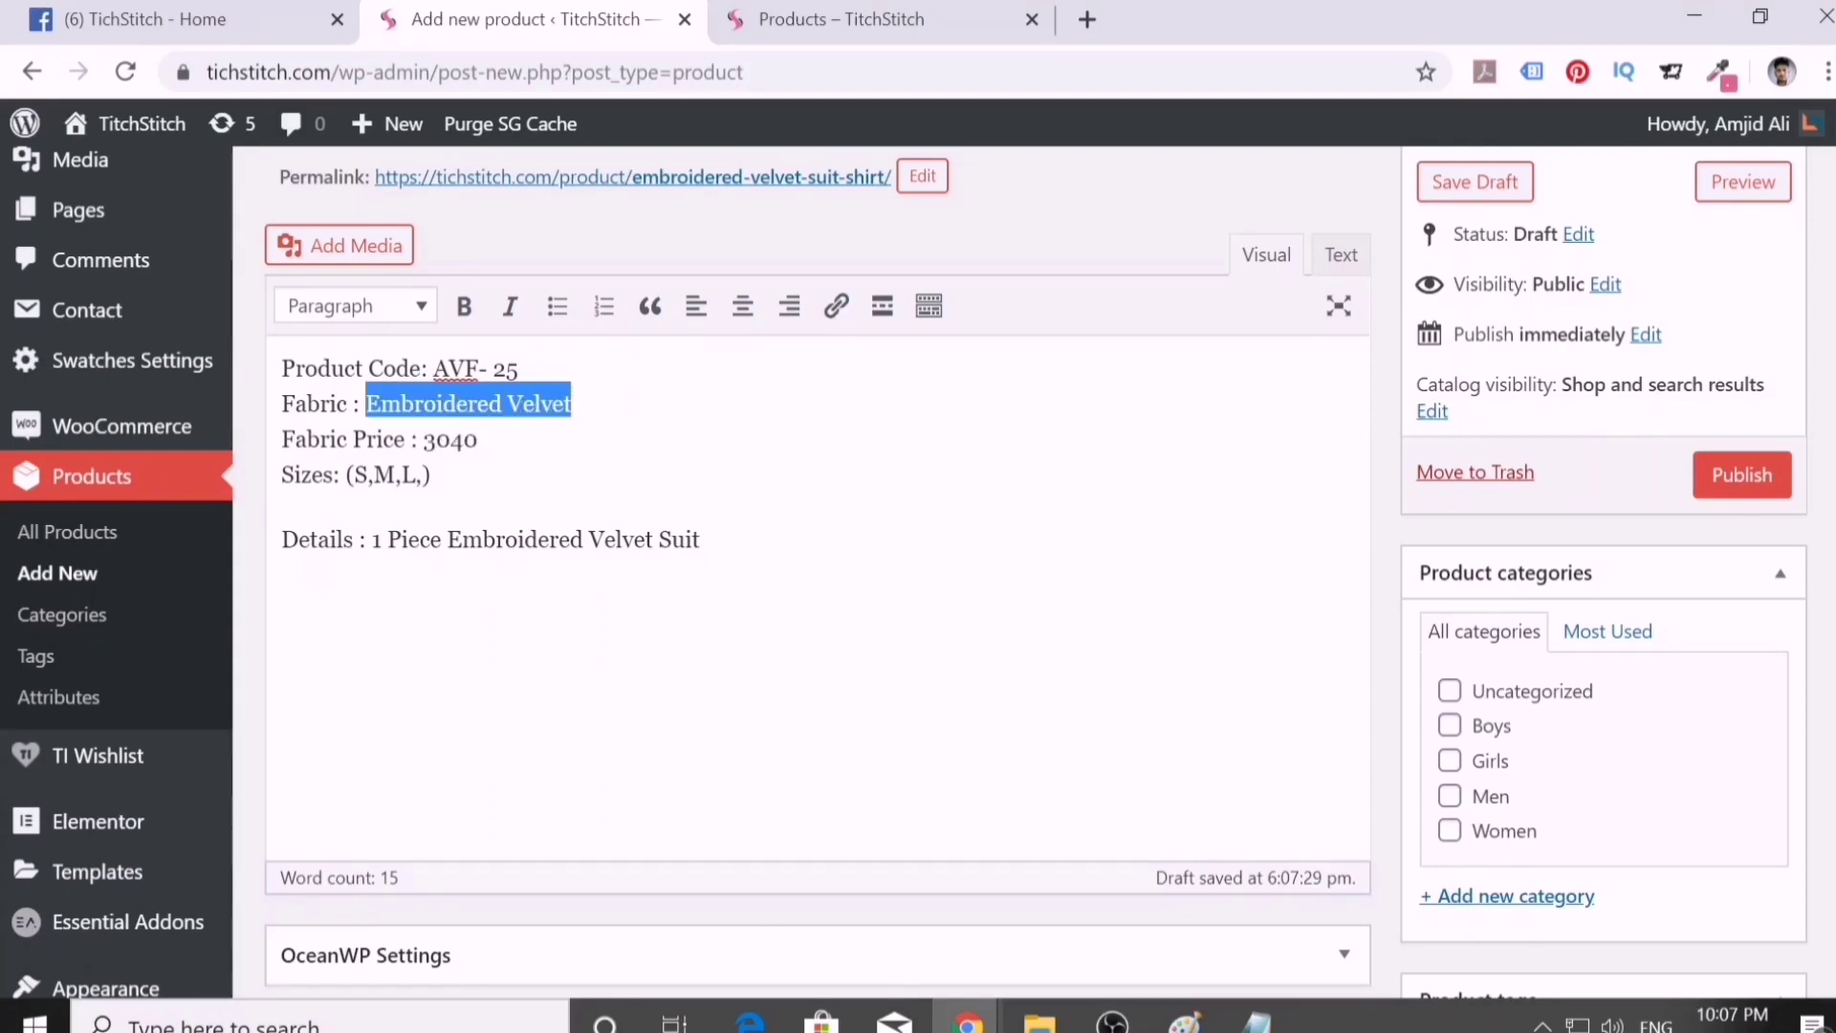
pyautogui.scroll(2, 564, 399)
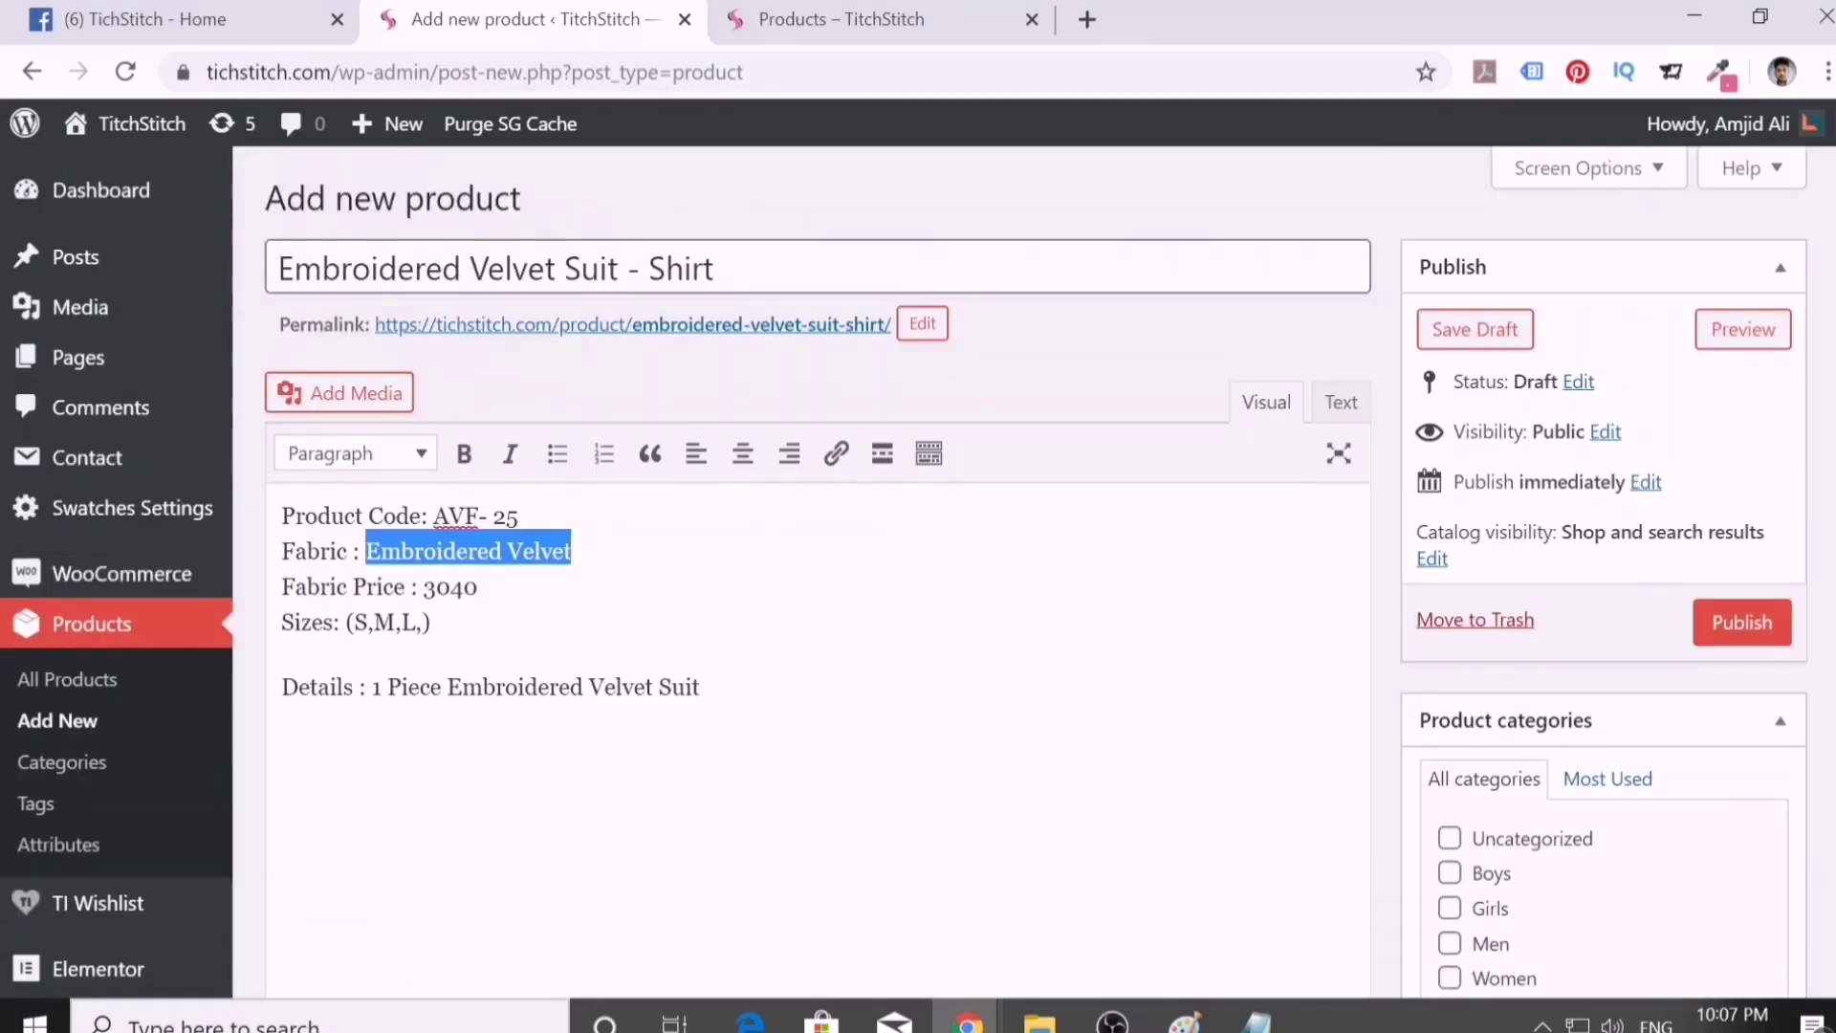
pyautogui.scroll(-4, 1473, 755)
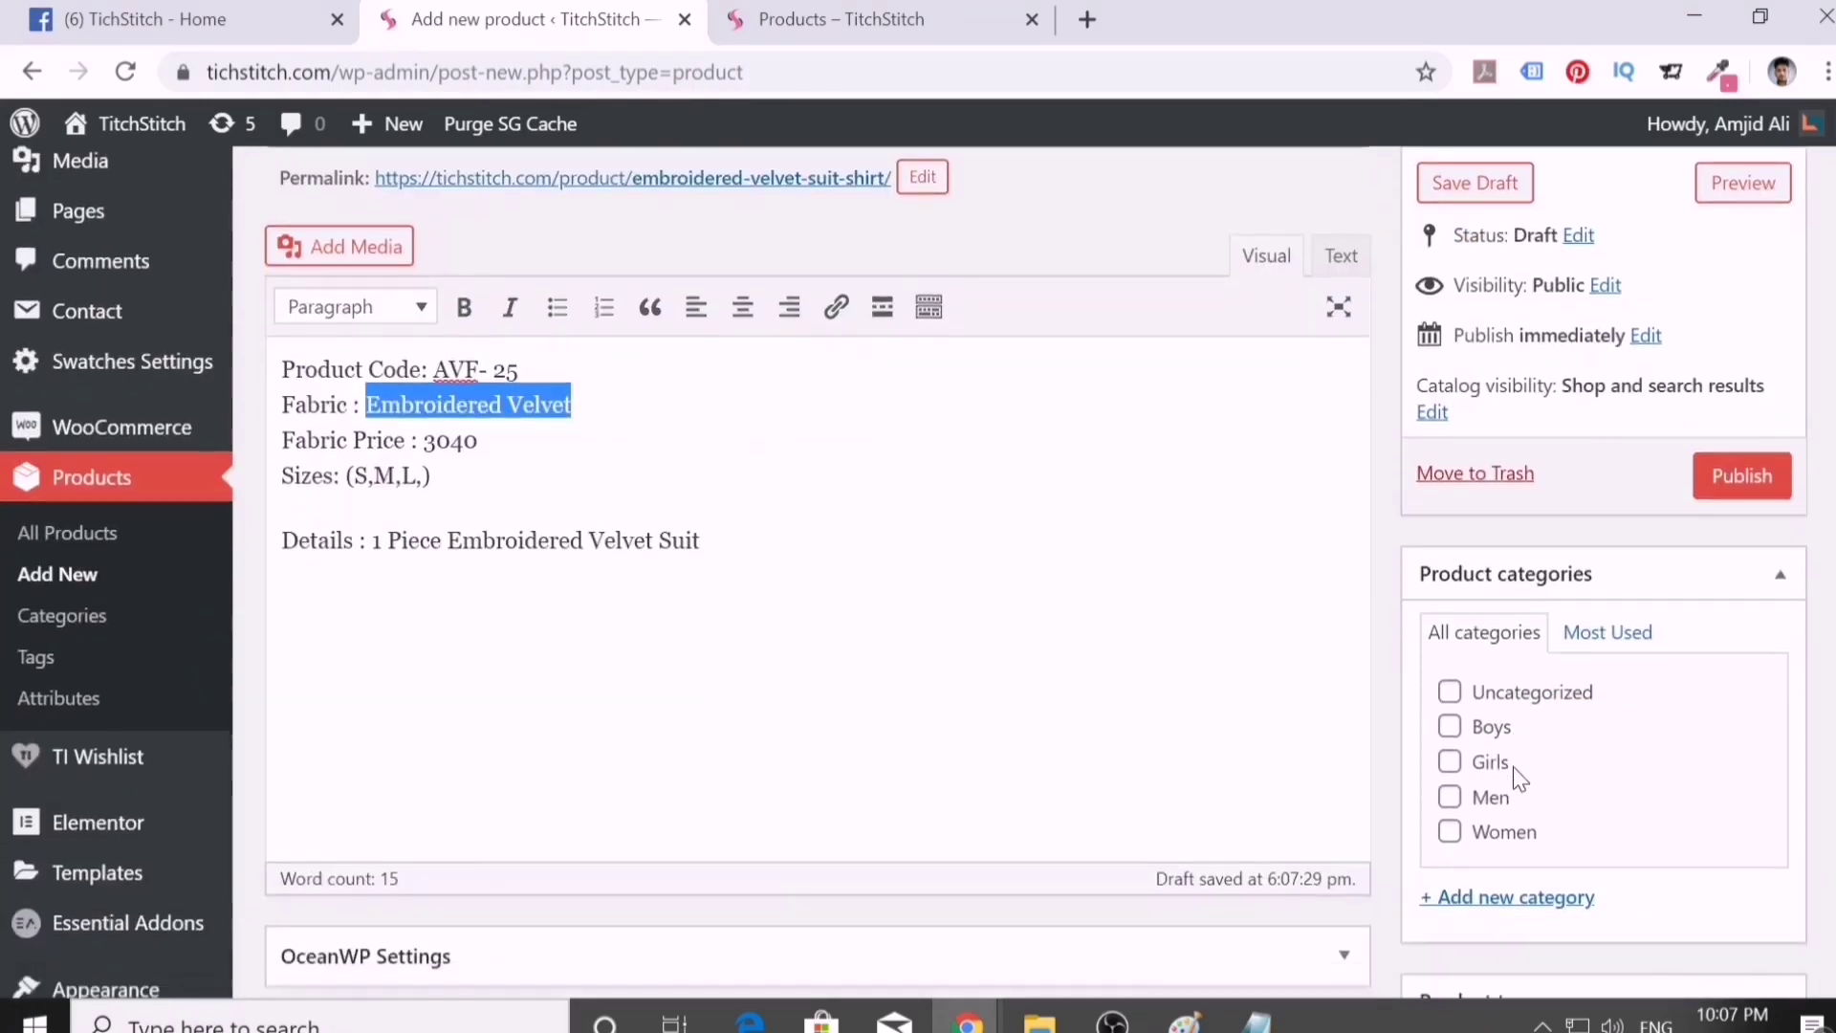
pyautogui.click(1535, 916)
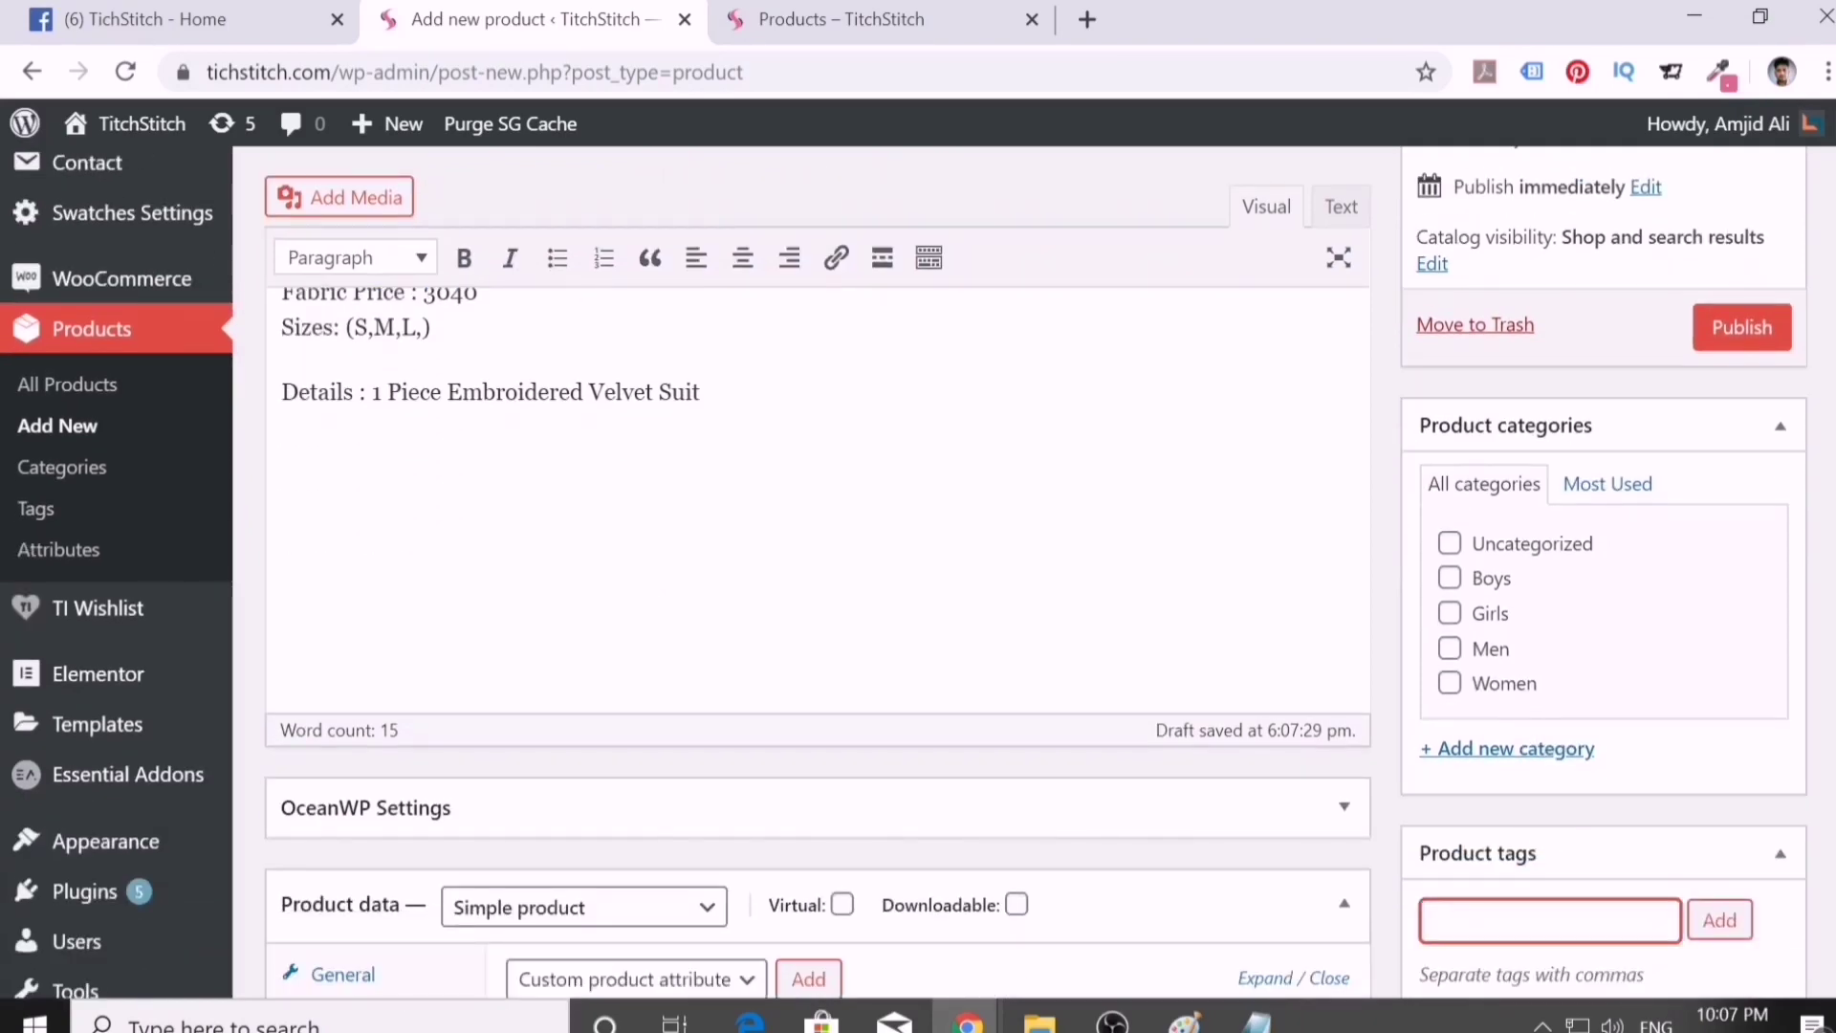
pyautogui.press('super')
pyautogui.press('Escape')
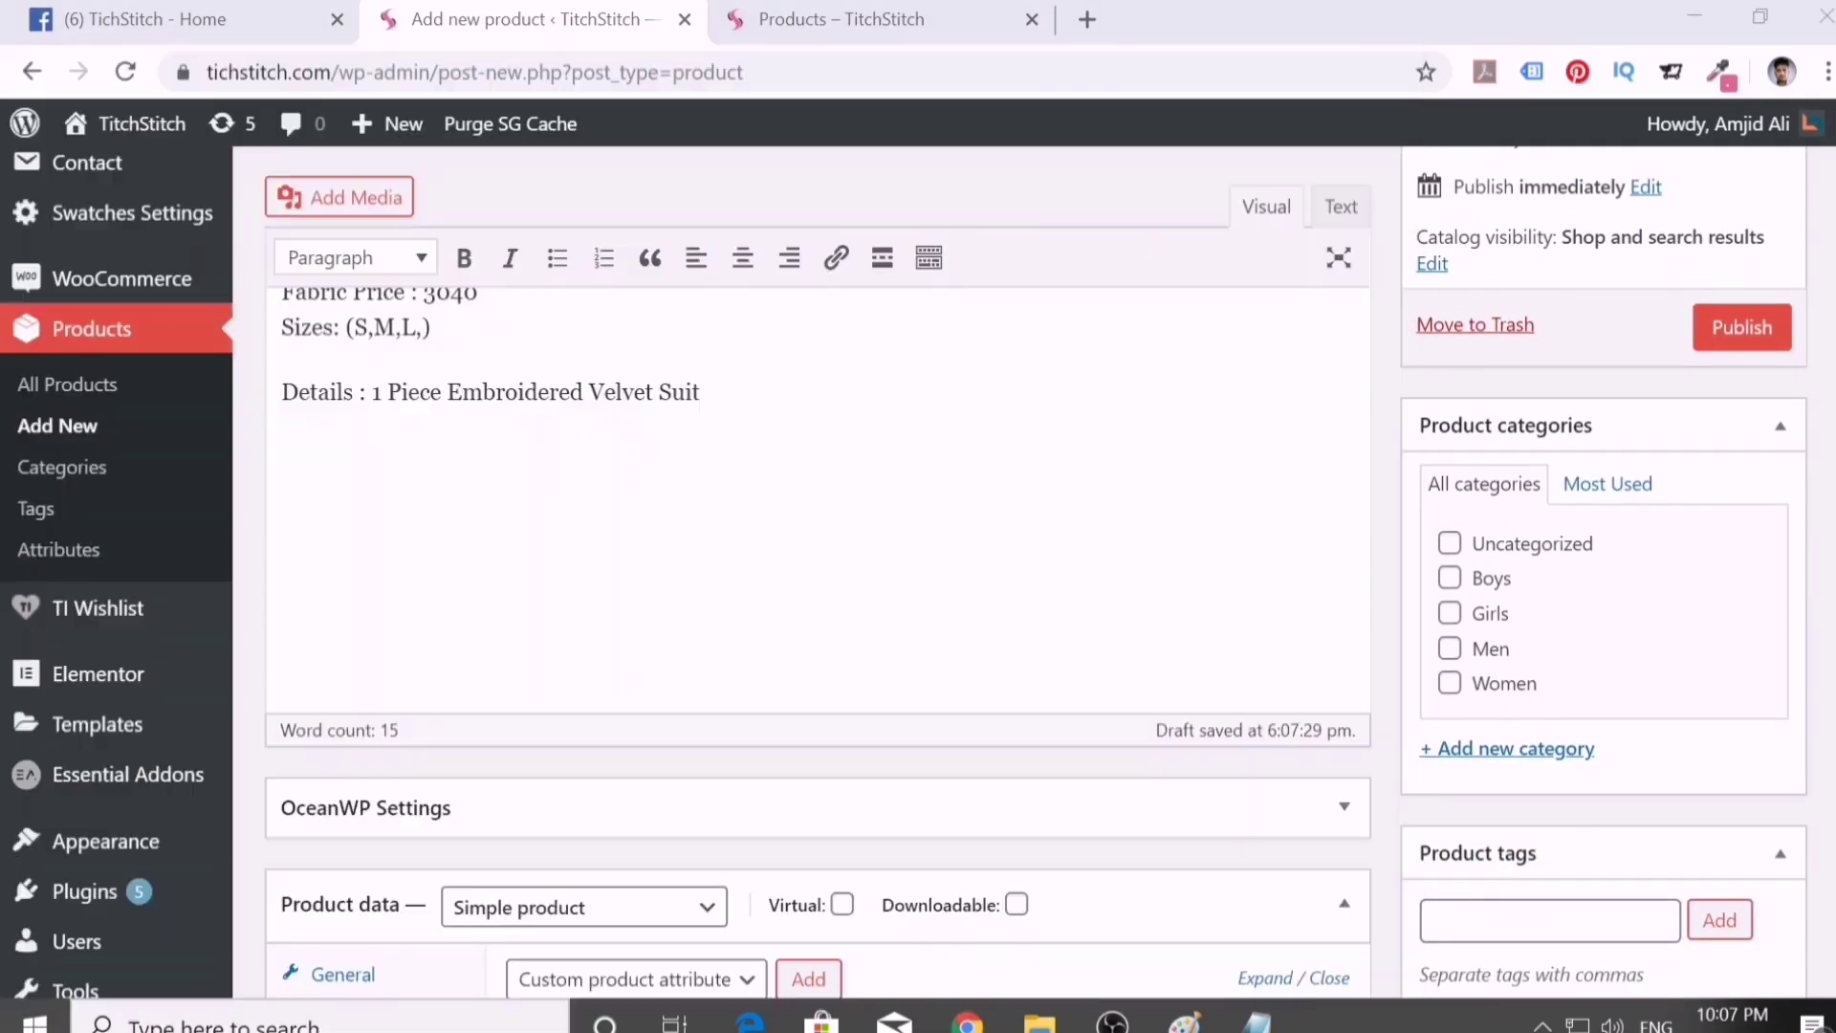
# - Add "Embroidered" and "Velvet" as two separate product tags, using the fabric text copied from the description
pyautogui.scroll(4, 818, 478)
pyautogui.moveTo(367, 551); pyautogui.dragTo(571, 552)
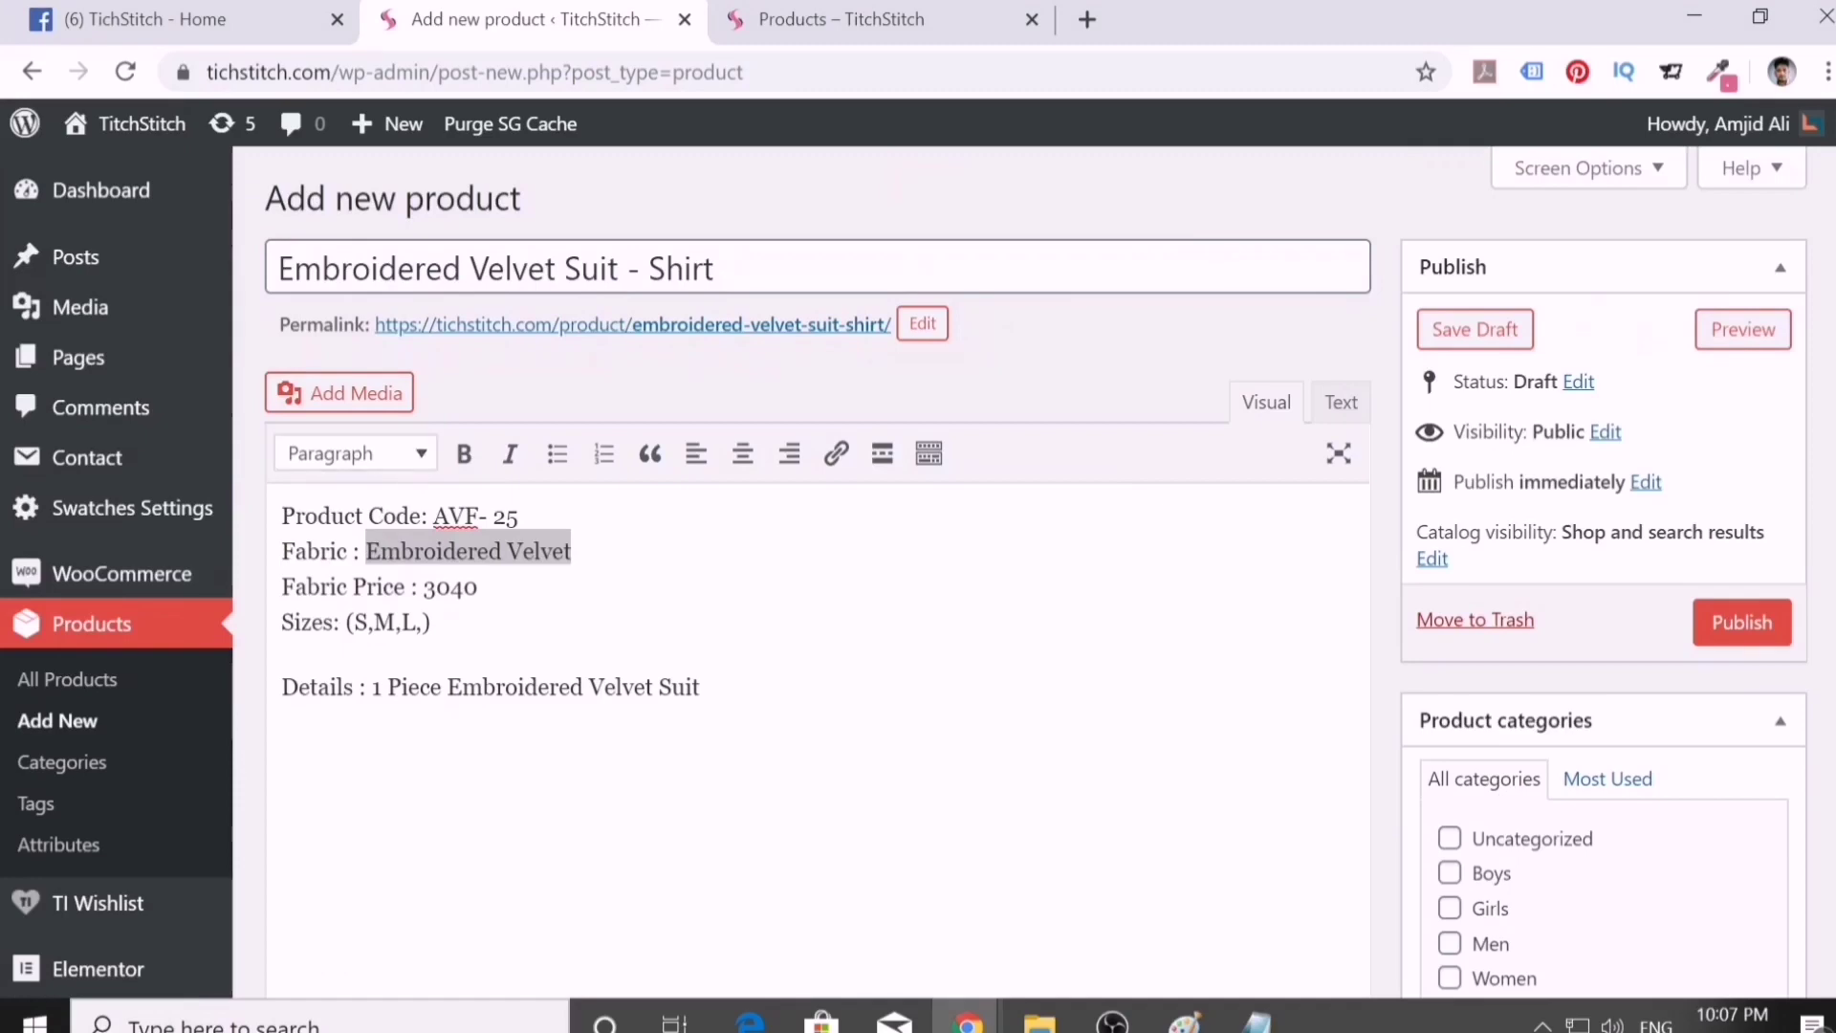
pyautogui.rightClick(448, 552)
pyautogui.click(541, 167)
pyautogui.scroll(-5, 818, 478)
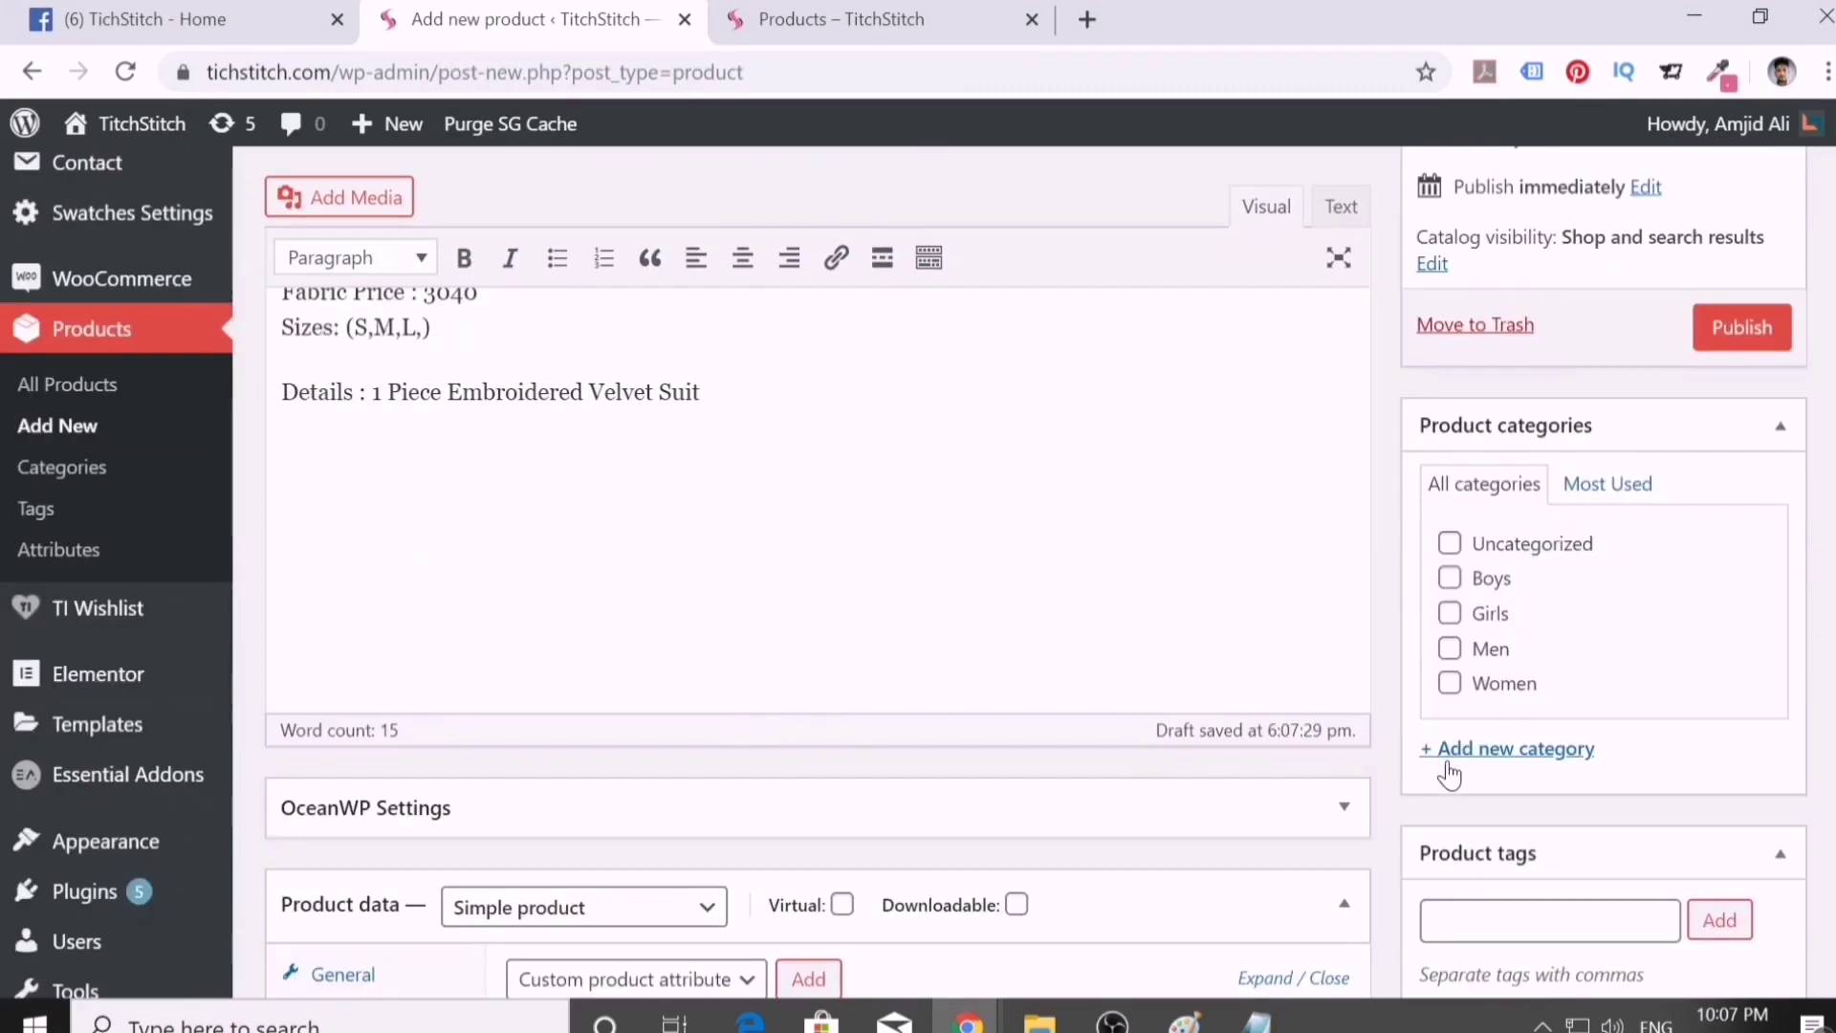
pyautogui.click(1549, 773)
pyautogui.hotkey('ctrl', 'v')
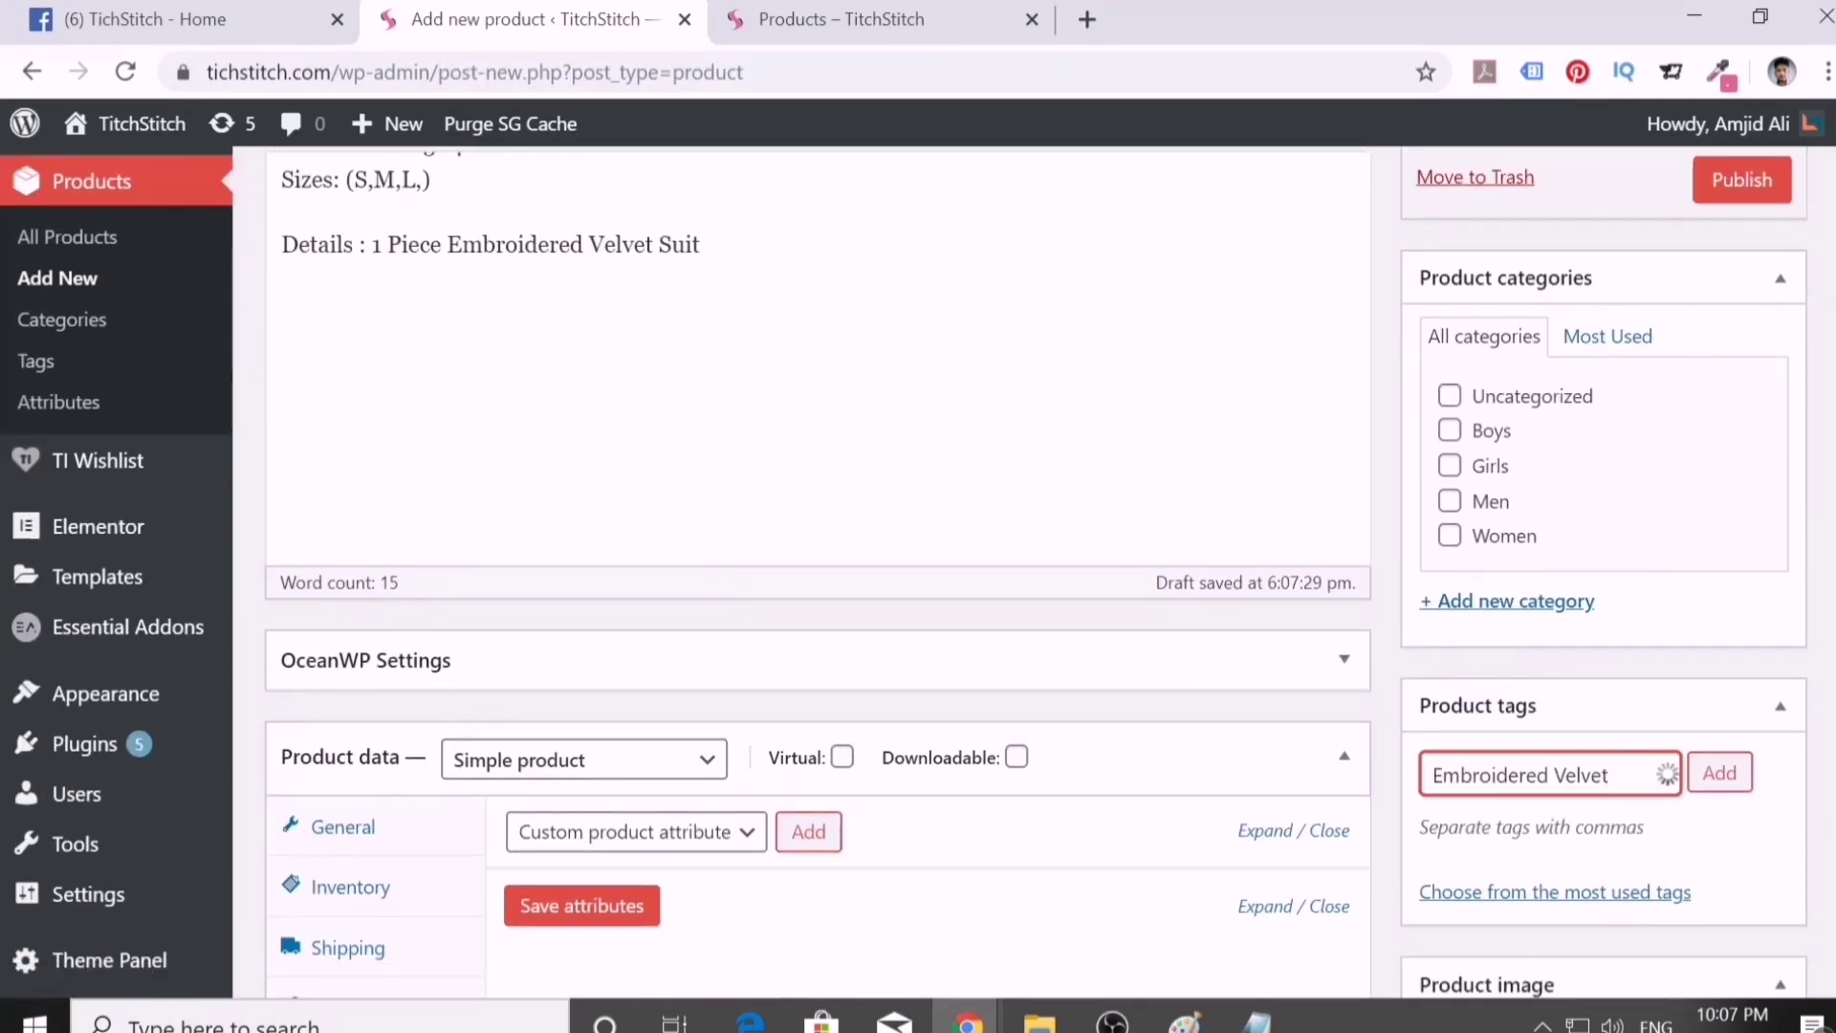
pyautogui.doubleClick(1555, 775)
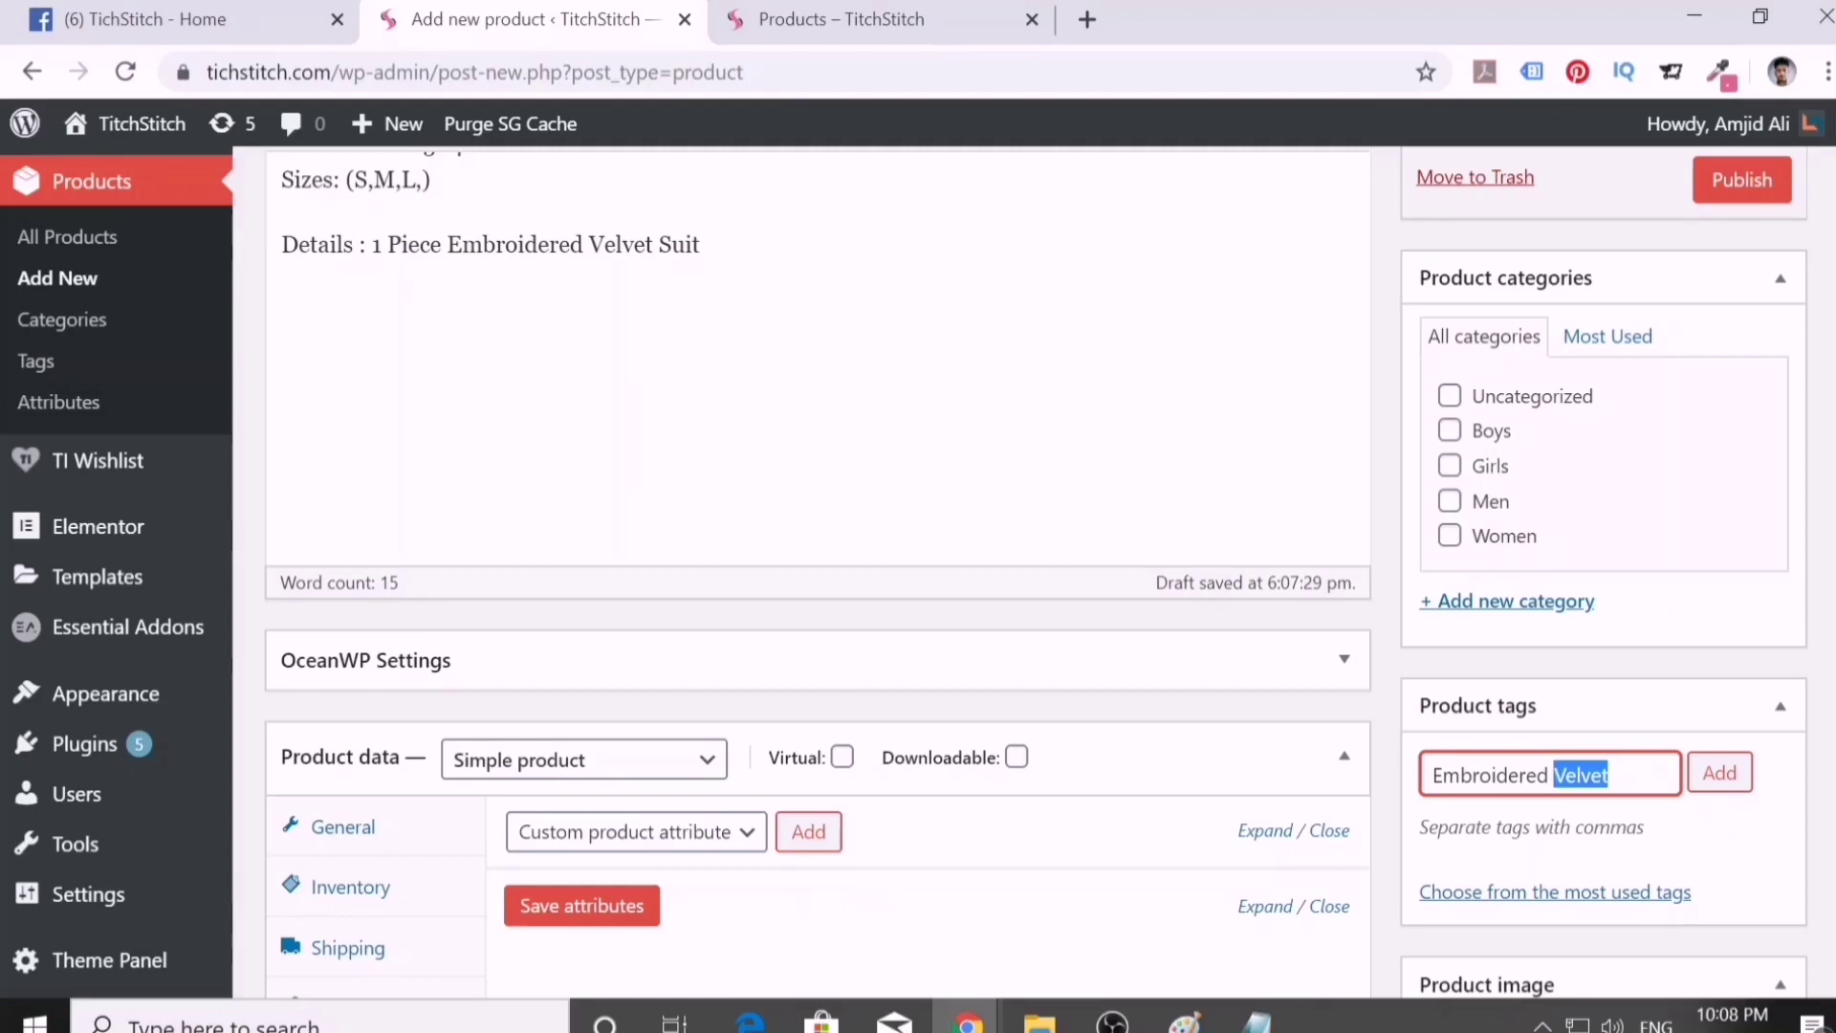
pyautogui.press('BackSpace')
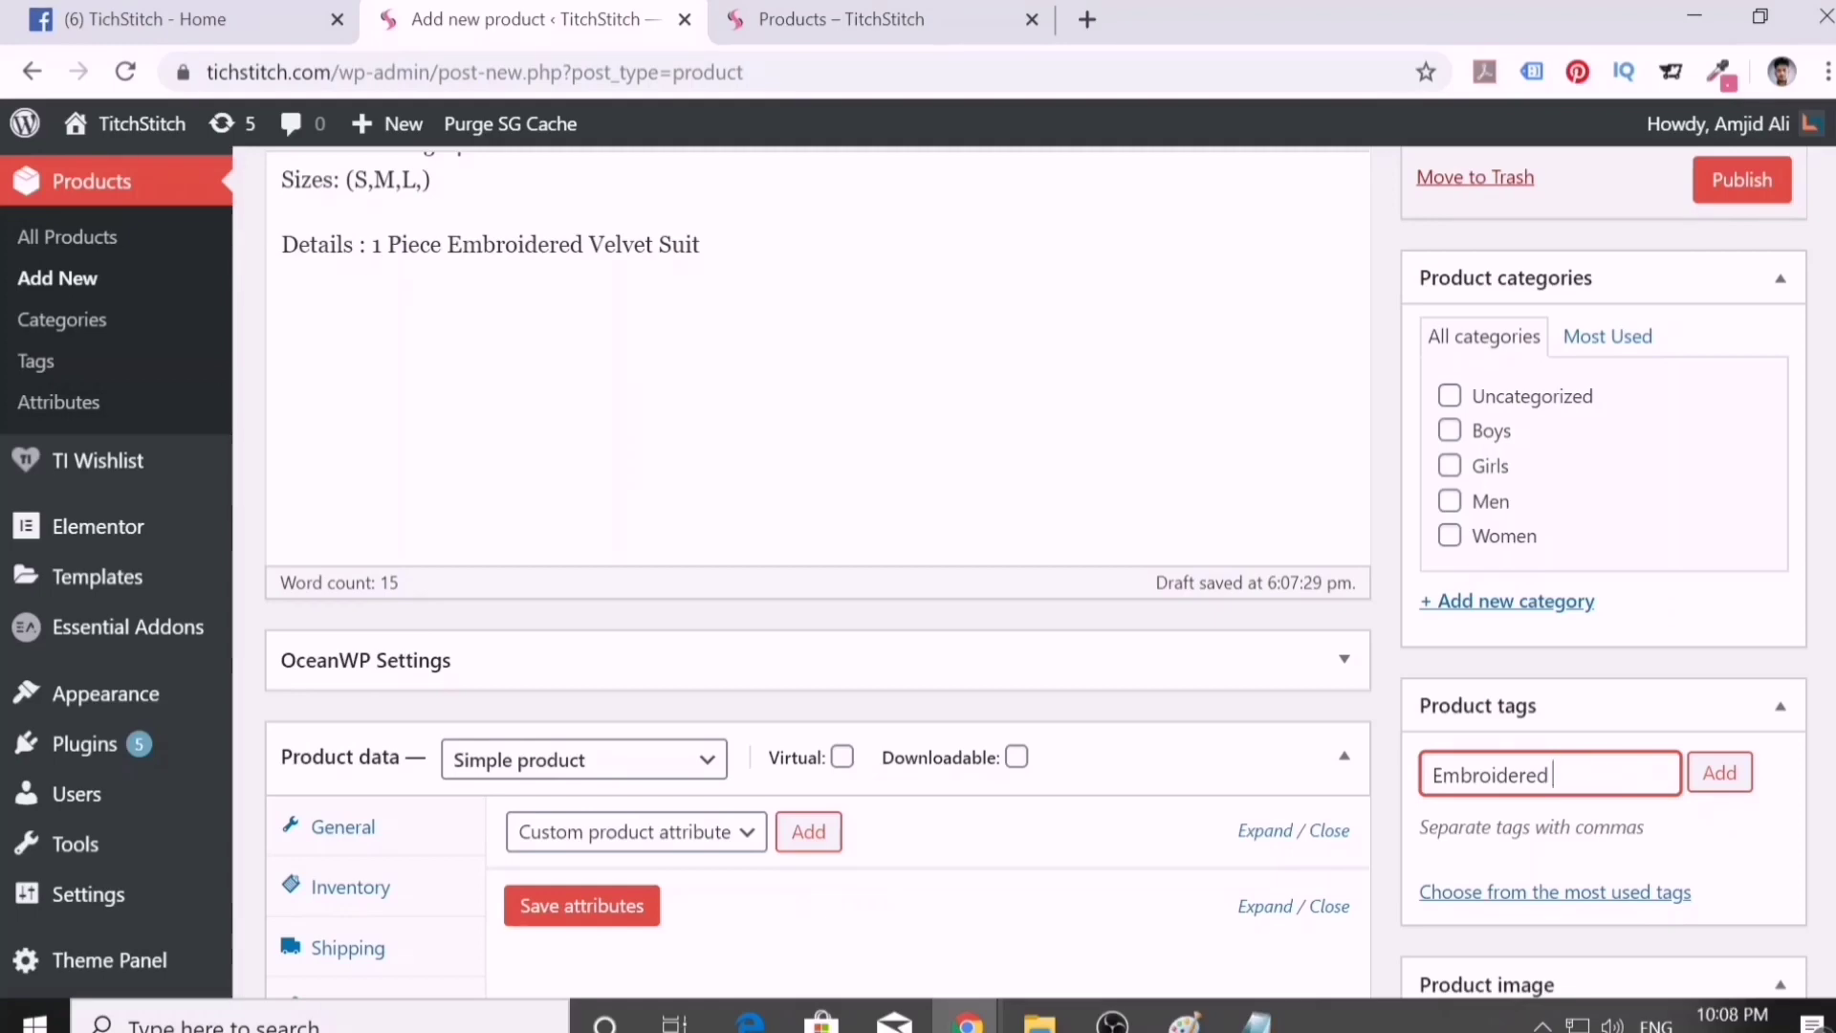
pyautogui.click(1693, 790)
pyautogui.write('Velvet')
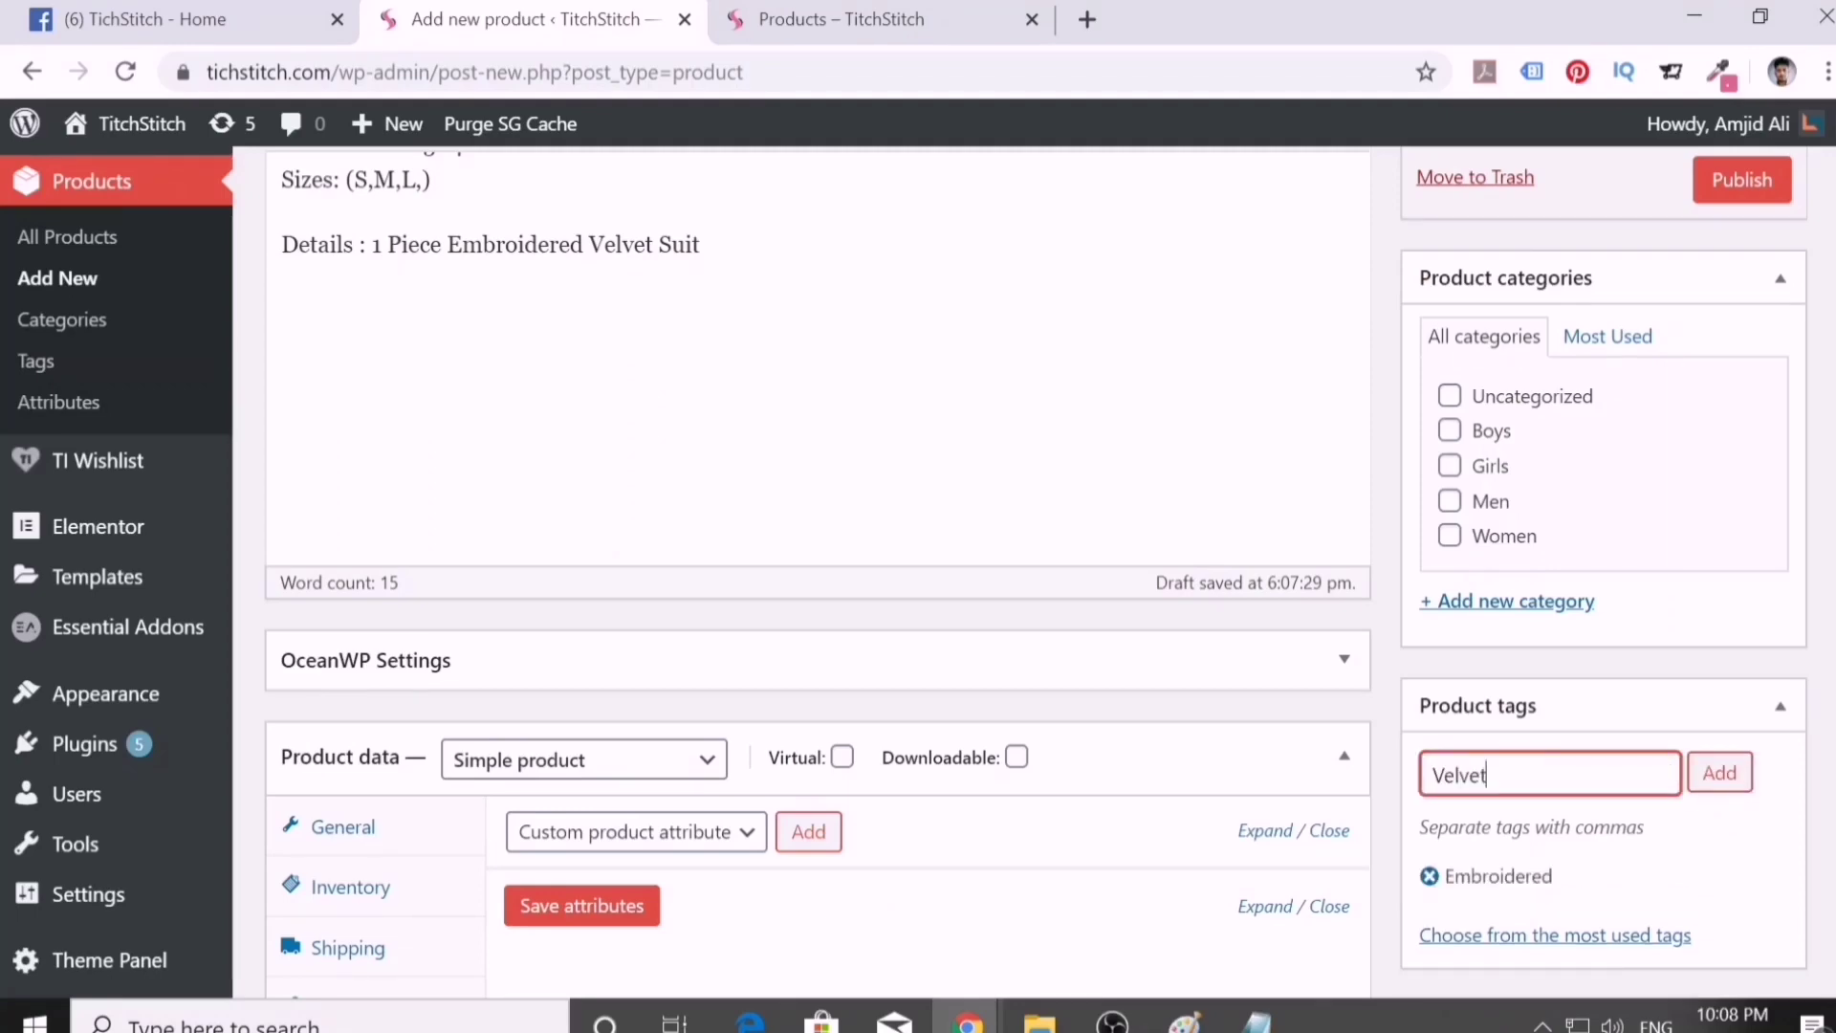
pyautogui.click(1712, 782)
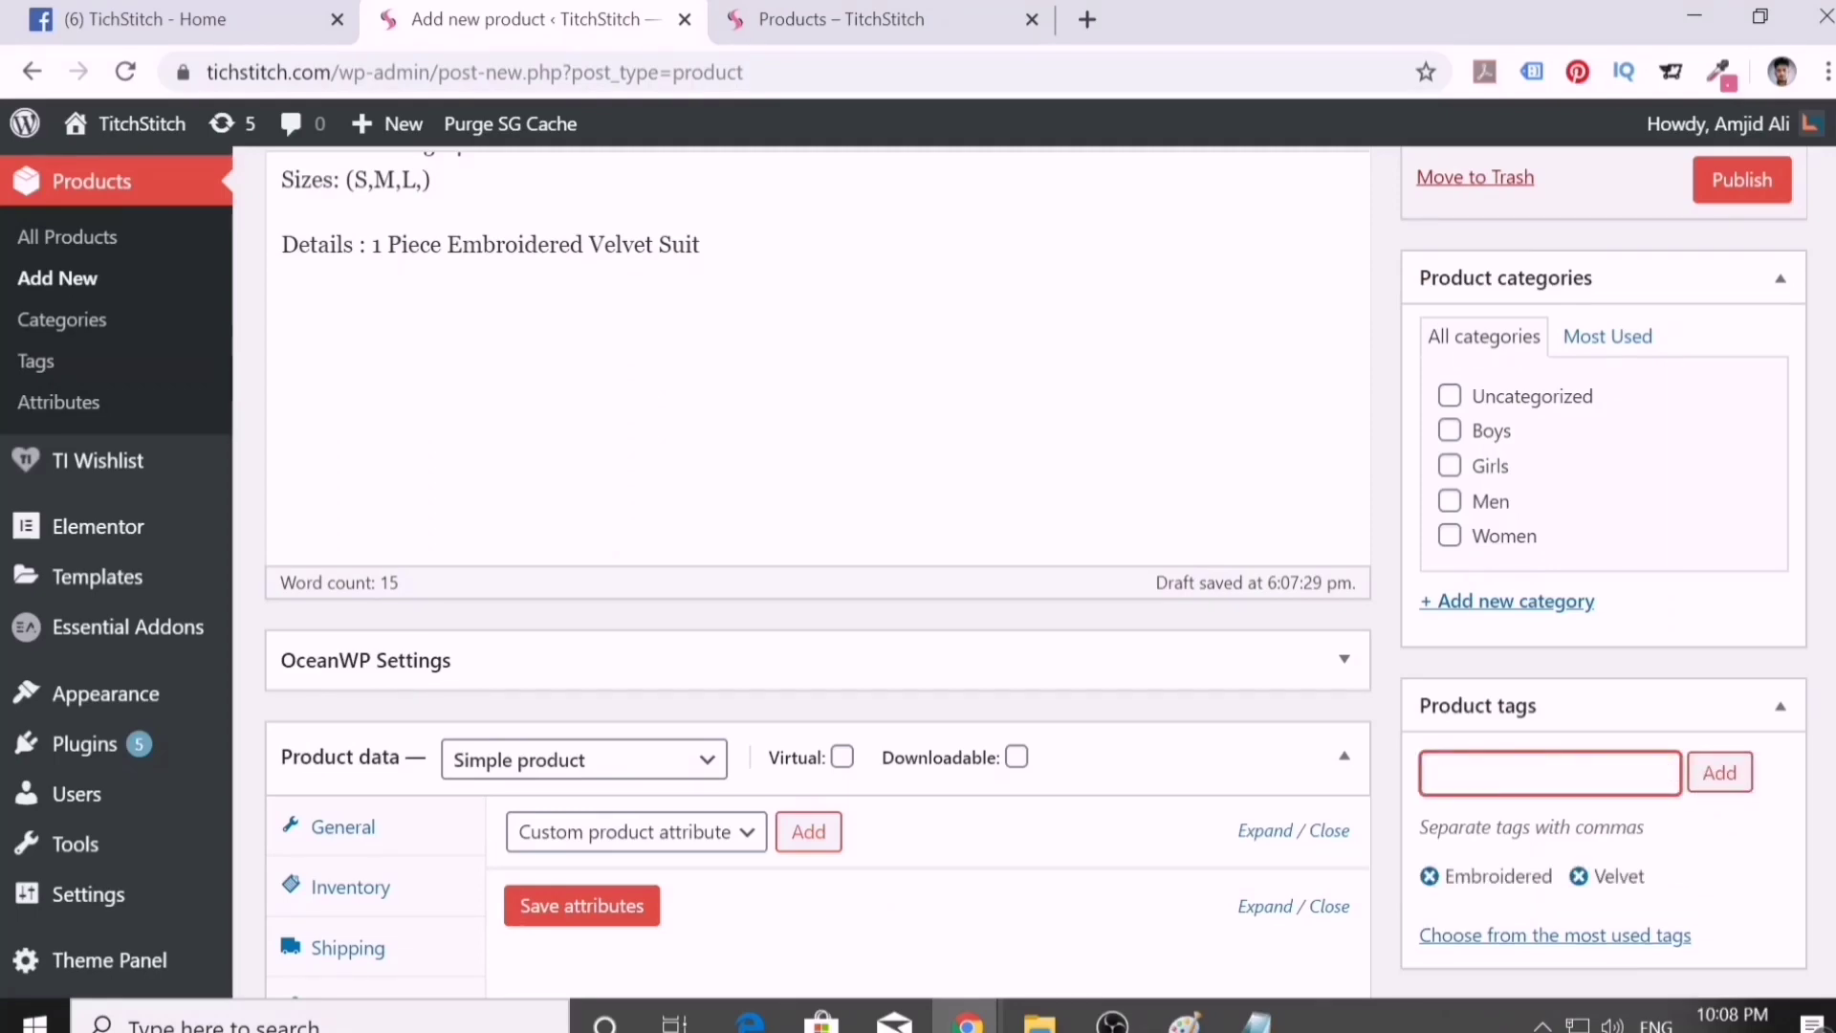
# - Create a new top-level product category named Stitched for this product
pyautogui.scroll(3, 1008, 561)
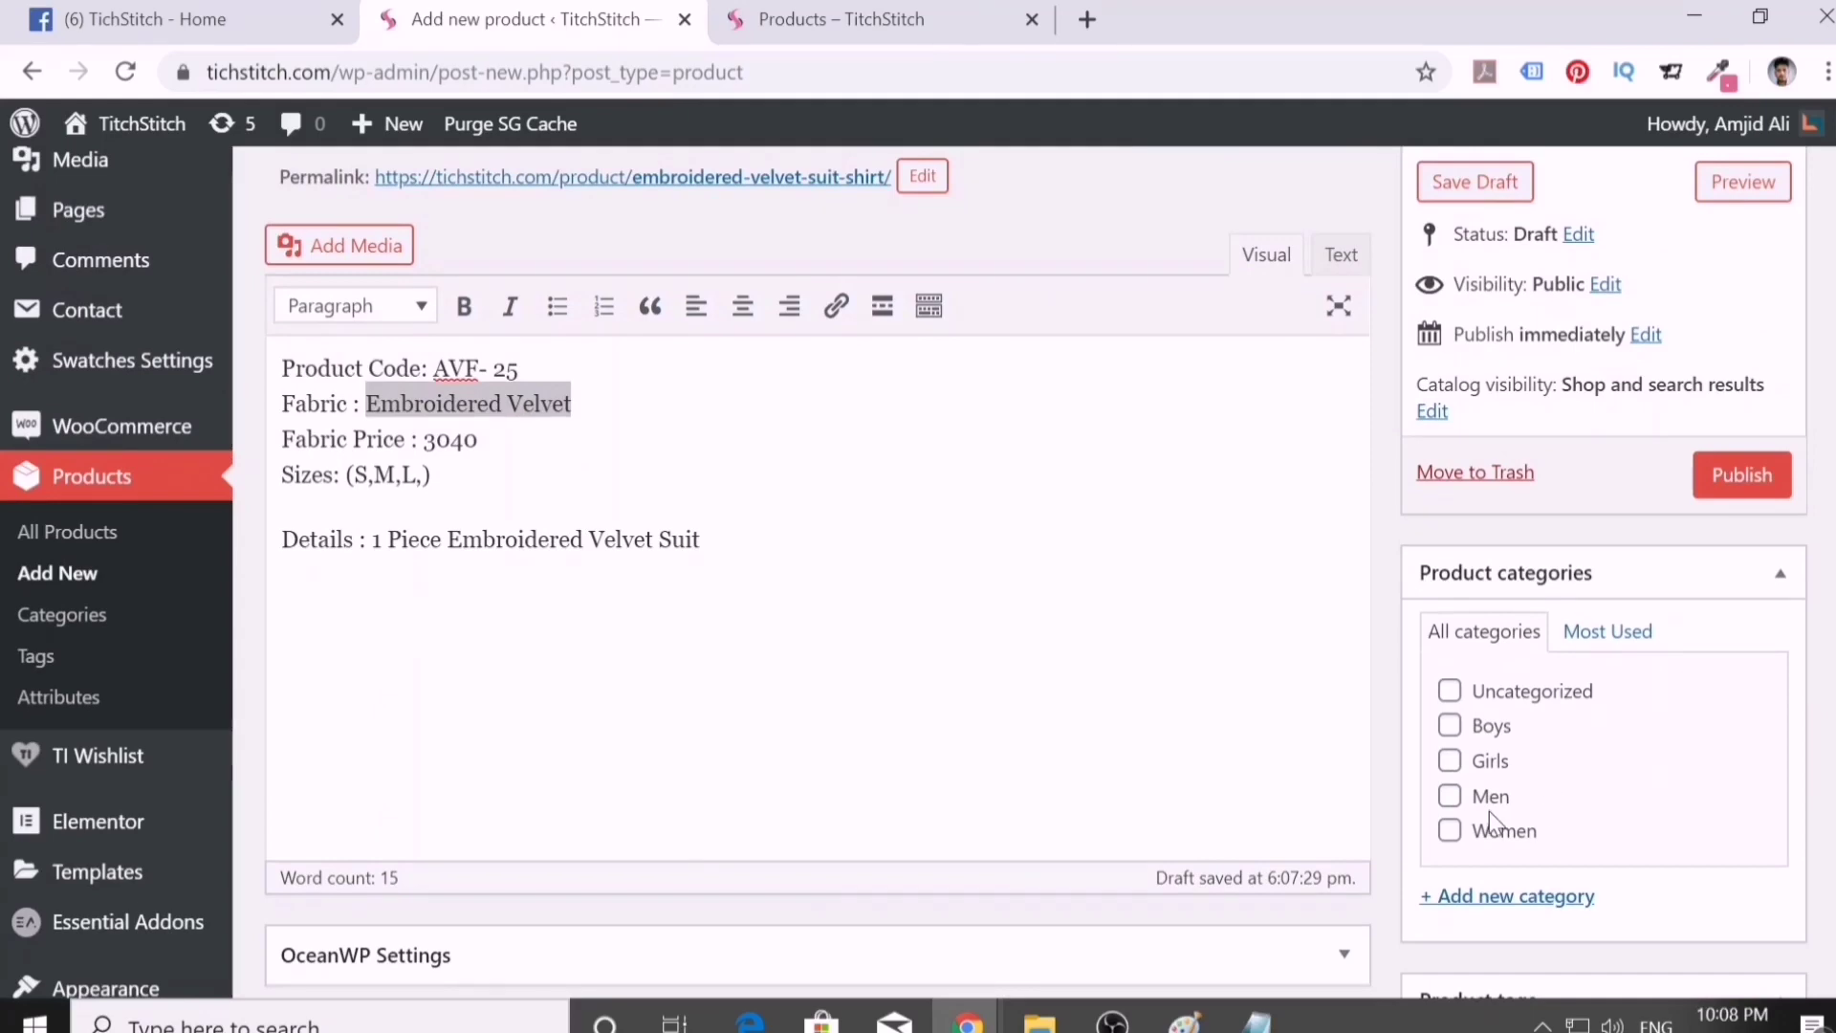
pyautogui.click(1487, 896)
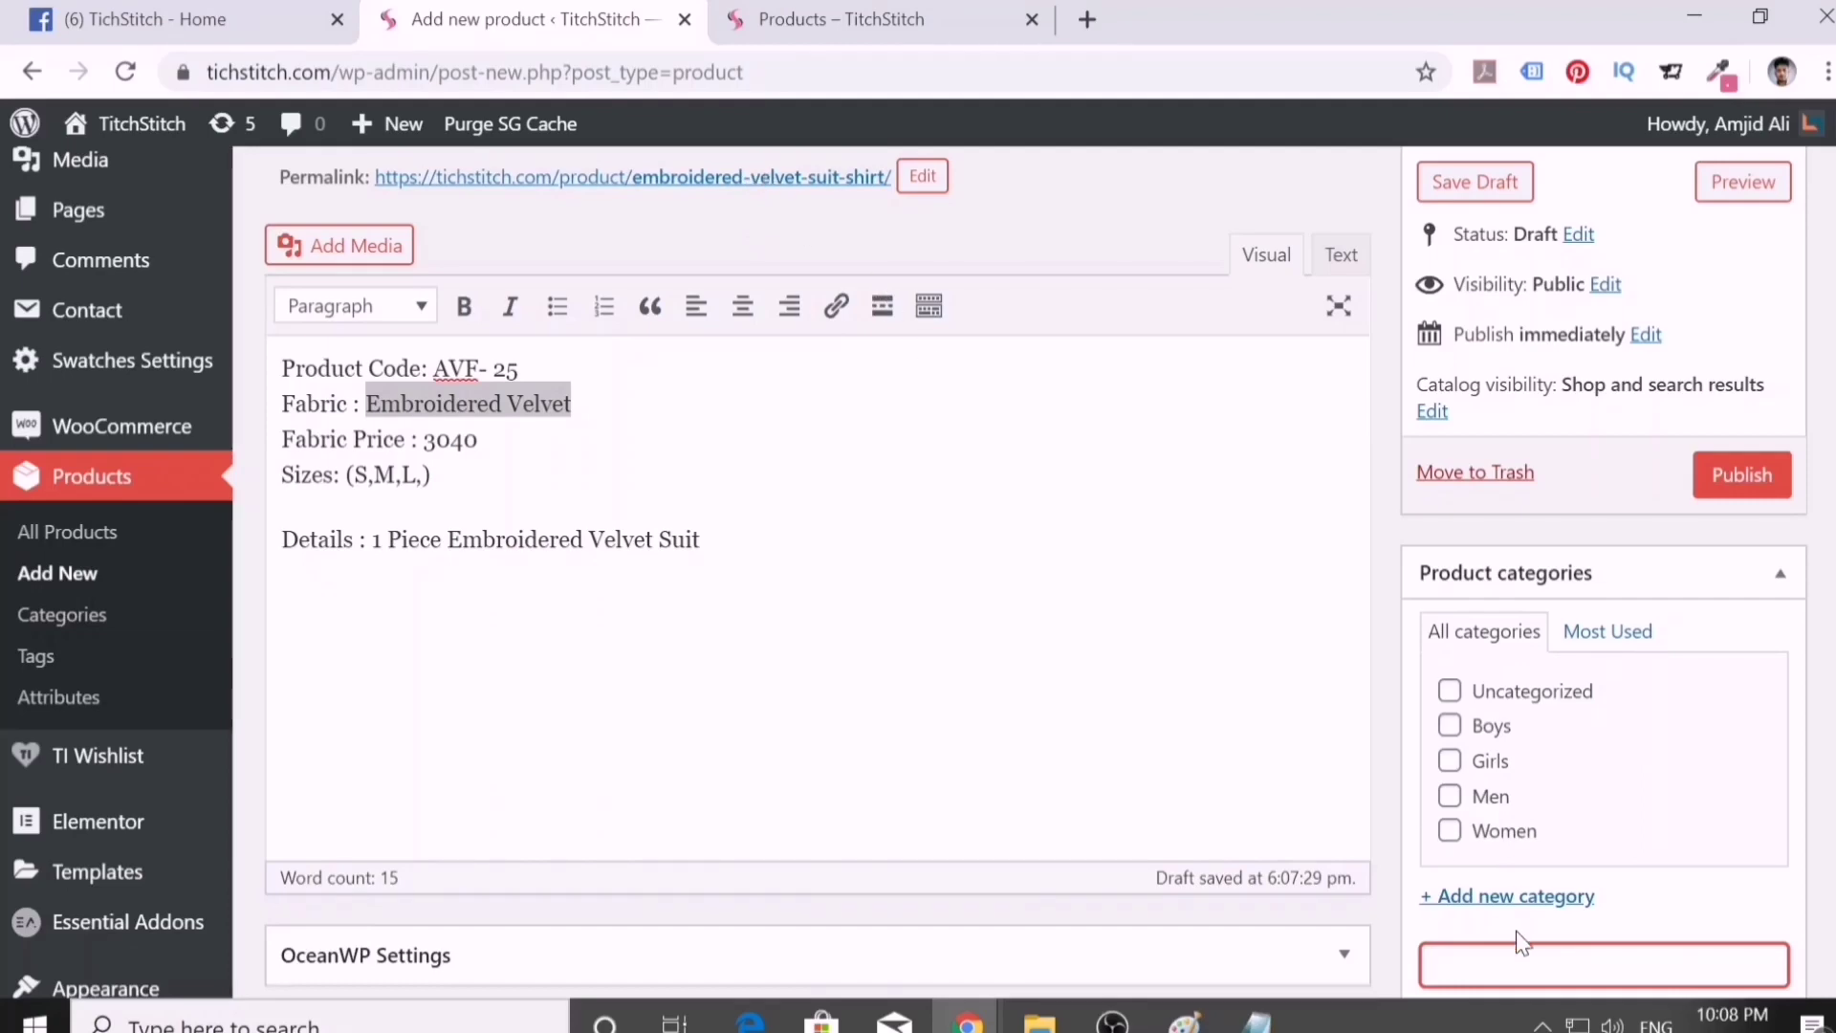
pyautogui.write('Stitc')
pyautogui.press('BackSpace')
pyautogui.press('BackSpace')
pyautogui.write('ch')
pyautogui.press('Left')
pyautogui.press('Left')
pyautogui.write('tched')
pyautogui.scroll(-3, 1612, 935)
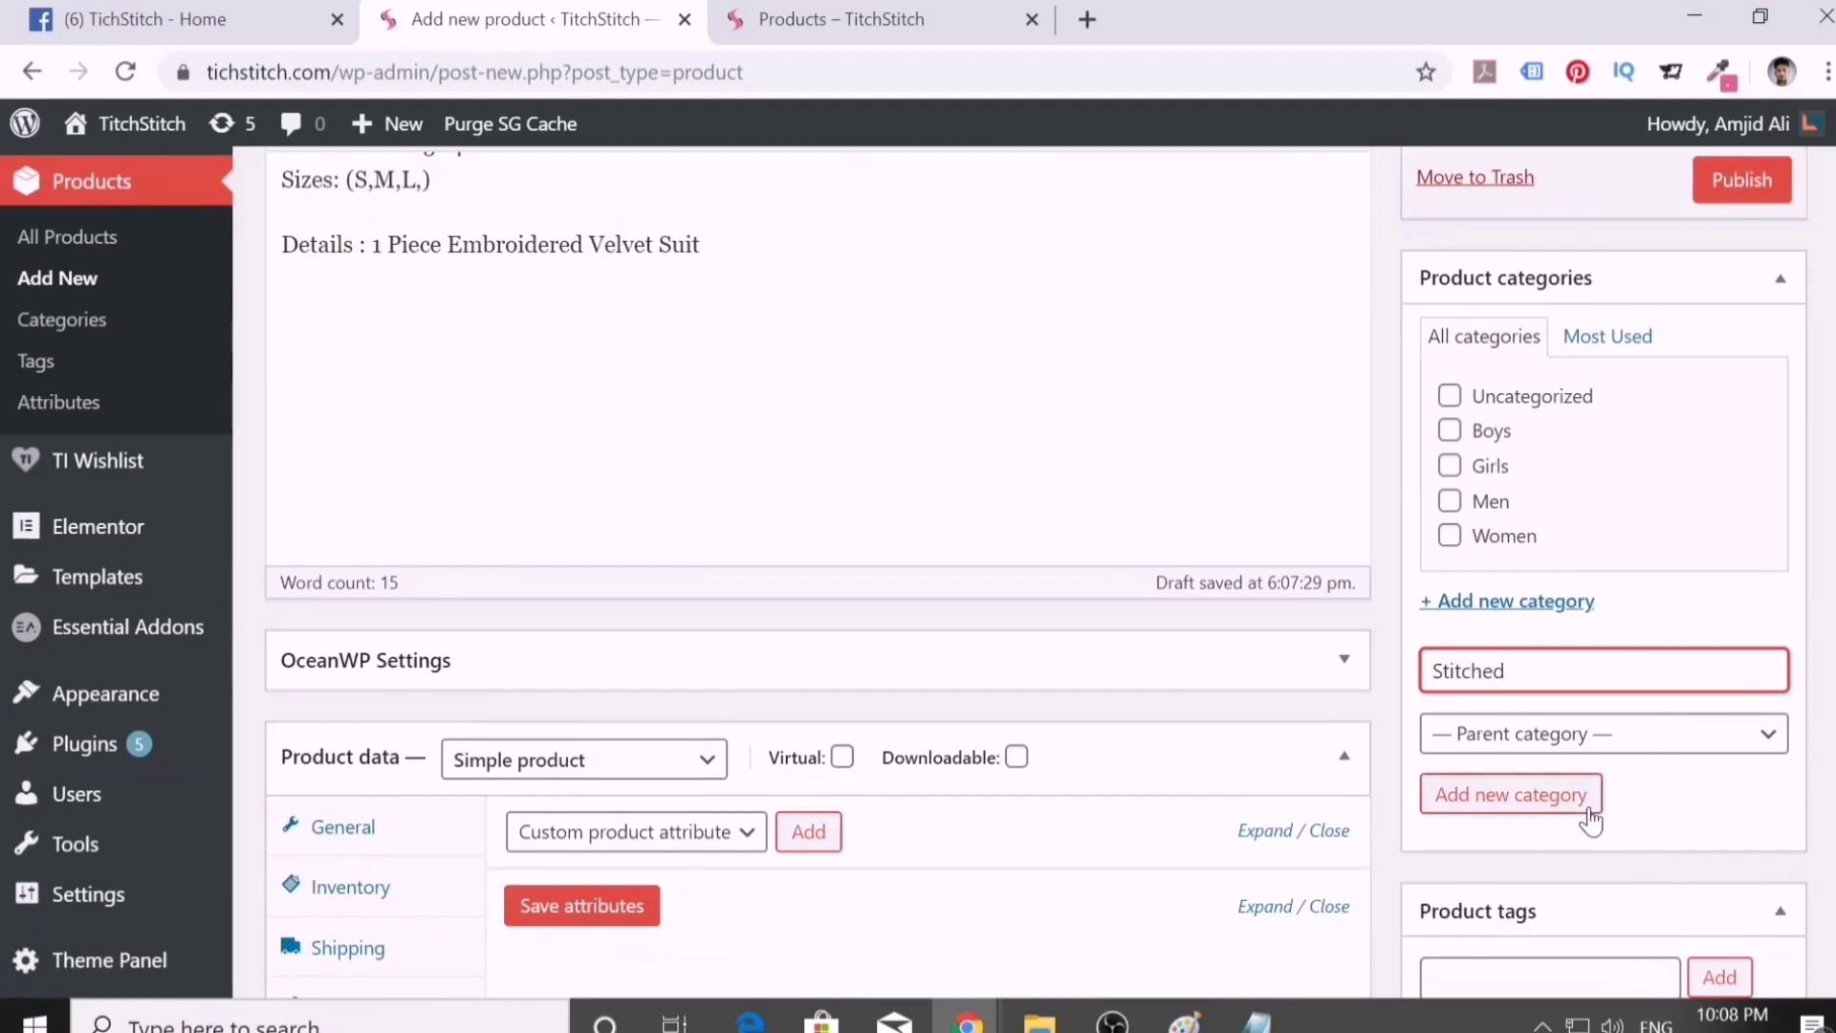
pyautogui.press('Return')
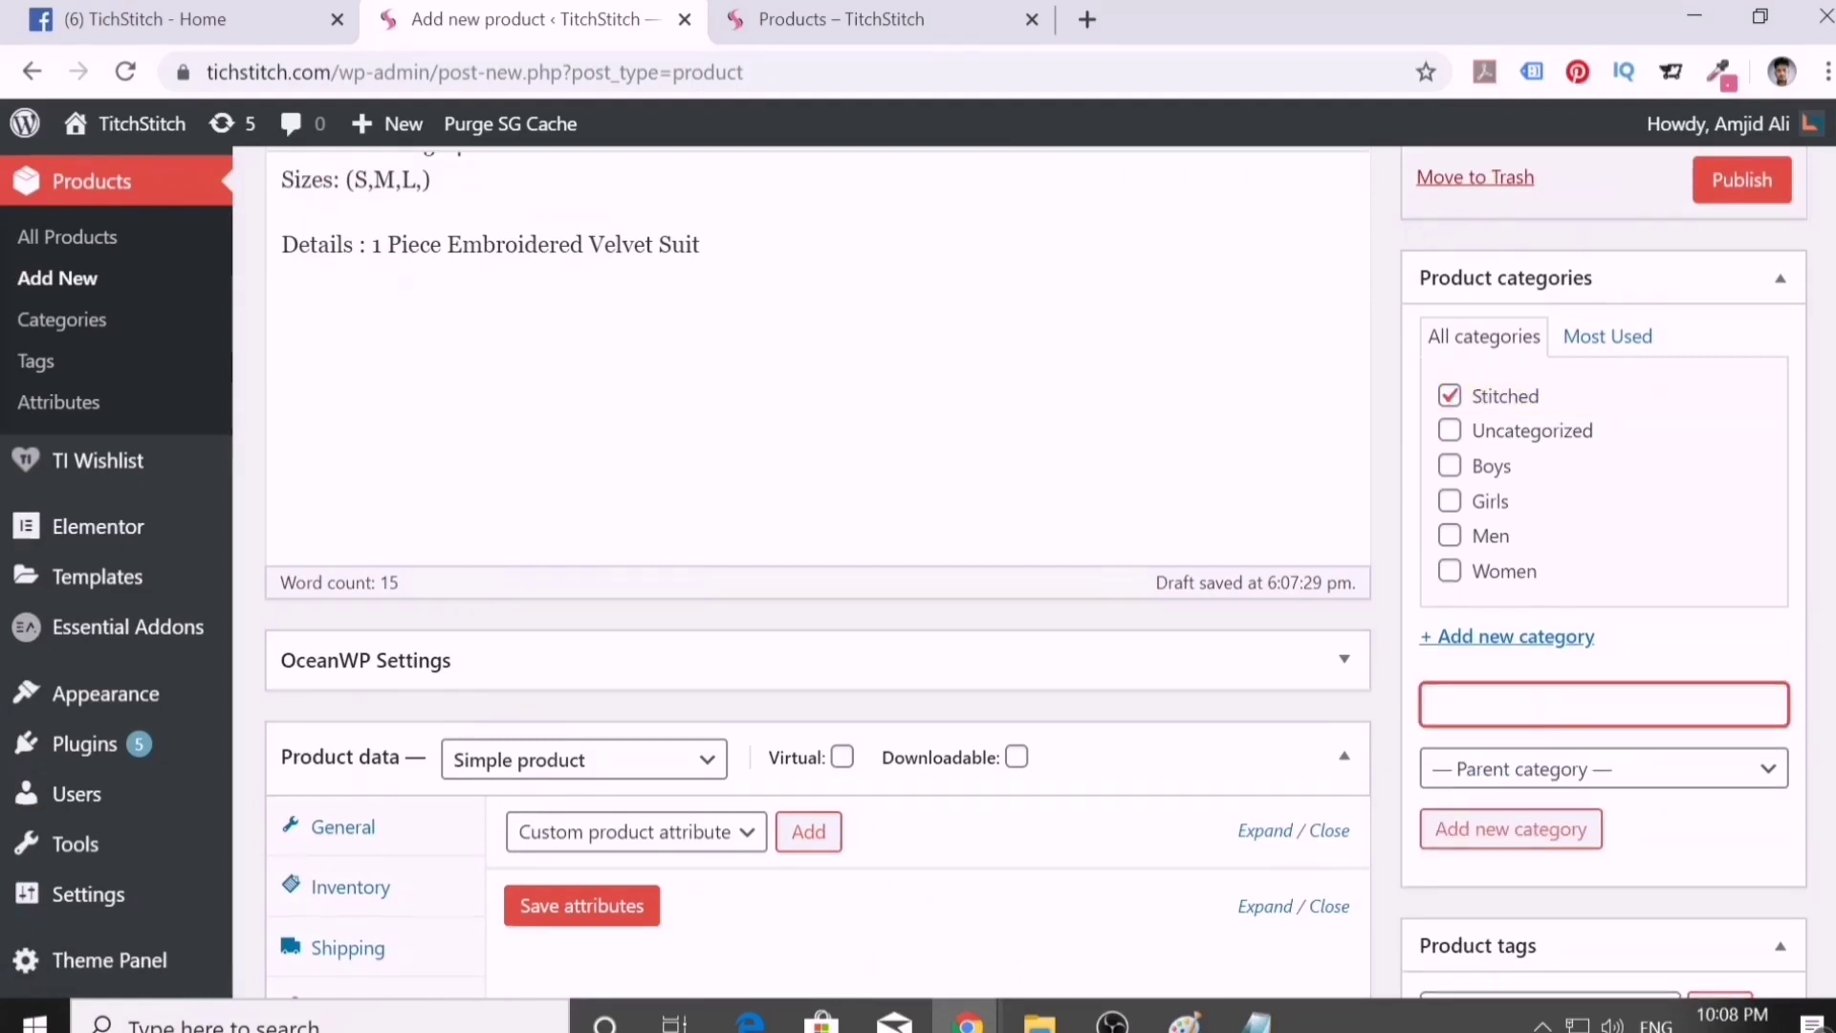
# - Create an Unstitched product category but leave it unassigned, and assign the product to Women
pyautogui.write('Unst')
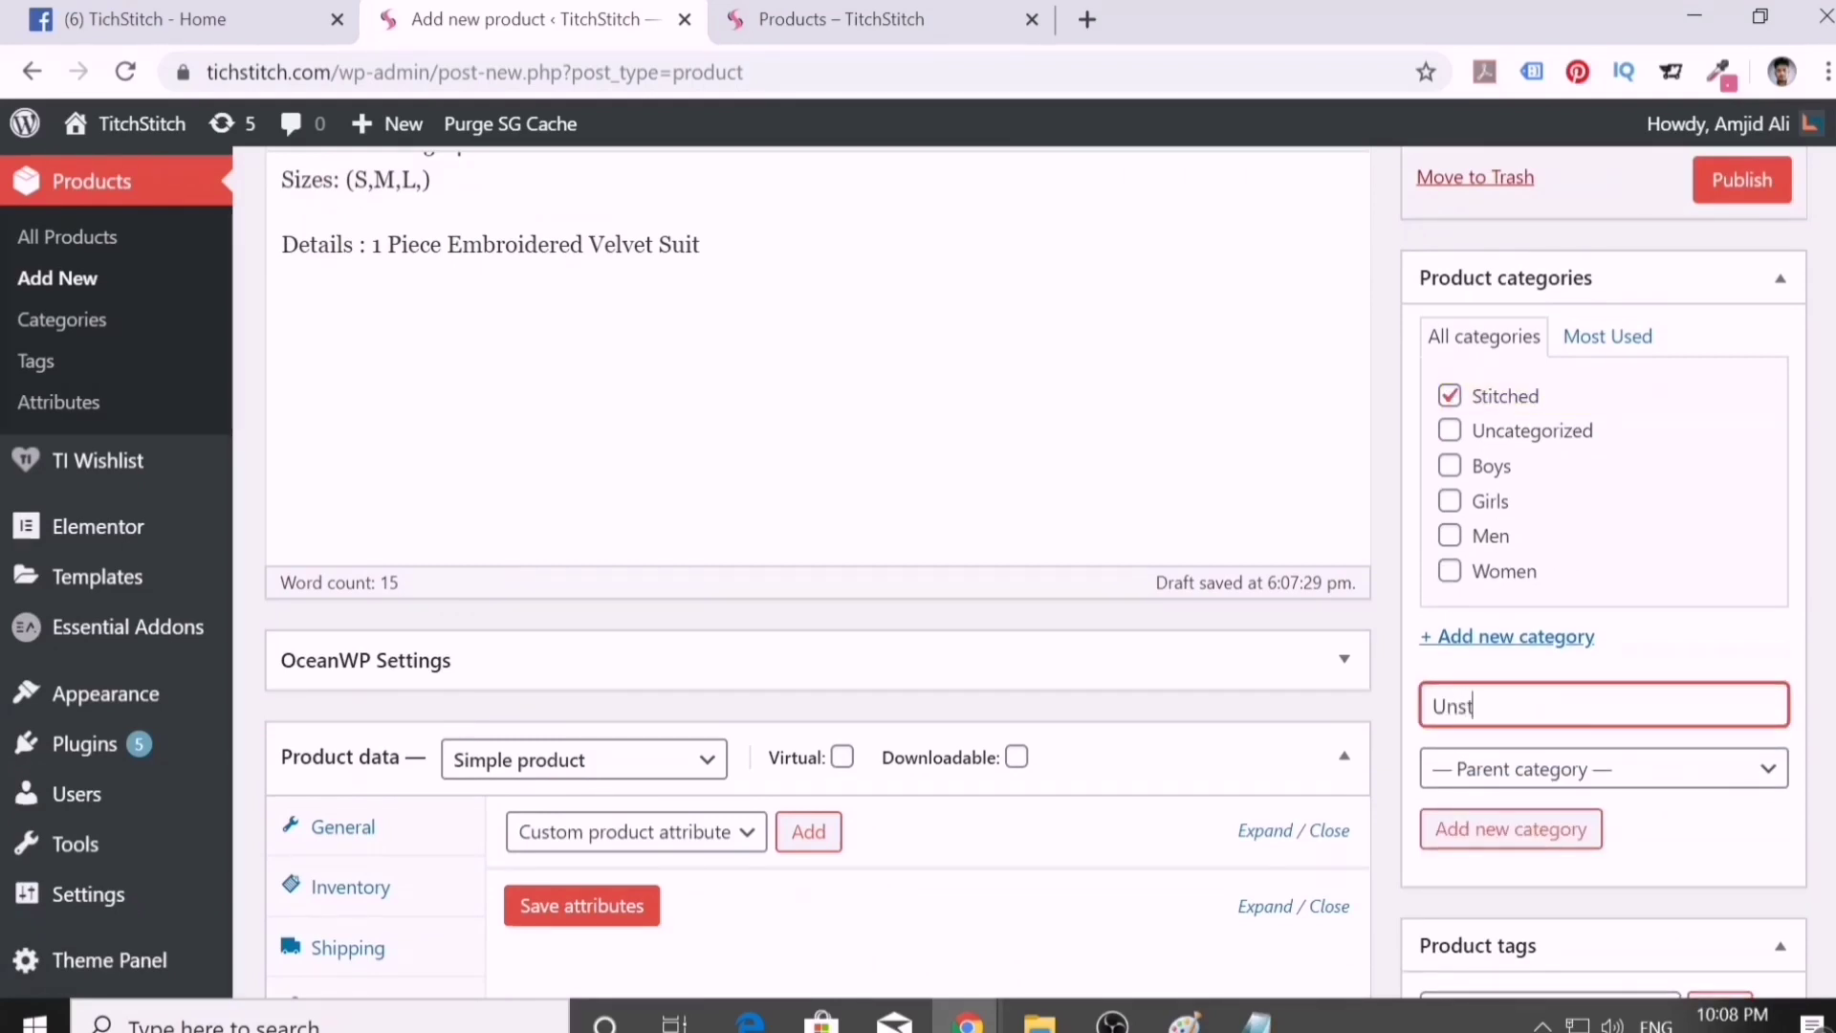
pyautogui.write('itched')
pyautogui.click(1550, 822)
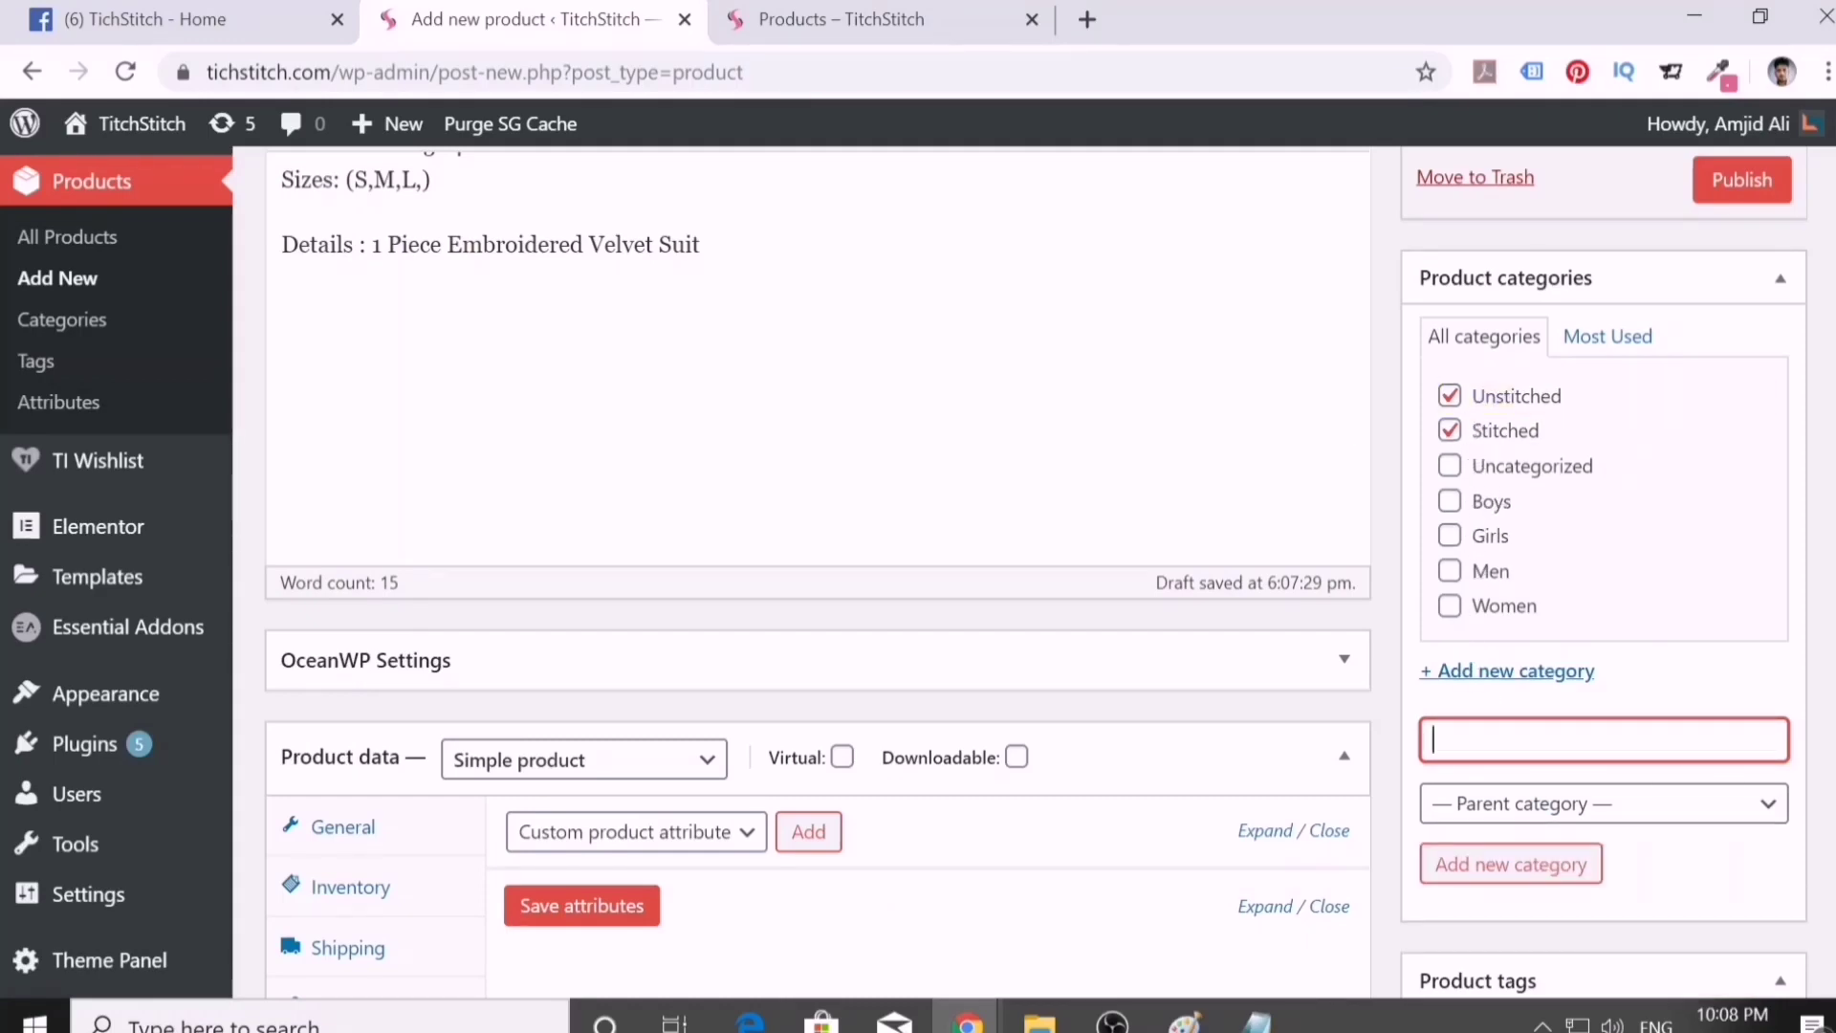
pyautogui.click(1449, 605)
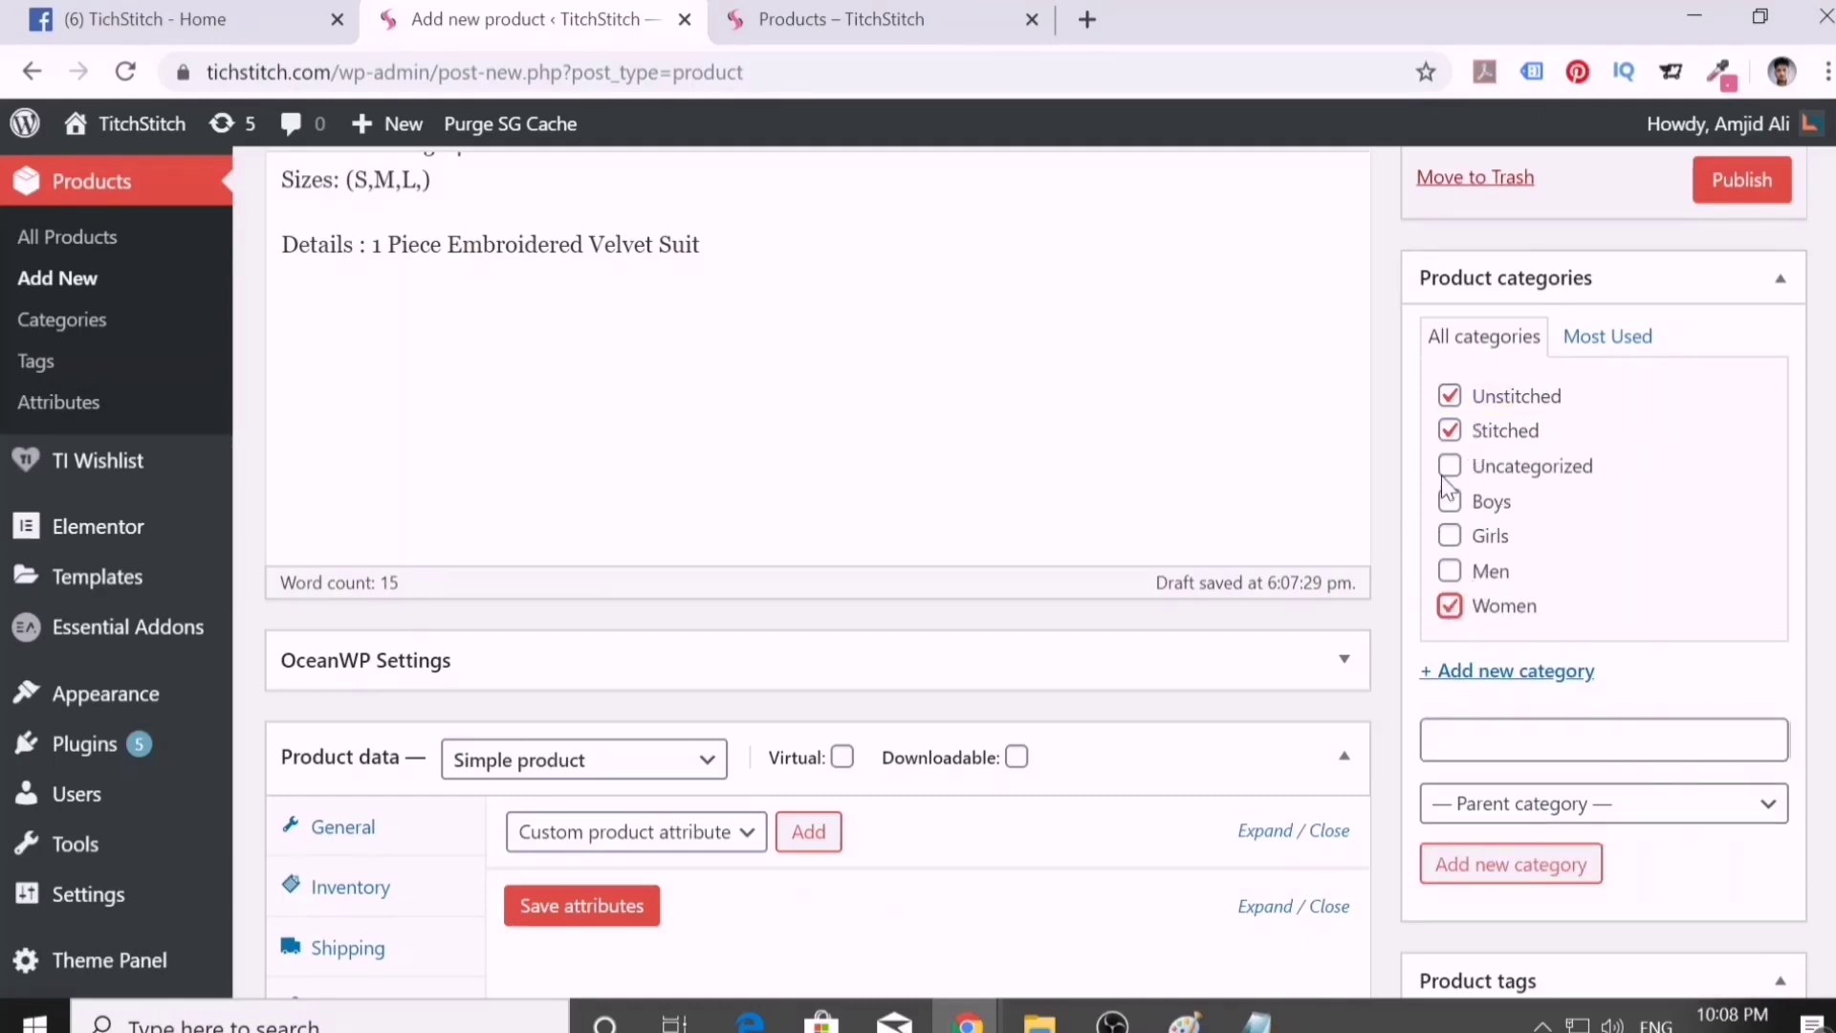
pyautogui.click(1450, 396)
# - Change the product type to Variable product in the product data
pyautogui.scroll(-3, 1556, 708)
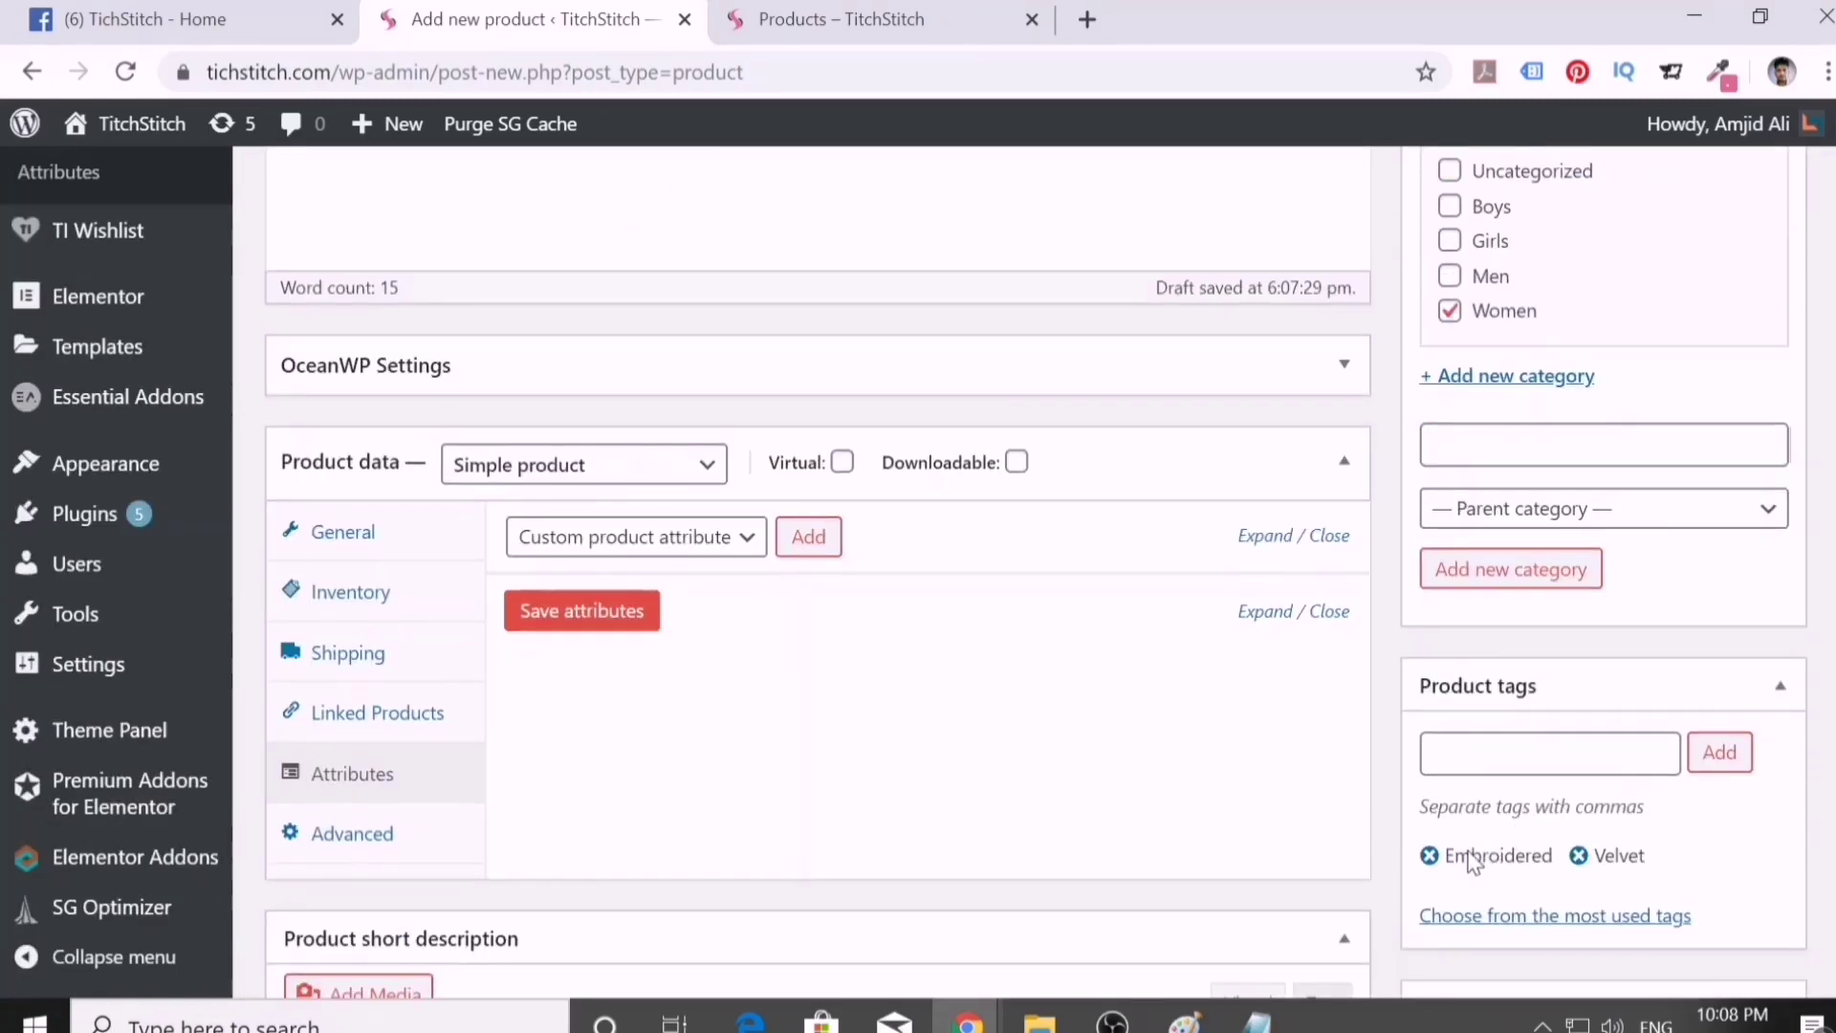
pyautogui.scroll(6, 1339, 746)
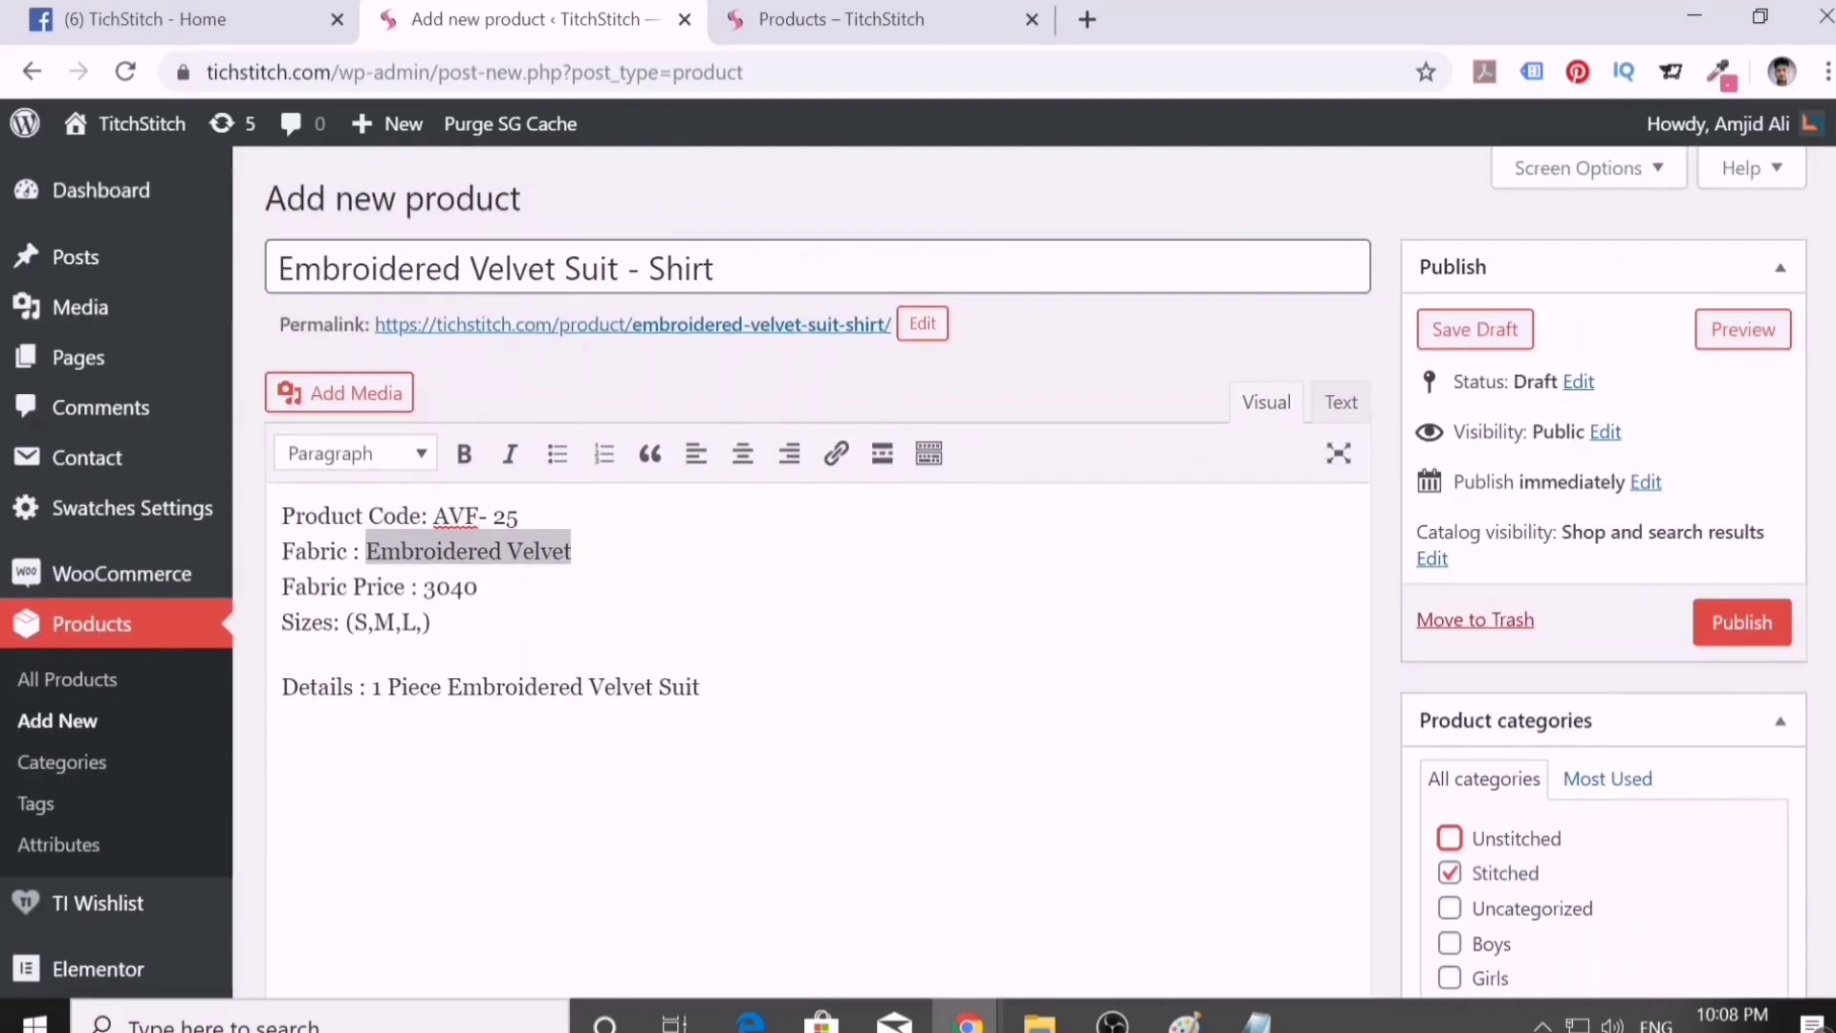
pyautogui.scroll(-6, 455, 627)
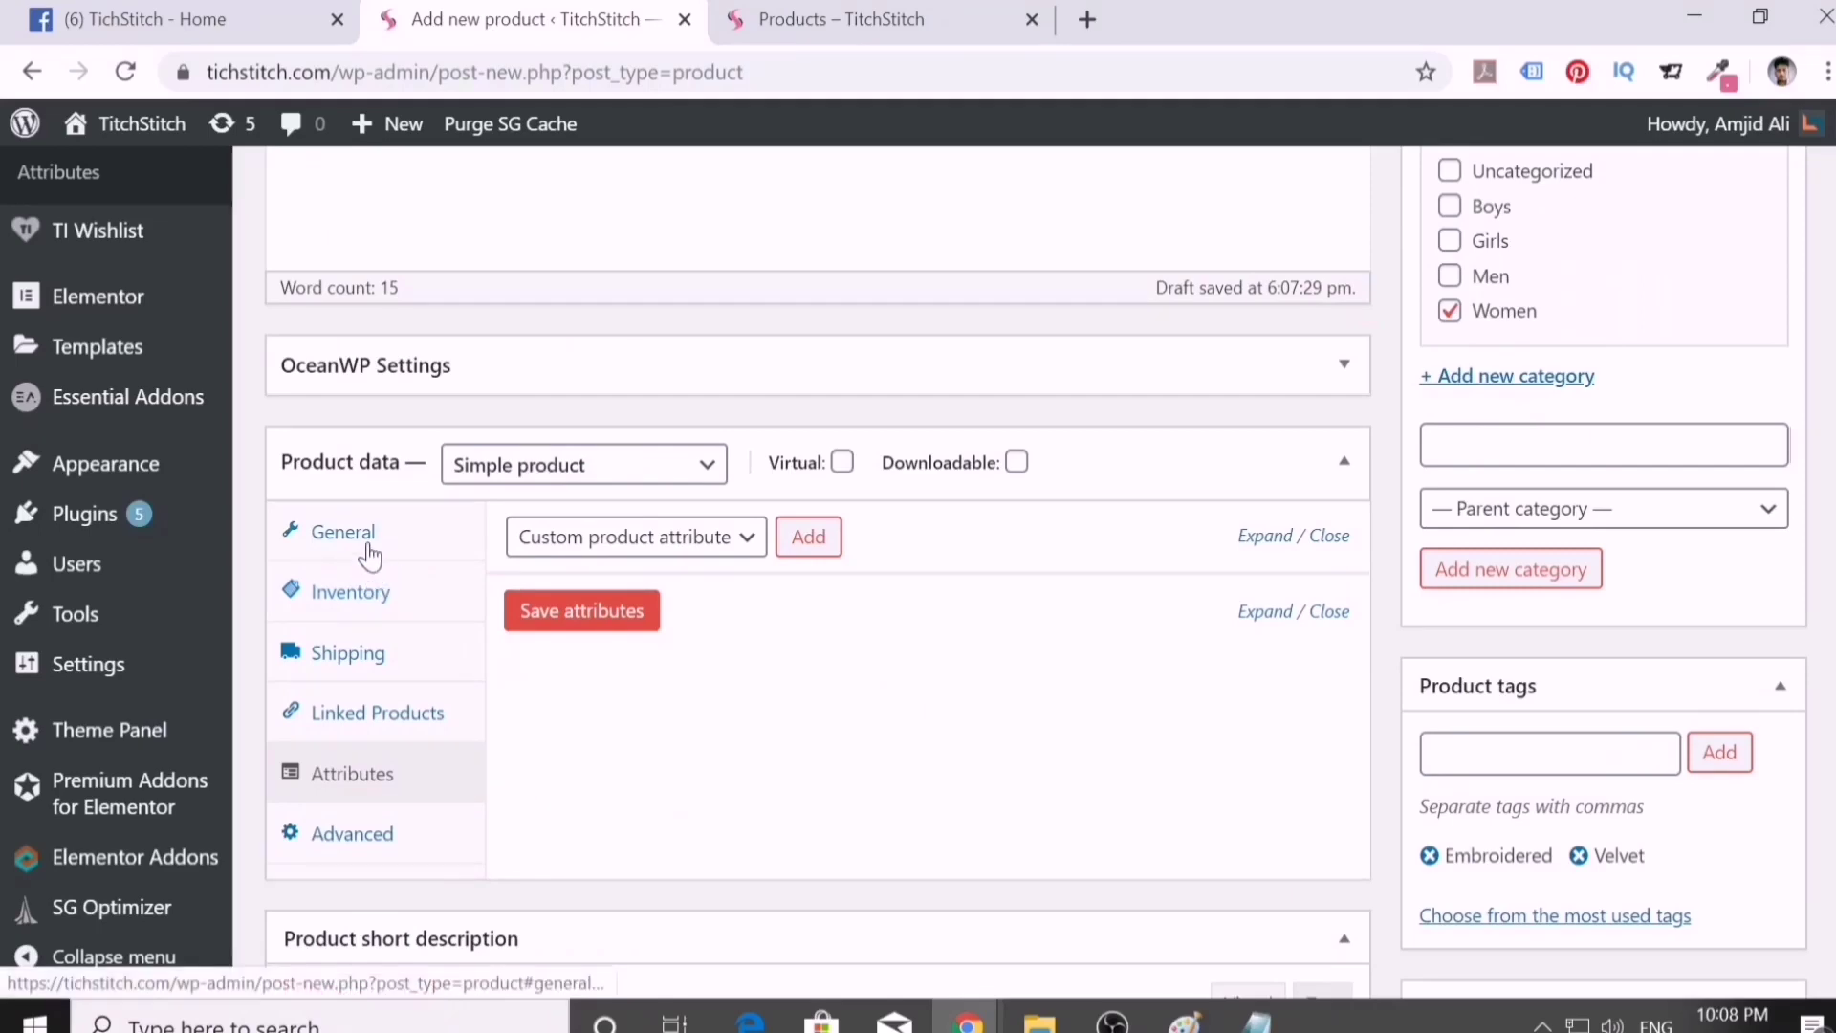
pyautogui.click(369, 547)
pyautogui.click(521, 474)
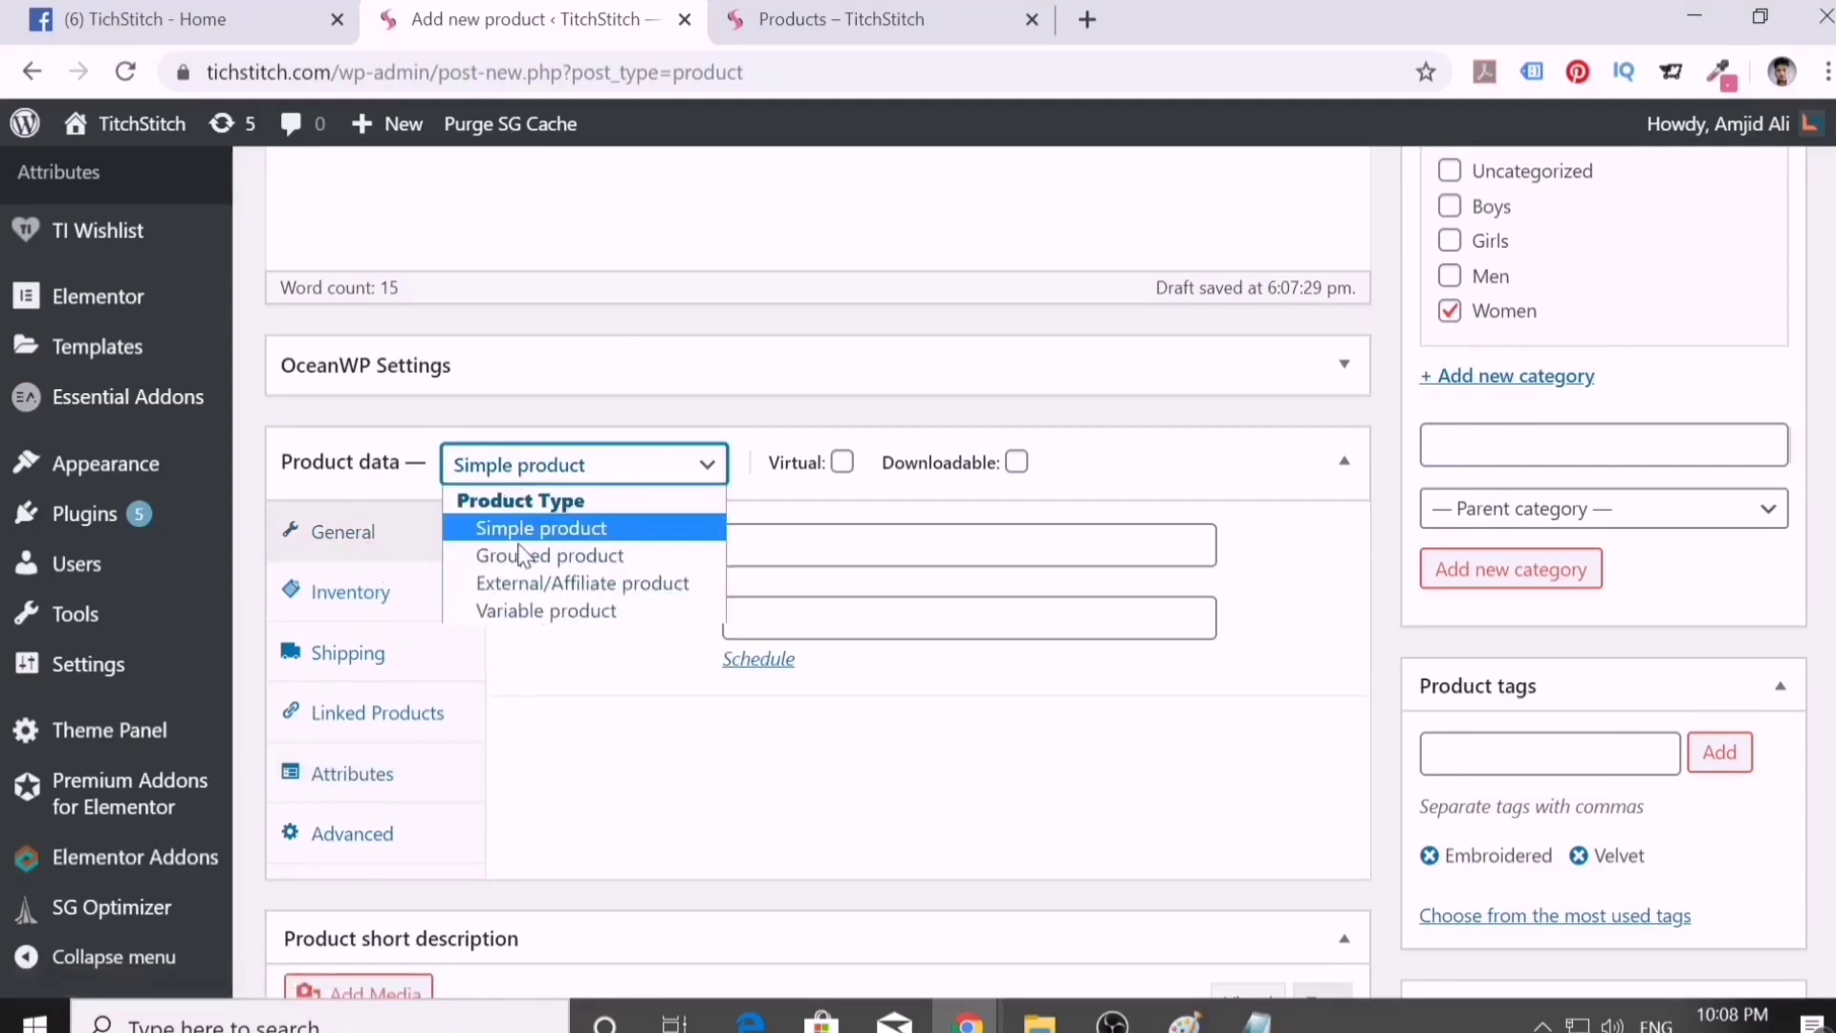
pyautogui.click(527, 612)
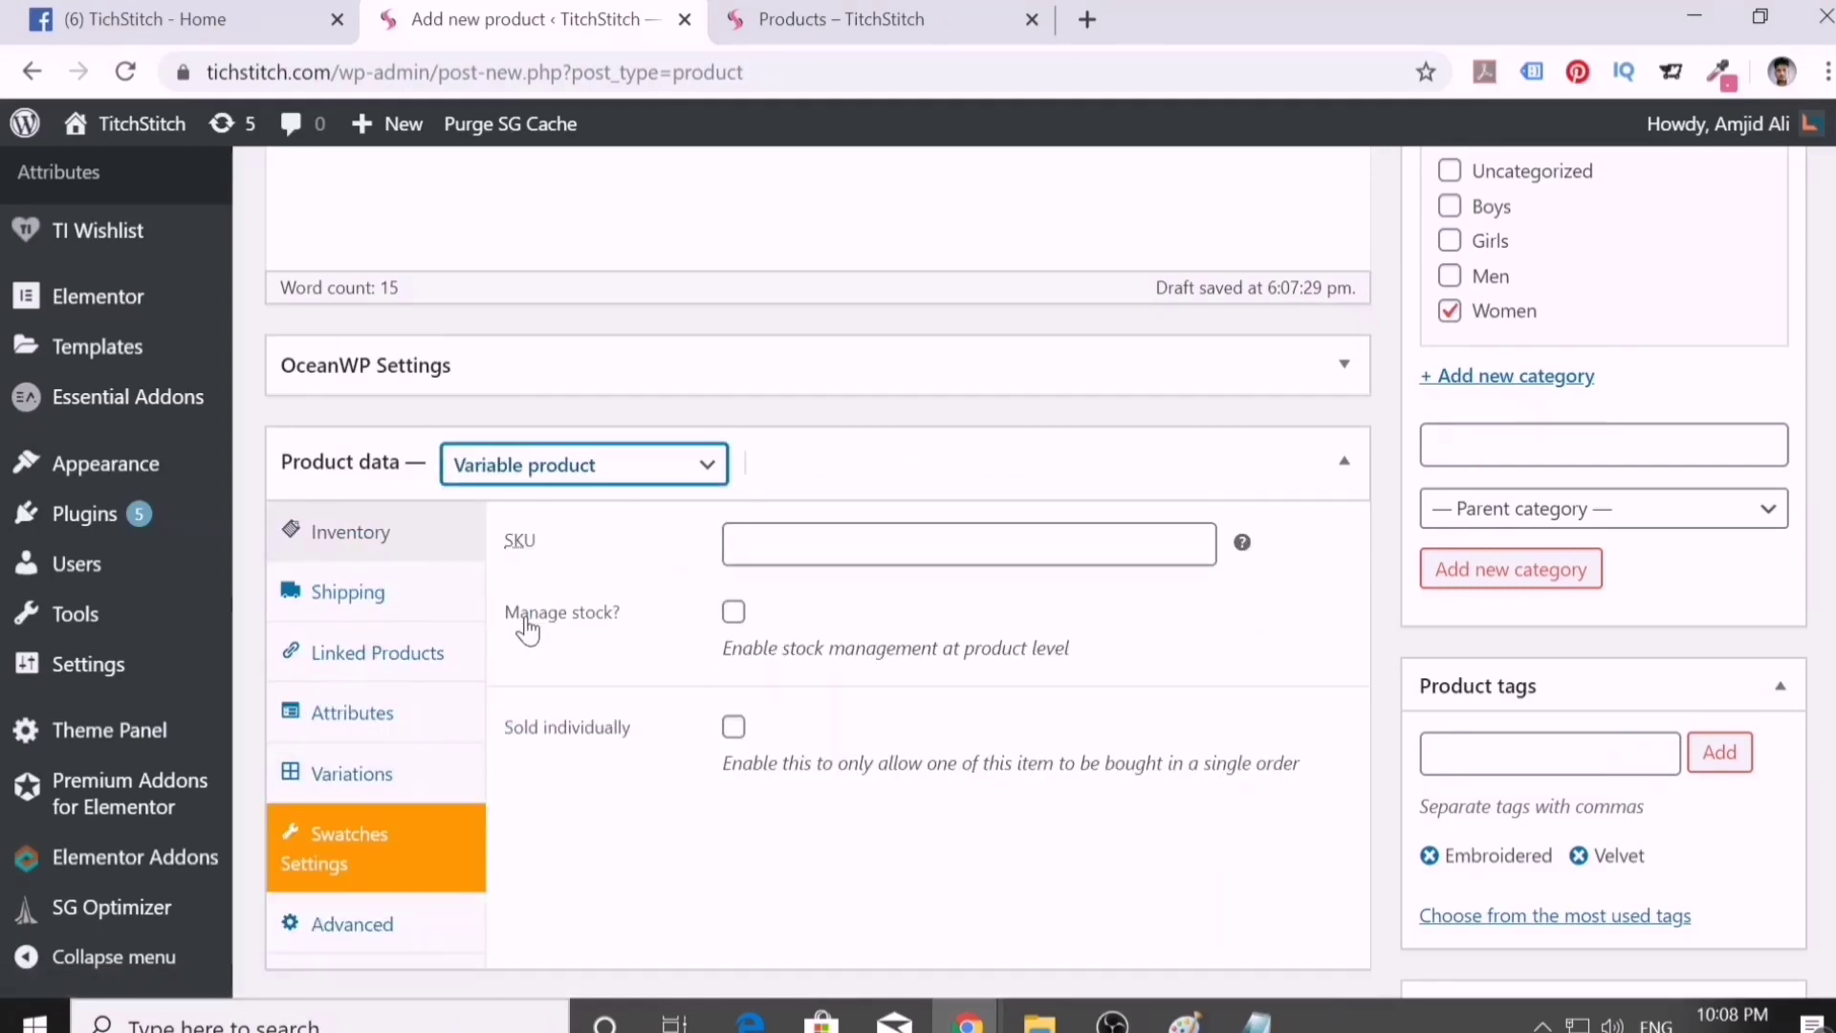
# - Copy the product code from the description and set the product's SKU to AVF-25
pyautogui.scroll(1, 656, 527)
pyautogui.scroll(6, 655, 528)
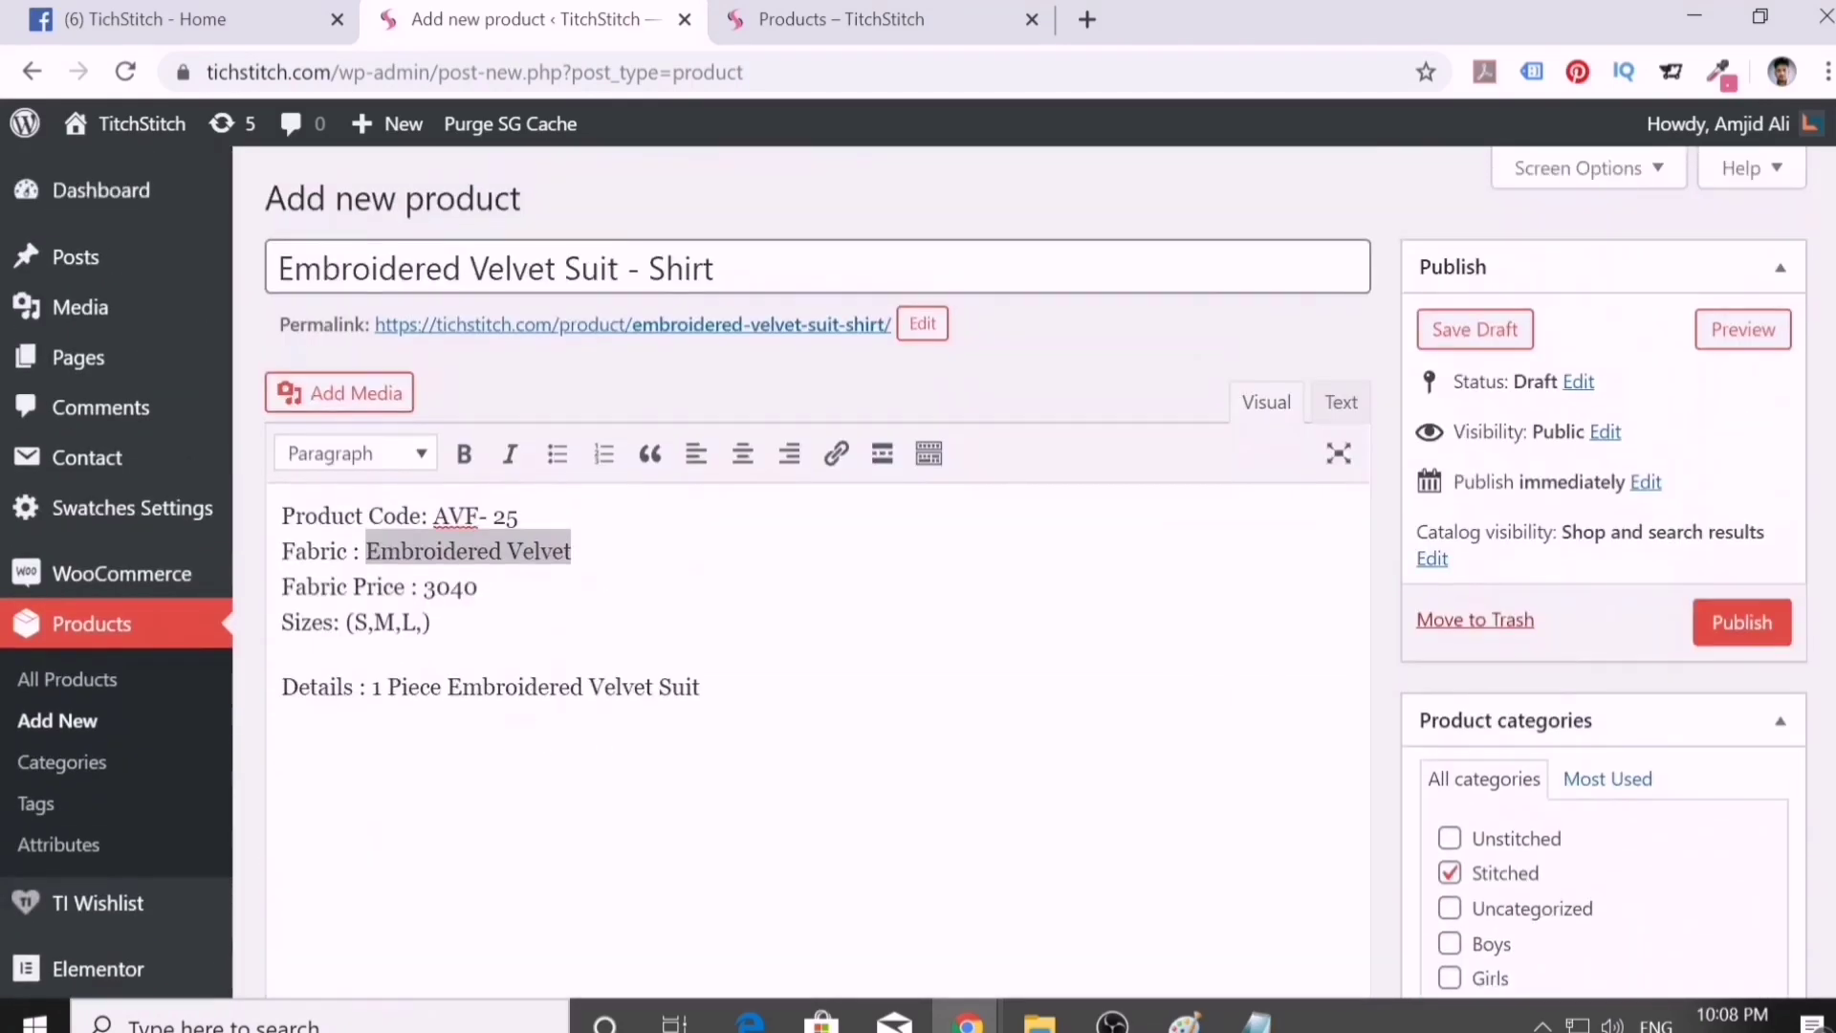
pyautogui.click(488, 551)
pyautogui.moveTo(434, 516); pyautogui.dragTo(518, 517)
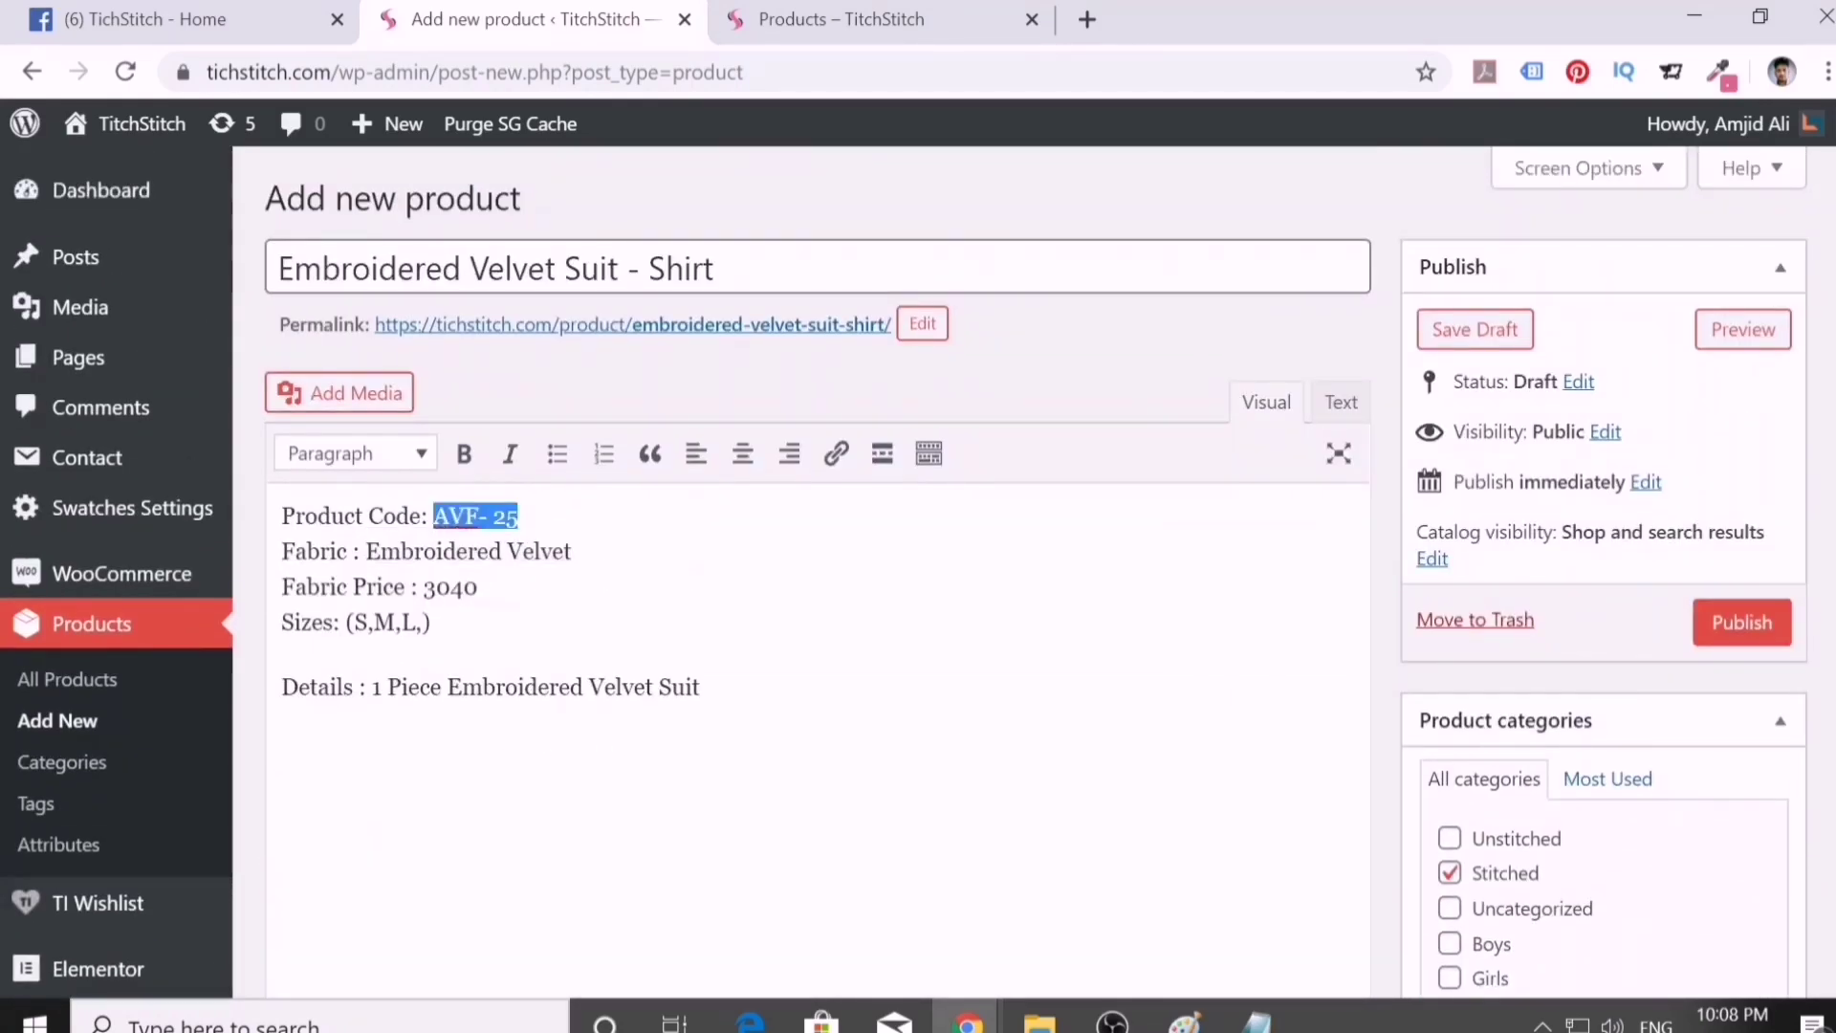
pyautogui.hotkey('ctrl', 'c')
pyautogui.scroll(-5, 663, 656)
pyautogui.click(799, 840)
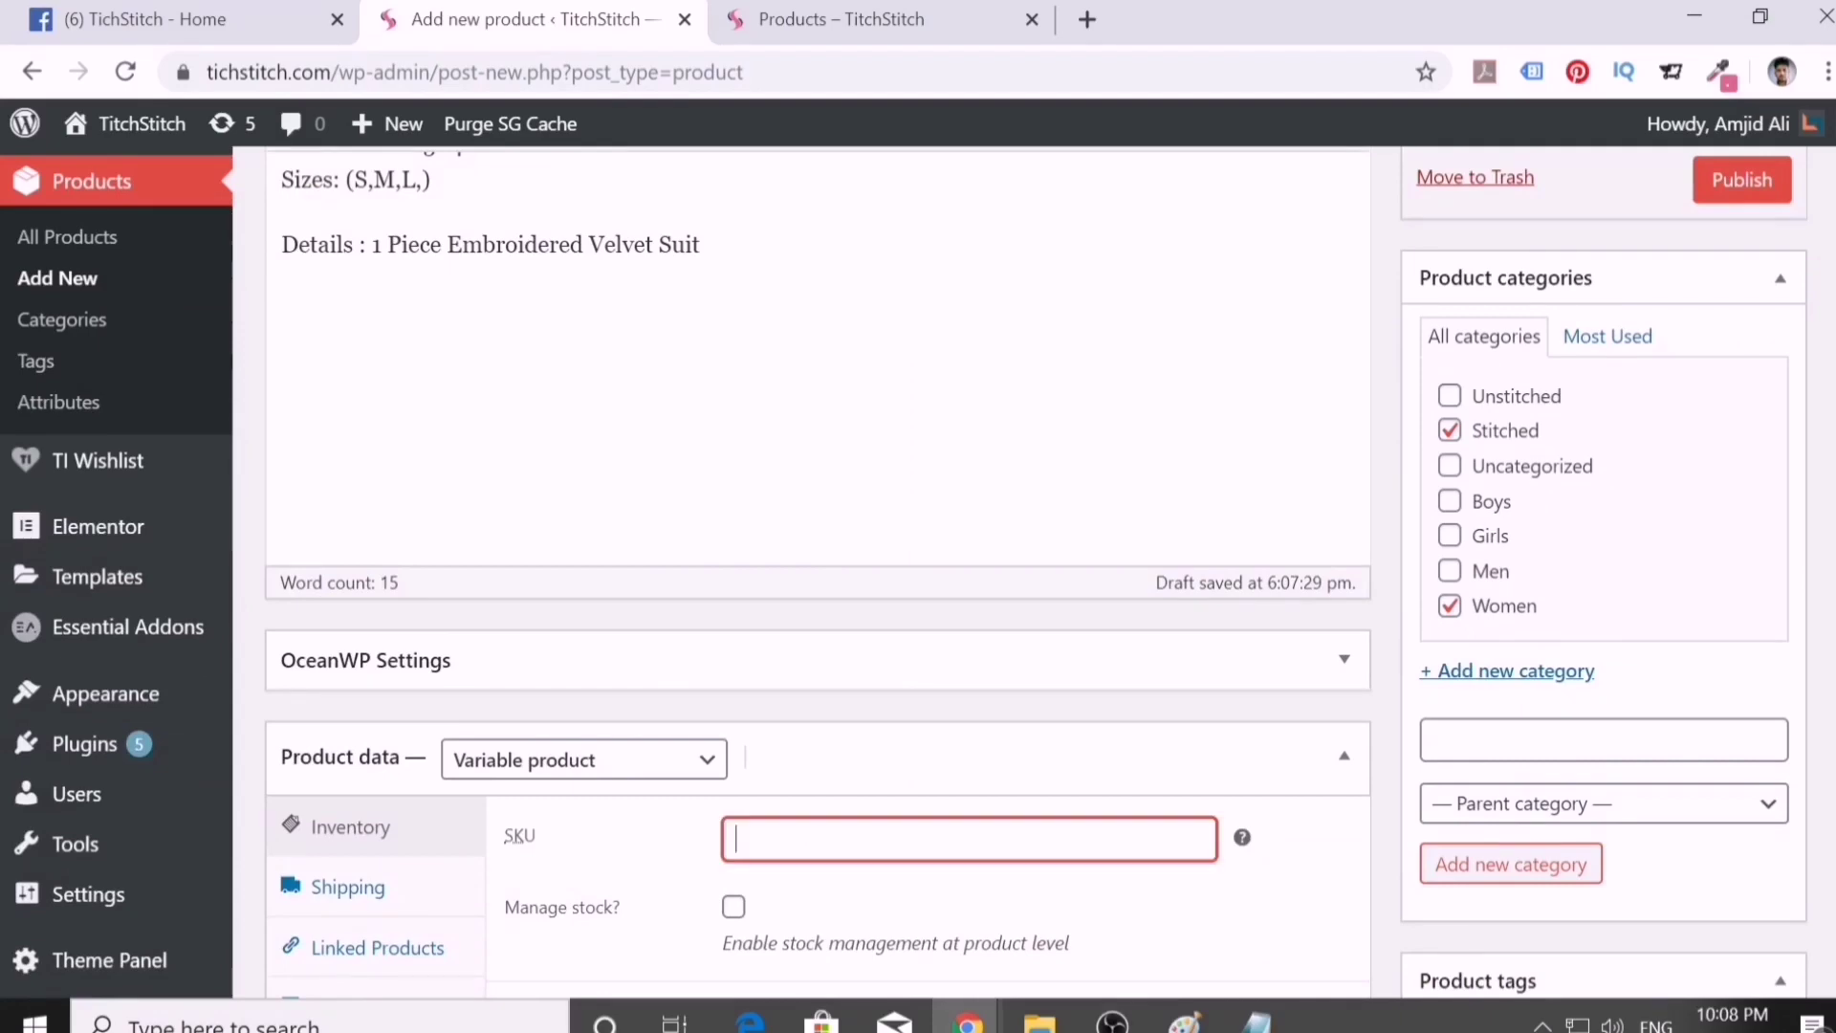
pyautogui.hotkey('ctrl', 'v')
pyautogui.scroll(5, 818, 574)
pyautogui.scroll(-5, 612, 660)
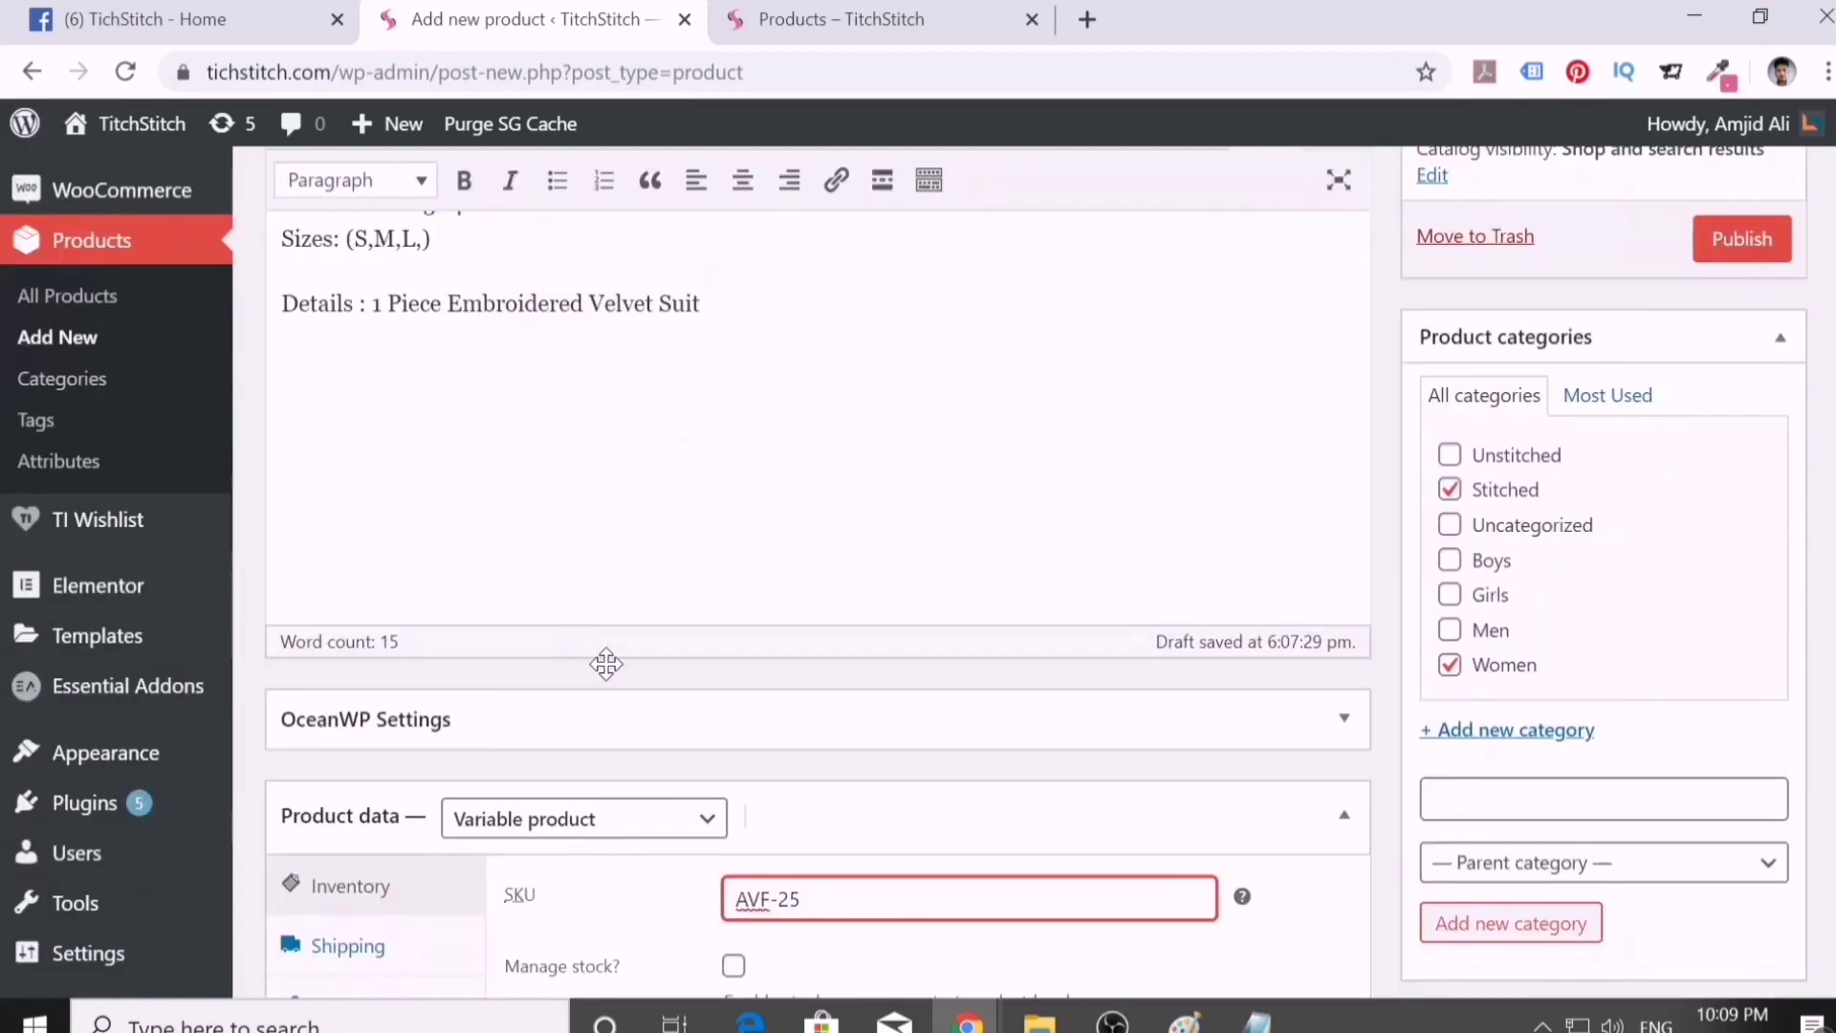
# - Delete the product code line from the product description
pyautogui.scroll(4, 611, 660)
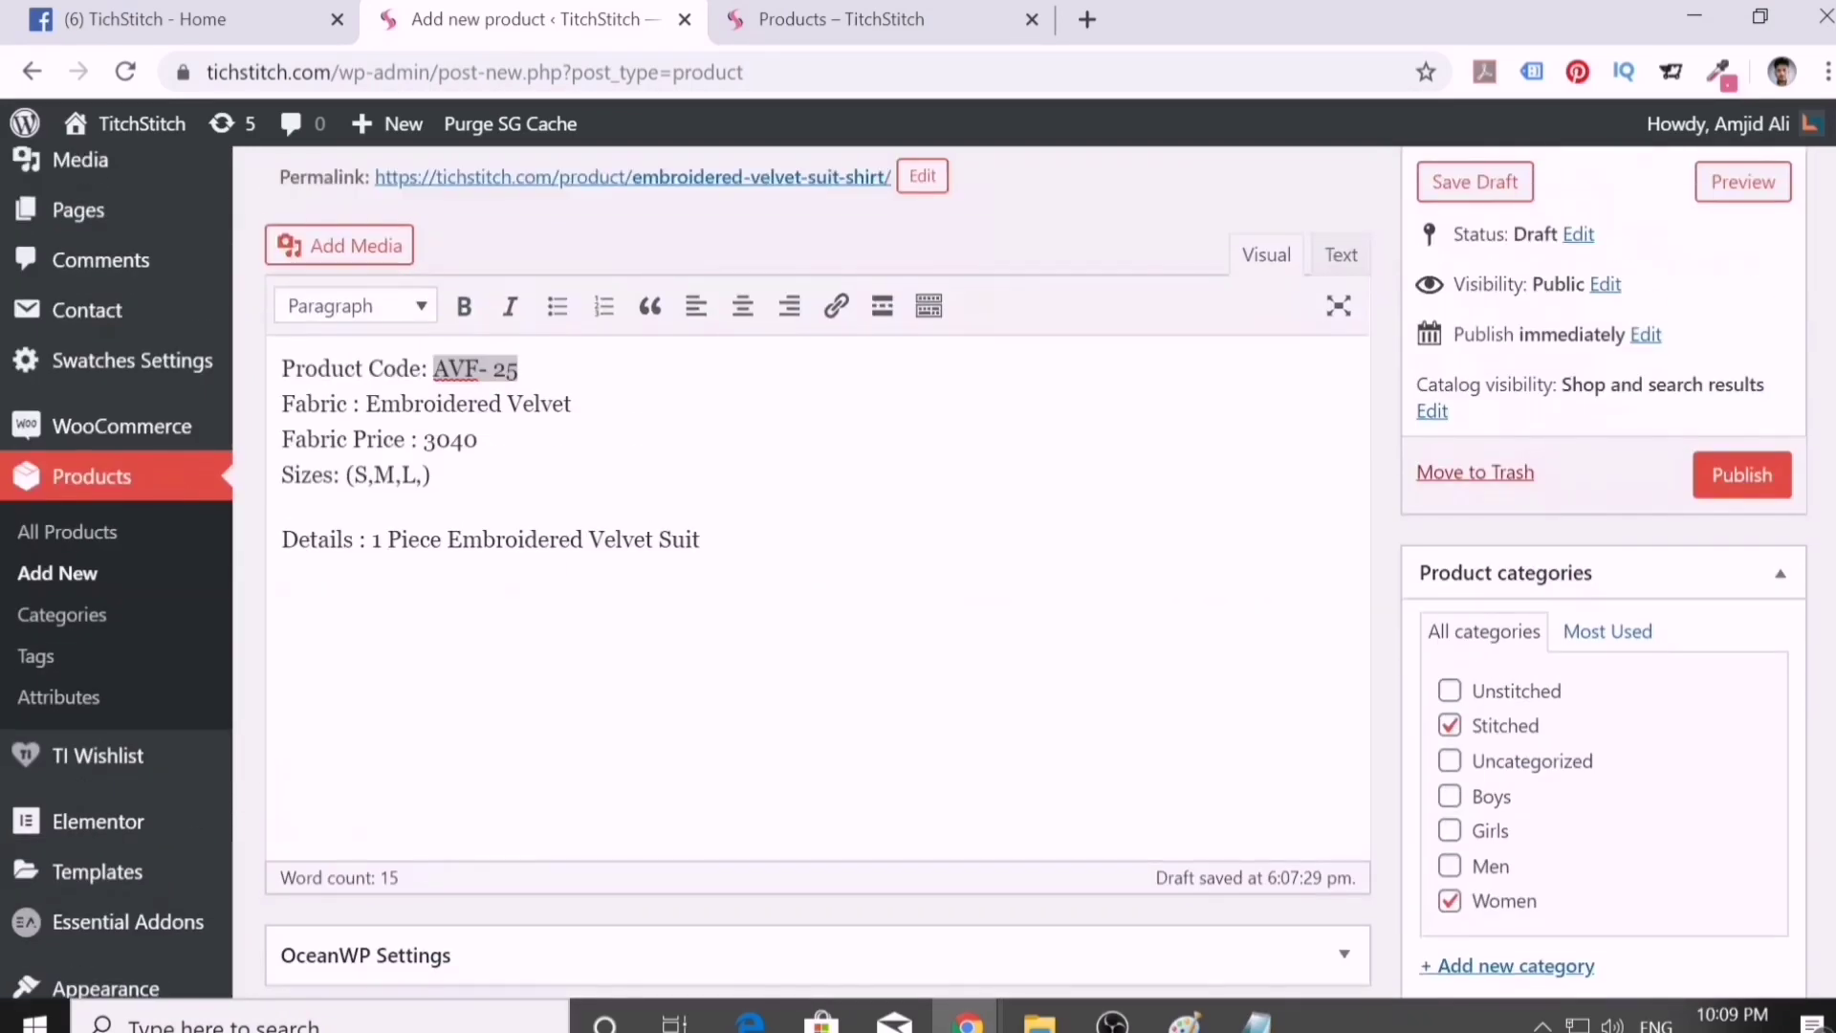
pyautogui.moveTo(518, 368); pyautogui.dragTo(296, 368)
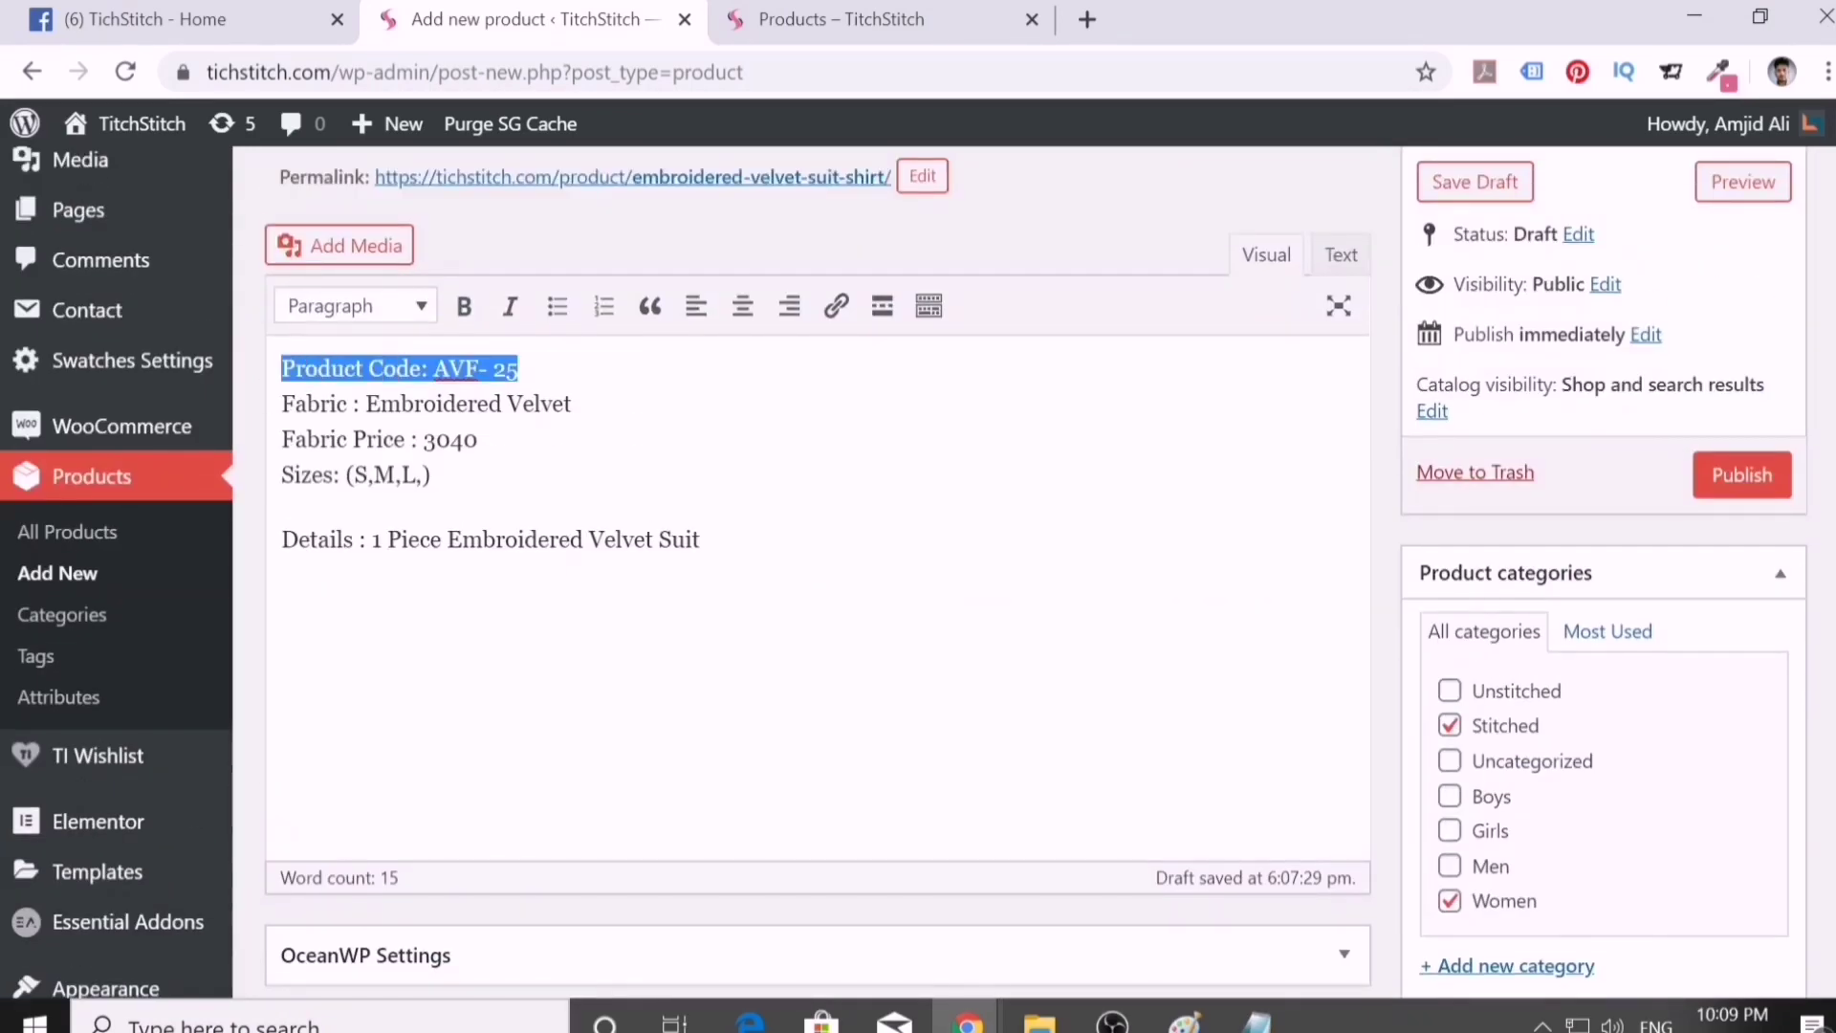
pyautogui.press('Delete')
pyautogui.press('Delete')
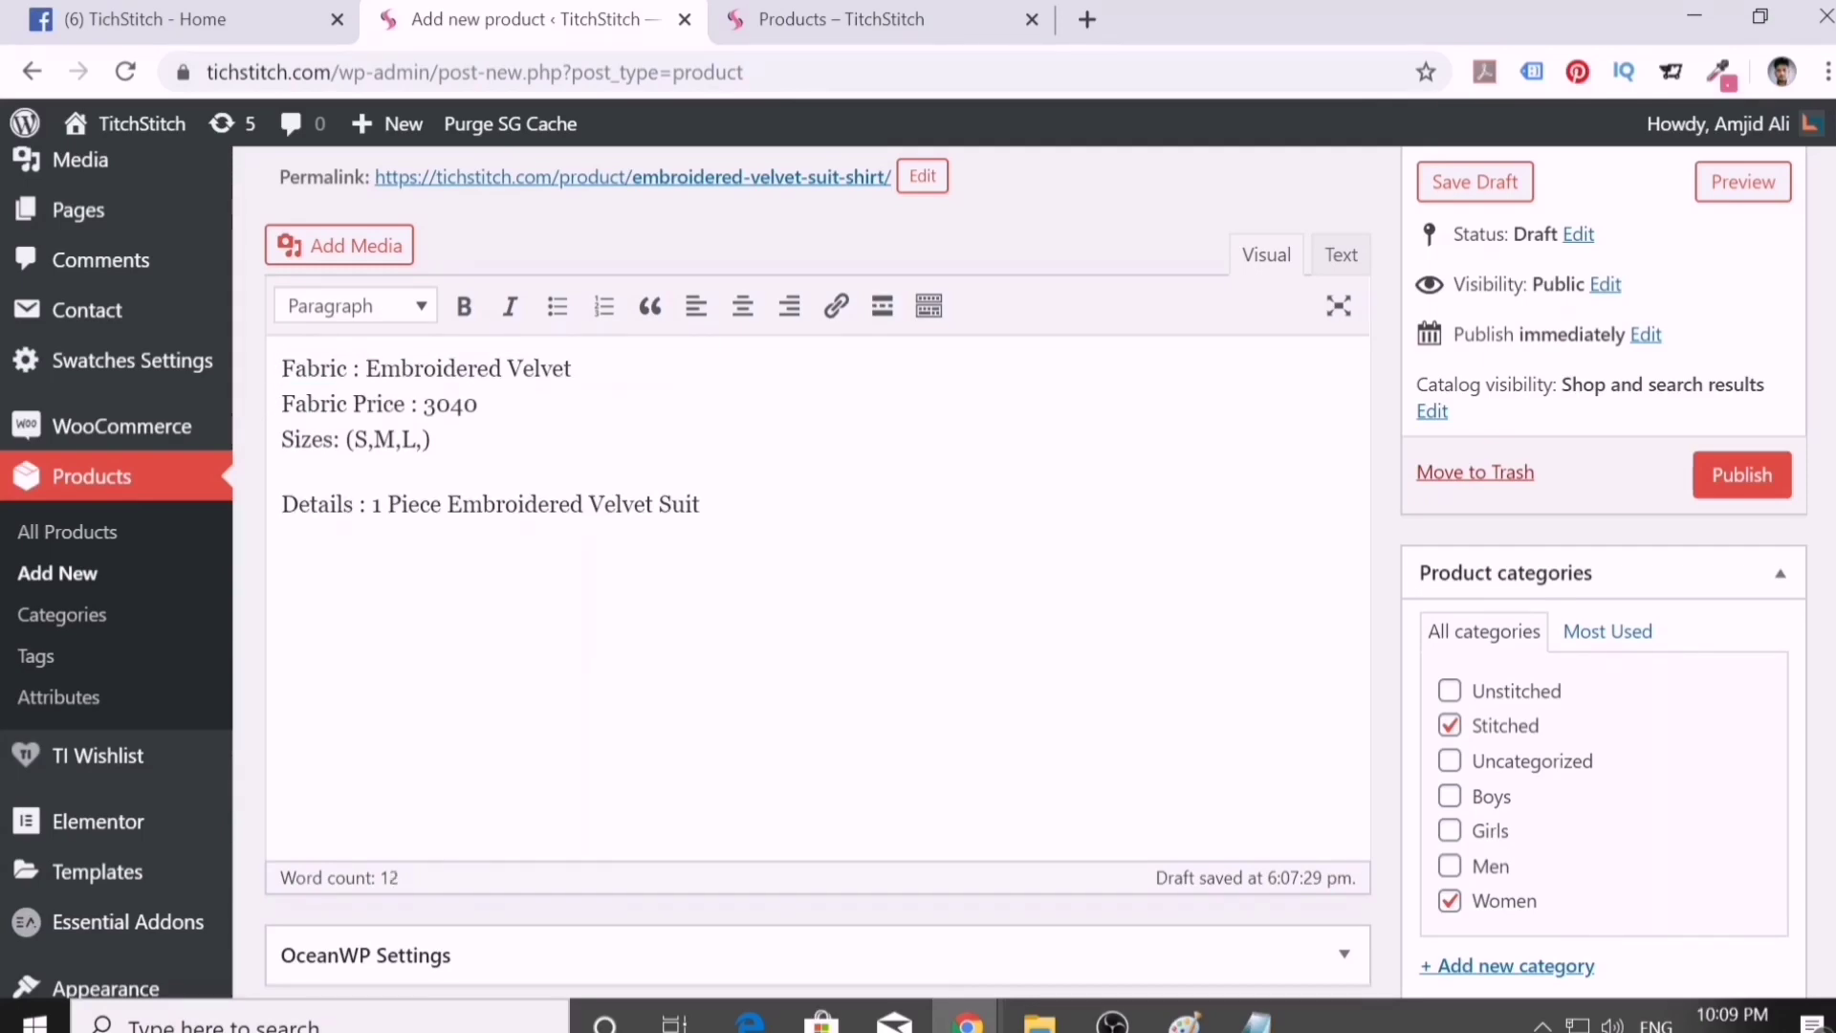
# - Move the details text "1 Piece Embroidered Velvet Suit" to the start of the description, followed by a "|" separator
pyautogui.moveTo(701, 504); pyautogui.dragTo(371, 504)
pyautogui.press('Delete')
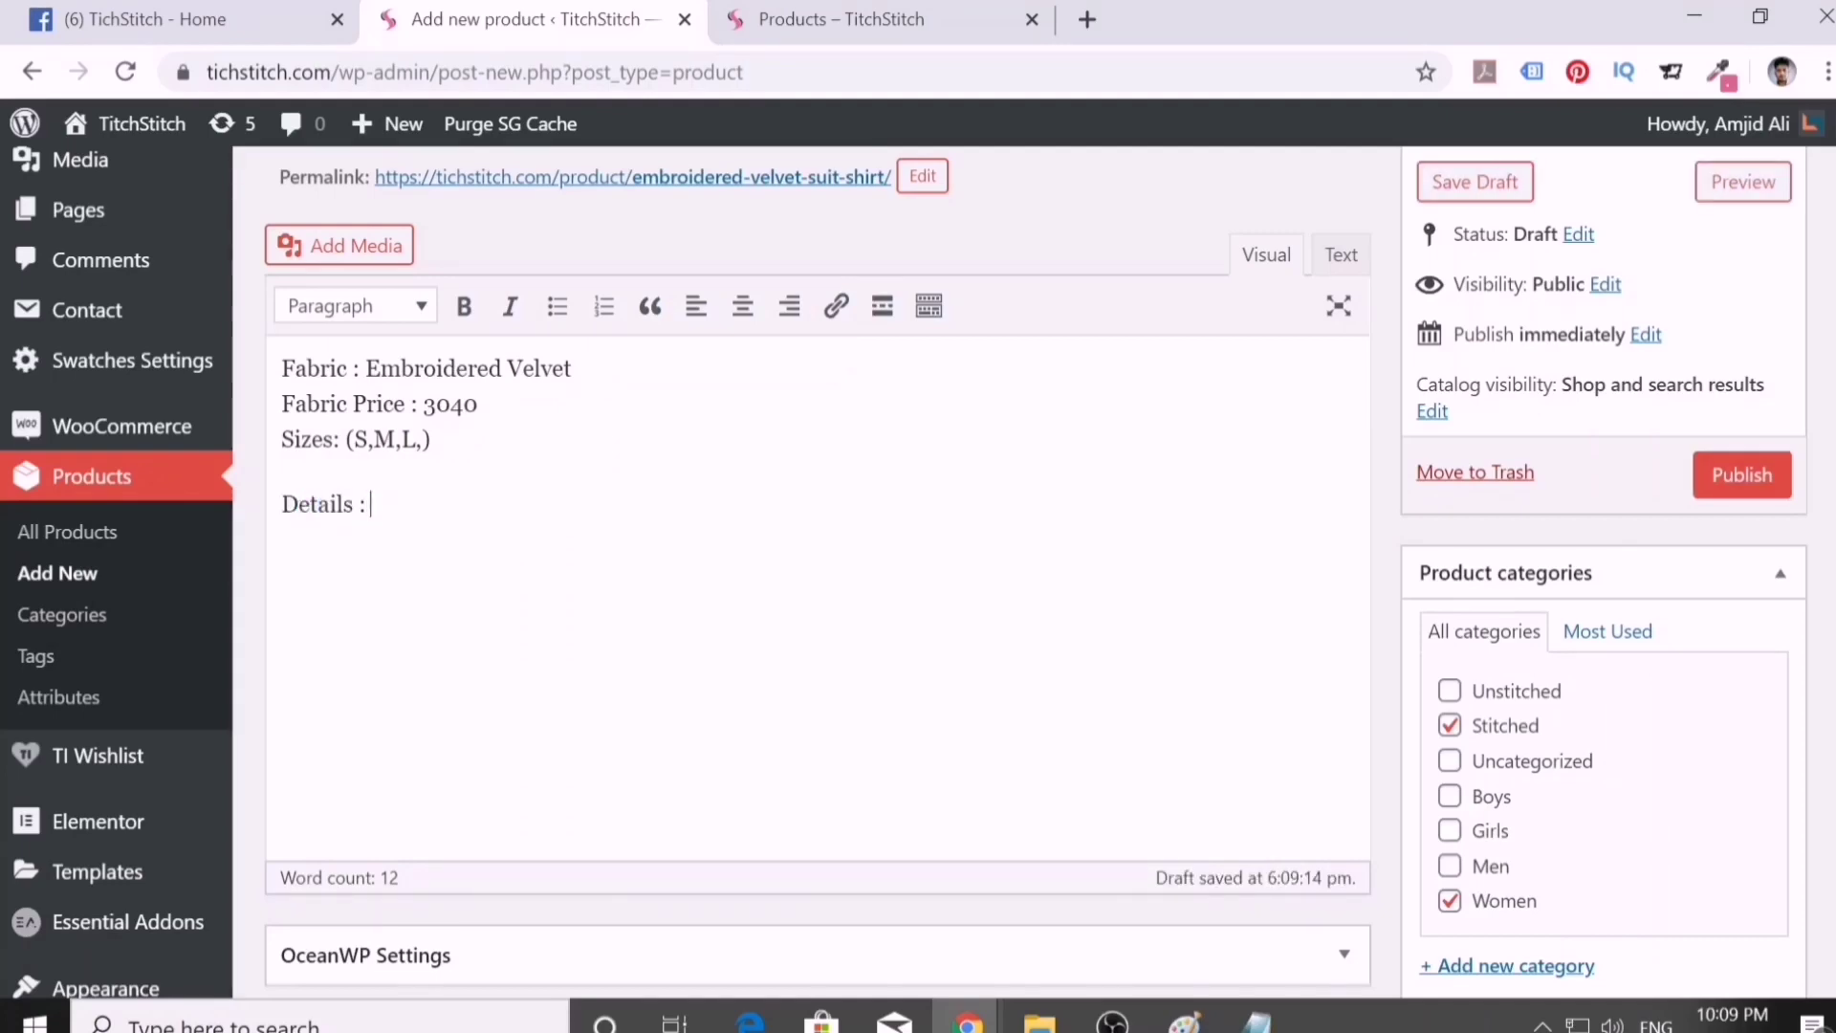
pyautogui.hotkey('ctrl', 'v')
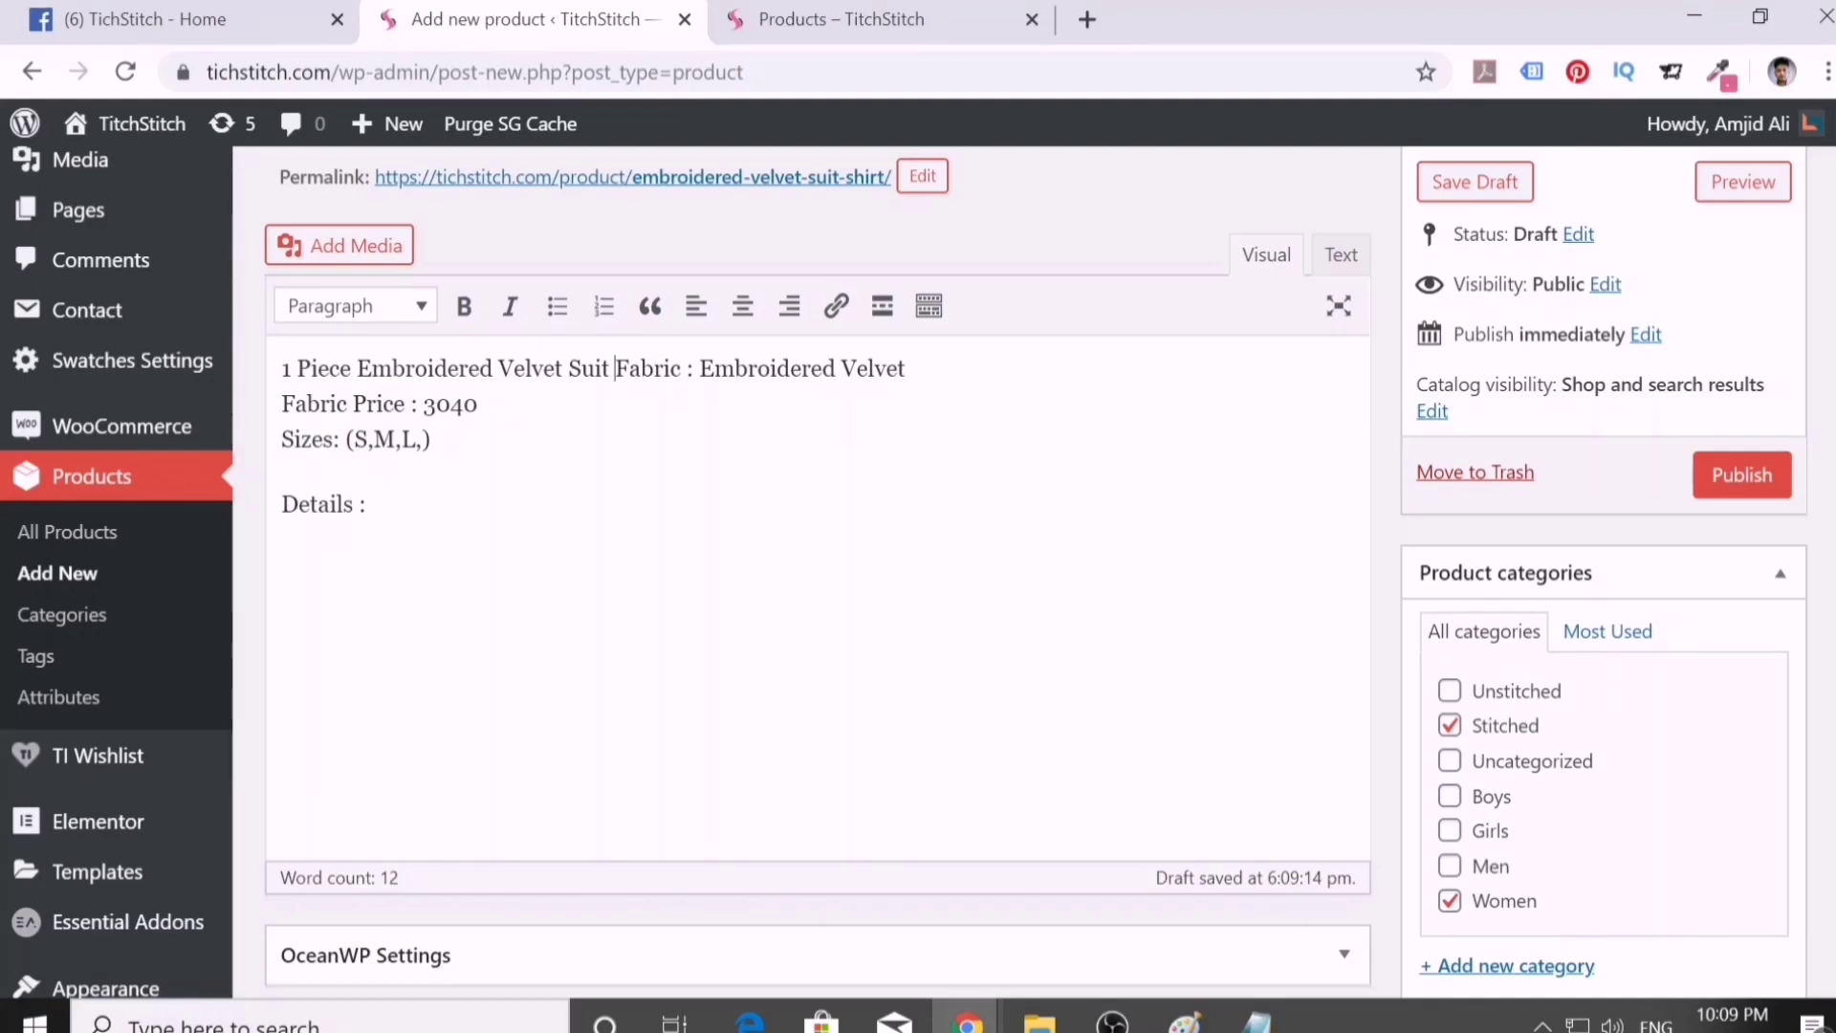
pyautogui.write('|')
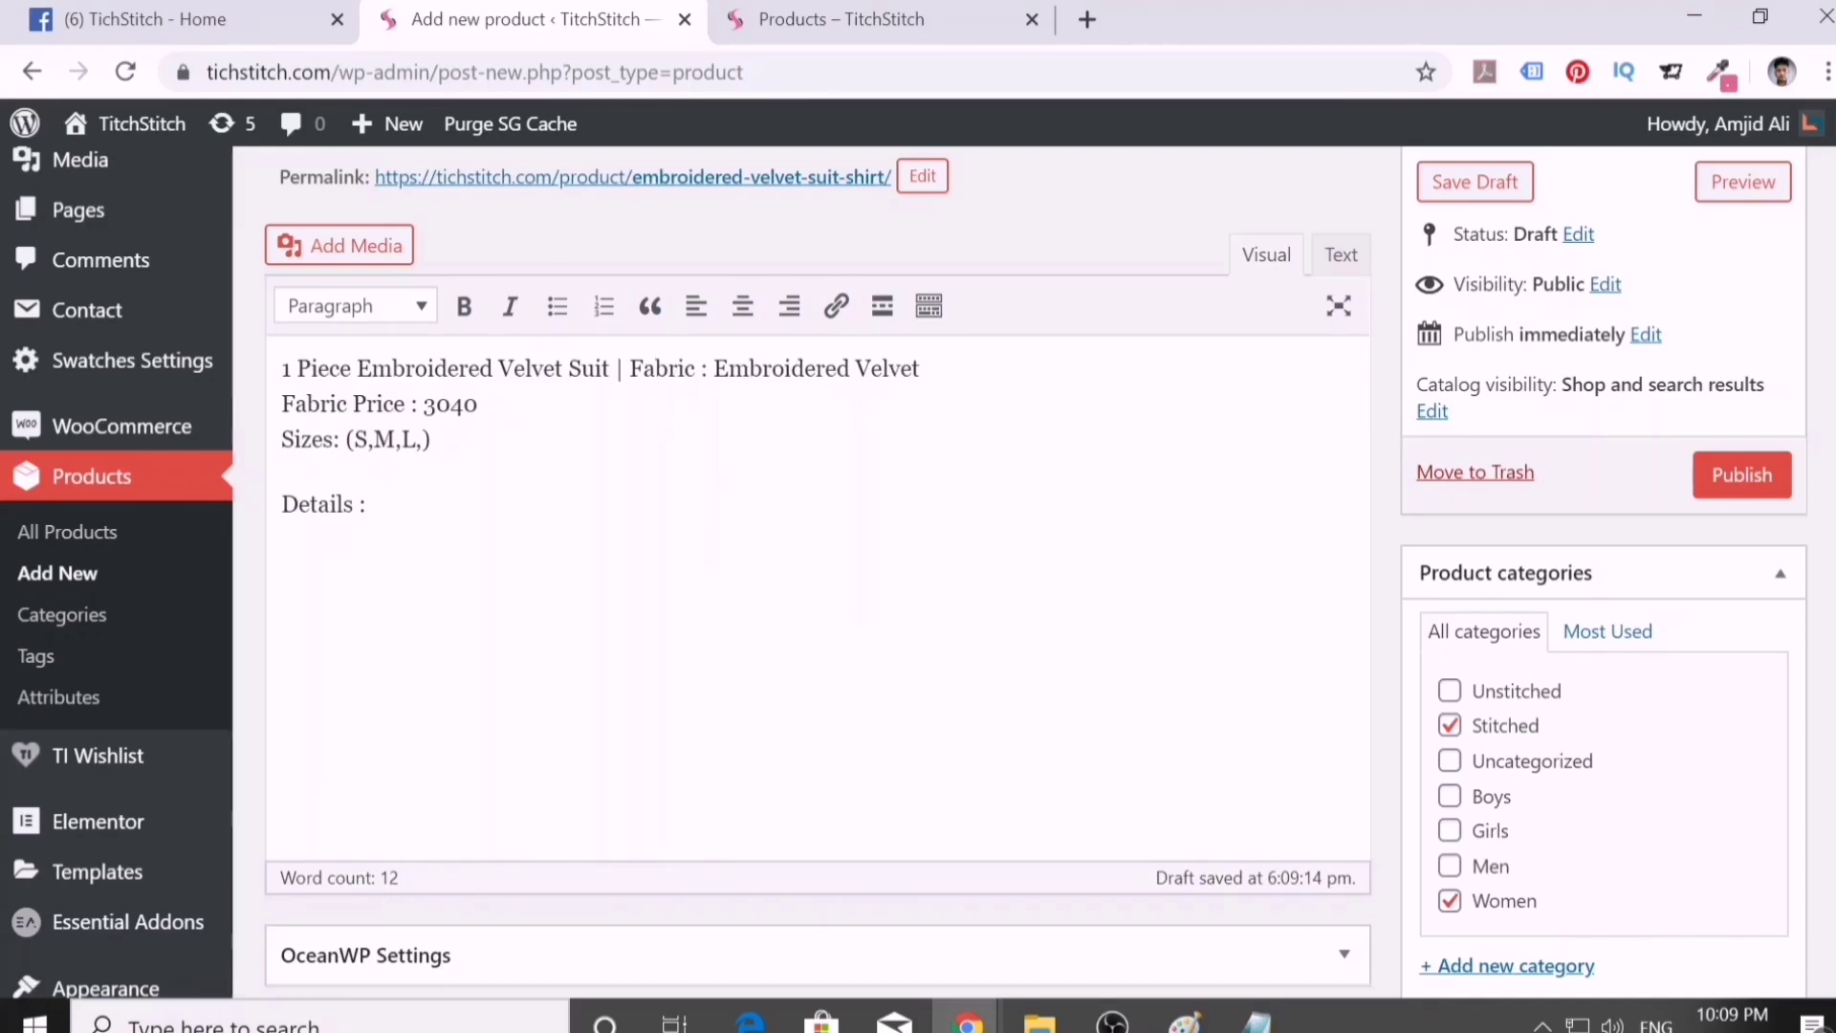
# - Enable stock management for the product and set its stock quantity to 100
pyautogui.scroll(-5, 628, 639)
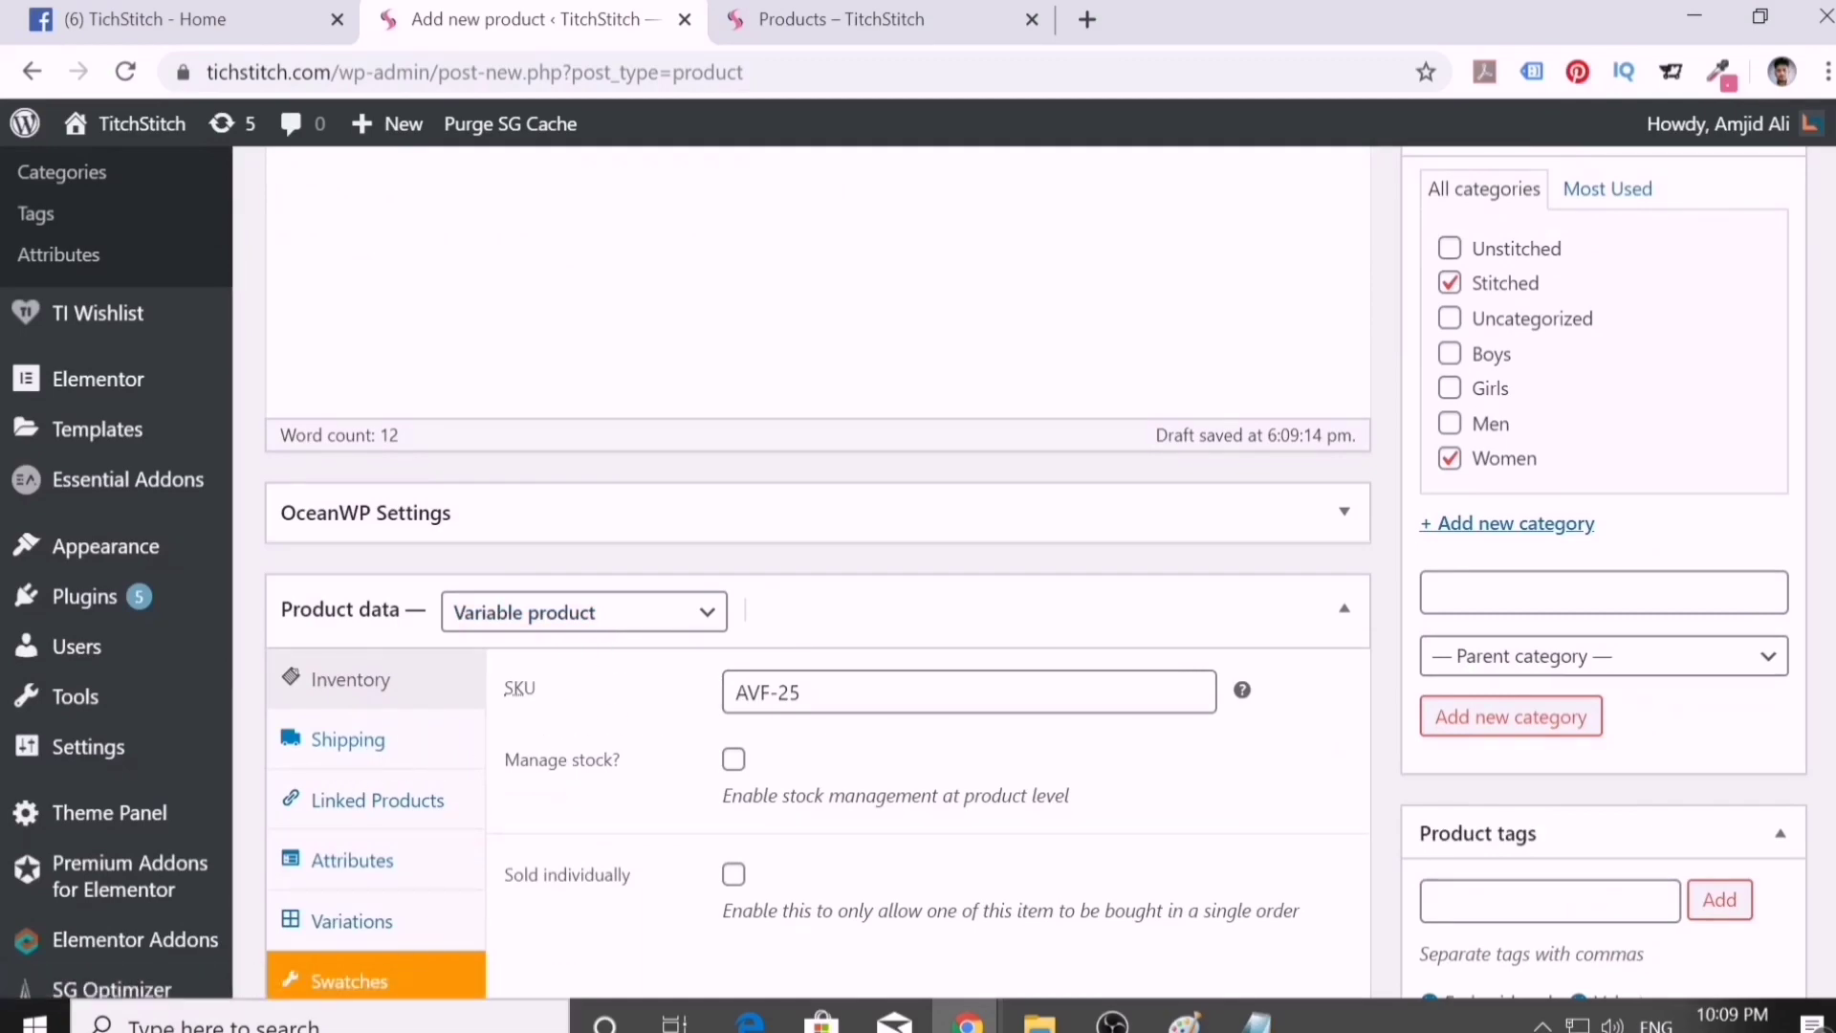
pyautogui.click(734, 759)
pyautogui.scroll(-2, 817, 866)
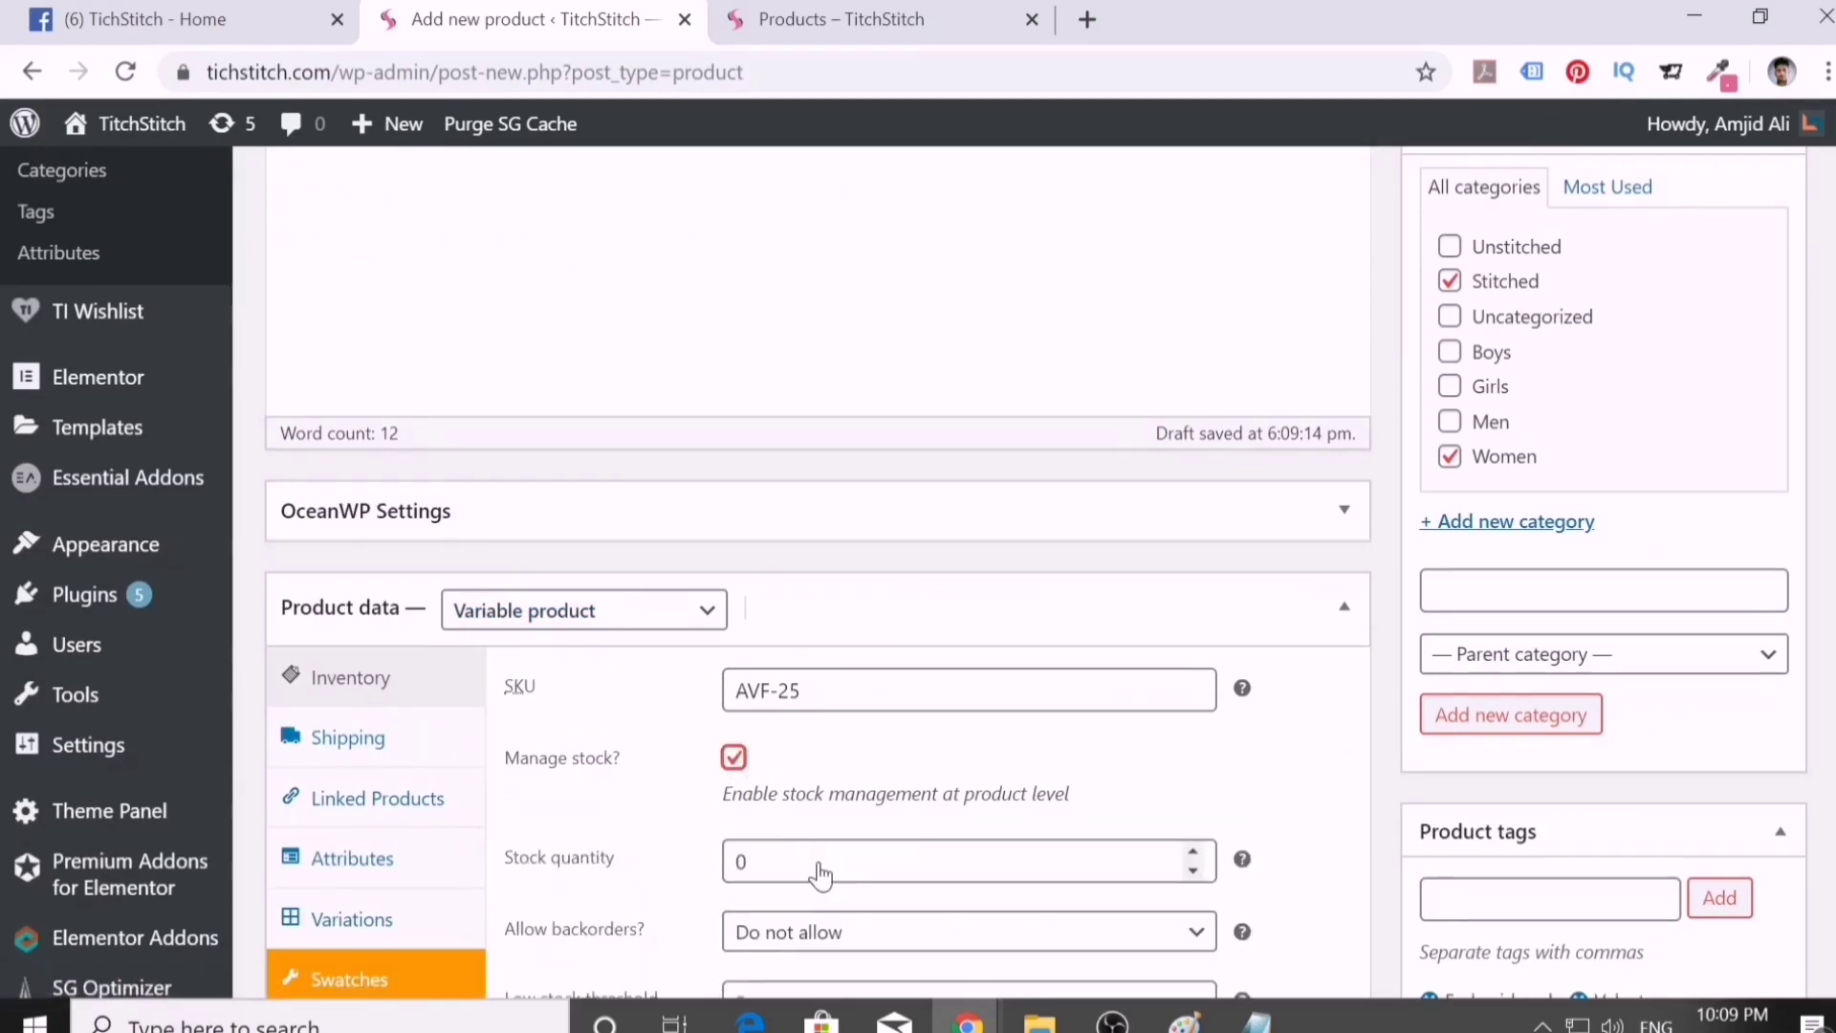
pyautogui.click(661, 722)
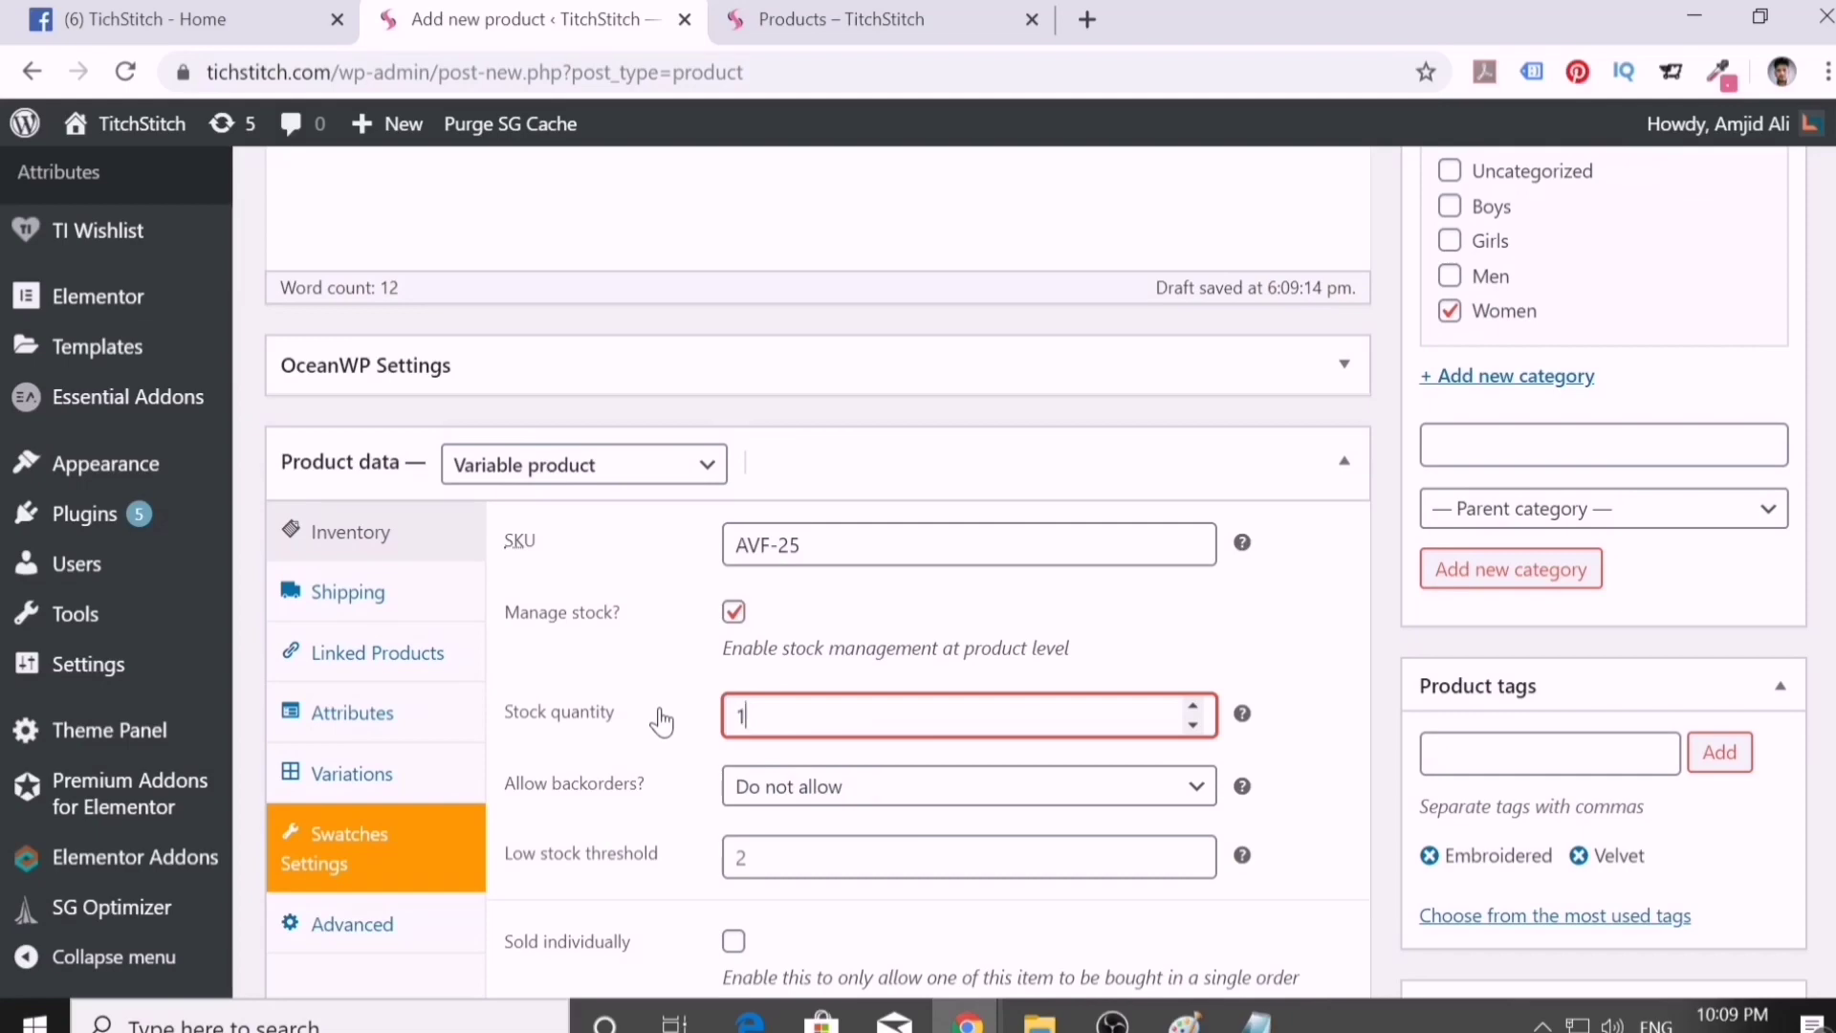
pyautogui.scroll(-2, 861, 757)
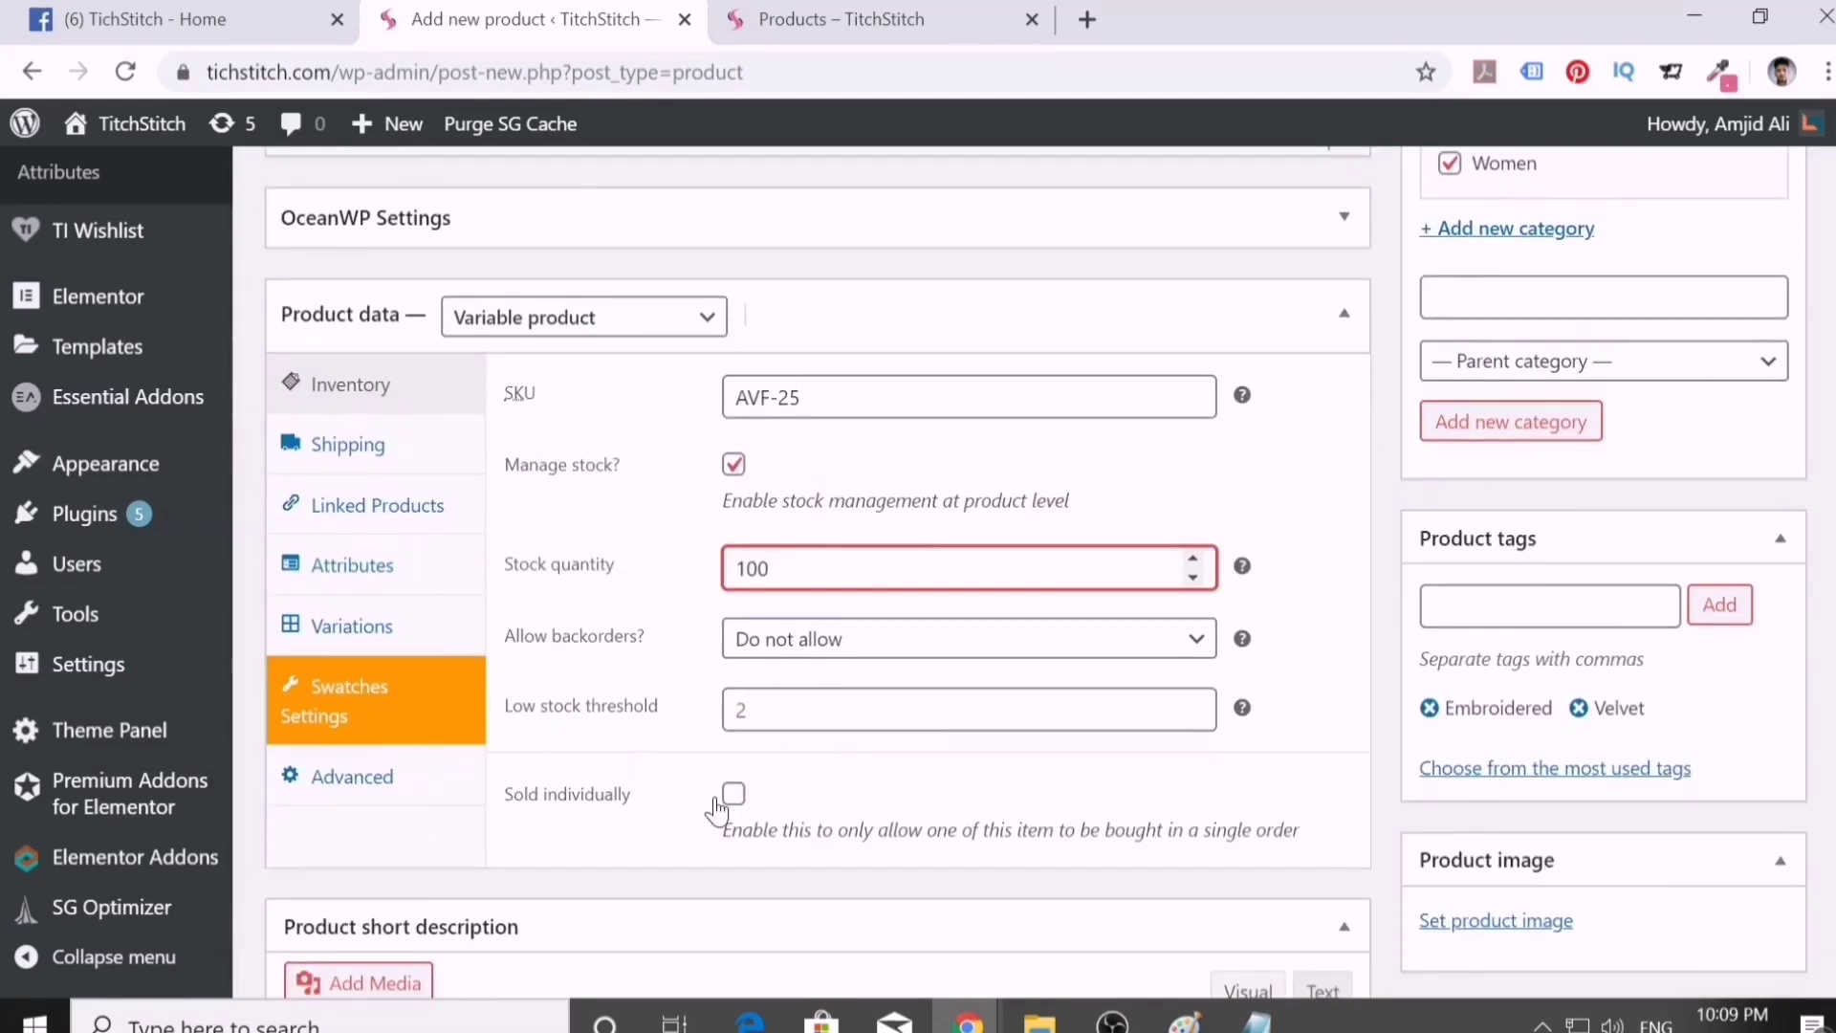
# - Add the existing Size attribute to the product's attributes
pyautogui.click(369, 626)
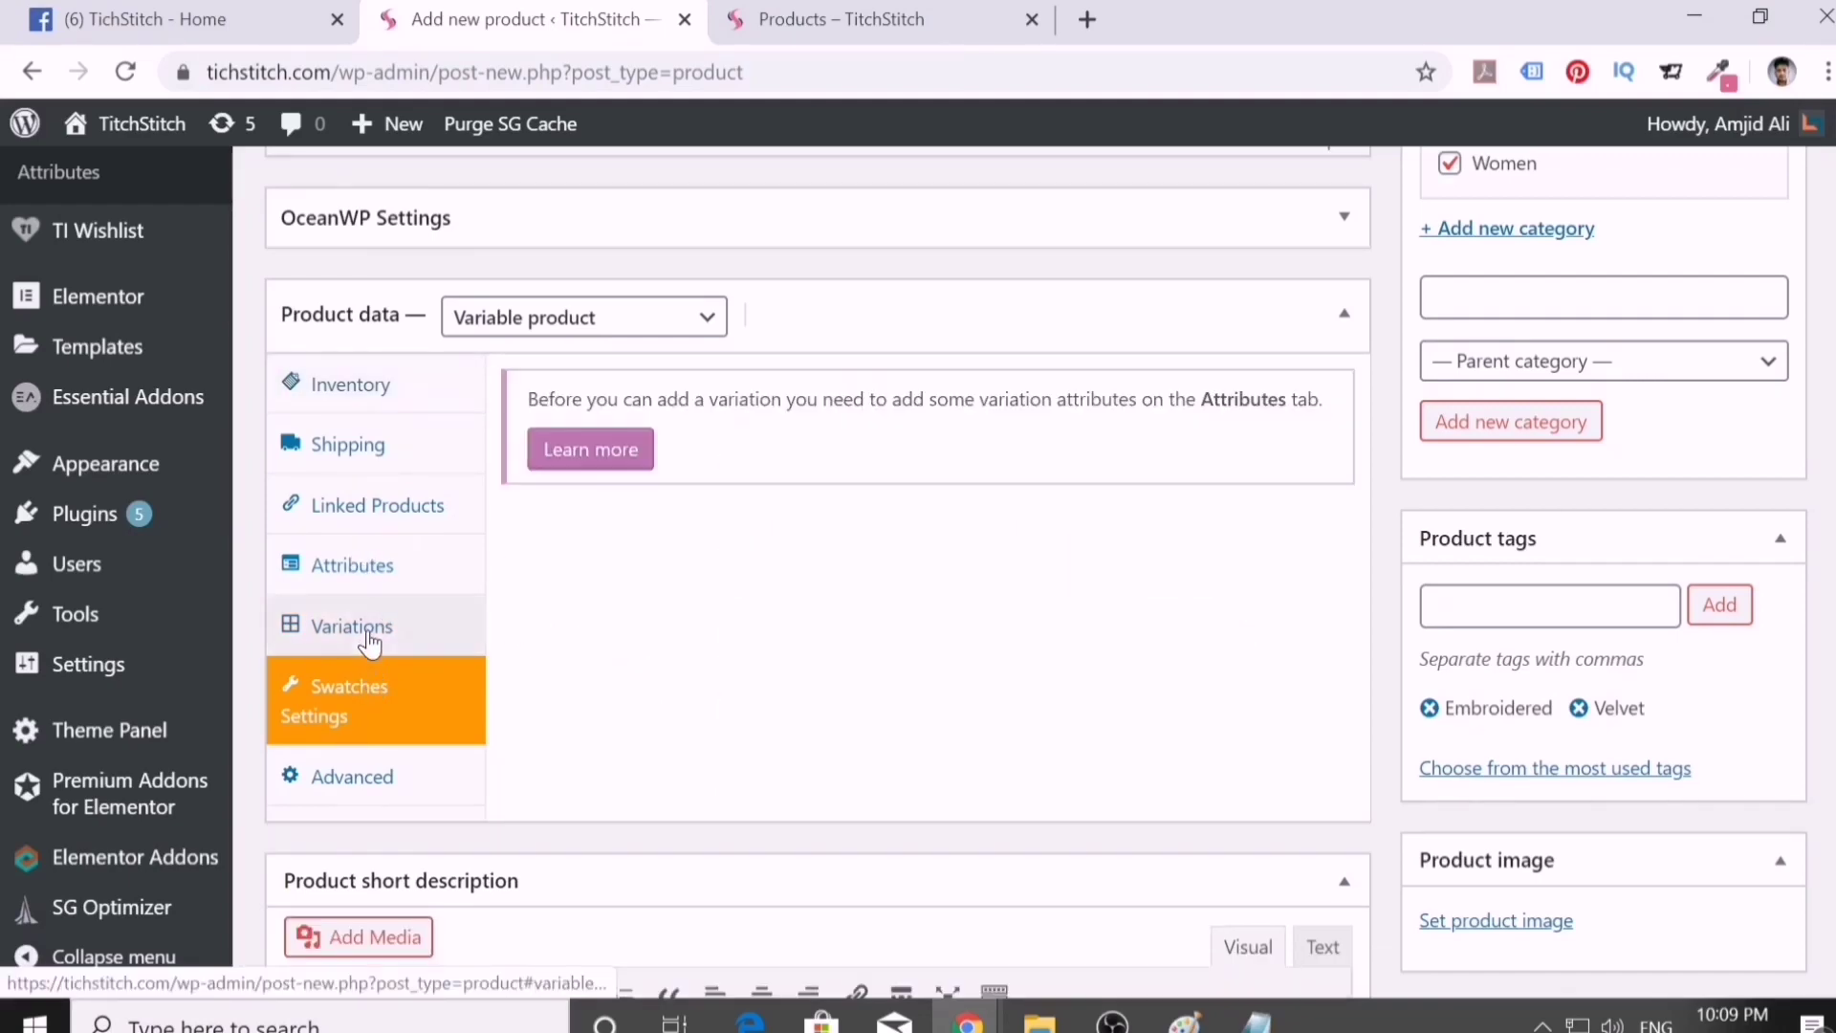
pyautogui.click(354, 570)
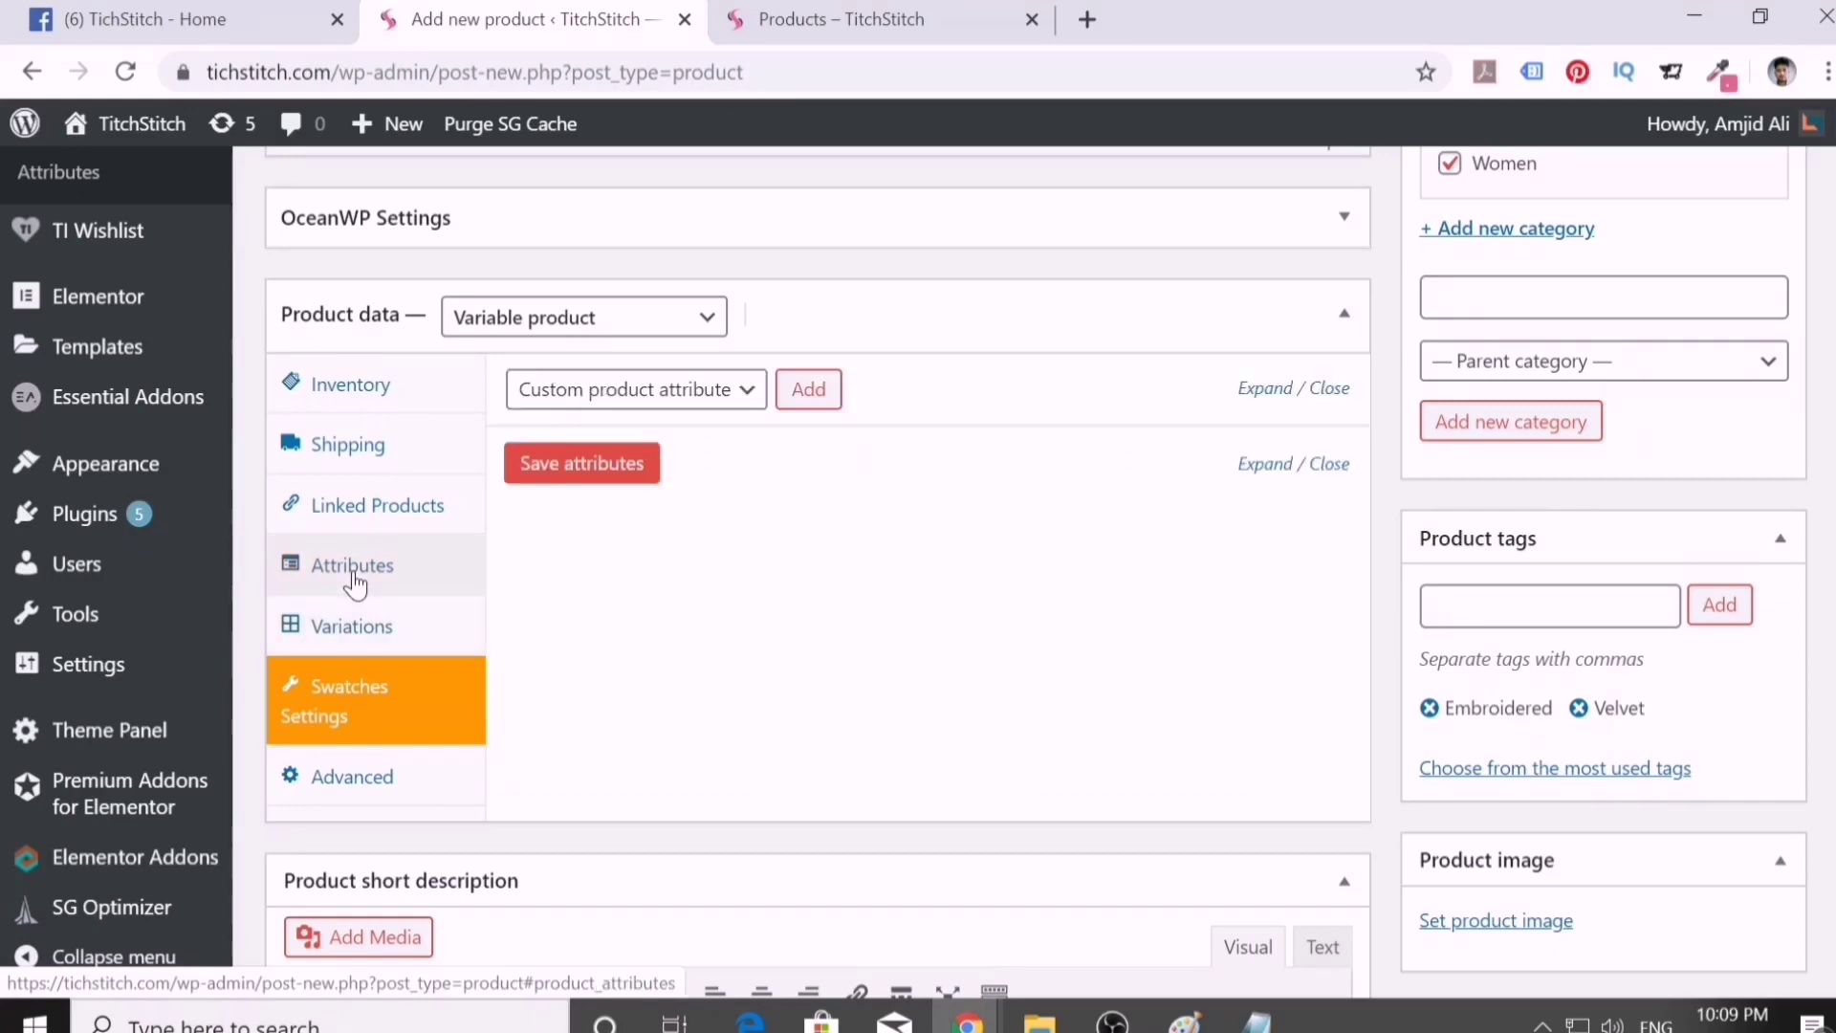
pyautogui.scroll(3, 696, 435)
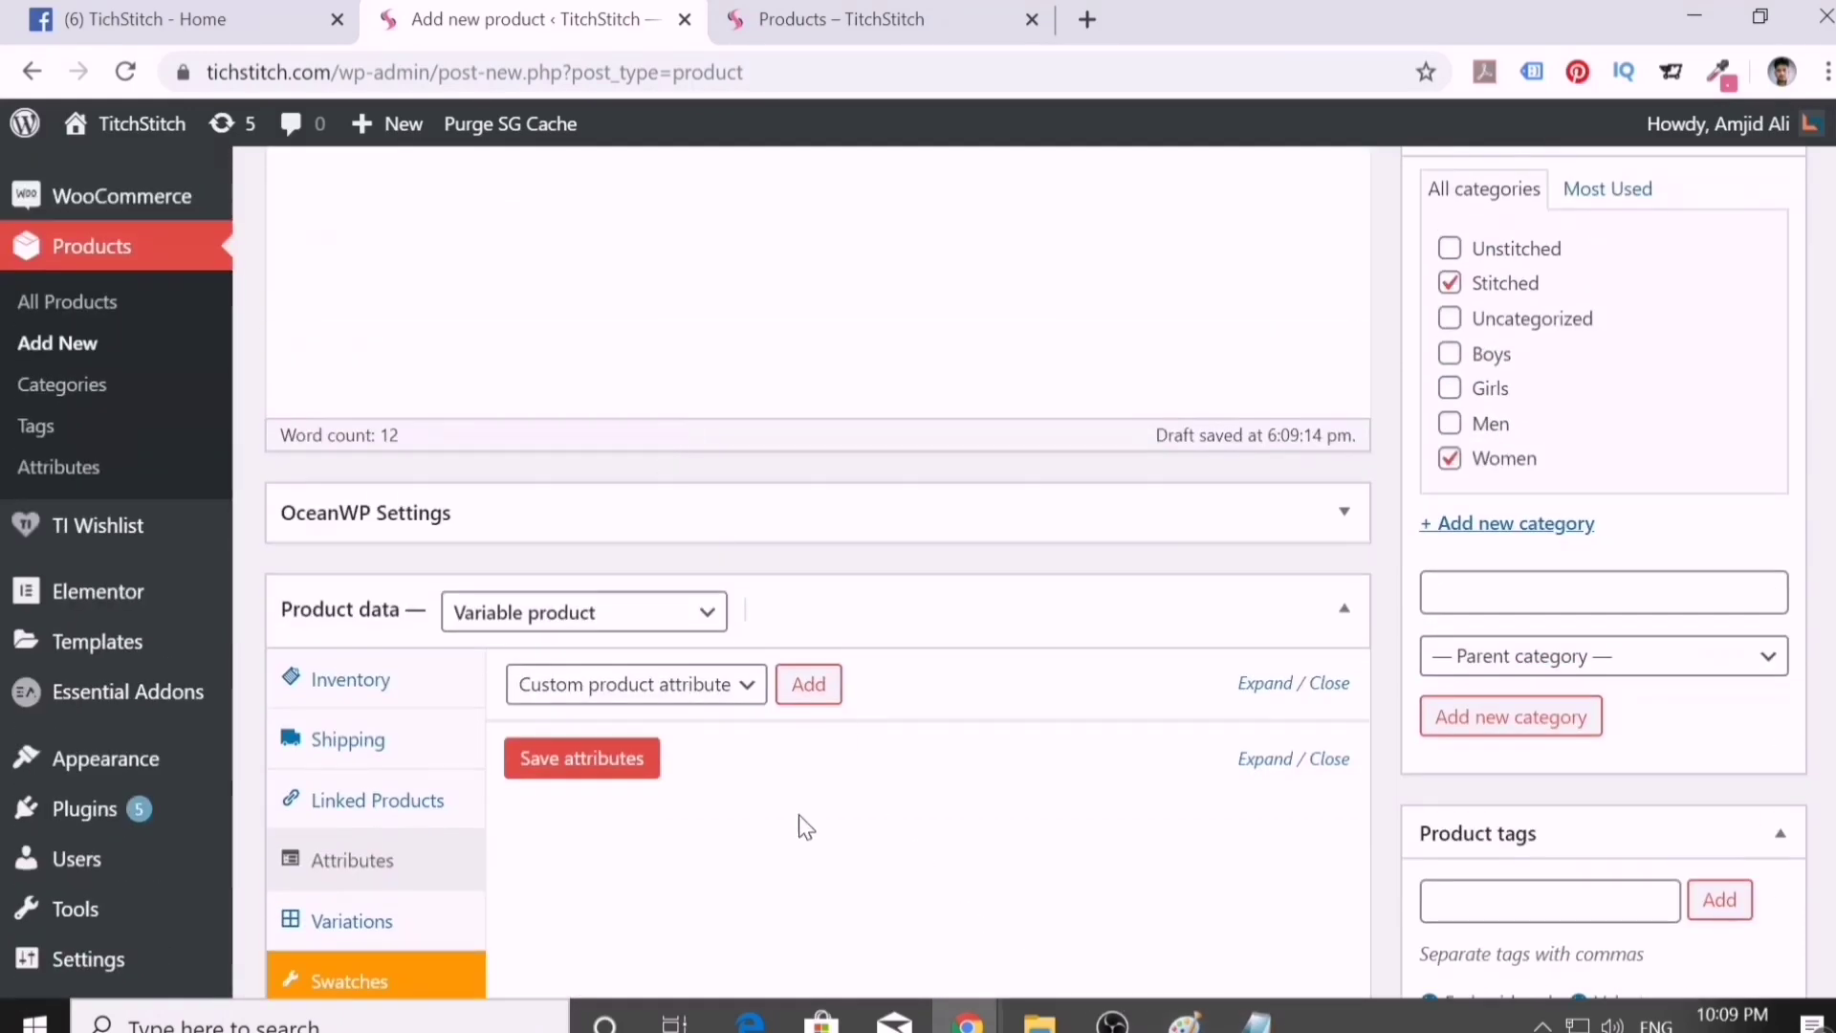
pyautogui.click(688, 699)
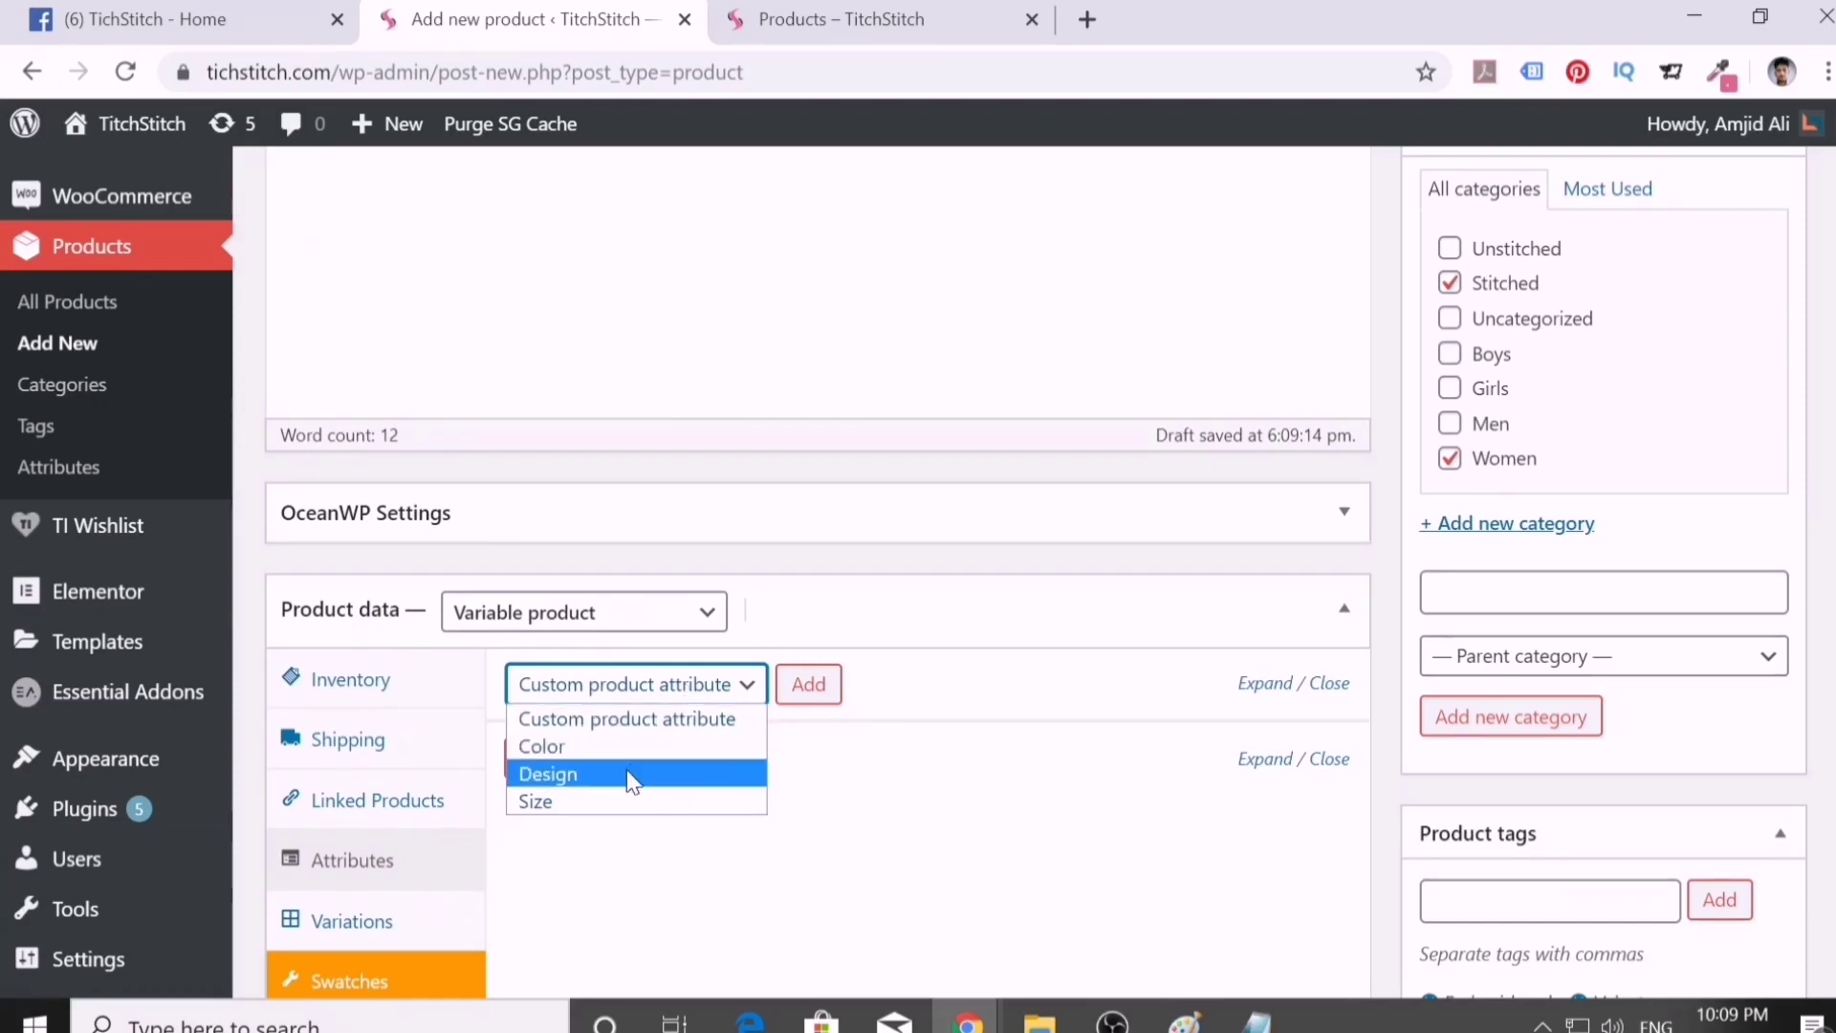
pyautogui.click(587, 805)
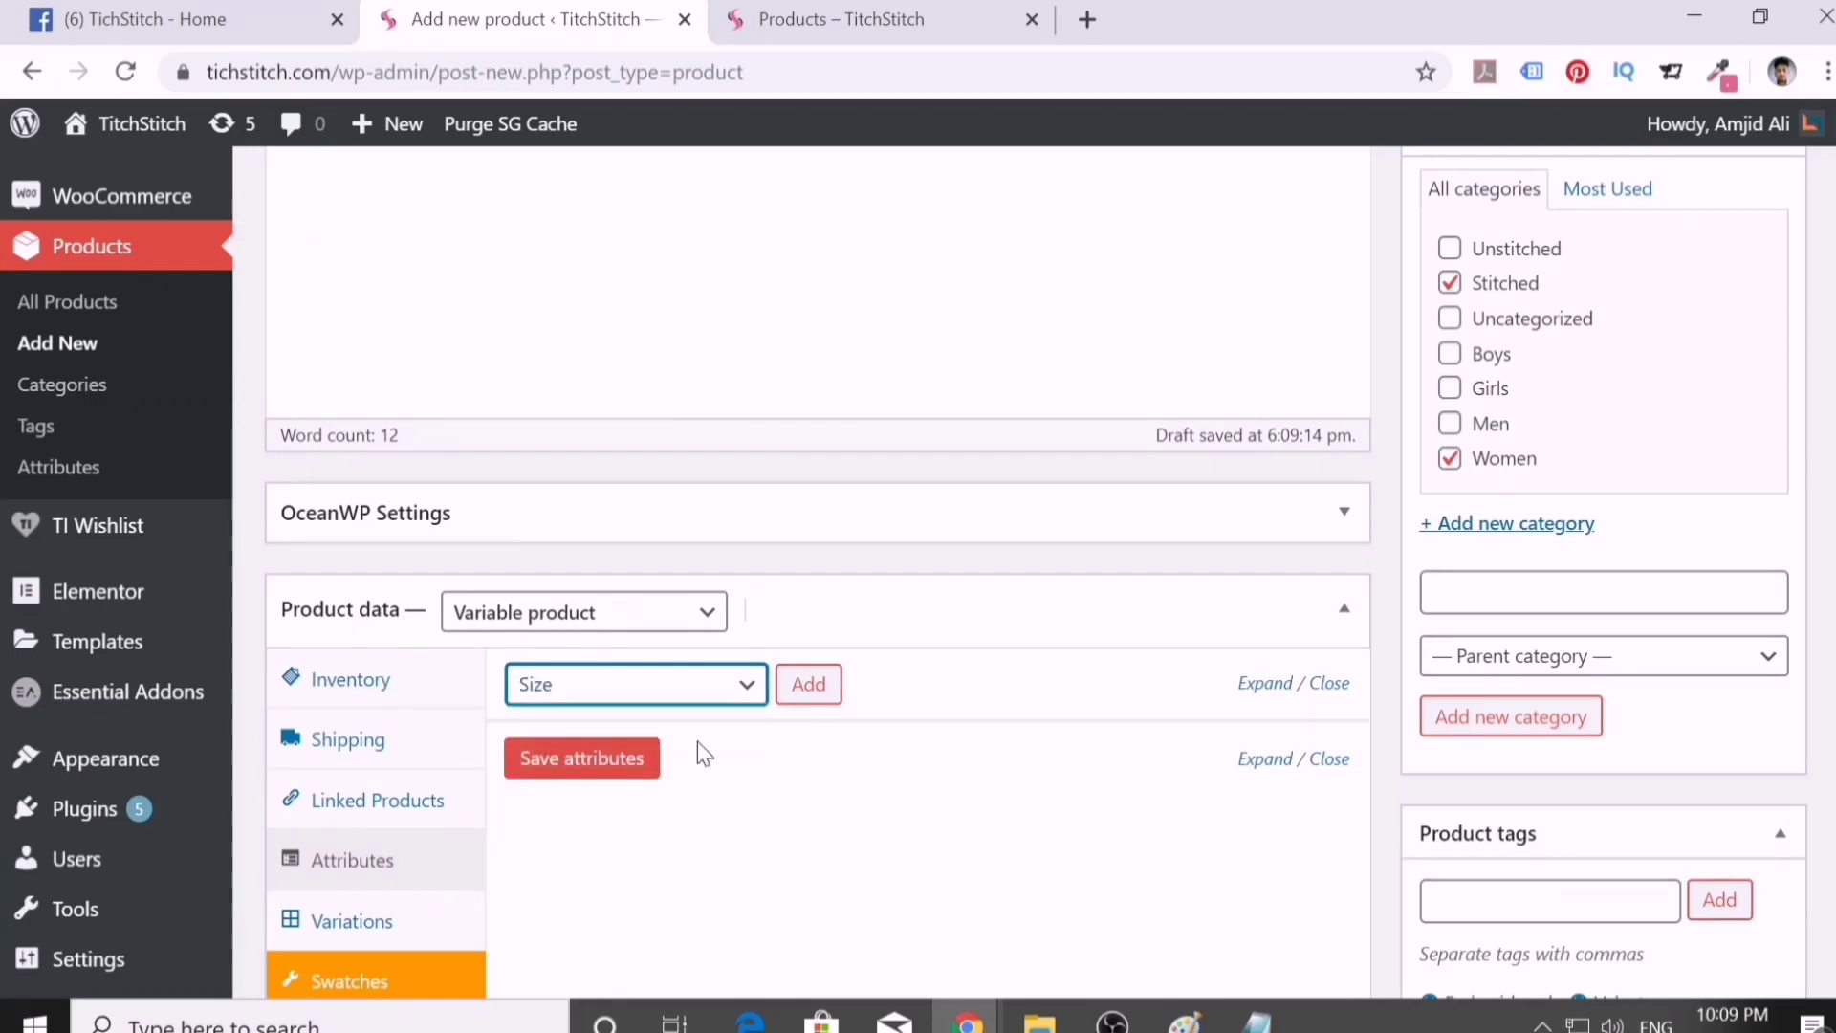
pyautogui.click(784, 696)
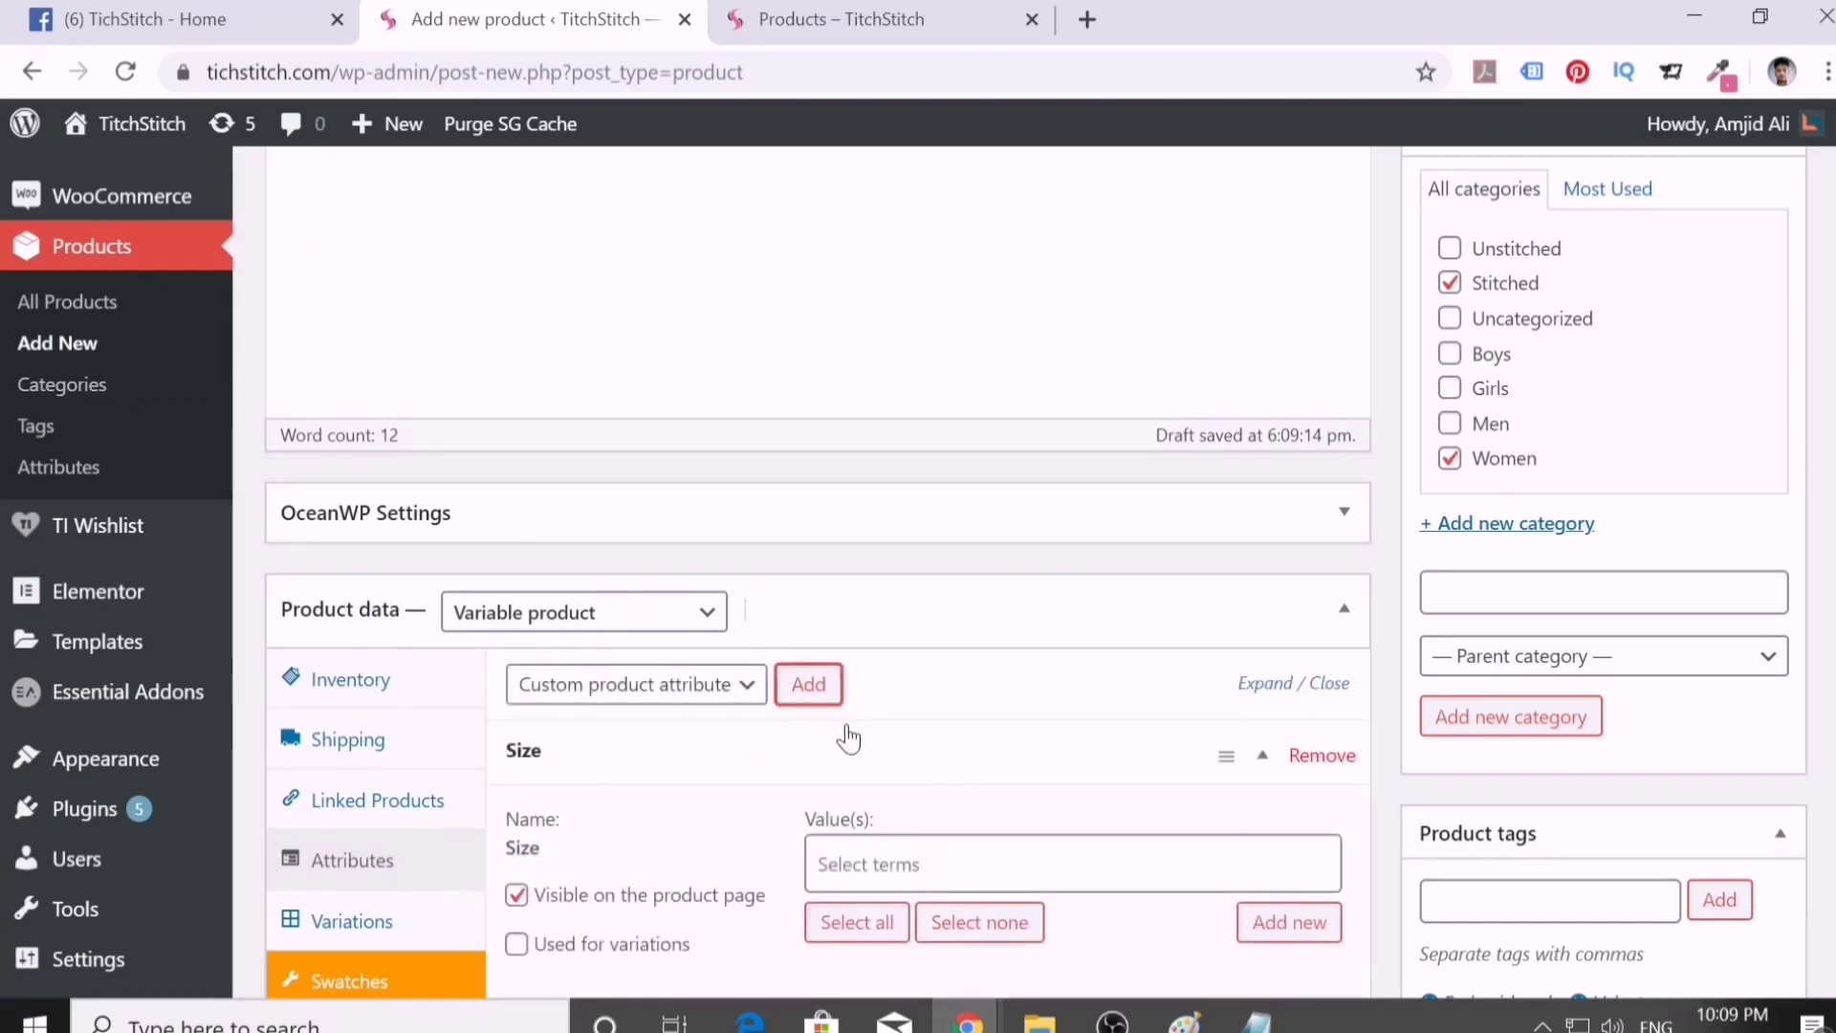
pyautogui.scroll(-3, 849, 738)
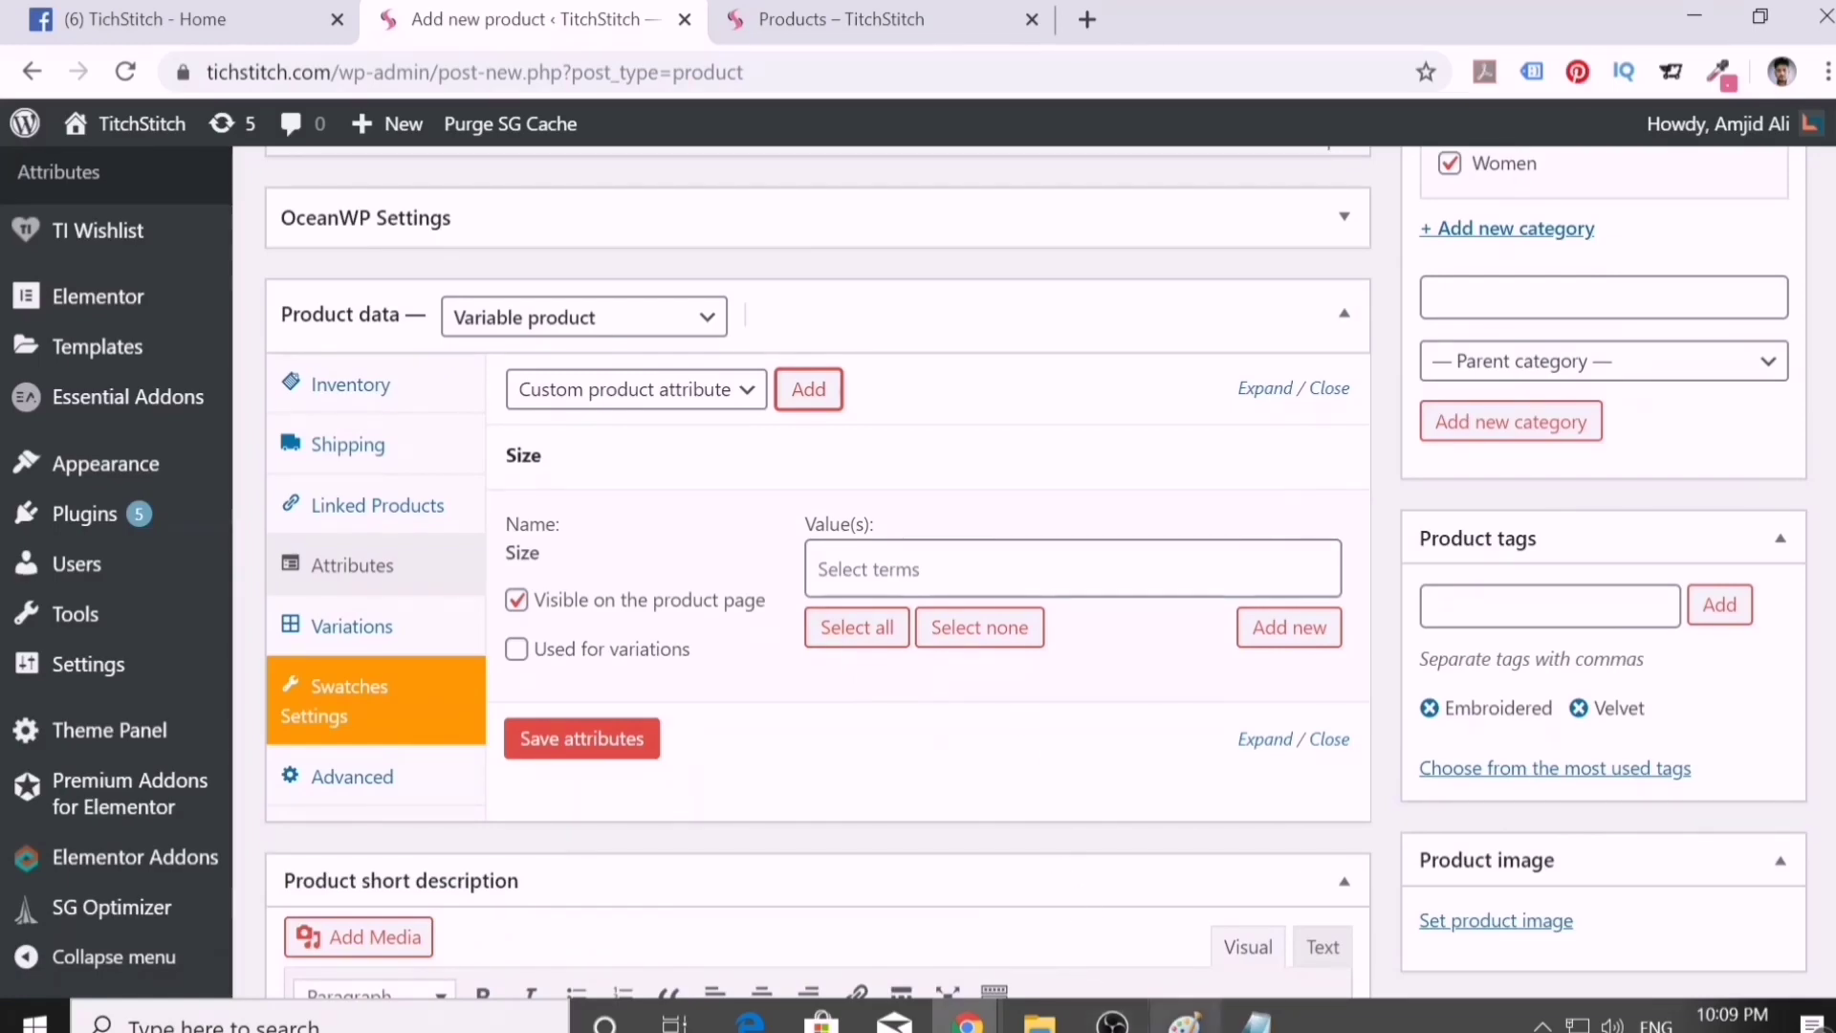
# - Check the sizes in the AVF-25 text file, assign L, M and S to the Size attribute, and save it as used for variations
pyautogui.moveTo(1110, 1023)
pyautogui.click(1039, 1021)
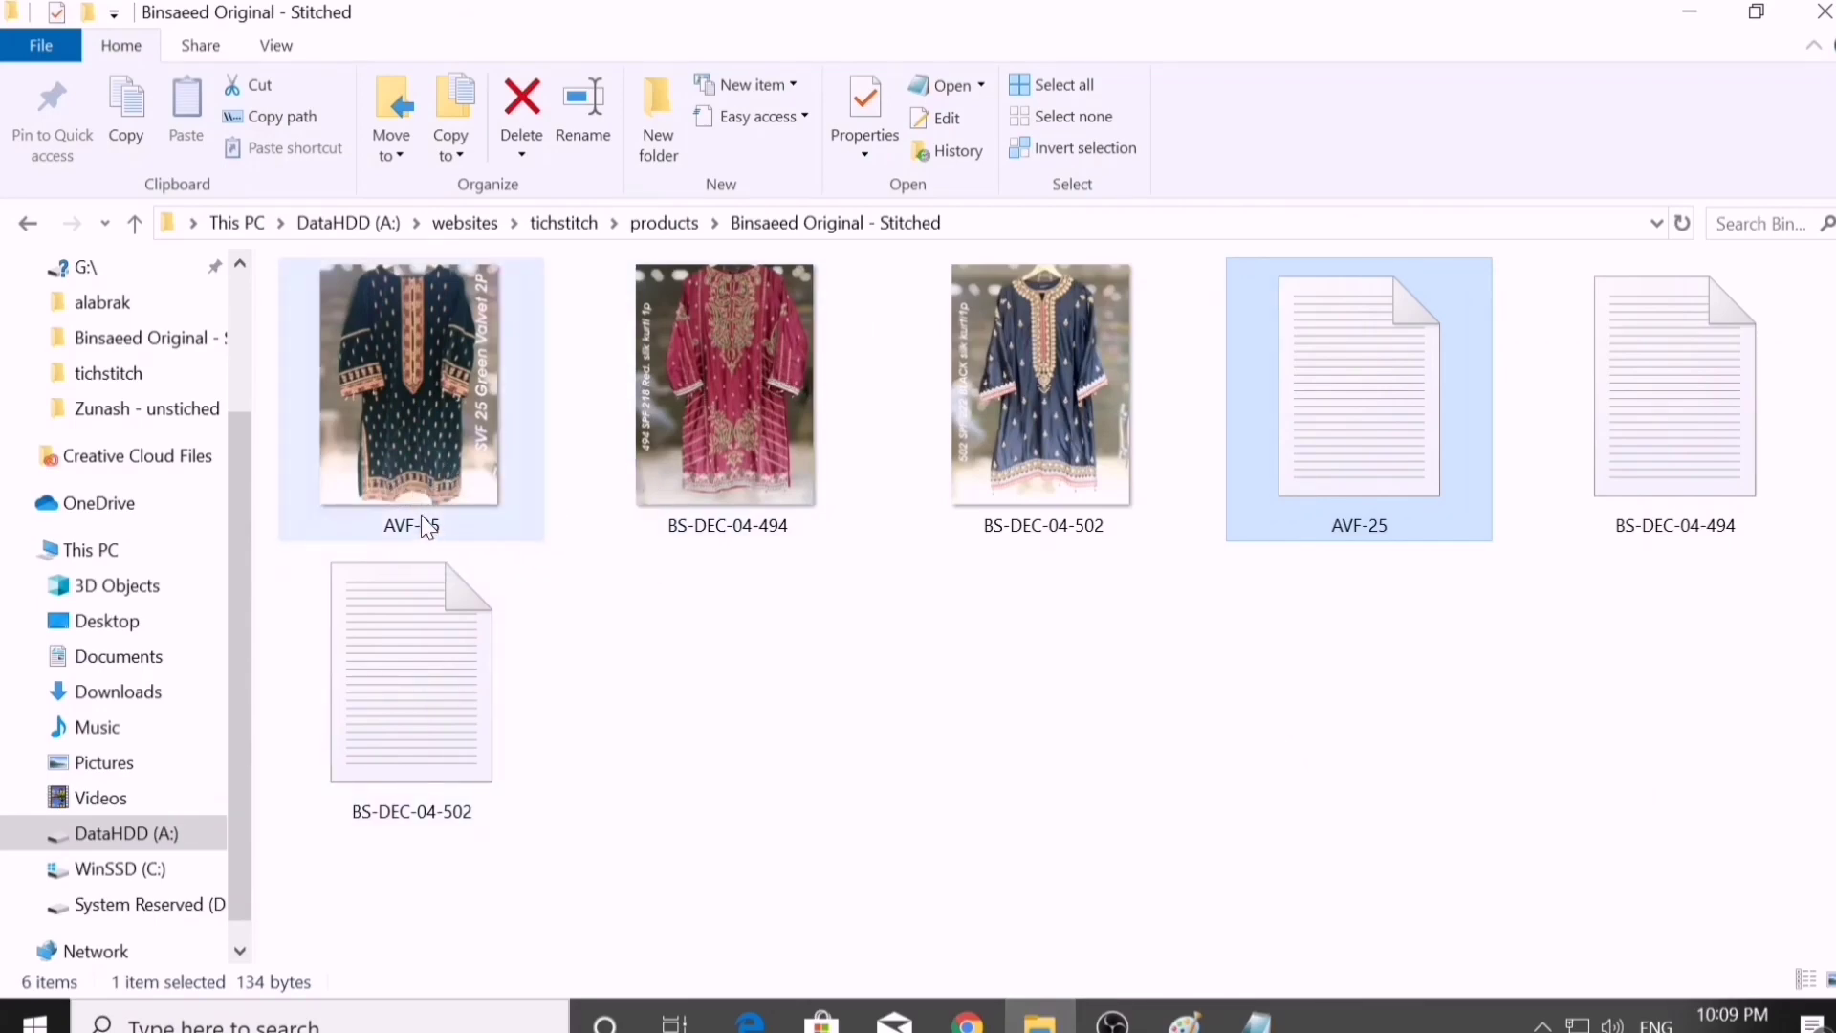
pyautogui.doubleClick(1312, 465)
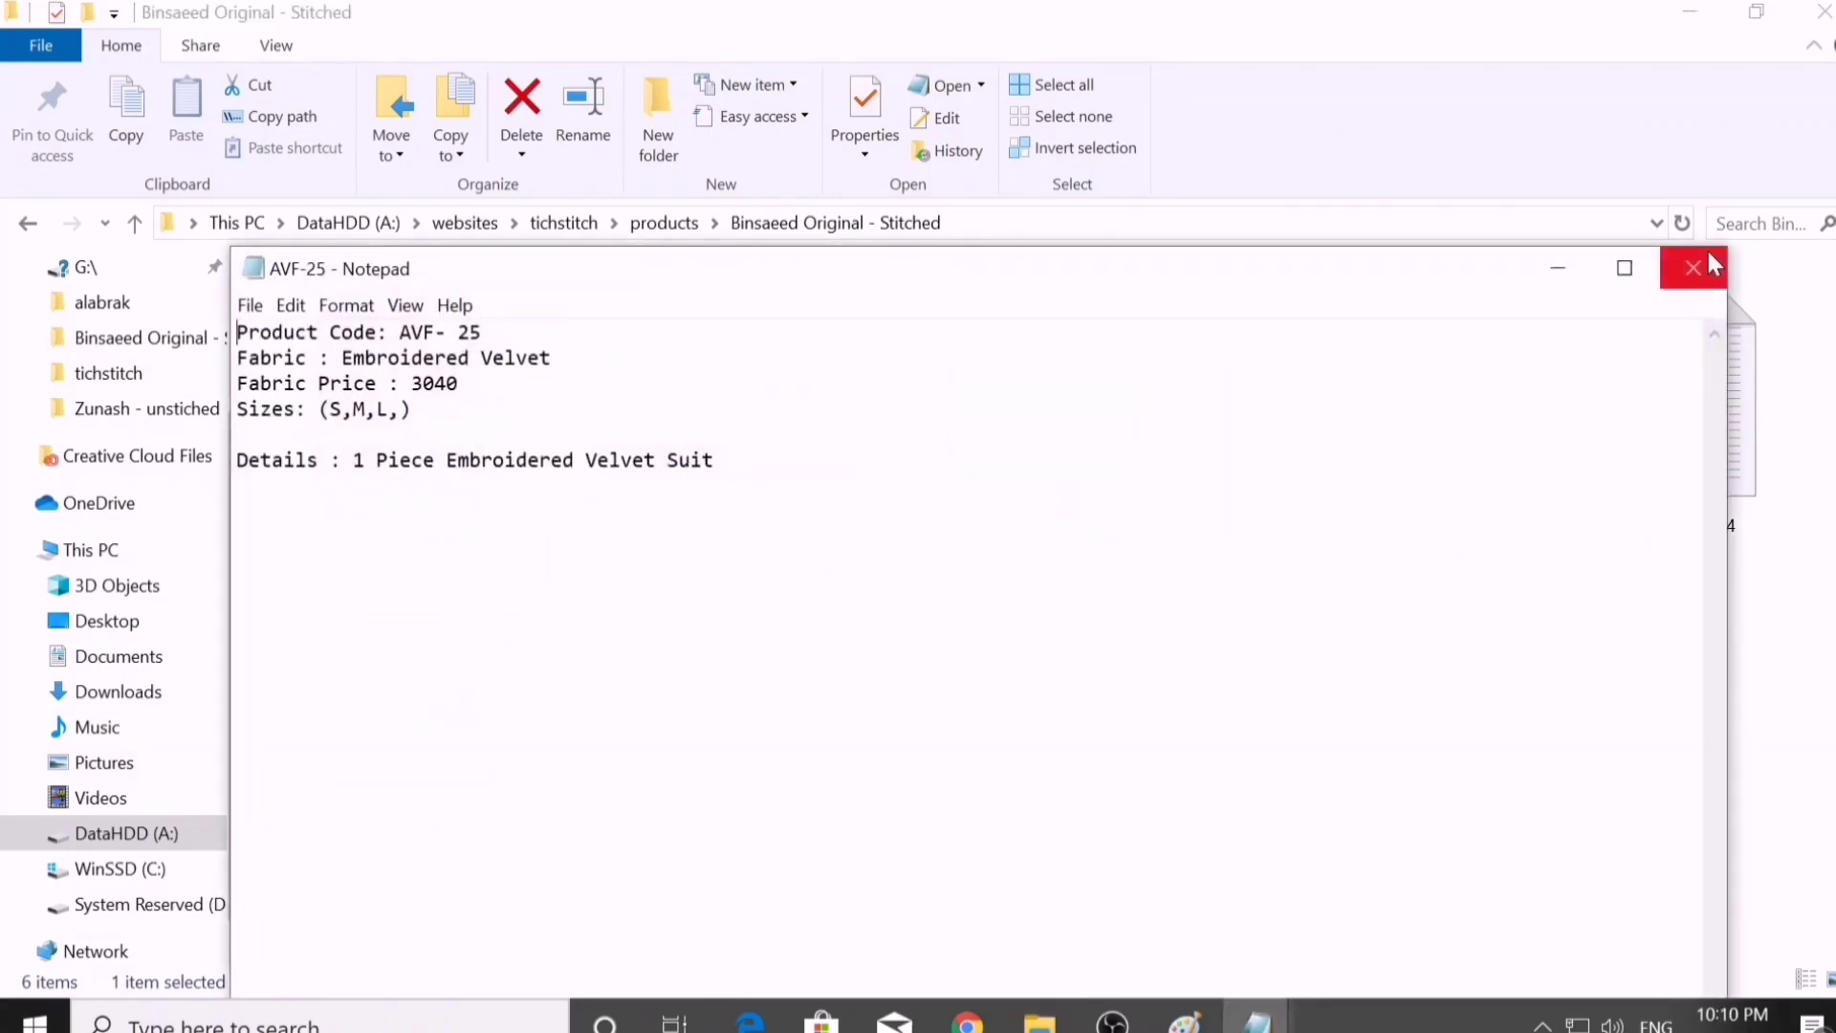
pyautogui.click(1712, 266)
pyautogui.moveTo(967, 1022)
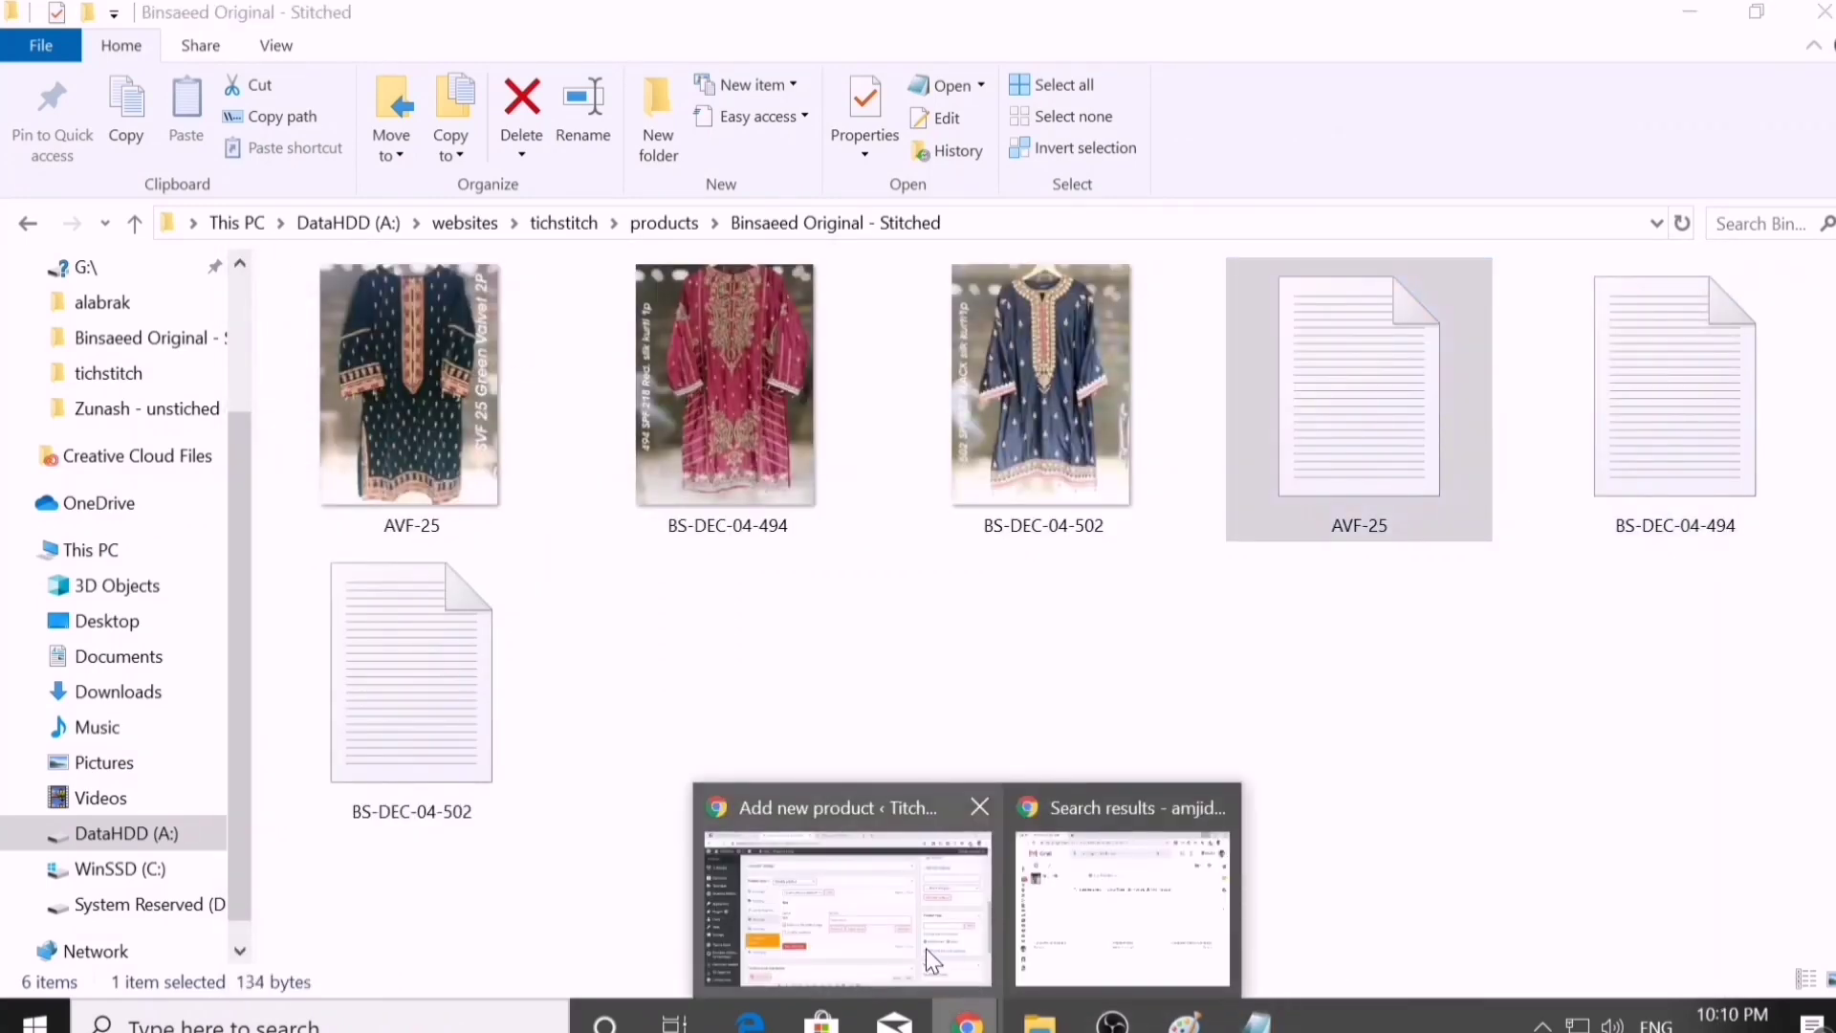
pyautogui.click(931, 959)
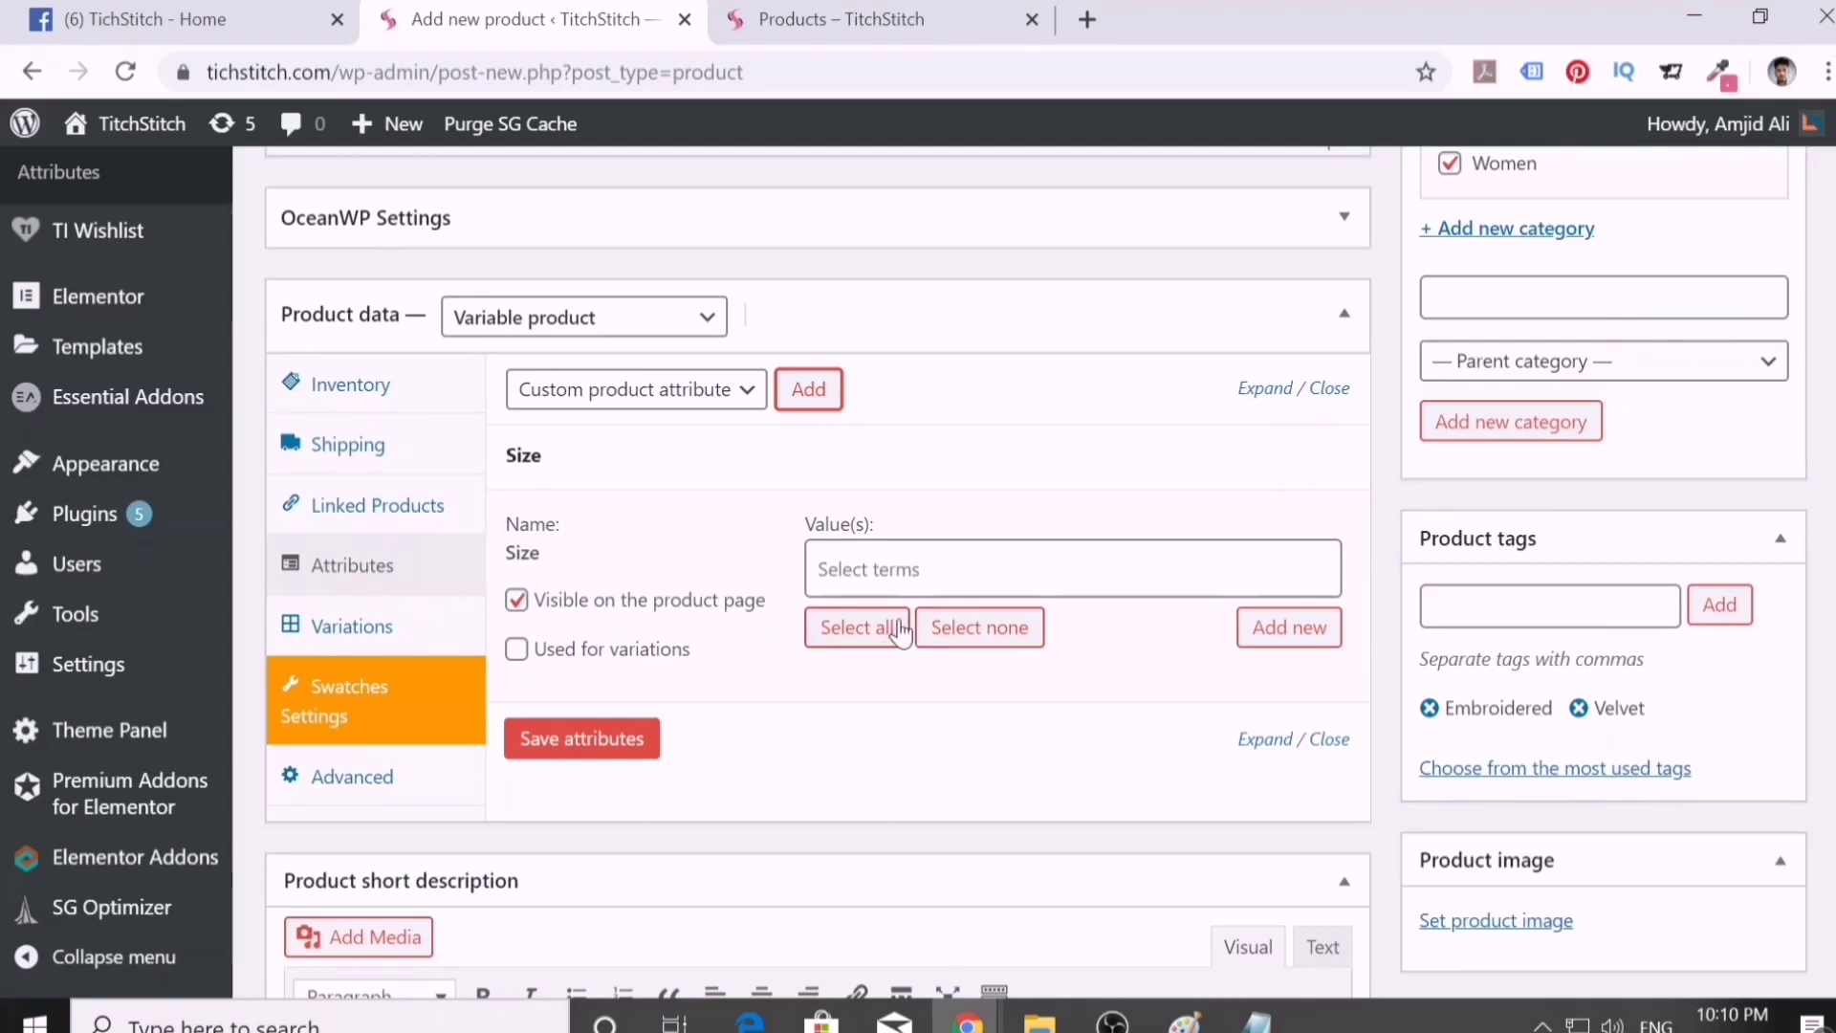
pyautogui.click(880, 572)
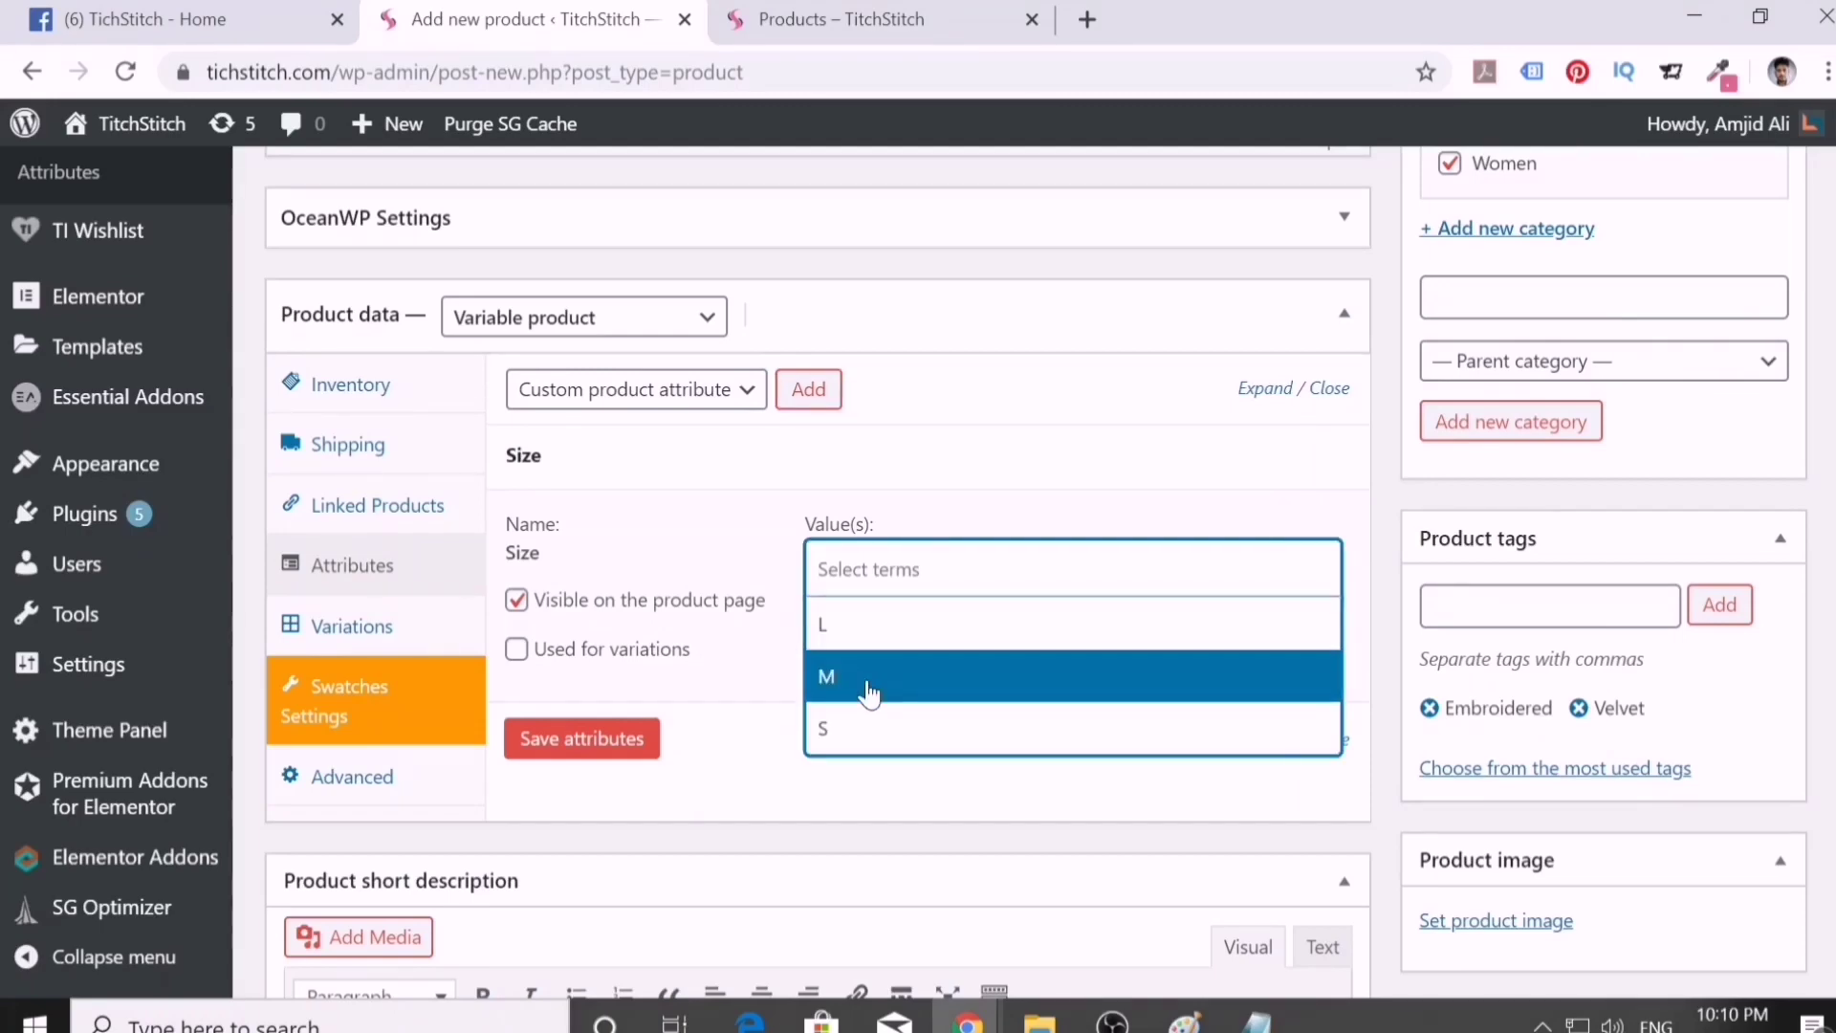
pyautogui.press('Escape')
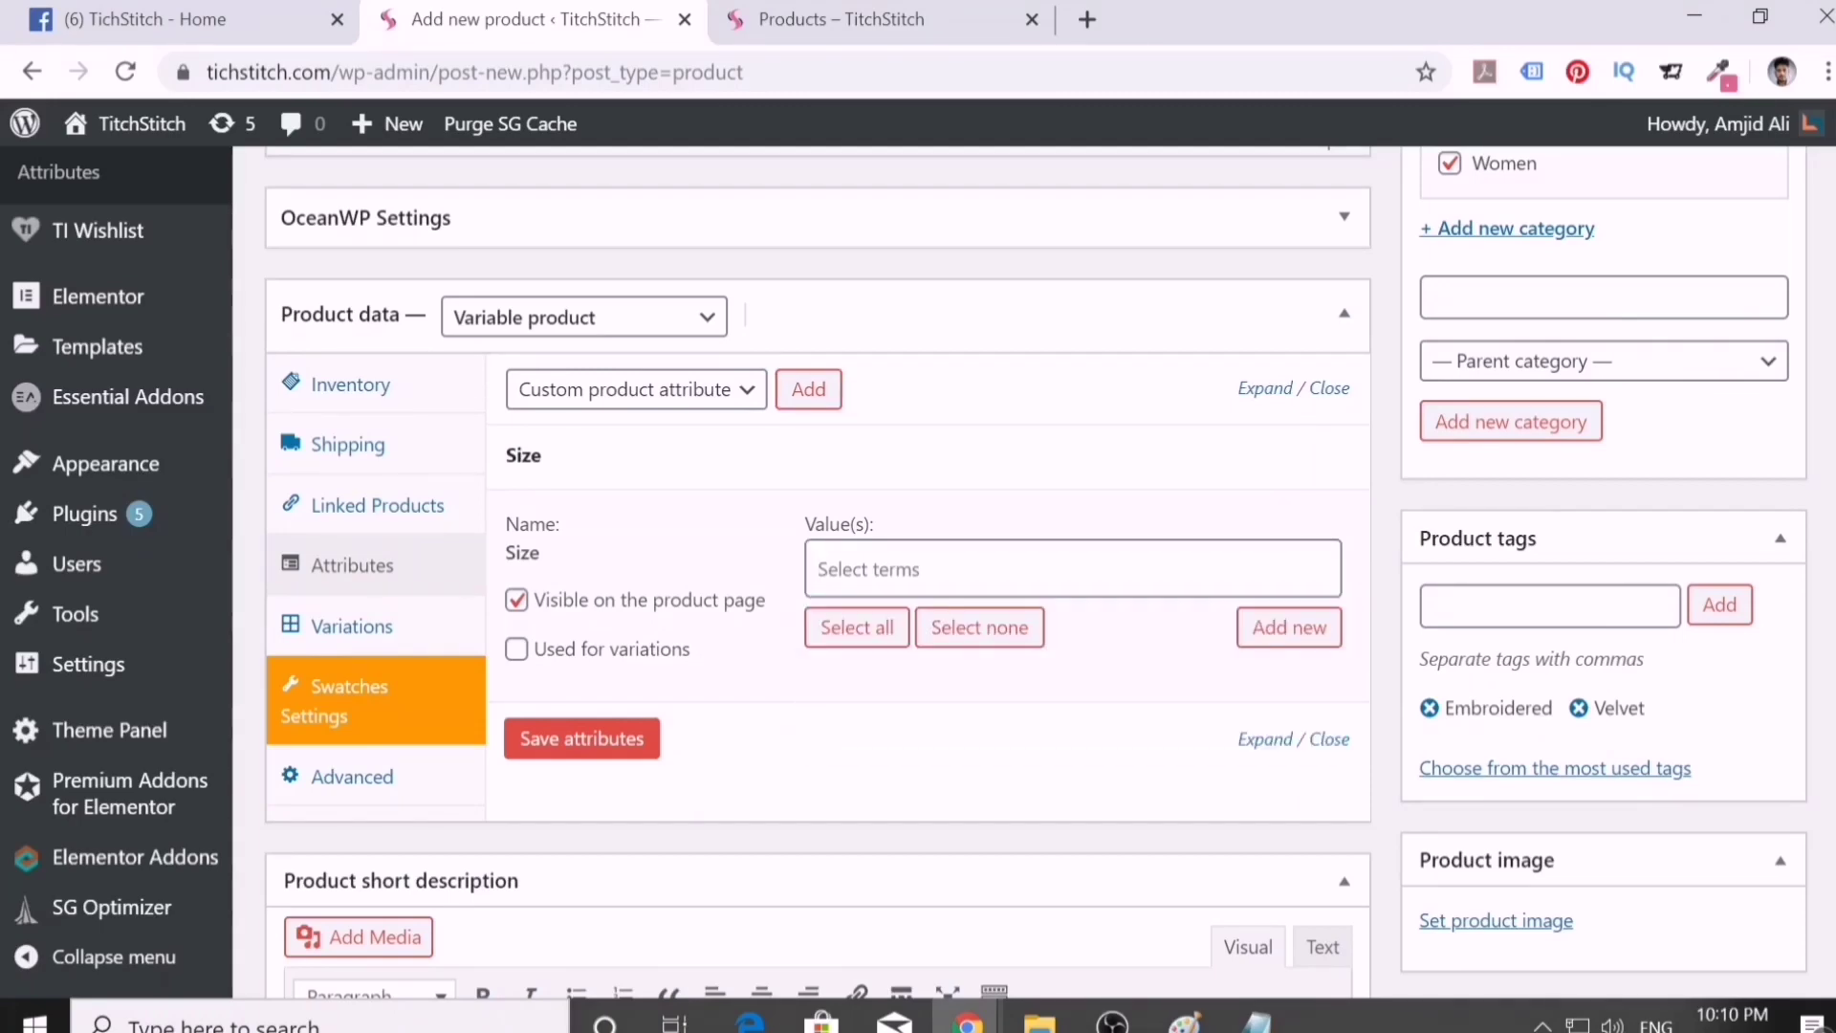
pyautogui.click(866, 647)
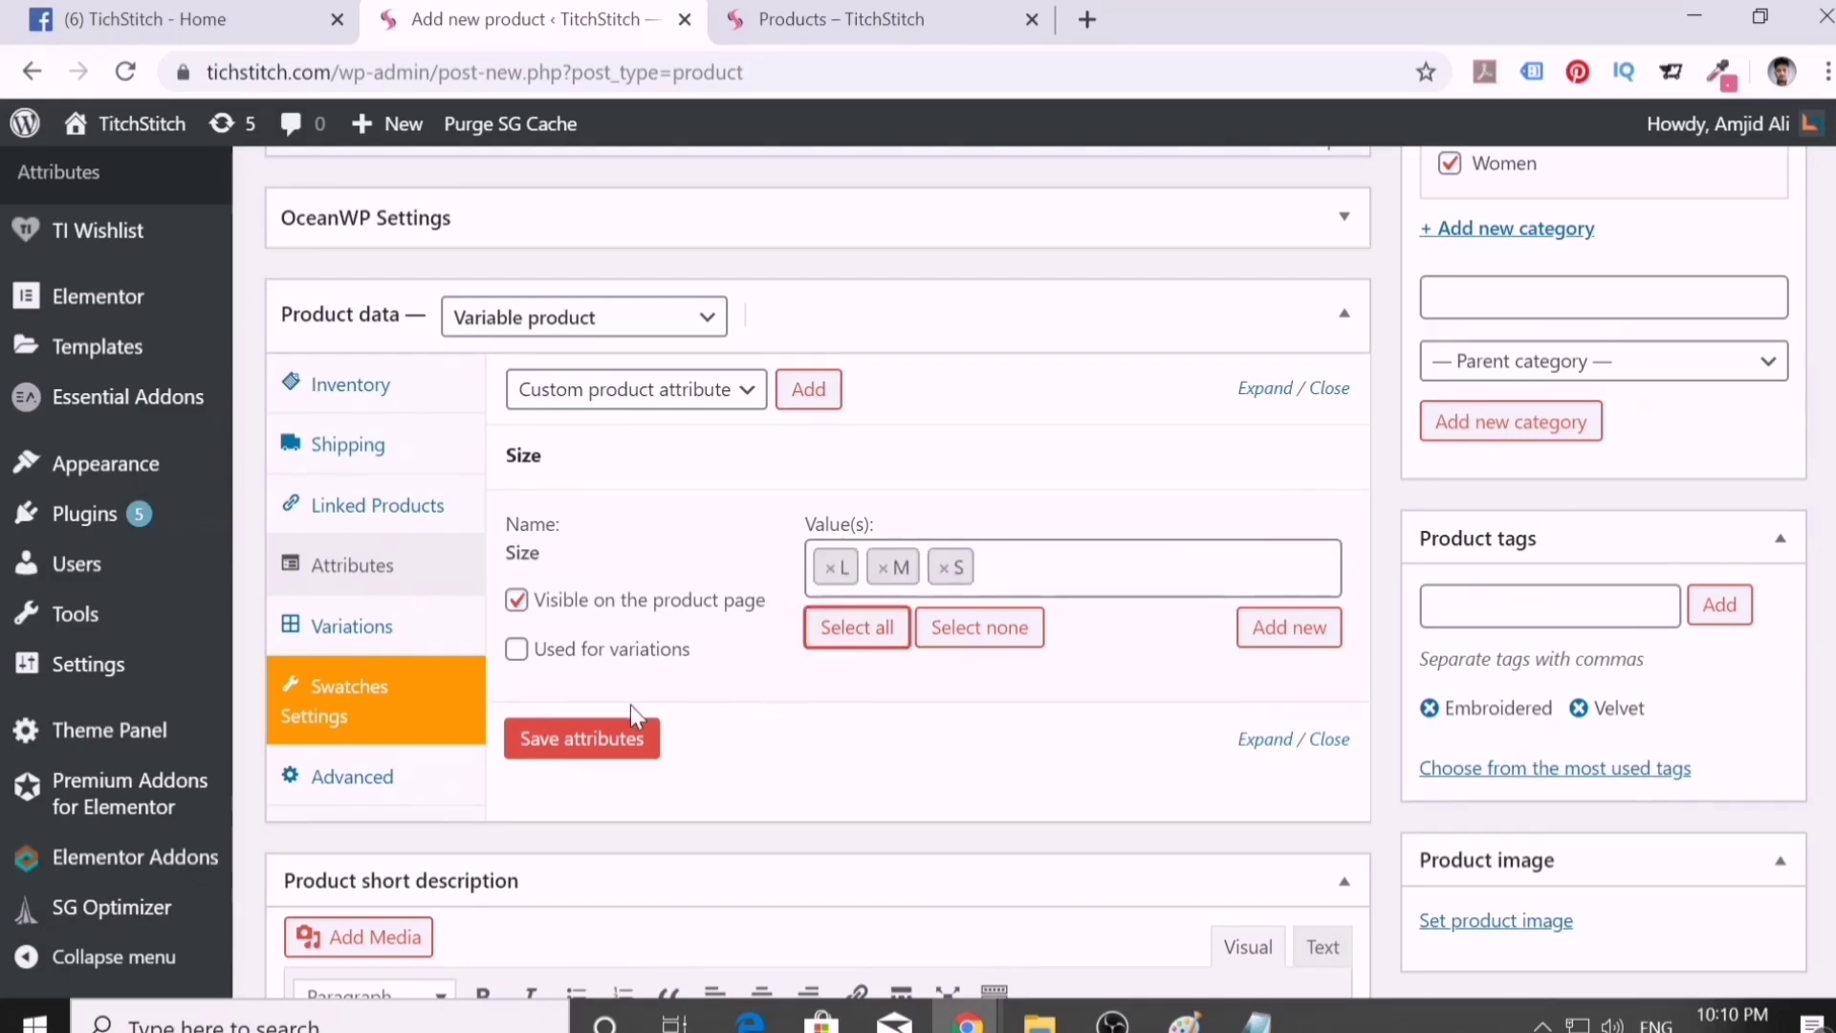
pyautogui.click(517, 650)
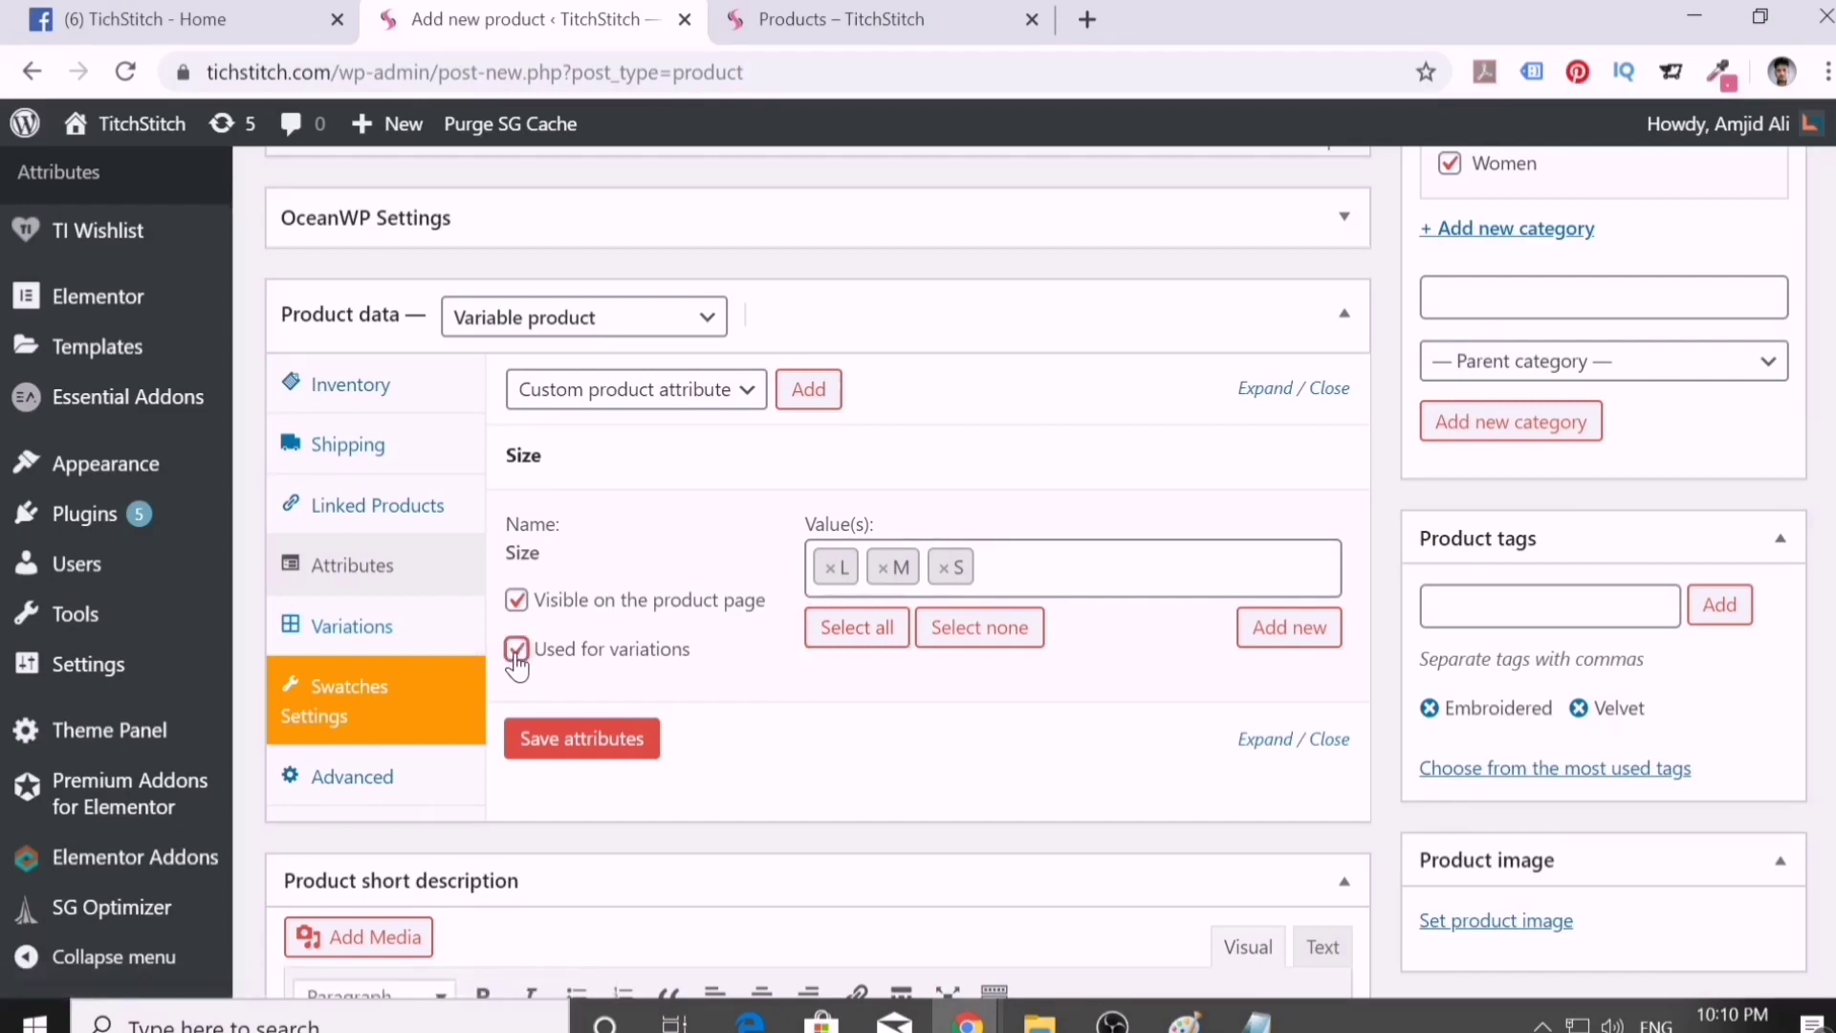
pyautogui.click(582, 739)
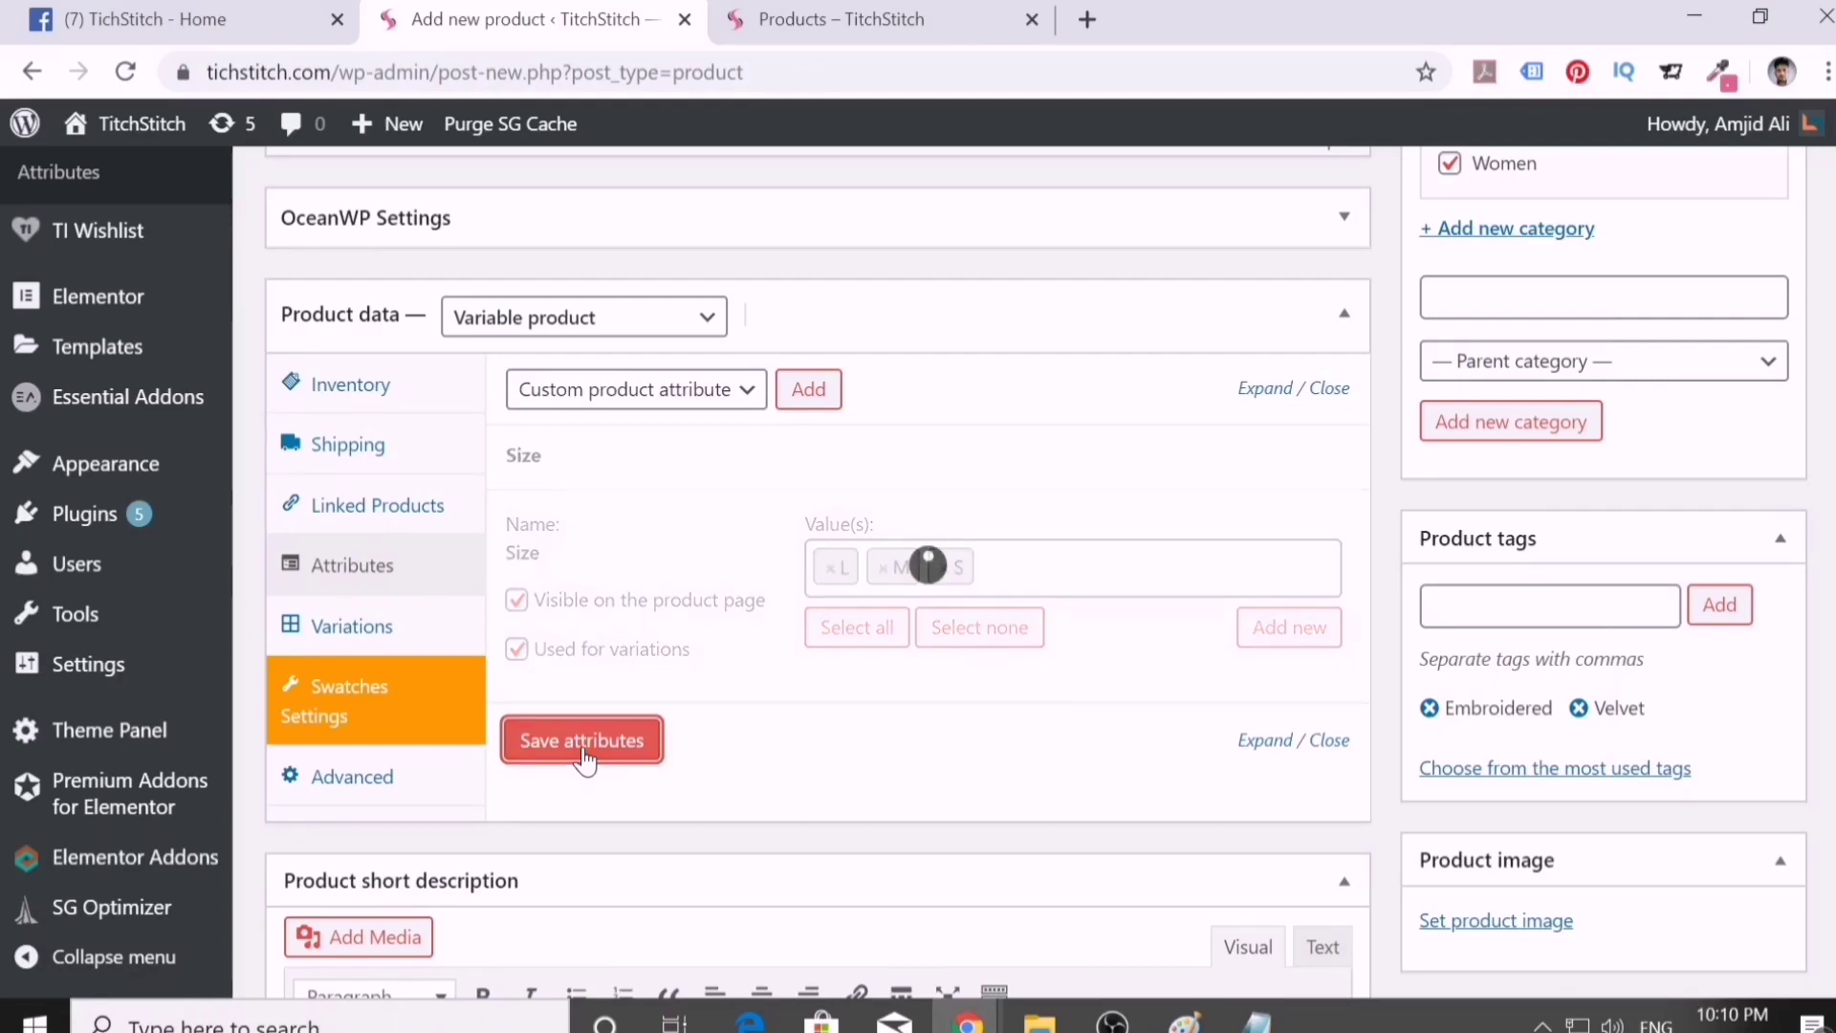
pyautogui.click(399, 645)
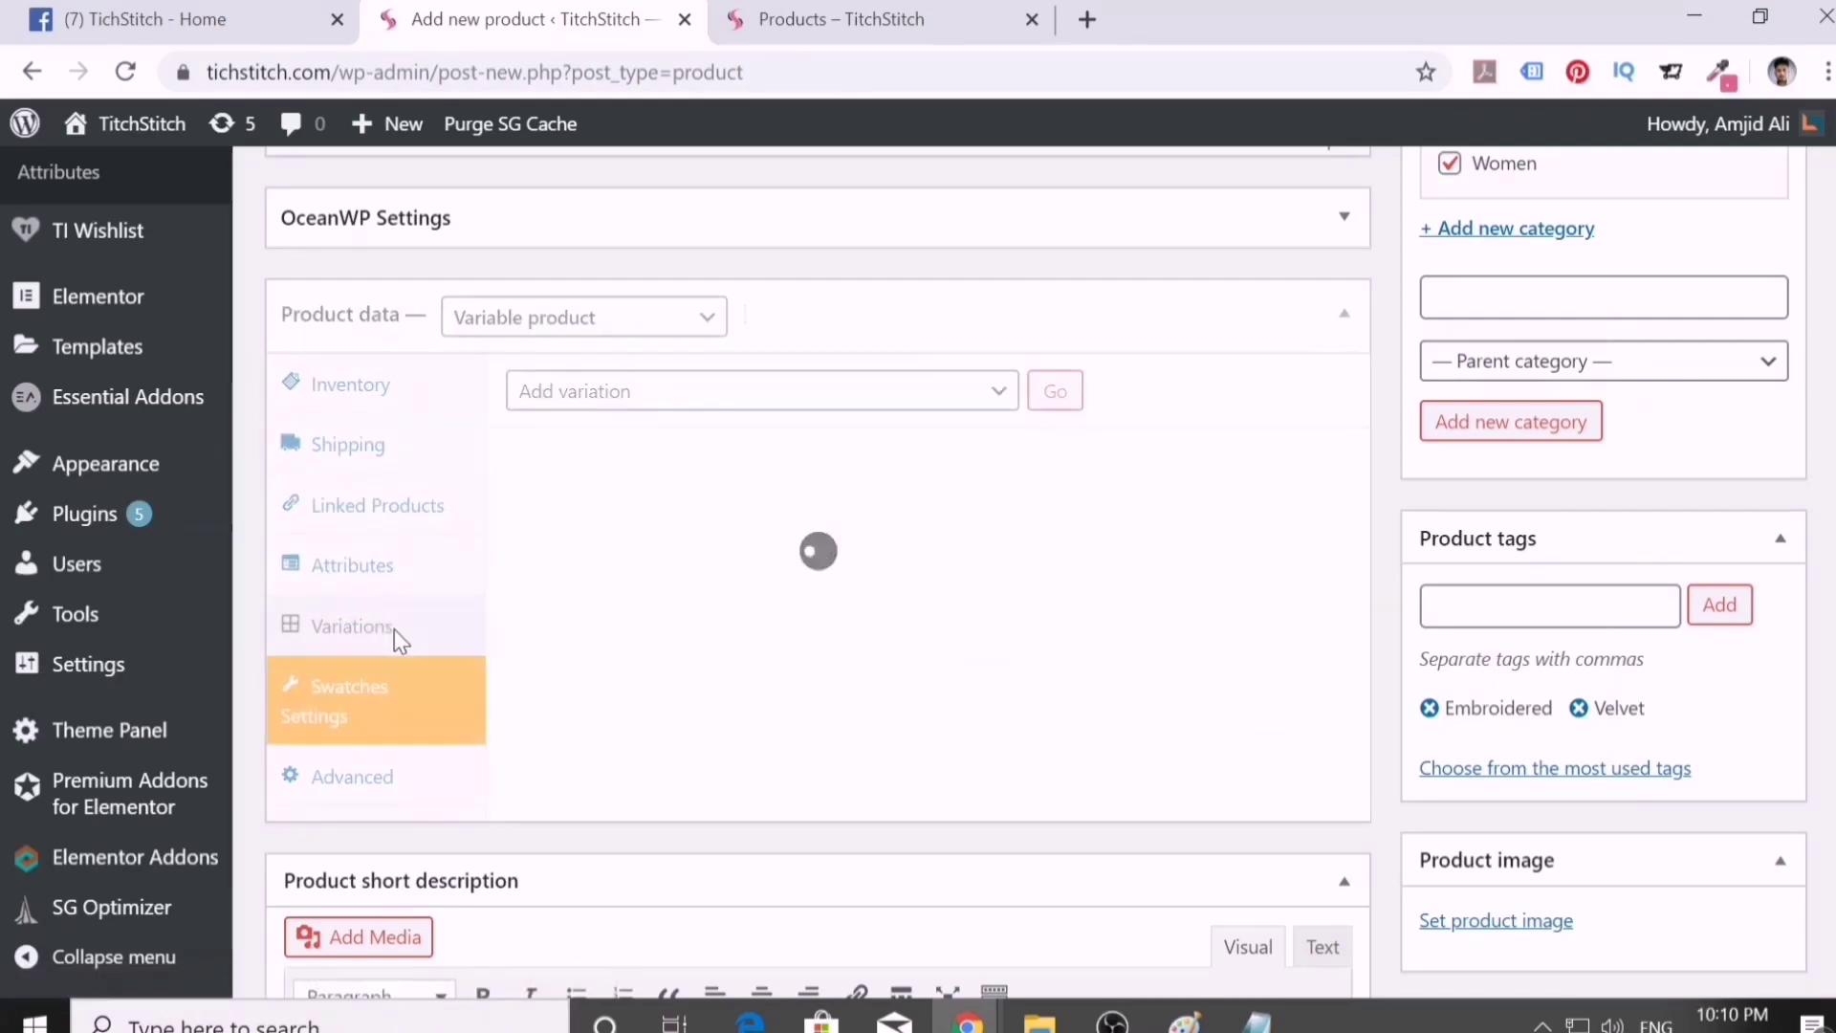
pyautogui.click(825, 400)
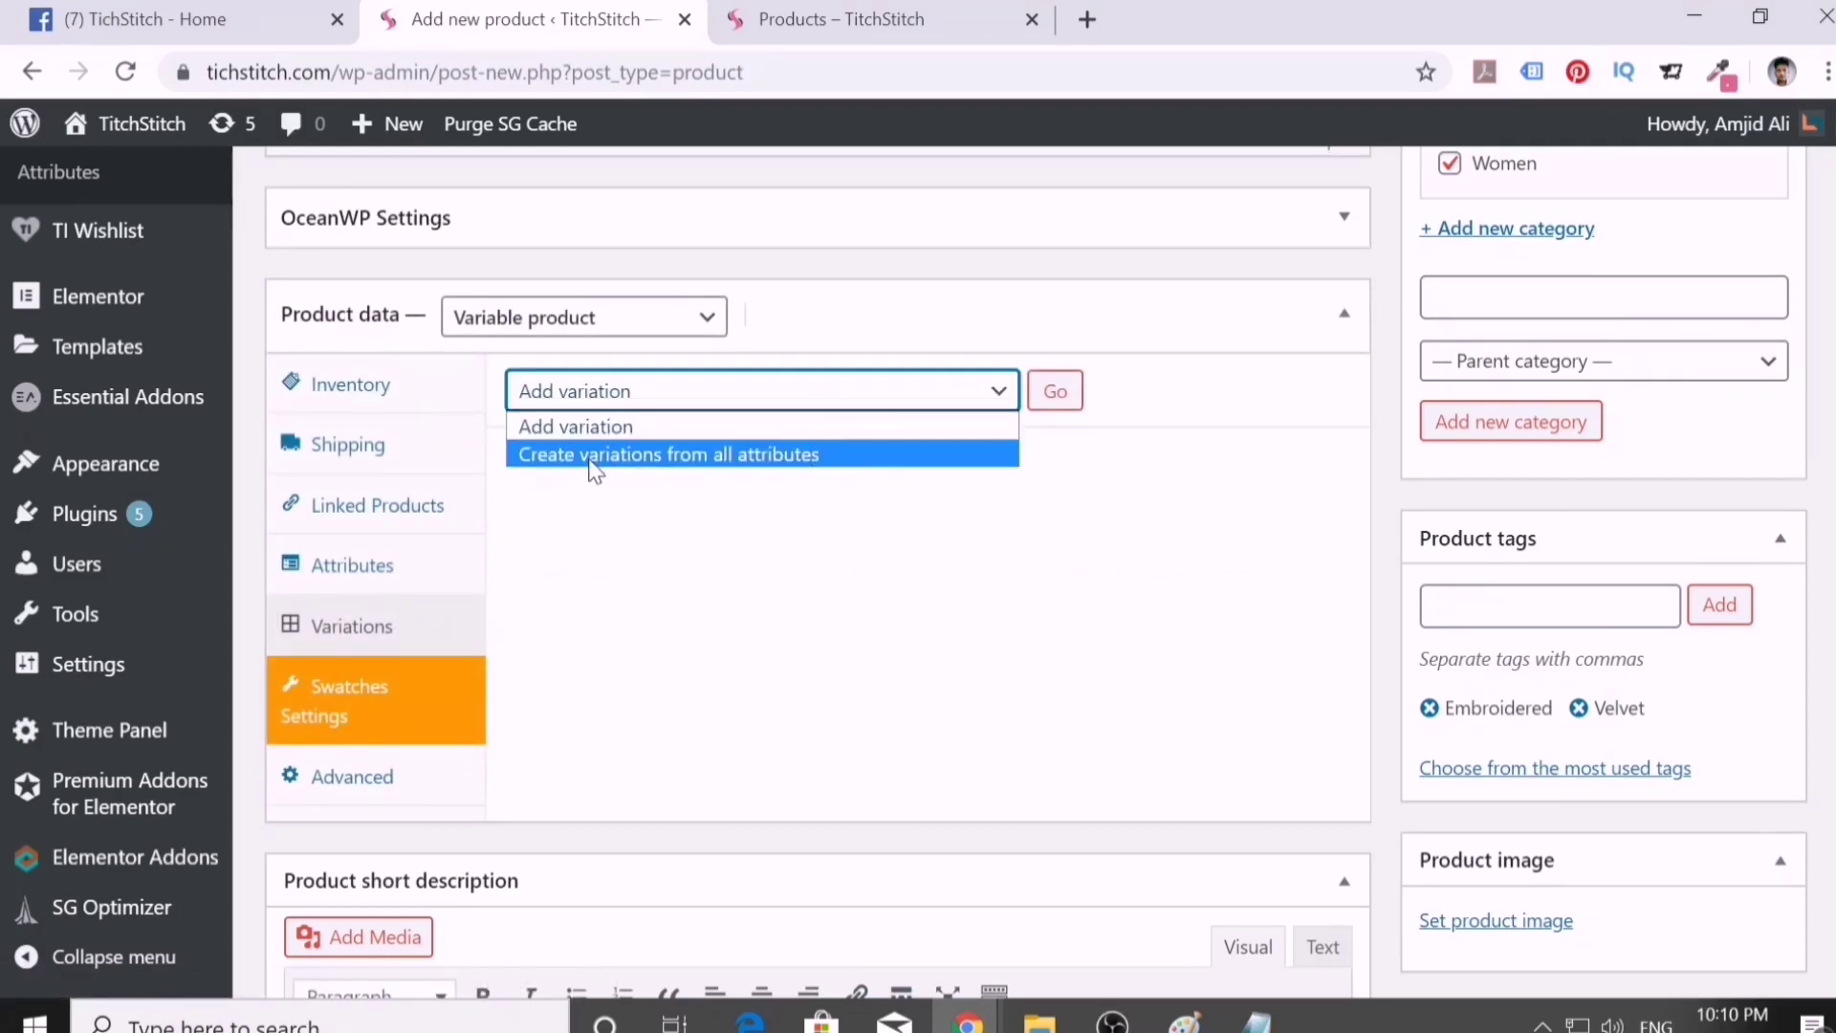
pyautogui.click(643, 462)
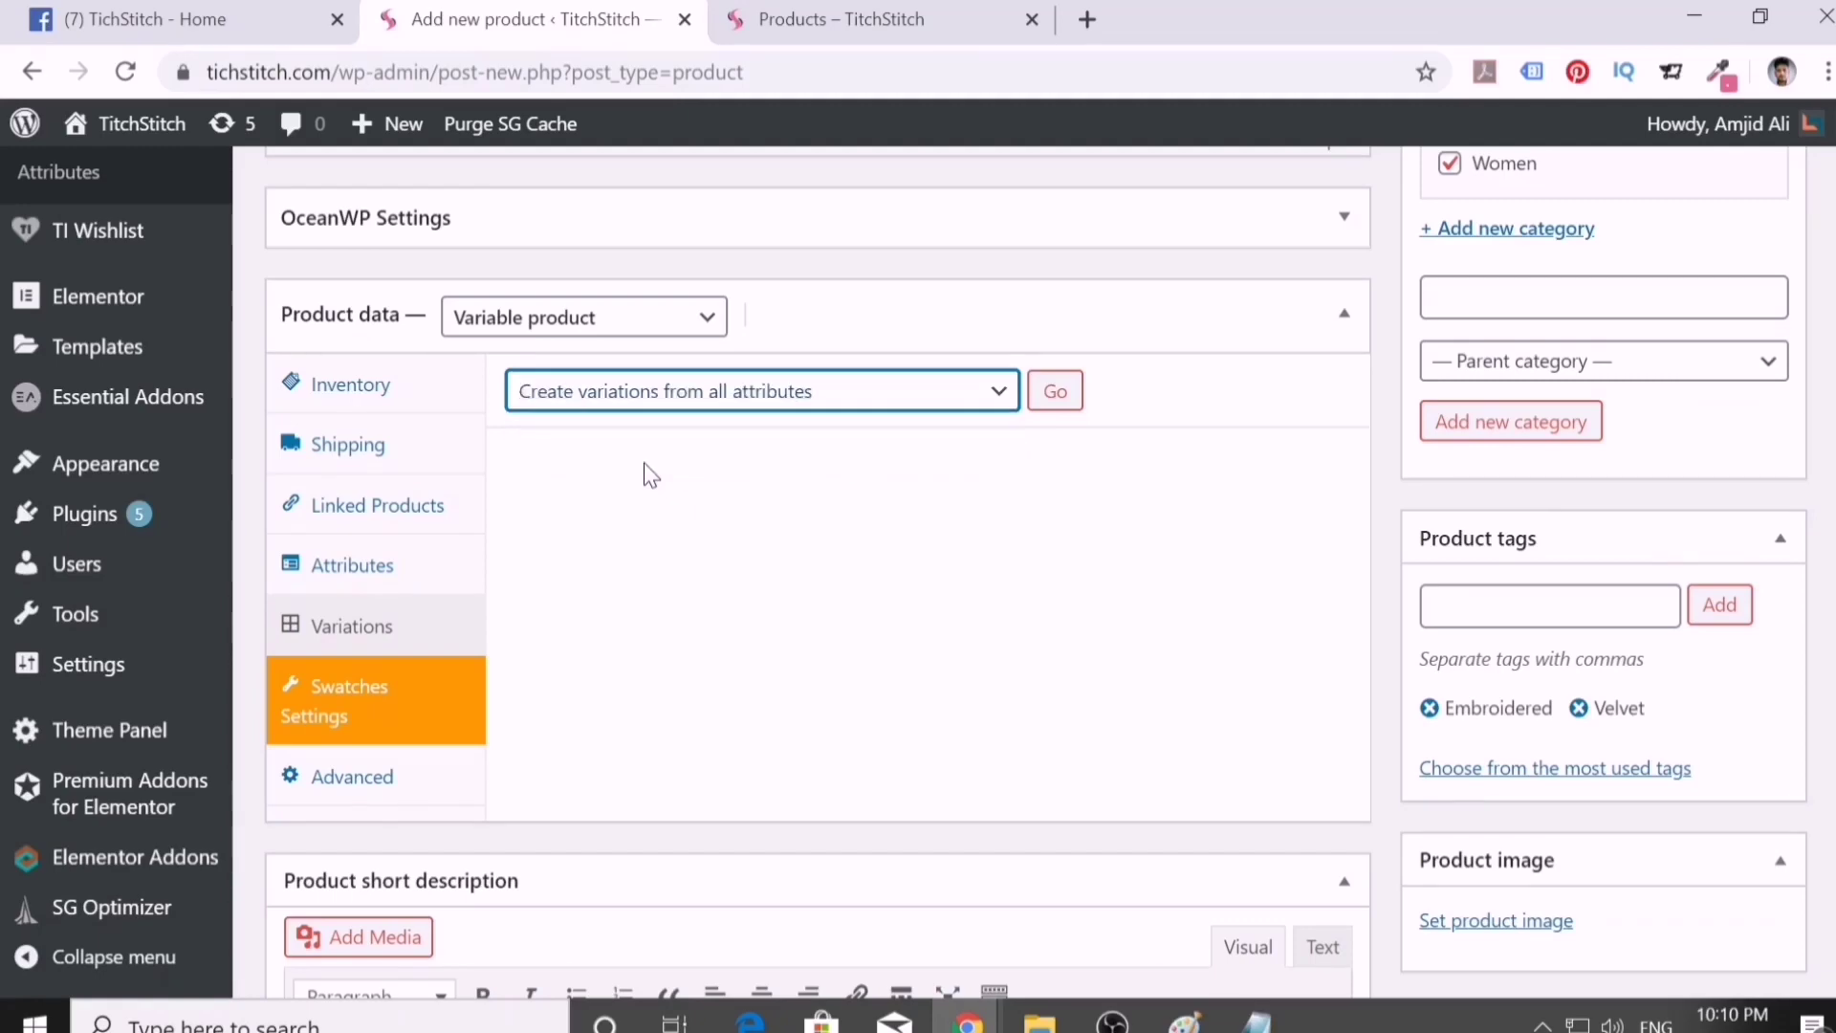
# - Review the saved Size attribute's values and variation setting, and look over the prepared product files in the Stitched folder
pyautogui.click(382, 567)
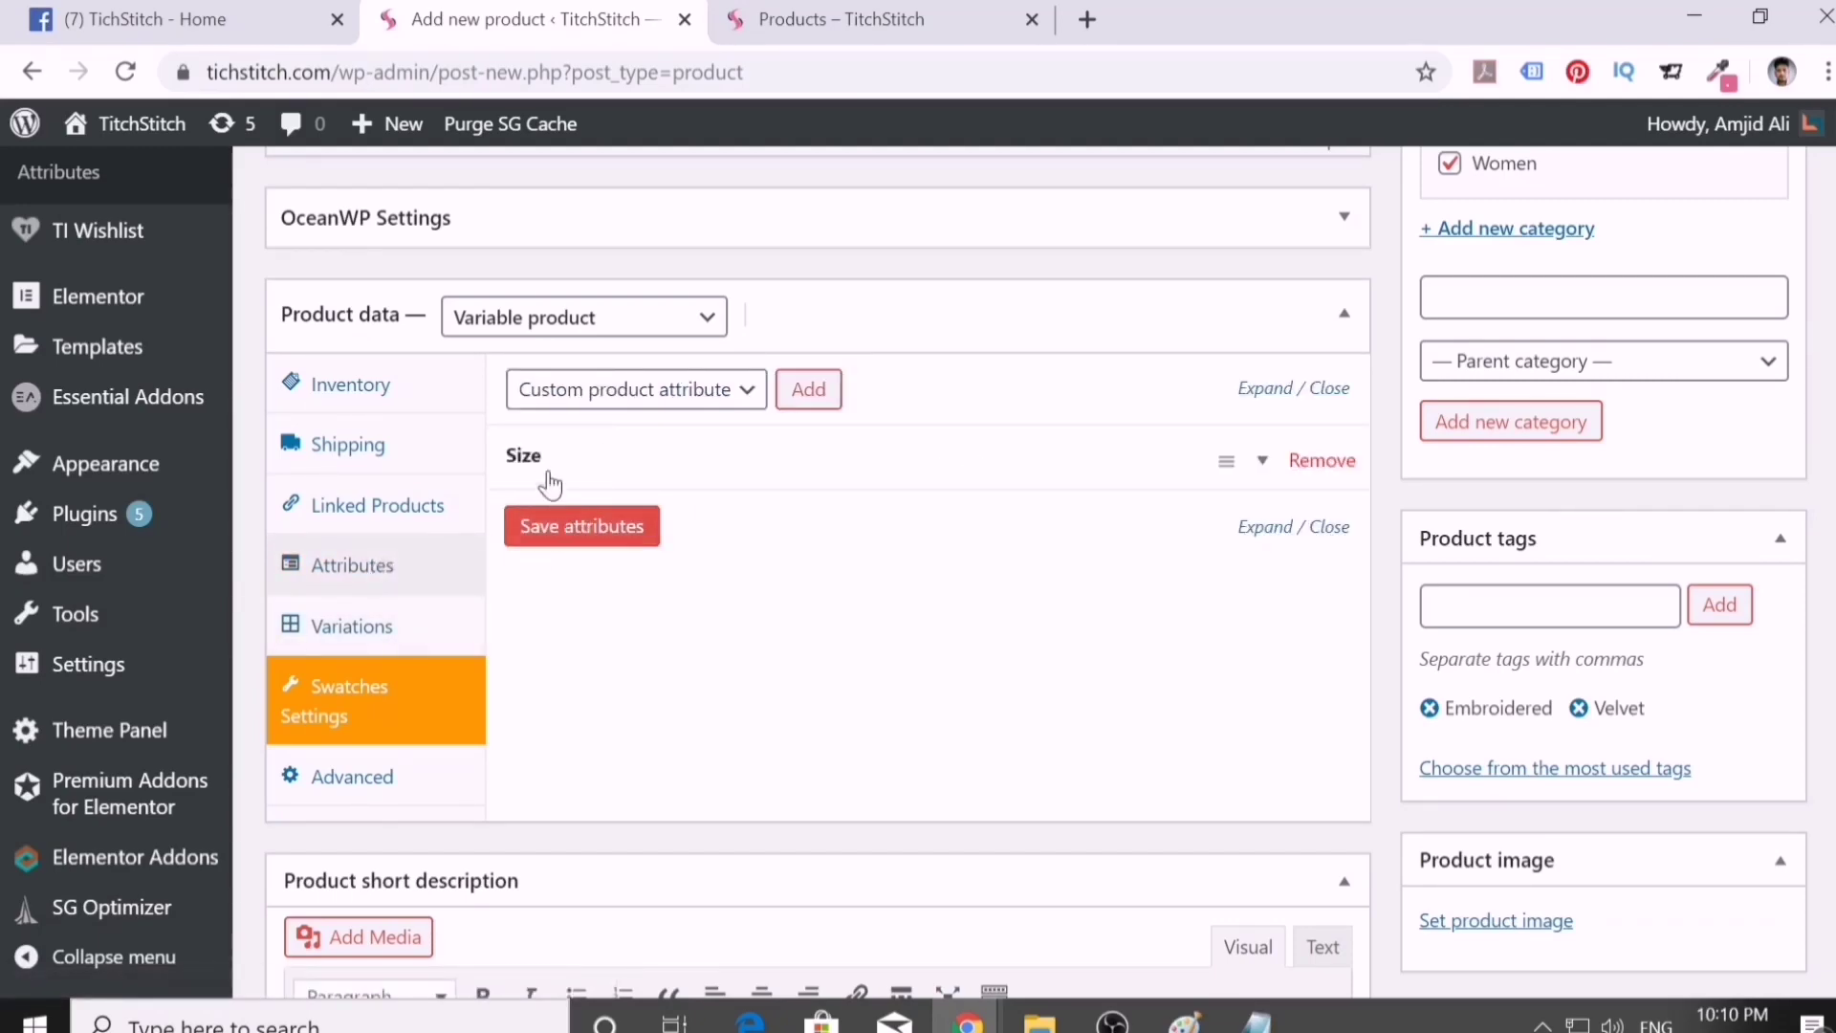
pyautogui.click(1263, 461)
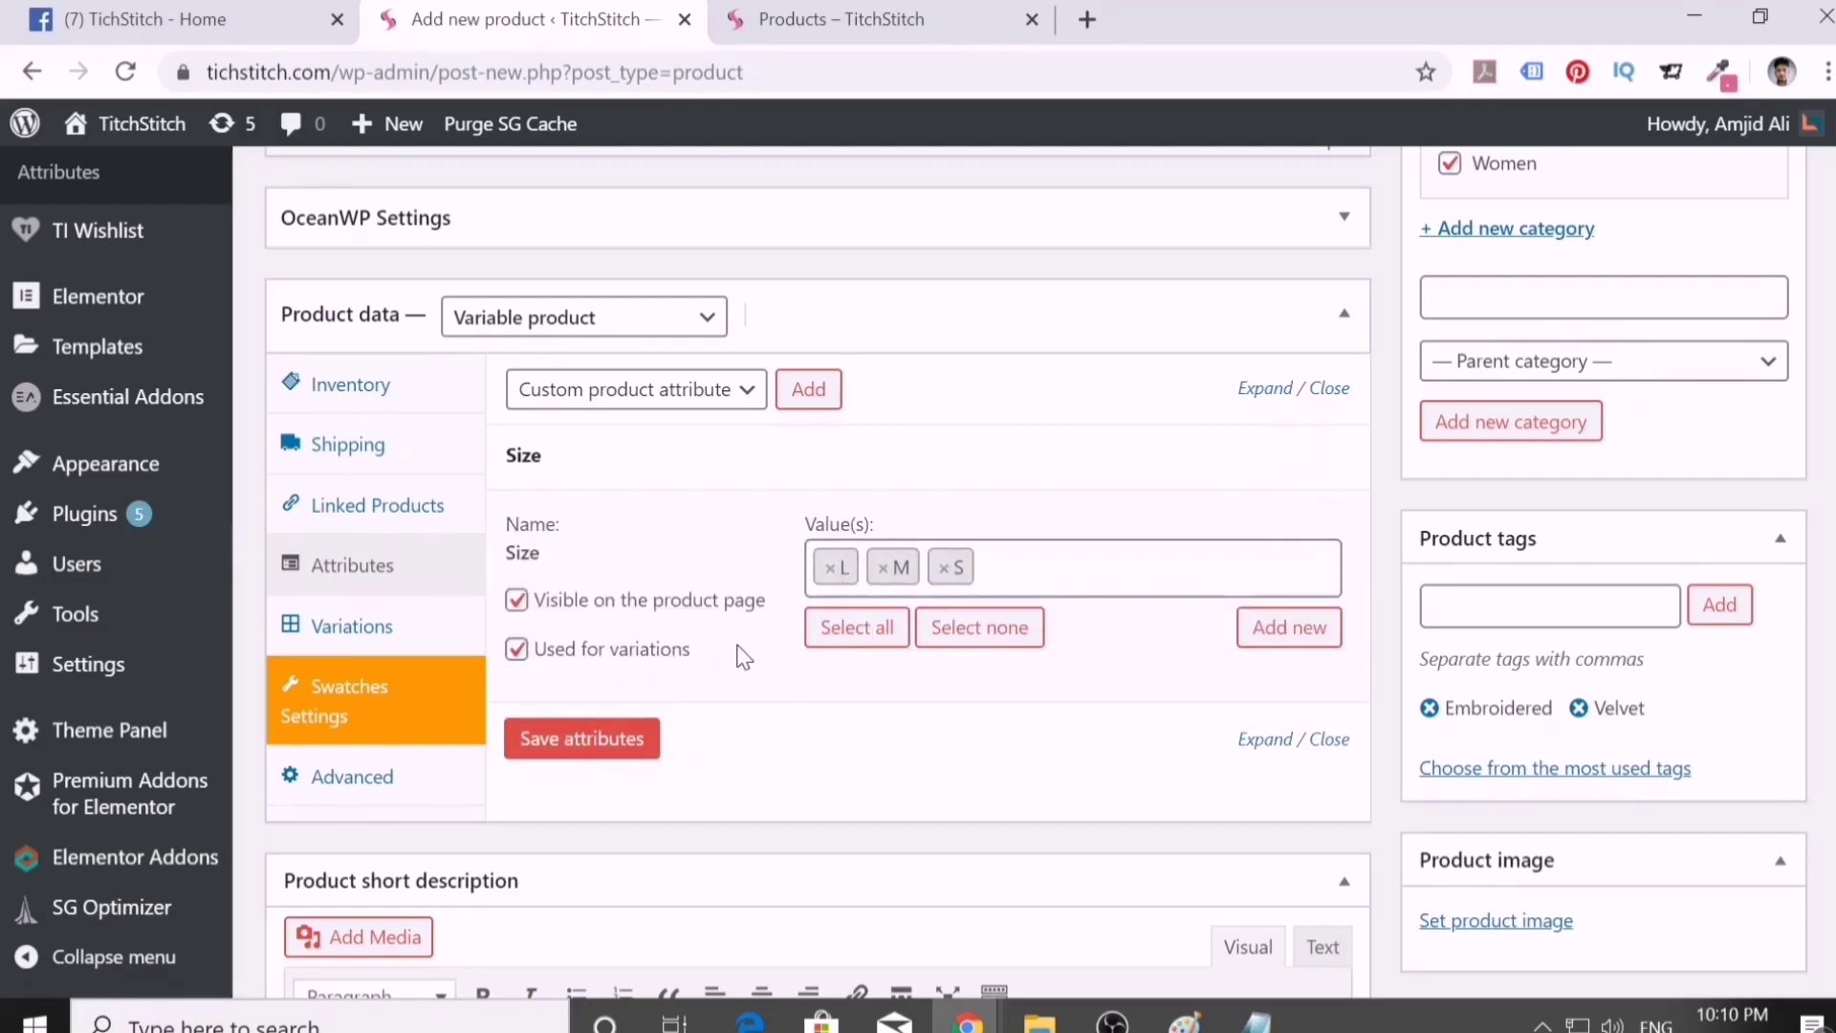
pyautogui.click(797, 21)
pyautogui.click(618, 31)
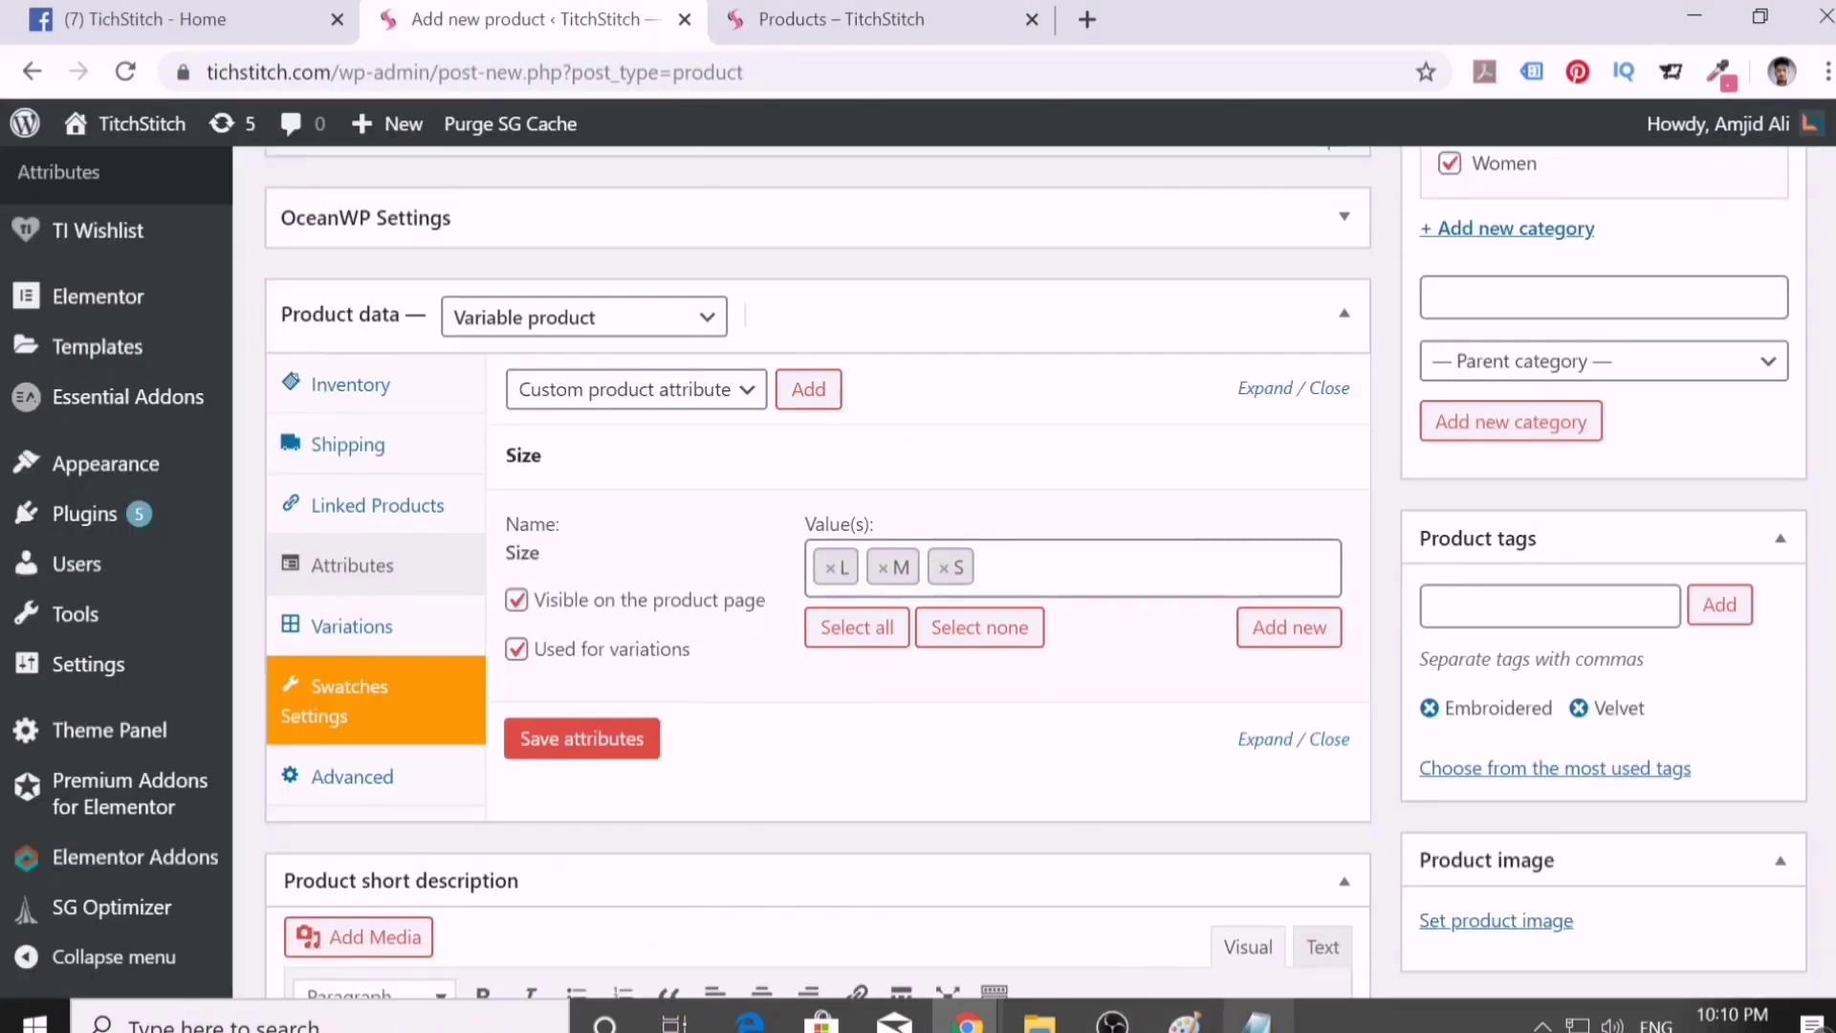
pyautogui.click(1039, 1019)
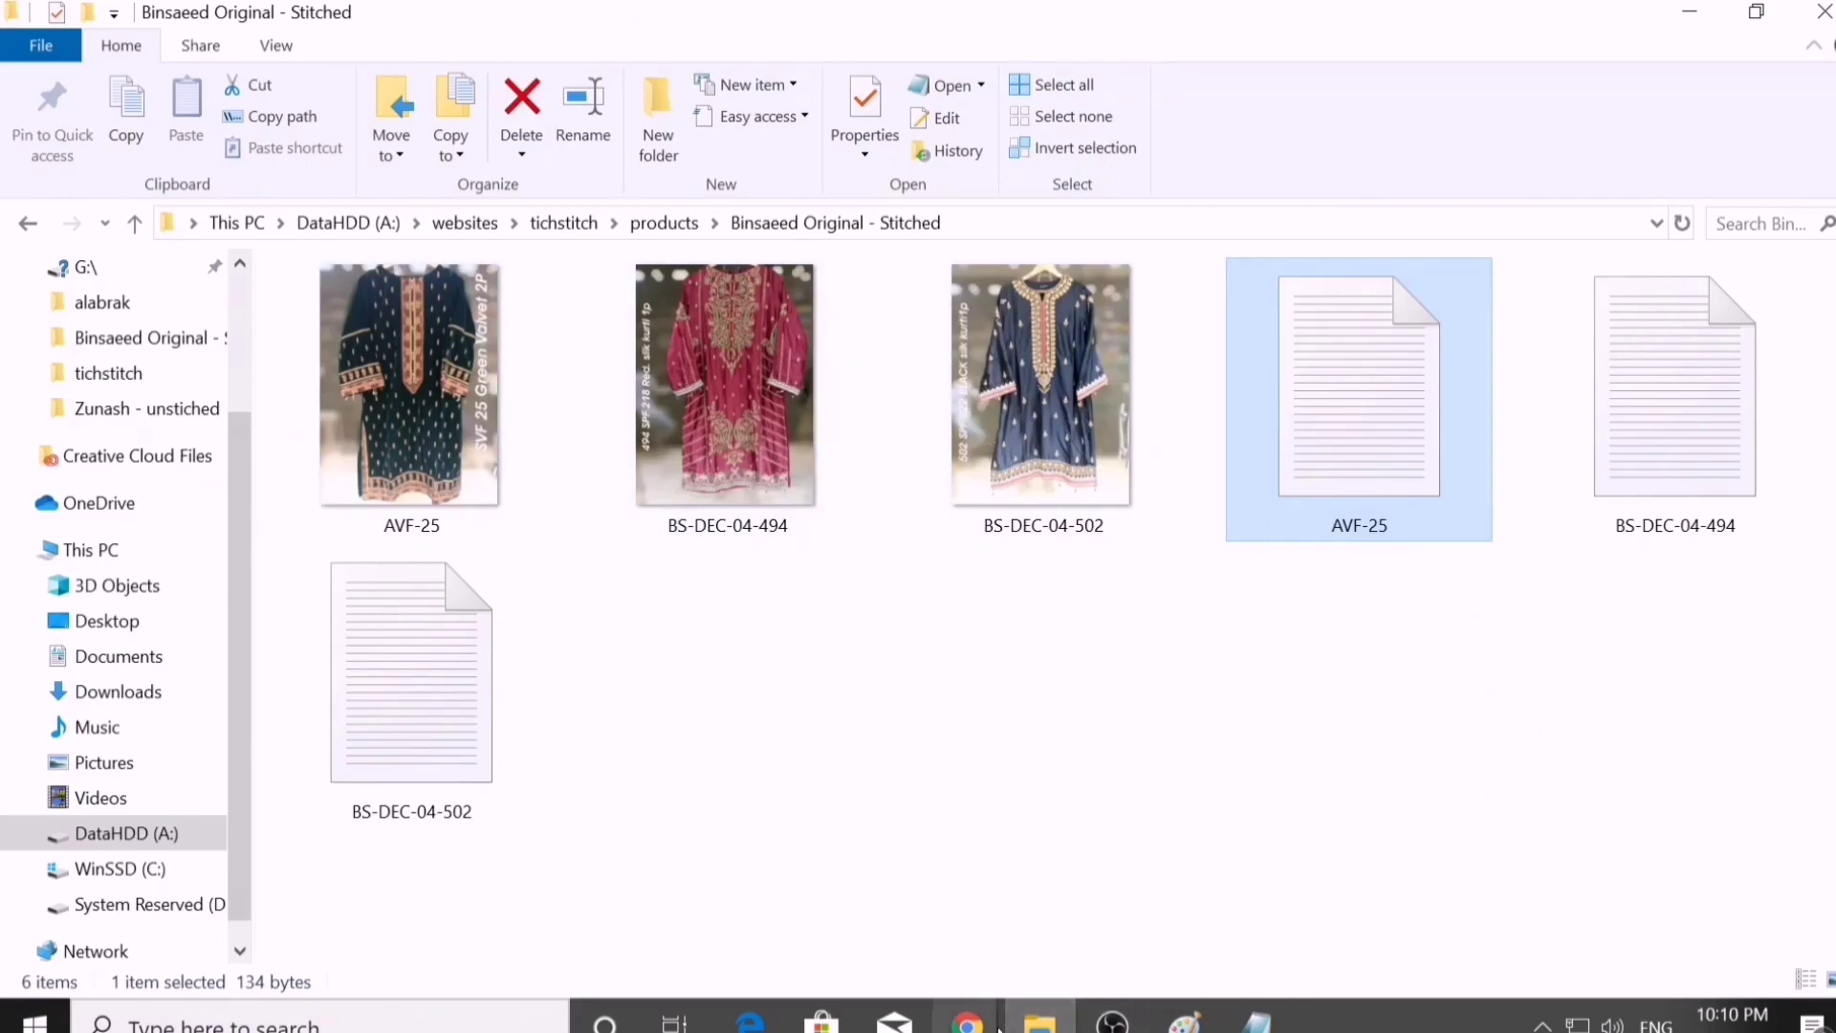
pyautogui.click(968, 1021)
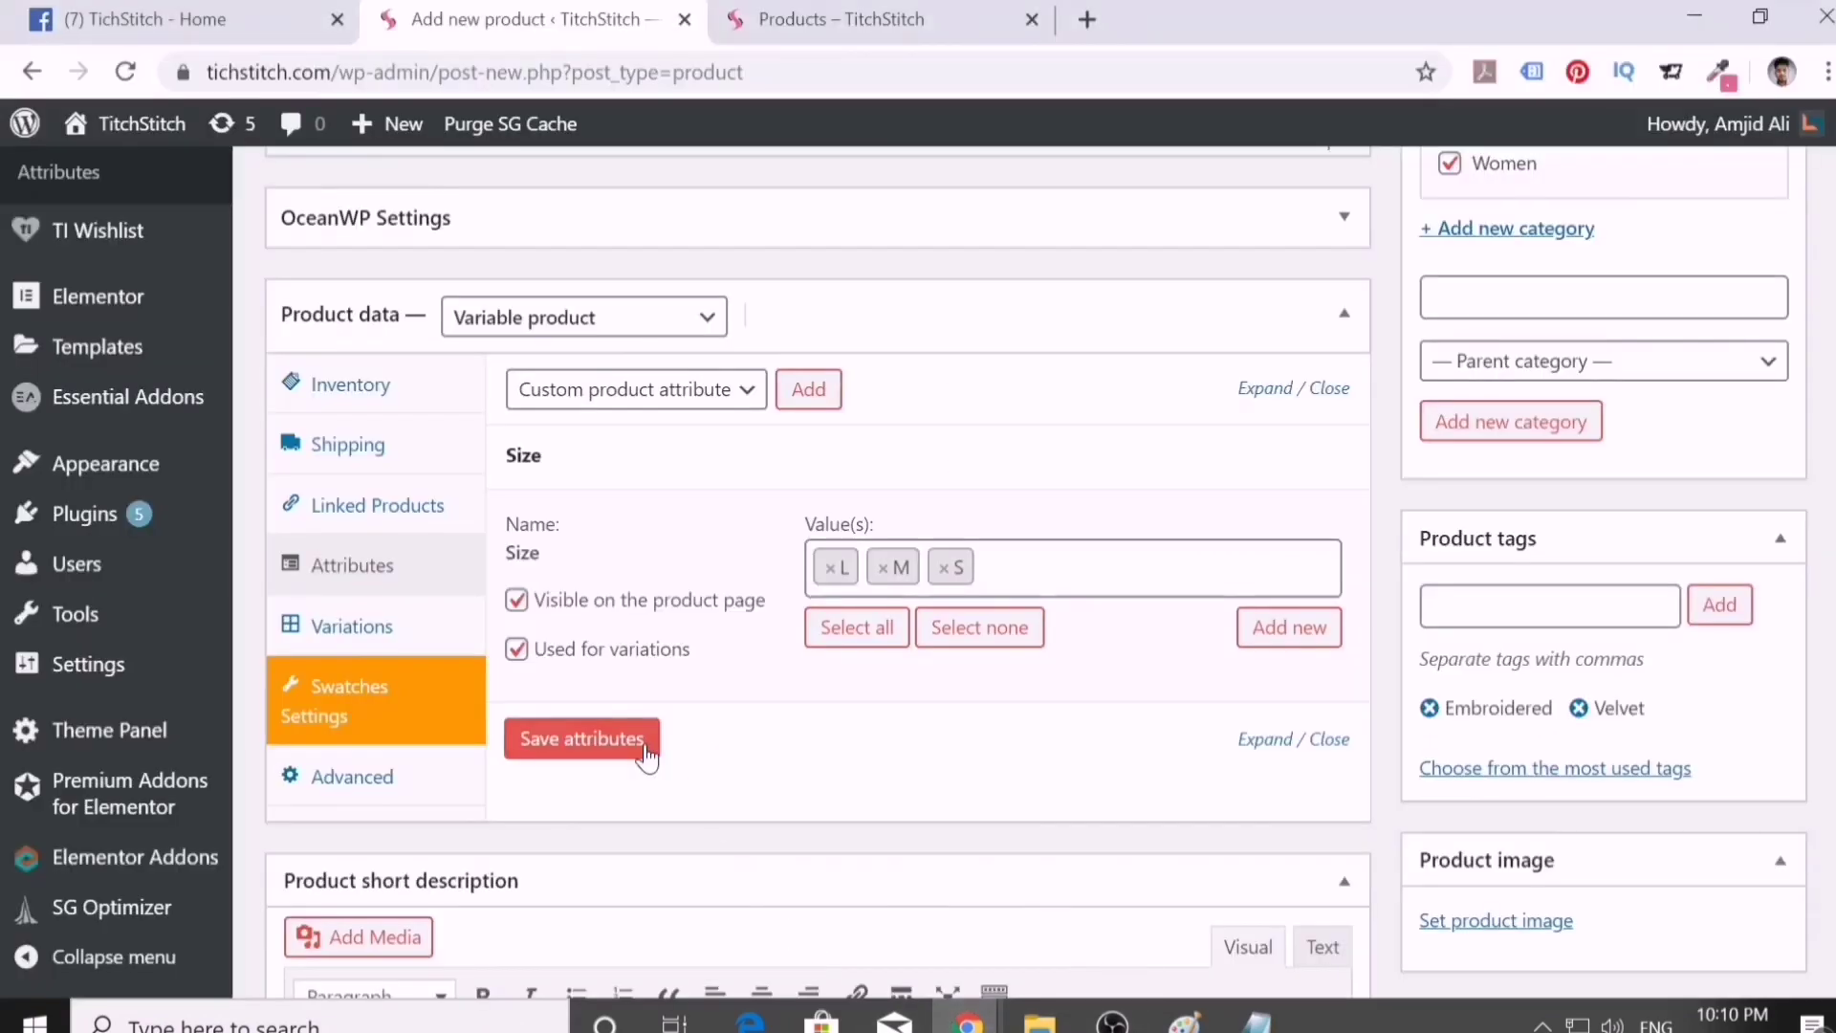
# - Create the product's variations from all attributes and accept the confirmation prompts
pyautogui.click(347, 624)
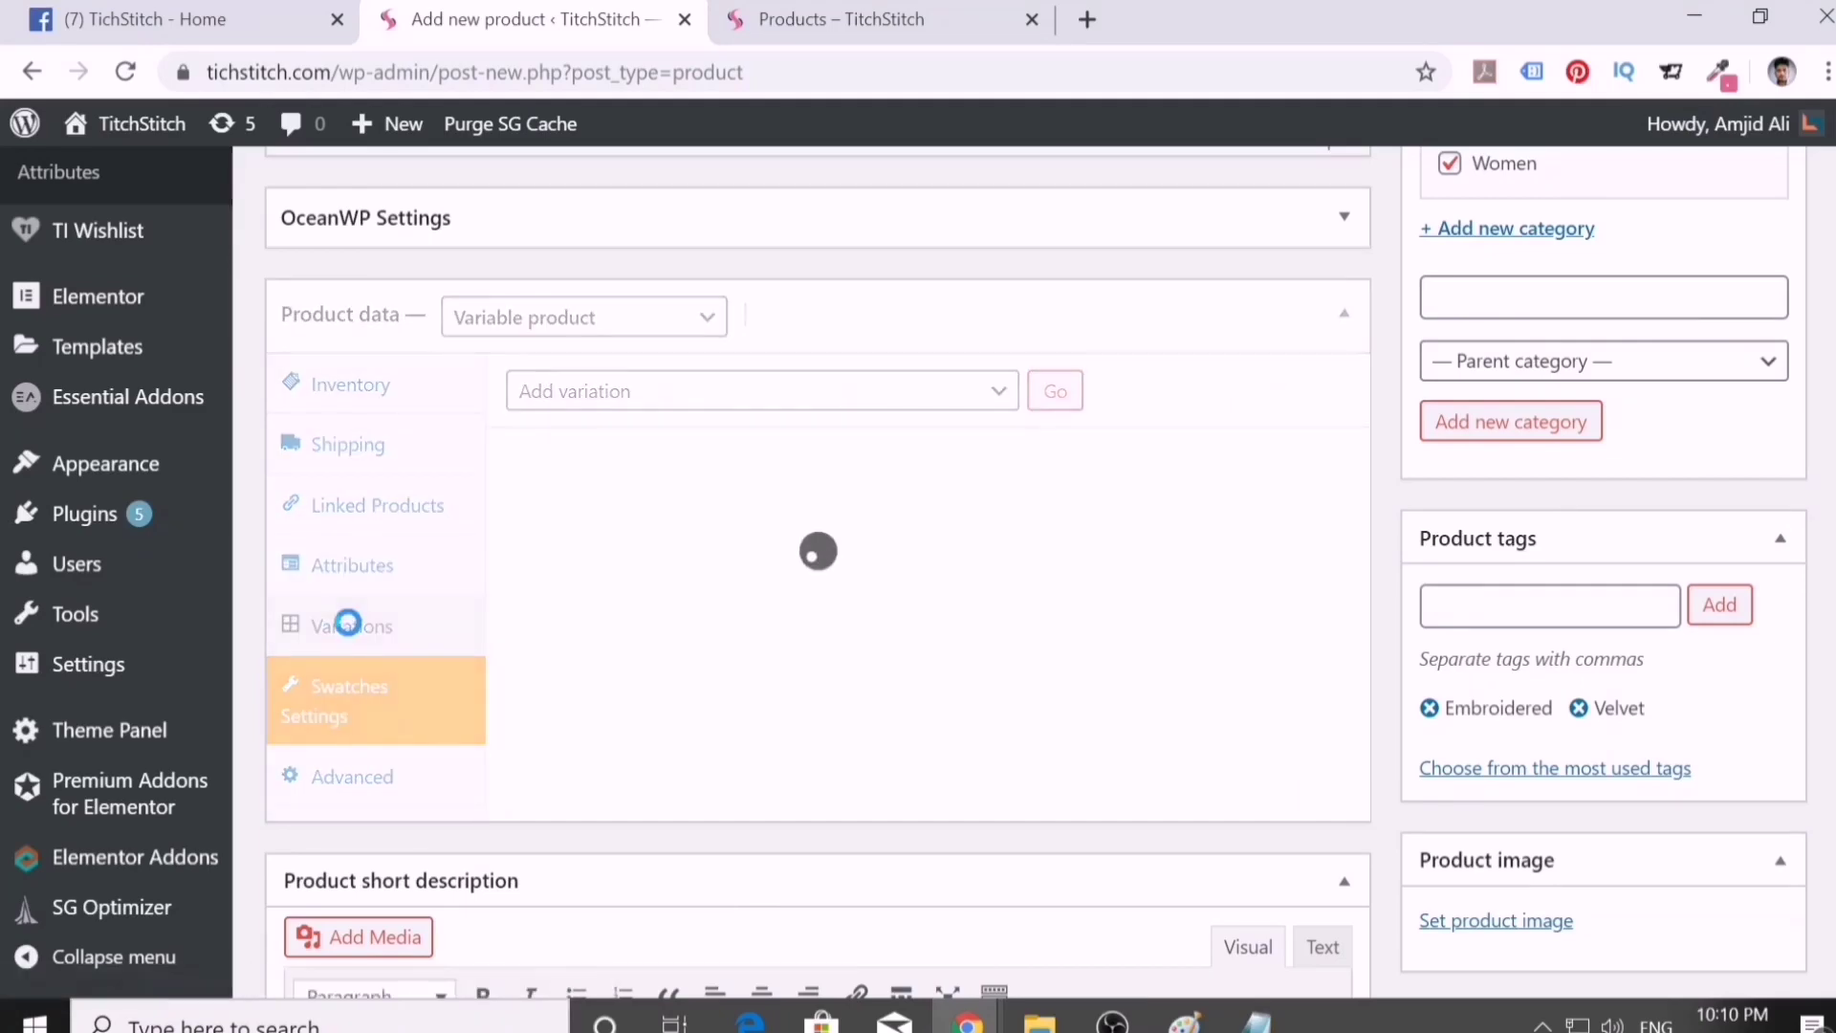
pyautogui.click(626, 411)
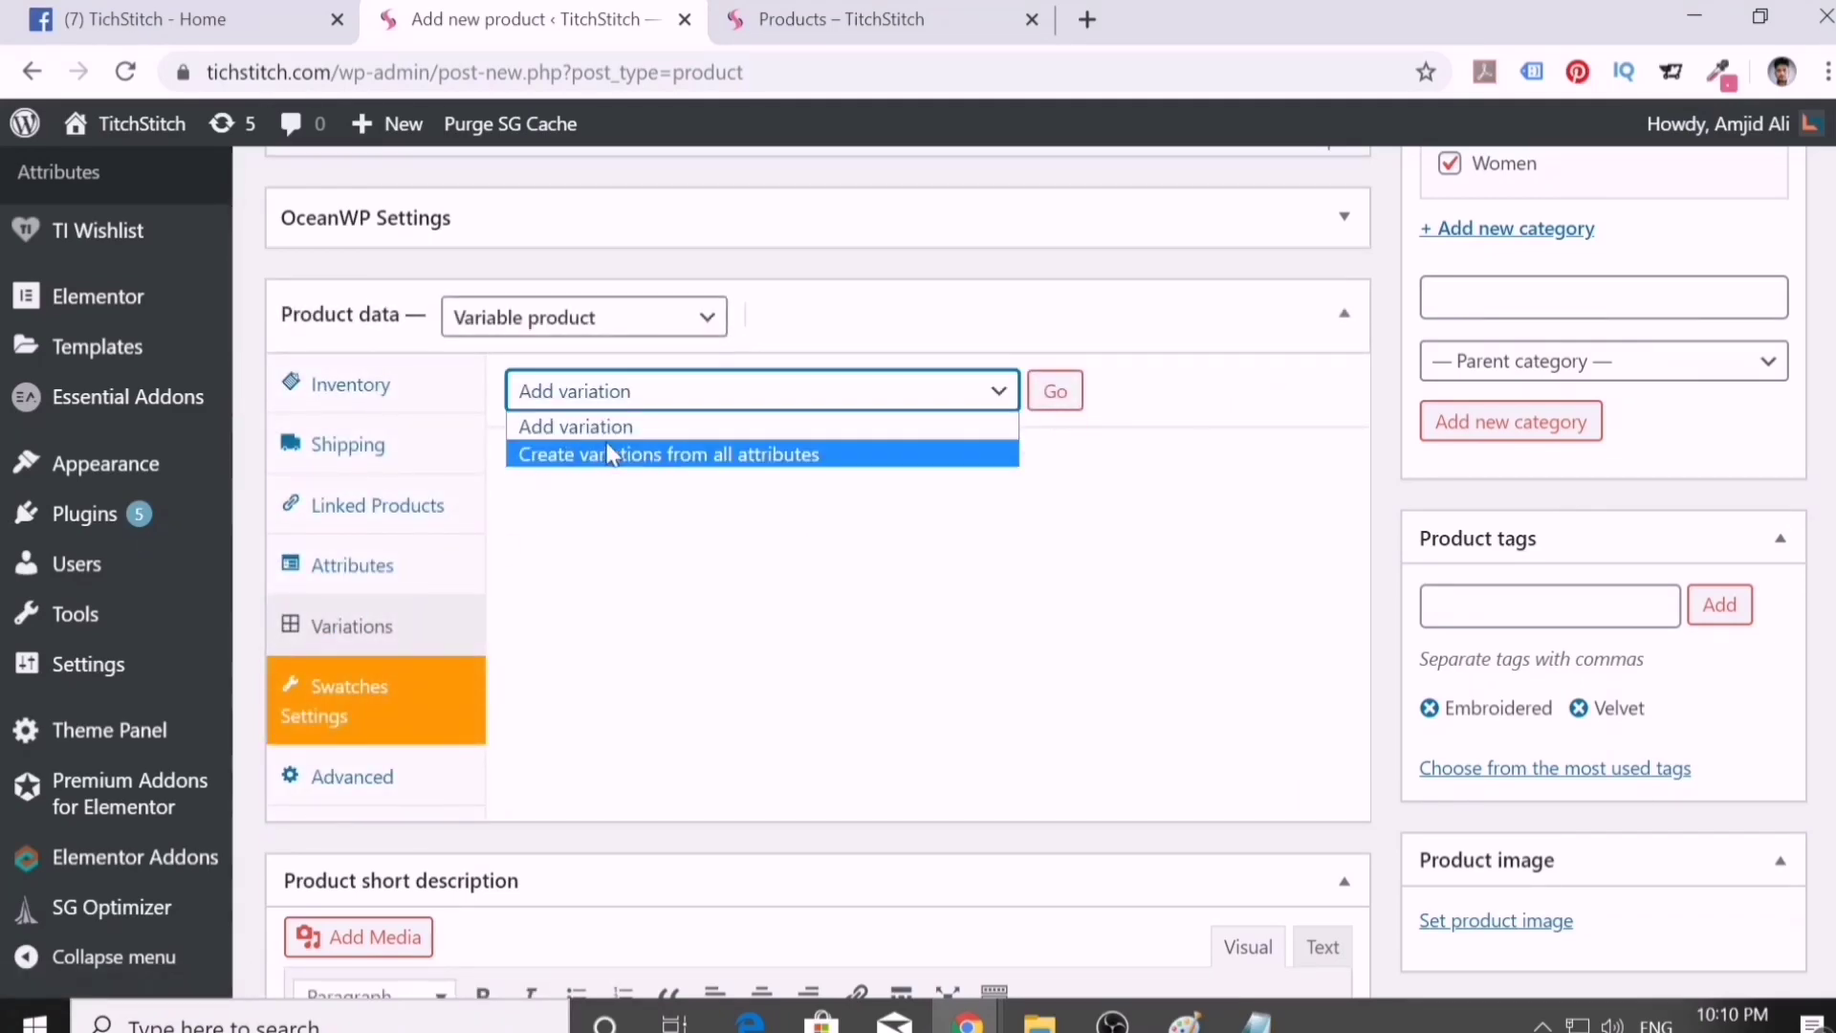
pyautogui.click(555, 455)
pyautogui.click(1061, 398)
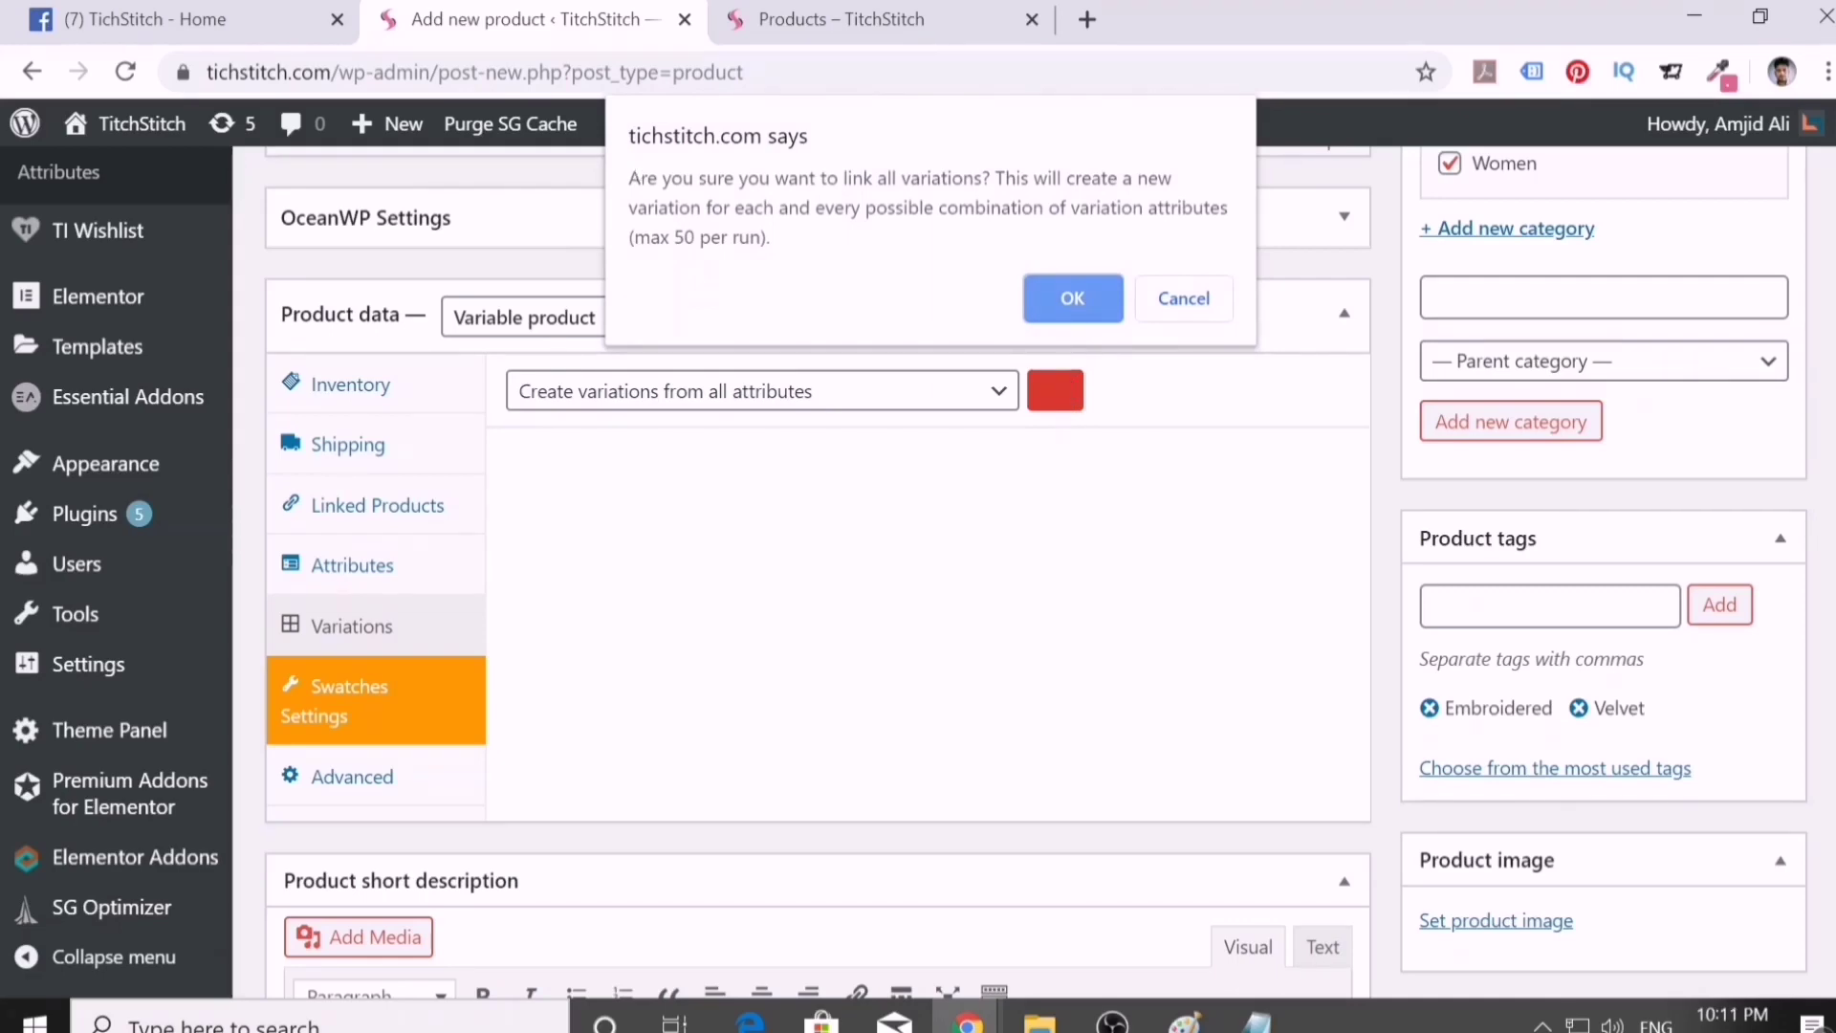
pyautogui.click(1049, 307)
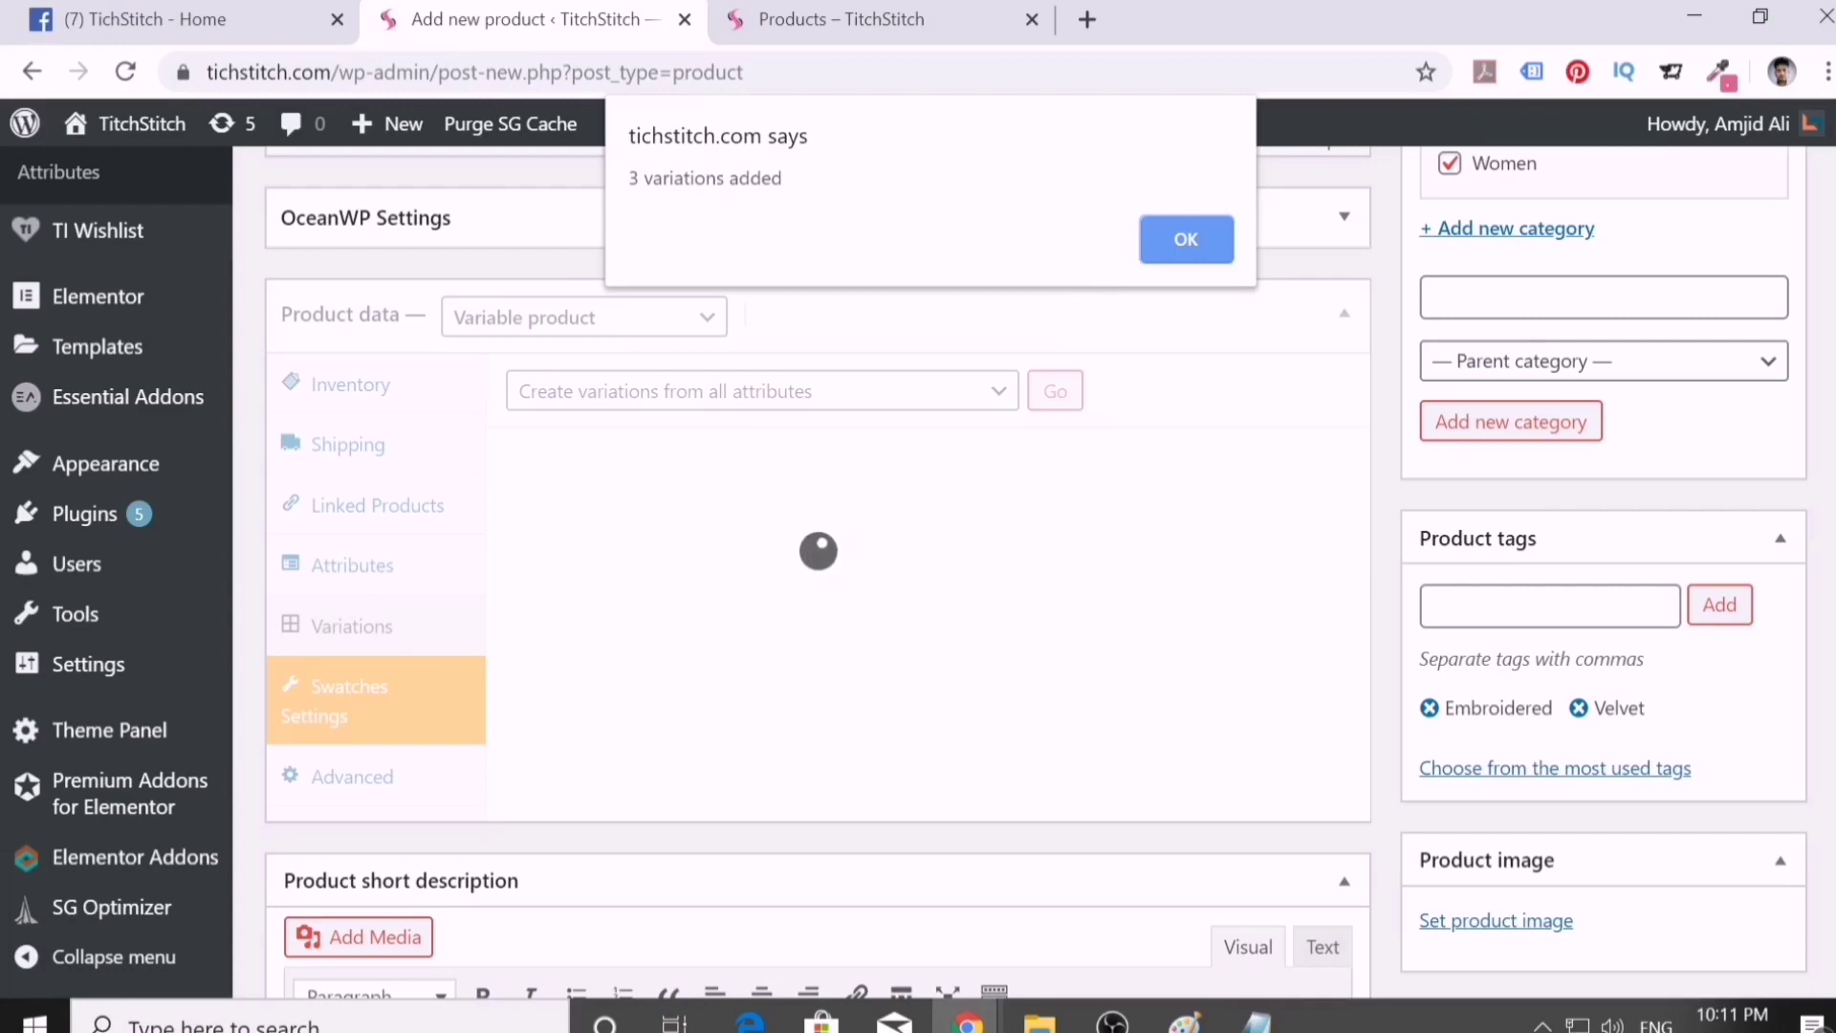
pyautogui.click(1162, 244)
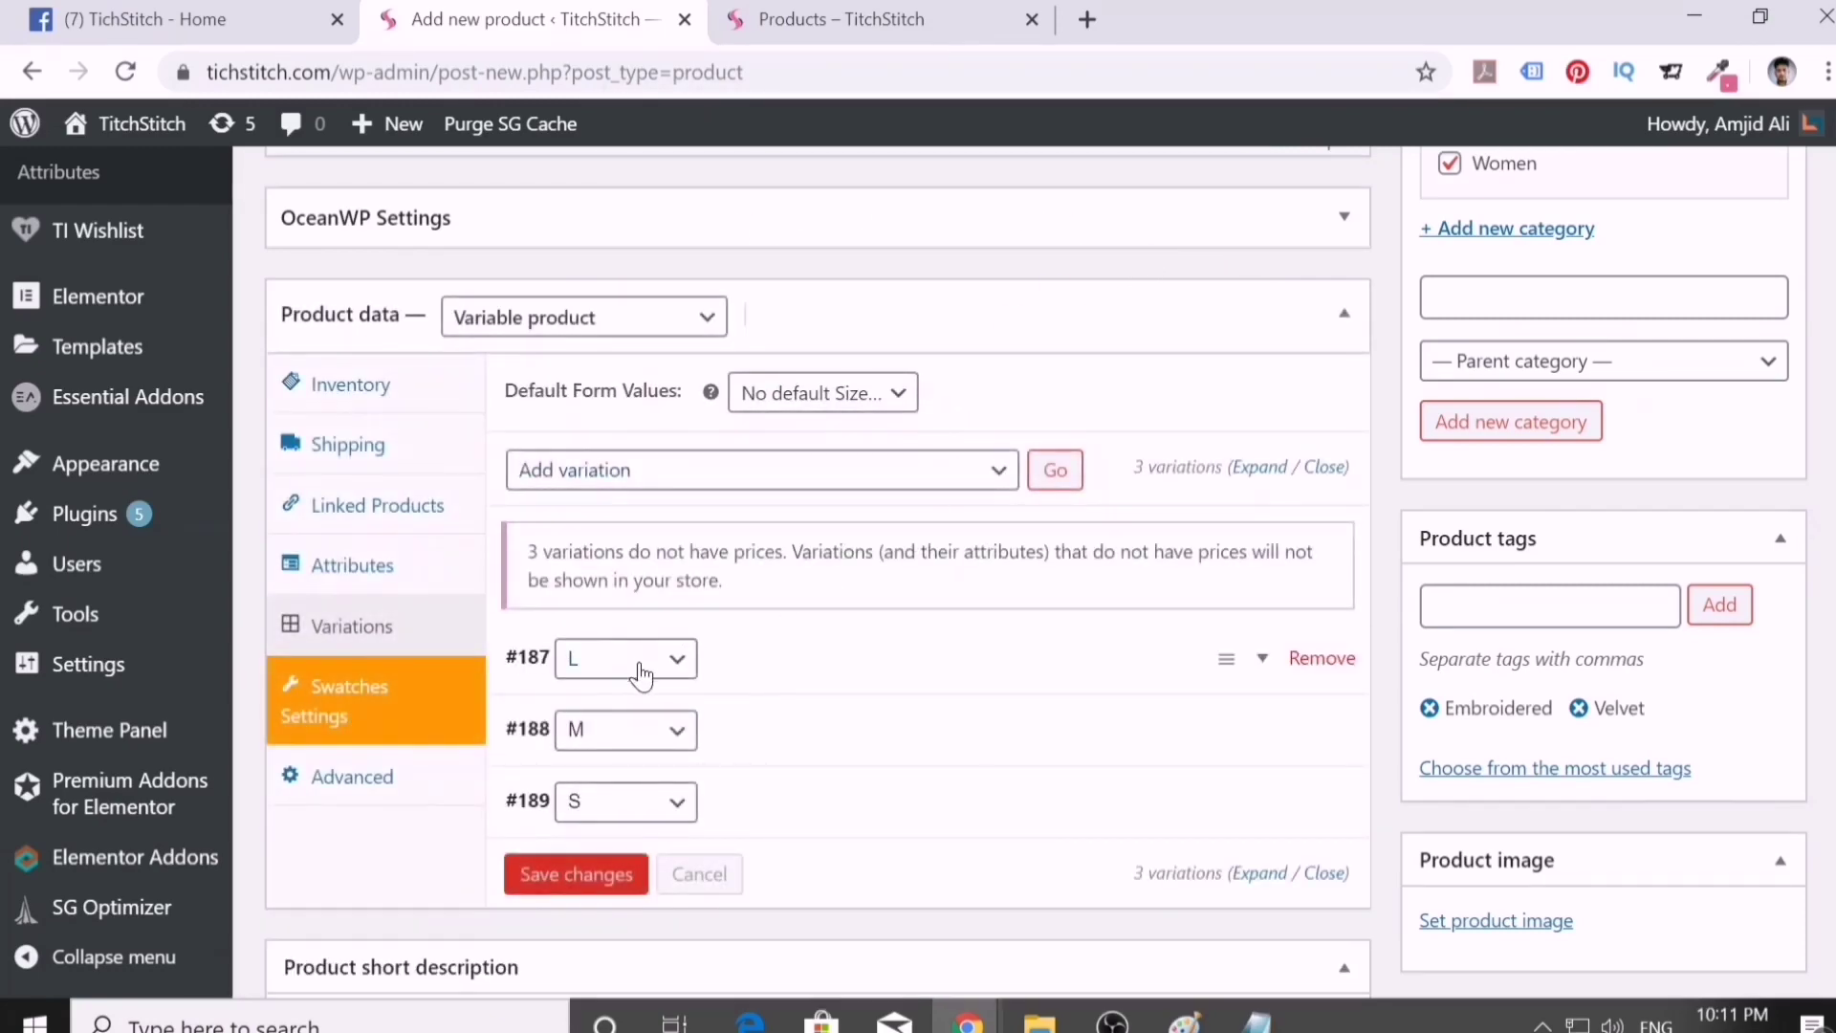
# - Expand the L size variation and set its regular price to 3040
pyautogui.scroll(-2, 779, 684)
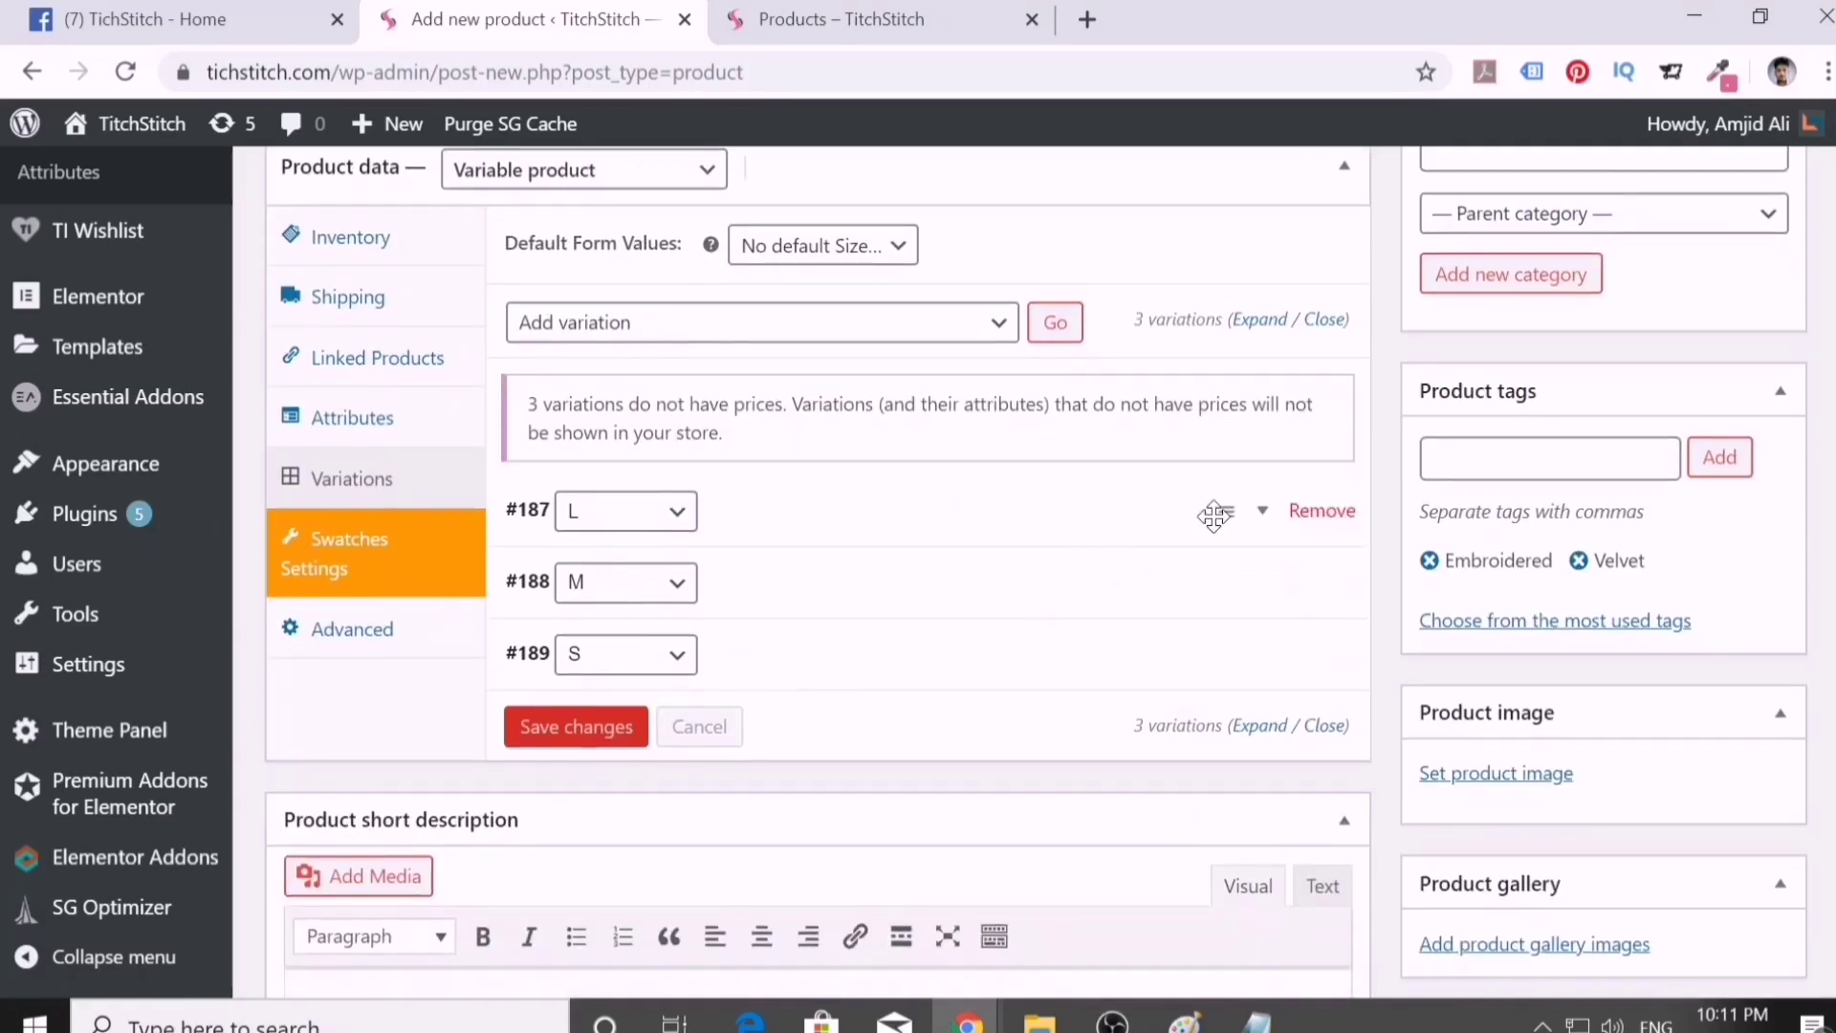
pyautogui.click(1264, 514)
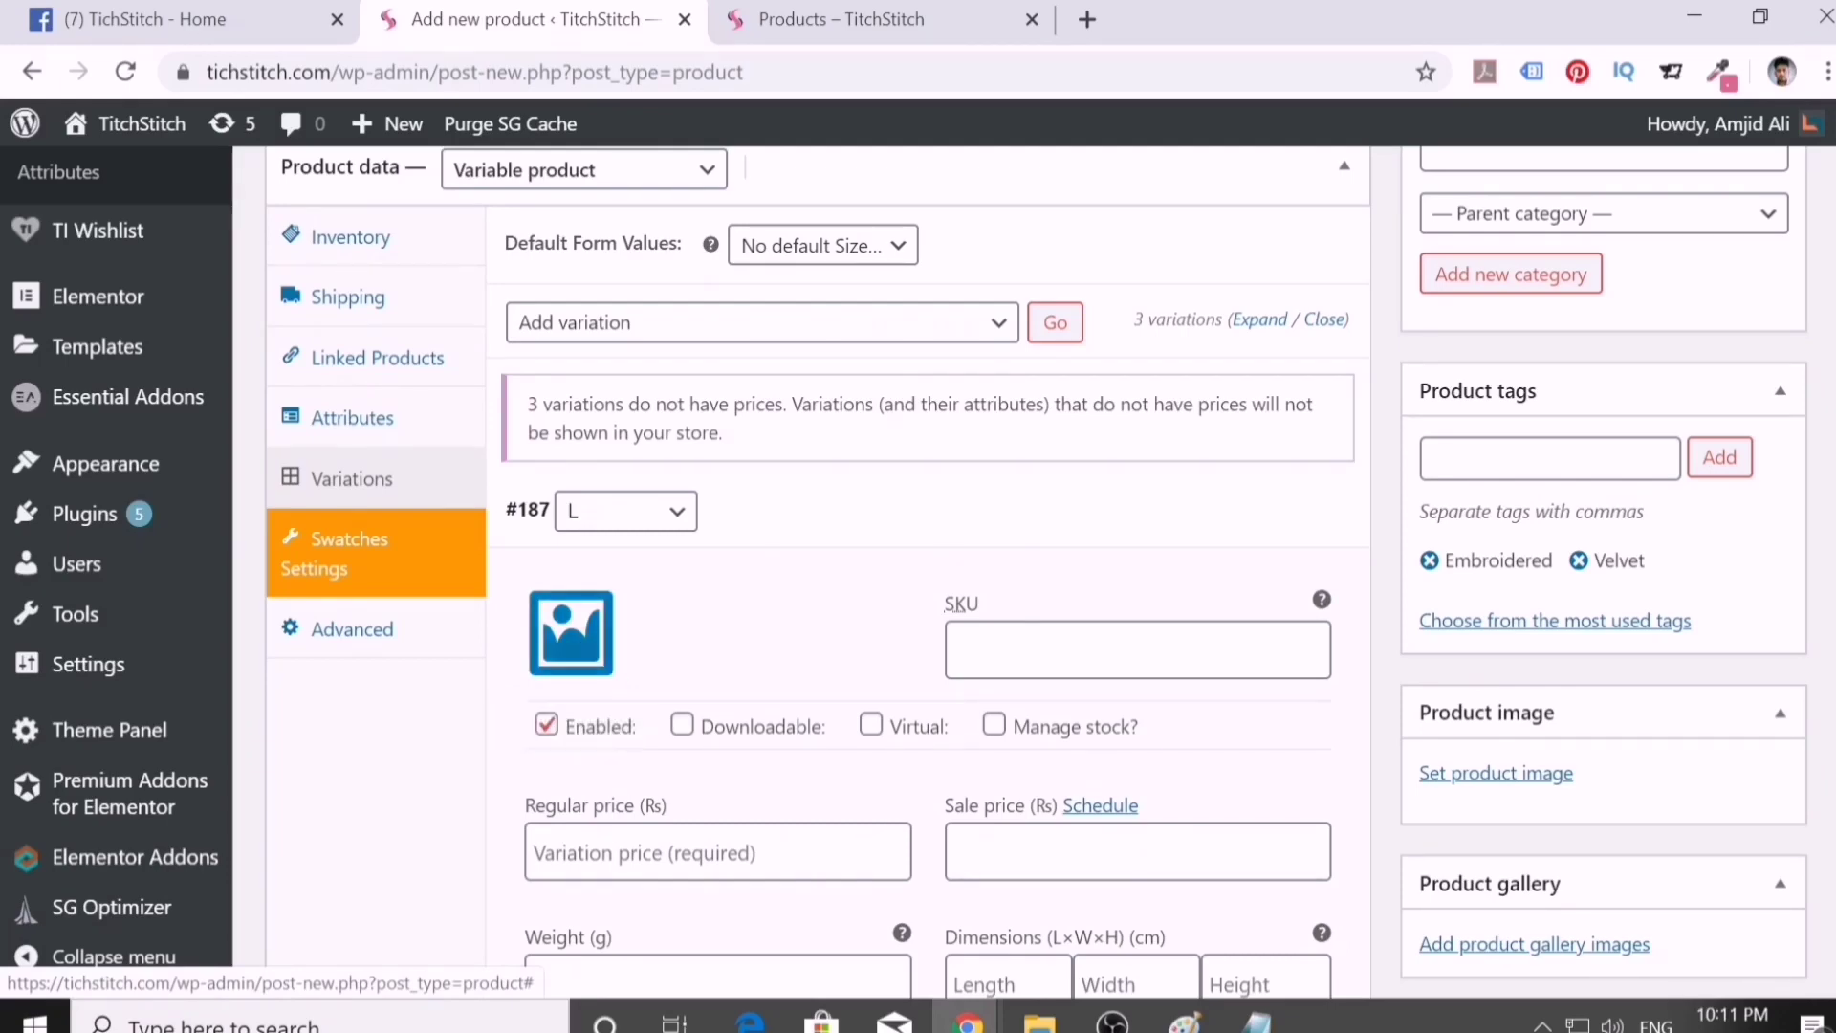
pyautogui.click(535, 852)
pyautogui.write('3040')
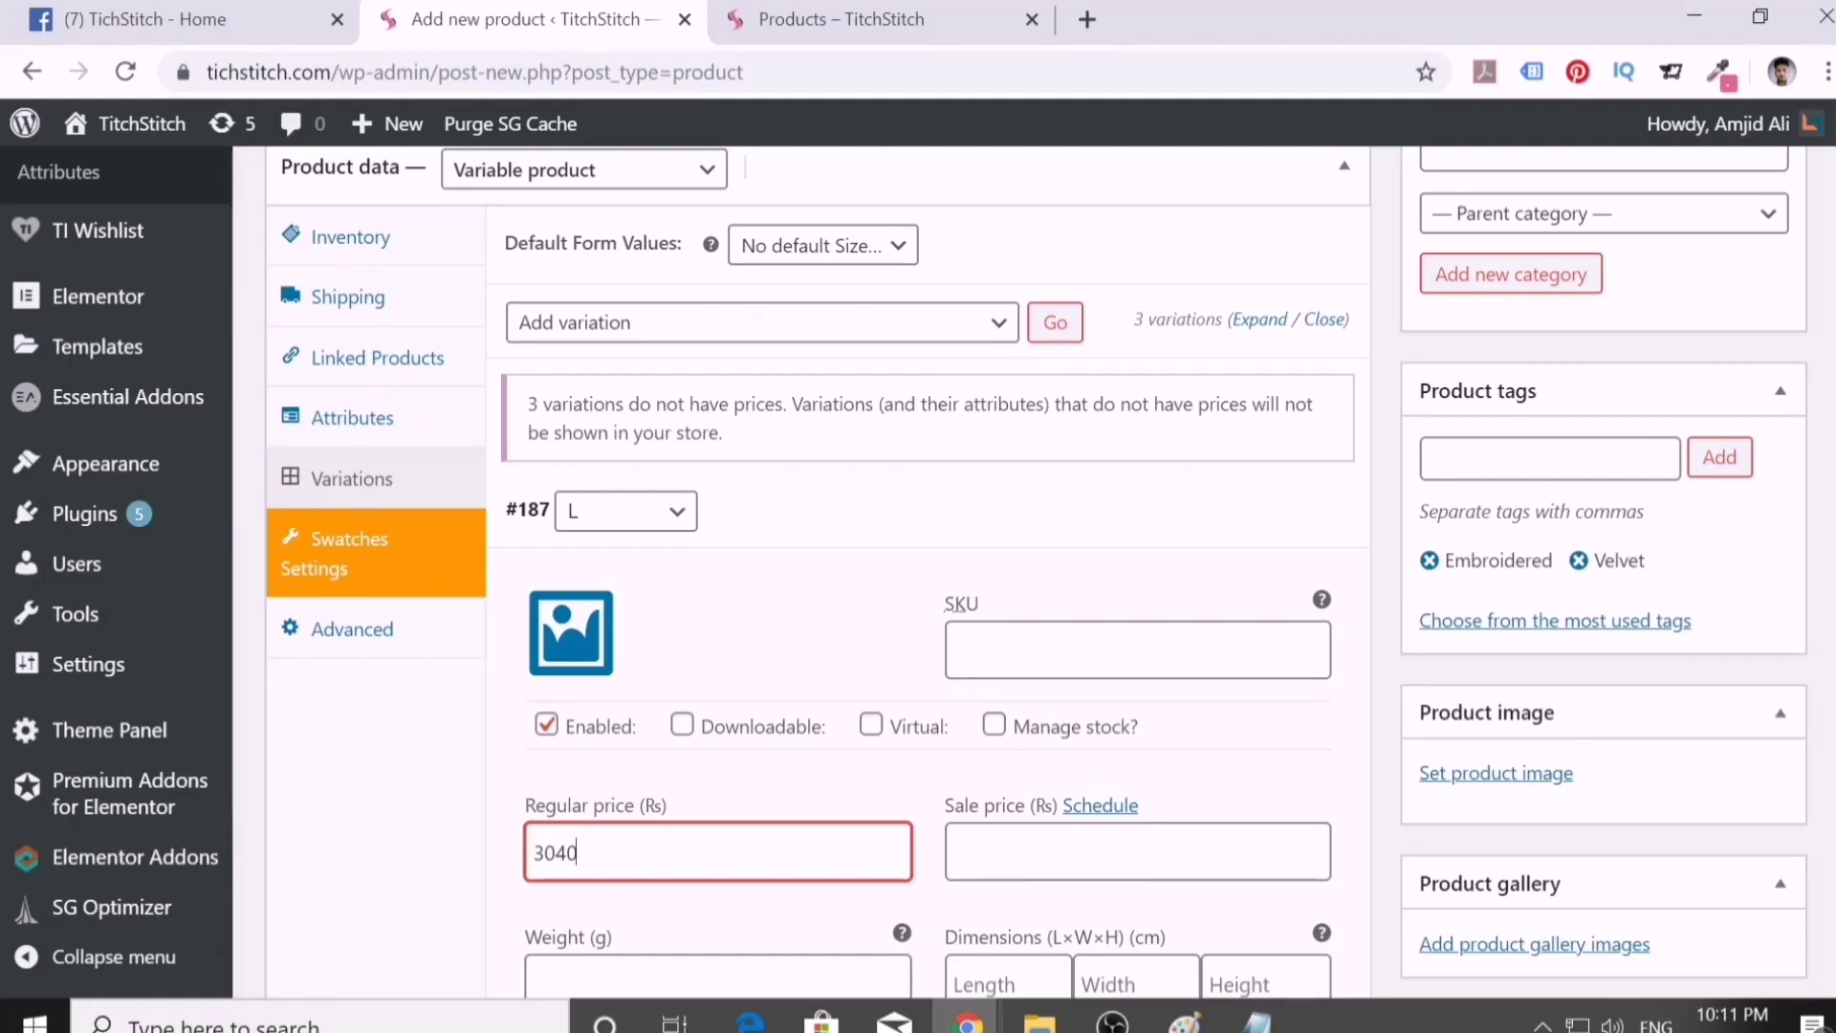
# - Remove the fabric price, sizes and details lines from the product's main description, keeping only the first line
pyautogui.scroll(-3, 918, 574)
pyautogui.scroll(15, 886, 647)
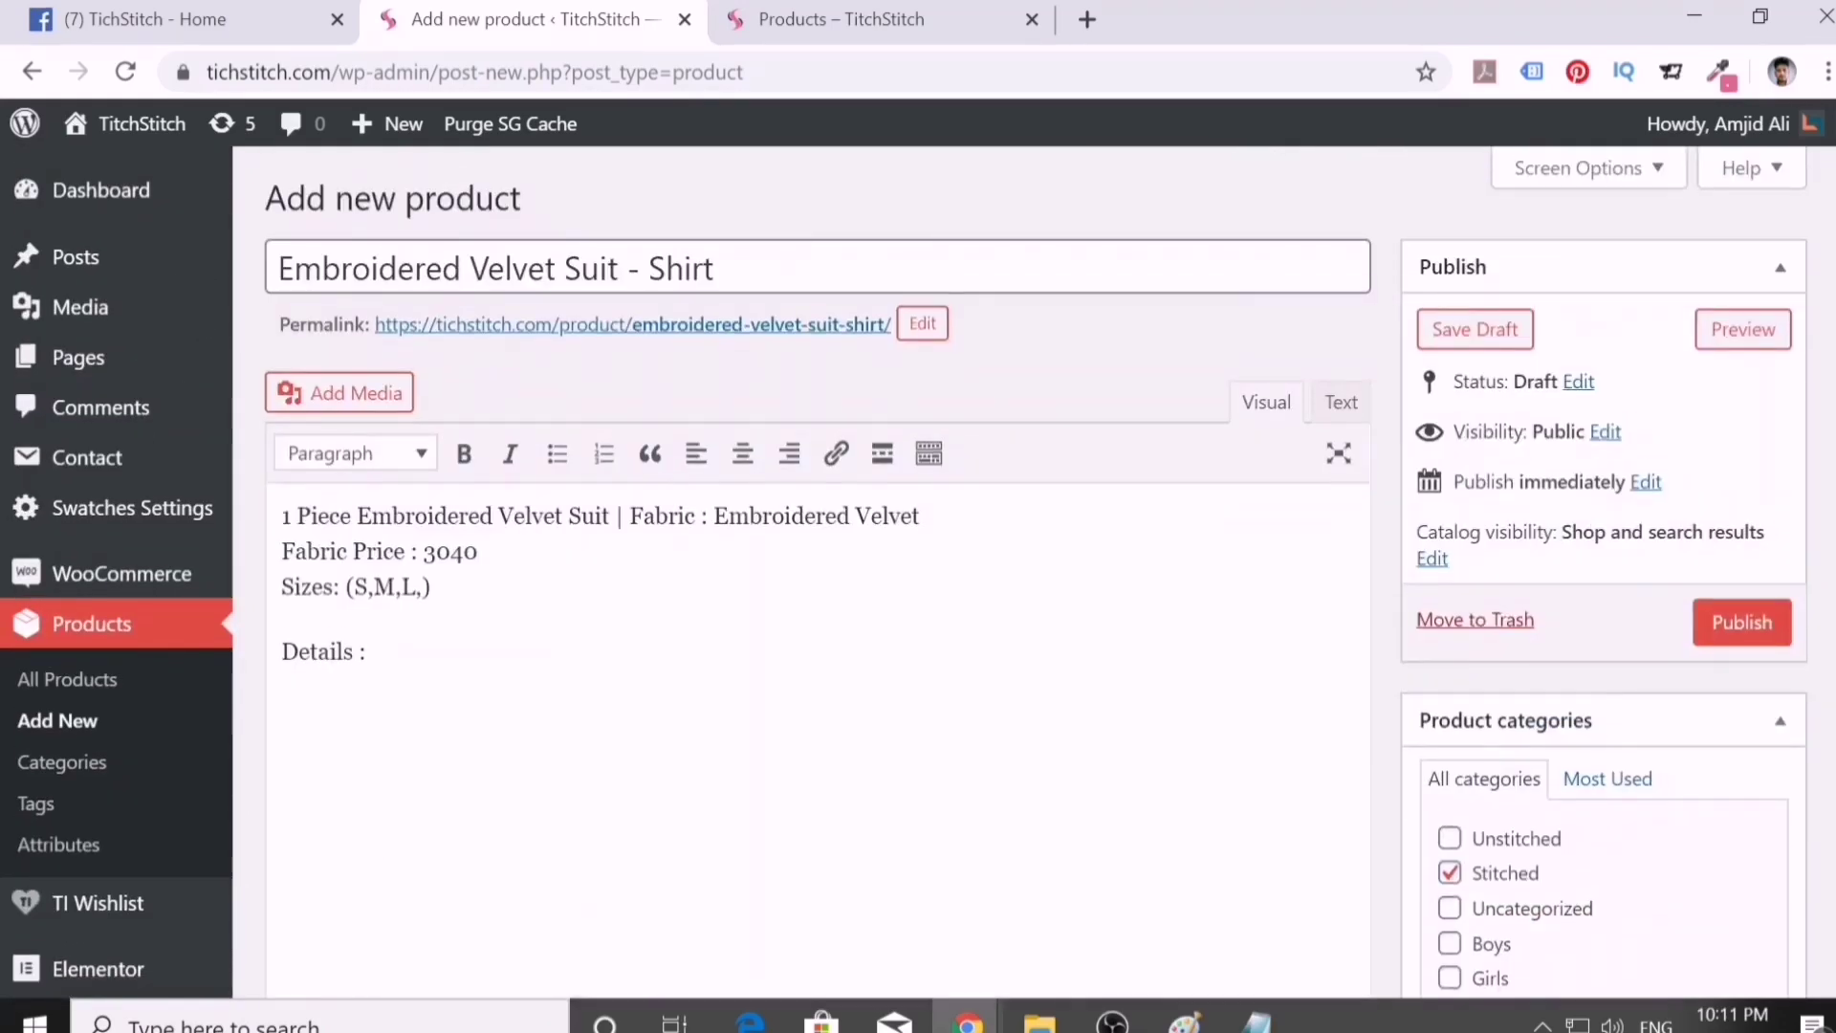
pyautogui.moveTo(283, 552); pyautogui.dragTo(478, 552)
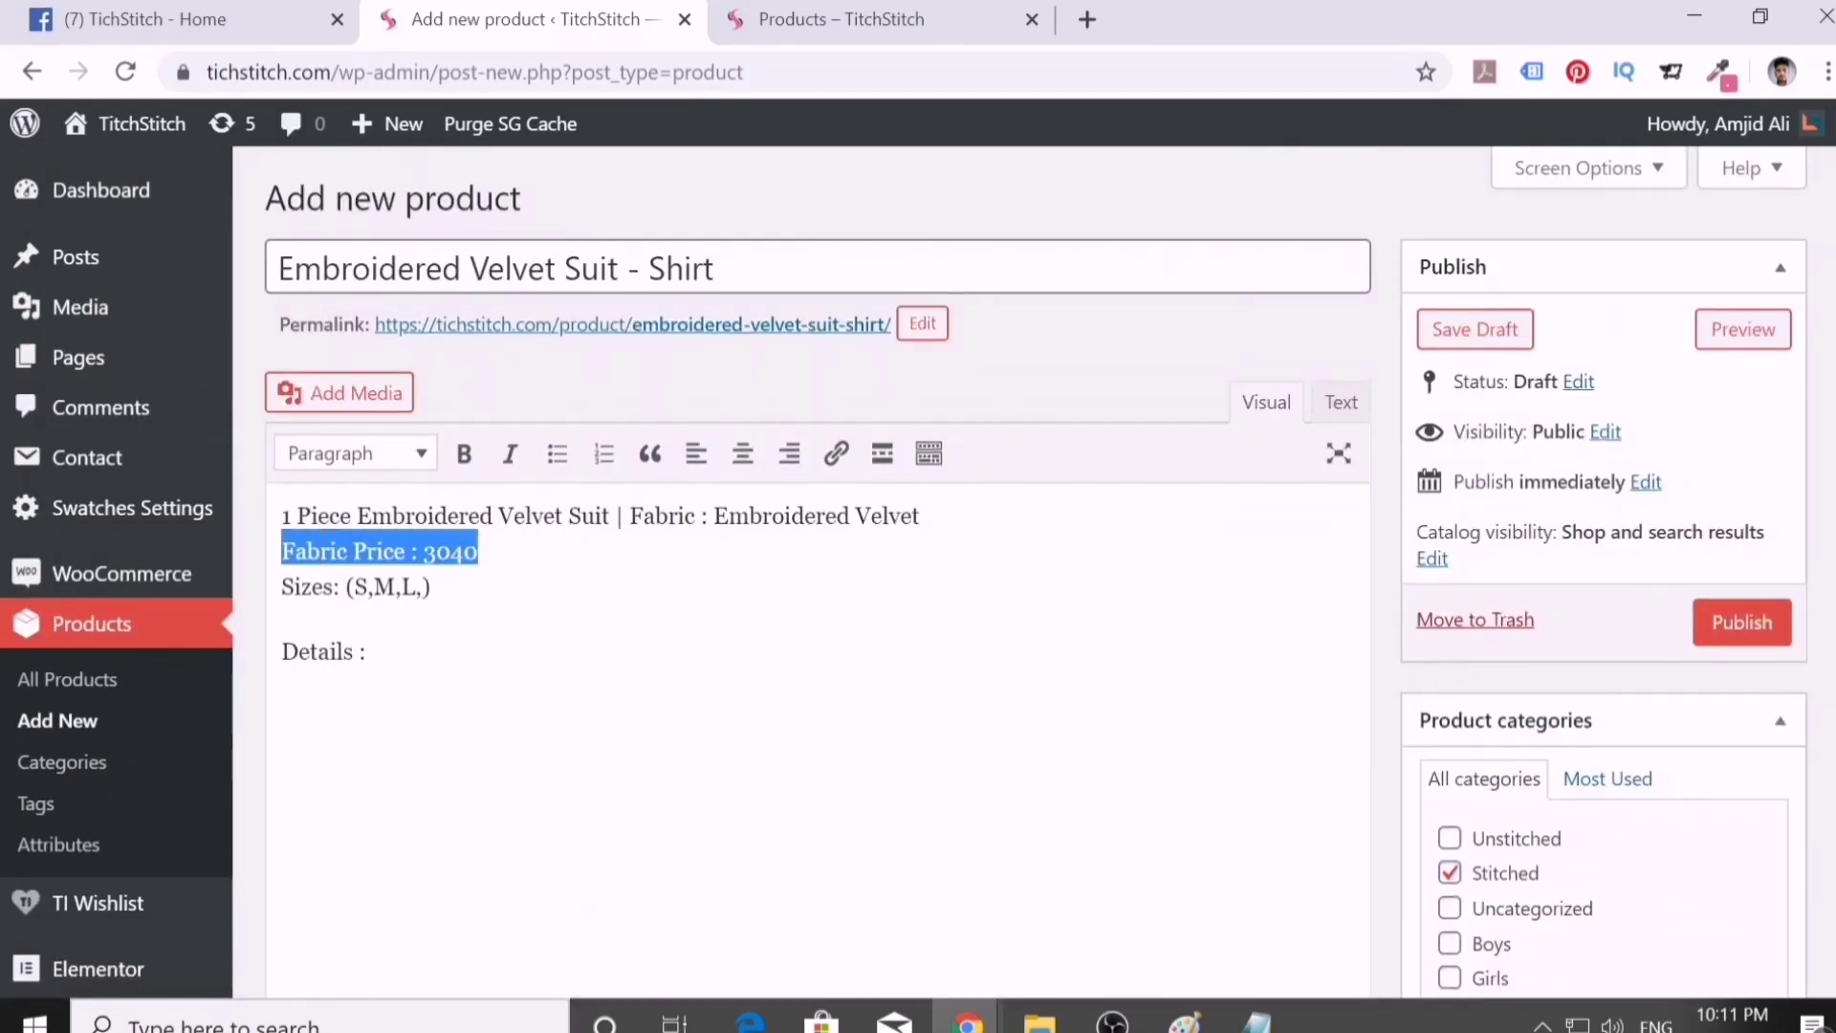
pyautogui.press('BackSpace')
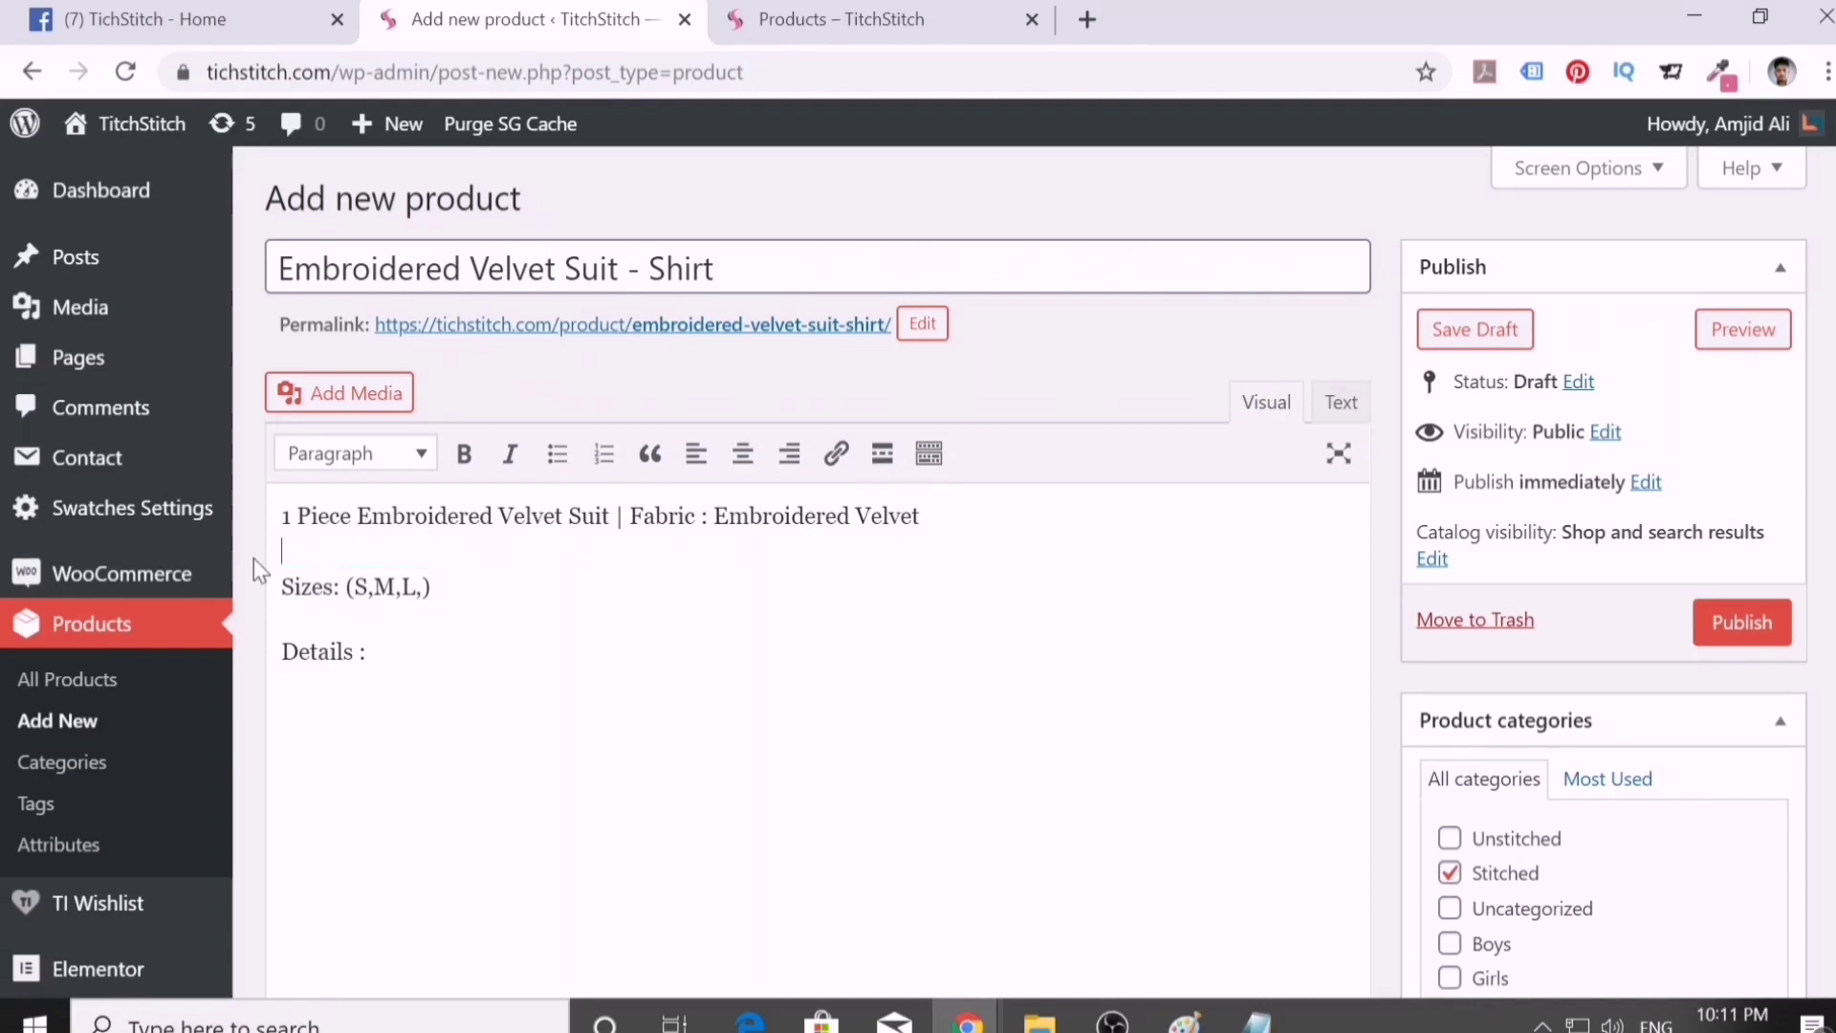
pyautogui.moveTo(433, 586); pyautogui.dragTo(281, 586)
pyautogui.press('BackSpace')
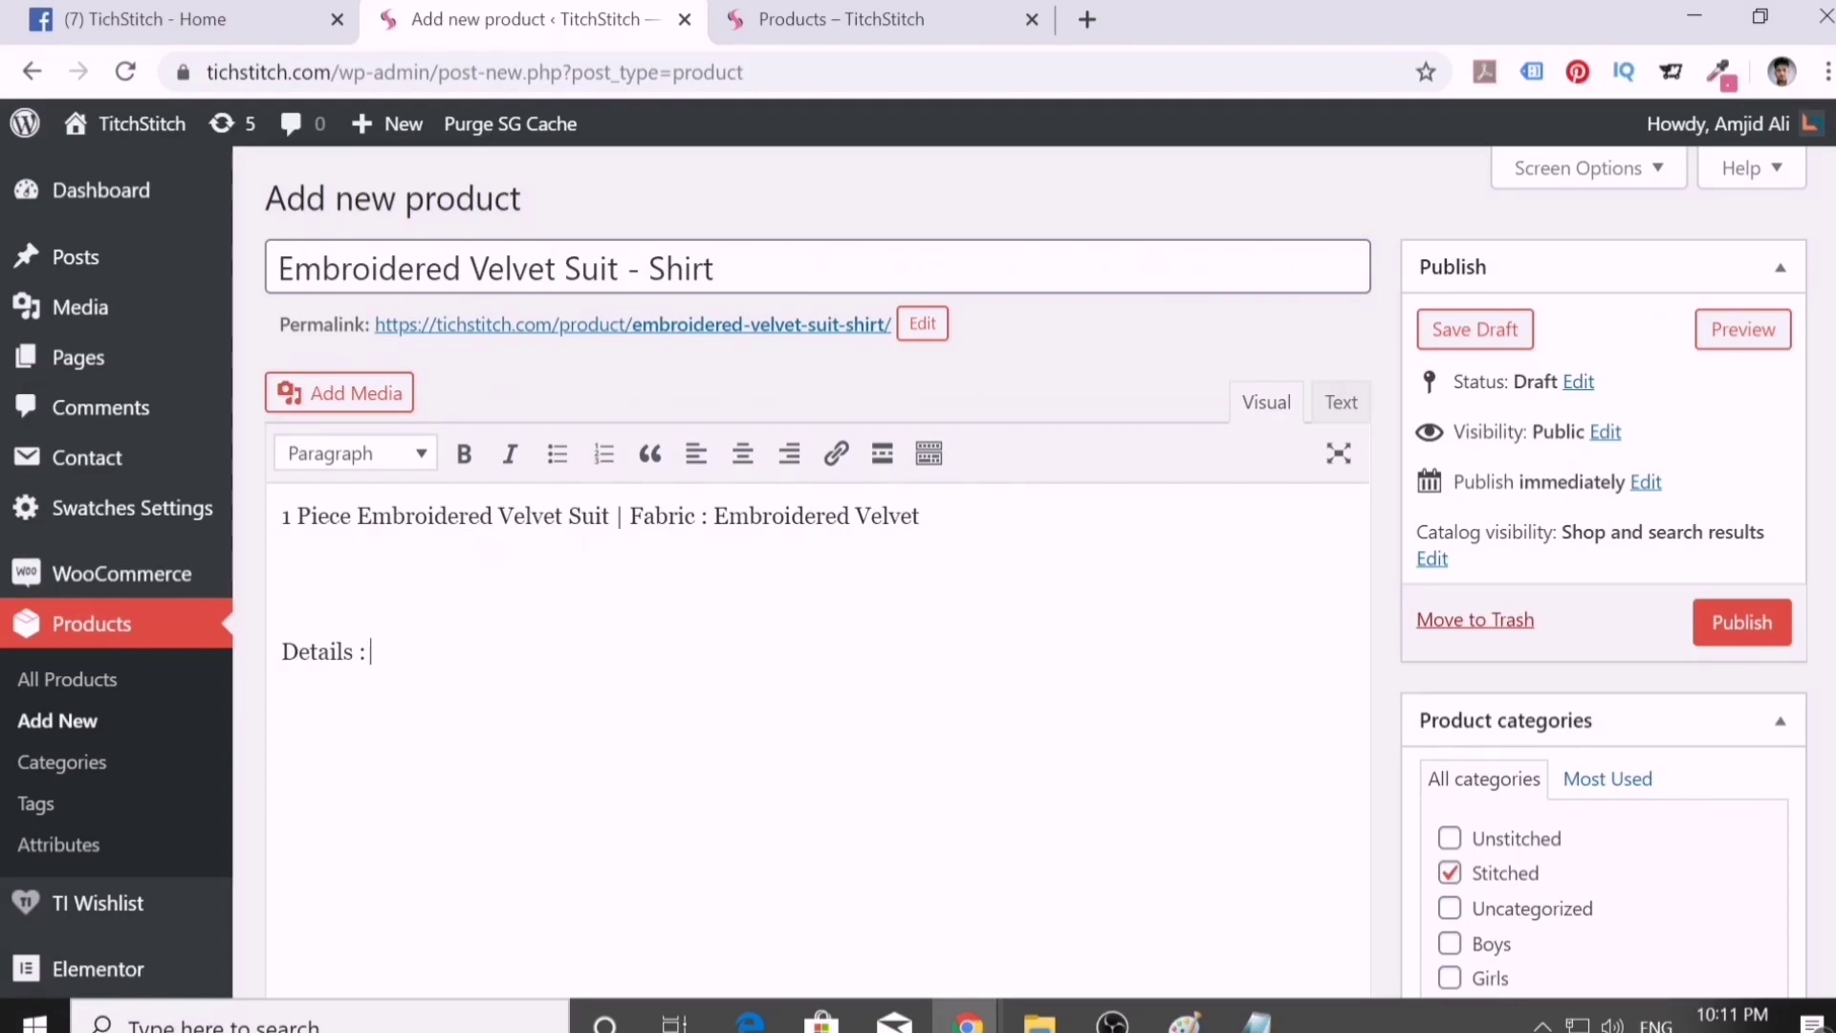
pyautogui.moveTo(371, 651); pyautogui.dragTo(283, 552)
pyautogui.press('BackSpace')
# - Expand the M size variation and set its regular price to 3040
pyautogui.scroll(-15, 688, 741)
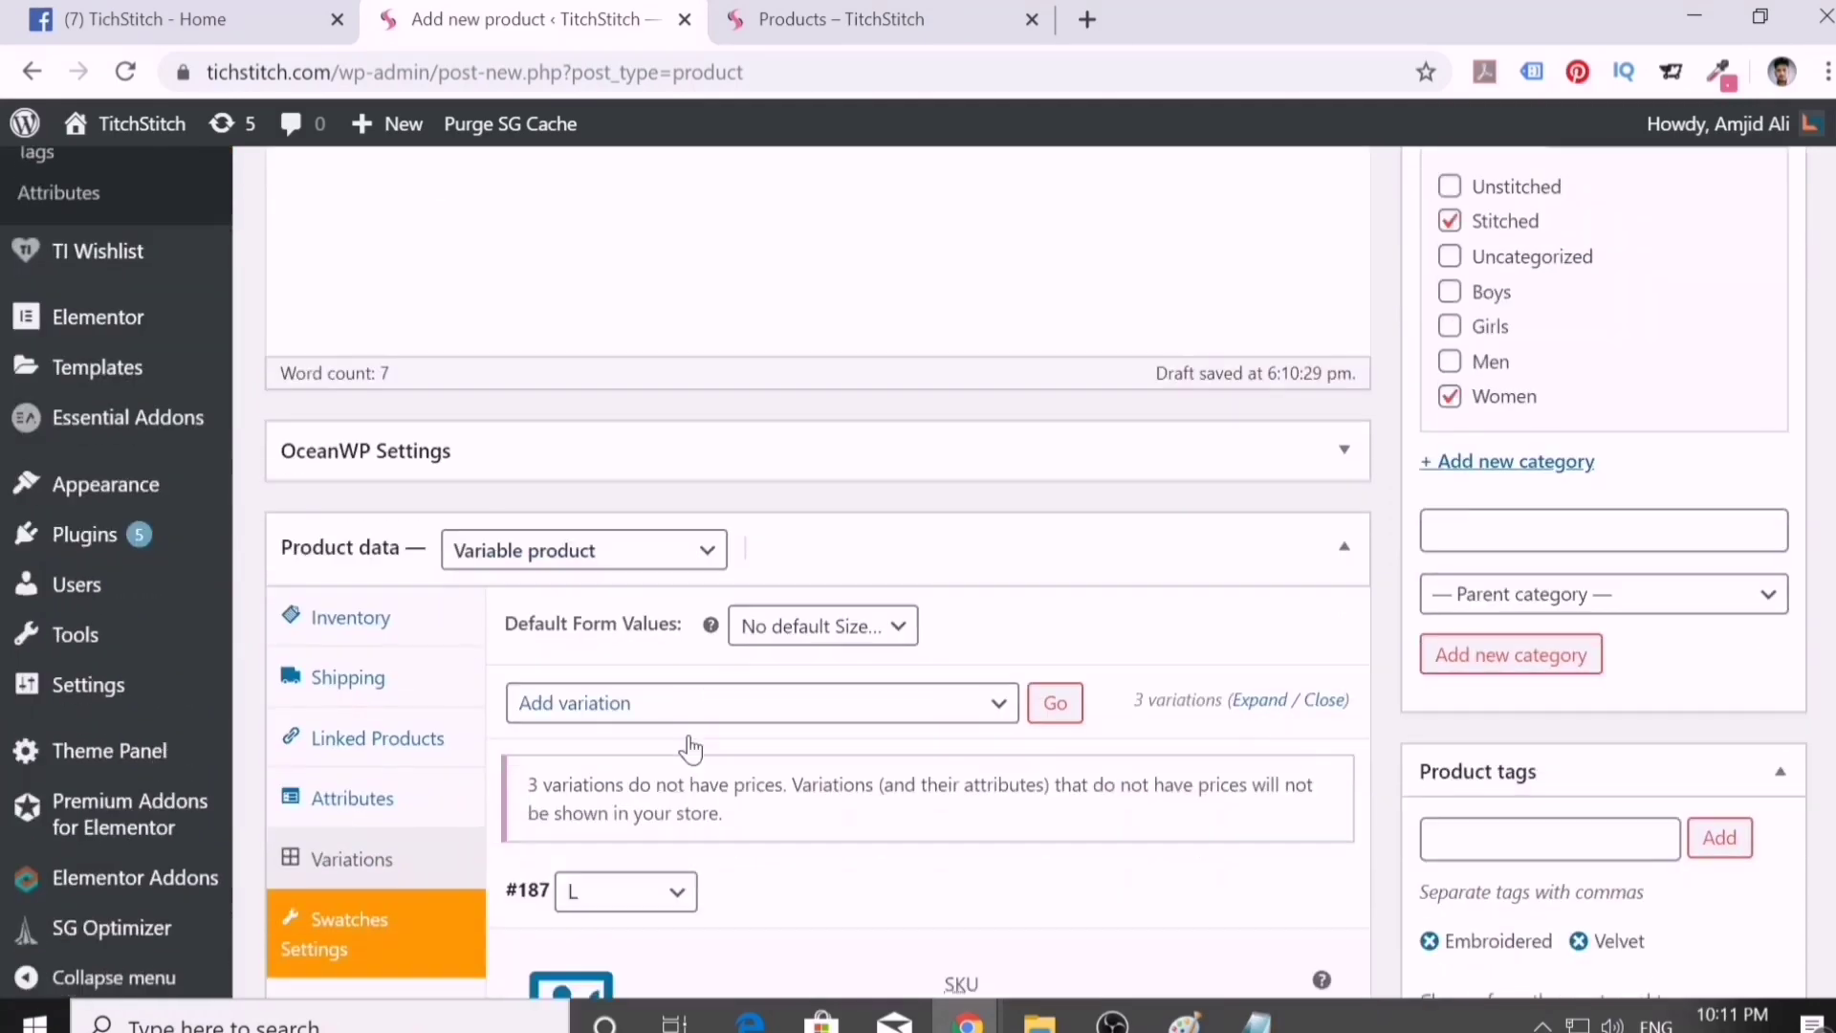
pyautogui.scroll(-3, 685, 738)
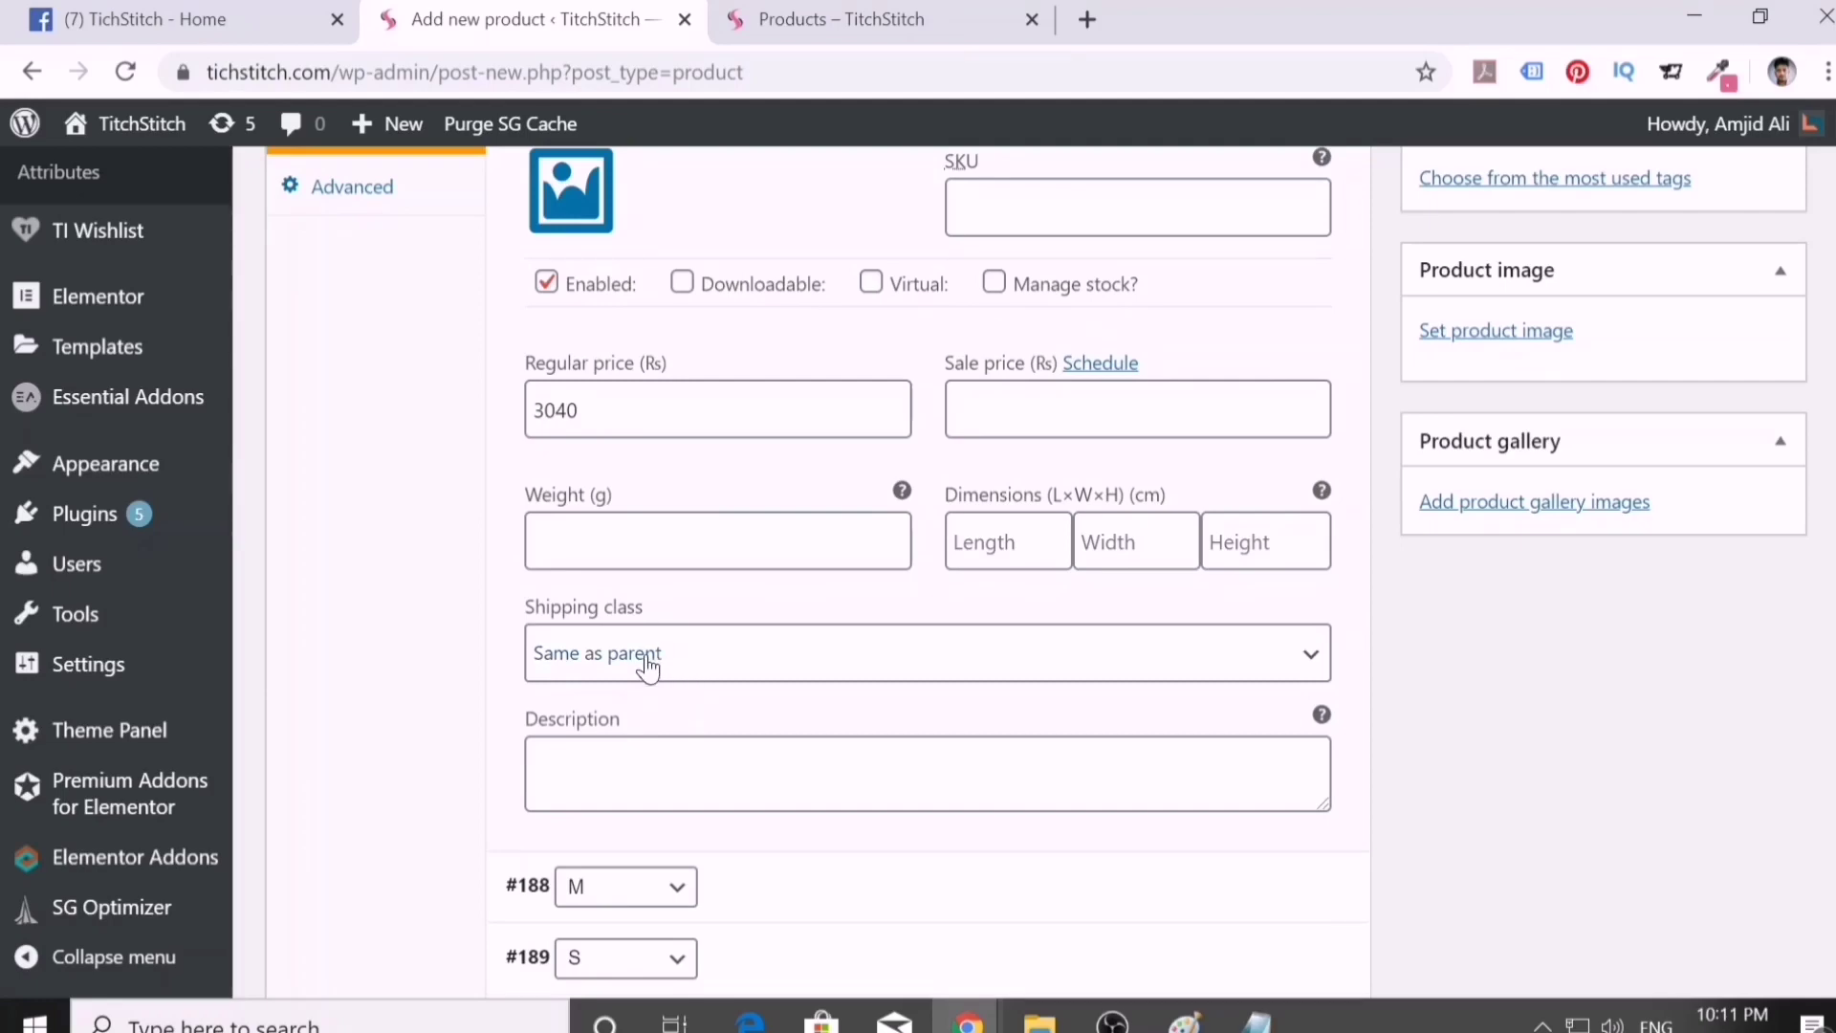
pyautogui.scroll(3, 938, 619)
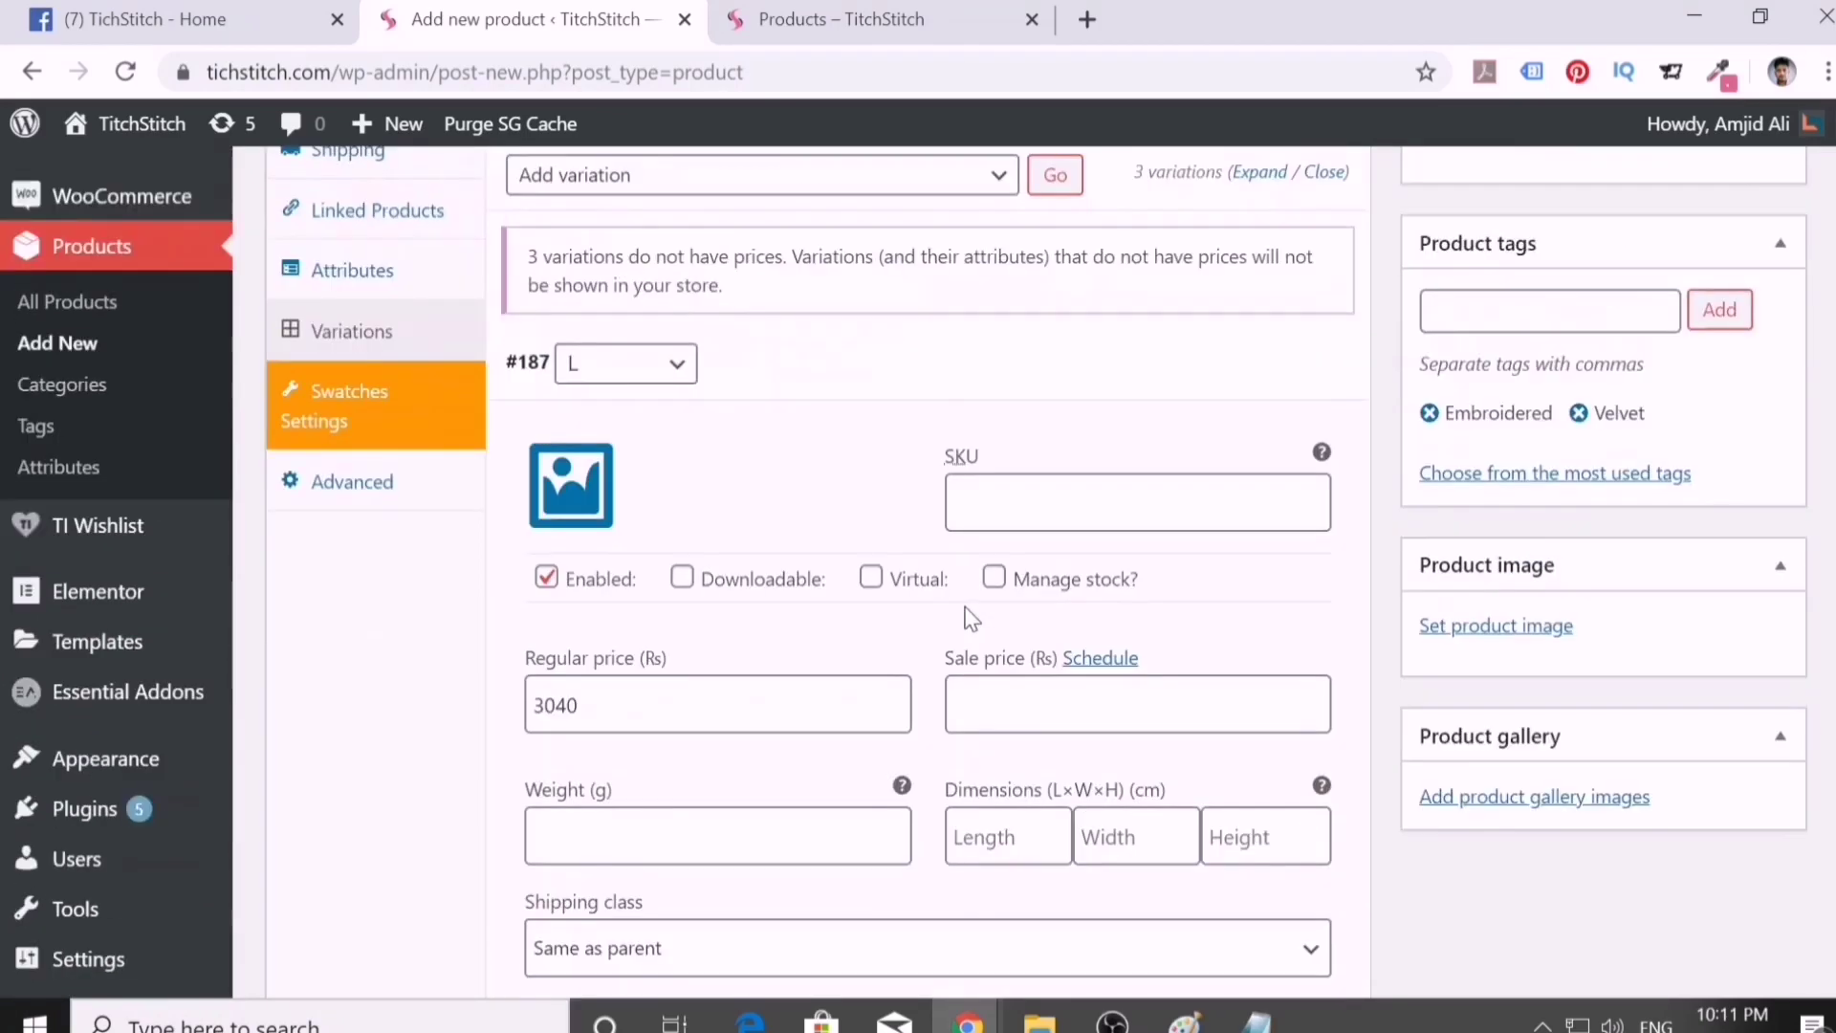
pyautogui.scroll(-3, 793, 724)
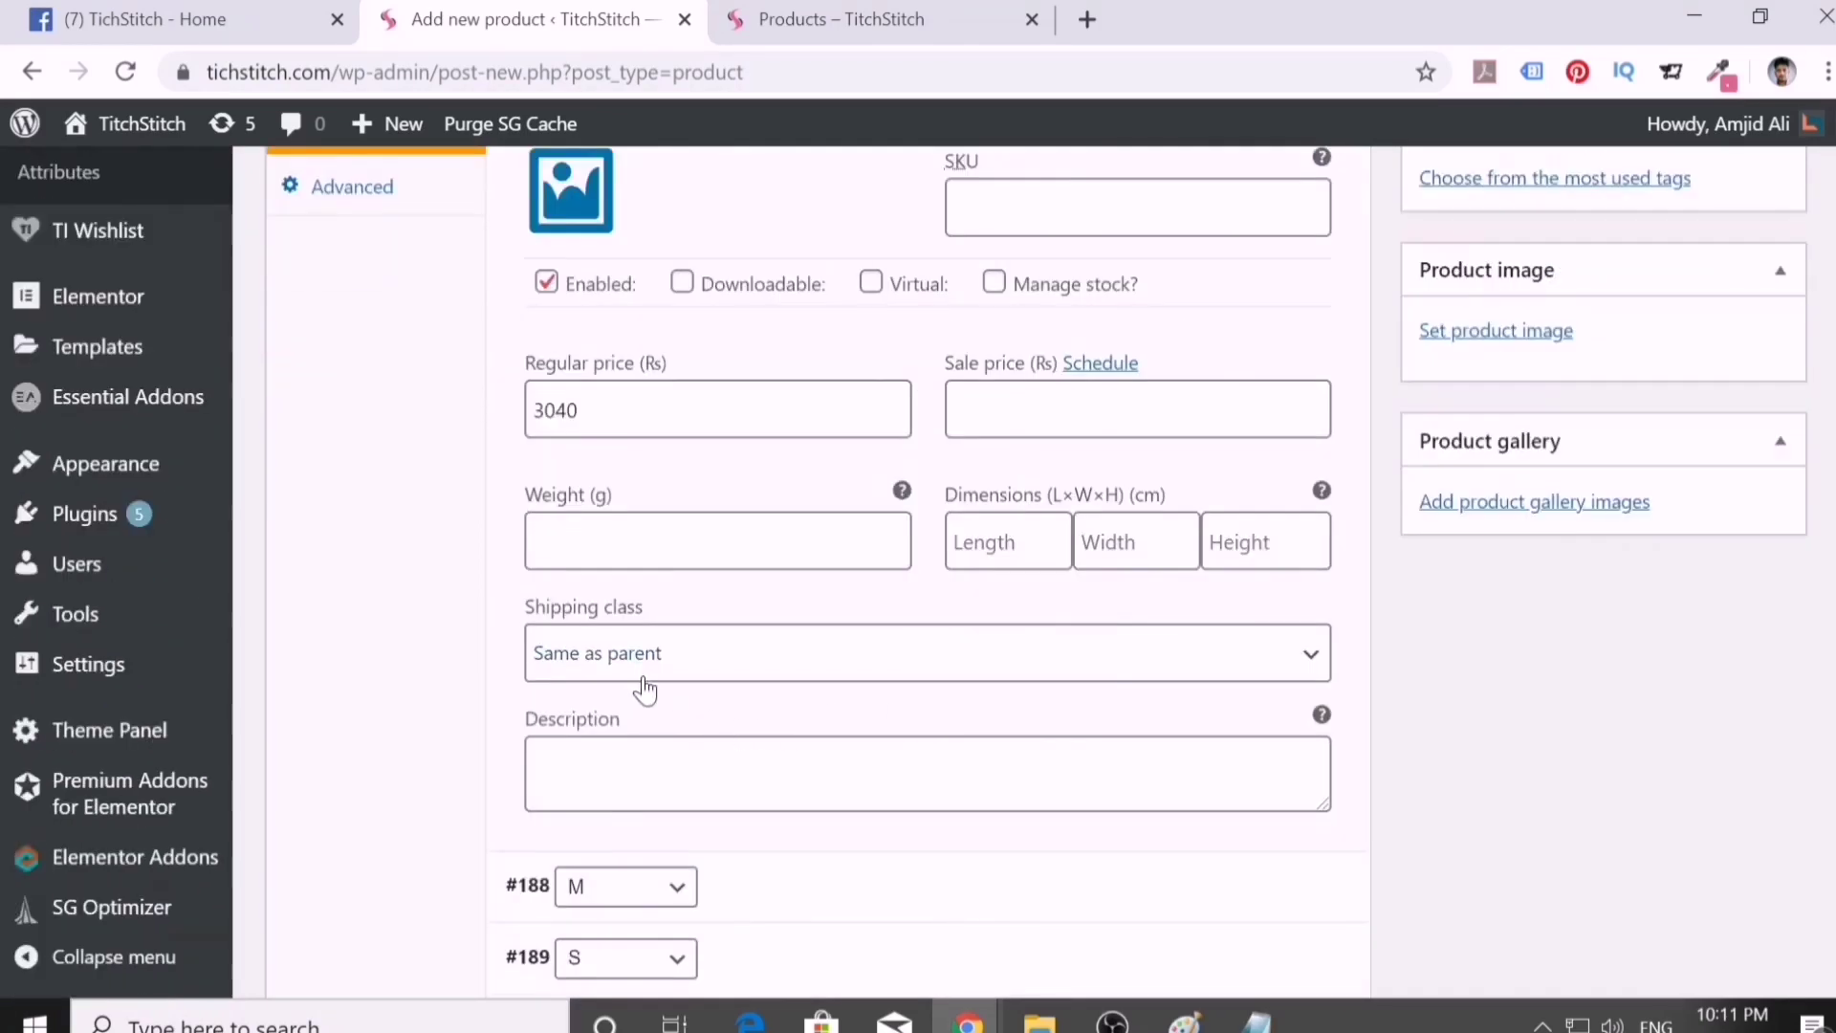
pyautogui.scroll(-3, 731, 688)
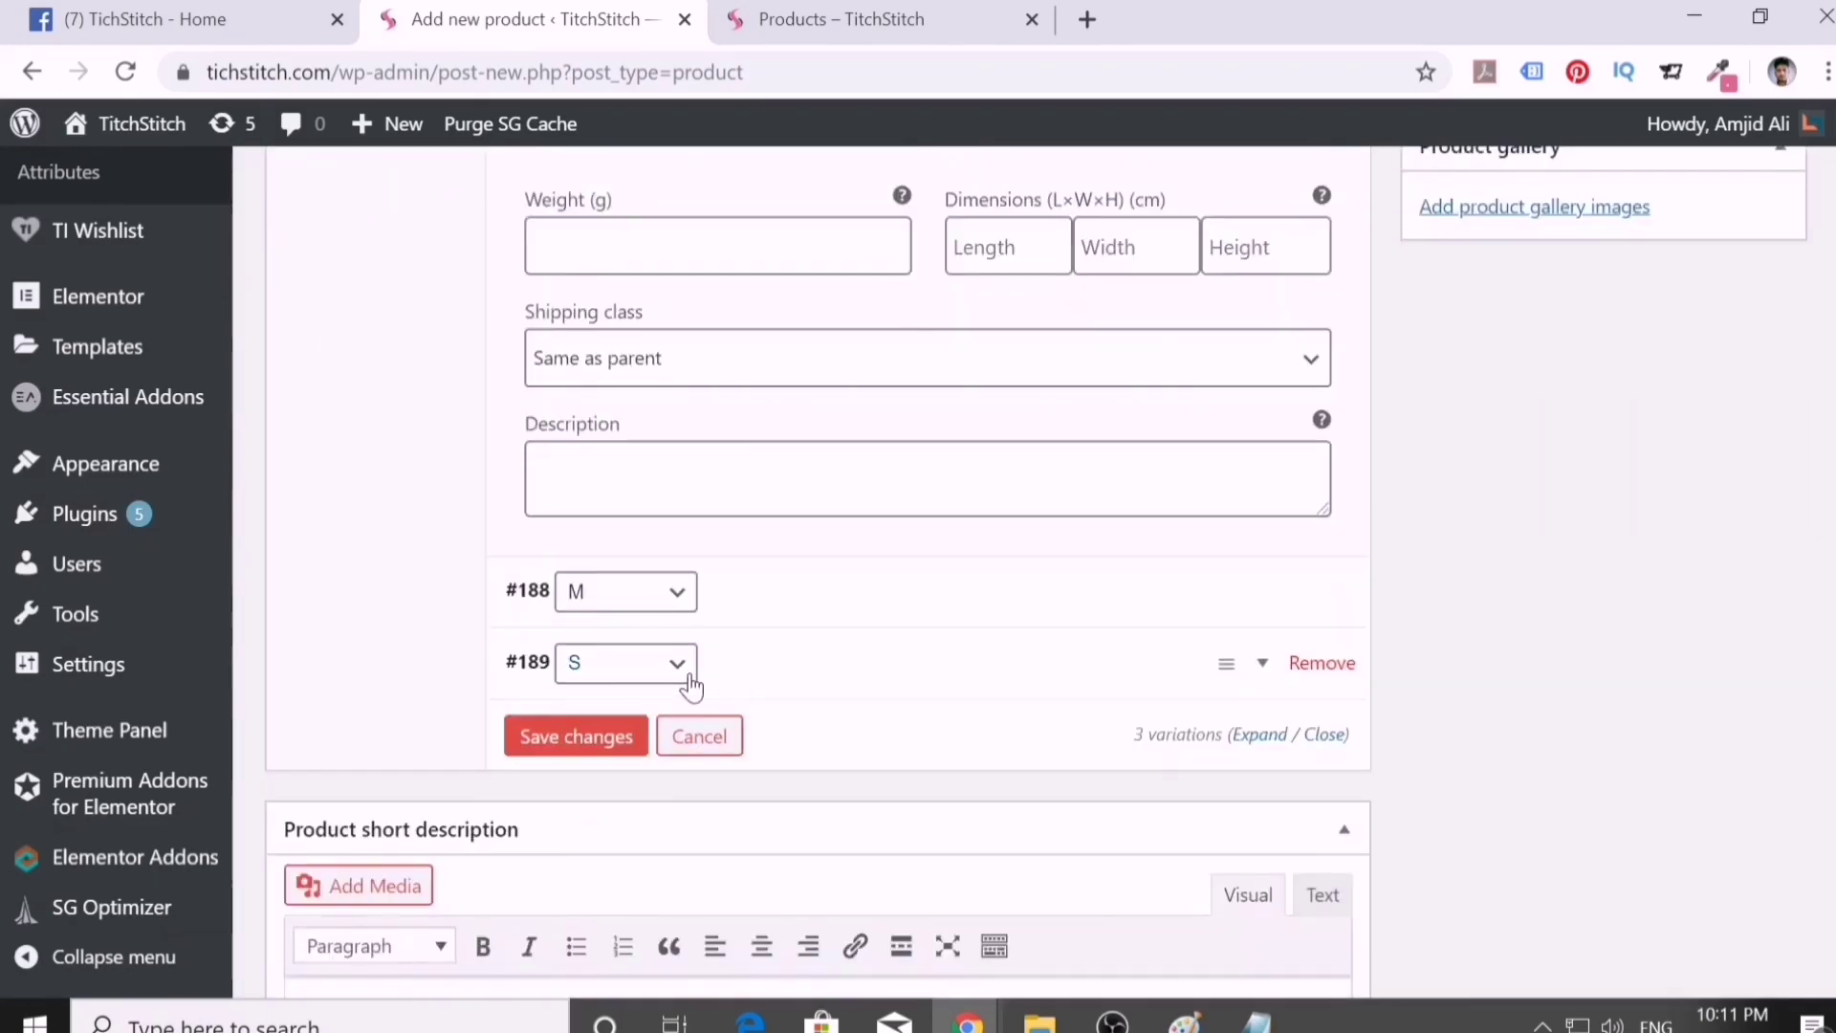
pyautogui.click(677, 593)
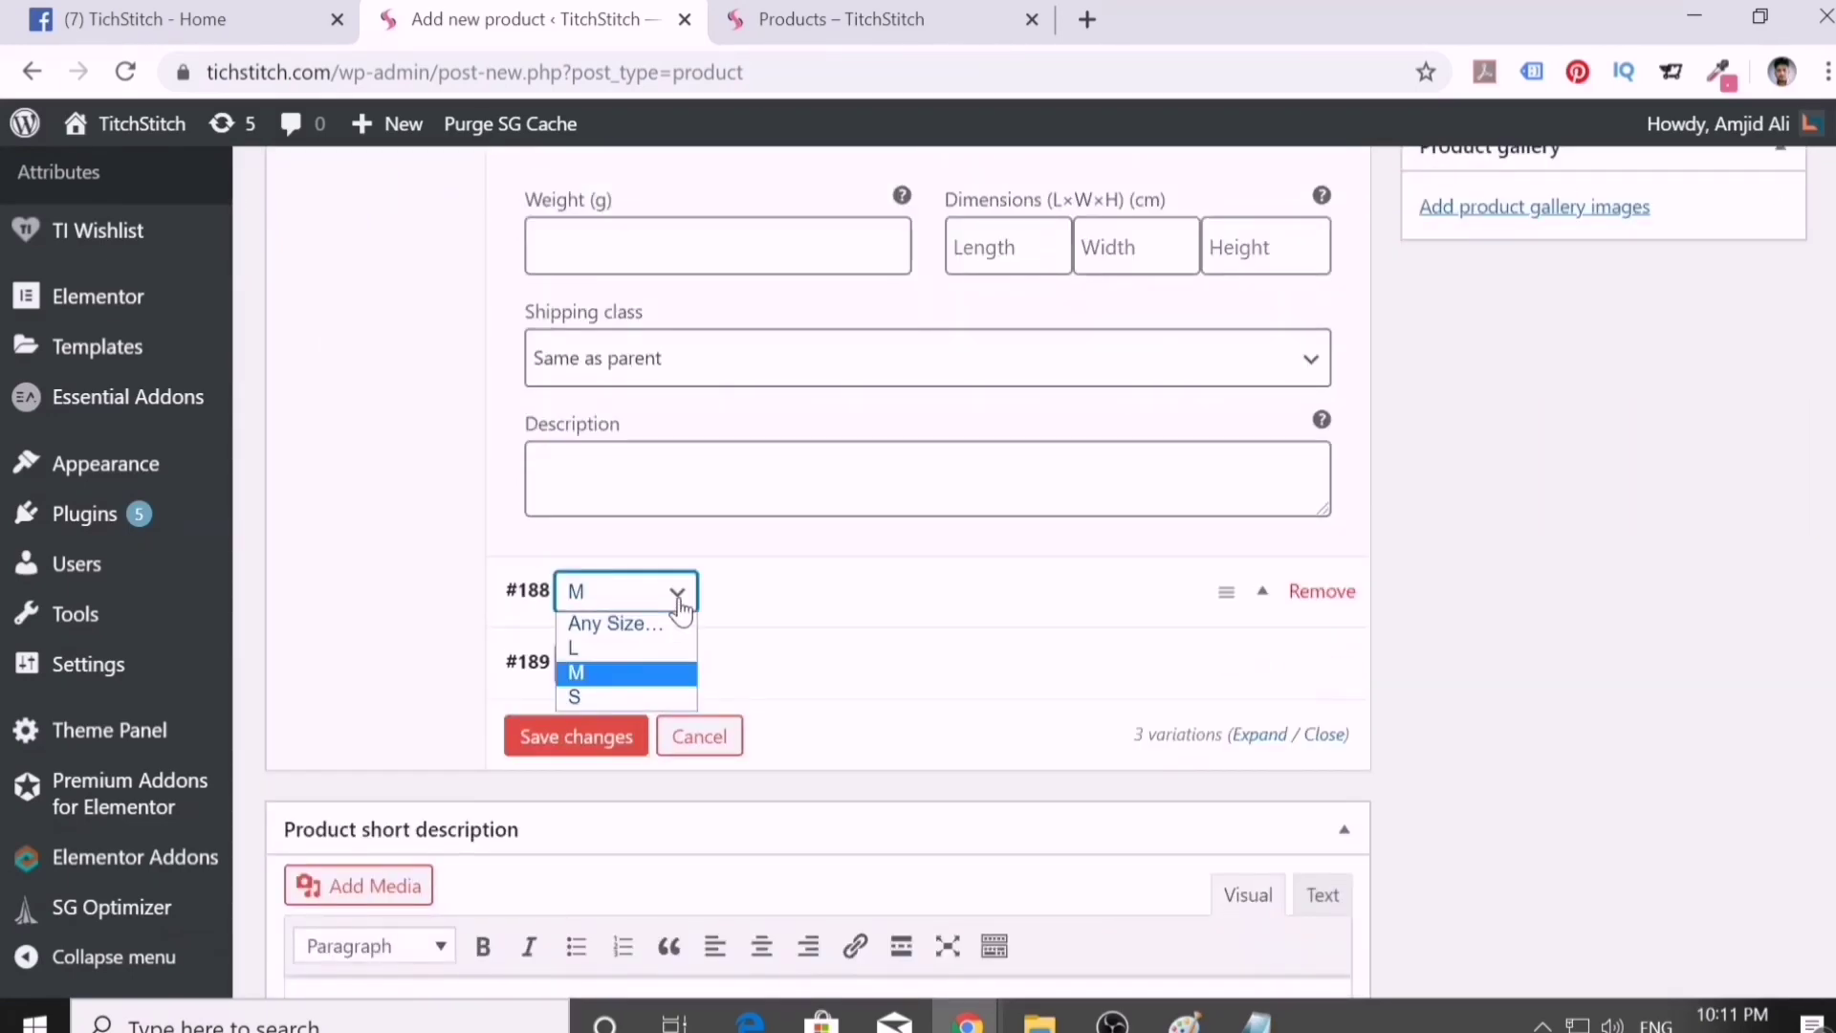
pyautogui.click(679, 602)
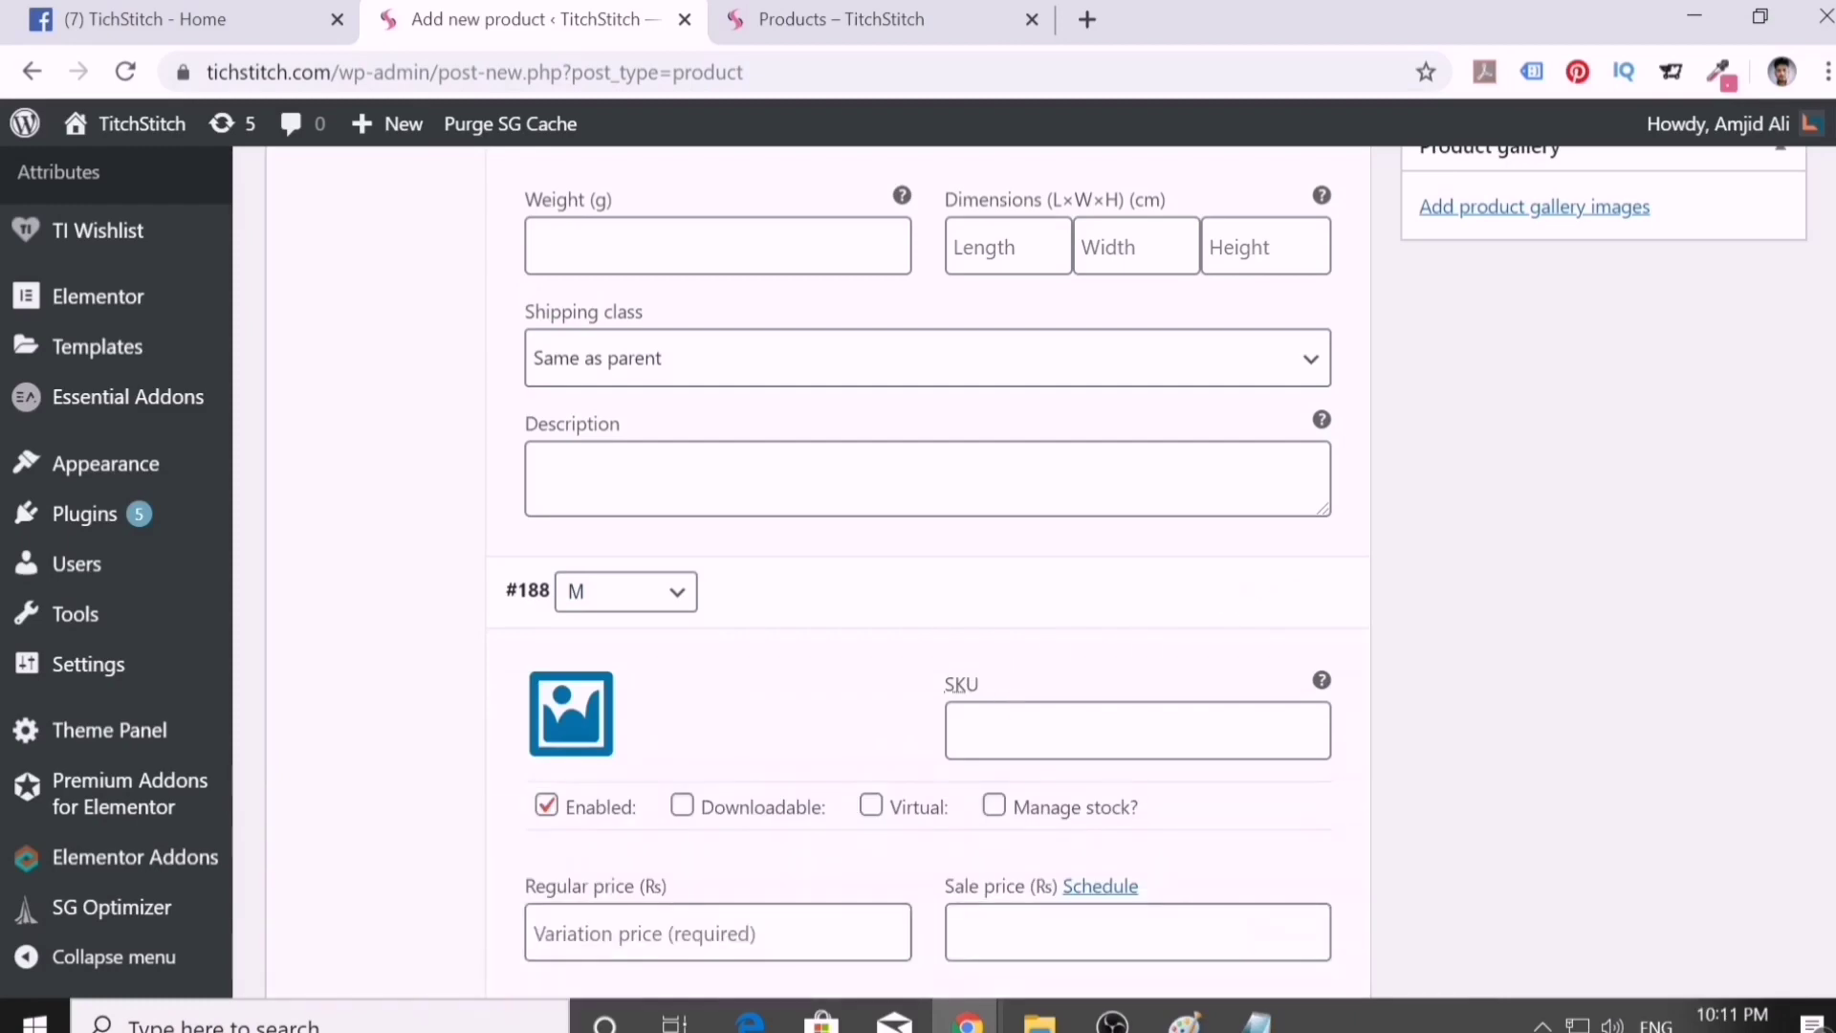
pyautogui.scroll(-2, 918, 574)
pyautogui.click(669, 785)
pyautogui.write('304')
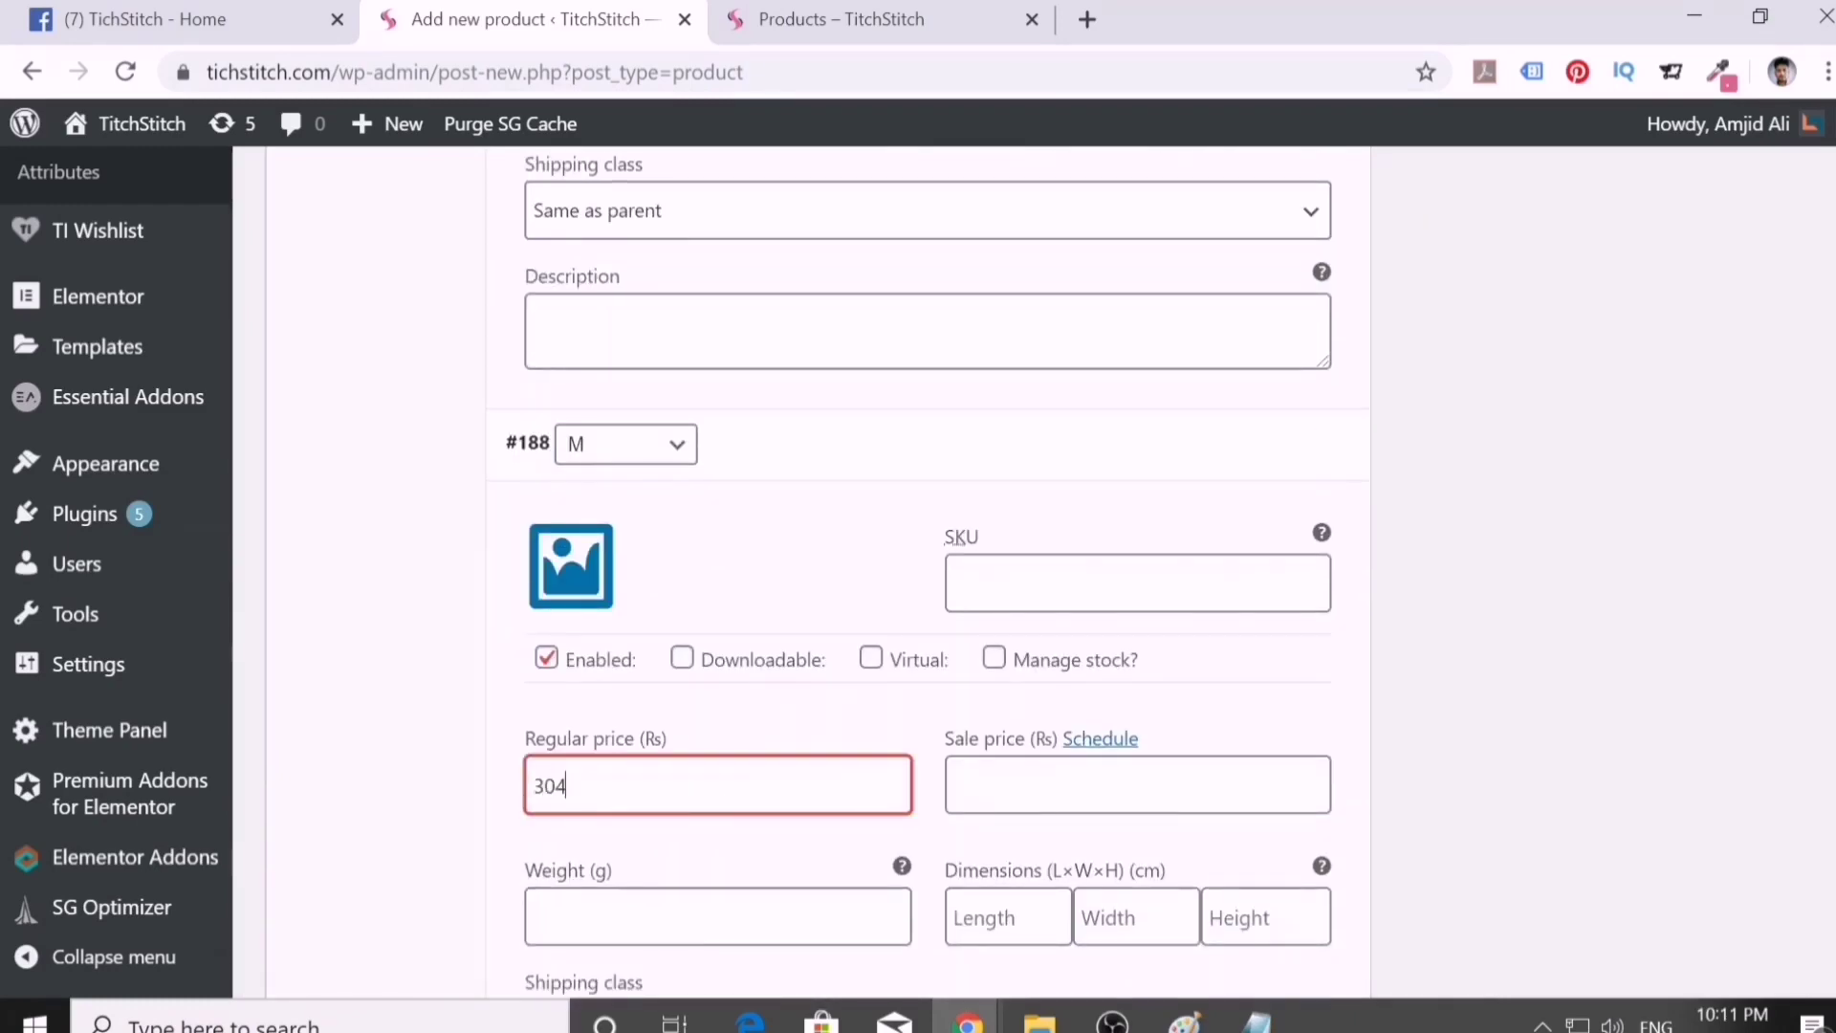
pyautogui.write('0')
# - Set the S size variation's regular price to 3040 and save the changes to the variations
pyautogui.scroll(-6, 832, 799)
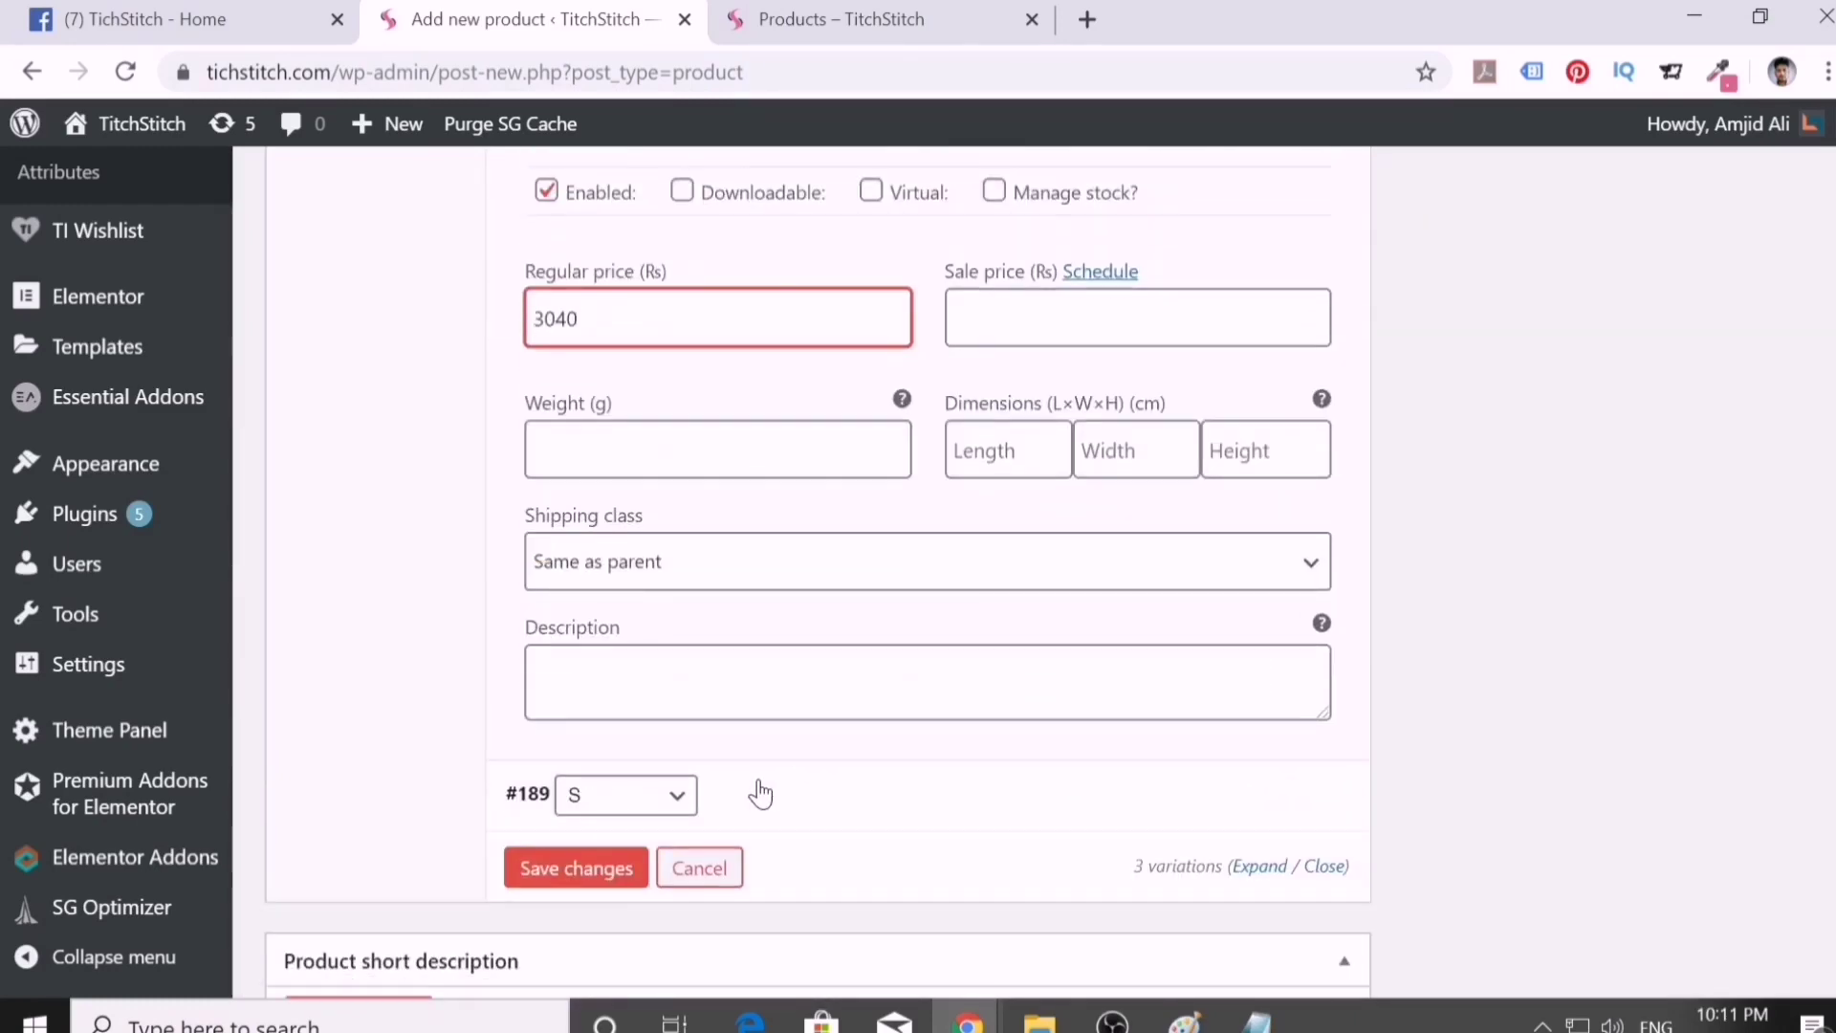
pyautogui.click(1261, 675)
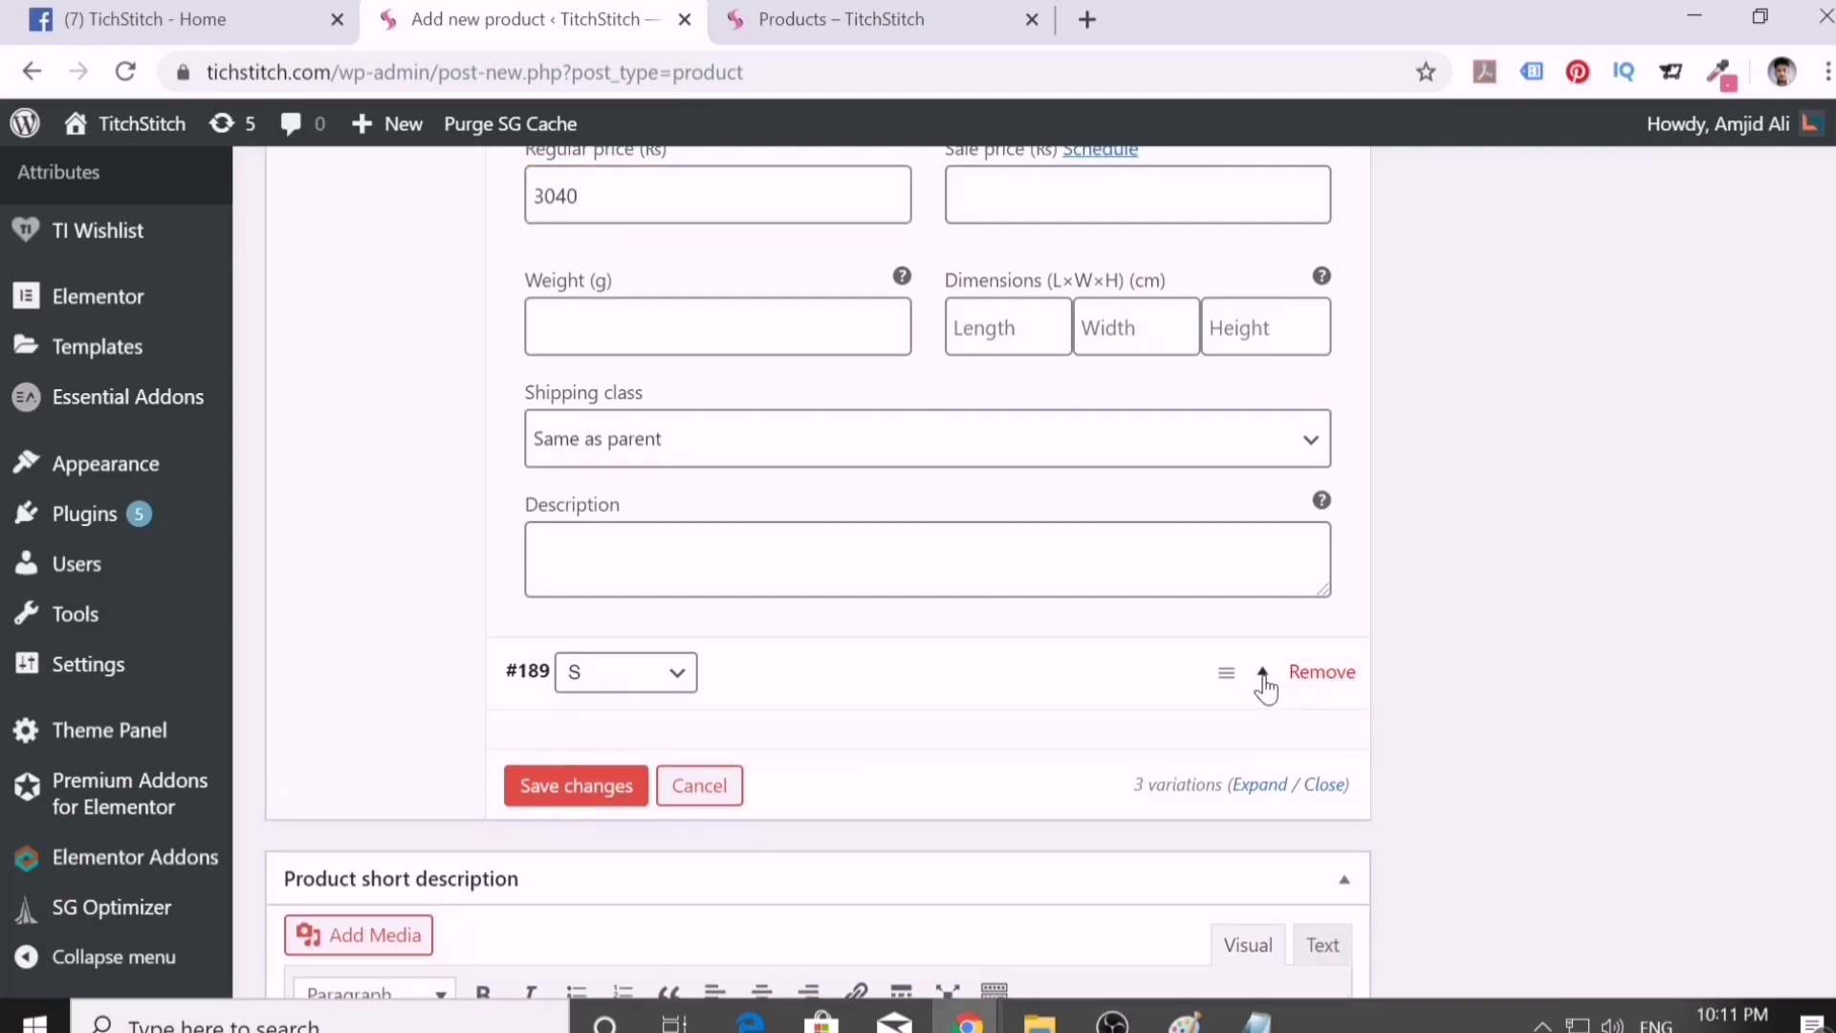
pyautogui.scroll(-3, 807, 869)
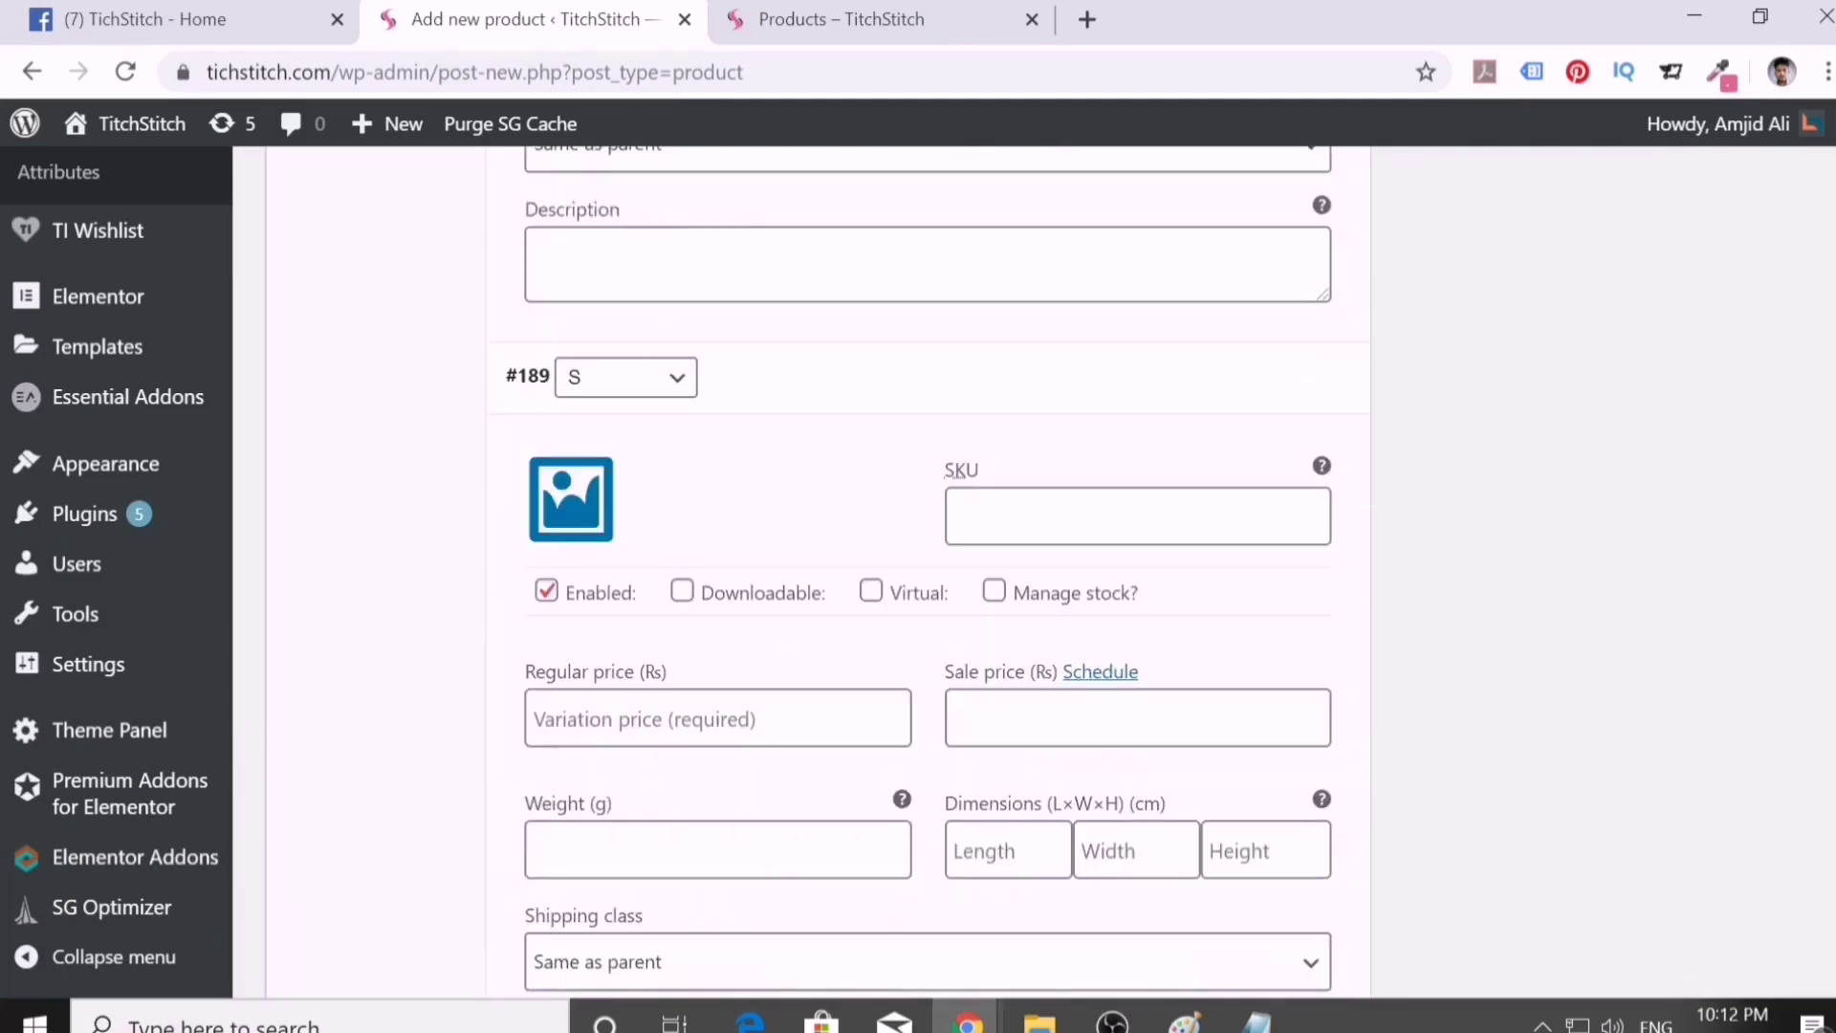
pyautogui.click(574, 718)
pyautogui.write('3040')
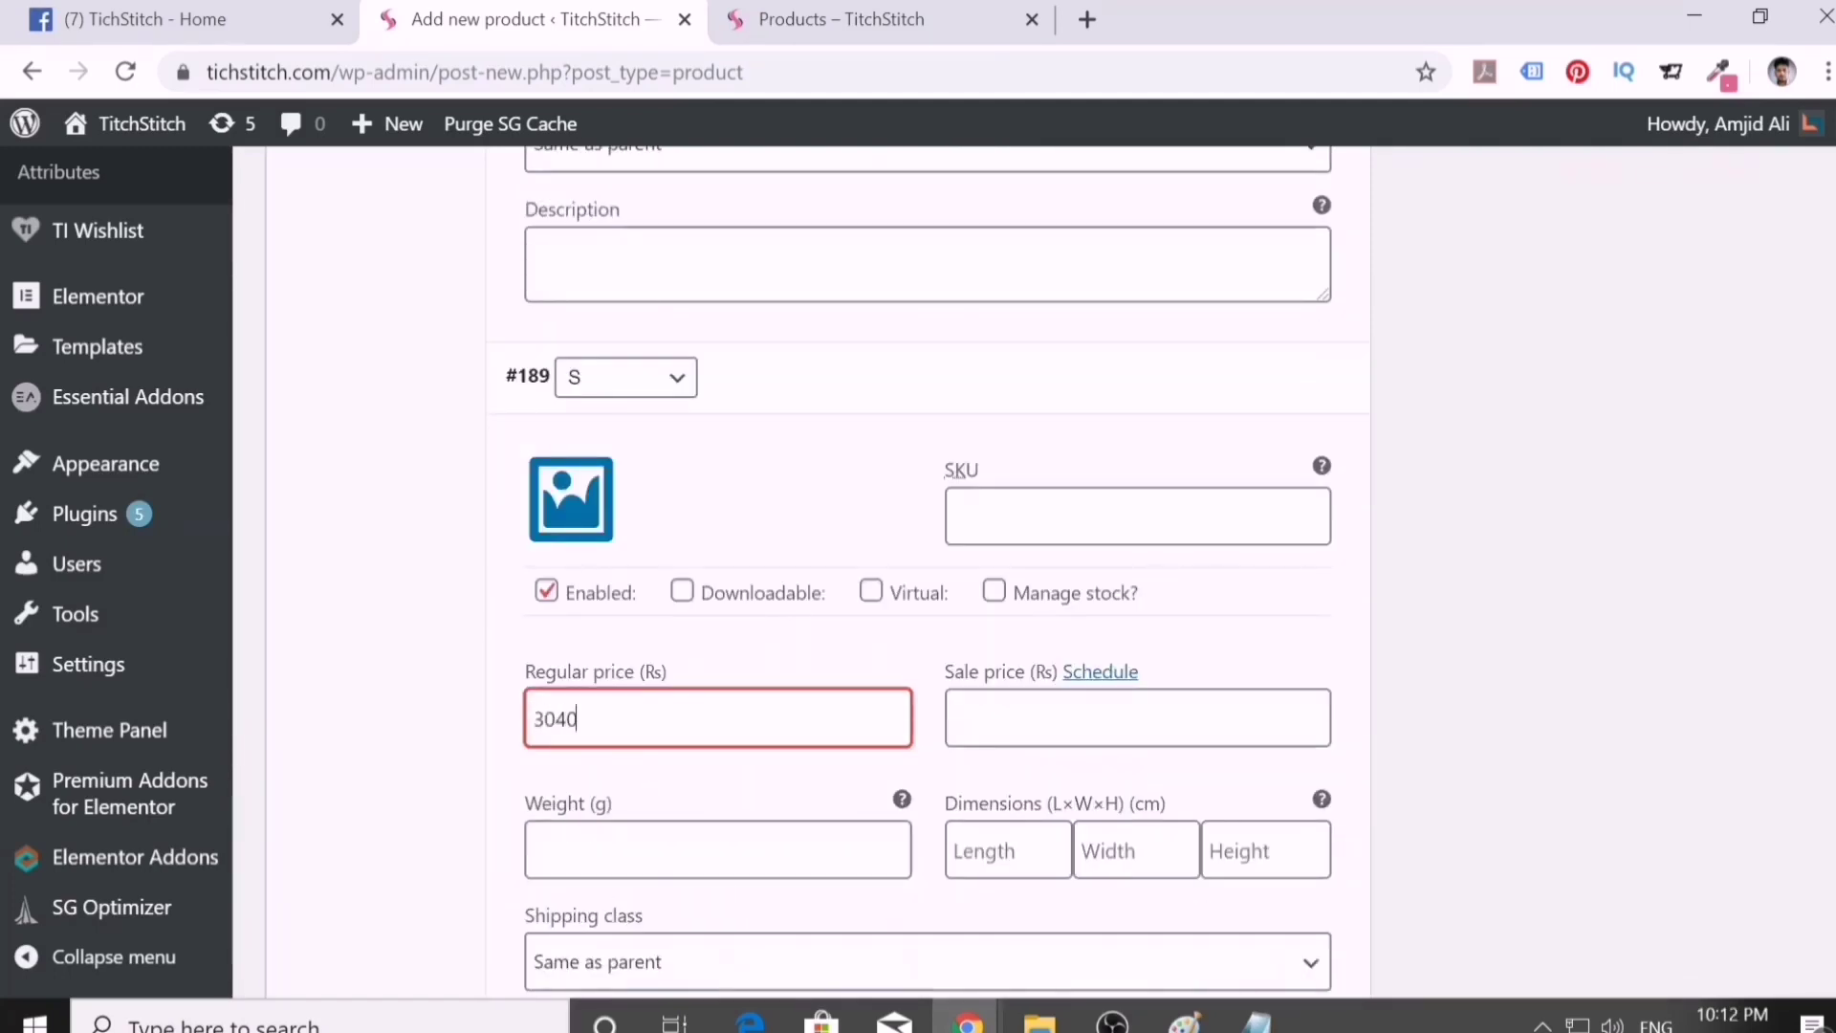
pyautogui.scroll(-5, 838, 705)
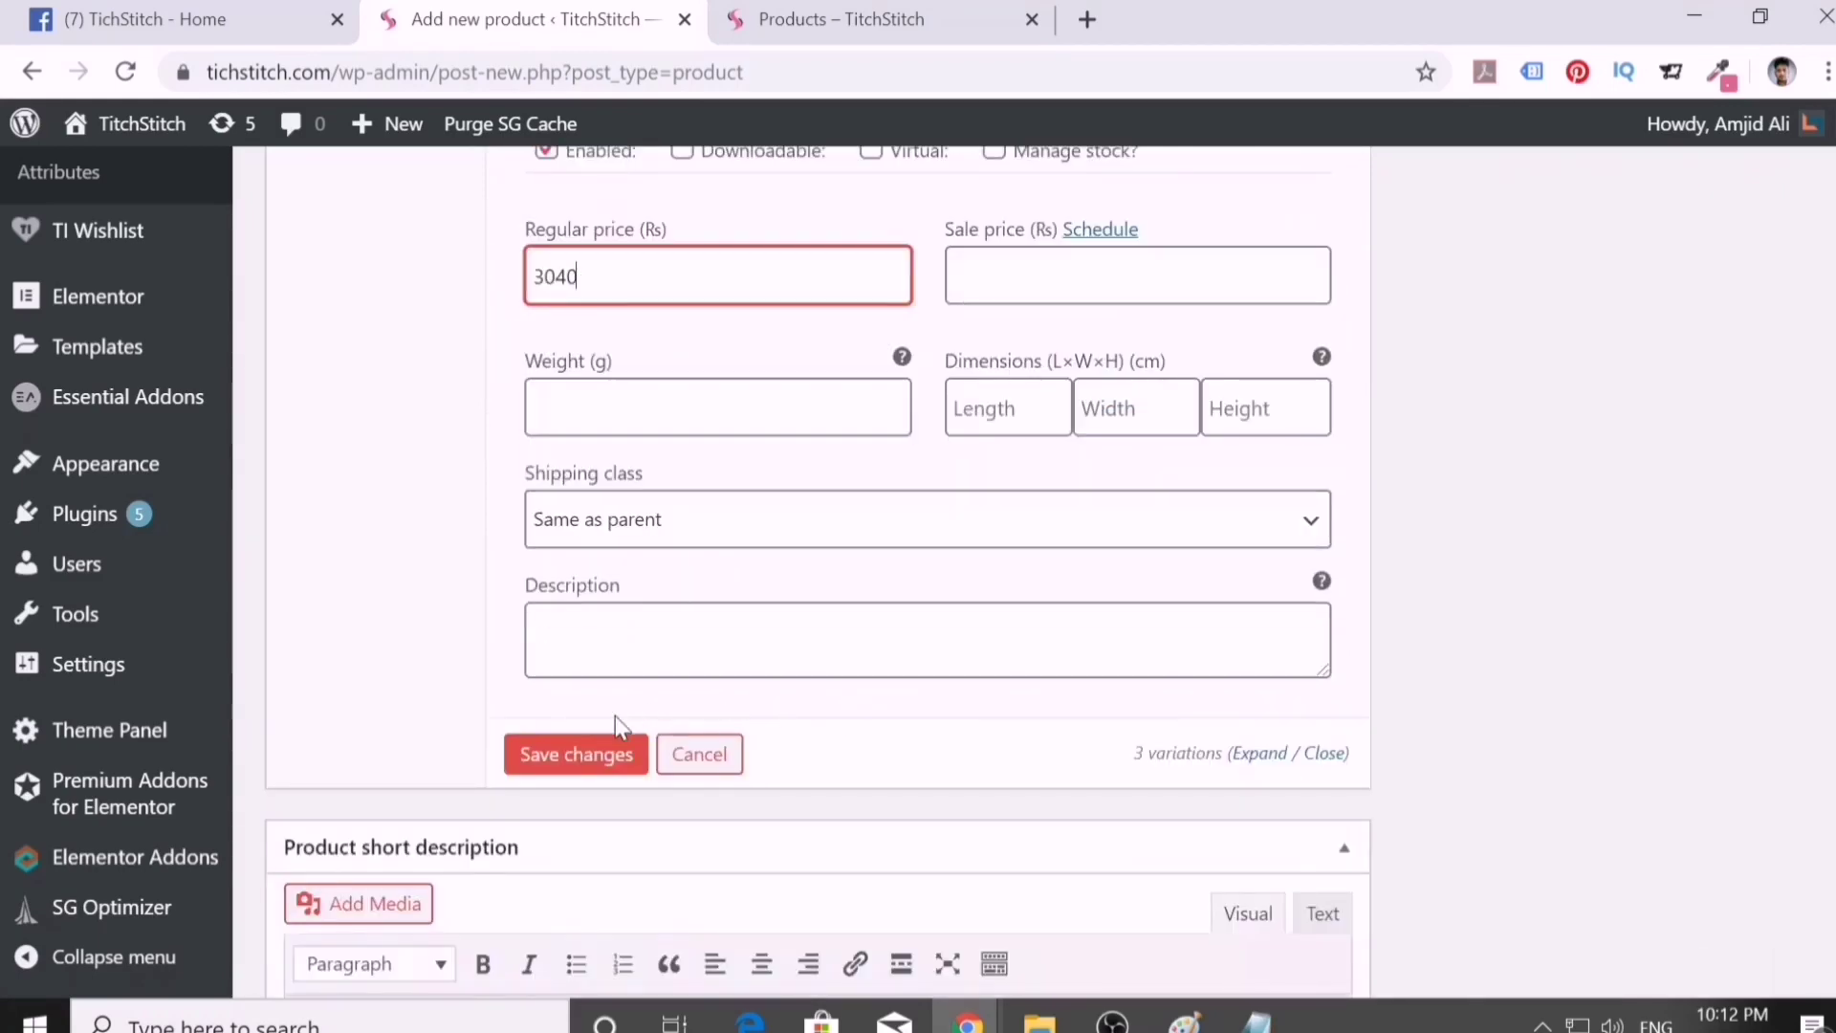
pyautogui.click(577, 755)
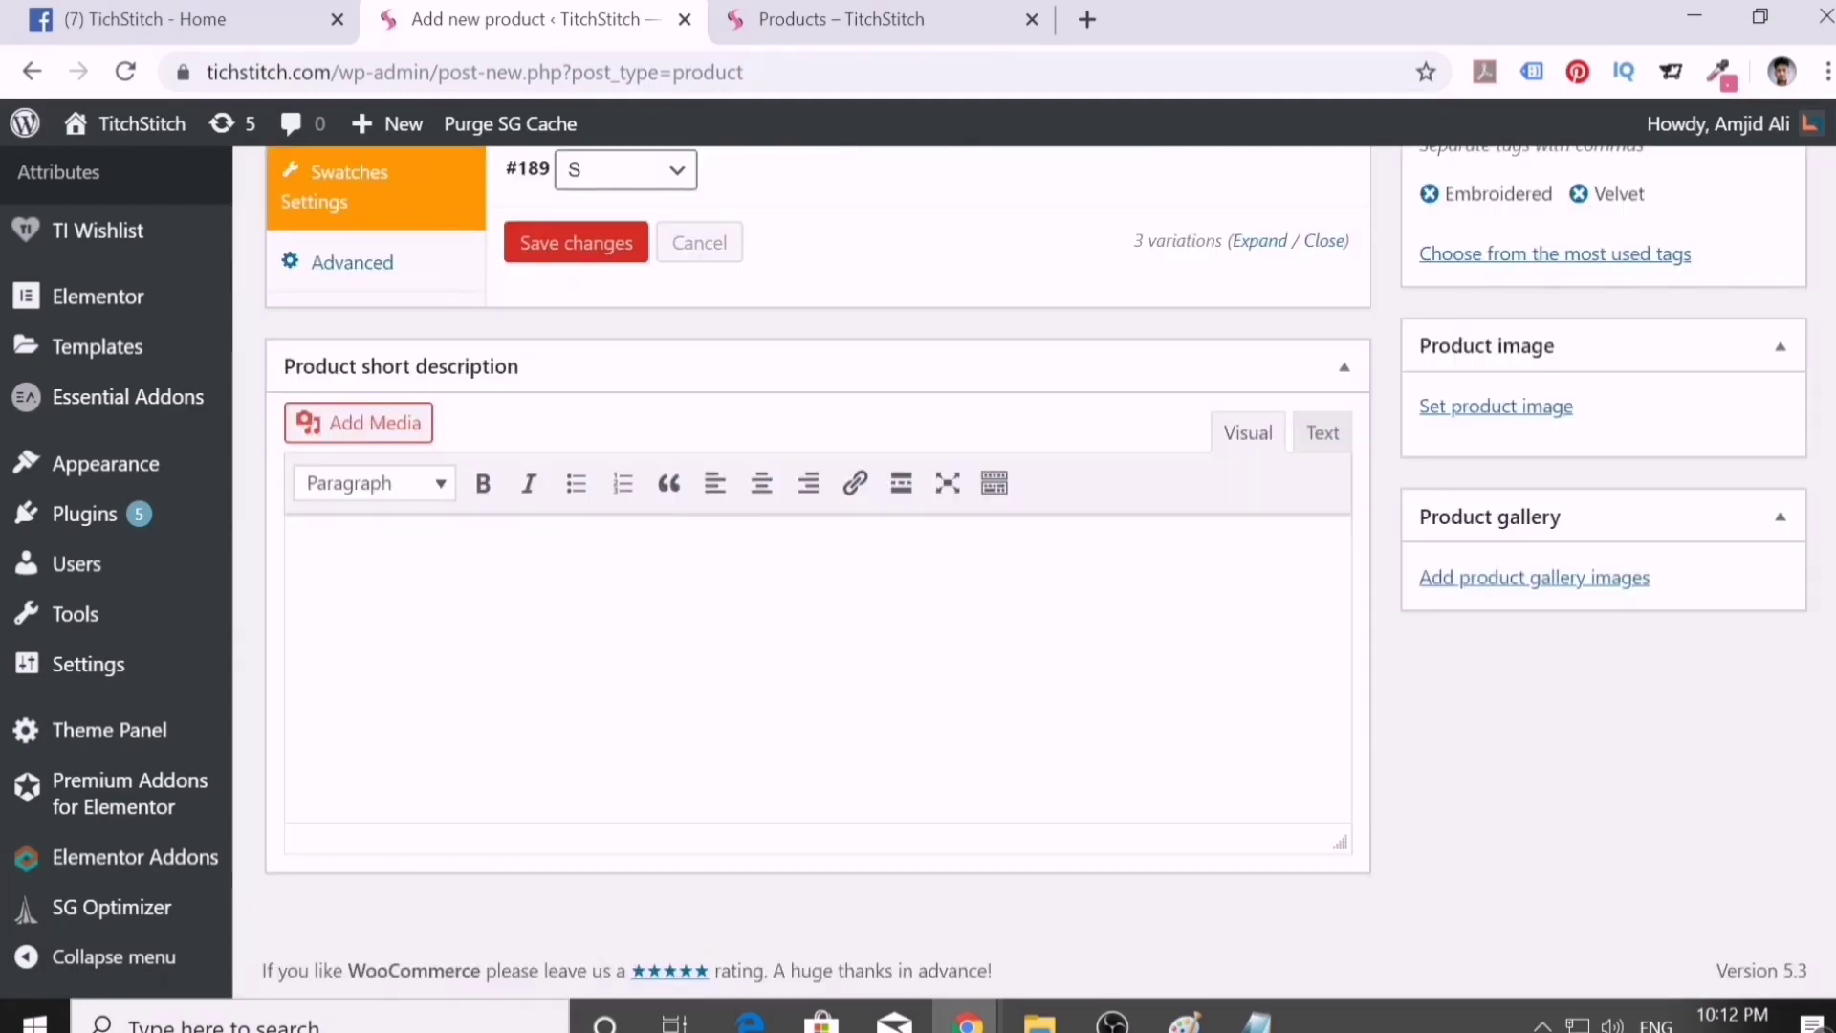
# - Upload the AVF-25 picture from the Binsaeed Original - Stitched folder as the file for the product image
pyautogui.scroll(5, 763, 517)
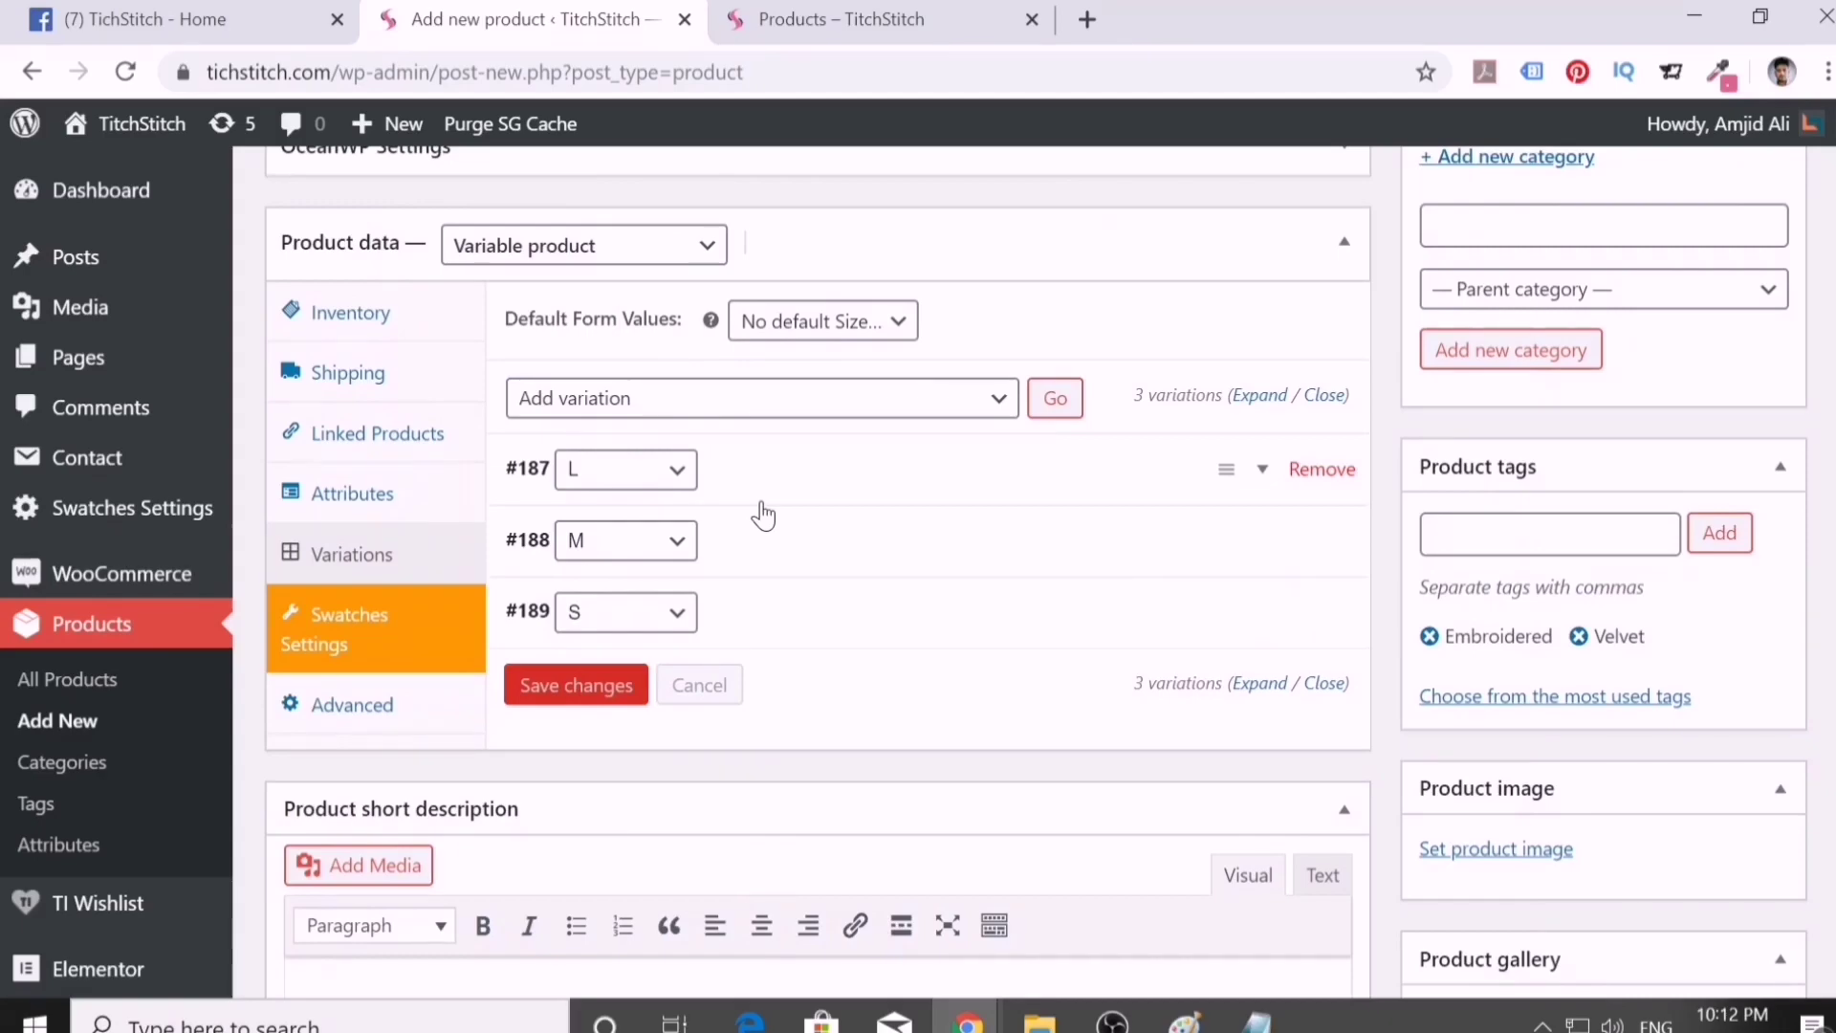
pyautogui.scroll(-2, 1564, 744)
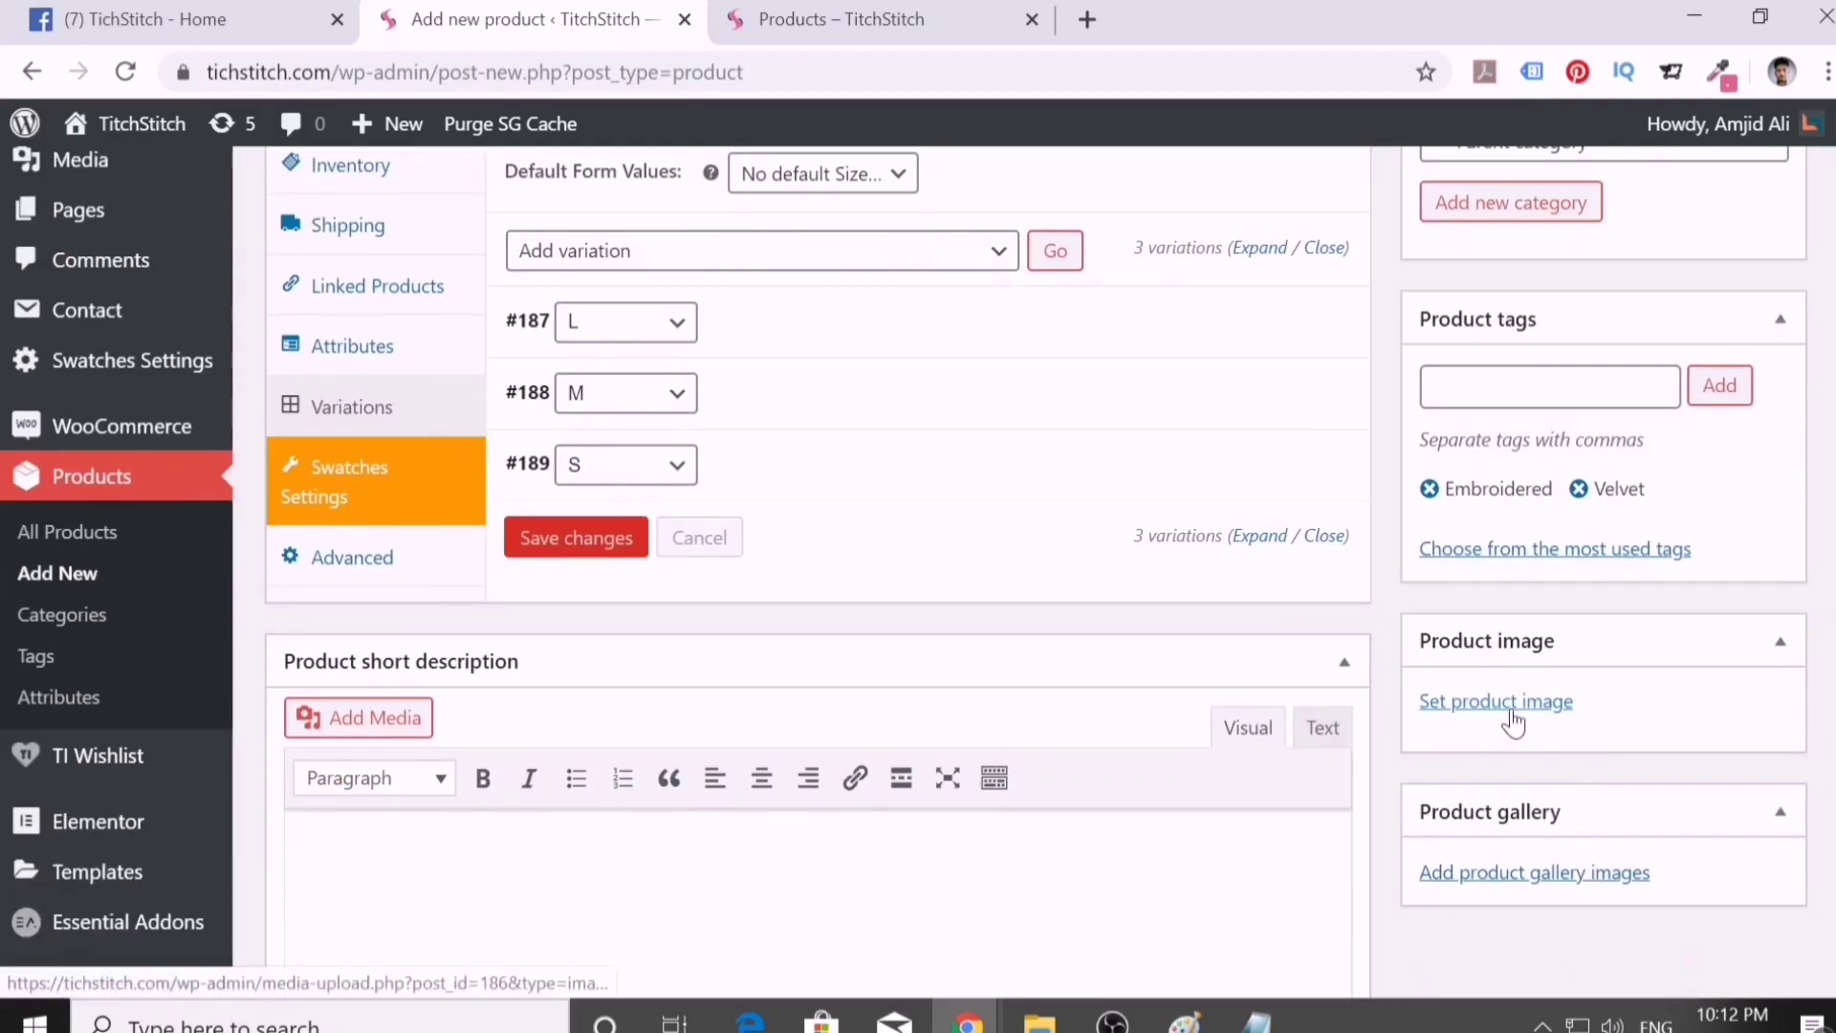
pyautogui.scroll(6, 800, 496)
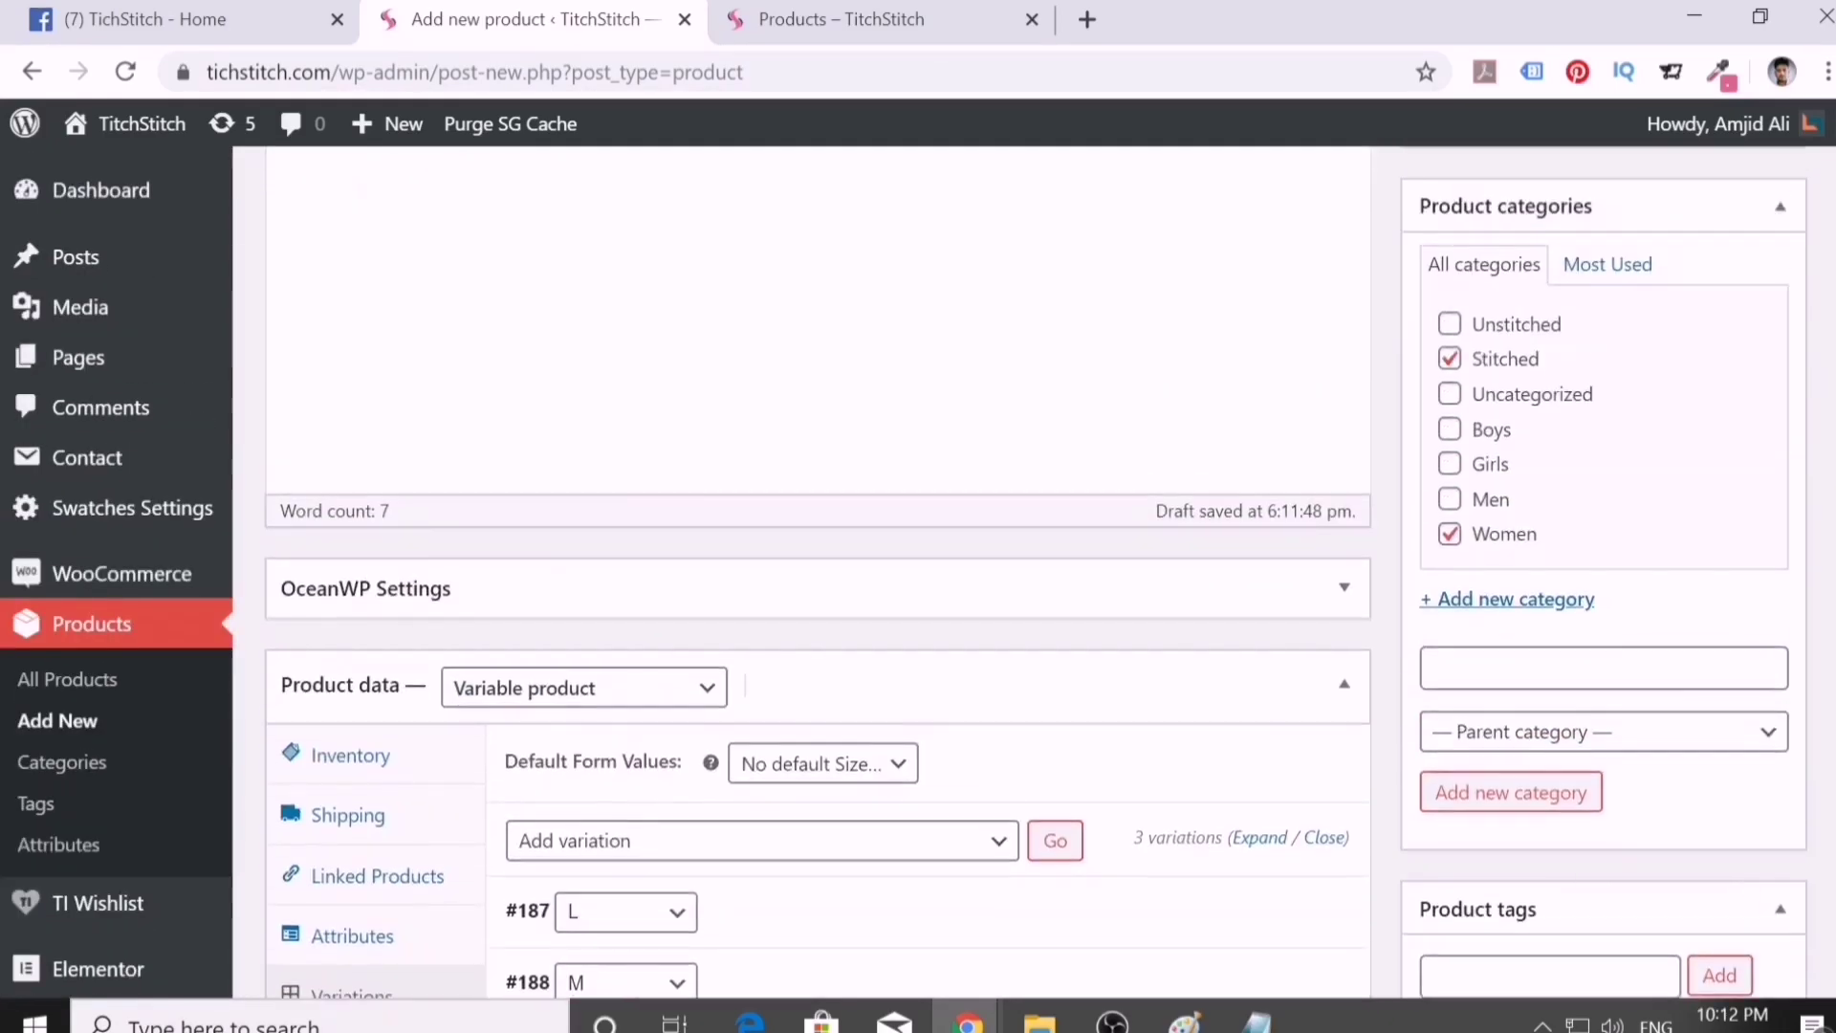
pyautogui.scroll(-3, 1012, 525)
pyautogui.scroll(-2, 1062, 545)
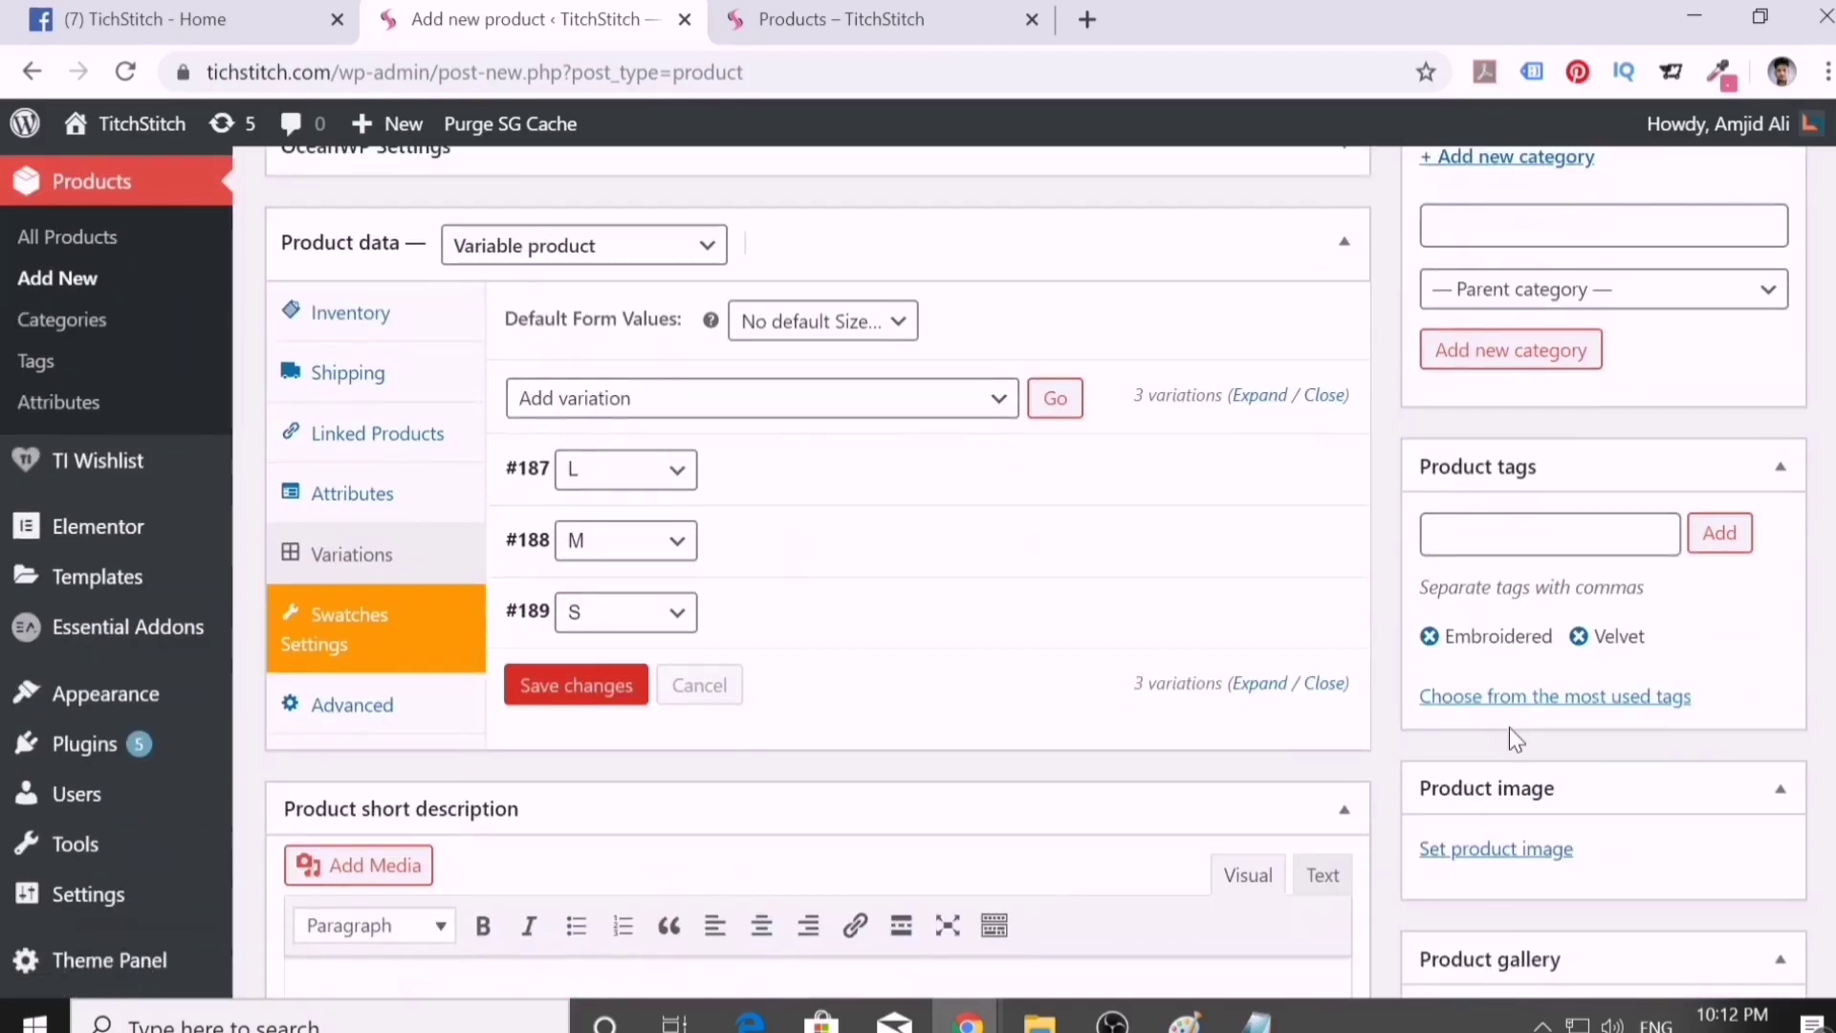
pyautogui.scroll(-2, 1509, 727)
pyautogui.click(1519, 715)
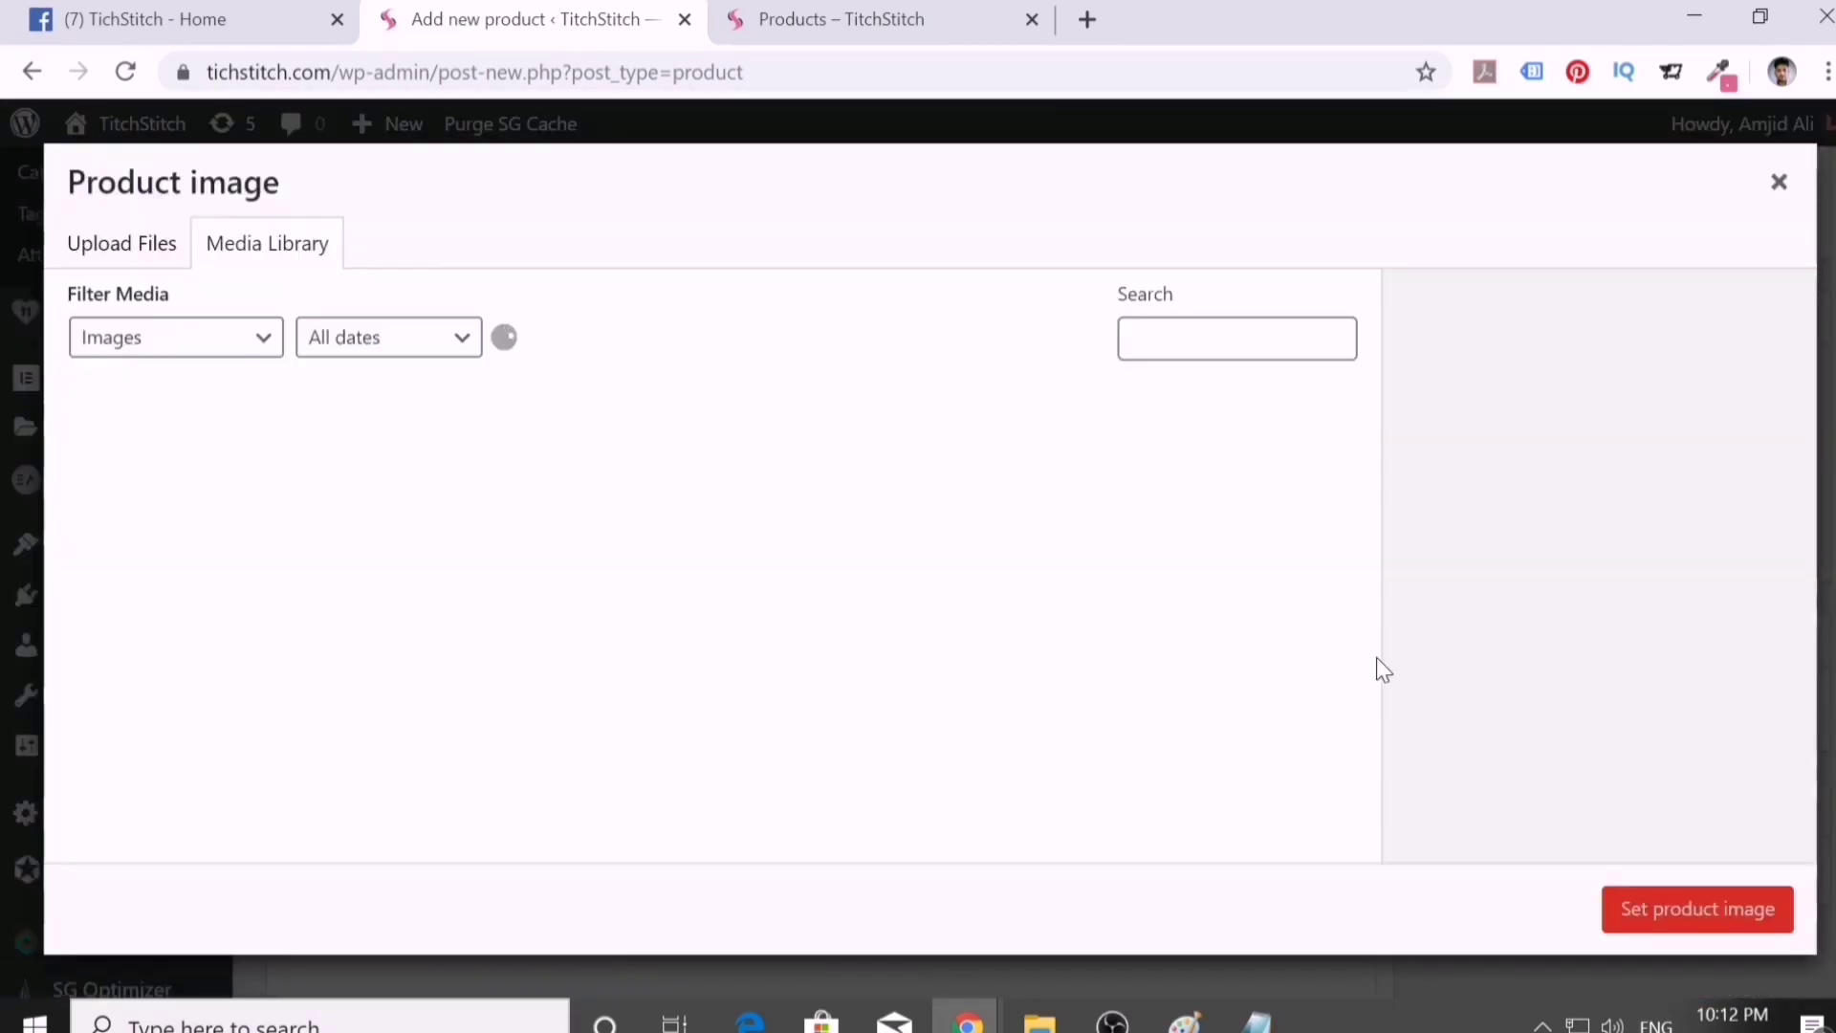
pyautogui.click(143, 256)
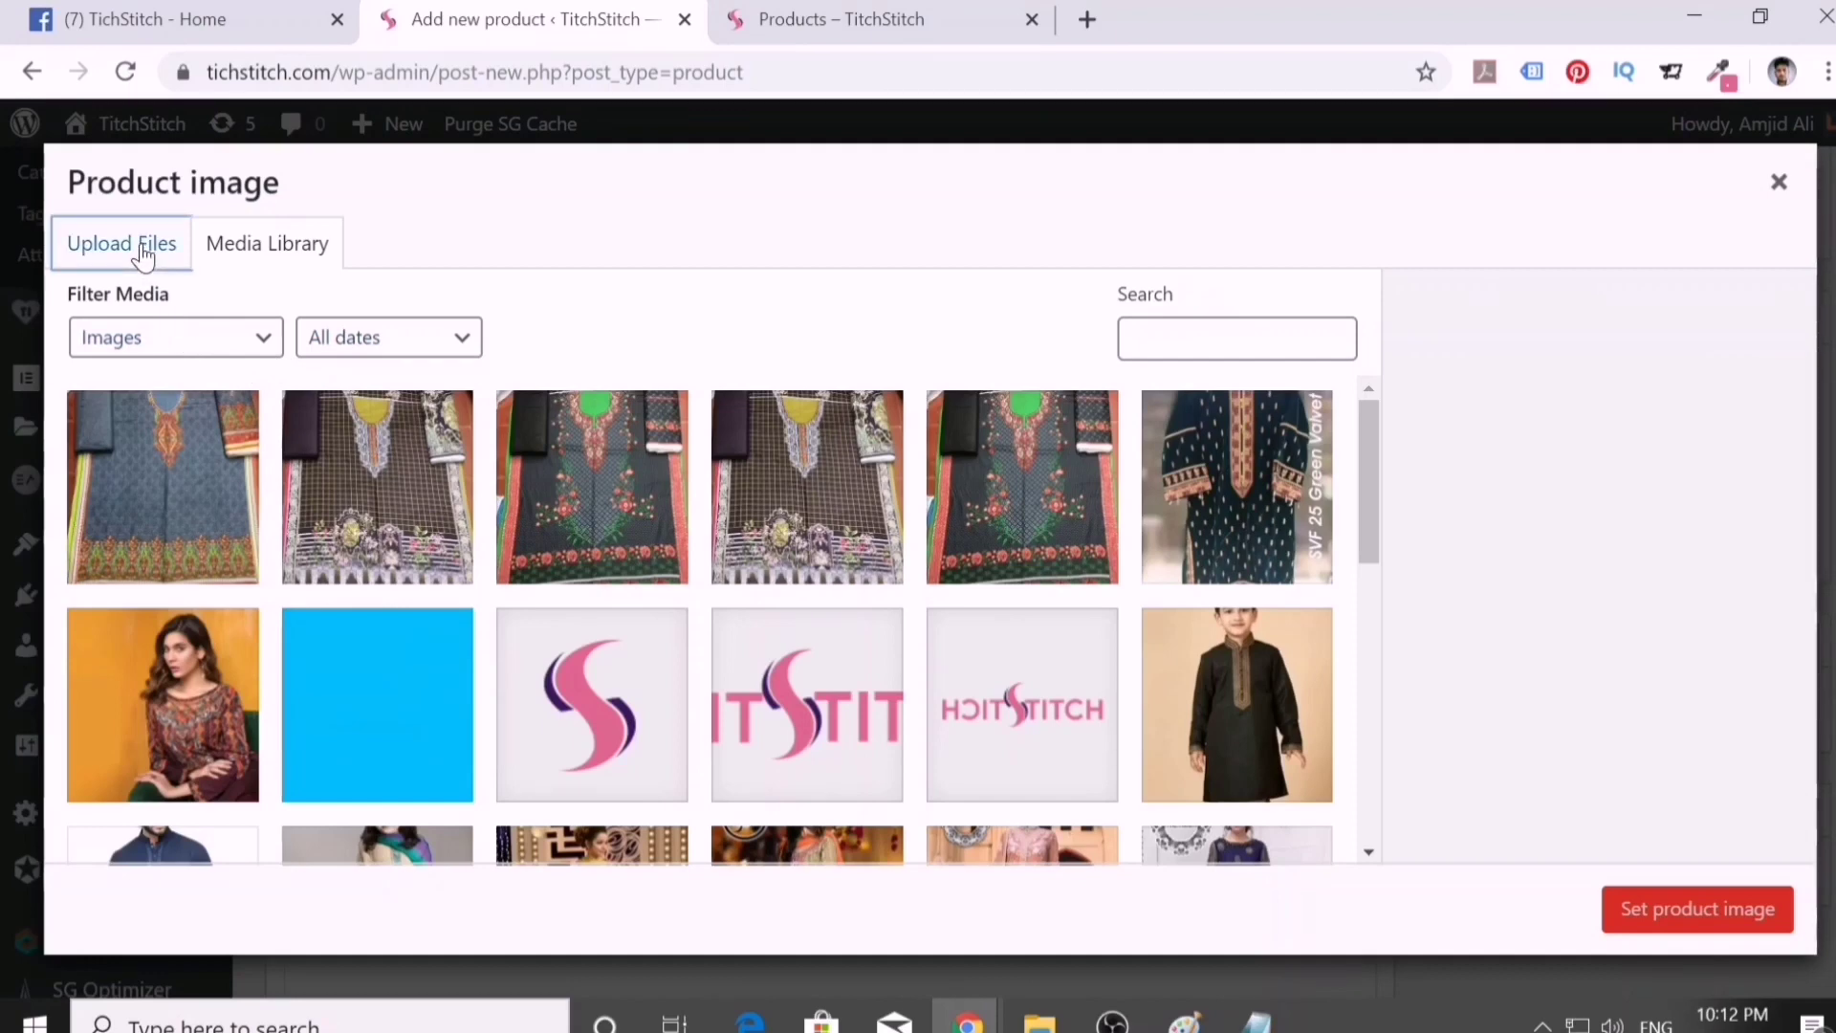
pyautogui.click(920, 591)
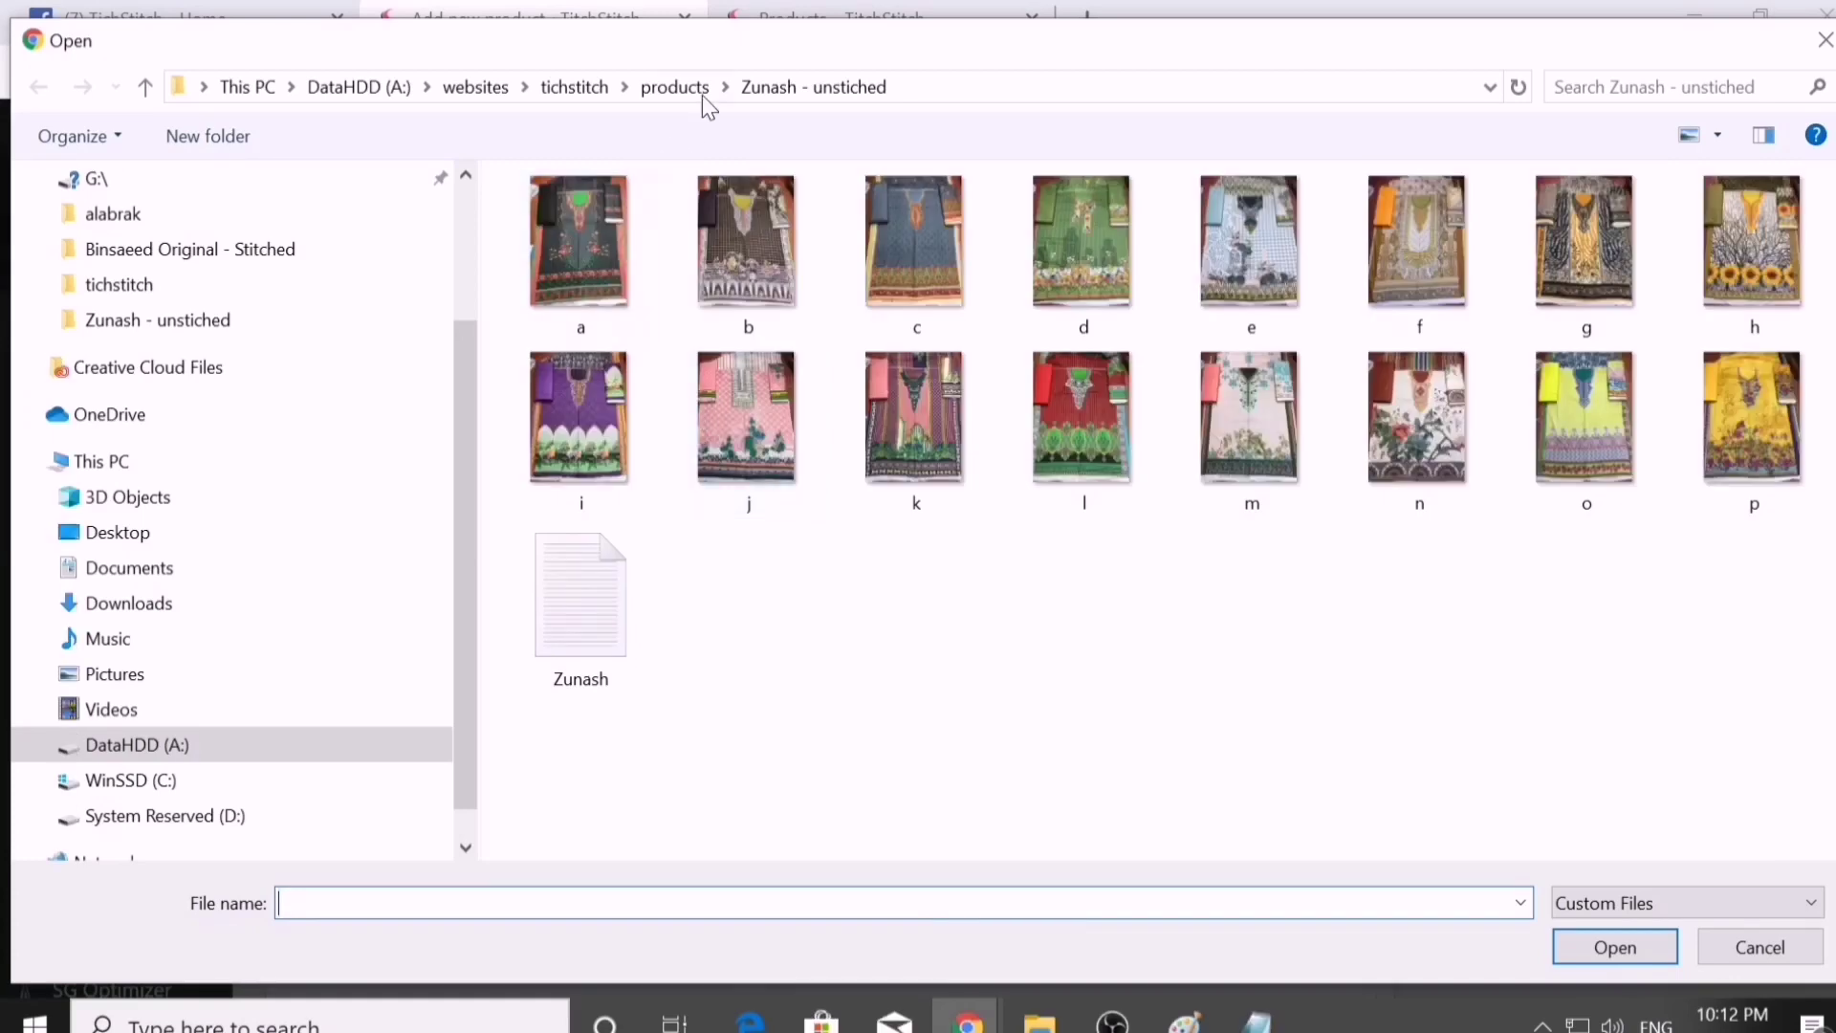
pyautogui.click(686, 96)
pyautogui.doubleClick(618, 228)
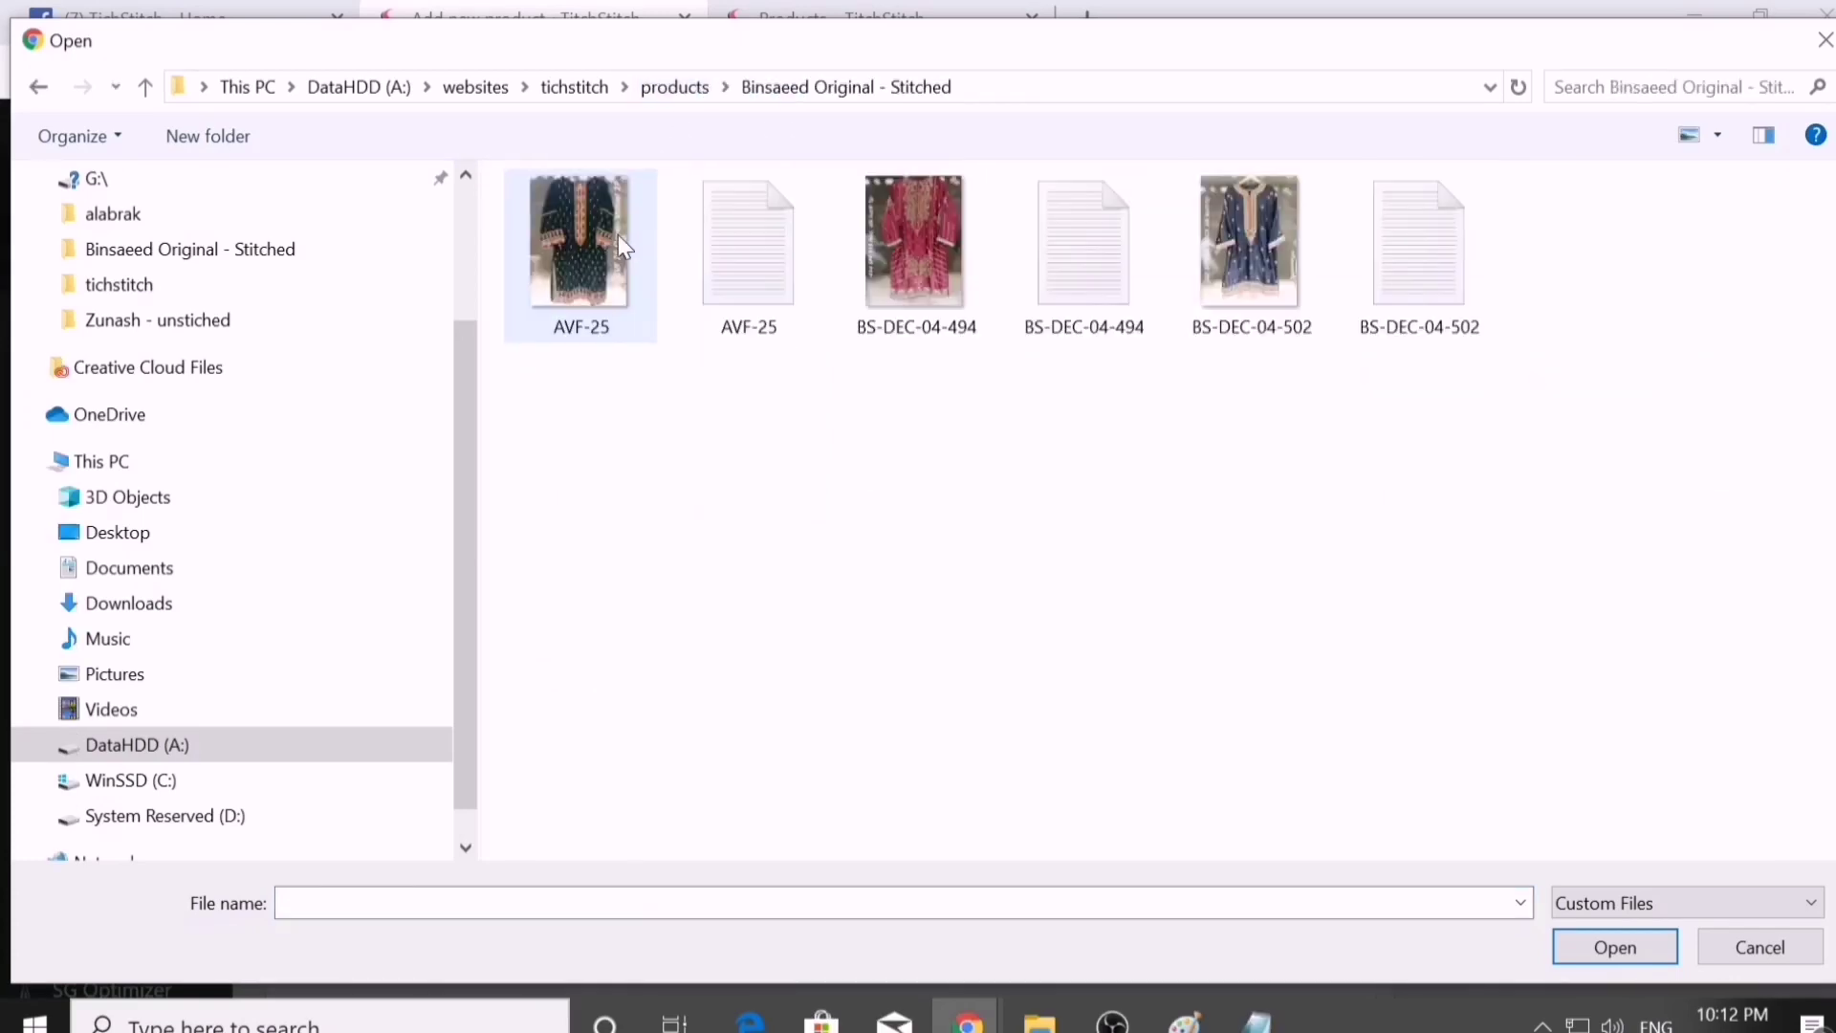
pyautogui.doubleClick(590, 309)
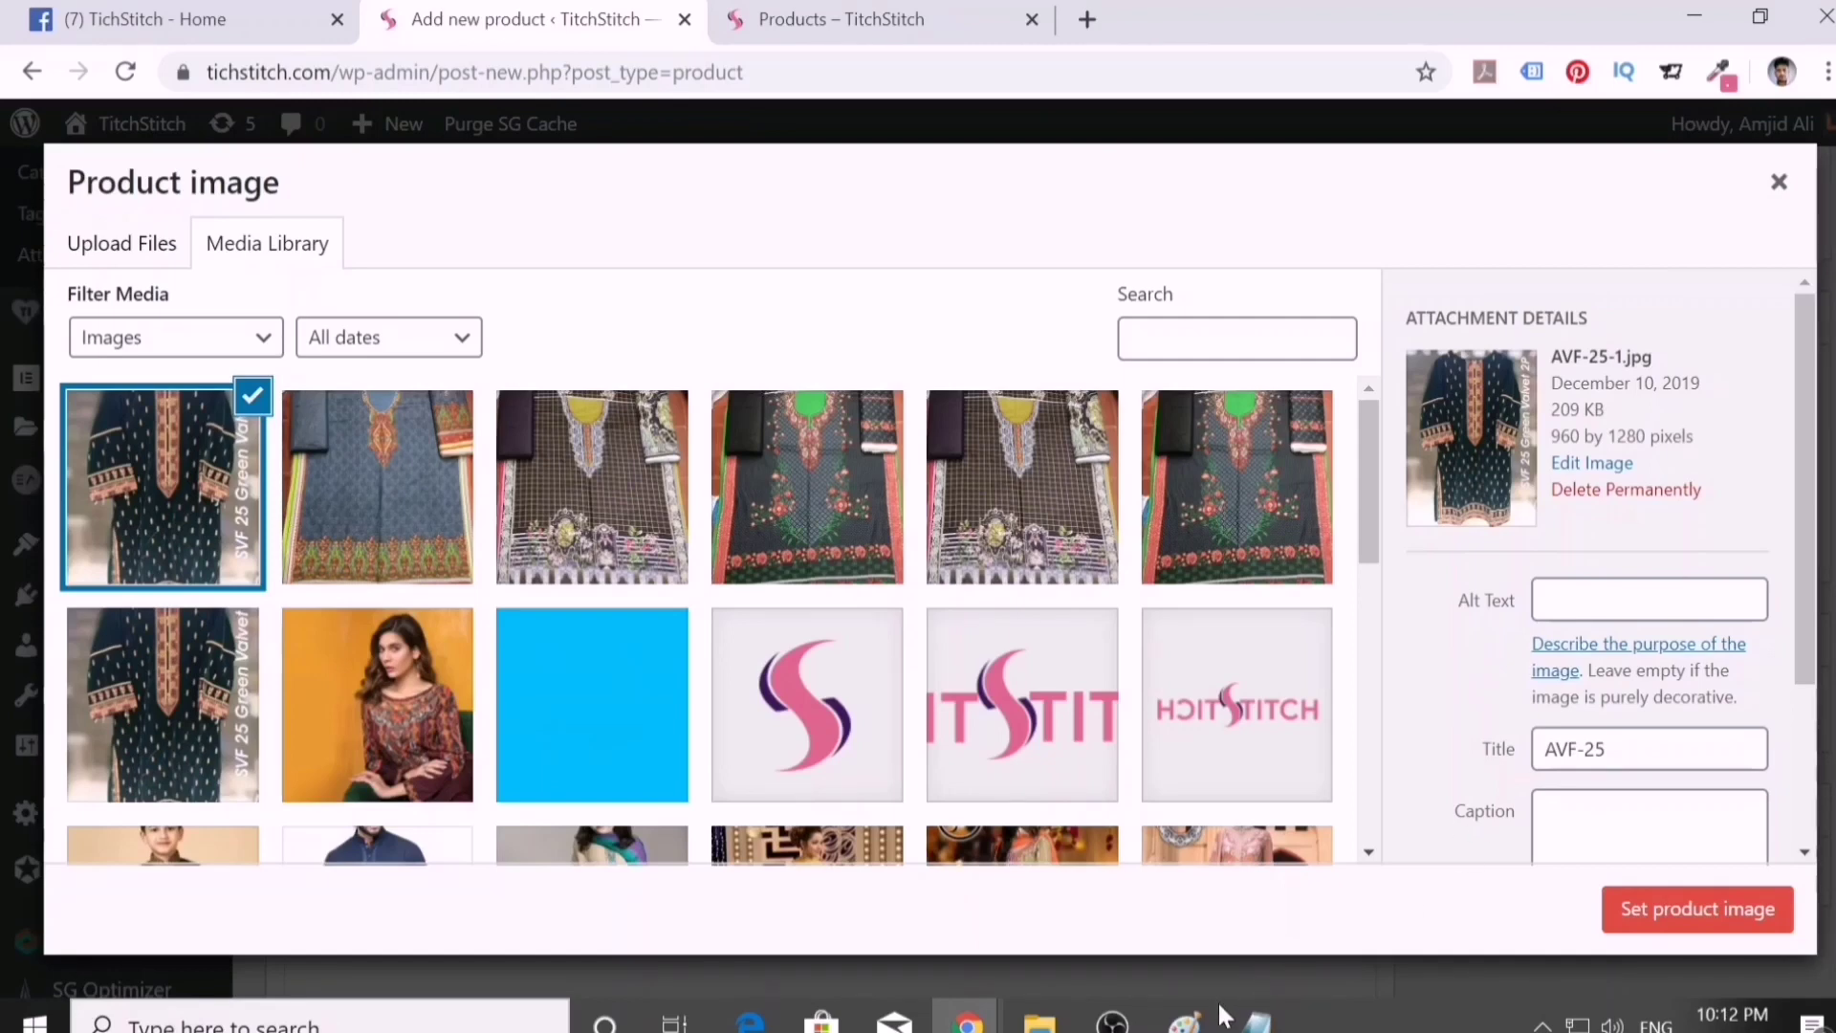
pyautogui.moveTo(1259, 1021)
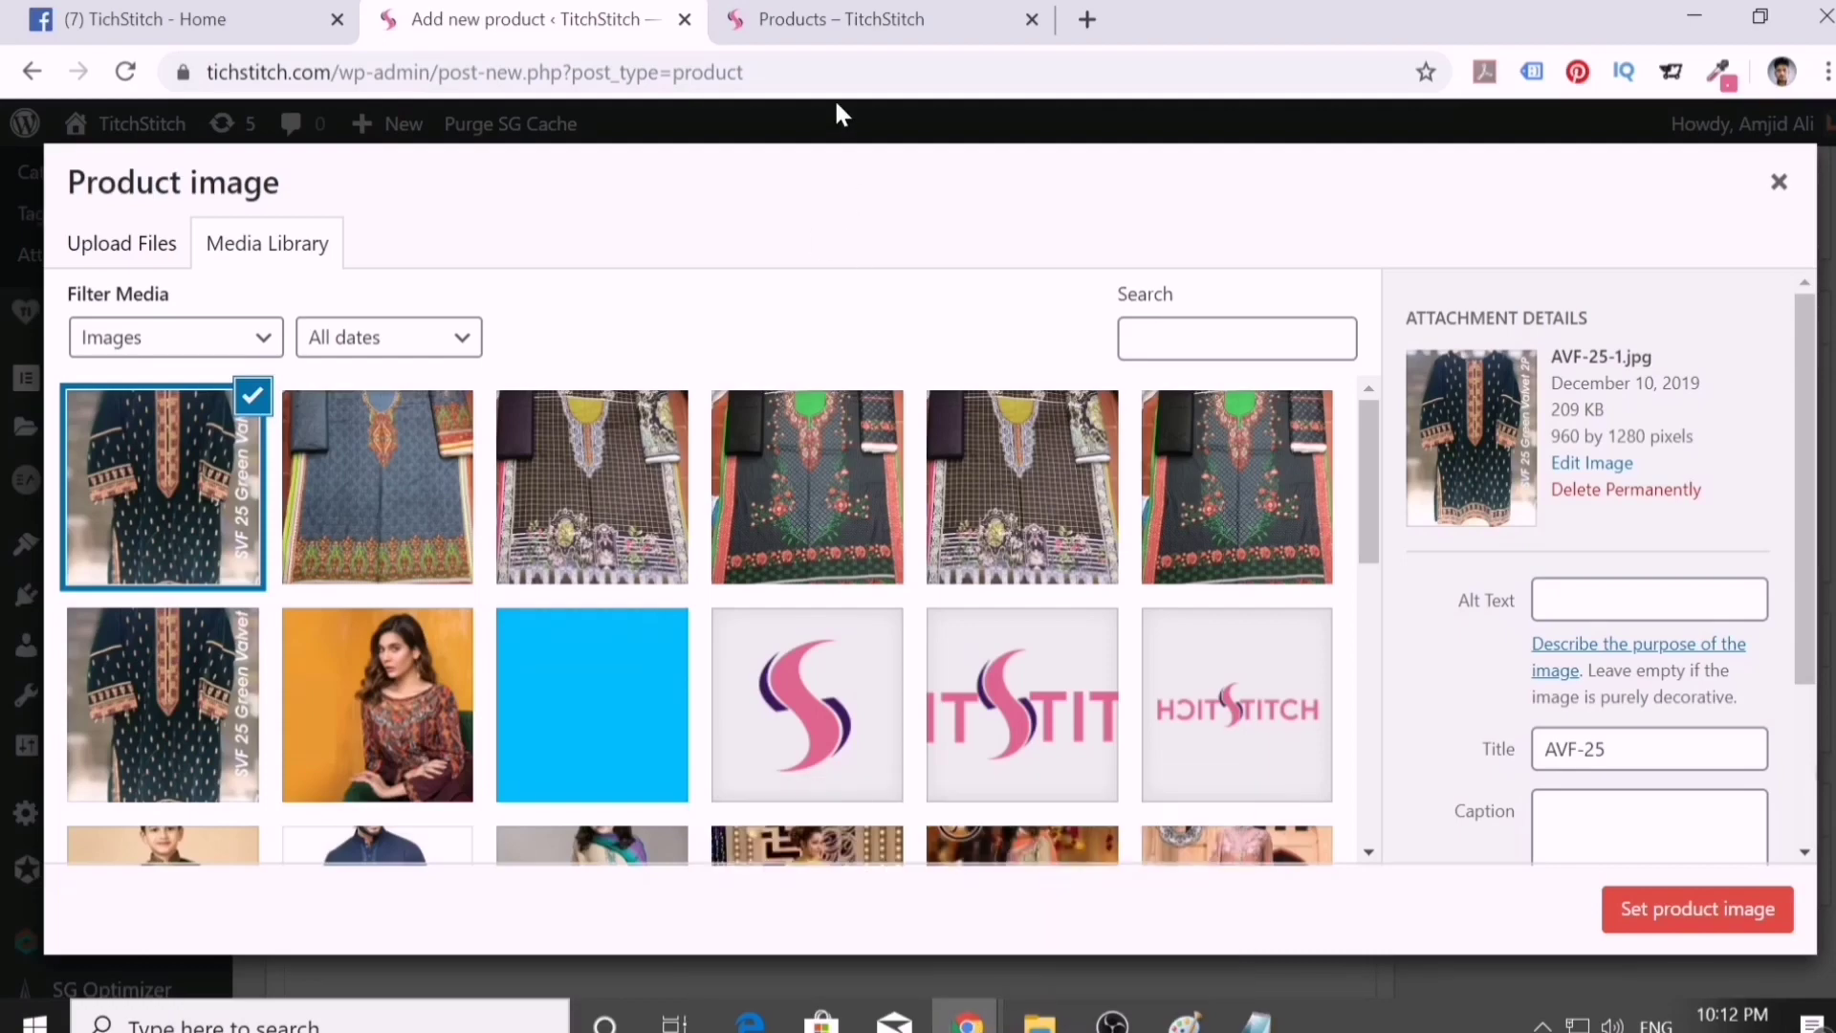
pyautogui.click(854, 19)
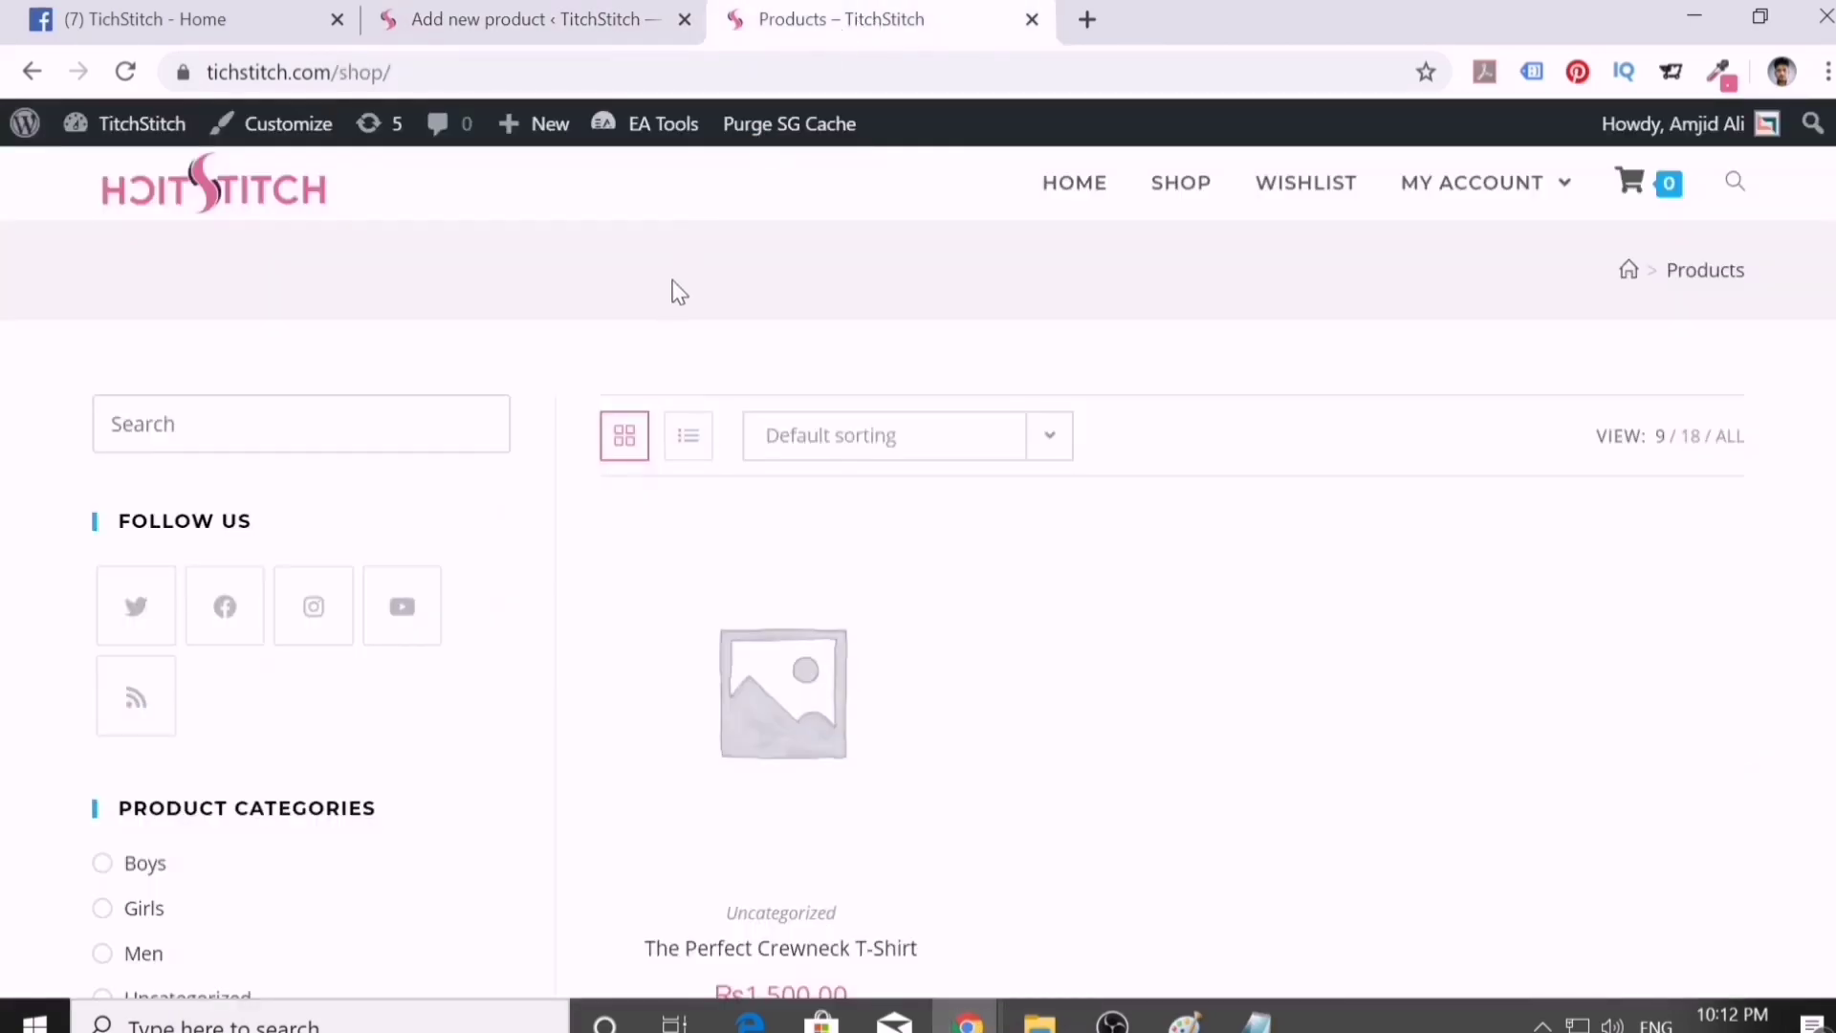
pyautogui.click(585, 21)
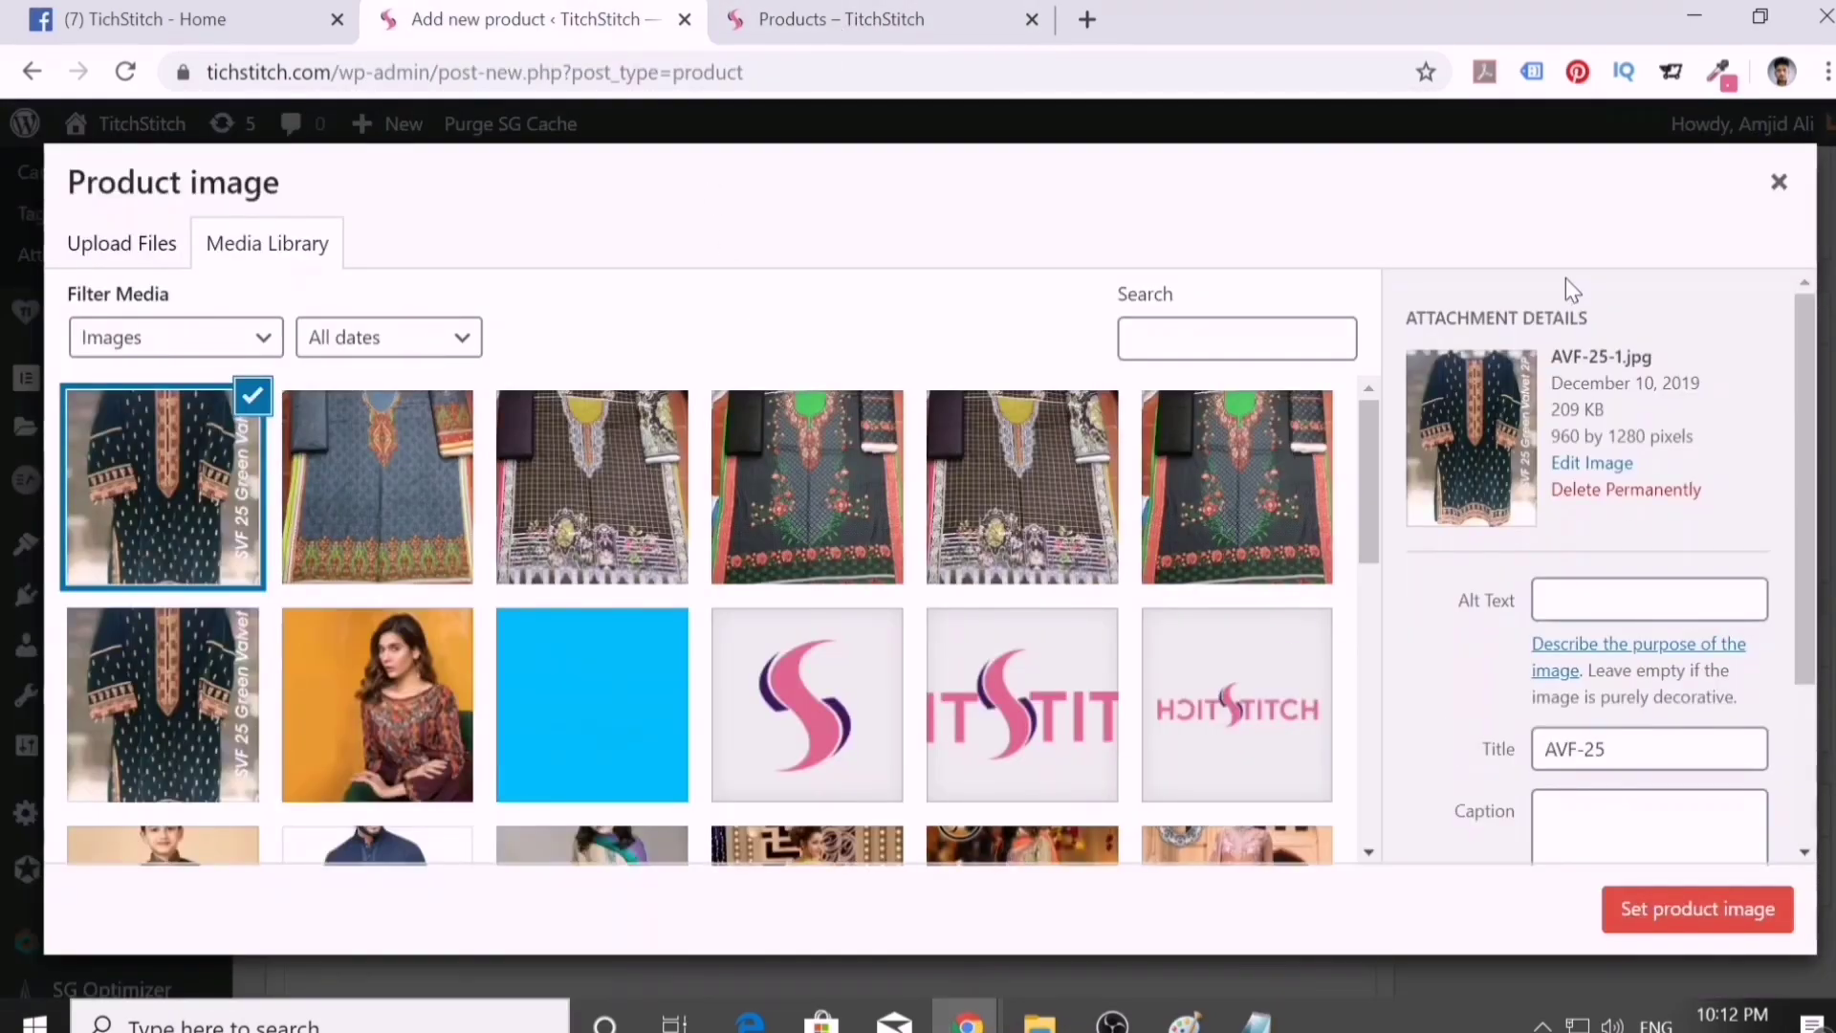
pyautogui.moveTo(1545, 286); pyautogui.dragTo(1374, 554)
# - Copy the words "Embroidered Velvet" from the details line of the AVF-25 Notepad file
pyautogui.click(1234, 1021)
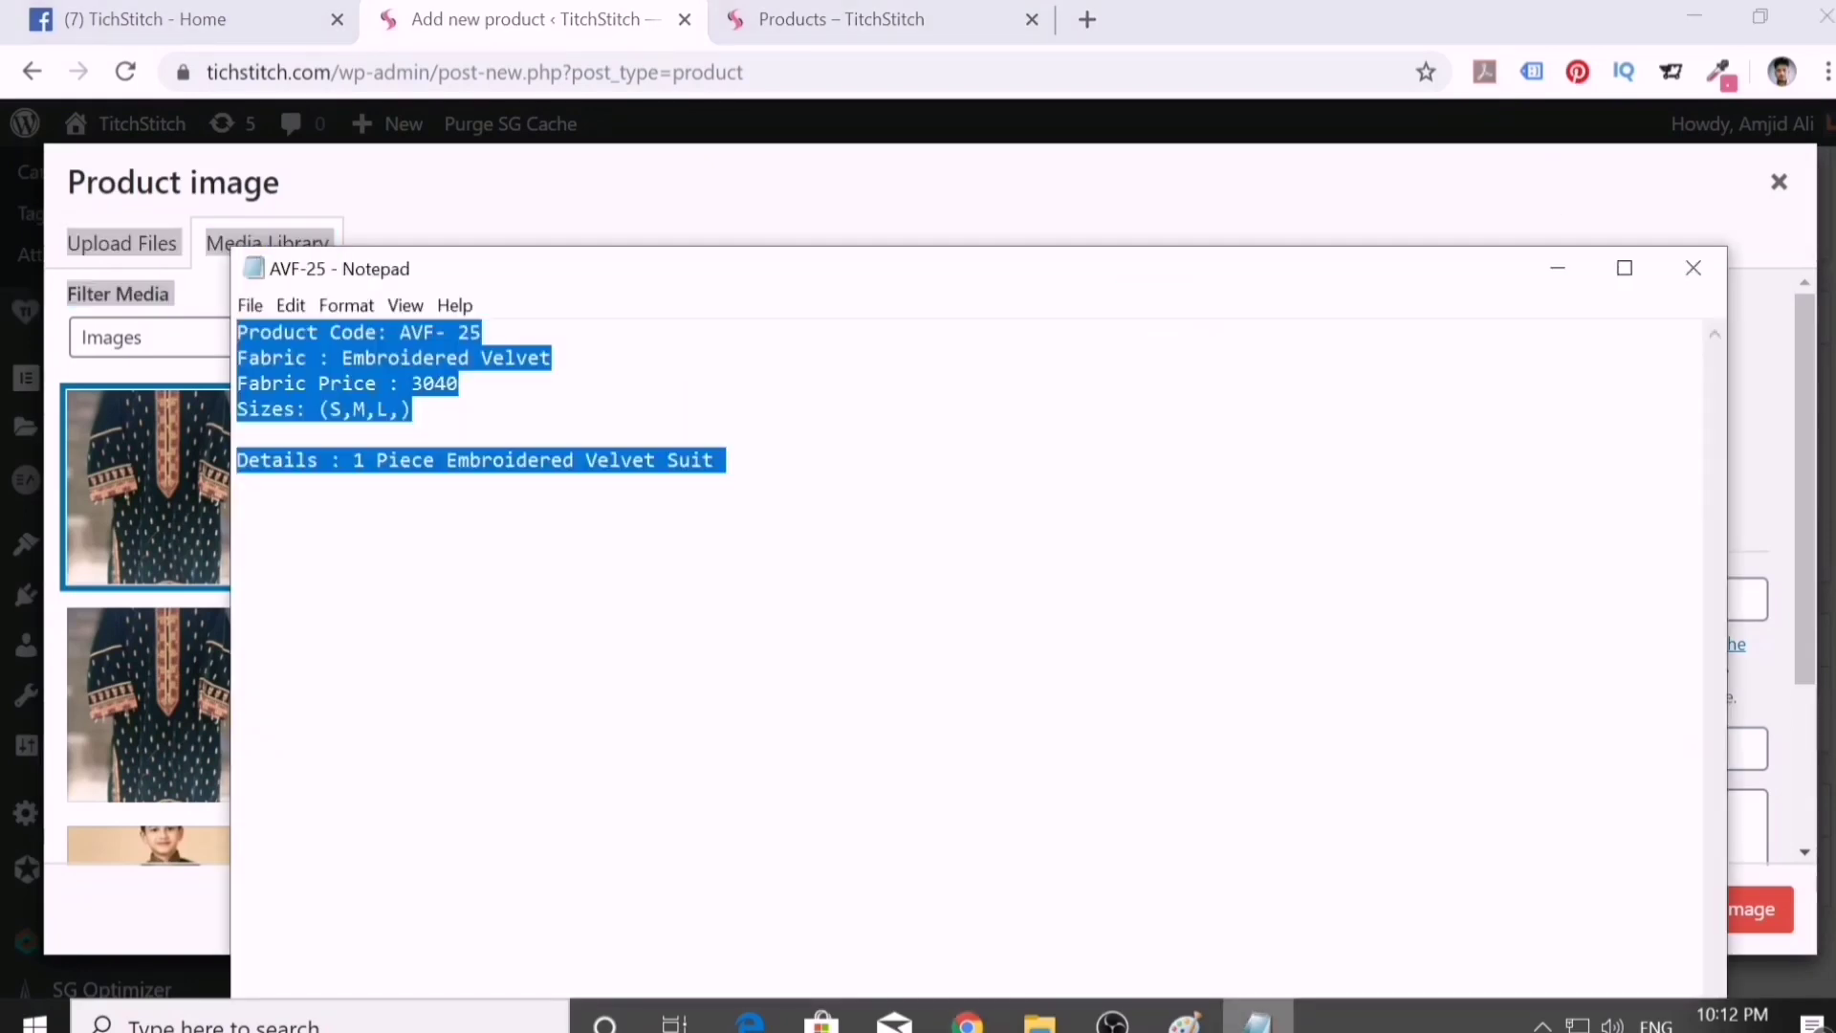
pyautogui.click(239, 434)
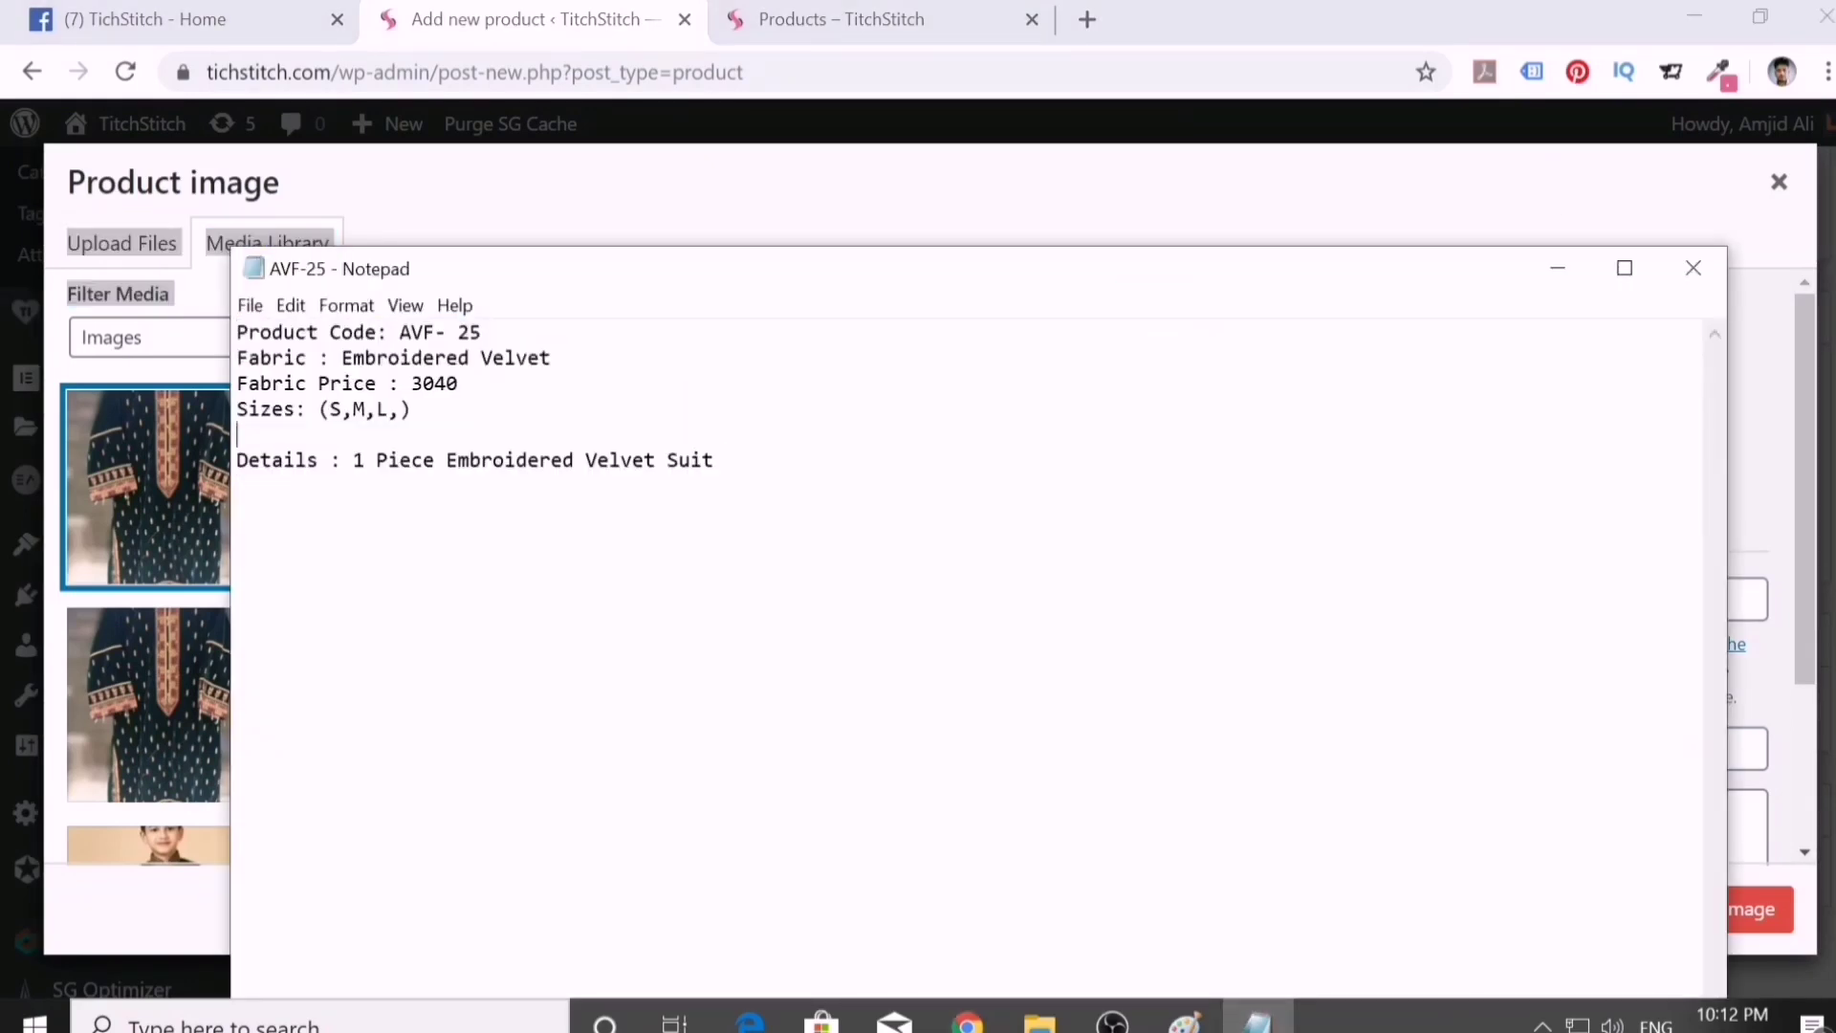
pyautogui.moveTo(724, 460); pyautogui.dragTo(655, 460)
pyautogui.hotkey('ctrl', 'c')
pyautogui.click(527, 460)
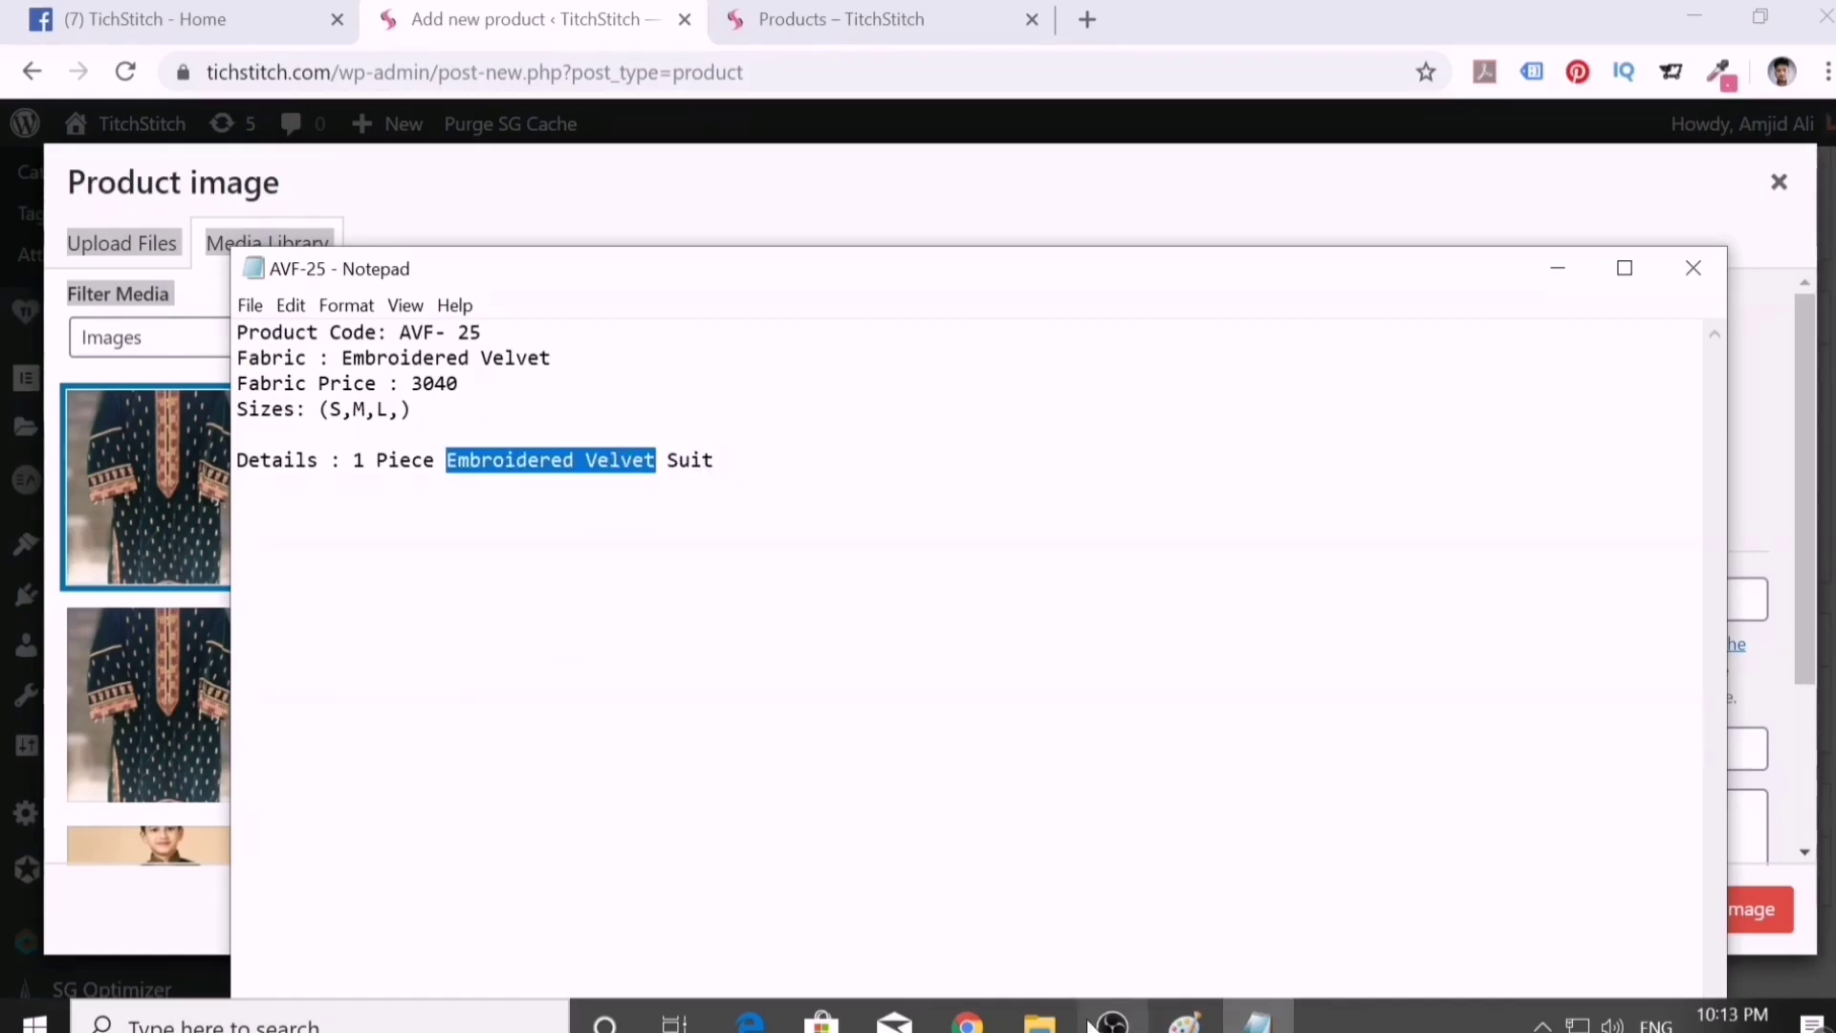
# - Back in the browser, set the AVF-25 image's alt text to "Embroidered Velvet Shirt"
pyautogui.click(967, 1021)
pyautogui.click(889, 915)
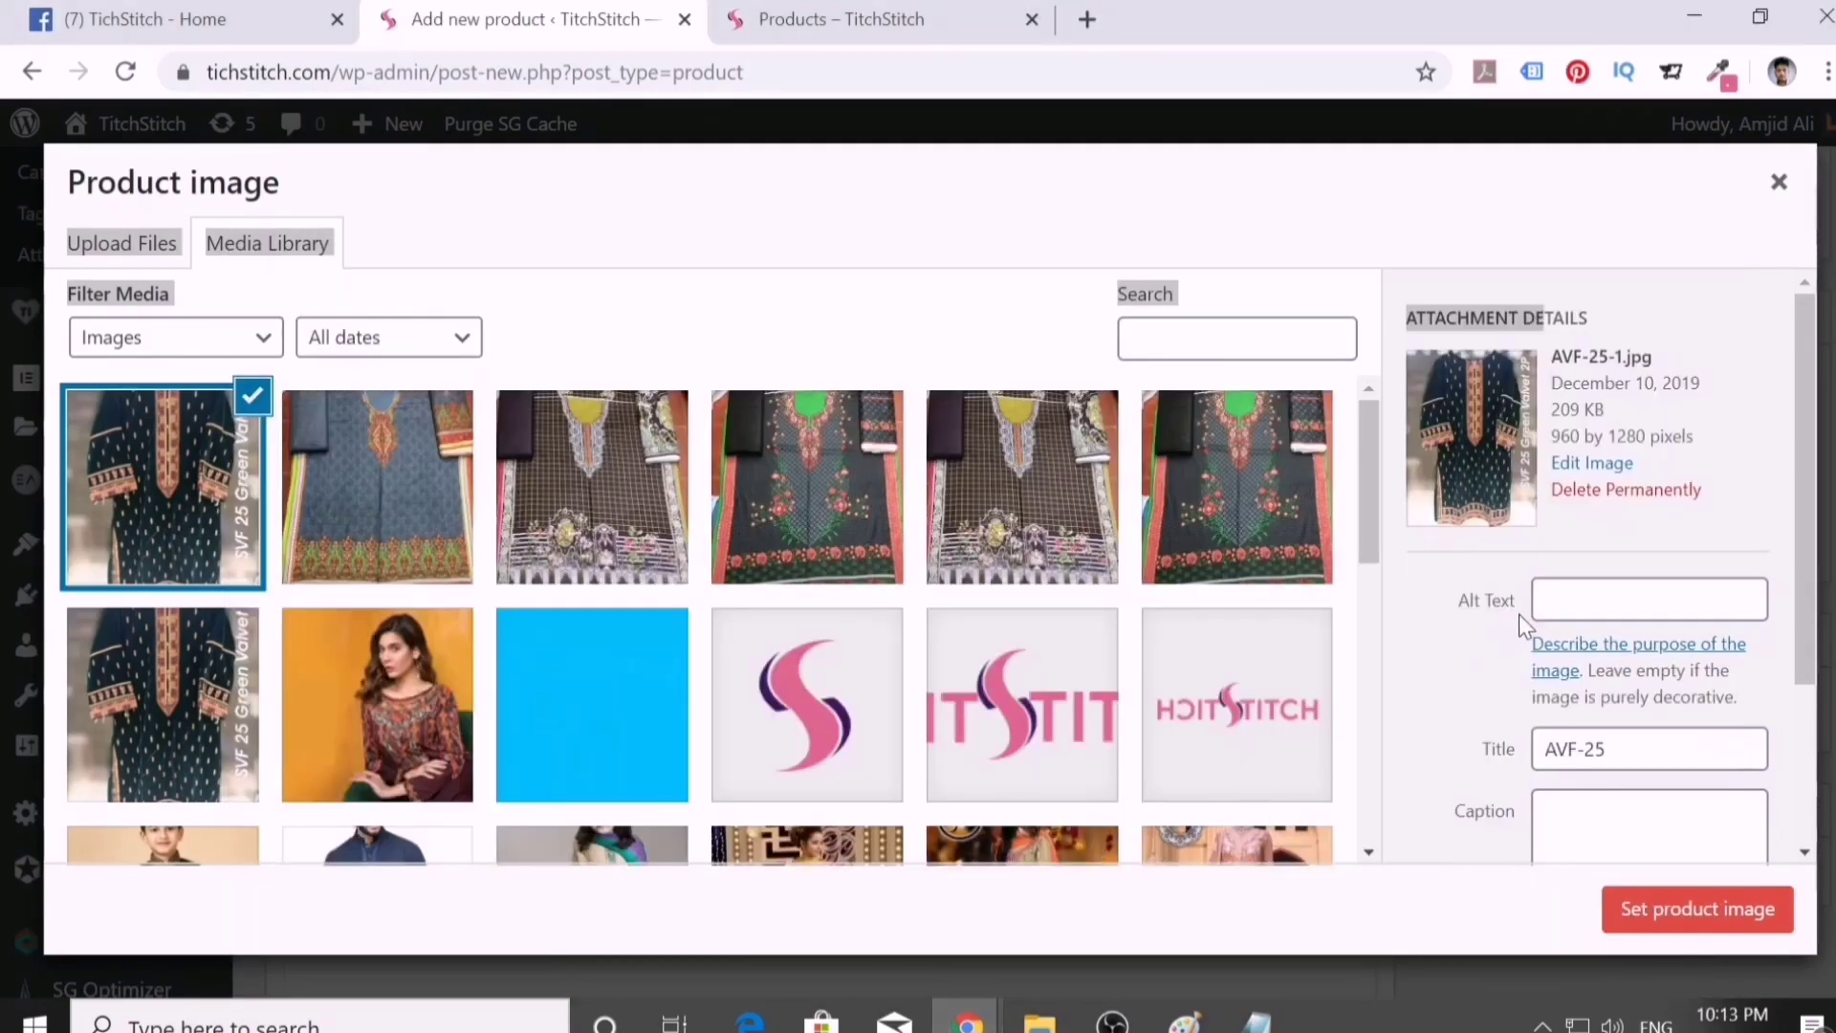
pyautogui.click(1549, 600)
pyautogui.hotkey('ctrl', 'v')
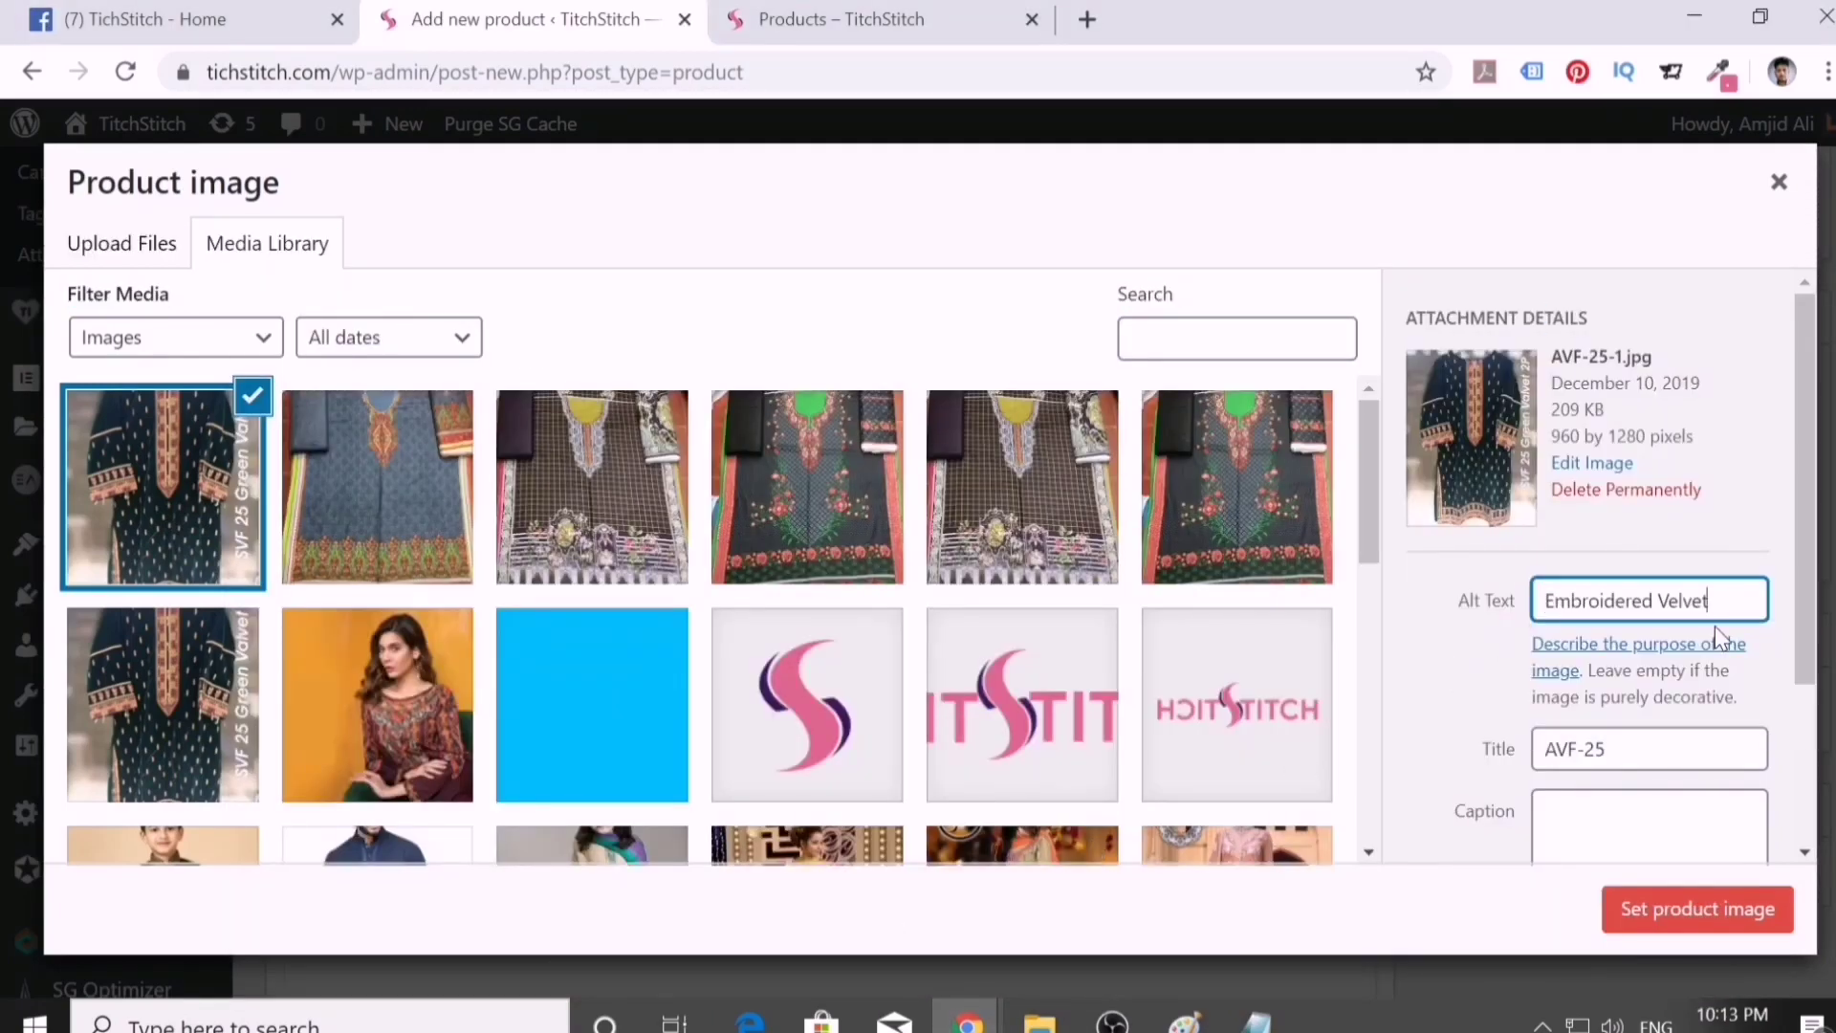
pyautogui.write('Shirt')
# - Reuse the alt text "Embroidered Velvet Shirt" as the image's title and description, and set it as the product image
pyautogui.hotkey('ctrl', 'a')
pyautogui.hotkey('ctrl', 'c')
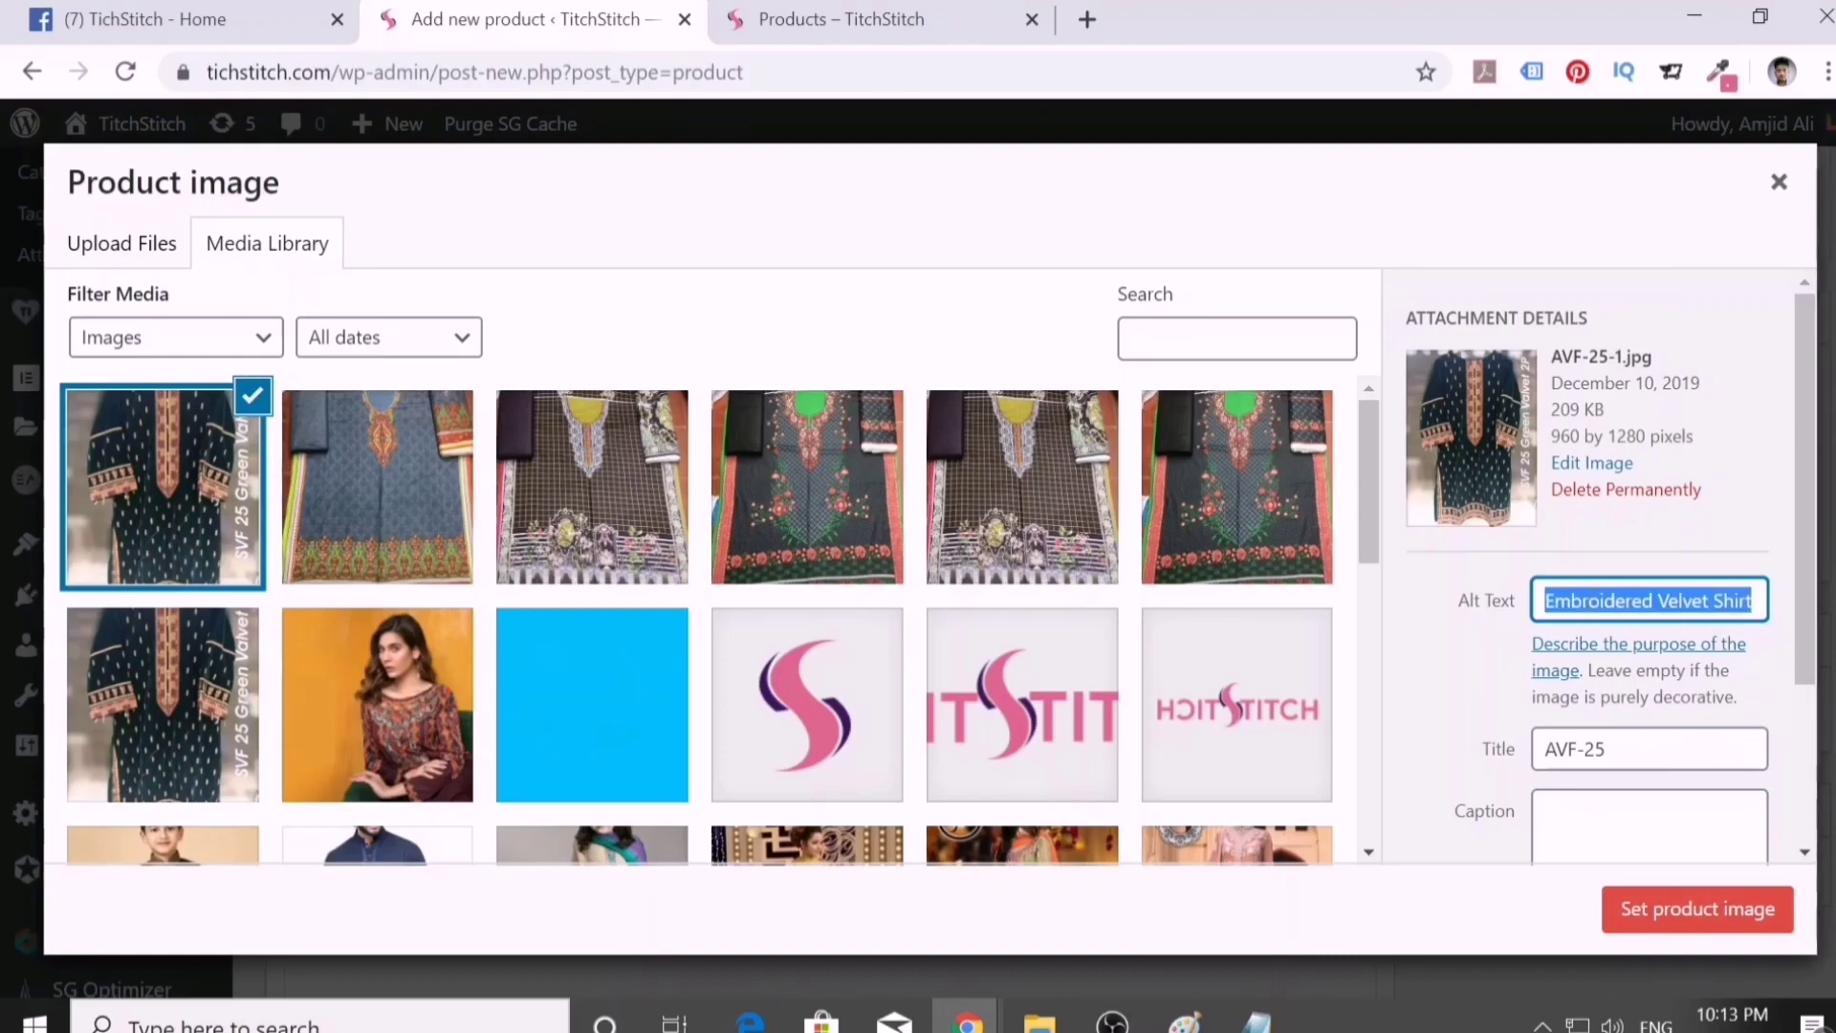
pyautogui.press('Tab')
pyautogui.hotkey('ctrl', 'v')
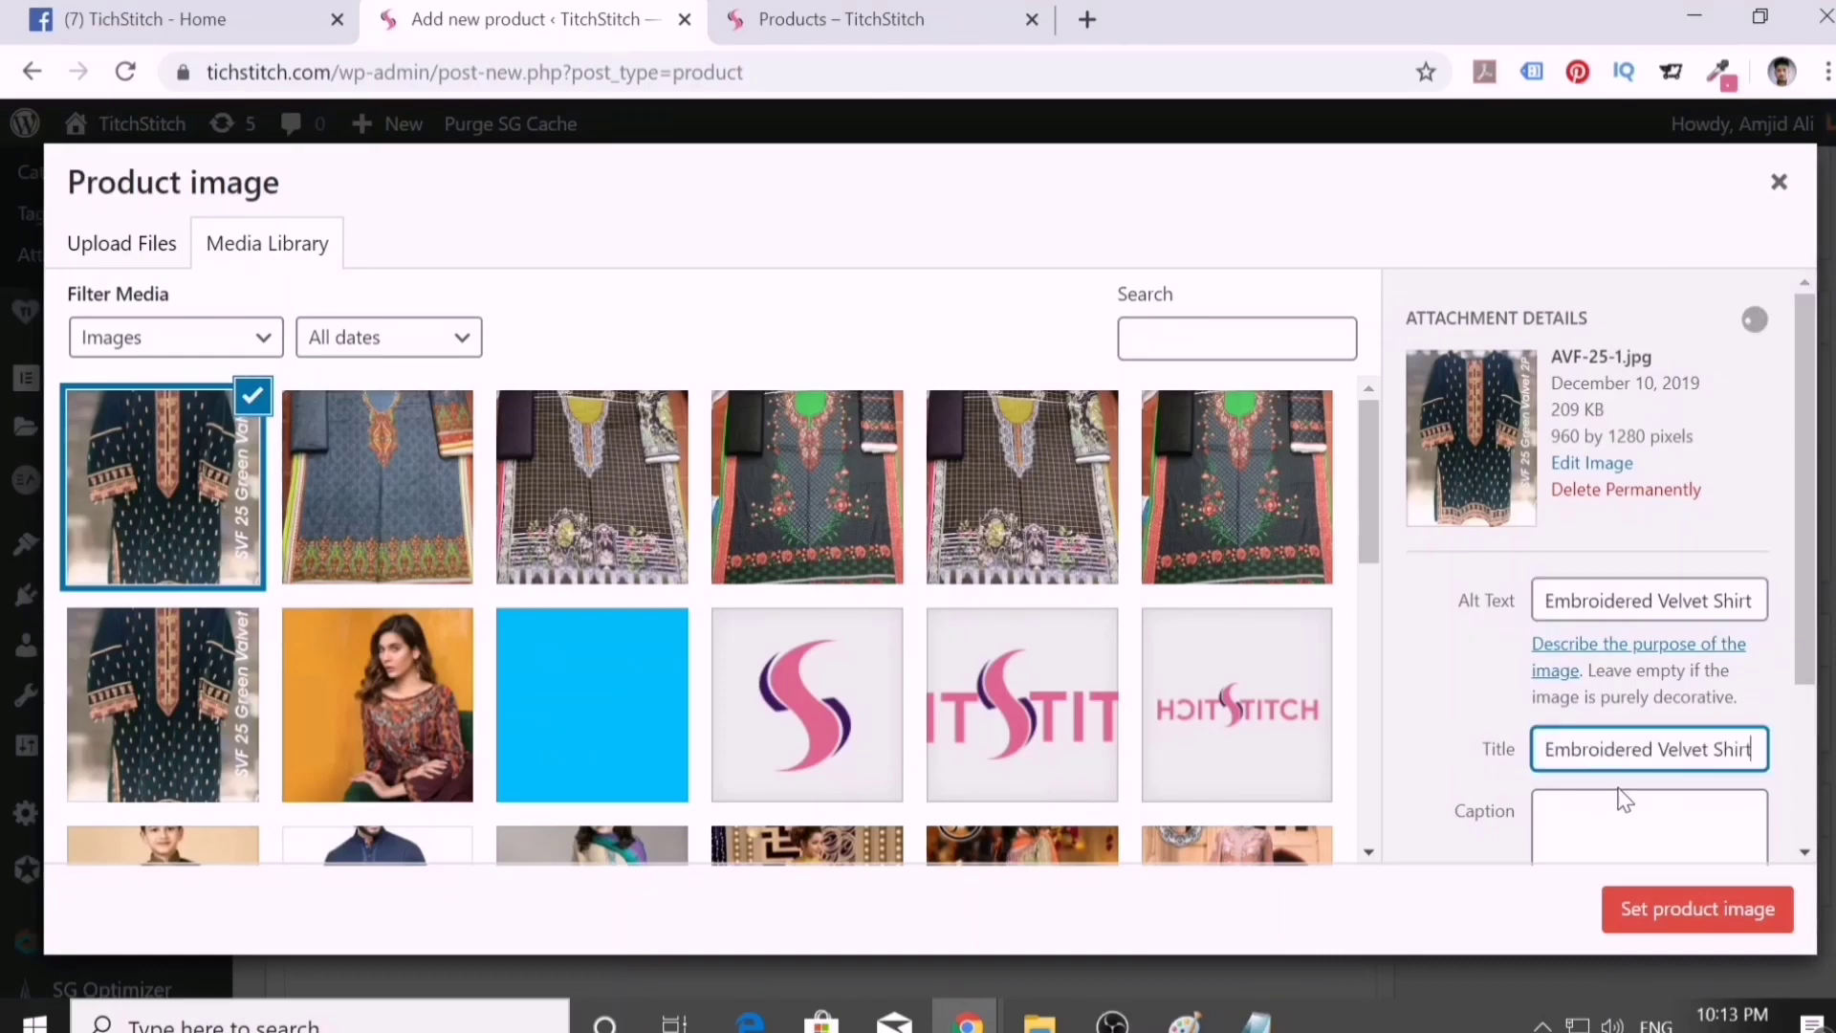
pyautogui.press('Tab')
pyautogui.press('Tab')
pyautogui.hotkey('ctrl', 'v')
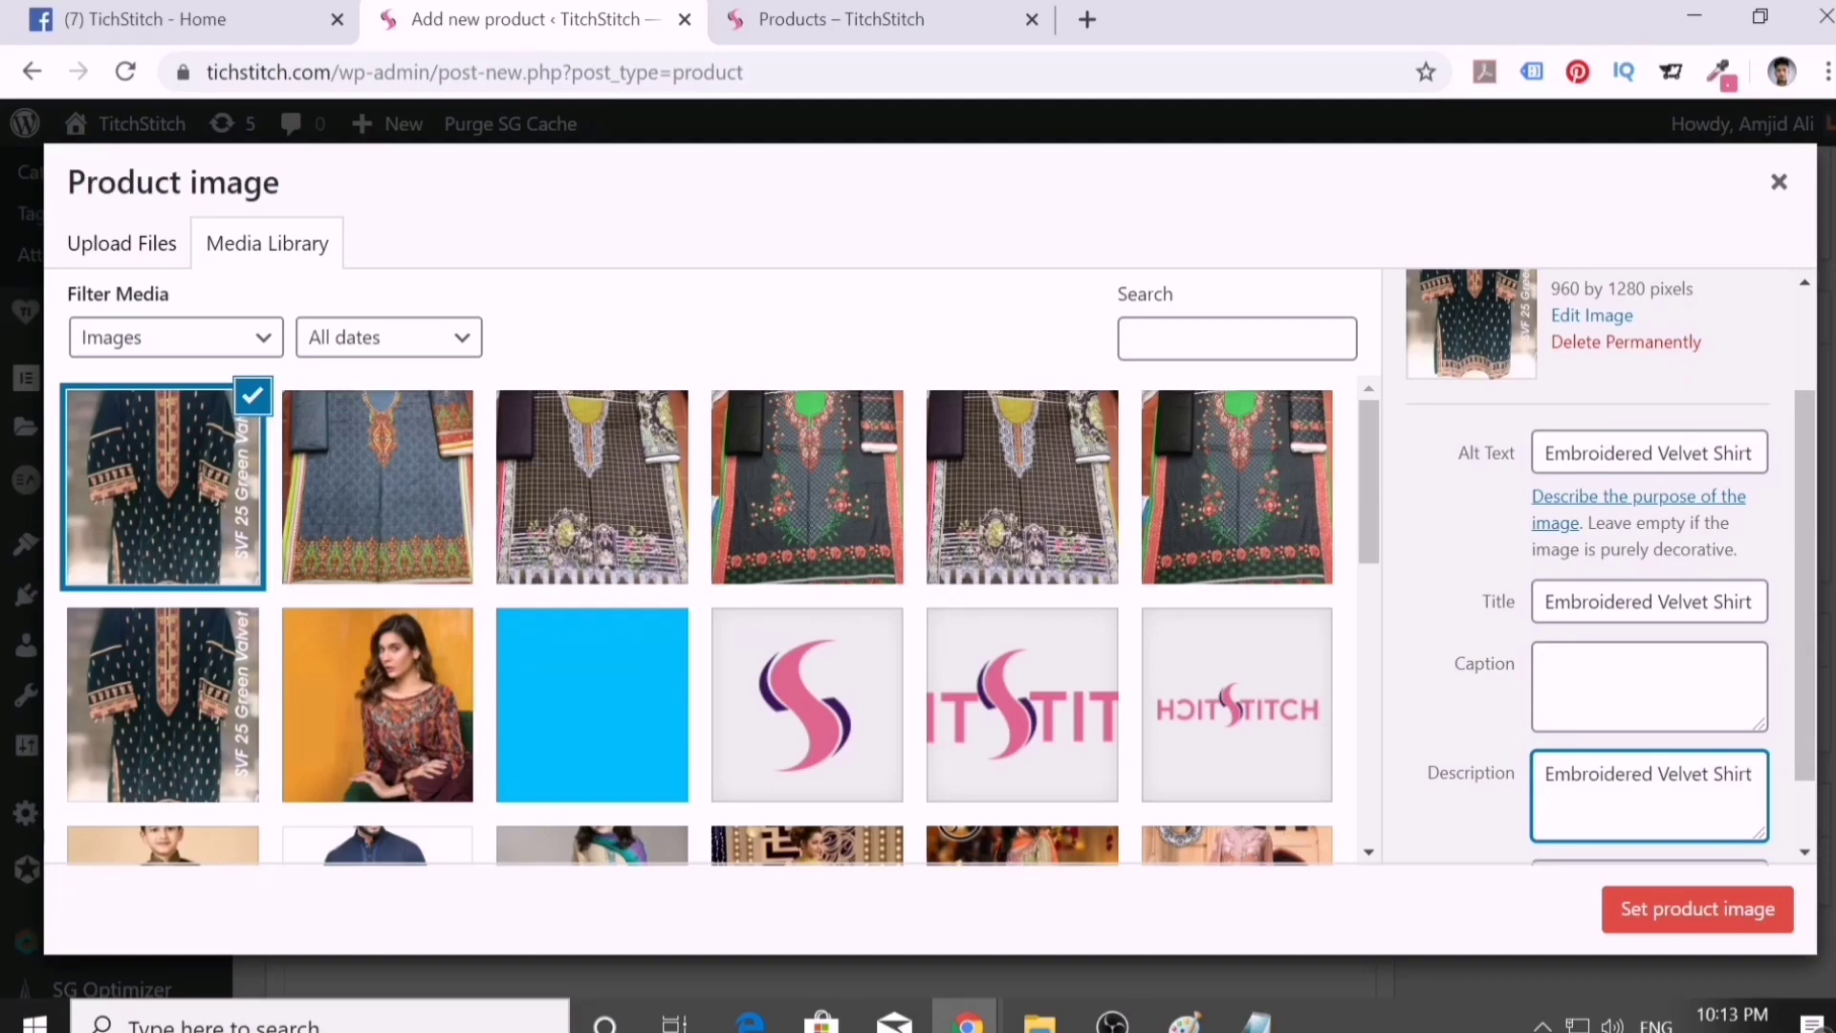
pyautogui.click(1727, 909)
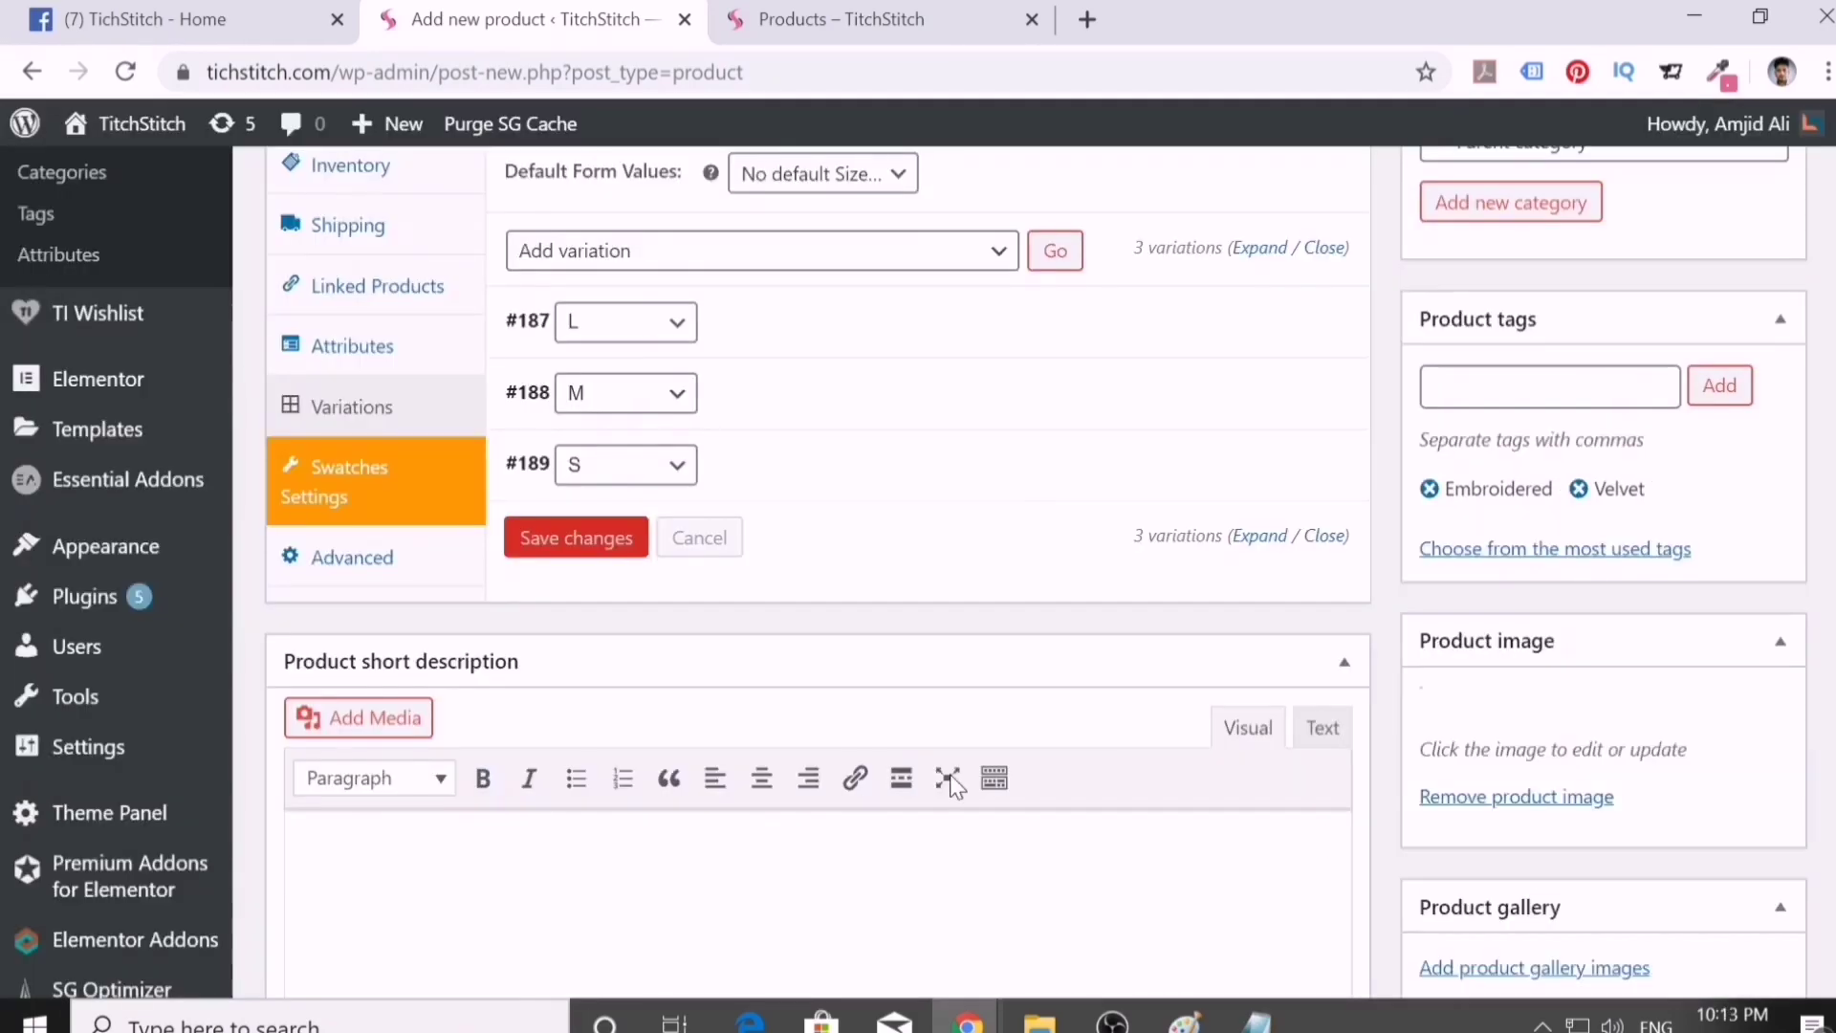
# - Review the new product's image, title, categories, variations, attributes, shipping, advanced and inventory settings before publishing
pyautogui.scroll(-3, 1477, 770)
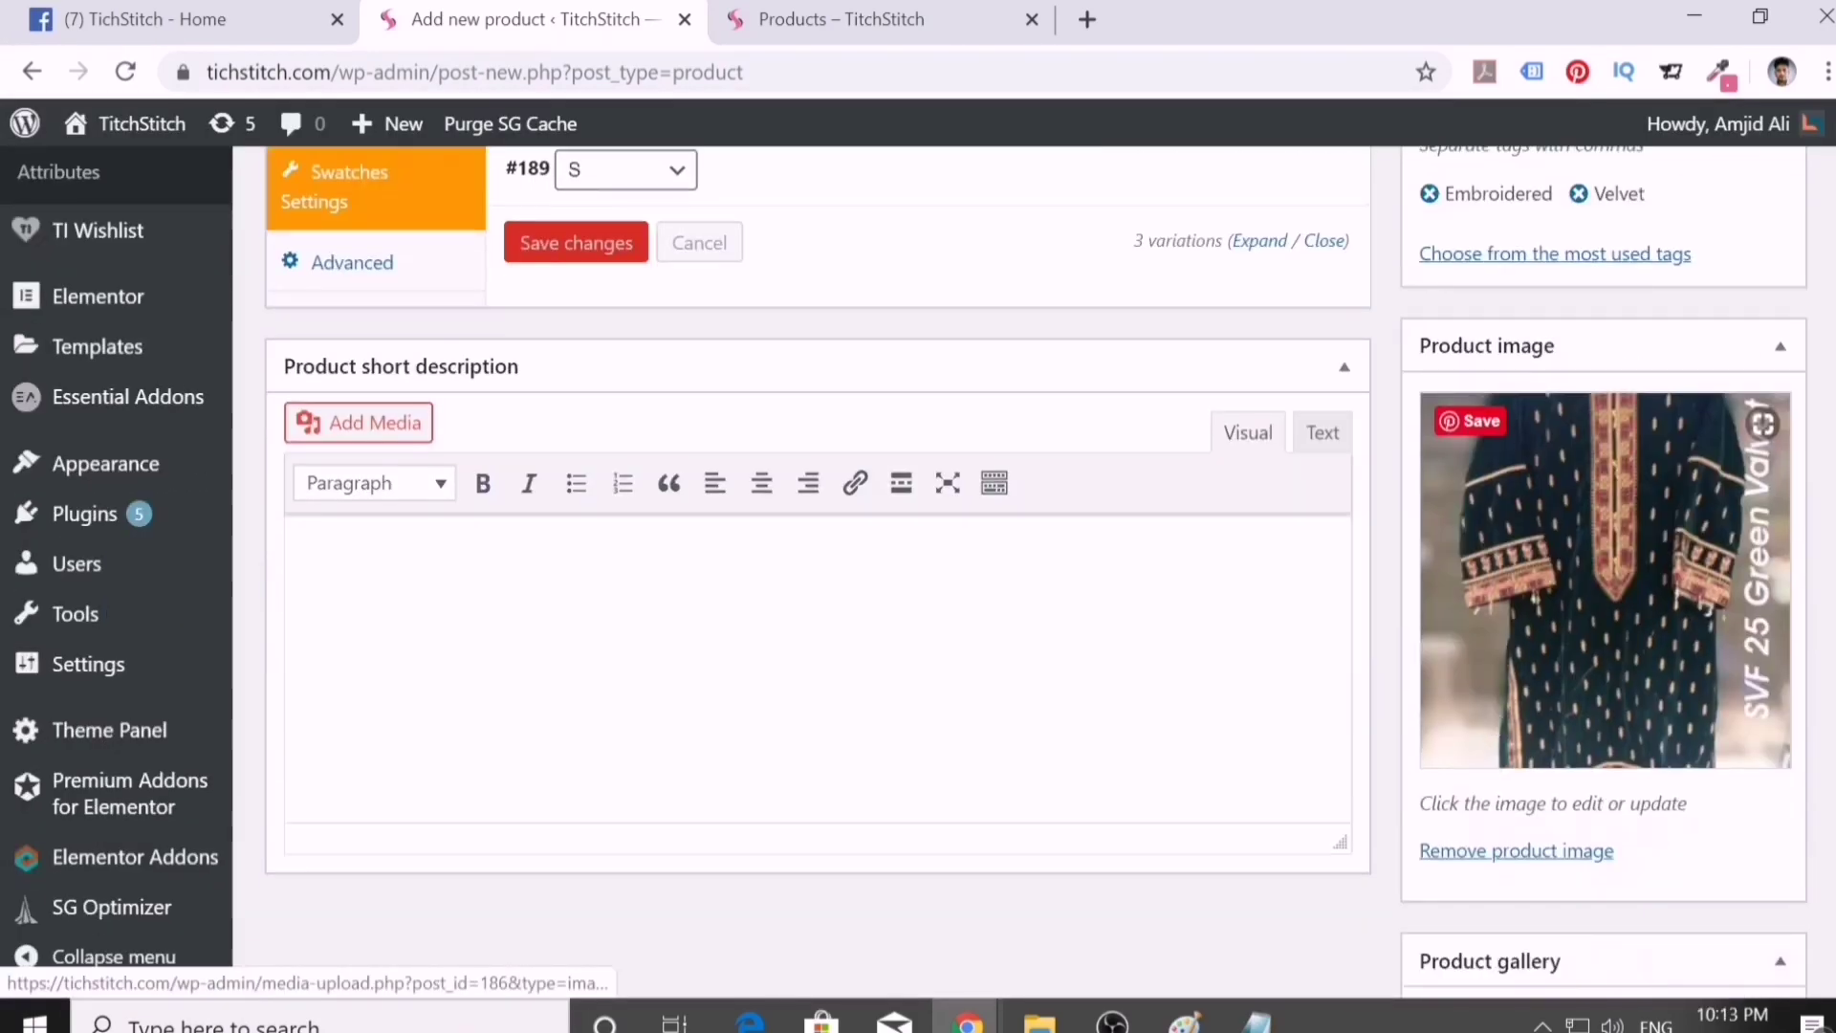
pyautogui.scroll(-2, 1517, 889)
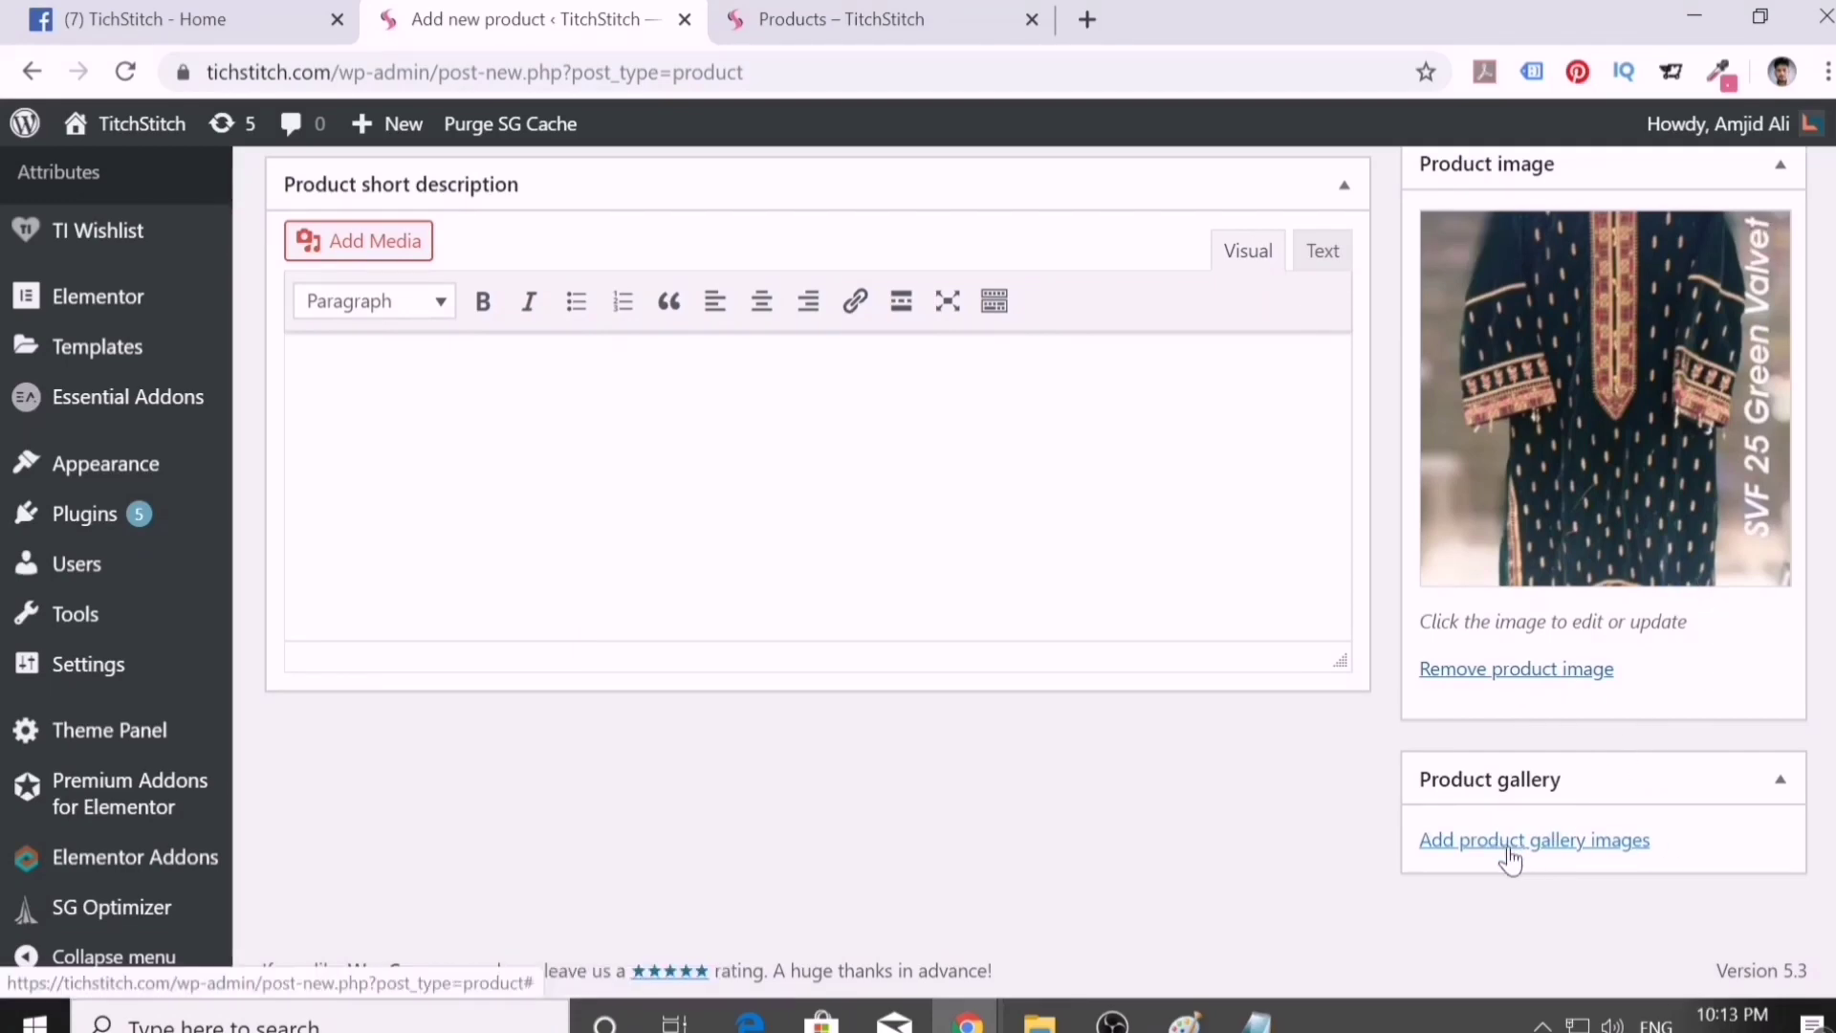
pyautogui.scroll(15, 755, 443)
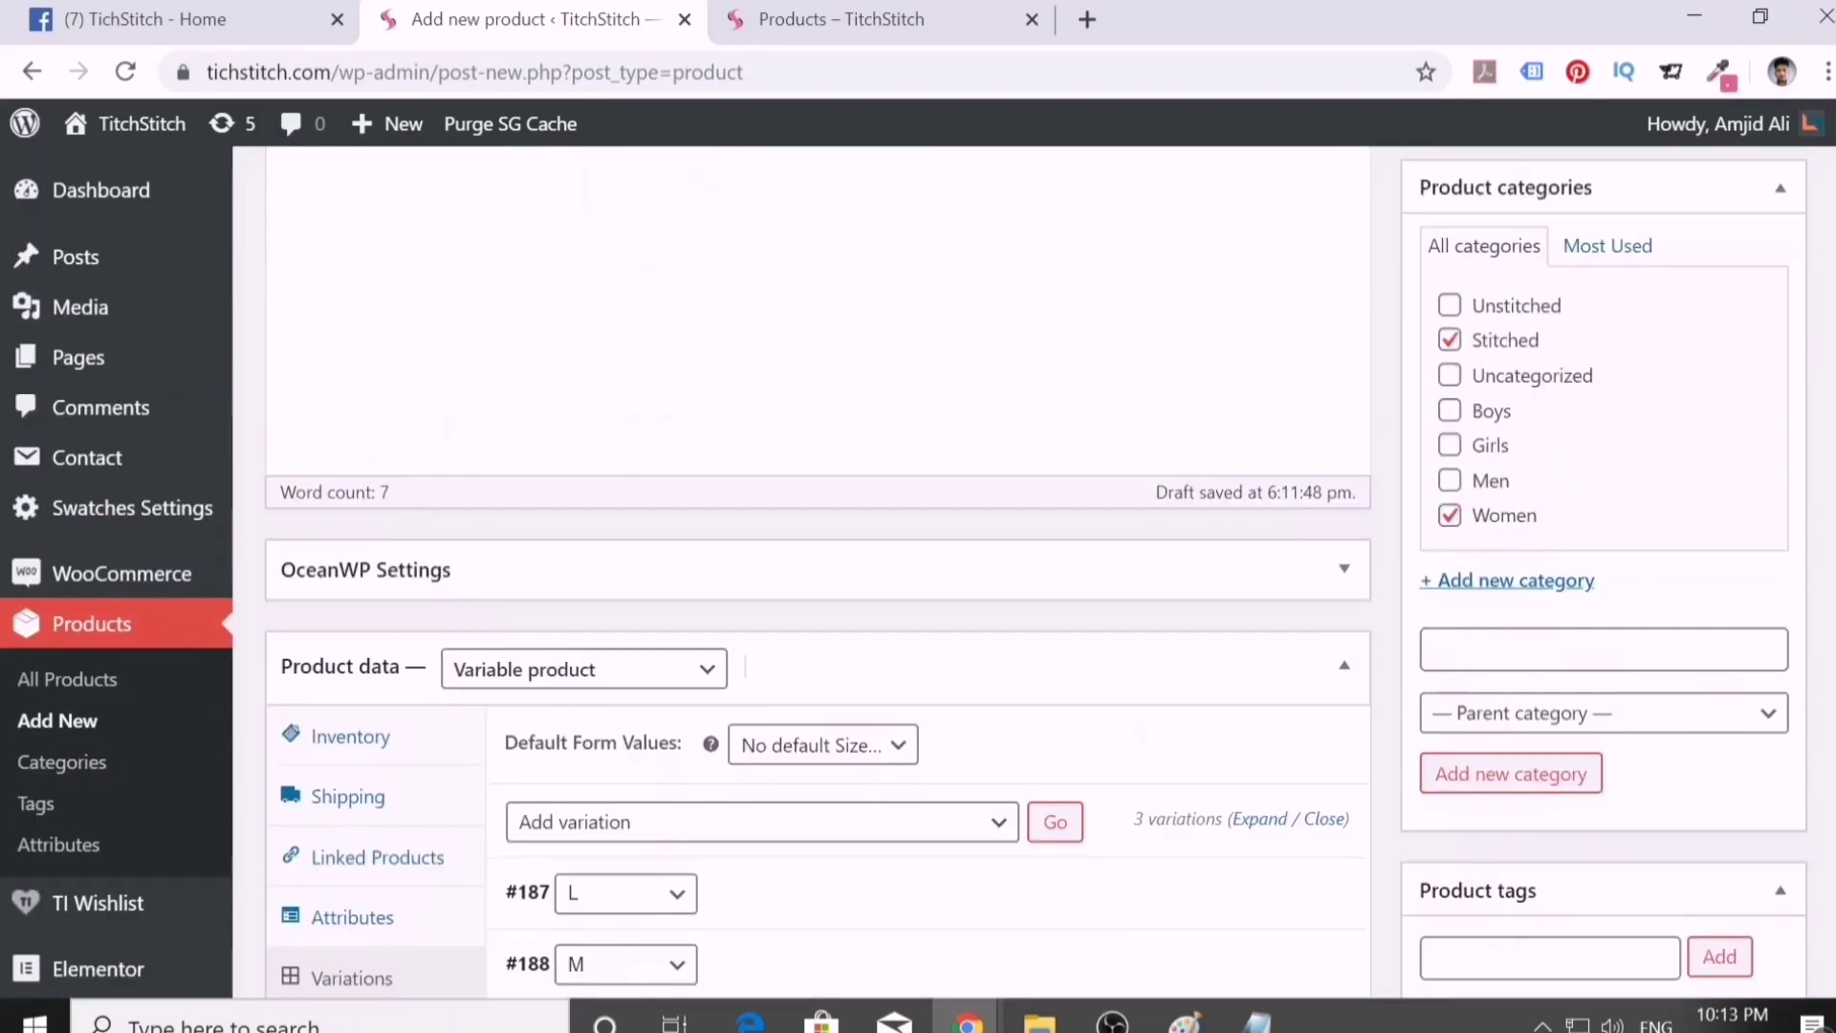
pyautogui.scroll(3, 1422, 620)
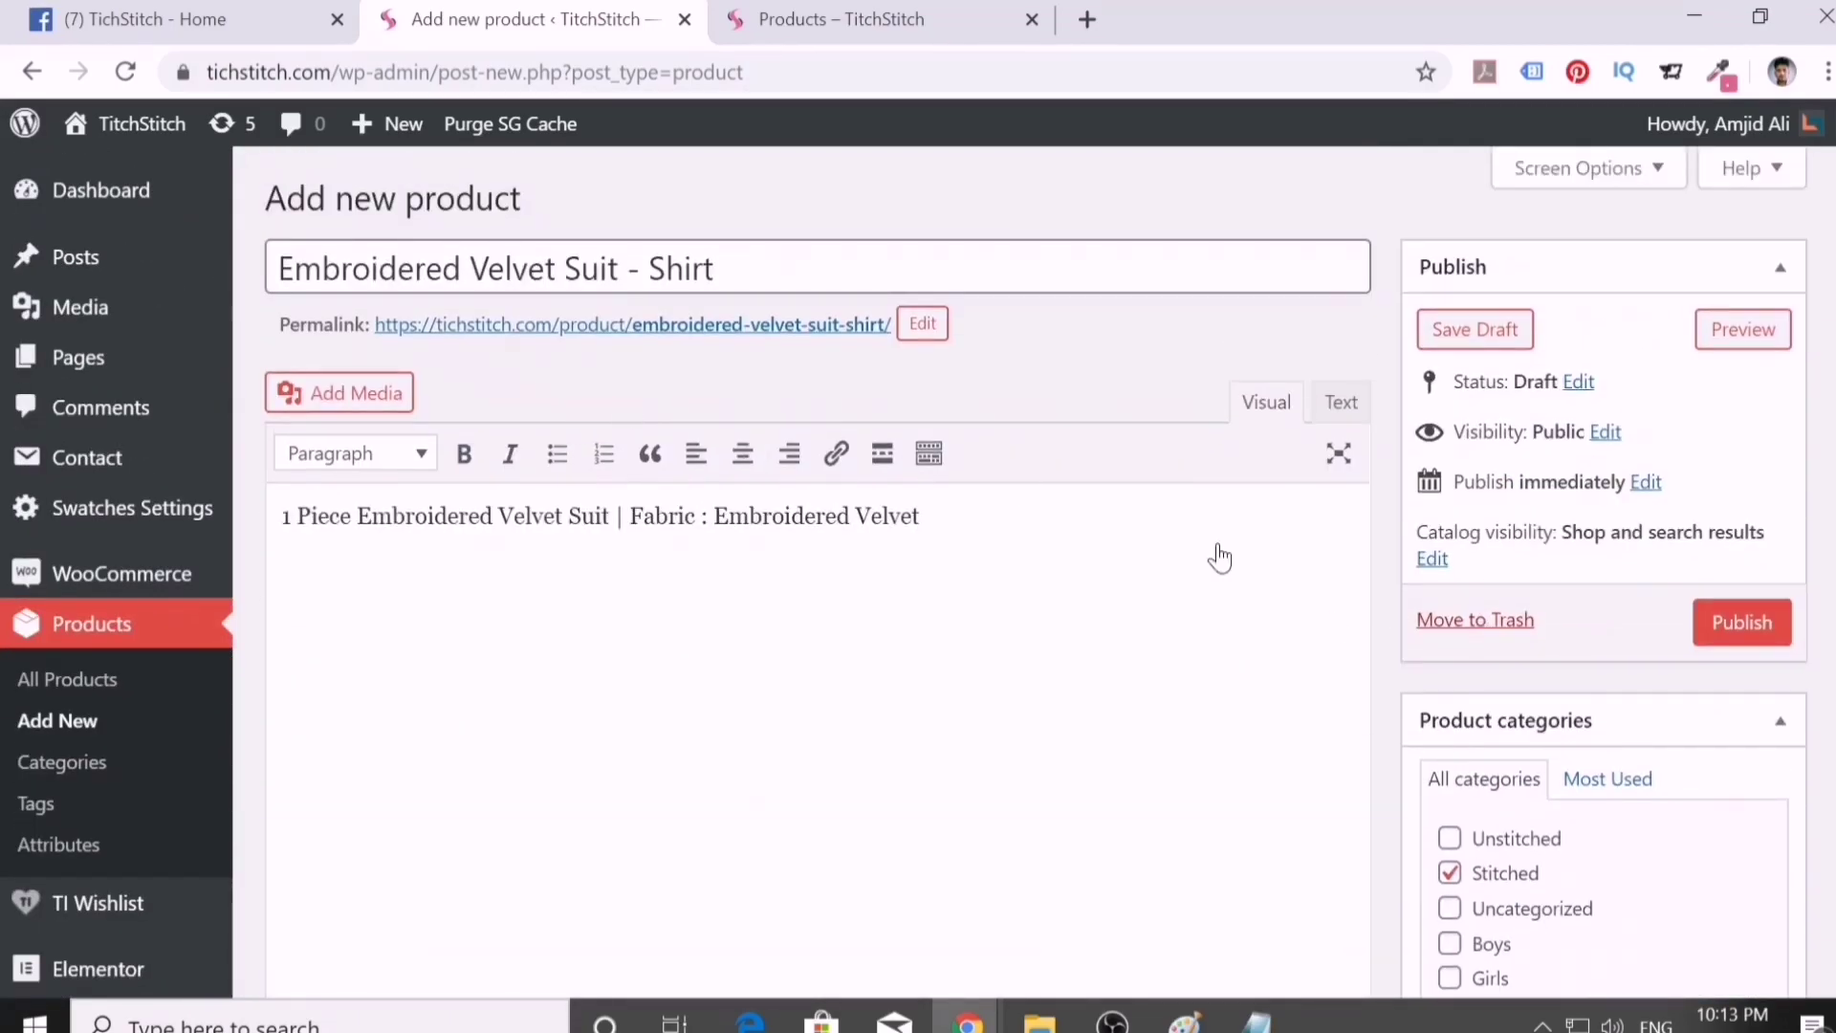
pyautogui.scroll(-15, 811, 467)
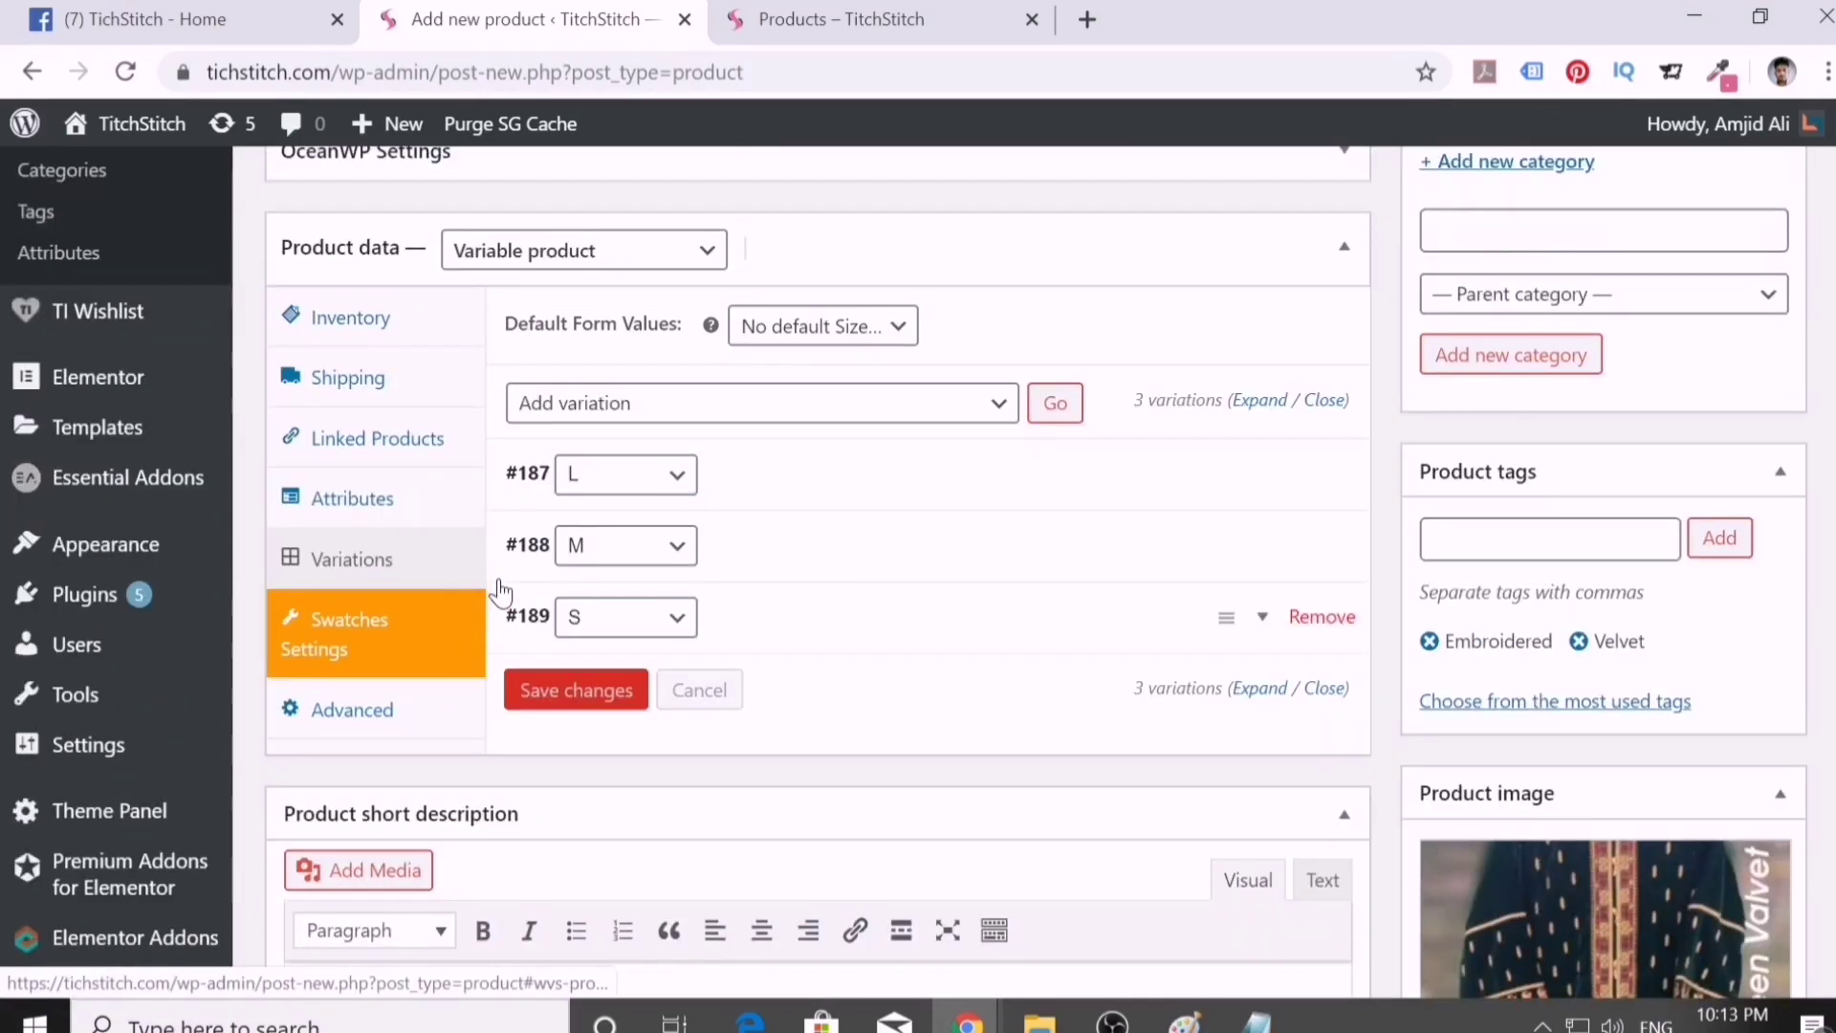
pyautogui.scroll(3, 421, 612)
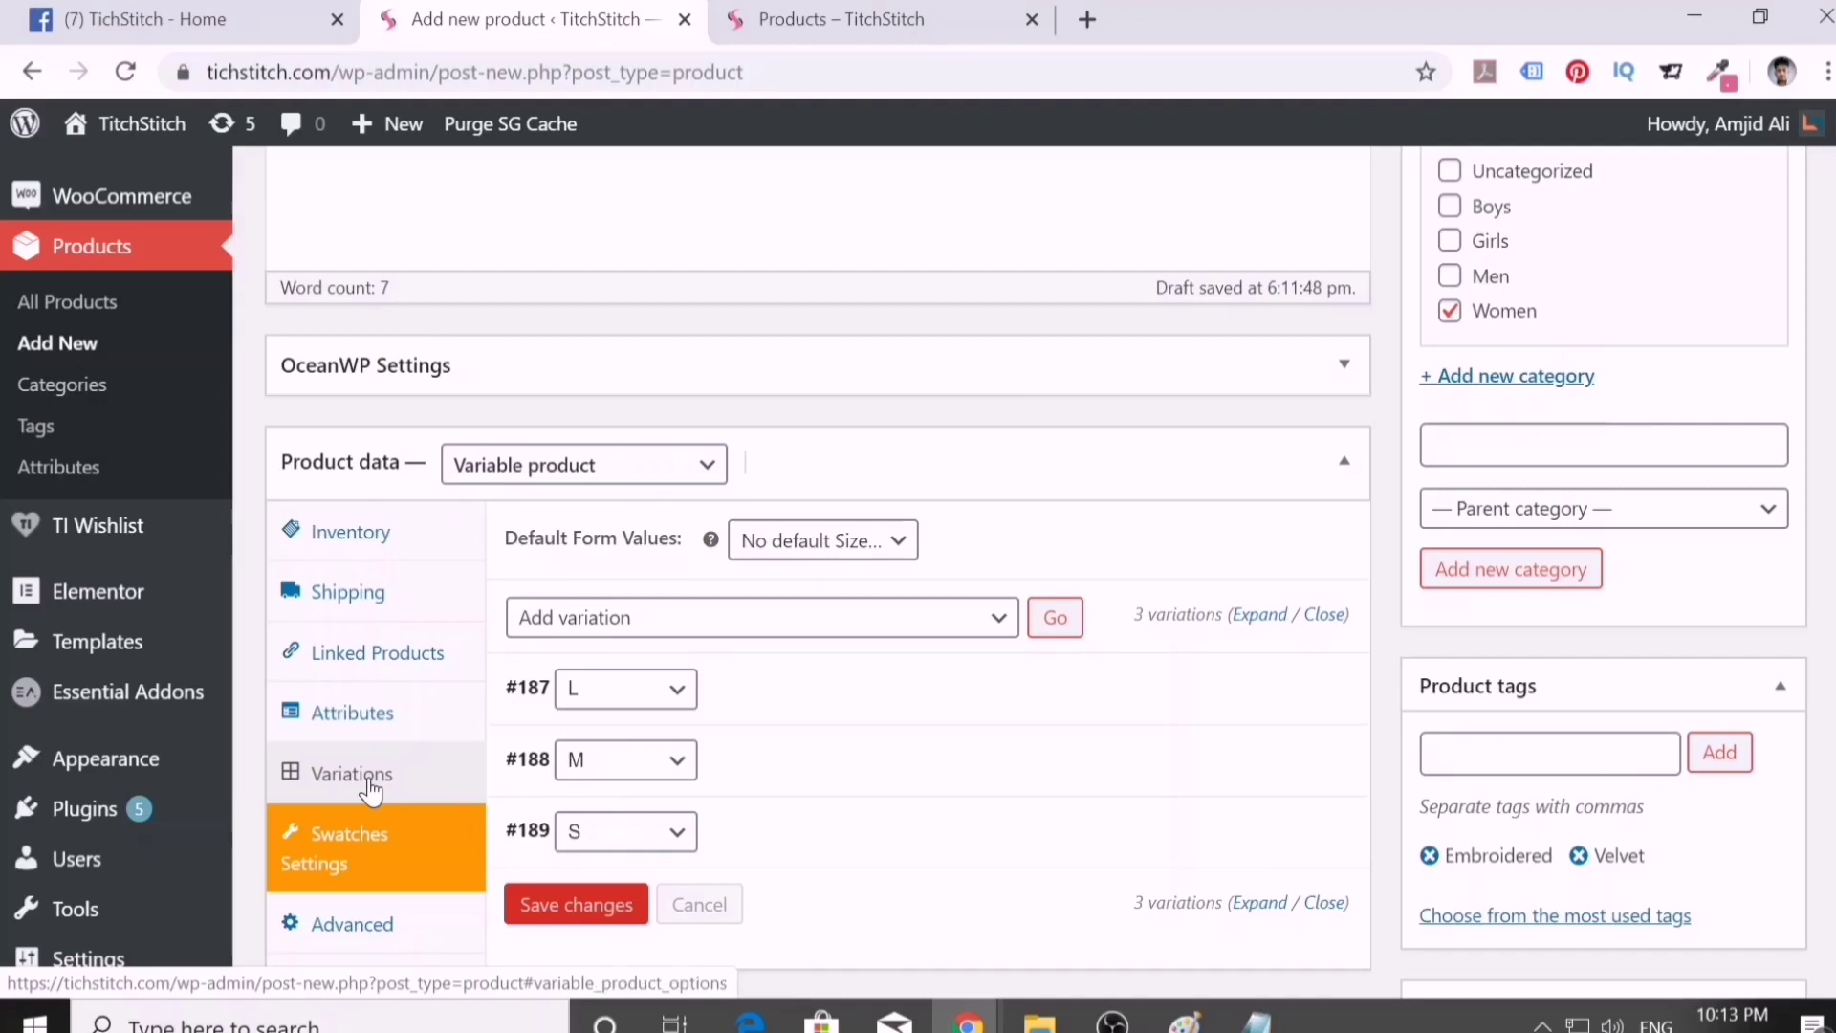
pyautogui.click(369, 719)
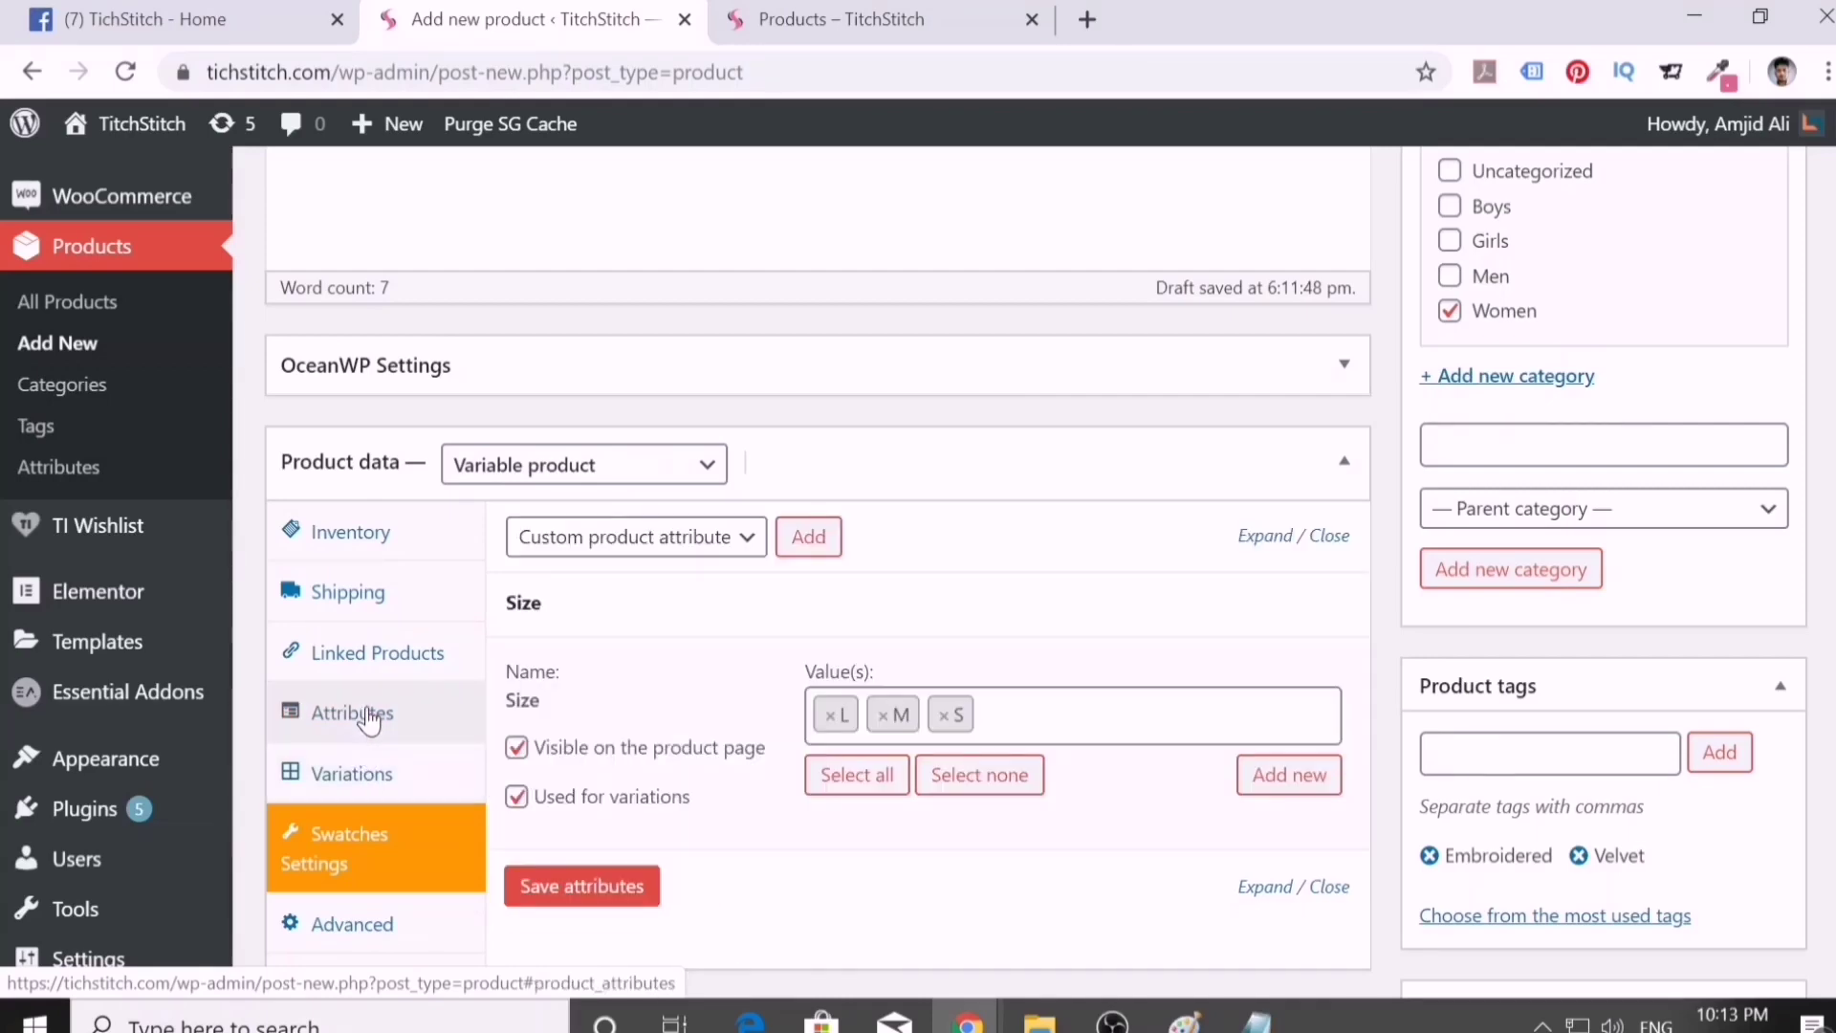
pyautogui.scroll(-1, 369, 719)
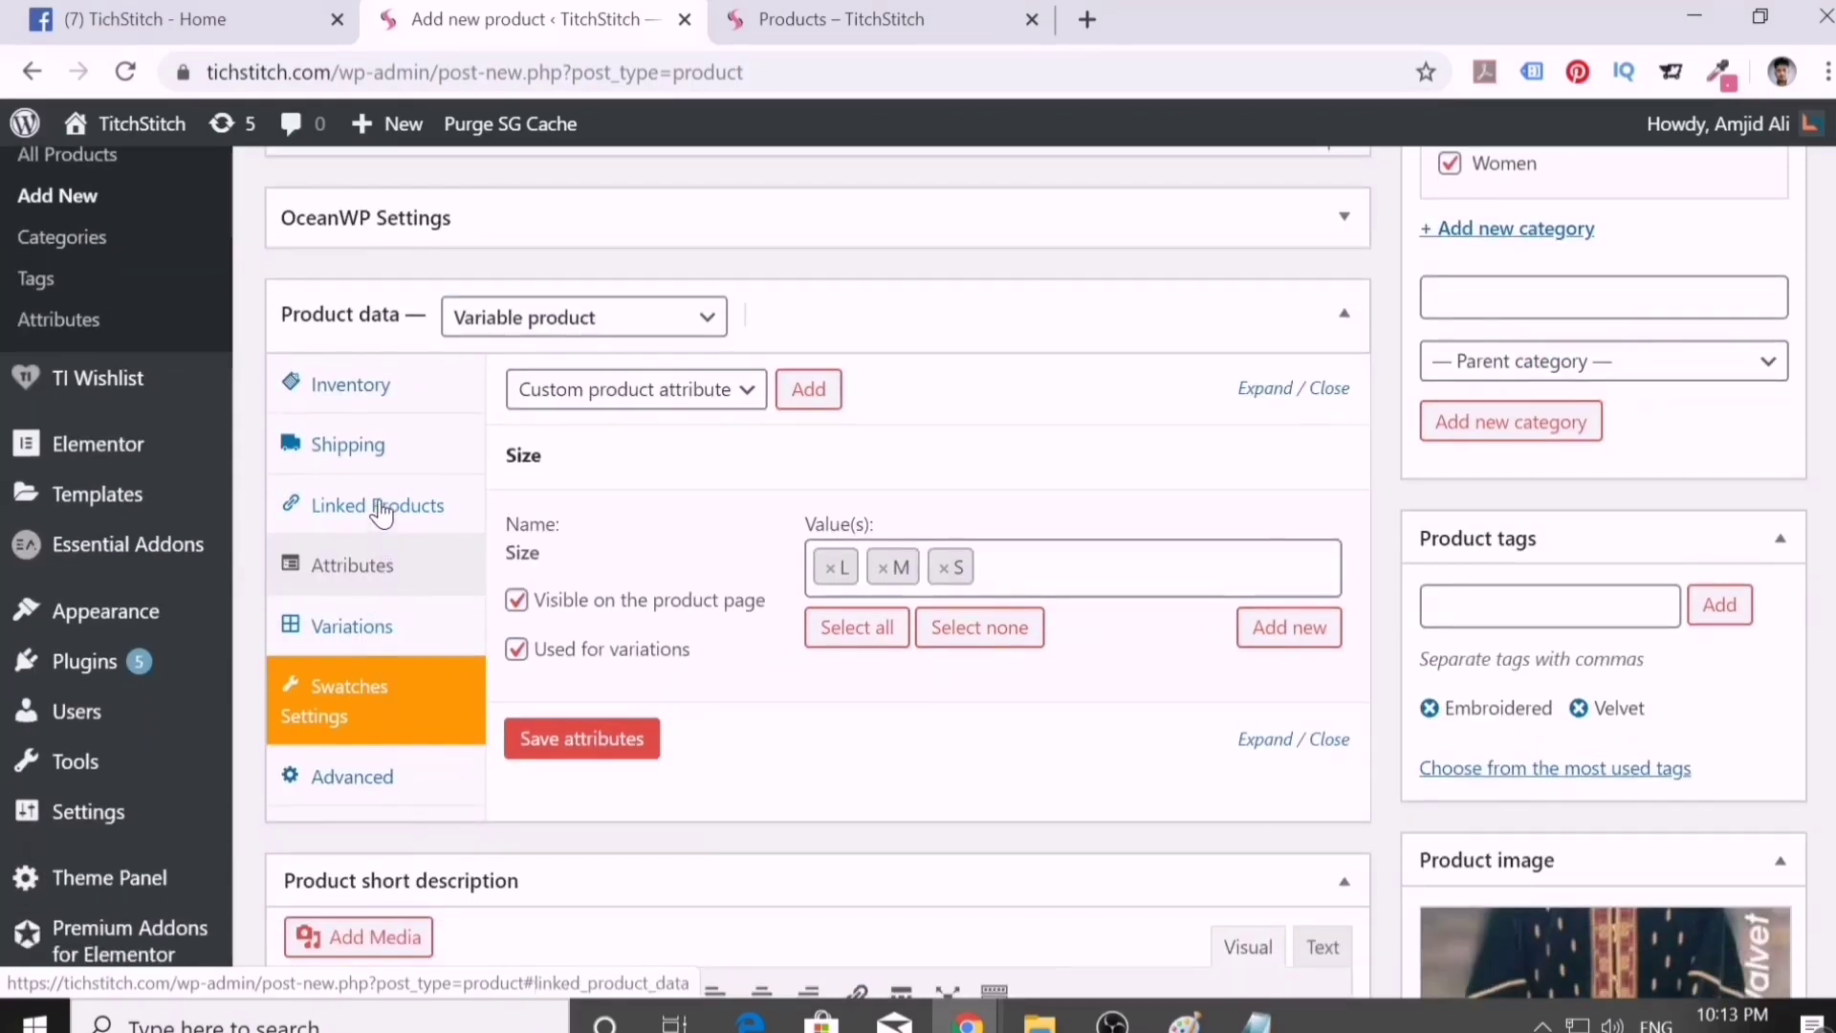
pyautogui.click(354, 451)
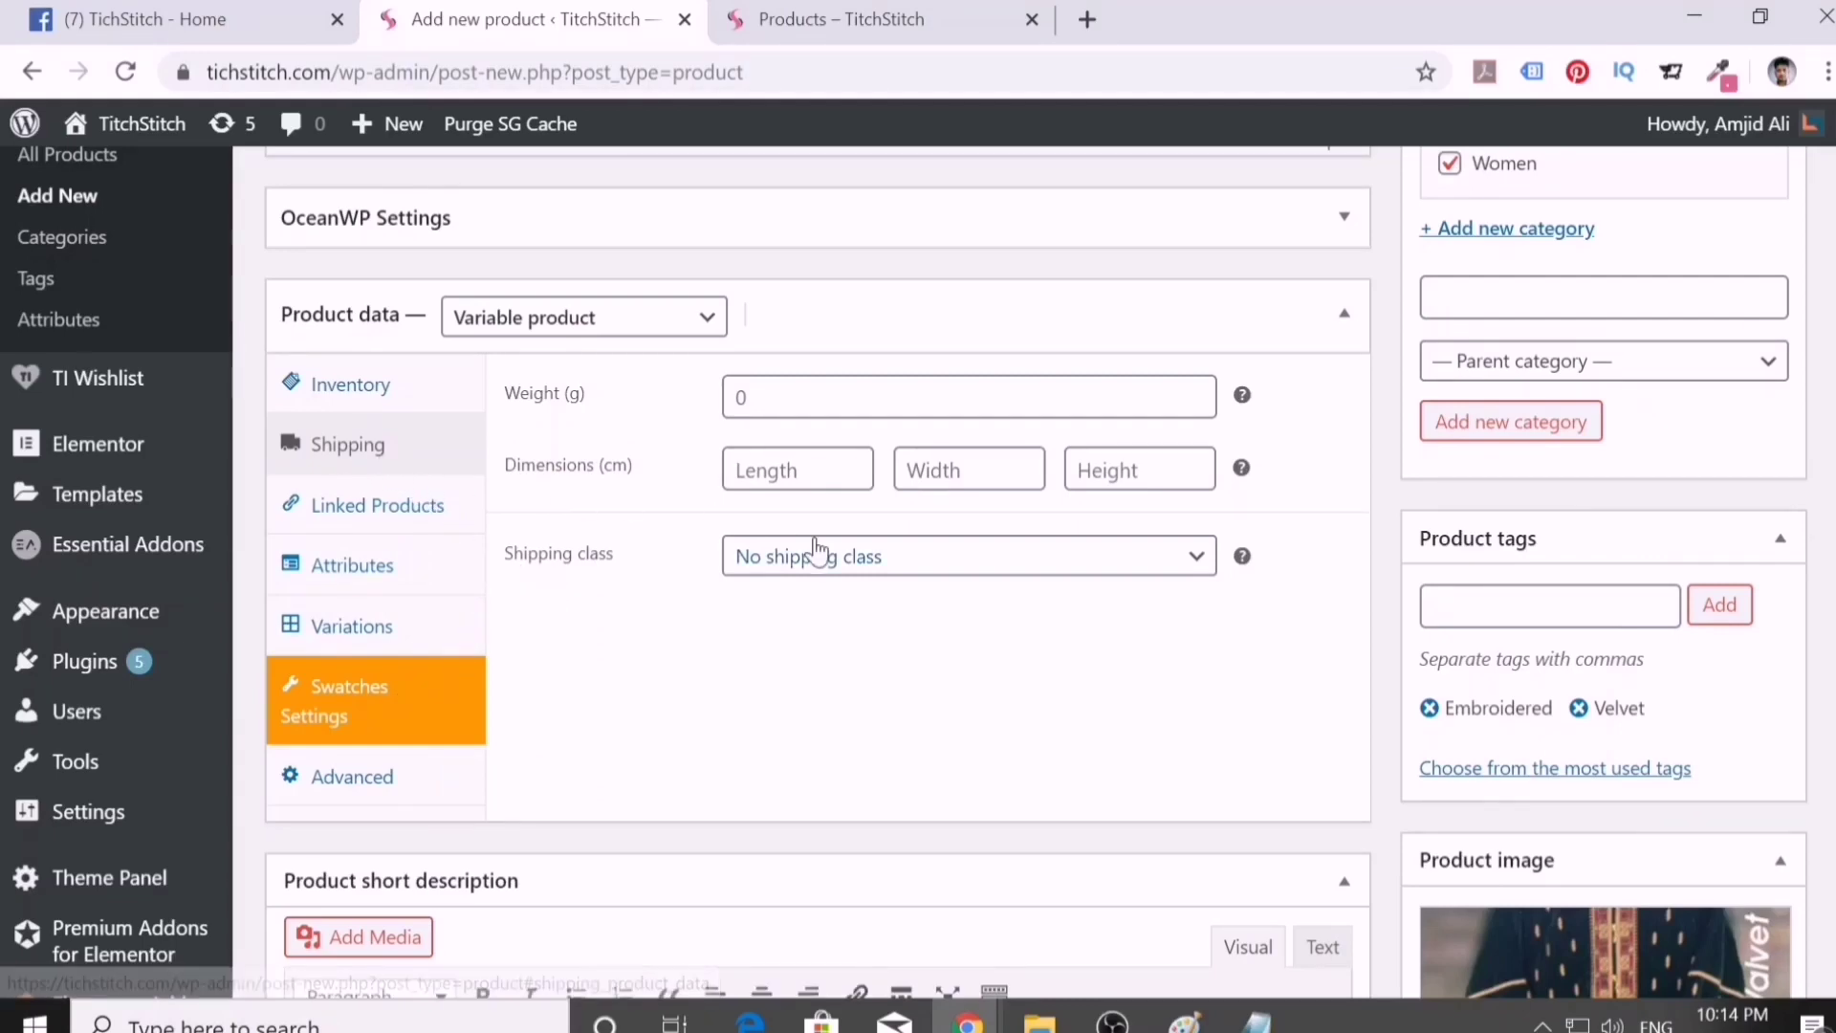
pyautogui.scroll(-1, 653, 622)
pyautogui.click(414, 590)
pyautogui.scroll(3, 403, 687)
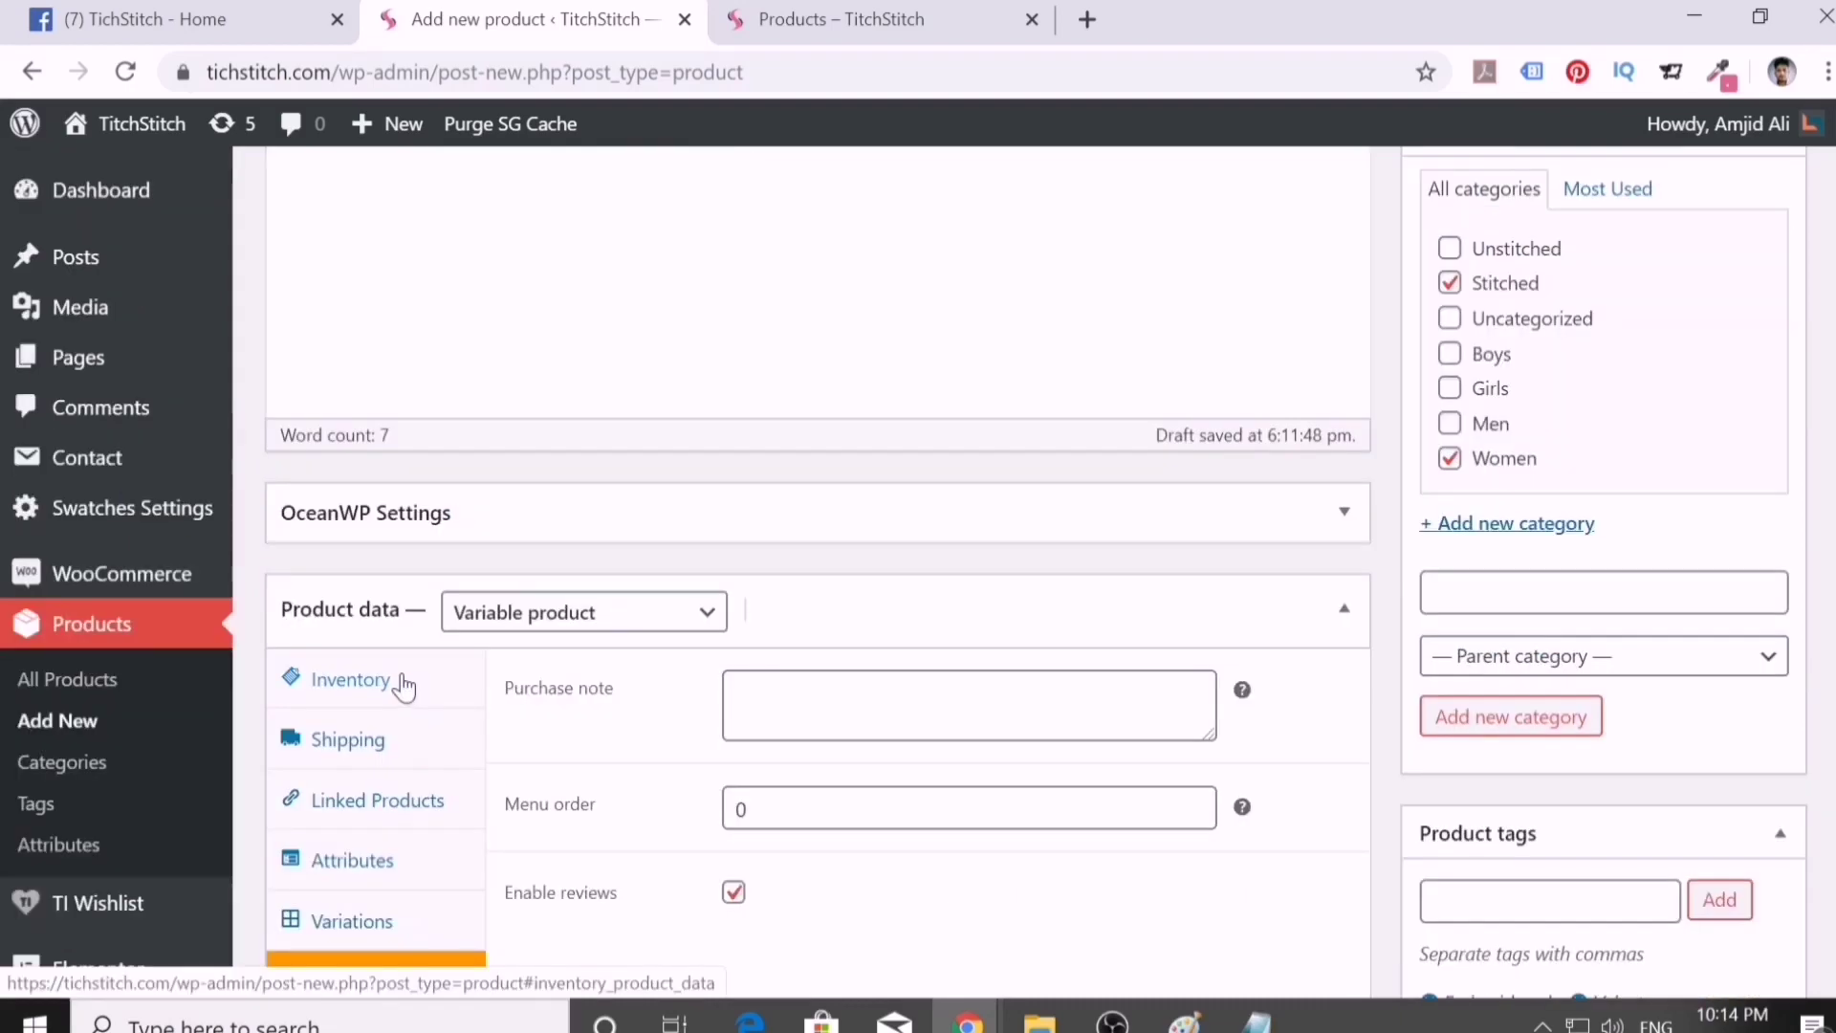
pyautogui.click(403, 687)
pyautogui.scroll(-2, 830, 754)
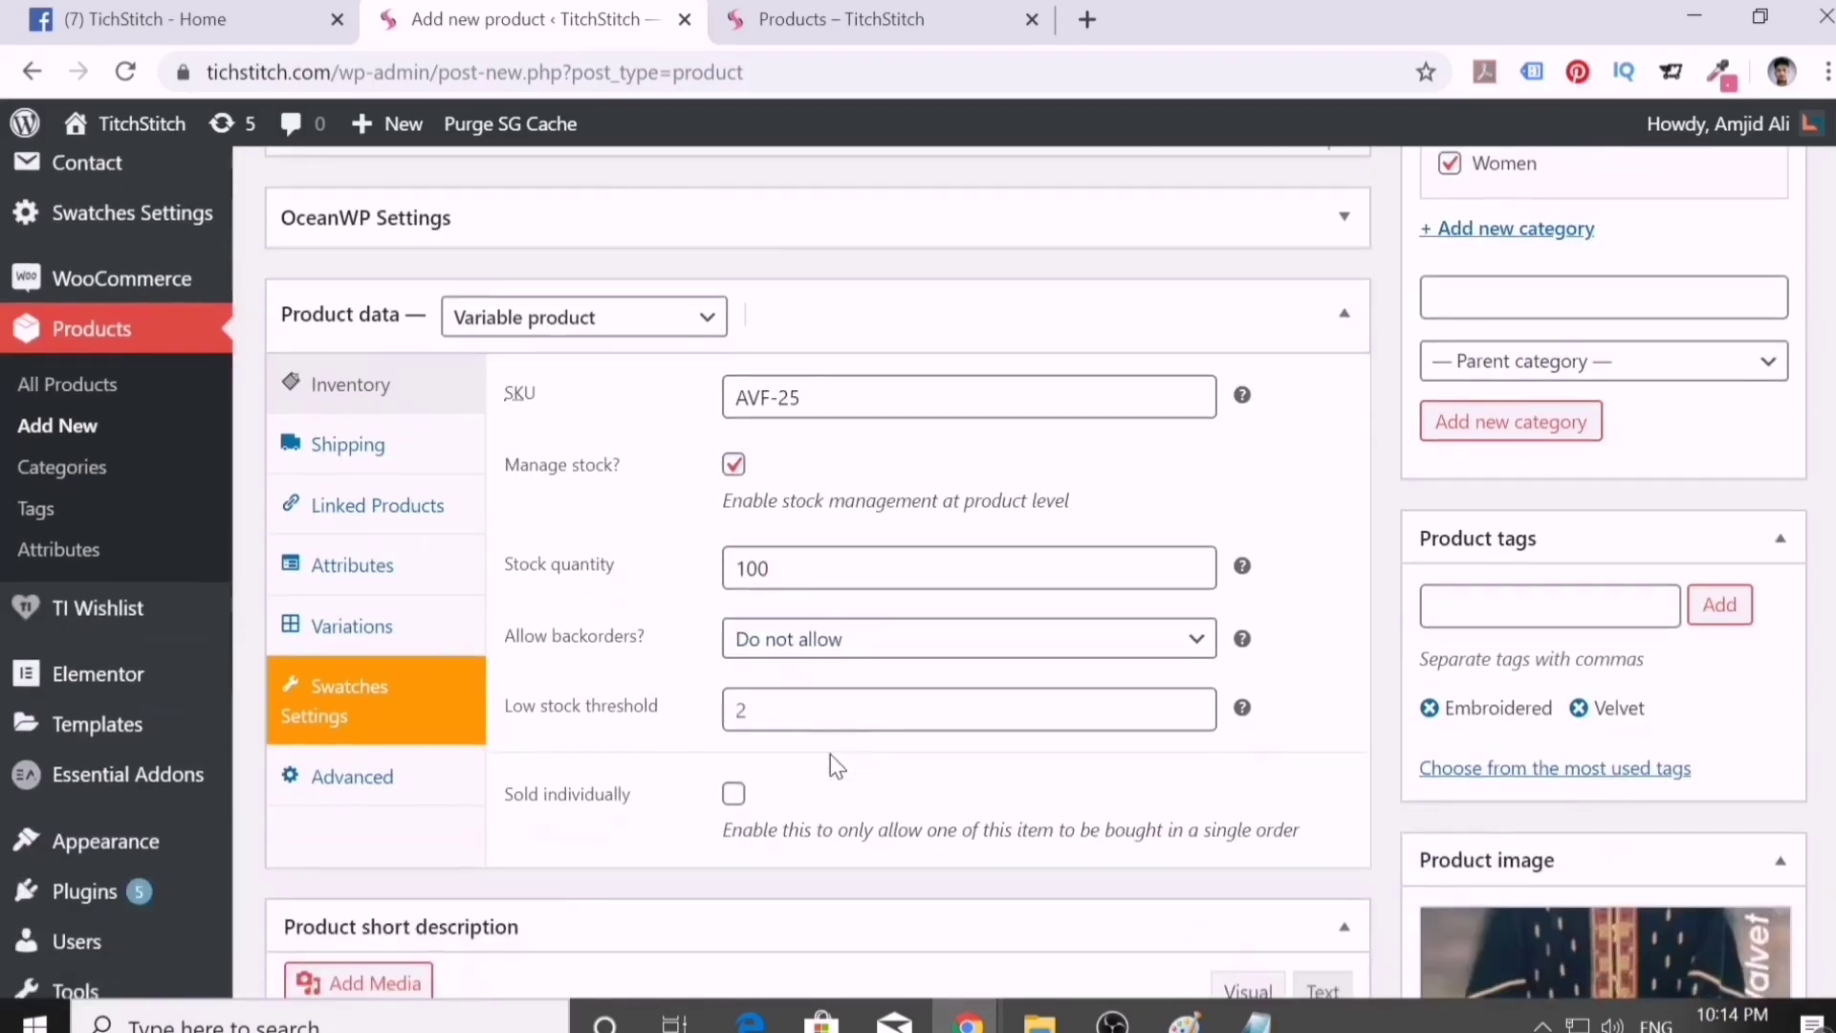
# - Publish the product and open its store page in a new tab, closing the old shop tab
pyautogui.scroll(8, 983, 566)
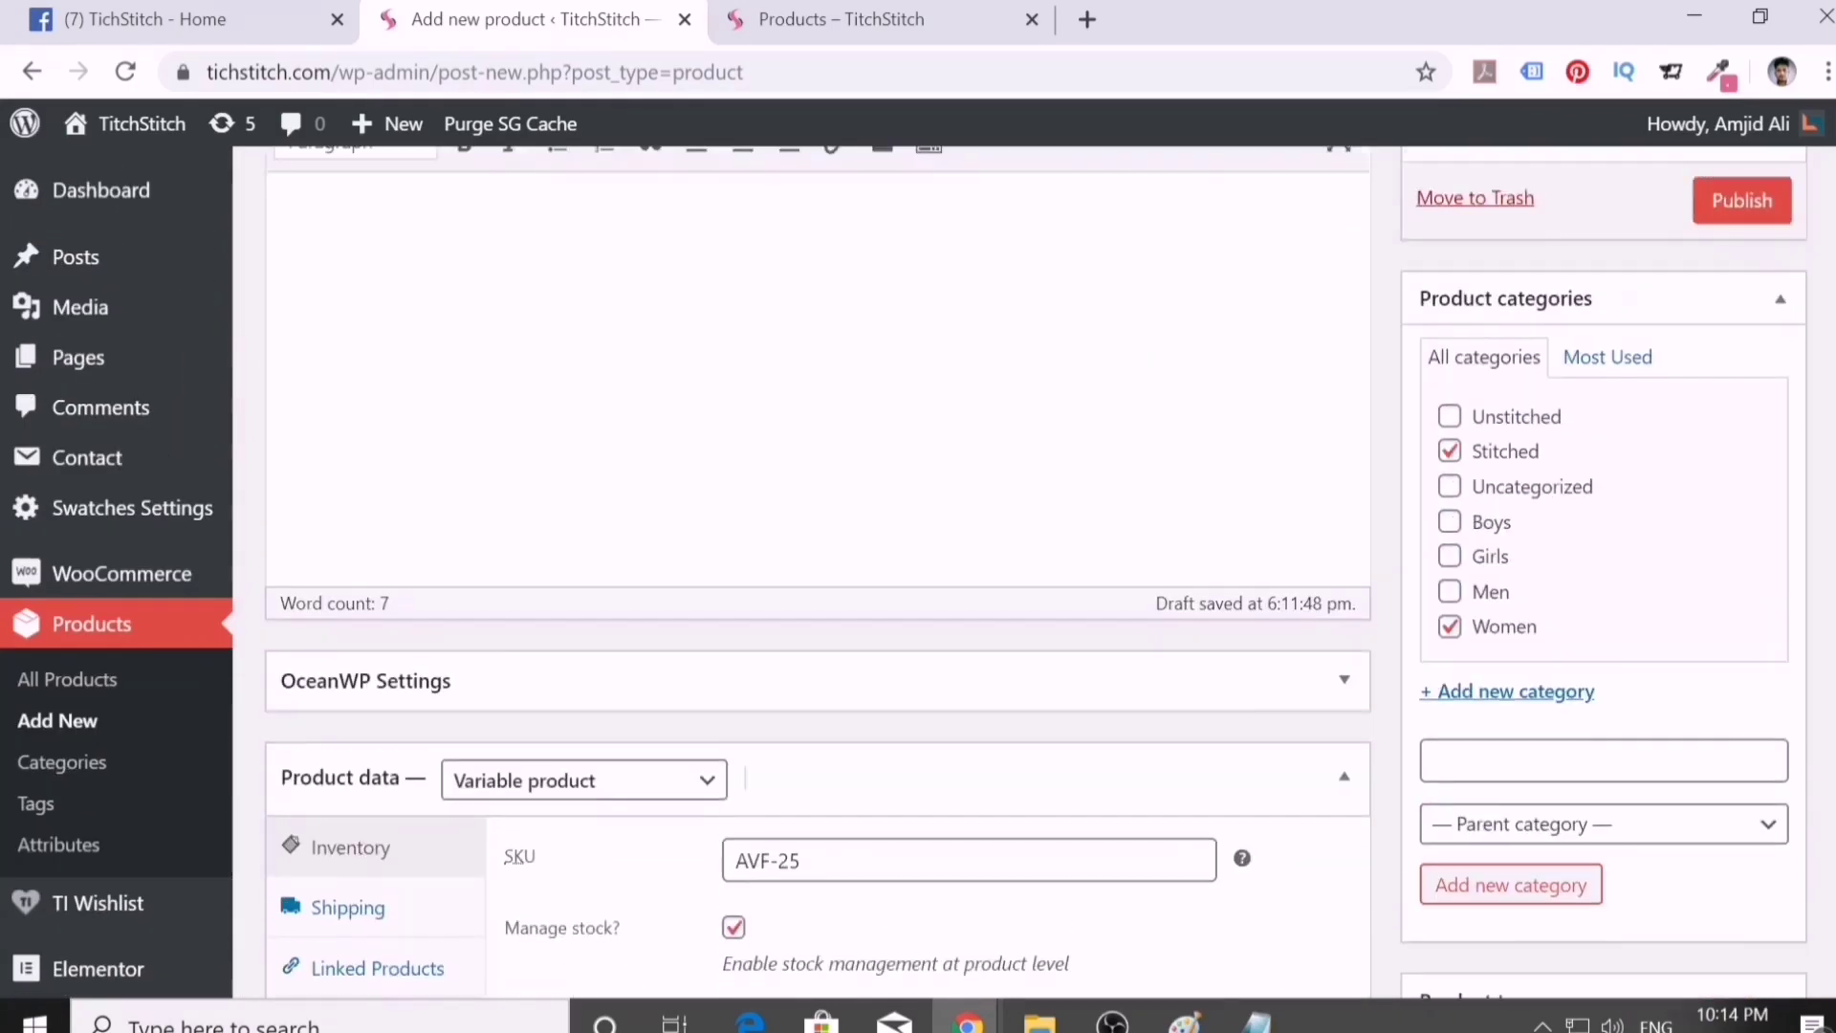
pyautogui.click(1727, 626)
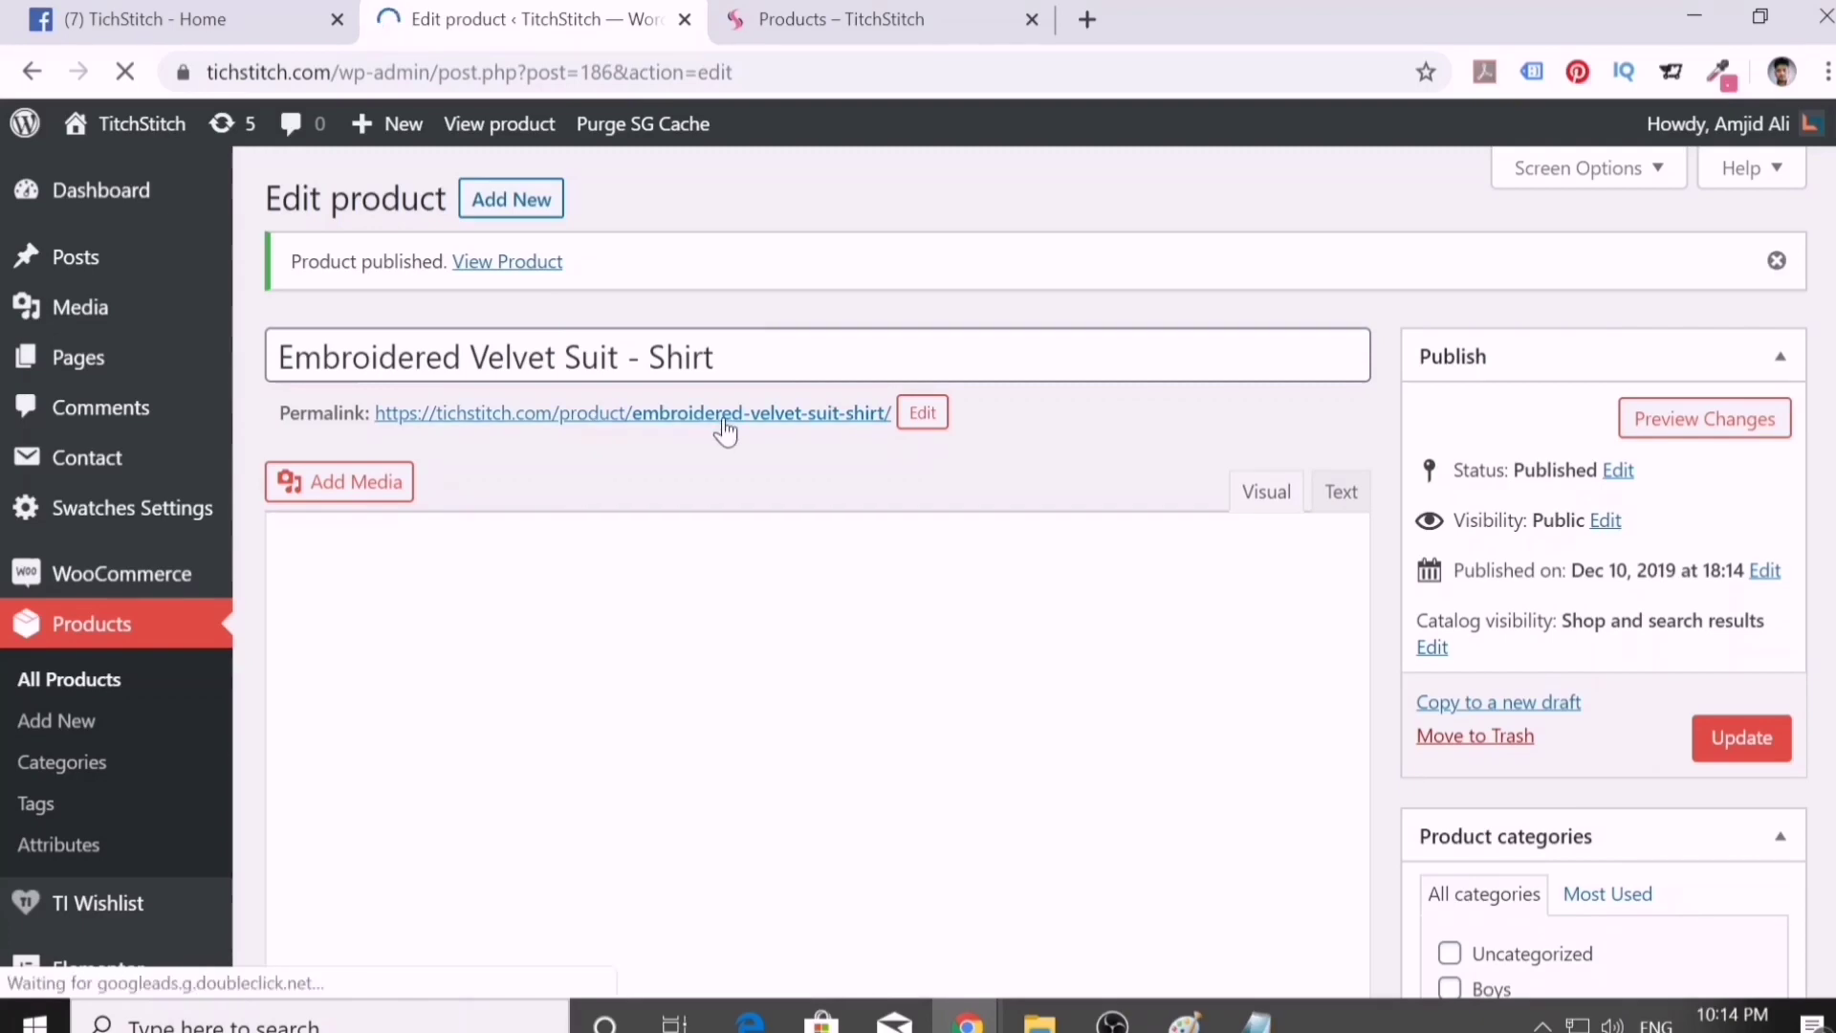
pyautogui.rightClick(527, 269)
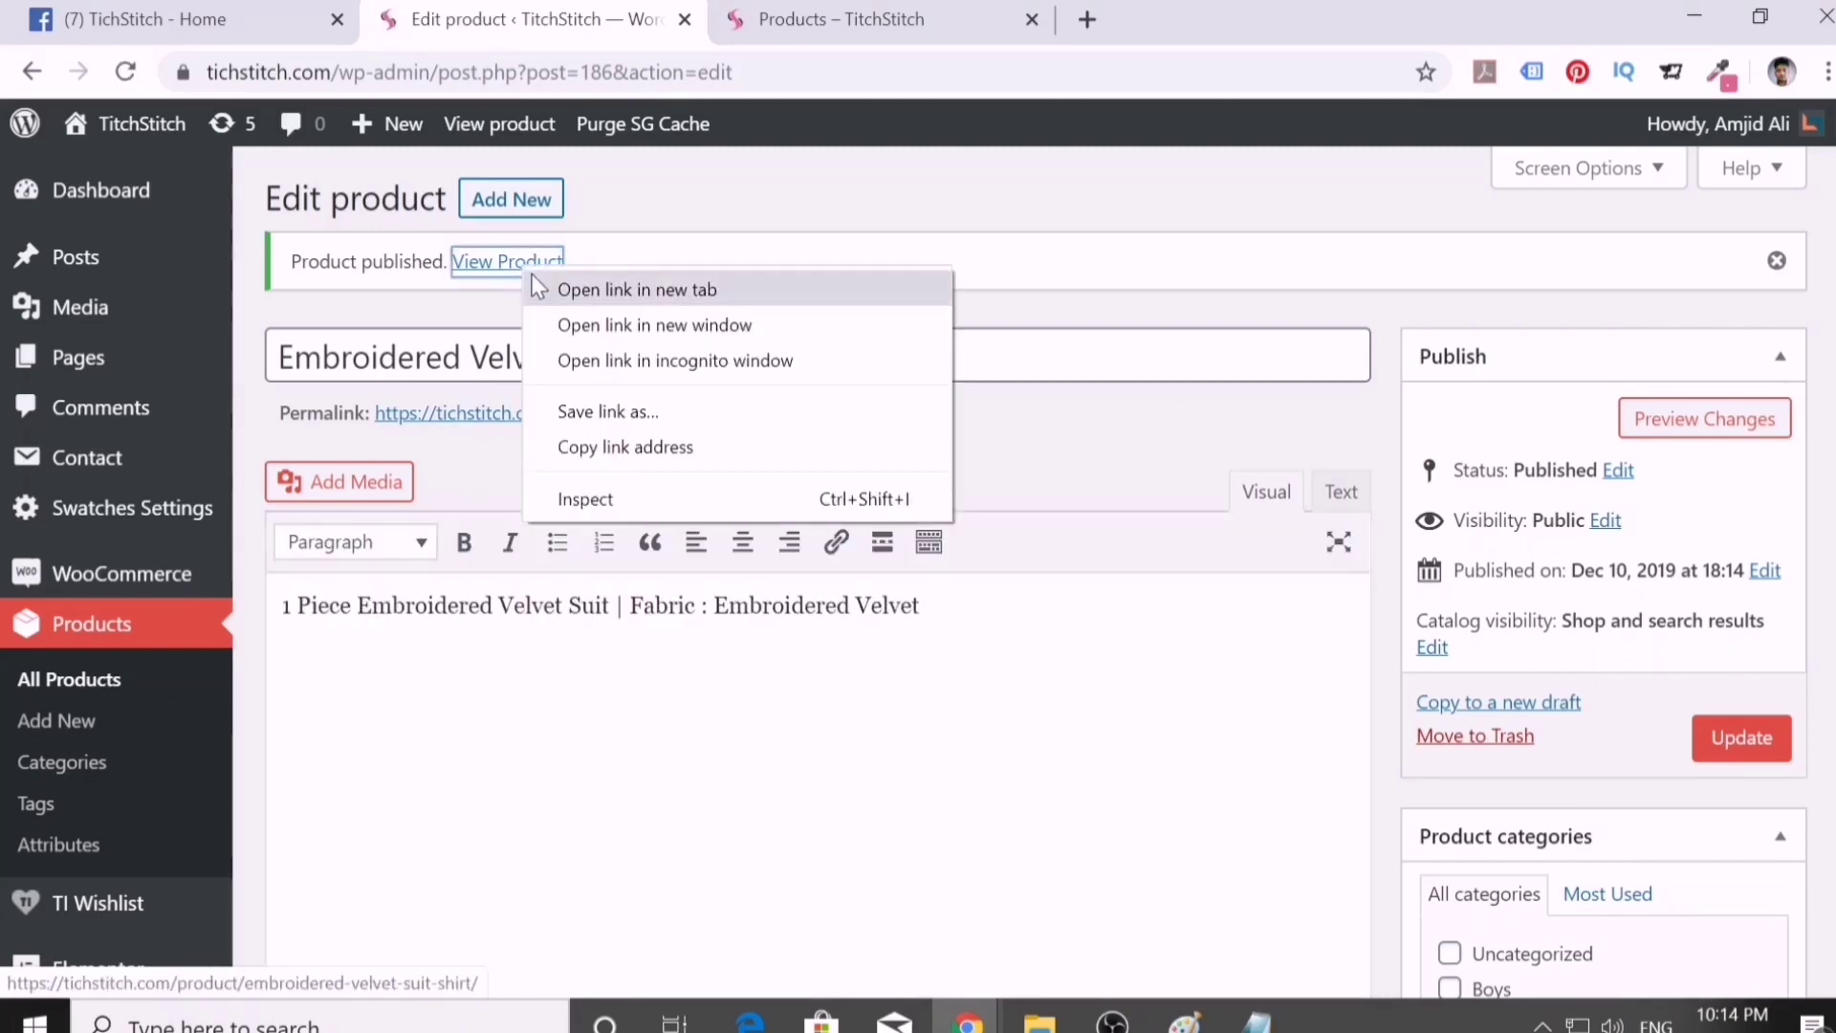
pyautogui.click(542, 289)
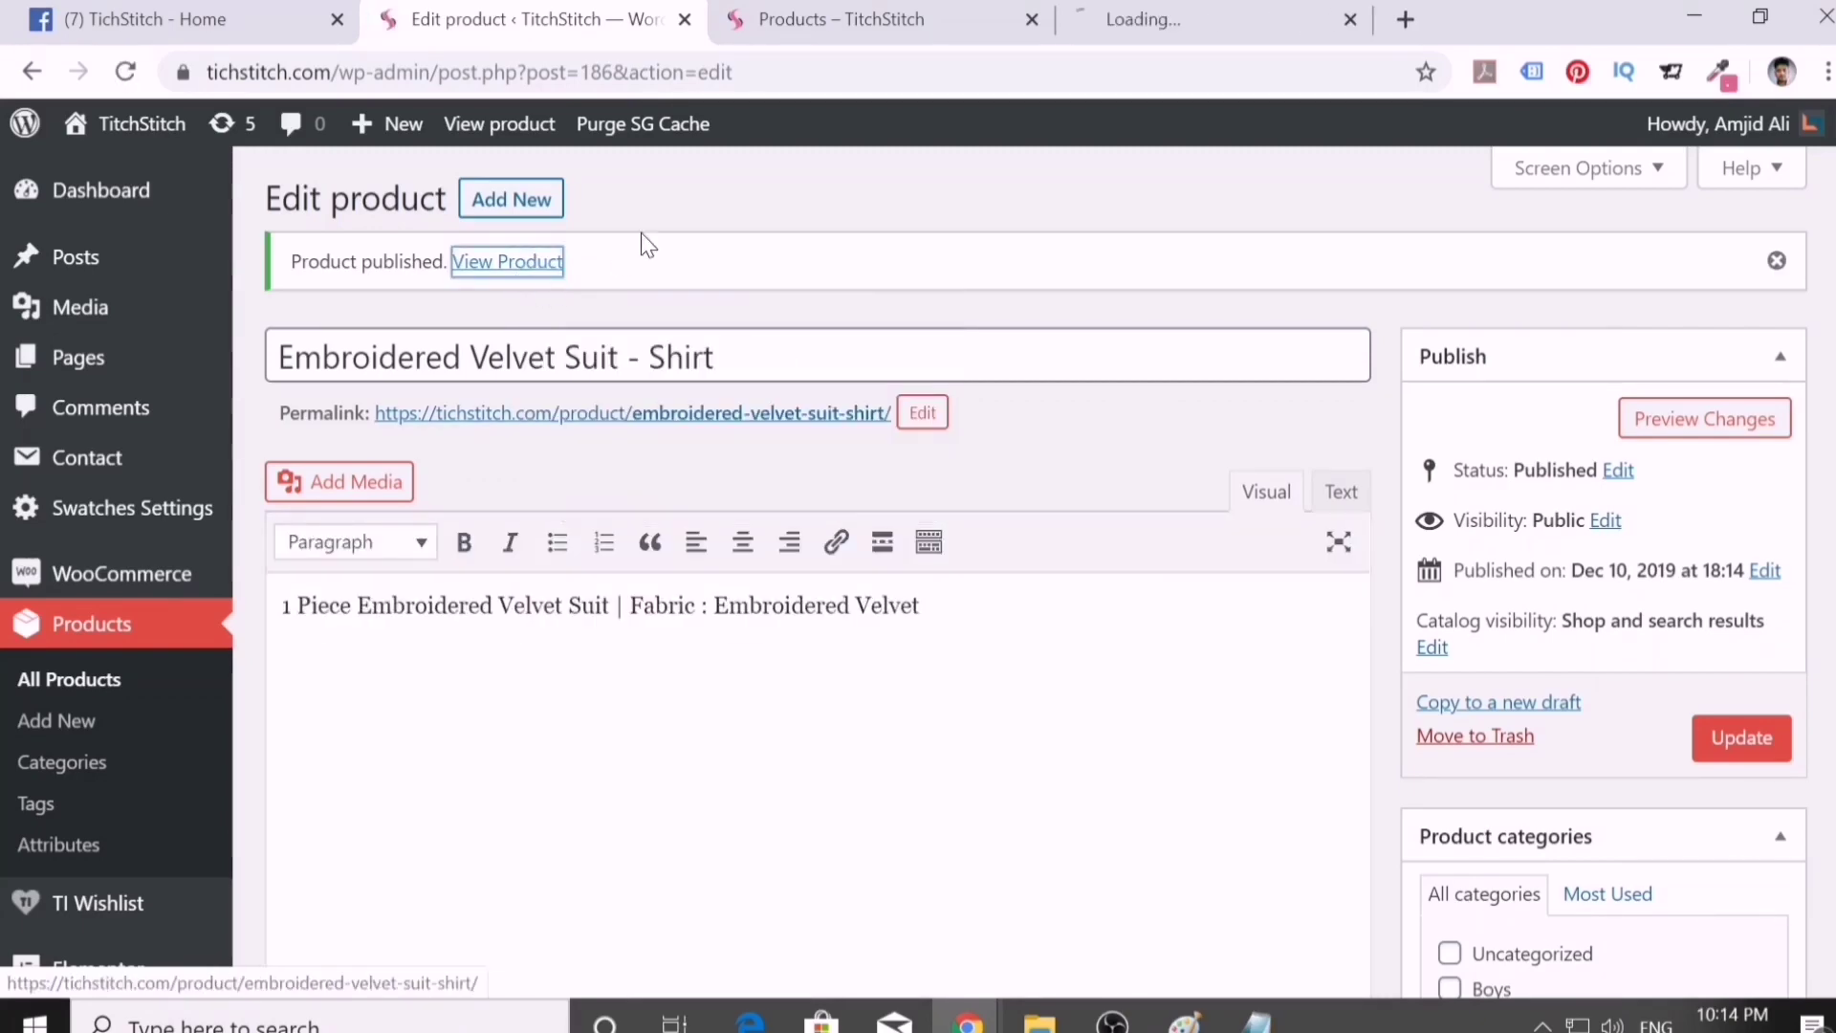
pyautogui.click(1032, 20)
pyautogui.click(947, 27)
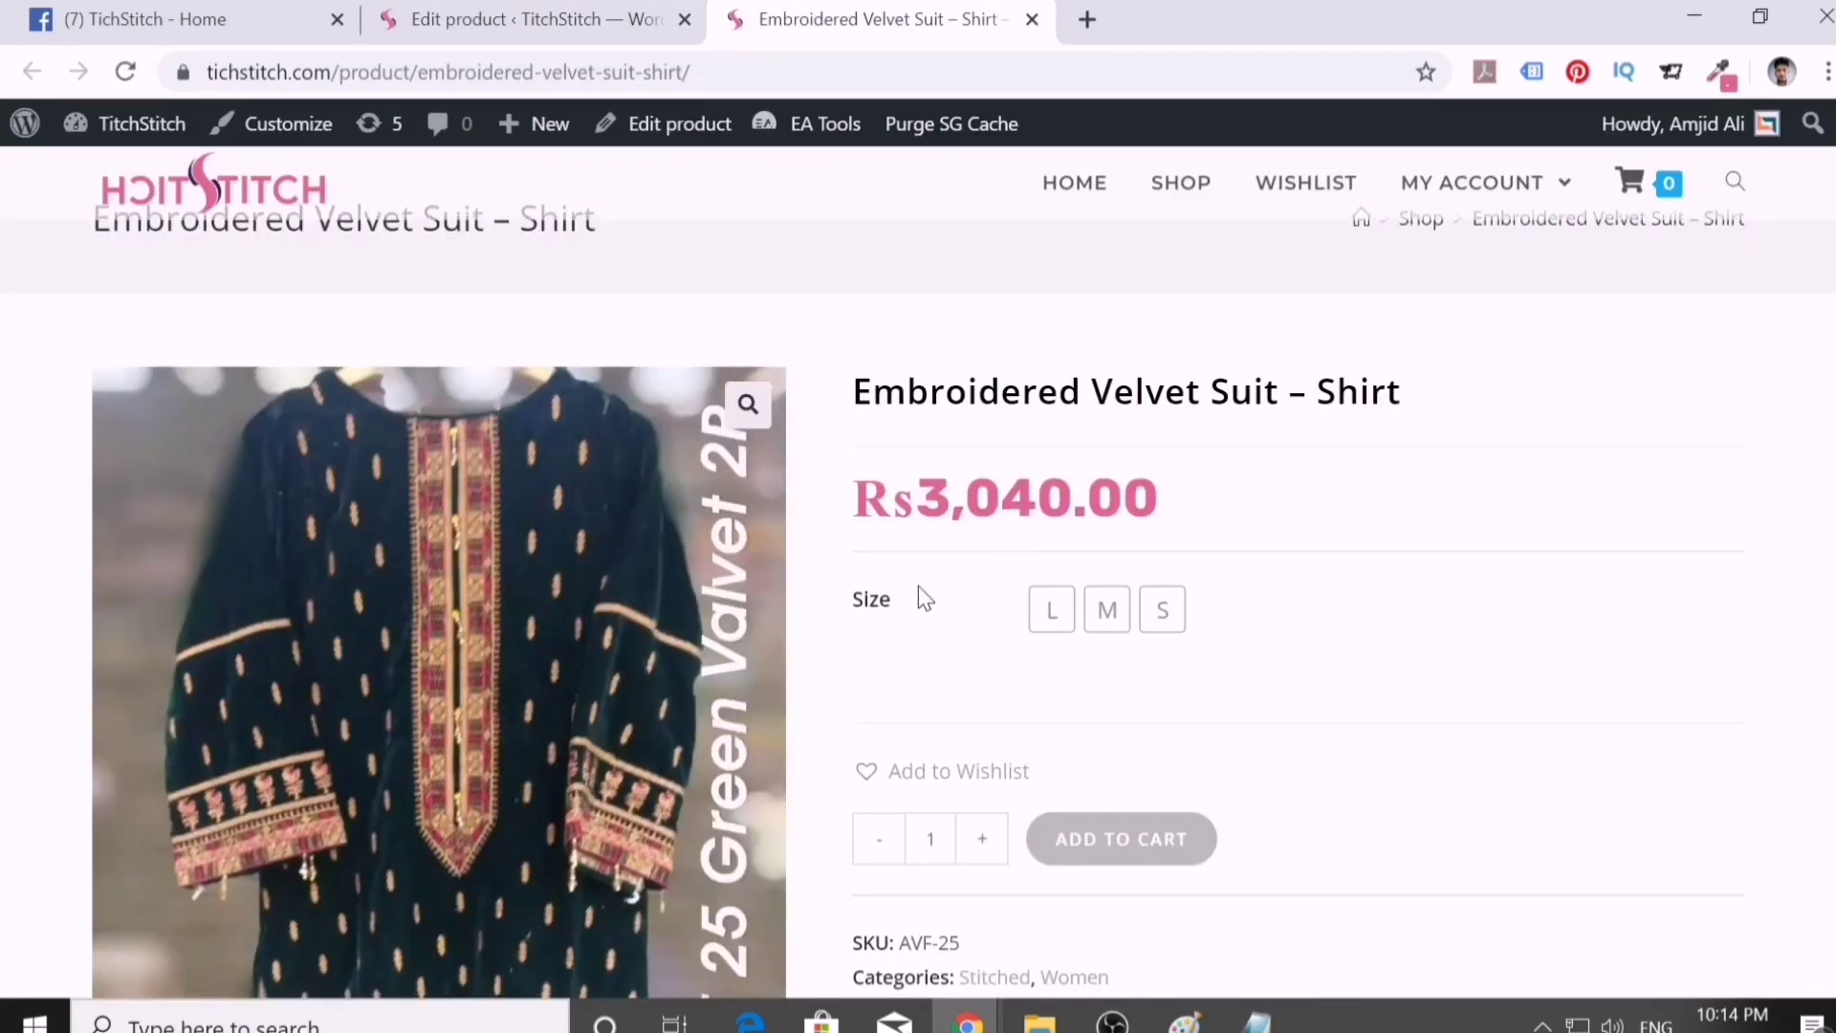
# - Test the size options on the product page, clear the selection and try adding the product to the cart without a size
pyautogui.scroll(-4, 942, 554)
pyautogui.scroll(2, 969, 509)
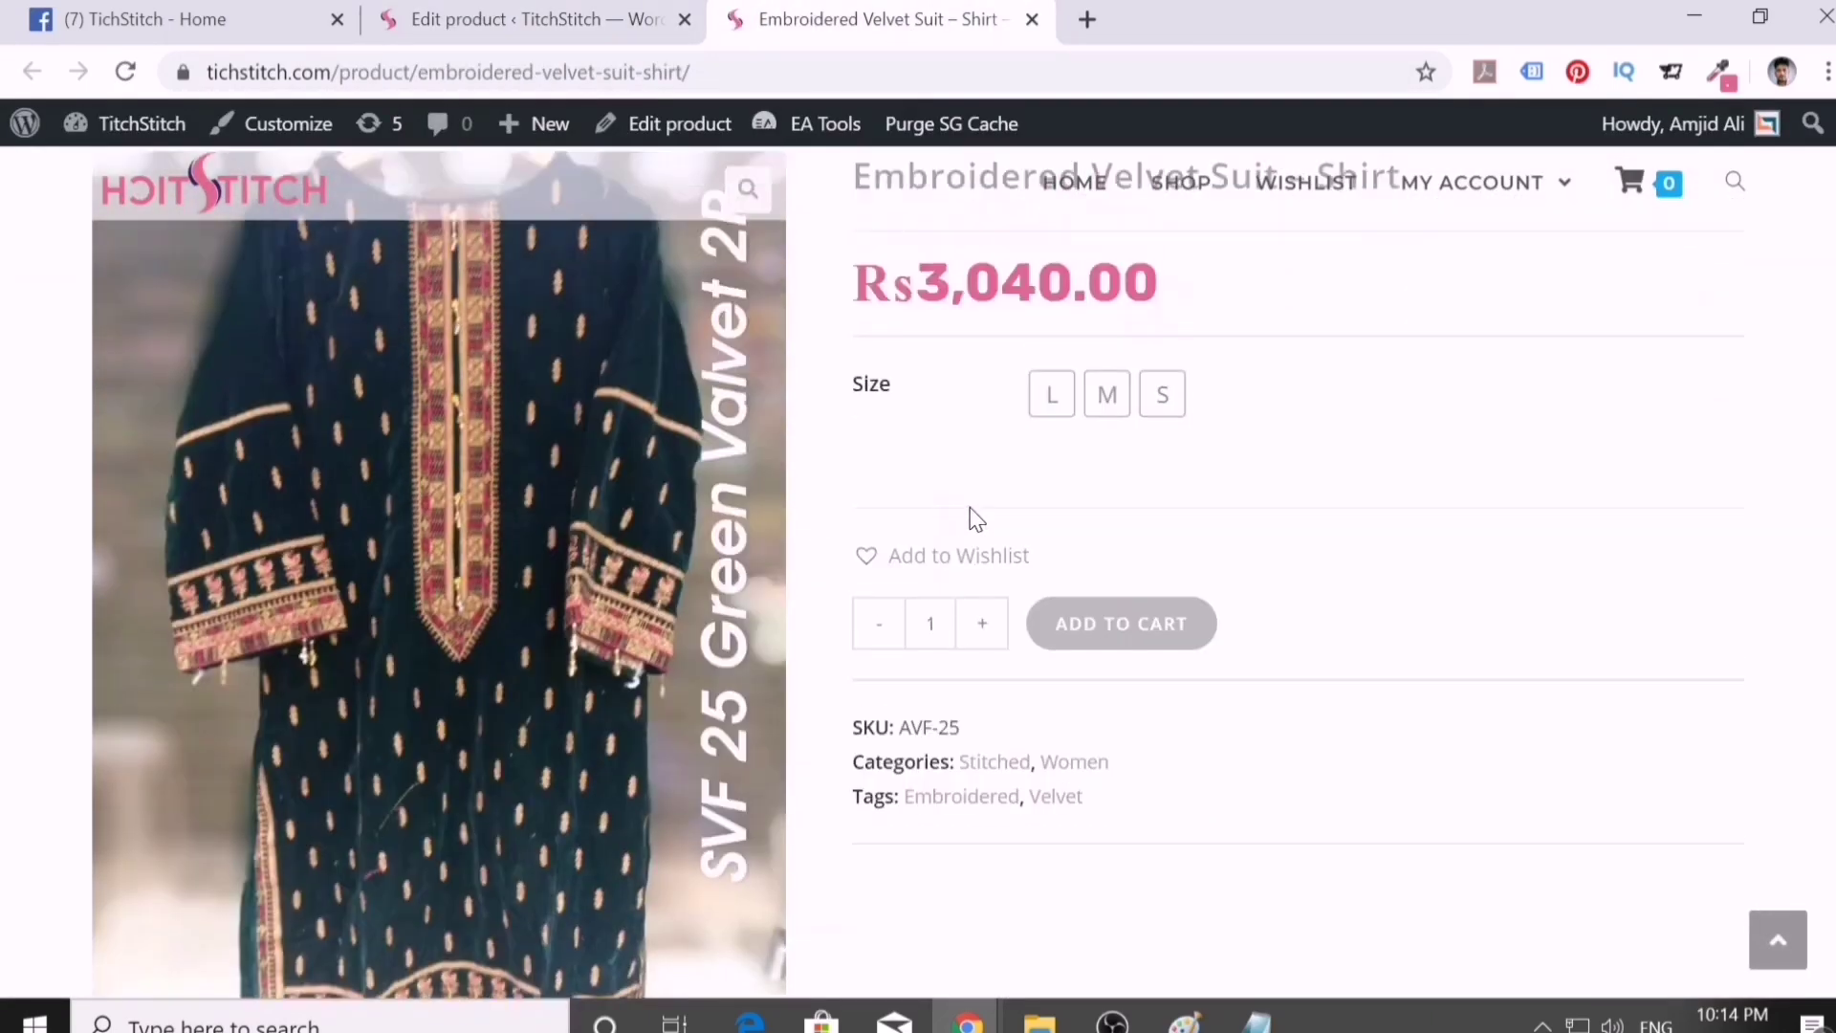
pyautogui.click(1052, 416)
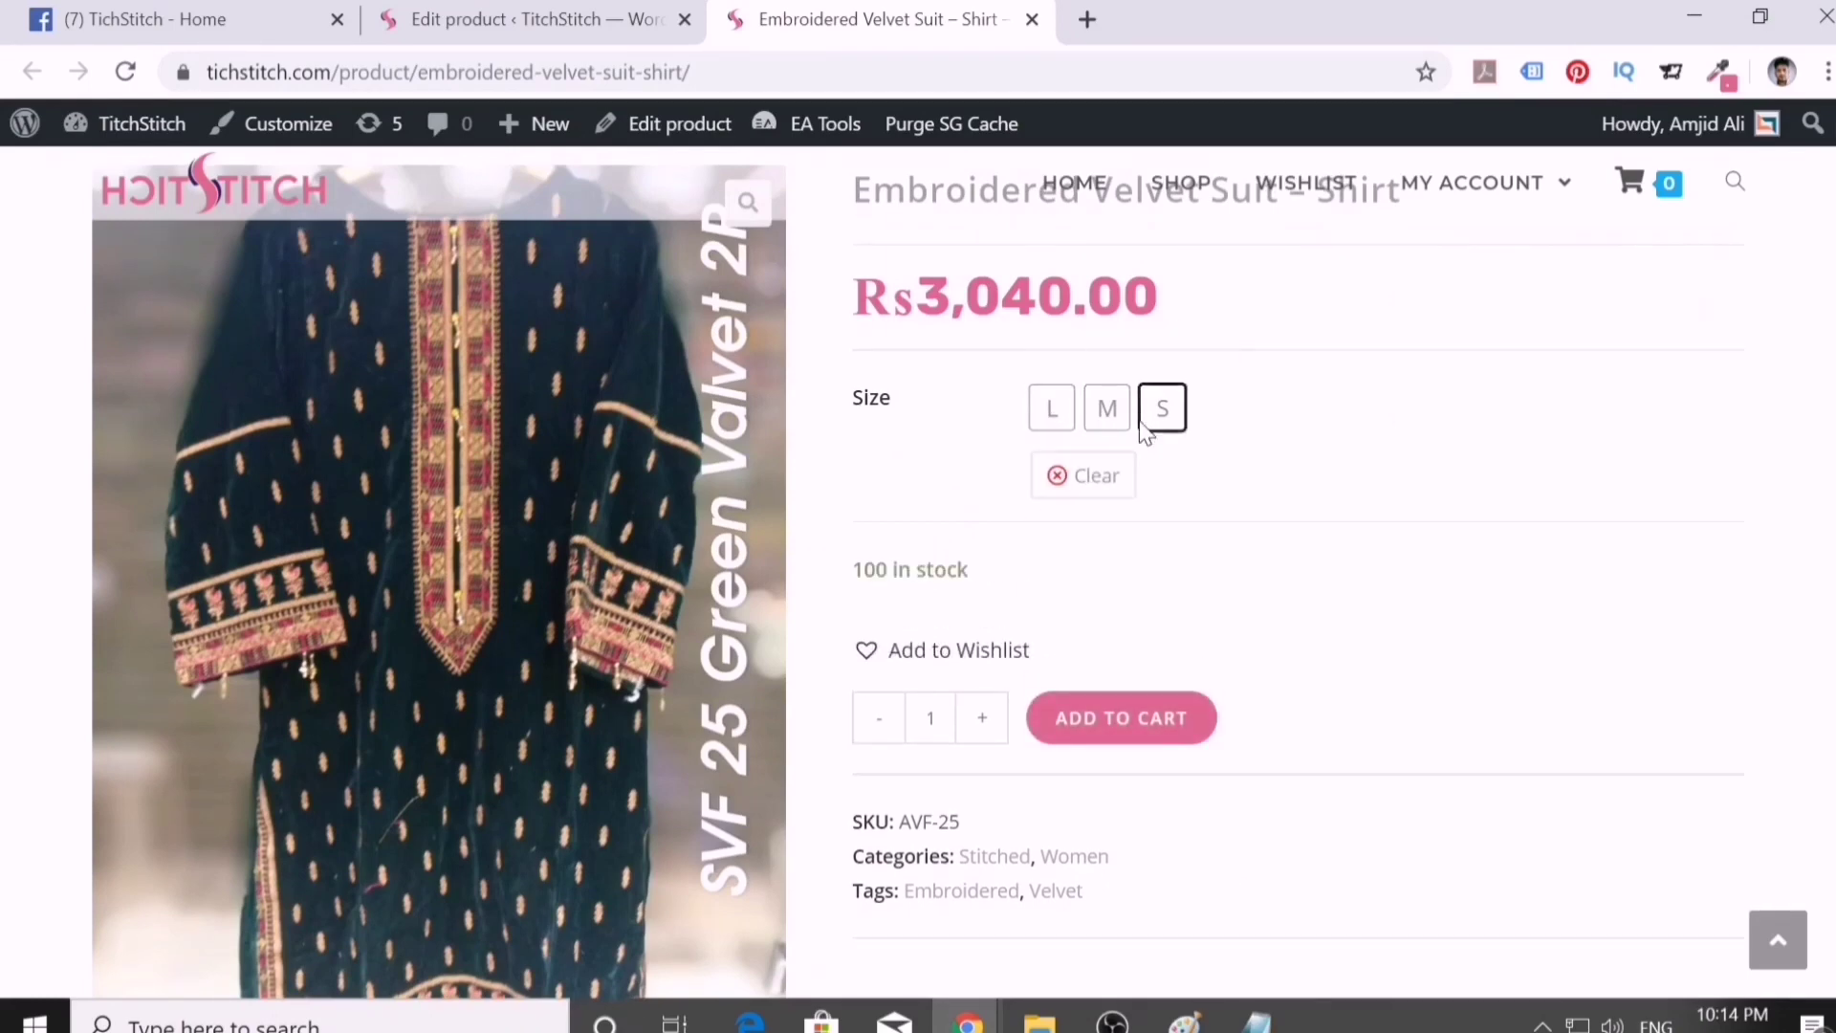
pyautogui.click(1092, 484)
pyautogui.click(1116, 639)
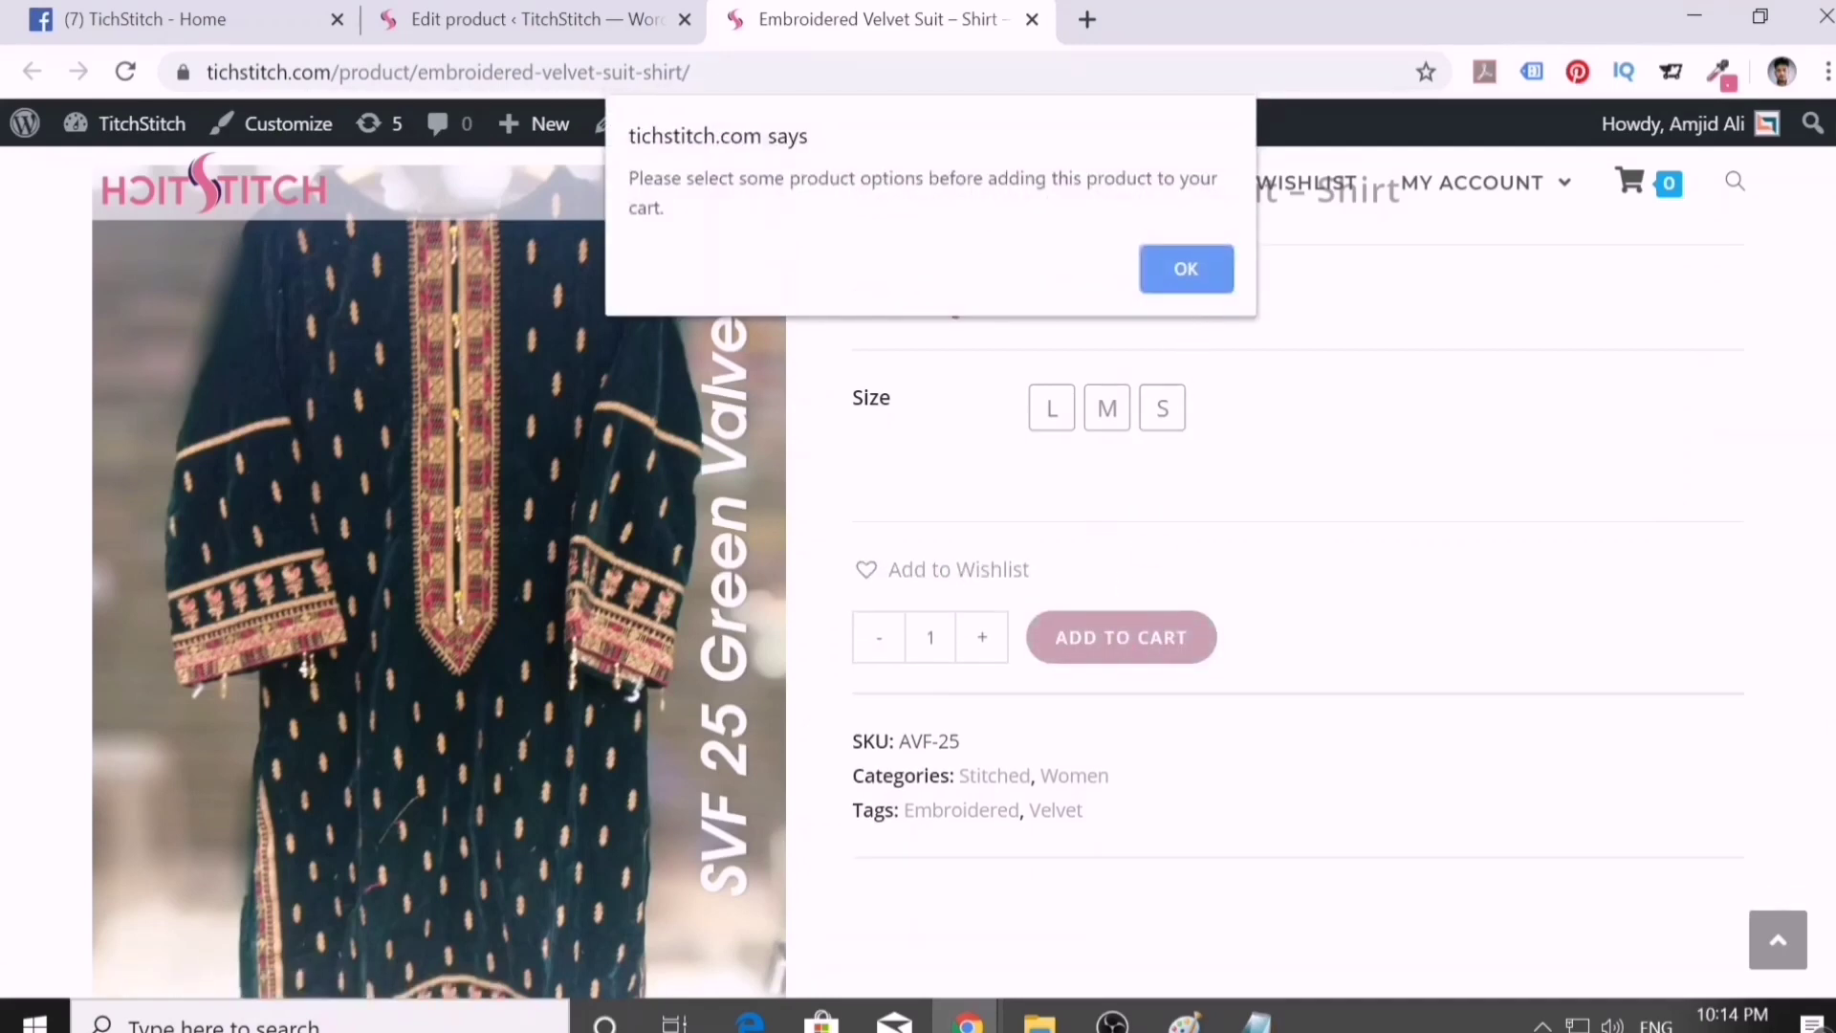
pyautogui.click(1182, 268)
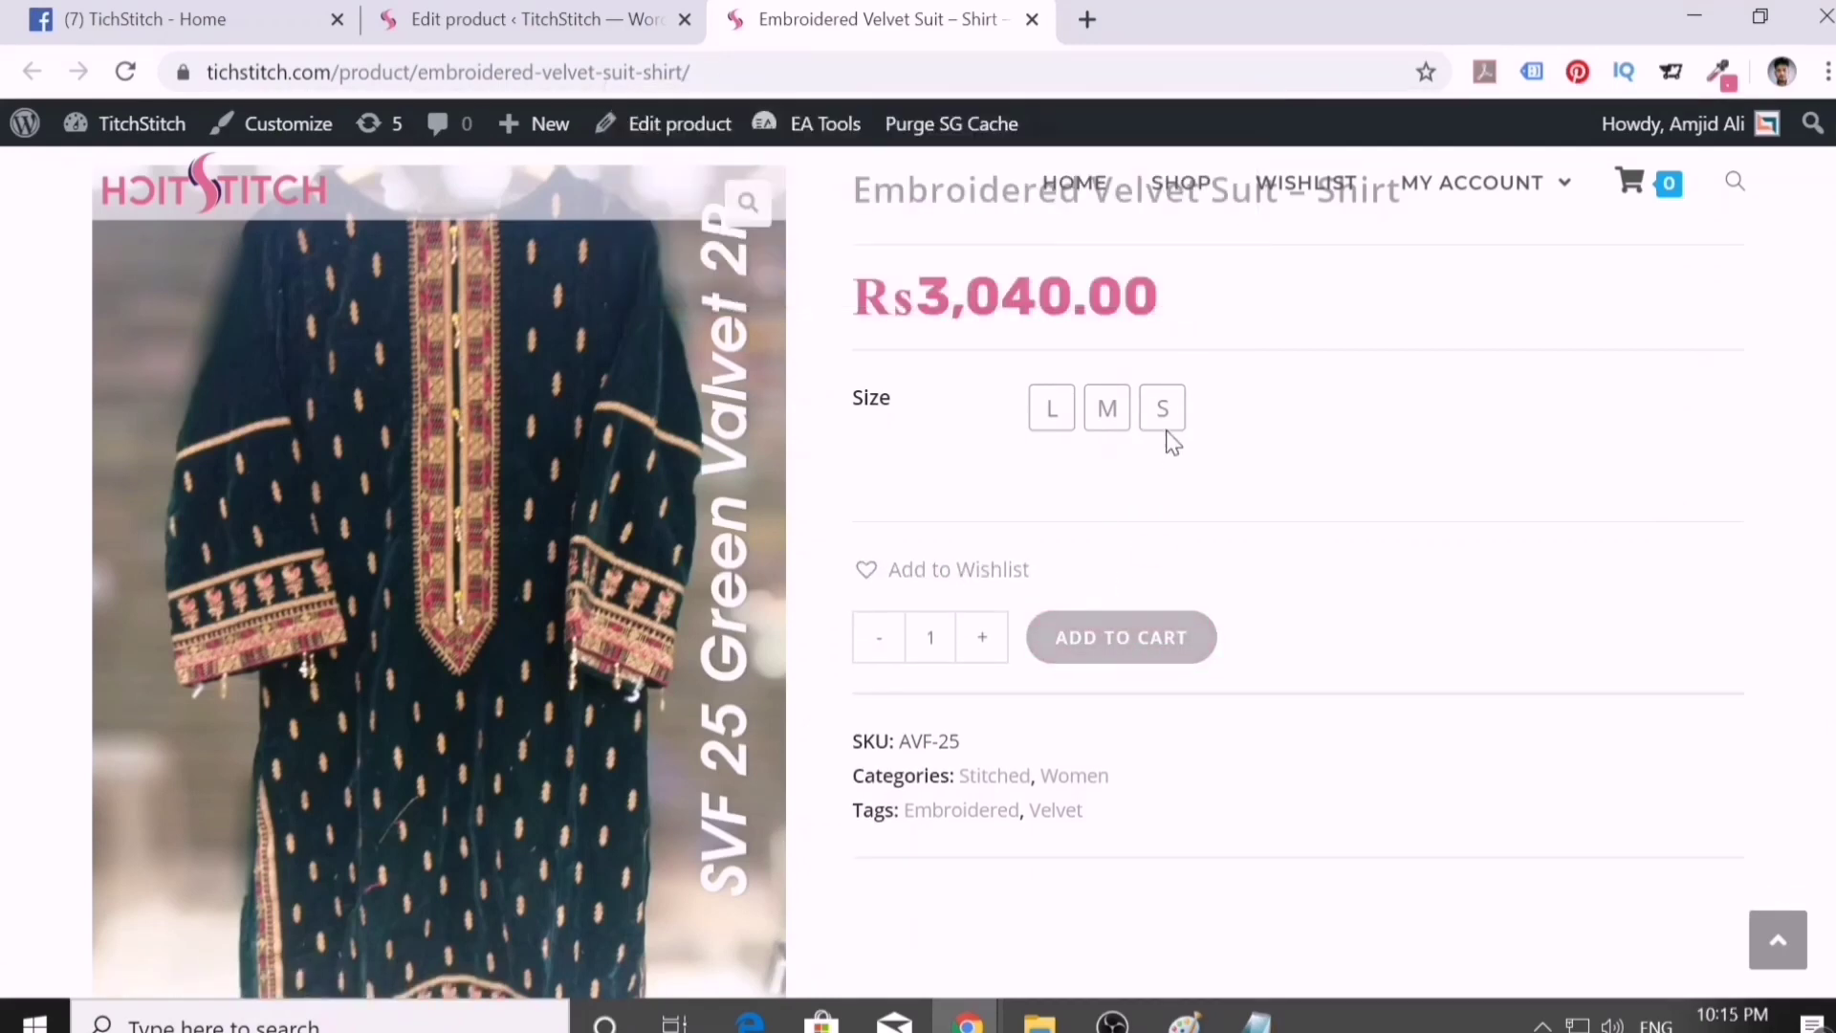
# - Select size S on the product page and check the purchase option and the product description
pyautogui.click(1163, 421)
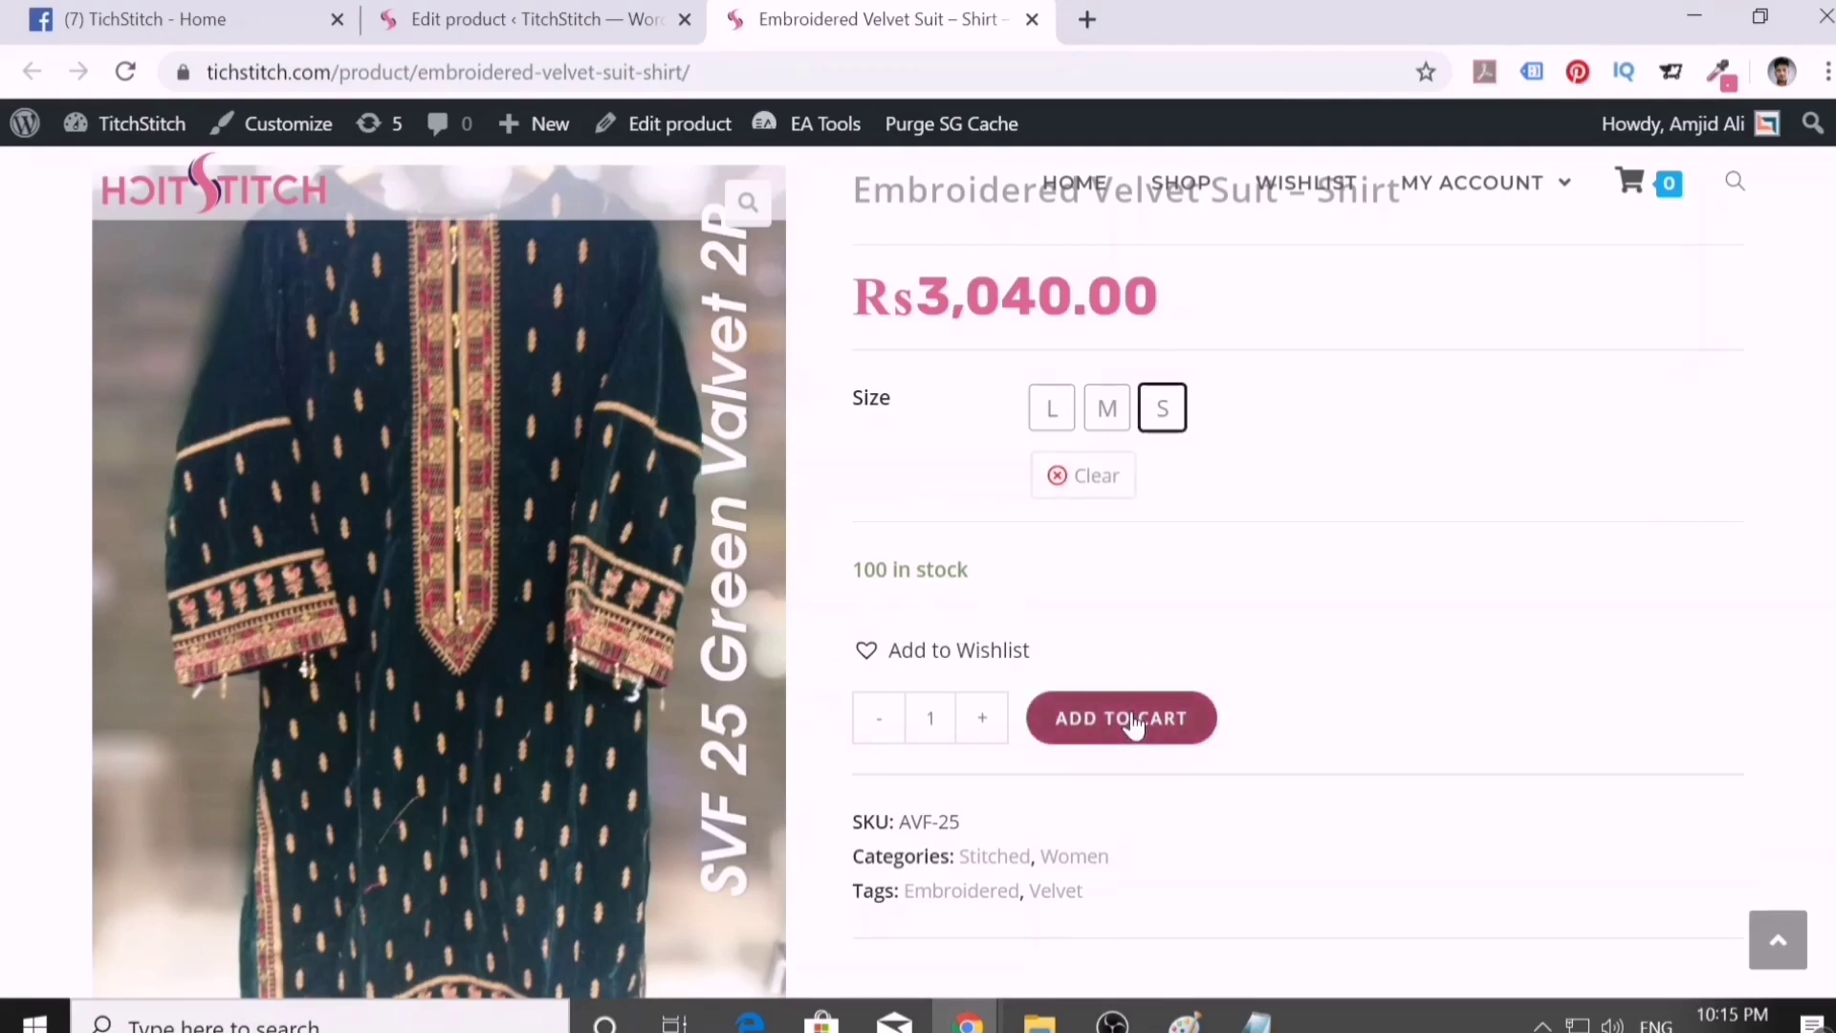
pyautogui.scroll(-5, 1049, 647)
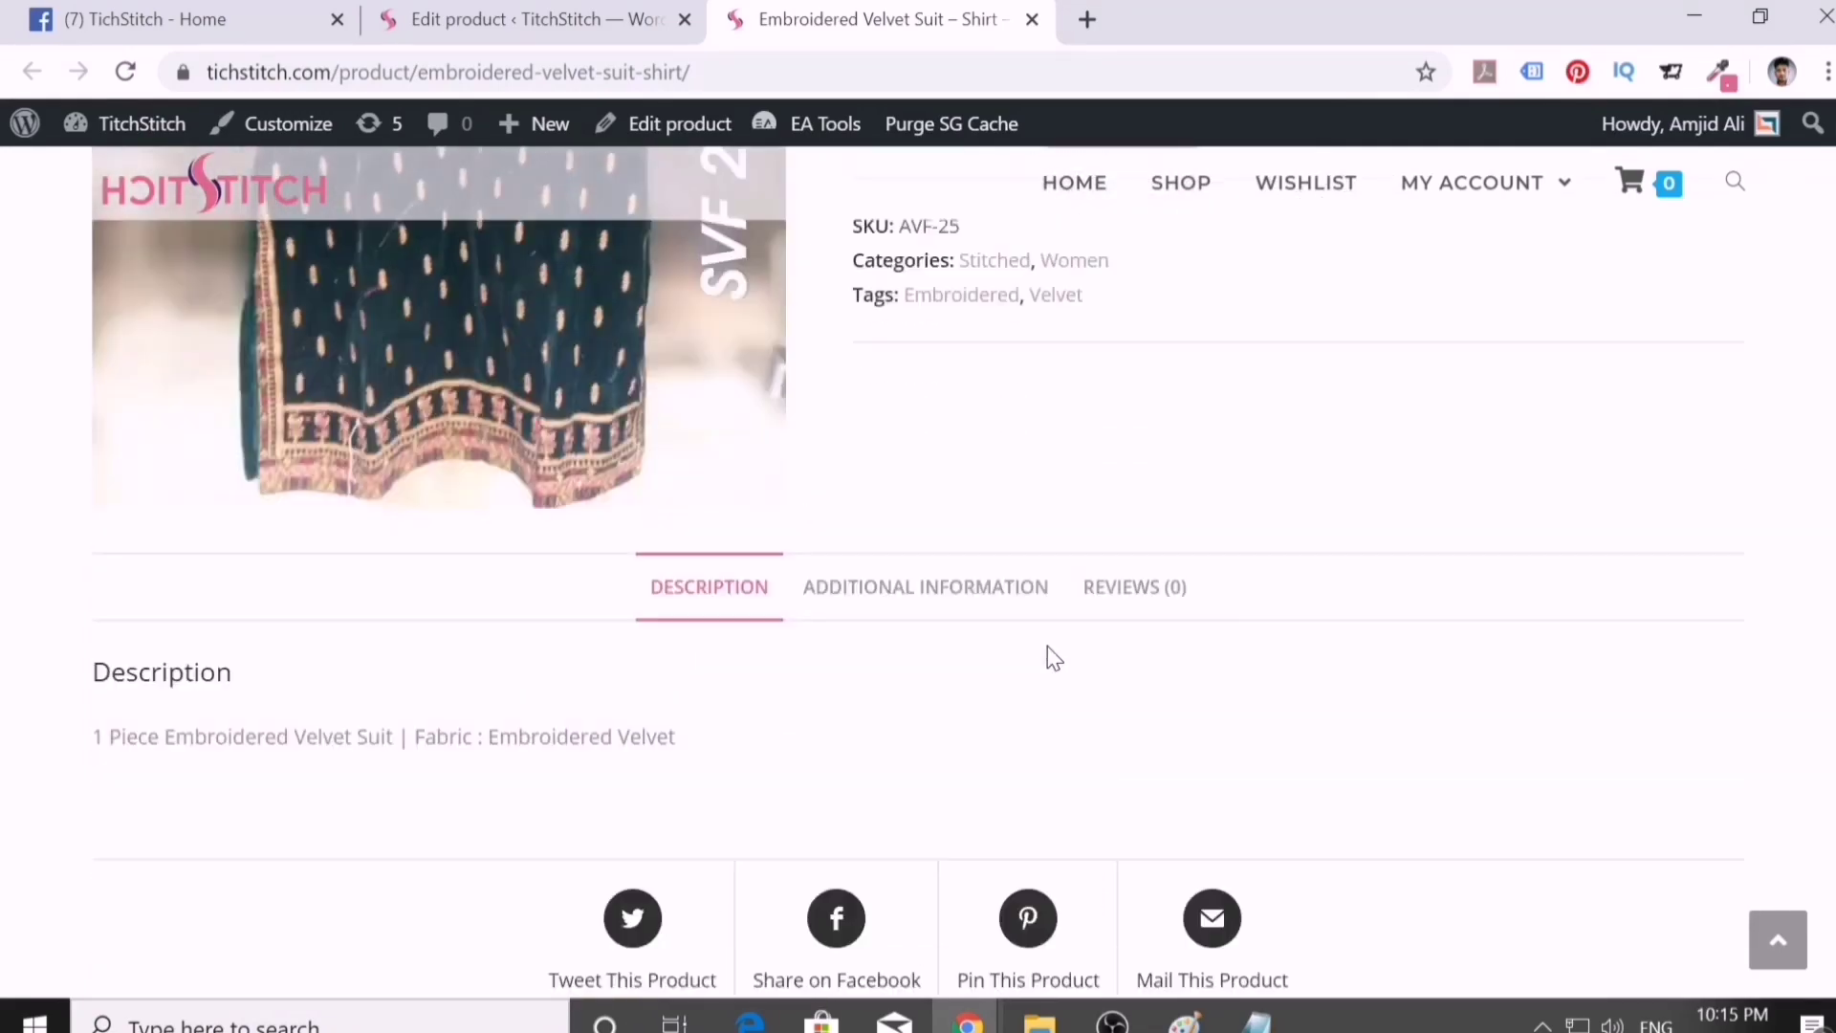
pyautogui.scroll(5, 1047, 645)
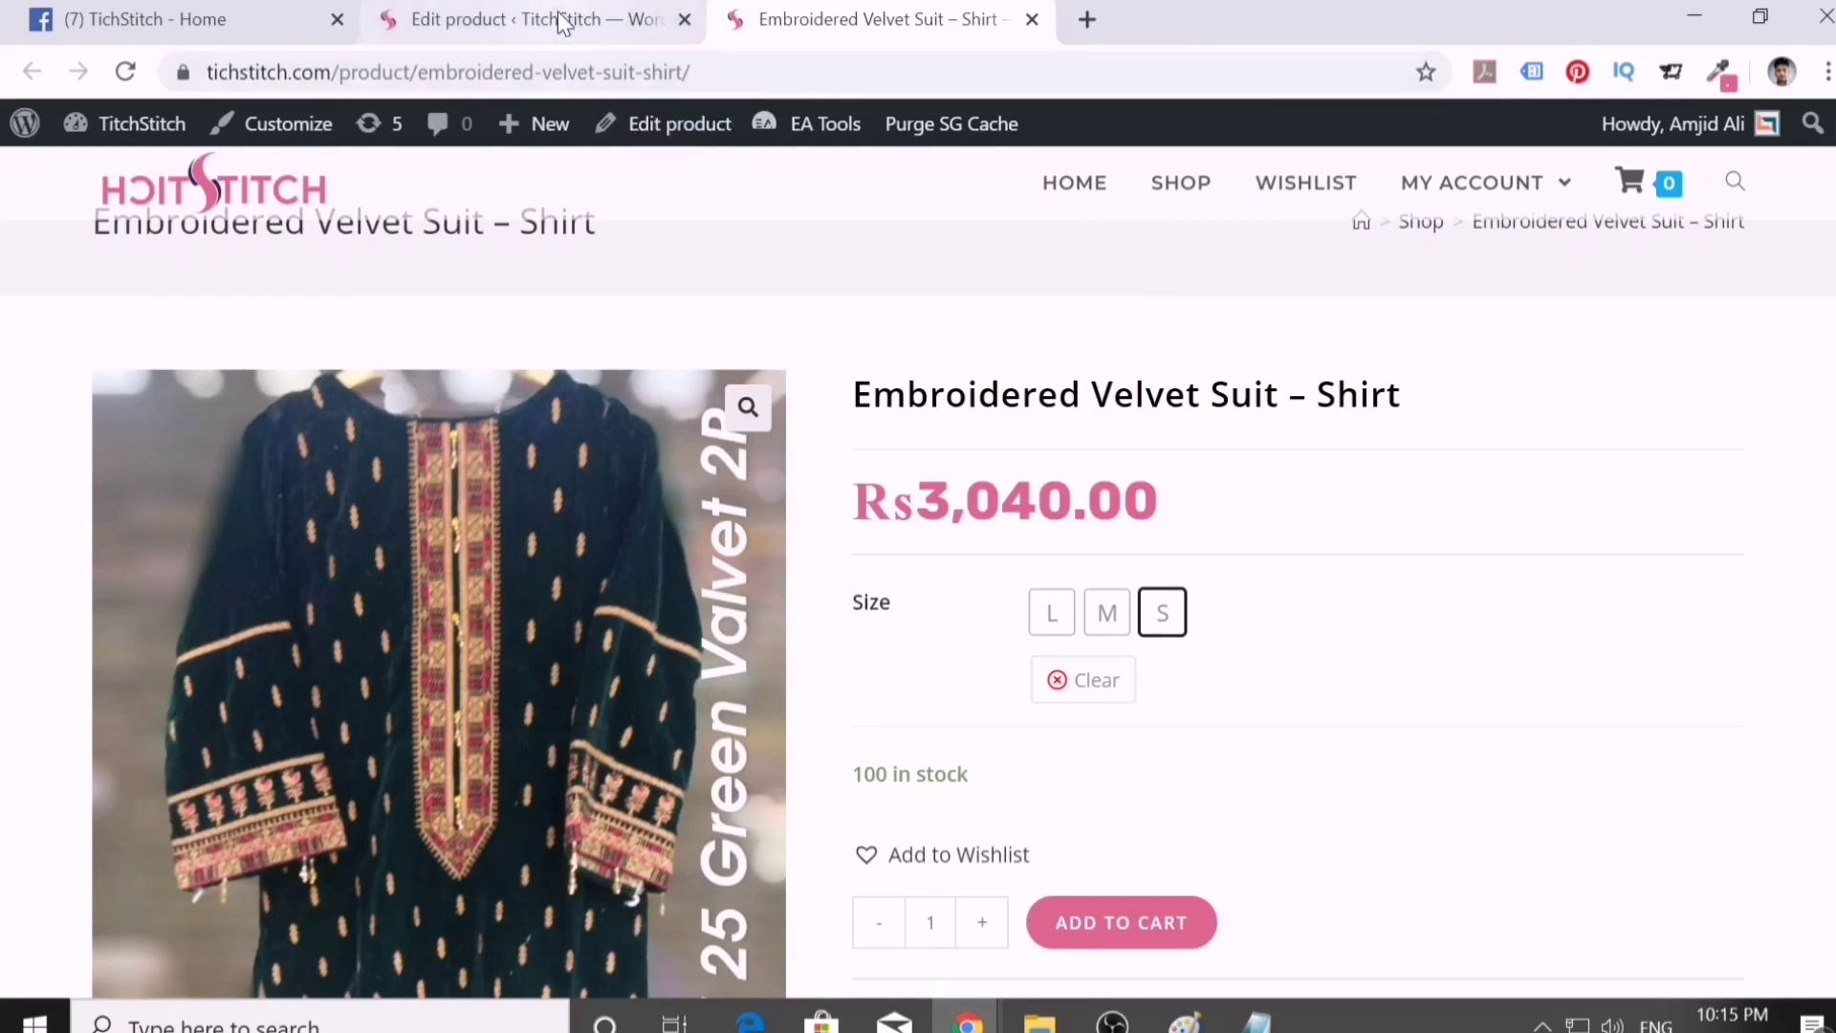
# - Duplicate the Embroidered Velvet Suit – Shirt product from the store's product list as a new draft
pyautogui.click(475, 29)
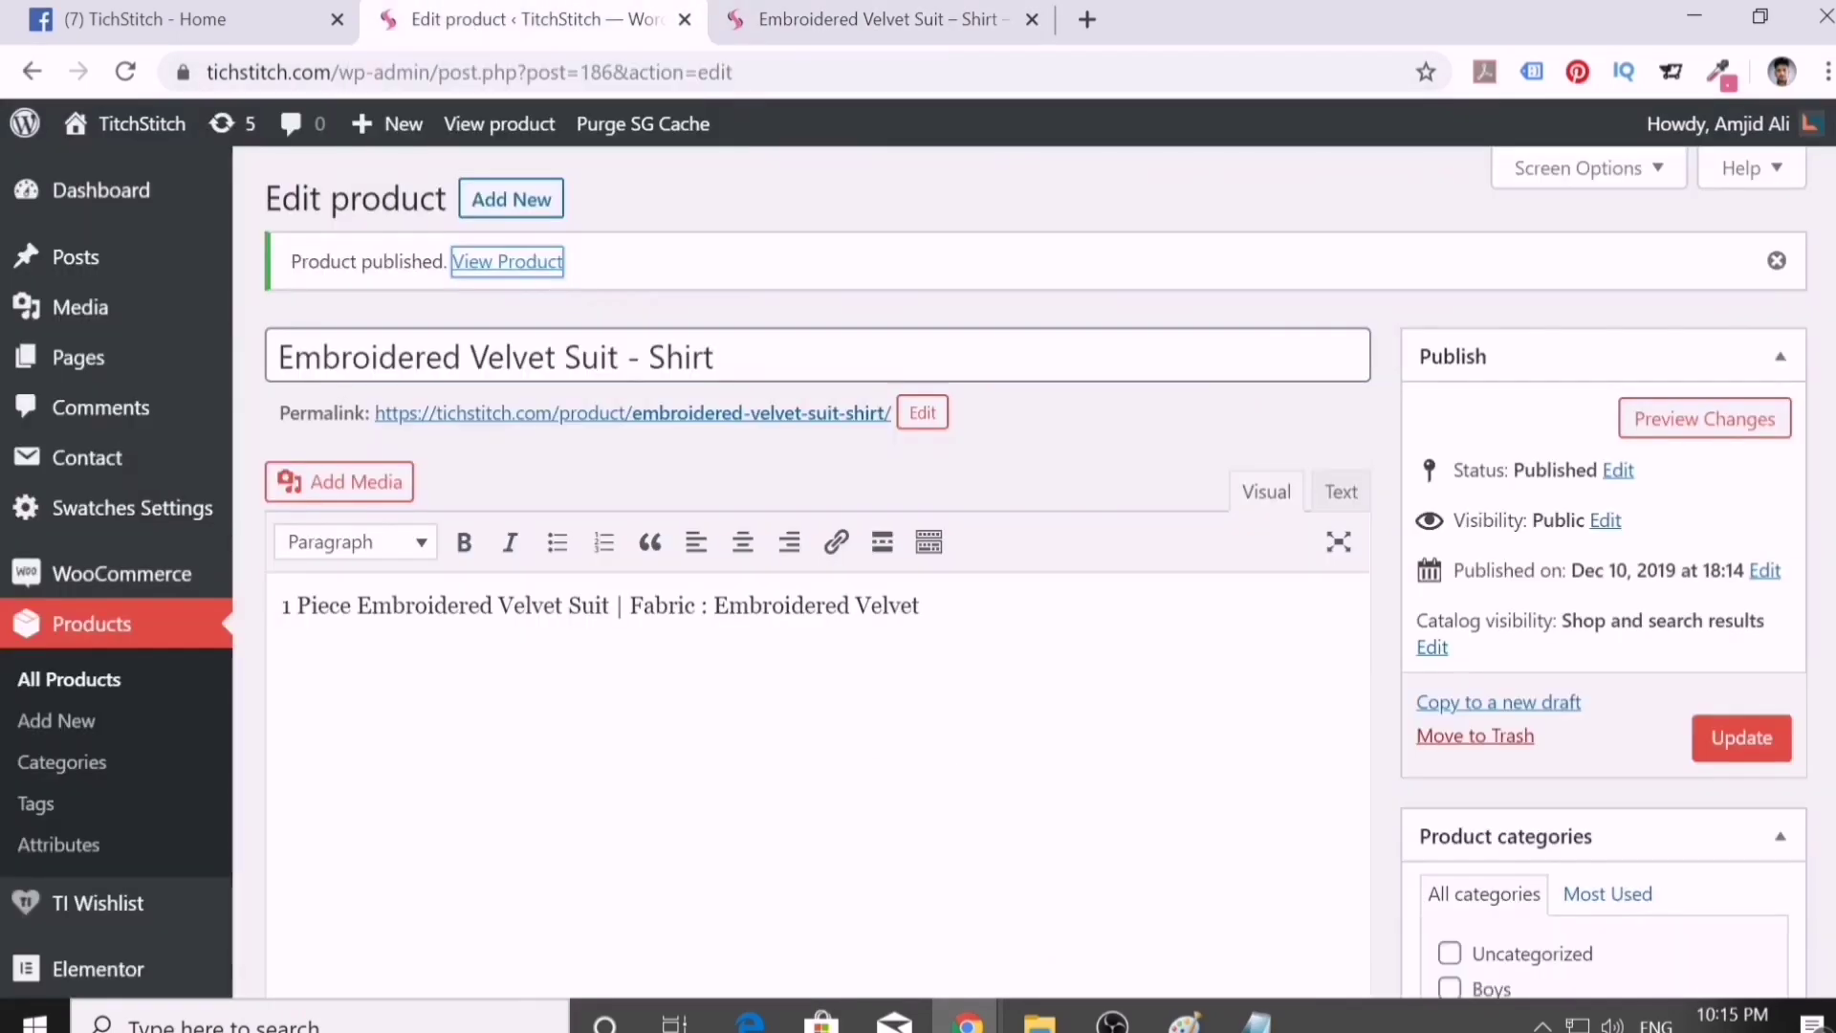
pyautogui.click(125, 636)
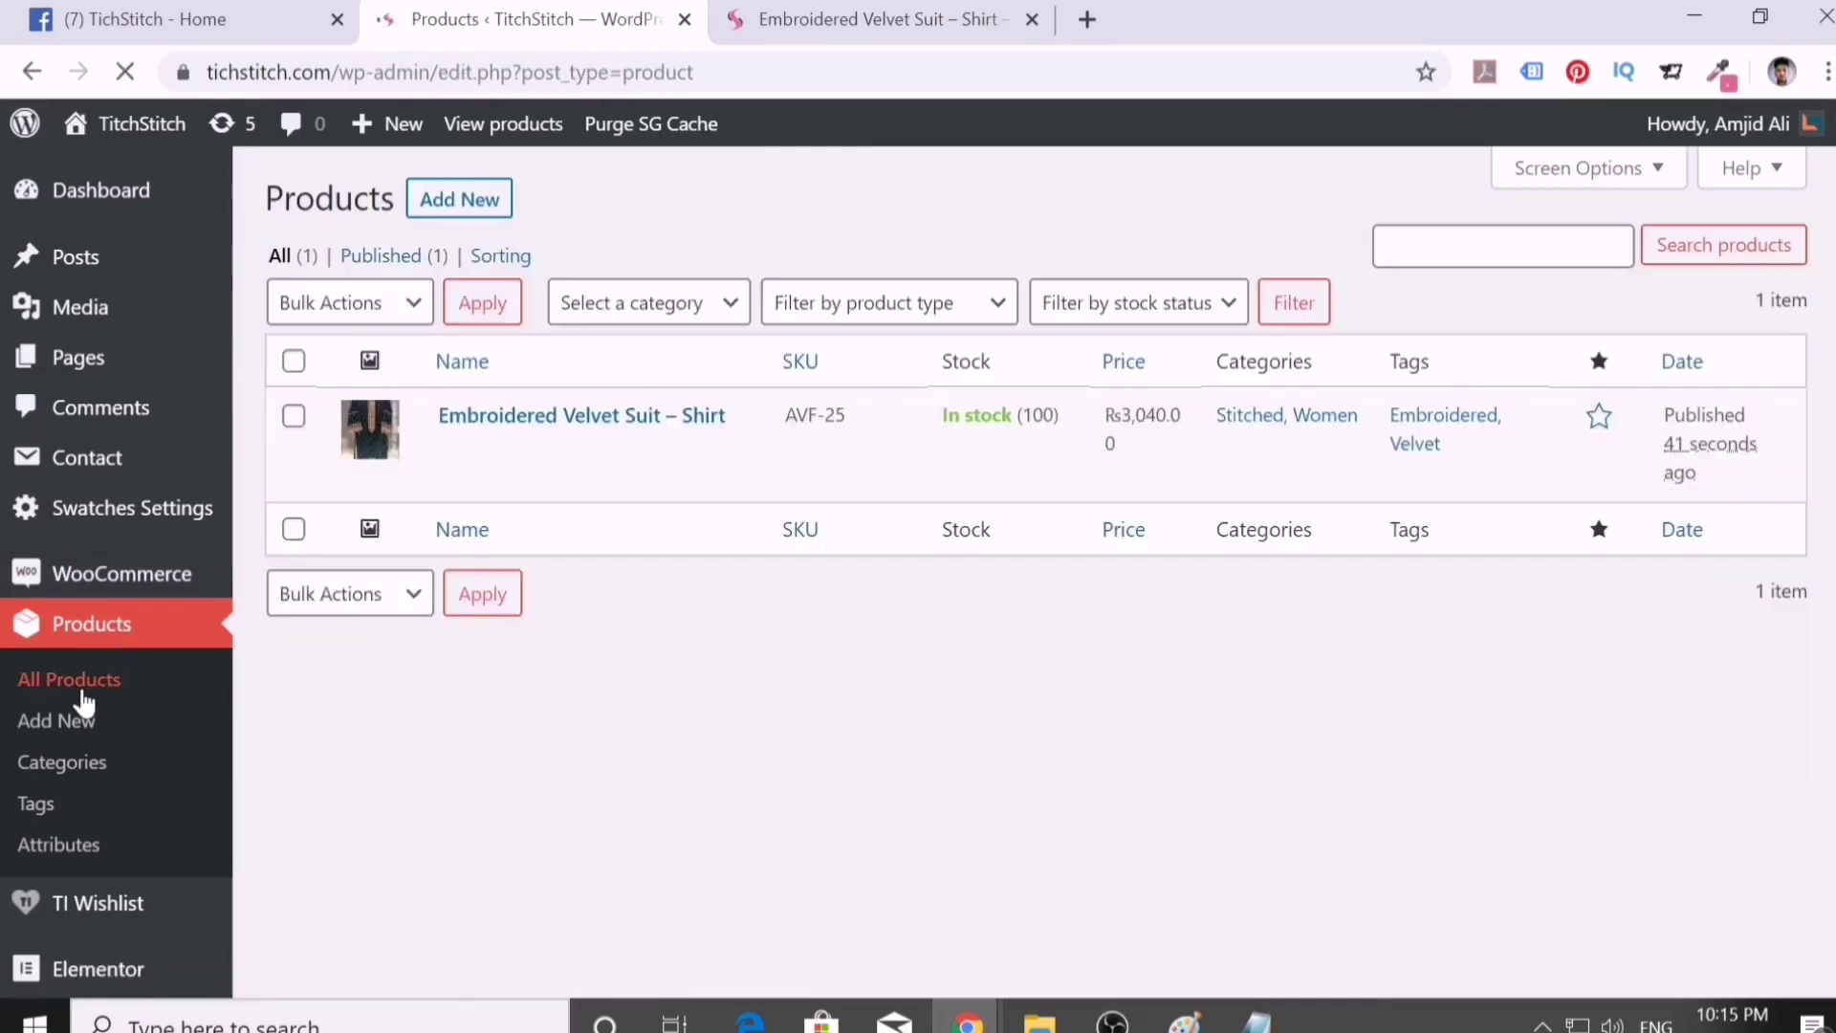
pyautogui.click(635, 488)
# - Open the BS-DEC-04-494 text file, copy its product code and set the duplicated product's SKU to BS-DEC-04-494
pyautogui.click(1261, 1020)
pyautogui.click(1040, 1021)
pyautogui.doubleClick(1622, 511)
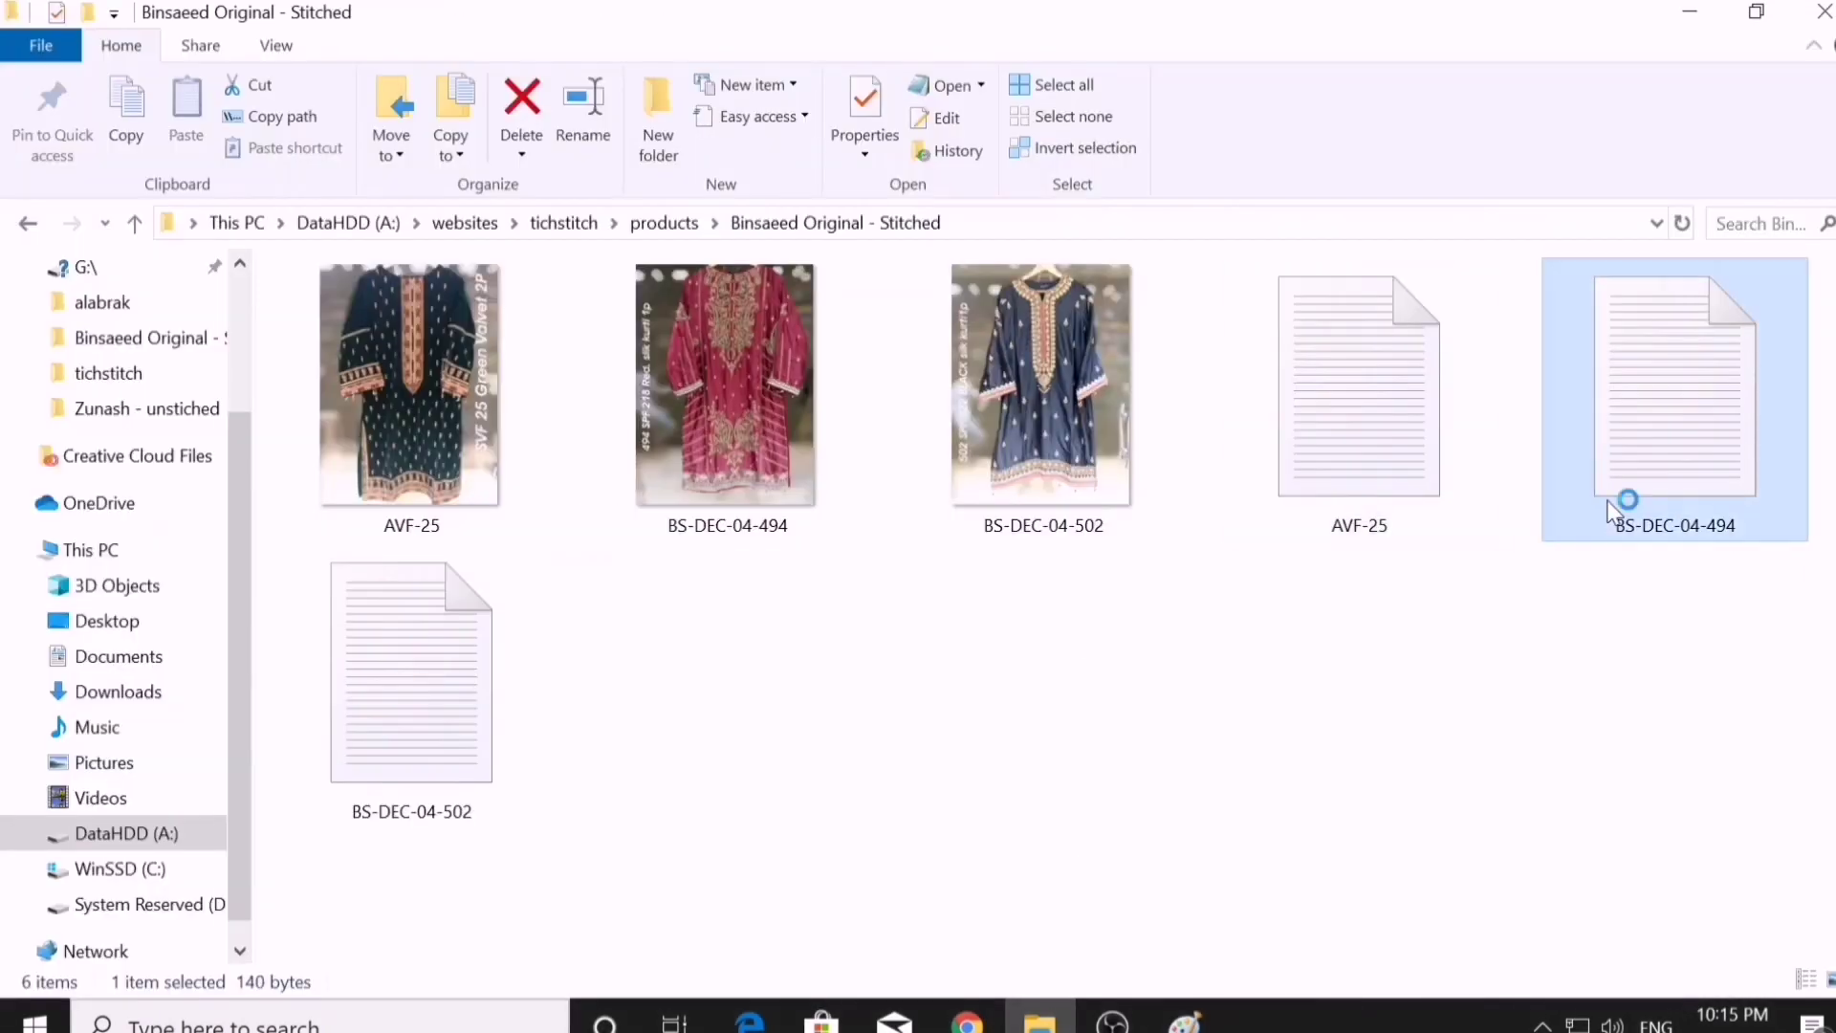
pyautogui.moveTo(350, 332); pyautogui.dragTo(551, 332)
pyautogui.hotkey('ctrl', 'c')
pyautogui.click(847, 908)
pyautogui.click(820, 307)
pyautogui.hotkey('ctrl', 'v')
# - Copy the price, fabric, sizes and details text from the file and paste it over the duplicated product's description
pyautogui.moveTo(237, 383); pyautogui.dragTo(703, 511)
pyautogui.hotkey('ctrl', 'c')
pyautogui.click(847, 908)
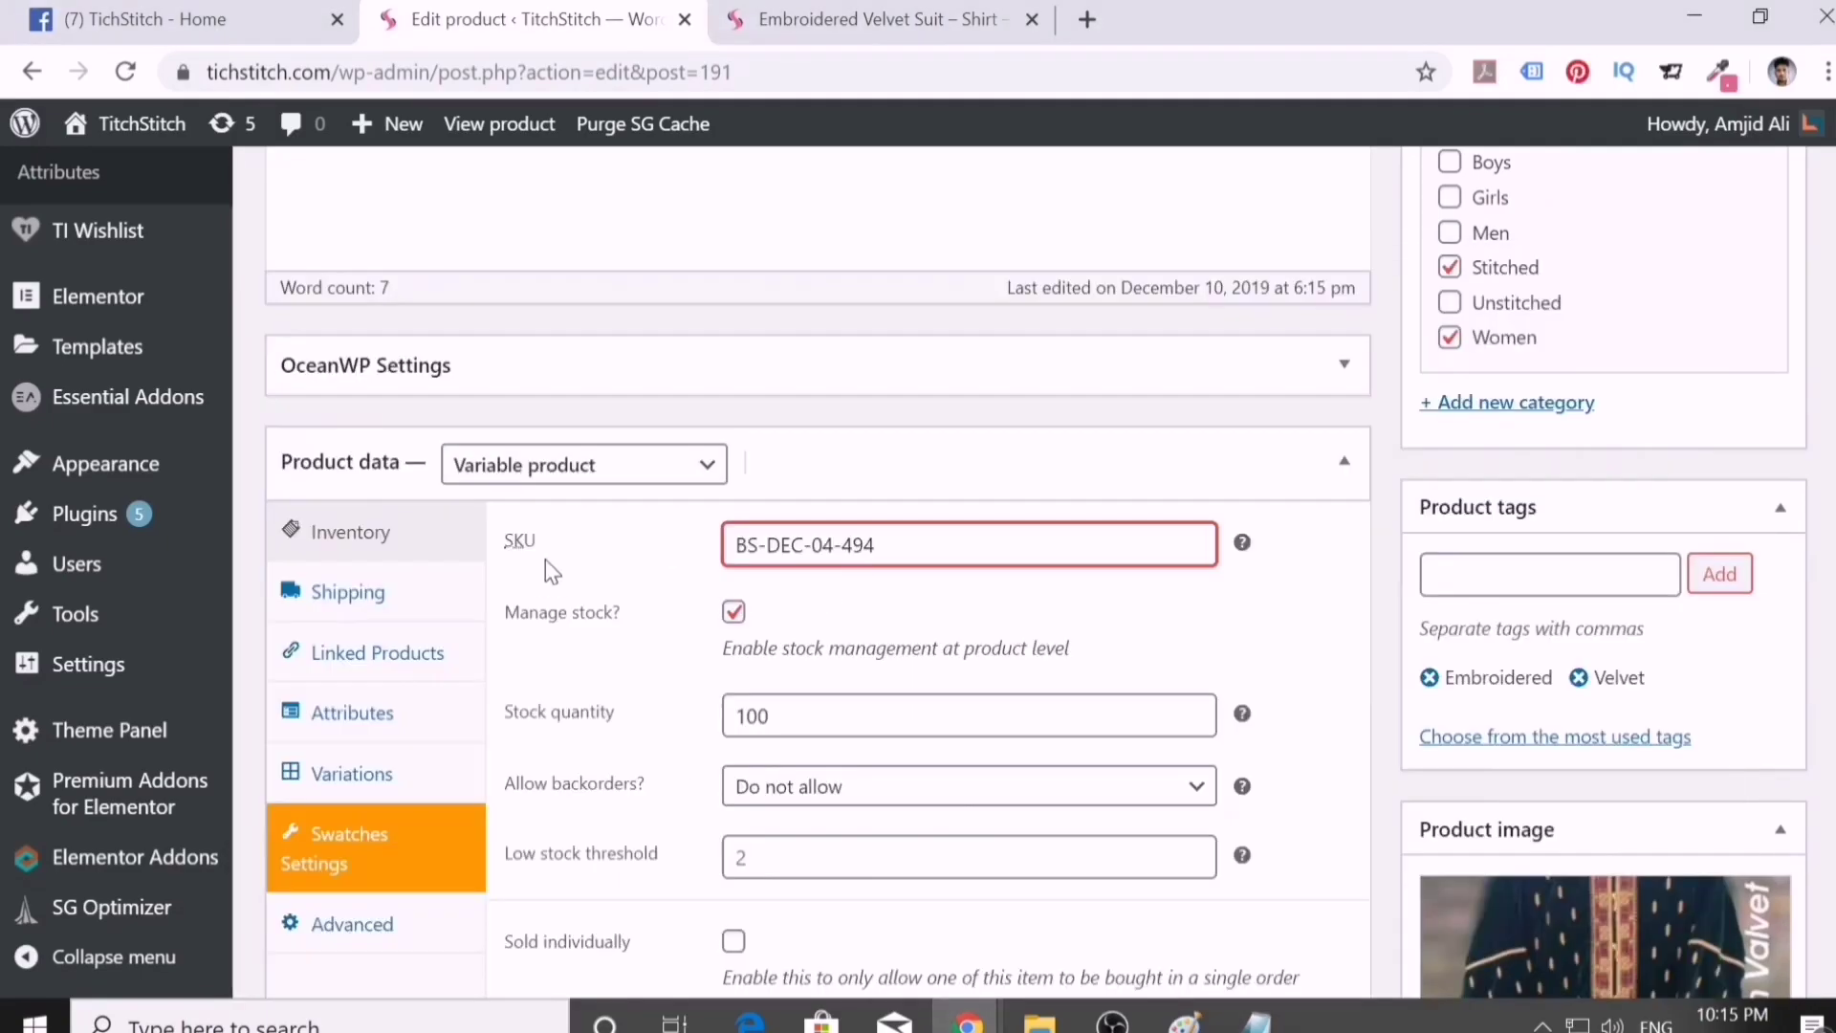
pyautogui.scroll(5, 817, 574)
pyautogui.hotkey('ctrl', 'v')
# - Copy the suit name from the description's details line into the product title and edit it to "Embroidered Silk Shirt"
pyautogui.moveTo(446, 654); pyautogui.dragTo(675, 654)
pyautogui.hotkey('ctrl', 'c')
pyautogui.tripleClick(669, 268)
pyautogui.hotkey('ctrl', 'v')
pyautogui.press('BackSpace')
pyautogui.press('BackSpace')
pyautogui.press('BackSpace')
pyautogui.write('hirt')
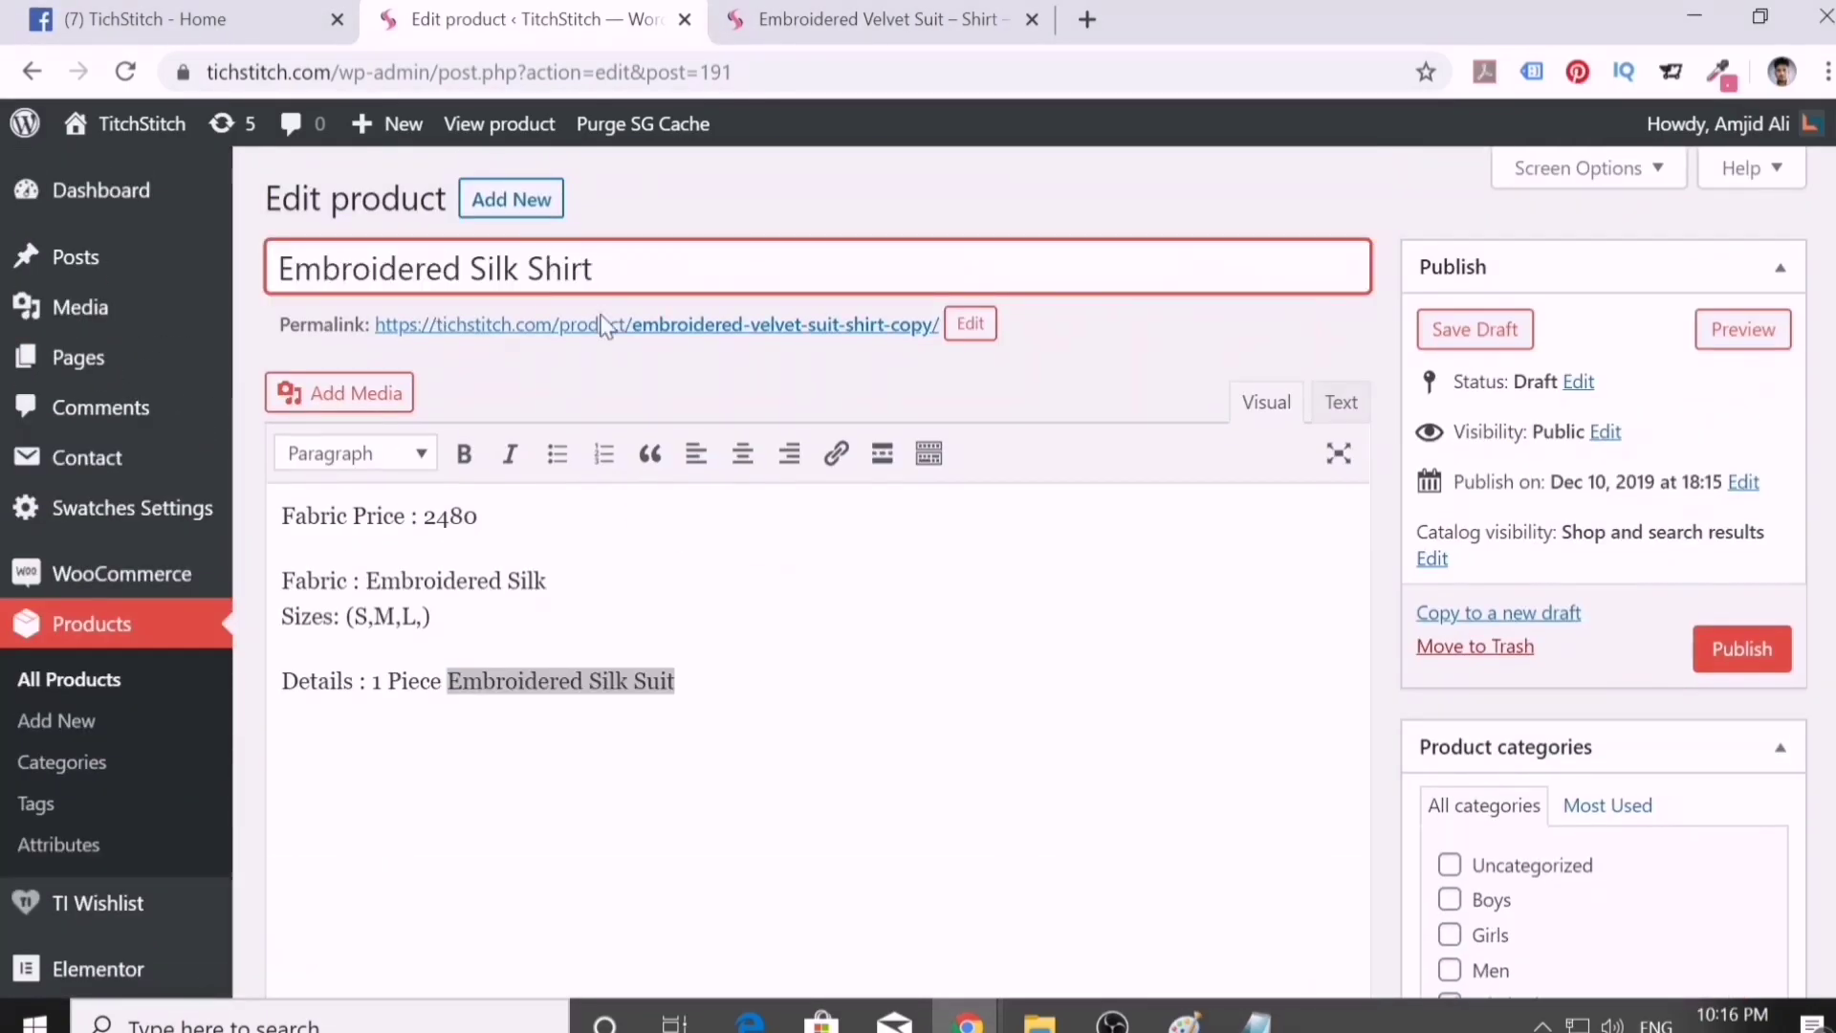
# - Replace the Velvet product tag with Silk
pyautogui.scroll(-6, 1520, 832)
pyautogui.click(1579, 828)
pyautogui.write('Silk')
pyautogui.press('Return')
# - Delete all the pasted text from the product description
pyautogui.scroll(5, 1597, 553)
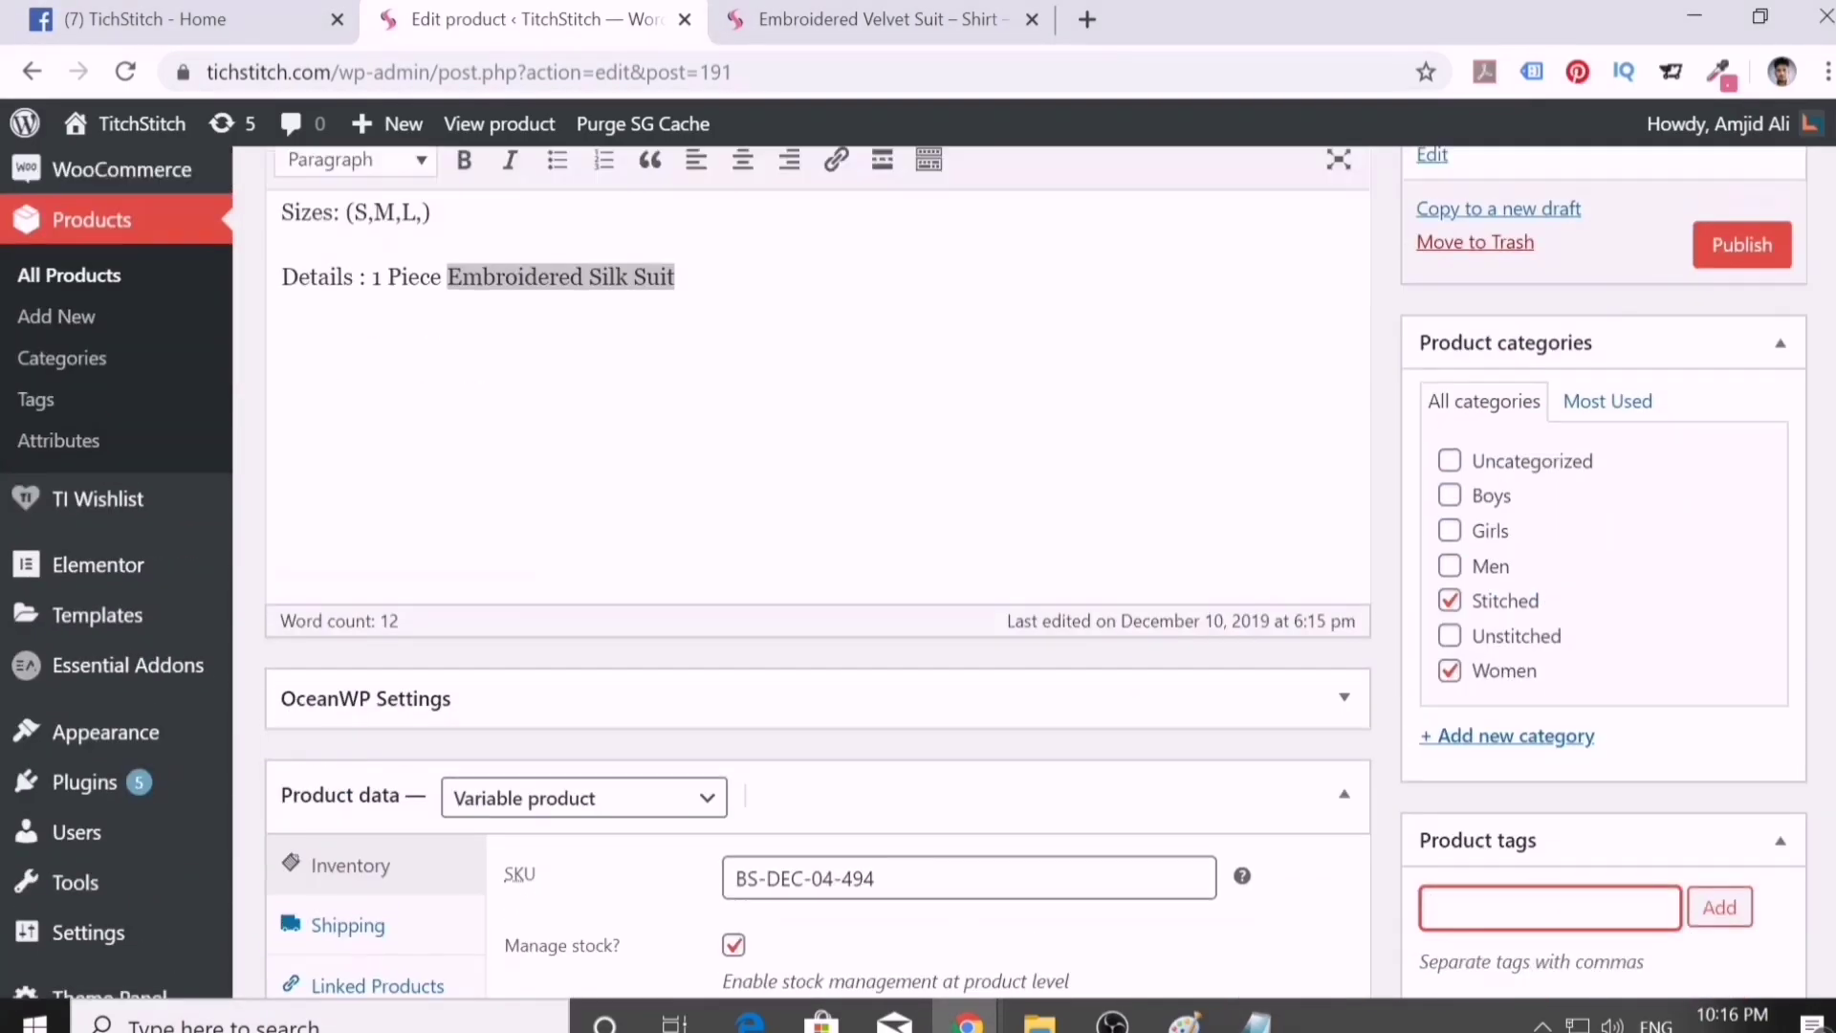
pyautogui.moveTo(672, 529); pyautogui.dragTo(283, 467)
pyautogui.press('BackSpace')
pyautogui.hotkey('ctrl', 'a')
pyautogui.press('BackSpace')
# - Set the regular price of the product's size variations to 2480
pyautogui.scroll(-8, 360, 635)
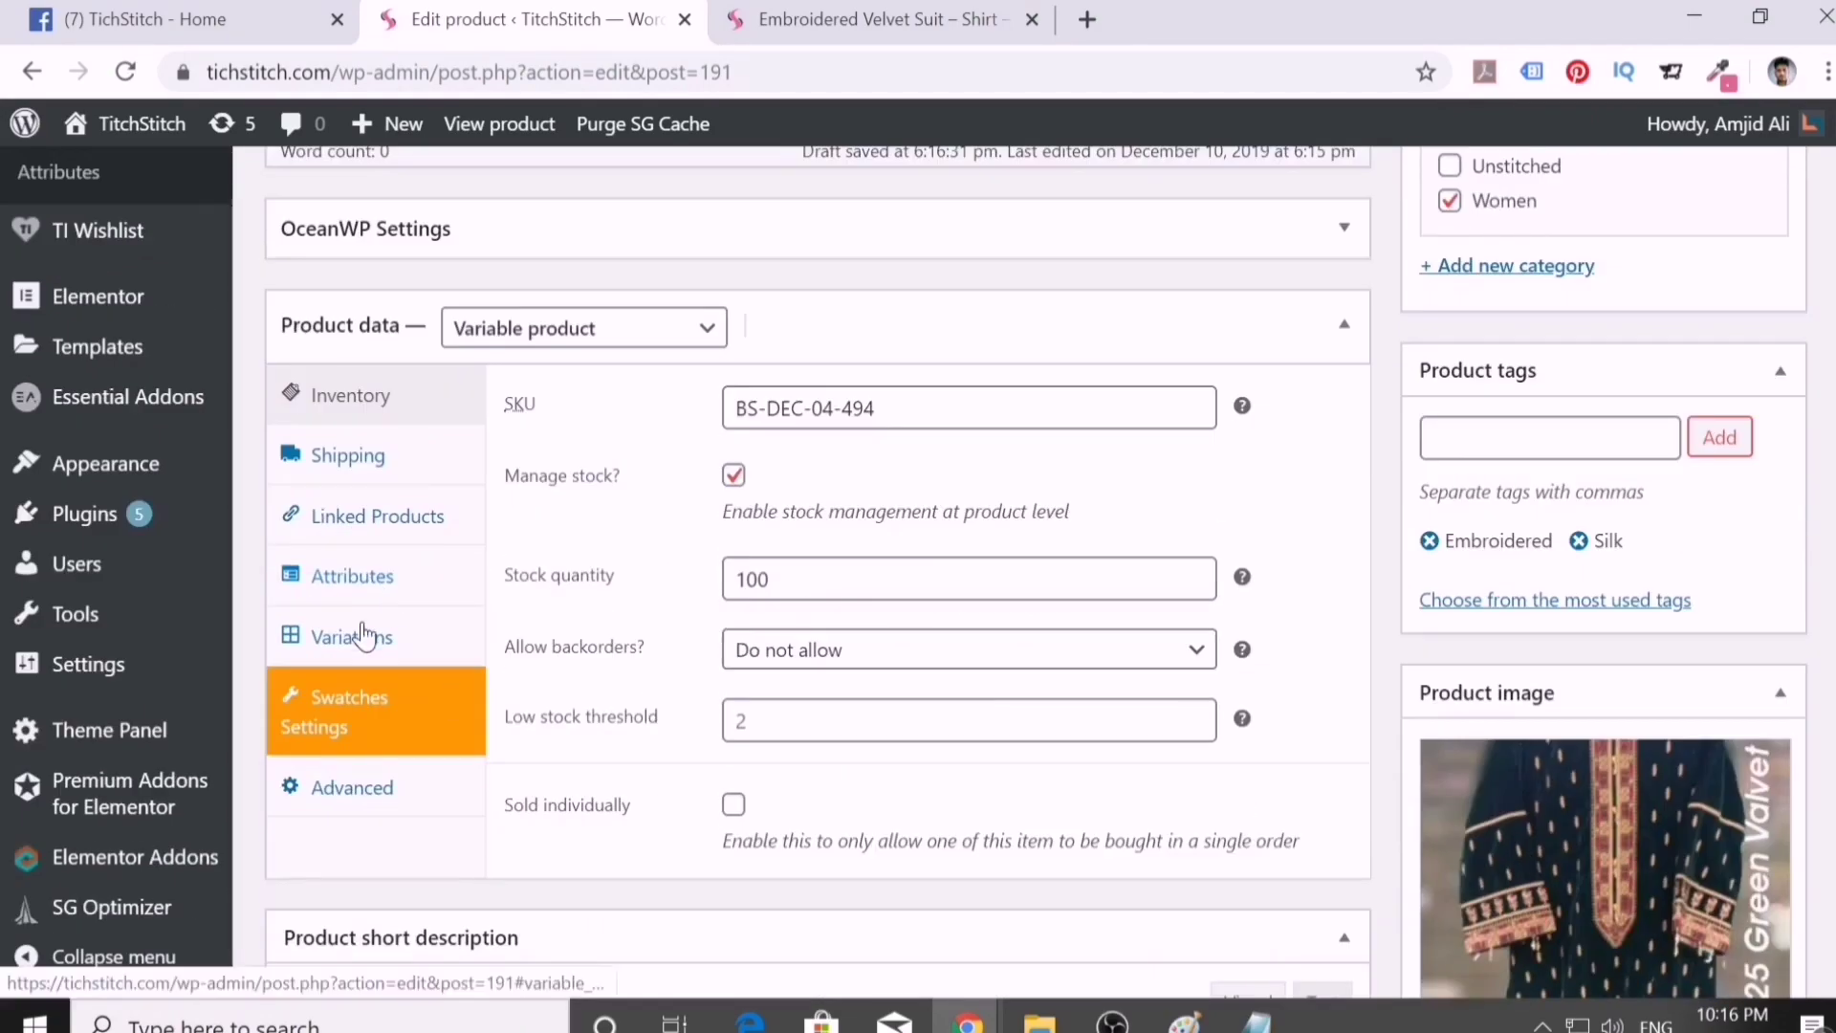
pyautogui.click(361, 635)
pyautogui.scroll(-3, 817, 573)
pyautogui.doubleClick(656, 599)
pyautogui.write('2480')
pyautogui.scroll(-5, 1263, 656)
pyautogui.click(1262, 656)
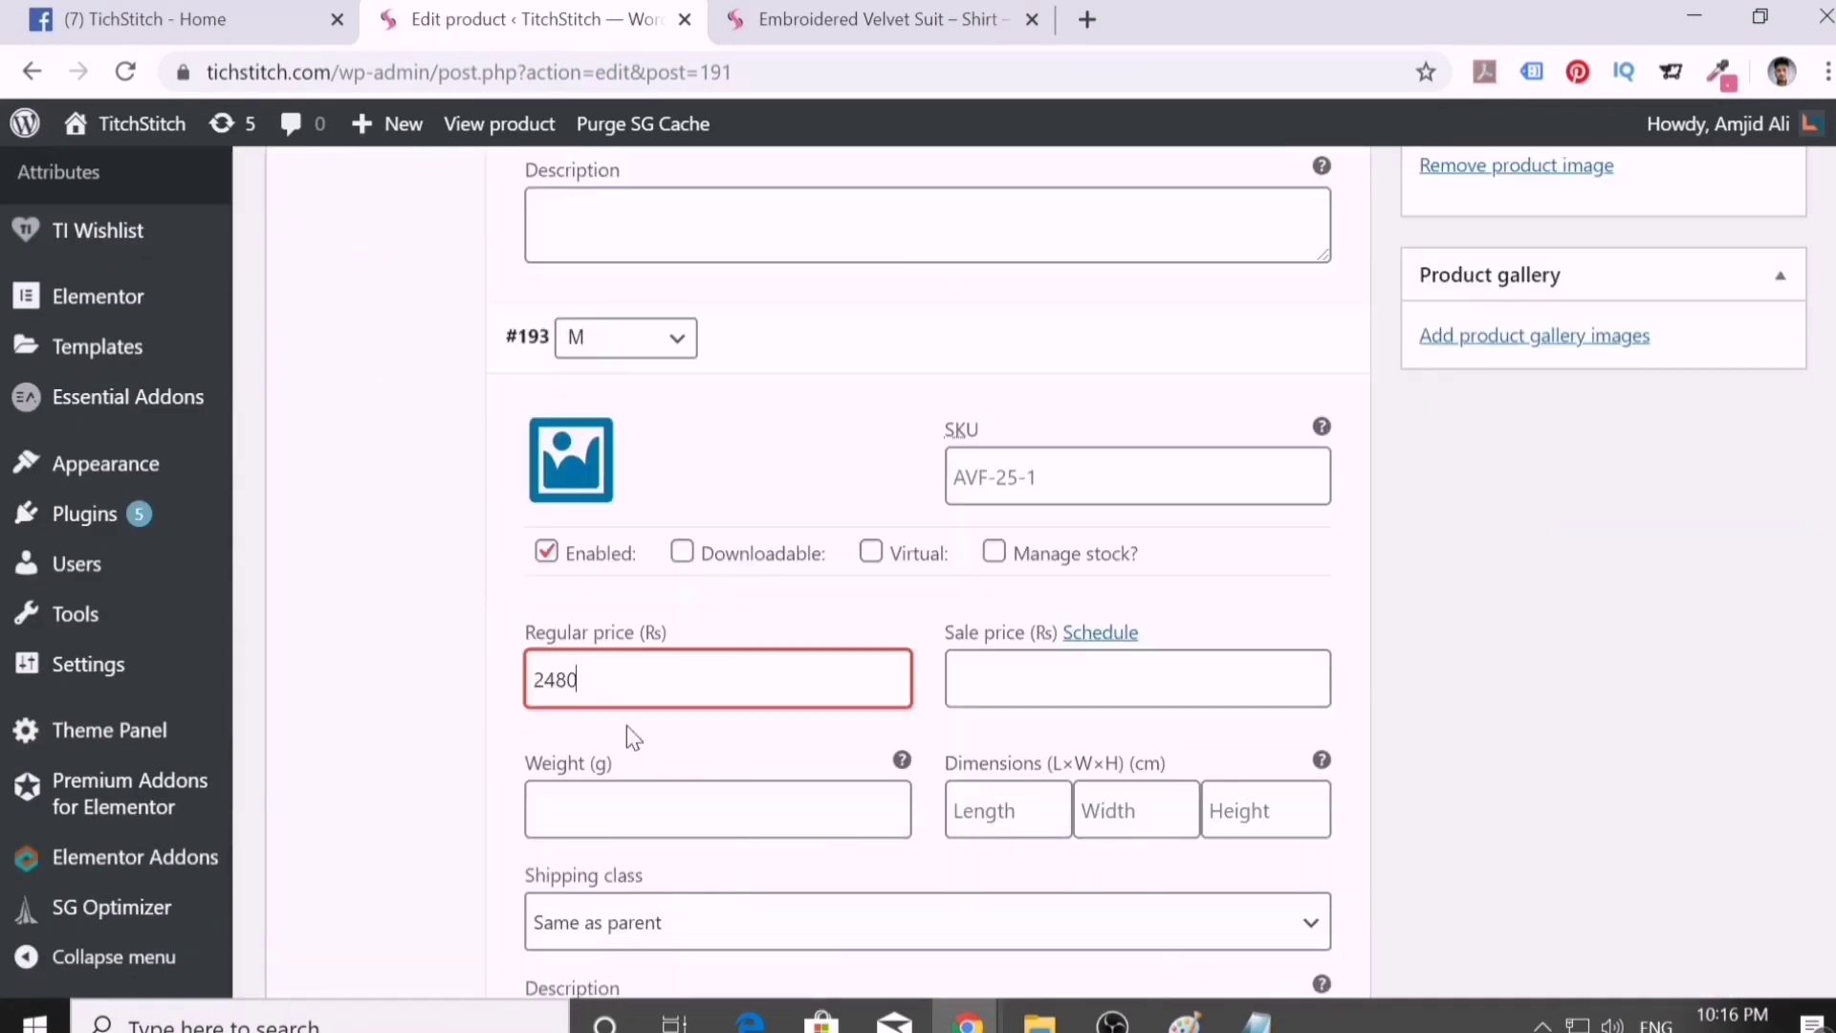
# - Open the media selection for the duplicated product's main image
pyautogui.scroll(3, 1000, 501)
pyautogui.click(1605, 692)
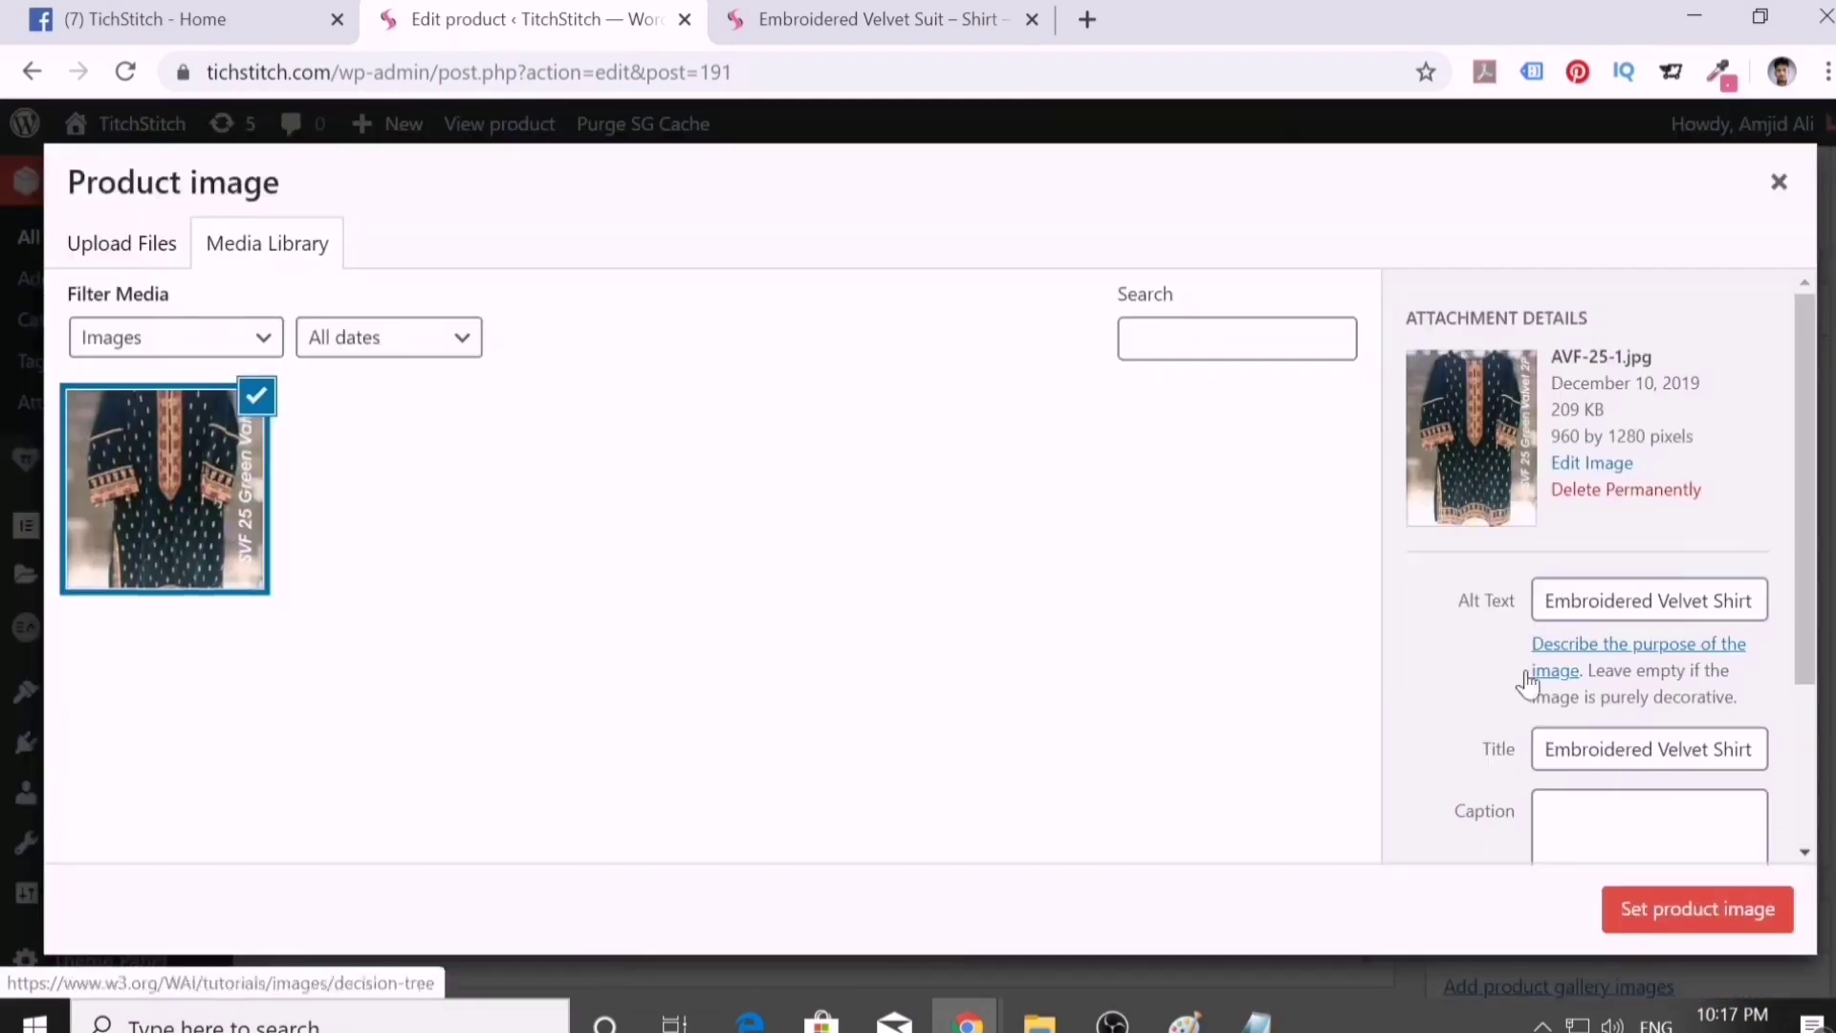
# - Upload the BS-DEC-04-494.jpg photo as a new file for the product image
pyautogui.click(123, 243)
pyautogui.click(1730, 947)
pyautogui.hotkey('alt', 'Tab')
pyautogui.hotkey('alt', 'Tab')
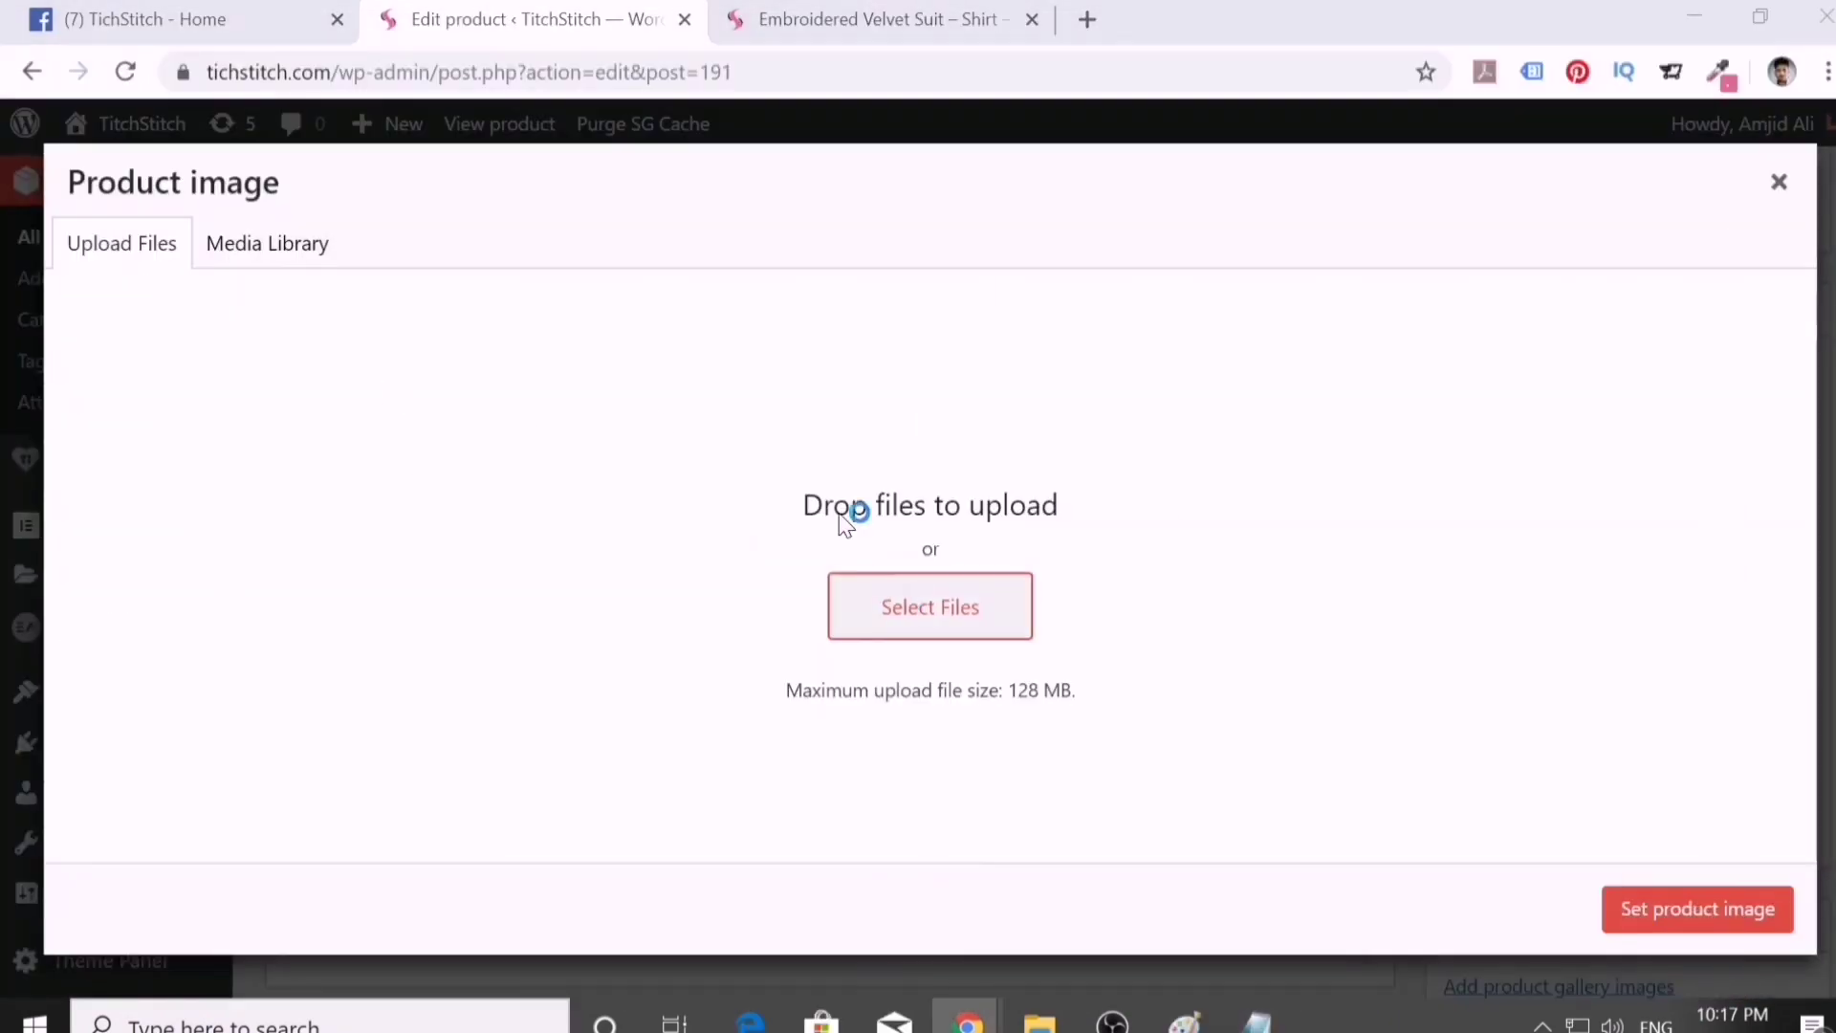
# - Set the alt text of the BS-DEC-04-494.jpg image to "Embroidered Silk Shirt"
pyautogui.hotkey('alt', 'Tab')
pyautogui.moveTo(443, 512); pyautogui.dragTo(574, 511)
pyautogui.hotkey('alt', 'Tab')
pyautogui.click(1649, 600)
pyautogui.hotkey('ctrl', 'v')
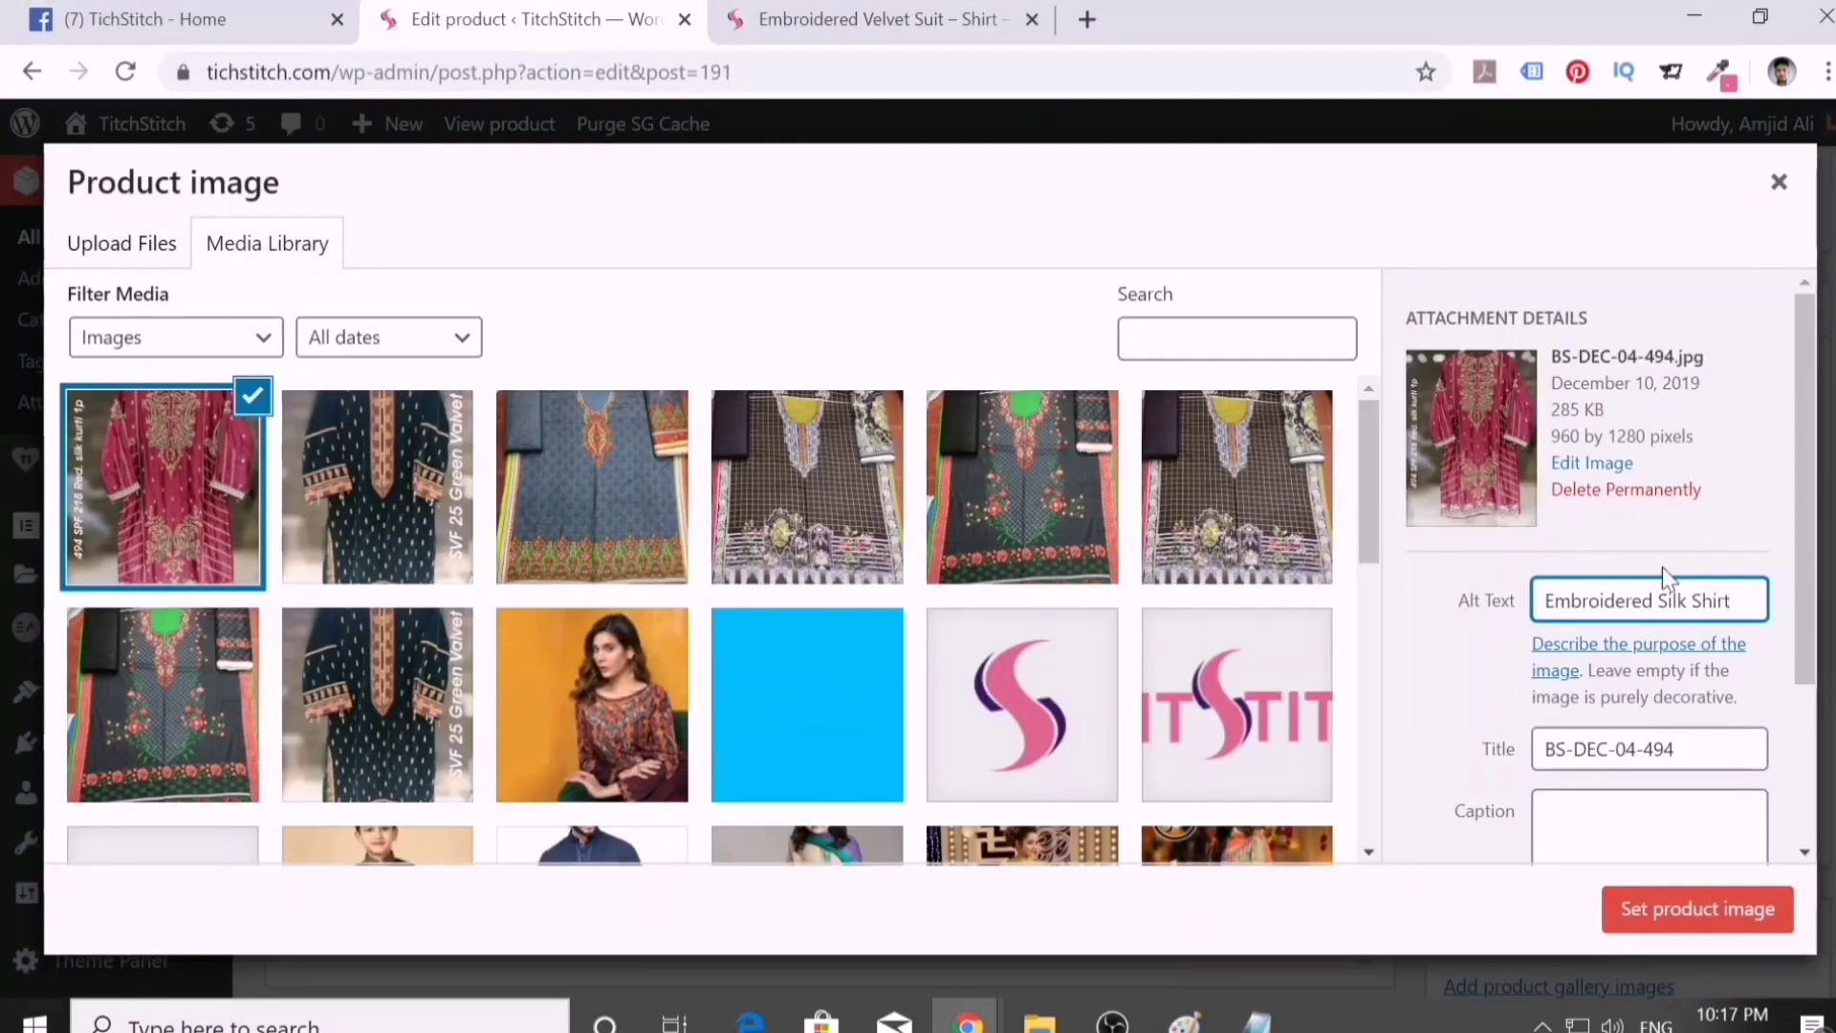
# - Reuse the alt text as the image's title and description, and set the picture as the product image
pyautogui.press('Tab')
pyautogui.press('Tab')
pyautogui.hotkey('ctrl', 'v')
pyautogui.press('Tab')
pyautogui.press('Tab')
pyautogui.hotkey('ctrl', 'v')
pyautogui.click(1697, 908)
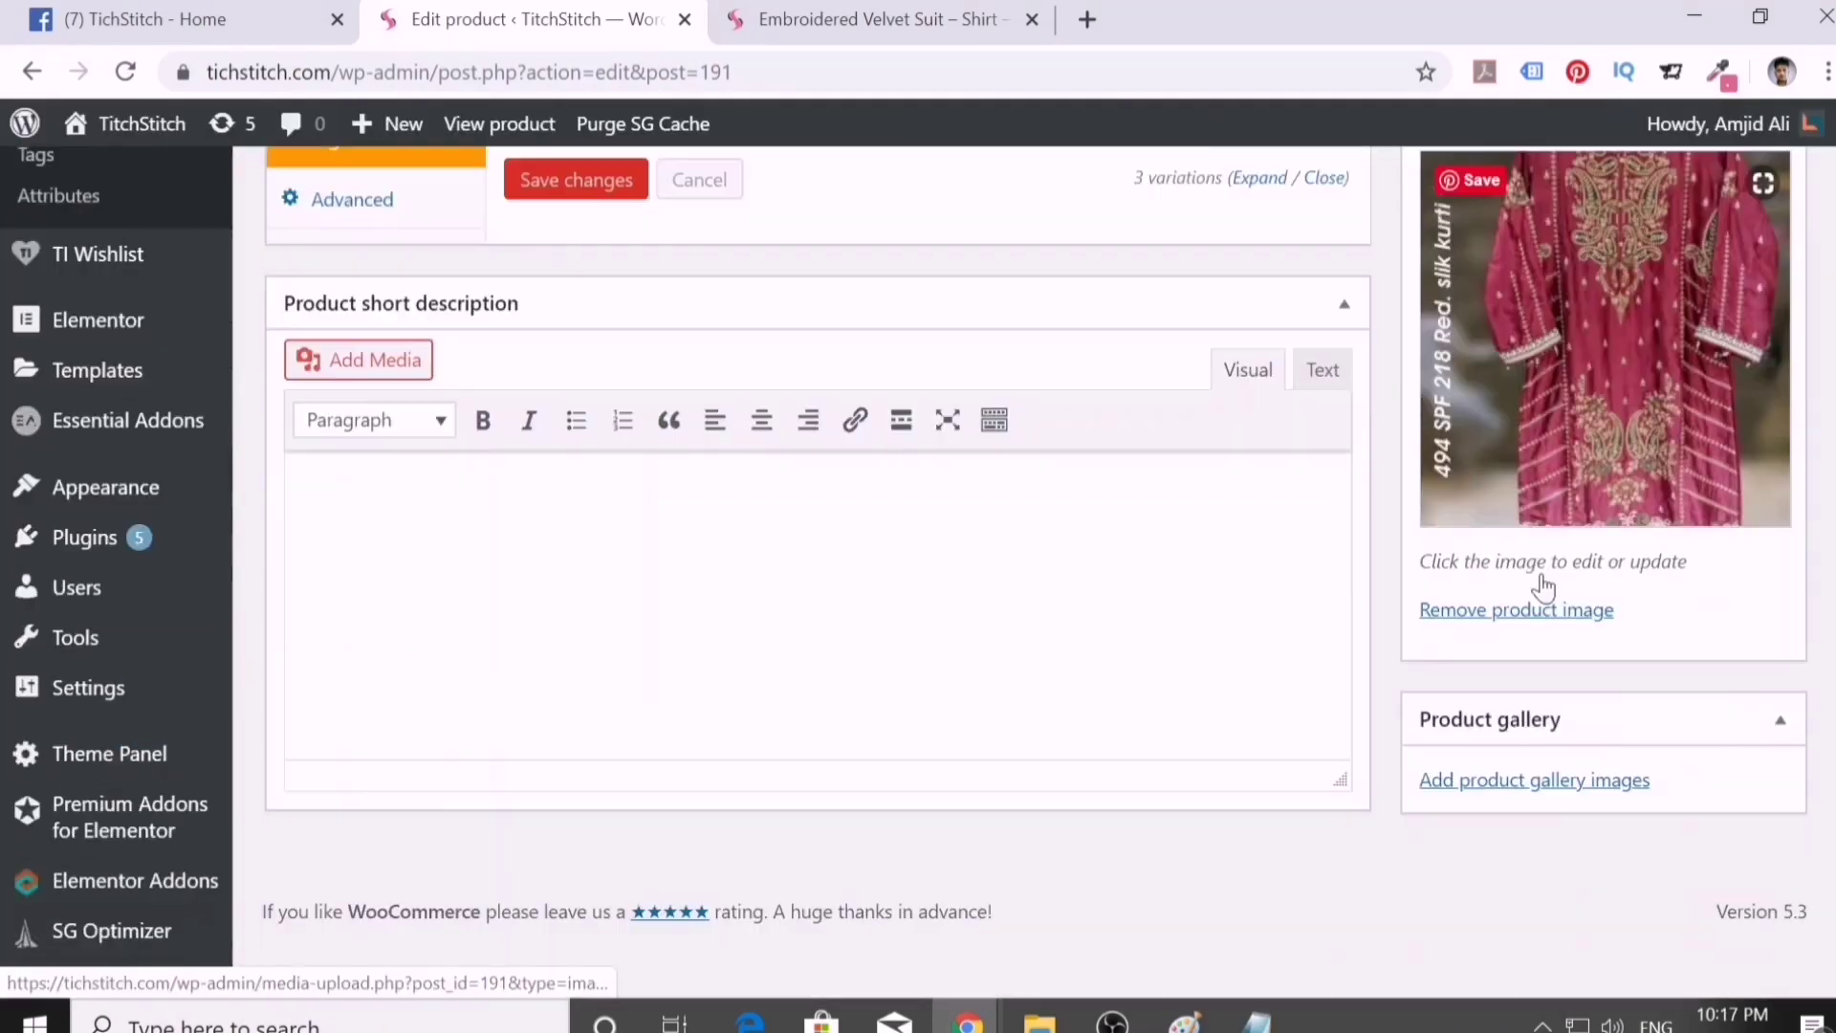
# - Enter "Embroidered Silk Suit (Only Shirt) Unstitched" as the product short description
pyautogui.scroll(15, 643, 513)
pyautogui.tripleClick(574, 269)
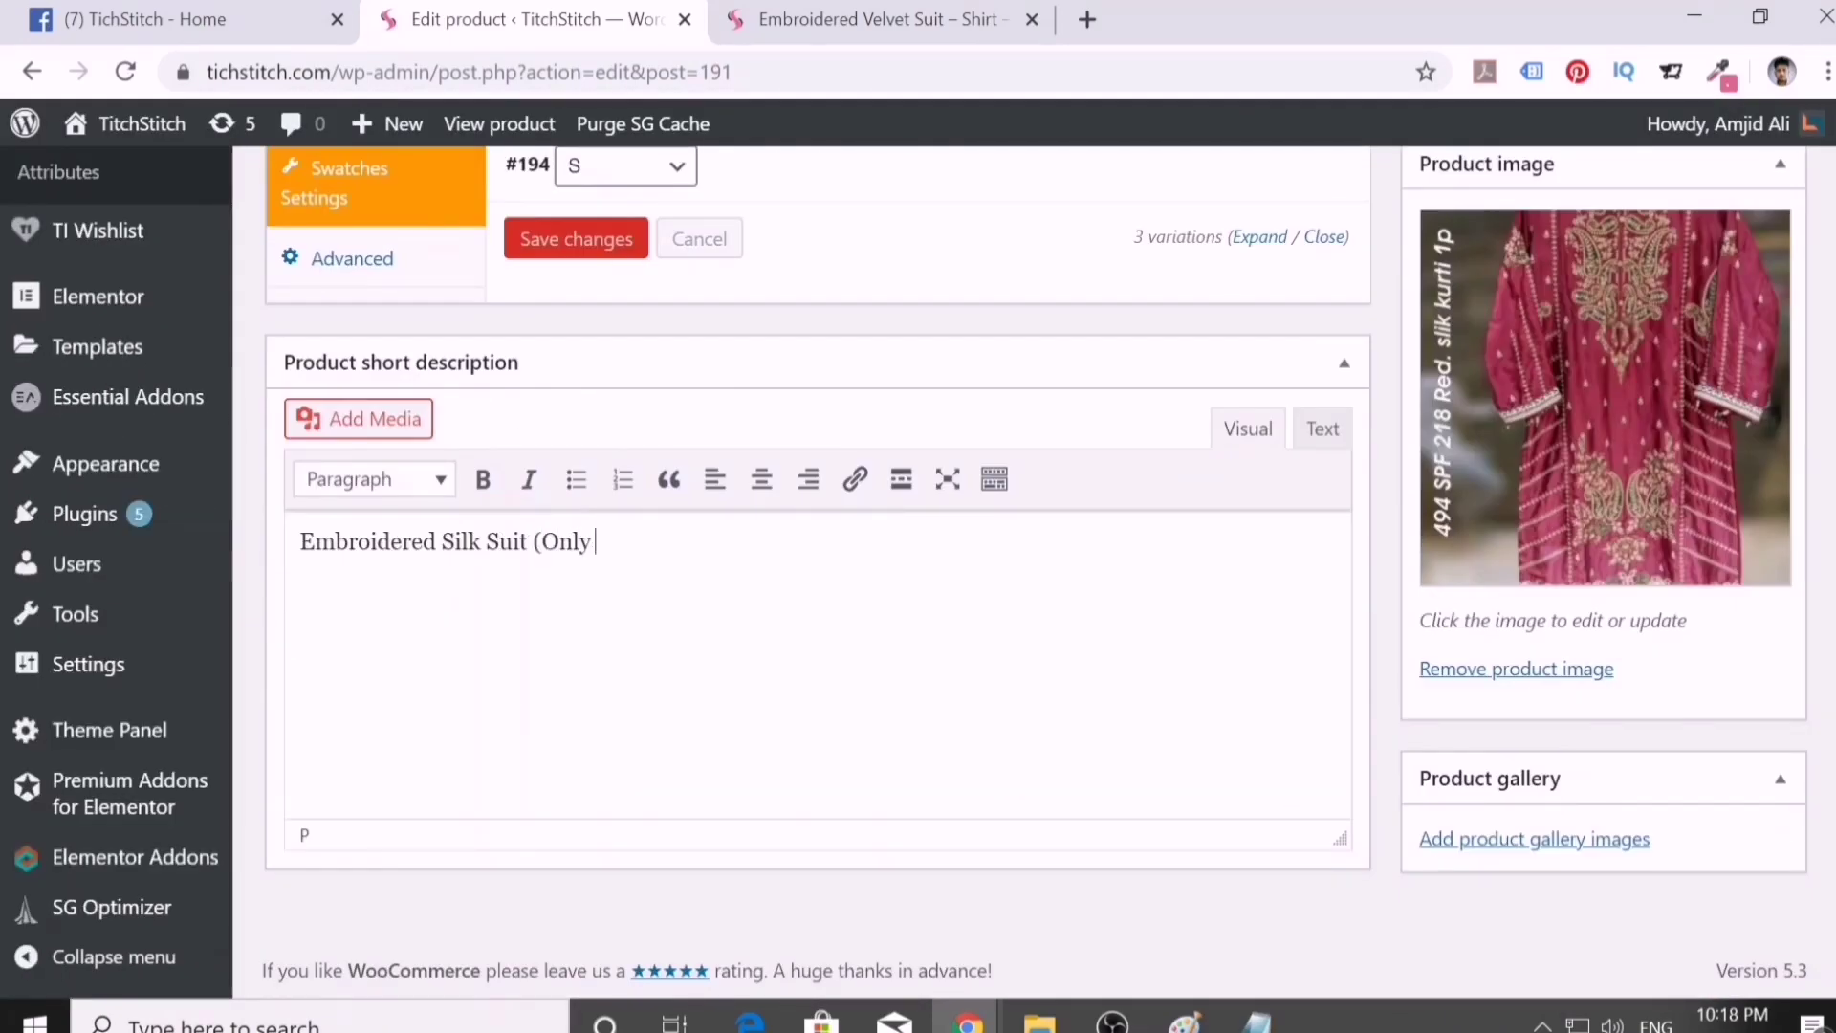
pyautogui.write('Shirt) Unstitched')
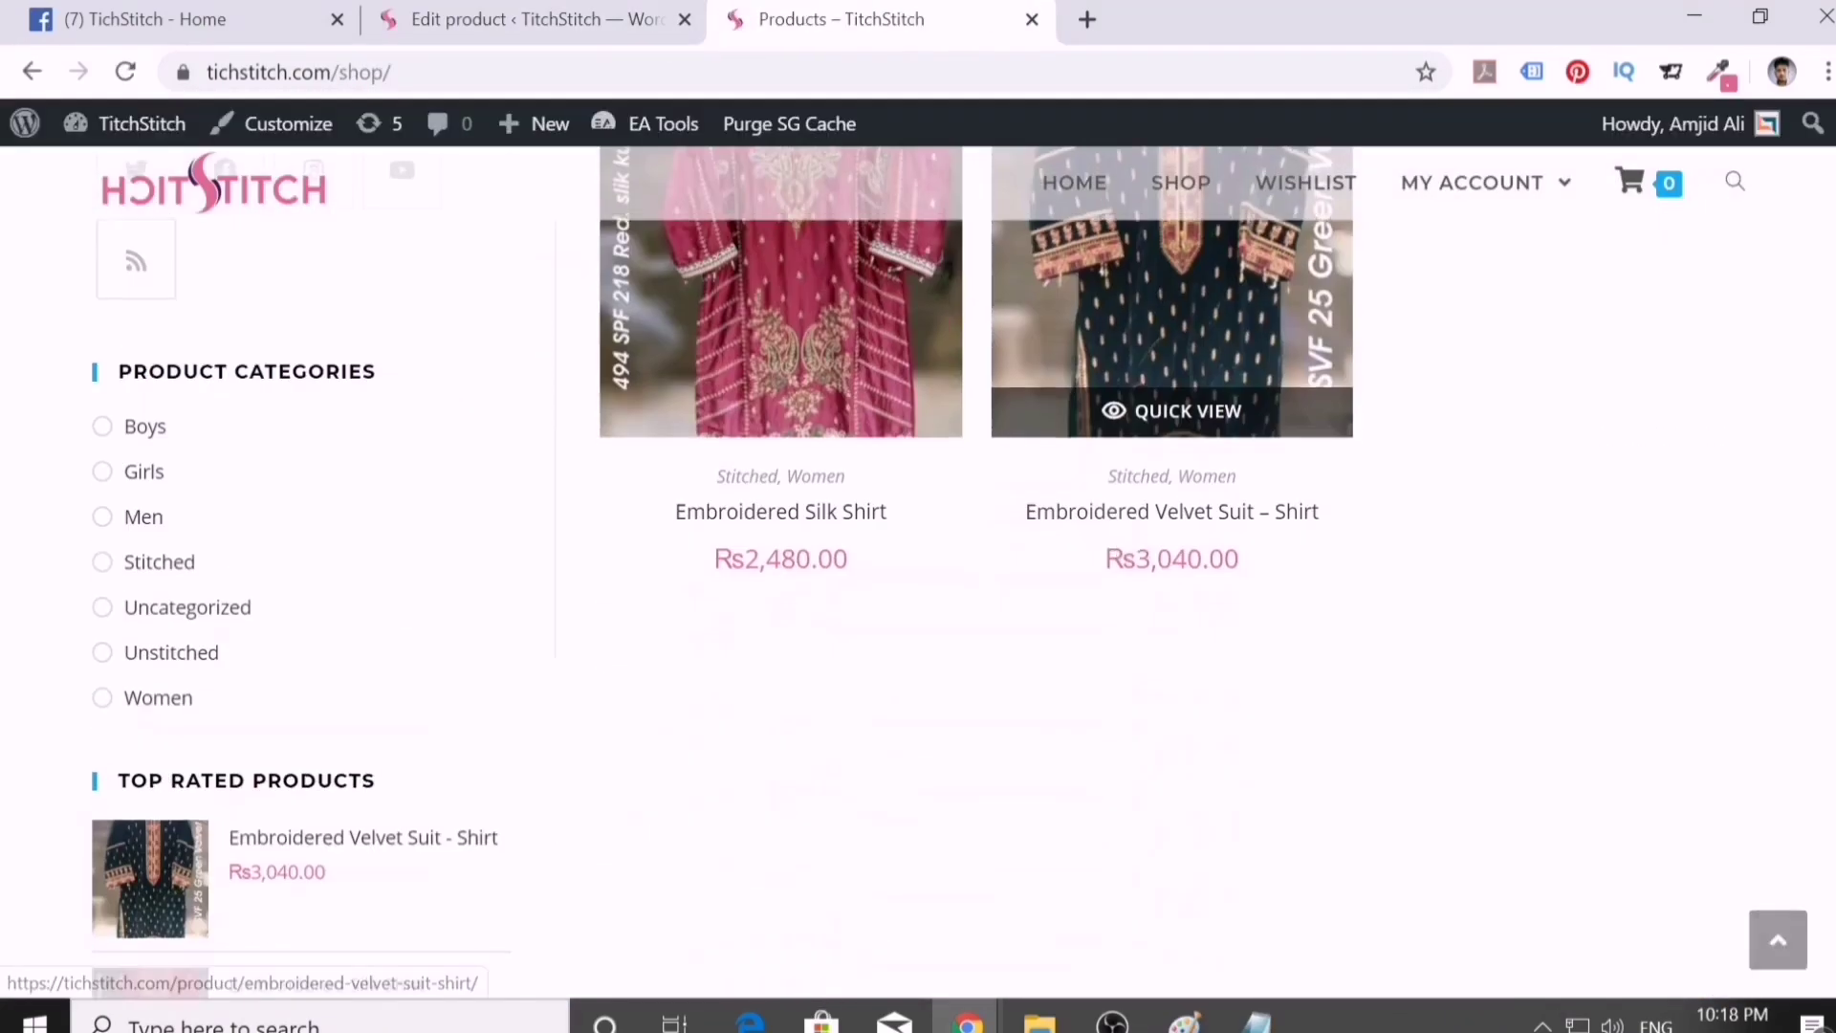
# - Check the Embroidered Velvet Suit – Shirt and Embroidered Silk Shirt products on the live shop page
pyautogui.click(1188, 513)
pyautogui.hotkey('alt', 'Left')
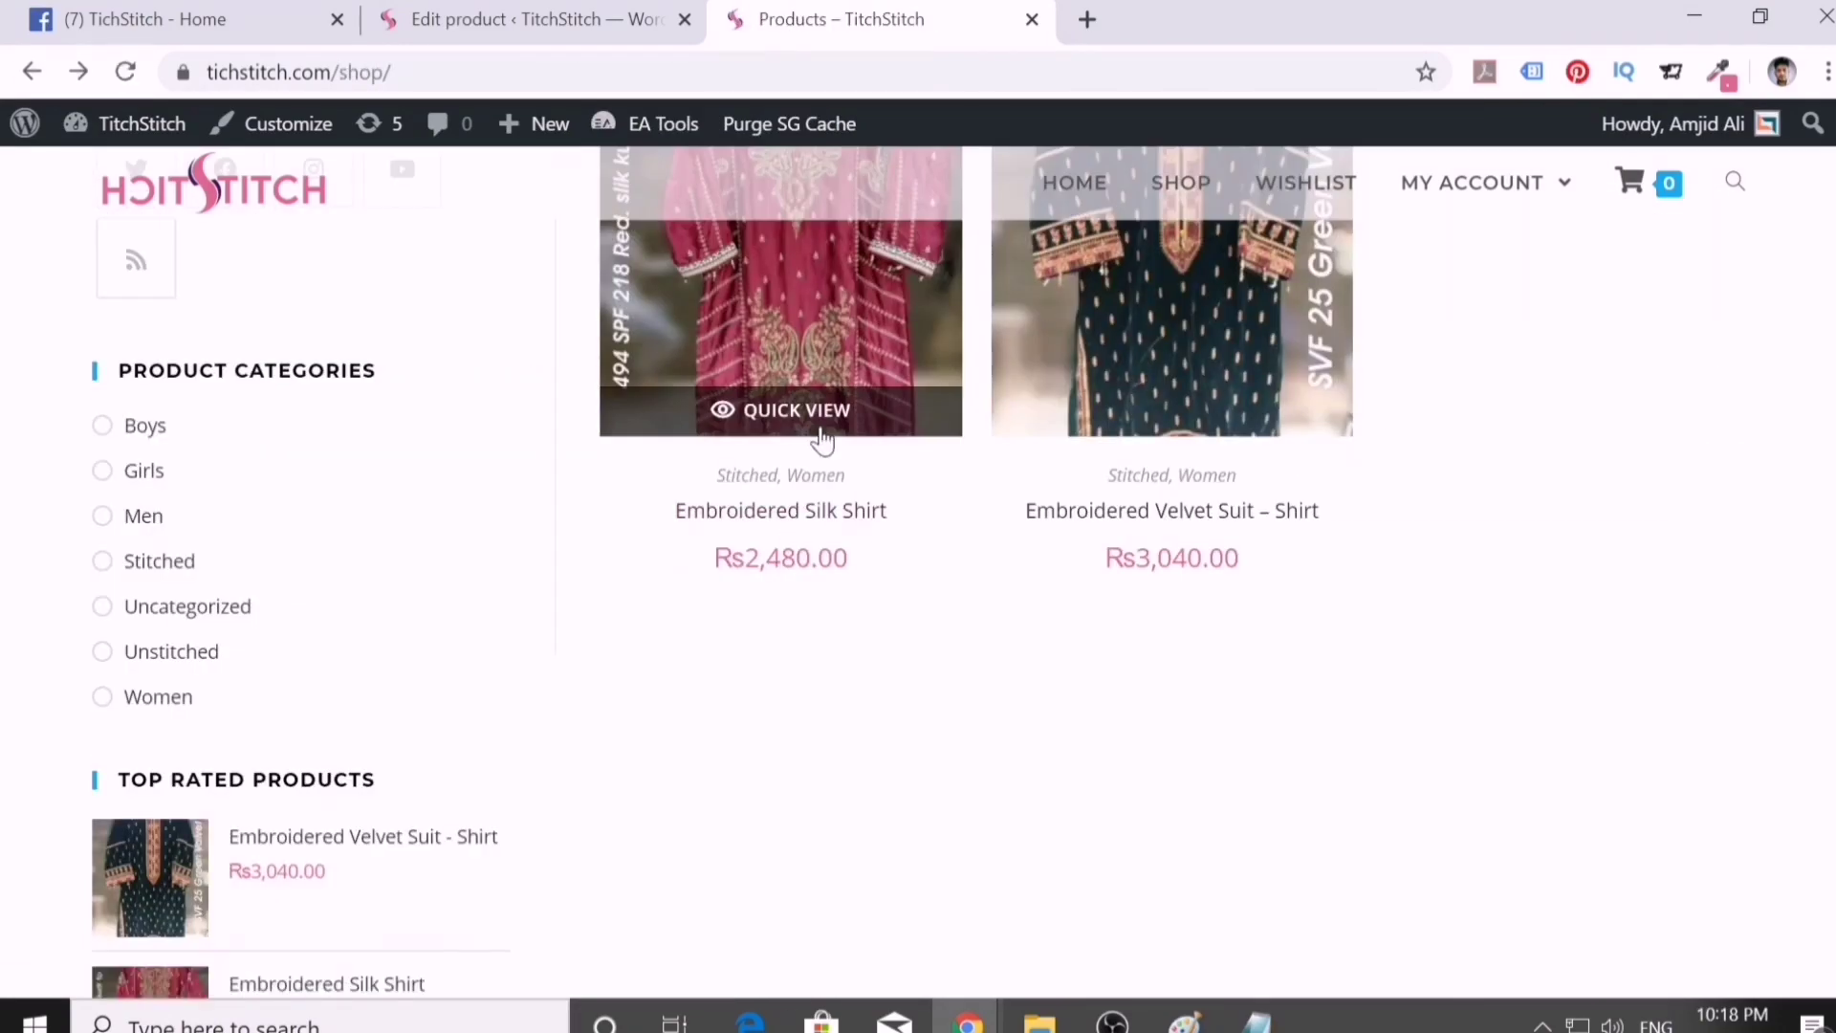
pyautogui.click(821, 438)
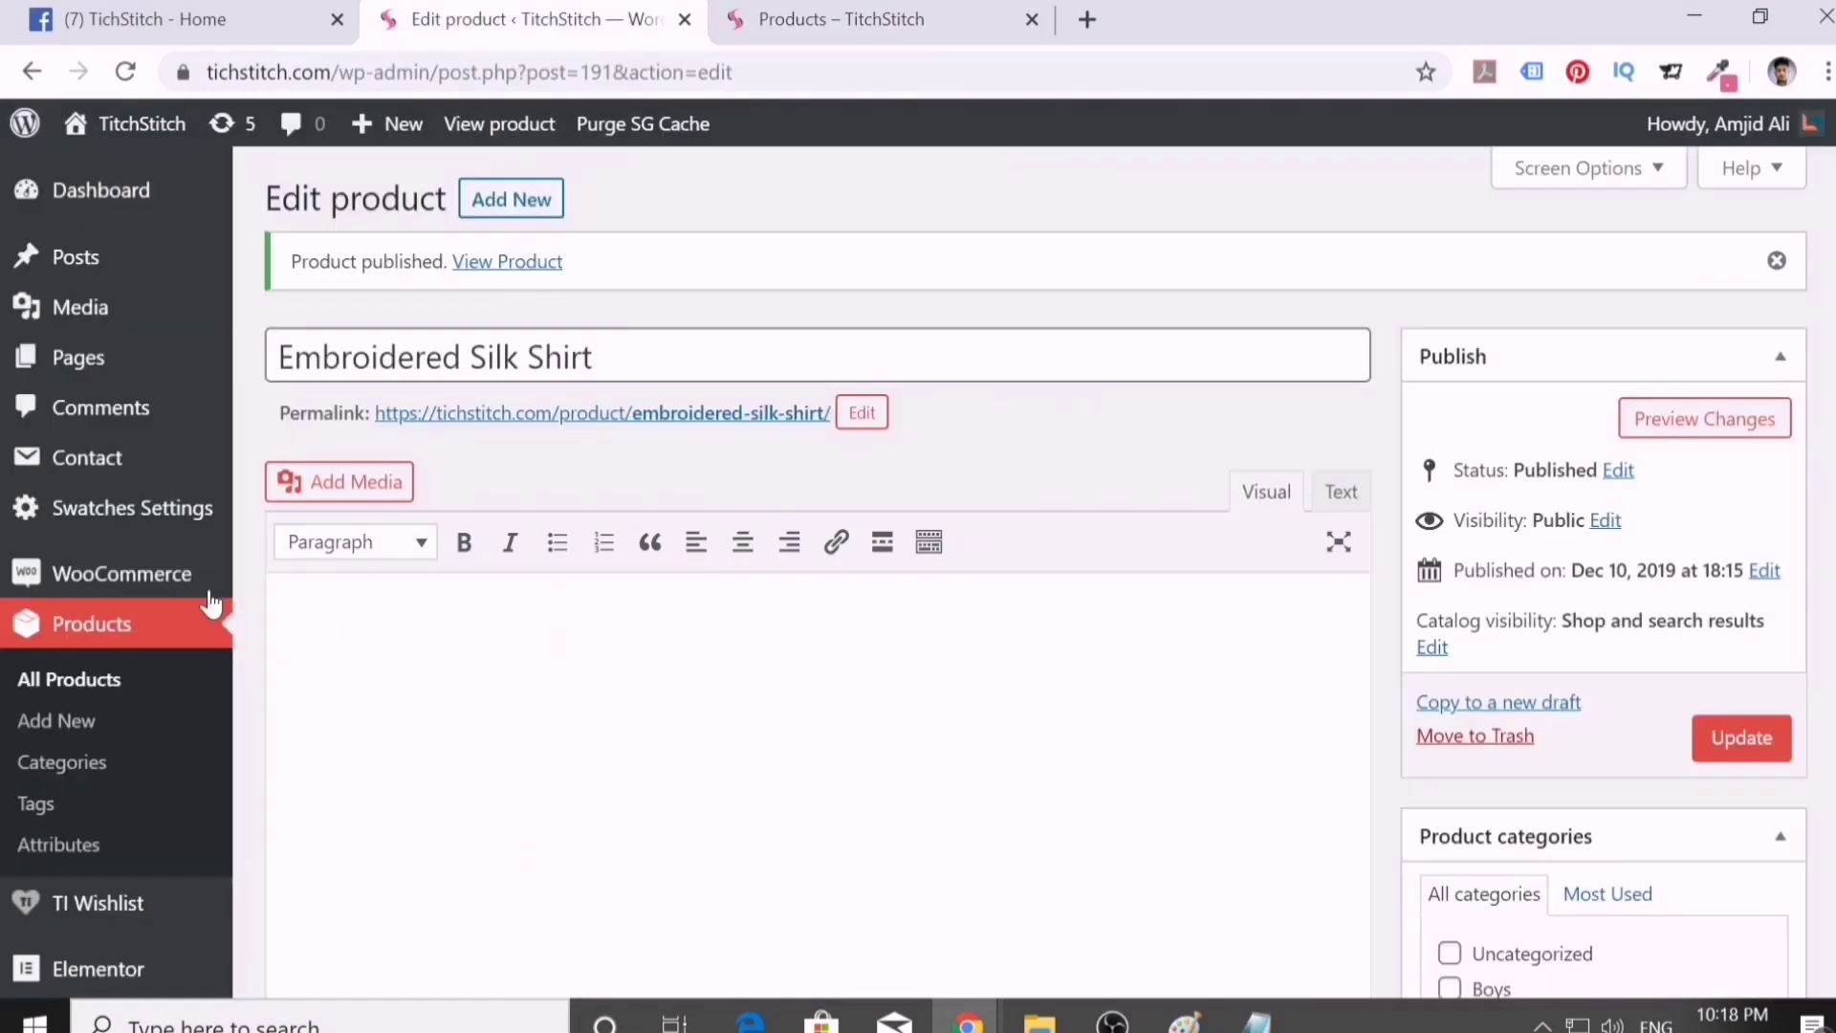
# - Duplicate the Embroidered Velvet Suit – Shirt product and replace the copy's description with the BS-DEC-04-502 product details
pyautogui.click(69, 678)
pyautogui.click(603, 590)
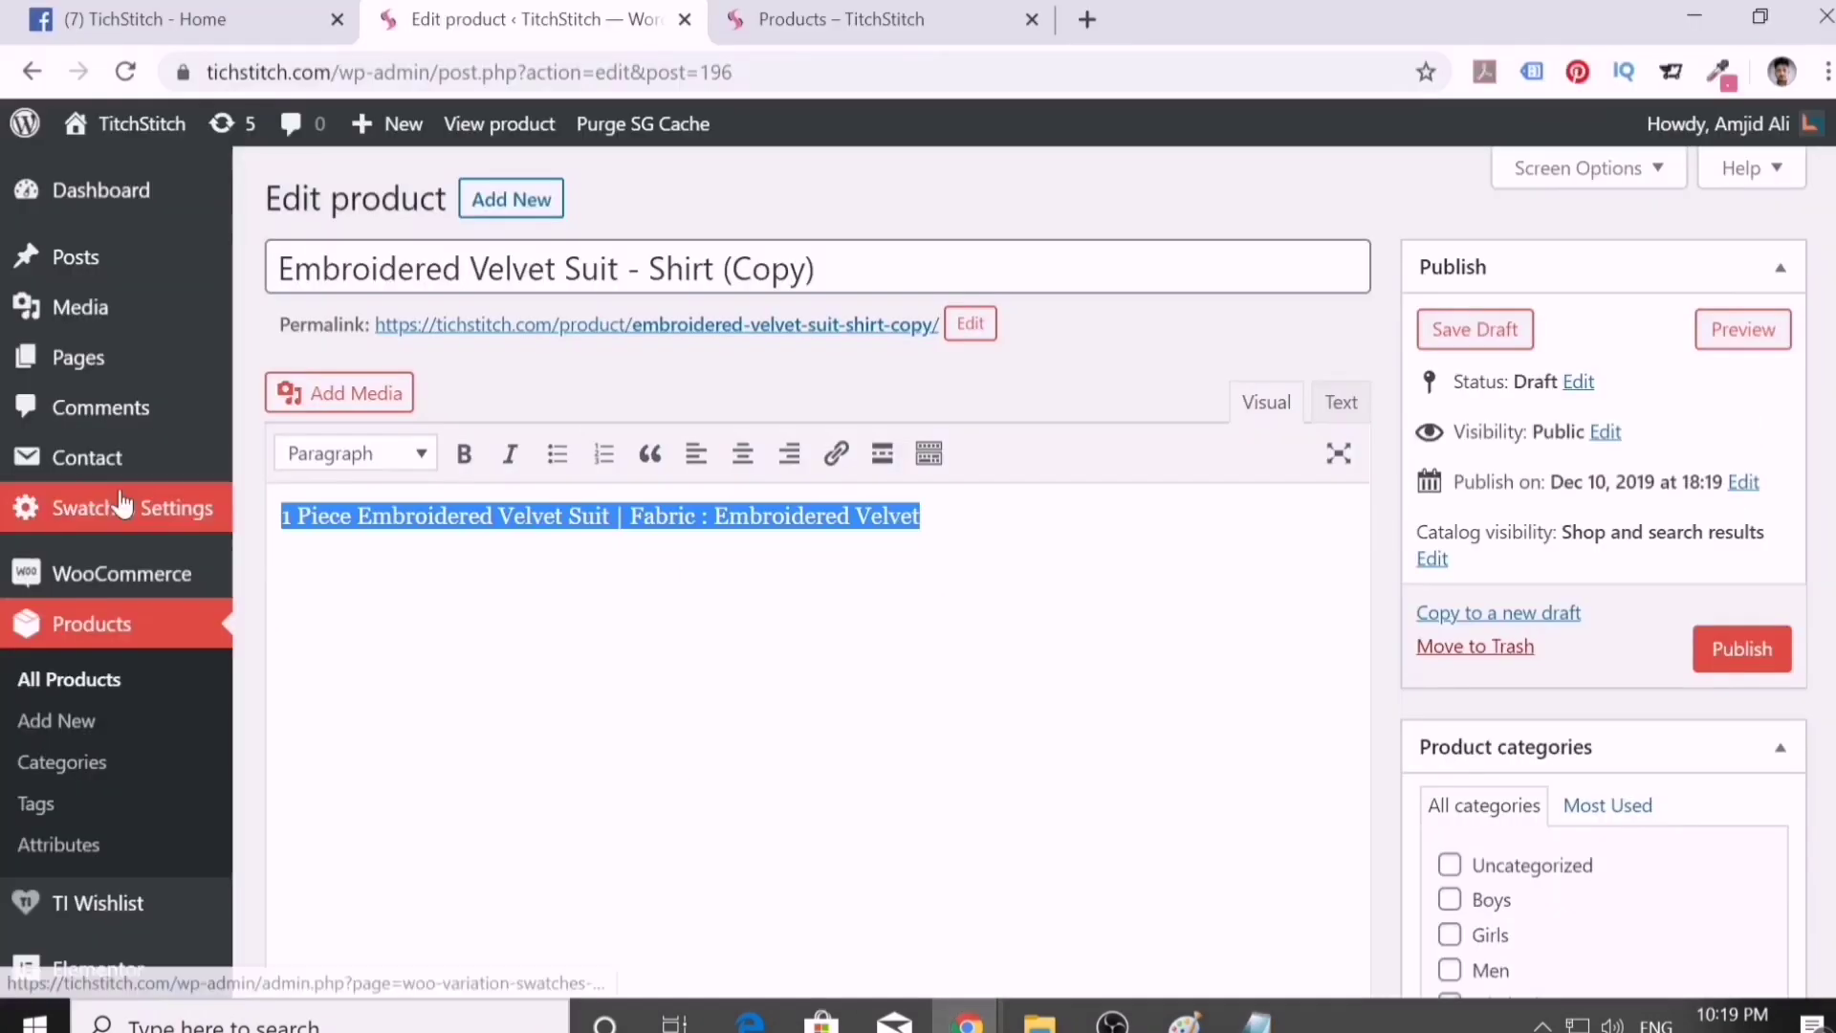
pyautogui.hotkey('ctrl', 'v')
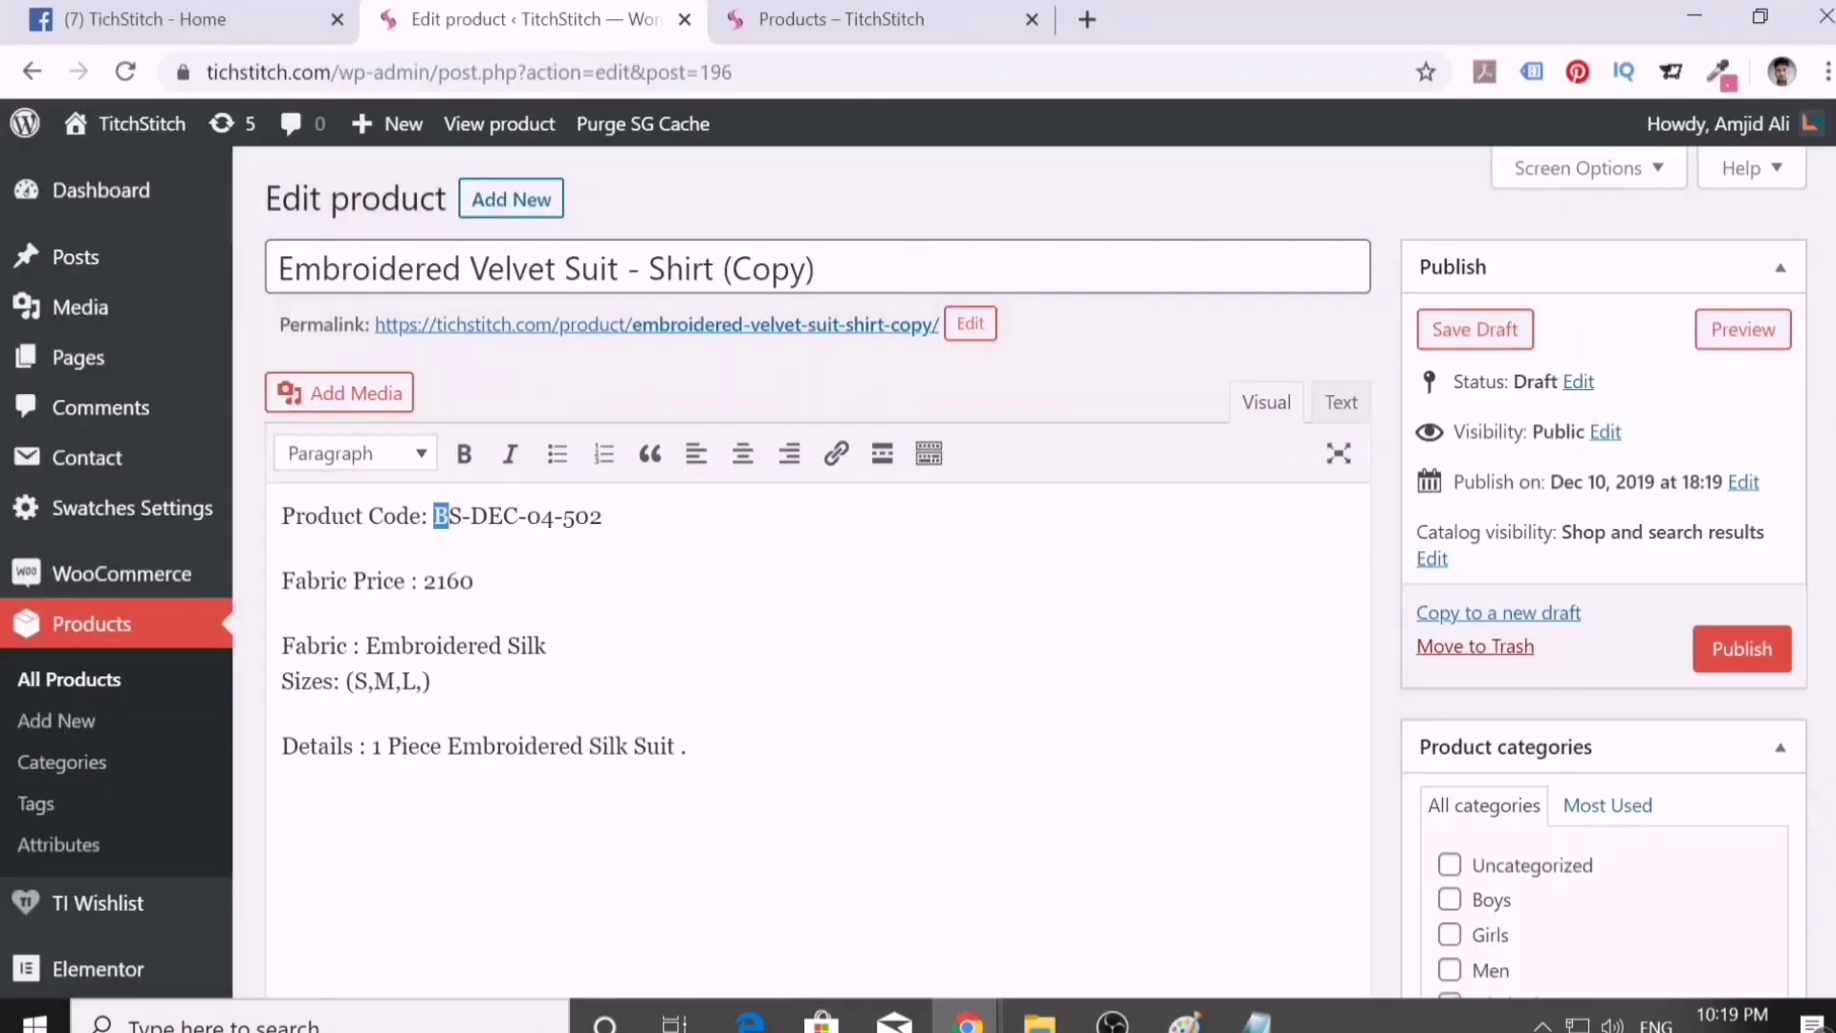
# - Change the duplicated product's title to "Embroidered Silk Shirt 502", reusing text from the pasted details
pyautogui.moveTo(447, 746); pyautogui.dragTo(631, 746)
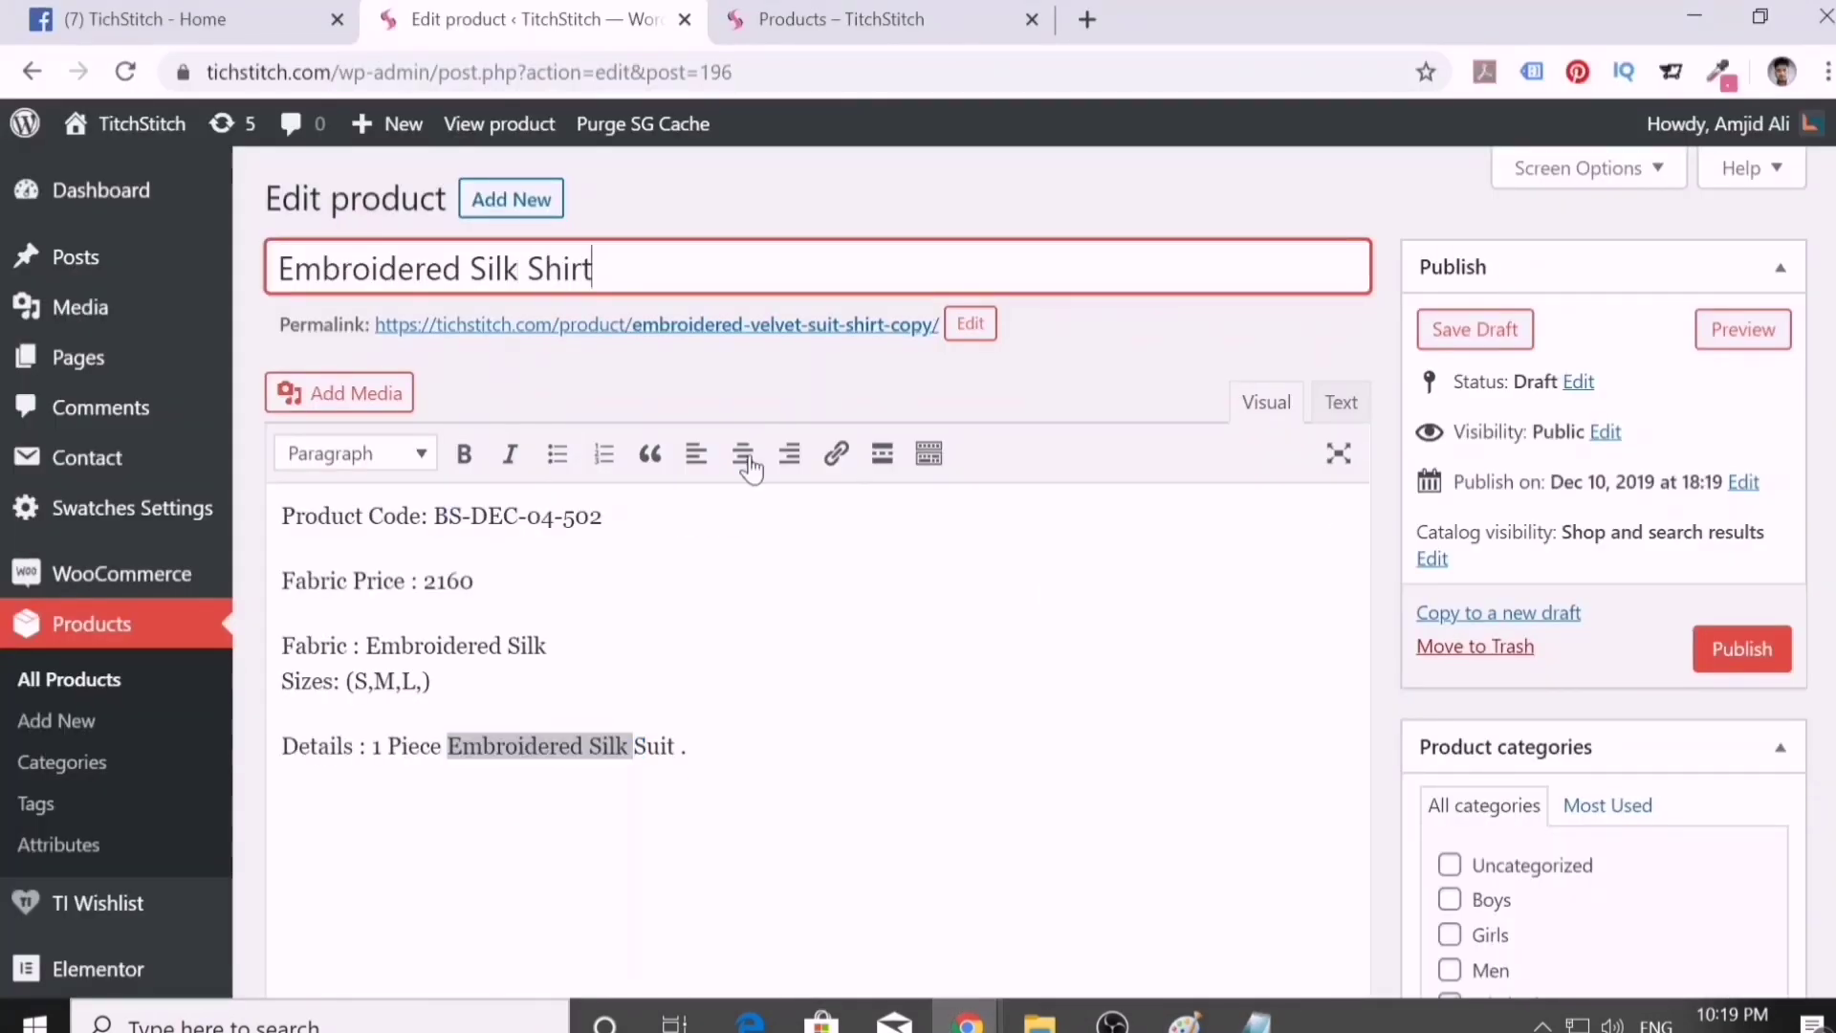
pyautogui.doubleClick(587, 516)
pyautogui.hotkey('ctrl', 'c')
pyautogui.click(598, 269)
pyautogui.hotkey('ctrl', 'v')
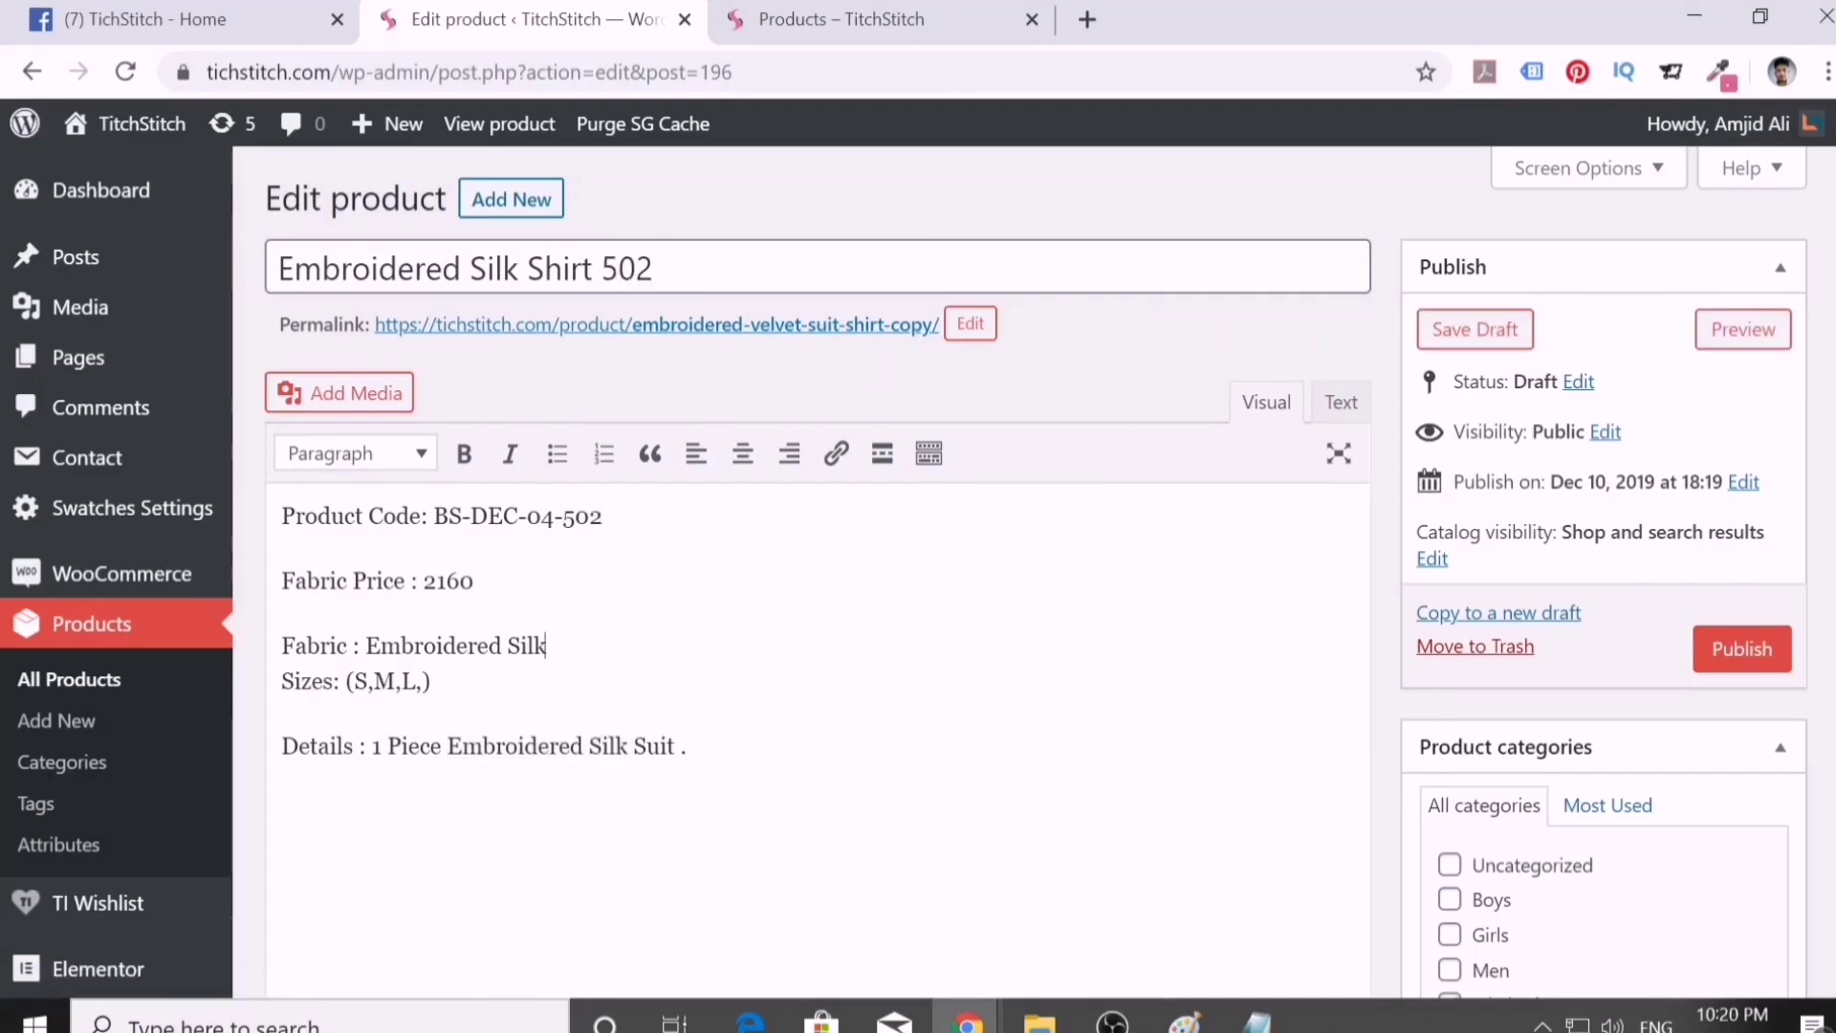
# - Set the product's SKU to BS-DEC-04-502 and add the product tag Silk
pyautogui.moveTo(433, 516); pyautogui.dragTo(602, 516)
pyautogui.scroll(-10, 558, 497)
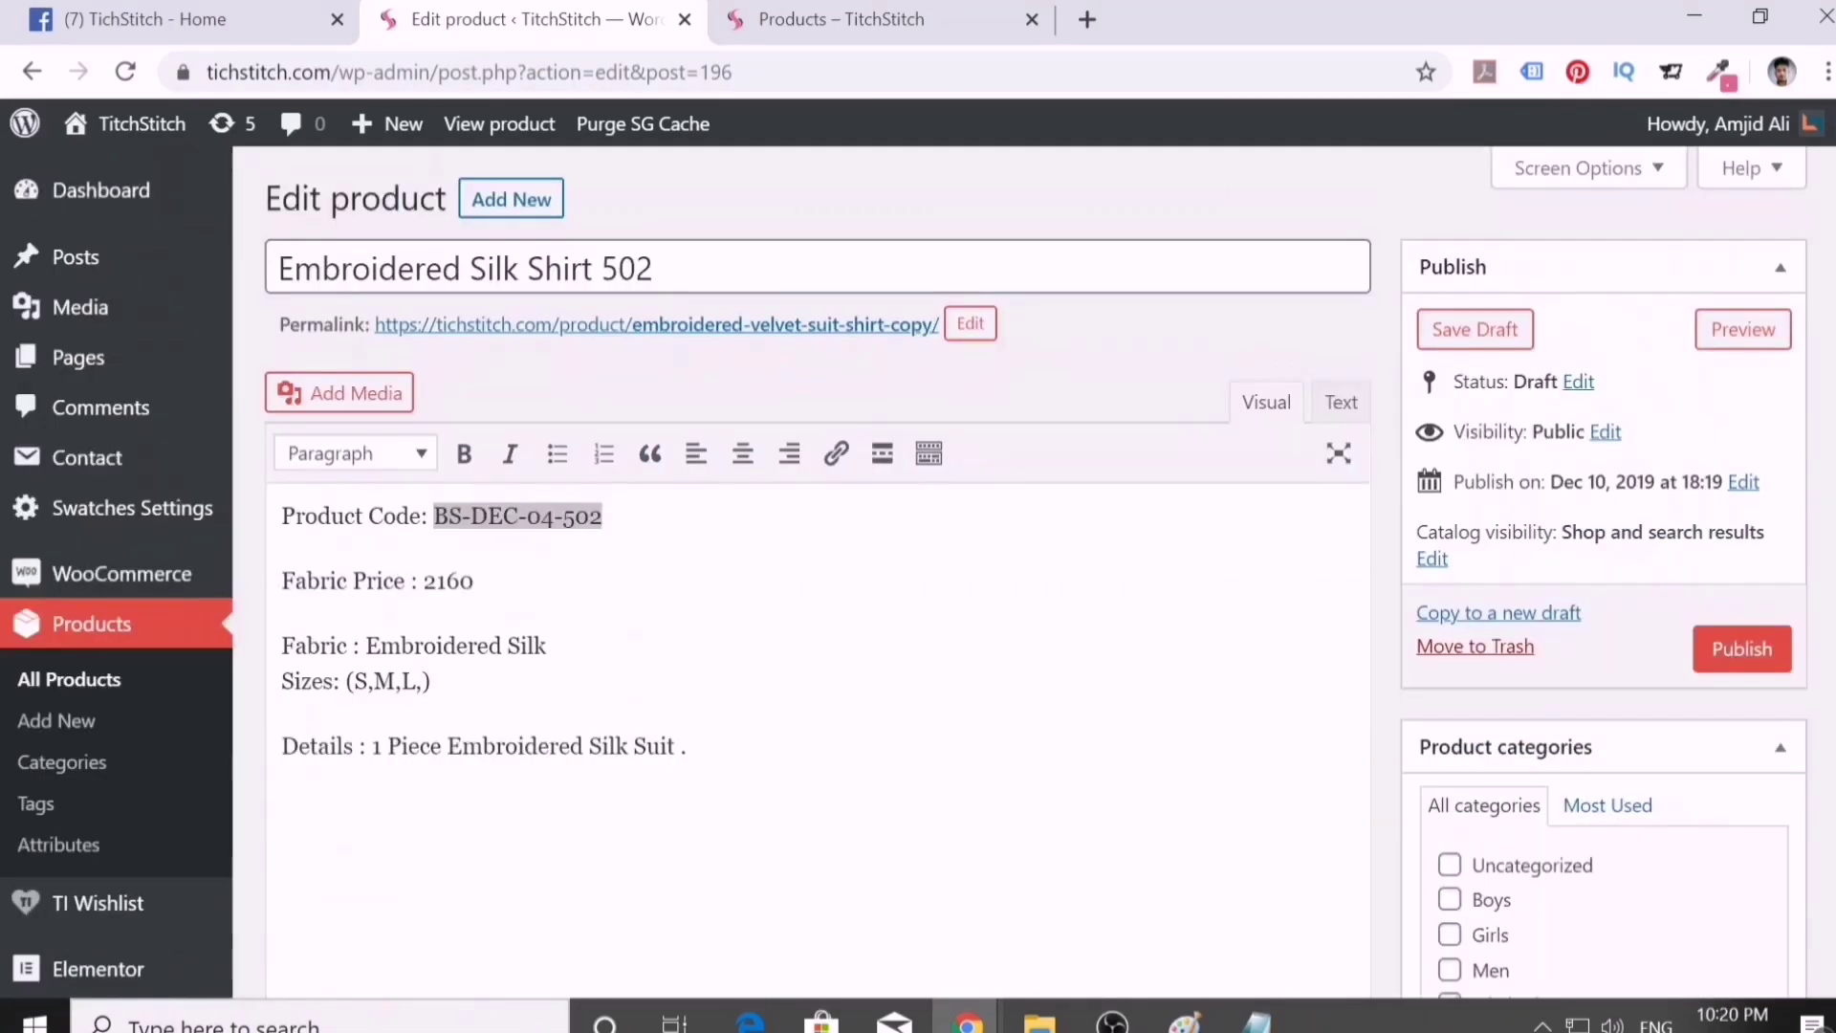
pyautogui.moveTo(366, 644); pyautogui.dragTo(543, 644)
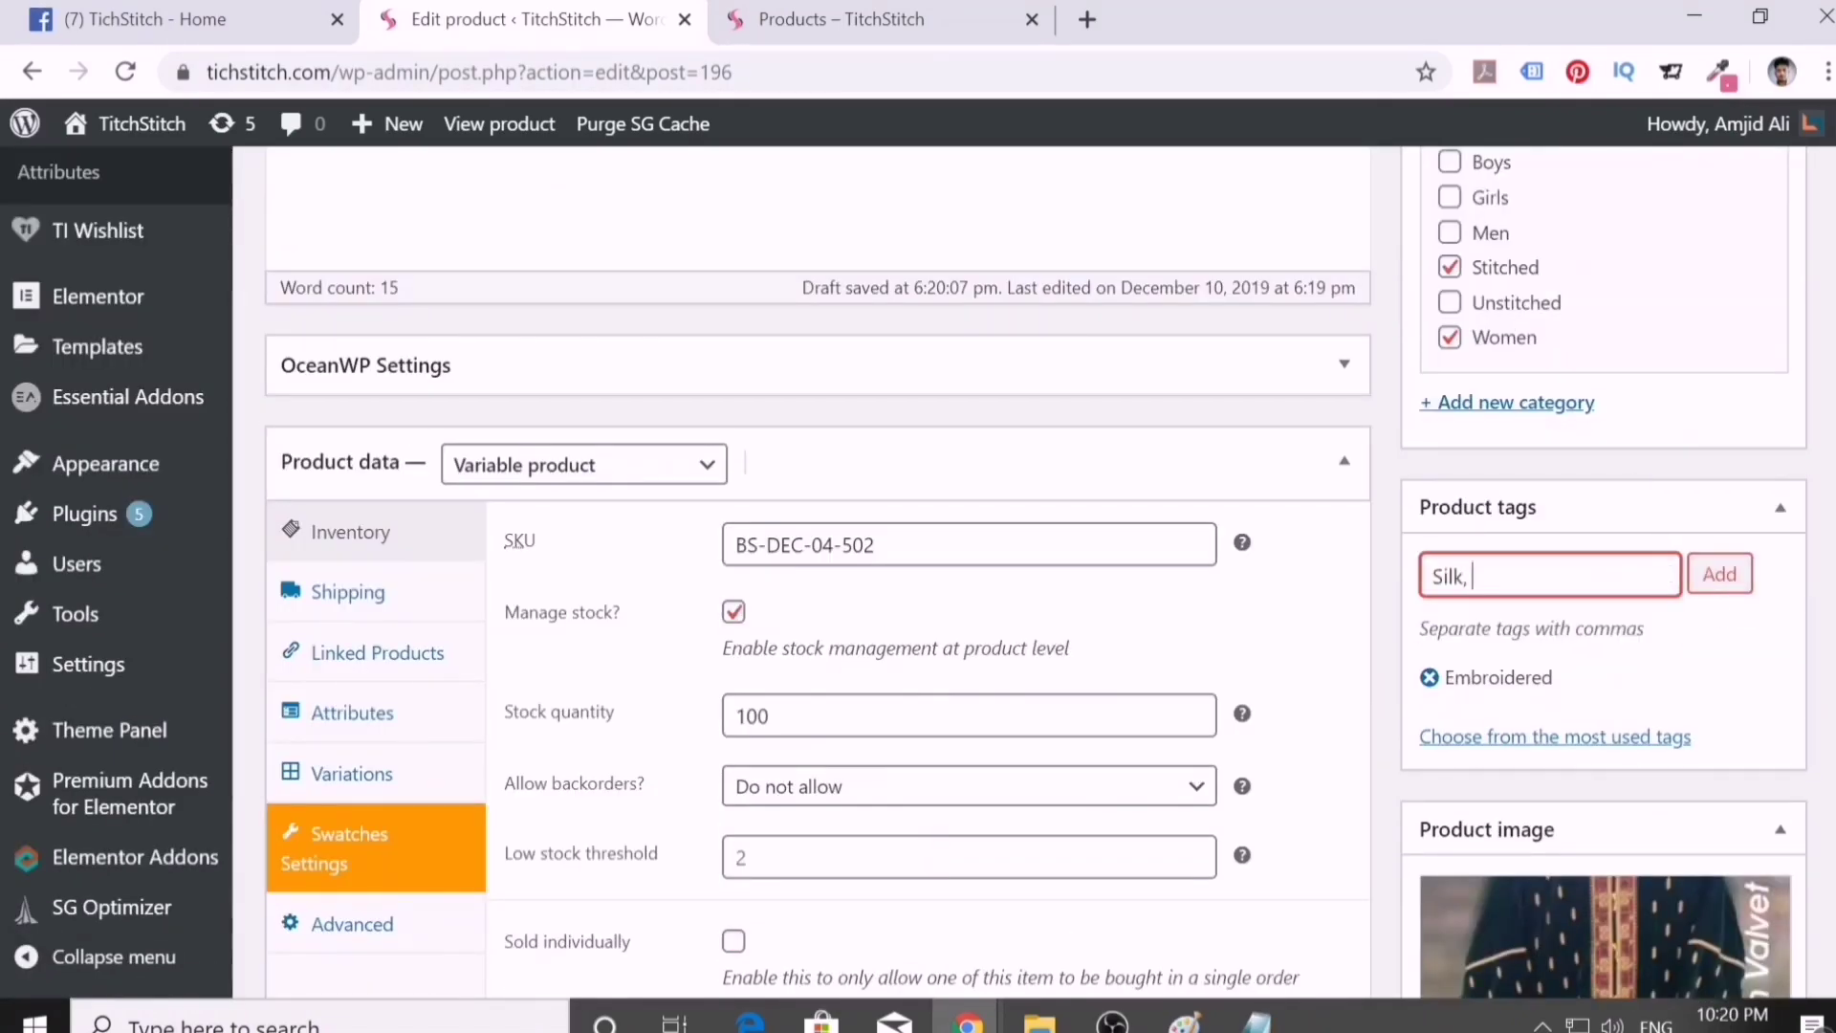
pyautogui.press('Return')
# - Clear the main description and set the regular price of the size variations to 2160
pyautogui.scroll(10, 817, 574)
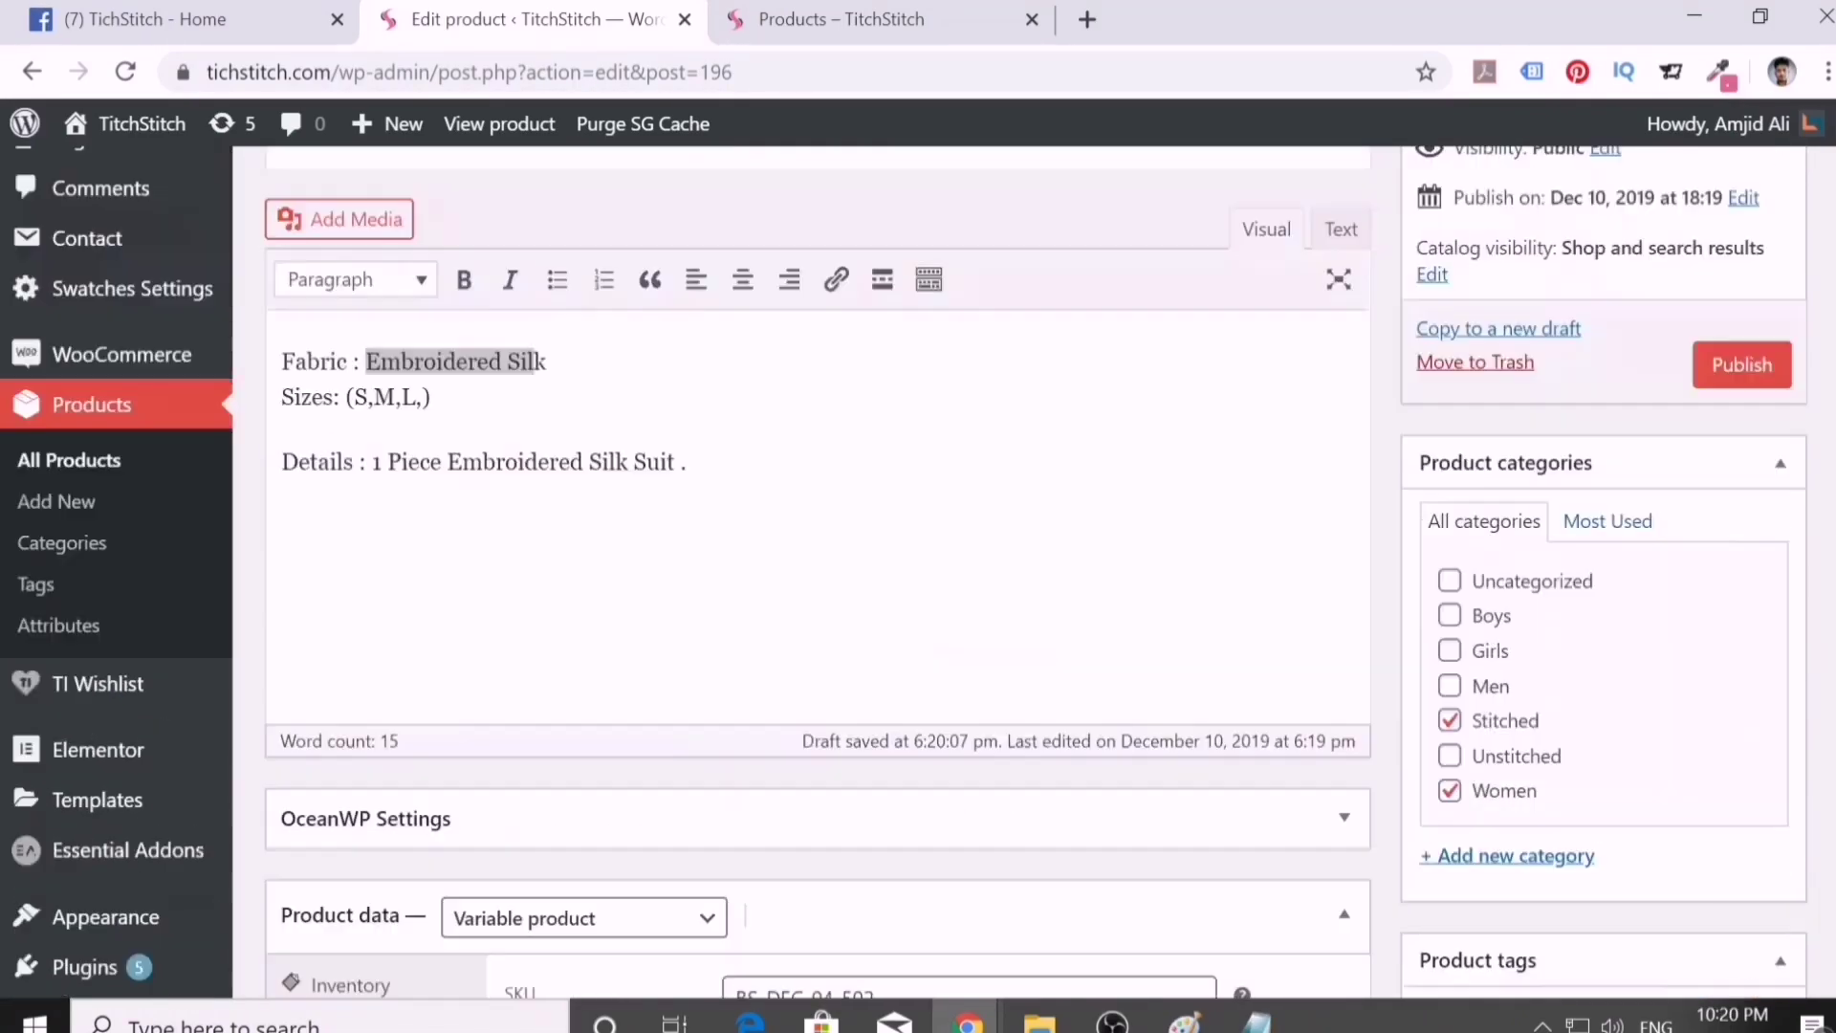
pyautogui.hotkey('ctrl', 'a')
pyautogui.scroll(-10, 287, 738)
pyautogui.click(310, 771)
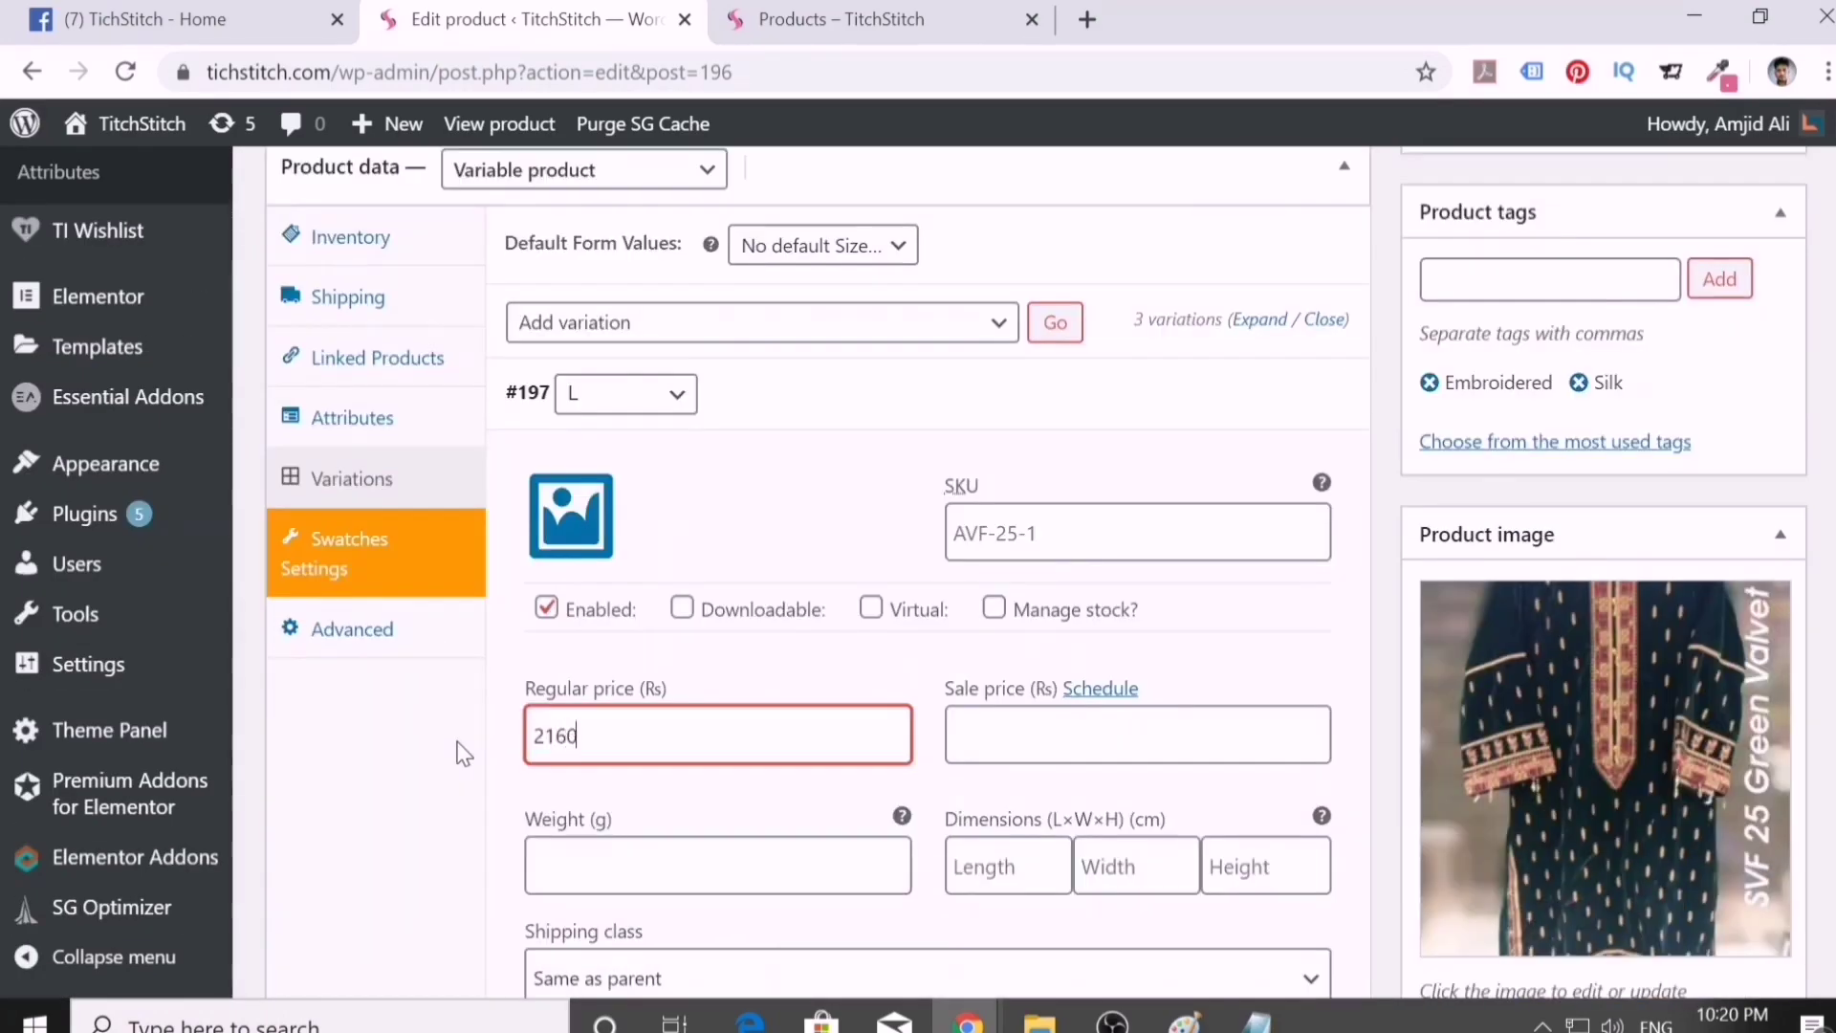
pyautogui.scroll(-5, 459, 745)
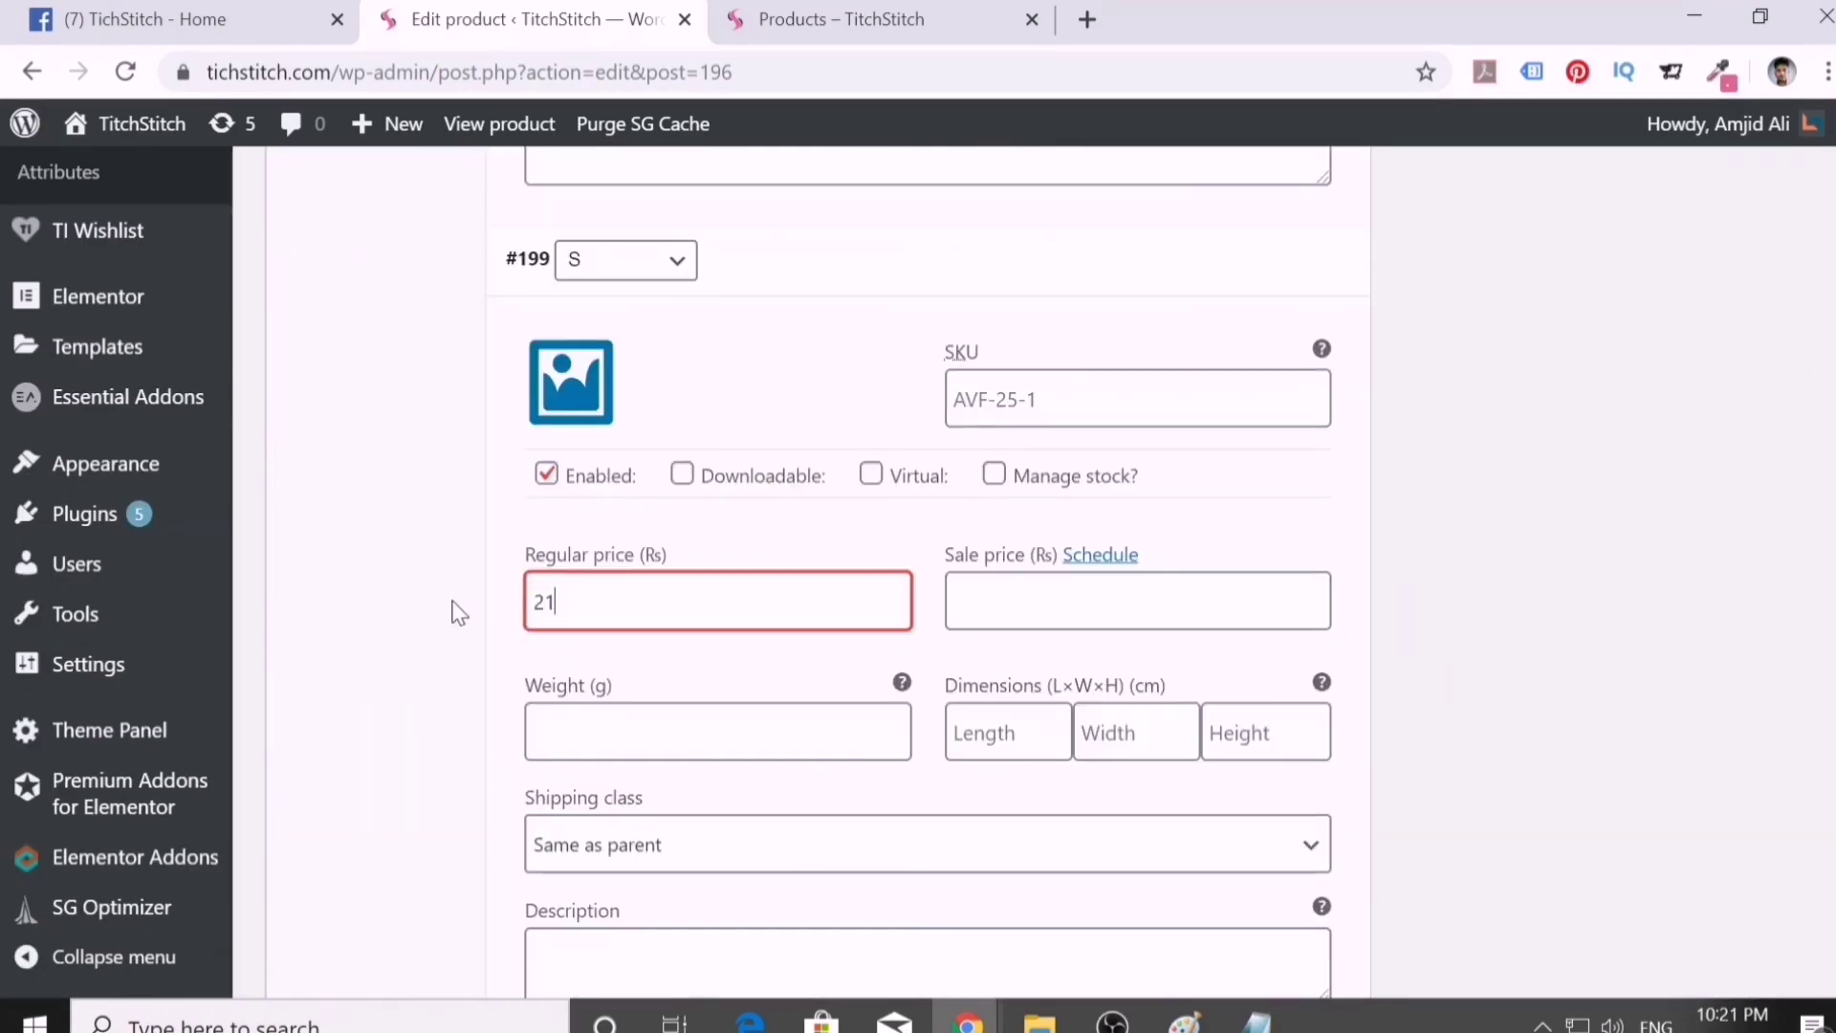
pyautogui.write('60')
pyautogui.scroll(-4, 459, 614)
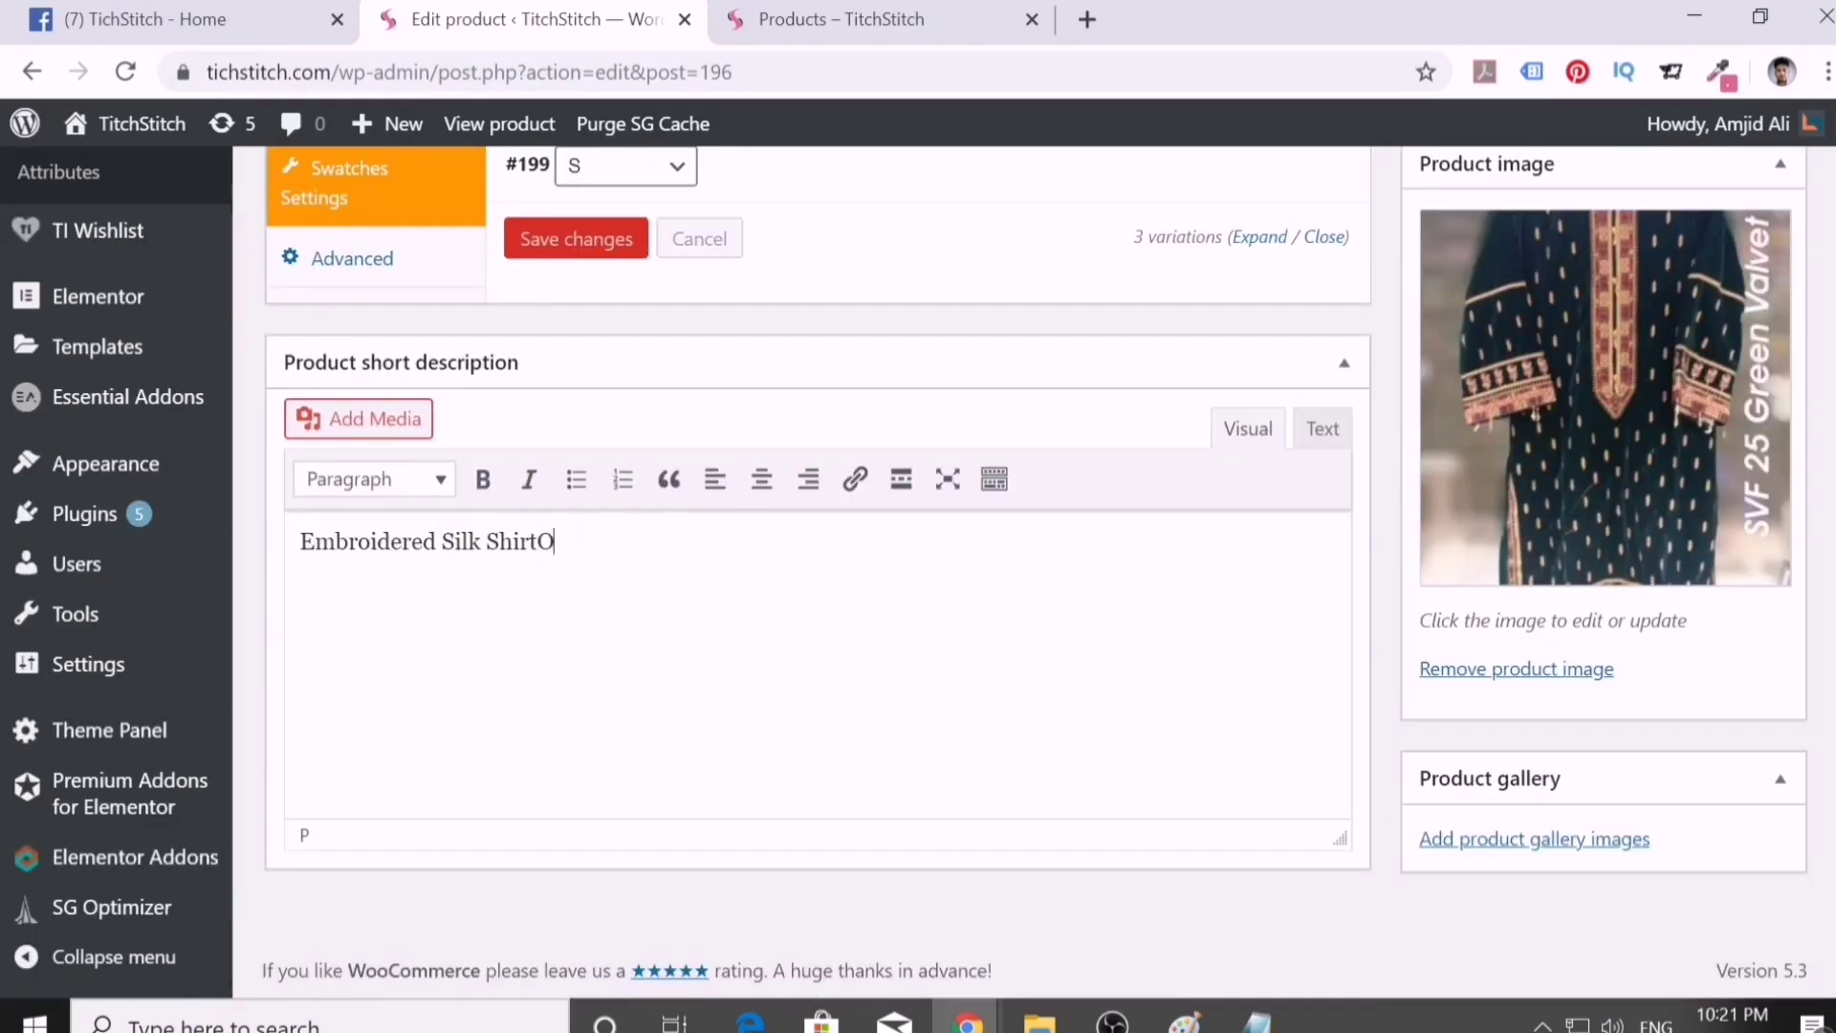
# - Complete the product short description as "Embroidered Silk Shirt Only Stiched"
pyautogui.press('BackSpace')
pyautogui.write('Only Stiched')
pyautogui.scroll(6, 822, 573)
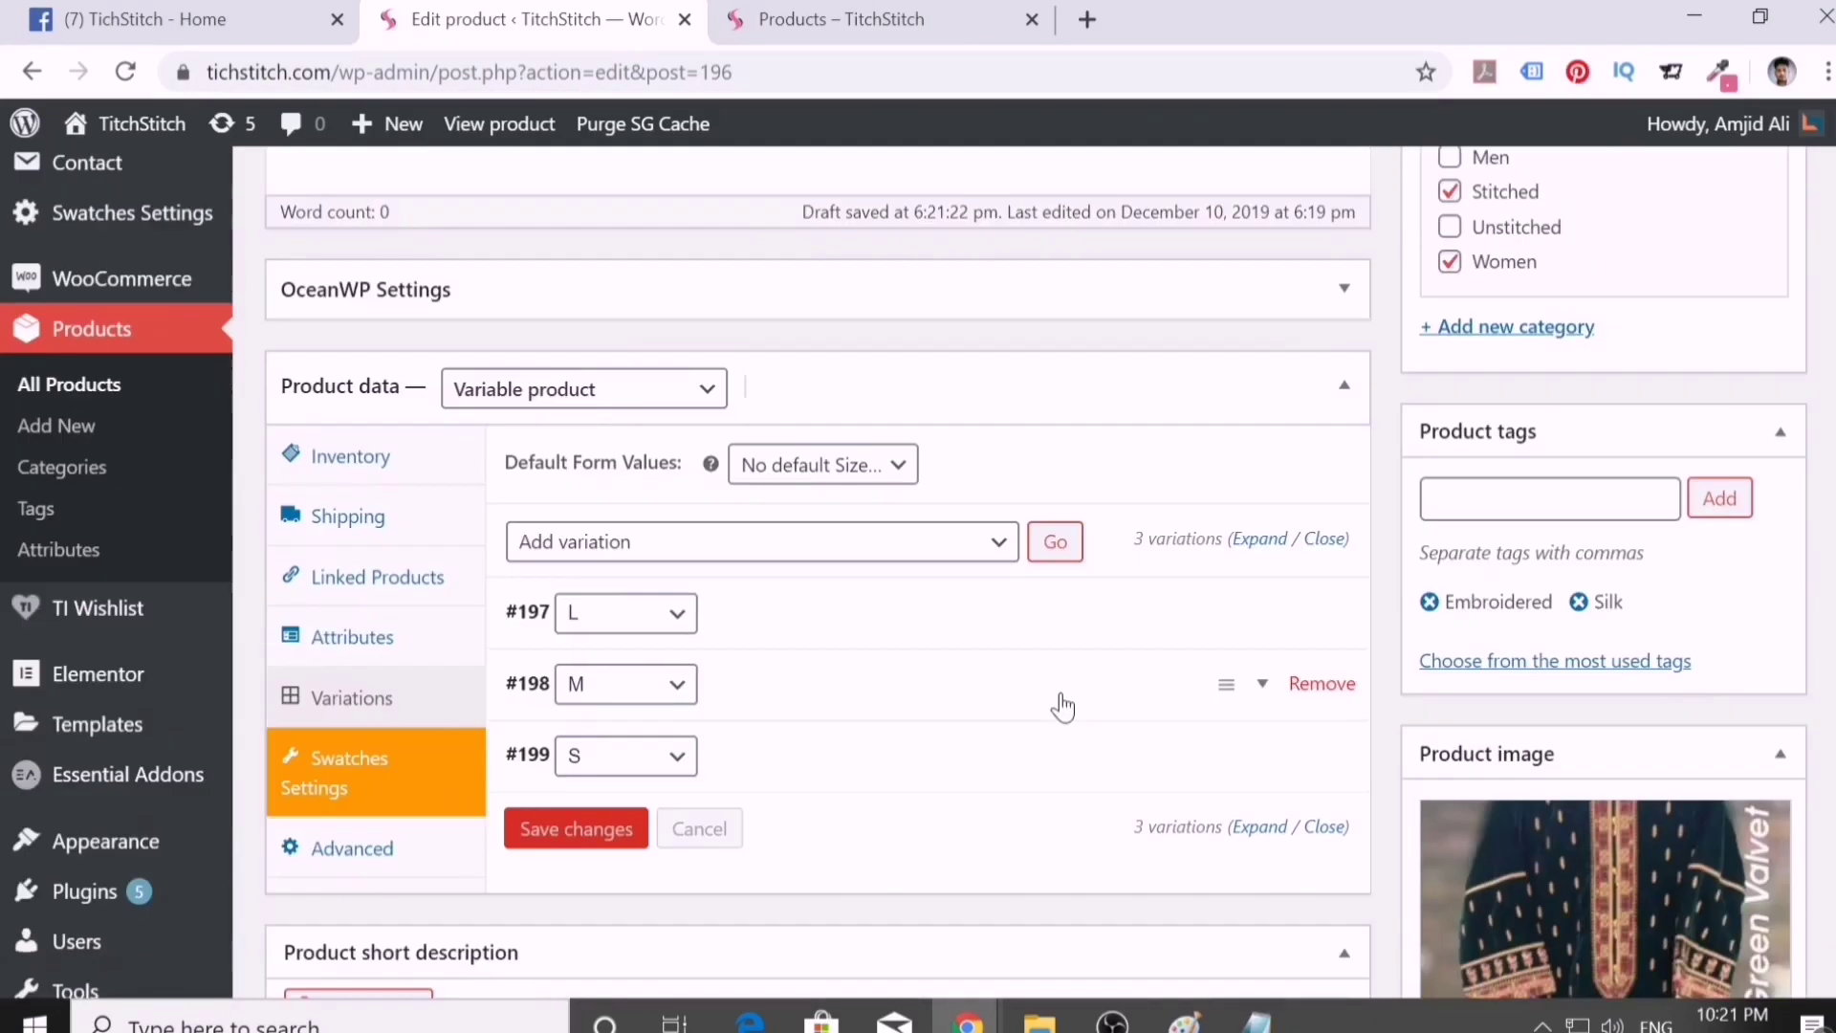
pyautogui.scroll(-3, 822, 574)
# - Choose BS-DEC-04-502.jpg as the new product image and fill its alt text, title and description with "Embroidered Silk Shirt"
pyautogui.click(1616, 689)
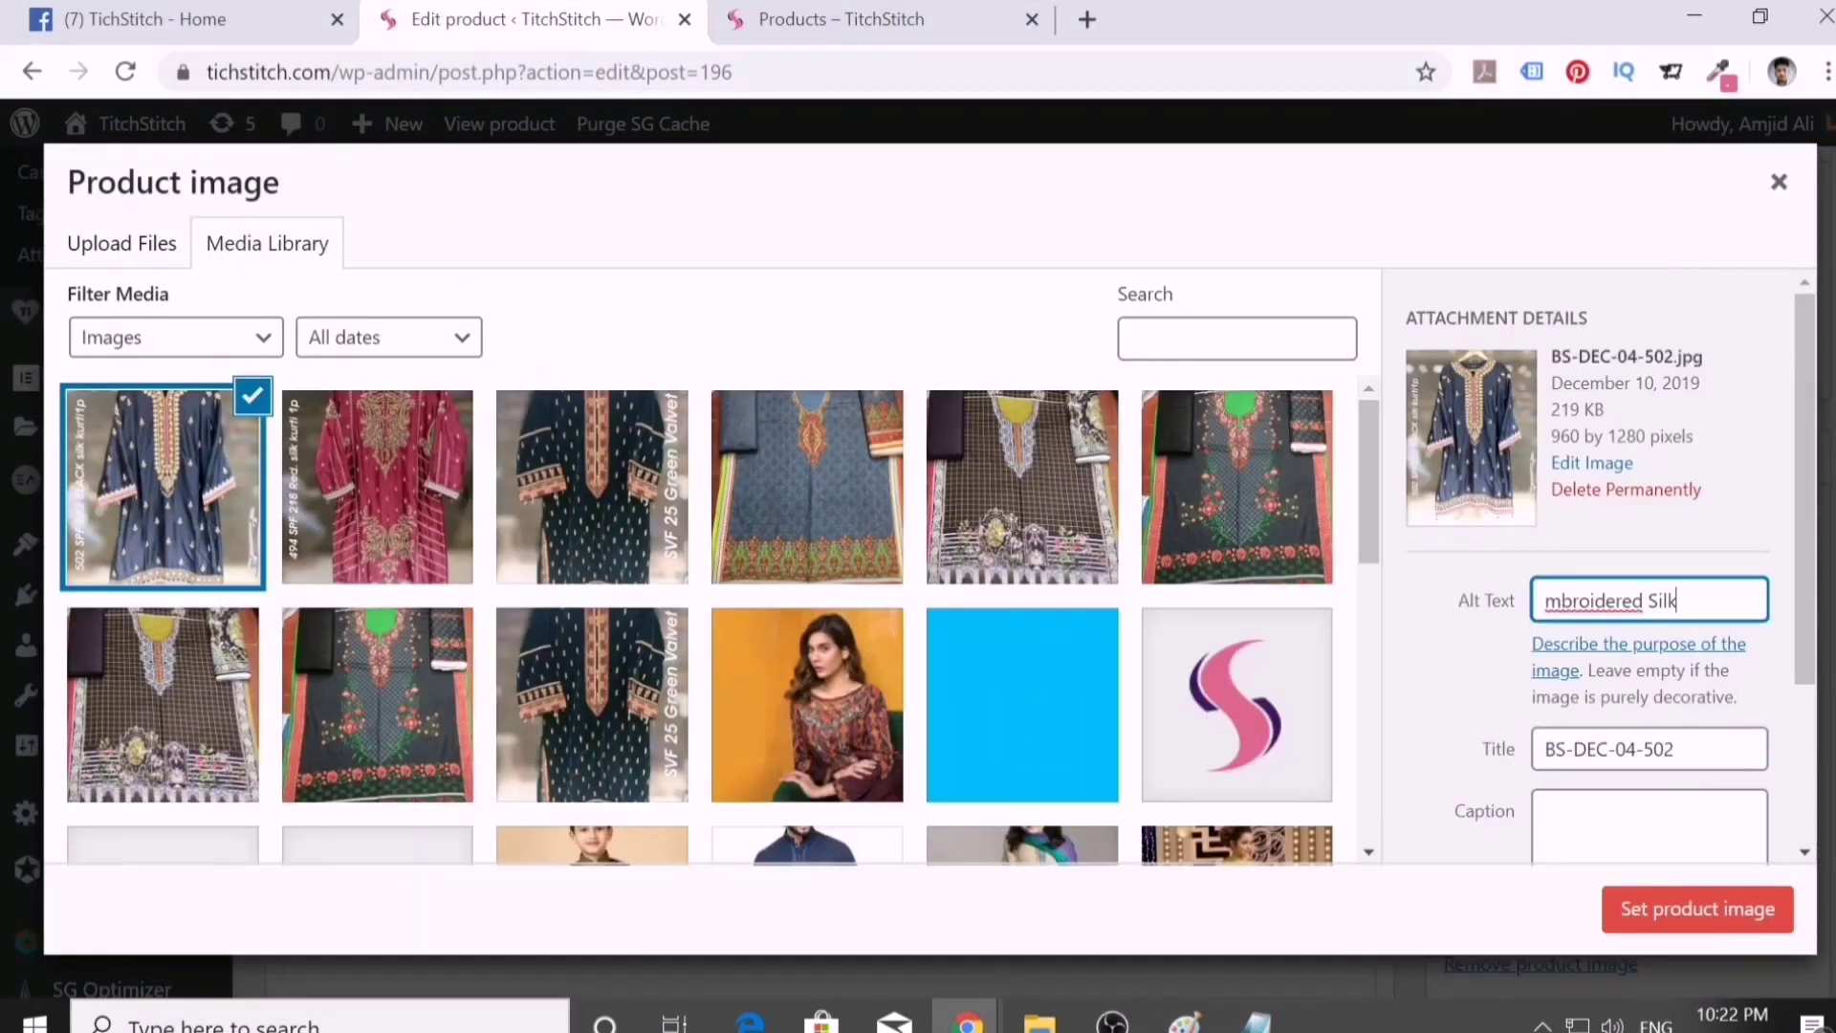
pyautogui.write('Shirt')
pyautogui.scroll(-2, 1576, 521)
pyautogui.click(1648, 686)
pyautogui.hotkey('ctrl', 'v')
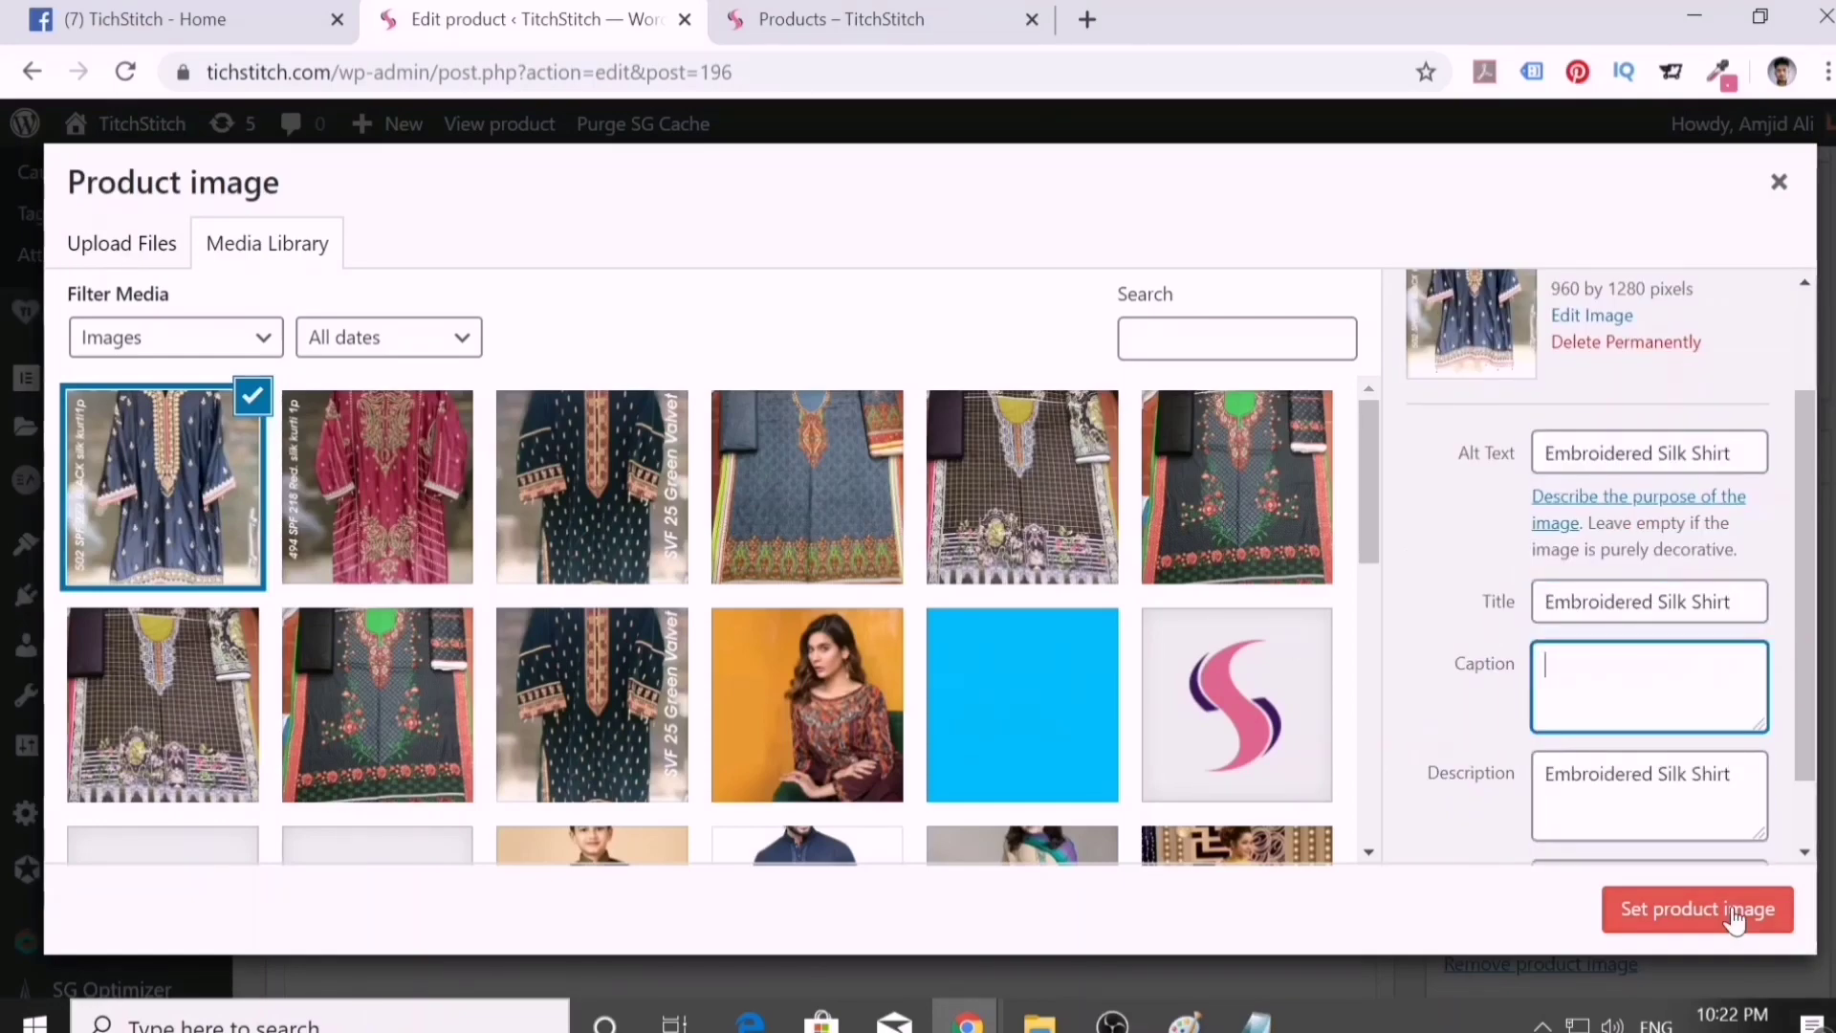
# - Adjust the image's alt text with a hyphen and publish the product with this image
pyautogui.click(1617, 454)
pyautogui.press('BackSpace')
pyautogui.write('-')
pyautogui.click(1691, 453)
pyautogui.press('BackSpace')
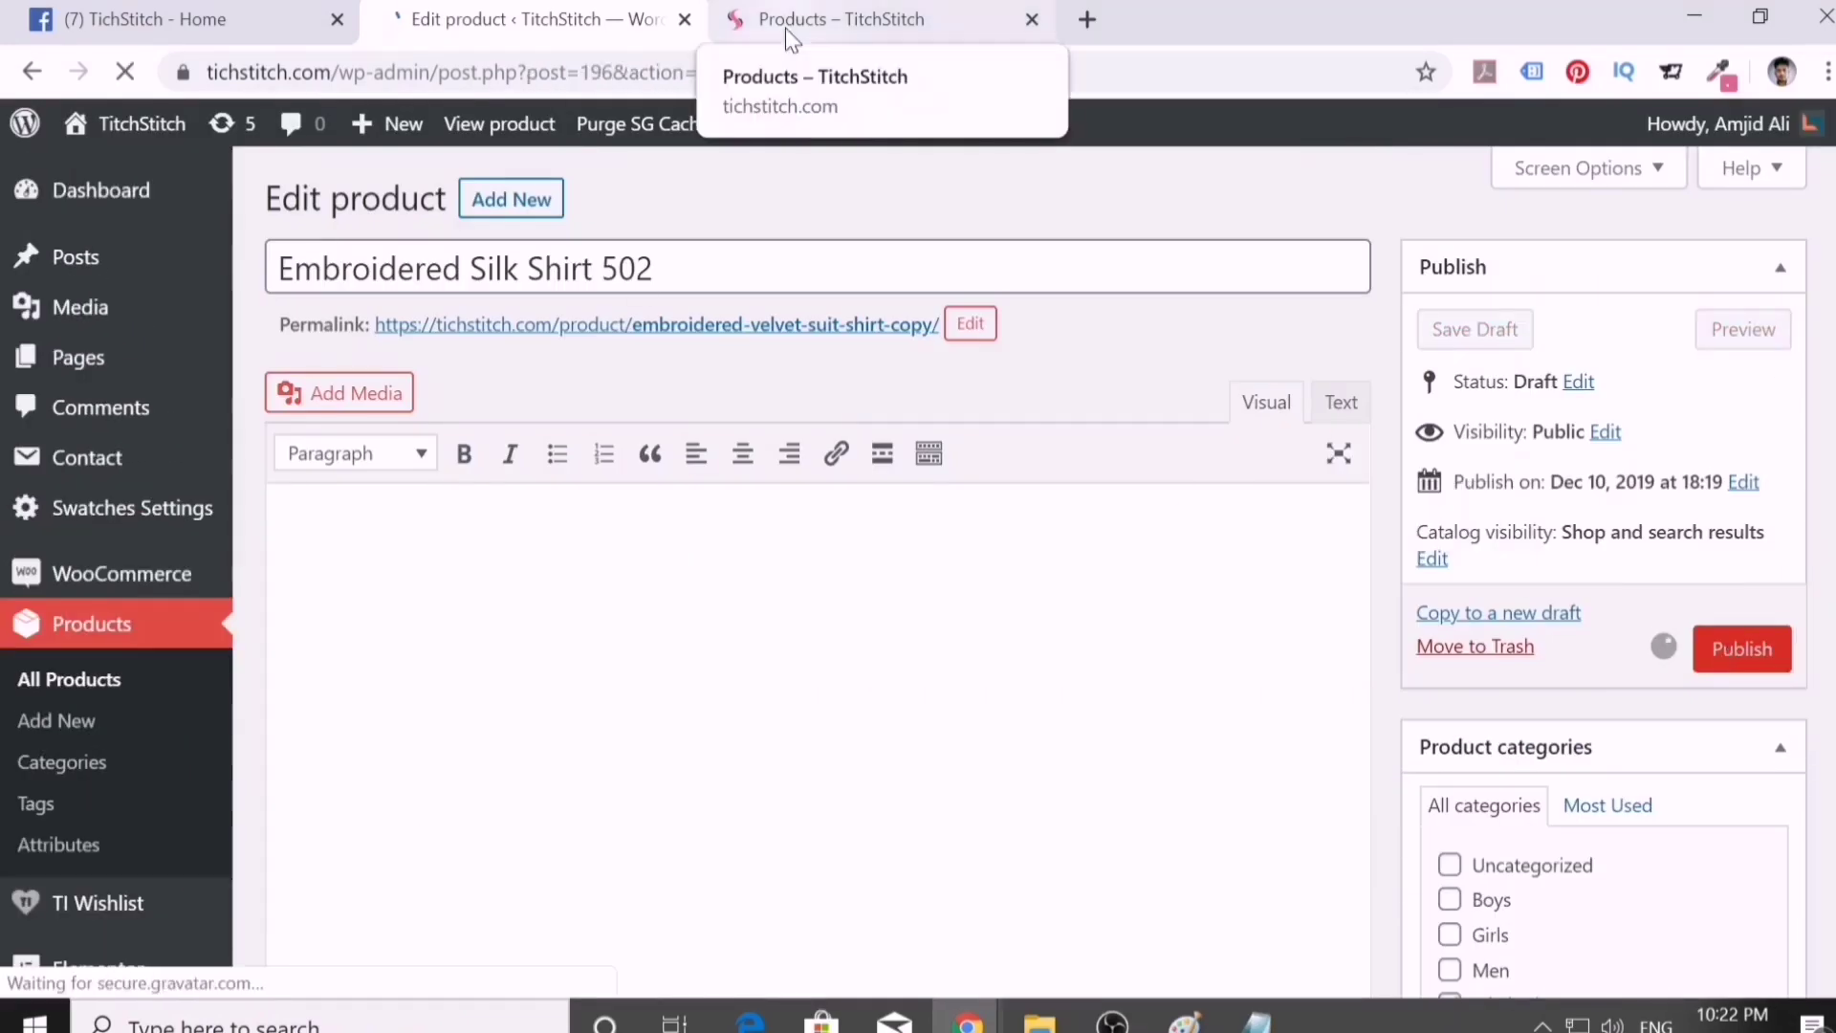
# - Review the product listing on the live shop page, including the new Embroidered Silk Shirt 502
pyautogui.click(842, 19)
pyautogui.scroll(-5, 1419, 636)
pyautogui.scroll(1, 1406, 636)
pyautogui.scroll(-1, 1393, 639)
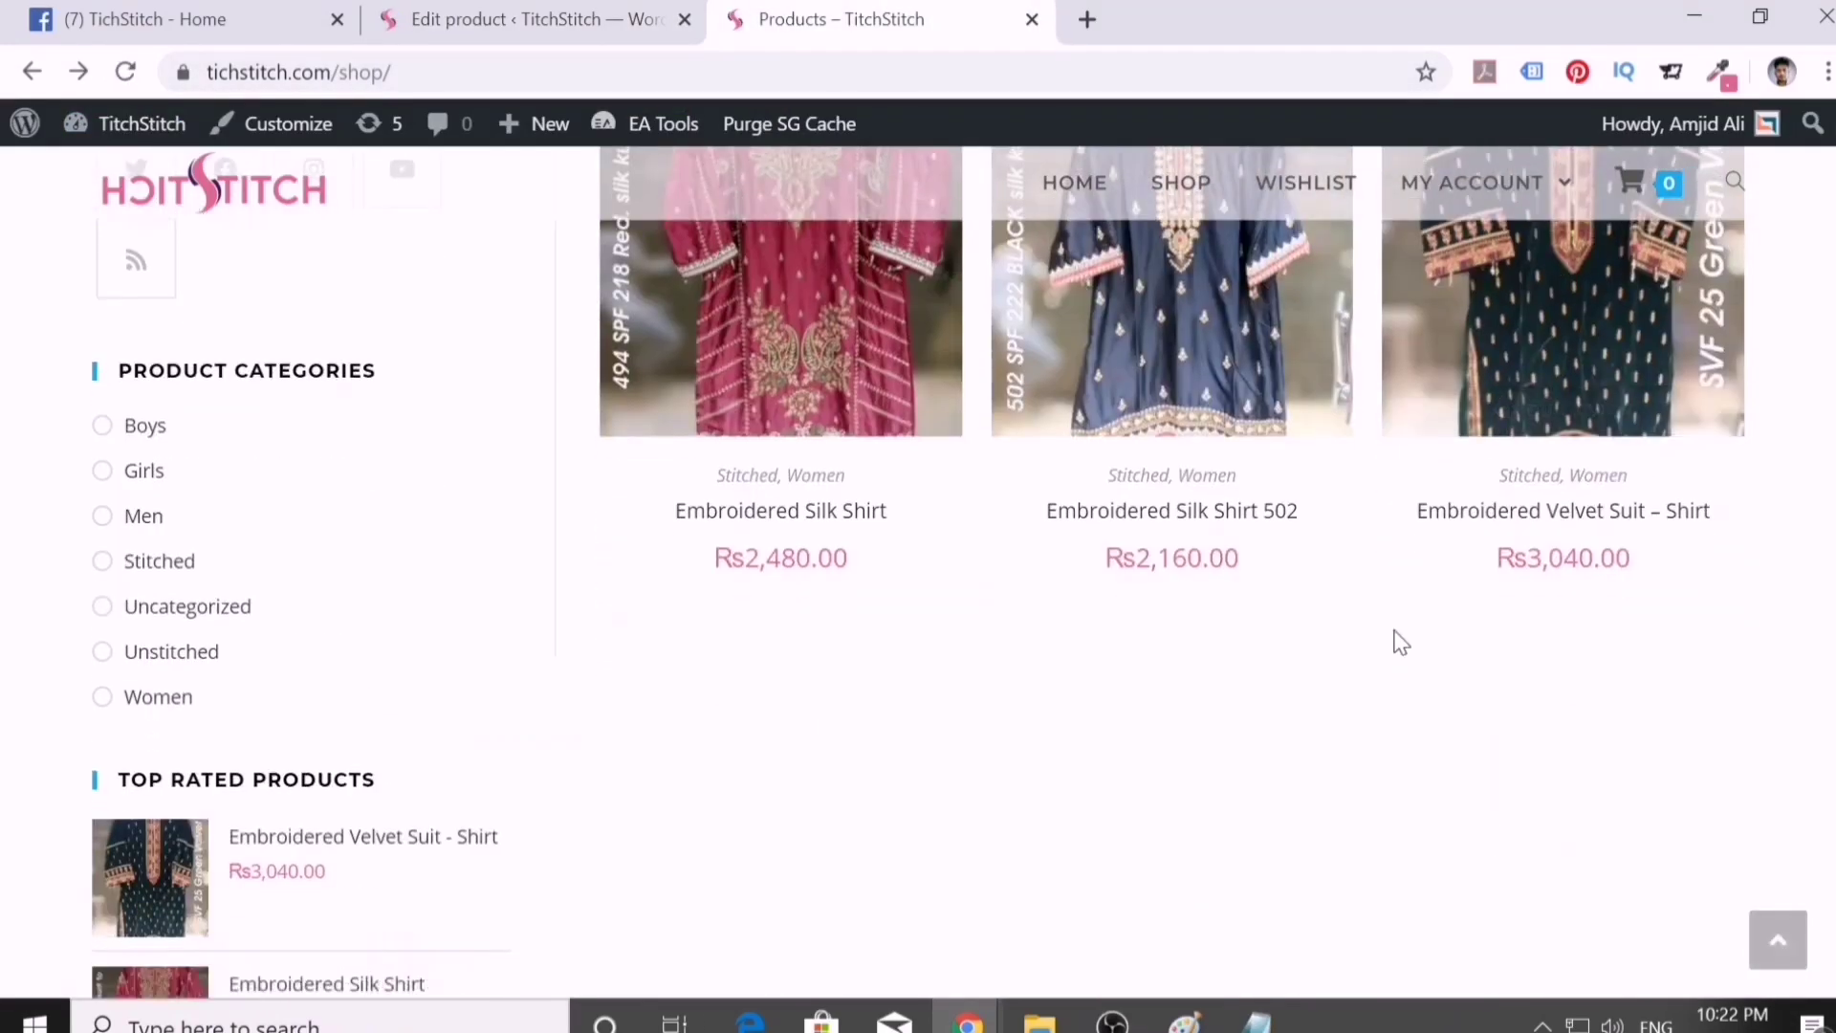
pyautogui.scroll(5, 1394, 640)
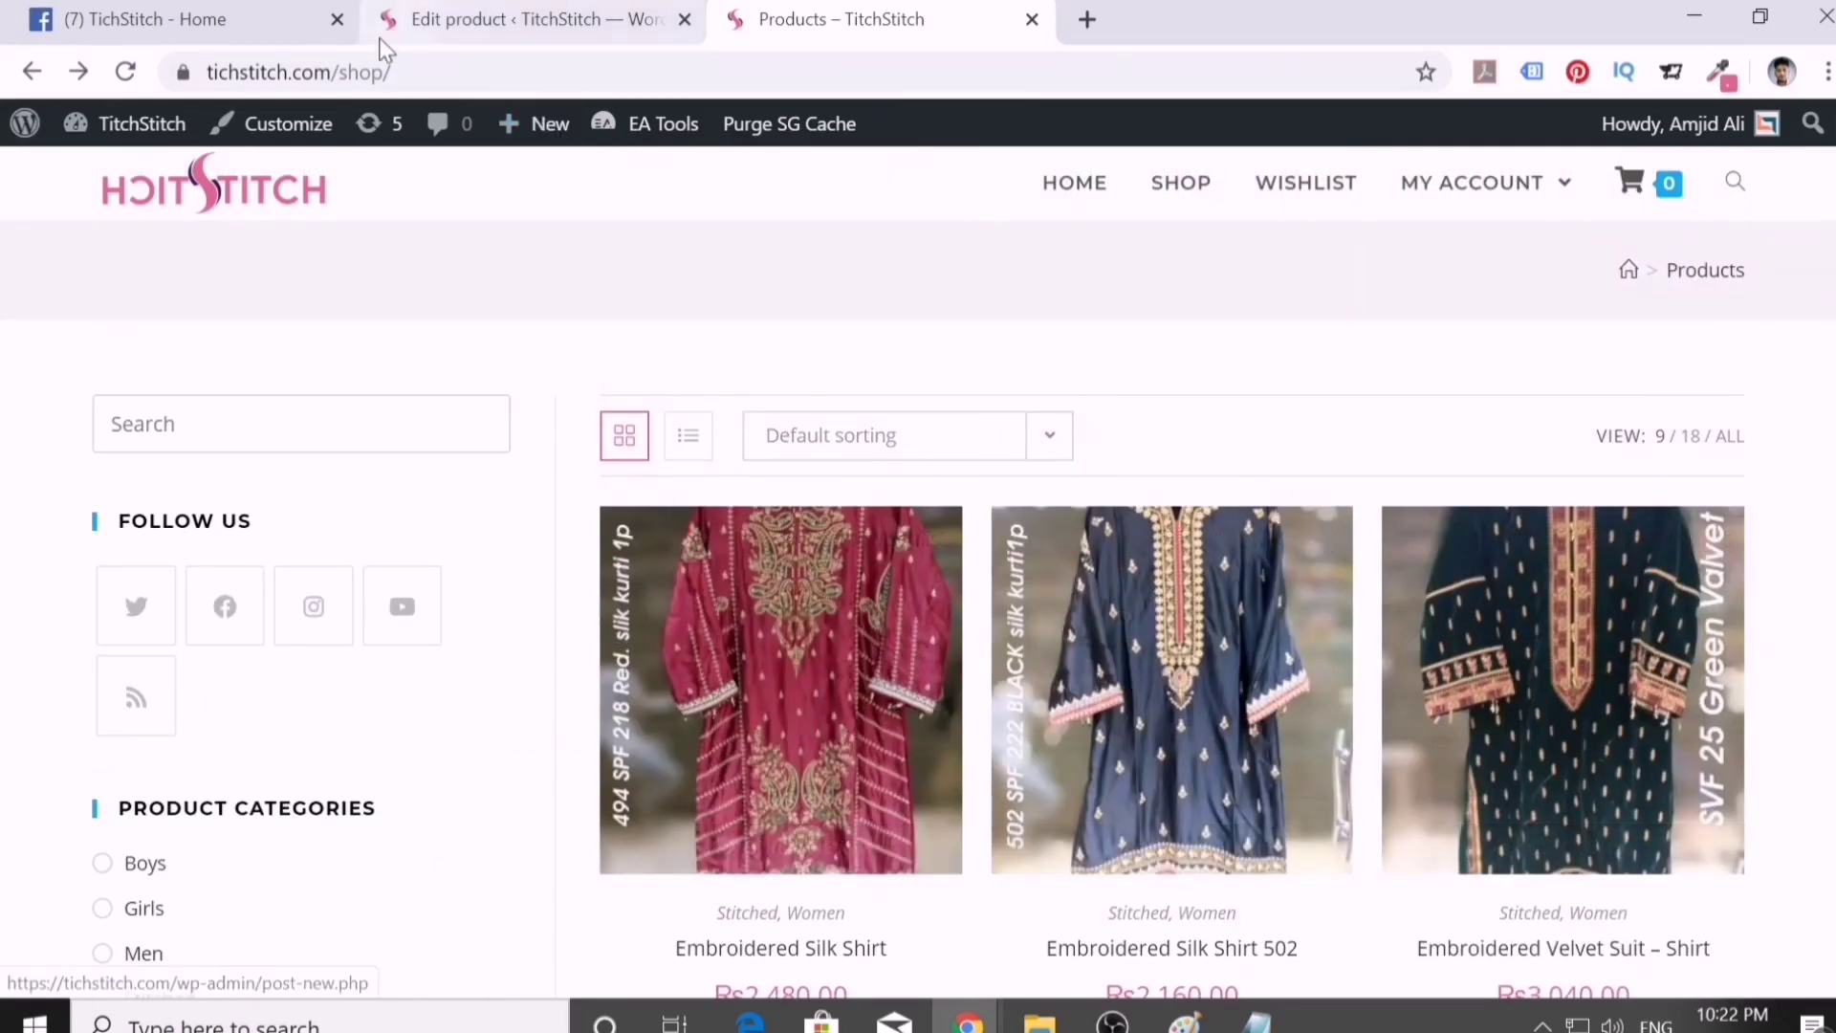
# - Switch to File Explorer and examine how the products folder and its Binsaeed Original - Stitched subfolder are organised
pyautogui.click(1016, 1023)
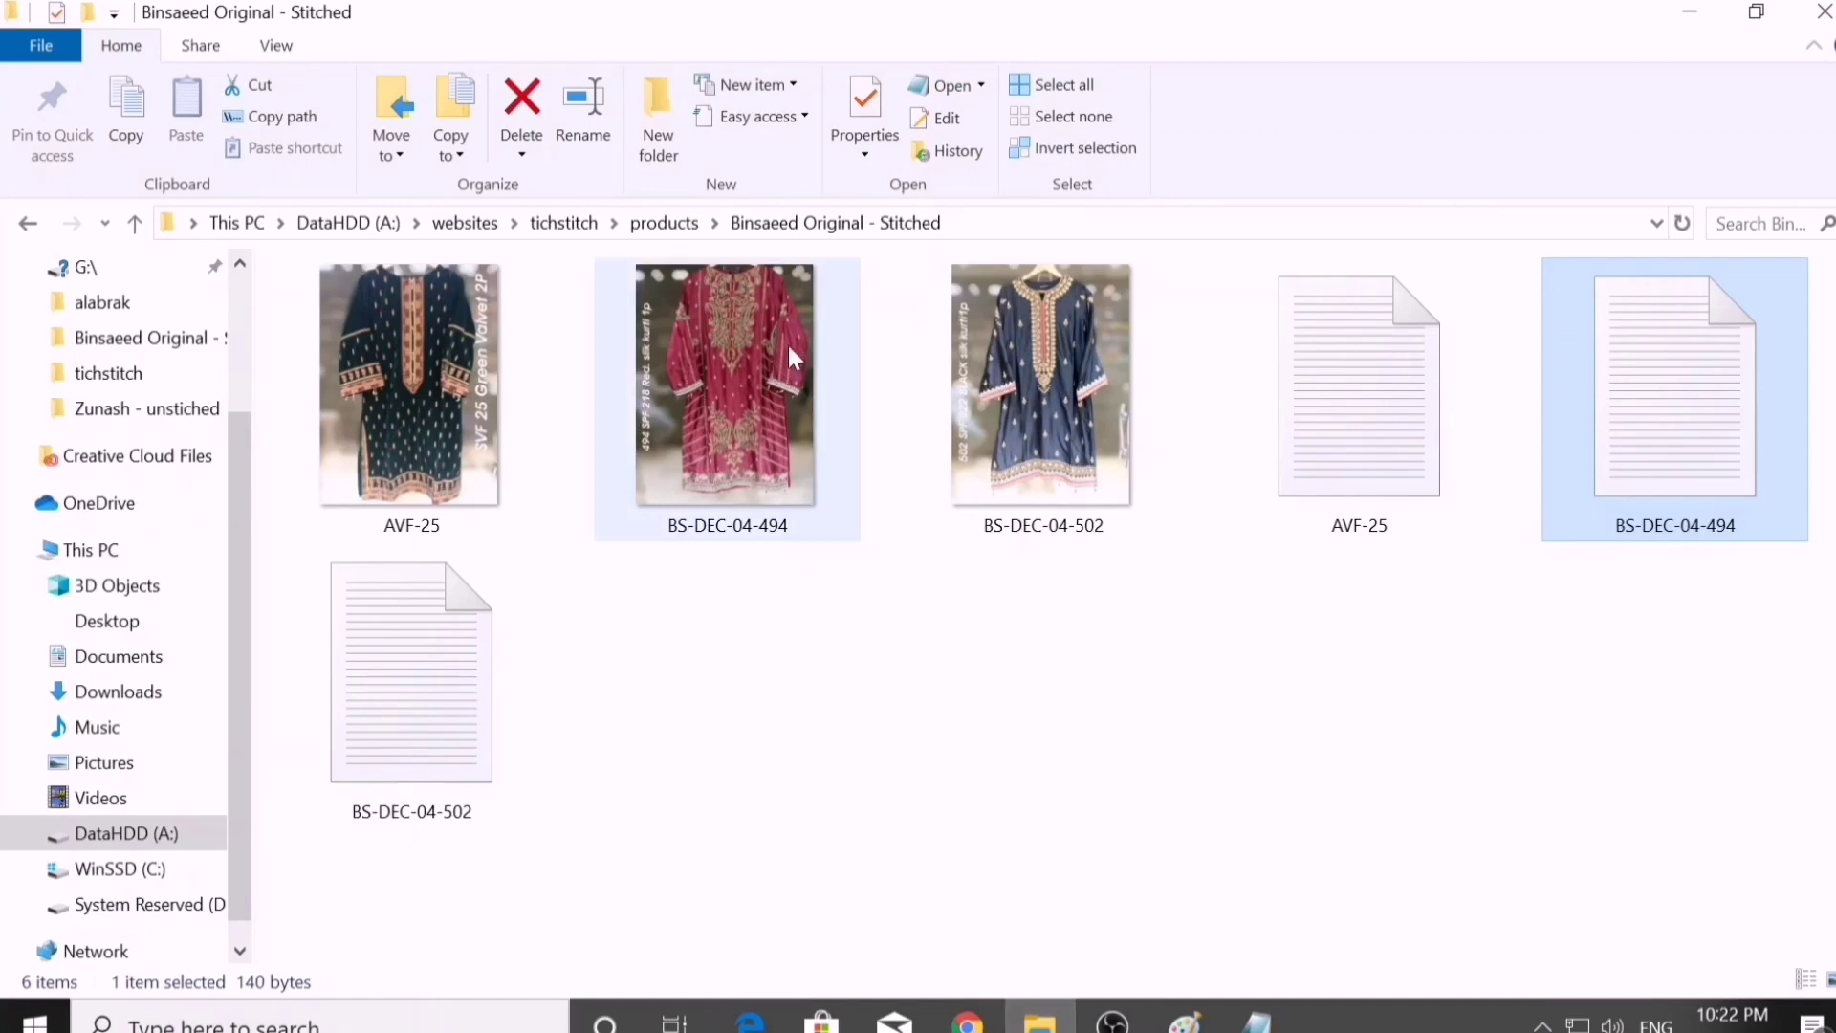
pyautogui.click(675, 238)
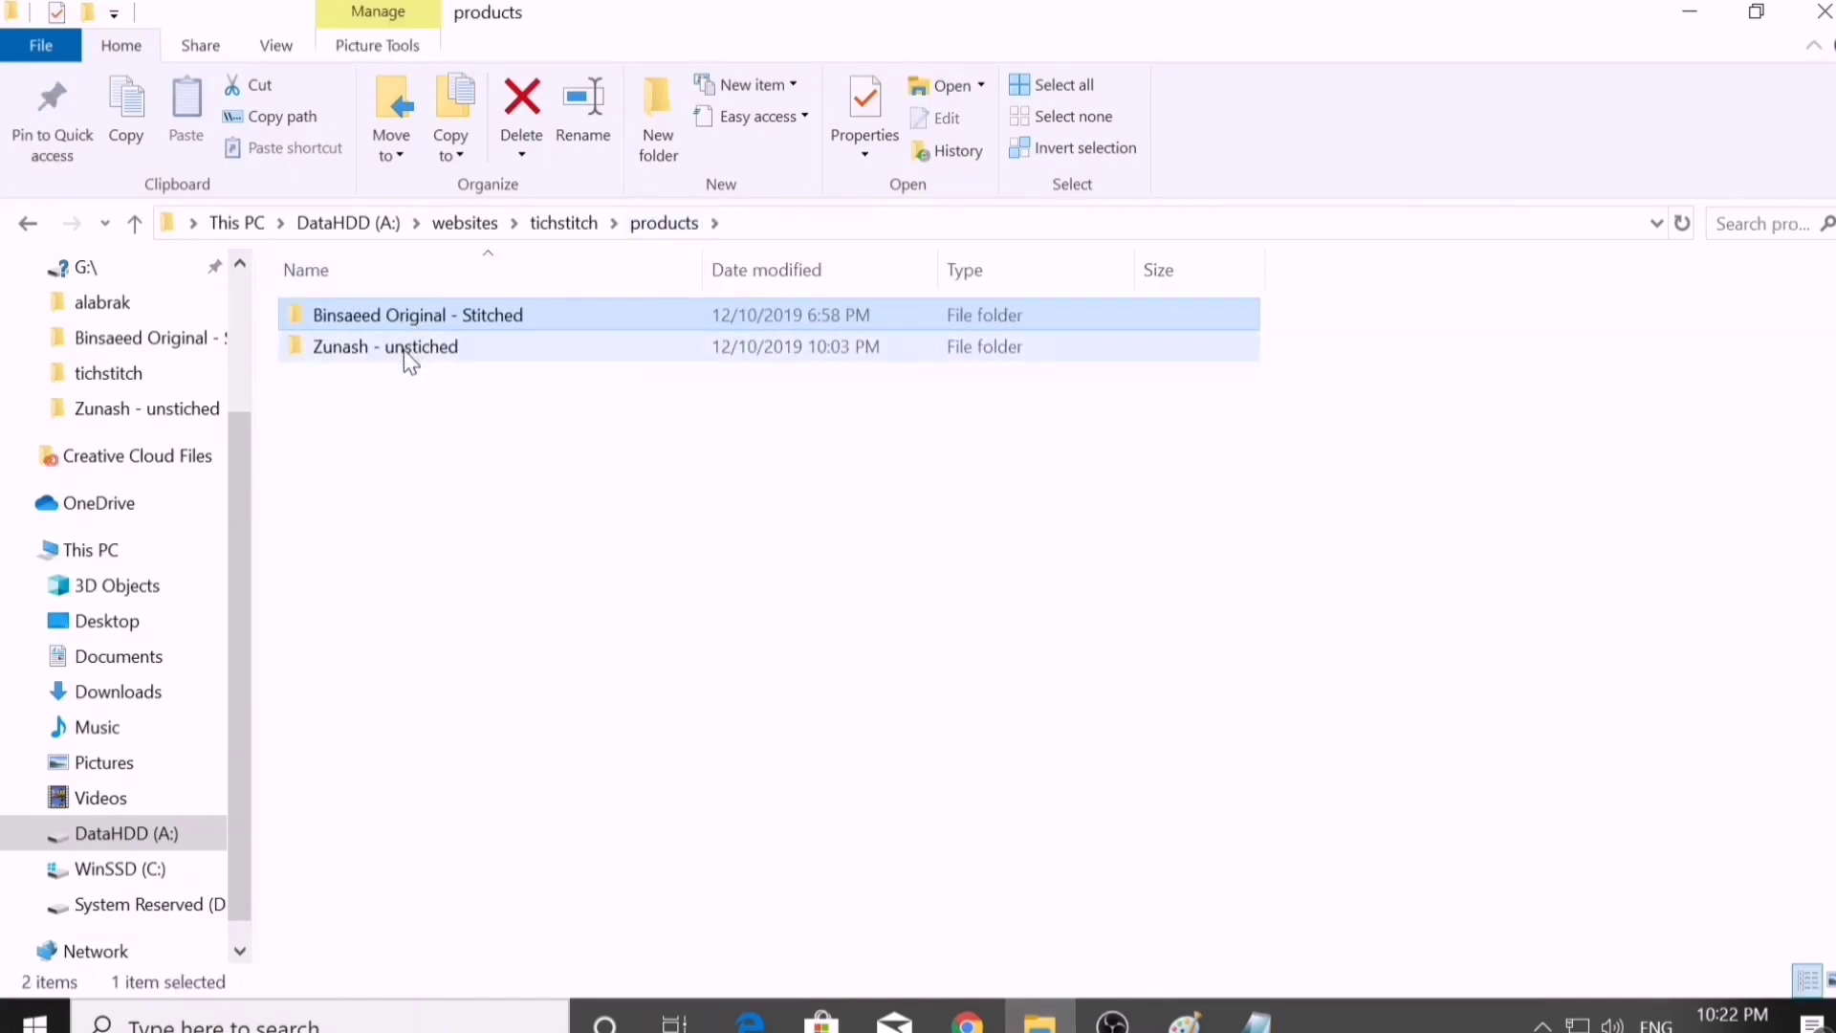
pyautogui.doubleClick(415, 318)
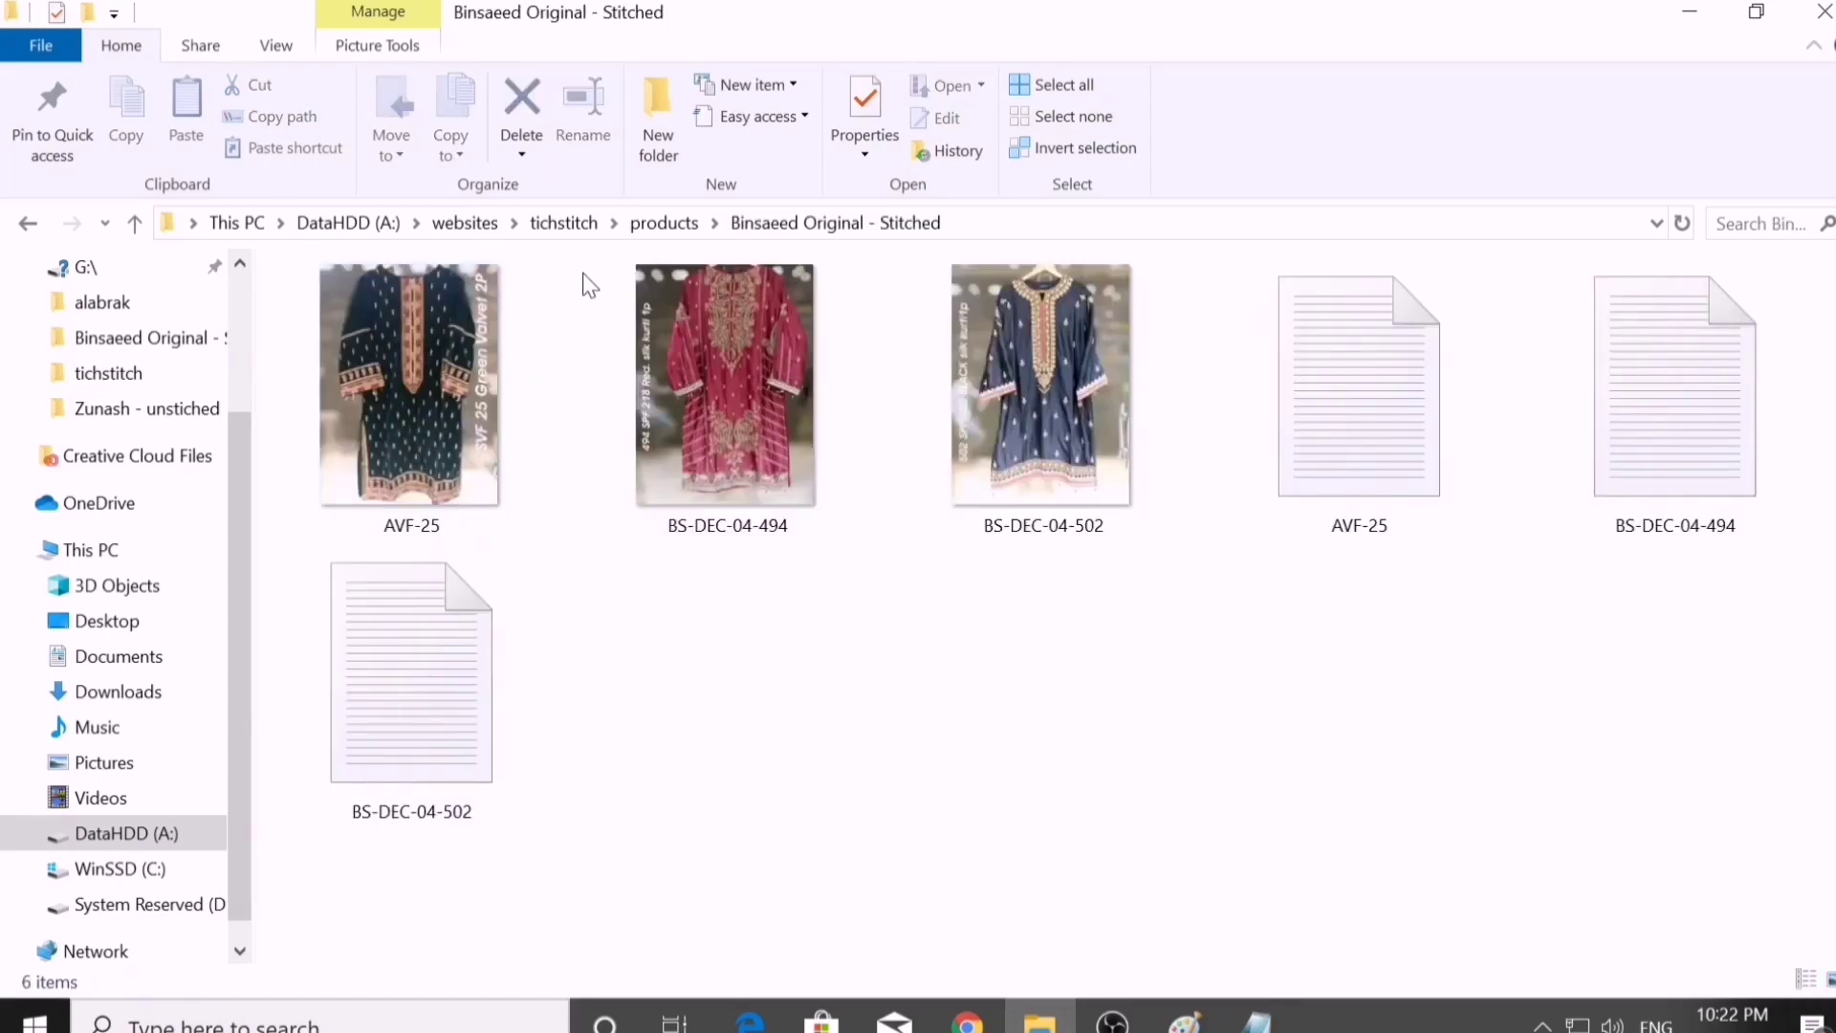
pyautogui.click(666, 222)
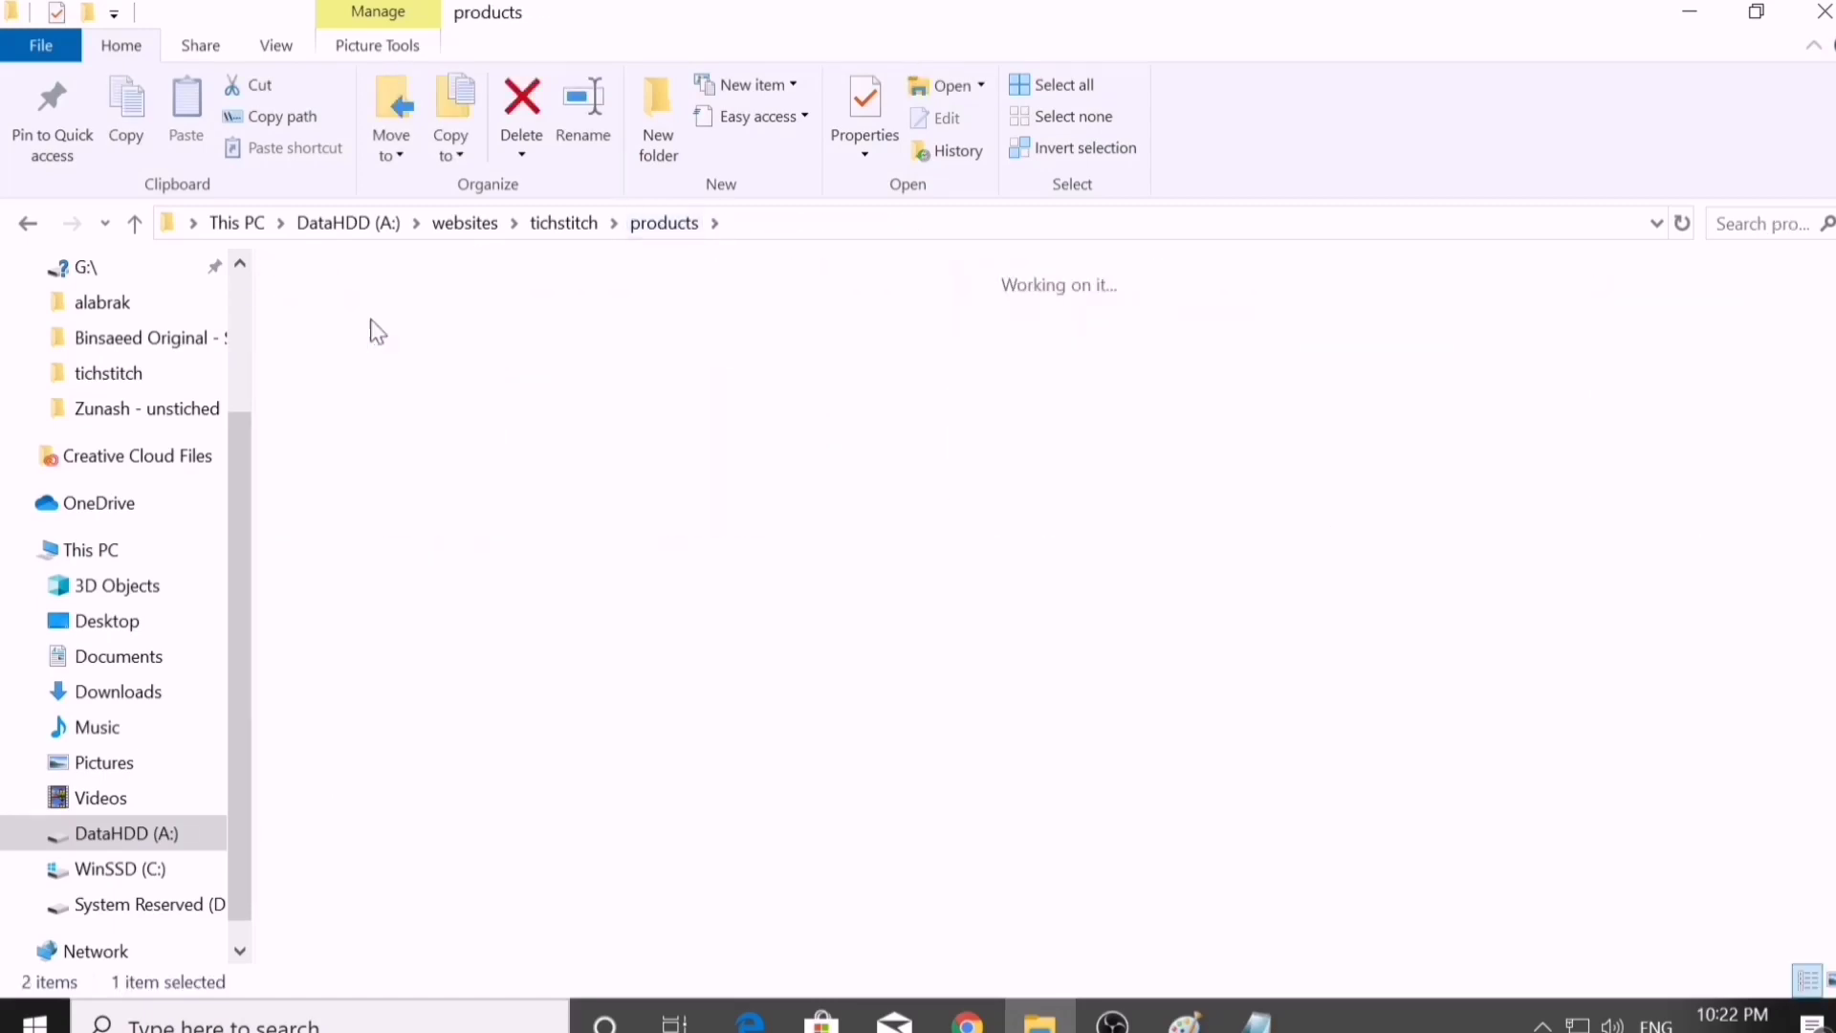
pyautogui.doubleClick(378, 325)
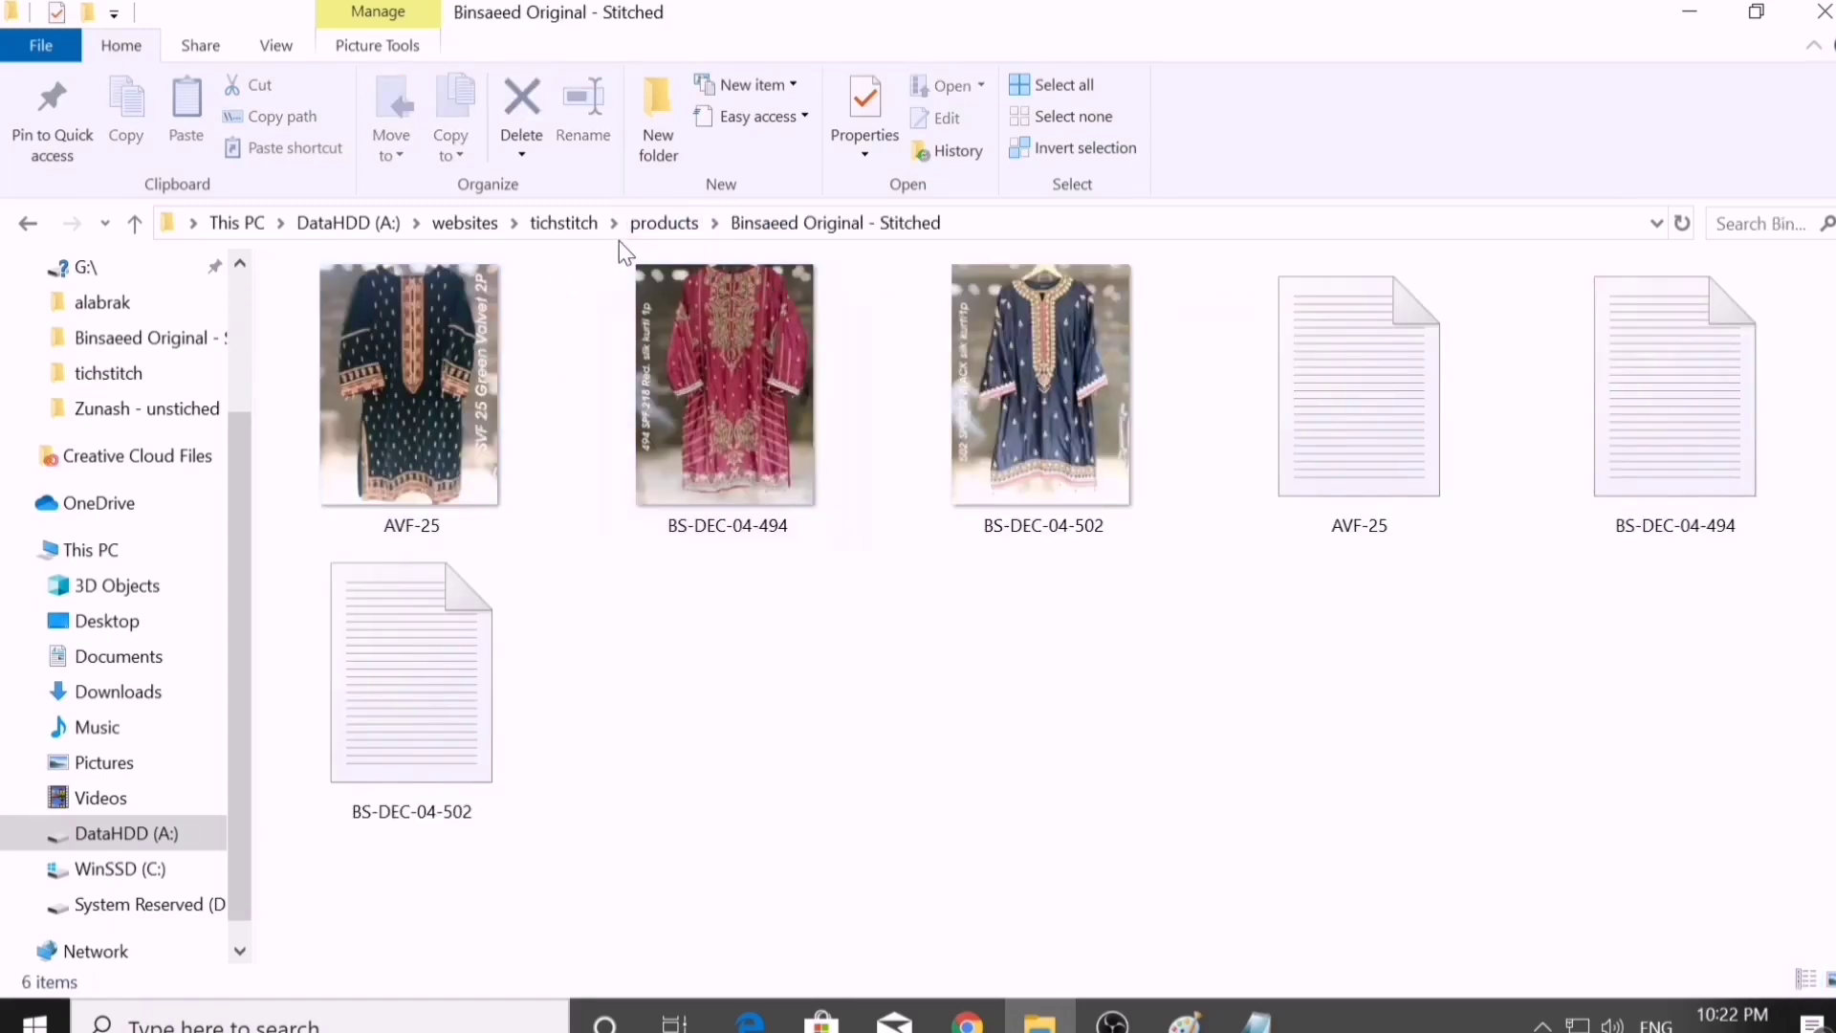
pyautogui.click(643, 224)
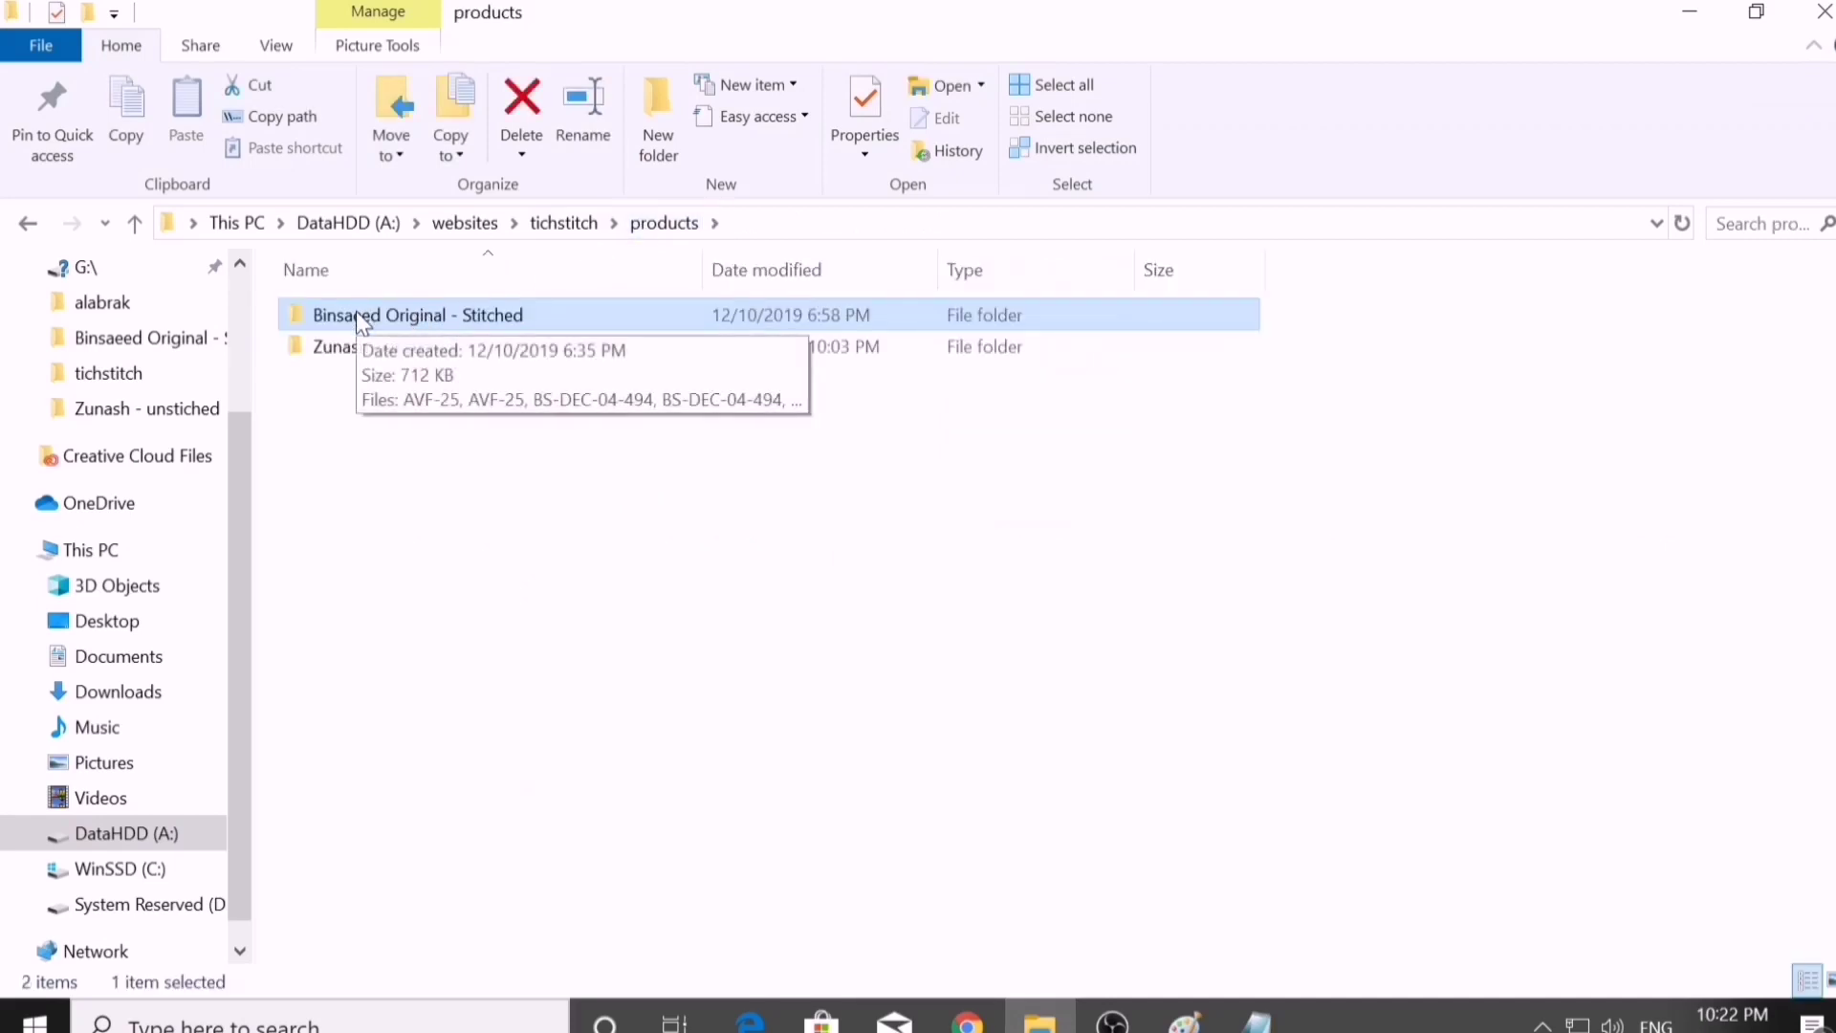
pyautogui.click(356, 312)
pyautogui.doubleClick(347, 315)
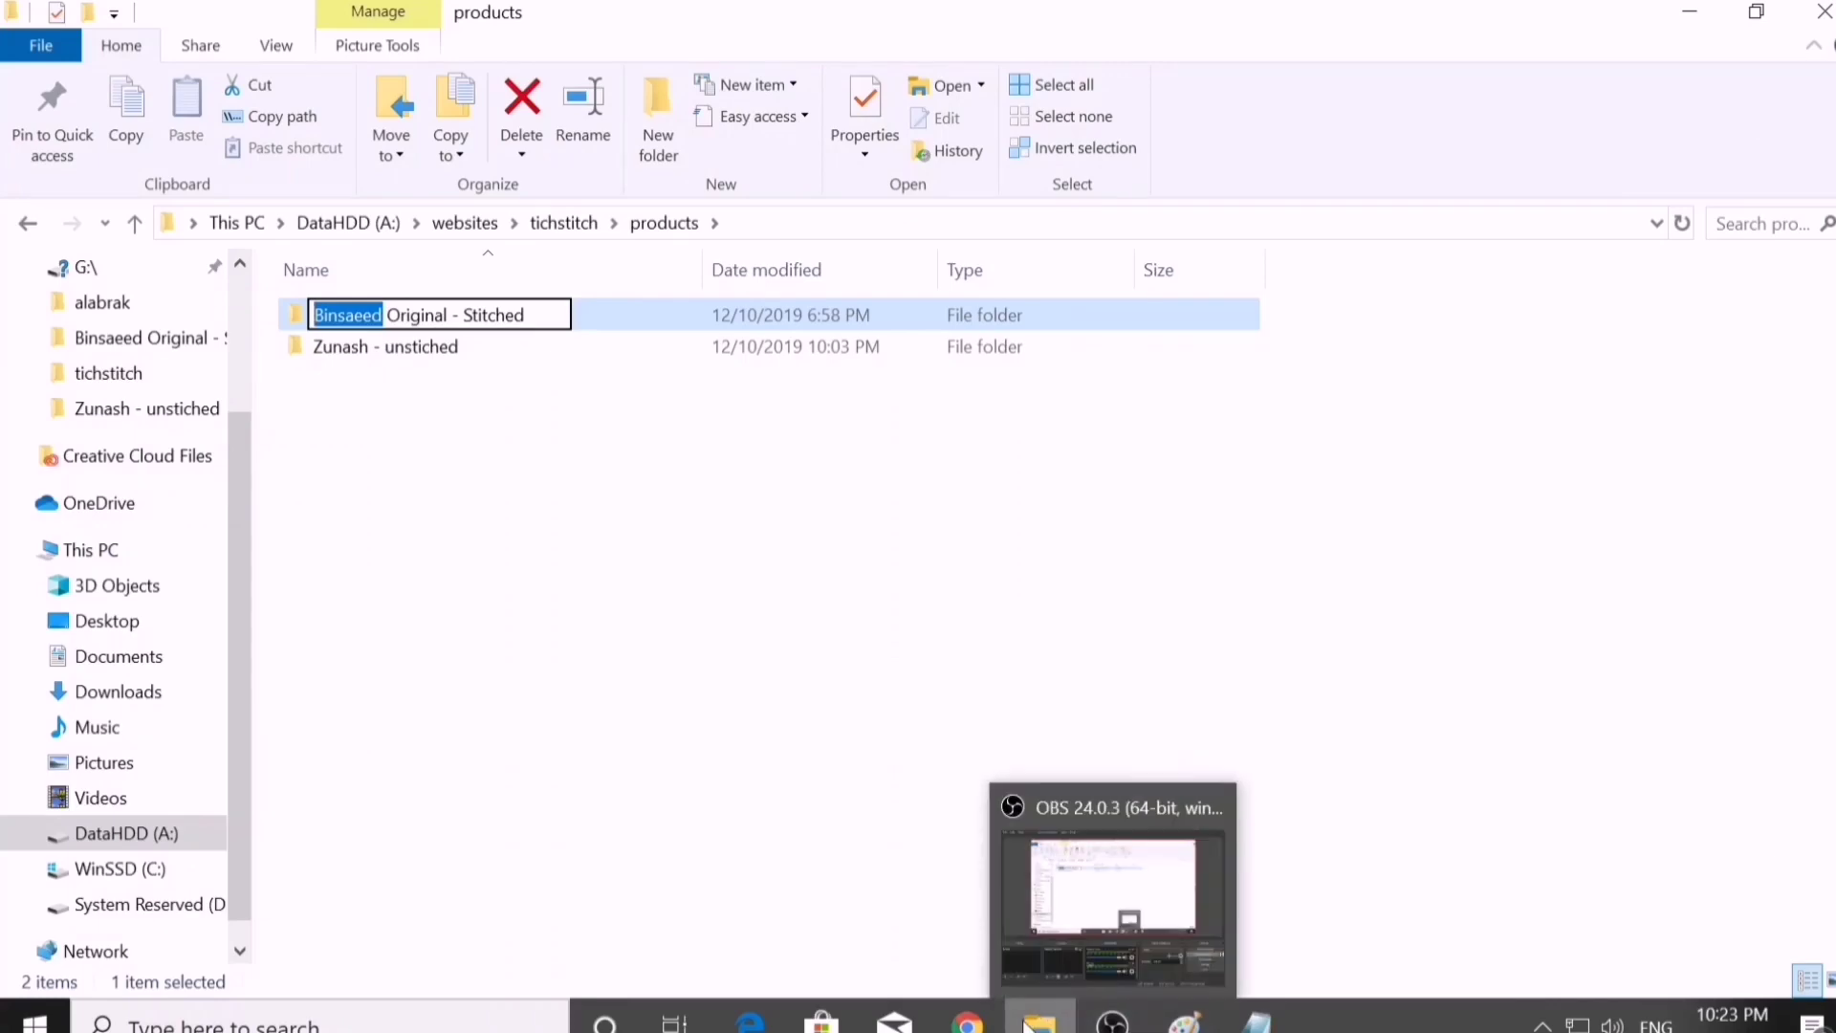
# - Switch back to Chrome and look over the products shown on the shop page
pyautogui.click(966, 1021)
pyautogui.click(874, 933)
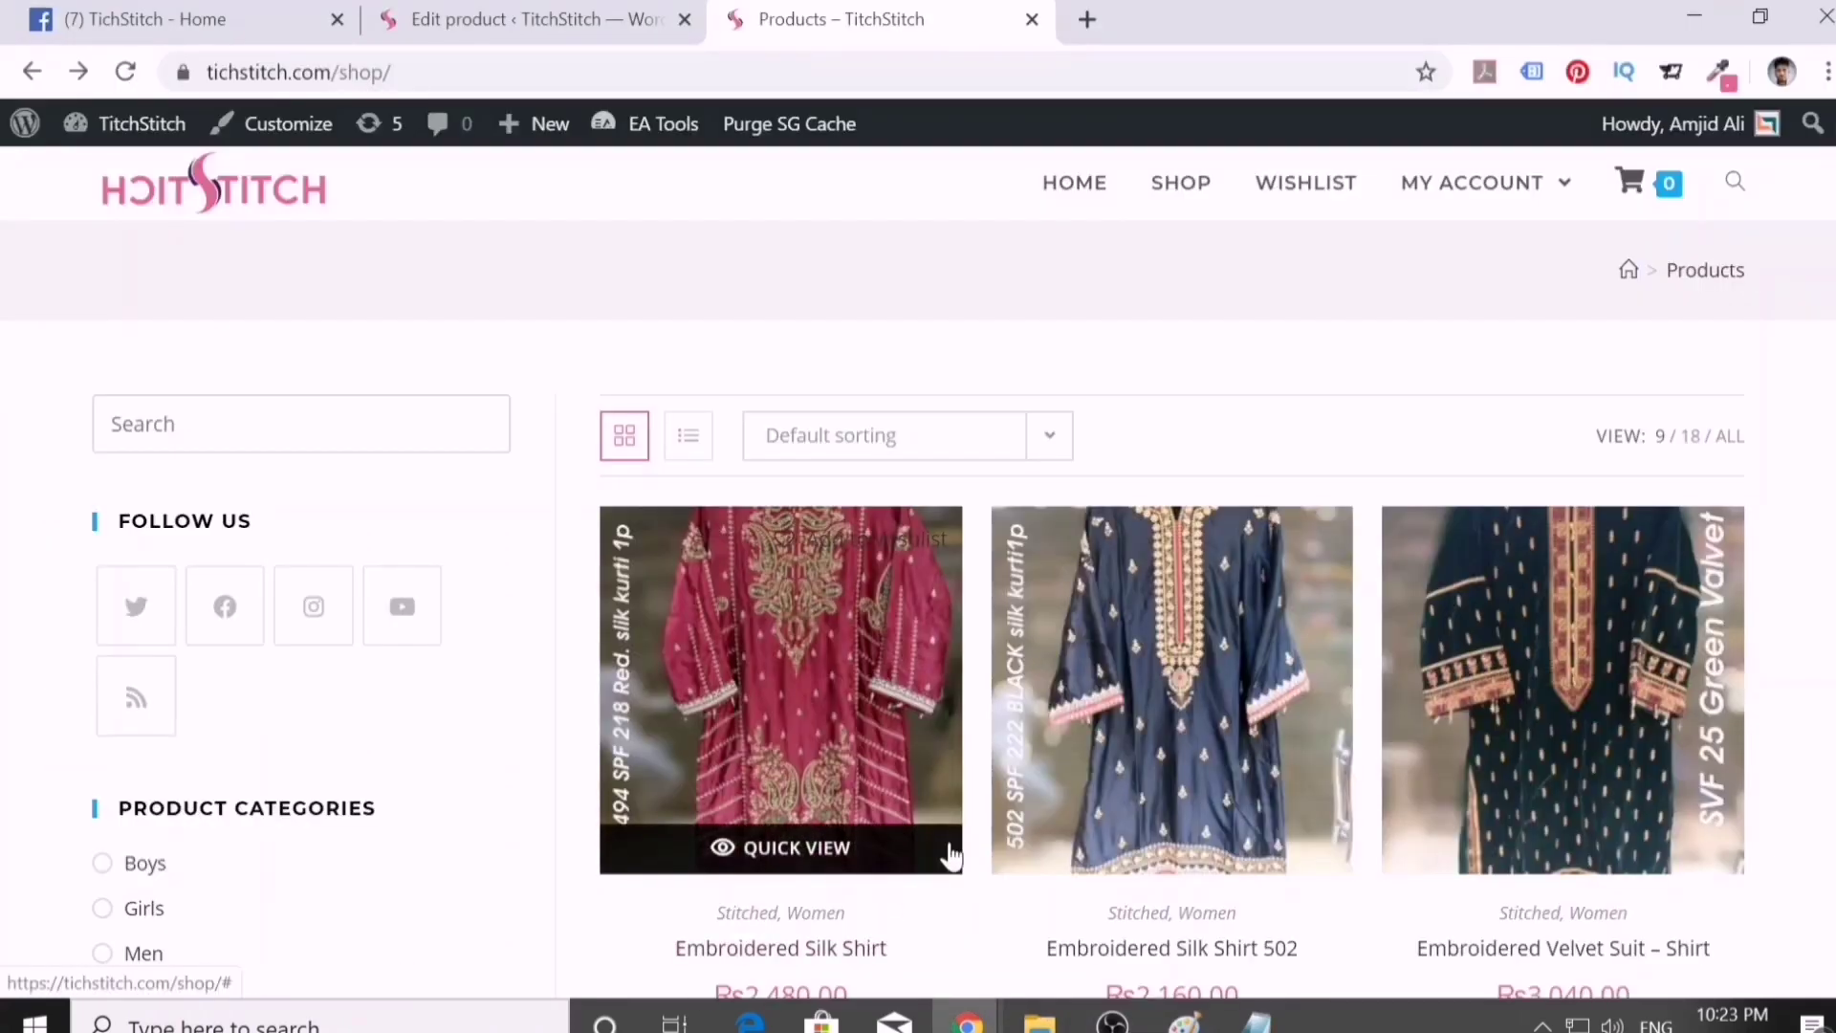
pyautogui.scroll(-4, 861, 765)
# - Open the Embroidered Silk Shirt 502 product for editing and add the tag Binsaeed
pyautogui.click(514, 23)
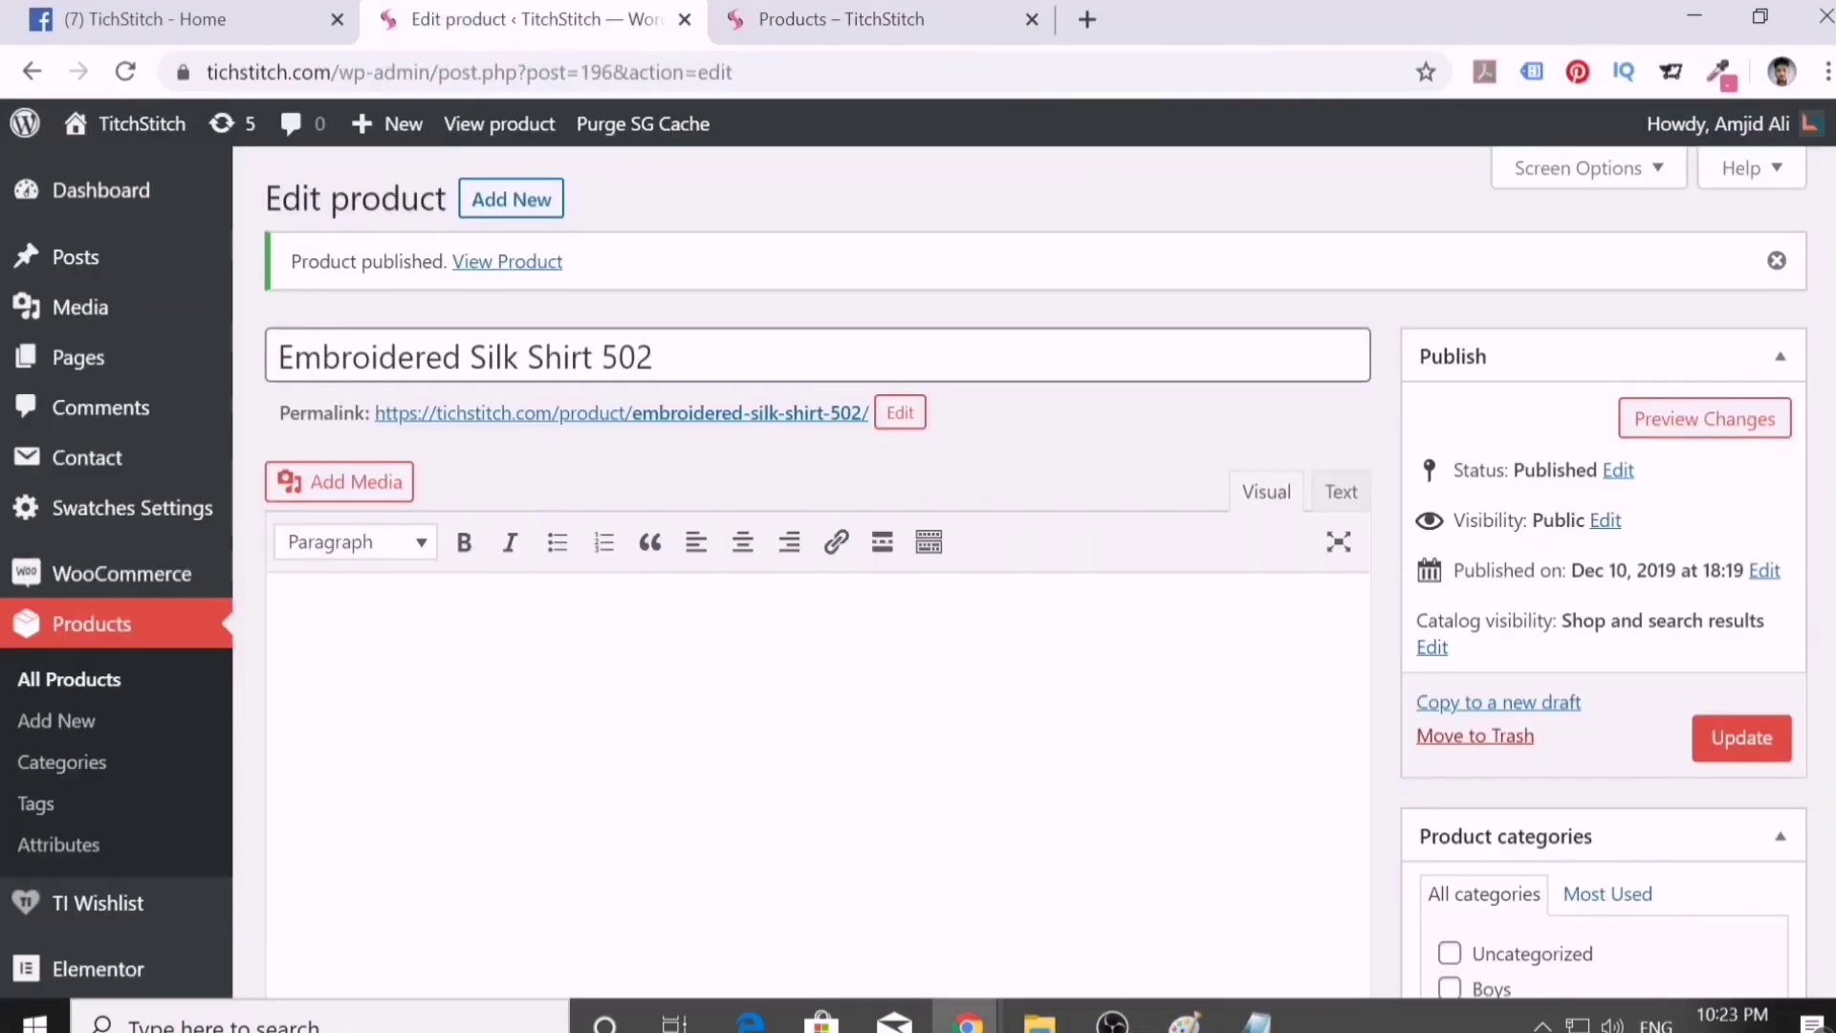
pyautogui.click(129, 632)
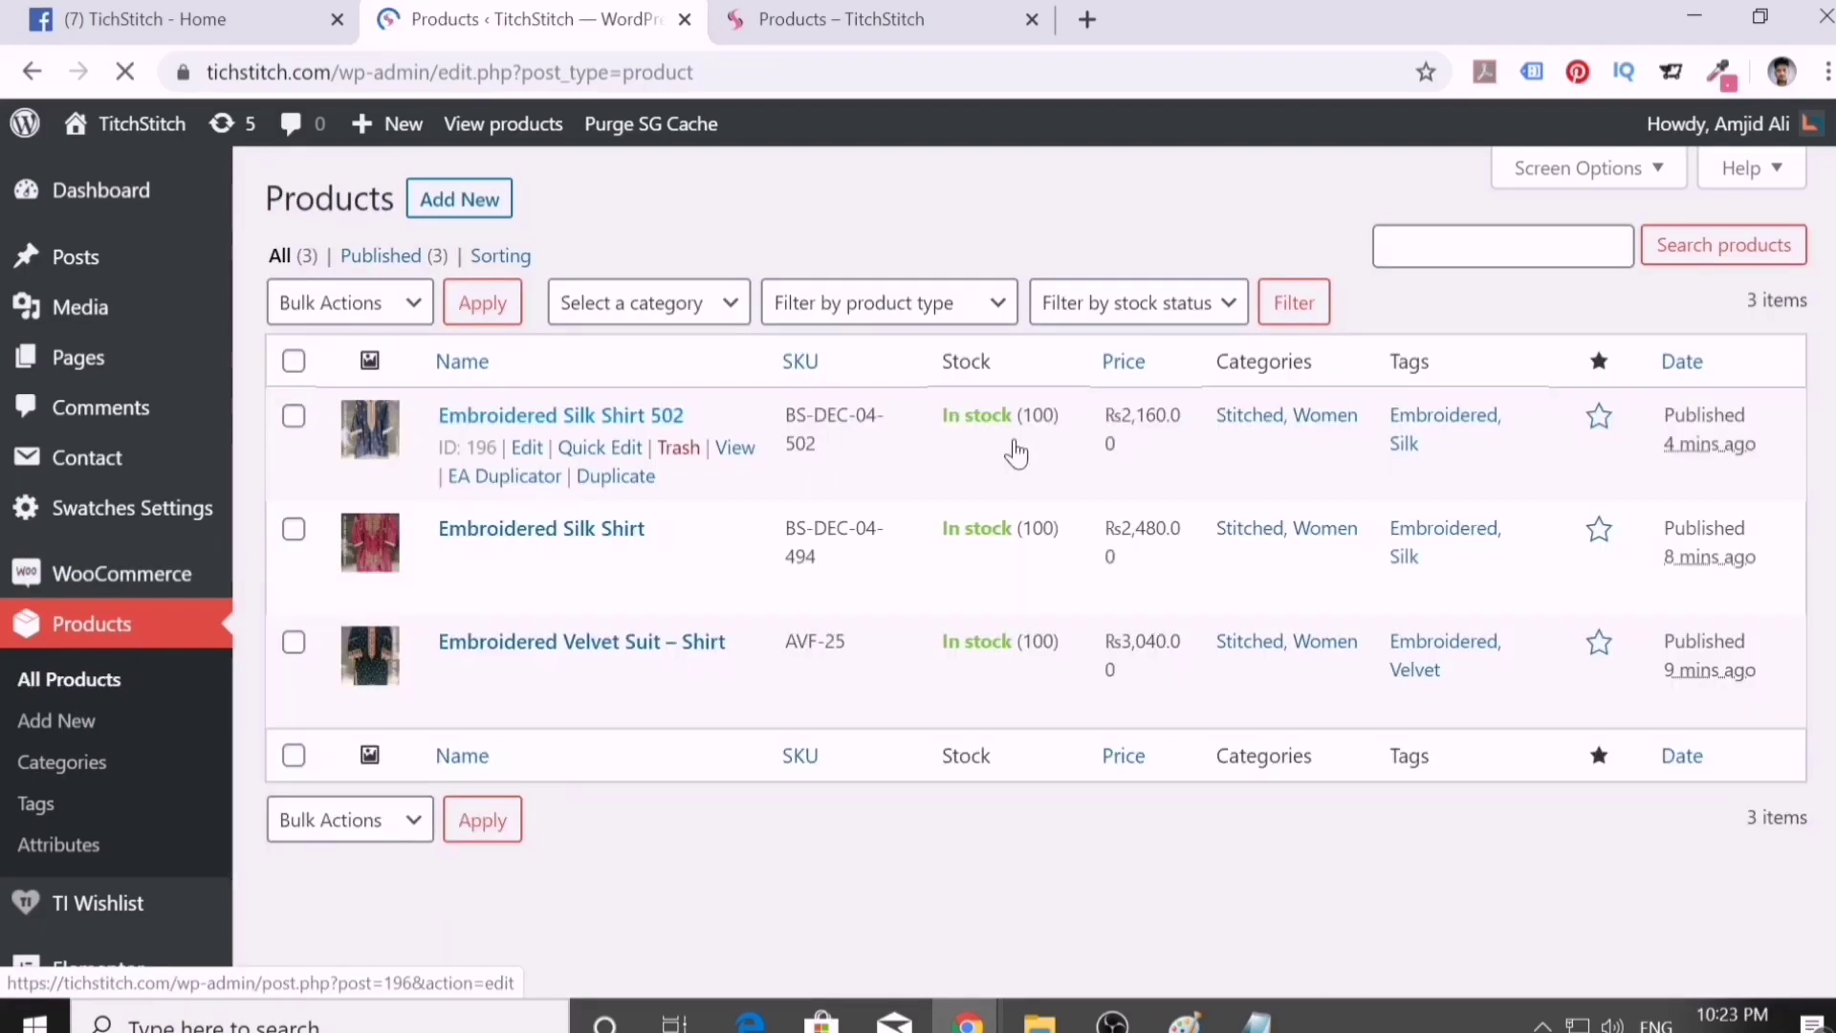
pyautogui.click(528, 450)
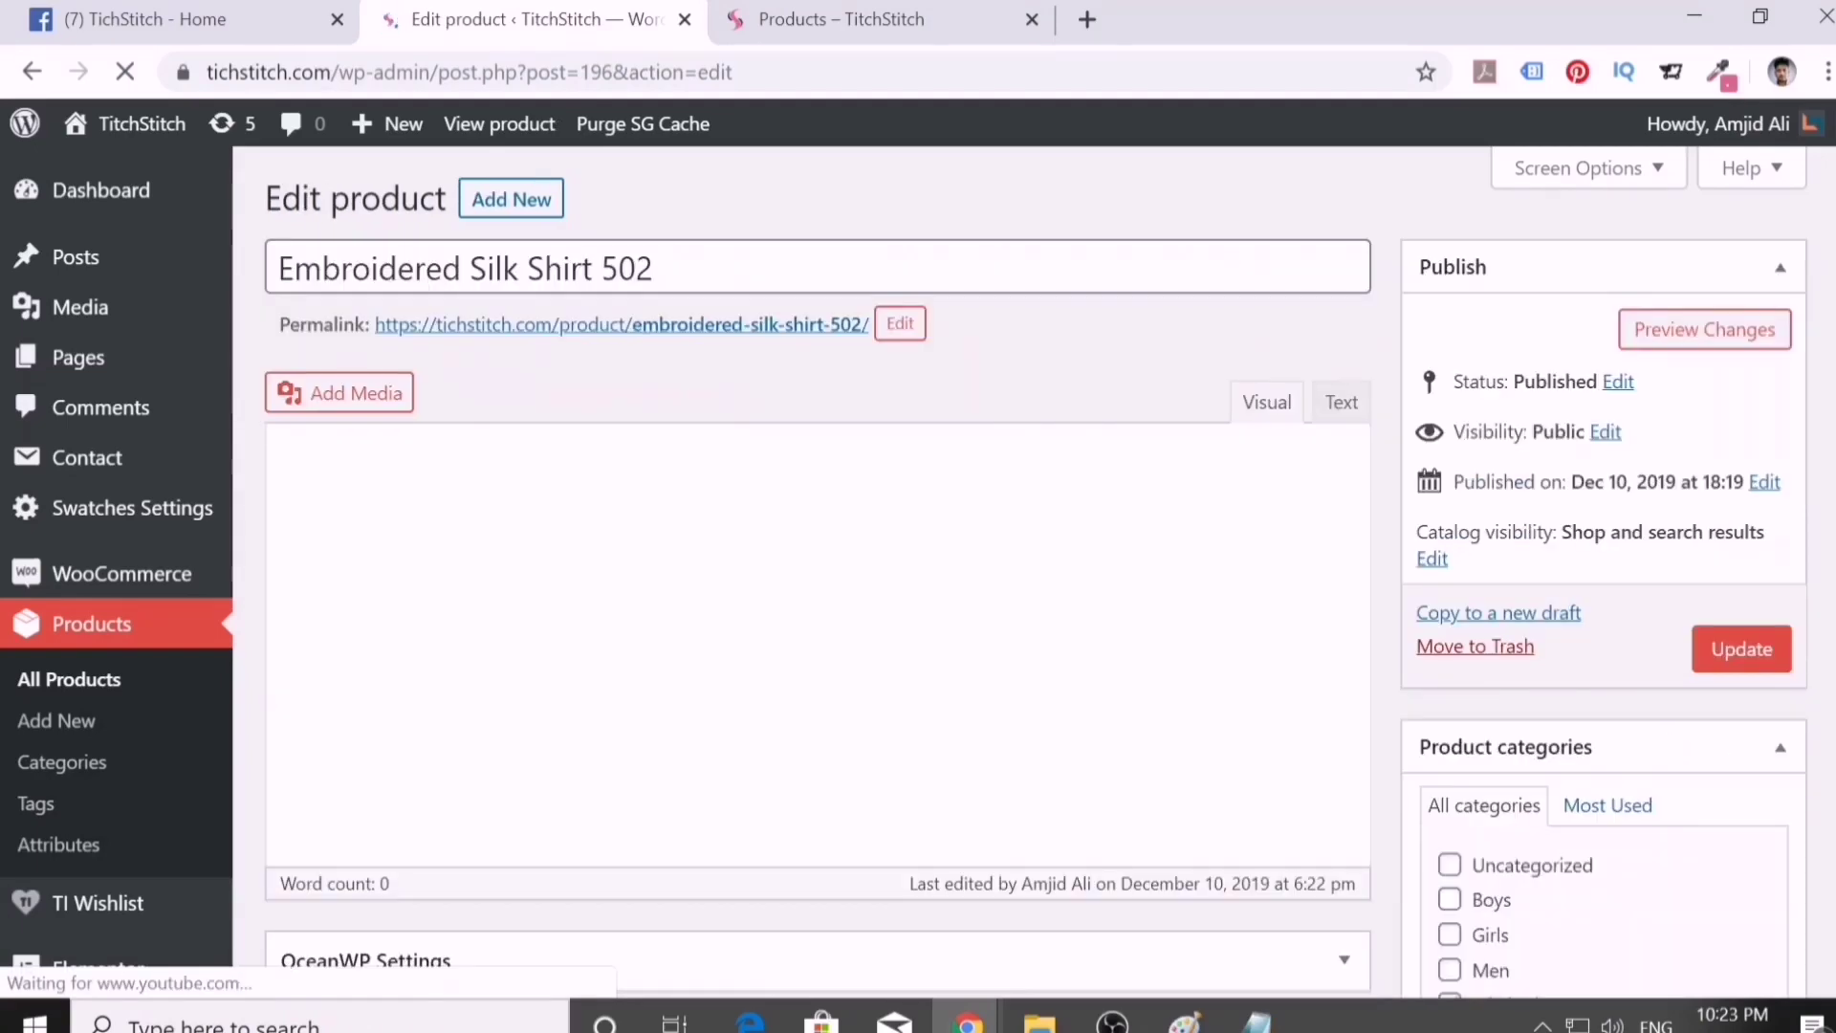
pyautogui.scroll(-3, 1498, 762)
pyautogui.scroll(-2, 1502, 783)
pyautogui.click(1502, 872)
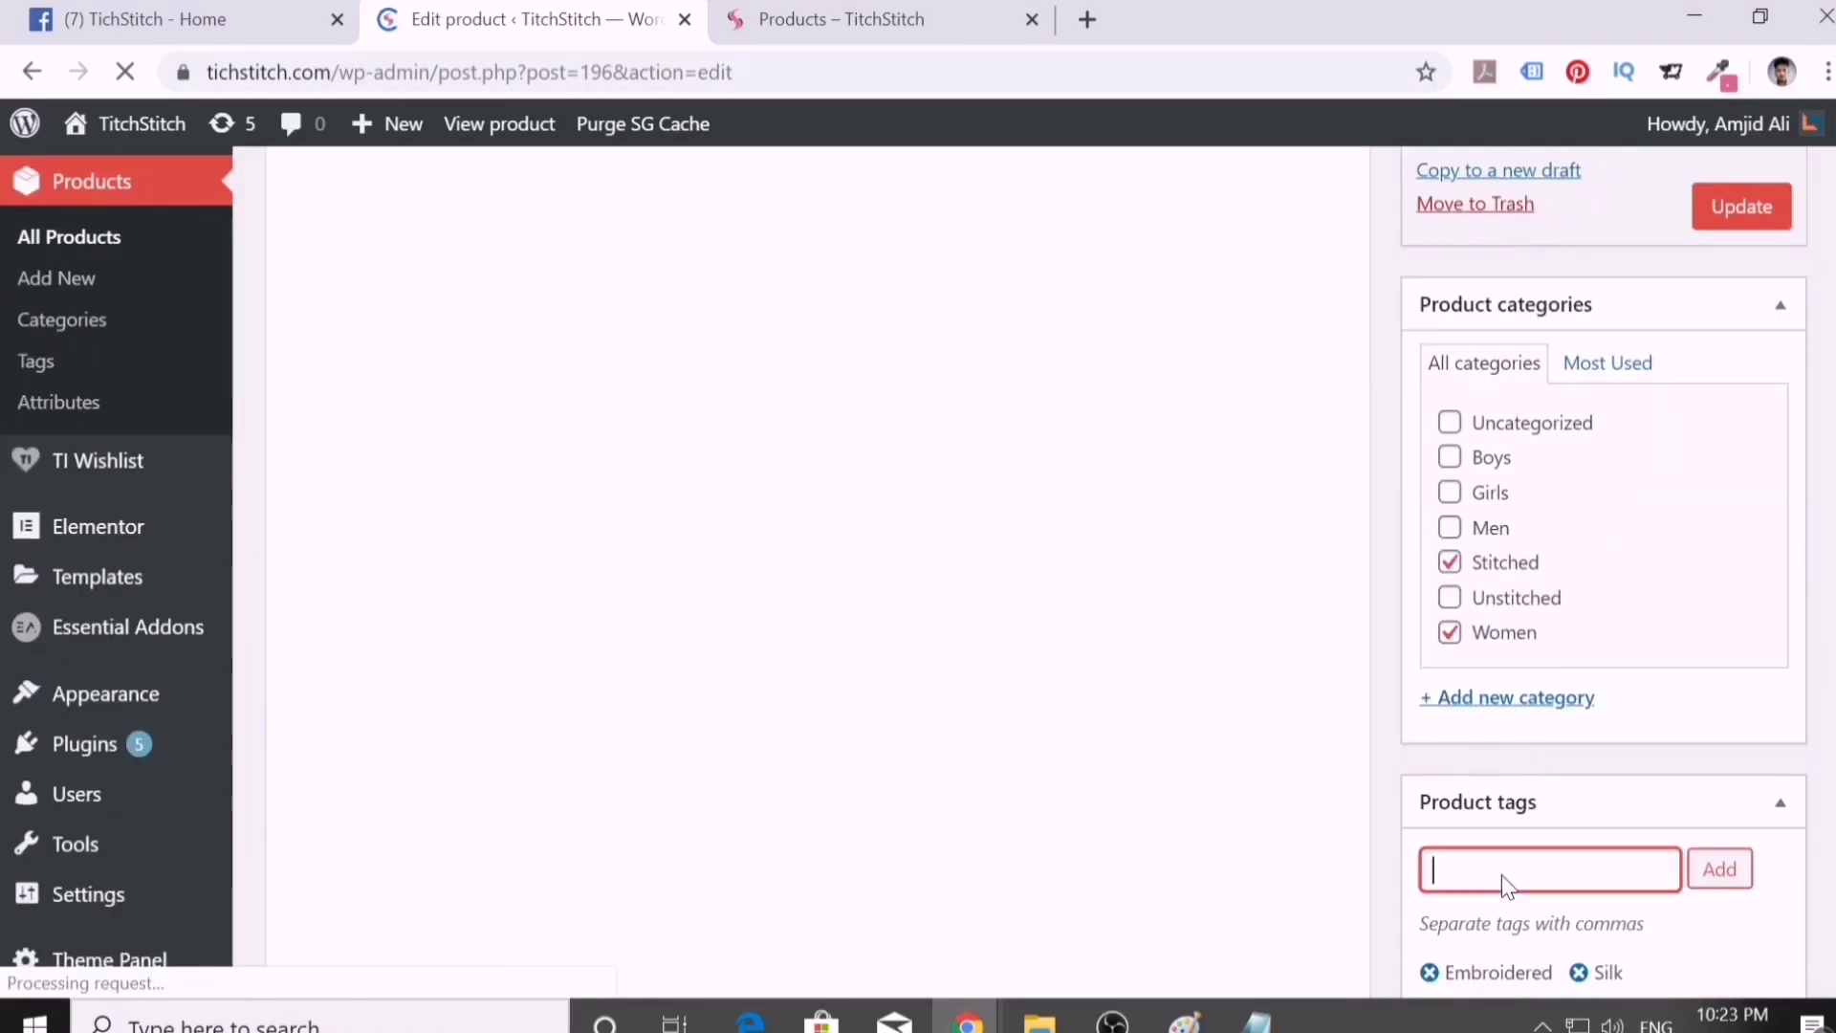
pyautogui.write('Binsaeed')
pyautogui.click(1718, 880)
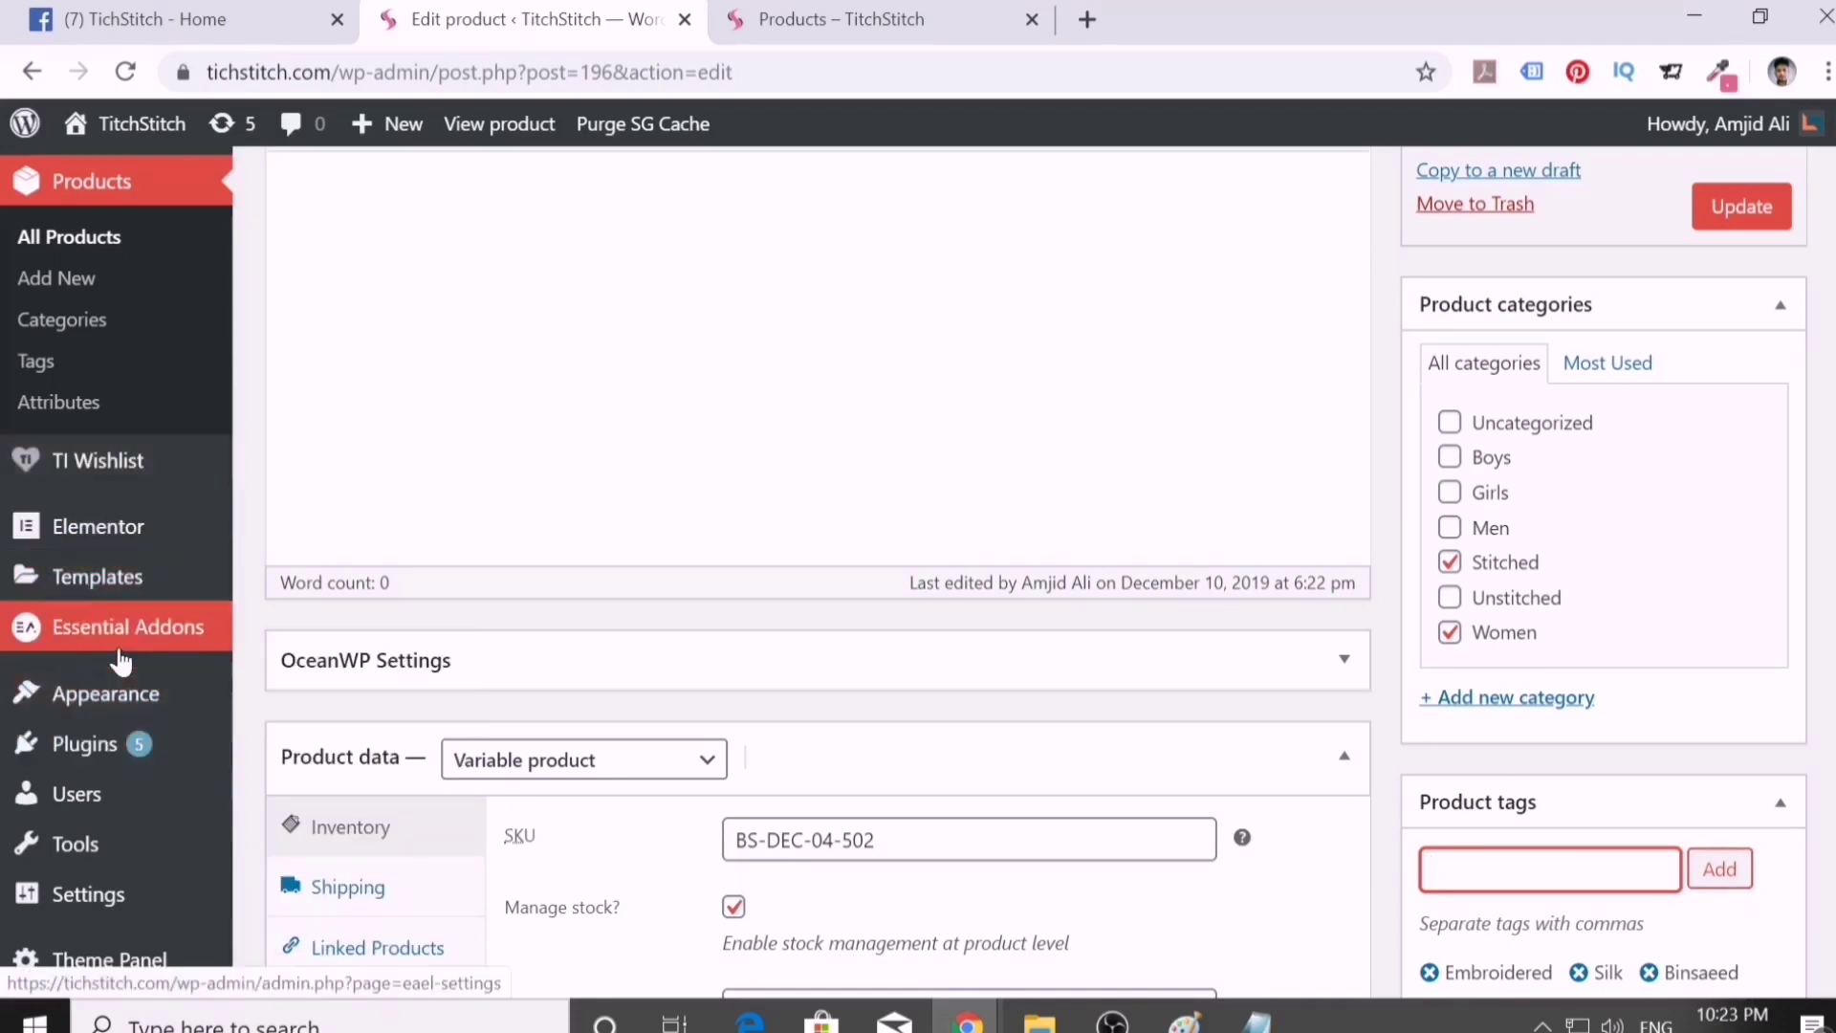
# - Return to the list of all products and open each of the three products in its own new tab
pyautogui.moveTo(120, 710)
pyautogui.scroll(3, 111, 714)
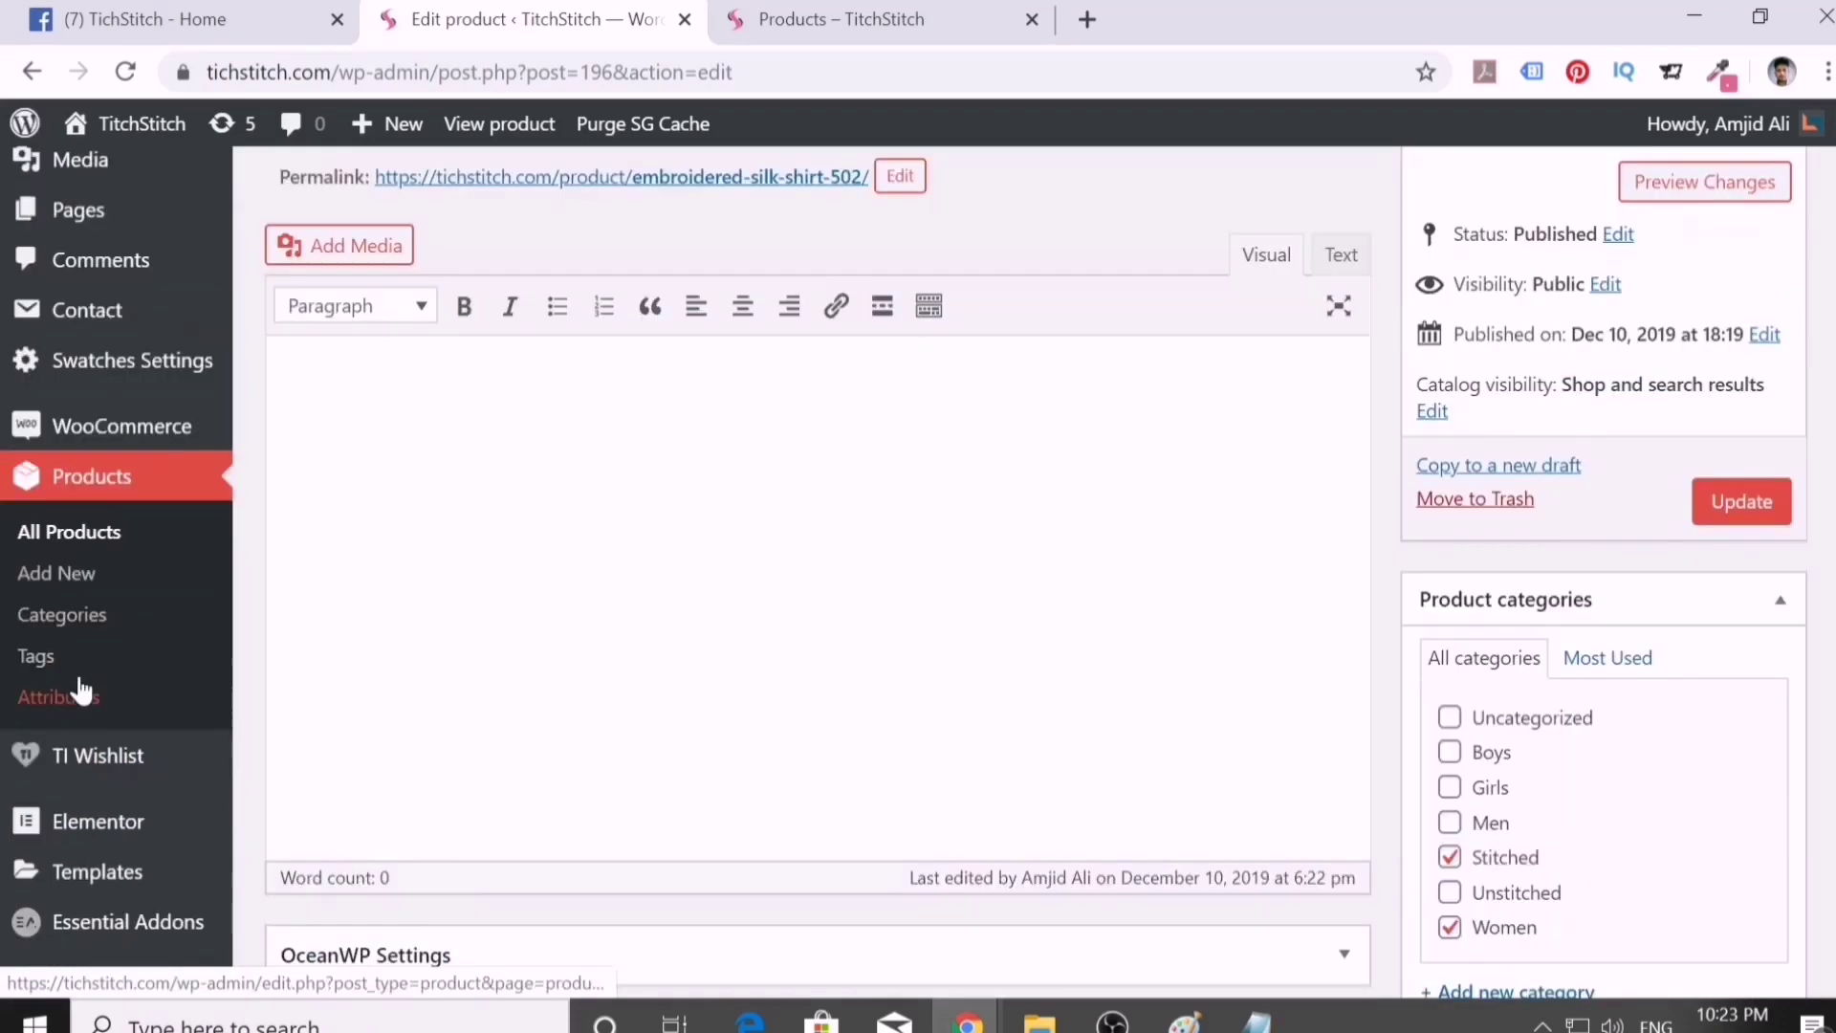
pyautogui.click(67, 683)
pyautogui.click(67, 679)
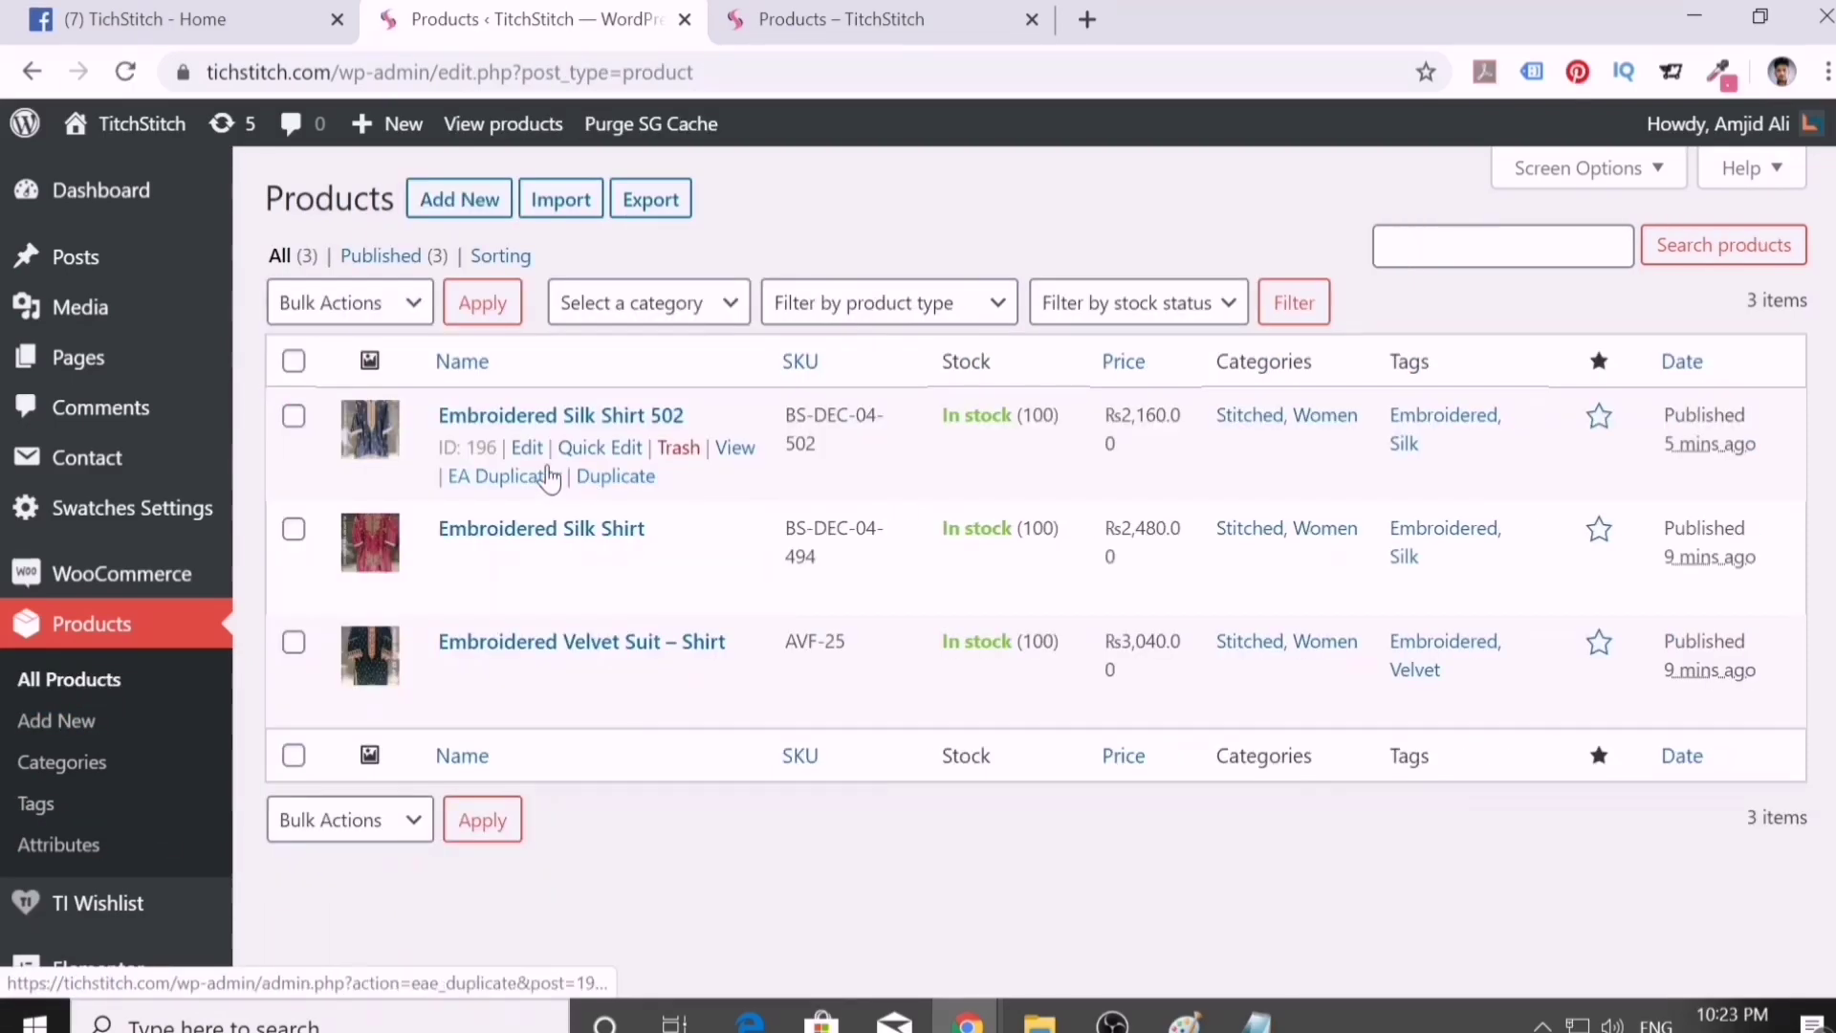
pyautogui.middleClick(536, 414)
pyautogui.middleClick(536, 525)
pyautogui.middleClick(552, 635)
# - Add the tag Binsaeed to Embroidered Silk Shirt 502 and close the finished product editing tabs
pyautogui.click(903, 19)
pyautogui.scroll(-10, 813, 574)
pyautogui.click(1549, 427)
pyautogui.write('Binsaeed')
pyautogui.click(1540, 470)
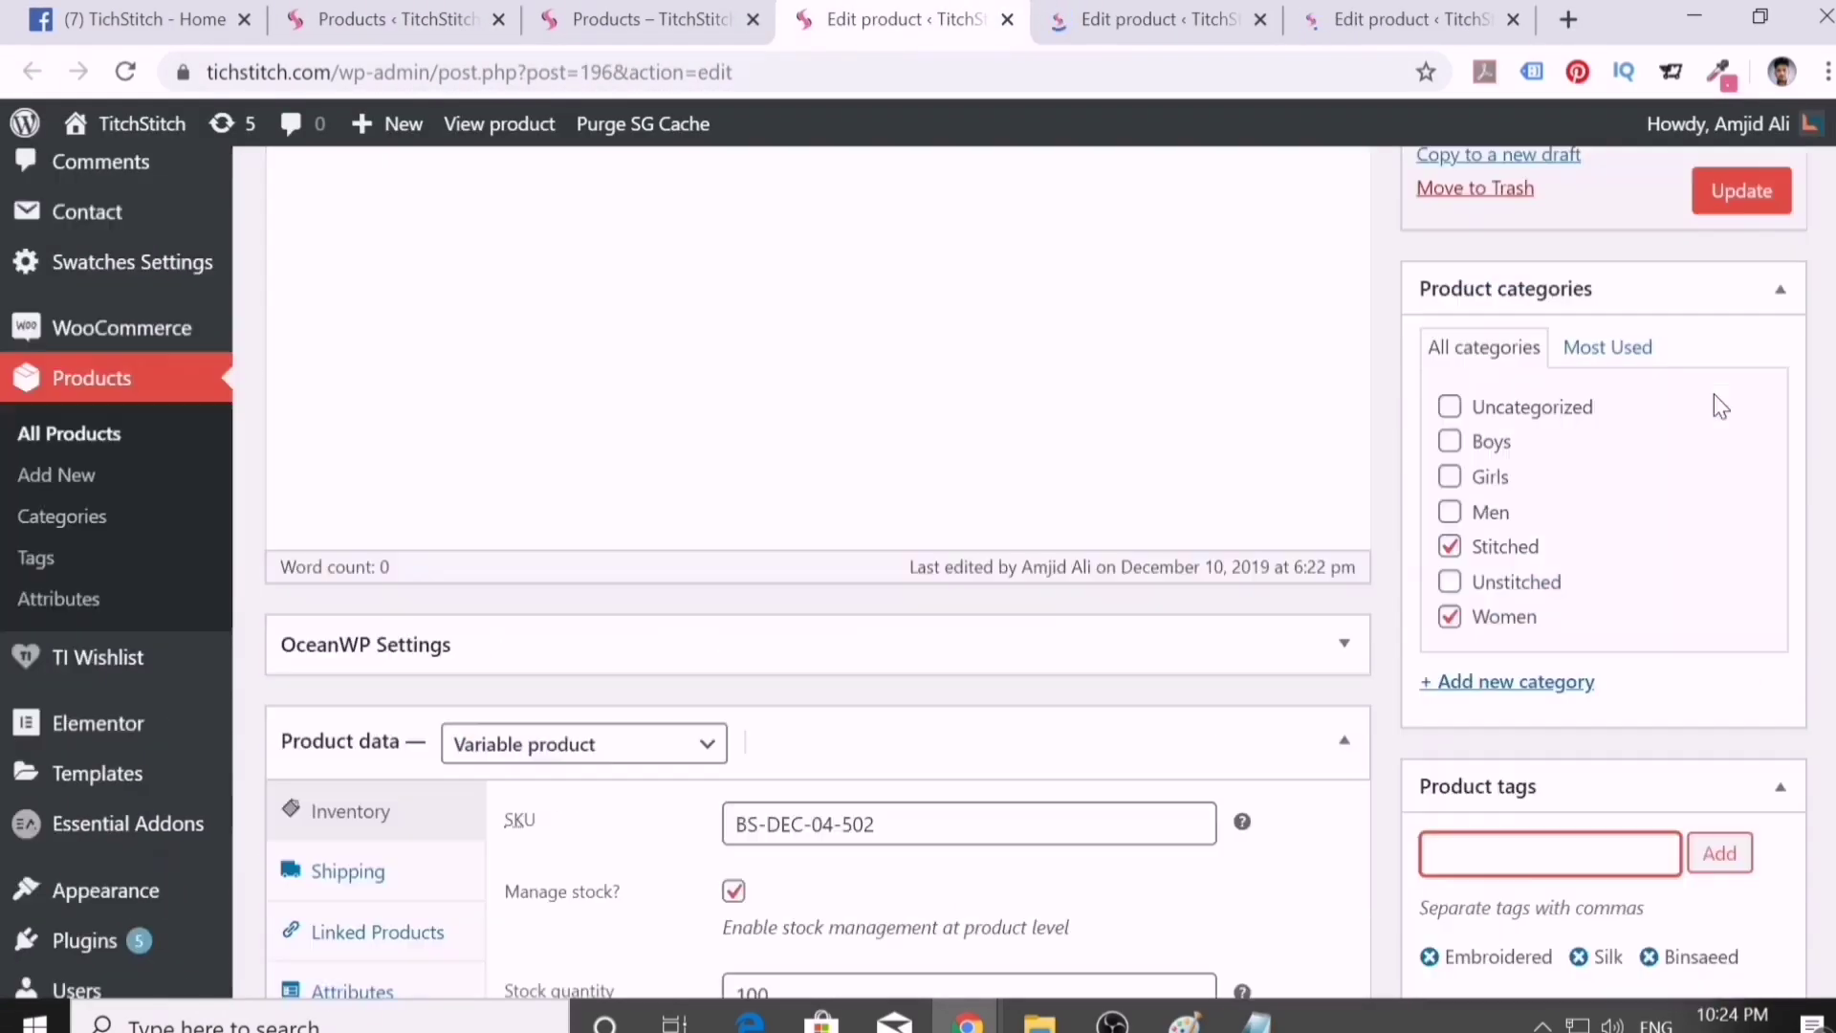
pyautogui.click(1006, 19)
pyautogui.click(1007, 19)
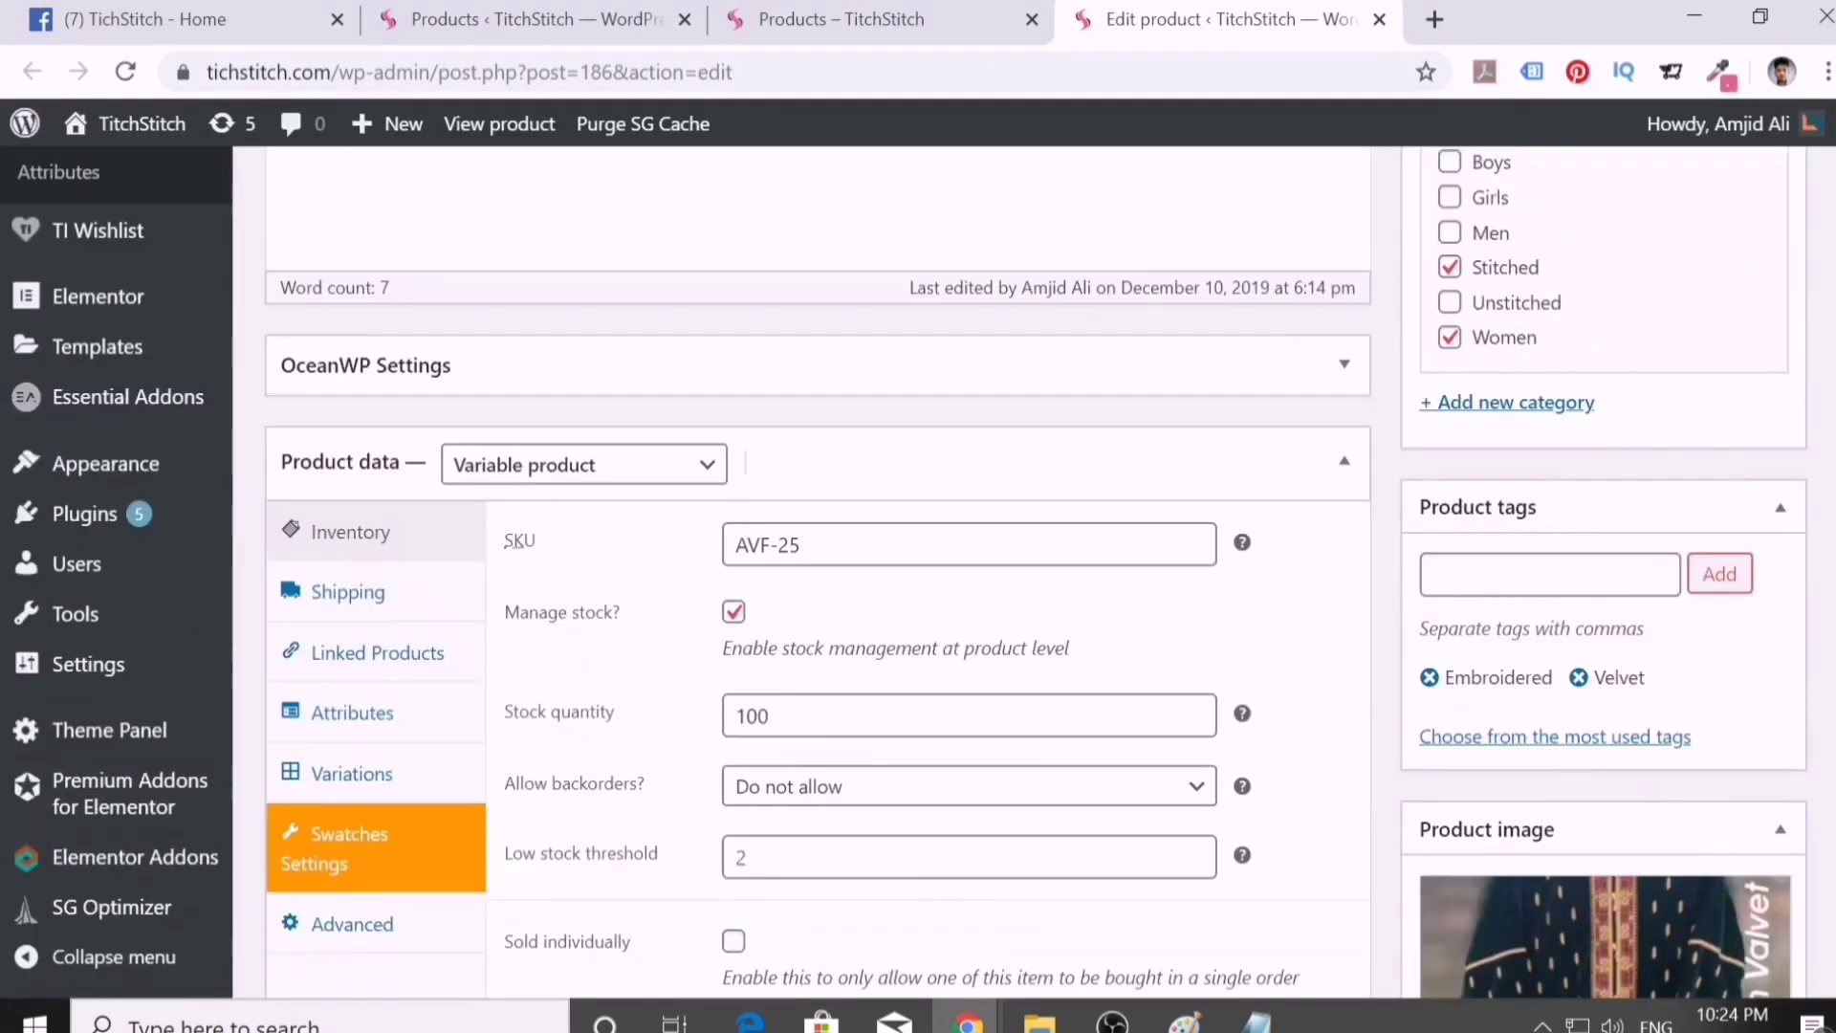
# - Finish updating the Embroidered Velvet Suit - Shirt product and close its tab and the shop page tab
pyautogui.scroll(10, 1339, 429)
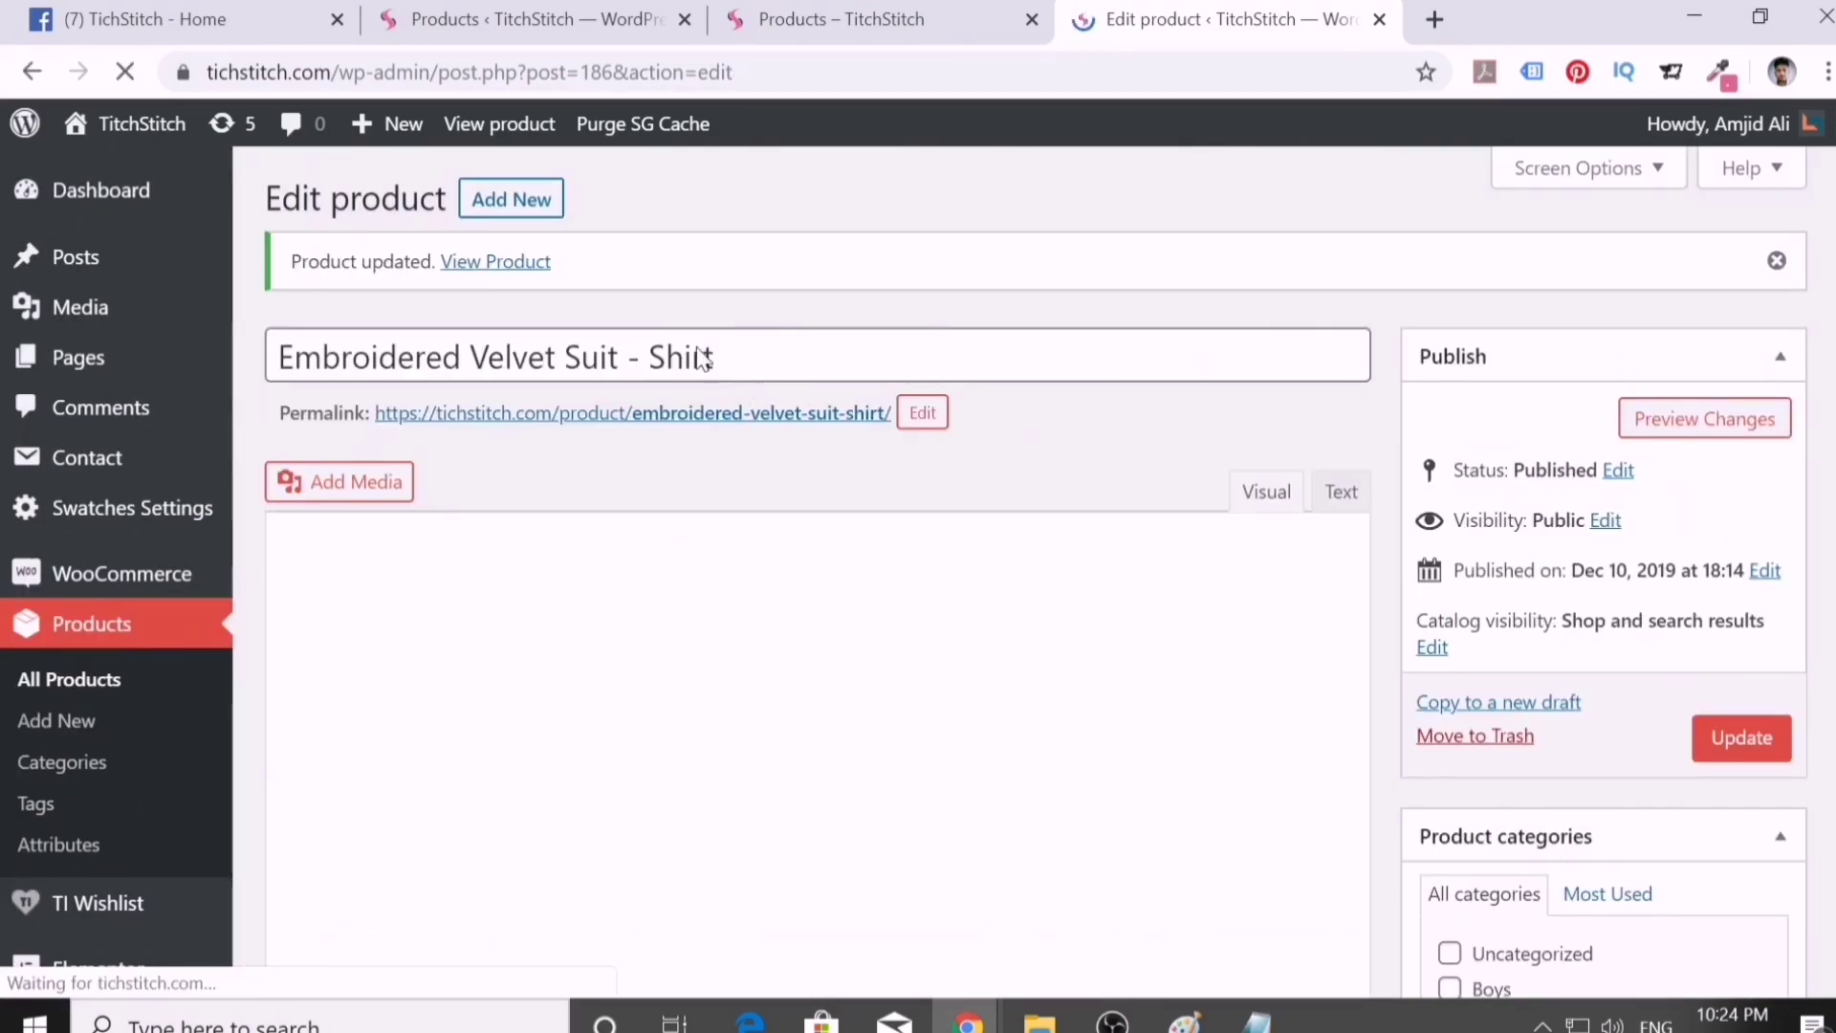
pyautogui.click(1380, 20)
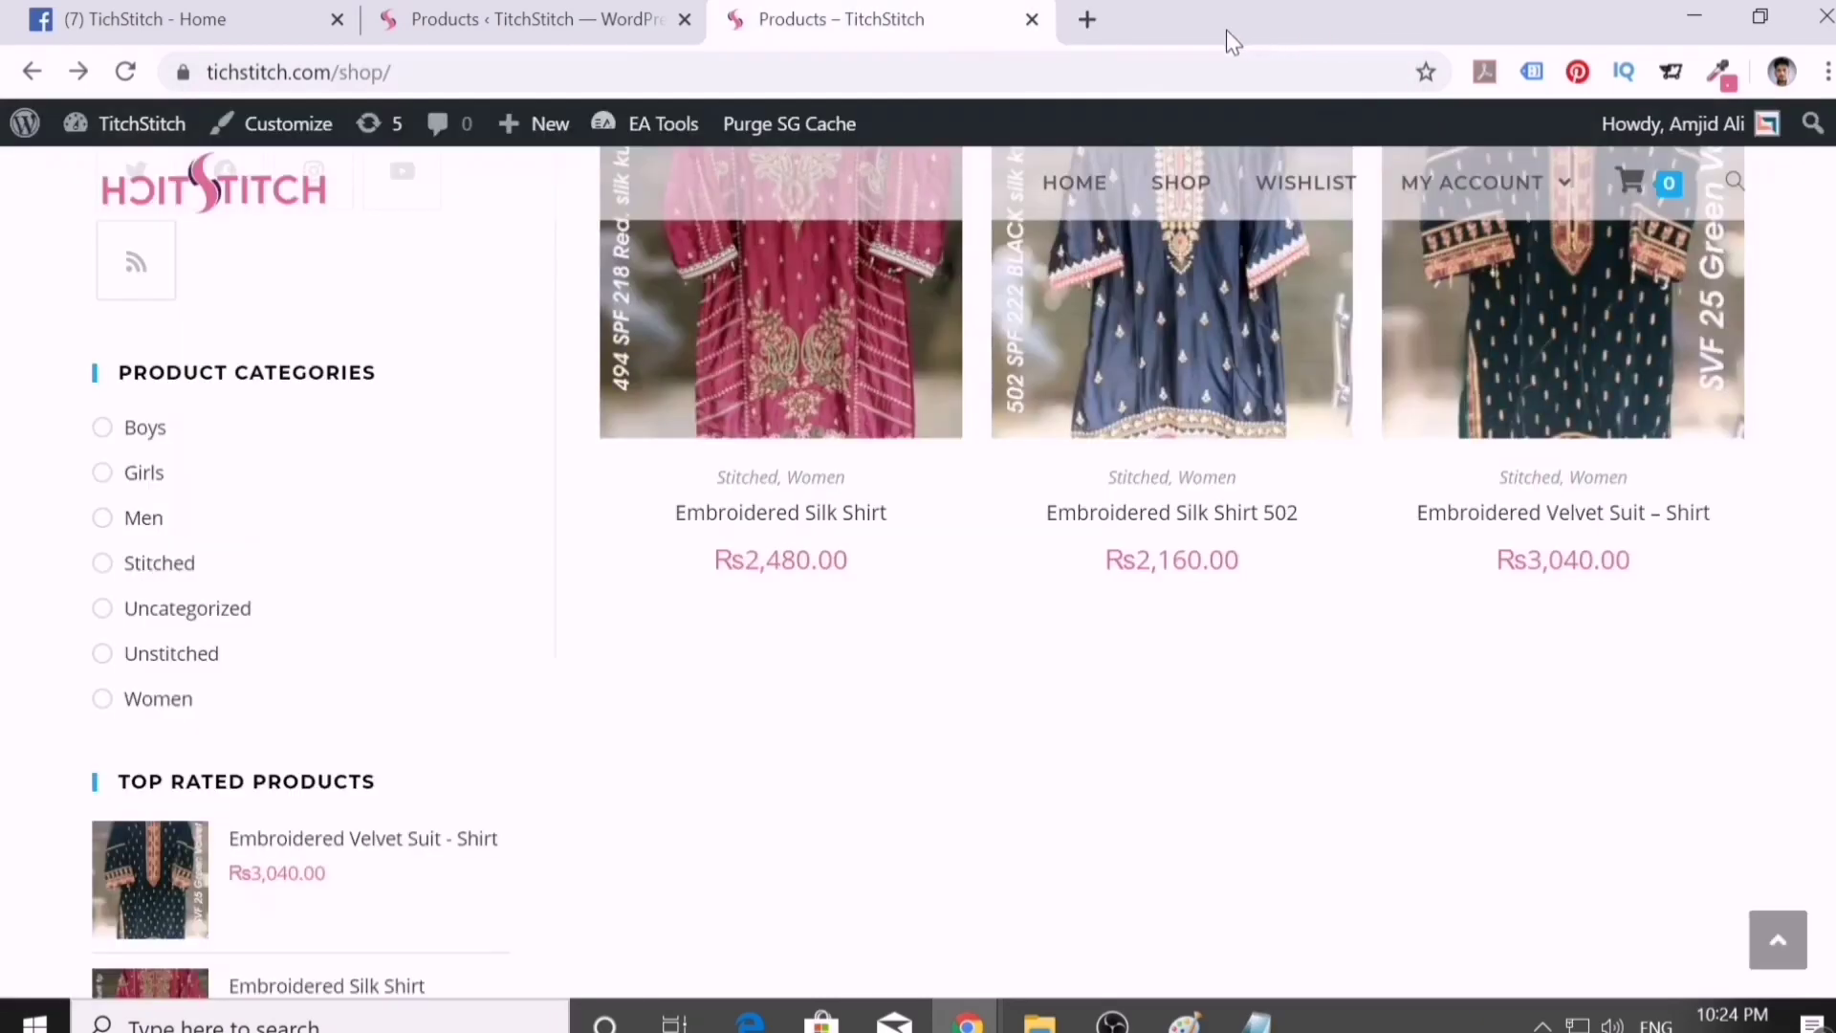
pyautogui.click(1031, 20)
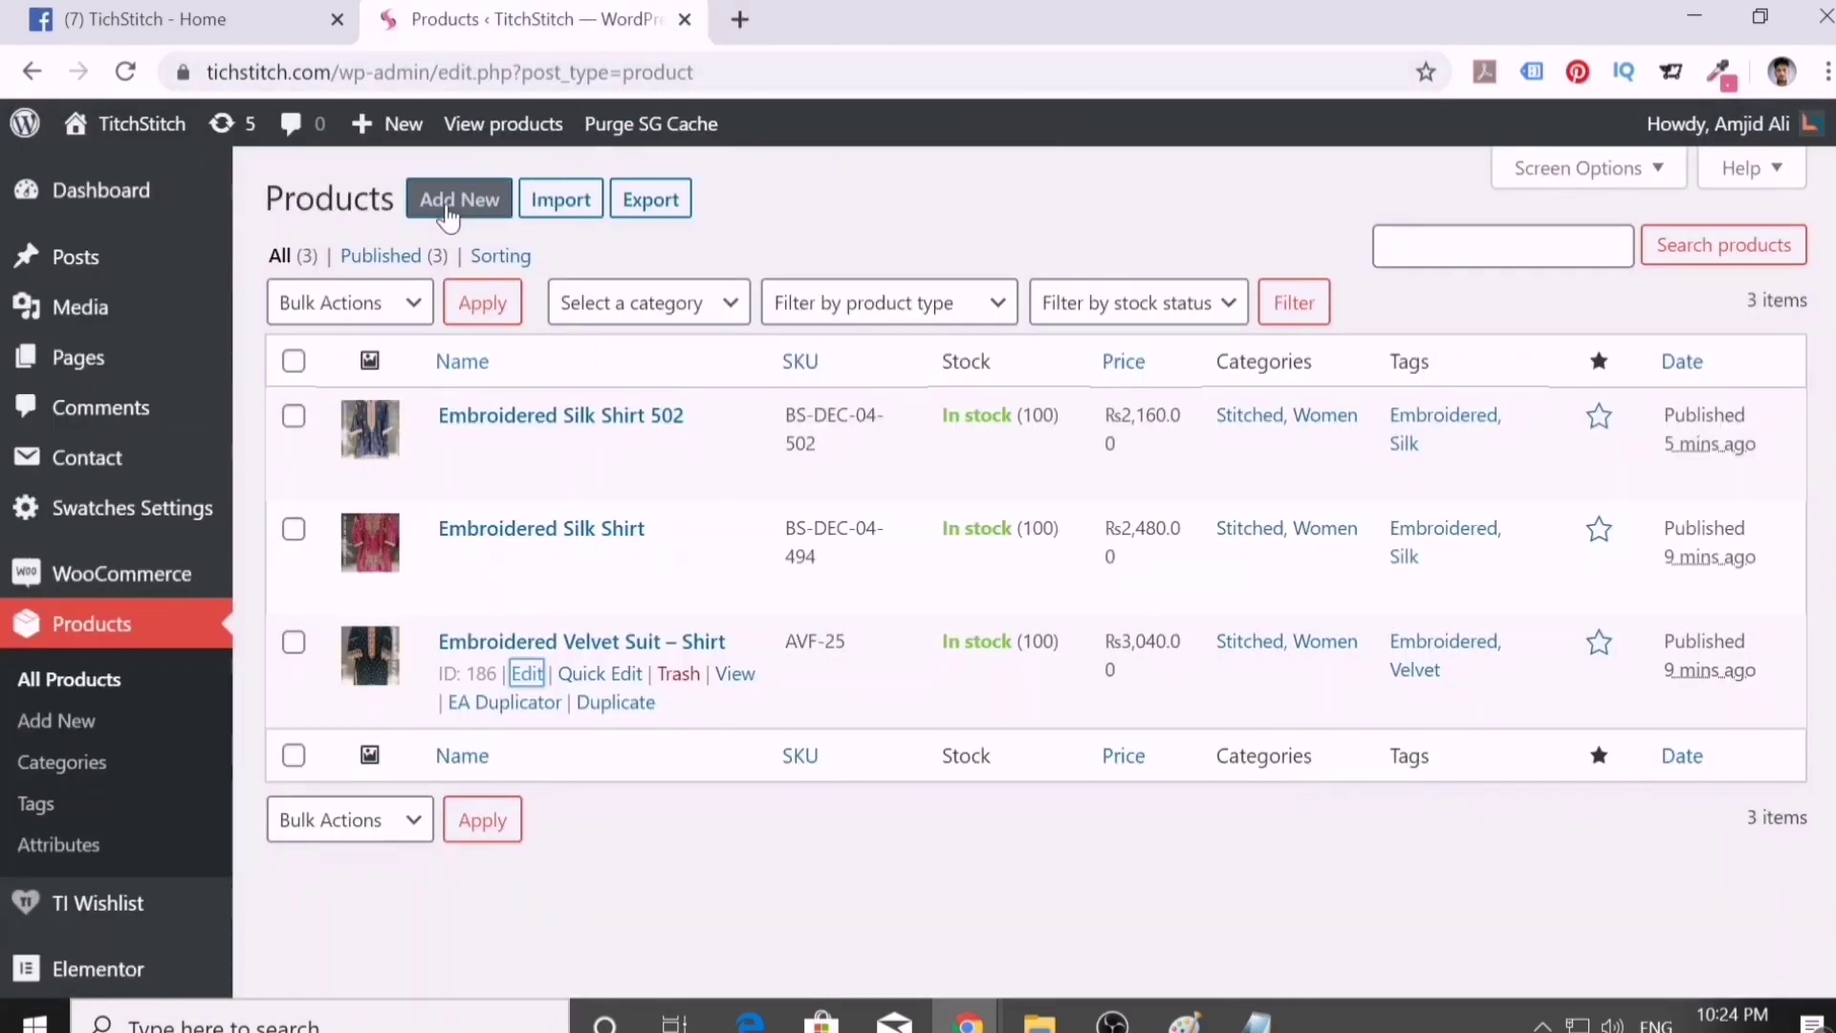
# - Start a new blank product and close the open Notepad window
pyautogui.click(447, 212)
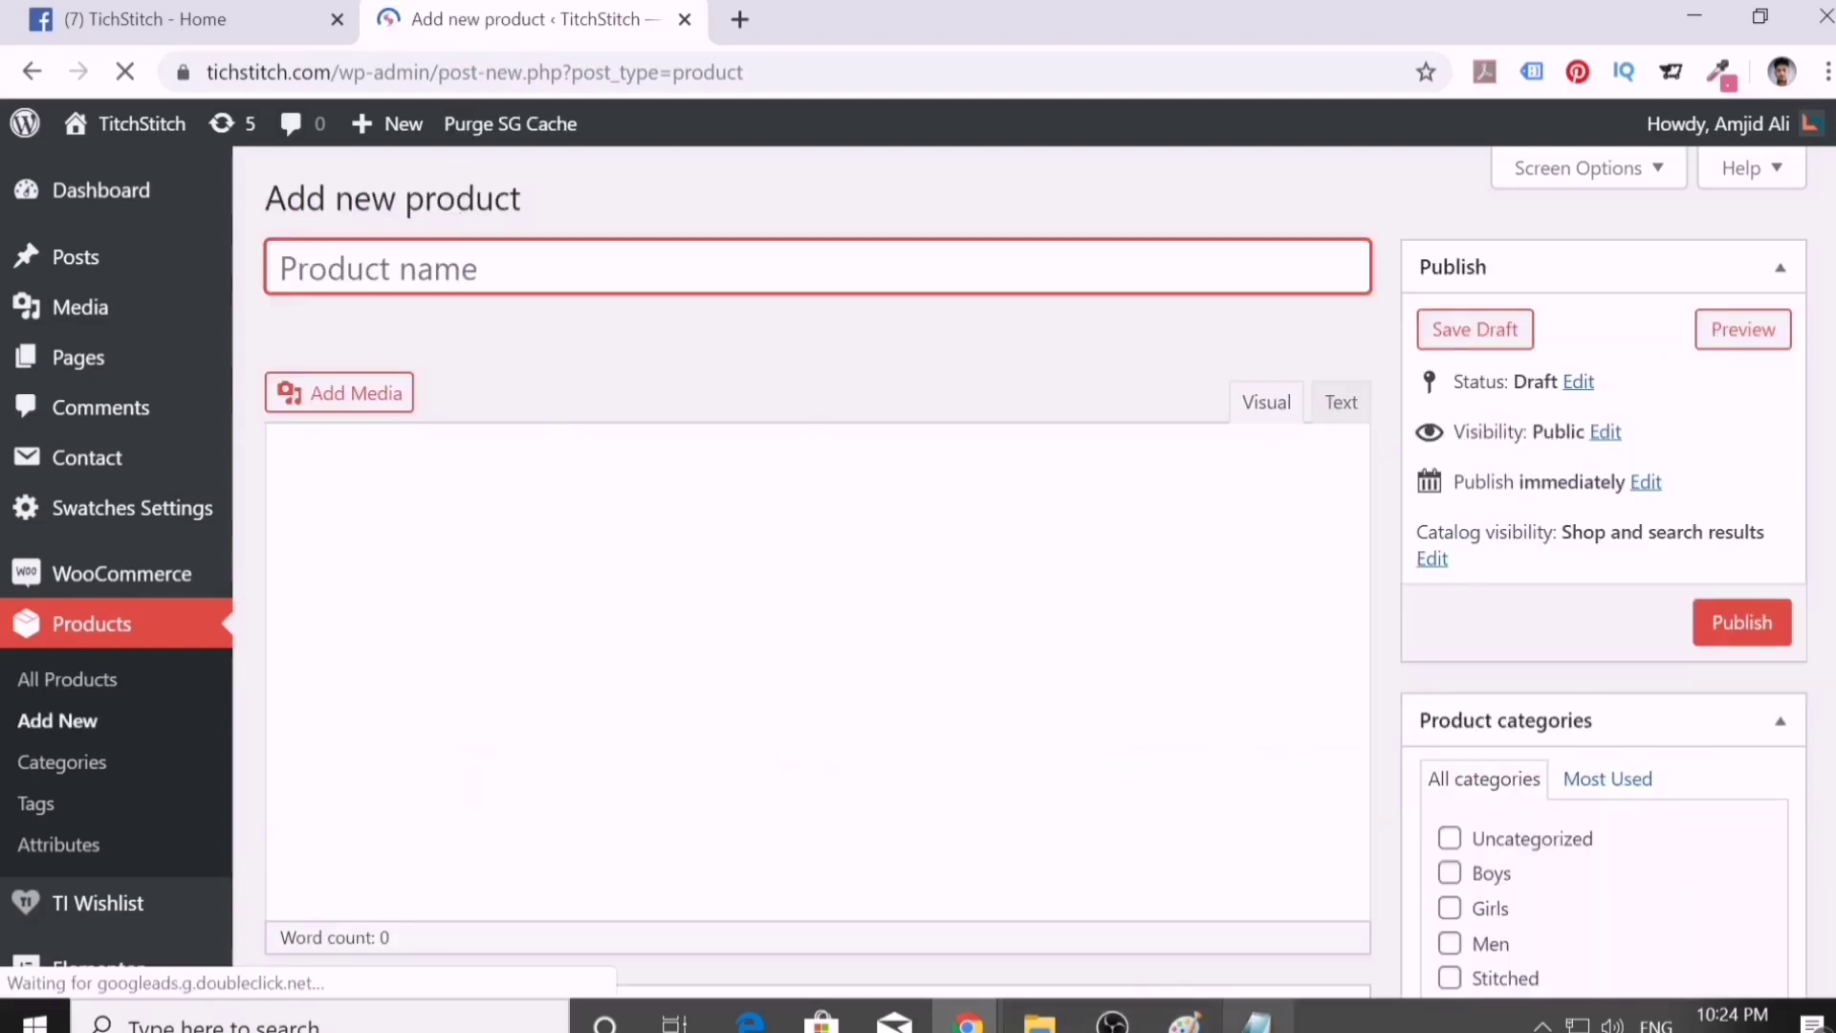
pyautogui.click(1257, 1020)
pyautogui.click(1698, 268)
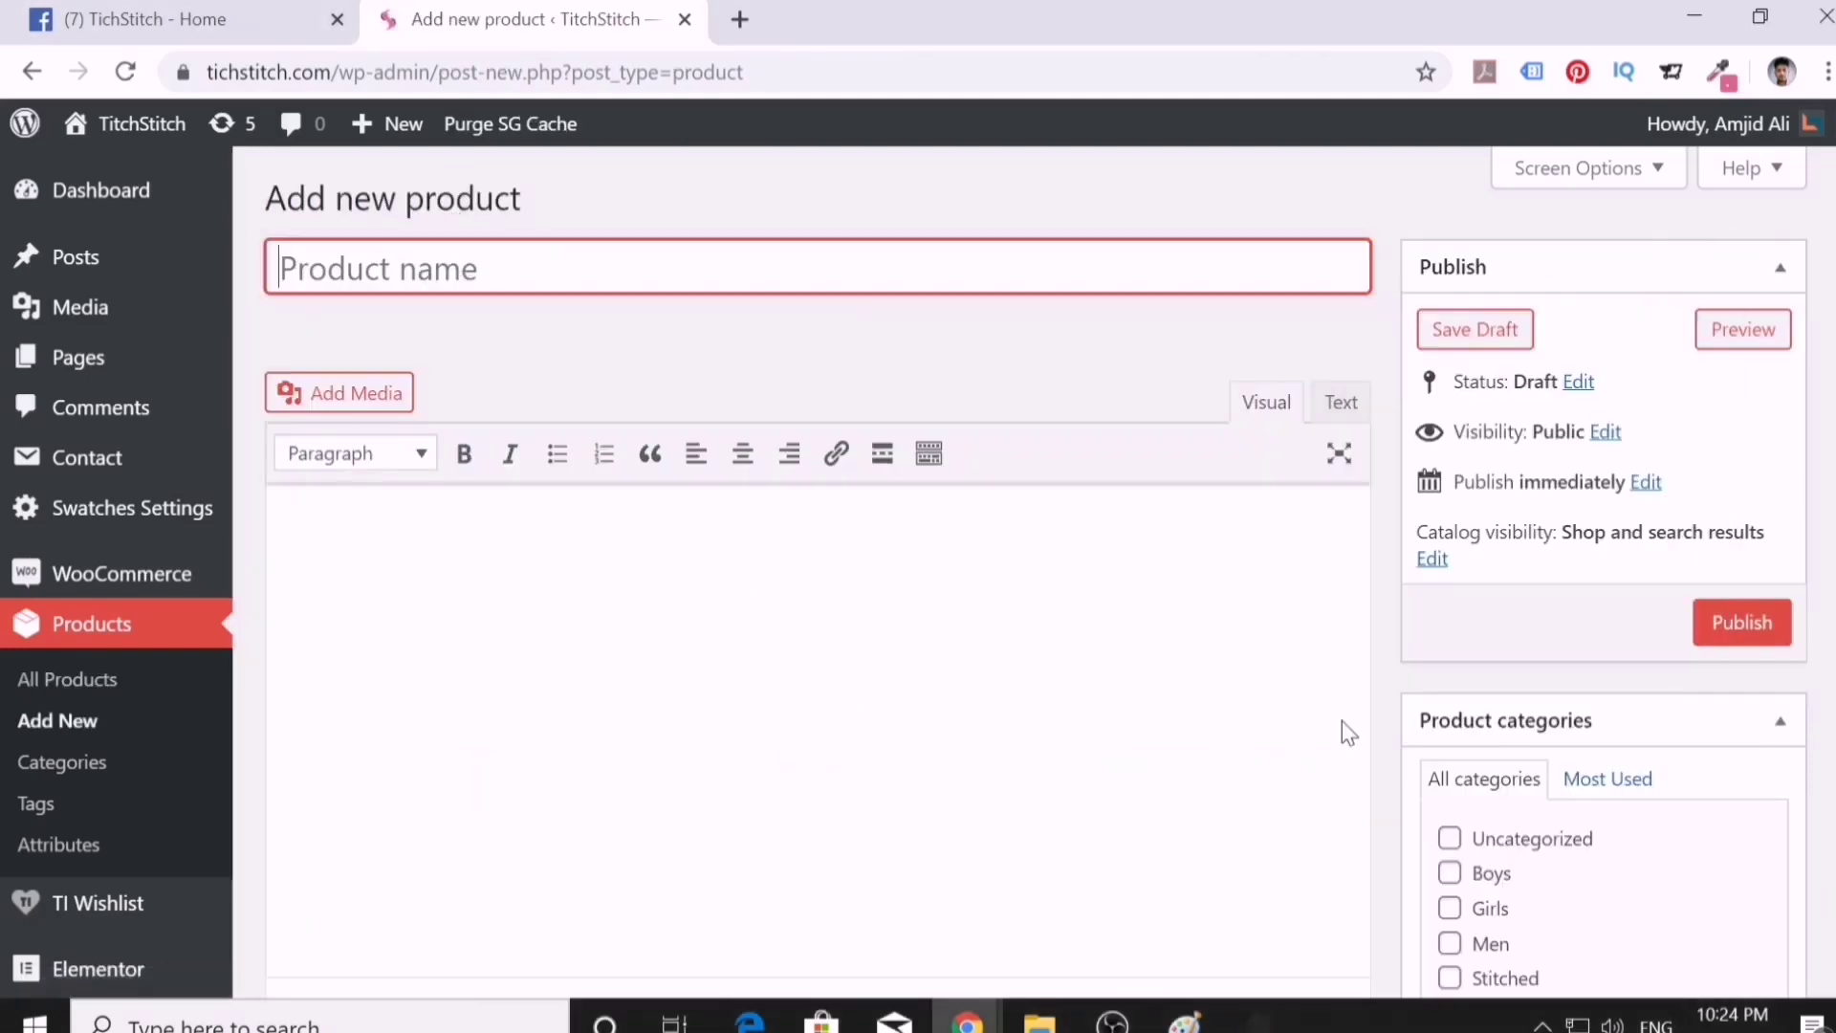
# - Switch to File Explorer, open the Zunash text file in the Zunash - unstiched folder and copy its entire text
pyautogui.click(1039, 1019)
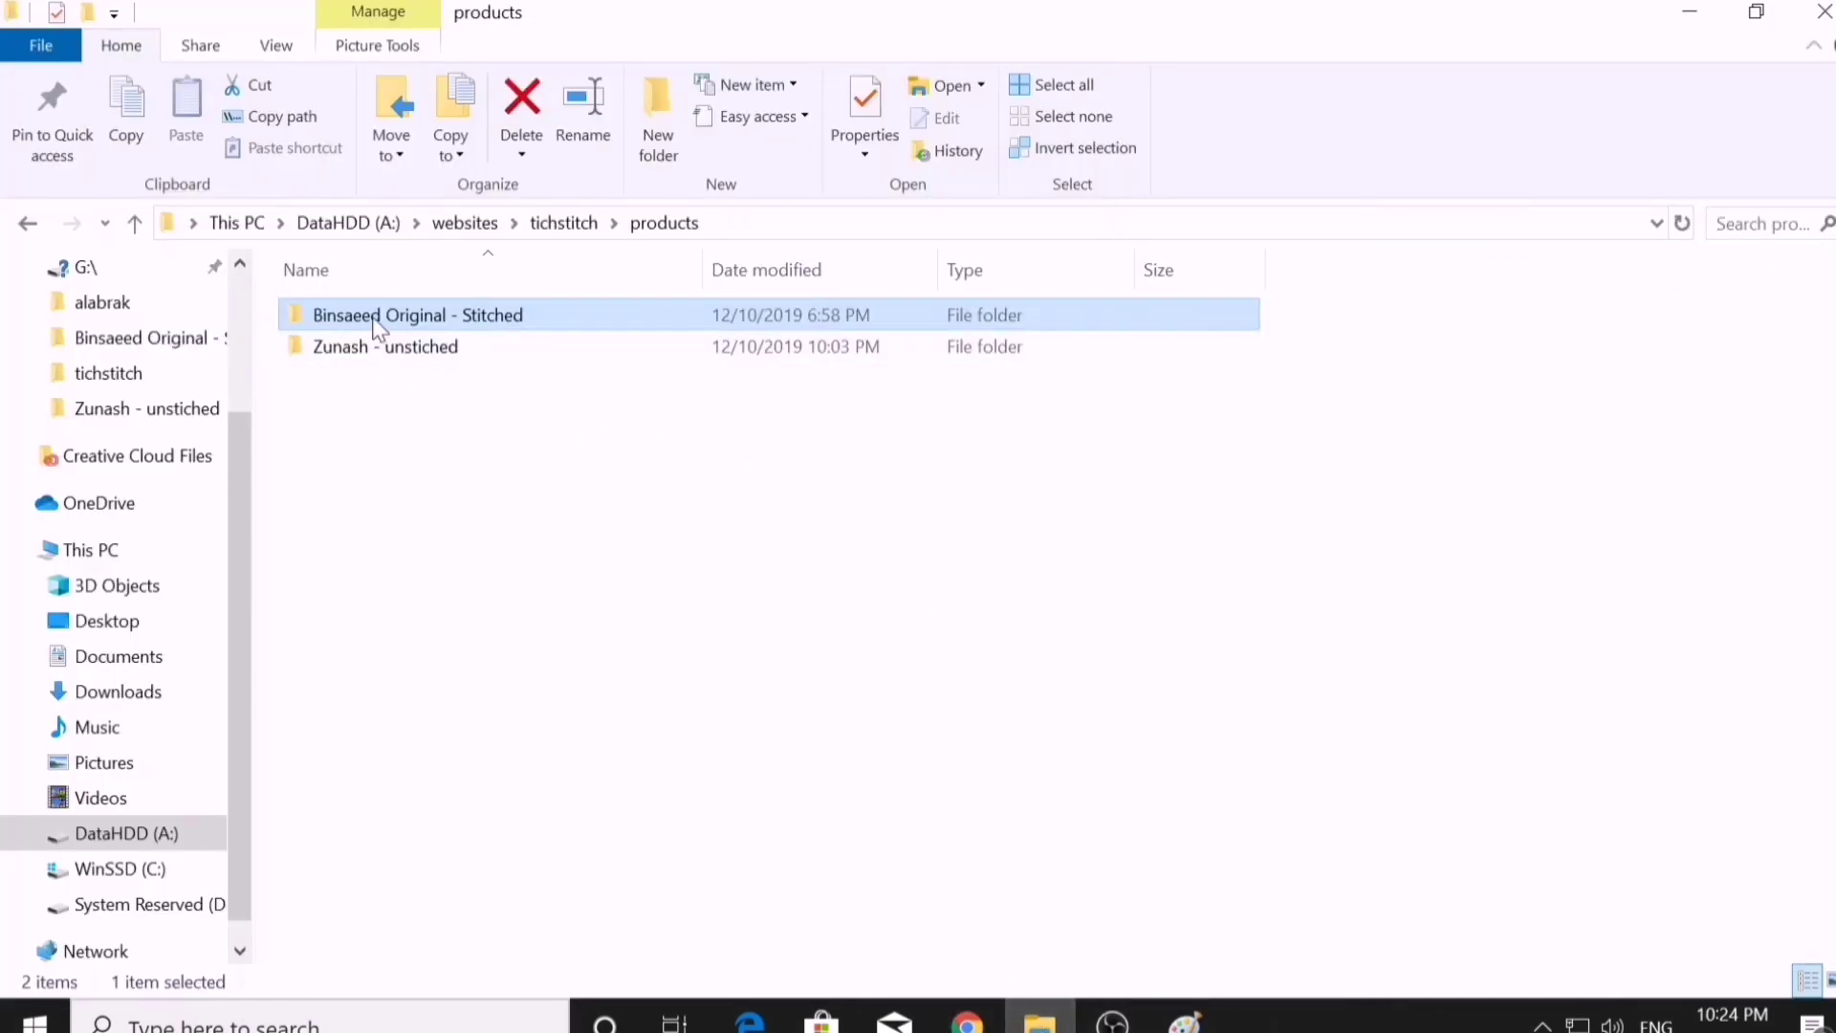
pyautogui.doubleClick(369, 347)
pyautogui.click(1325, 558)
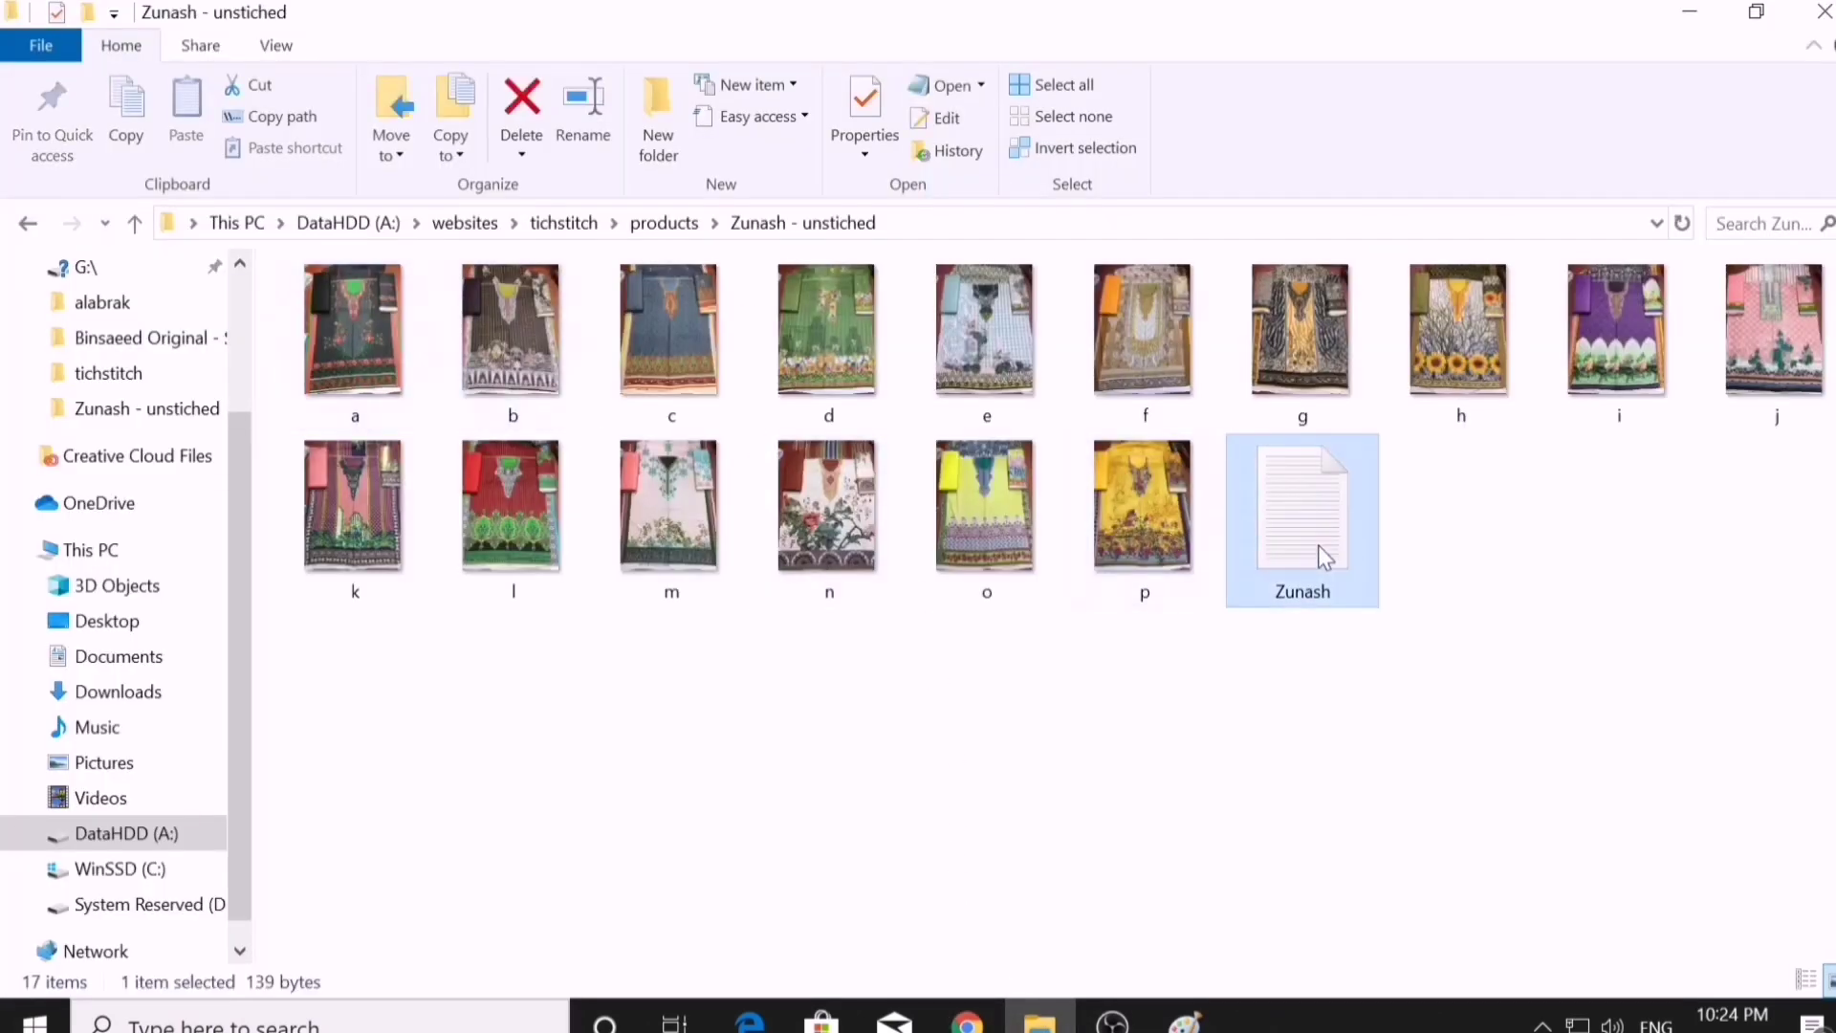
pyautogui.doubleClick(1324, 557)
pyautogui.hotkey('ctrl', 'a')
pyautogui.hotkey('ctrl', 'c')
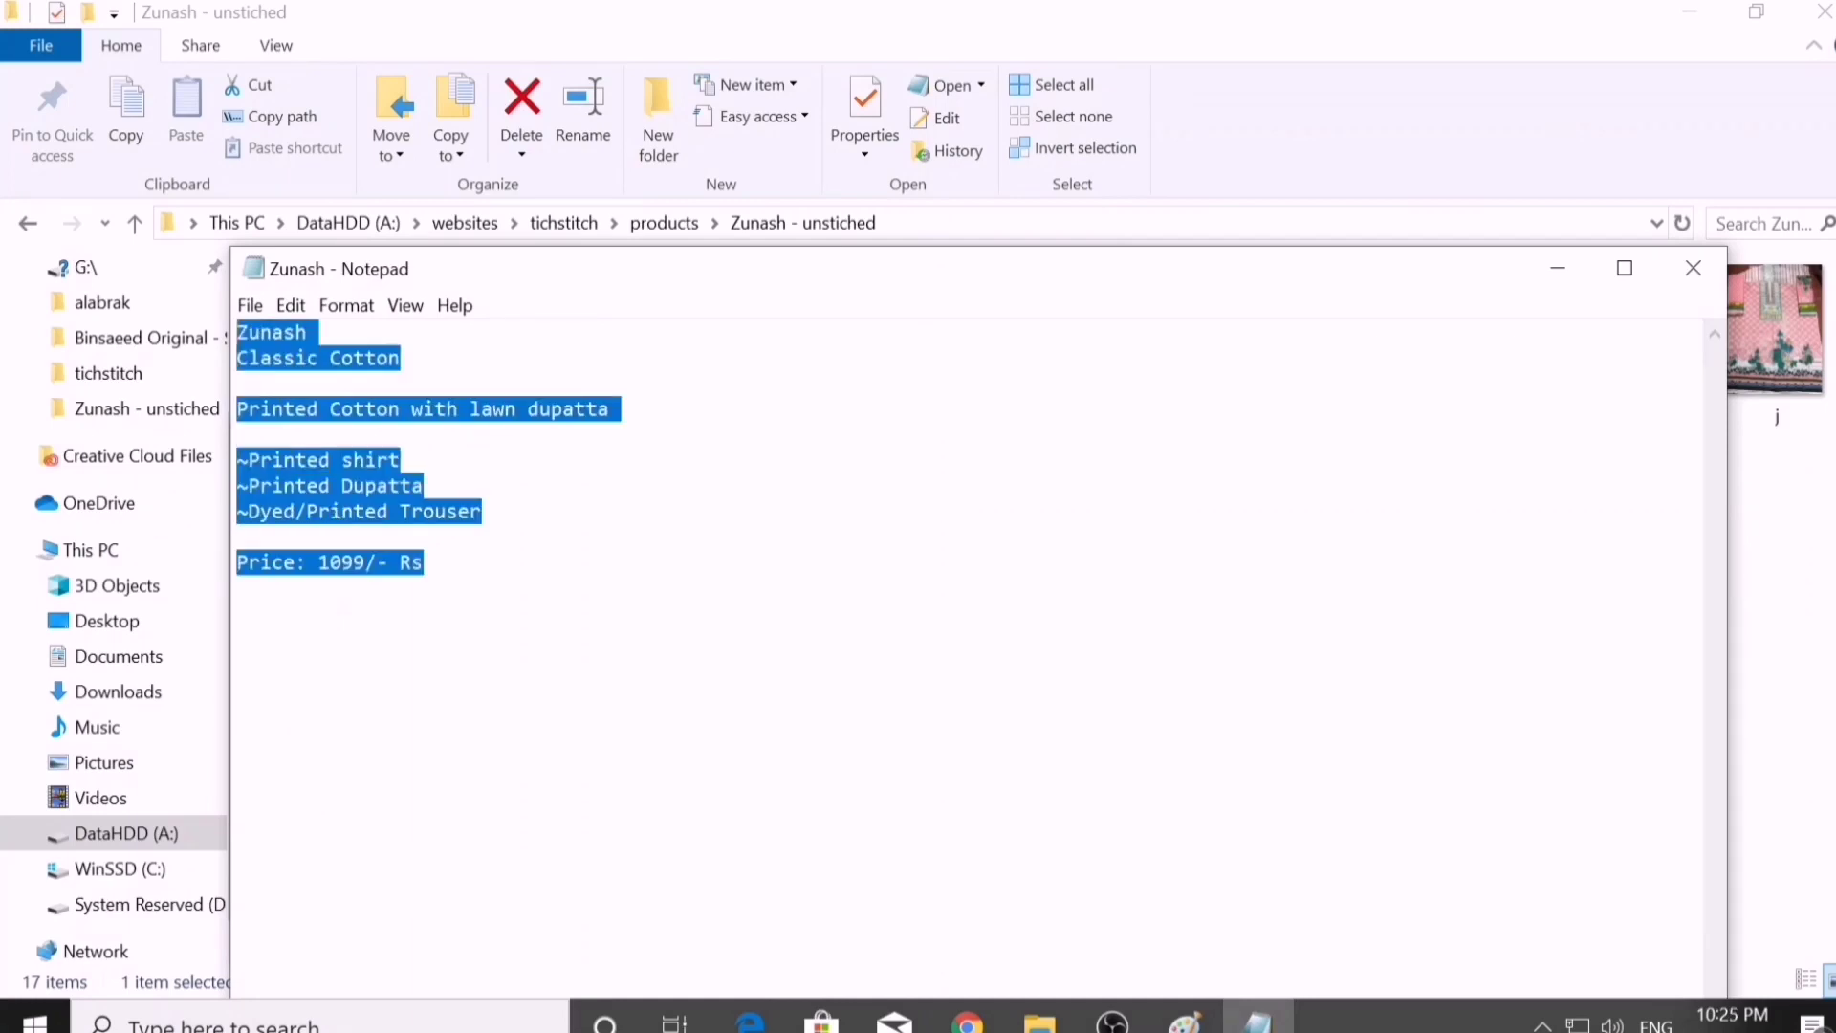
# - Switch back to Chrome and paste the copied Zunash text into the new product's description
pyautogui.moveTo(968, 1021)
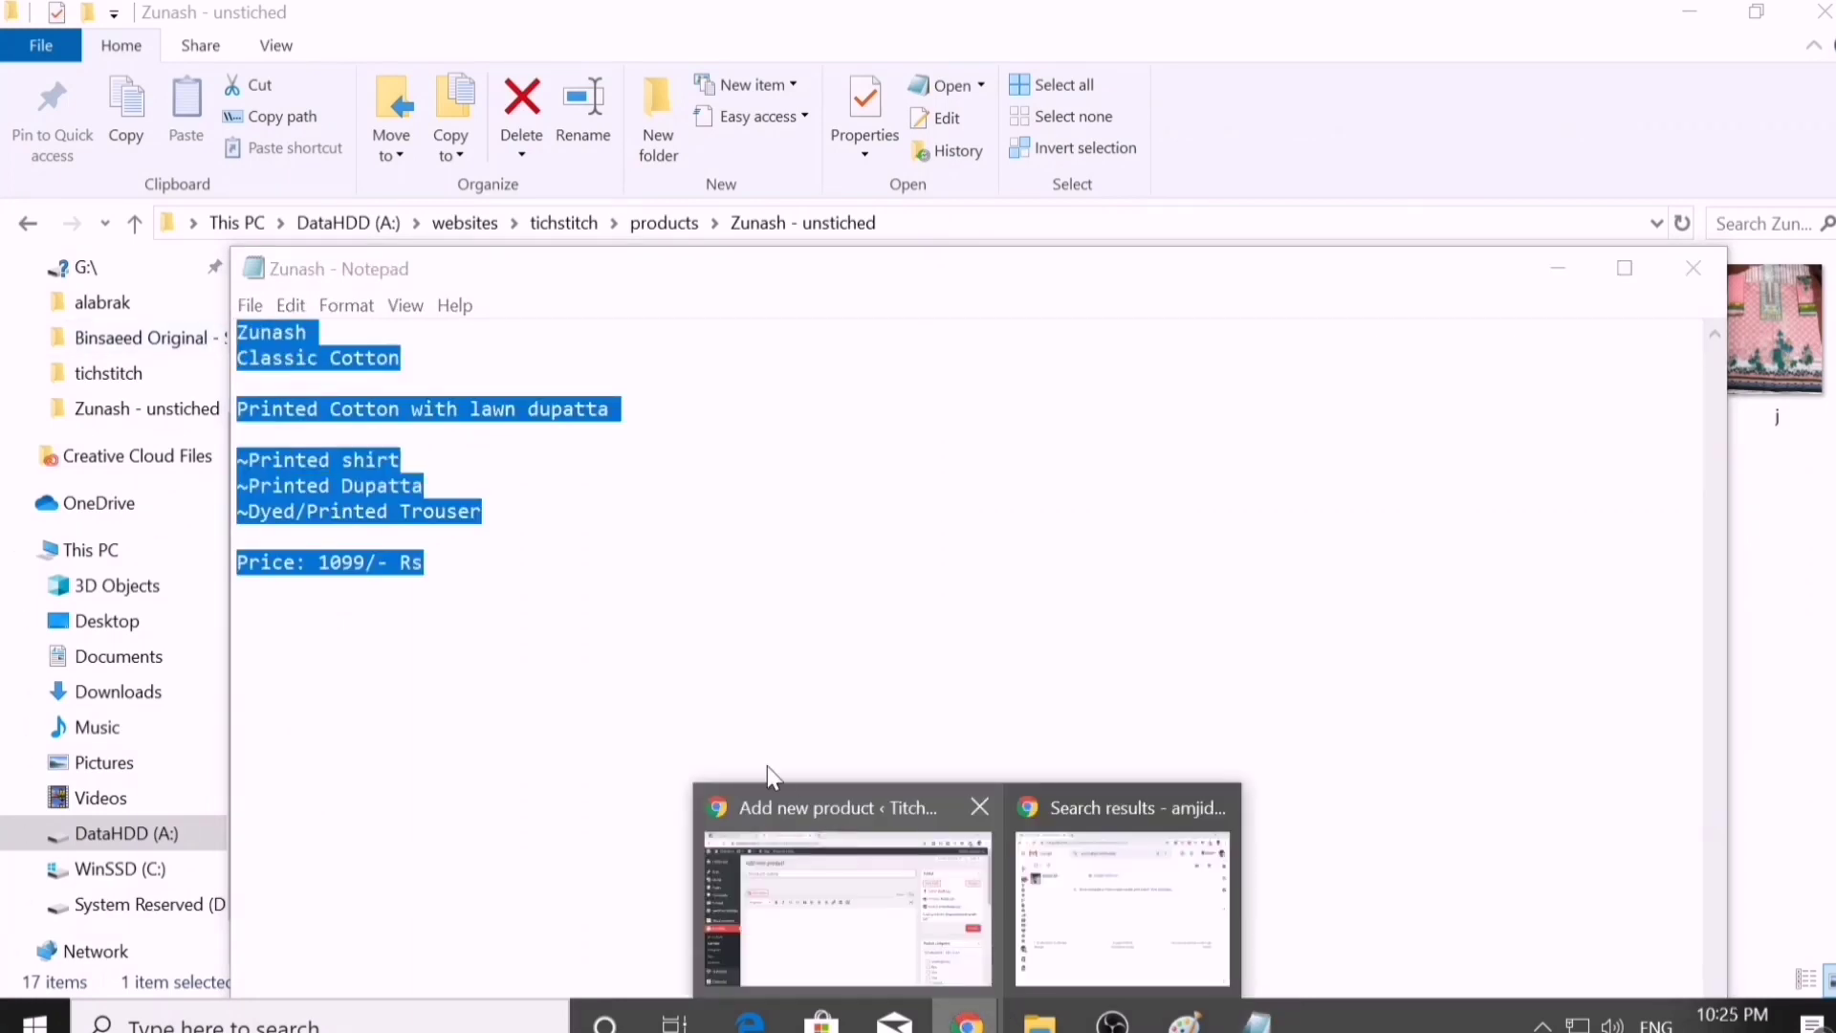
pyautogui.click(861, 889)
pyautogui.hotkey('ctrl', 'v')
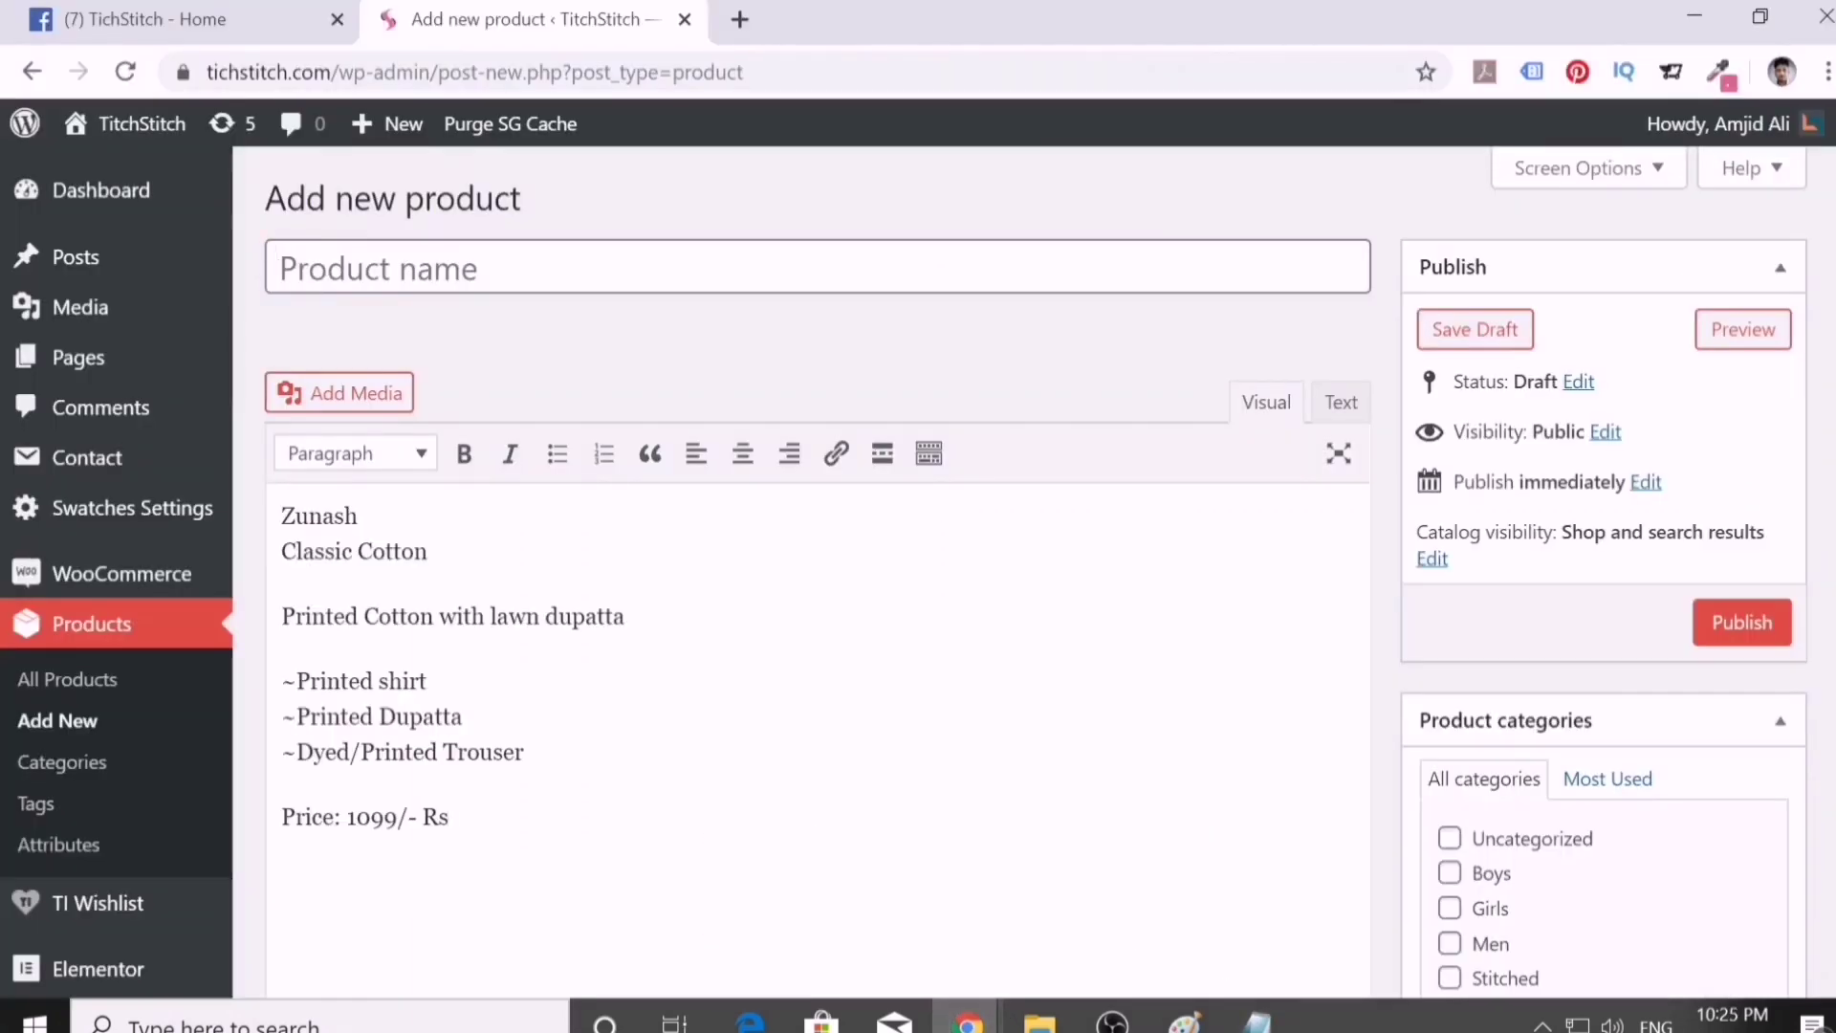
# - Name the product "Printed Cotton with lawn (lone) Dupatta", reusing the fabric line from the description
pyautogui.moveTo(281, 616); pyautogui.dragTo(624, 616)
pyautogui.hotkey('ctrl', 'c')
pyautogui.click(670, 268)
pyautogui.hotkey('ctrl', 'v')
pyautogui.doubleClick(593, 269)
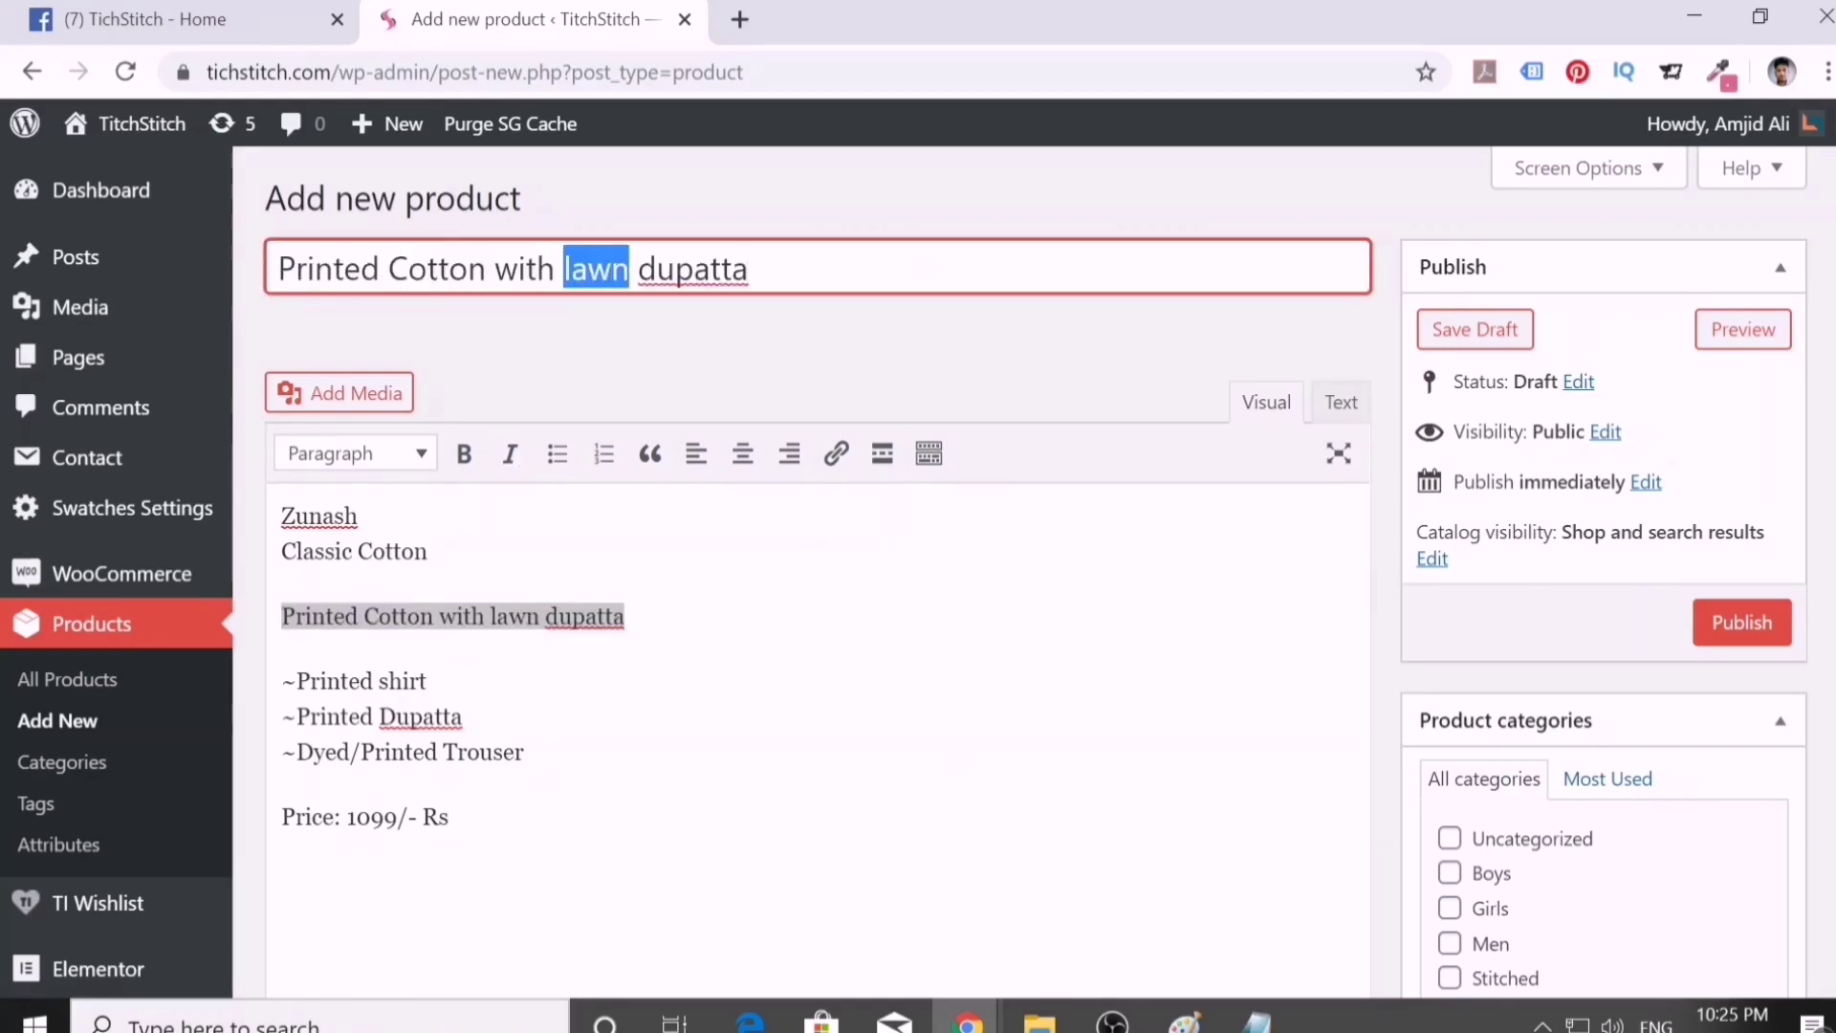
pyautogui.press('Right')
pyautogui.write('(lone)')
pyautogui.press('Delete')
pyautogui.press('Delete')
pyautogui.write('D')
# - Tag the product with Zunash copied from the description and assign it to the Unstitched and Women categories
pyautogui.doubleClick(320, 516)
pyautogui.hotkey('ctrl', 'c')
pyautogui.scroll(-5, 1582, 663)
pyautogui.click(1549, 841)
pyautogui.hotkey('ctrl', 'v')
pyautogui.press('Return')
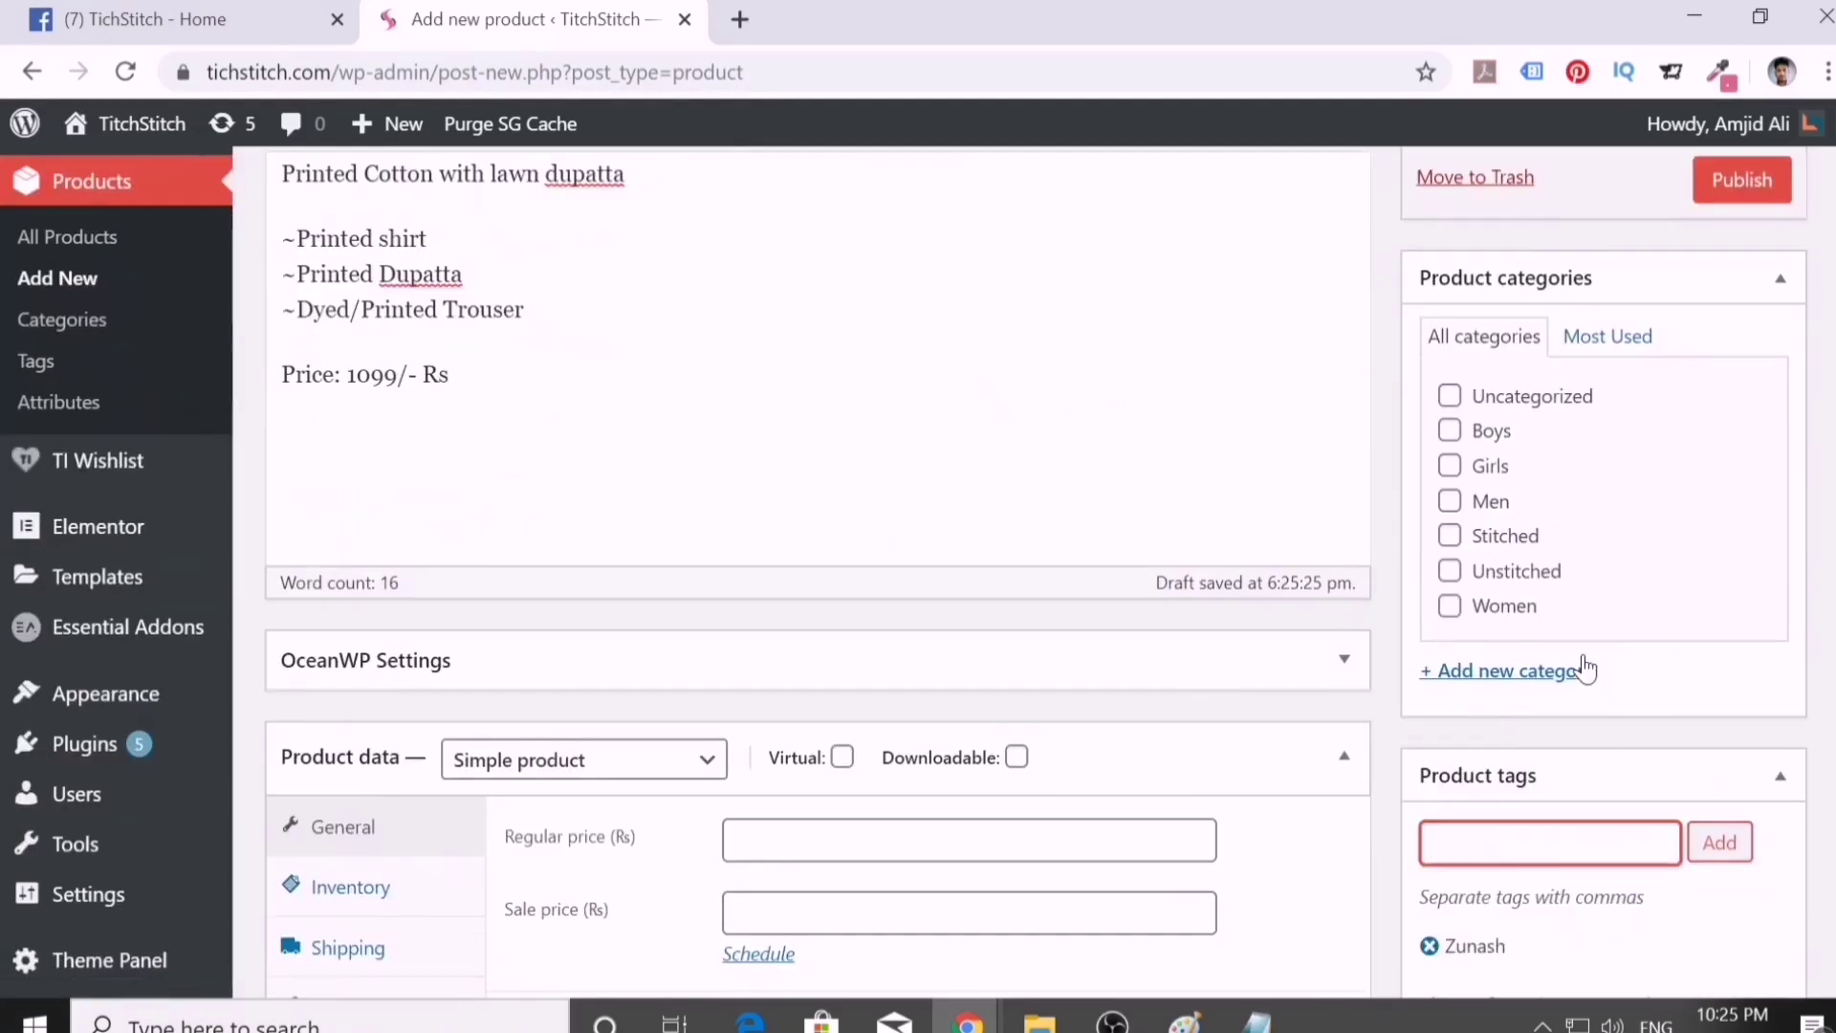
pyautogui.click(1489, 579)
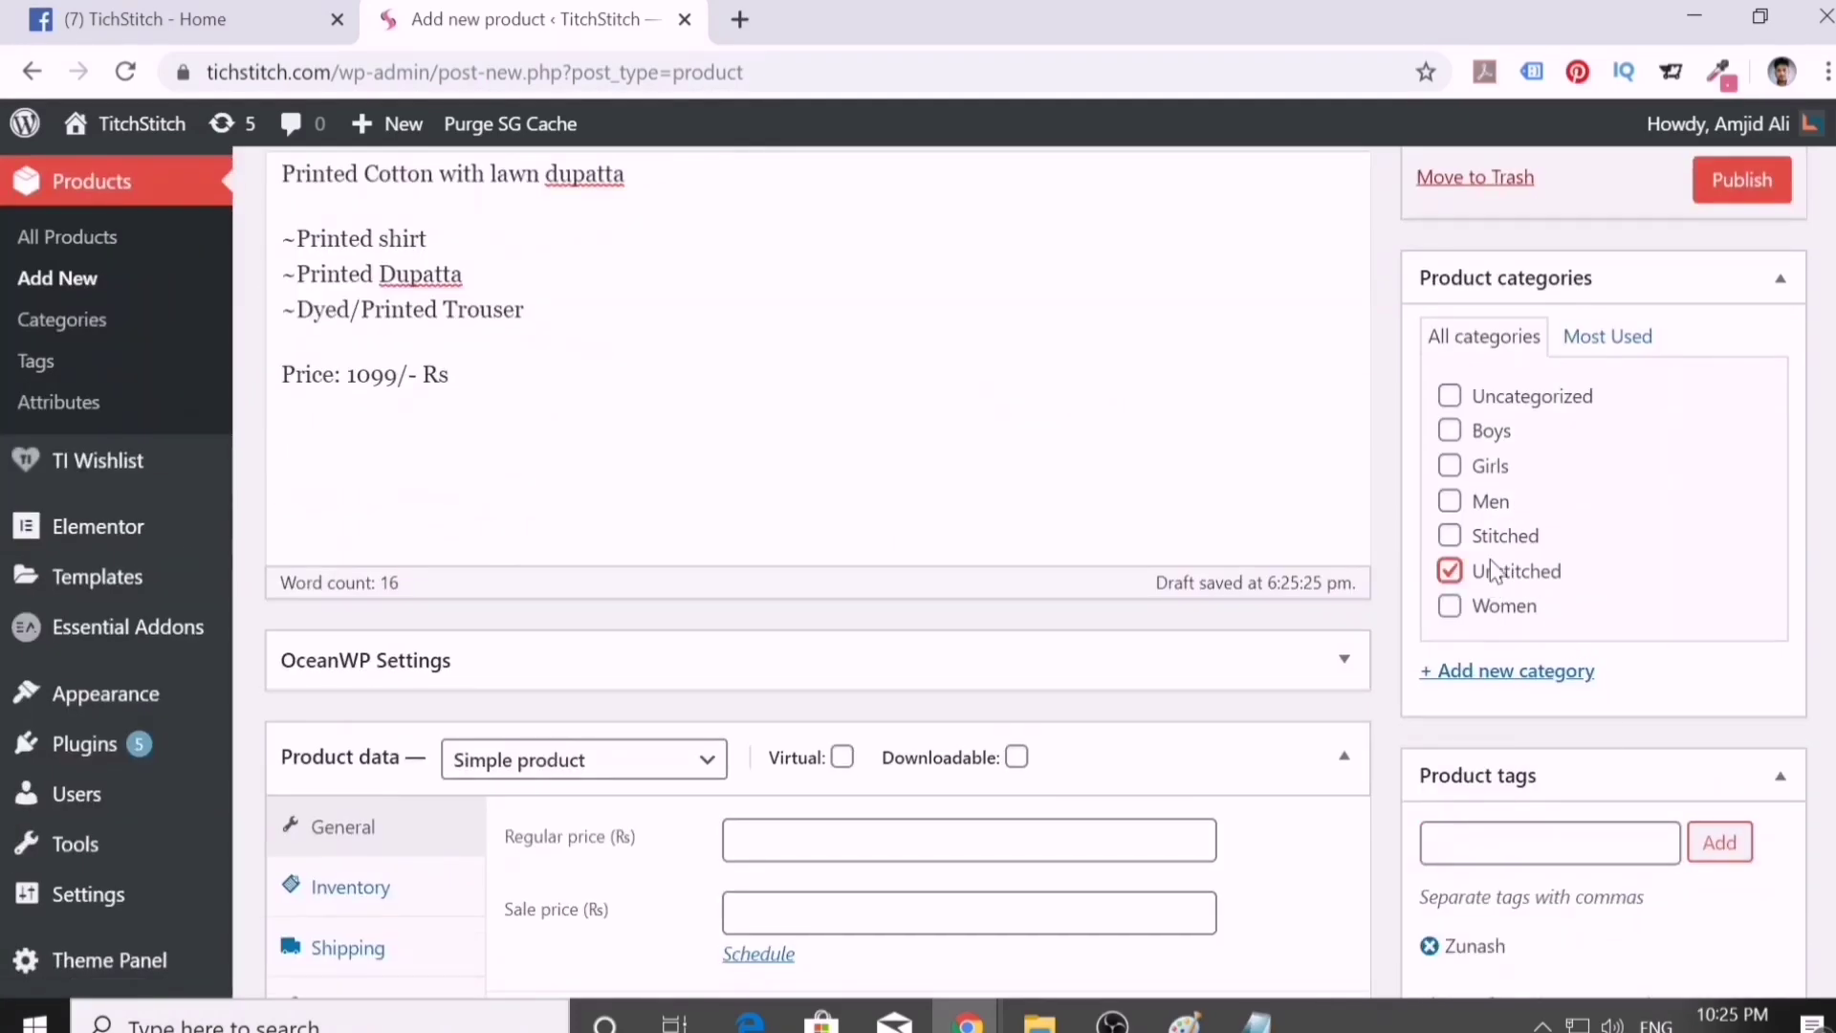
pyautogui.click(1493, 608)
# - Add the product tag Classic Cotton, taken from the second line of the description
pyautogui.scroll(3, 1494, 608)
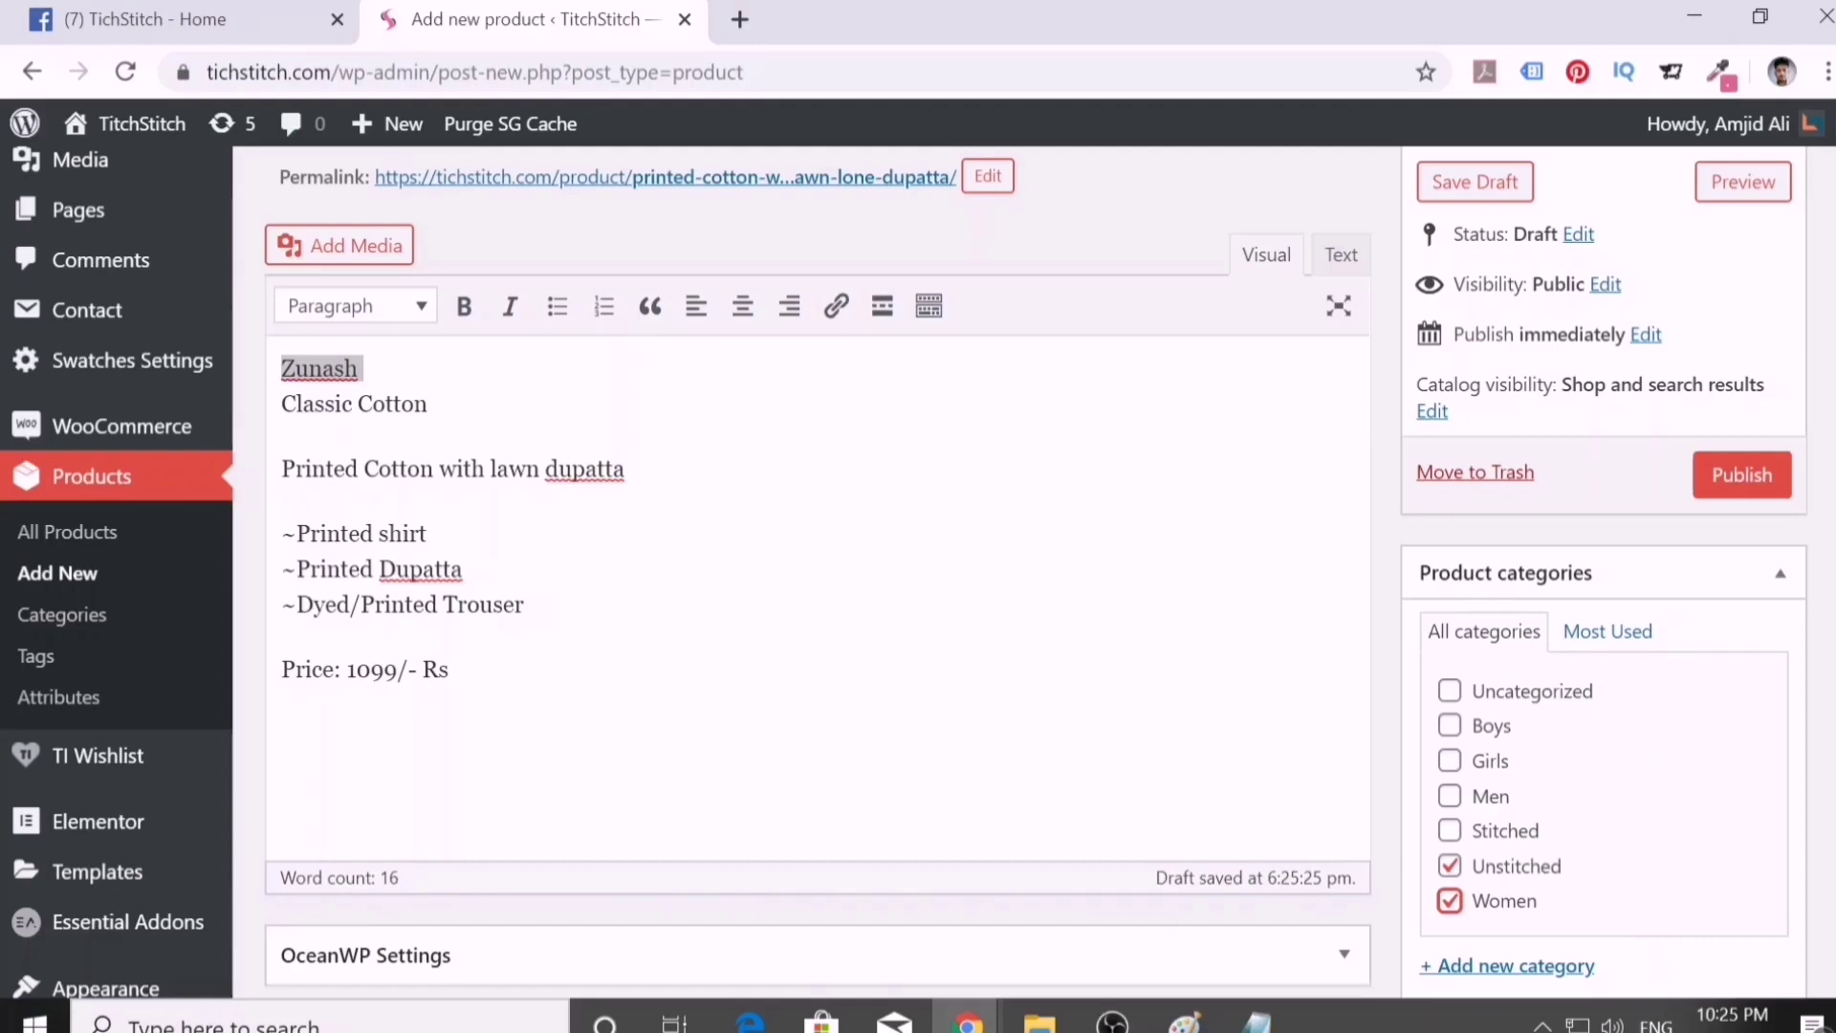
pyautogui.click(427, 403)
pyautogui.scroll(-3, 1639, 815)
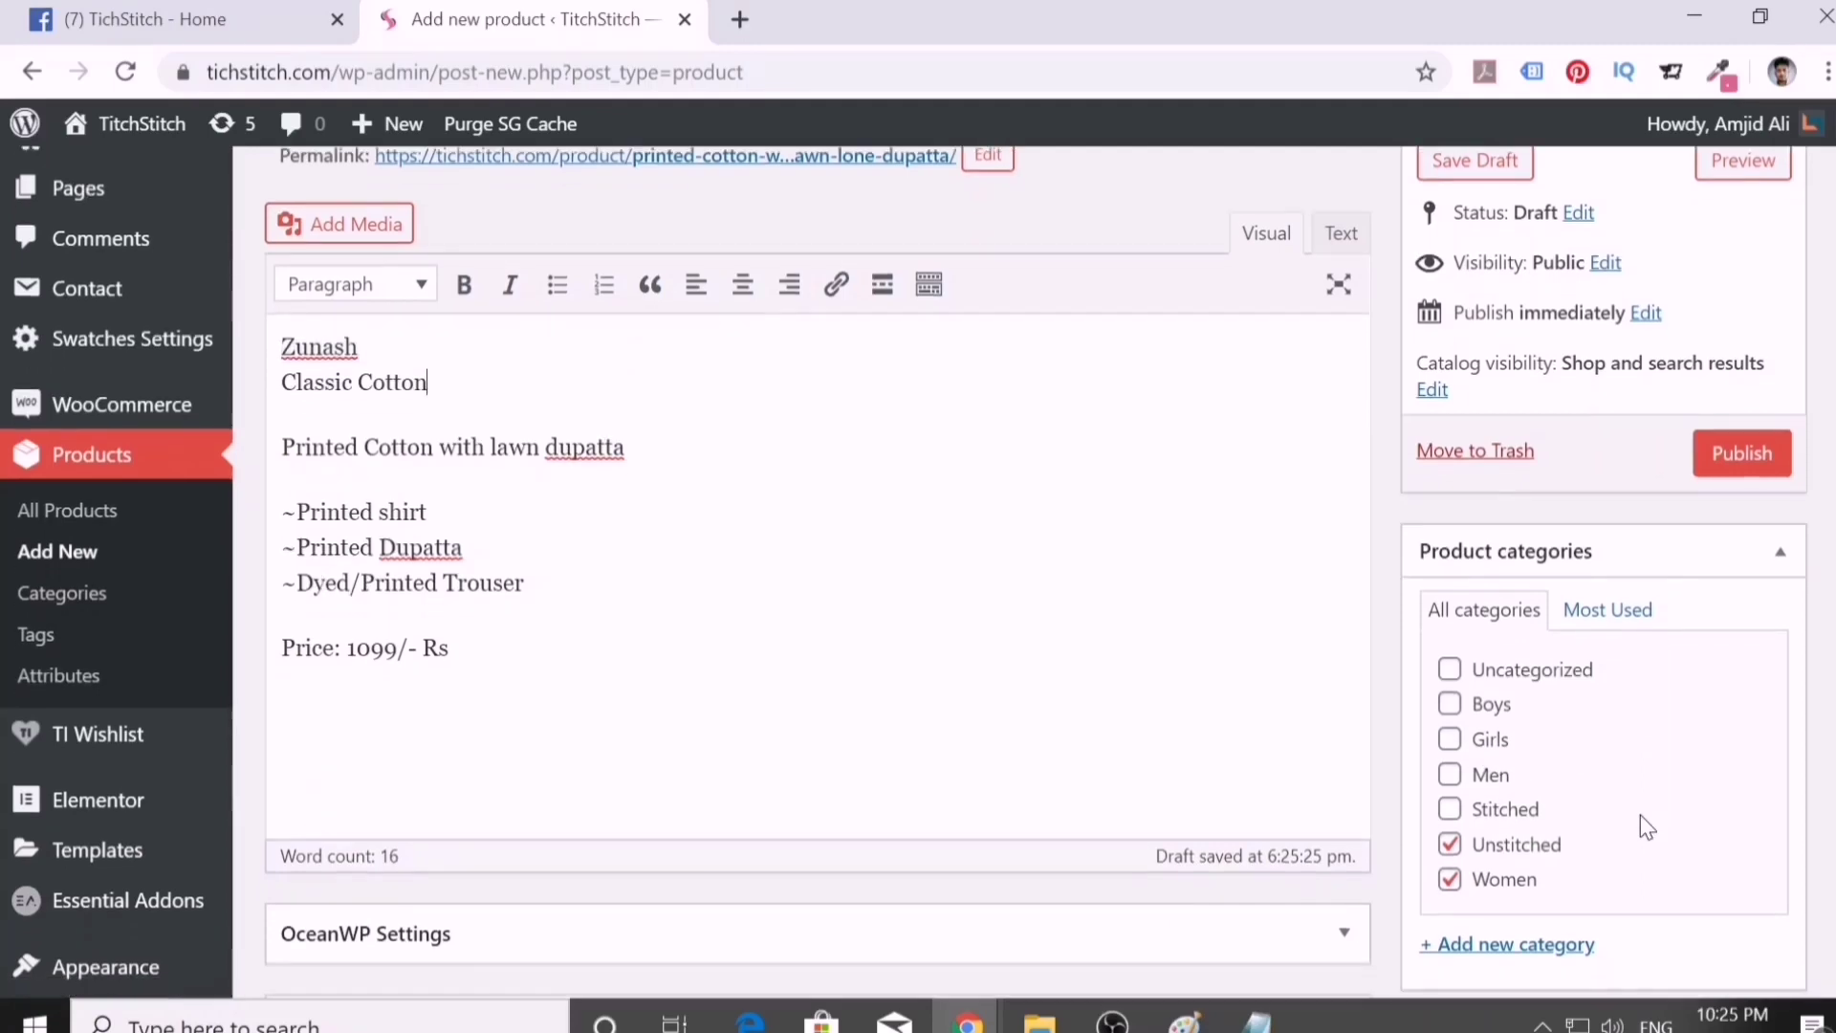
pyautogui.click(1561, 839)
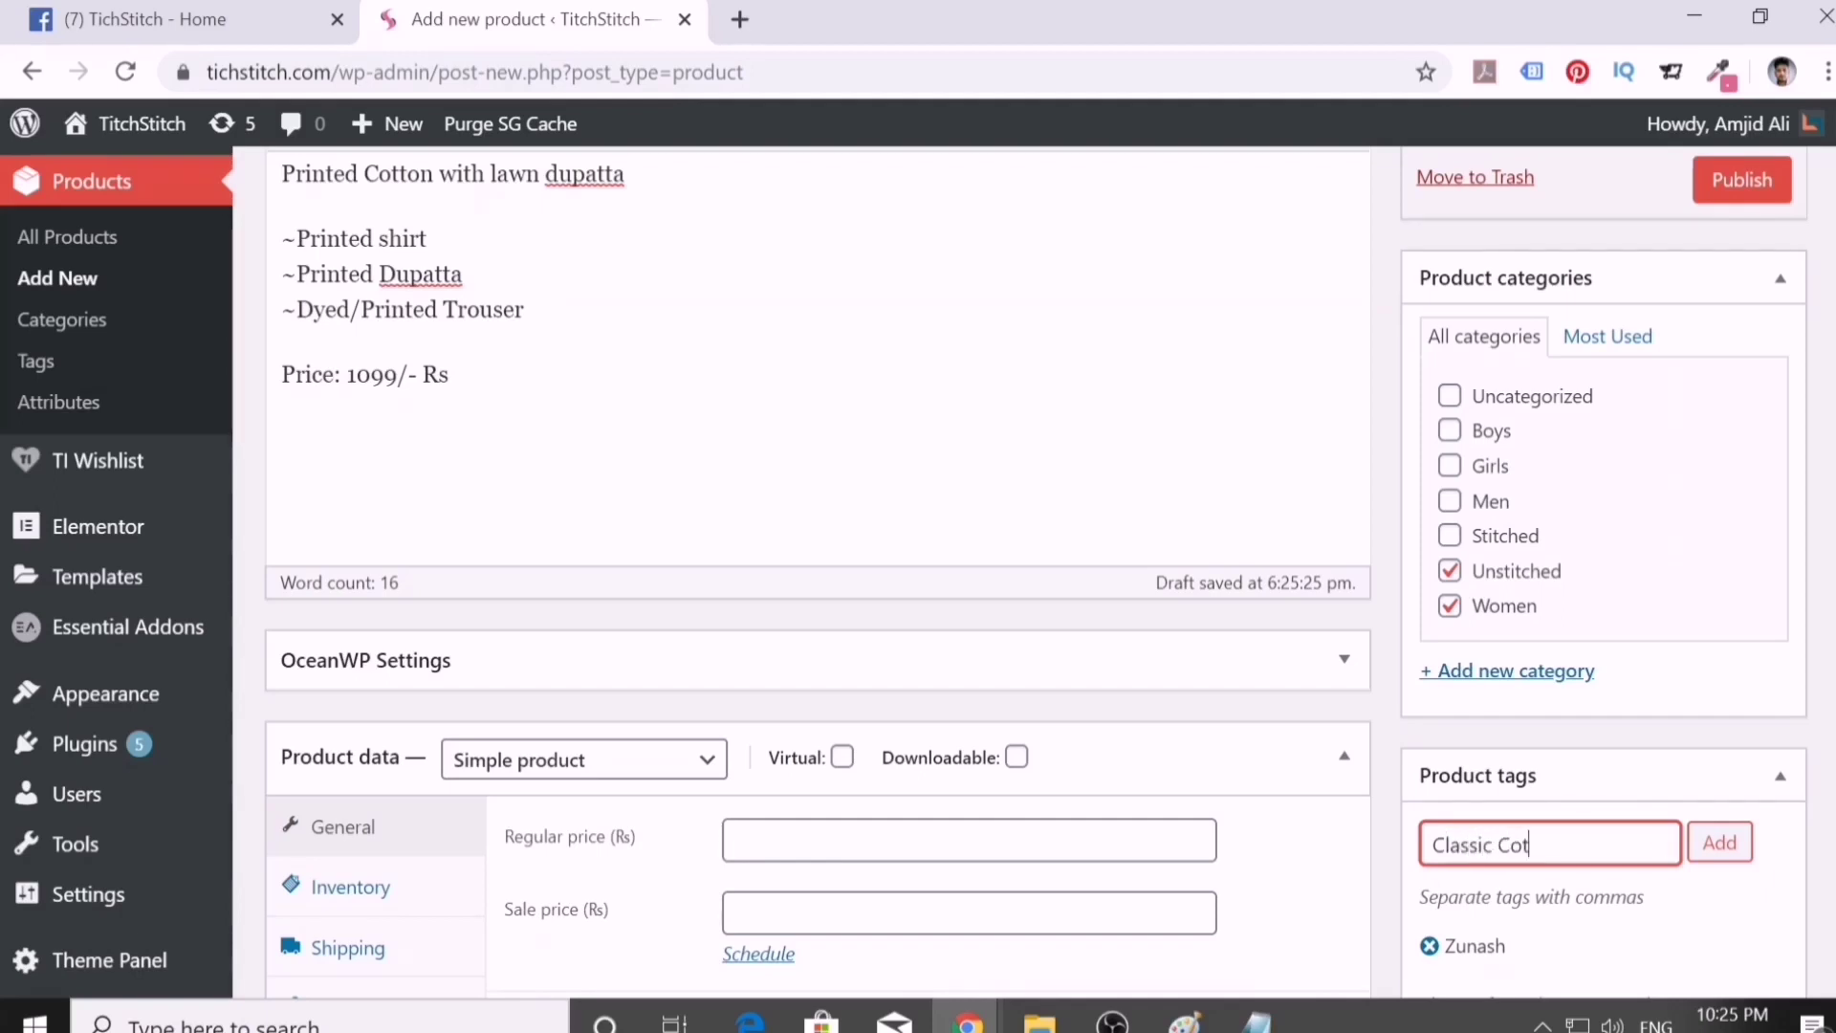
pyautogui.click(1707, 854)
# - Add the fabric tags Lone and Lawn to the product
pyautogui.scroll(-1, 852, 623)
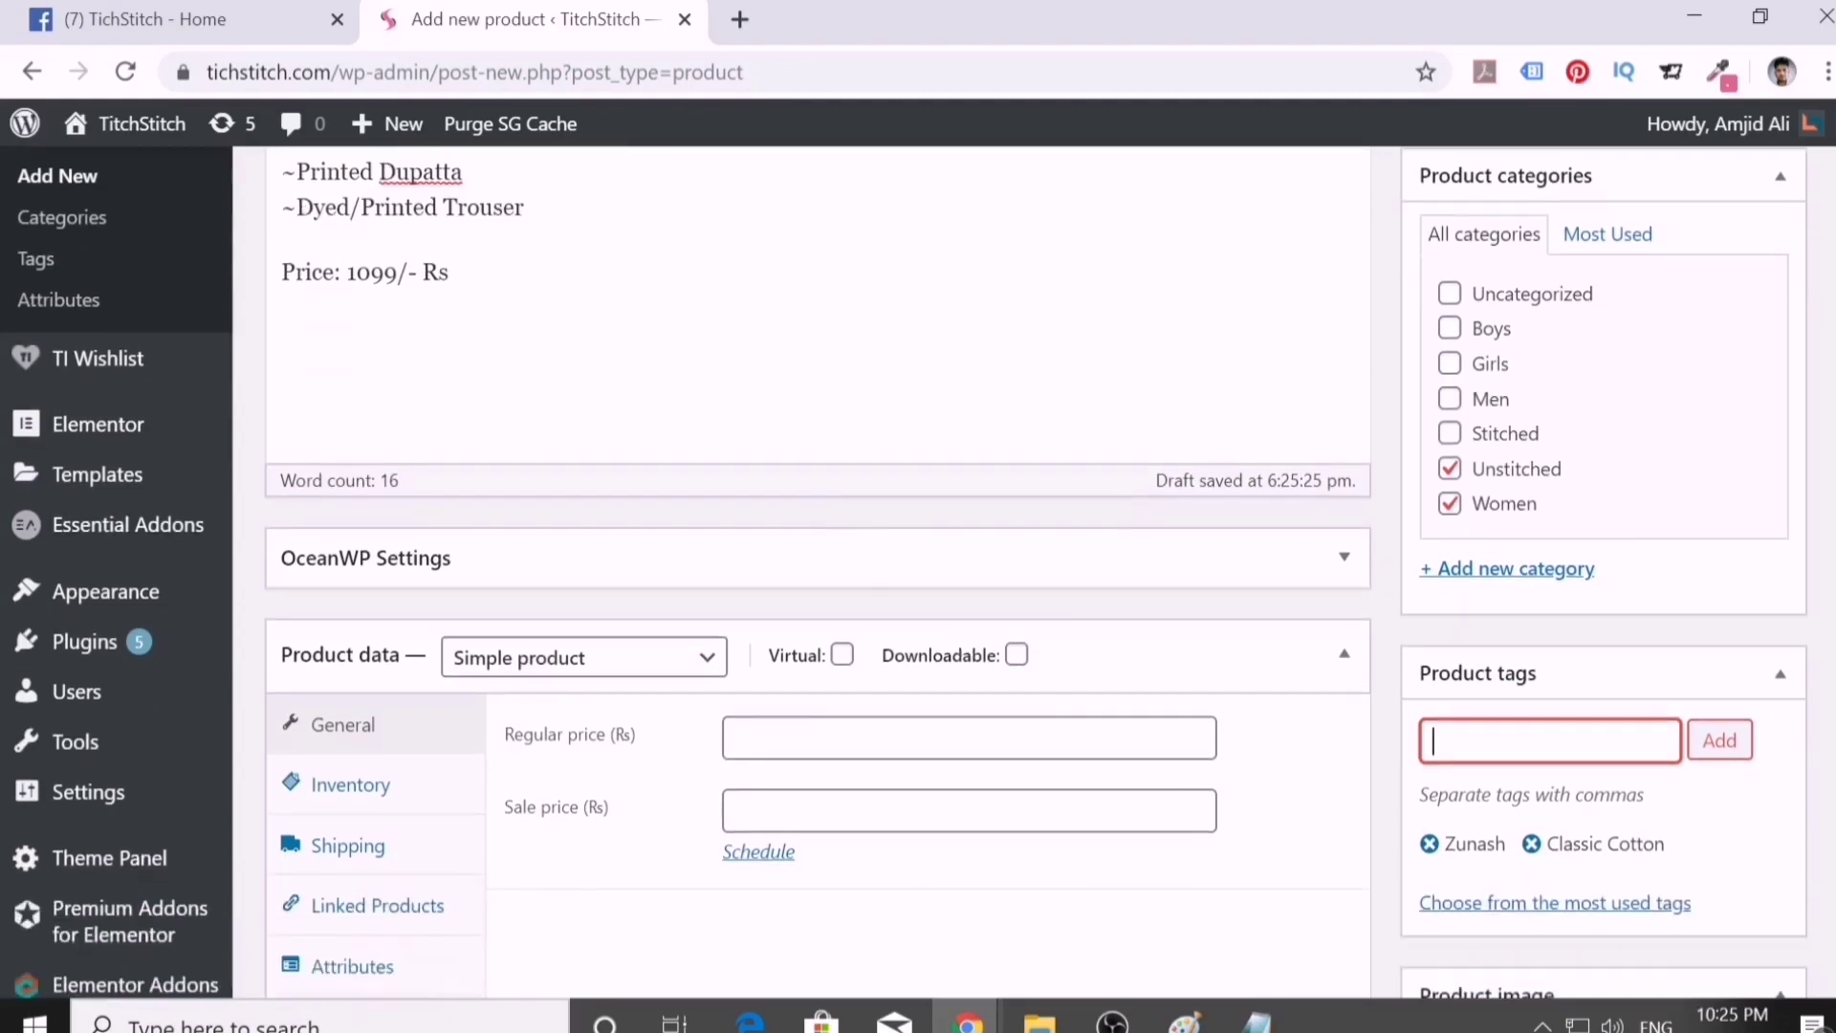
pyautogui.scroll(6, 904, 574)
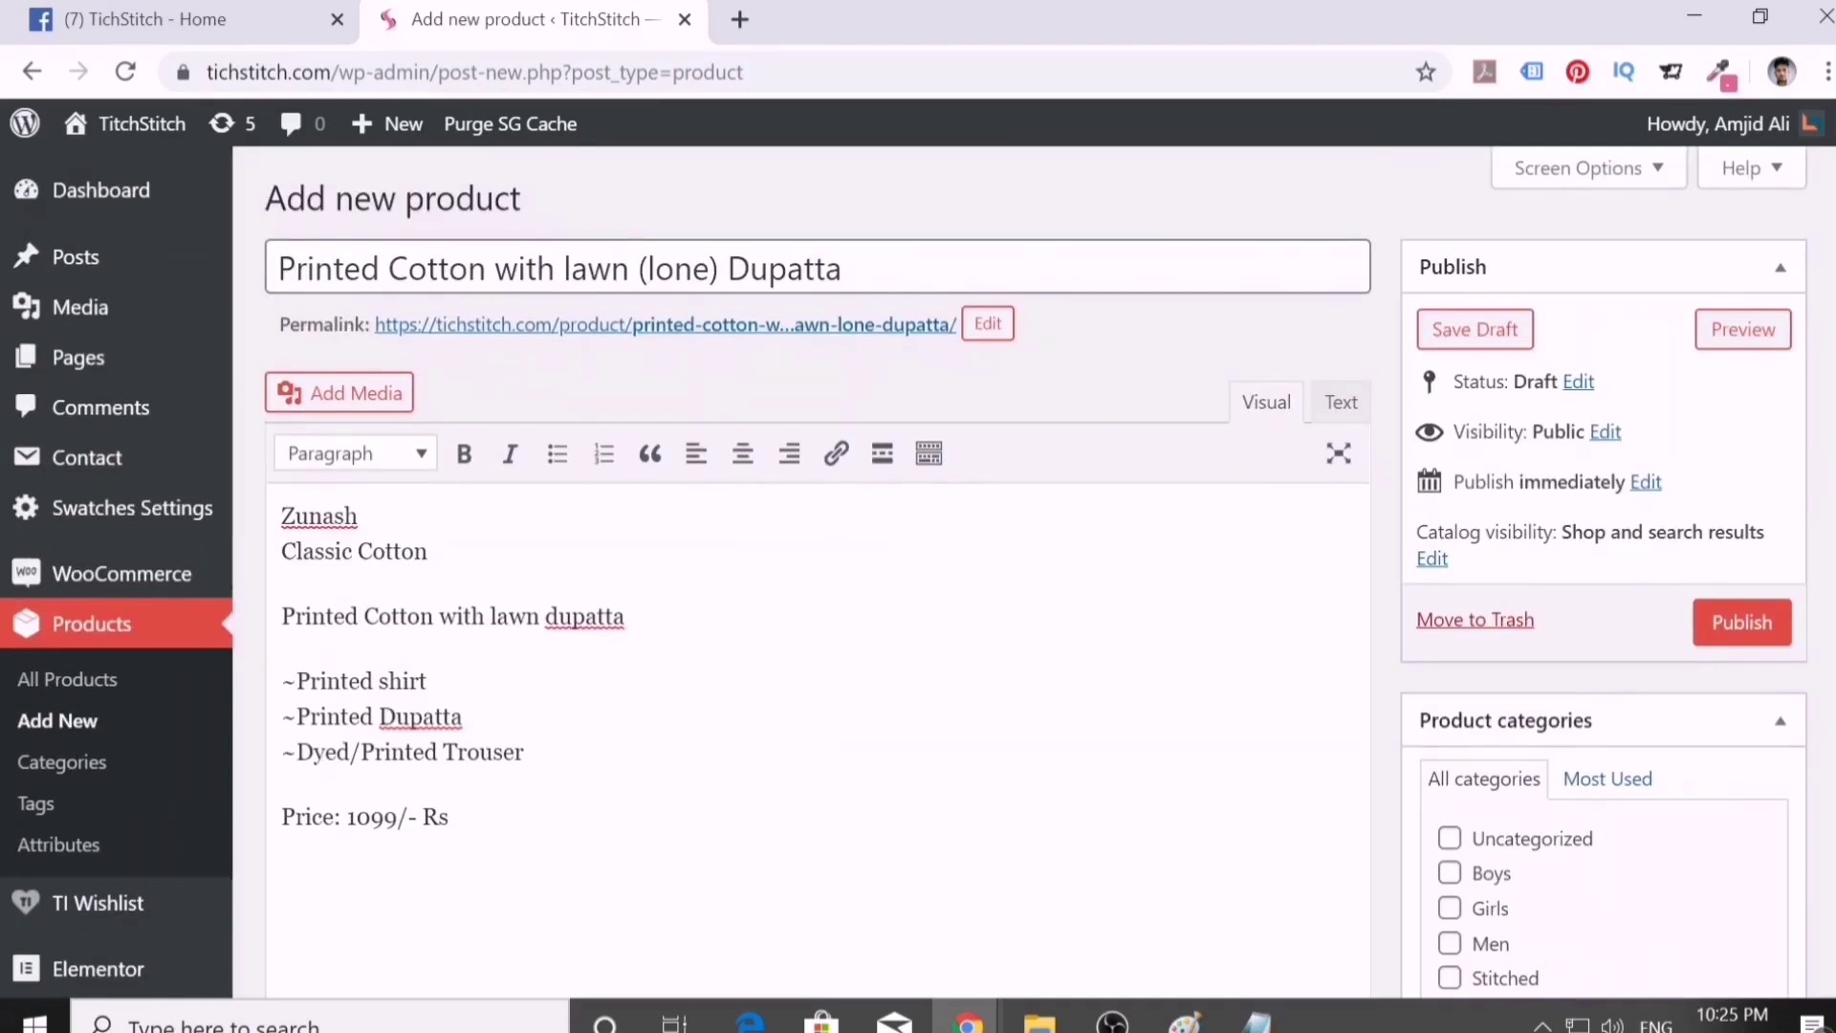
pyautogui.scroll(-6, 1699, 813)
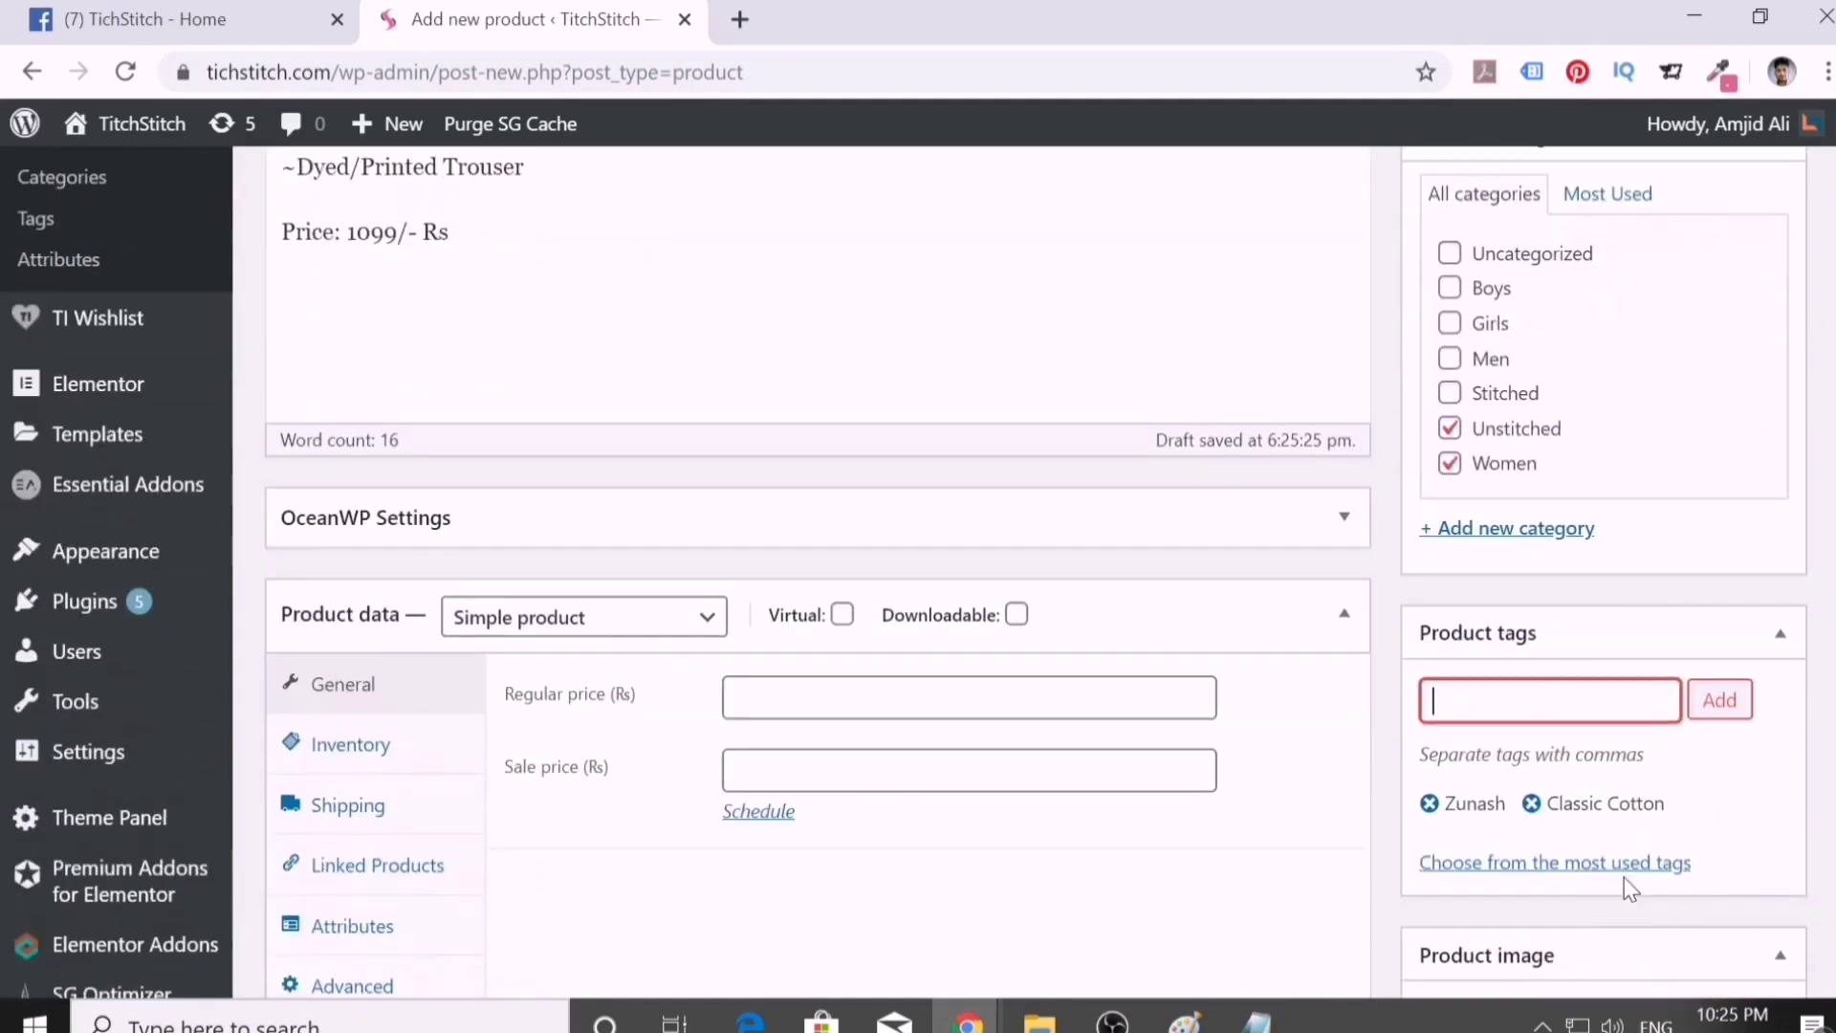
pyautogui.write('Lone')
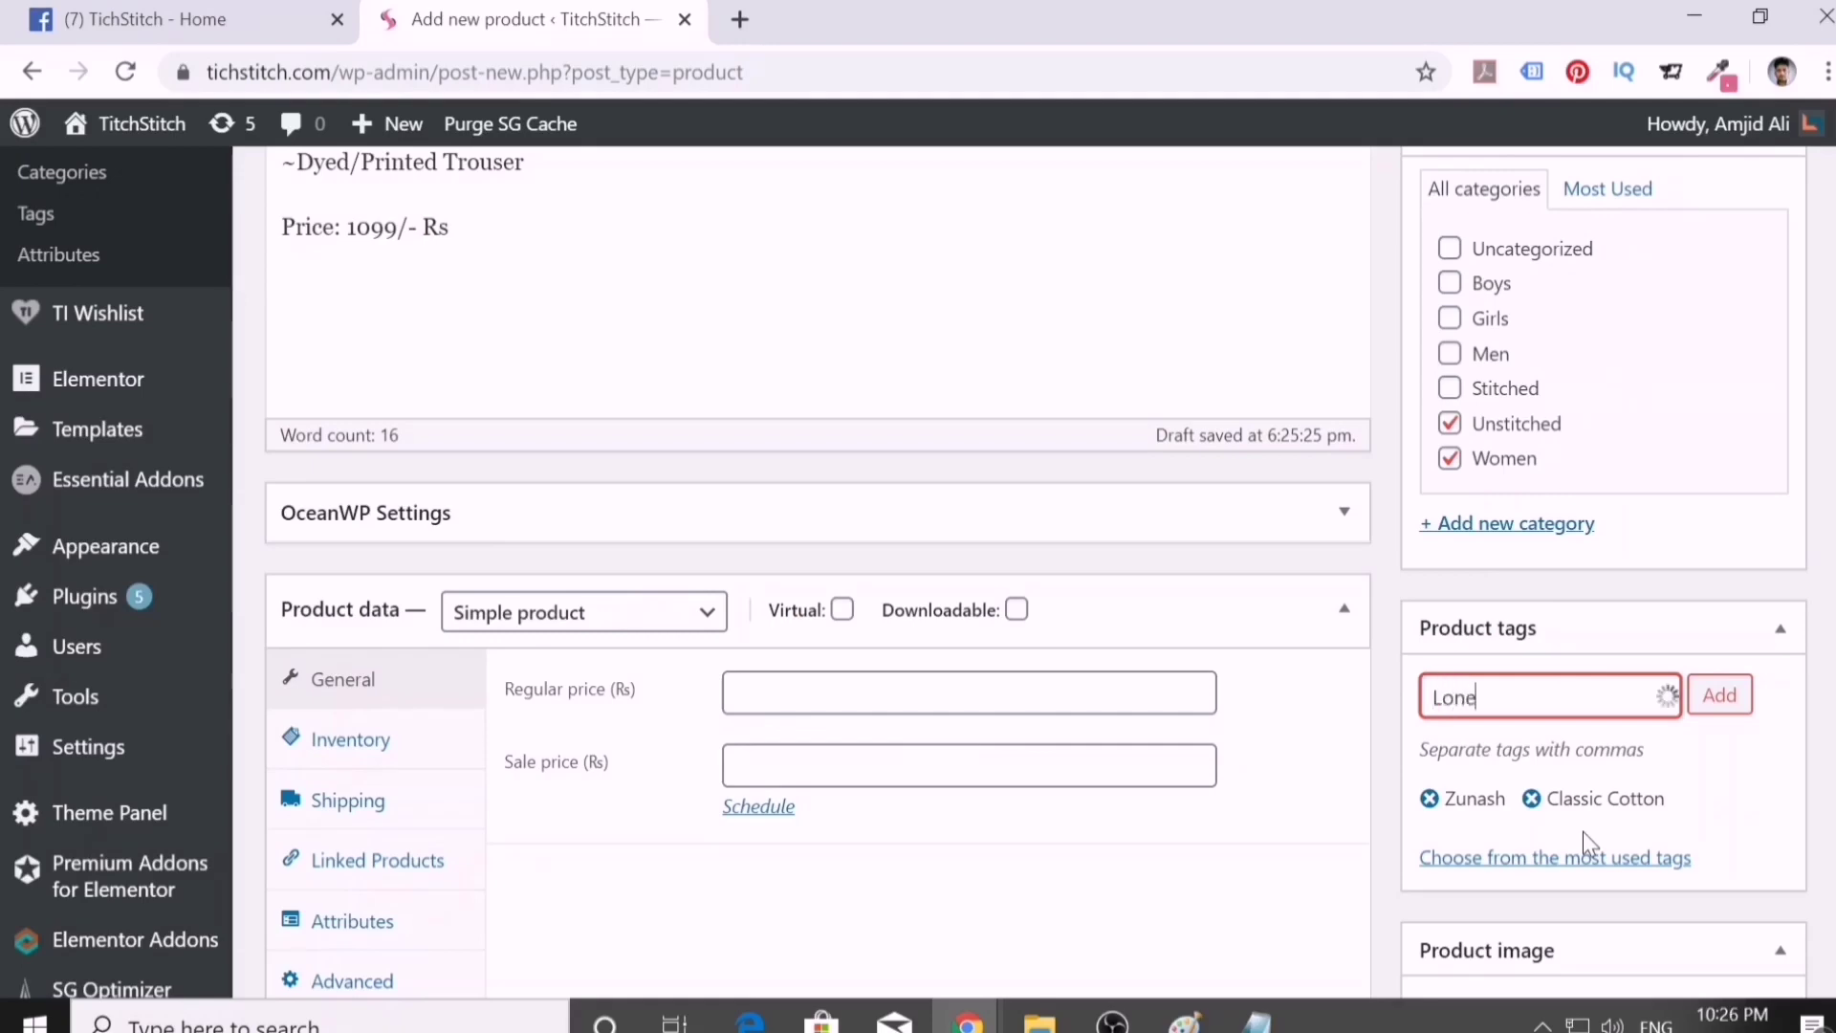
pyautogui.click(1733, 698)
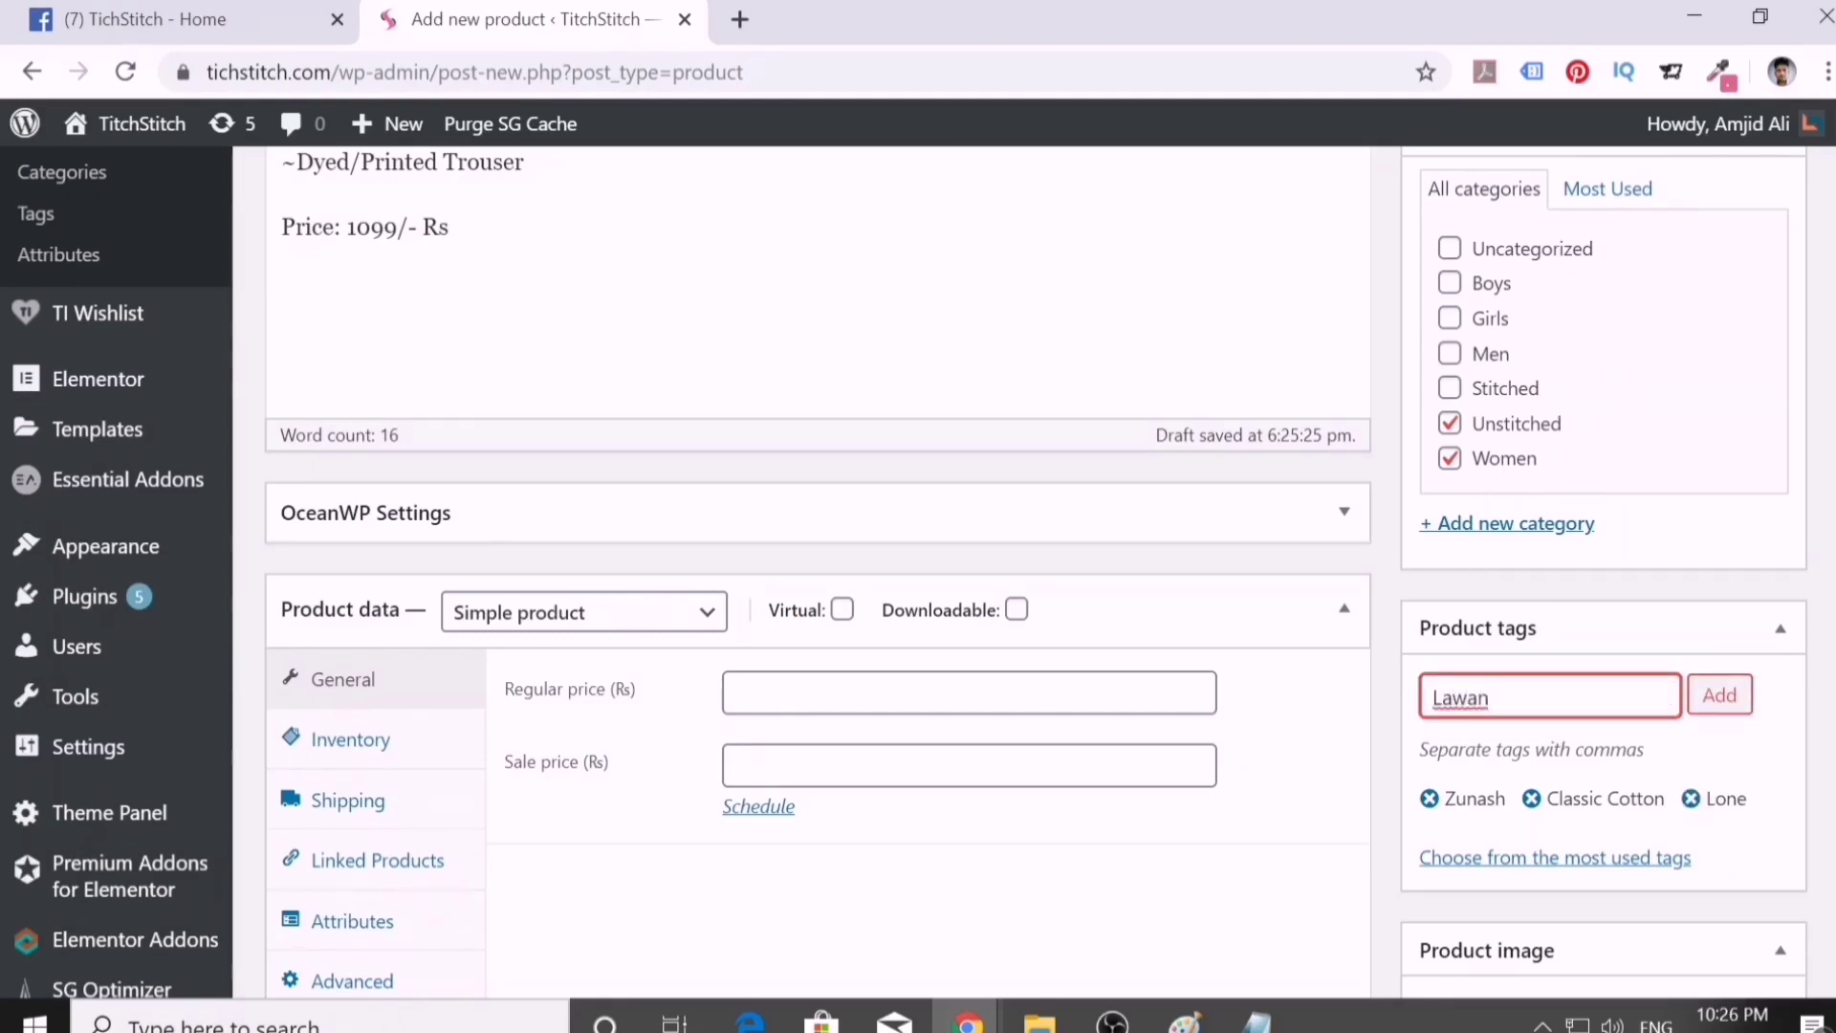
pyautogui.write('Lawan')
pyautogui.press('BackSpace')
pyautogui.press('BackSpace')
pyautogui.write('n')
pyautogui.click(1718, 698)
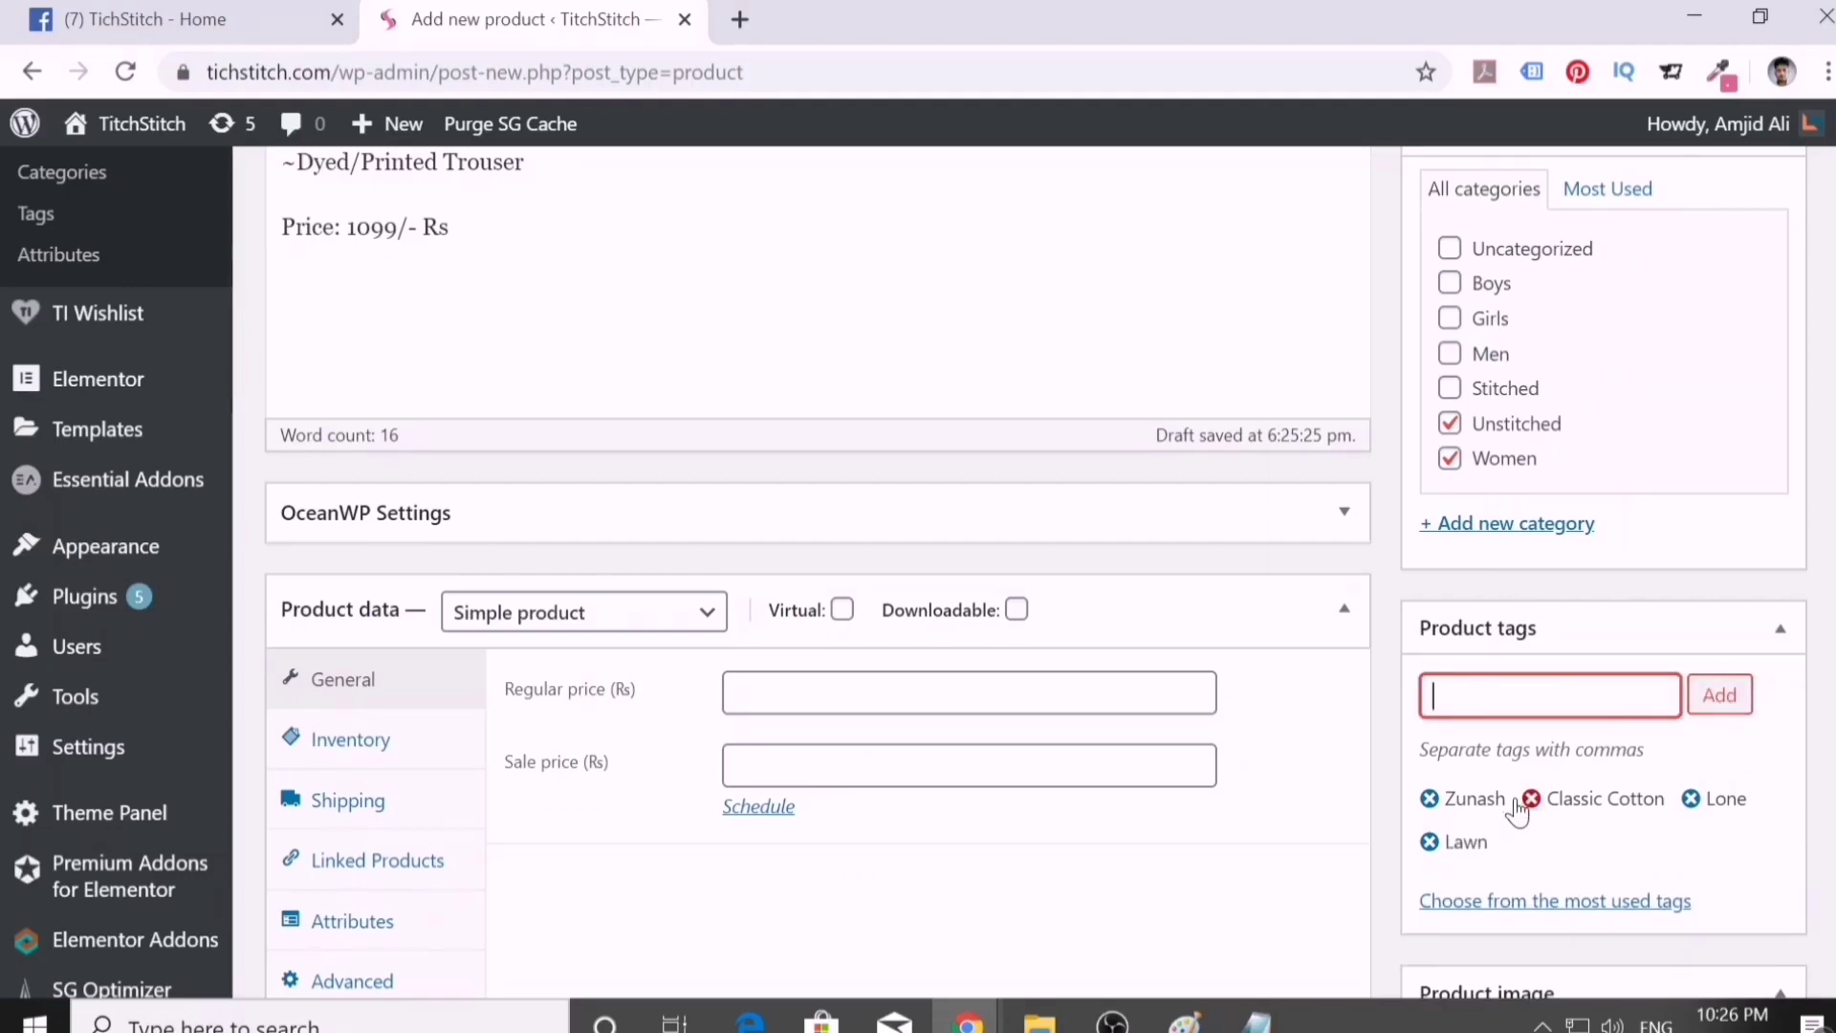
# - Append "- Zunash" to the end of the product name, copying the word from the description
pyautogui.scroll(5, 511, 471)
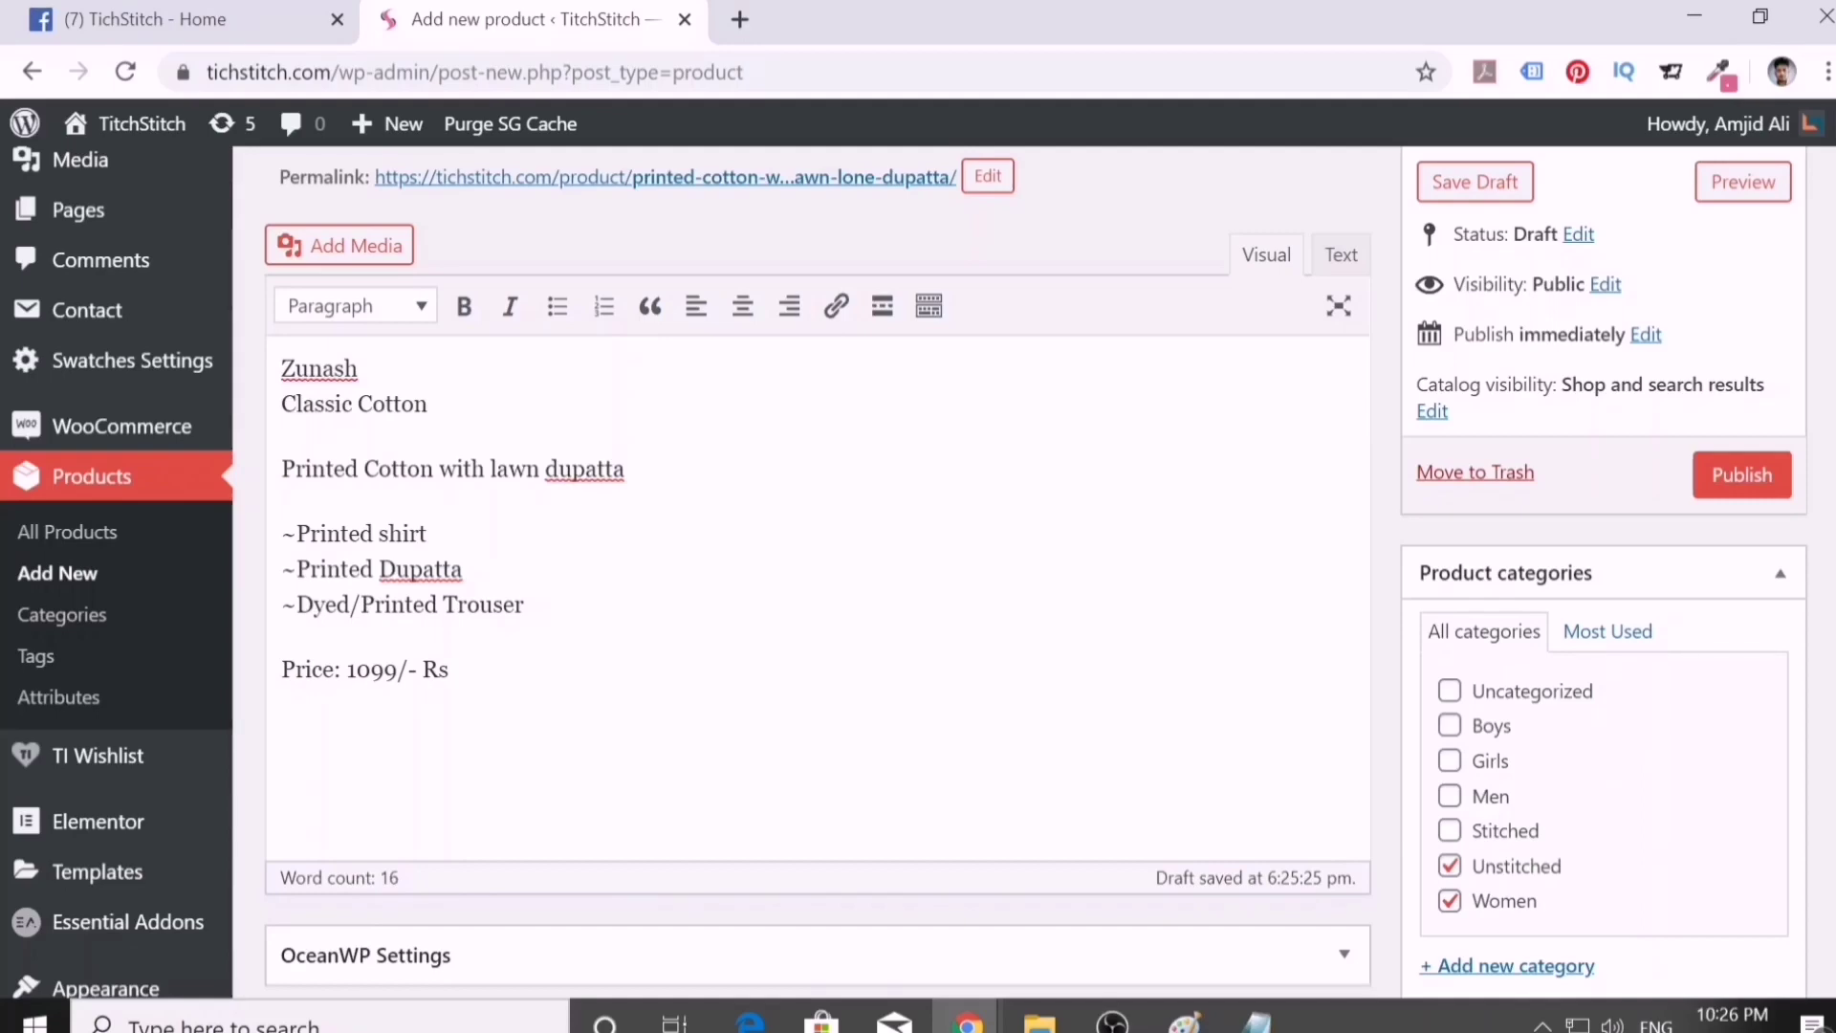
pyautogui.scroll(2, 463, 451)
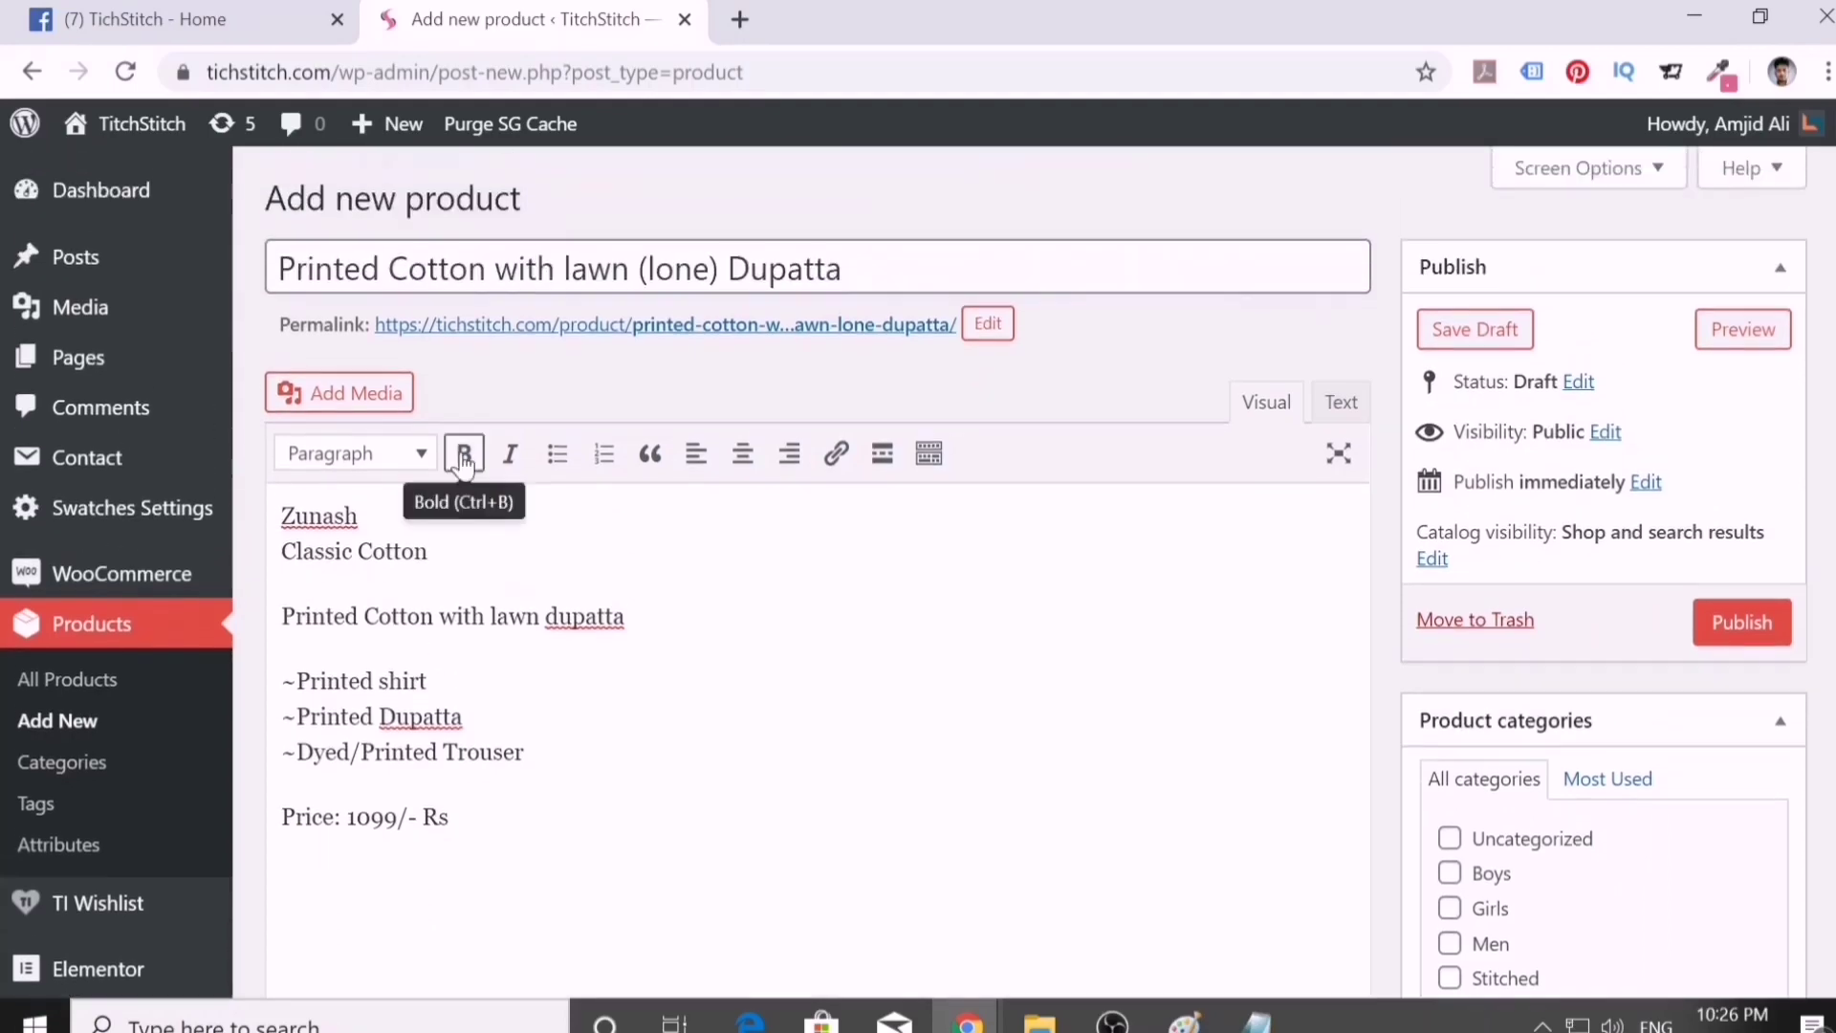
pyautogui.doubleClick(319, 516)
pyautogui.hotkey('ctrl', 'c')
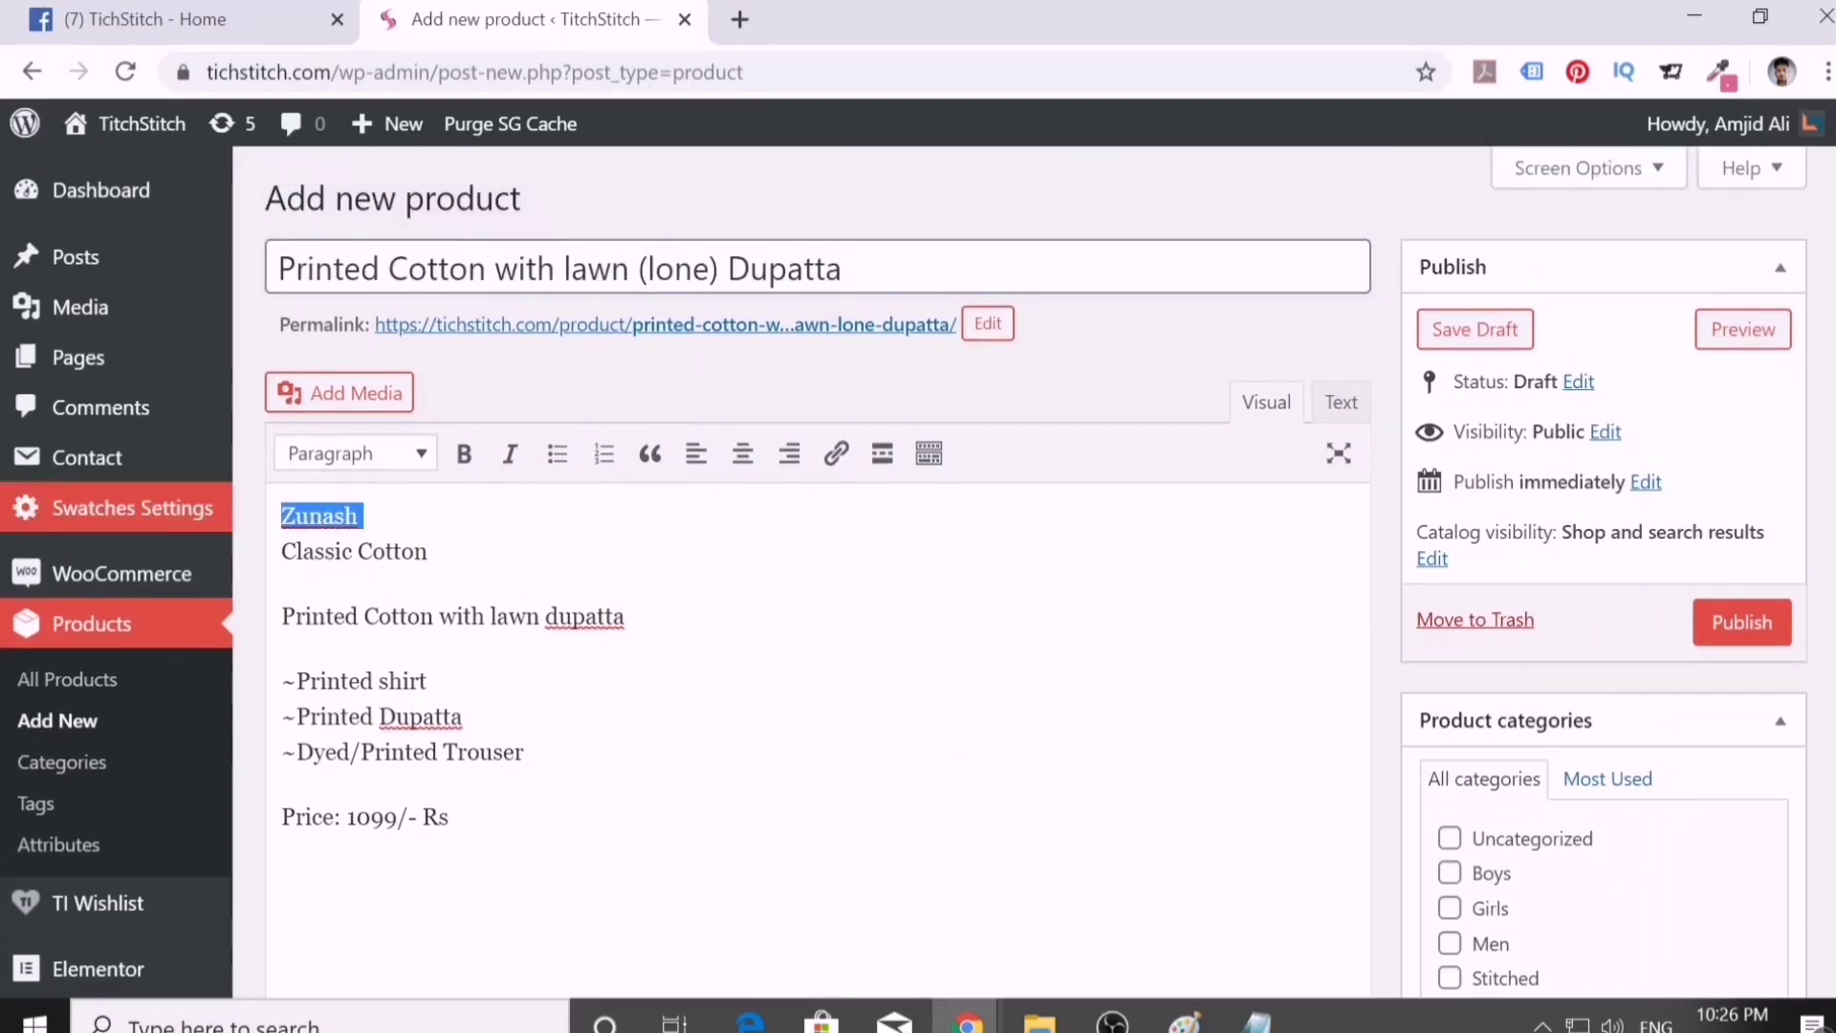
pyautogui.click(843, 268)
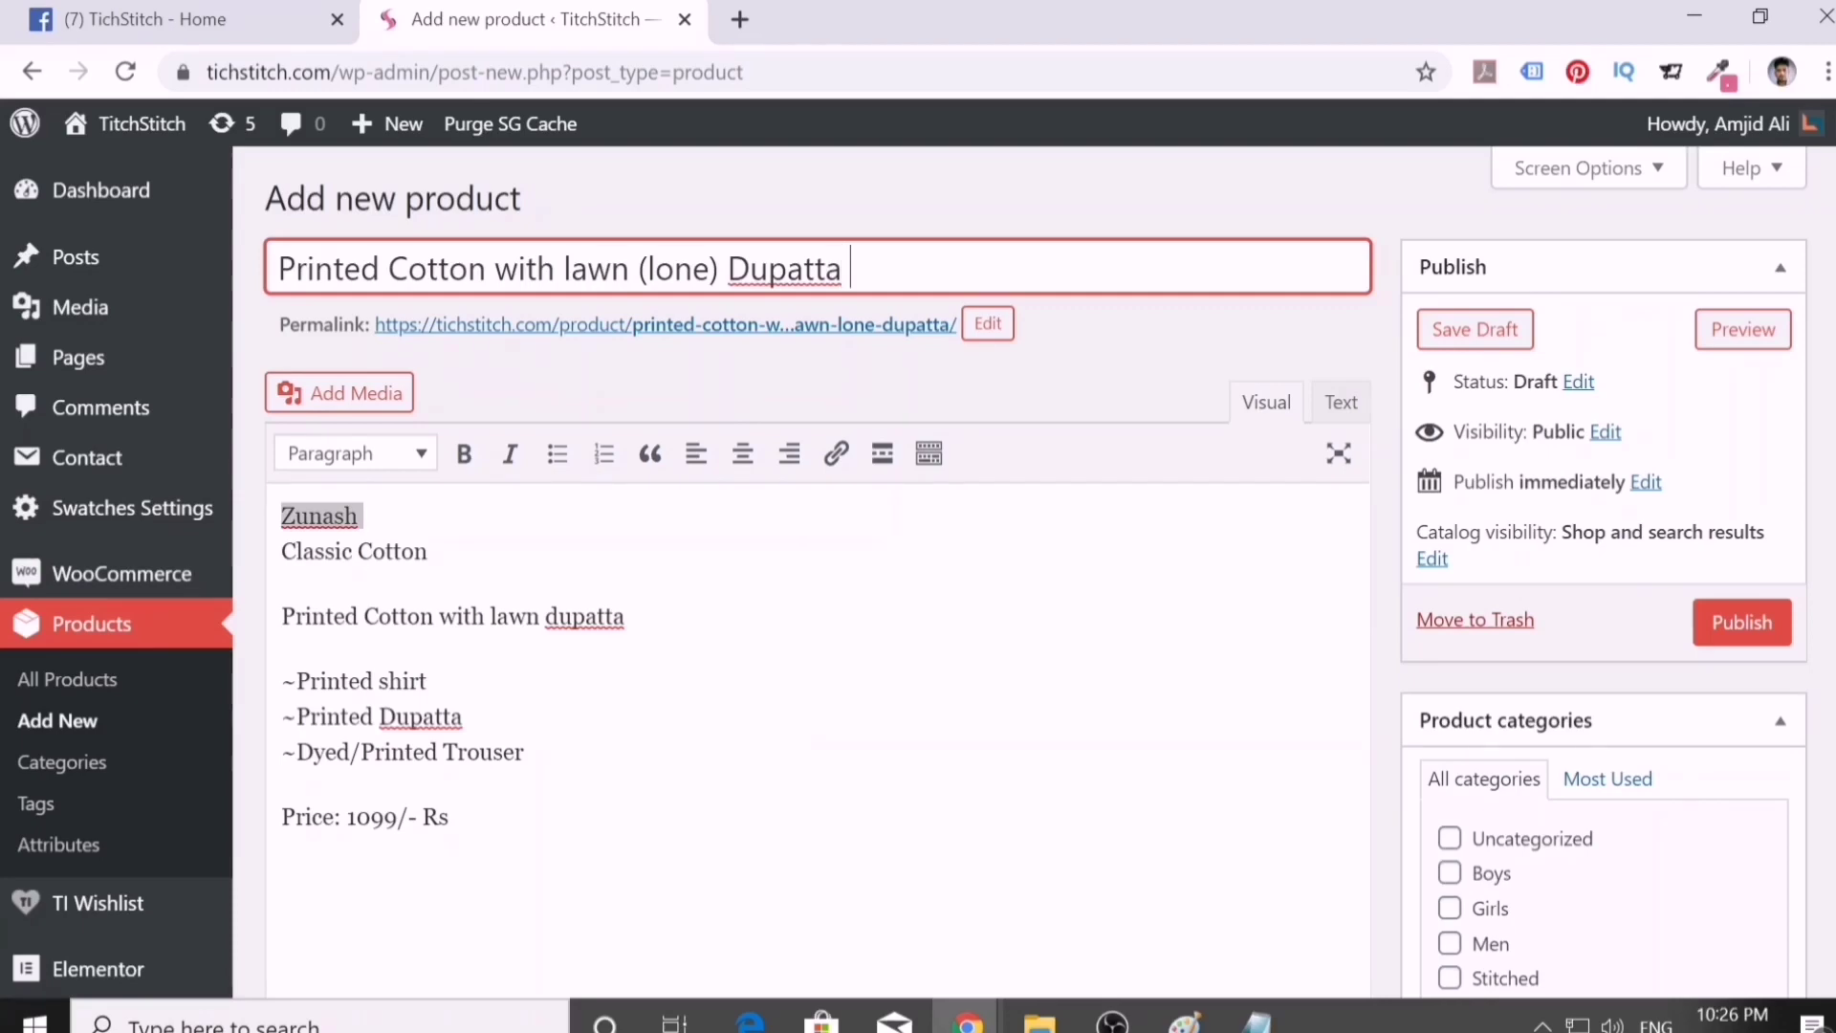
pyautogui.write('-')
pyautogui.hotkey('ctrl', 'v')
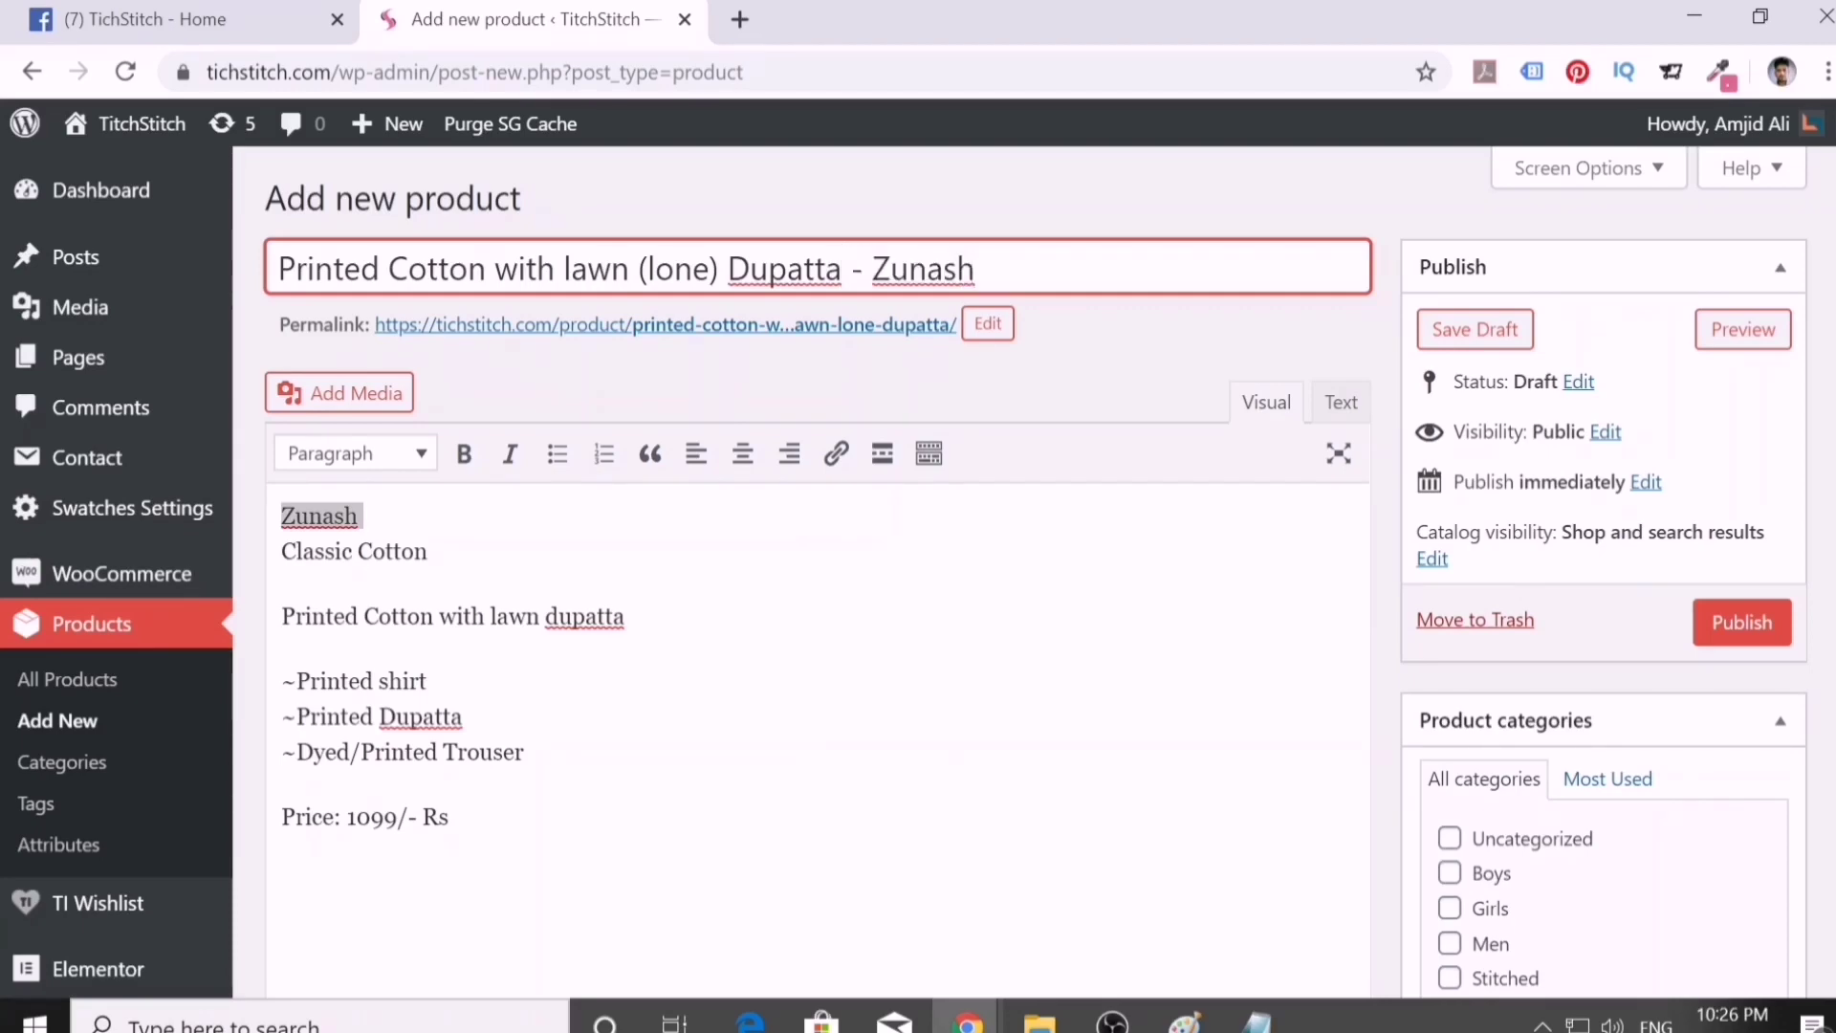
# - Delete the Zunash, Classic Cotton and "Printed Cotton with lawn dupatta" lines from the product description
pyautogui.moveTo(428, 552); pyautogui.dragTo(281, 517)
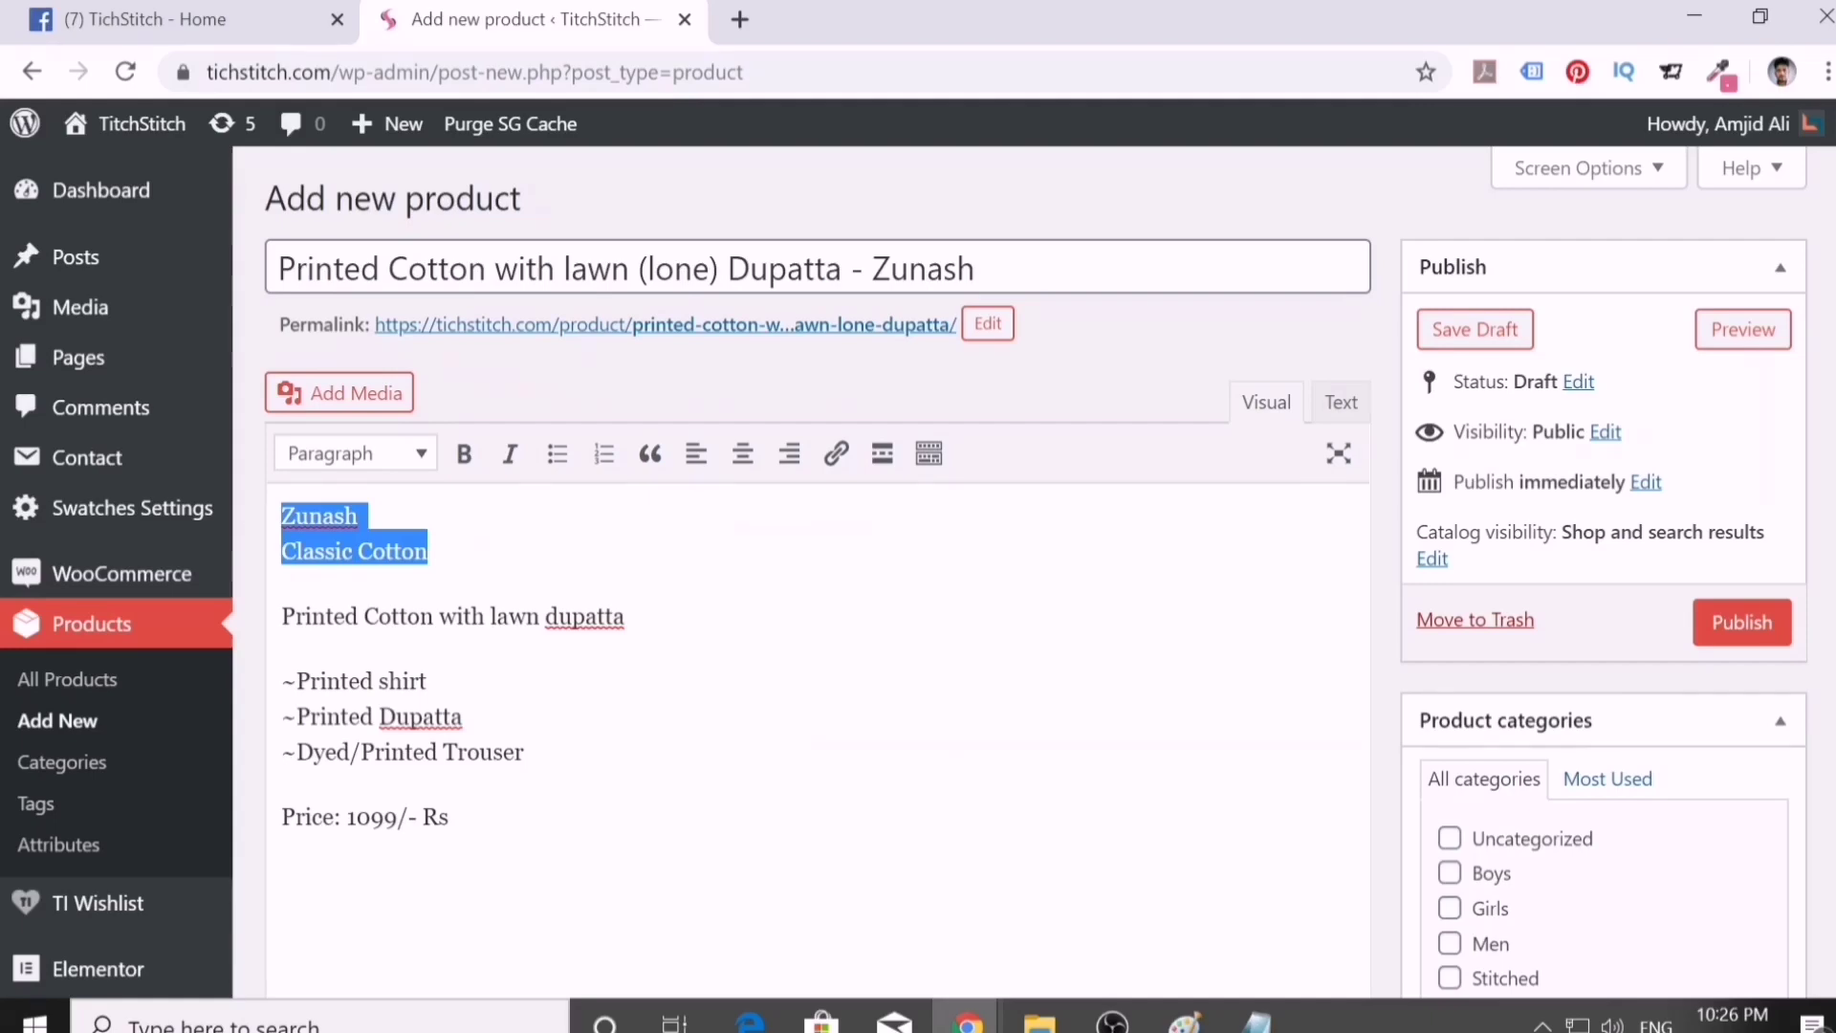
pyautogui.press('Delete')
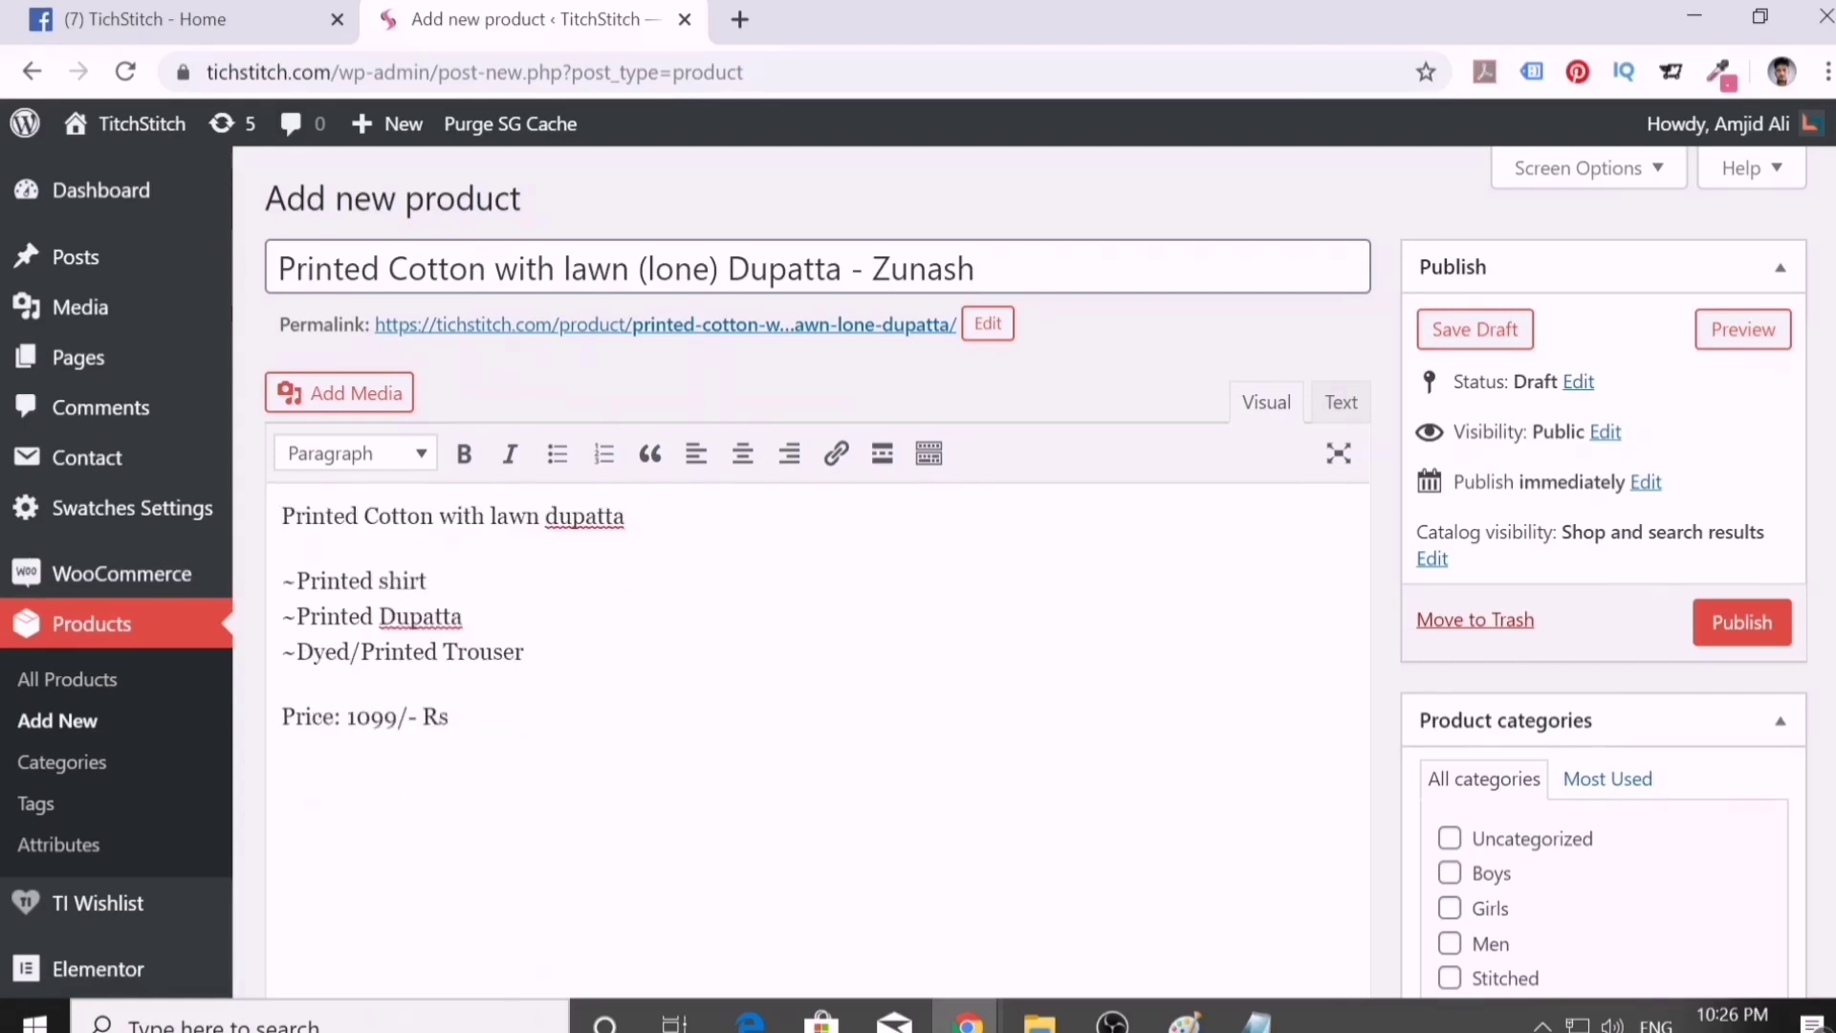
pyautogui.click(624, 517)
pyautogui.moveTo(624, 516); pyautogui.dragTo(282, 517)
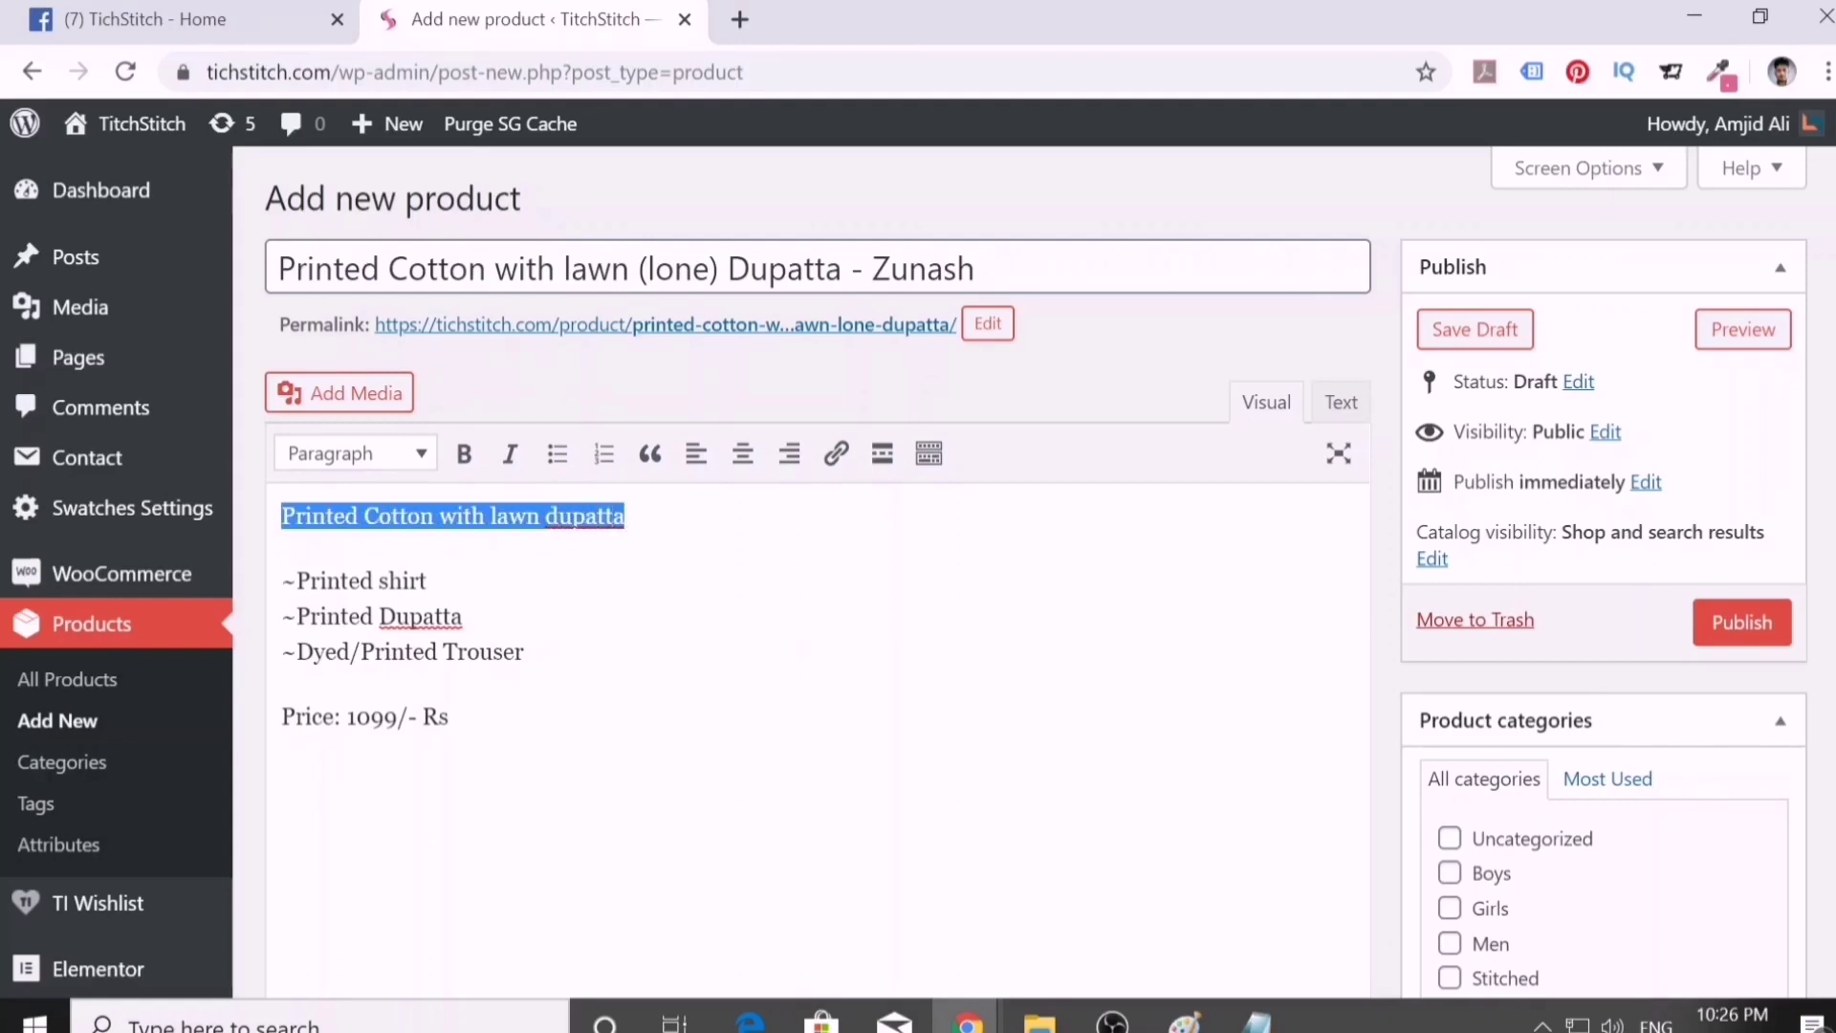
pyautogui.press('Delete')
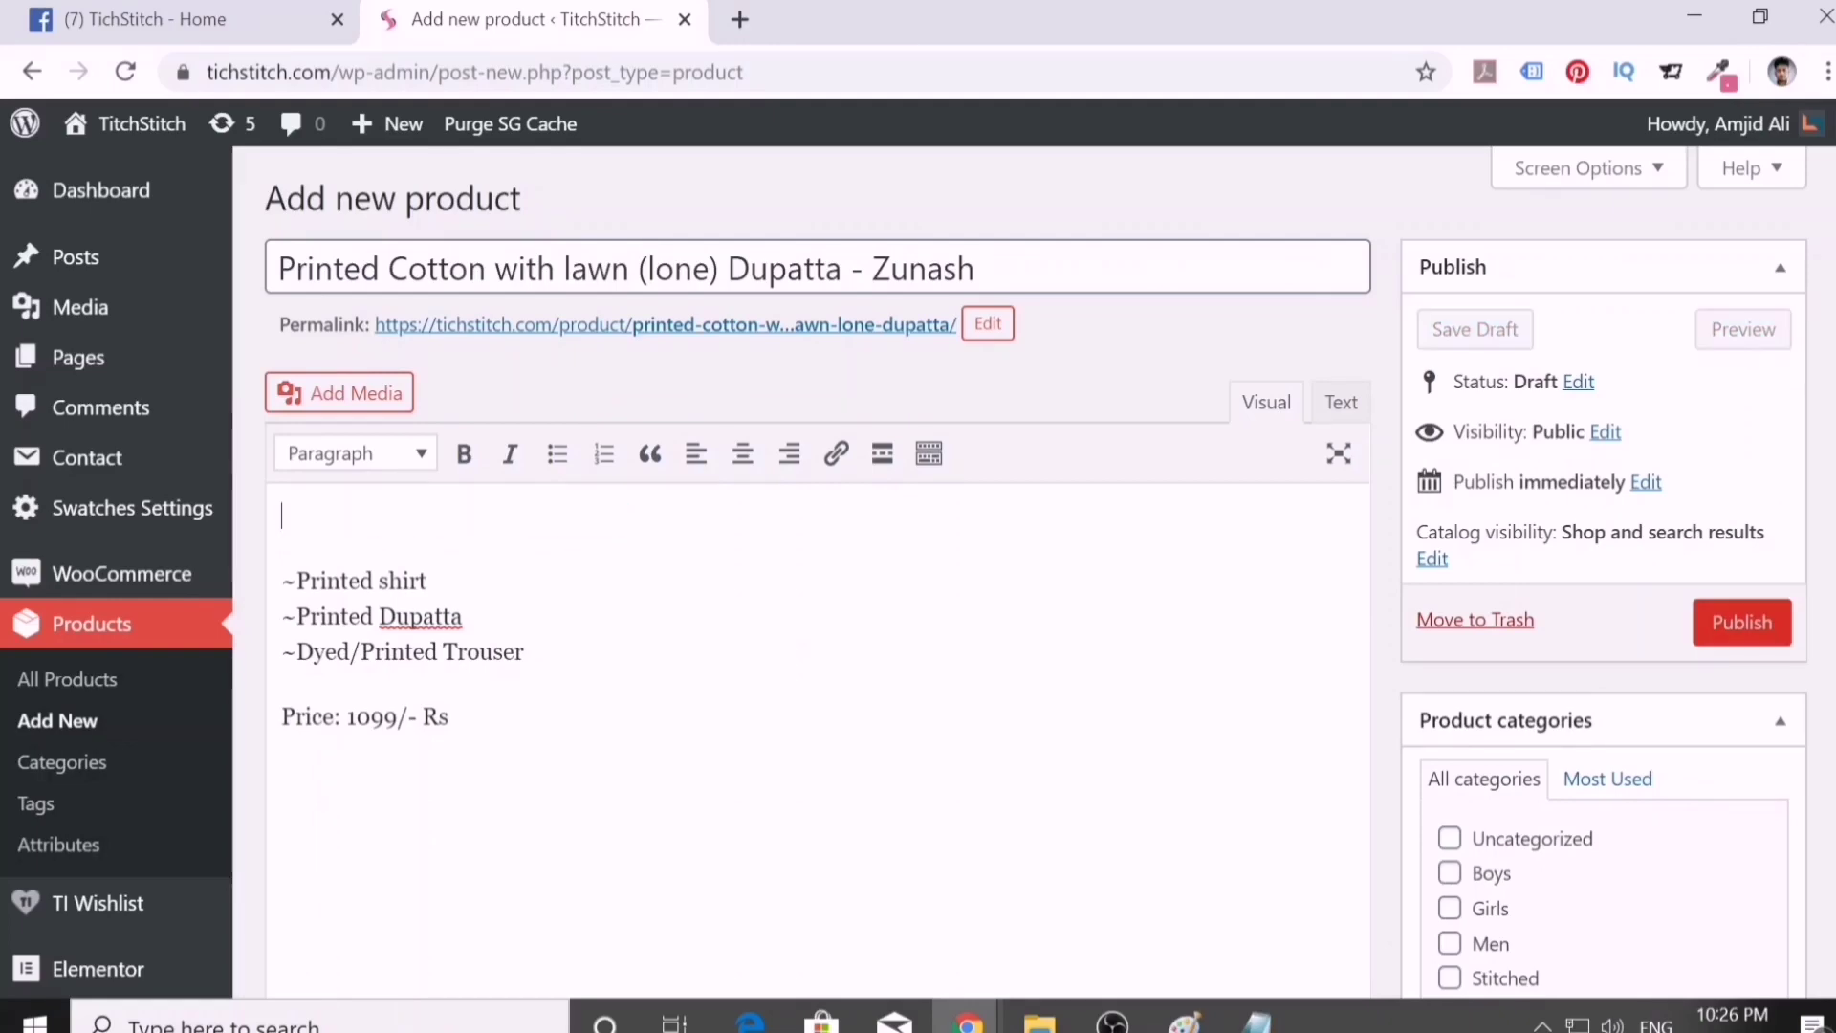
pyautogui.press('Delete')
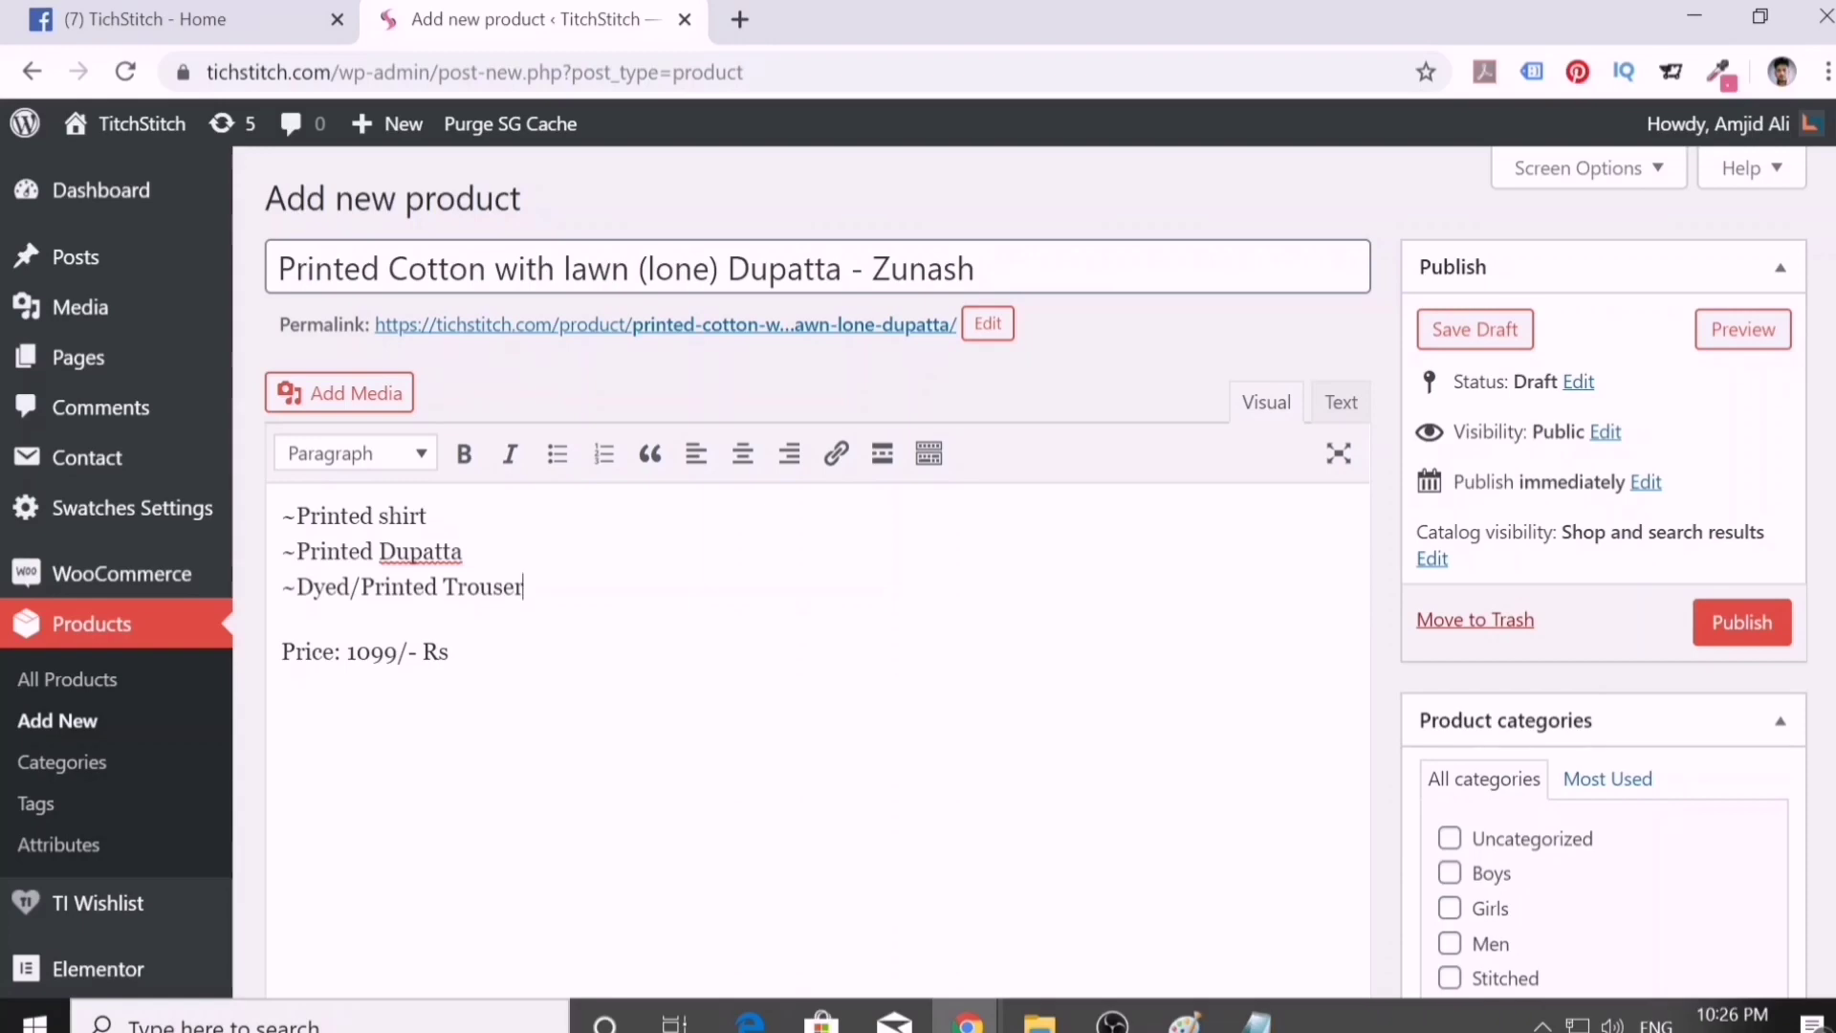
# - Copy the three description lines for shirt, dupatta and trouser into the product short description
pyautogui.rightClick(440, 554)
pyautogui.click(336, 586)
pyautogui.moveTo(524, 588); pyautogui.dragTo(281, 517)
pyautogui.hotkey('ctrl', 'c')
pyautogui.scroll(-7, 537, 713)
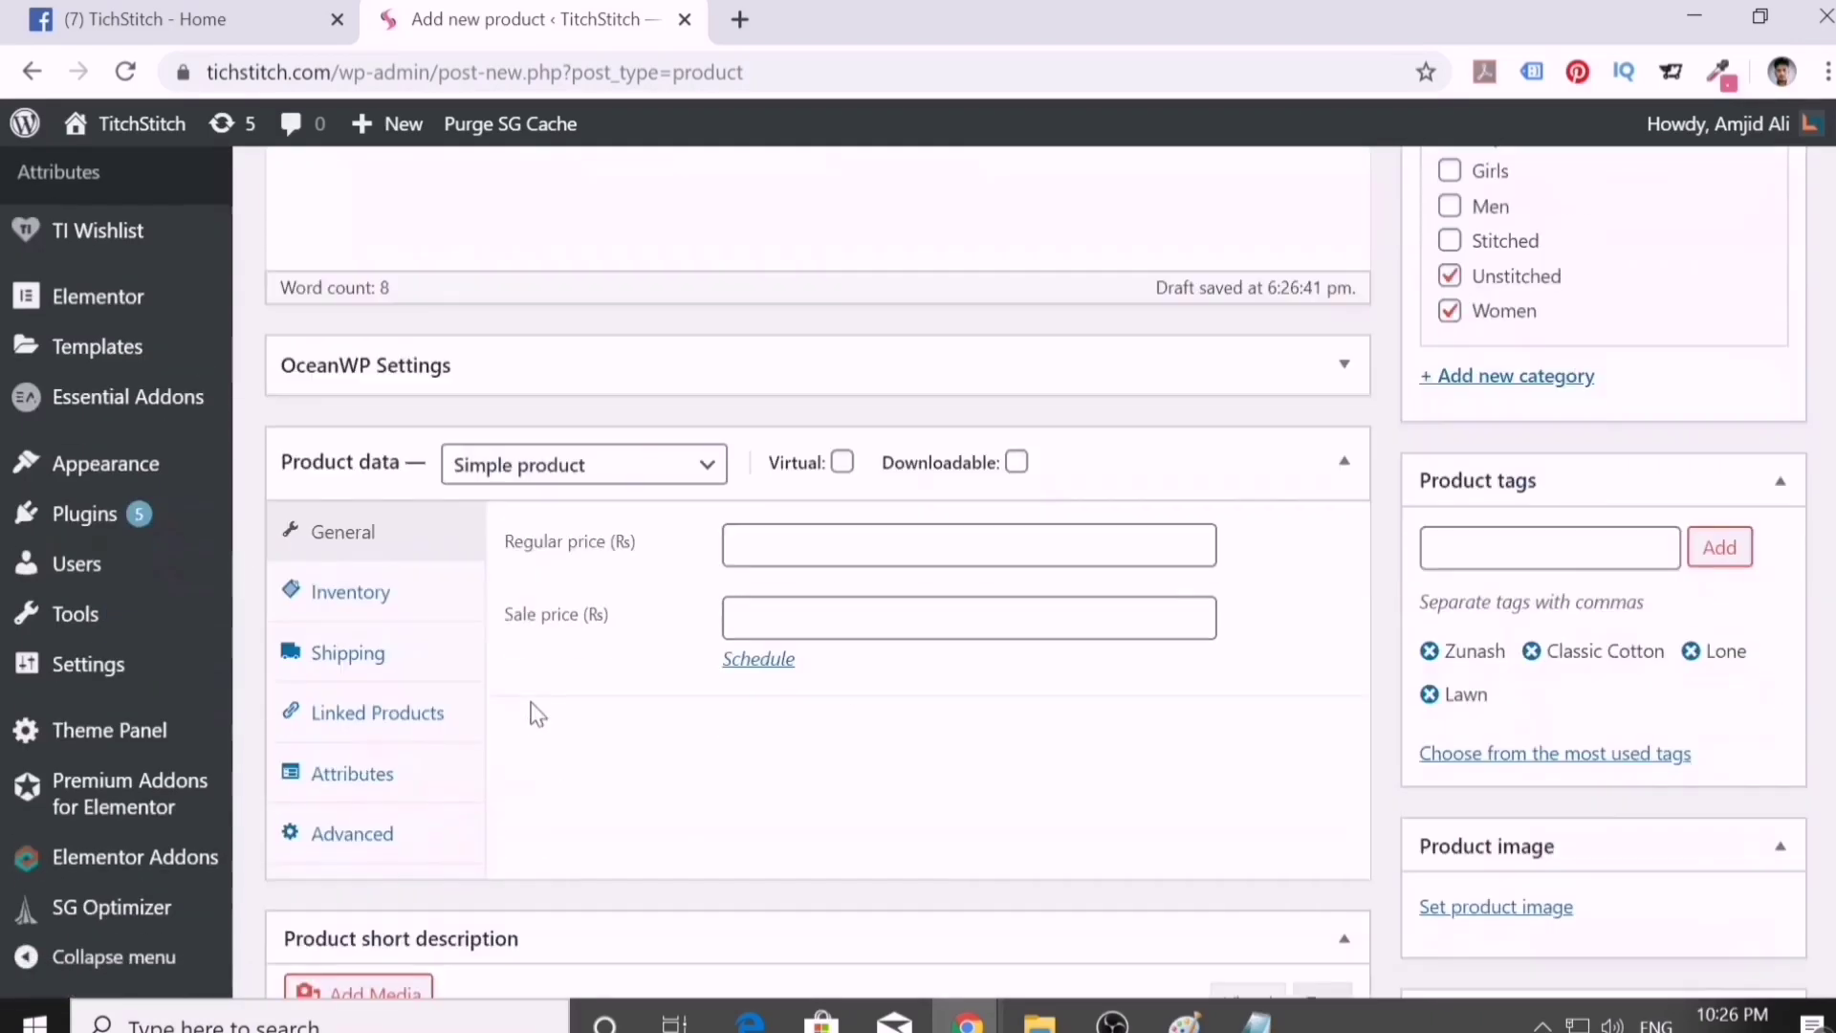
pyautogui.scroll(-3, 538, 713)
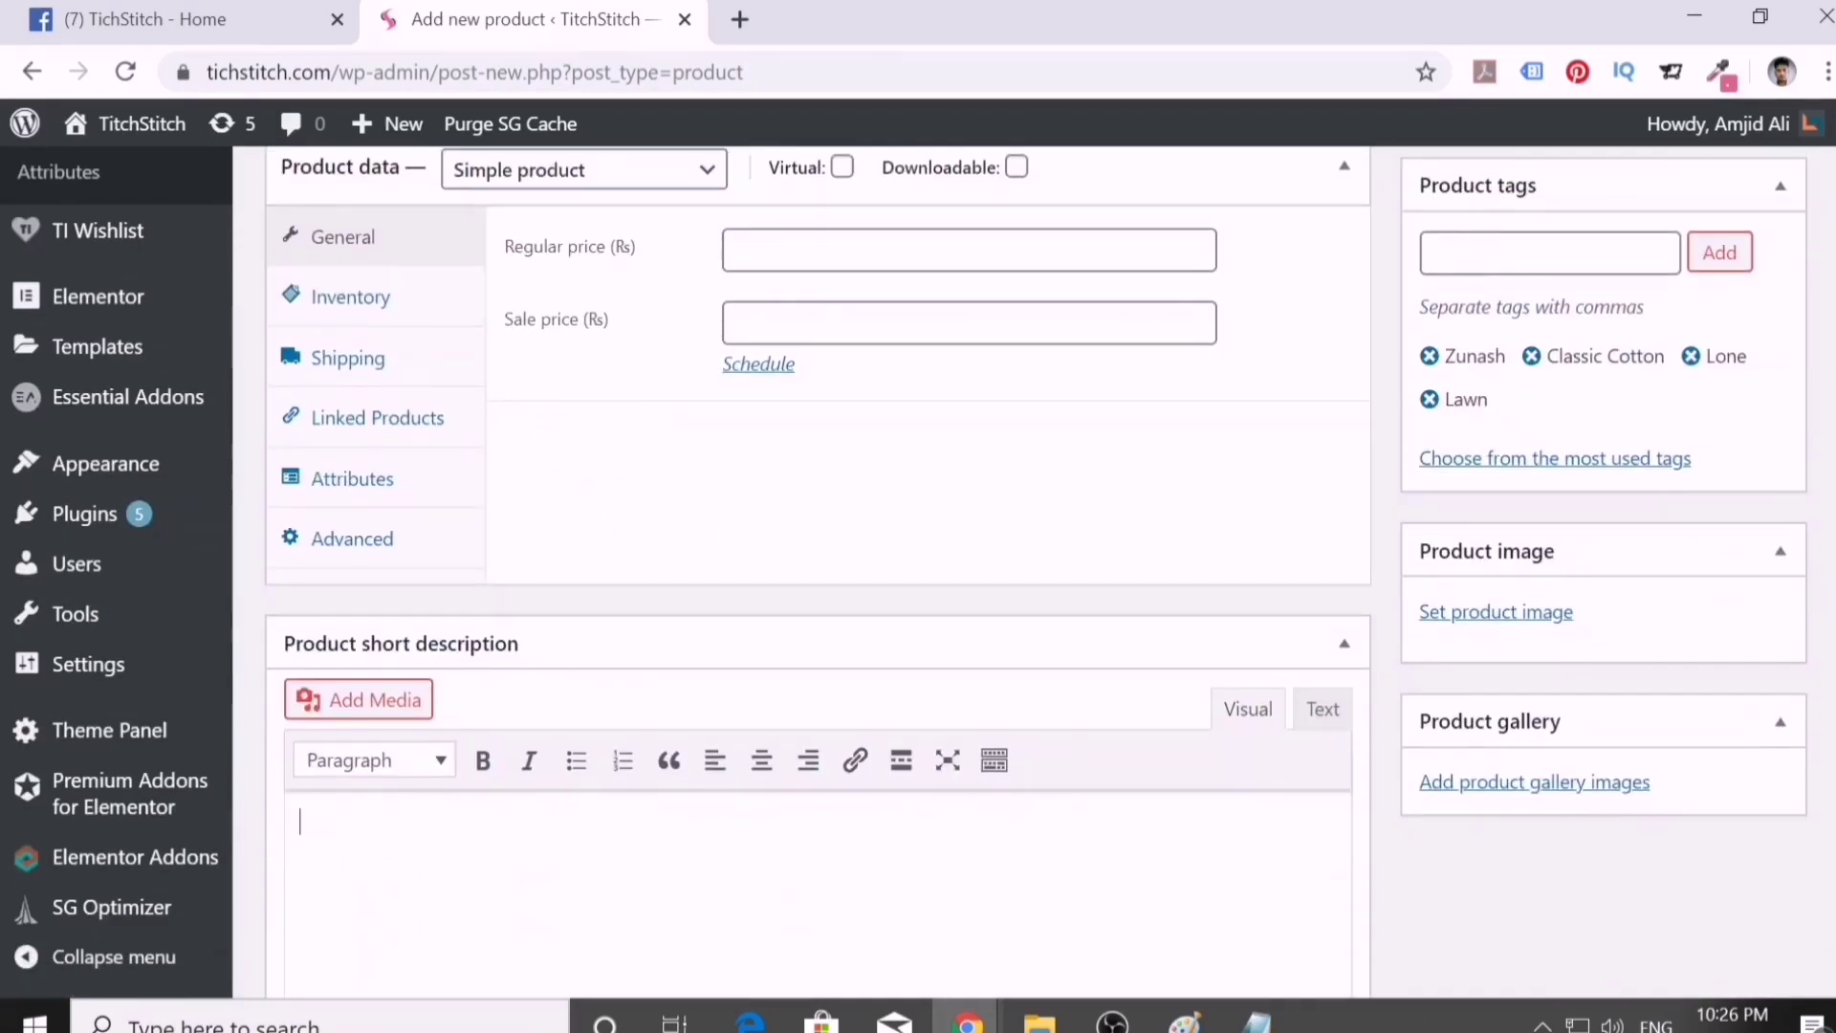
pyautogui.hotkey('ctrl', 'v')
# - Replace the "Price: 1099/- Rs" line in the main product description with 1099
pyautogui.scroll(10, 536, 715)
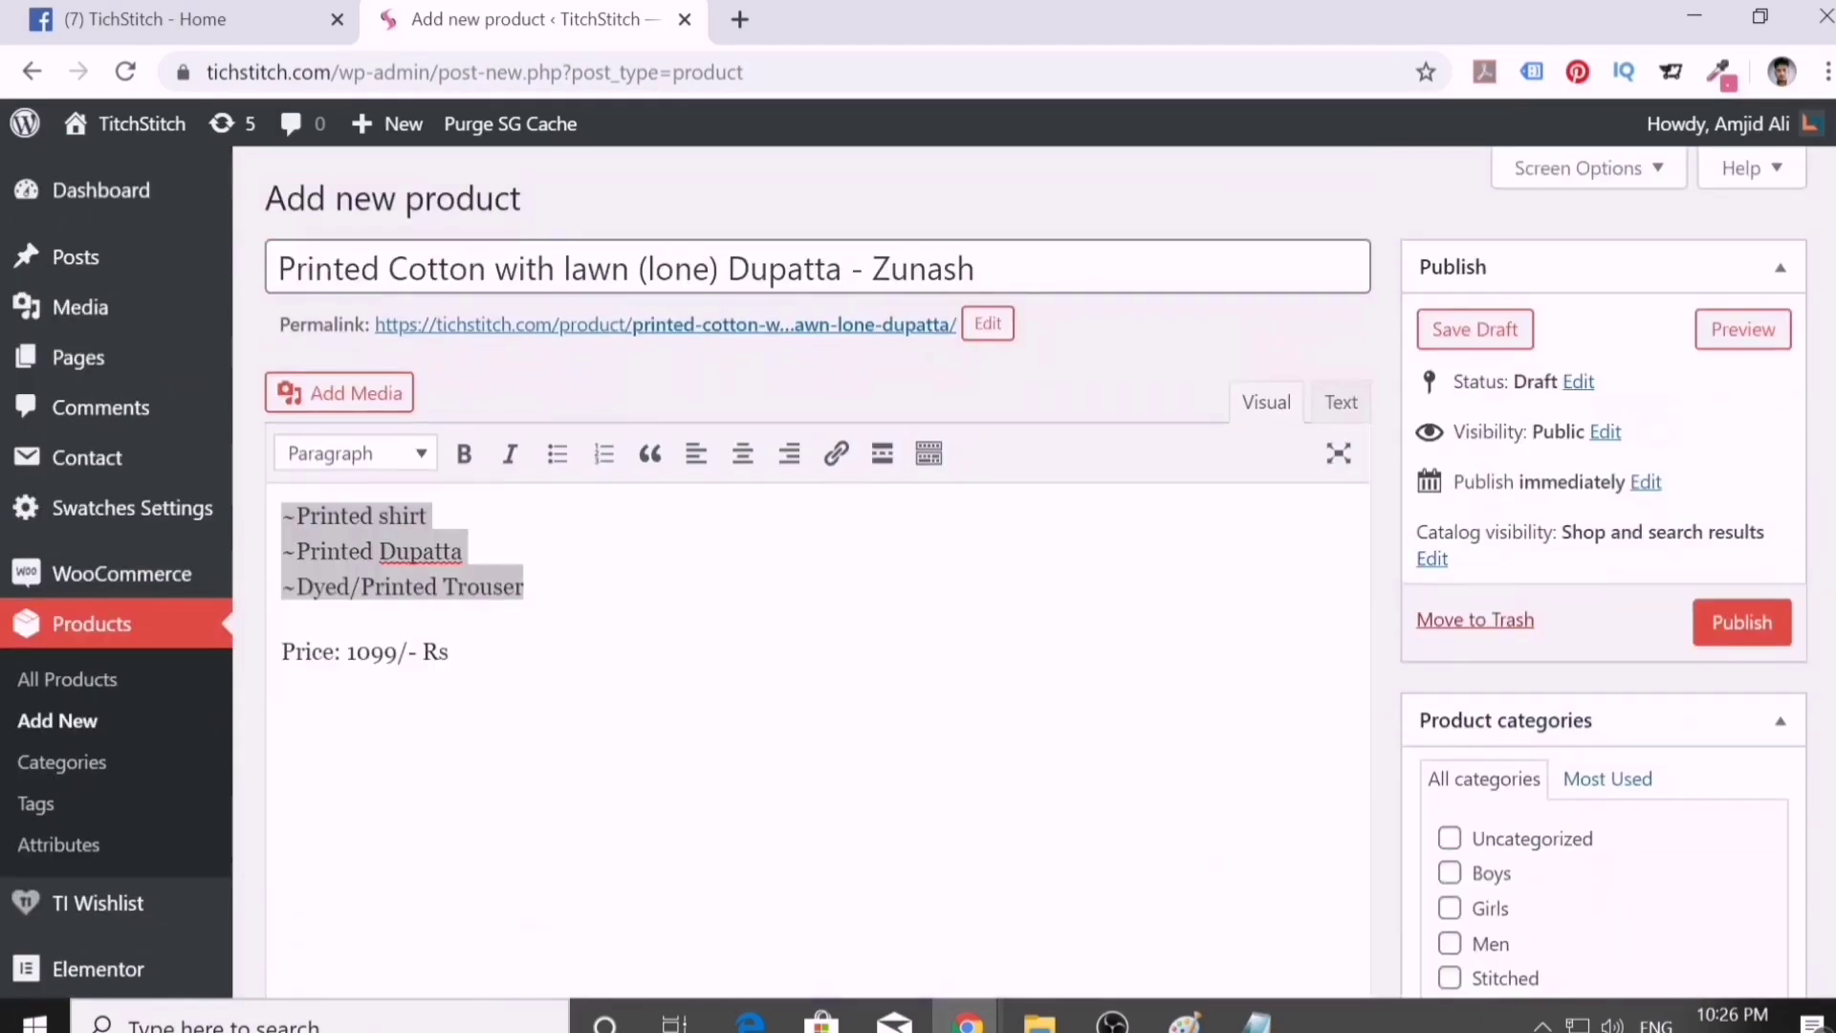
pyautogui.click(524, 587)
pyautogui.moveTo(450, 652); pyautogui.dragTo(281, 652)
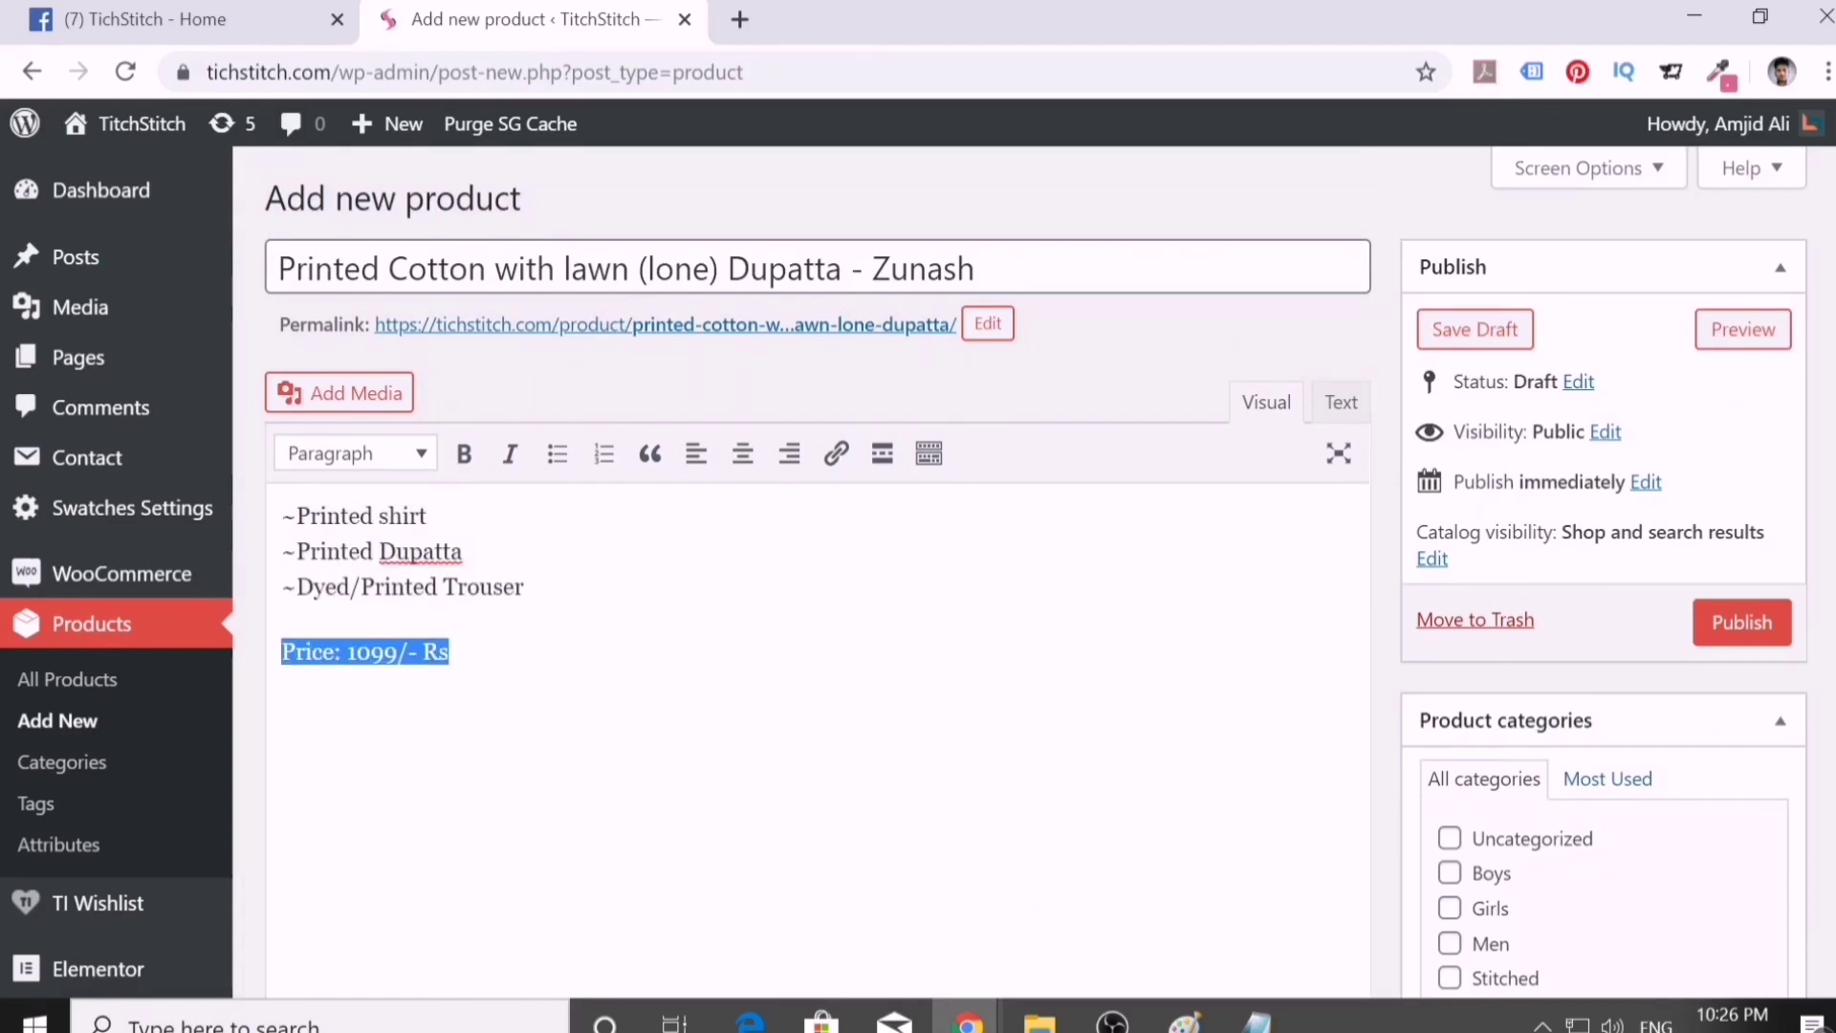
pyautogui.press('BackSpace')
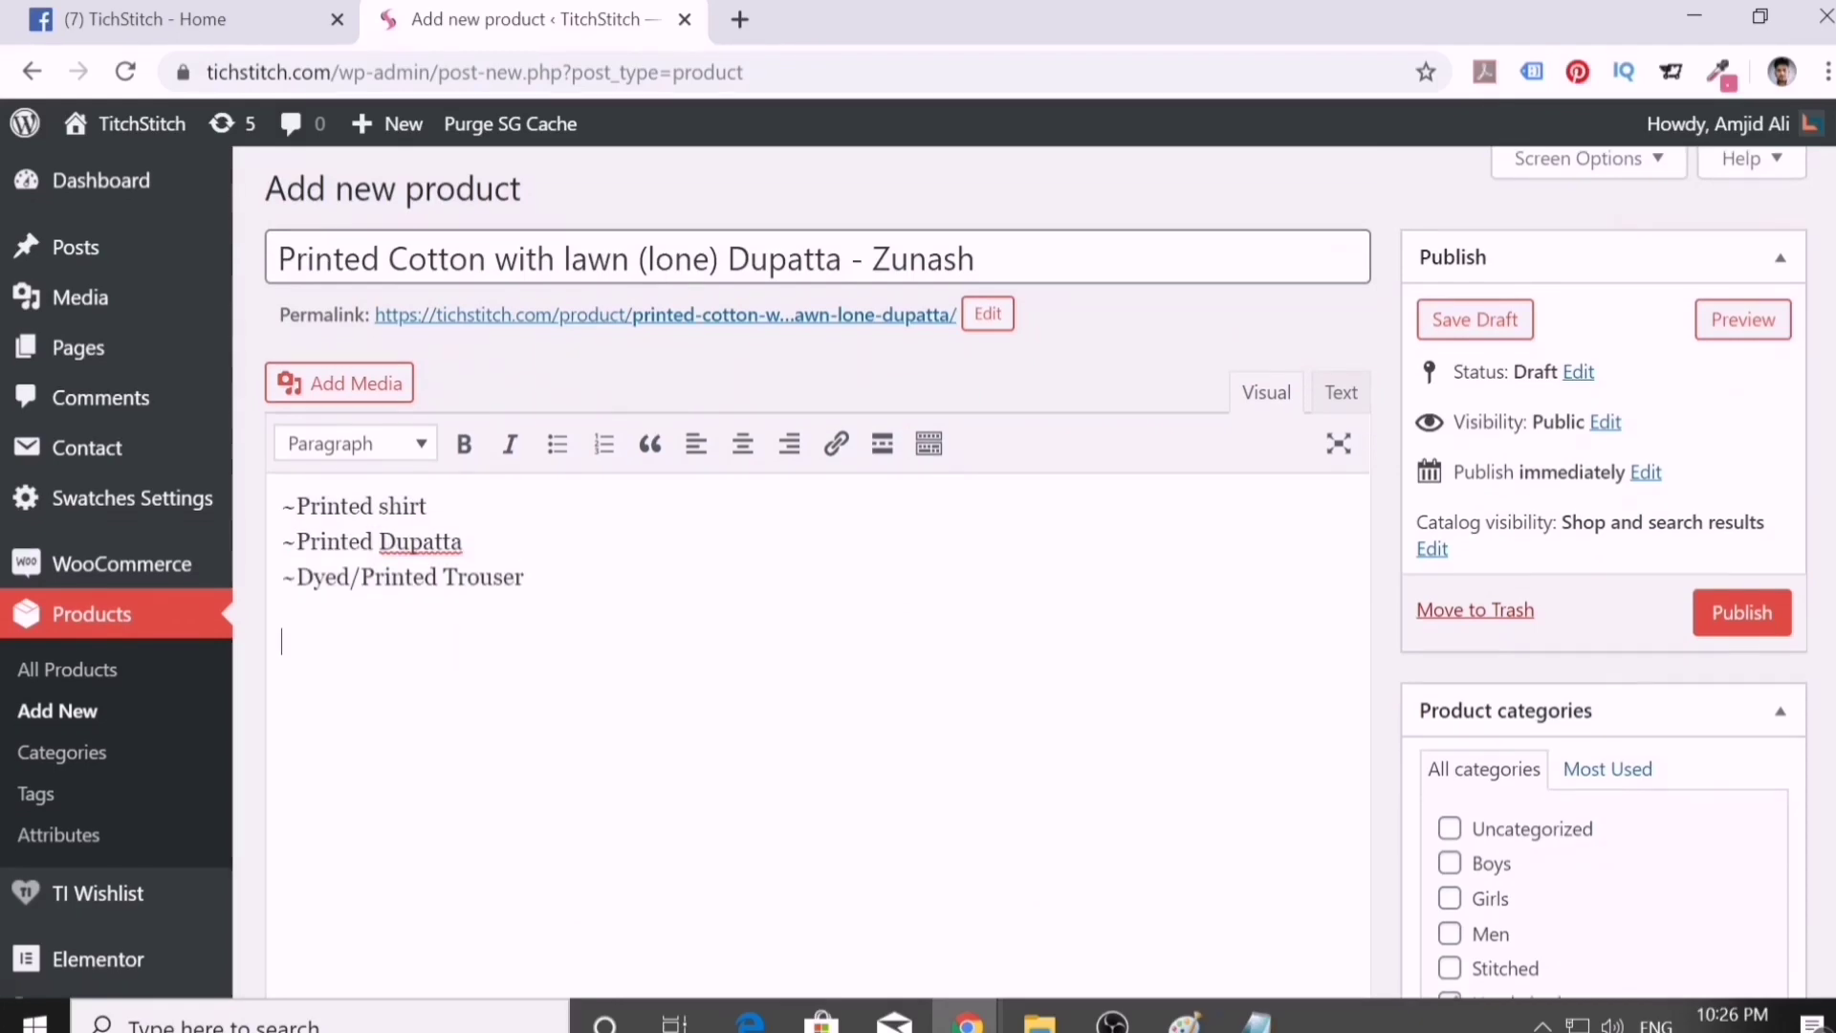
pyautogui.scroll(-5, 524, 713)
pyautogui.scroll(1, 524, 712)
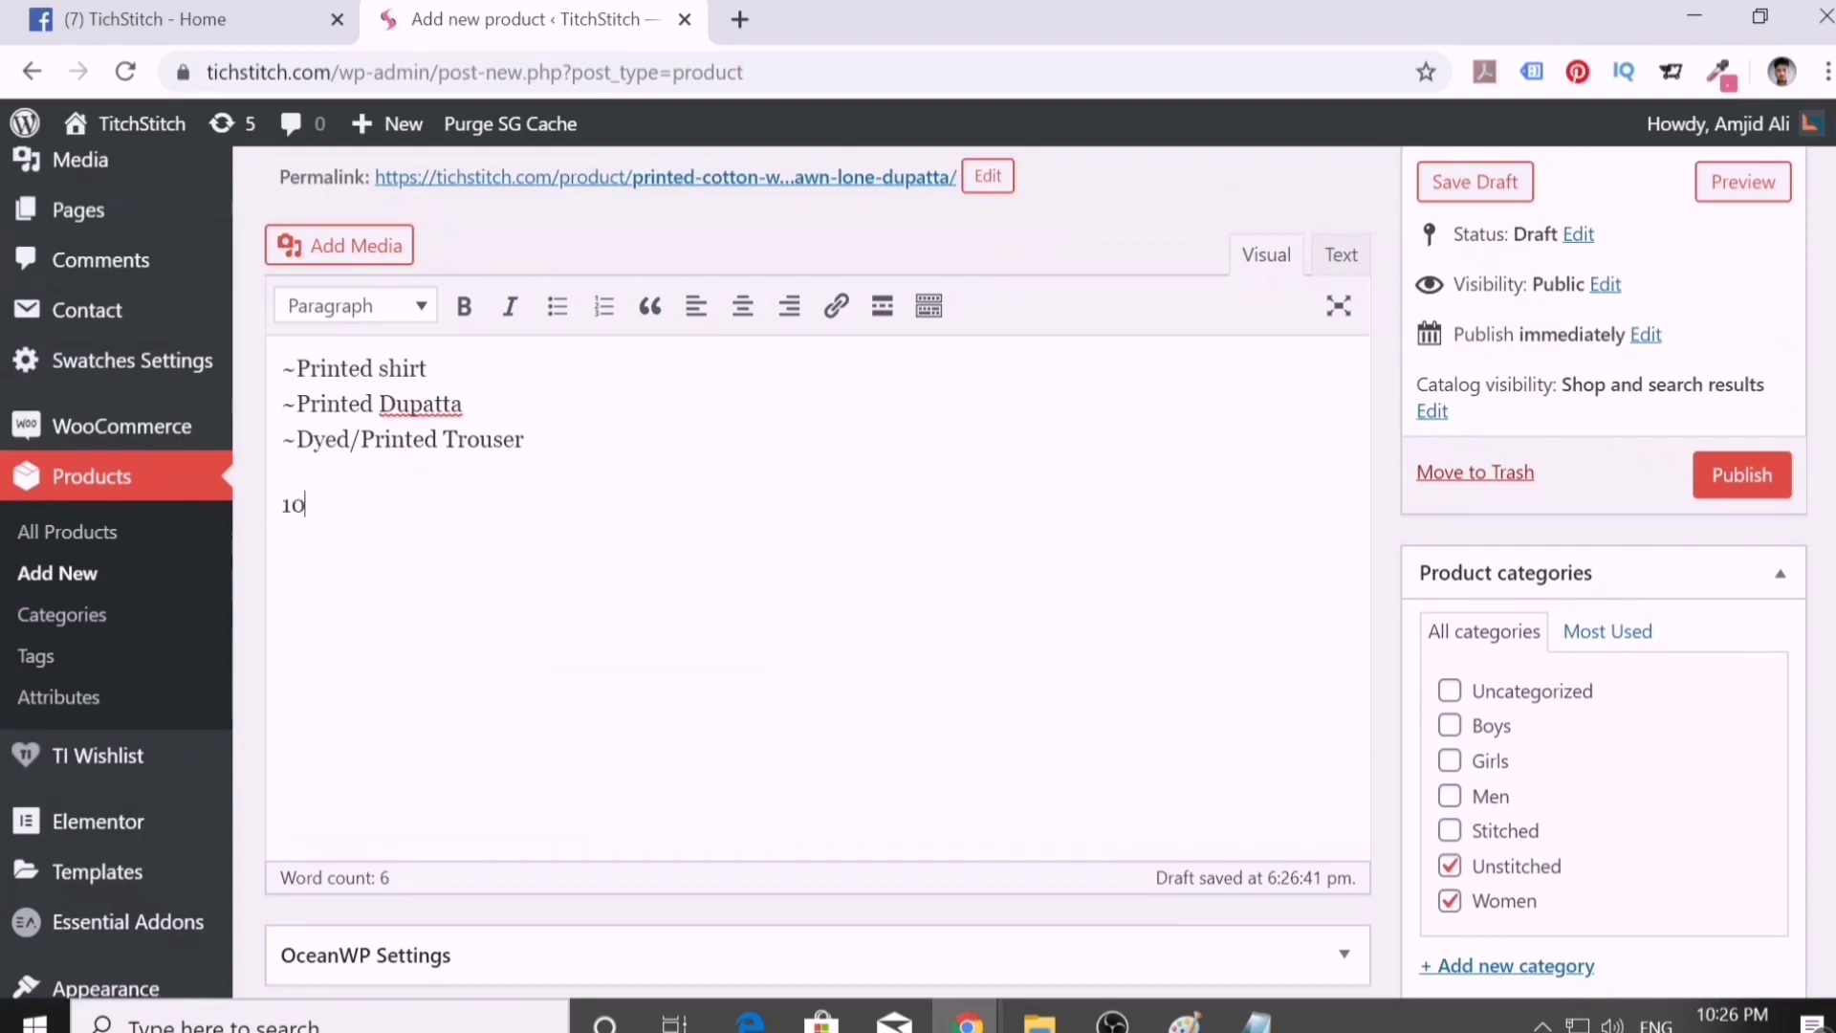
pyautogui.scroll(-3, 554, 705)
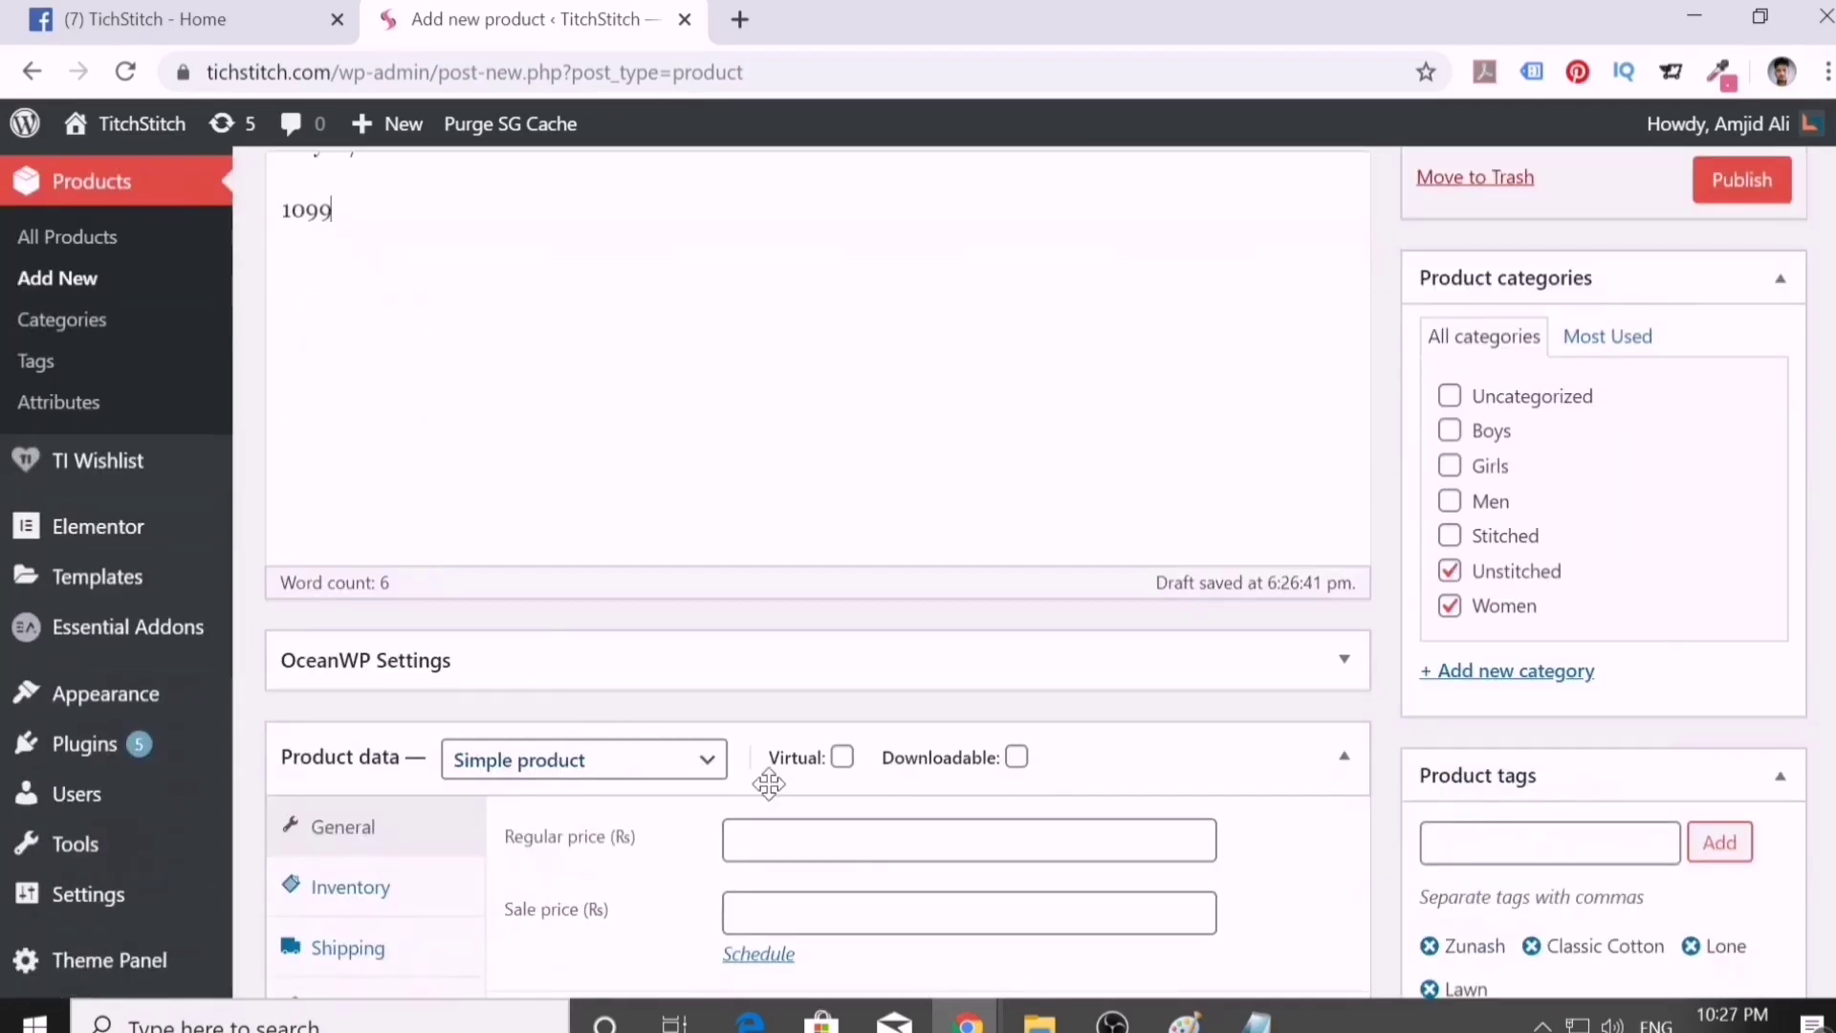
# - Change the product type from Simple product to Variable product
pyautogui.scroll(-3, 770, 789)
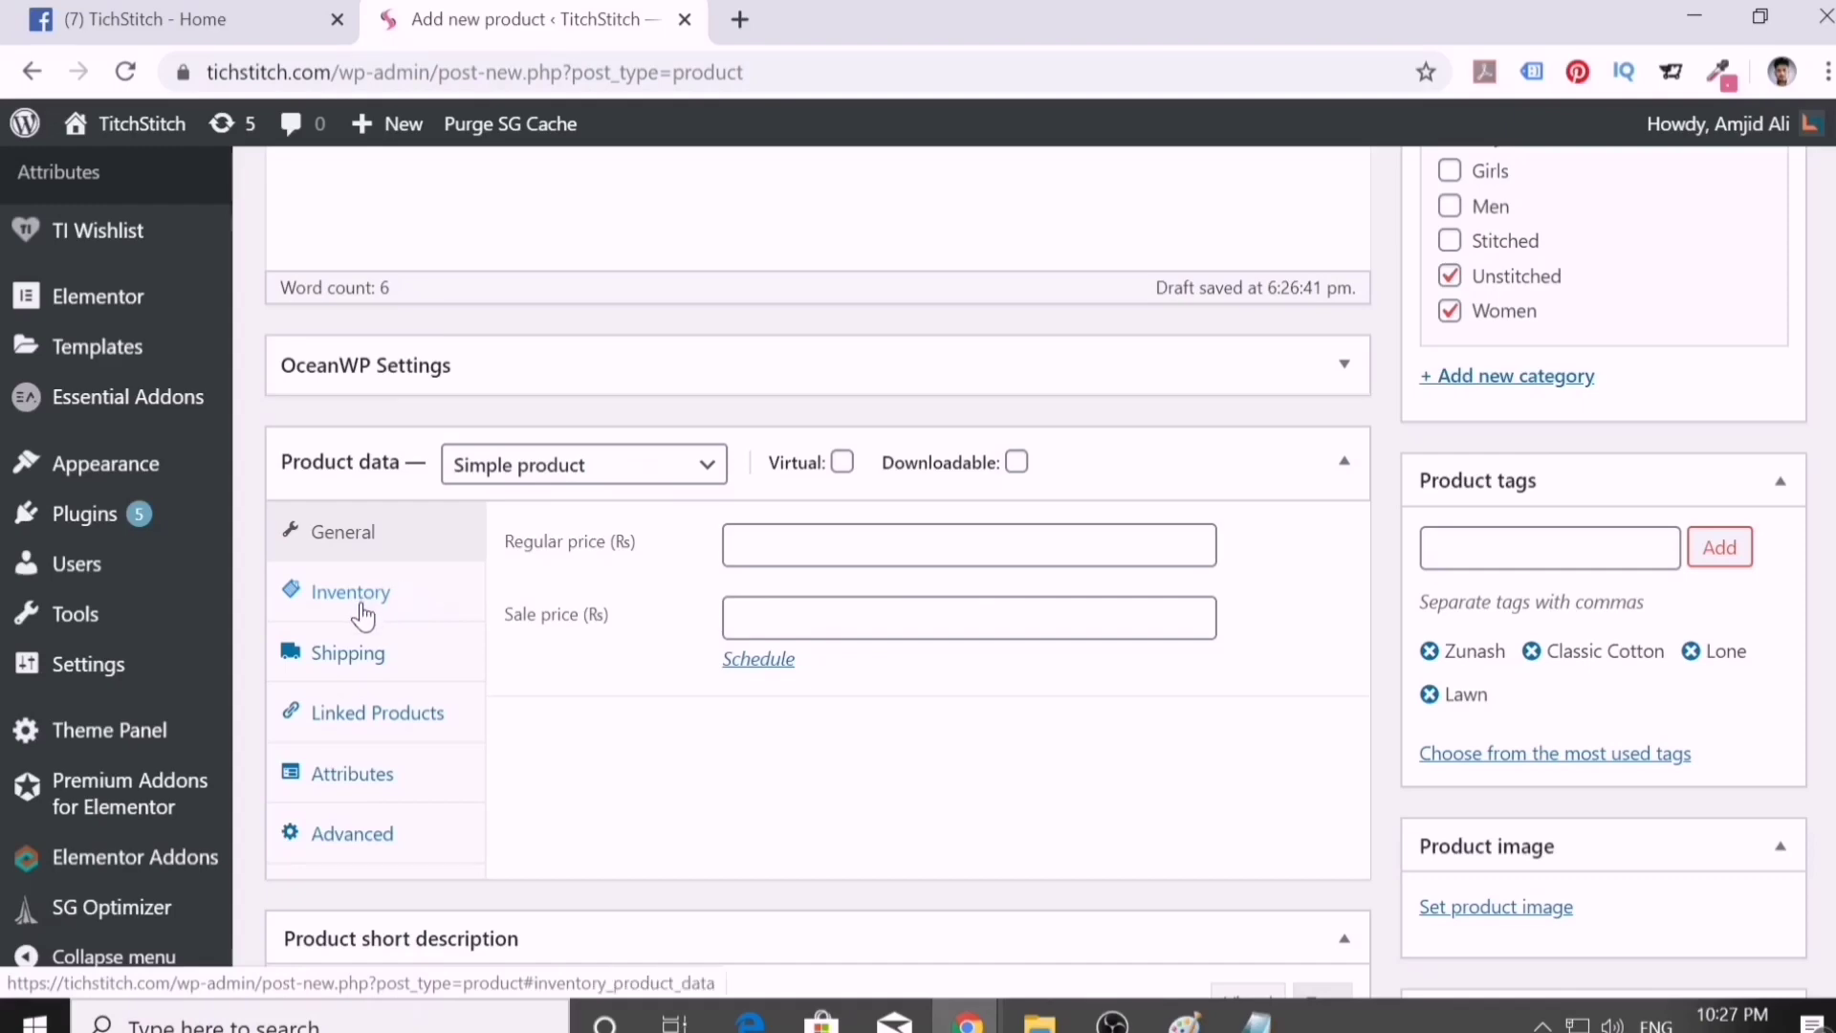
pyautogui.click(565, 483)
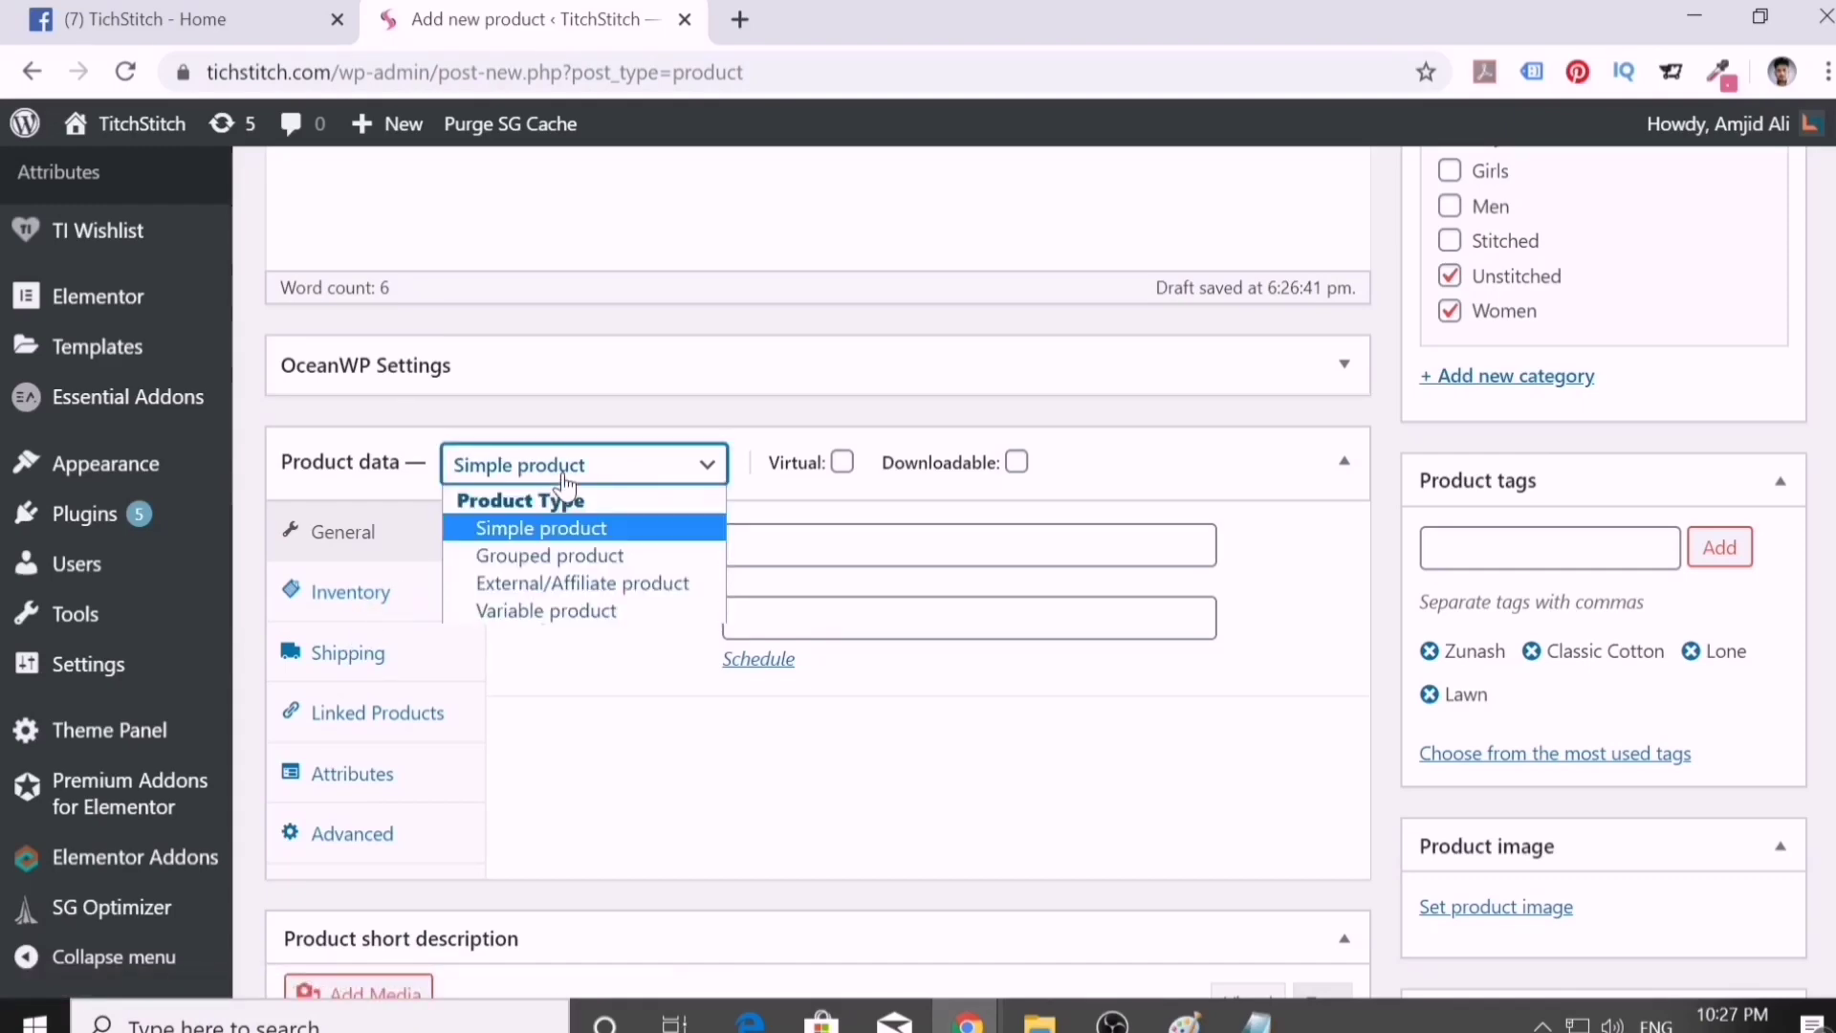
pyautogui.click(566, 622)
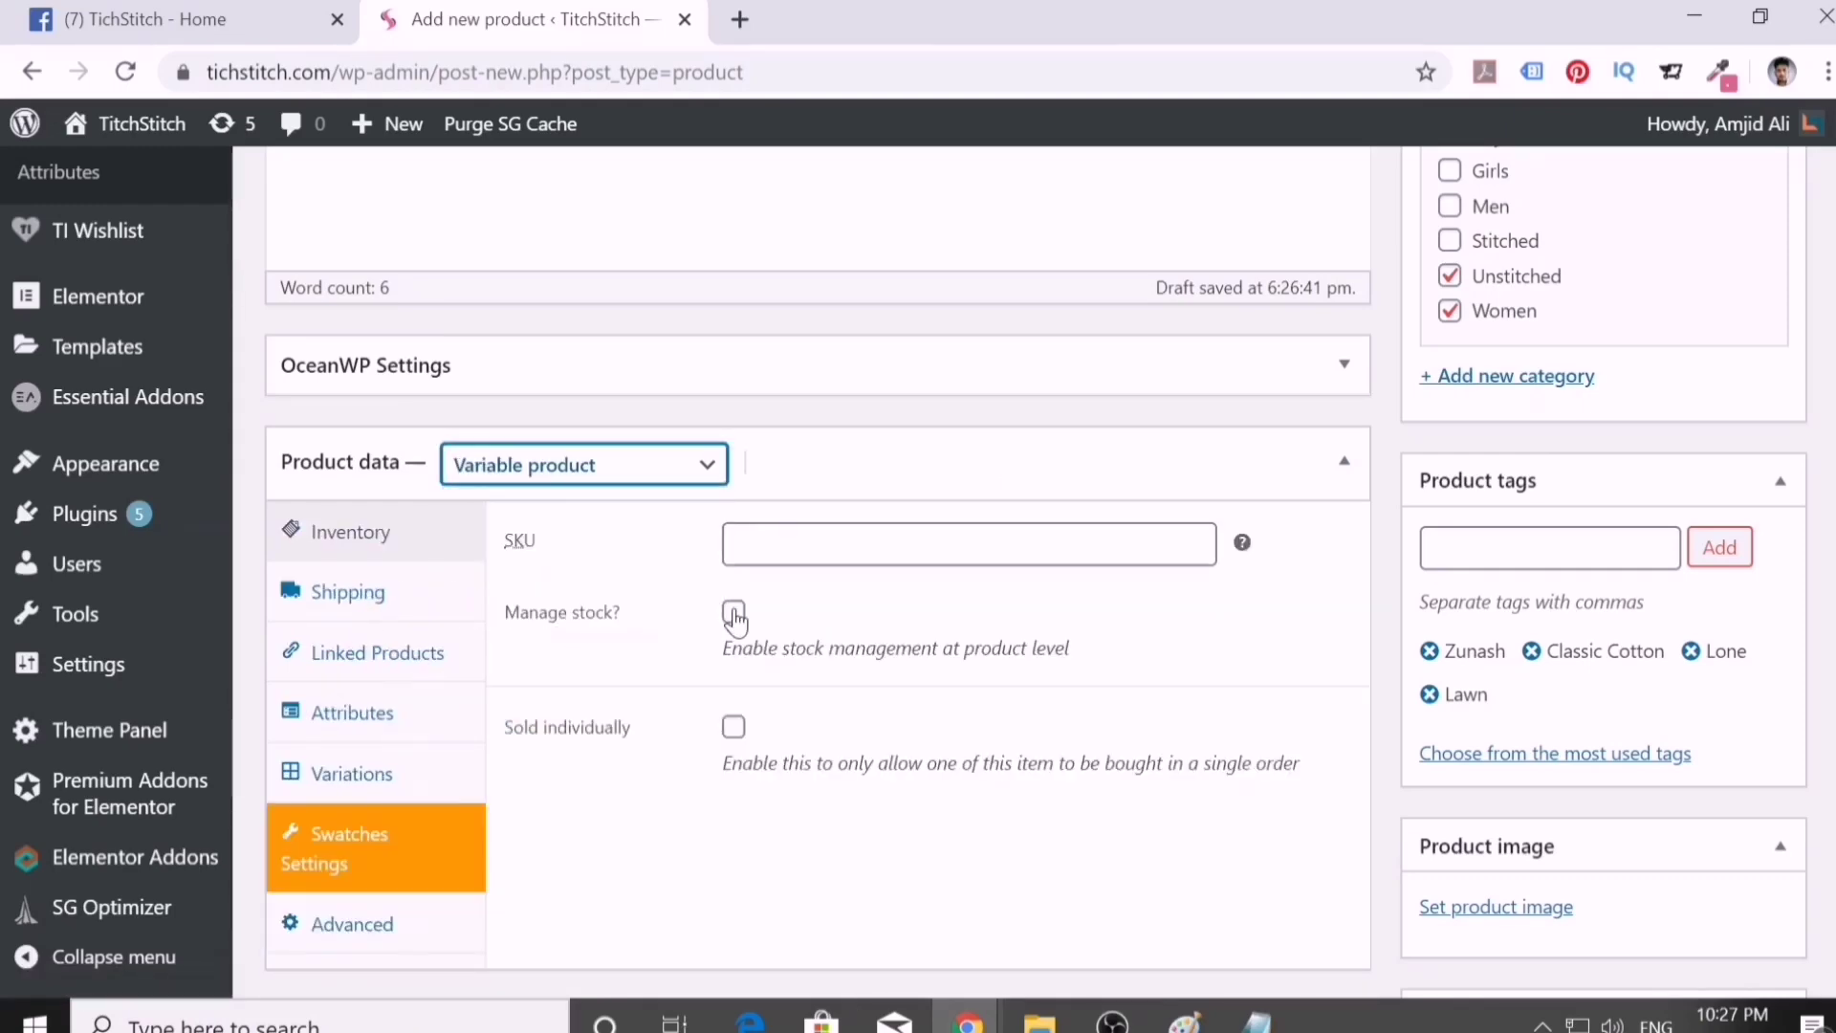
pyautogui.scroll(-6, 734, 615)
pyautogui.scroll(15, 734, 615)
pyautogui.scroll(-5, 739, 620)
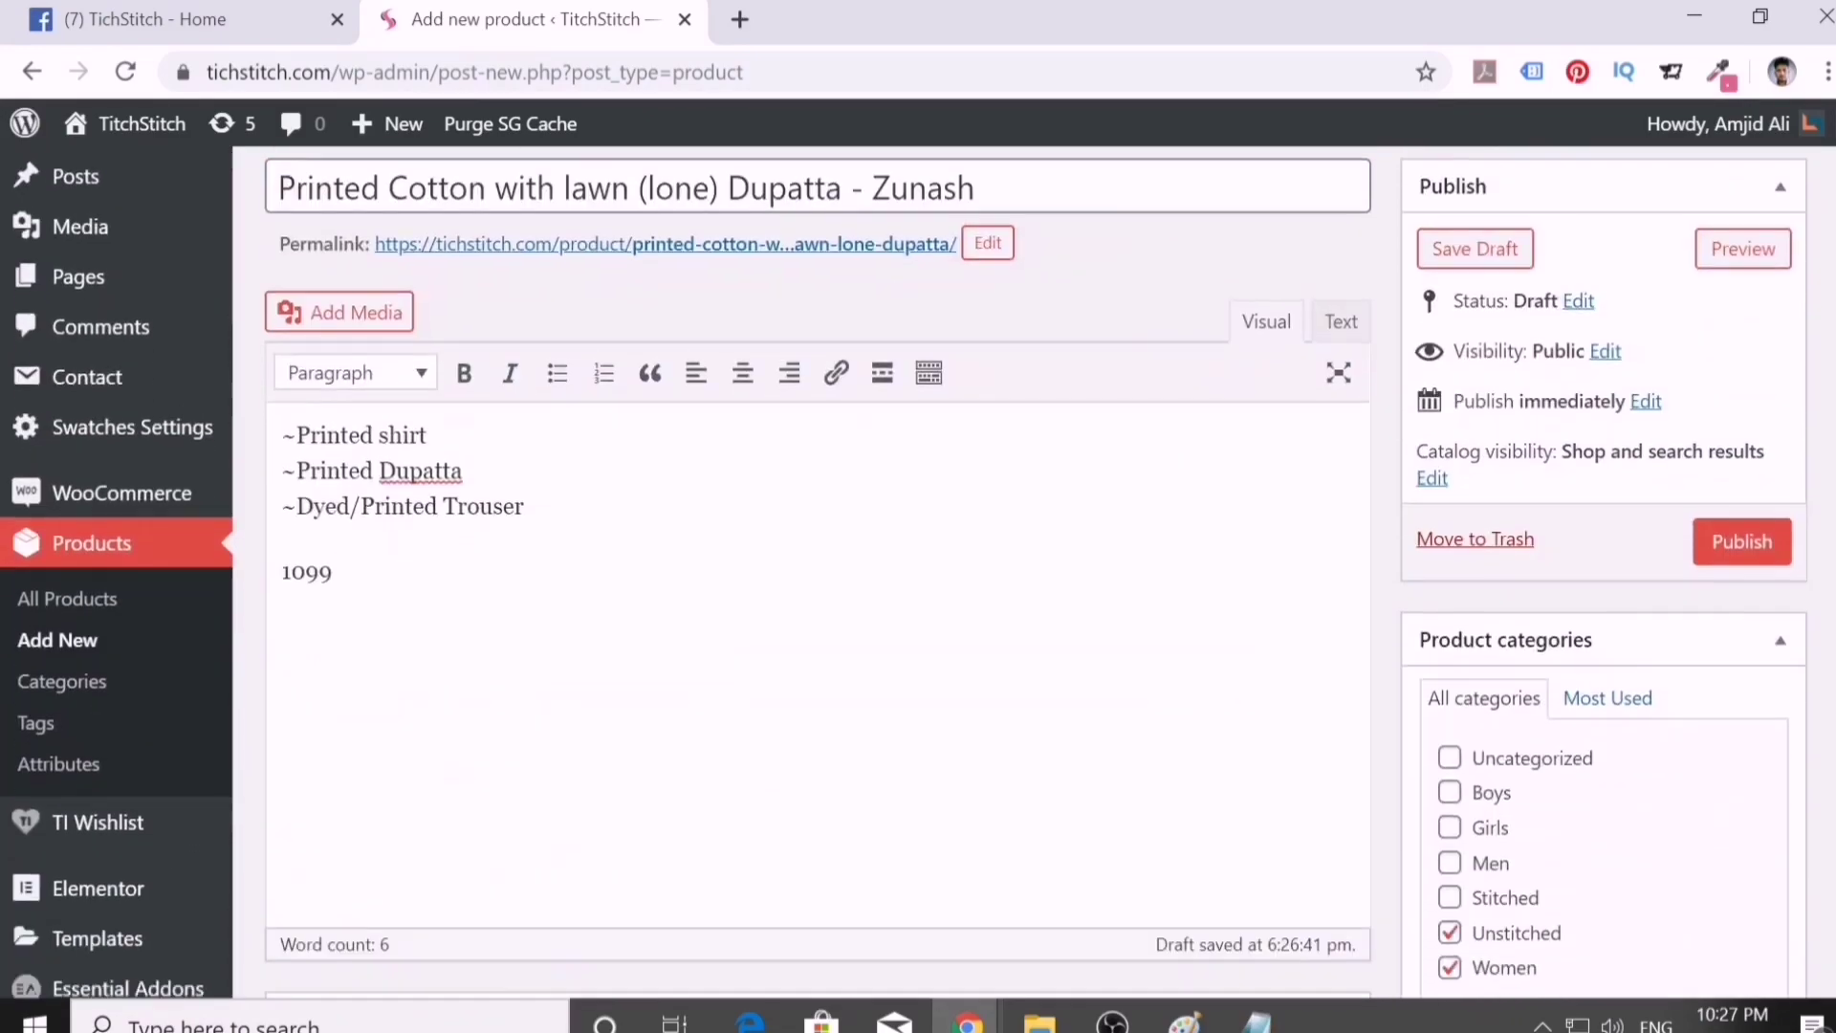
pyautogui.scroll(-3, 739, 620)
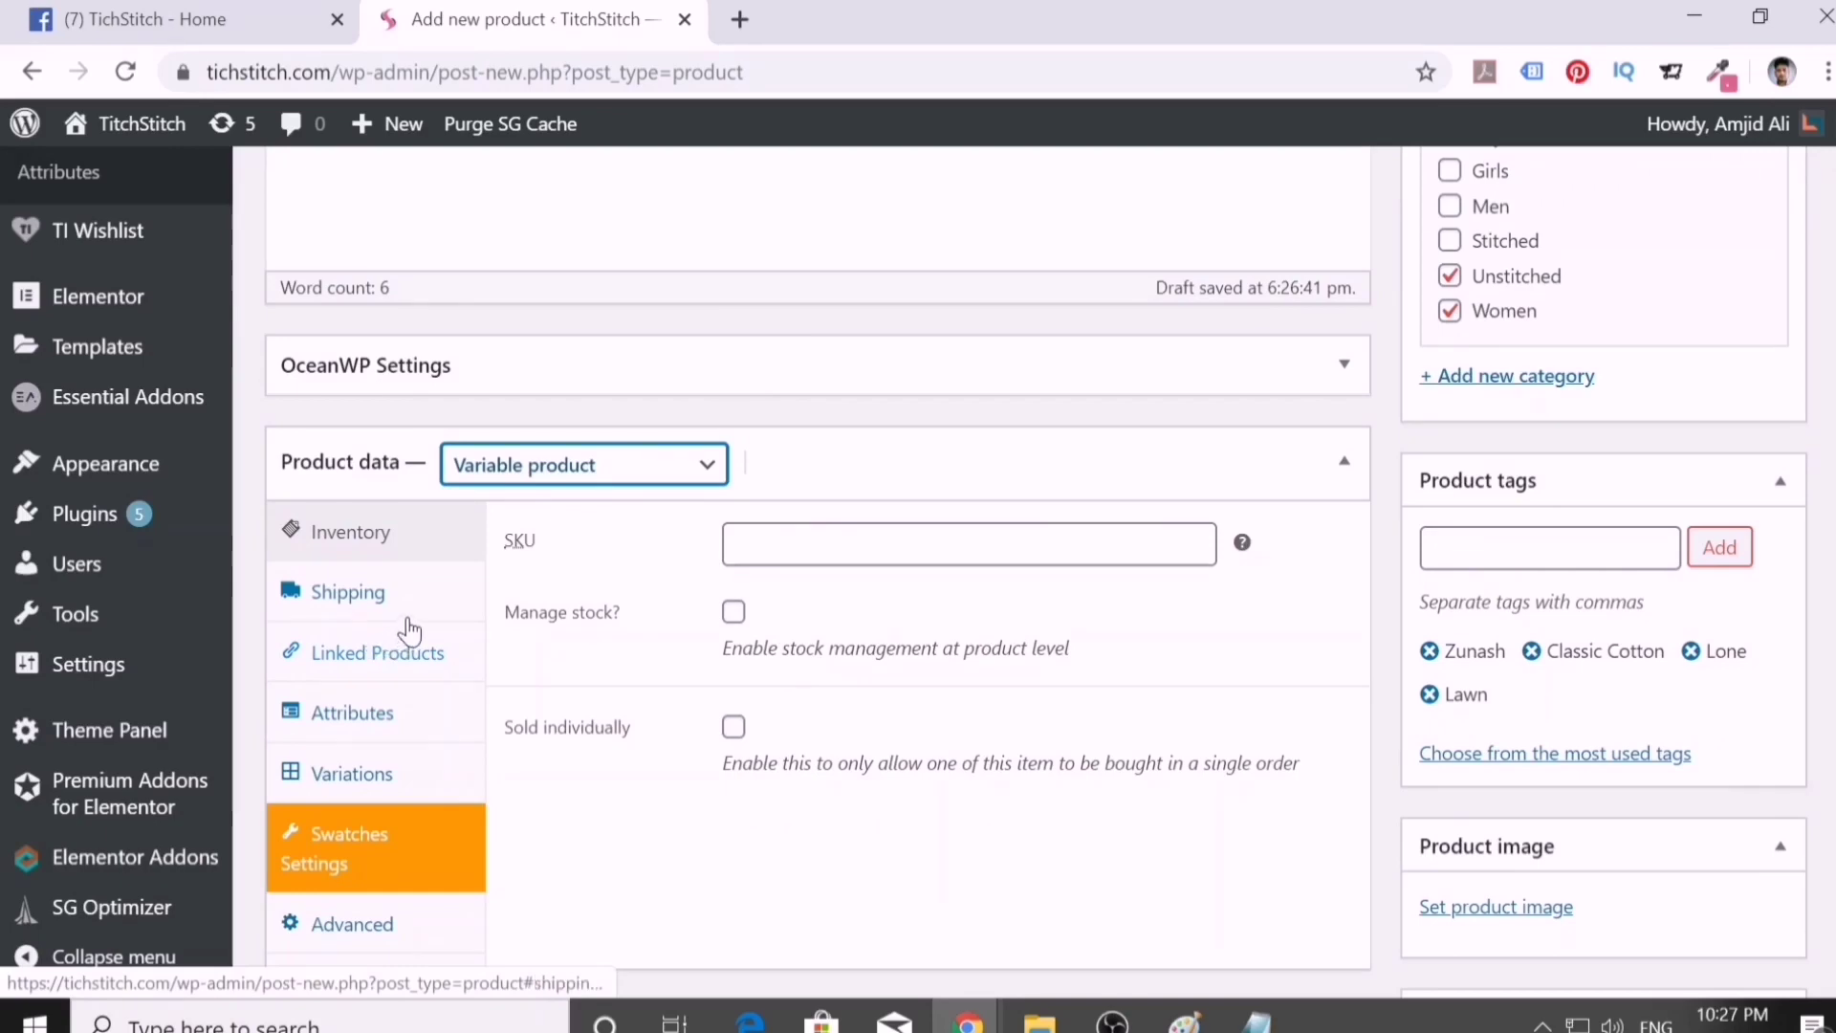
# - Copy the brand name Zunash from the Notepad notes, return to the product page and set the SKU to Z-0001
pyautogui.click(824, 543)
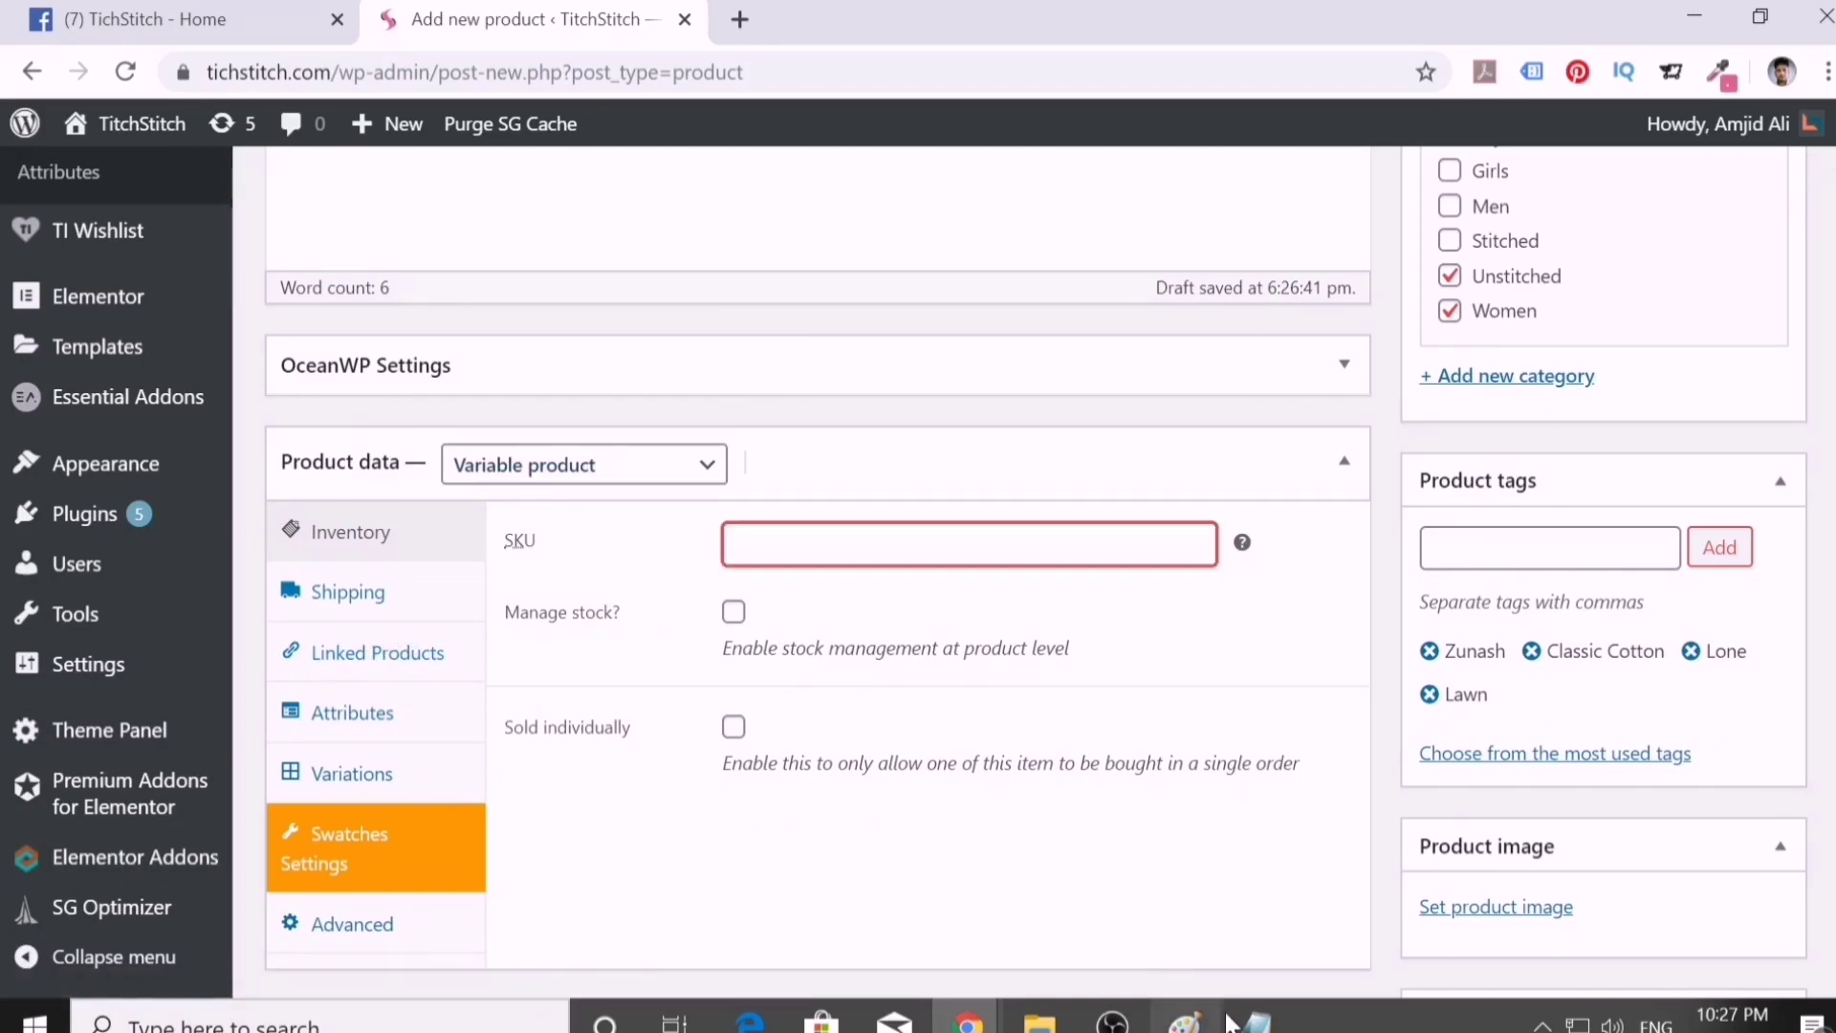
pyautogui.click(1259, 1021)
pyautogui.click(1259, 1021)
pyautogui.click(1258, 1021)
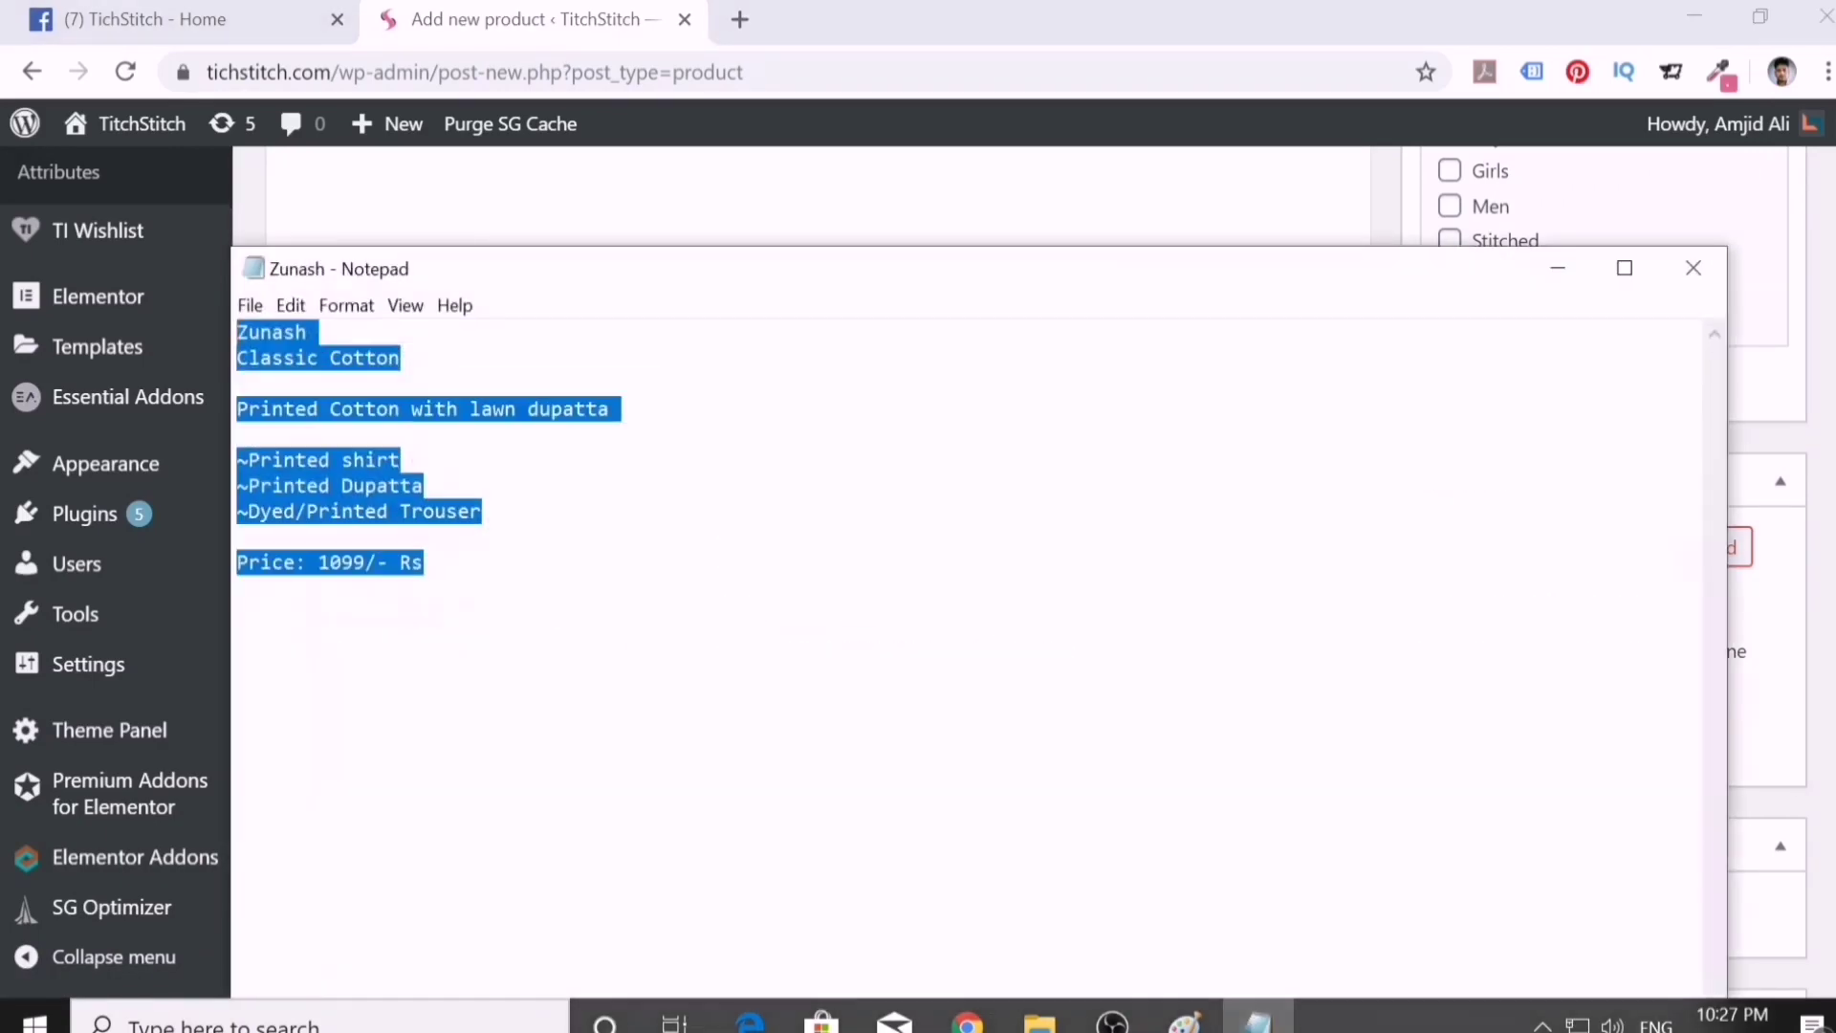
pyautogui.click(1259, 1021)
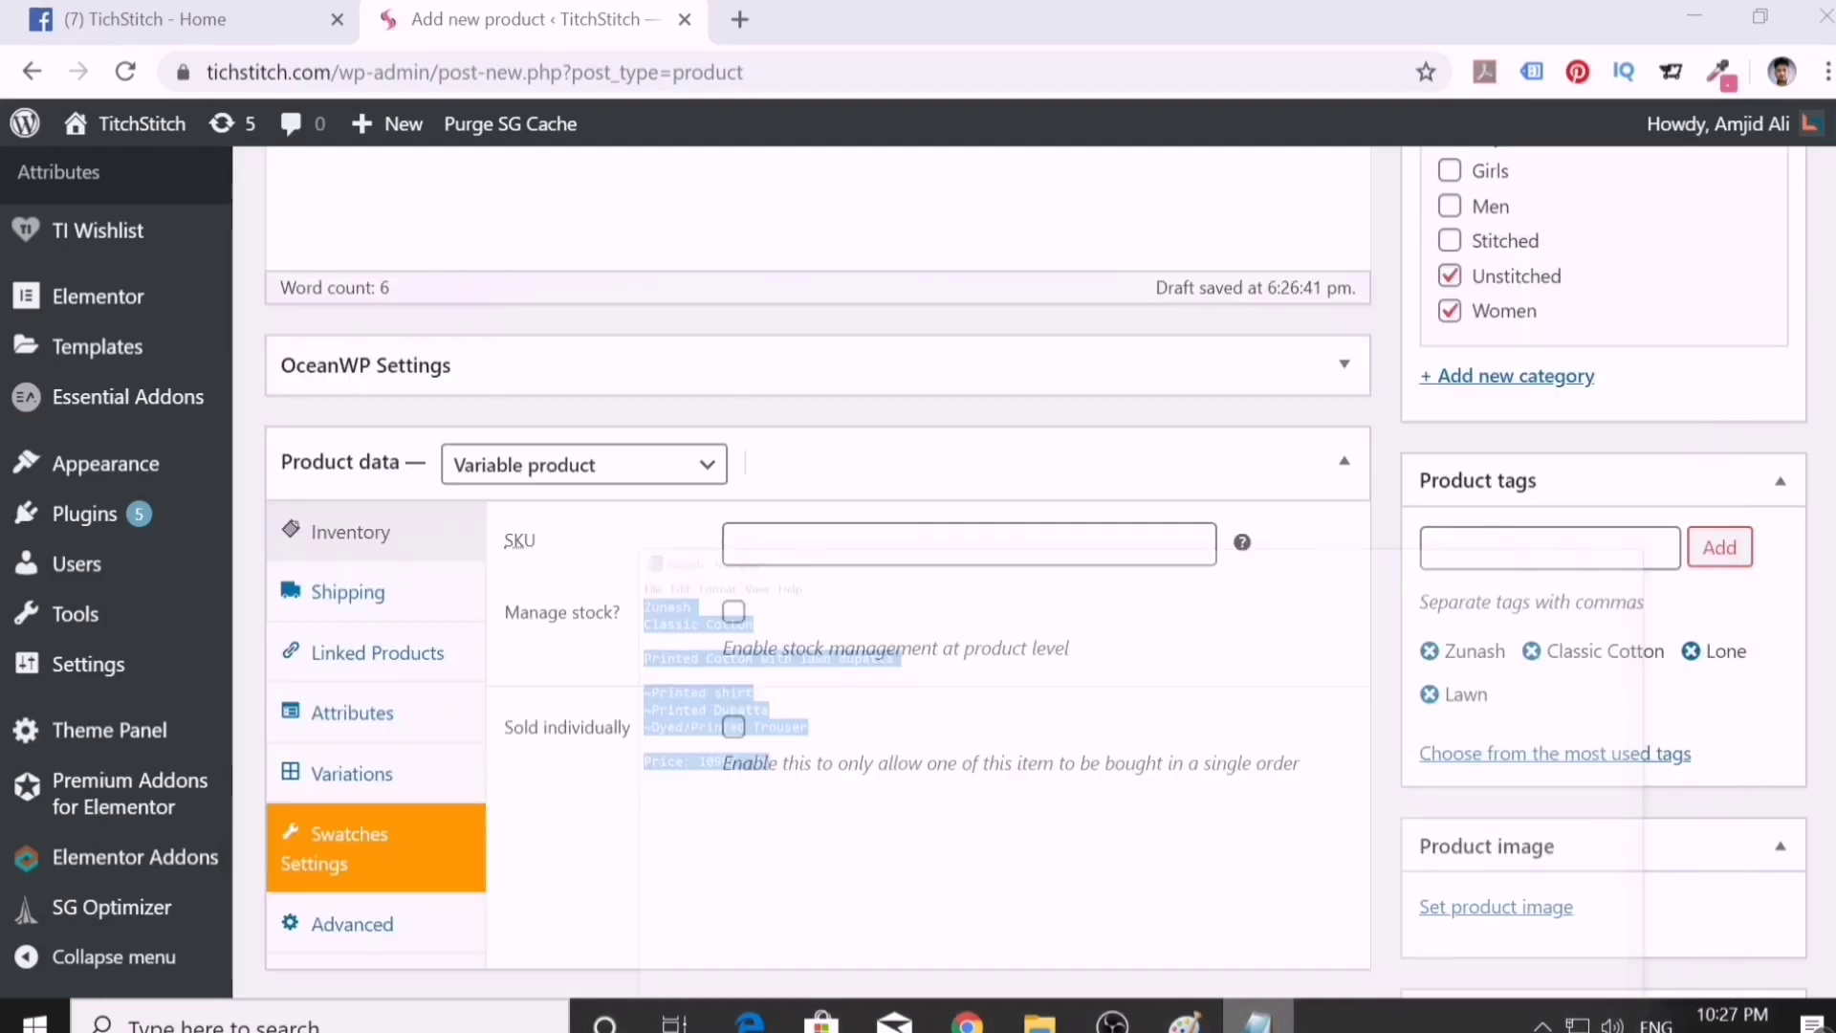
pyautogui.click(1259, 1021)
pyautogui.click(318, 332)
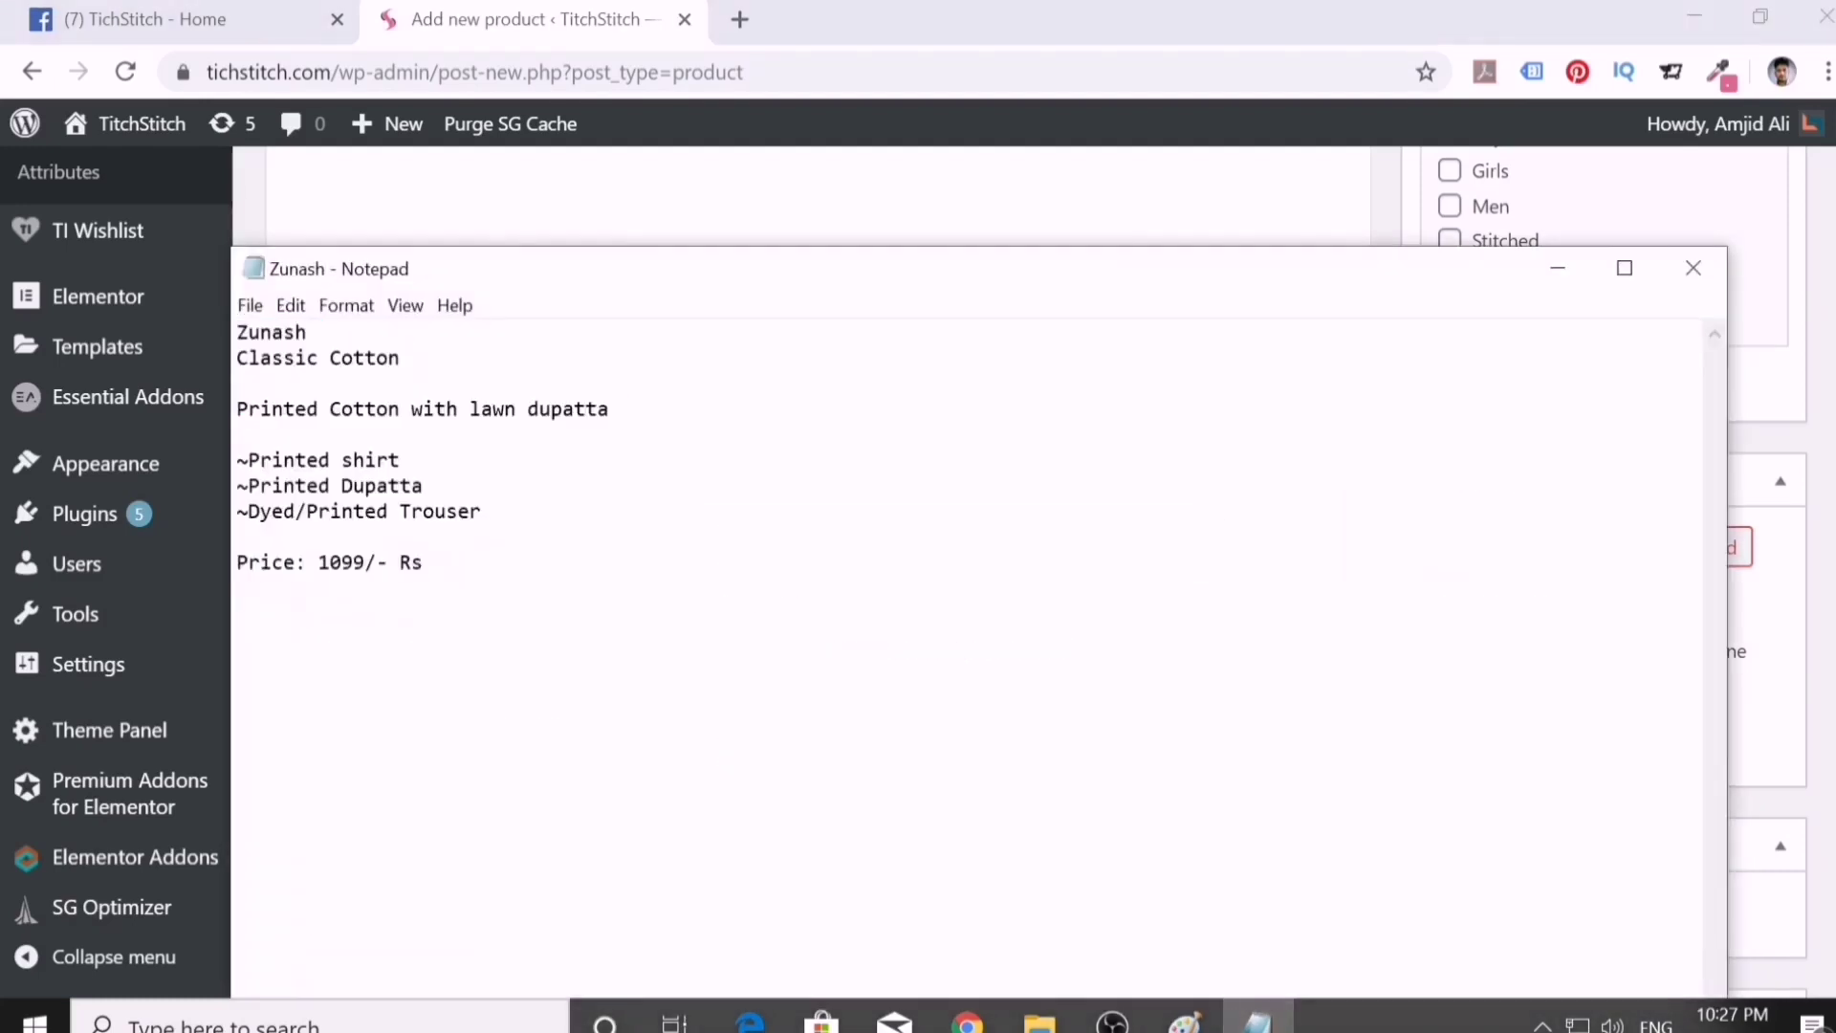
pyautogui.moveTo(308, 331); pyautogui.dragTo(237, 333)
pyautogui.hotkey('ctrl', 'c')
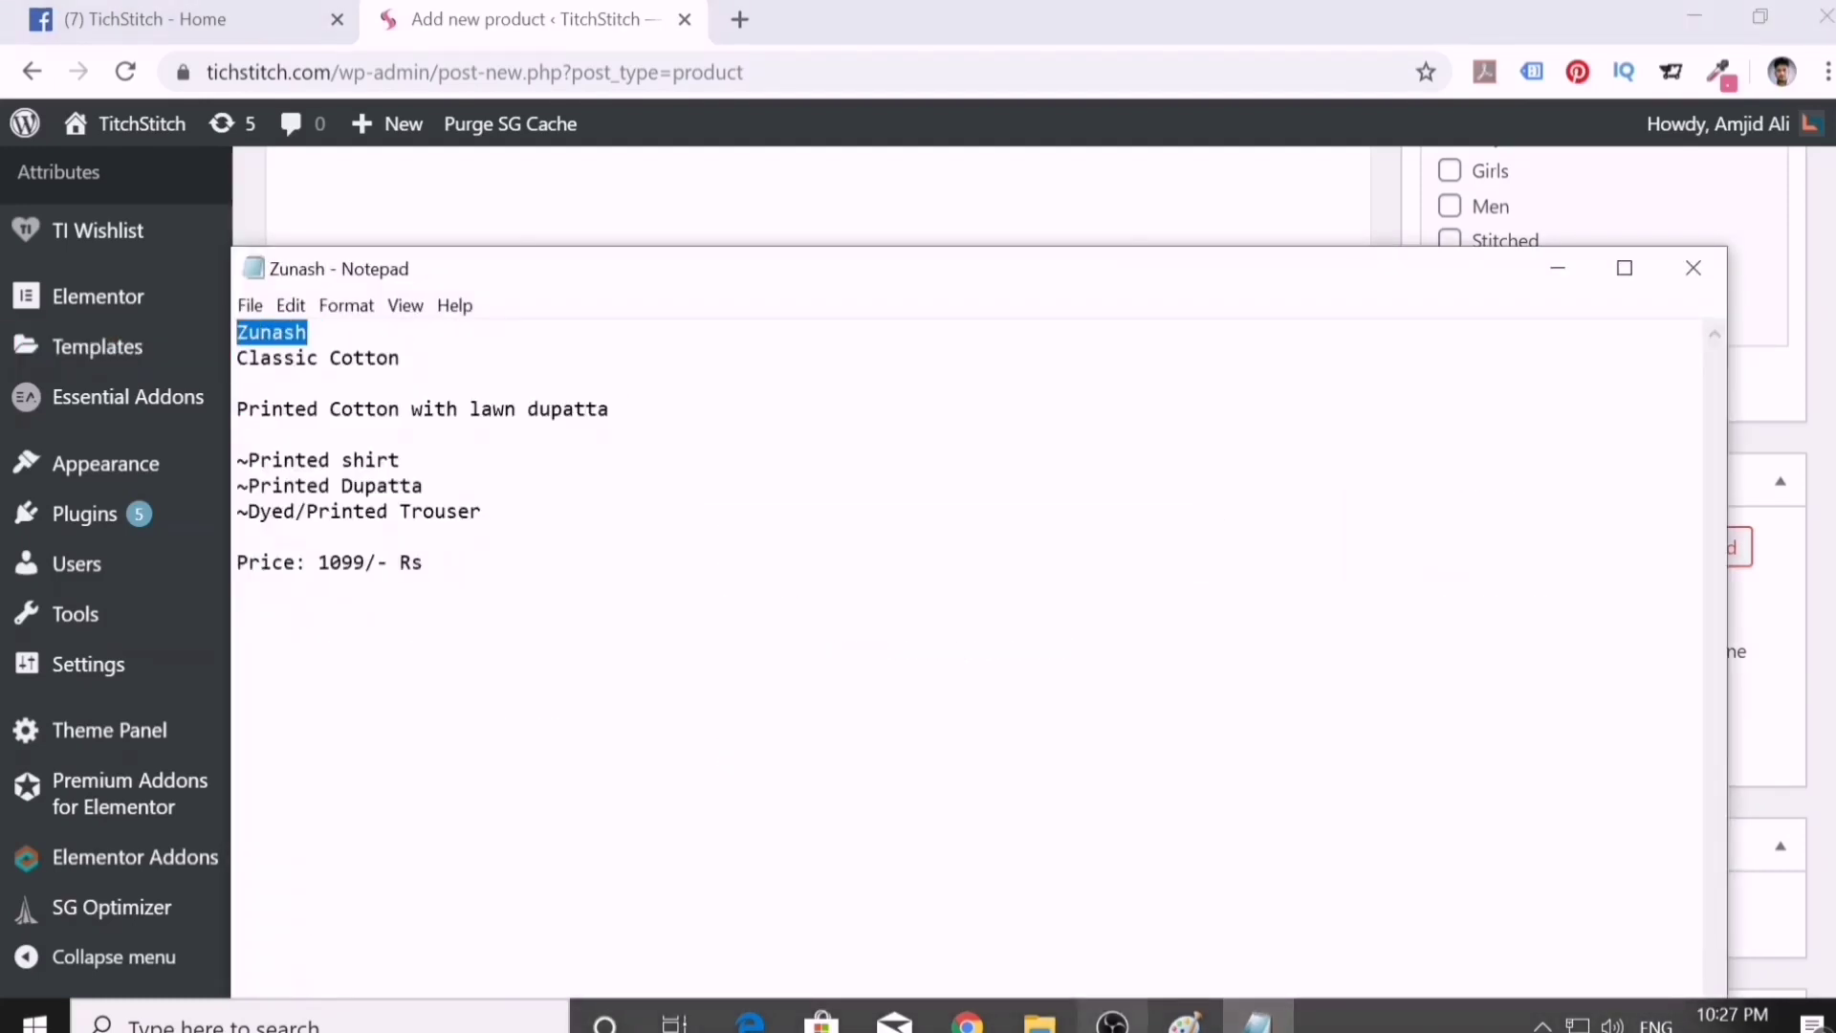
pyautogui.click(1258, 1021)
pyautogui.click(823, 545)
pyautogui.hotkey('ctrl', 'v')
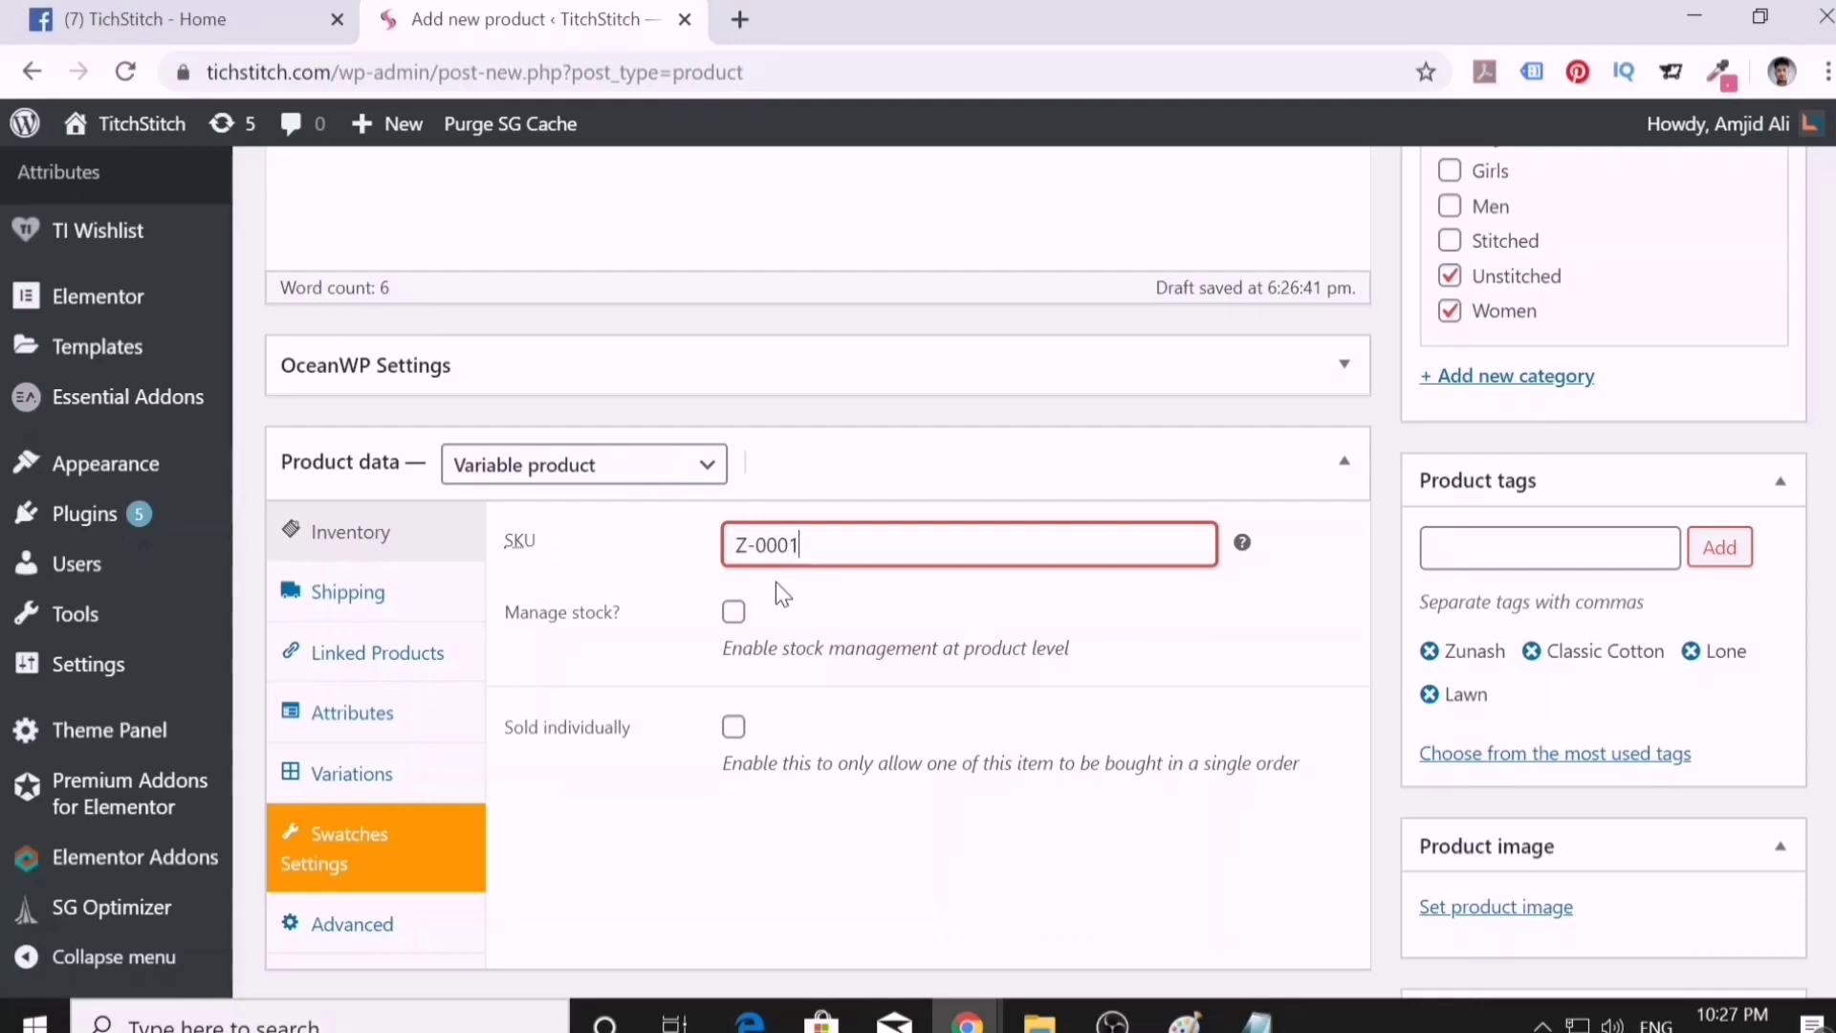
# - Enable stock management for the product and set the stock quantity to 100
pyautogui.click(734, 610)
pyautogui.click(765, 715)
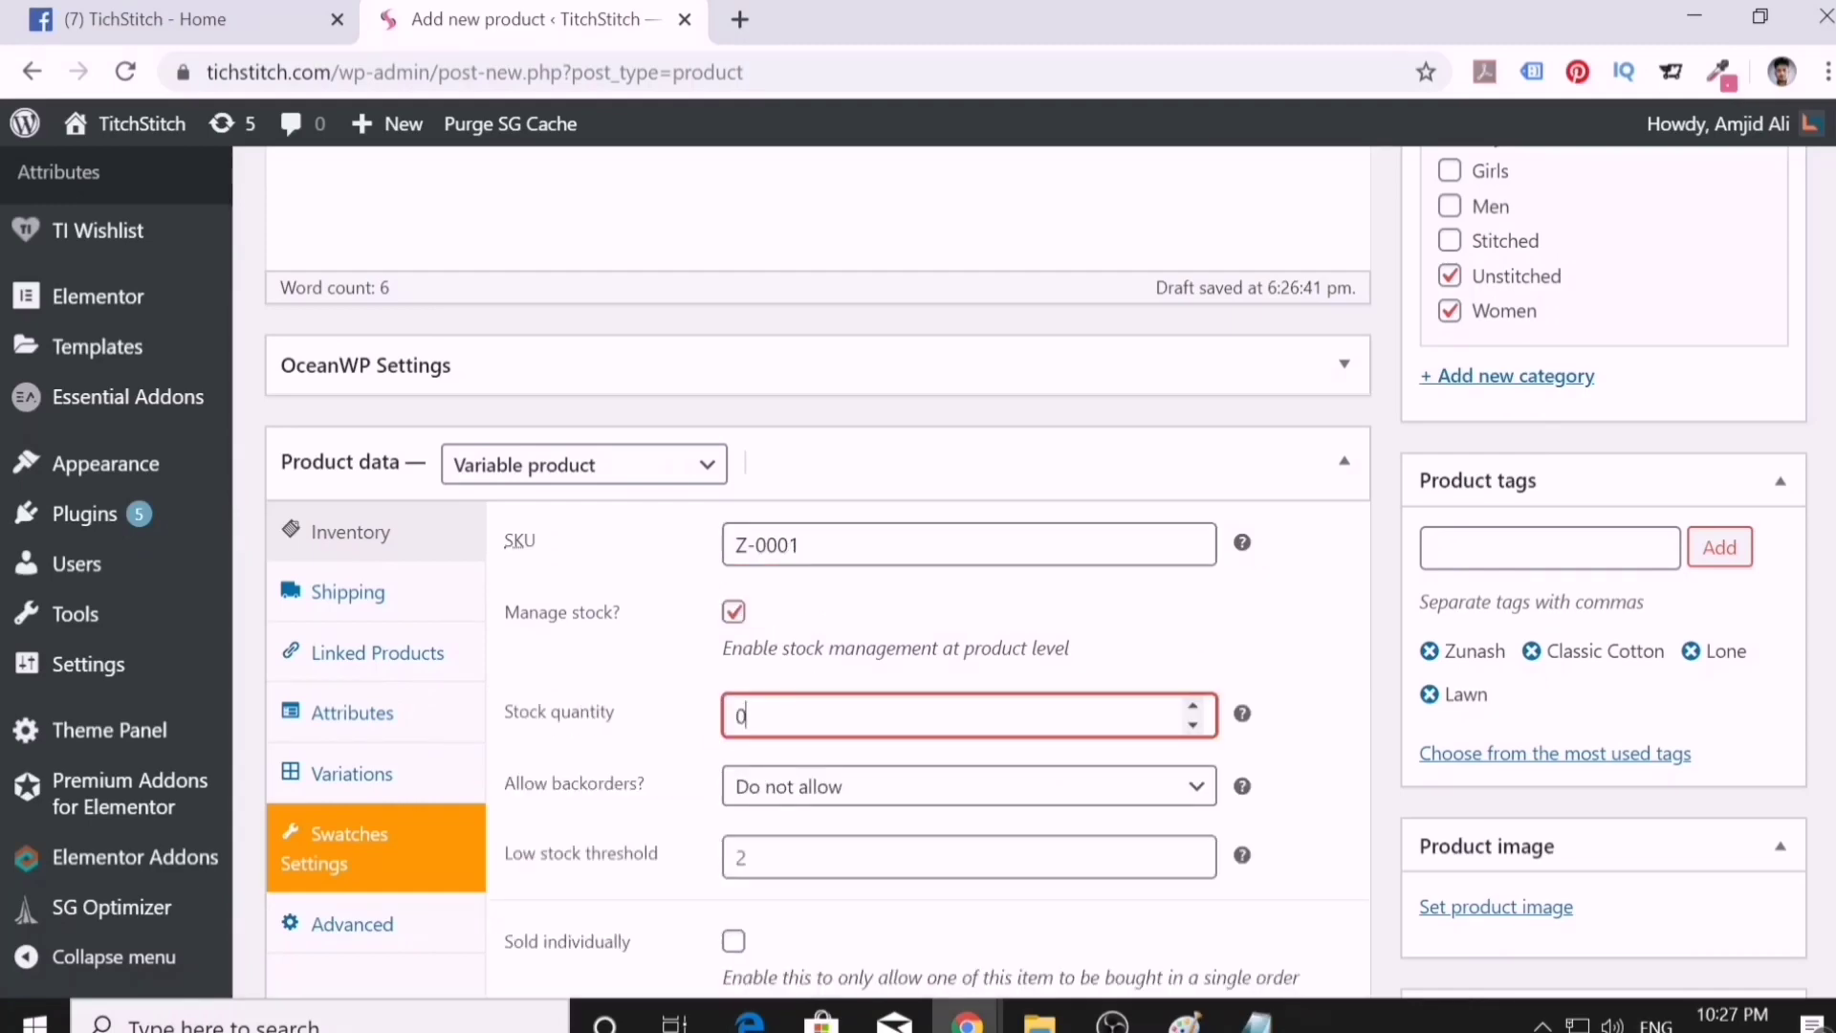
pyautogui.write('100')
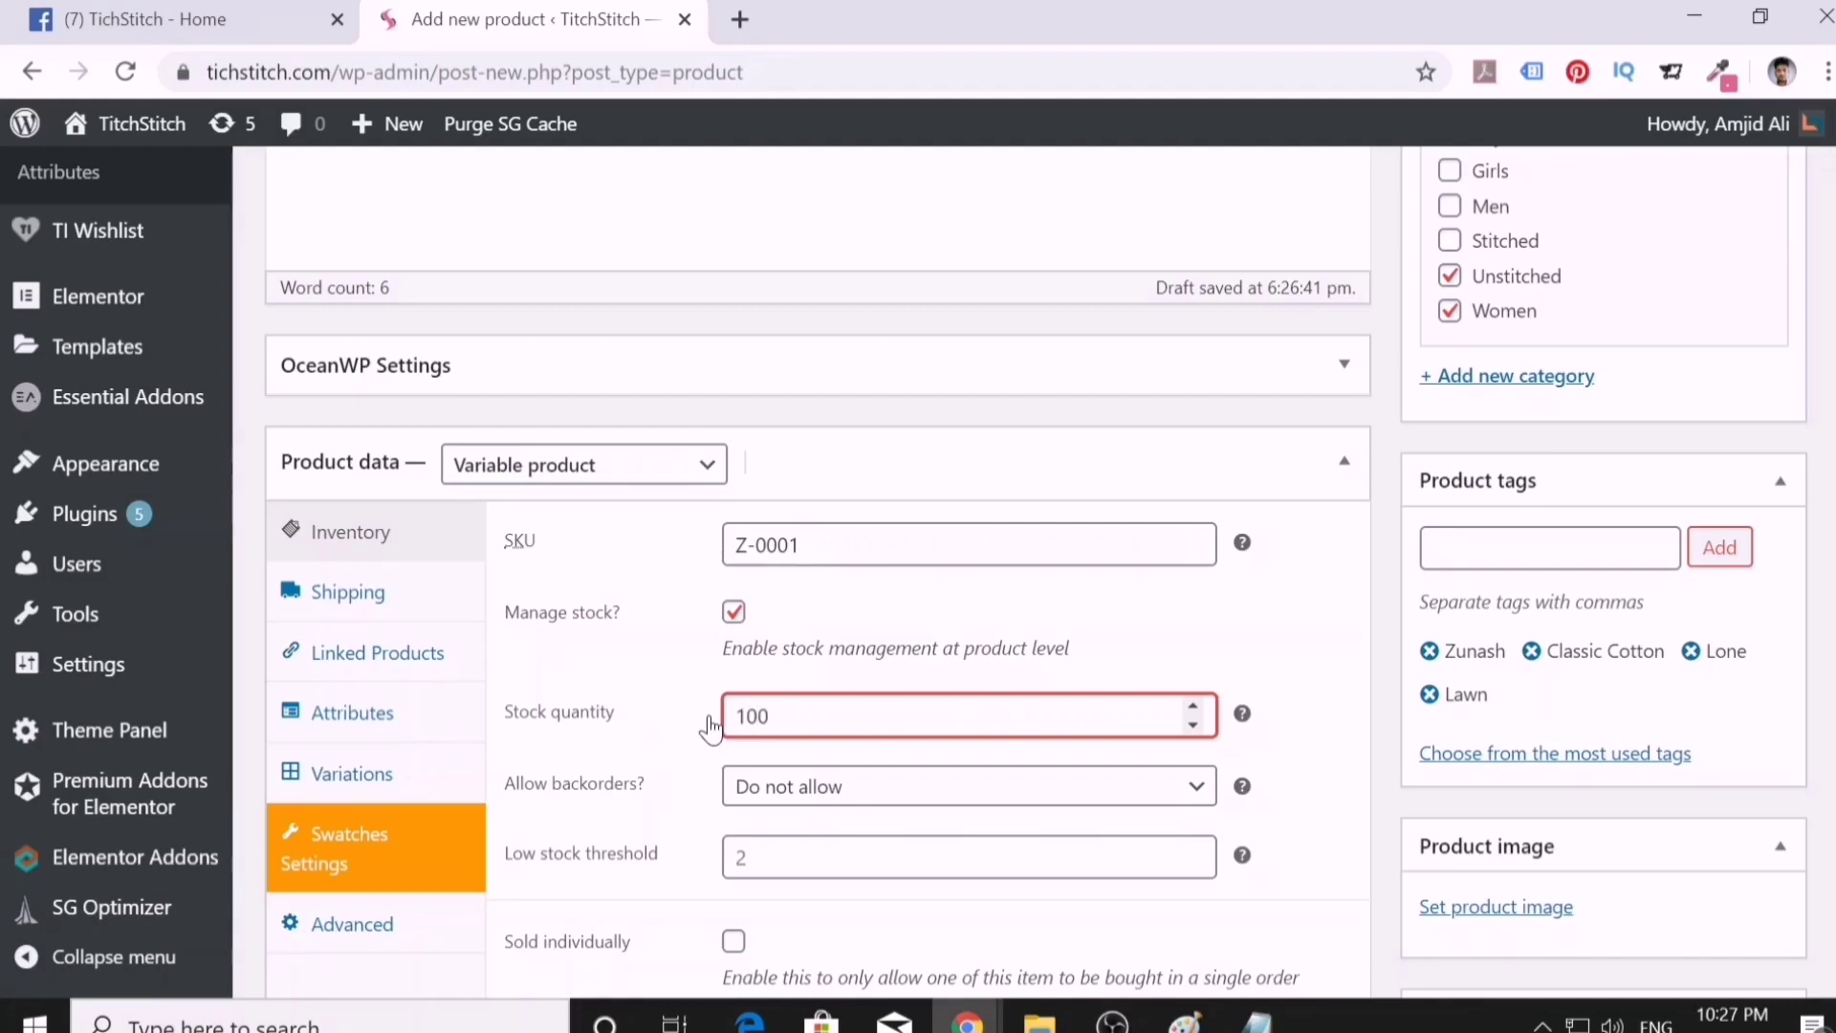
# - Add the existing Design attribute to the variable product
pyautogui.click(351, 727)
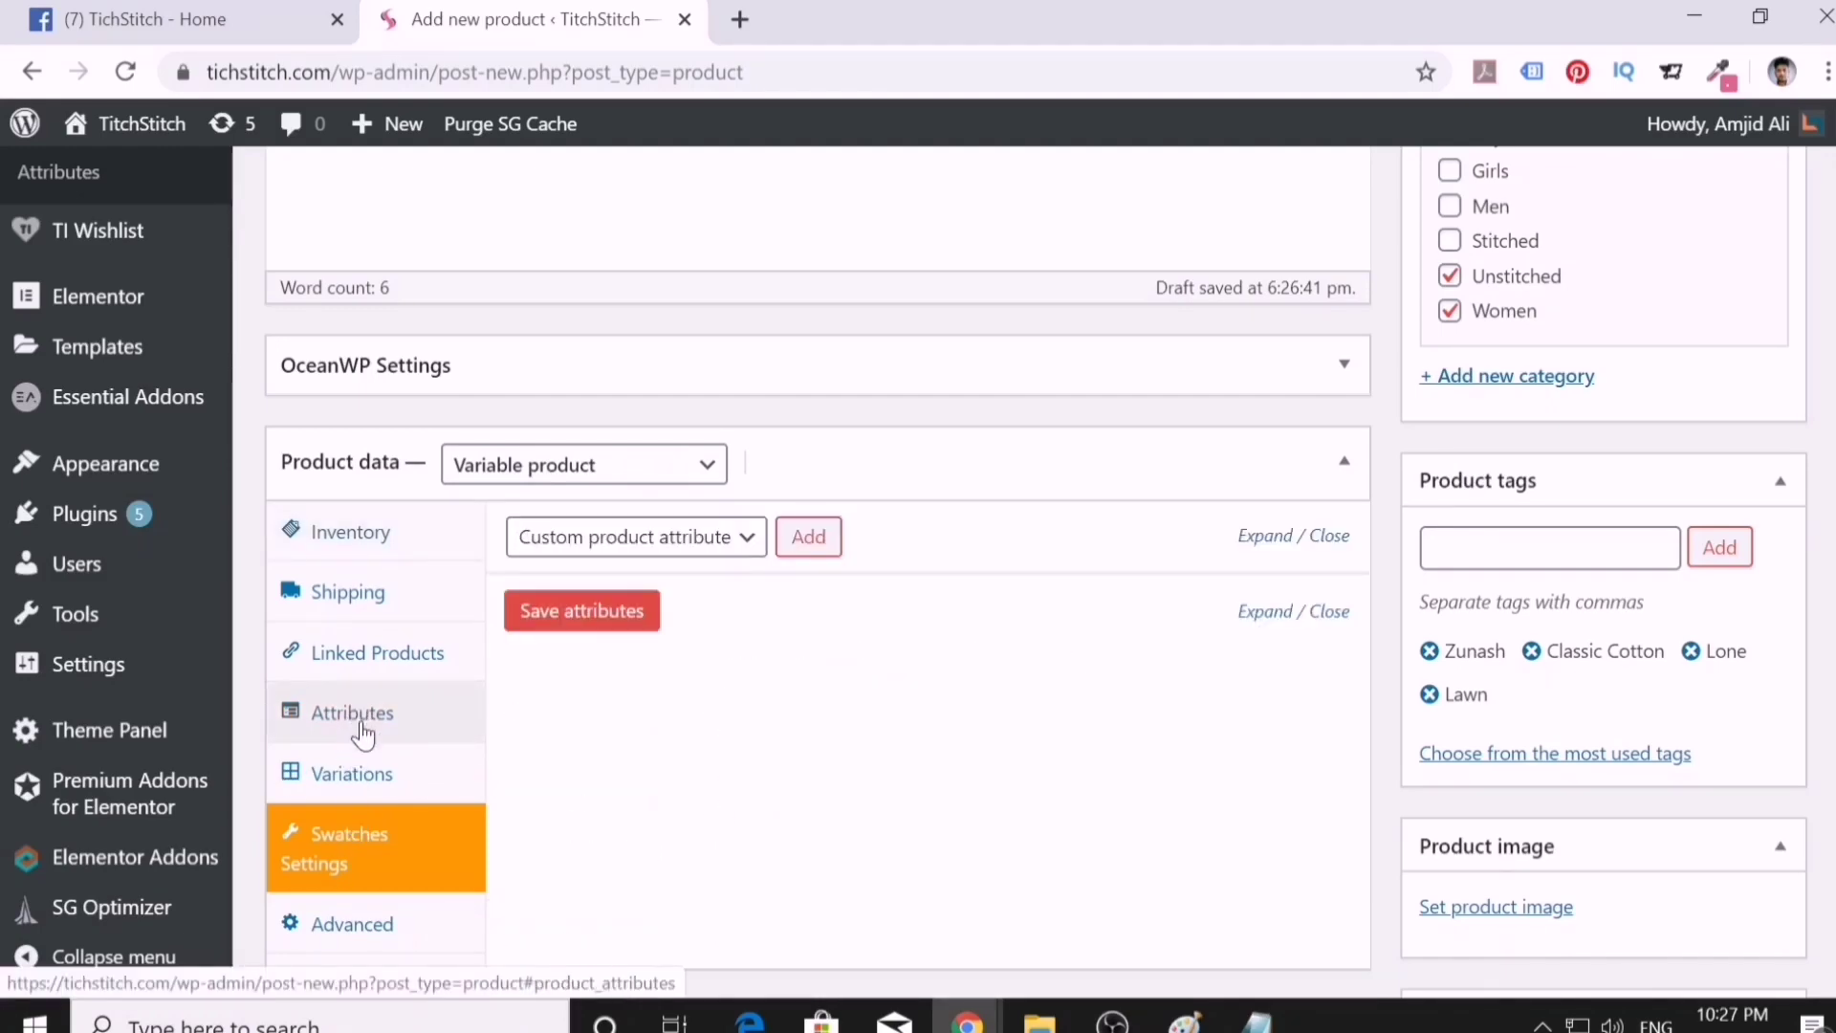
pyautogui.click(659, 547)
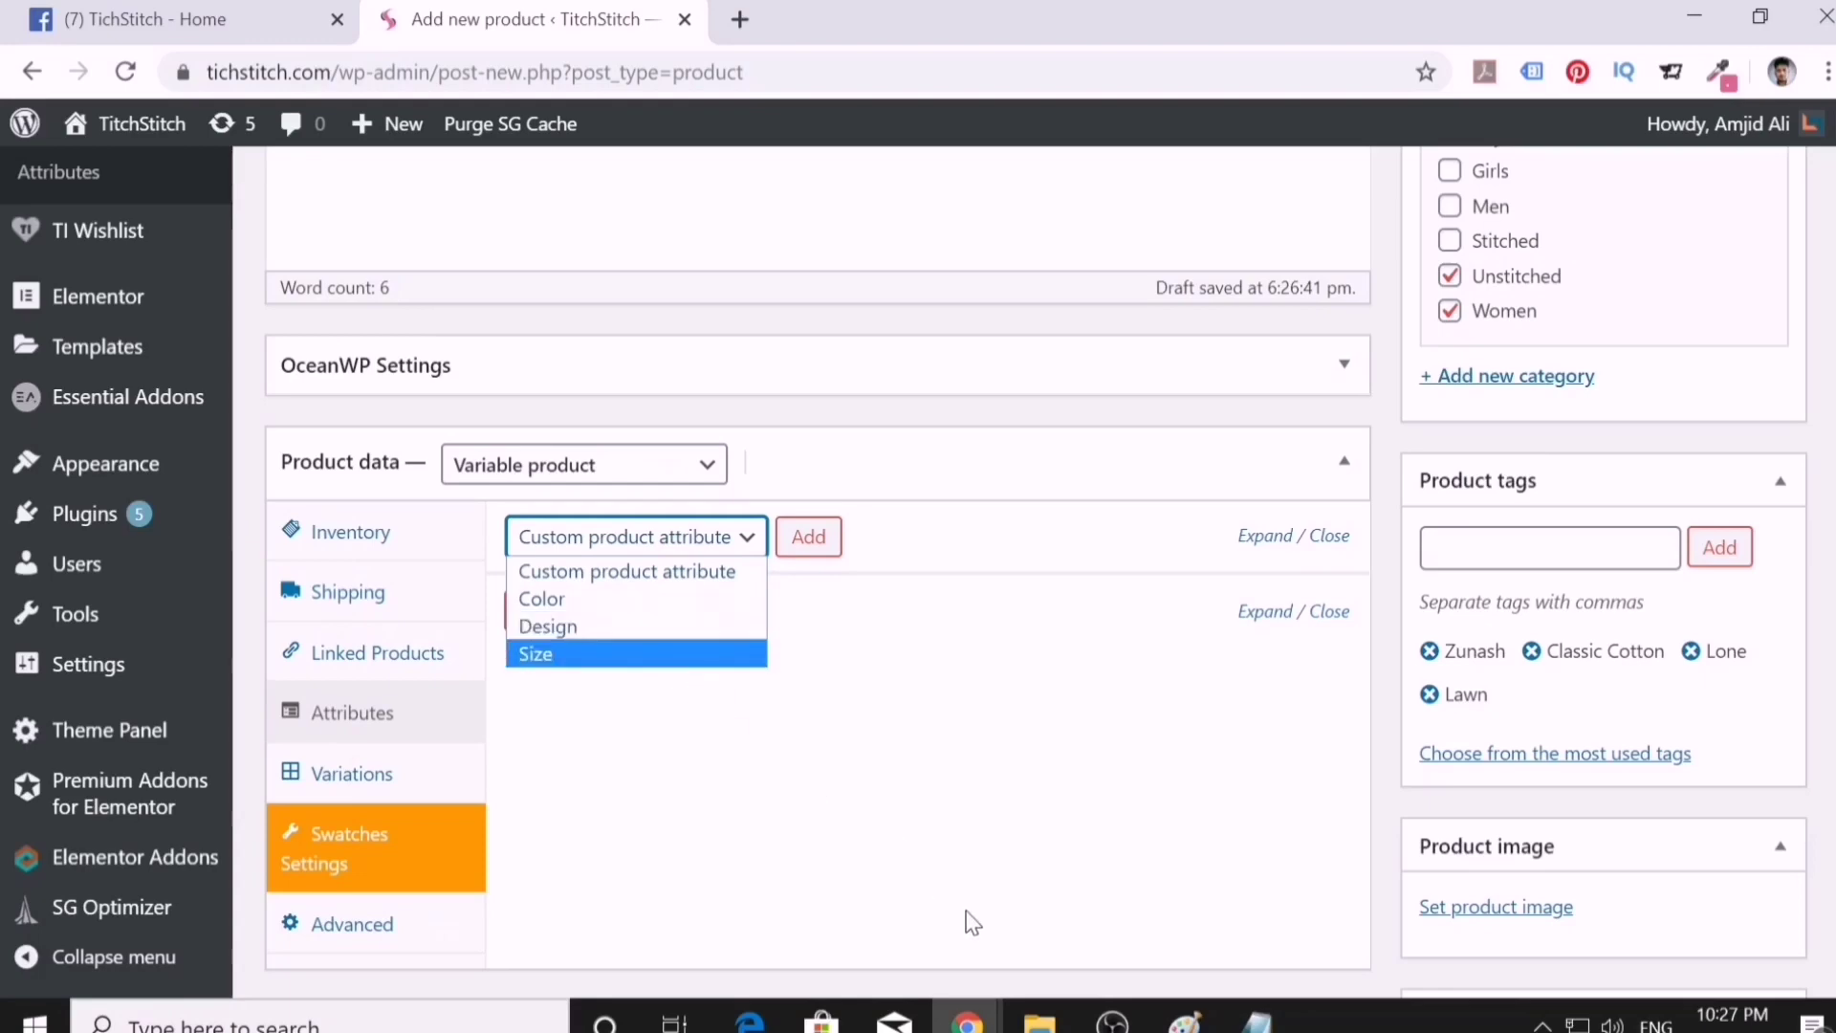
pyautogui.click(593, 631)
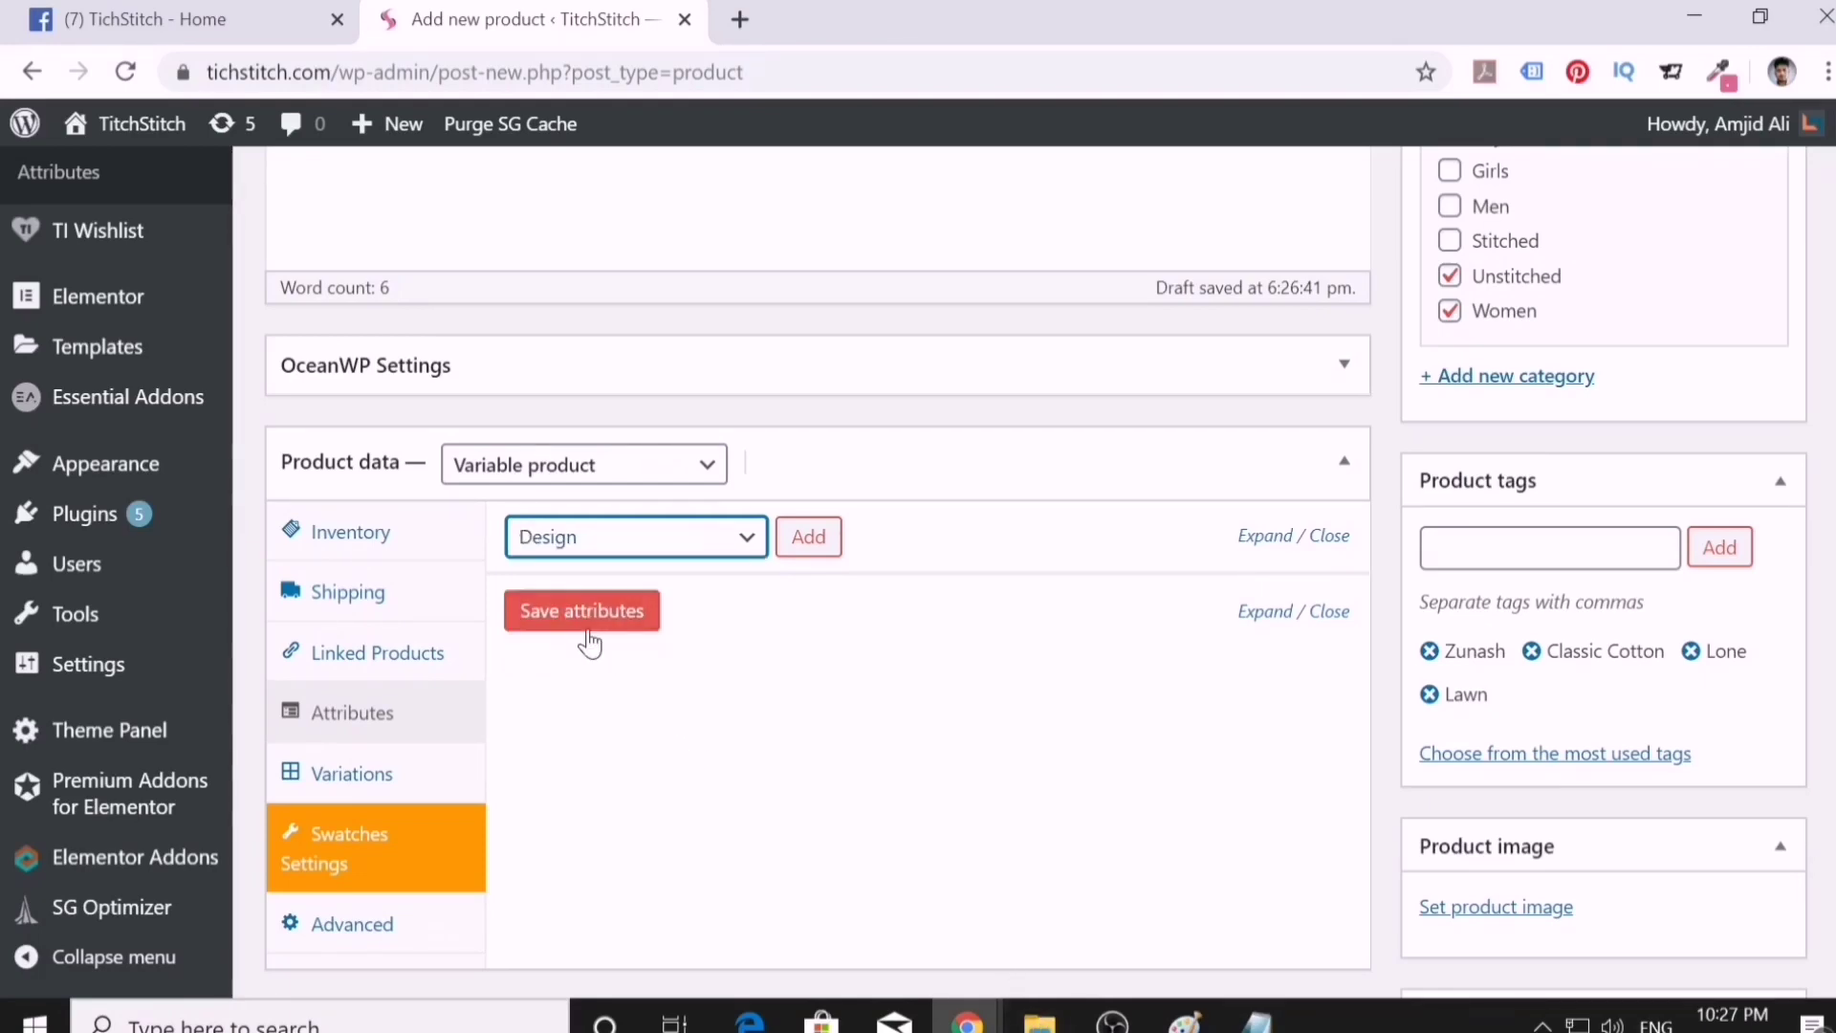
pyautogui.click(808, 538)
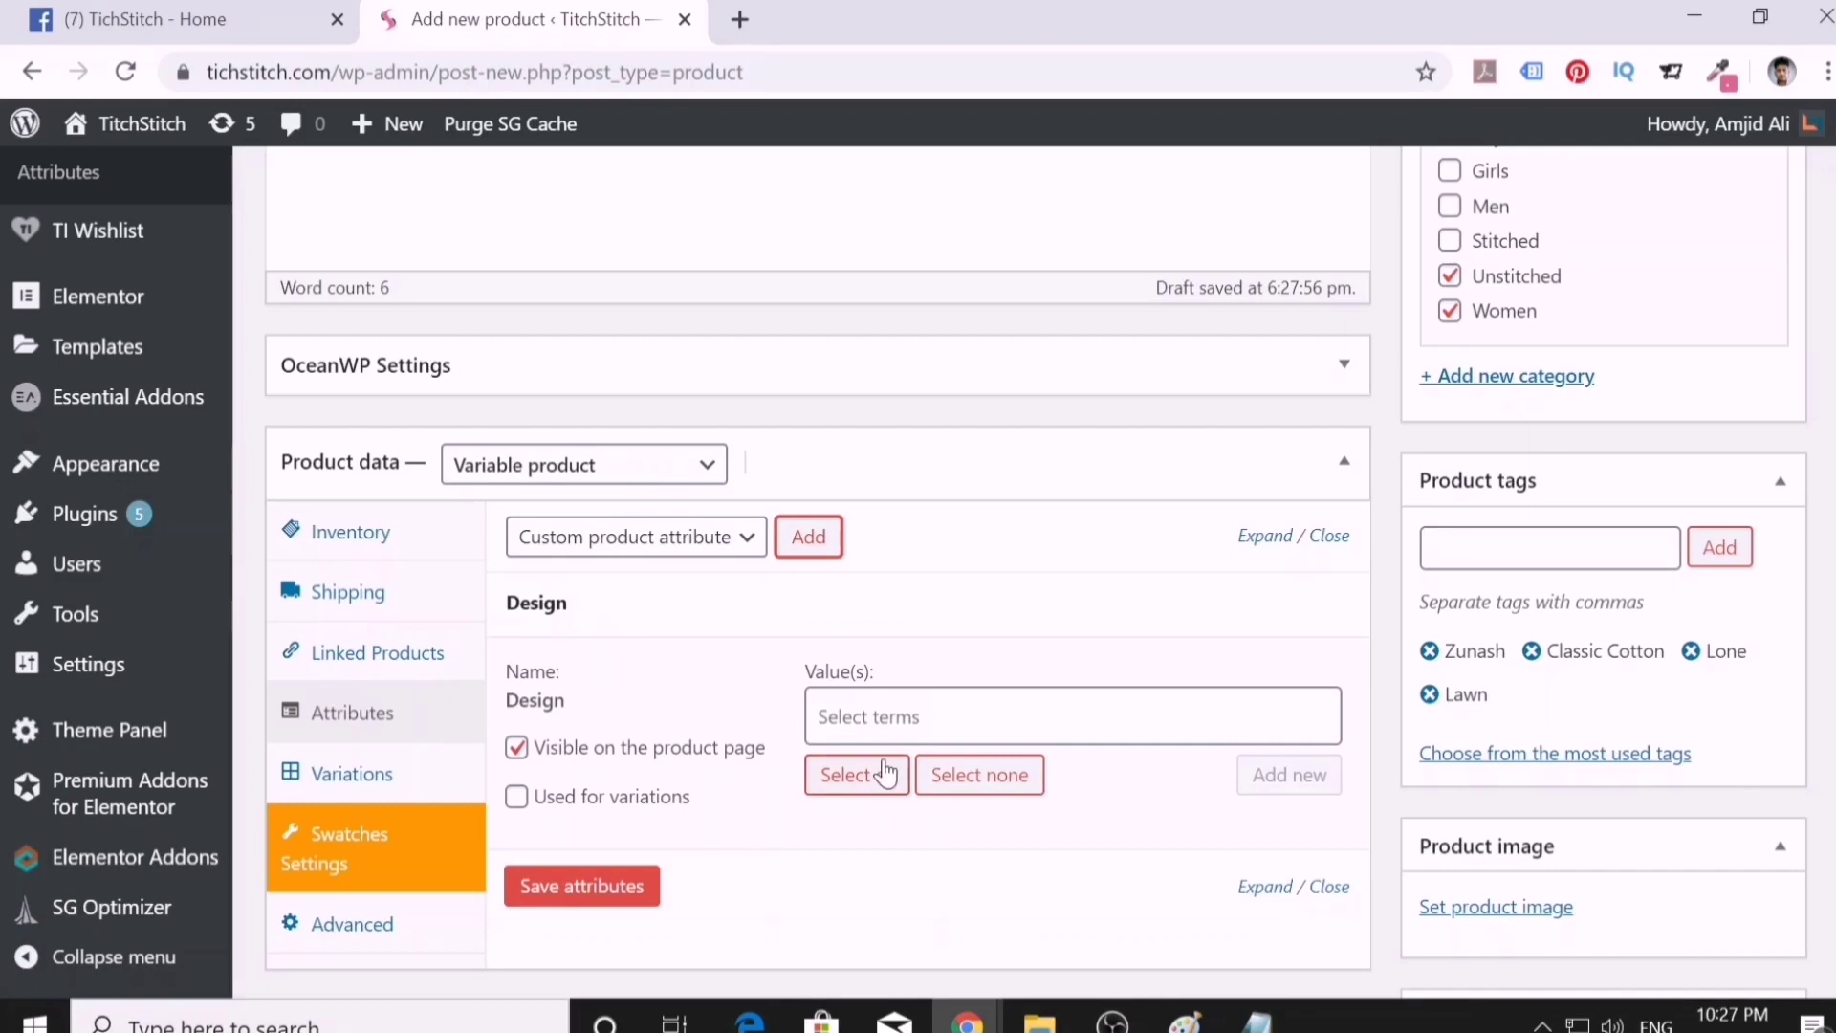
# - Select all Design values (A, B and C), mark the attribute as used for variations and save the attributes
pyautogui.click(884, 775)
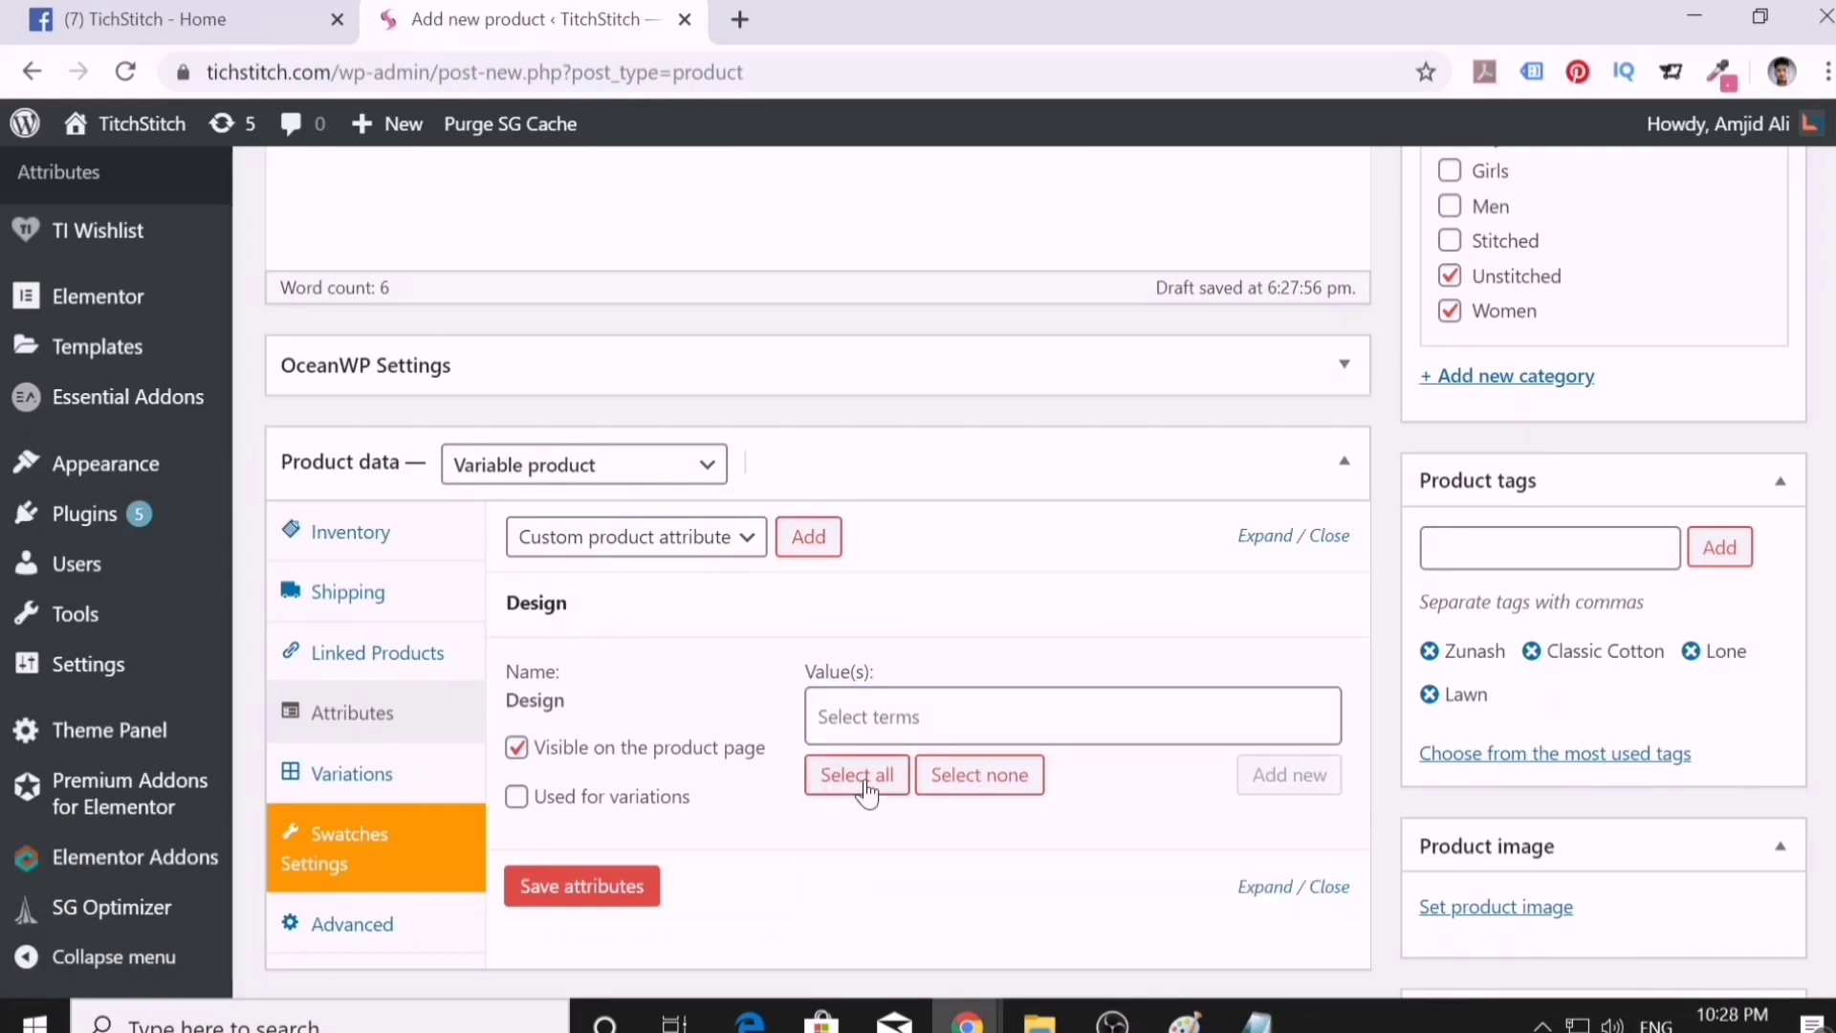
pyautogui.click(865, 790)
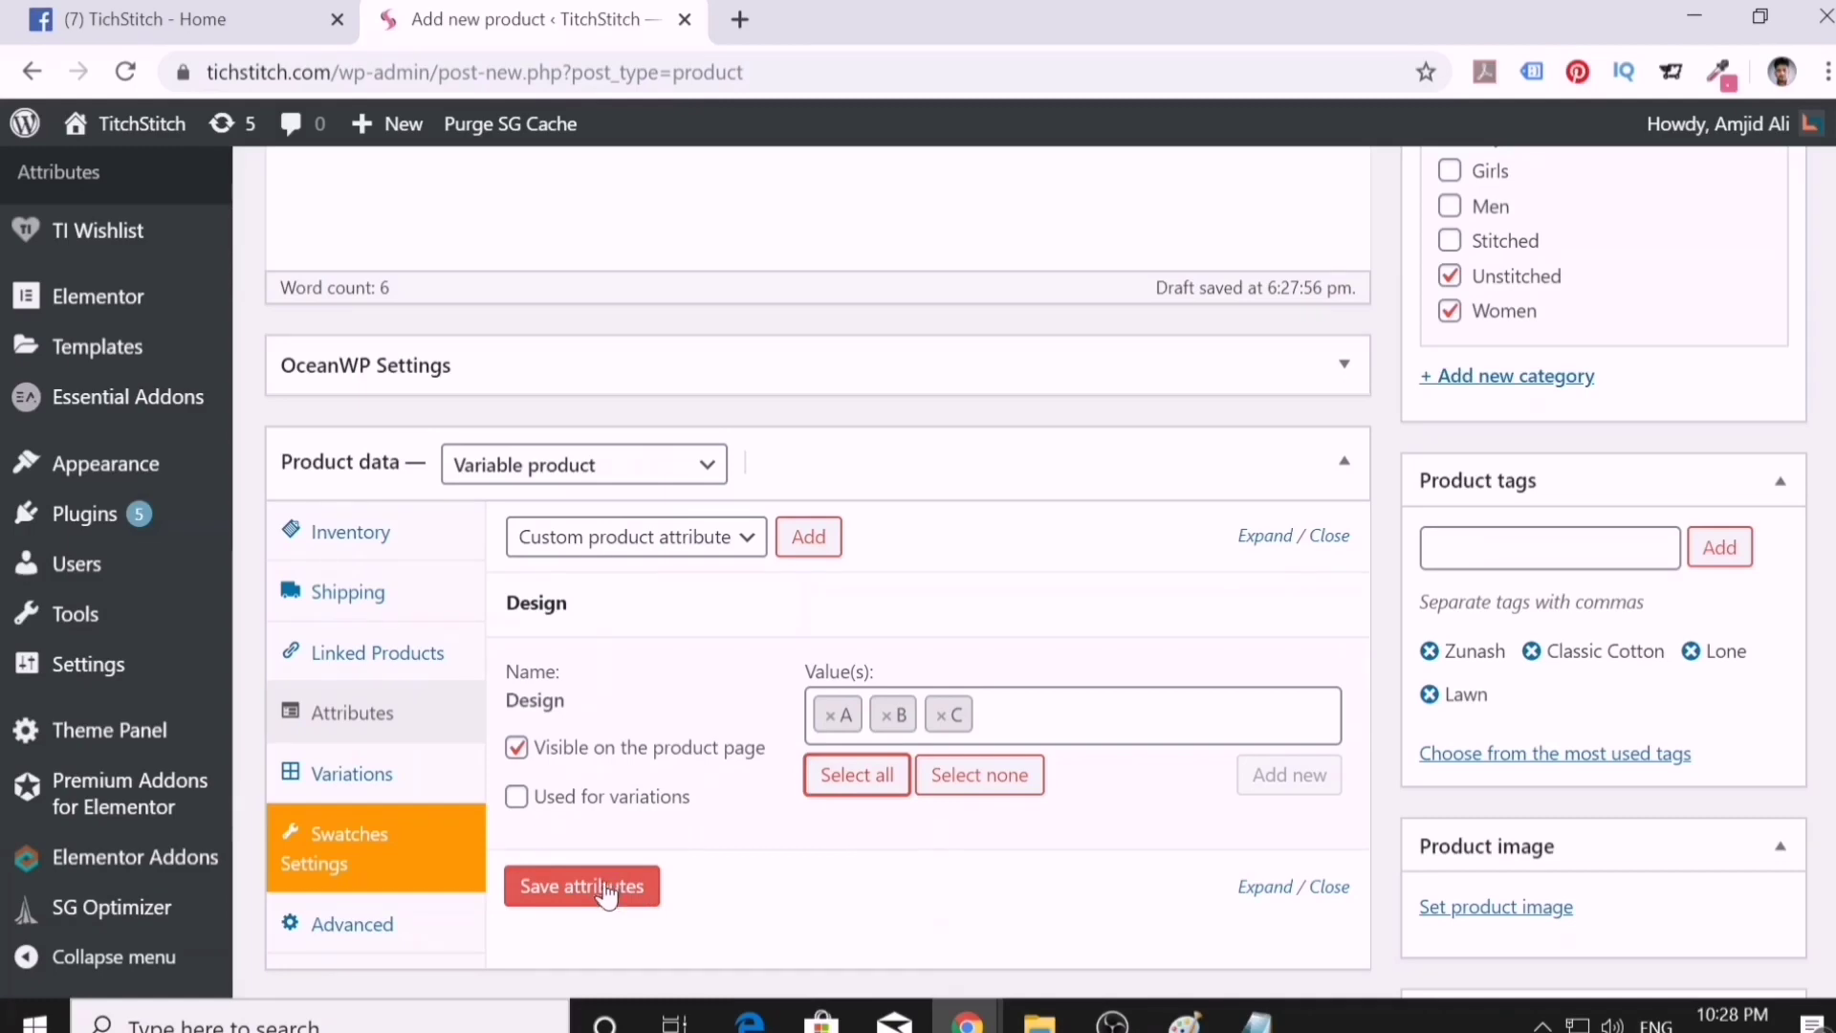
pyautogui.scroll(-3, 607, 894)
pyautogui.click(517, 501)
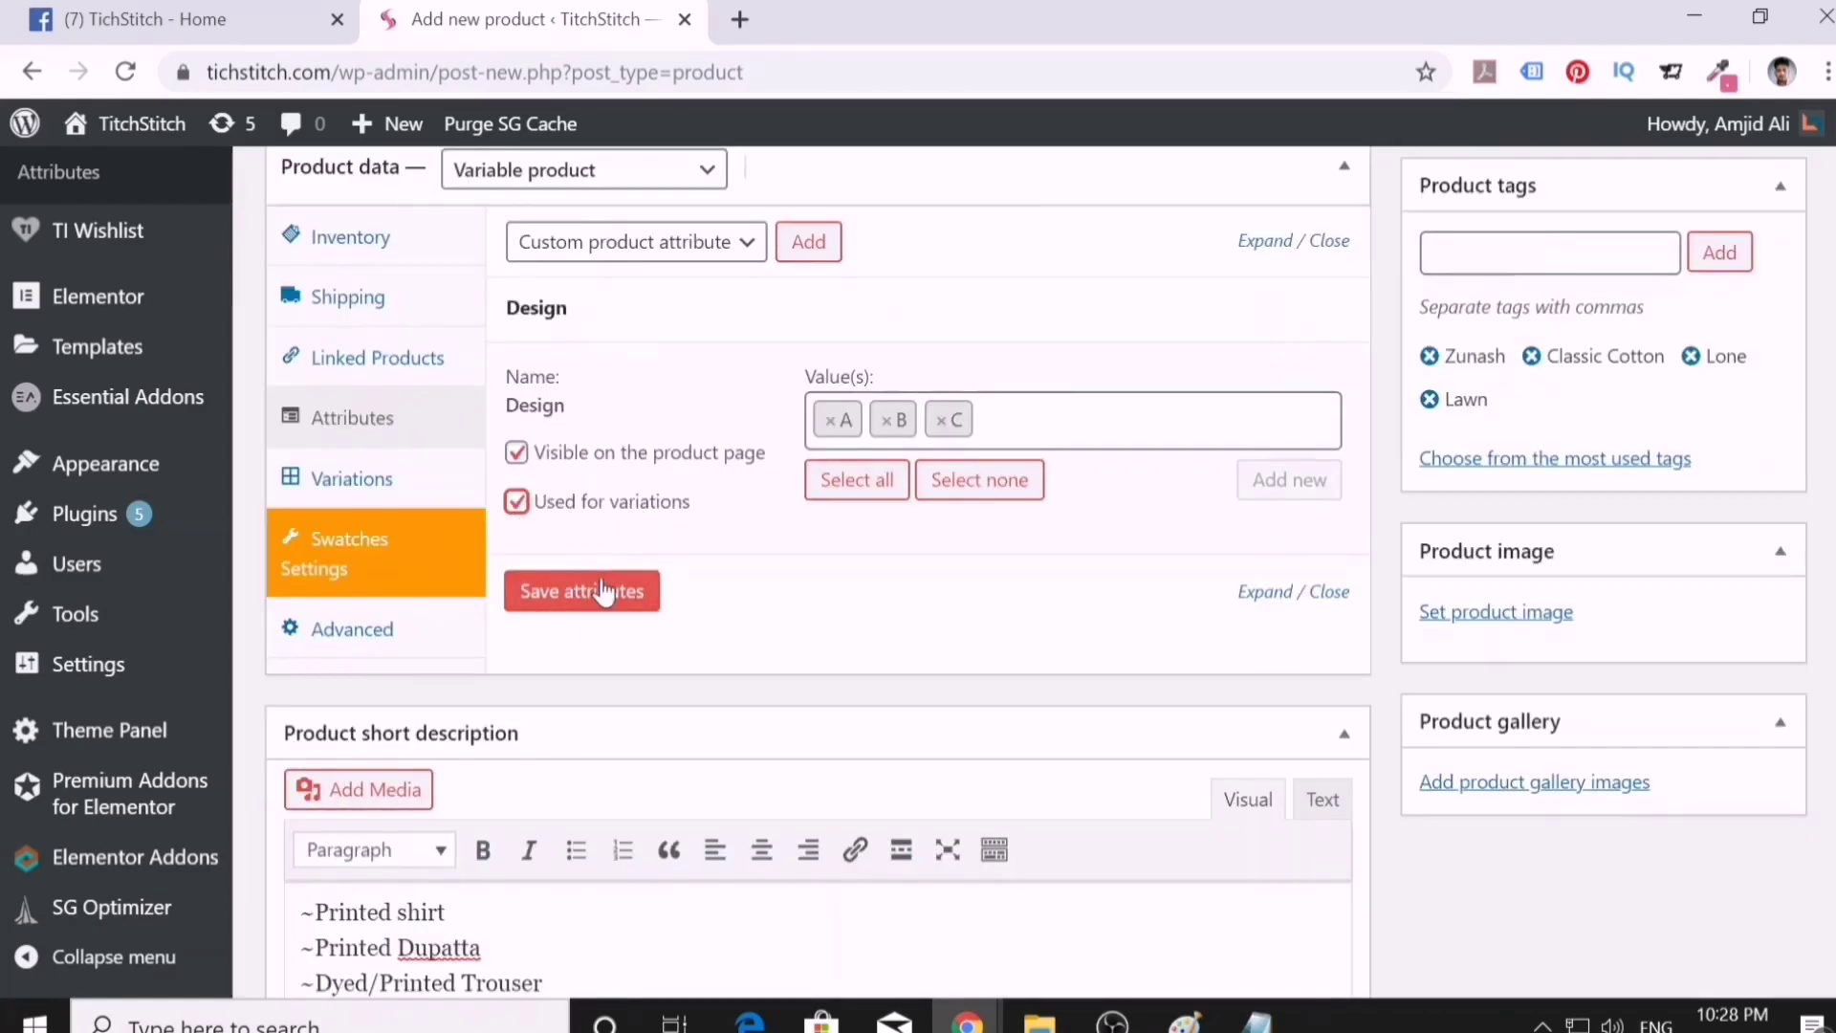
pyautogui.click(602, 590)
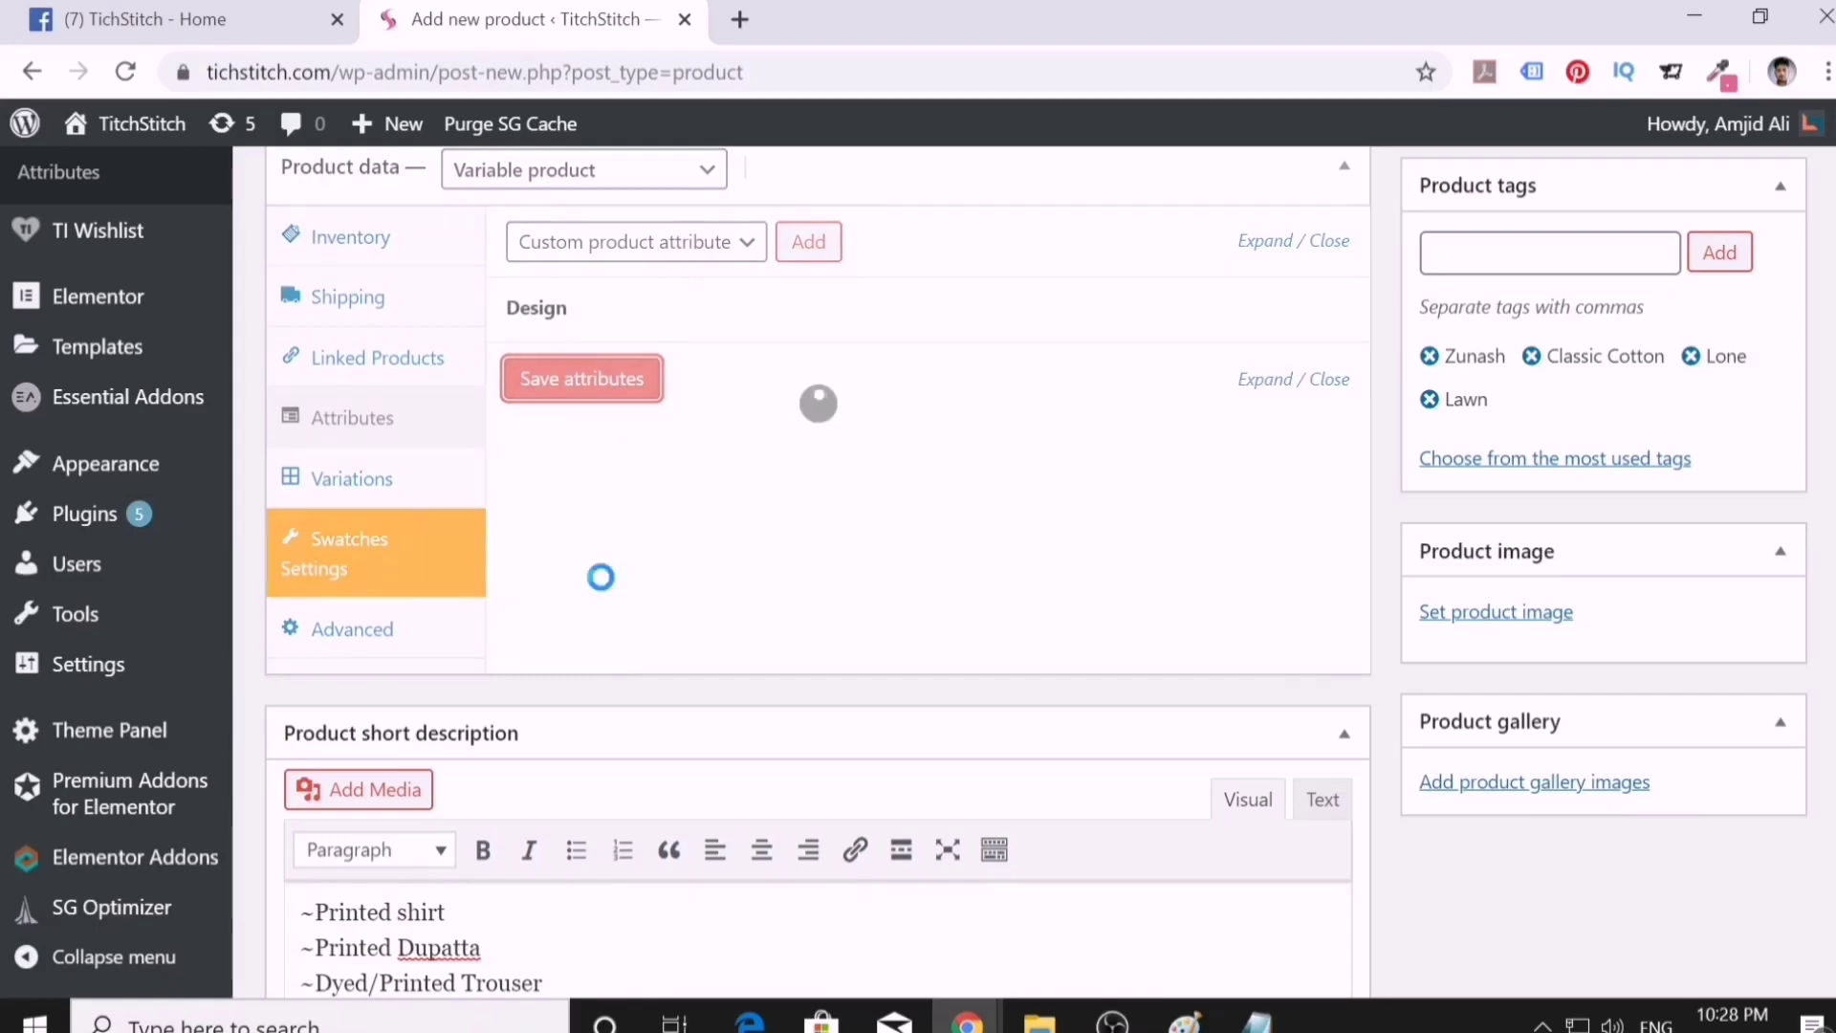
# - Create the product's variations from all attributes and accept linking all variations
pyautogui.click(385, 478)
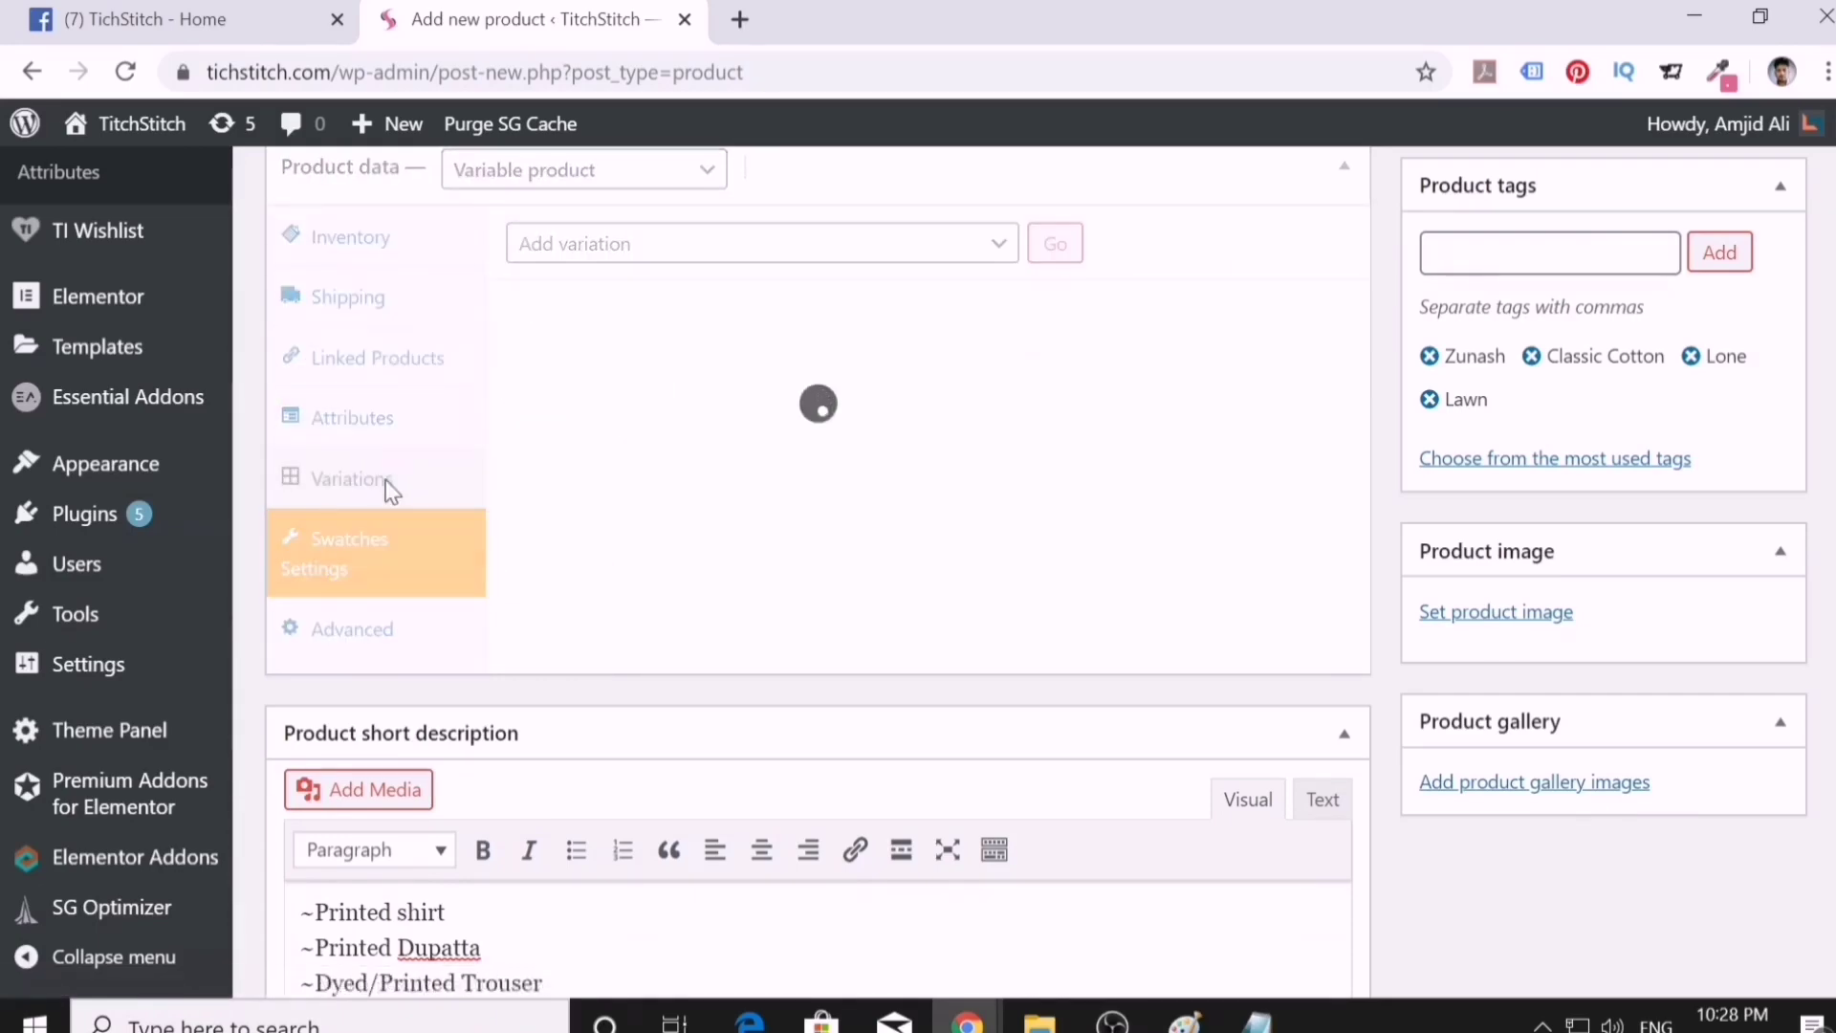
pyautogui.click(385, 479)
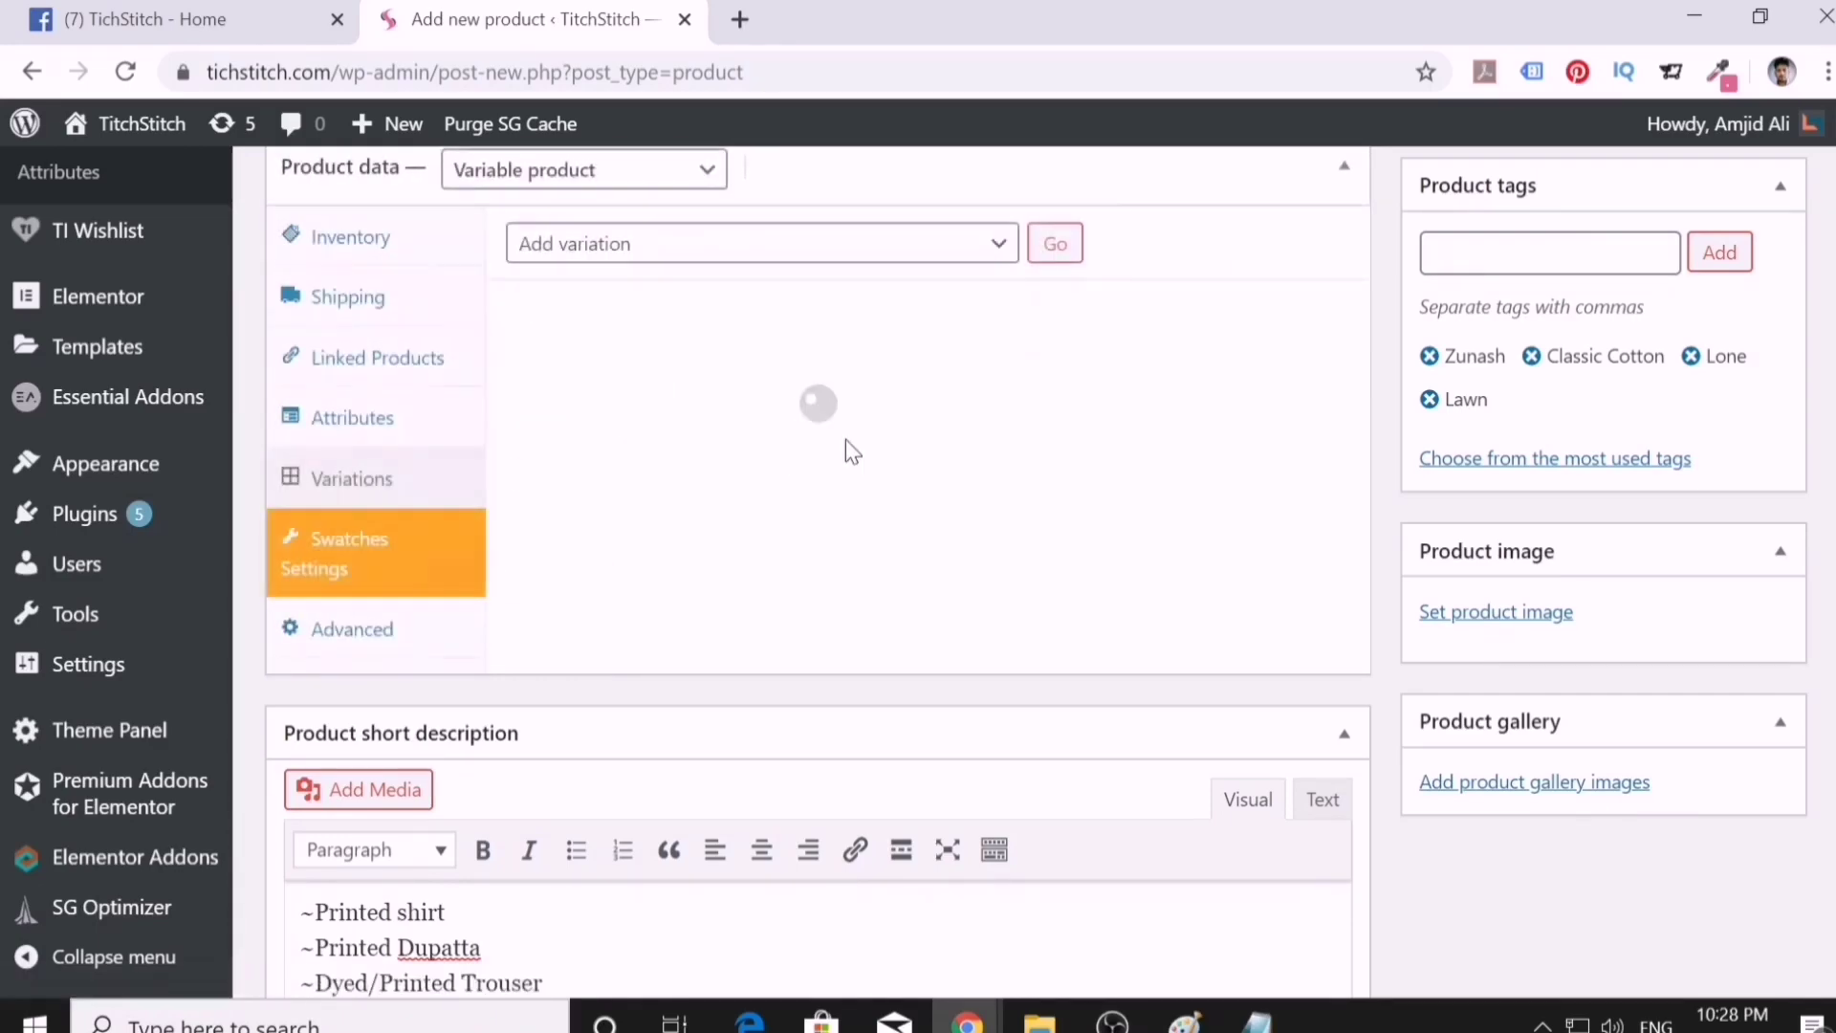
pyautogui.scroll(2, 660, 464)
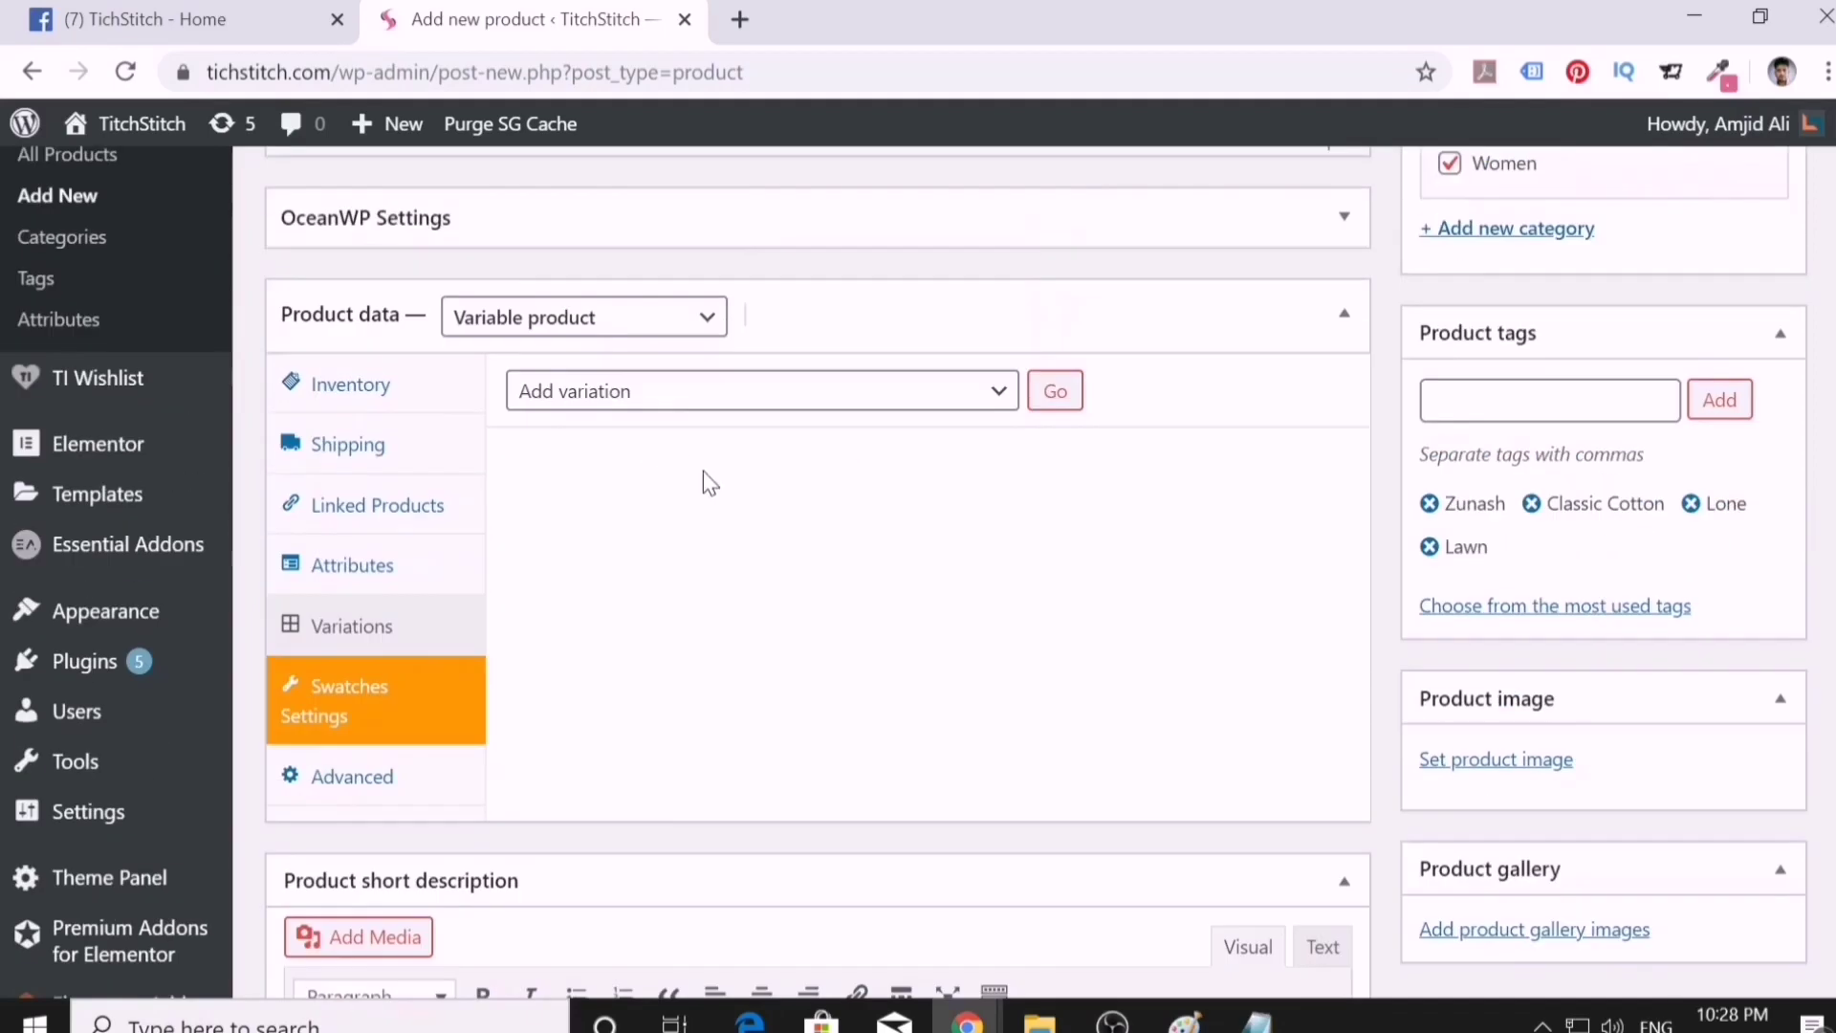
pyautogui.click(887, 405)
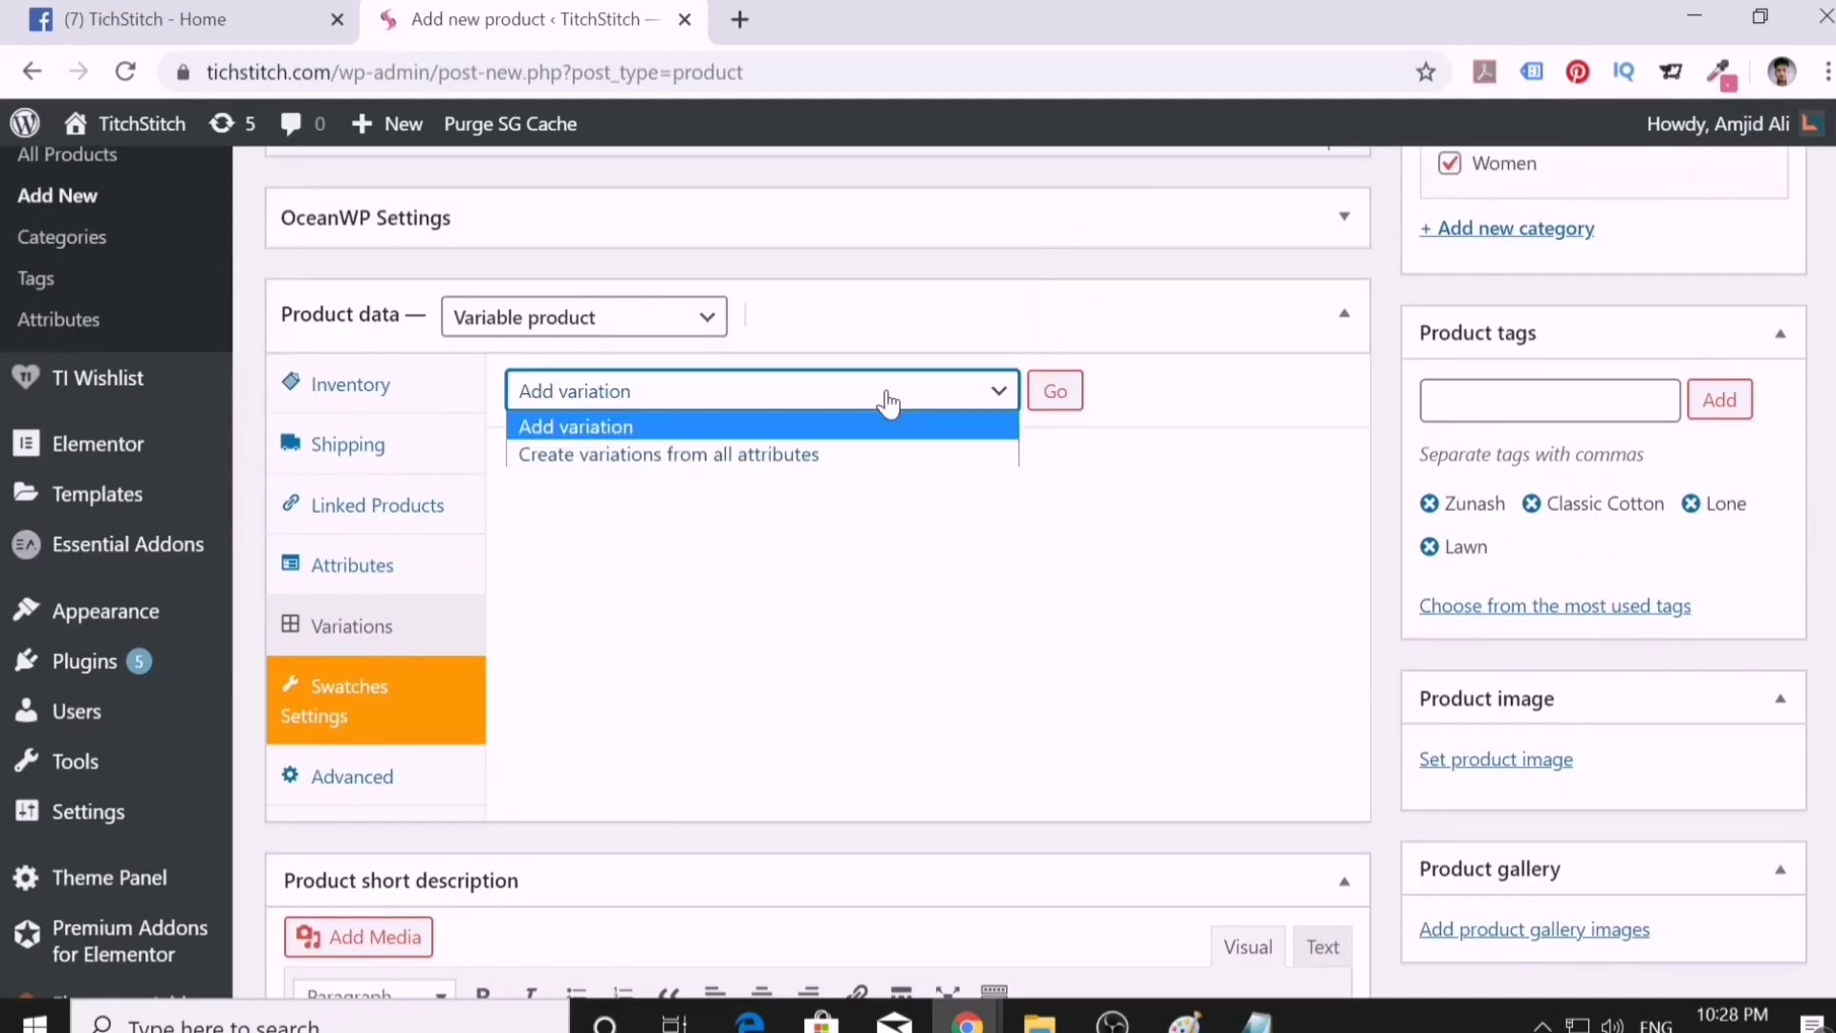
pyautogui.click(806, 456)
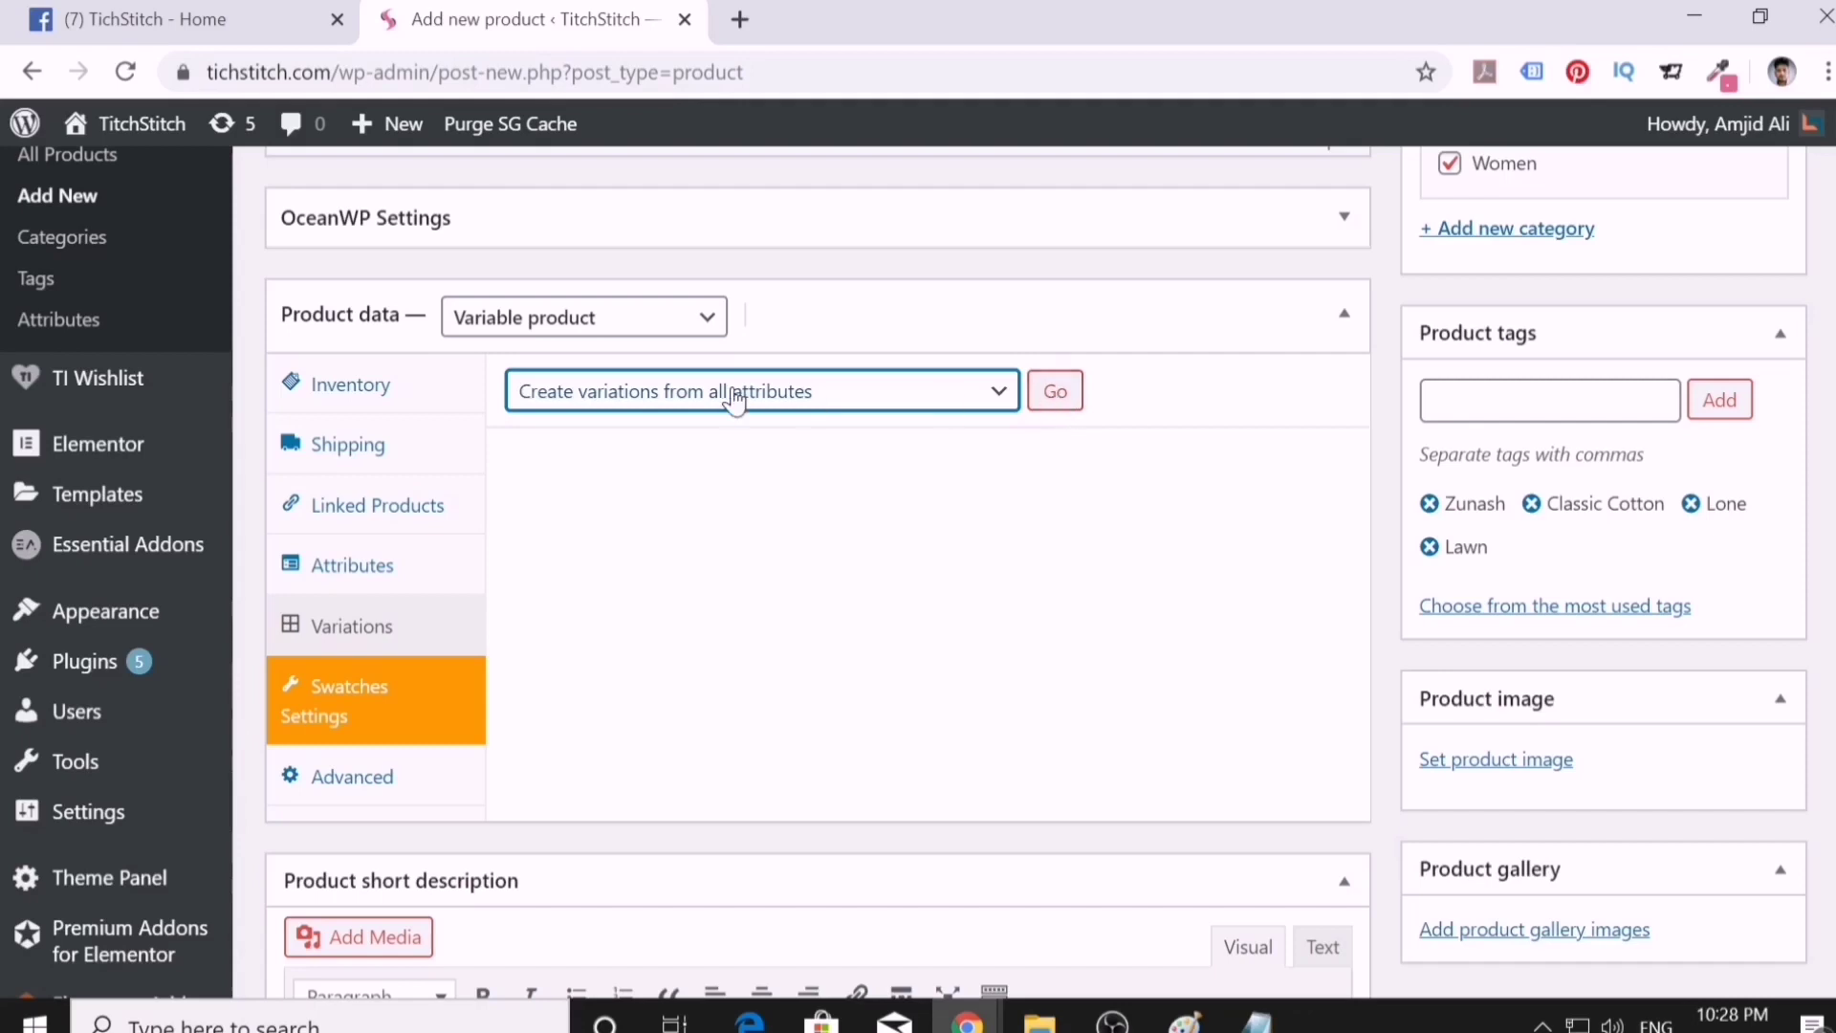
pyautogui.click(1053, 392)
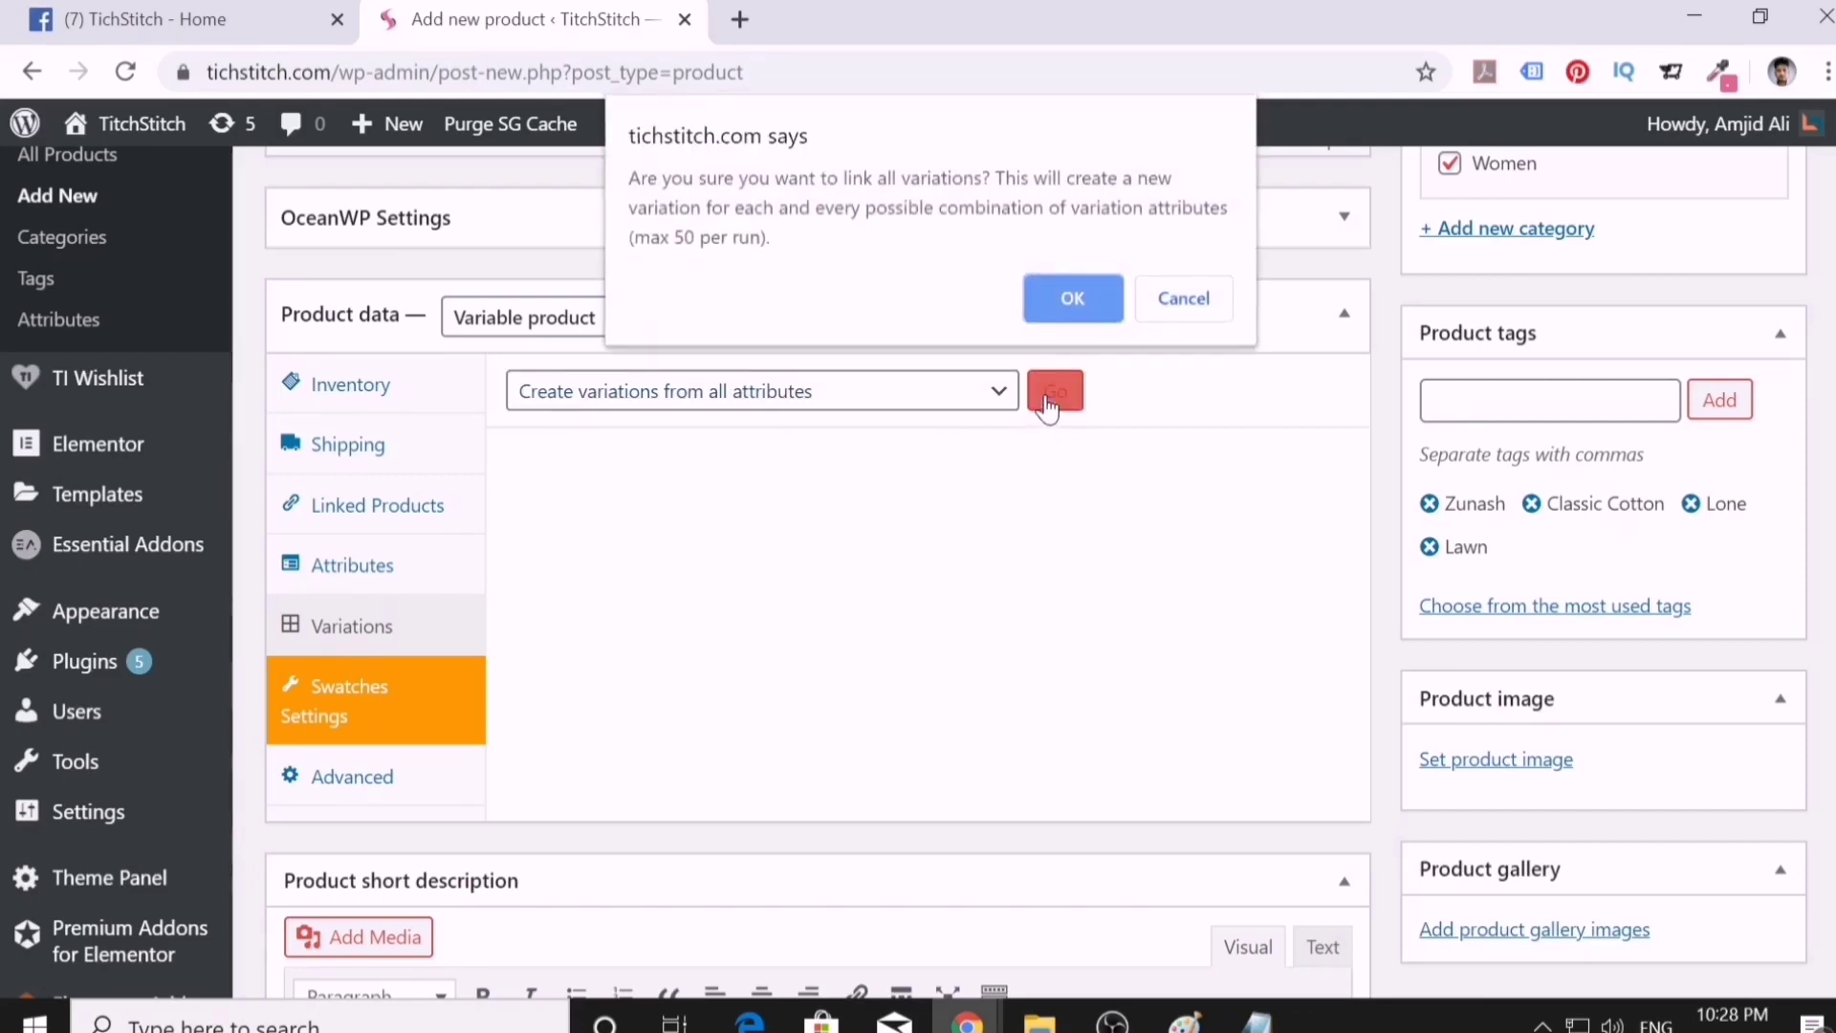
pyautogui.click(1050, 300)
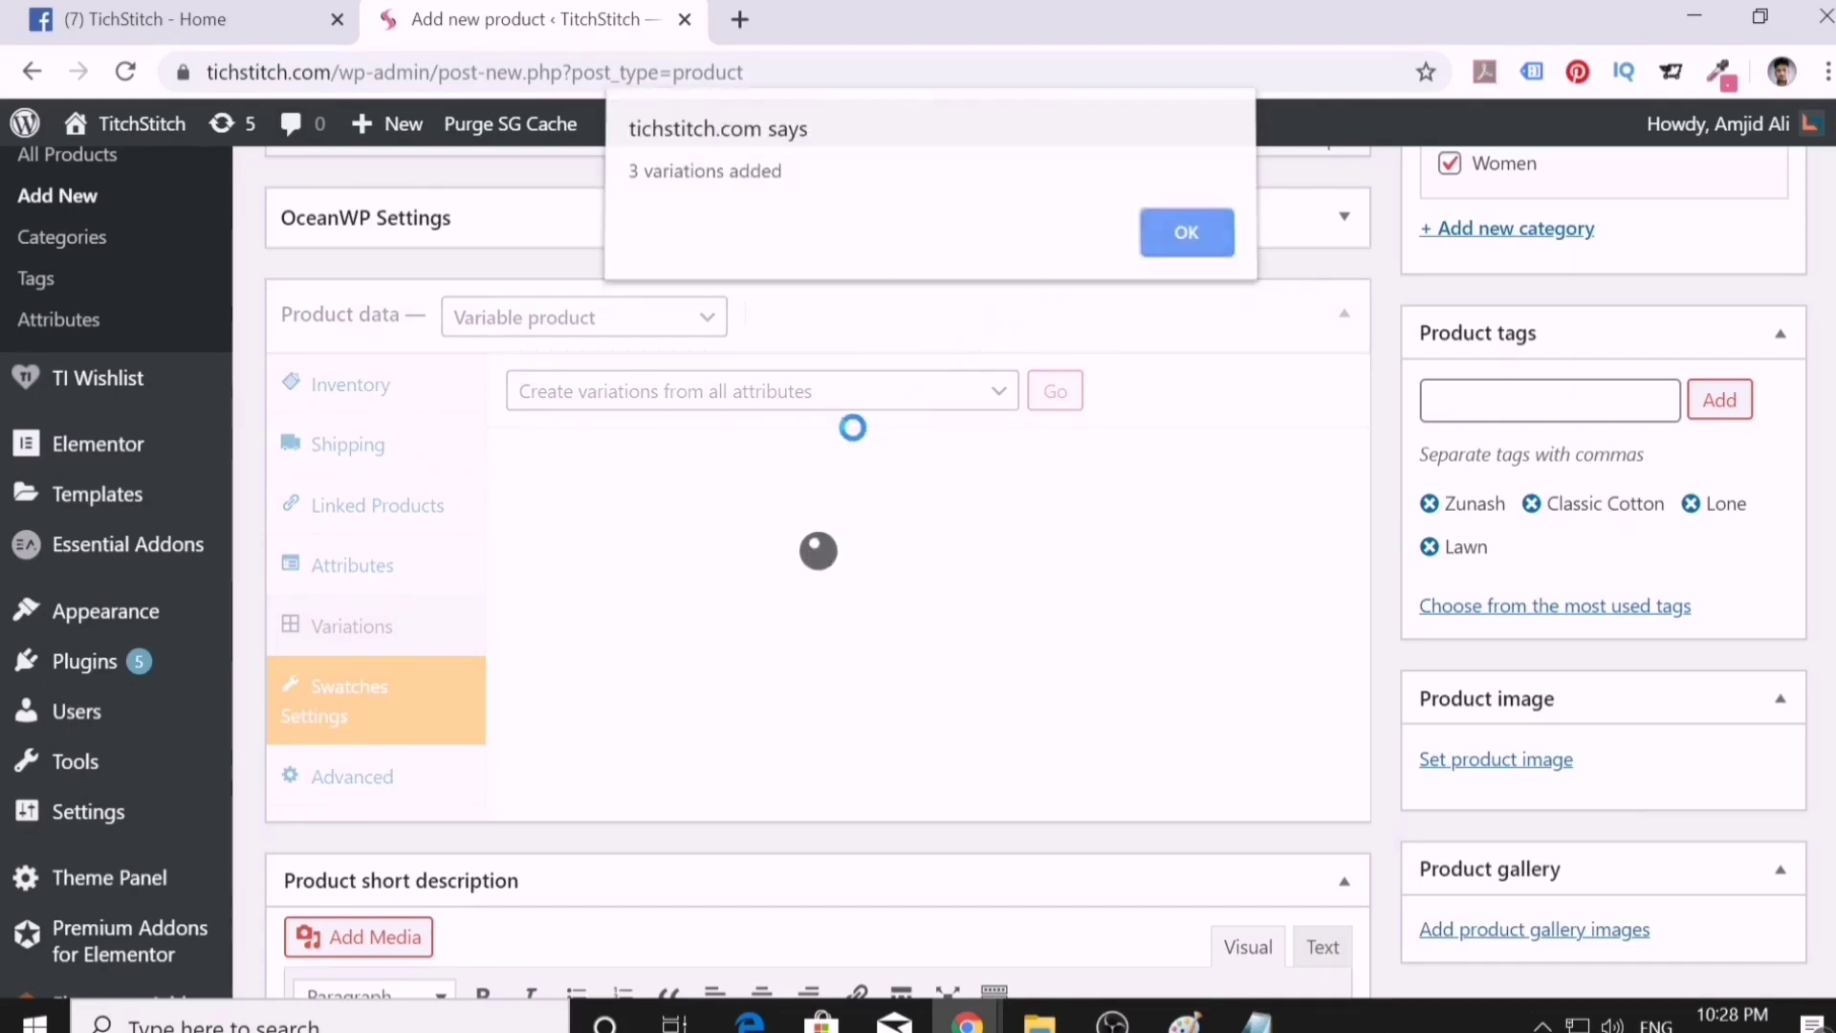
pyautogui.click(1168, 246)
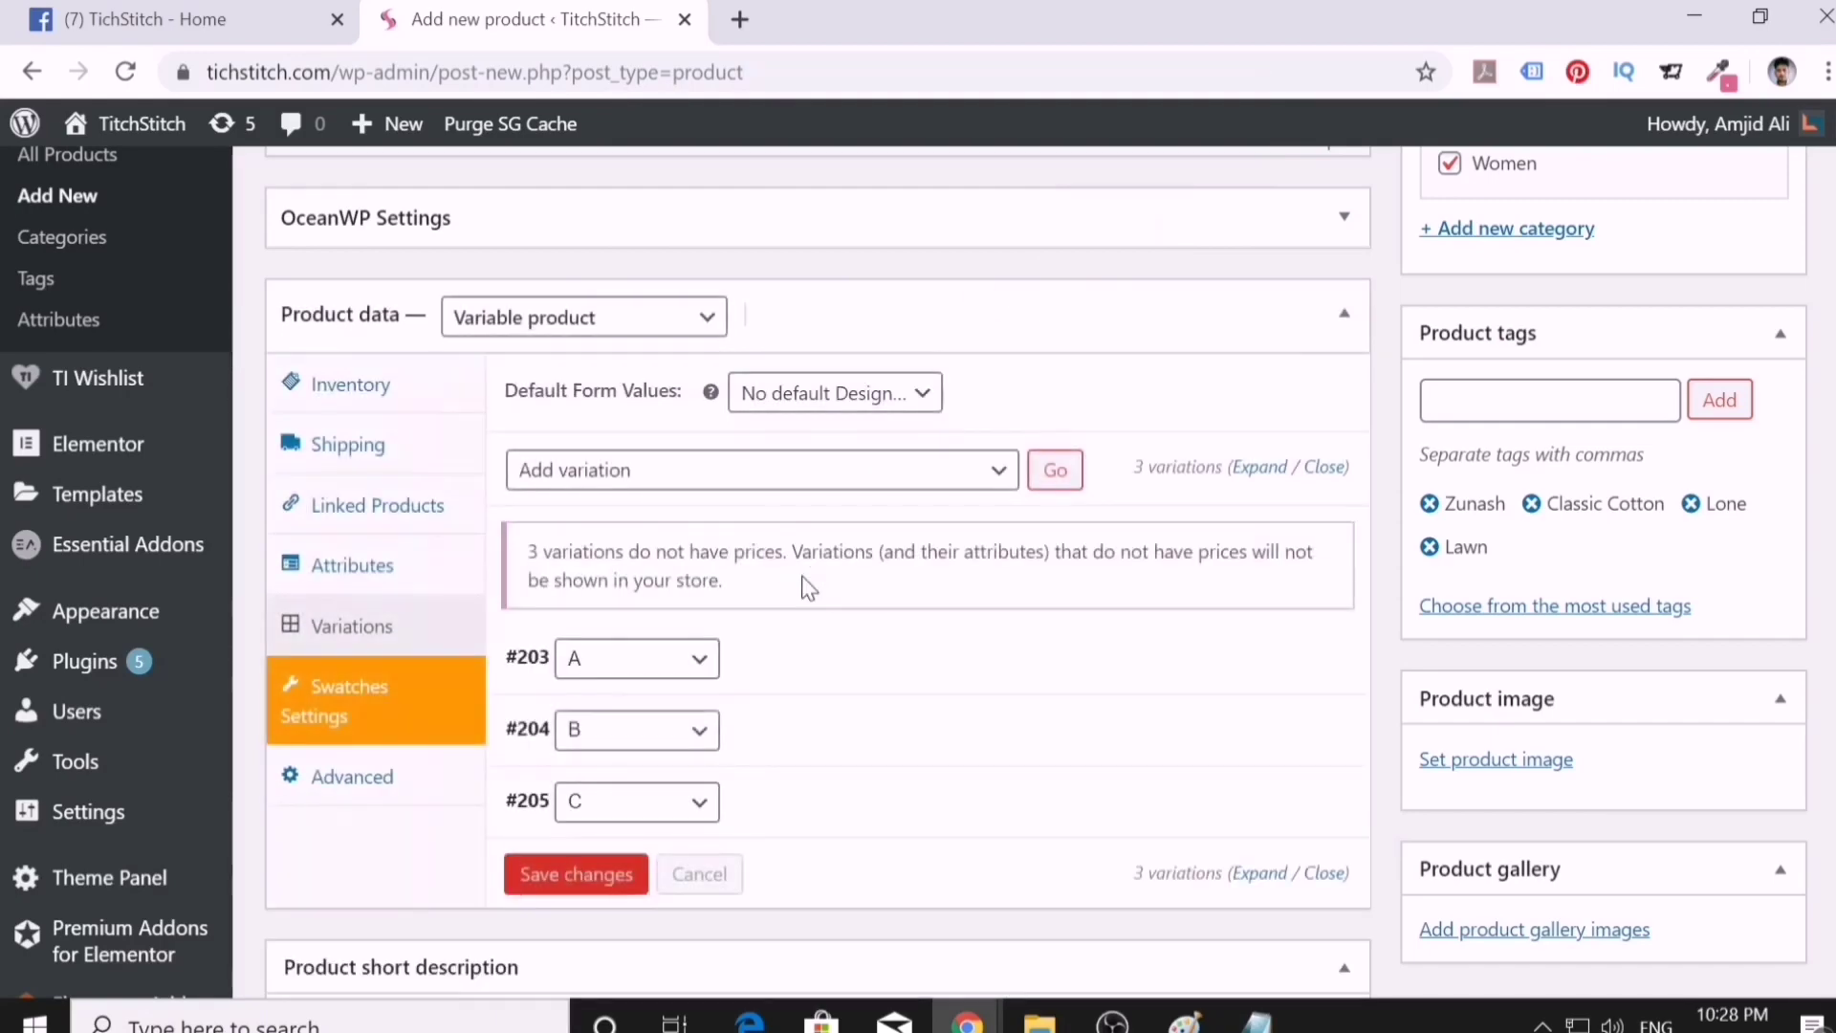
# - Set variation A's image to the dark suit with green neckline and red floral embroidery from the media library
pyautogui.scroll(-2, 727, 573)
pyautogui.click(703, 511)
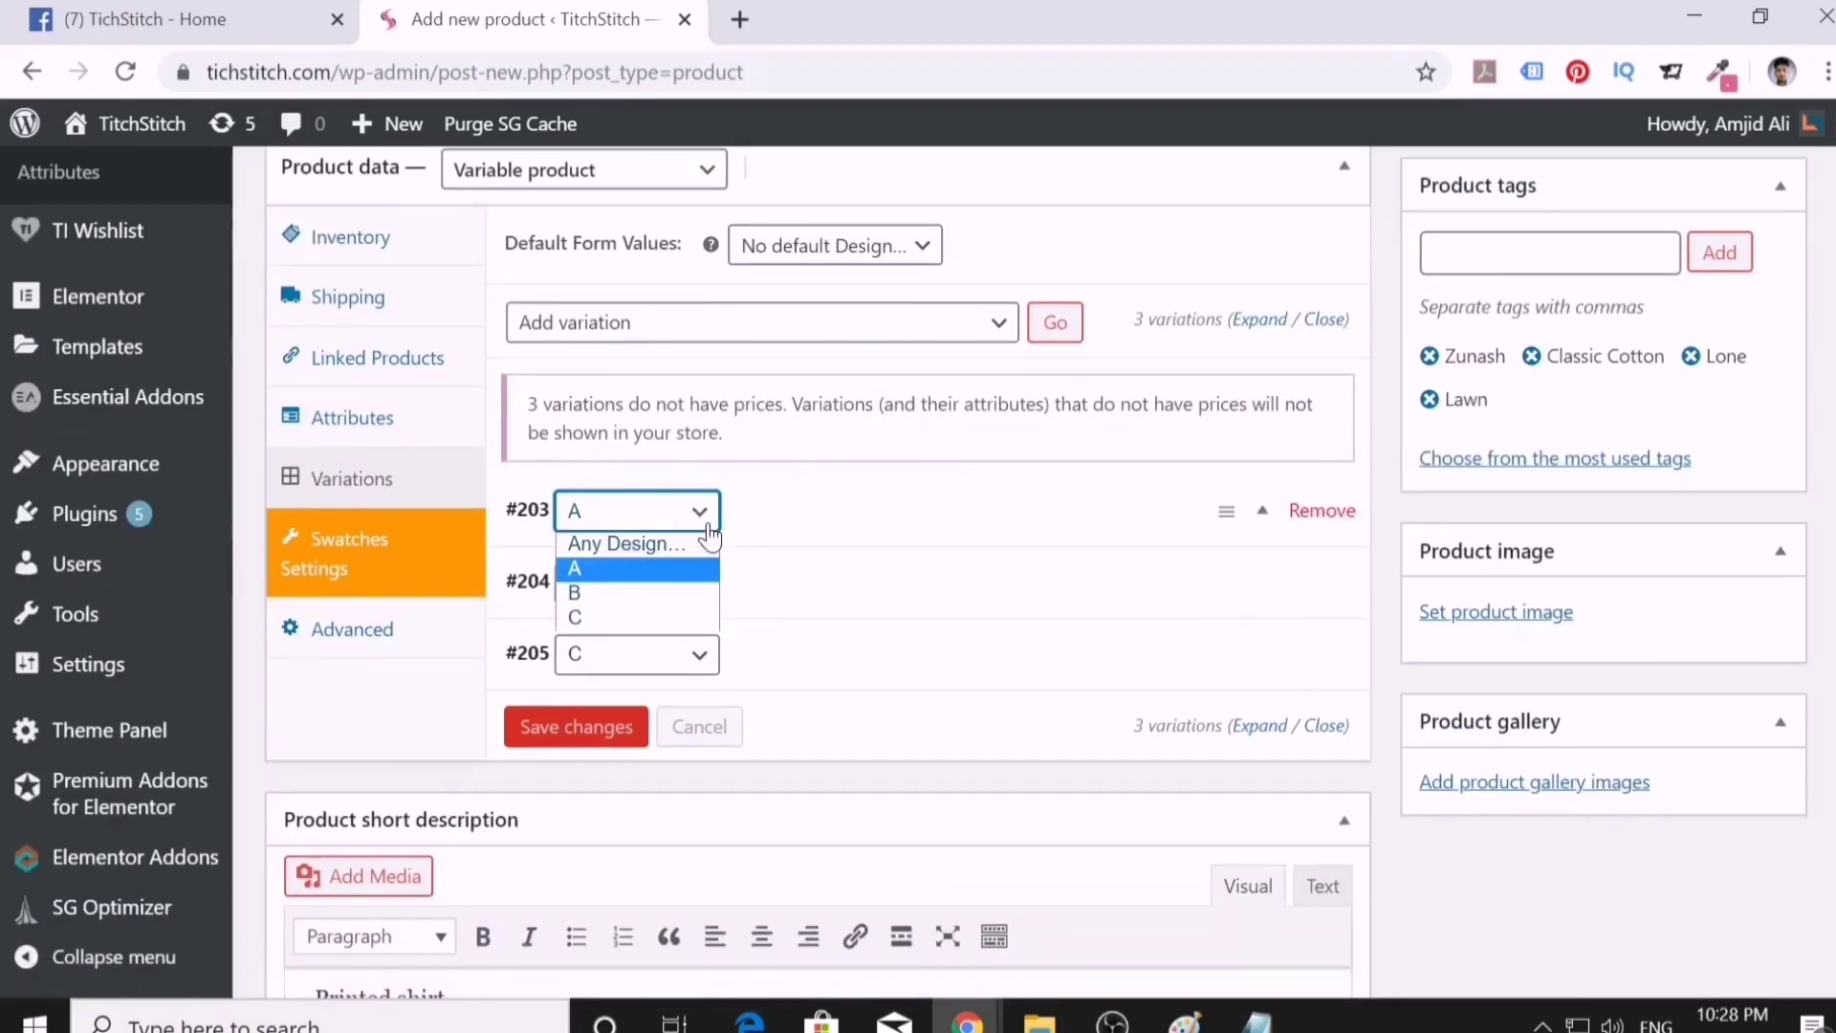
pyautogui.click(706, 522)
pyautogui.click(1243, 511)
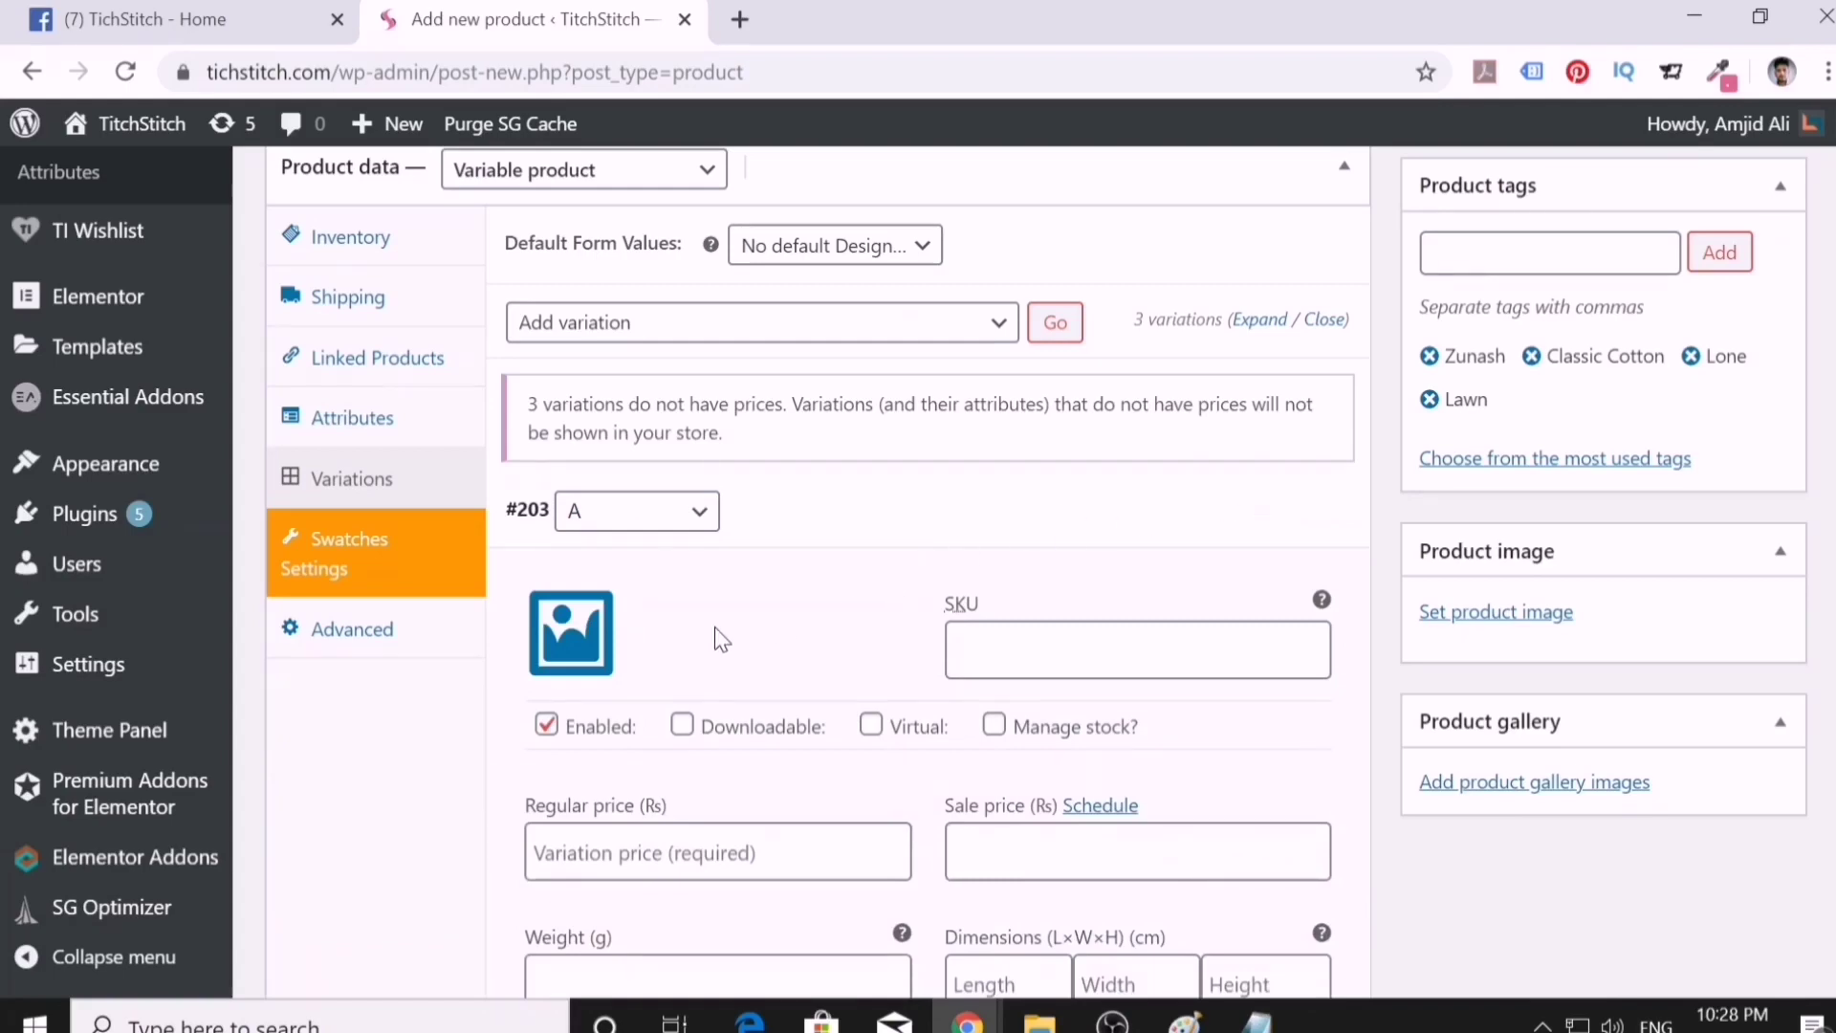
pyautogui.click(572, 633)
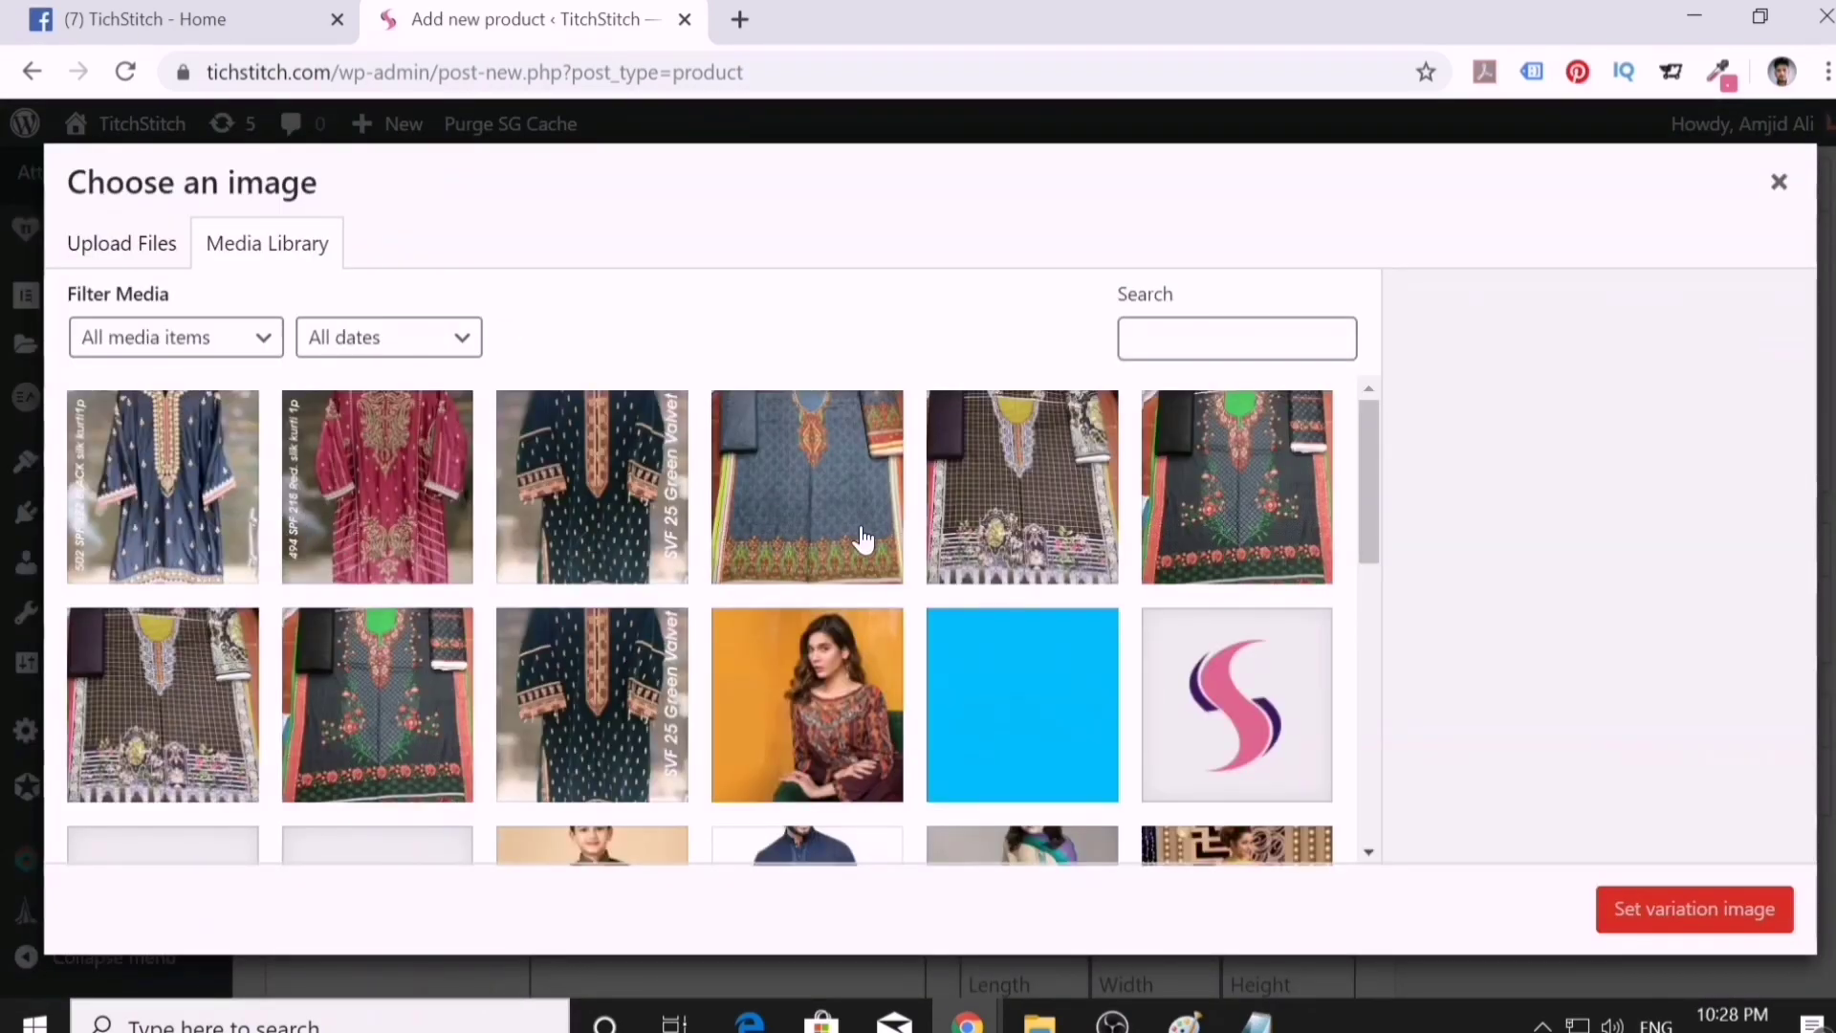
pyautogui.click(862, 540)
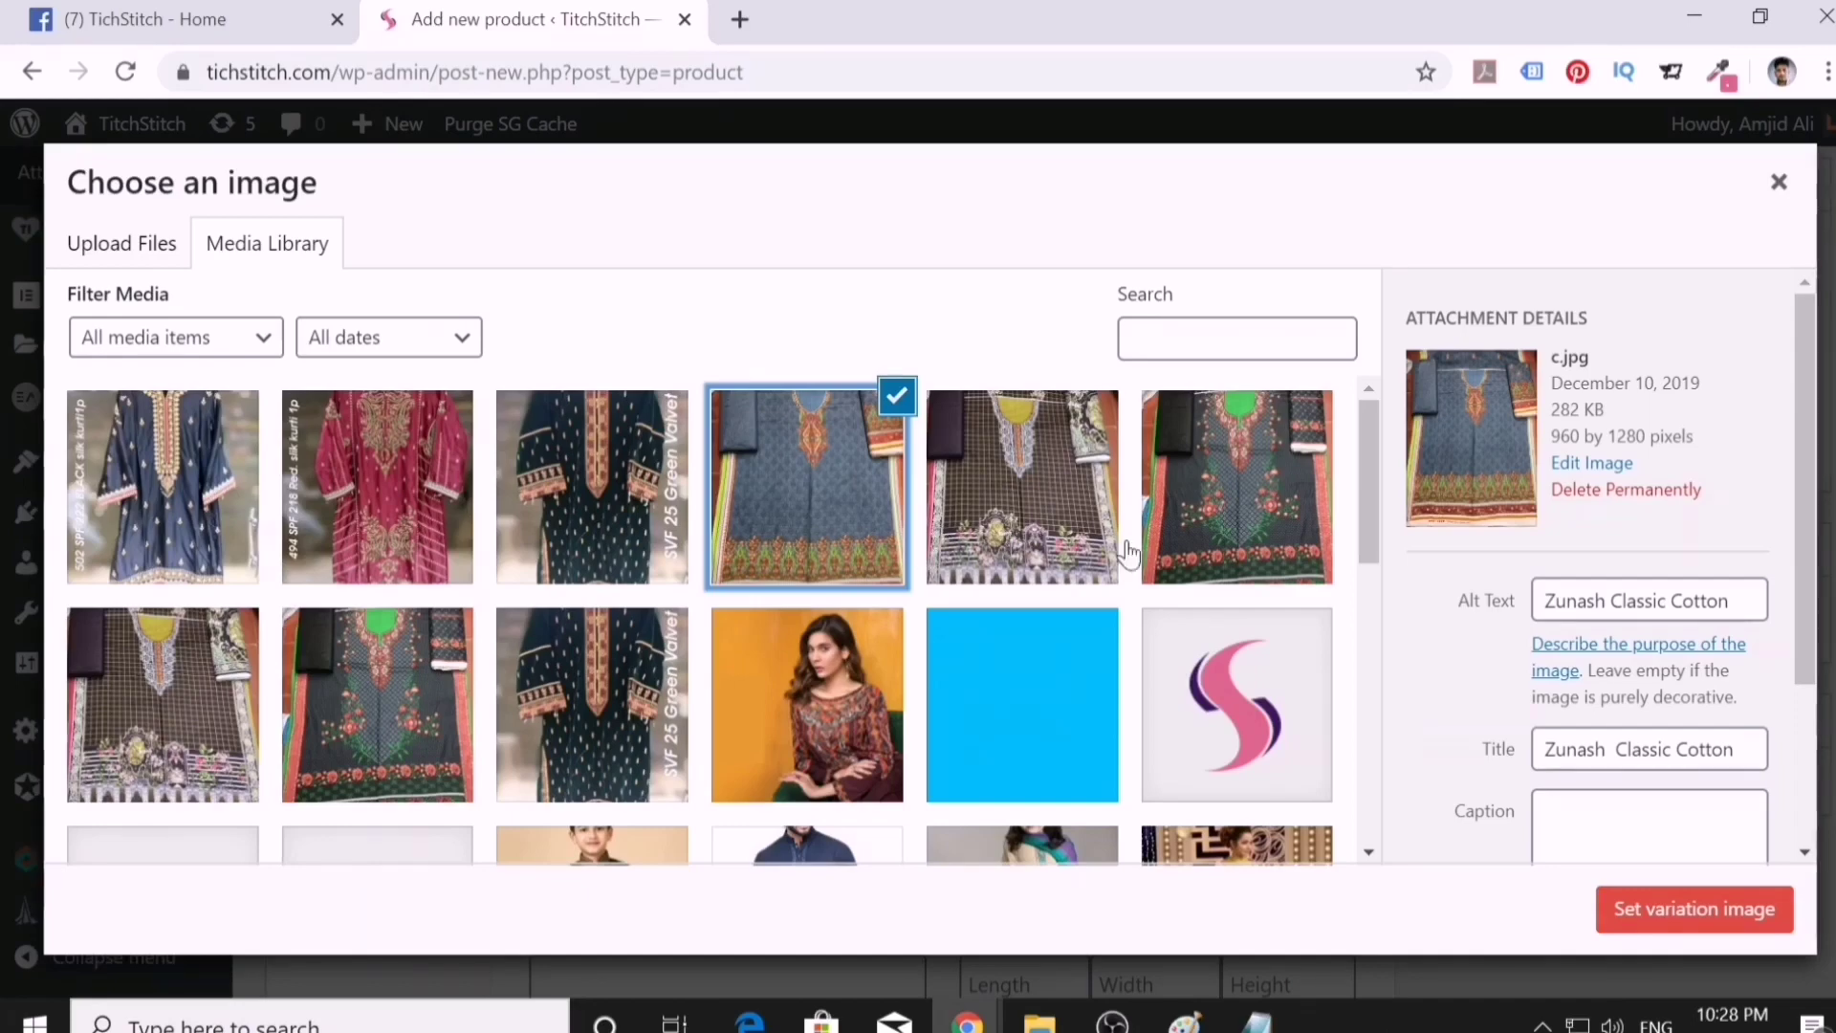
pyautogui.click(1188, 531)
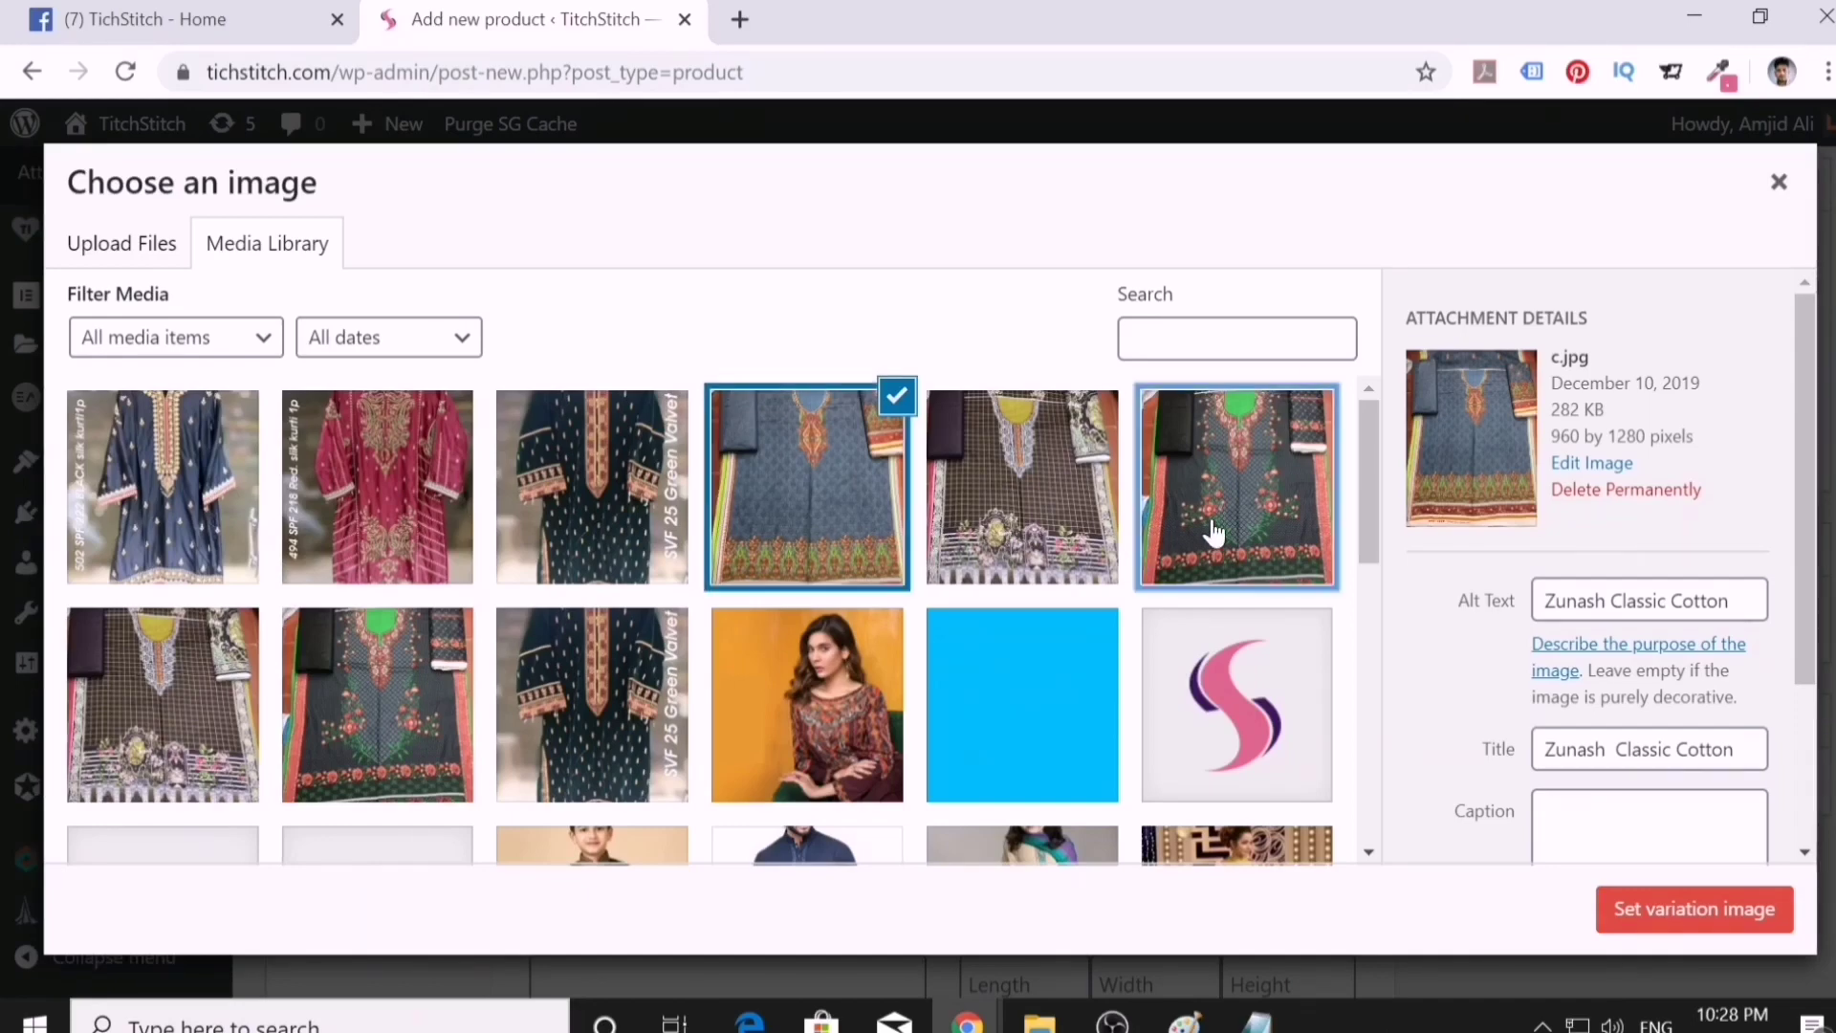
pyautogui.click(1690, 916)
# - Set variation B's image to b-1.jpg from the media library
pyautogui.scroll(-5, 806, 768)
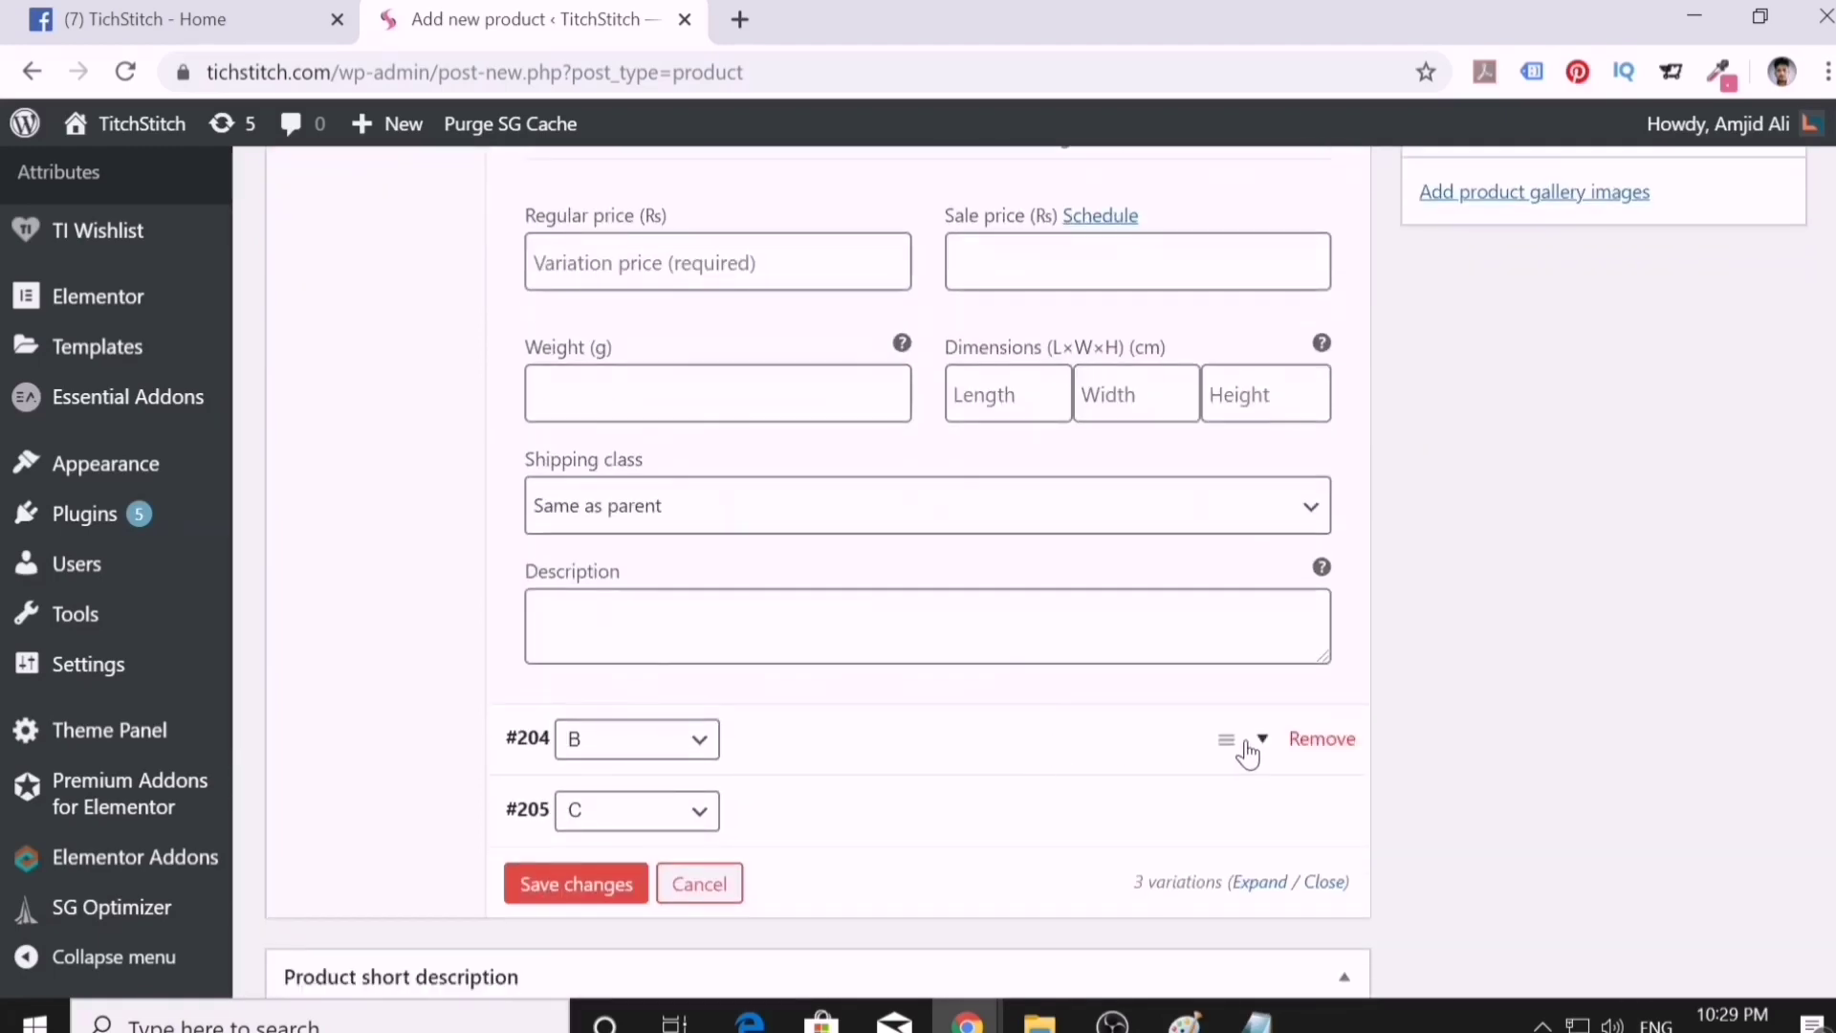
pyautogui.click(889, 765)
pyautogui.scroll(-2, 890, 765)
pyautogui.click(587, 739)
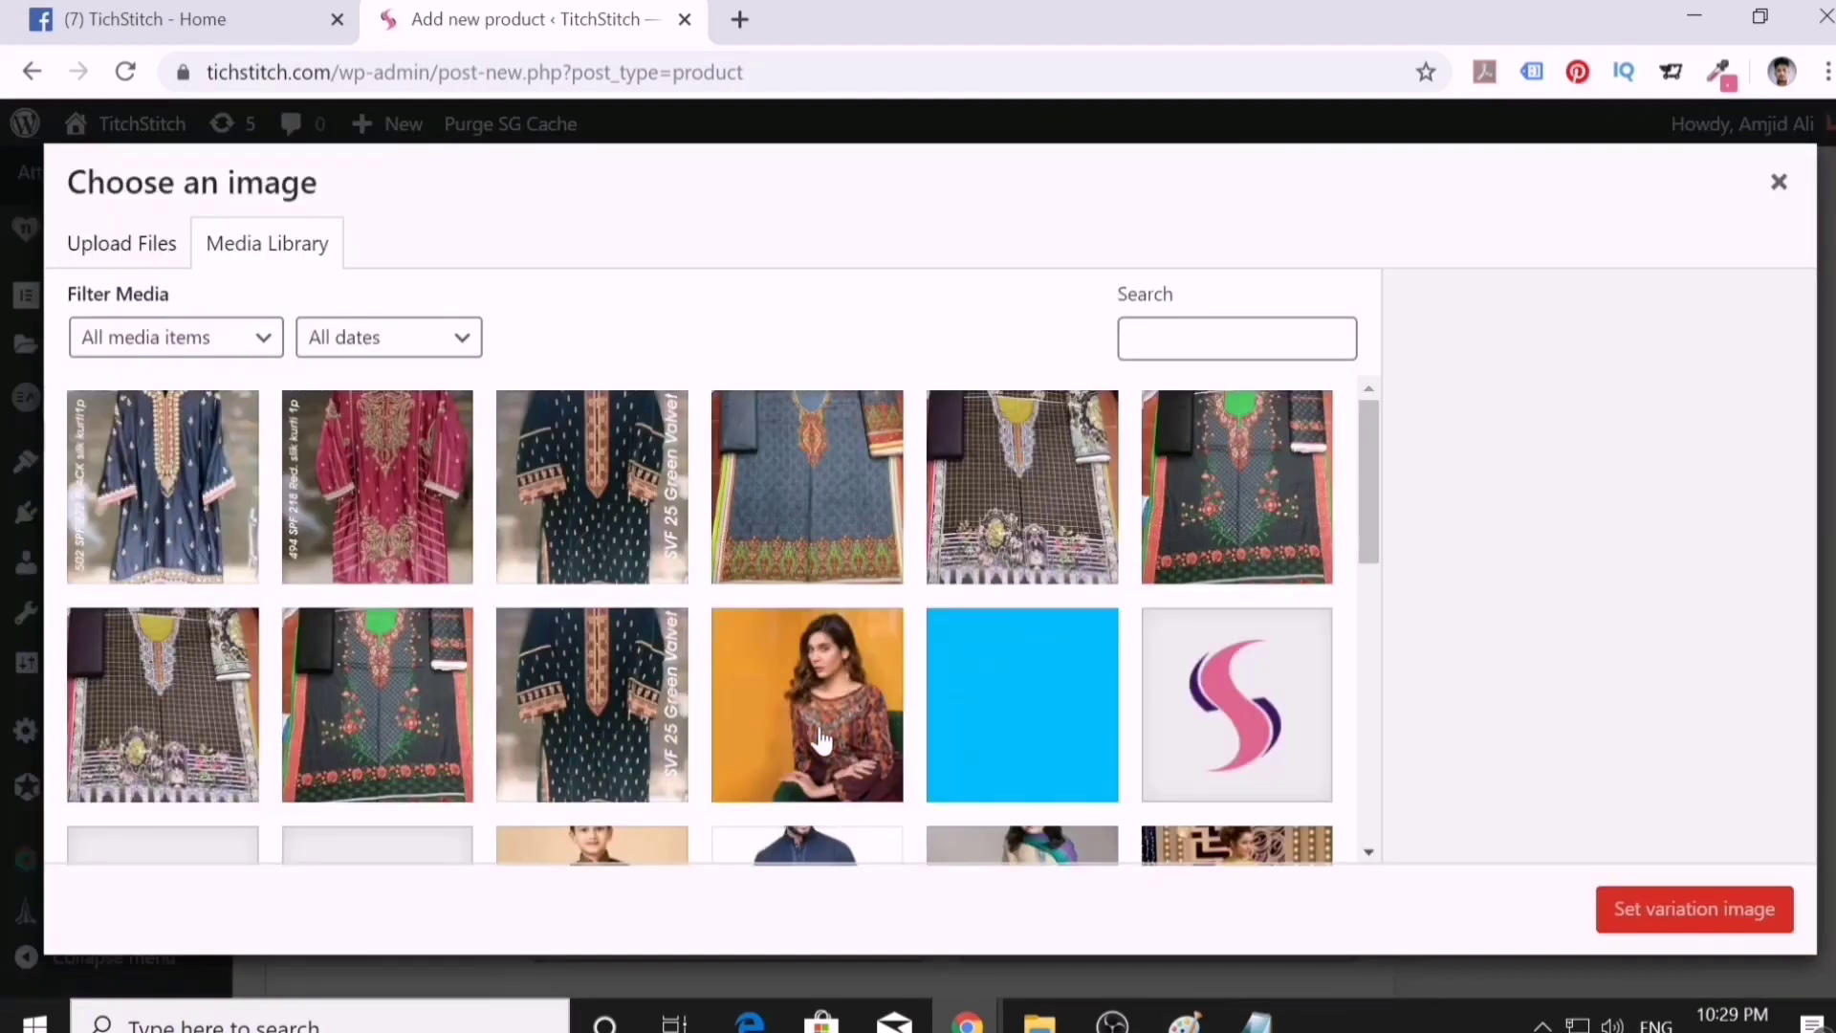
pyautogui.click(1084, 538)
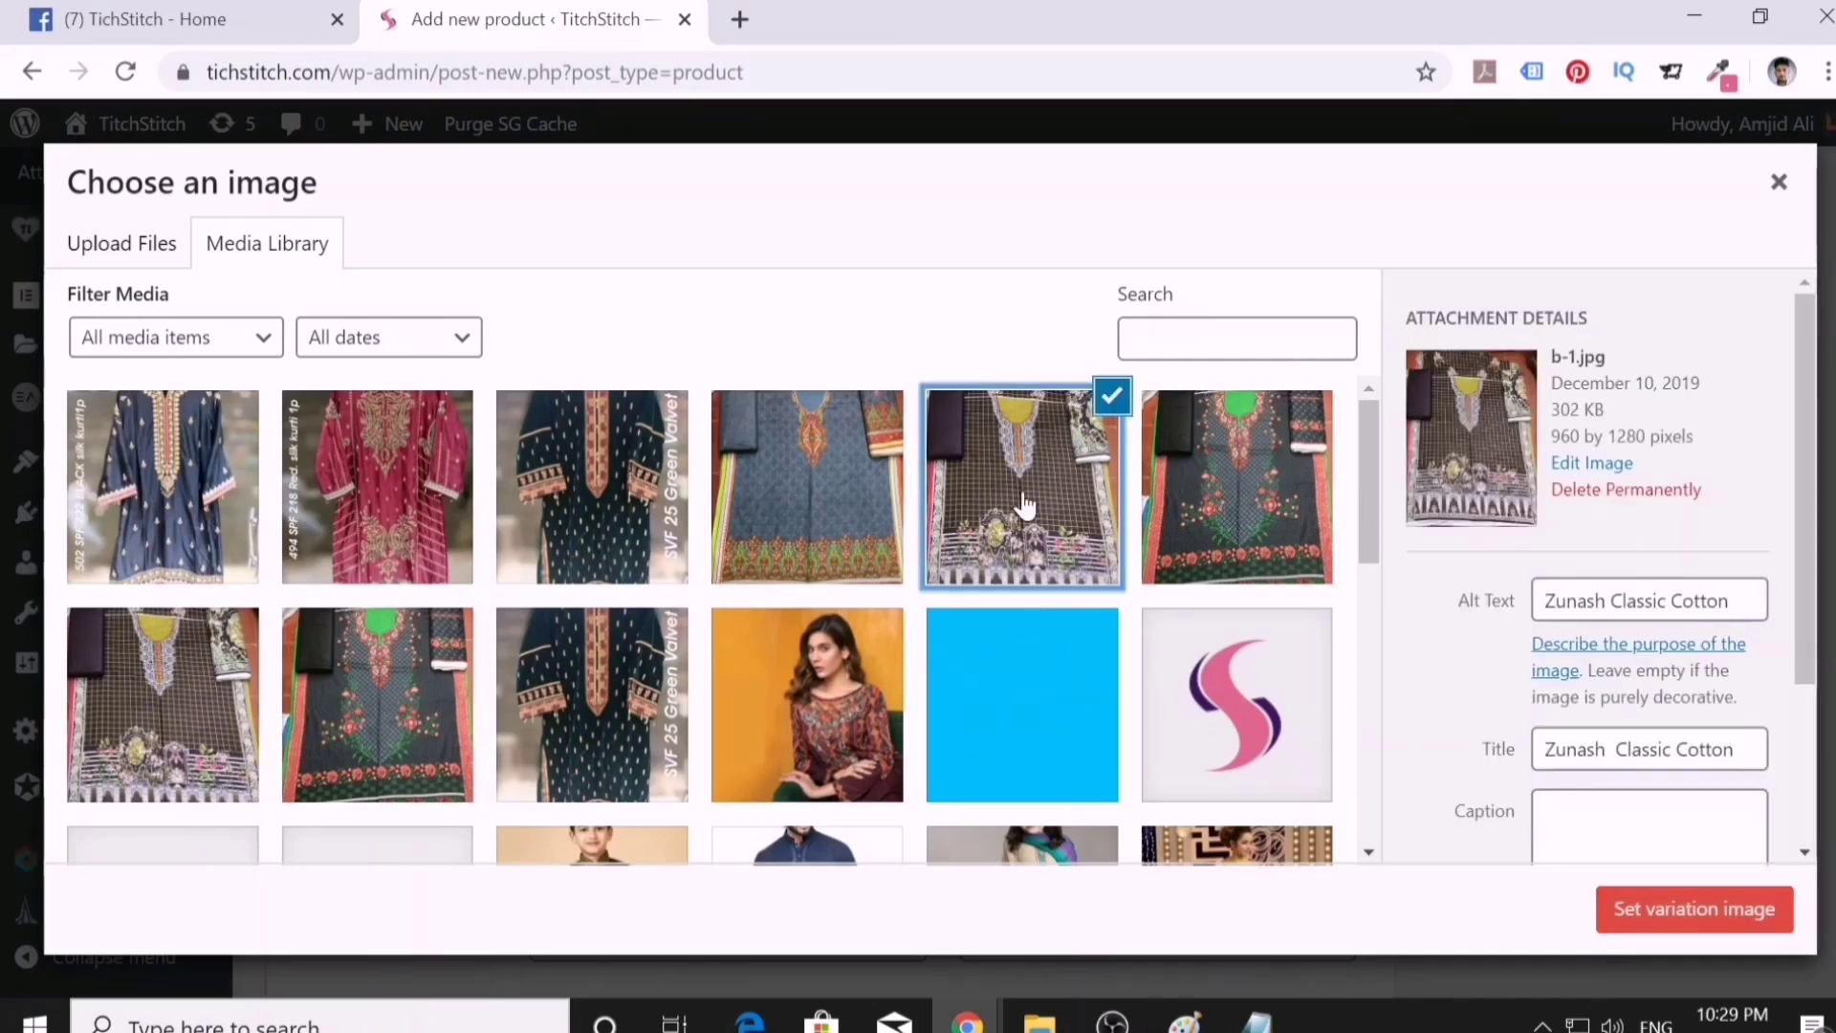
pyautogui.click(1656, 921)
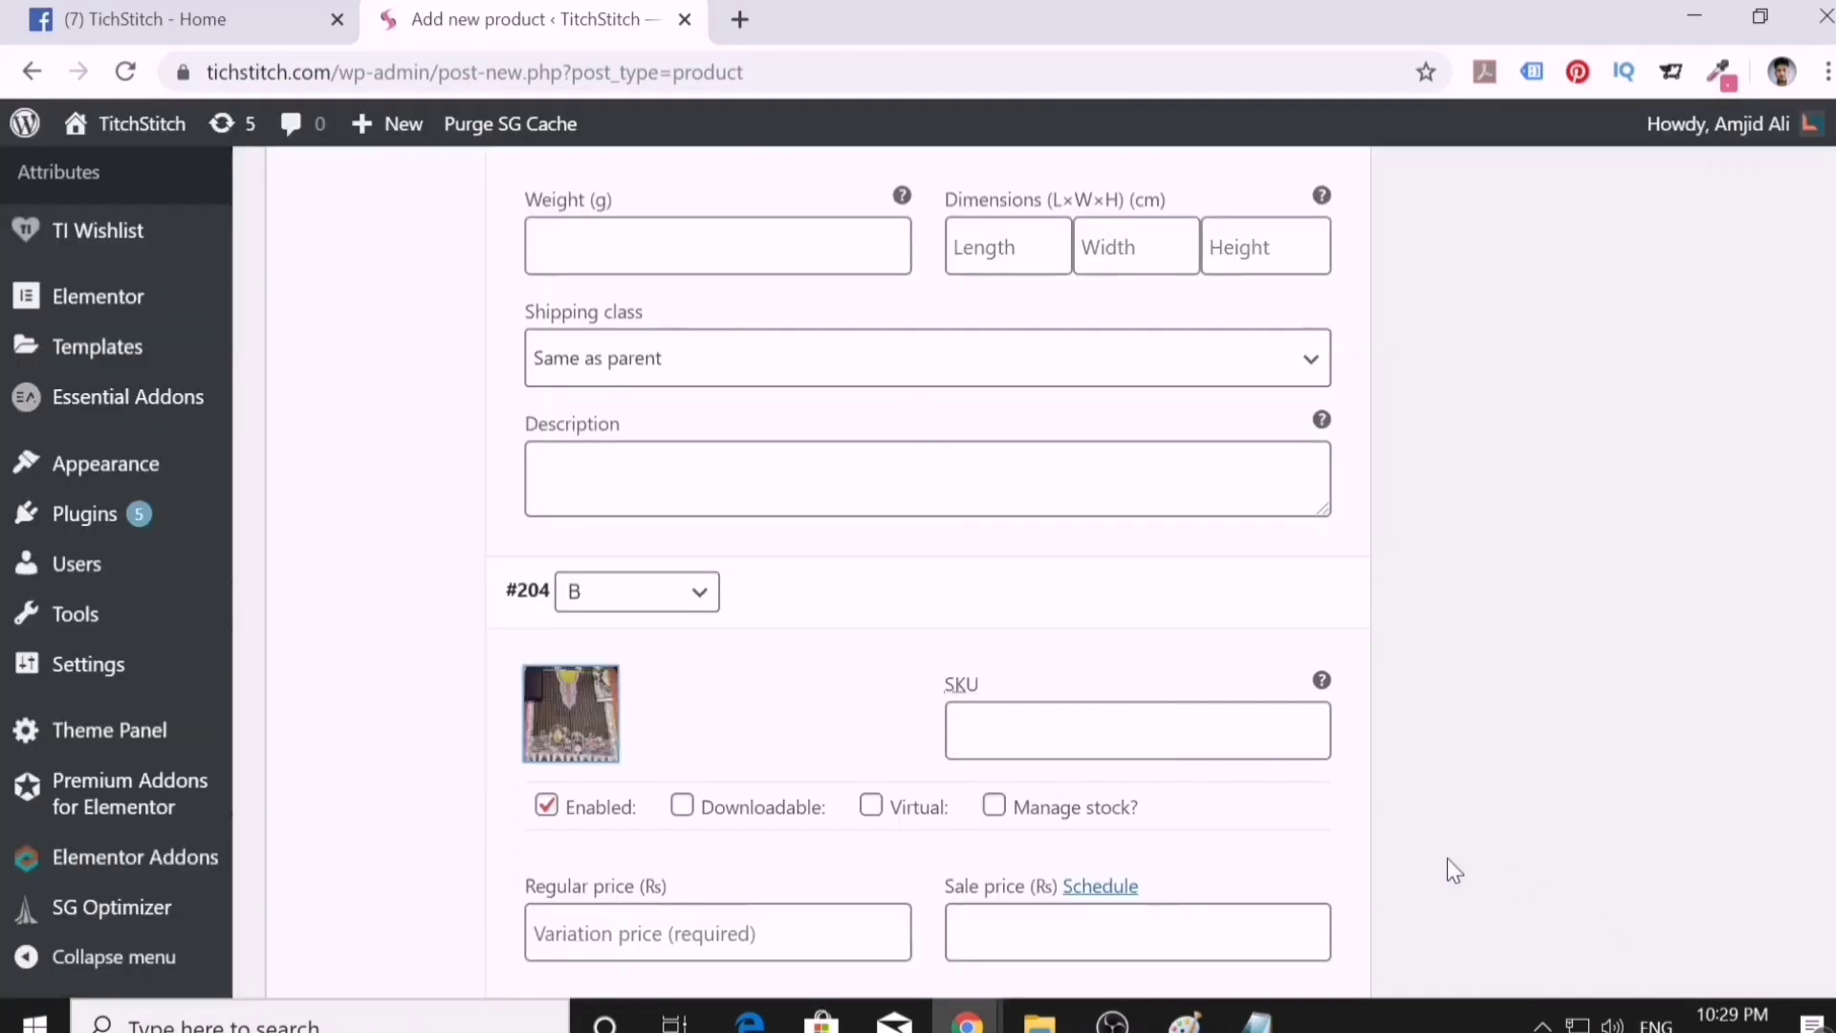
# - Set variation C's image to c.jpg from the media library
pyautogui.scroll(2, 724, 781)
pyautogui.scroll(3, 730, 730)
pyautogui.scroll(-9, 717, 746)
pyautogui.scroll(-3, 628, 778)
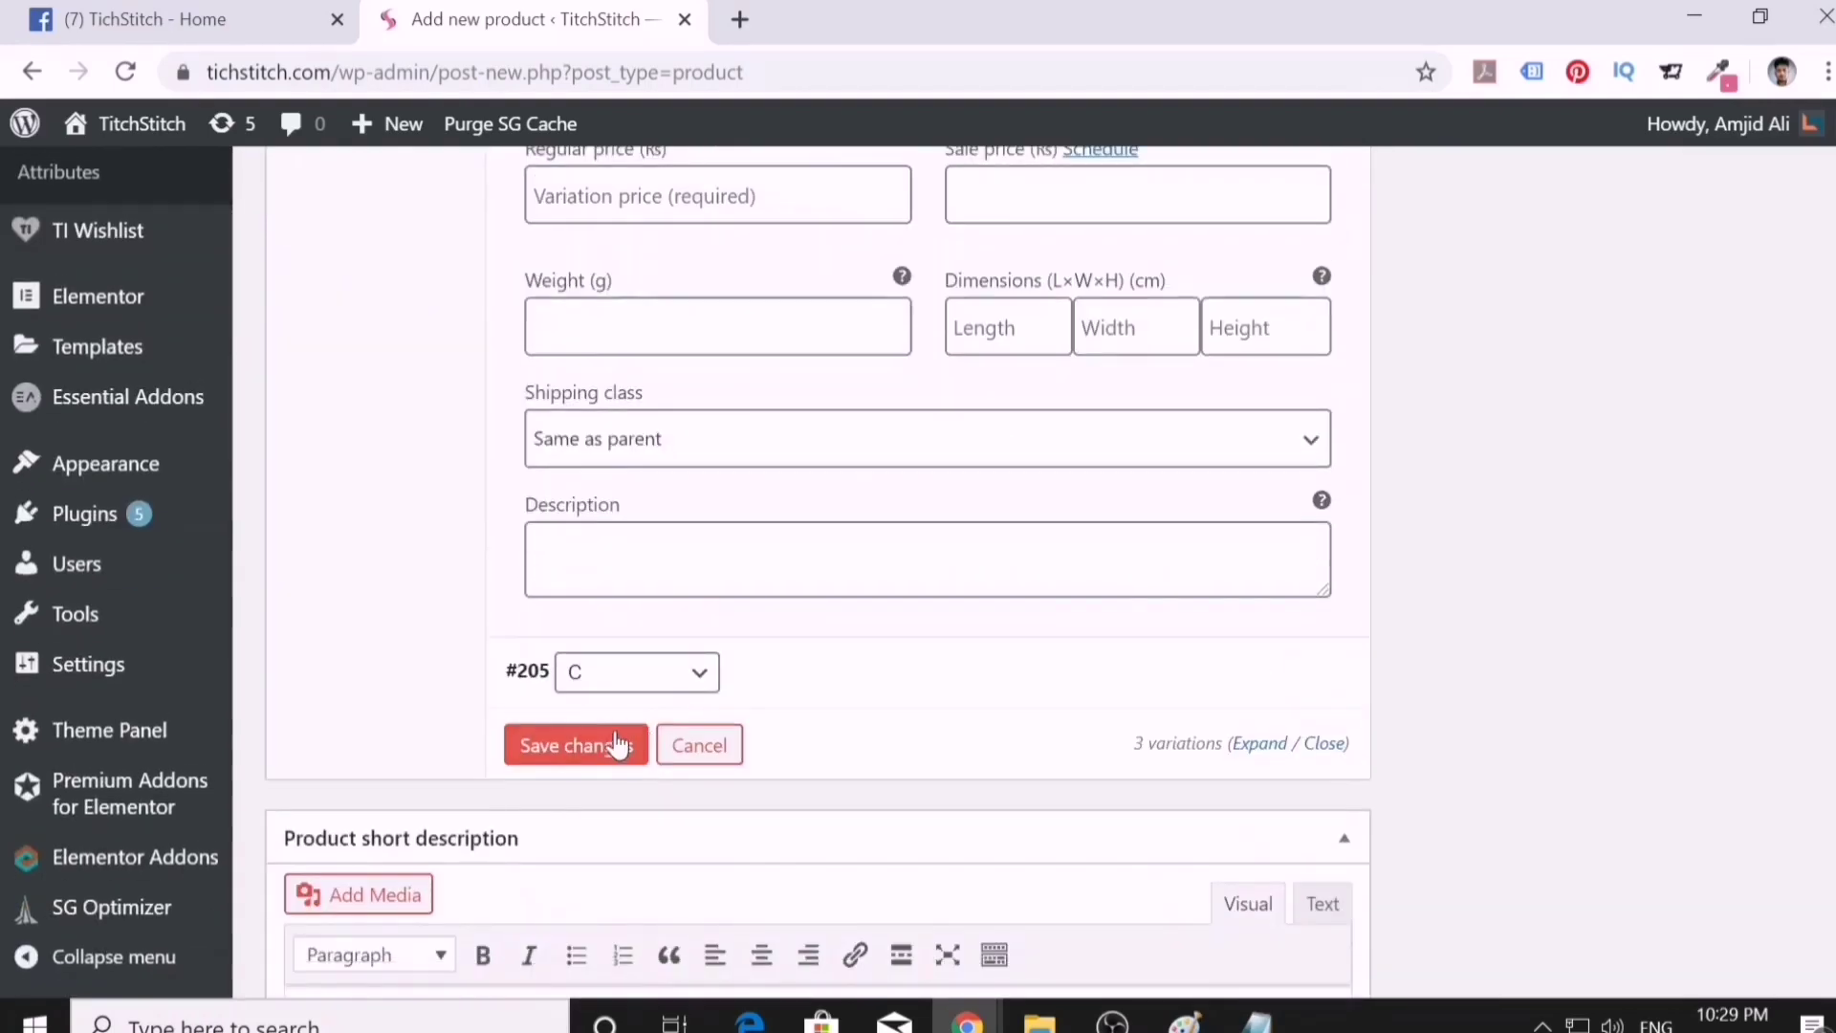
pyautogui.click(1245, 673)
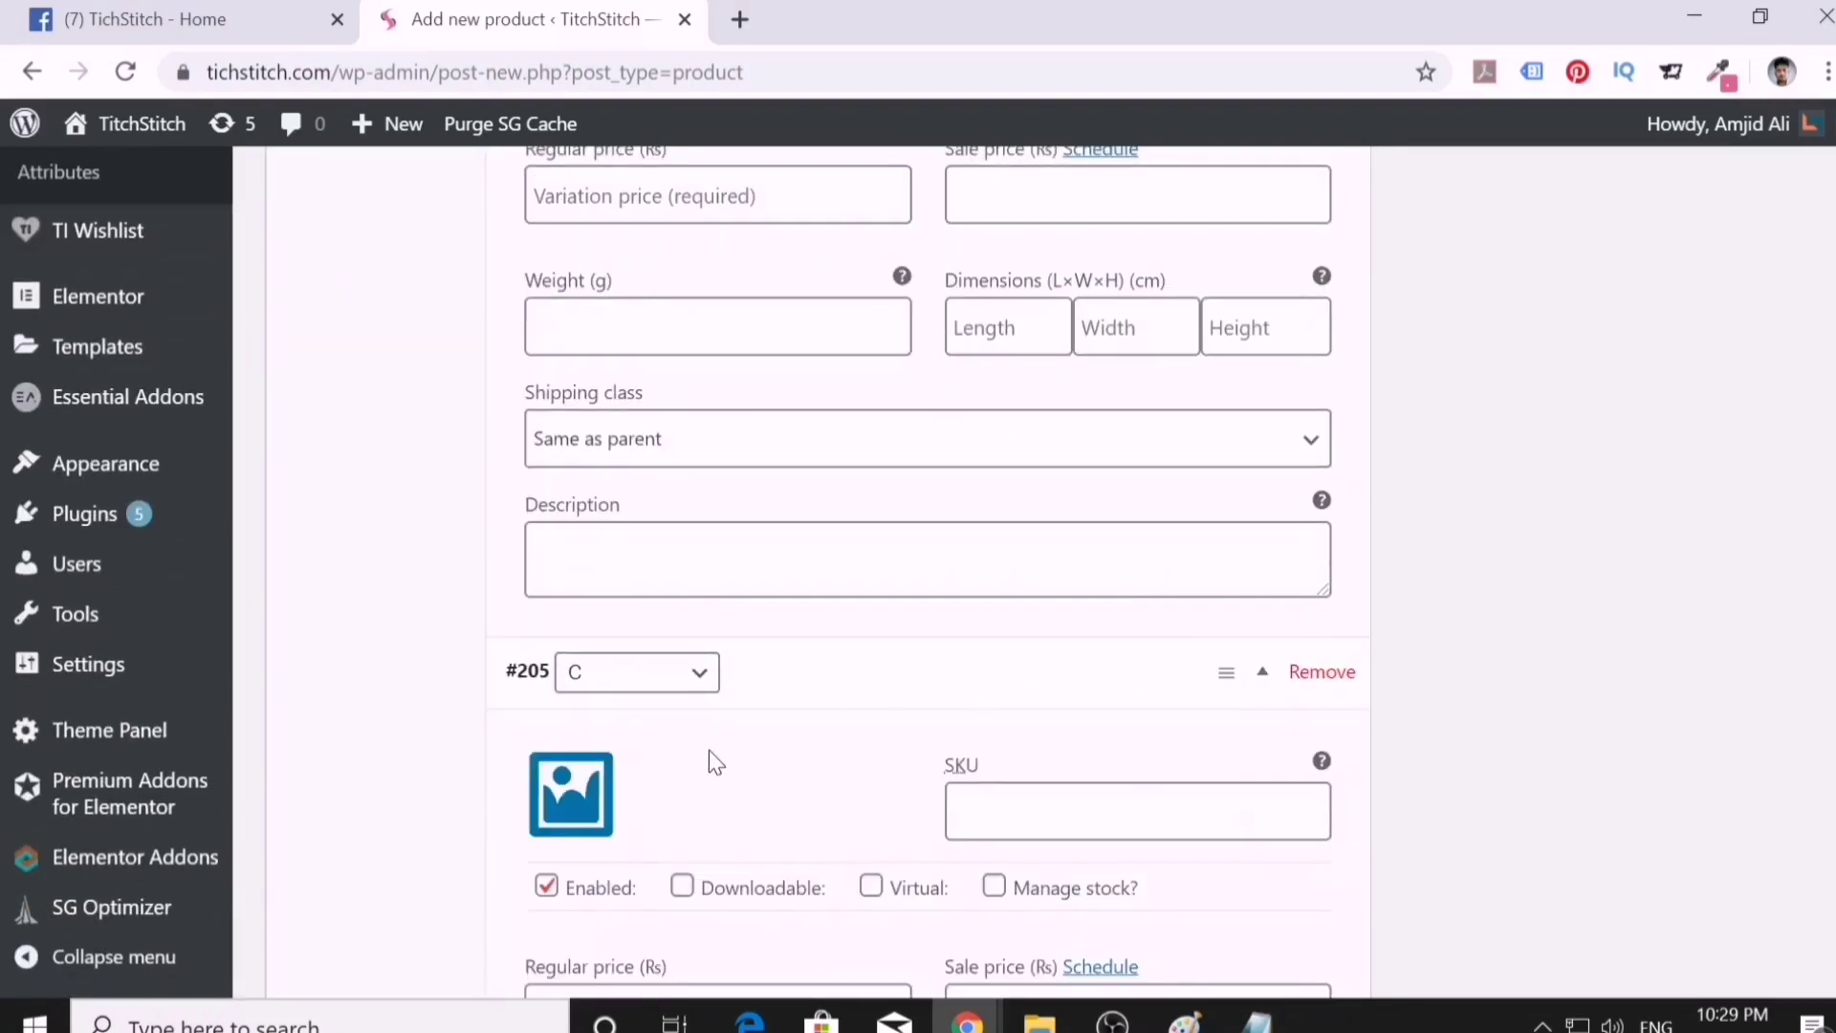
pyautogui.click(562, 786)
pyautogui.click(859, 544)
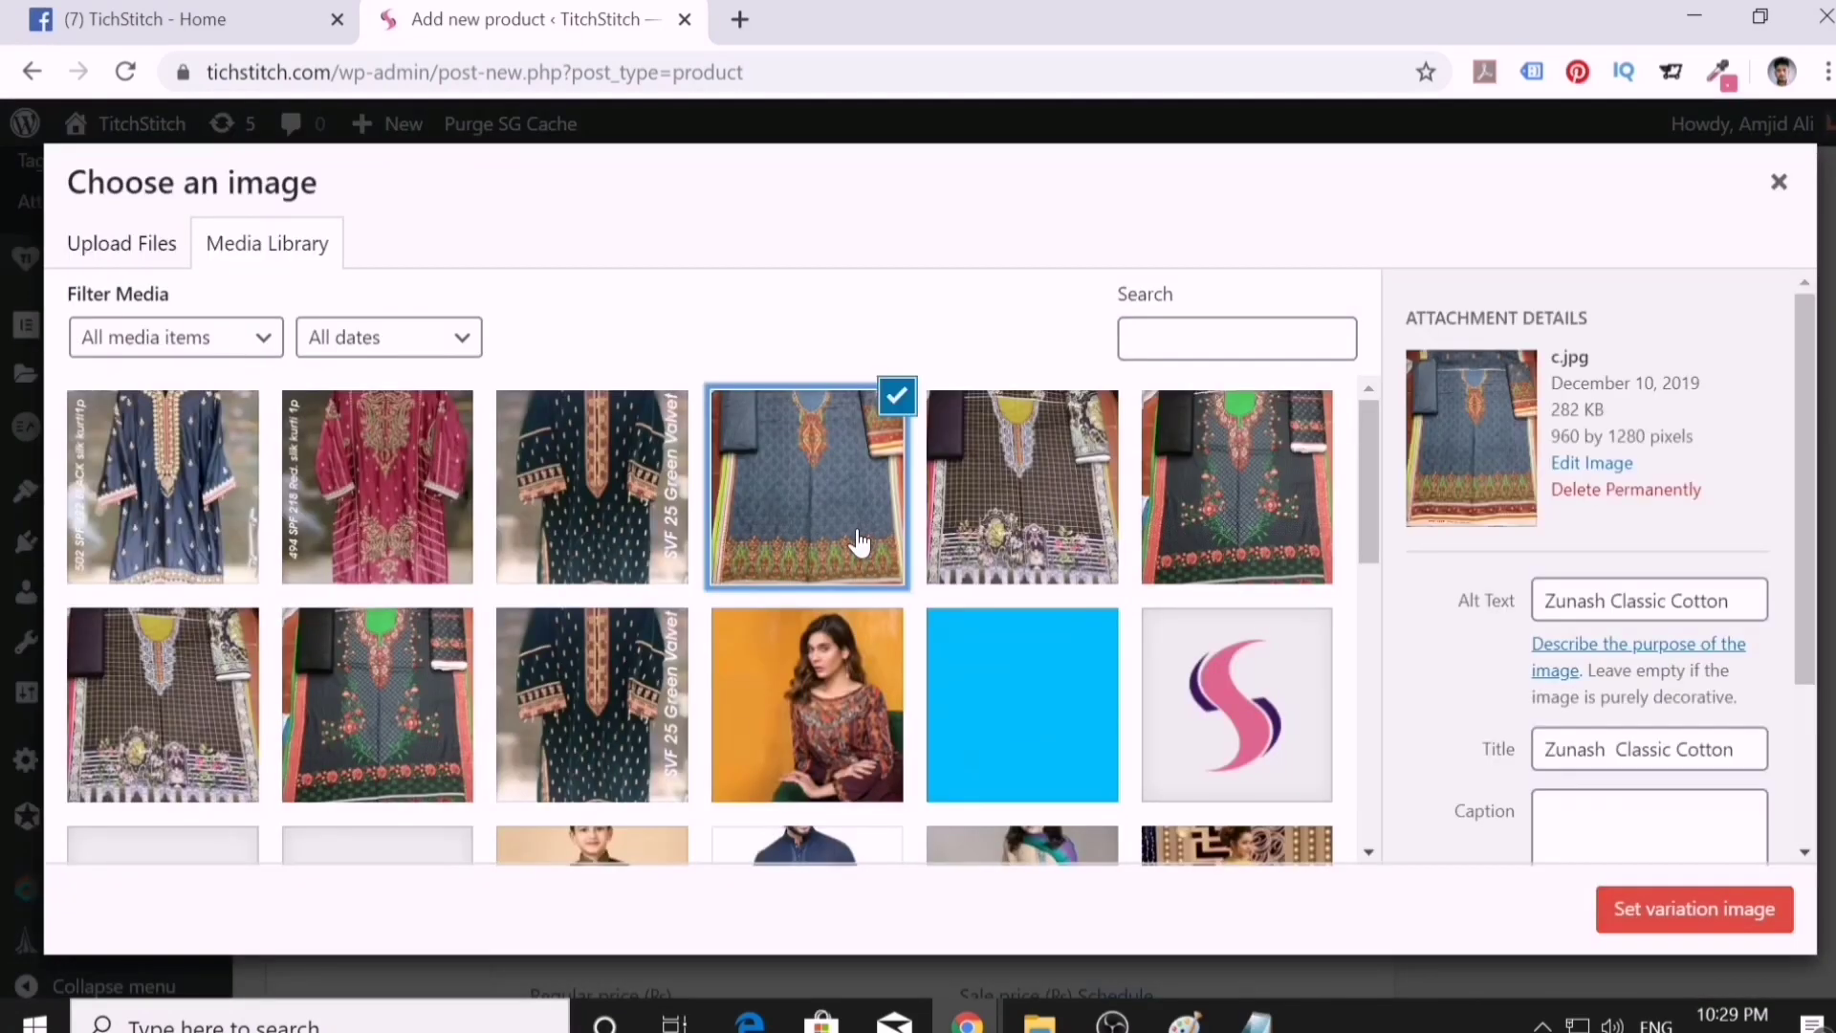
pyautogui.click(1655, 909)
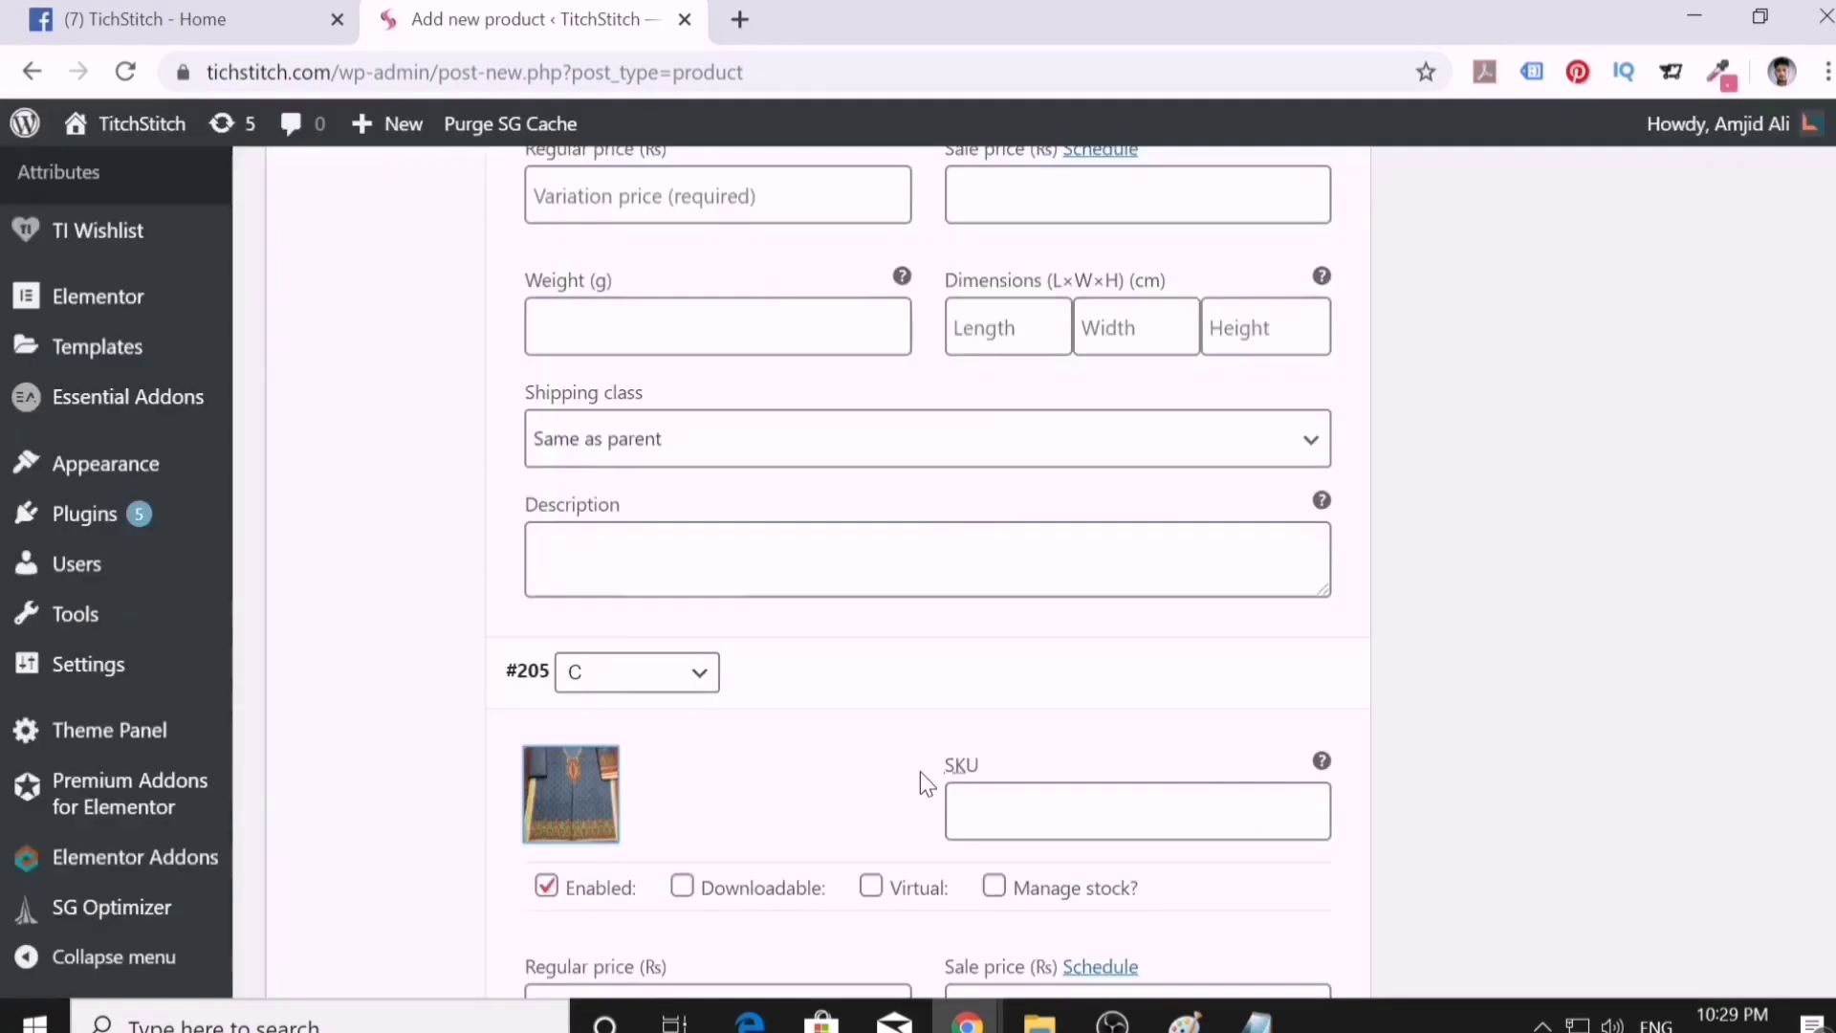
# - Check the images assigned to variations A, B and C, and save the variation changes
pyautogui.scroll(-5, 920, 772)
pyautogui.scroll(7, 602, 550)
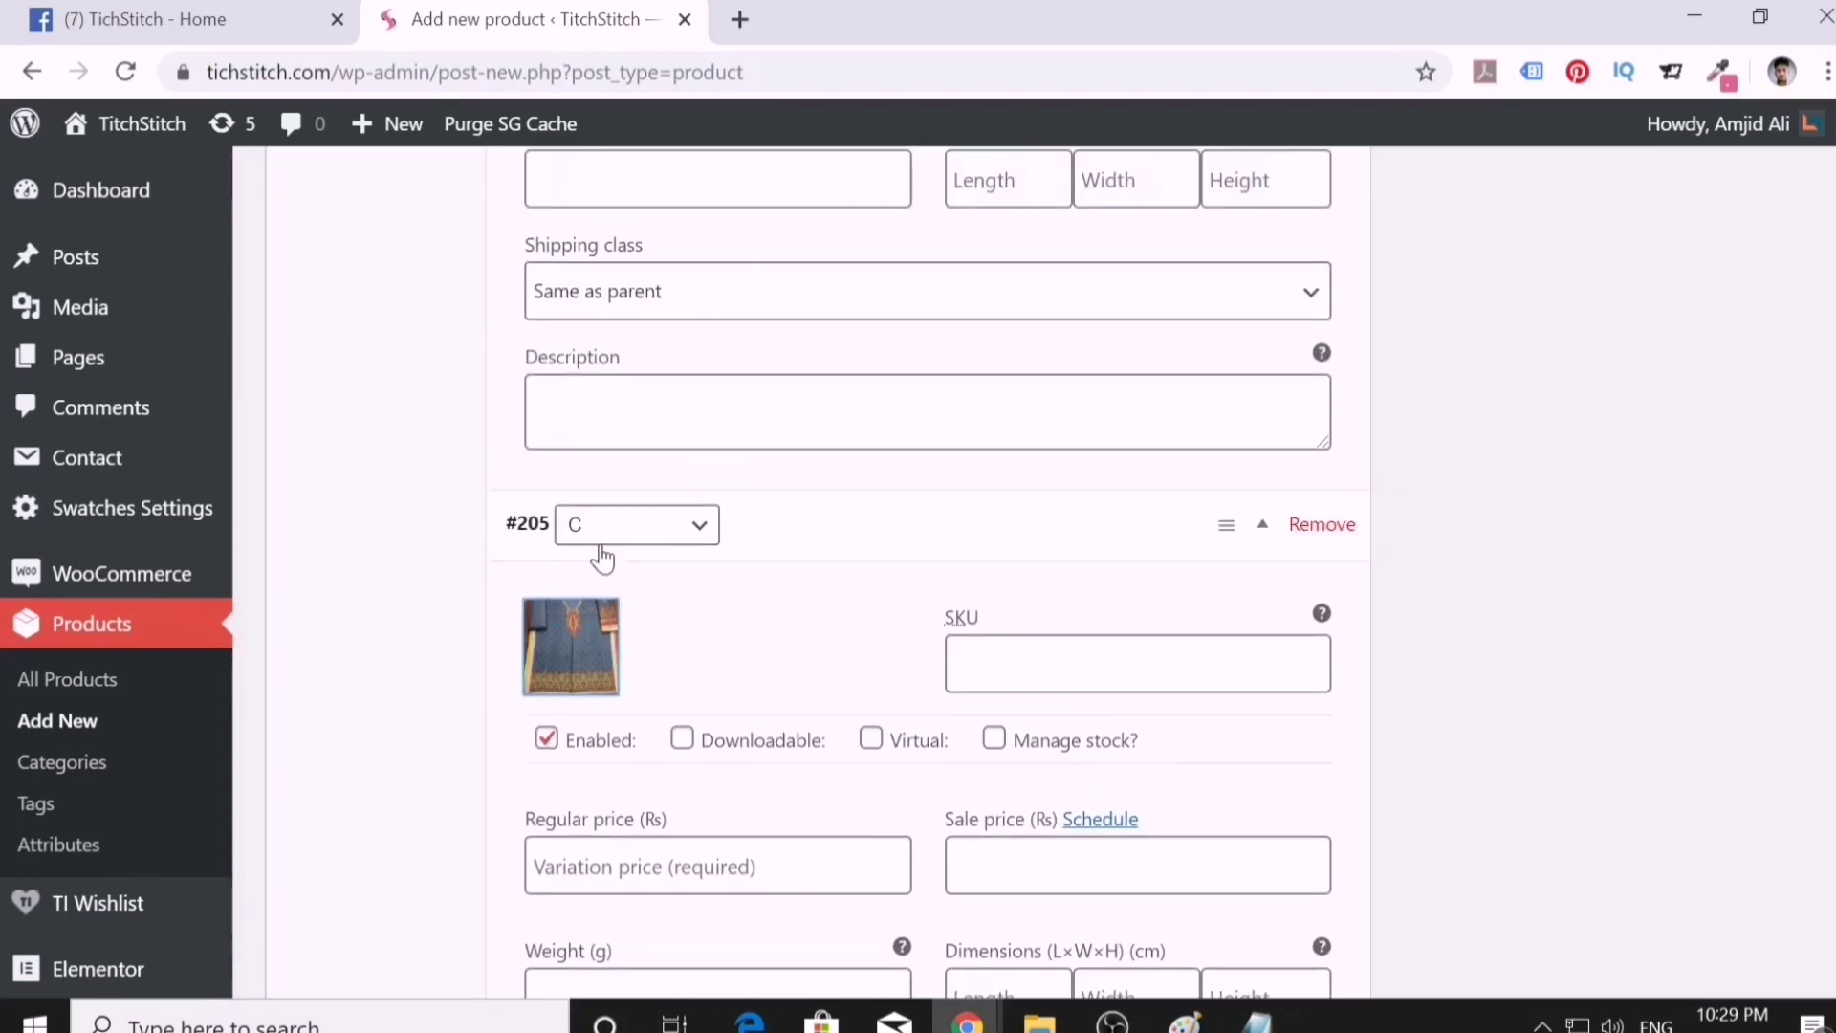
pyautogui.scroll(3, 602, 557)
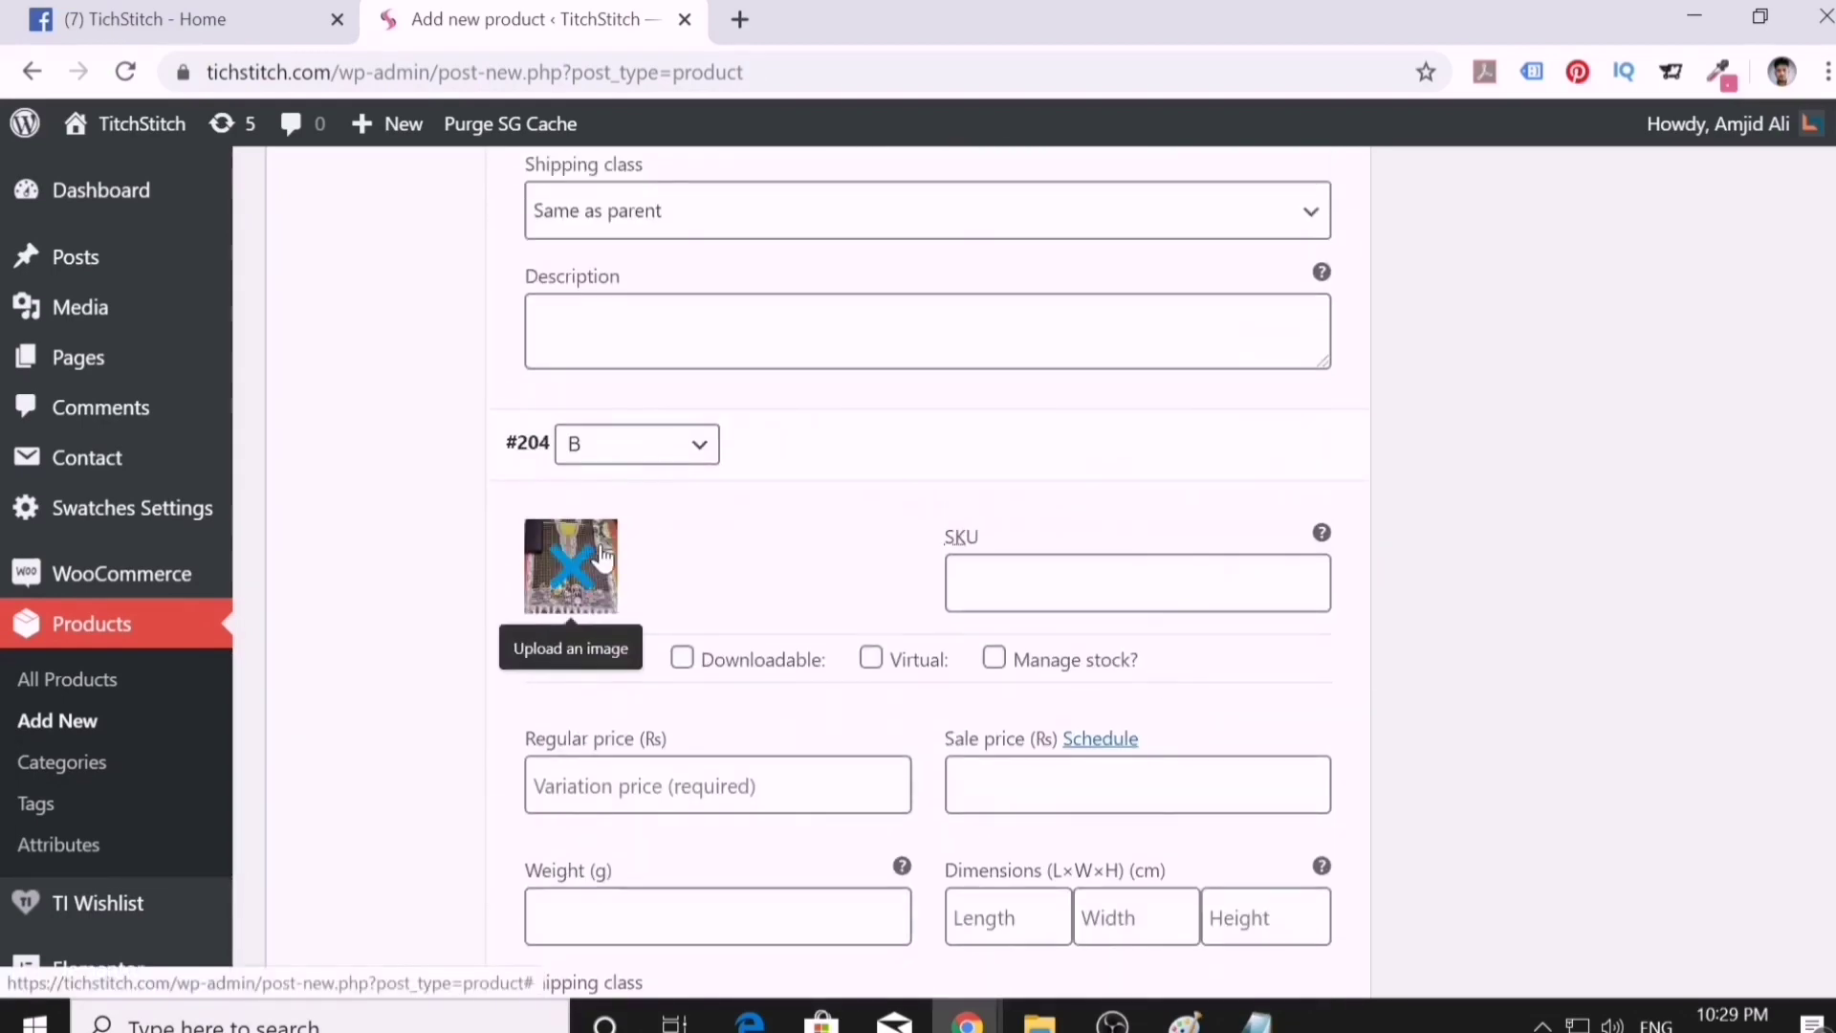
pyautogui.scroll(8, 603, 557)
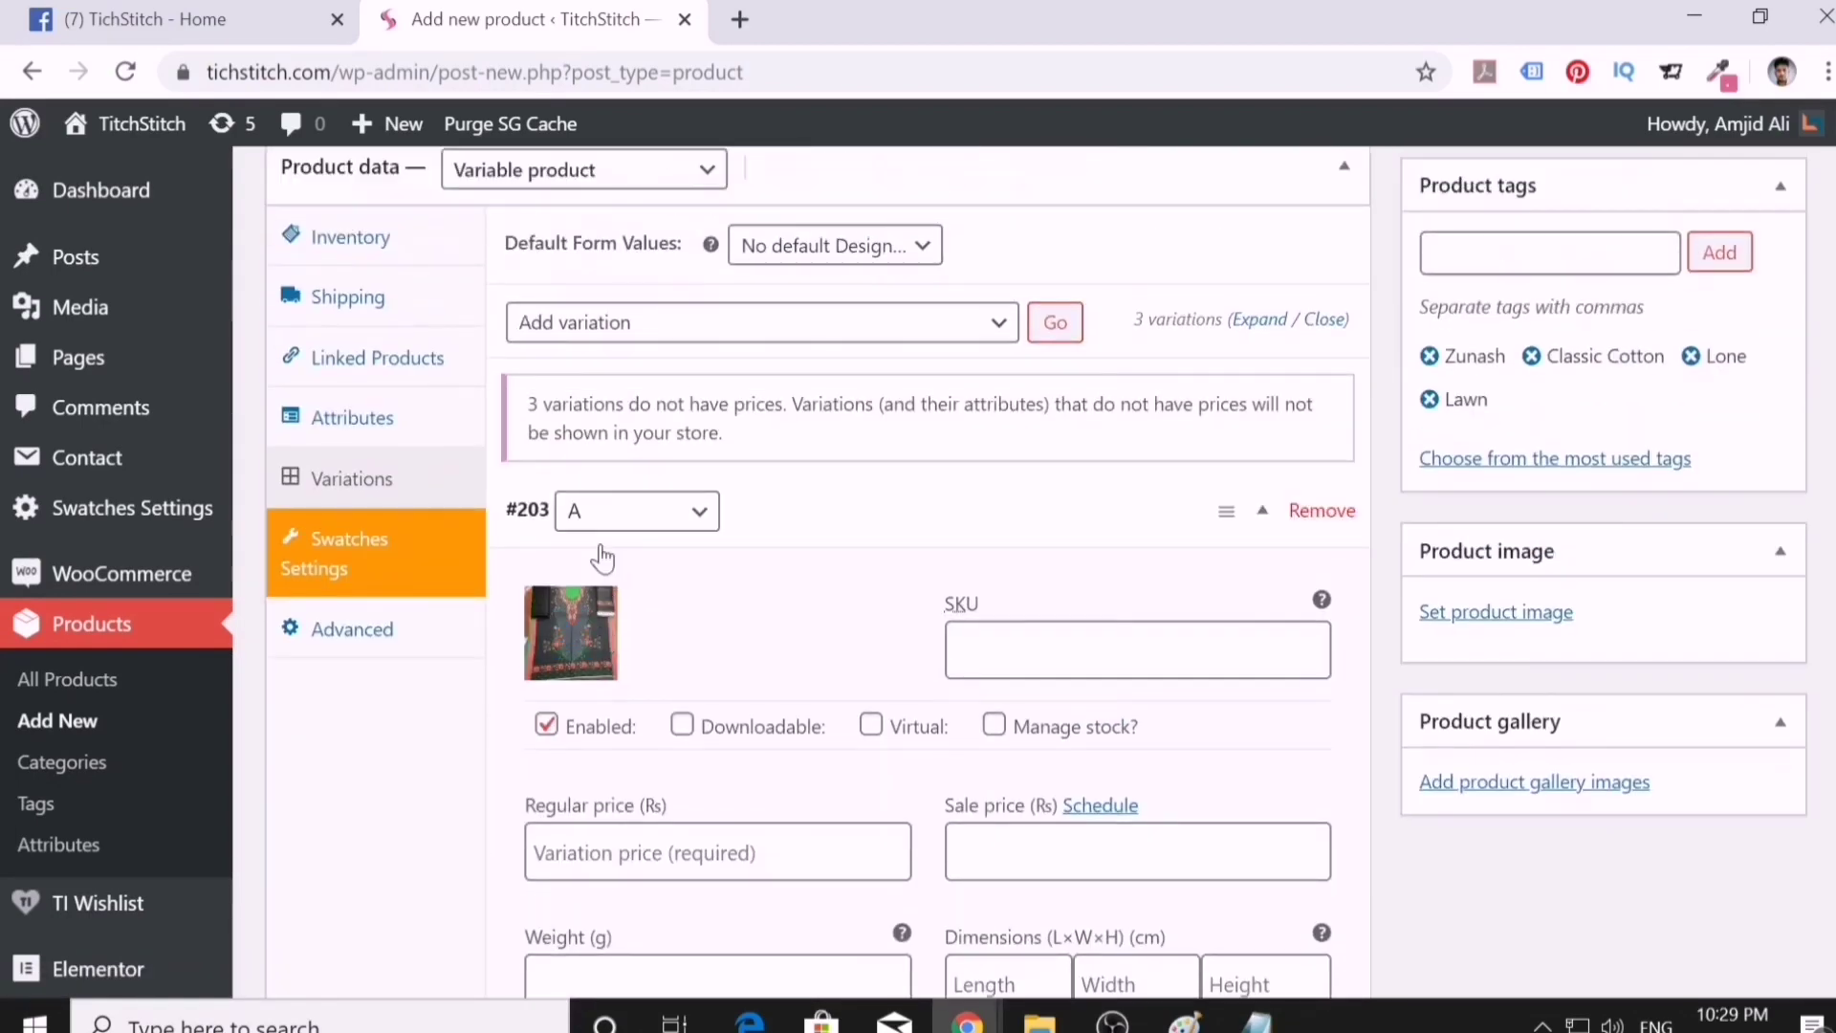
pyautogui.scroll(-14, 605, 554)
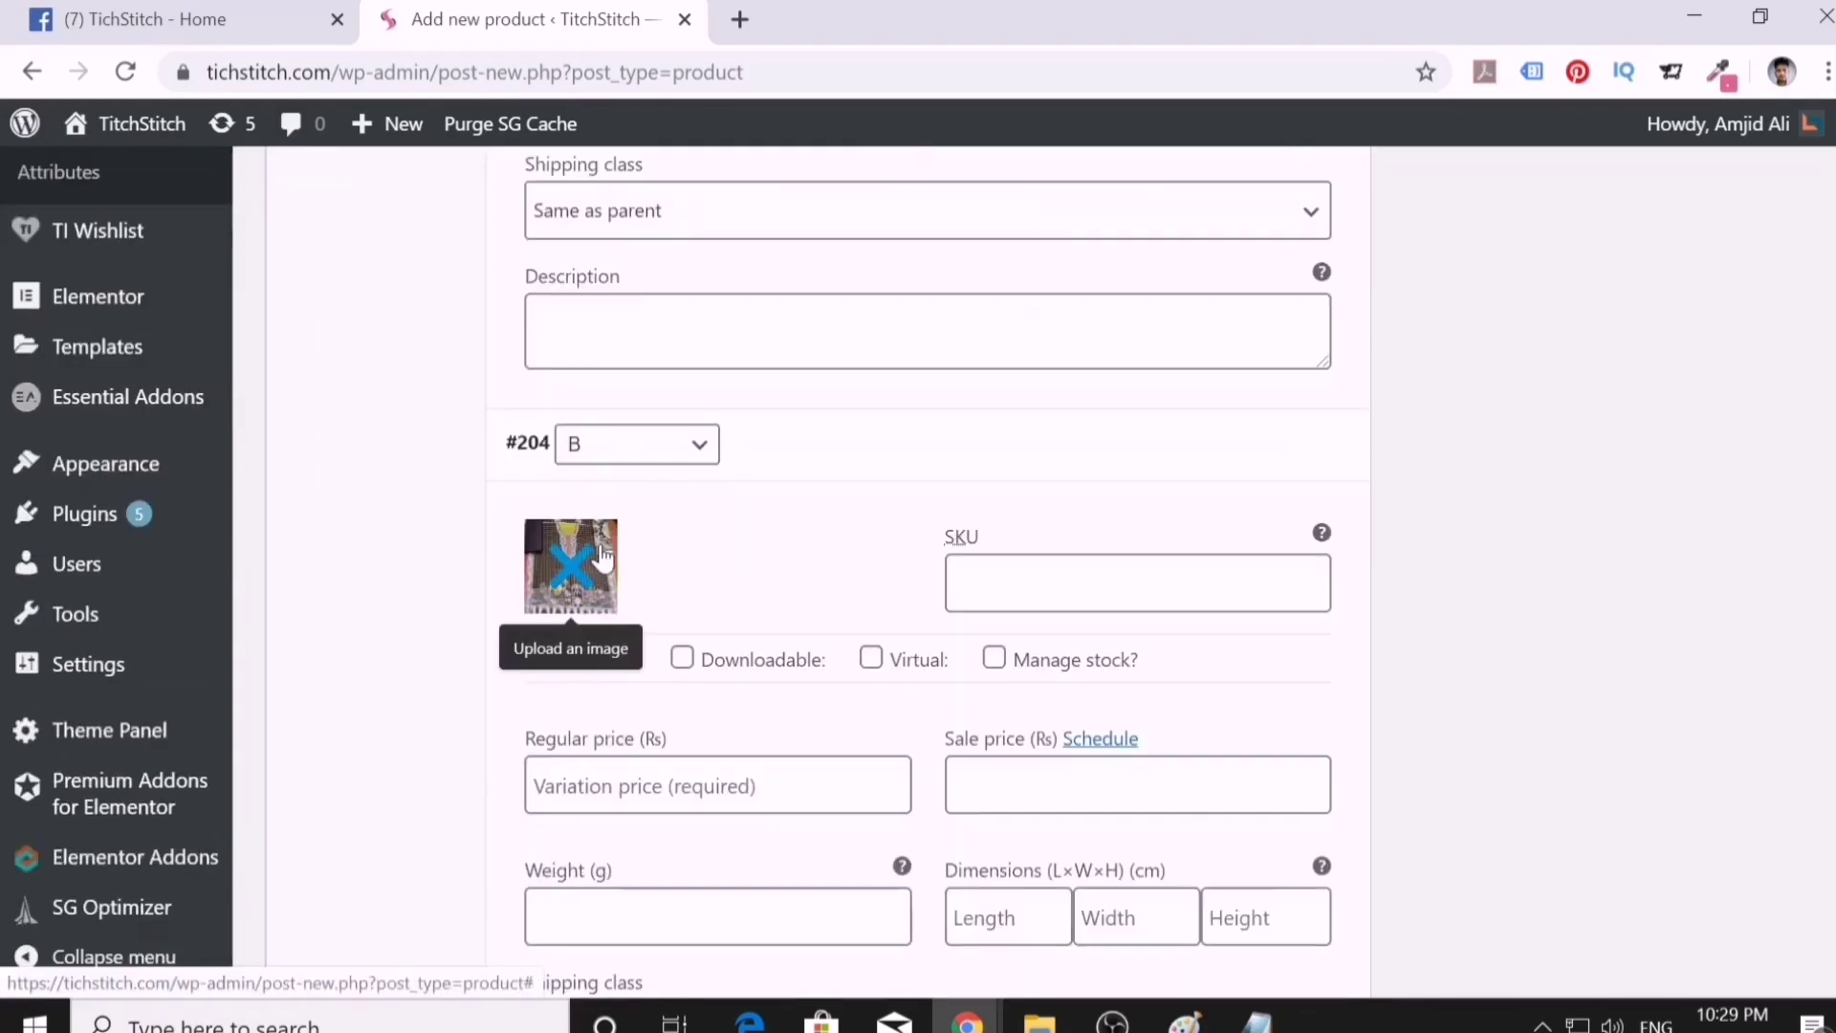
pyautogui.scroll(-10, 602, 557)
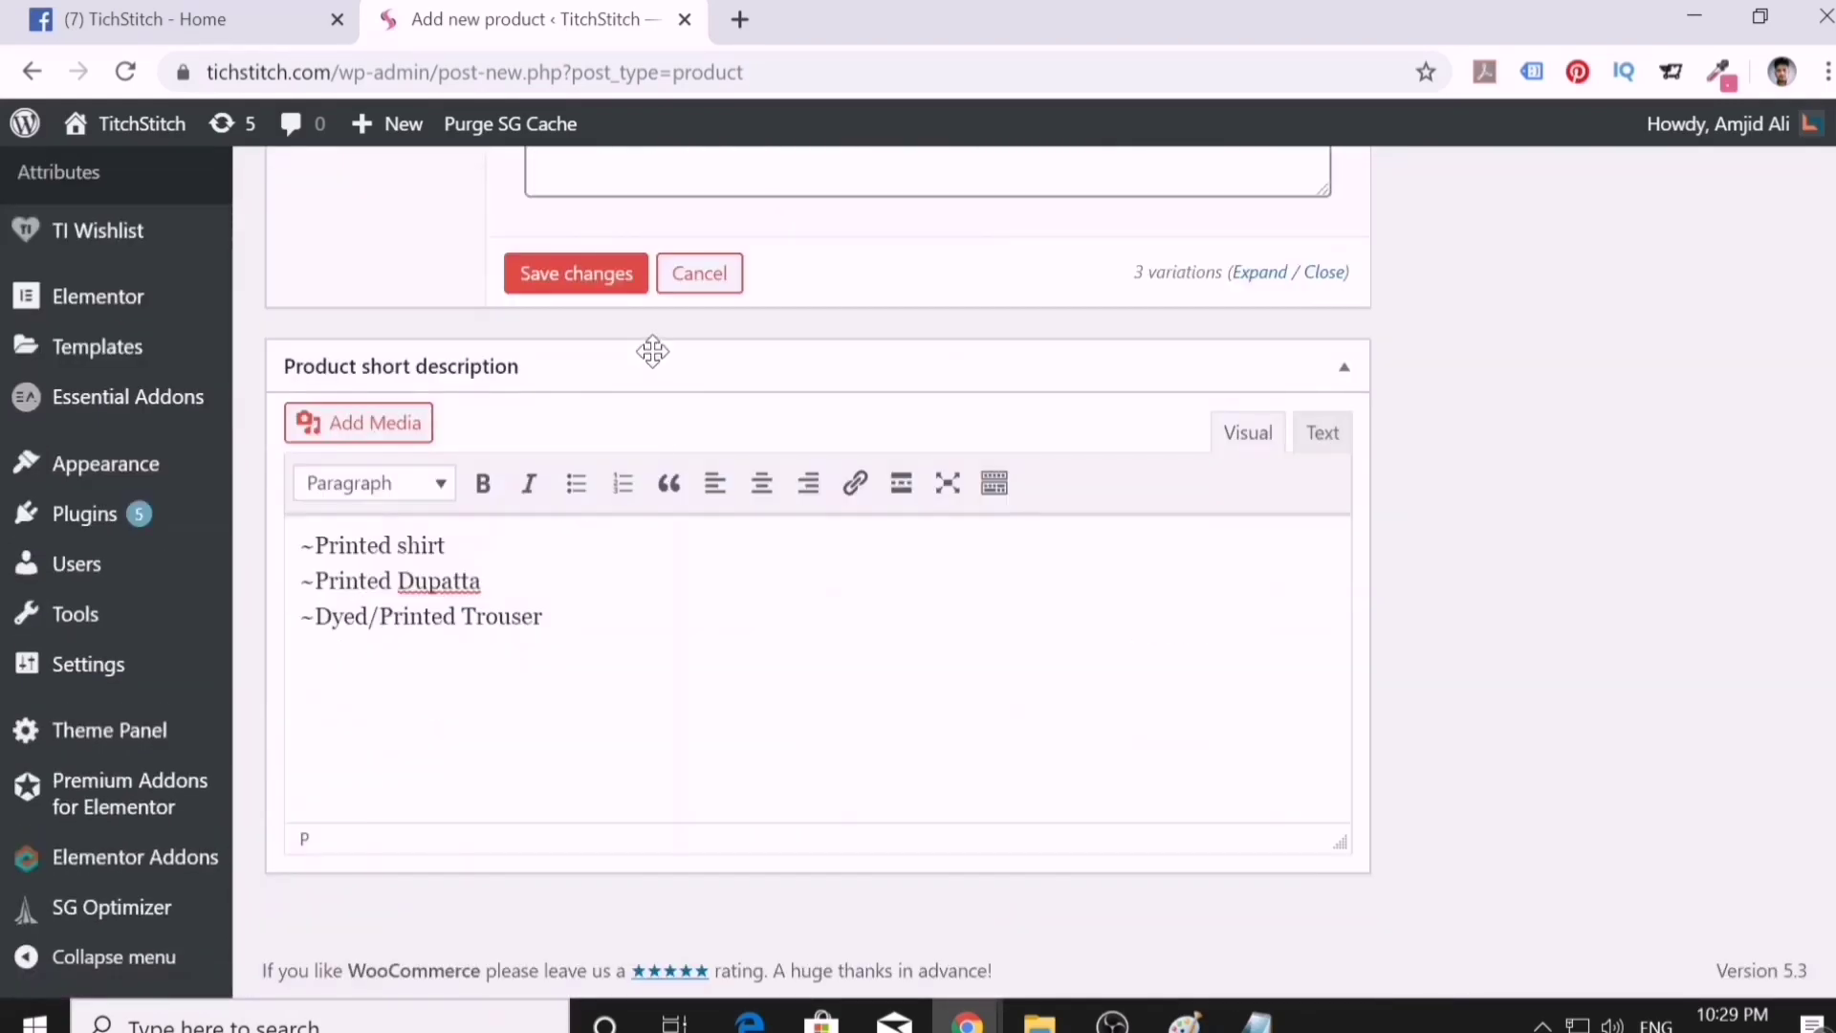
pyautogui.click(569, 260)
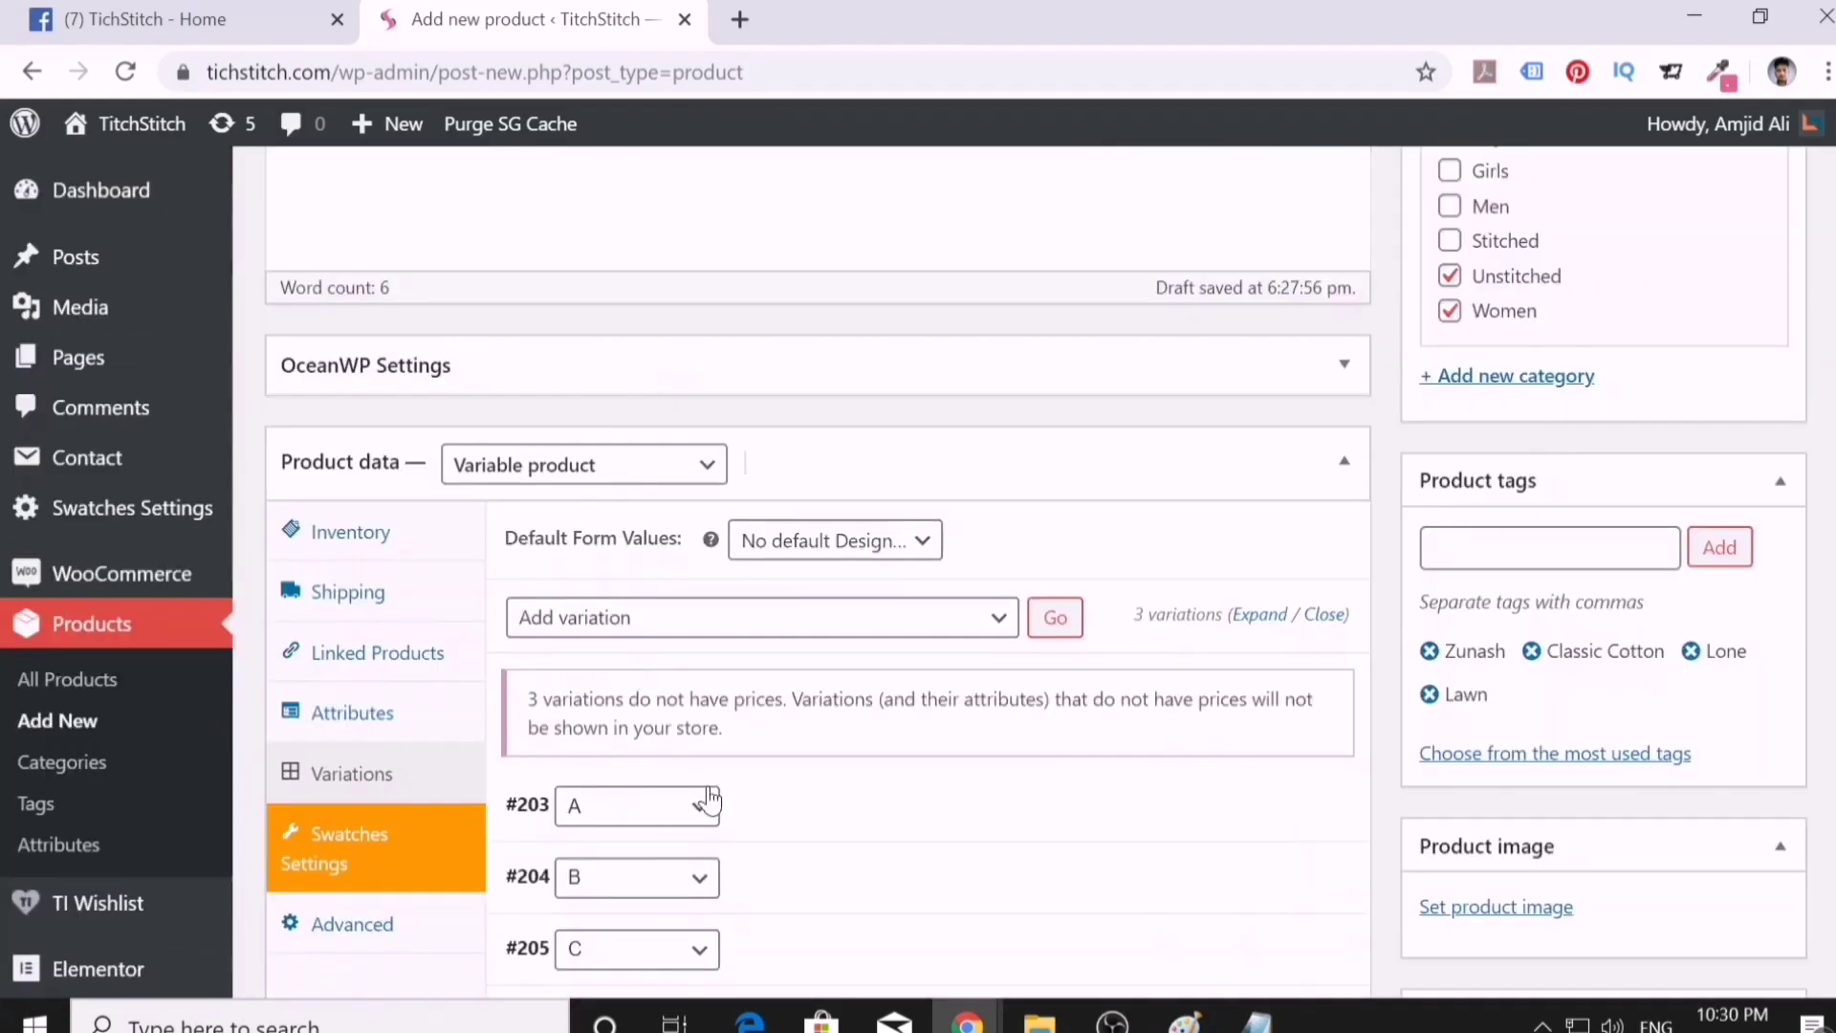
# - Remove the 1099 price line from the end of the product description
pyautogui.click(707, 809)
pyautogui.click(712, 813)
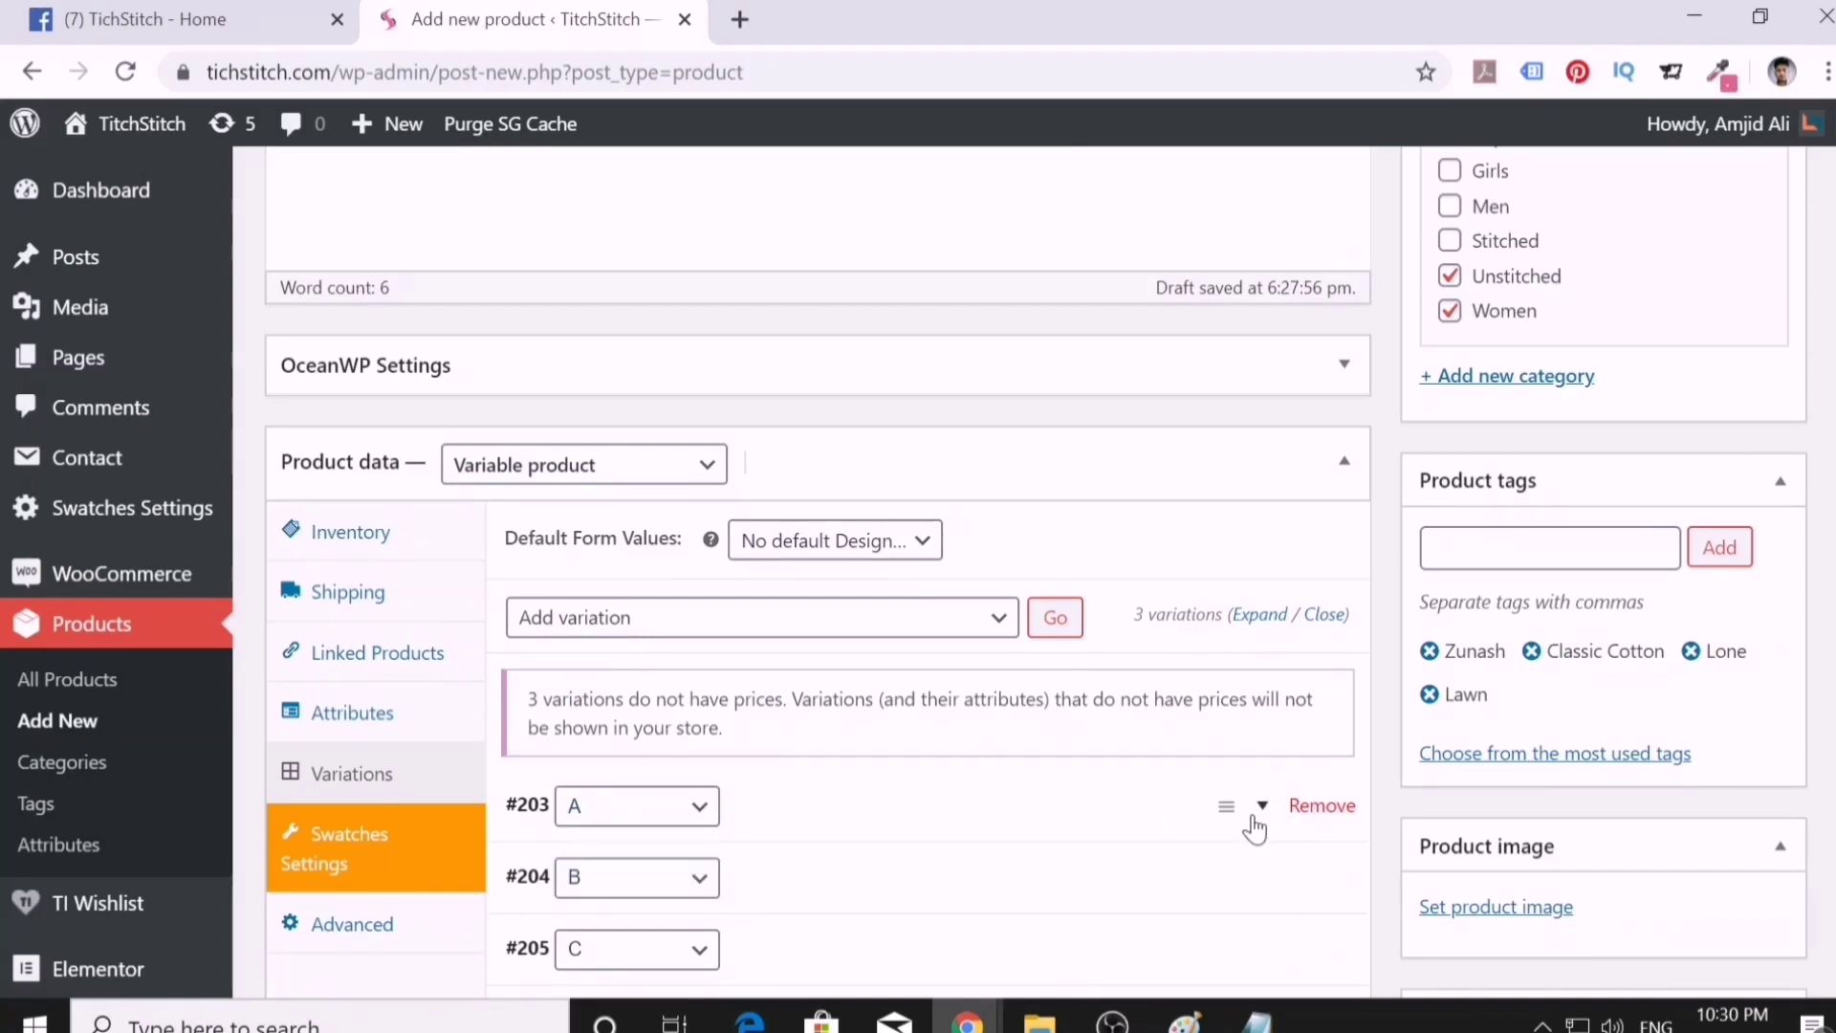
pyautogui.click(1259, 818)
pyautogui.scroll(-5, 983, 818)
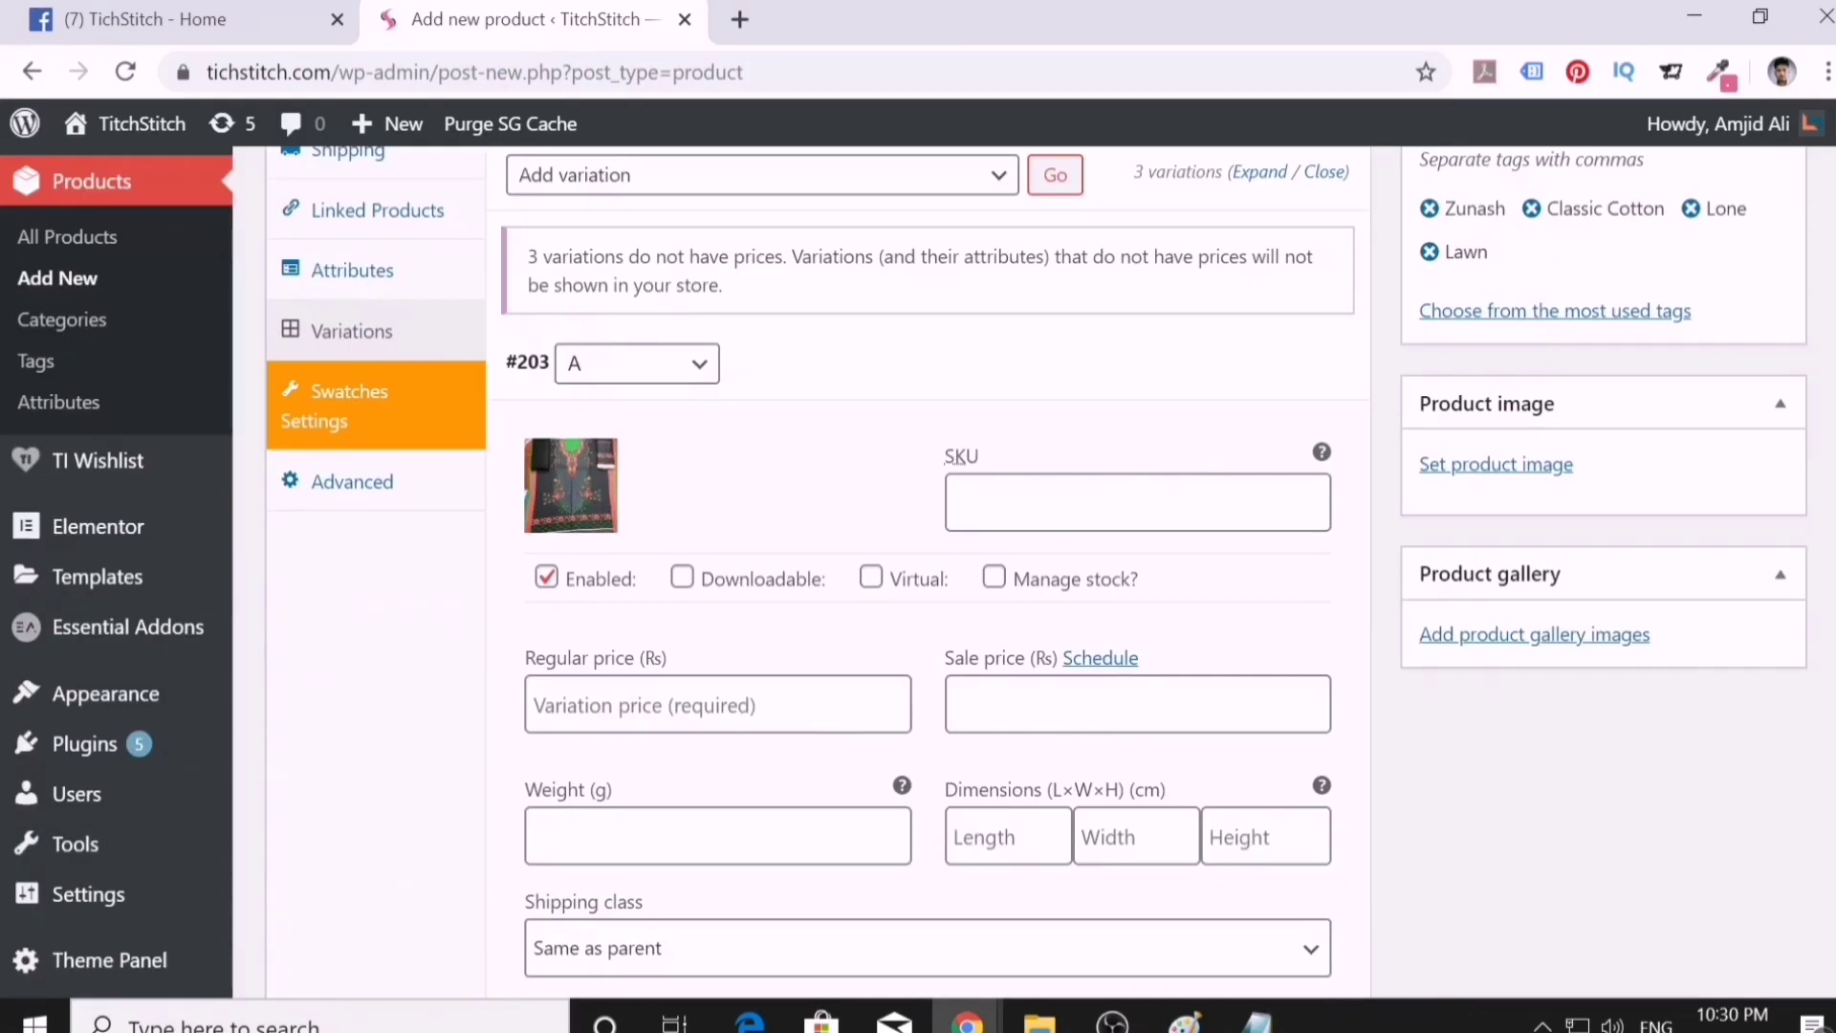
pyautogui.scroll(20, 650, 534)
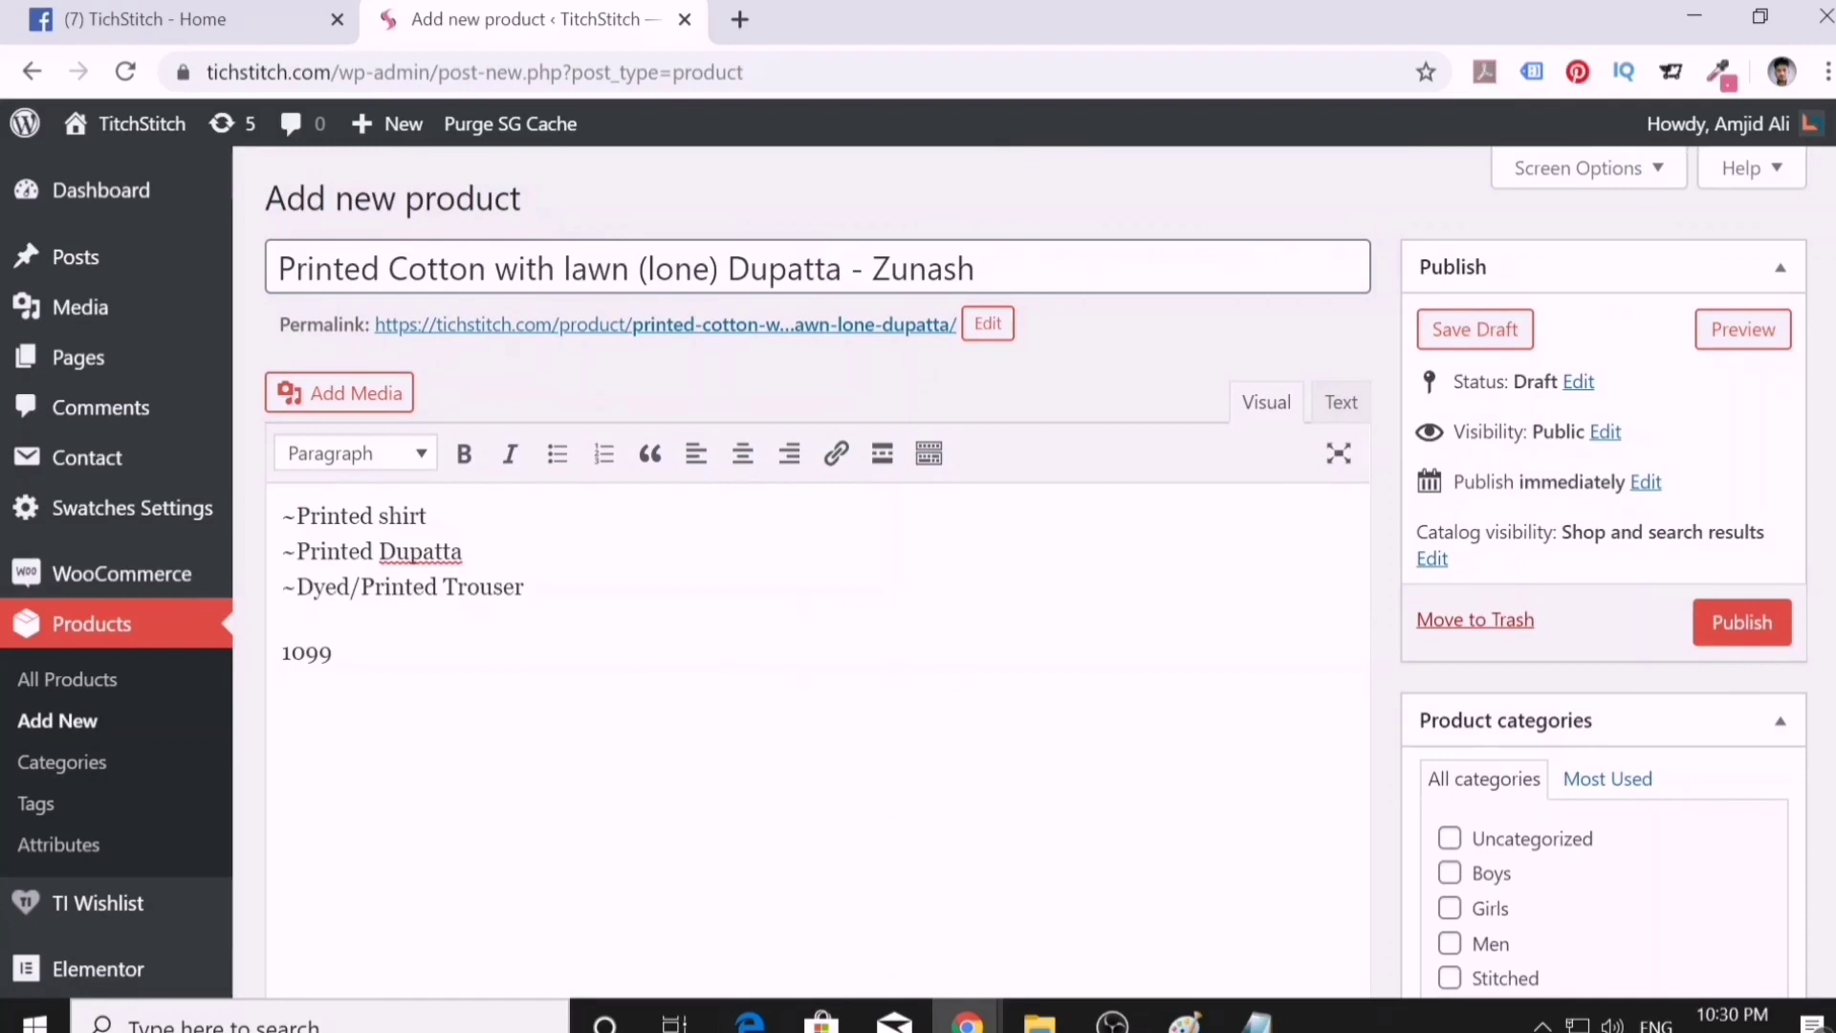
pyautogui.moveTo(336, 653); pyautogui.dragTo(239, 624)
pyautogui.press('BackSpace')
# - Publish the Printed Cotton with lawn (lone) Dupatta - Zunash product
pyautogui.scroll(-10, 704, 721)
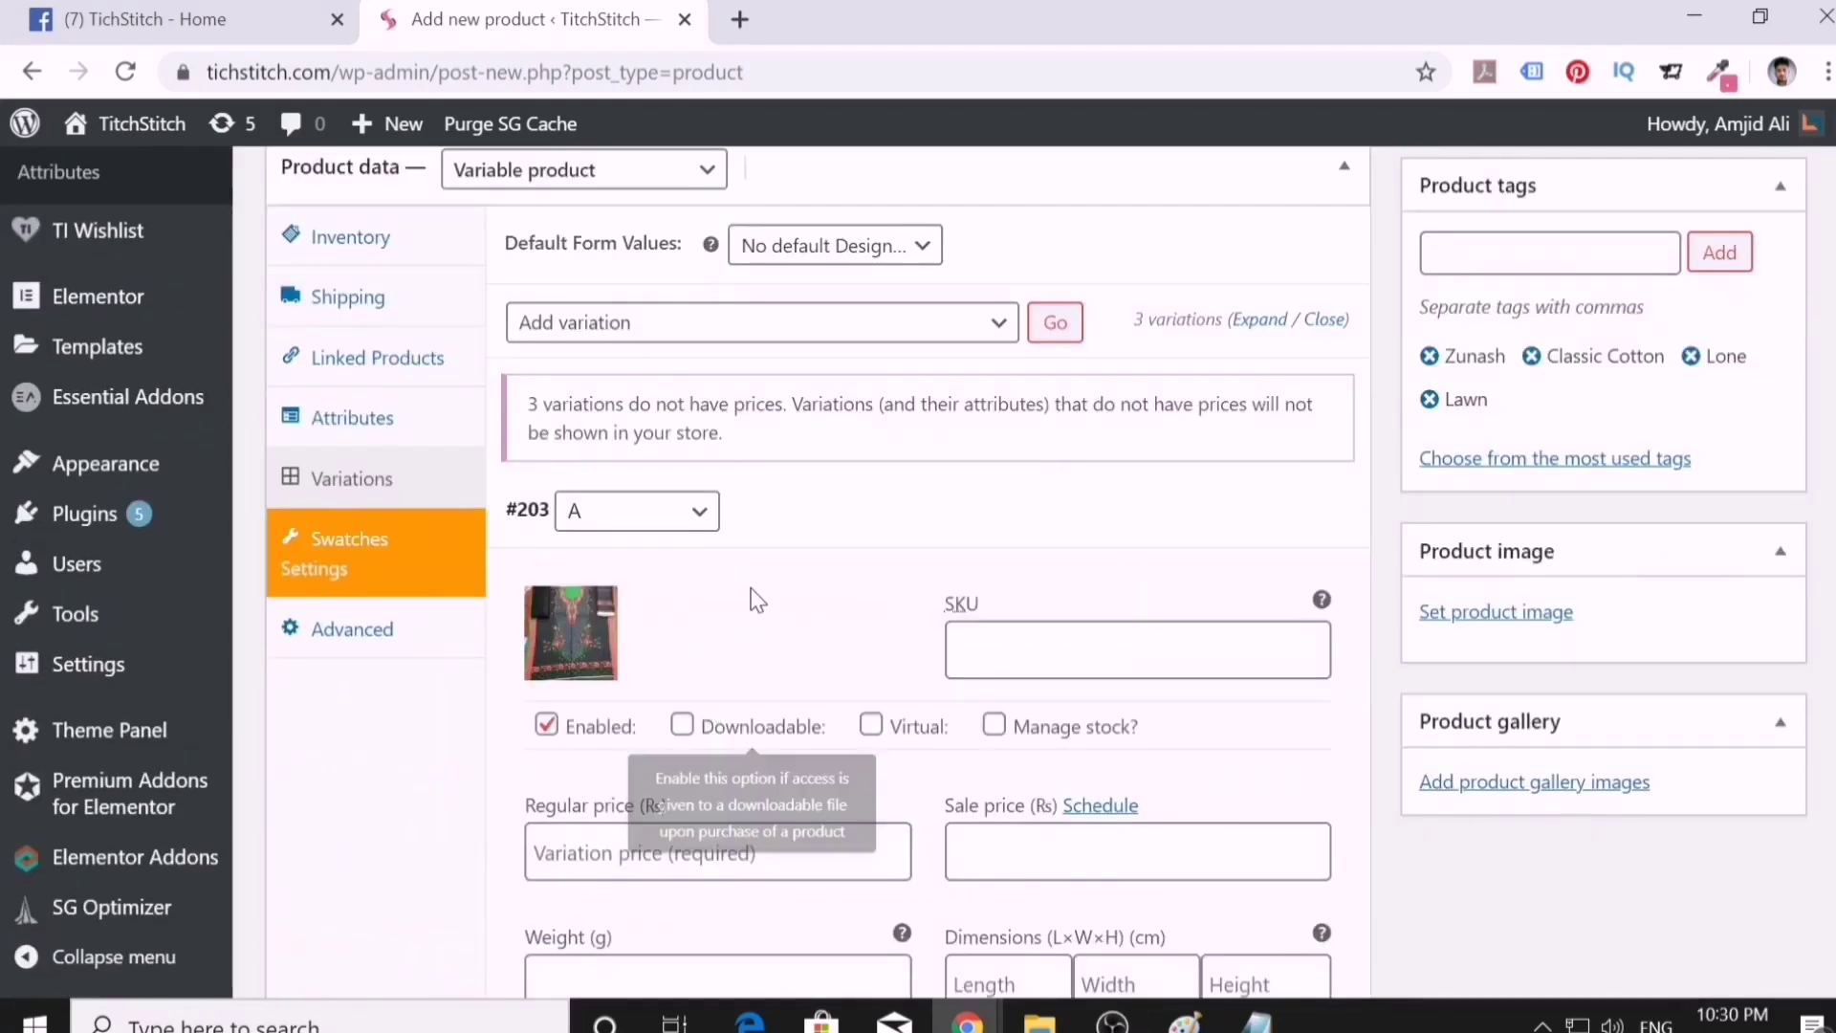
pyautogui.scroll(8, 750, 598)
pyautogui.scroll(3, 1437, 612)
pyautogui.click(1717, 635)
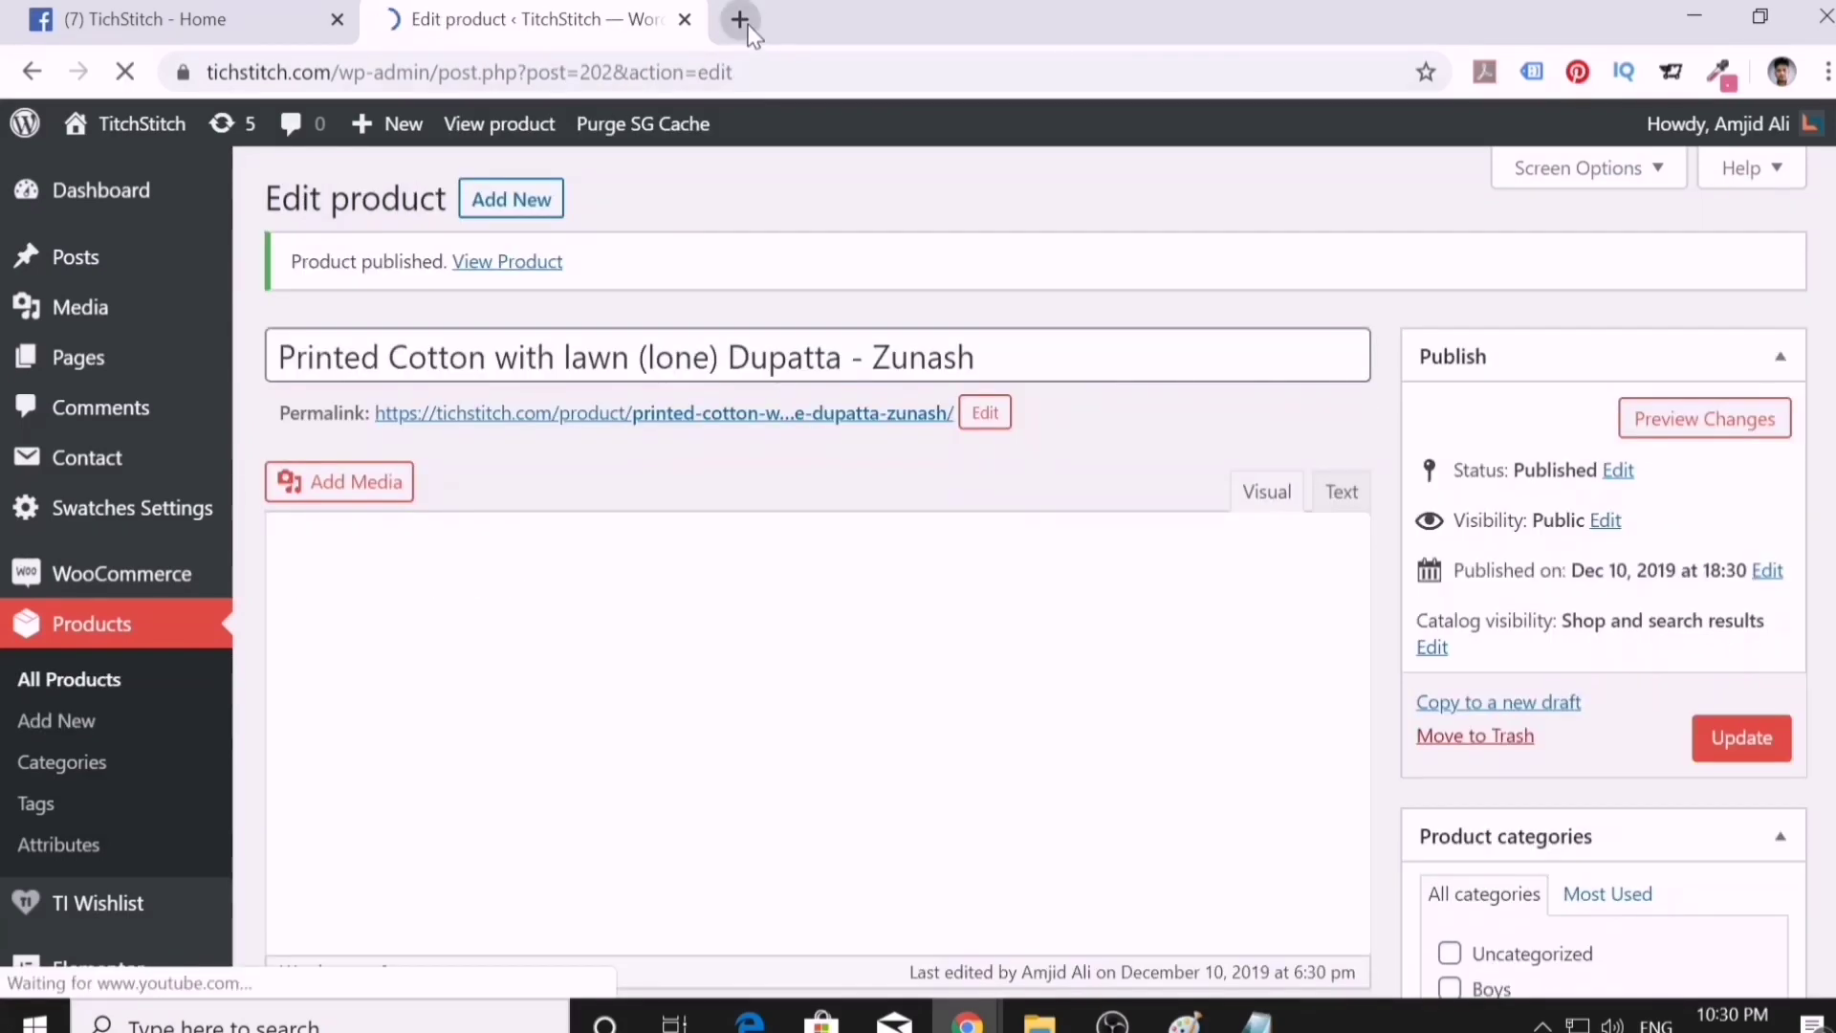
# - View the published Zunash product page in a new tab and check its availability notice
pyautogui.rightClick(490, 274)
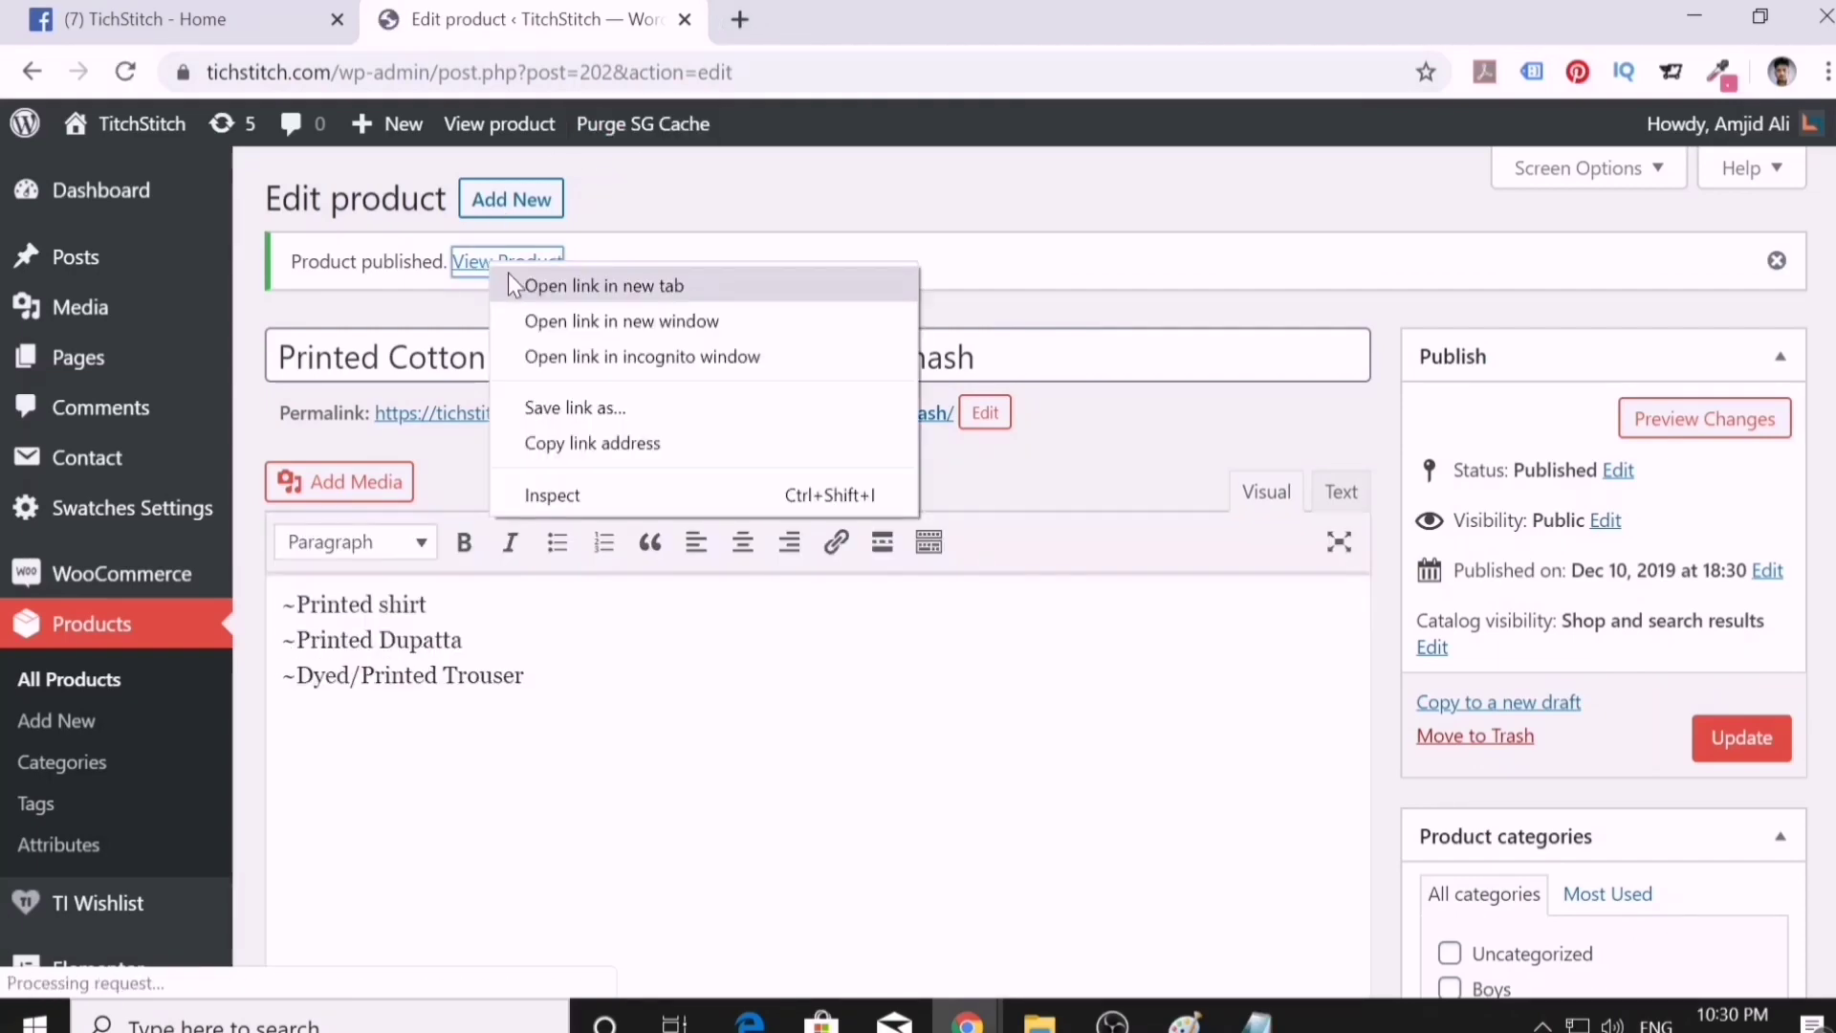
pyautogui.click(574, 283)
pyautogui.click(804, 13)
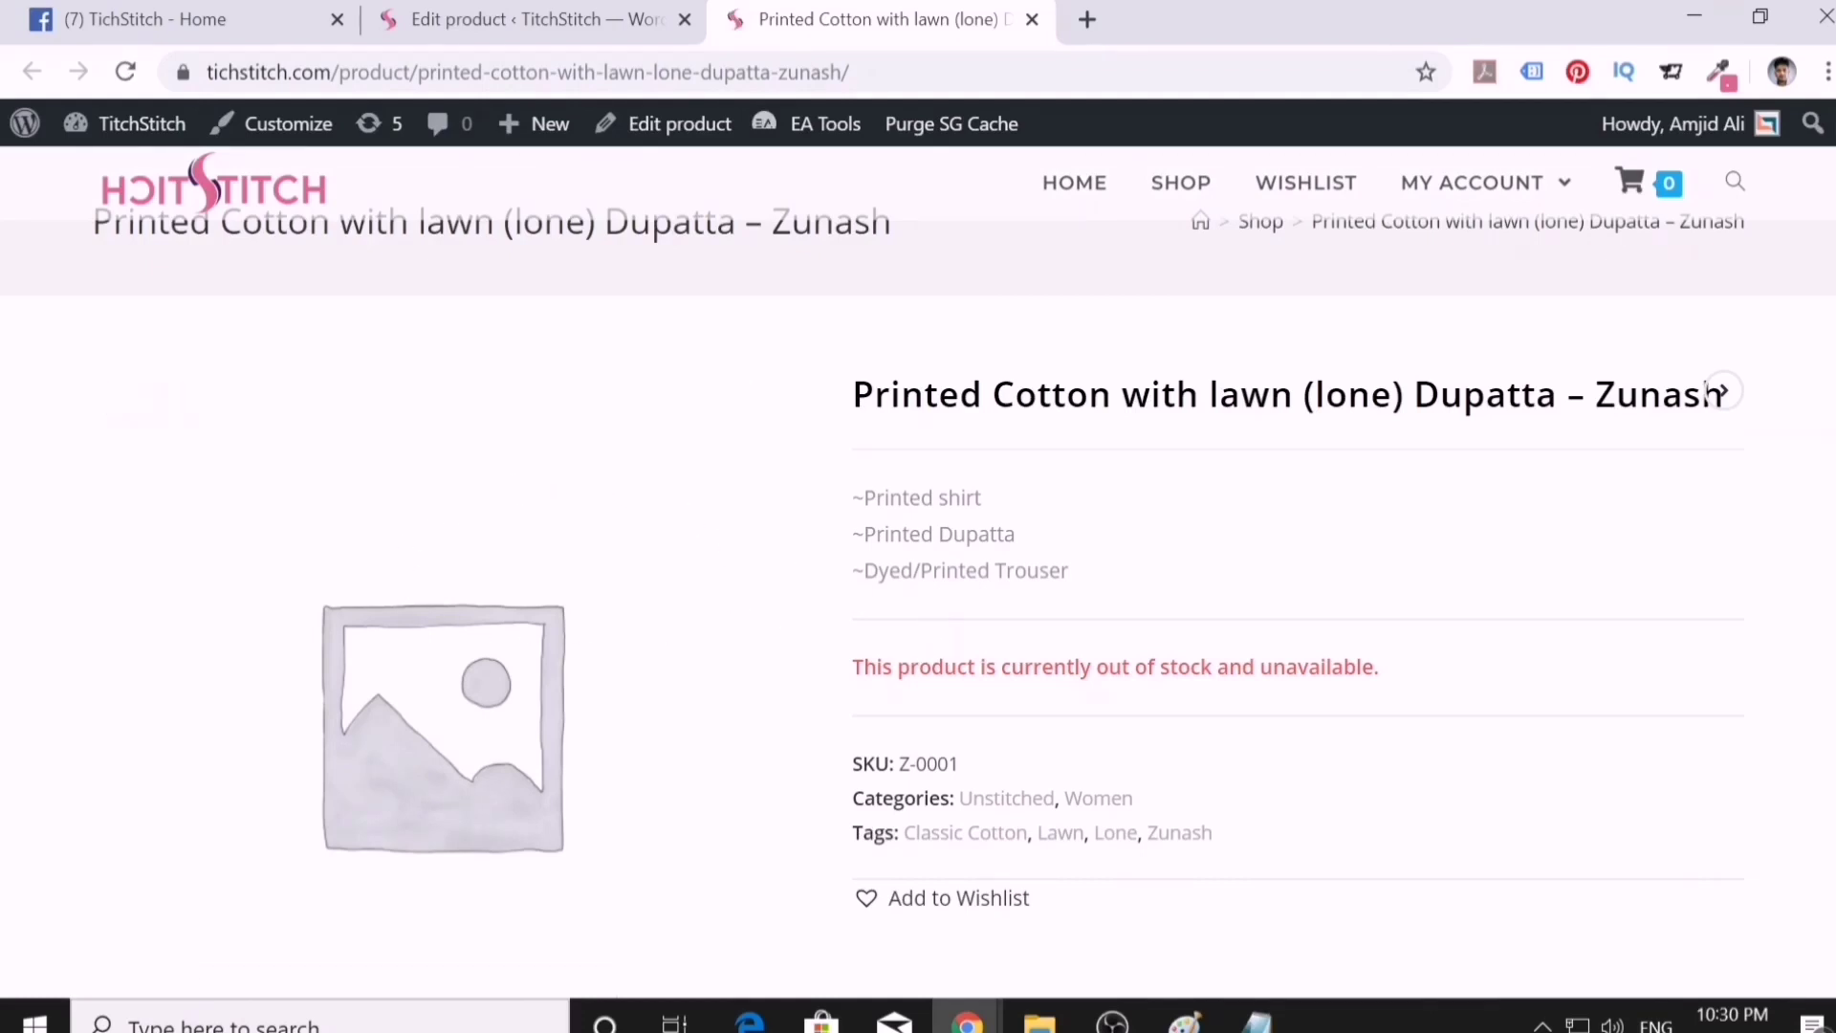
pyautogui.moveTo(875, 666); pyautogui.dragTo(1374, 666)
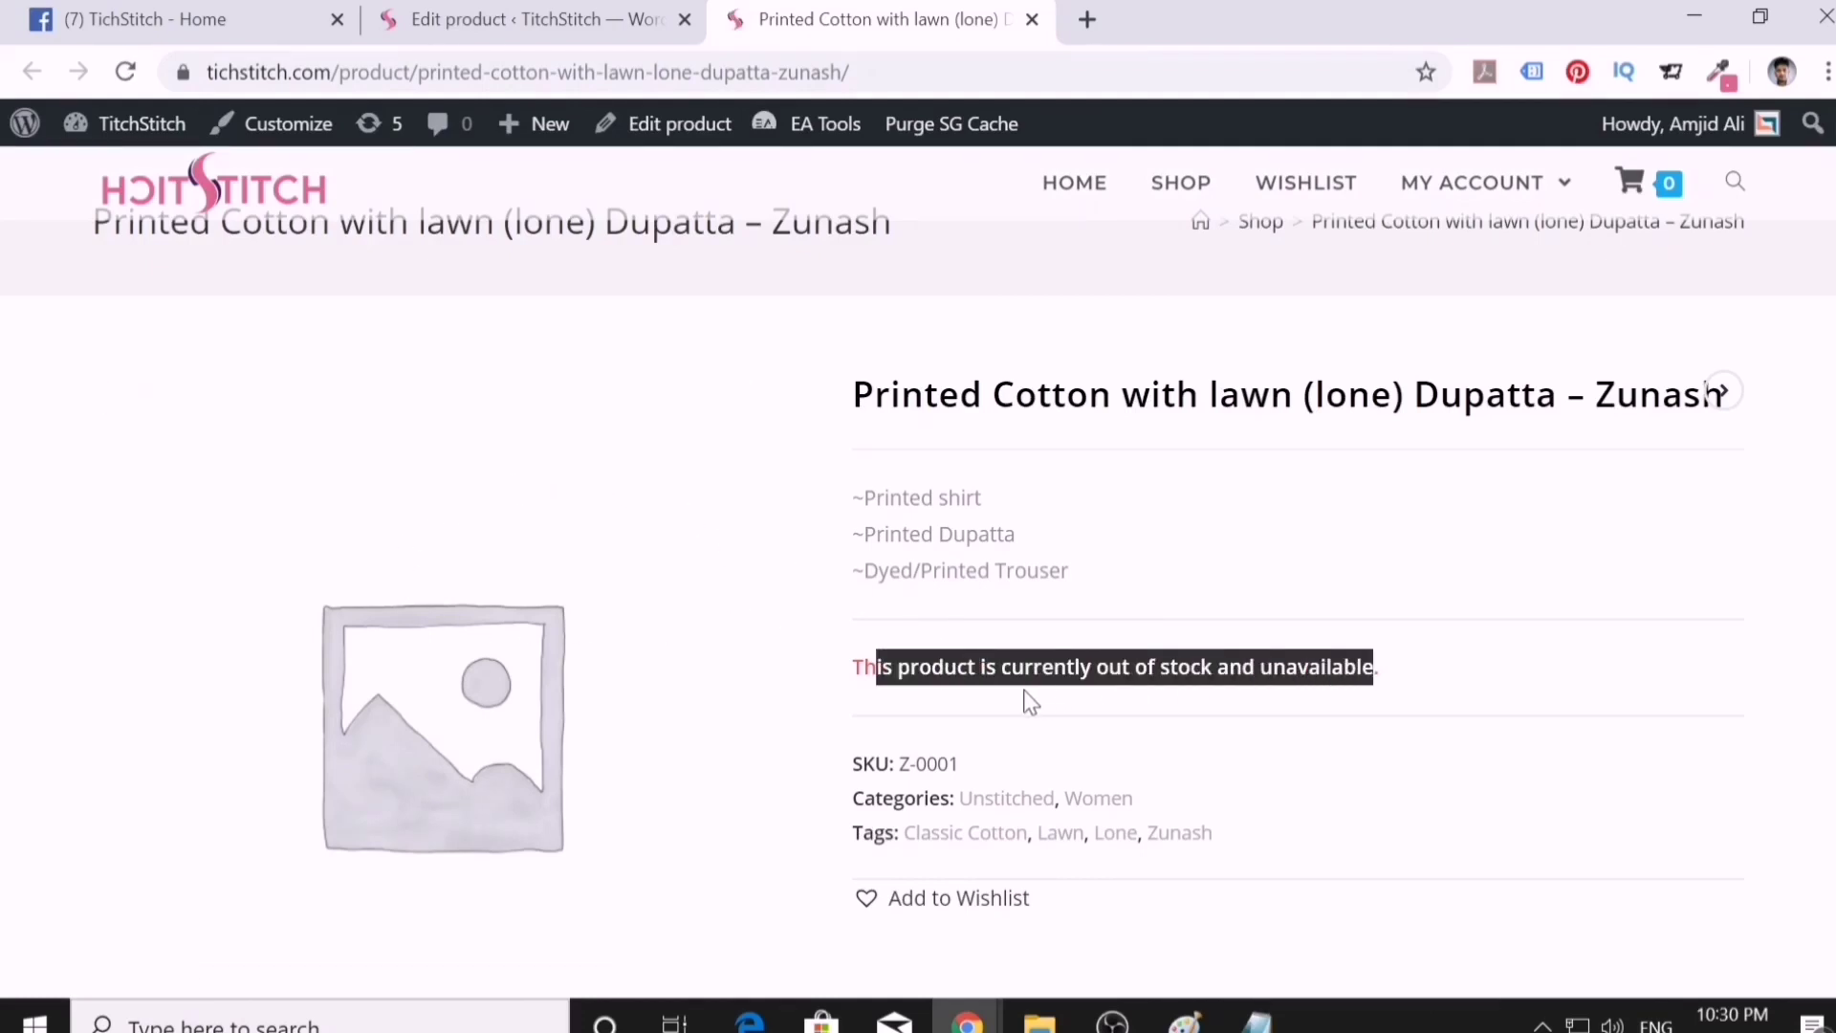
pyautogui.doubleClick(938, 666)
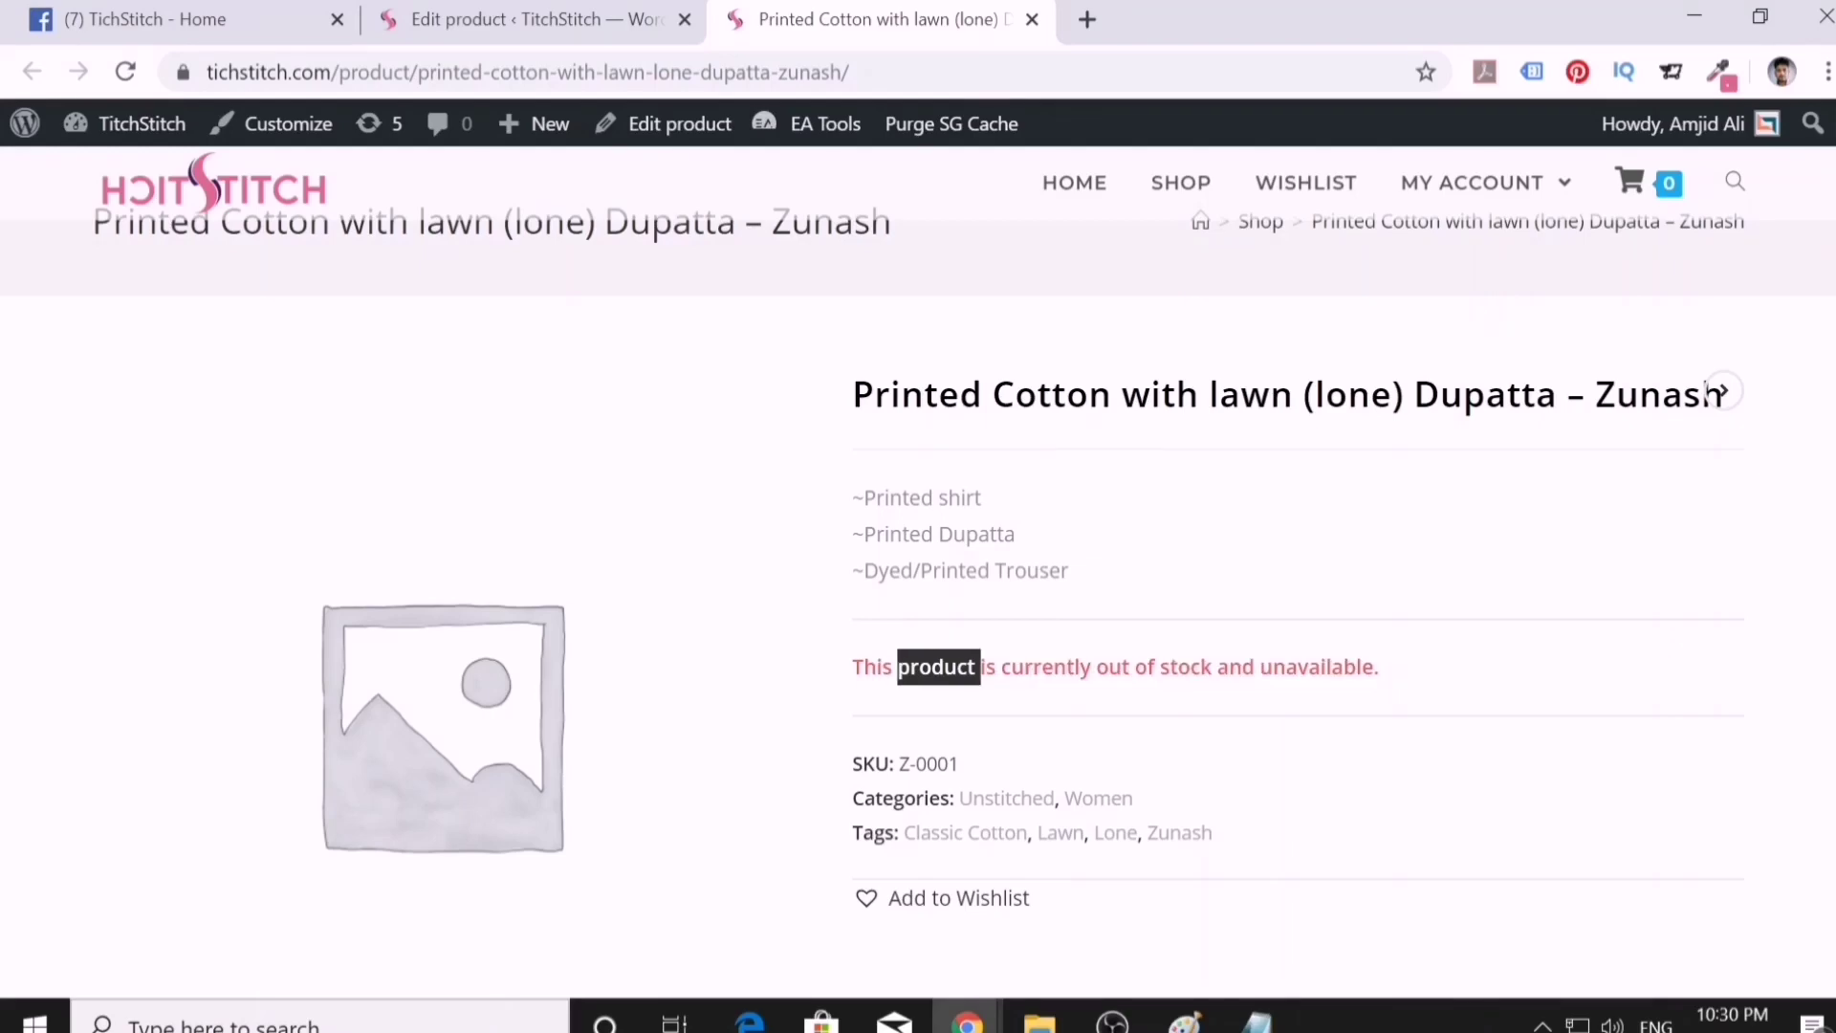
# - Return to editing the Zunash product and set variation A's regular price to 1099
pyautogui.click(585, 22)
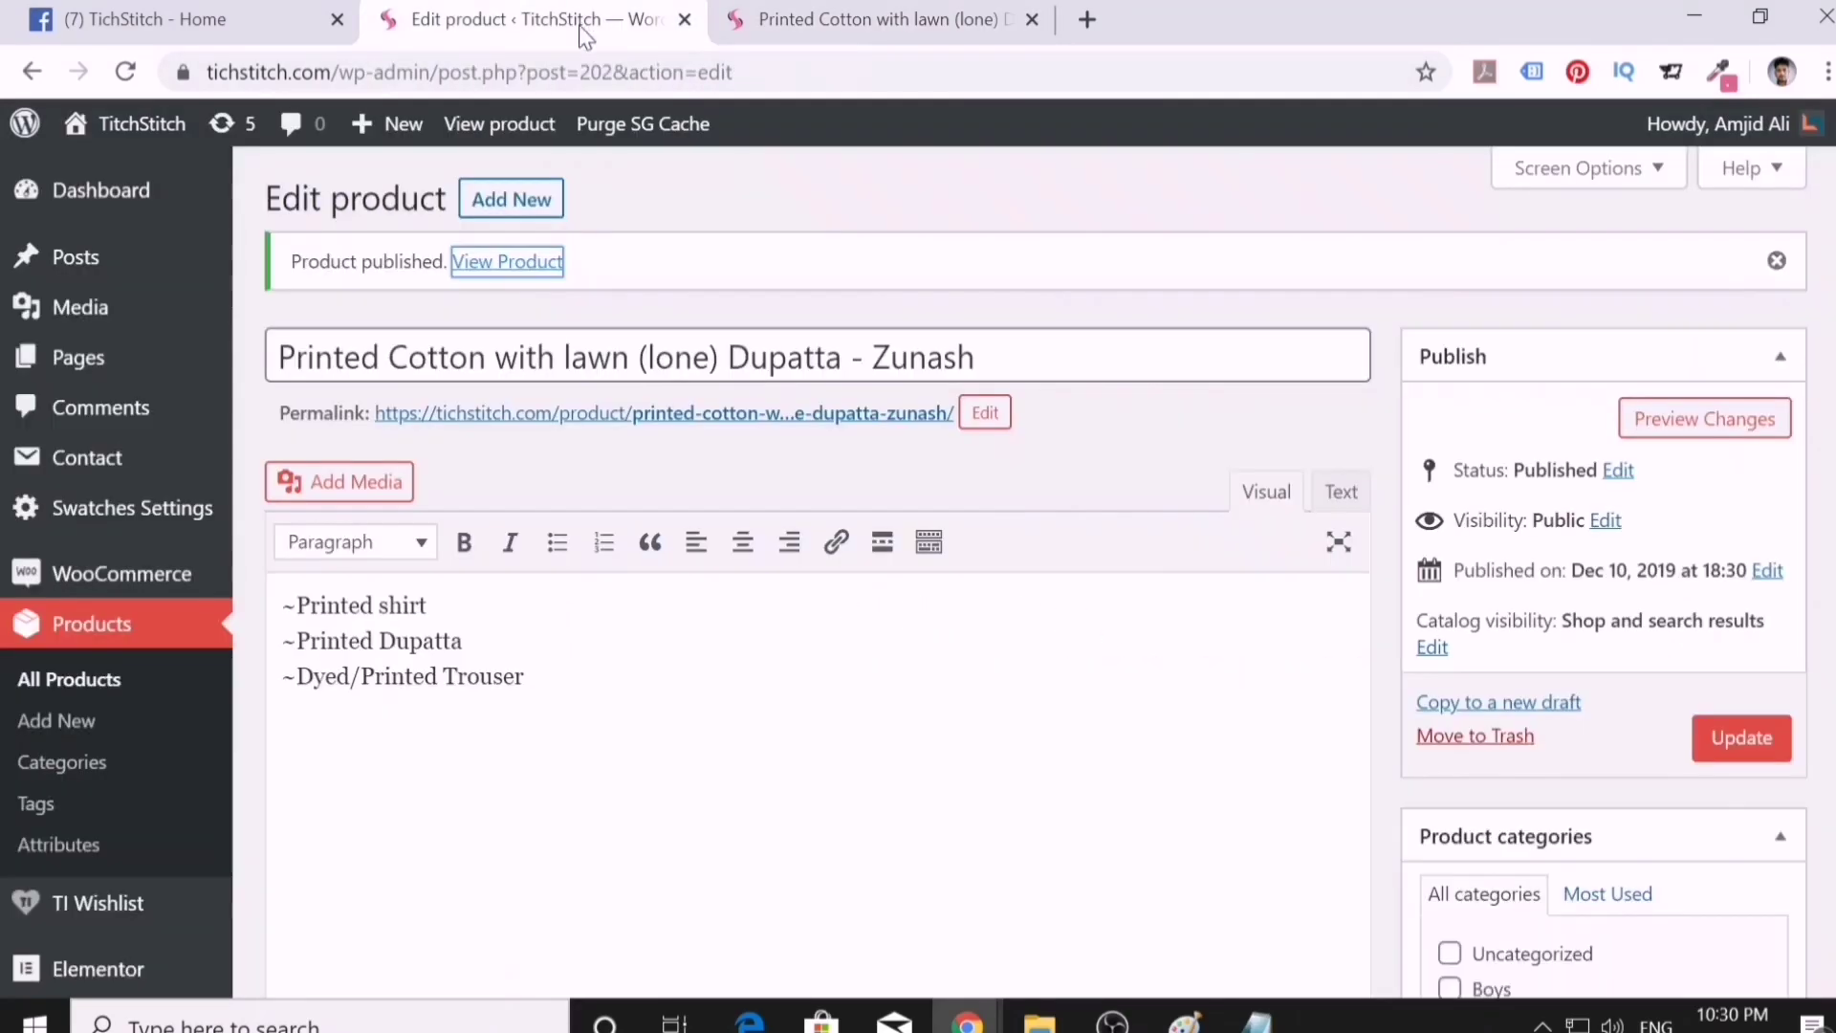
pyautogui.scroll(-10, 612, 593)
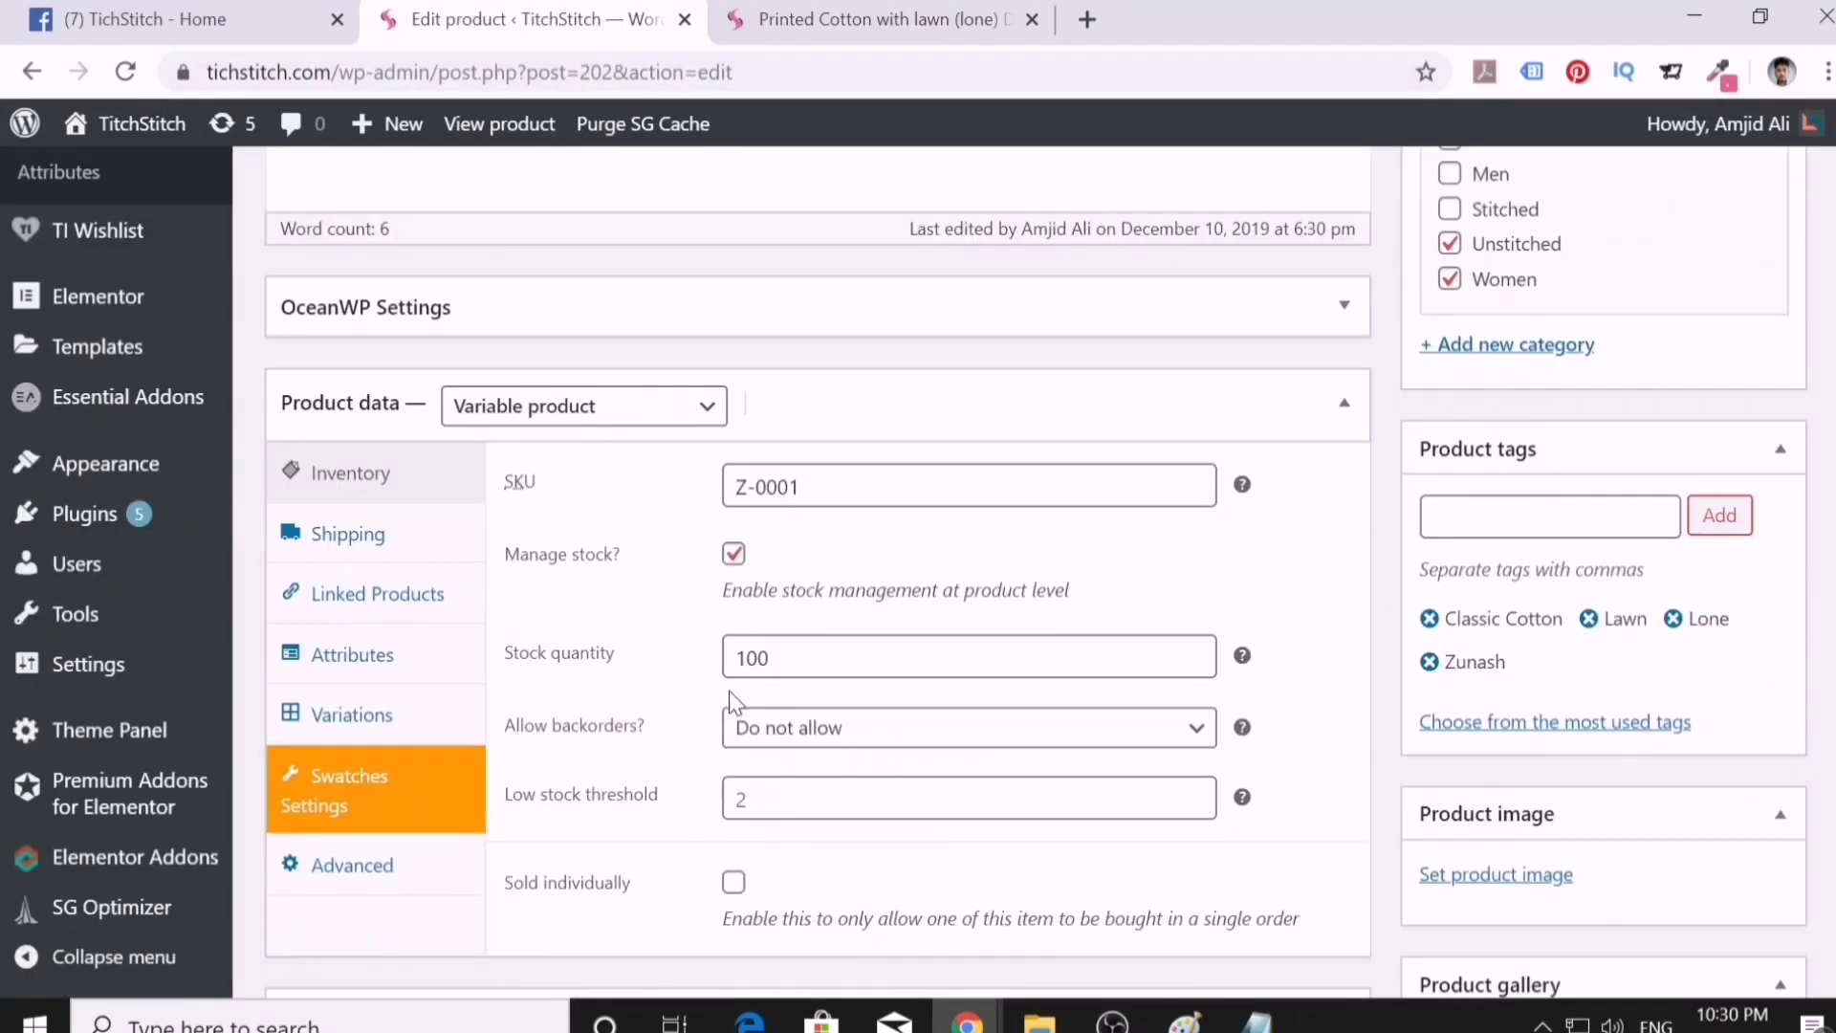
pyautogui.scroll(-3, 631, 679)
pyautogui.scroll(-6, 624, 673)
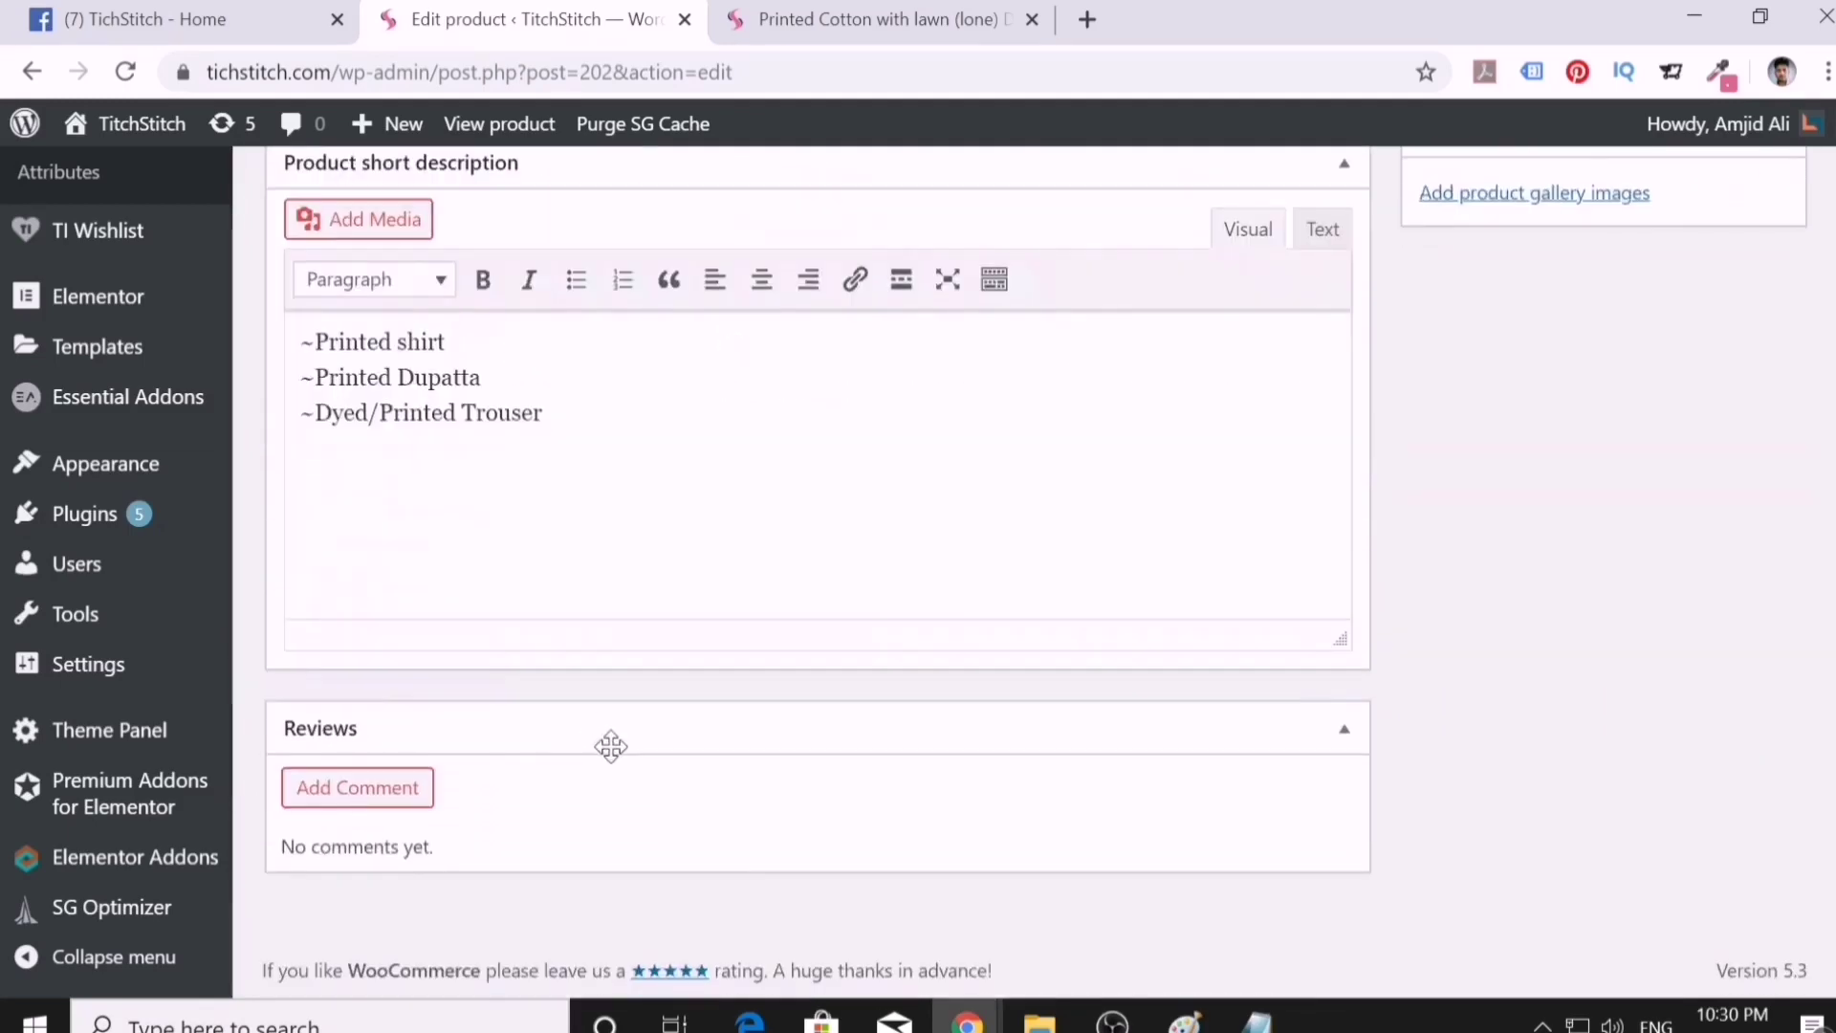
pyautogui.scroll(4, 610, 746)
pyautogui.scroll(2, 610, 746)
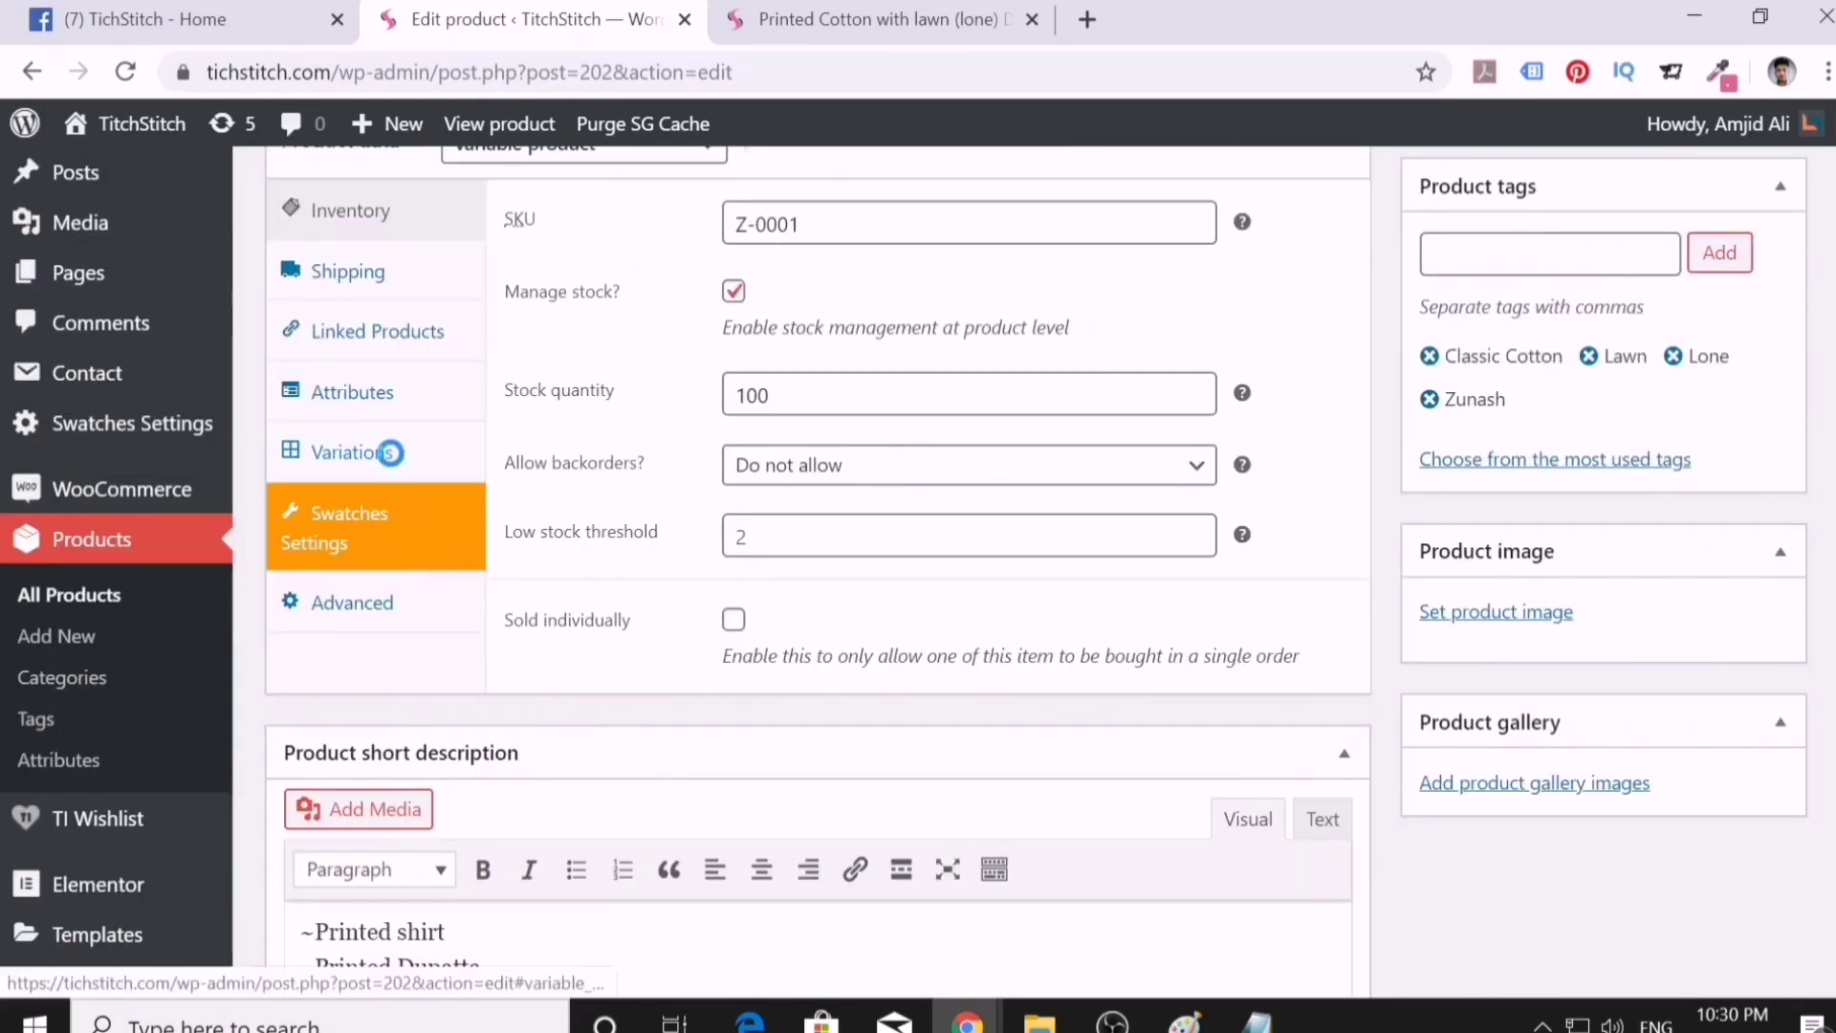
pyautogui.click(388, 458)
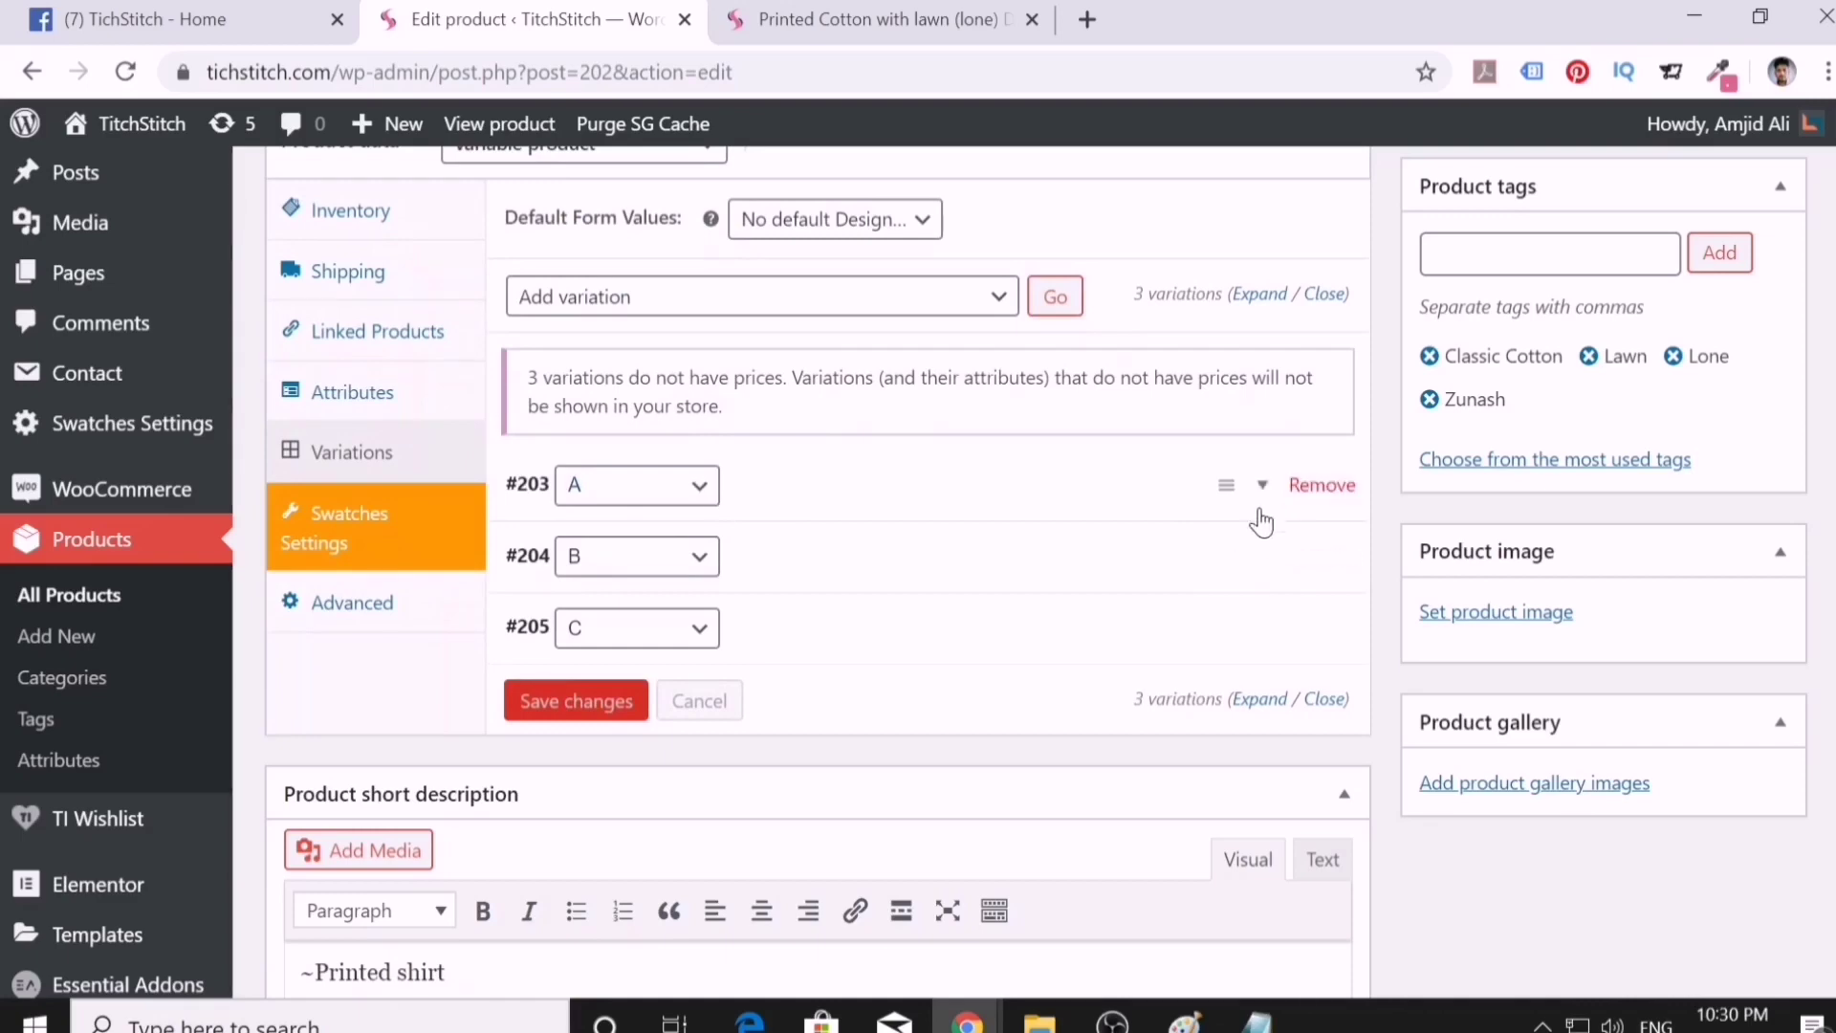
pyautogui.click(1260, 503)
pyautogui.click(717, 826)
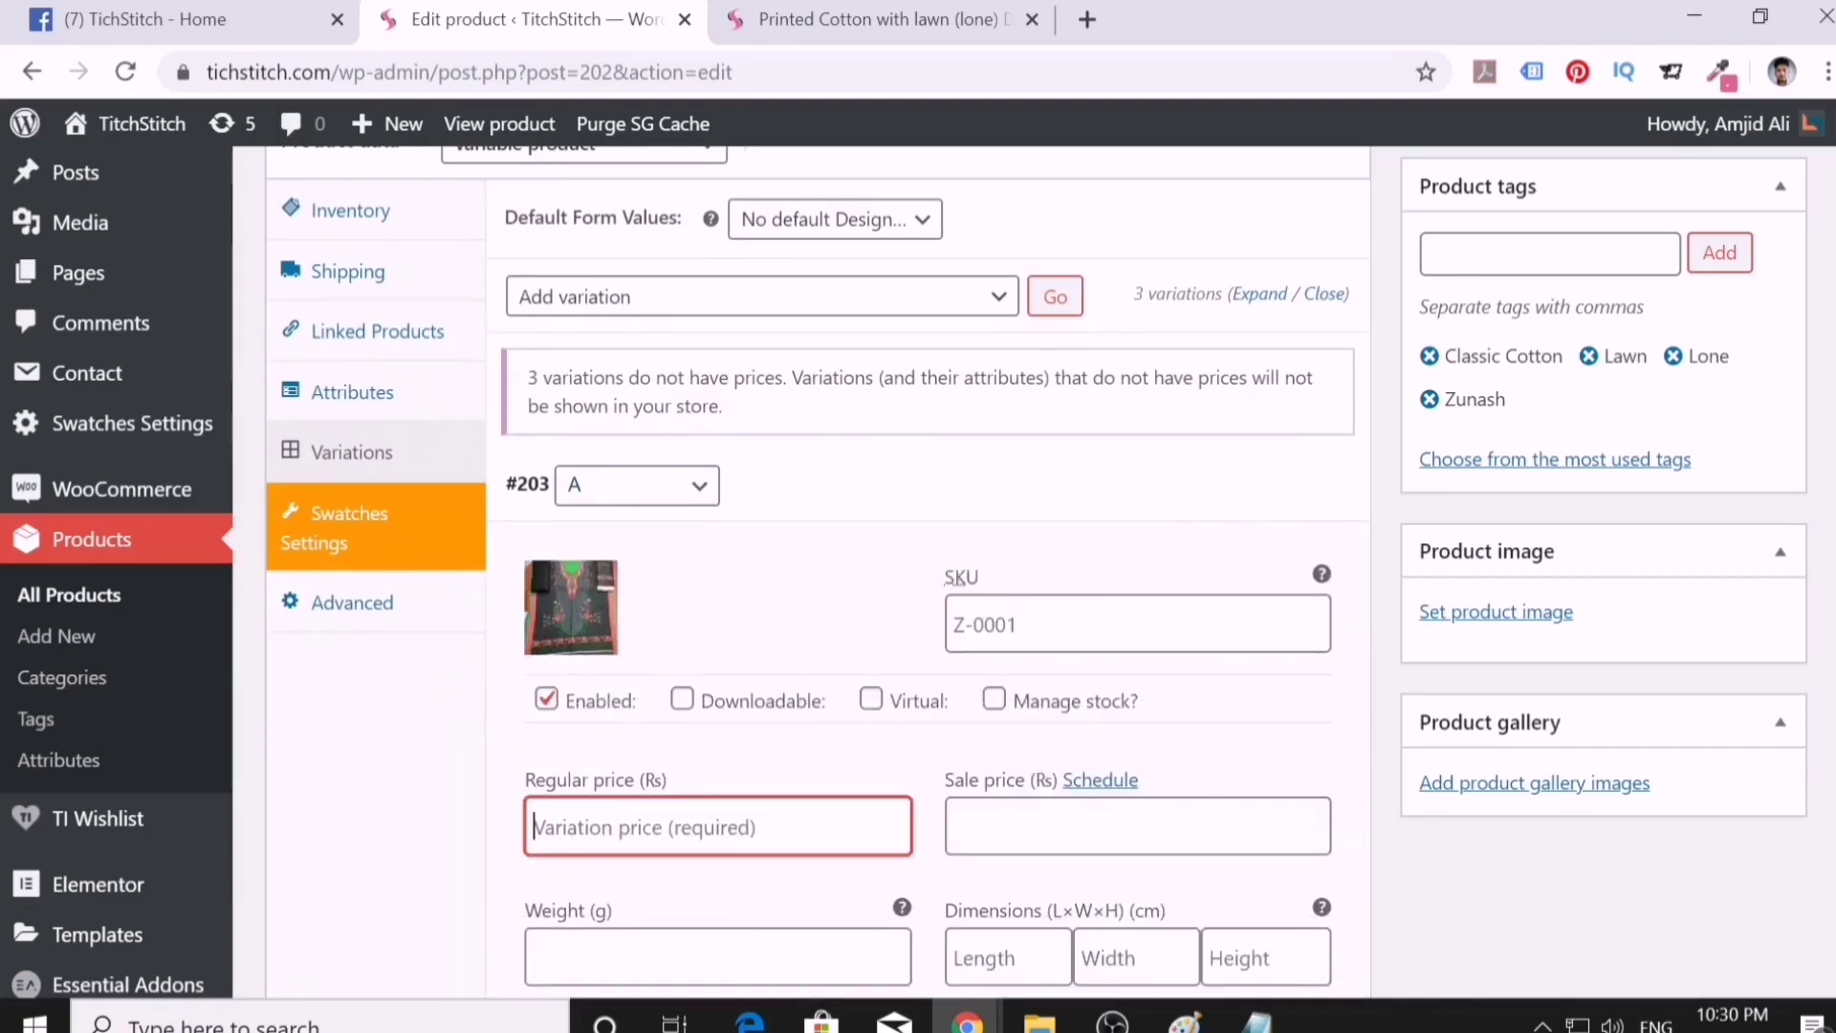
pyautogui.write('1099')
# - Set variation B's regular price to 1099
pyautogui.scroll(-4, 845, 815)
pyautogui.scroll(-3, 1282, 615)
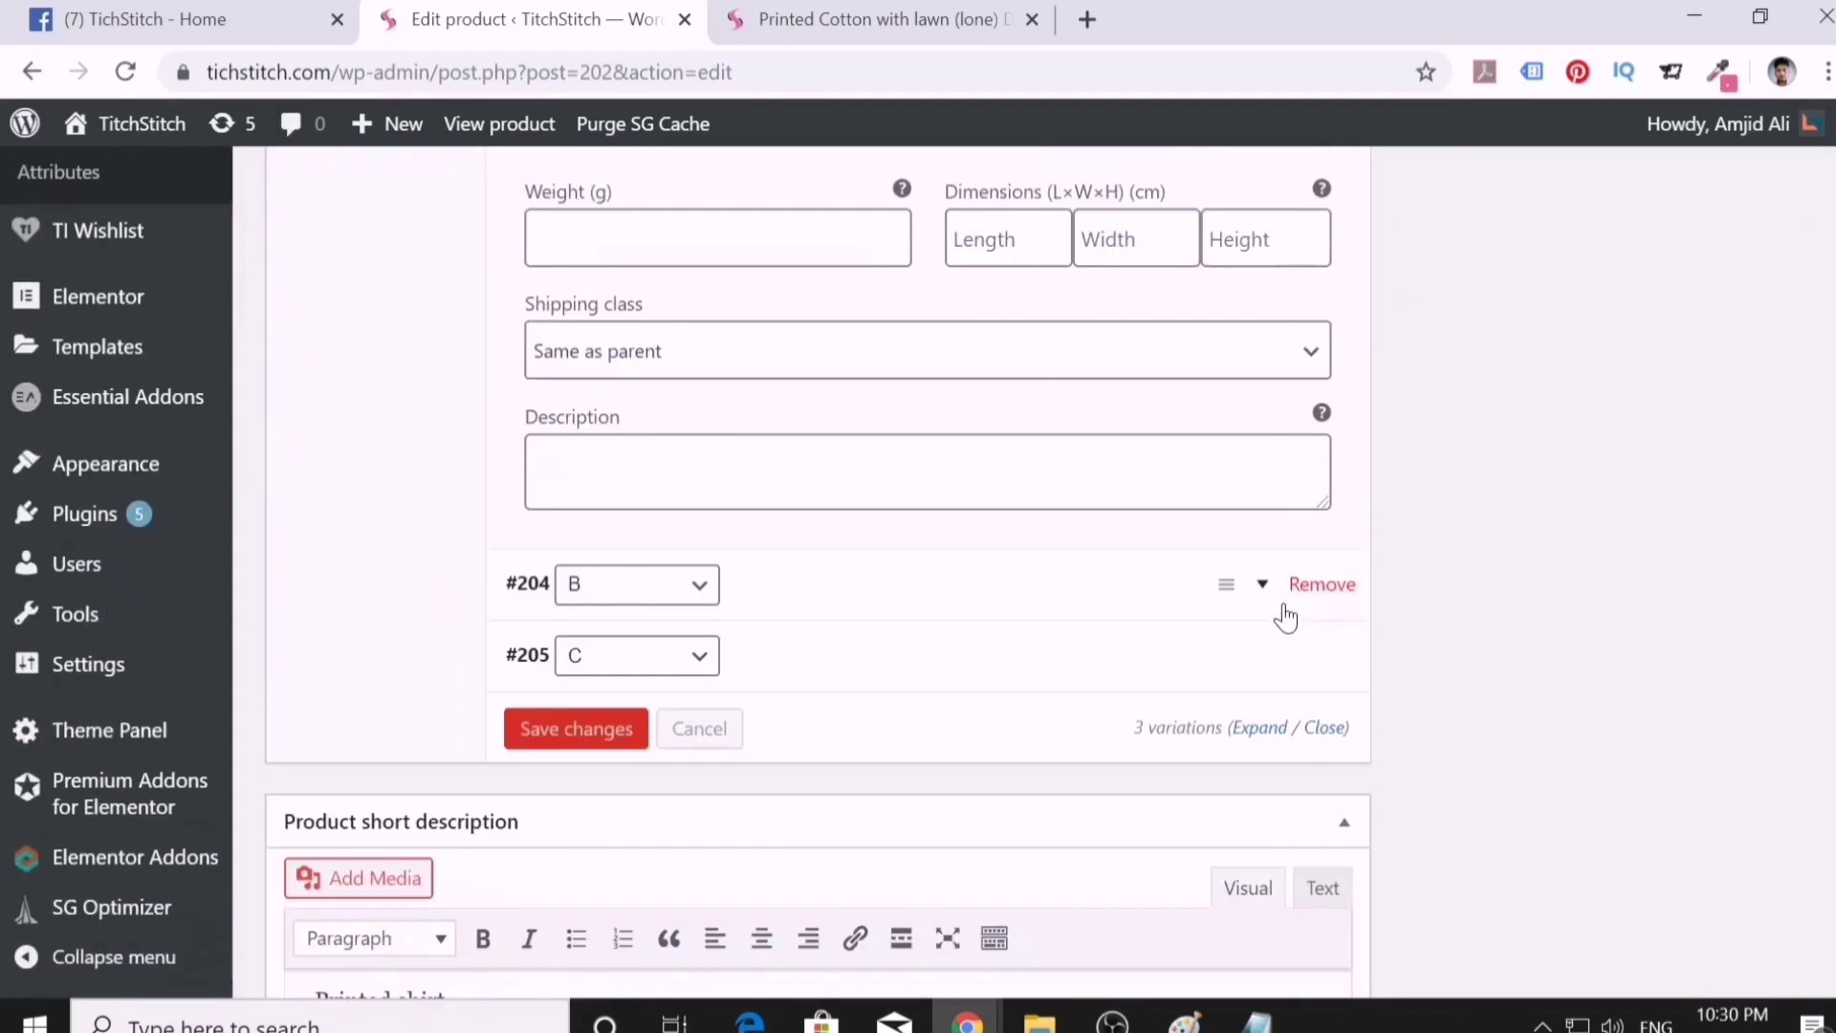
pyautogui.scroll(7, 1282, 621)
pyautogui.scroll(-7, 1283, 626)
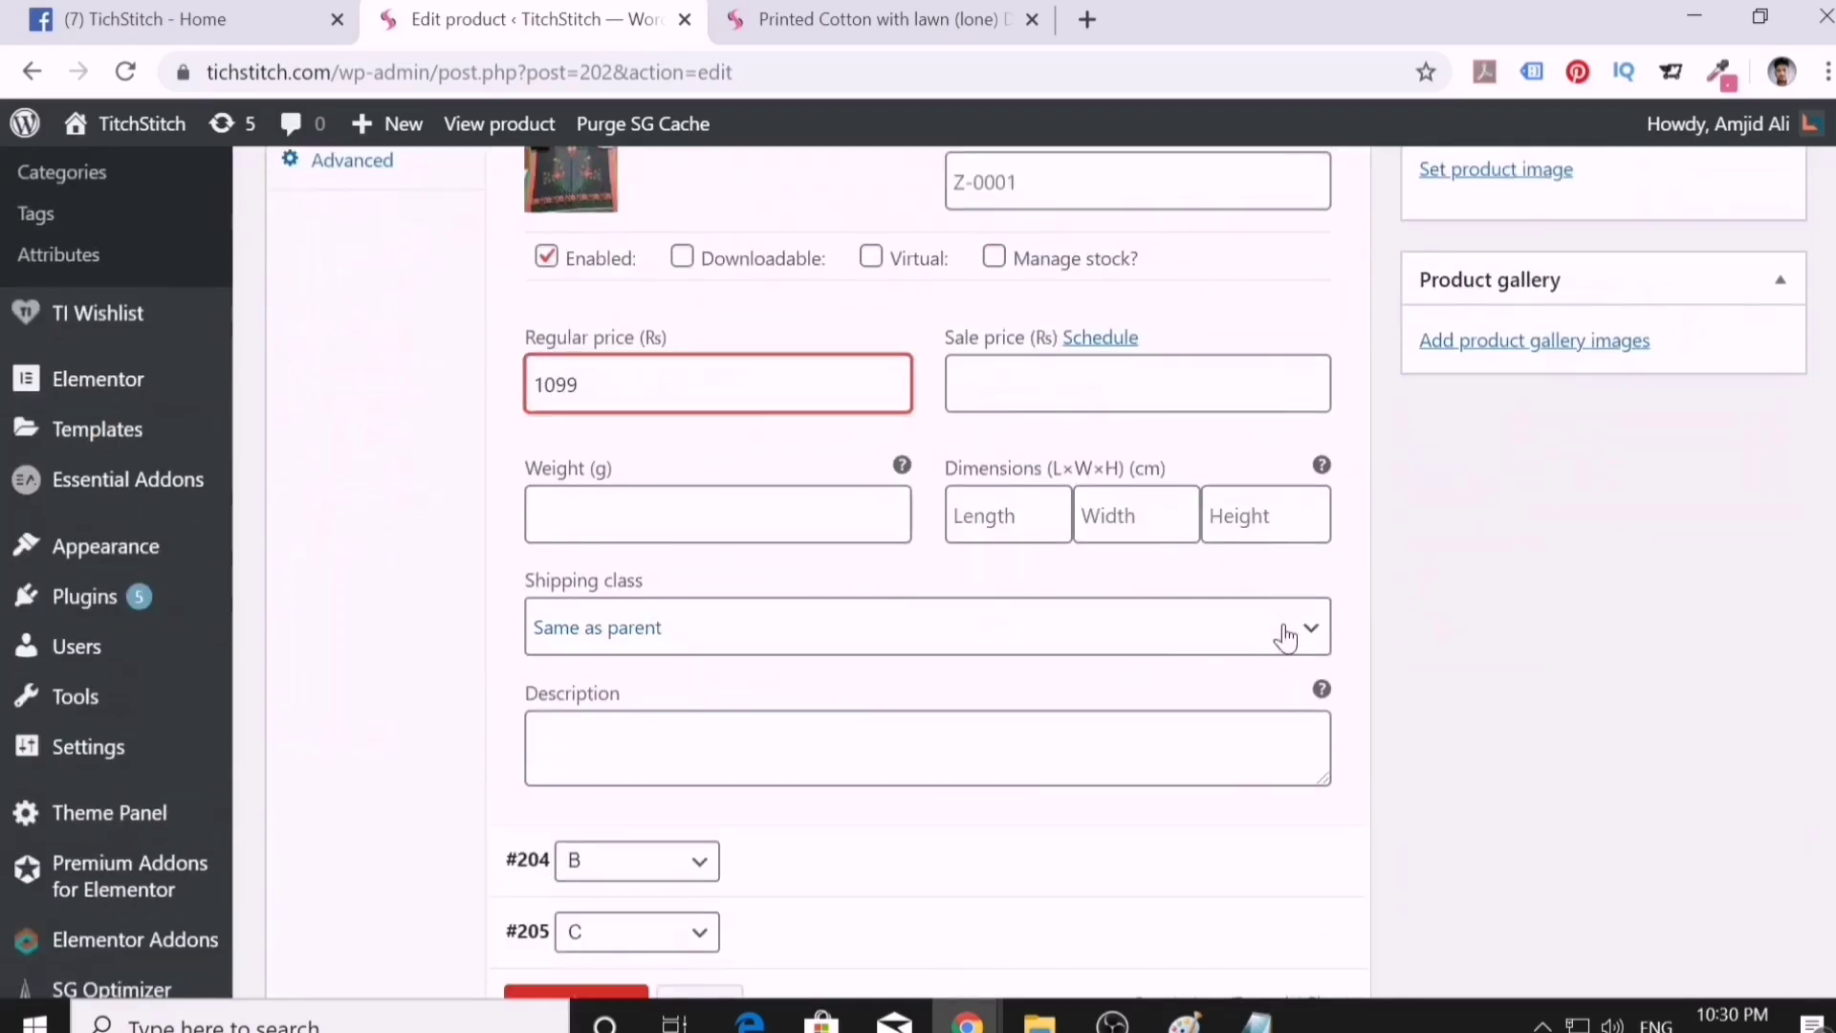
pyautogui.click(1243, 568)
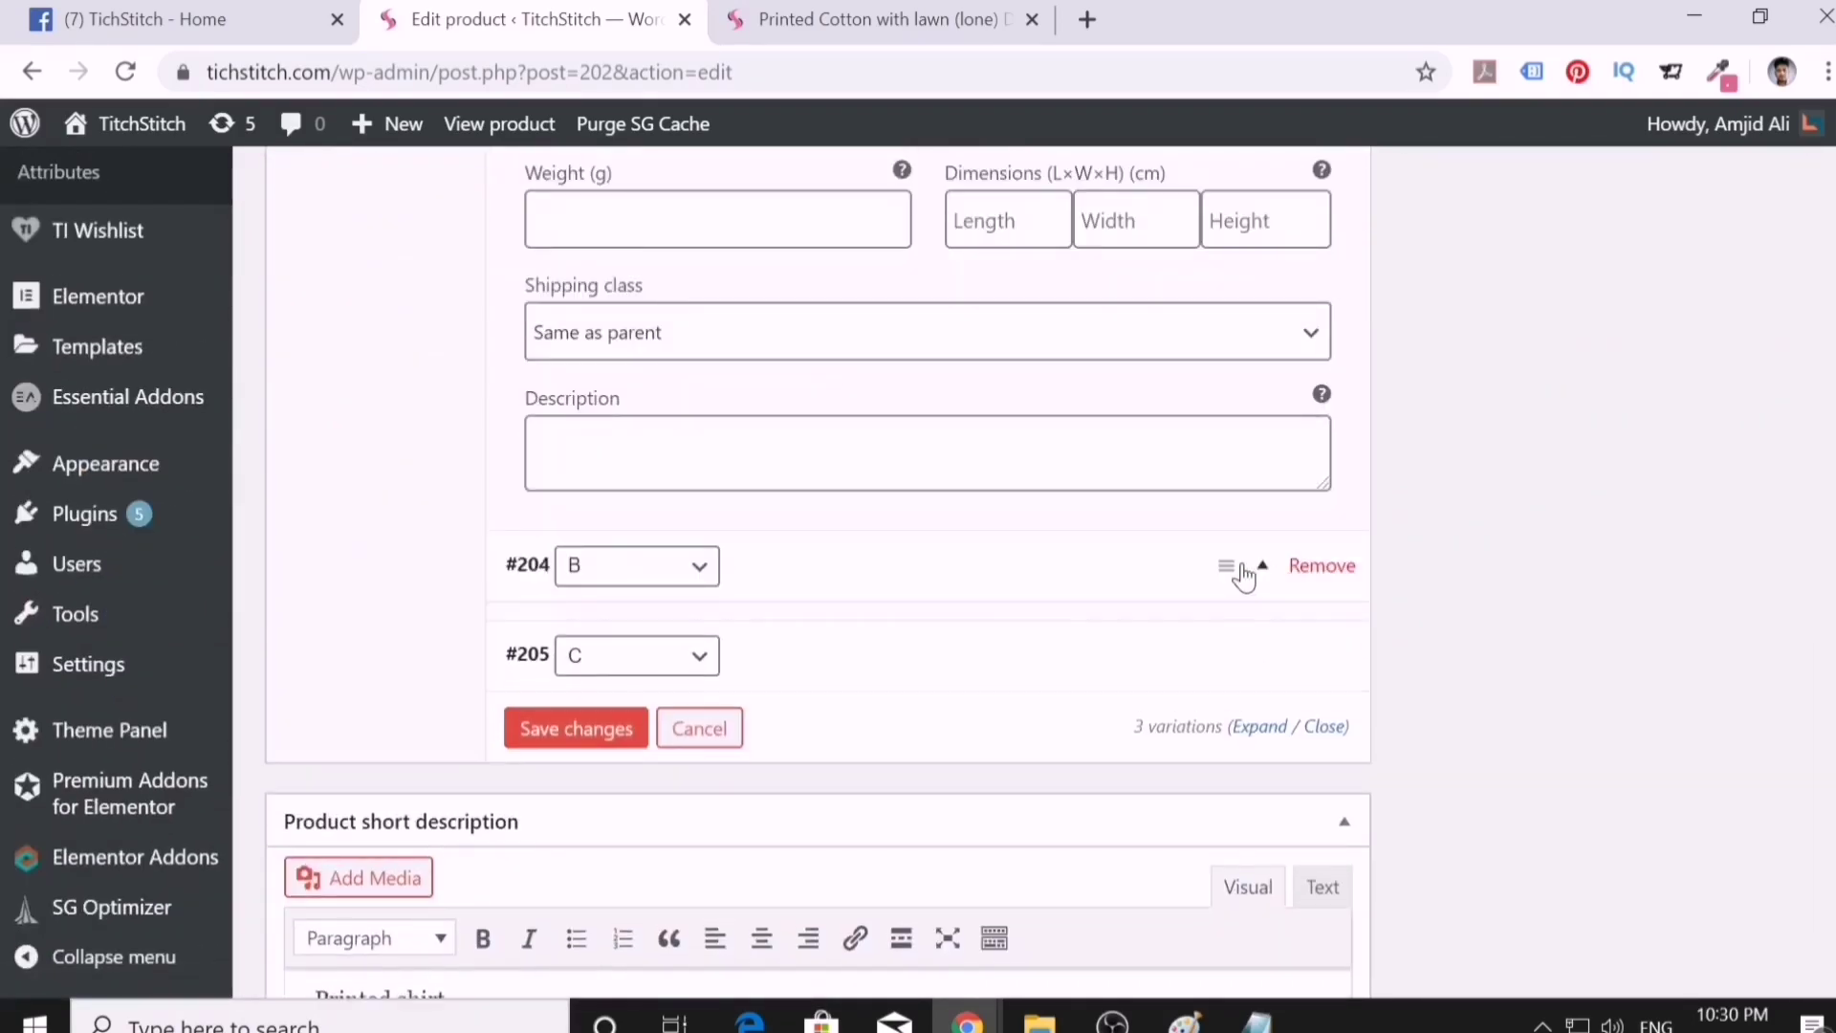
pyautogui.click(717, 907)
pyautogui.write('1099')
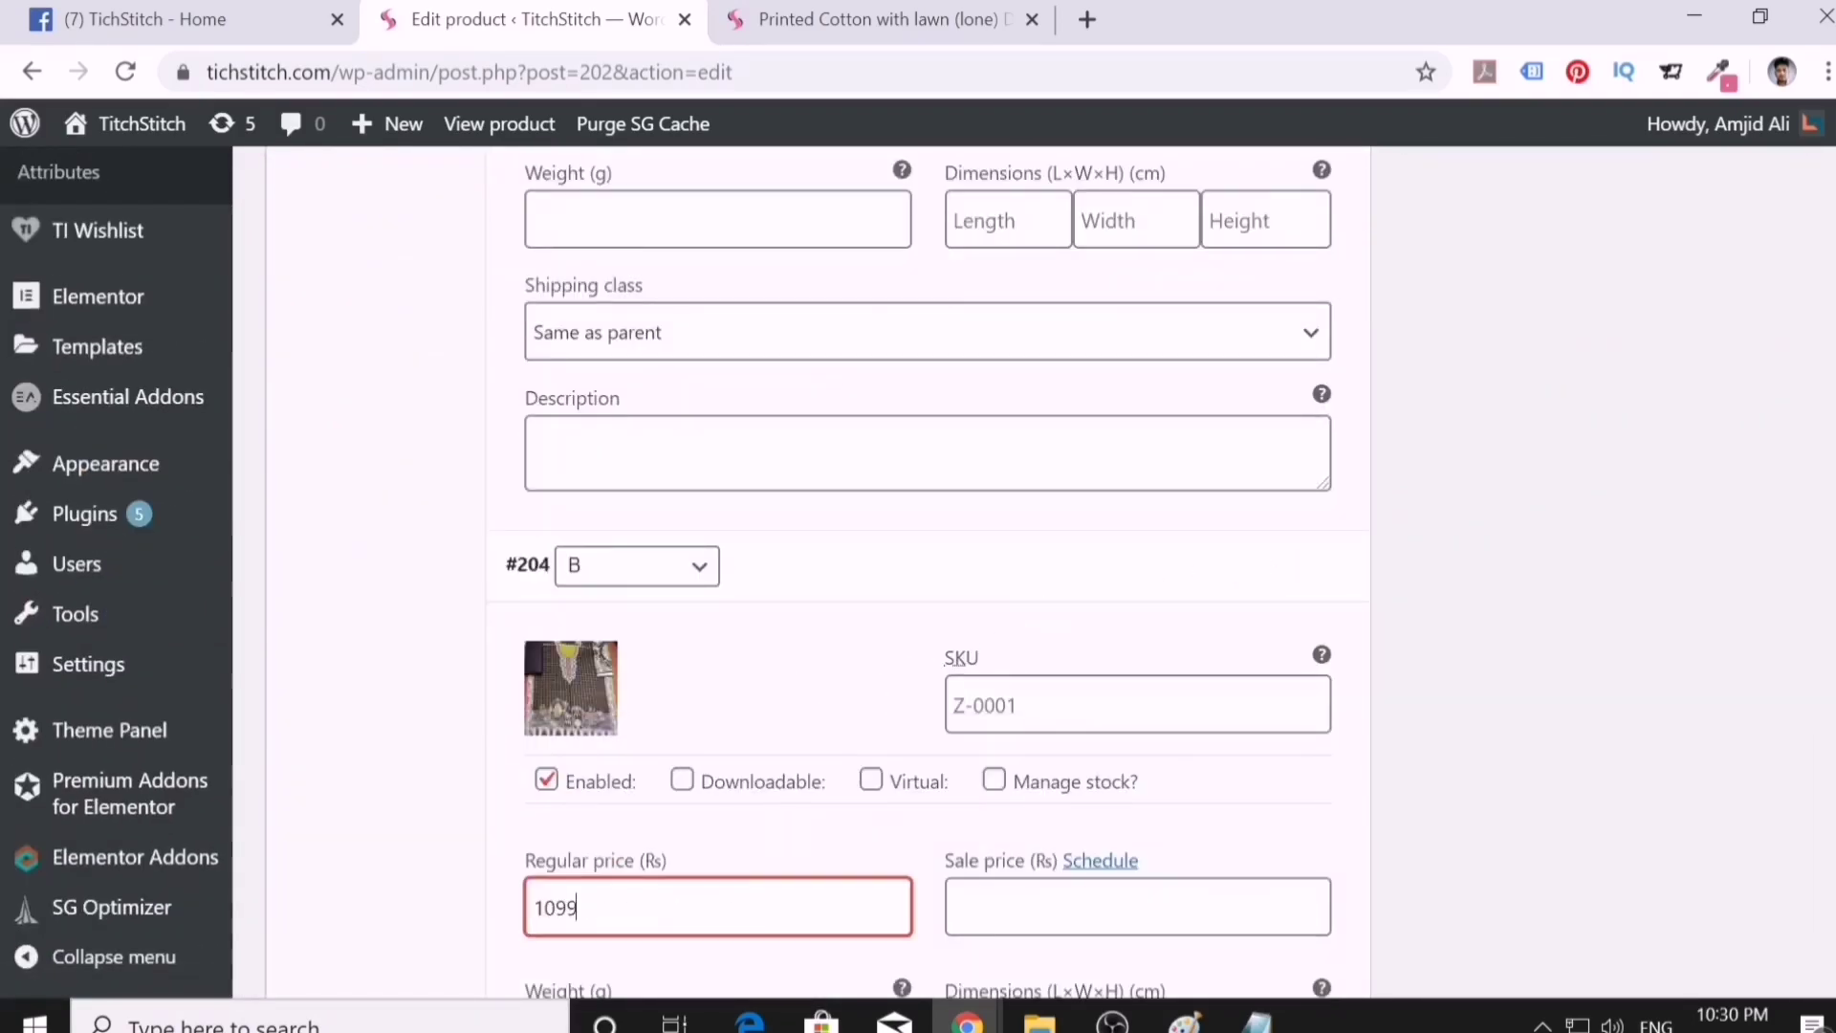
# - Set variation C's regular price to 1099 and save the variation changes
pyautogui.scroll(-5, 1205, 708)
pyautogui.scroll(-3, 1294, 737)
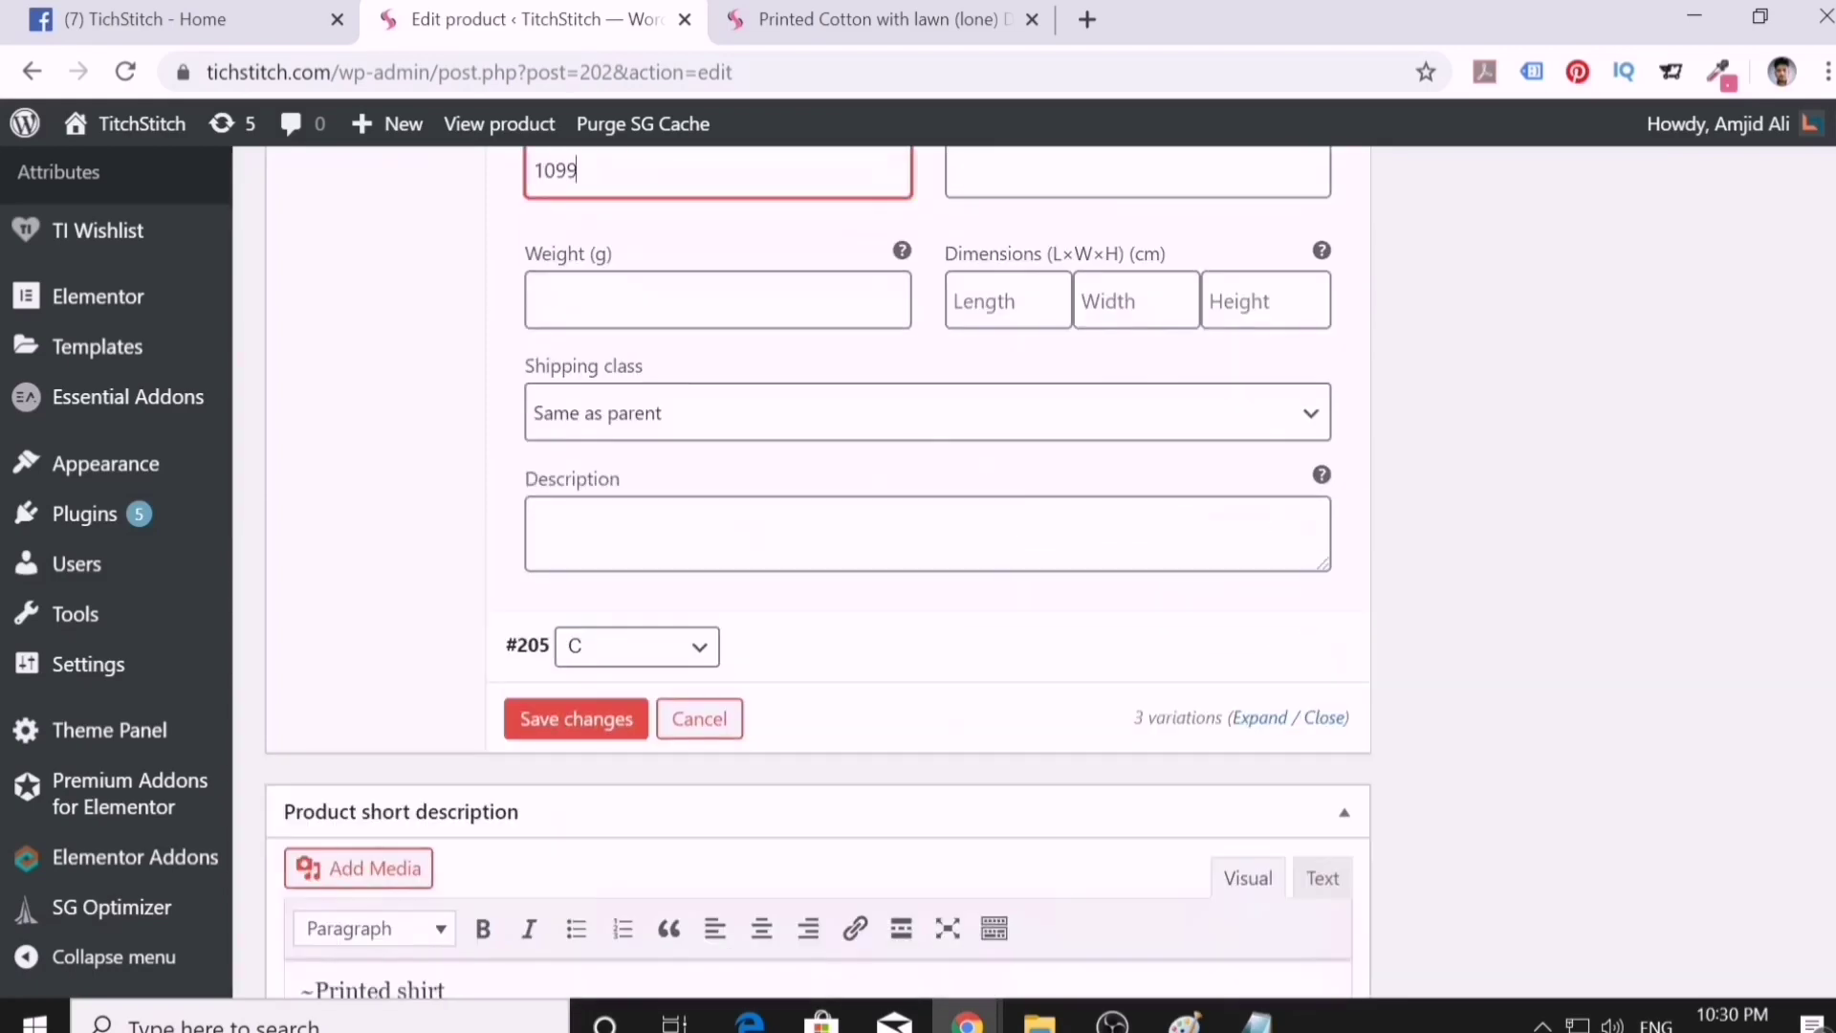
pyautogui.scroll(7, 1296, 668)
pyautogui.scroll(-5, 1297, 667)
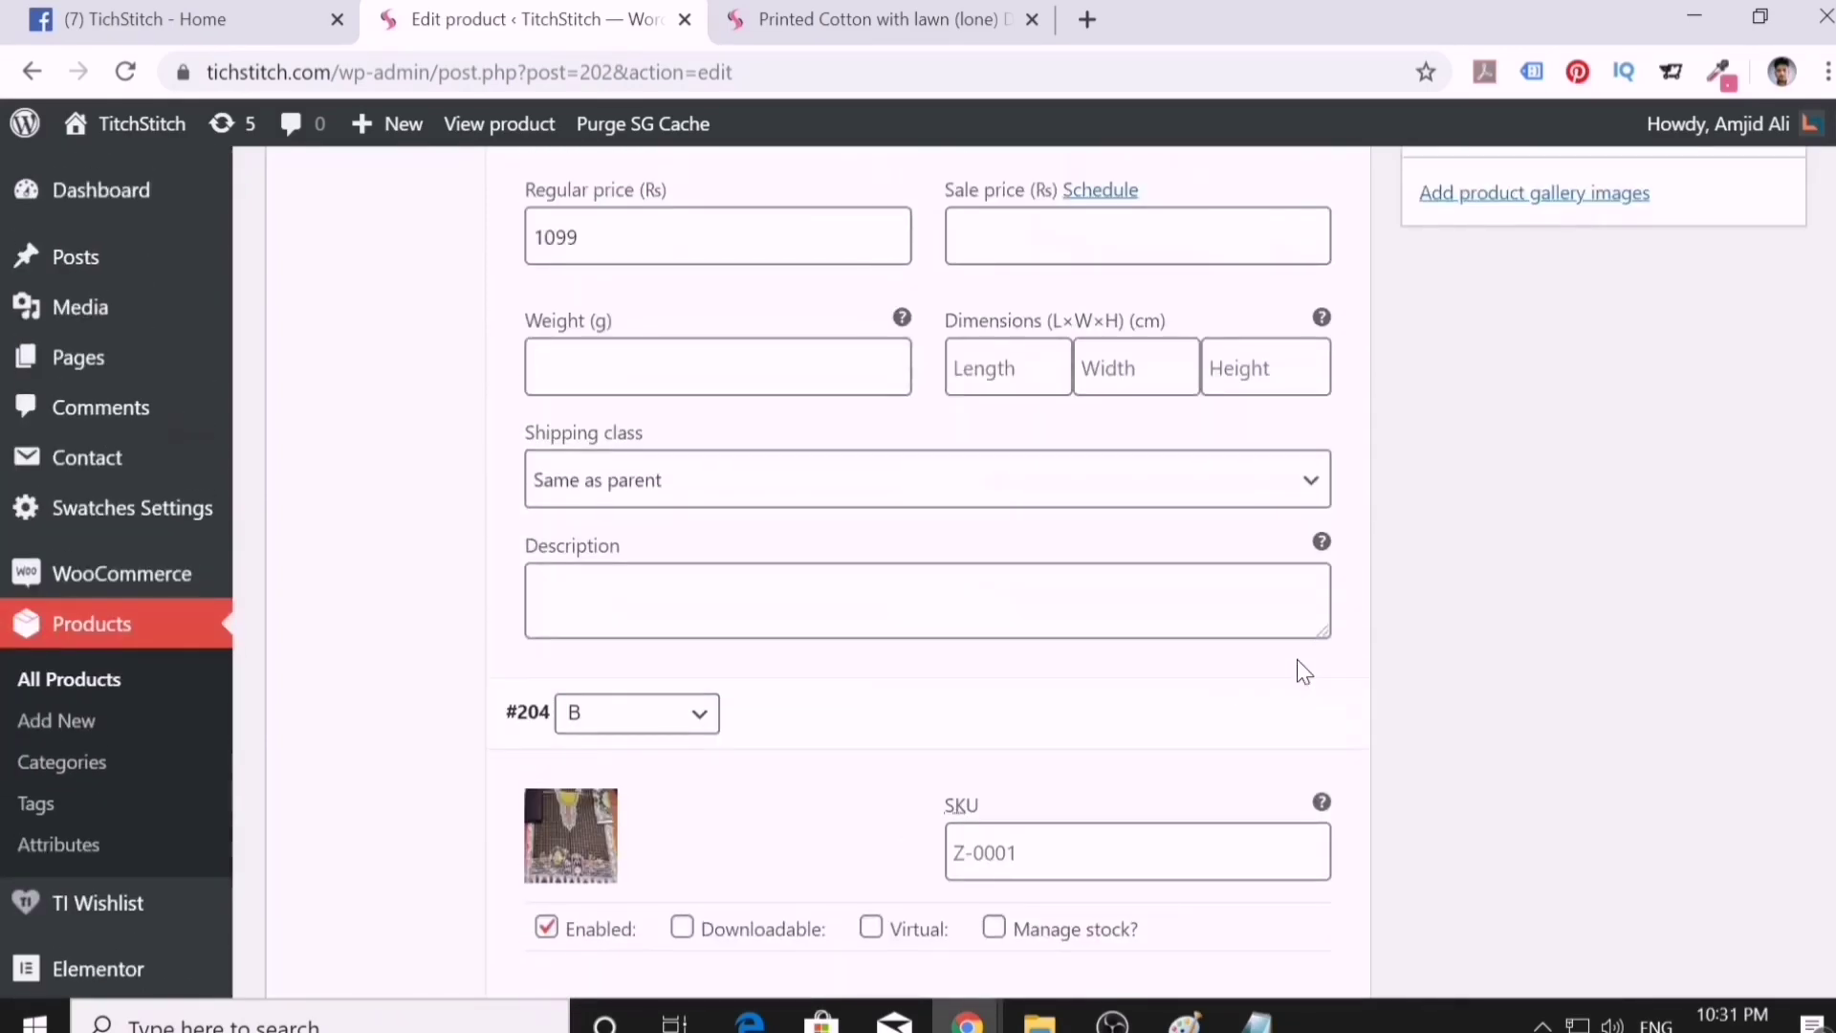
pyautogui.scroll(-4, 1296, 658)
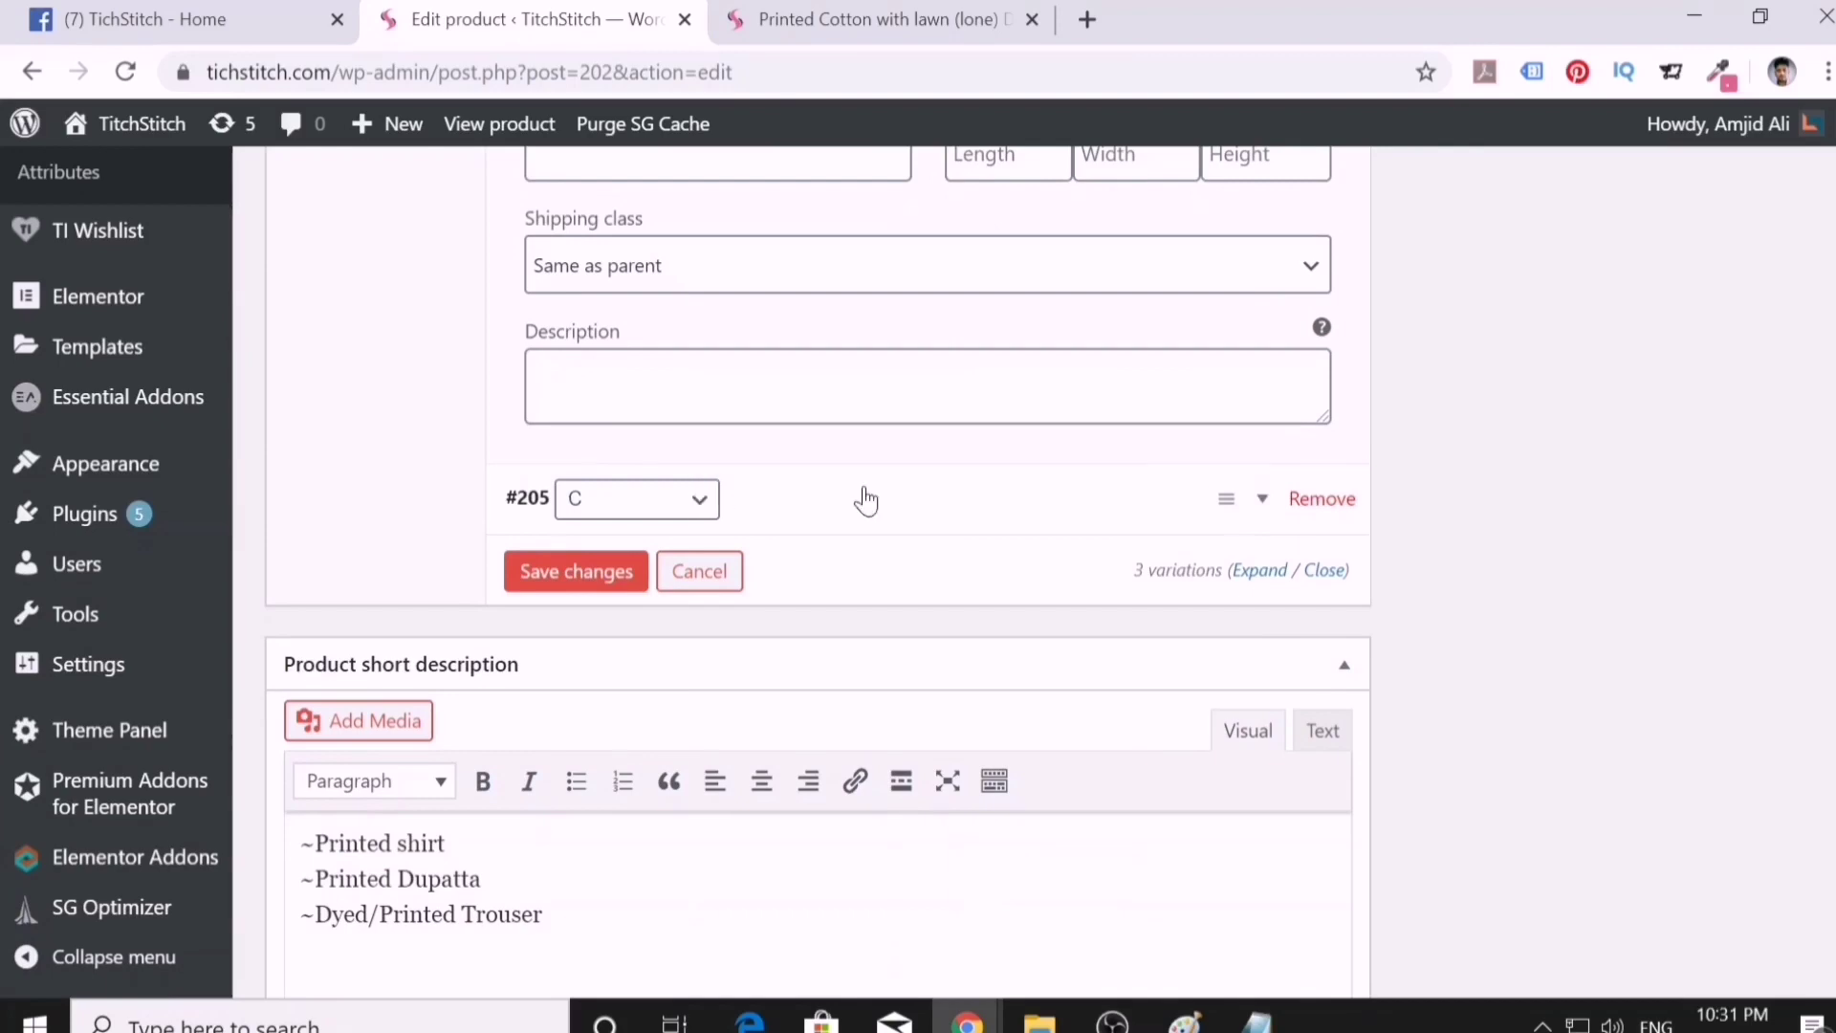
pyautogui.click(1255, 501)
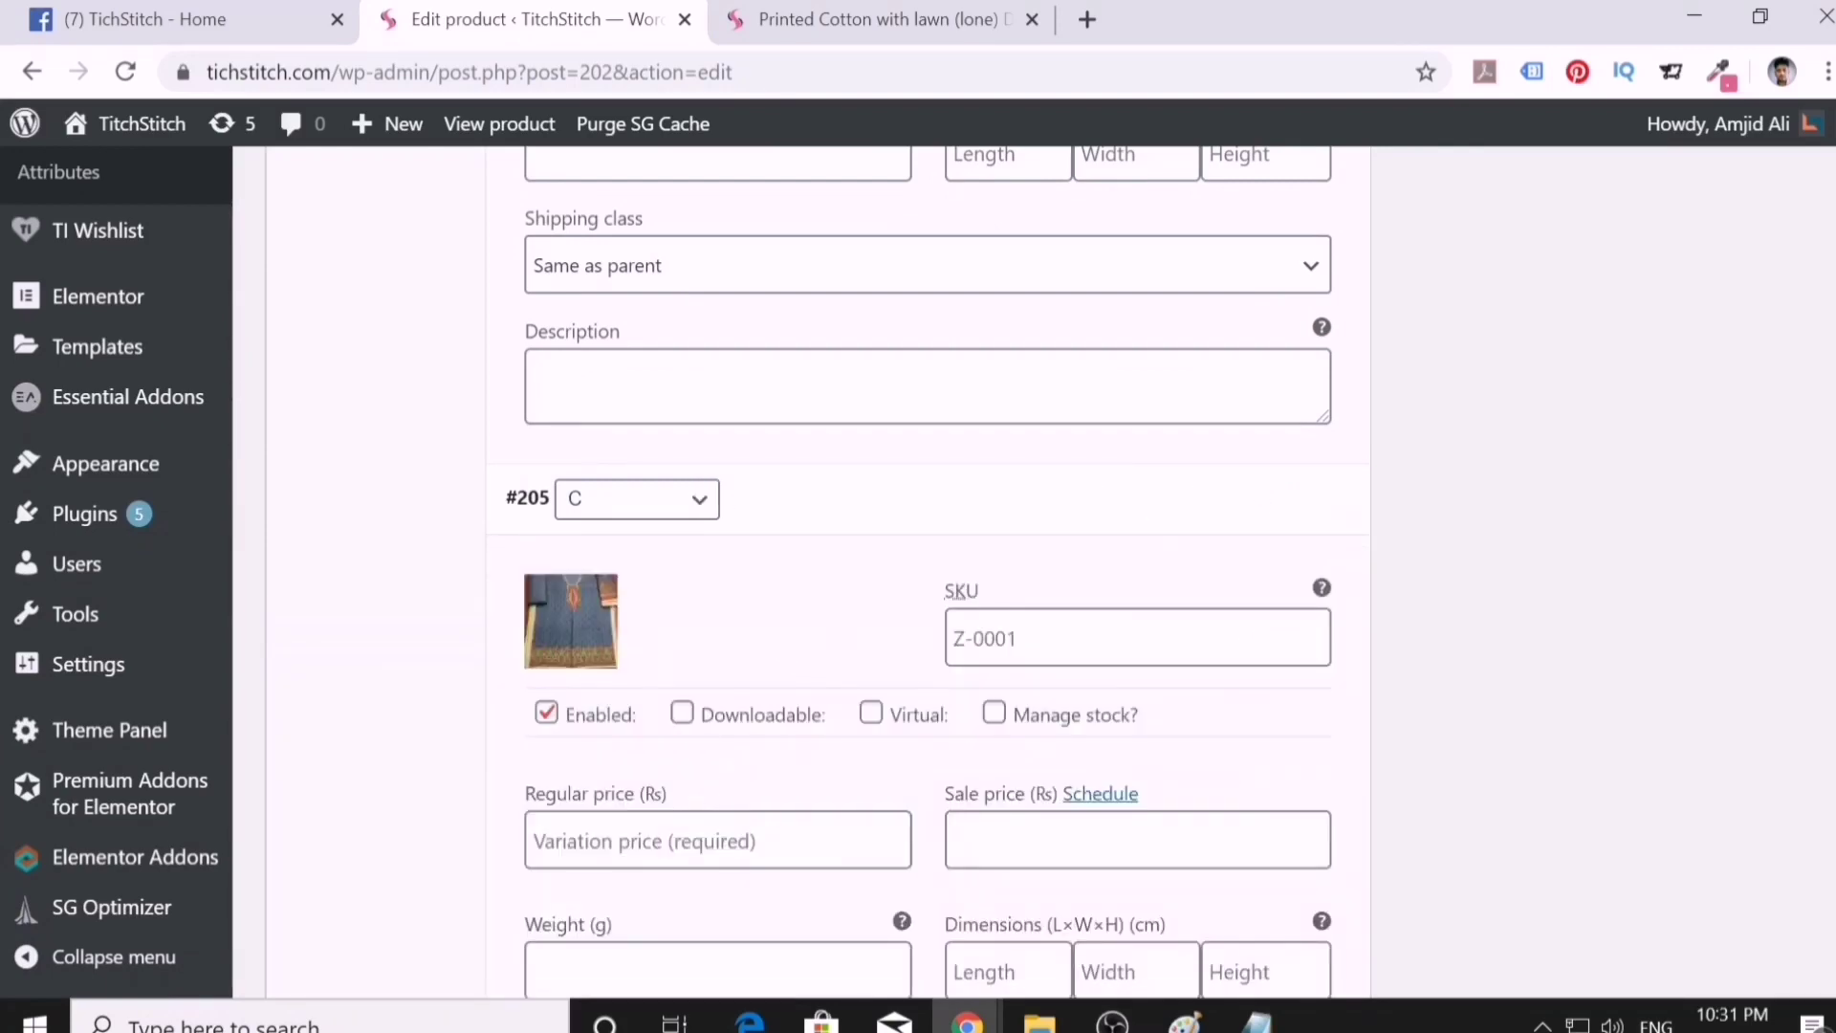
pyautogui.click(751, 824)
pyautogui.write('1099')
pyautogui.scroll(-6, 746, 812)
pyautogui.click(608, 728)
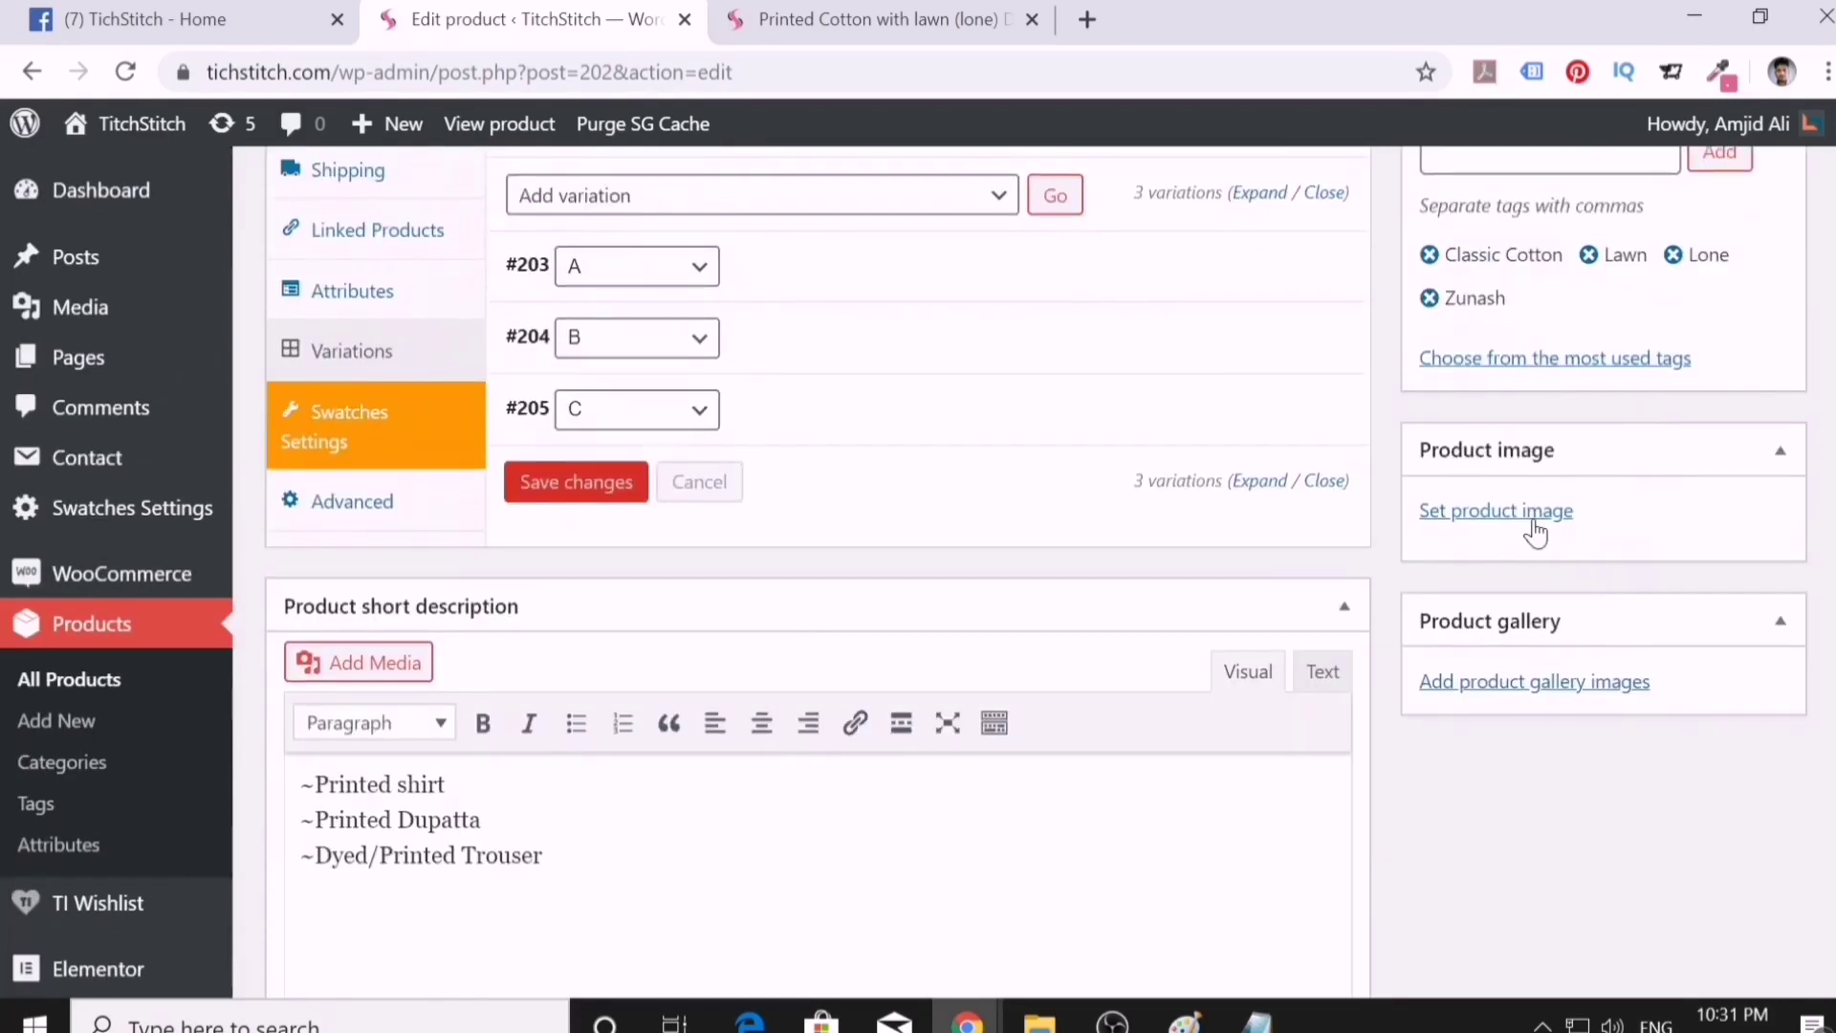
# - Set the main product image to b-1.jpg, the brown checked suit, from the media library
pyautogui.click(1530, 521)
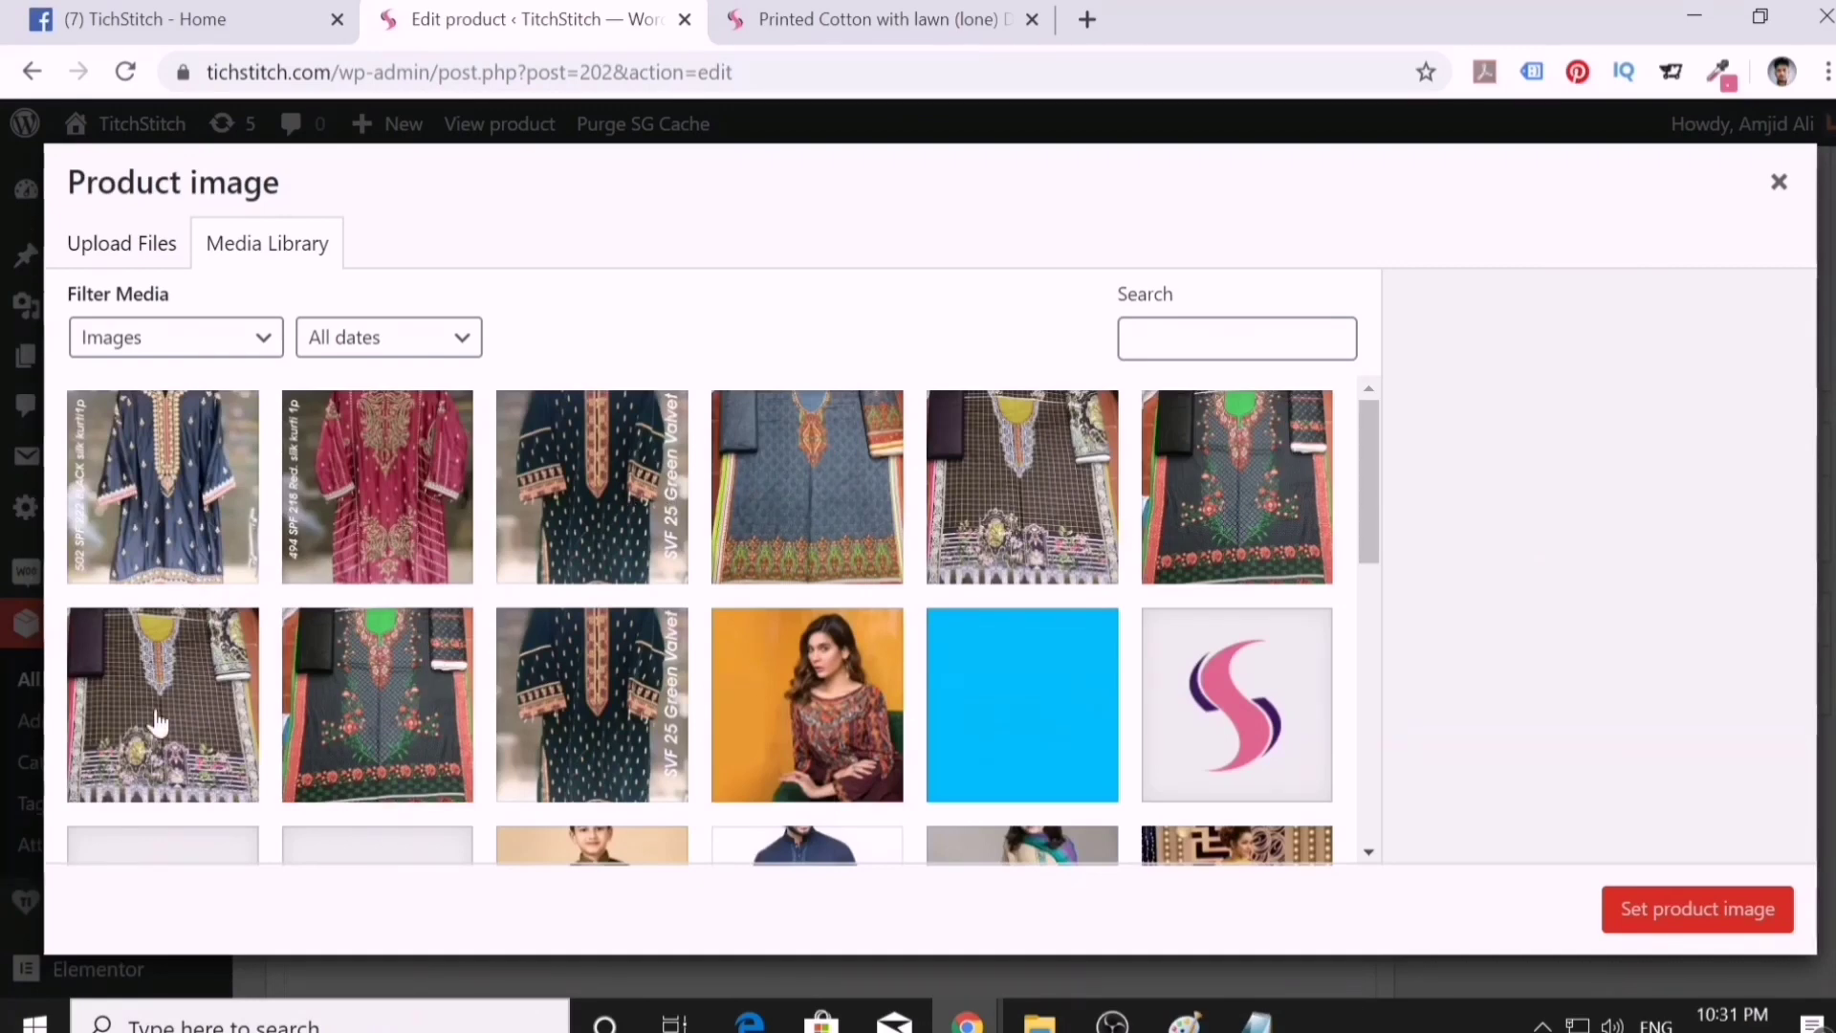
pyautogui.click(582, 721)
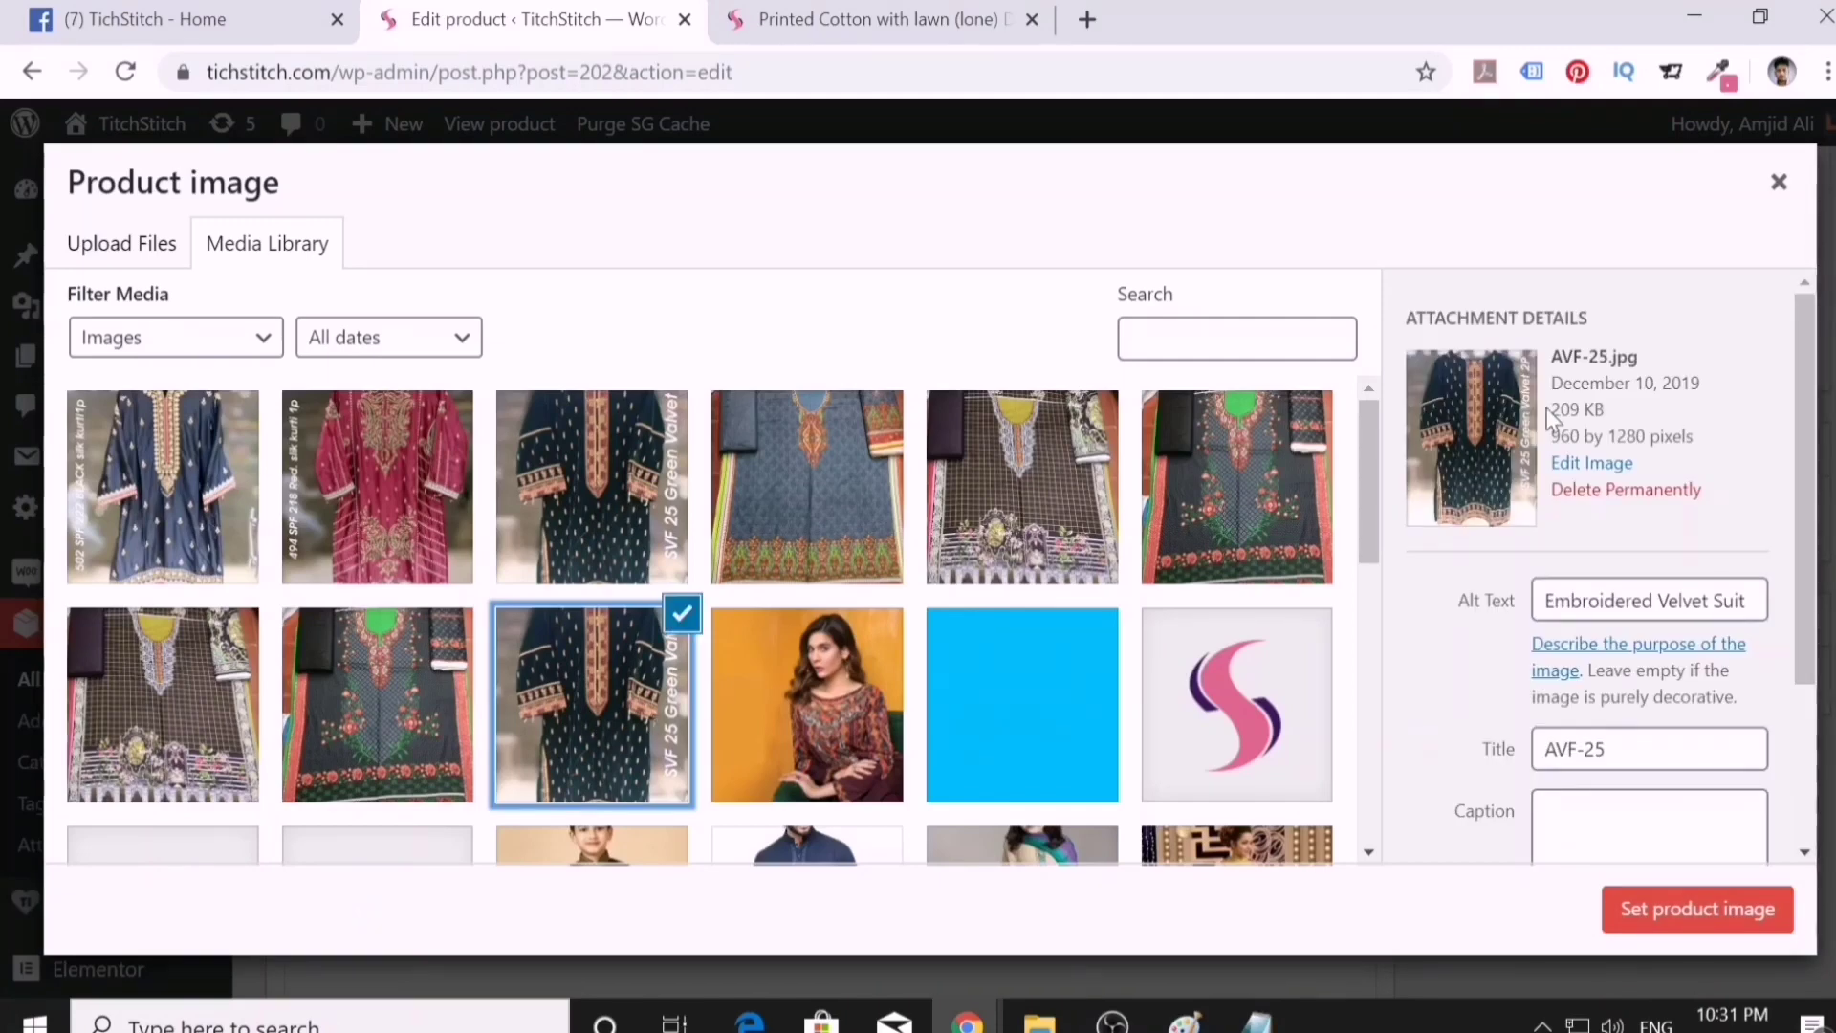
pyautogui.click(1219, 530)
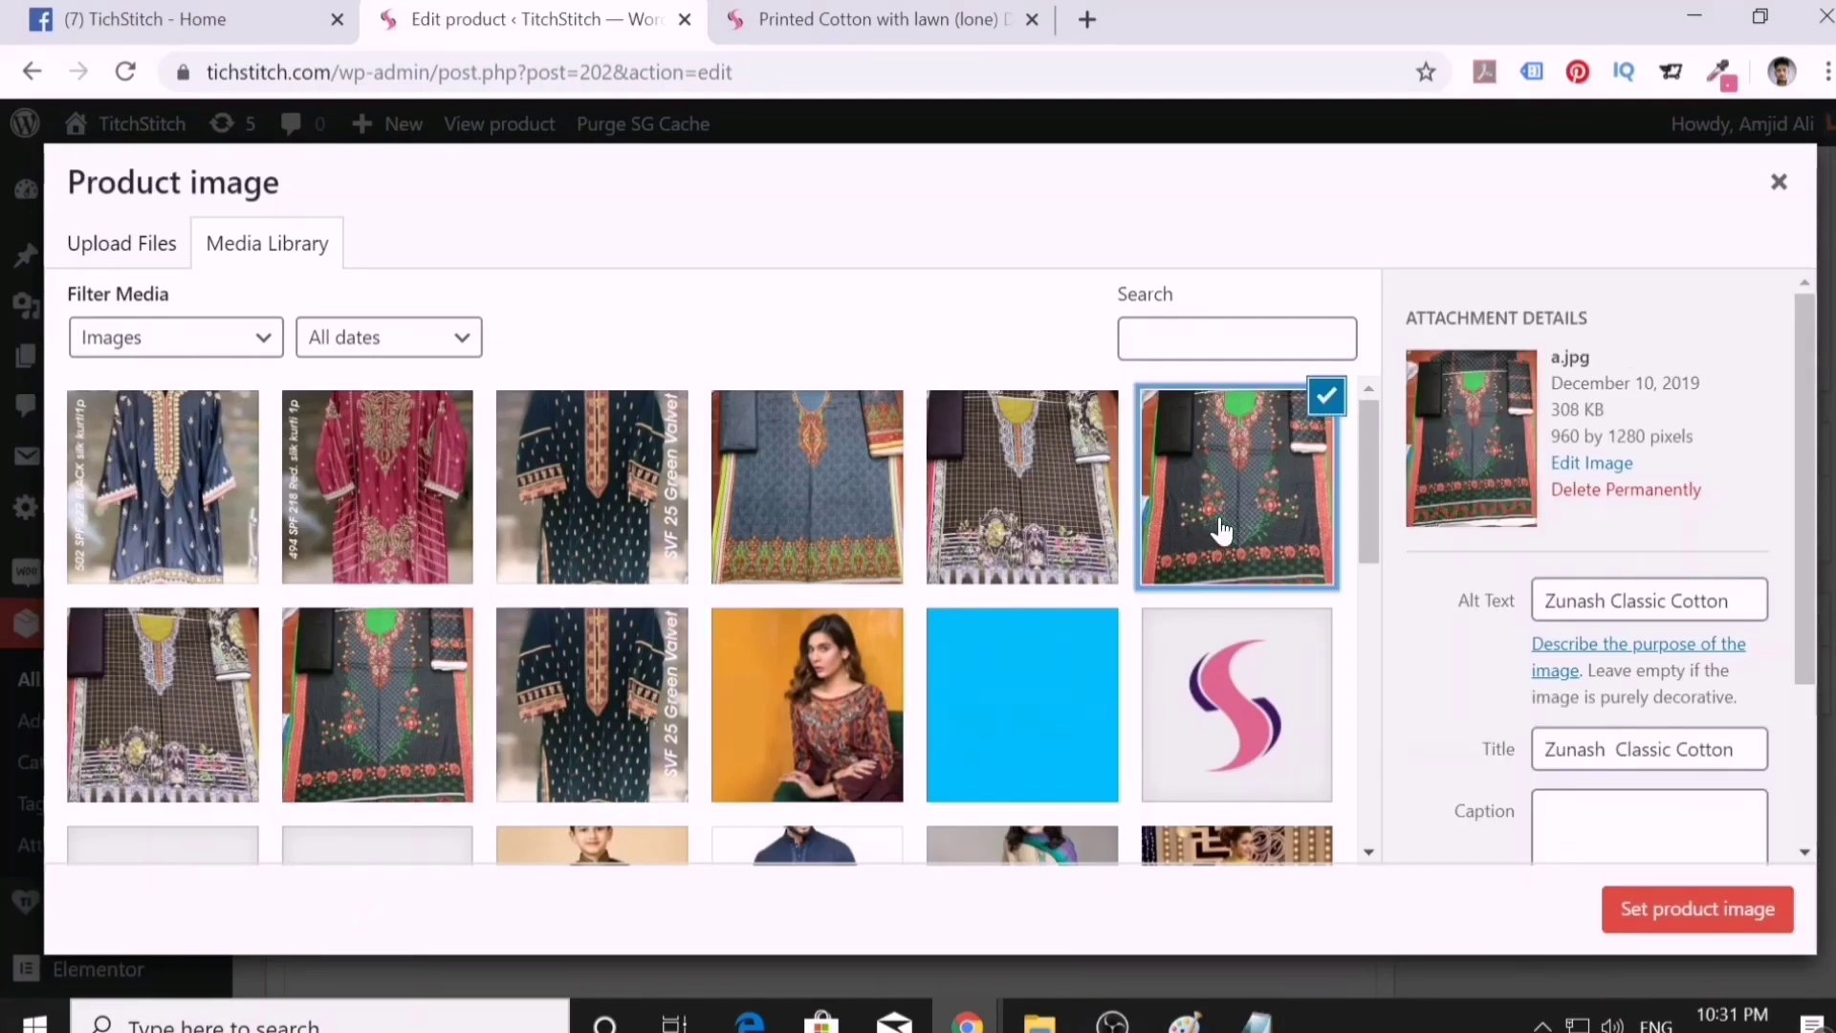
pyautogui.click(1077, 487)
pyautogui.click(1662, 908)
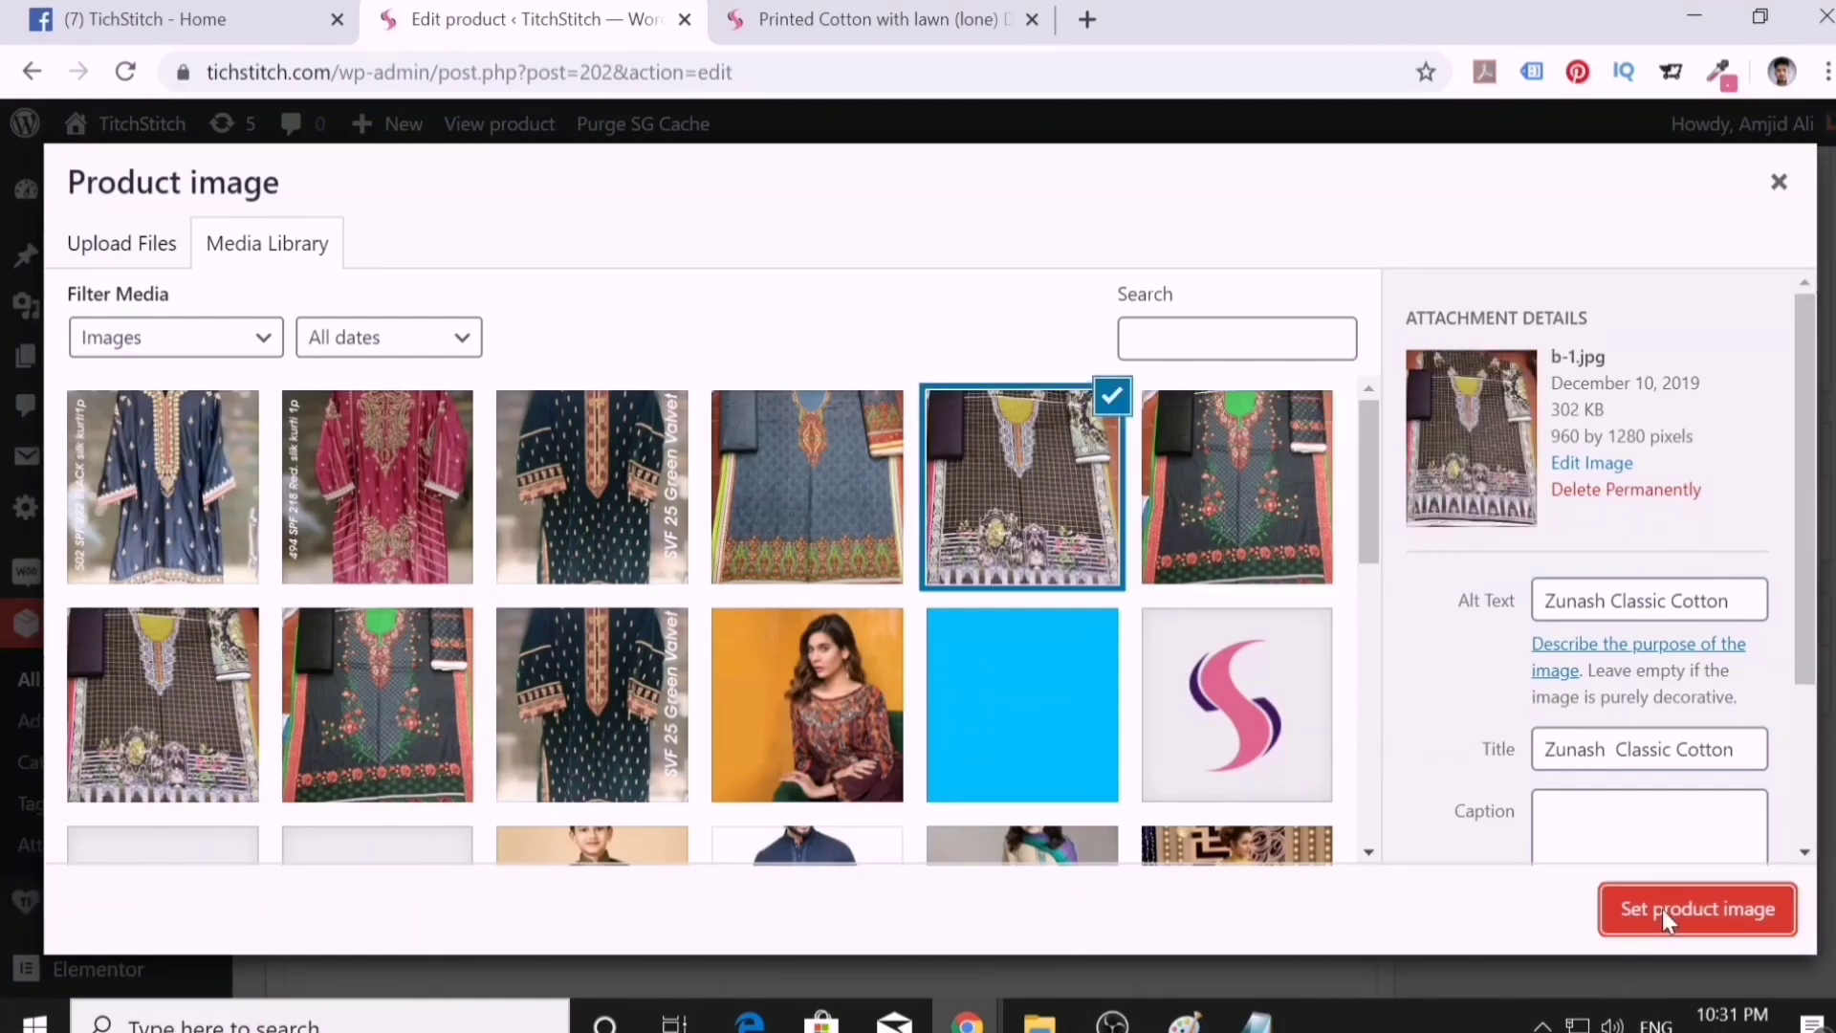
# - Add a.jpg, b-1.jpg and c.jpg from the media library to the product gallery
pyautogui.scroll(-3, 1485, 773)
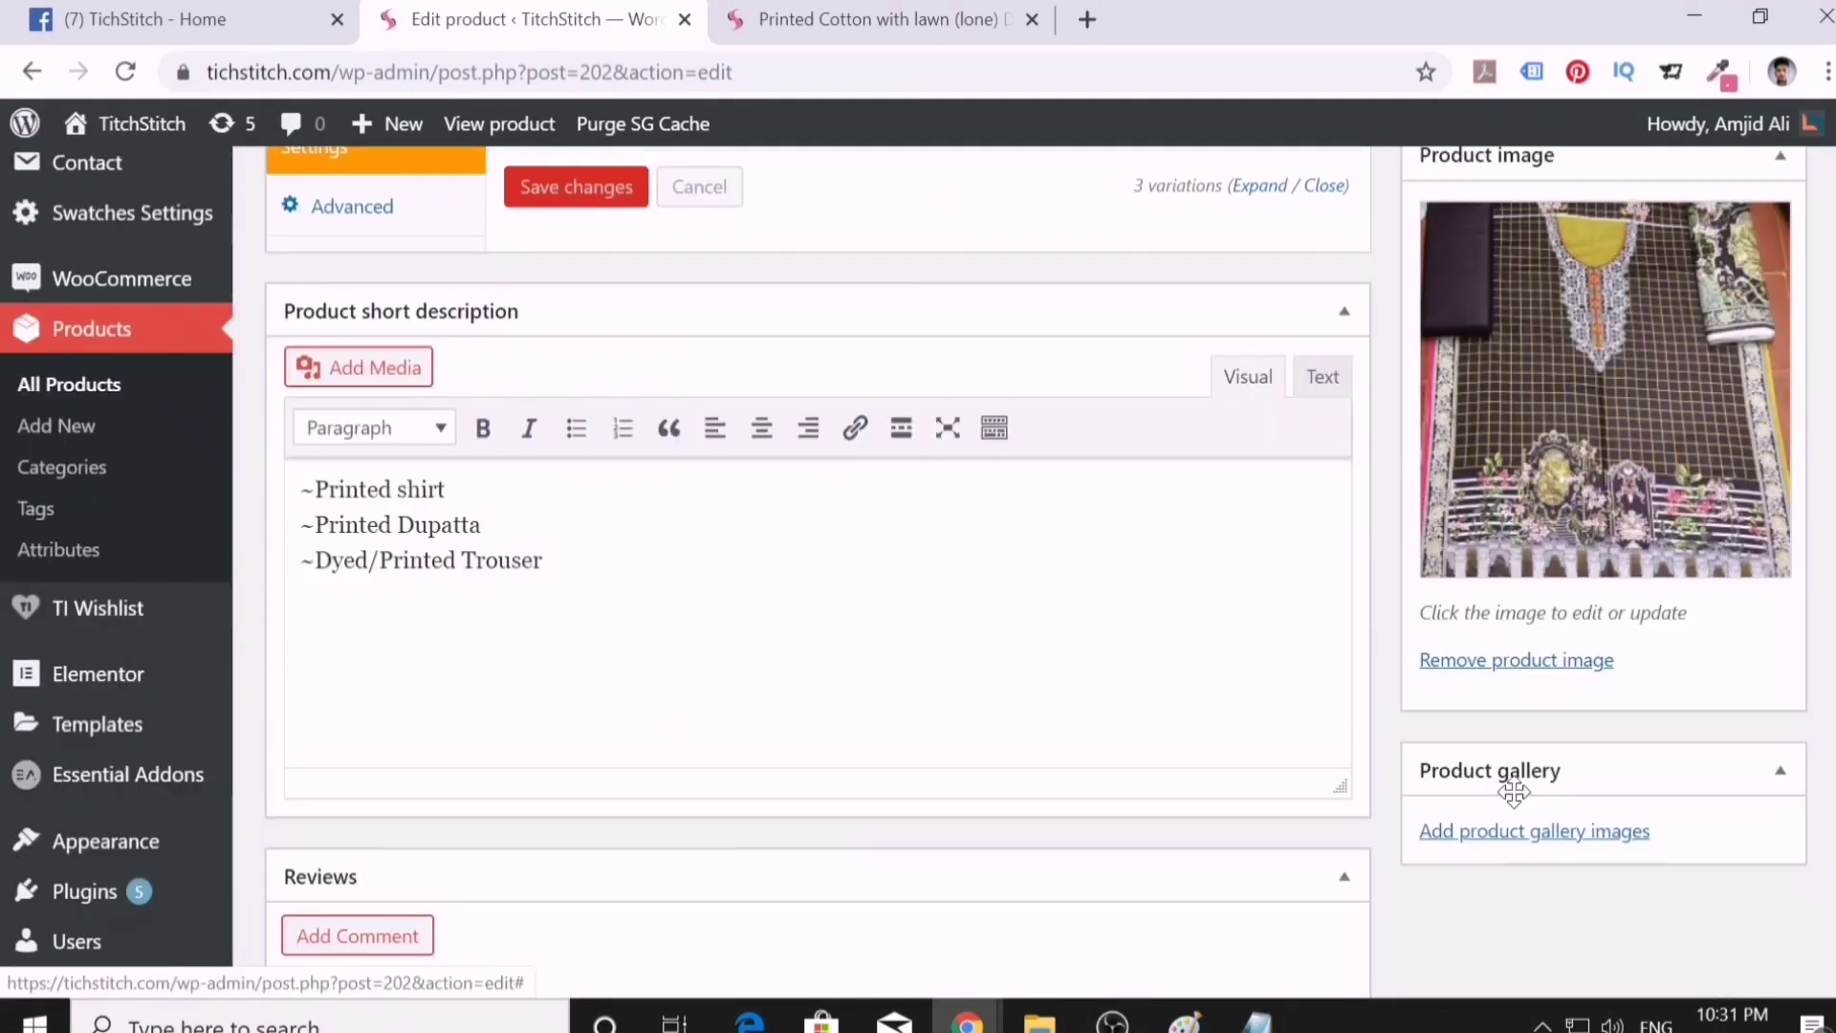
pyautogui.click(1511, 833)
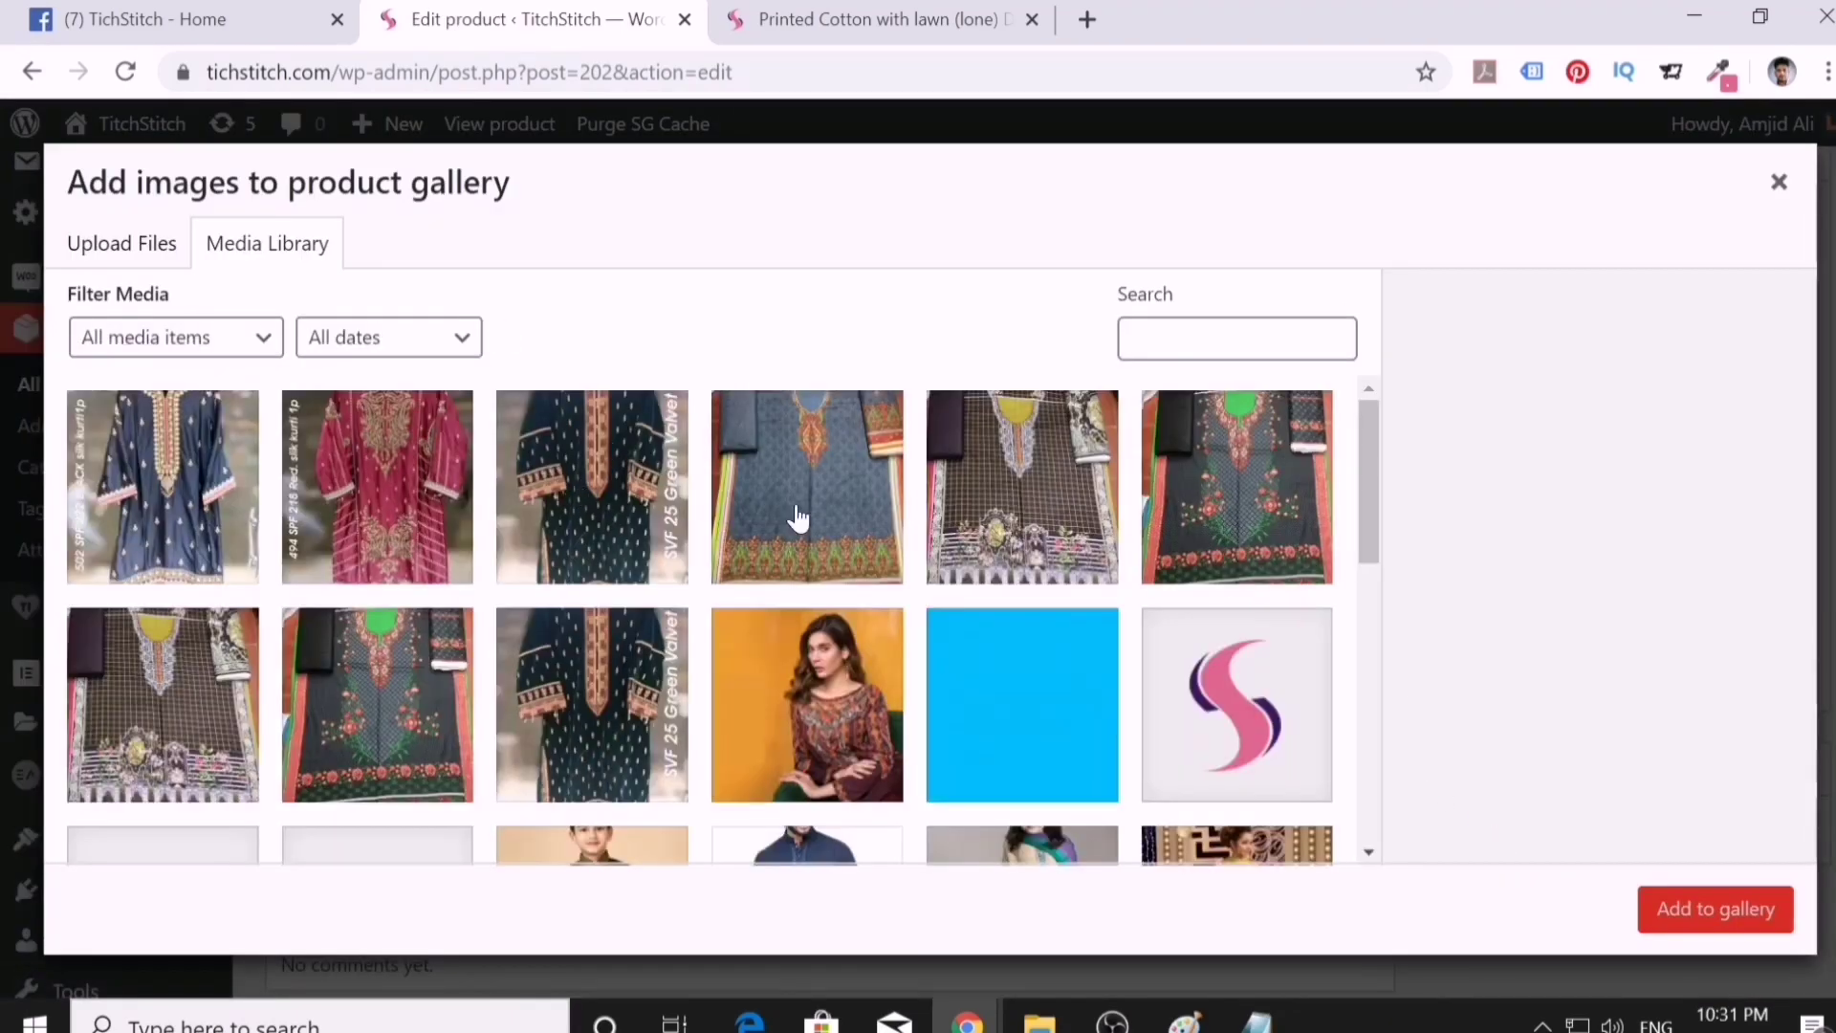
pyautogui.click(856, 543)
pyautogui.click(953, 531)
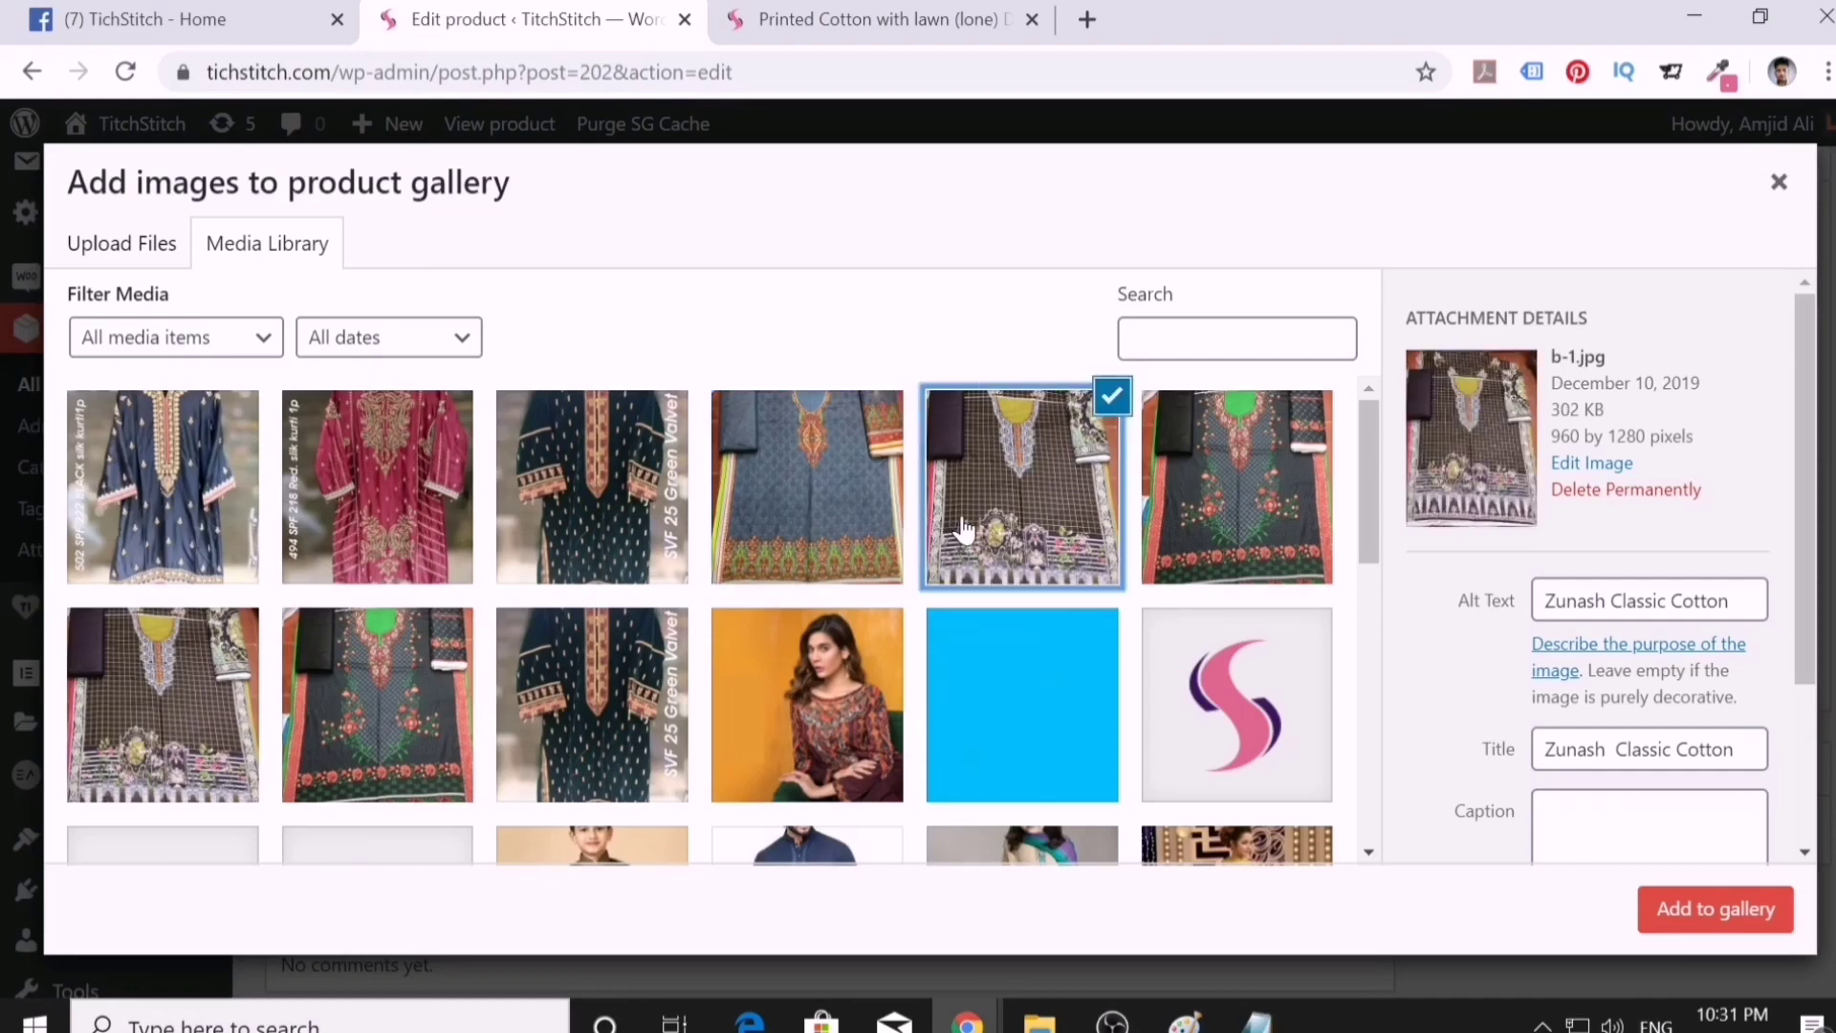
pyautogui.click(1197, 524)
pyautogui.click(1042, 507)
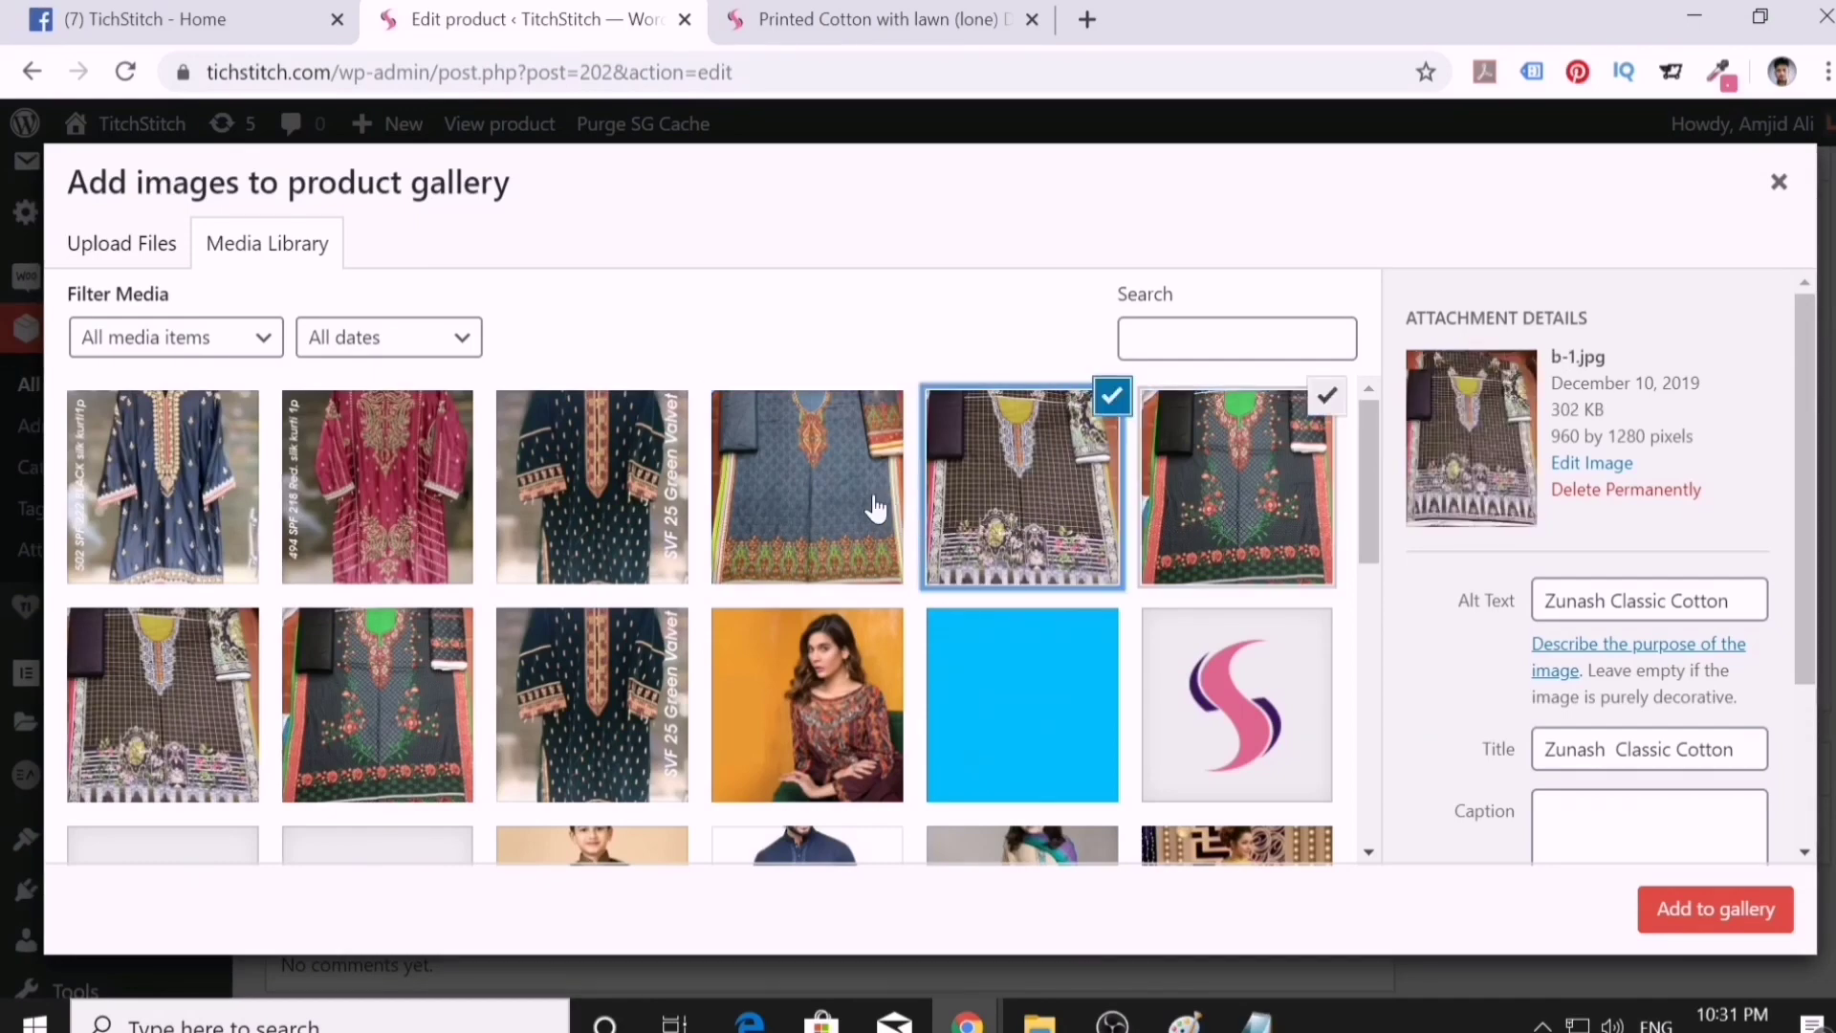
pyautogui.click(885, 510)
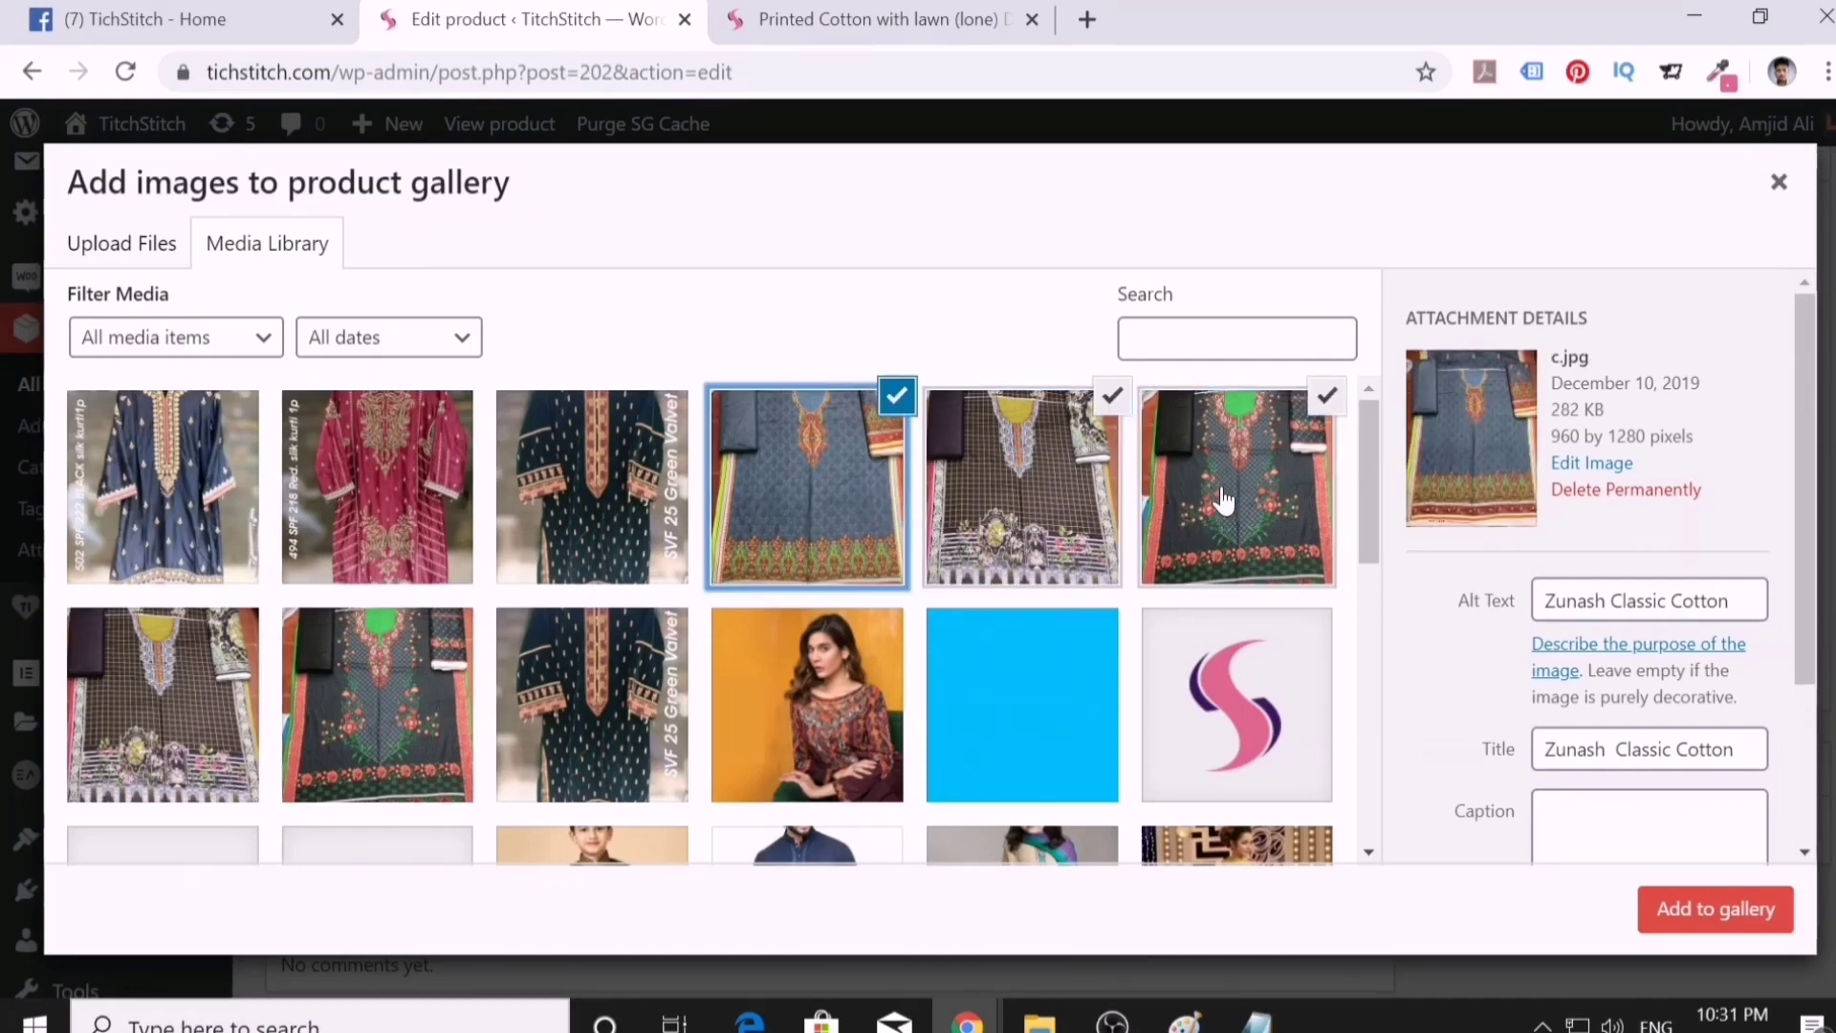
pyautogui.click(1674, 907)
pyautogui.scroll(-3, 1598, 887)
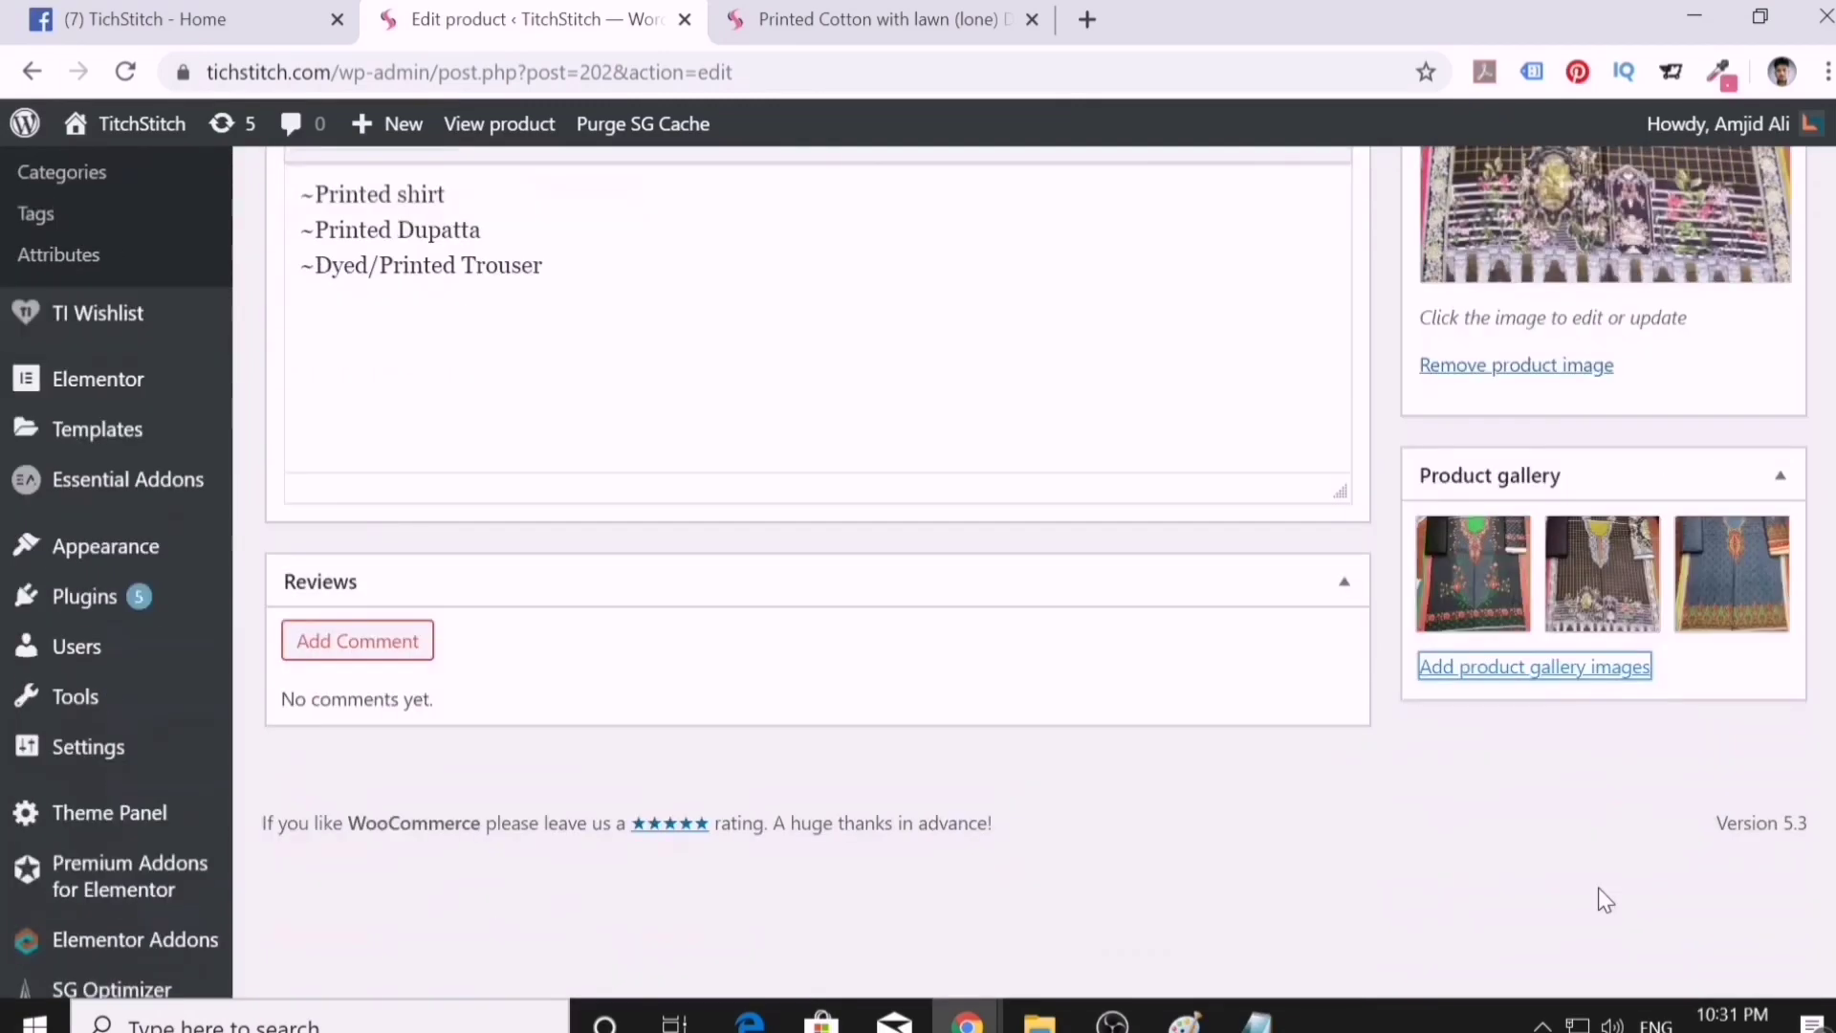
pyautogui.scroll(5, 1598, 887)
pyautogui.scroll(5, 1598, 887)
pyautogui.scroll(-8, 1597, 887)
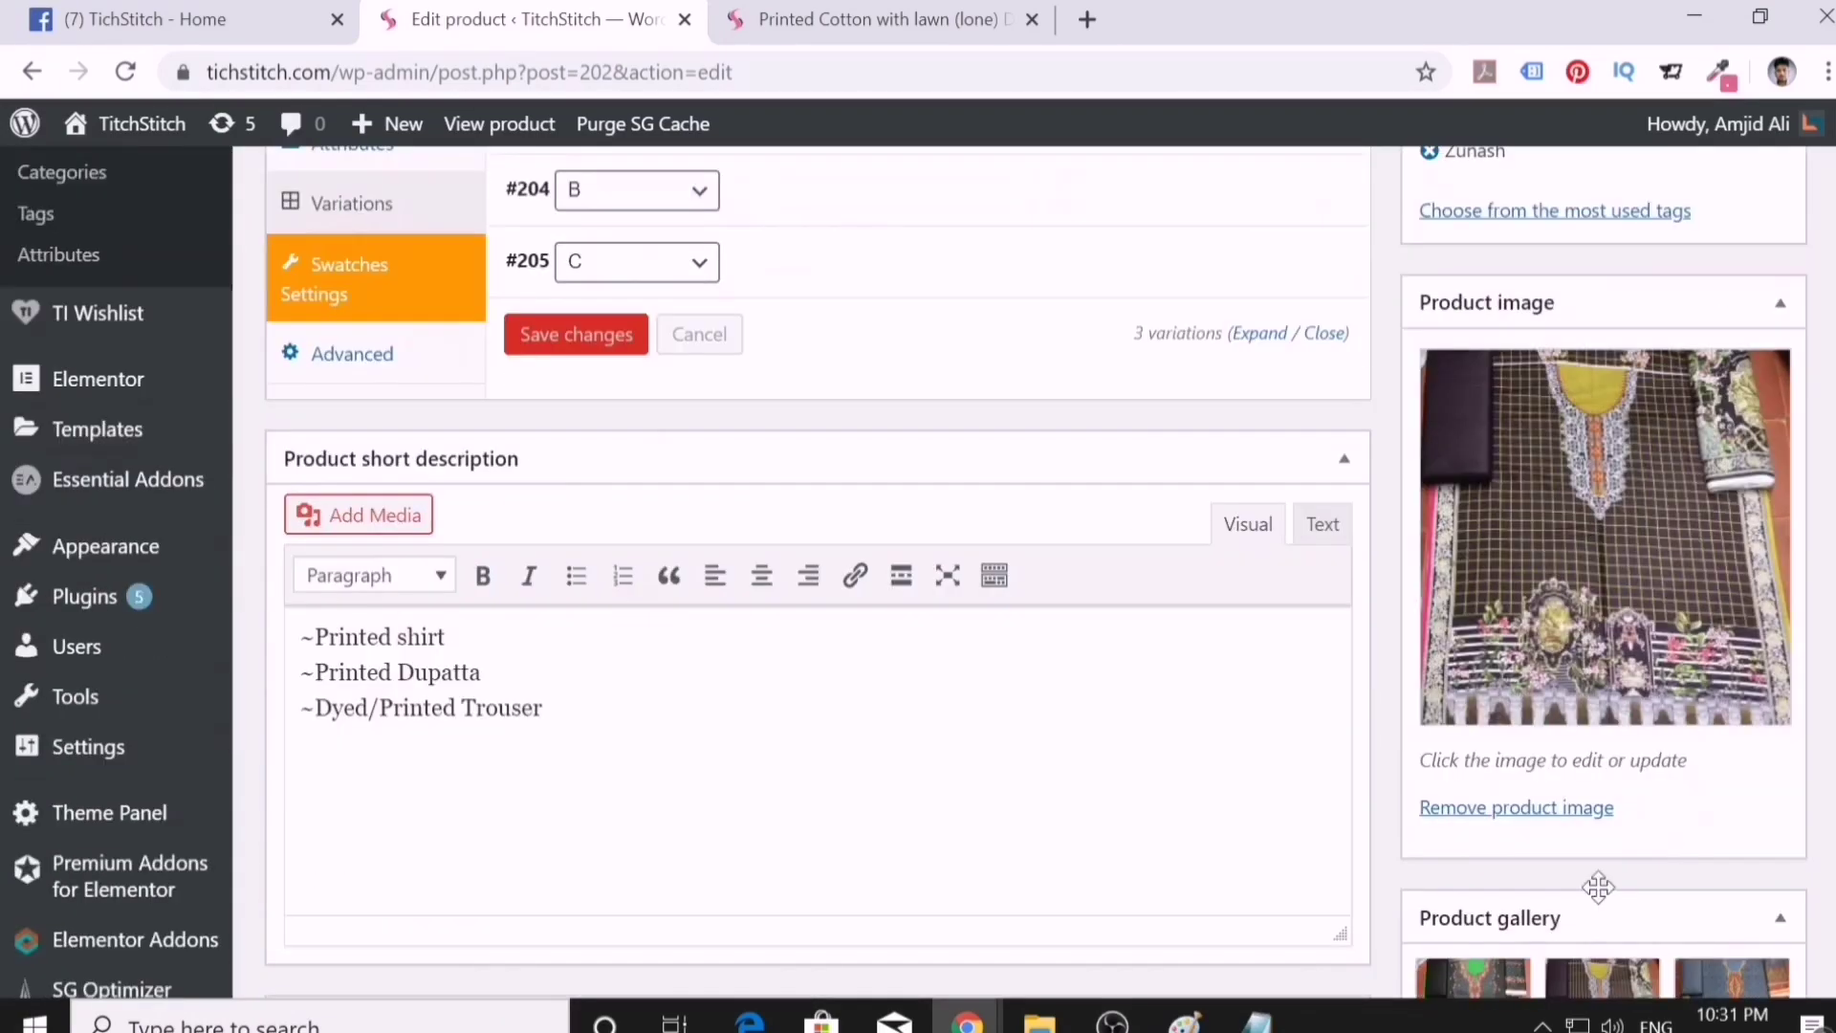
# - Update the Zunash product to save its new product image and gallery
pyautogui.scroll(9, 1243, 726)
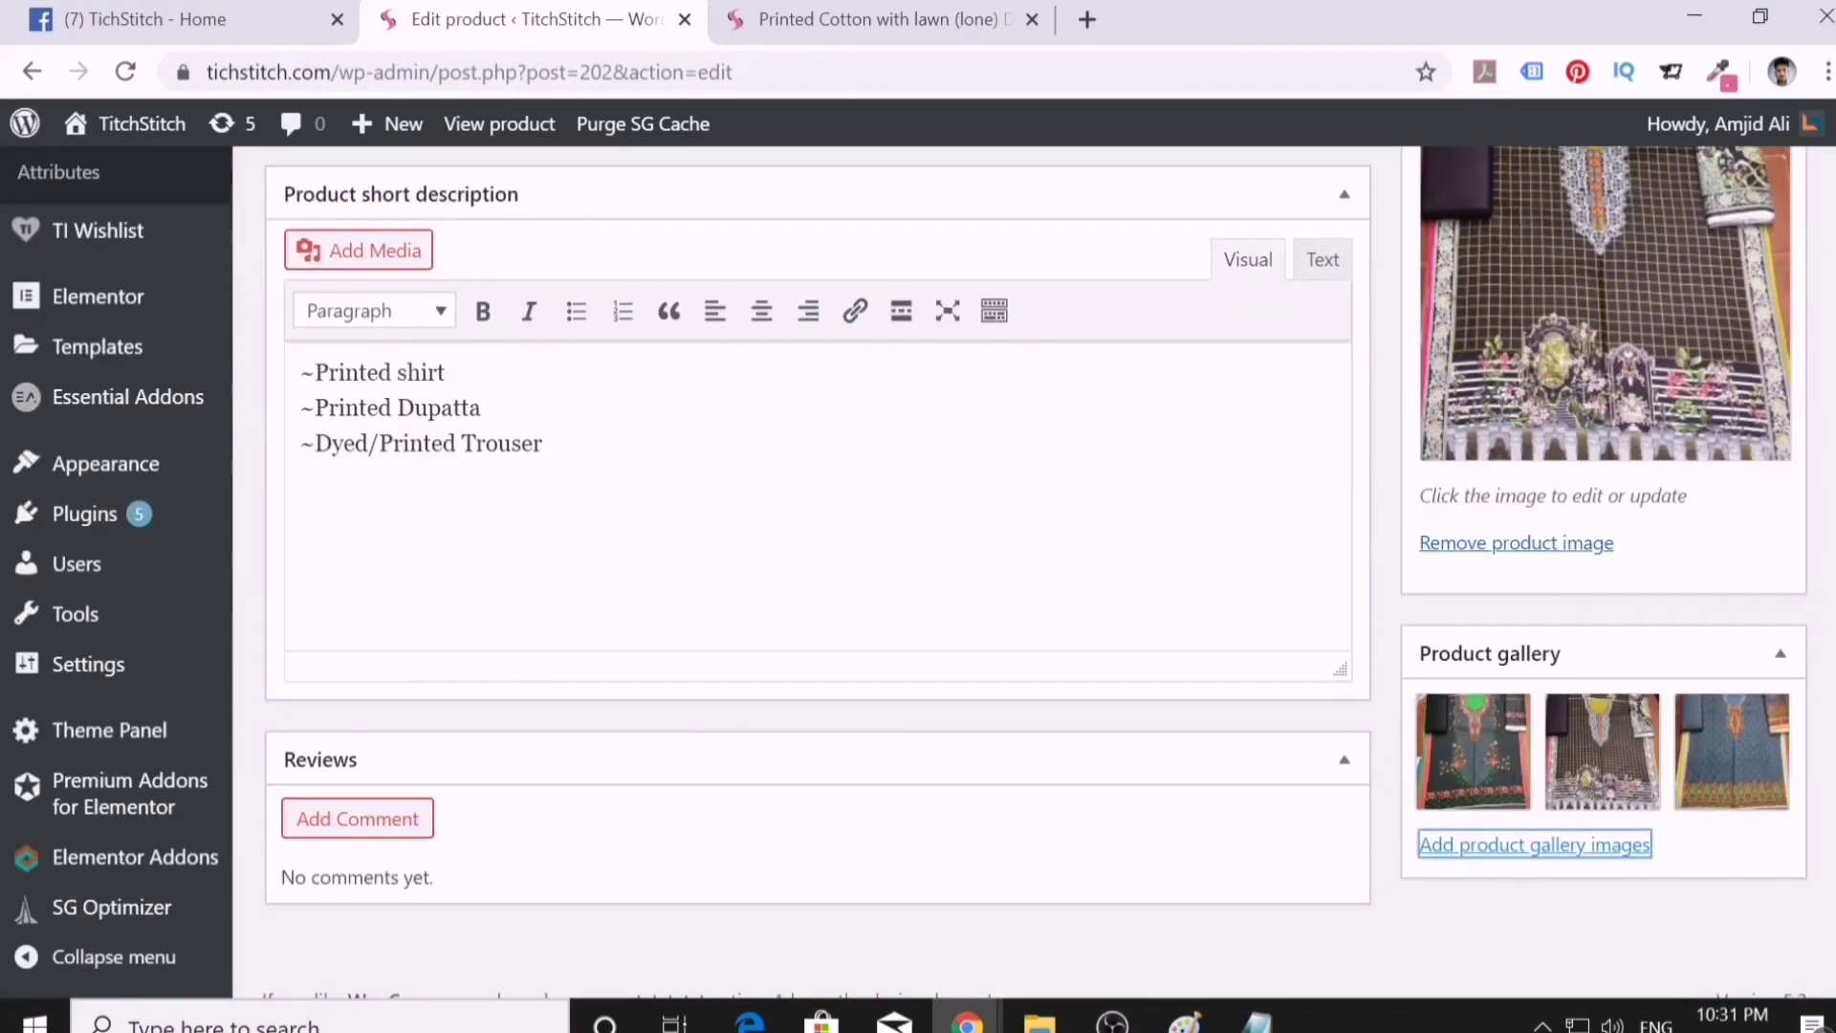
pyautogui.scroll(5, 1409, 639)
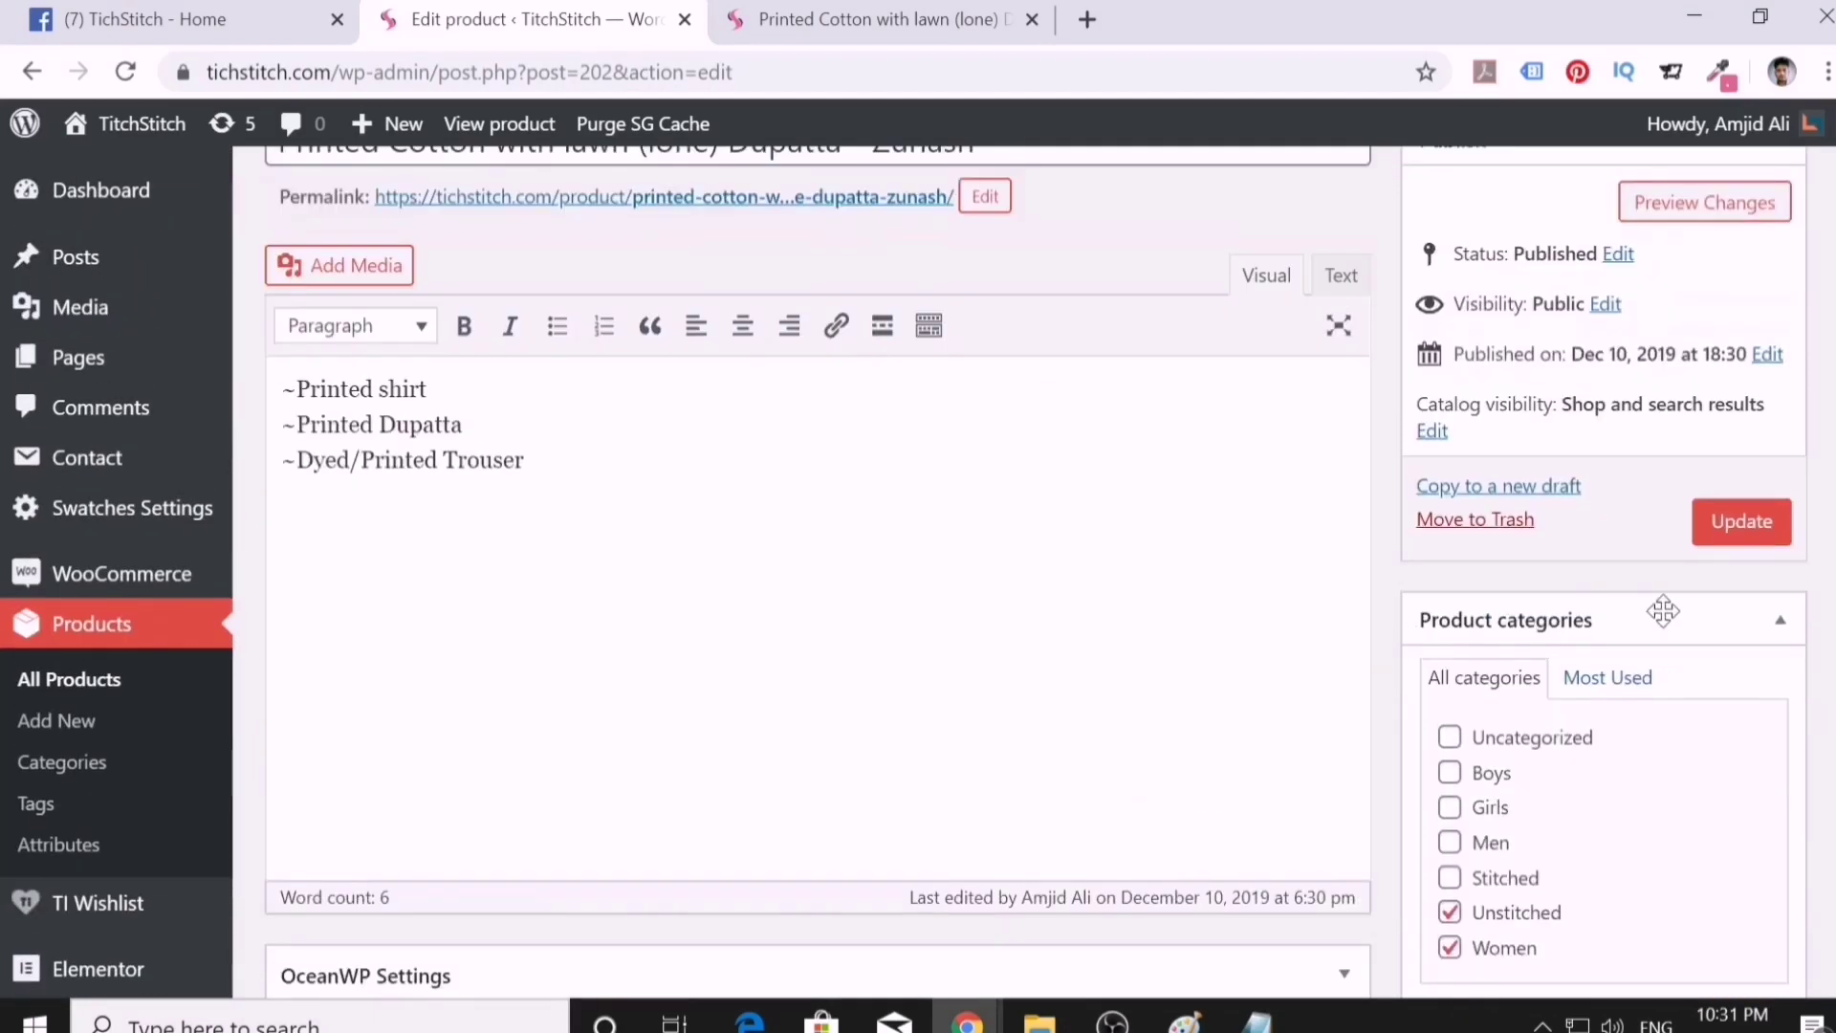
pyautogui.click(1731, 541)
# - Check the product's storefront page, including its description and the gallery images of the black floral and blue suits
pyautogui.click(848, 33)
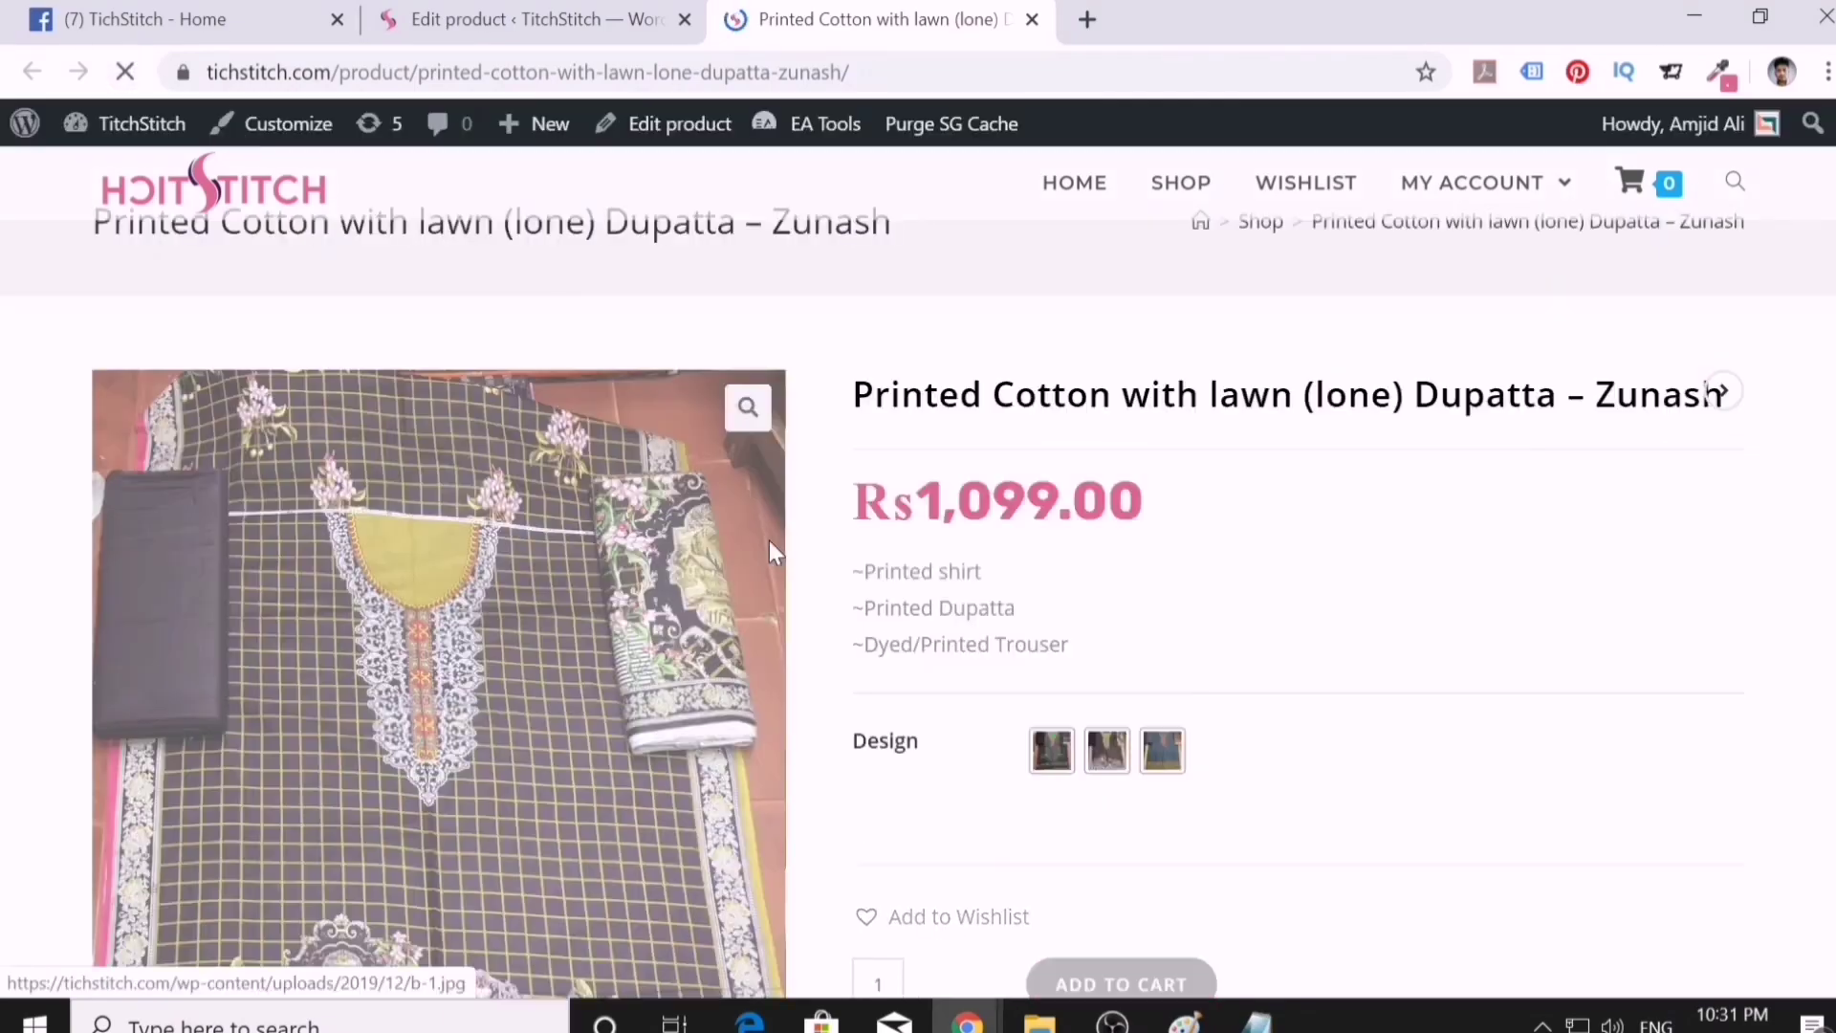
pyautogui.scroll(-5, 874, 617)
pyautogui.scroll(5, 903, 616)
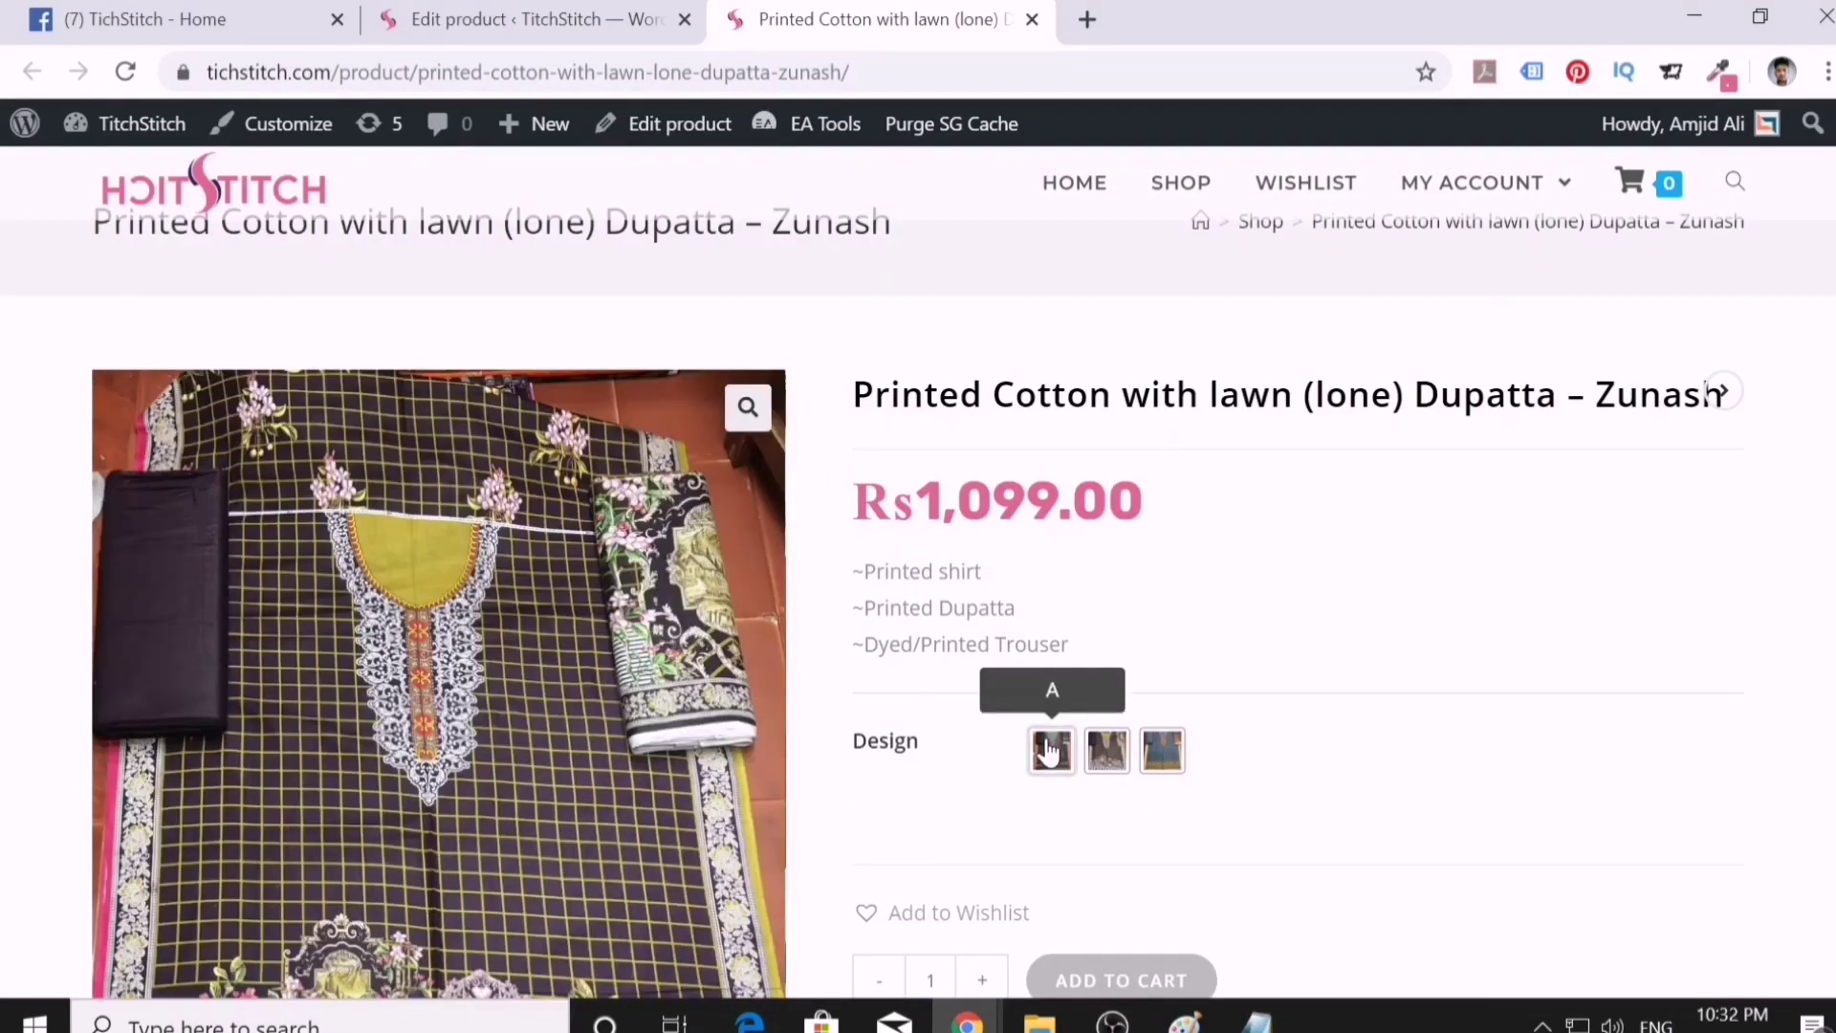
pyautogui.scroll(-2, 1065, 747)
pyautogui.scroll(-7, 795, 783)
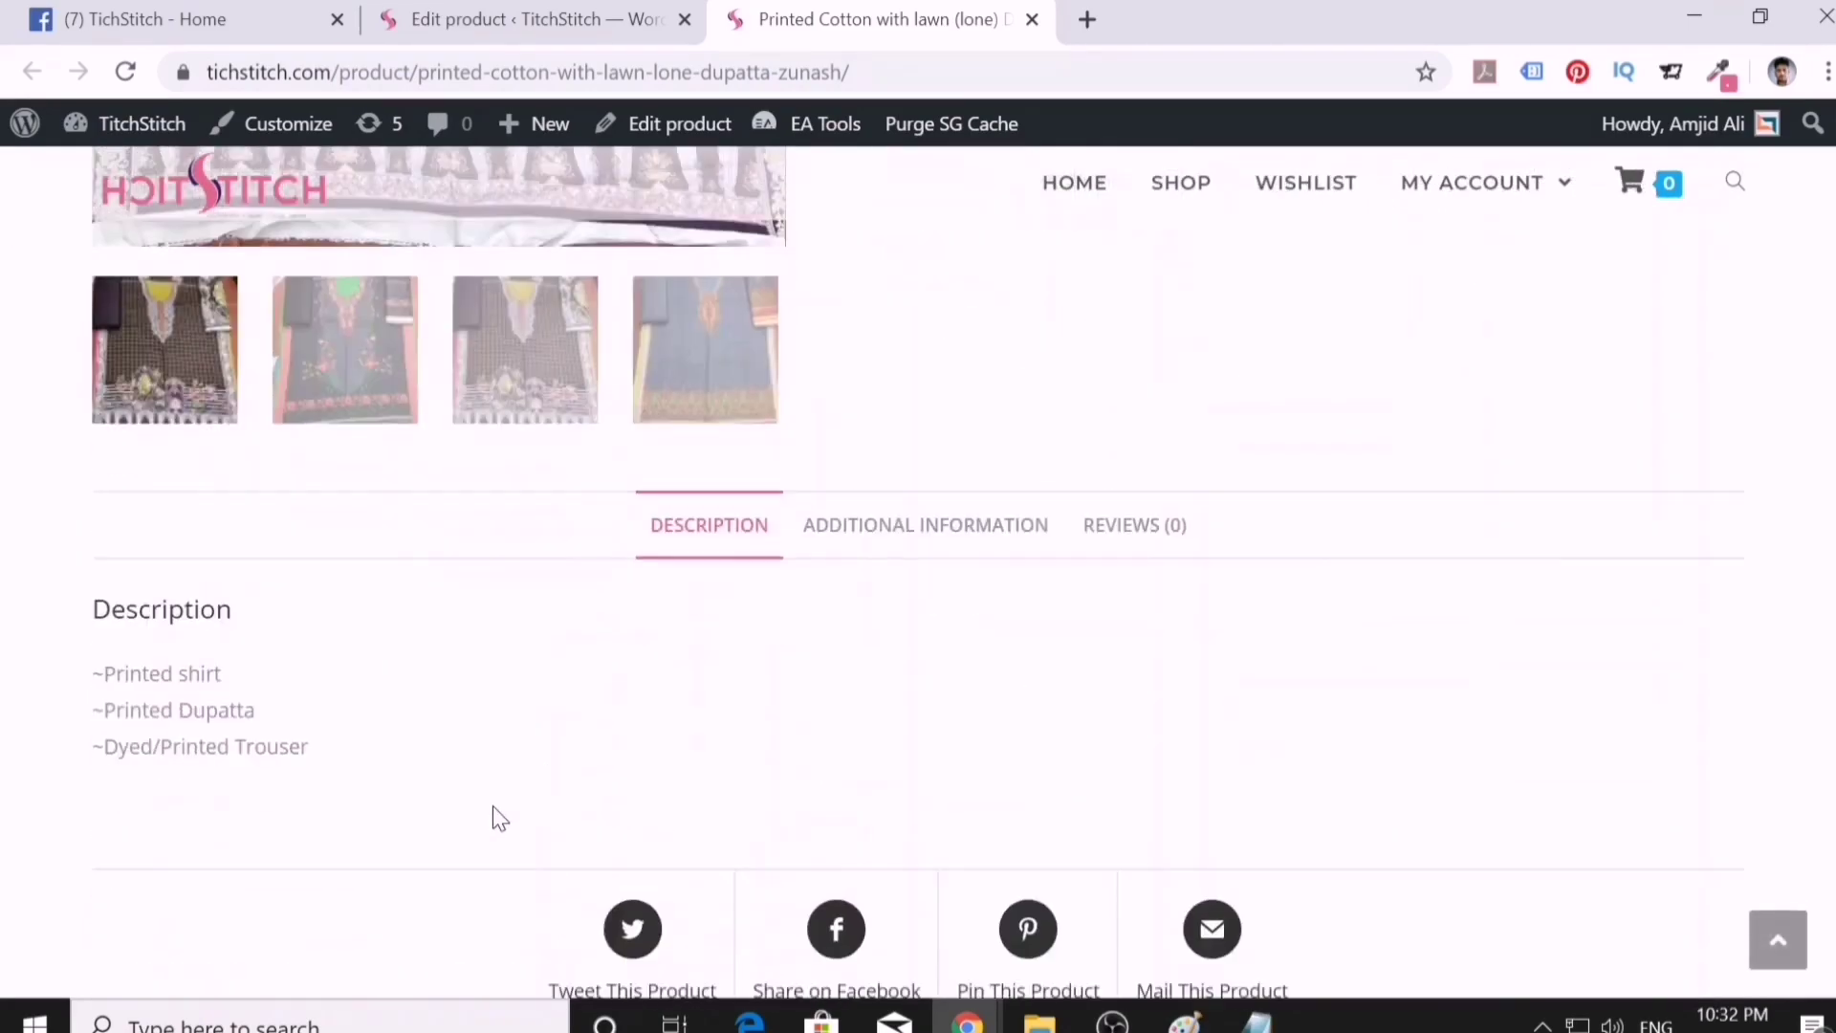
pyautogui.click(340, 382)
pyautogui.scroll(7, 525, 464)
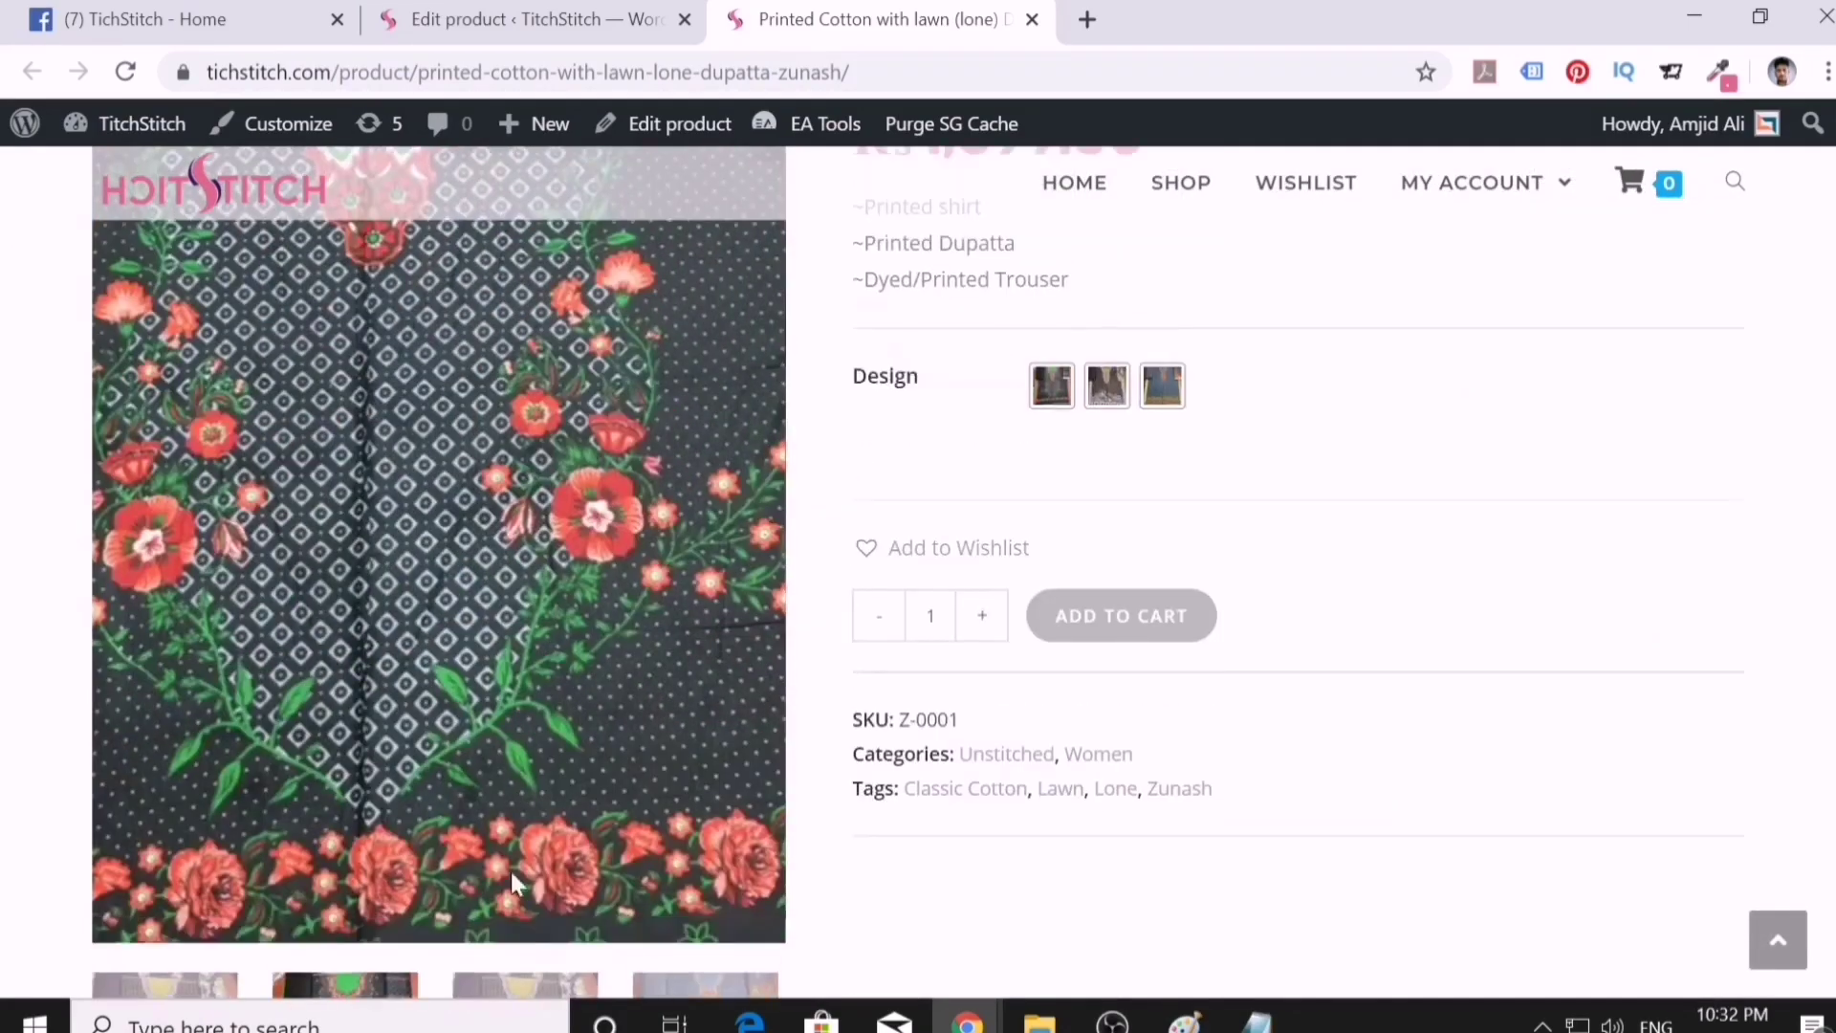
pyautogui.click(669, 990)
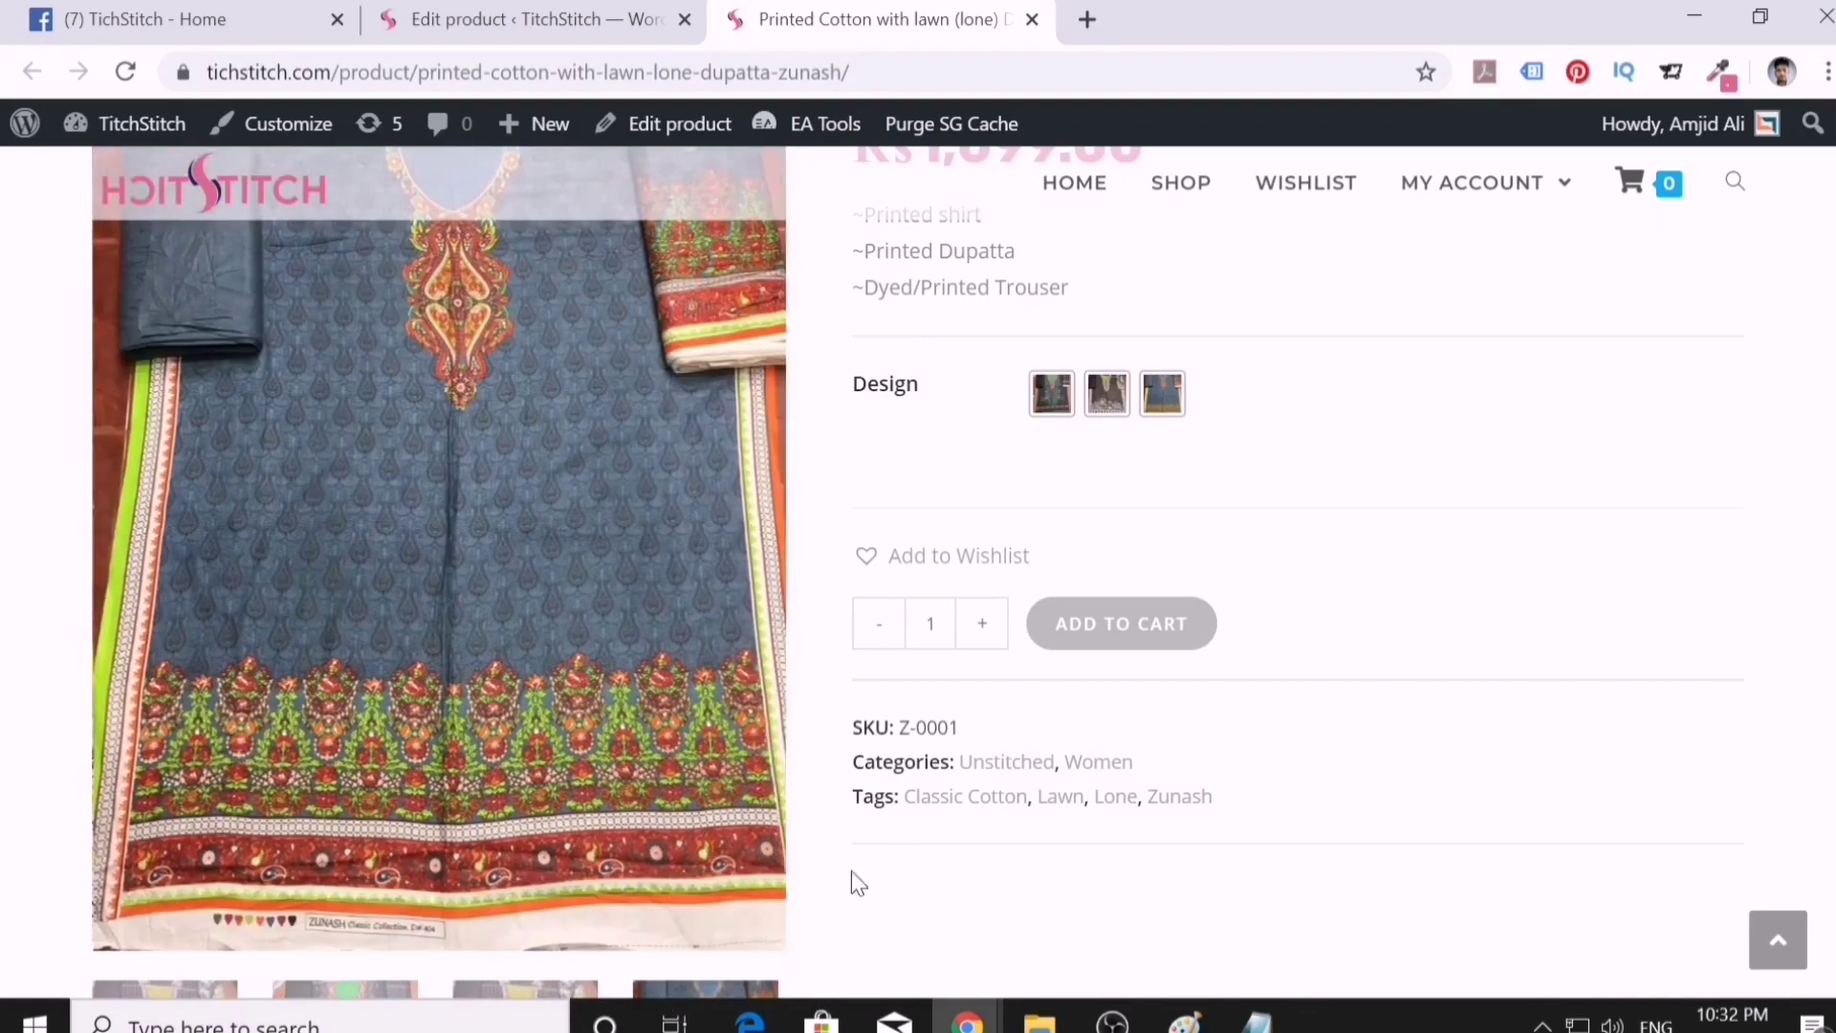
# - Preview the image shown for each Design swatch, A, B and C, on the product page
pyautogui.click(1054, 397)
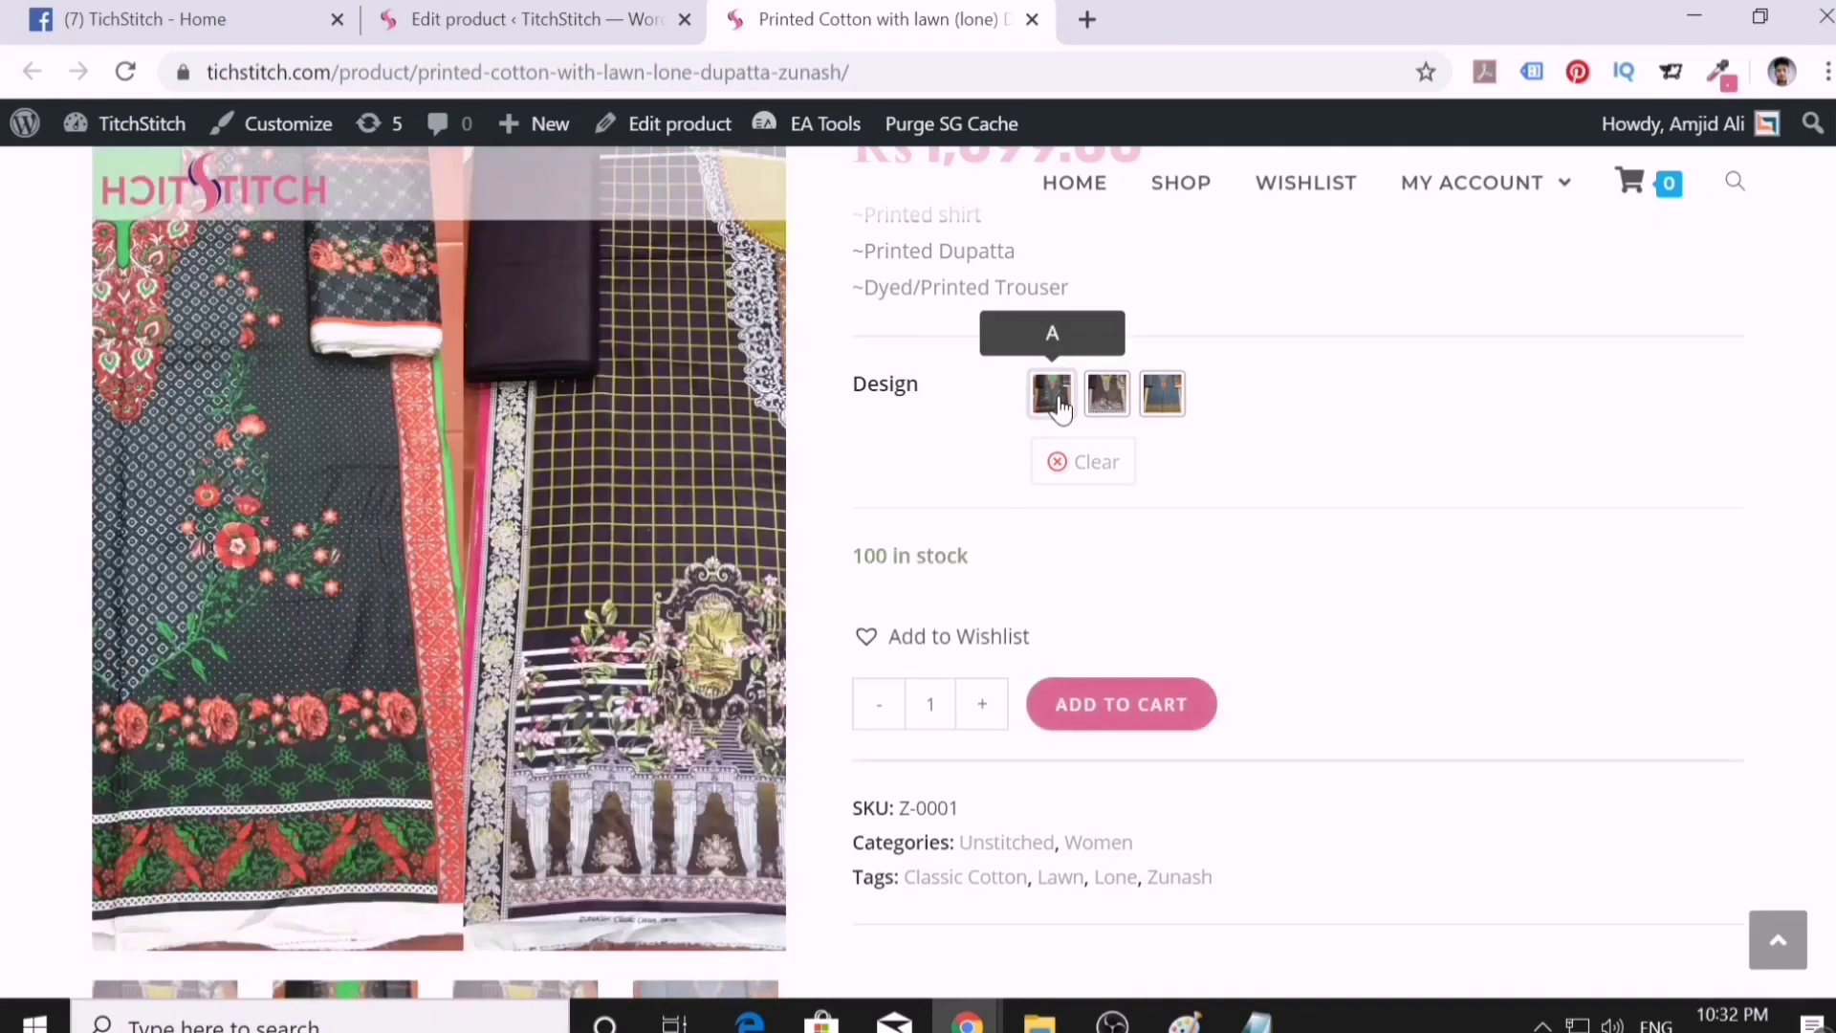
pyautogui.click(1095, 395)
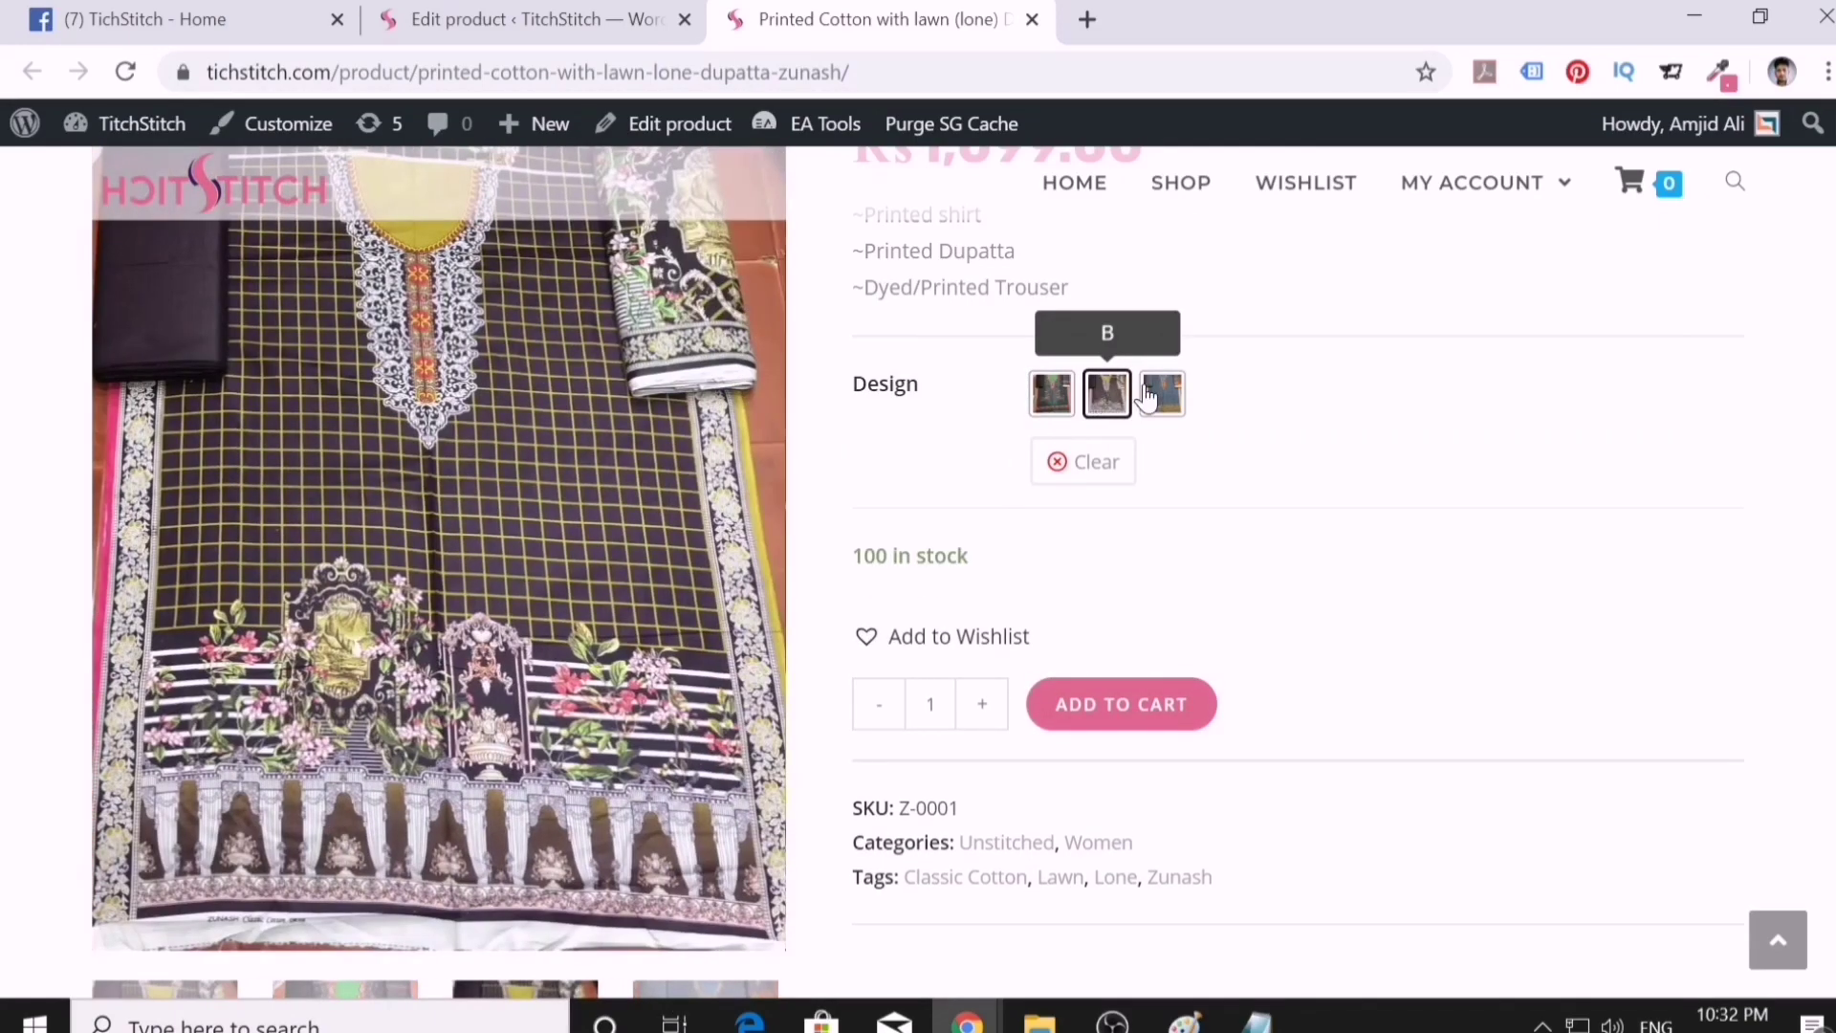
pyautogui.click(1158, 393)
pyautogui.click(1106, 393)
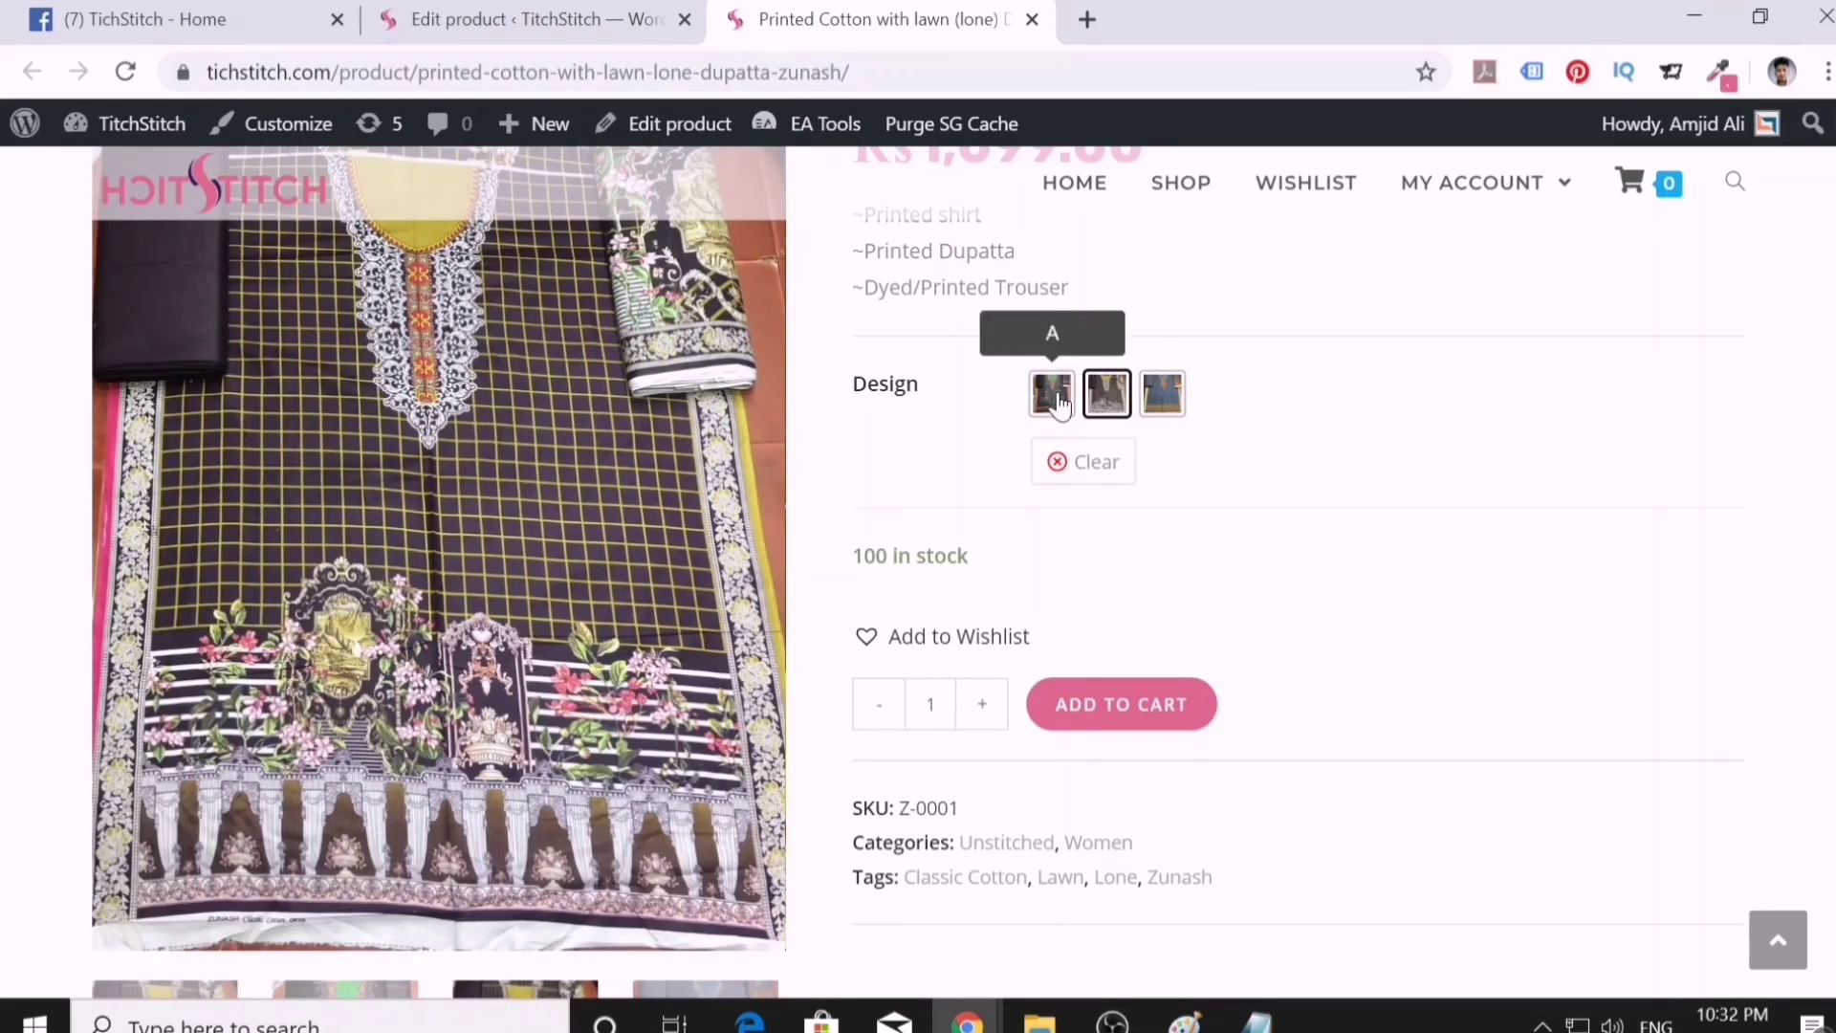
pyautogui.click(1152, 411)
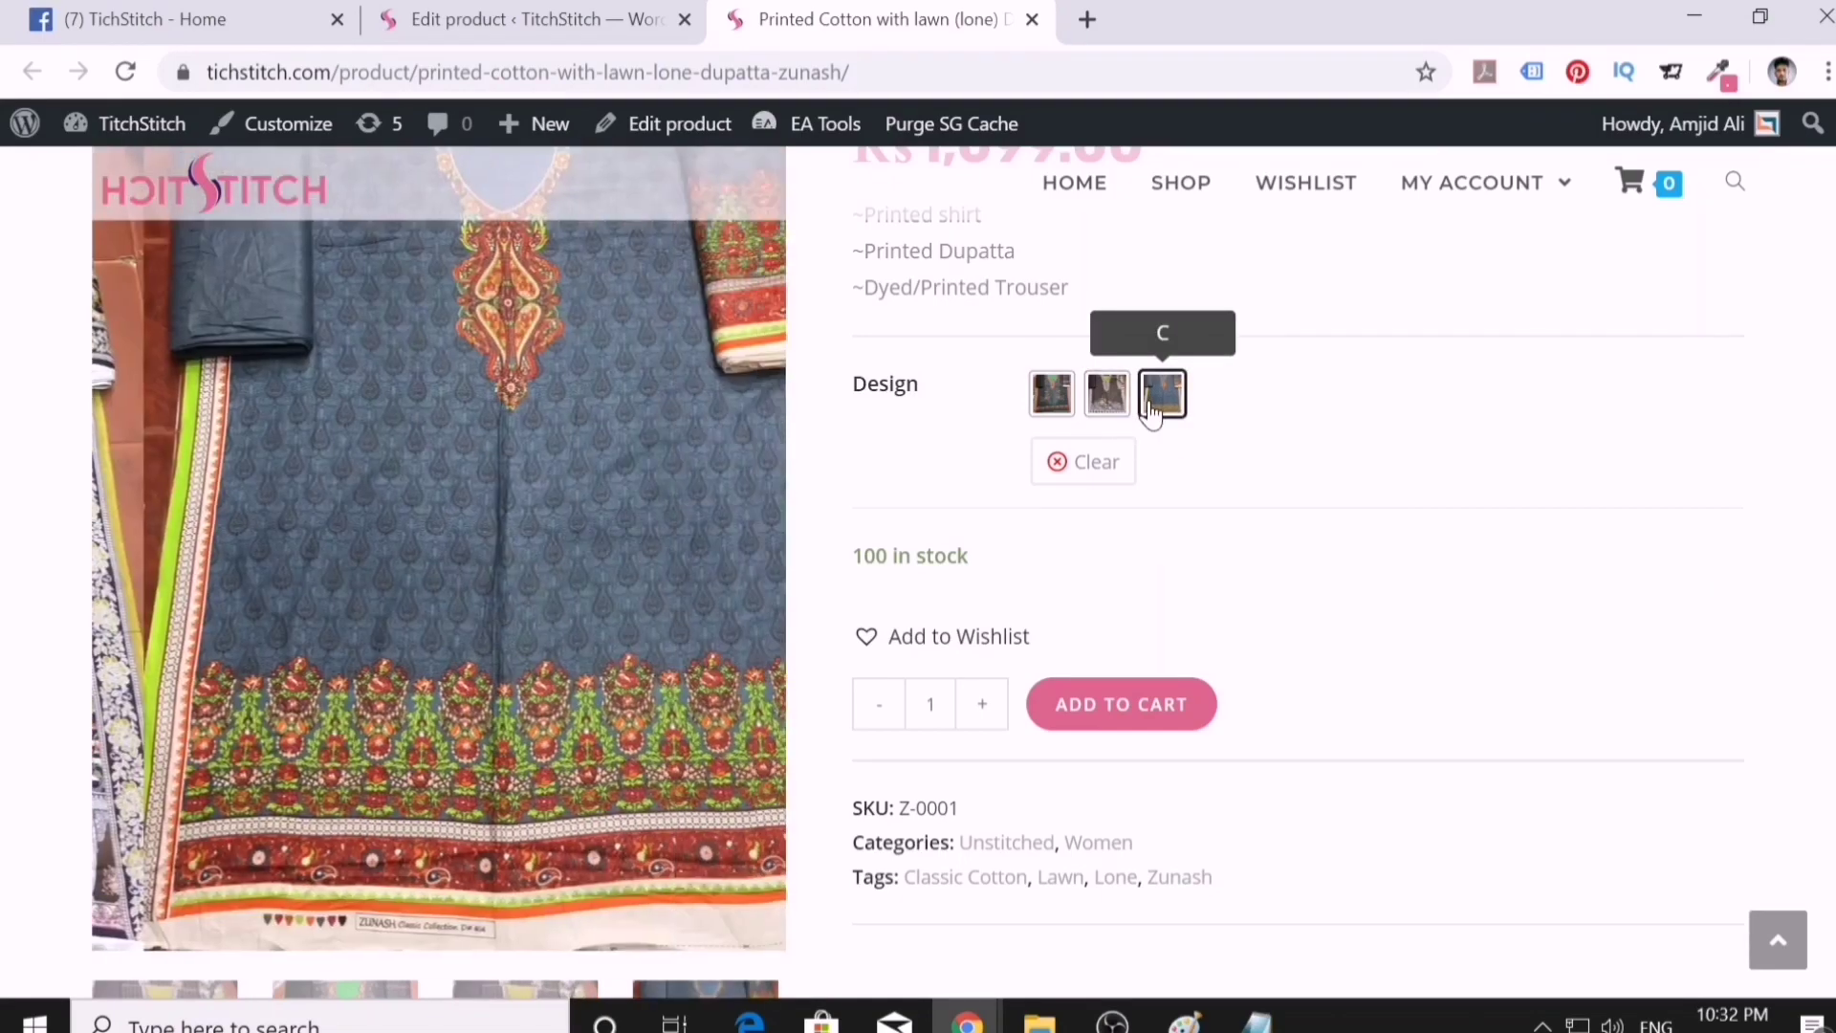
pyautogui.click(1109, 401)
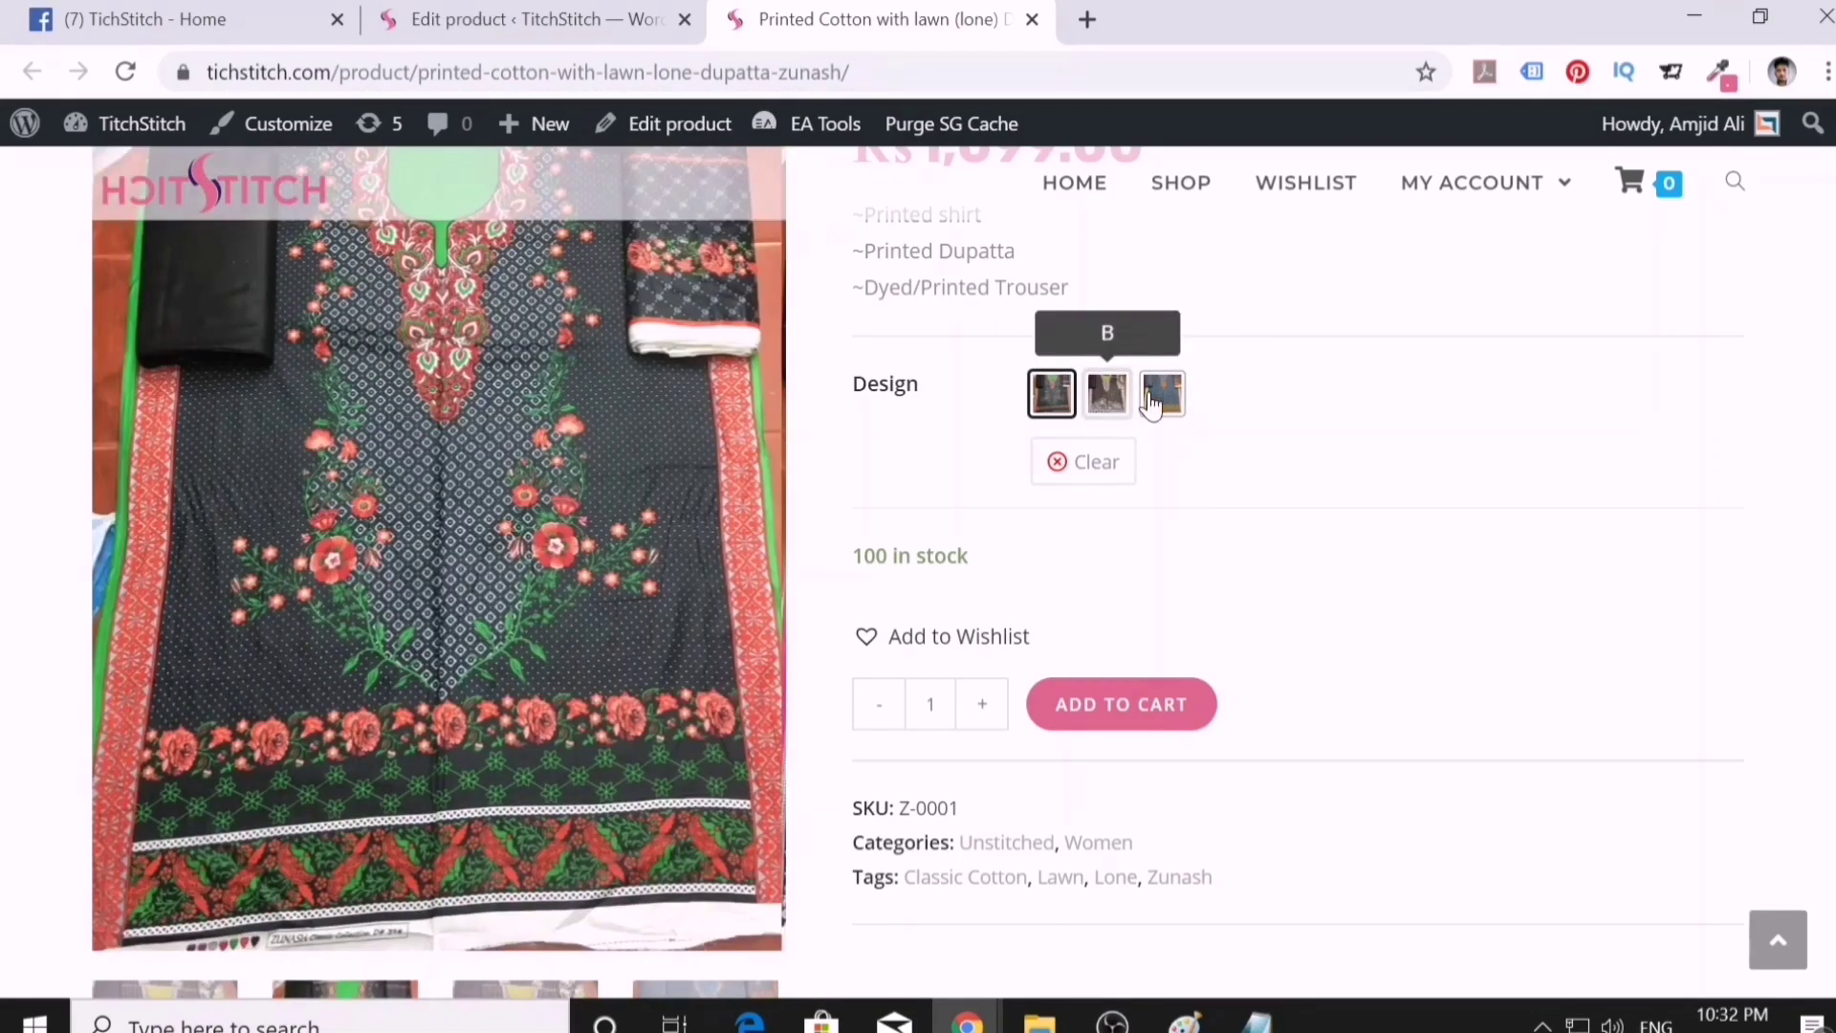
pyautogui.click(1161, 396)
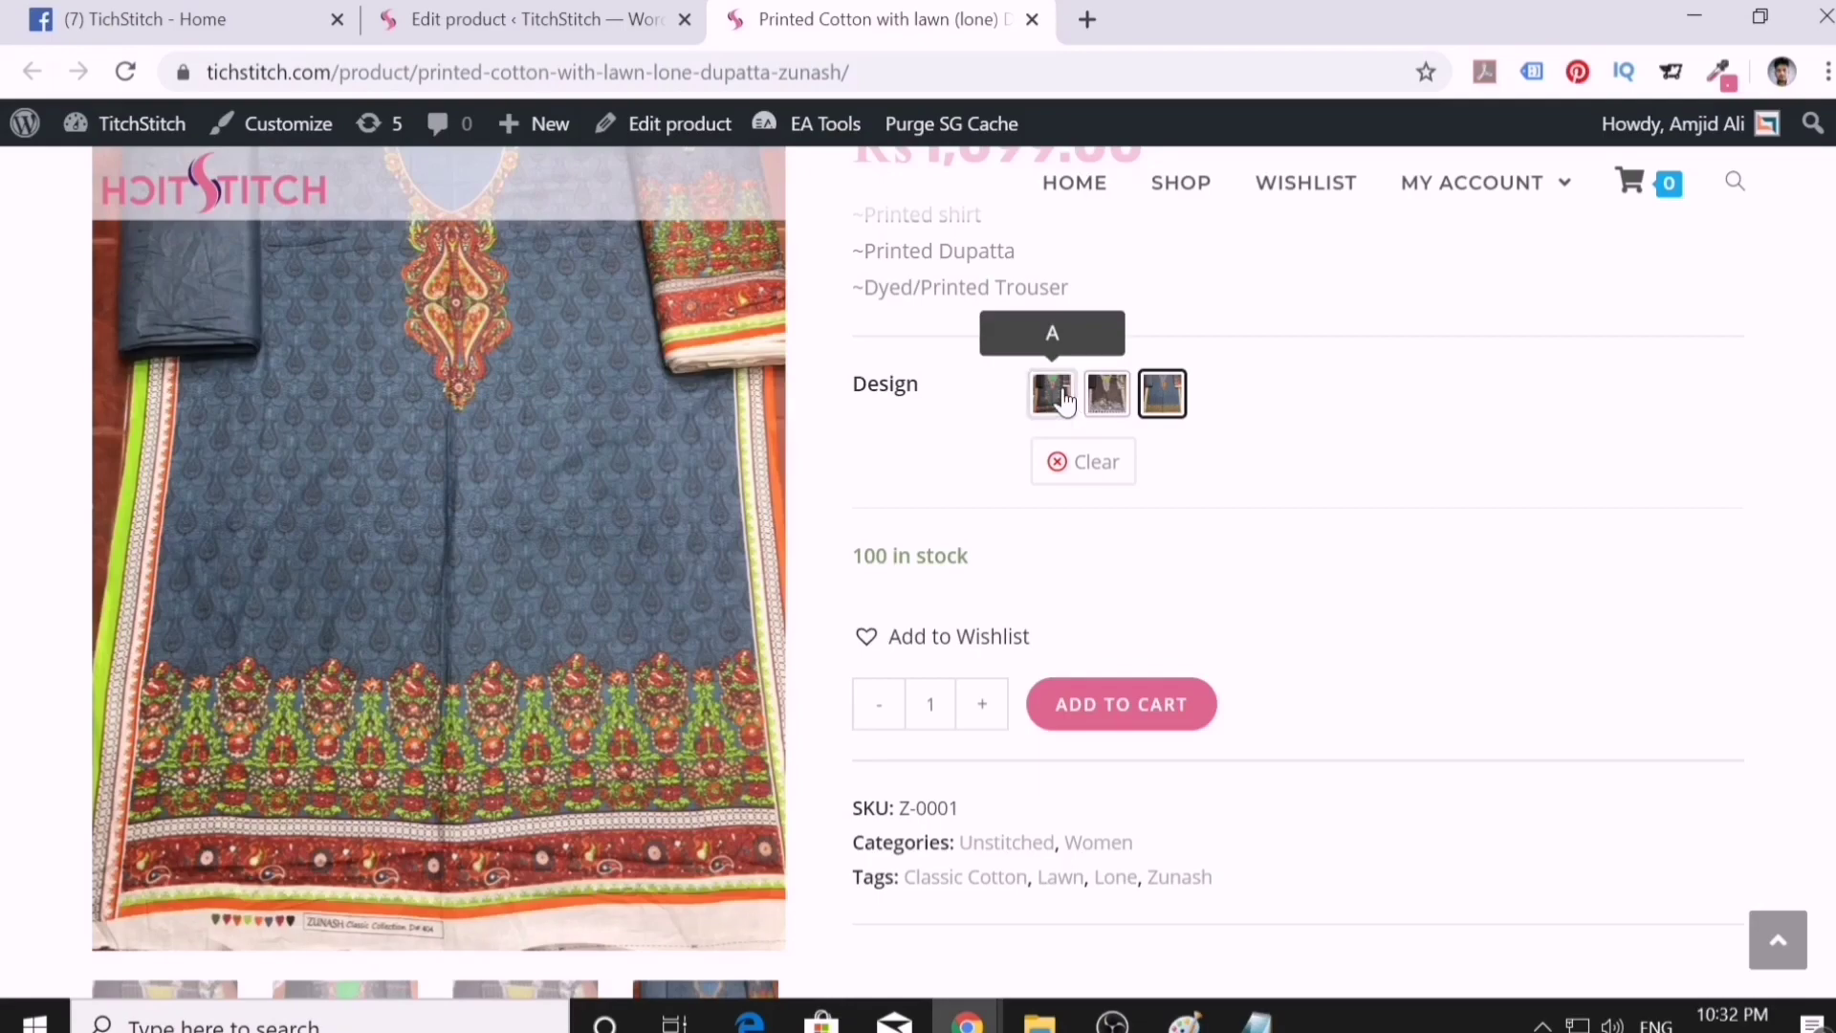
pyautogui.click(1055, 397)
# - Select design C of the Zunash suit, add one to the cart and view the cart
pyautogui.click(1166, 409)
pyautogui.scroll(3, 1164, 410)
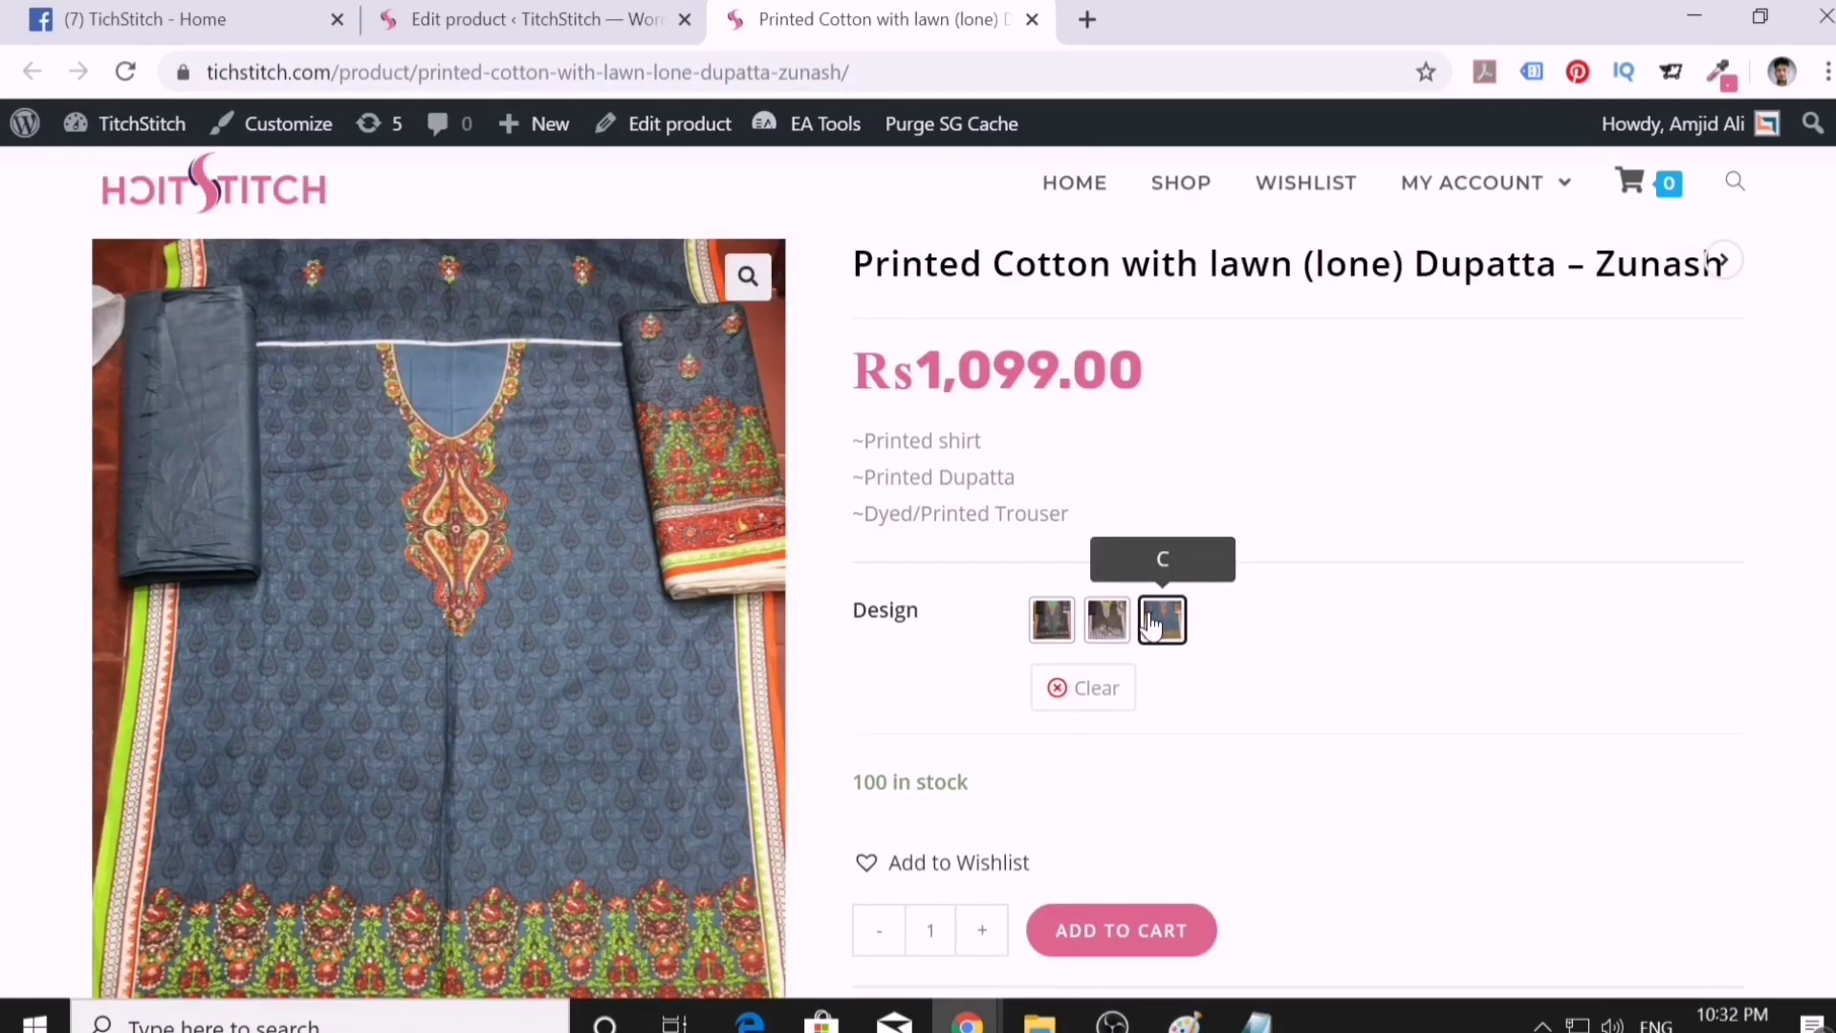
pyautogui.click(1087, 936)
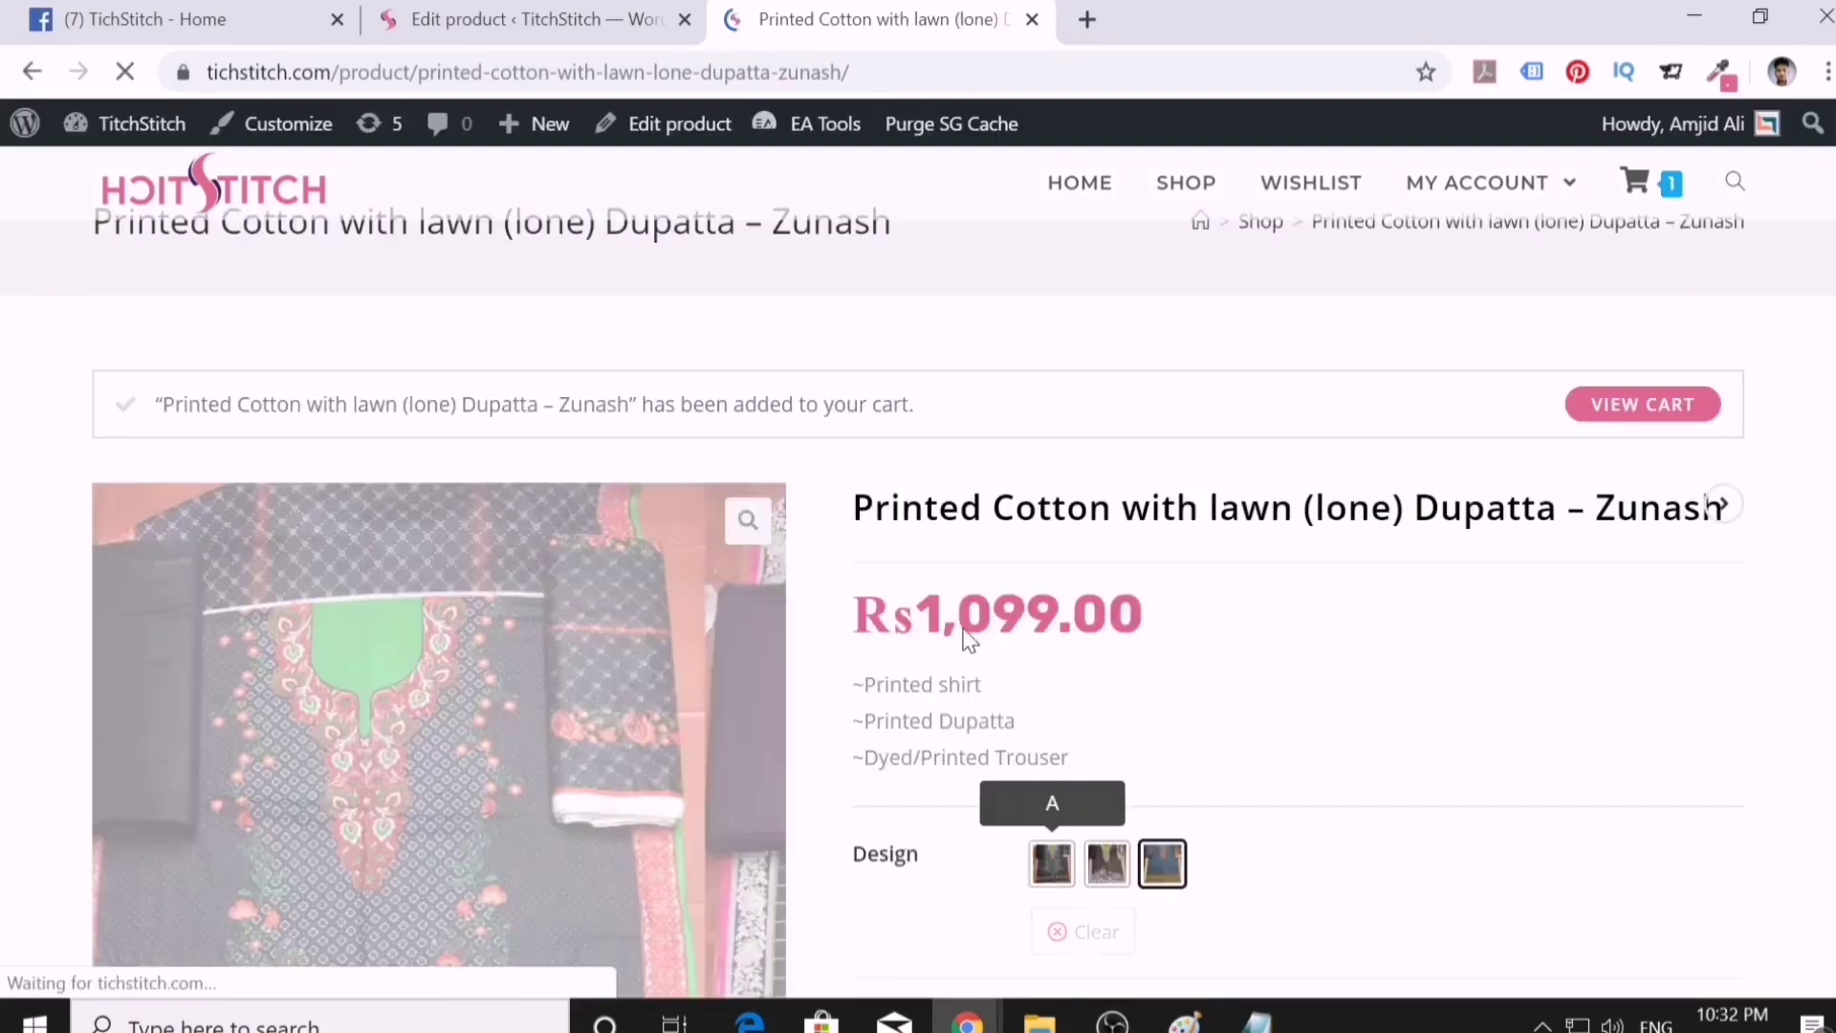
pyautogui.scroll(-5, 1536, 496)
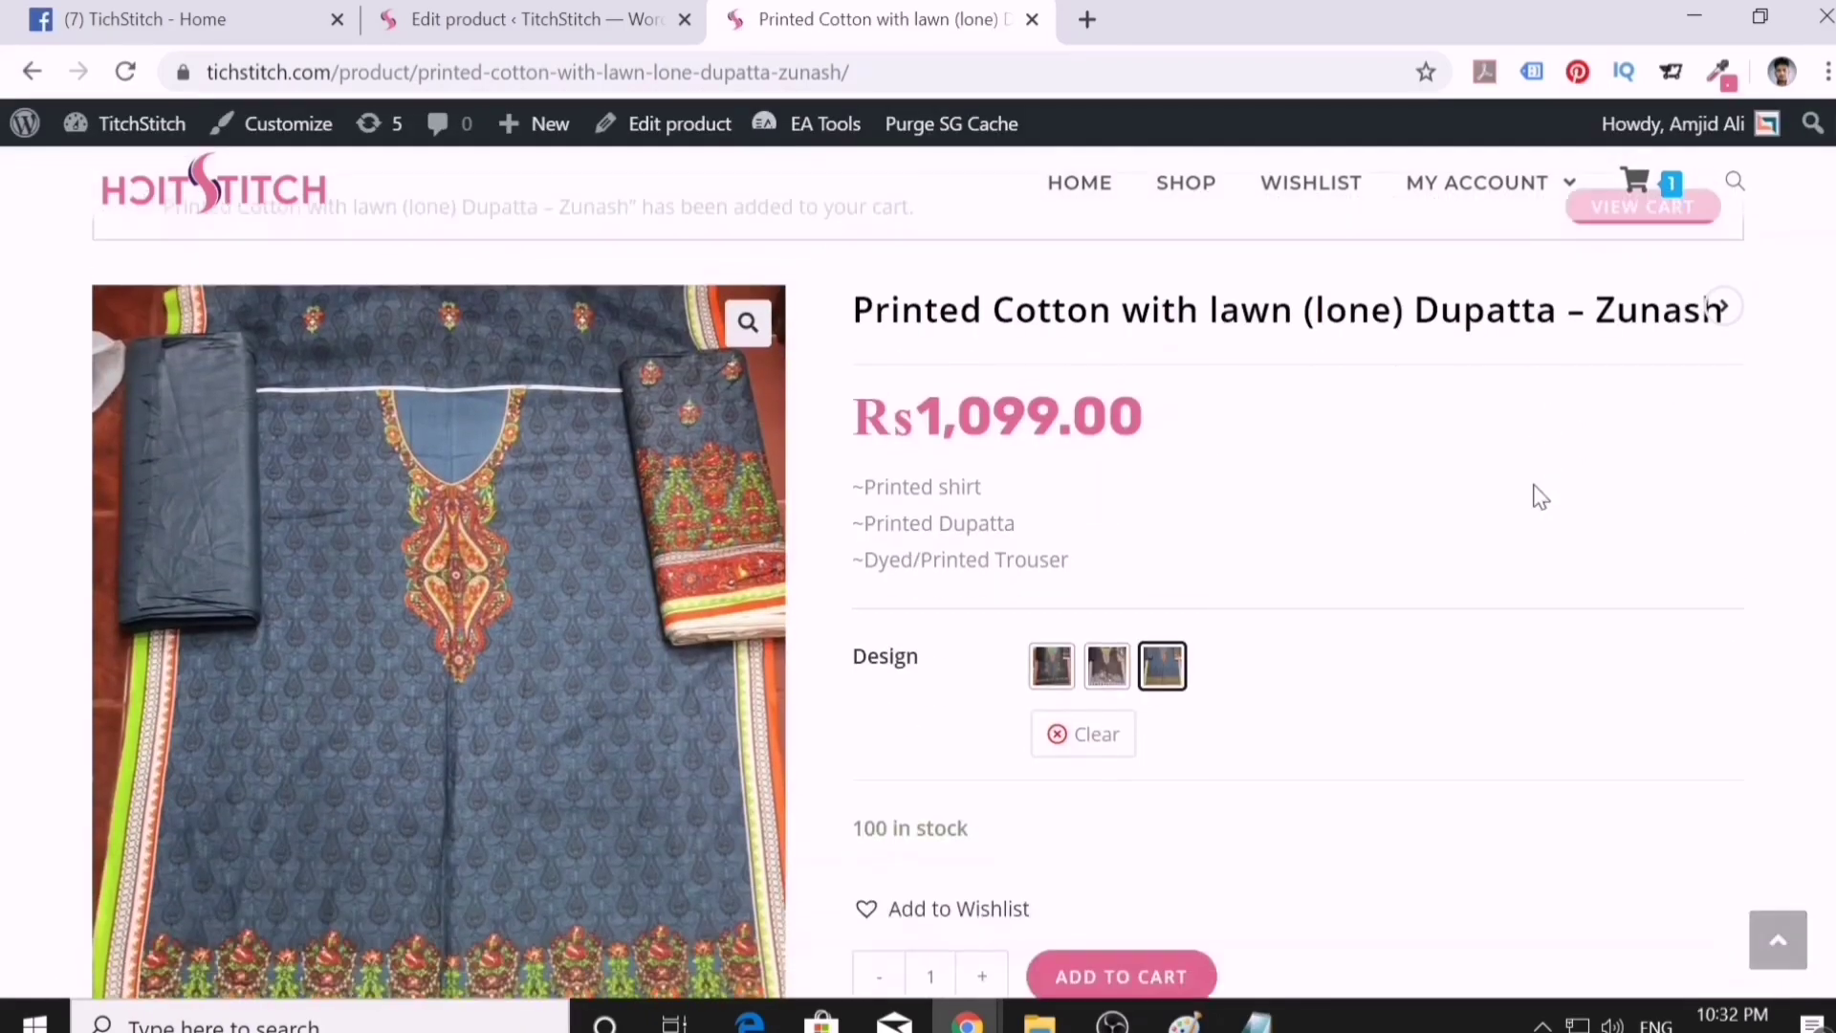
pyautogui.scroll(5, 1568, 483)
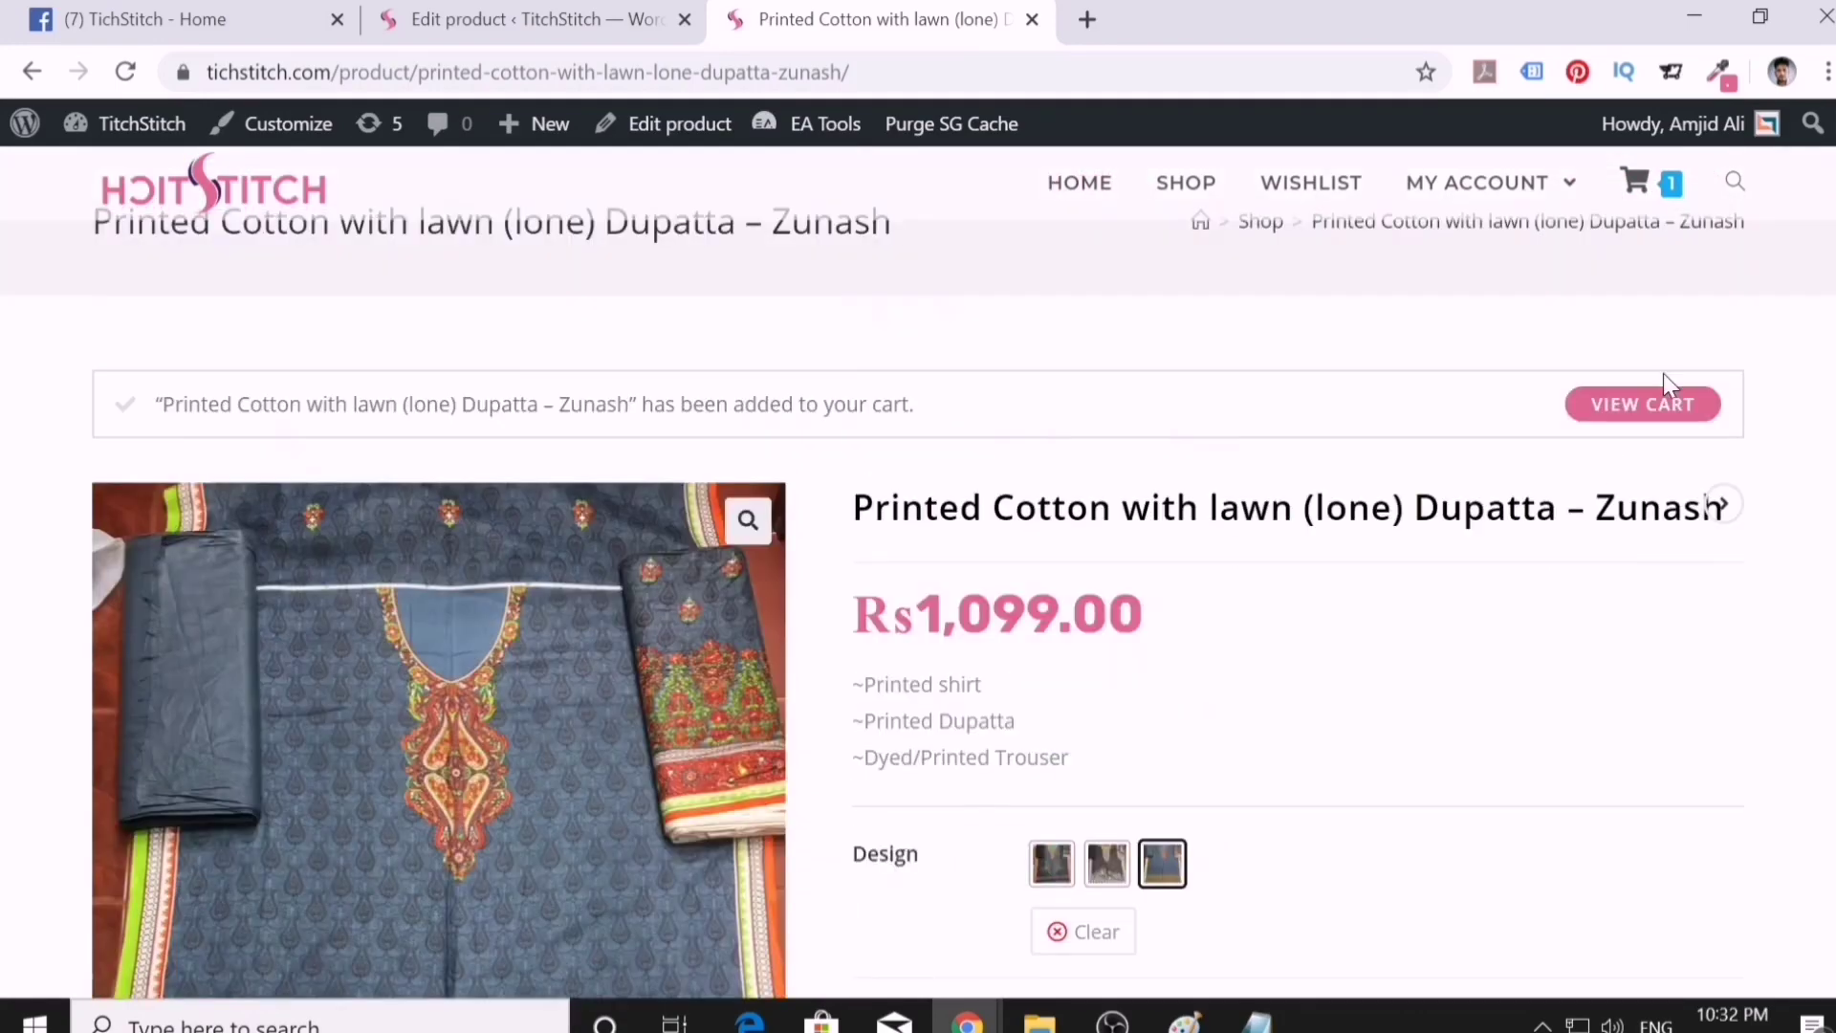
pyautogui.click(1651, 421)
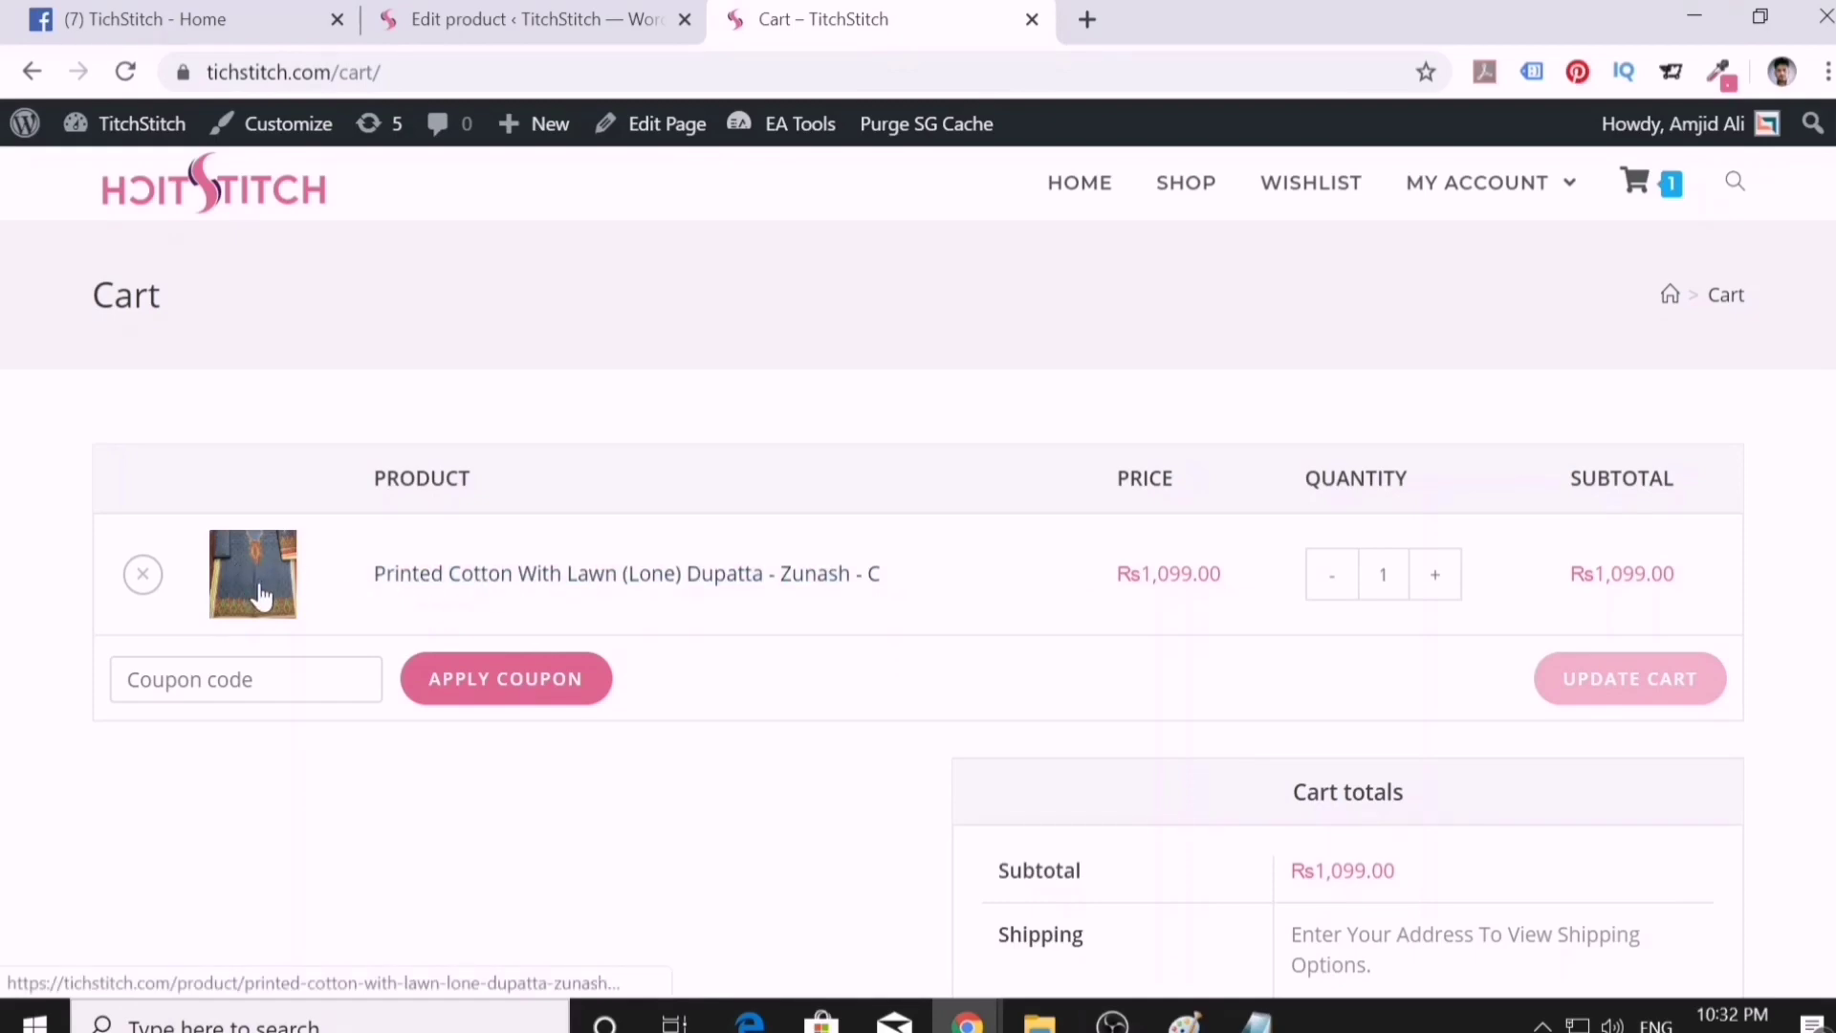
# - Return to the product from its cart entry, add one of design B and view the cart
pyautogui.click(504, 581)
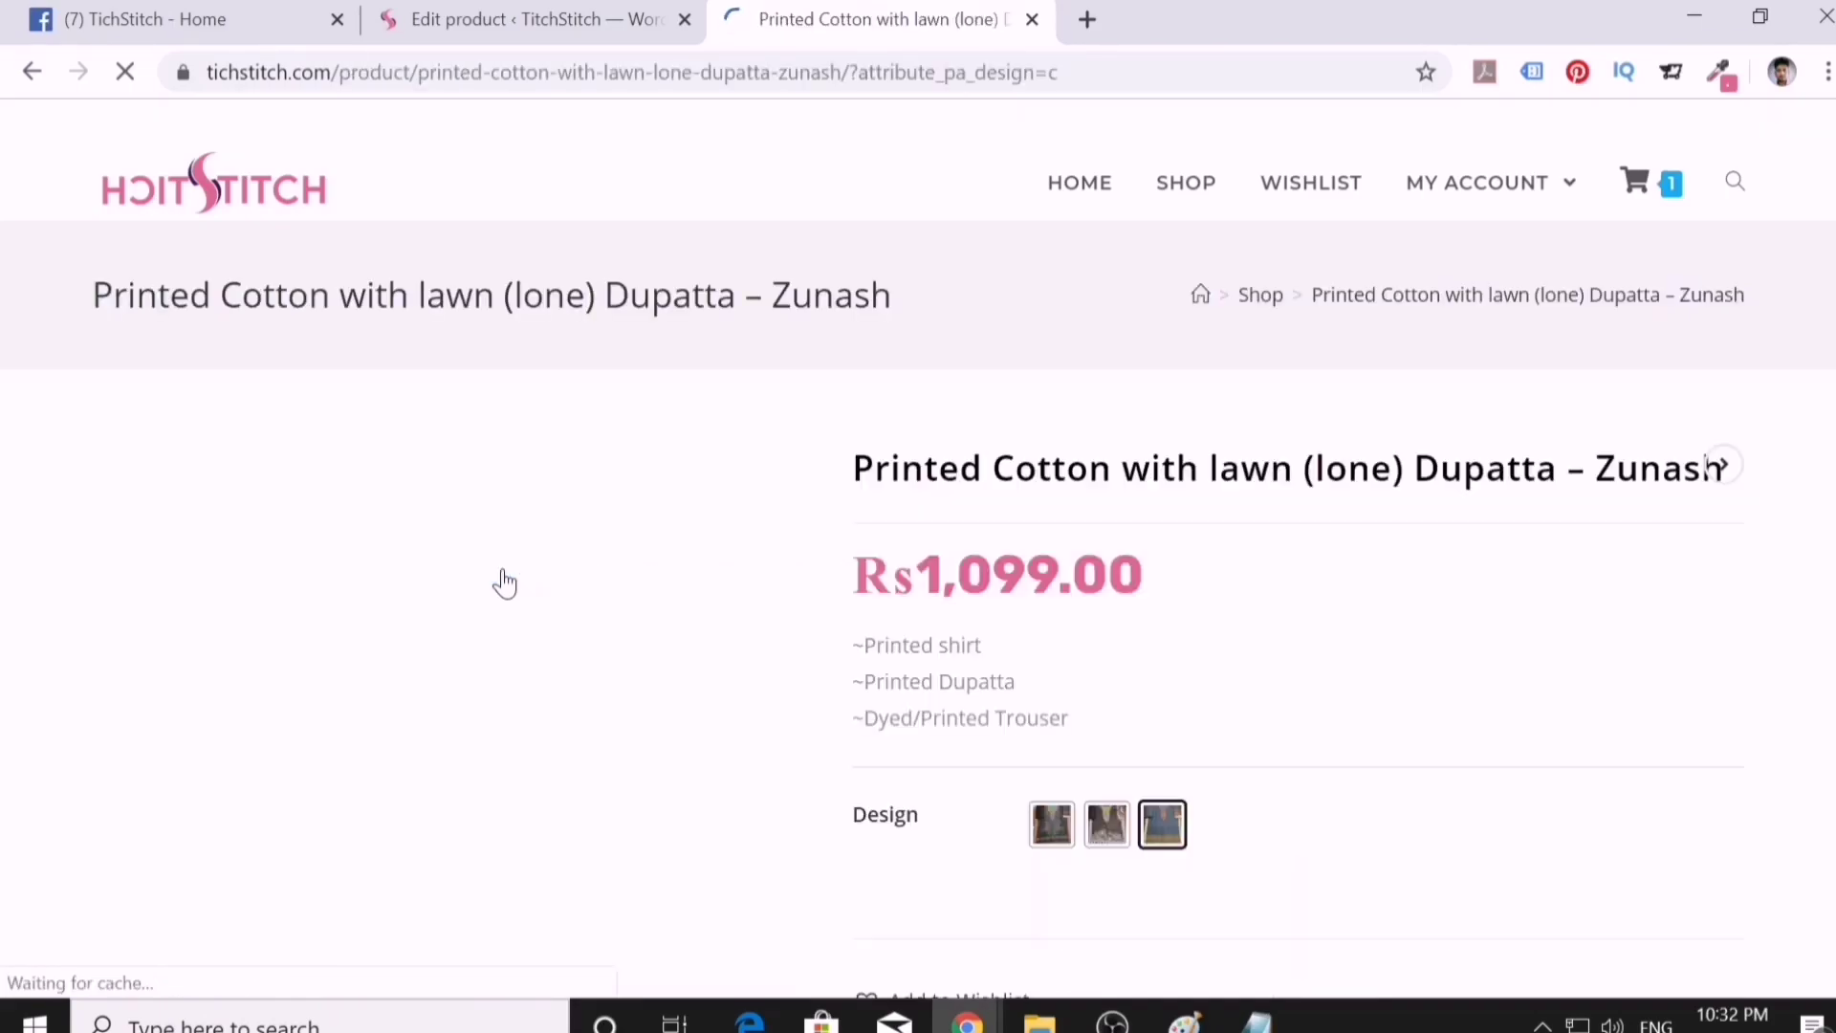
pyautogui.scroll(-2, 832, 607)
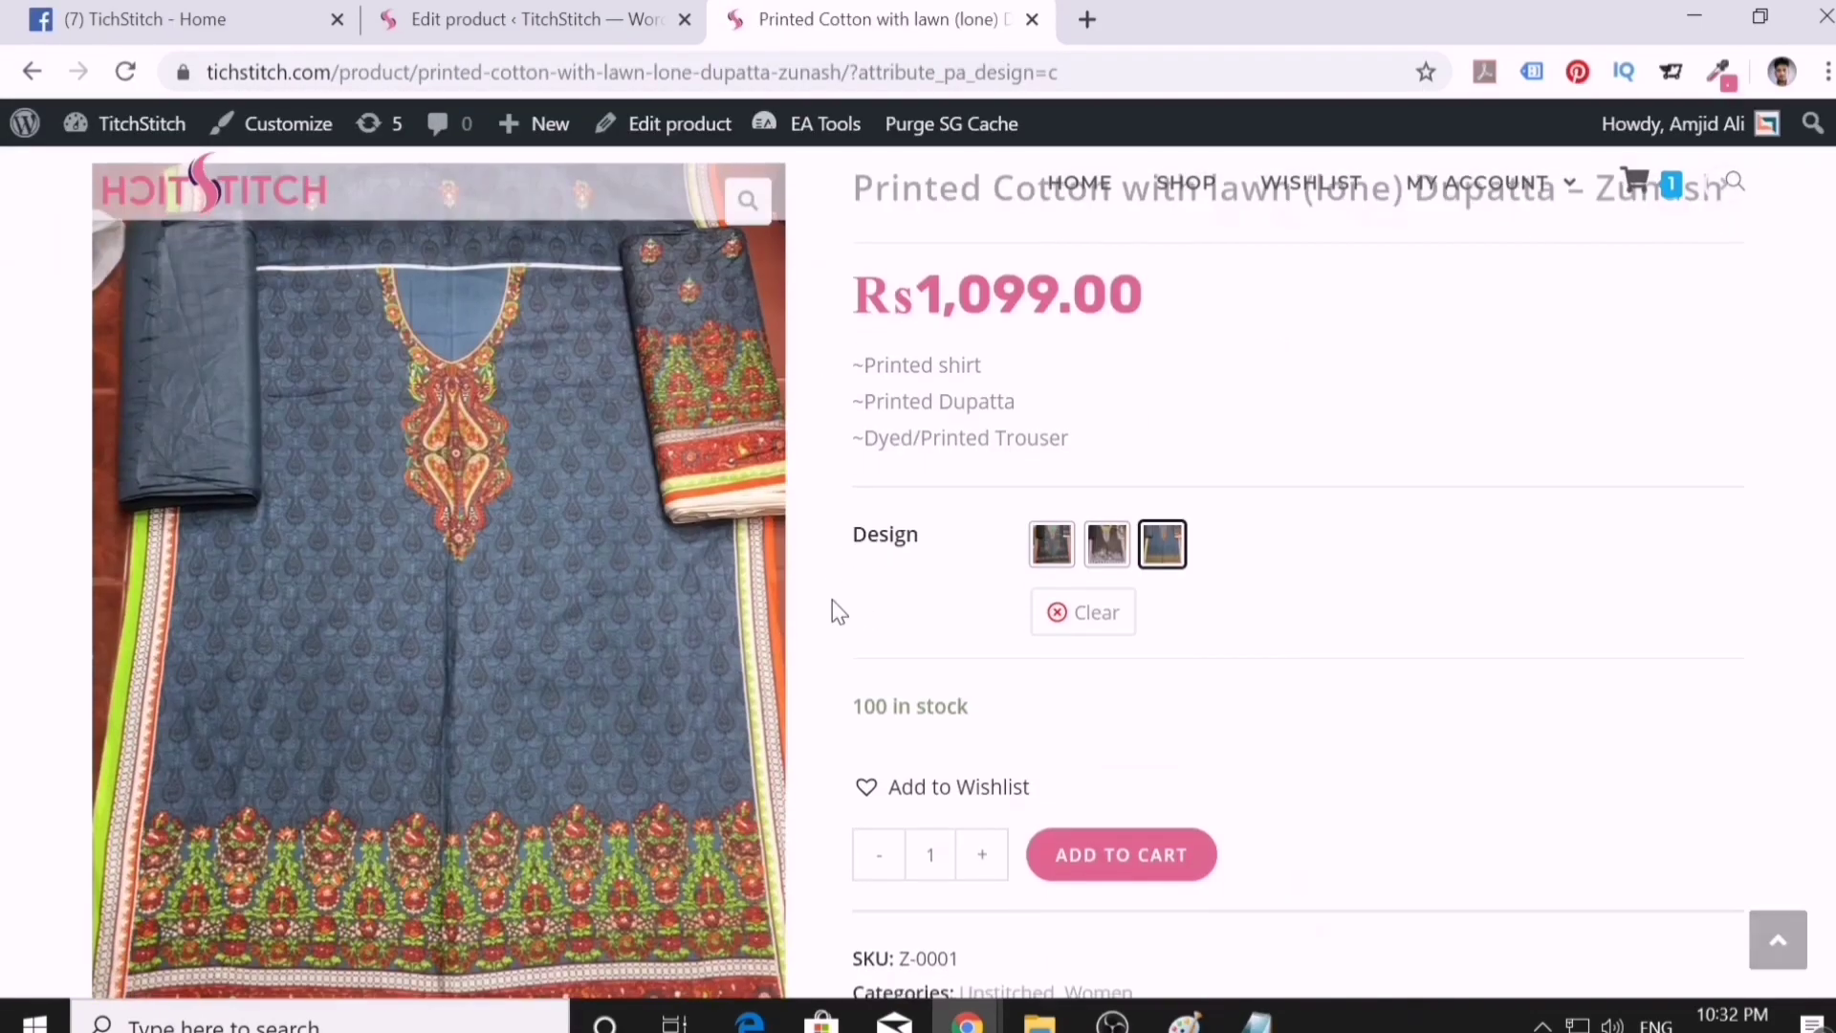
pyautogui.scroll(-4, 1023, 705)
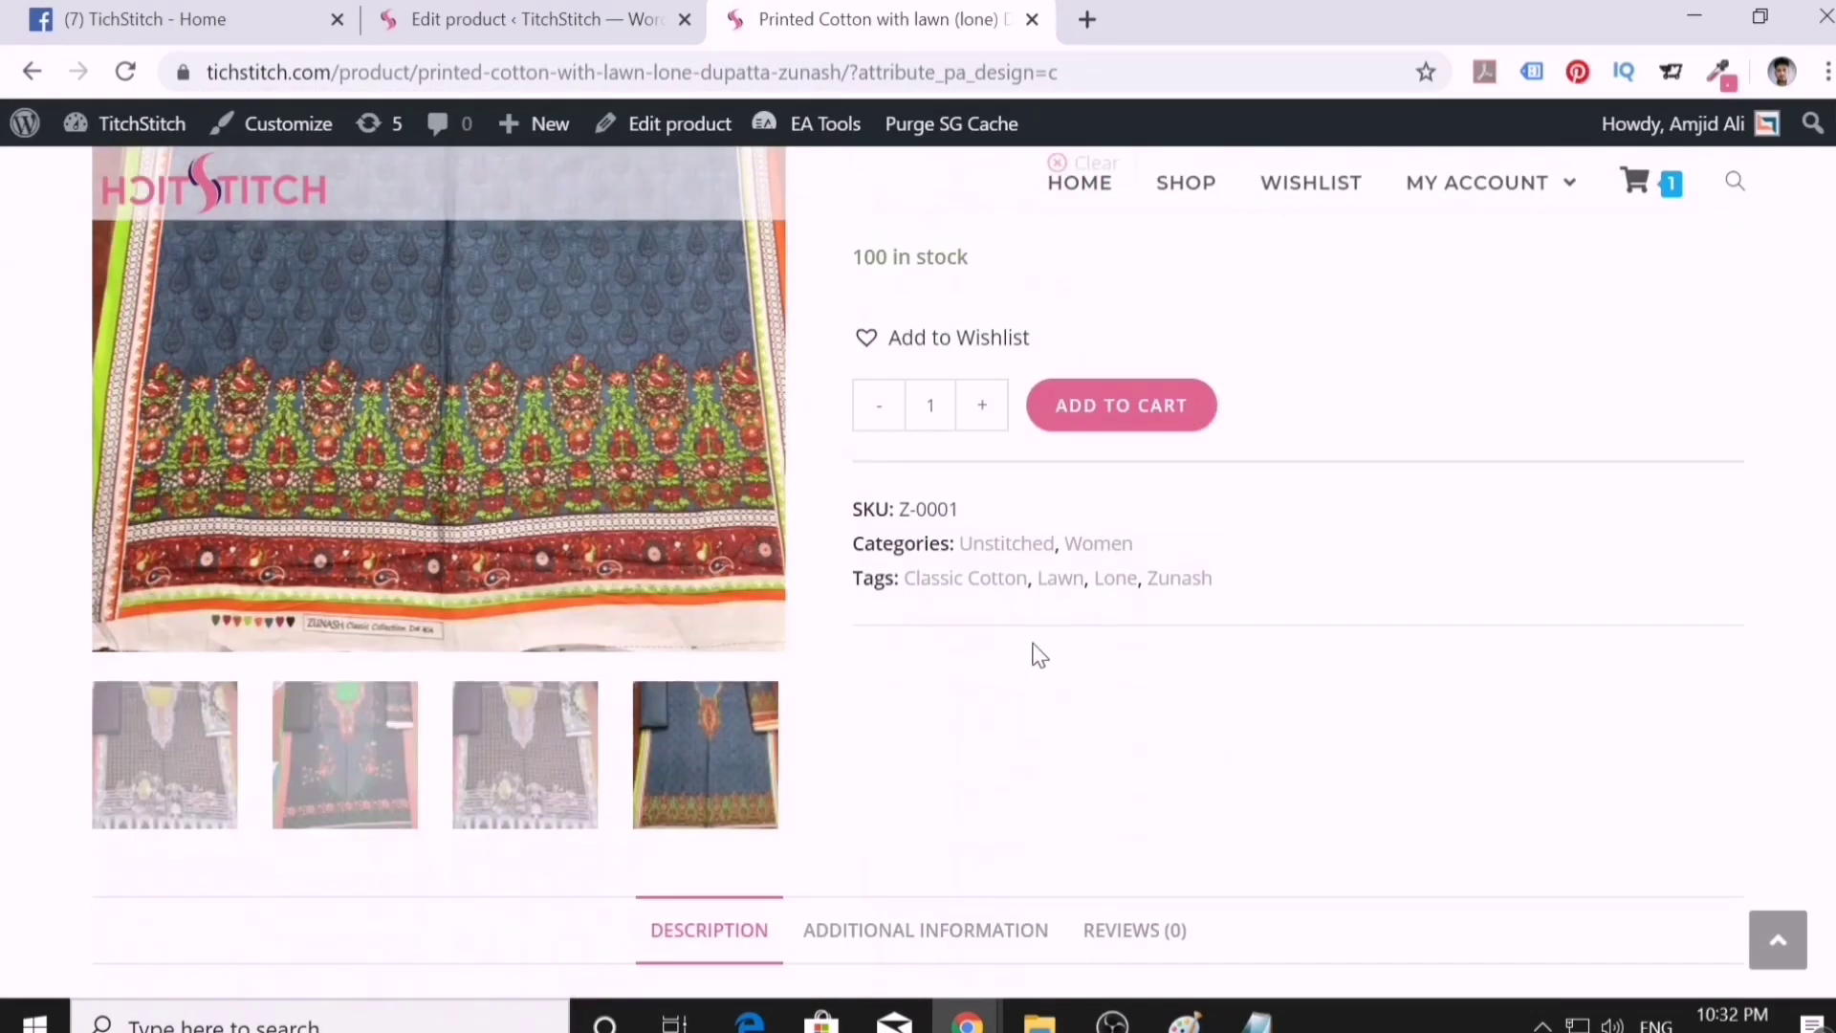
pyautogui.scroll(4, 1037, 628)
pyautogui.click(1099, 571)
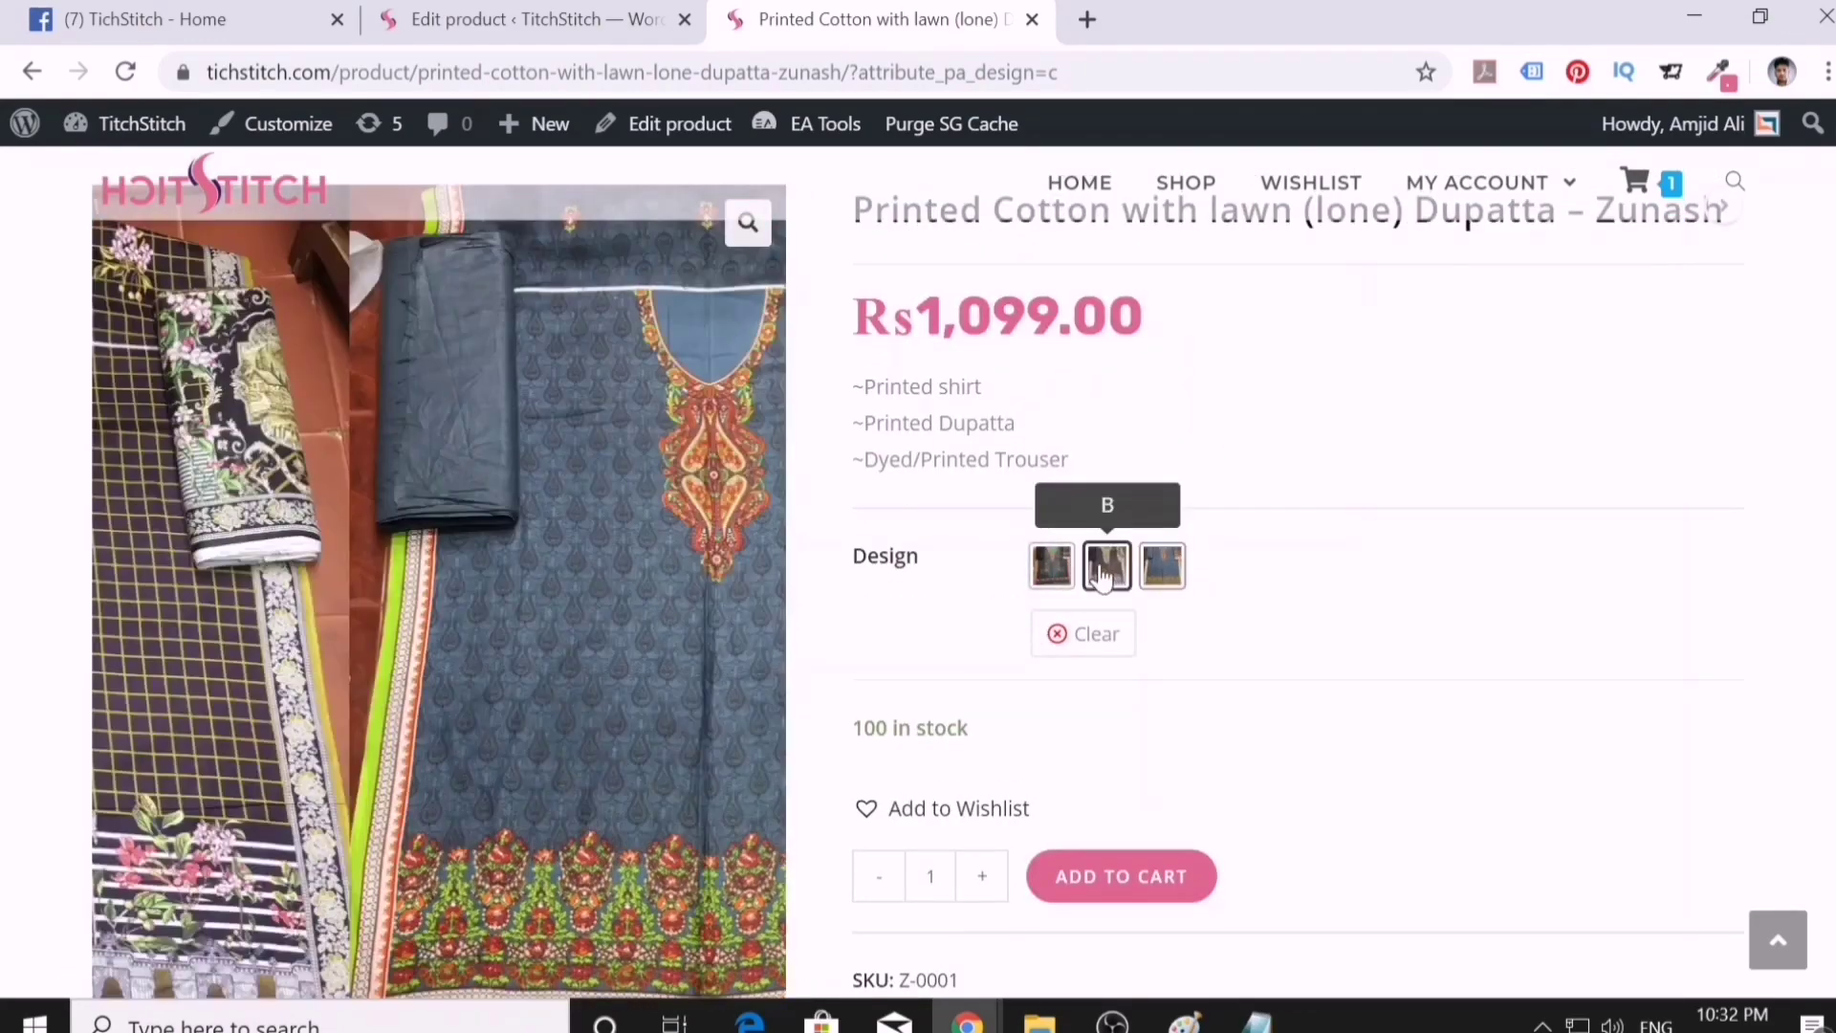
pyautogui.click(1088, 874)
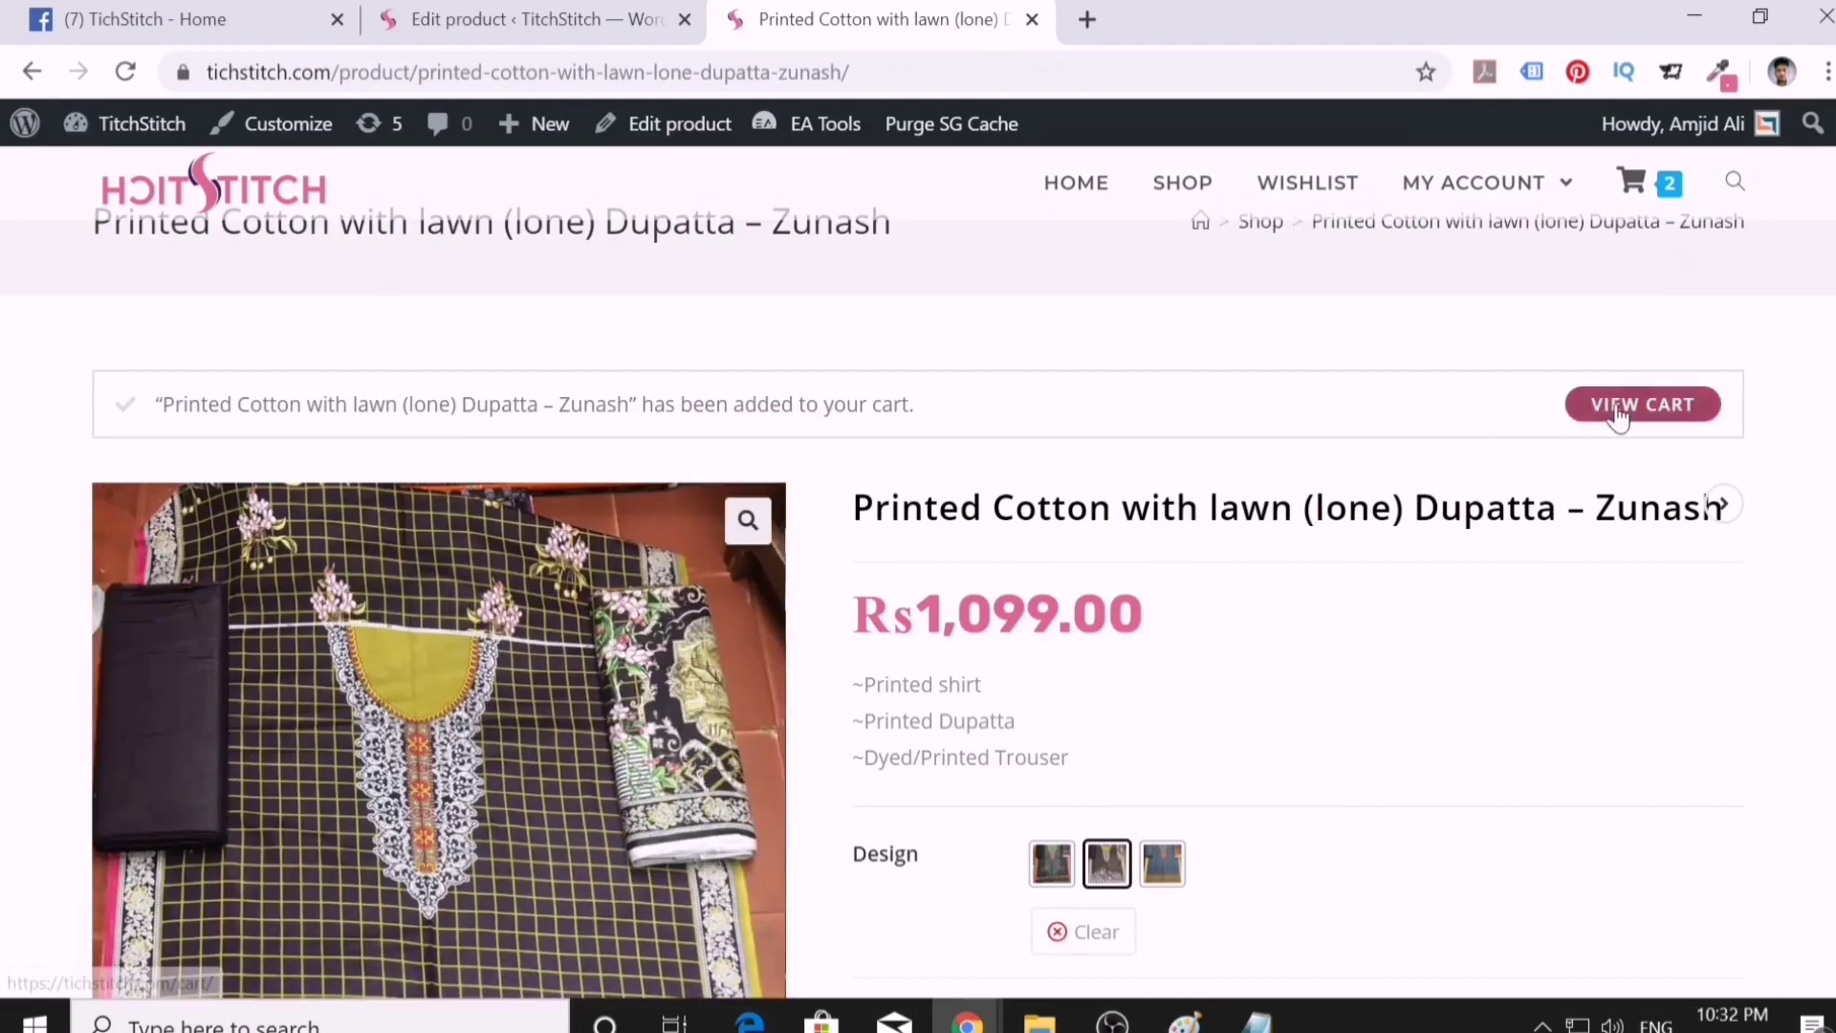
pyautogui.click(1616, 414)
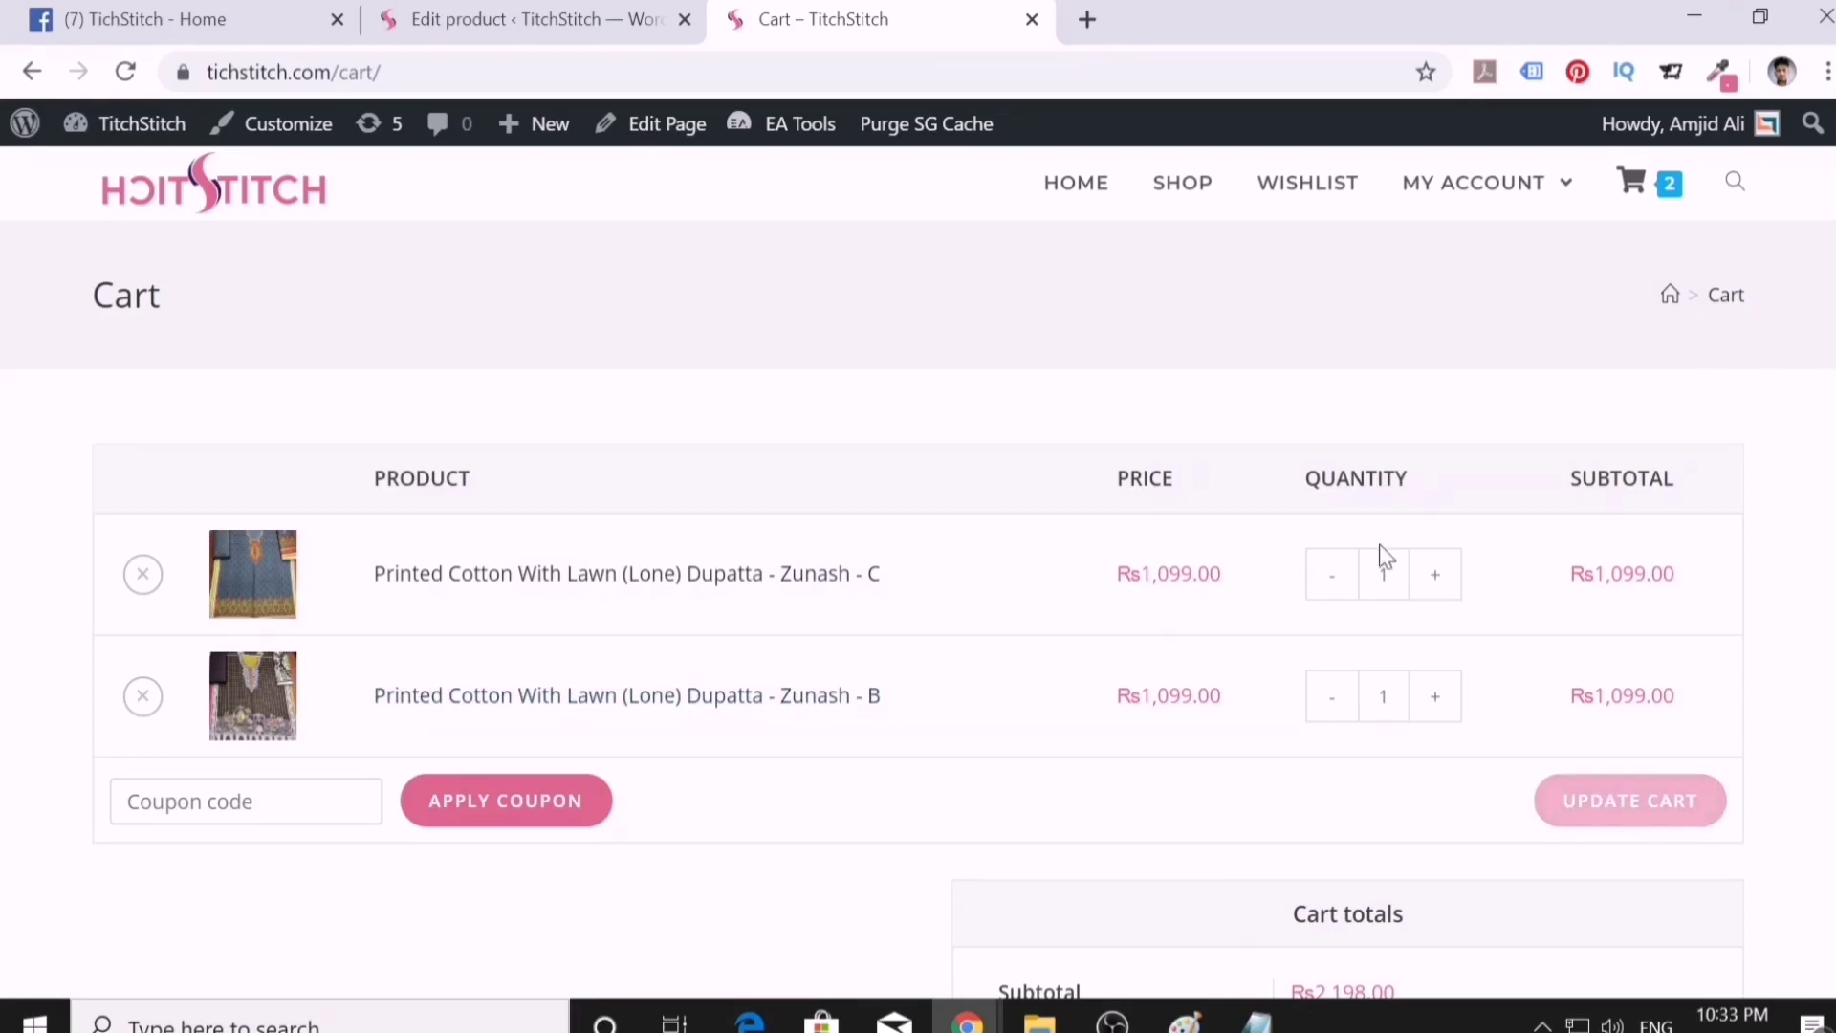
# - Review the cart totals and remove both the design C and design B items from the cart
pyautogui.scroll(-4, 616, 814)
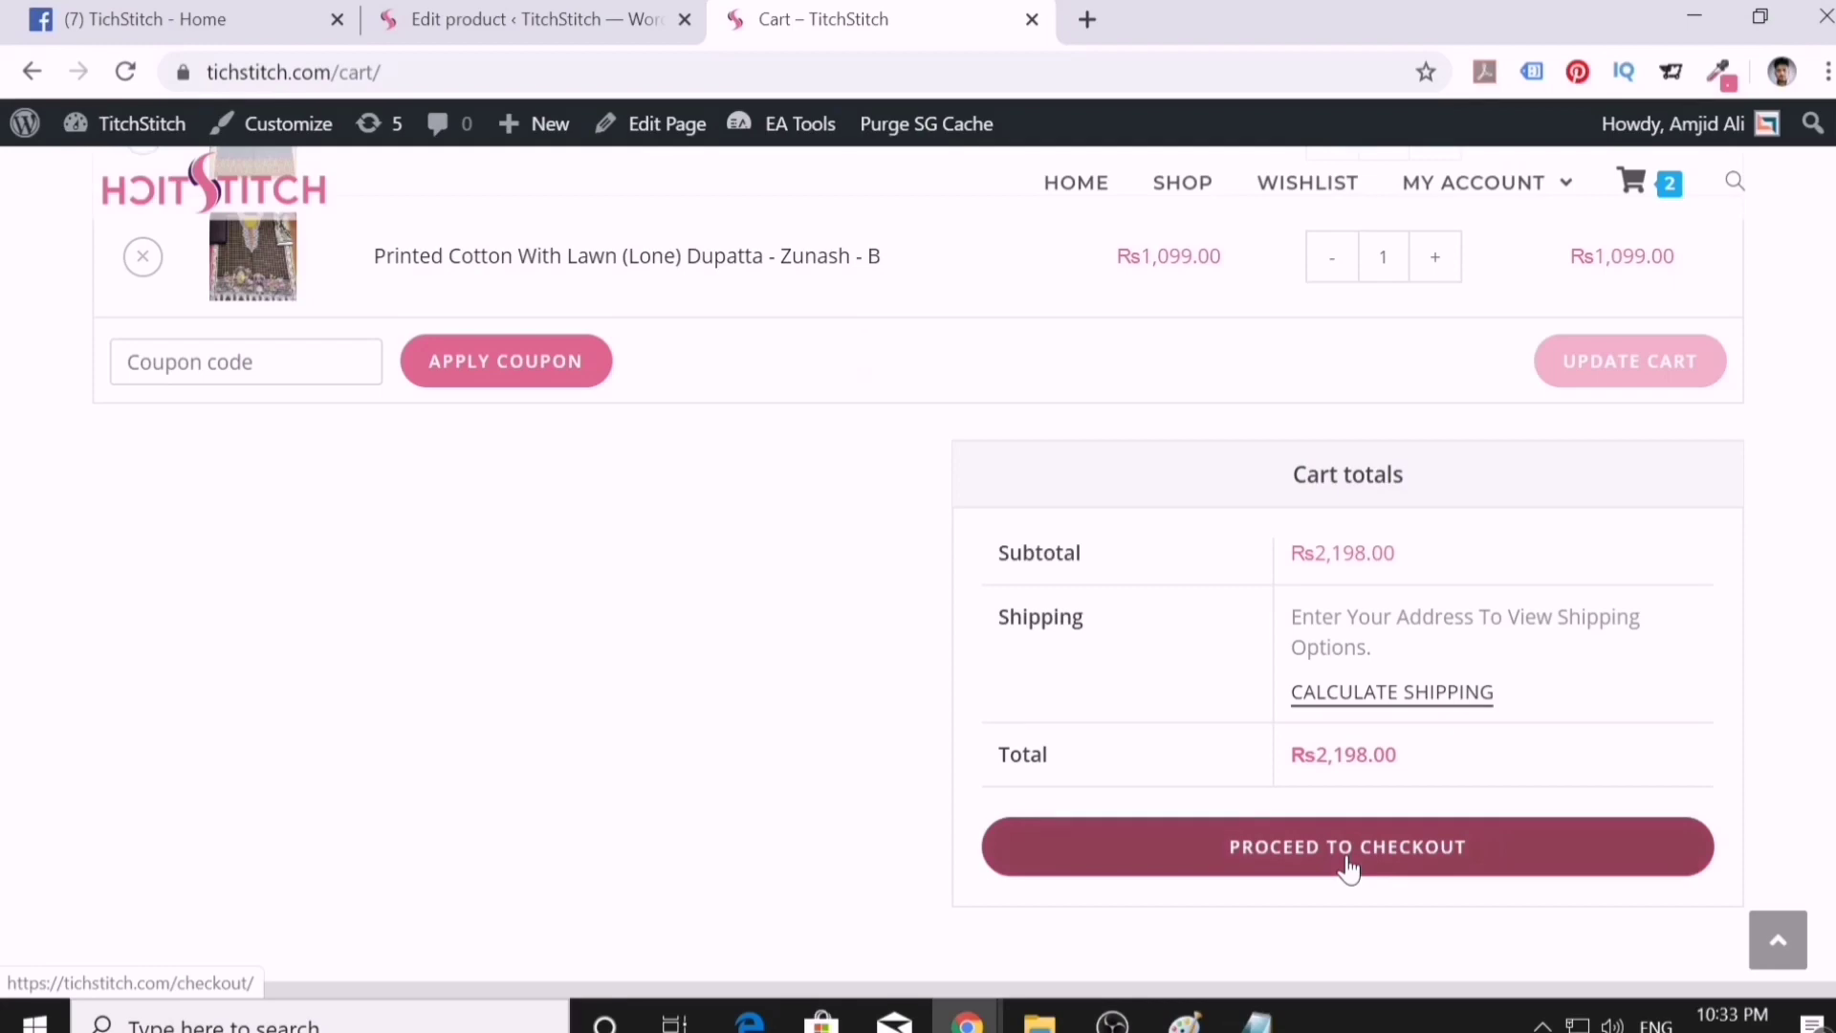
pyautogui.scroll(4, 1350, 870)
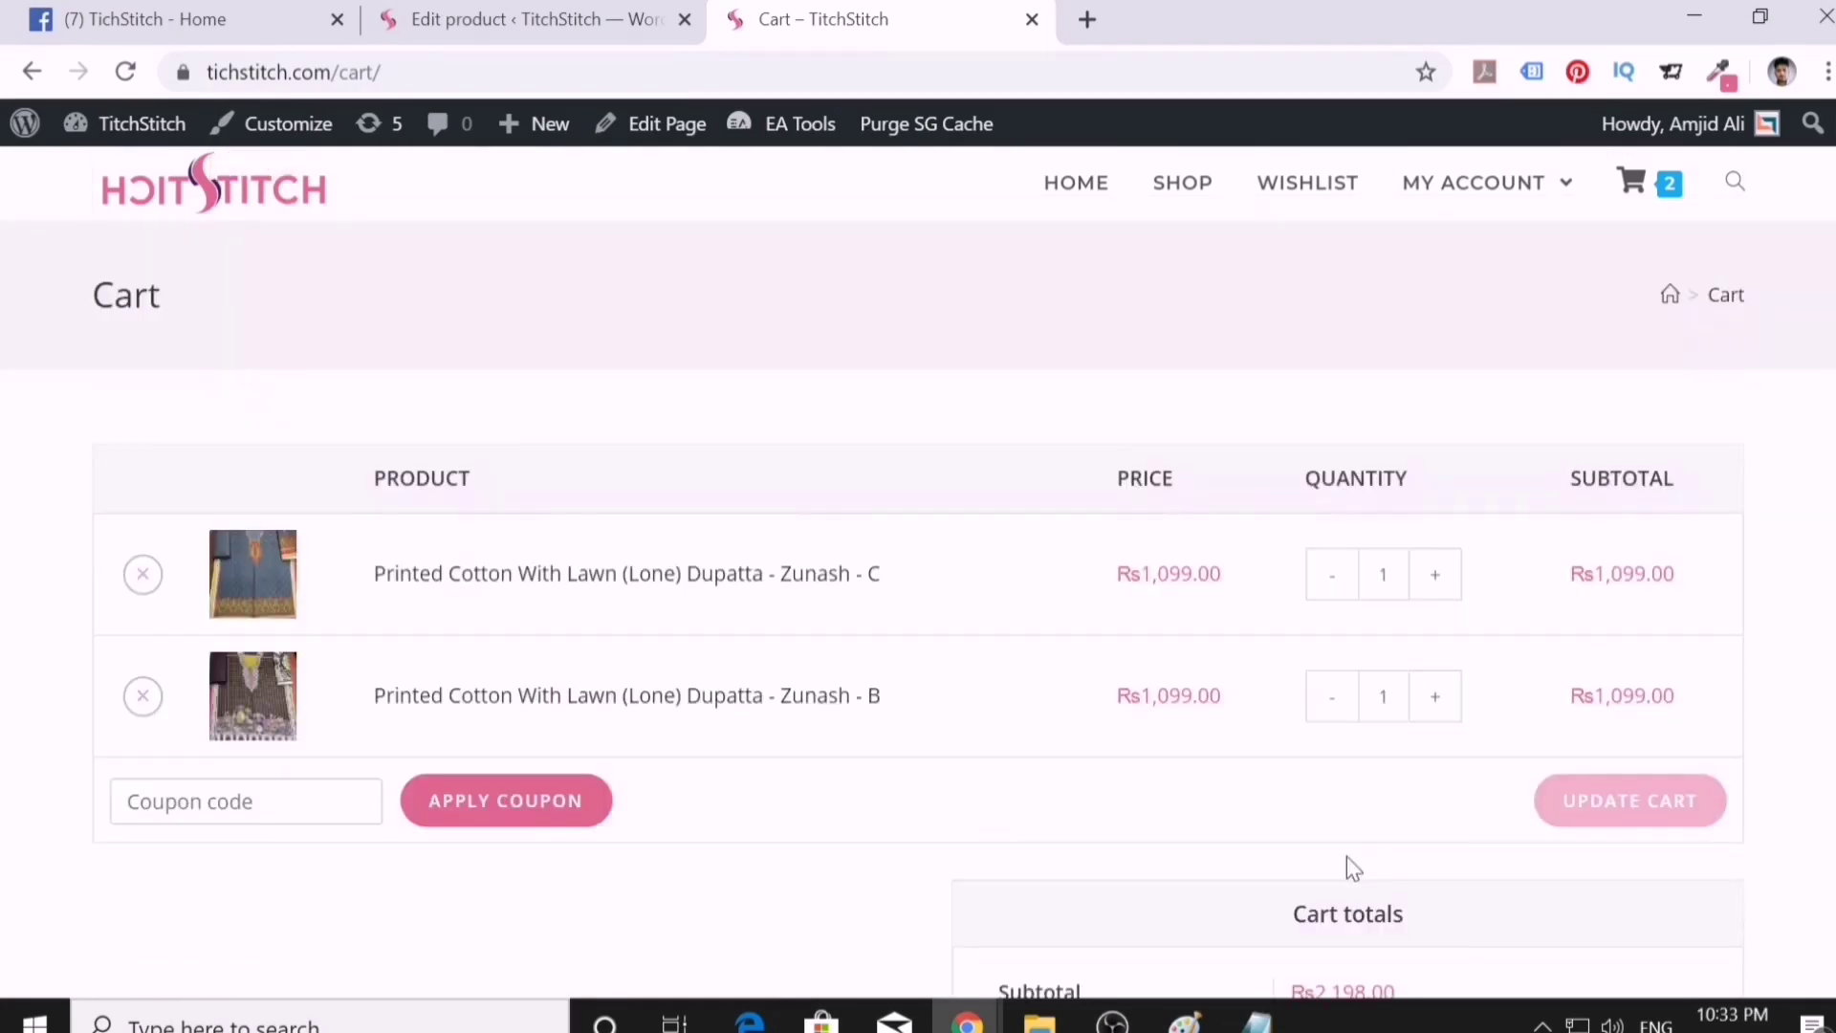
pyautogui.click(144, 691)
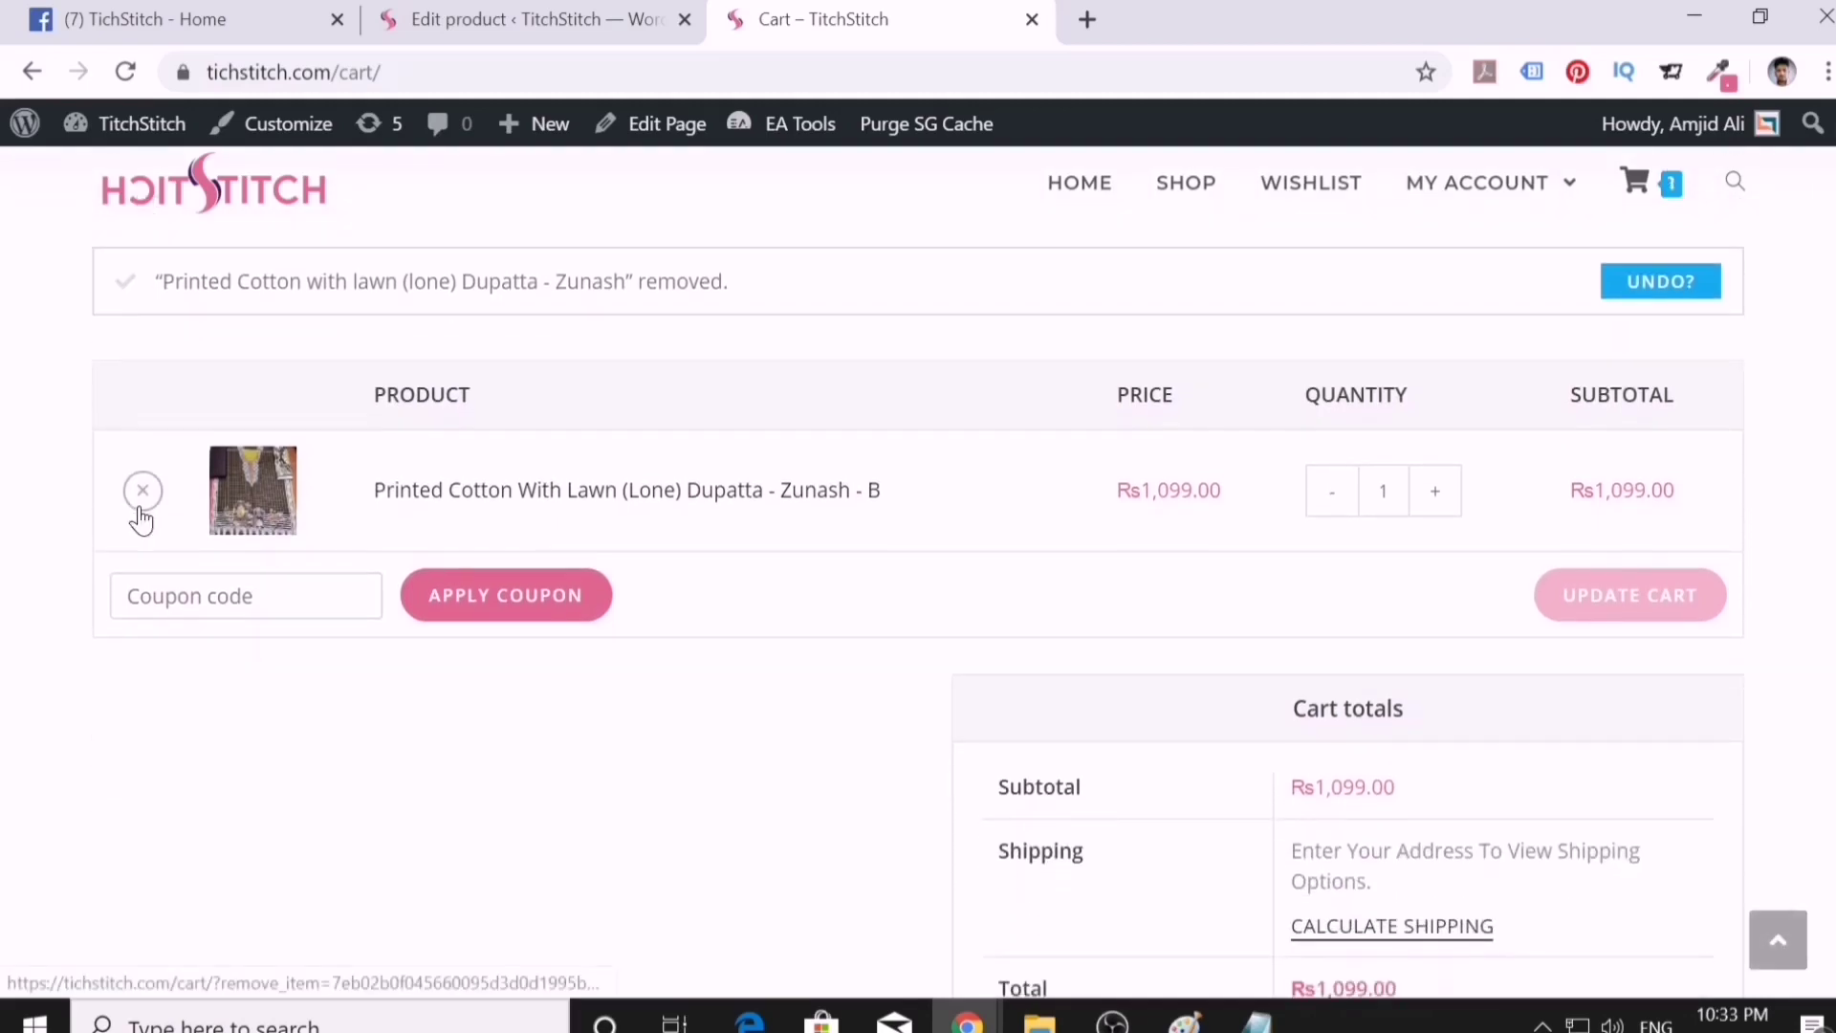
pyautogui.click(142, 491)
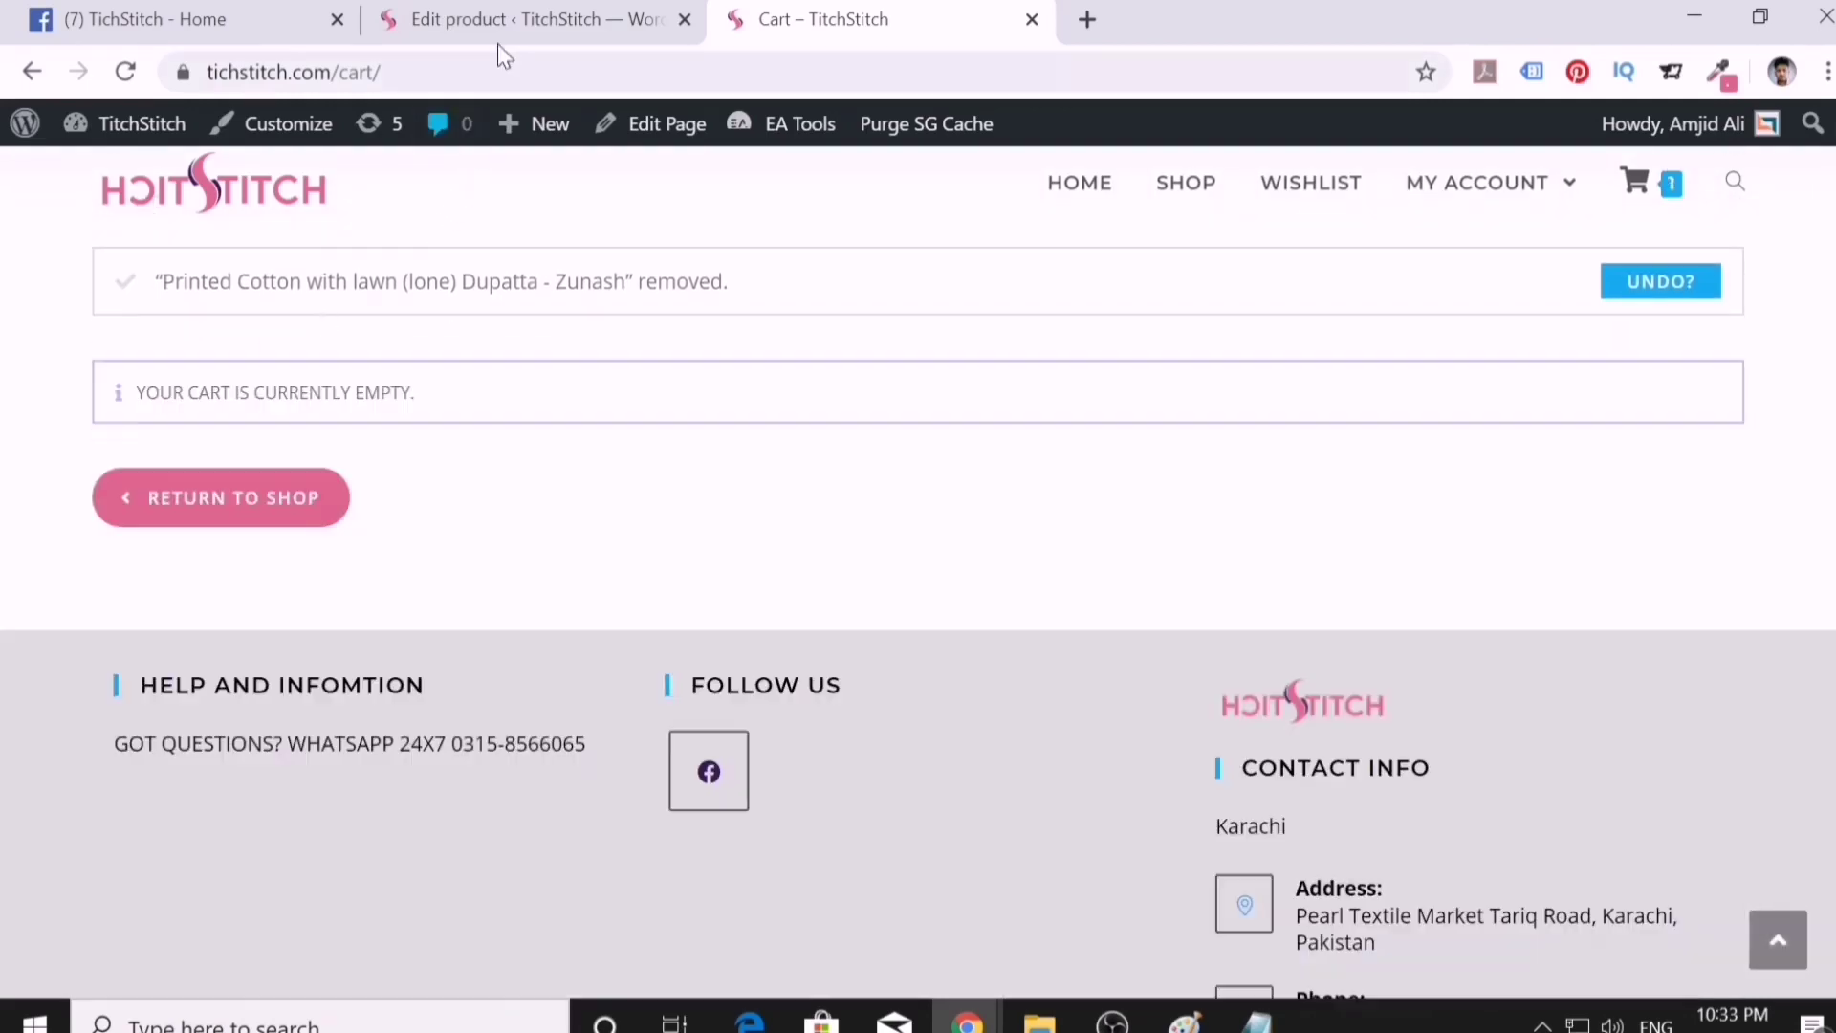
# - Return to the store admin and open the term configuration of the Design product attribute
pyautogui.click(507, 22)
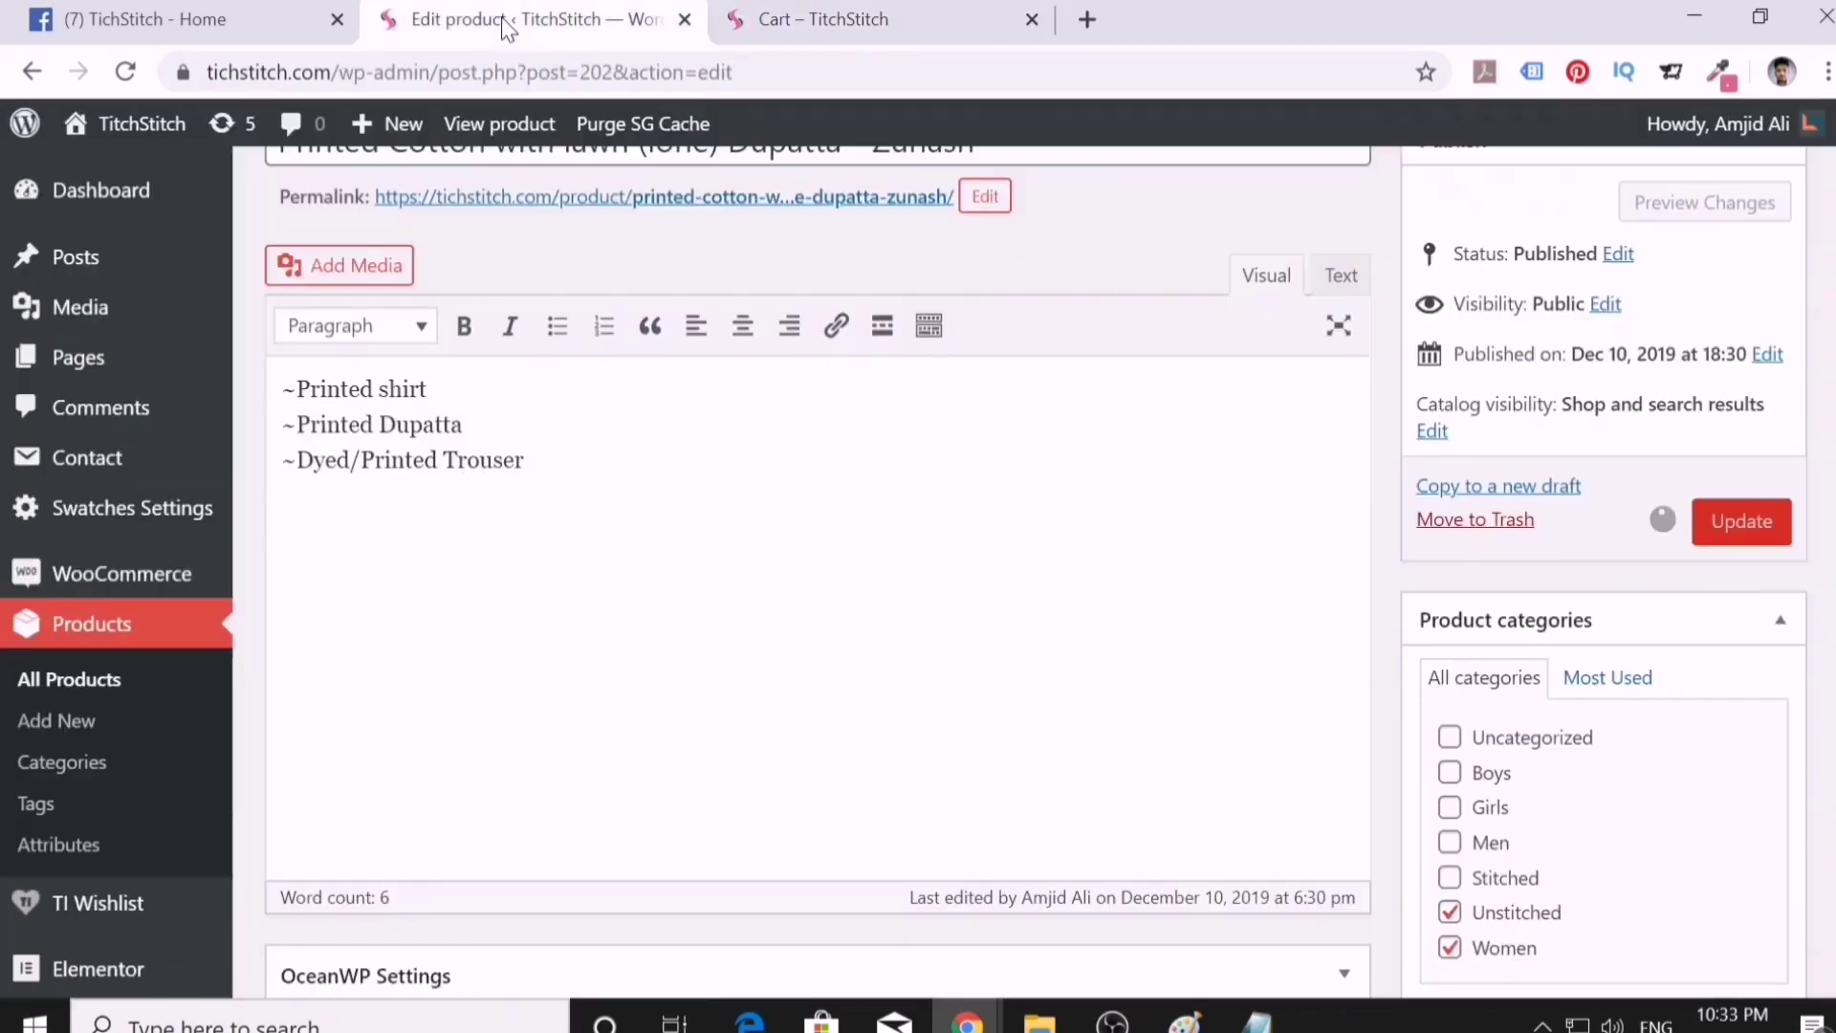
pyautogui.scroll(2, 550, 158)
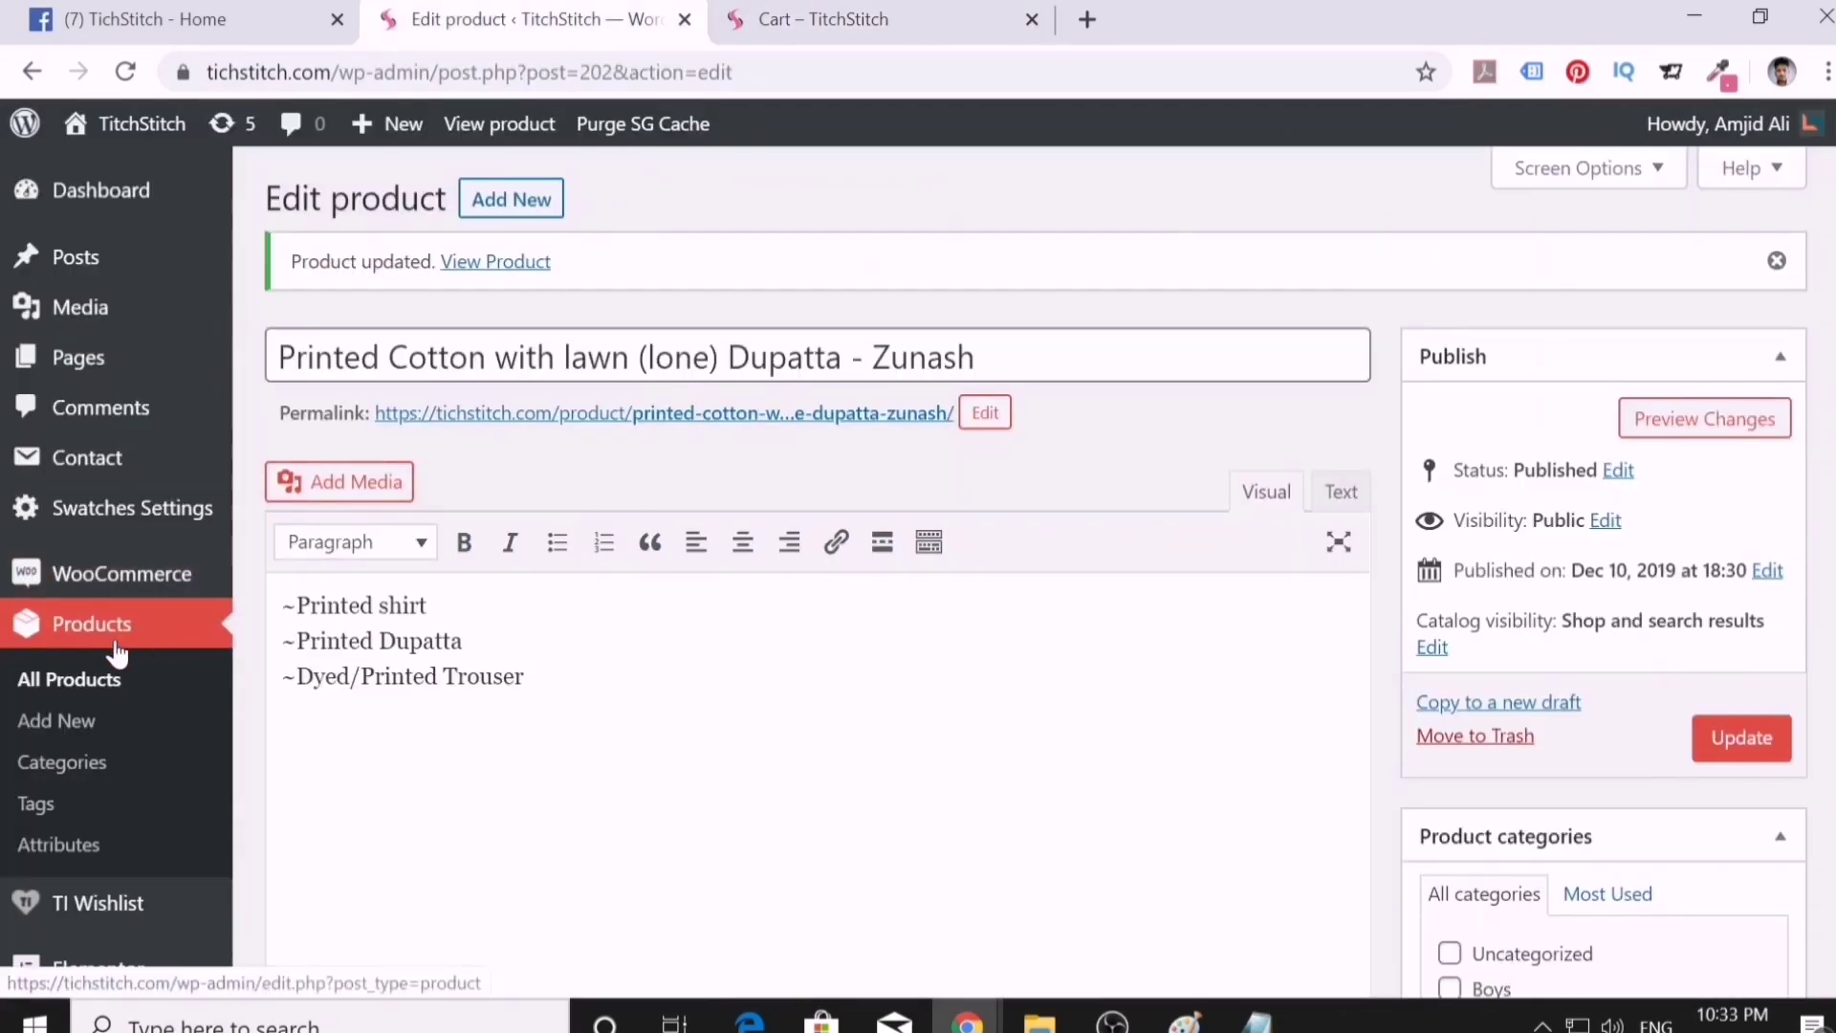
pyautogui.scroll(-2, 126, 762)
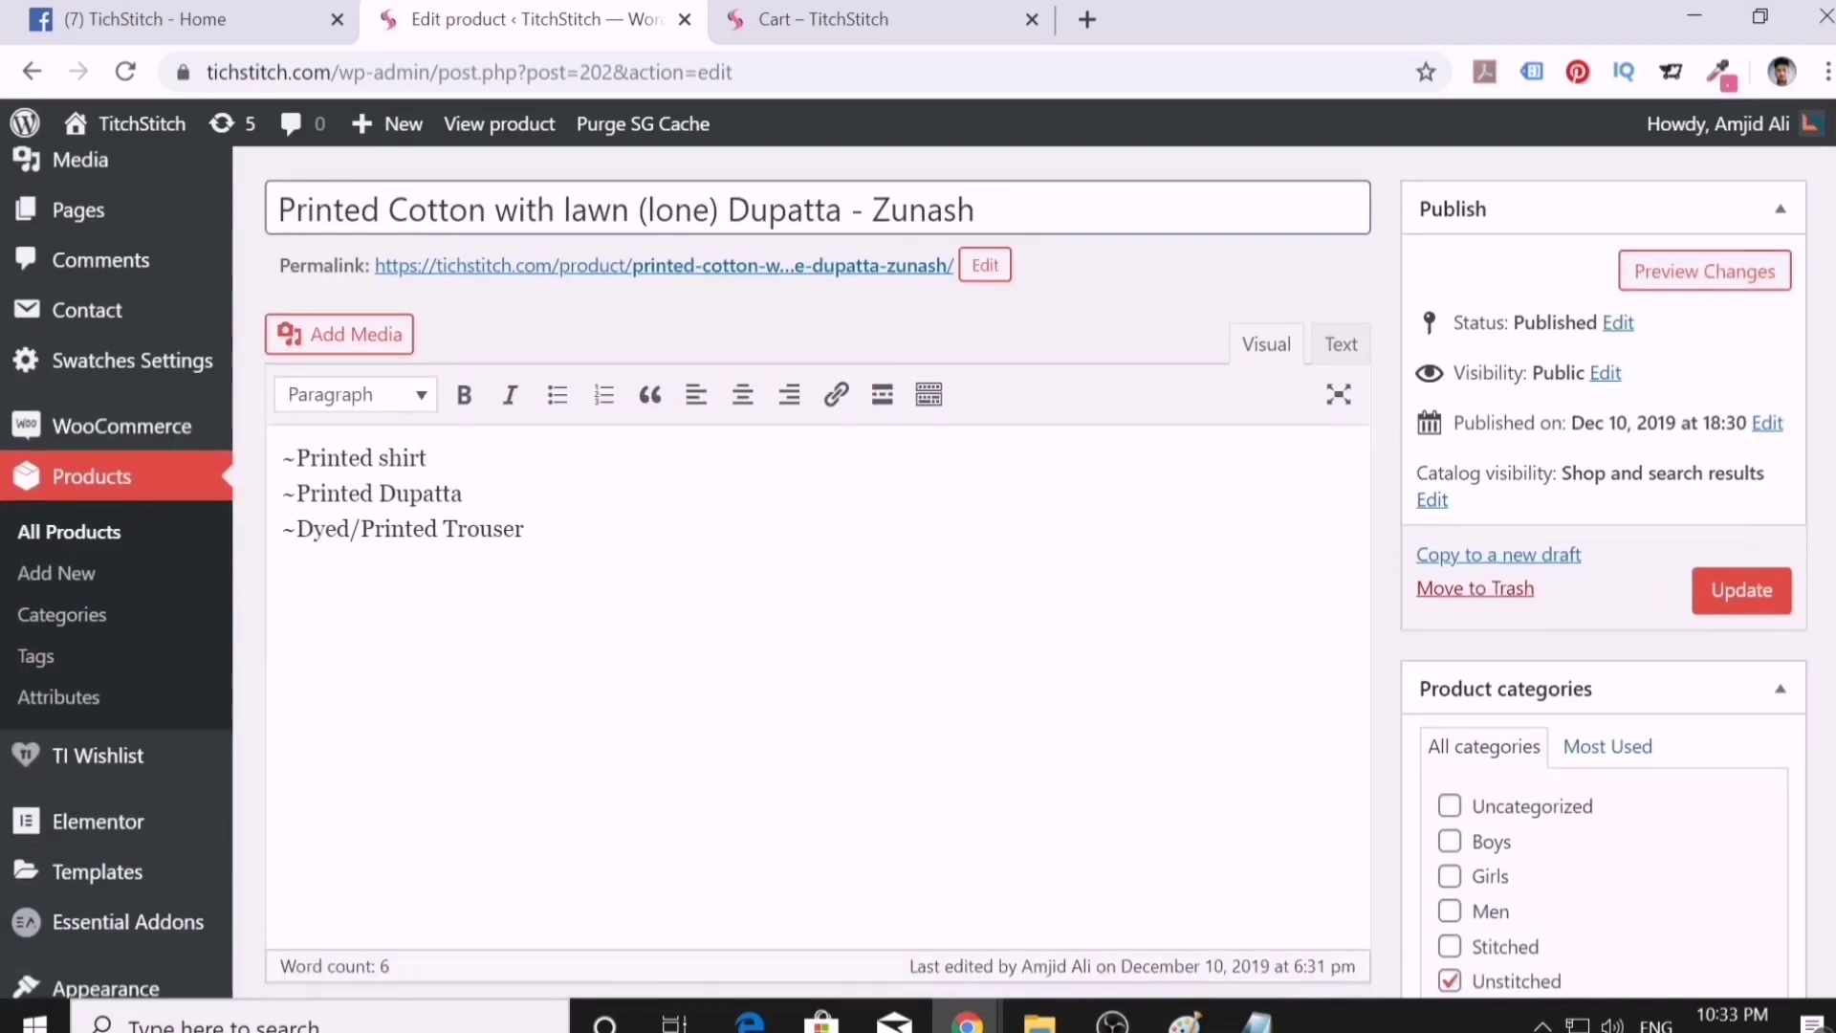
pyautogui.click(45, 701)
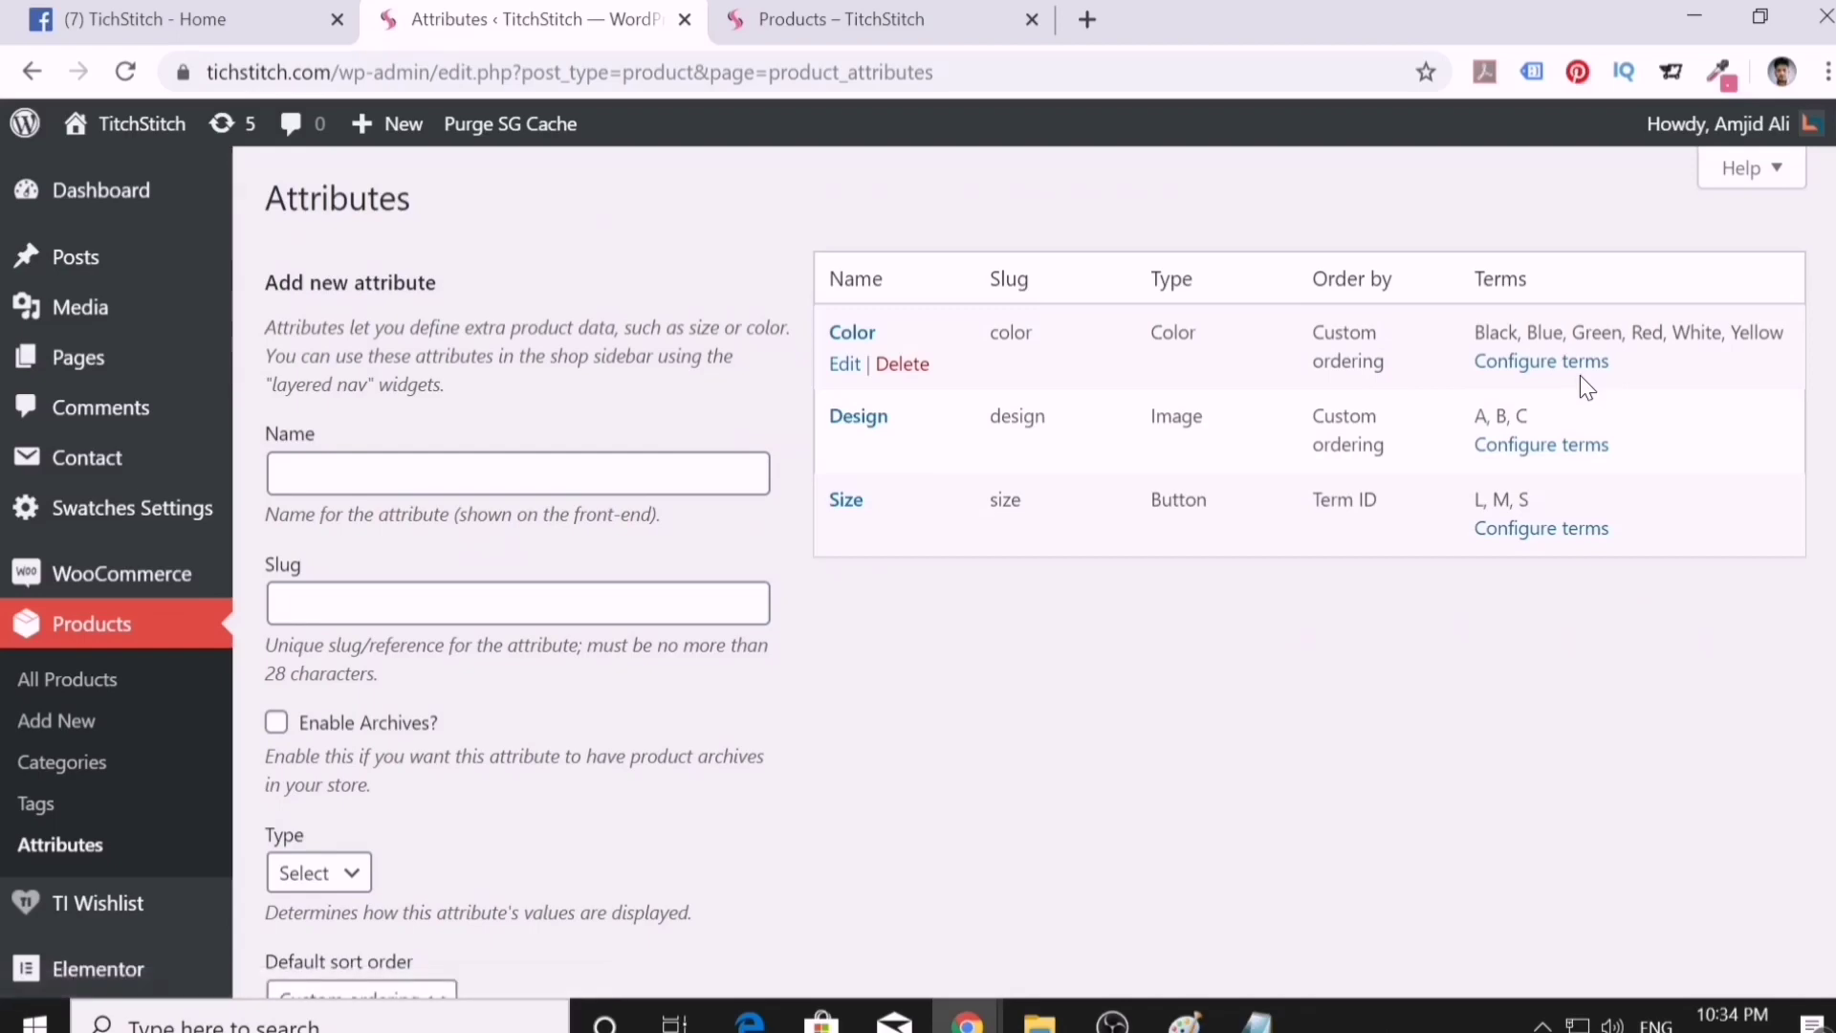
pyautogui.click(1576, 459)
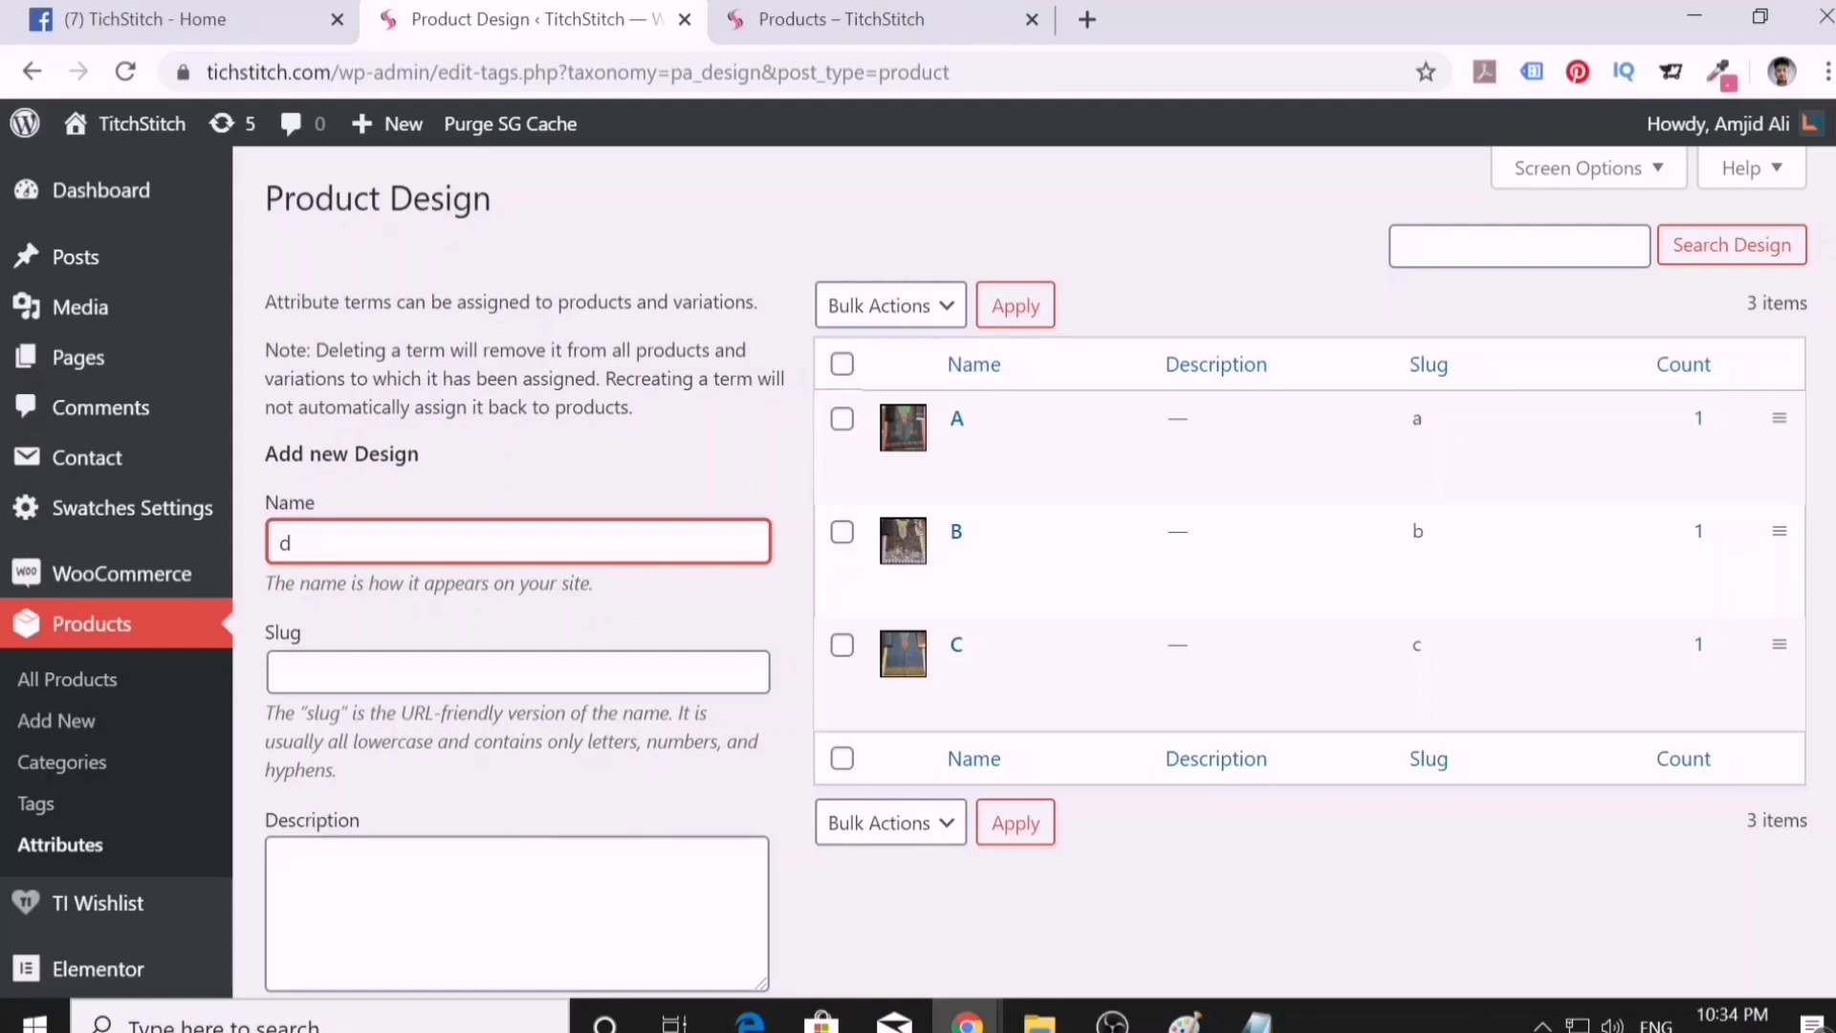
# - Upload d.jpg from the "Zunash - unstiched" products folder as the image for the new Design term D
pyautogui.scroll(-5, 582, 722)
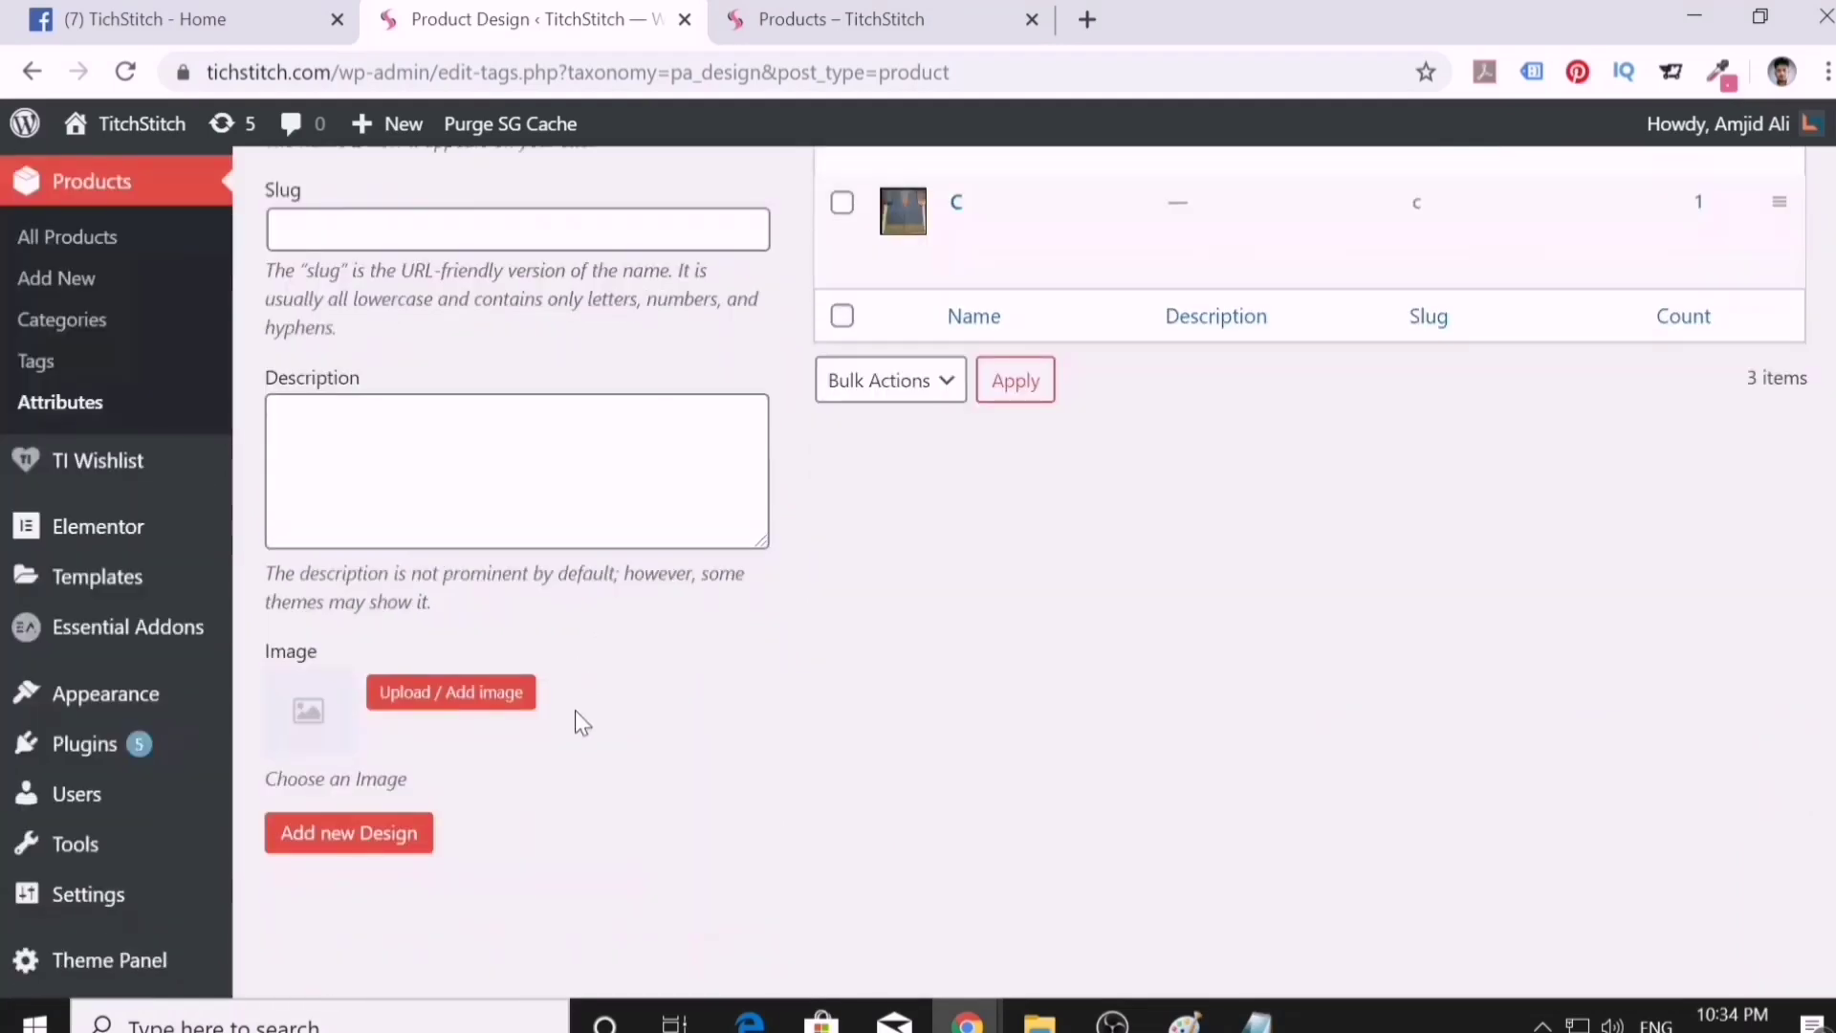
pyautogui.click(390, 690)
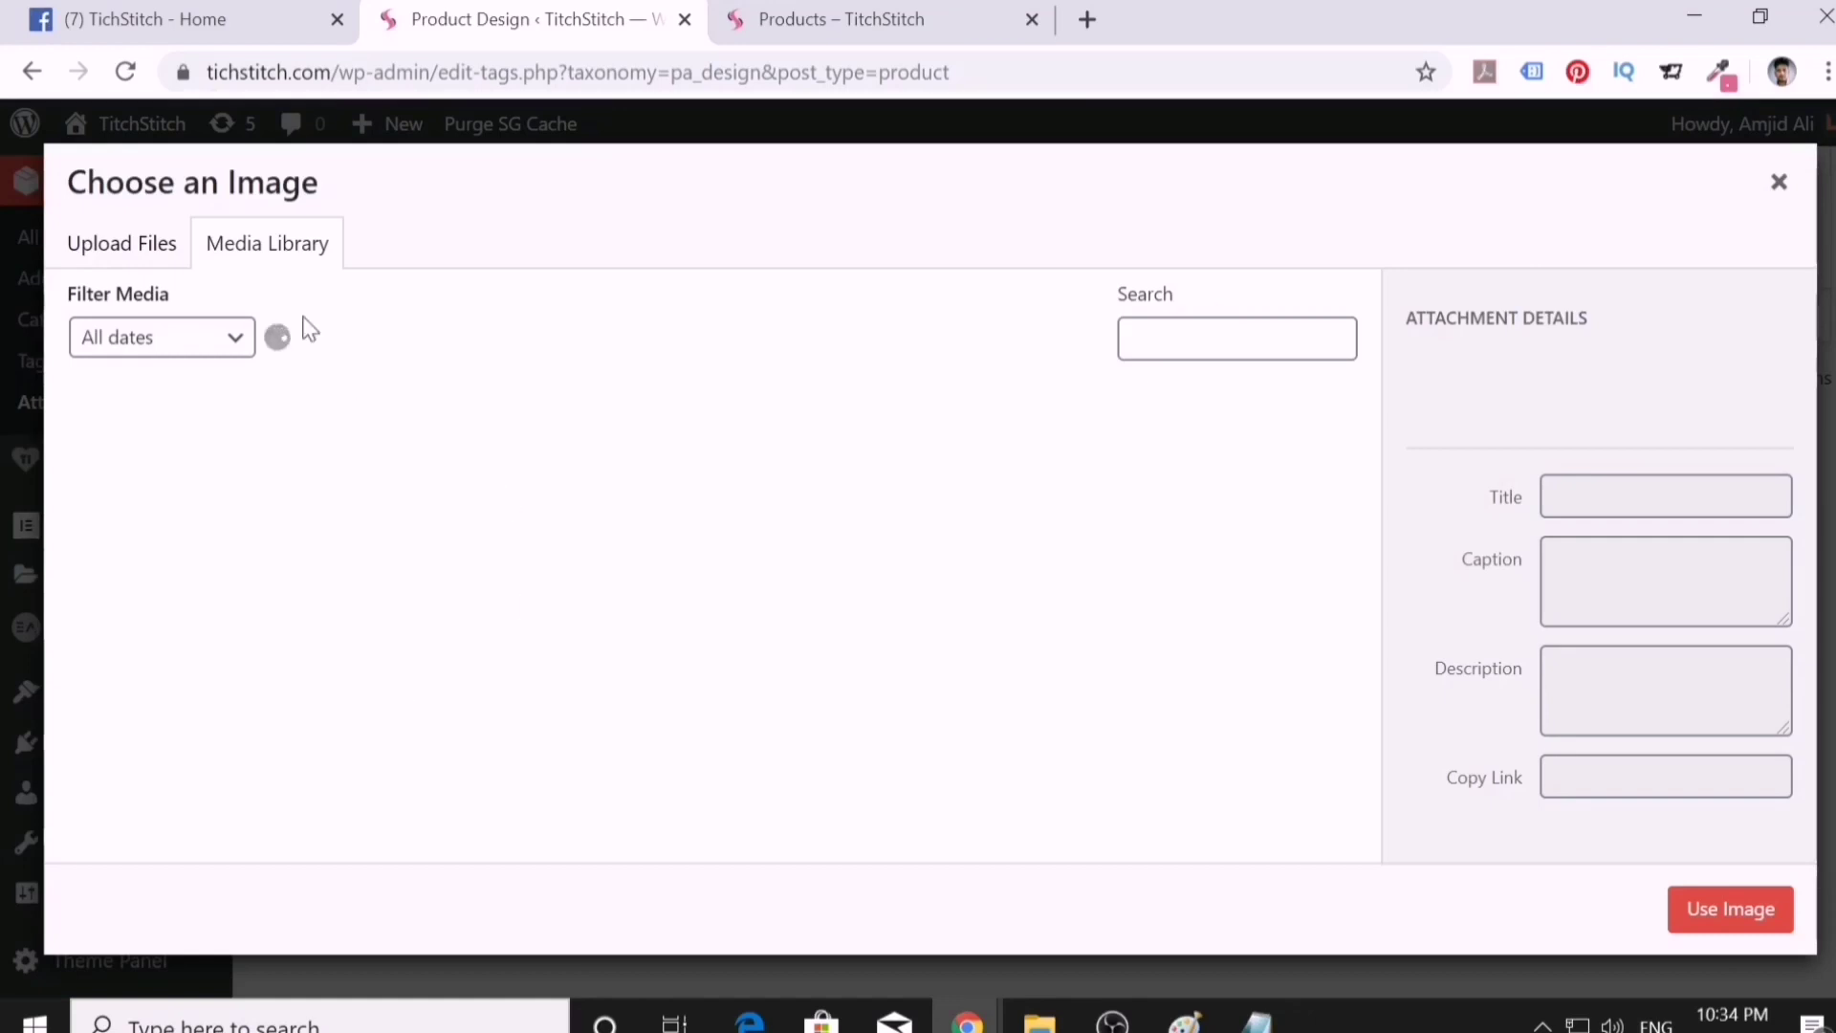
pyautogui.click(162, 266)
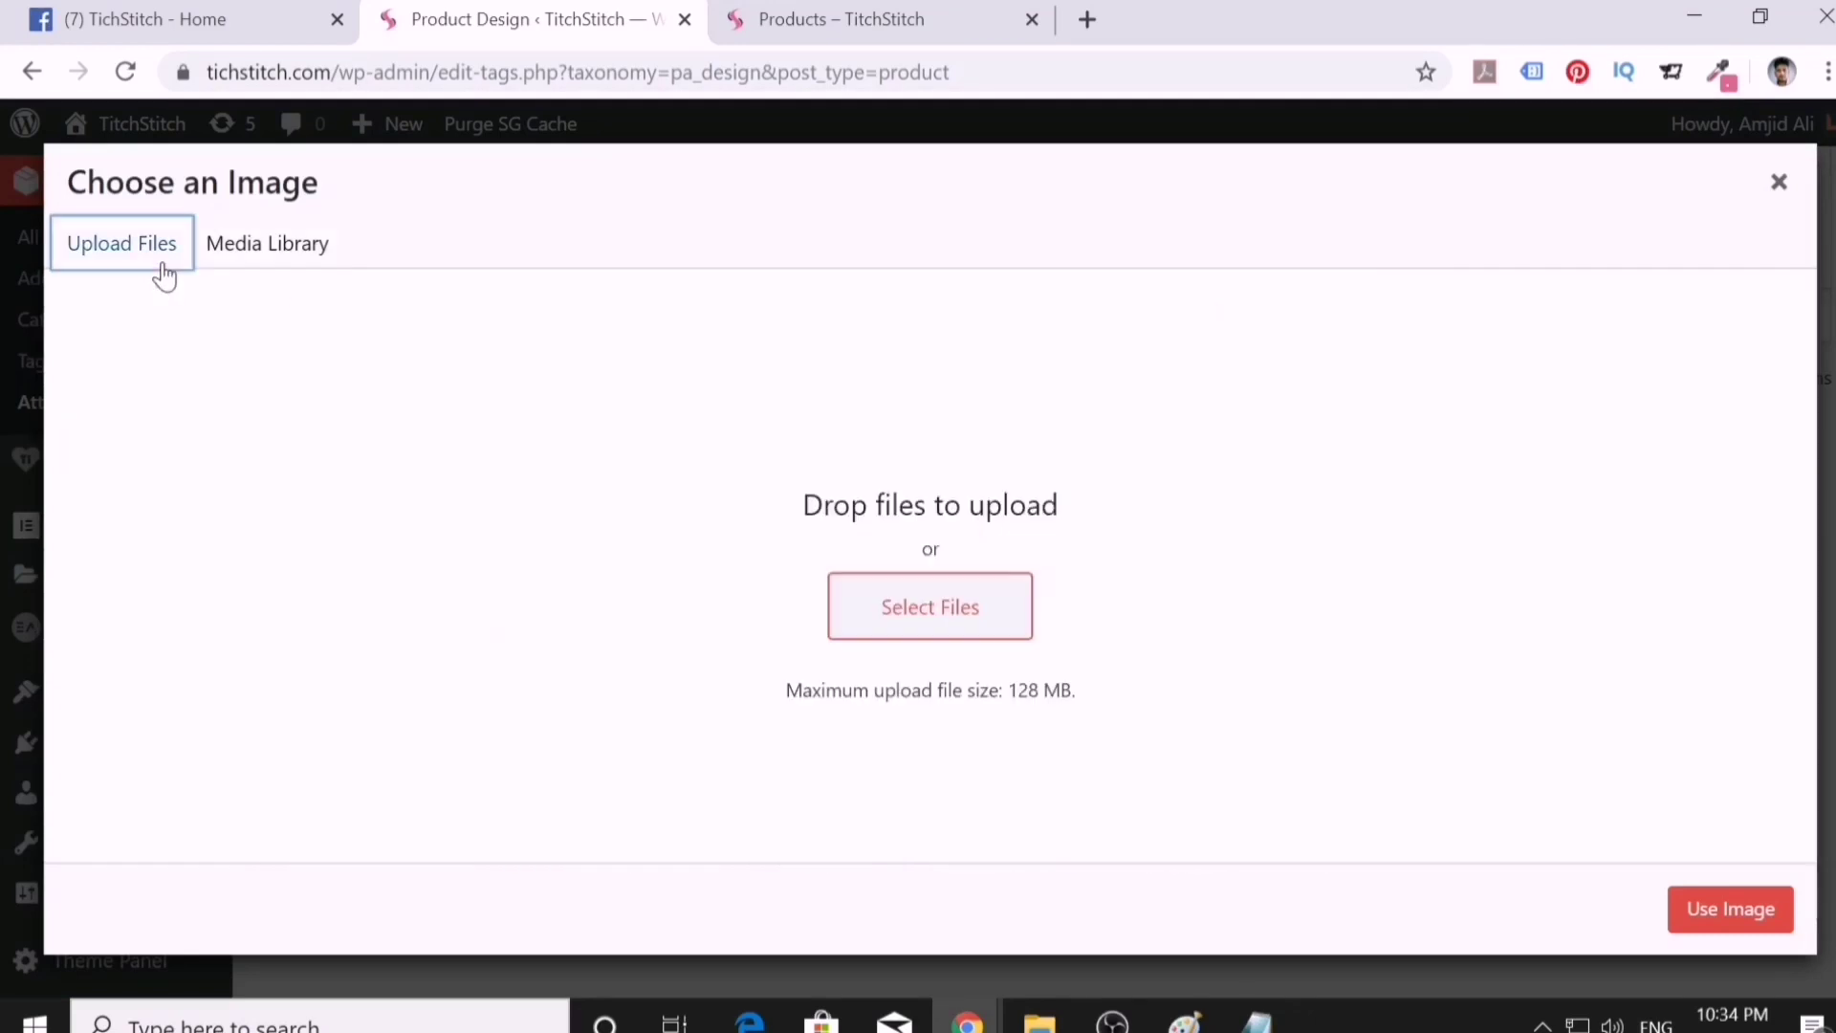
pyautogui.click(974, 617)
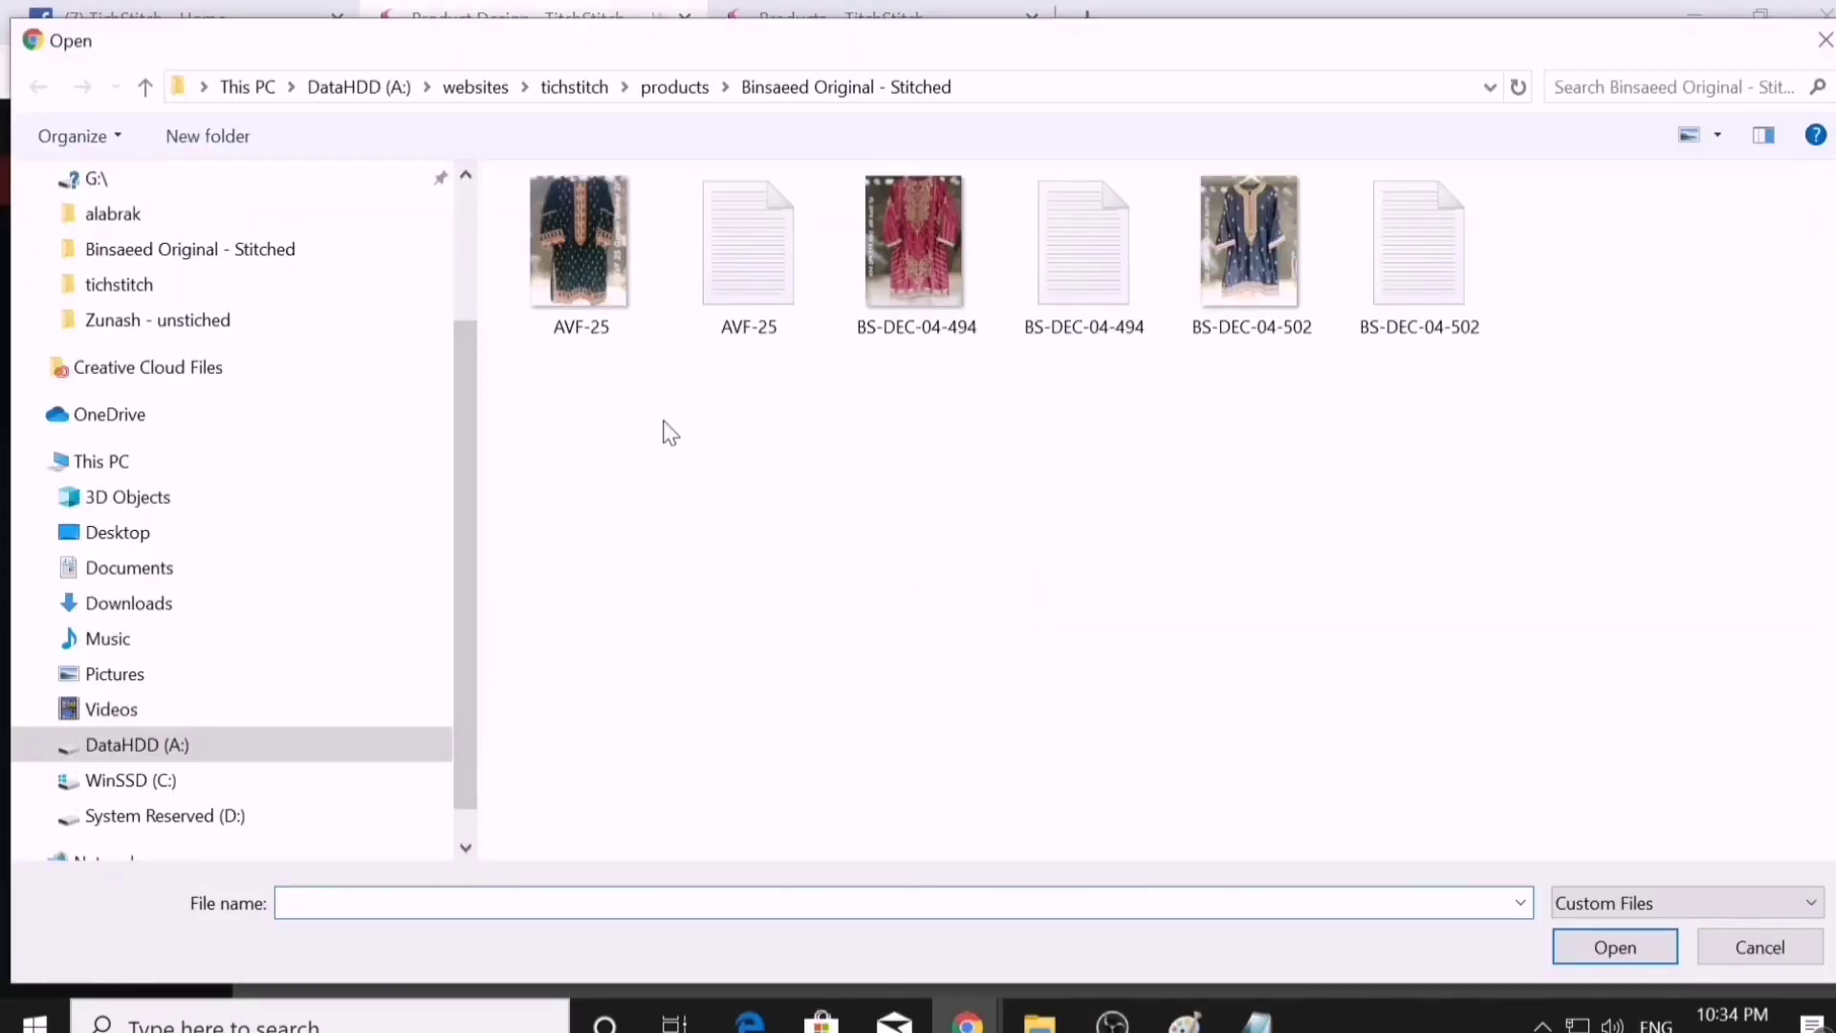
pyautogui.click(674, 88)
pyautogui.doubleClick(628, 278)
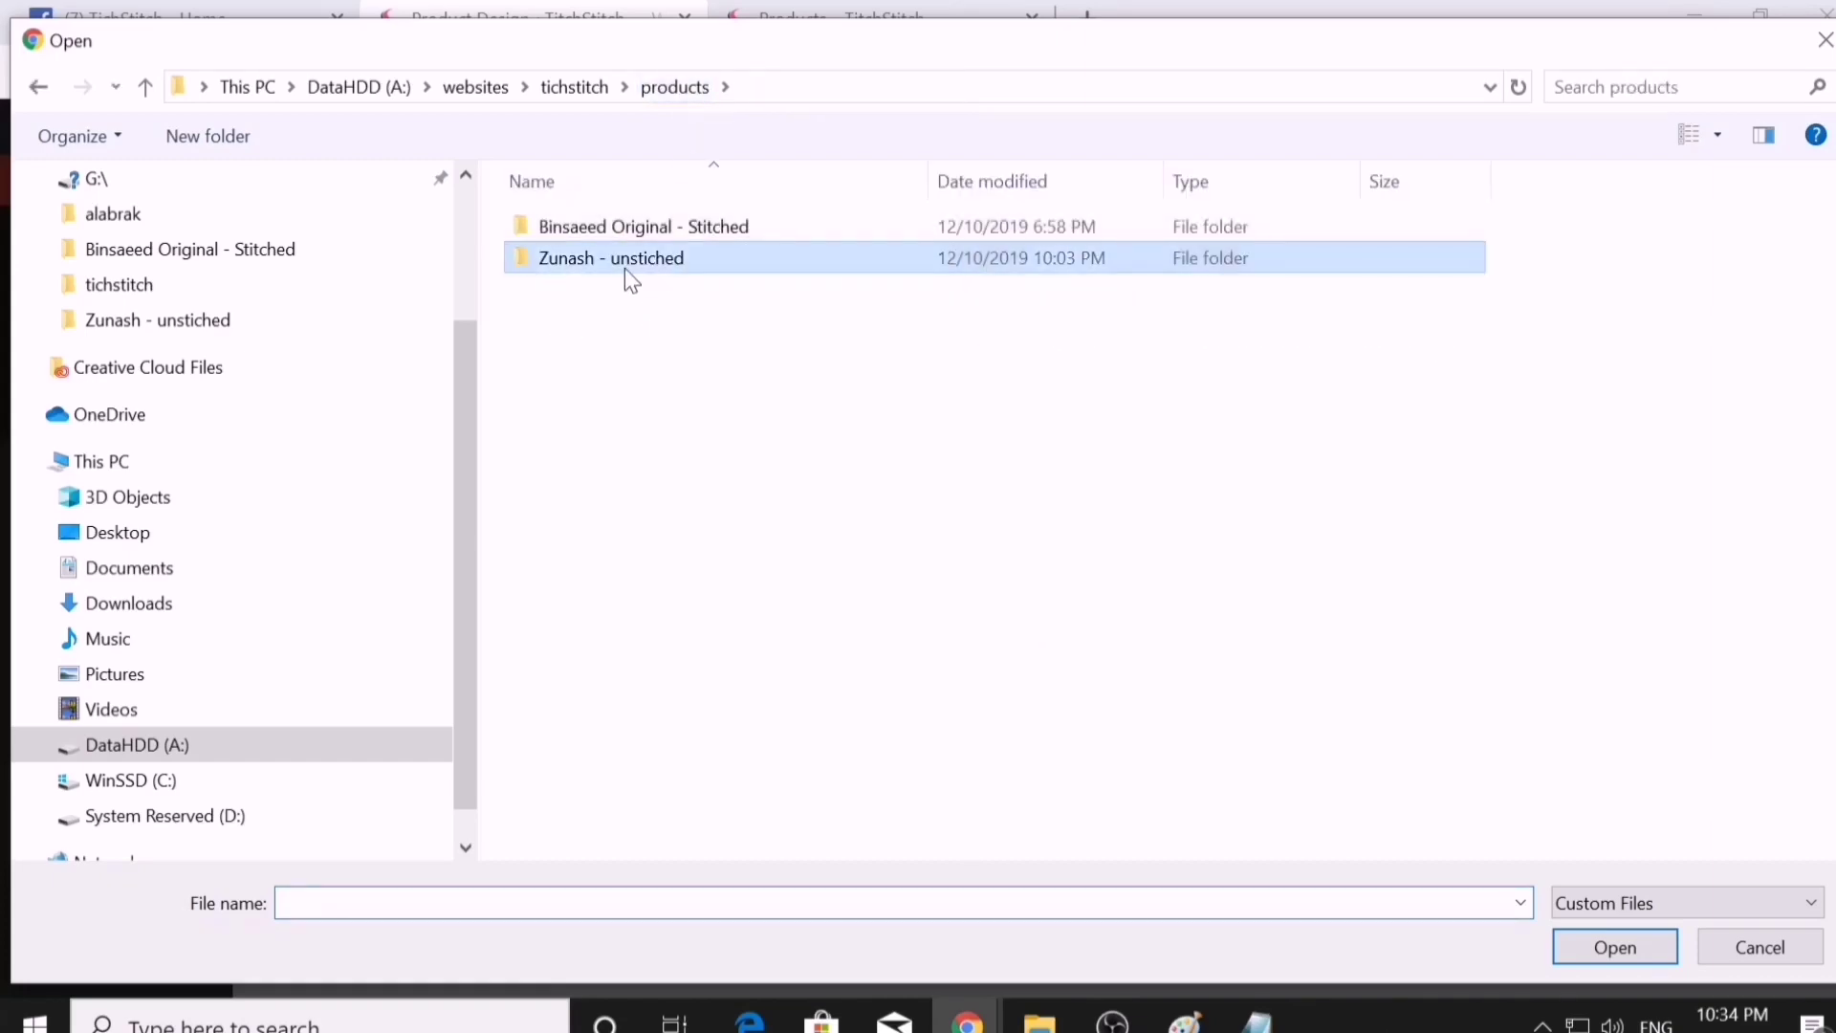
pyautogui.doubleClick(1064, 291)
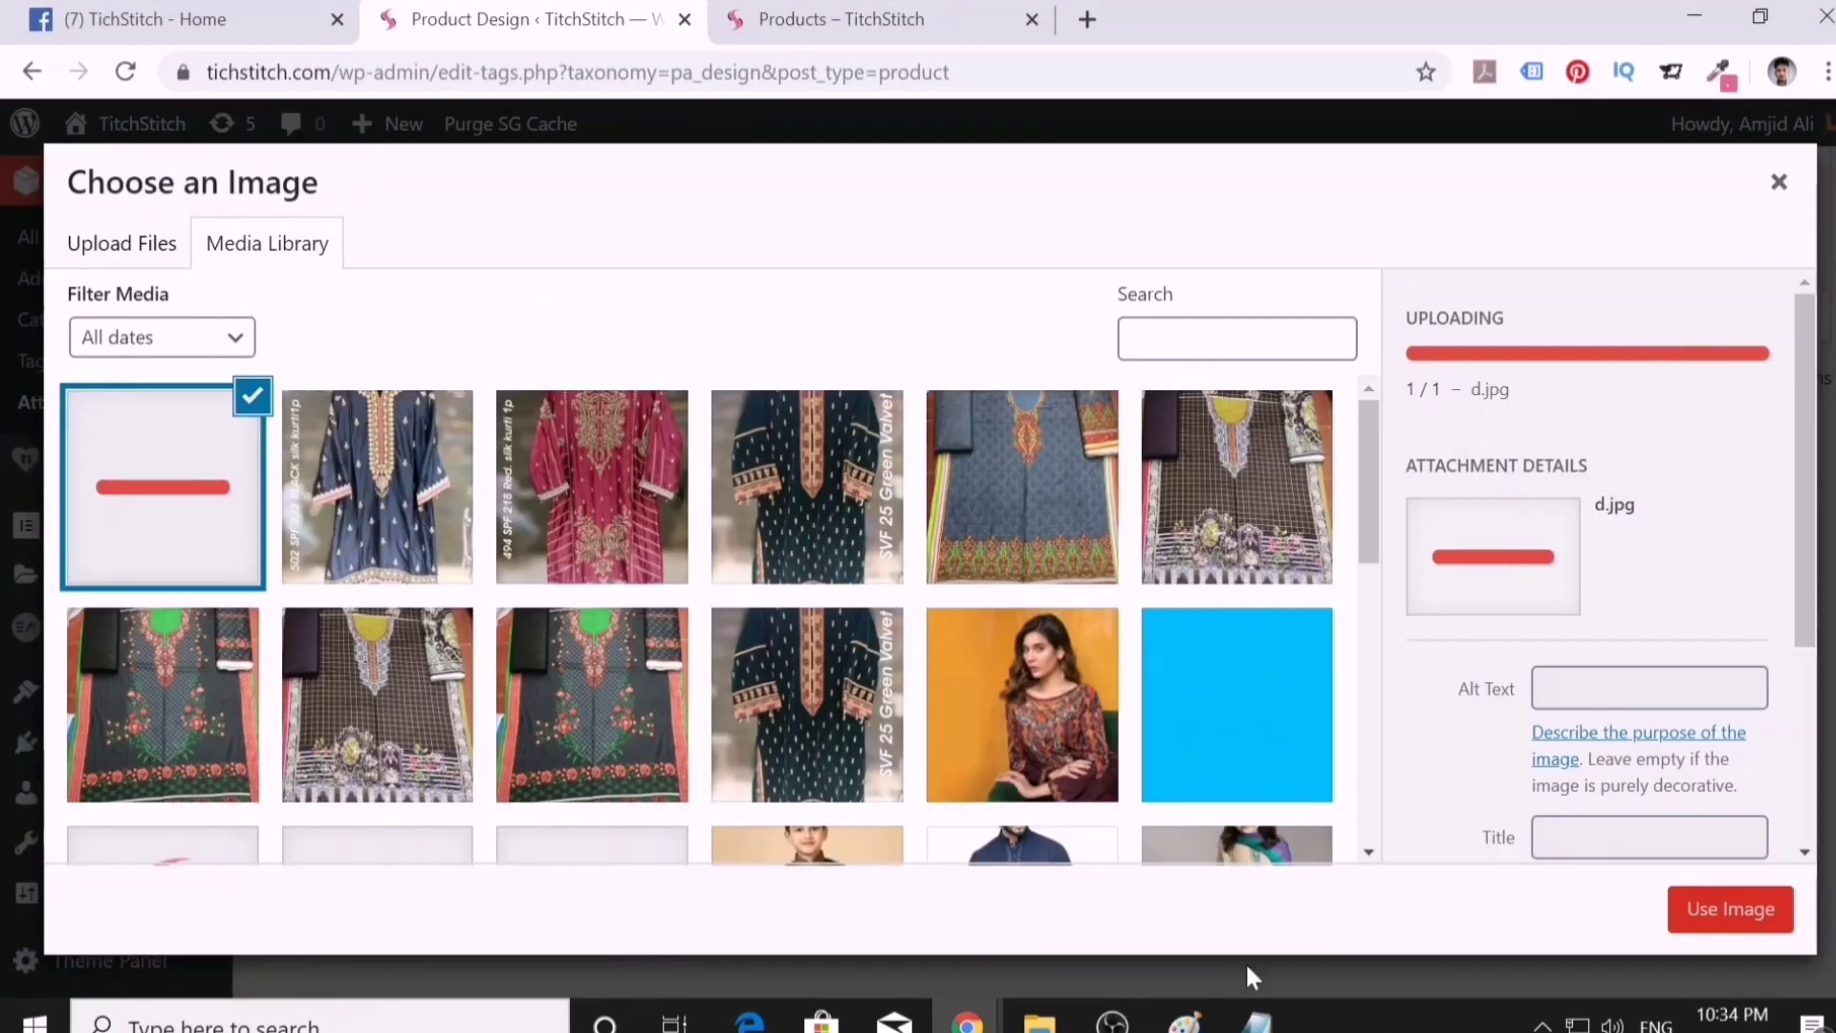
# - Copy "Zunash Classic Cotton" from the Zunash text notes into the alt text of d.jpg
pyautogui.click(1257, 1021)
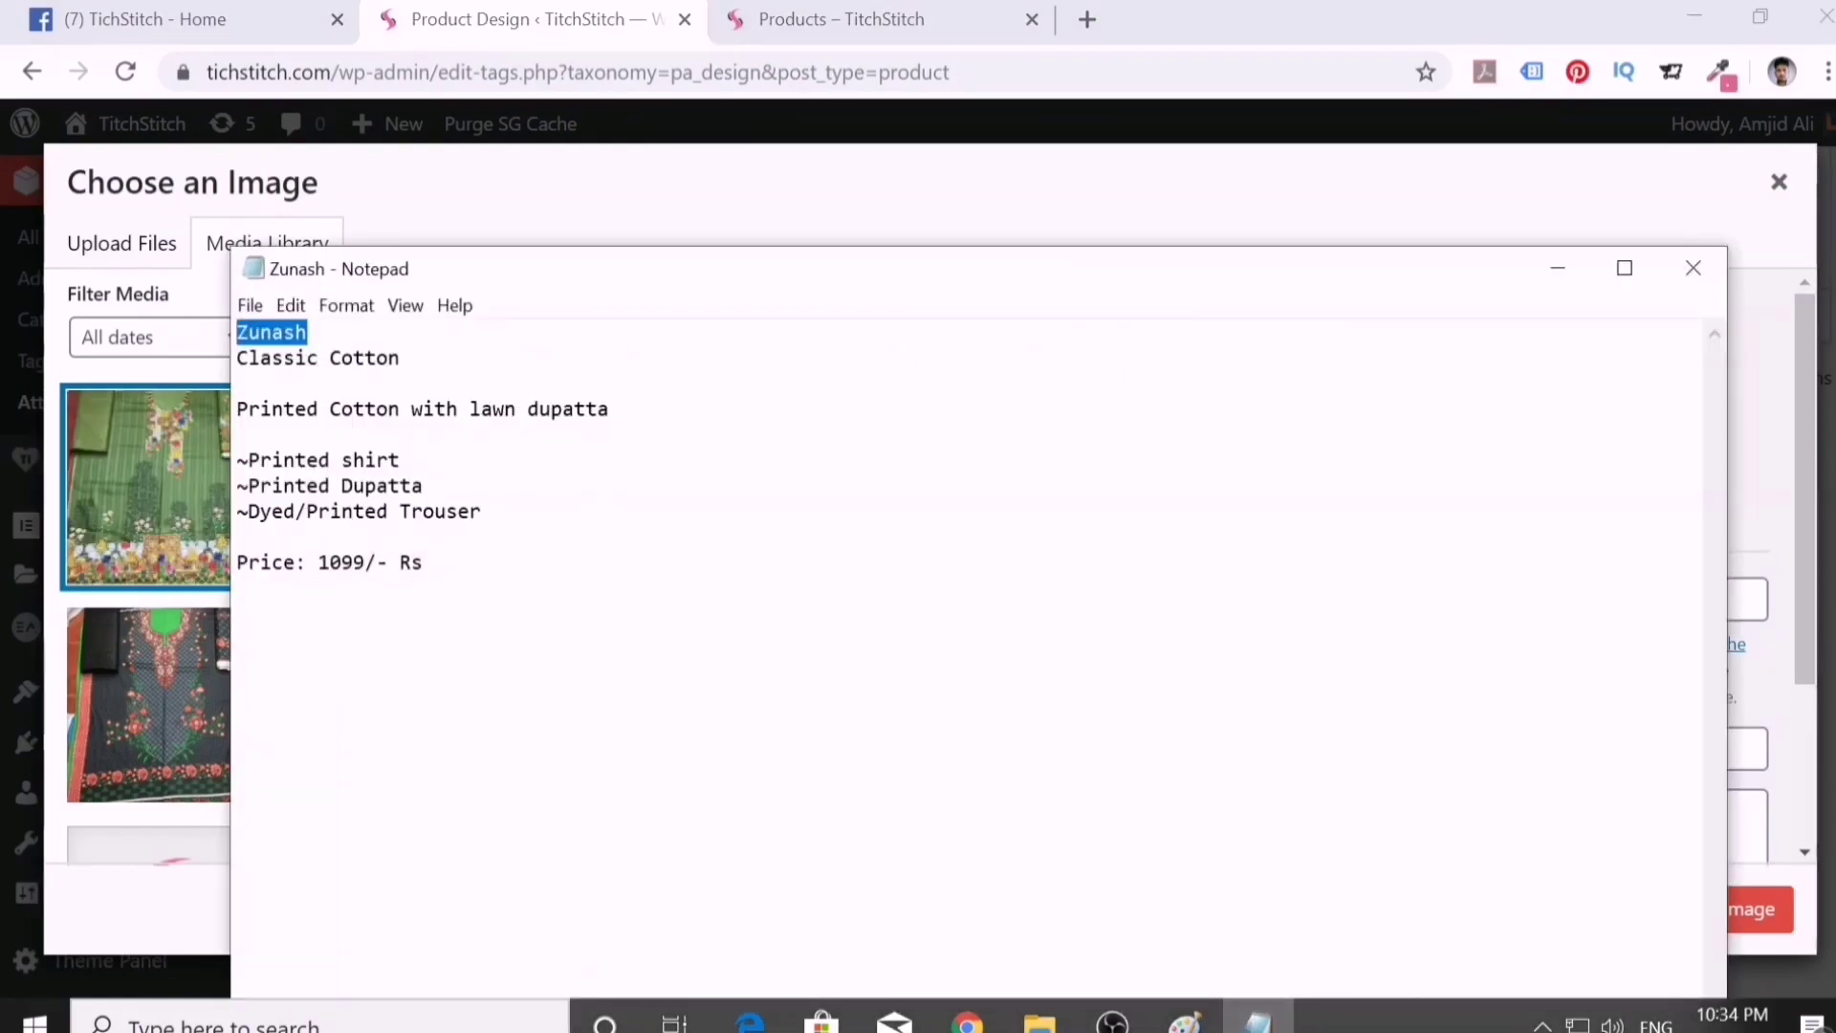
pyautogui.hotkey('shift', 'Down')
pyautogui.hotkey('shift', 'End')
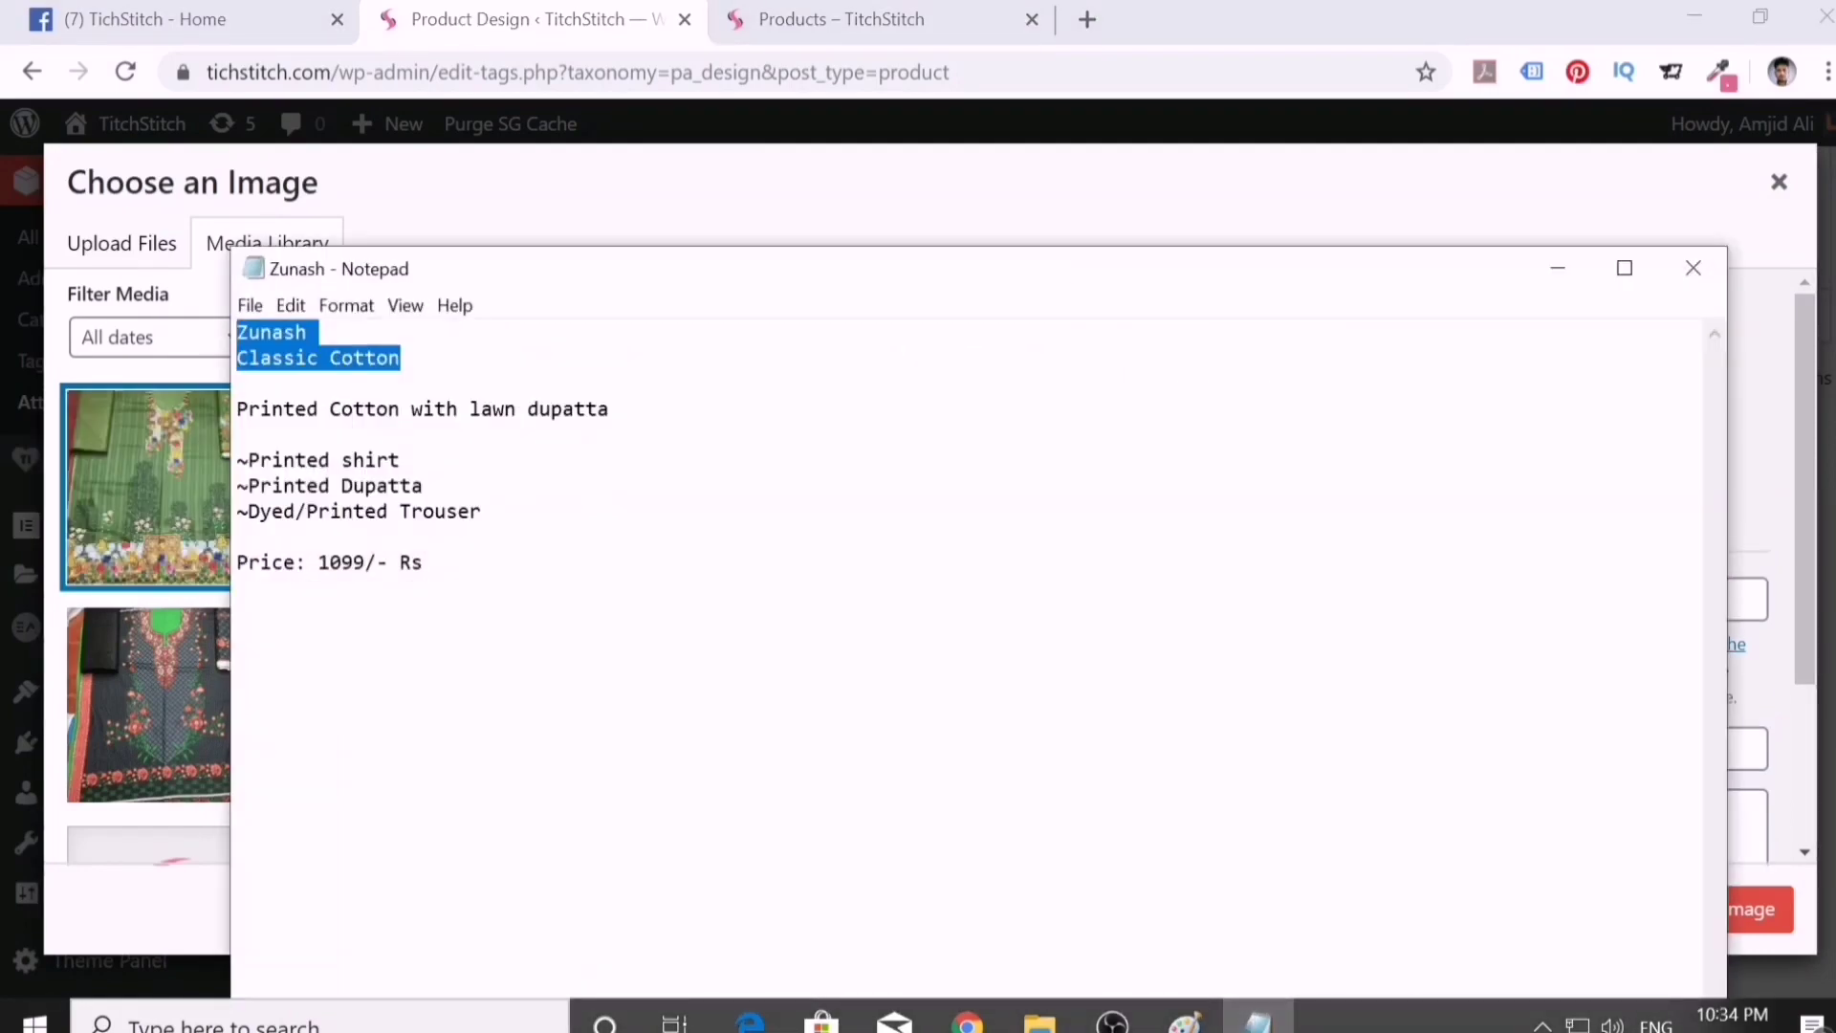
pyautogui.hotkey('ctrl', 'c')
pyautogui.click(1747, 599)
pyautogui.hotkey('ctrl', 'v')
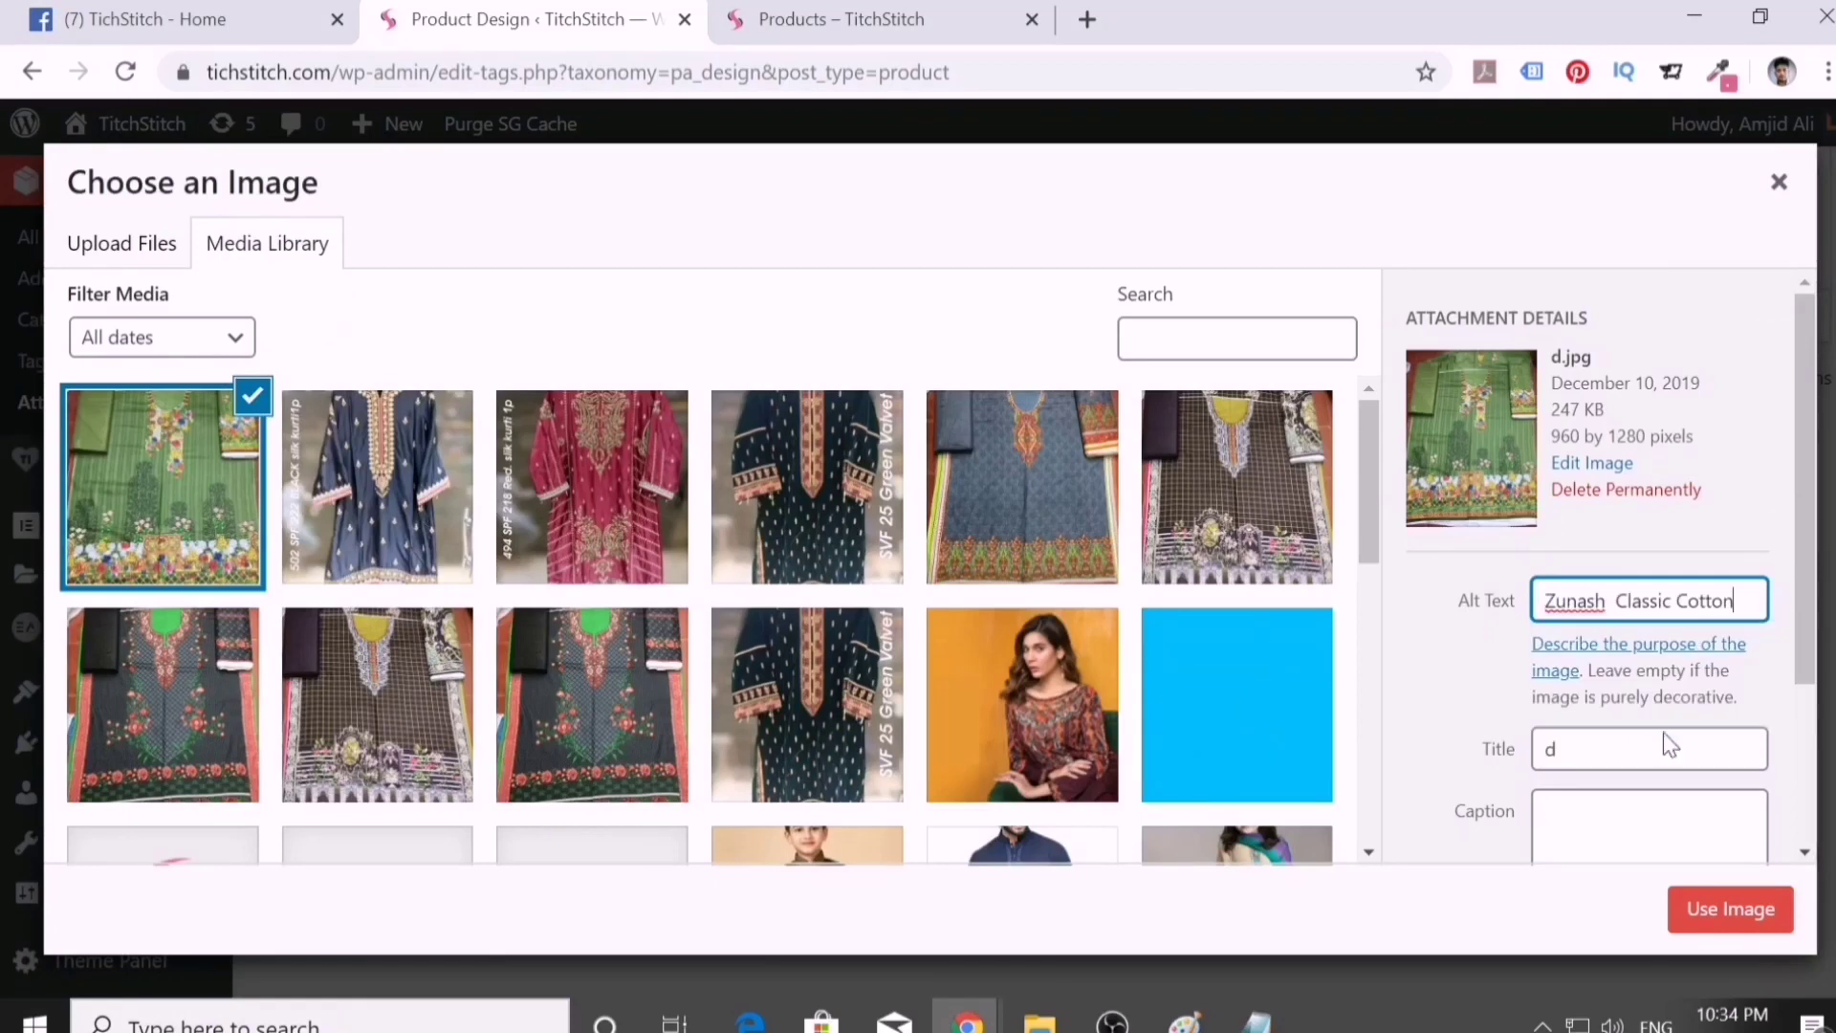
# - Set the title and description of d.jpg to "Zunash Classic Cotton" and add Design term D with this image
pyautogui.doubleClick(1667, 748)
pyautogui.hotkey('ctrl', 'v')
pyautogui.scroll(-2, 1586, 795)
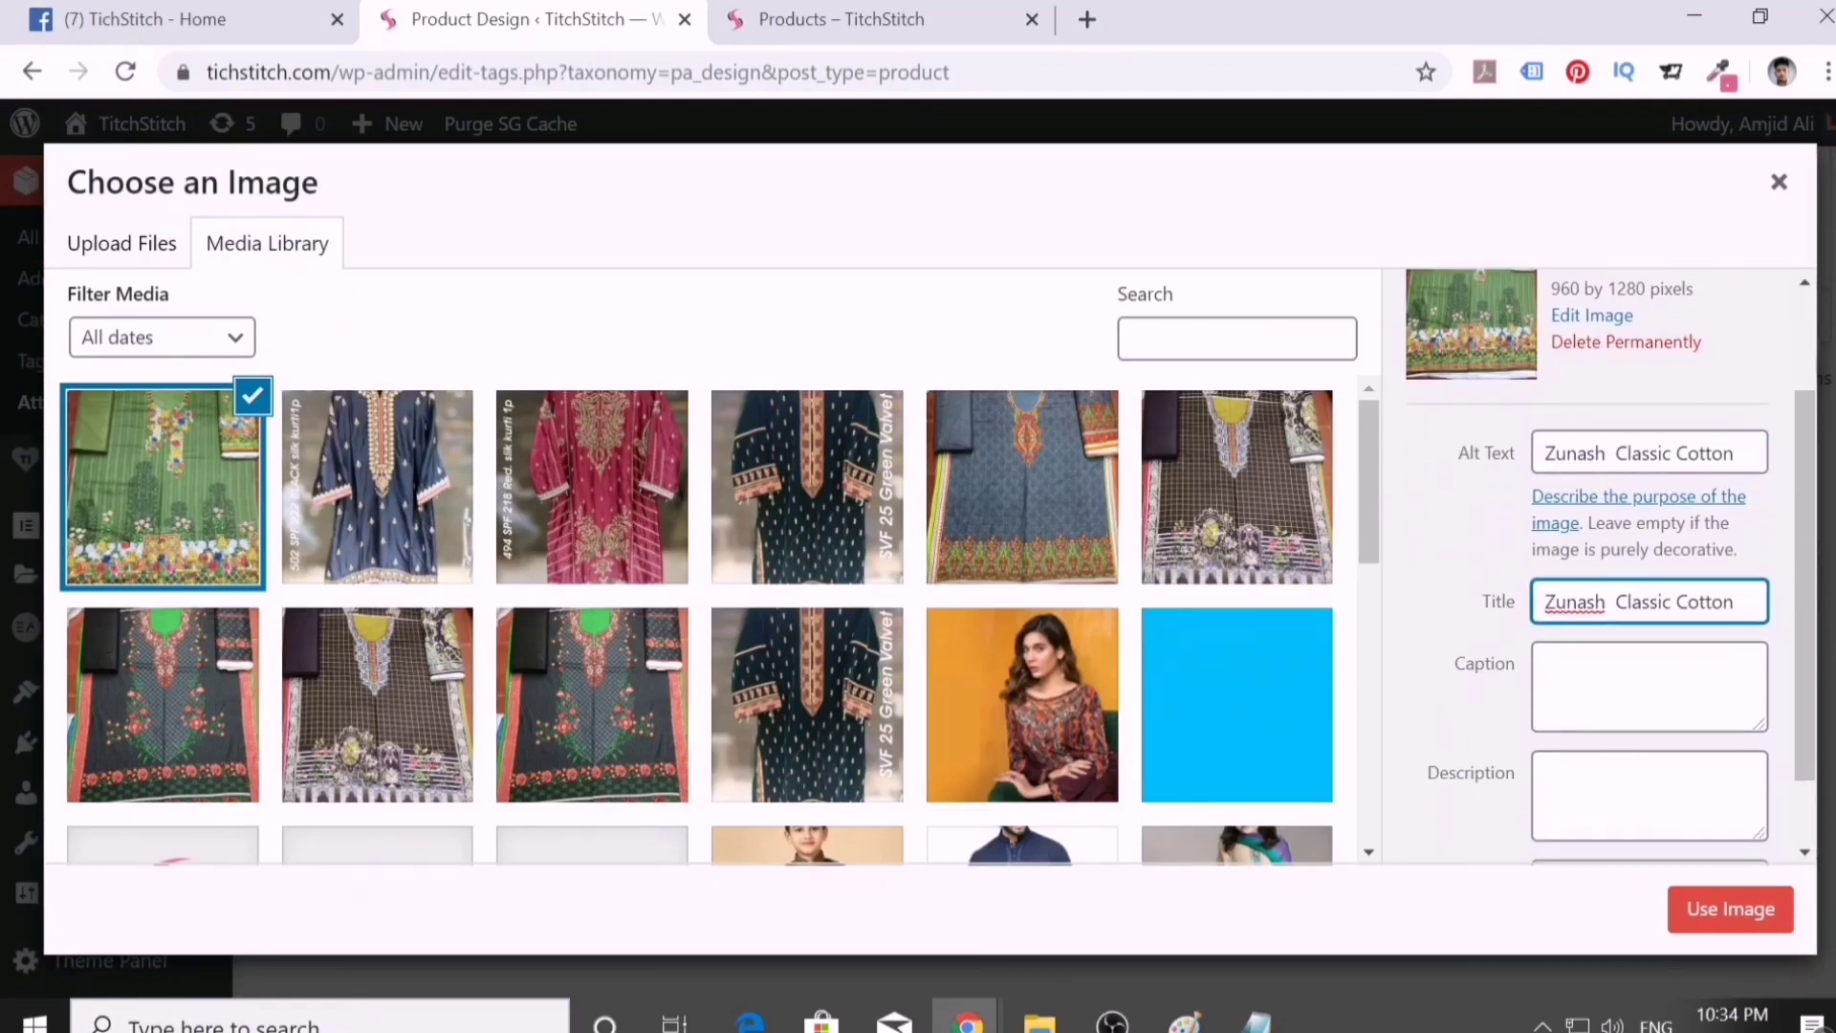
pyautogui.click(1585, 795)
pyautogui.hotkey('ctrl', 'v')
pyautogui.click(1702, 912)
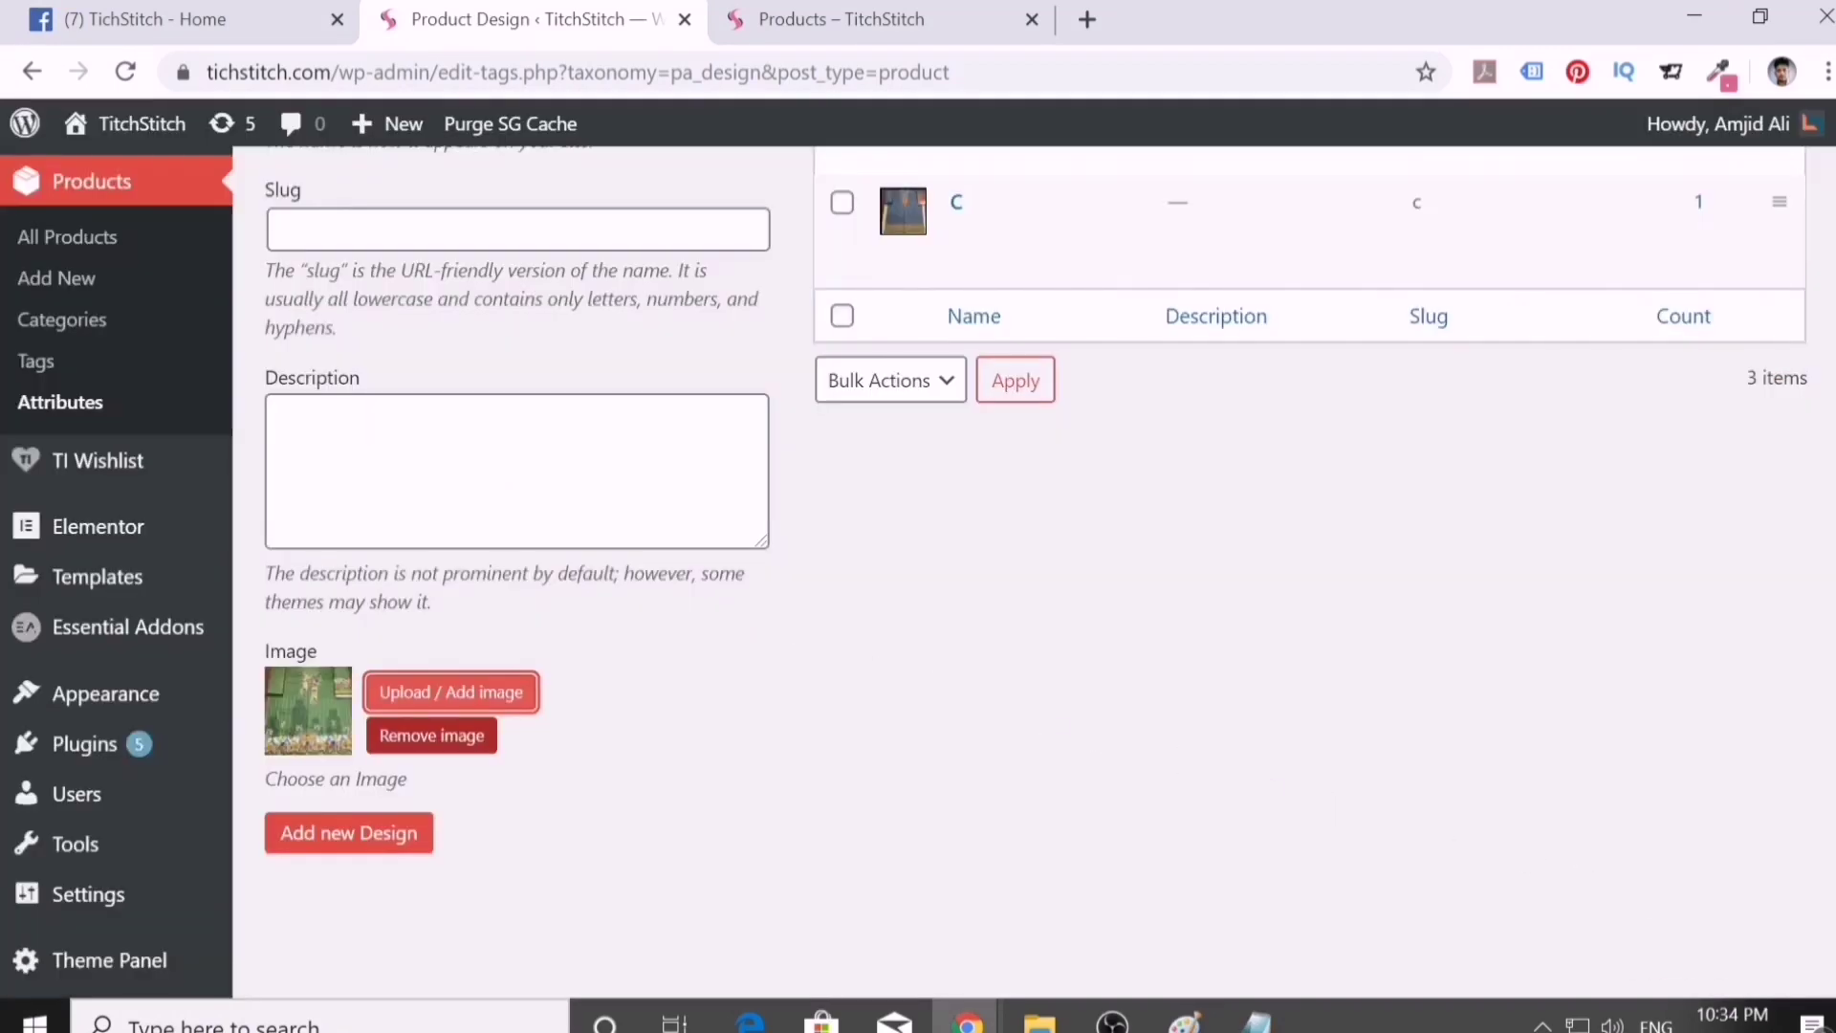
pyautogui.click(362, 845)
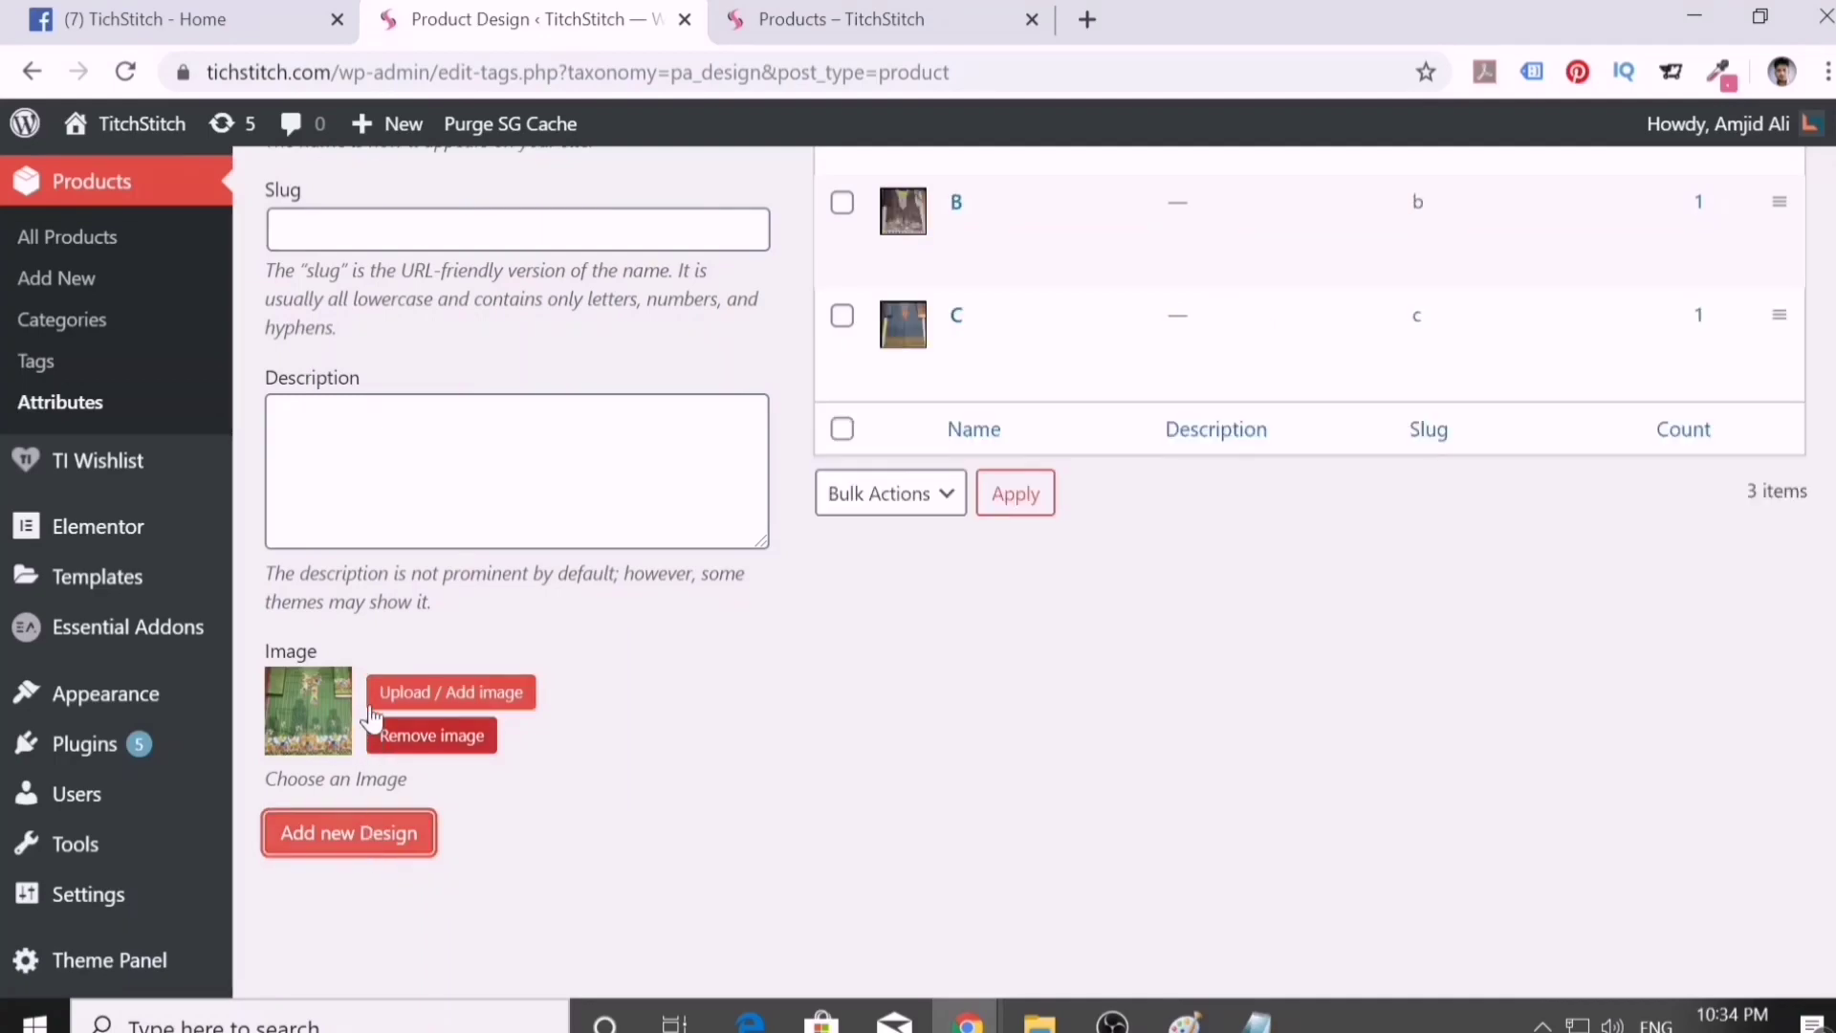
# - Name the next Design term E and upload e.jpg from the "Zunash - unstiched" folder for its image
pyautogui.scroll(3, 354, 325)
pyautogui.click(373, 393)
pyautogui.write('e')
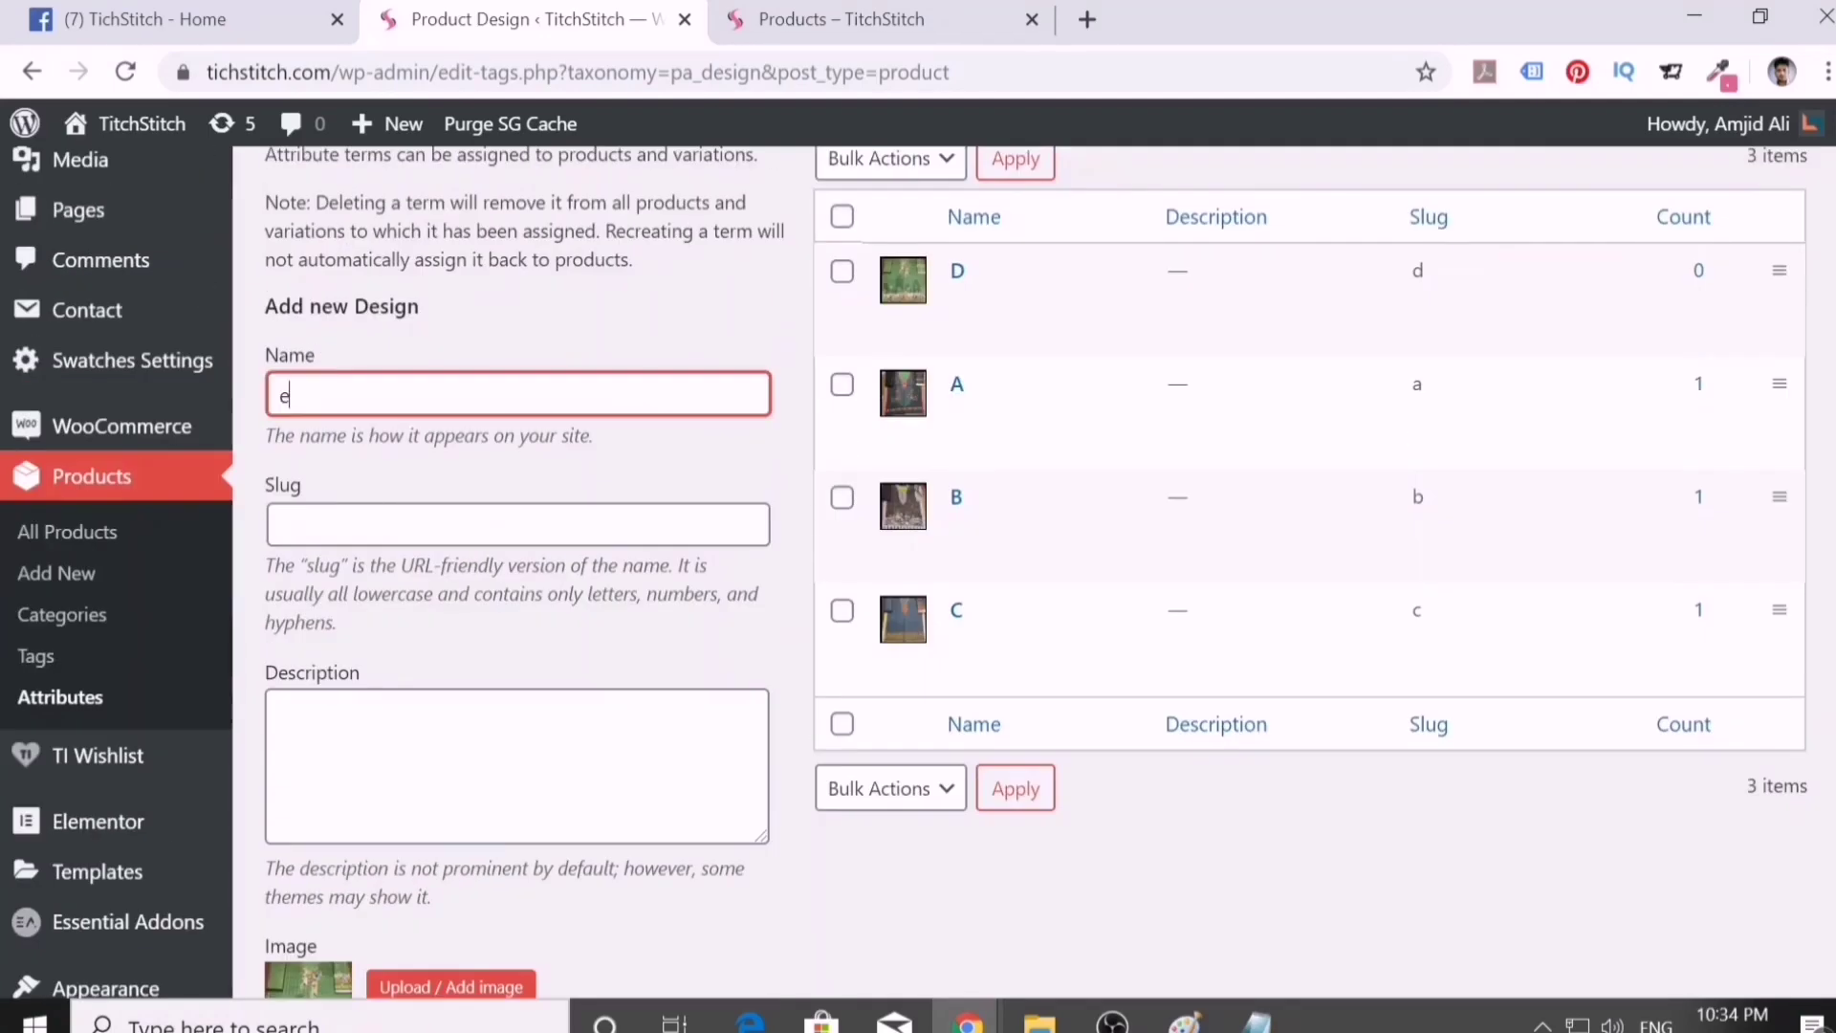
pyautogui.press('BackSpace')
pyautogui.write('d')
pyautogui.scroll(-3, 450, 985)
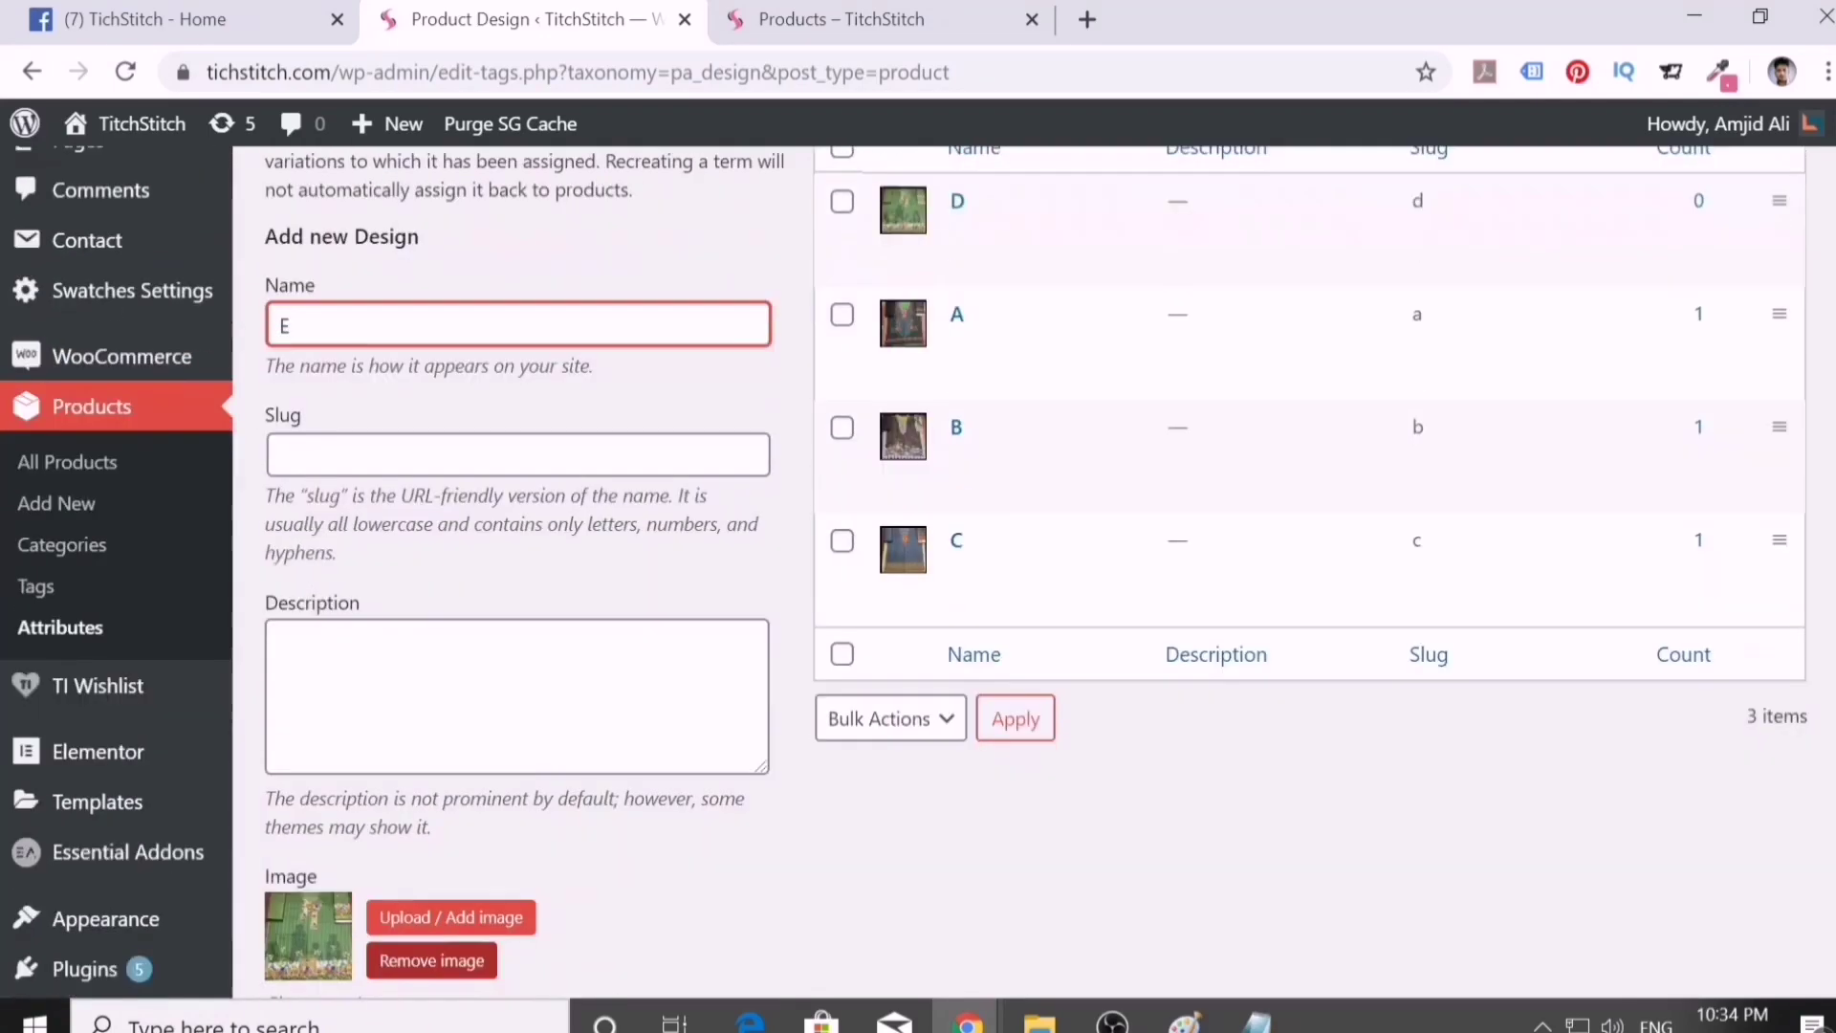
pyautogui.click(426, 704)
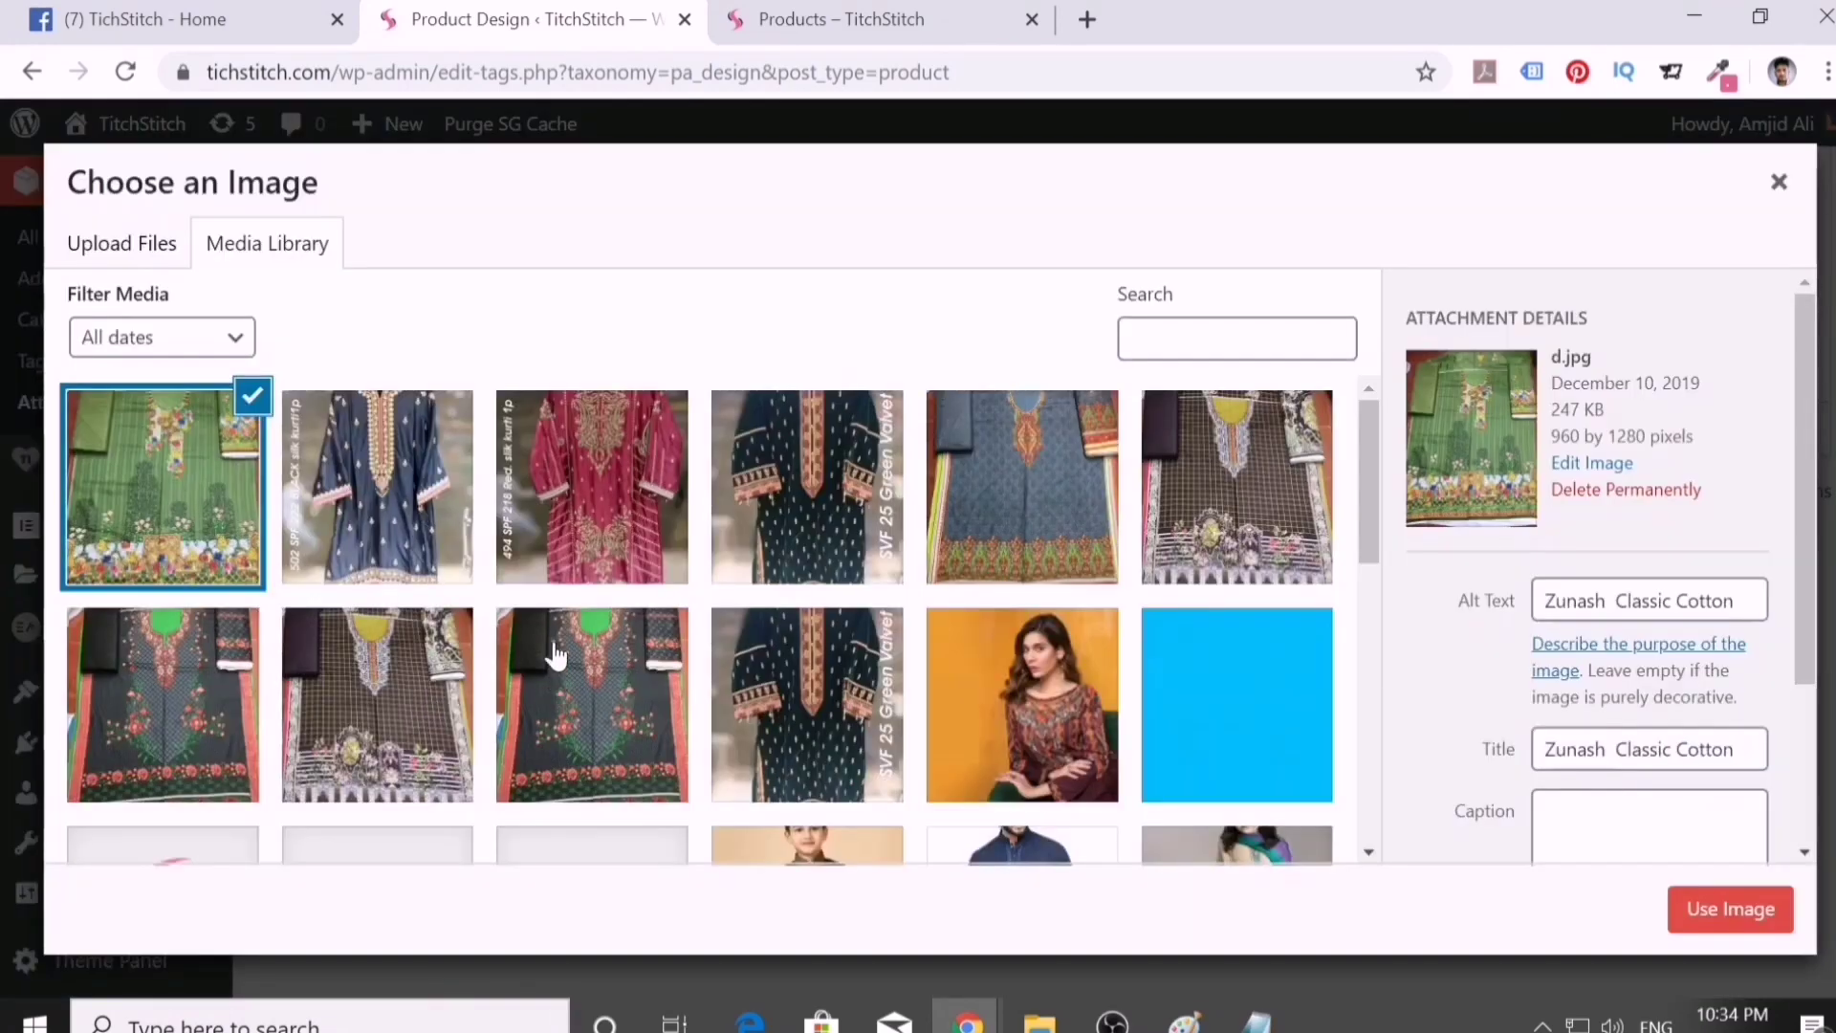
pyautogui.click(134, 251)
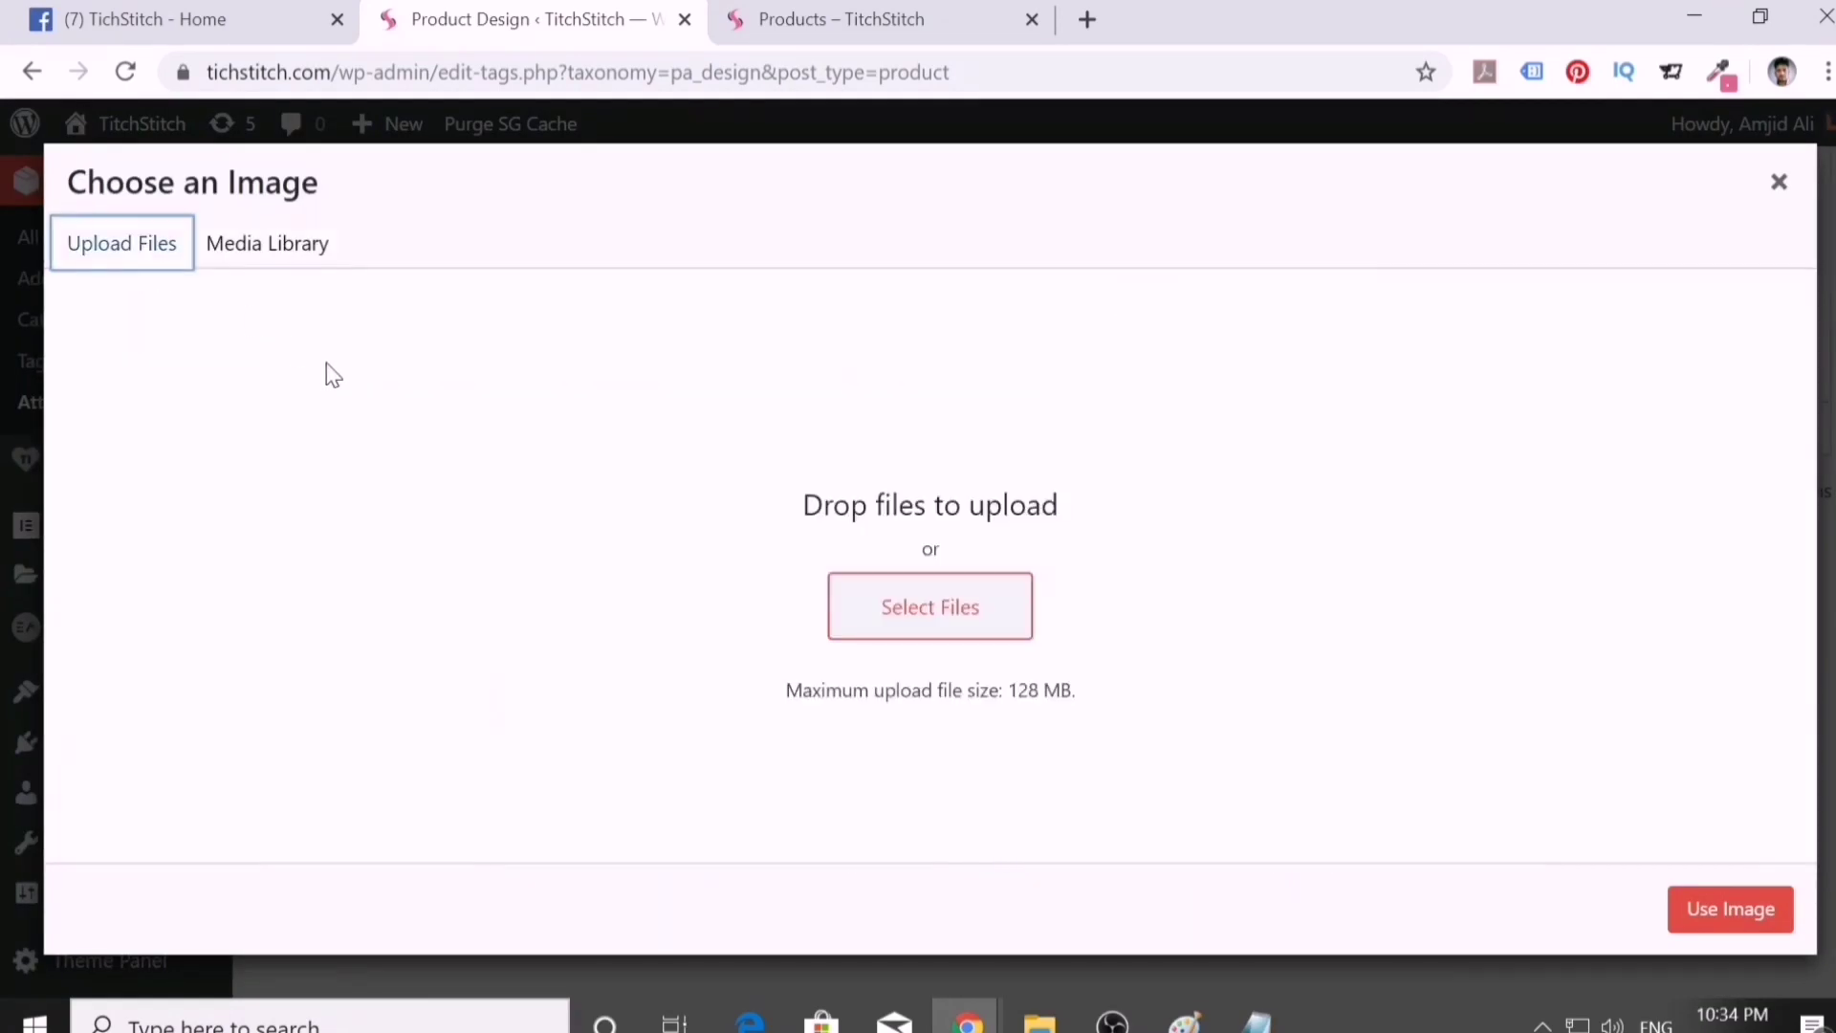
pyautogui.click(964, 631)
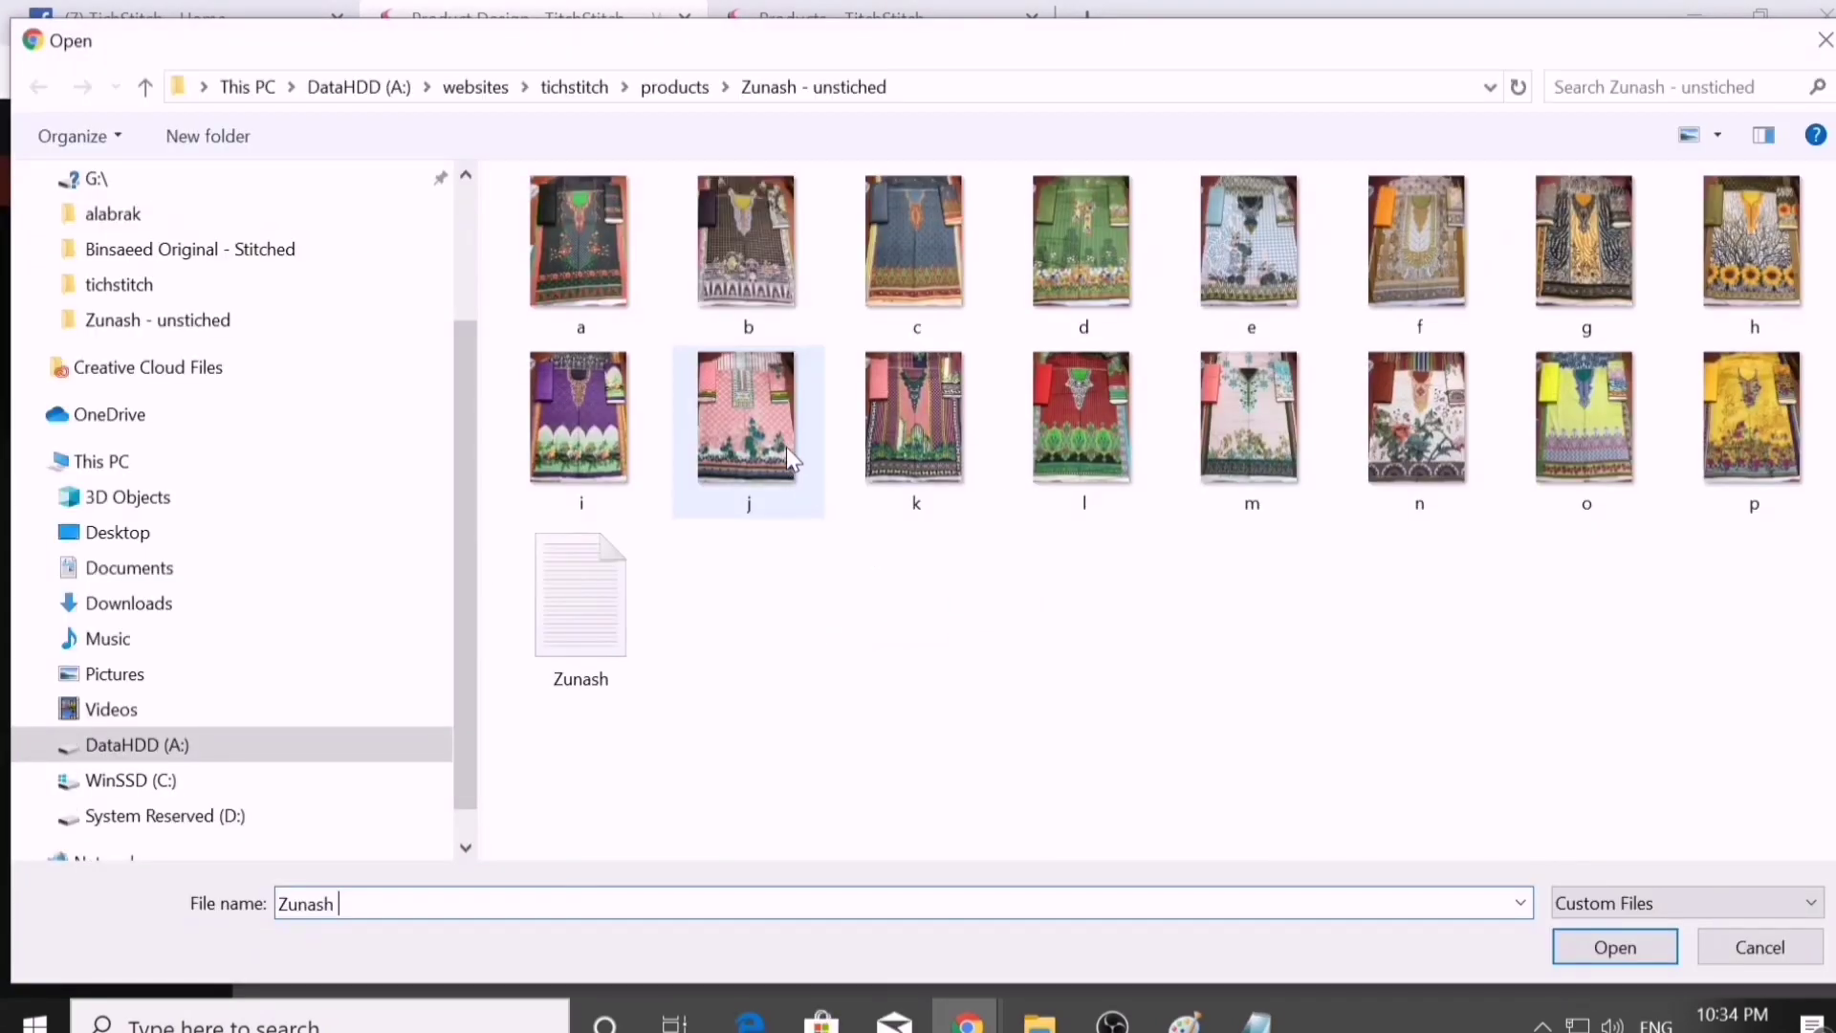
pyautogui.doubleClick(1243, 260)
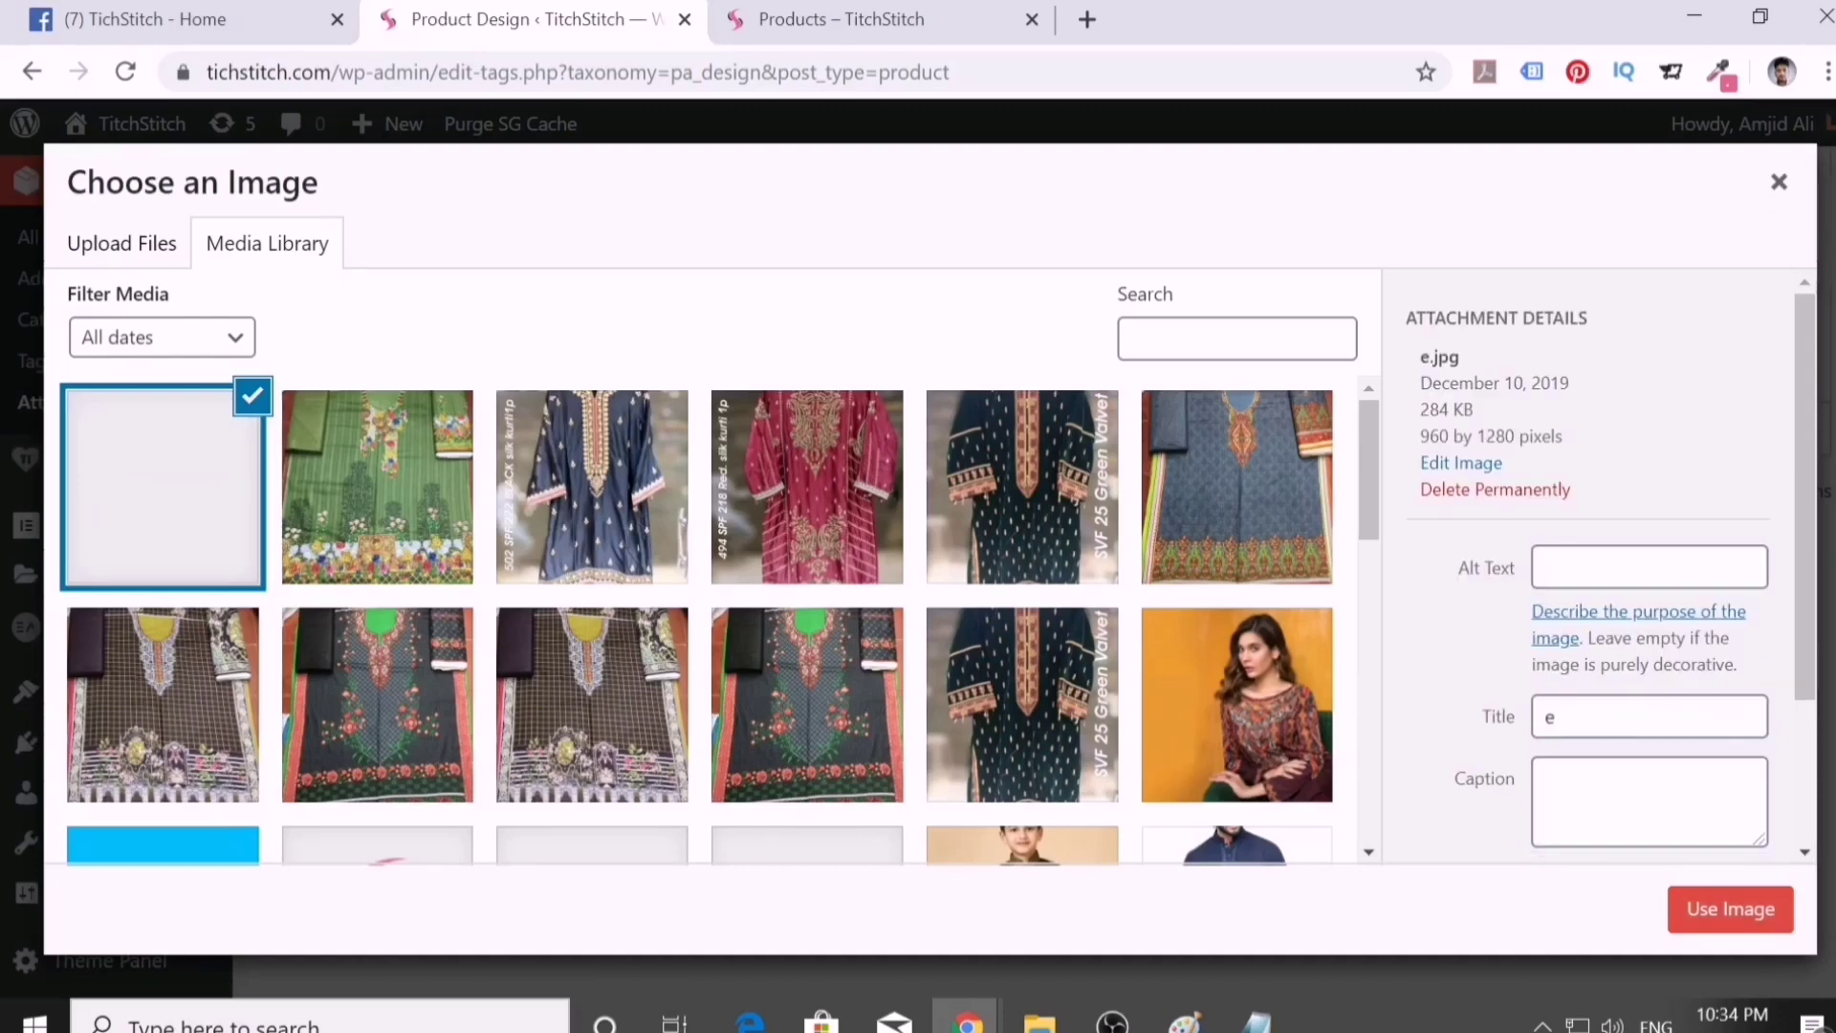
# - Set the alt text, title and description of e.jpg to "Zunash Classic Cotton" and add Design term E with this image
pyautogui.click(1650, 600)
pyautogui.hotkey('ctrl', 'v')
pyautogui.click(1478, 751)
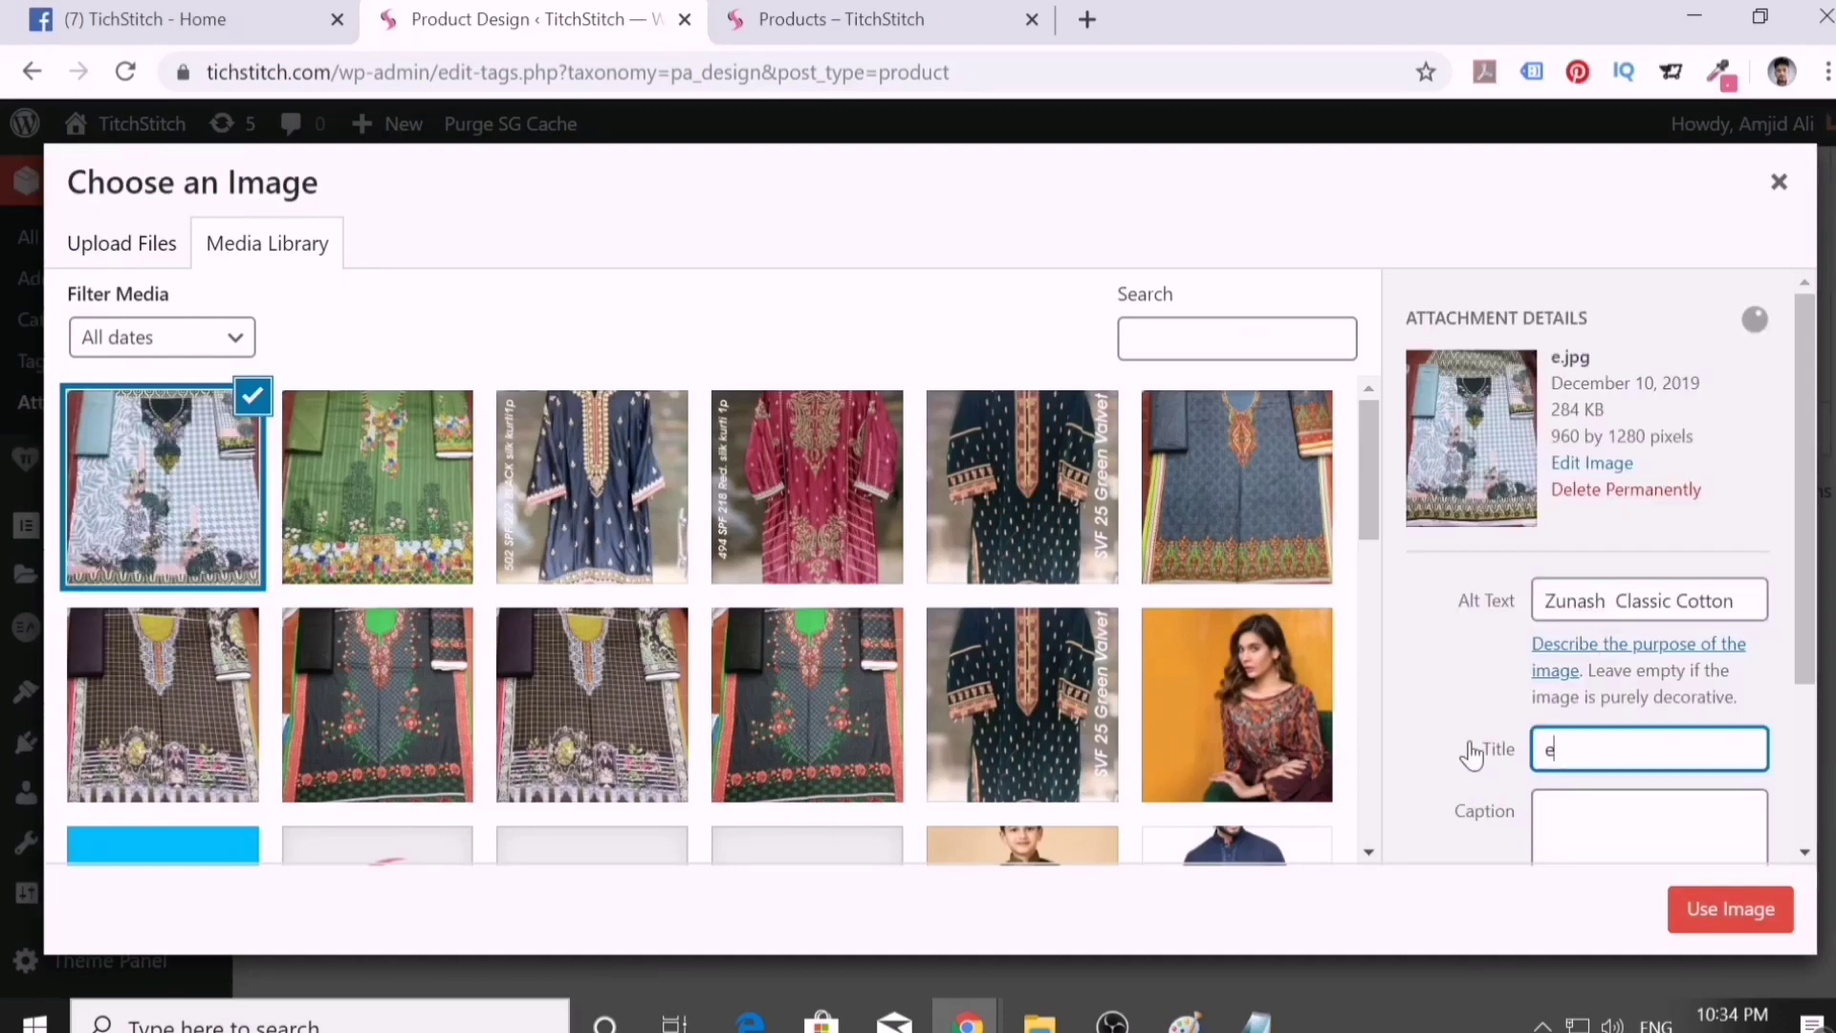
pyautogui.hotkey('ctrl', 'v')
pyautogui.press('Tab')
pyautogui.press('Tab')
pyautogui.hotkey('ctrl', 'v')
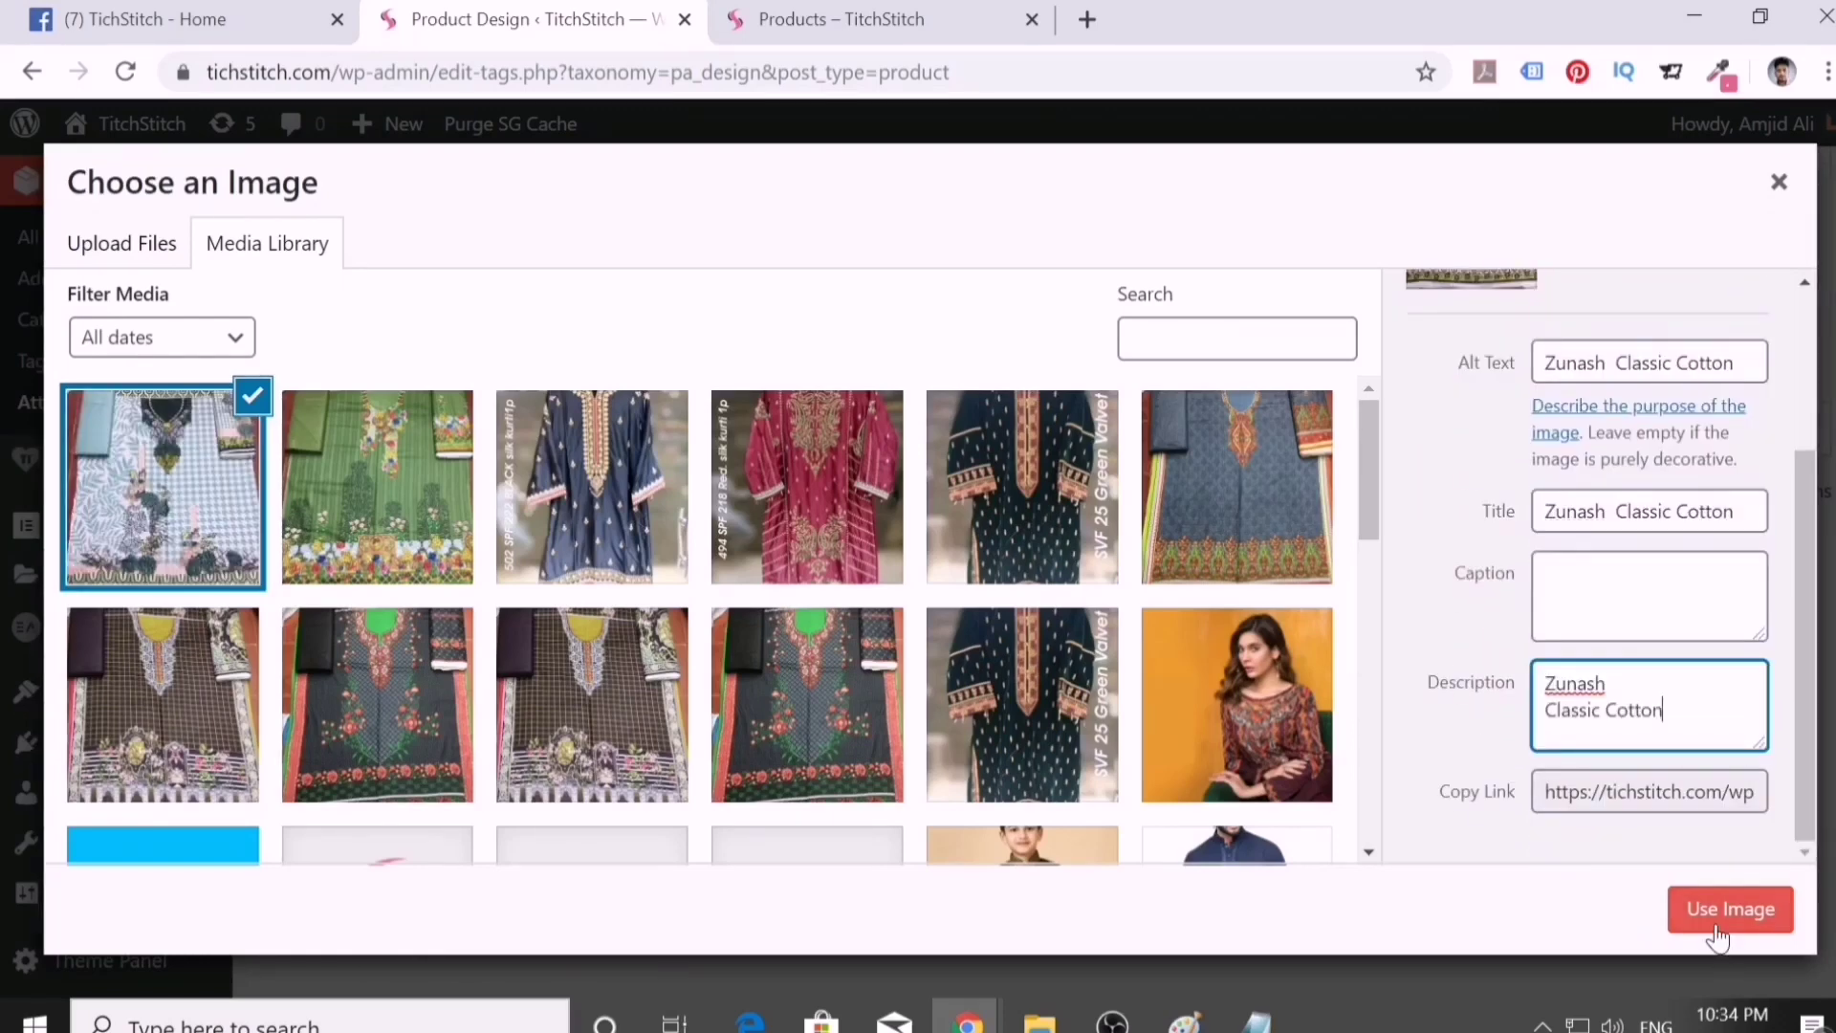
pyautogui.click(1711, 913)
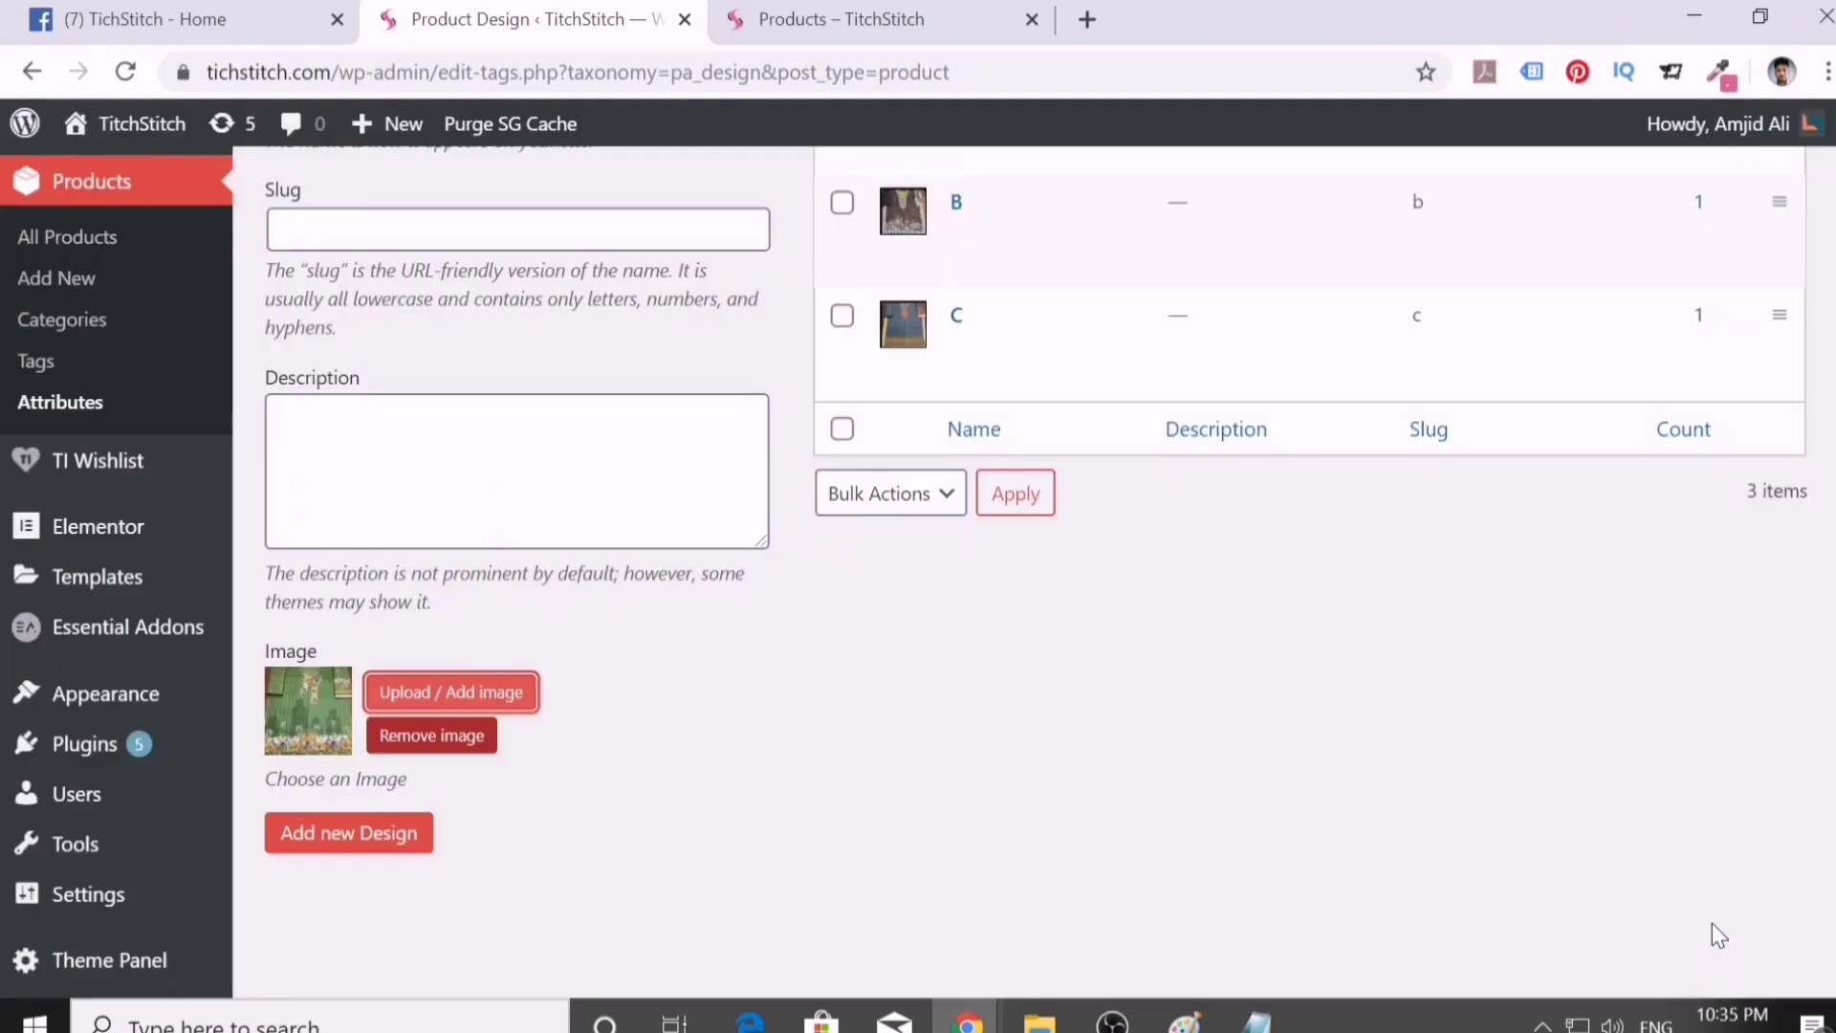
pyautogui.click(400, 841)
pyautogui.scroll(5, 853, 568)
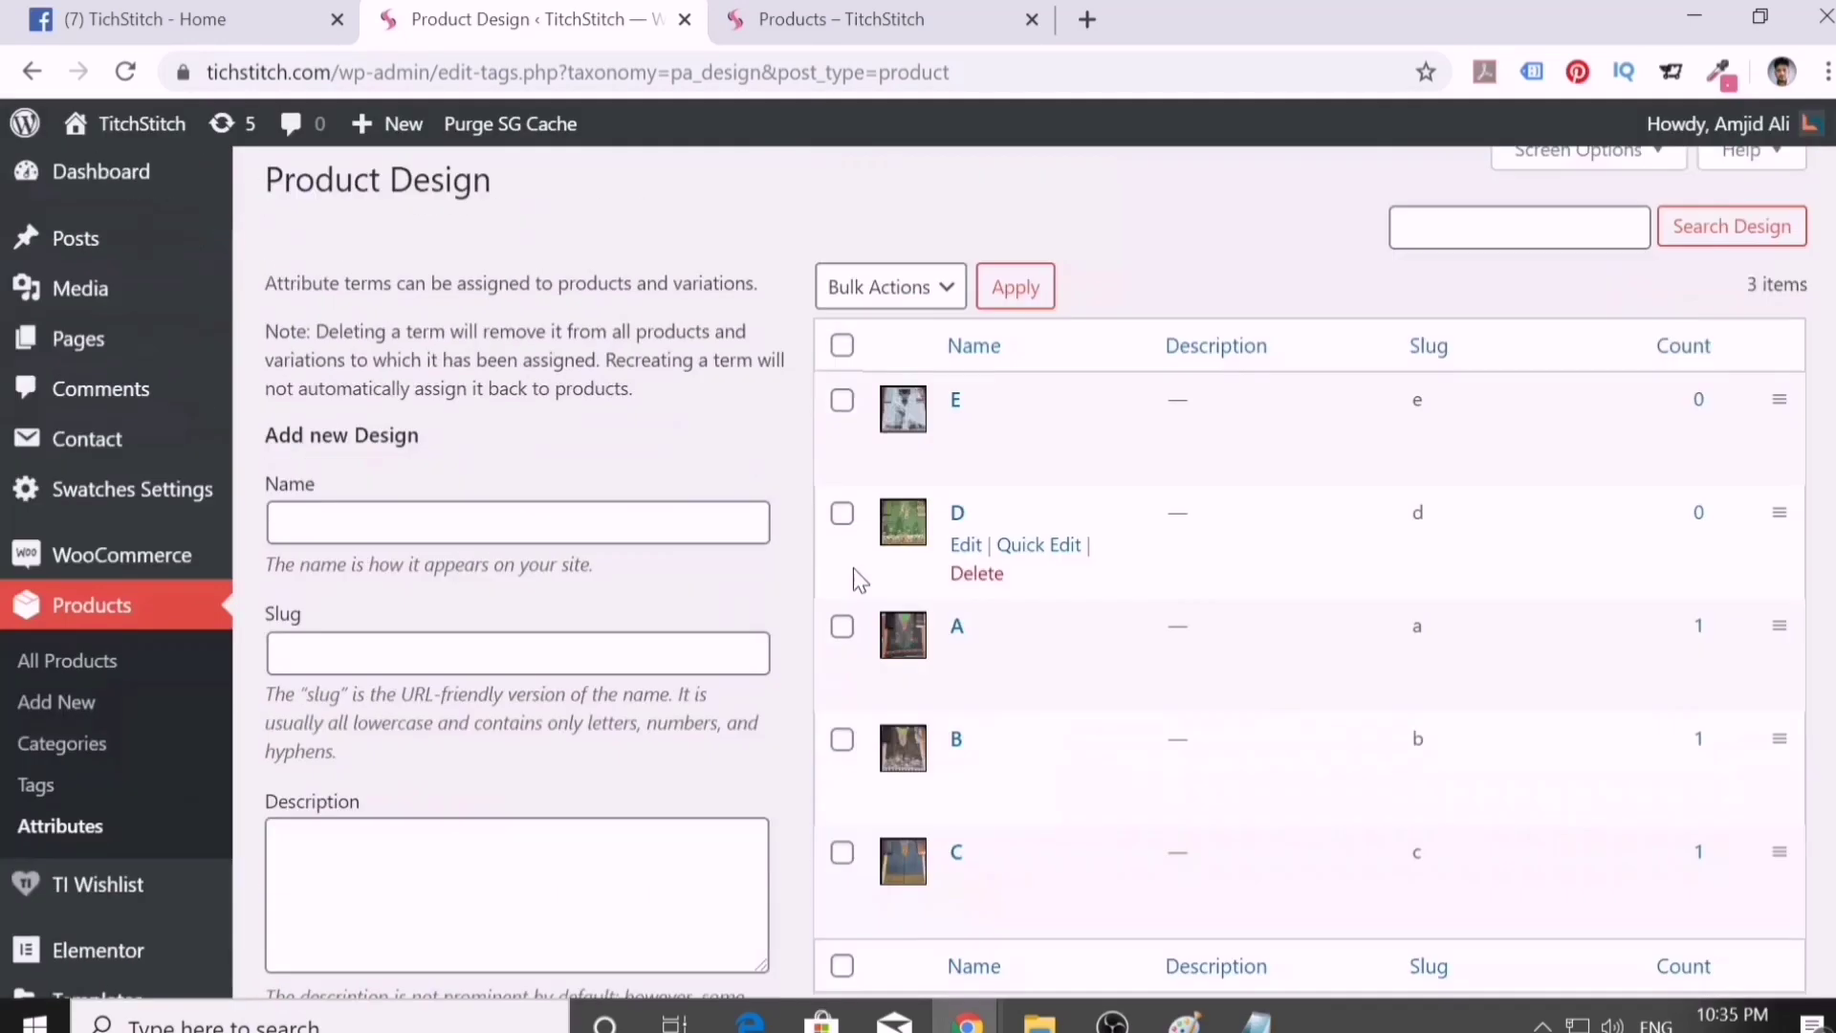
# - Open the "Printed Cotton with lawn (lone) Dupatta – Zunash" product for editing and go to its product data
pyautogui.scroll(-2, 1004, 641)
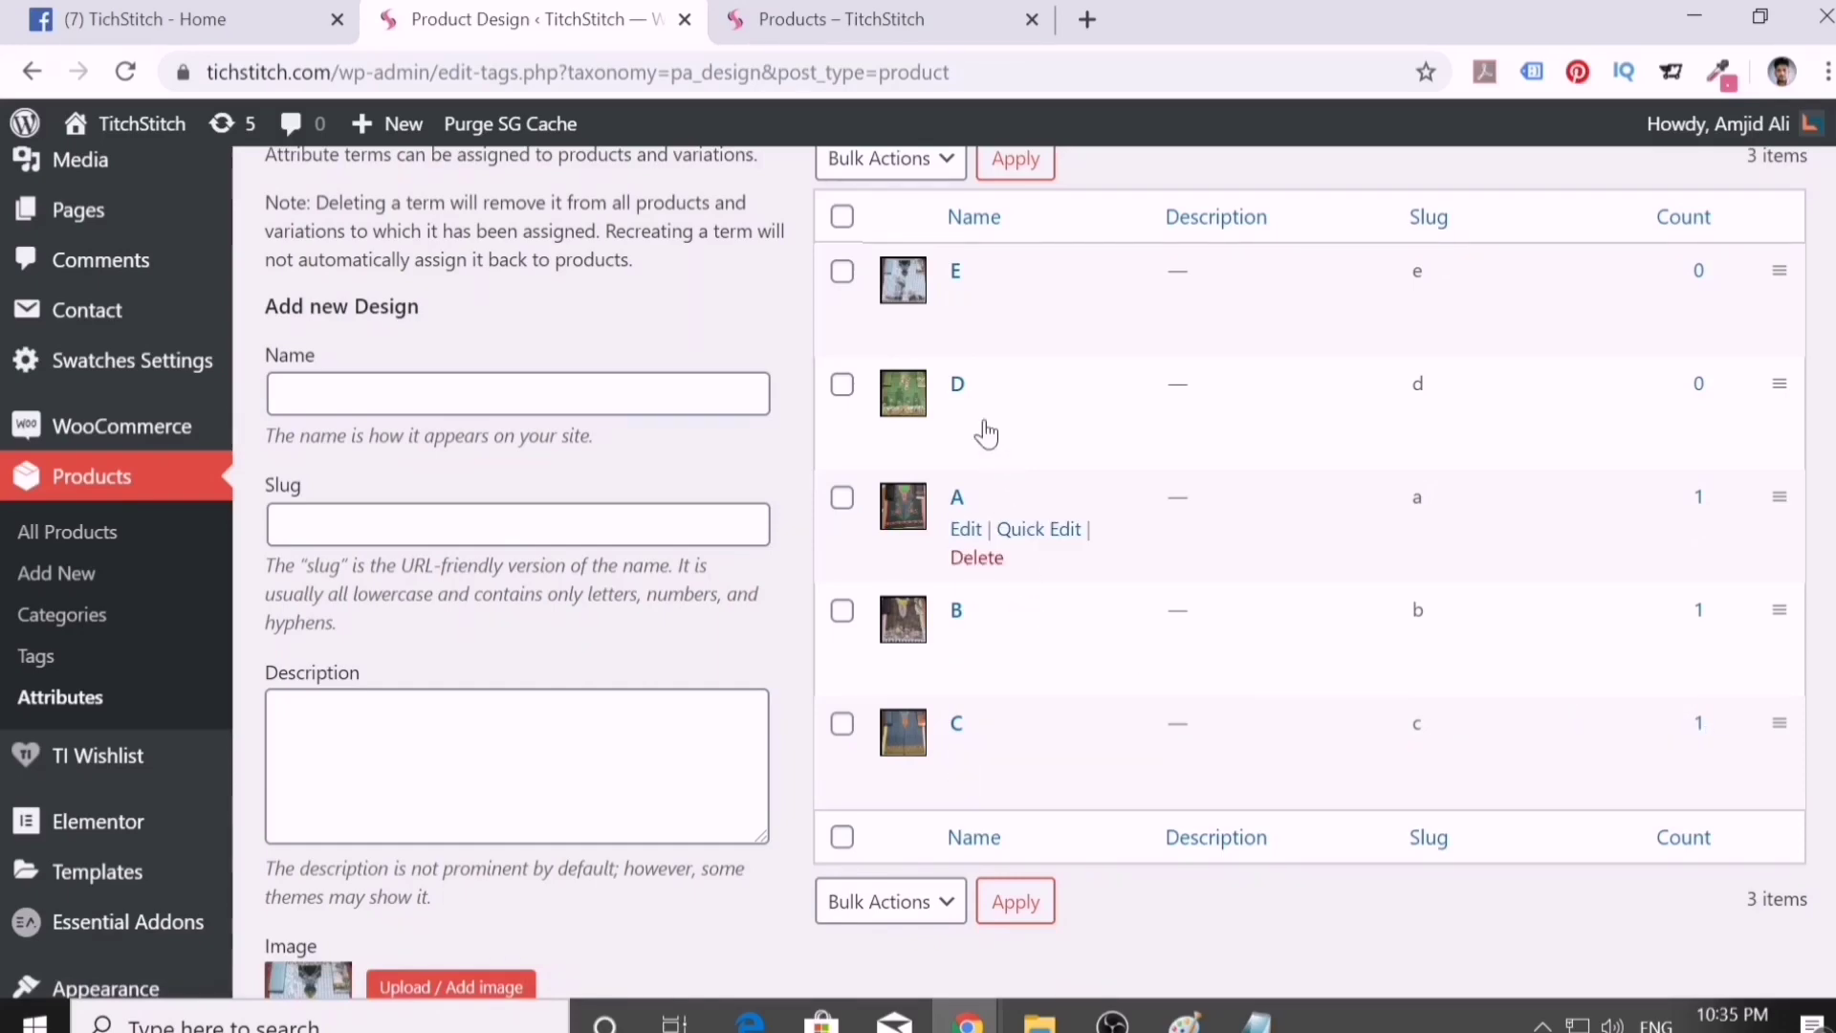
pyautogui.scroll(3, 983, 426)
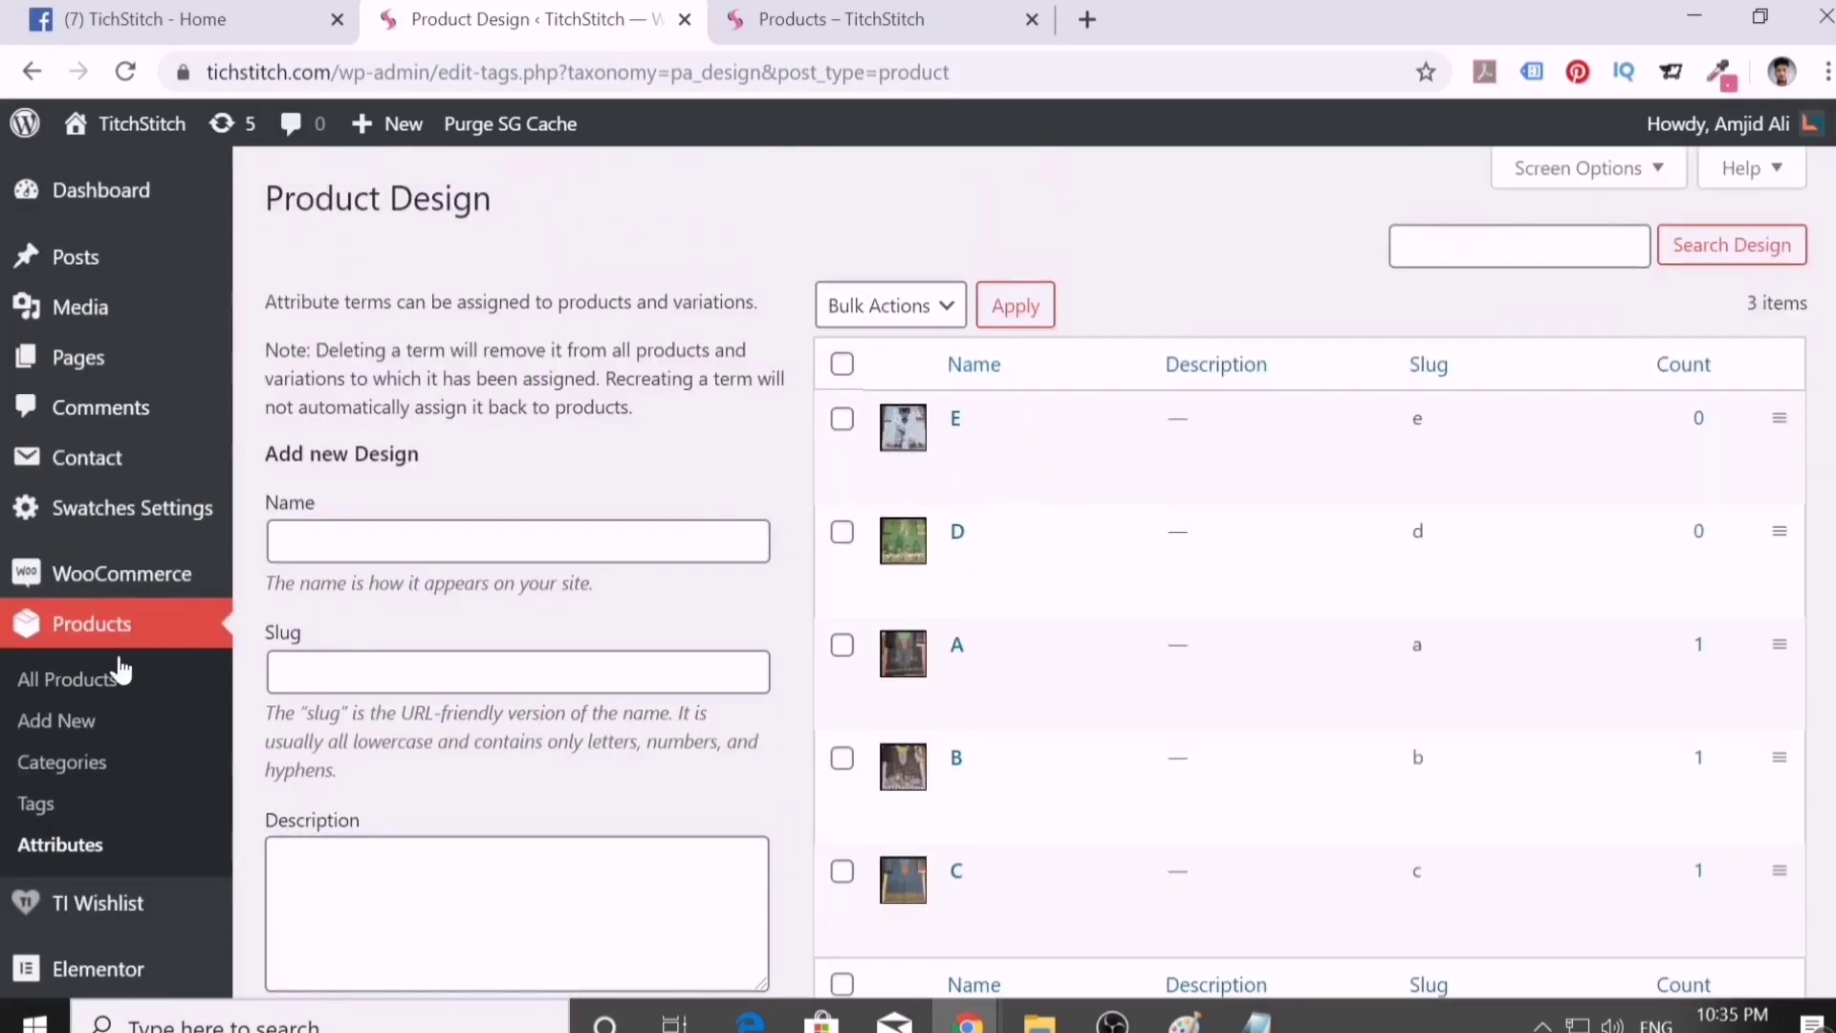
pyautogui.click(65, 680)
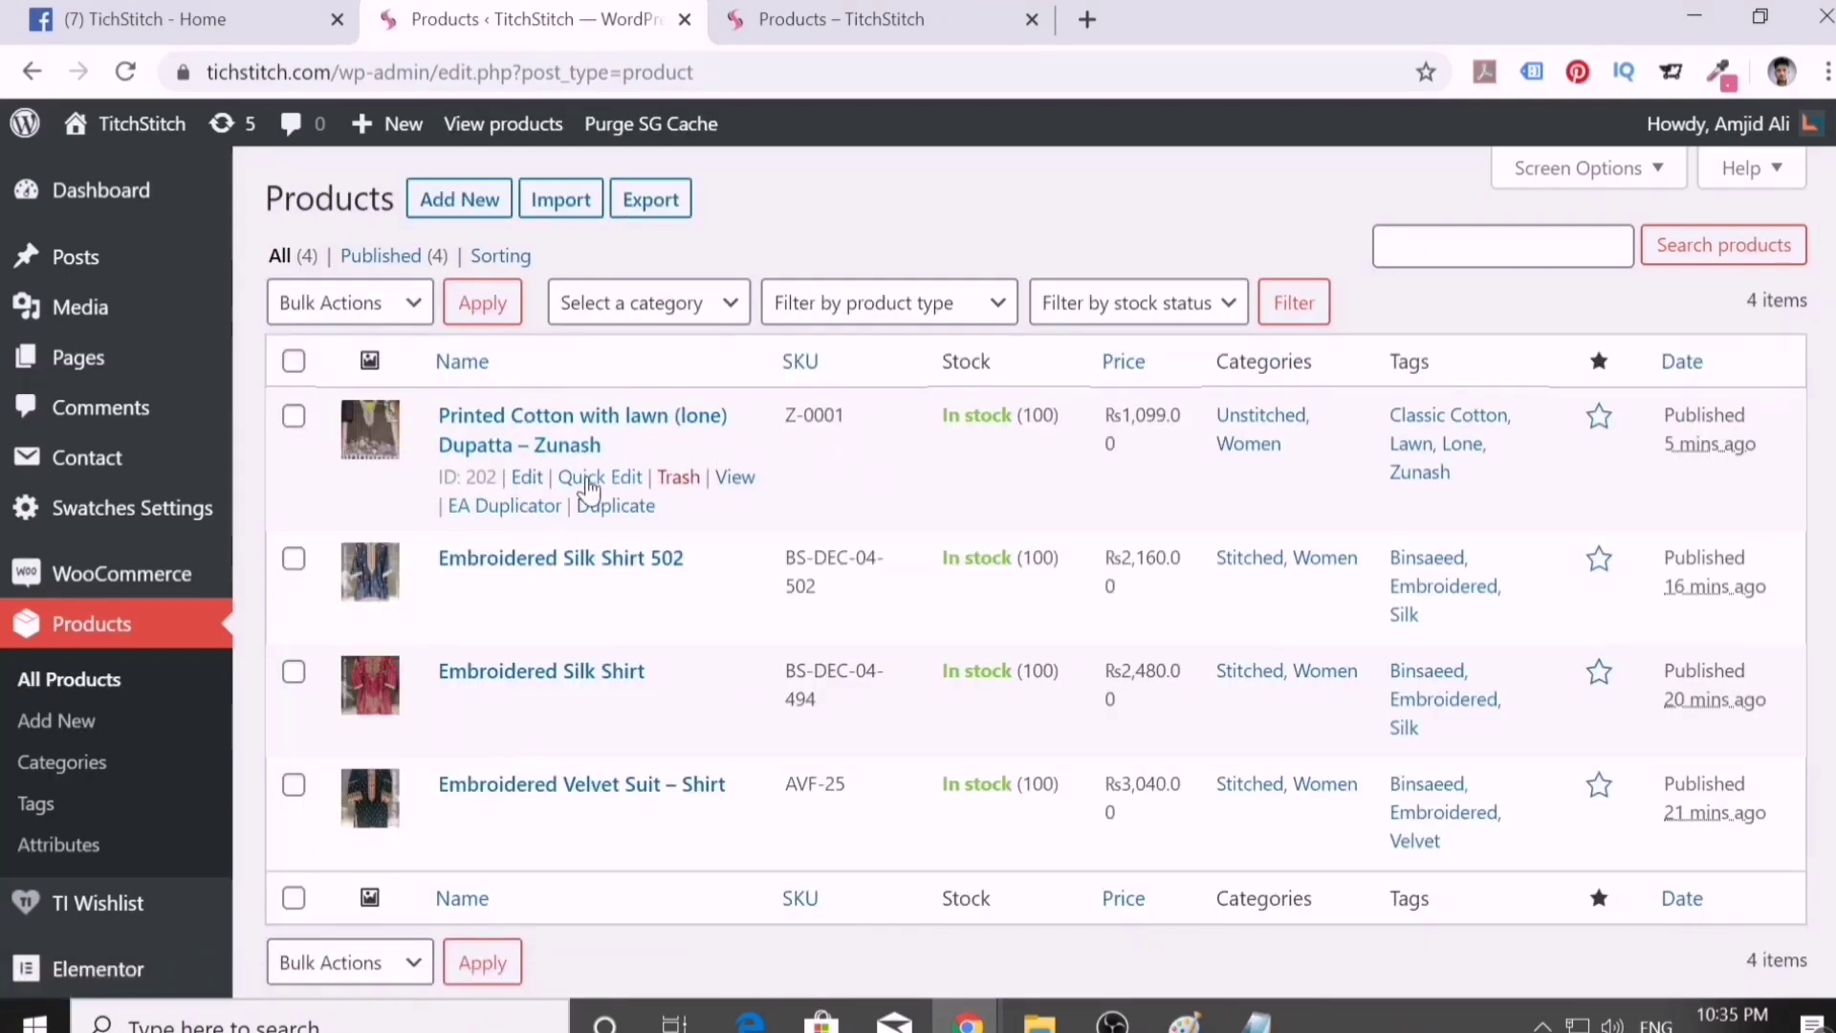
pyautogui.click(528, 478)
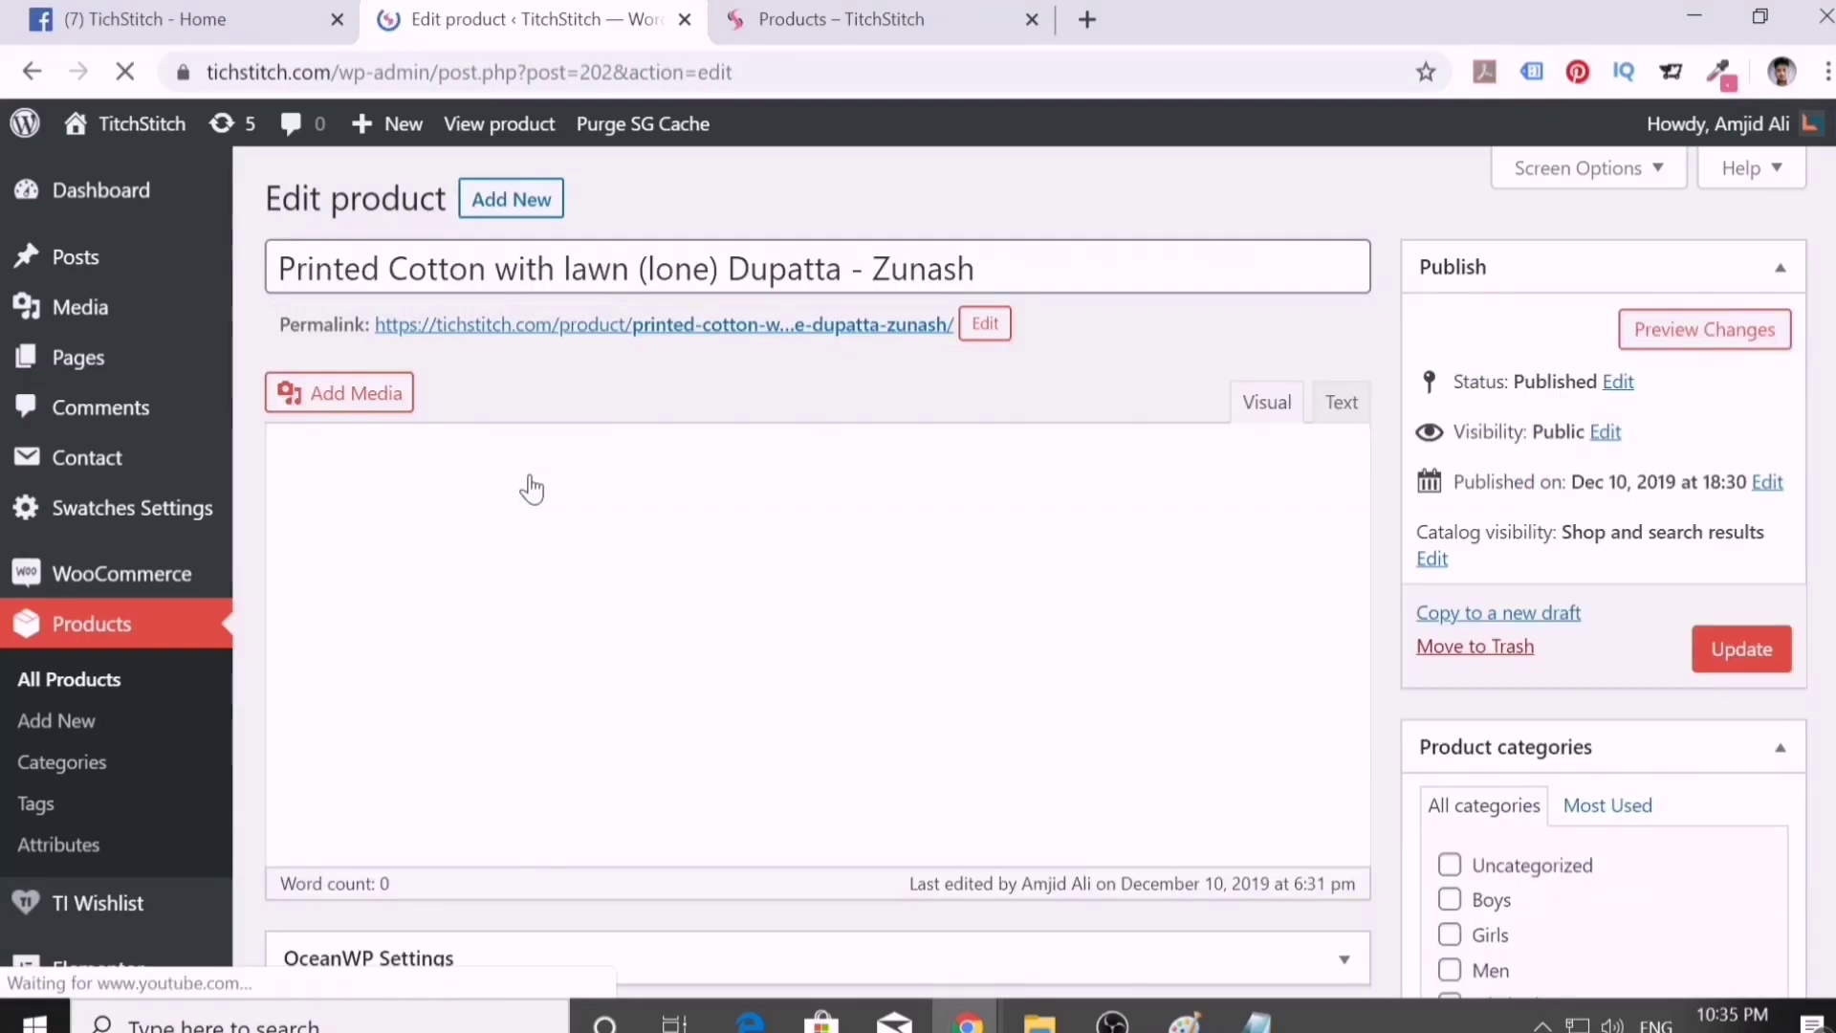
pyautogui.scroll(-3, 525, 488)
pyautogui.scroll(-3, 672, 617)
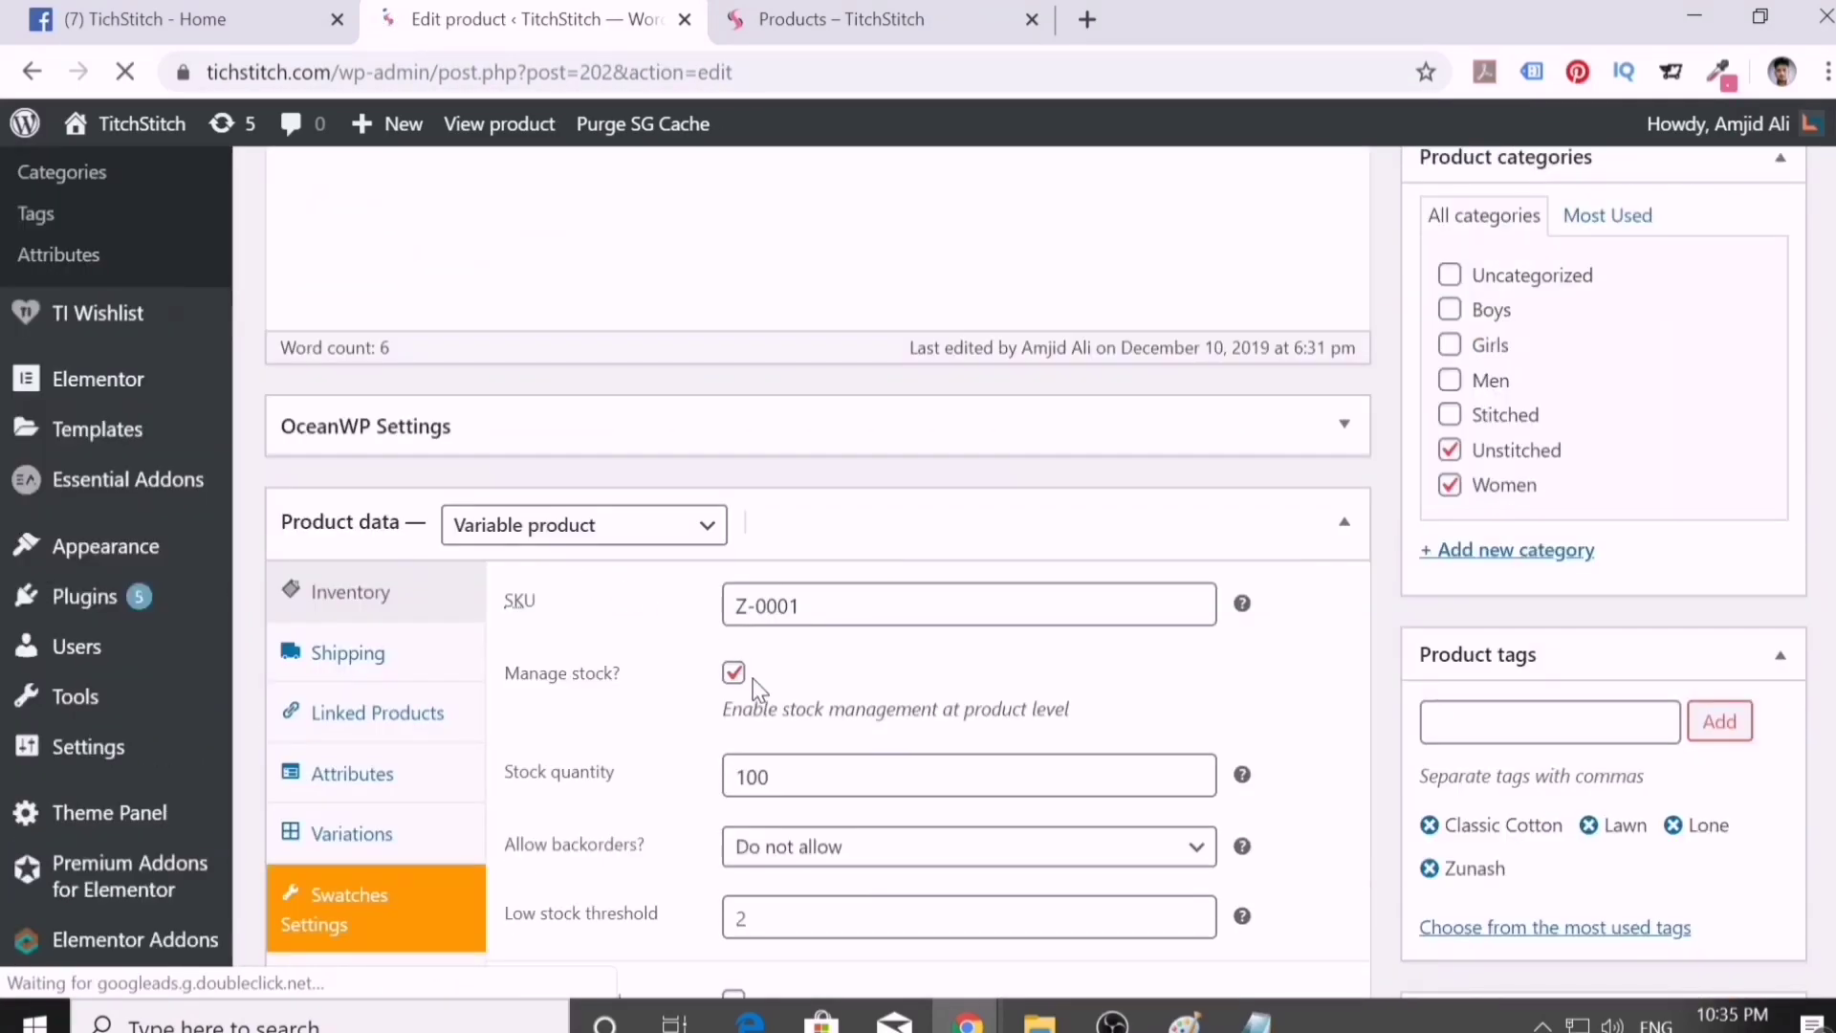
pyautogui.scroll(-3, 754, 679)
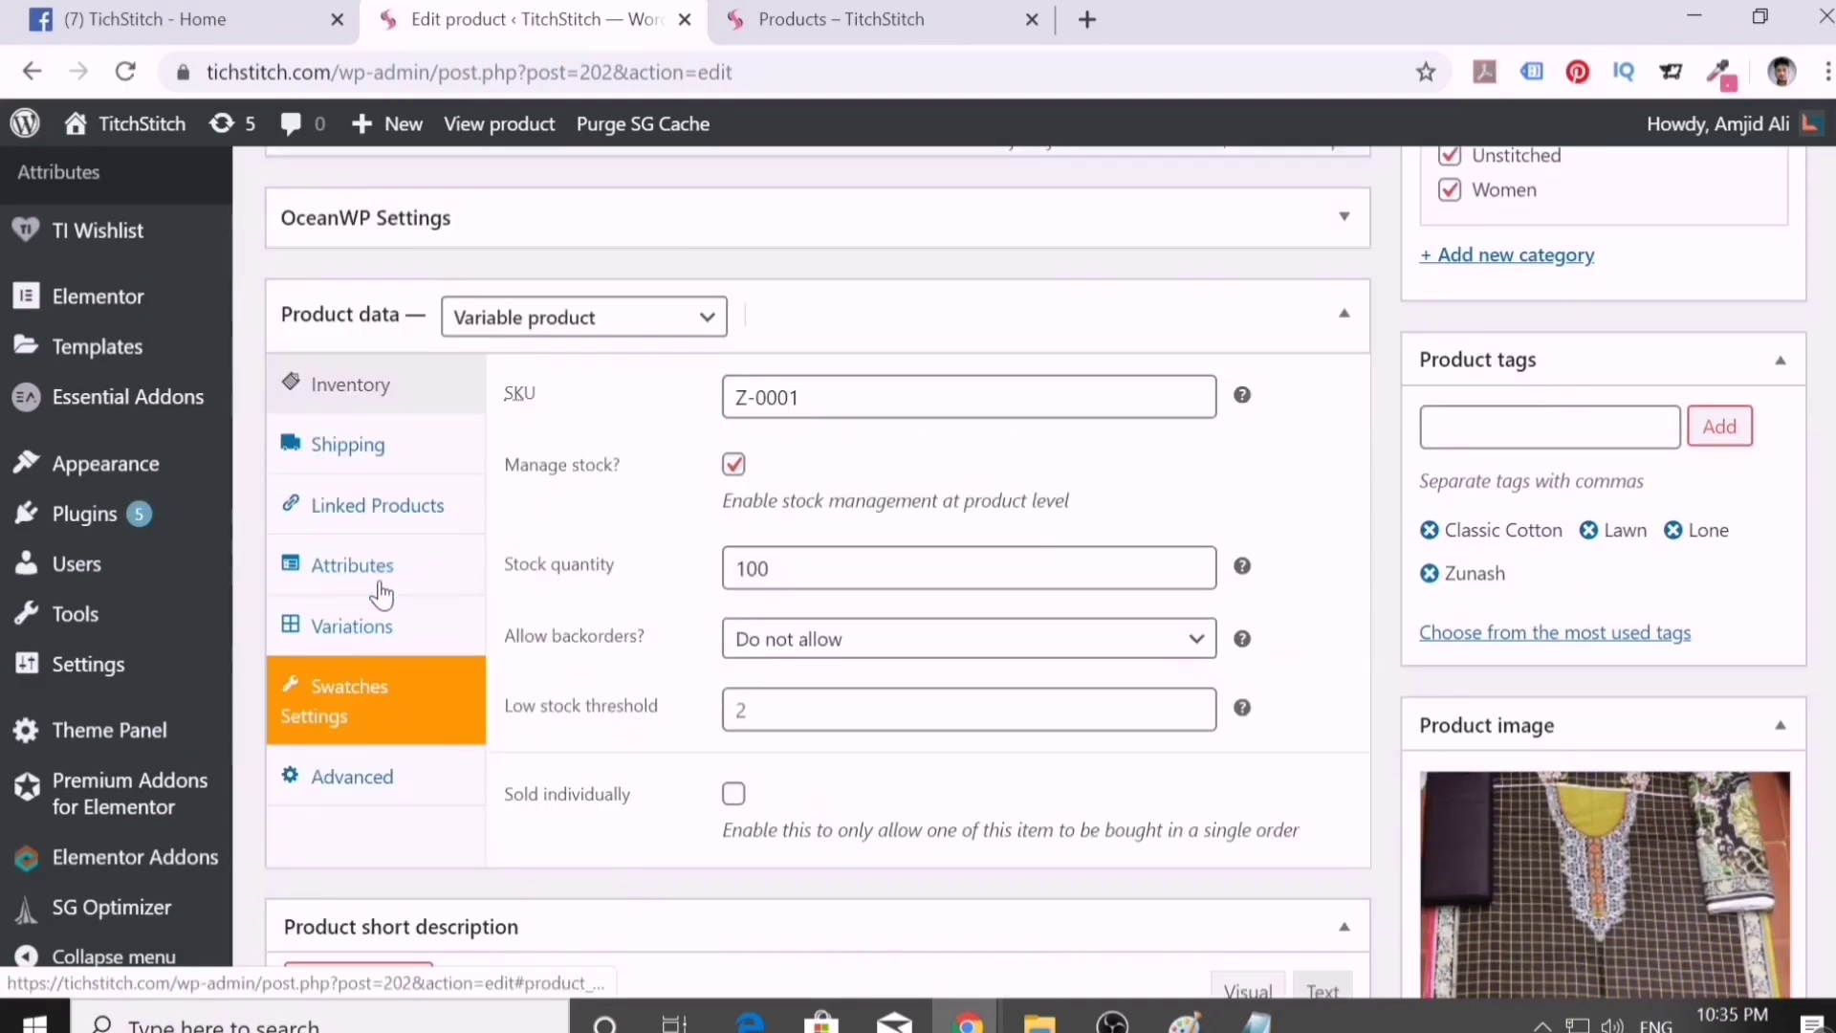
# - Add one new variation to the Zunash product's existing A, B and C variations
pyautogui.click(367, 635)
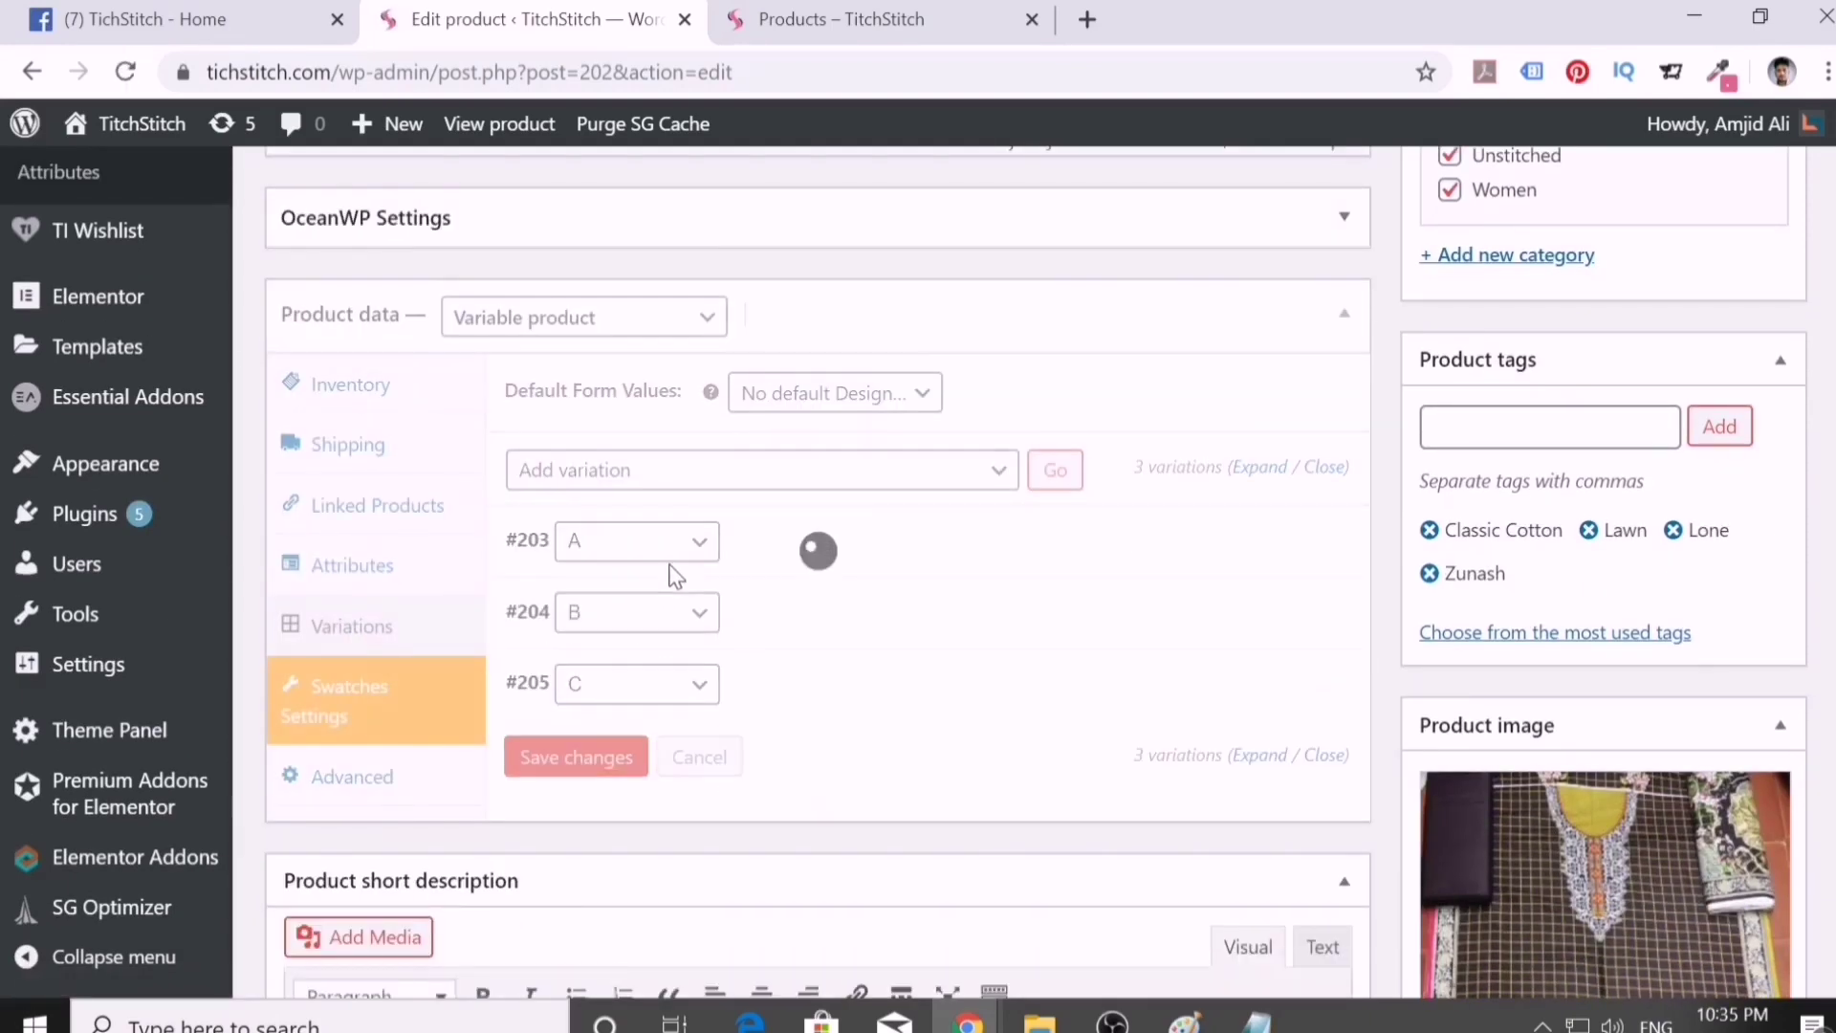
pyautogui.click(747, 474)
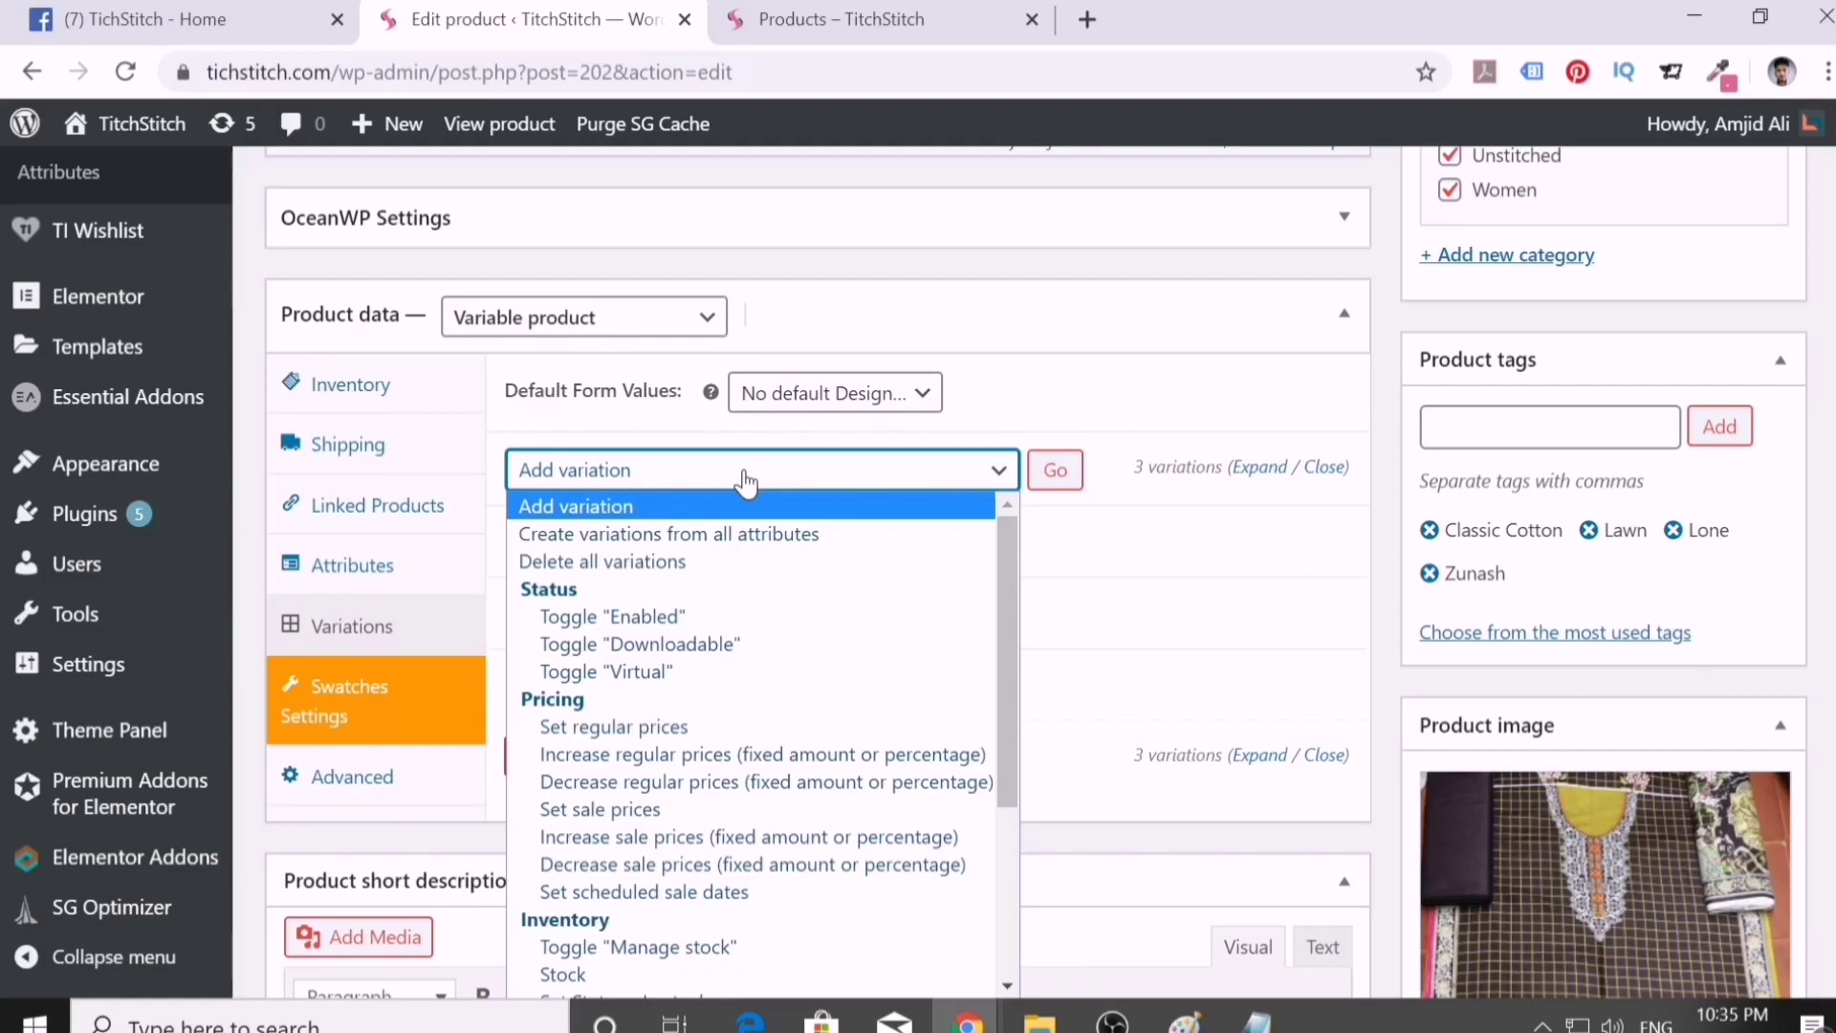
pyautogui.click(746, 481)
pyautogui.click(947, 486)
pyautogui.click(955, 490)
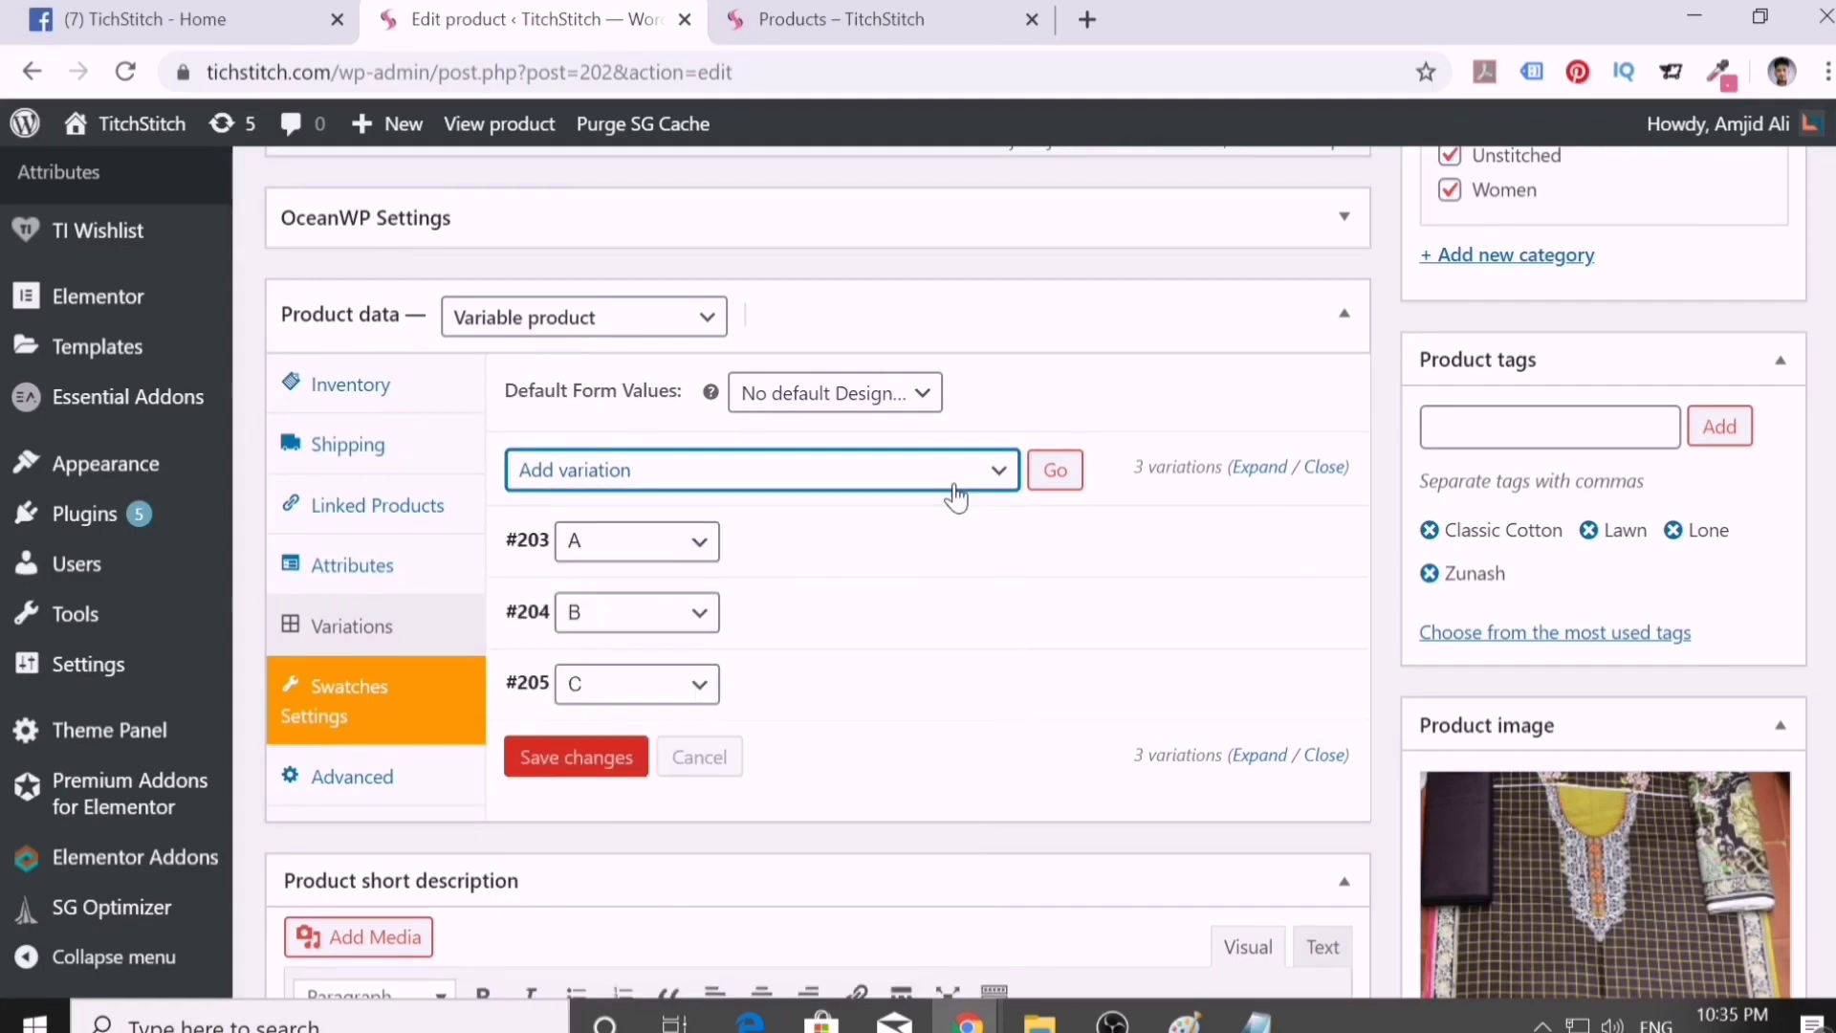
pyautogui.click(1051, 474)
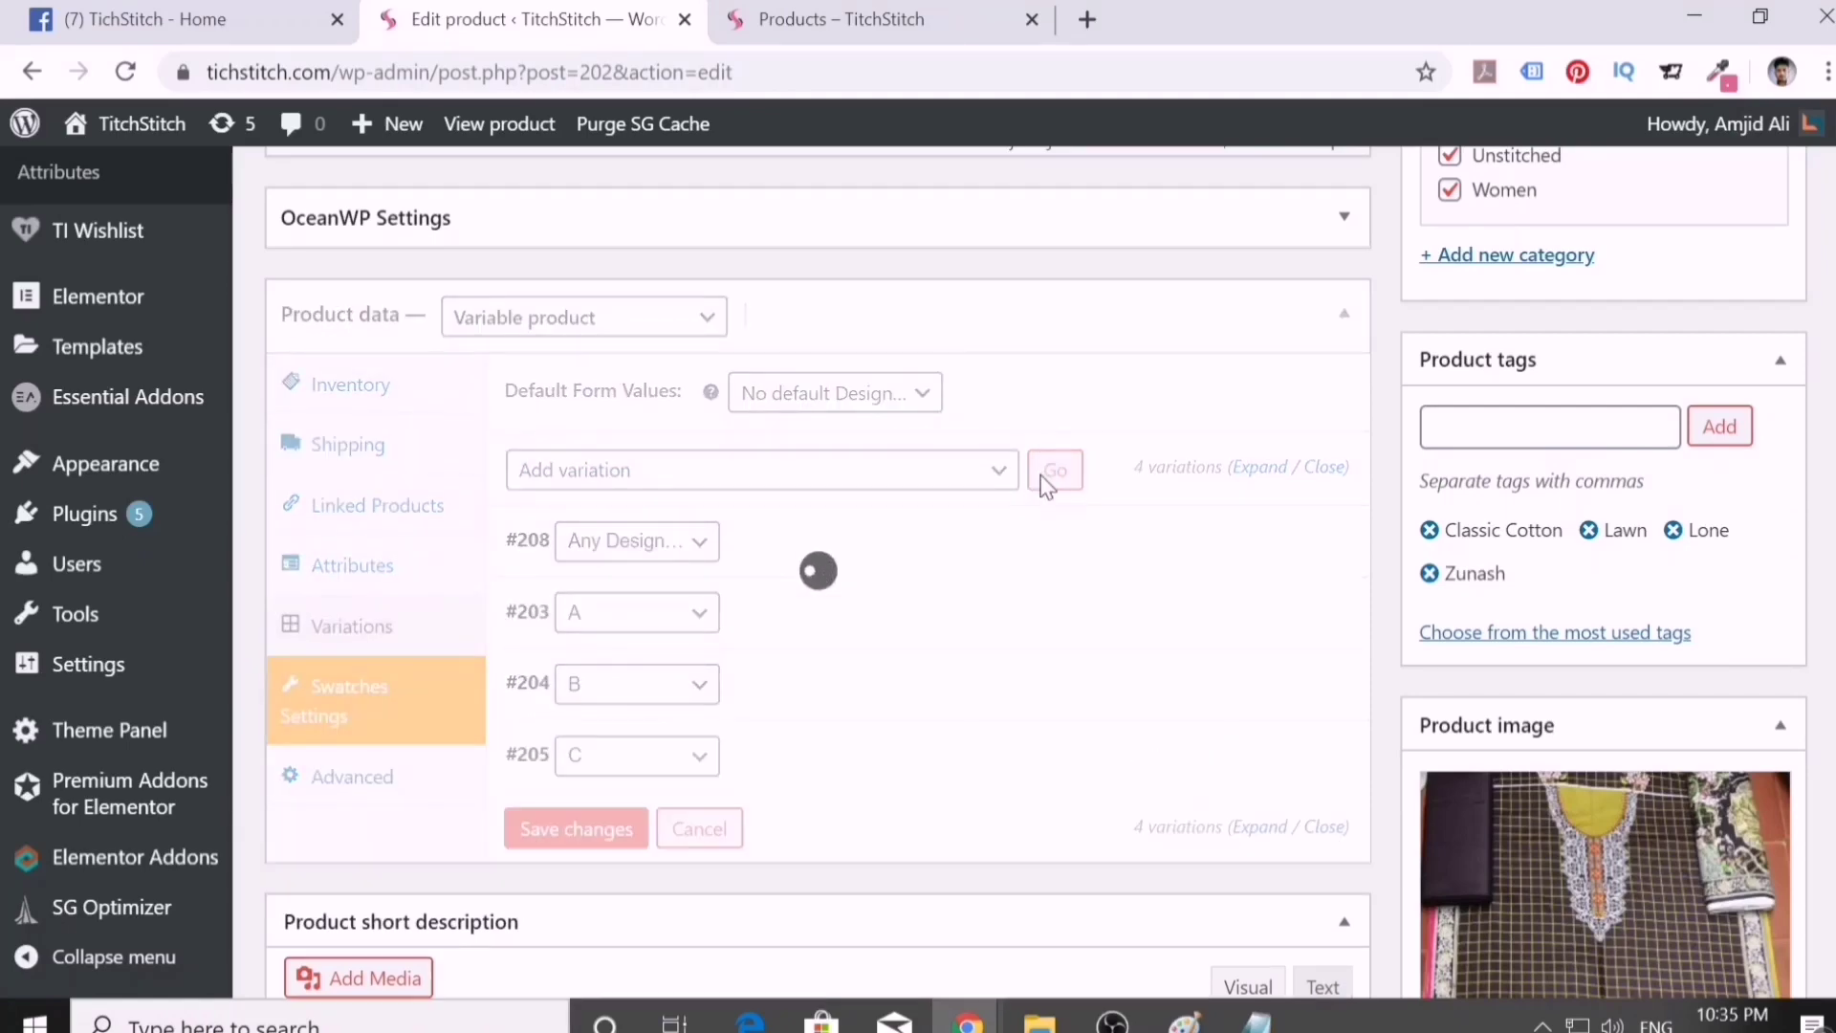
# - Check the design choices offered for the new variation, keep it at Any Design, and open the product's attributes
pyautogui.click(674, 540)
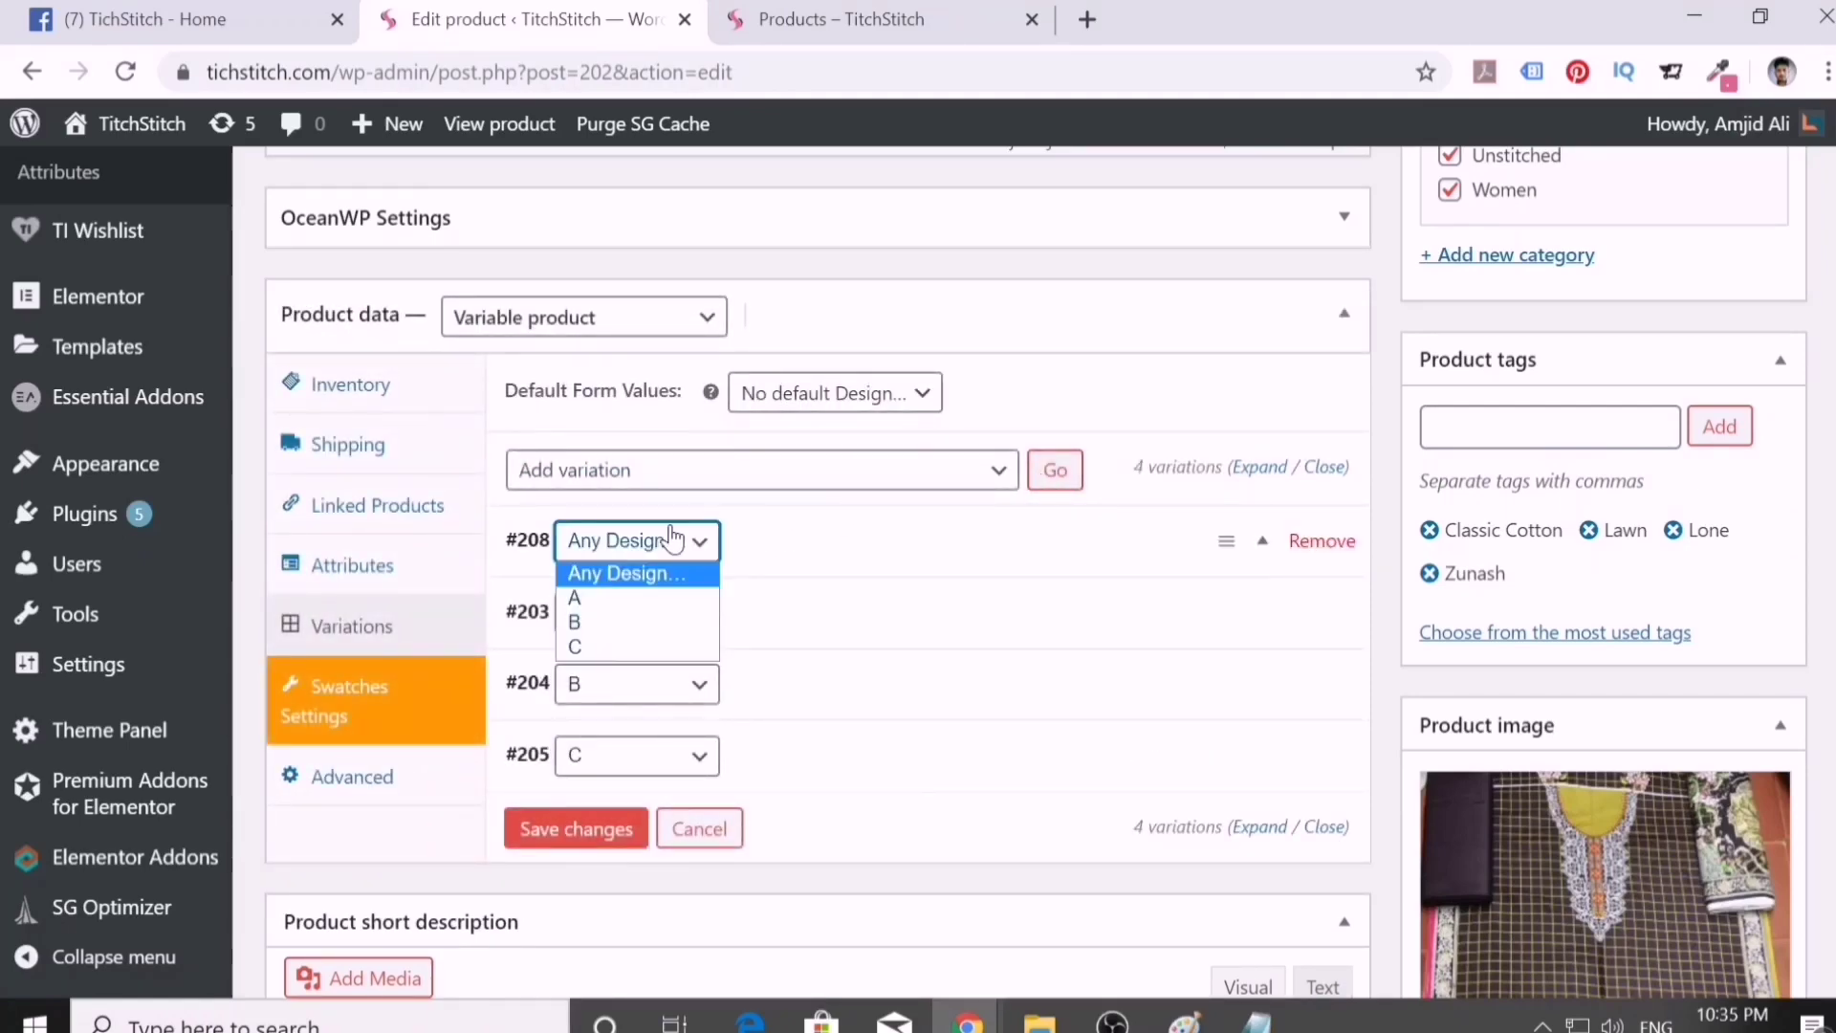
pyautogui.click(650, 574)
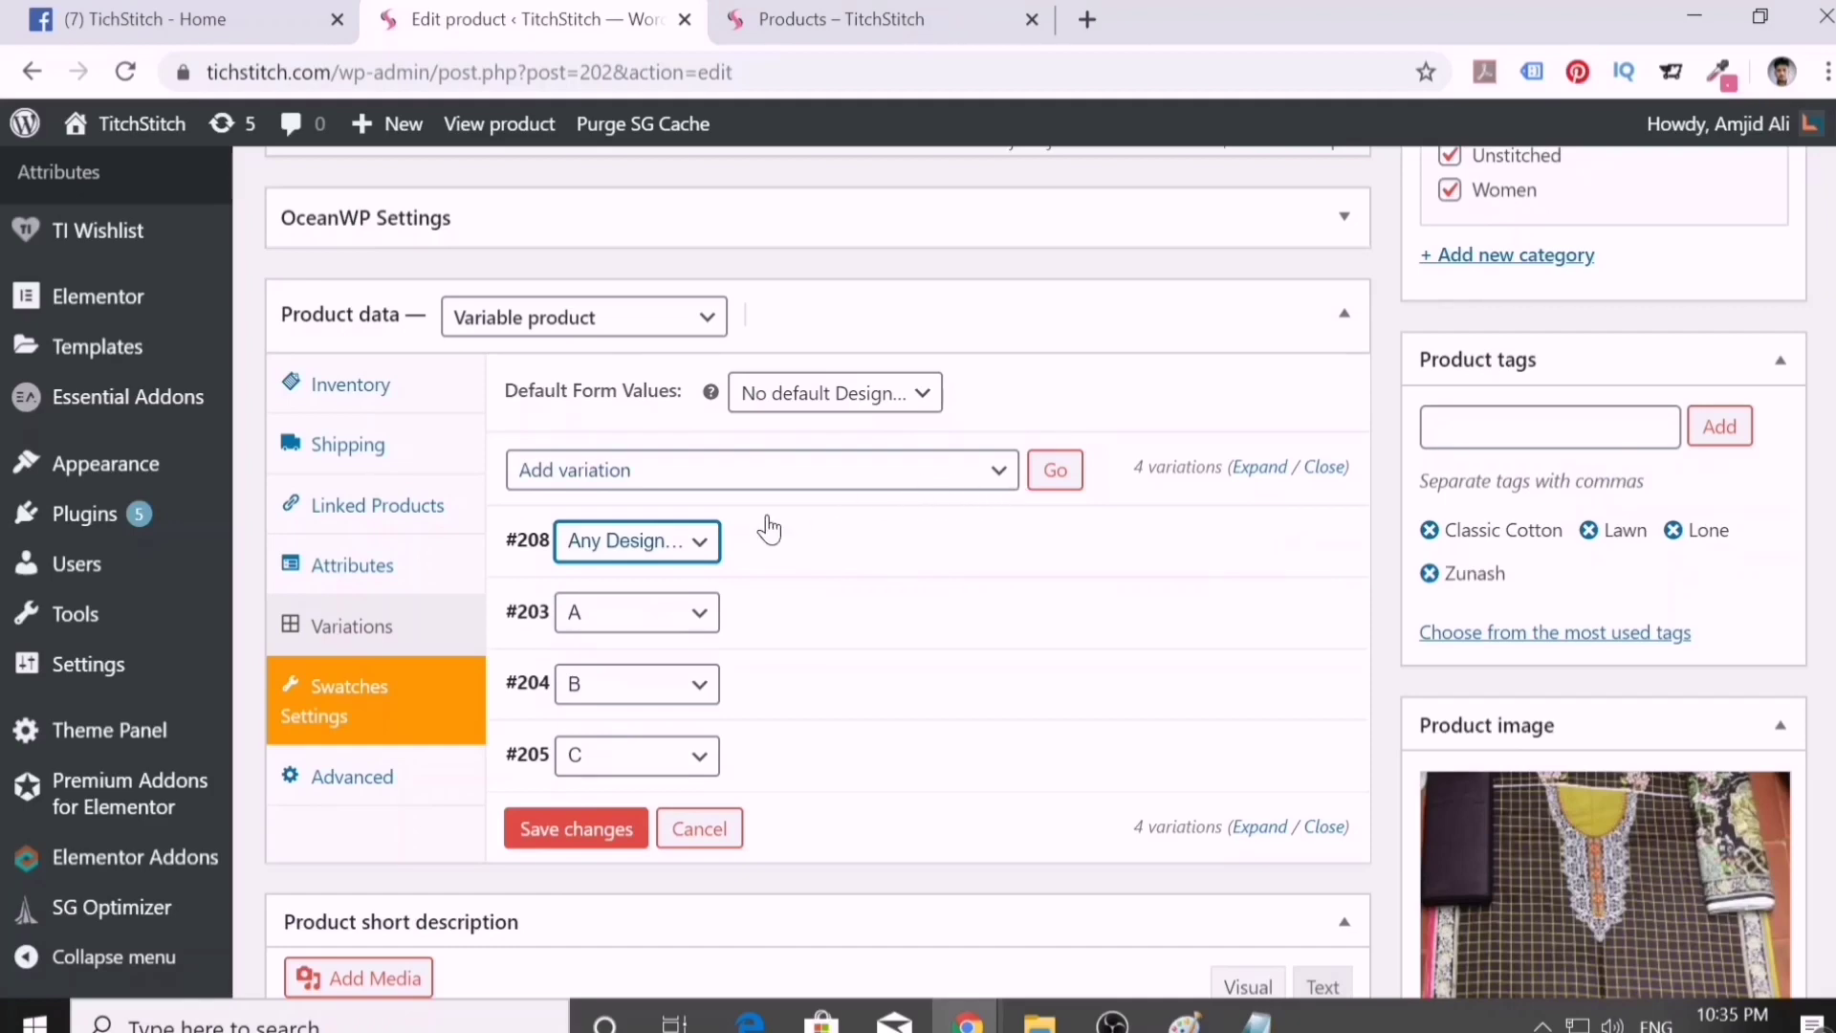
pyautogui.click(361, 590)
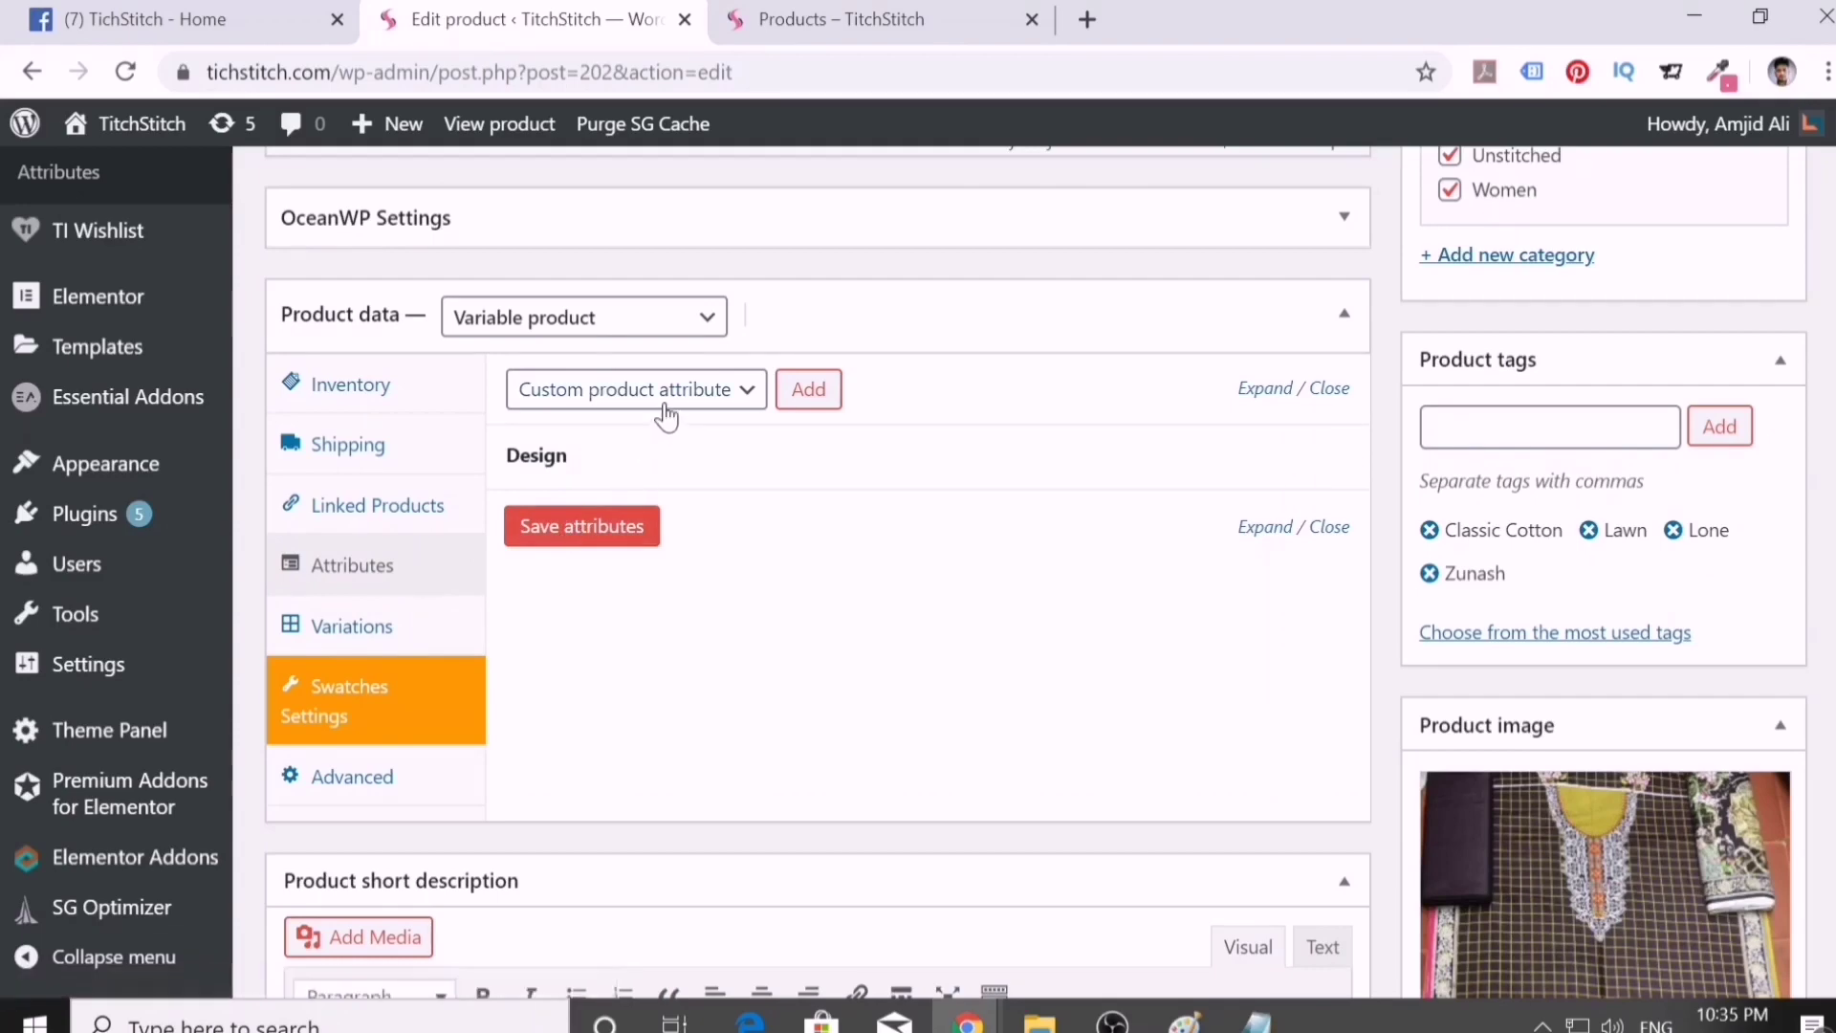
# - Add the values D and E to the Zunash product's Design attribute and save the attributes
pyautogui.click(746, 389)
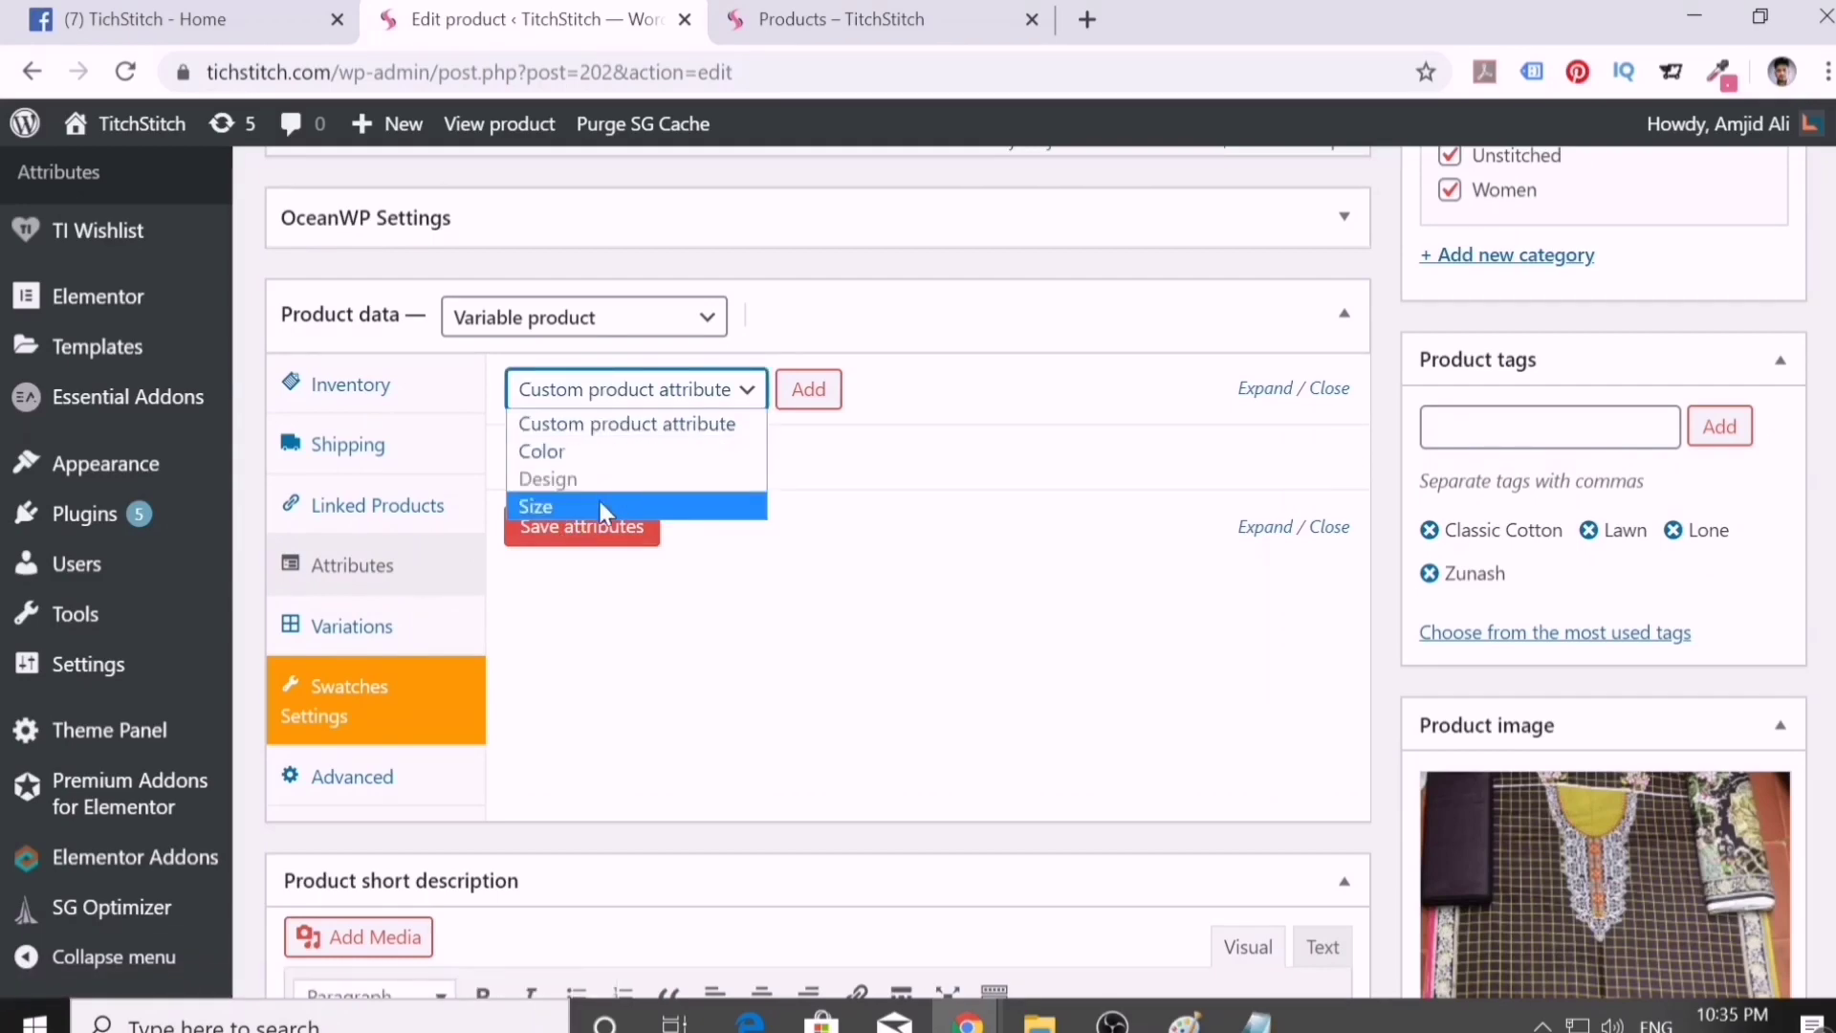
pyautogui.click(893, 507)
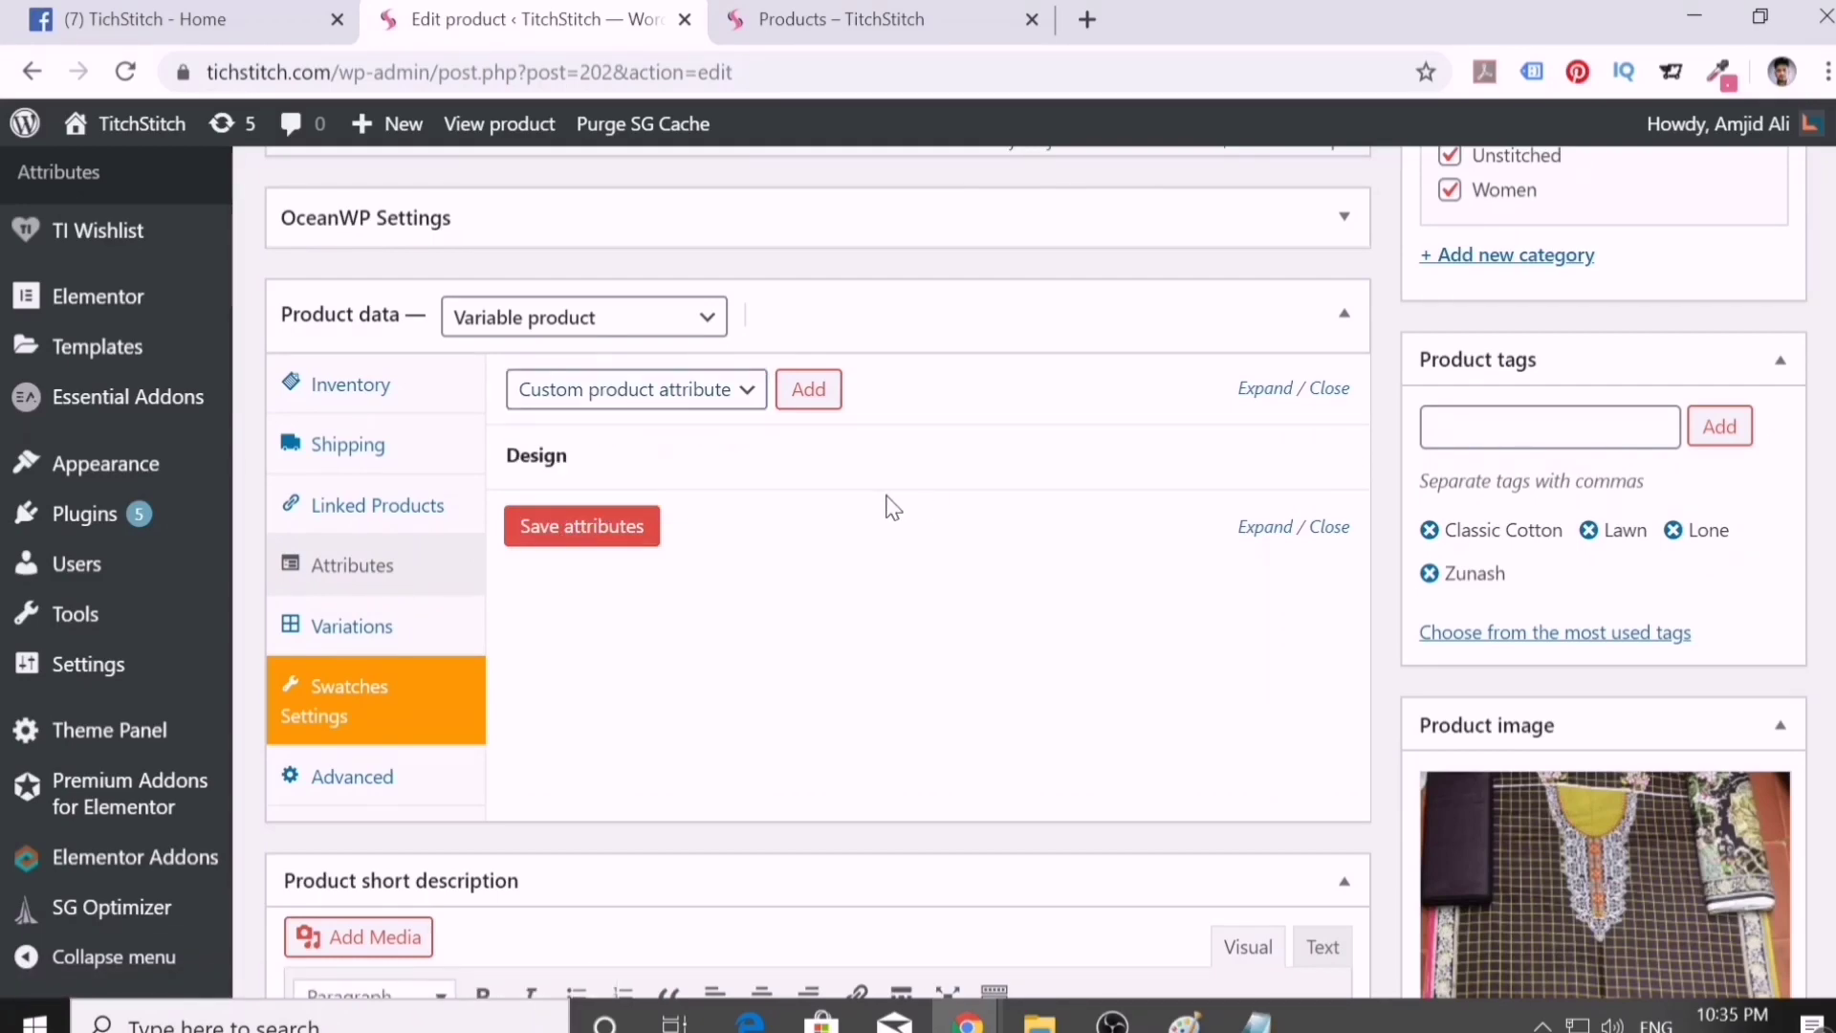
pyautogui.click(553, 474)
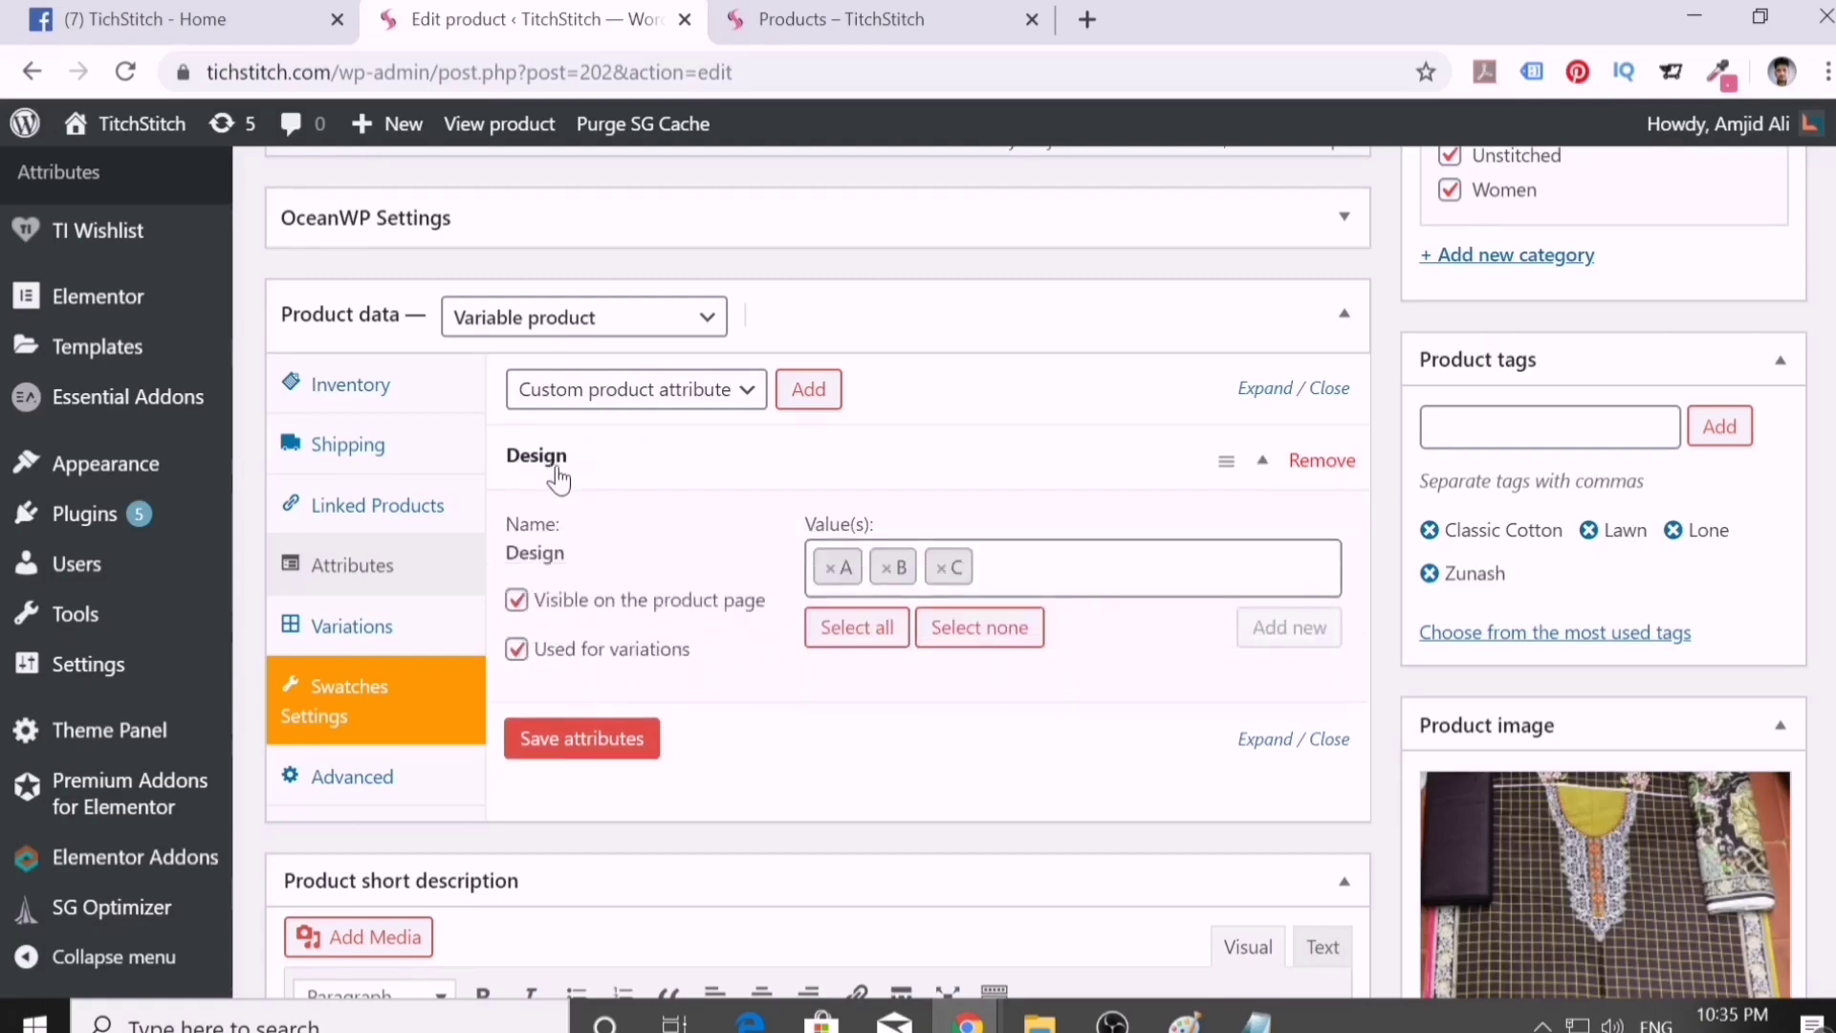
pyautogui.click(972, 581)
pyautogui.click(873, 782)
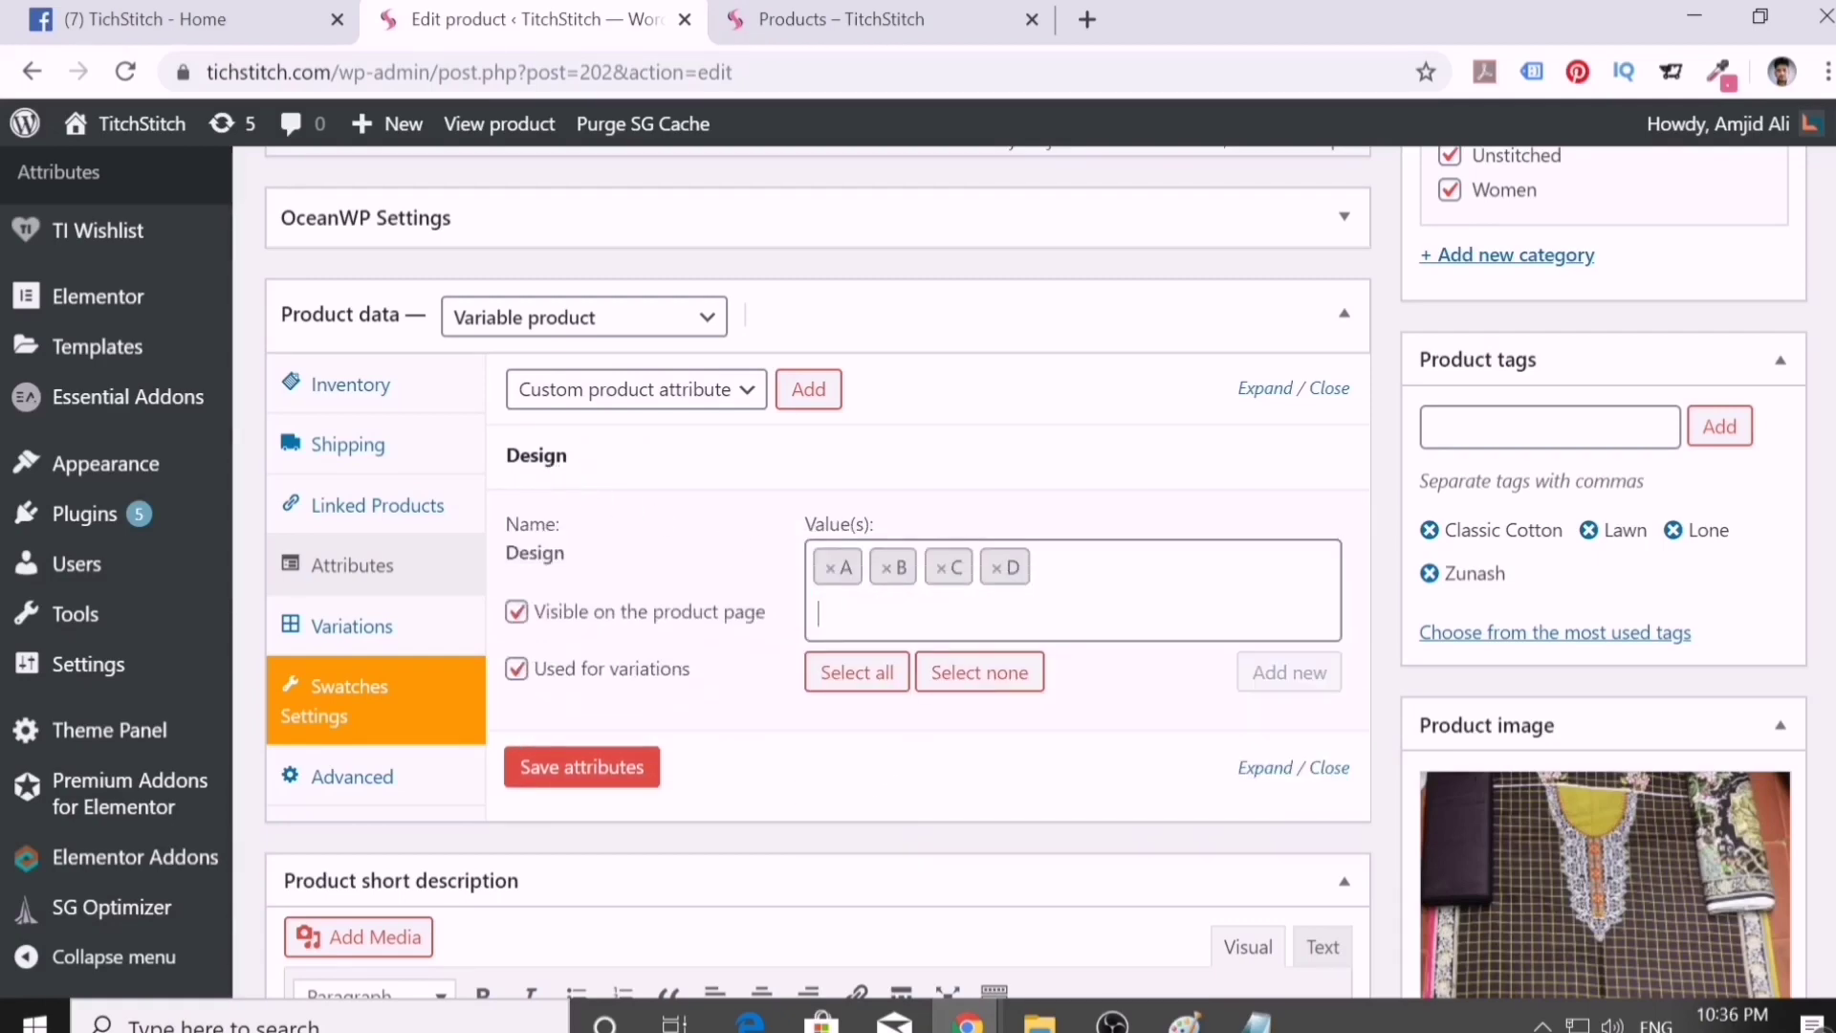
pyautogui.click(841, 612)
pyautogui.click(860, 873)
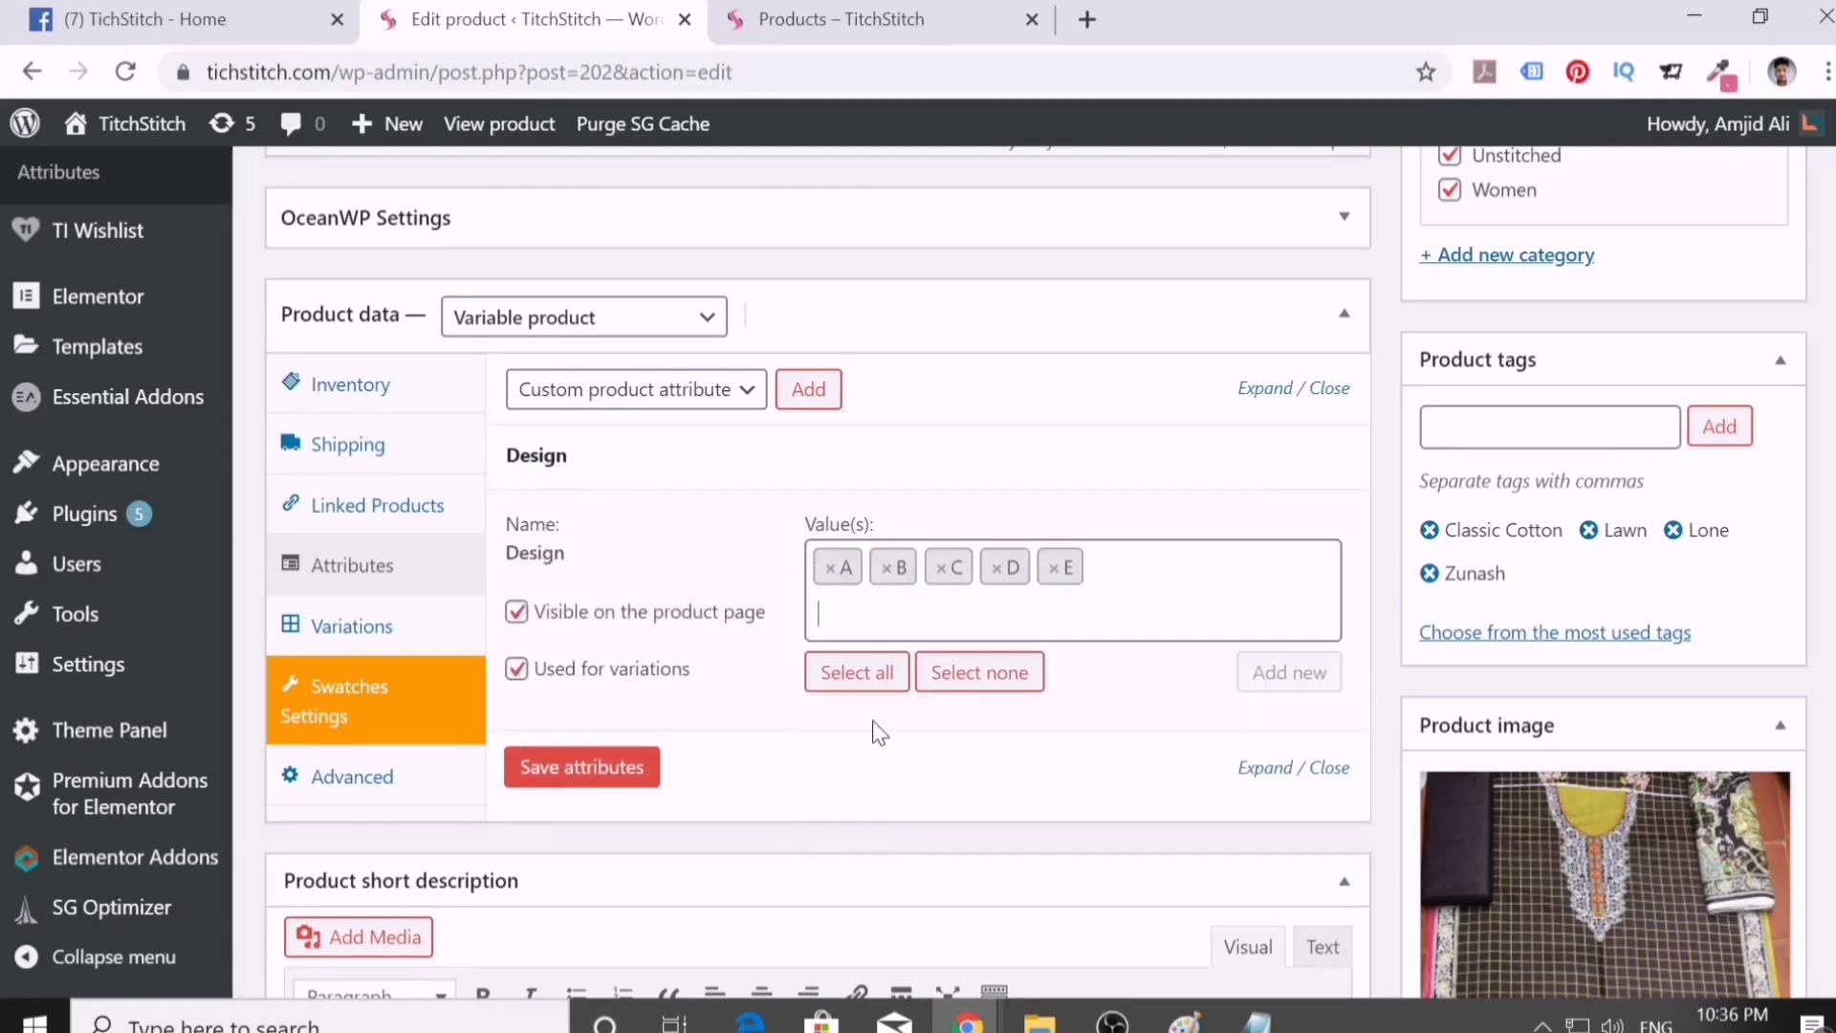
pyautogui.click(578, 775)
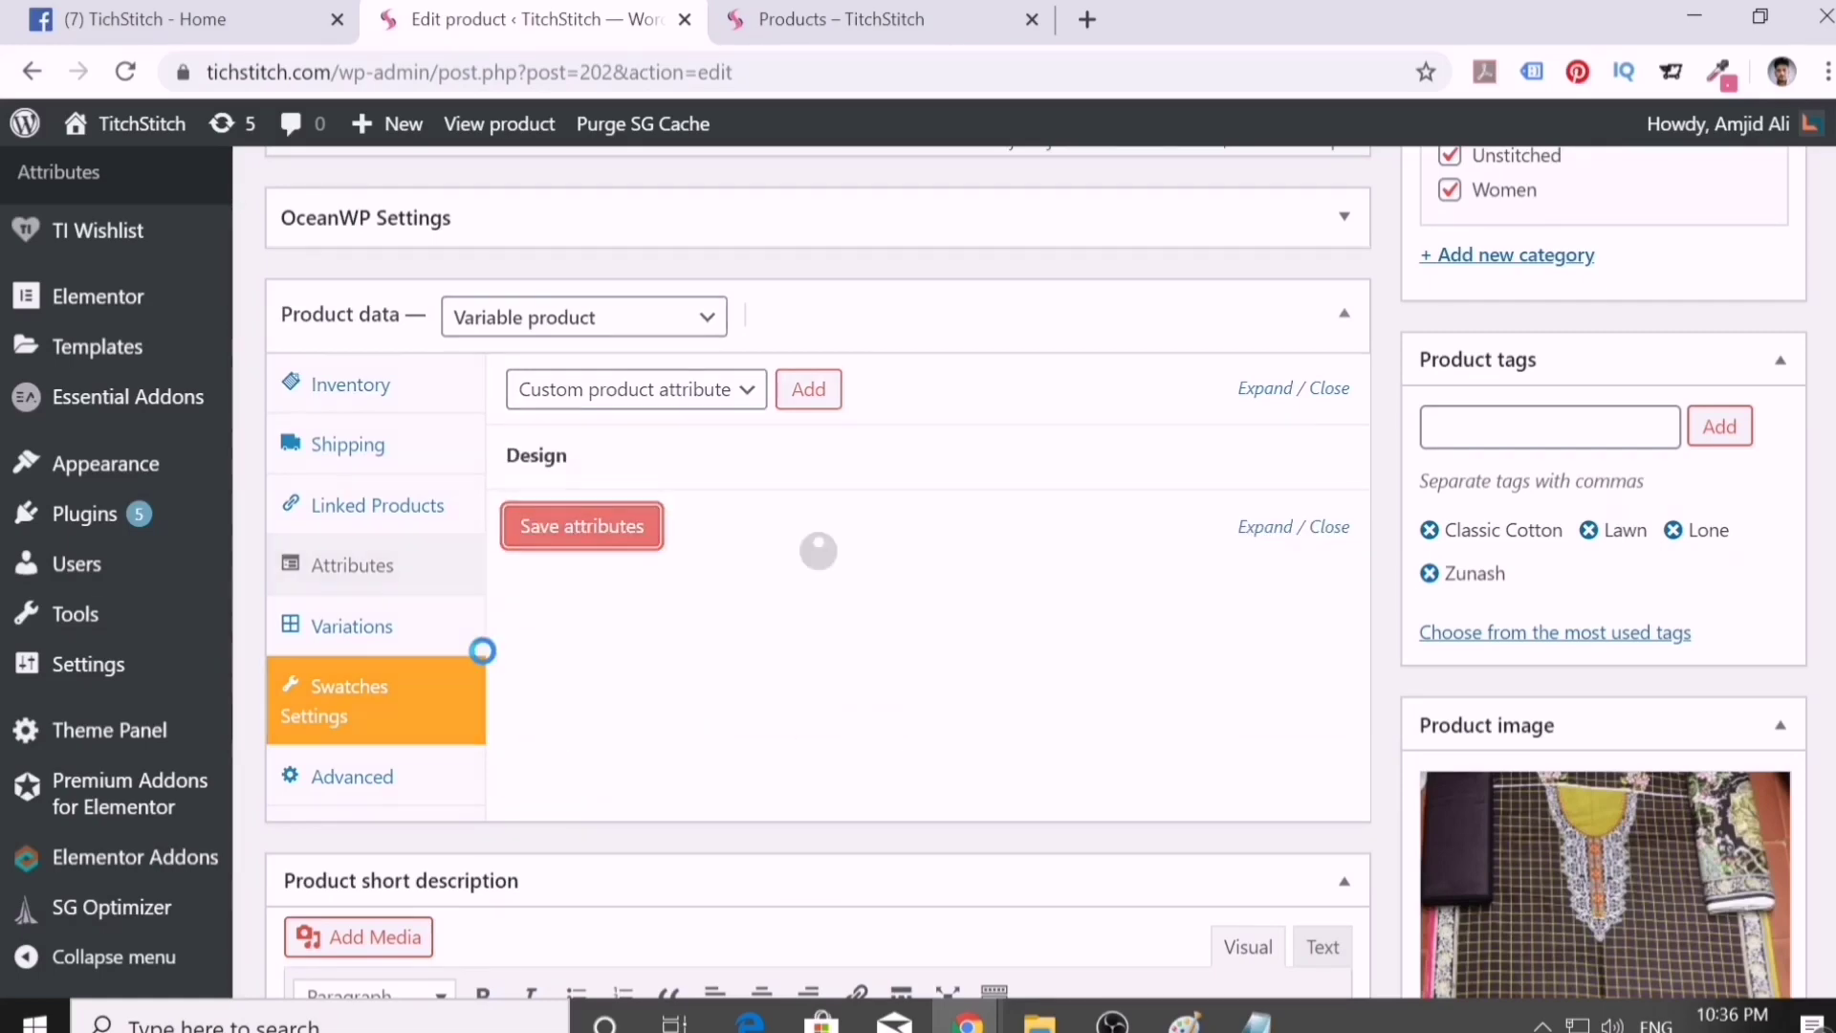
# - Return to the product's variations and assign Design D to the variation still set to Any Design
pyautogui.click(361, 633)
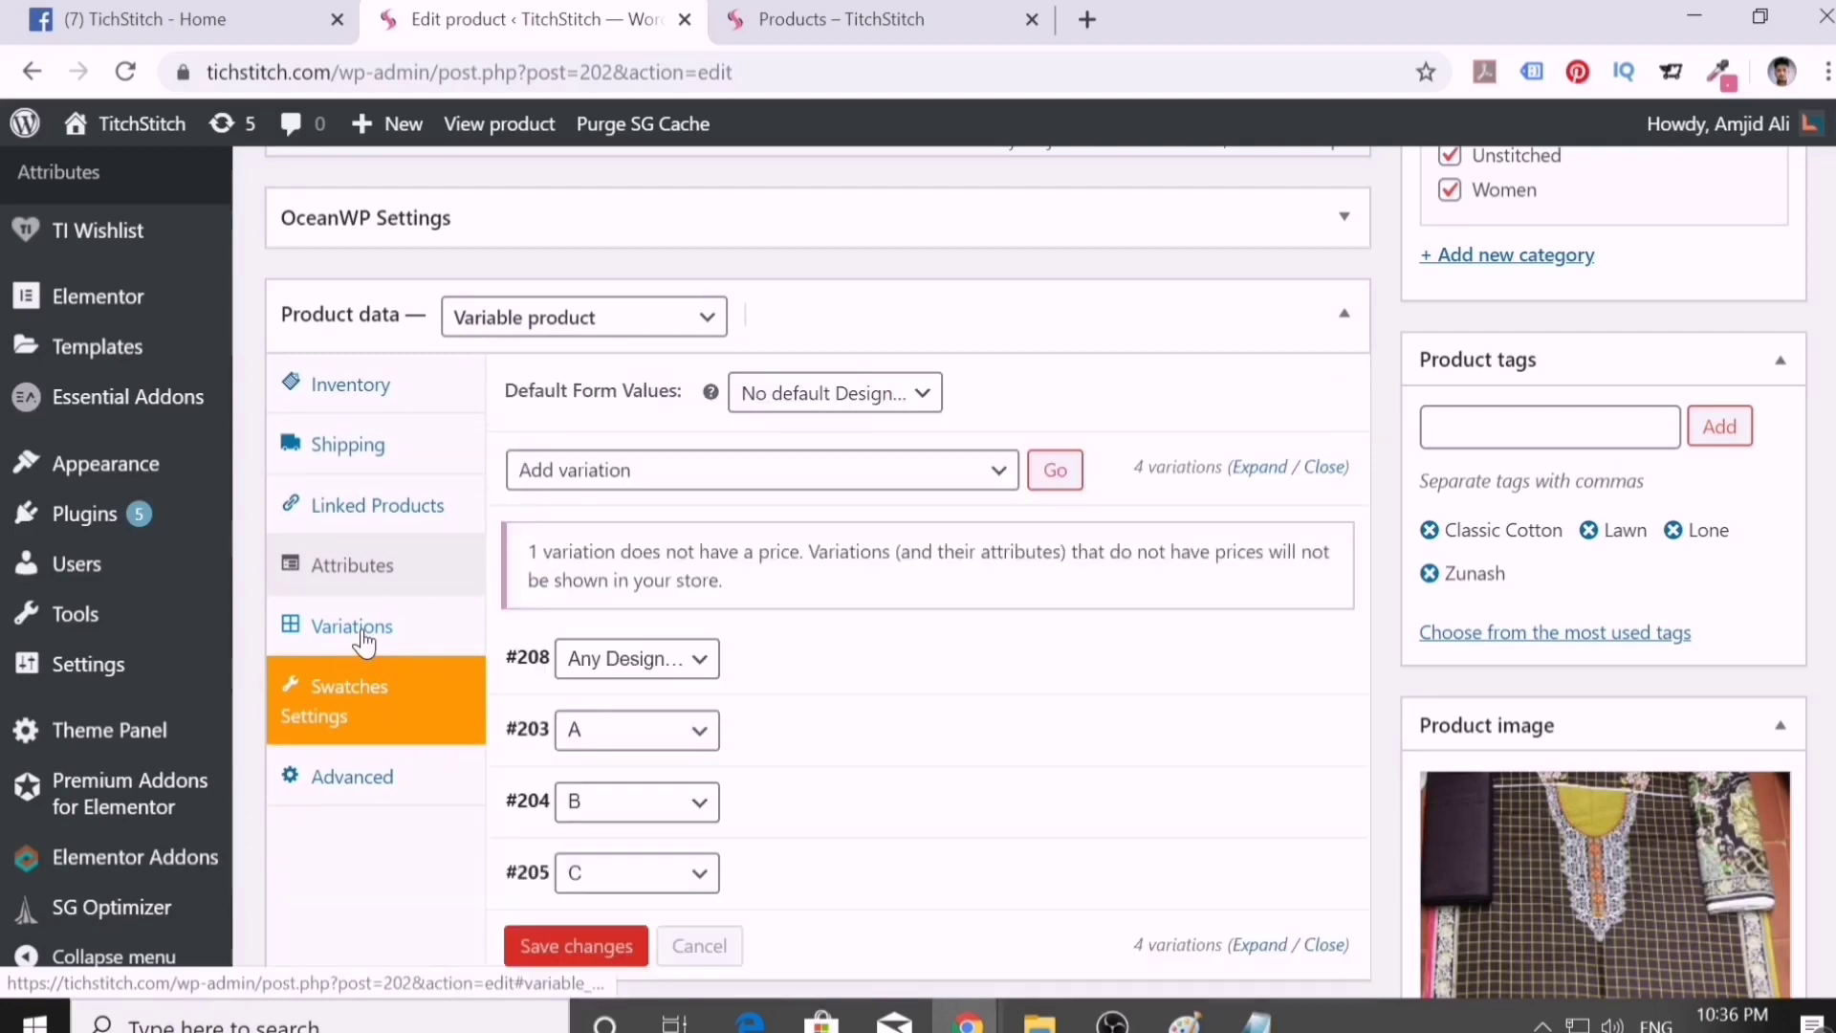
pyautogui.click(659, 672)
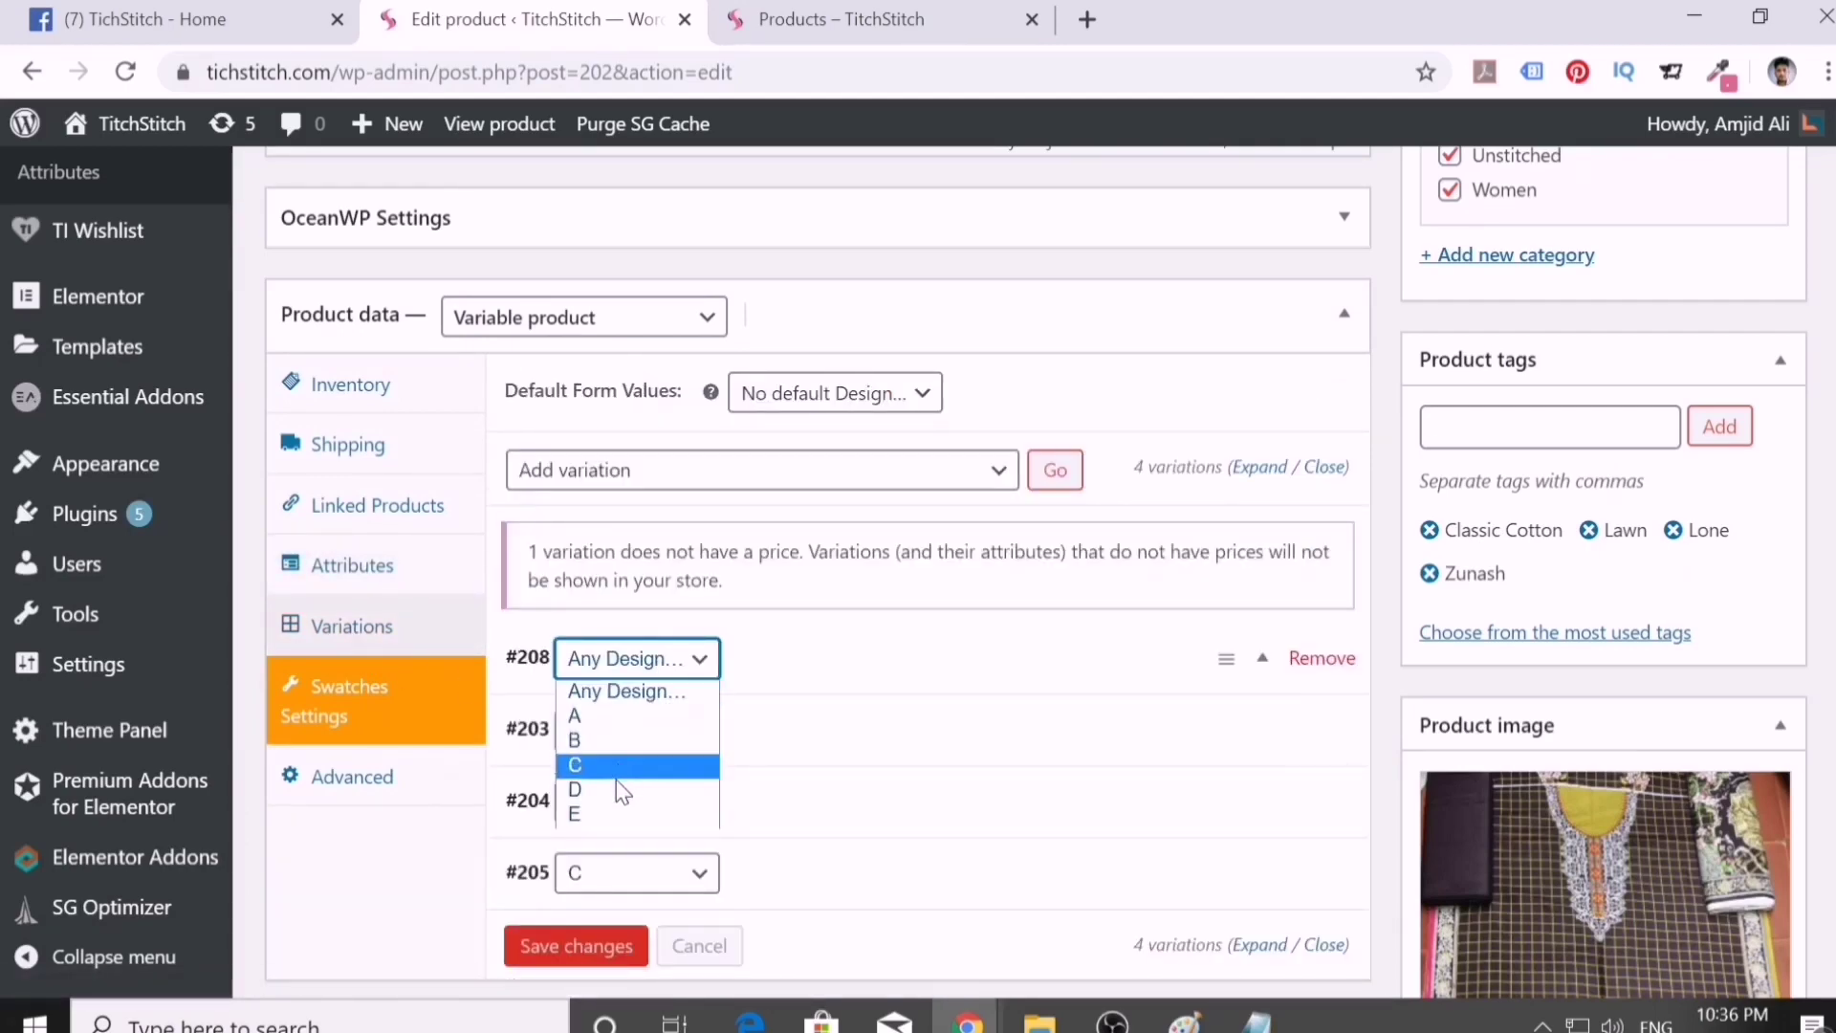
pyautogui.click(623, 793)
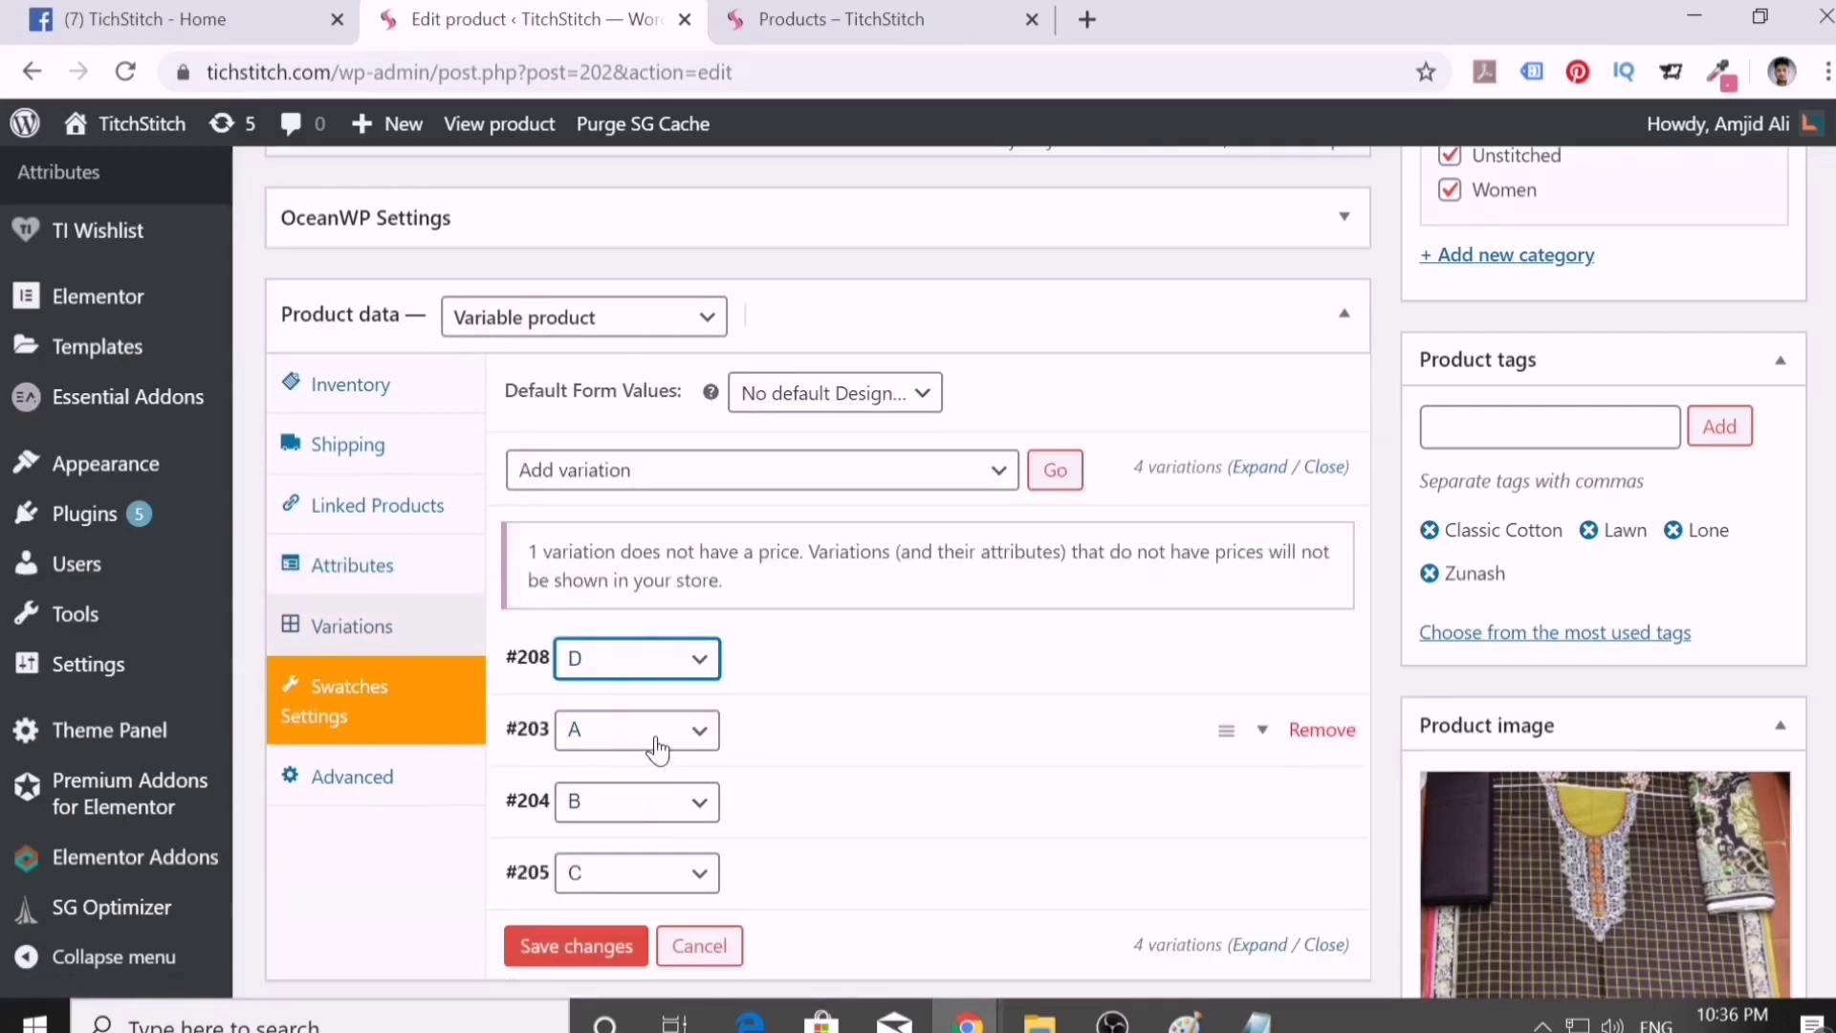
# - Add another variation to the Zunash product and assign it Design E
pyautogui.scroll(-2, 668, 696)
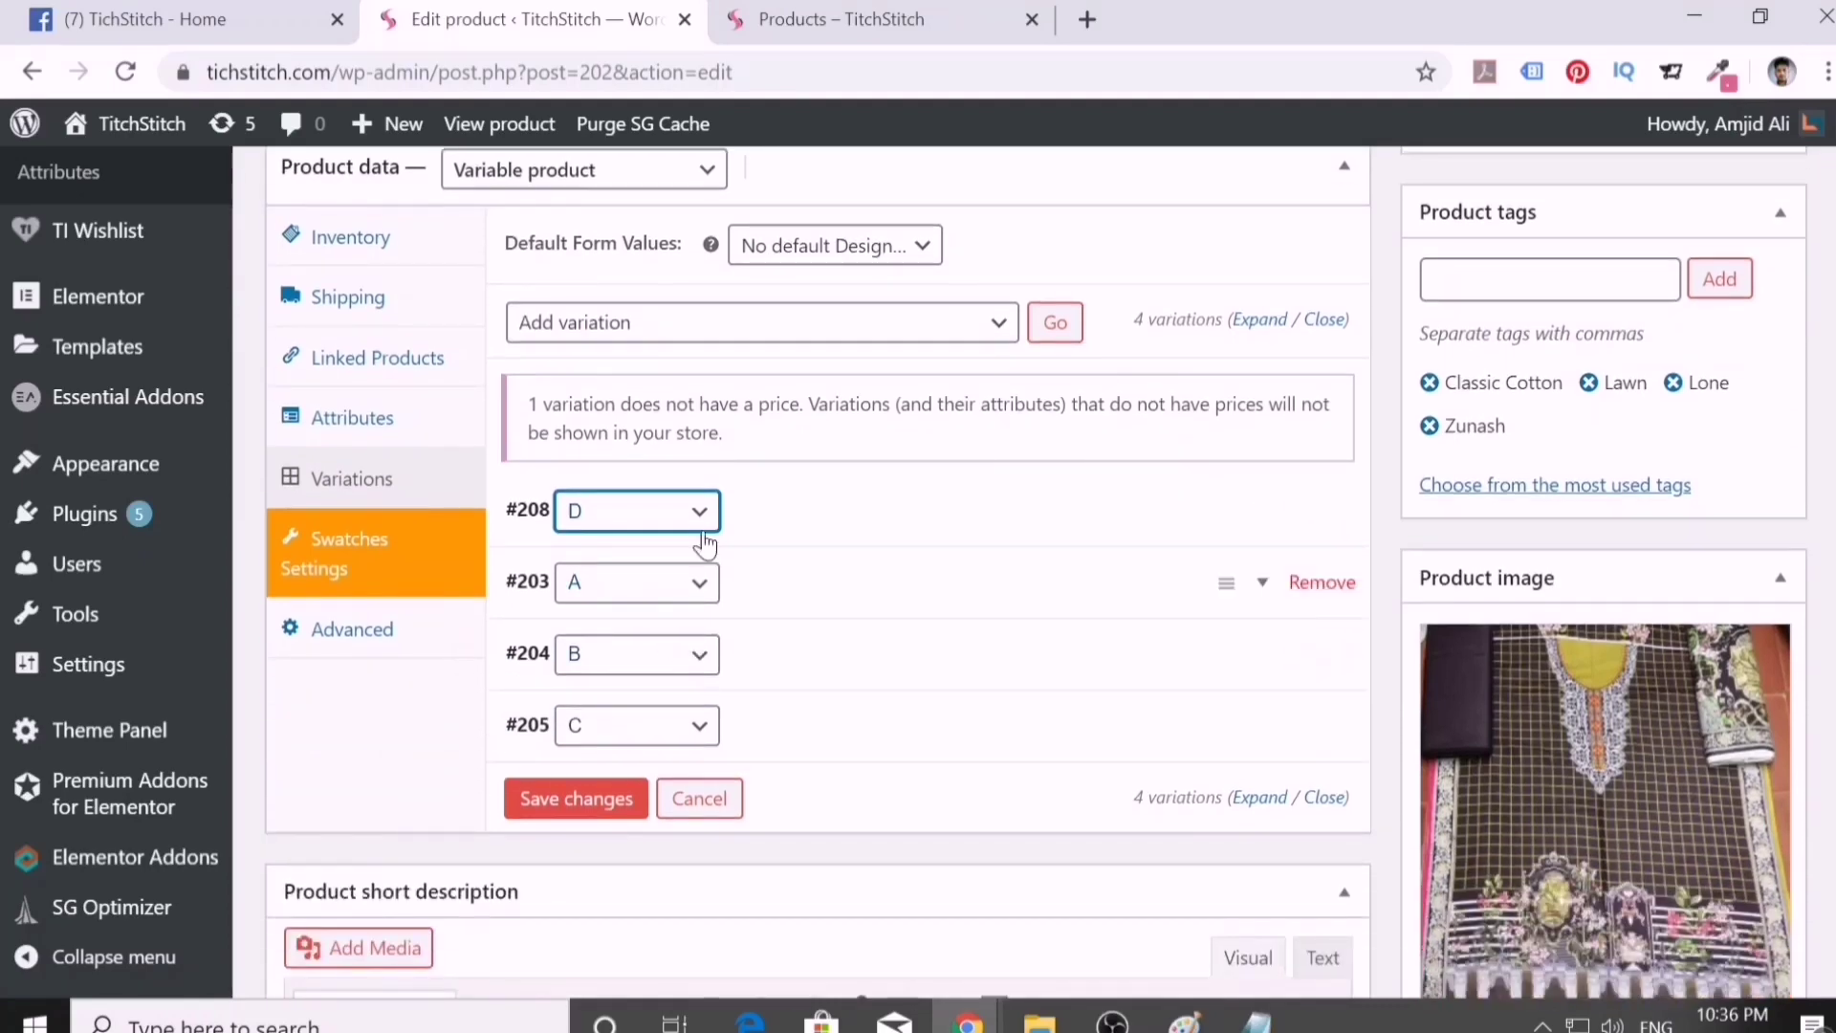
pyautogui.click(1055, 323)
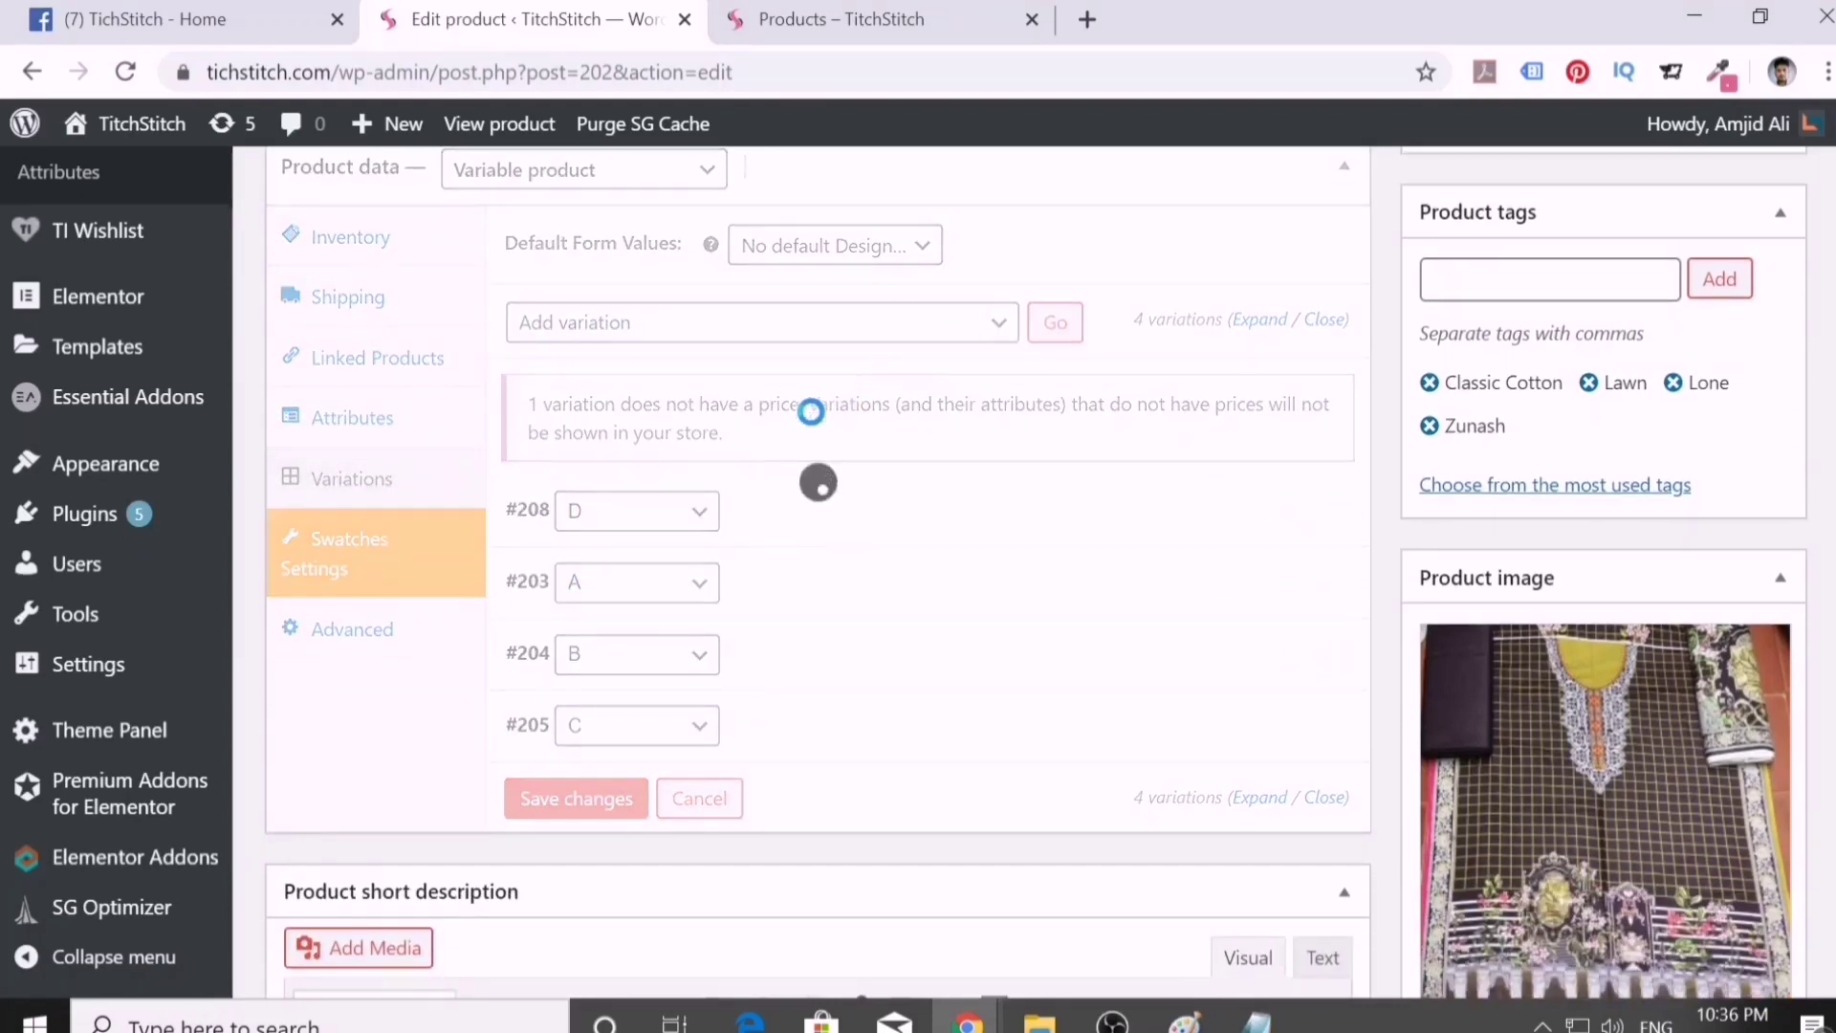
pyautogui.click(656, 393)
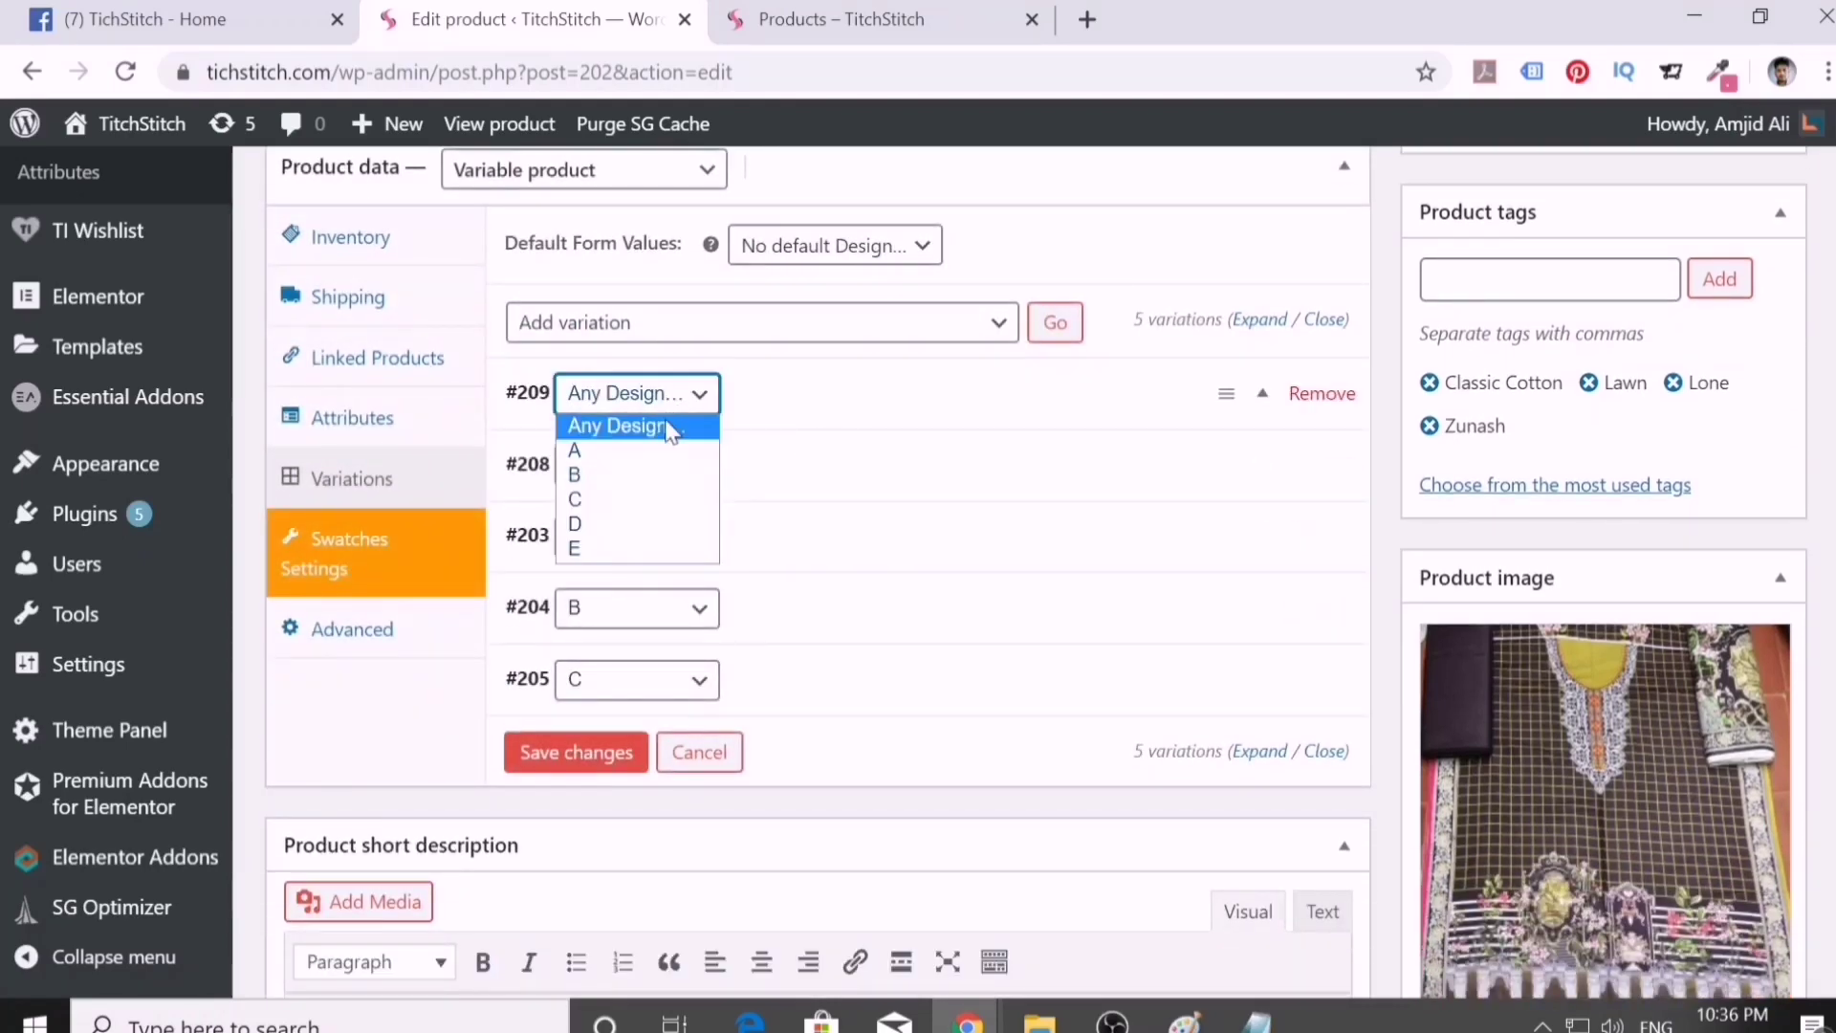
pyautogui.click(635, 547)
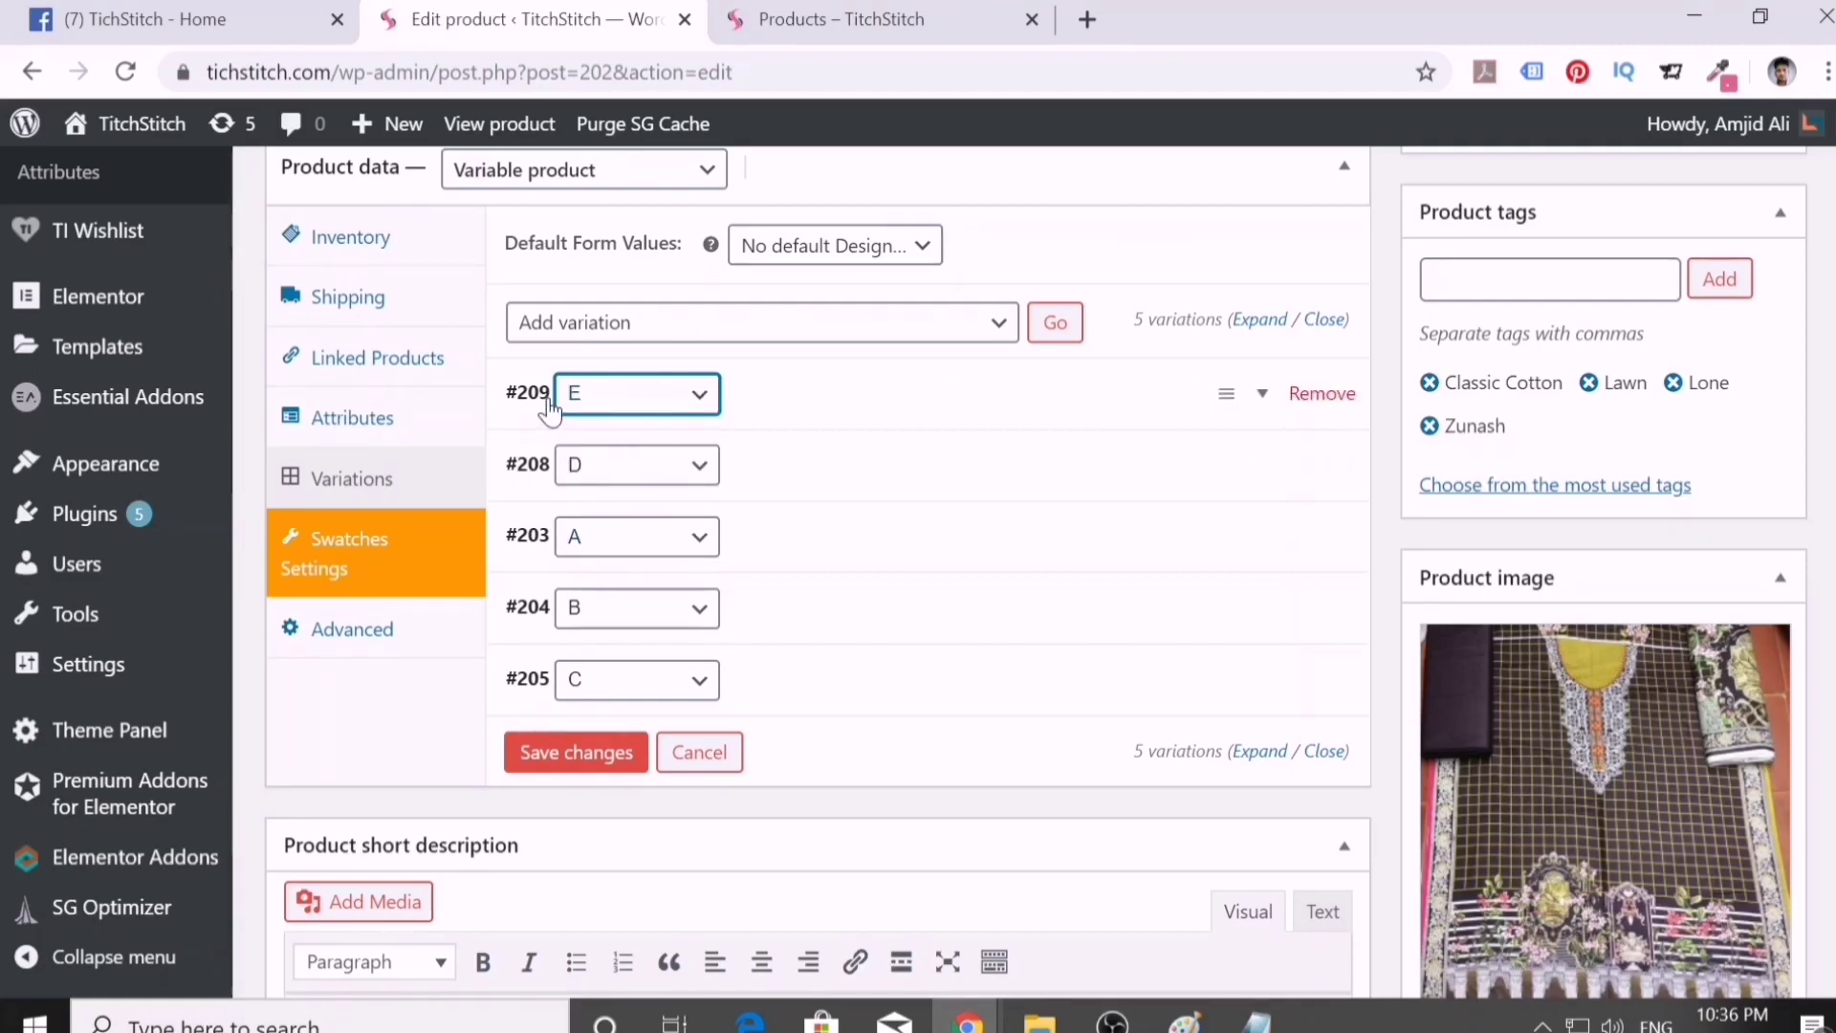
# - Expand the Design D variation and set d.jpg from the media library as its variation image
pyautogui.moveTo(537, 535); pyautogui.dragTo(516, 449)
pyautogui.click(827, 478)
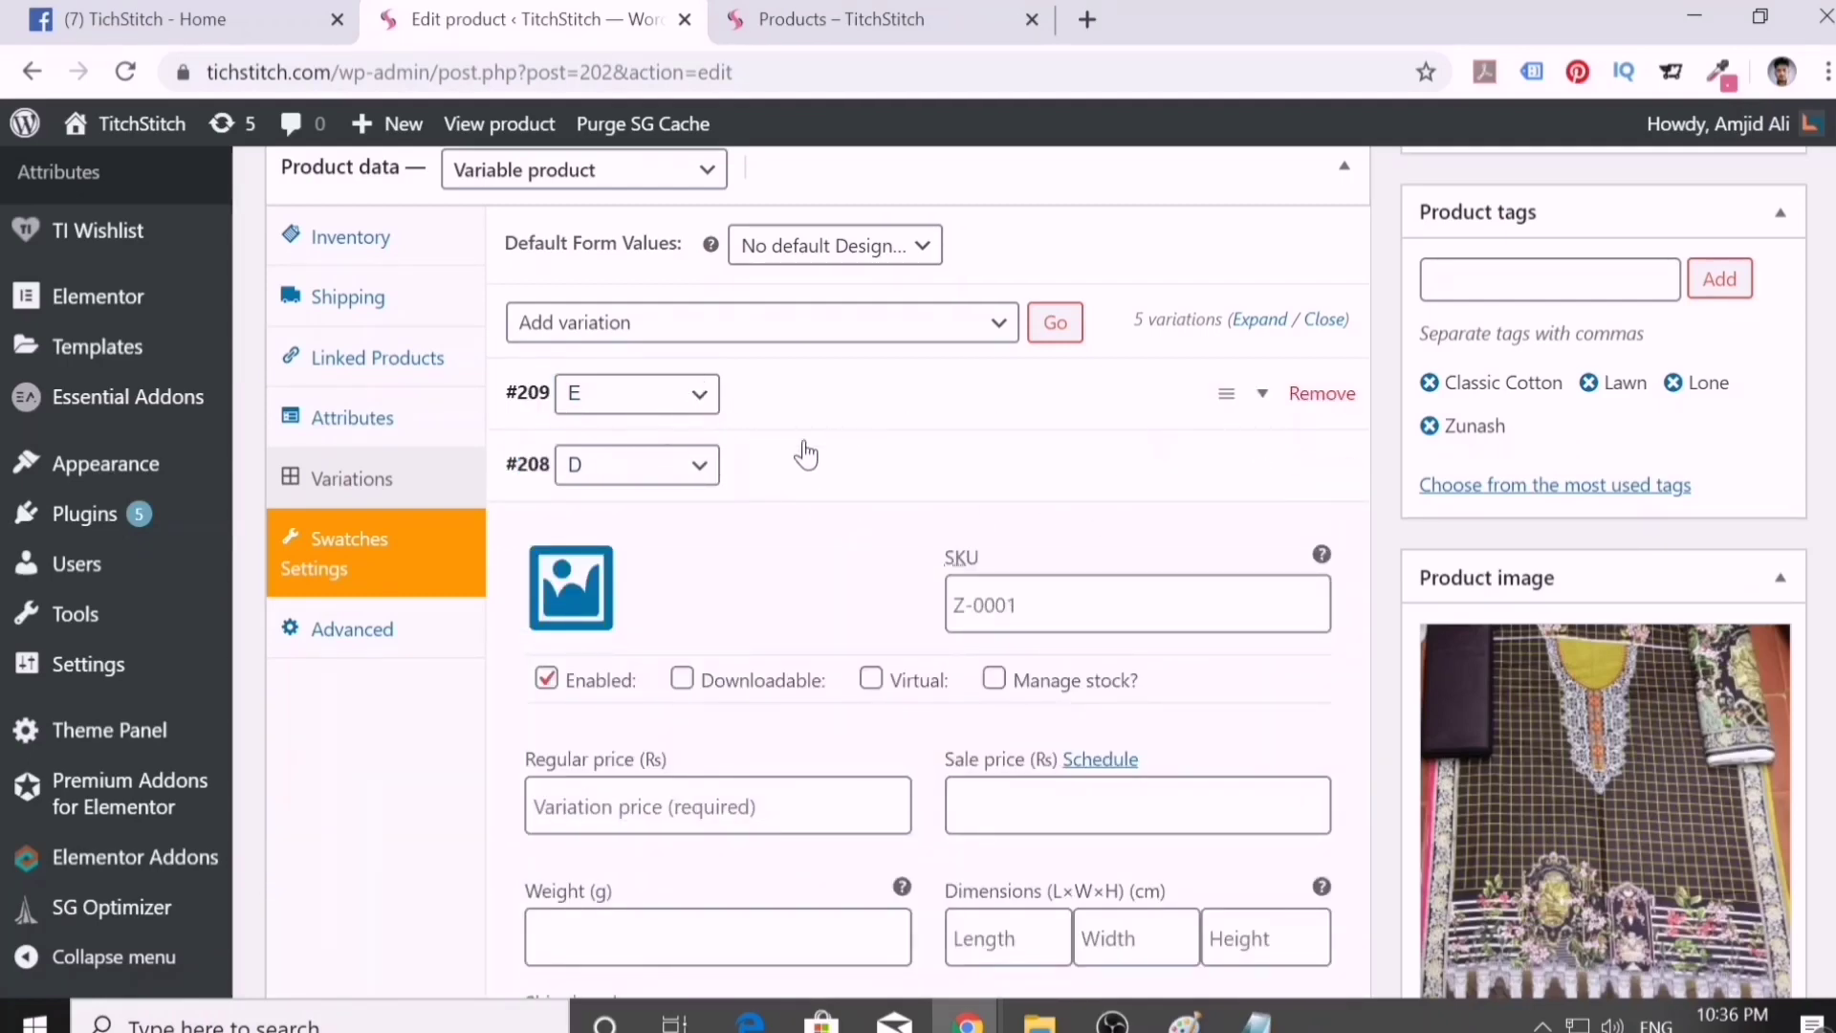
pyautogui.click(590, 585)
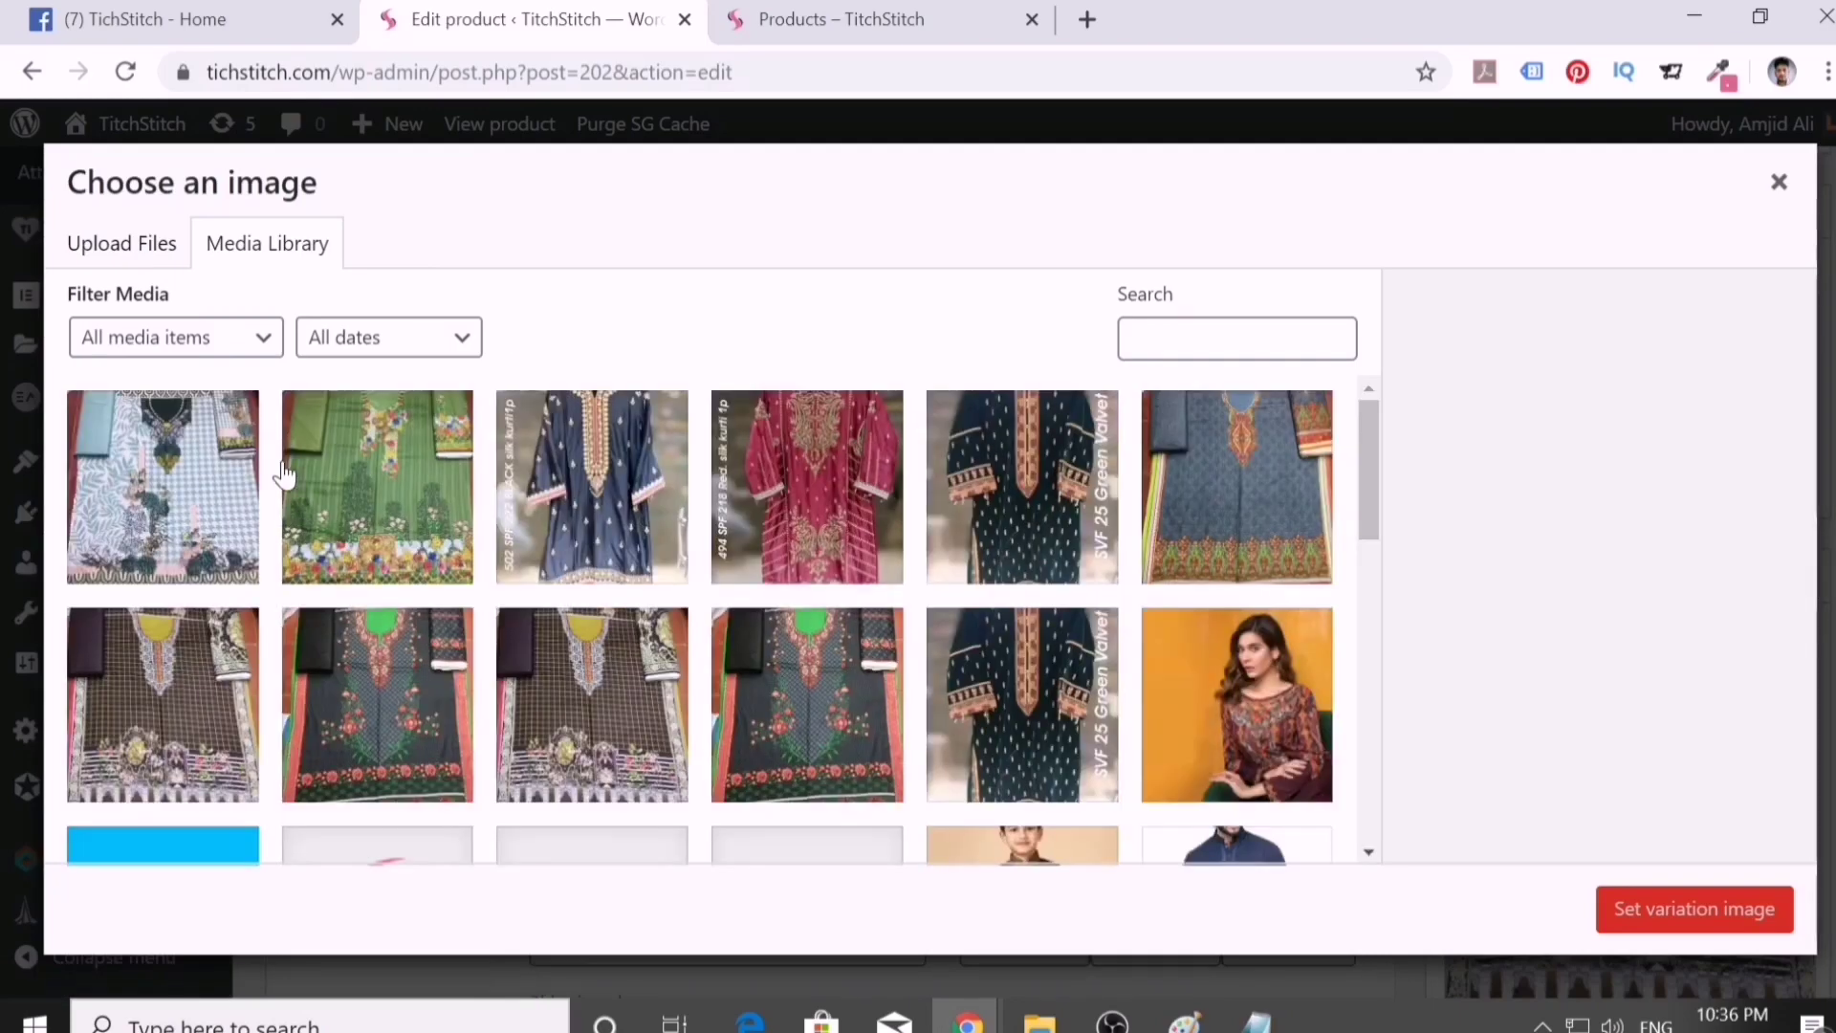
pyautogui.click(323, 516)
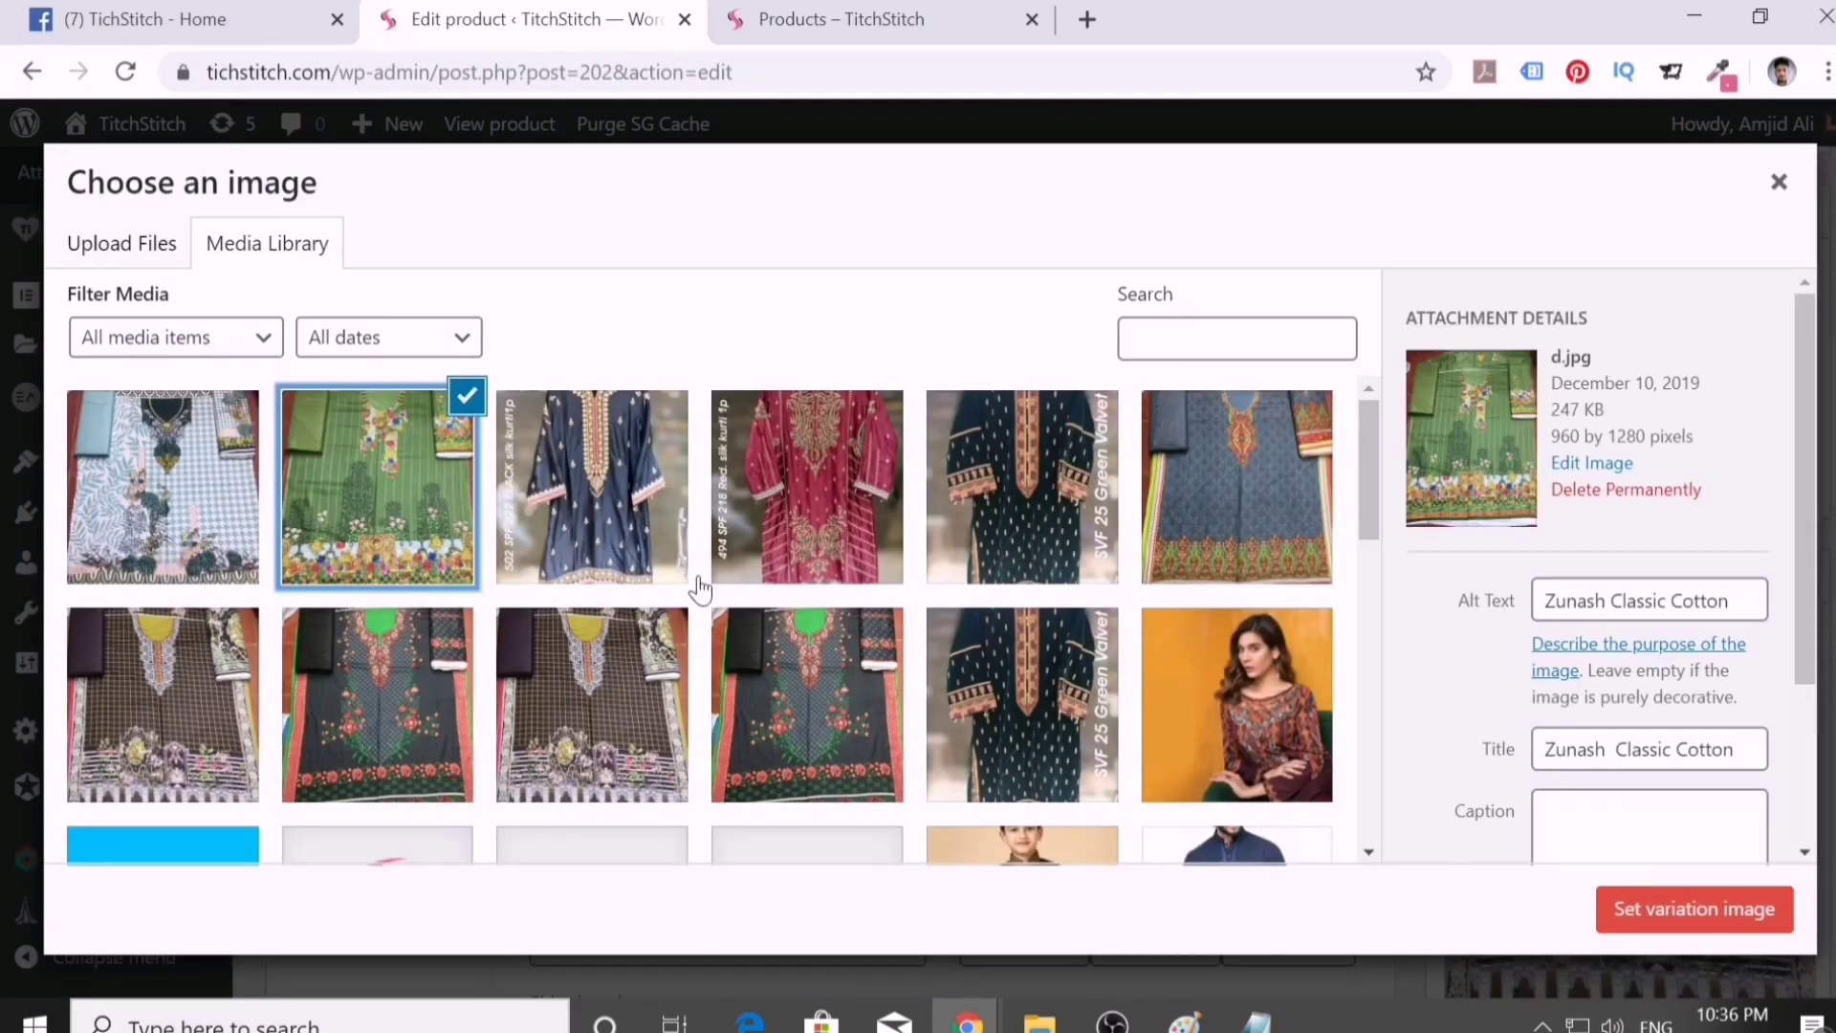
pyautogui.click(1692, 909)
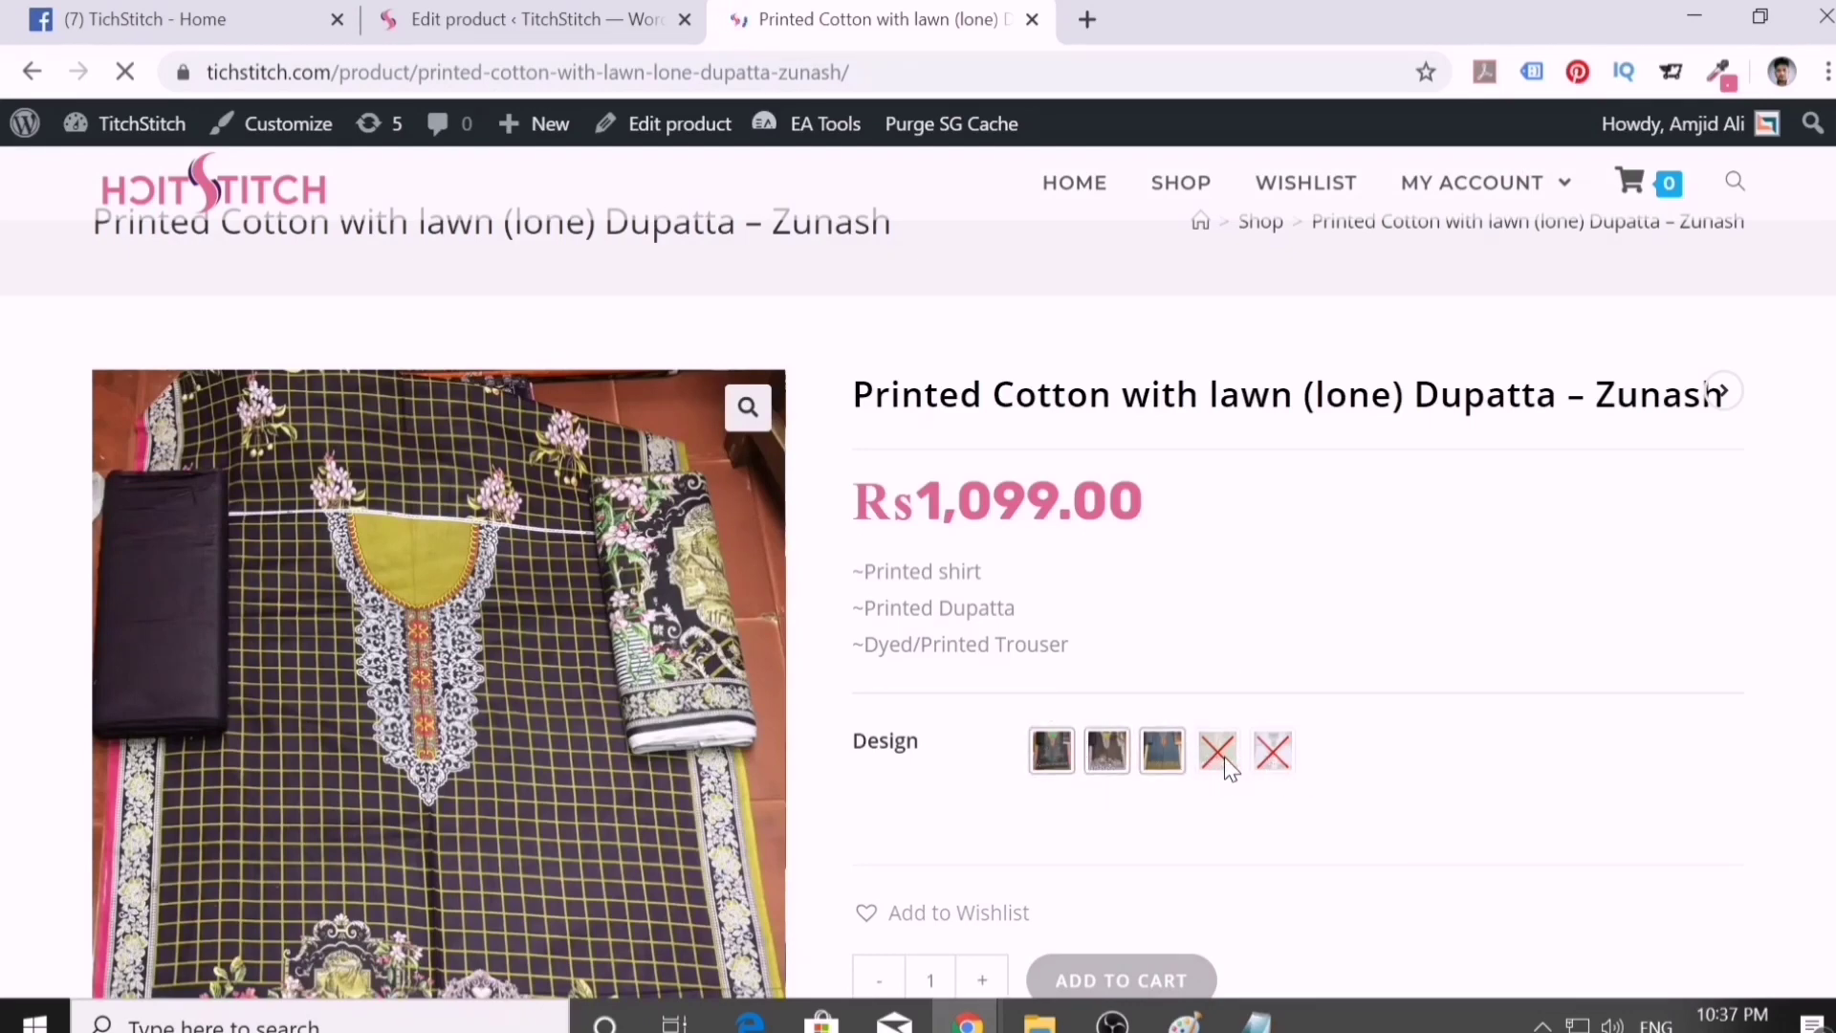
# - Check the Design swatches on the Zunash product's store page and return to the product editor
pyautogui.click(641, 27)
pyautogui.click(751, 26)
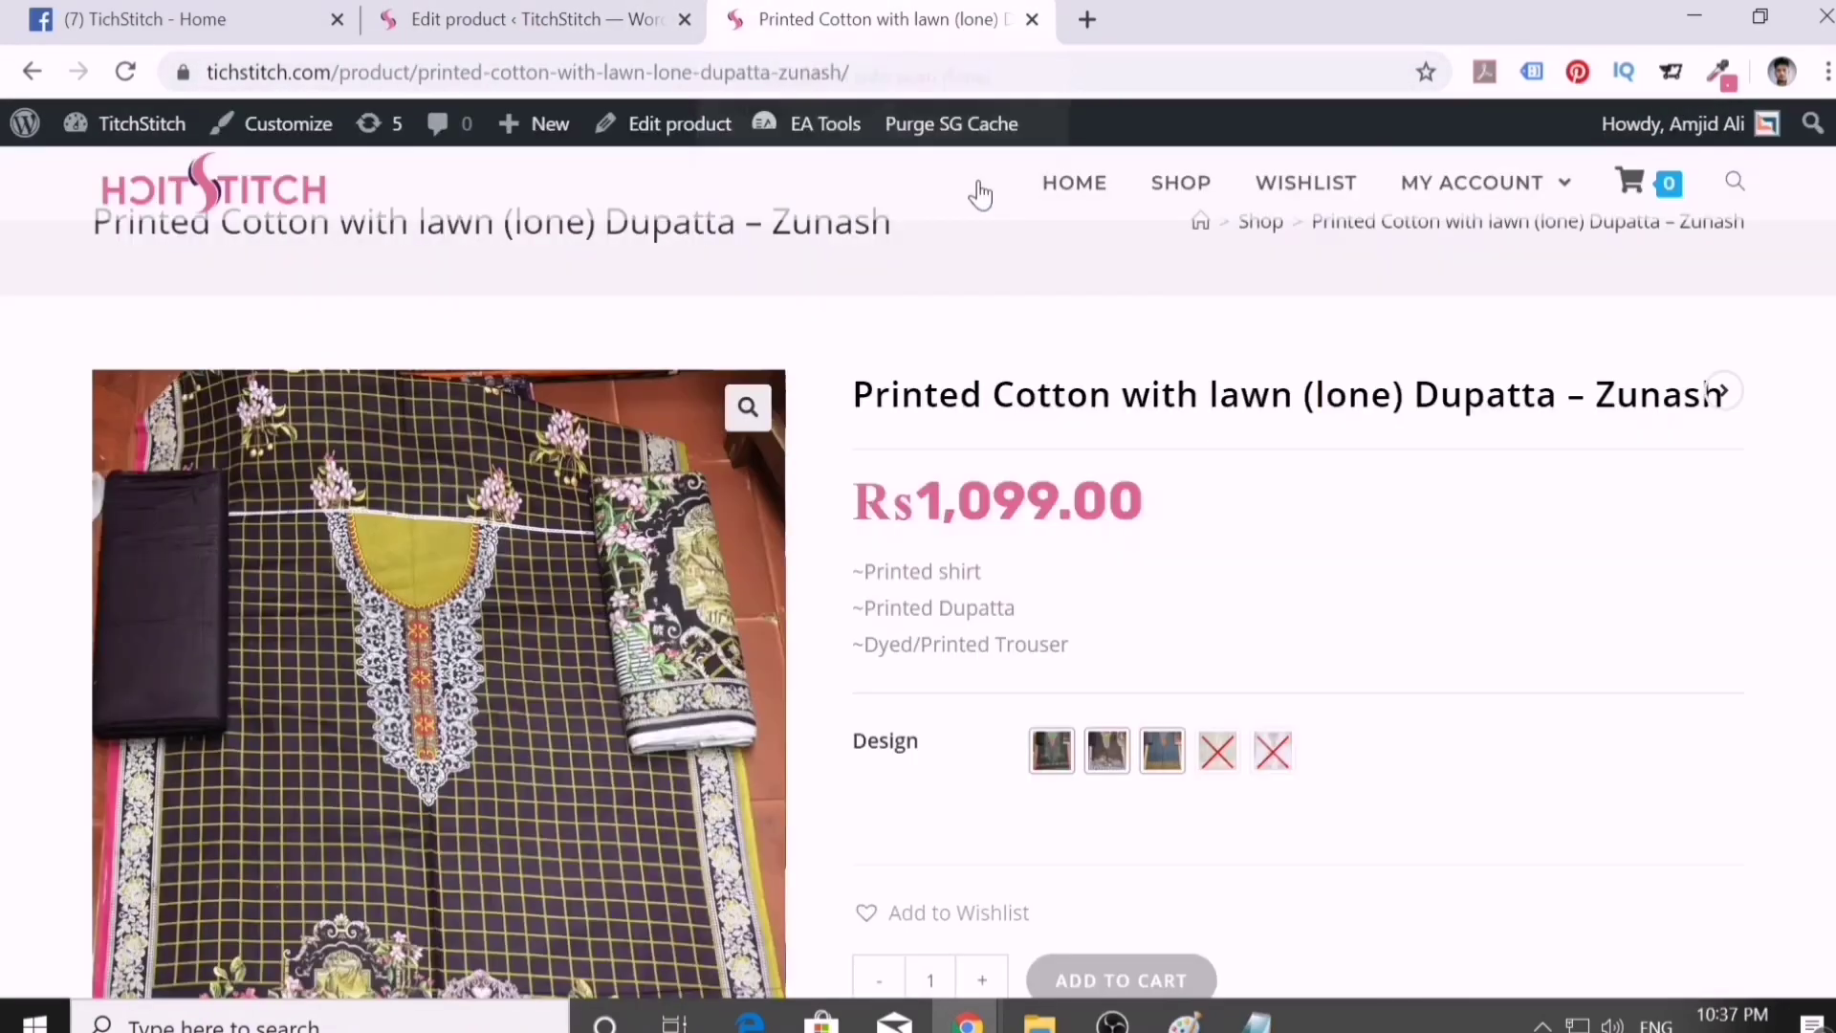
pyautogui.click(601, 19)
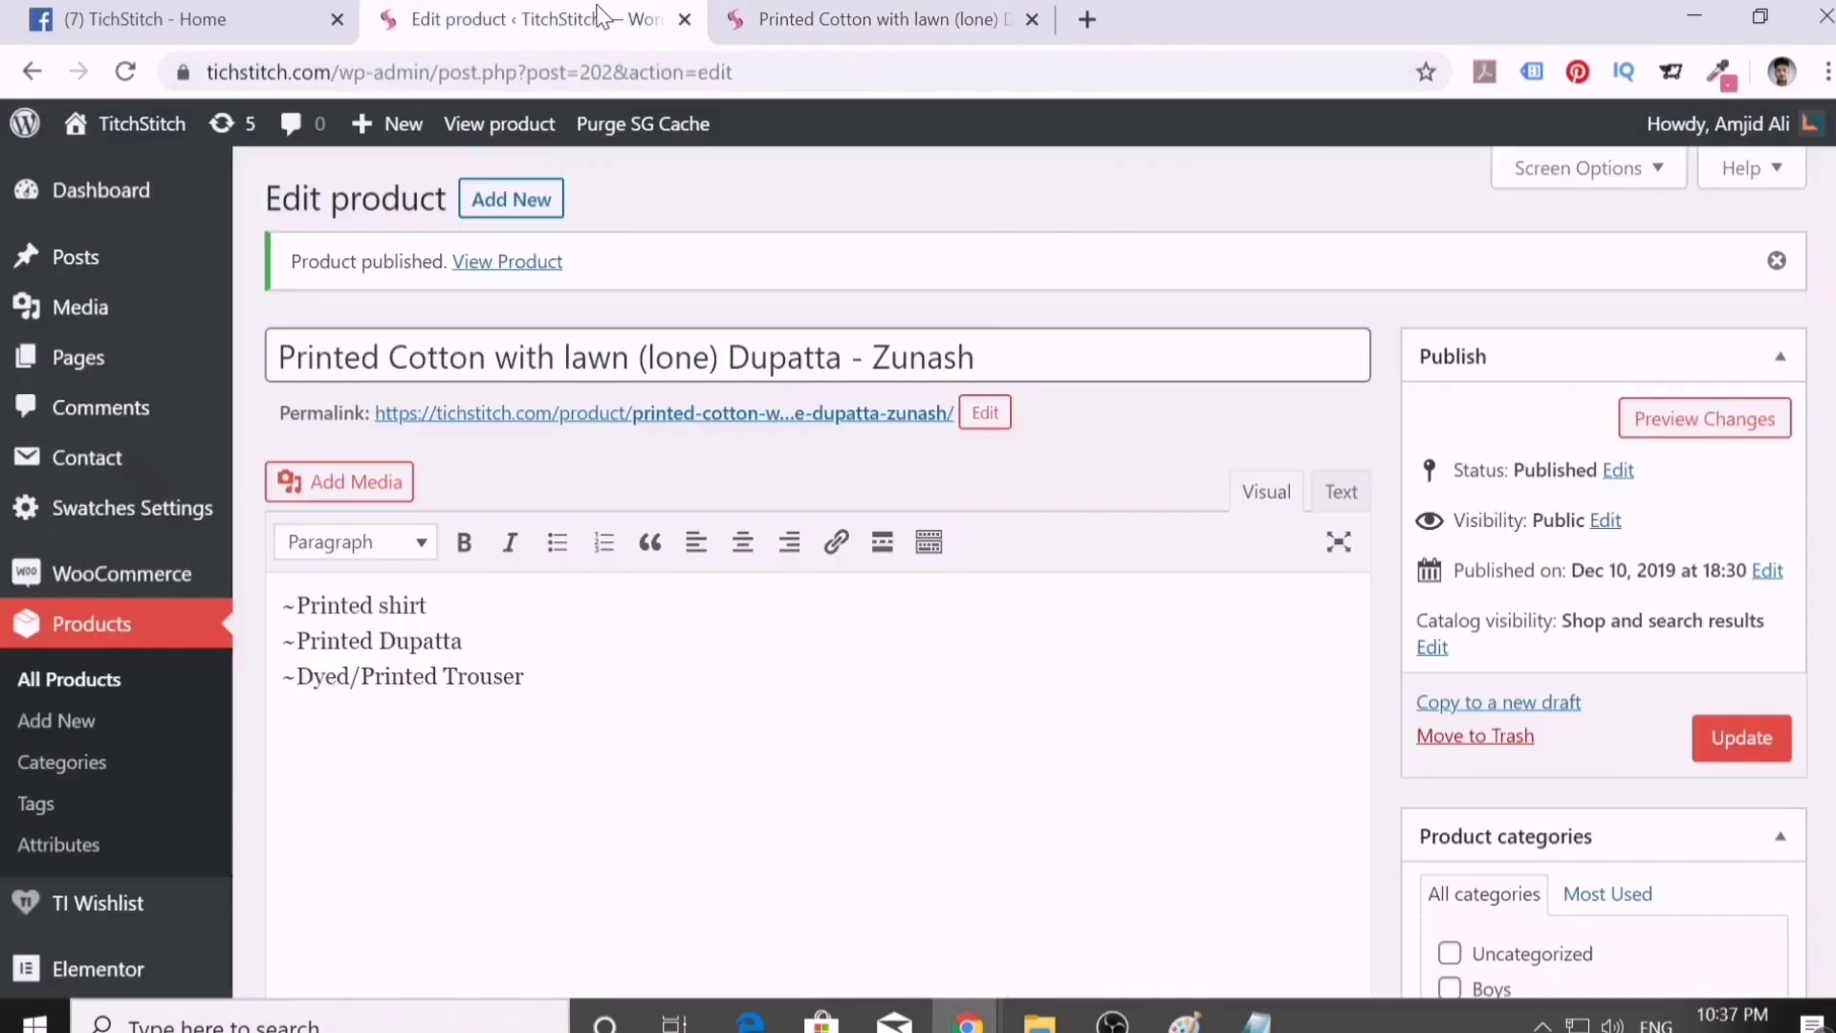
# - Reopen the product's variations and set the regular price of the Design D variation to 1099
pyautogui.scroll(-15, 597, 564)
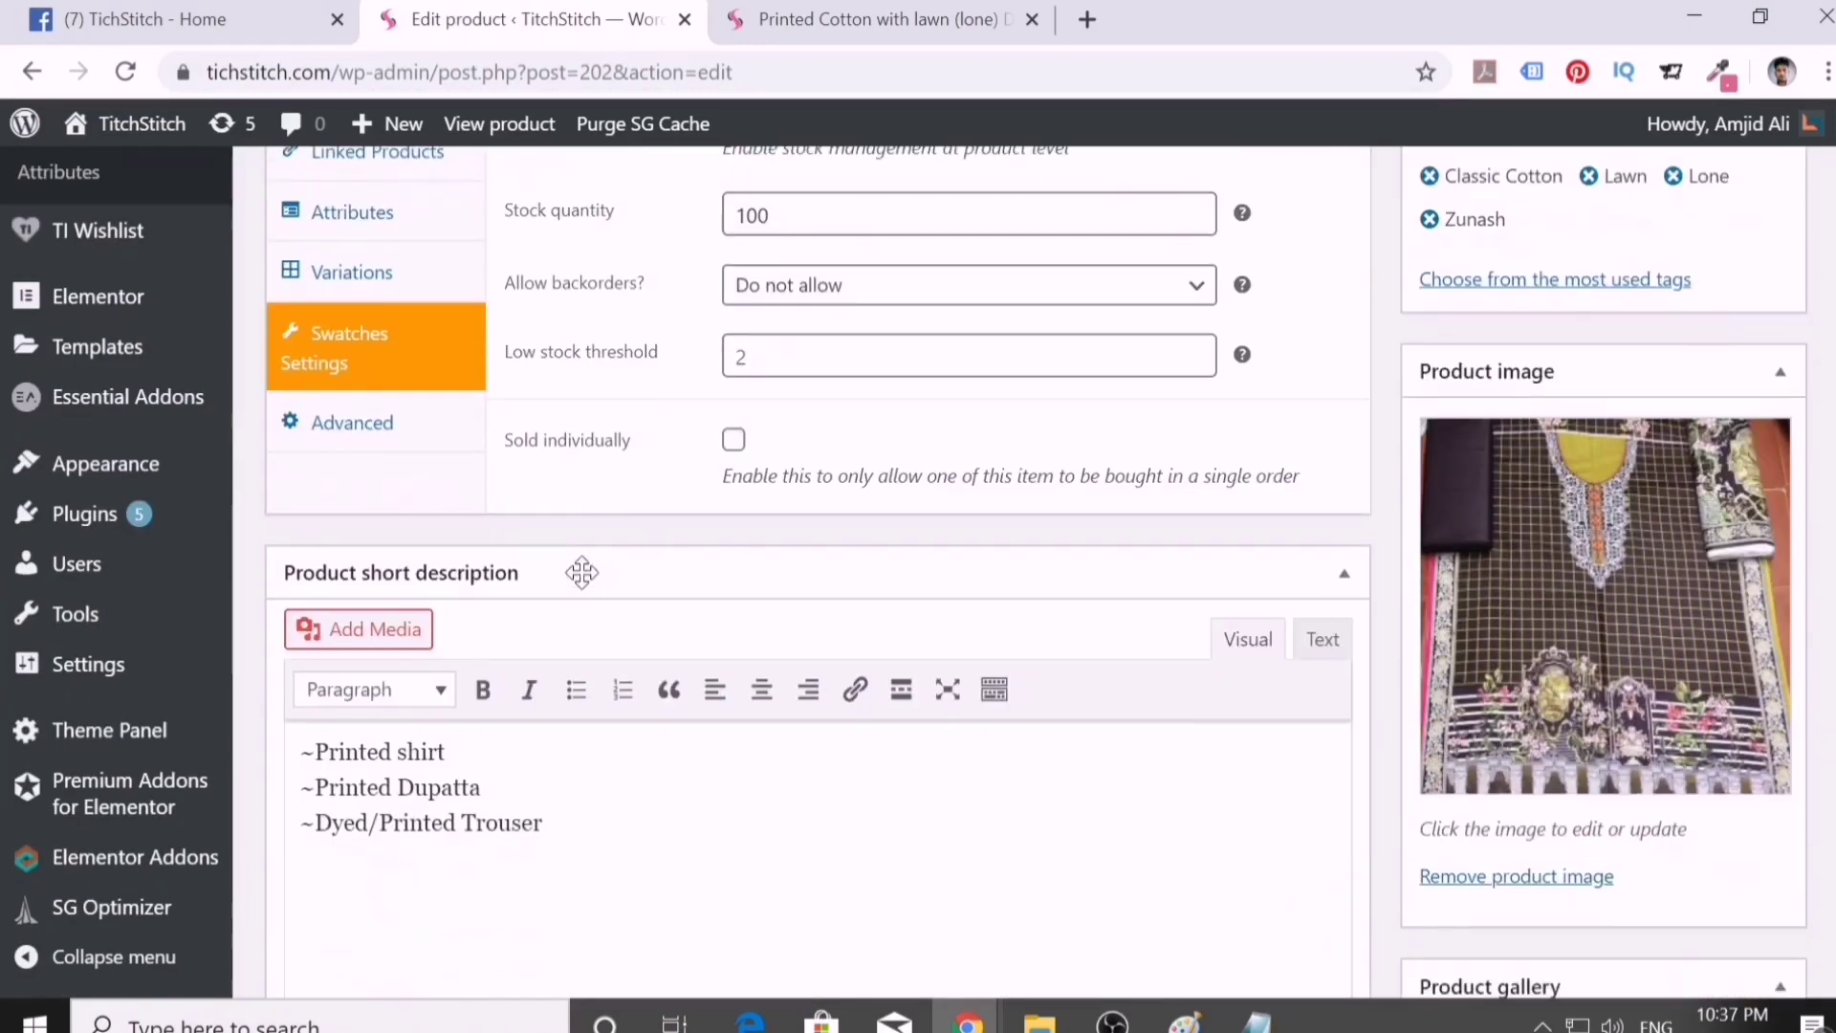
pyautogui.scroll(-3, 583, 585)
pyautogui.scroll(5, 472, 581)
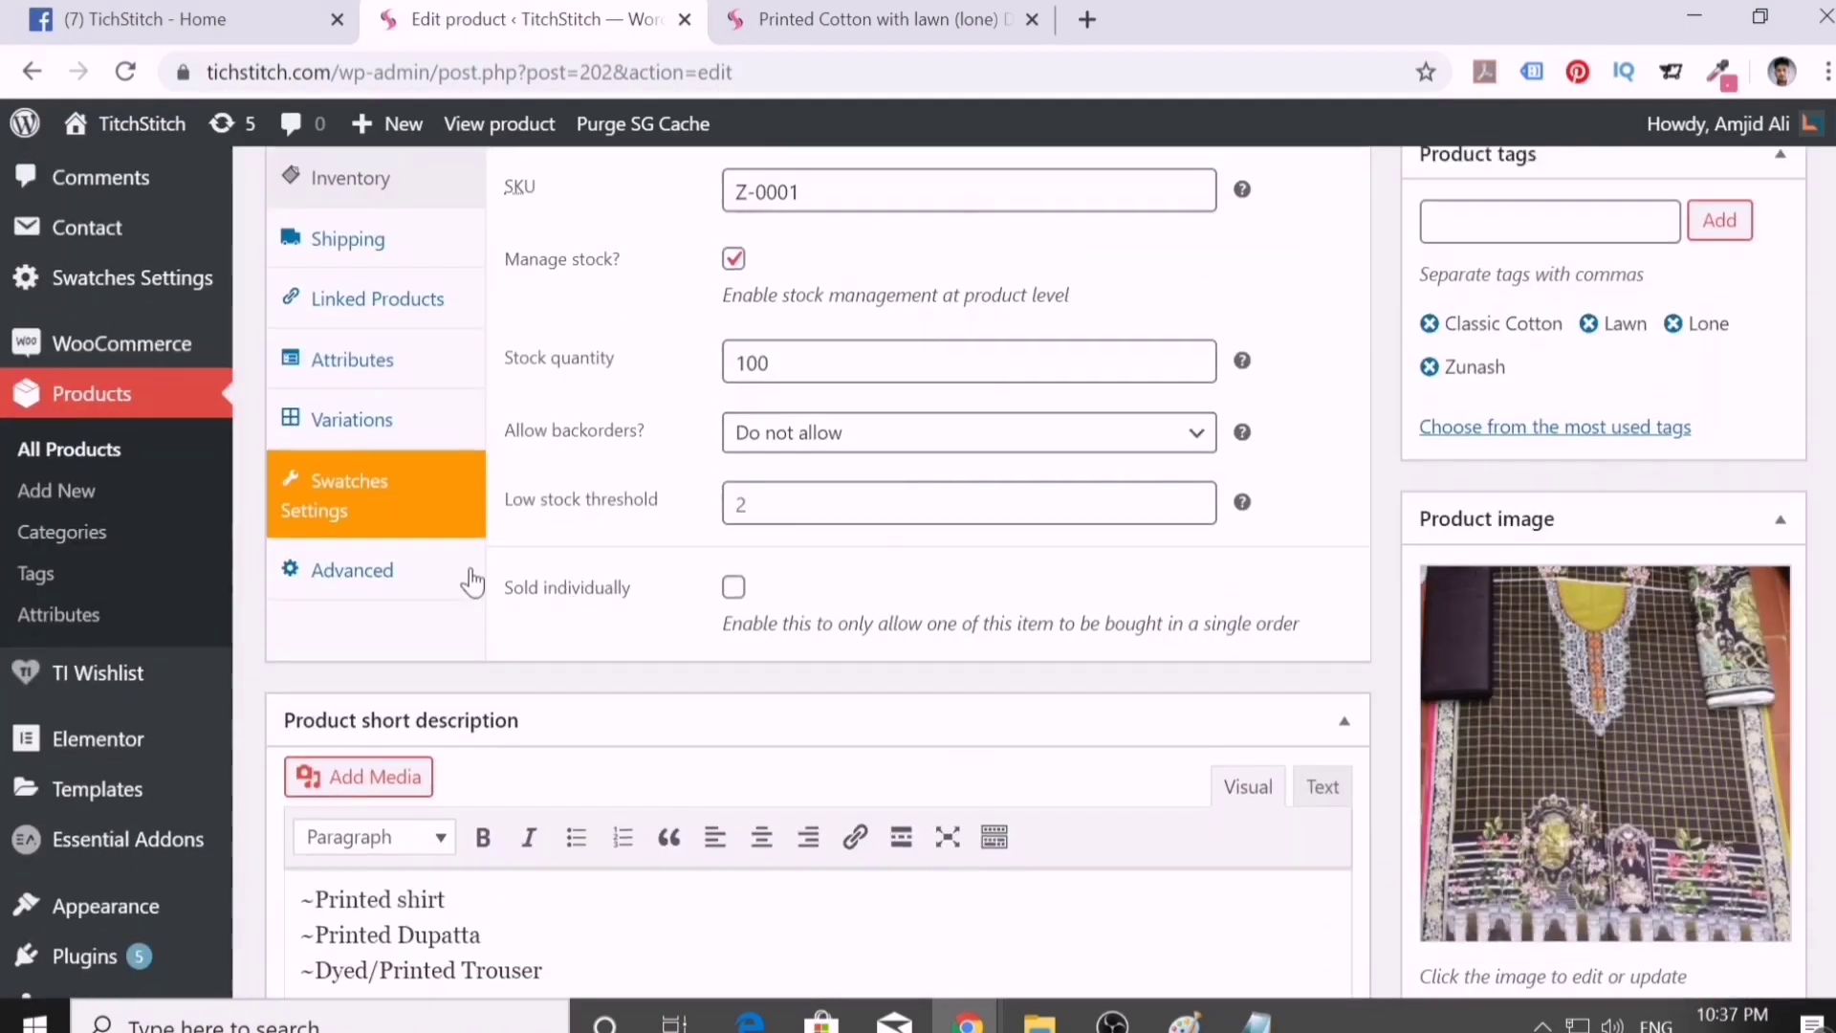
pyautogui.click(388, 425)
pyautogui.scroll(-5, 918, 664)
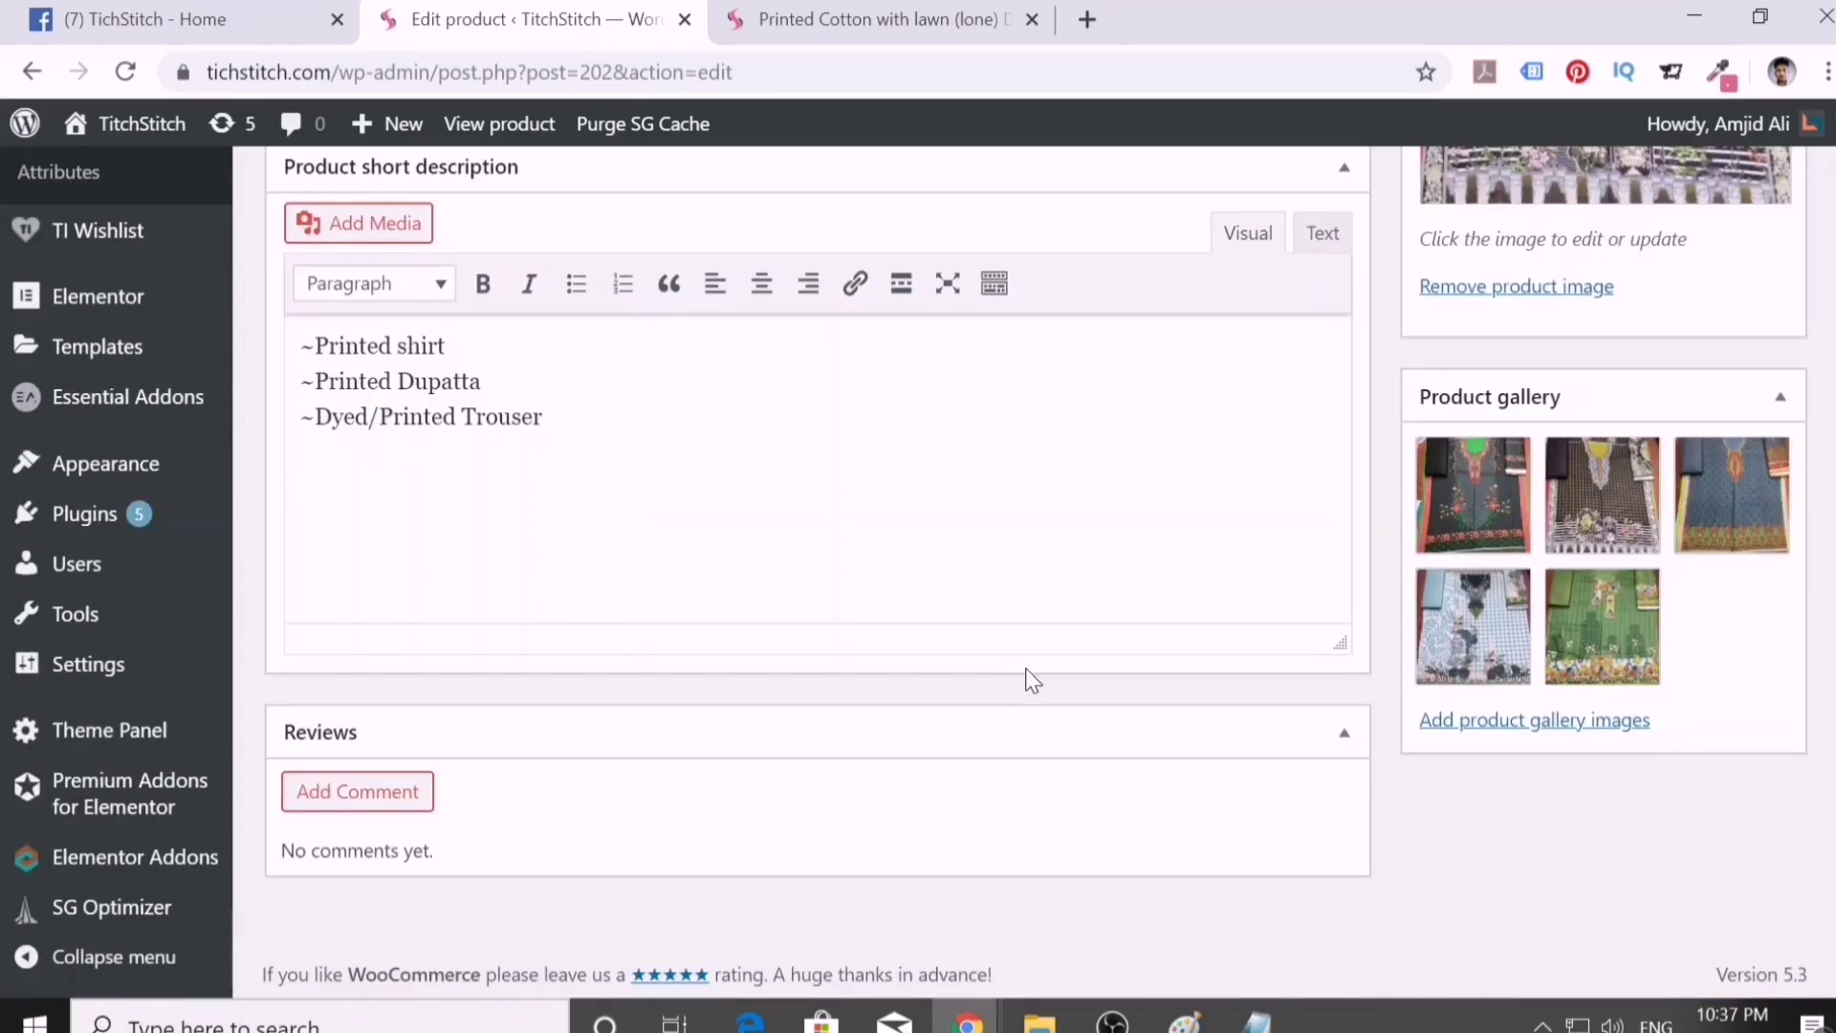
pyautogui.scroll(6, 1025, 674)
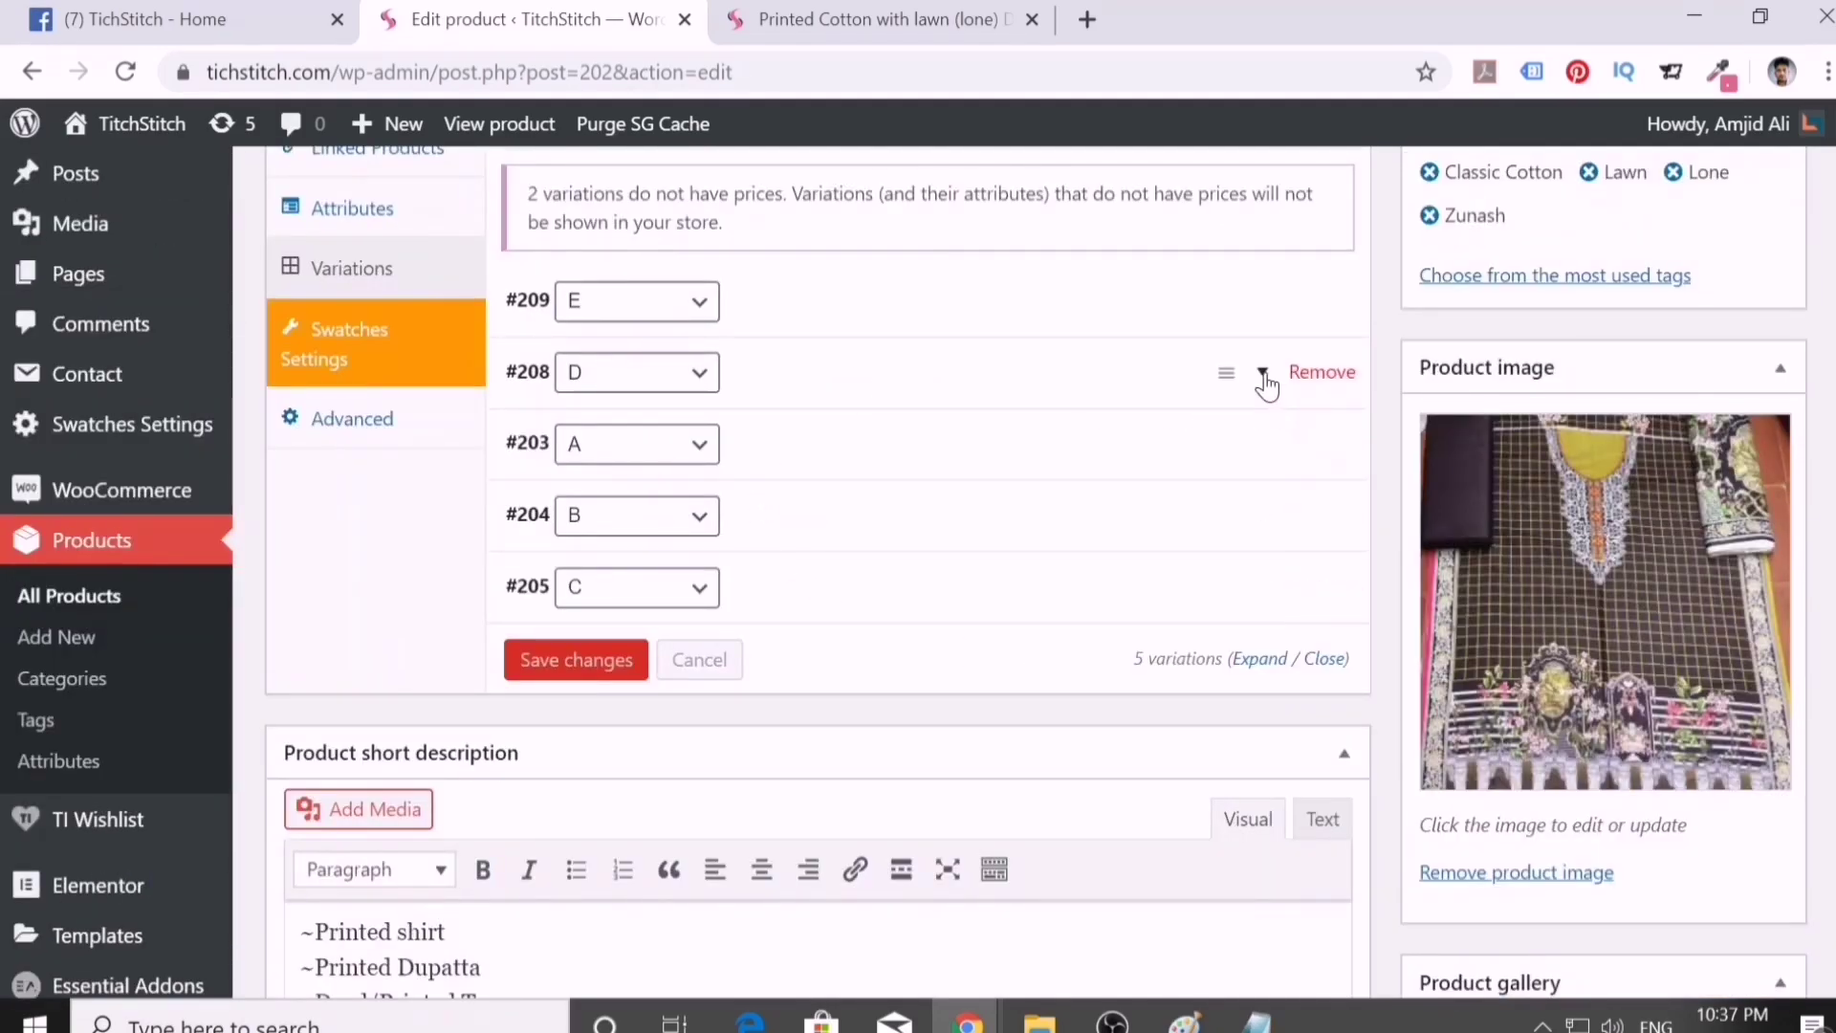
pyautogui.click(1243, 383)
pyautogui.scroll(-2, 875, 758)
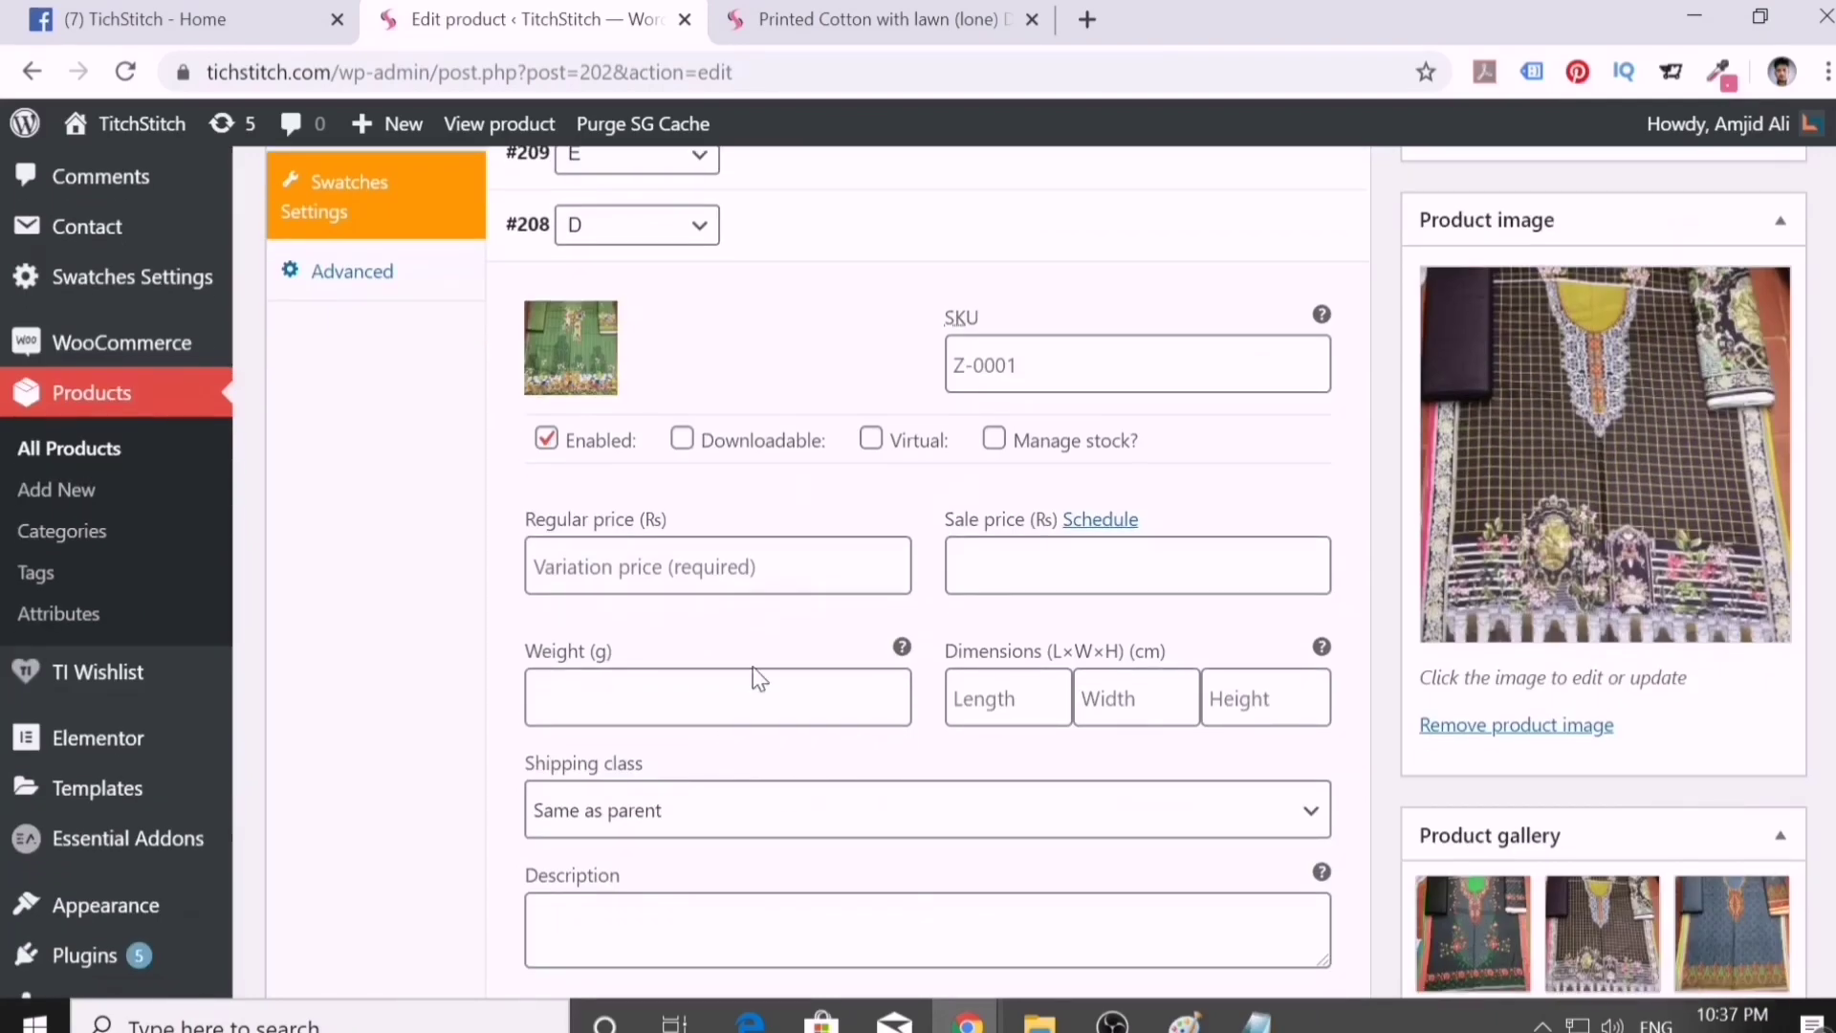
pyautogui.click(713, 568)
pyautogui.write('1099')
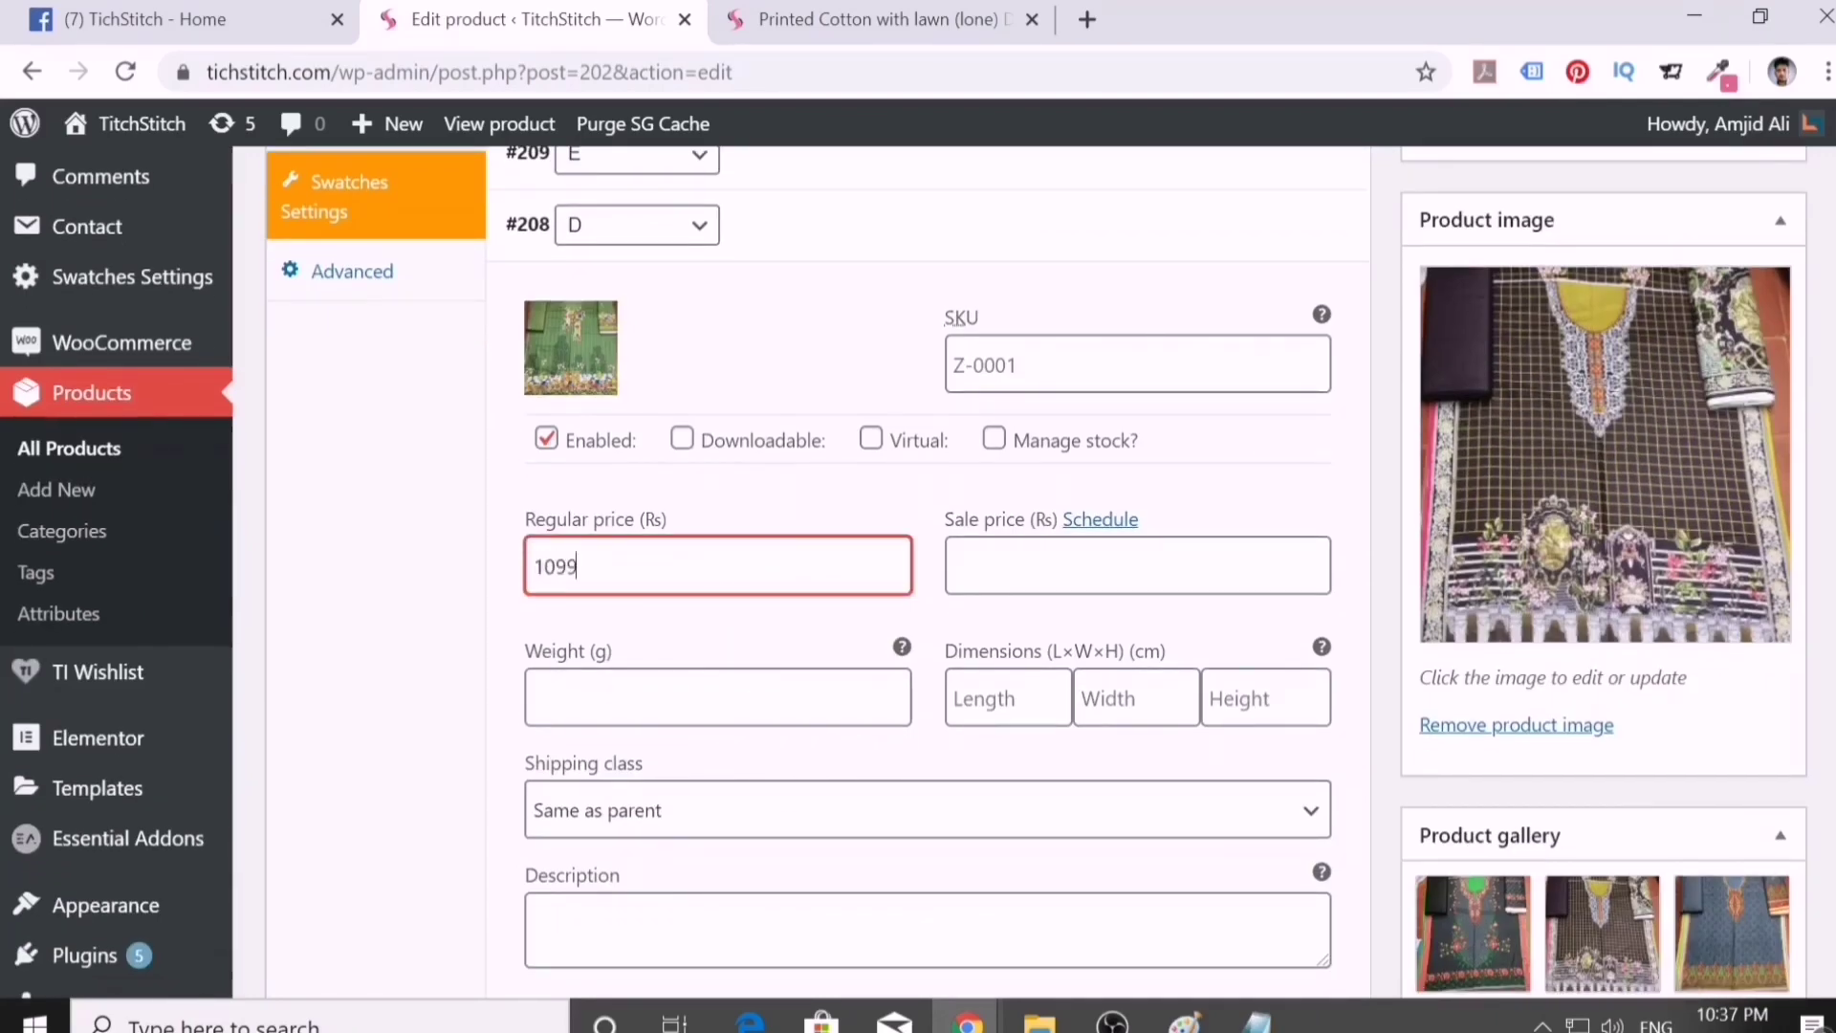
# - Expand the Design E variation and set its regular price to 1099
pyautogui.scroll(6, 869, 441)
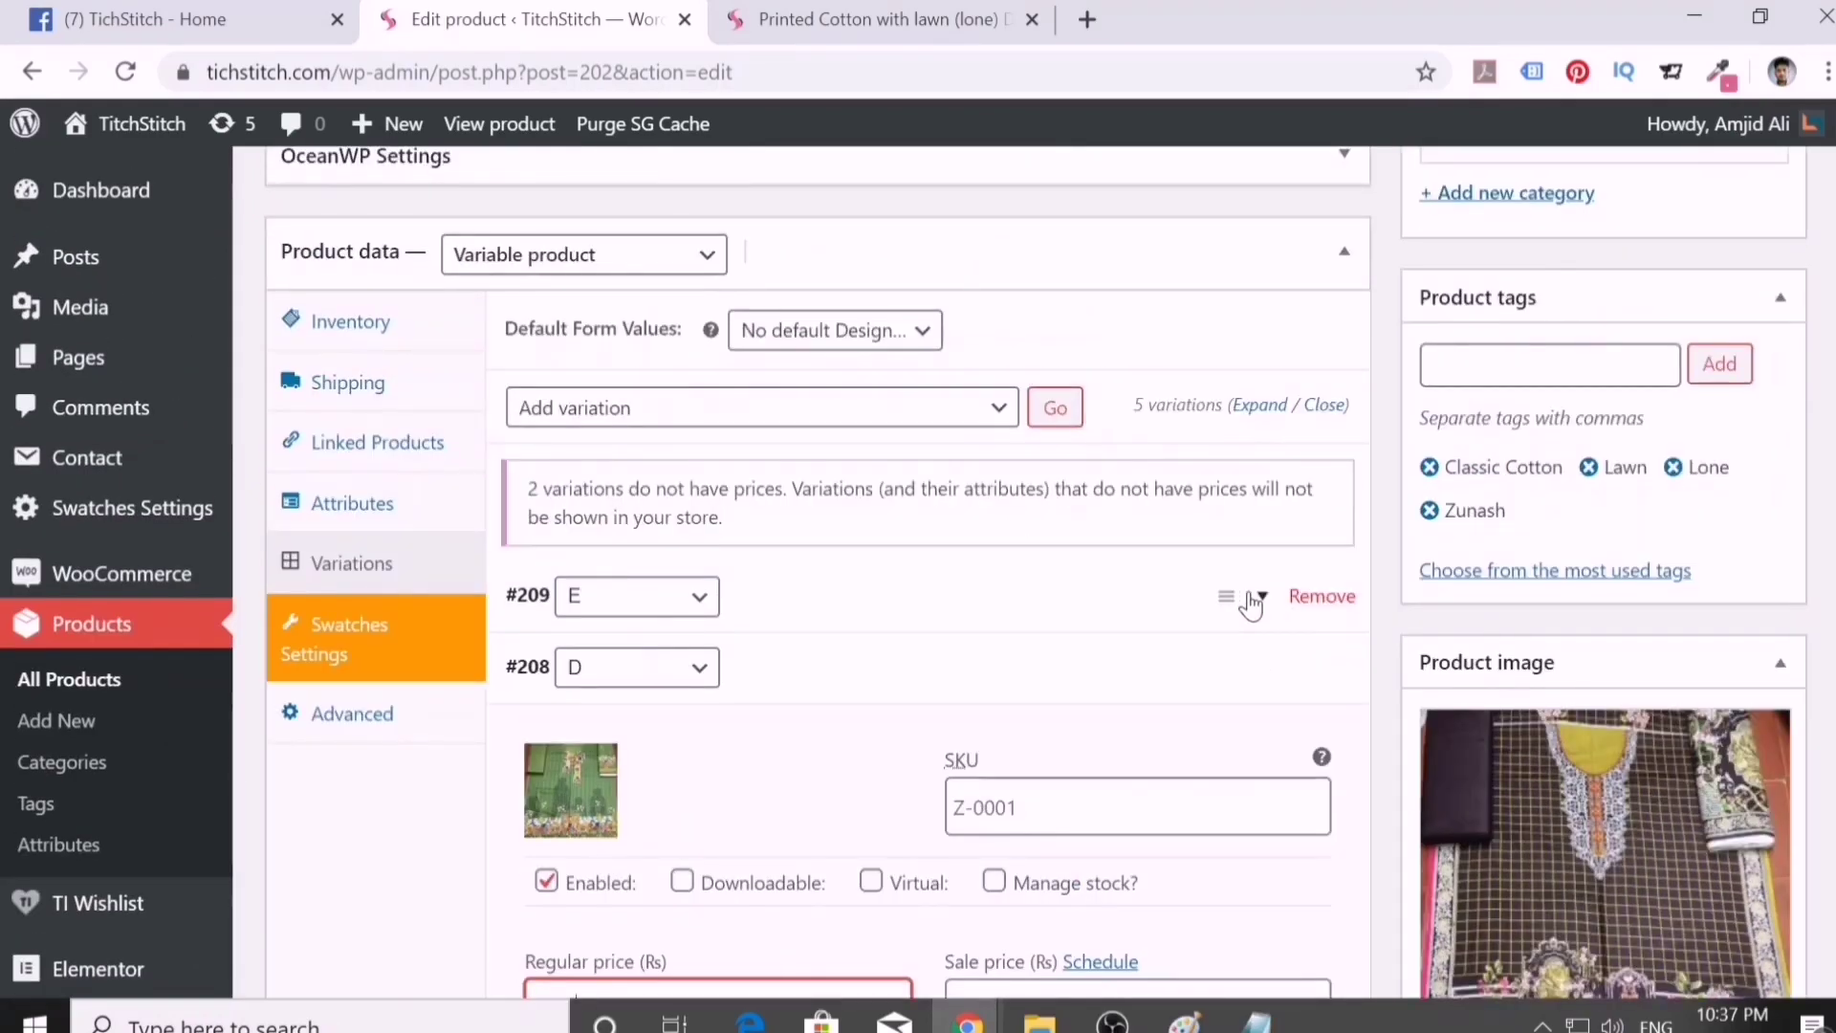
pyautogui.click(1001, 605)
pyautogui.scroll(-3, 771, 705)
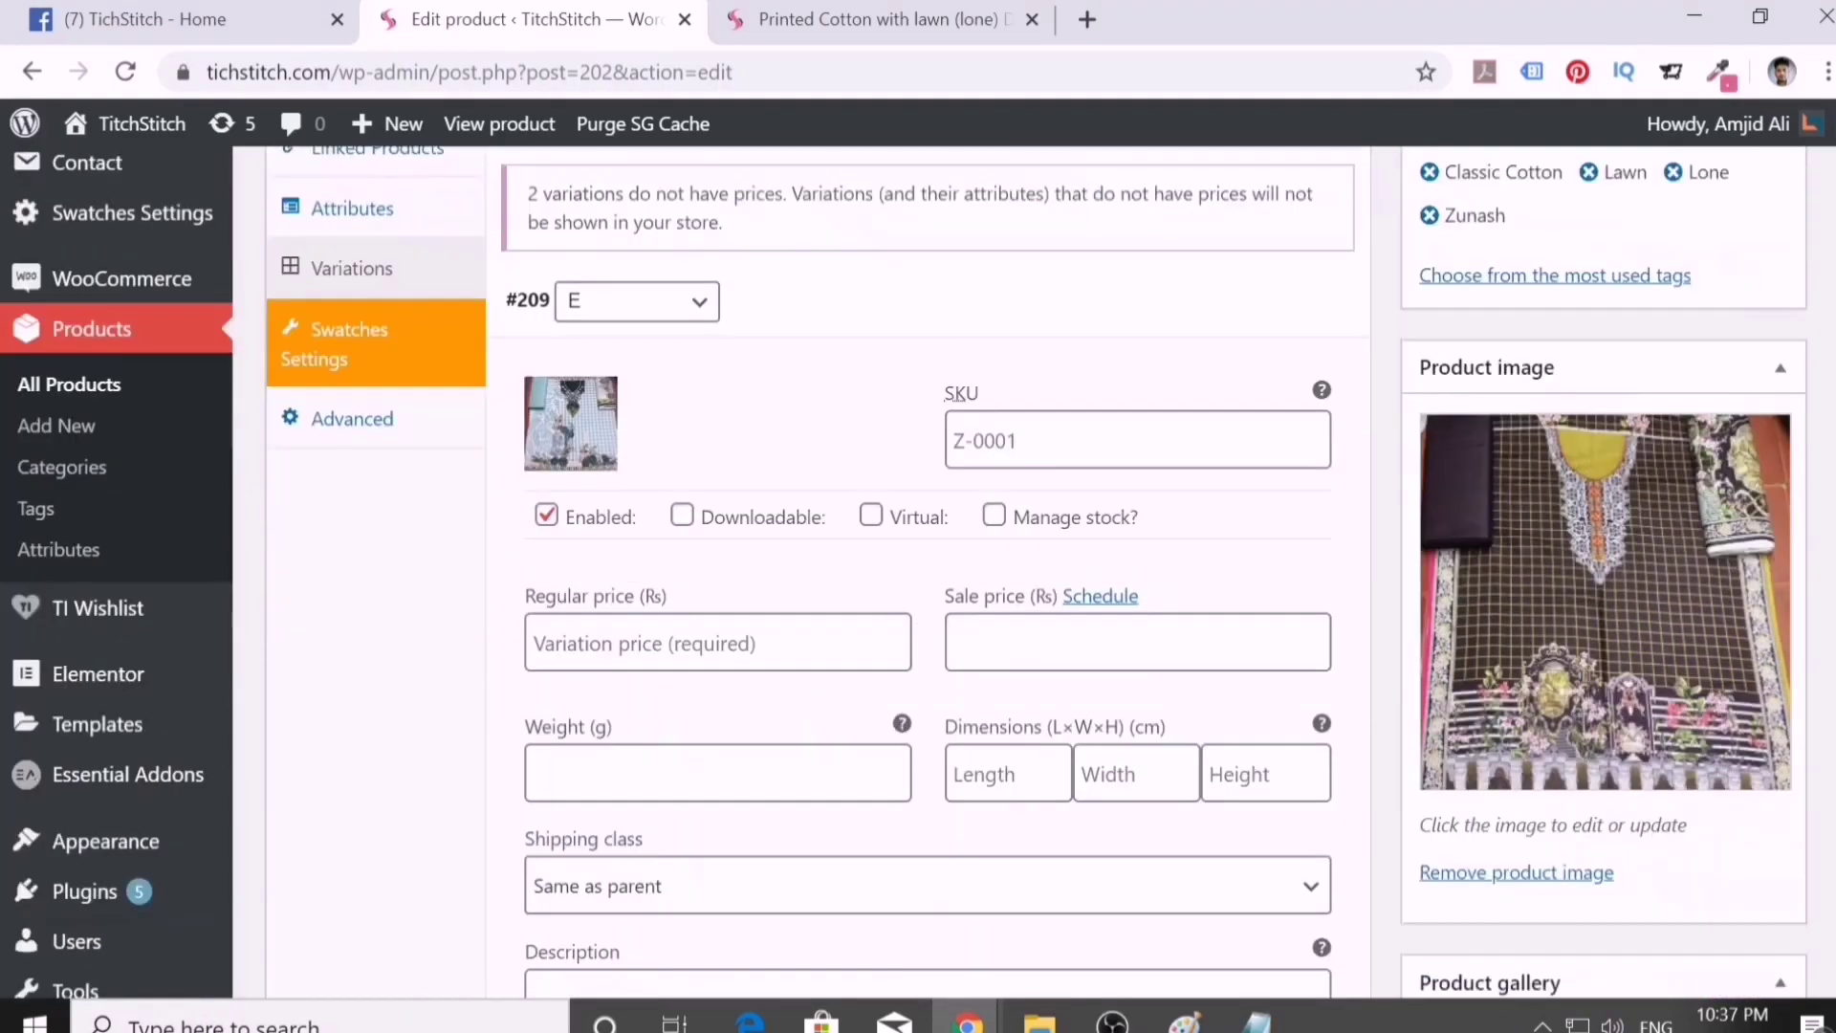
pyautogui.click(638, 642)
pyautogui.write('1099')
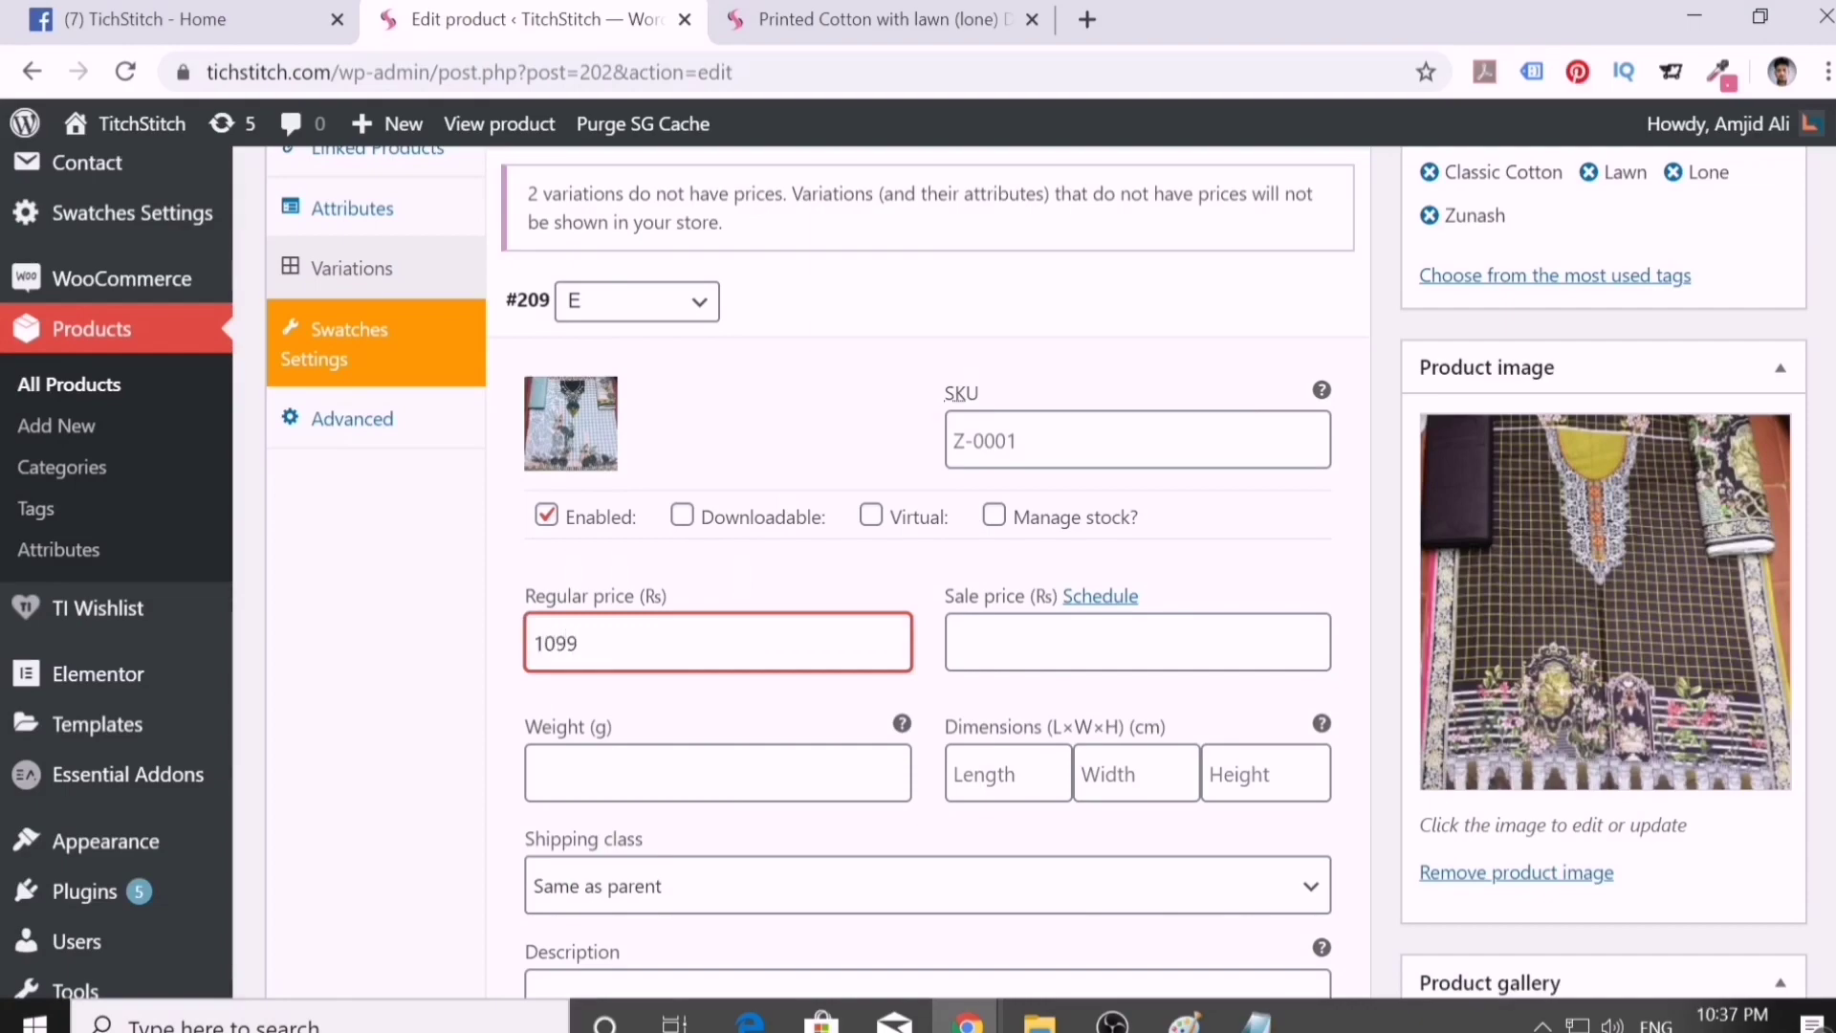
# - Save the variation changes and update the Zunash product
pyautogui.scroll(-15, 912, 704)
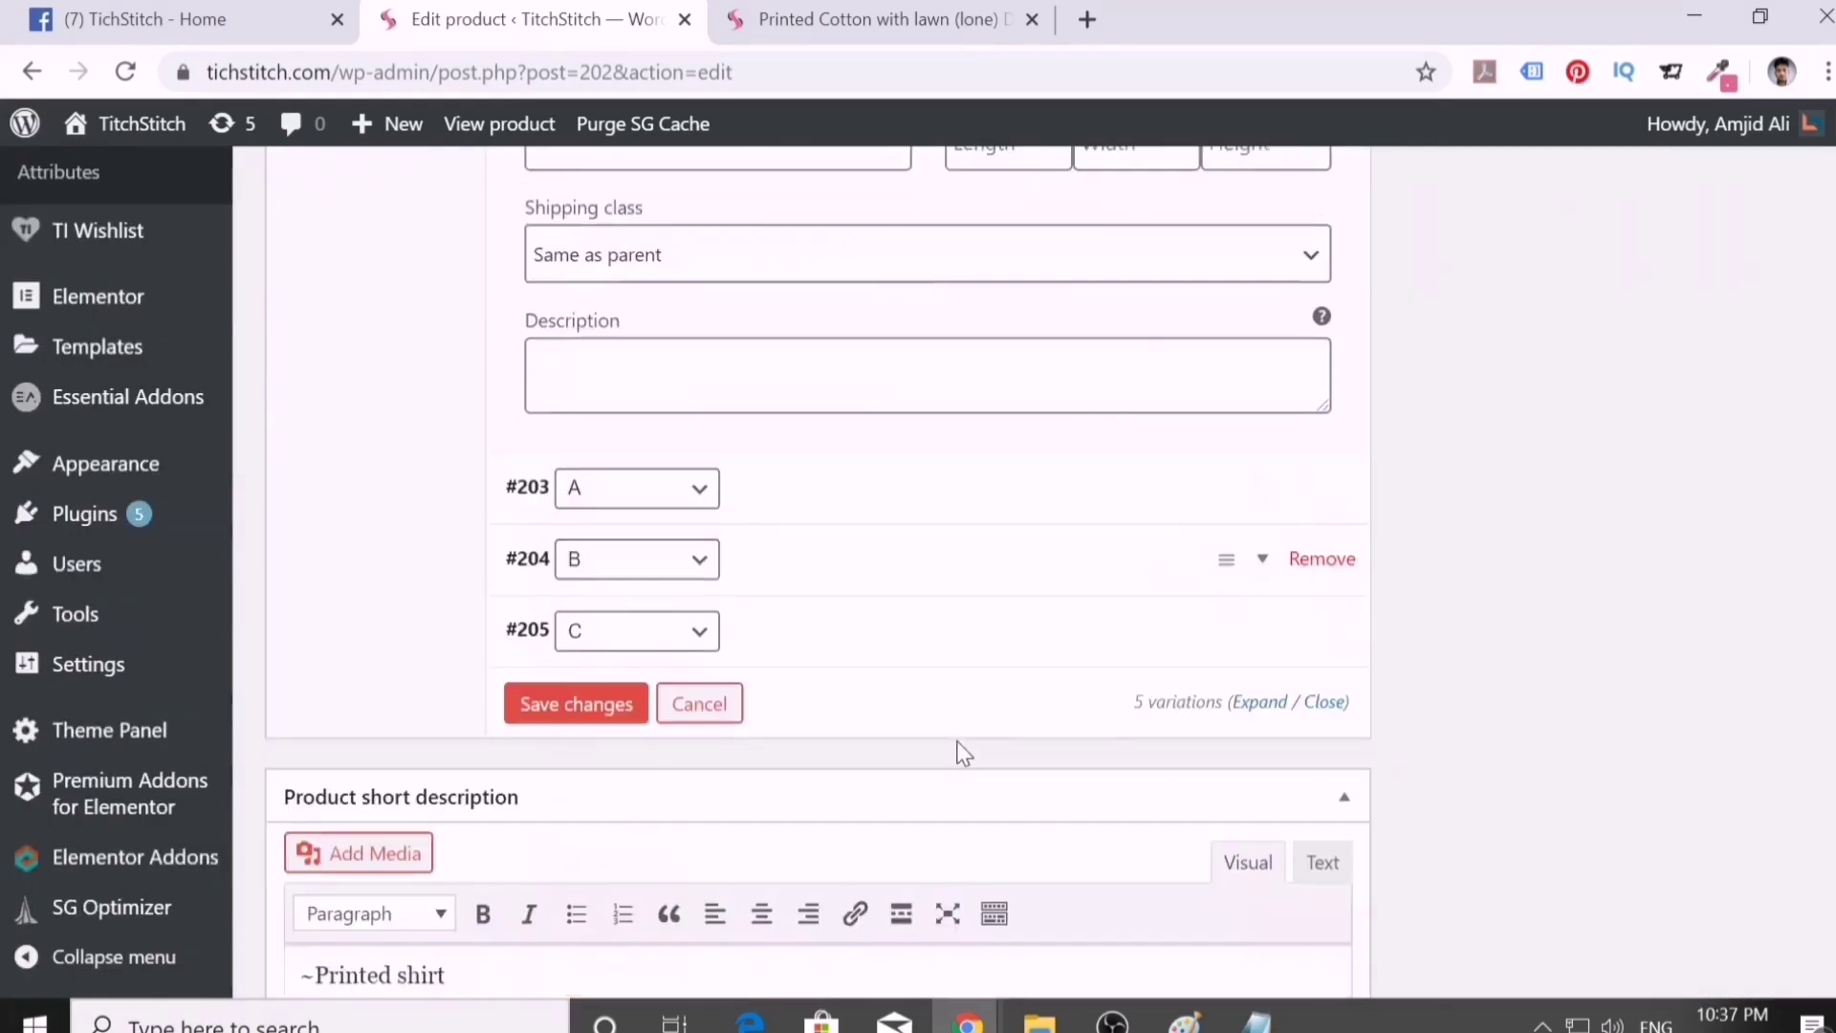
pyautogui.click(594, 386)
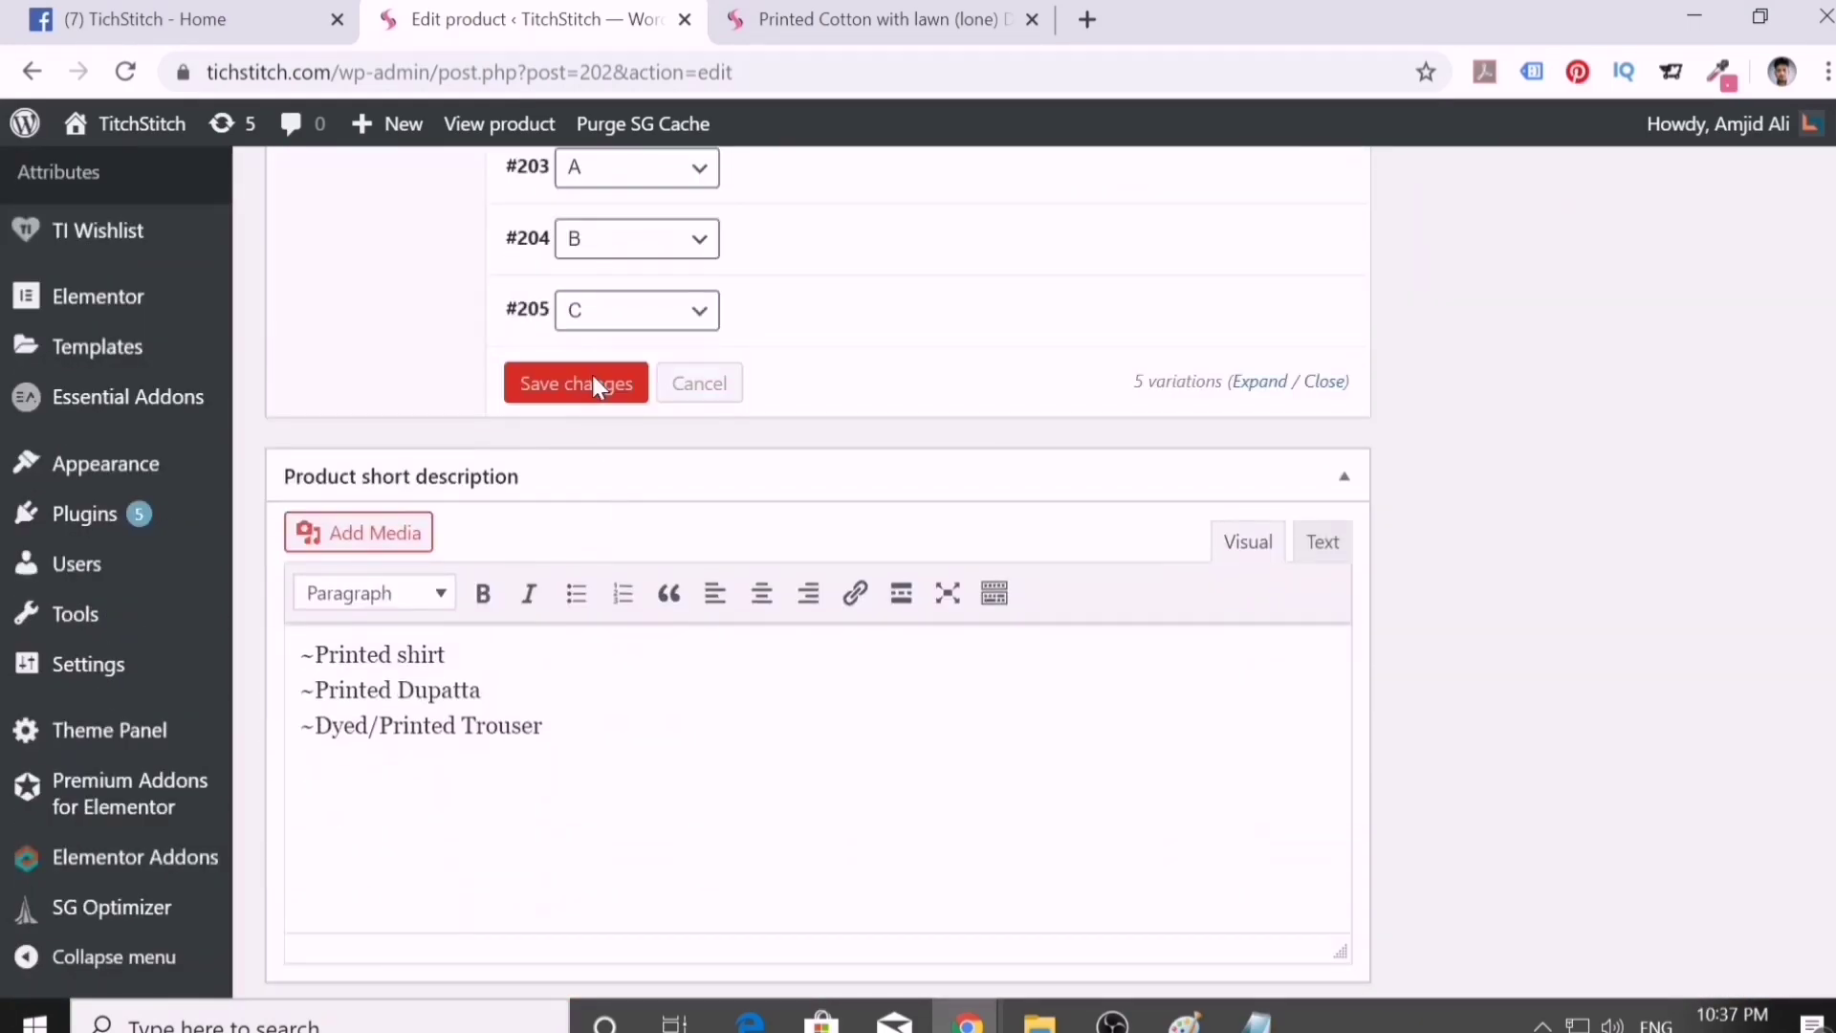
pyautogui.scroll(15, 1373, 401)
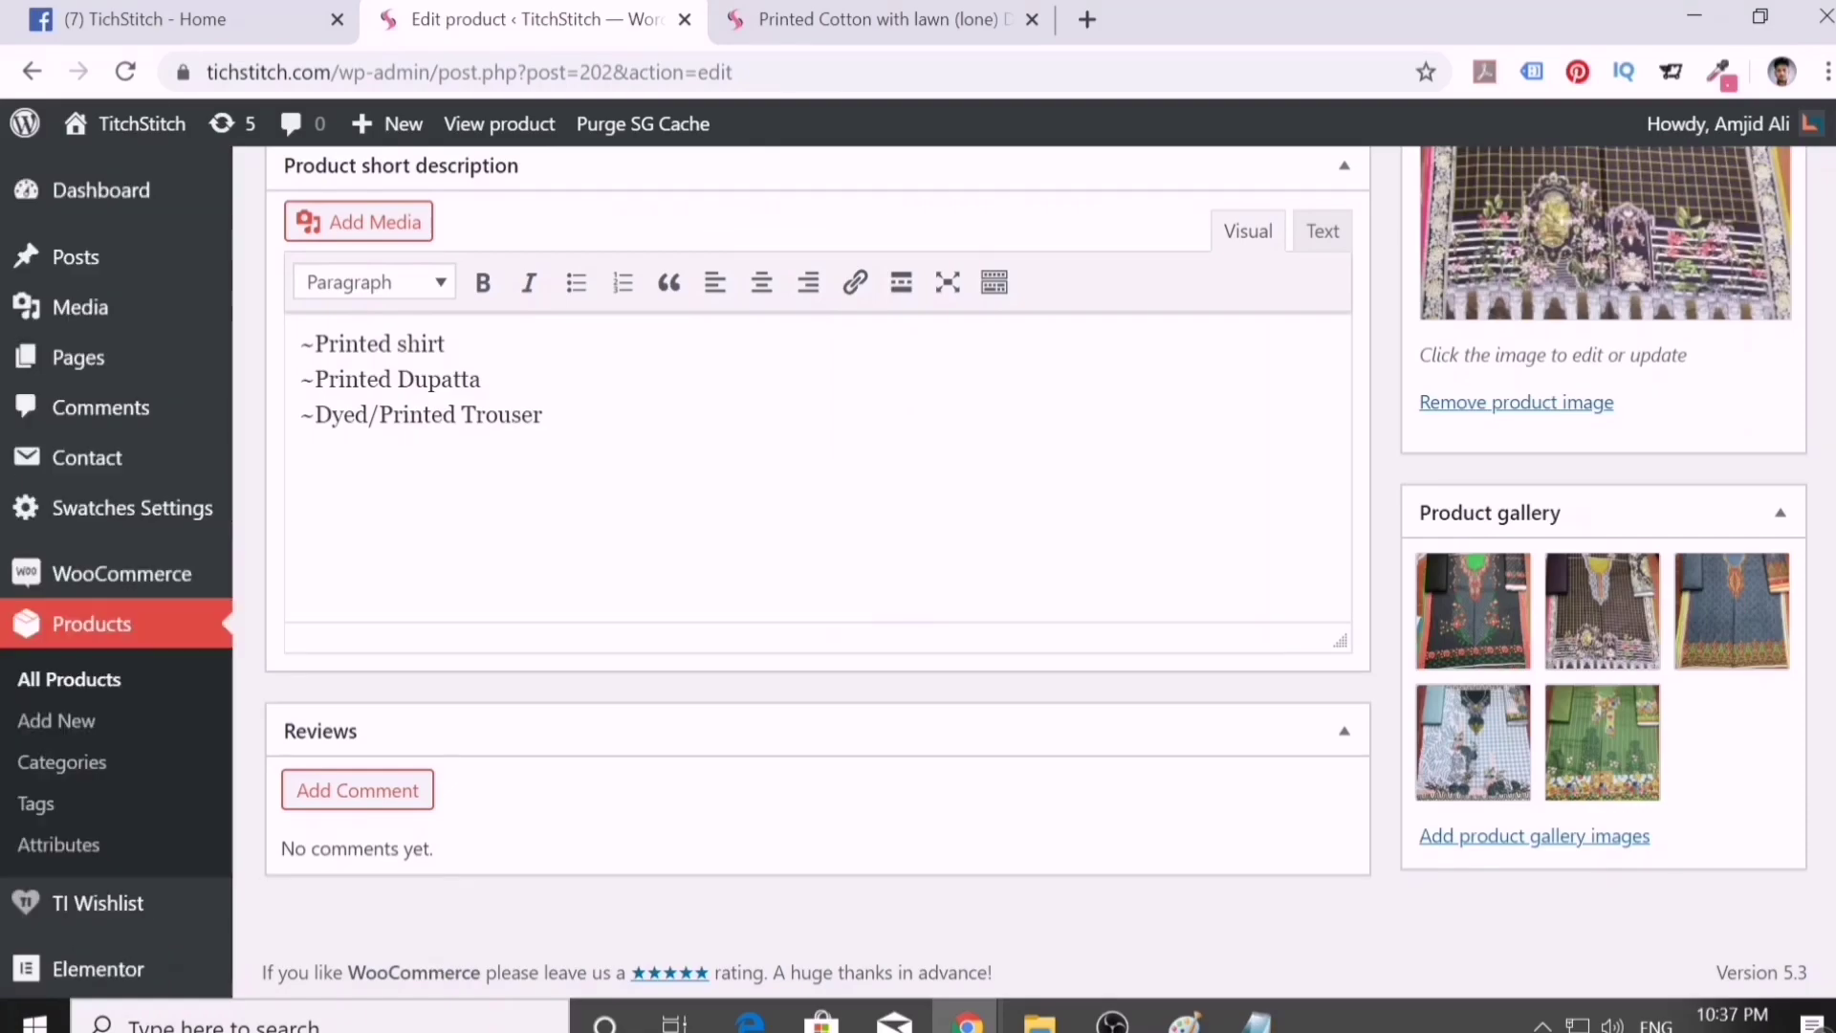
pyautogui.click(1727, 276)
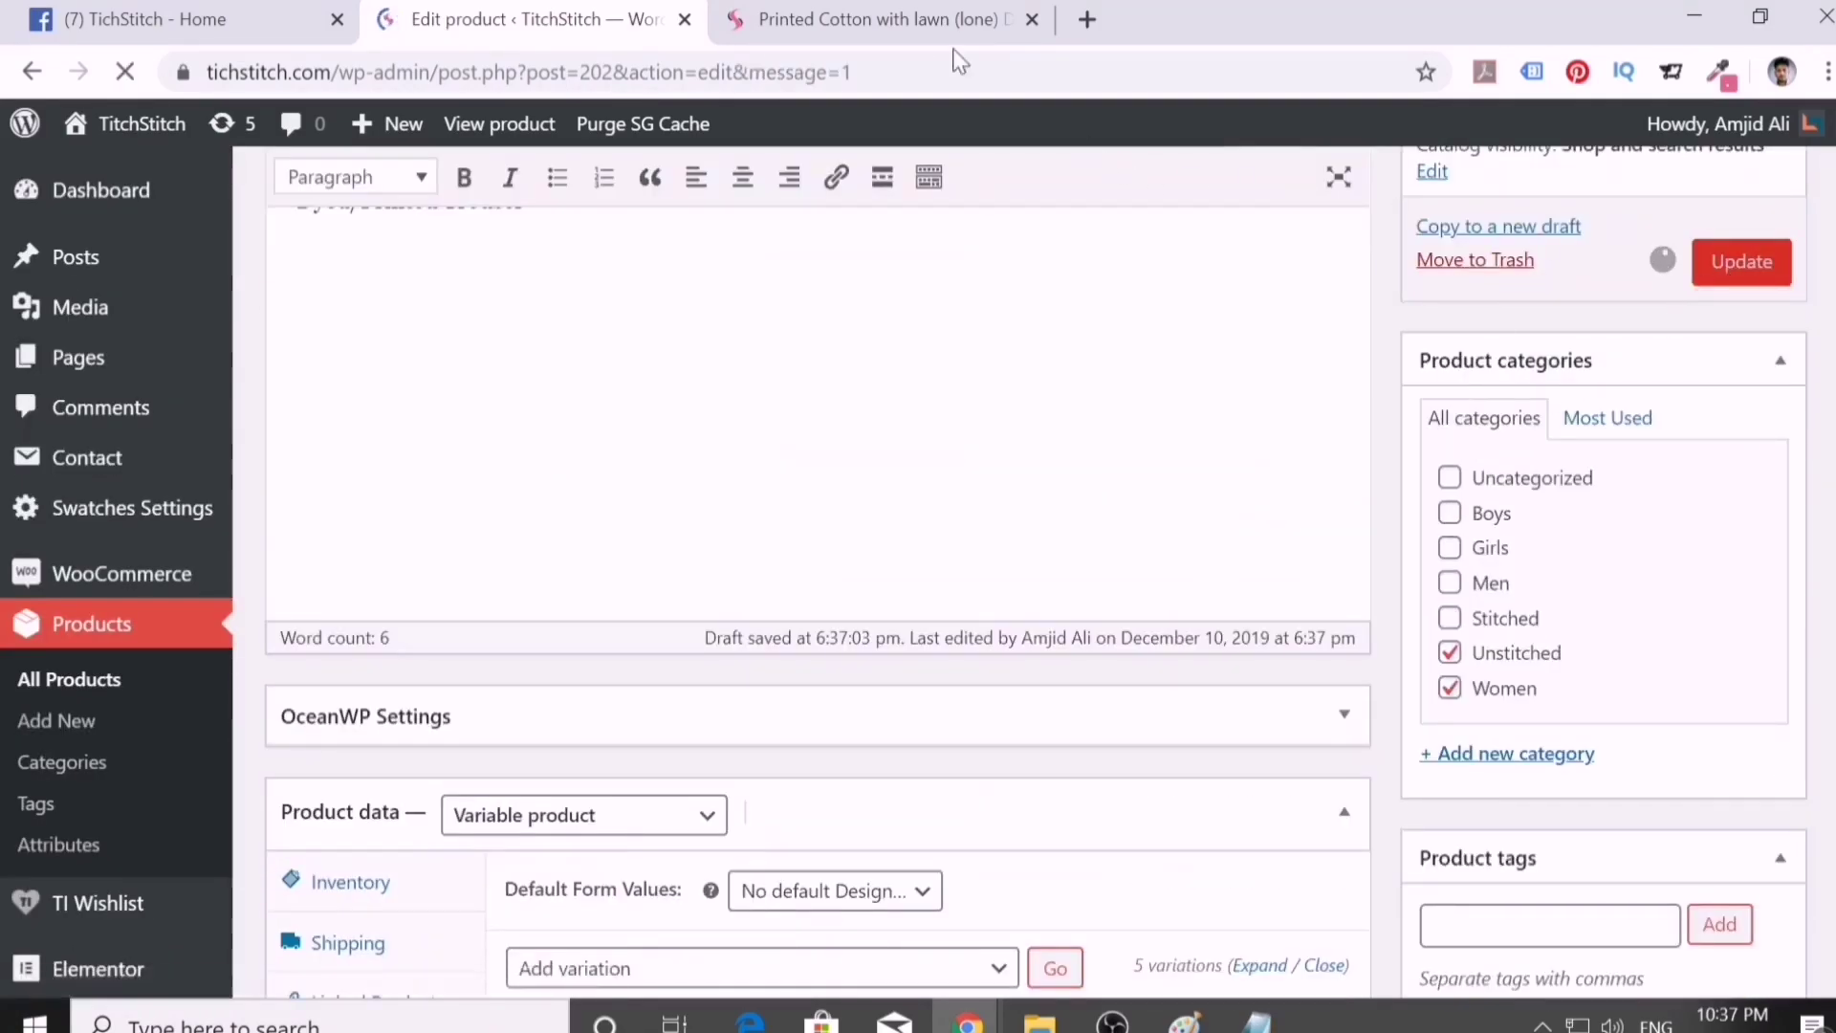
# - Reload the Zunash product's store page and check its Design swatches
pyautogui.click(926, 13)
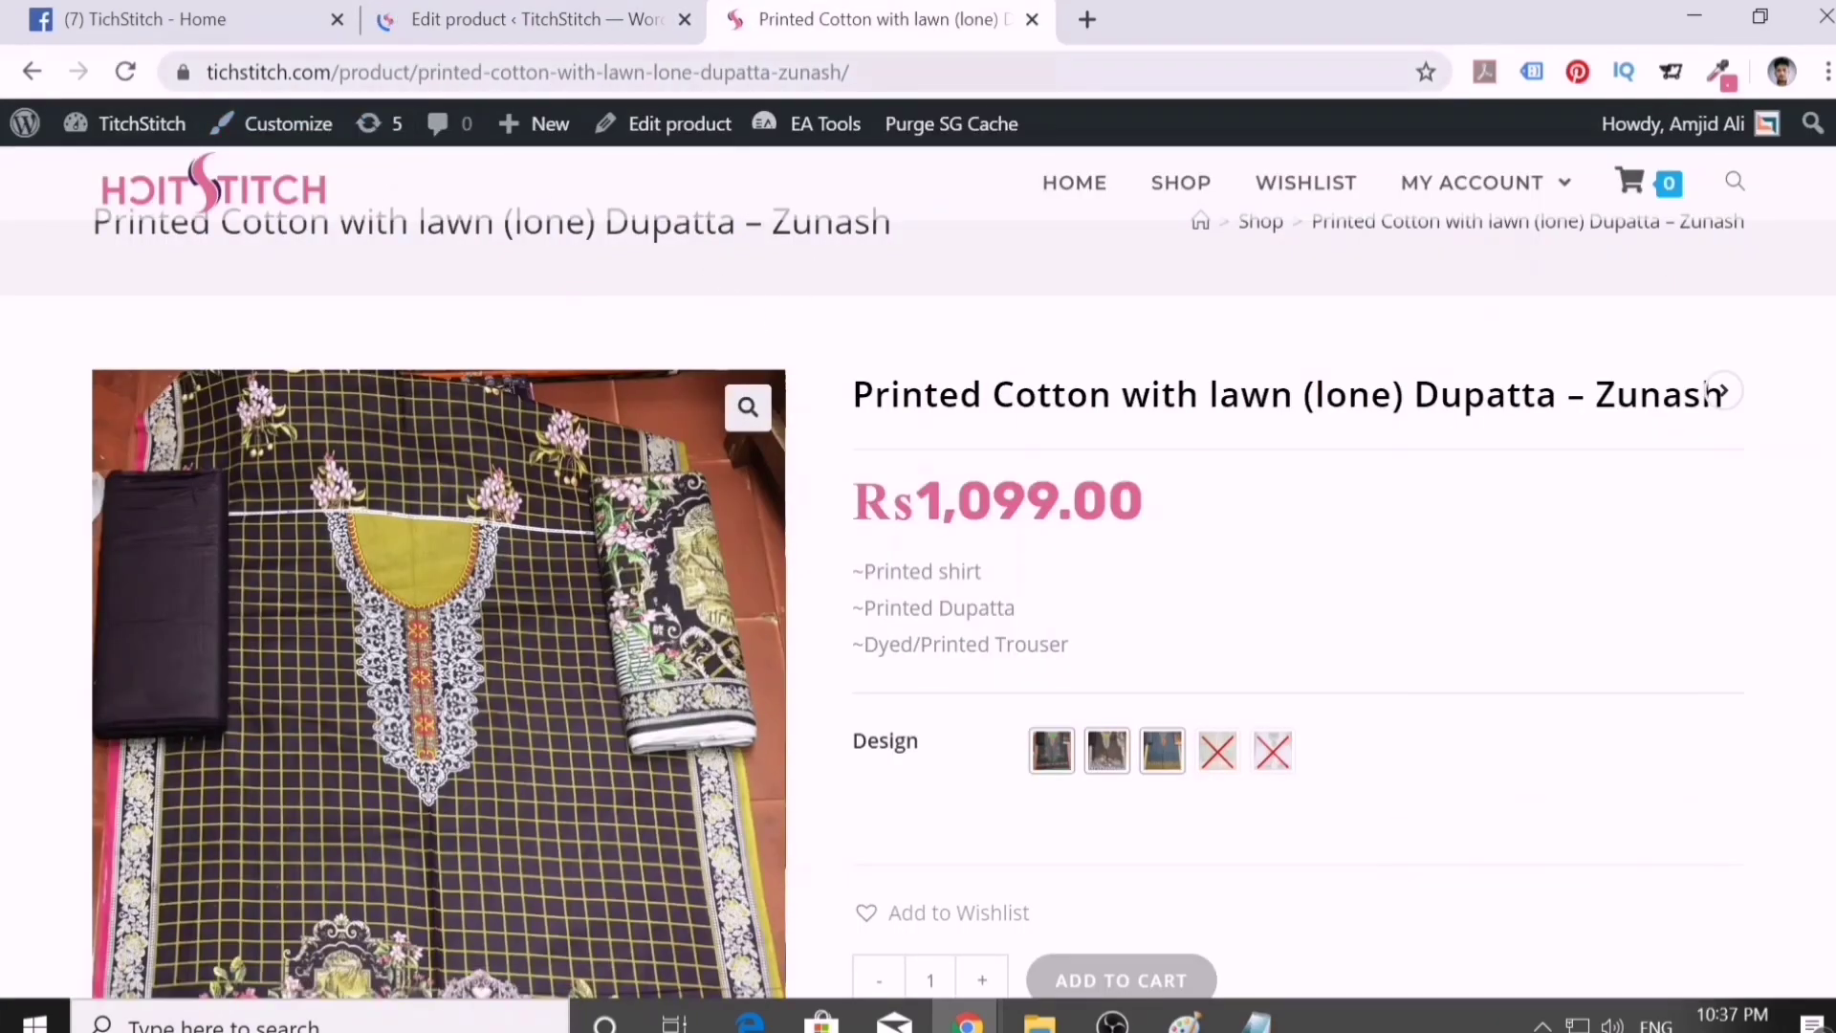
pyautogui.click(125, 73)
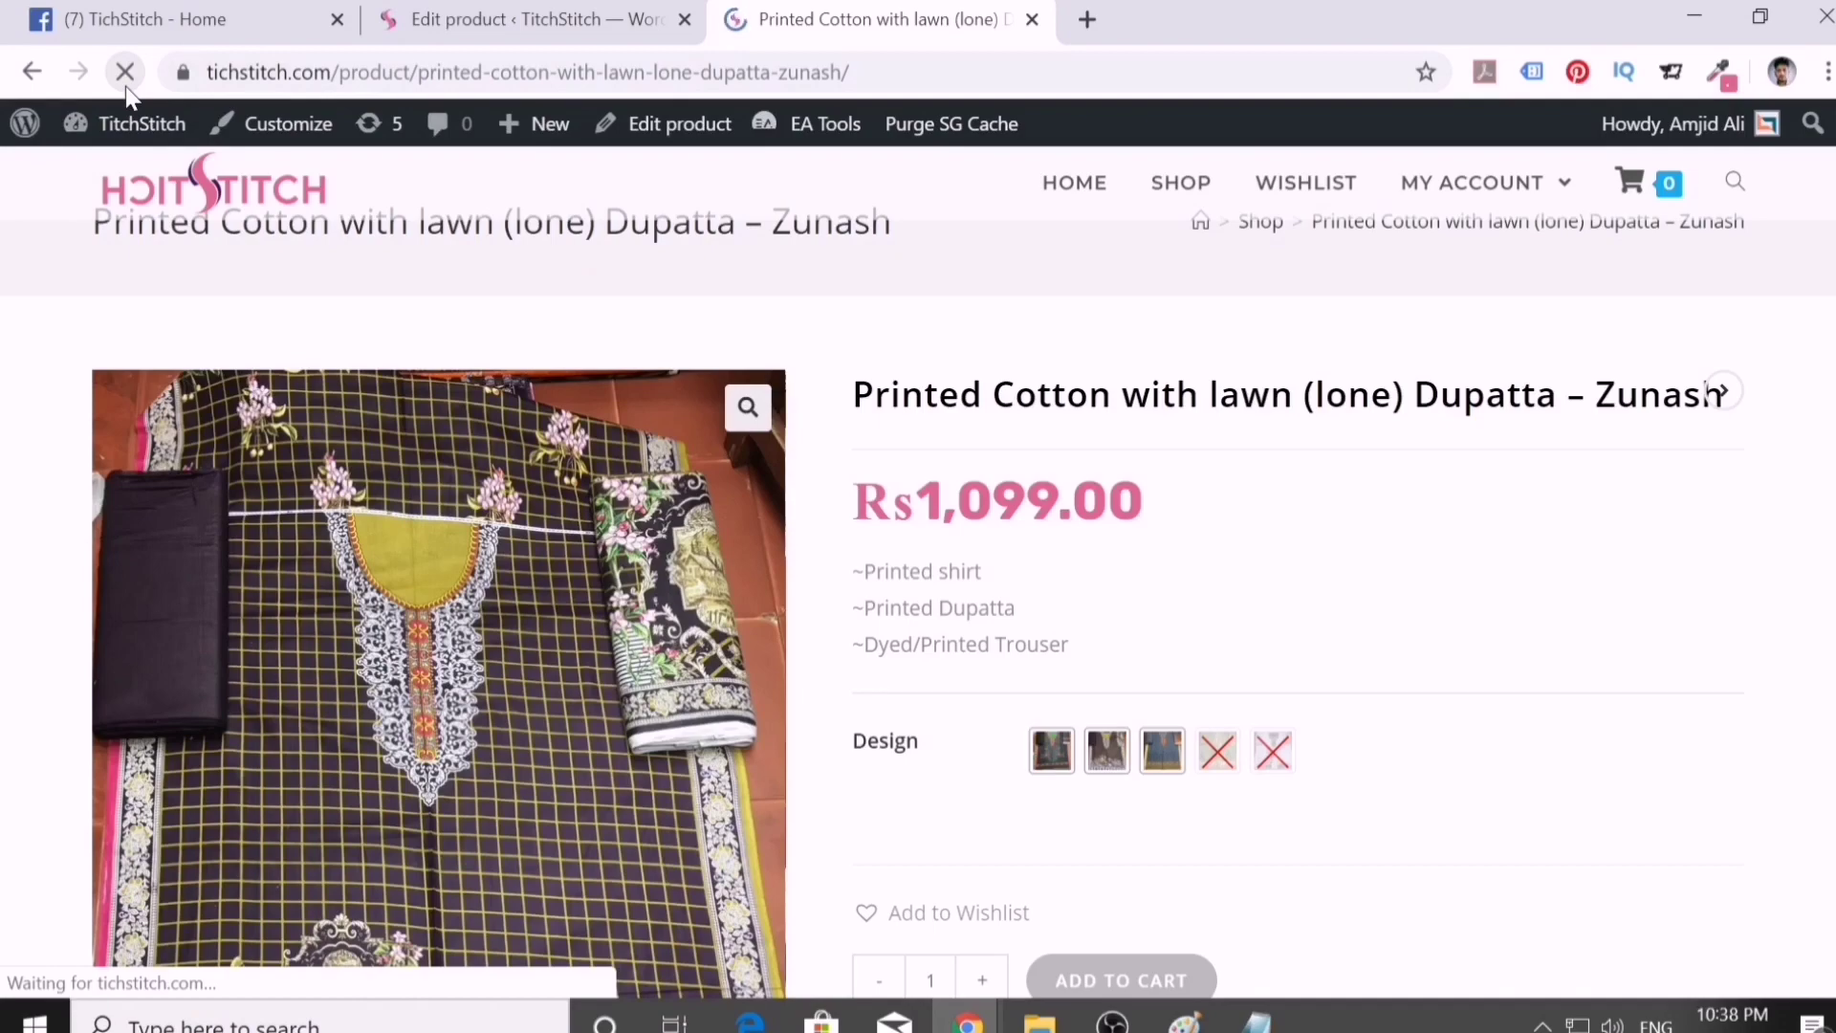
pyautogui.scroll(-2, 1181, 647)
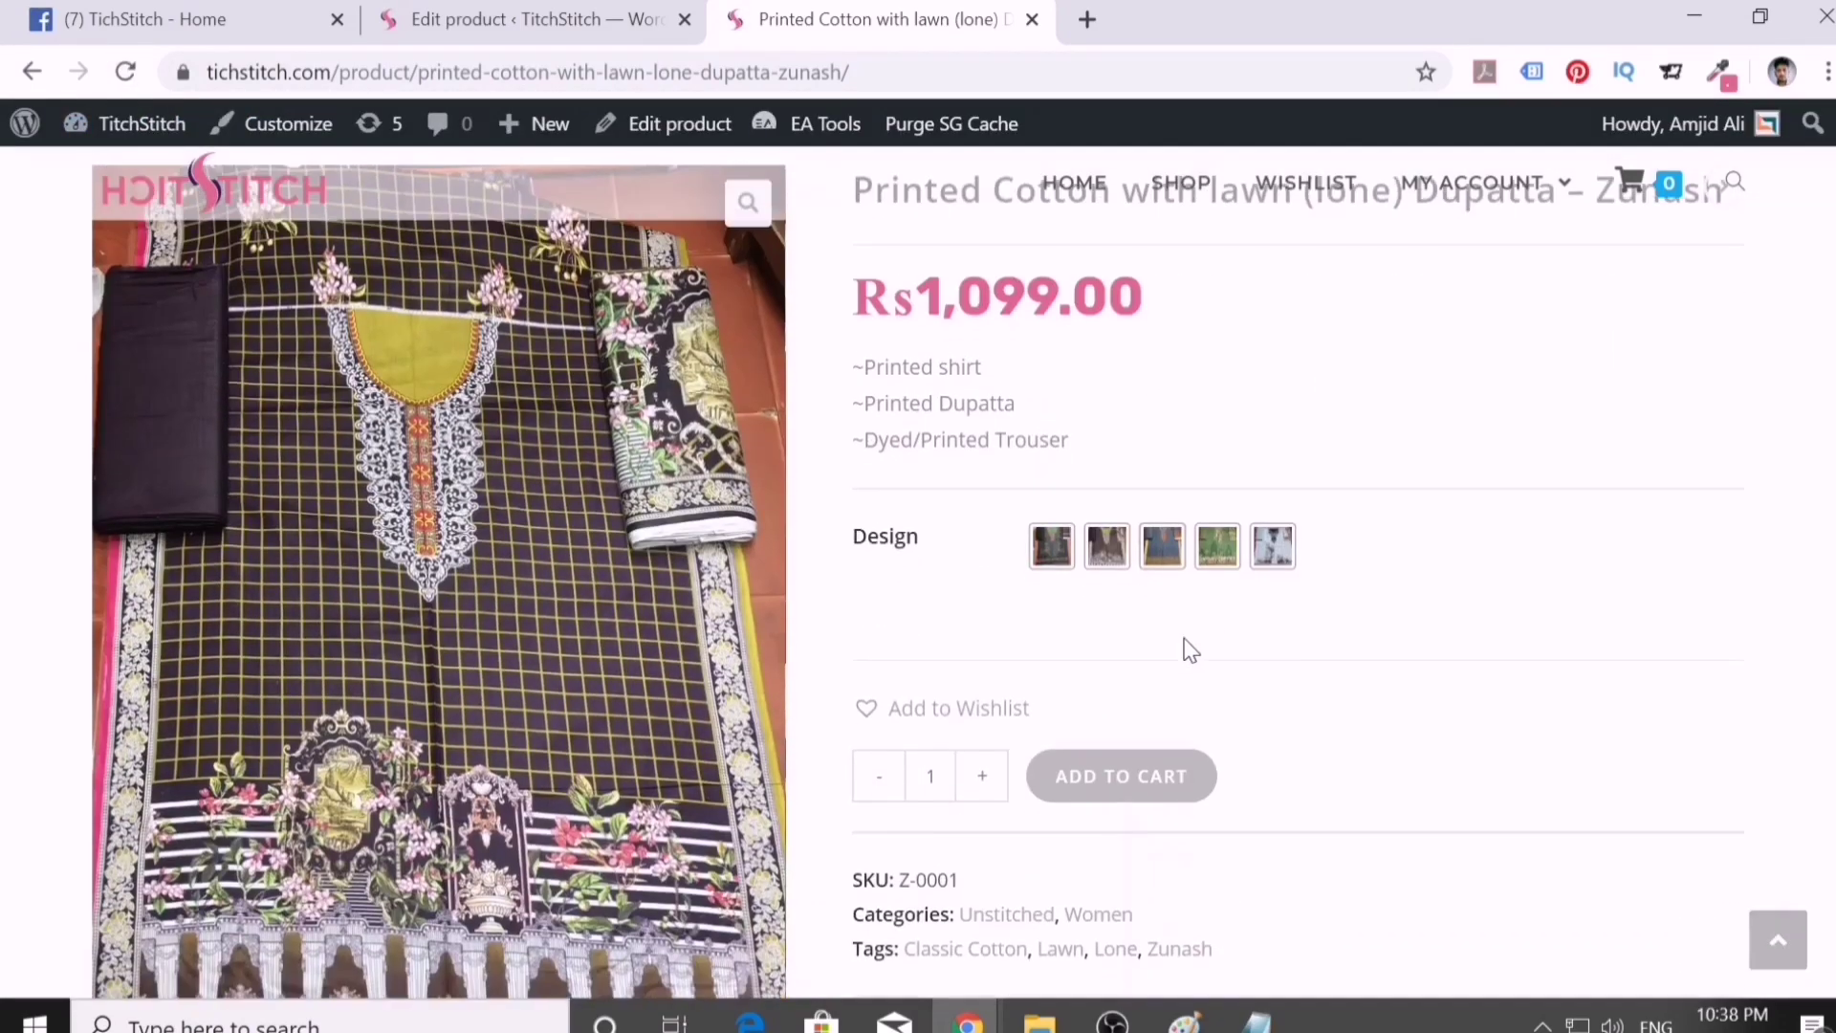
# - Check the Zunash store page's Design swatches, image gallery, description and sharing options
pyautogui.click(1217, 532)
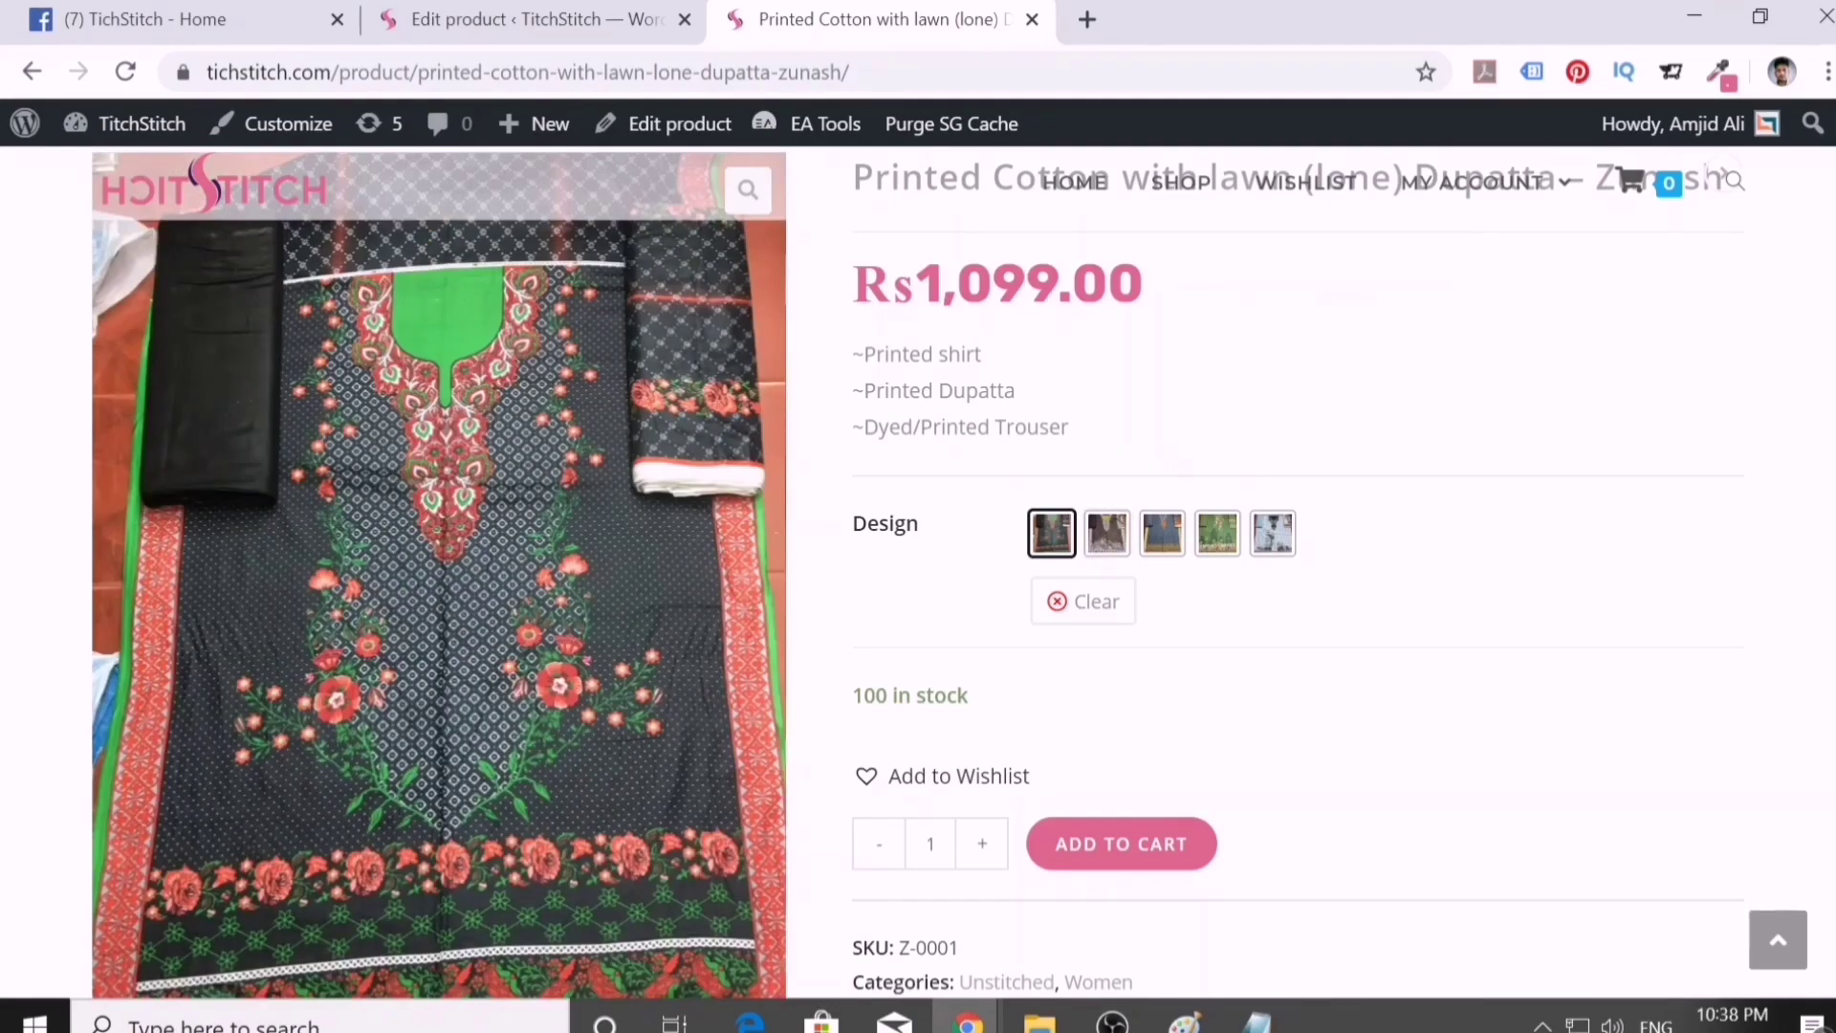
pyautogui.scroll(-7, 951, 392)
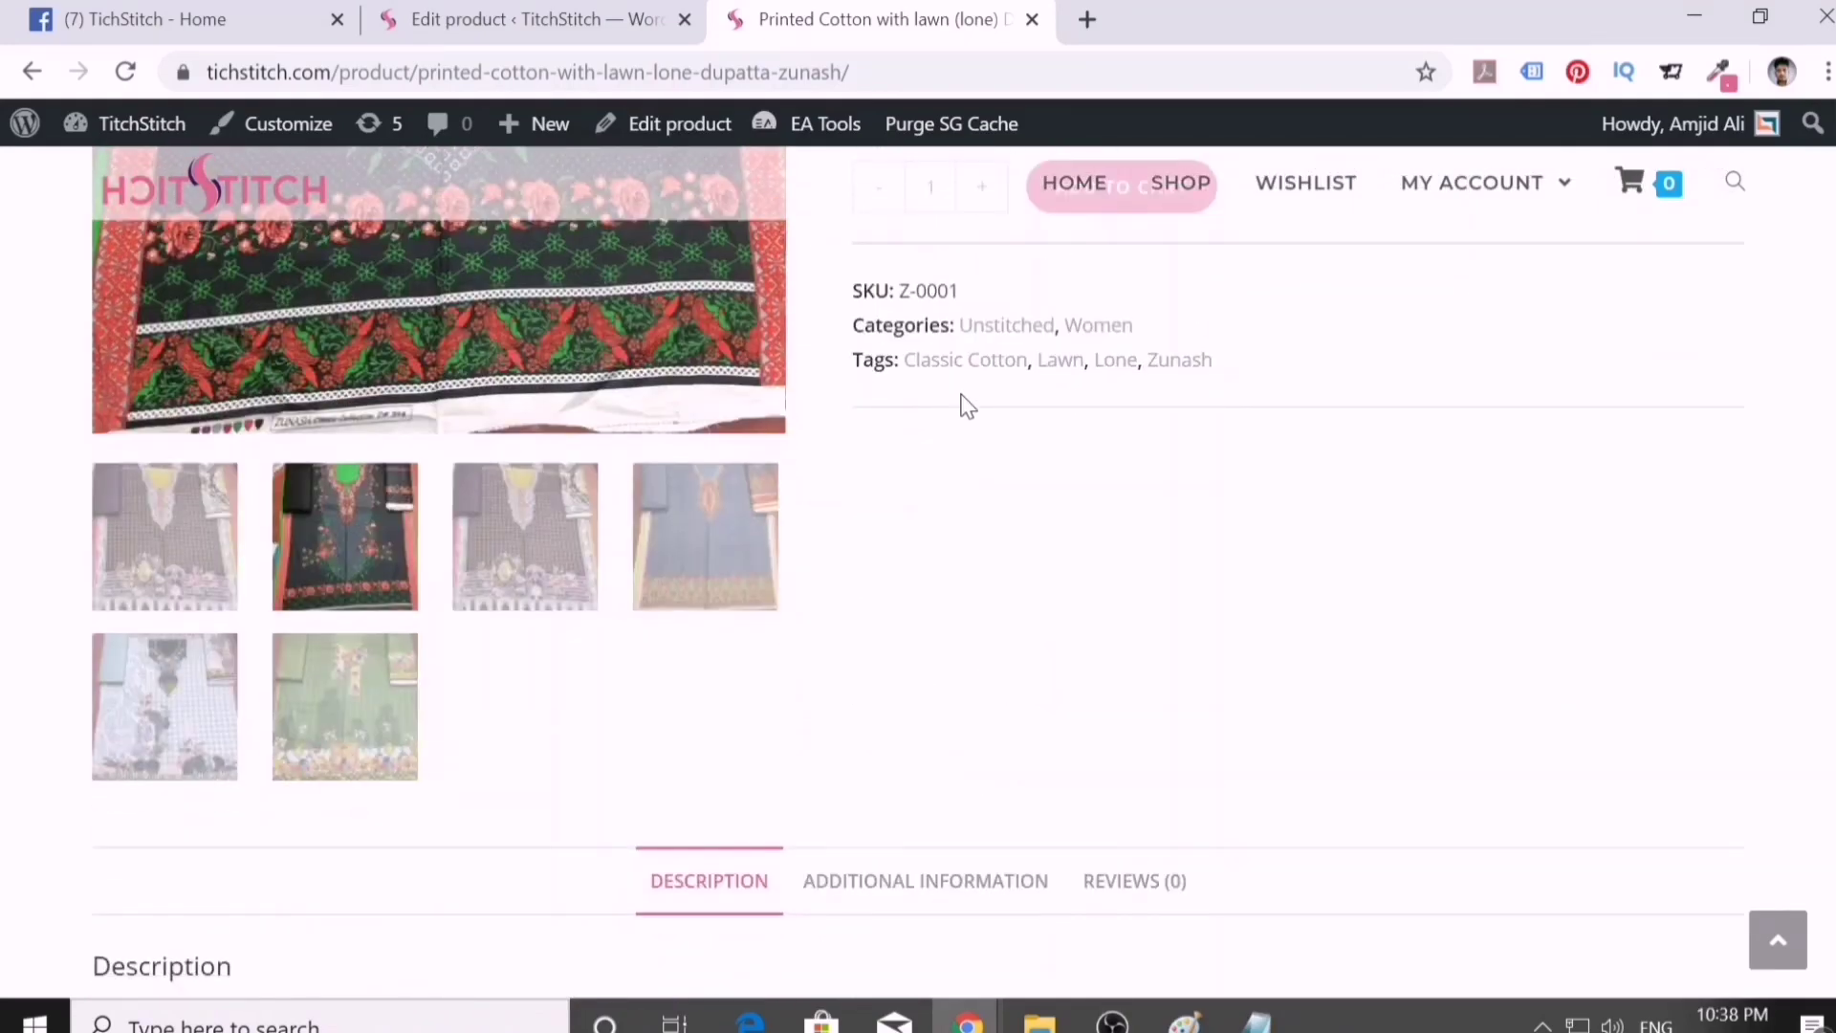
pyautogui.scroll(-5, 964, 422)
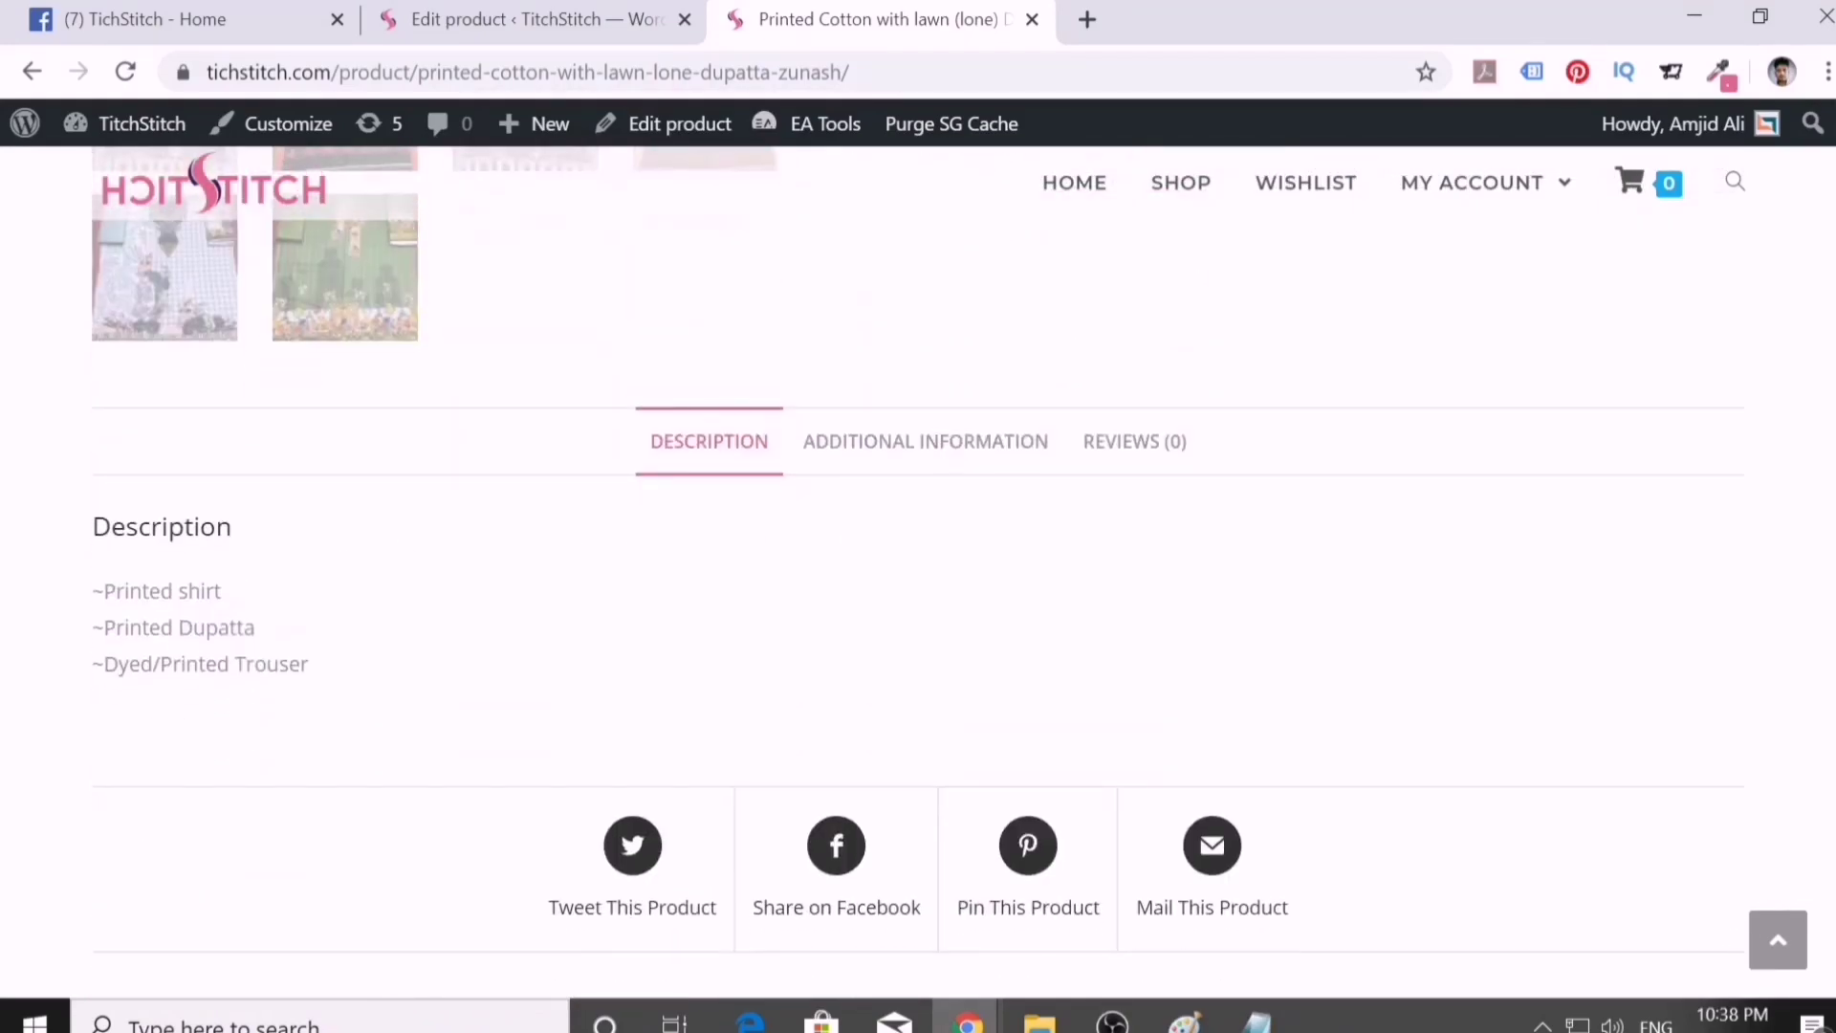
pyautogui.scroll(12, 927, 574)
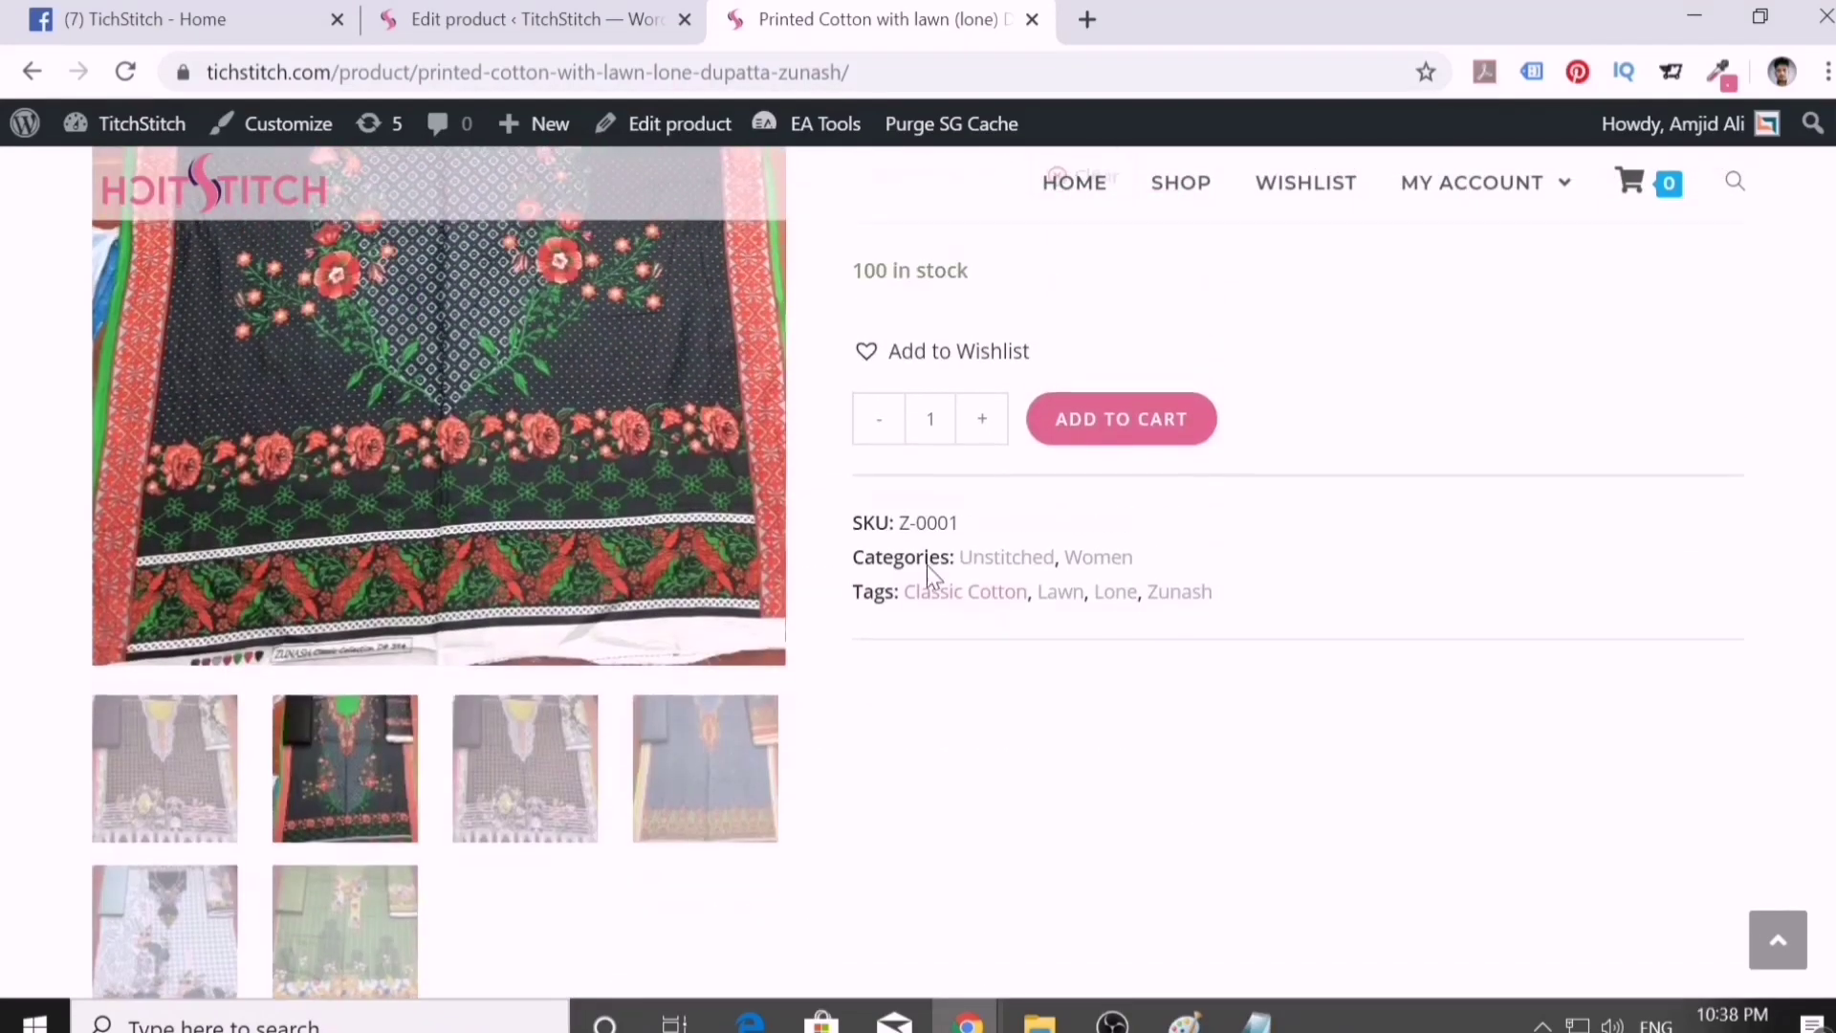
pyautogui.scroll(2, 1709, 196)
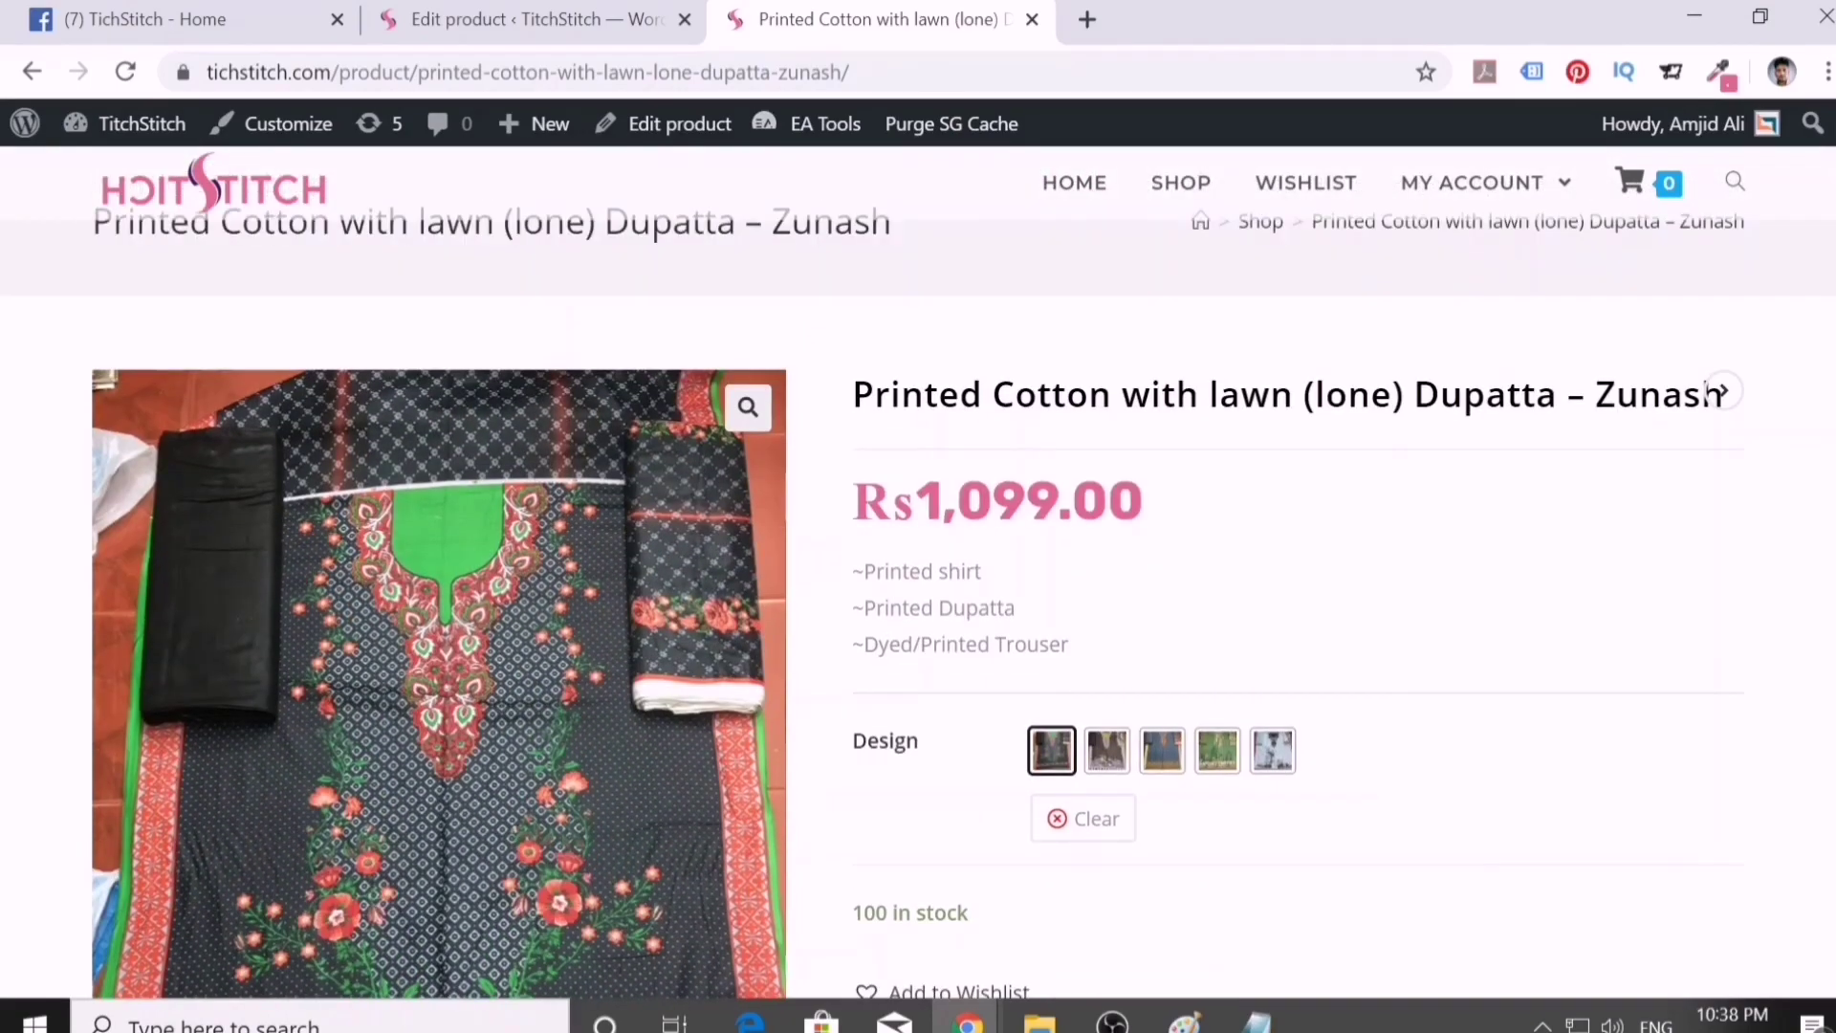
pyautogui.scroll(-2, 964, 574)
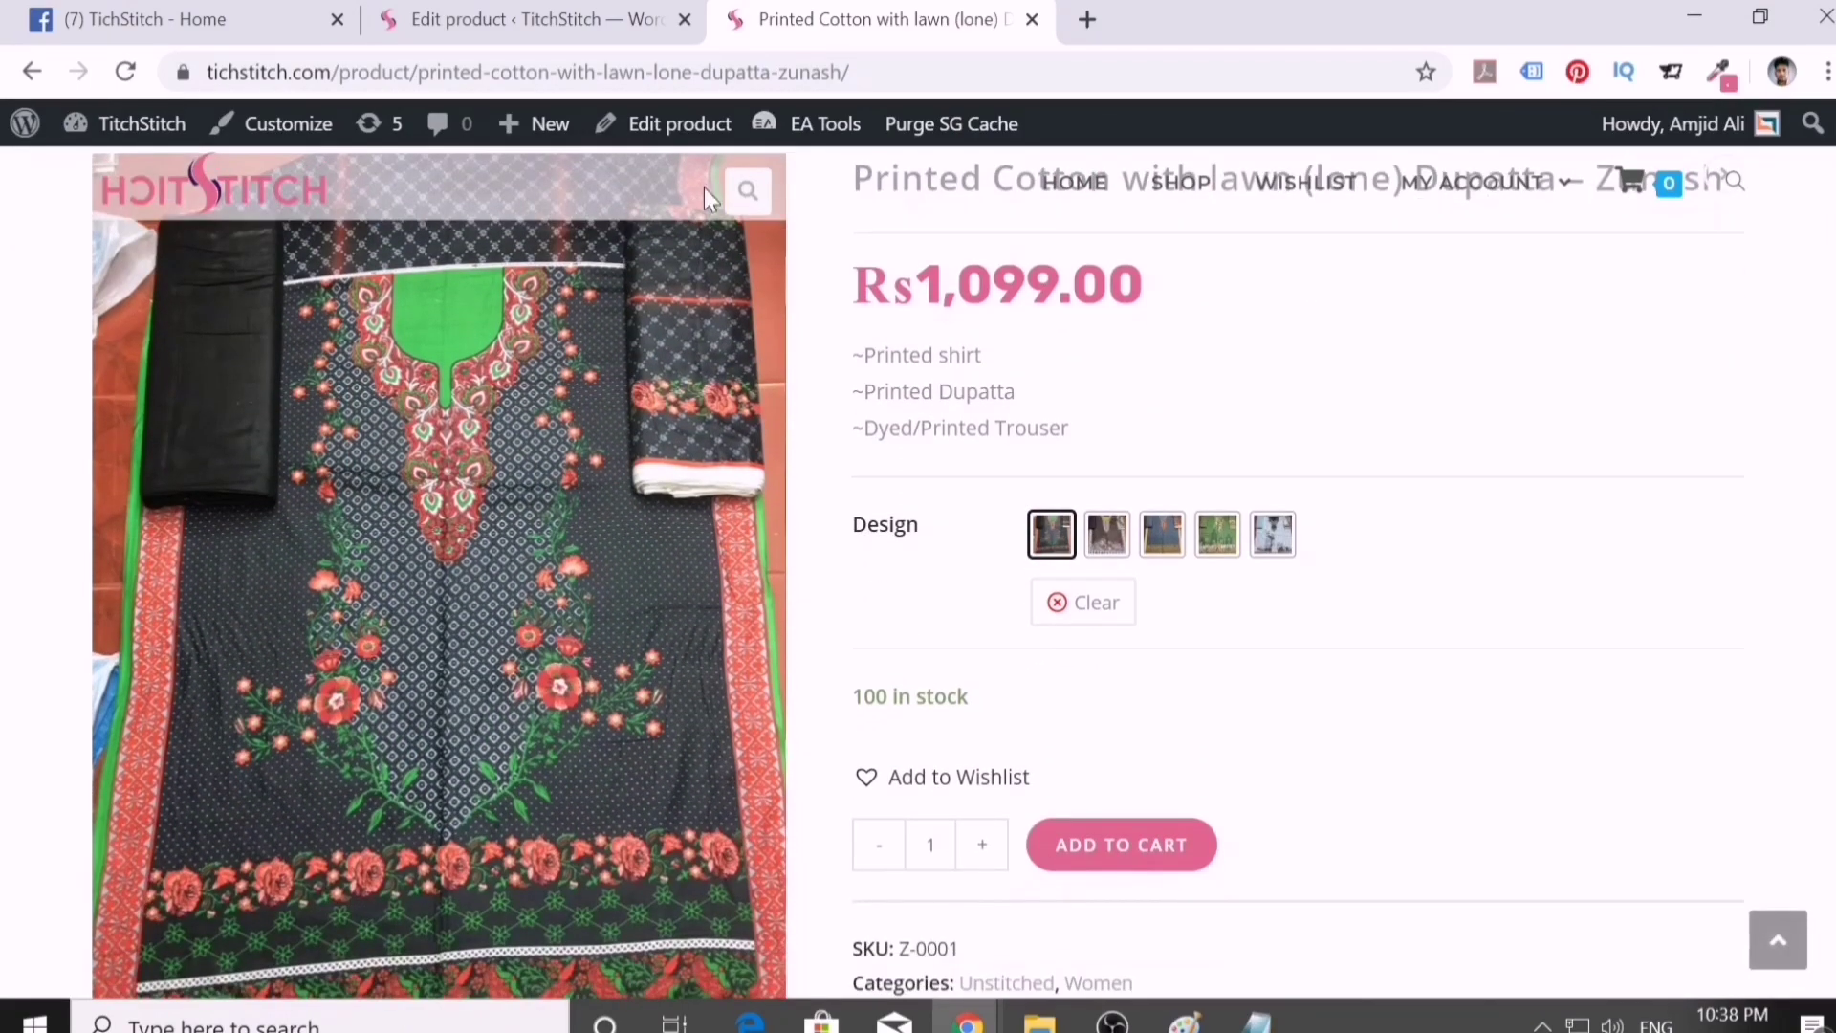
# - Review the store's product categories, tags and attributes in the WordPress admin
pyautogui.click(566, 21)
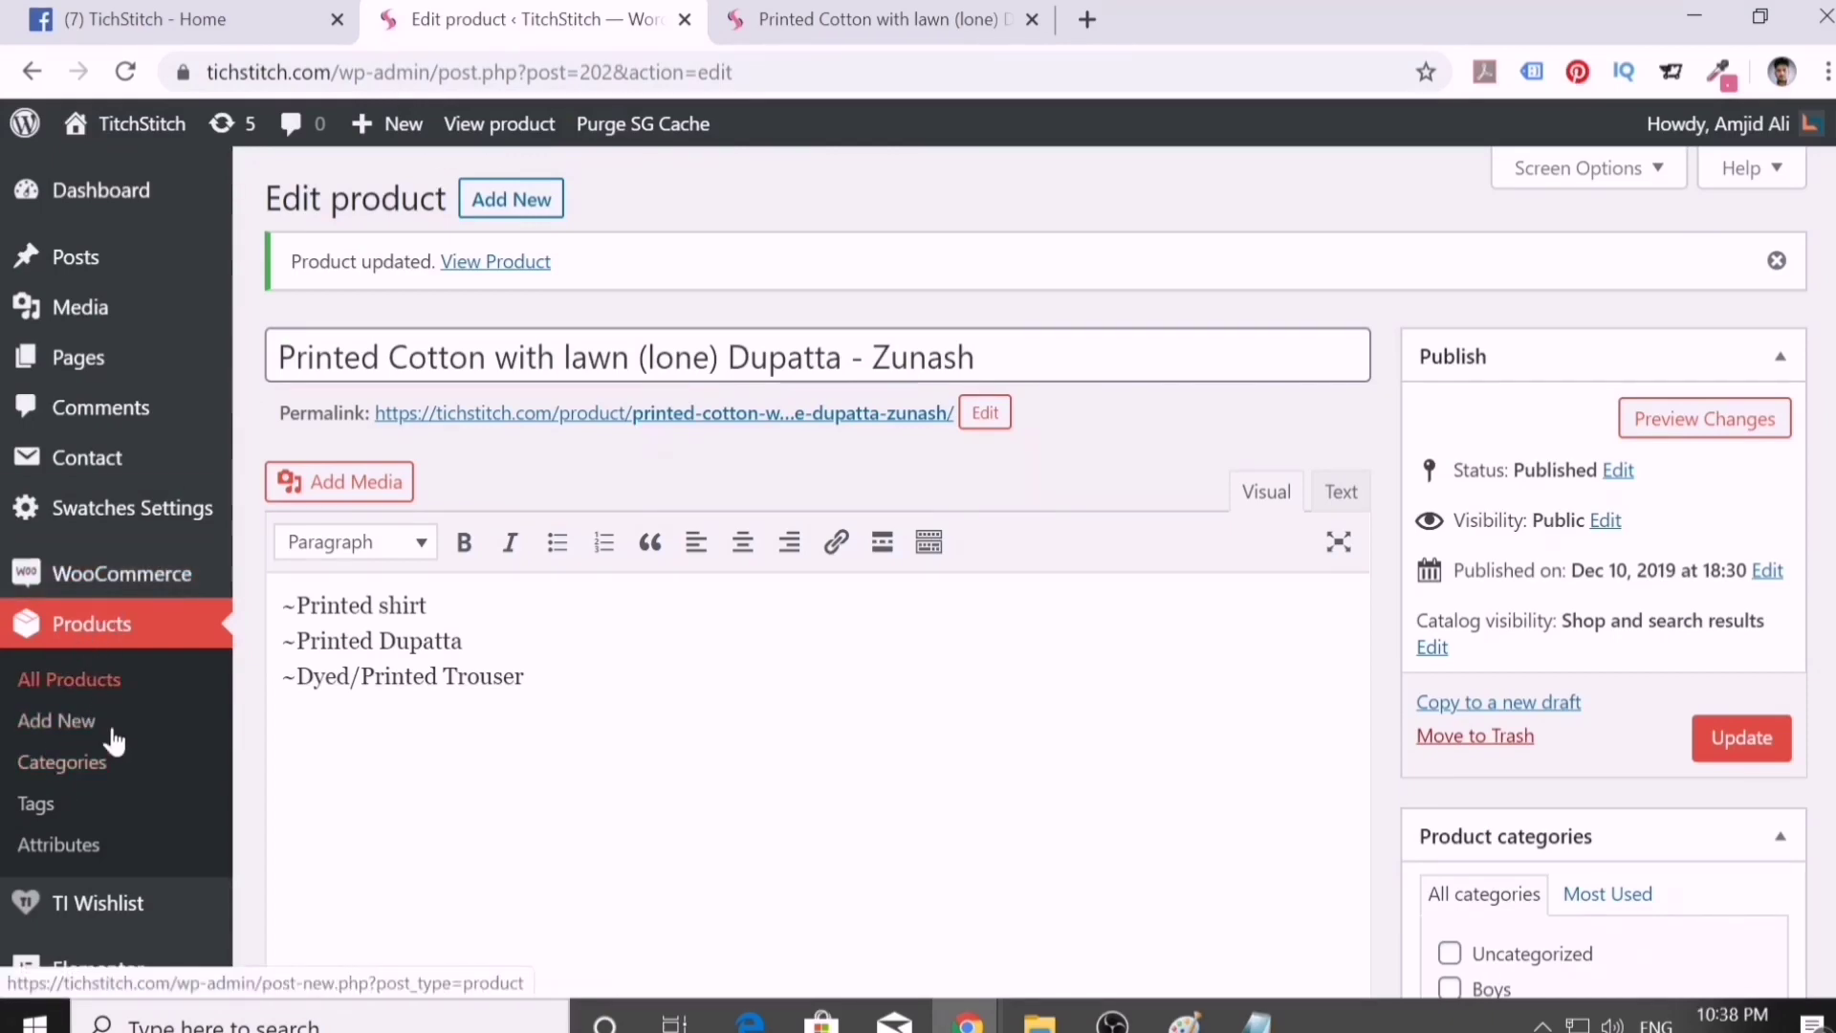
pyautogui.click(83, 769)
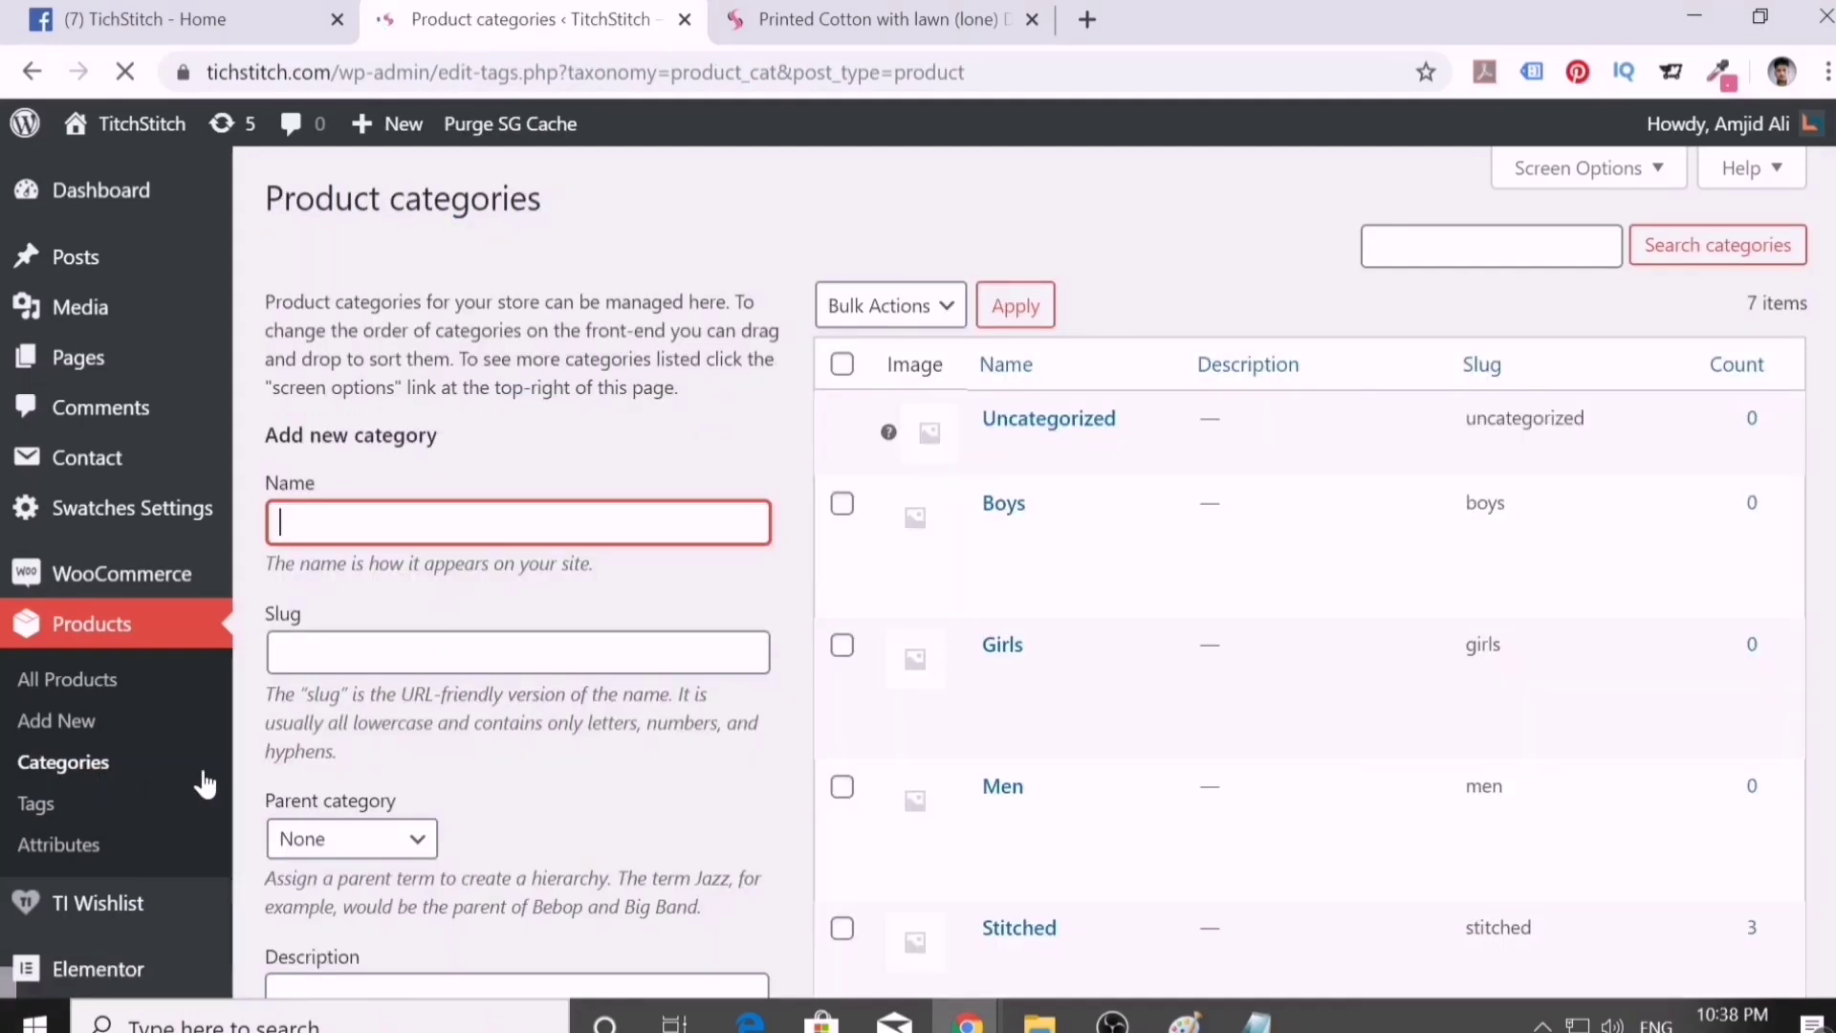
pyautogui.scroll(-3, 1036, 580)
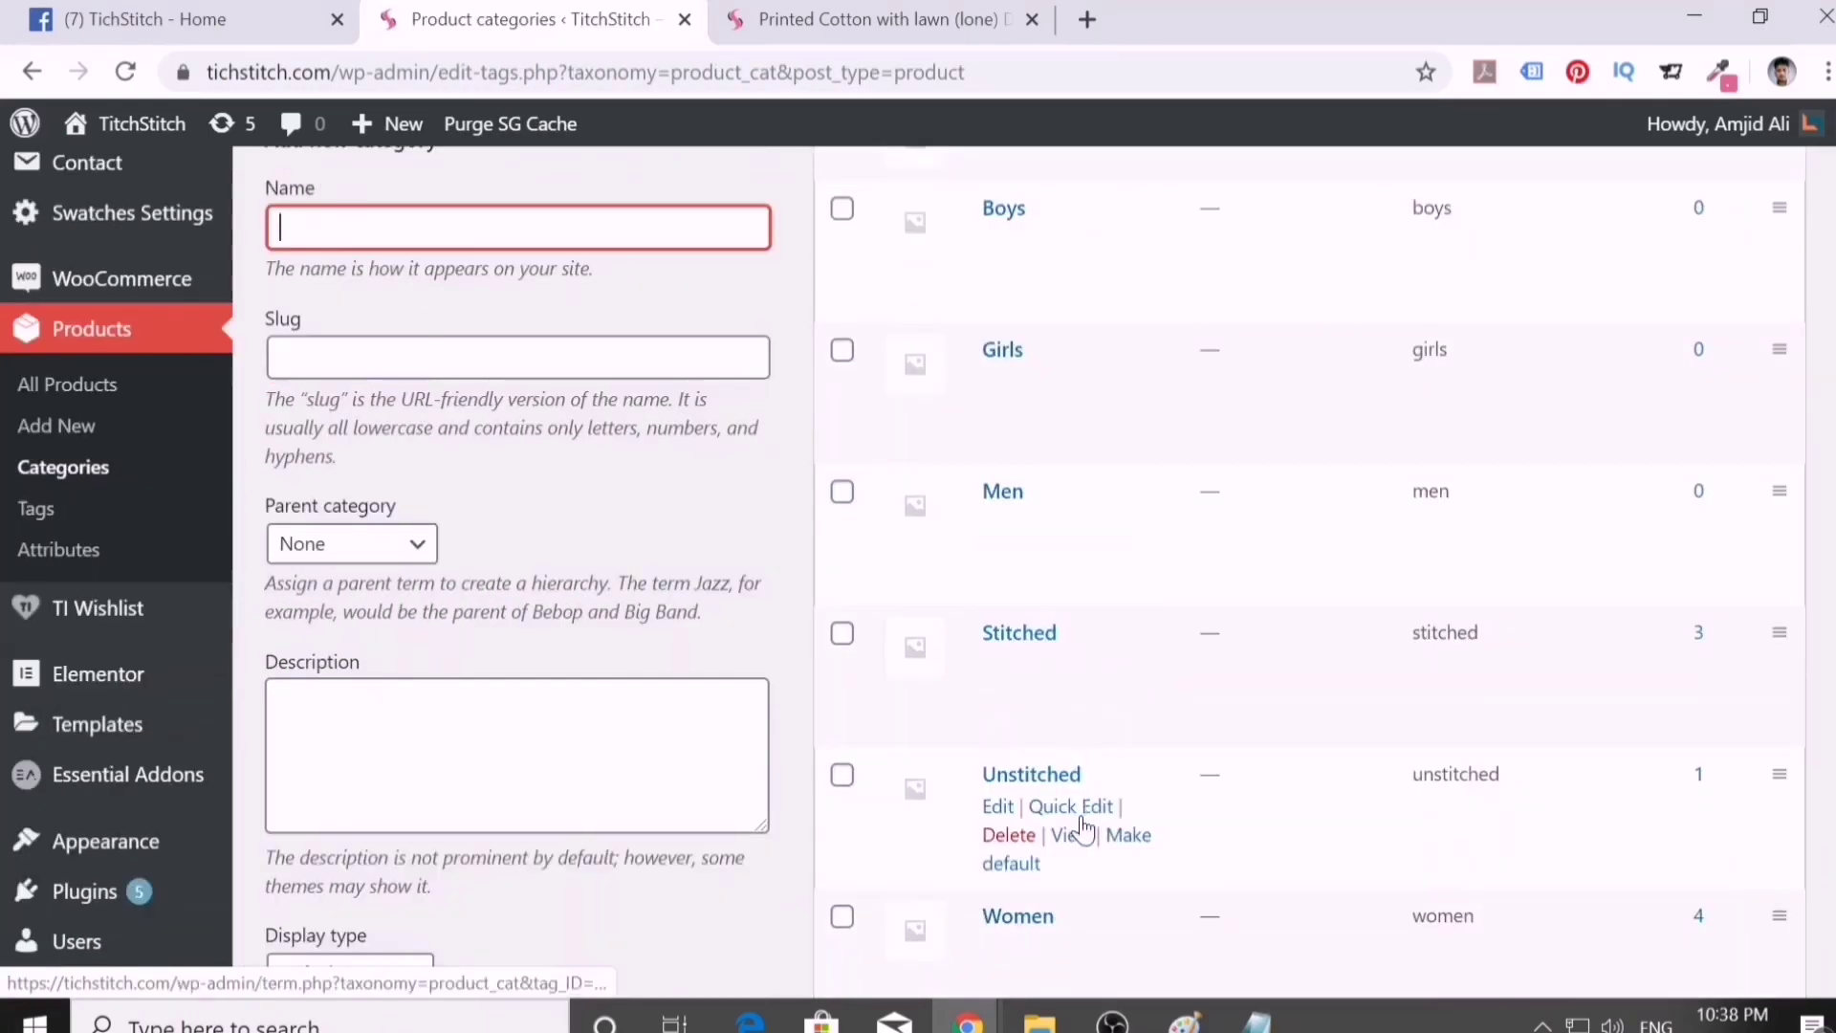
pyautogui.scroll(3, 126, 685)
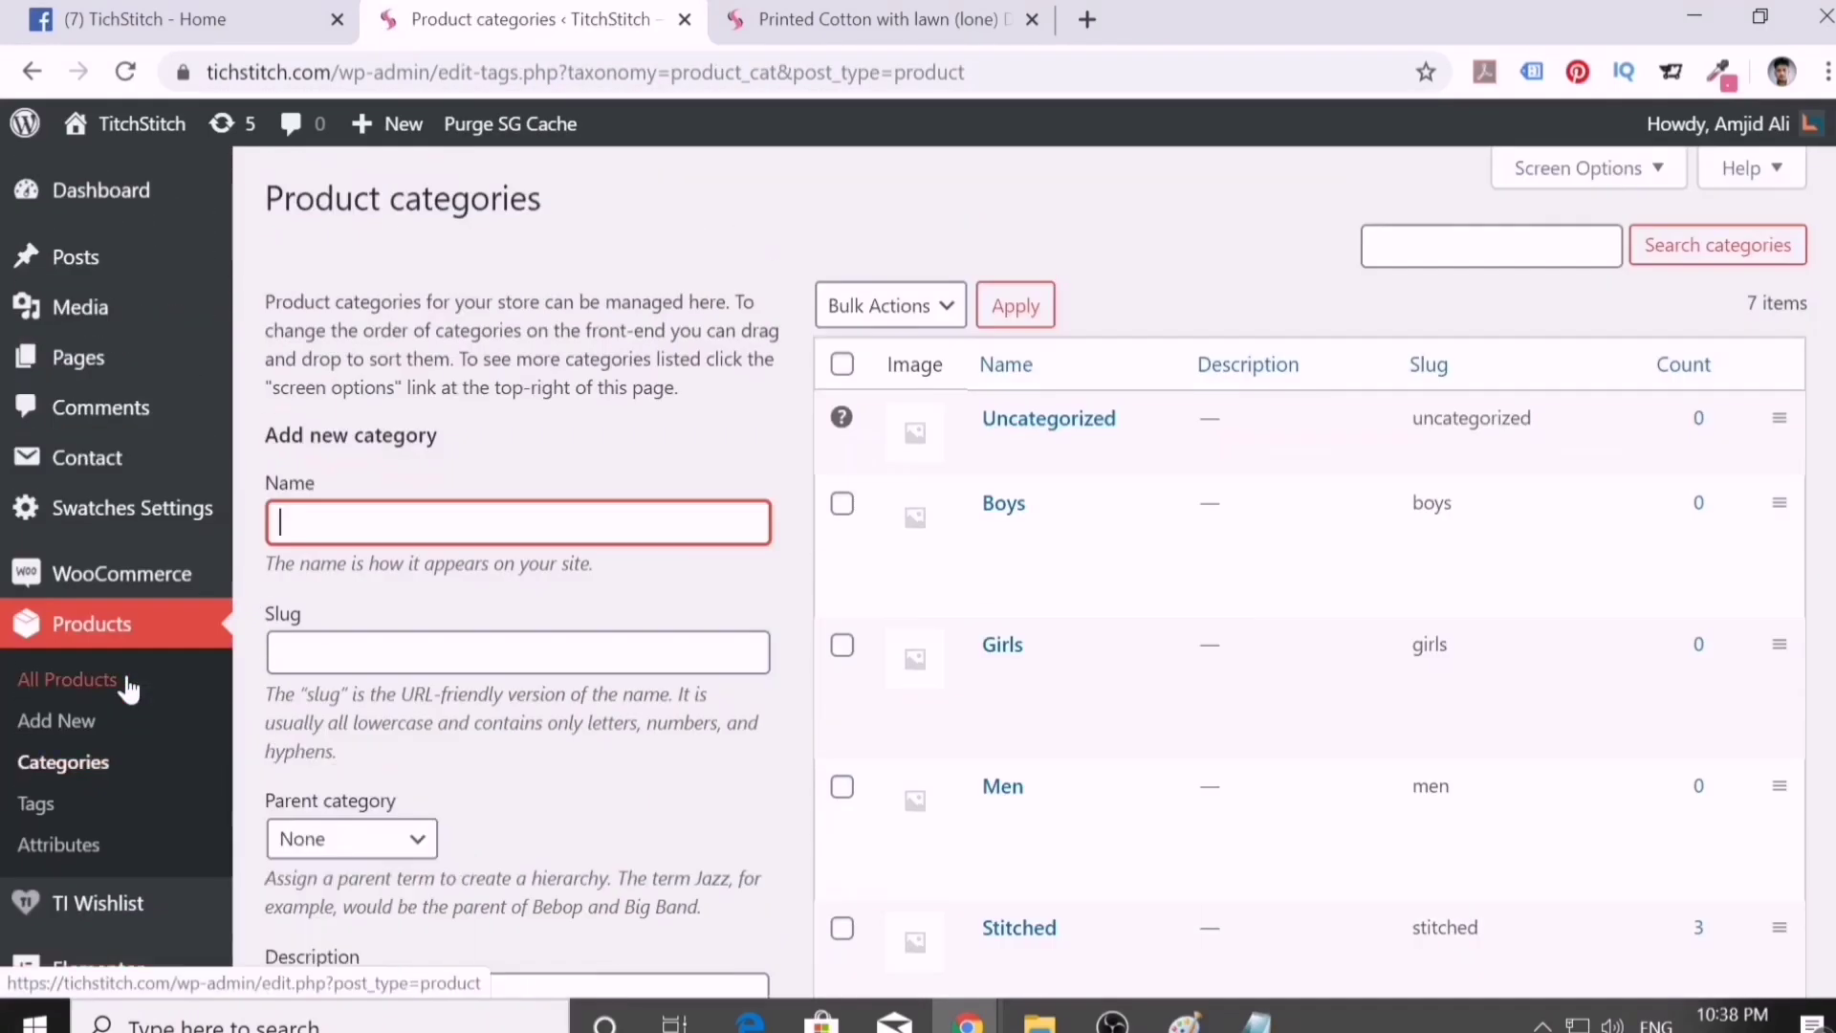
pyautogui.click(32, 813)
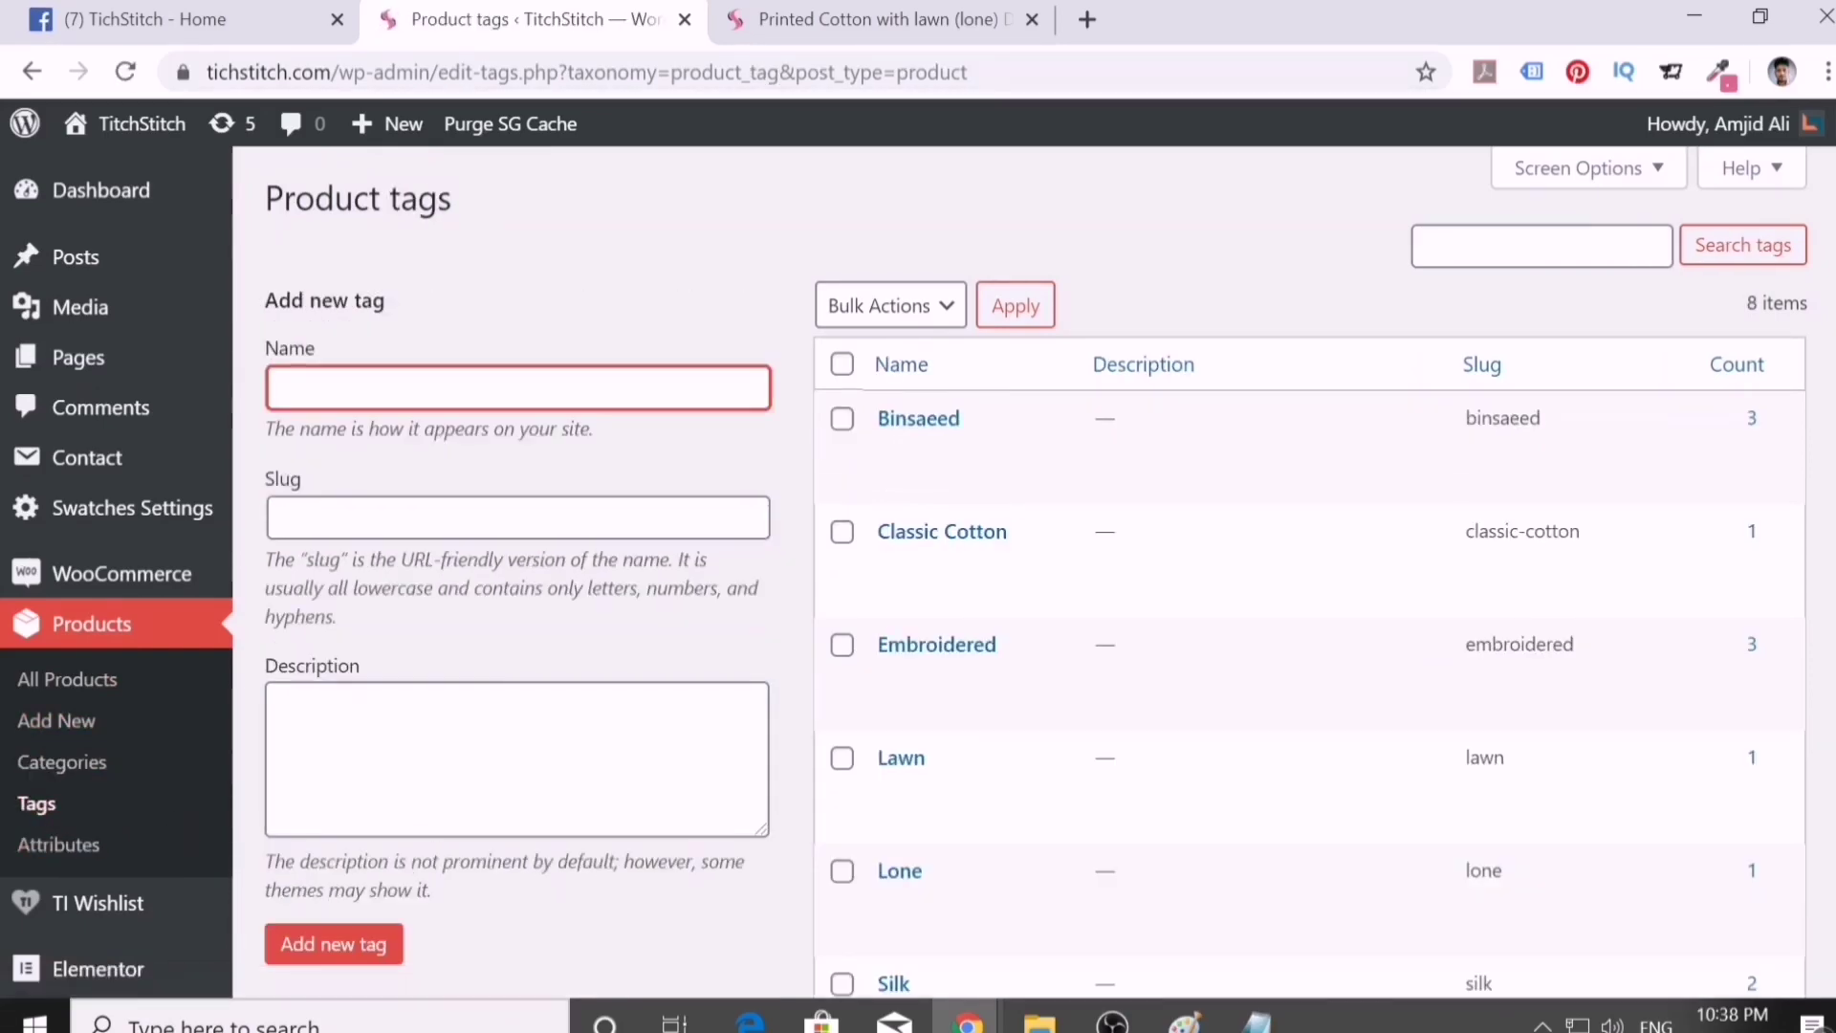
pyautogui.click(59, 845)
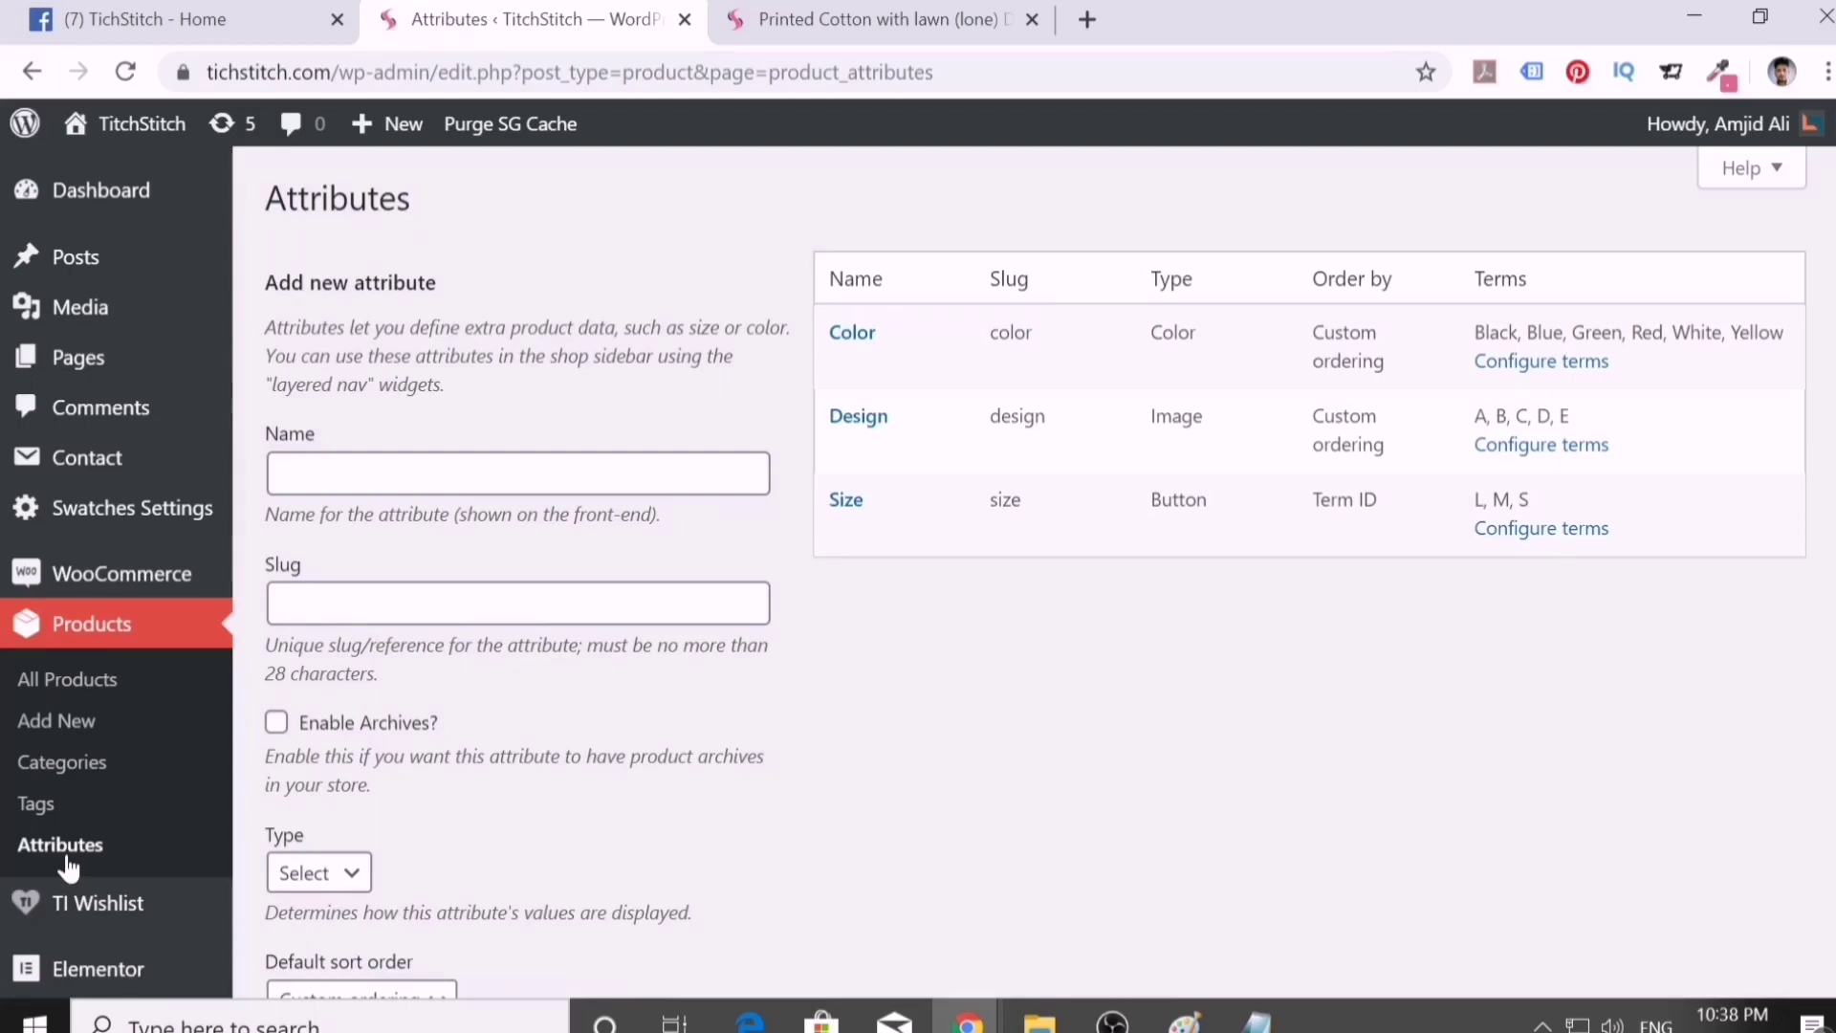
pyautogui.moveTo(904, 471)
# - Start a new product and set its product type to Variable product
pyautogui.click(73, 737)
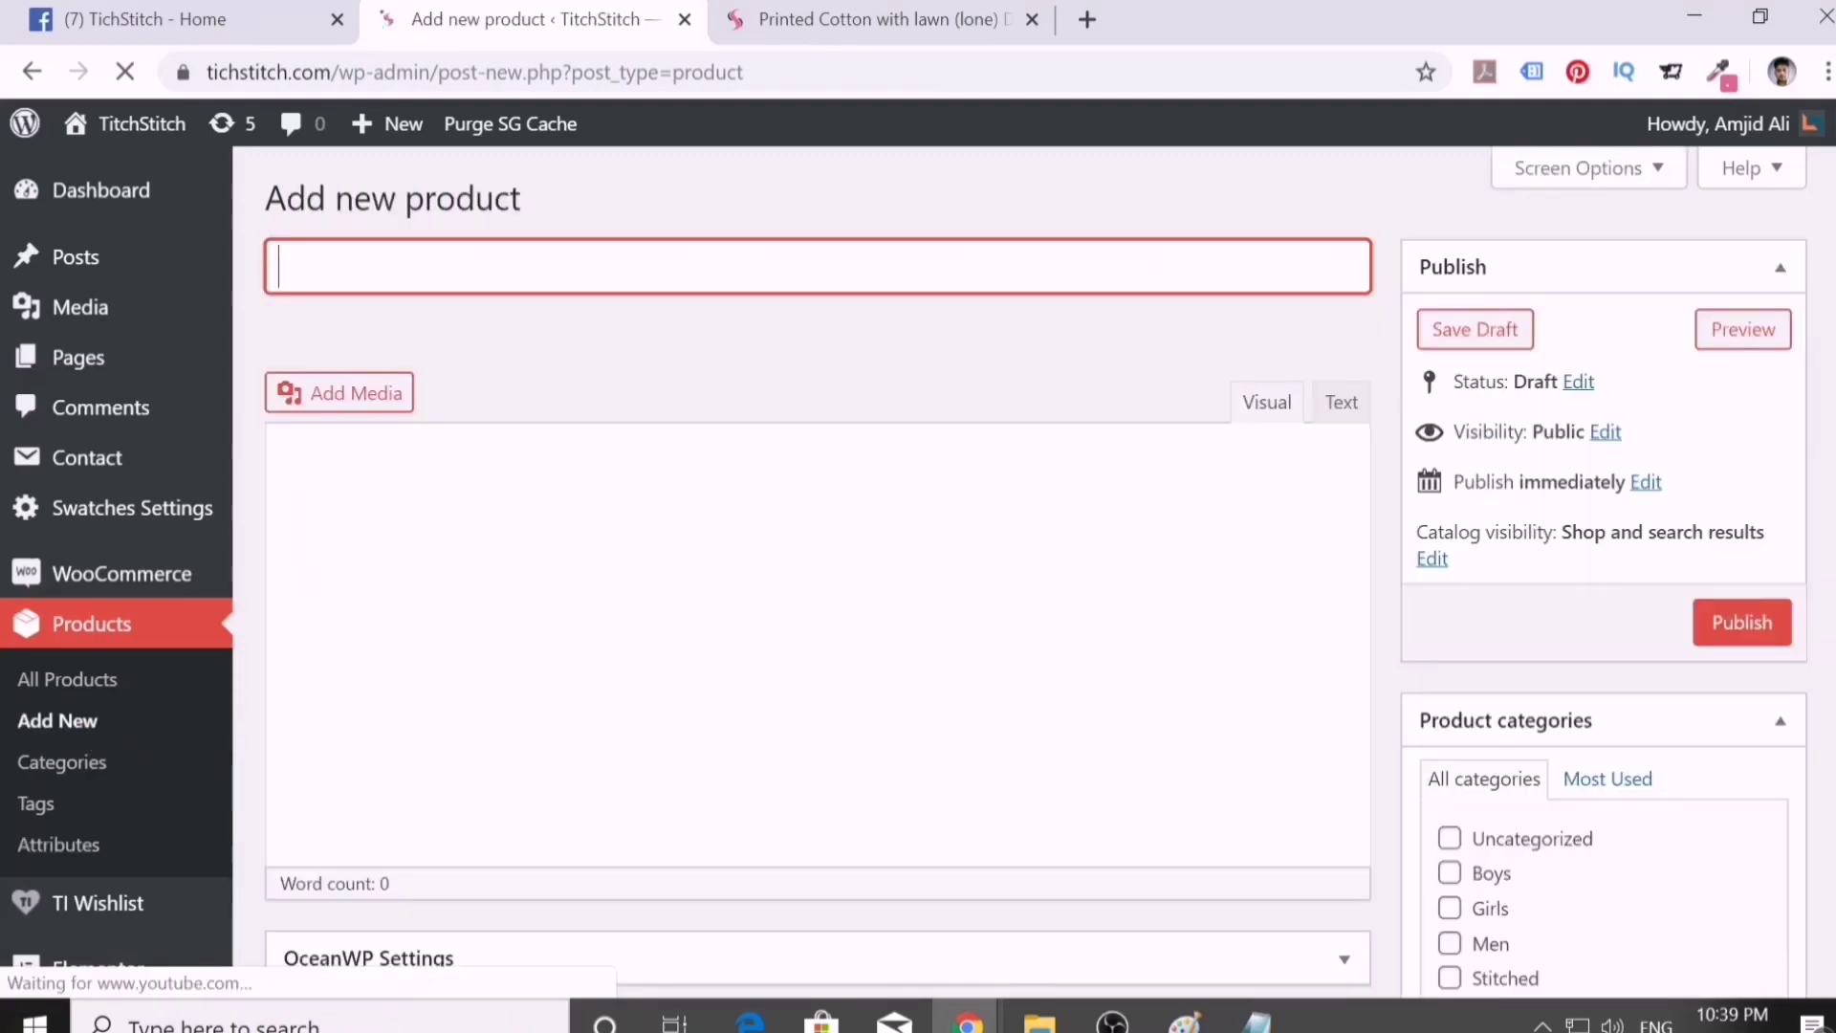
pyautogui.scroll(-3, 578, 536)
pyautogui.scroll(2, 578, 535)
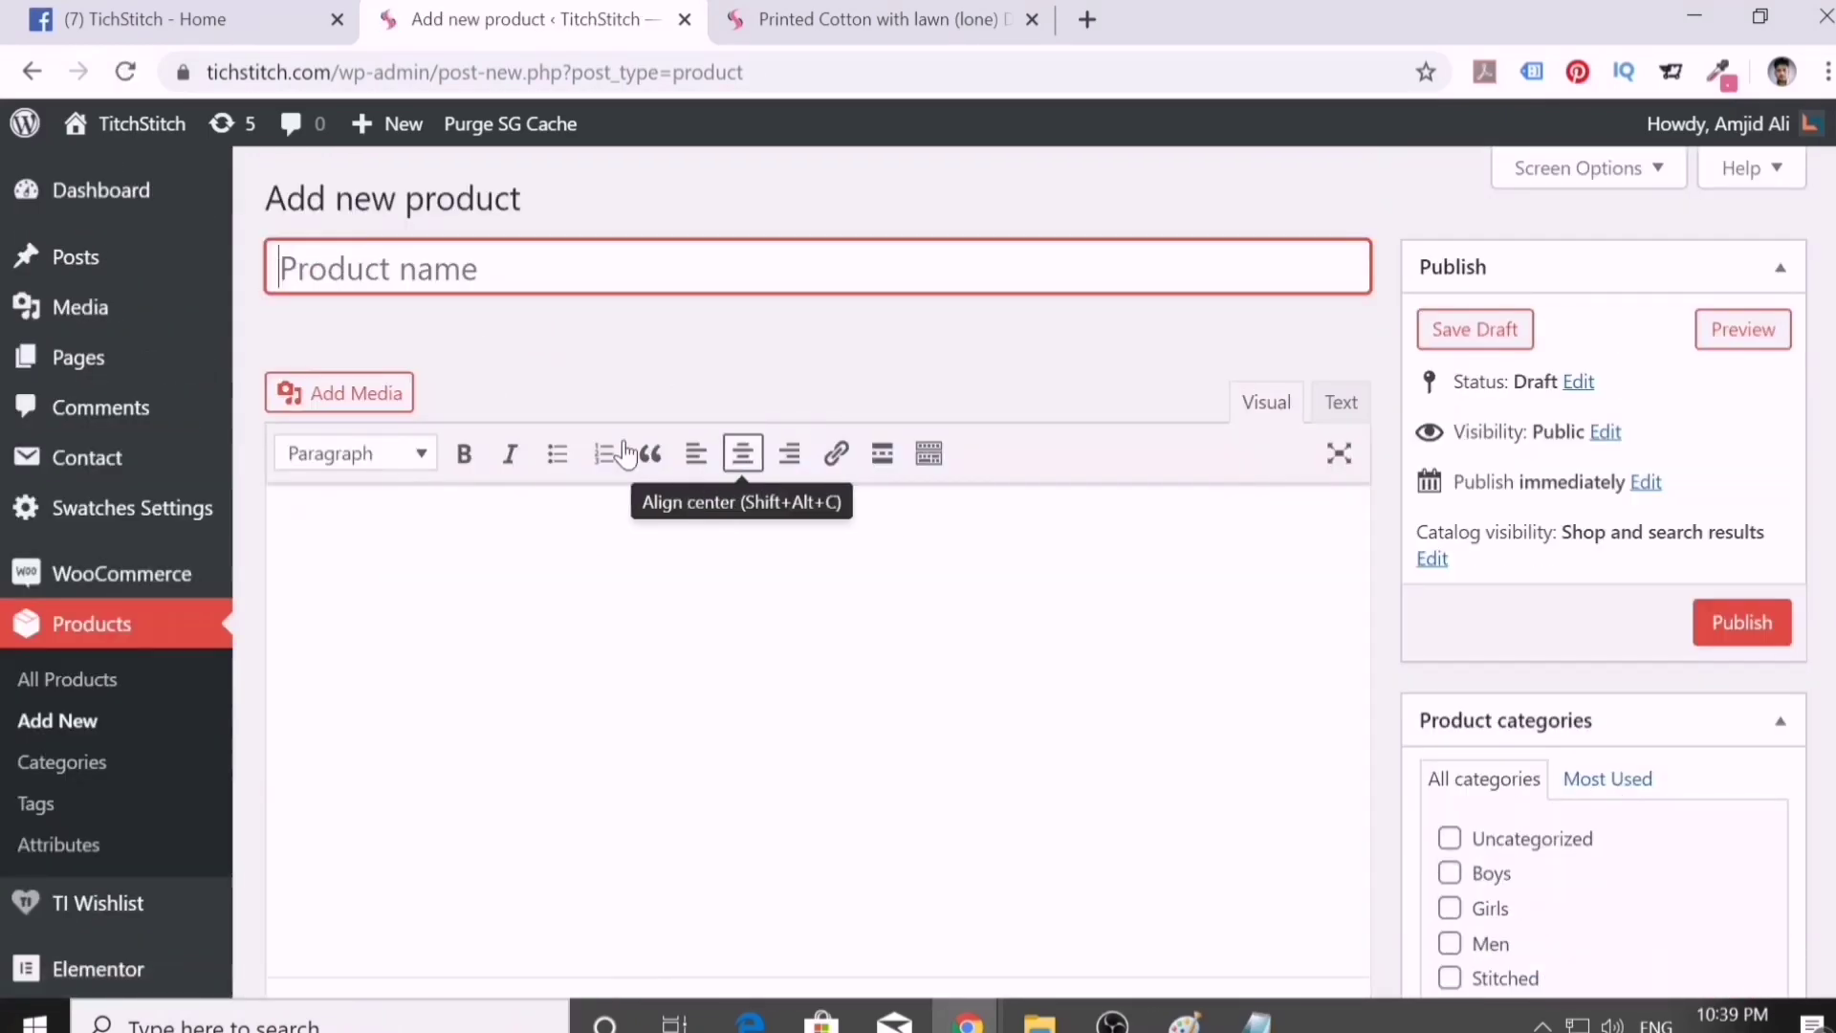
pyautogui.scroll(-7, 774, 726)
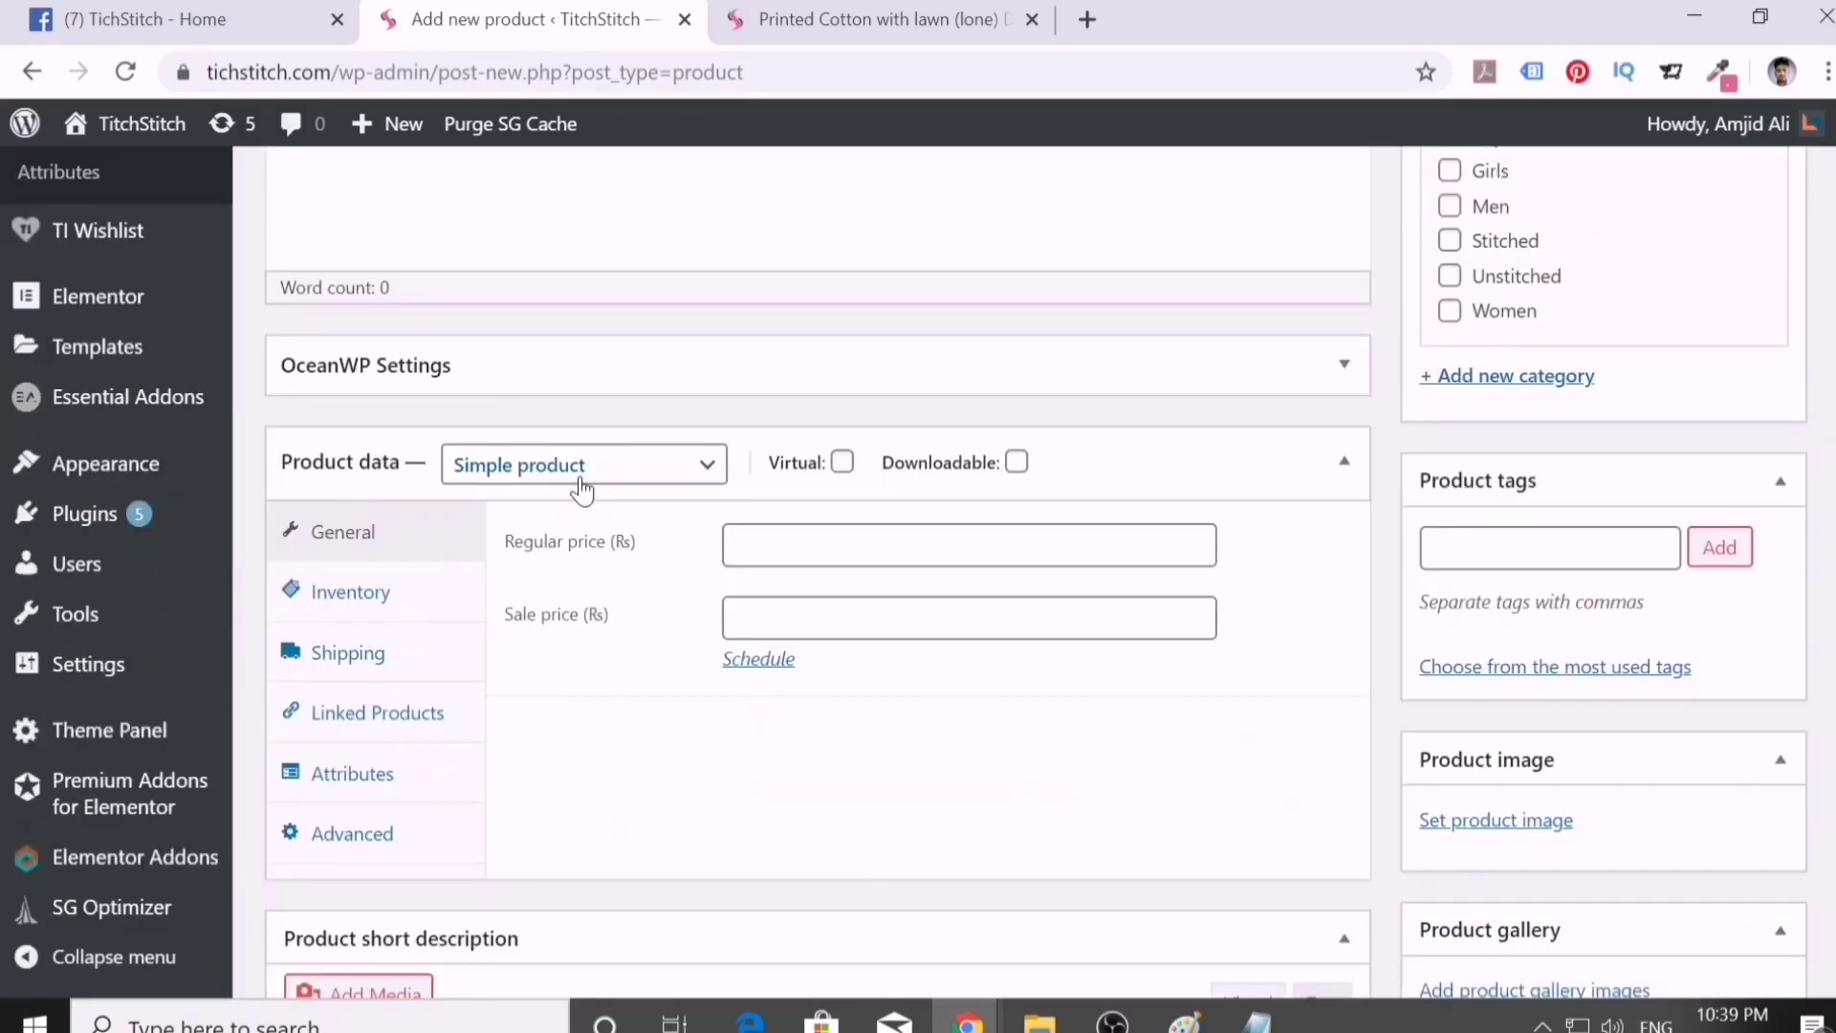
pyautogui.click(581, 487)
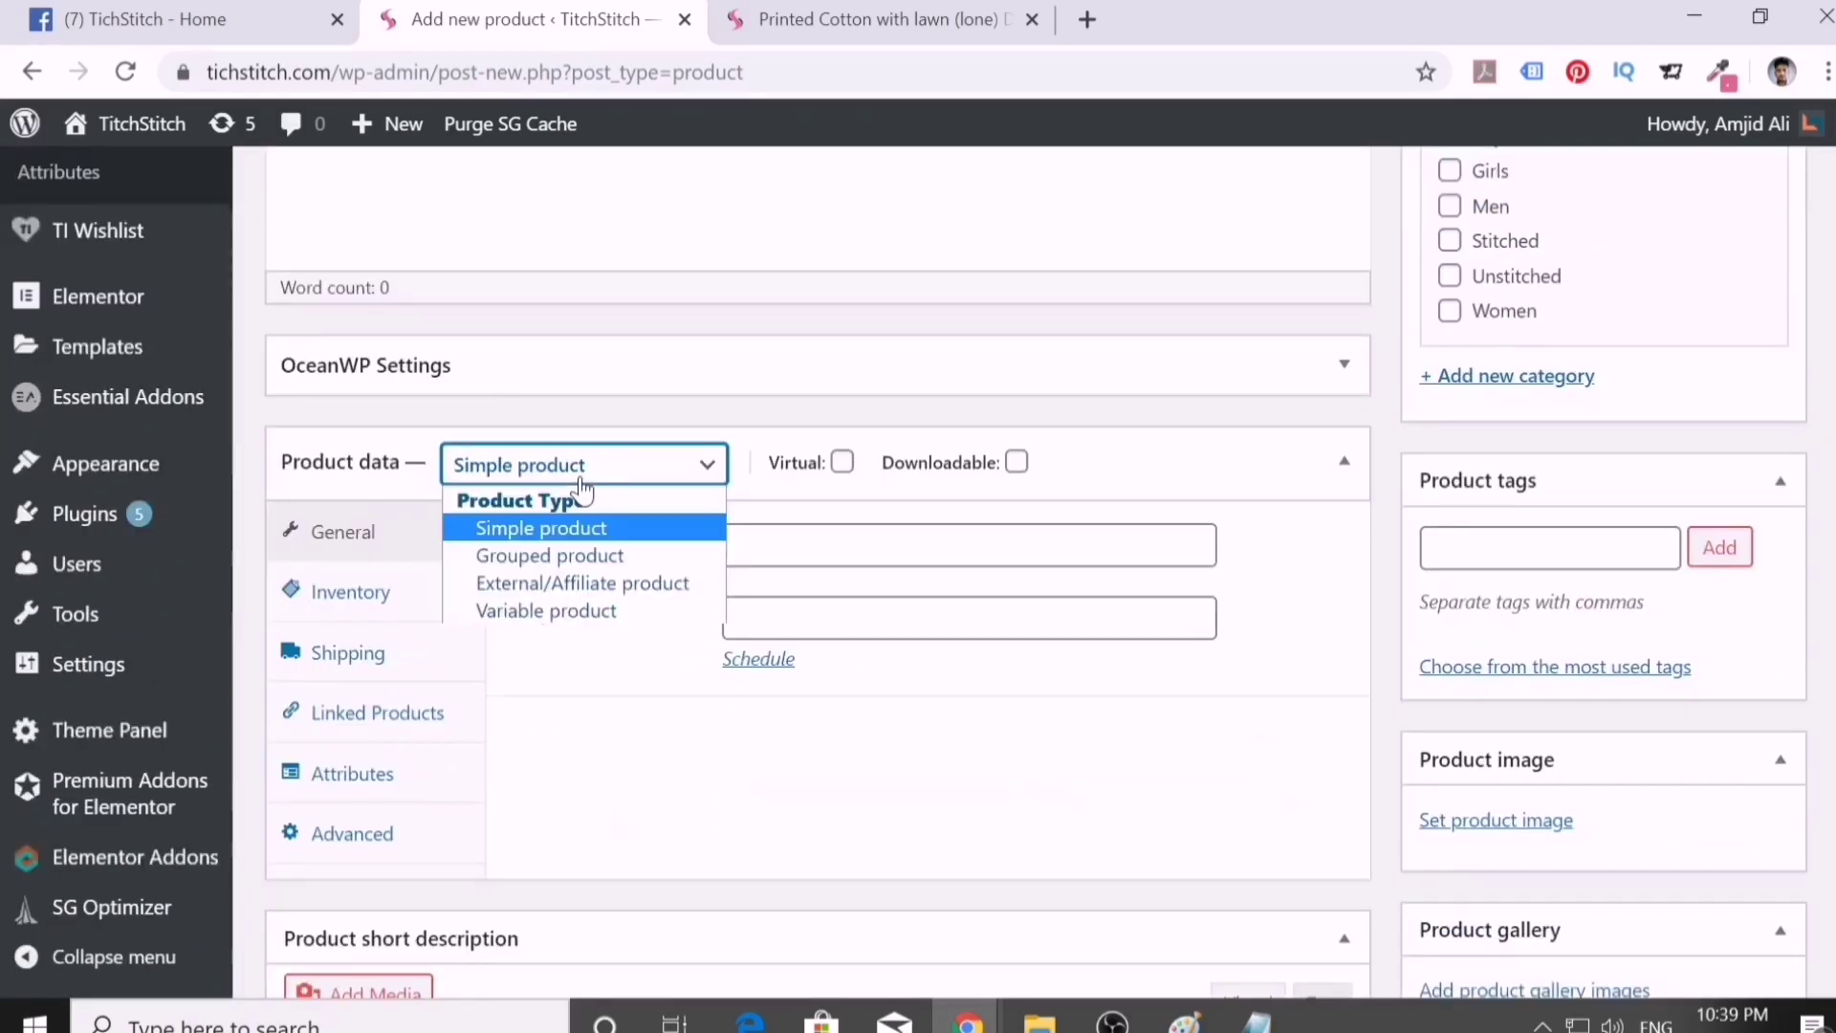
pyautogui.click(552, 612)
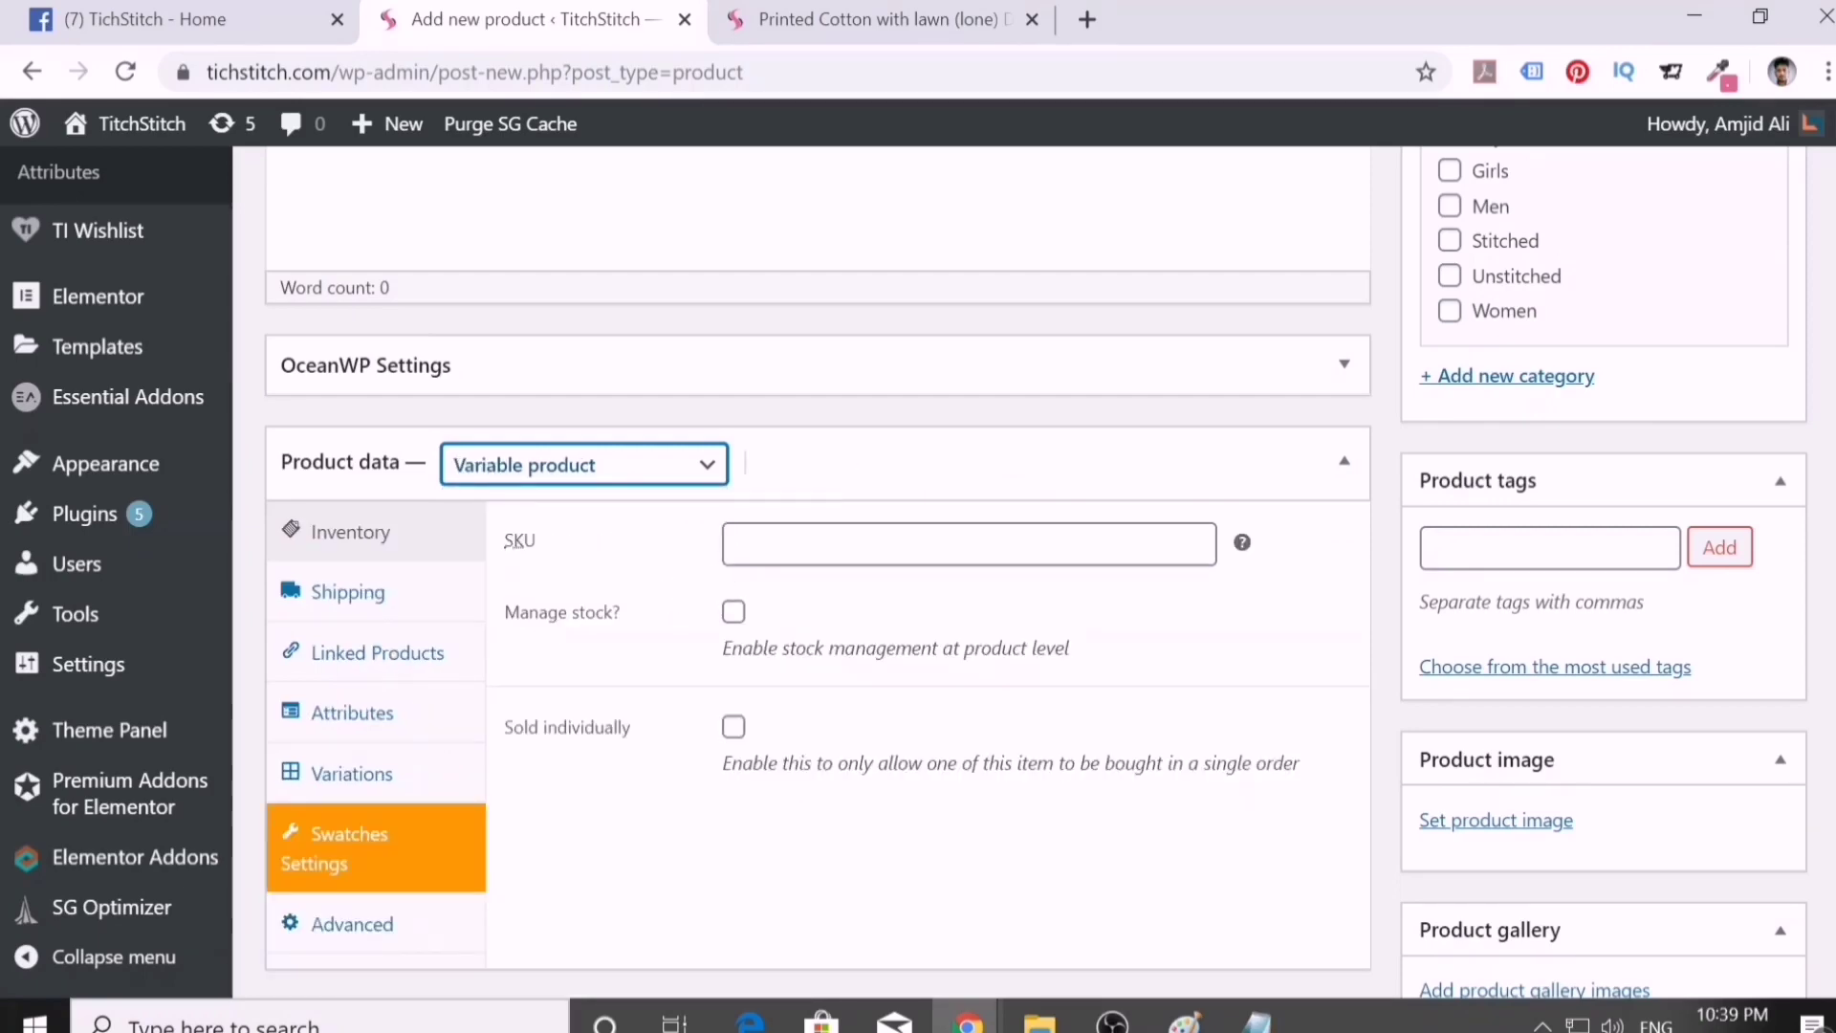
pyautogui.click(968, 543)
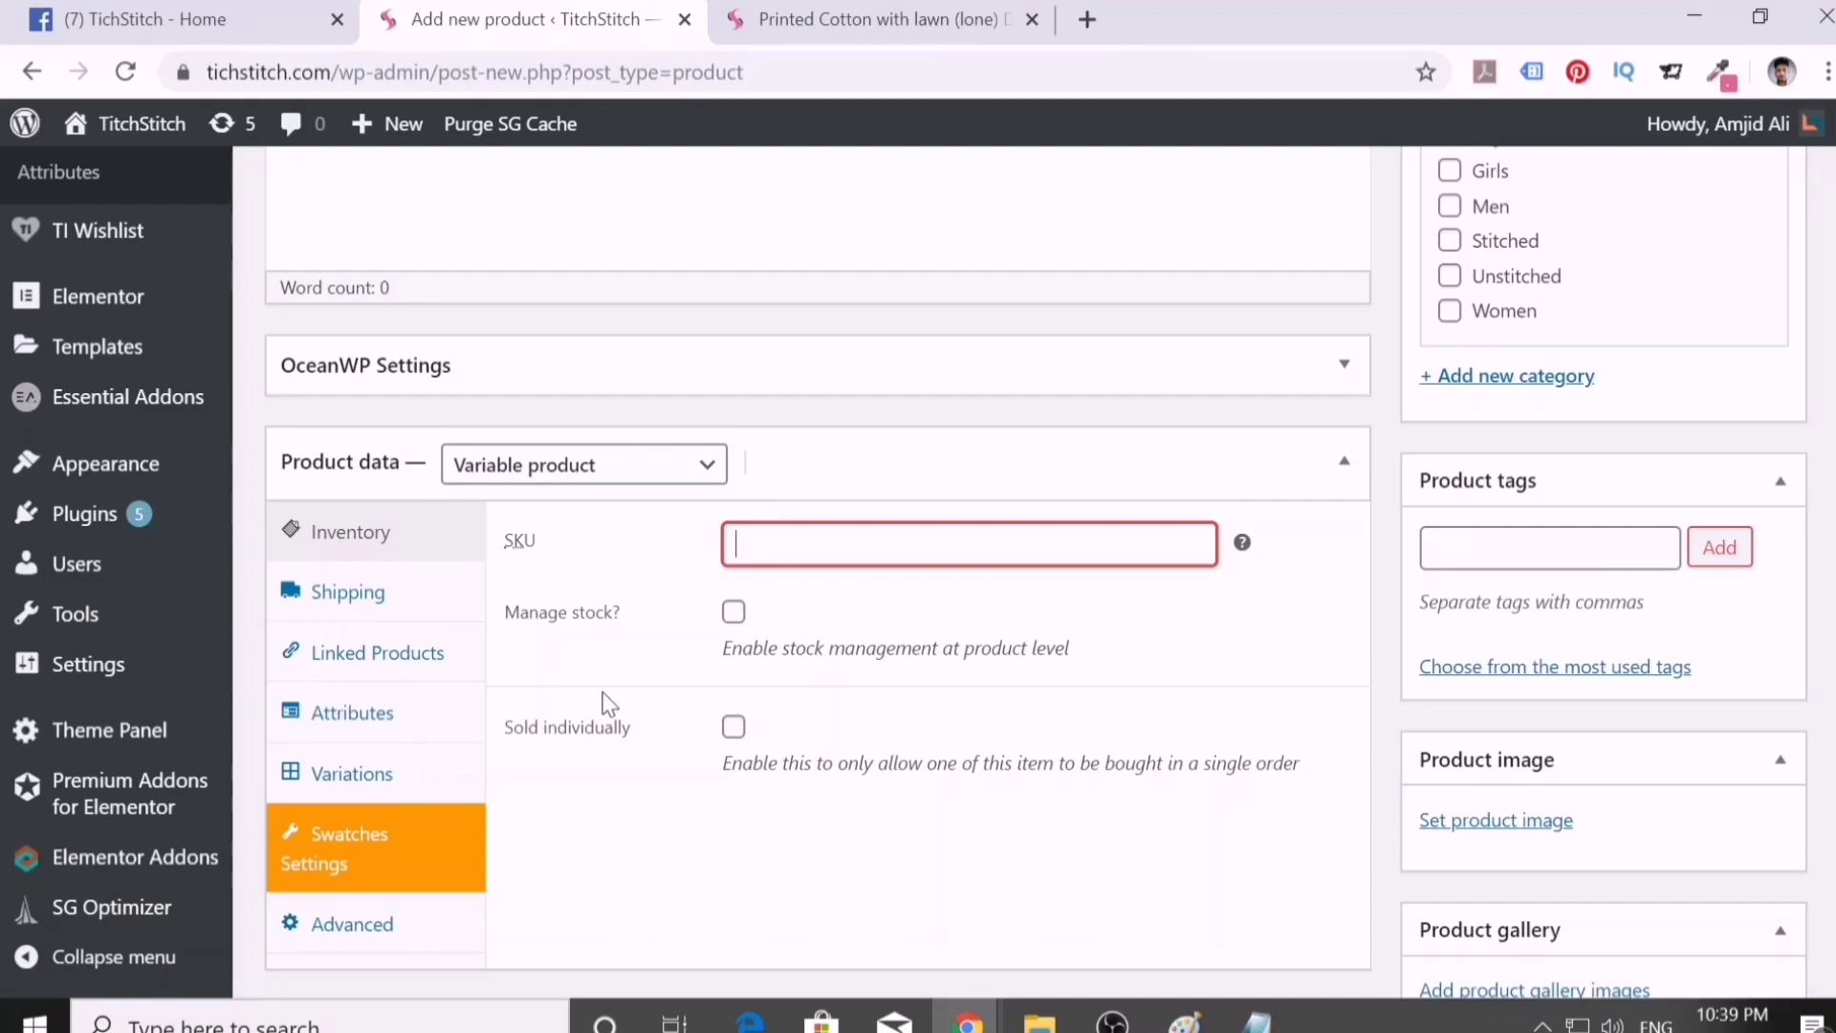
# - Add the Color attribute to the new product and select all of its terms
pyautogui.click(339, 739)
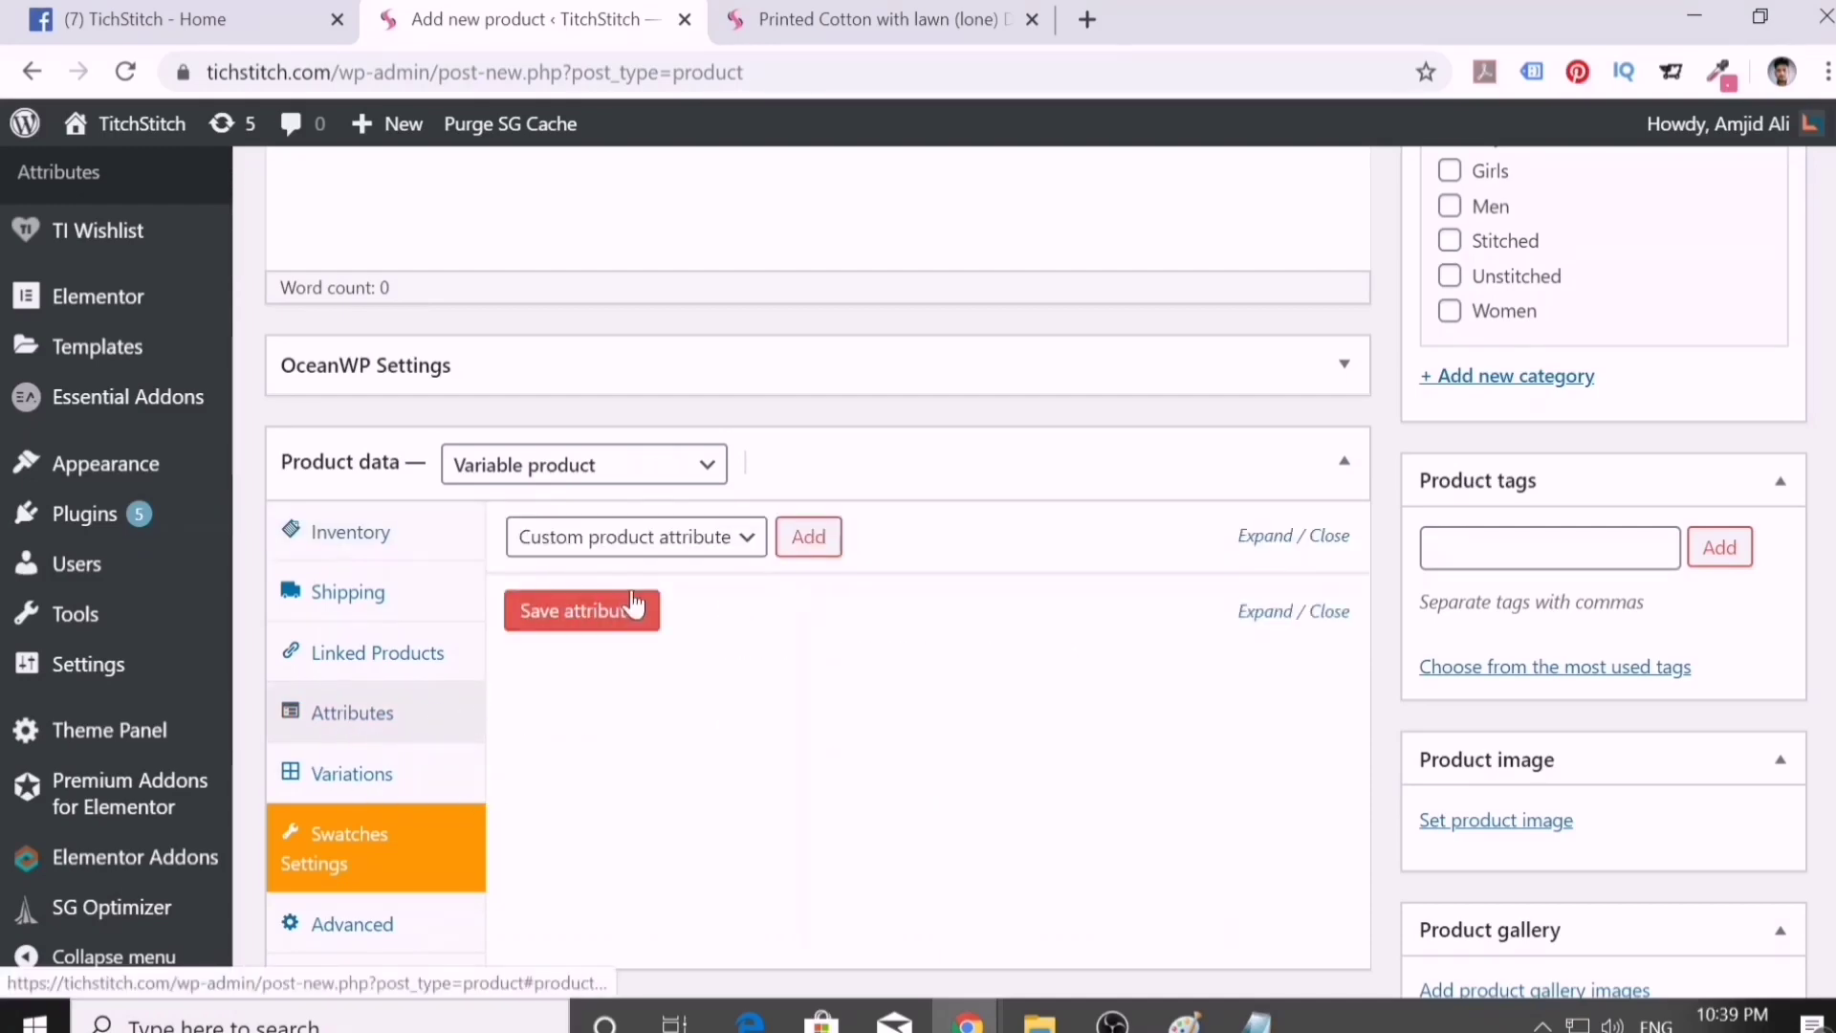
pyautogui.click(653, 551)
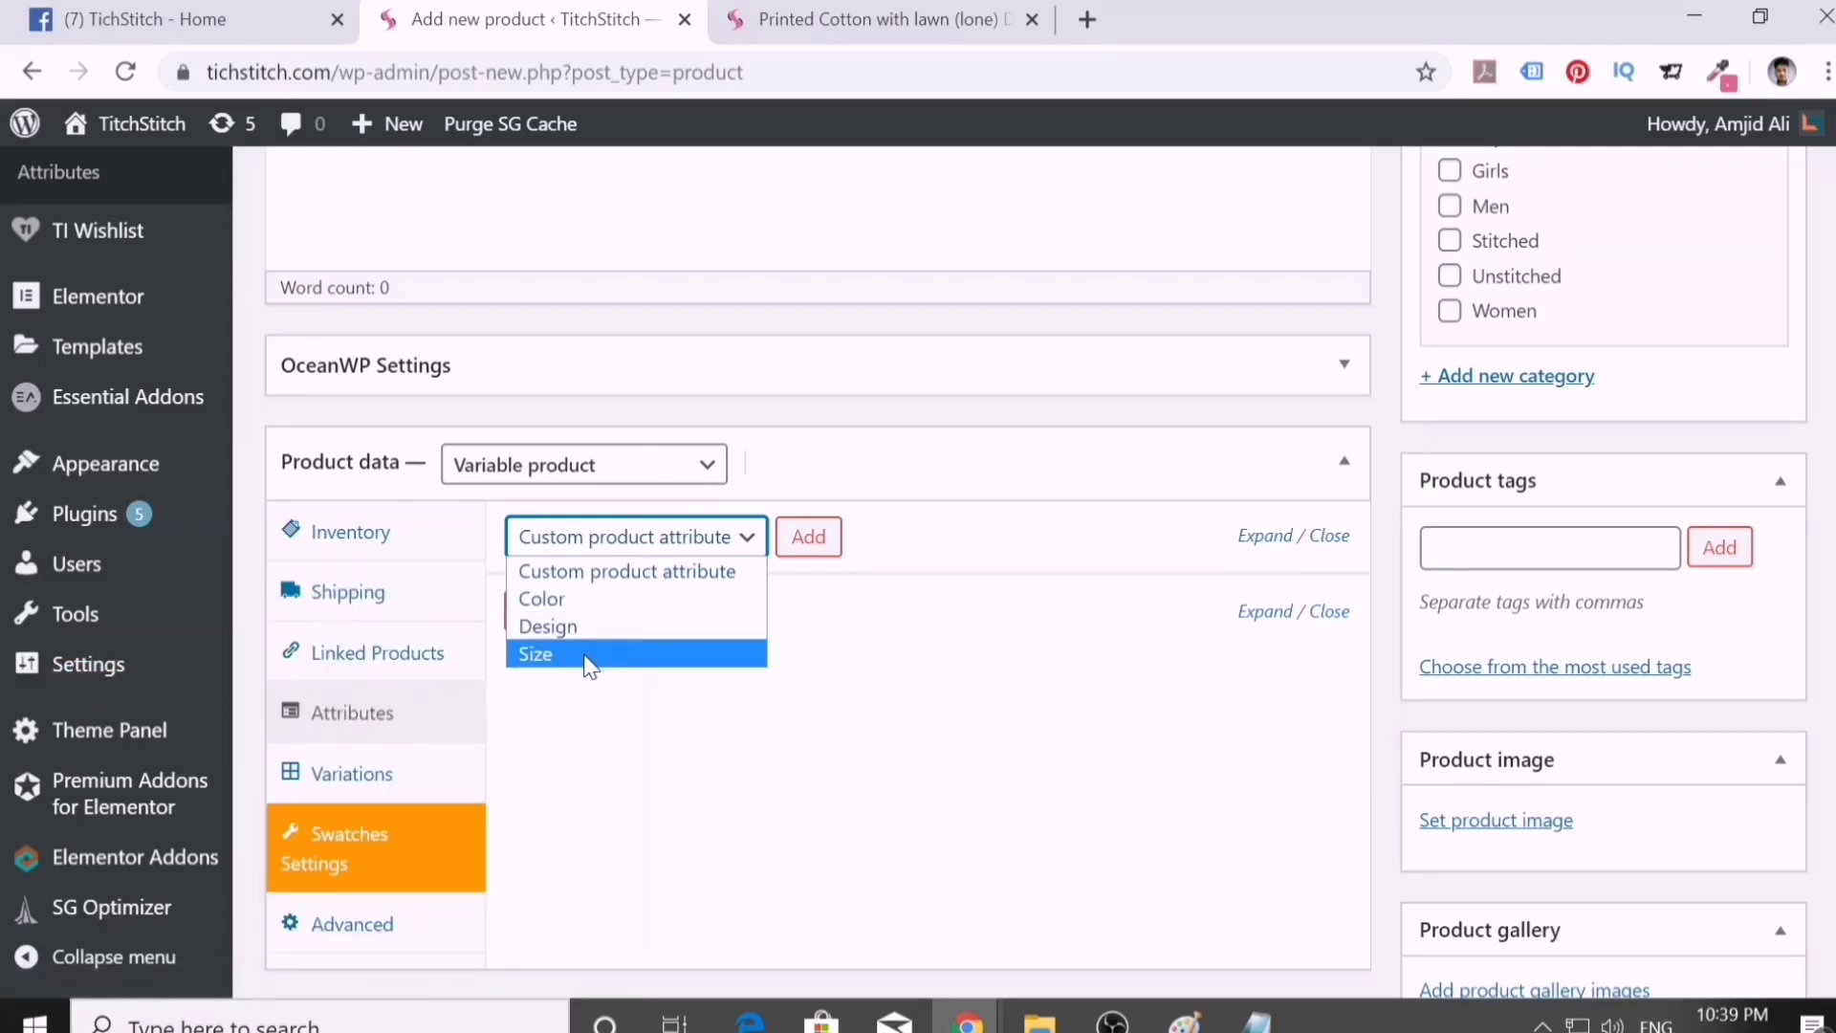
pyautogui.click(622, 626)
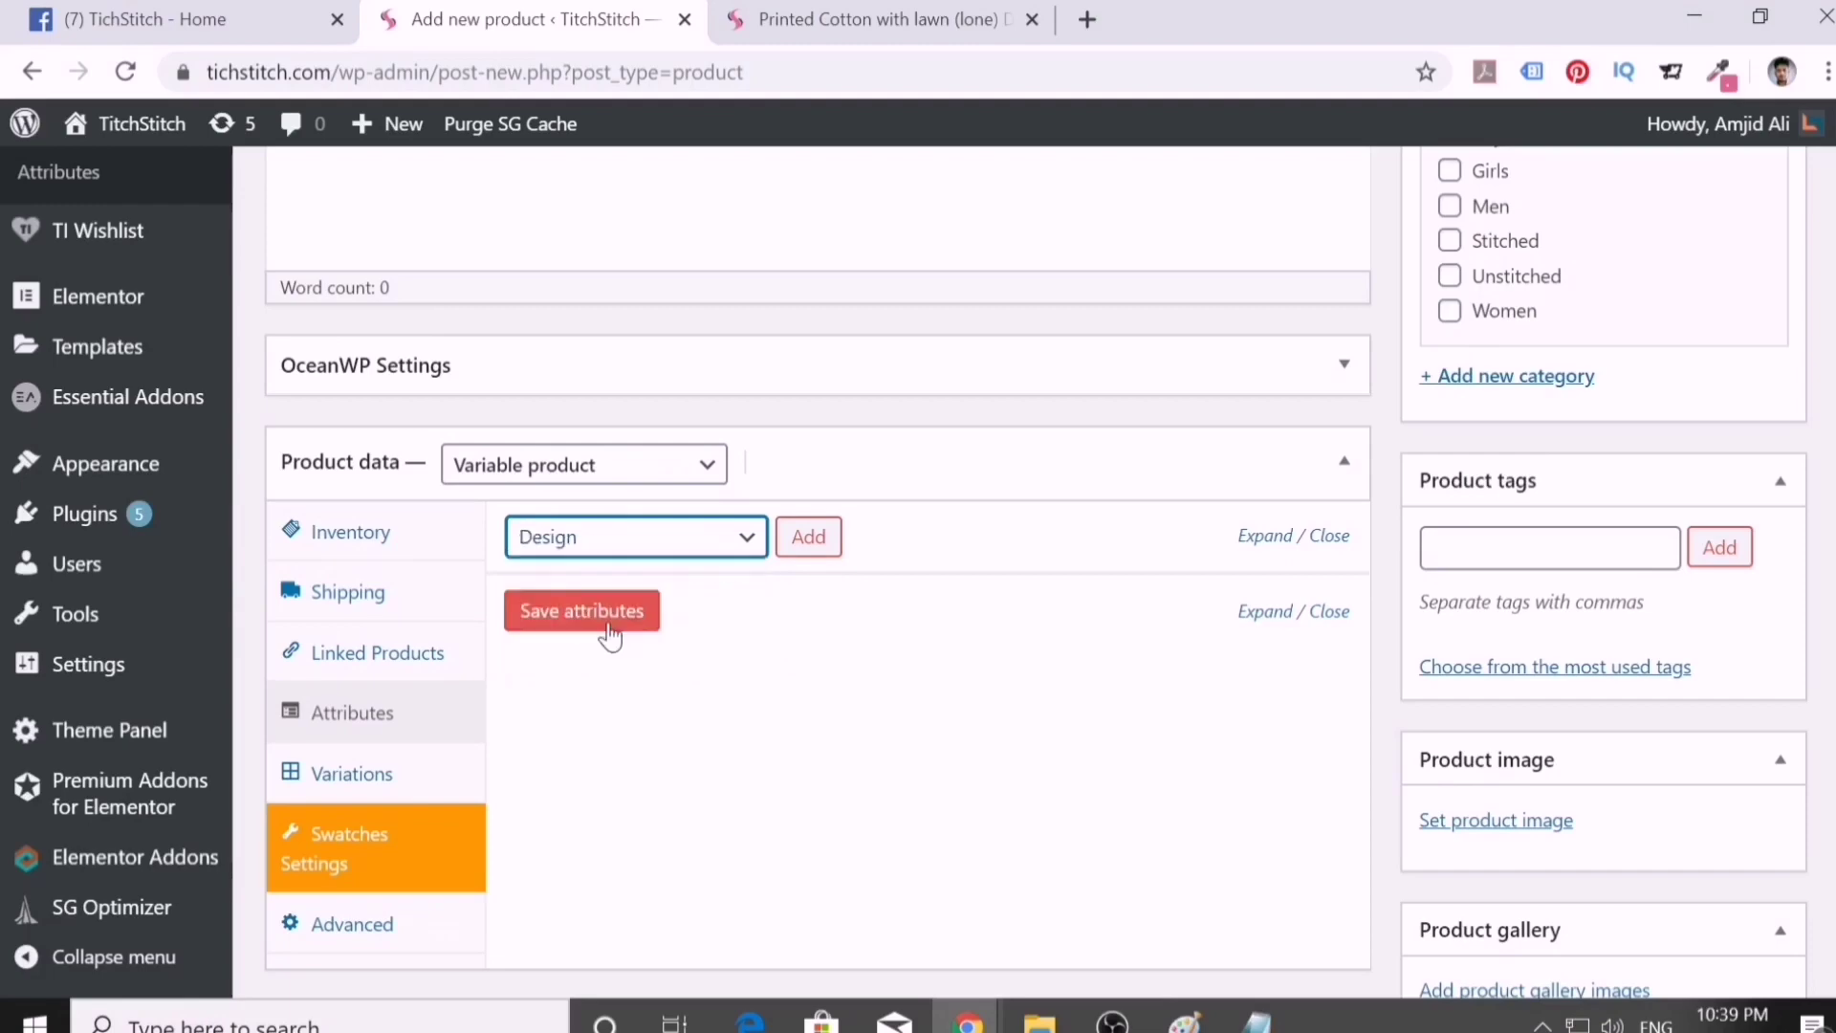
pyautogui.click(654, 545)
pyautogui.click(629, 599)
pyautogui.click(785, 541)
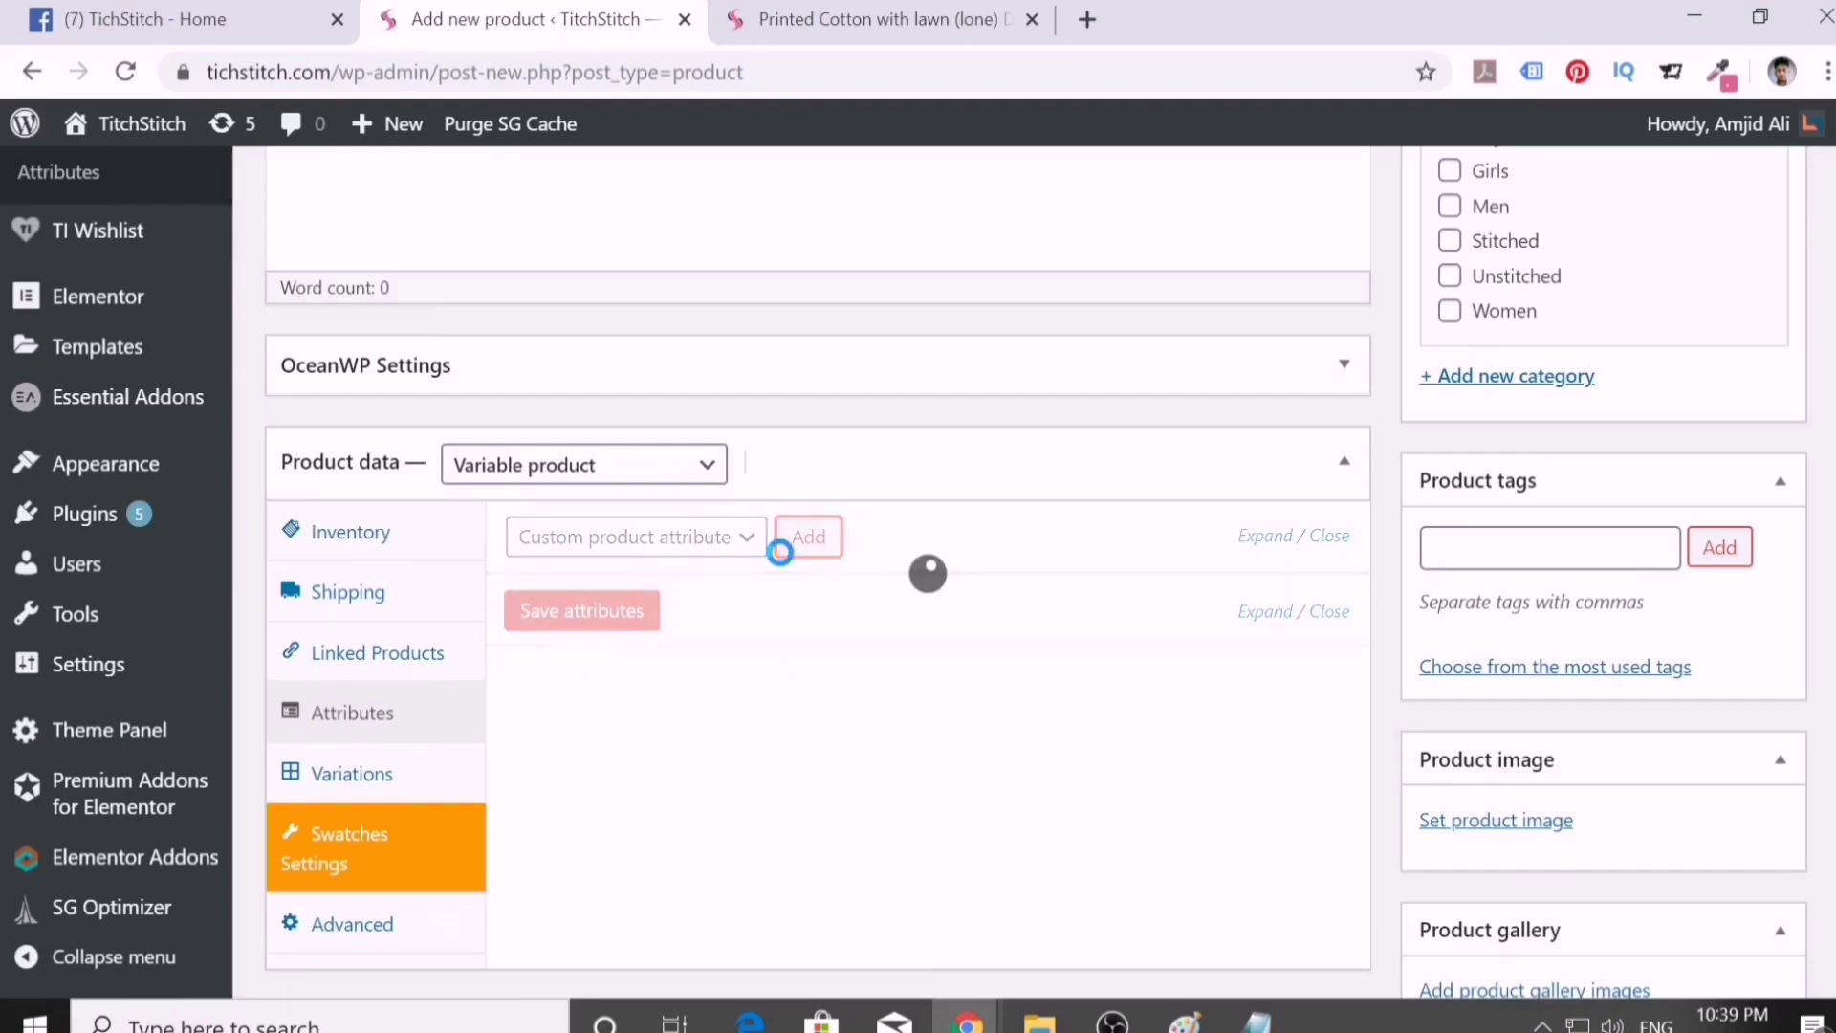
pyautogui.scroll(-3, 848, 670)
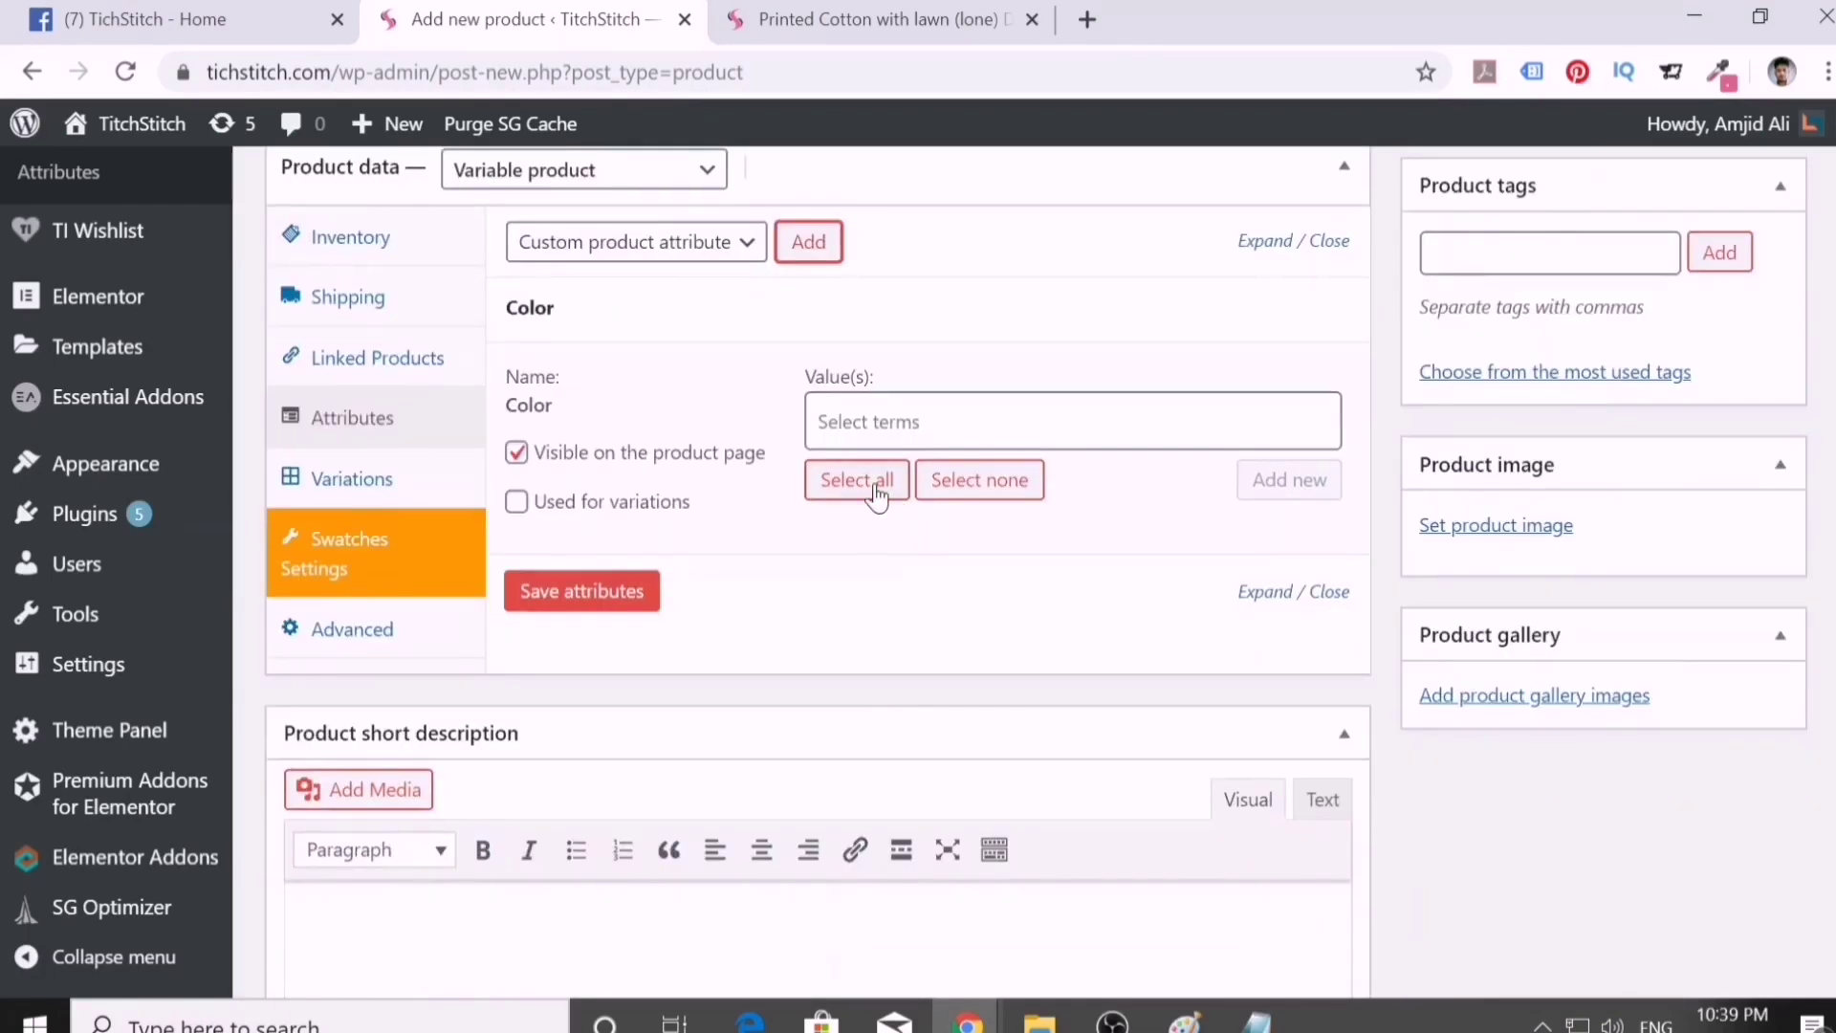
pyautogui.click(861, 481)
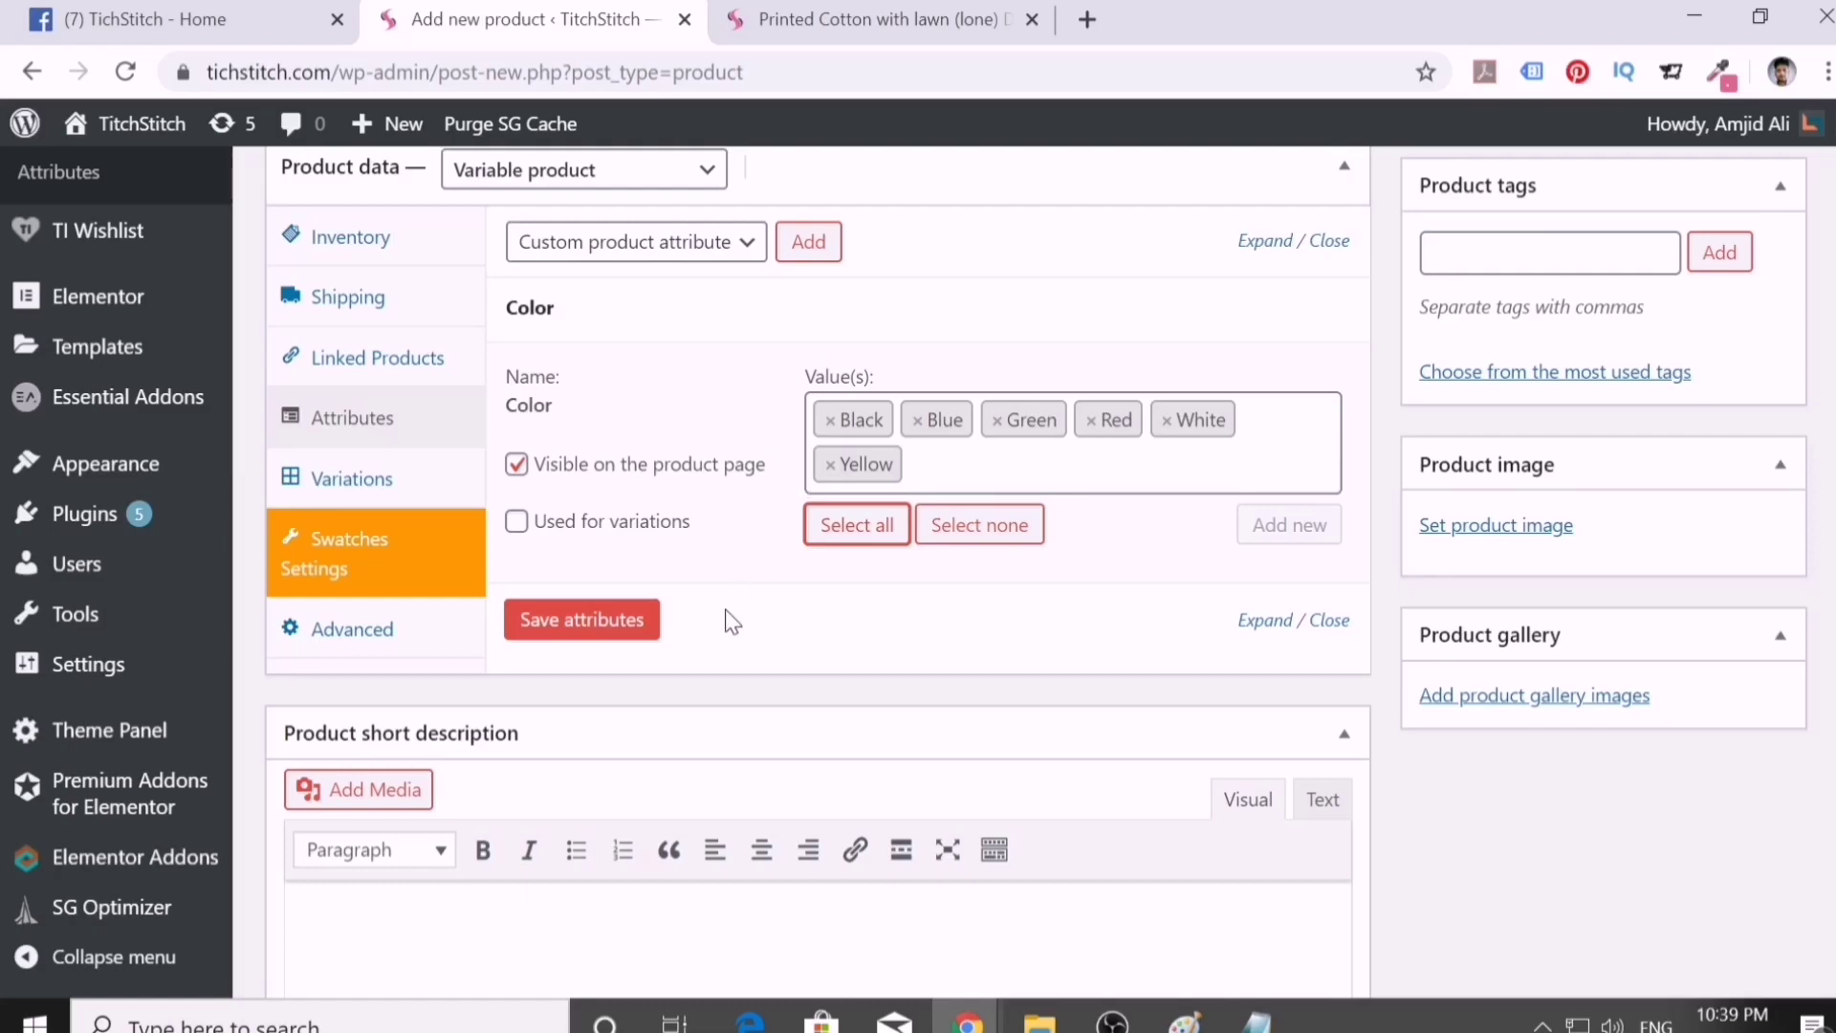
# - Leave the new product unsaved and open the list of all products
pyautogui.scroll(-3, 732, 621)
pyautogui.scroll(5, 564, 744)
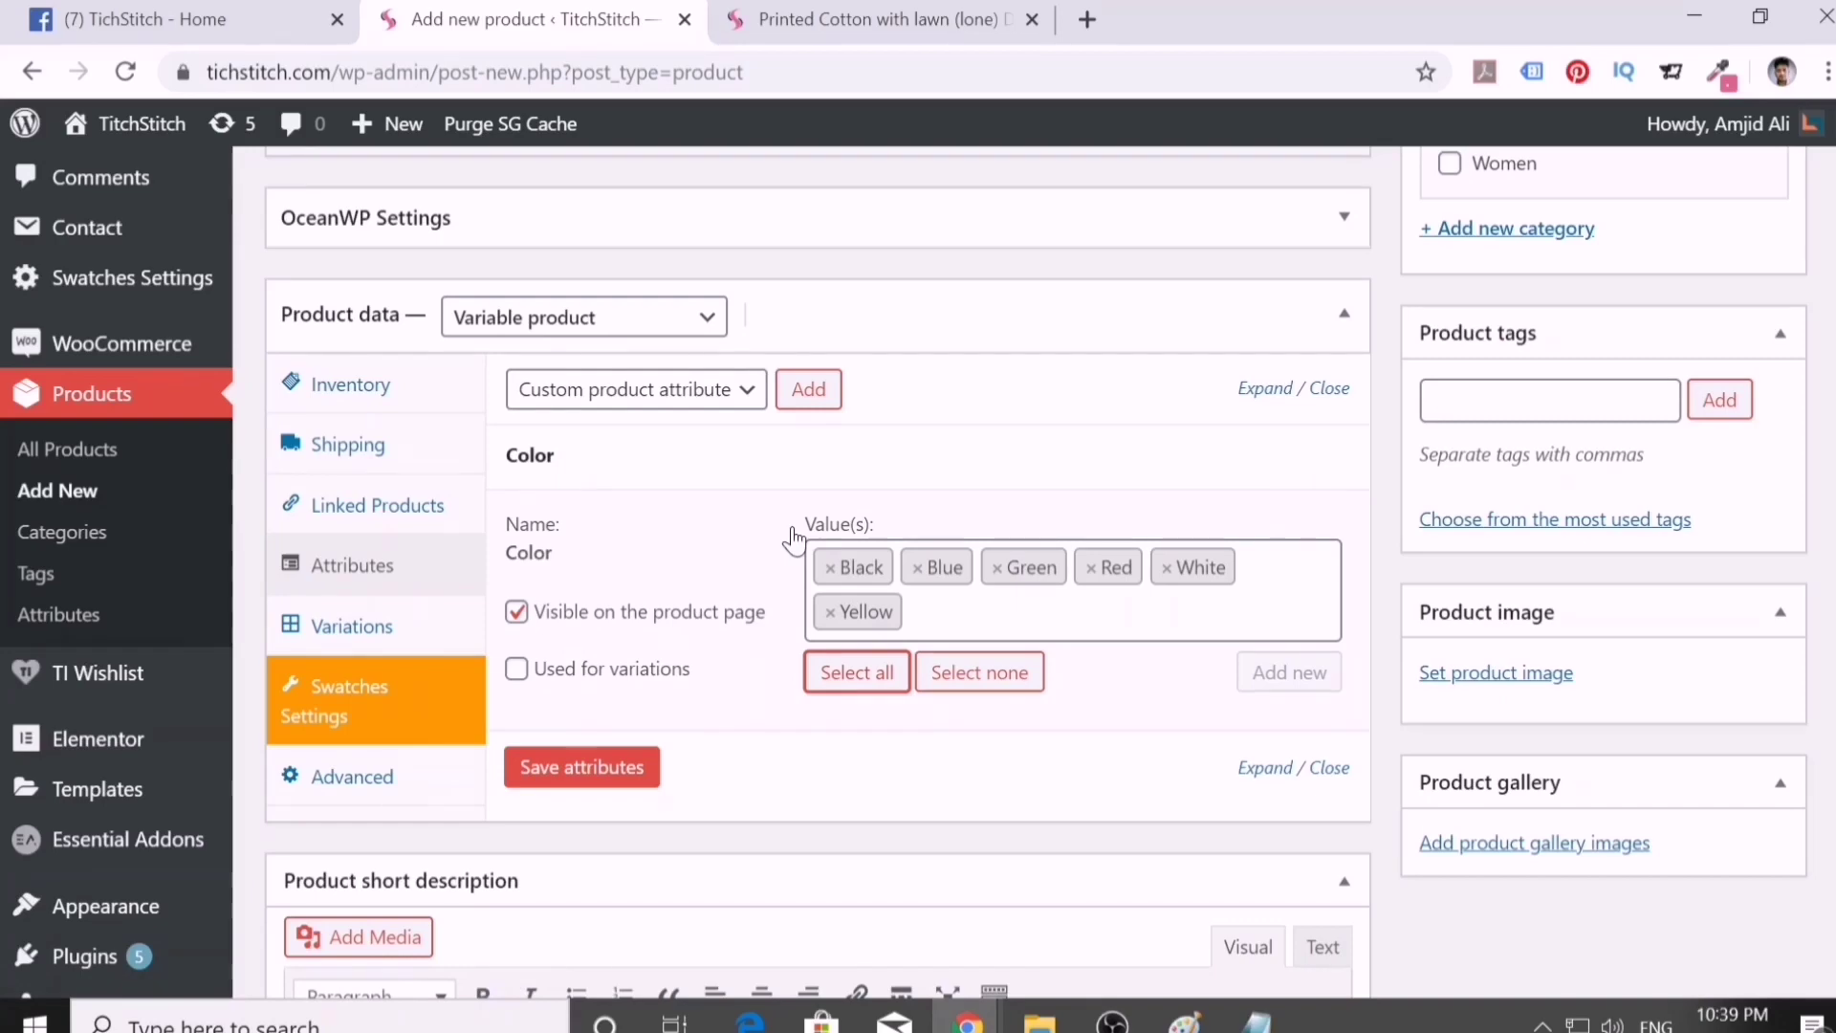
pyautogui.scroll(5, 793, 540)
pyautogui.click(65, 624)
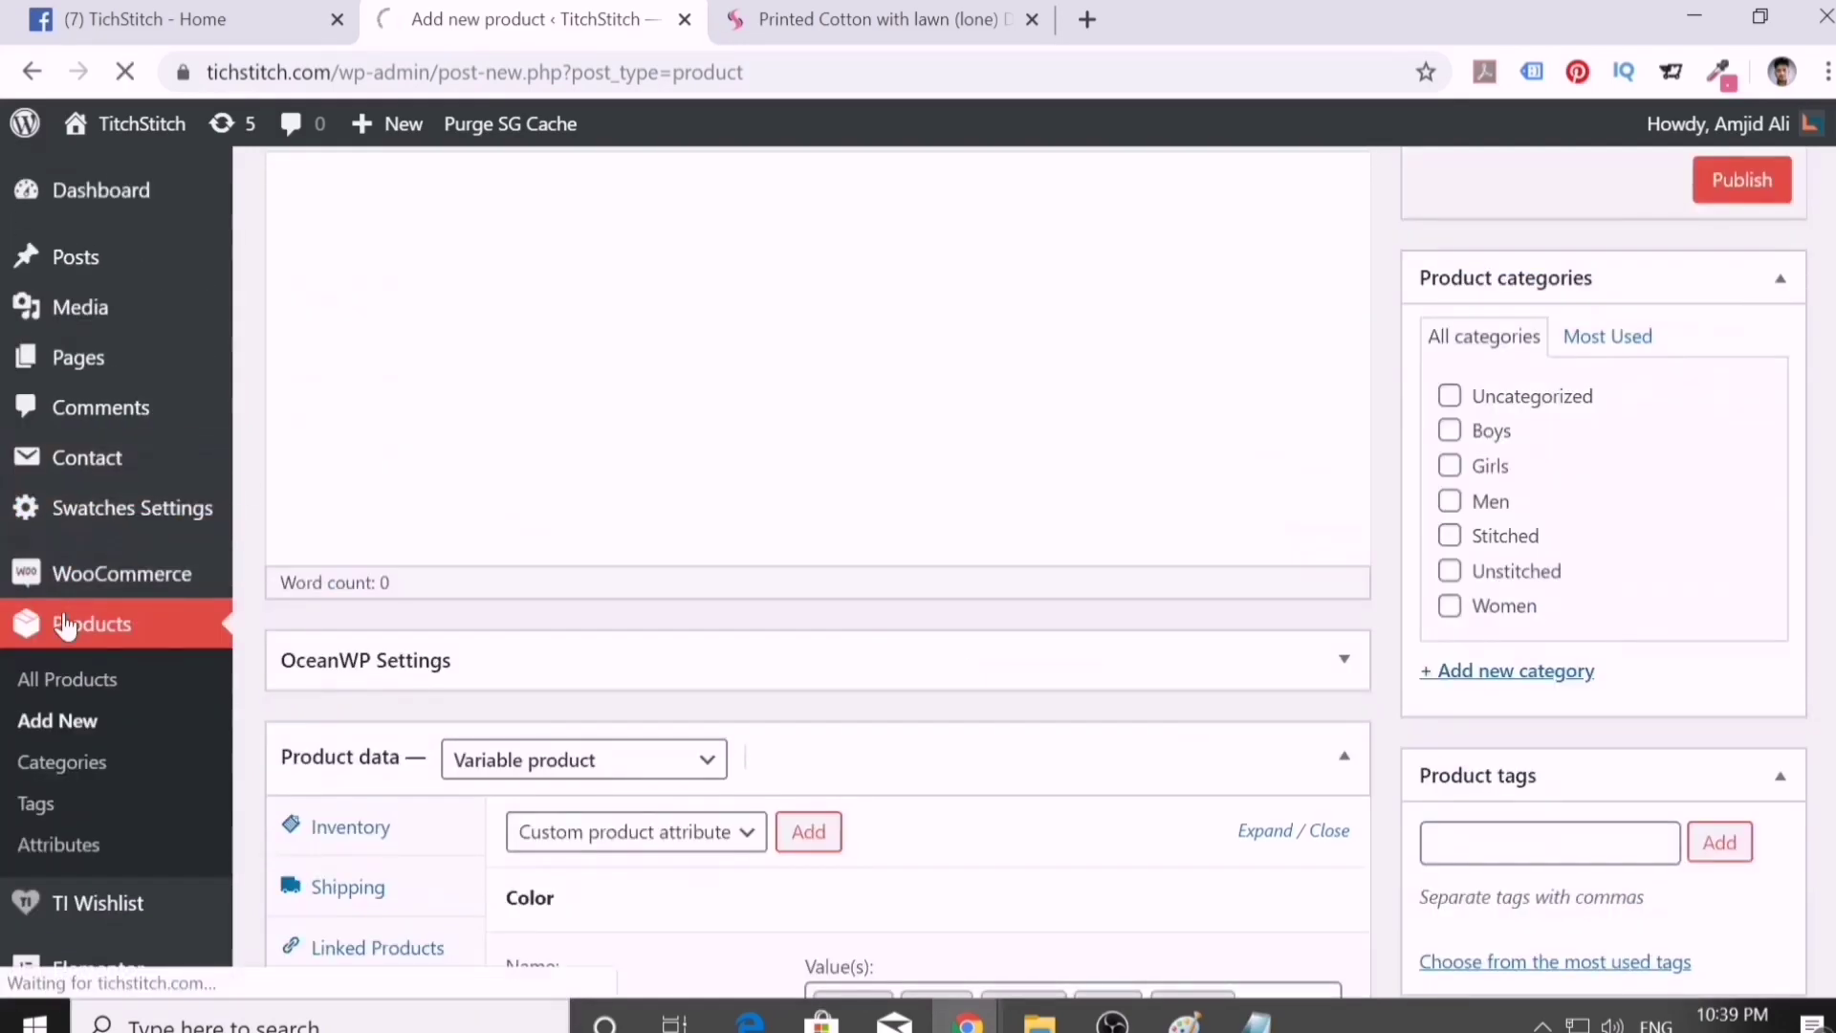
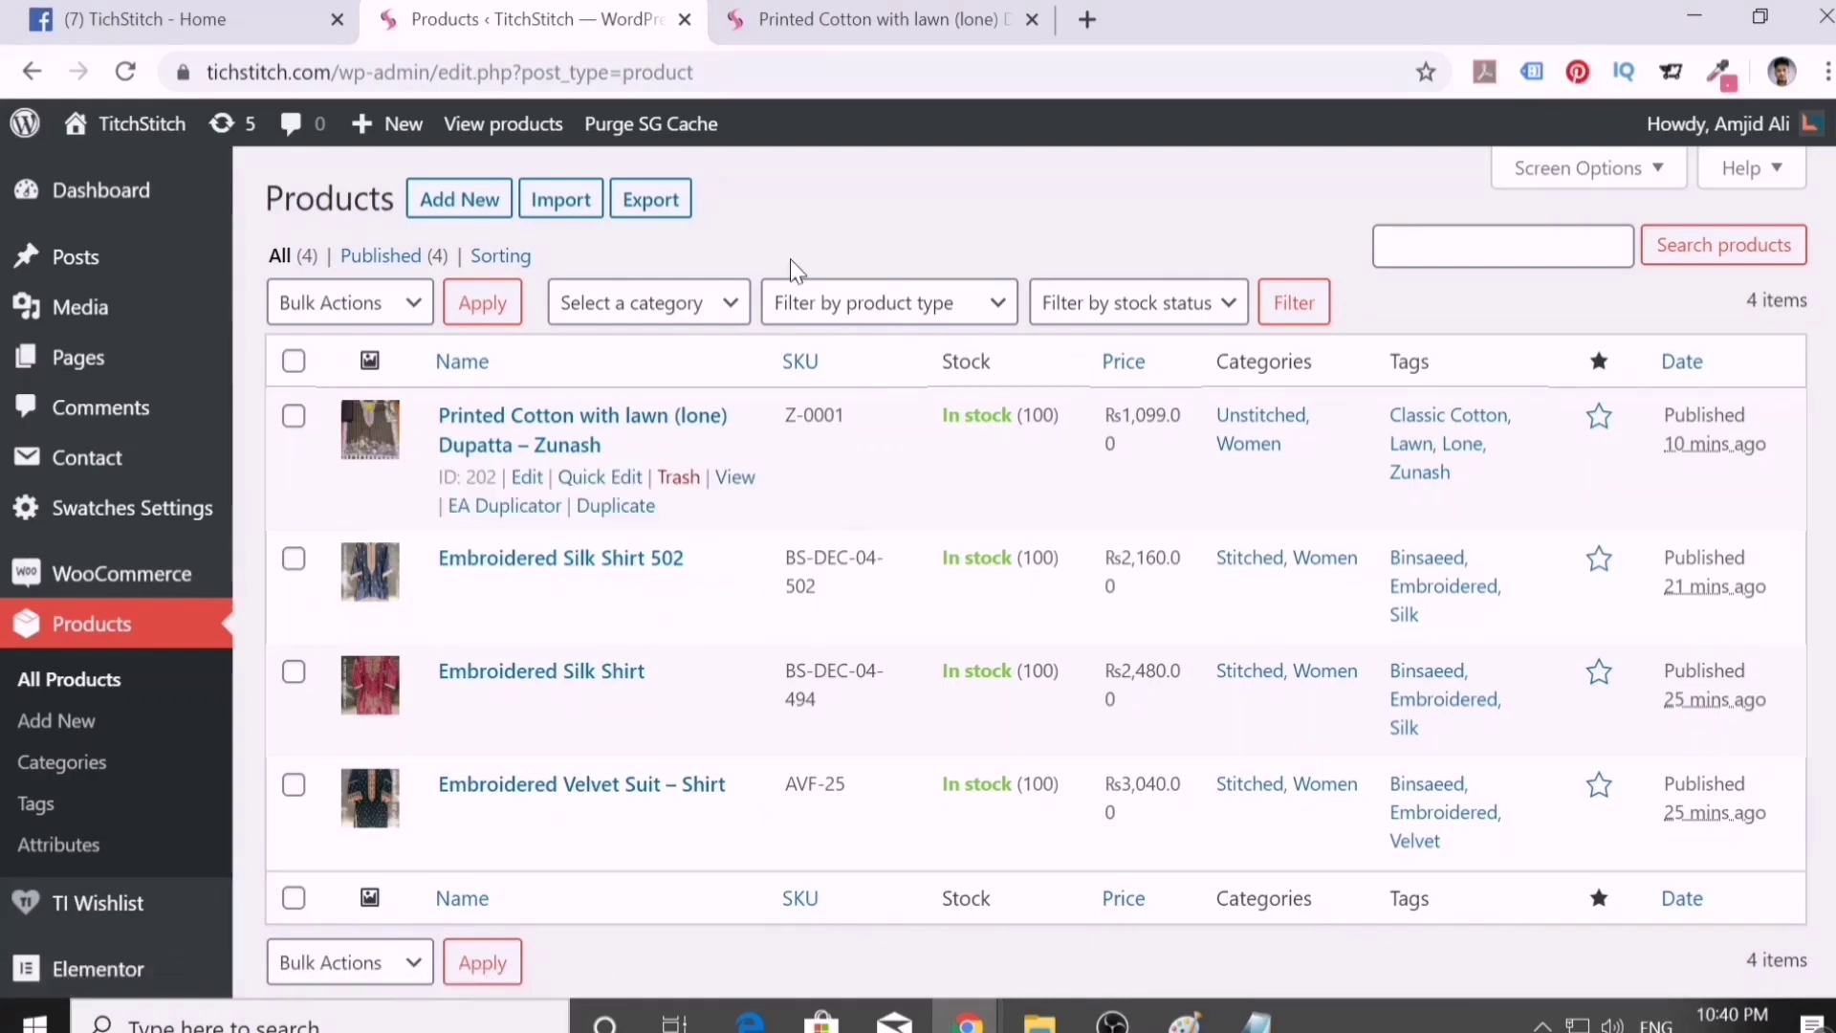
# - Return to the Zunash product's store page and look over its price and selected design
pyautogui.click(842, 27)
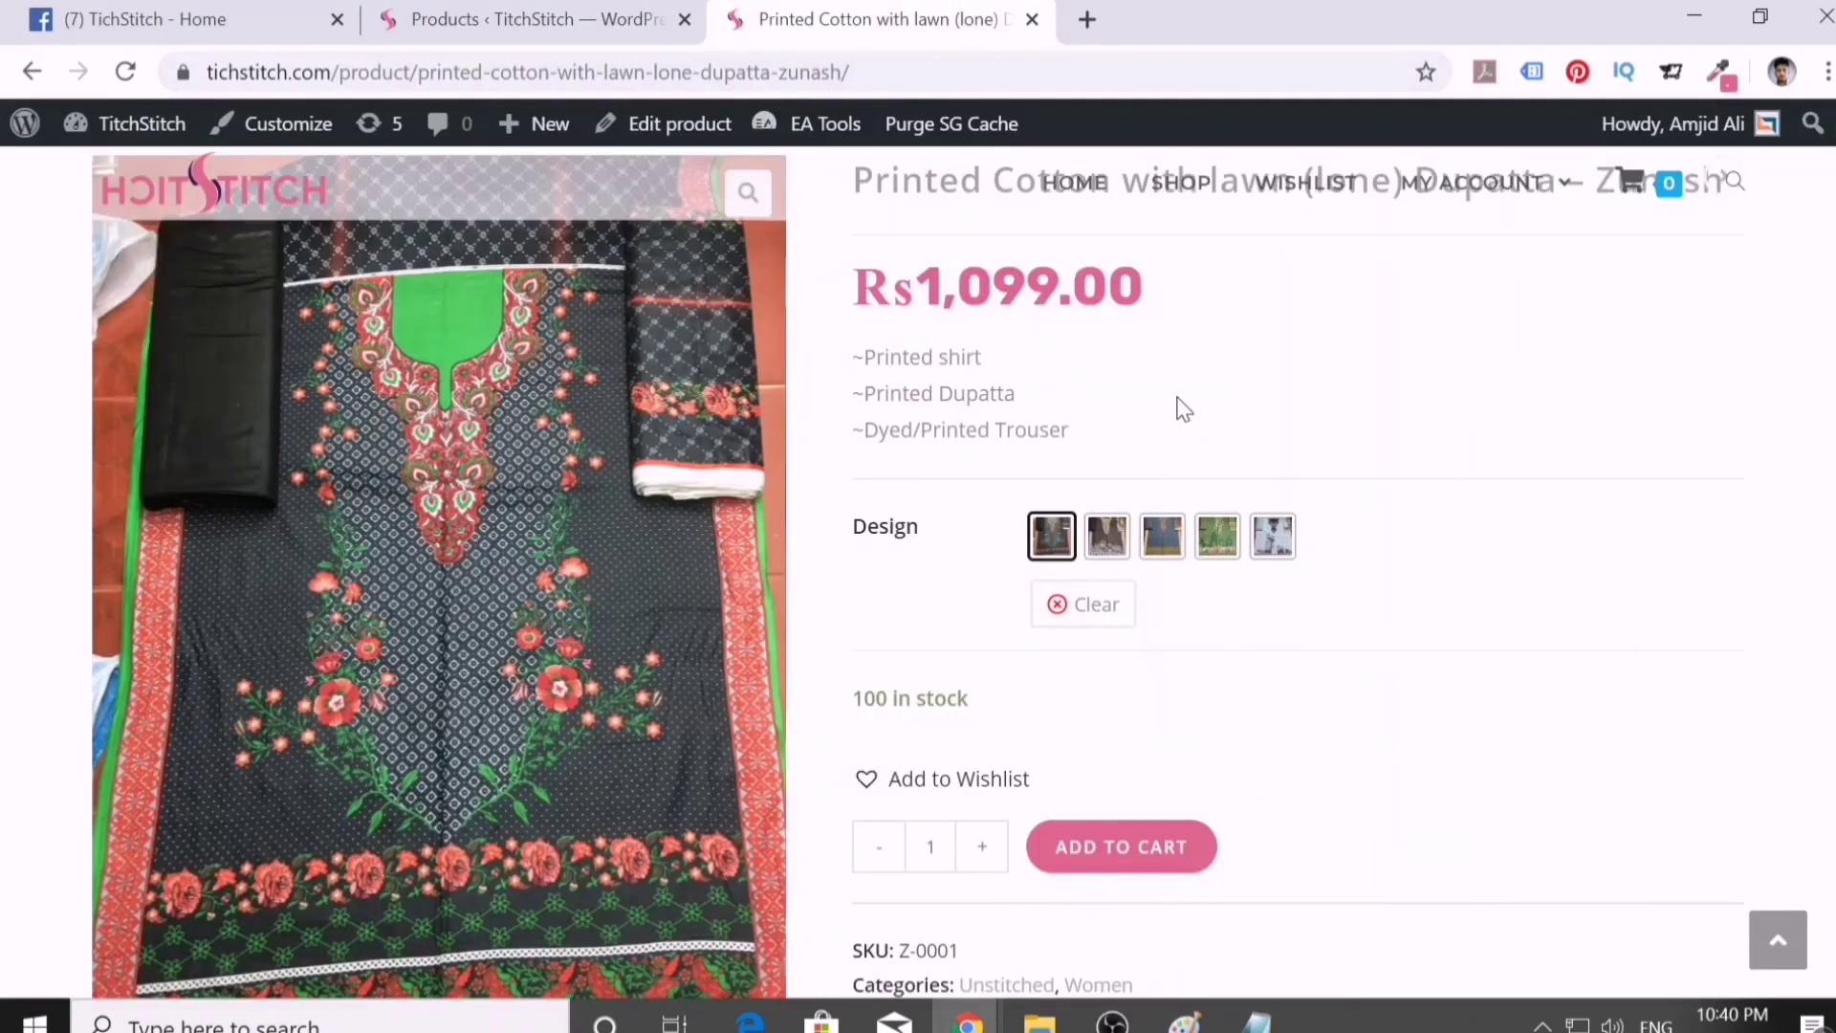
pyautogui.scroll(3, 1180, 401)
pyautogui.scroll(-1, 1183, 409)
pyautogui.scroll(-1, 1184, 409)
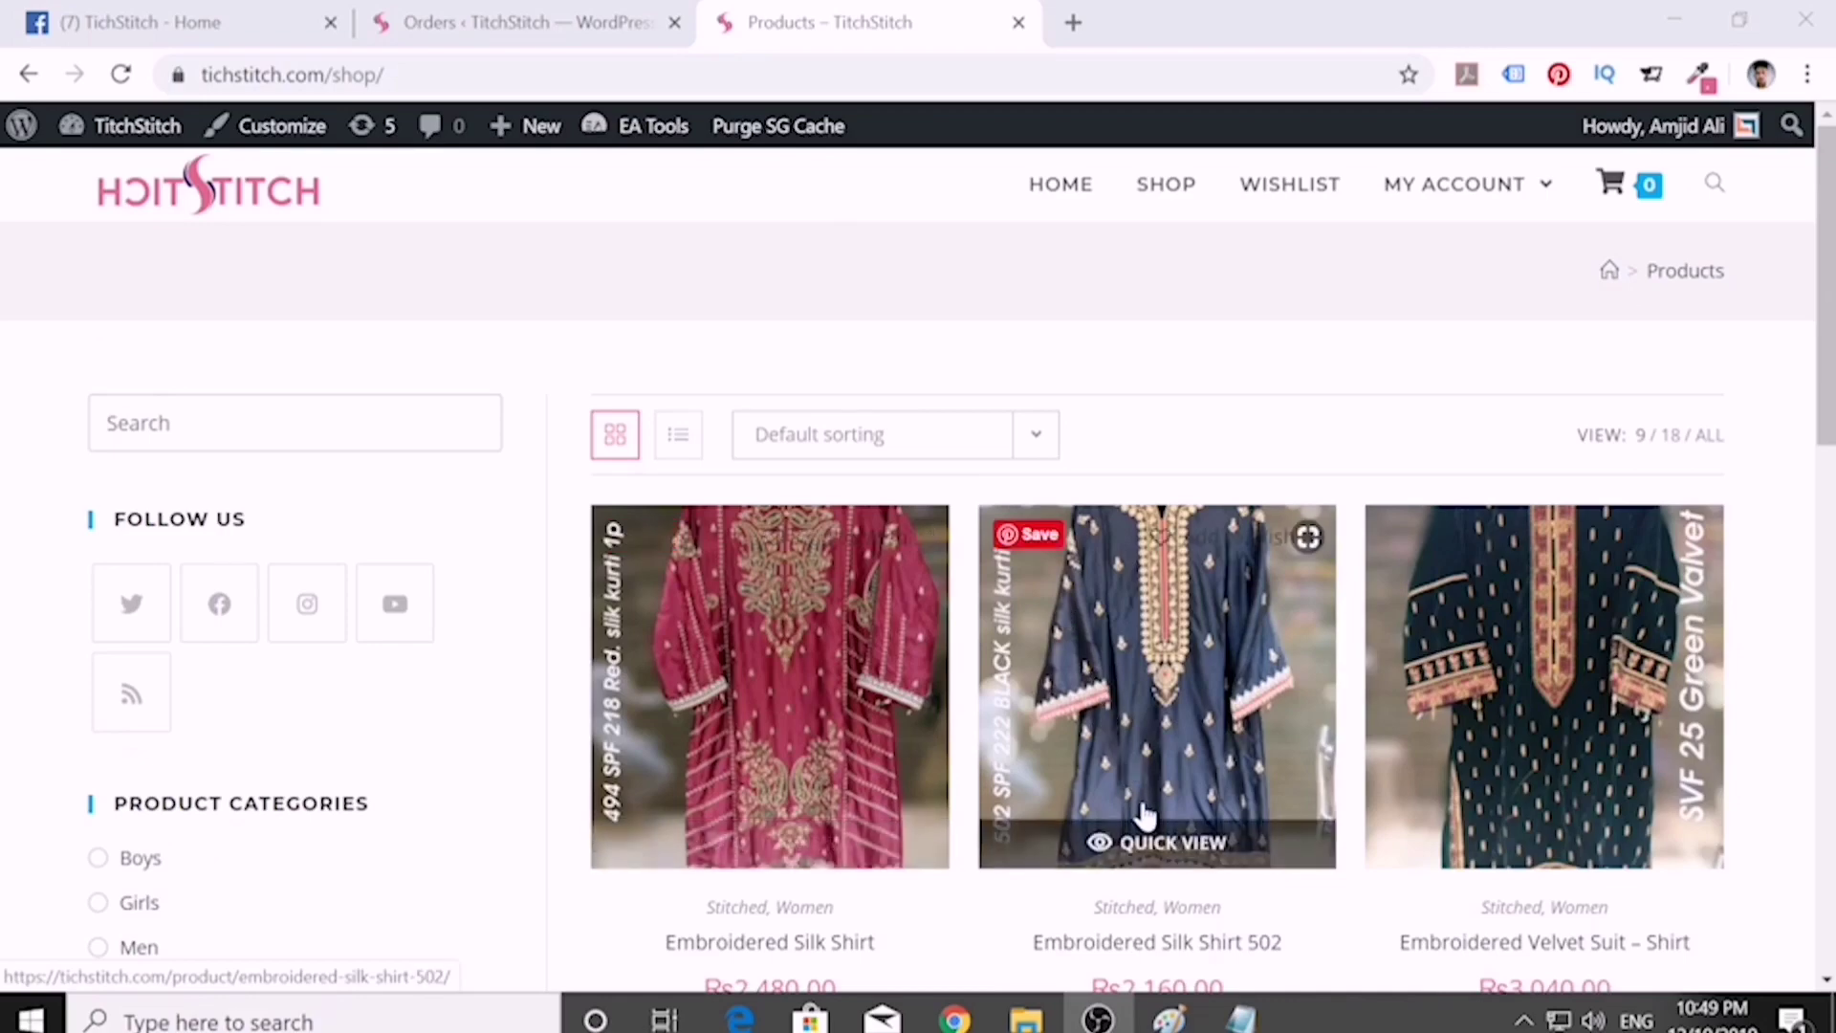
# - Browse the shop, open the Embroidered Silk Shirt 502 page and examine its size information and sharing options
pyautogui.scroll(-5, 1183, 680)
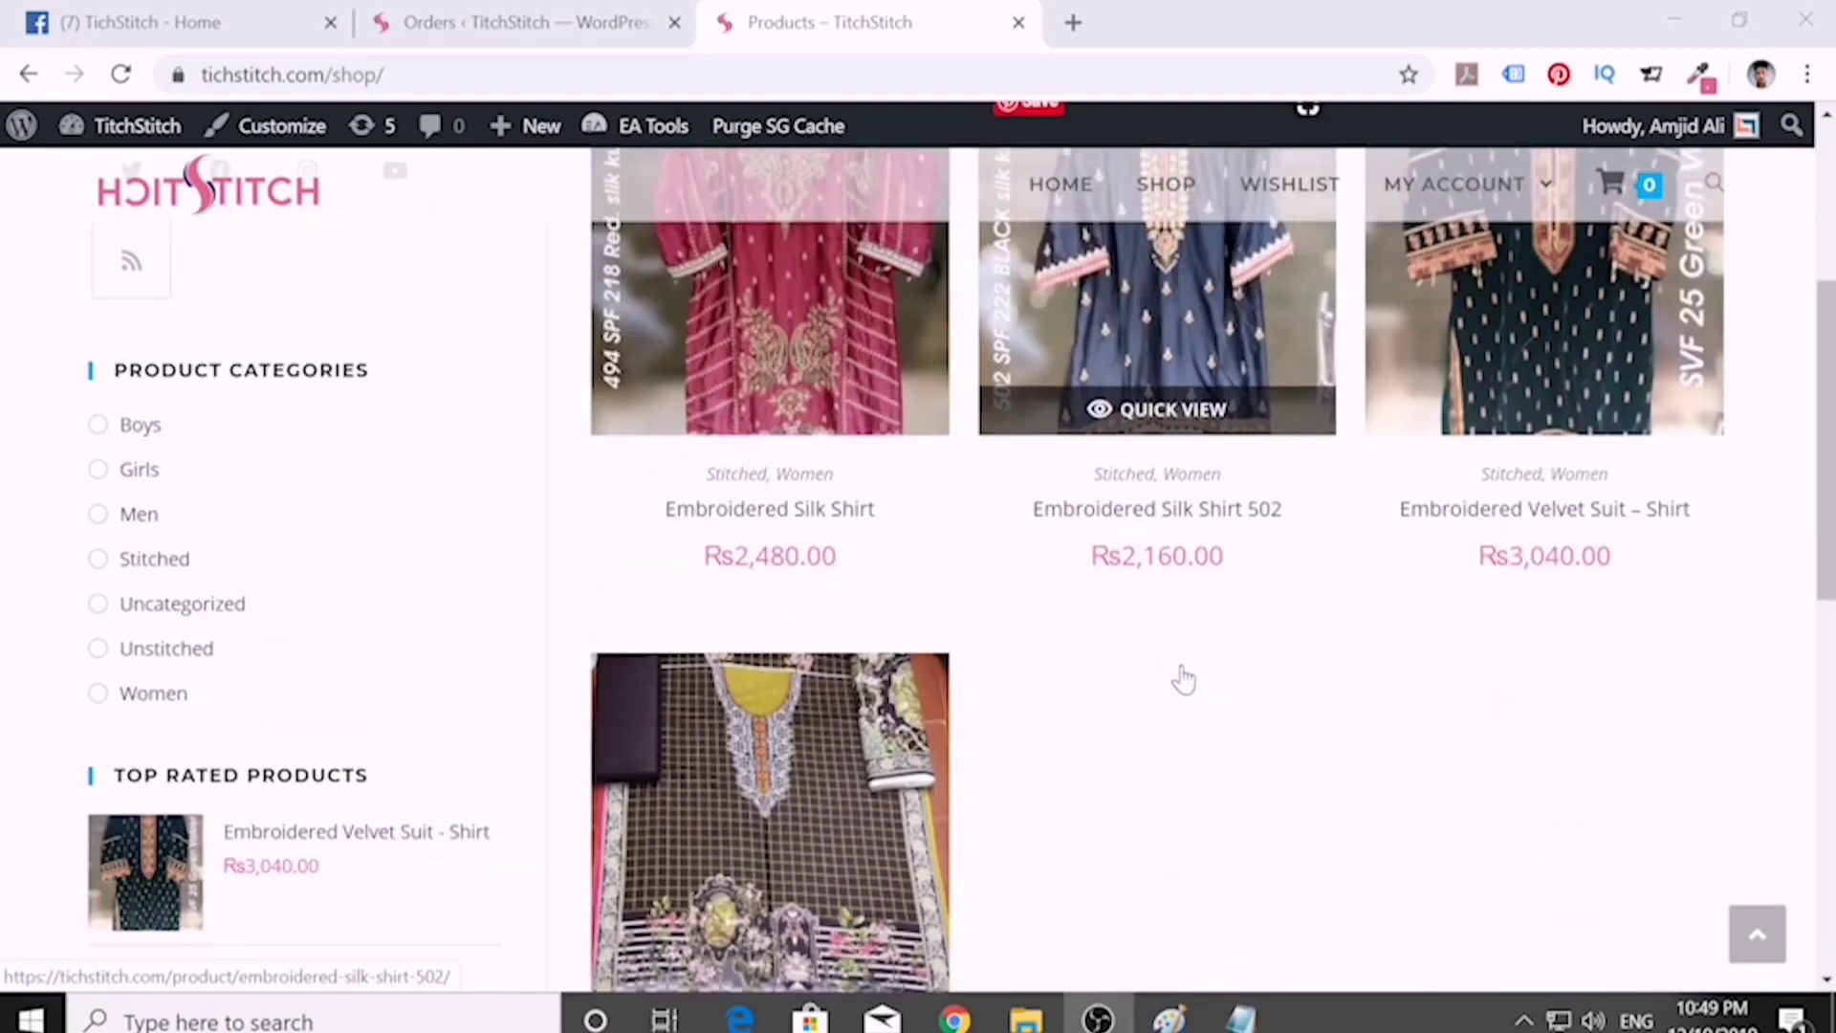
pyautogui.click(1146, 337)
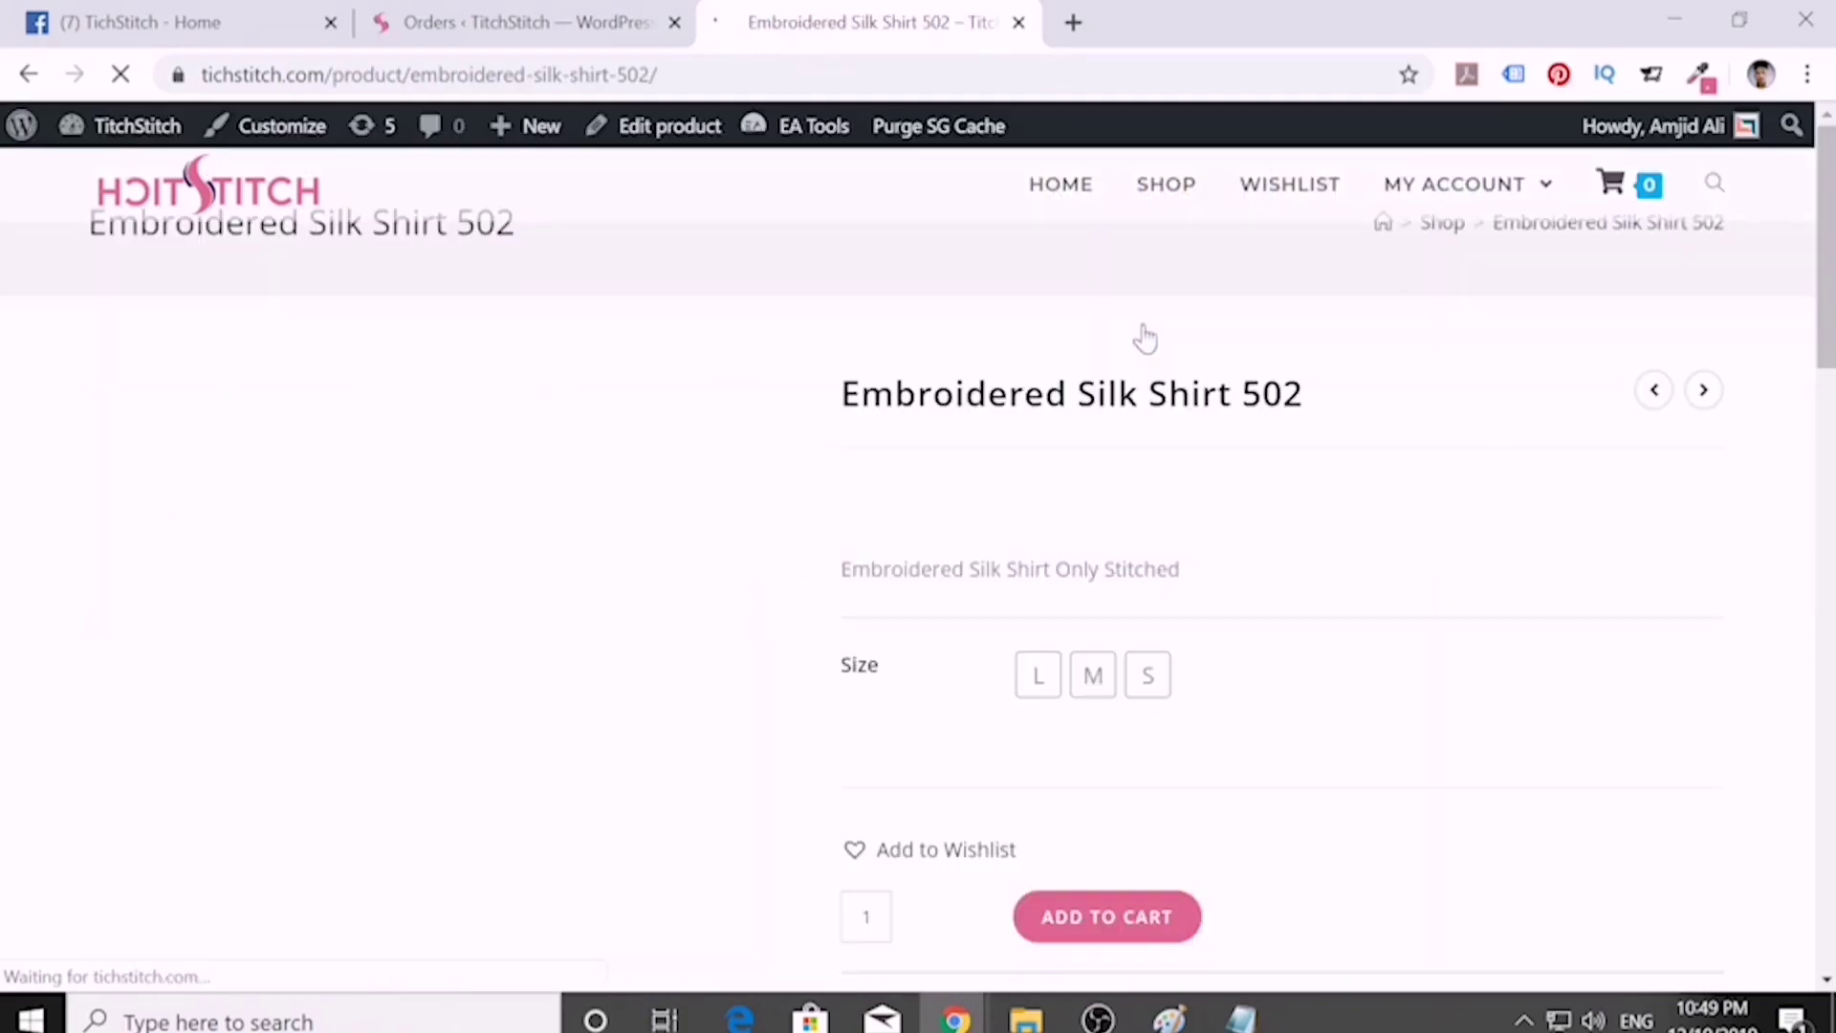
pyautogui.scroll(-5, 1079, 681)
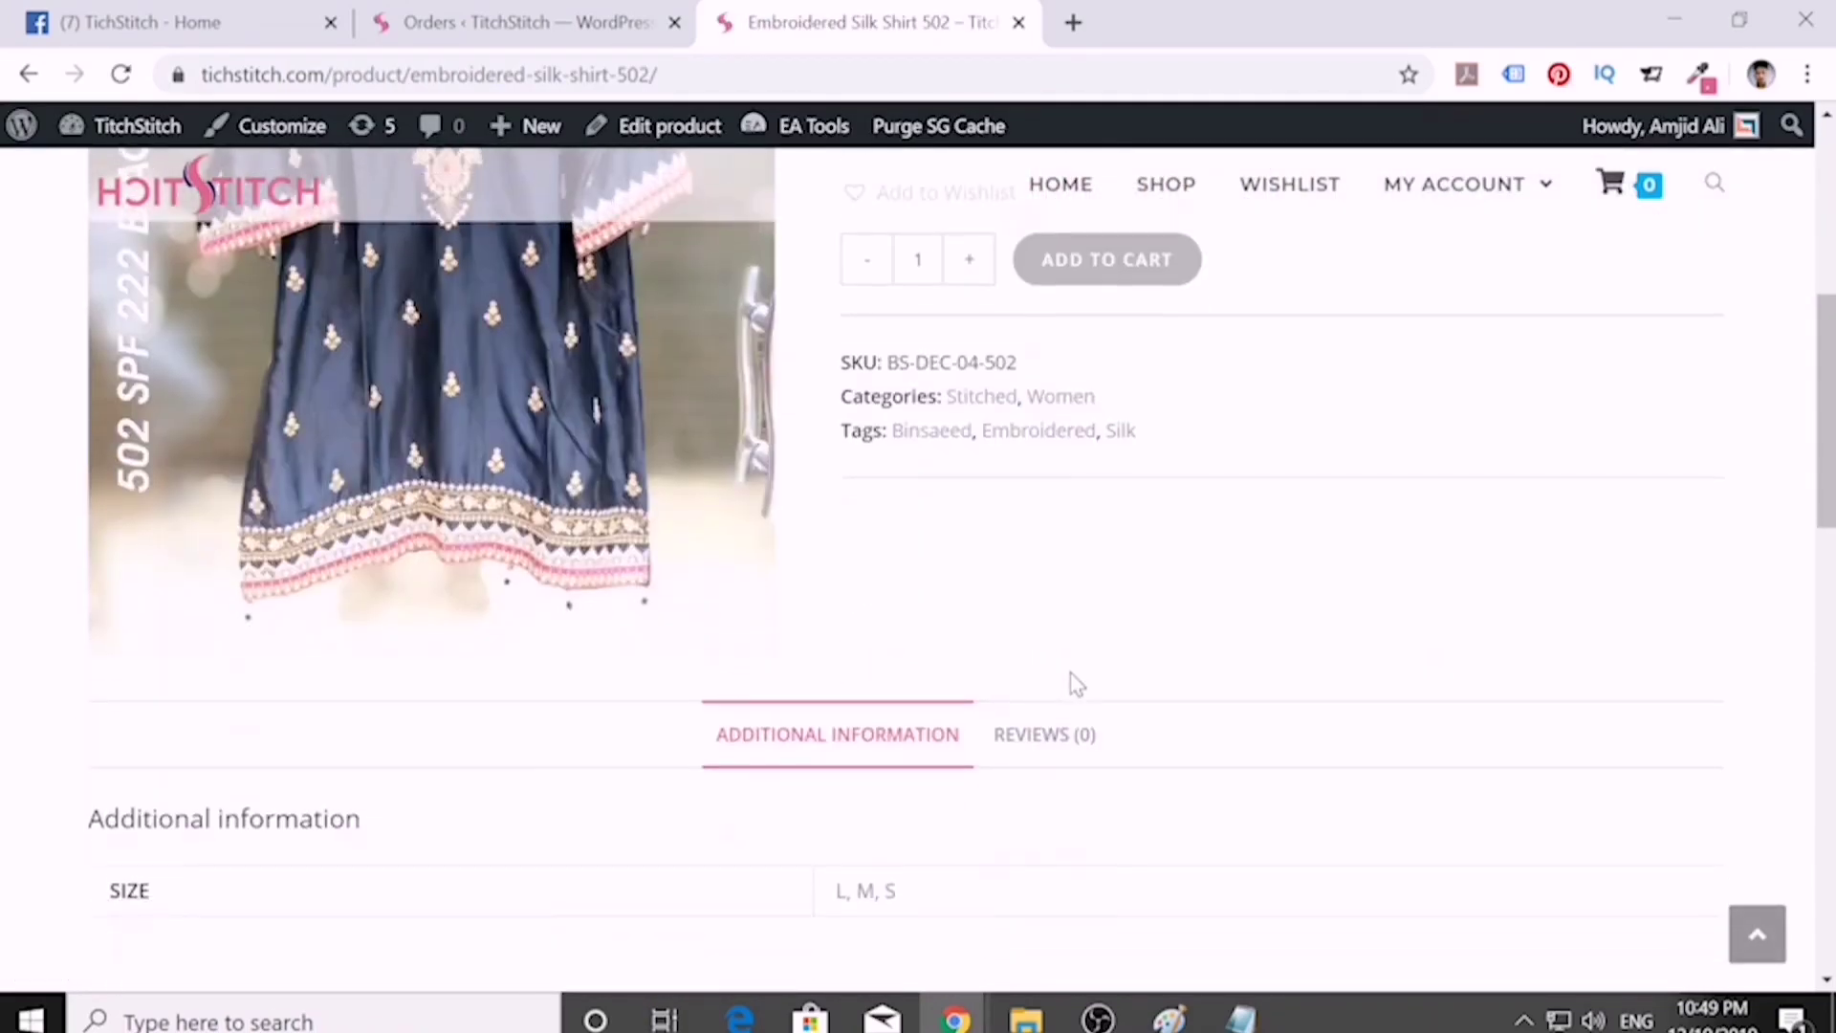
pyautogui.scroll(-4, 926, 681)
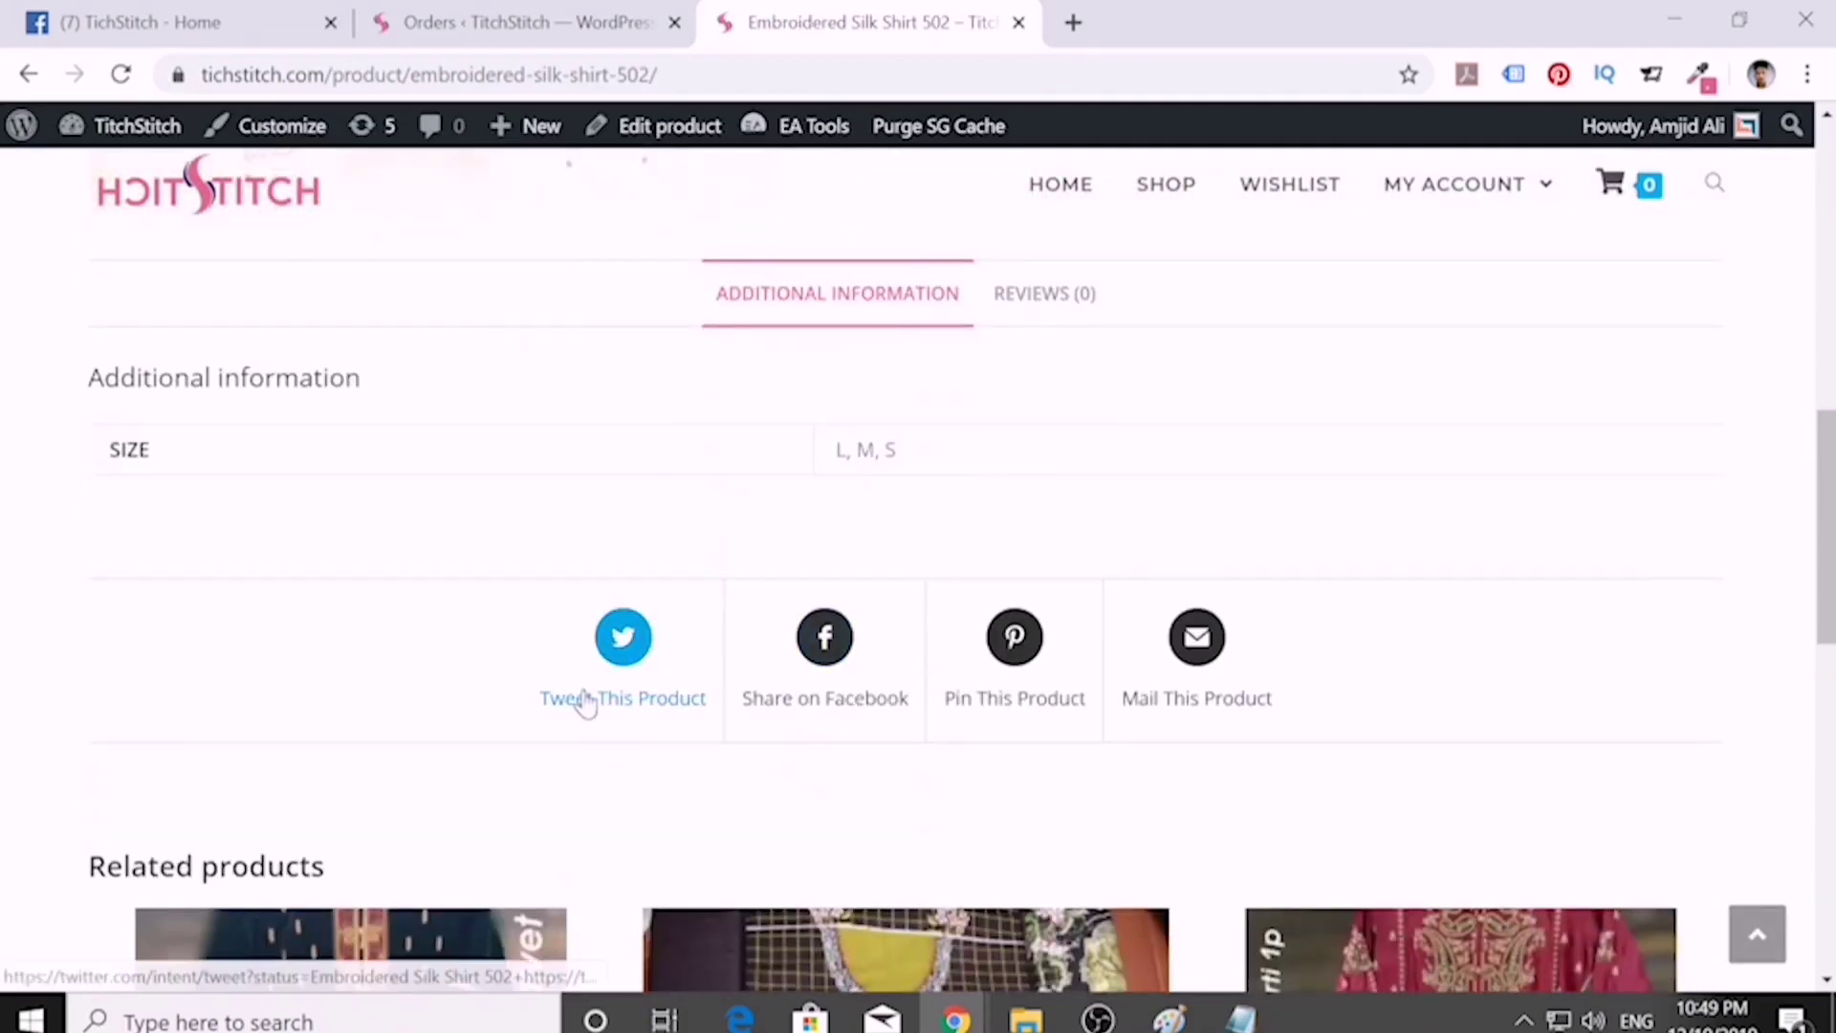
# - Preview the Facebook share post for Embroidered Silk Shirt 502, close it without posting, and select the product page's address
pyautogui.click(829, 712)
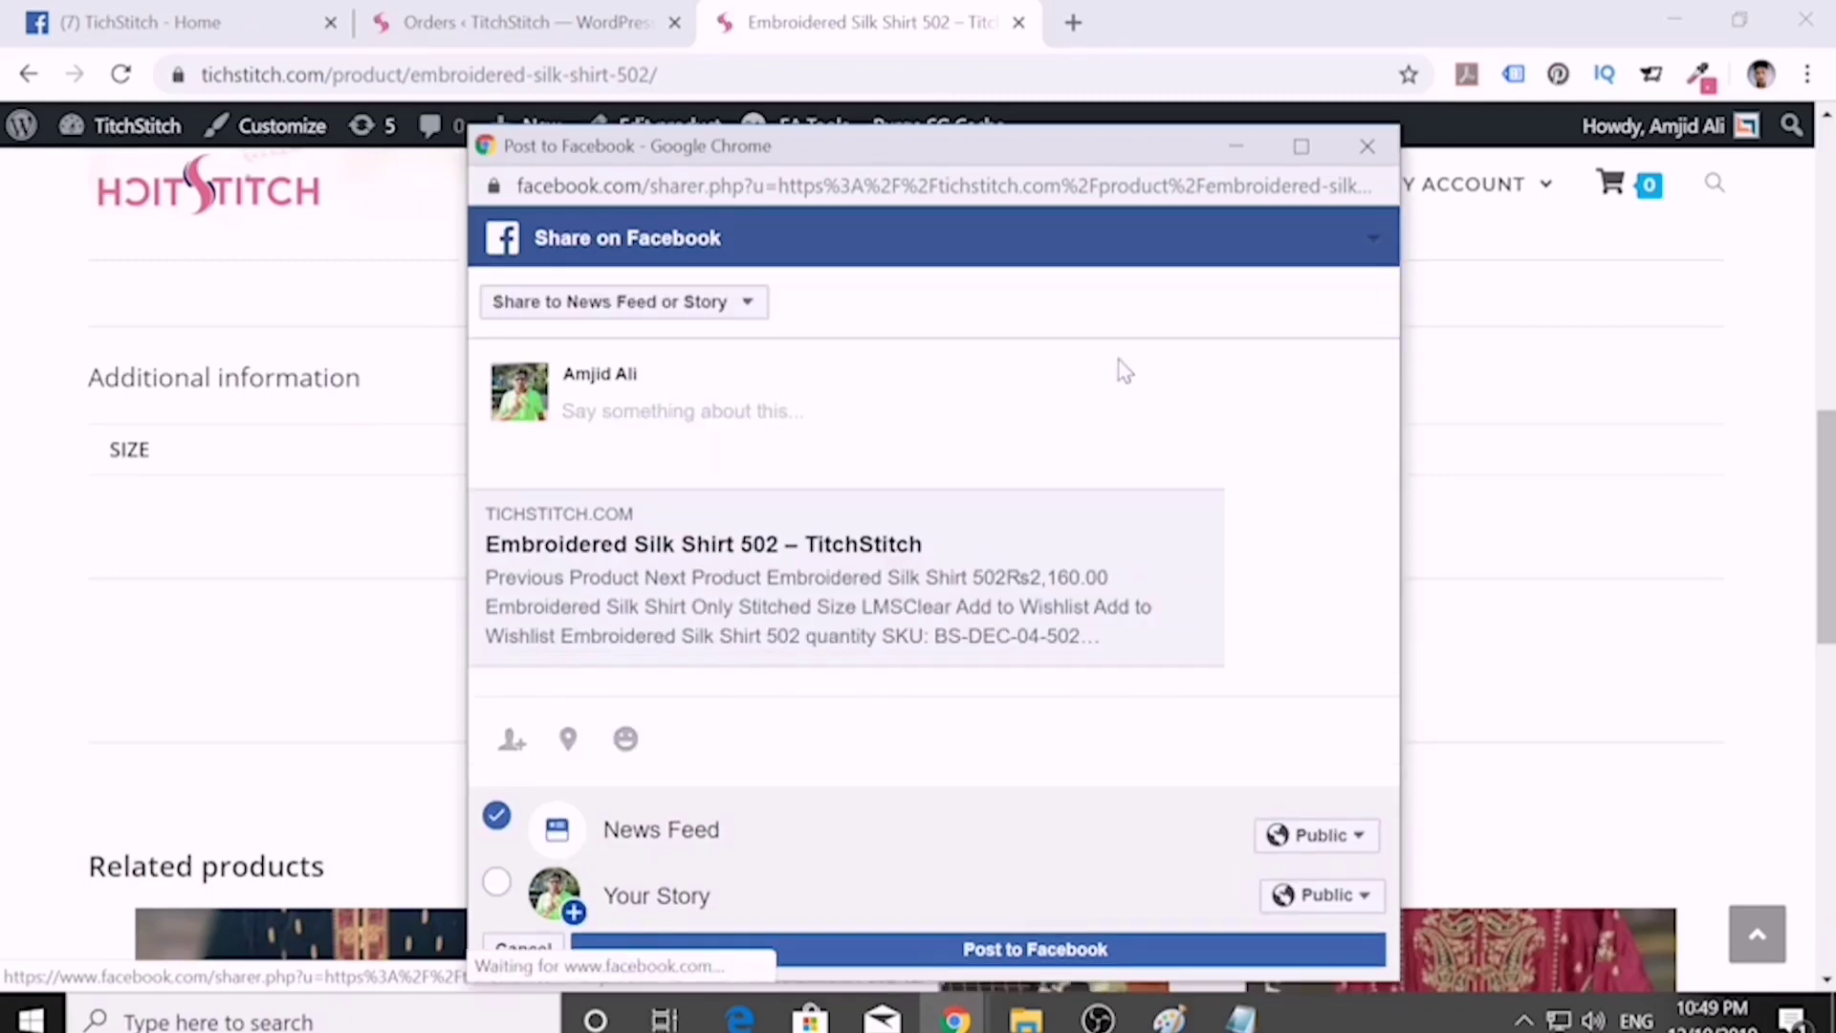
pyautogui.click(1367, 146)
pyautogui.click(622, 74)
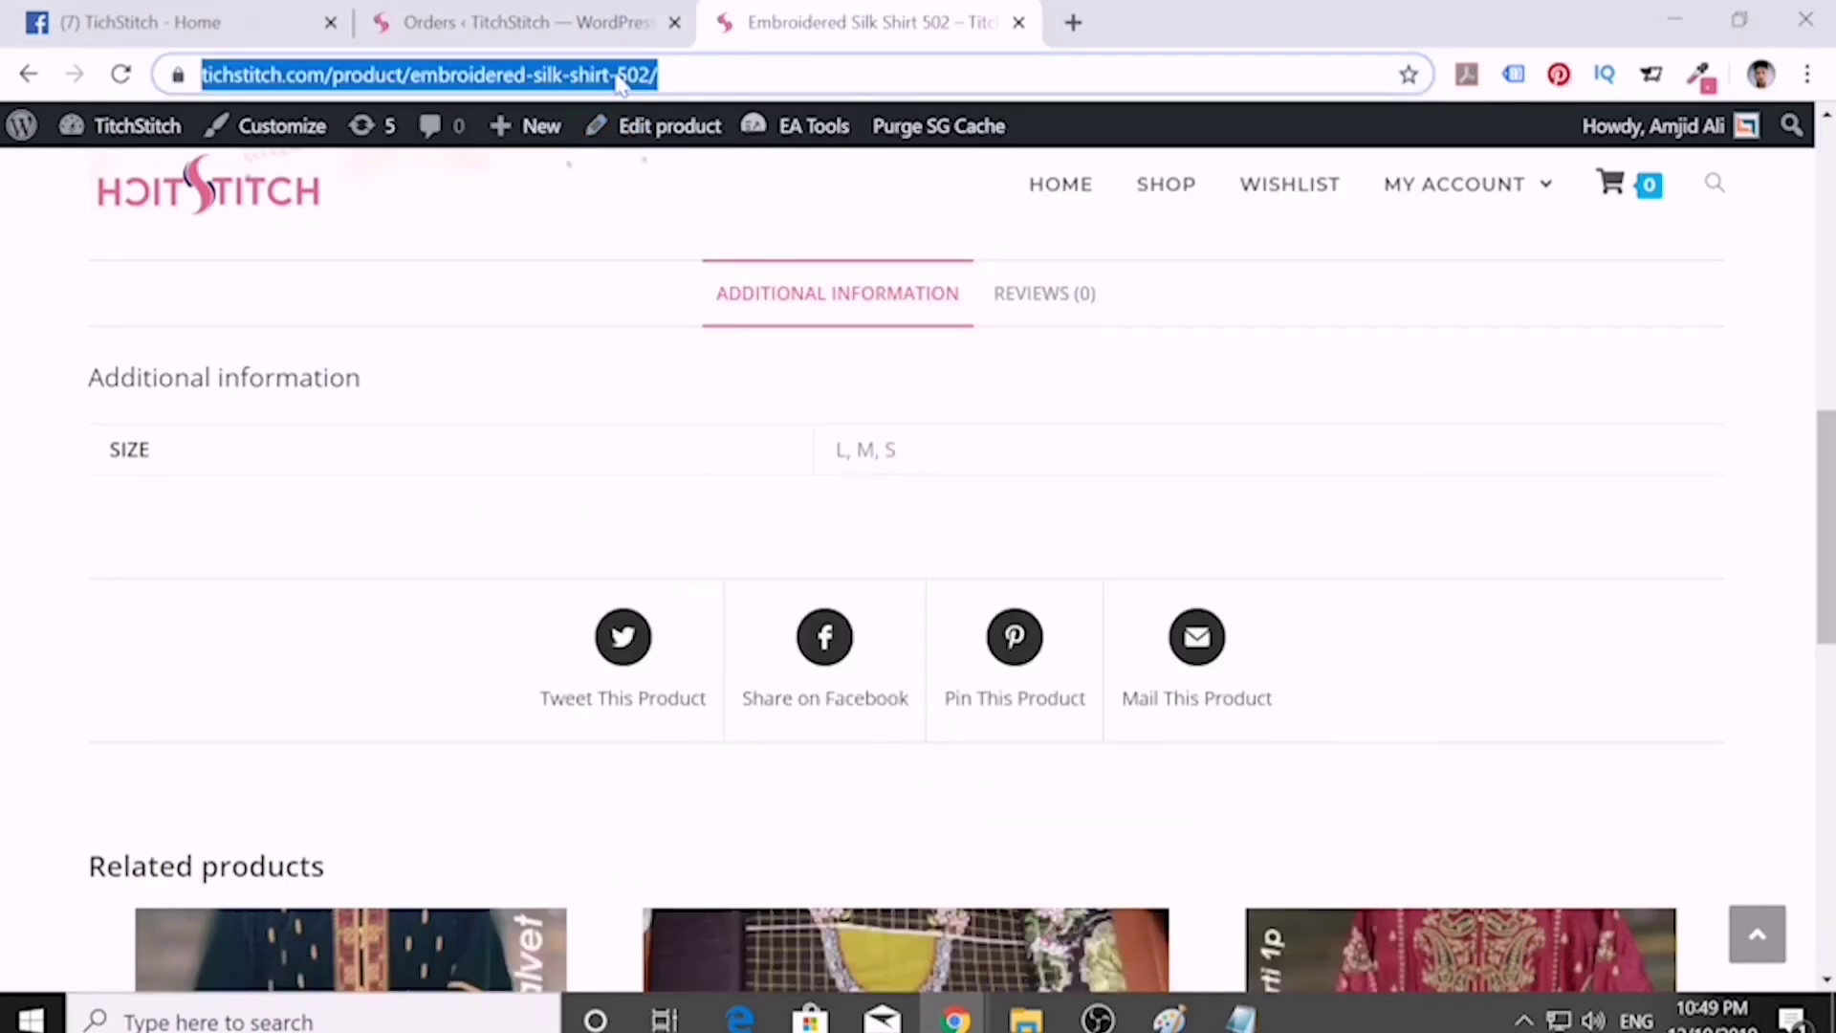
# - Copy the Embroidered Silk Shirt 502 page address into a new post on the TichStitch Facebook page and look through its carousel images
pyautogui.rightClick(623, 74)
pyautogui.click(679, 232)
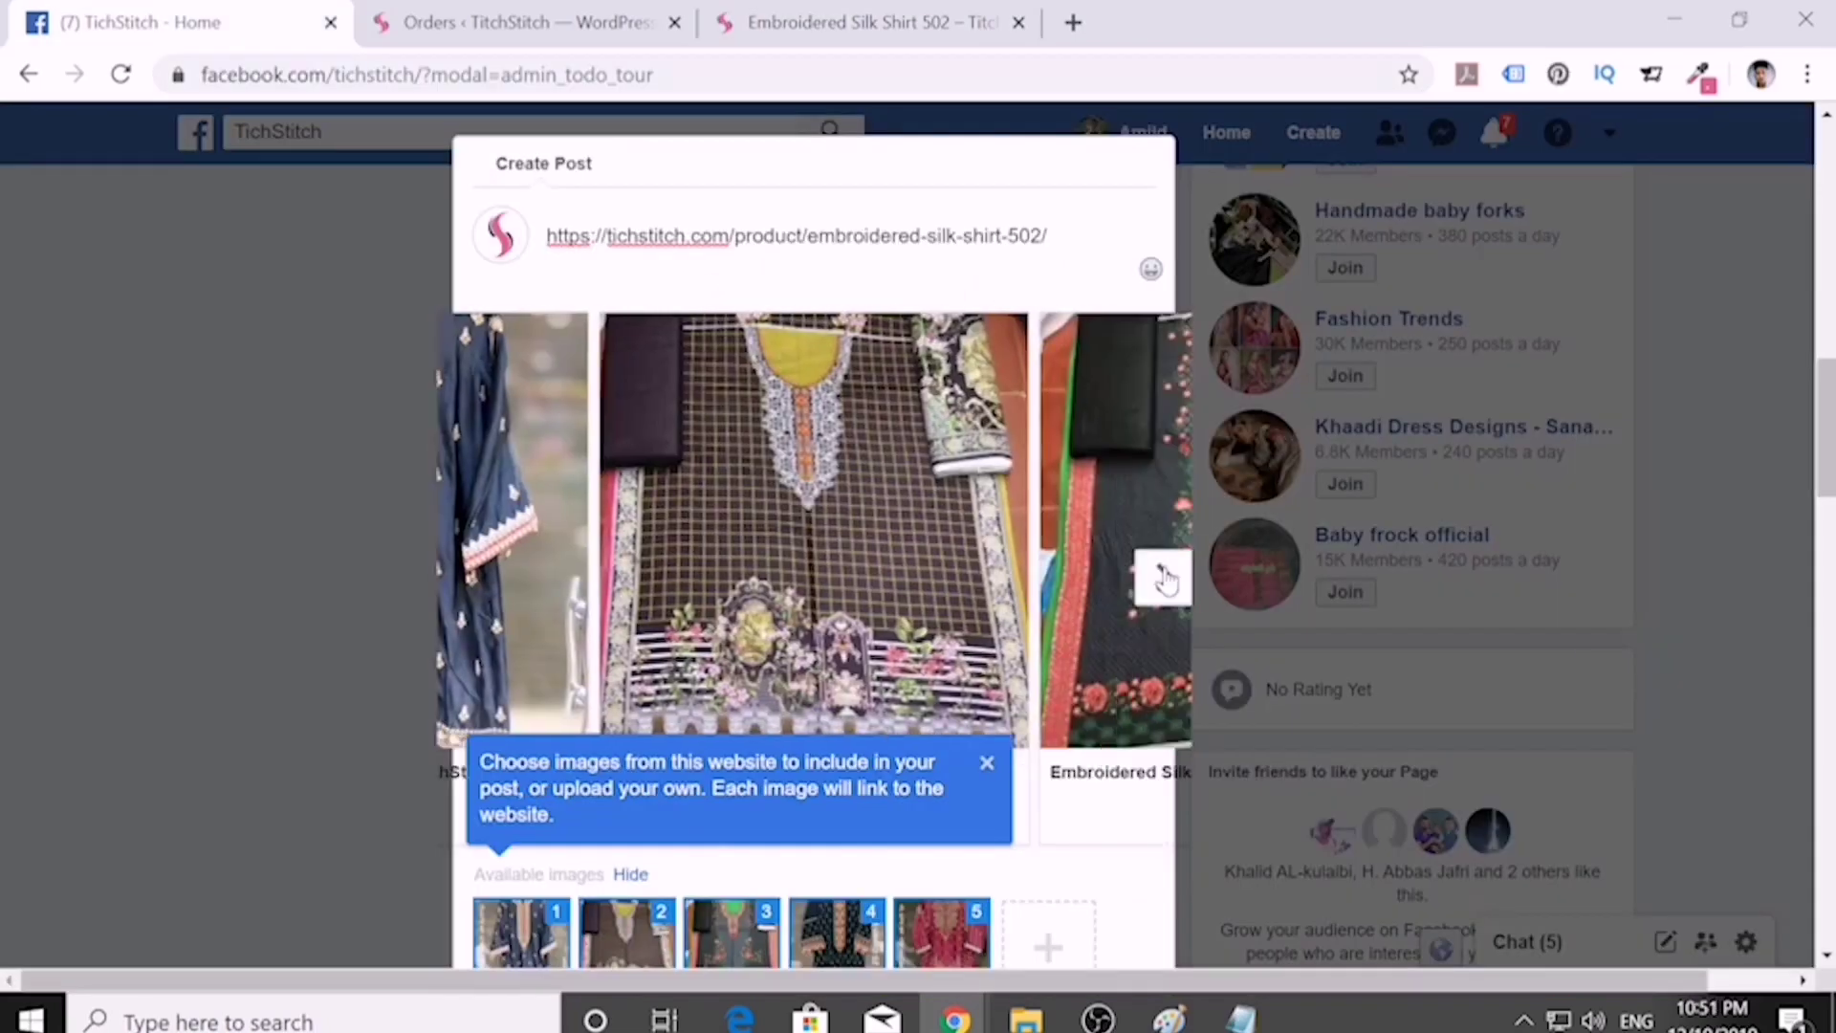
pyautogui.click(1165, 578)
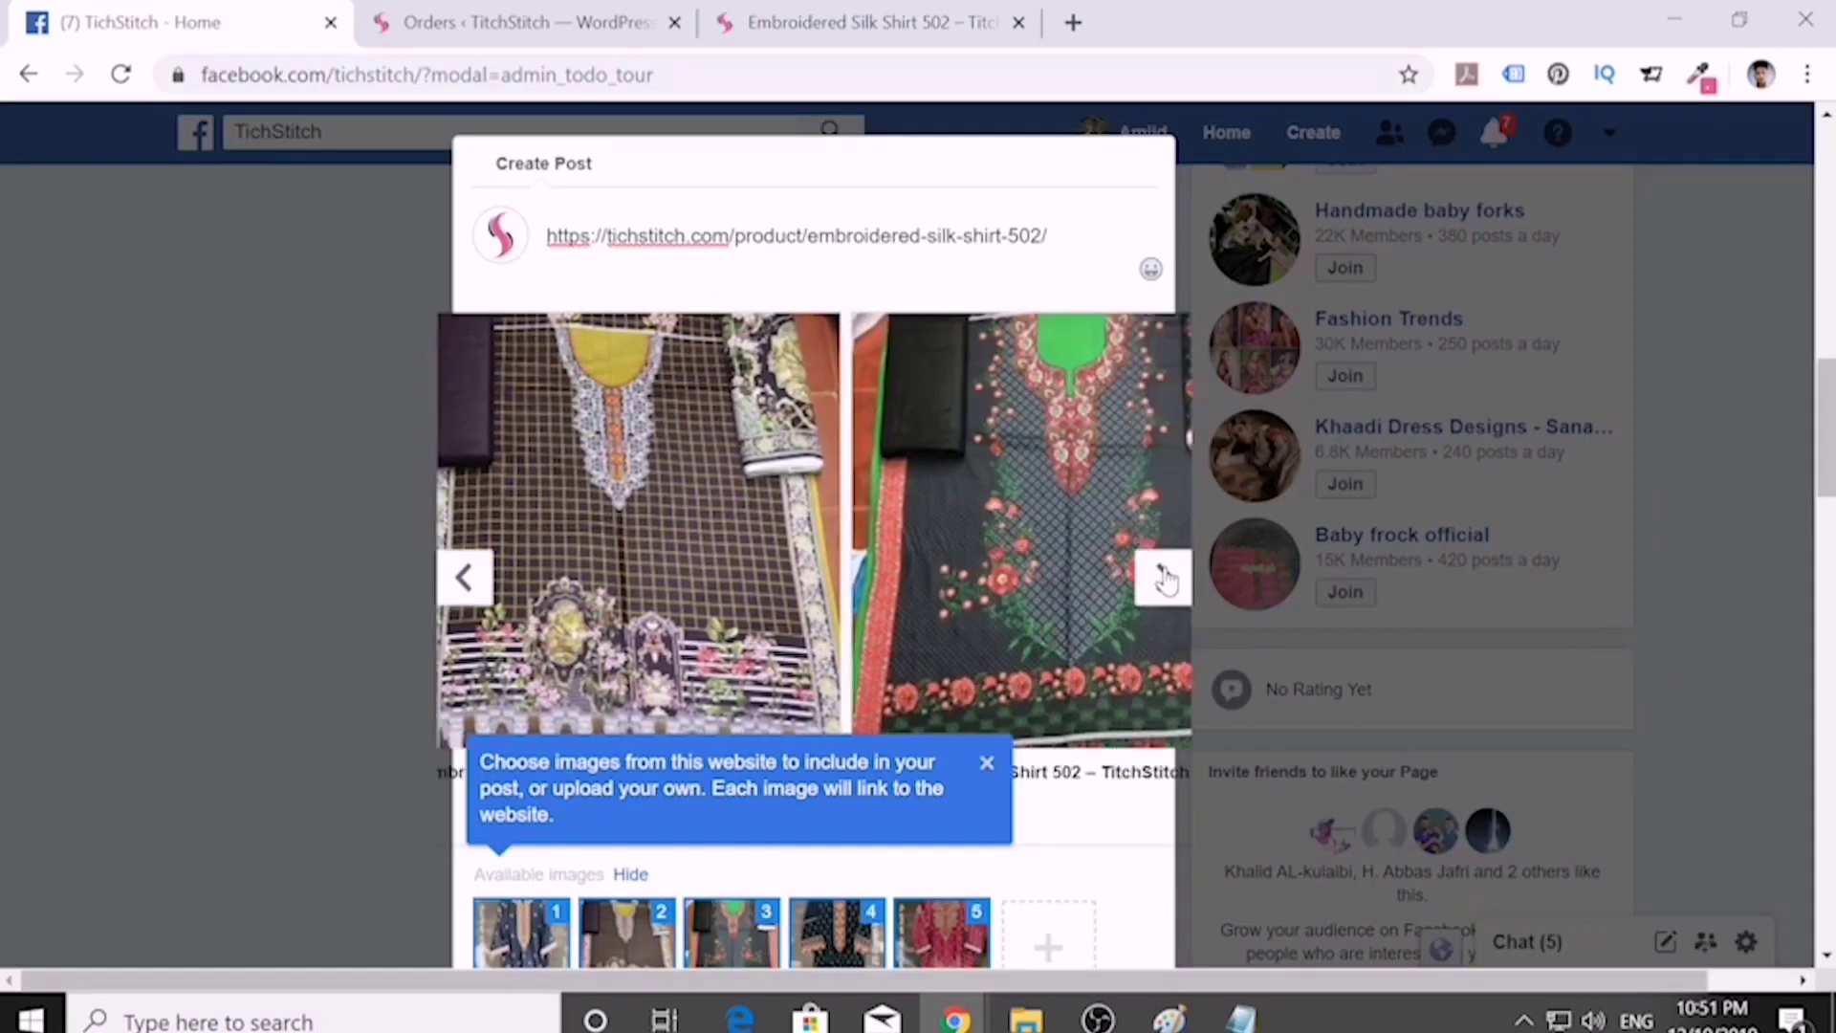
pyautogui.click(1164, 578)
pyautogui.click(1165, 579)
pyautogui.click(1166, 578)
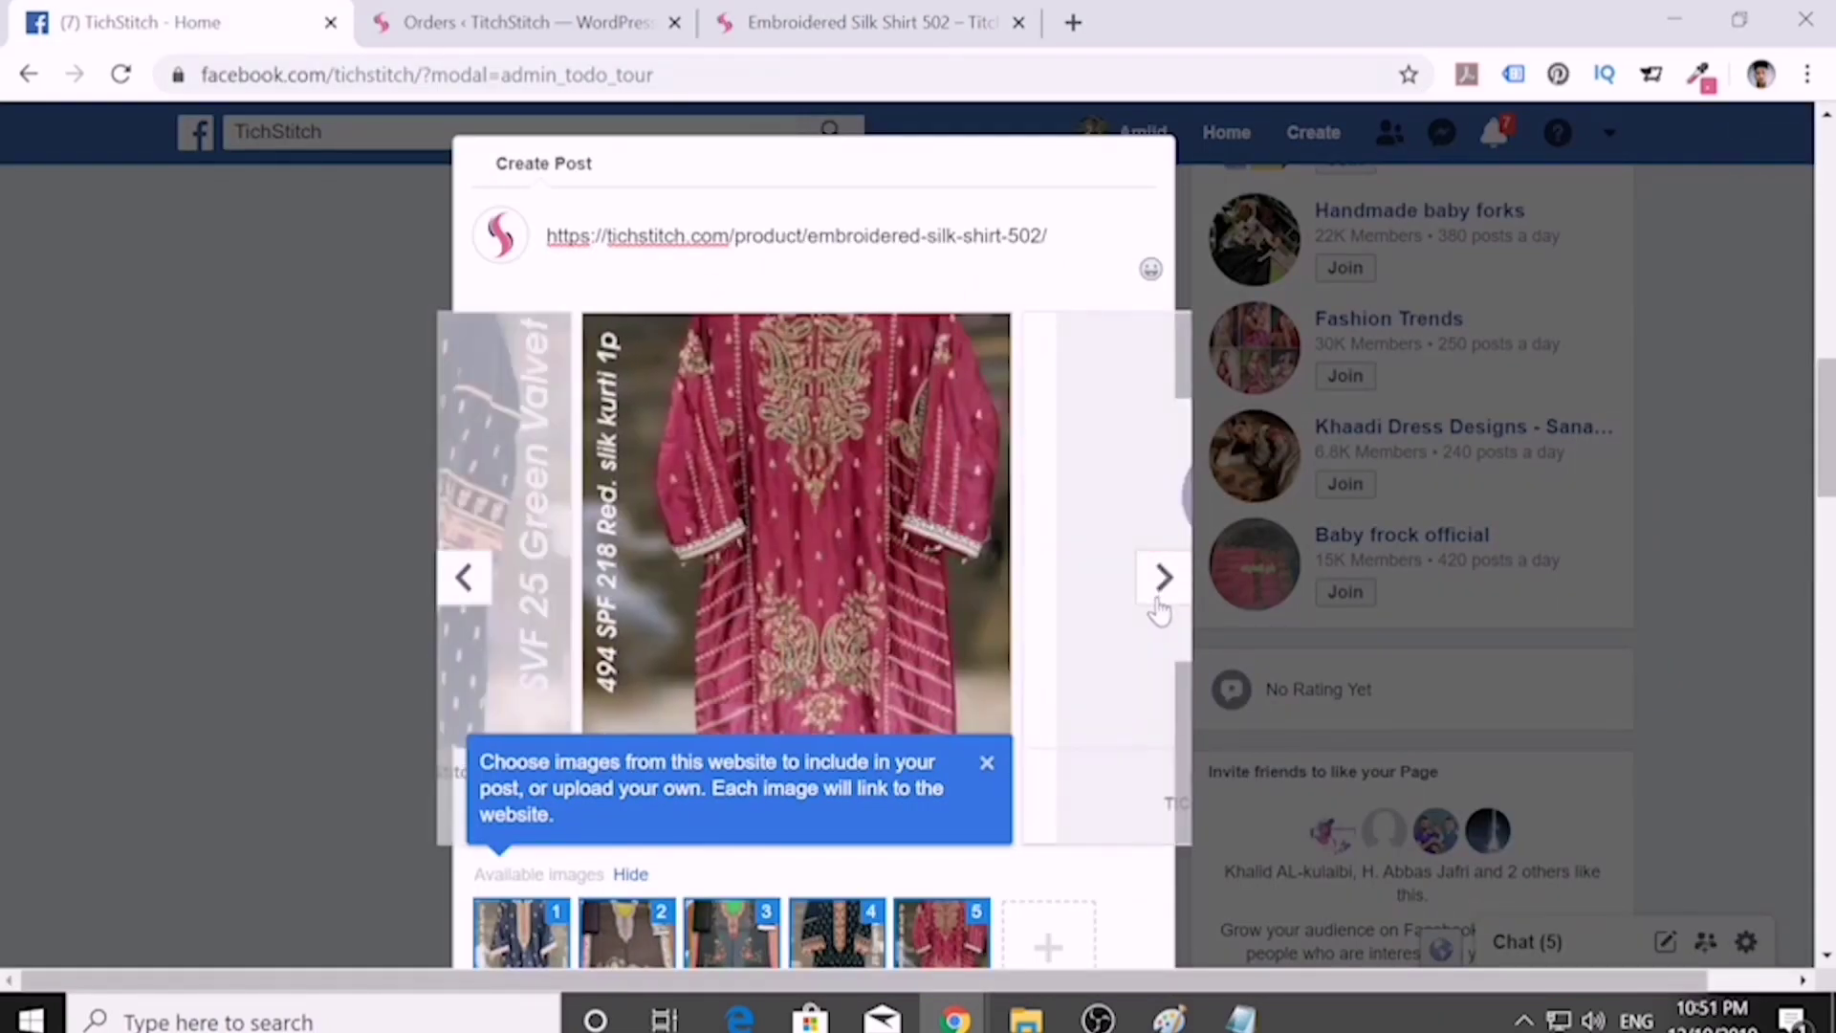
pyautogui.scroll(-3, 1109, 607)
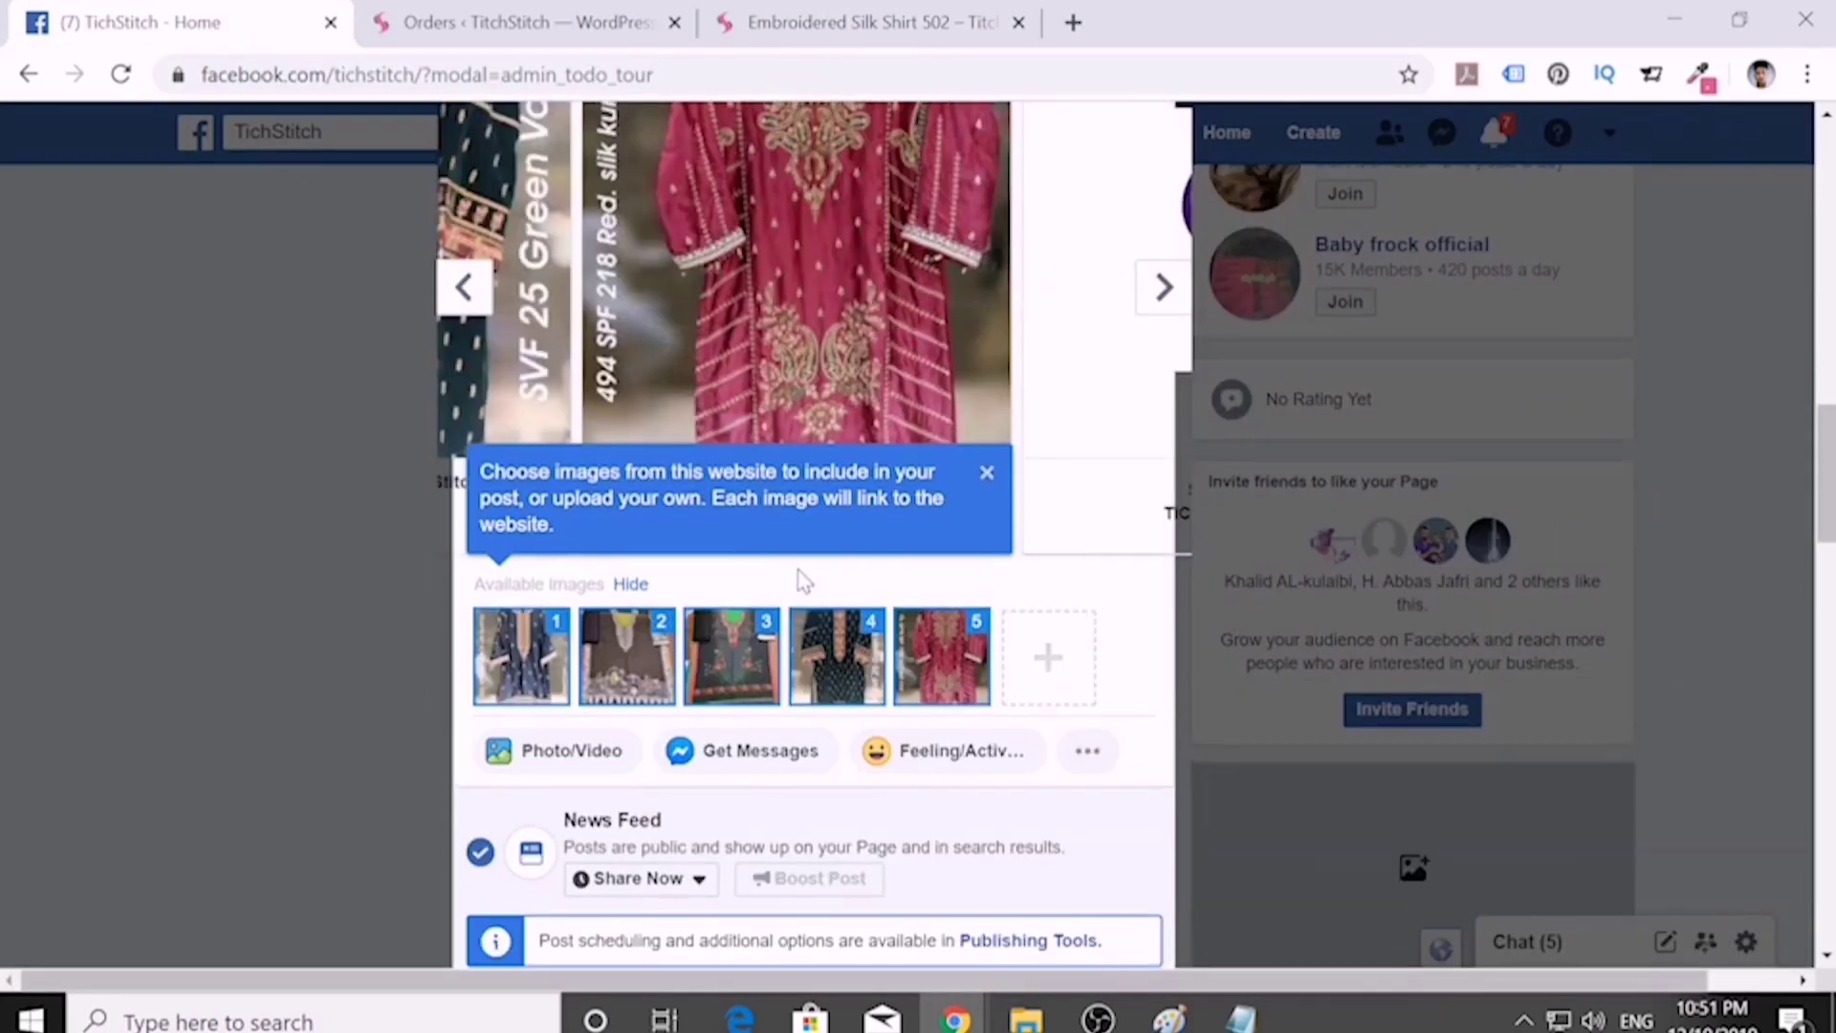
# - Replace the link text in the Facebook post with "New Collection Arrived" and publish the post
pyautogui.scroll(7, 799, 574)
pyautogui.hotkey('ctrl', 'a')
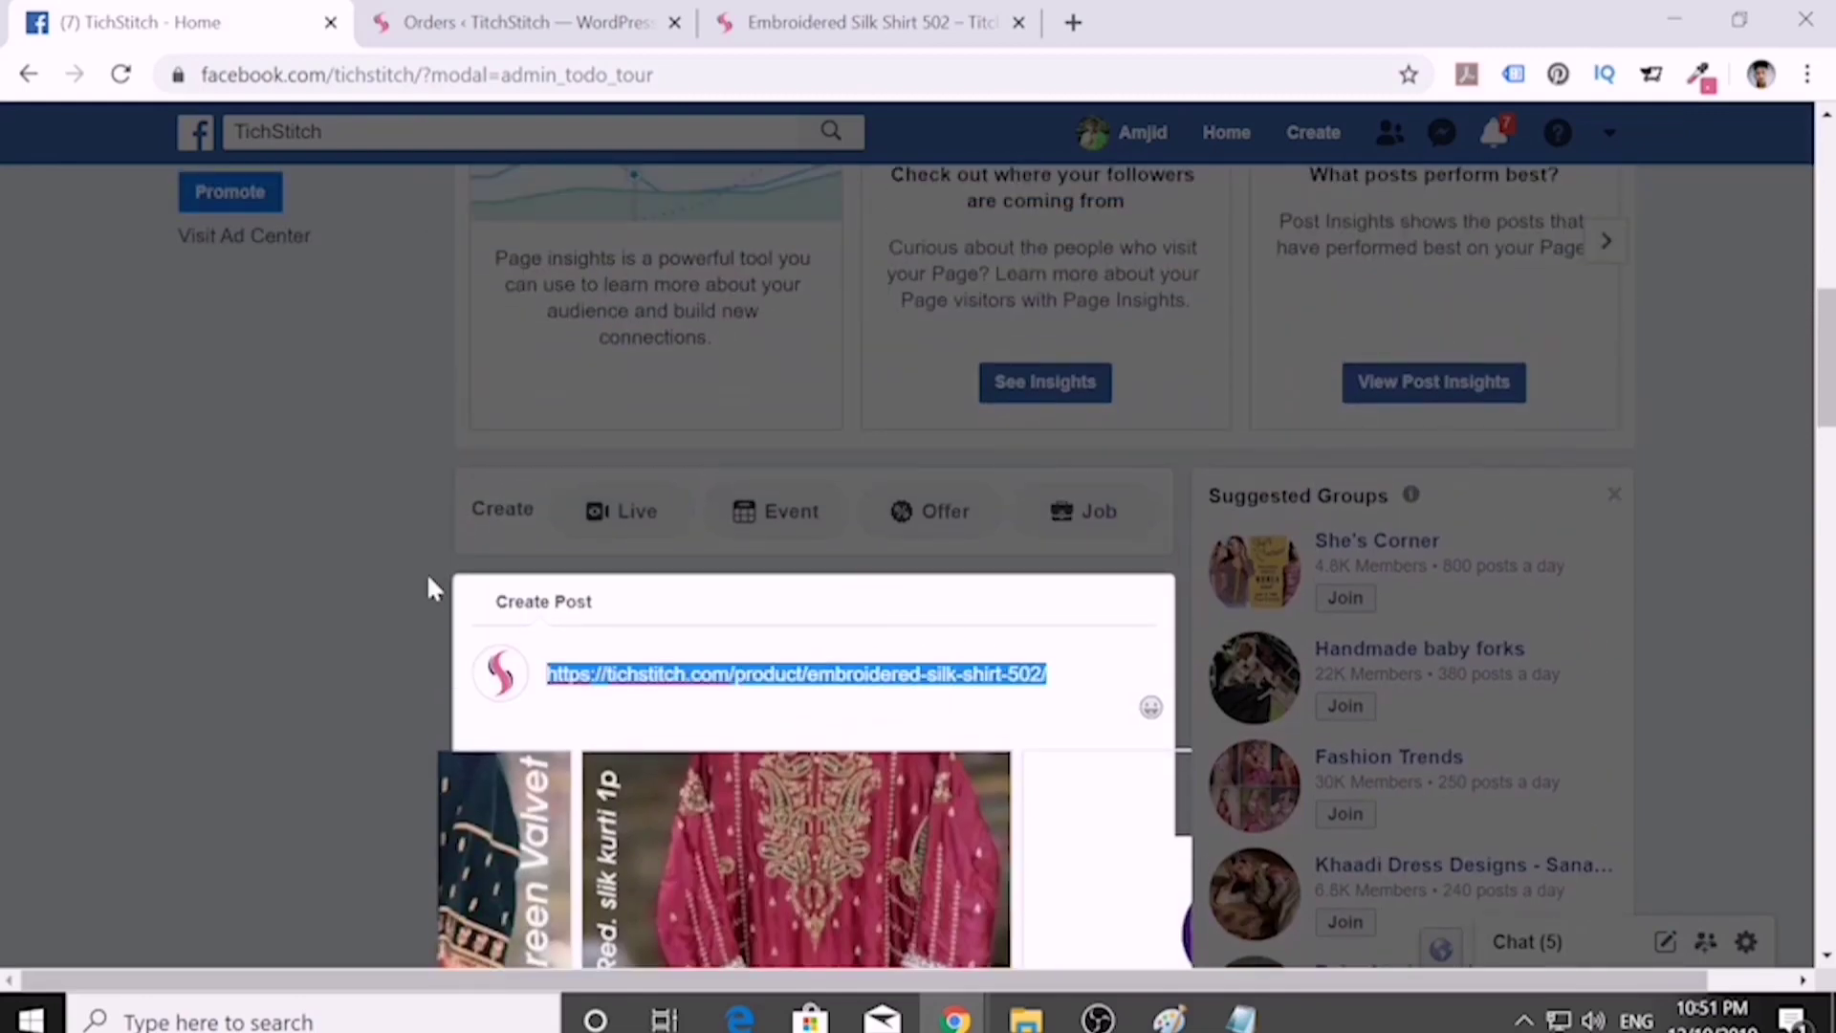
pyautogui.write('New Collection Arrived')
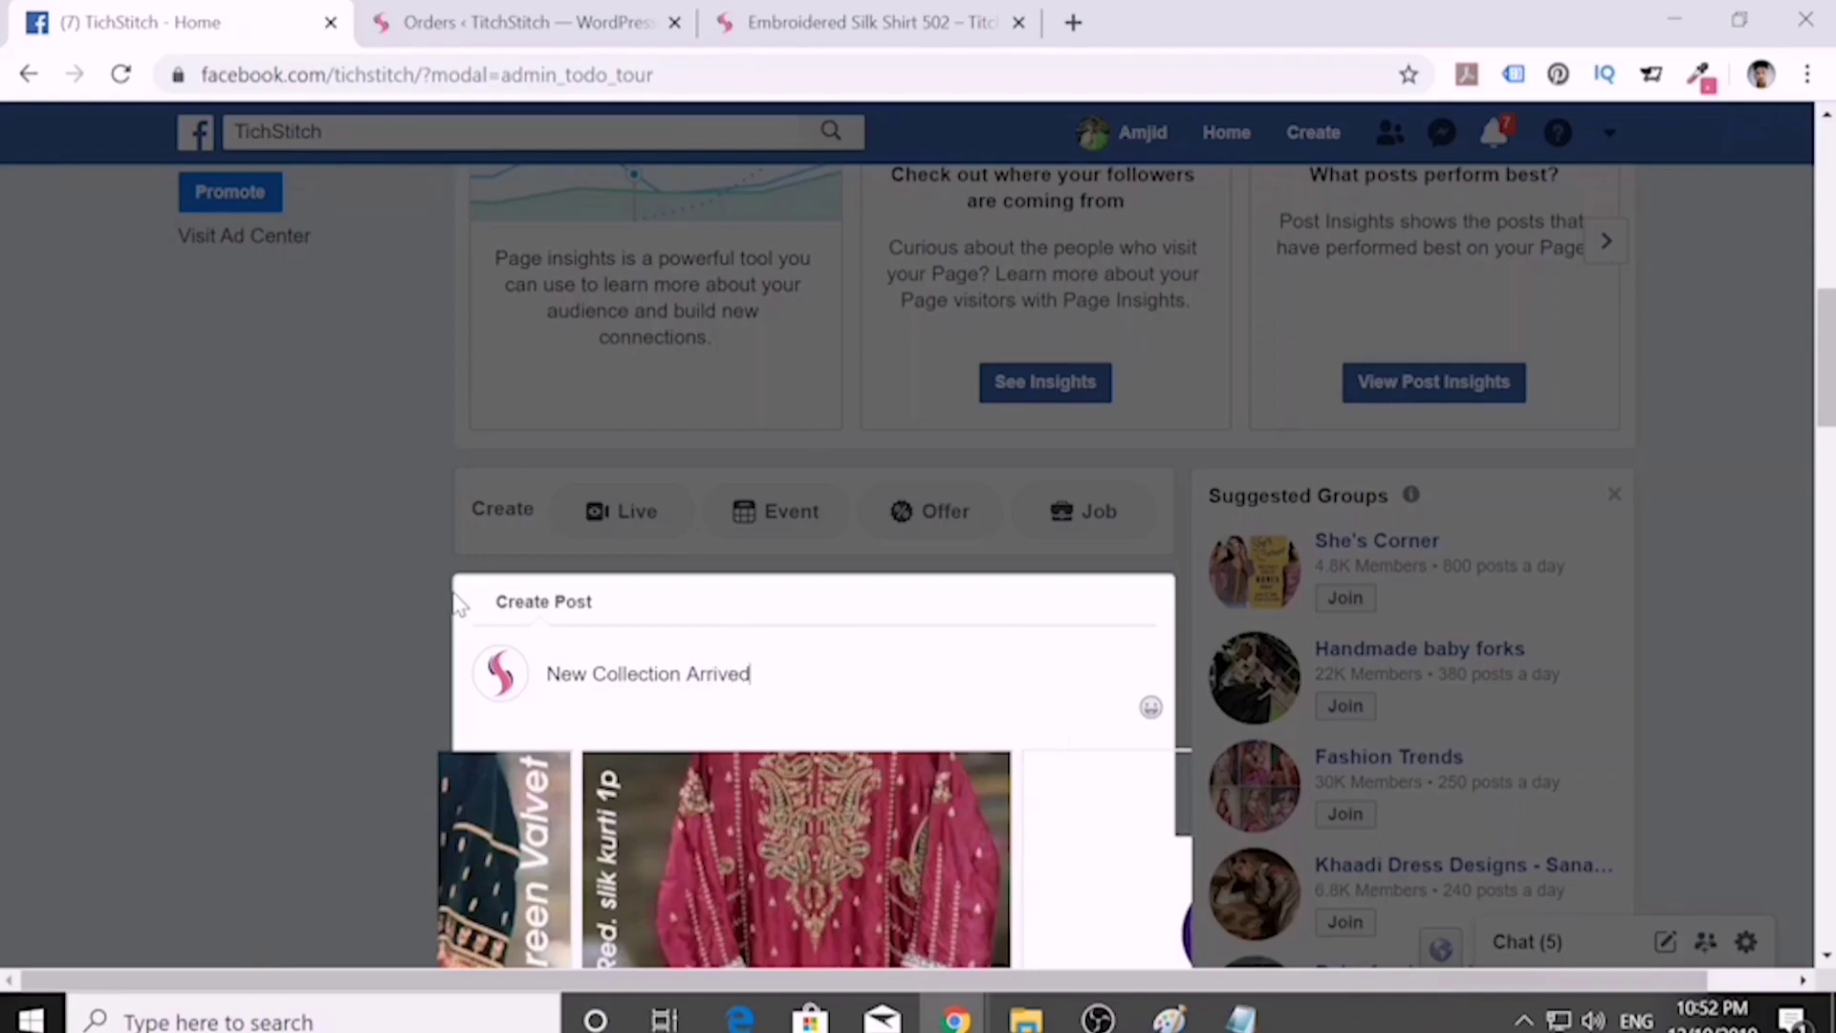
pyautogui.scroll(-6, 491, 594)
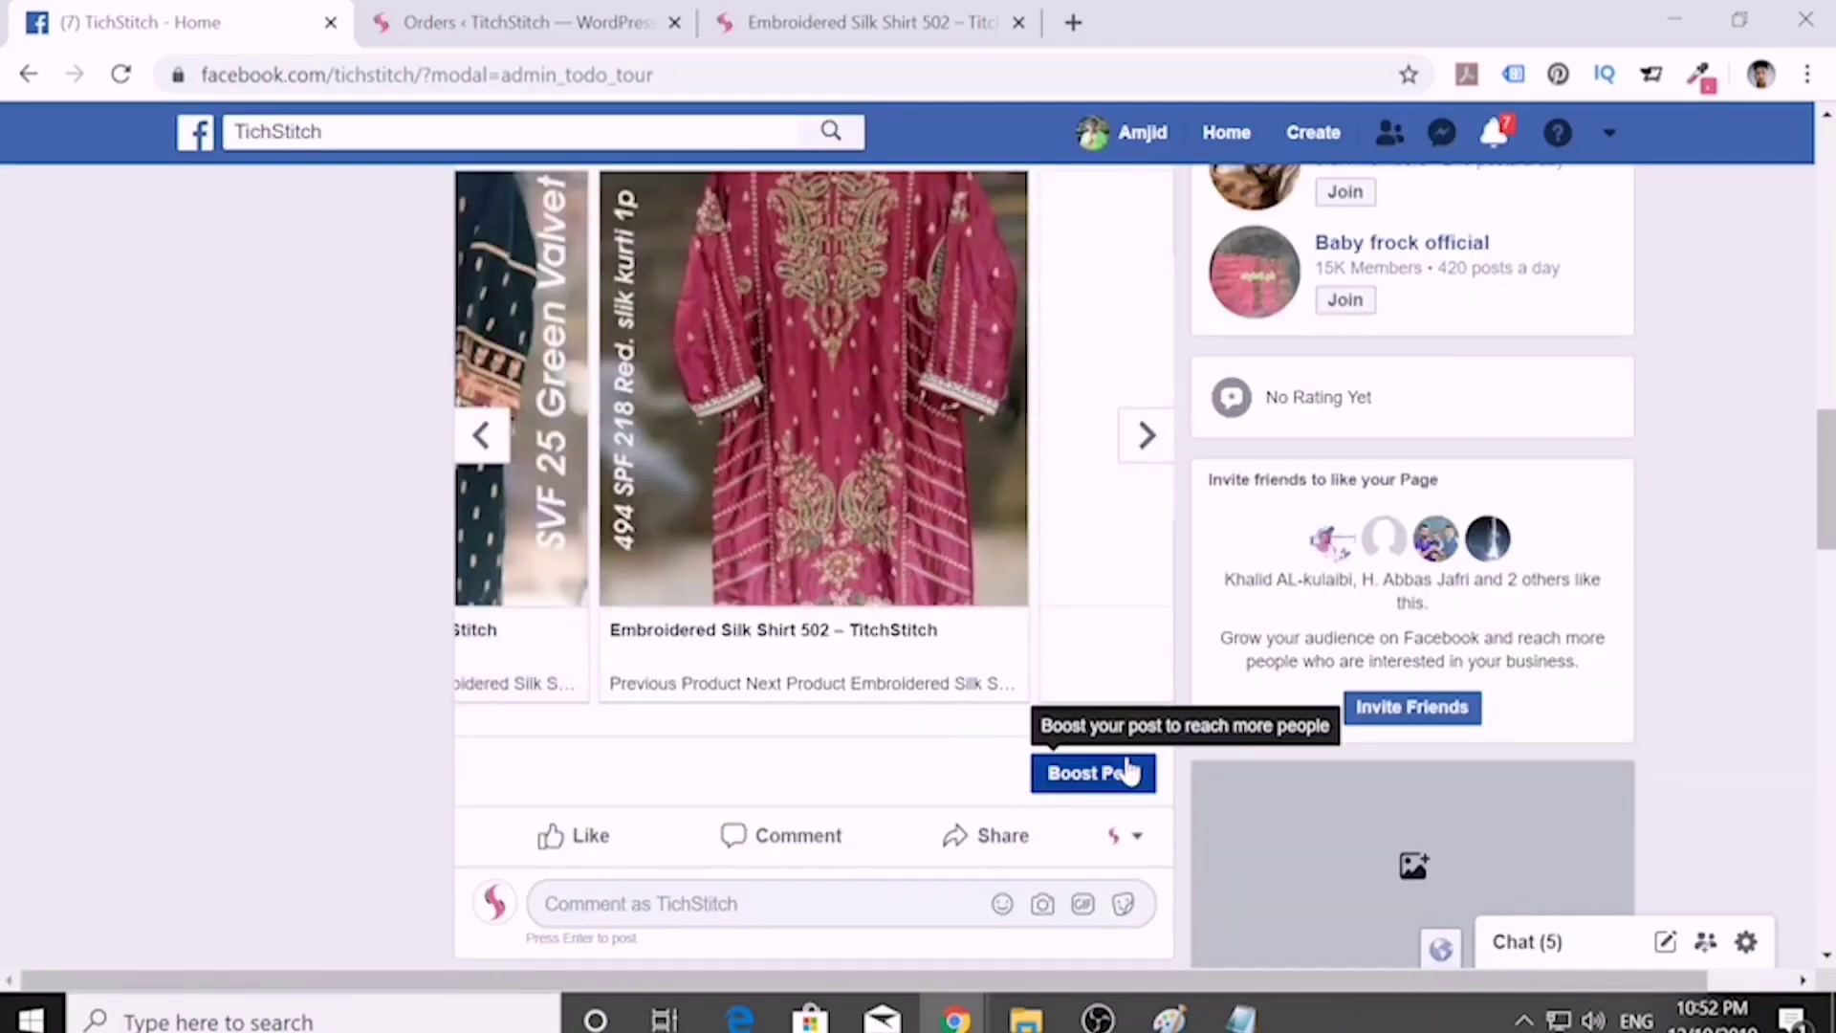
# - Examine the Boost Post audience and preview for the published post, and cancel the ad without saving a draft
pyautogui.click(1056, 765)
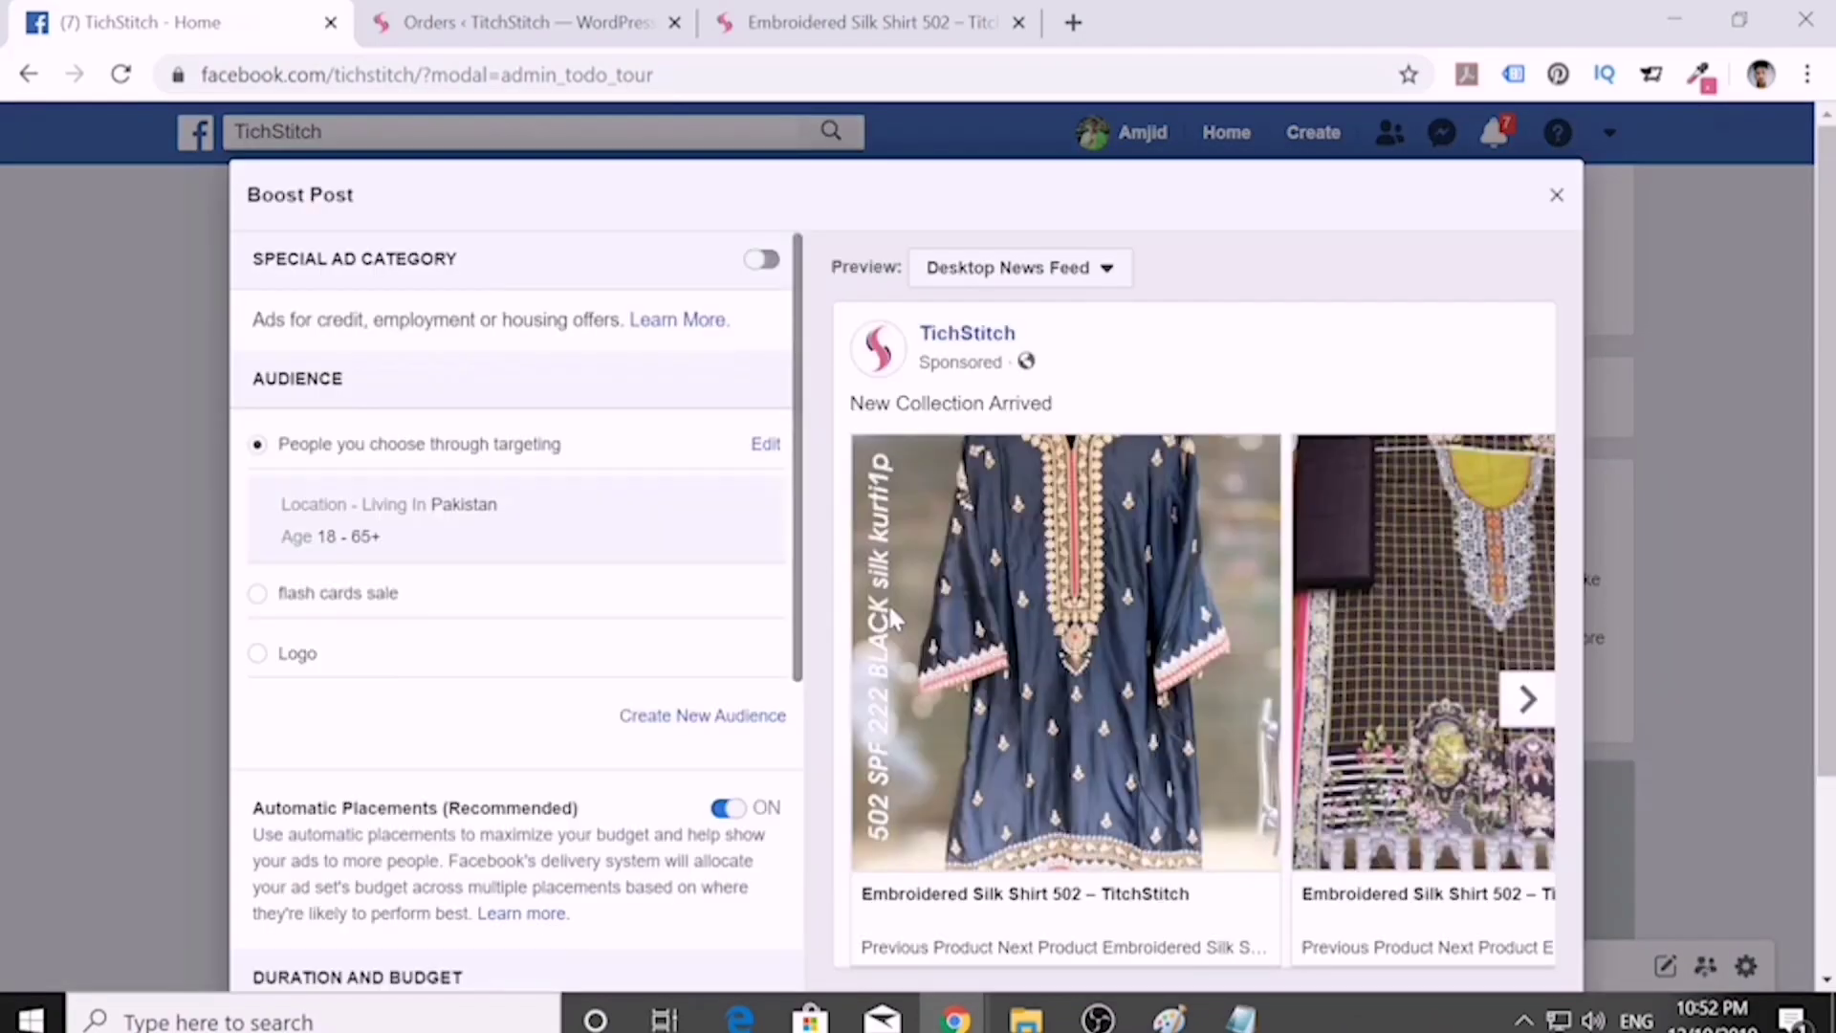
pyautogui.click(1556, 195)
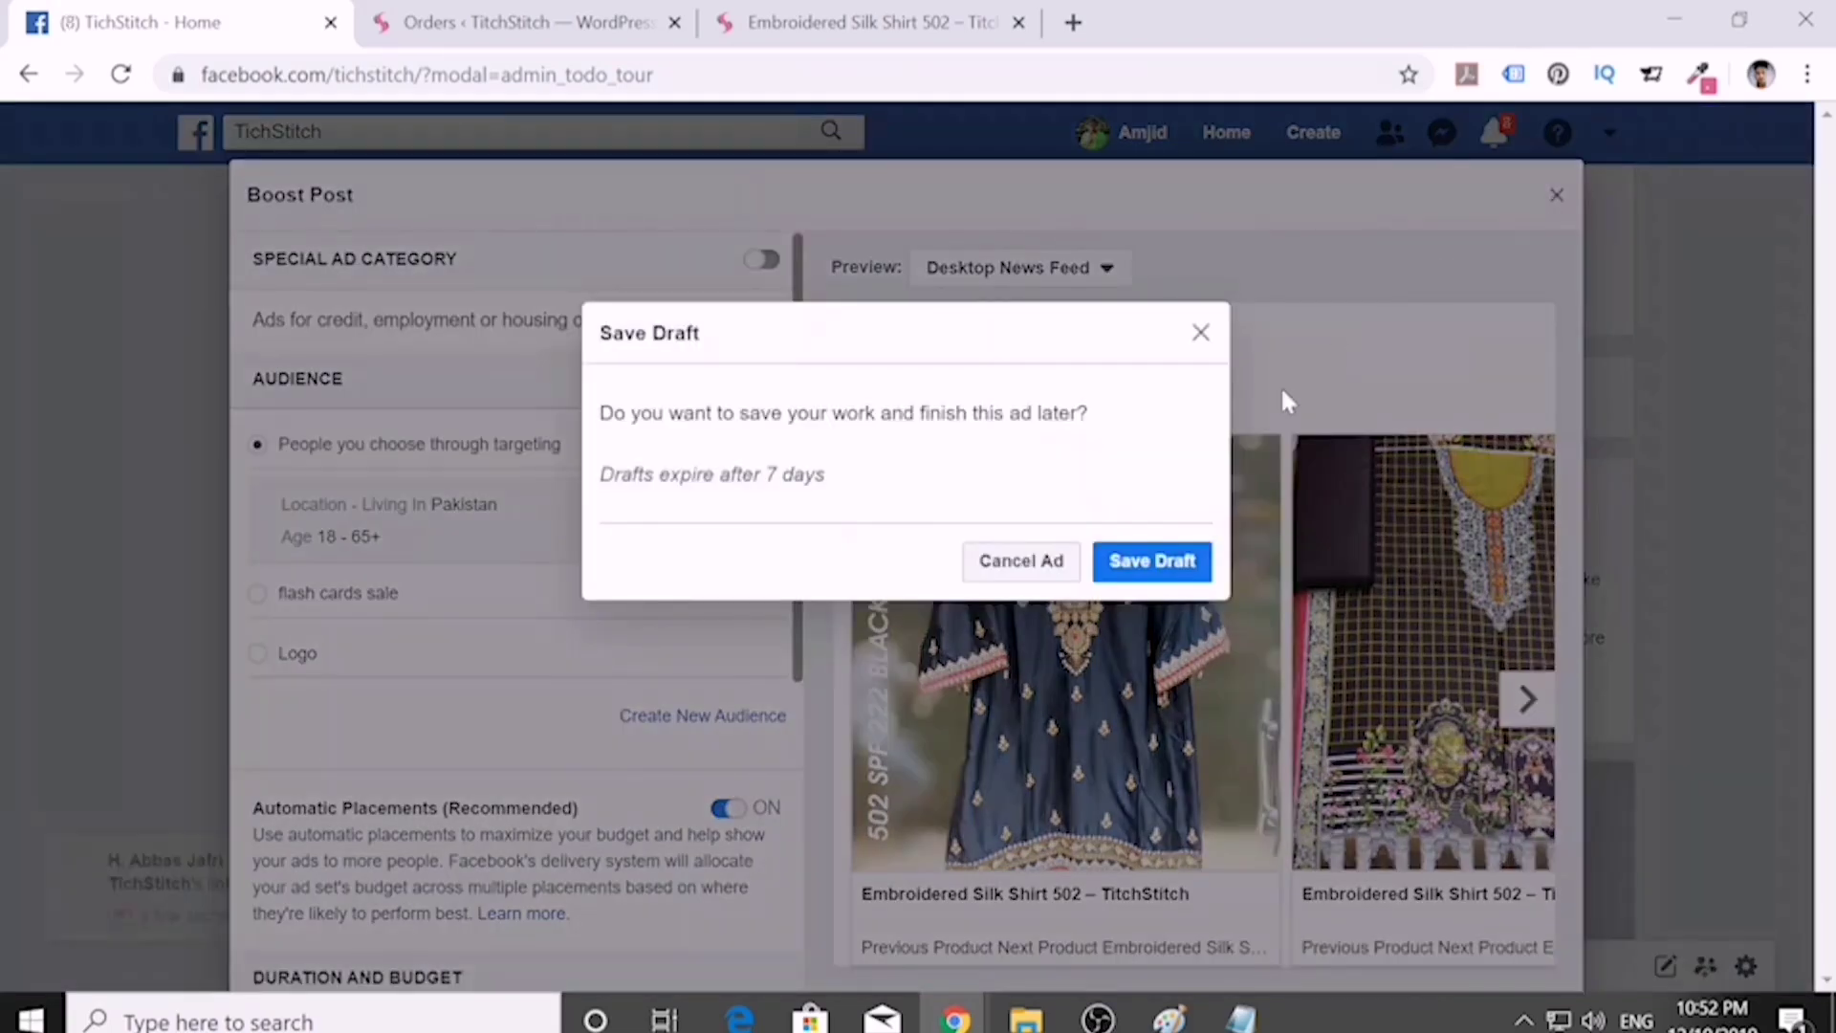
pyautogui.click(1047, 564)
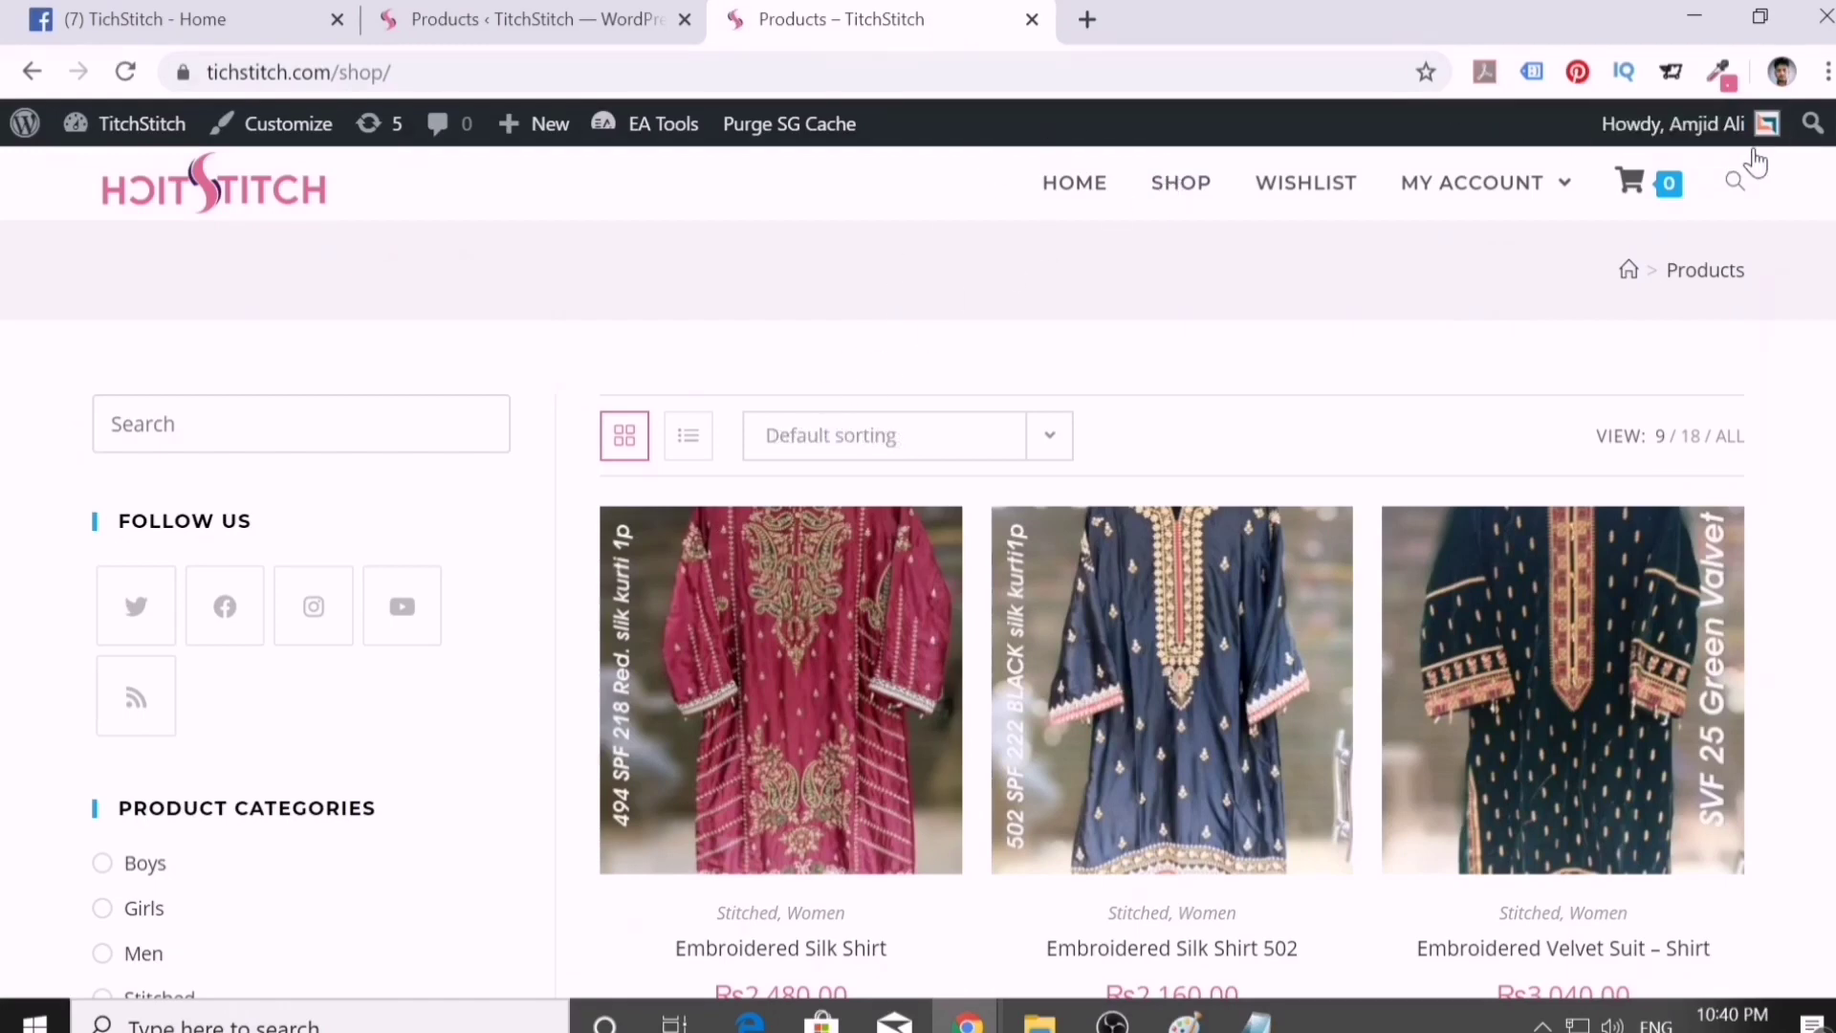
# - Close the shop page and load tichstitch.com in a new incognito window
pyautogui.click(1033, 21)
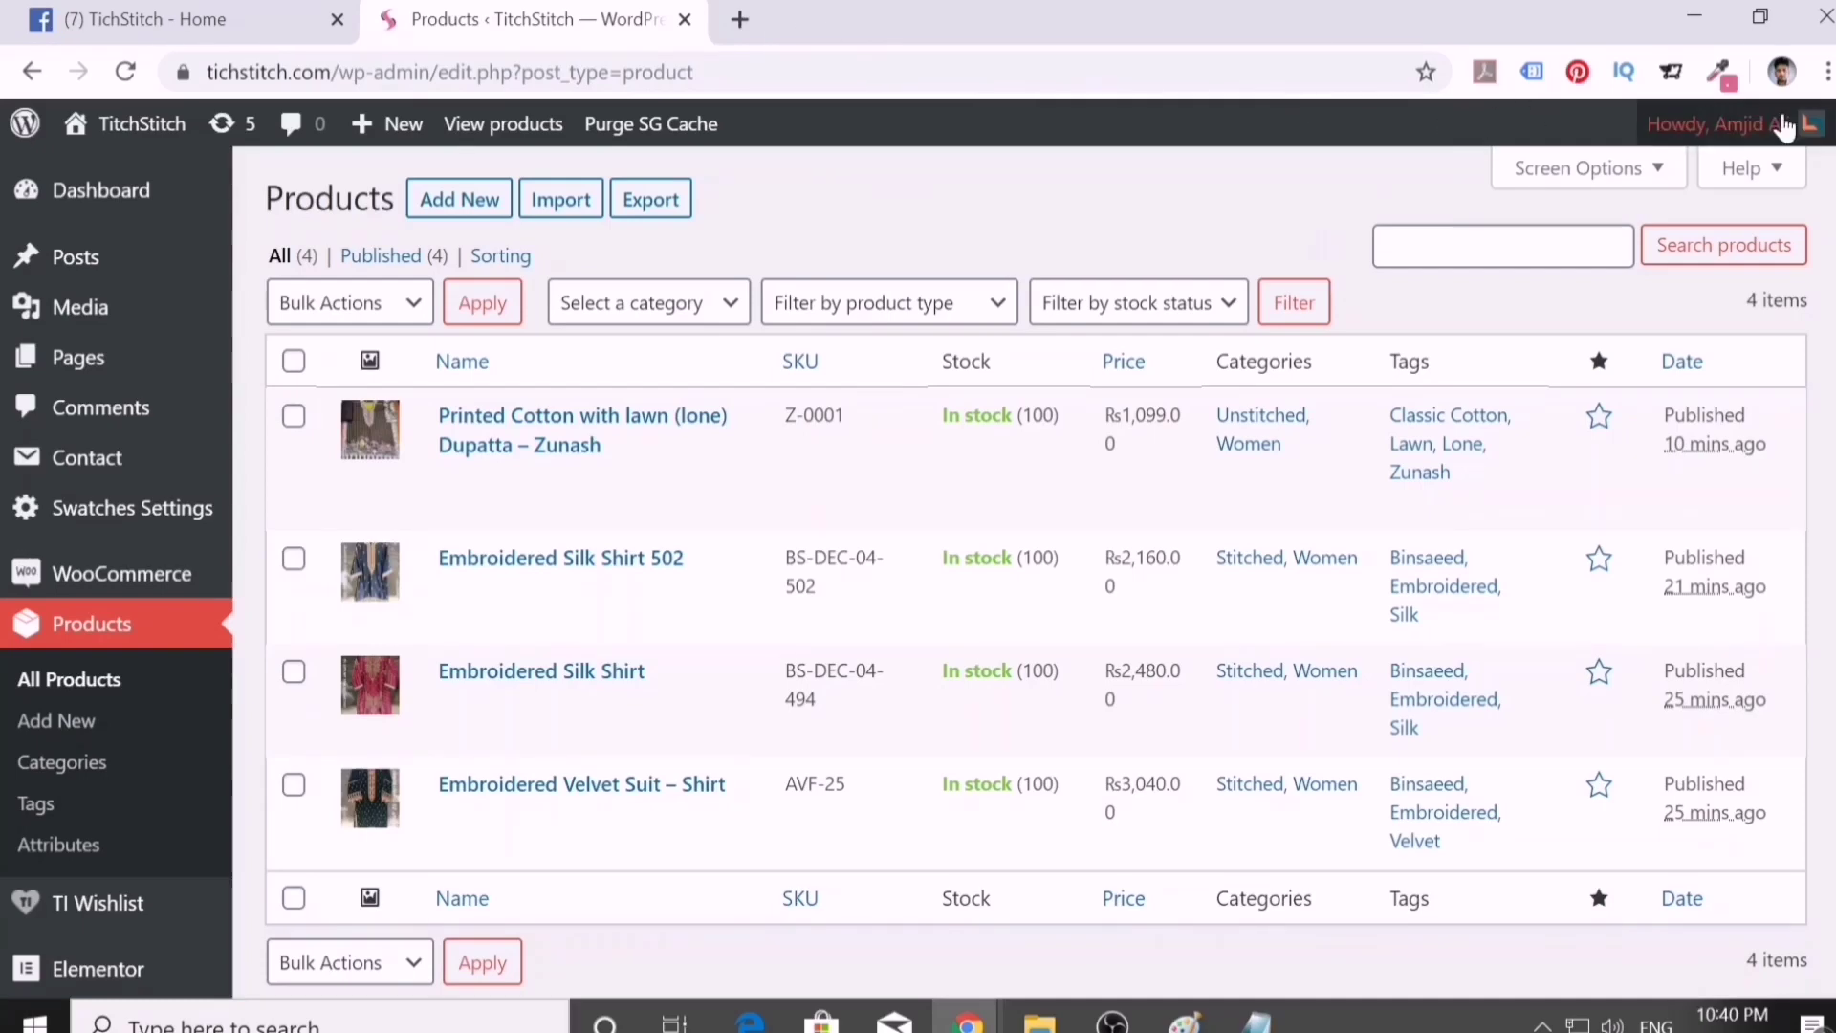
pyautogui.click(1826, 72)
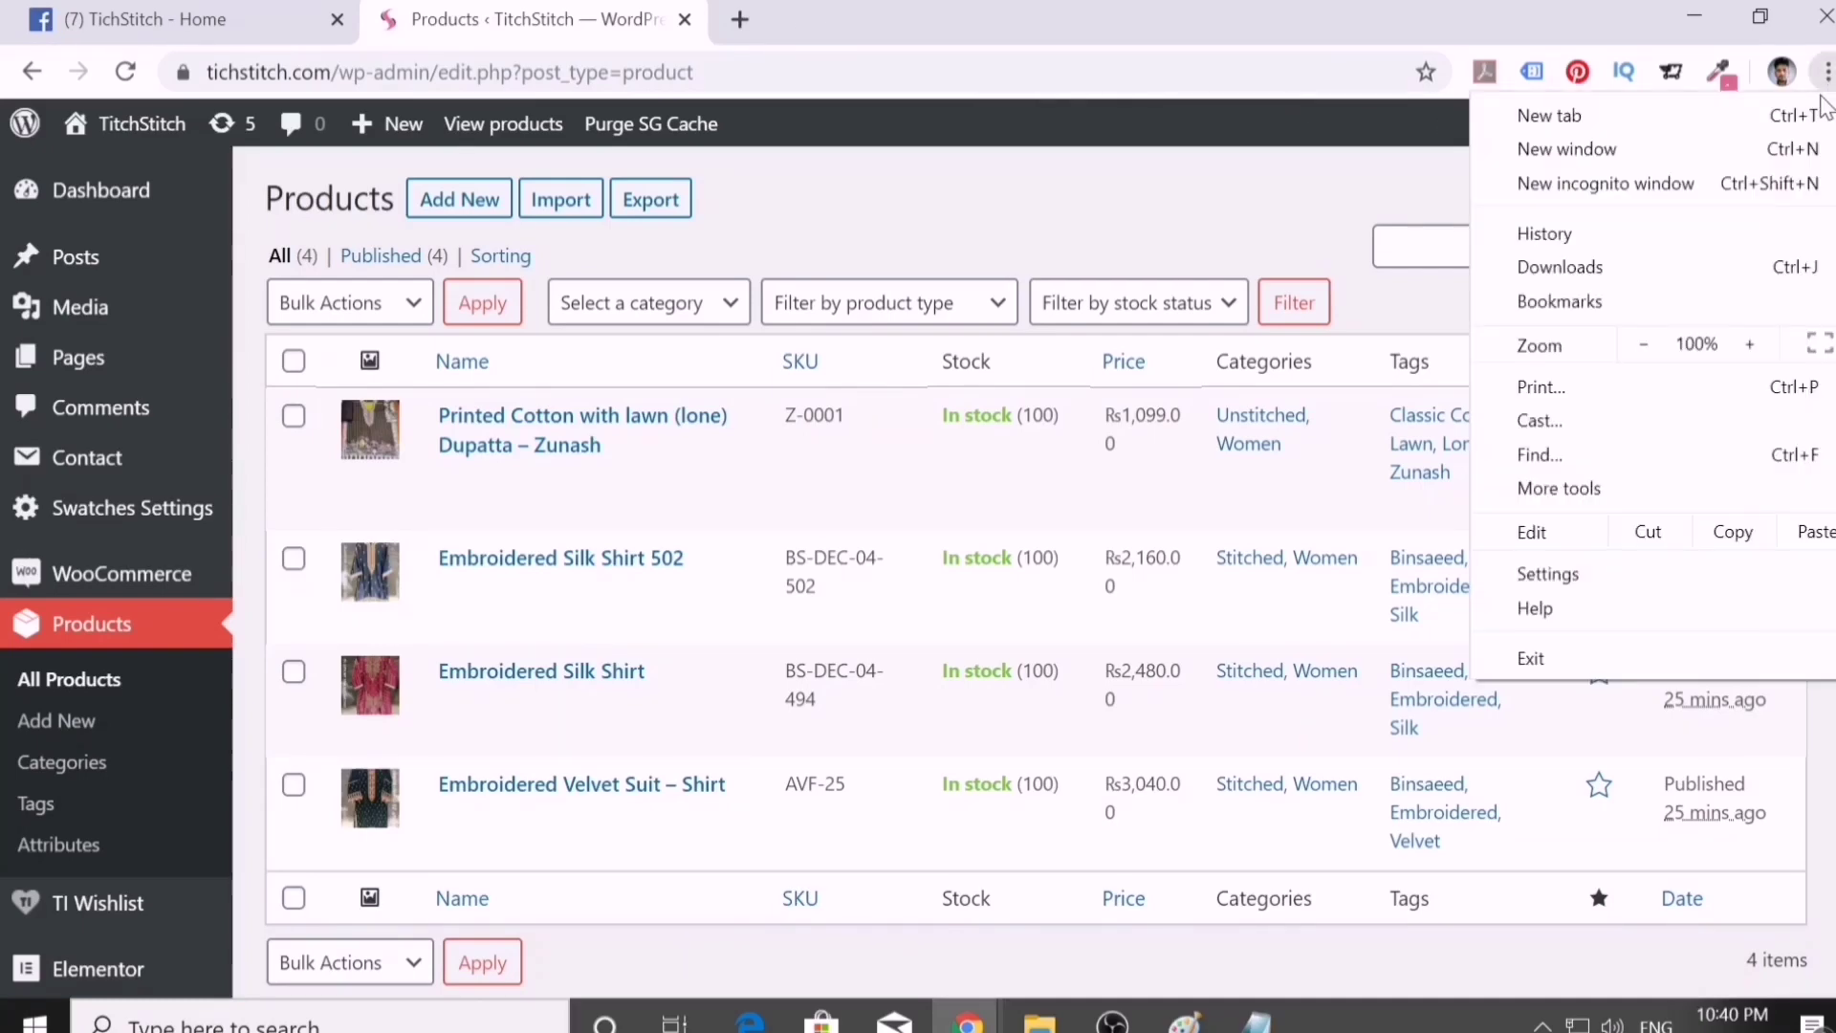
pyautogui.click(1700, 186)
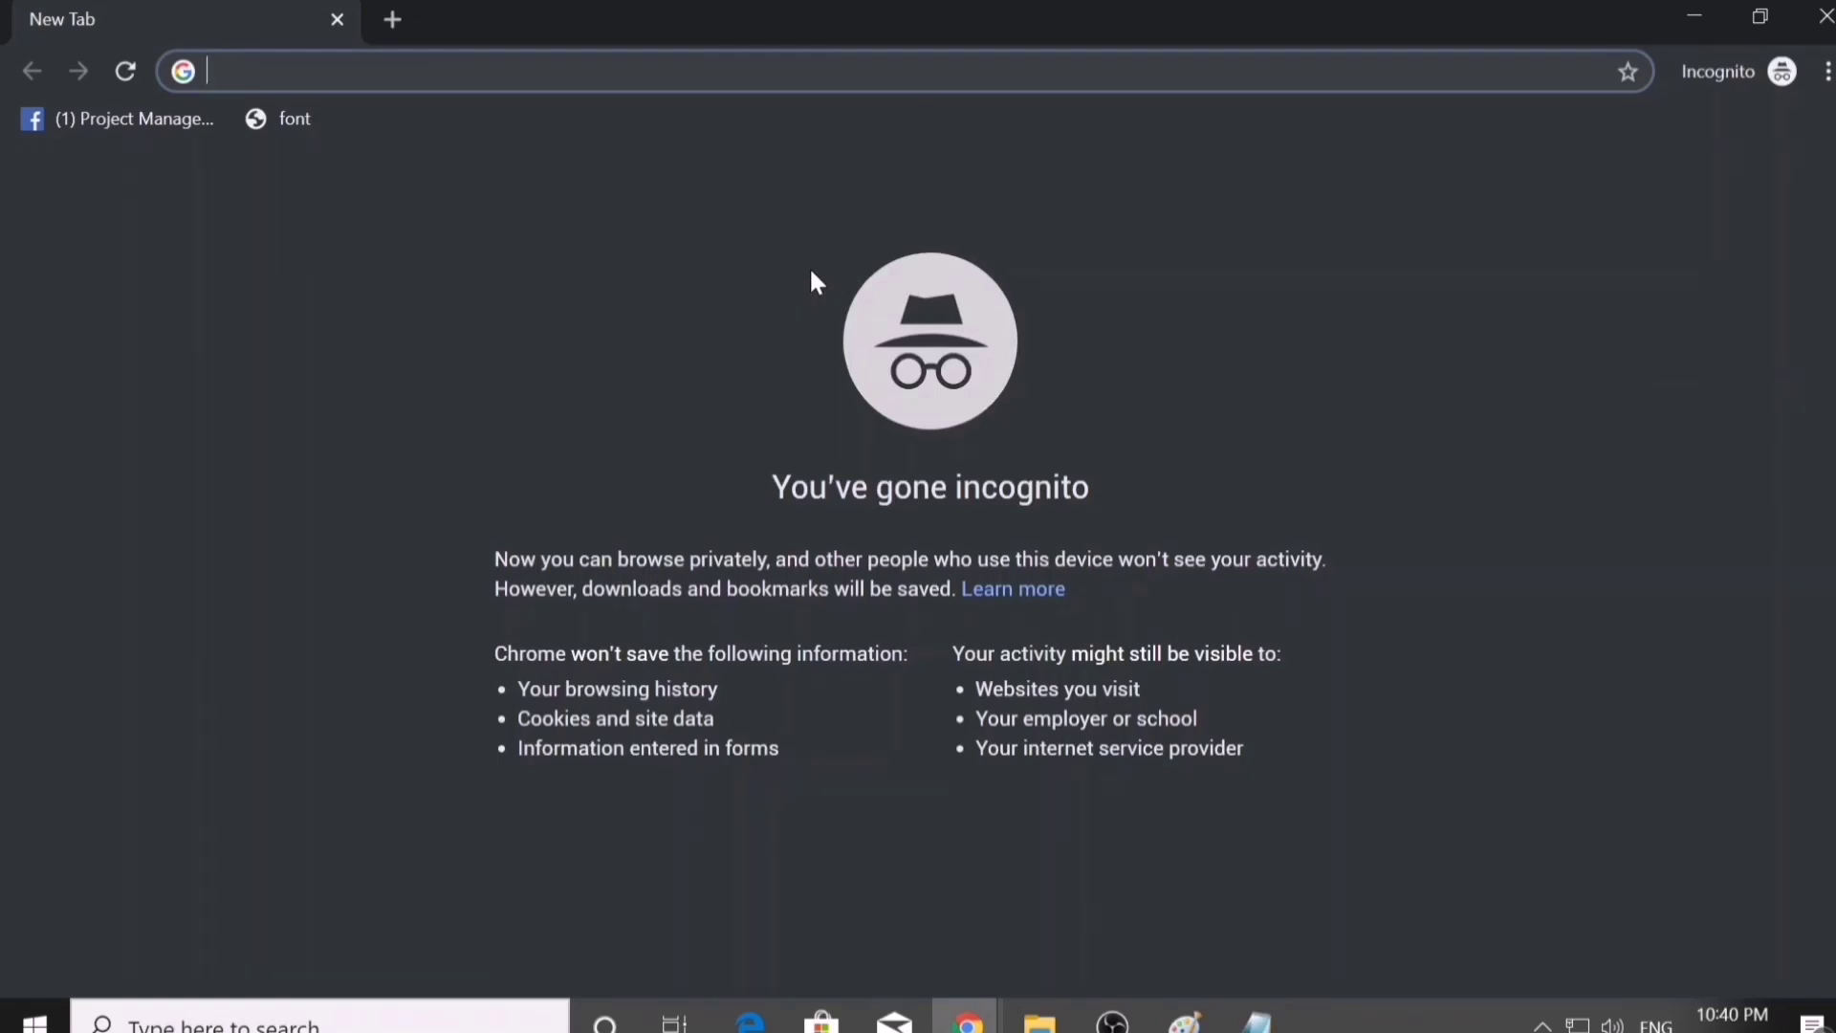
pyautogui.write('titch.com')
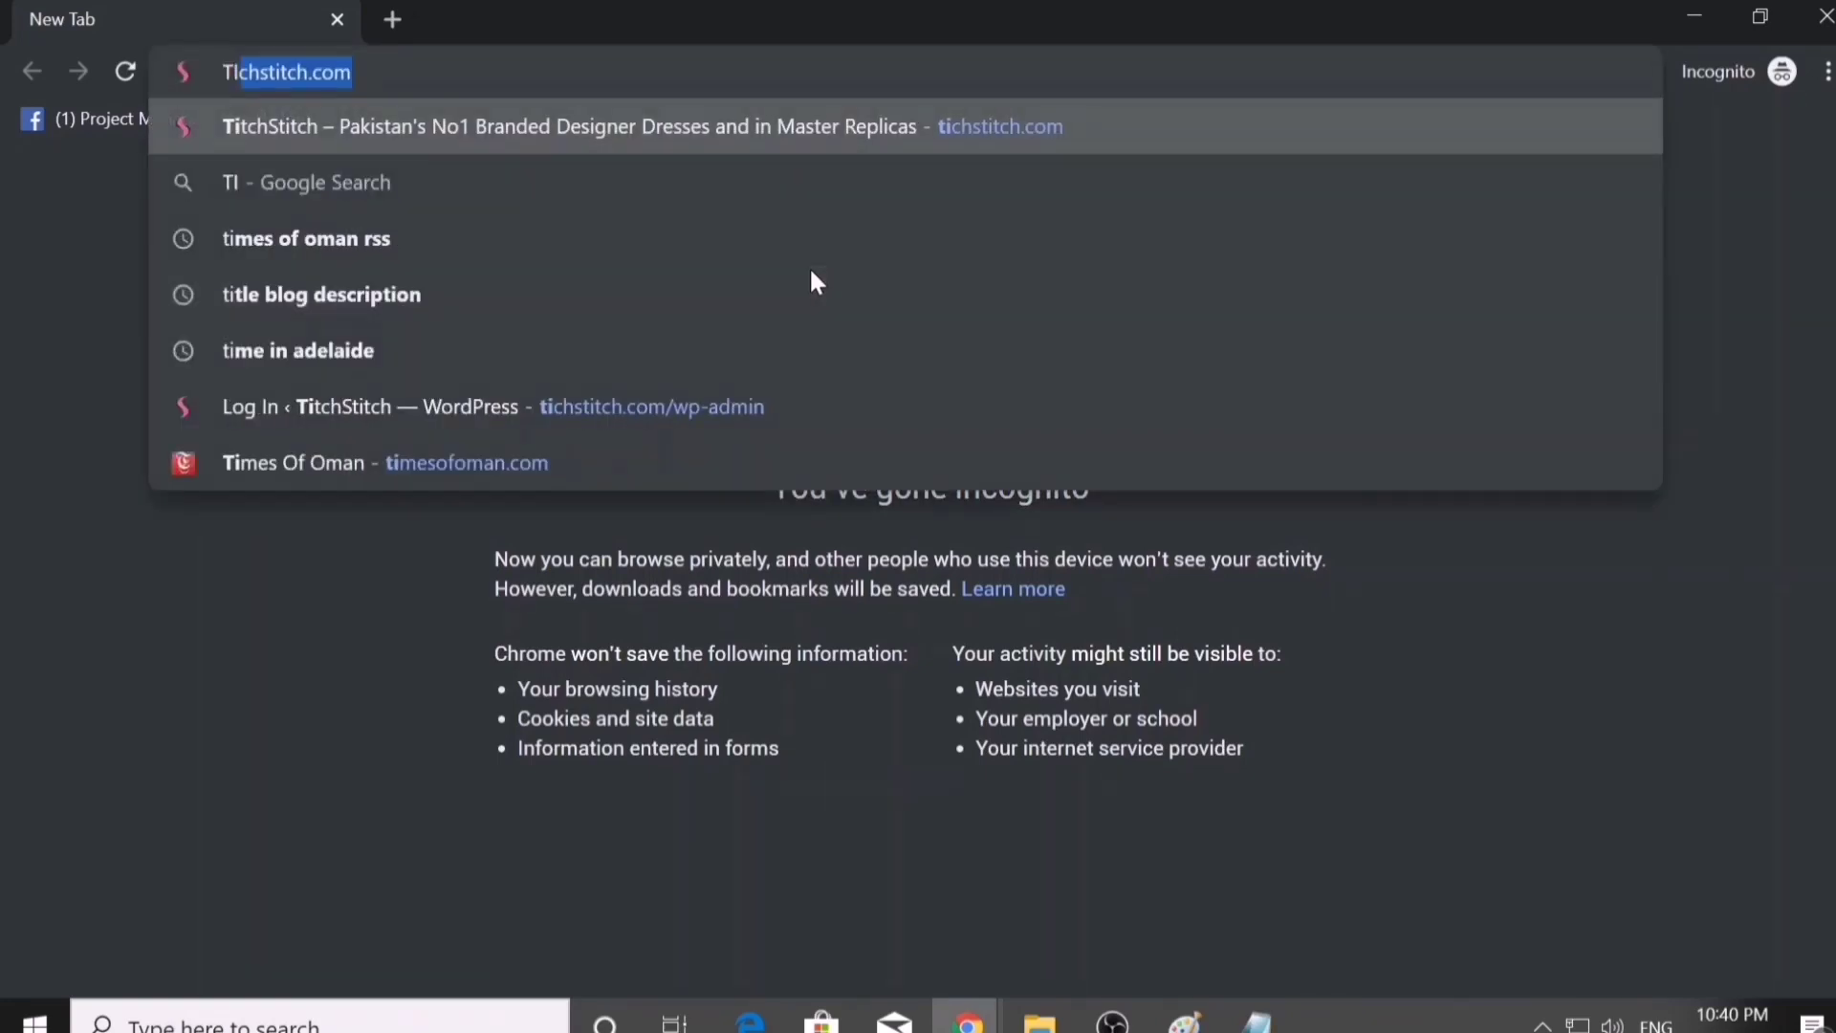
pyautogui.press('Return')
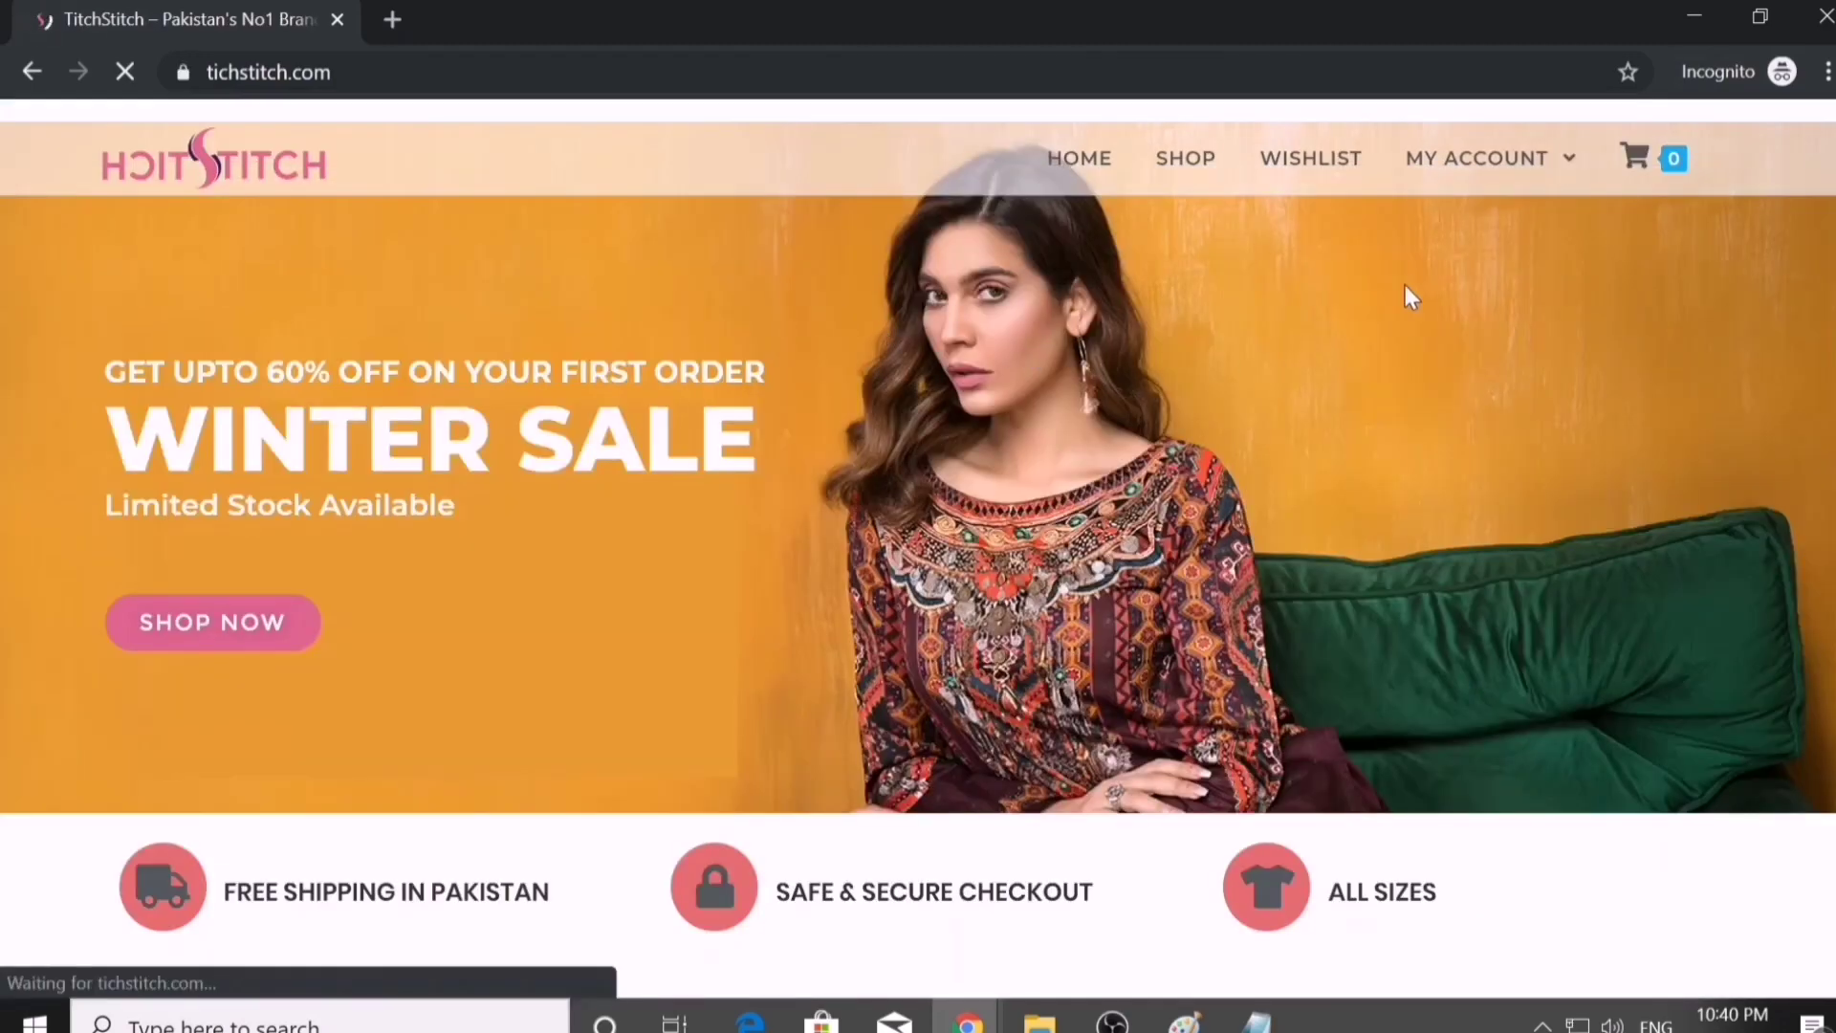
# - Look over the storefront's home and shop pages and open the Embroidered Silk Shirt product
pyautogui.scroll(-2, 1406, 285)
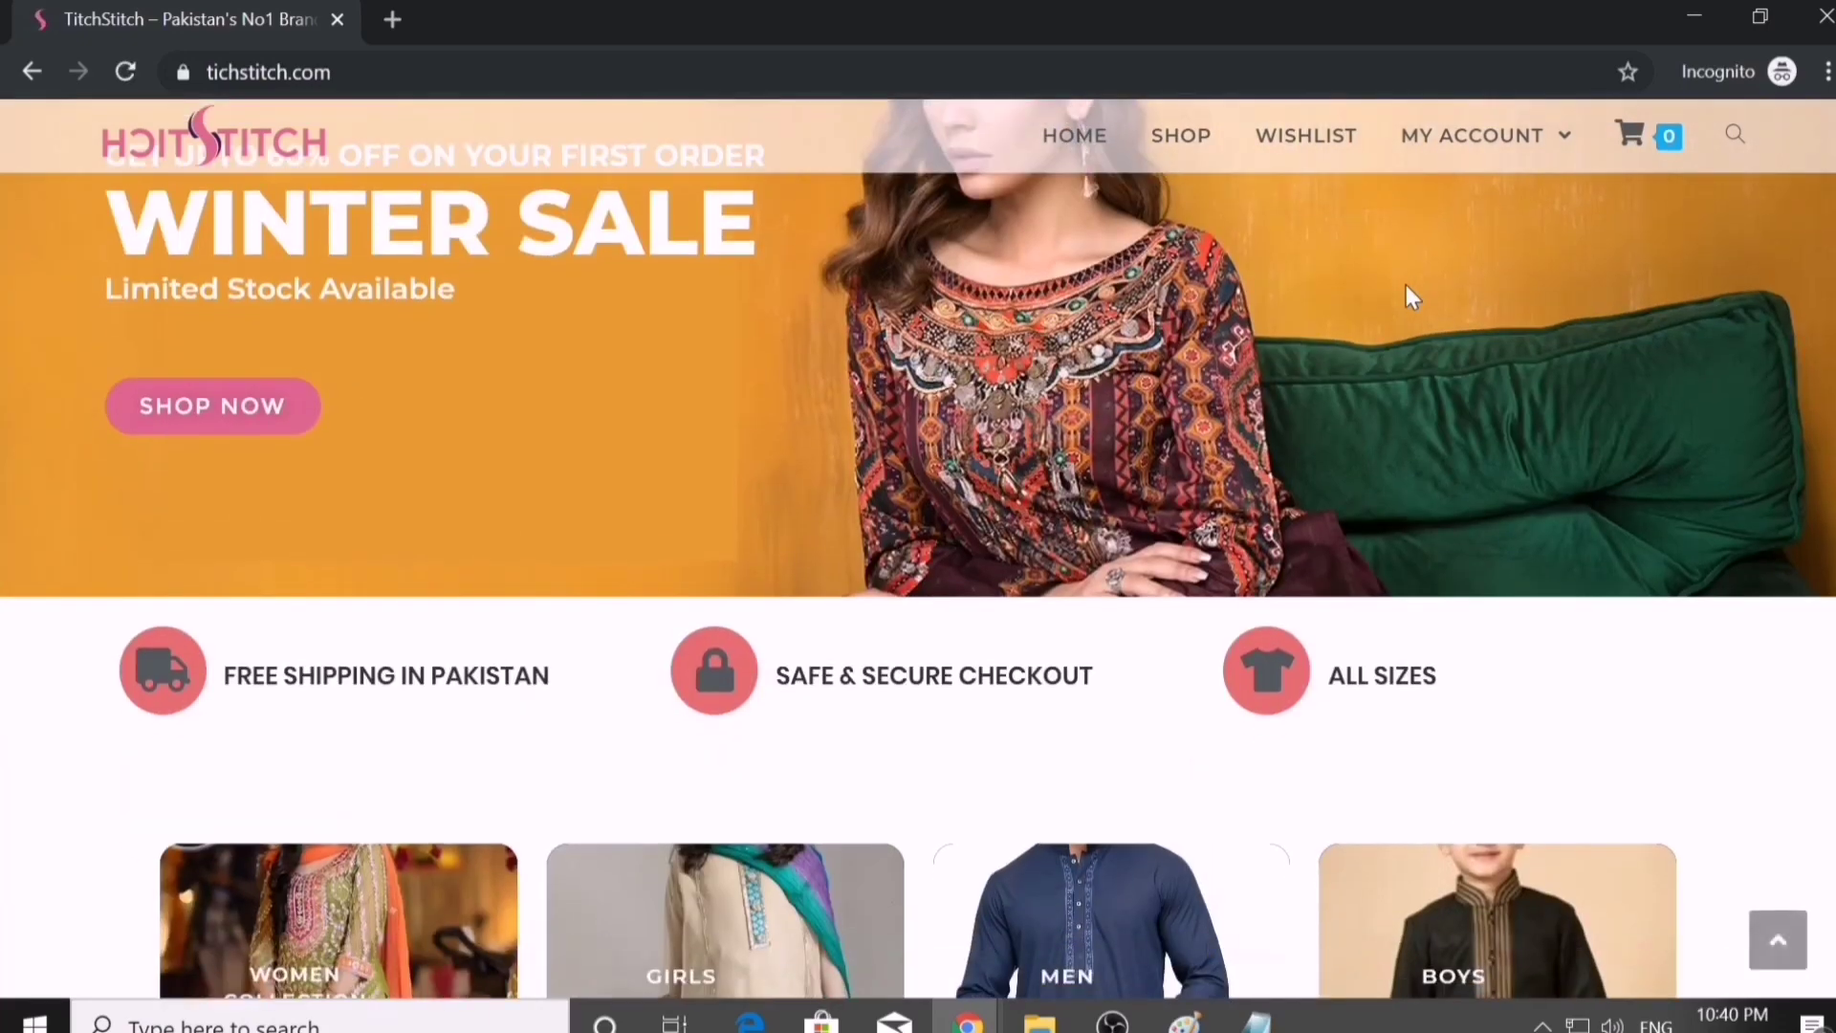
pyautogui.scroll(2, 1406, 285)
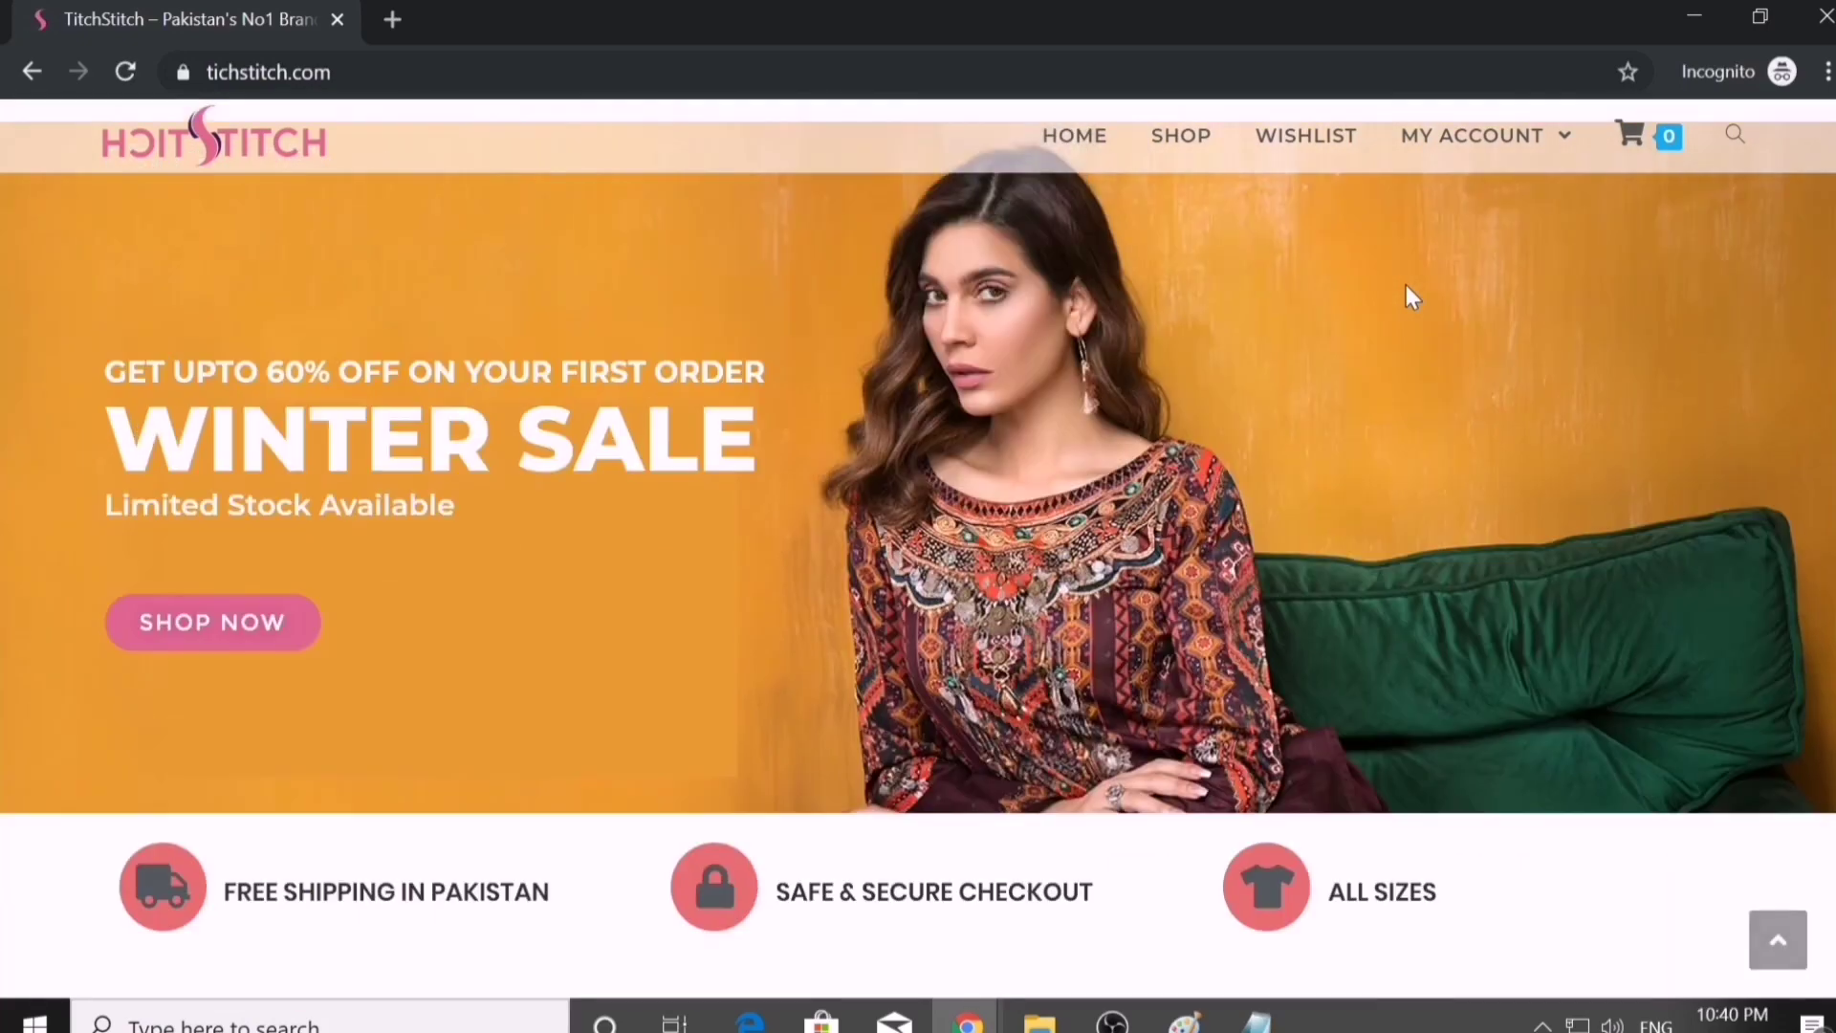
pyautogui.click(1176, 138)
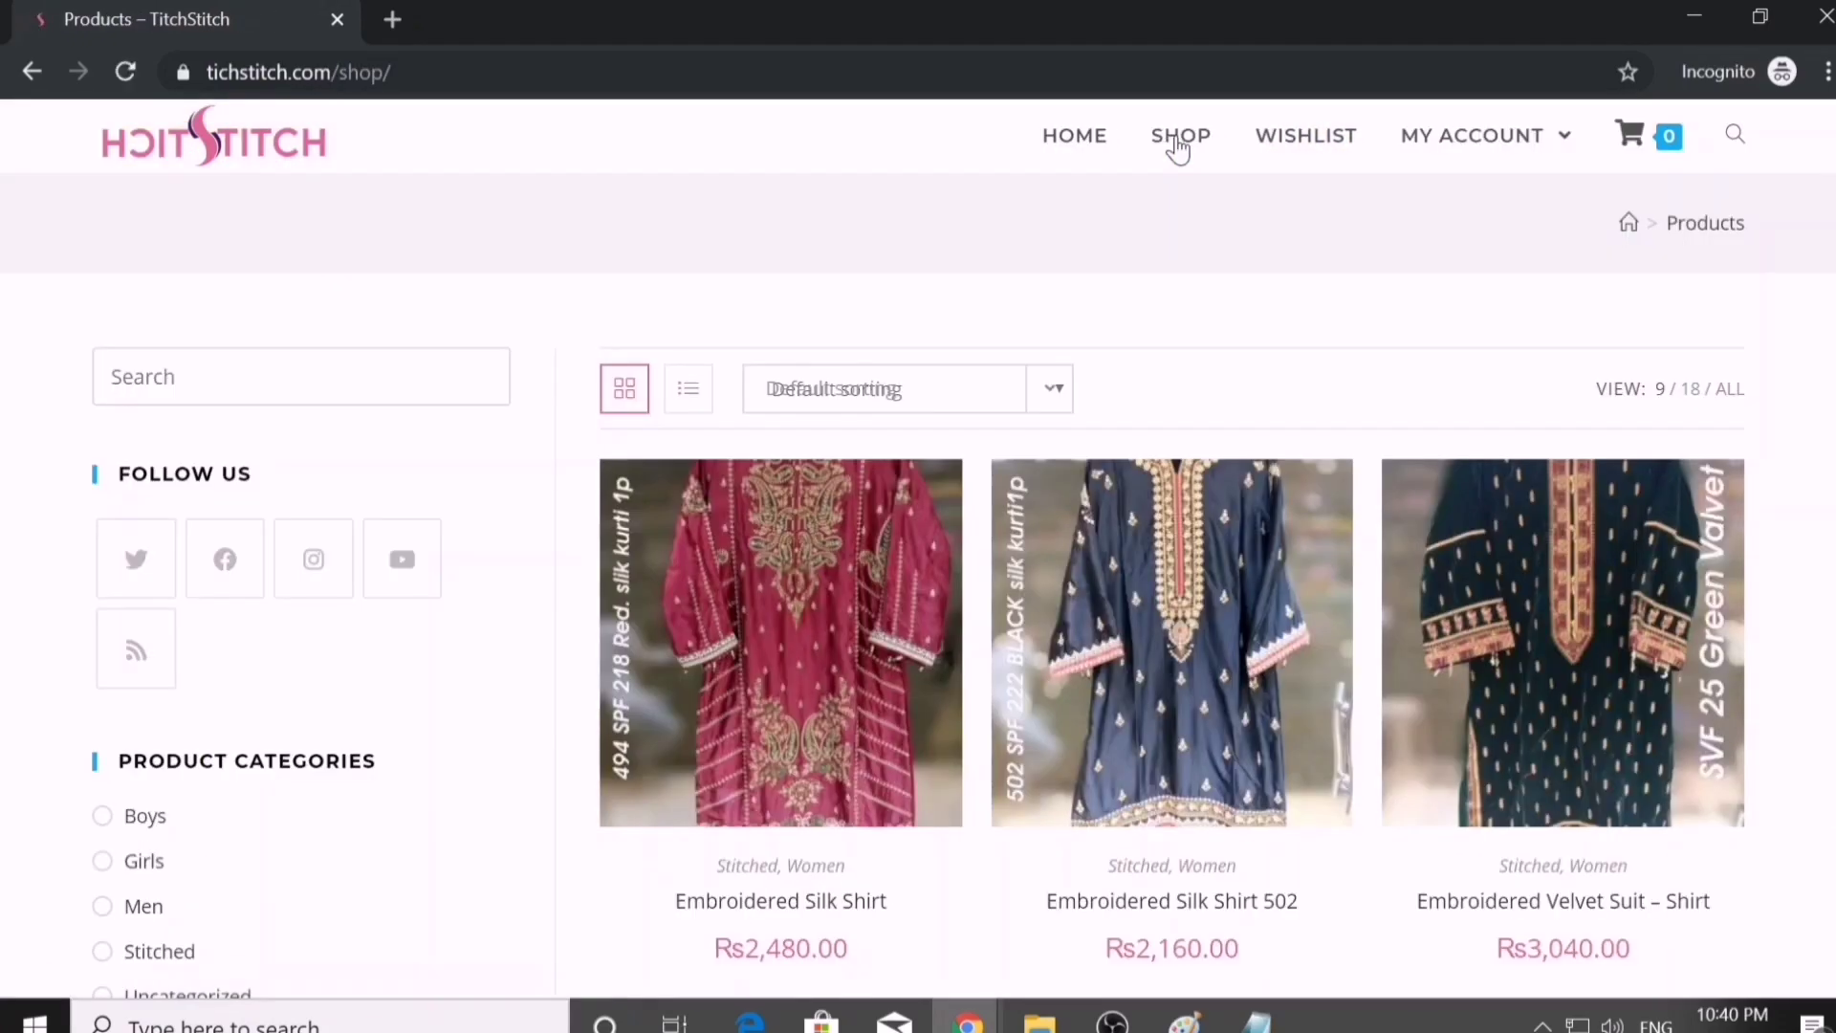
pyautogui.scroll(-5, 983, 506)
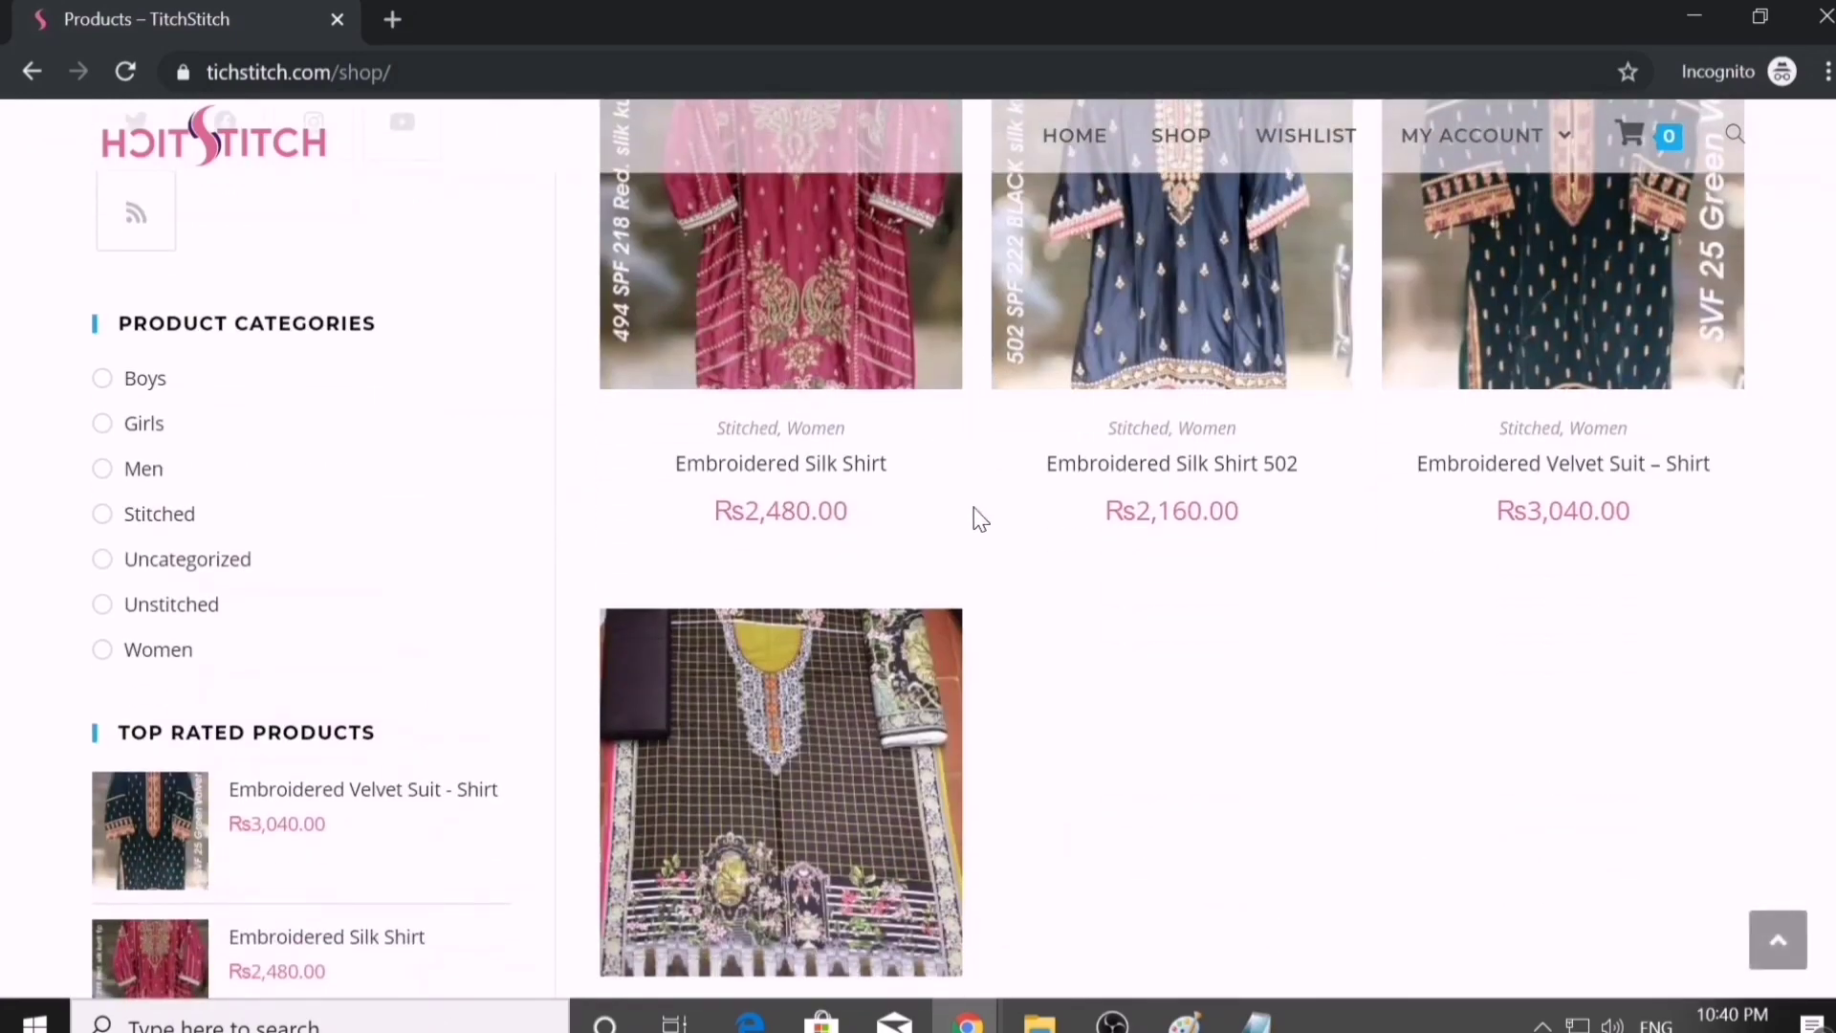
pyautogui.moveTo(891, 531)
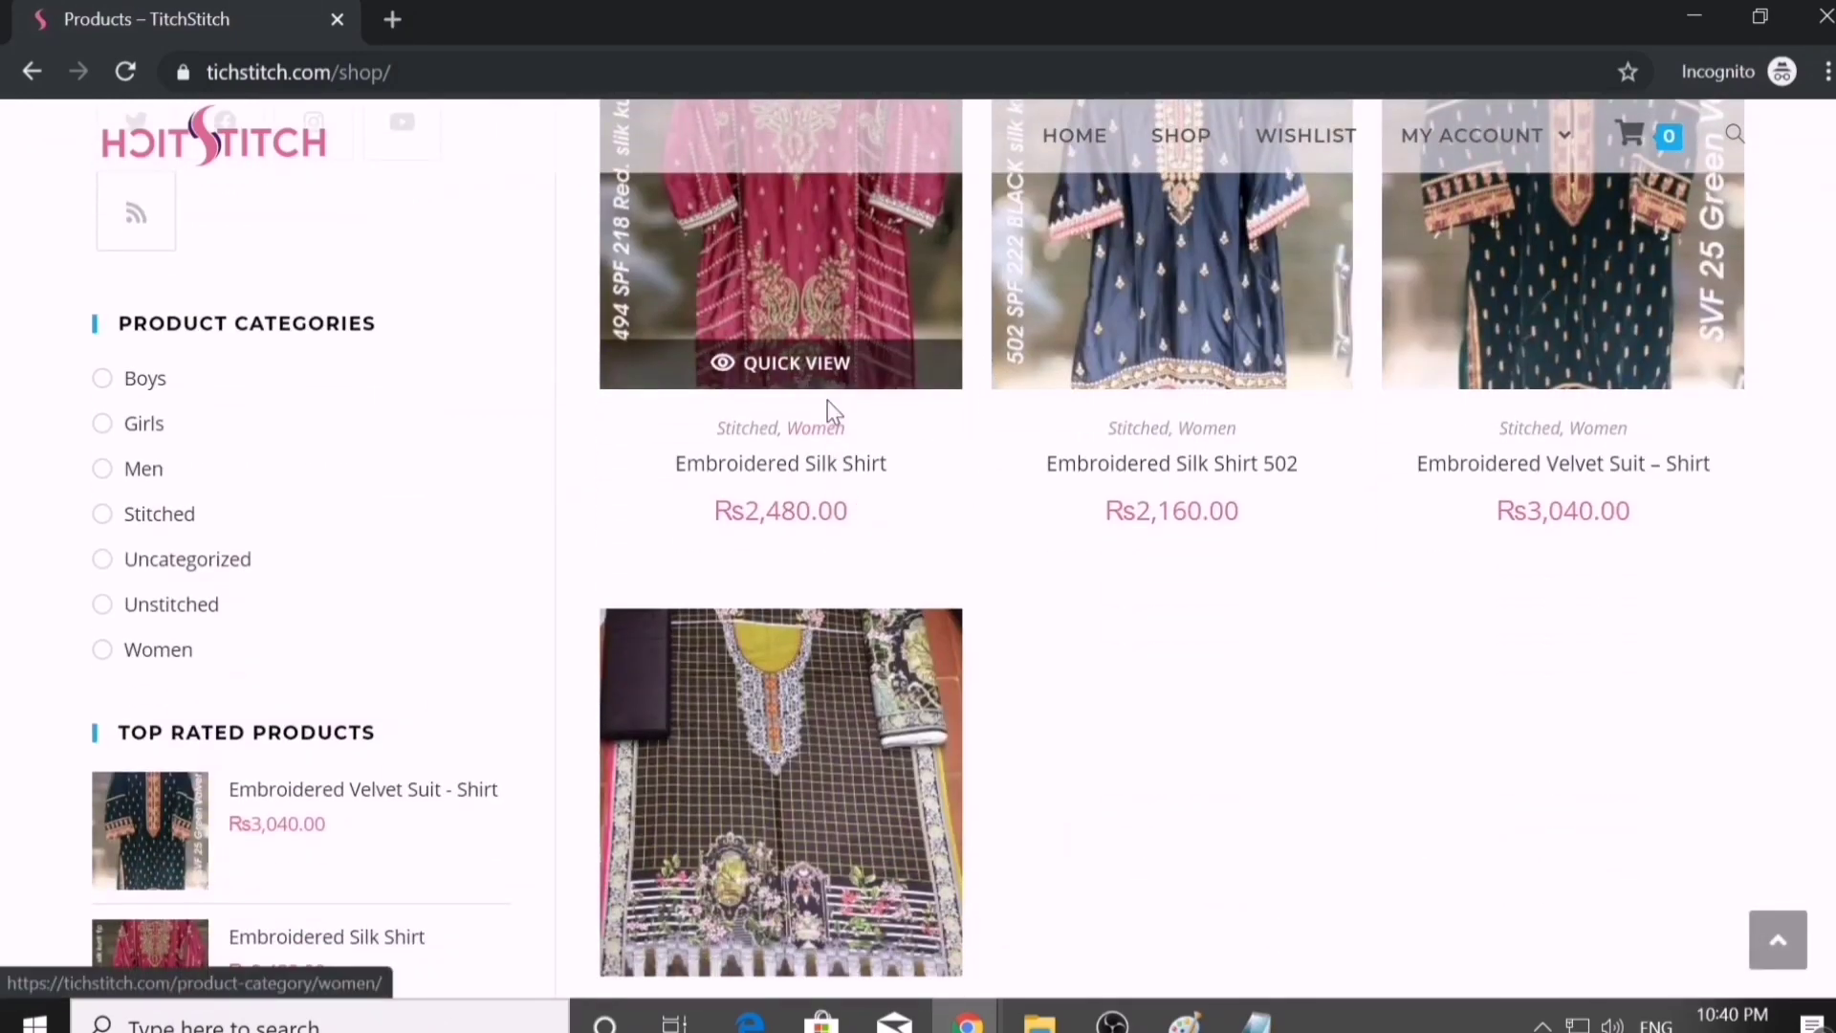
pyautogui.click(816, 465)
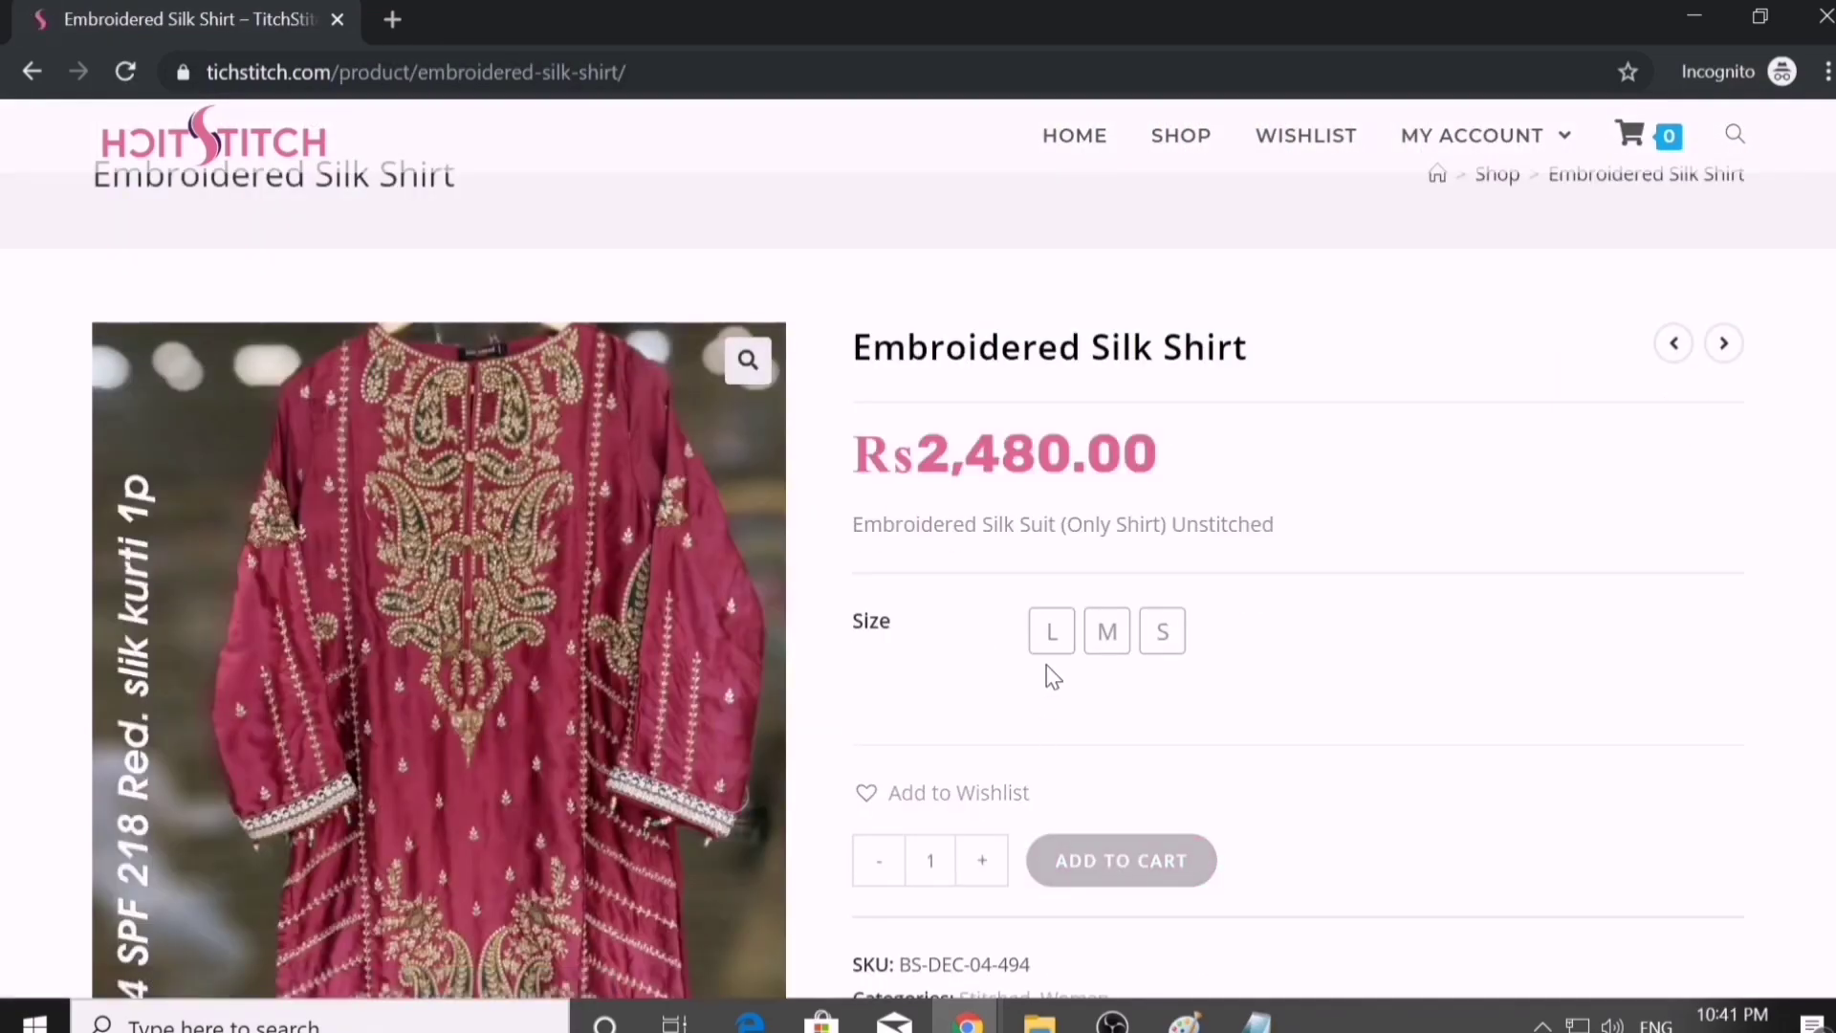
# - Choose size L with a quantity of 1 for the Embroidered Silk Shirt and add it to the cart
pyautogui.click(1052, 635)
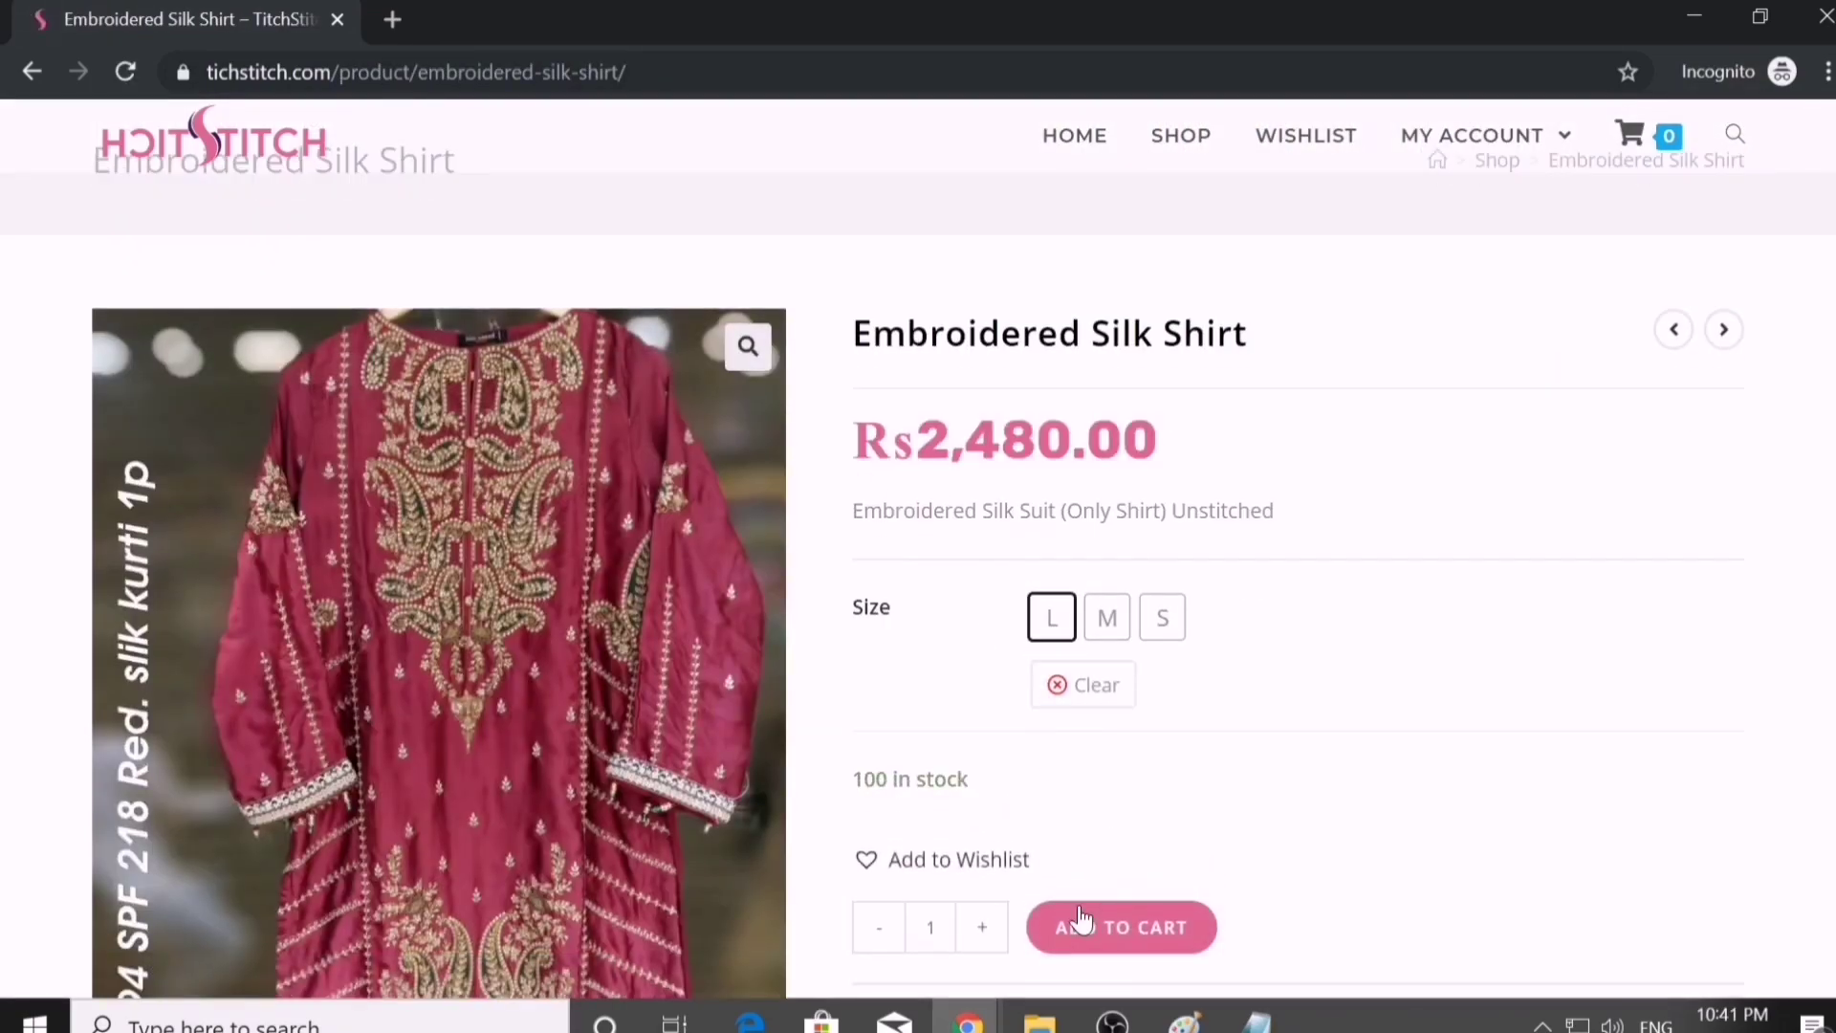
pyautogui.scroll(-2, 1081, 920)
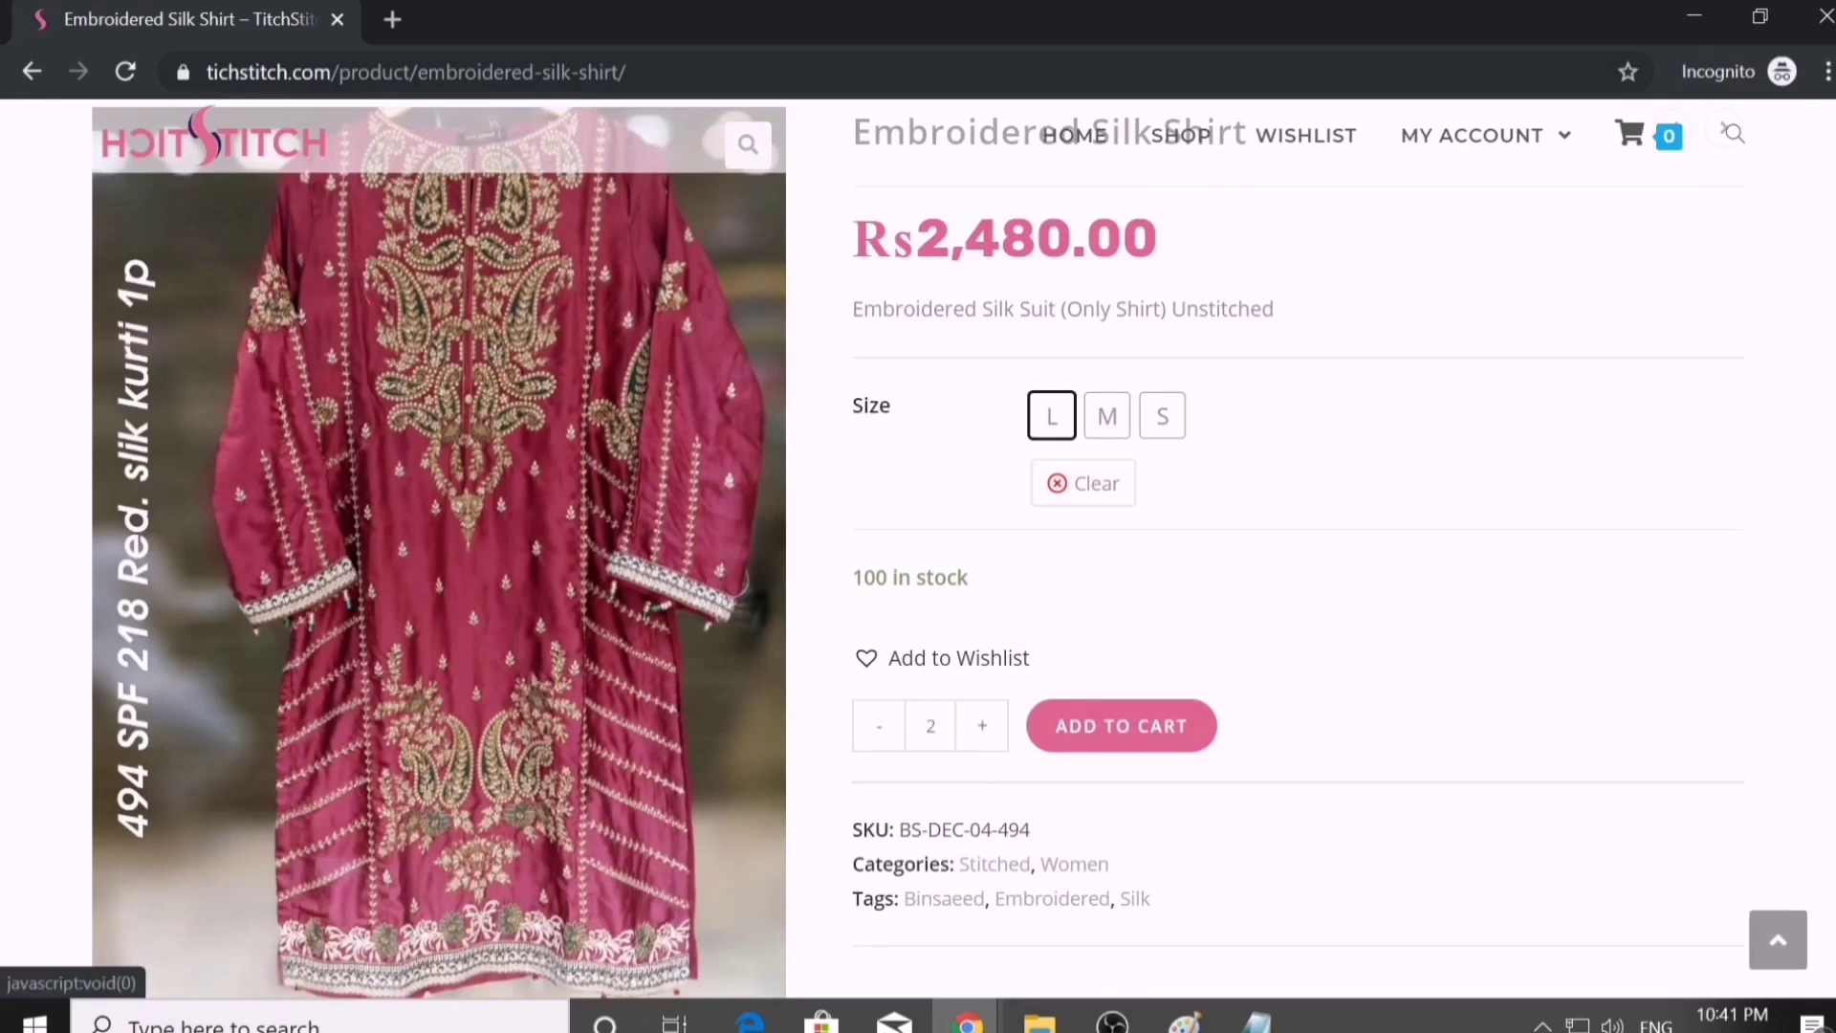
pyautogui.click(884, 746)
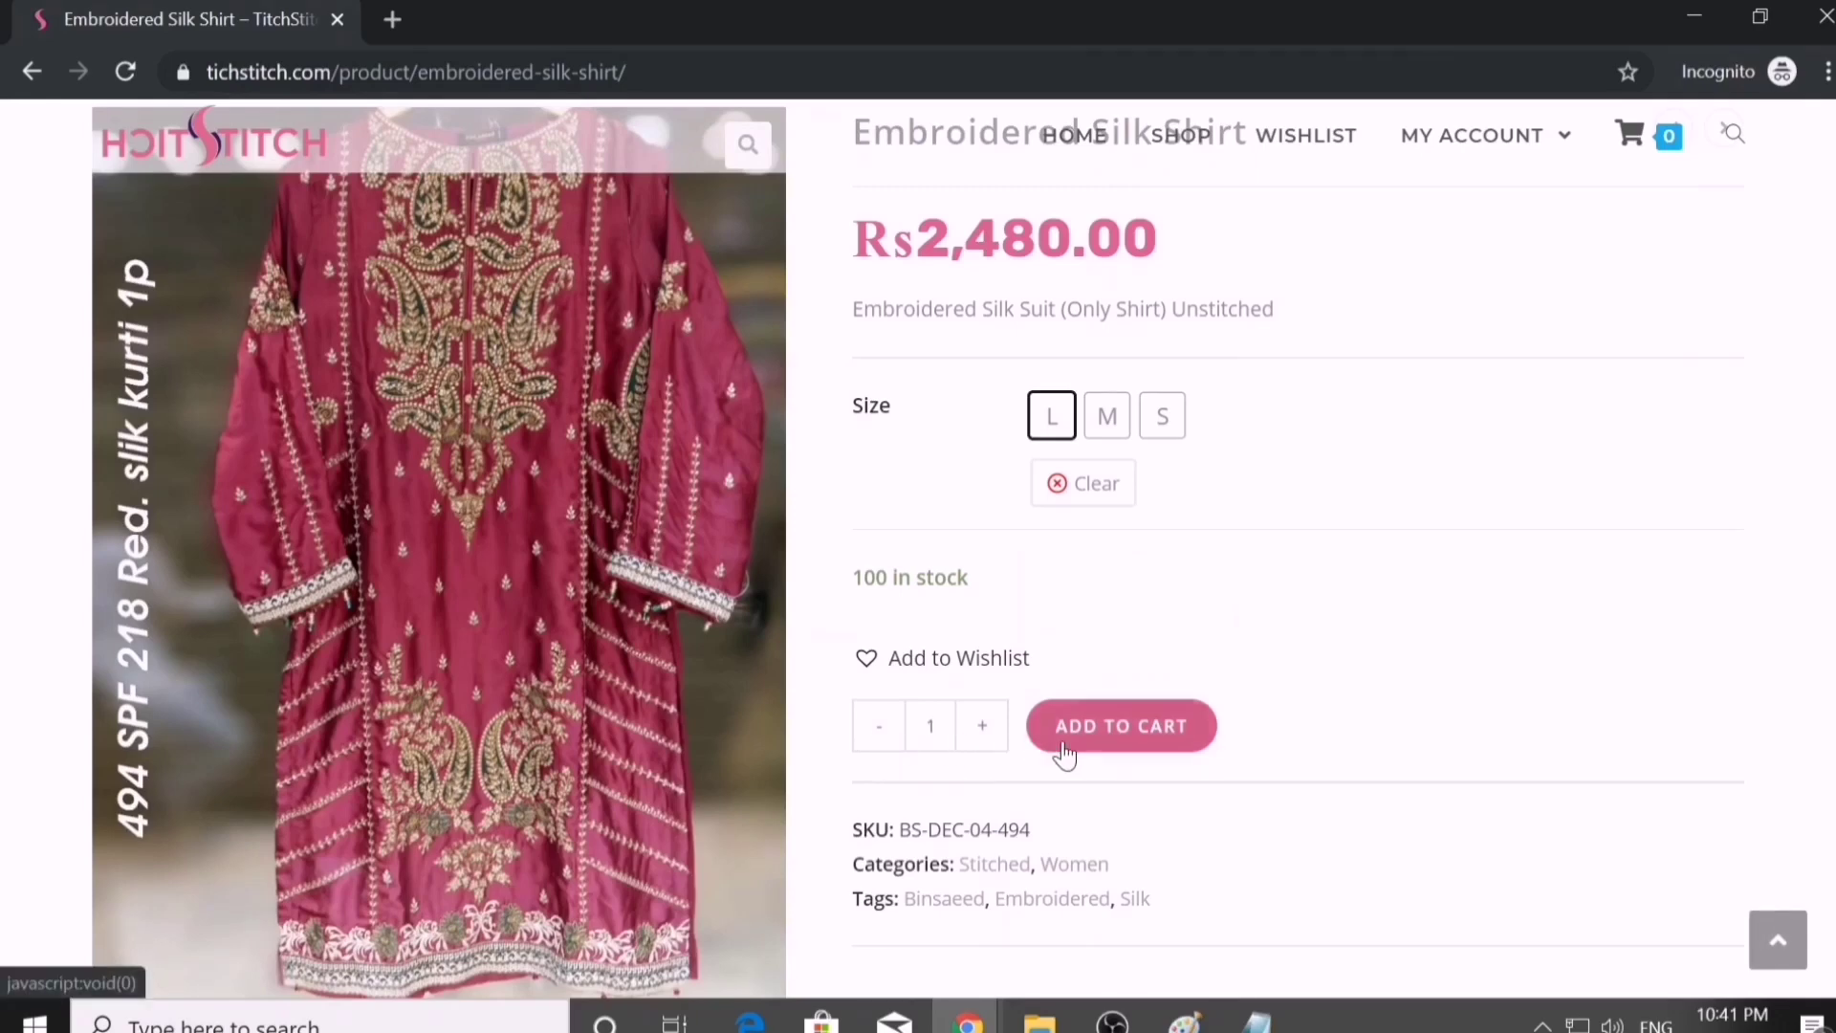
pyautogui.click(1110, 738)
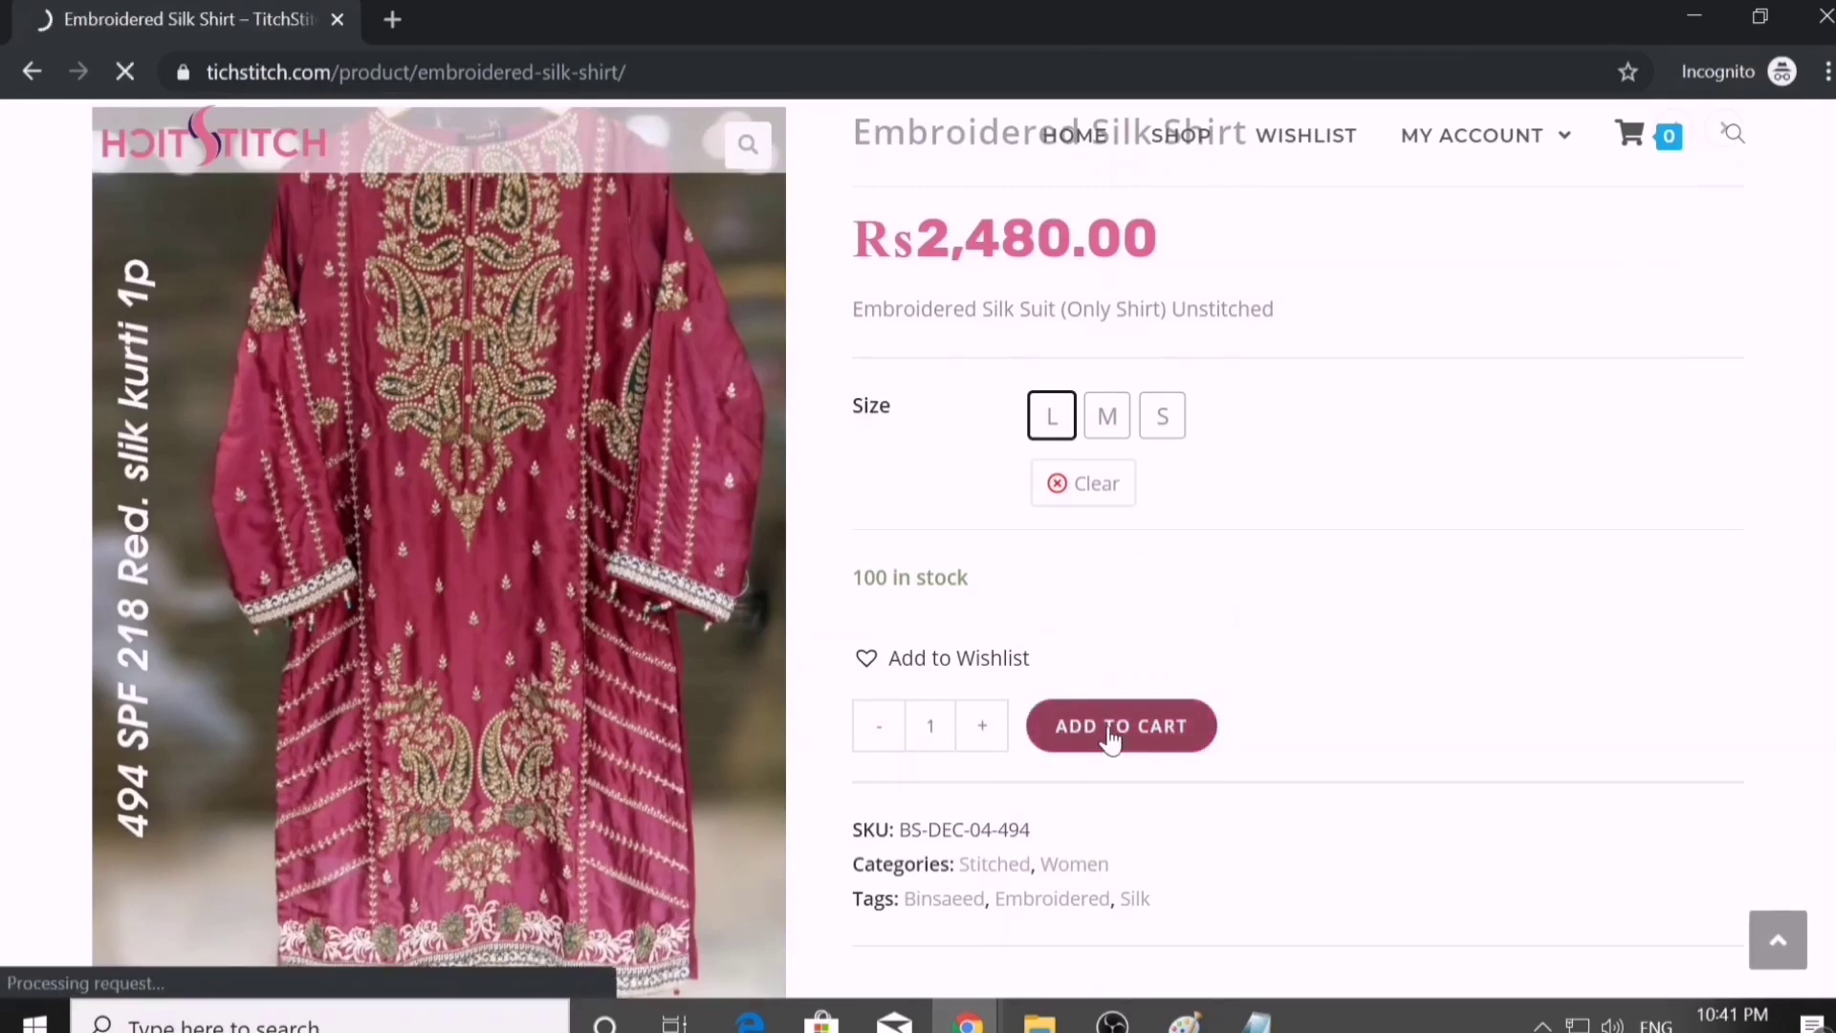
pyautogui.scroll(-4, 1118, 741)
pyautogui.scroll(4, 1129, 741)
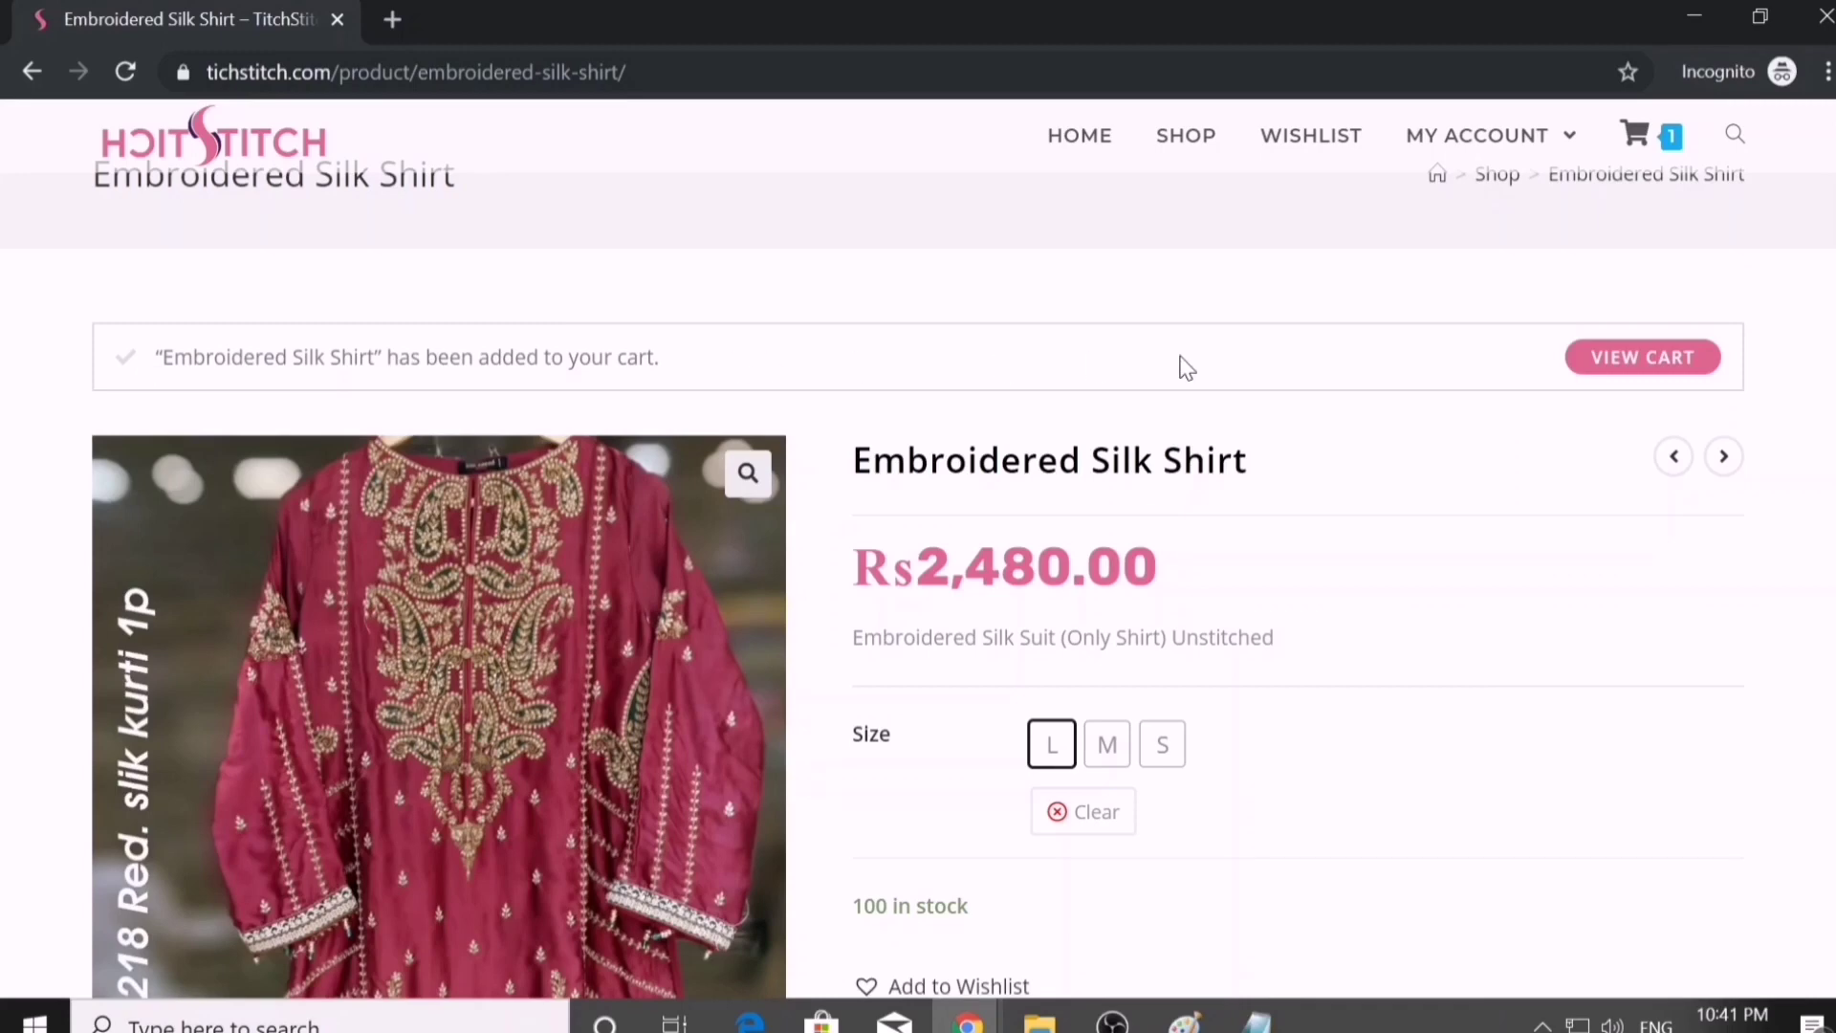
# - Check out the cart with the customer's billing details and cash on delivery, and place the order
pyautogui.click(1592, 375)
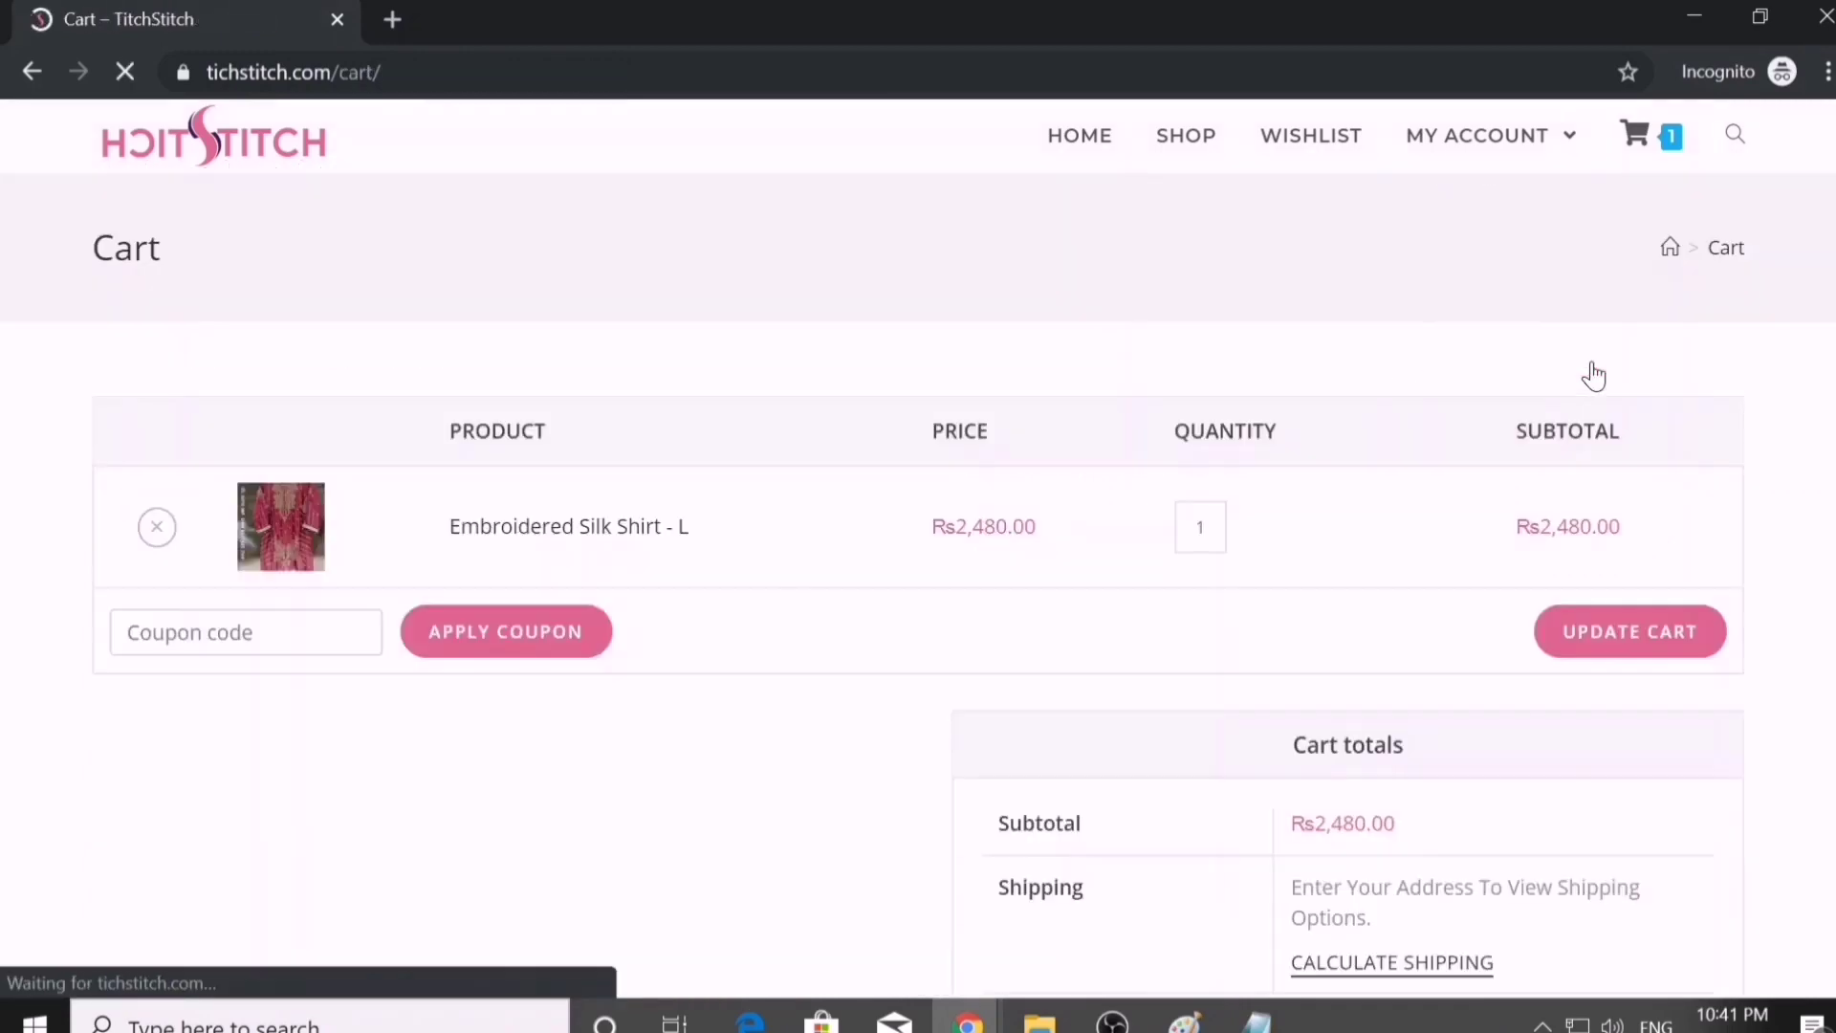
pyautogui.scroll(-5, 1346, 770)
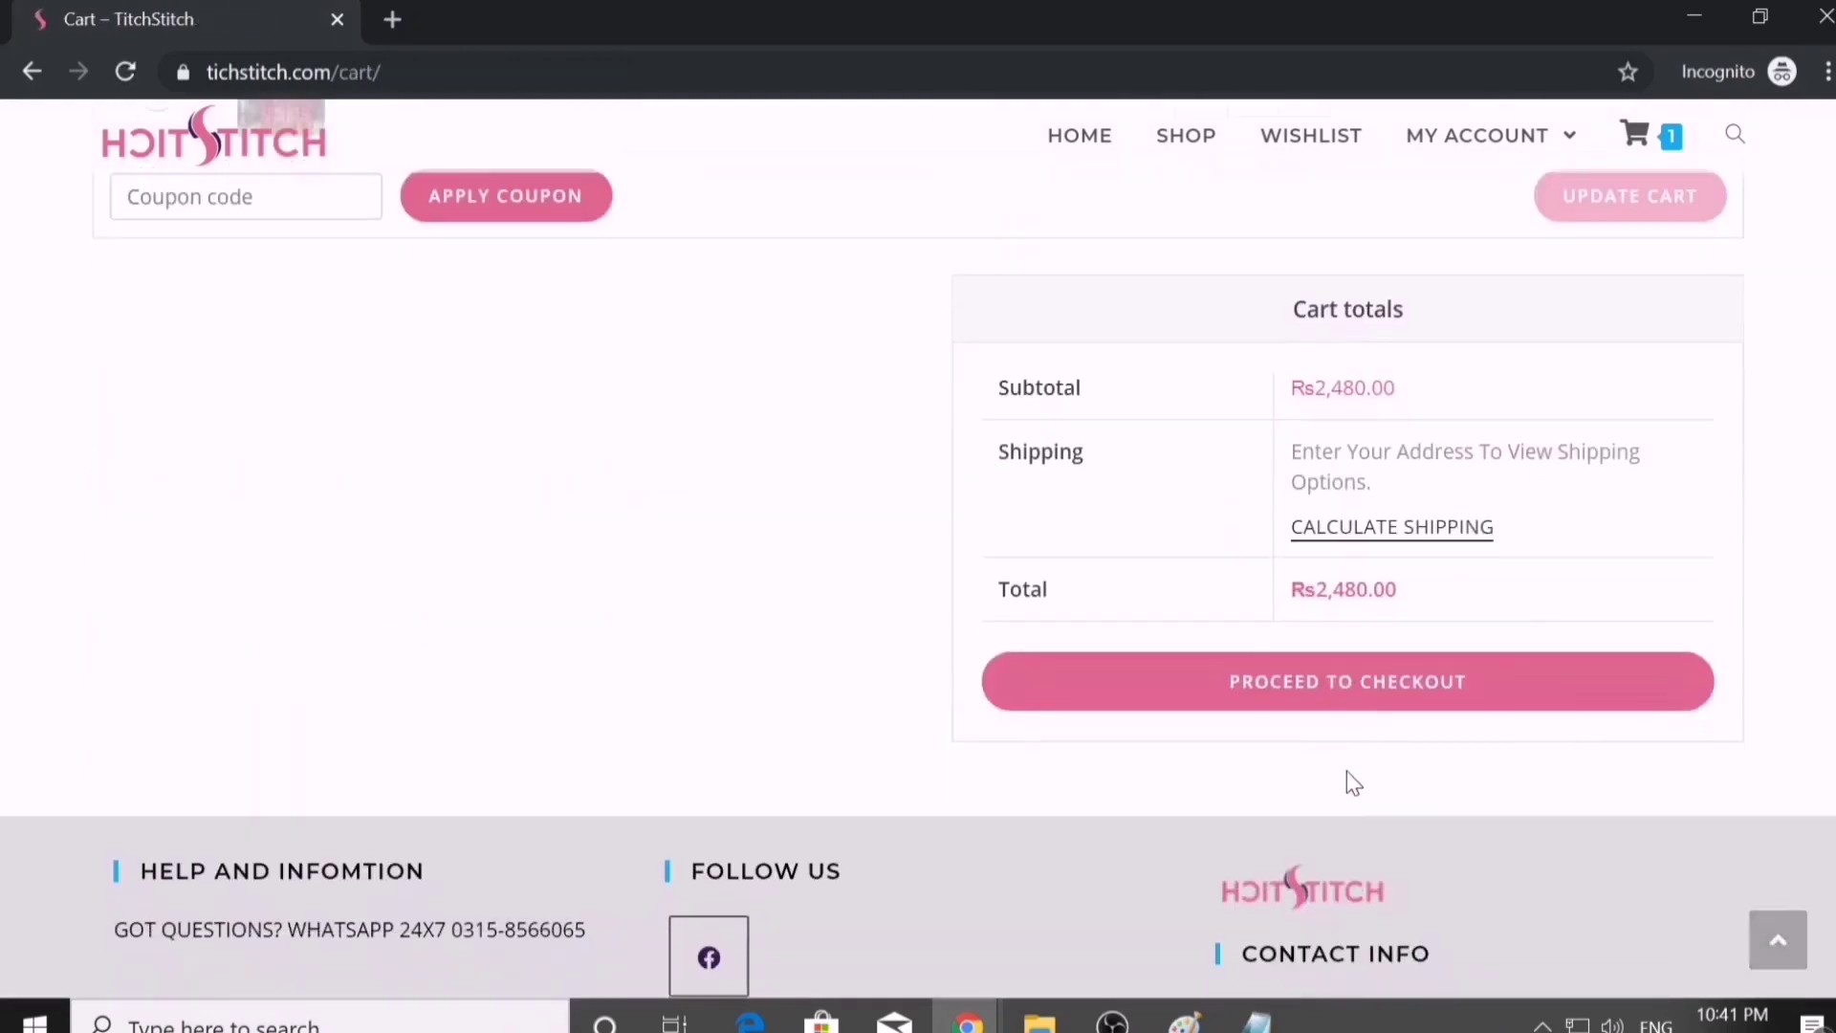
pyautogui.click(1317, 682)
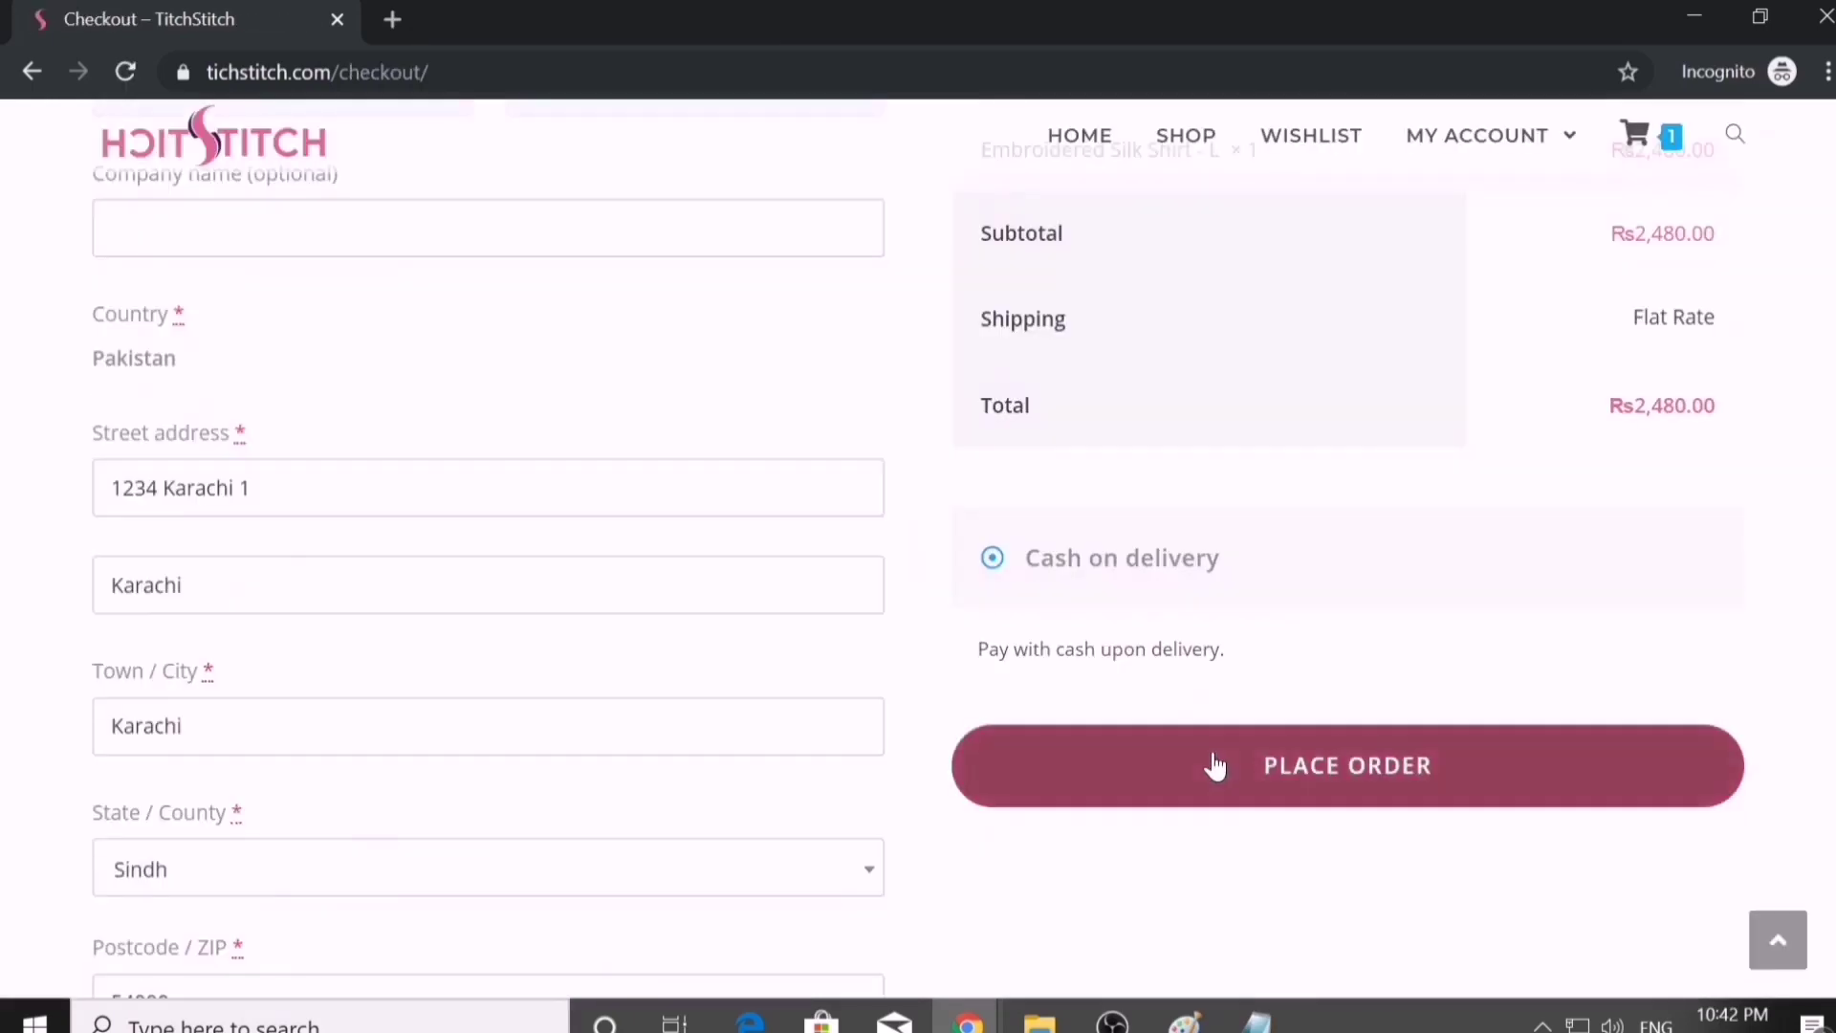
pyautogui.click(1212, 756)
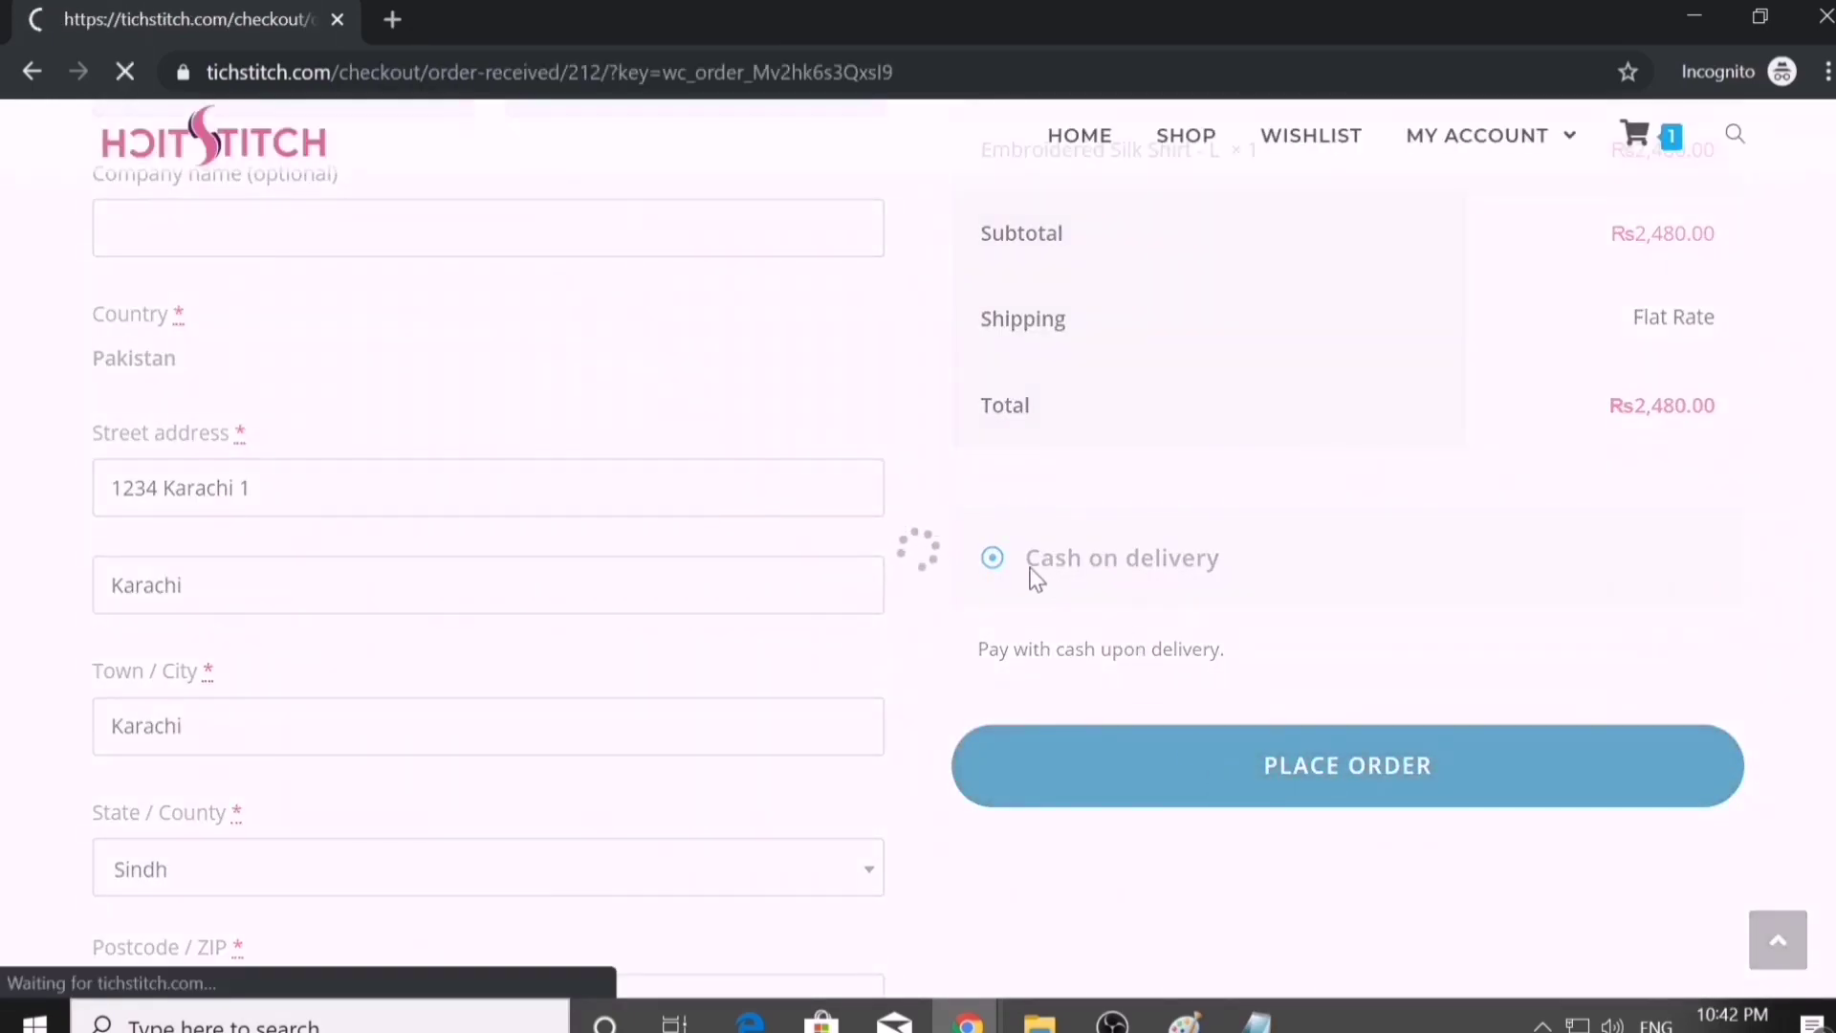
# - Review the order confirmation's details and switch to Gmail to read the store's new-order notification email
pyautogui.scroll(-10, 899, 549)
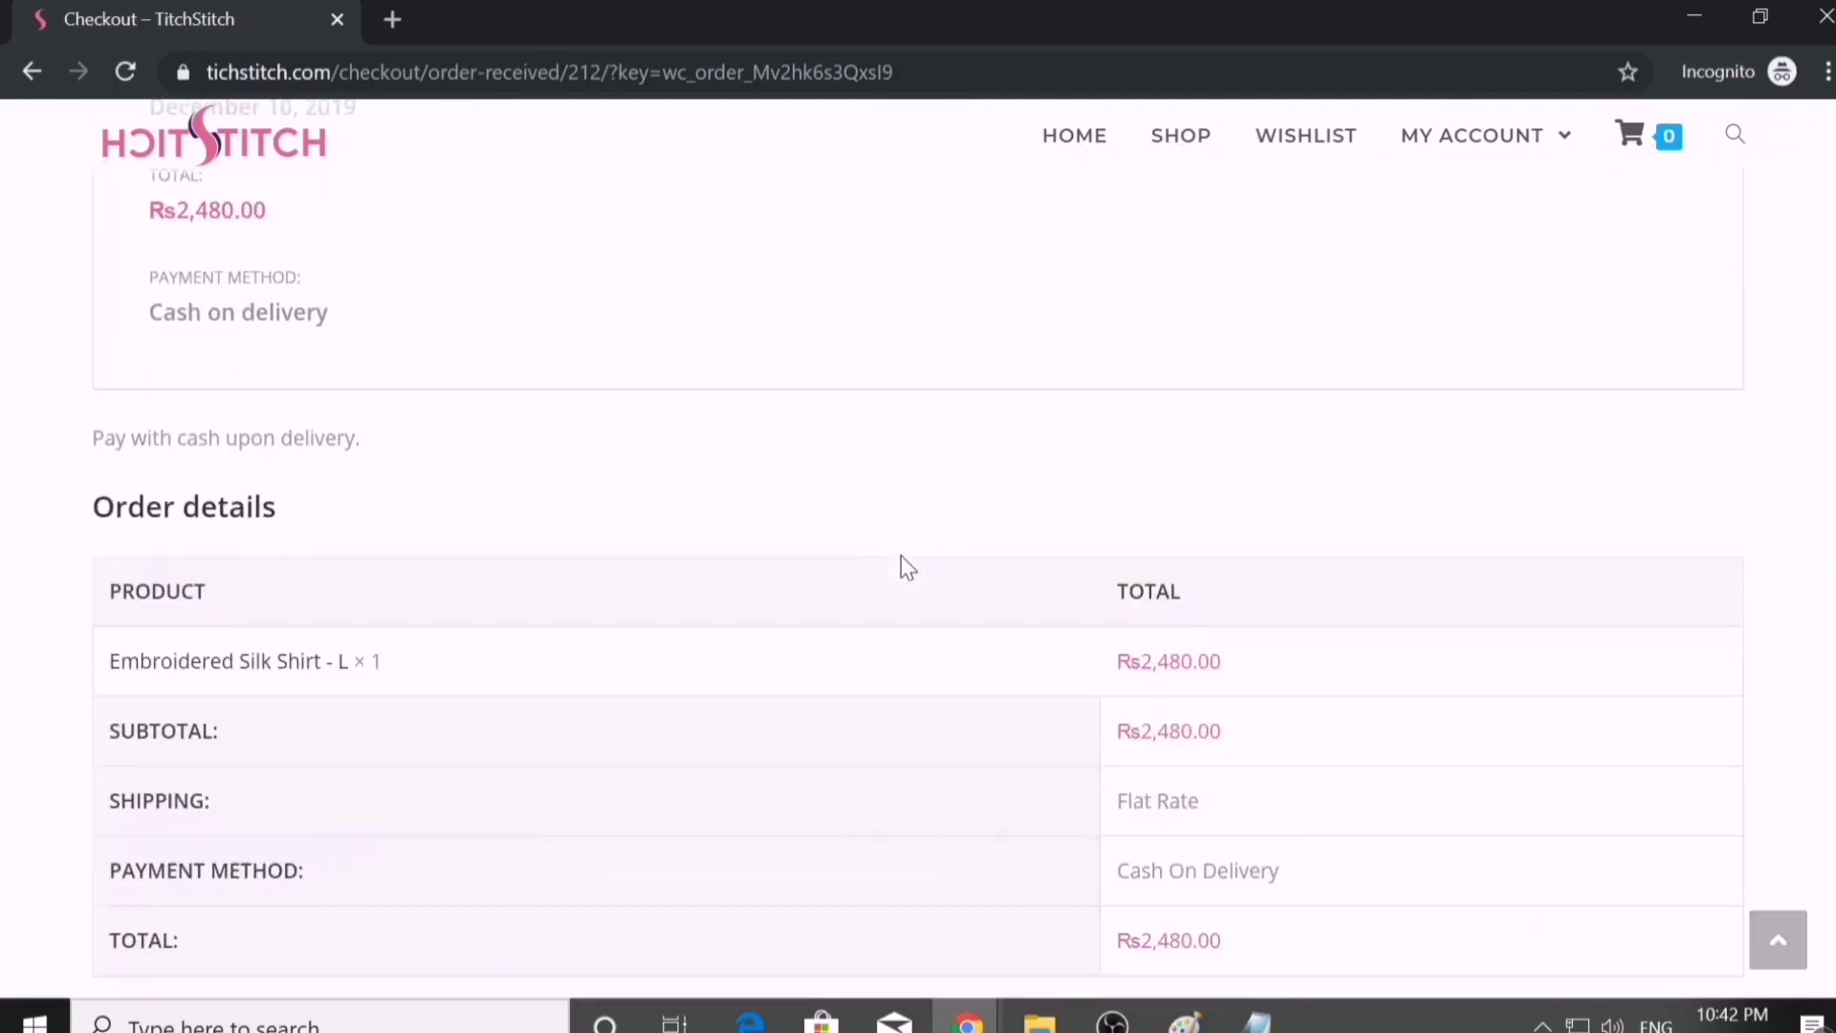
pyautogui.scroll(10, 907, 568)
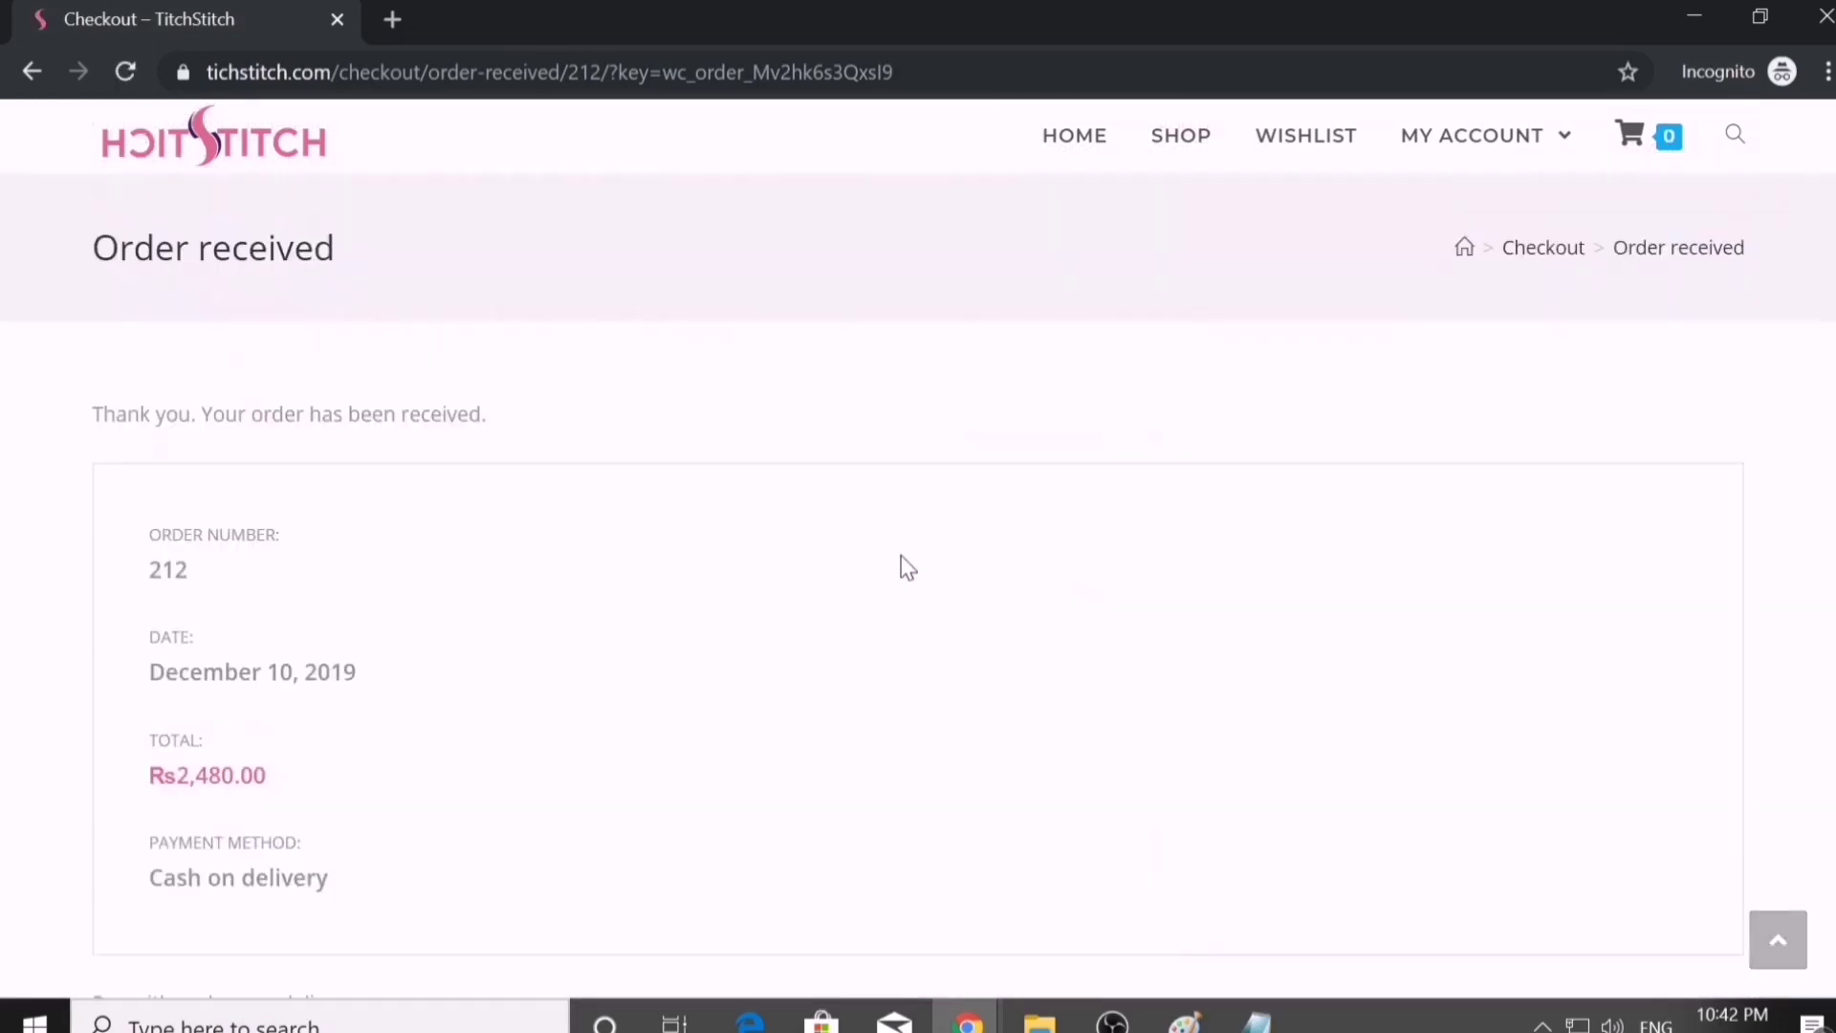
pyautogui.scroll(-5, 284, 559)
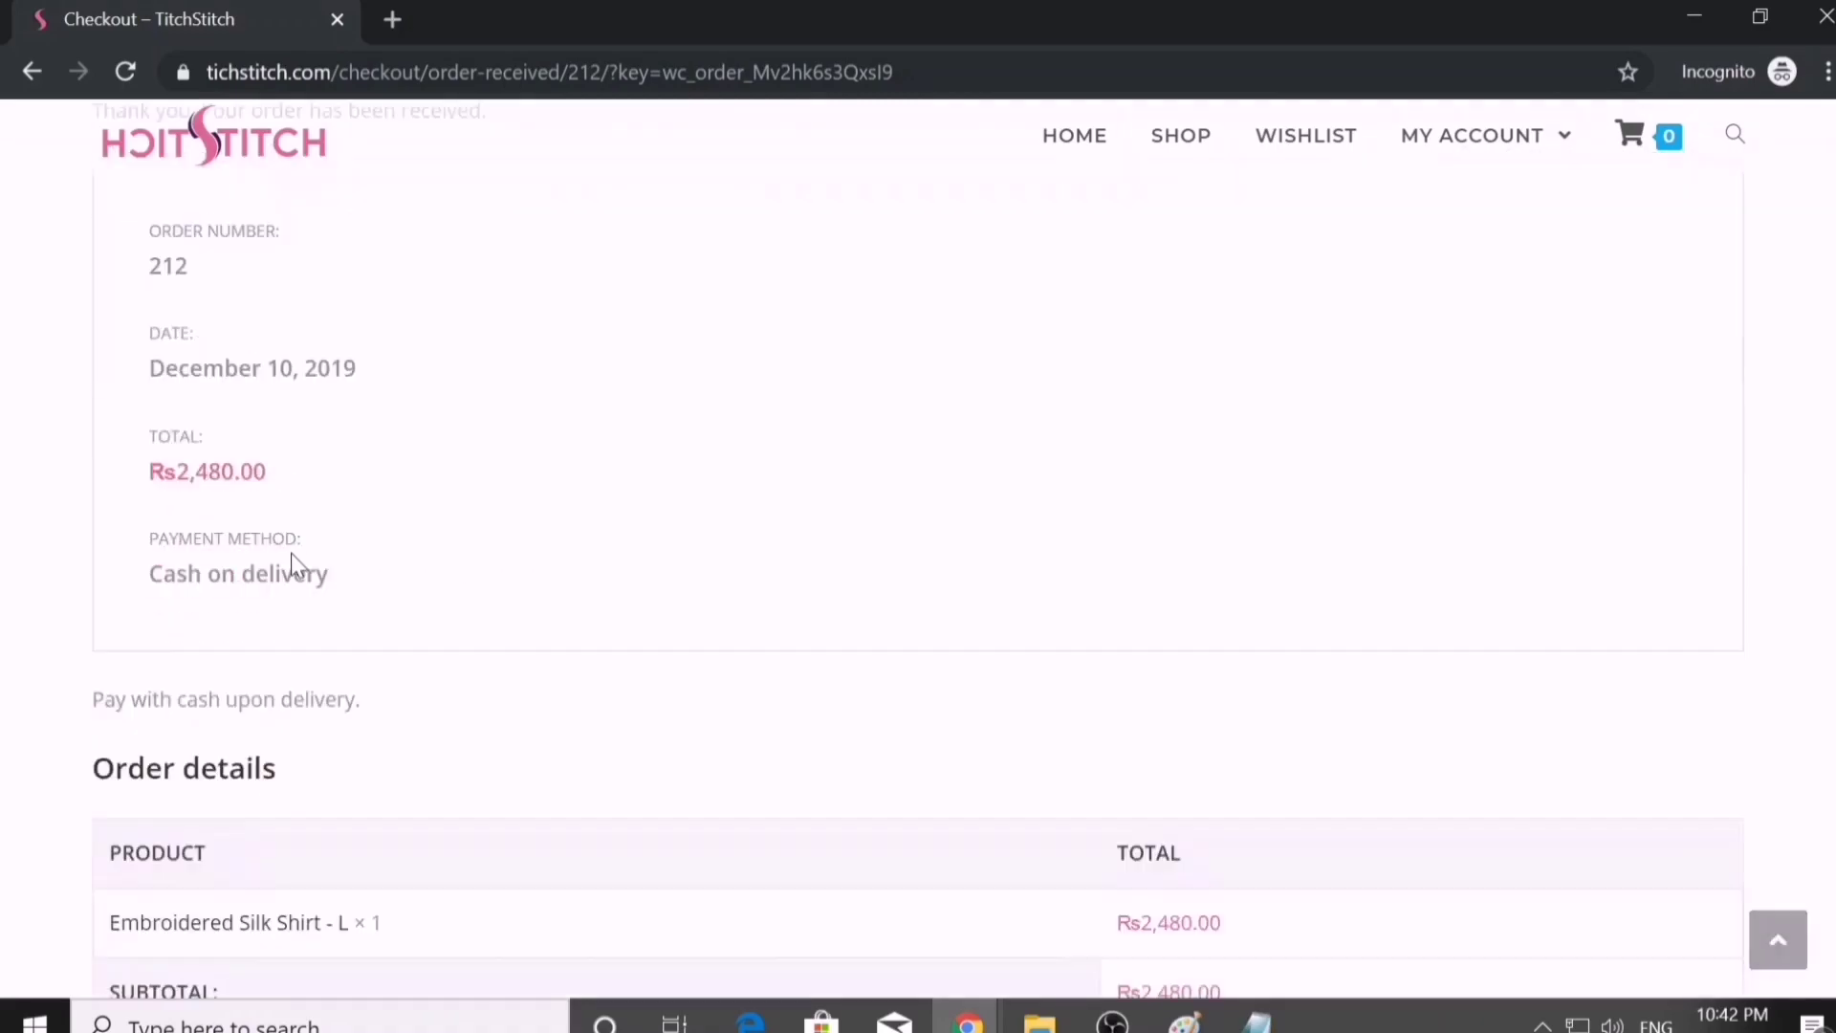
pyautogui.hotkey('alt', 'Tab')
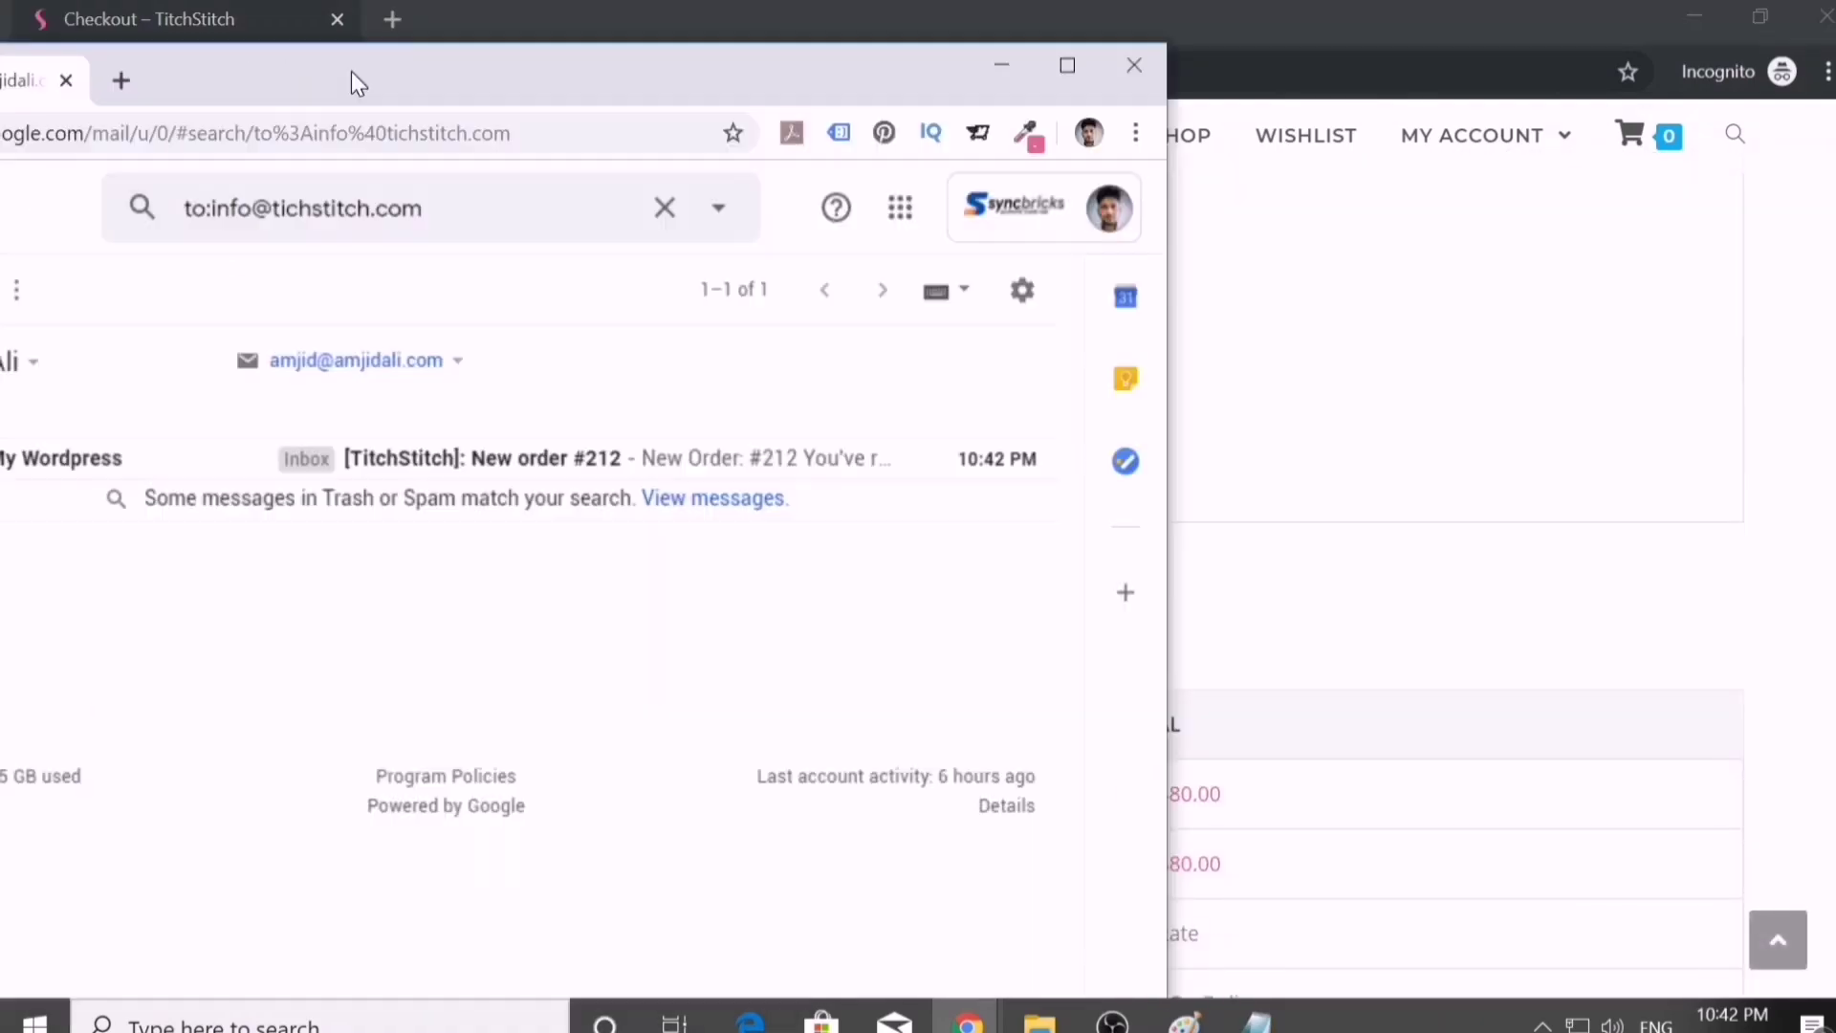
pyautogui.scroll(3, 972, 691)
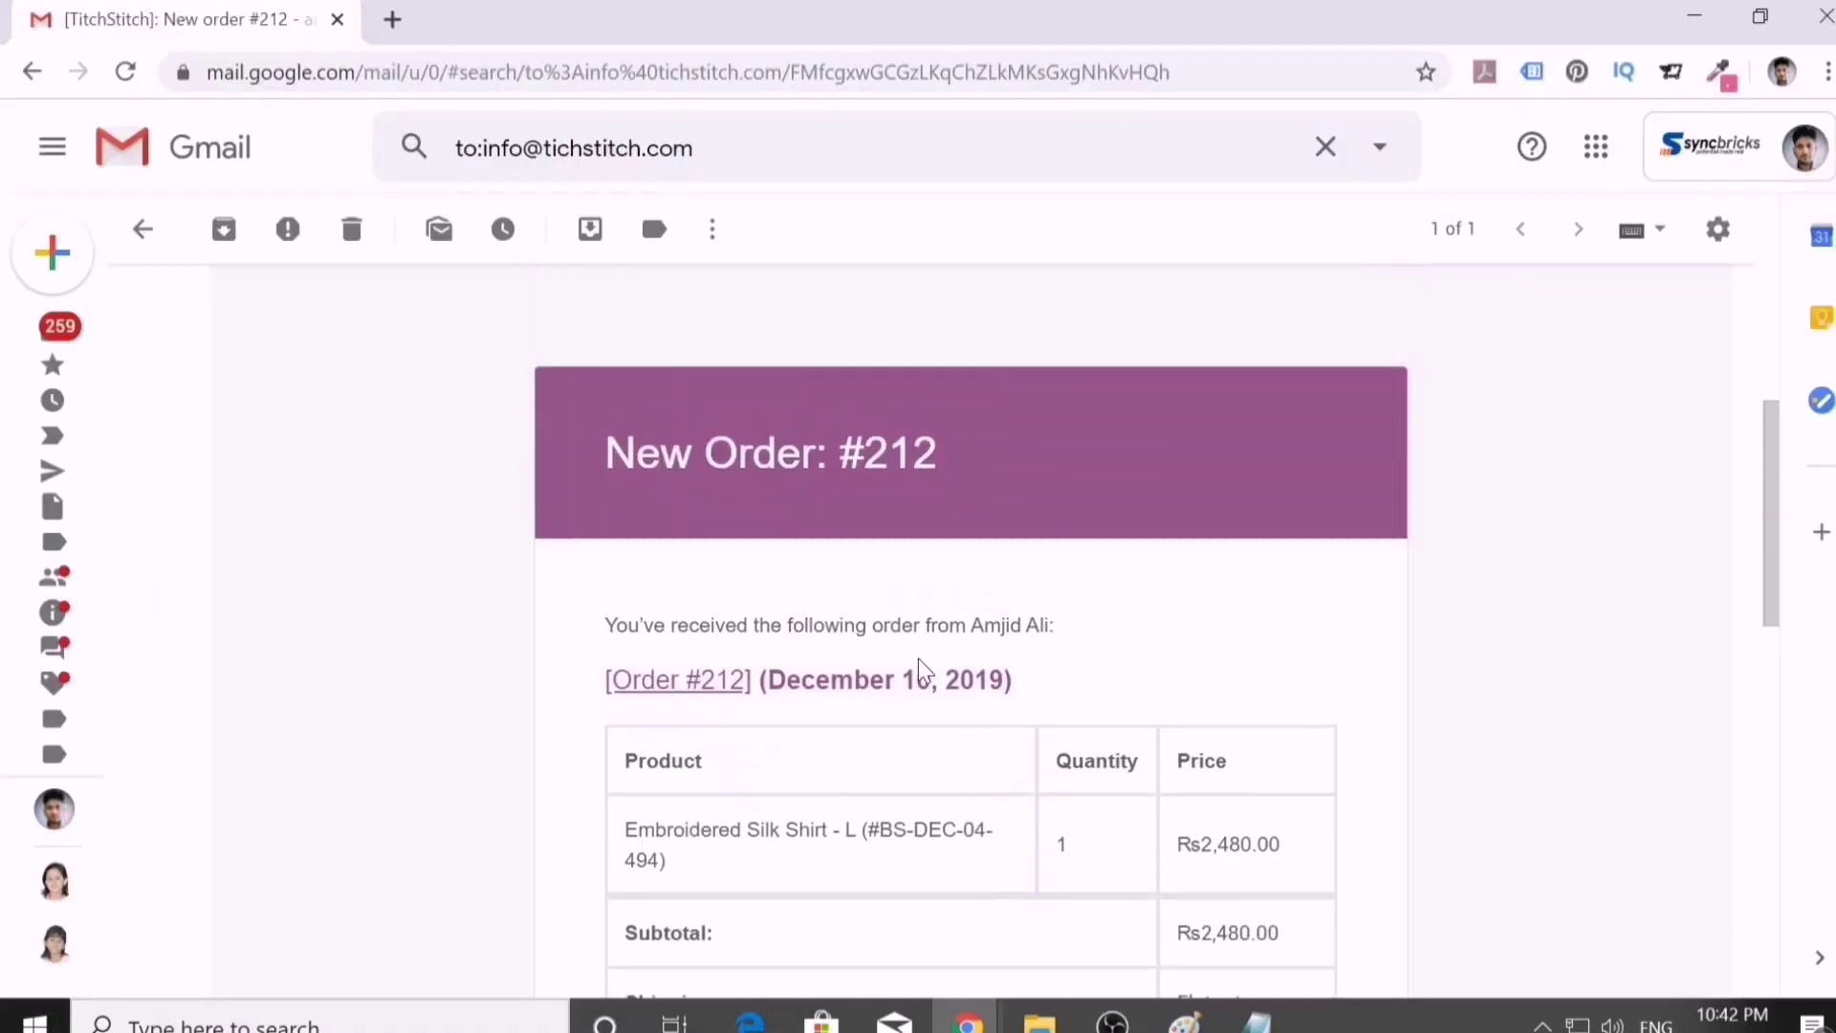
# - Finish reading the new-order email, return to the WordPress admin and open the new order from the WooCommerce orders list
pyautogui.scroll(-8, 821, 502)
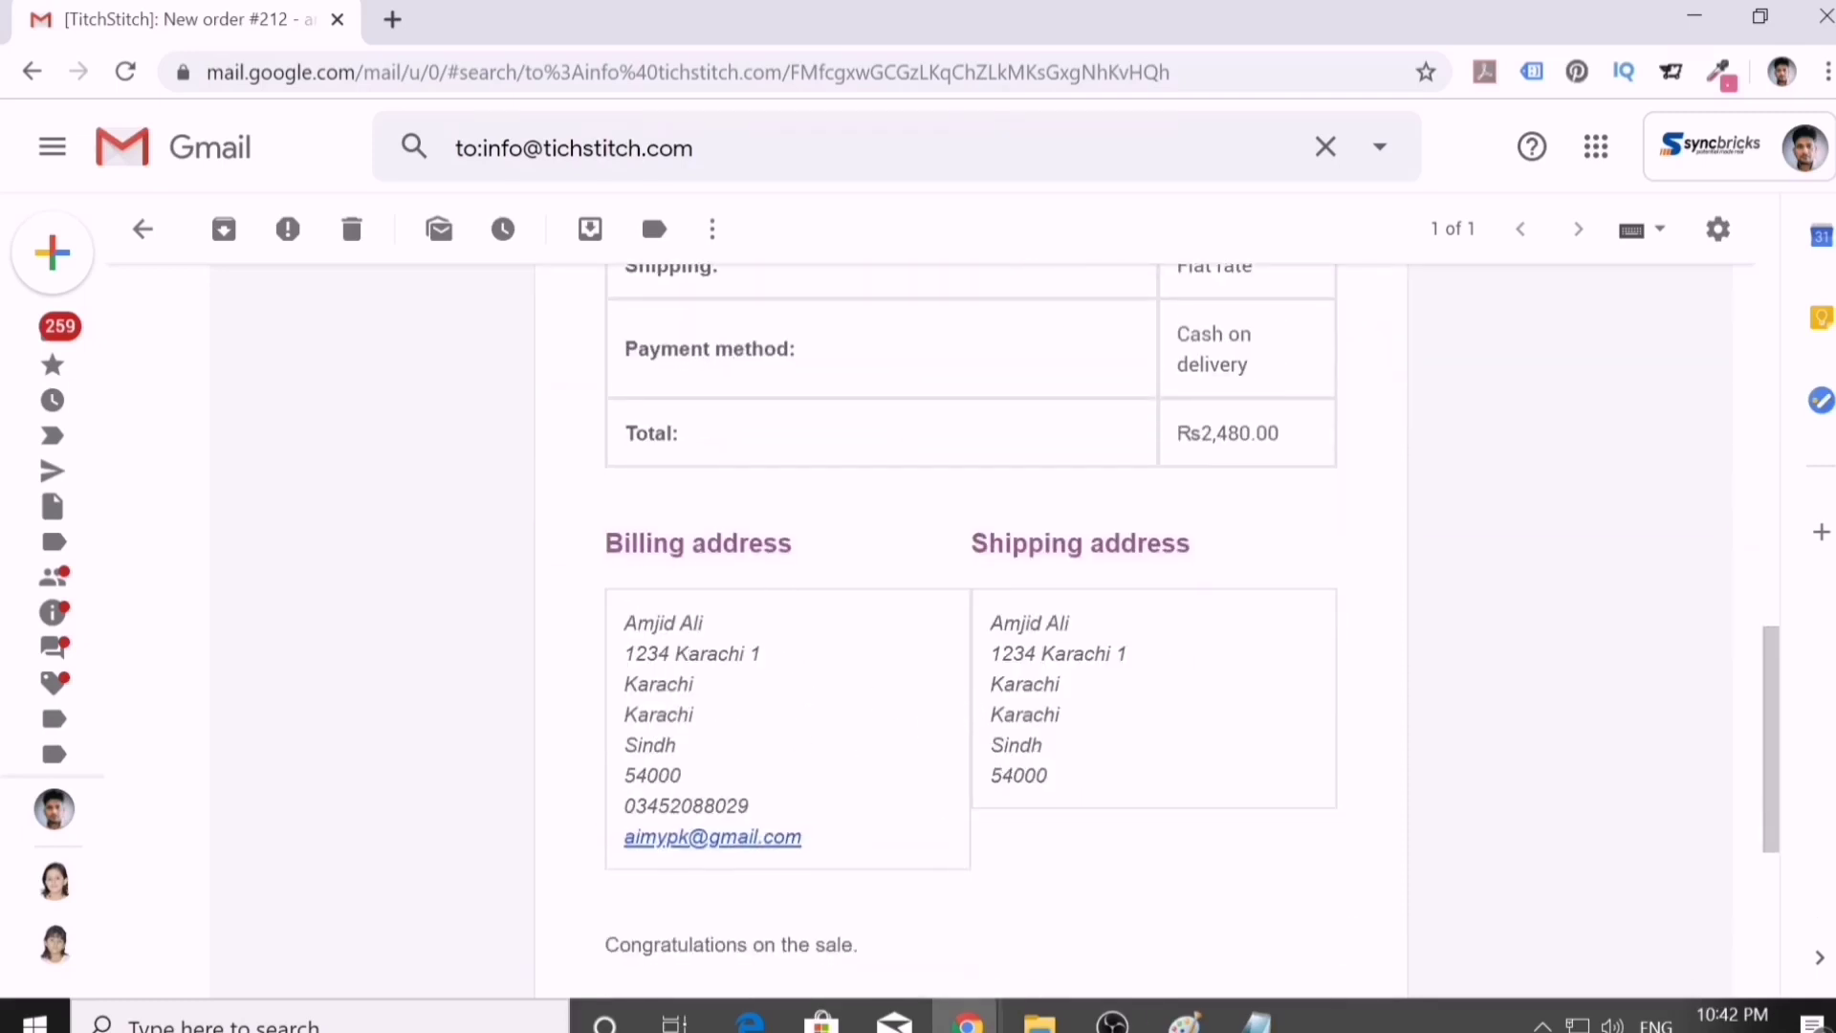
pyautogui.hotkey('alt', 'Tab')
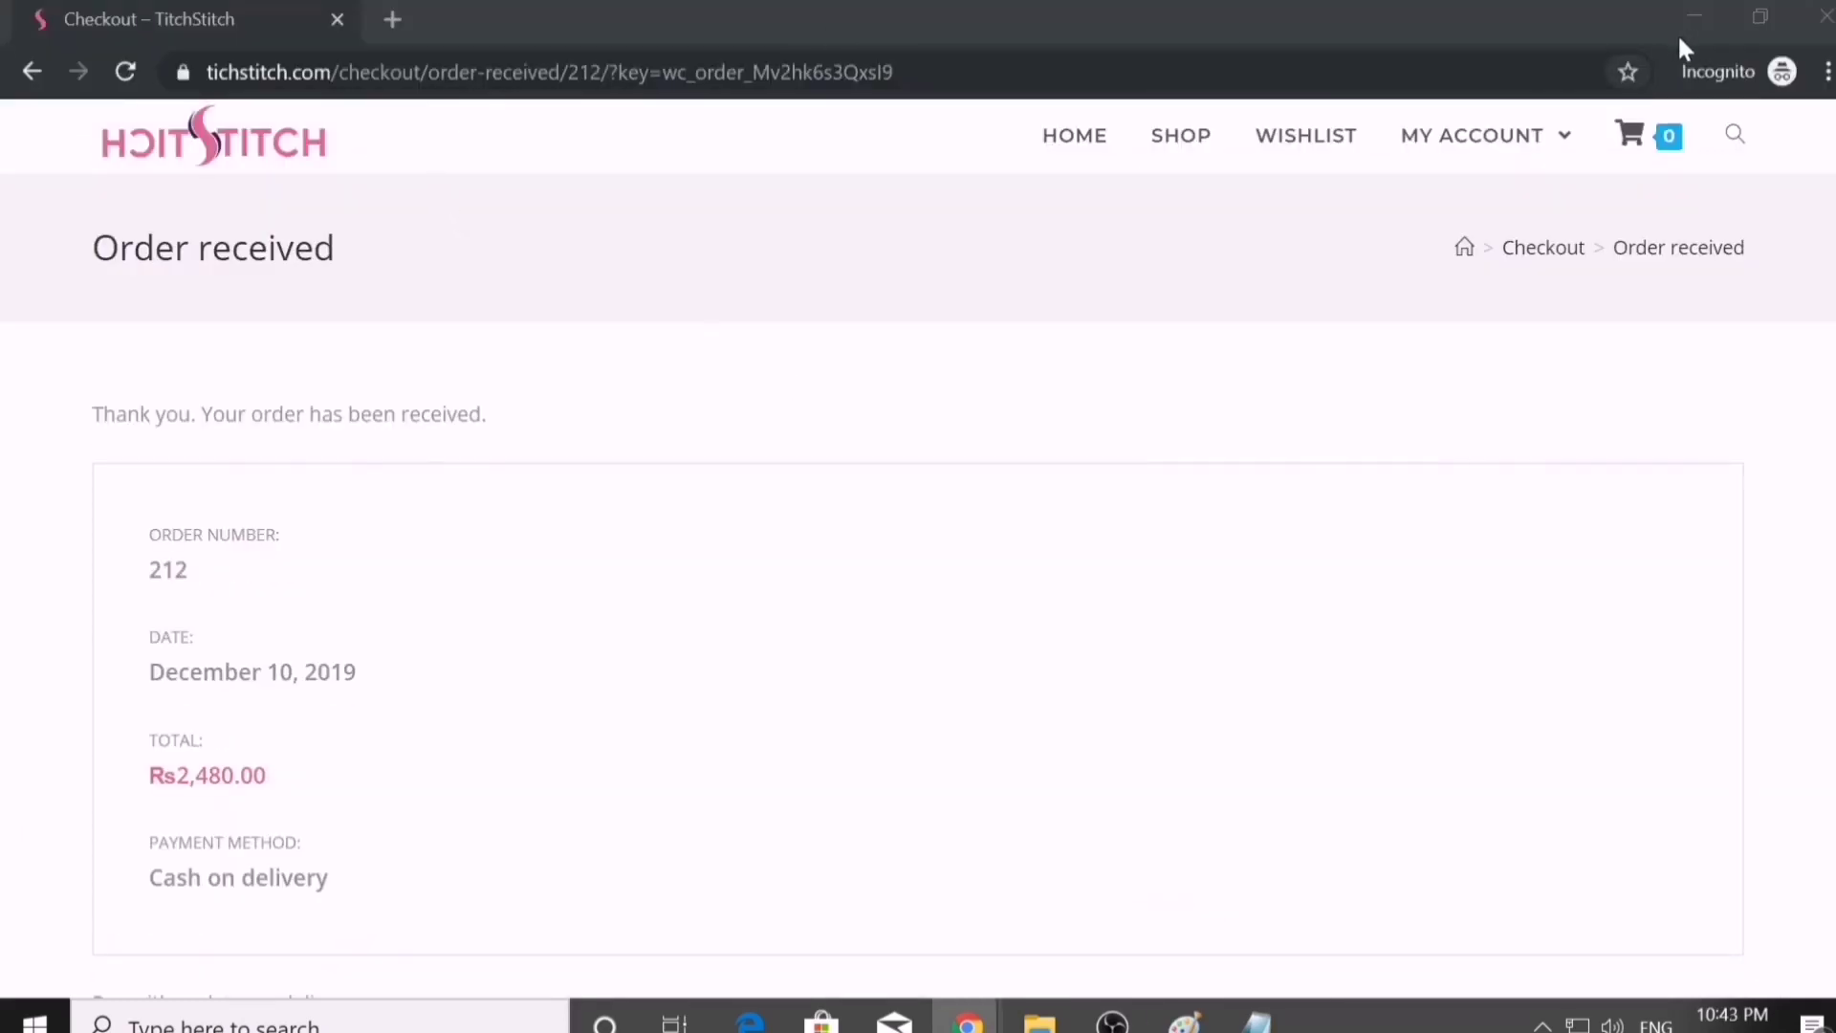
pyautogui.click(1685, 17)
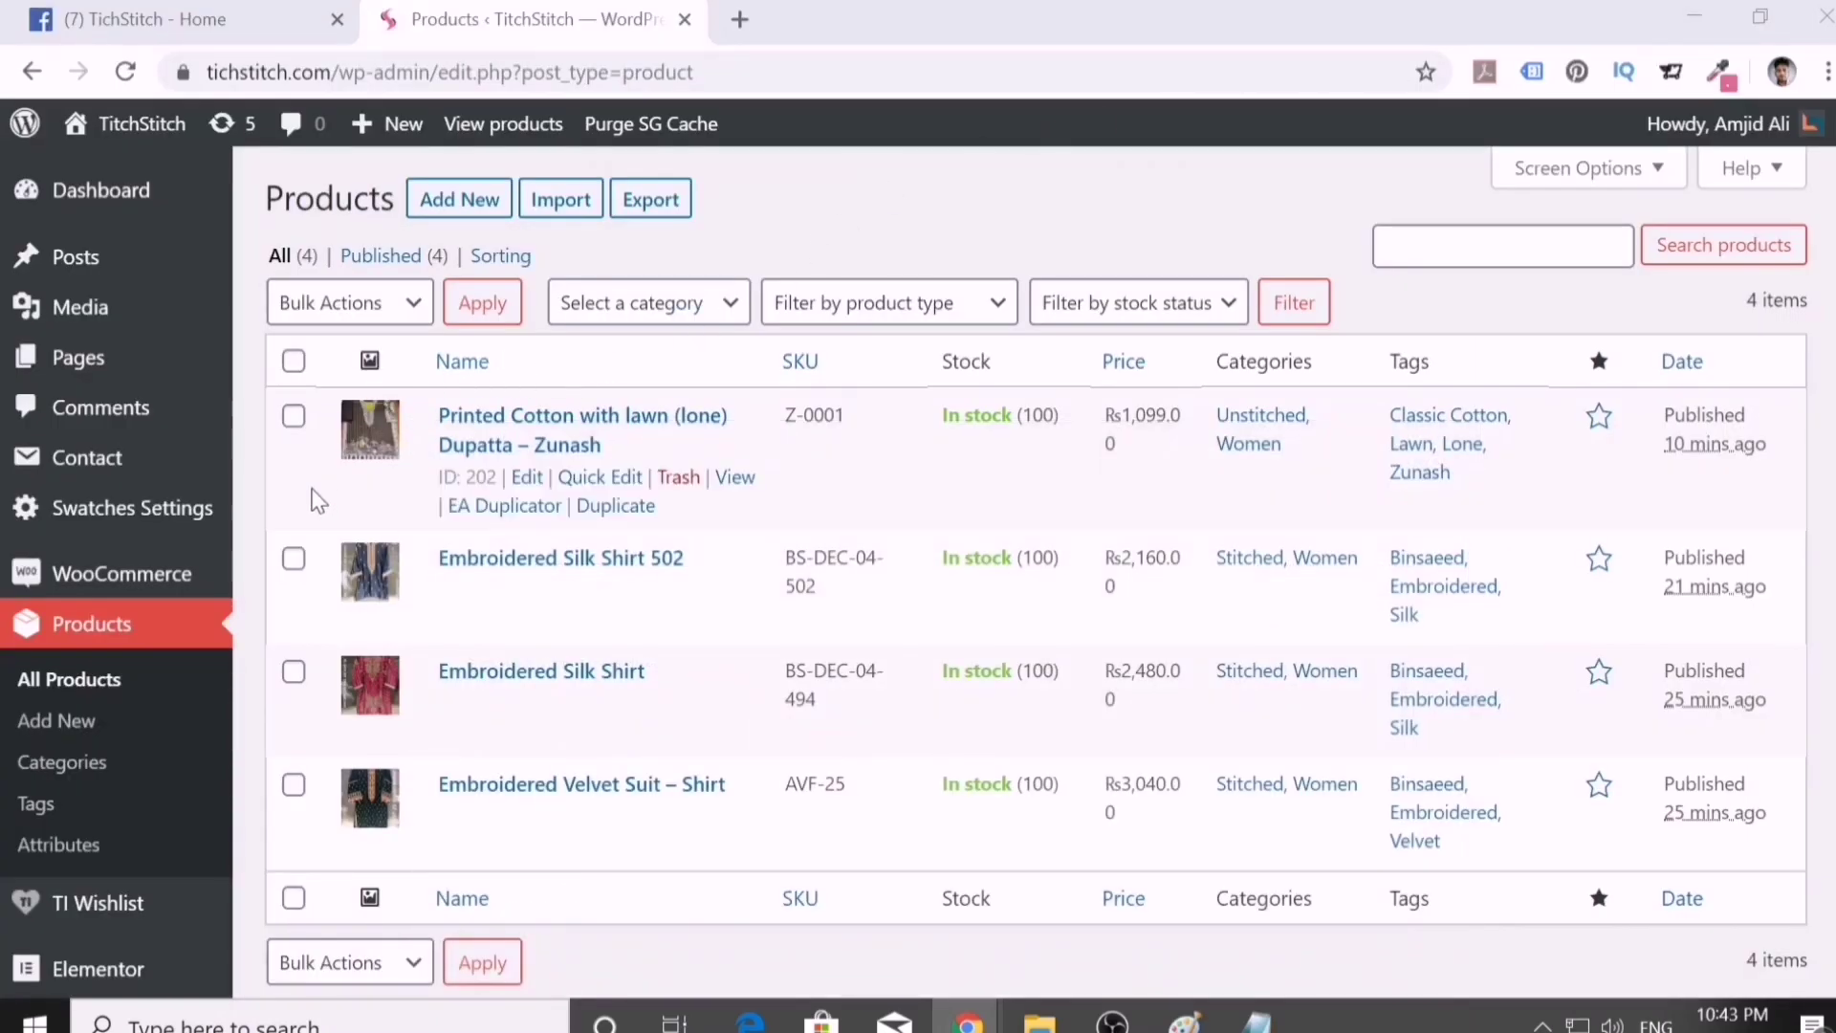
pyautogui.click(110, 204)
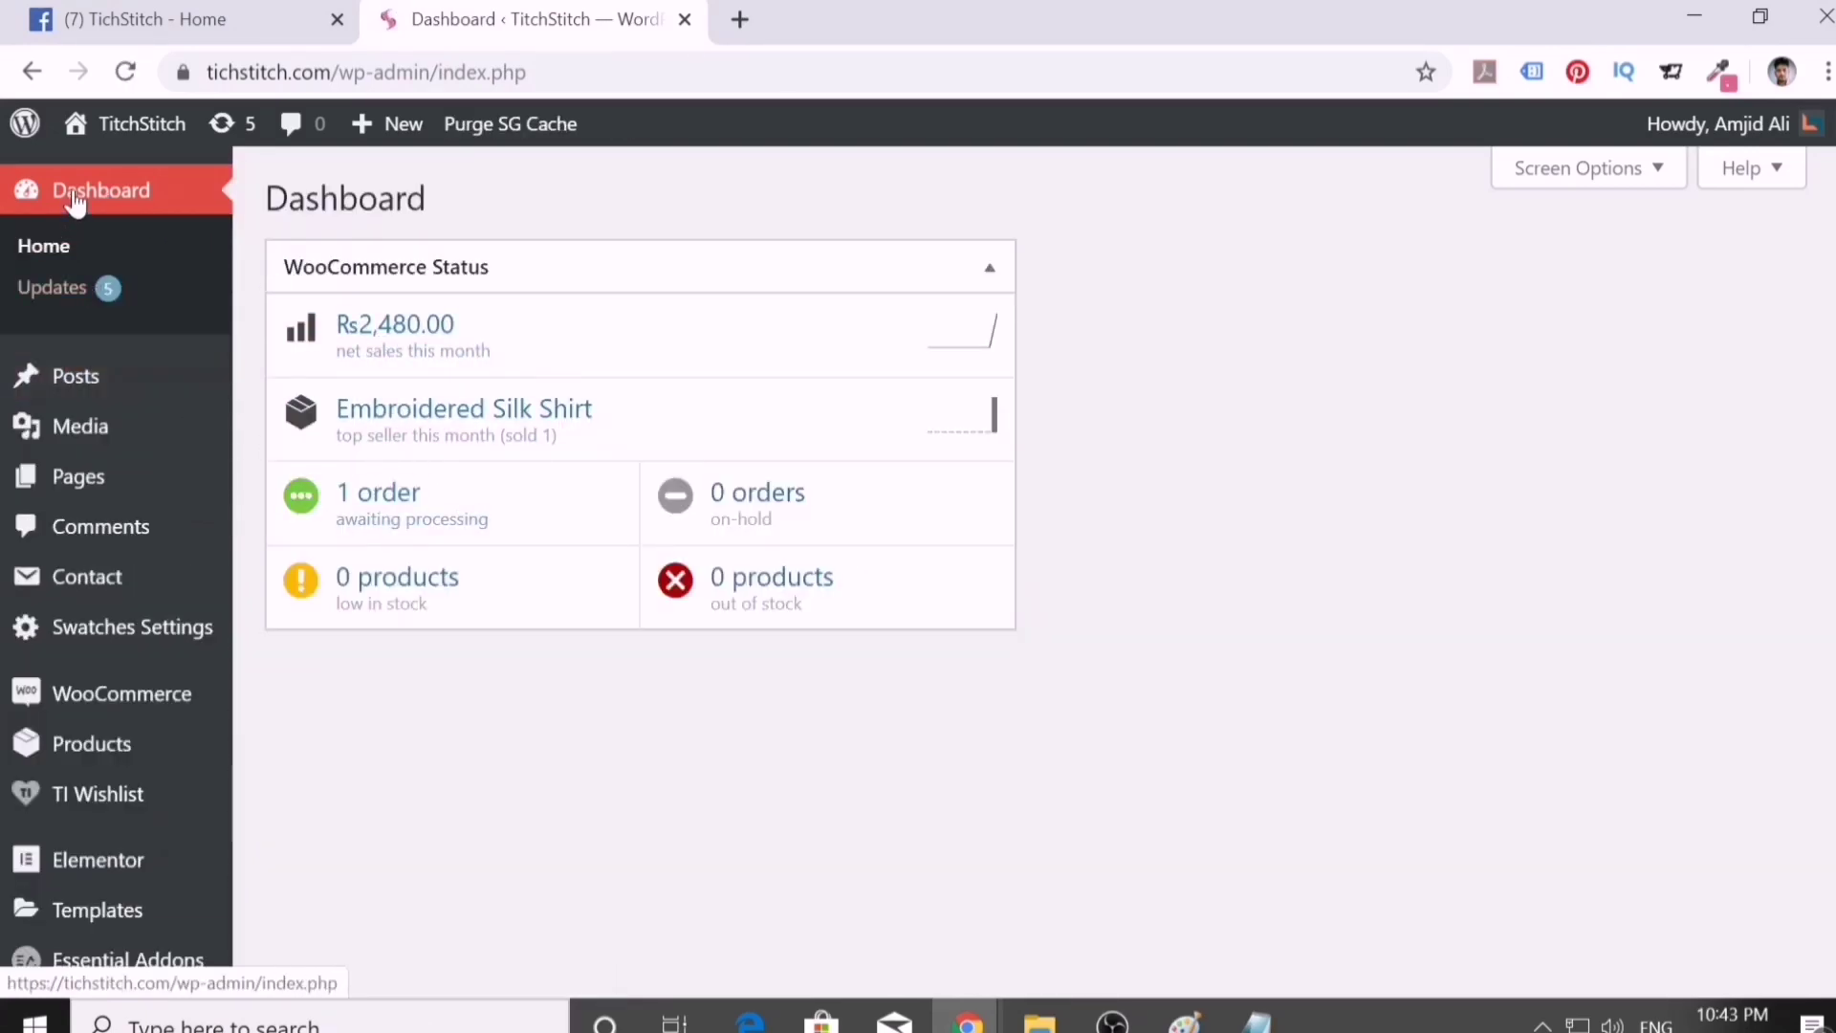
pyautogui.click(151, 713)
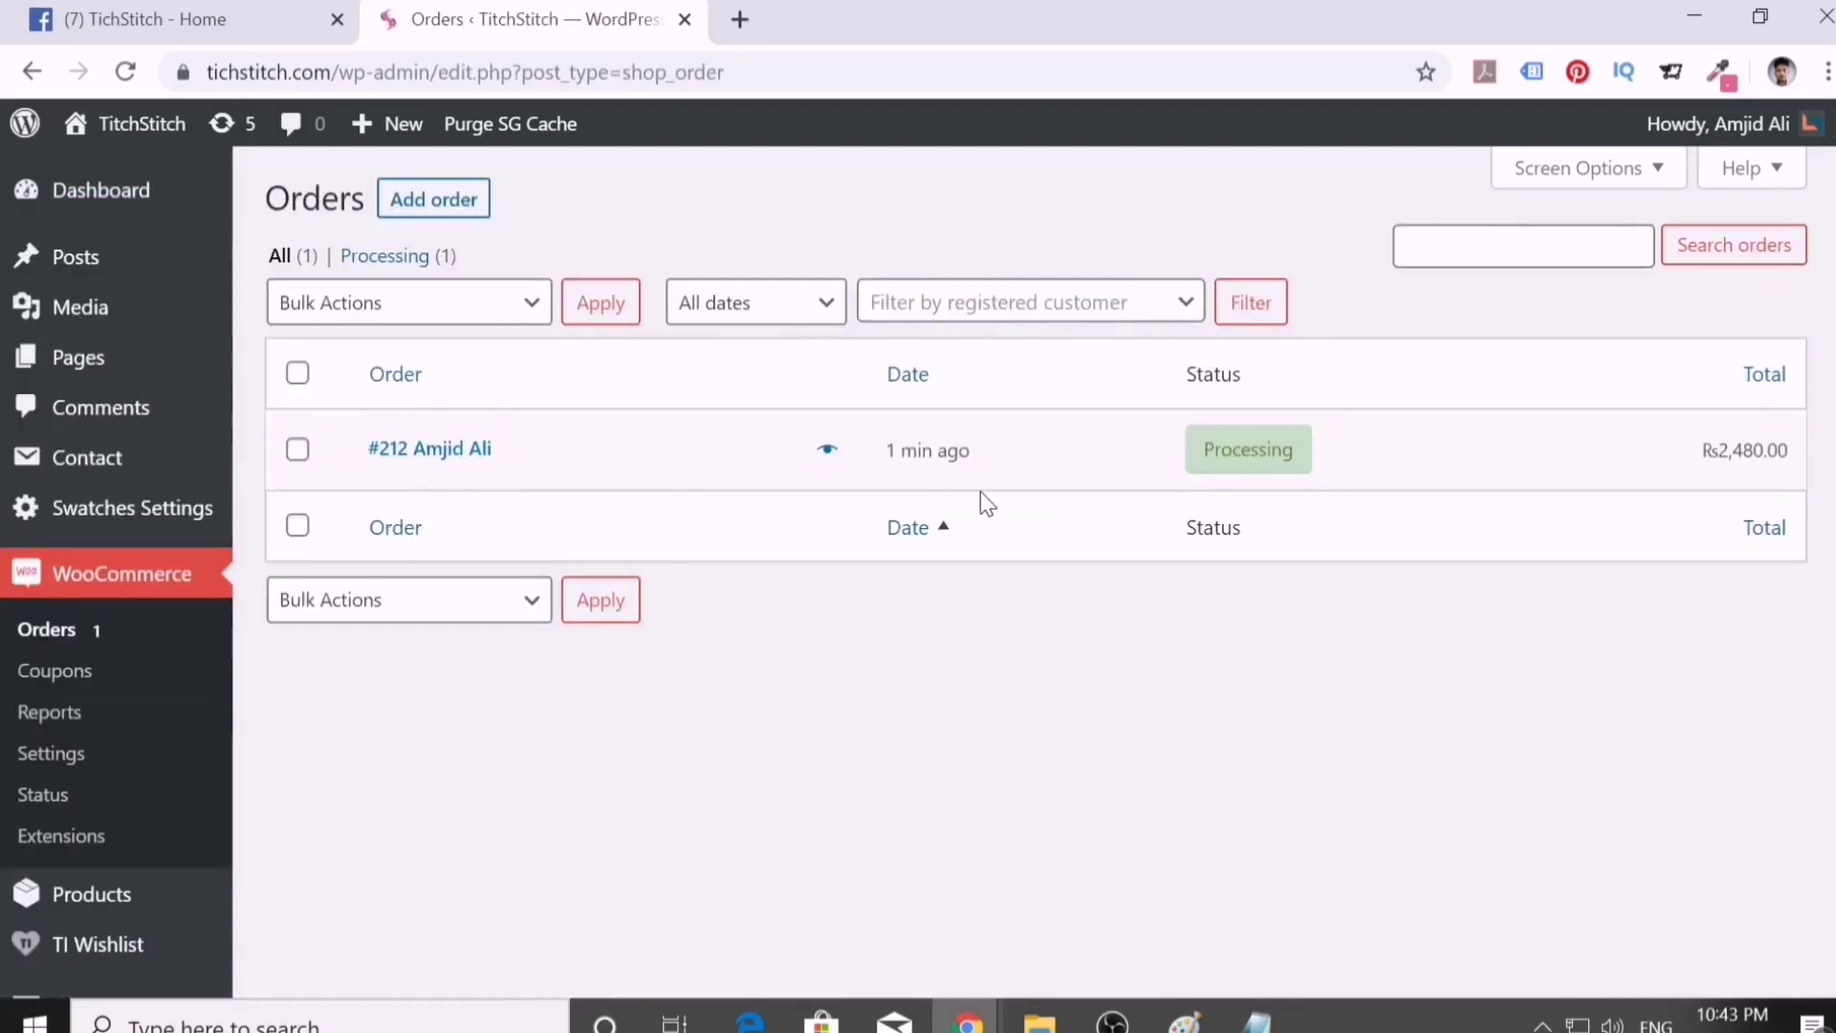
pyautogui.click(423, 455)
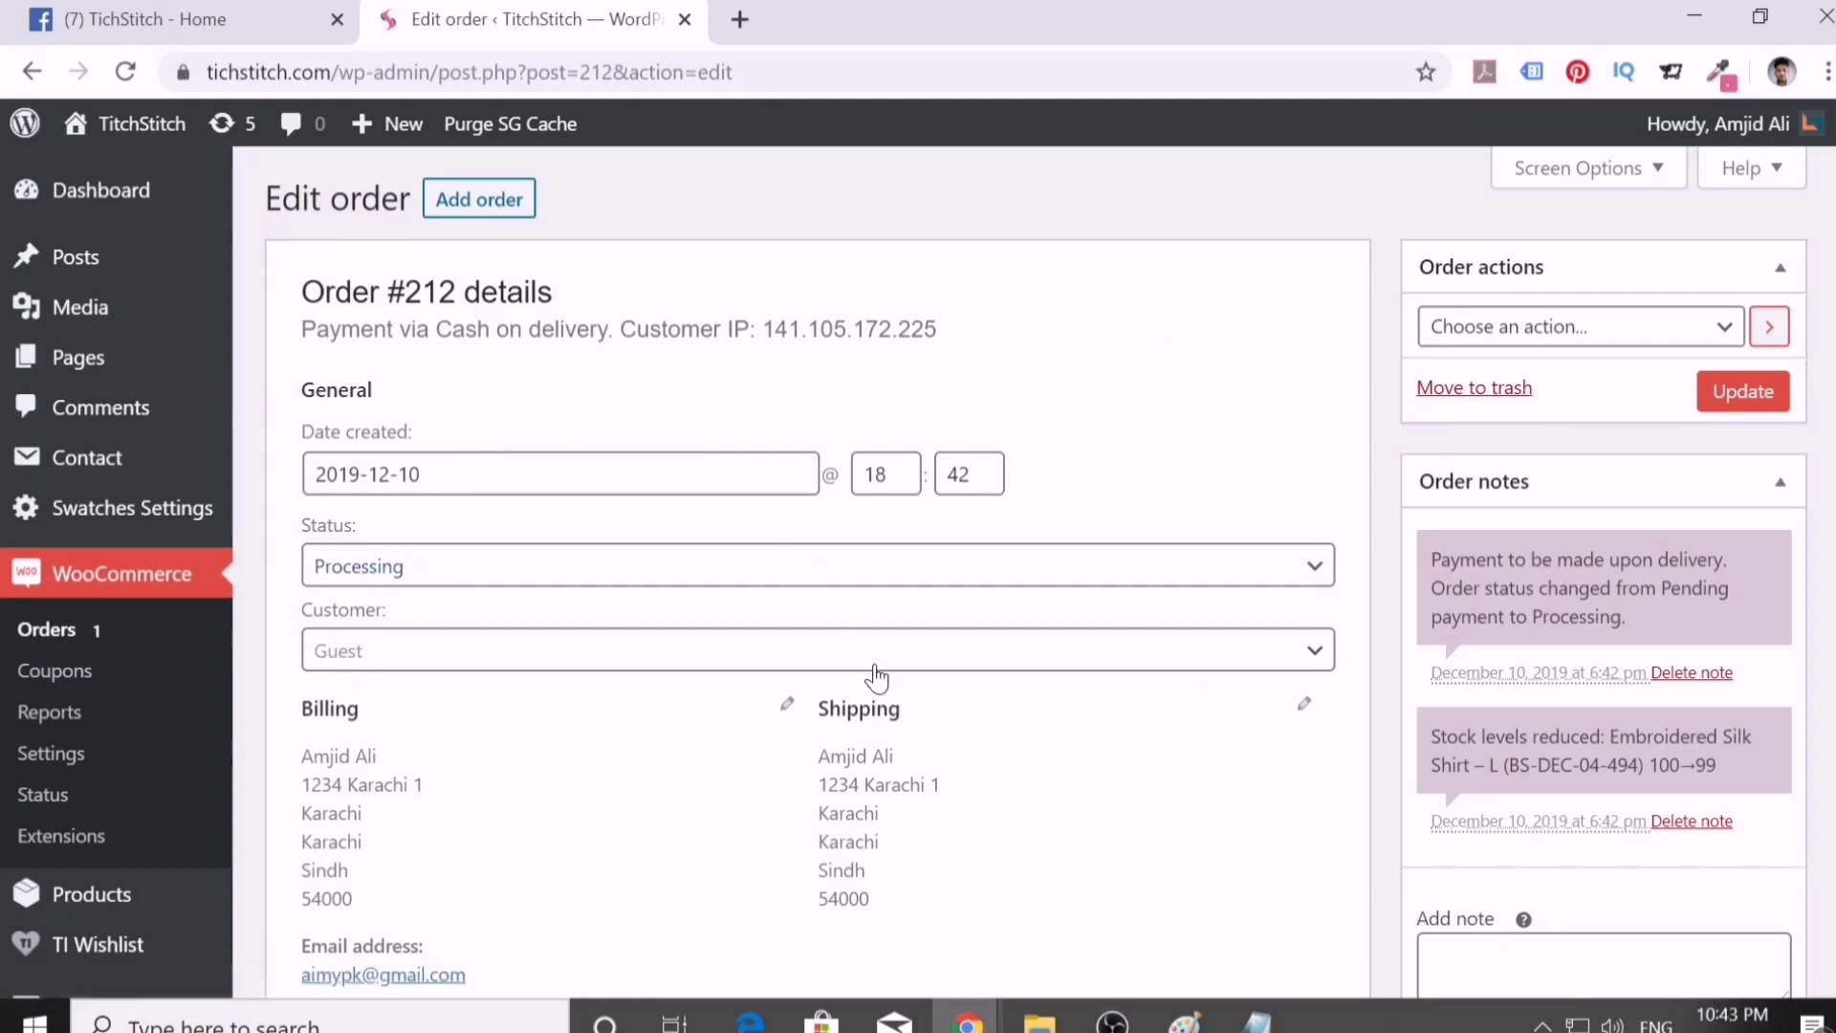
# - Review the order's billing and shipping details, contact details, ordered item, totals and custom fields
pyautogui.scroll(-2, 873, 676)
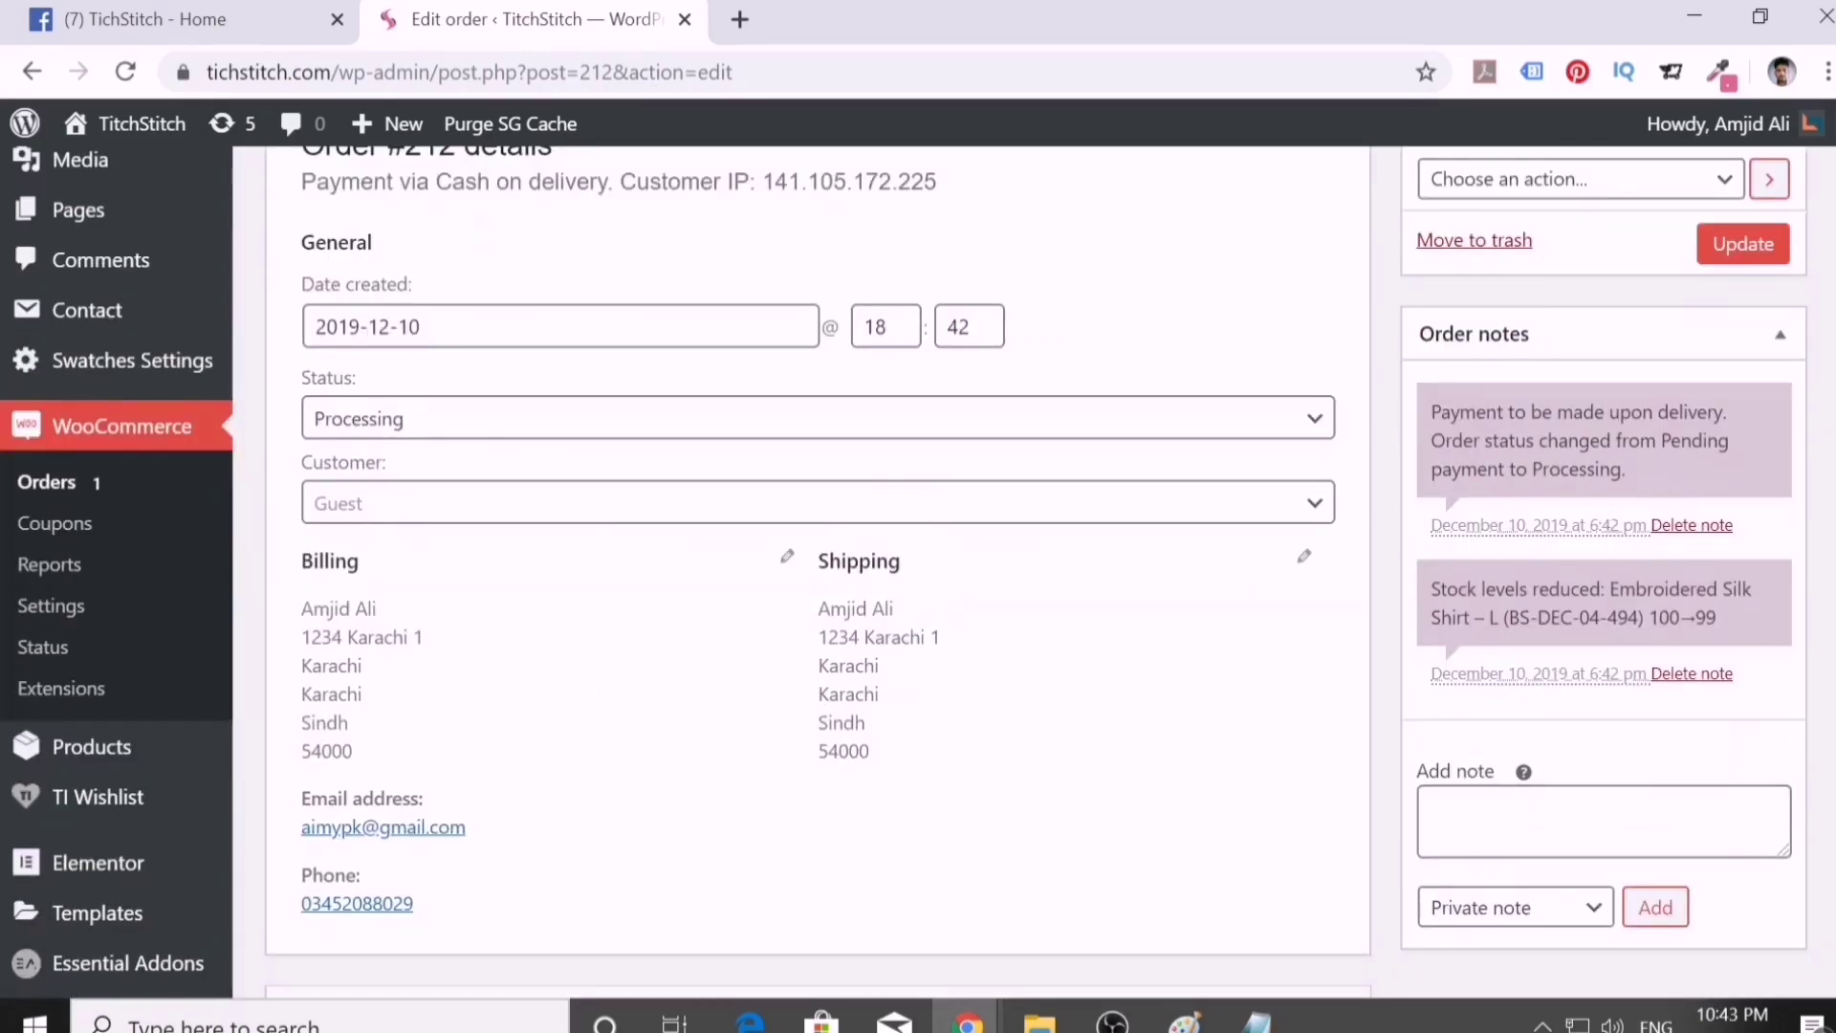
pyautogui.scroll(-4, 479, 677)
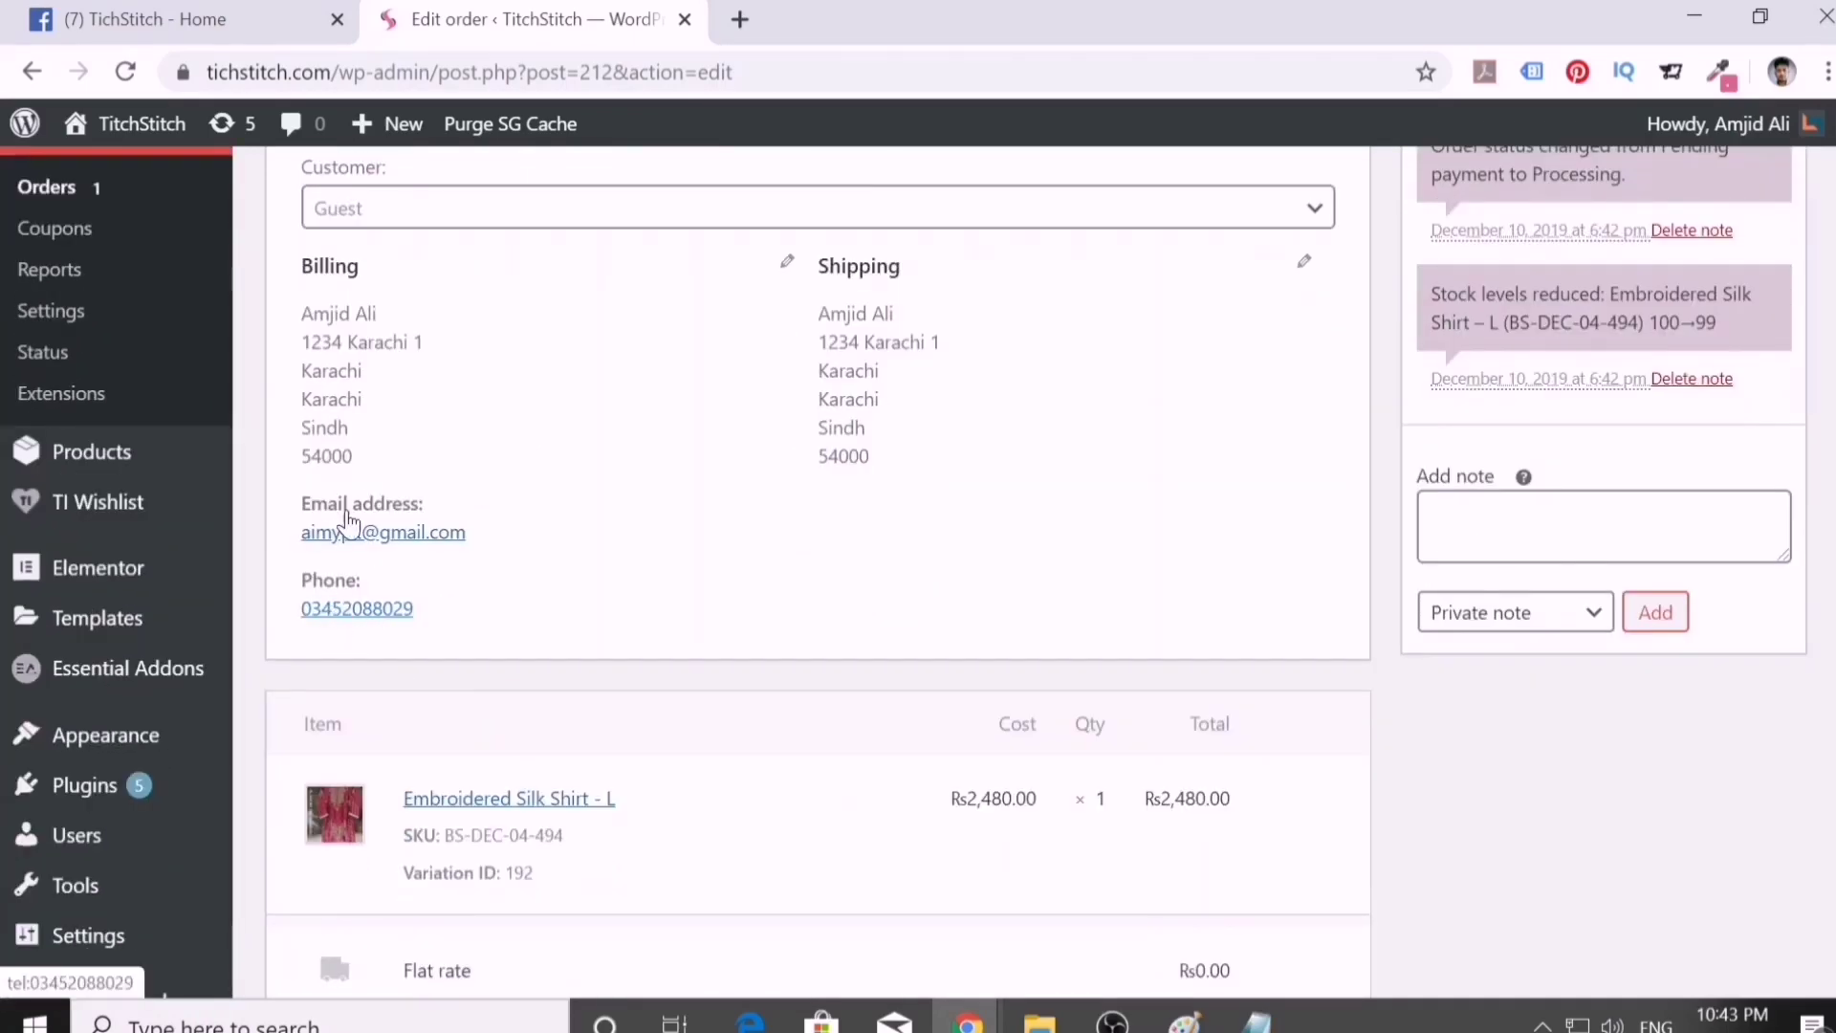
pyautogui.scroll(-2, 396, 558)
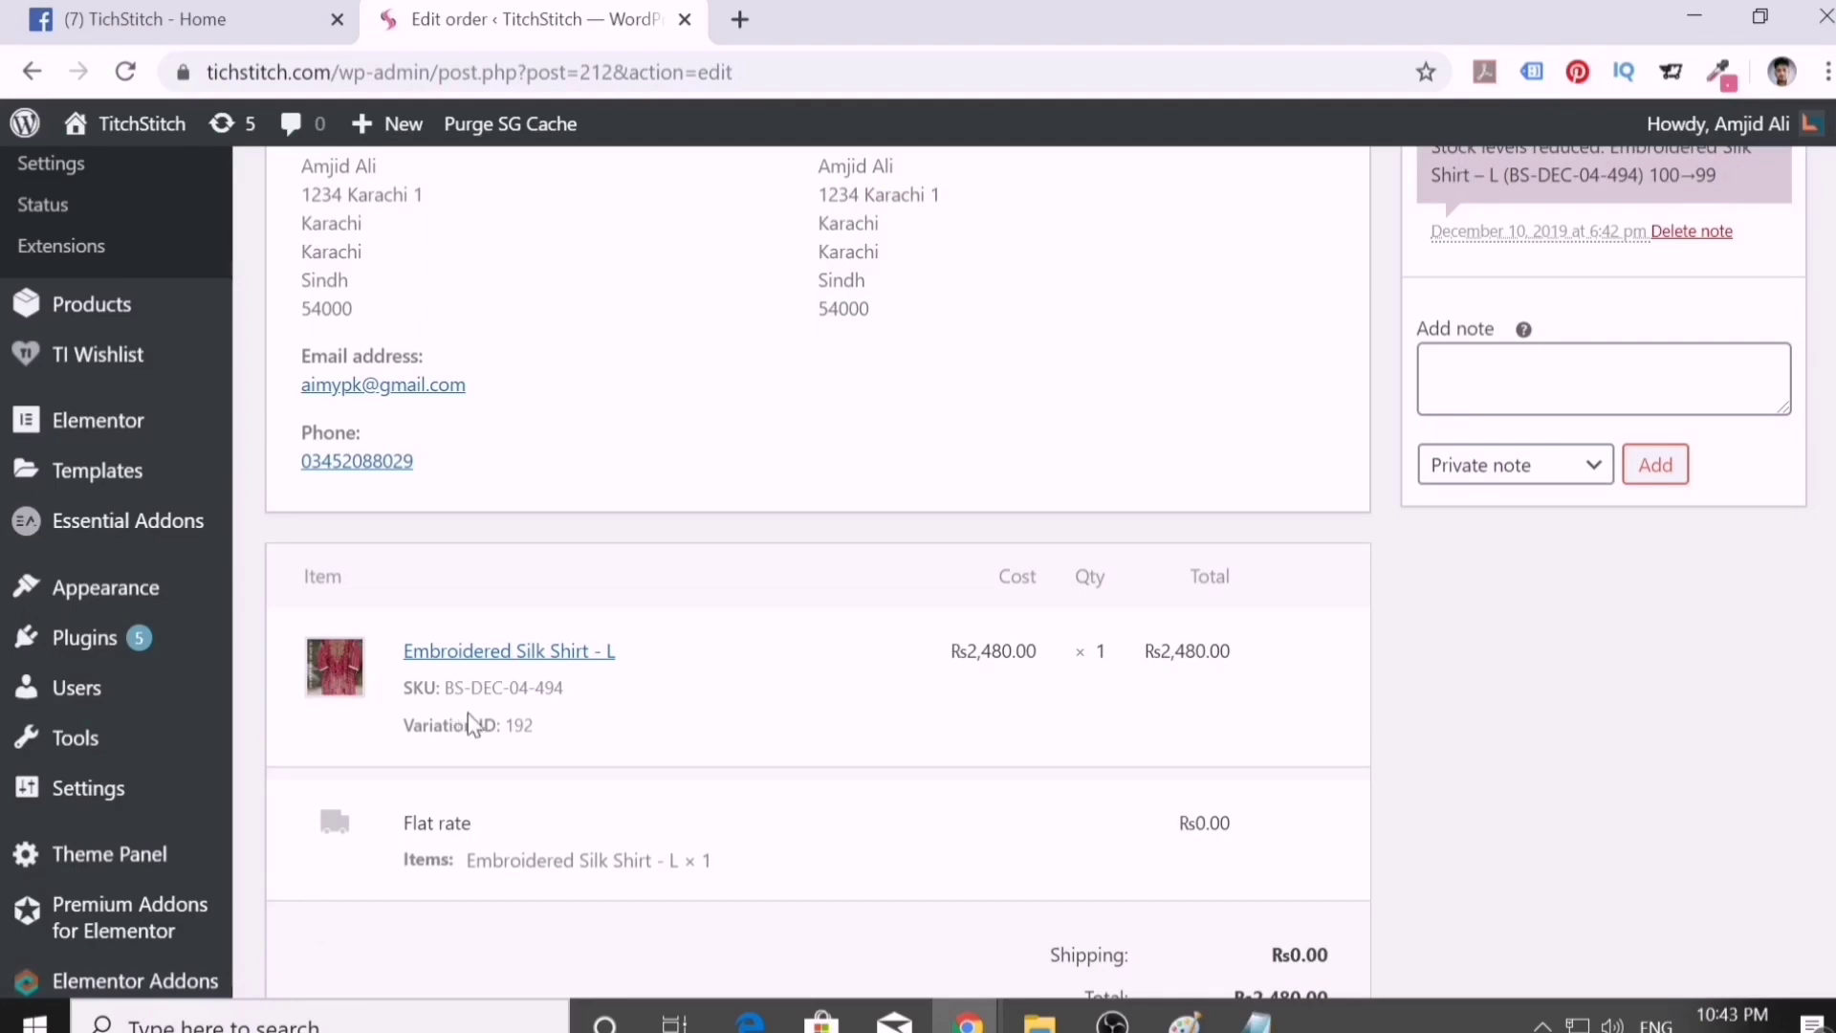
pyautogui.scroll(-10, 471, 727)
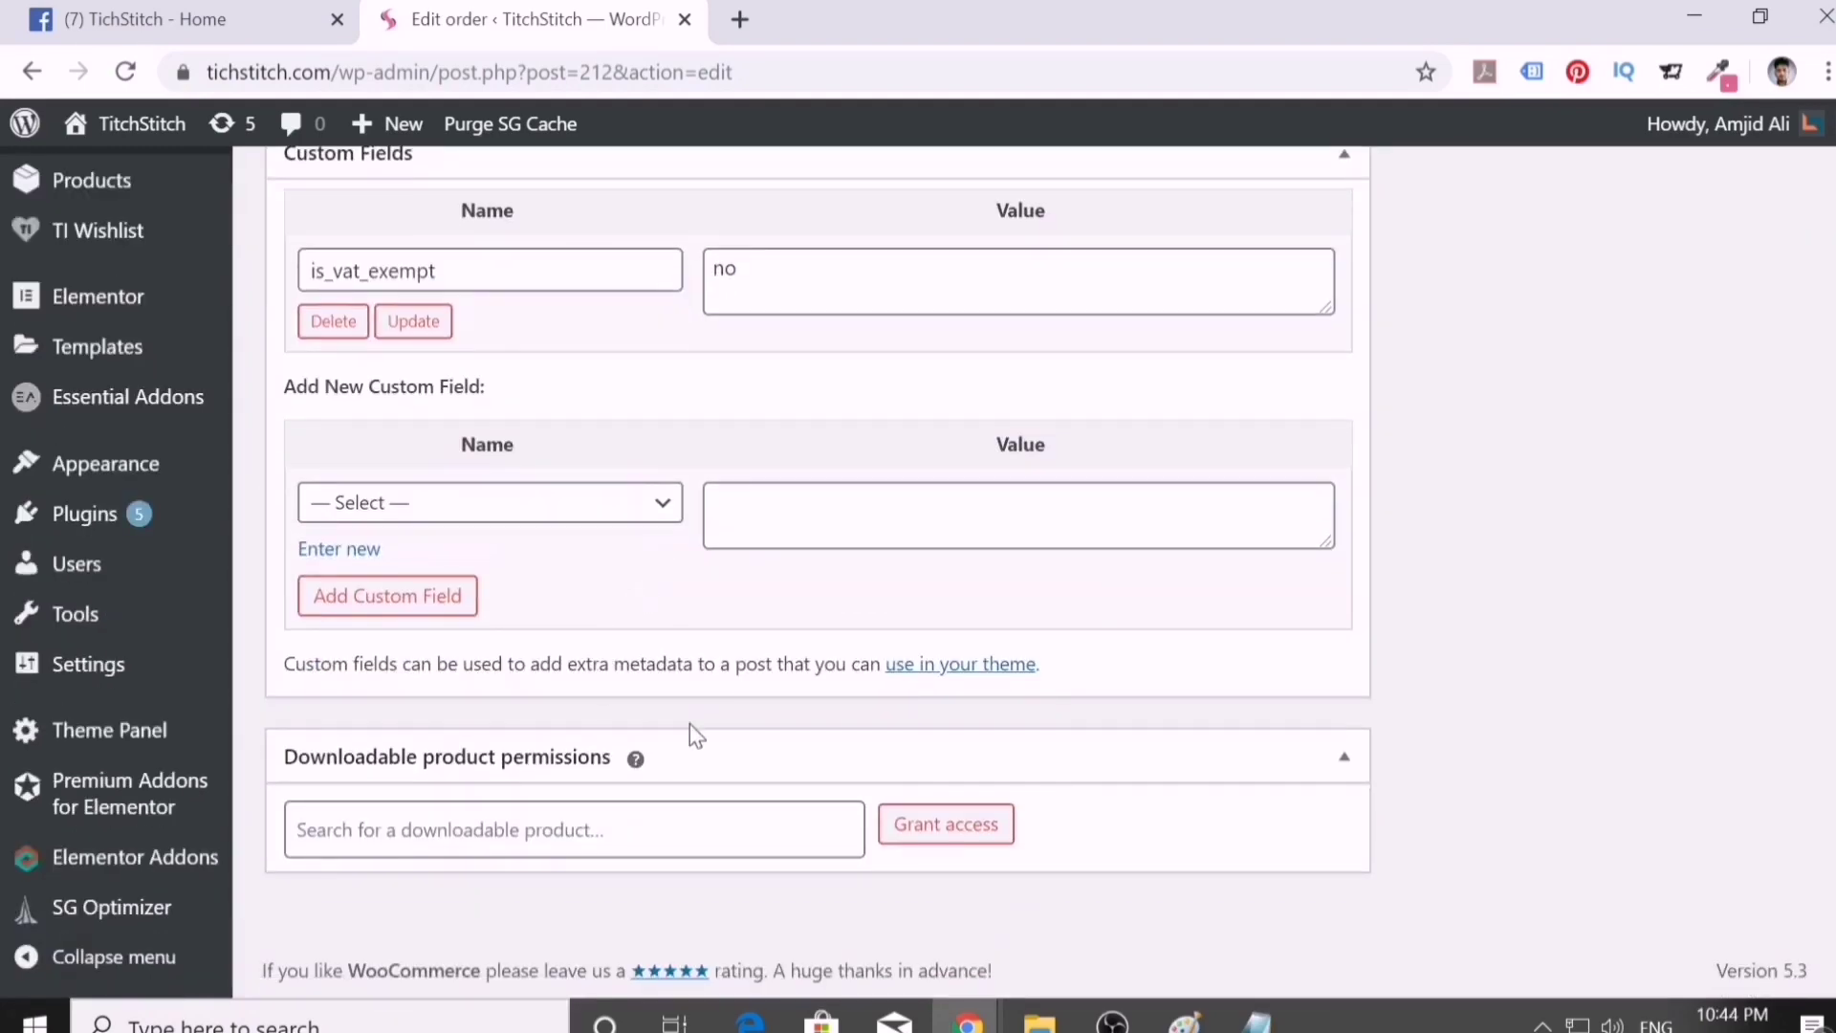
pyautogui.scroll(15, 690, 723)
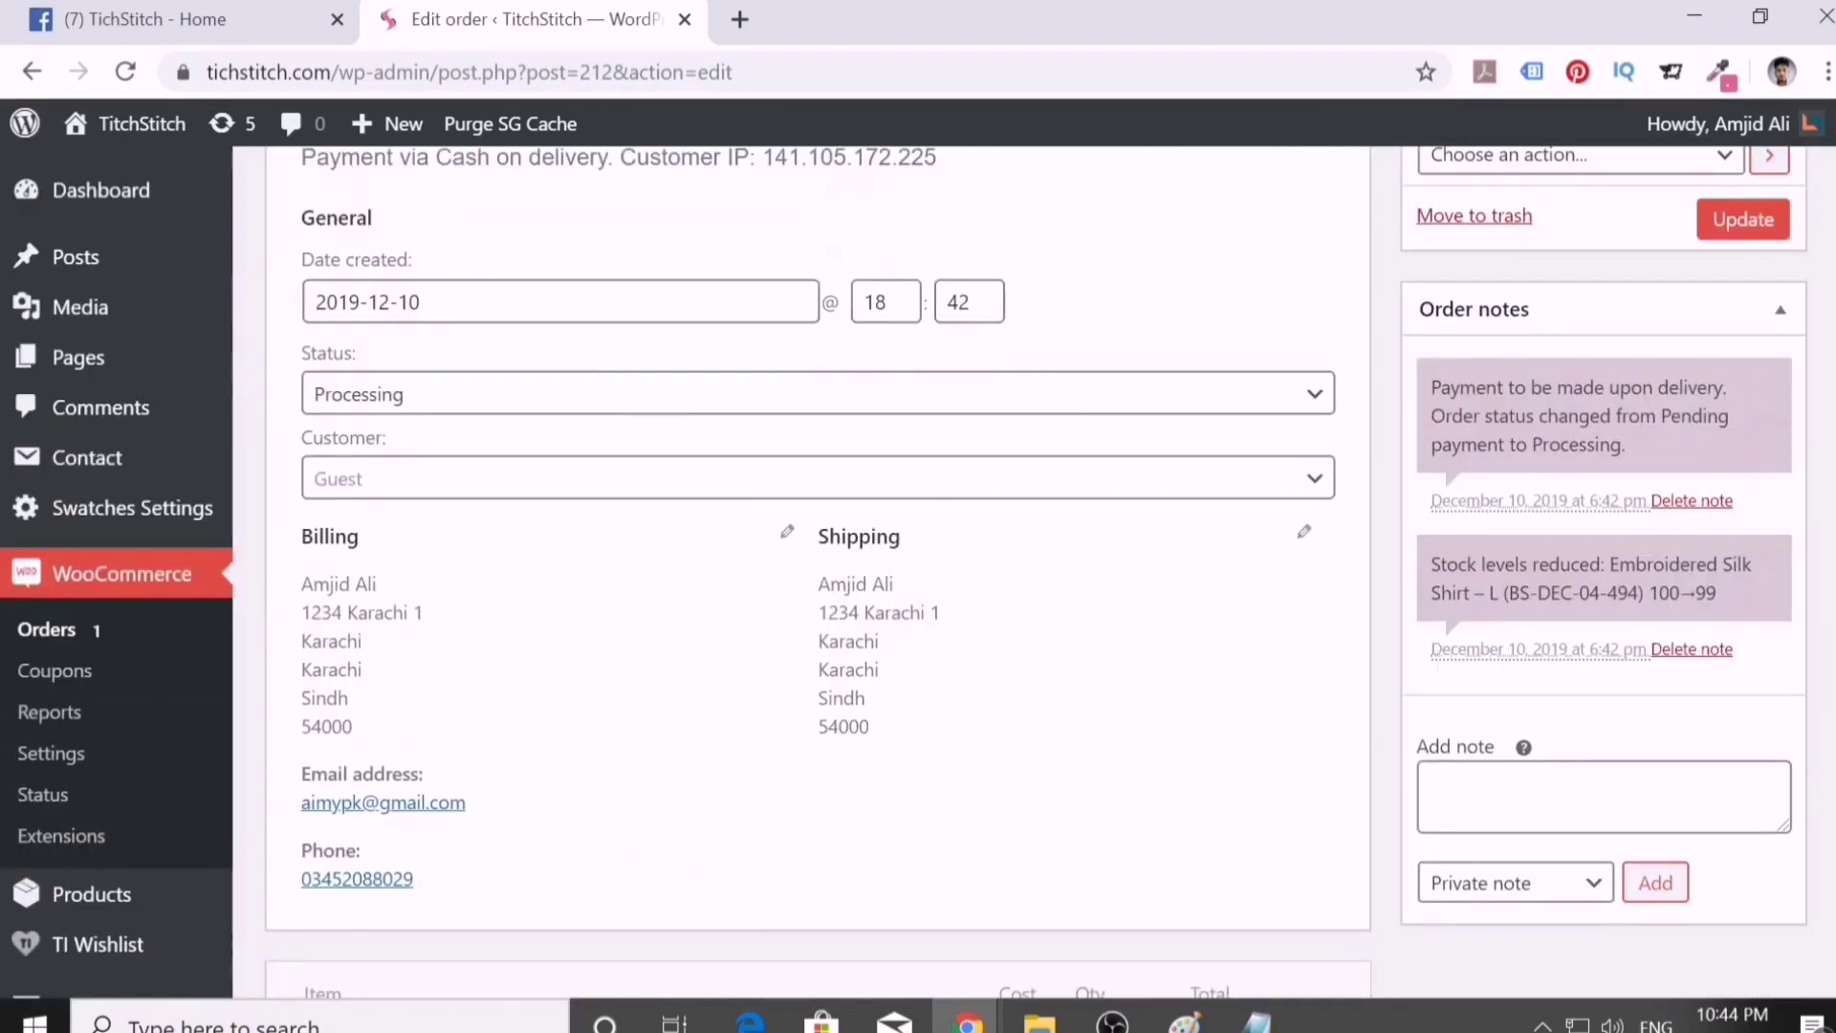
# - Add the order note "We will ship this soon" as a note to customer
pyautogui.scroll(-2, 1438, 650)
pyautogui.click(1438, 650)
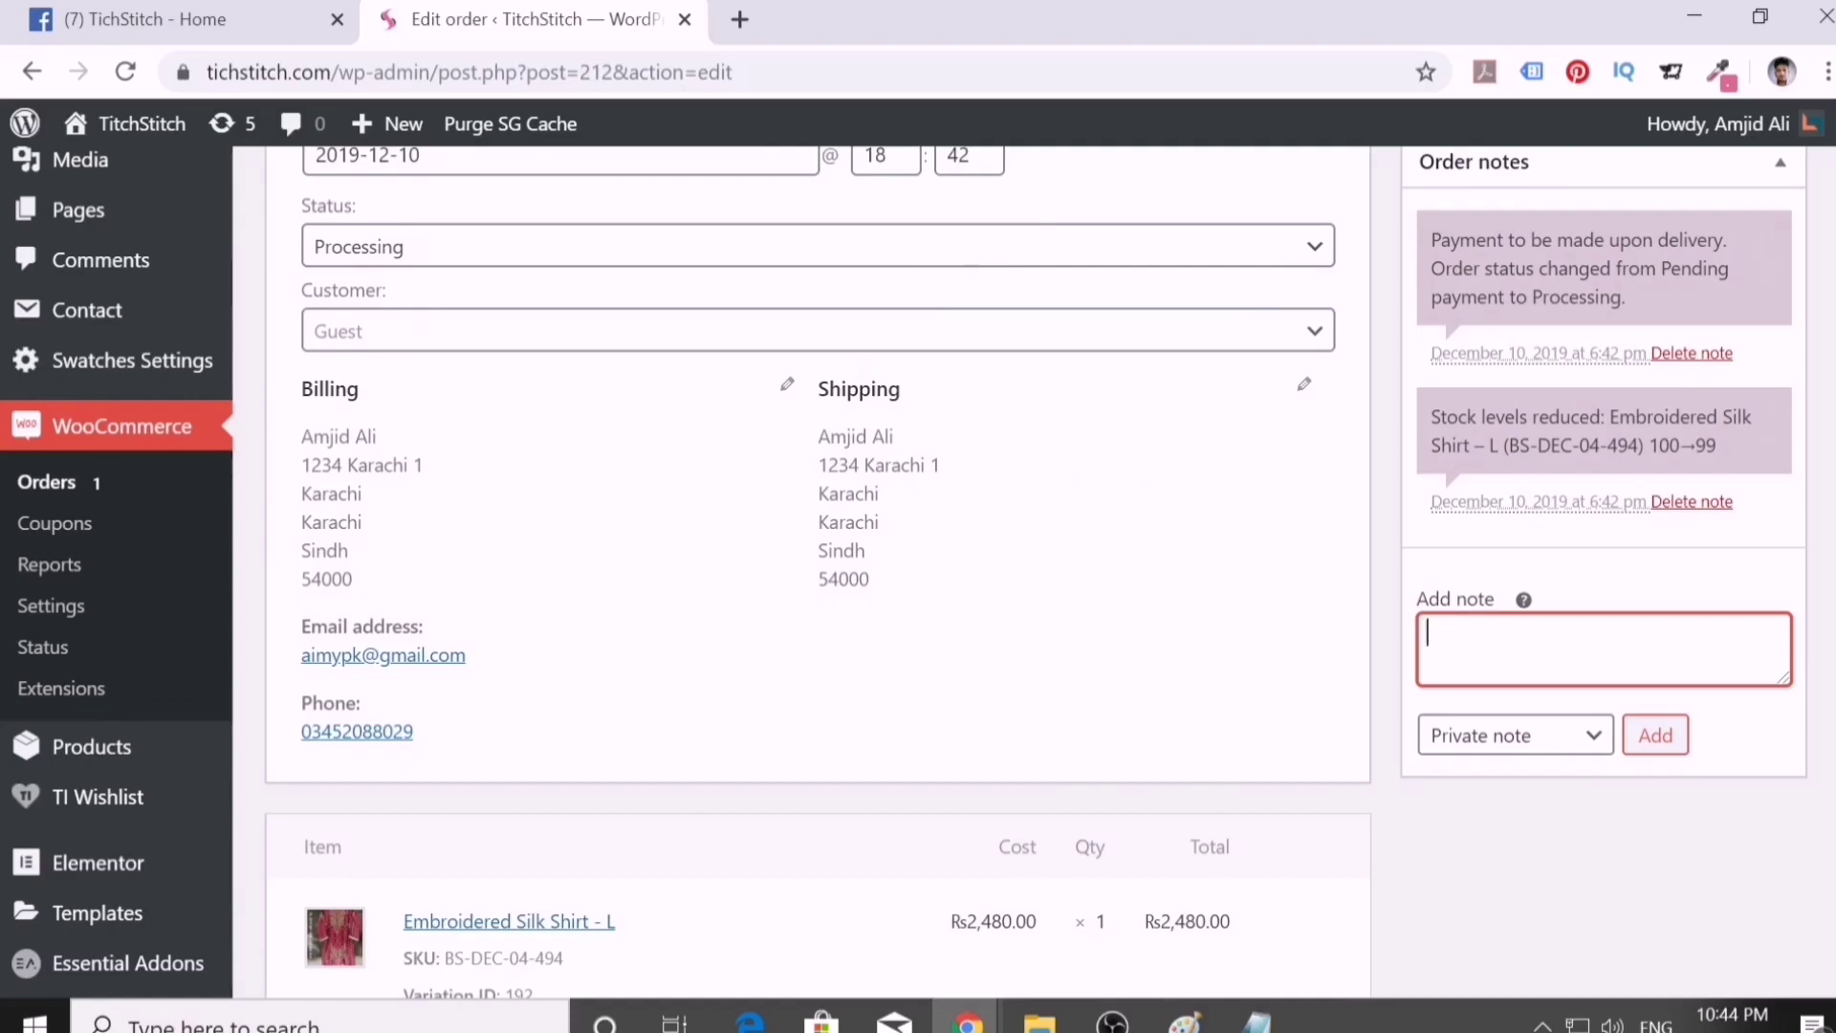
pyautogui.write('We will ship this soon')
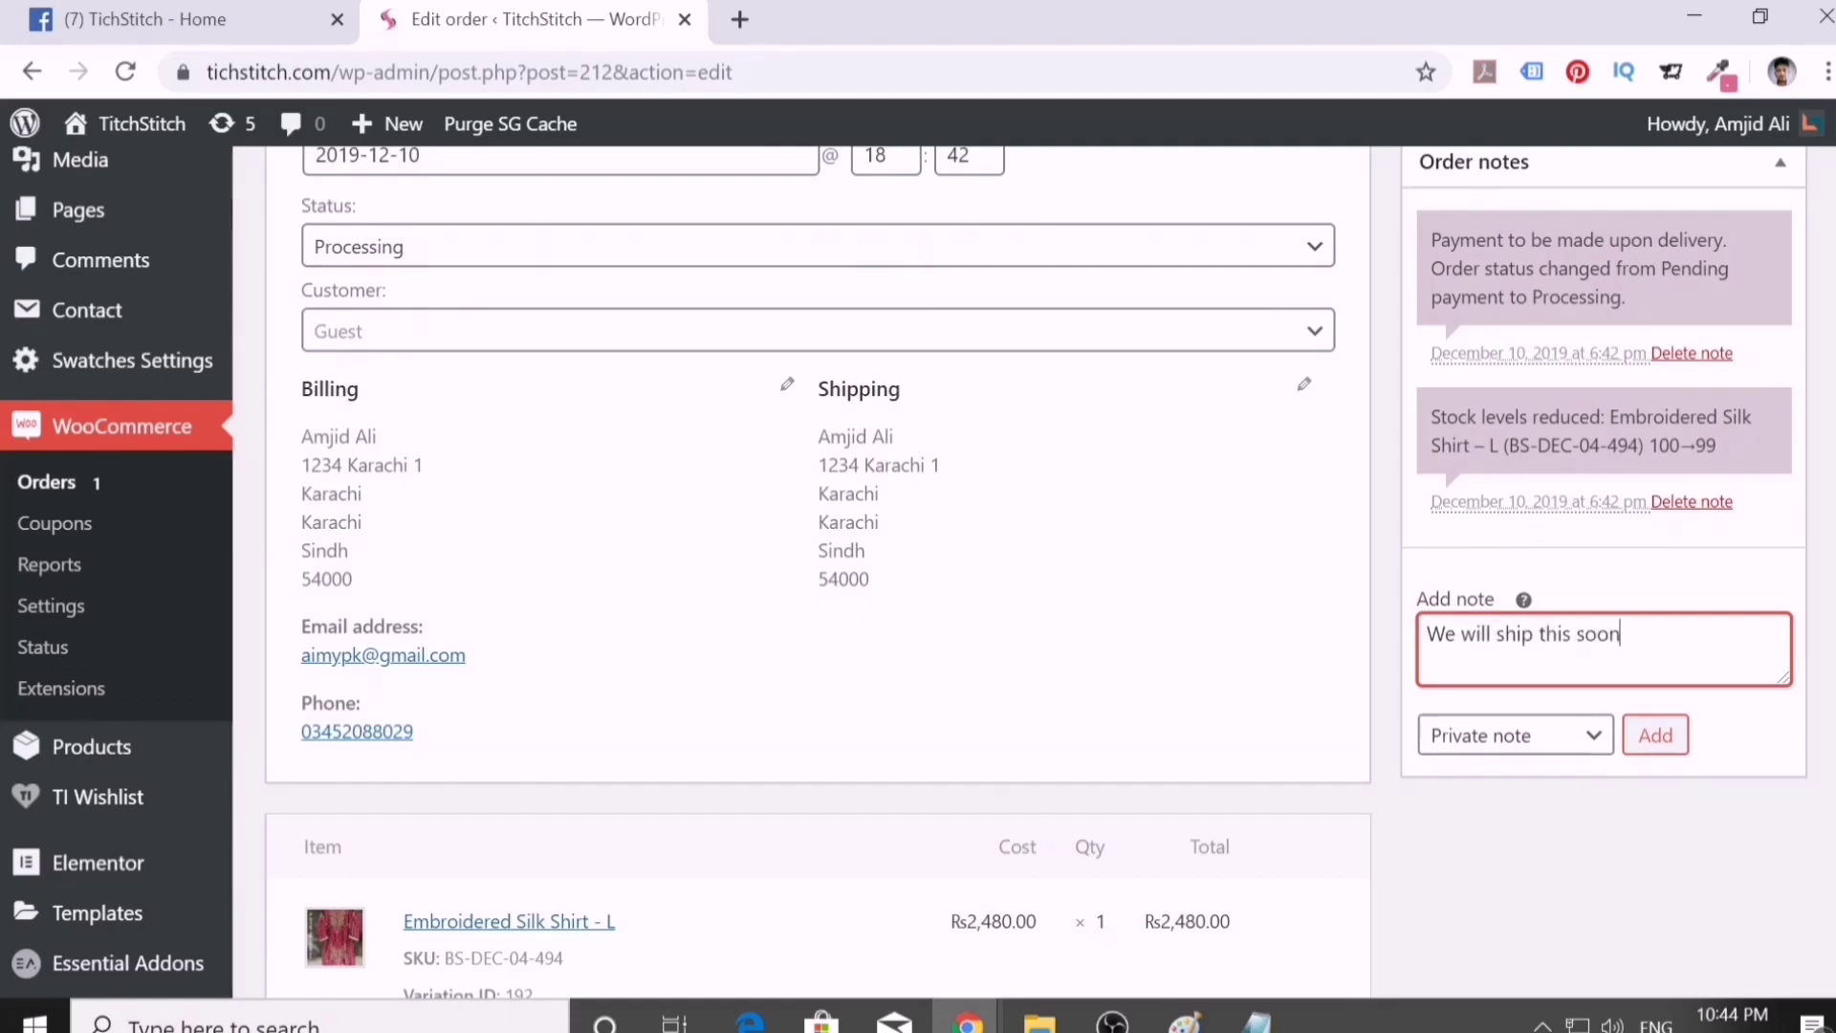
pyautogui.click(1534, 755)
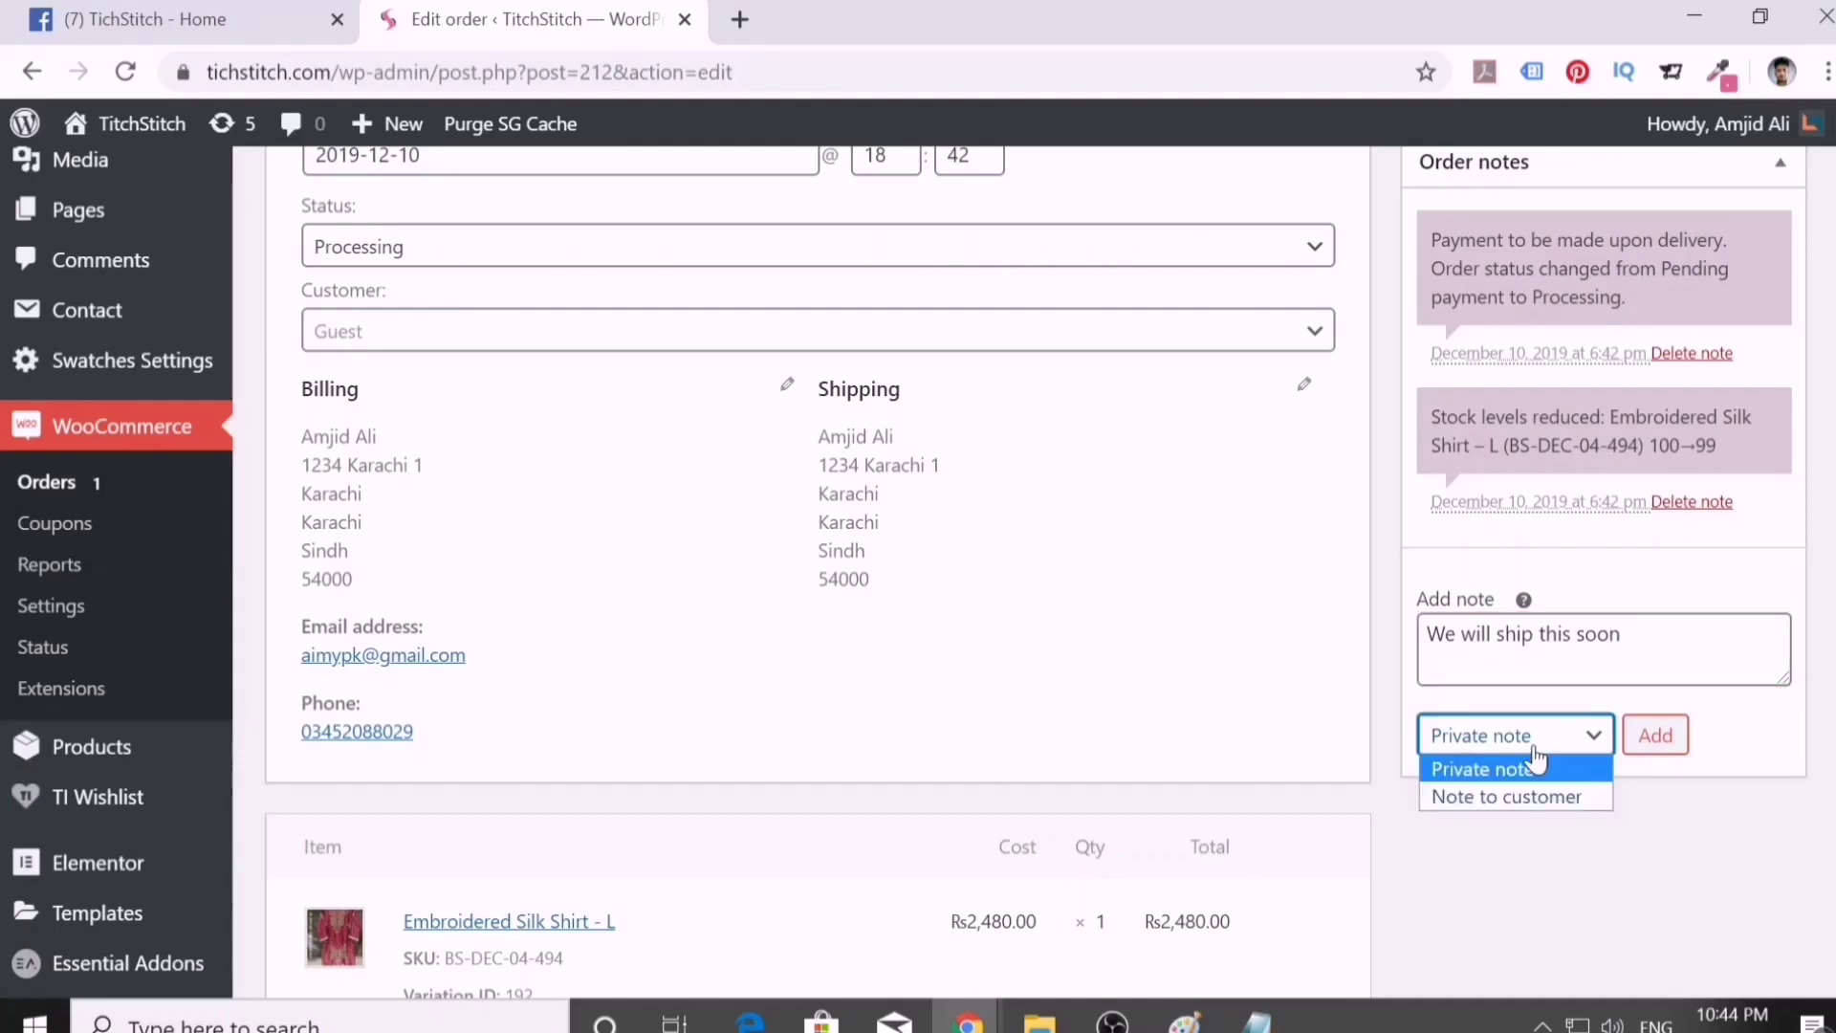
pyautogui.click(1542, 795)
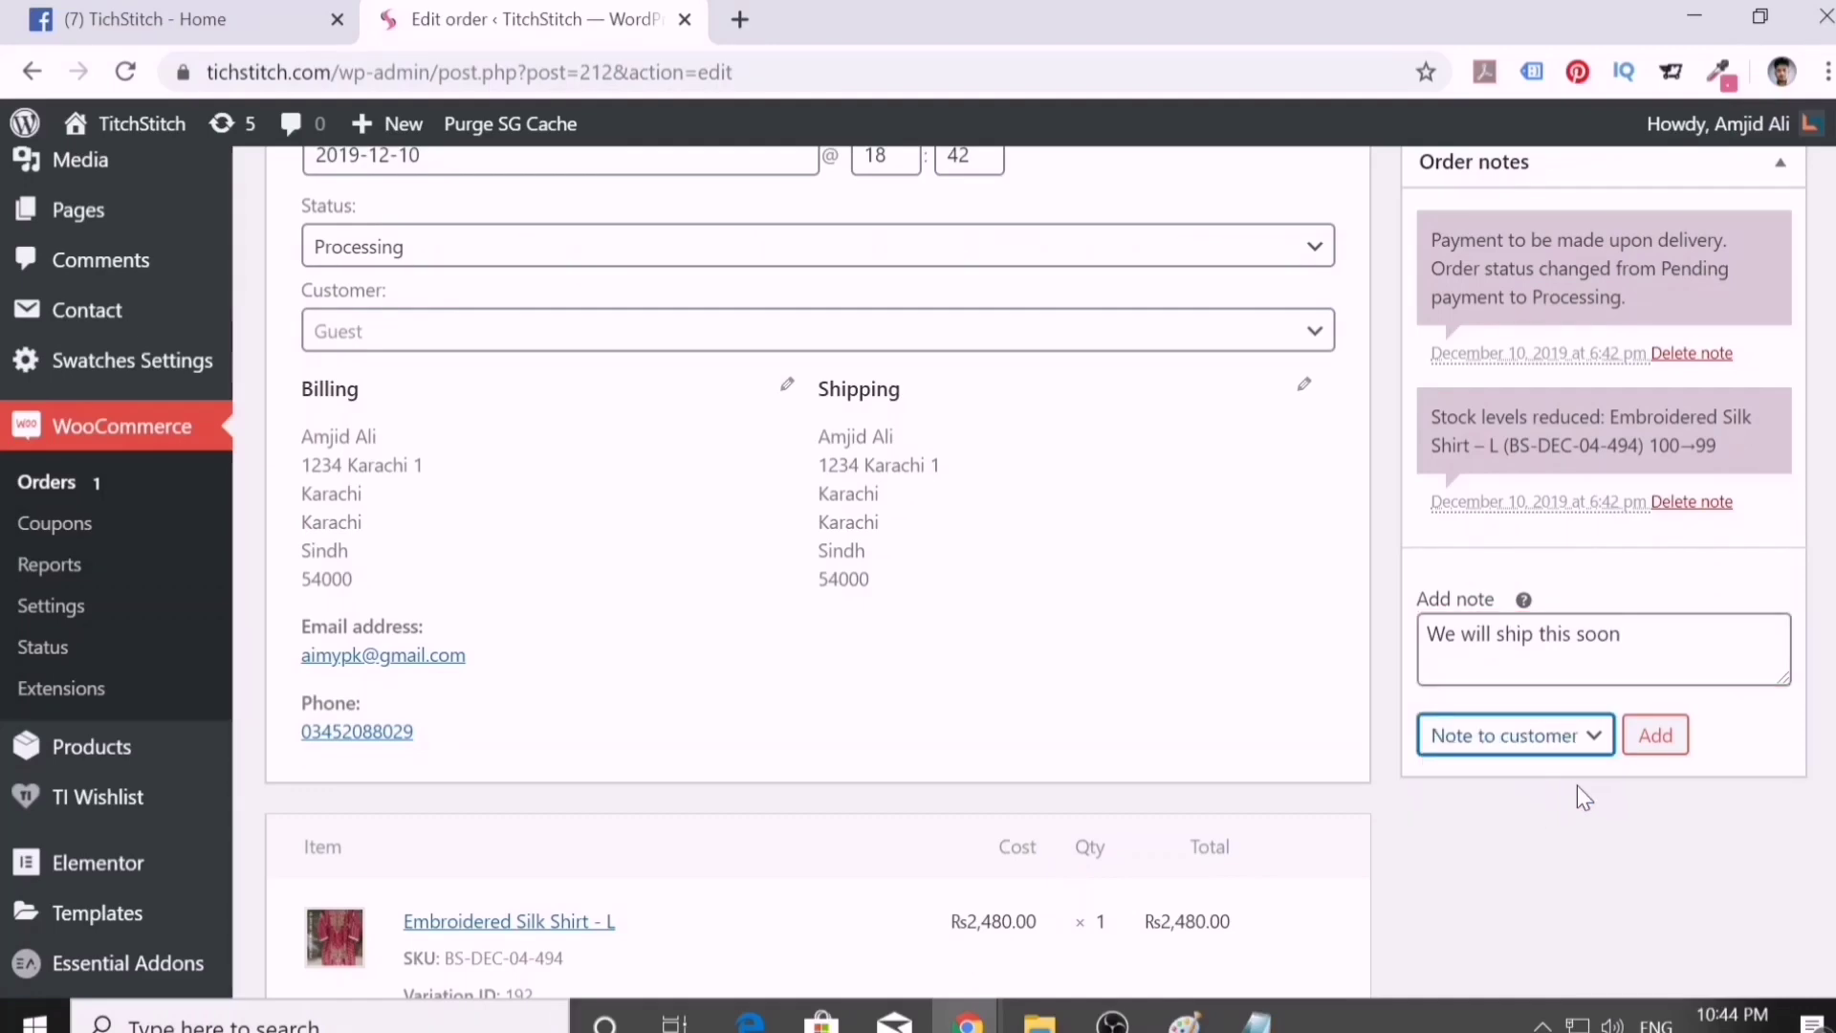
pyautogui.click(1646, 737)
# - Add a private order note reading "Please arrange delivery asap"
pyautogui.click(1614, 779)
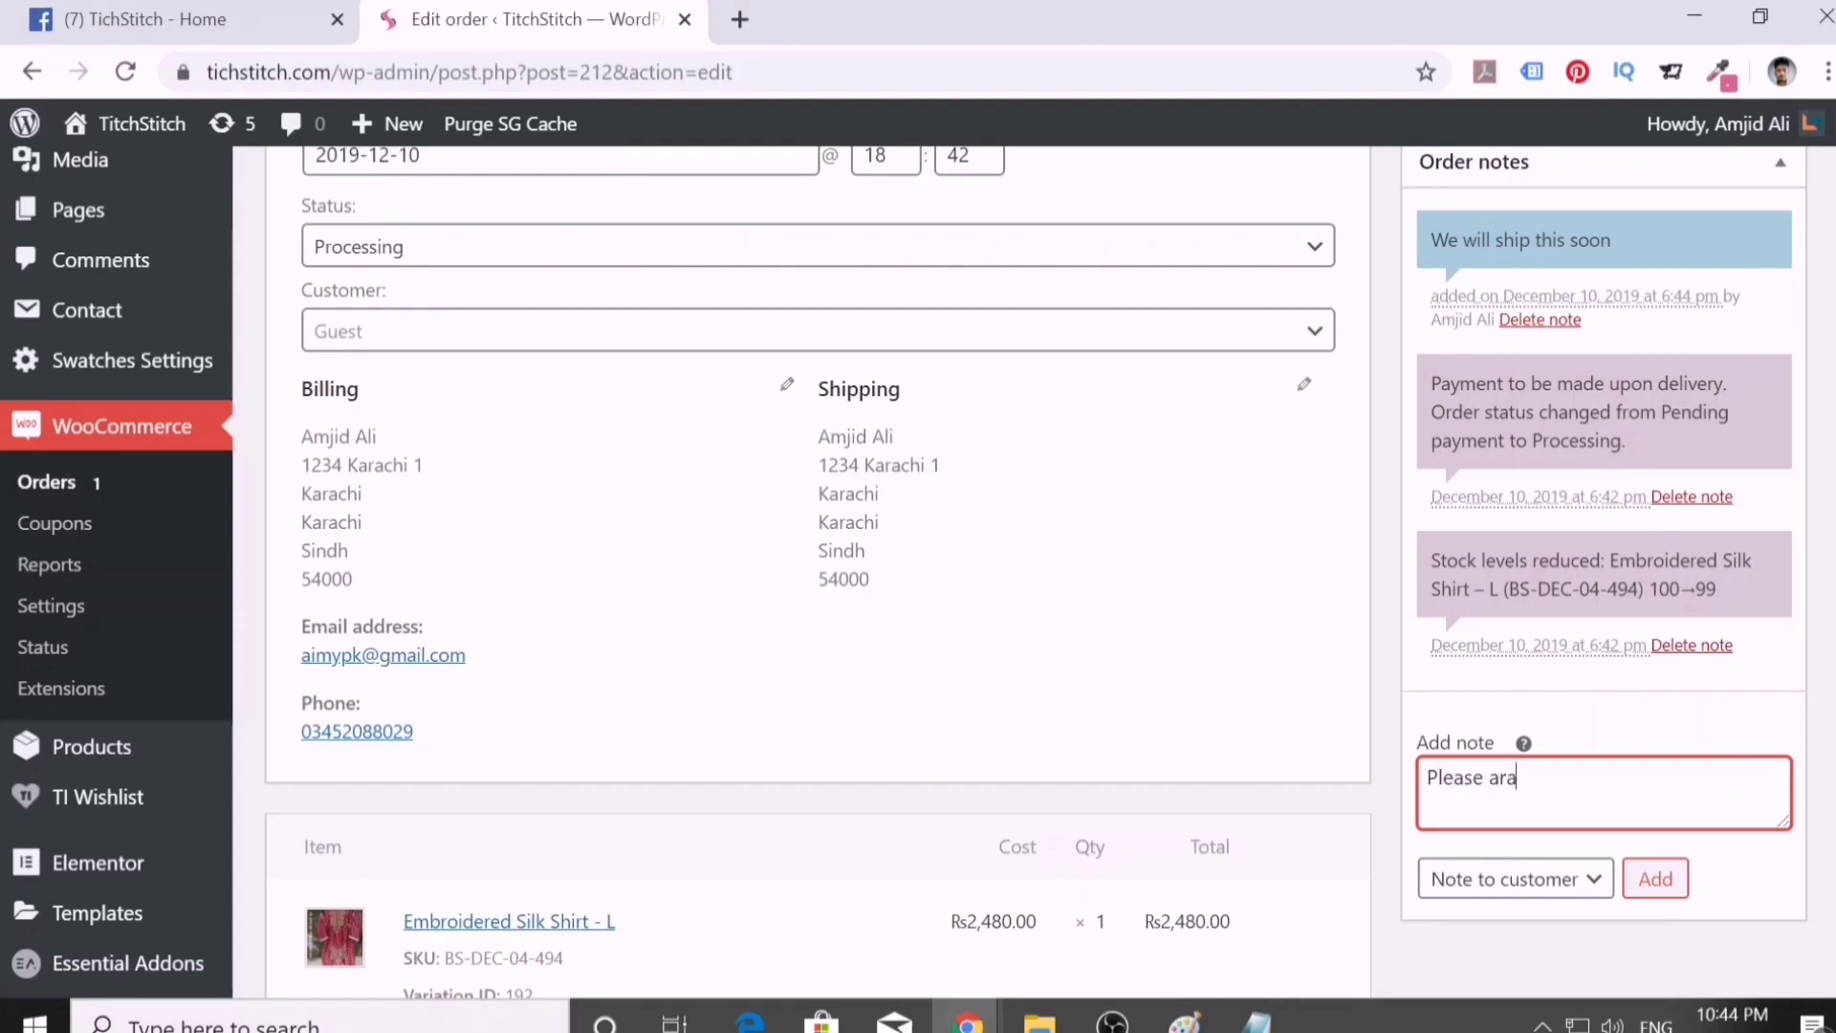
pyautogui.write('delivery asap')
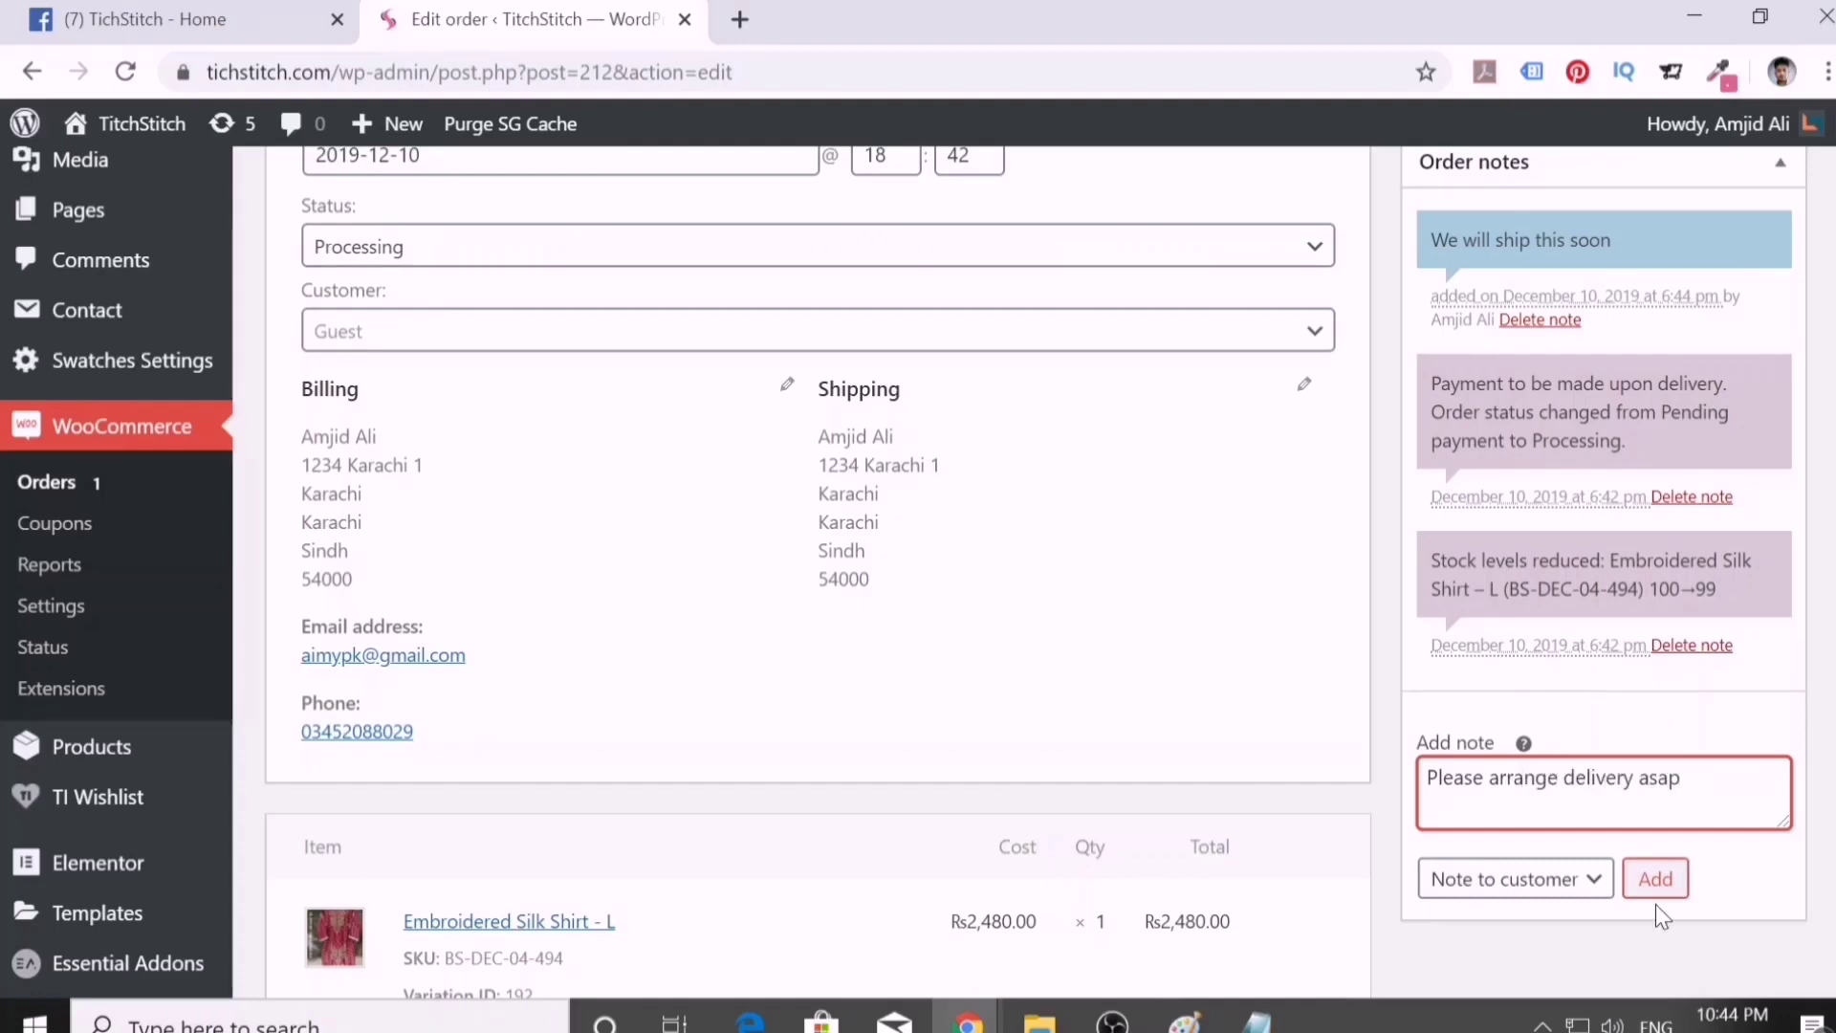
pyautogui.click(1554, 880)
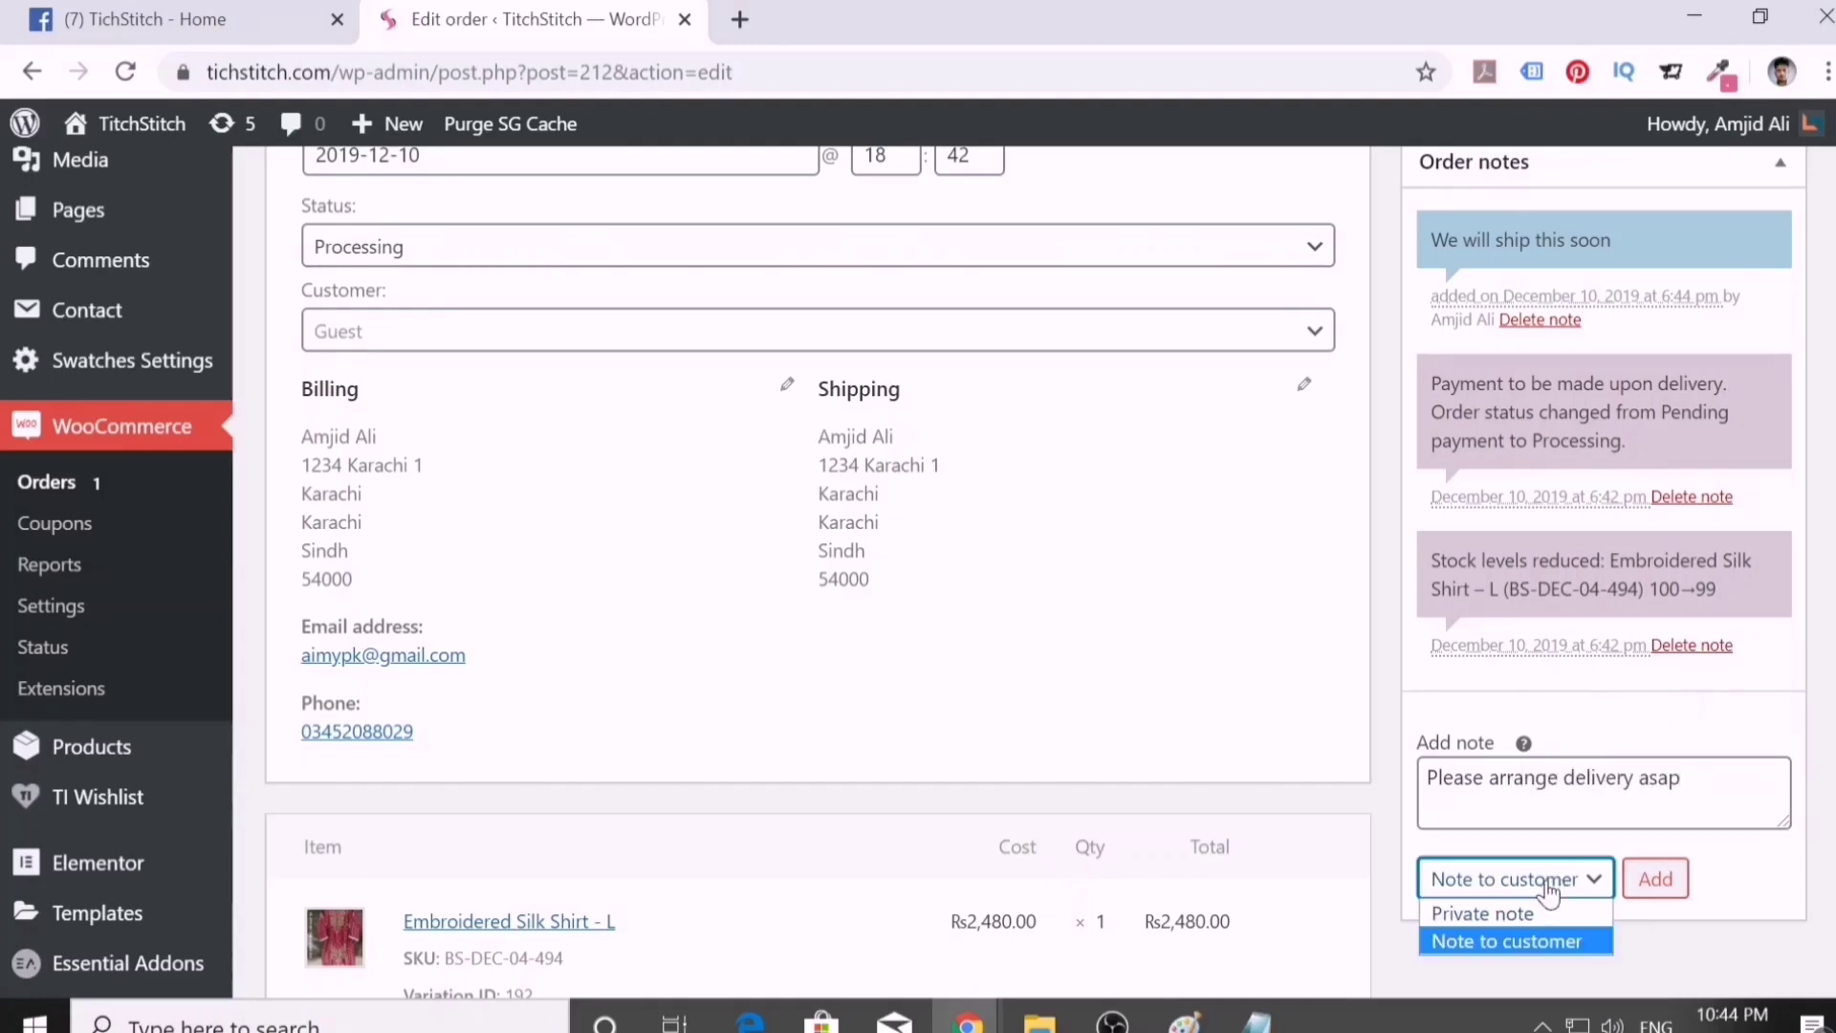
pyautogui.click(1503, 914)
pyautogui.click(1658, 878)
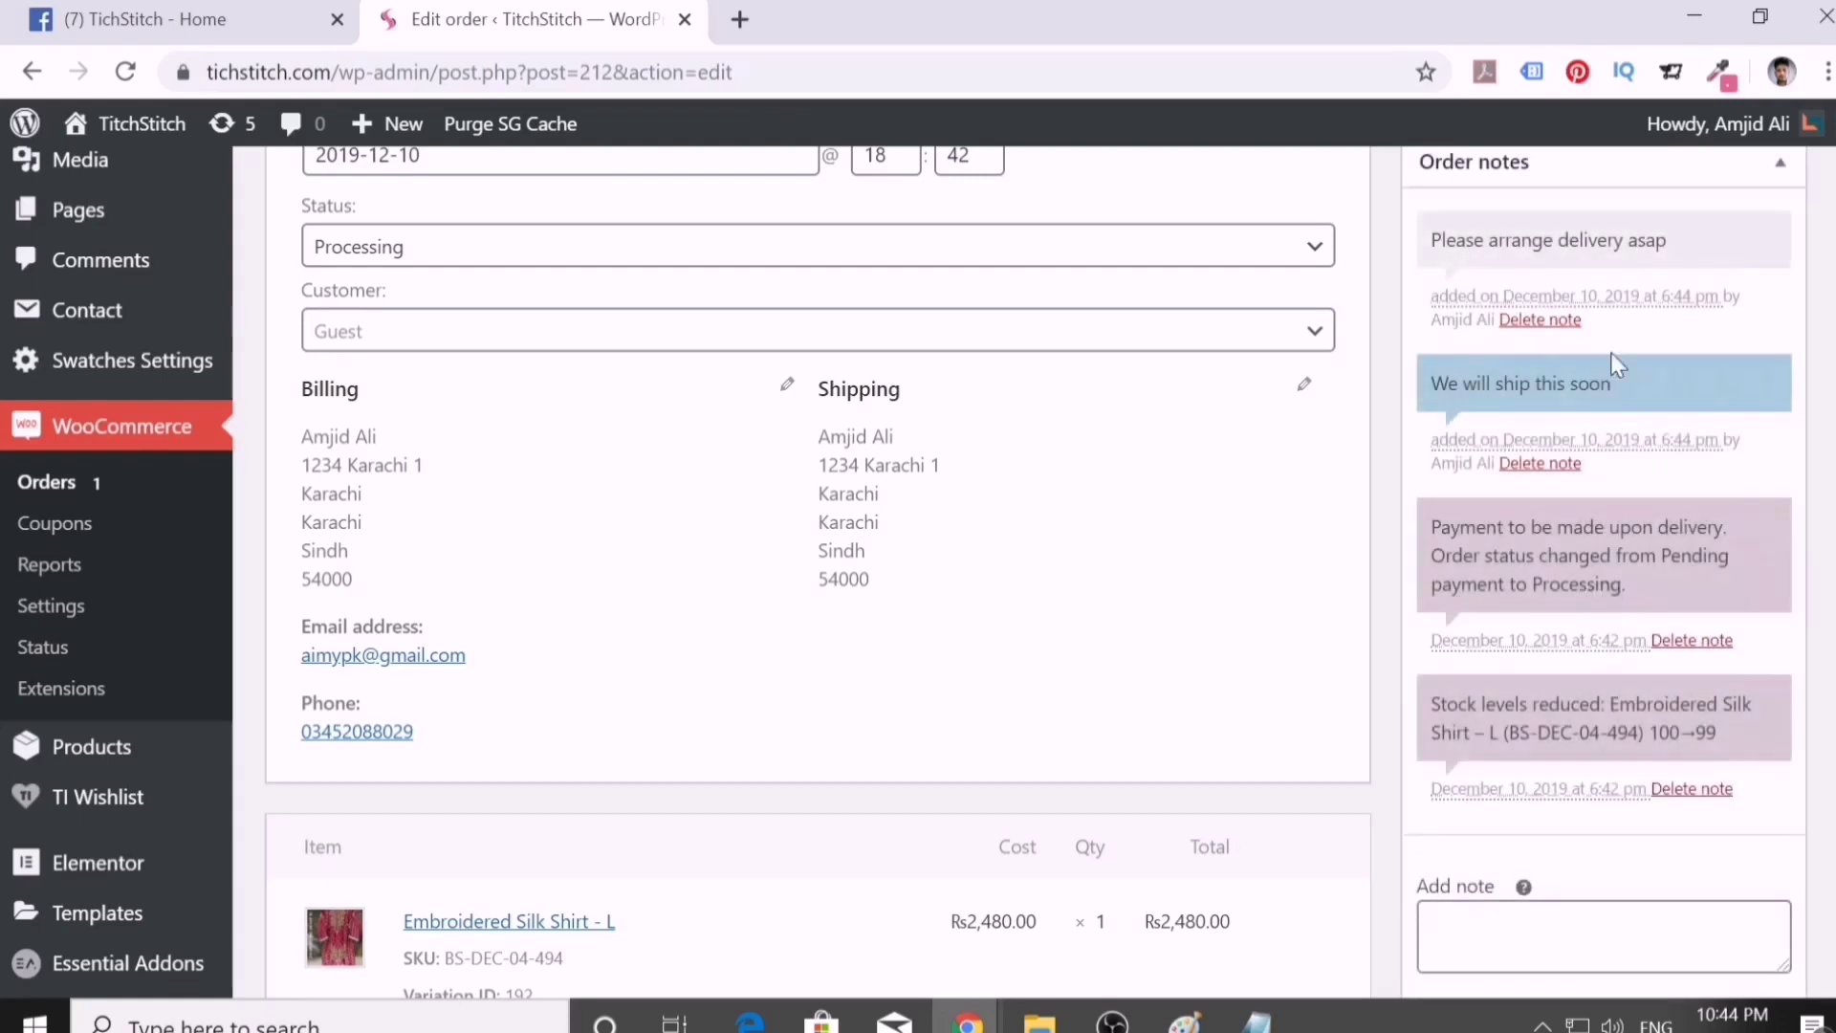
# - Set the order's status to Completed and update the order
pyautogui.scroll(3, 1570, 491)
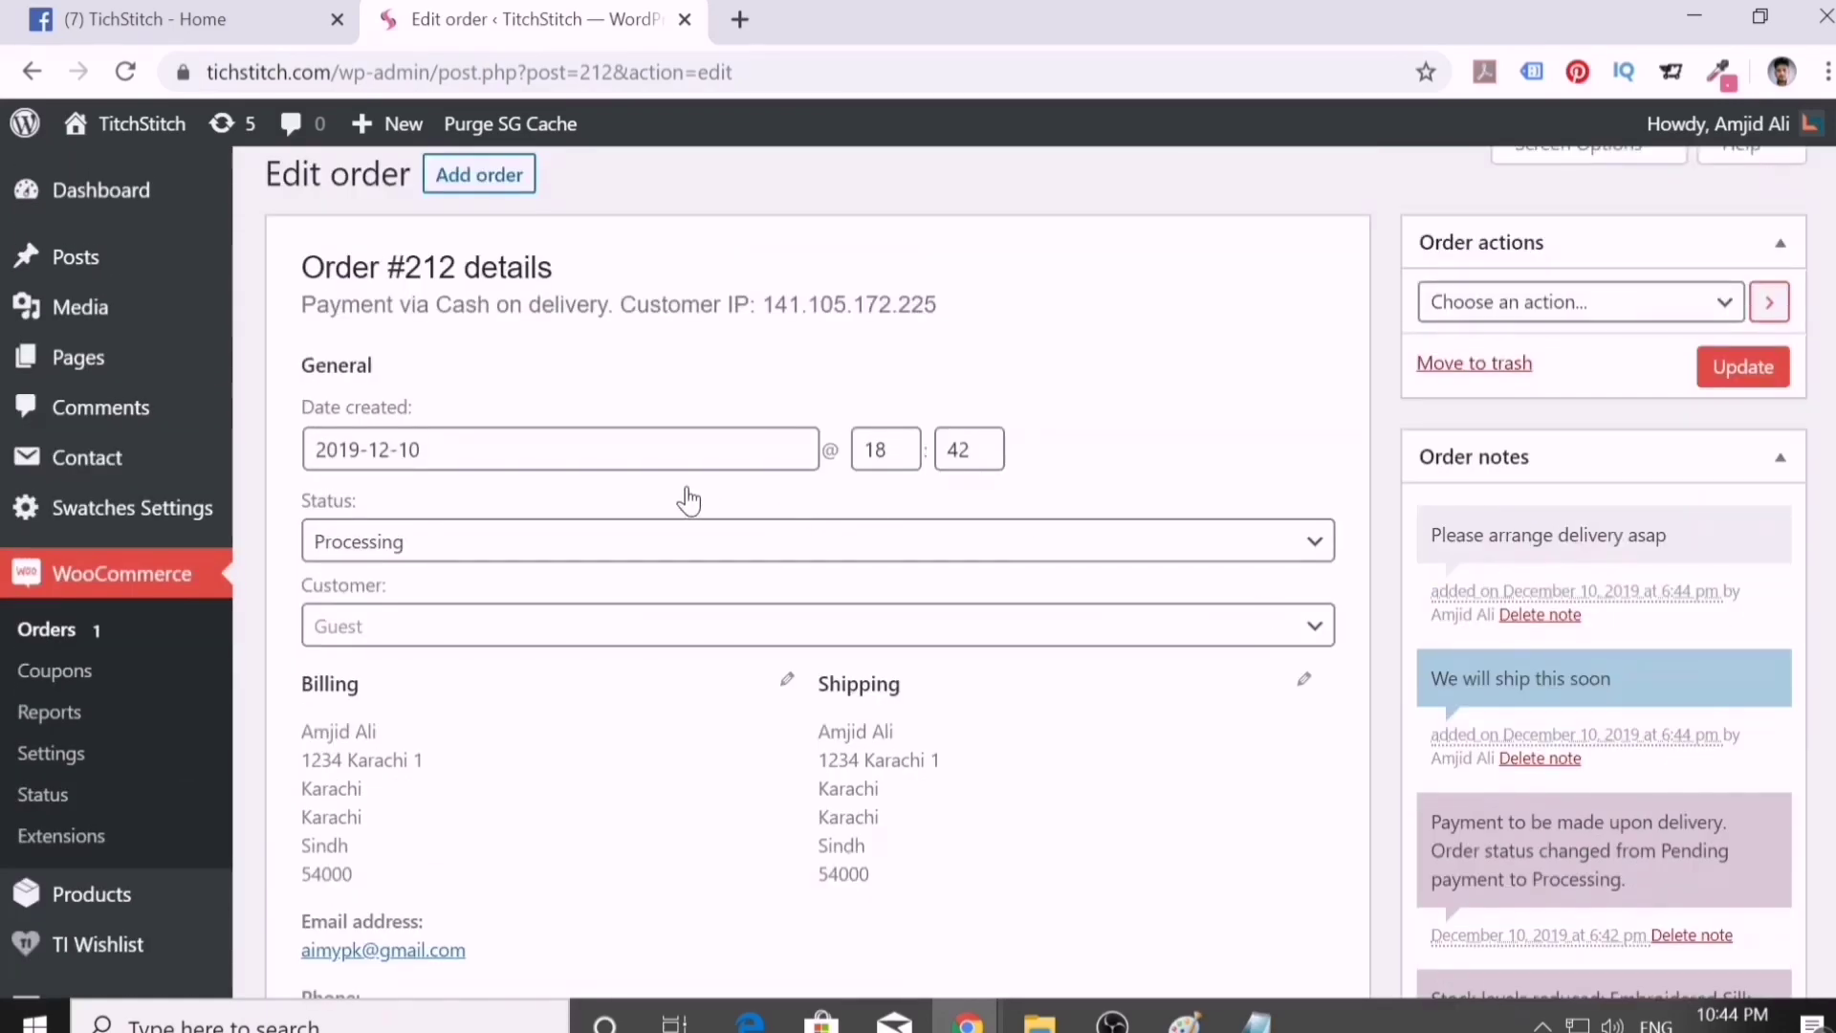
pyautogui.click(1091, 553)
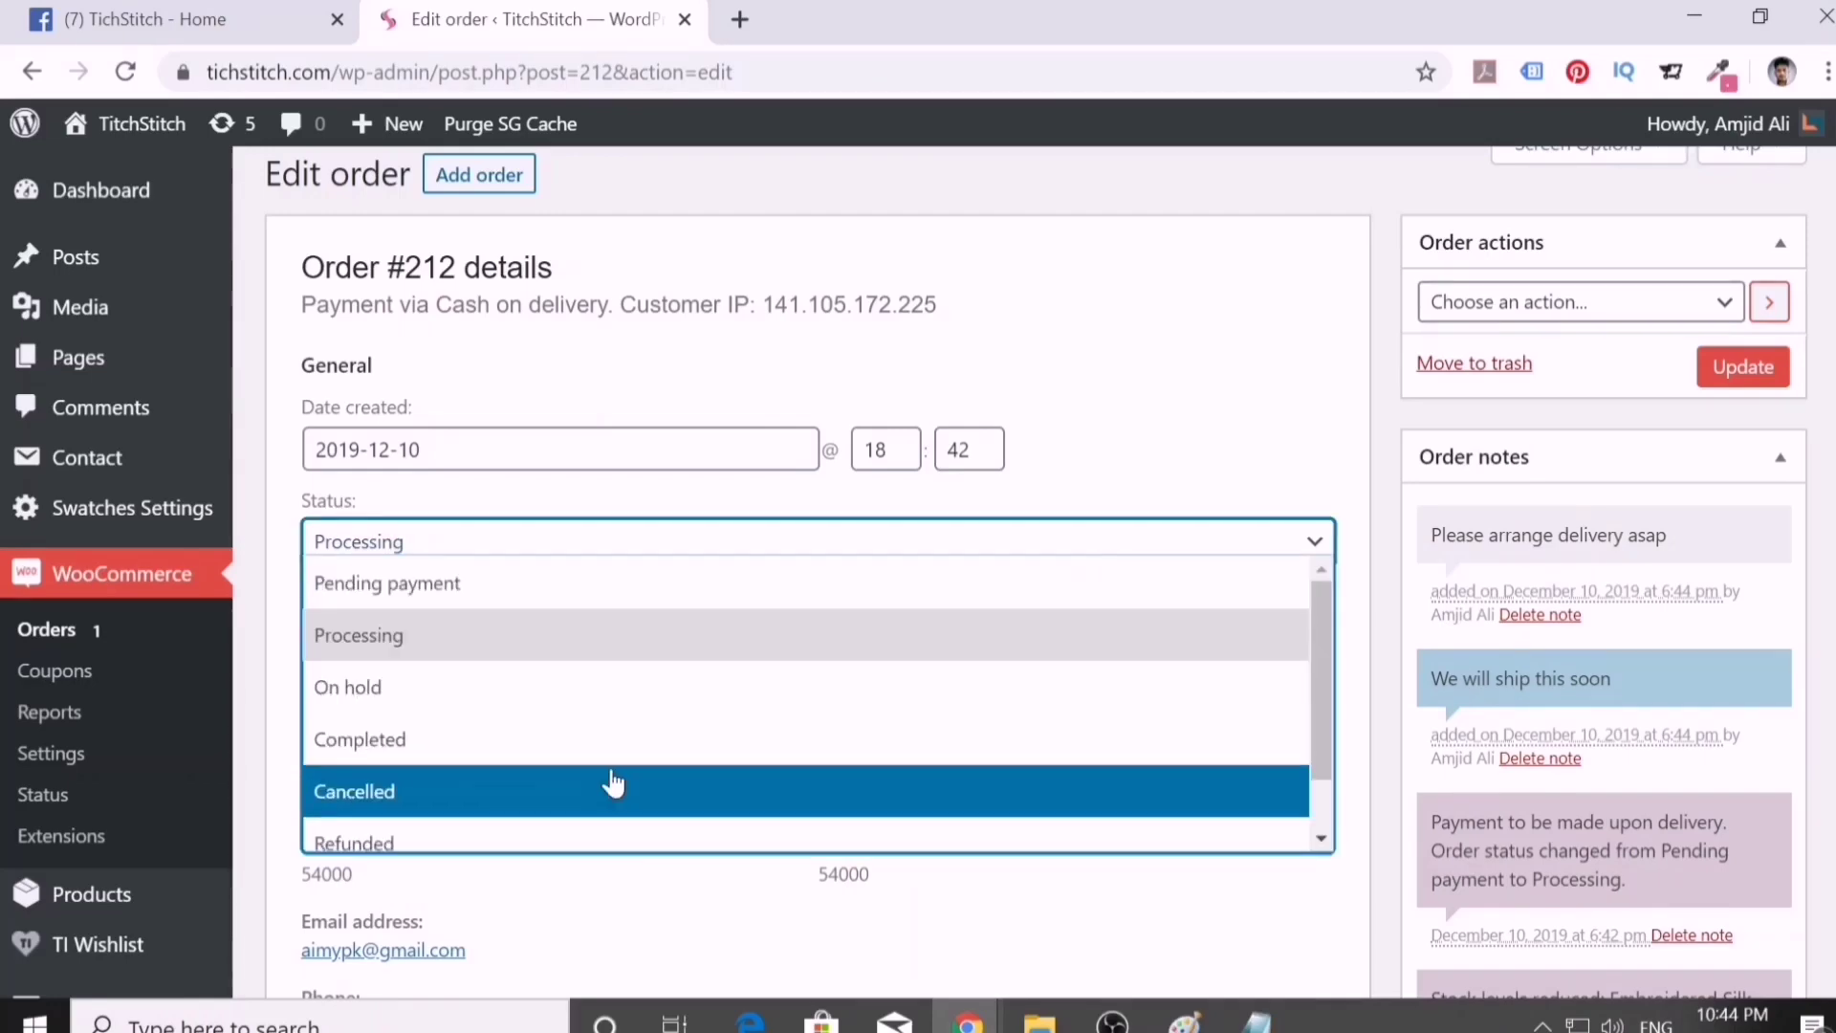
pyautogui.click(427, 756)
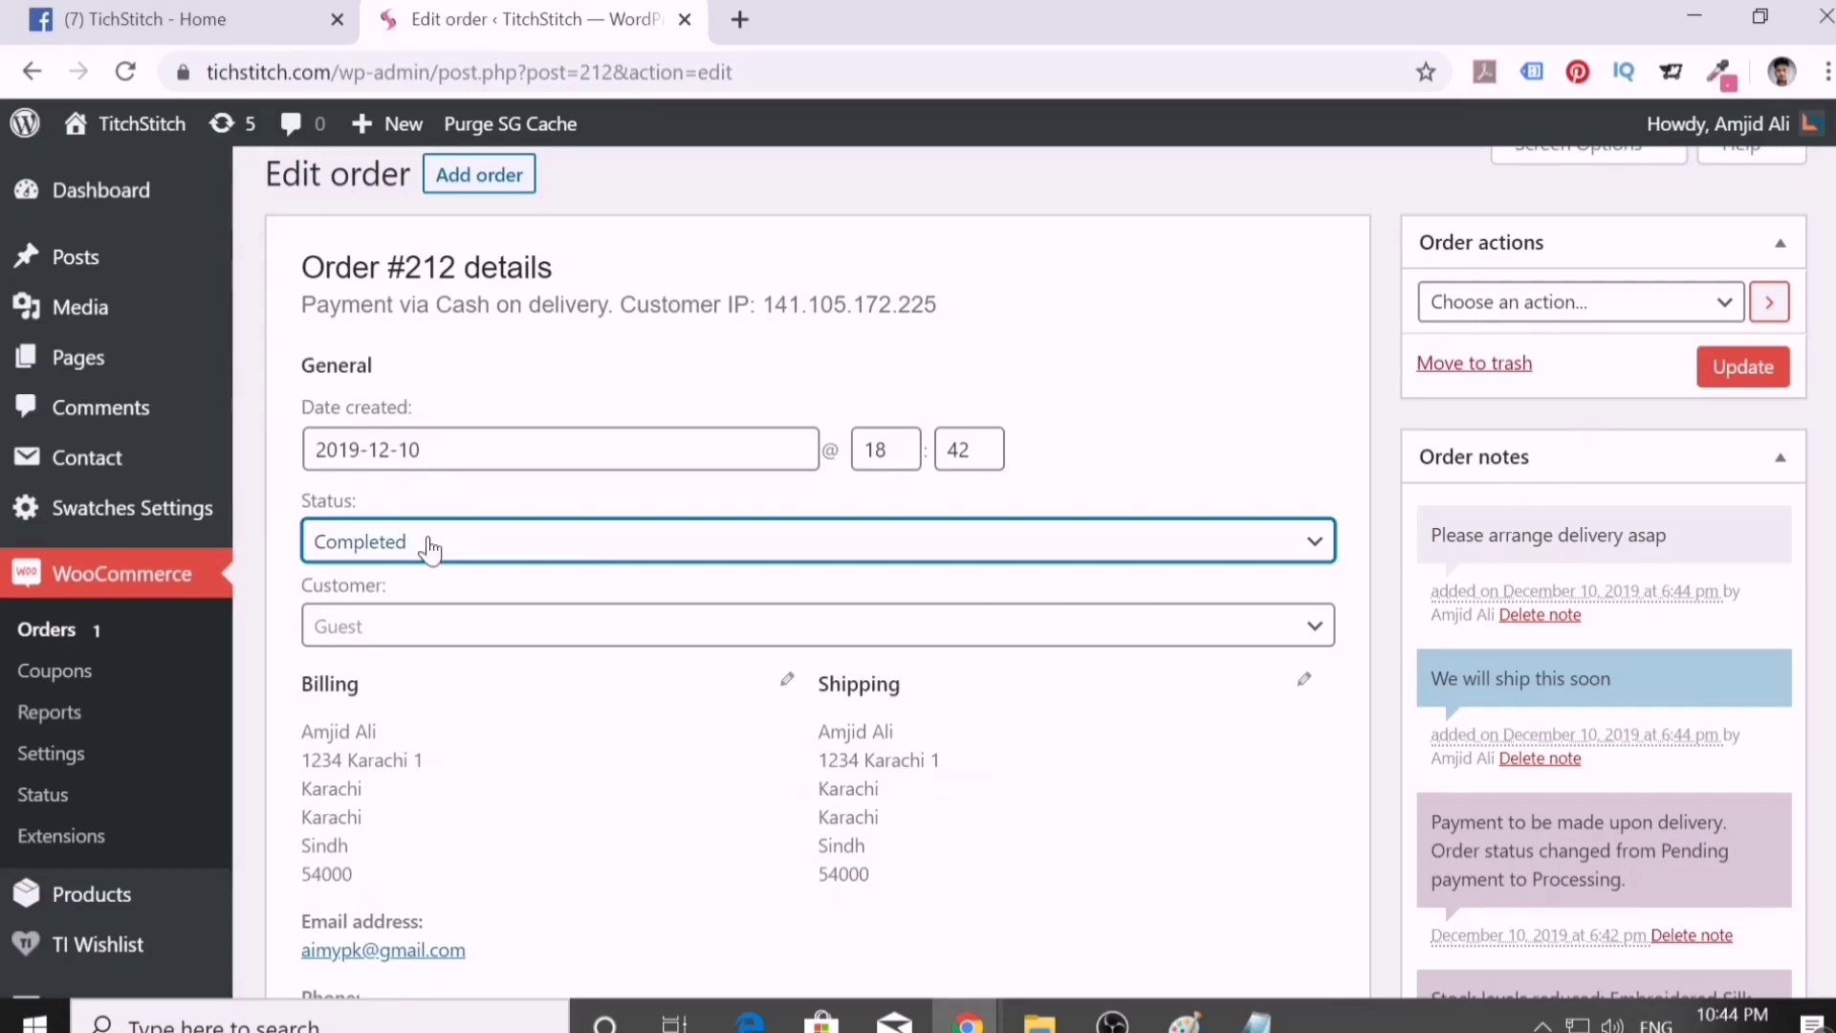
pyautogui.click(934, 645)
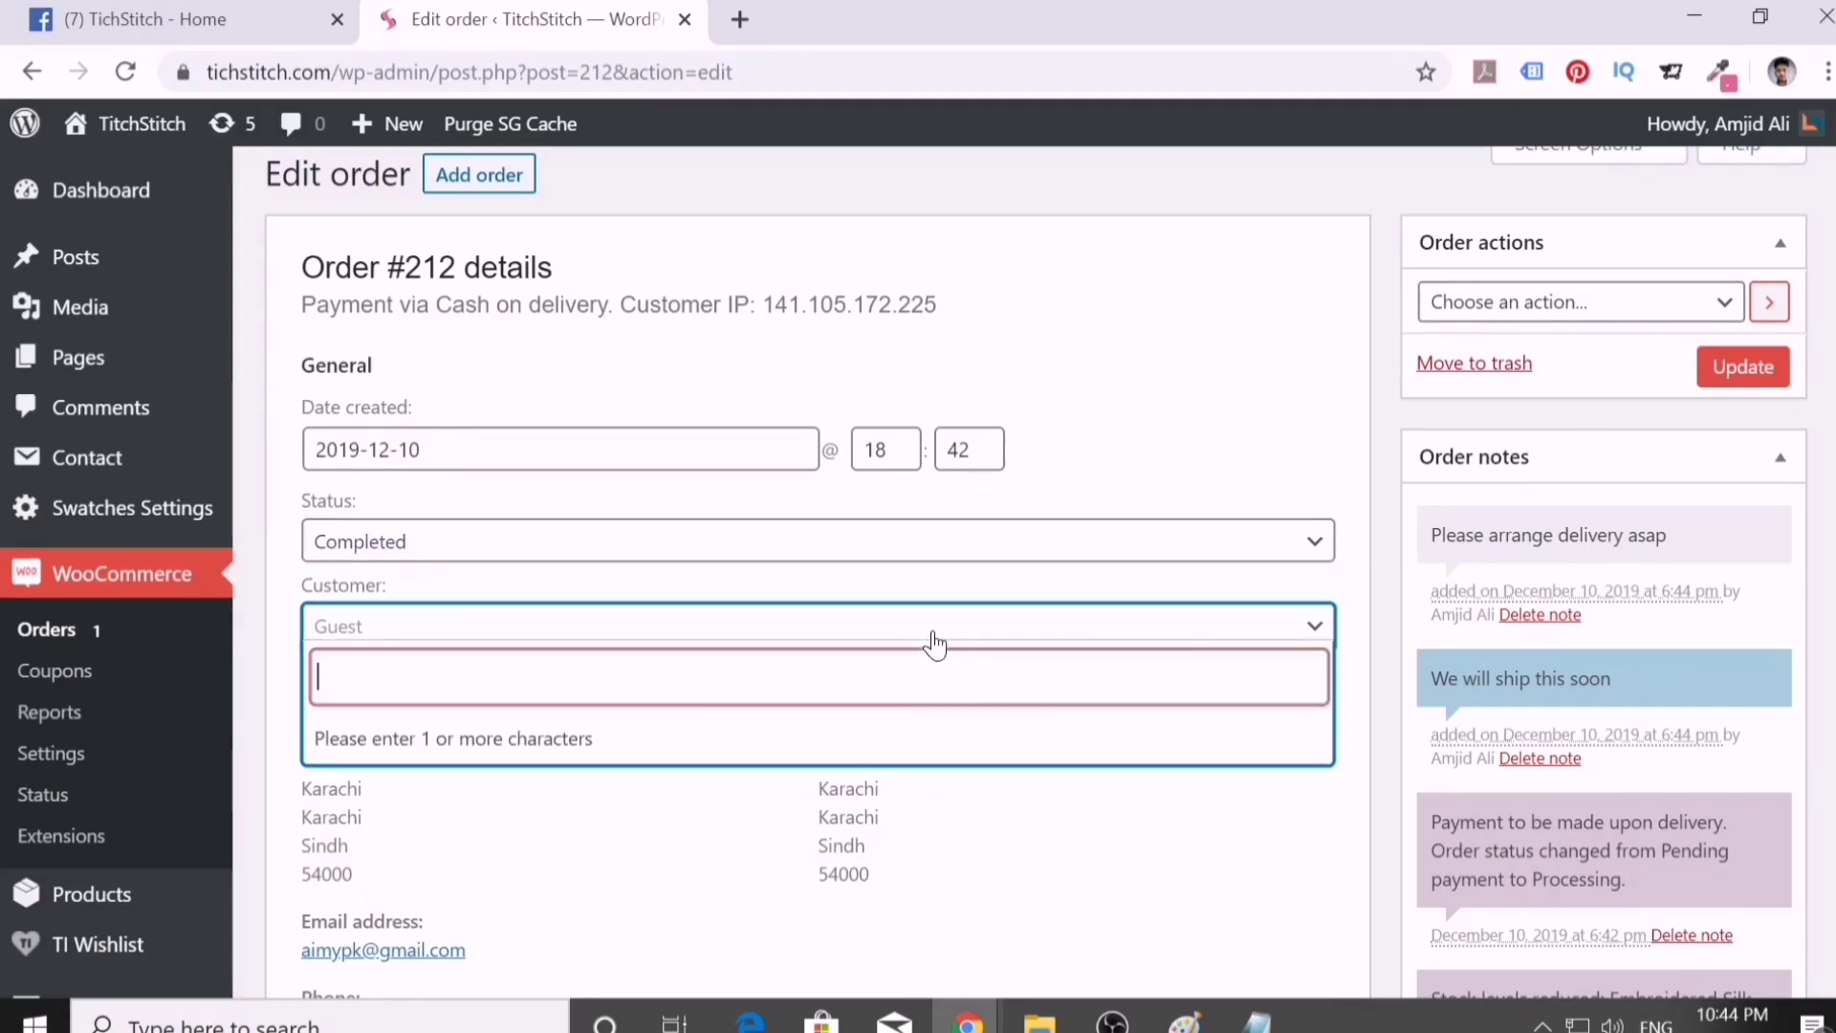
pyautogui.click(937, 634)
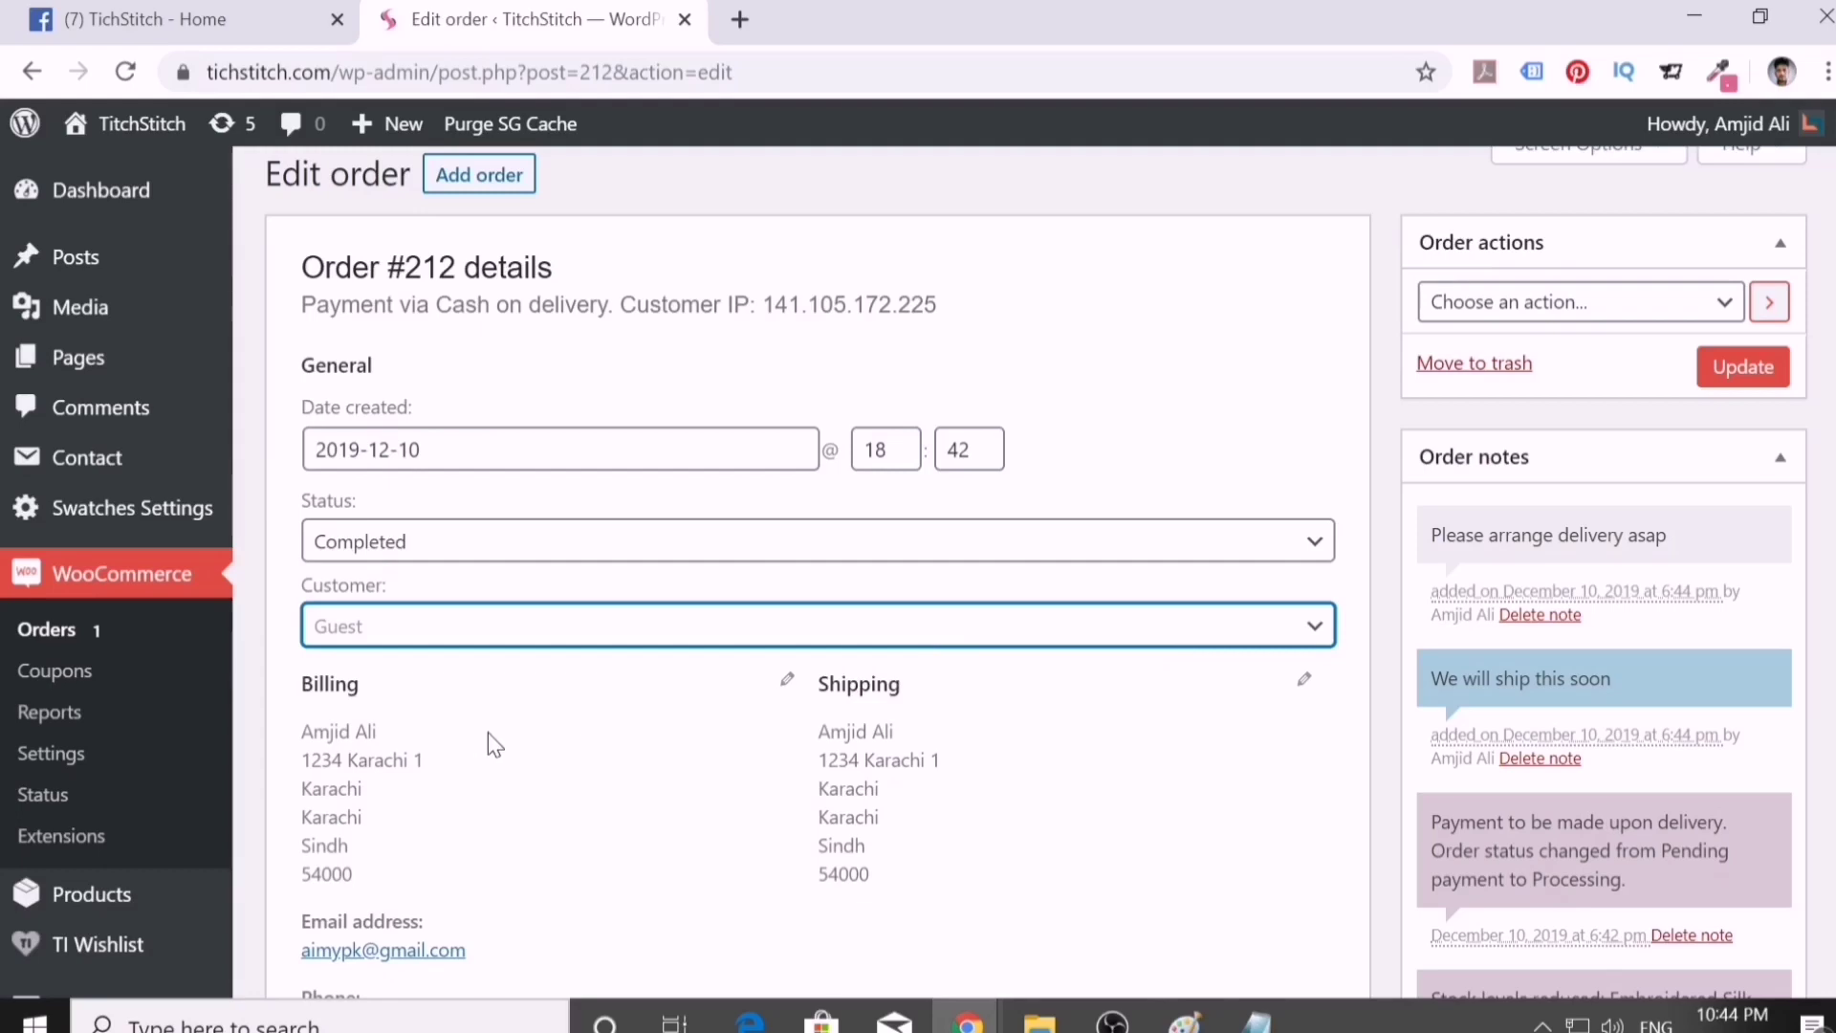
pyautogui.click(1727, 386)
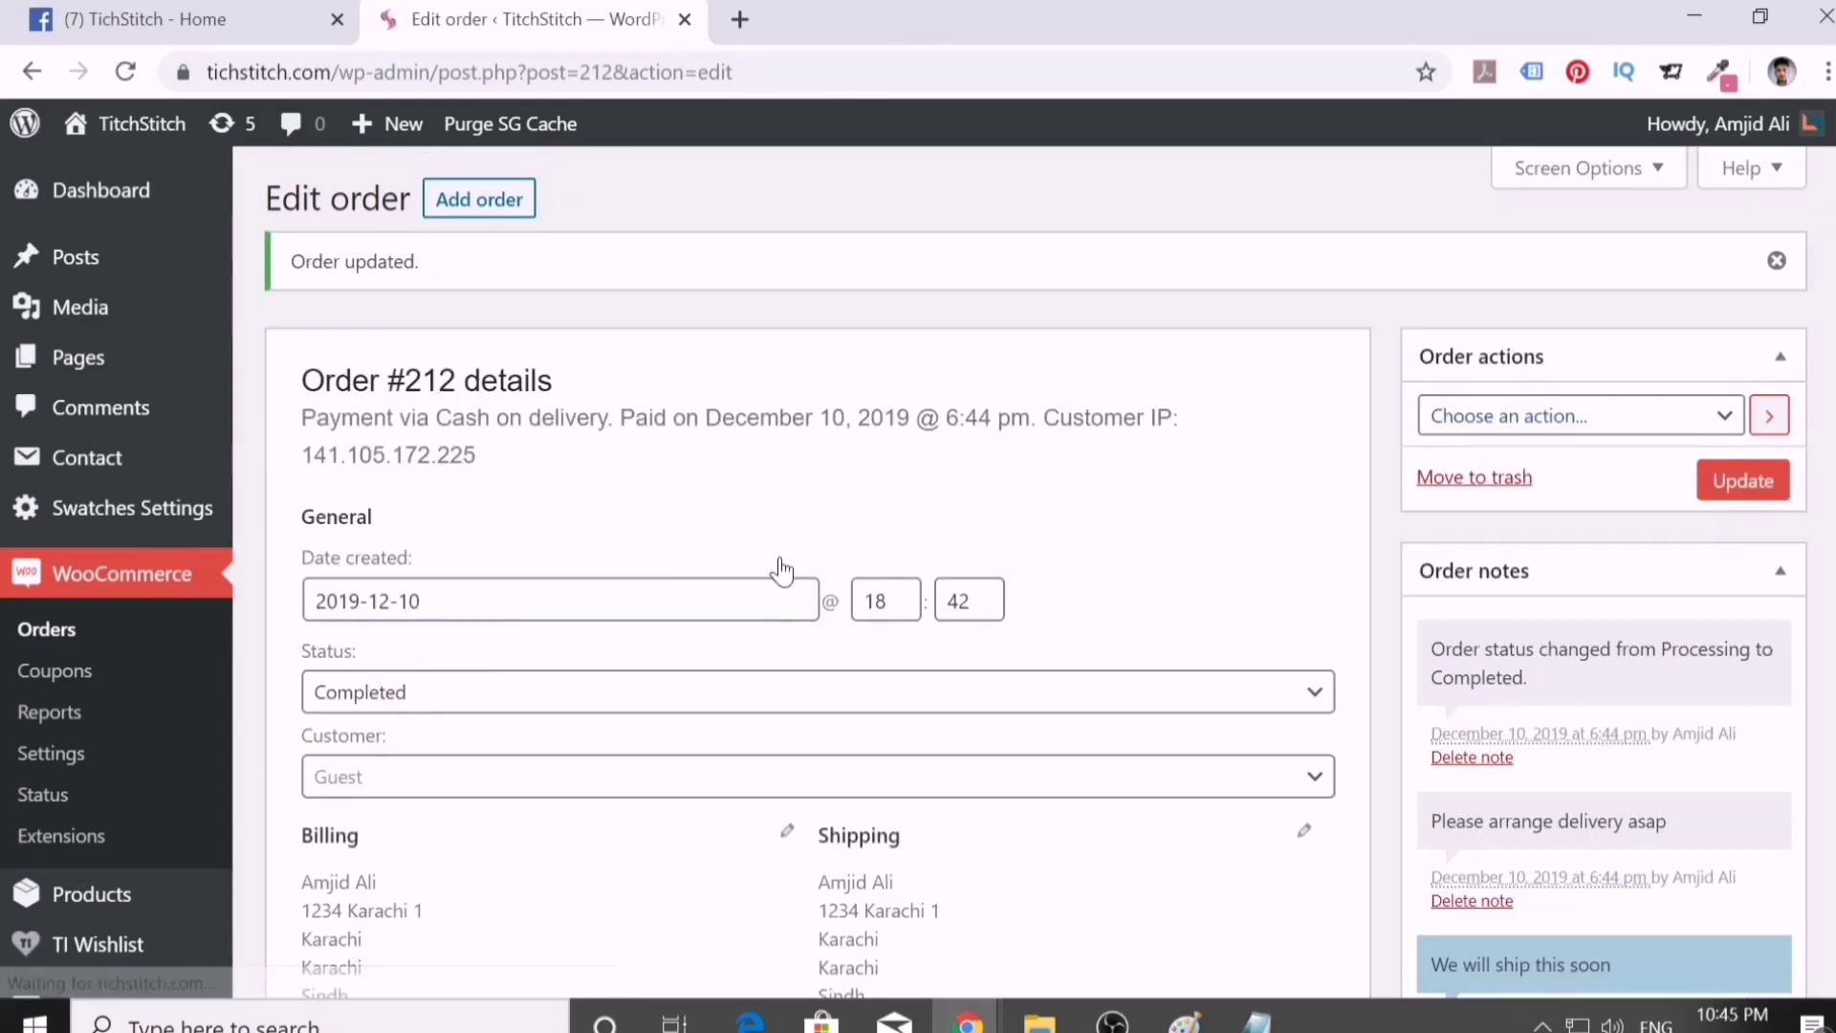
# - Reopen the completed order from the orders list and email the invoice / order details to the customer
pyautogui.click(57, 633)
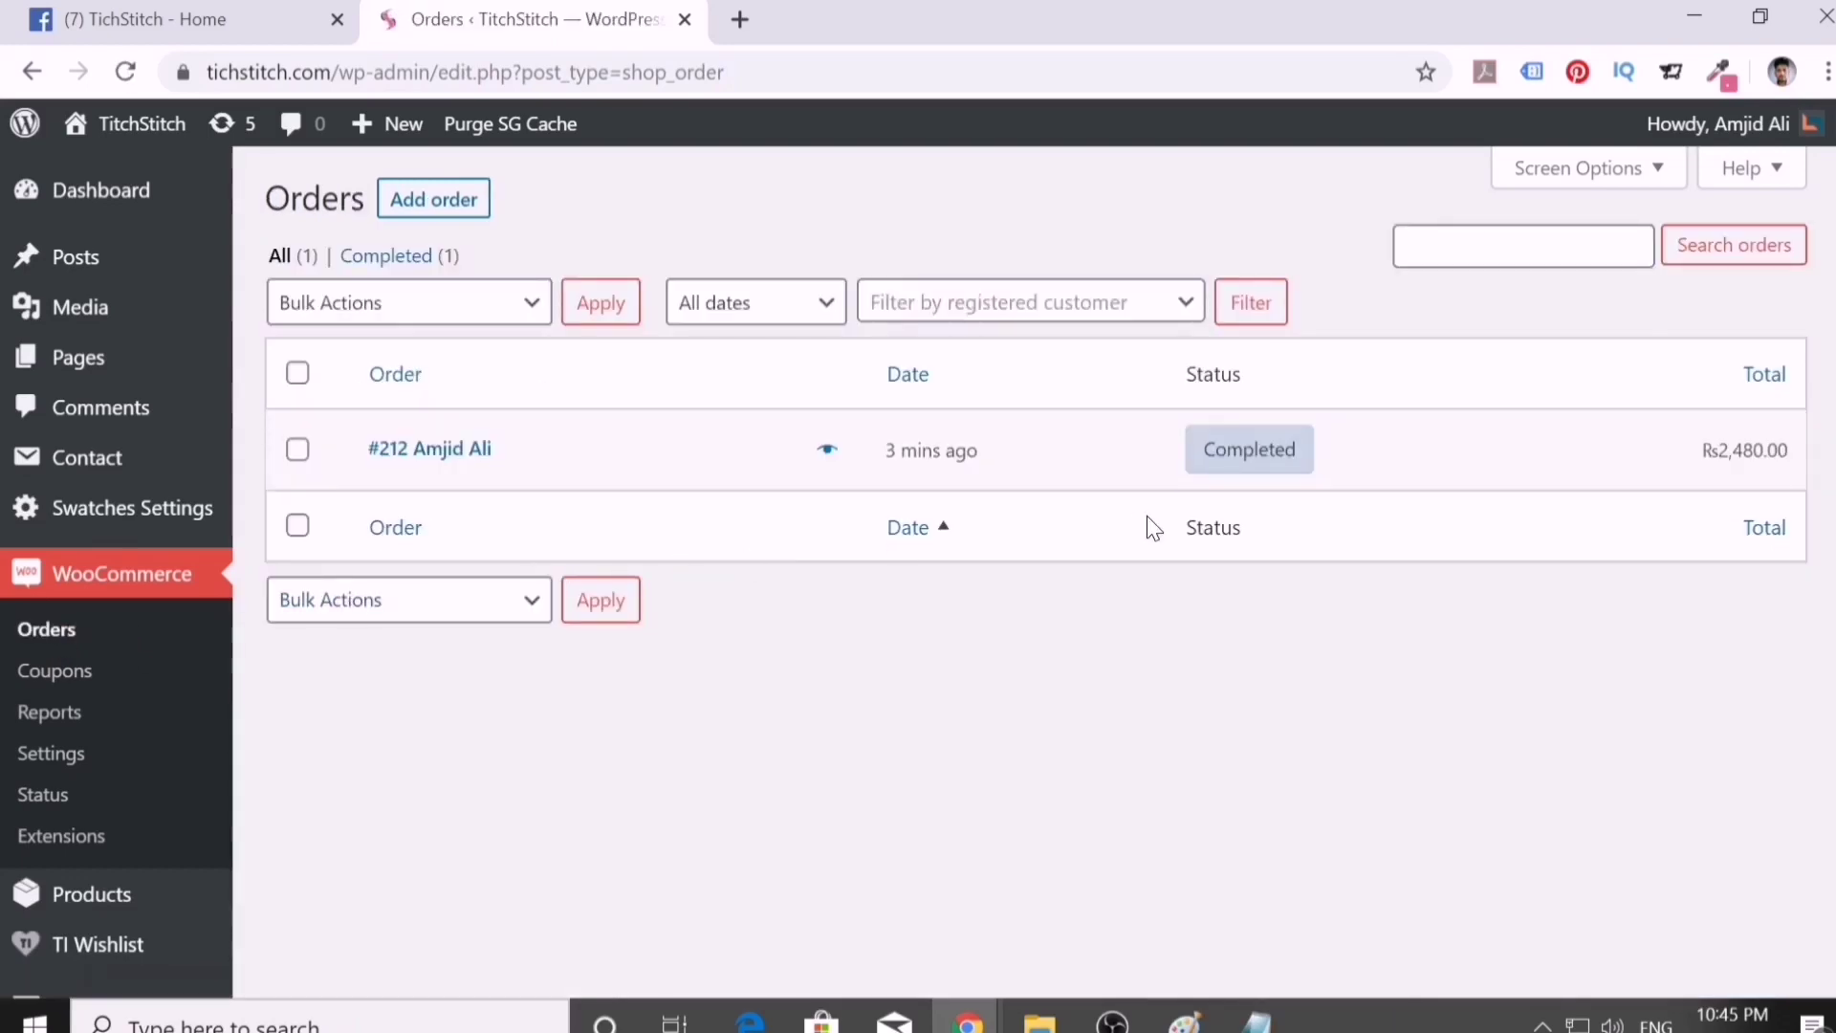
pyautogui.moveTo(1262, 456)
pyautogui.click(450, 464)
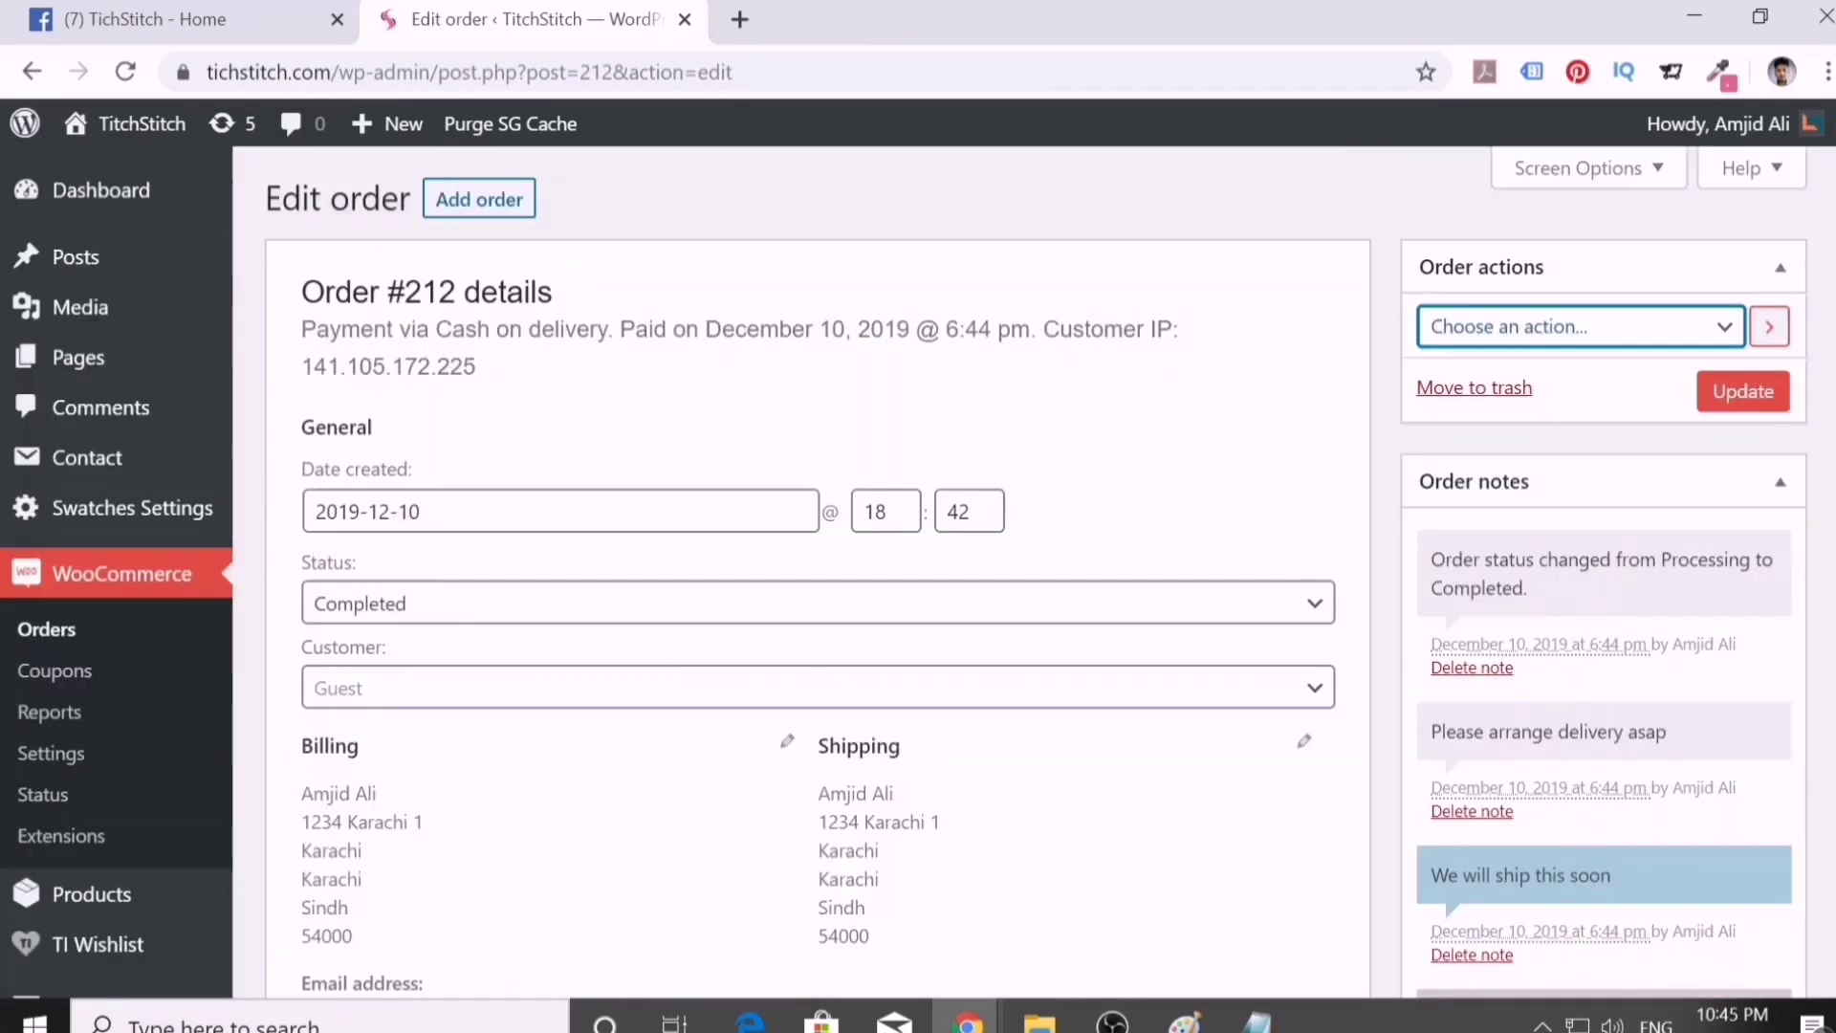
pyautogui.click(1484, 327)
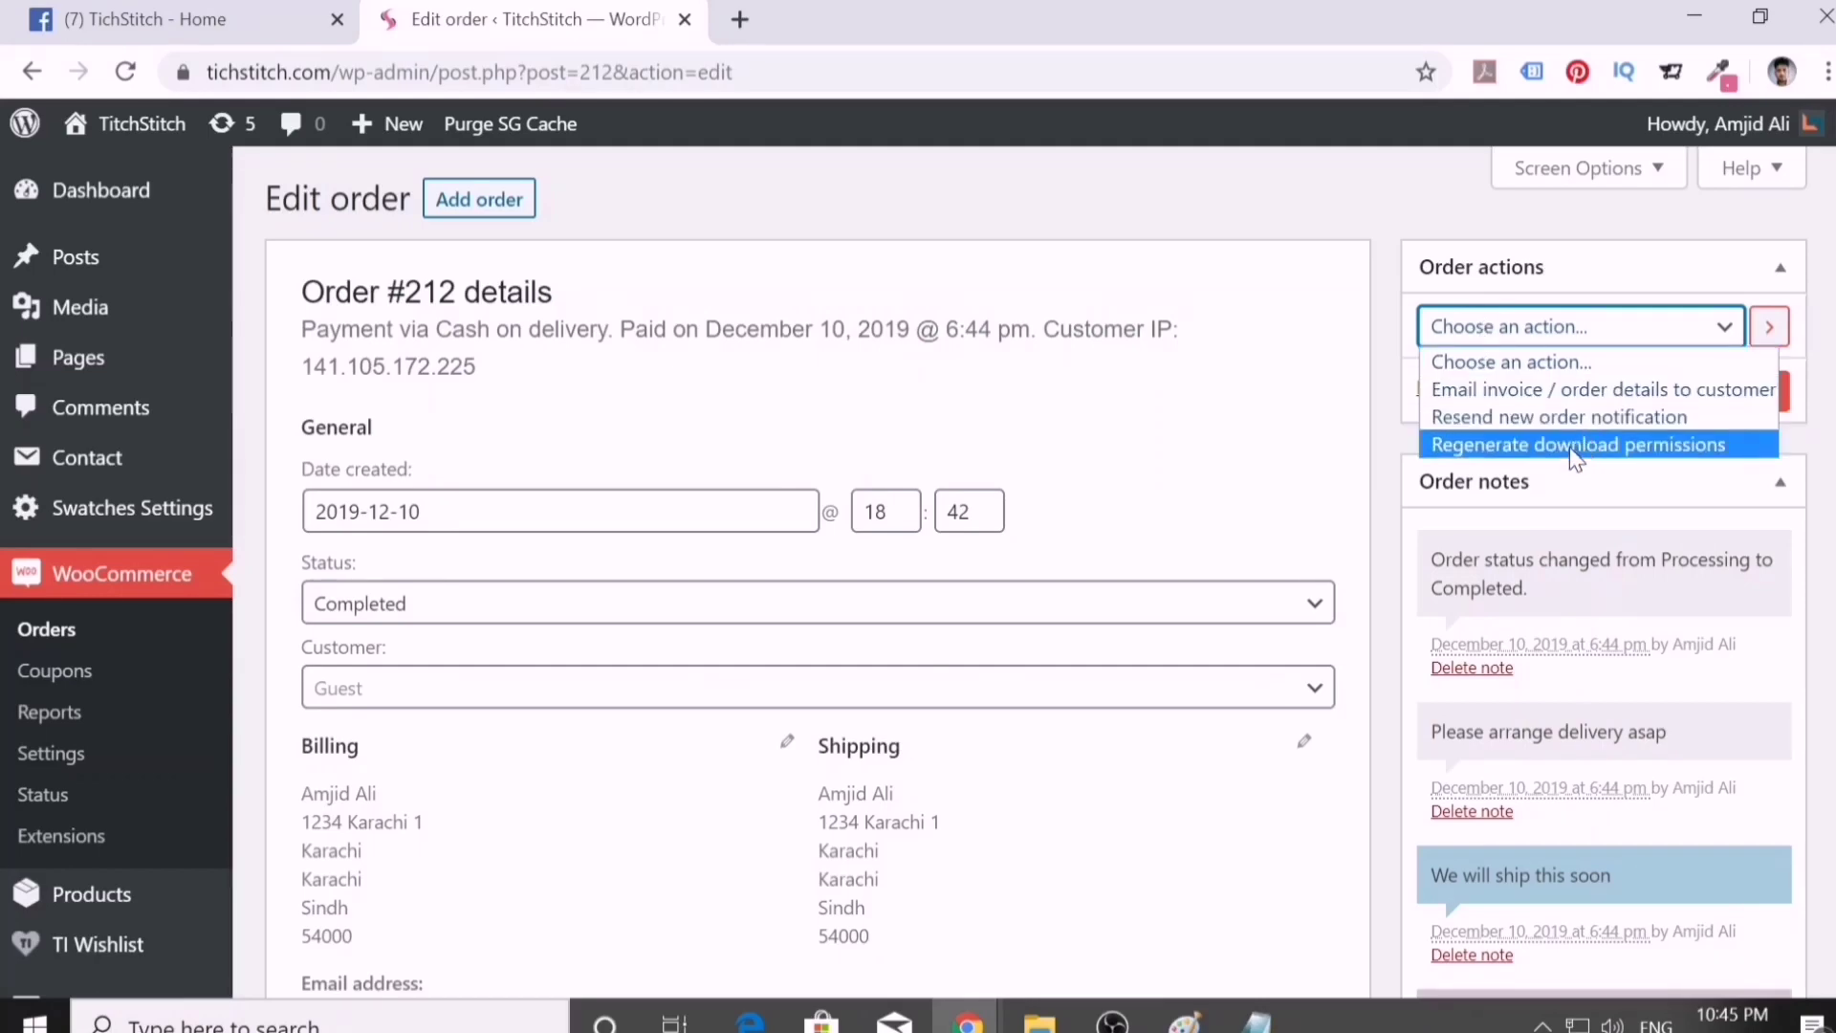
pyautogui.click(1547, 392)
pyautogui.click(1740, 409)
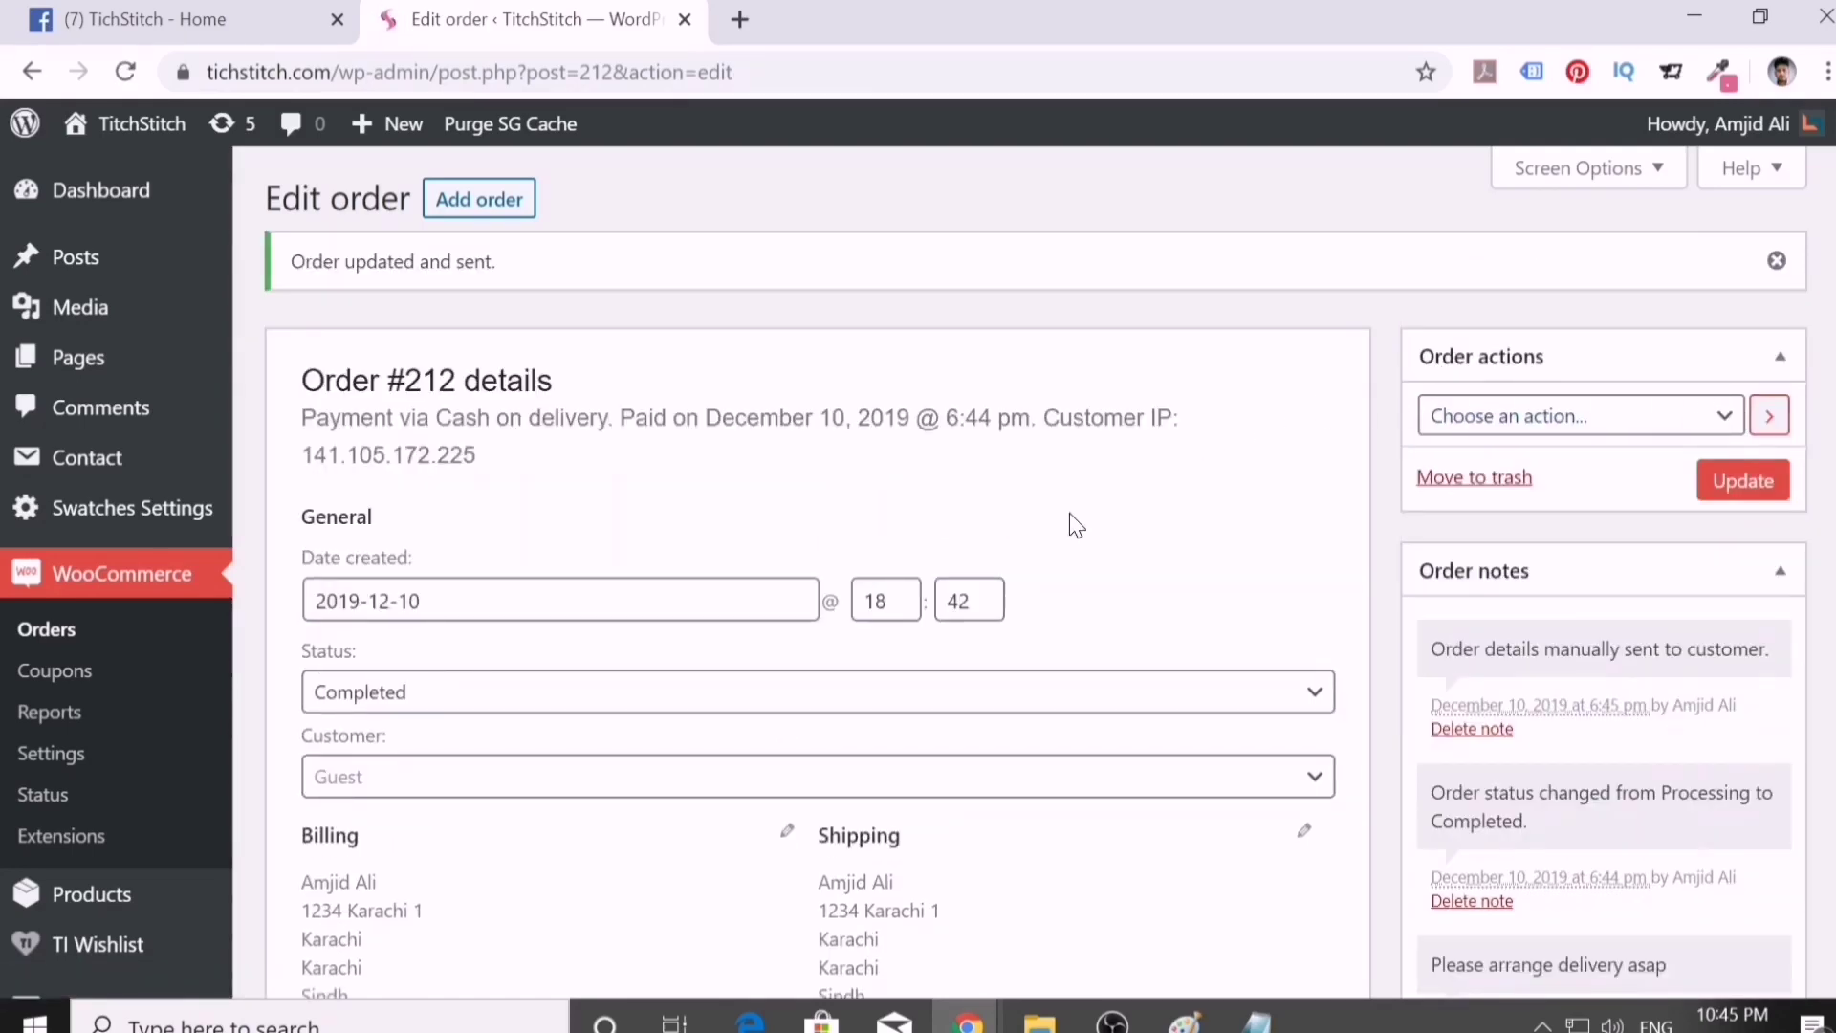
# - Read the "Your TitchStitch order is now complete" email in the customer's Gmail, examining its order details, security banner and sender name
pyautogui.scroll(-3, 1056, 564)
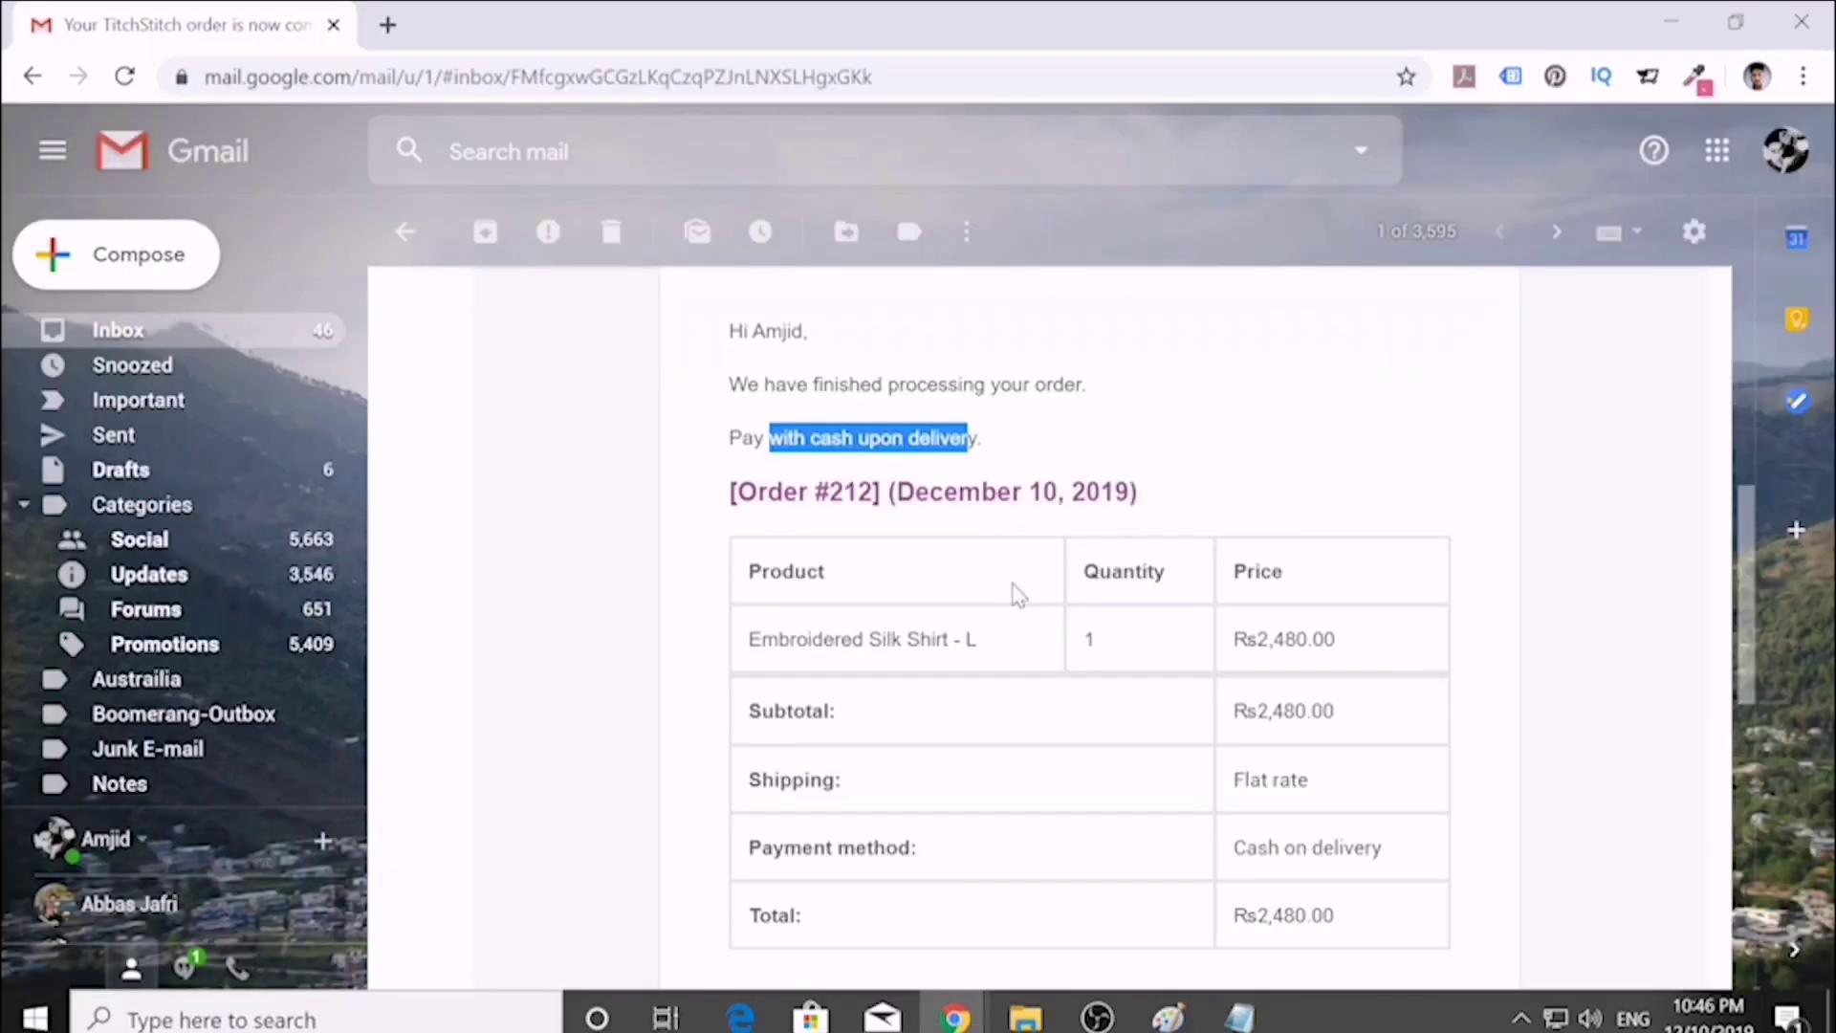
pyautogui.scroll(7, 1019, 585)
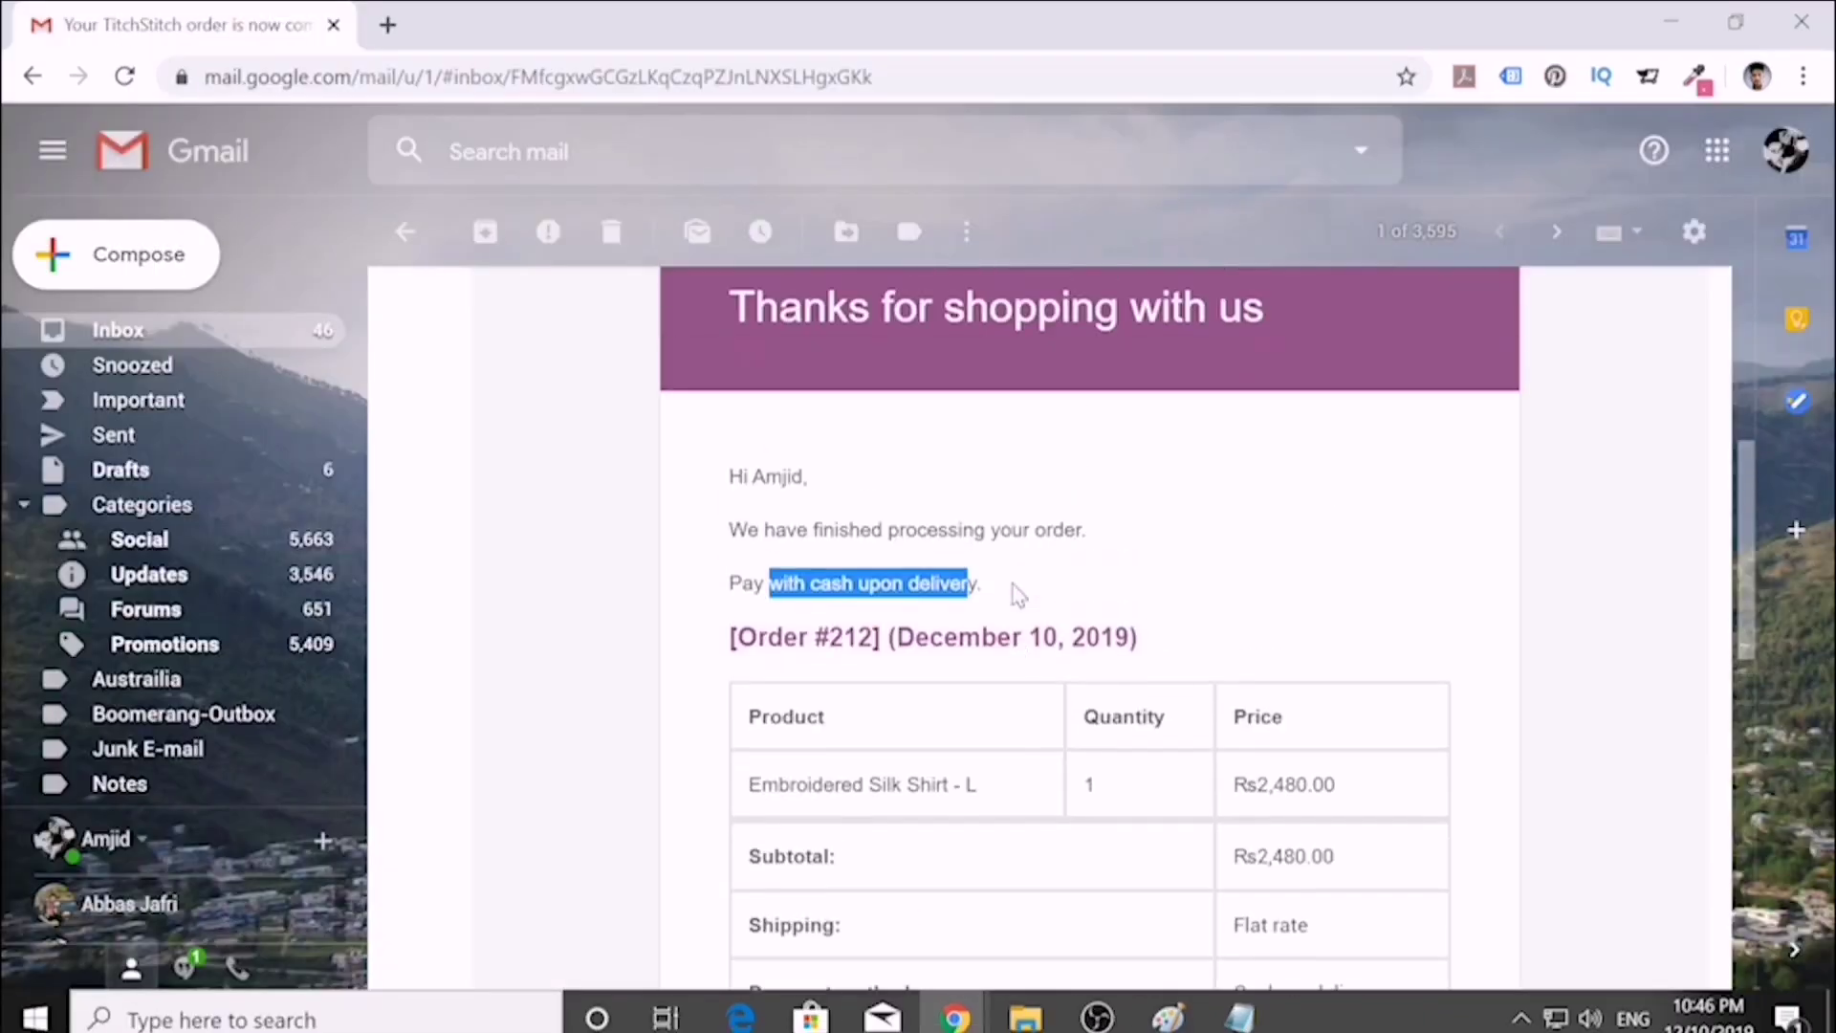
pyautogui.scroll(-3, 1015, 574)
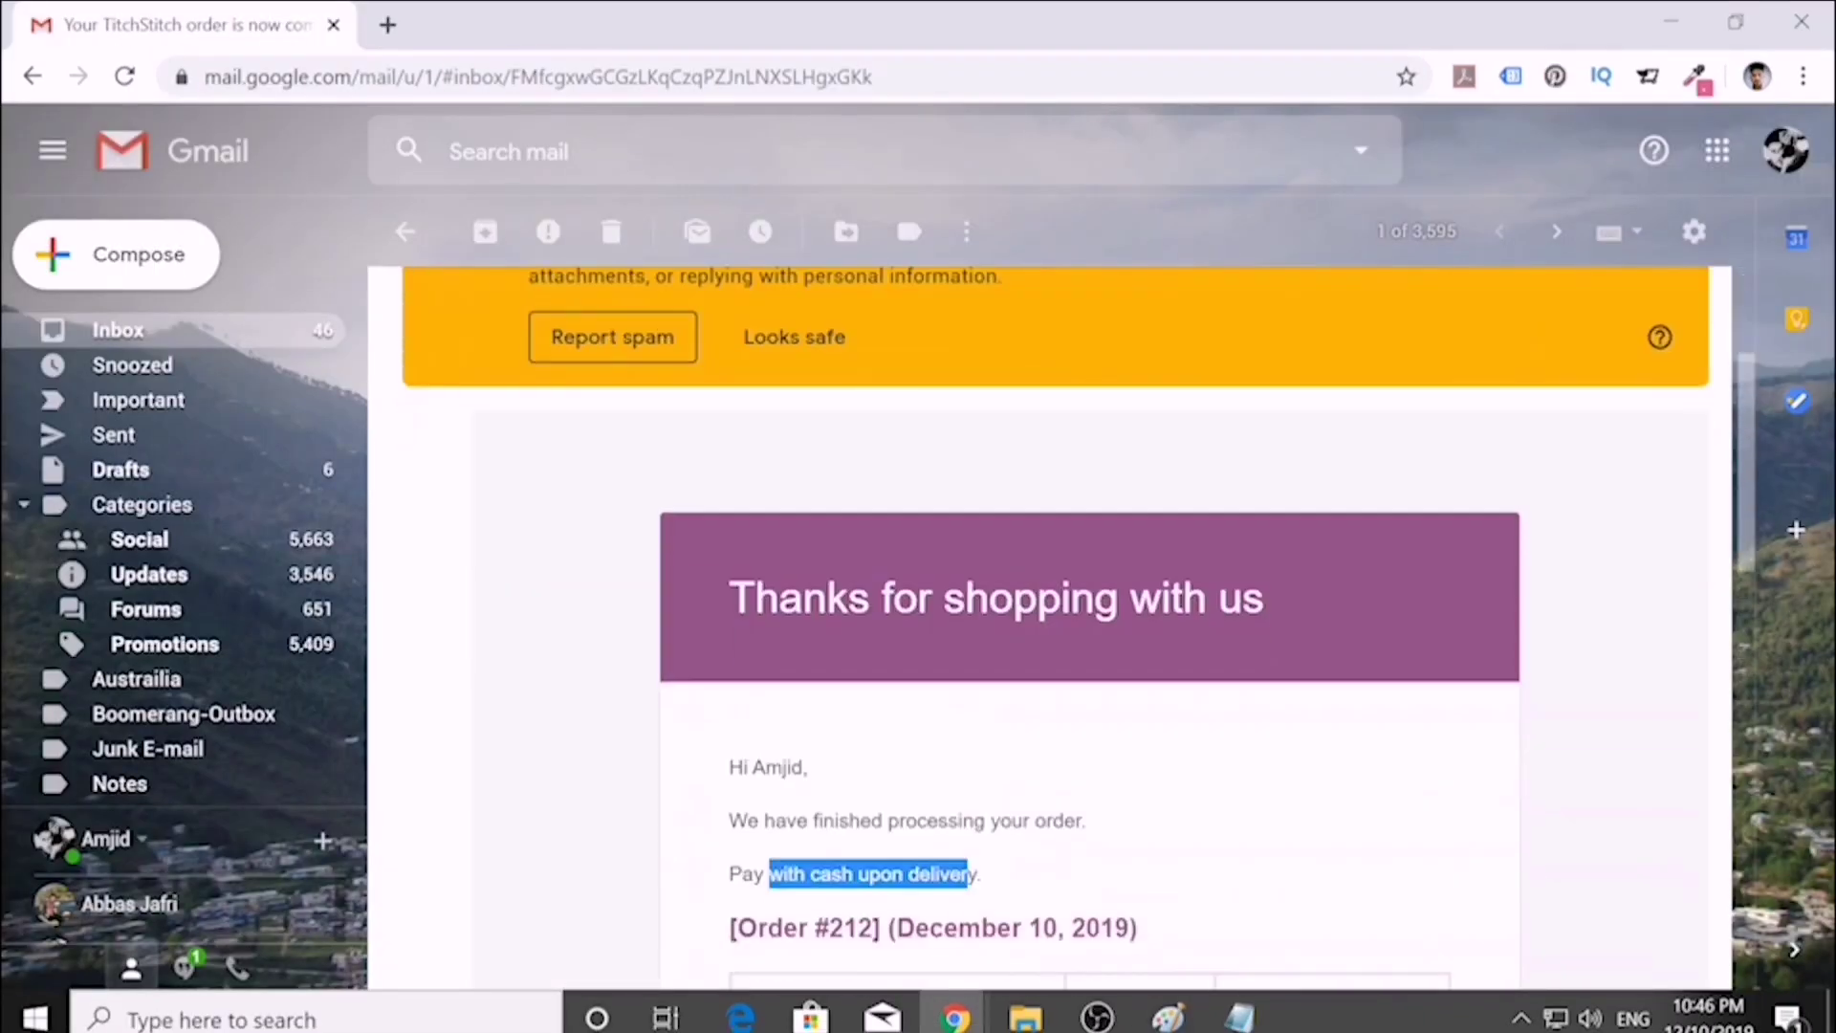
pyautogui.scroll(-1, 647, 582)
pyautogui.scroll(4, 667, 572)
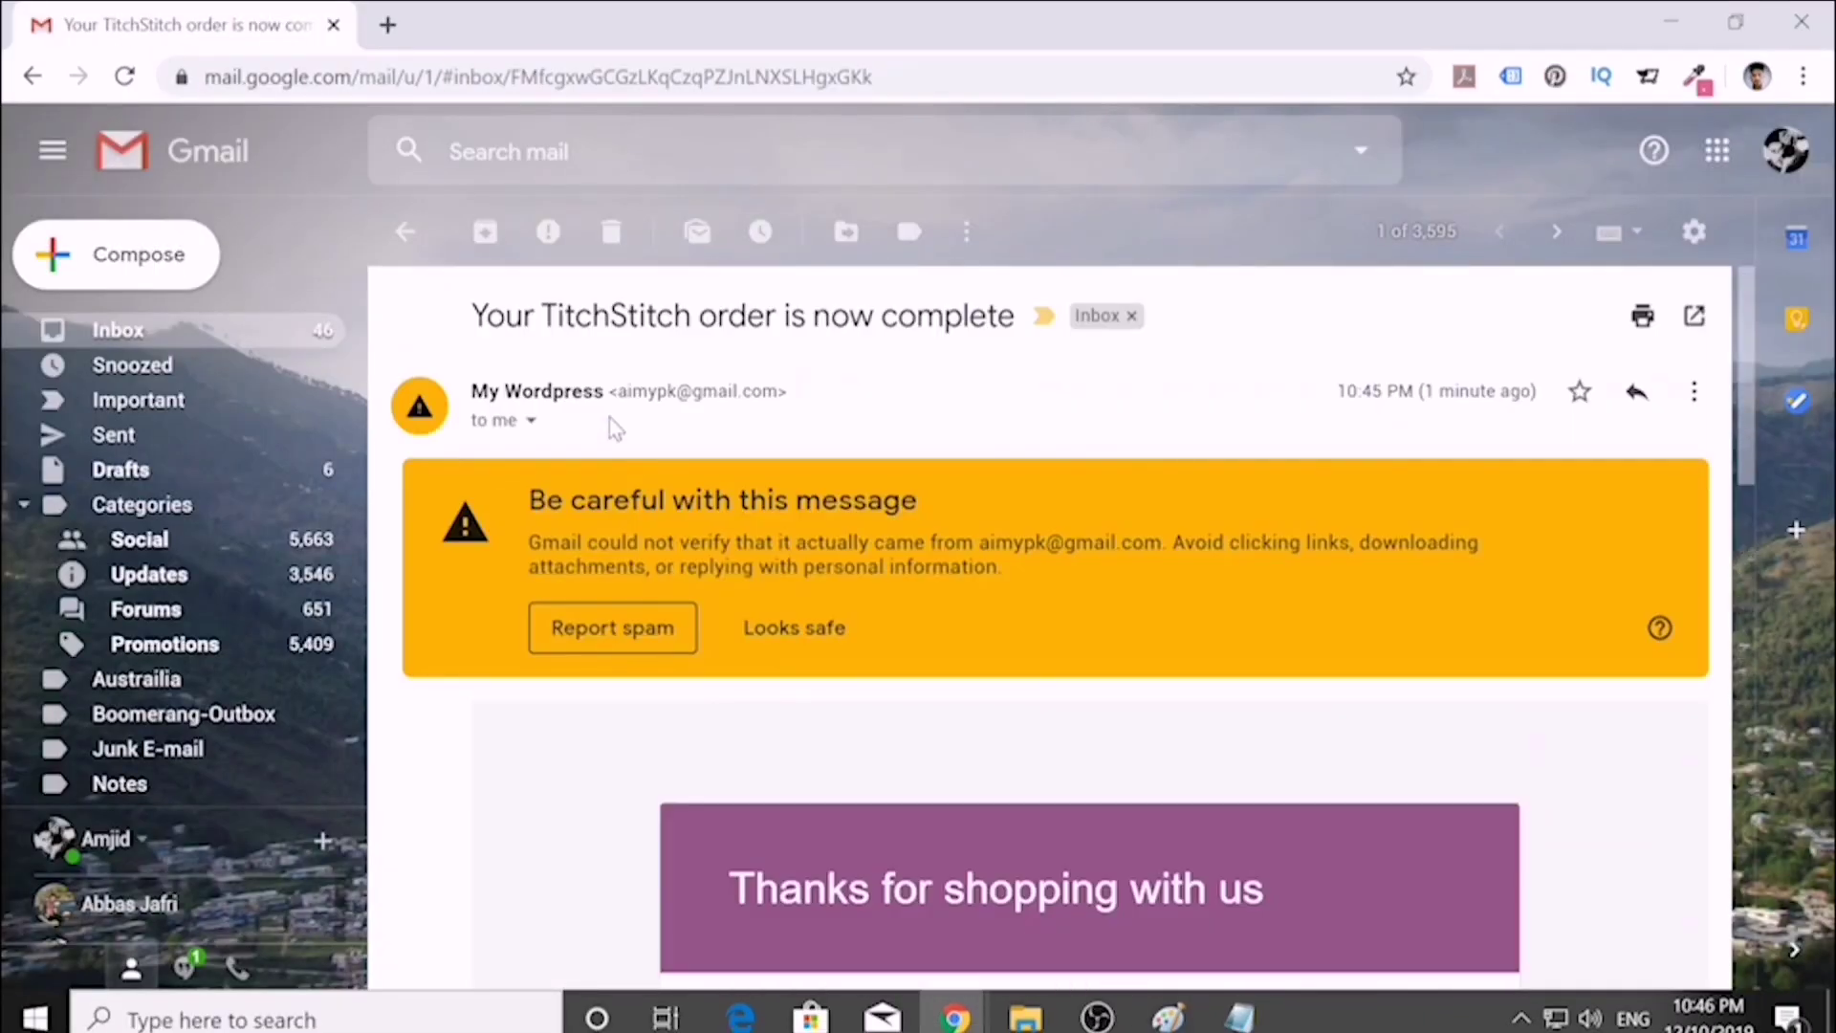
pyautogui.moveTo(471, 391); pyautogui.dragTo(553, 391)
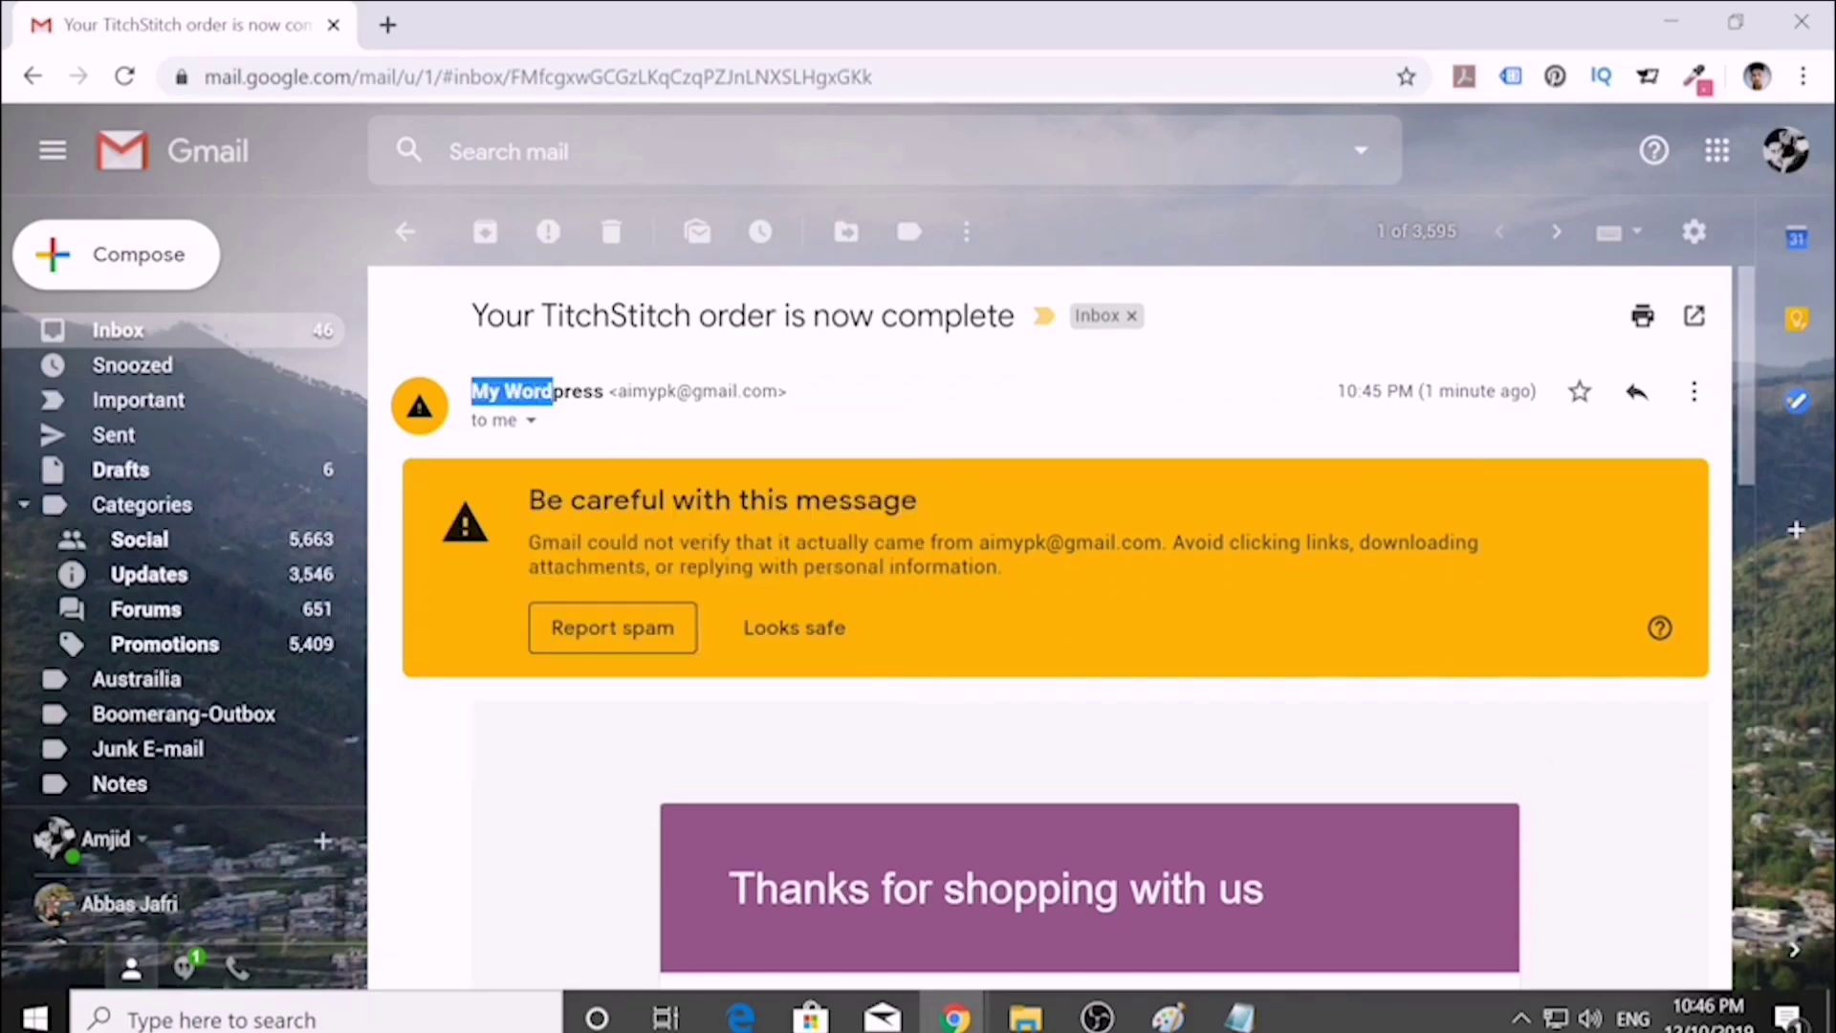
# - Return to the TitchStitch WordPress admin window and open the WooCommerce email settings
pyautogui.click(953, 1019)
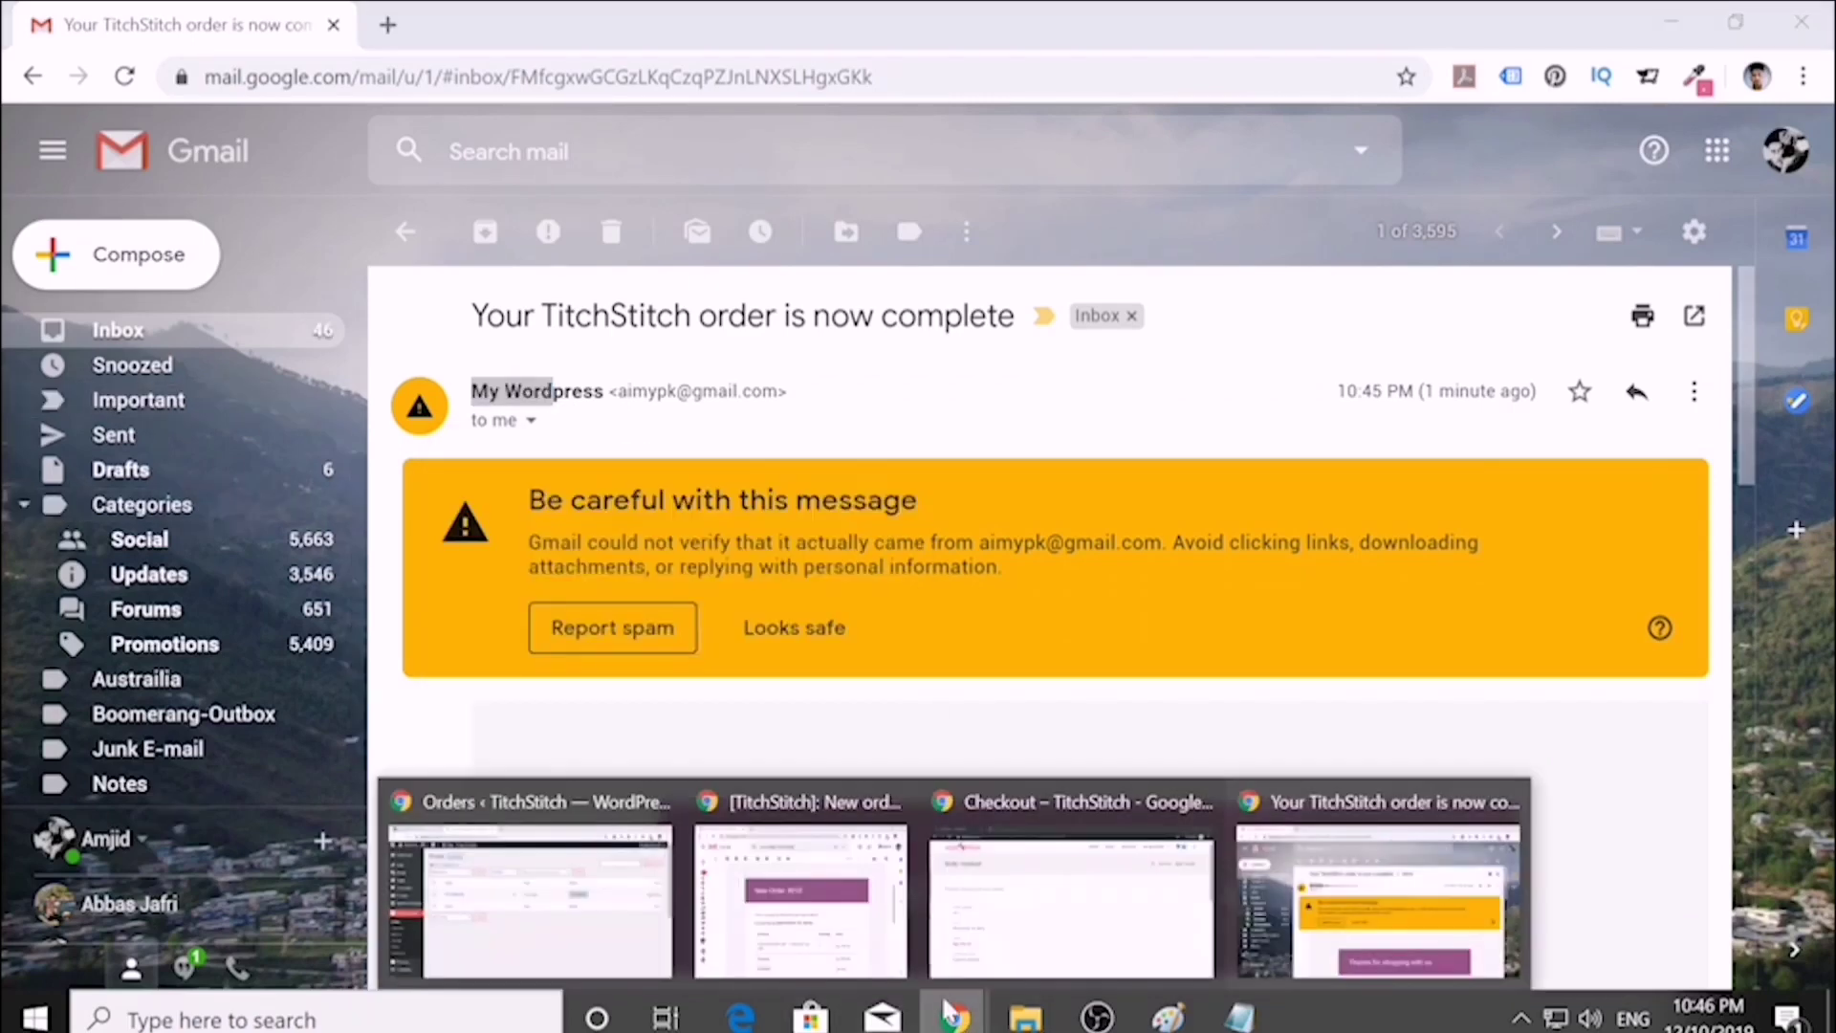
pyautogui.click(483, 901)
pyautogui.scroll(-4, 129, 765)
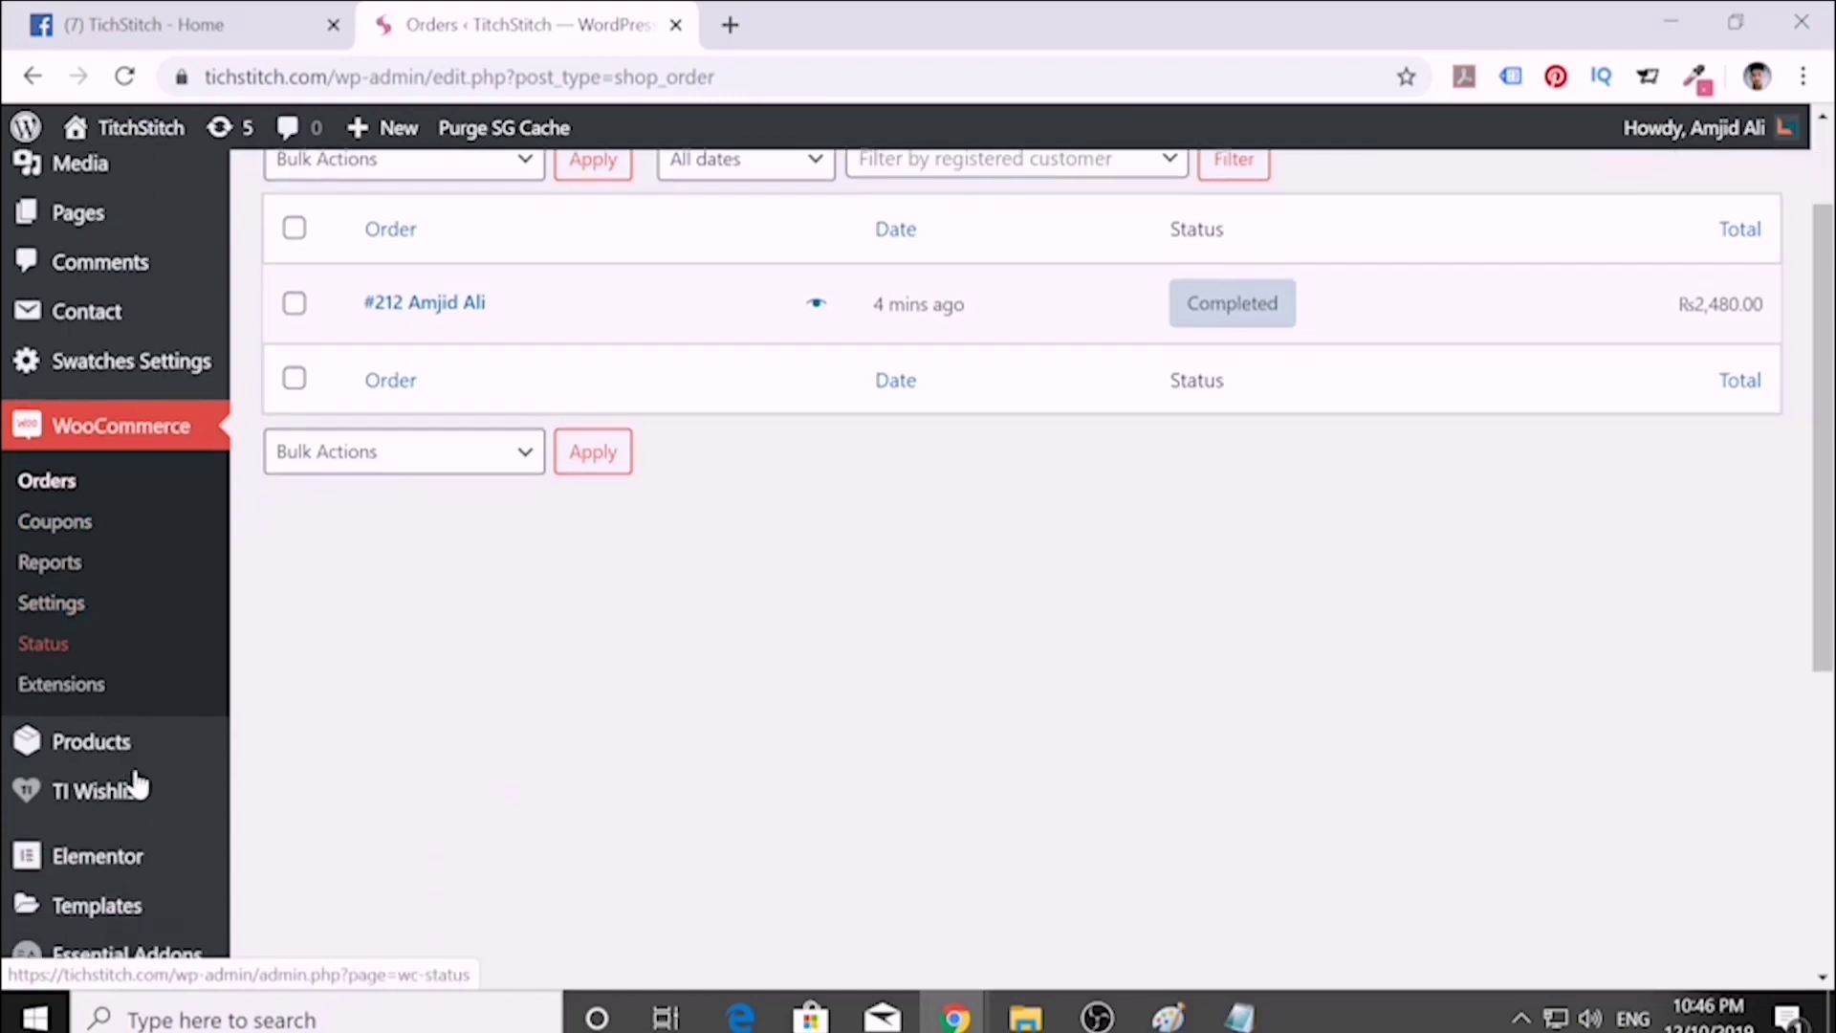
pyautogui.scroll(-1, 138, 822)
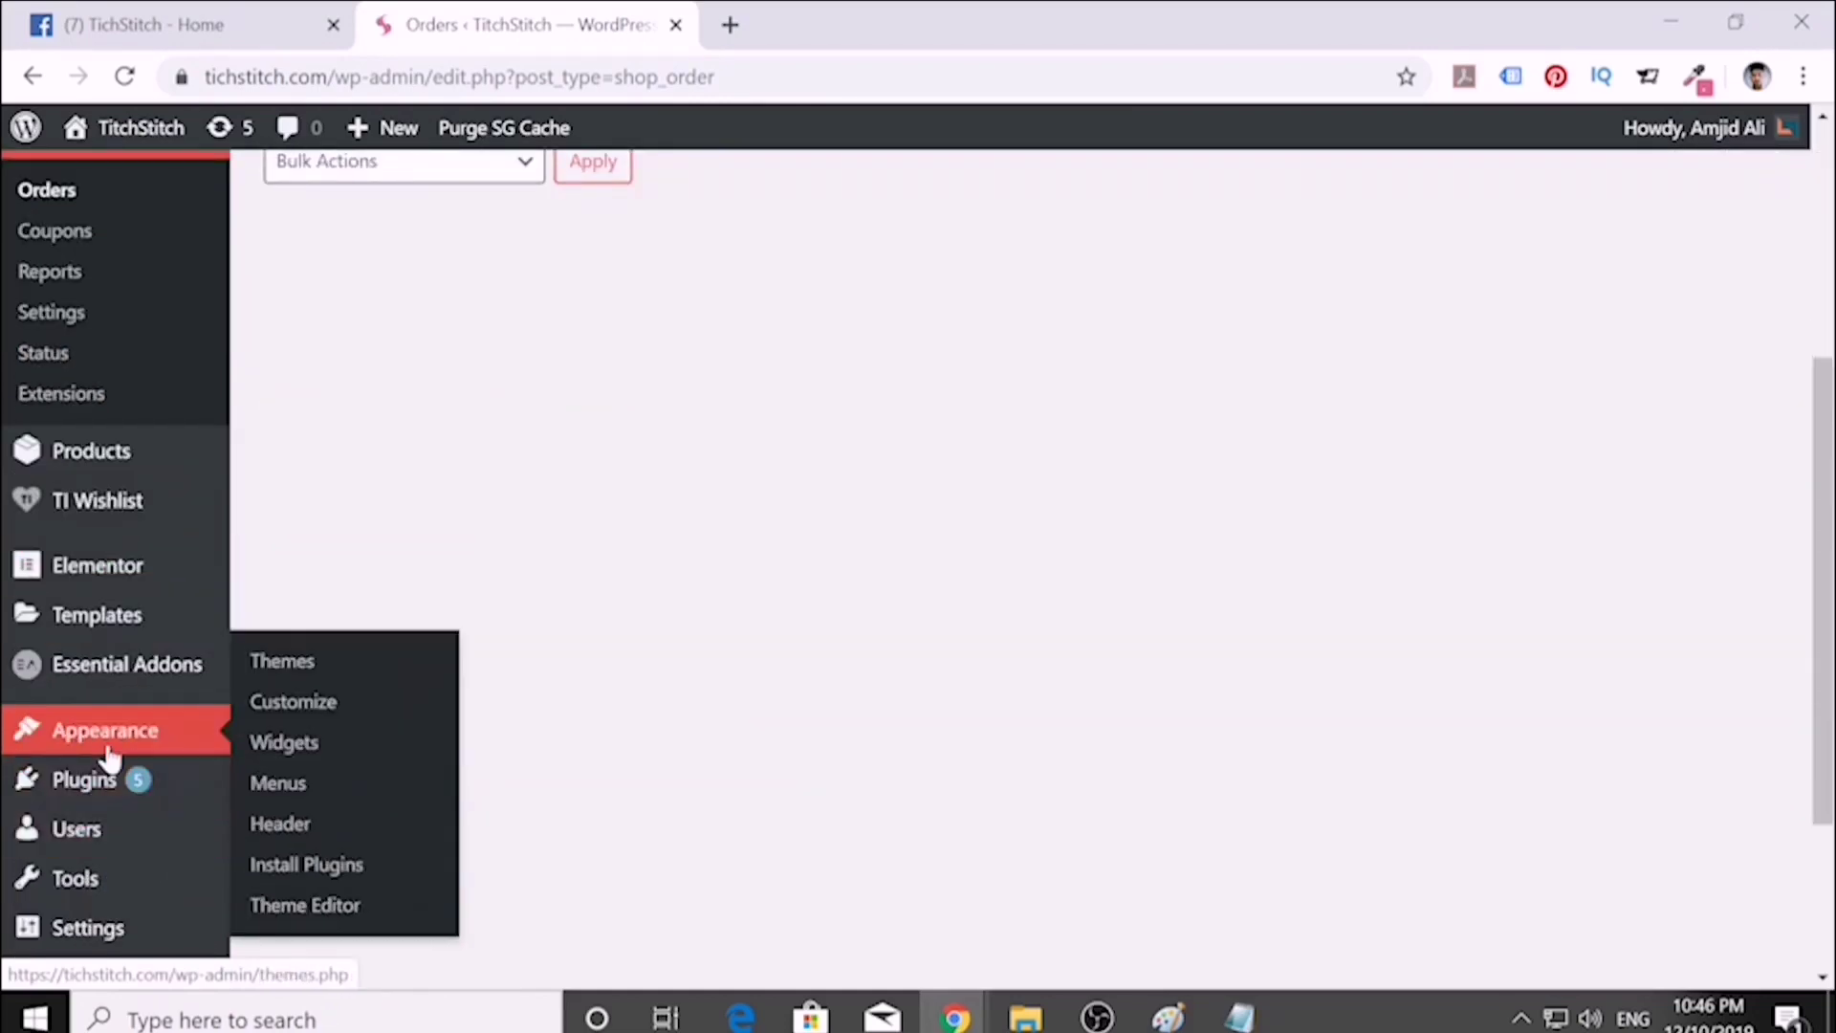
pyautogui.scroll(-2, 134, 902)
pyautogui.moveTo(108, 798)
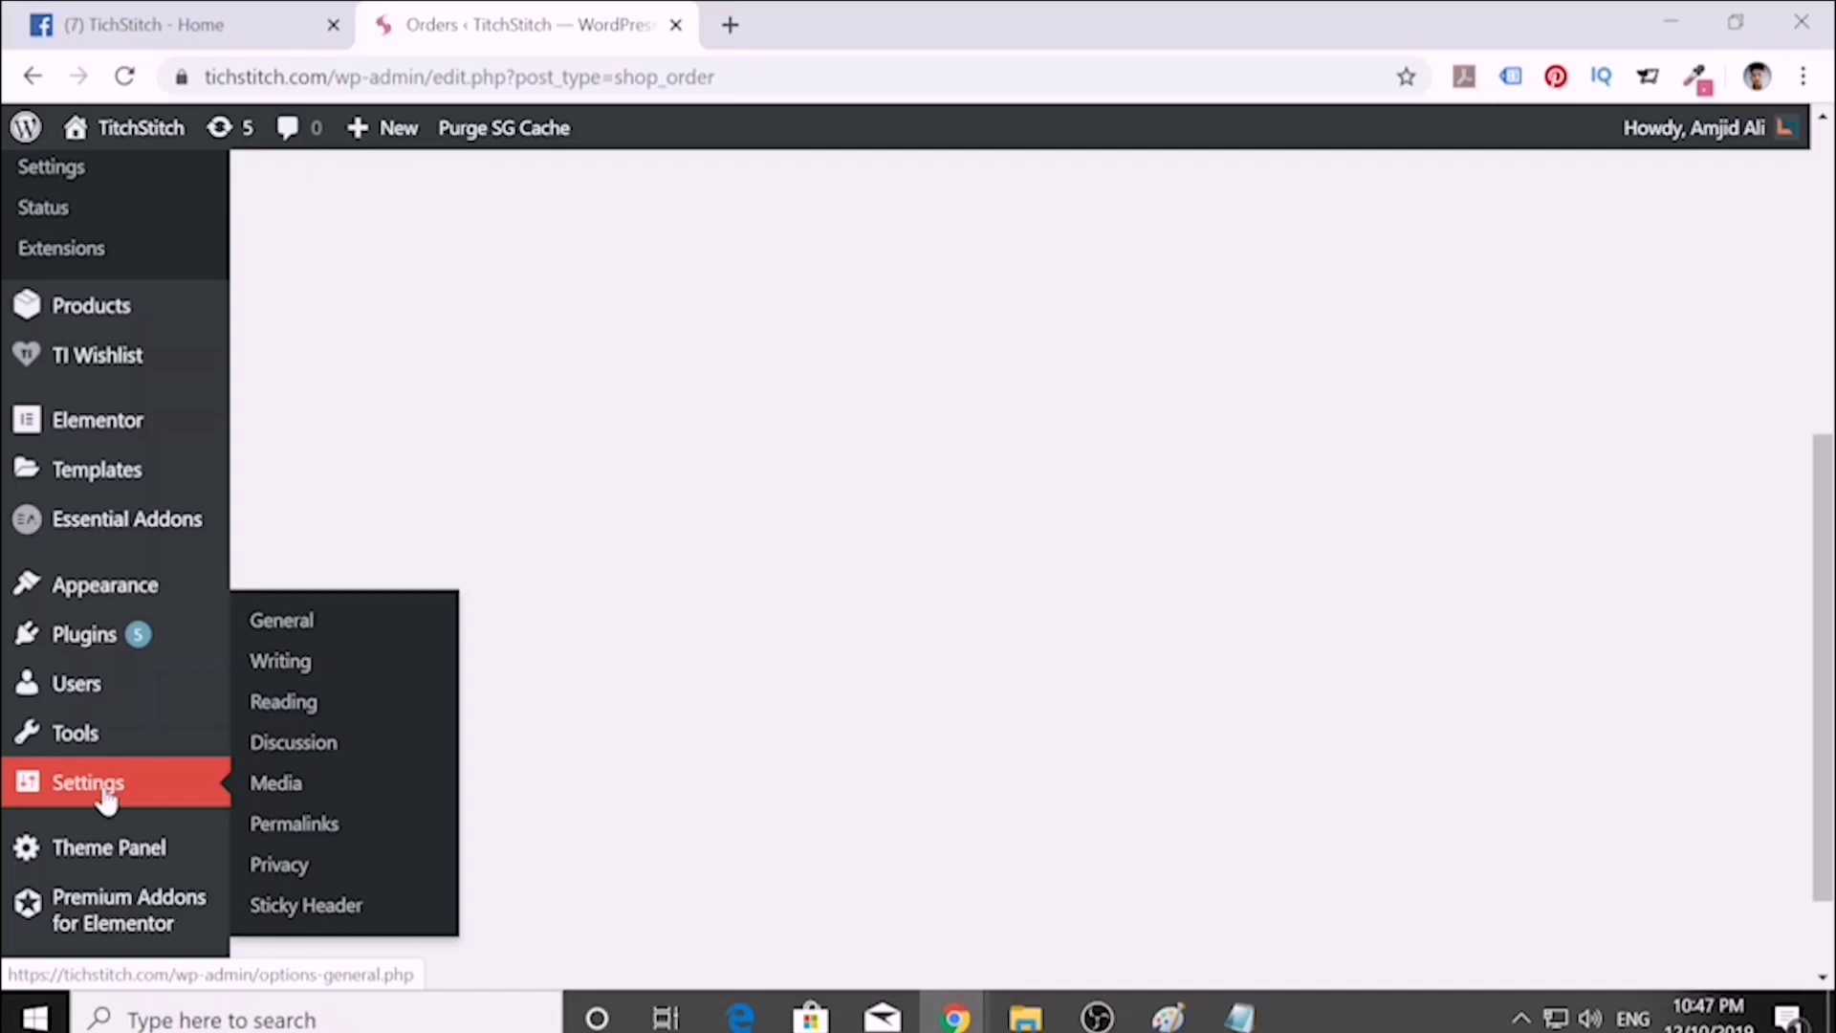
pyautogui.scroll(5, 100, 435)
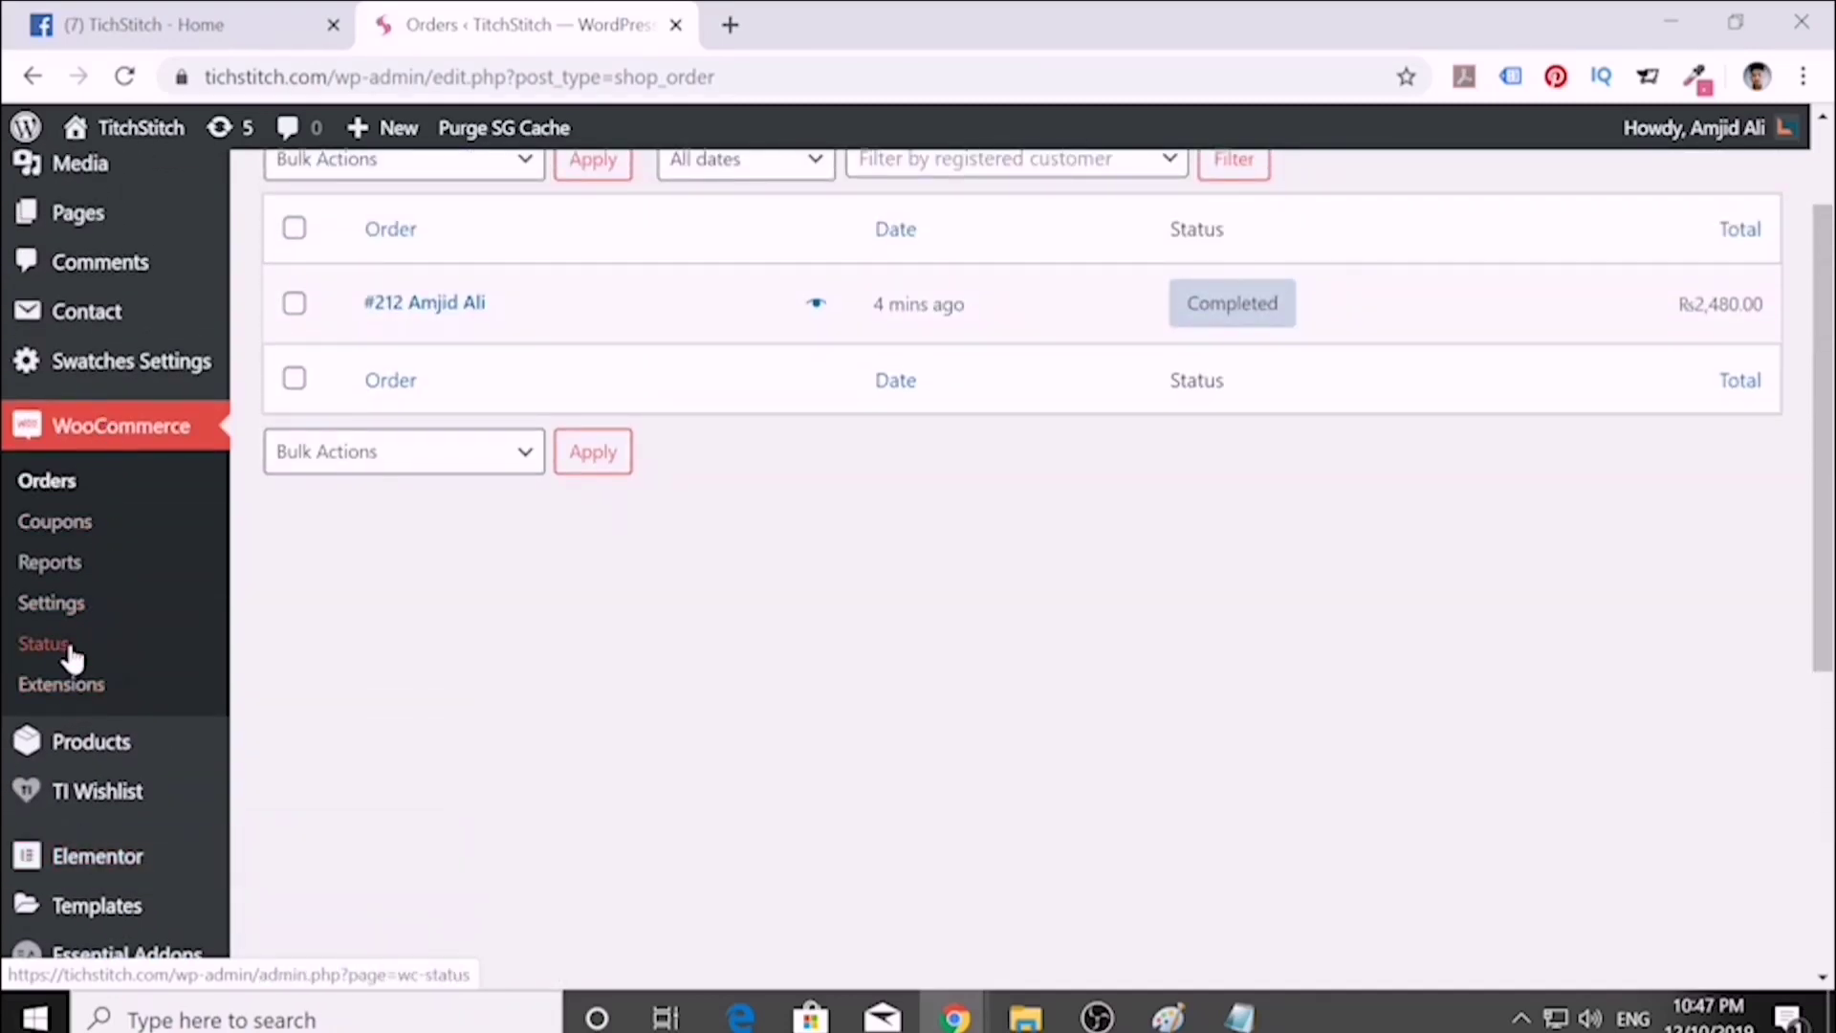
pyautogui.click(63, 612)
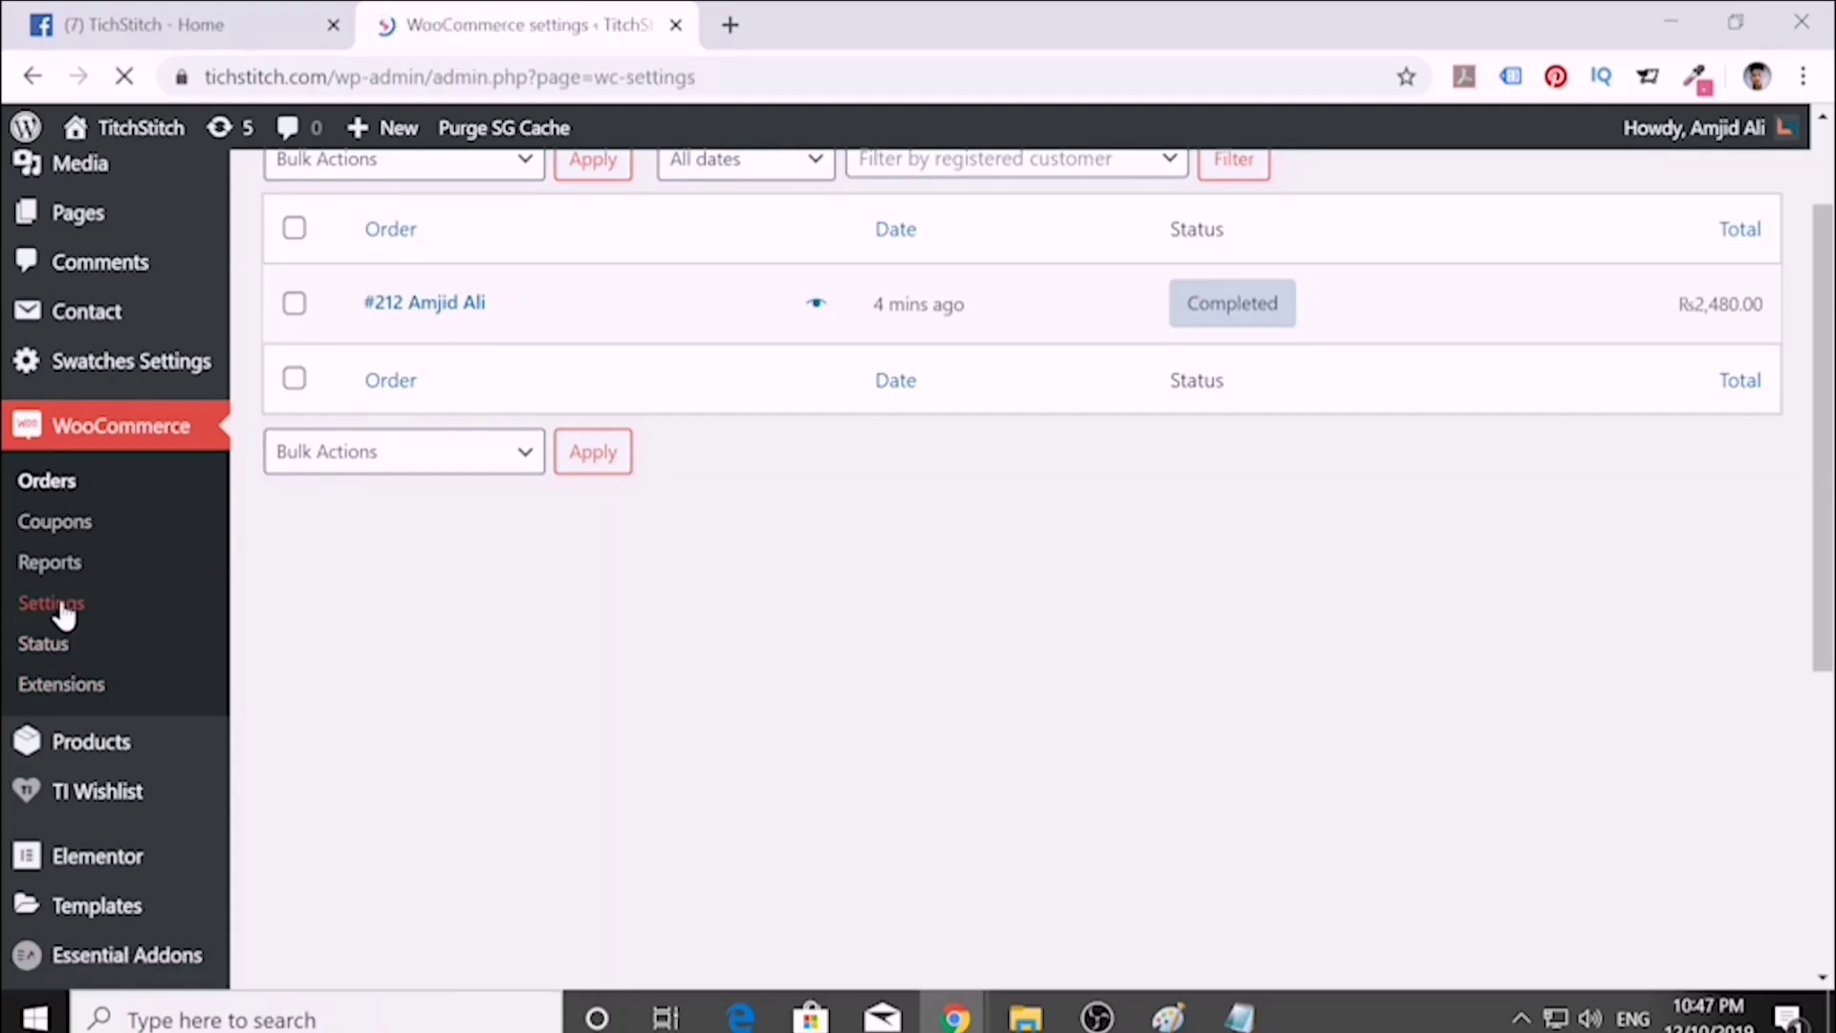
pyautogui.click(1035, 226)
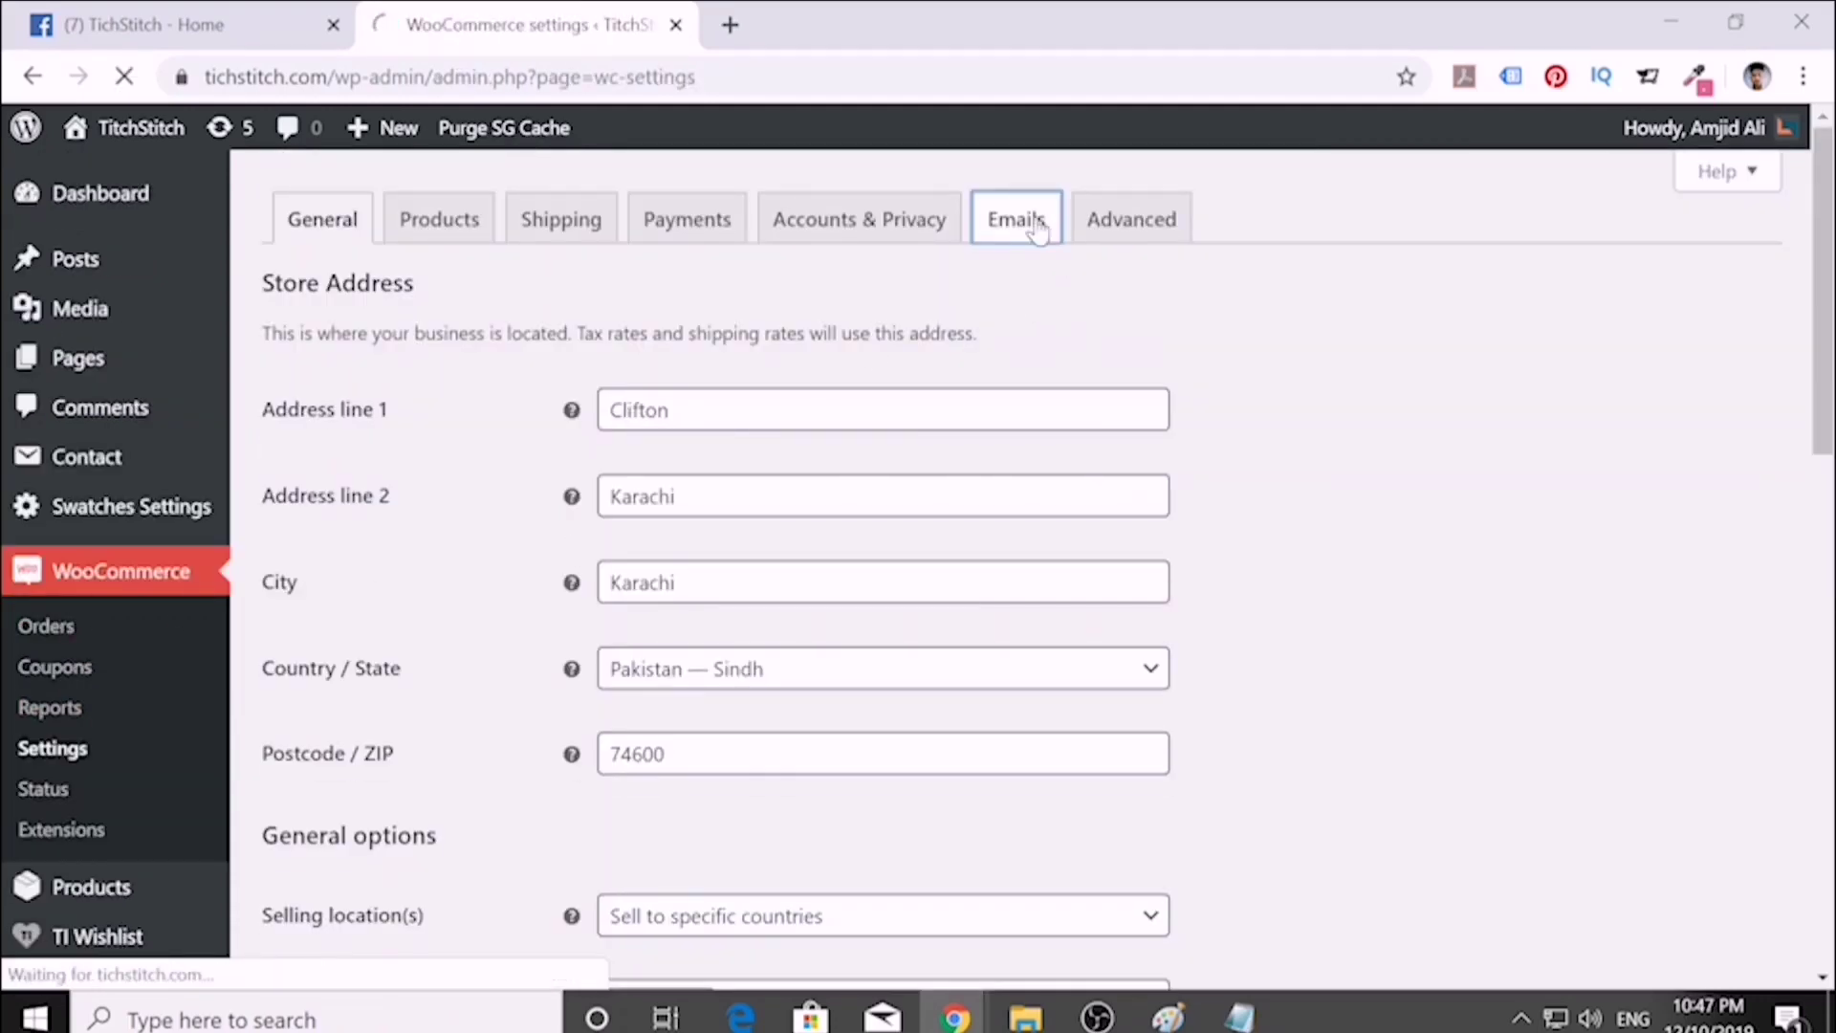
# - Set the email sender's "From" name to TichStitch and the "From" address to the store's info e-mail address
pyautogui.scroll(-1, 712, 548)
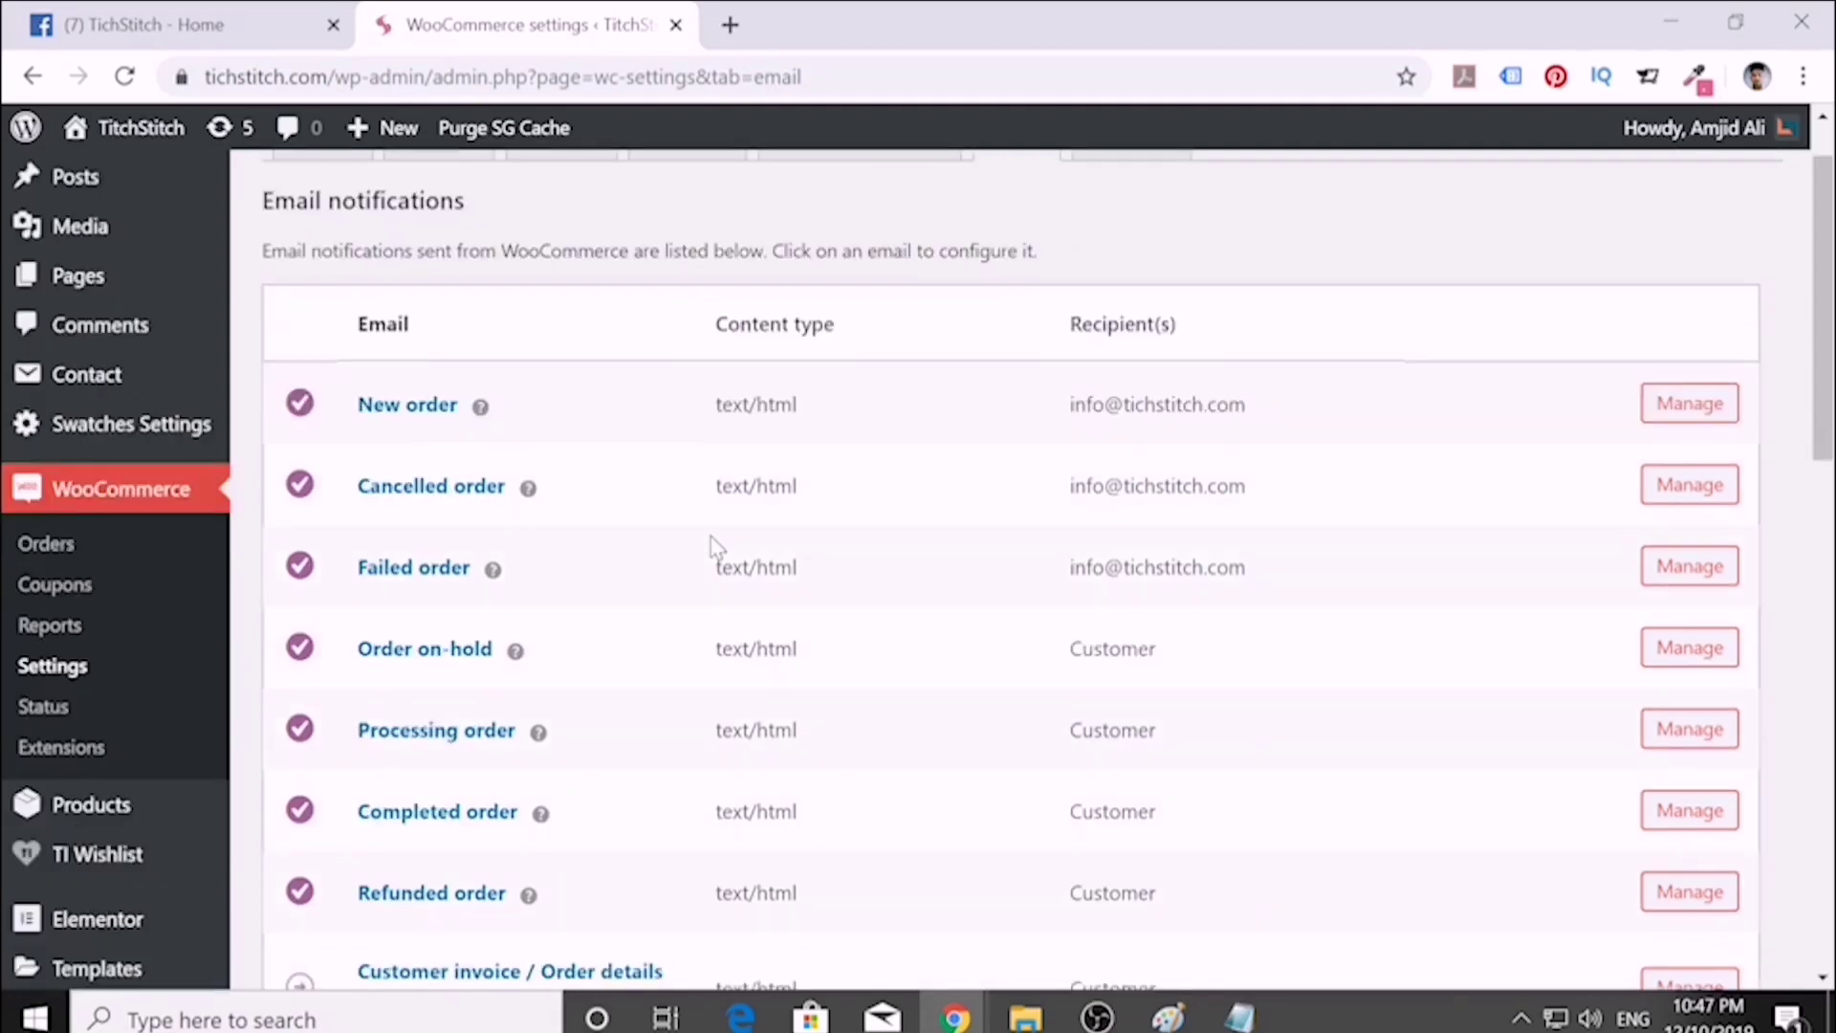
pyautogui.scroll(-10, 713, 548)
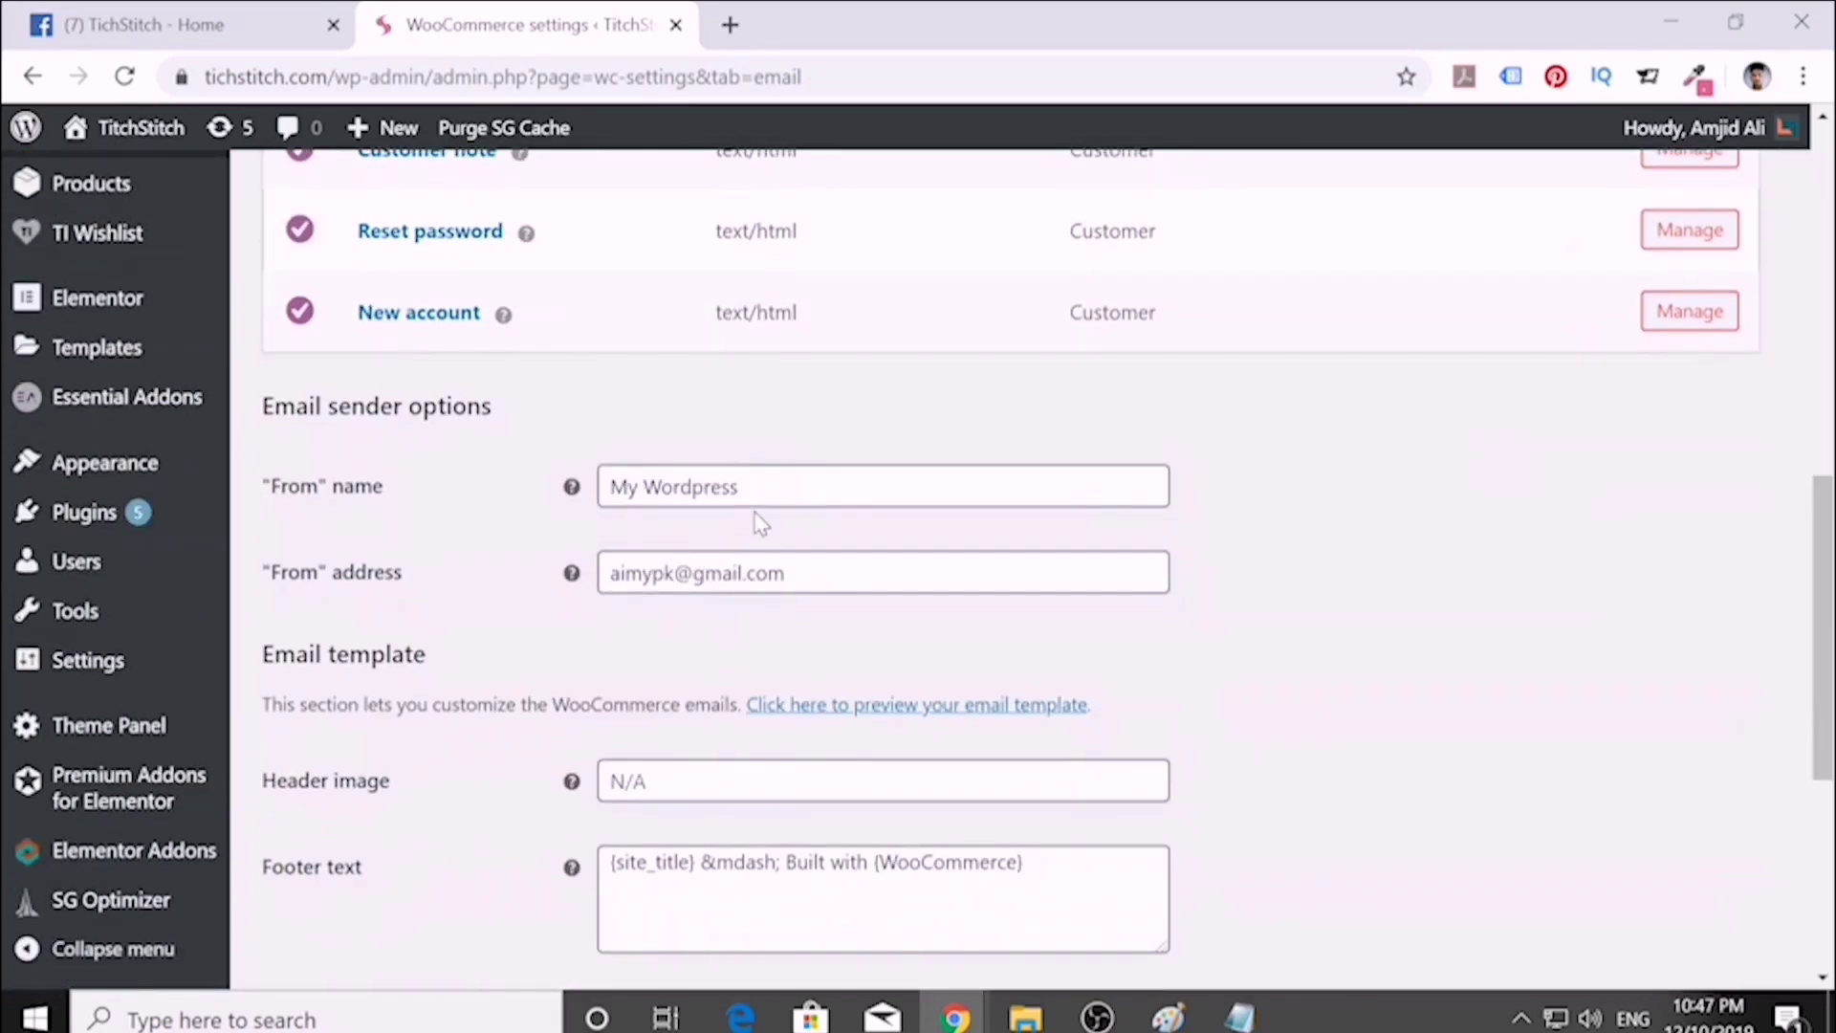
pyautogui.moveTo(755, 487); pyautogui.dragTo(541, 475)
pyautogui.press('Tab')
pyautogui.press('Tab')
pyautogui.scroll(-5, 960, 916)
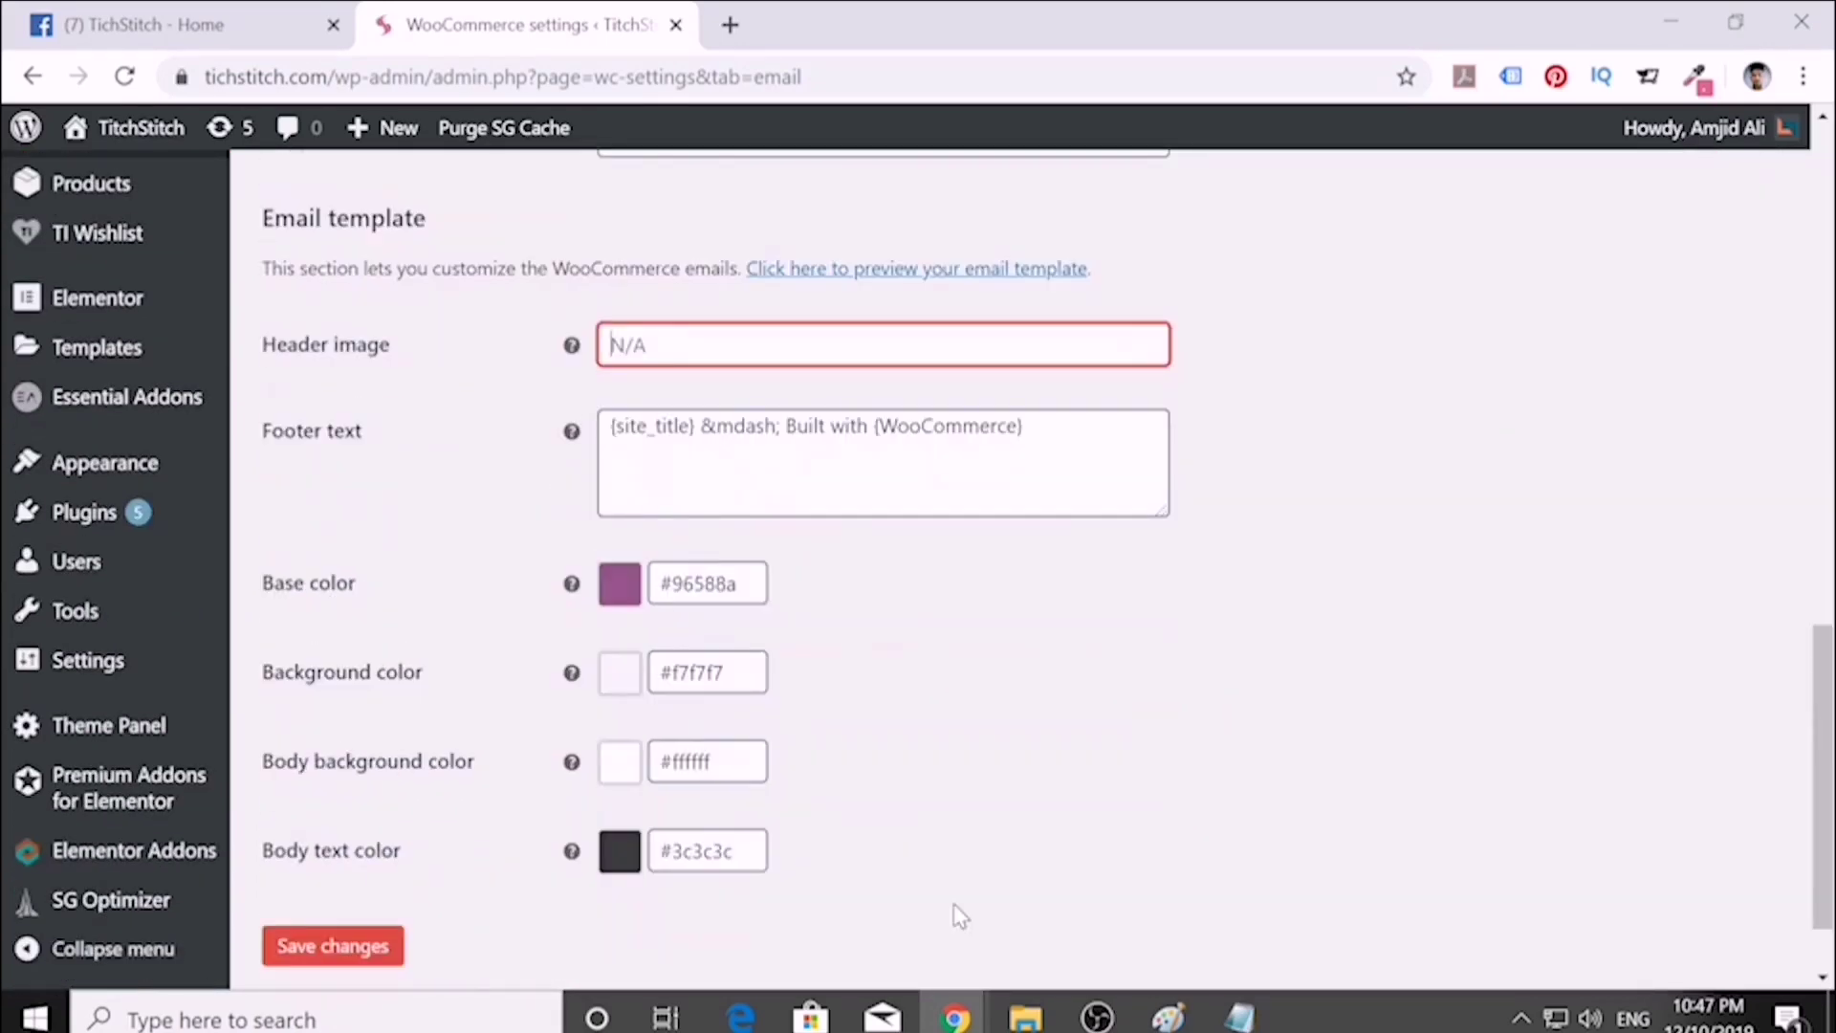
pyautogui.scroll(-1, 955, 909)
# - Select the email template's base color value and sample the Shop Now button's pink, #DB658A, from the tichstitch.com homepage
pyautogui.scroll(4, 954, 909)
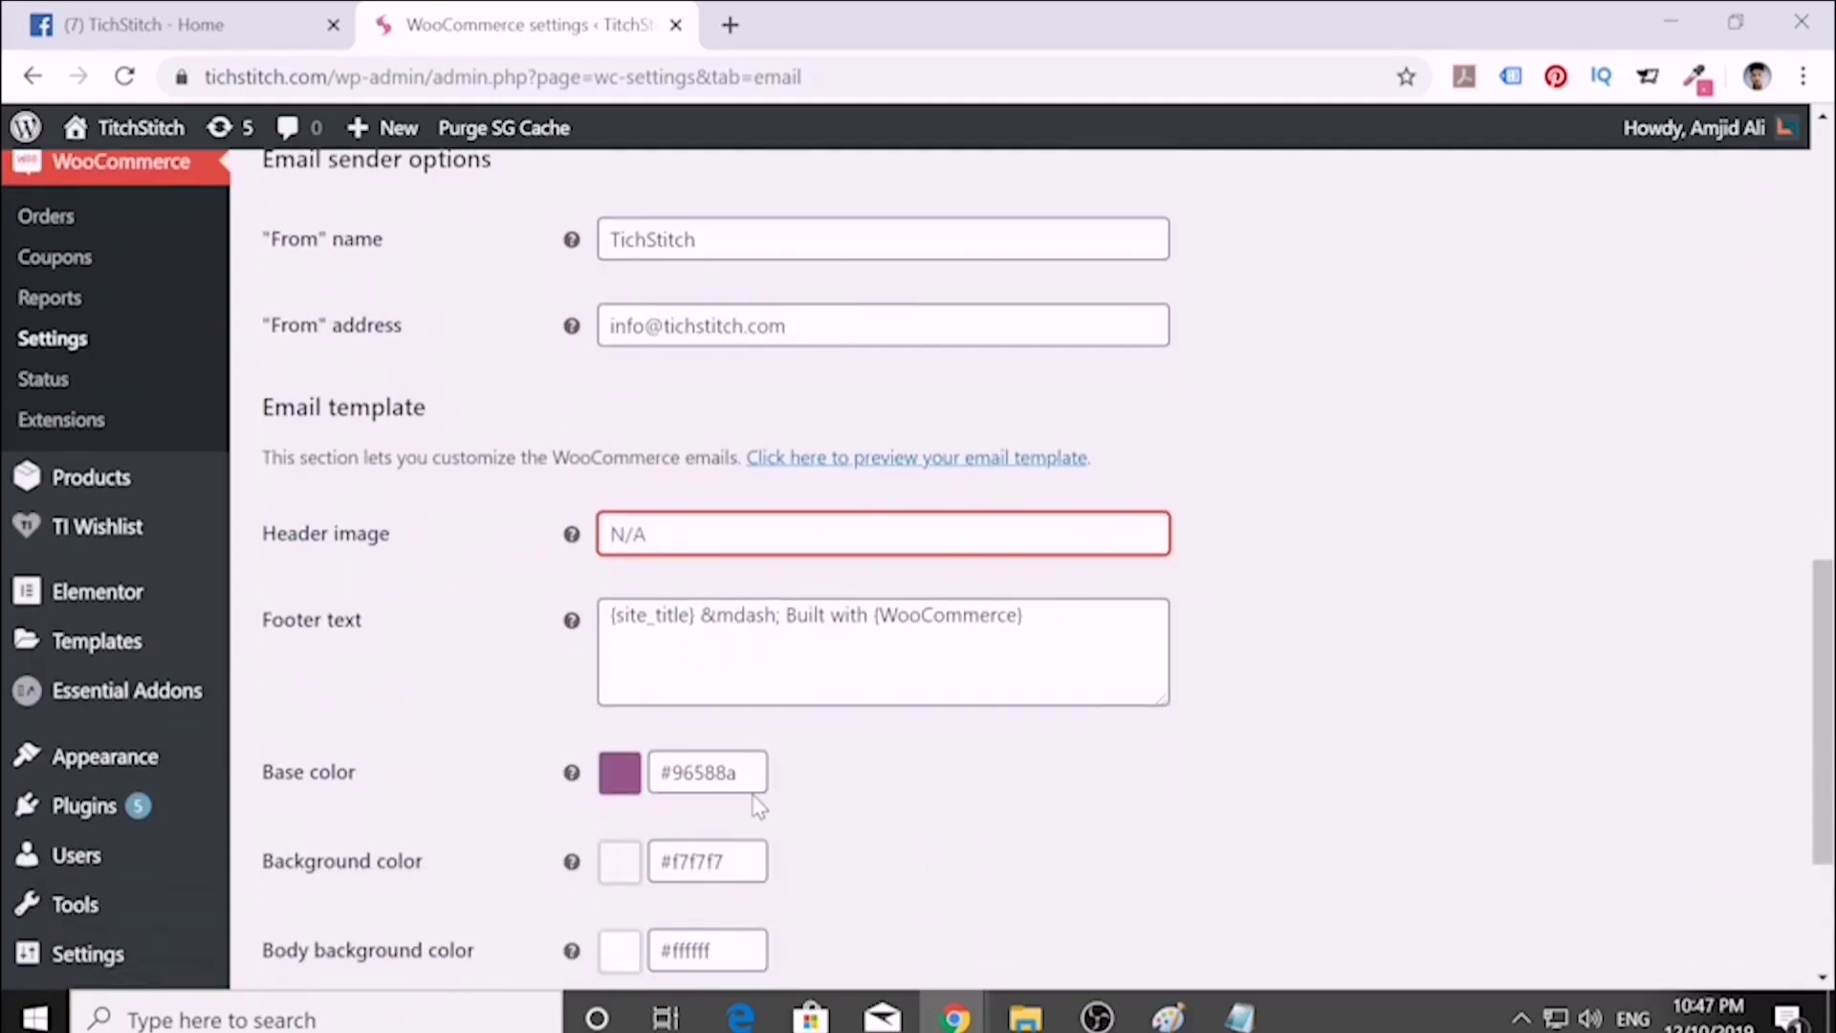
pyautogui.click(630, 782)
pyautogui.click(629, 779)
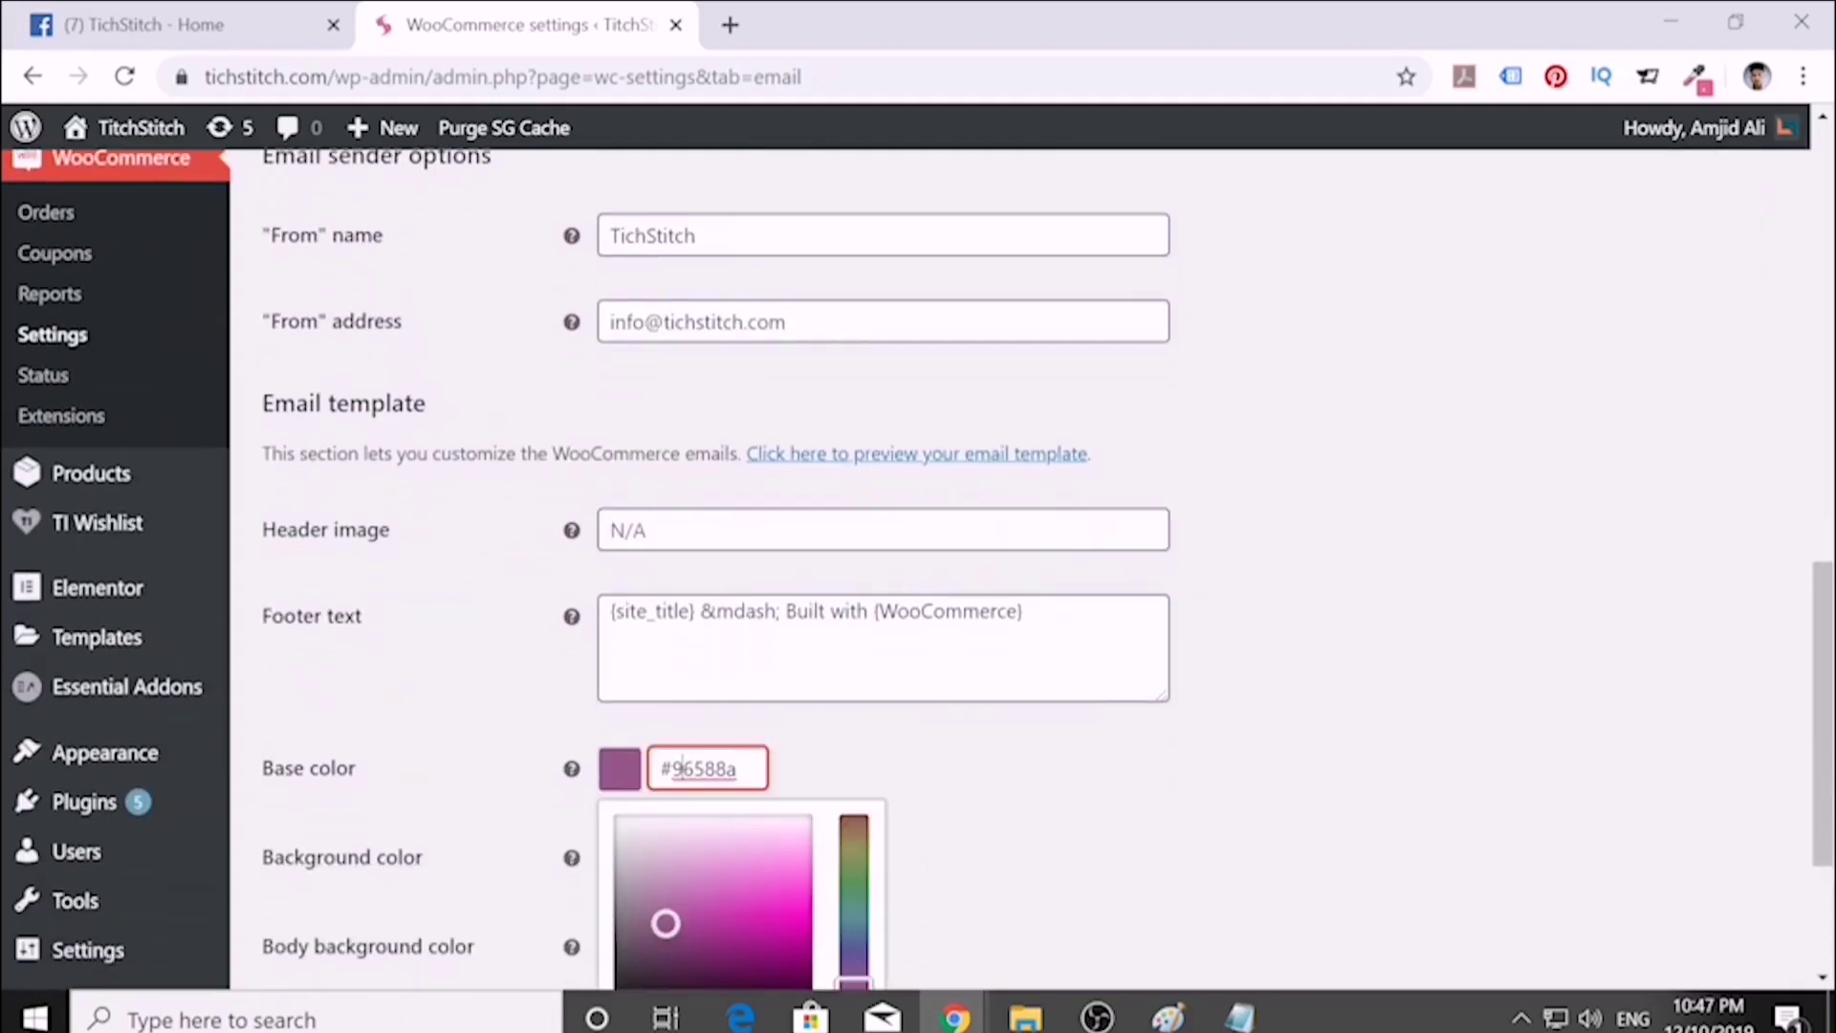
pyautogui.click(628, 779)
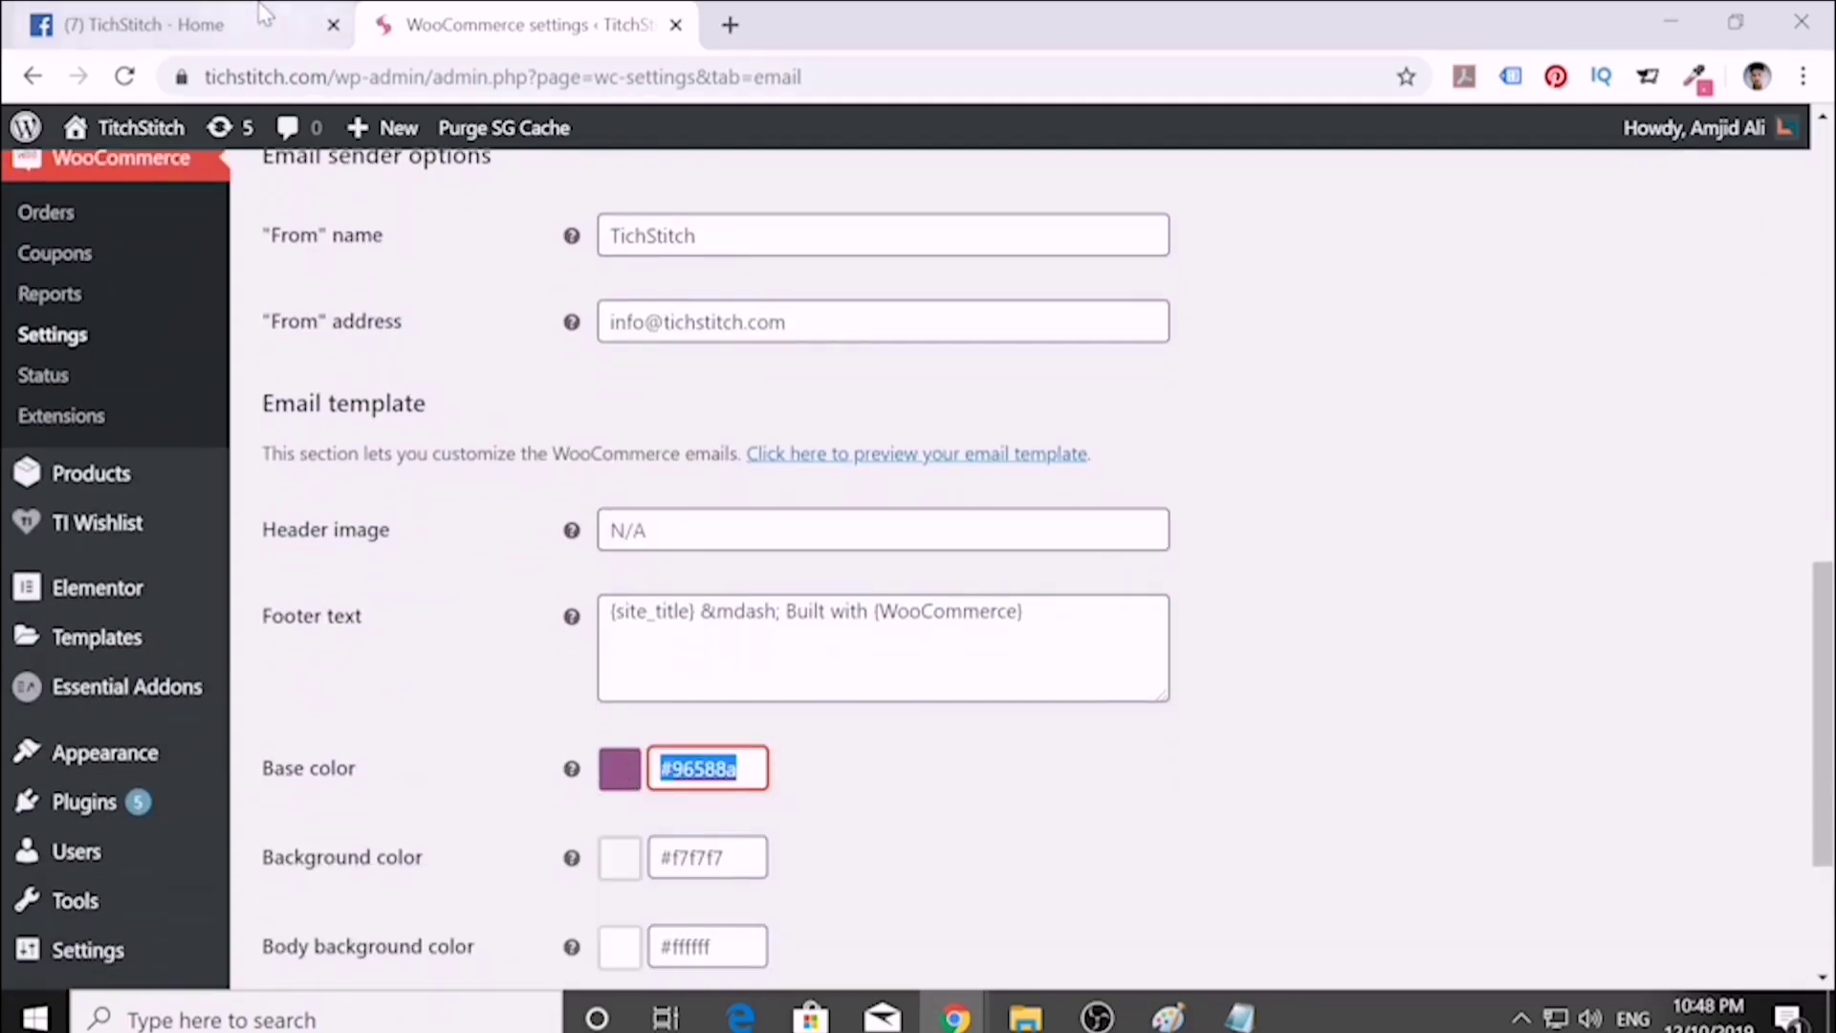
pyautogui.click(730, 25)
pyautogui.write('ti')
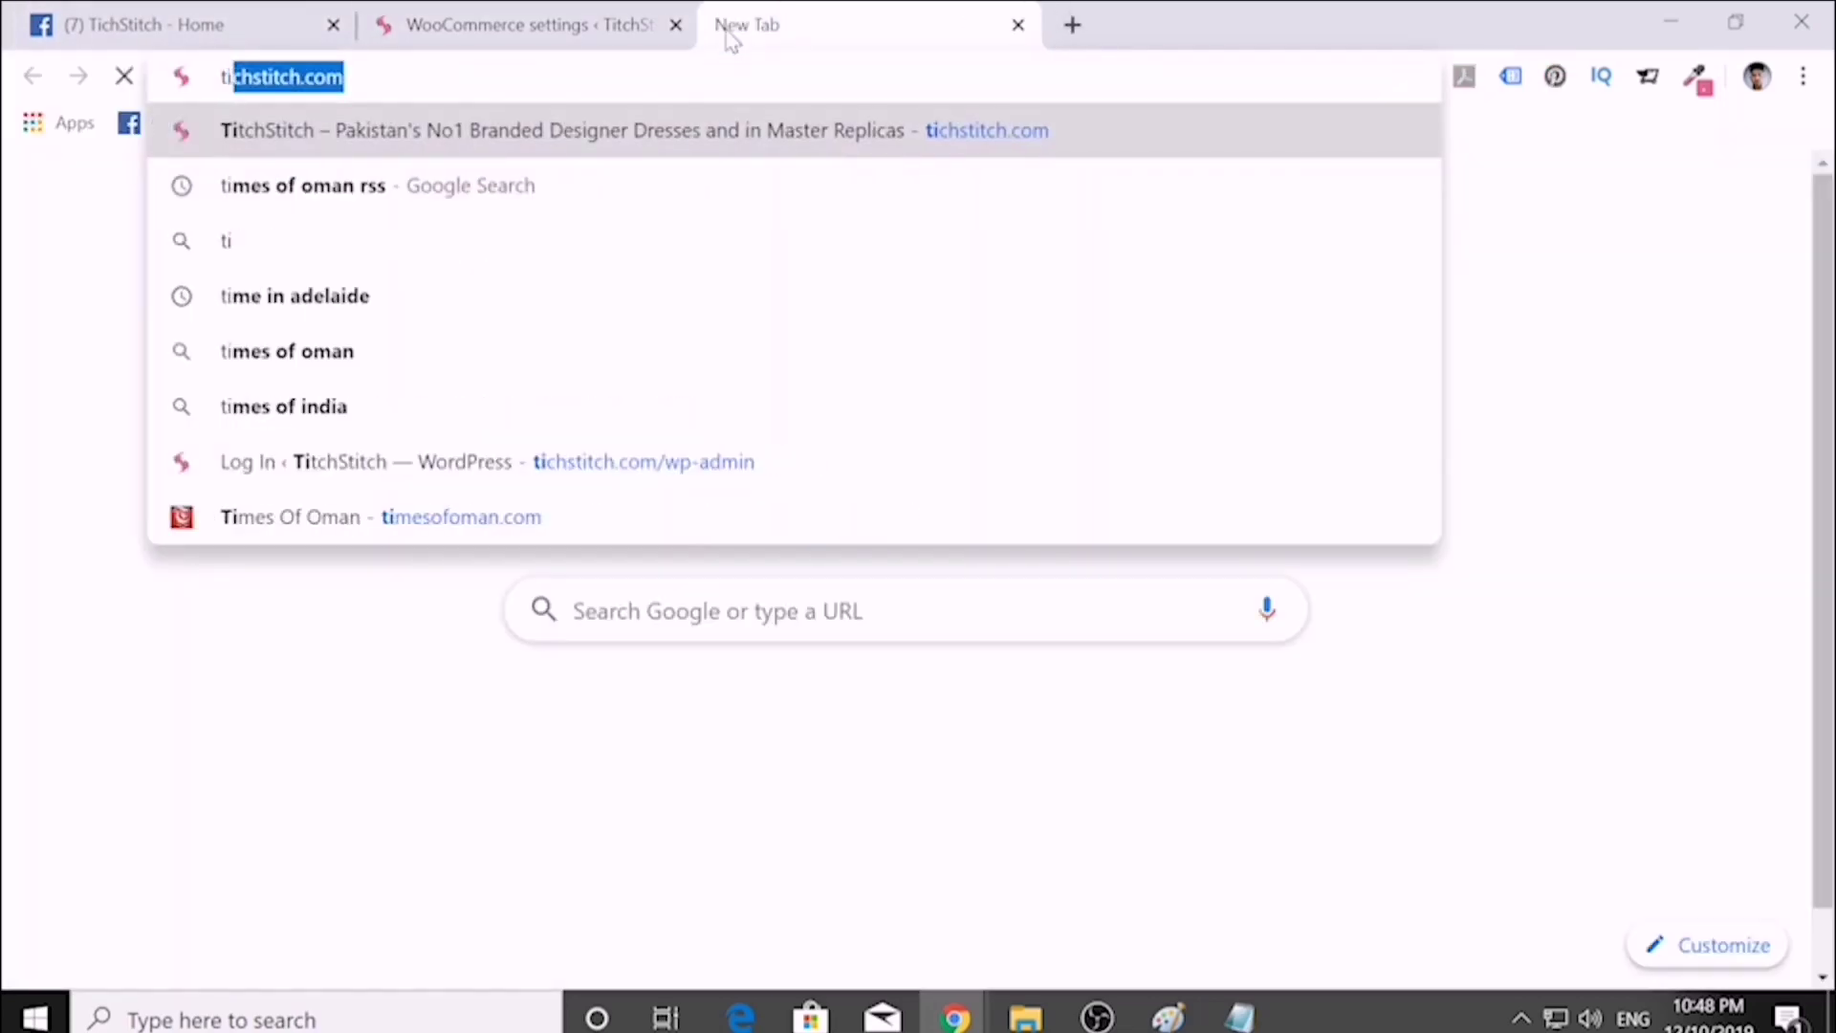
pyautogui.press('Return')
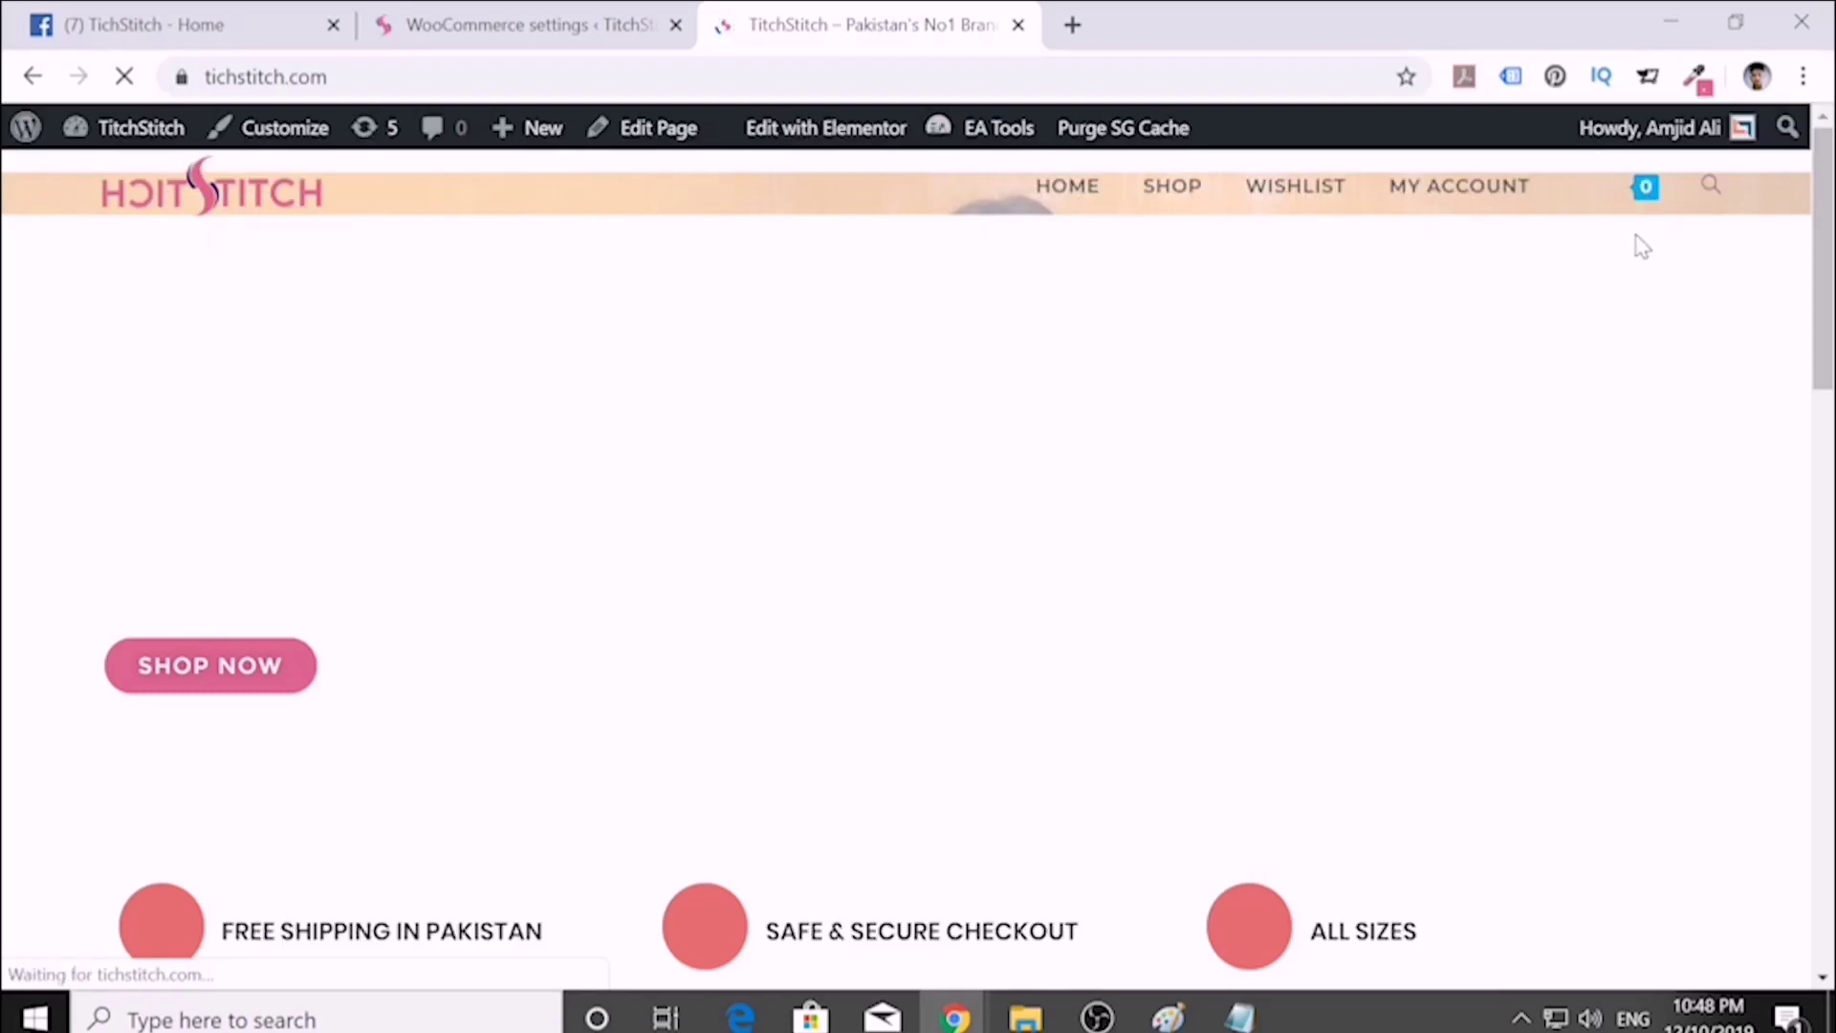
pyautogui.moveTo(1710, 174)
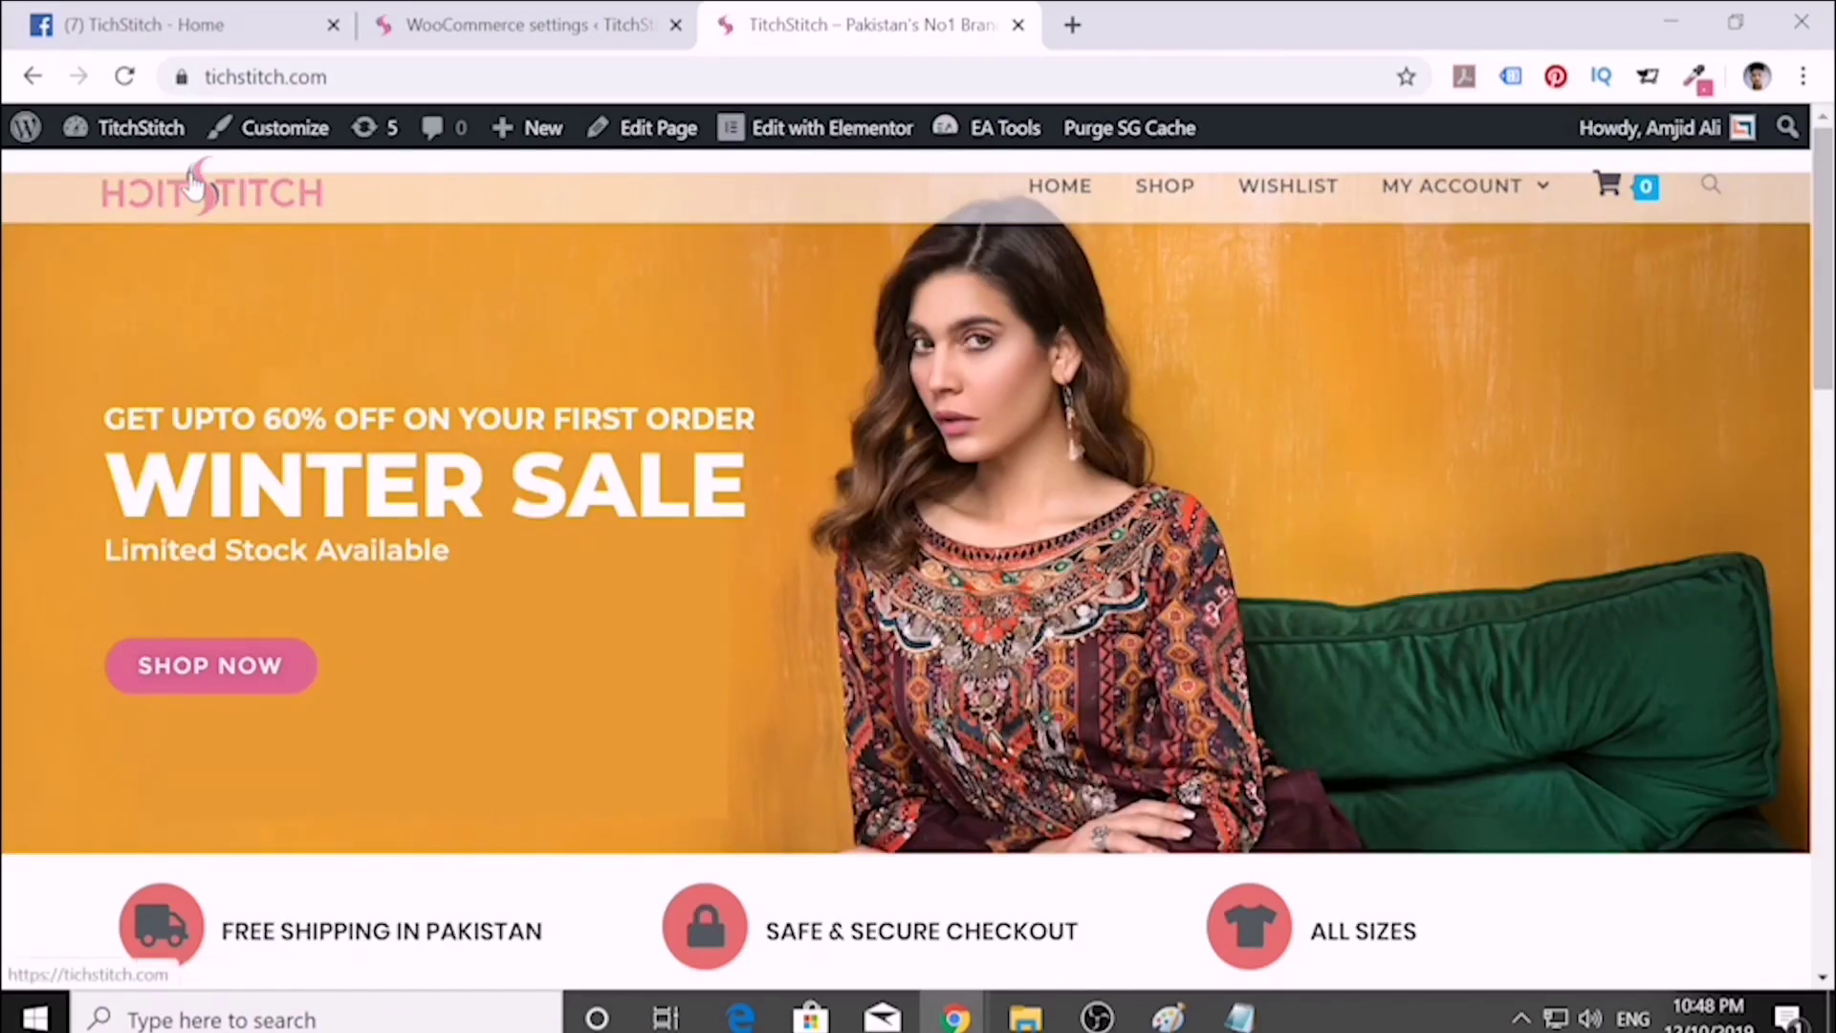
pyautogui.click(1696, 76)
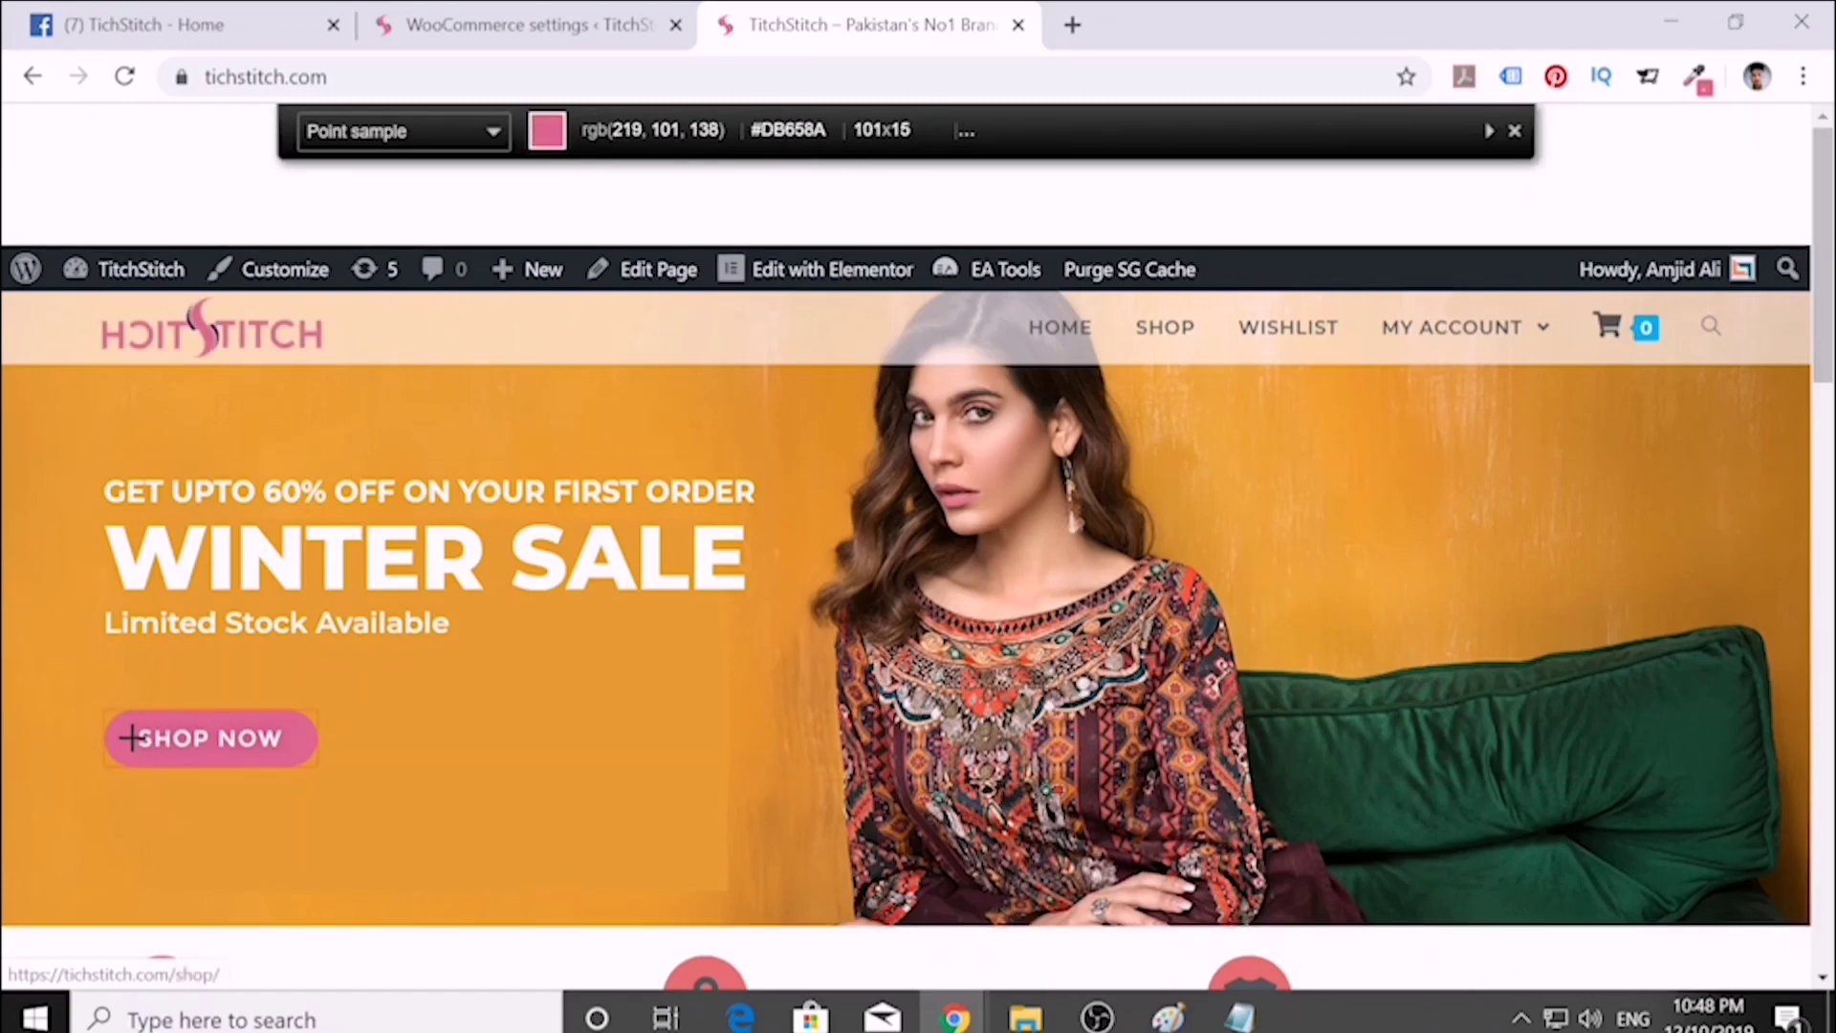
pyautogui.click(131, 737)
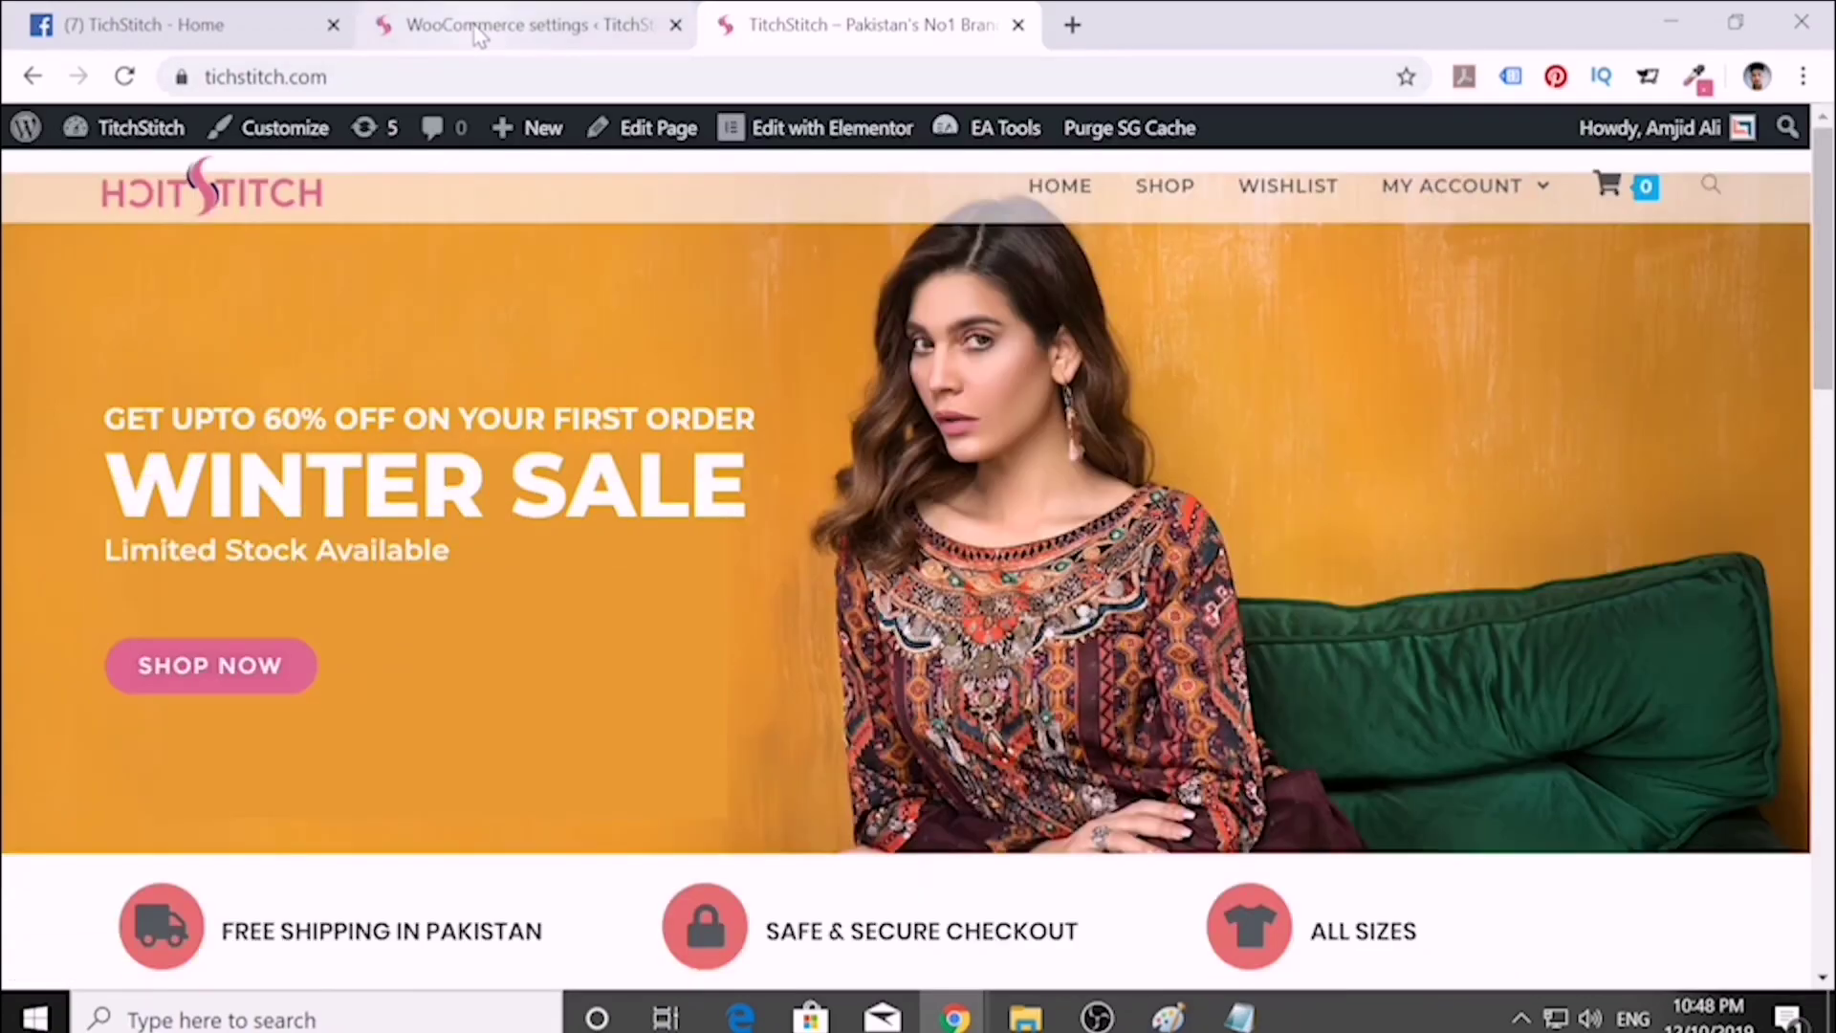
# - Replace the email template's base color with the sampled #DB658A in the WooCommerce settings
pyautogui.click(516, 24)
pyautogui.hotkey('ctrl', 'v')
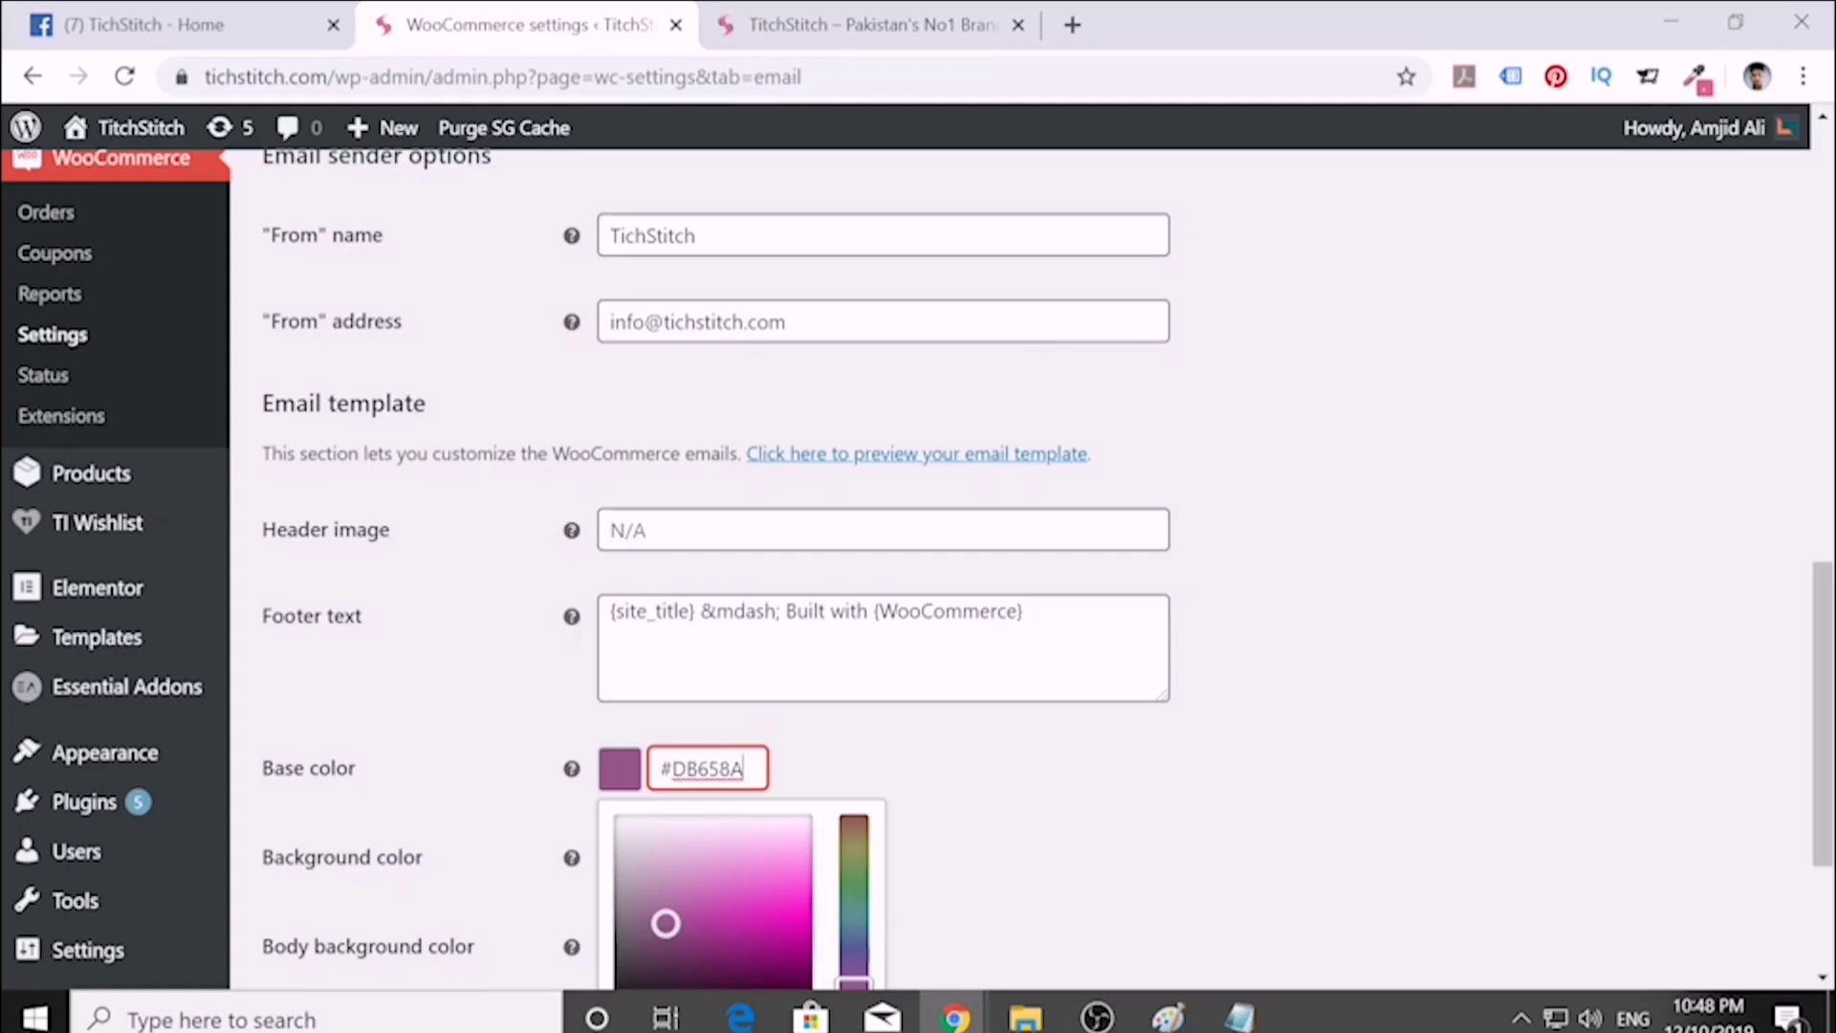
pyautogui.click(959, 808)
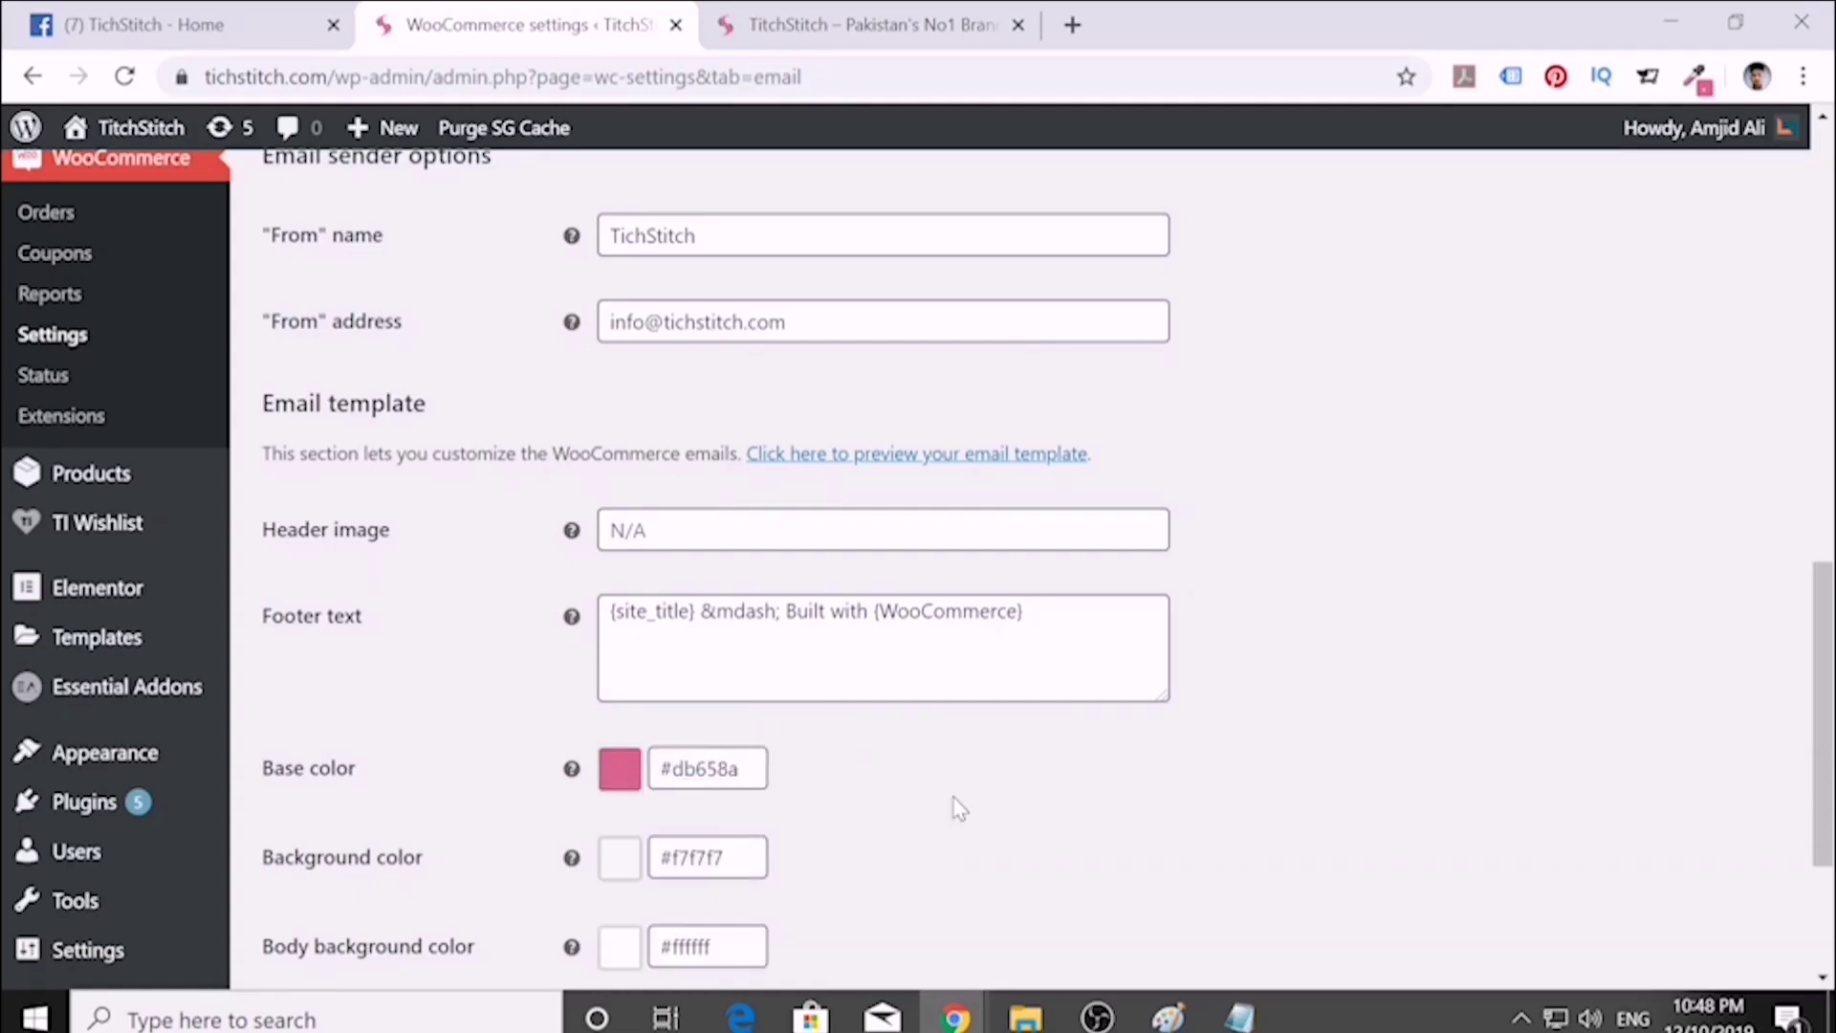
pyautogui.scroll(-3, 1004, 819)
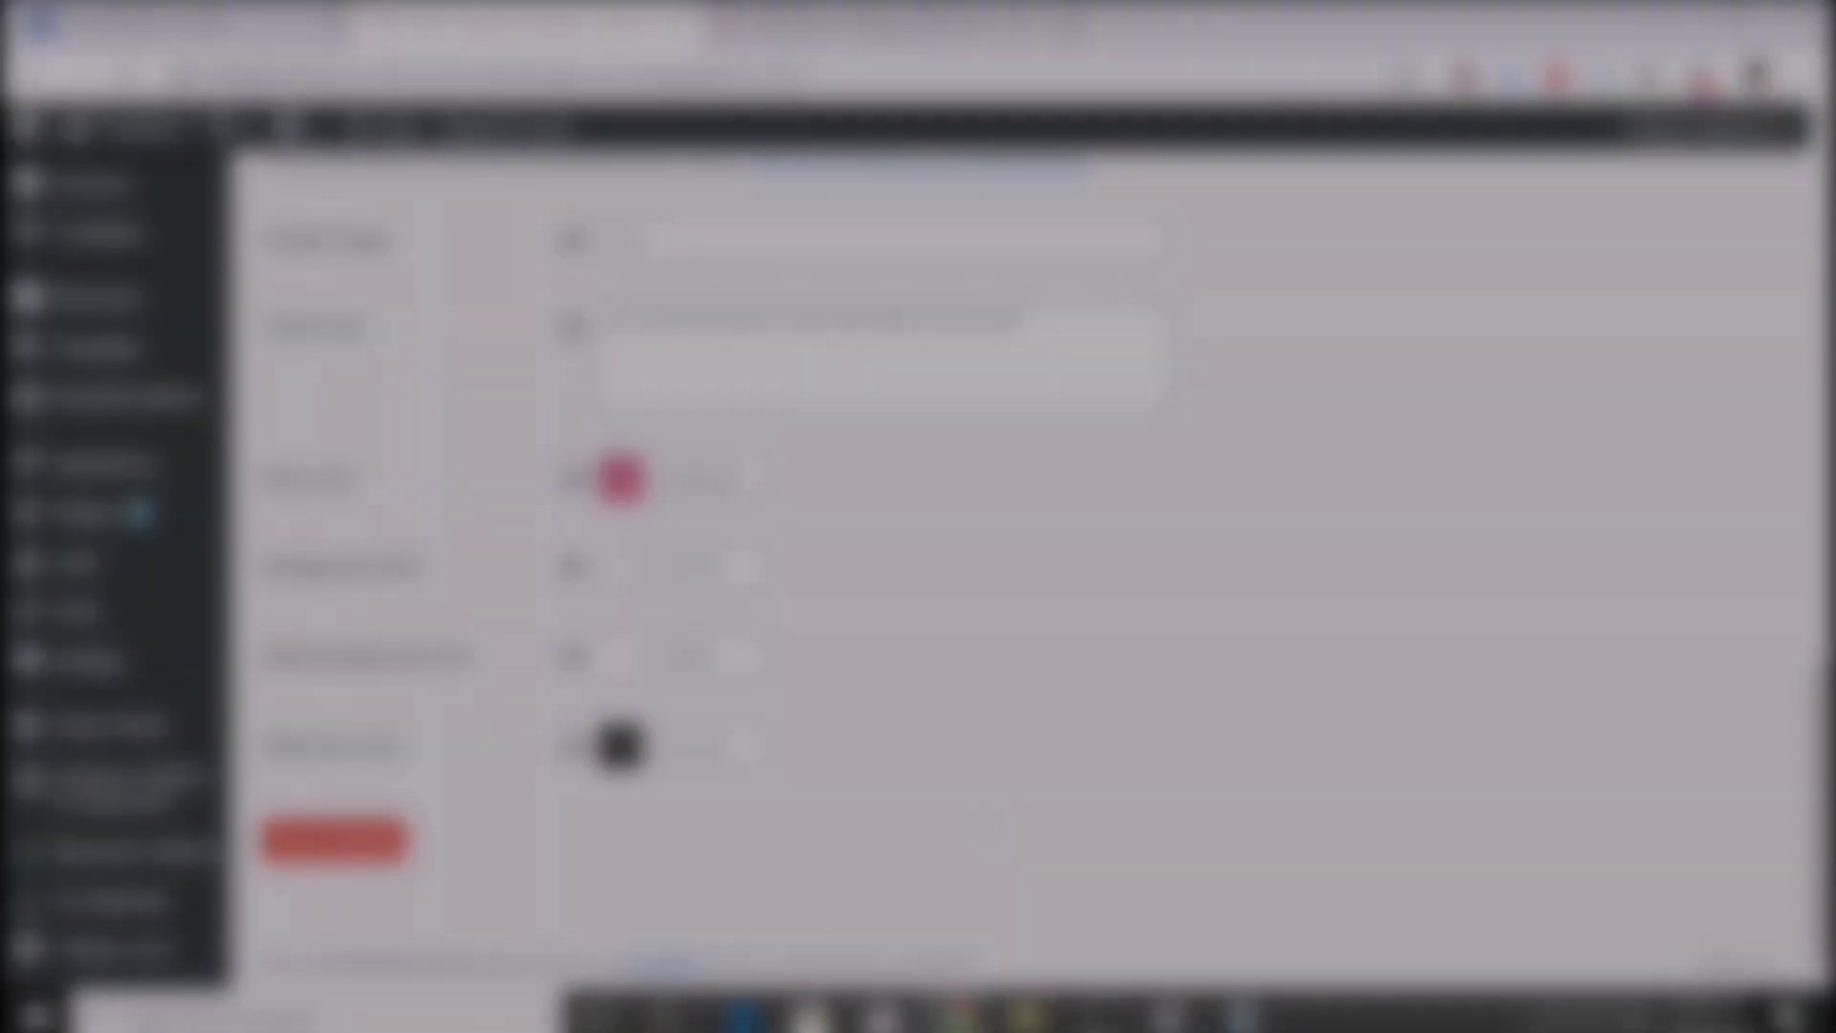